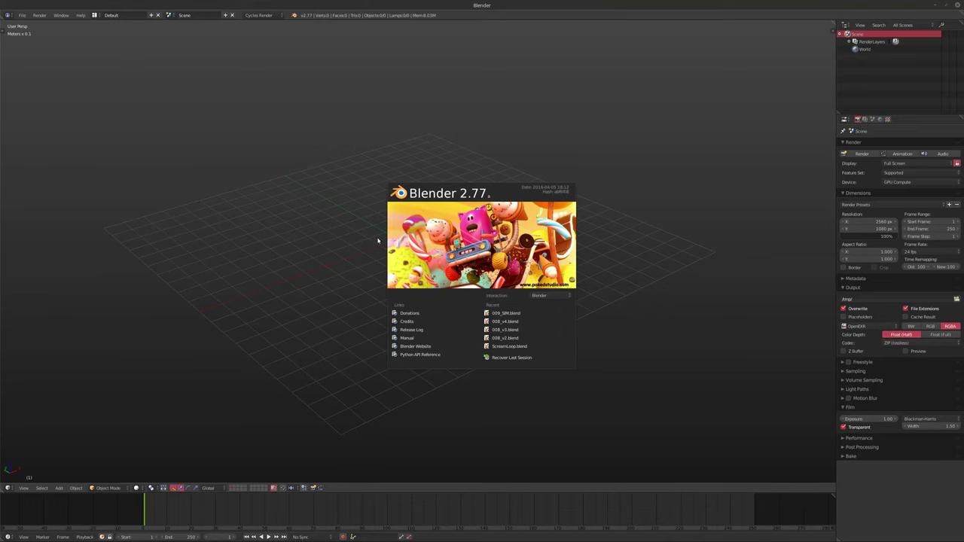
# Step: Dismiss the splash screen and add a cylinder mesh to the scene
pyautogui.click(378, 230)
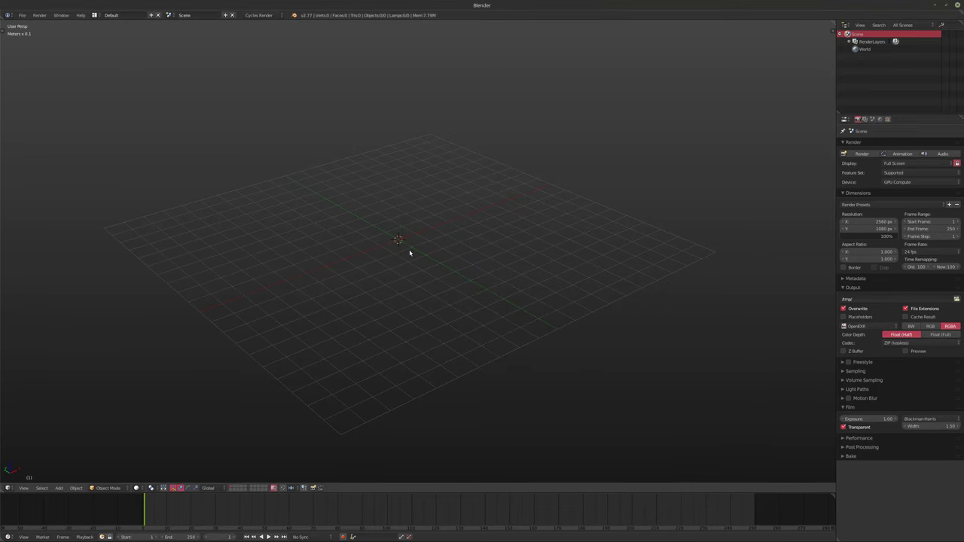
pyautogui.hotkey('shift', 'a')
pyautogui.moveTo(409, 253)
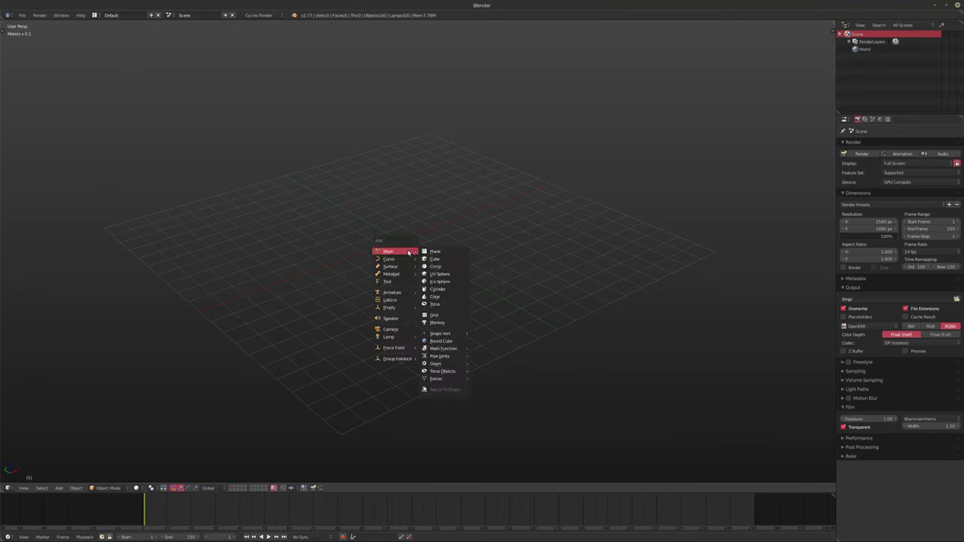
pyautogui.click(442, 289)
# Step: In Edit Mode, rotate the cylinder 90° about X so it lies on its side
pyautogui.press('Tab')
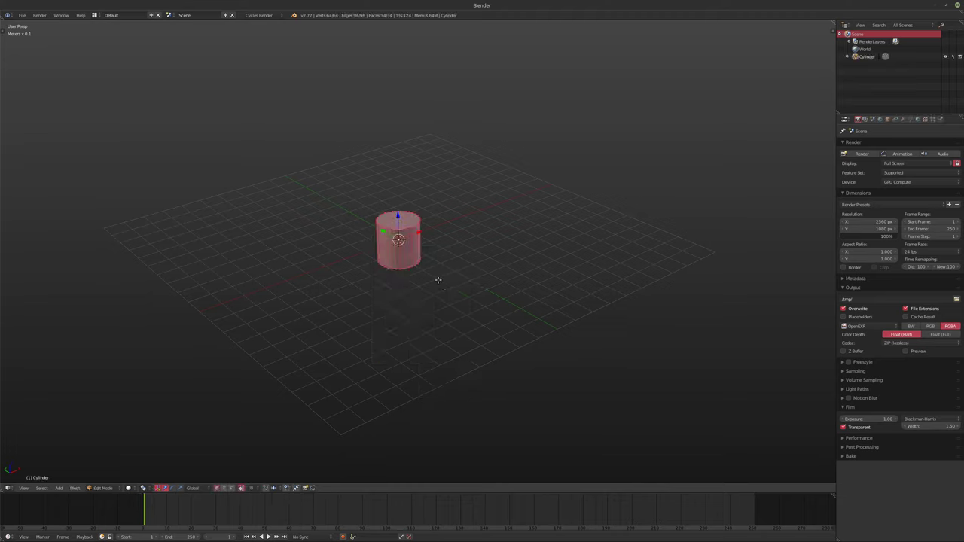
pyautogui.write('sx50')
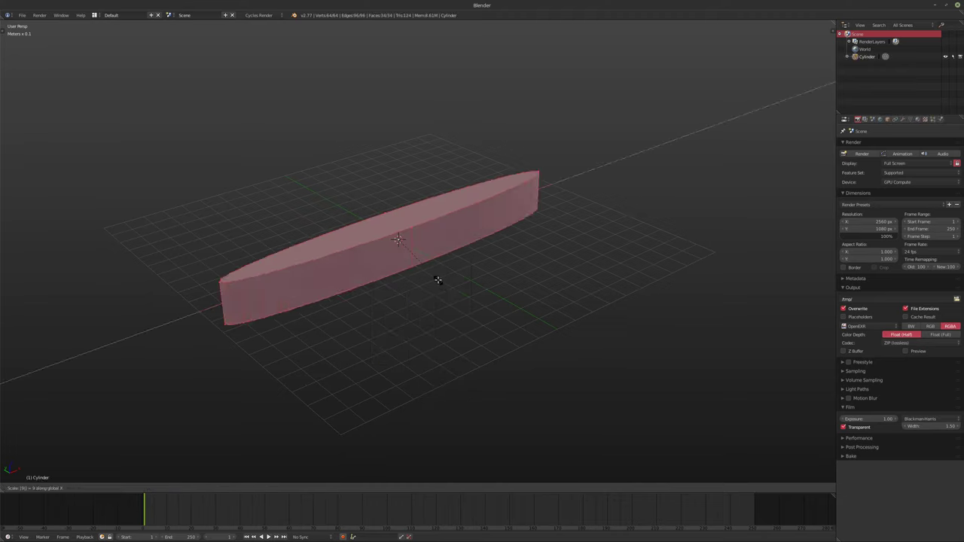
pyautogui.press('Escape')
pyautogui.write('r')
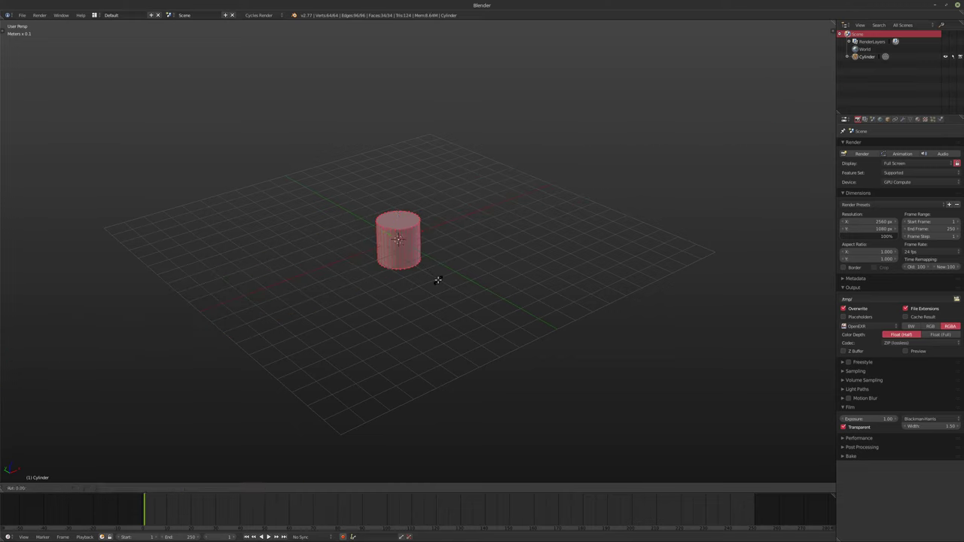
pyautogui.write('x90')
pyautogui.press('Return')
# Step: Delete only the two end cap faces, leaving an open tube, and return to Object Mode
pyautogui.hotkey('ctrl', 'Tab')
pyautogui.click(414, 282)
pyautogui.moveTo(412, 269); pyautogui.dragTo(364, 294, button='middle')
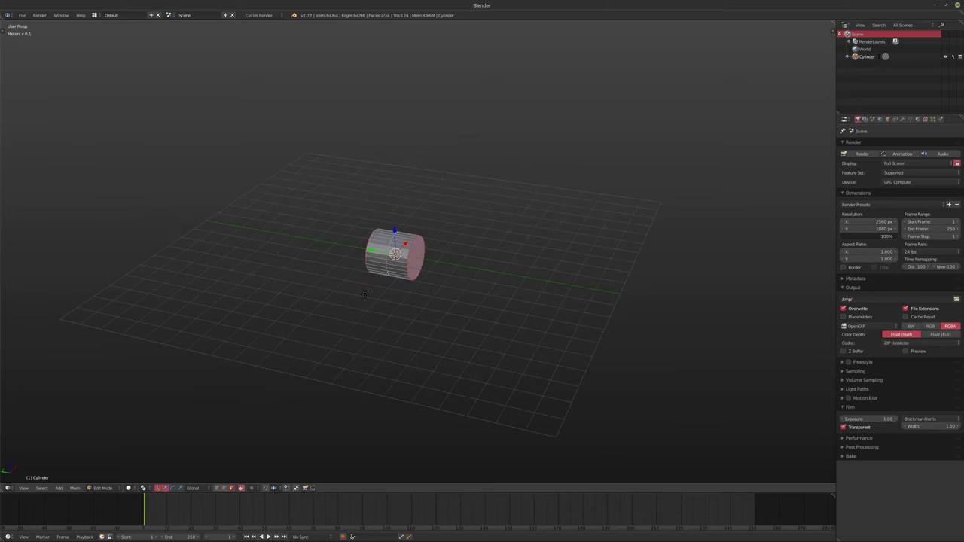
pyautogui.press('x')
pyautogui.click(365, 293)
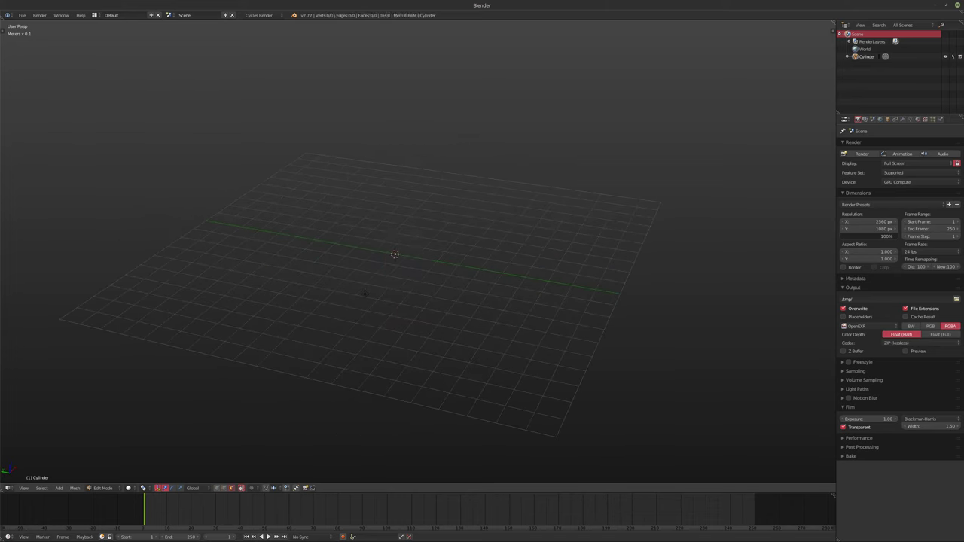
pyautogui.hotkey('ctrl', 'z')
pyautogui.press('x')
pyautogui.press('Escape')
pyautogui.press('x')
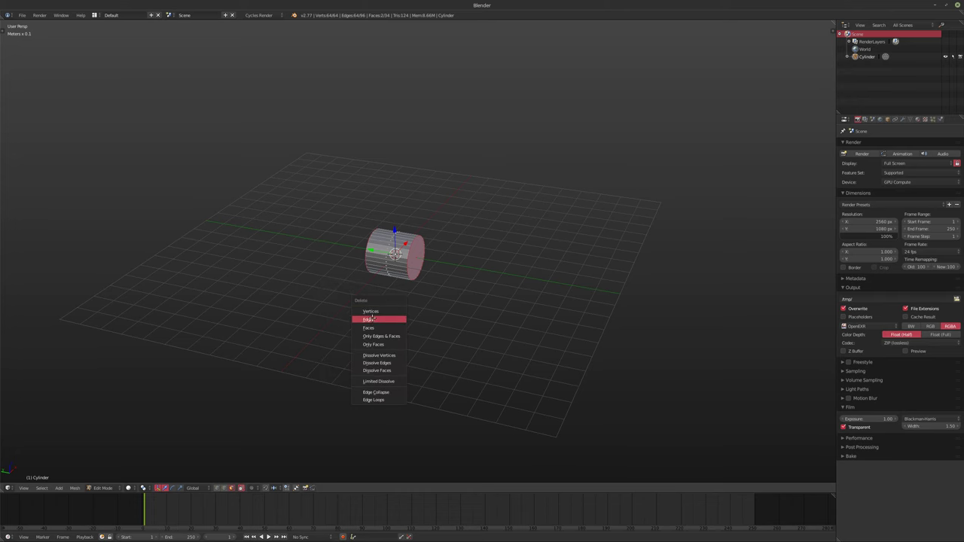
pyautogui.click(369, 328)
pyautogui.scroll(3, 407, 302)
pyautogui.moveTo(407, 301); pyautogui.dragTo(453, 278, button='middle')
pyautogui.press('Tab')
pyautogui.scroll(-4, 488, 299)
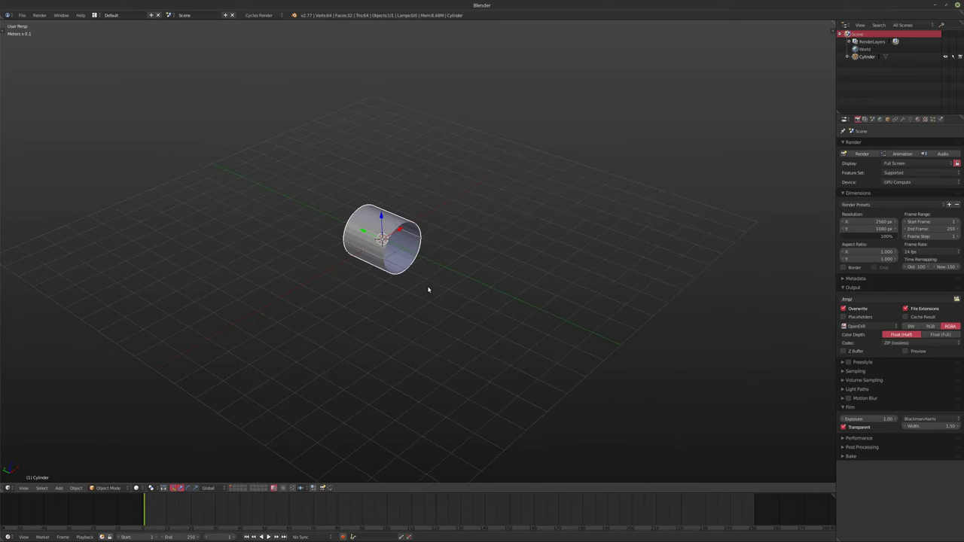
# Step: Enter Edit Mode and select the entire tube mesh
pyautogui.moveTo(427, 289)
pyautogui.mouseDown(button='middle')
pyautogui.moveTo(417, 285)
pyautogui.moveTo(430, 287)
pyautogui.mouseUp(button='middle')
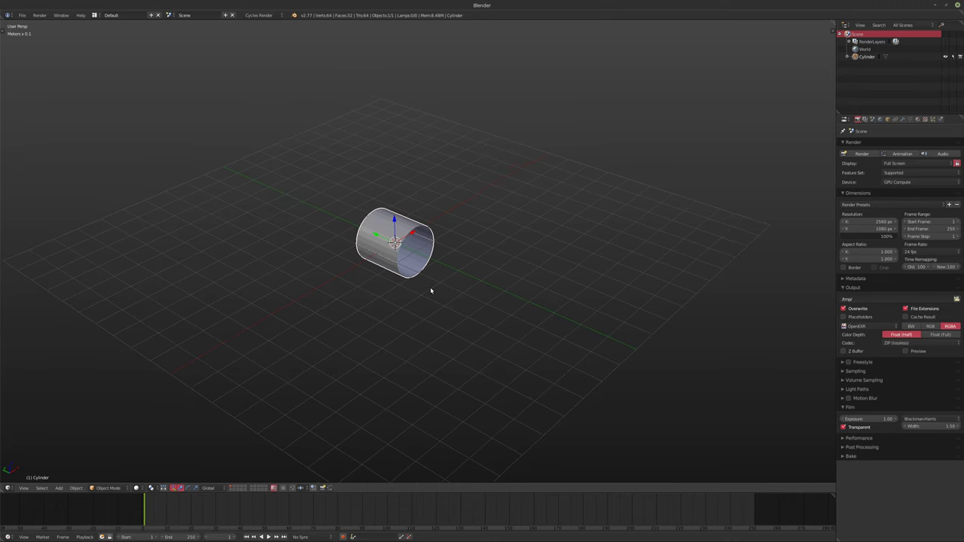
pyautogui.press('Tab')
pyautogui.press('a')
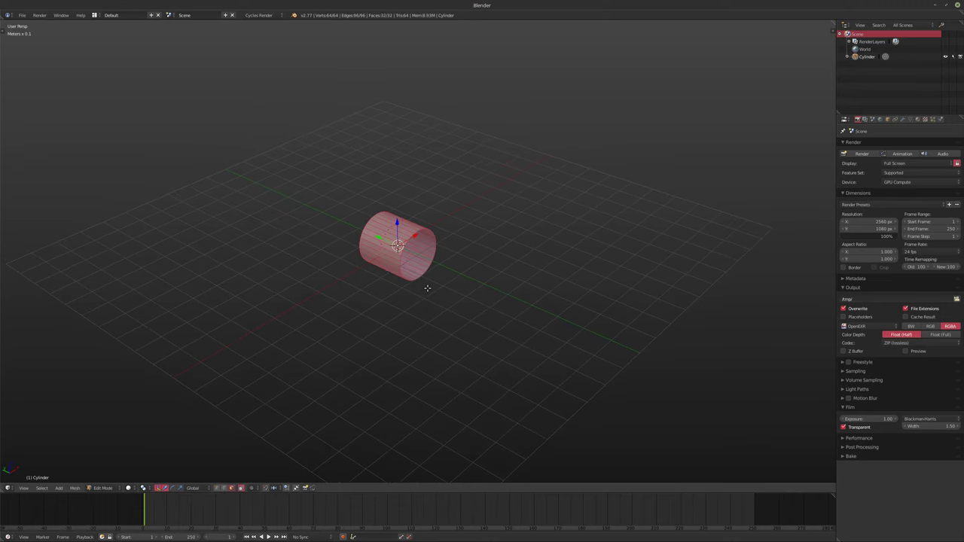
pyautogui.scroll(4, 427, 288)
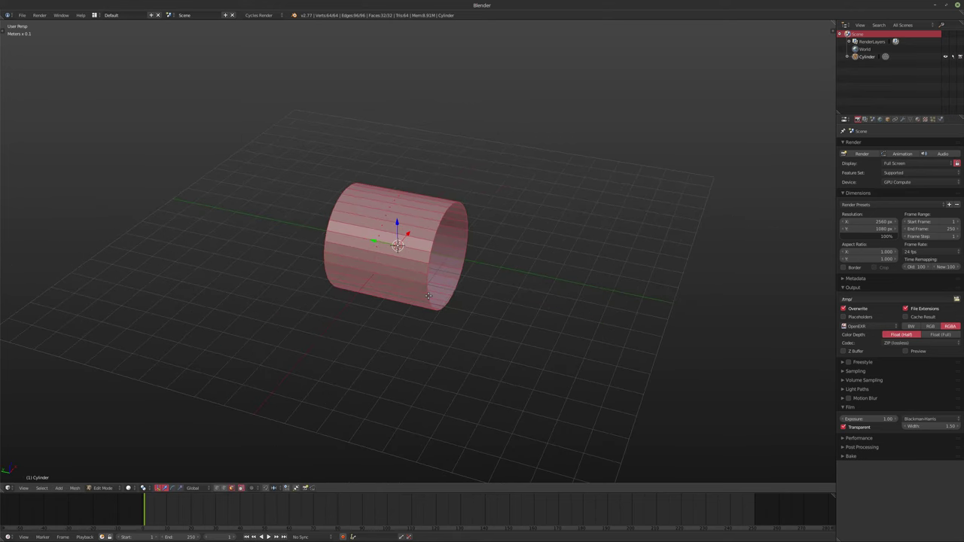
pyautogui.write('sy10')
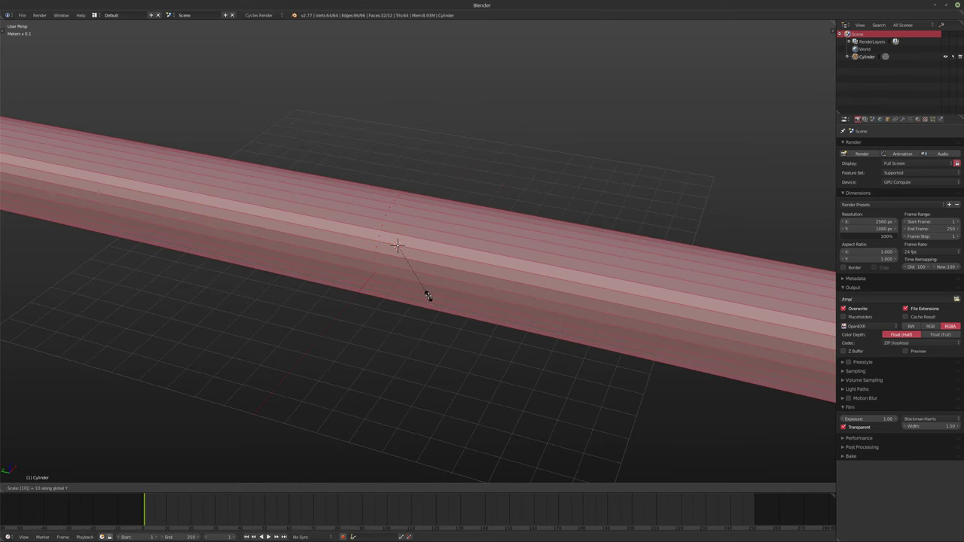
pyautogui.press('Escape')
# Step: Scale the tube by a factor of 5 along the Y axis
pyautogui.press('s')
pyautogui.press('y')
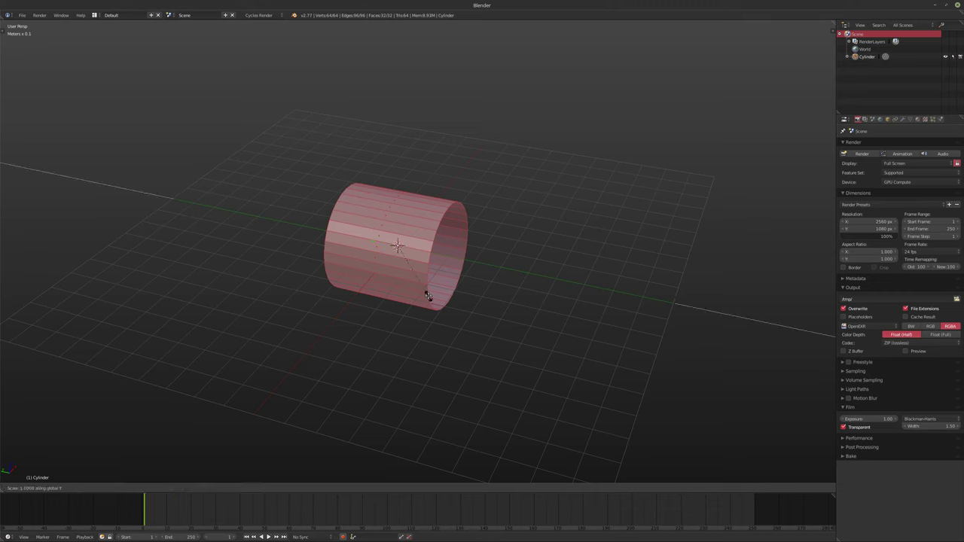
pyautogui.write('4')
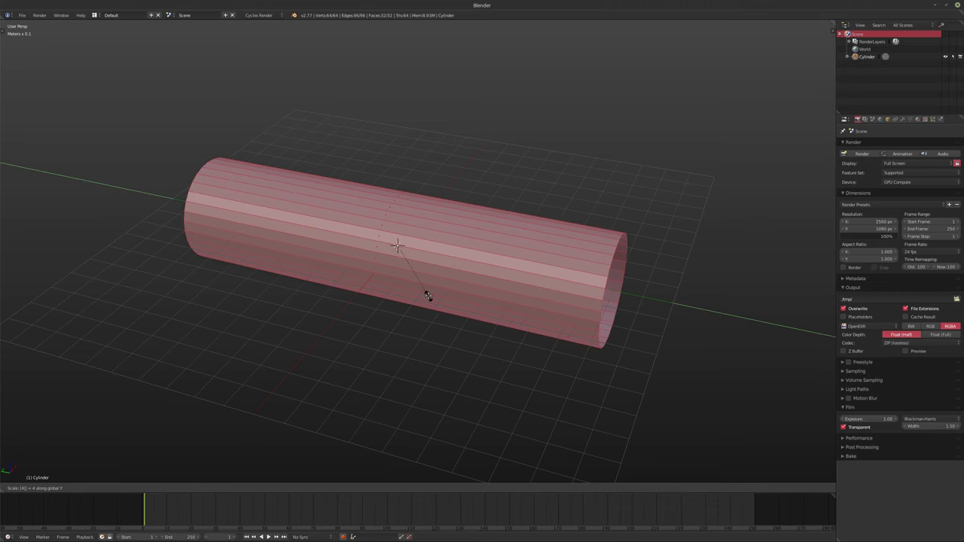
pyautogui.press('BackSpace')
pyautogui.write('5')
pyautogui.press('Return')
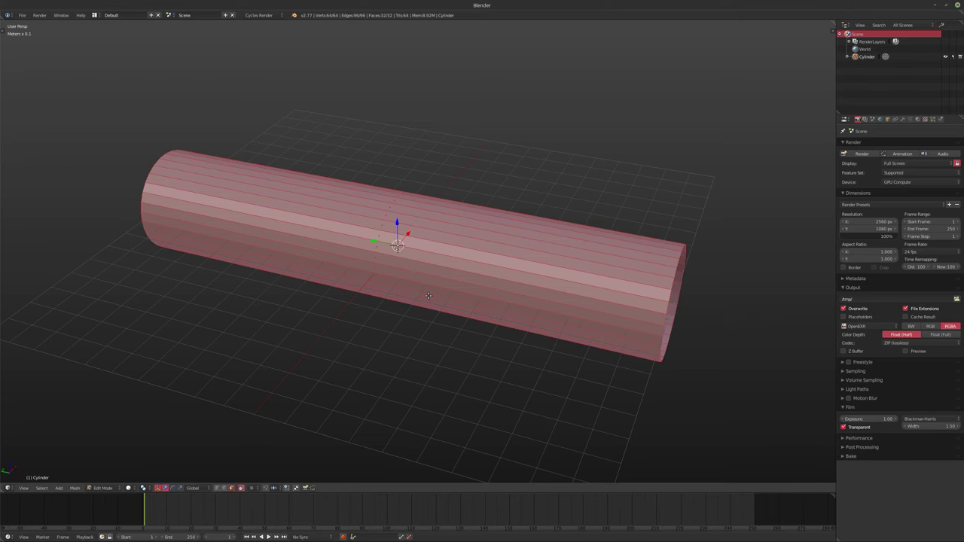
pyautogui.moveTo(487, 263); pyautogui.dragTo(384, 315, button='middle')
pyautogui.hotkey('ctrl', 'r')
pyautogui.scroll(10, 388, 224)
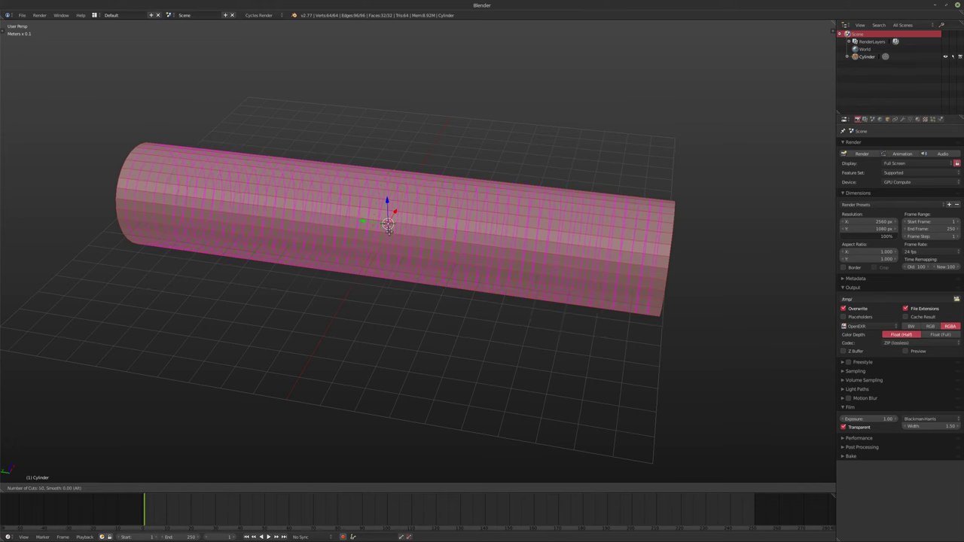
# Step: Add 48 evenly centred loop cuts along the tube, replacing an initial 64-cut attempt
pyautogui.scroll(8, 388, 227)
pyautogui.scroll(2, 388, 226)
pyautogui.click(388, 225)
pyautogui.rightClick(388, 226)
pyautogui.moveTo(388, 226); pyautogui.dragTo(527, 271, button='middle')
pyautogui.scroll(5, 540, 275)
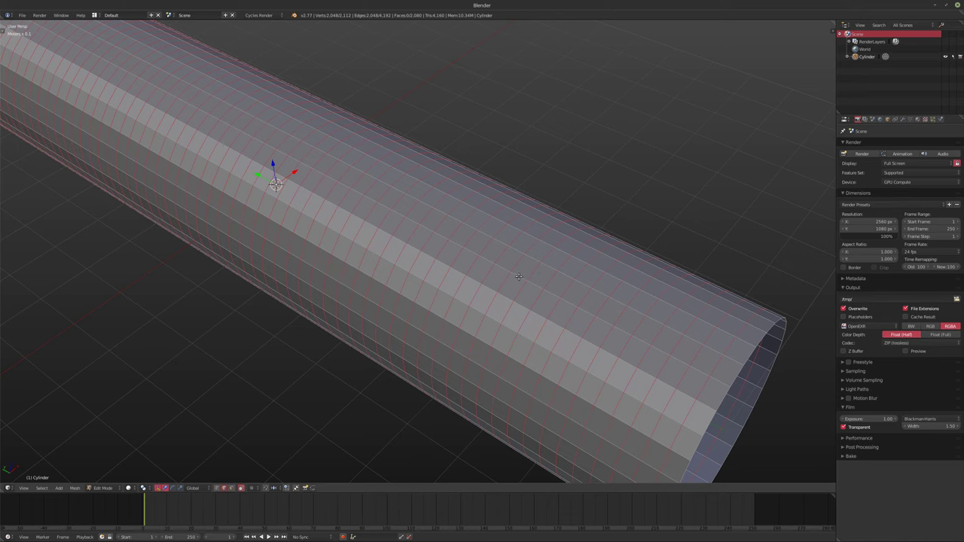
pyautogui.hotkey('ctrl', 'z')
pyautogui.hotkey('ctrl', 'r')
pyautogui.press('3')
pyautogui.press('2')
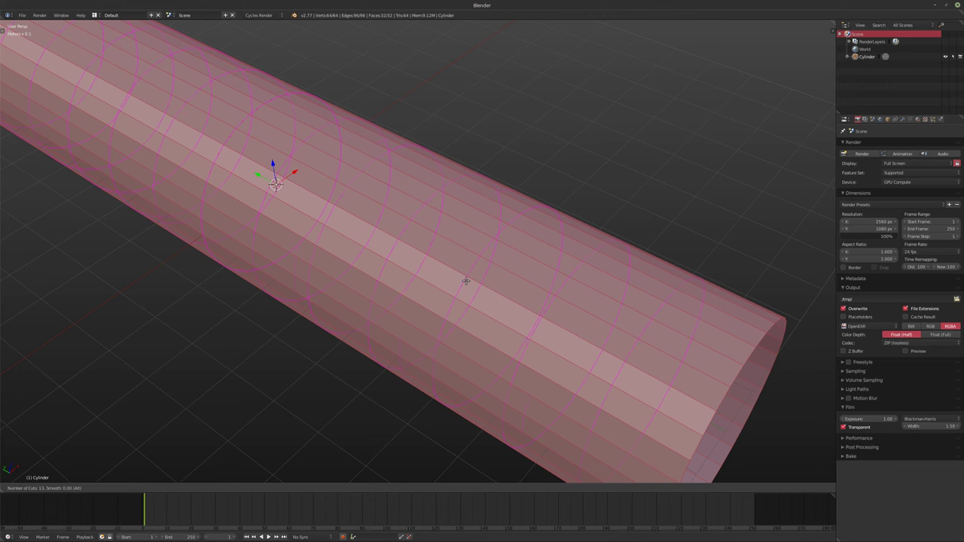
pyautogui.scroll(16, 466, 281)
pyautogui.click(466, 281)
pyautogui.rightClick(463, 279)
pyautogui.scroll(-5, 466, 281)
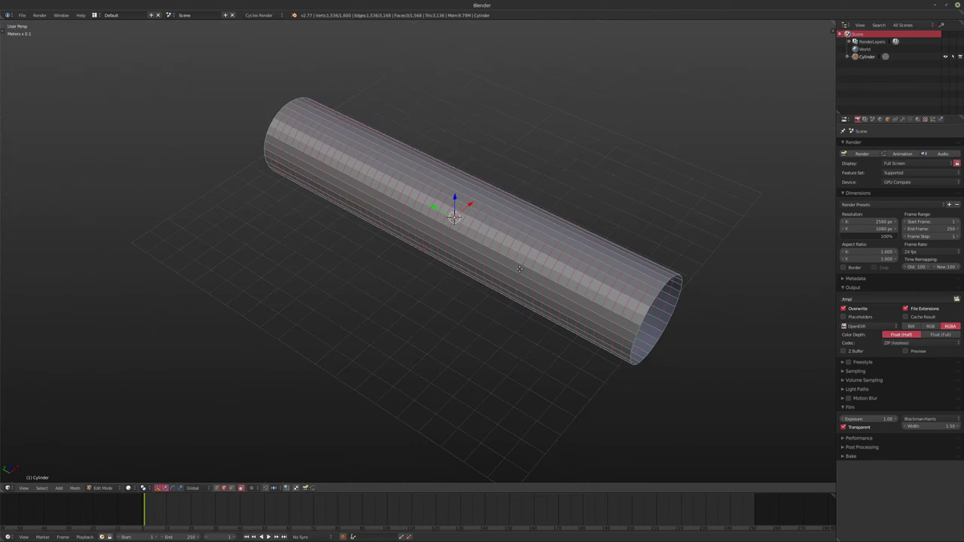
# Step: Select all tube vertices, apply Smooth, and return to Object Mode
pyautogui.press('Tab')
pyautogui.moveTo(404, 272); pyautogui.dragTo(359, 266, button='middle')
pyautogui.moveTo(400, 291)
pyautogui.mouseDown(button='middle')
pyautogui.moveTo(351, 298)
pyautogui.moveTo(405, 299)
pyautogui.mouseUp(button='middle')
pyautogui.press('Tab')
pyautogui.press('a')
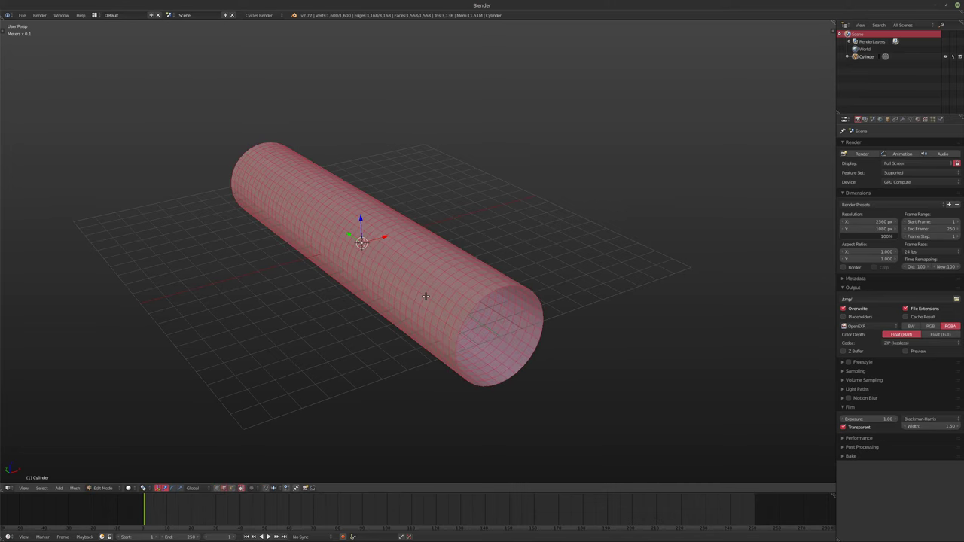
pyautogui.press('w')
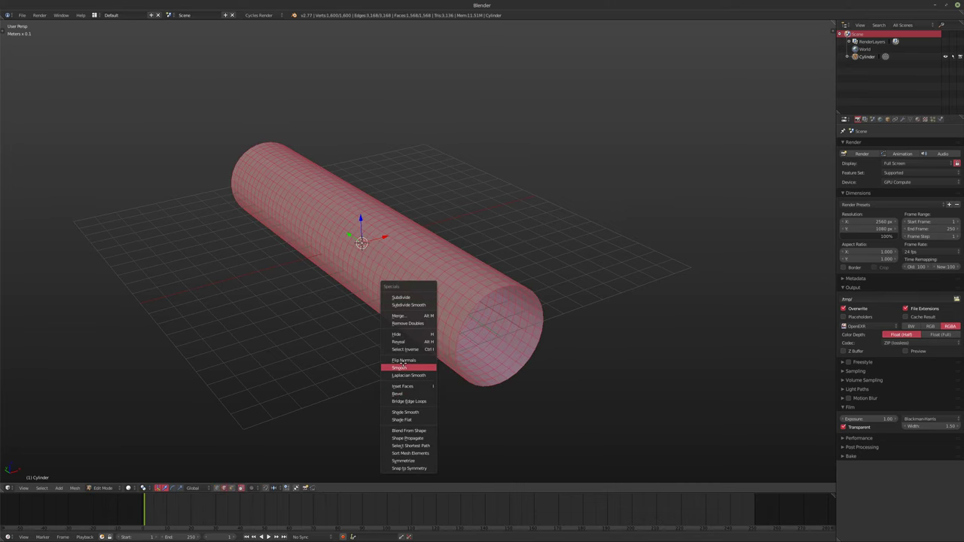
pyautogui.click(407, 362)
pyautogui.press('Tab')
pyautogui.moveTo(482, 336)
pyautogui.mouseDown(button='middle')
pyautogui.moveTo(463, 344)
pyautogui.moveTo(477, 355)
pyautogui.moveTo(459, 352)
pyautogui.mouseUp(button='middle')
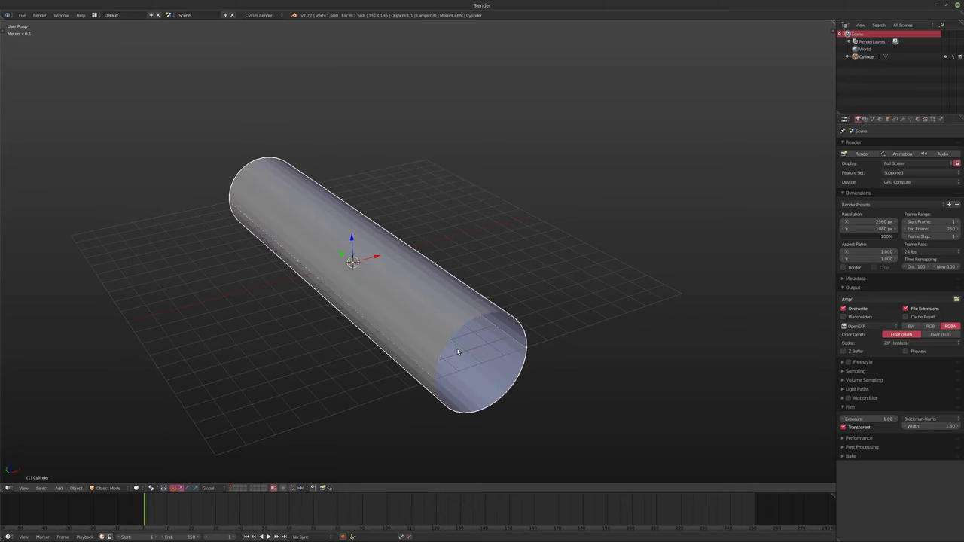
pyautogui.press('Tab')
# Step: Select the edge loops at both open ends of the tube
pyautogui.keyDown('alt'); pyautogui.rightClick(392, 344); pyautogui.keyUp('alt')
pyautogui.moveTo(393, 344); pyautogui.dragTo(523, 324, button='middle')
pyautogui.keyDown('alt'); pyautogui.rightClick(523, 323); pyautogui.keyUp('alt')
pyautogui.moveTo(410, 322); pyautogui.dragTo(368, 277, button='middle')
pyautogui.keyDown('ctrl'); pyautogui.keyDown('alt'); pyautogui.rightClick(218, 353); pyautogui.keyUp('alt'); pyautogui.keyUp('ctrl')
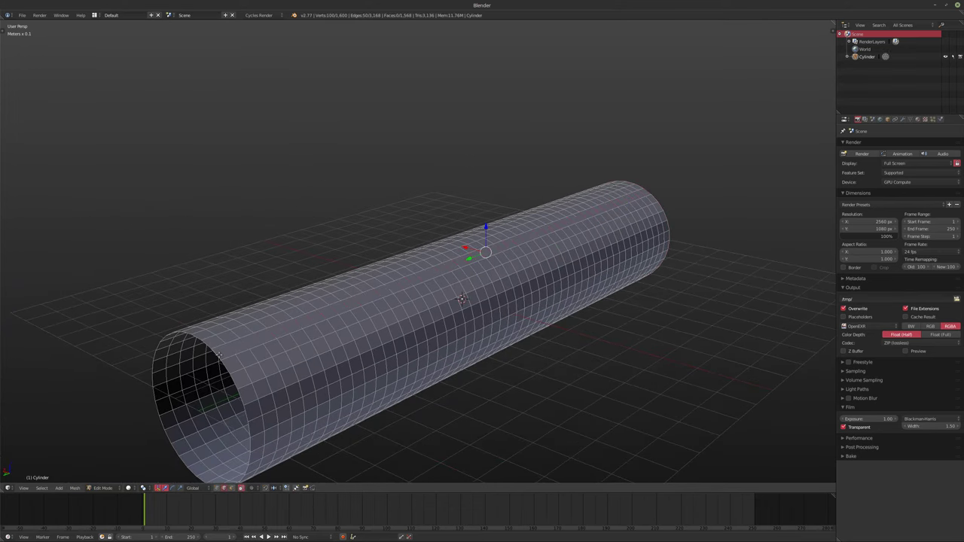
pyautogui.keyDown('alt'); pyautogui.rightClick(246, 357); pyautogui.keyUp('alt')
pyautogui.keyDown('alt'); pyautogui.keyDown('shift'); pyautogui.rightClick(224, 368); pyautogui.keyUp('shift'); pyautogui.keyUp('alt')
pyautogui.moveTo(279, 365); pyautogui.dragTo(380, 352, button='middle')
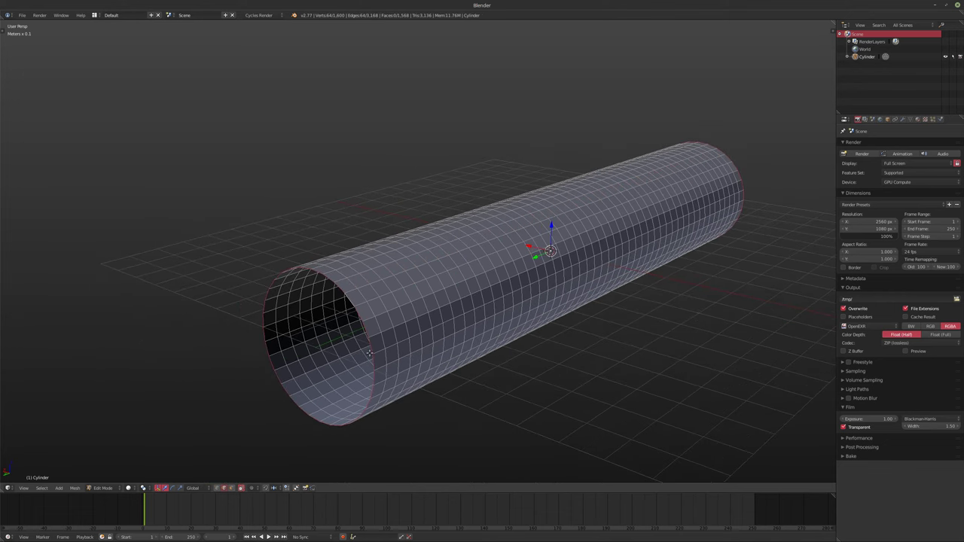
# Step: Extrude the end loops and scale them flat inward to form thick rims
pyautogui.press('e')
pyautogui.press('s')
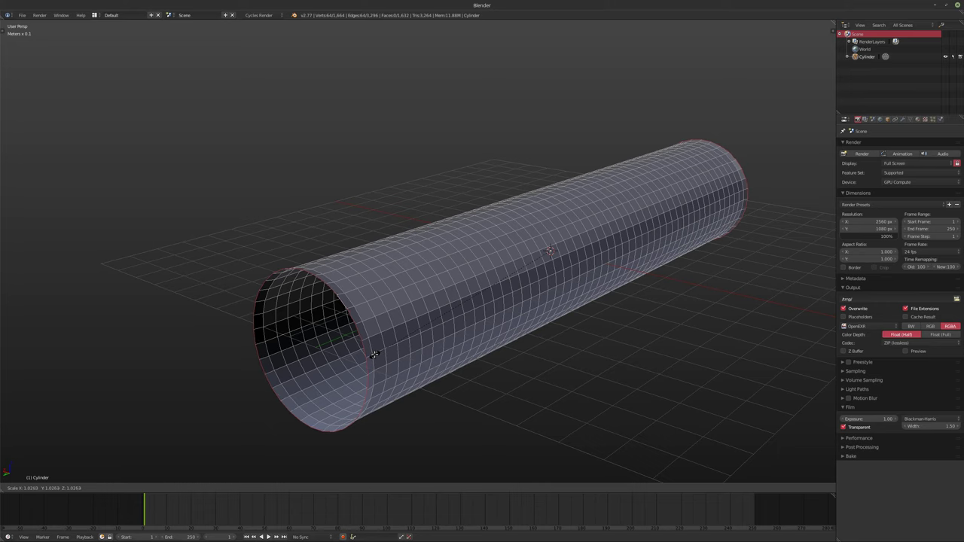
pyautogui.hotkey('shift', 'y')
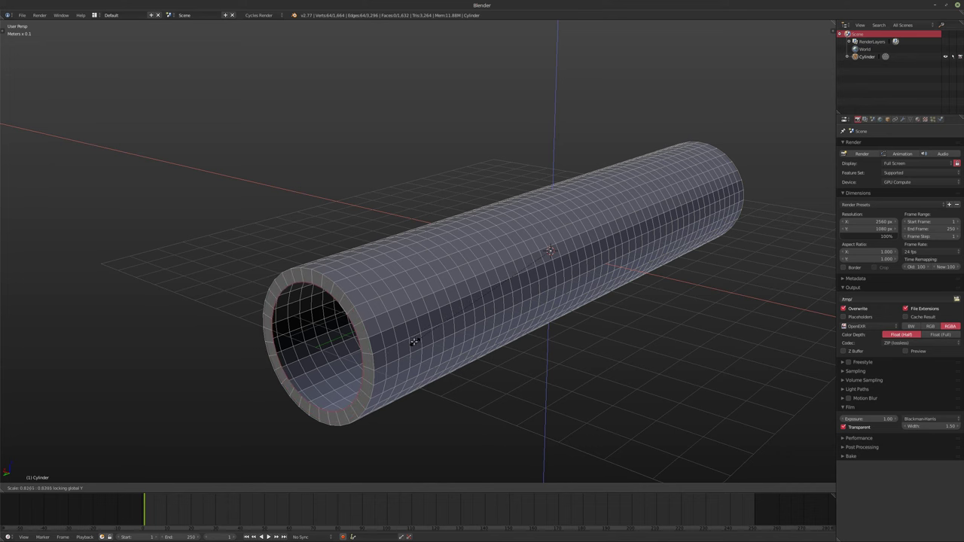
pyautogui.click(417, 341)
pyautogui.moveTo(417, 341); pyautogui.dragTo(466, 324, button='middle')
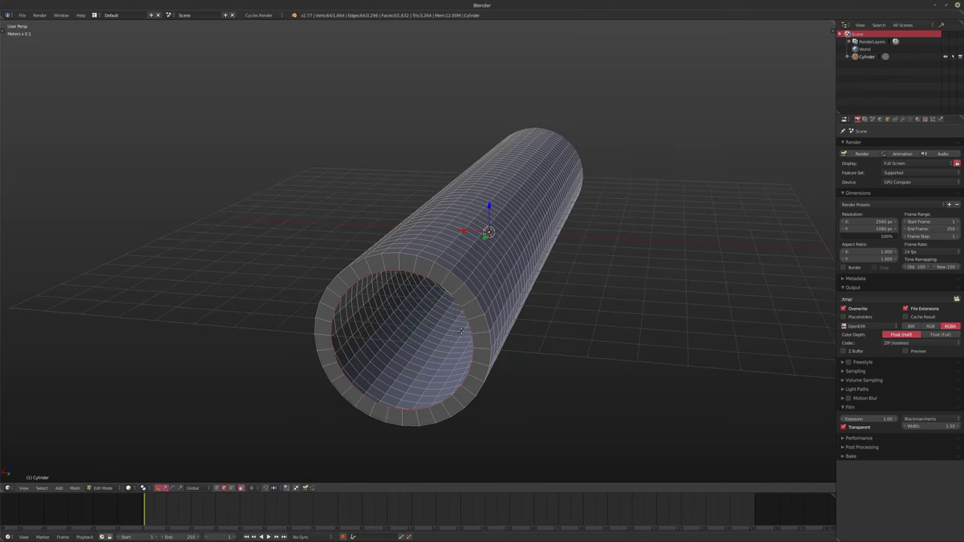
pyautogui.scroll(2, 460, 326)
# Step: Shrink the inner rims, then twice more extrude and scale them flat inward
pyautogui.press('s')
pyautogui.hotkey('shift', 'y')
pyautogui.click(457, 323)
pyautogui.press('e')
pyautogui.rightClick(456, 326)
pyautogui.press('s')
pyautogui.hotkey('shift', 'y')
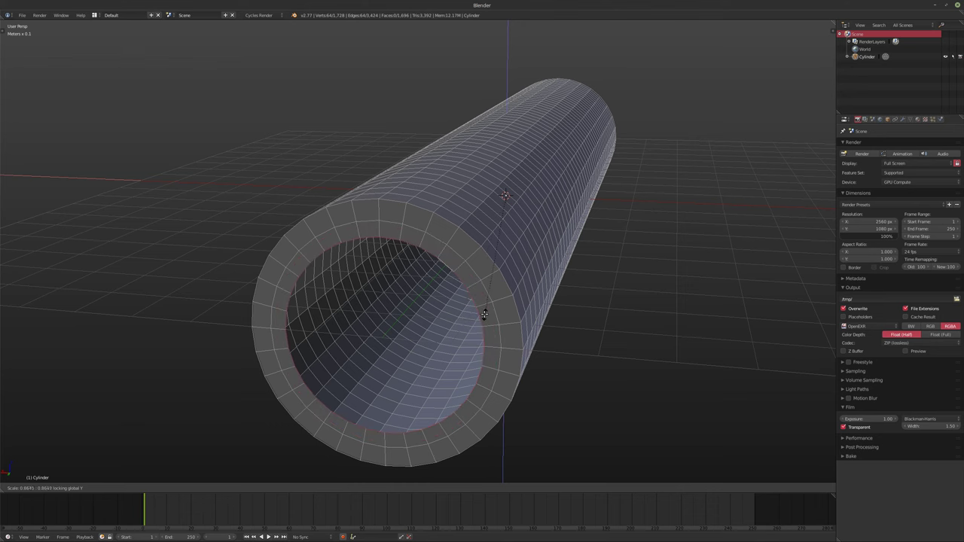
pyautogui.click(457, 326)
pyautogui.press('e')
pyautogui.rightClick(457, 325)
pyautogui.press('s')
pyautogui.hotkey('shift', 'y')
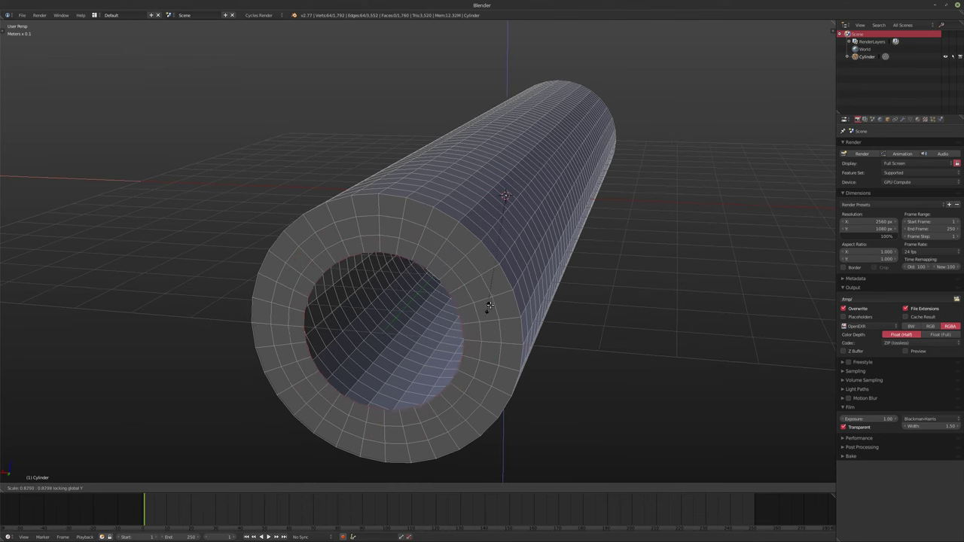
pyautogui.click(490, 303)
# Step: Close the inner opening with a face and return to Object Mode
pyautogui.moveTo(490, 303); pyautogui.dragTo(613, 295, button='middle')
pyautogui.press('f')
pyautogui.press('Tab')
pyautogui.scroll(-5, 439, 355)
pyautogui.scroll(4, 500, 329)
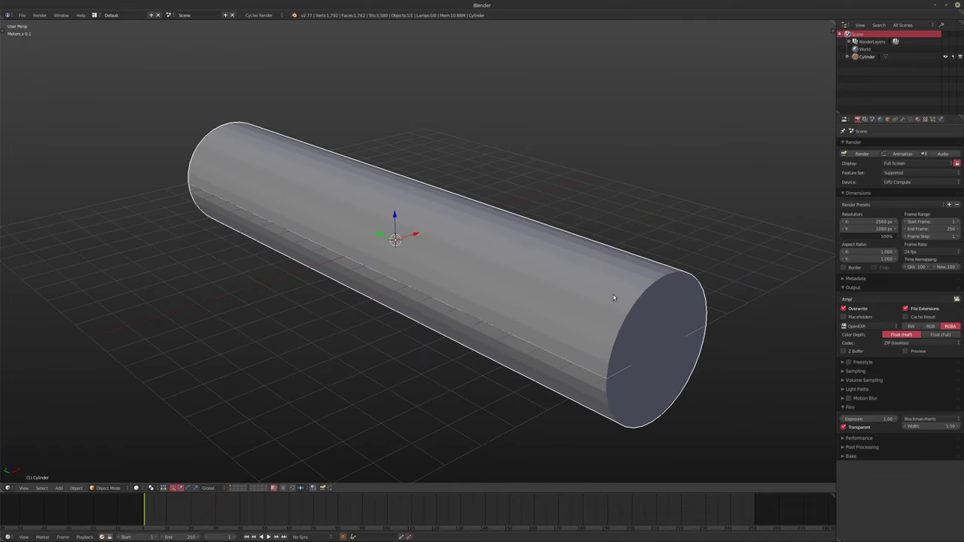
pyautogui.click(903, 120)
# Step: Add a Displace modifier to the tube and set its Strength to 0.250
pyautogui.click(879, 145)
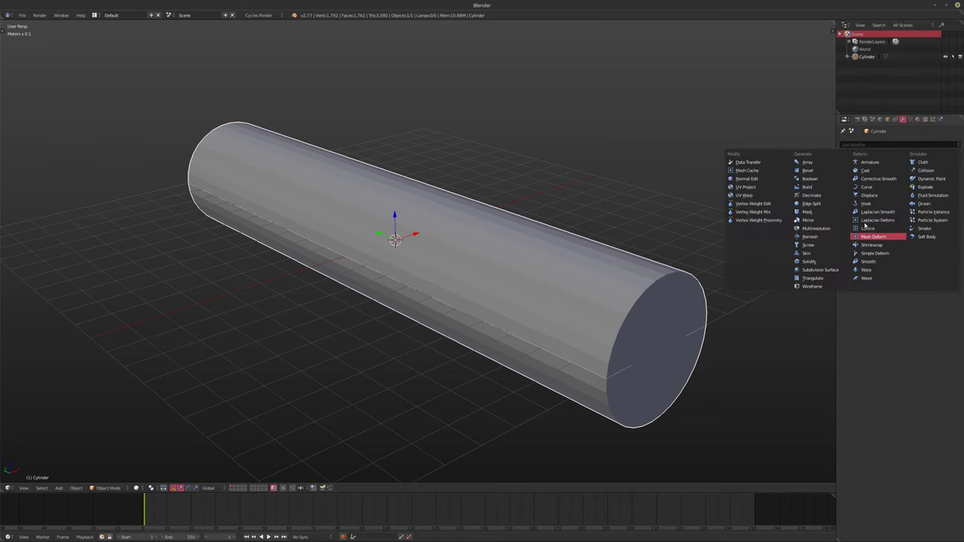
pyautogui.click(870, 195)
pyautogui.scroll(3, 617, 239)
pyautogui.scroll(-5, 506, 225)
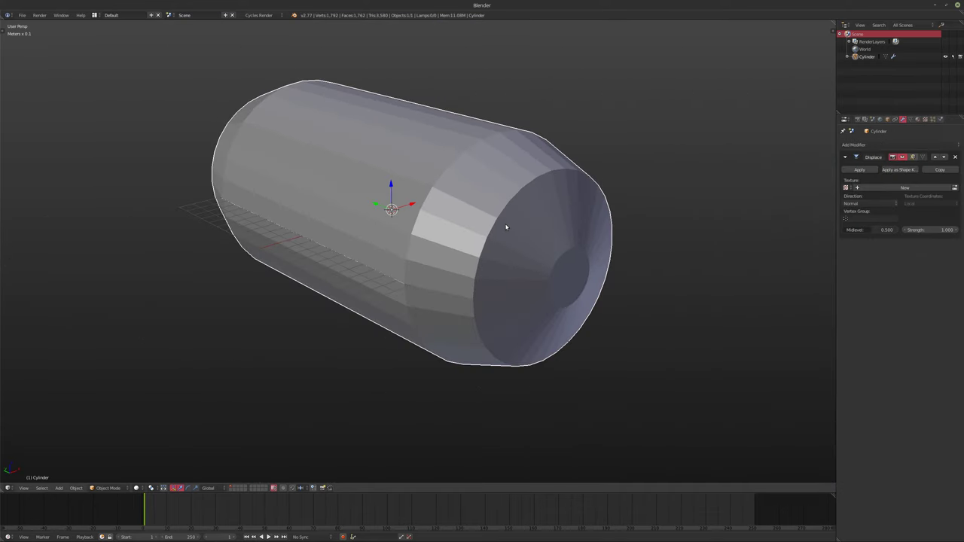
pyautogui.click(932, 231)
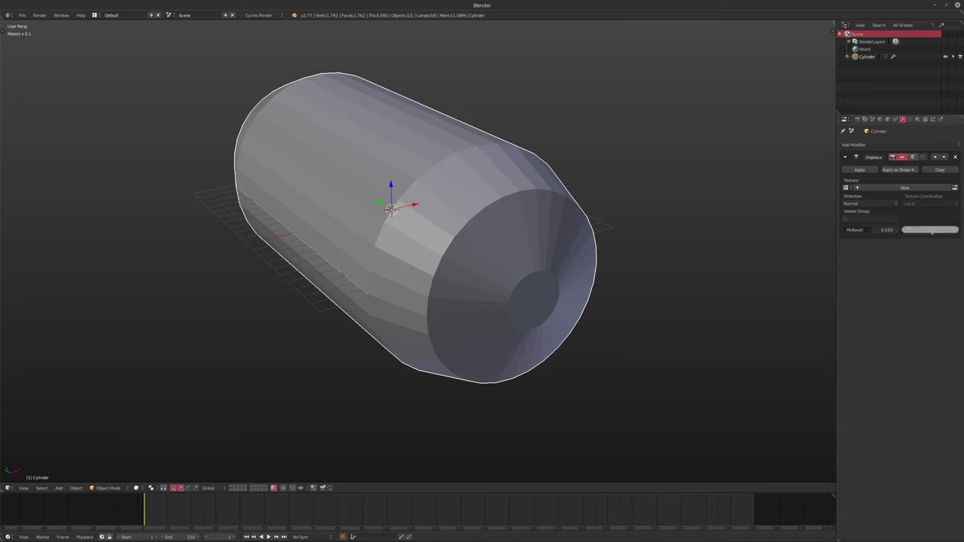
pyautogui.press('Return')
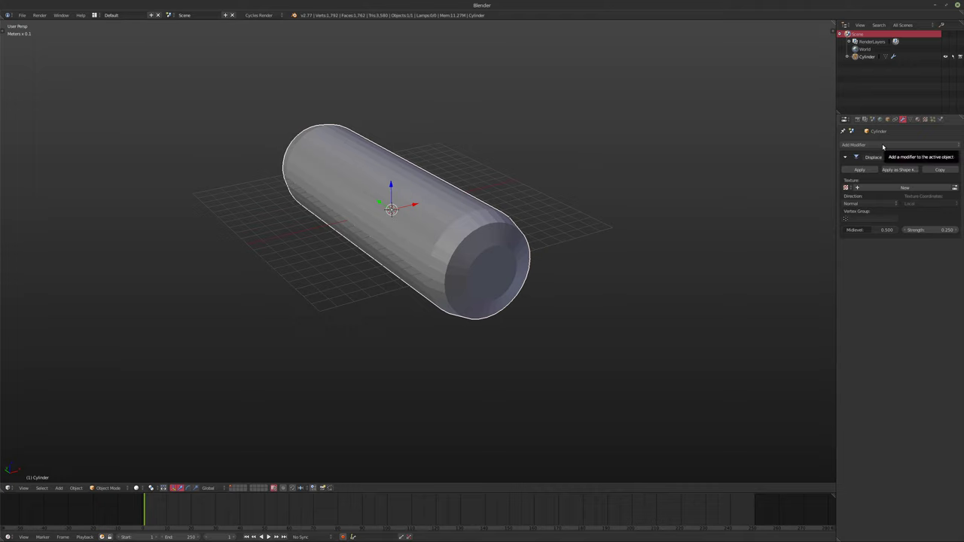
# Step: Create a particle system with End frame 1, Lifetime 500, emitting from Volume
pyautogui.click(932, 119)
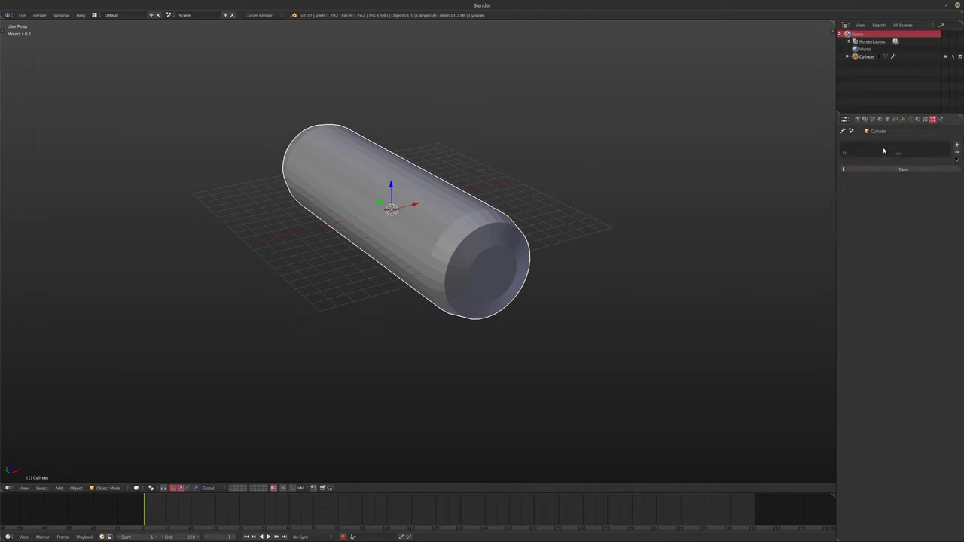
pyautogui.click(882, 169)
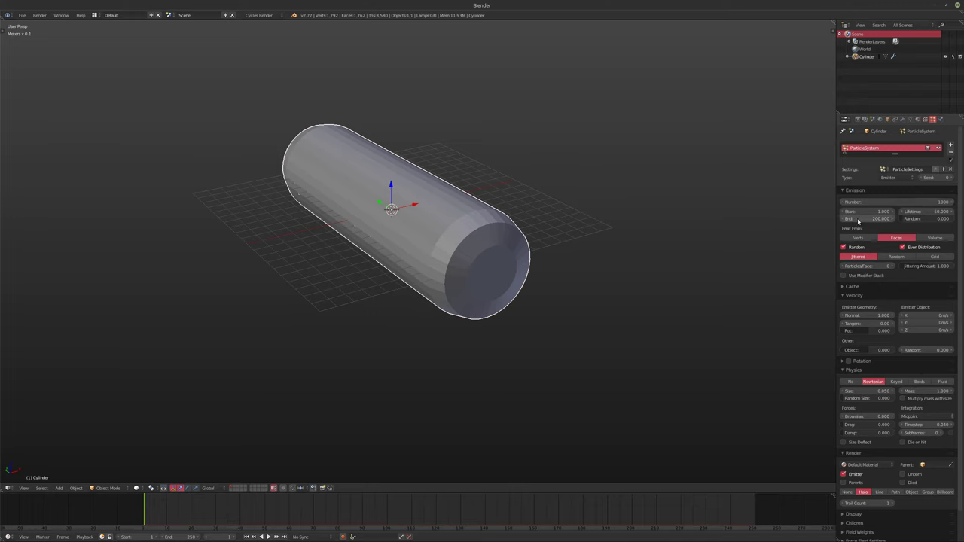
pyautogui.click(858, 219)
pyautogui.write('1')
pyautogui.press('Tab')
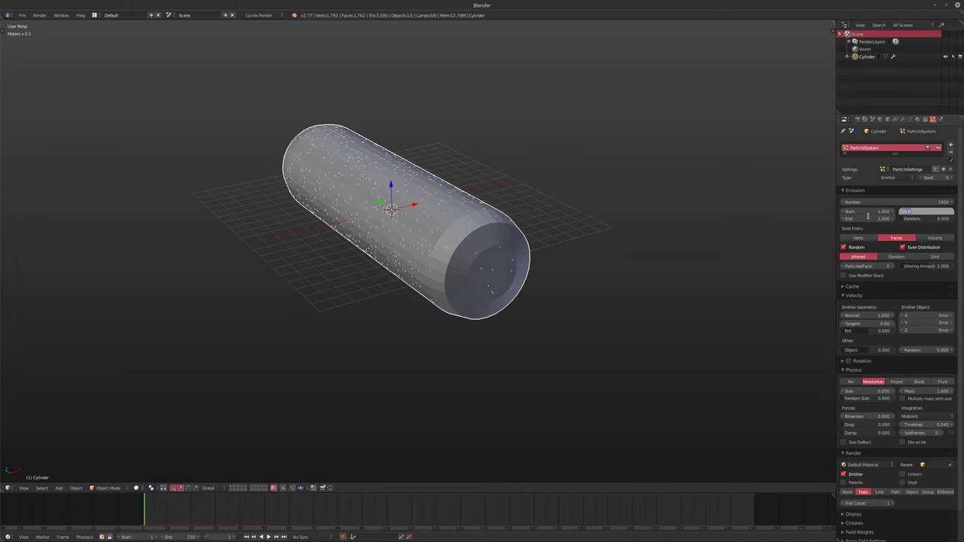
pyautogui.write('500')
pyautogui.press('Return')
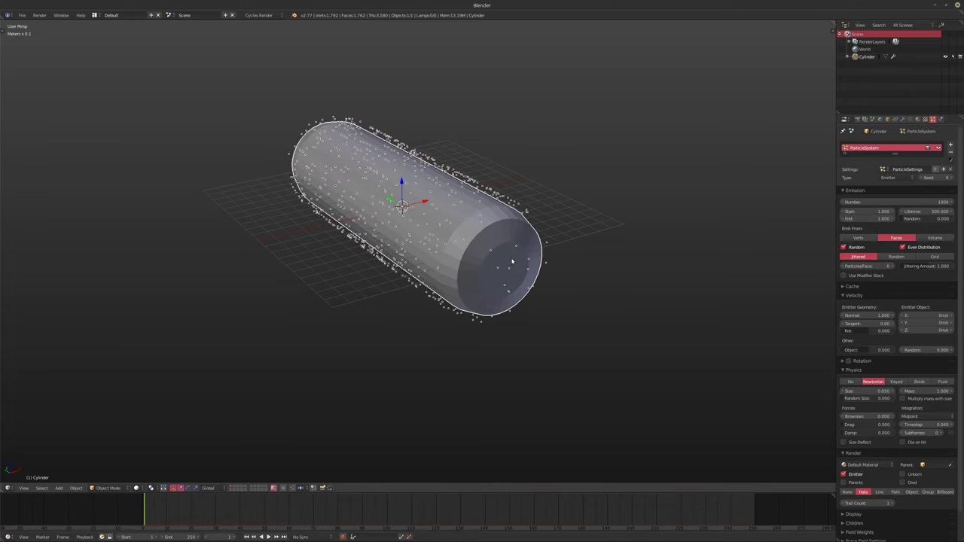
pyautogui.click(934, 237)
# Step: Turn off Even Distribution, use Random distribution, and set Physics to No
pyautogui.moveTo(577, 244); pyautogui.dragTo(475, 234, button='middle')
pyautogui.scroll(2, 475, 235)
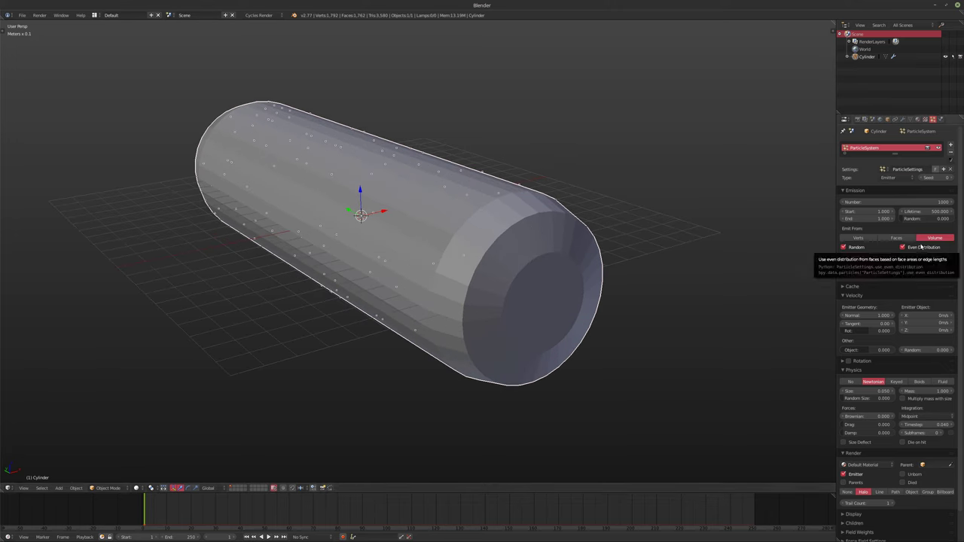
pyautogui.moveTo(617, 277); pyautogui.dragTo(667, 276, button='middle')
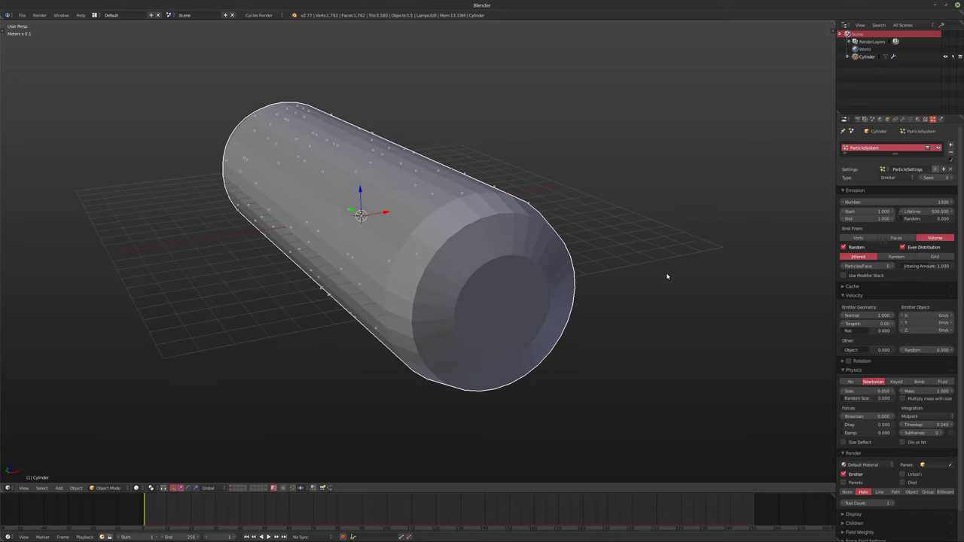
pyautogui.click(903, 247)
pyautogui.moveTo(595, 300)
pyautogui.mouseDown(button='middle')
pyautogui.moveTo(625, 297)
pyautogui.moveTo(593, 296)
pyautogui.mouseUp(button='middle')
pyautogui.click(896, 256)
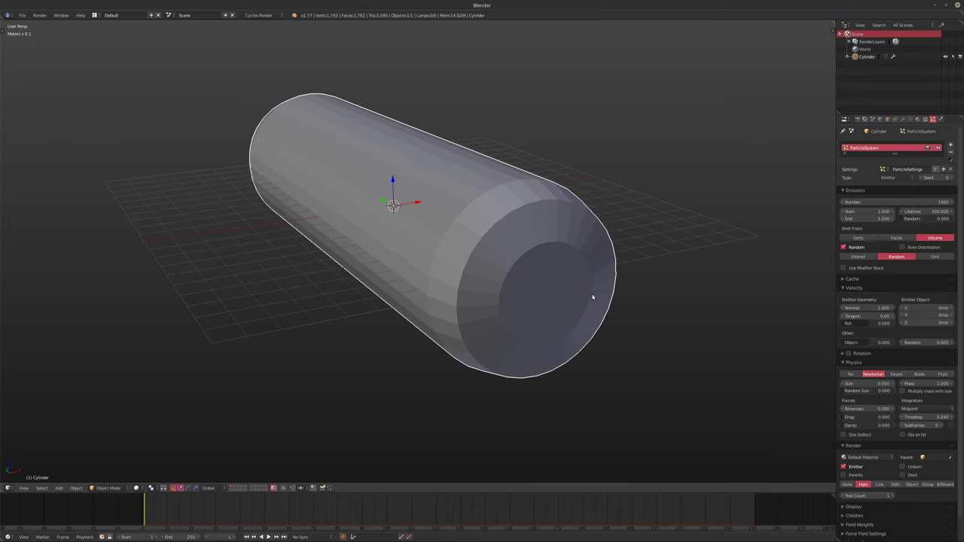
pyautogui.click(851, 374)
pyautogui.moveTo(494, 303); pyautogui.dragTo(519, 314, button='middle')
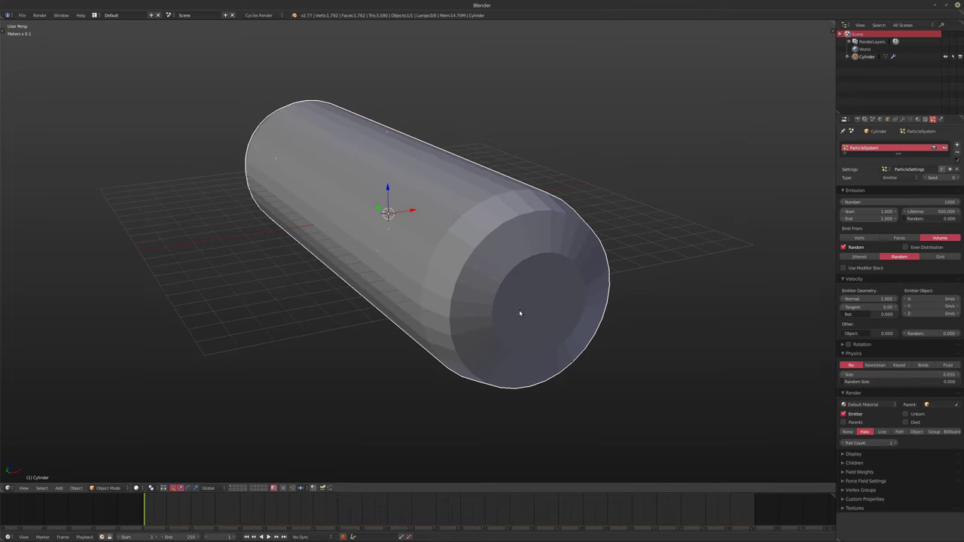
# Step: Set the cylinder's Maximum Draw Type to Wire
pyautogui.click(887, 120)
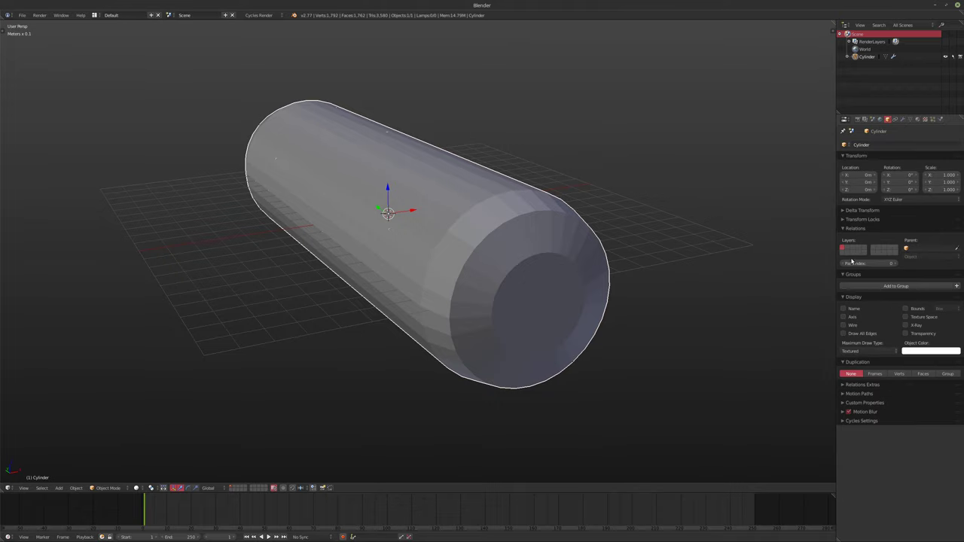
pyautogui.click(853, 351)
pyautogui.click(855, 334)
pyautogui.moveTo(490, 248)
pyautogui.mouseDown(button='middle')
pyautogui.moveTo(513, 236)
pyautogui.moveTo(504, 201)
pyautogui.moveTo(575, 192)
pyautogui.mouseUp(button='middle')
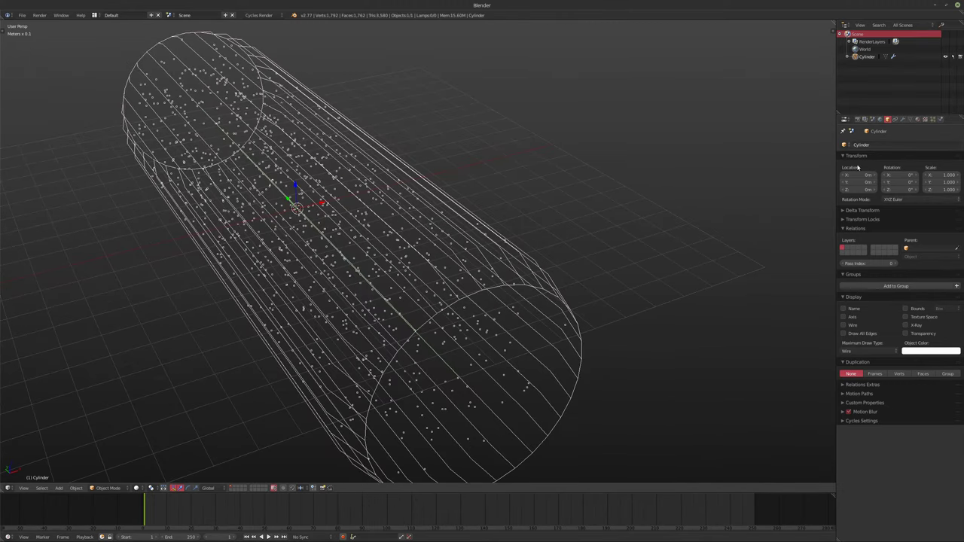
# Step: Create a new Clouds texture for the Displace modifier
pyautogui.click(925, 119)
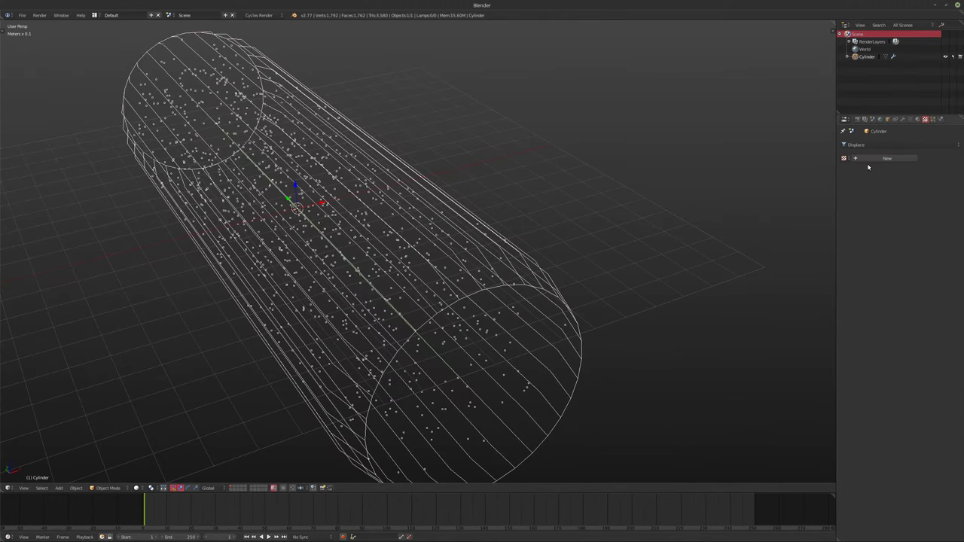
pyautogui.click(874, 159)
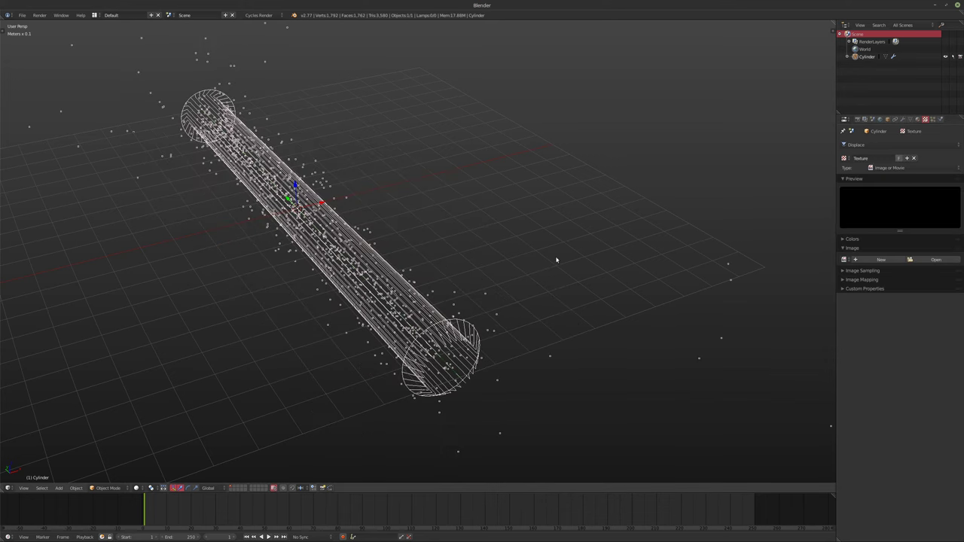
pyautogui.click(901, 168)
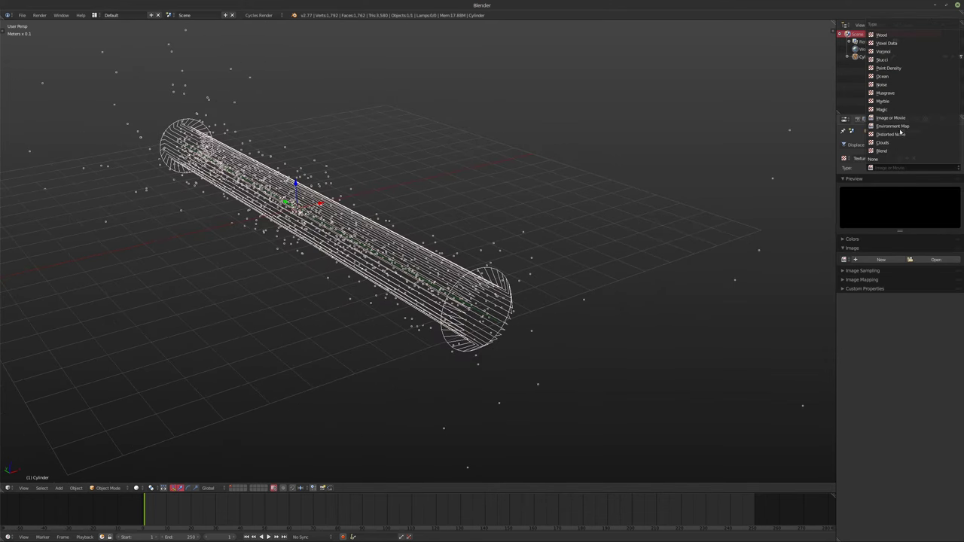
pyautogui.click(897, 143)
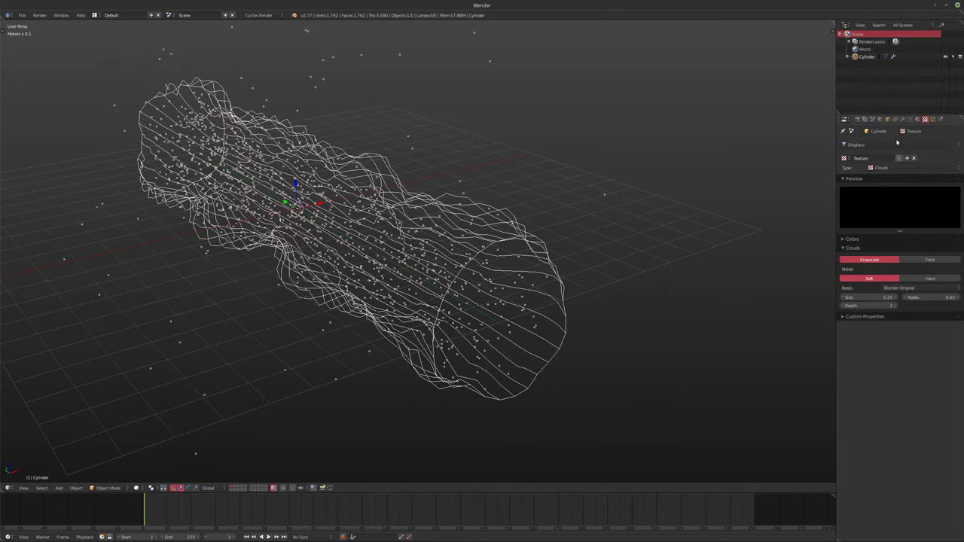
pyautogui.moveTo(558, 245); pyautogui.dragTo(486, 239, button='middle')
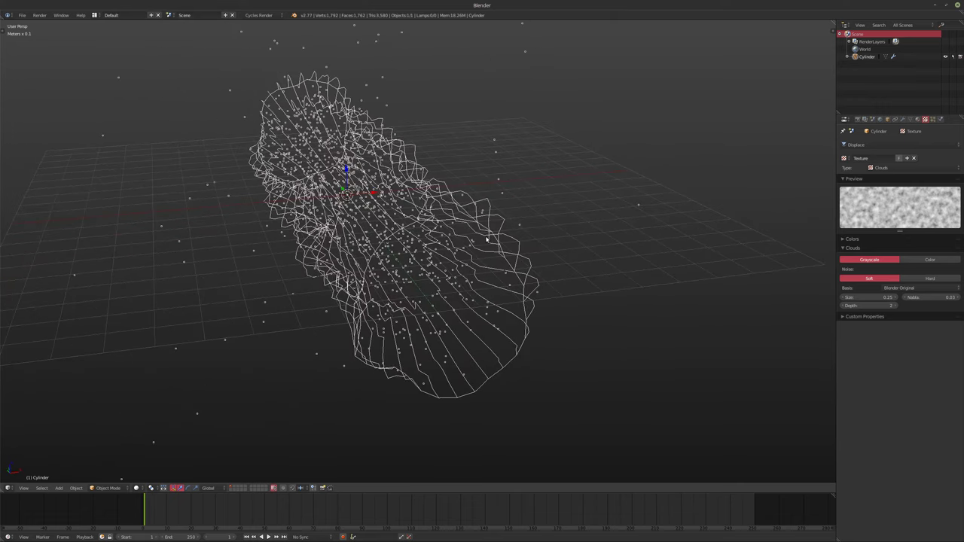
# Step: Play the animation with Alt+A to preview the lumpy tube, then stop it
pyautogui.hotkey('alt', 'a')
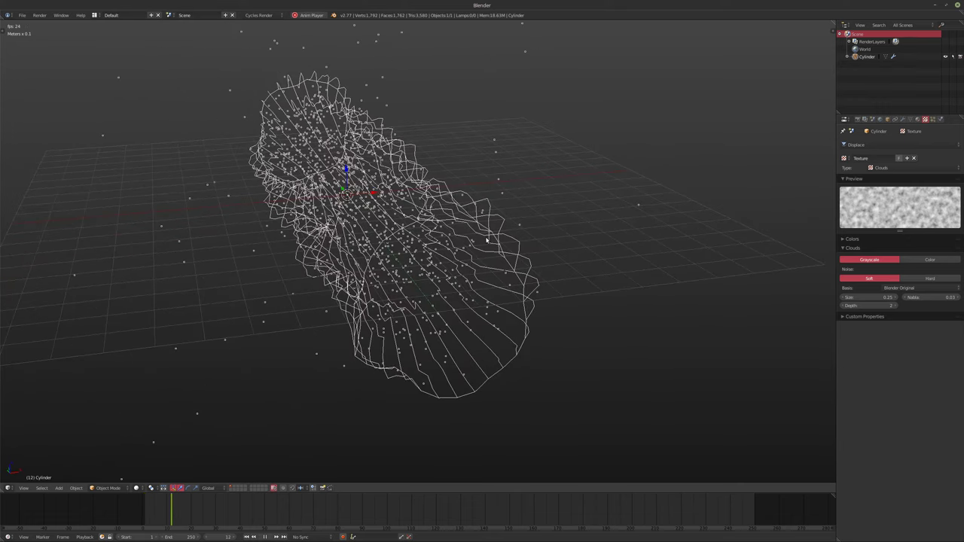
pyautogui.press('Escape')
pyautogui.moveTo(299, 279); pyautogui.dragTo(338, 275, button='middle')
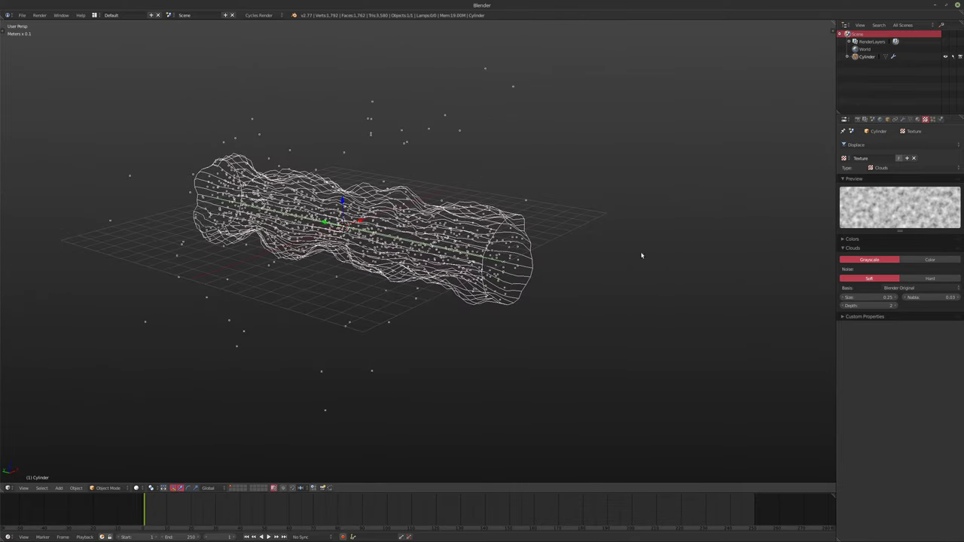
pyautogui.moveTo(484, 262); pyautogui.dragTo(434, 263, button='middle')
pyautogui.scroll(5, 434, 264)
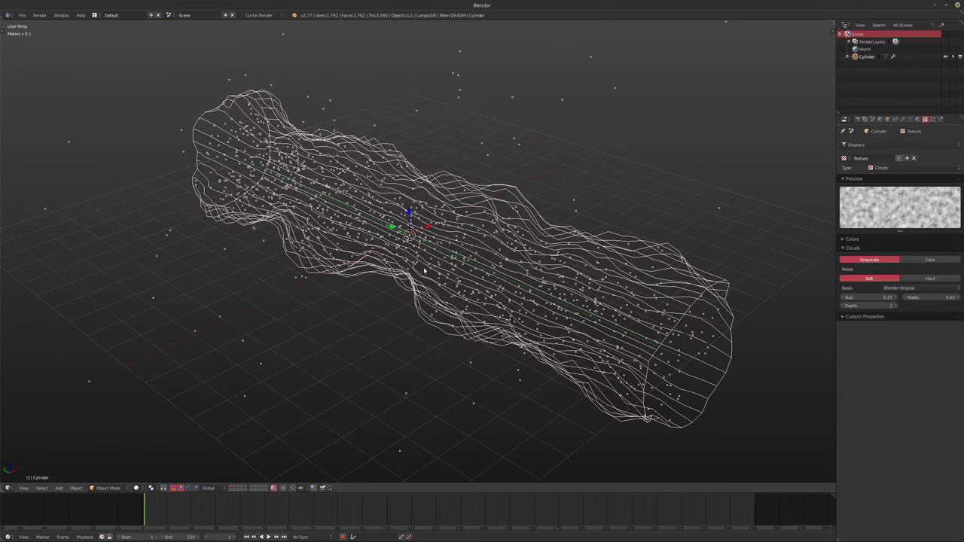
pyautogui.hotkey('shift', 'a')
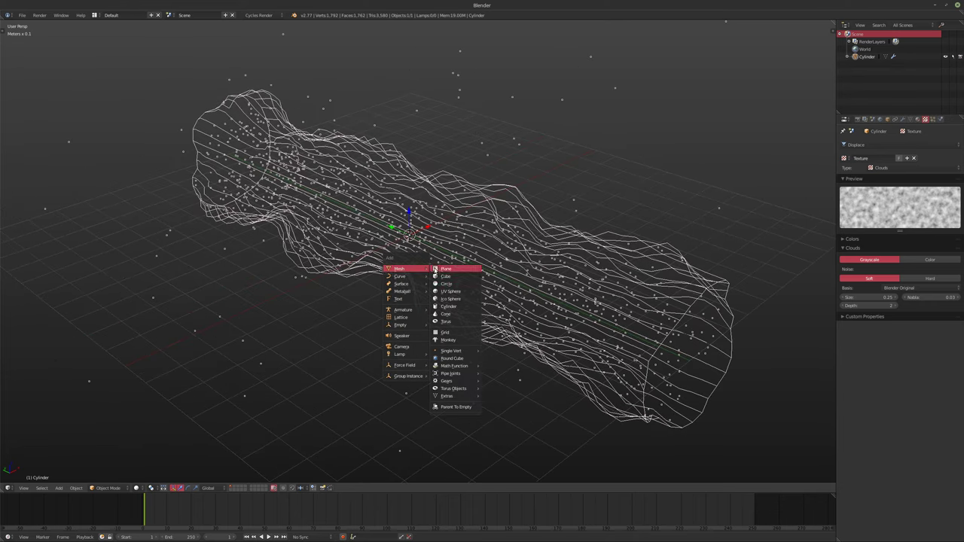
# Step: Add a Bezier circle at the tube's centre
pyautogui.moveTo(400, 277)
pyautogui.click(462, 285)
pyautogui.scroll(5, 501, 340)
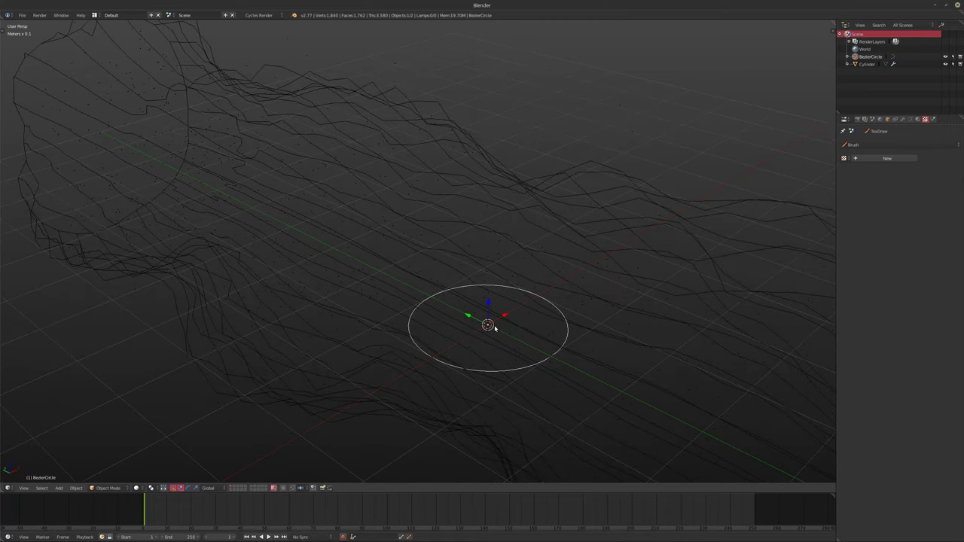
pyautogui.hotkey('shift', 'a')
pyautogui.moveTo(479, 338)
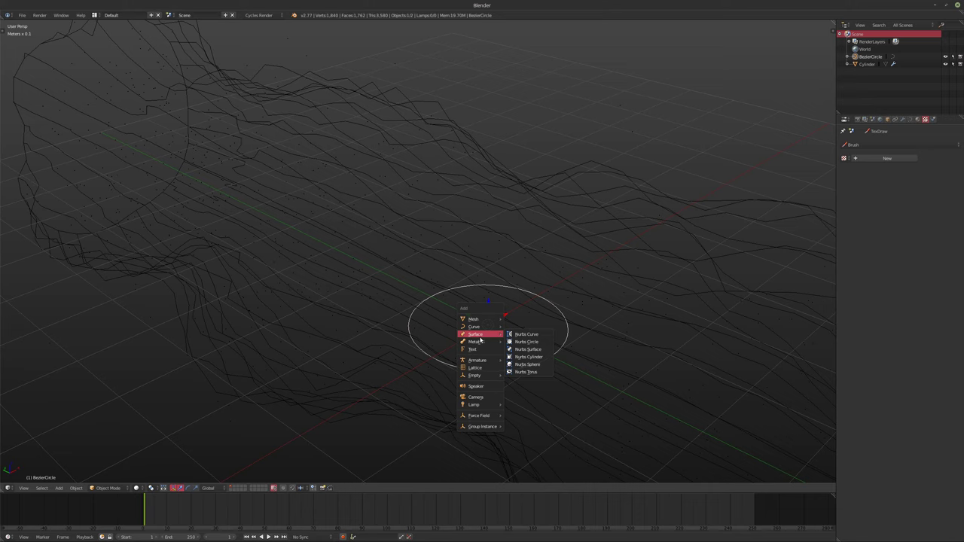
pyautogui.press('Escape')
# Step: Scale the Bezier circle's points up 3.5 times in Edit Mode
pyautogui.press('Tab')
pyautogui.keyDown('shift'); pyautogui.moveTo(579, 336); pyautogui.dragTo(504, 316, button='middle'); pyautogui.keyUp('shift')
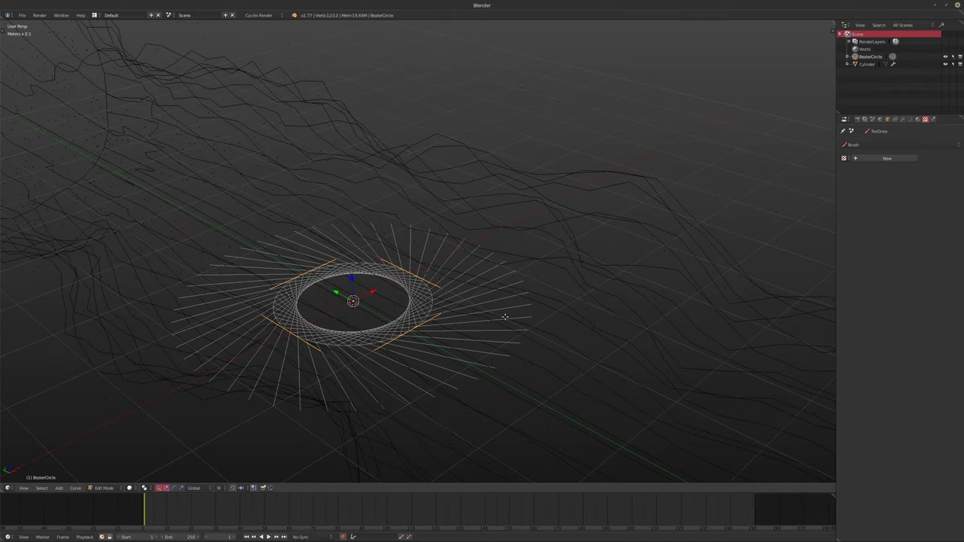
pyautogui.write('s3.5')
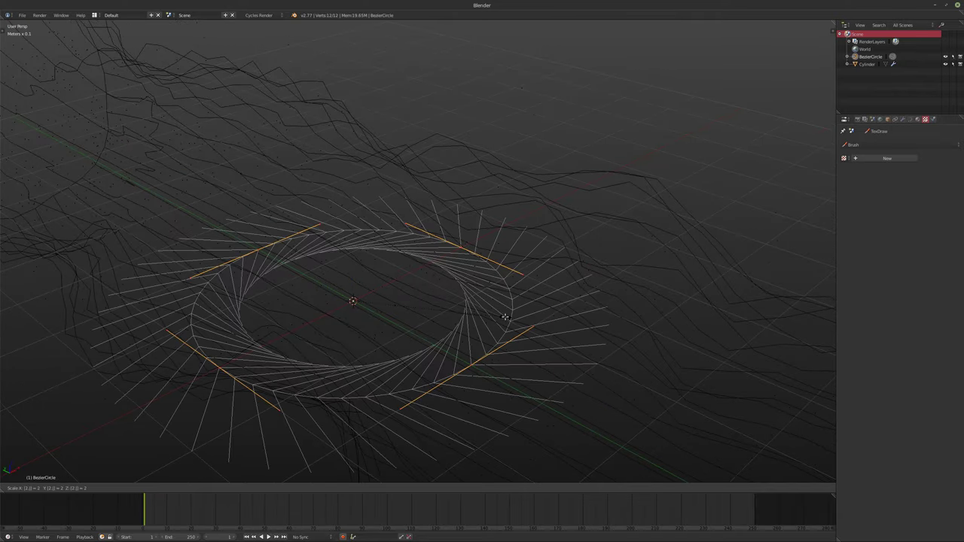
pyautogui.press('Return')
pyautogui.press('Tab')
pyautogui.scroll(-5, 503, 322)
pyautogui.moveTo(501, 324); pyautogui.dragTo(456, 311, button='middle')
pyautogui.hotkey('shift', 'a')
pyautogui.moveTo(436, 303)
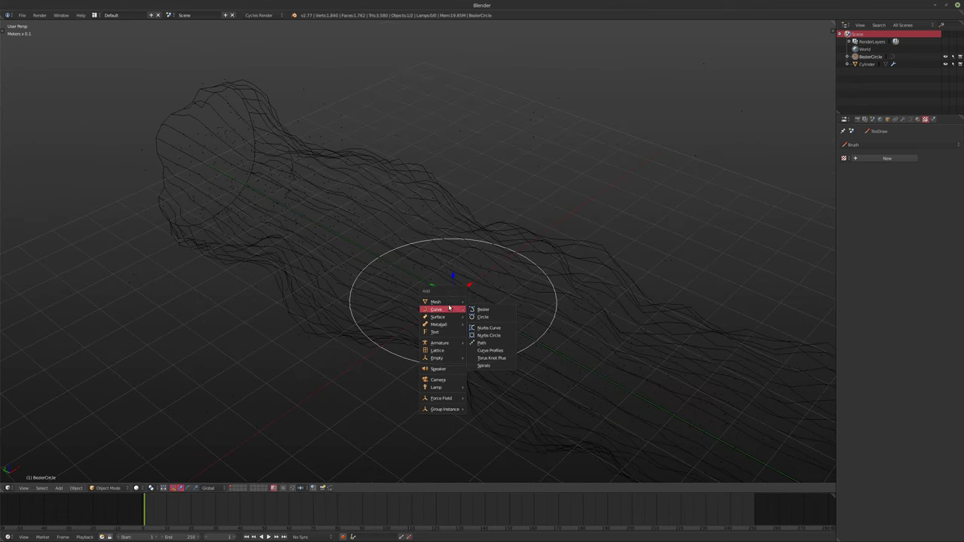
# Step: Add a plain axes Empty with a Follow Path constraint targeting BezierCircle
pyautogui.moveTo(439, 359)
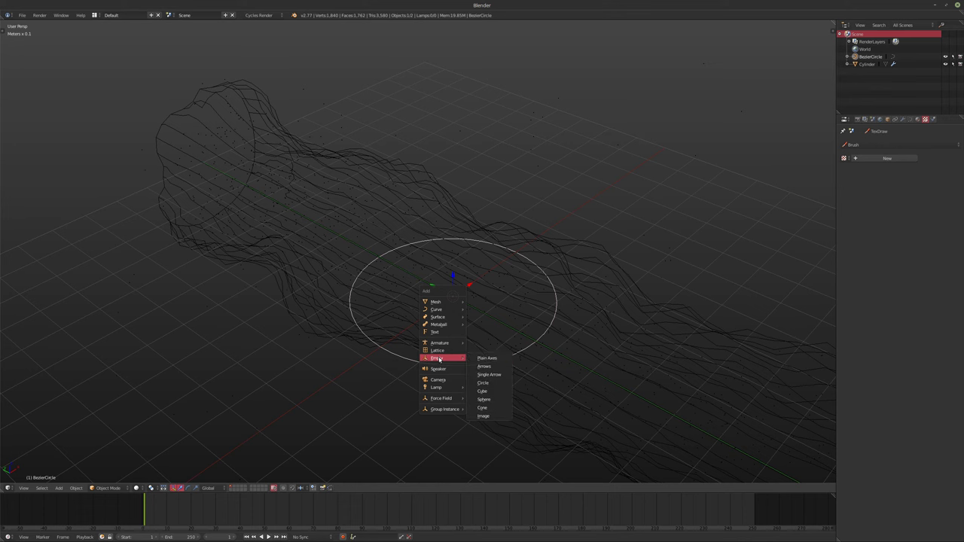
pyautogui.click(498, 360)
pyautogui.scroll(6, 495, 323)
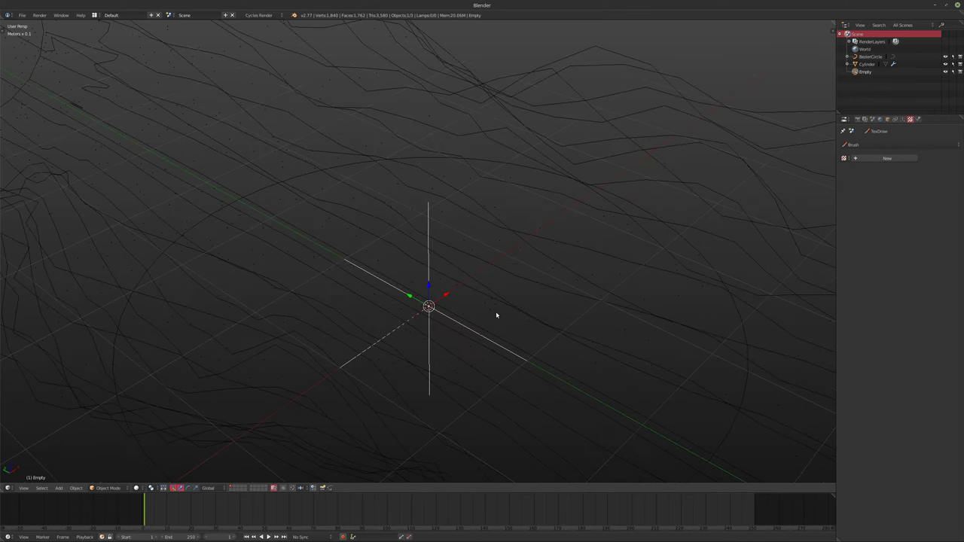
pyautogui.scroll(-3, 469, 318)
pyautogui.click(895, 119)
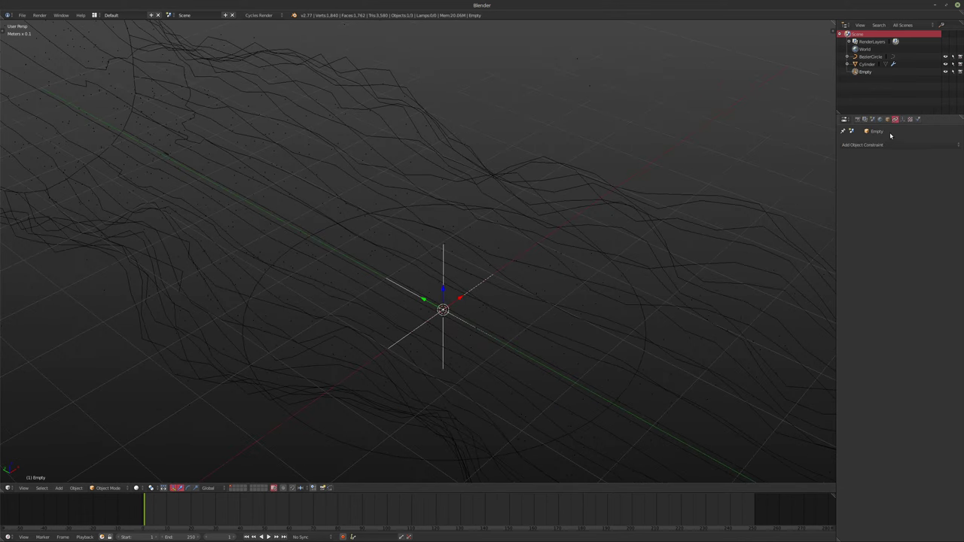
pyautogui.click(877, 144)
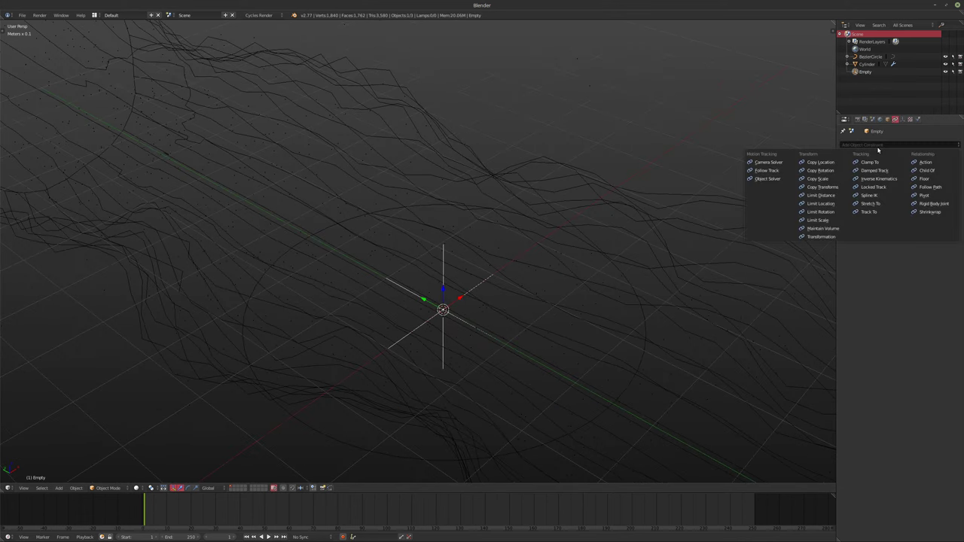
pyautogui.click(931, 187)
pyautogui.click(915, 173)
pyautogui.click(904, 180)
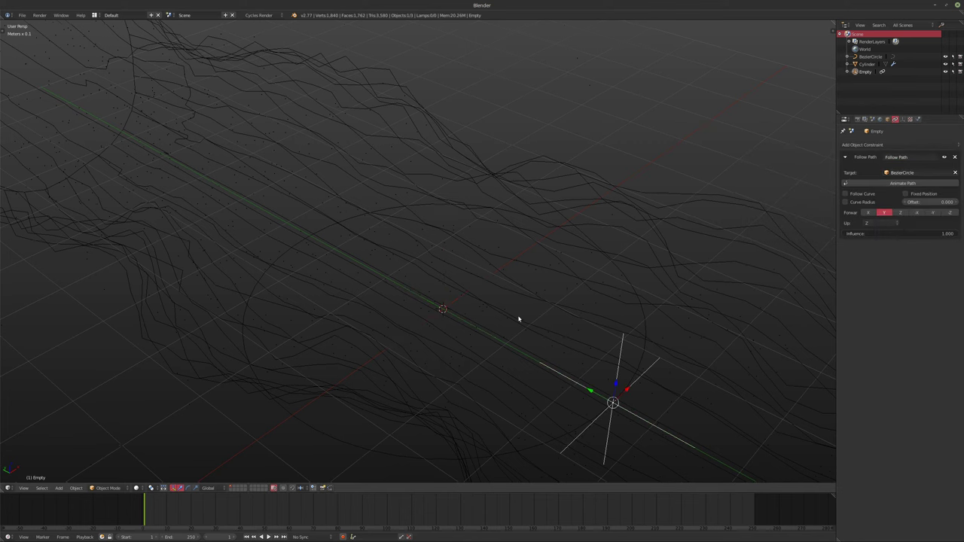
# Step: Select the tunnel cylinder and show its modifier settings
pyautogui.scroll(-4, 518, 319)
pyautogui.moveTo(516, 302); pyautogui.dragTo(740, 233, button='middle')
pyautogui.rightClick(741, 233)
pyautogui.click(903, 119)
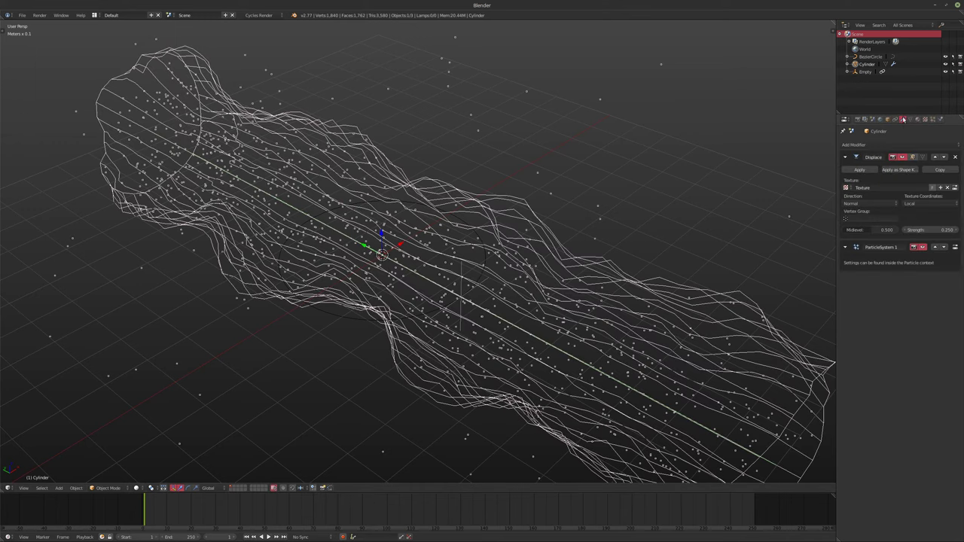
# Step: Set the Displace texture coordinates to Object using the Empty, then preview playback
pyautogui.click(931, 205)
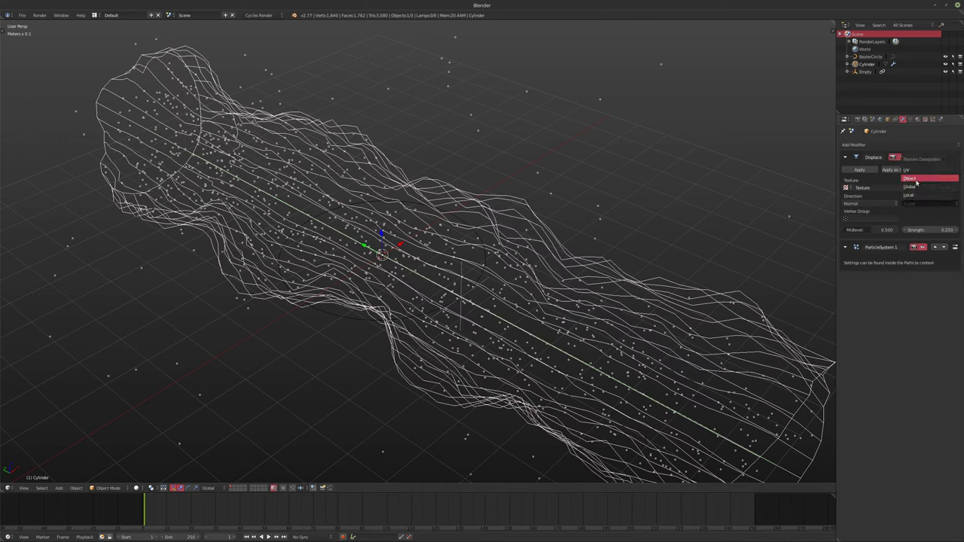
pyautogui.click(916, 180)
pyautogui.click(931, 218)
pyautogui.click(919, 229)
pyautogui.moveTo(665, 229); pyautogui.dragTo(497, 196, button='middle')
pyautogui.hotkey('alt', 'a')
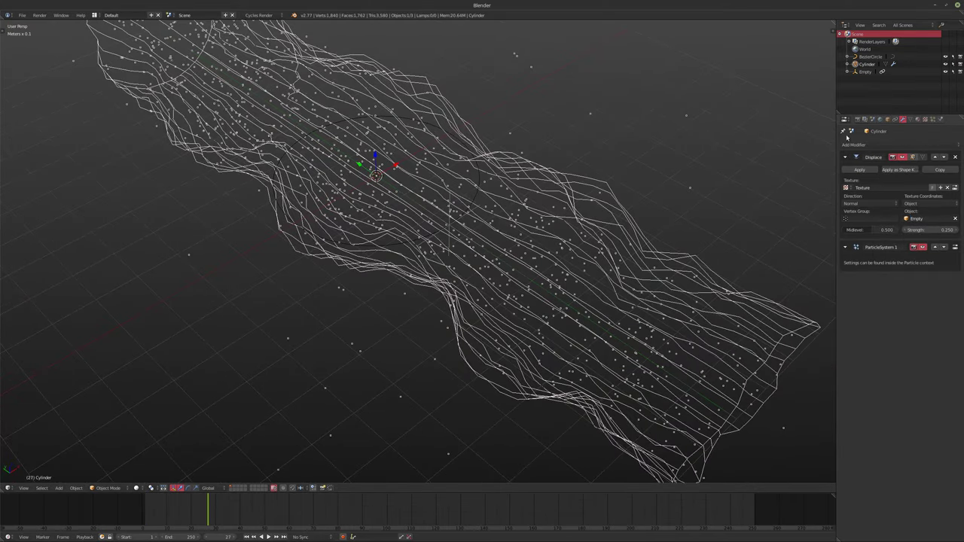
# Step: Set the animation's end frame to 240 in the render settings
pyautogui.click(857, 119)
pyautogui.click(931, 229)
pyautogui.write('240')
pyautogui.press('Return')
pyautogui.moveTo(497, 294); pyautogui.dragTo(476, 290, button='middle')
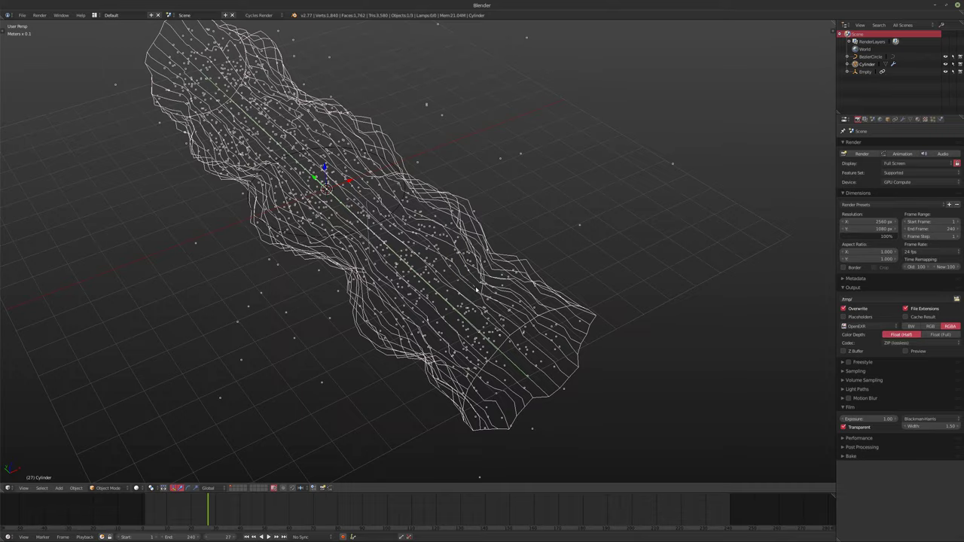
# Step: Enable Use Modifier Stack on the tunnel's particle system, then select the Empty
pyautogui.moveTo(403, 255); pyautogui.dragTo(526, 222, button='middle')
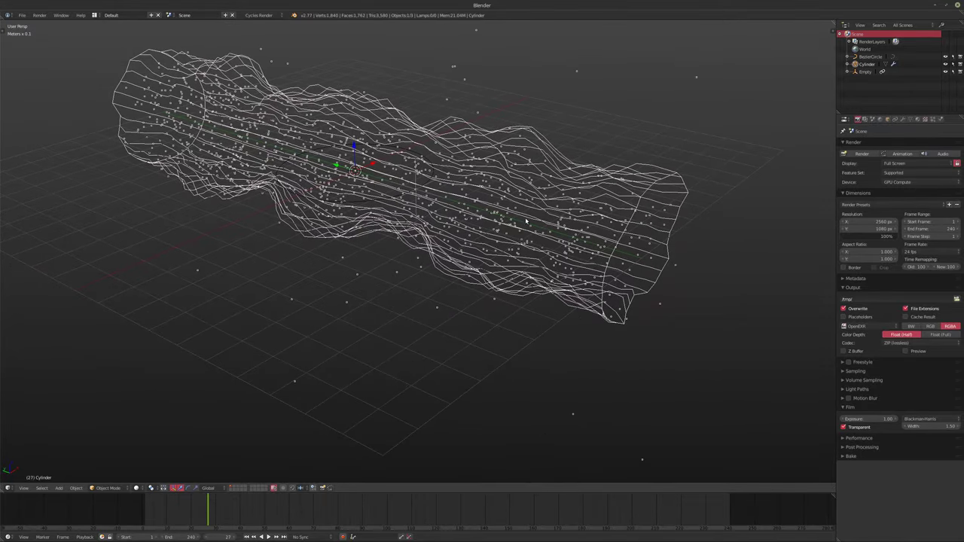
pyautogui.click(903, 120)
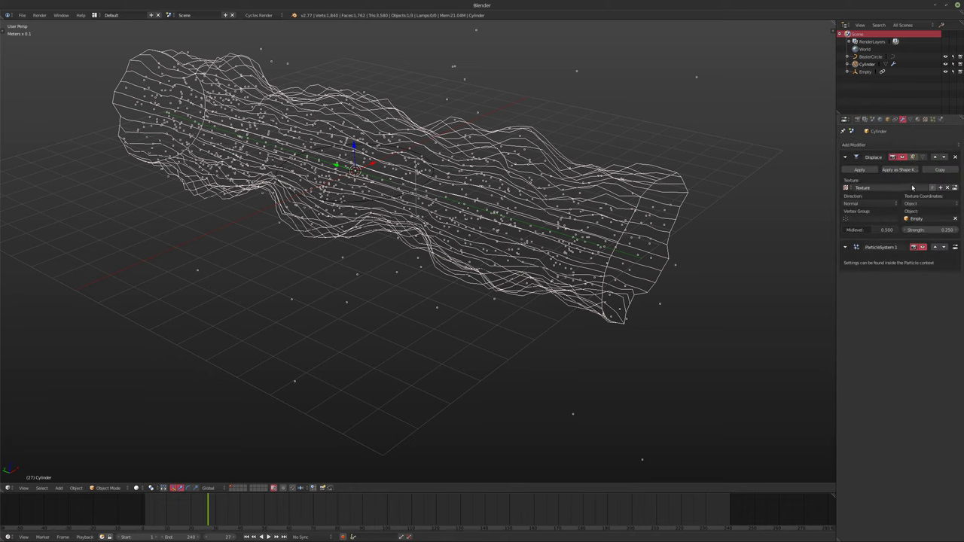
pyautogui.click(932, 119)
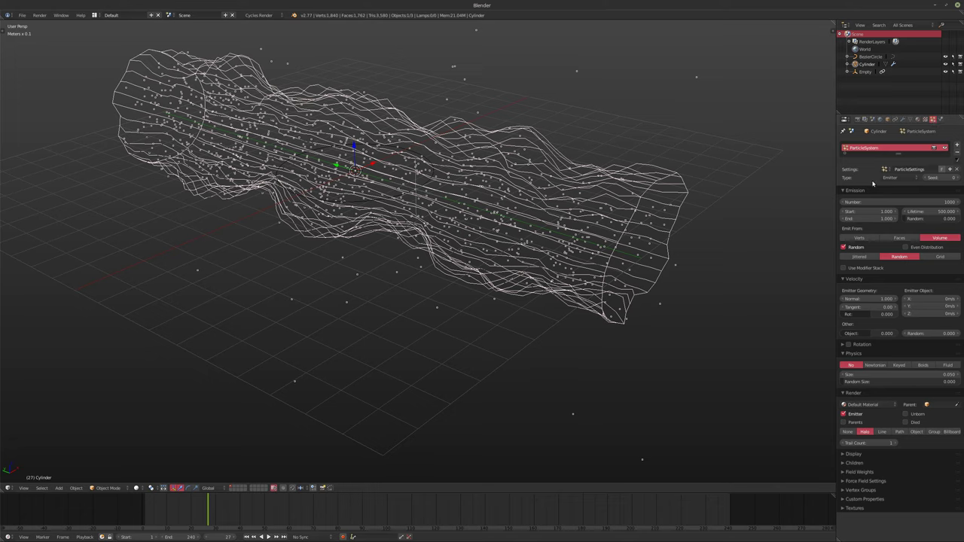
pyautogui.click(852, 268)
pyautogui.moveTo(668, 234)
pyautogui.mouseDown(button='middle')
pyautogui.moveTo(601, 234)
pyautogui.moveTo(672, 243)
pyautogui.mouseUp(button='middle')
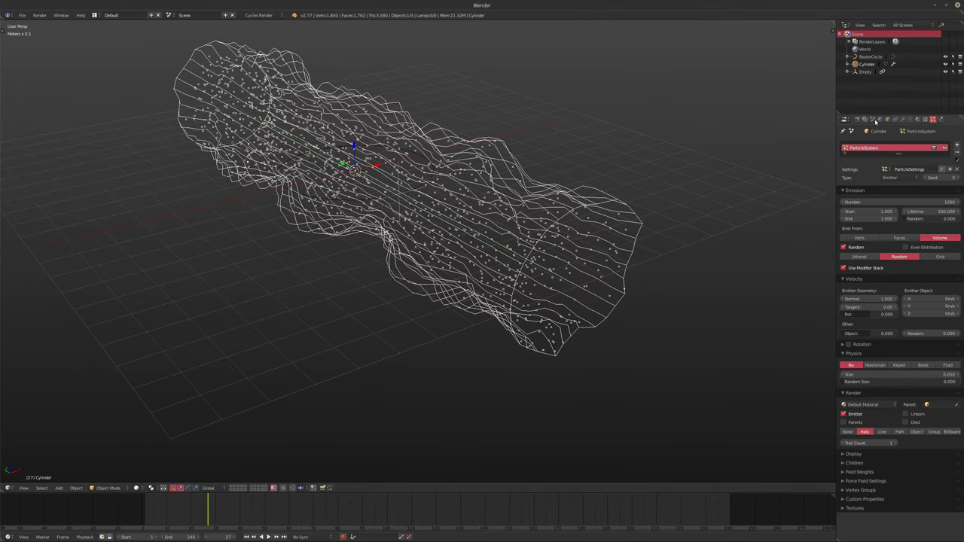
pyautogui.click(902, 119)
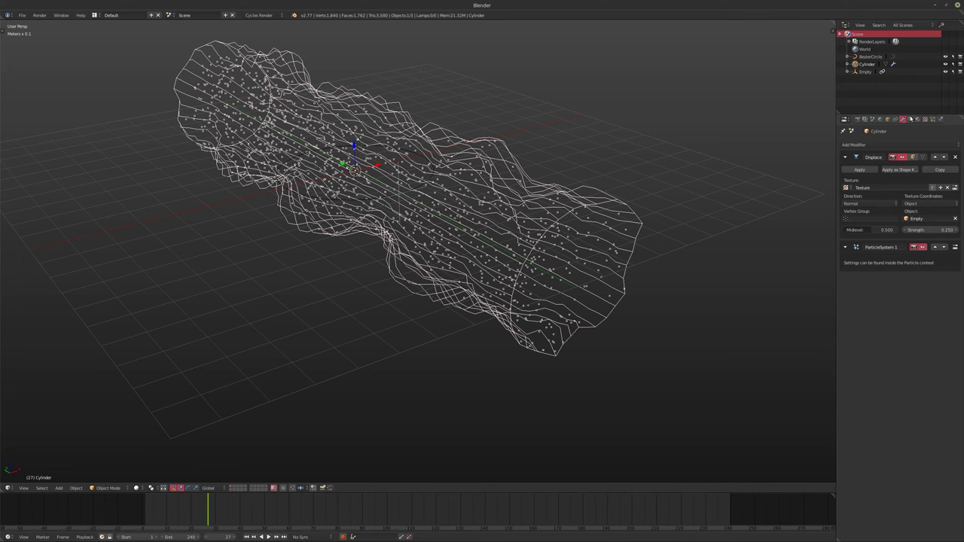
pyautogui.click(865, 72)
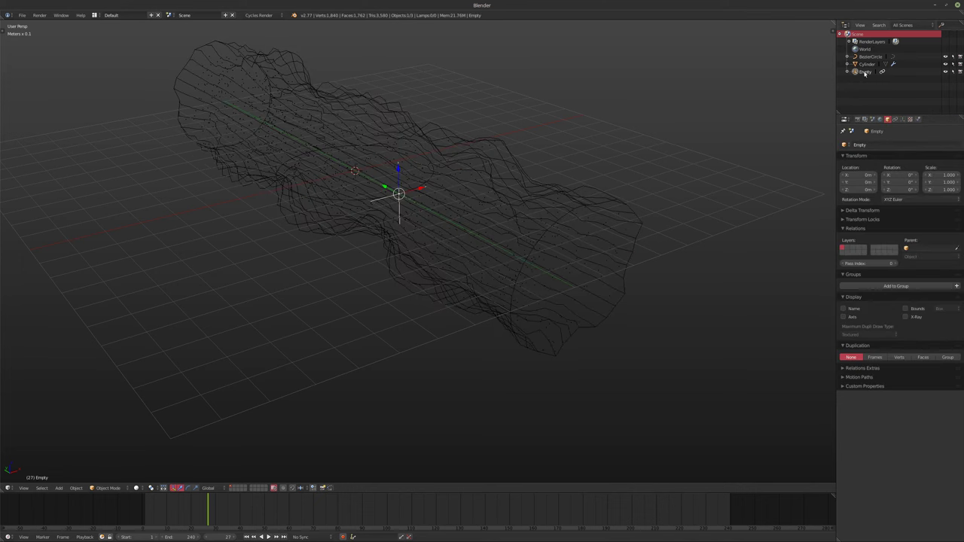
# Step: Drag the Empty's Follow Path offset to about 71 to test the deformation
pyautogui.click(895, 119)
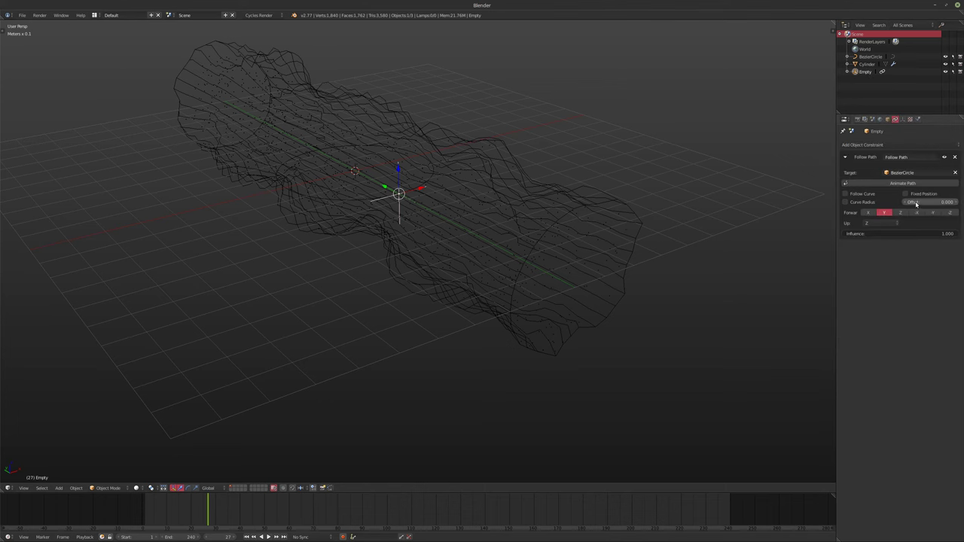
pyautogui.moveTo(930, 201); pyautogui.dragTo(951, 202)
pyautogui.moveTo(684, 198); pyautogui.dragTo(543, 202, button='middle')
# Step: Select BezierCircle and rotate it 90° about Y so it stands upright
pyautogui.rightClick(493, 230)
pyautogui.rightClick(516, 227)
pyautogui.write('ry90')
pyautogui.press('Return')
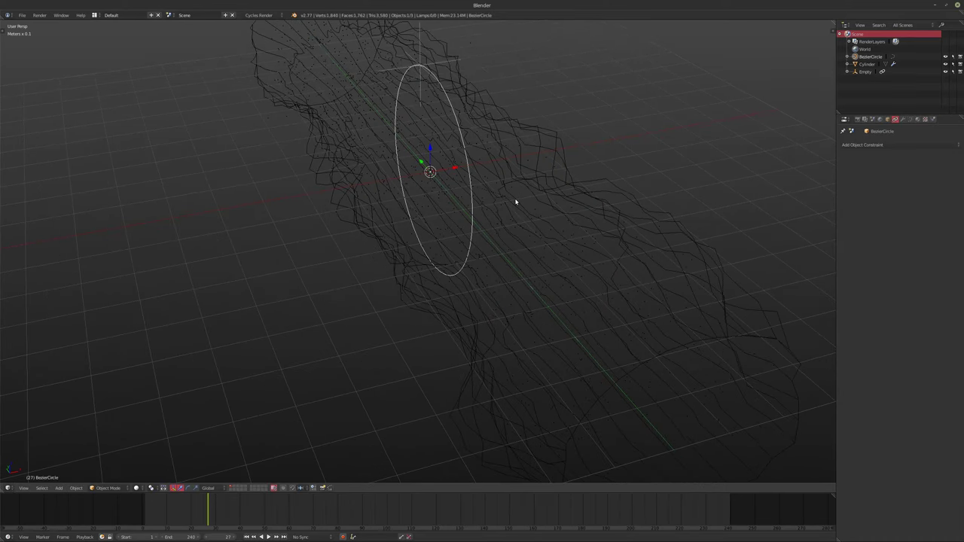
# Step: Reset the Empty's path offset to 0 and test sliding it along the path during playback
pyautogui.moveTo(497, 197); pyautogui.dragTo(531, 193, button='middle')
pyautogui.hotkey('alt', 'a')
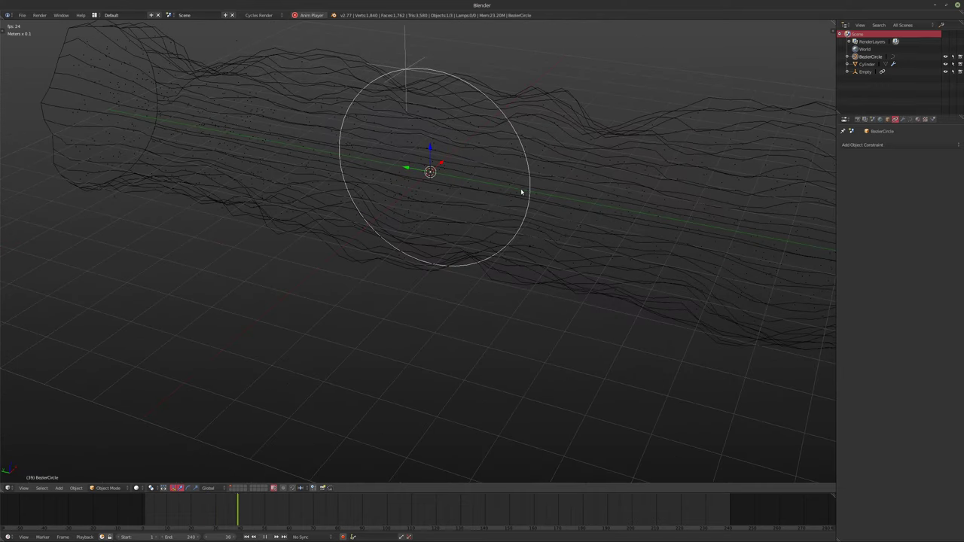
pyautogui.hotkey('alt', 'a')
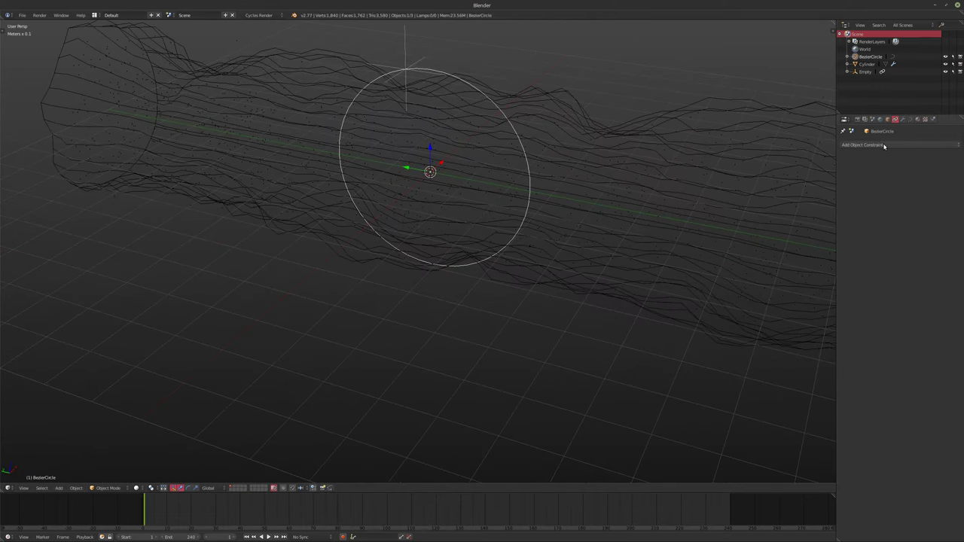
pyautogui.rightClick(414, 56)
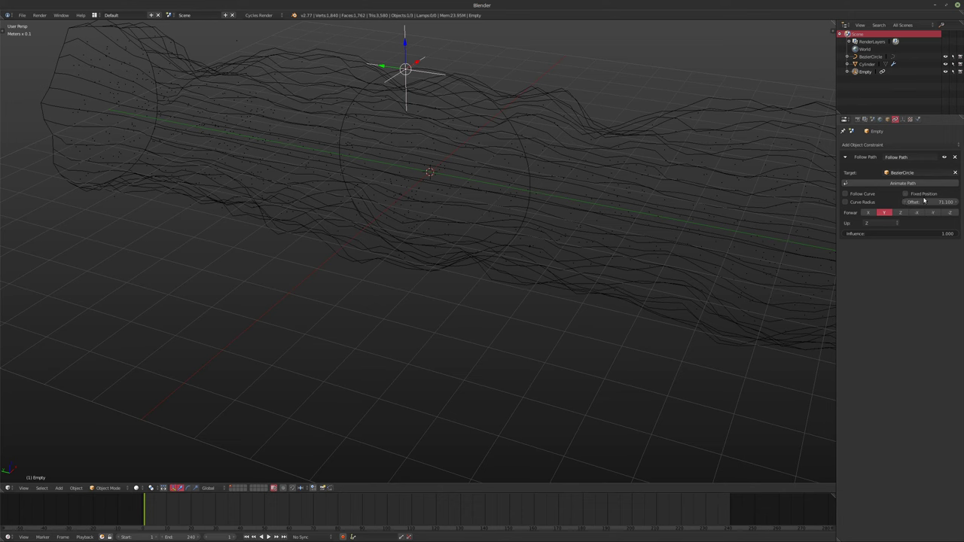
pyautogui.moveTo(920, 198); pyautogui.dragTo(922, 202)
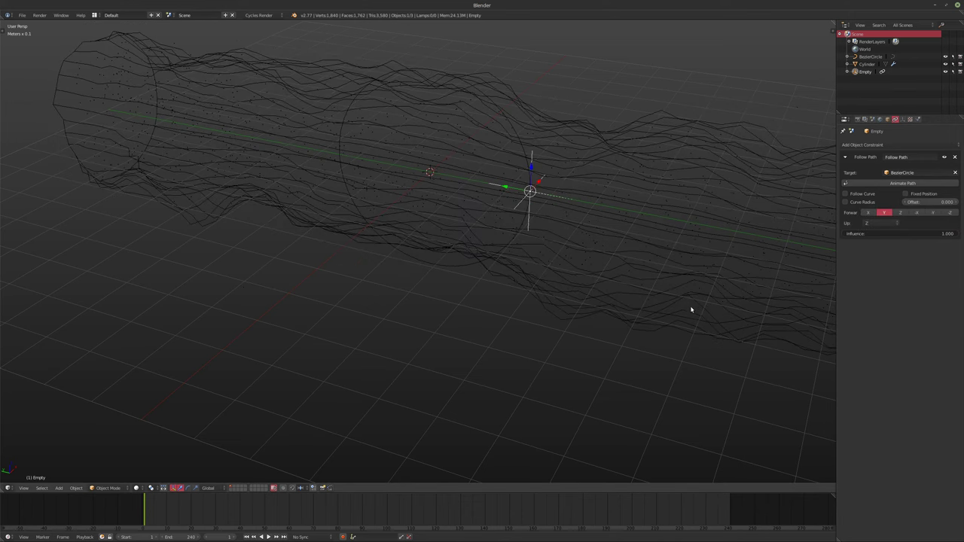
pyautogui.hotkey('alt', 'a')
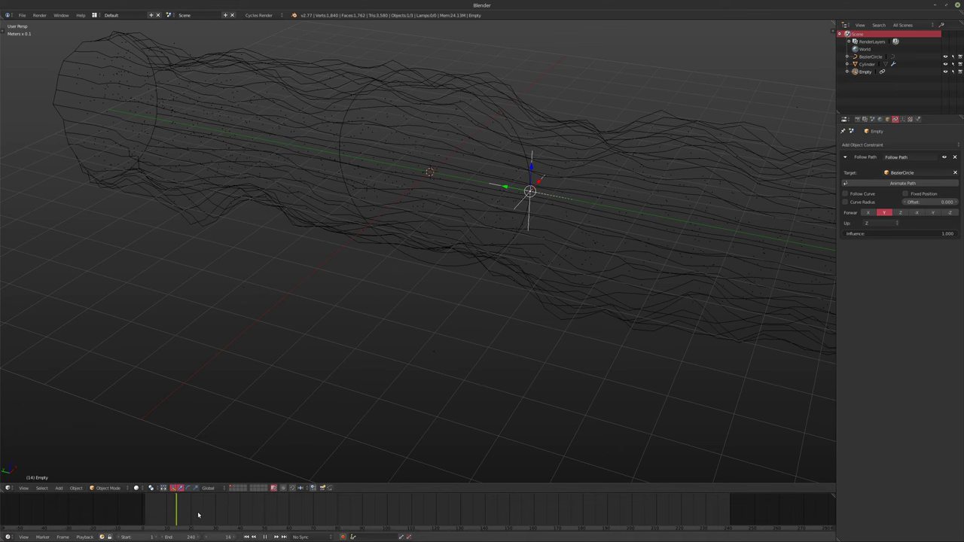
pyautogui.moveTo(919, 204); pyautogui.dragTo(963, 204)
# Step: Scale the BezierCircle's points down to 0.25 in Edit Mode
pyautogui.rightClick(447, 77)
pyautogui.press('Tab')
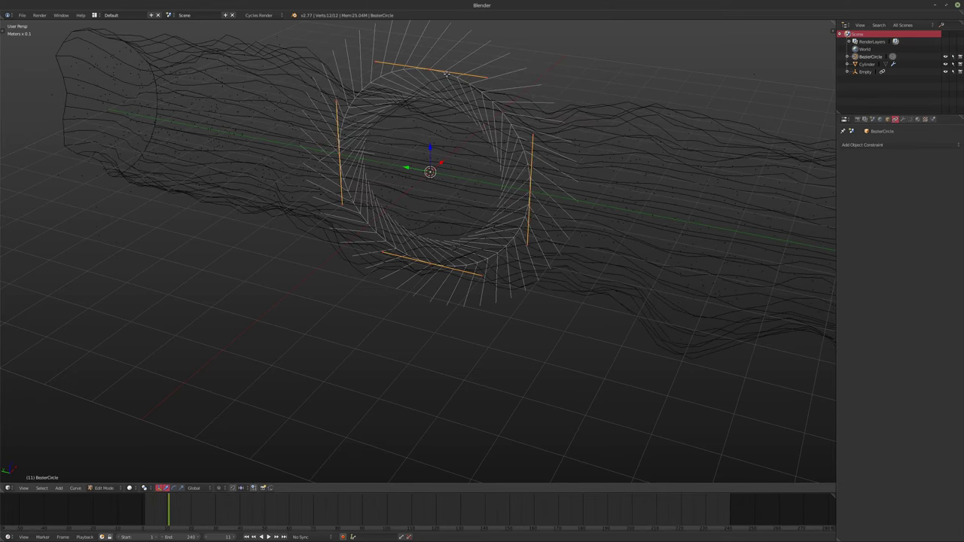
pyautogui.write('s.25')
pyautogui.press('Return')
pyautogui.press('Tab')
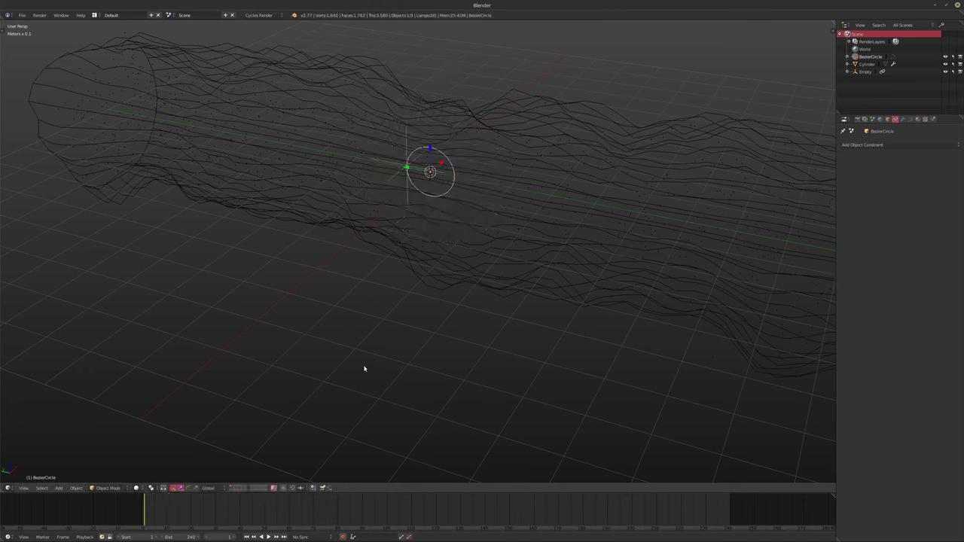
# Step: Keyframe the Empty's path offset from 0 at frame 1 to 100 at the end, then play
pyautogui.click(865, 72)
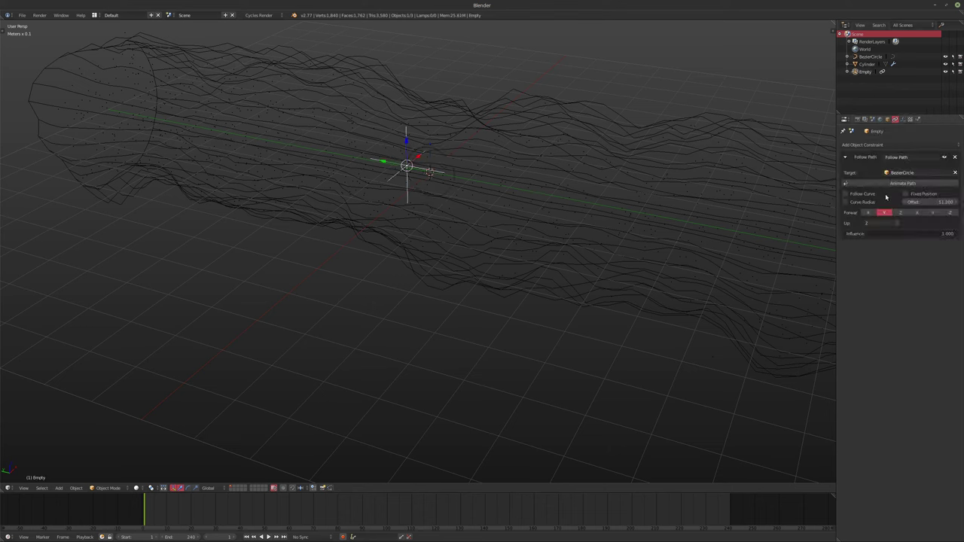
pyautogui.moveTo(930, 202); pyautogui.dragTo(898, 204)
pyautogui.press('BackSpace')
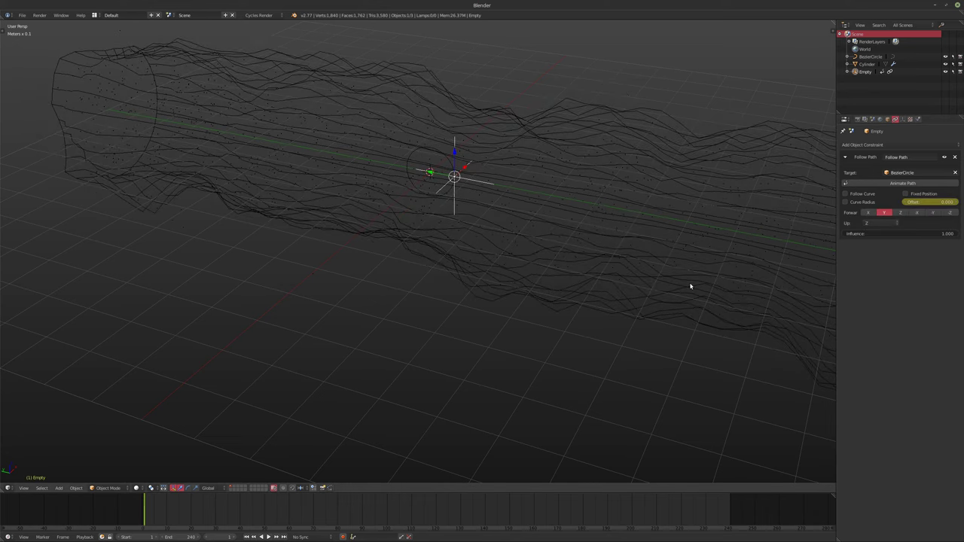
pyautogui.hotkey('shift', 'Right')
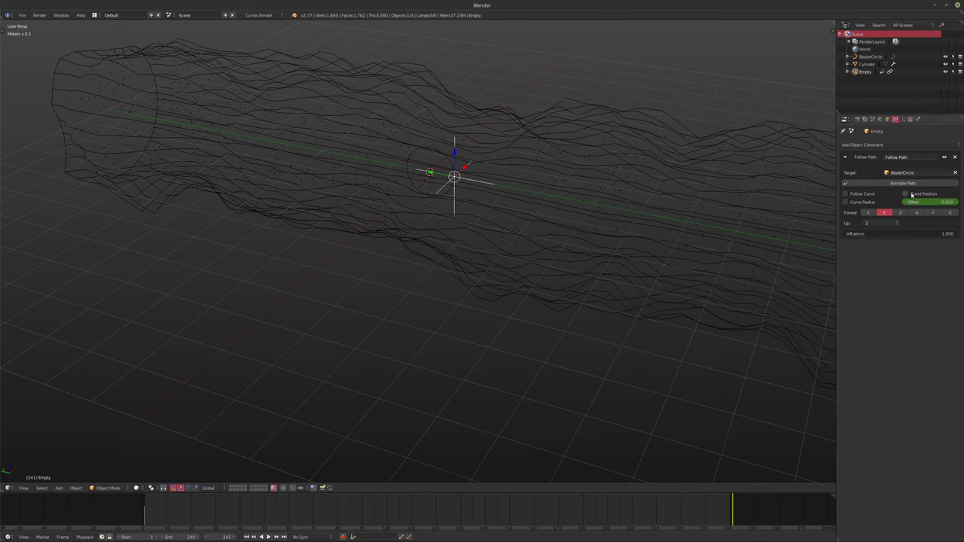
pyautogui.moveTo(497, 241); pyautogui.dragTo(422, 159, button='middle')
pyautogui.hotkey('shift', 'Left')
pyautogui.hotkey('alt', 'a')
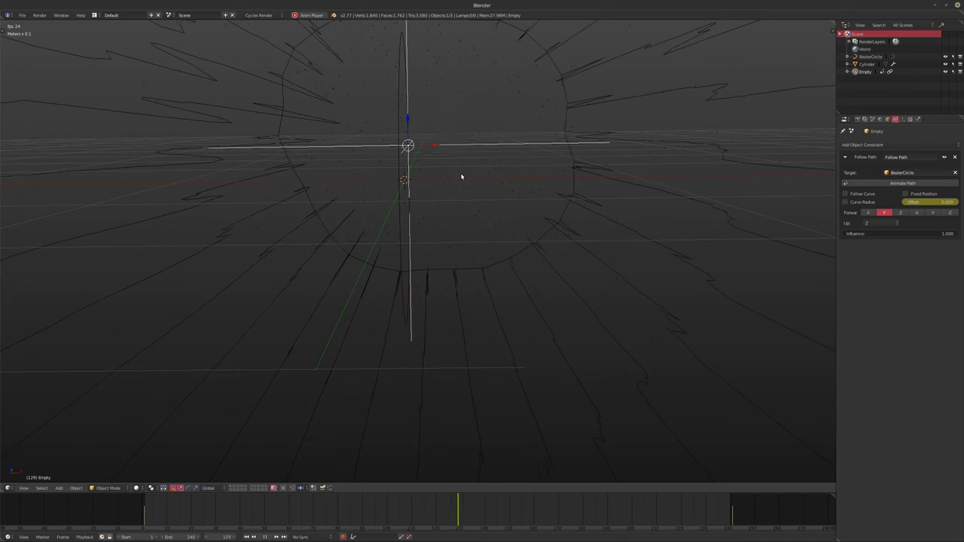
# Step: Lower the cylinder's Displace strength to 0.100 and preview the animation
pyautogui.hotkey('alt', 'a')
pyautogui.click(867, 64)
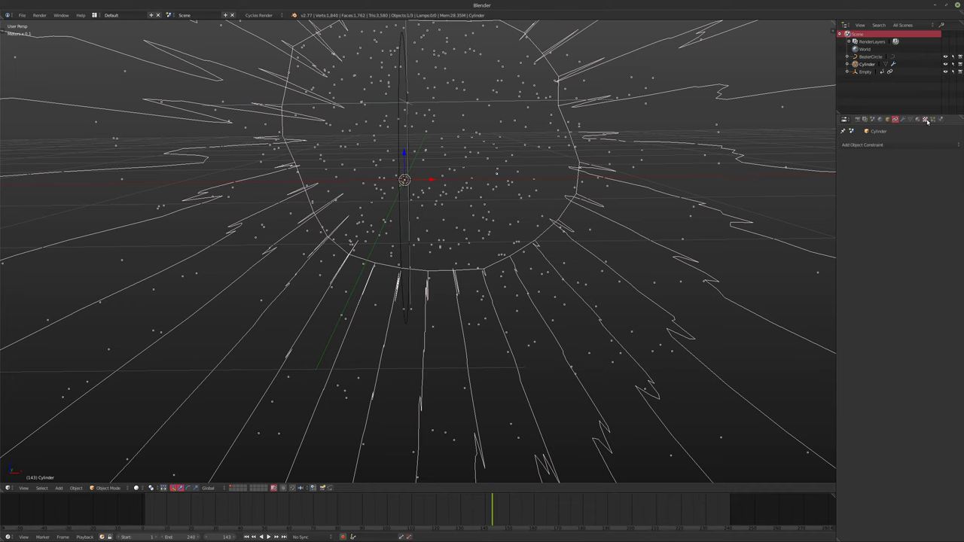
pyautogui.click(903, 120)
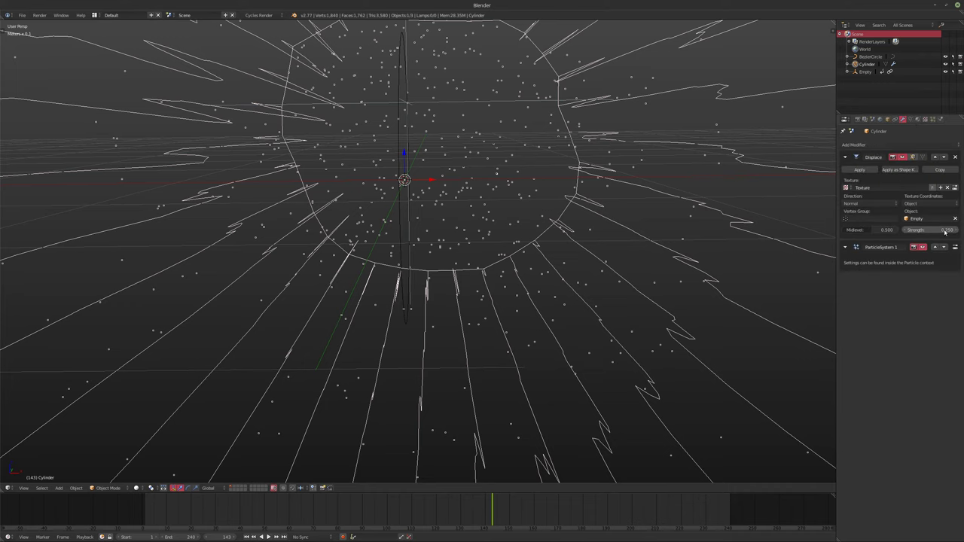
pyautogui.moveTo(934, 230); pyautogui.dragTo(943, 232)
pyautogui.hotkey('alt', 'a')
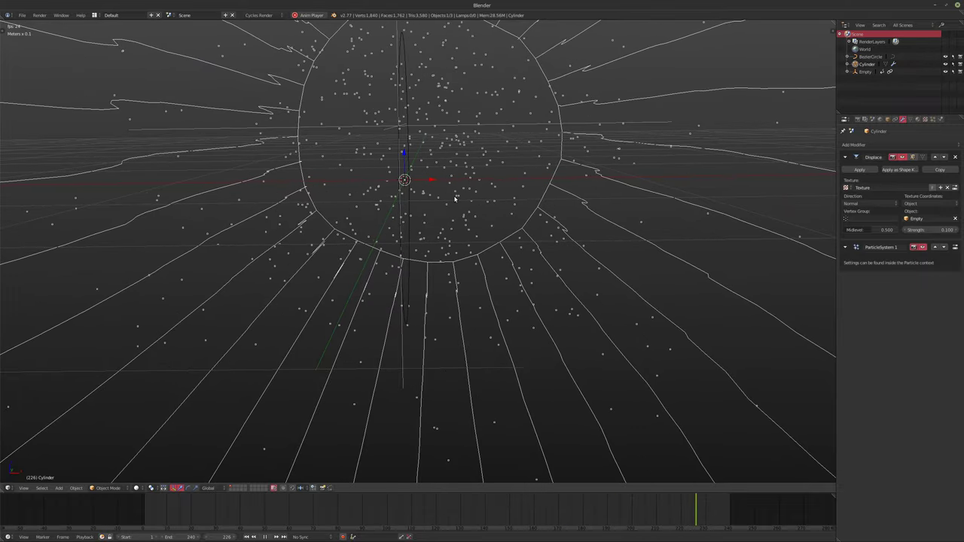
pyautogui.press('Escape')
pyautogui.moveTo(431, 158); pyautogui.dragTo(924, 153, button='middle')
pyautogui.click(891, 147)
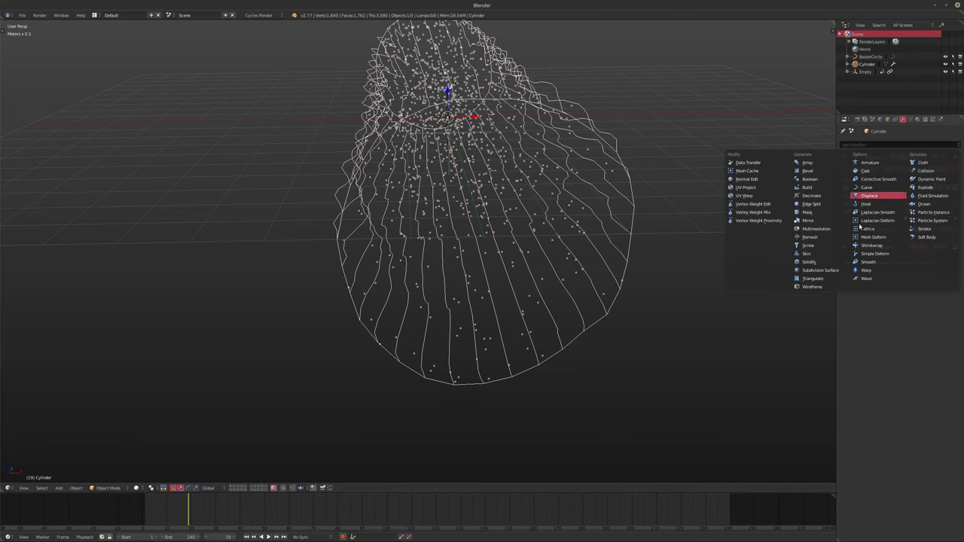
# Step: Add a Solidify modifier, move it to the top of the stack, and thicken the wall to about 54 cm
pyautogui.click(824, 262)
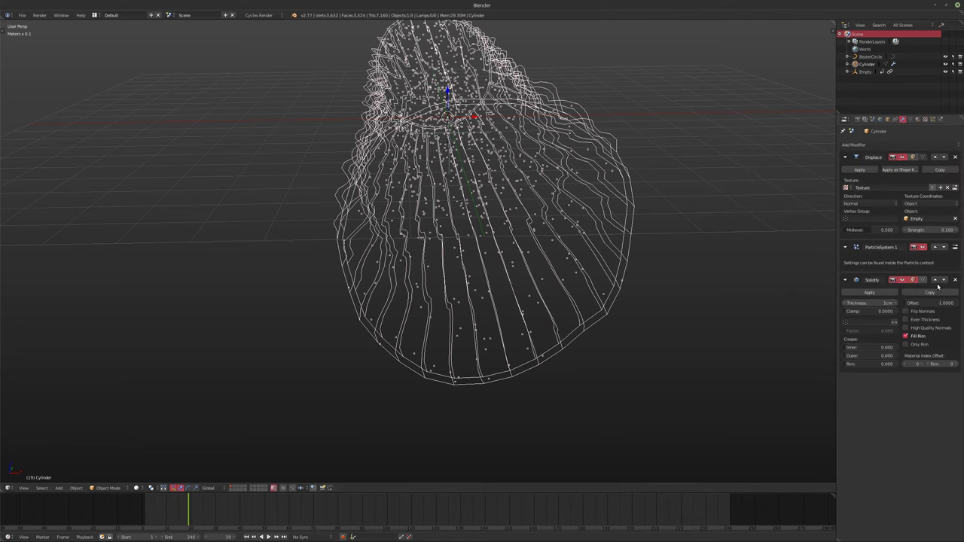
pyautogui.click(939, 281)
pyautogui.click(935, 248)
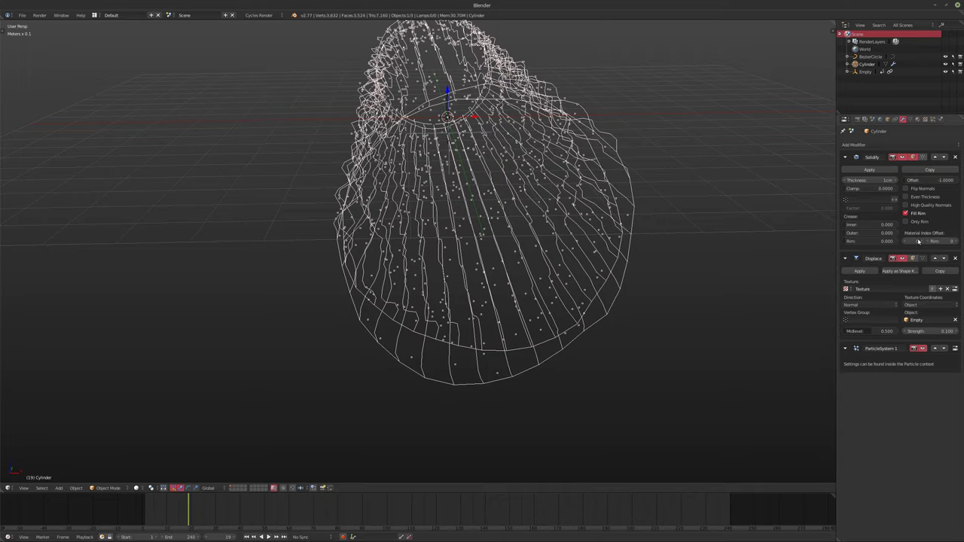
pyautogui.moveTo(897, 185)
pyautogui.mouseDown()
pyautogui.moveTo(934, 186)
pyautogui.moveTo(915, 185)
pyautogui.mouseUp()
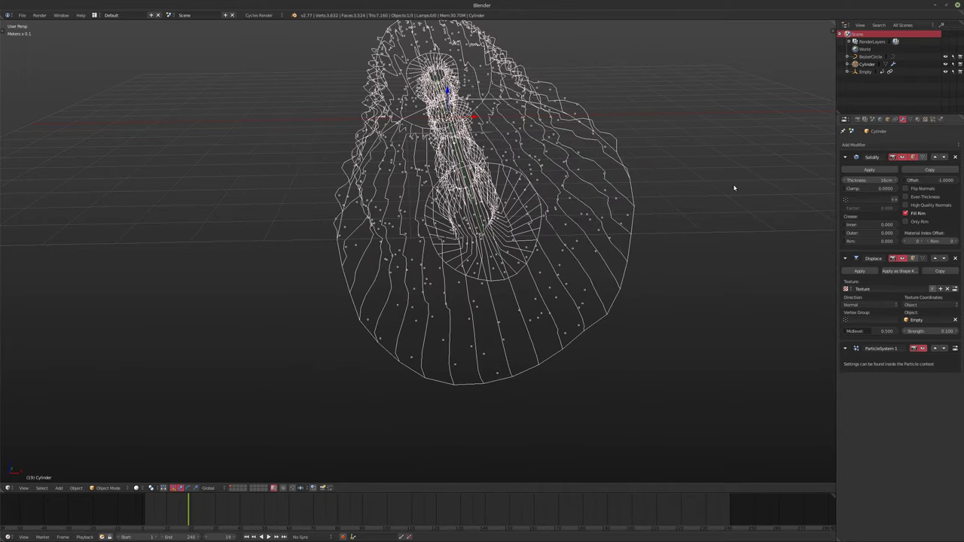
pyautogui.hotkey('alt', 'a')
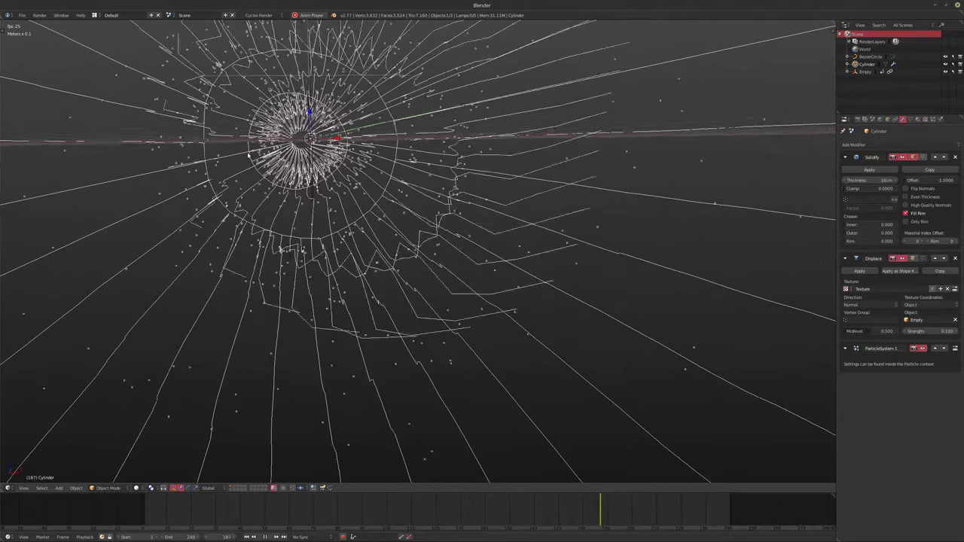
# Step: Set the Cylinder's Maximum Draw Type to Bounds in its Object display settings
pyautogui.click(887, 119)
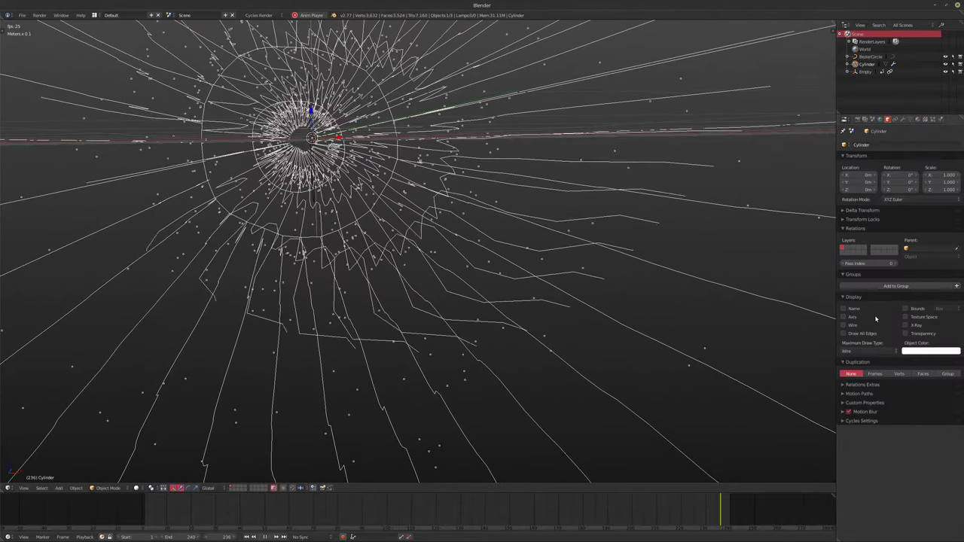
pyautogui.click(874, 351)
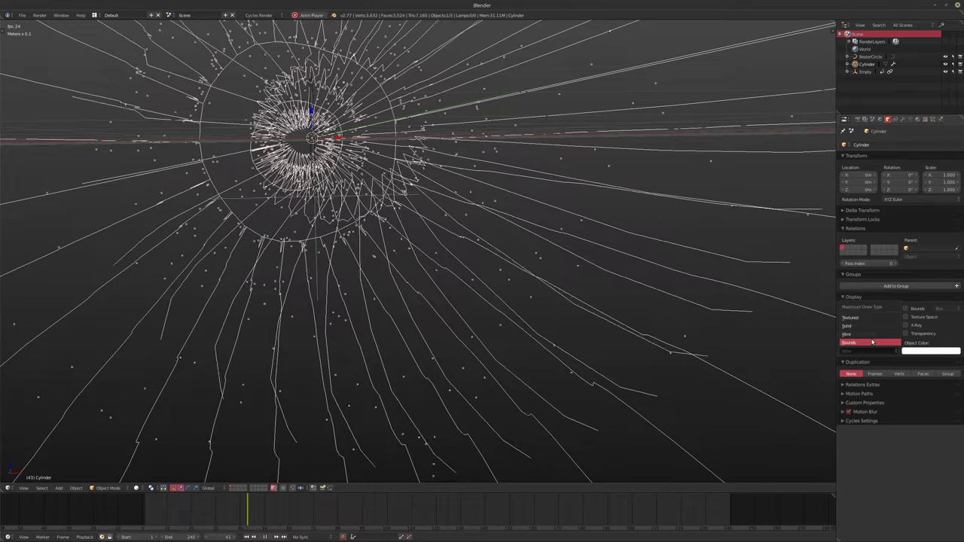
pyautogui.click(872, 342)
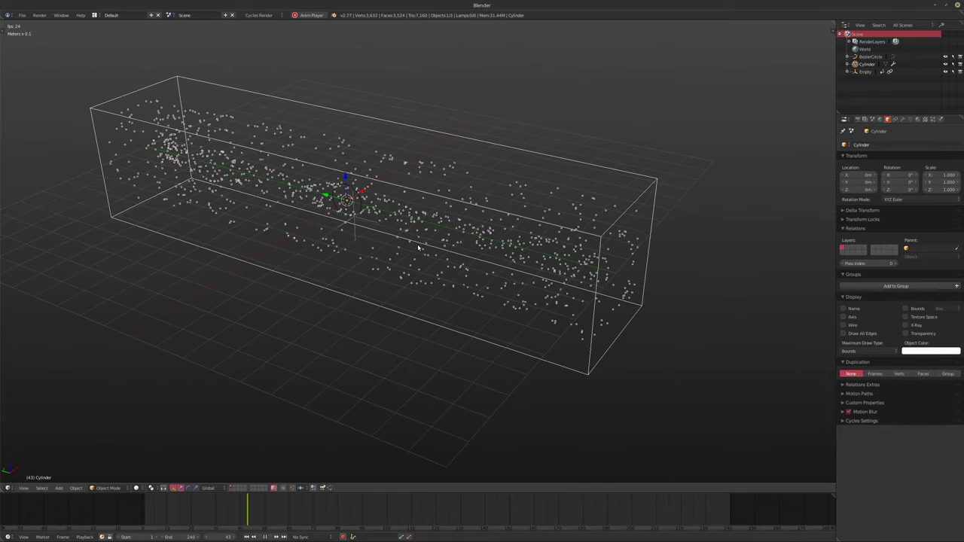
pyautogui.hotkey('shift', 'a')
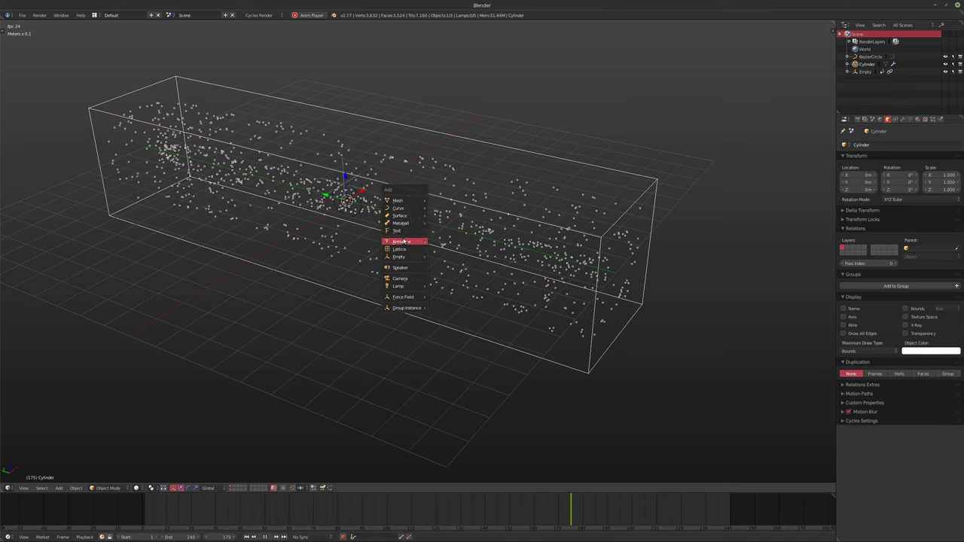
# Step: Add a camera with cleared rotation and set its Y location to -1m
pyautogui.click(402, 278)
pyautogui.hotkey('alt', 'r')
pyautogui.moveTo(462, 281); pyautogui.dragTo(456, 282, button='middle')
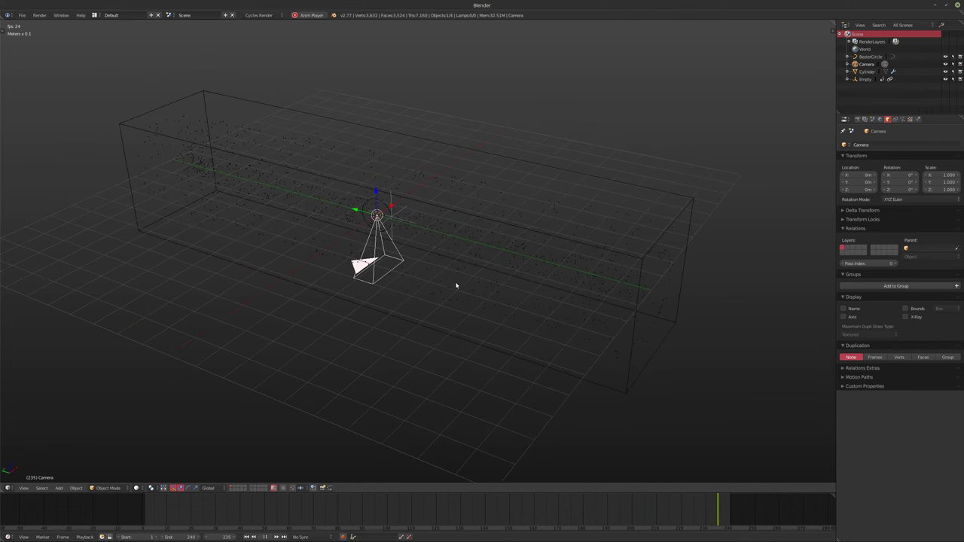
pyautogui.press('n')
pyautogui.click(790, 50)
pyautogui.write('-1')
pyautogui.press('Return')
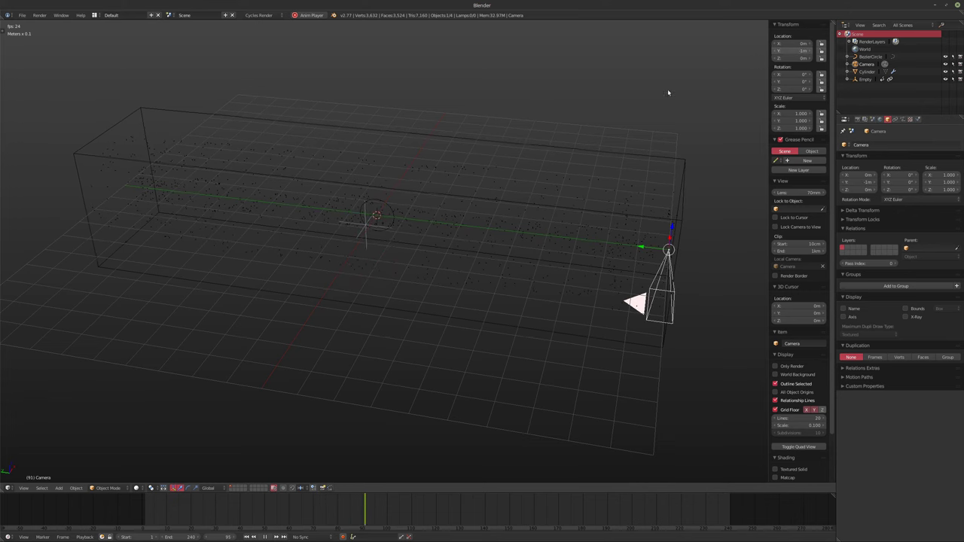
# Step: Rotate the camera 90° on X so it looks along the tunnel
pyautogui.keyDown('shift'); pyautogui.moveTo(503, 213); pyautogui.dragTo(469, 211, button='middle'); pyautogui.keyUp('shift')
pyautogui.click(778, 82)
pyautogui.press('Return')
pyautogui.write('90')
pyautogui.press('Return')
pyautogui.moveTo(625, 165); pyautogui.dragTo(561, 176, button='middle')
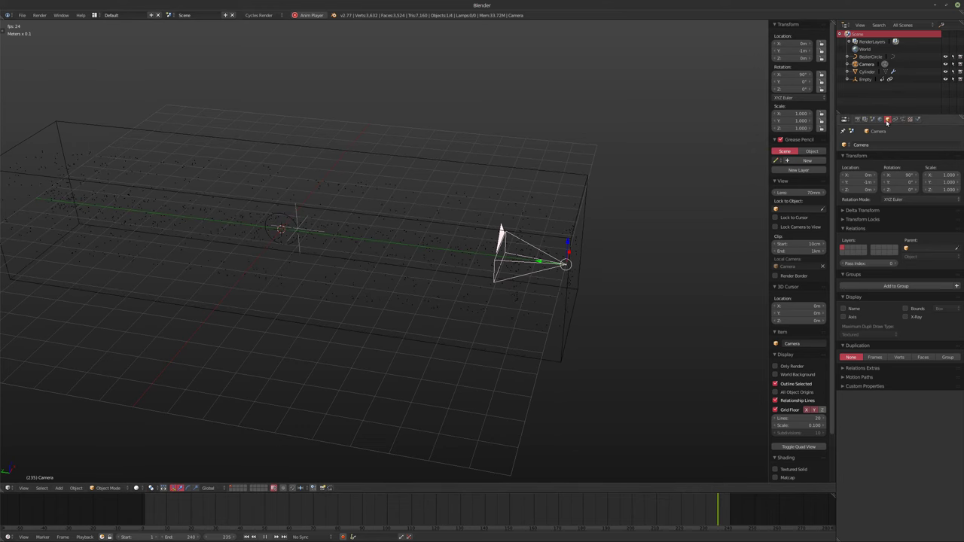
pyautogui.moveTo(573, 226); pyautogui.dragTo(480, 223, button='middle')
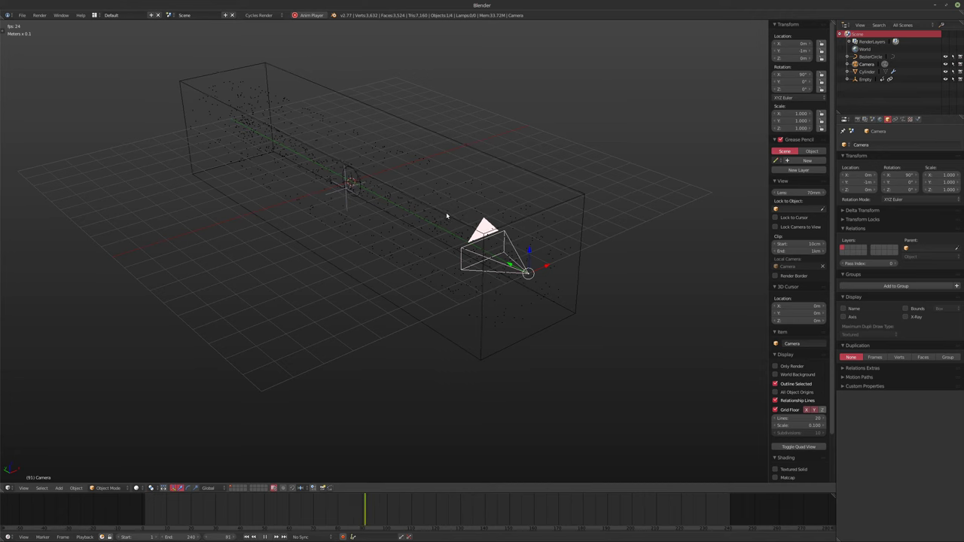
# Step: Set a 55mm focal length, move the camera to Y -2m, and select the tunnel
pyautogui.click(903, 119)
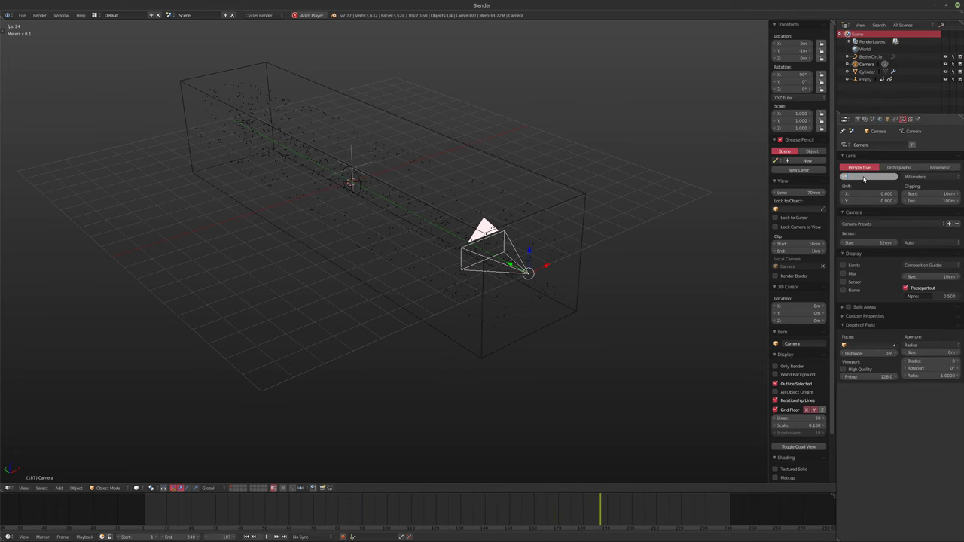
pyautogui.moveTo(527, 226); pyautogui.dragTo(420, 254, button='middle')
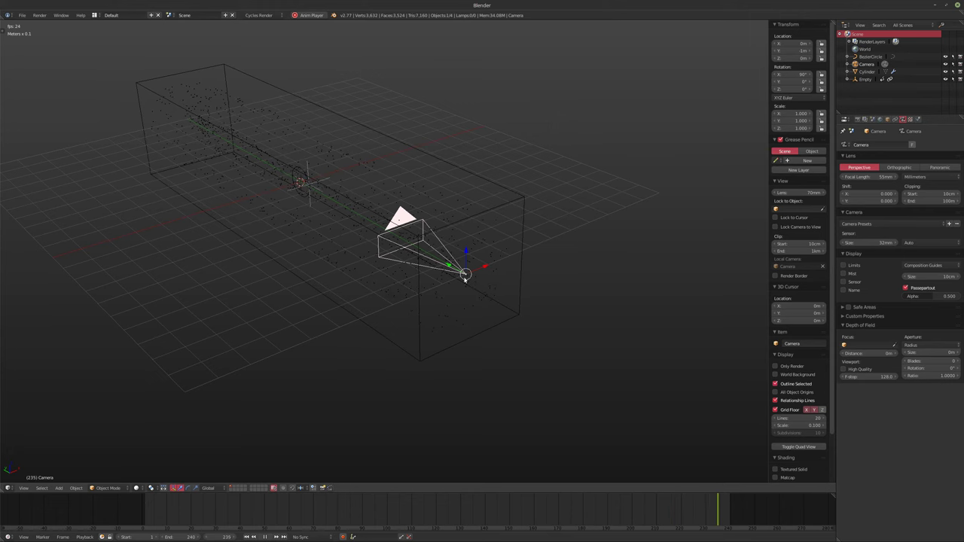
pyautogui.moveTo(466, 279); pyautogui.dragTo(512, 249, button='middle')
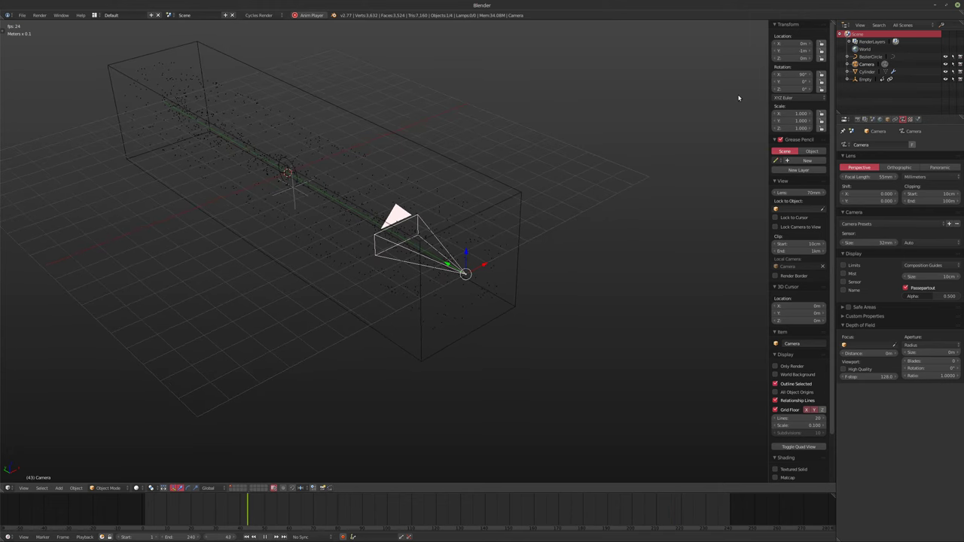
pyautogui.click(787, 51)
pyautogui.write('-2')
pyautogui.press('Return')
pyautogui.moveTo(741, 66); pyautogui.dragTo(449, 247, button='middle')
pyautogui.rightClick(415, 228)
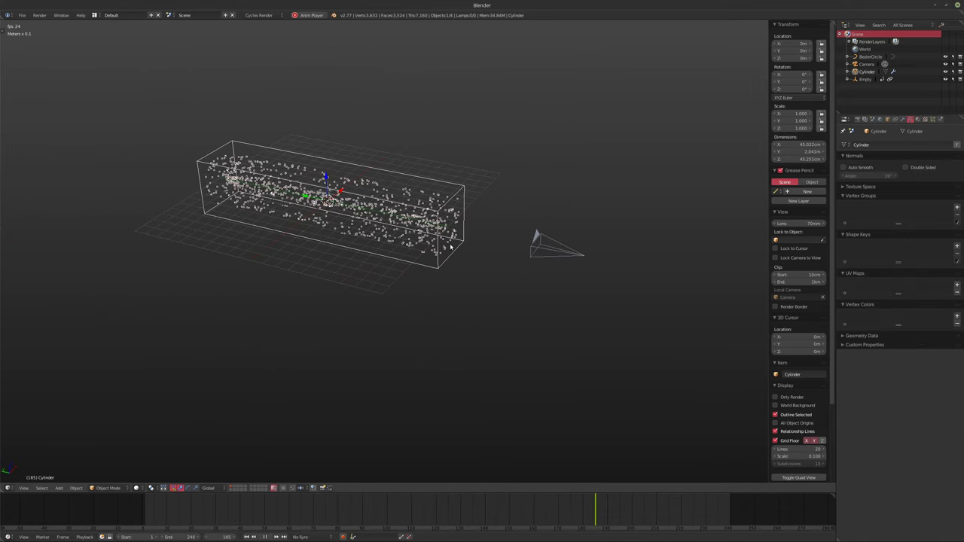
# Step: Duplicate the tunnel to Y -2m as Cylinder.001 and look through the camera
pyautogui.hotkey('shift', 'd')
pyautogui.write('y')
pyautogui.write('-2')
pyautogui.press('Return')
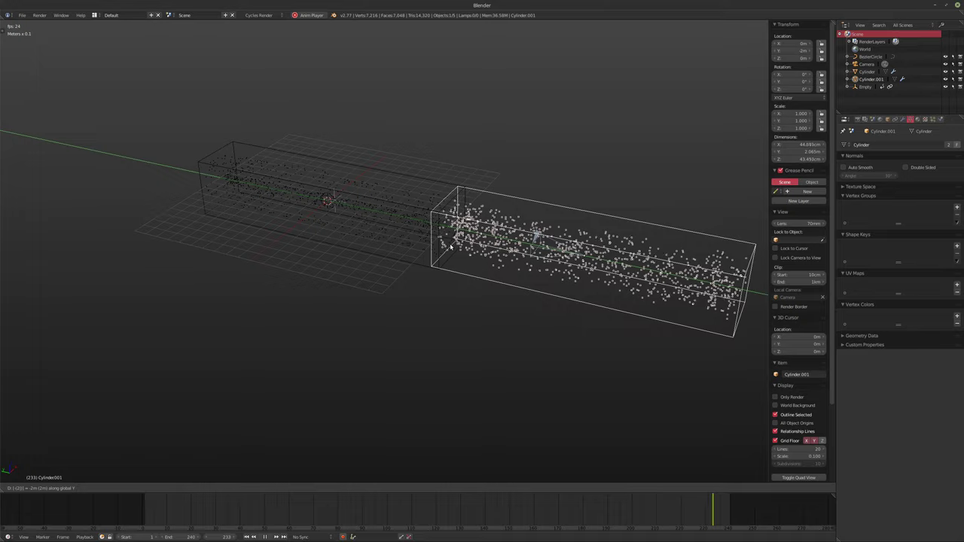
pyautogui.moveTo(360, 234); pyautogui.dragTo(403, 227, button='middle')
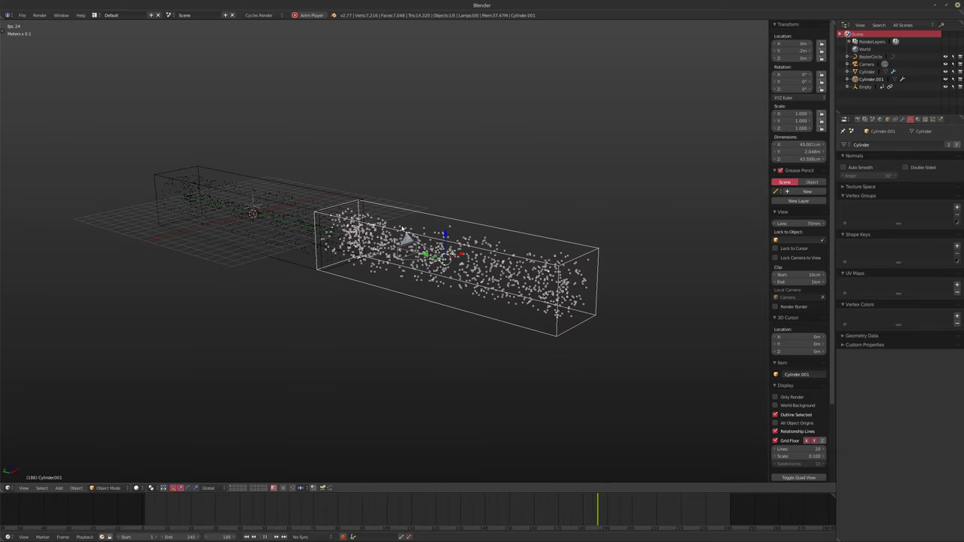
pyautogui.press('Escape')
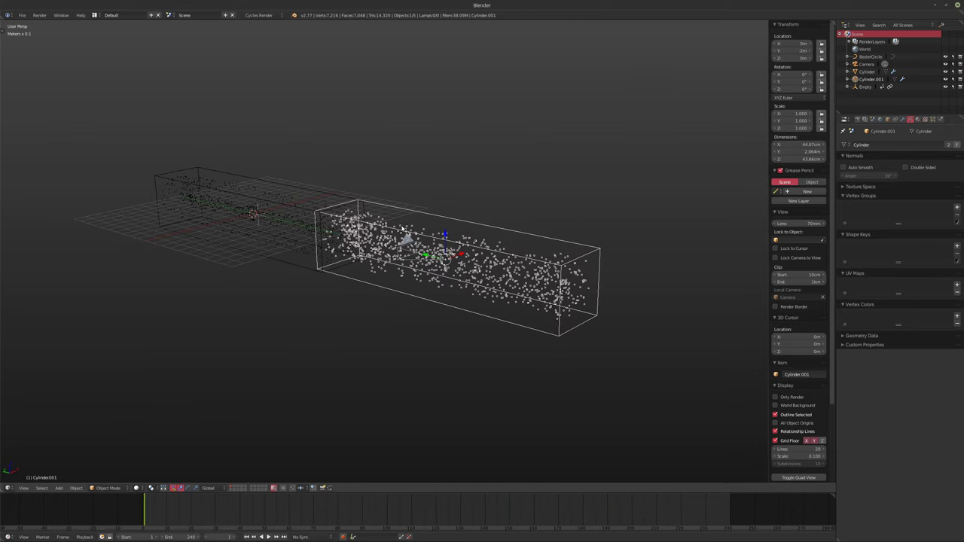
pyautogui.press('KP_0')
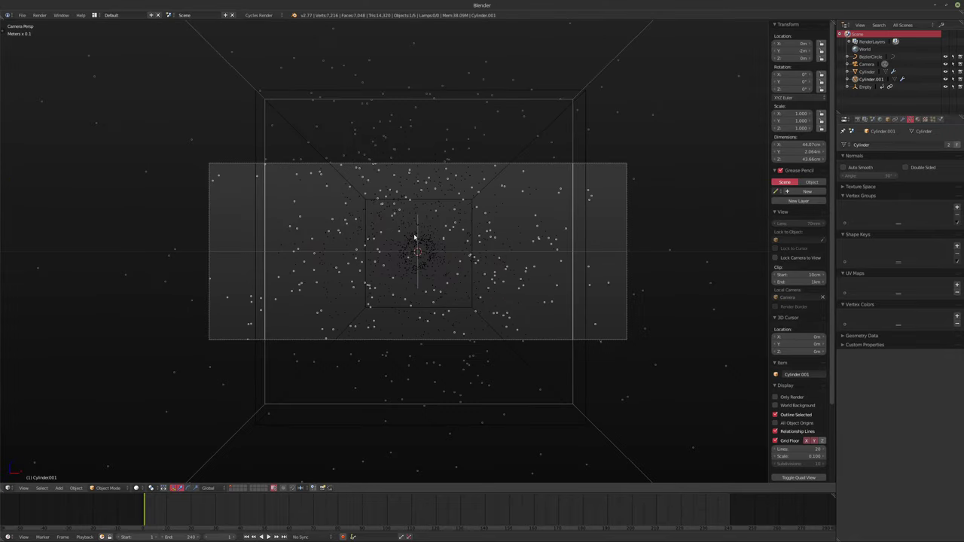
pyautogui.rightClick(463, 215)
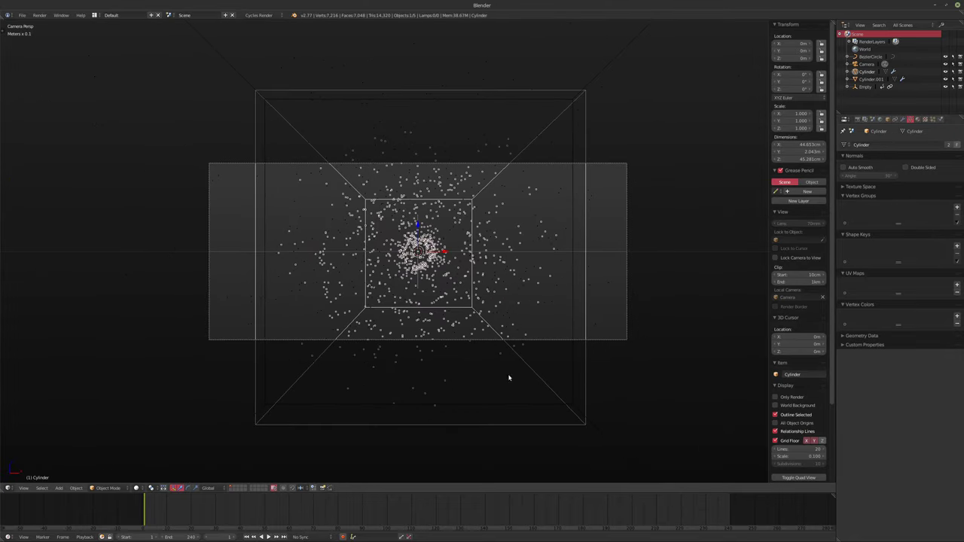
pyautogui.rightClick(572, 379)
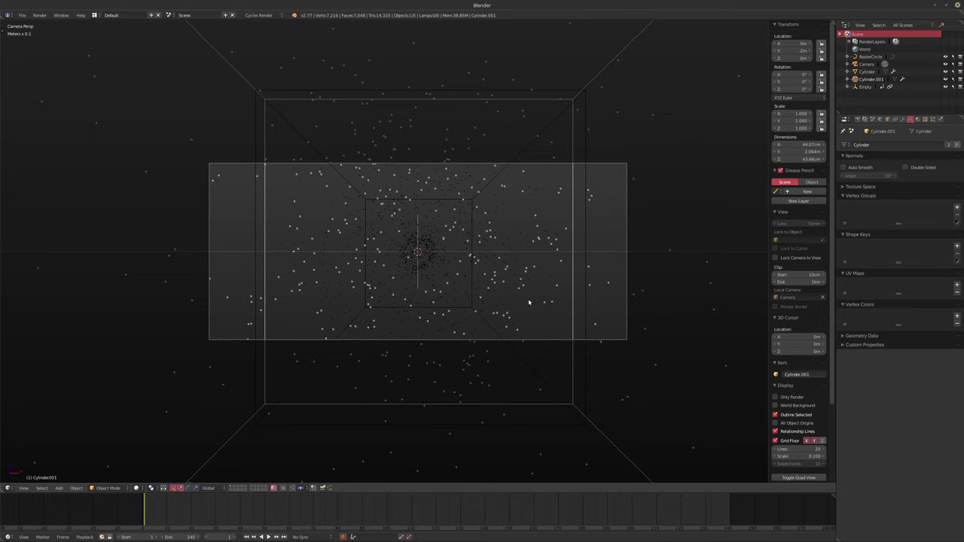
# Step: Set the render resolution width to 1920 px
pyautogui.scroll(2, 497, 262)
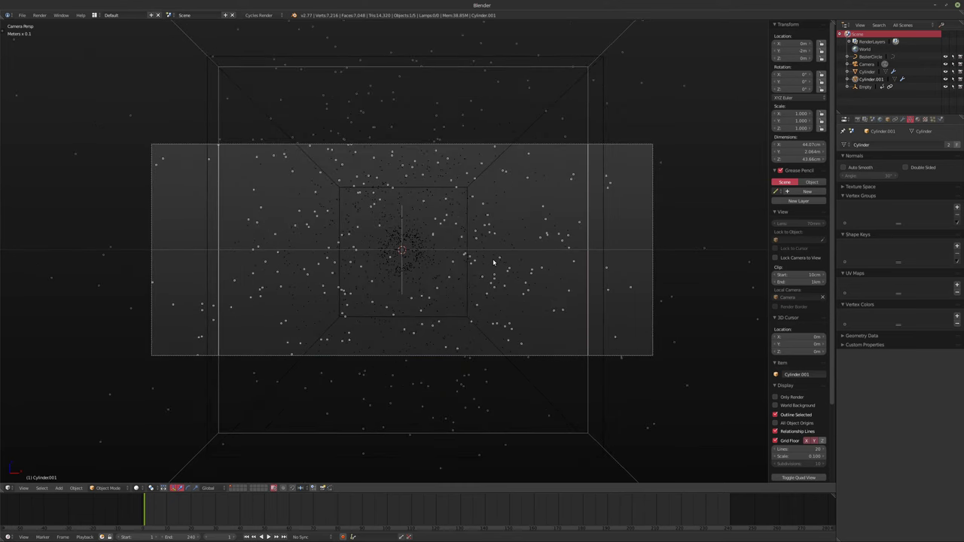
pyautogui.click(857, 119)
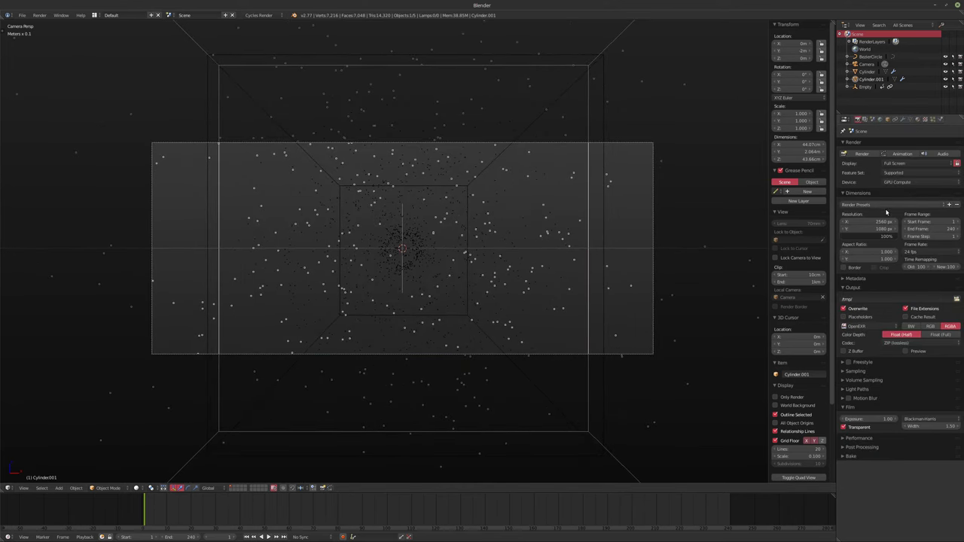
pyautogui.click(872, 223)
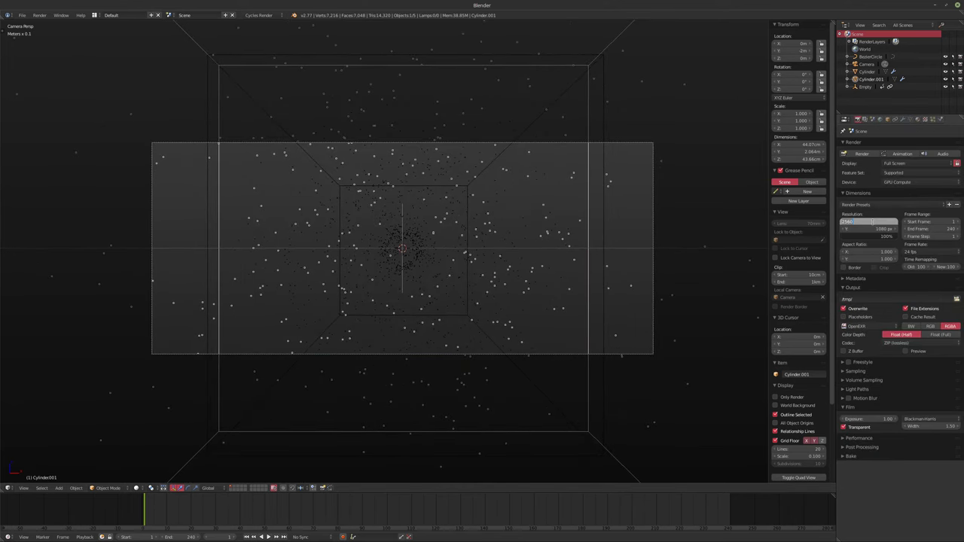
pyautogui.write('1920')
pyautogui.press('Return')
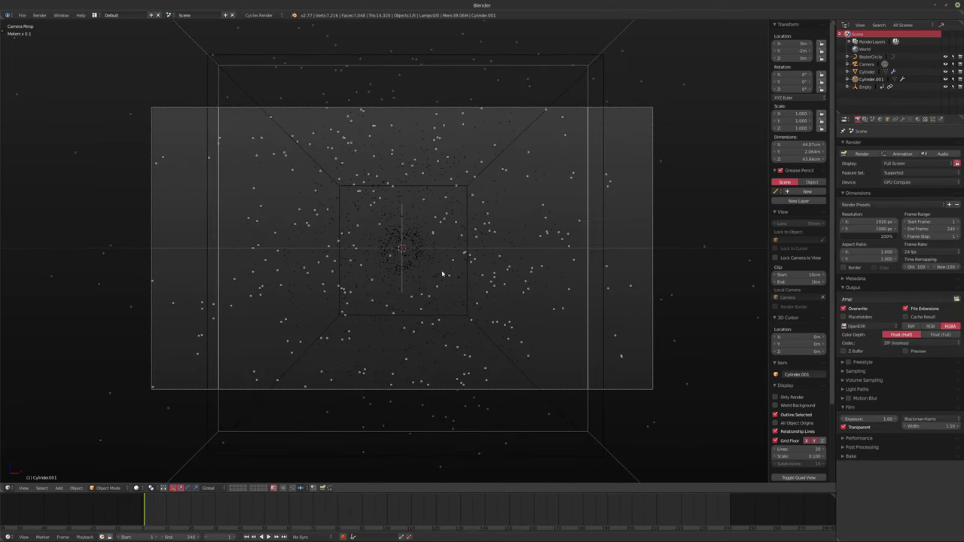
# Step: Select both the original Cylinder and Cylinder.001 together
pyautogui.scroll(2, 476, 259)
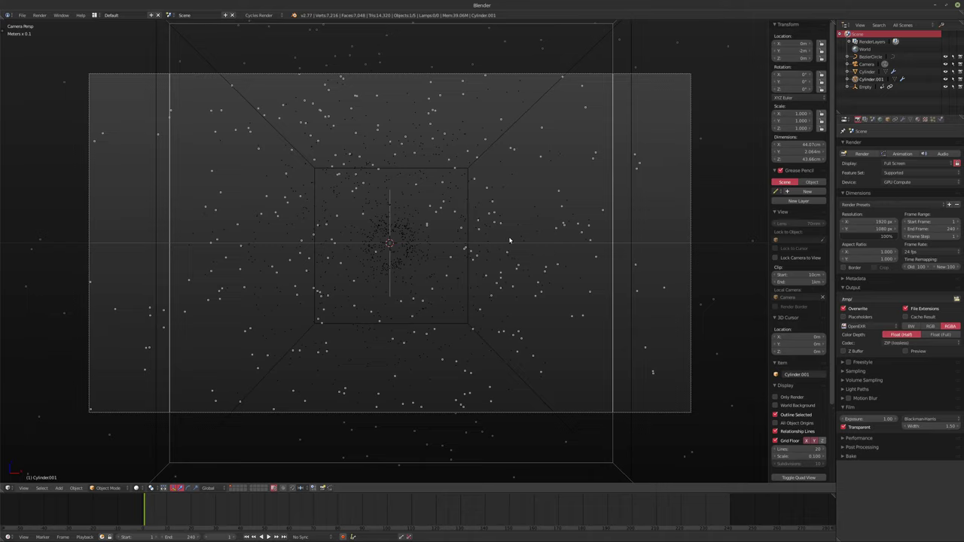
pyautogui.moveTo(410, 258)
pyautogui.mouseDown(button='middle')
pyautogui.moveTo(282, 228)
pyautogui.moveTo(288, 239)
pyautogui.moveTo(294, 223)
pyautogui.moveTo(391, 239)
pyautogui.moveTo(398, 254)
pyautogui.mouseUp(button='middle')
pyautogui.scroll(-5, 384, 254)
pyautogui.scroll(5, 285, 218)
pyautogui.scroll(-3, 391, 239)
pyautogui.keyDown('shift'); pyautogui.rightClick(392, 239); pyautogui.keyUp('shift')
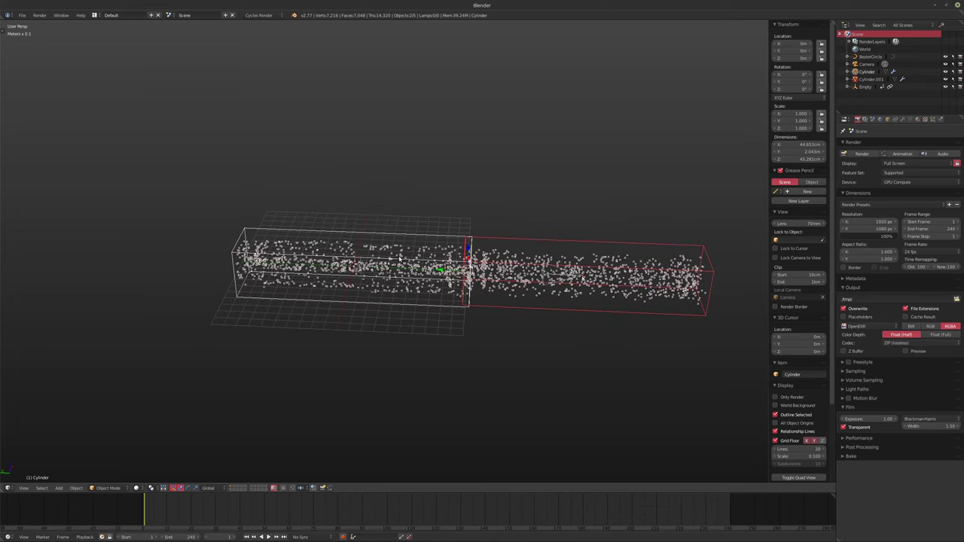
# Step: Duplicate both selected tunnels 4m along Y
pyautogui.hotkey('shift', 'd')
pyautogui.write('y')
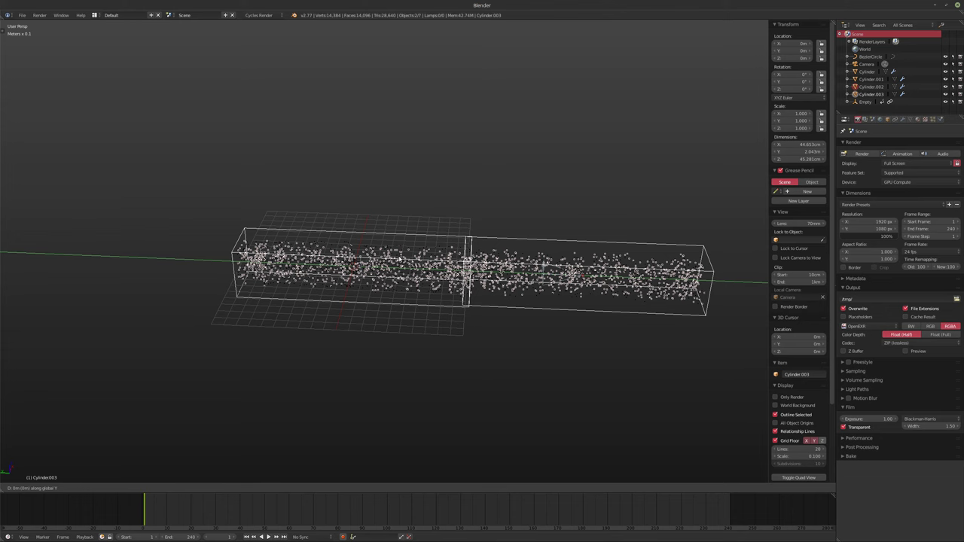
pyautogui.write('4')
pyautogui.press('Return')
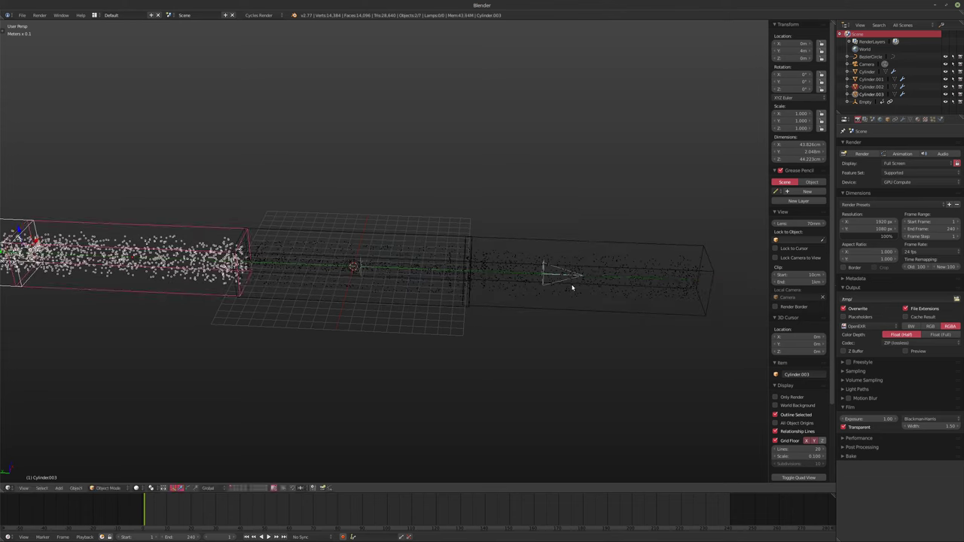
# Step: Set the camera's Y location to 0m and keyframe it
pyautogui.rightClick(547, 277)
pyautogui.keyDown('shift'); pyautogui.moveTo(618, 273); pyautogui.dragTo(598, 285, button='middle'); pyautogui.keyUp('shift')
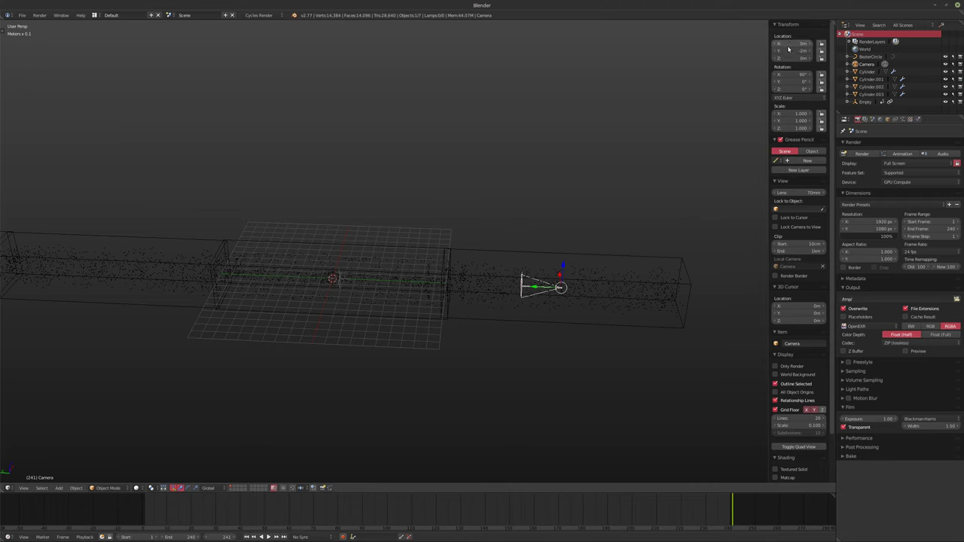
pyautogui.write('0')
pyautogui.press('Return')
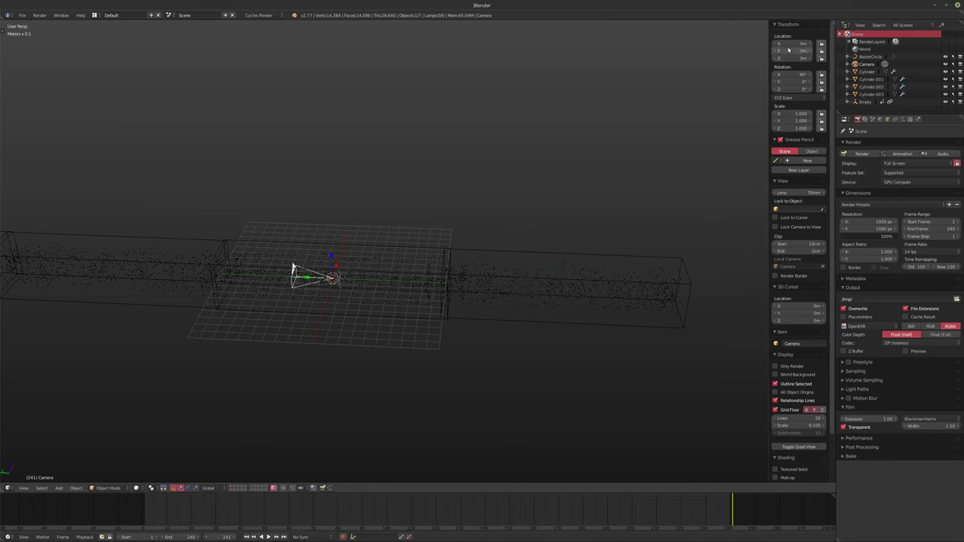
pyautogui.press('i')
pyautogui.hotkey('shift', 'Left')
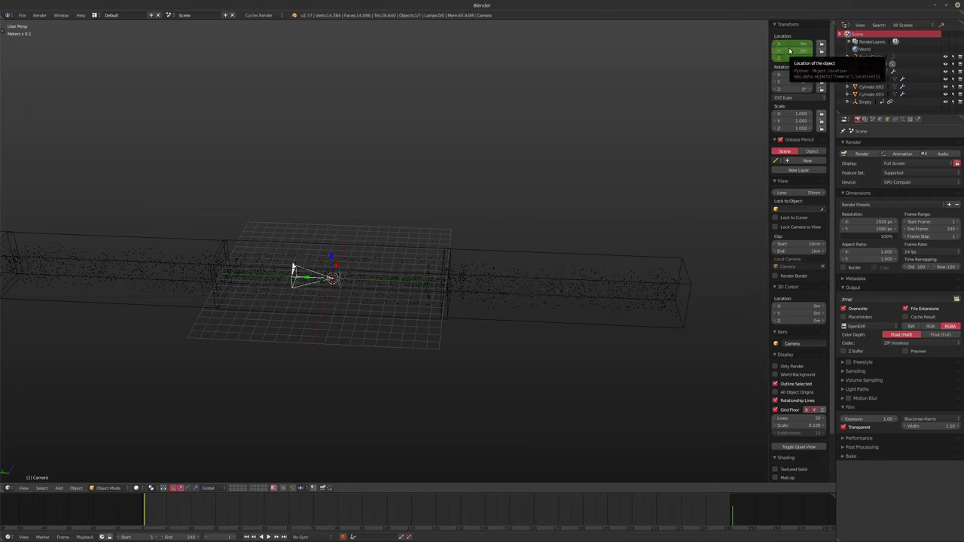
# Step: Keyframe the camera at Y -2m on frame 1 and play the fly-through
pyautogui.click(789, 51)
pyautogui.write('-2')
pyautogui.press('Return')
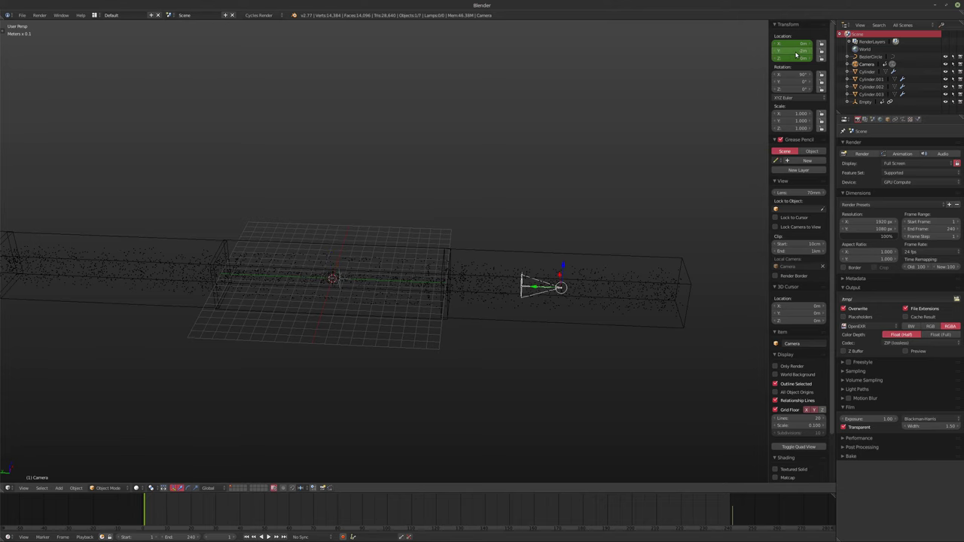
pyautogui.press('i')
pyautogui.press('KP_0')
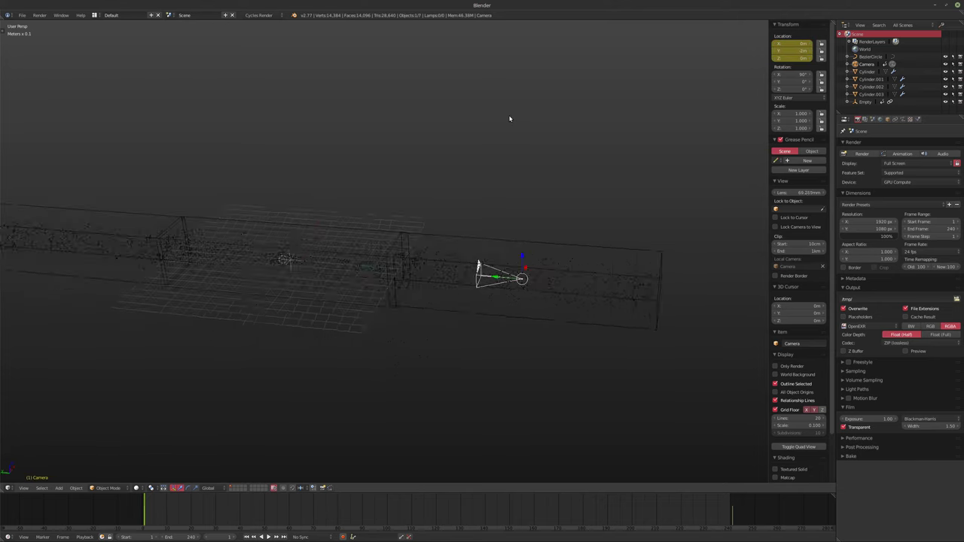
pyautogui.hotkey('alt', 'a')
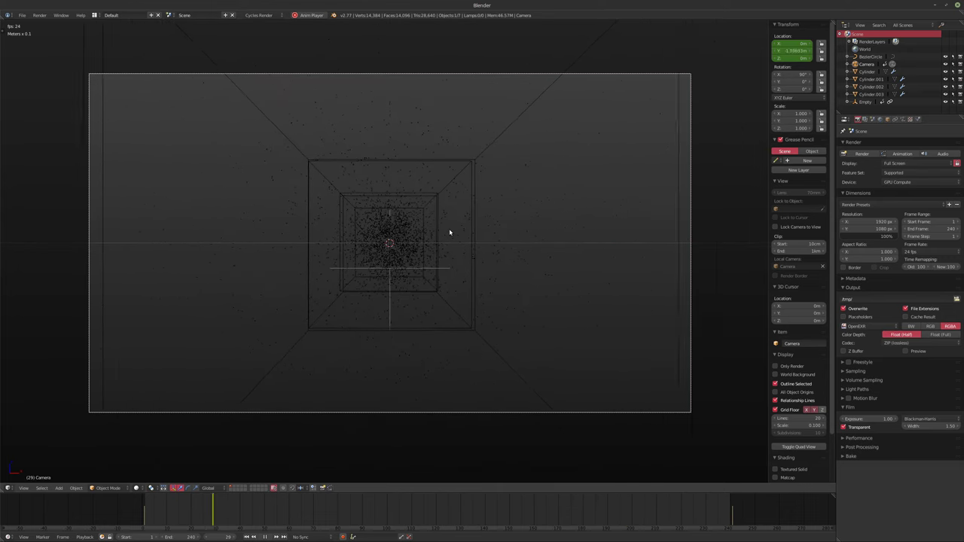
pyautogui.hotkey('alt', 'a')
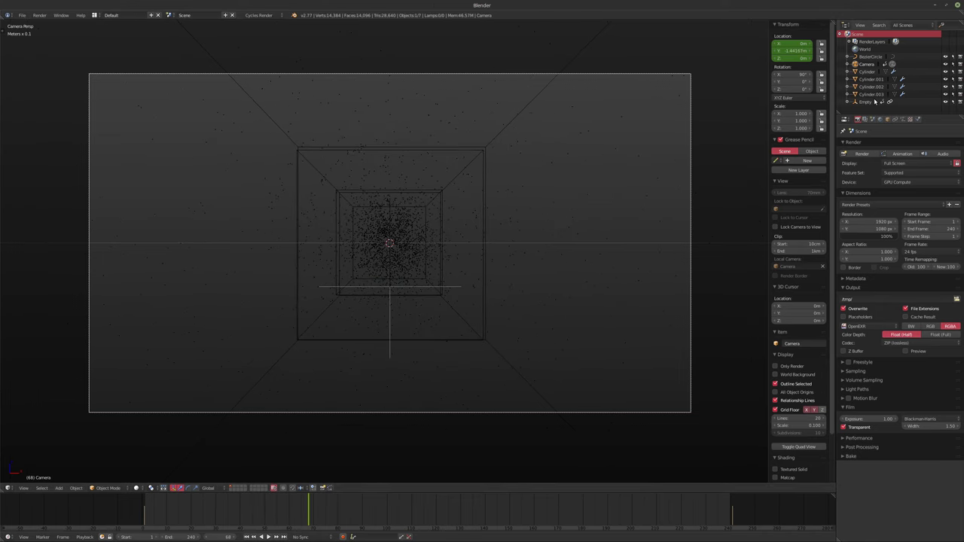
# Step: Select the Cylinder and show its particle system settings
pyautogui.click(868, 73)
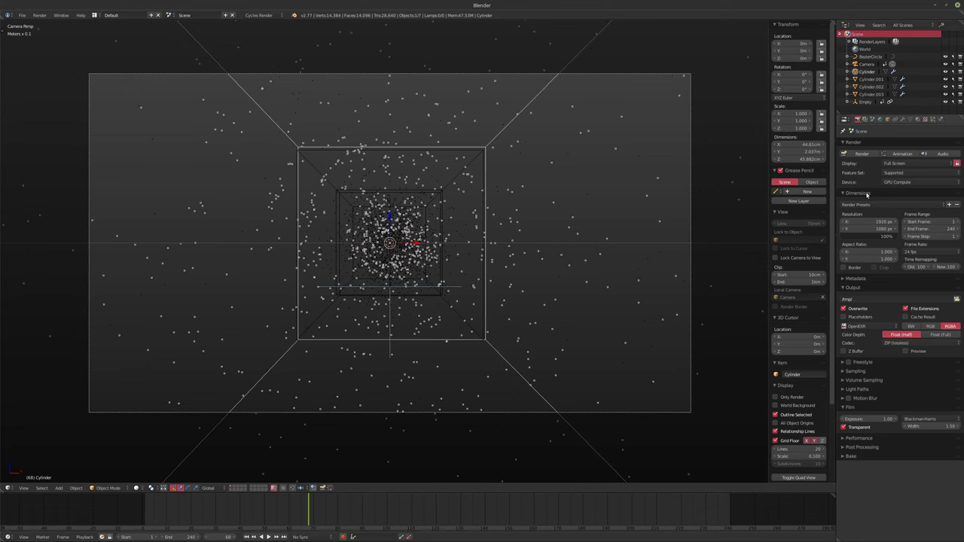
pyautogui.click(932, 119)
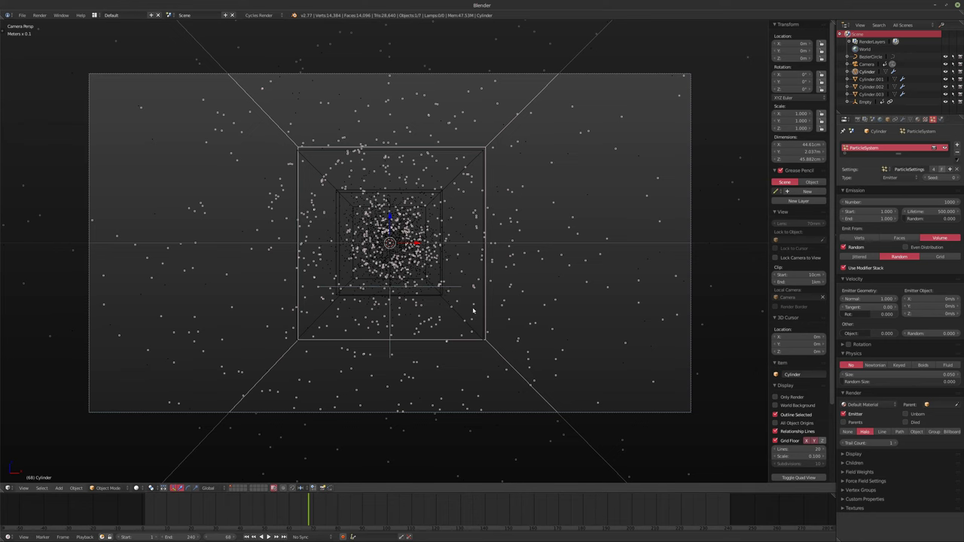
pyautogui.moveTo(340, 289); pyautogui.dragTo(292, 473, button='middle')
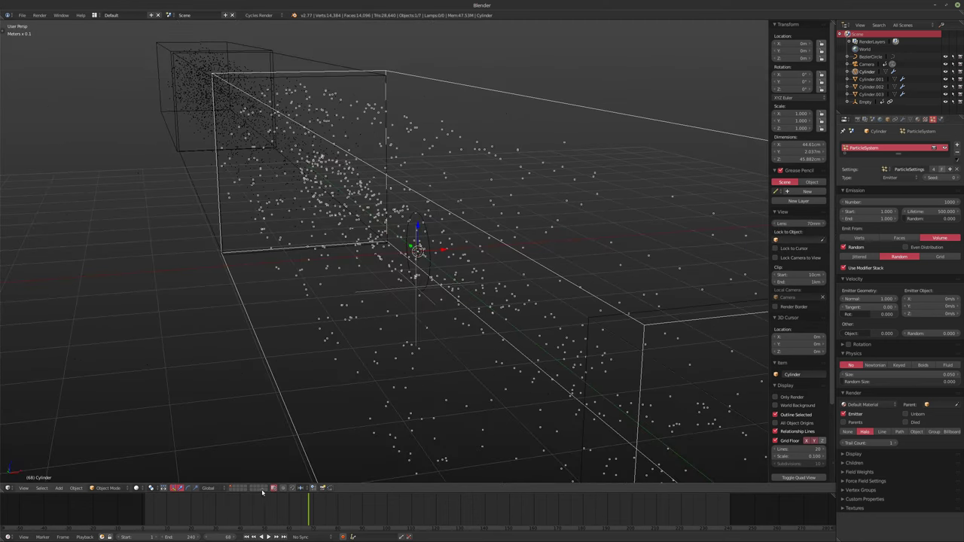
# Step: Add a Round Cube mesh on an empty scene layer
pyautogui.click(262, 492)
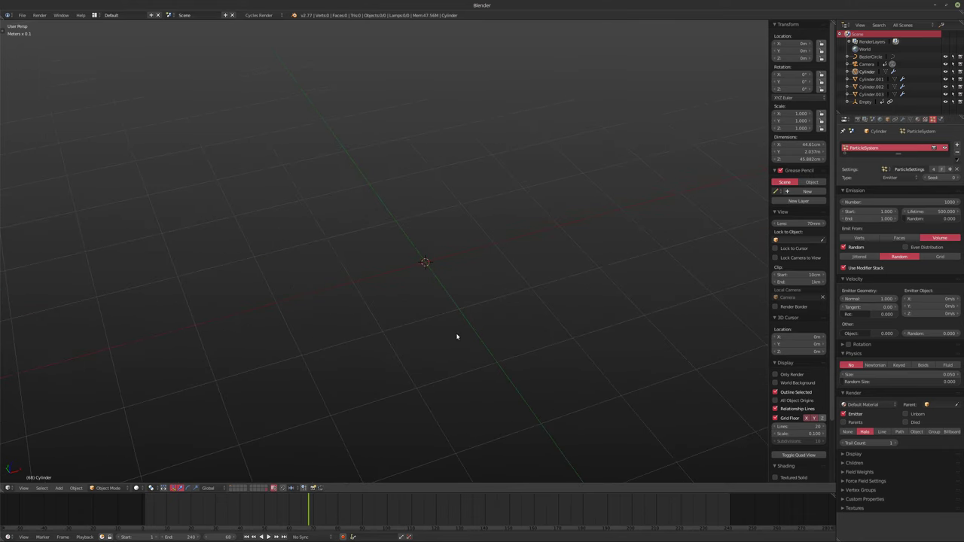
pyautogui.hotkey('shift', 'a')
pyautogui.moveTo(383, 232)
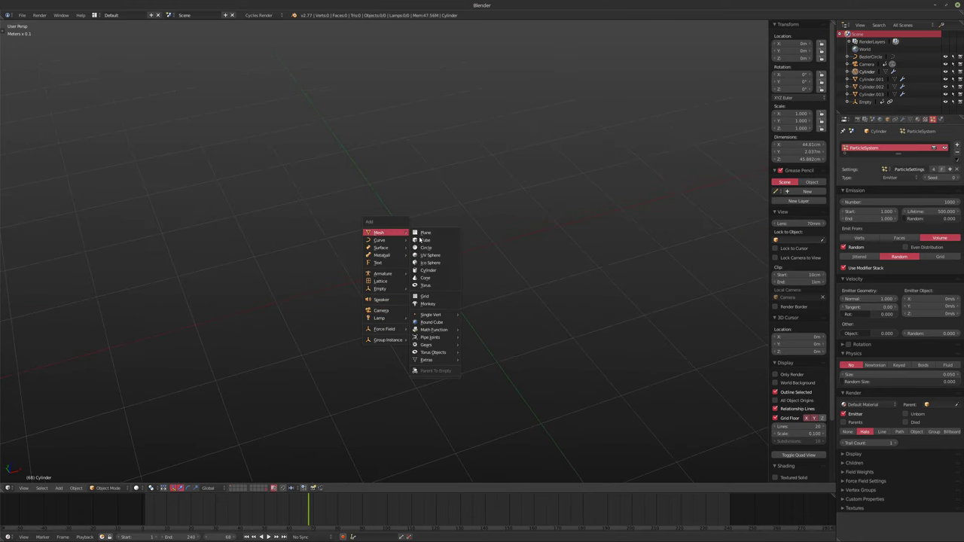
pyautogui.click(434, 322)
pyautogui.scroll(-6, 456, 323)
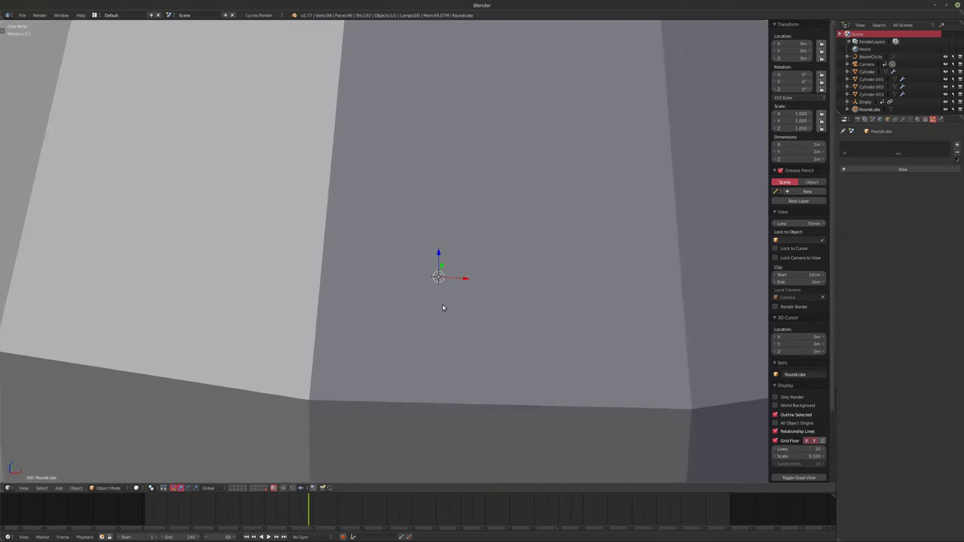
pyautogui.scroll(4, 439, 320)
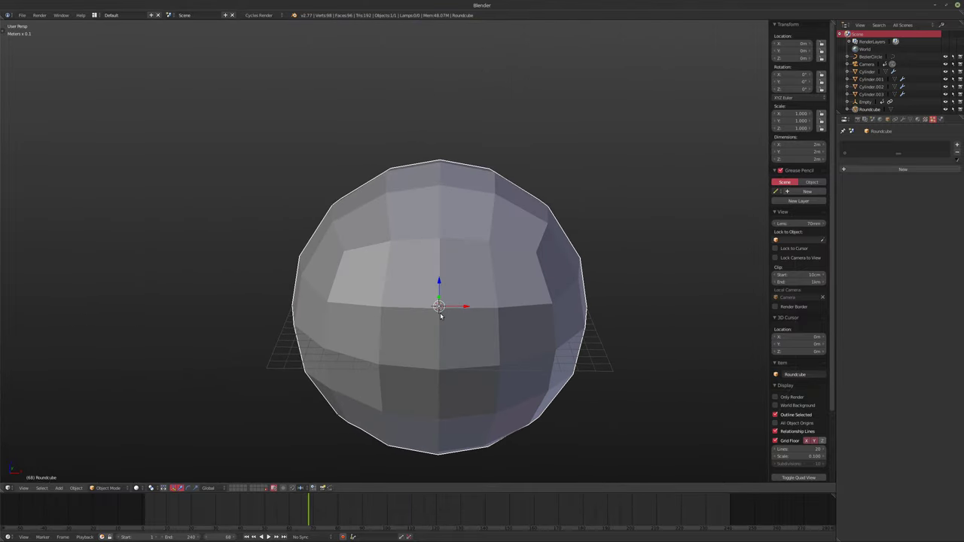
# Step: Scale the Round Cube to 0.1 of its size in edit mode
pyautogui.press('Tab')
pyautogui.write('s0.1')
pyautogui.press('Return')
pyautogui.press('Tab')
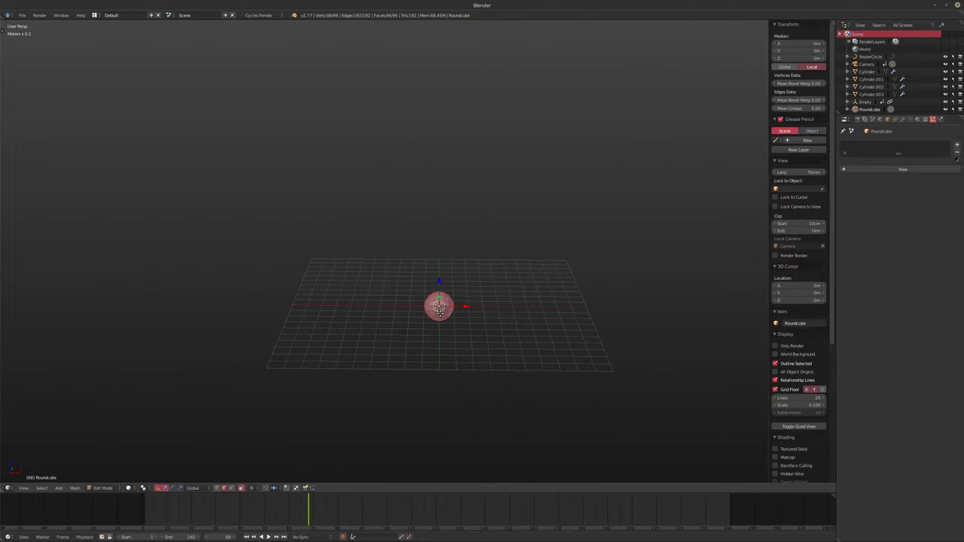
# Step: Smooth-shade the Round Cube and raise its Subsurf modifier view level to 2
pyautogui.scroll(5, 454, 316)
pyautogui.press('t')
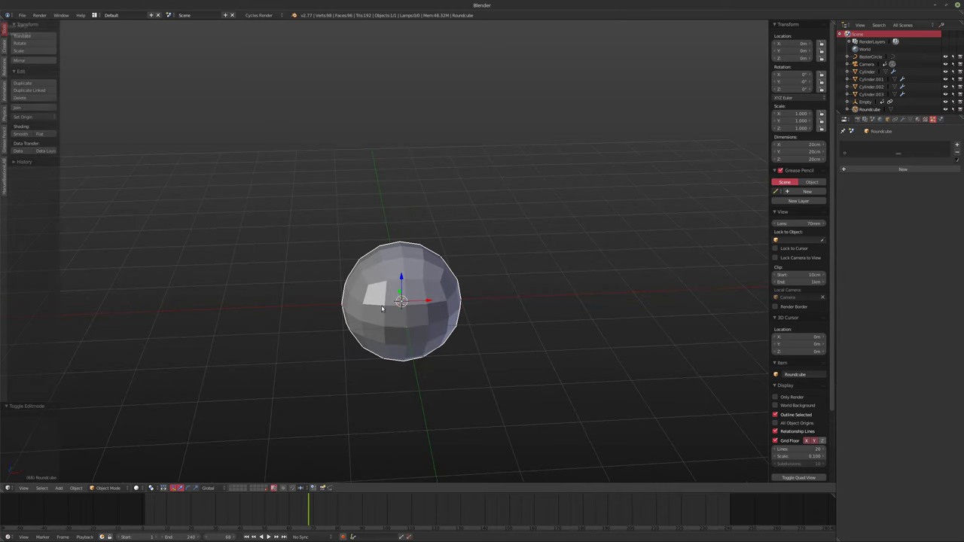
pyautogui.click(21, 133)
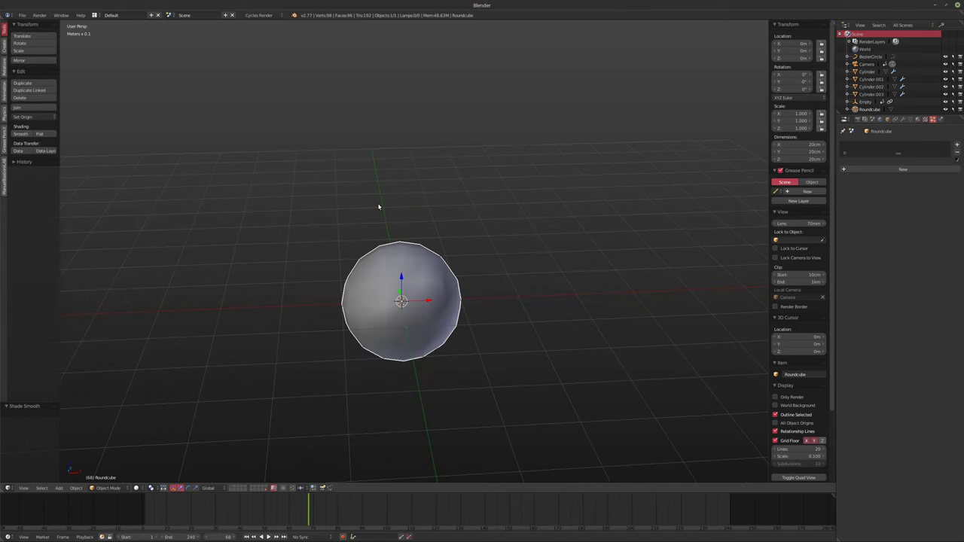
pyautogui.hotkey('ctrl', '1')
pyautogui.moveTo(432, 230); pyautogui.dragTo(527, 234, button='middle')
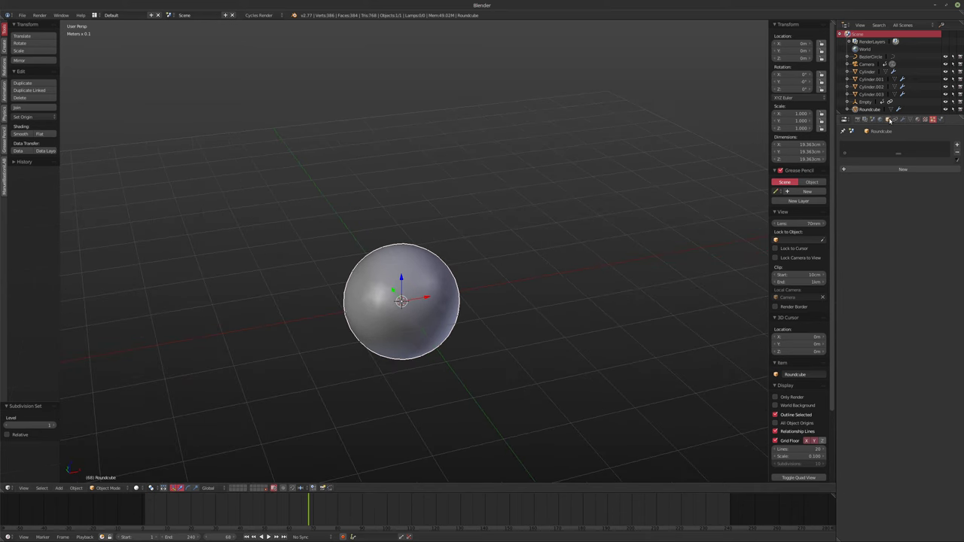
pyautogui.click(903, 120)
pyautogui.moveTo(519, 305); pyautogui.dragTo(430, 271, button='middle')
pyautogui.moveTo(859, 197); pyautogui.dragTo(867, 211)
pyautogui.moveTo(527, 275); pyautogui.dragTo(519, 280, button='middle')
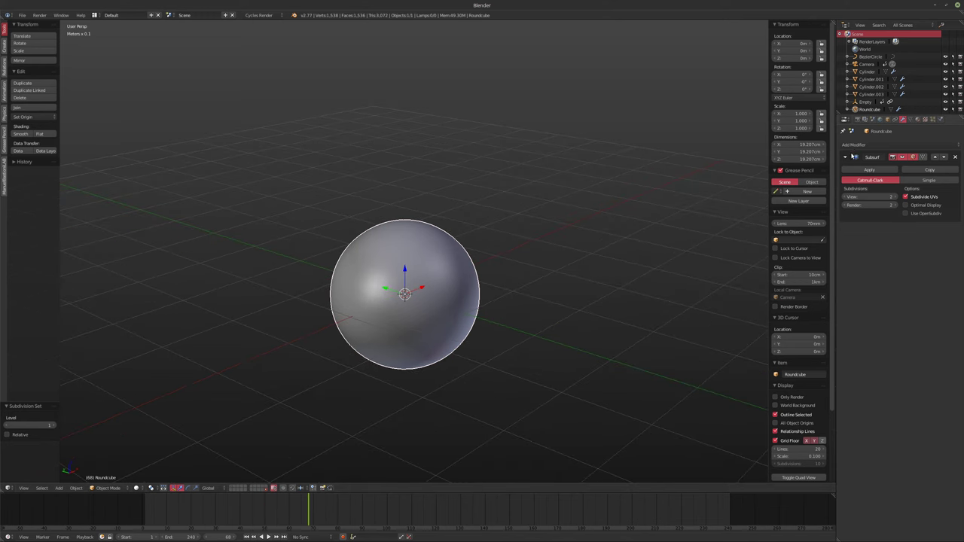
pyautogui.click(854, 145)
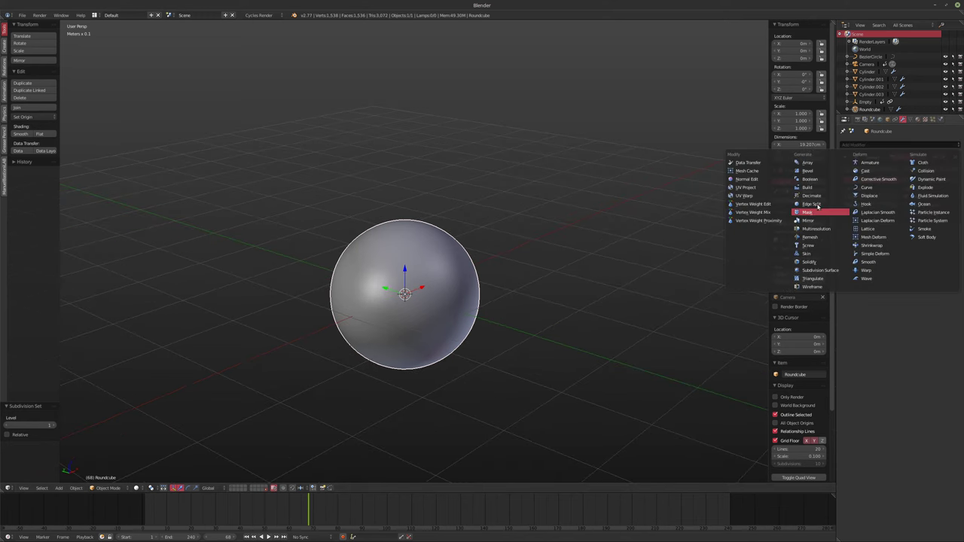
# Step: Add a Displace modifier to the sphere with strength 0.1
pyautogui.click(872, 197)
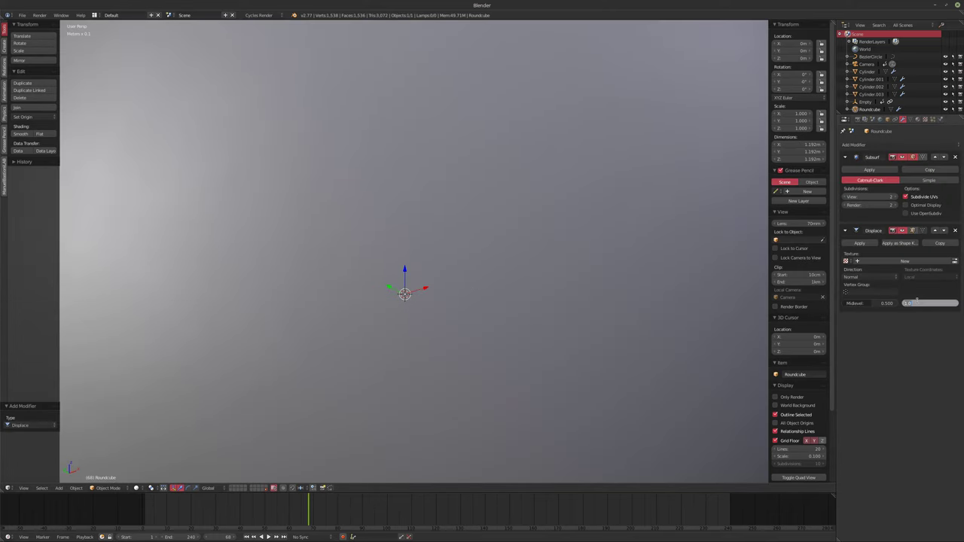
pyautogui.write('0.1')
pyautogui.press('Return')
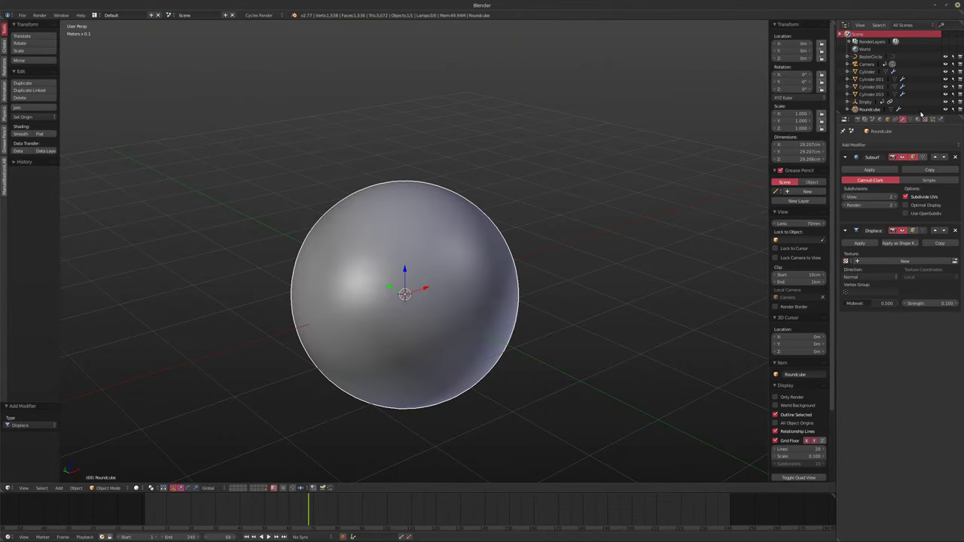
# Step: Create a new Clouds texture for the Displace modifier
pyautogui.click(917, 120)
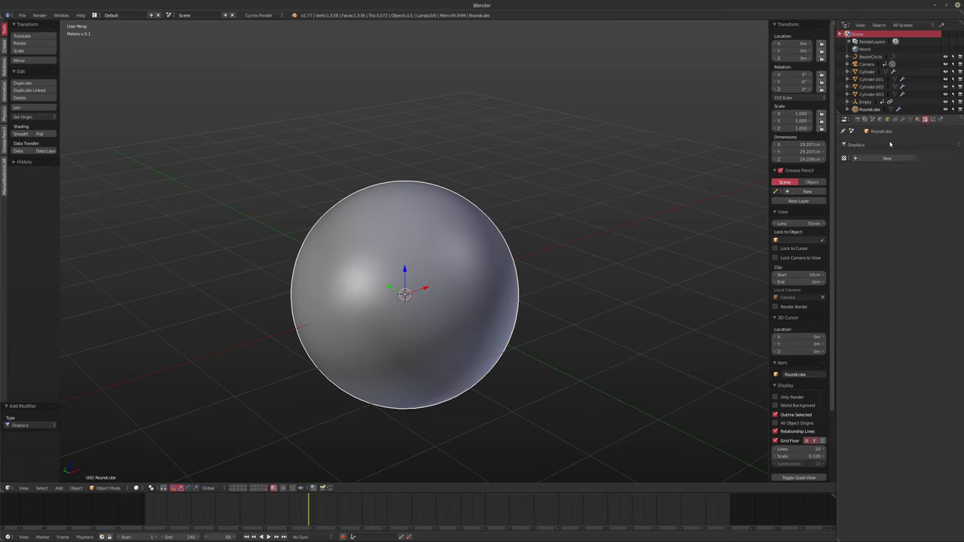
pyautogui.click(866, 144)
pyautogui.click(859, 113)
pyautogui.click(887, 158)
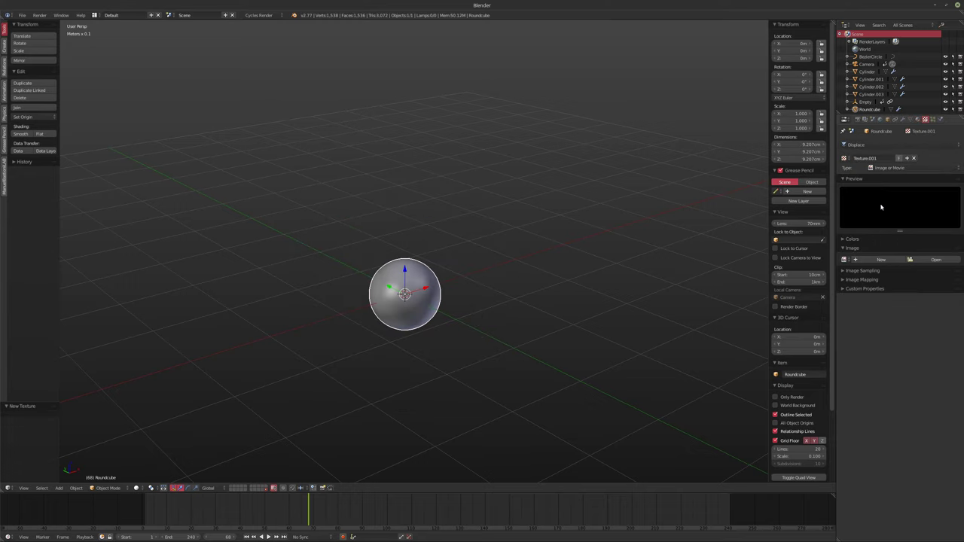
pyautogui.click(881, 170)
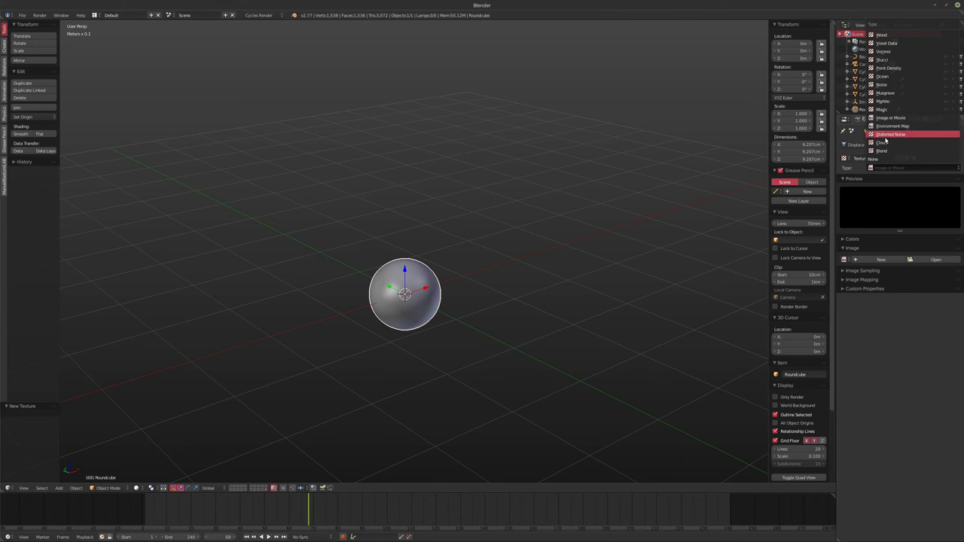
pyautogui.click(886, 137)
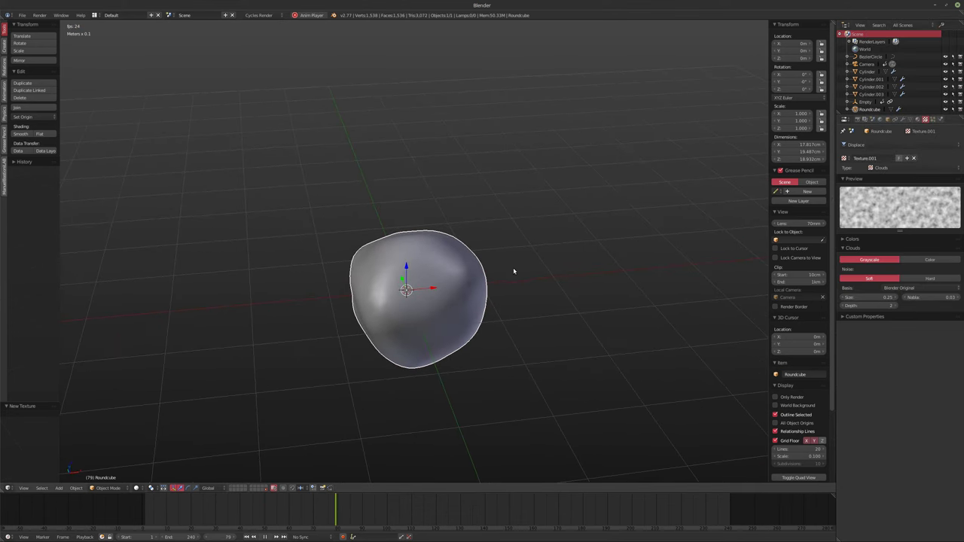
pyautogui.click(903, 119)
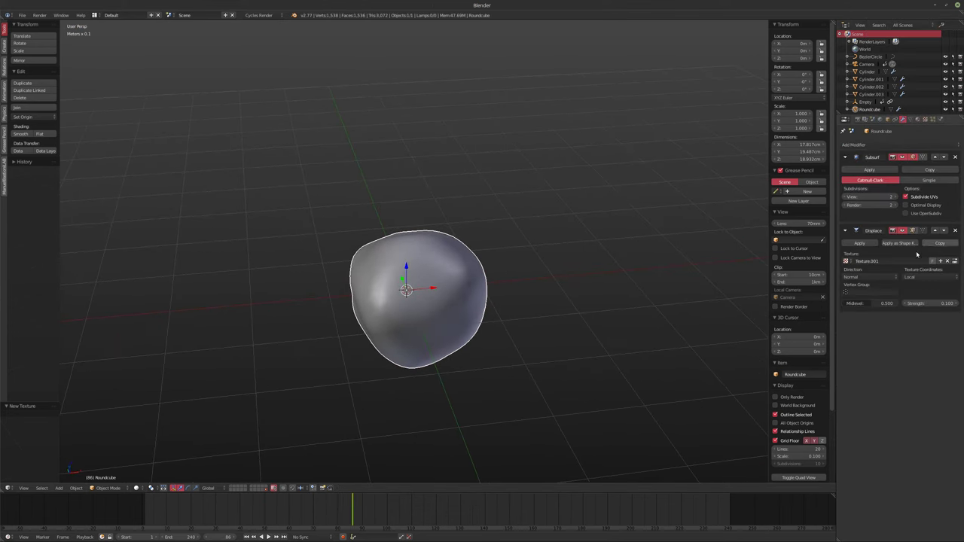
# Step: Set the Displace texture coordinates to Object, using the Empty
pyautogui.click(912, 277)
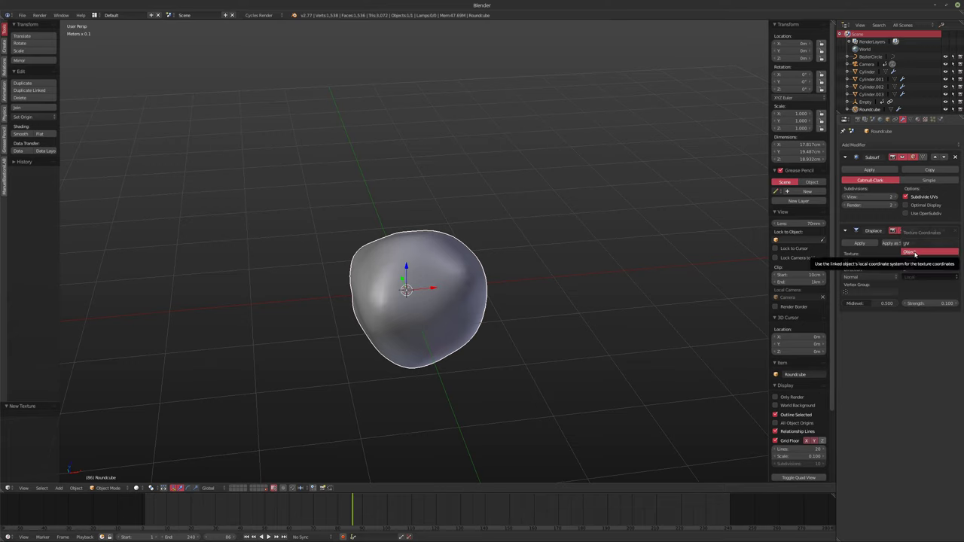
pyautogui.click(927, 252)
pyautogui.click(917, 291)
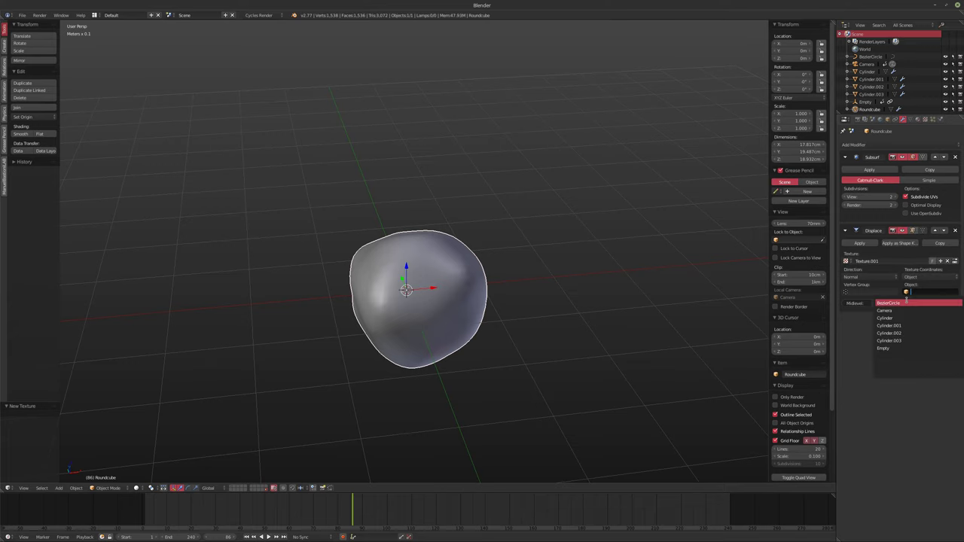
pyautogui.click(915, 344)
# Step: Play the animation to watch the lumps shift, then view through the camera
pyautogui.hotkey('alt', 'a')
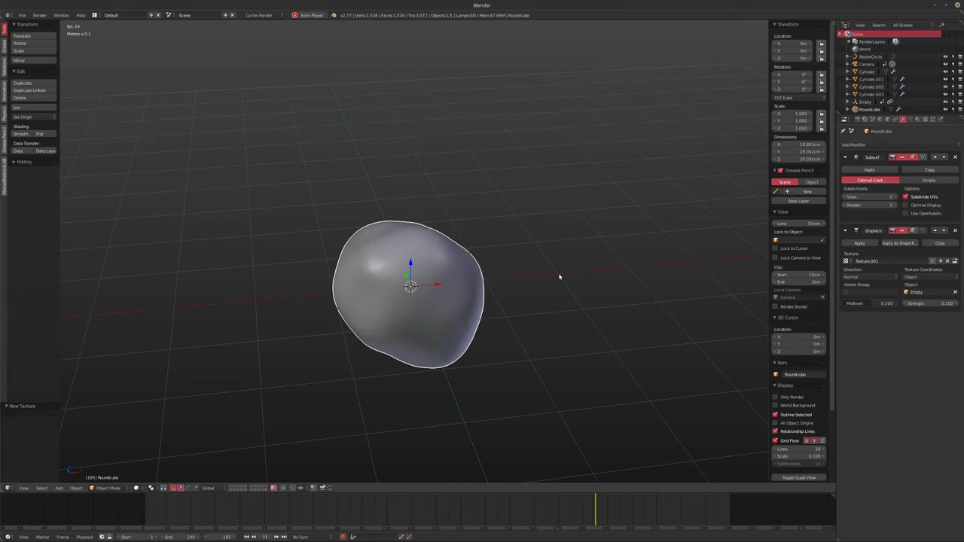
pyautogui.hotkey('alt', 'a')
pyautogui.moveTo(536, 278)
pyautogui.mouseDown(button='middle')
pyautogui.moveTo(565, 260)
pyautogui.moveTo(545, 269)
pyautogui.mouseUp(button='middle')
pyautogui.press('KP_0')
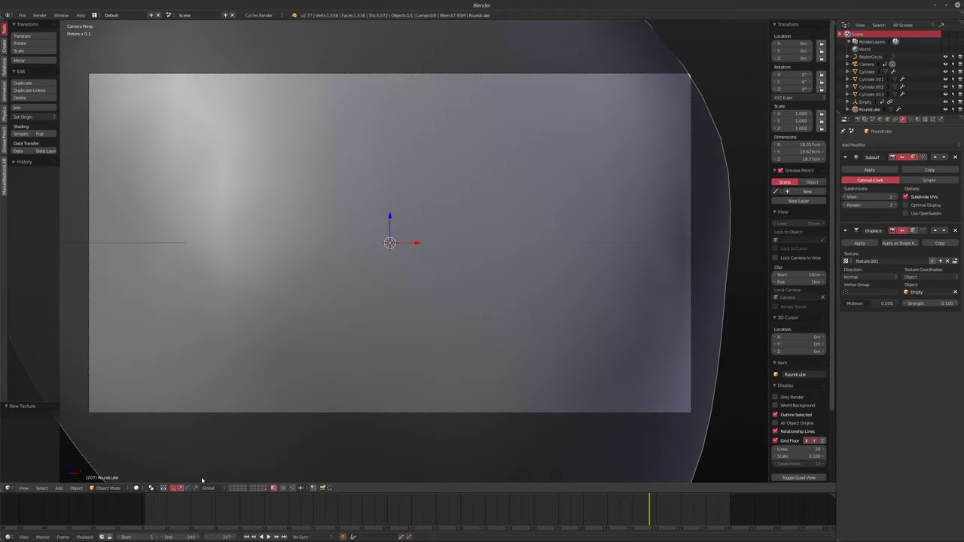
pyautogui.click(231, 487)
# Step: Render Cylinder.002's particles as Object instances of the Roundcube
pyautogui.rightClick(441, 261)
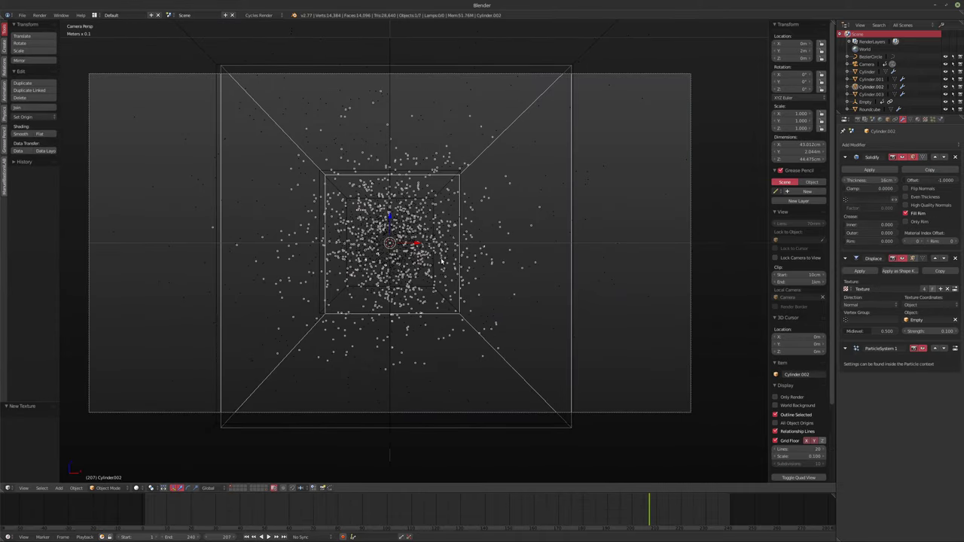
pyautogui.click(932, 119)
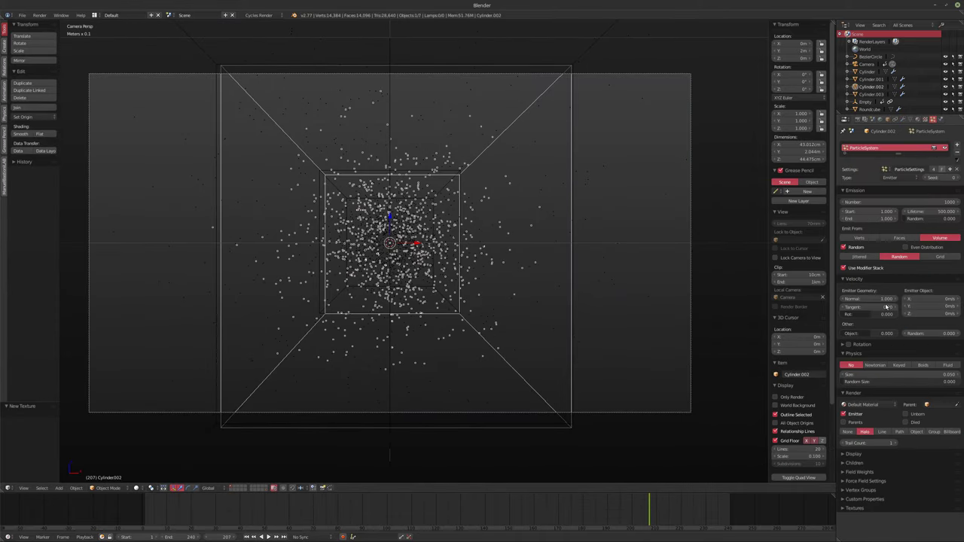
pyautogui.click(917, 432)
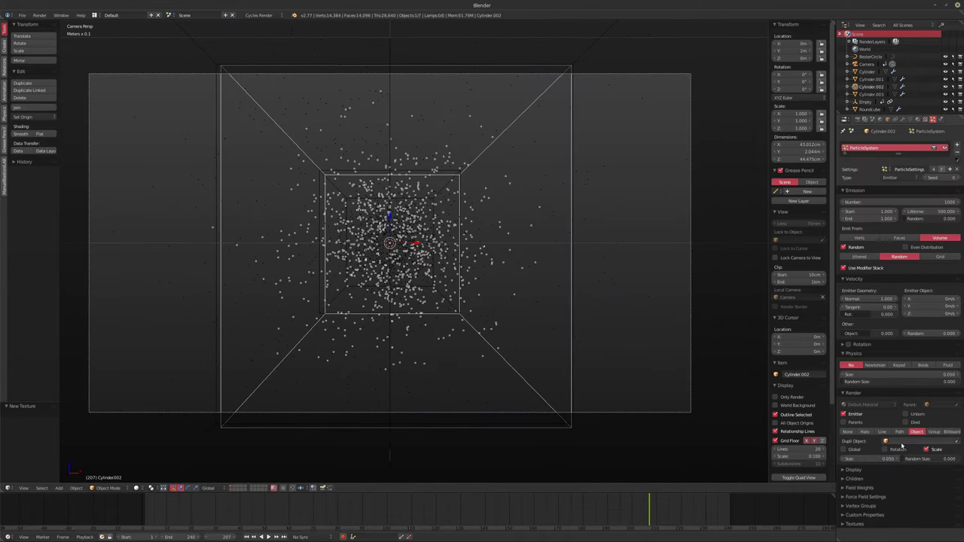
pyautogui.click(902, 443)
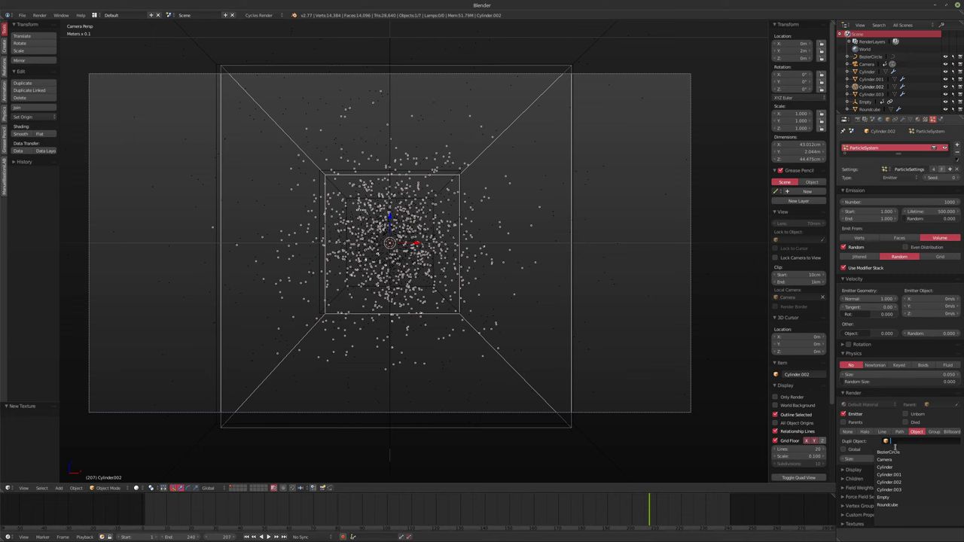
pyautogui.click(912, 505)
# Step: Set particle size 0.054 and random size 0.855, then preview in rendered shading
pyautogui.moveTo(873, 464)
pyautogui.mouseDown()
pyautogui.moveTo(900, 465)
pyautogui.moveTo(851, 464)
pyautogui.moveTo(880, 465)
pyautogui.moveTo(870, 458)
pyautogui.mouseUp()
pyautogui.moveTo(932, 459); pyautogui.dragTo(961, 458)
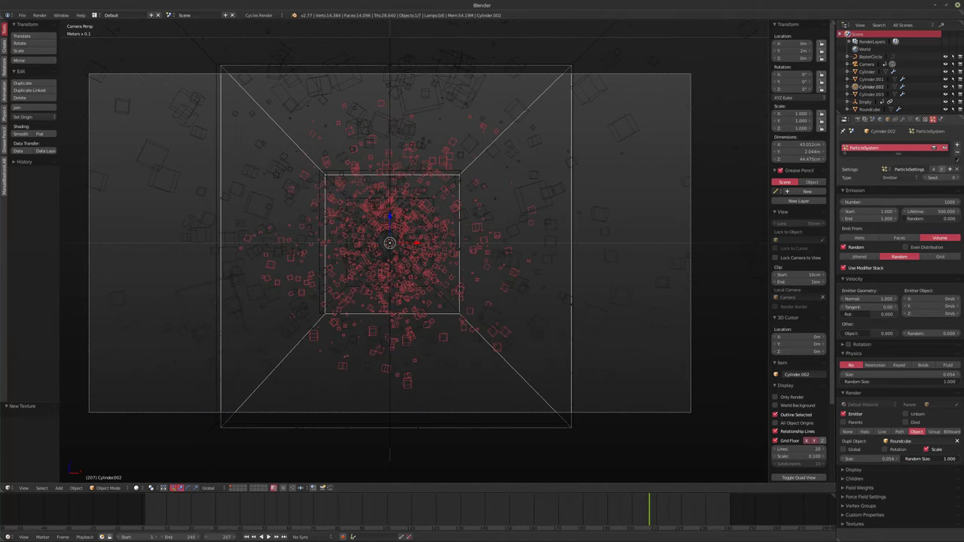
pyautogui.moveTo(951, 459); pyautogui.dragTo(932, 459)
pyautogui.hotkey('alt', 'a')
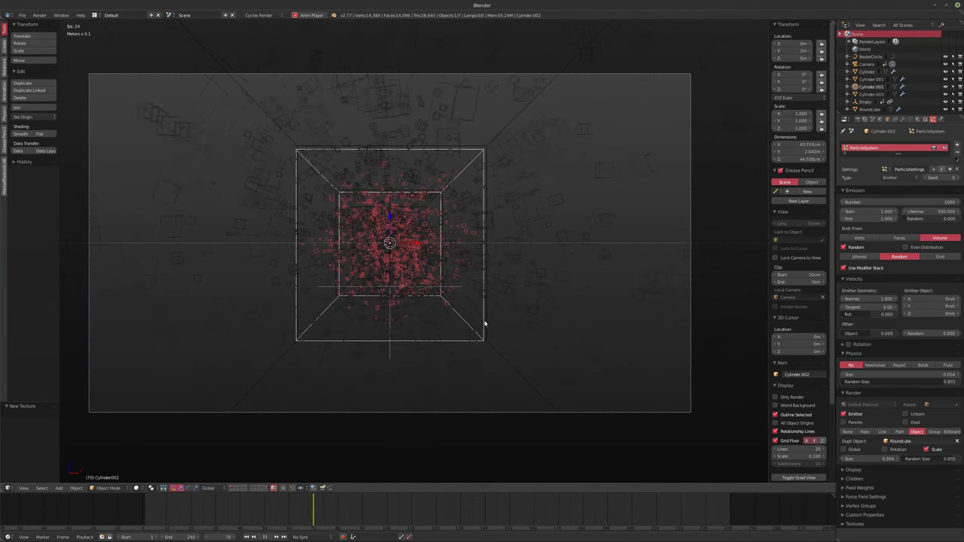
pyautogui.hotkey('alt', 'a')
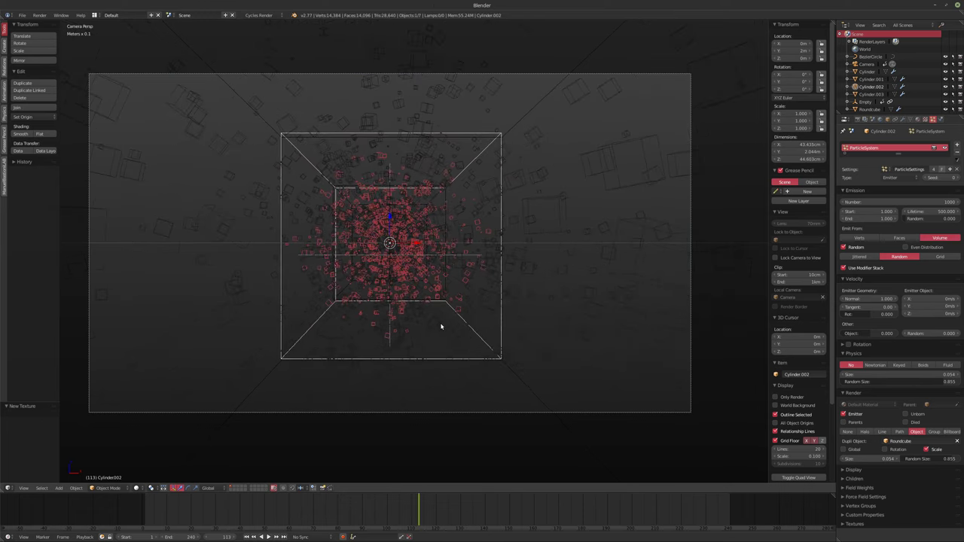
pyautogui.hotkey('shift', 'z')
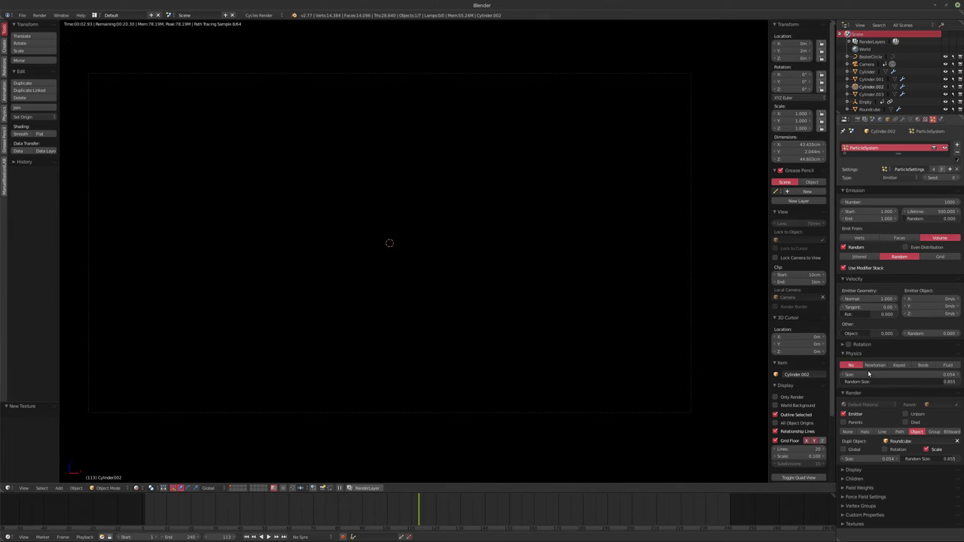
# Step: Stop rendering the emitter mesh and compare the render at frames 1 and 240
pyautogui.click(851, 414)
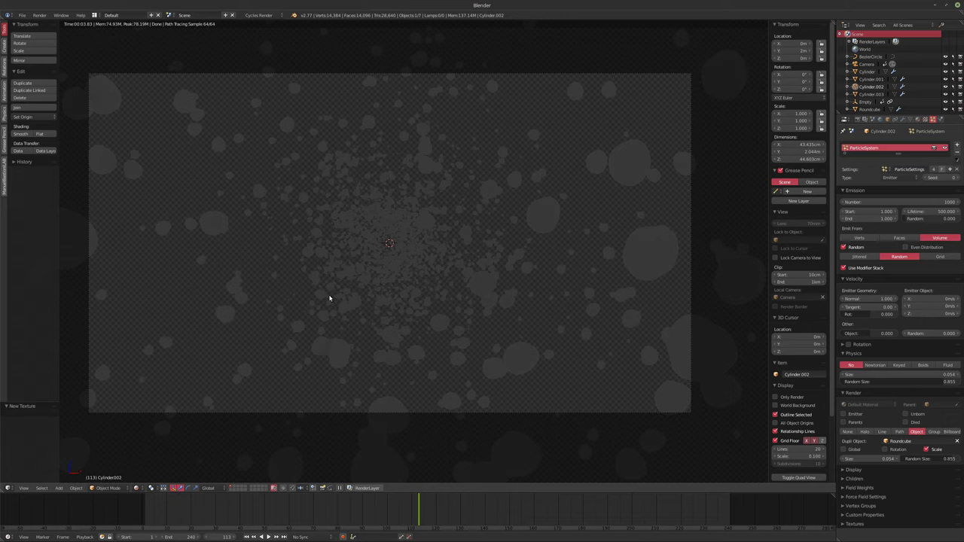
pyautogui.hotkey('shift', 'Left')
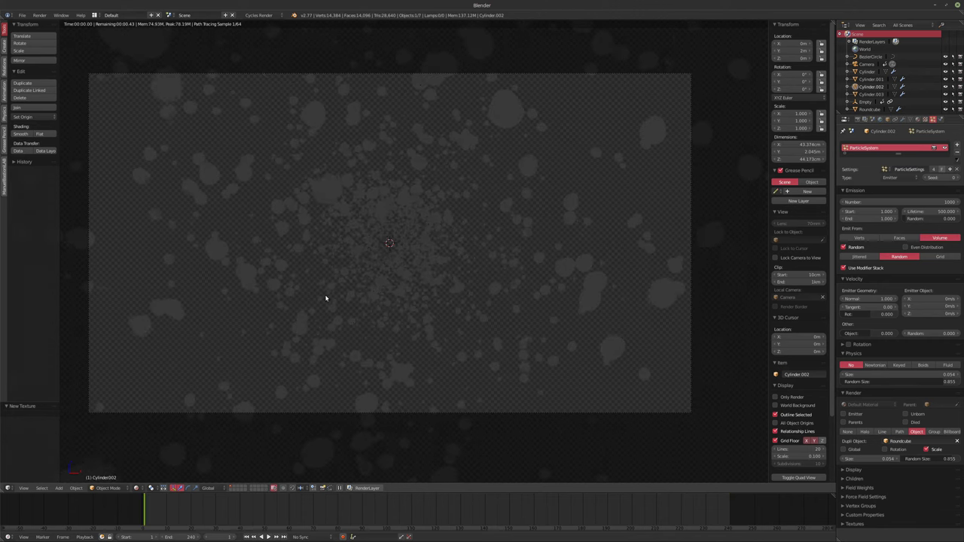
pyautogui.hotkey('shift', 'Right')
pyautogui.hotkey('shift', 'Left')
pyautogui.hotkey('shift', 'Right')
pyautogui.hotkey('shift', 'Left')
pyautogui.hotkey('shift', 'Right')
pyautogui.hotkey('shift', 'Left')
pyautogui.hotkey('shift', 'Right')
pyautogui.hotkey('shift', 'Left')
pyautogui.hotkey('shift', 'Right')
pyautogui.hotkey('shift', 'Left')
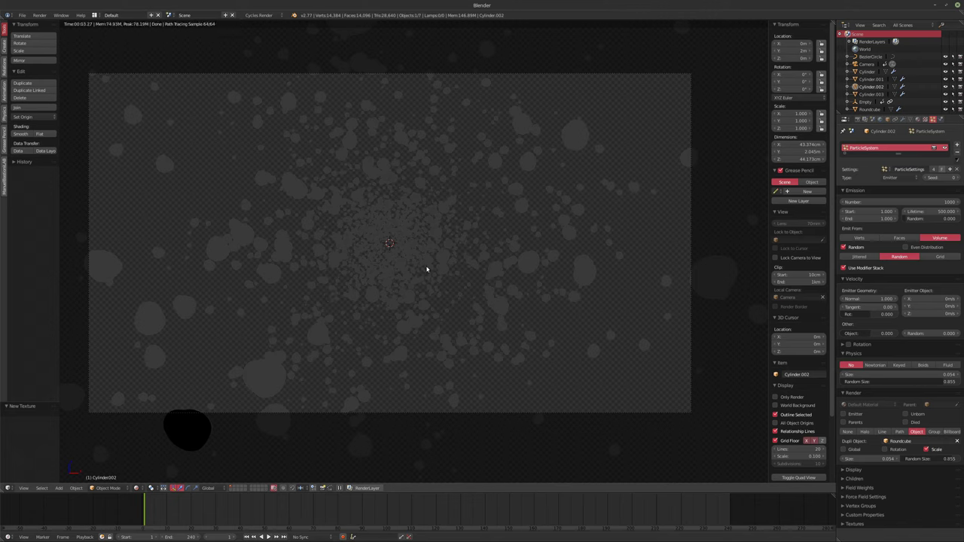
pyautogui.click(845, 119)
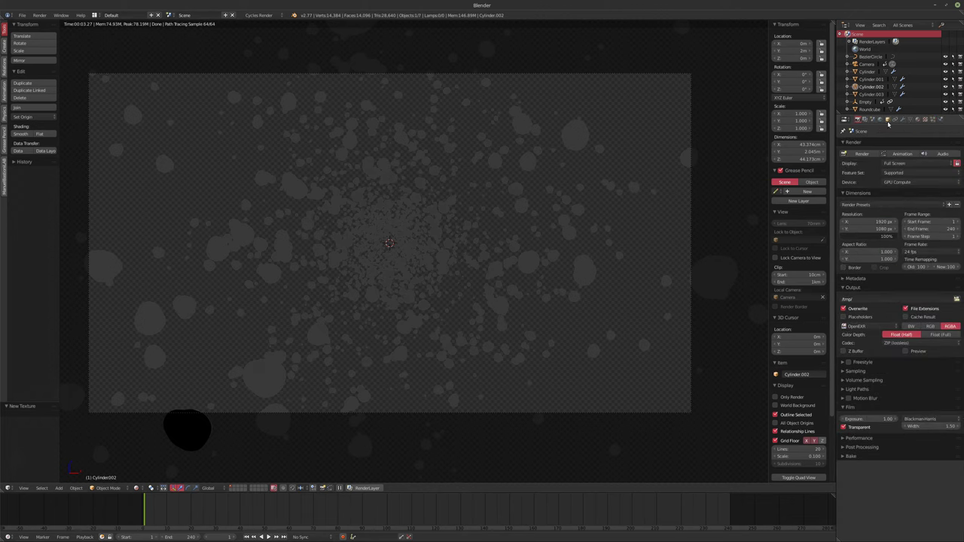
# Step: Select the camera and set its clipping start to 1cm, then check frames 240 and 1
pyautogui.click(866, 64)
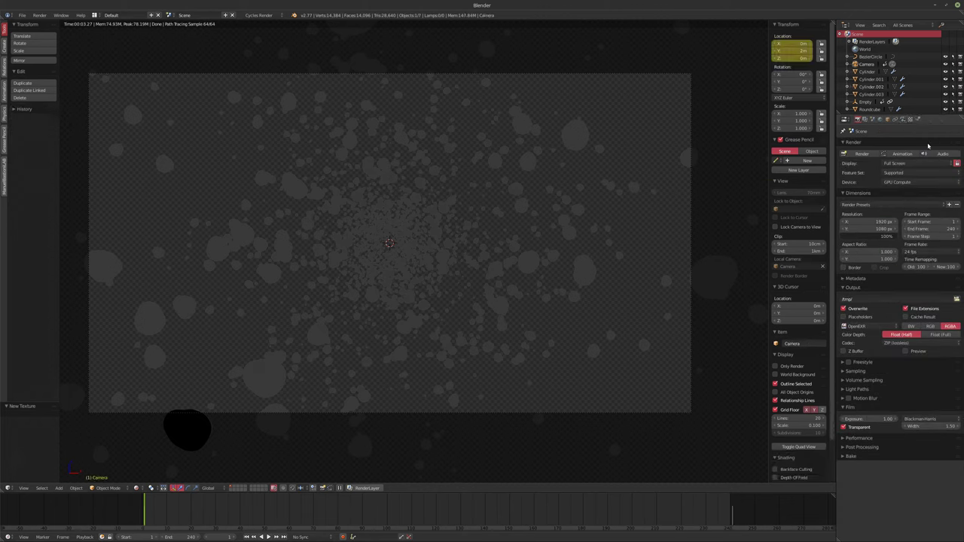
pyautogui.click(905, 120)
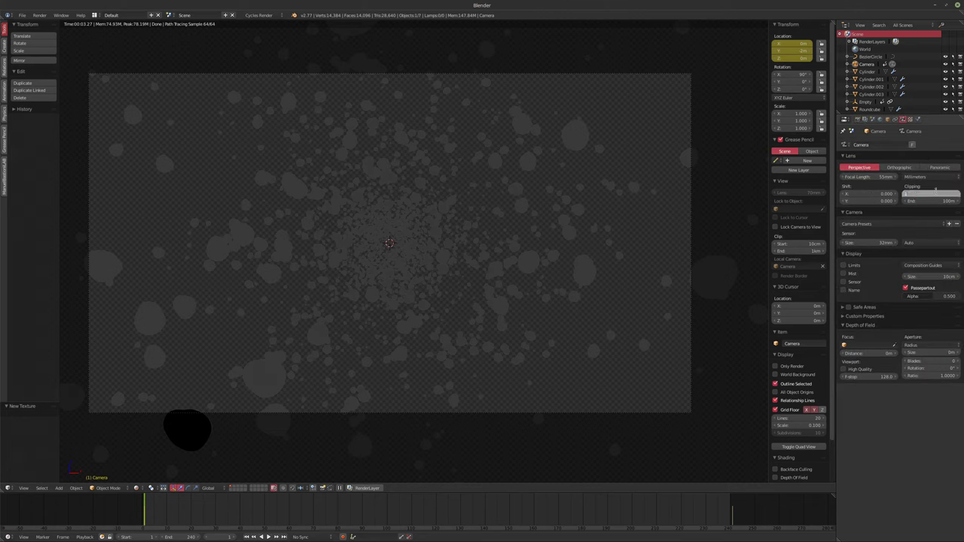
pyautogui.press('Return')
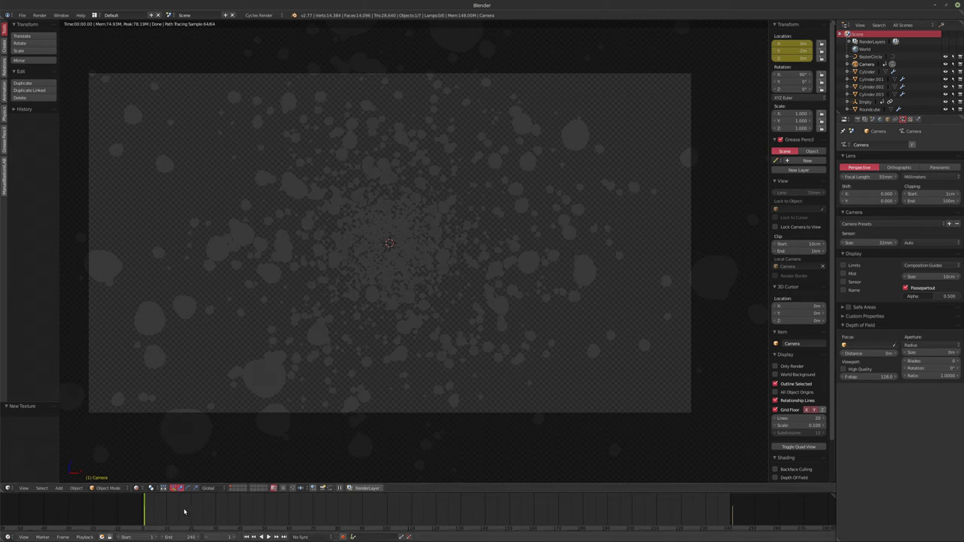
pyautogui.hotkey('shift', 'Right')
pyautogui.hotkey('shift', 'Left')
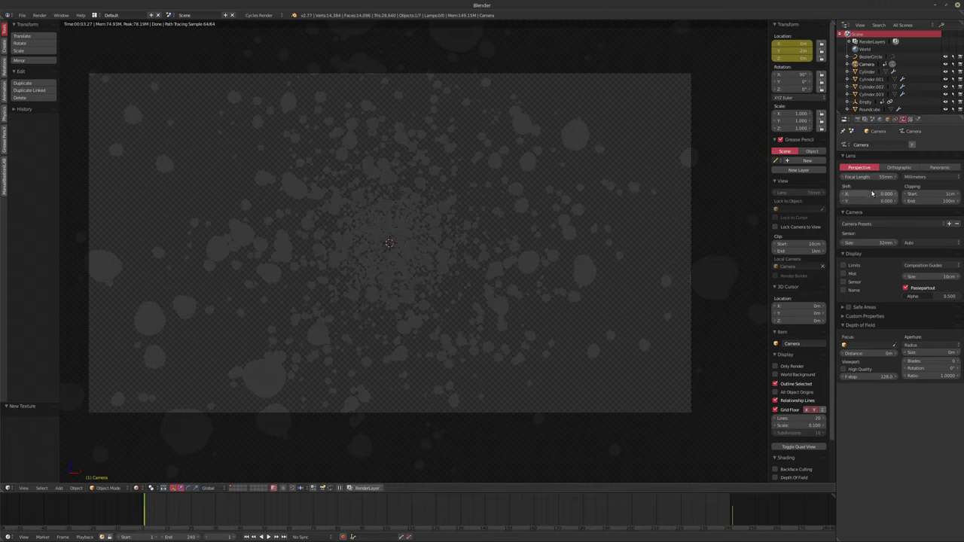
pyautogui.click(871, 352)
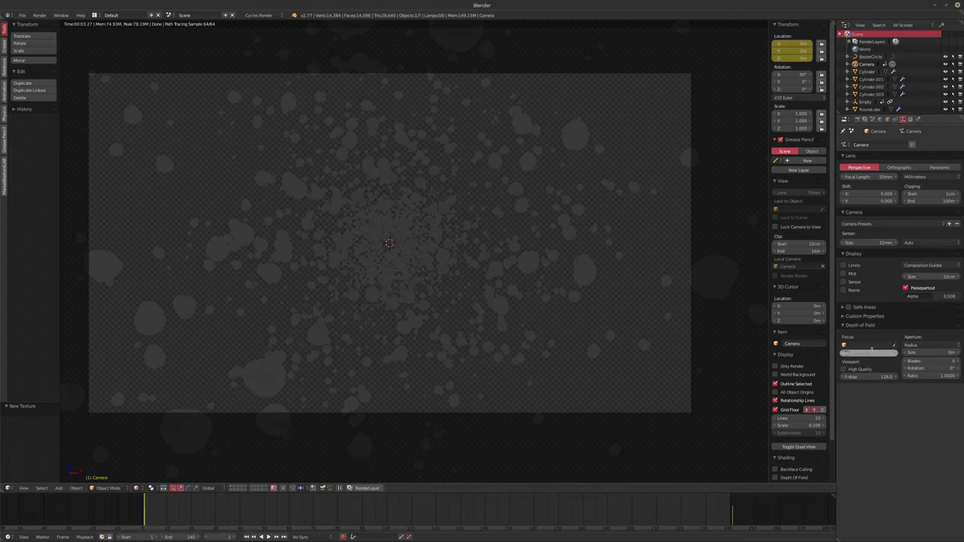
# Step: Set focus distance to 1 m and try aperture sizes 0.1 and 0.2 before settling on 2mm
pyautogui.write('1')
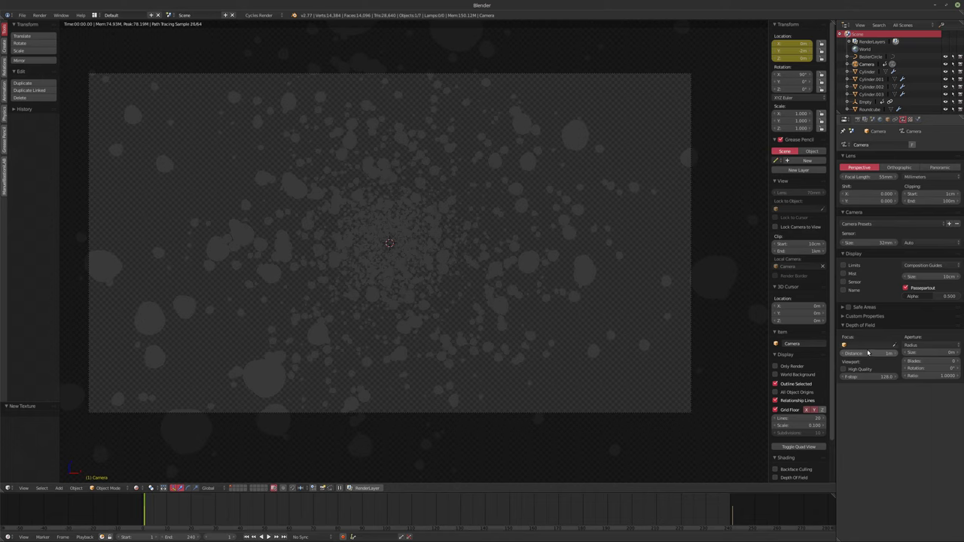
pyautogui.press('Return')
pyautogui.click(920, 353)
pyautogui.write('0.1')
pyautogui.press('Return')
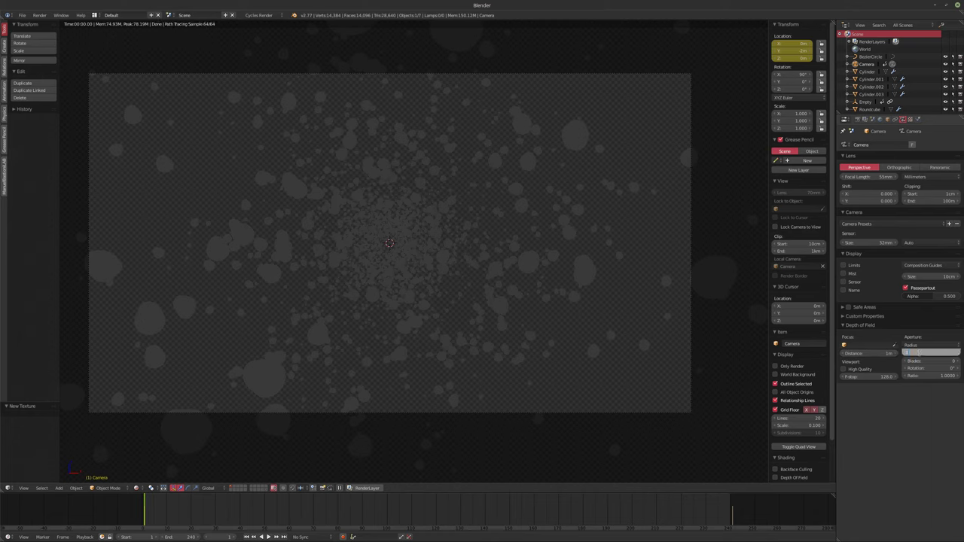
pyautogui.click(919, 354)
pyautogui.write('0.2')
pyautogui.press('Return')
pyautogui.click(918, 353)
pyautogui.press('BackSpace')
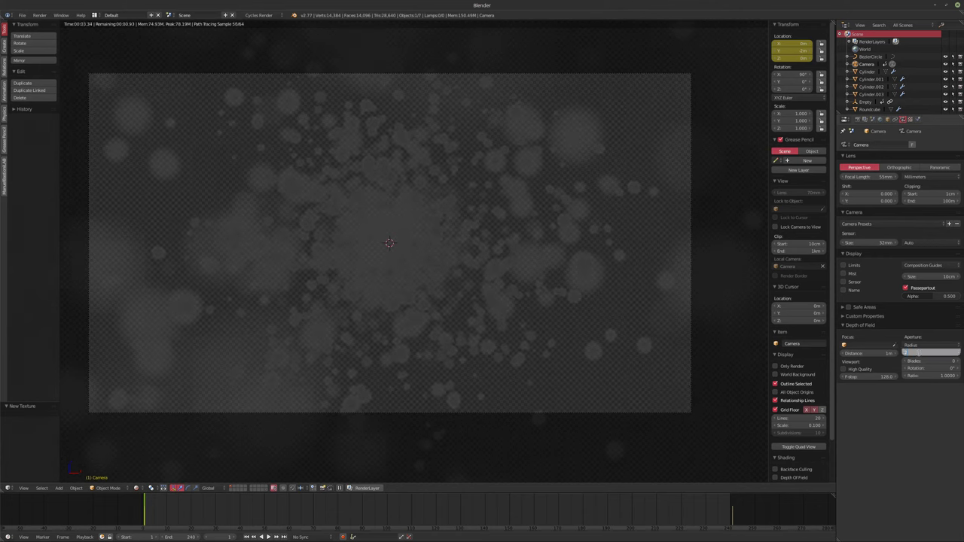
pyautogui.write('2mm')
pyautogui.press('Return')
# Step: Try a 55cm focus and the eyedropper on the particles, then set focus distance to 60 cm
pyautogui.click(873, 354)
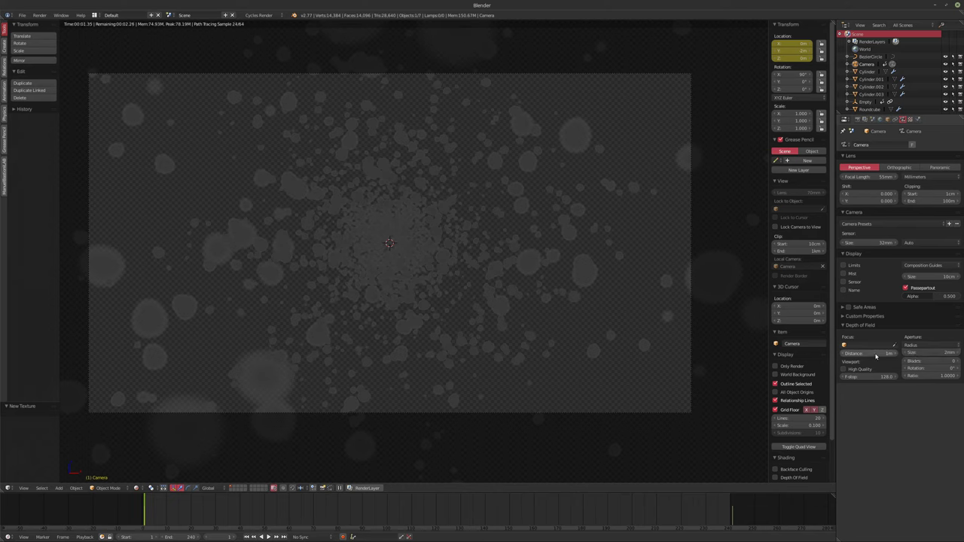
pyautogui.write('55cm')
pyautogui.press('Return')
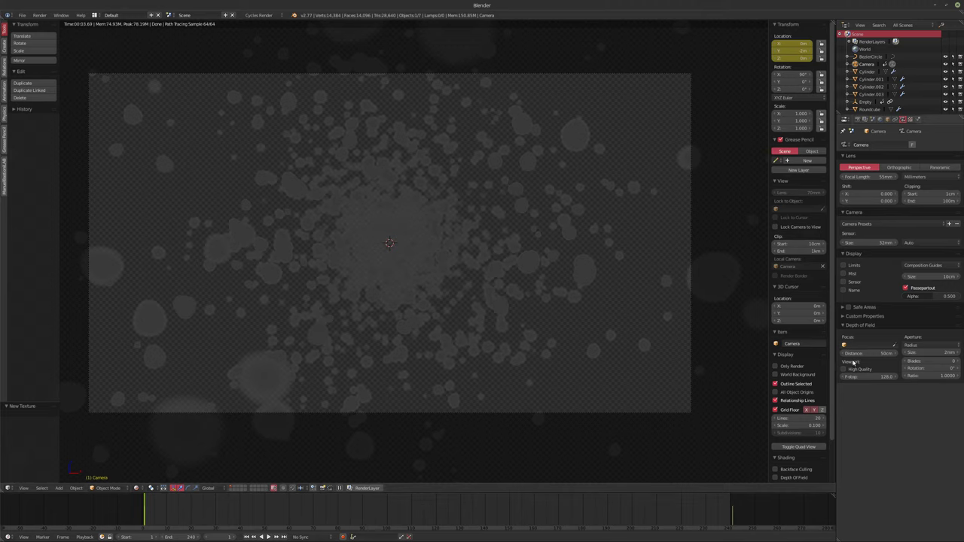
pyautogui.press('e')
pyautogui.click(249, 232)
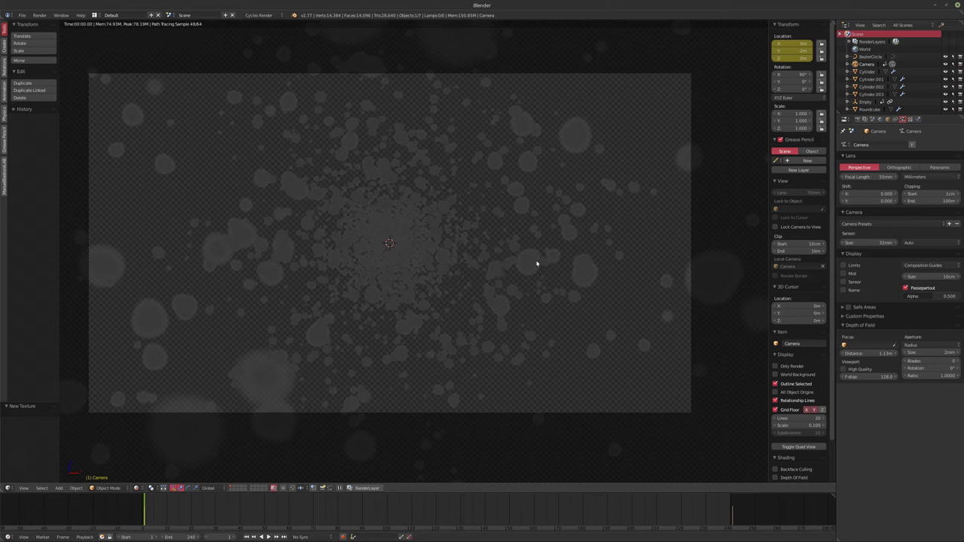
pyautogui.press('e')
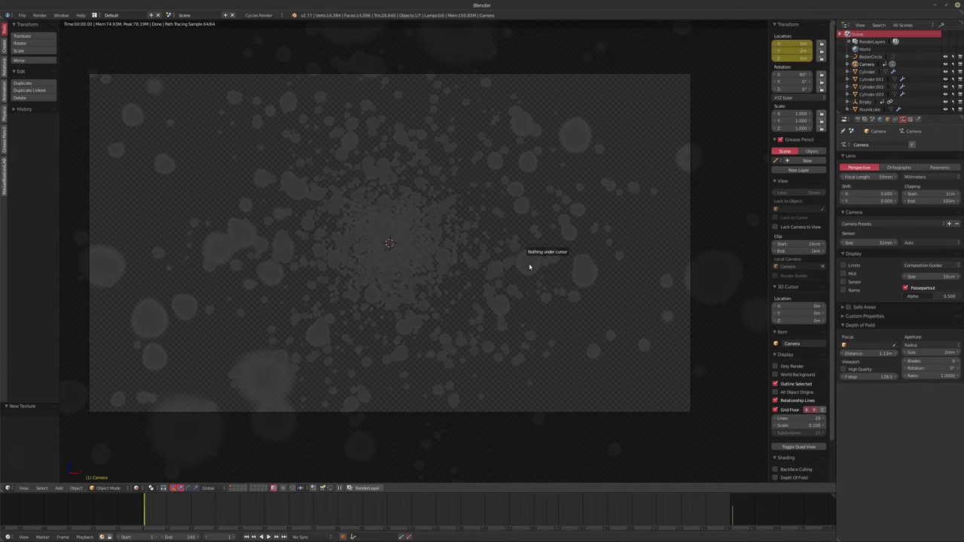
pyautogui.click(592, 270)
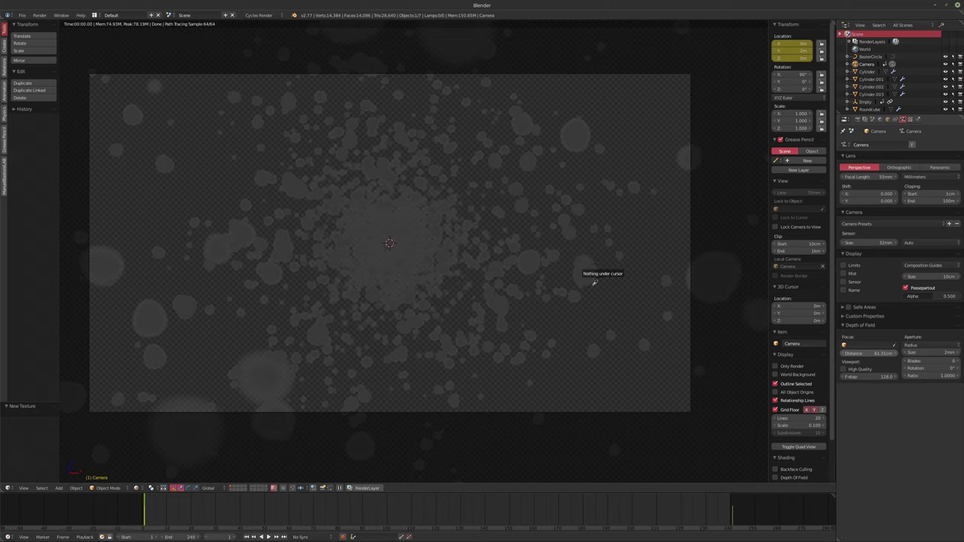
pyautogui.click(861, 353)
pyautogui.write('60')
pyautogui.press('Return')
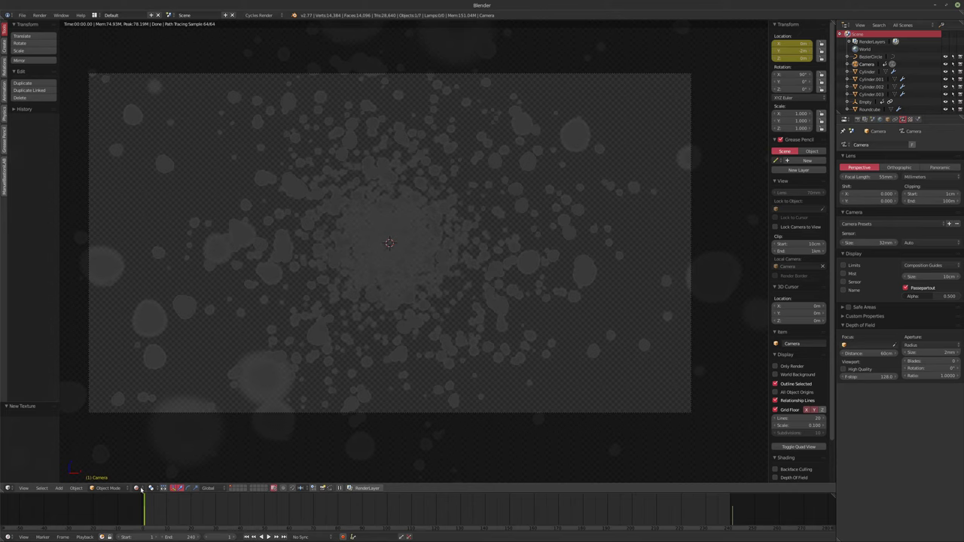
pyautogui.hotkey('alt', 'a')
pyautogui.moveTo(478, 529); pyautogui.dragTo(160, 525)
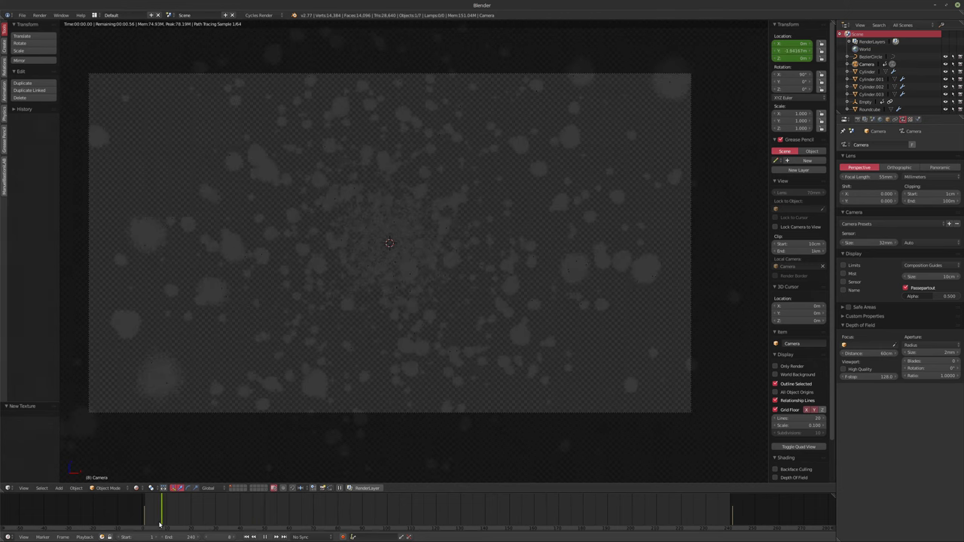
pyautogui.hotkey('alt', 'a')
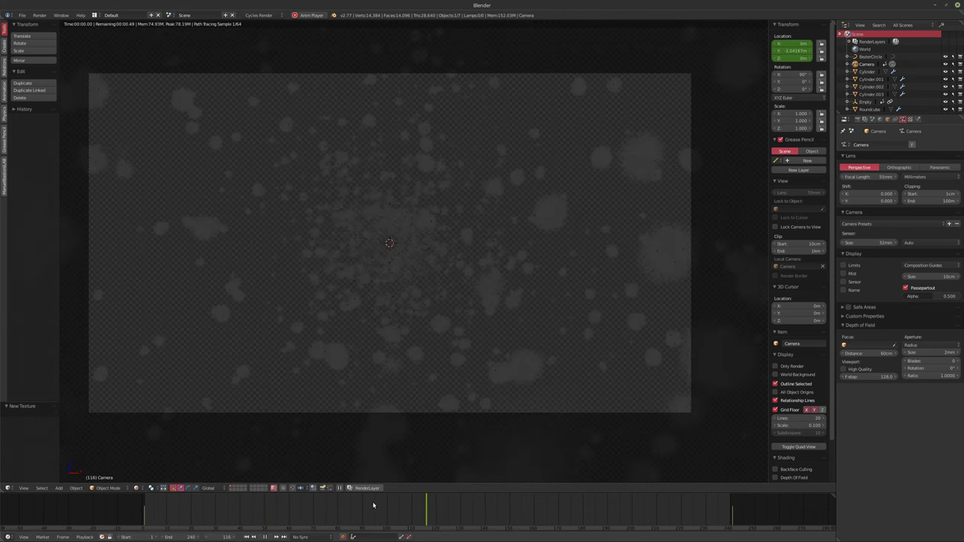
pyautogui.press('Escape')
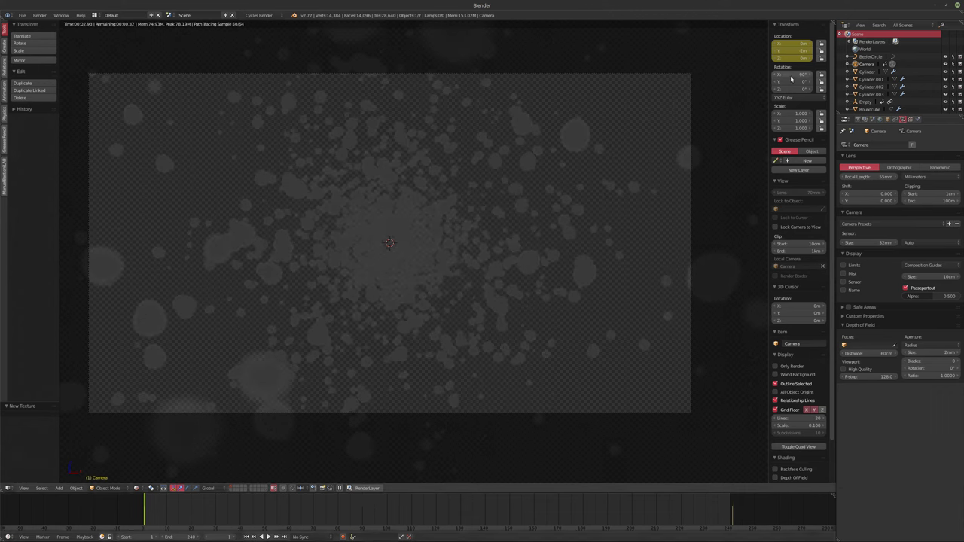
# Step: Keyframe the camera rotation at frame 1 and at the end frame, turned about 360° on Y
pyautogui.press('i')
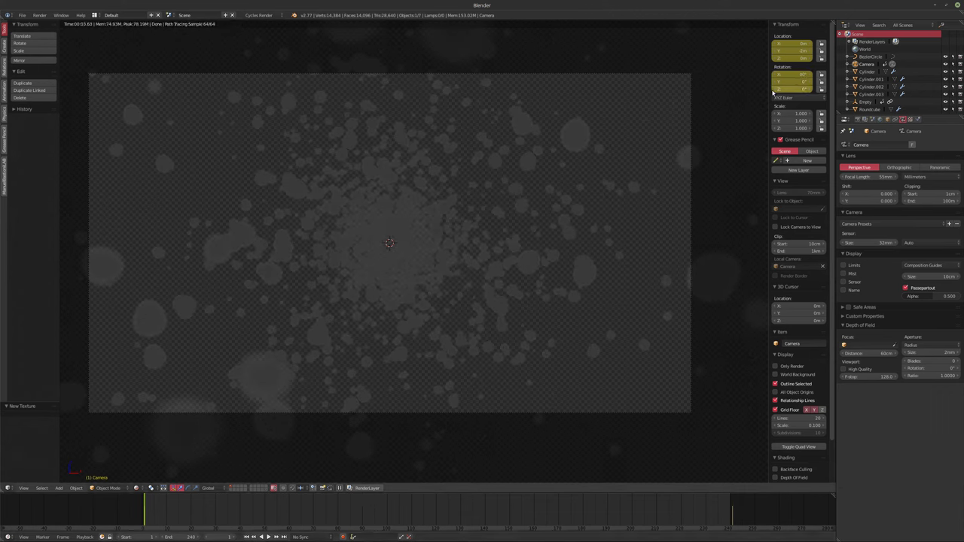
pyautogui.moveTo(792, 82); pyautogui.dragTo(815, 82)
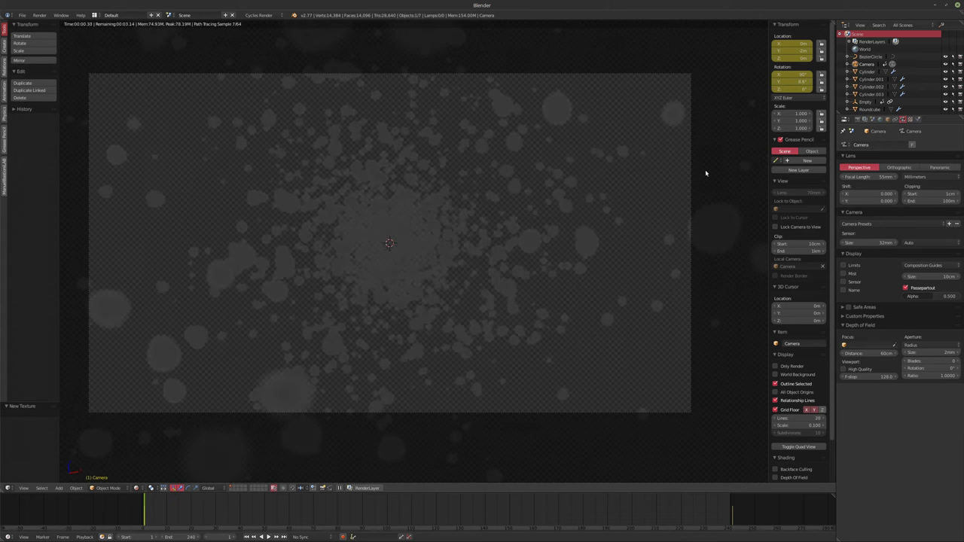
pyautogui.press('i')
pyautogui.press('Up')
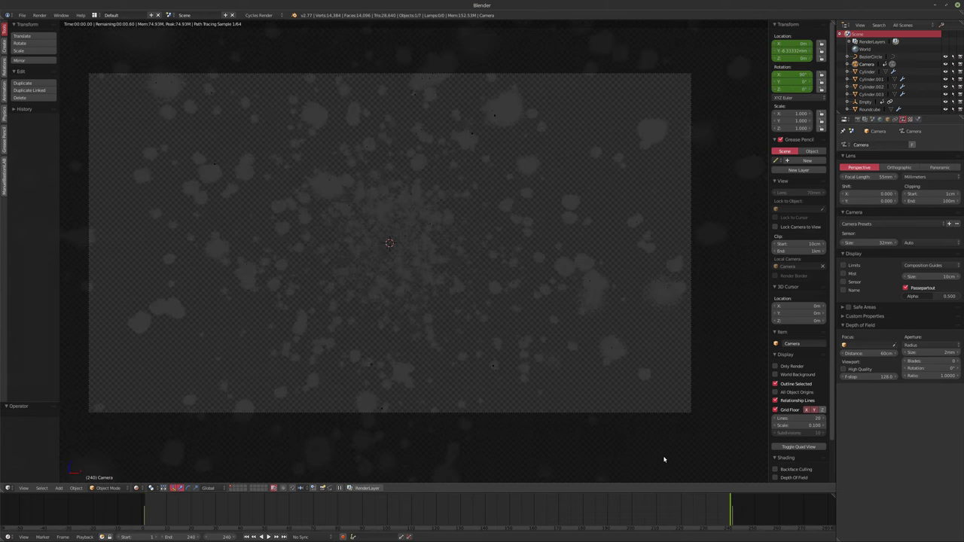
pyautogui.click(790, 83)
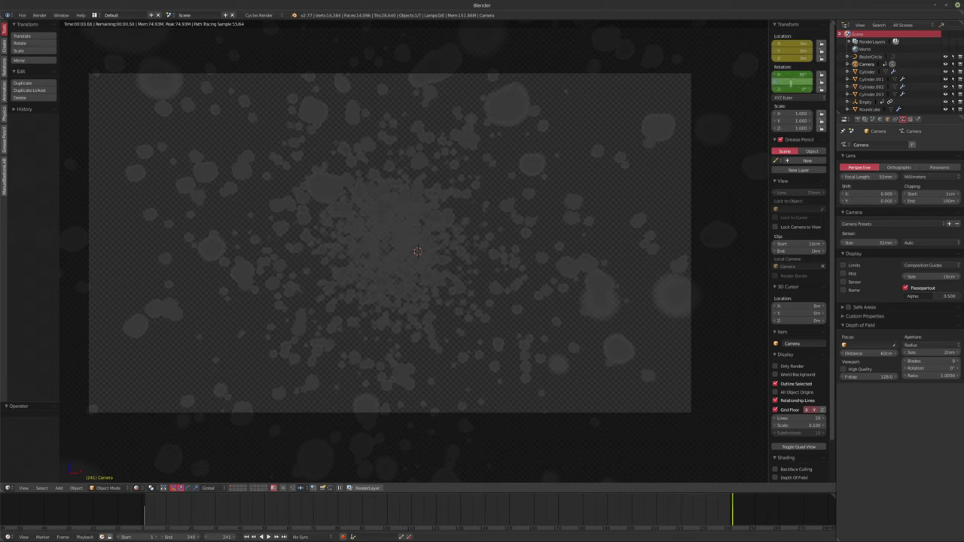
pyautogui.moveTo(791, 83); pyautogui.dragTo(806, 83)
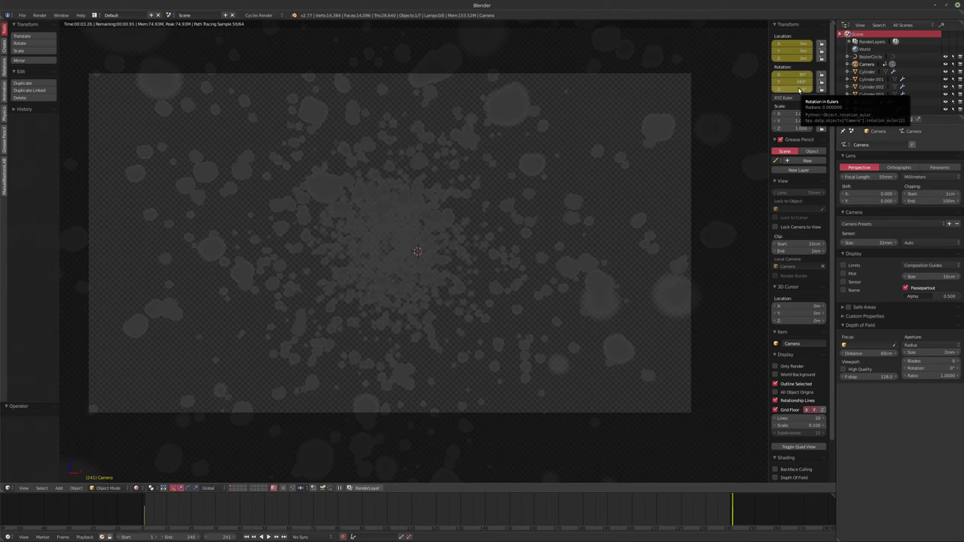
# Step: Play back the spin, switch the viewport to solid shading, and compare the first and last frames
pyautogui.hotkey('alt', 'a')
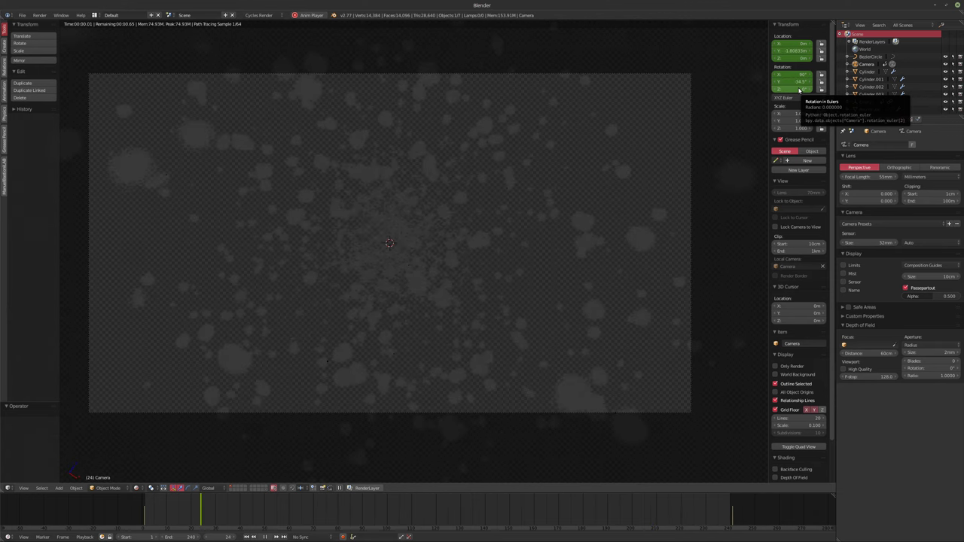
pyautogui.press('Escape')
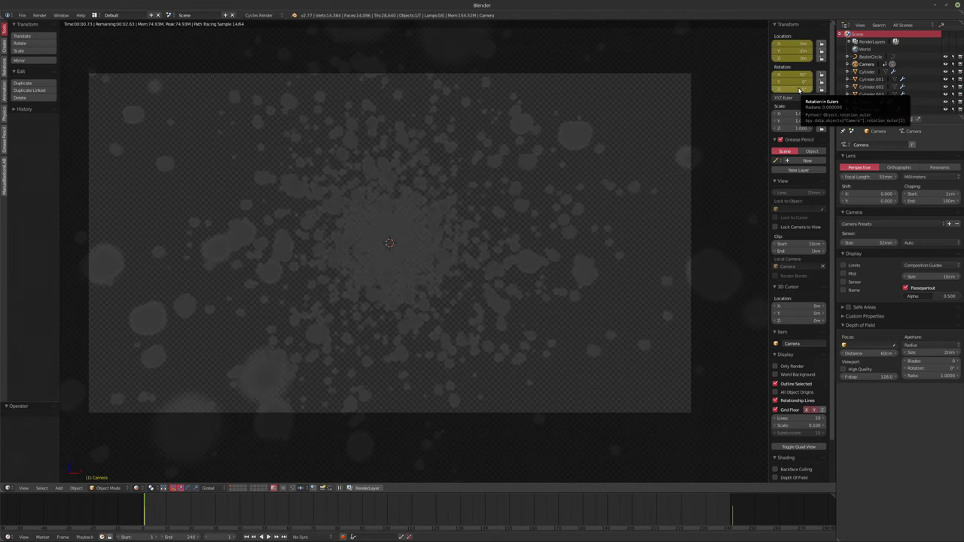
pyautogui.hotkey('shift', 'z')
pyautogui.hotkey('shift', 'Right')
pyautogui.hotkey('shift', 'Left')
pyautogui.hotkey('shift', 'Right')
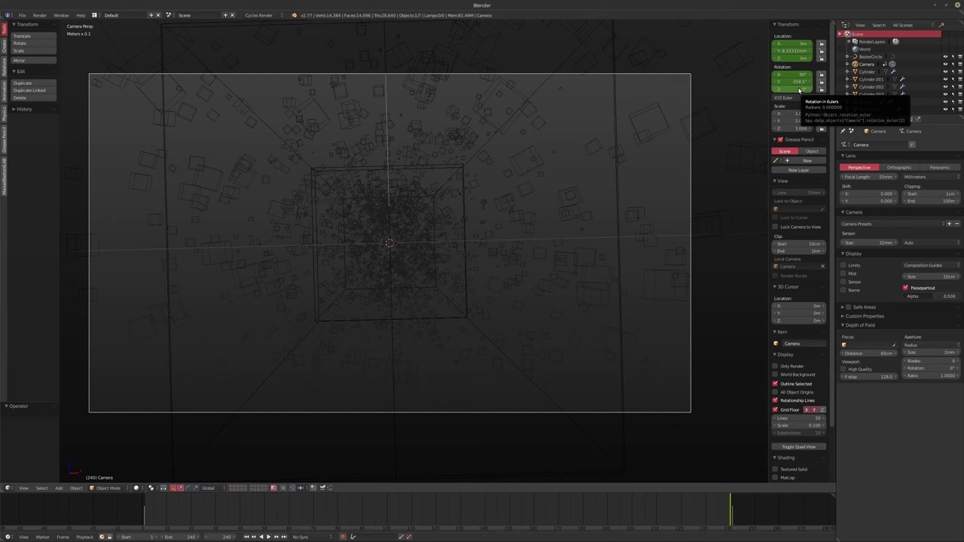
# Step: Flip between the first and last frames, then orbit into User Persp to see the camera and tunnel box
pyautogui.press('Right')
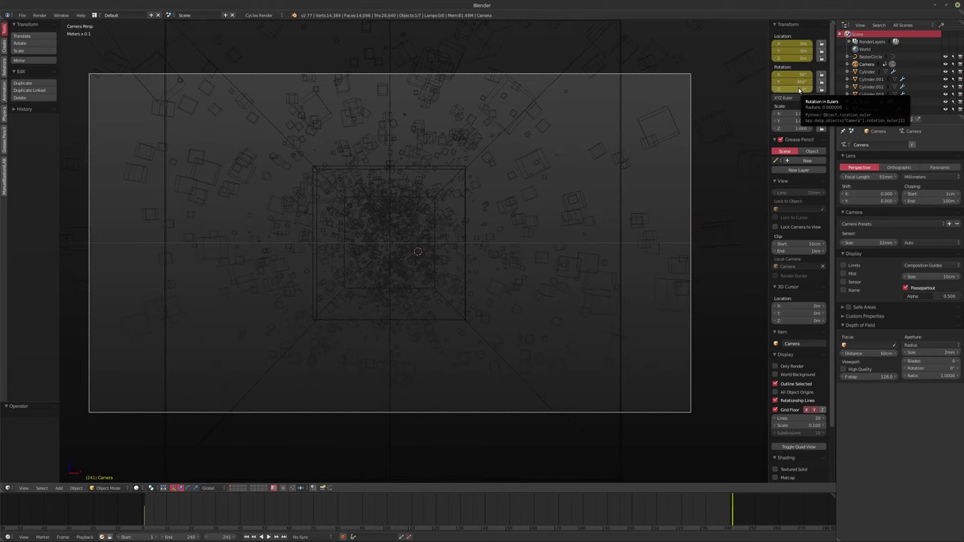
pyautogui.hotkey('shift', 'Left')
pyautogui.hotkey('shift', 'Right')
pyautogui.hotkey('shift', 'Left')
pyautogui.hotkey('shift', 'Right')
pyautogui.hotkey('shift', 'Left')
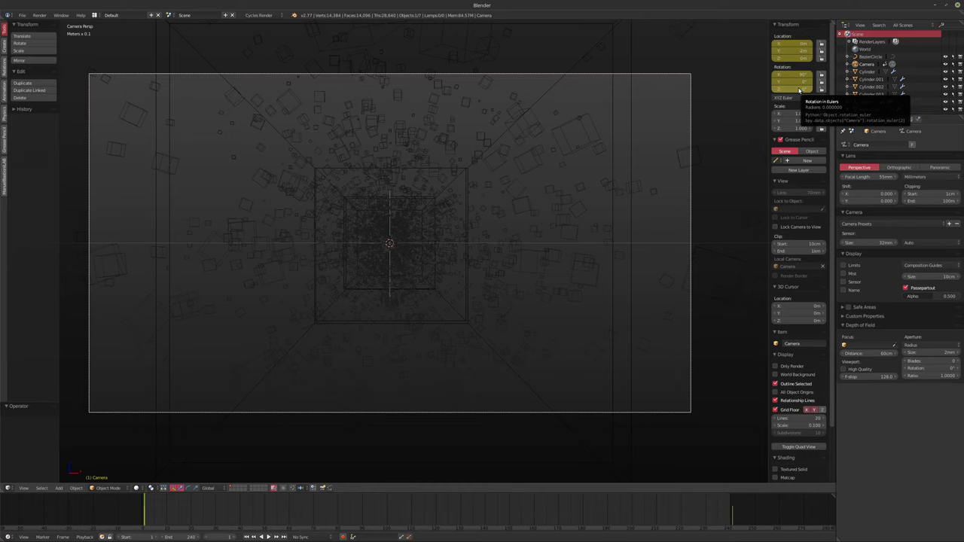
pyautogui.moveTo(450, 244); pyautogui.dragTo(477, 276, button='middle')
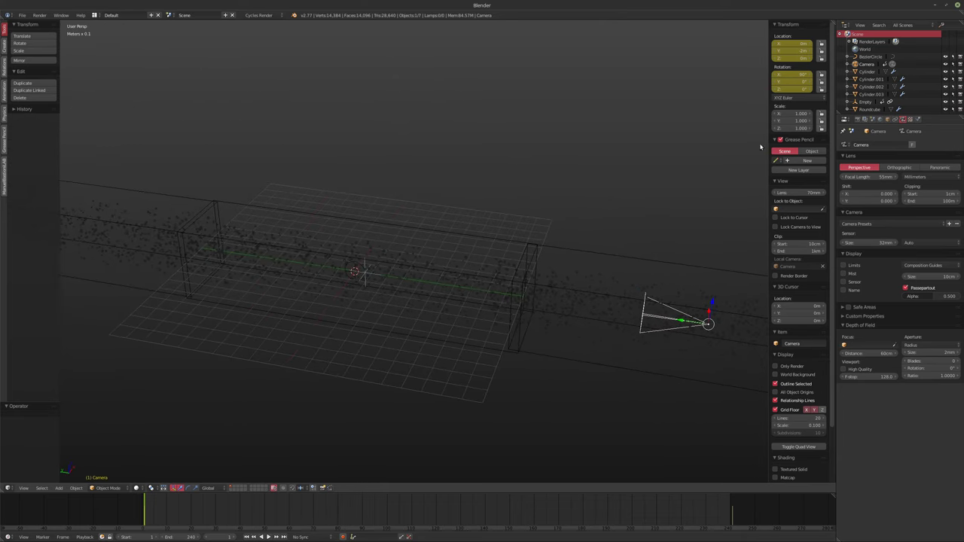
# Step: Set camera Location Y to 0, re-confirm it at the end frame, and look through the camera
pyautogui.click(789, 51)
pyautogui.write('0')
pyautogui.press('Return')
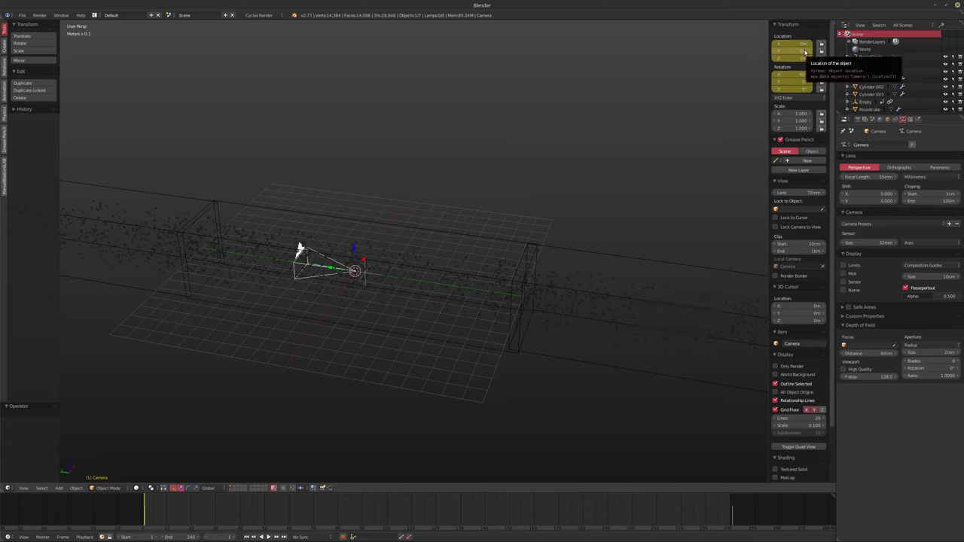
pyautogui.press('Up')
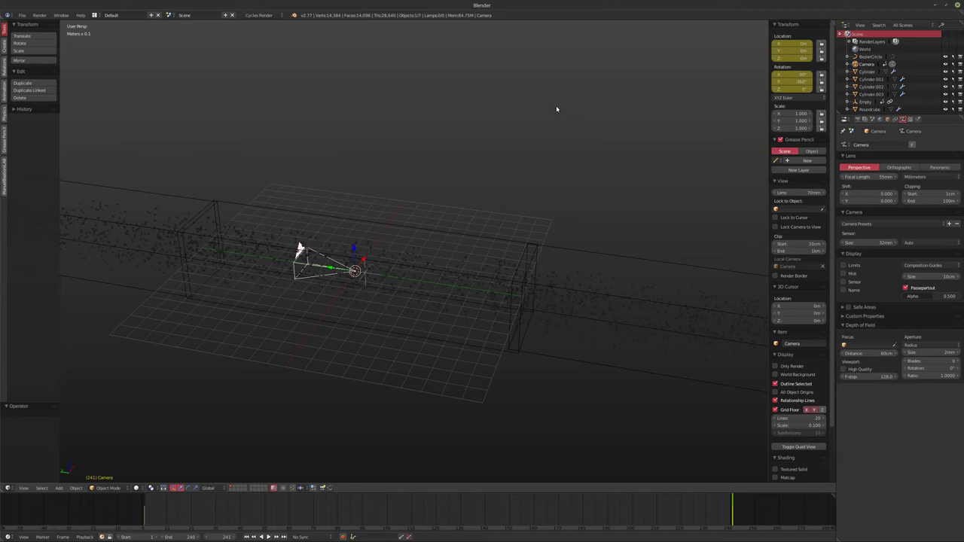
pyautogui.click(787, 50)
pyautogui.press('Return')
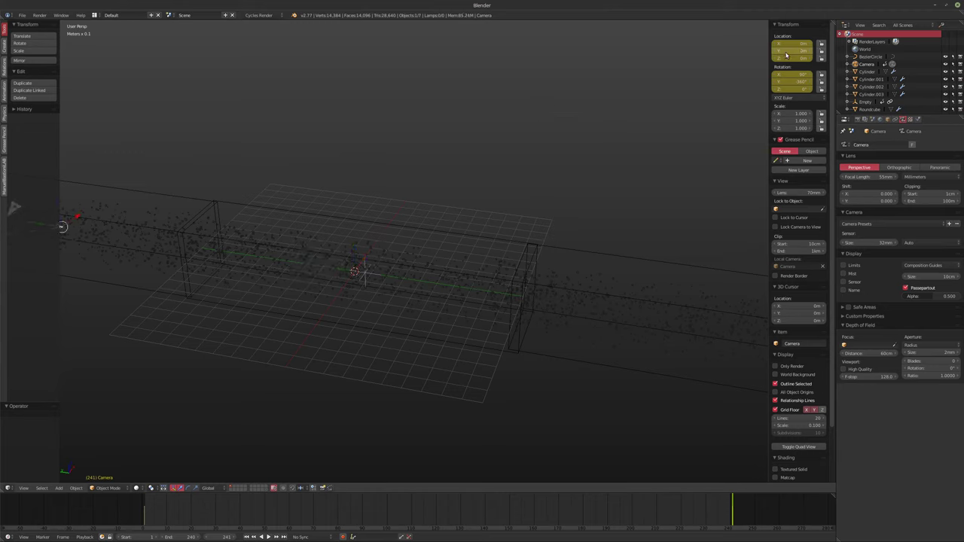
pyautogui.keyDown('shift'); pyautogui.moveTo(564, 138); pyautogui.dragTo(573, 127, button='middle'); pyautogui.keyUp('shift')
pyautogui.press('KP_0')
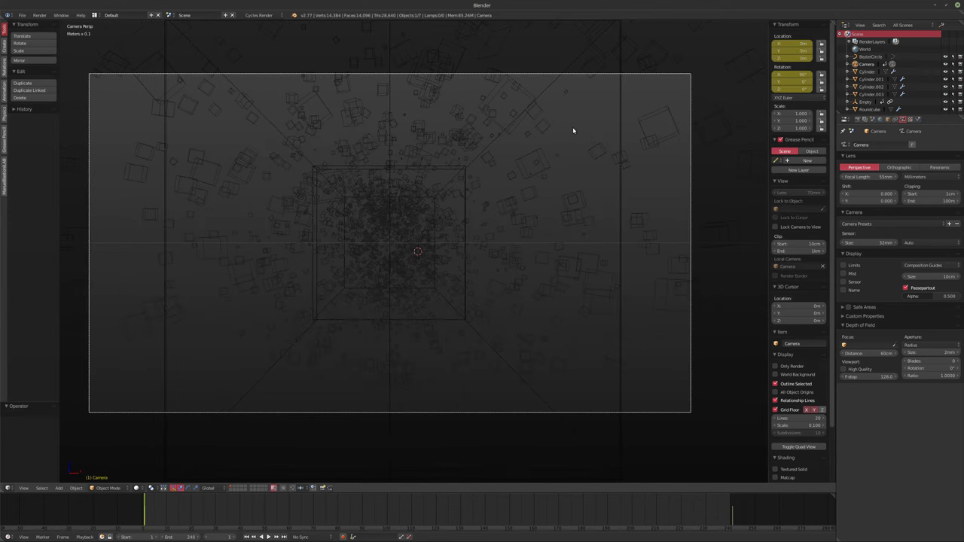
# Step: Compare neighbouring end frames, then set the camera's Location Y to 1 at frame 1
pyautogui.press('Left')
pyautogui.press('Right')
pyautogui.press('Left')
pyautogui.press('Right')
pyautogui.press('Left')
pyautogui.hotkey('shift', 'Left')
pyautogui.click(795, 51)
pyautogui.write('1')
pyautogui.press('Return')
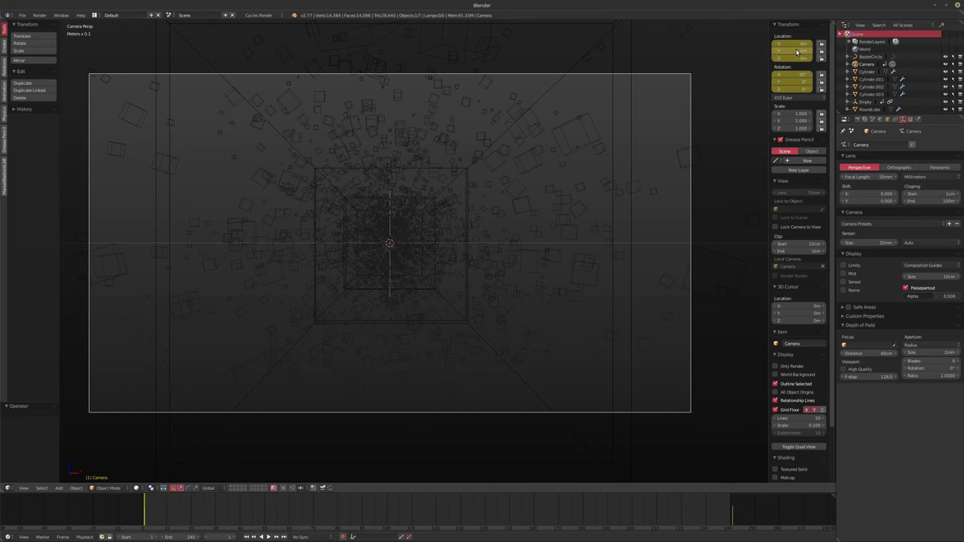
# Step: Set the camera's Location Y to 0 at the last frame and play the fly-through from frame 1
pyautogui.hotkey('shift', 'Right')
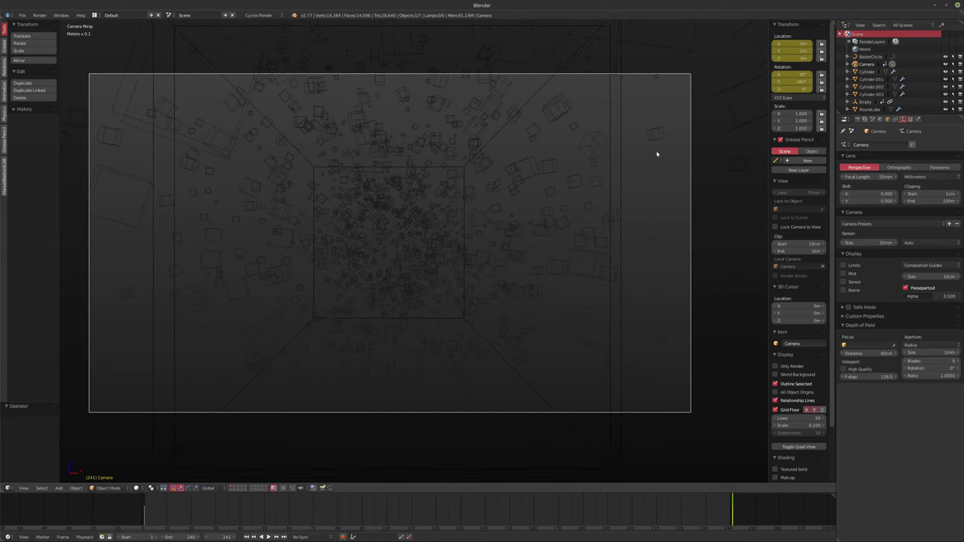
pyautogui.click(788, 50)
pyautogui.write('0')
pyautogui.press('Return')
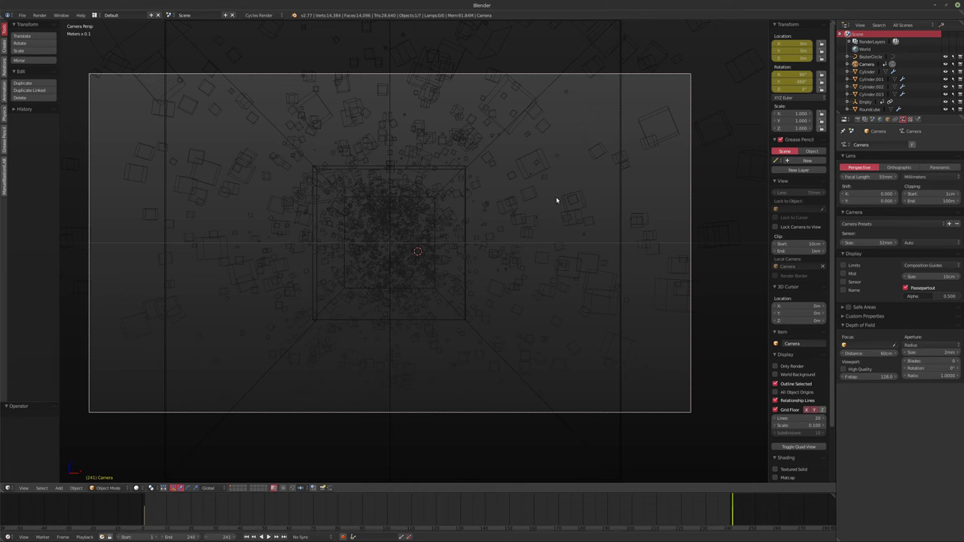
pyautogui.hotkey('shift', 'Left')
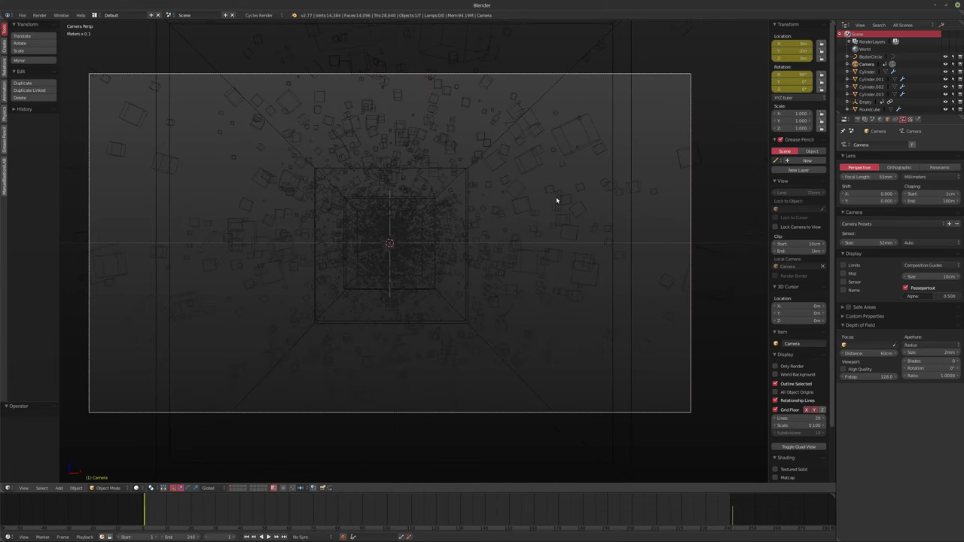
pyautogui.hotkey('alt', 'a')
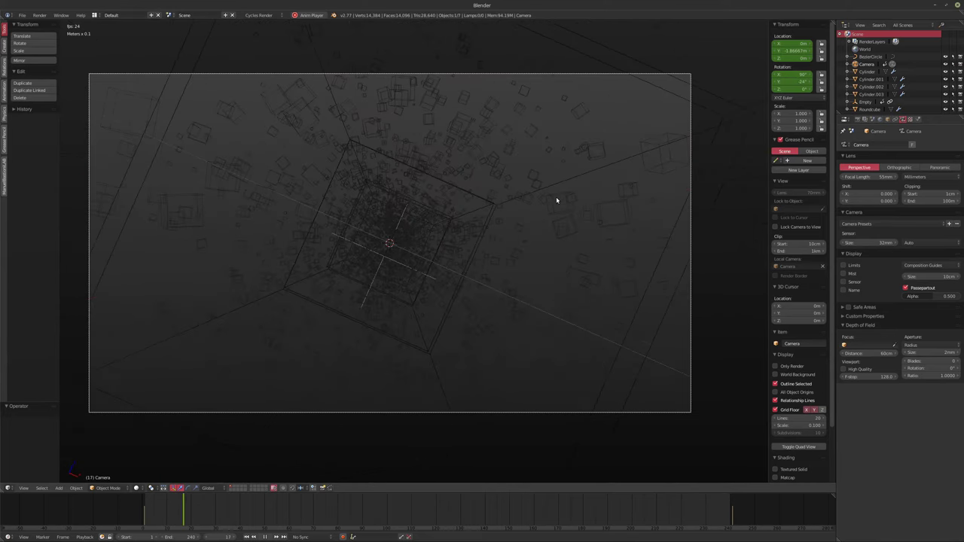
pyautogui.press('Escape')
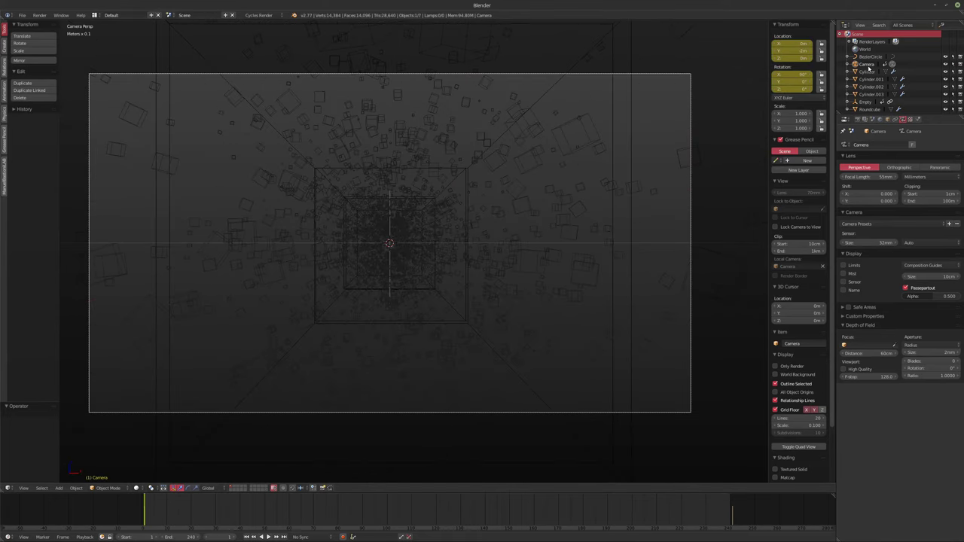
# Step: Disable the Displace modifier's viewport display on Cylinder, Cylinder.001, Cylinder.002 and Cylinder.003
pyautogui.click(867, 71)
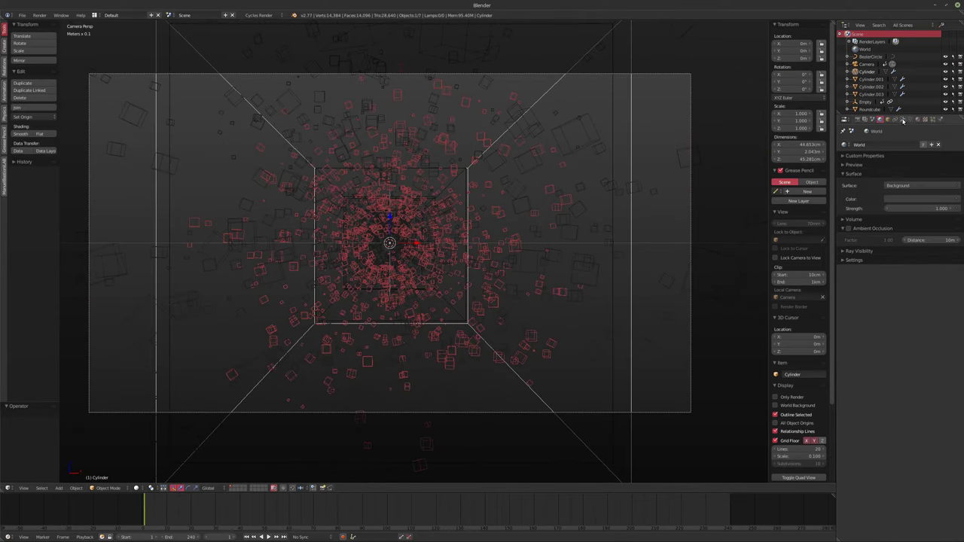
pyautogui.click(903, 119)
pyautogui.click(903, 260)
pyautogui.click(871, 79)
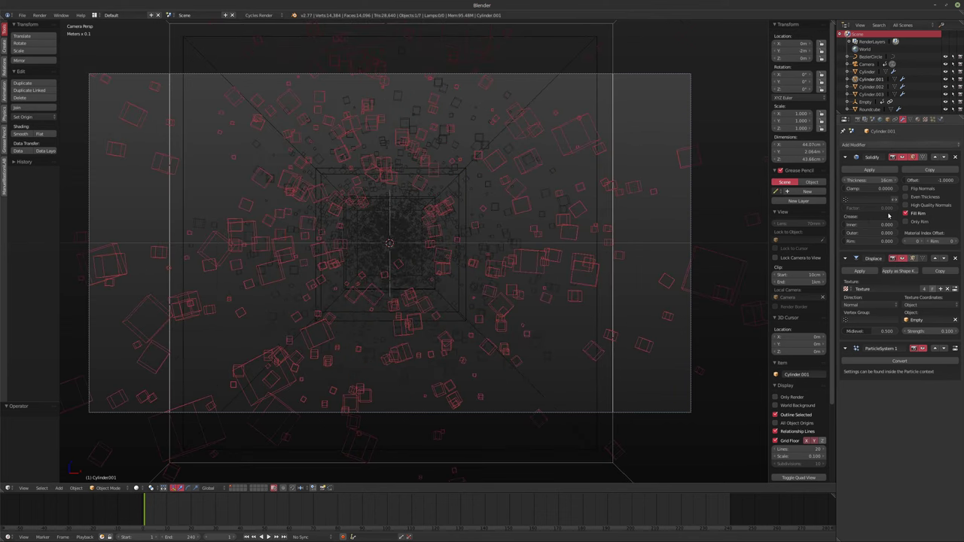
pyautogui.click(892, 259)
pyautogui.click(871, 87)
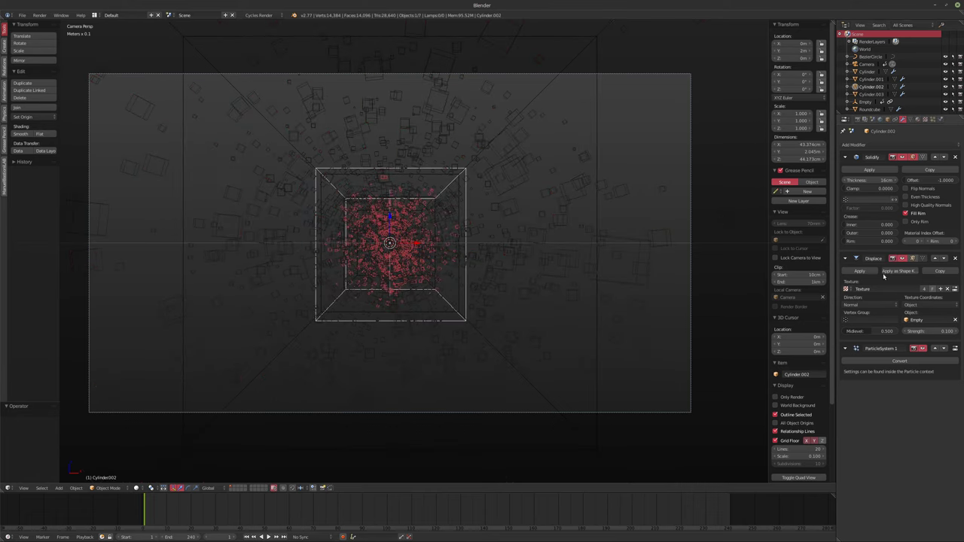
pyautogui.click(898, 258)
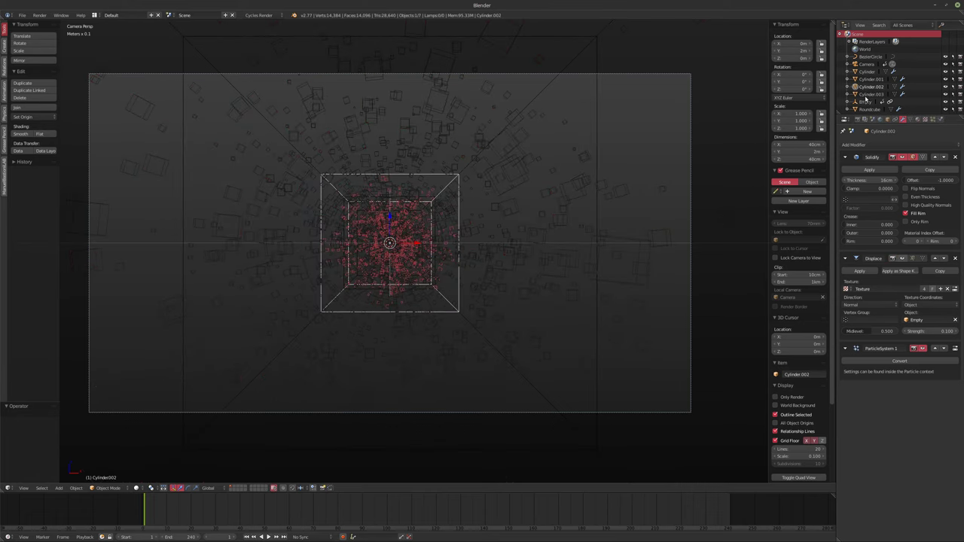
pyautogui.click(871, 94)
pyautogui.click(902, 259)
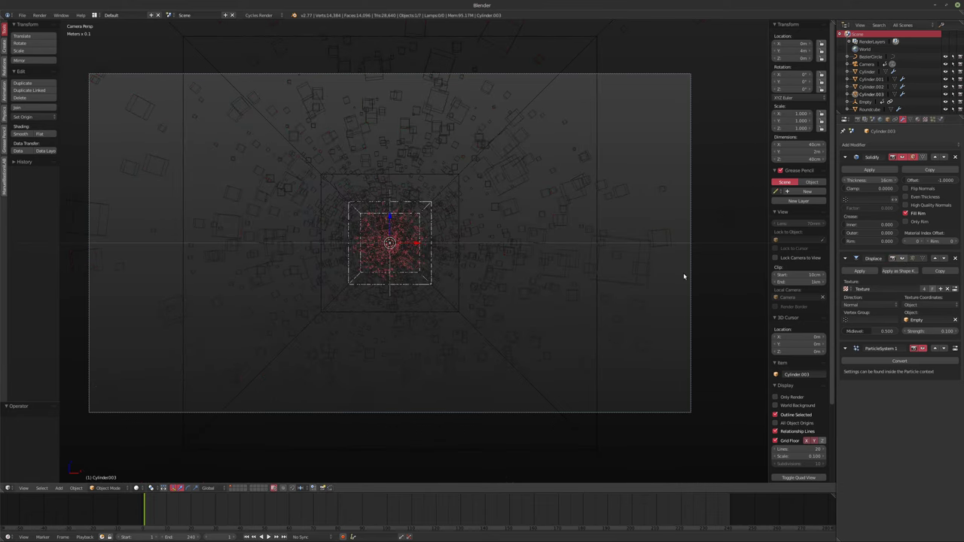
# Step: Compare the first and last frames, then play the animation
pyautogui.hotkey('shift', 'Right')
pyautogui.hotkey('shift', 'Left')
pyautogui.hotkey('shift', 'Right')
pyautogui.hotkey('alt', 'a')
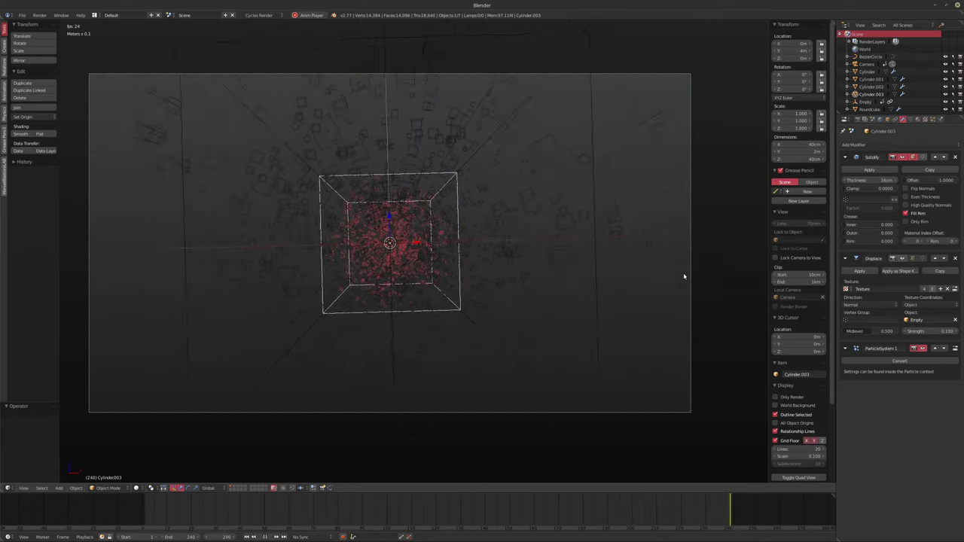
# Step: Deselect all objects during playback, then stop the animation at frame 62
pyautogui.press('a')
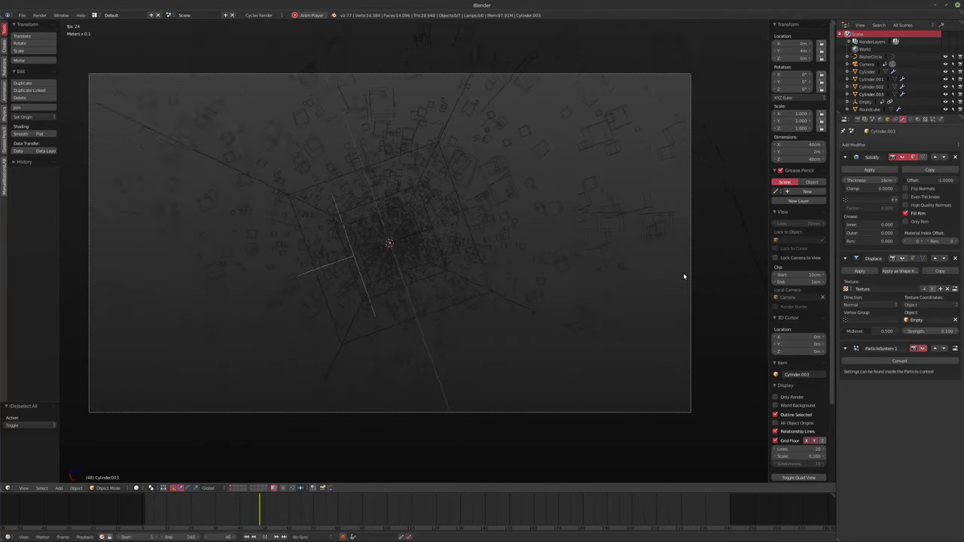
pyautogui.hotkey('alt', 'a')
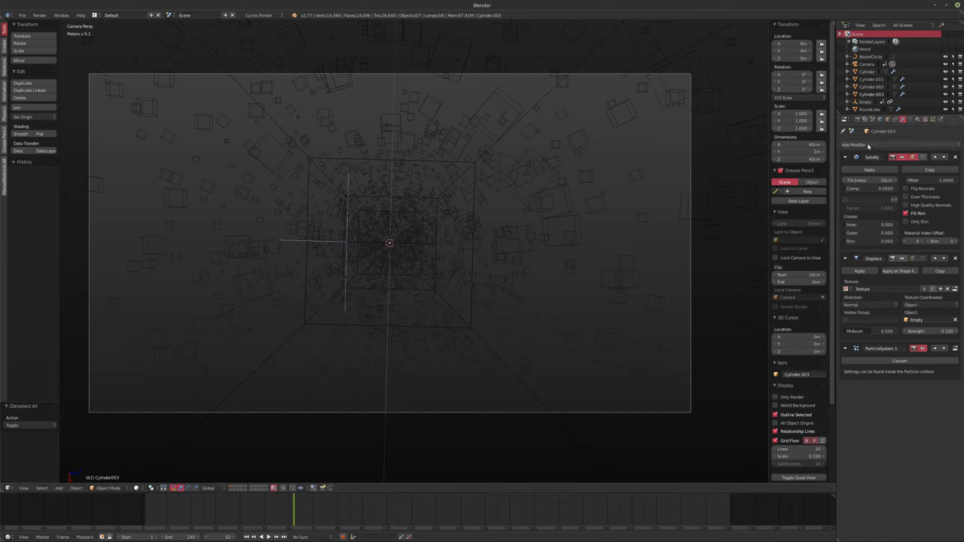
# Step: Set Cylinder.003's Maximum Draw Type to Solid in Object properties
pyautogui.click(888, 119)
pyautogui.click(885, 351)
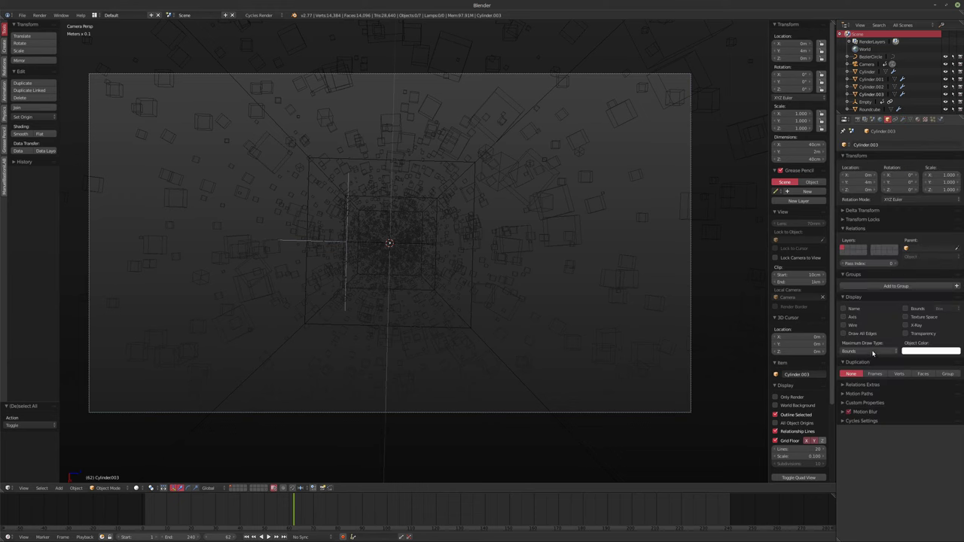
pyautogui.click(852, 328)
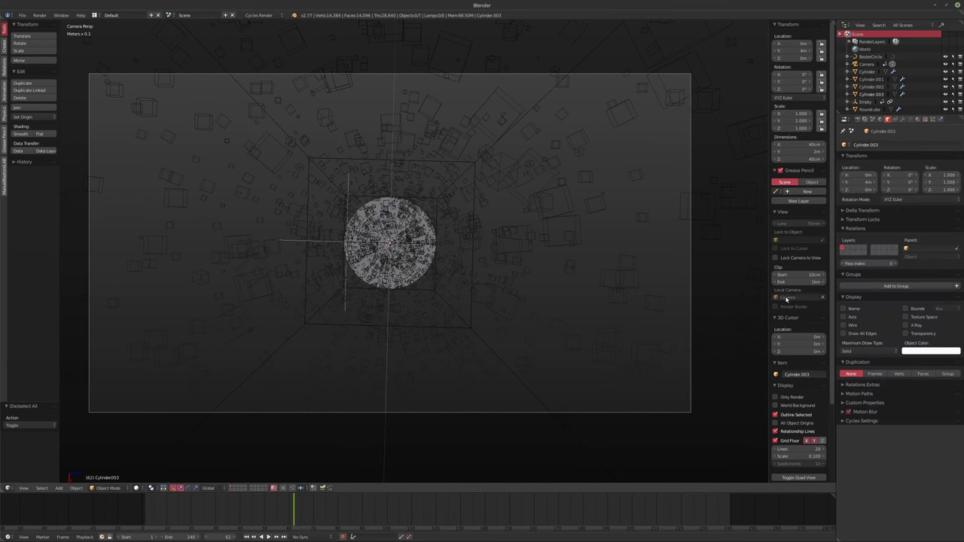
pyautogui.click(866, 351)
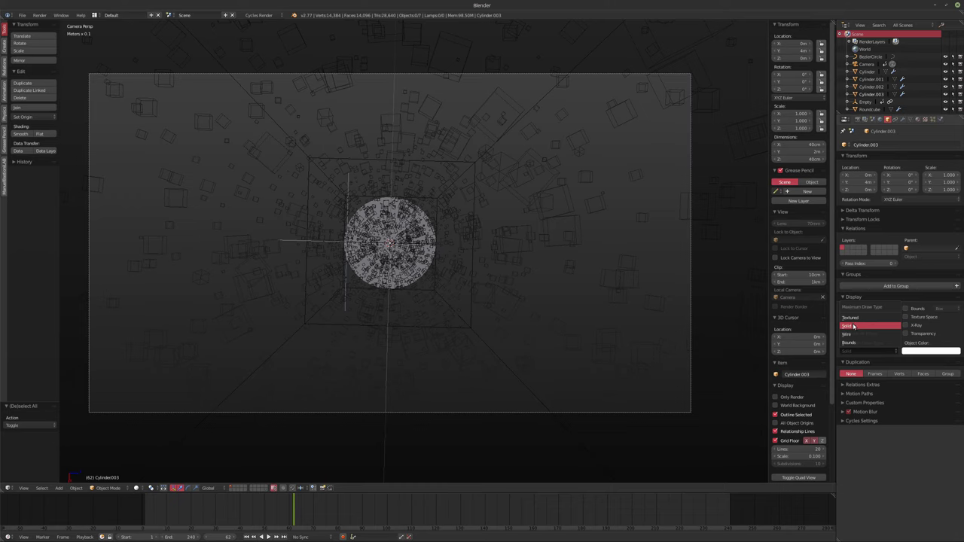
pyautogui.click(854, 326)
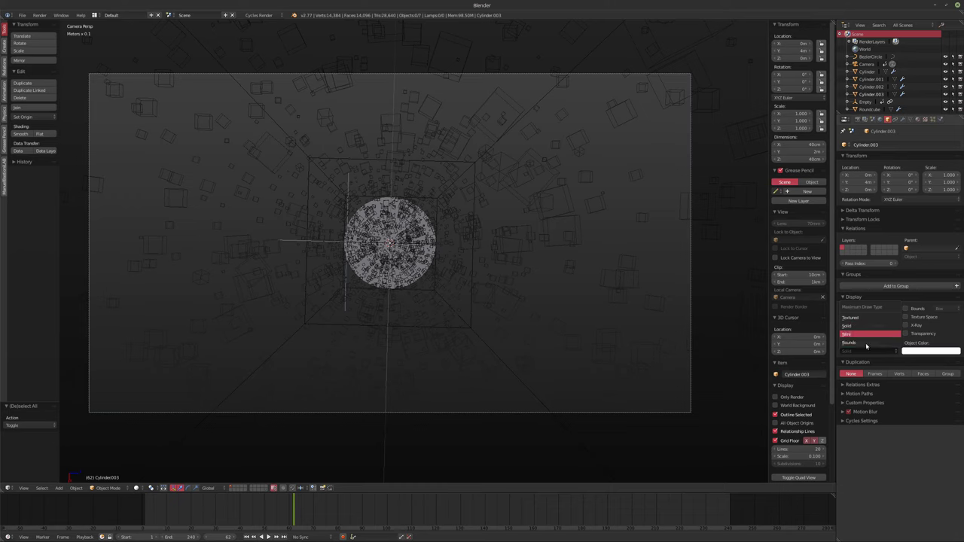
# Step: Delete a grown band of faces from Cylinder.001's mesh, then briefly play the animation
pyautogui.moveTo(452, 286)
pyautogui.mouseDown(button='middle')
pyautogui.moveTo(375, 332)
pyautogui.moveTo(426, 329)
pyautogui.moveTo(490, 275)
pyautogui.moveTo(396, 259)
pyautogui.moveTo(362, 282)
pyautogui.moveTo(476, 290)
pyautogui.moveTo(458, 345)
pyautogui.moveTo(452, 339)
pyautogui.mouseUp(button='middle')
pyautogui.rightClick(476, 290)
pyautogui.press('Tab')
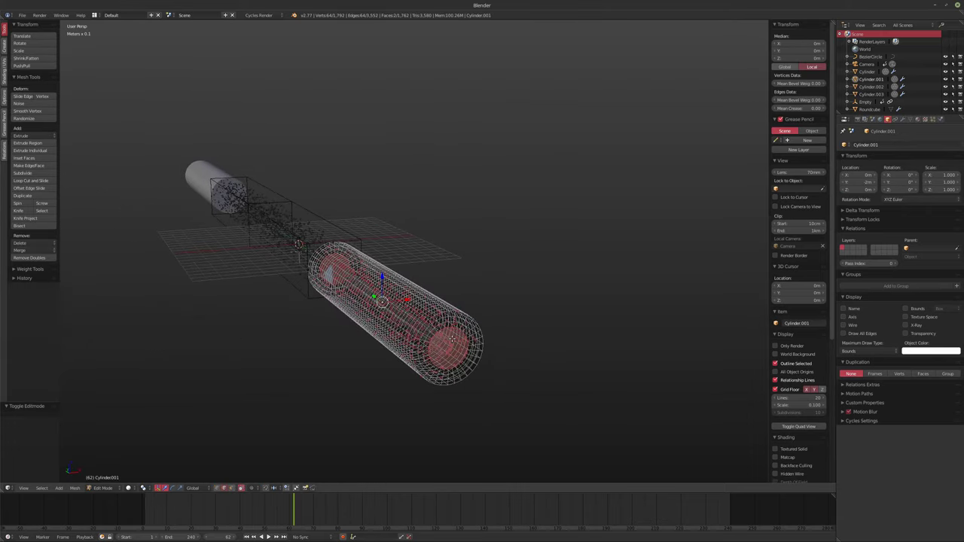
pyautogui.press('ctrl+KP_Add')
pyautogui.press('ctrl+KP_Add')
pyautogui.moveTo(451, 339); pyautogui.dragTo(516, 360, button='middle')
pyautogui.press('x')
pyautogui.click(501, 351)
pyautogui.press('Tab')
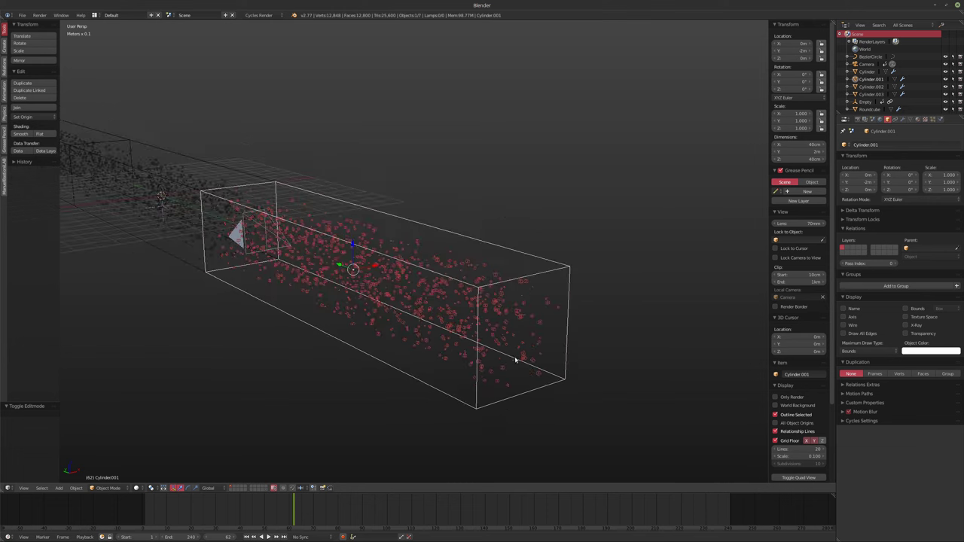
pyautogui.hotkey('alt', 'a')
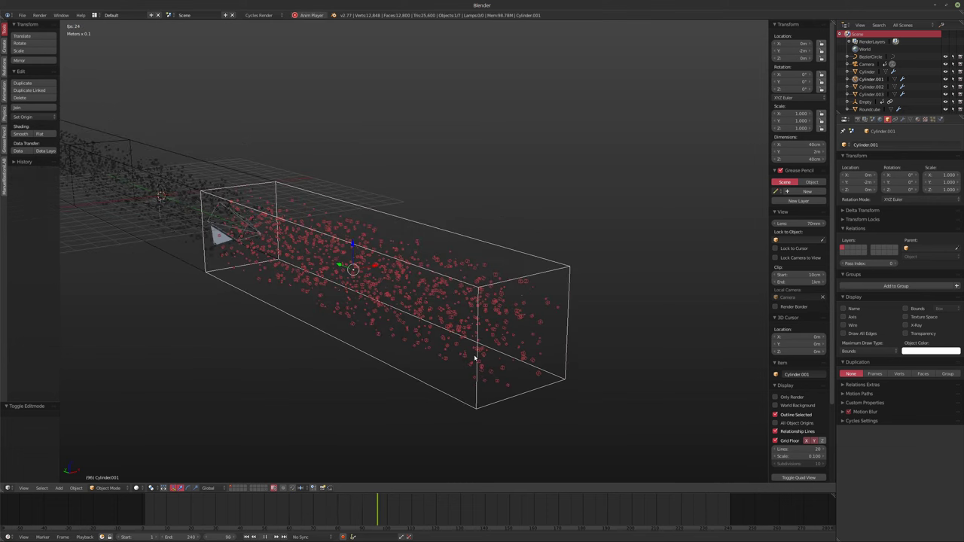
pyautogui.hotkey('alt', 'a')
pyautogui.moveTo(326, 307); pyautogui.dragTo(424, 330, button='middle')
# Step: Delete Cylinder.002 and Cylinder, leaving only Cylinder.001's tube
pyautogui.rightClick(202, 229)
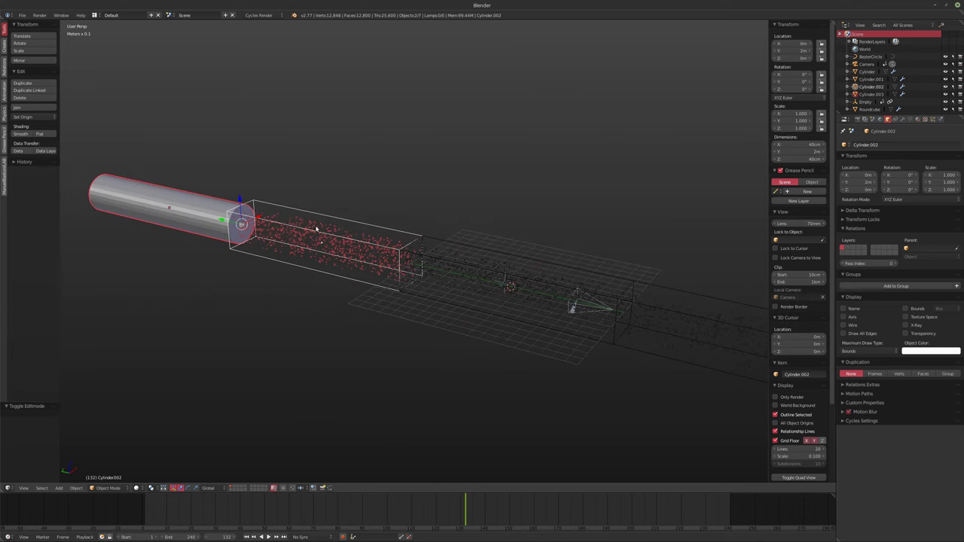
pyautogui.moveTo(392, 254)
pyautogui.mouseDown(button='middle')
pyautogui.moveTo(361, 253)
pyautogui.moveTo(383, 266)
pyautogui.moveTo(442, 258)
pyautogui.moveTo(402, 267)
pyautogui.mouseUp(button='middle')
pyautogui.rightClick(401, 267)
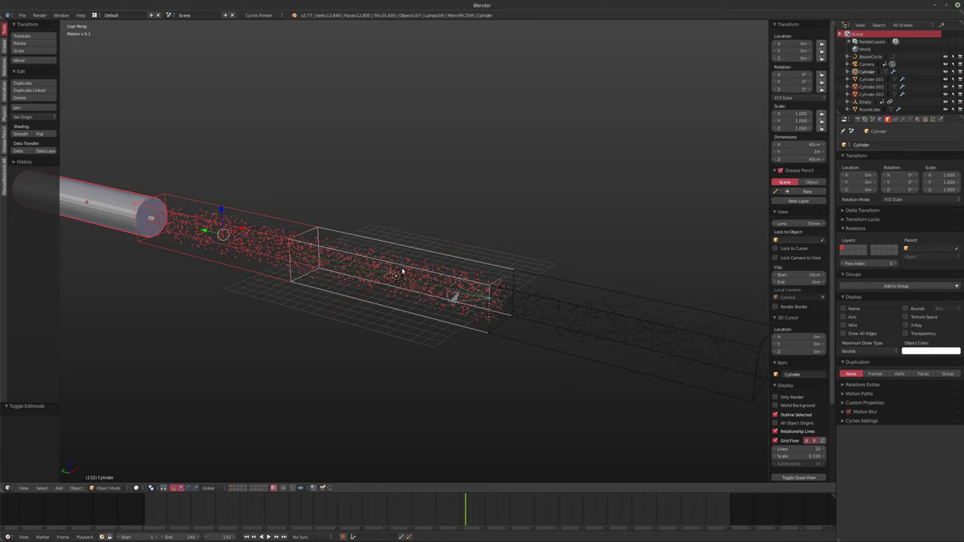
pyautogui.click(403, 269)
# Step: Select Cylinder.001's particle box and type the name Tunnel.000 in the outliner
pyautogui.rightClick(608, 307)
pyautogui.moveTo(608, 306); pyautogui.dragTo(446, 303, button='middle')
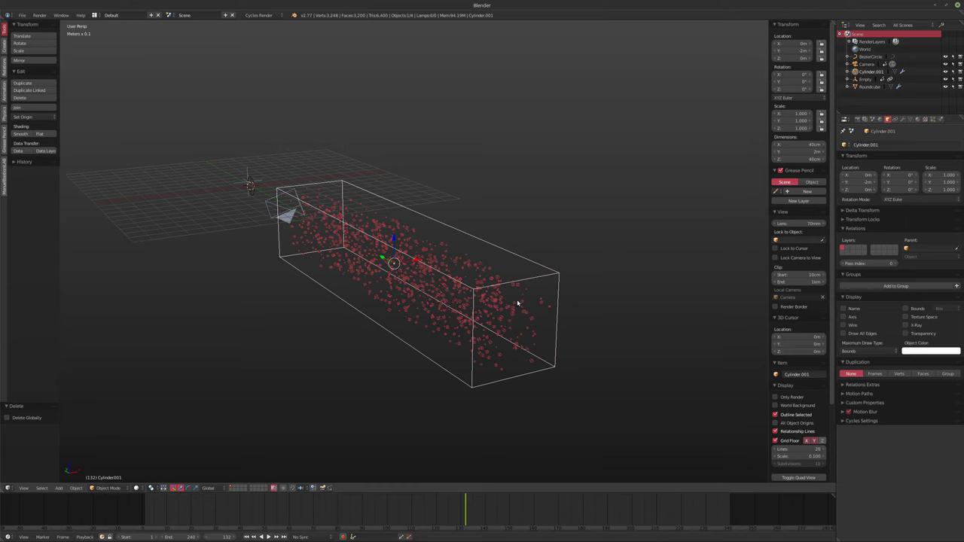
pyautogui.moveTo(518, 303); pyautogui.dragTo(542, 290, button='middle')
pyautogui.doubleClick(869, 73)
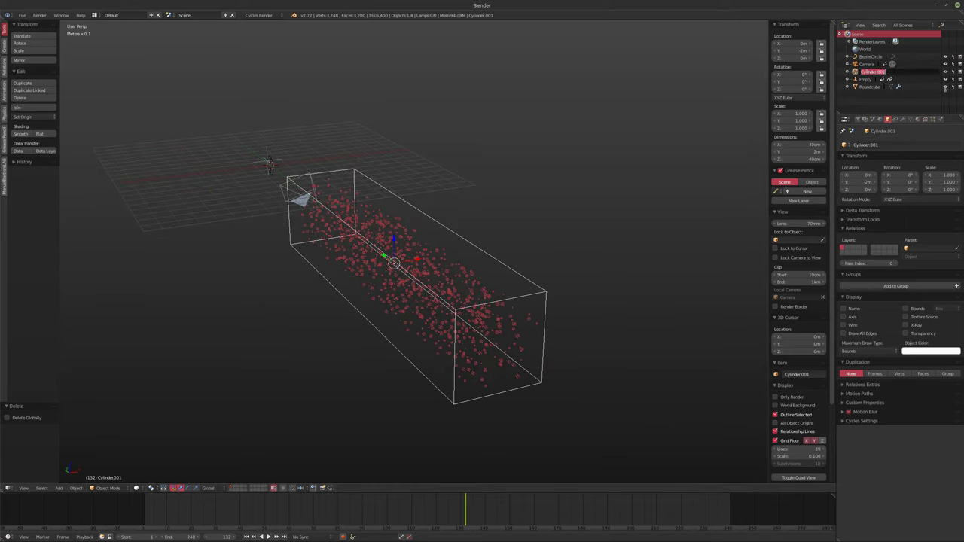
pyautogui.write('Tunnel.000')
# Step: Confirm the name Tunnel.000, play the animation from frame 1, and show its particle settings
pyautogui.press('Return')
pyautogui.moveTo(519, 189); pyautogui.dragTo(442, 210, button='middle')
pyautogui.hotkey('shift', 'Left')
pyautogui.hotkey('alt', 'a')
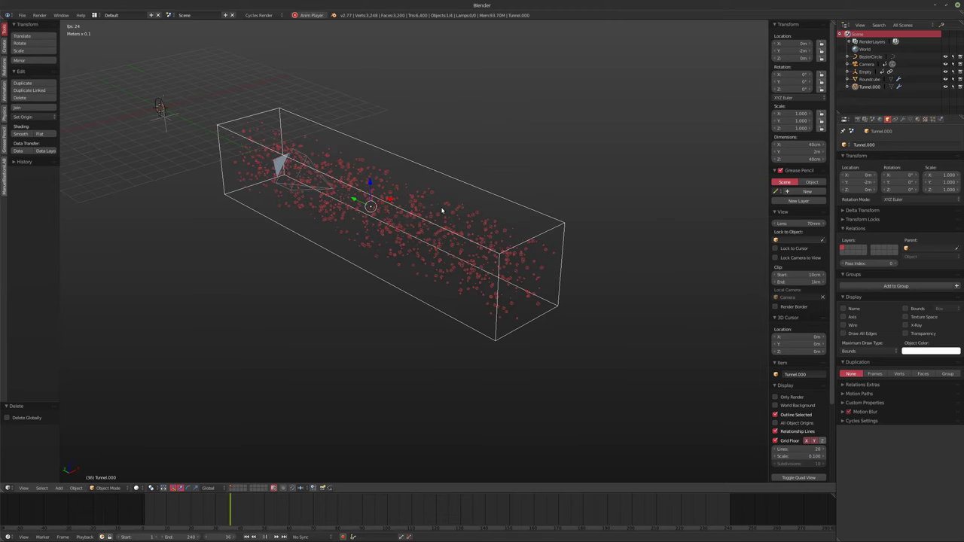
pyautogui.hotkey('alt', 'a')
pyautogui.moveTo(454, 203); pyautogui.dragTo(559, 155, button='middle')
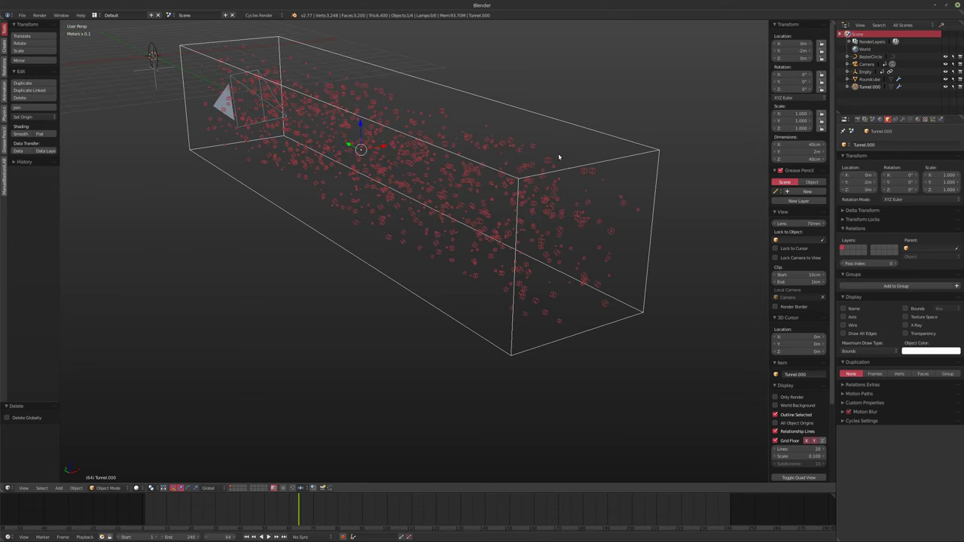
pyautogui.click(932, 120)
pyautogui.moveTo(557, 301); pyautogui.dragTo(614, 341, button='middle')
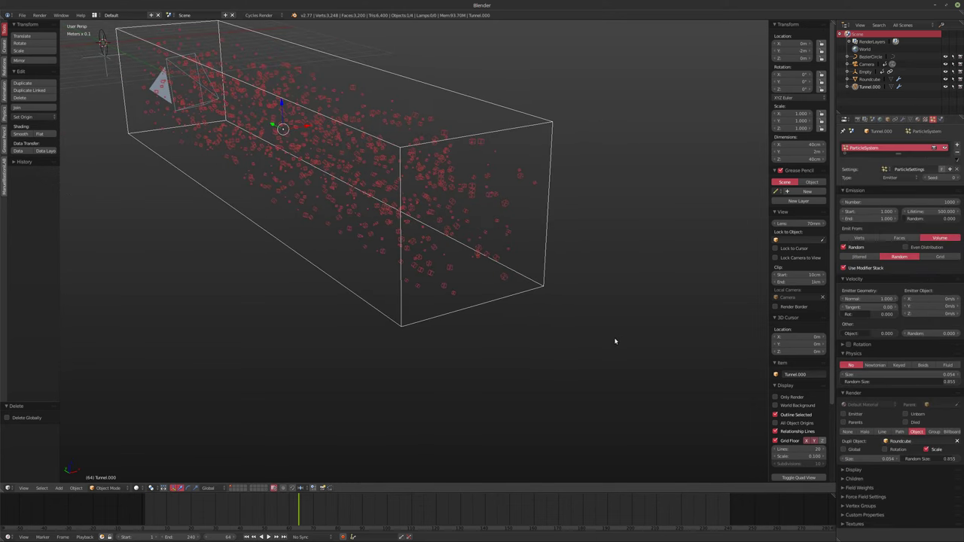
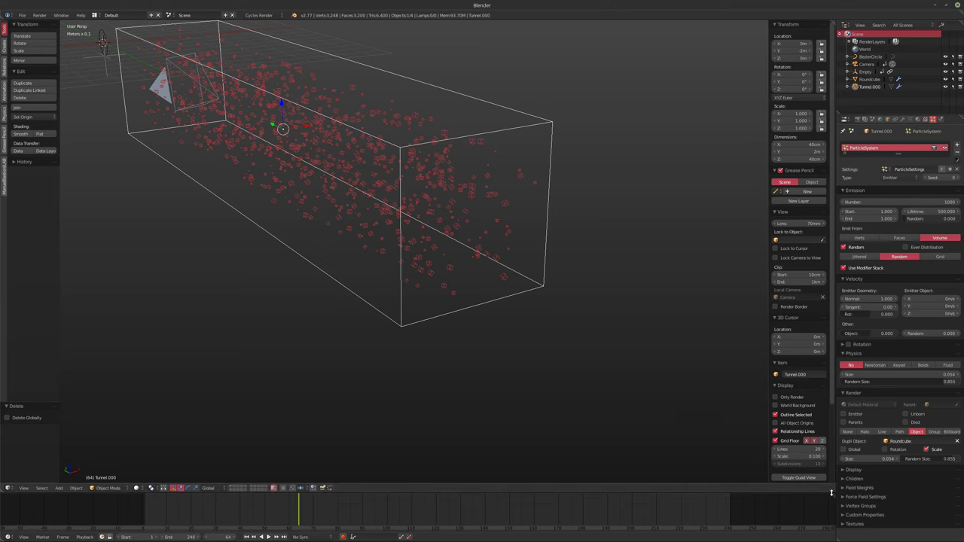
# Step: Play the tunnel's particle animation, stop it, rewind to frame 1 and zoom out to the whole box
pyautogui.click(858, 479)
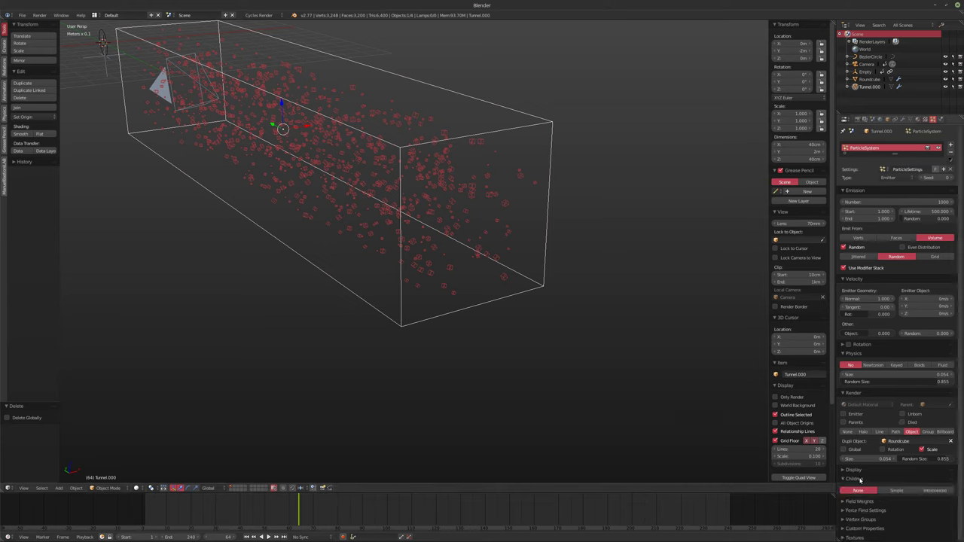
pyautogui.click(858, 479)
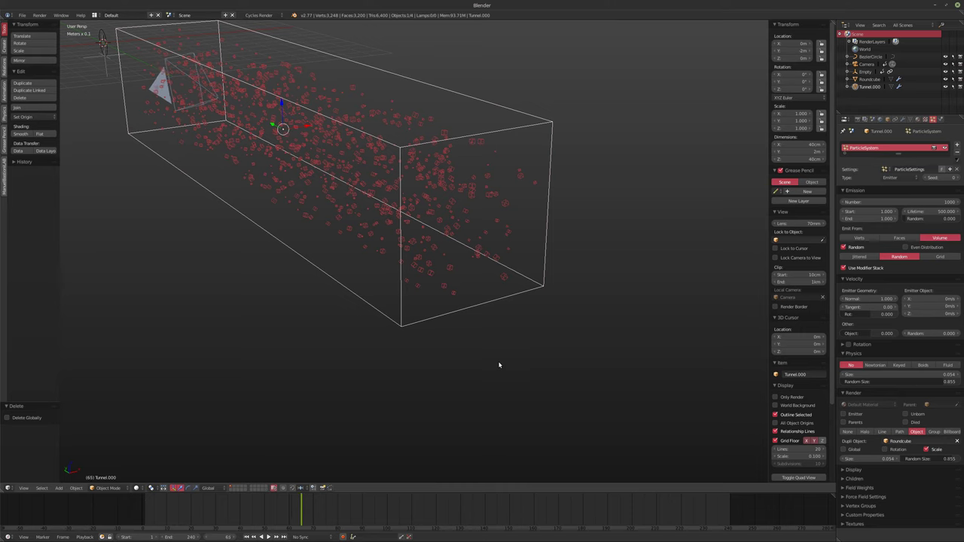
pyautogui.hotkey('shift', 'Left')
pyautogui.hotkey('alt', 'a')
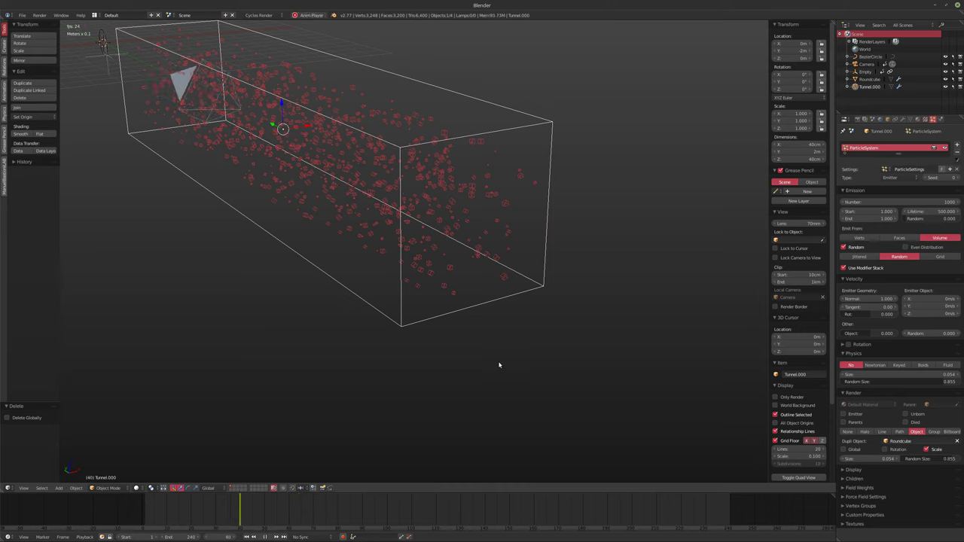
pyautogui.hotkey('alt', 'a')
pyautogui.hotkey('shift', 'Left')
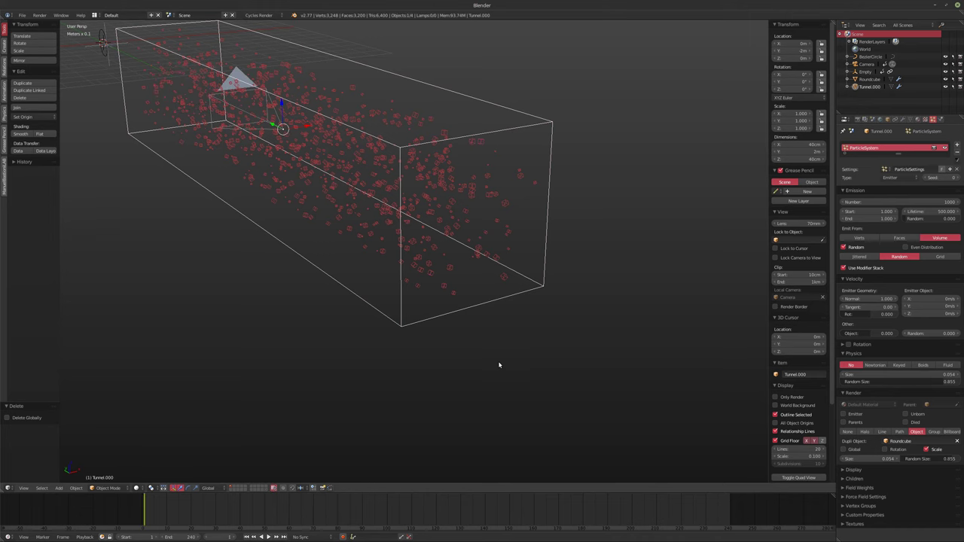
pyautogui.scroll(-5, 275, 239)
pyautogui.moveTo(275, 240); pyautogui.dragTo(389, 297, button='middle')
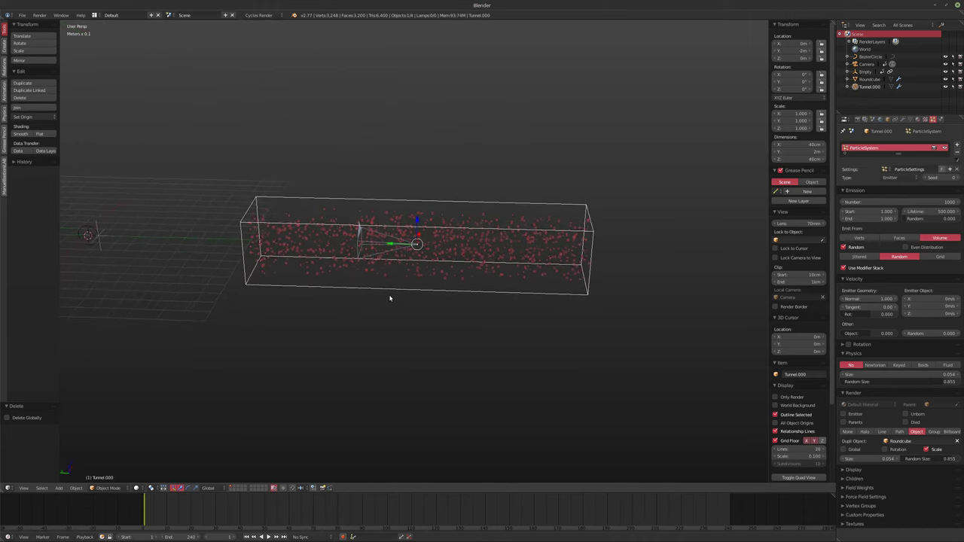
# Step: Add a Bevel modifier to the tunnel, then remove it again
pyautogui.click(903, 119)
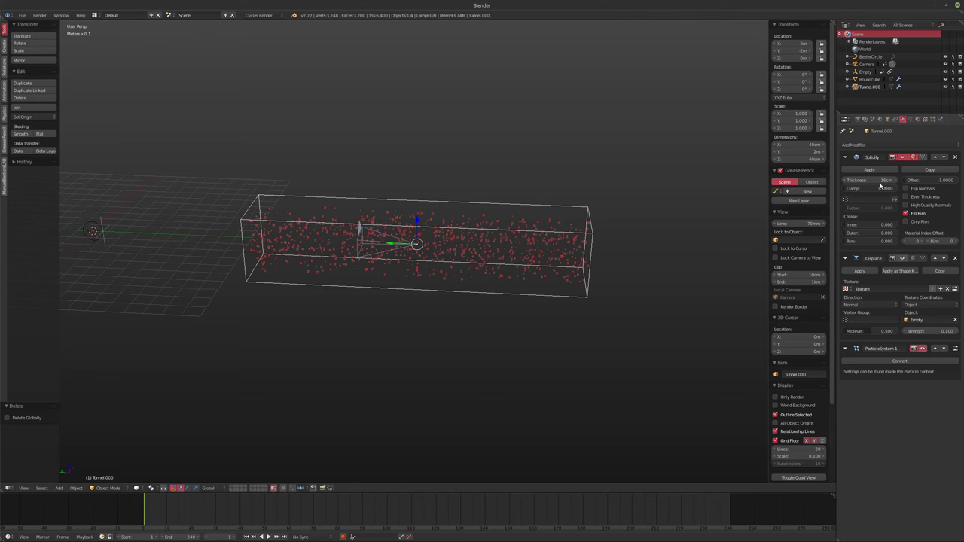
pyautogui.click(859, 144)
pyautogui.click(801, 171)
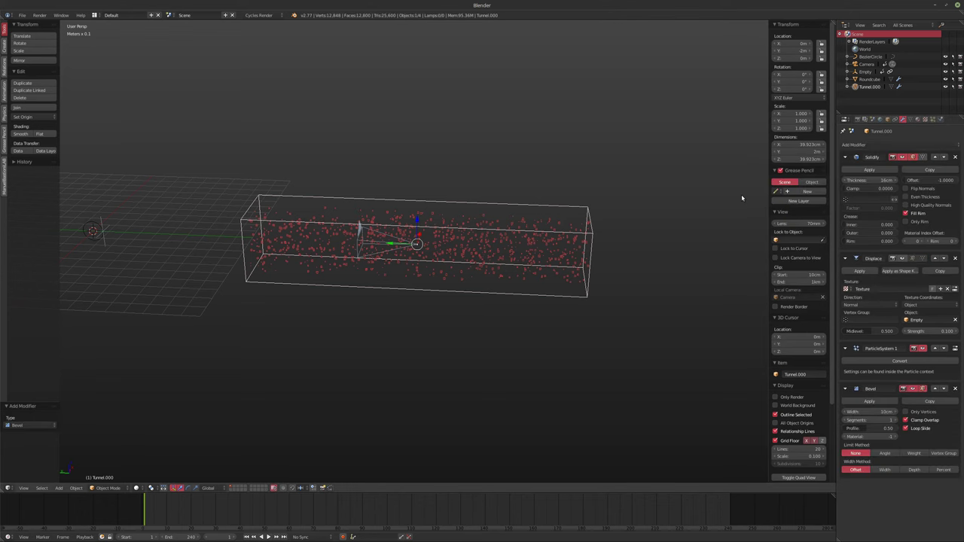
pyautogui.moveTo(710, 366); pyautogui.dragTo(520, 323, button='middle')
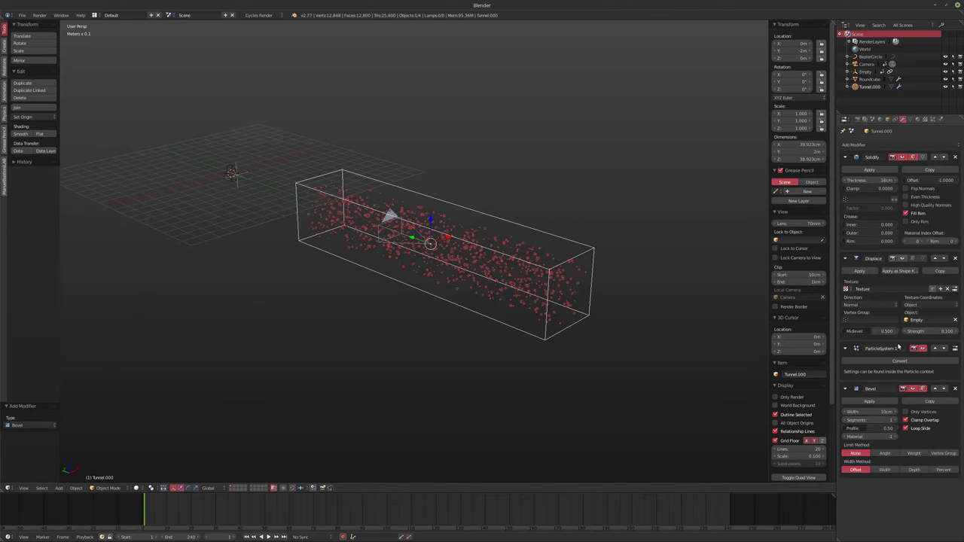
pyautogui.click(955, 388)
# Step: Try an Array modifier above the particle system, remove it, and send the tunnel to a hidden layer
pyautogui.click(853, 145)
pyautogui.click(811, 167)
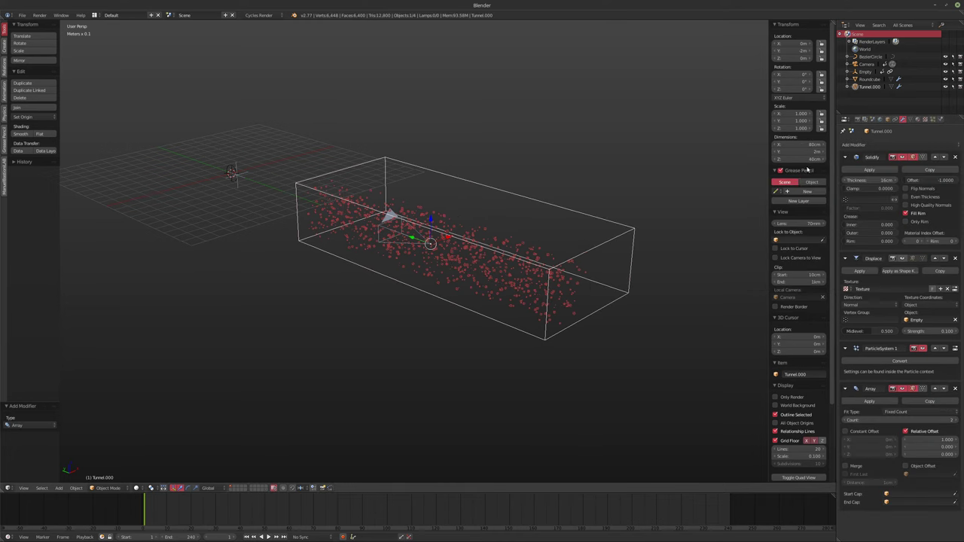
pyautogui.moveTo(636, 298); pyautogui.dragTo(567, 297, button='middle')
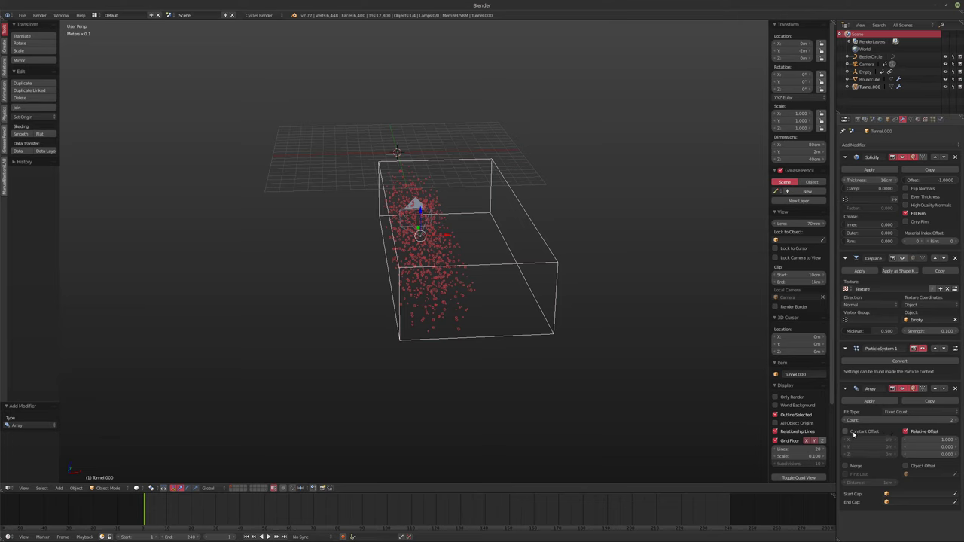
pyautogui.click(933, 388)
pyautogui.moveTo(527, 349); pyautogui.dragTo(506, 338, button='middle')
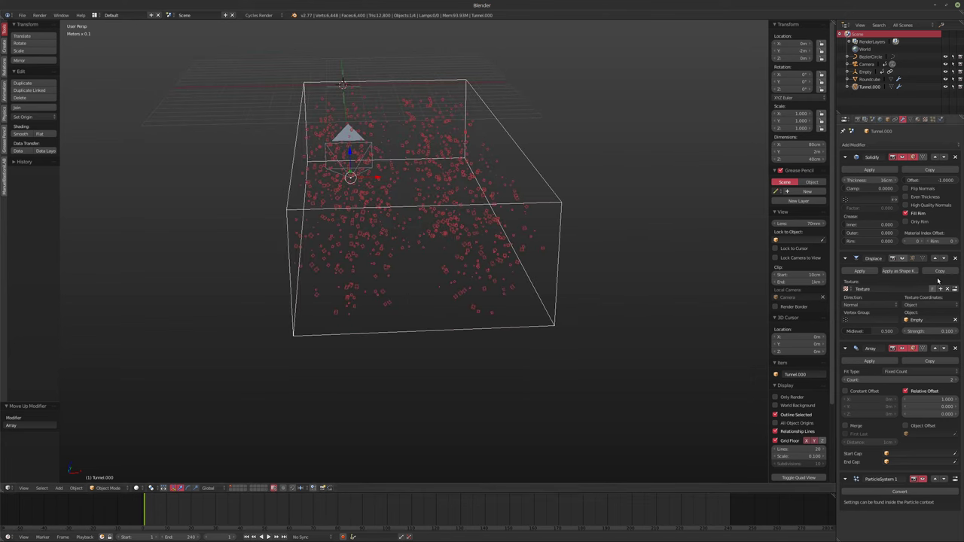
pyautogui.click(955, 349)
pyautogui.moveTo(452, 331); pyautogui.dragTo(478, 322, button='middle')
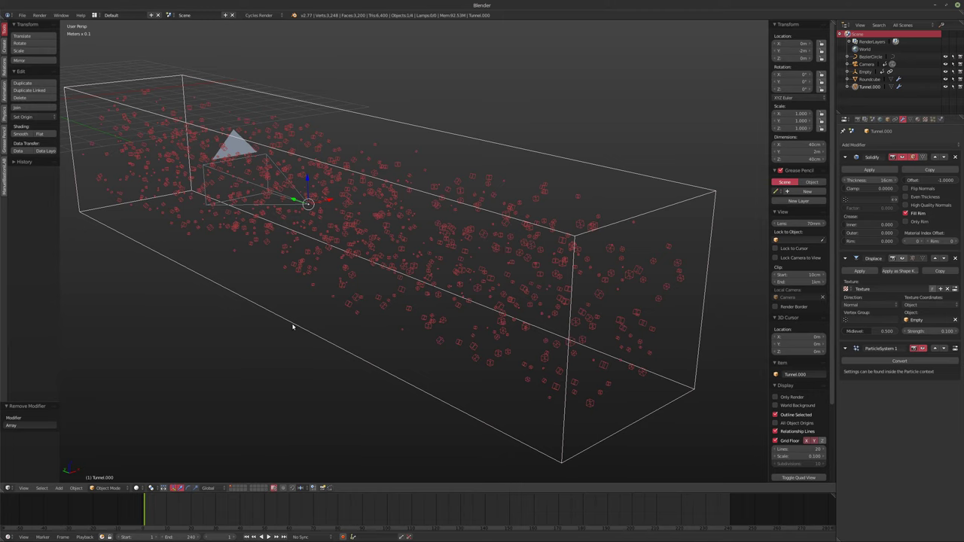
pyautogui.press('m')
pyautogui.click(362, 340)
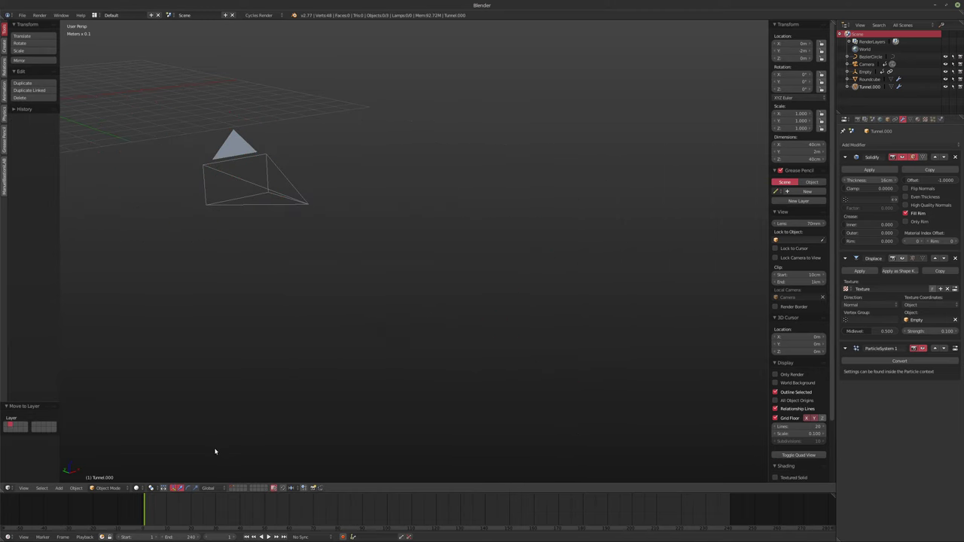
# Step: Show the tunnel's layer, convert its particle system into real Roundcube objects, and move them to another layer
pyautogui.click(239, 488)
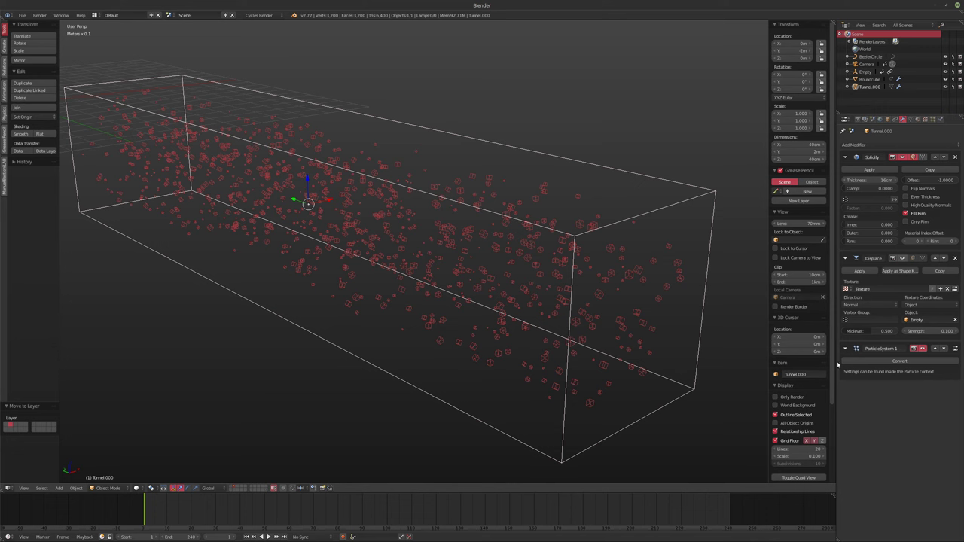
pyautogui.click(860, 362)
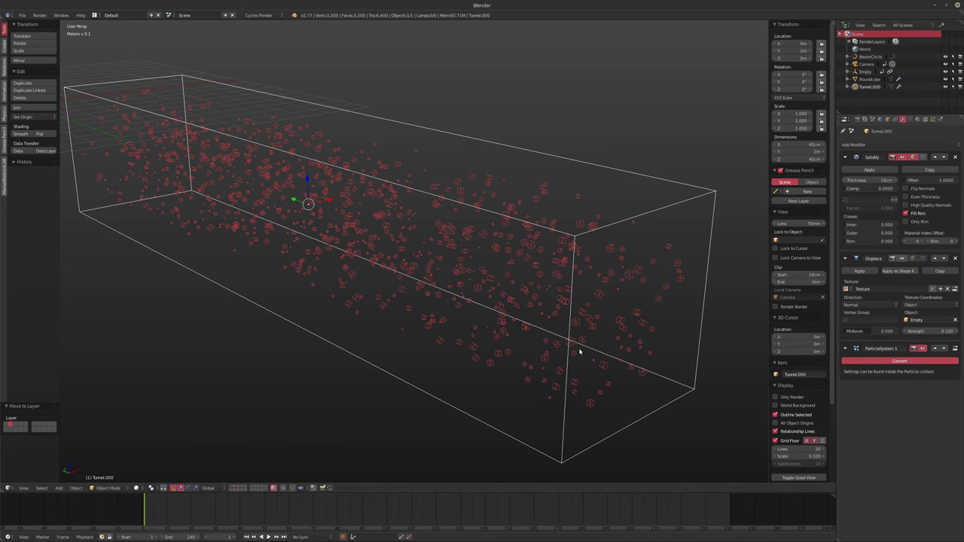
pyautogui.moveTo(539, 249); pyautogui.dragTo(511, 269, button='middle')
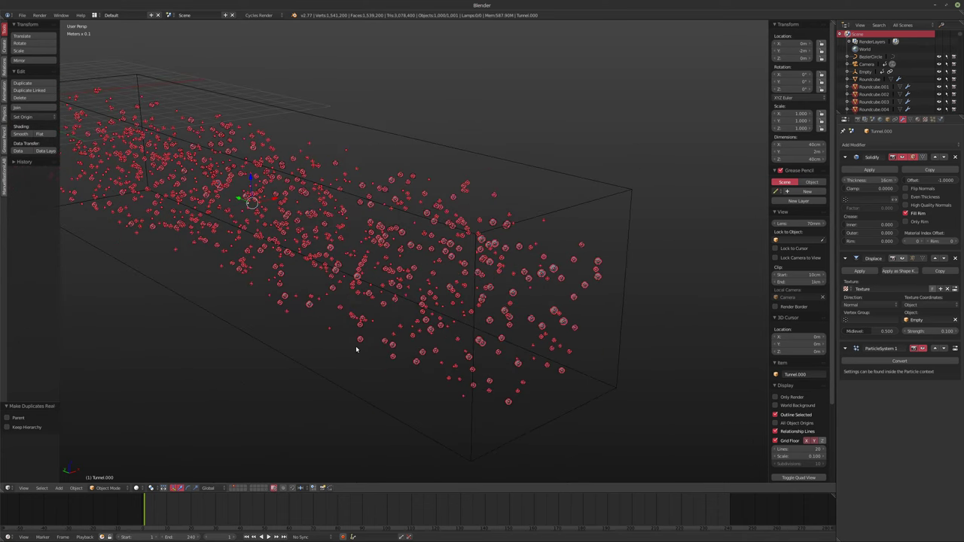
pyautogui.press('m')
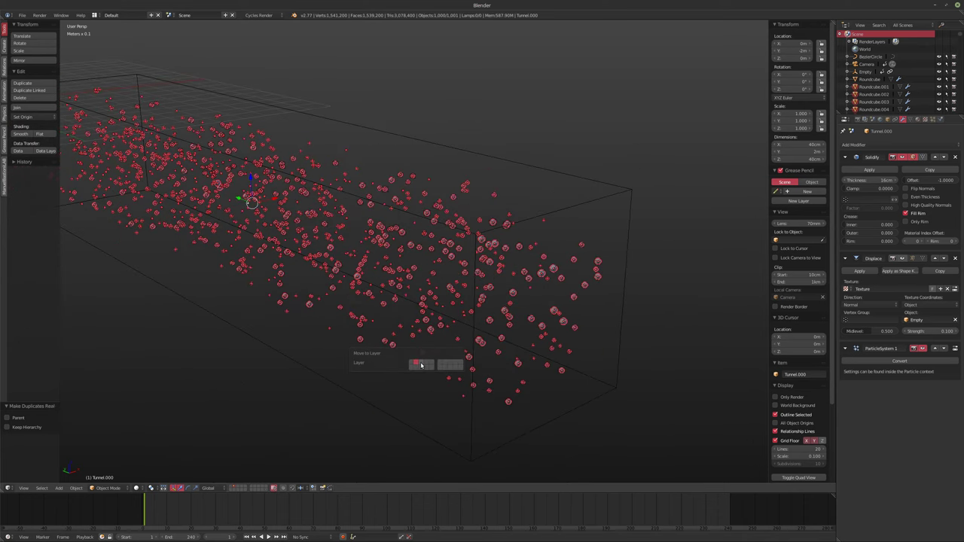
pyautogui.click(421, 364)
# Step: Put the Roundcube objects on their own visible layer without the box, and play the animation
pyautogui.moveTo(209, 439); pyautogui.dragTo(173, 477, button='middle')
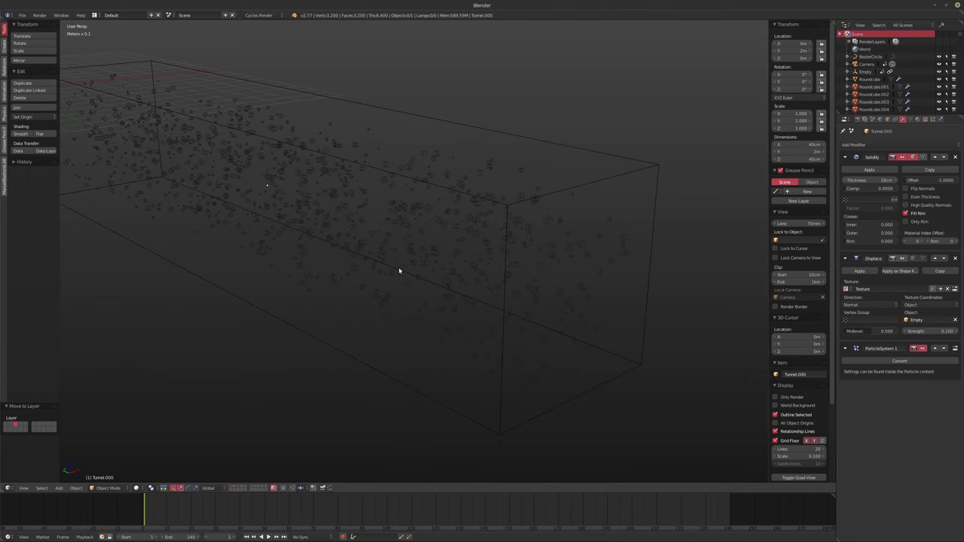
pyautogui.hotkey('ctrl', 'z')
pyautogui.press('m')
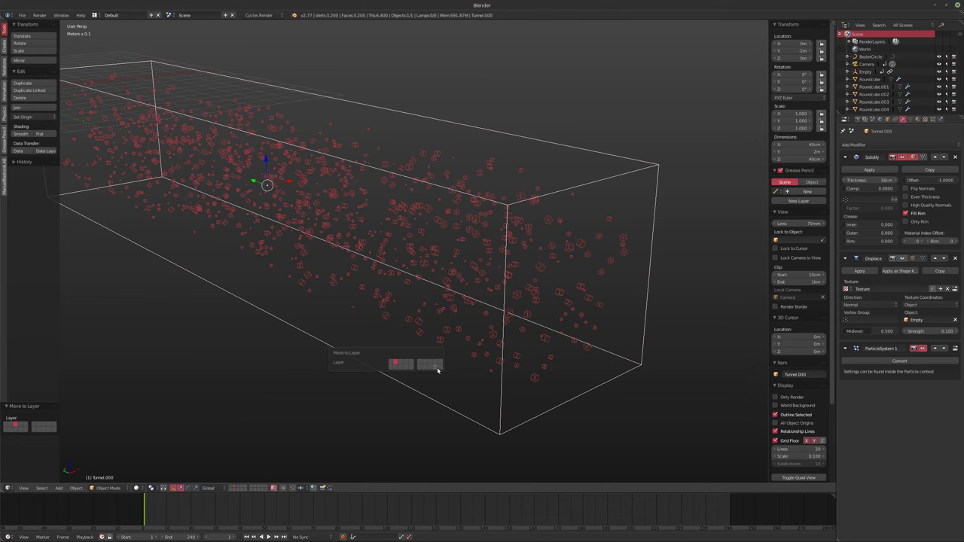
pyautogui.click(437, 370)
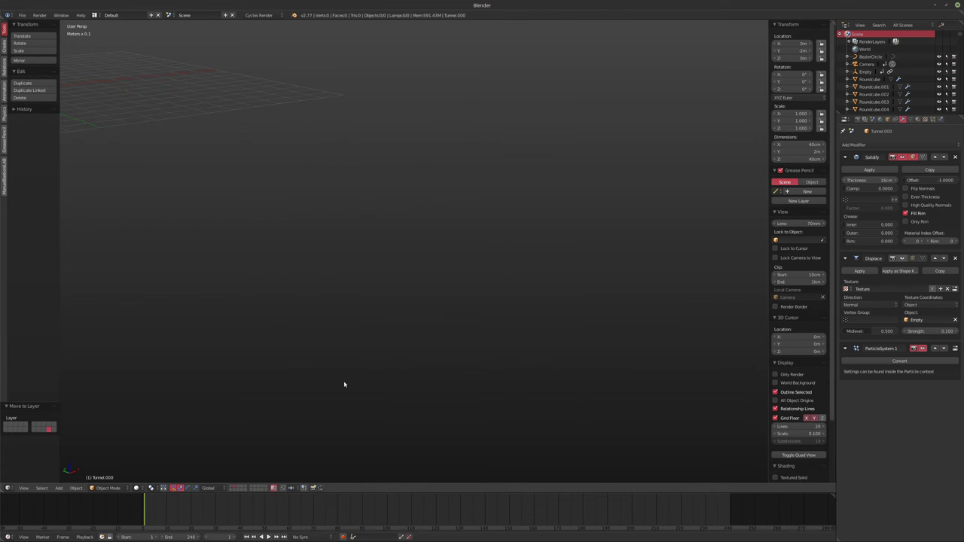
pyautogui.press('a')
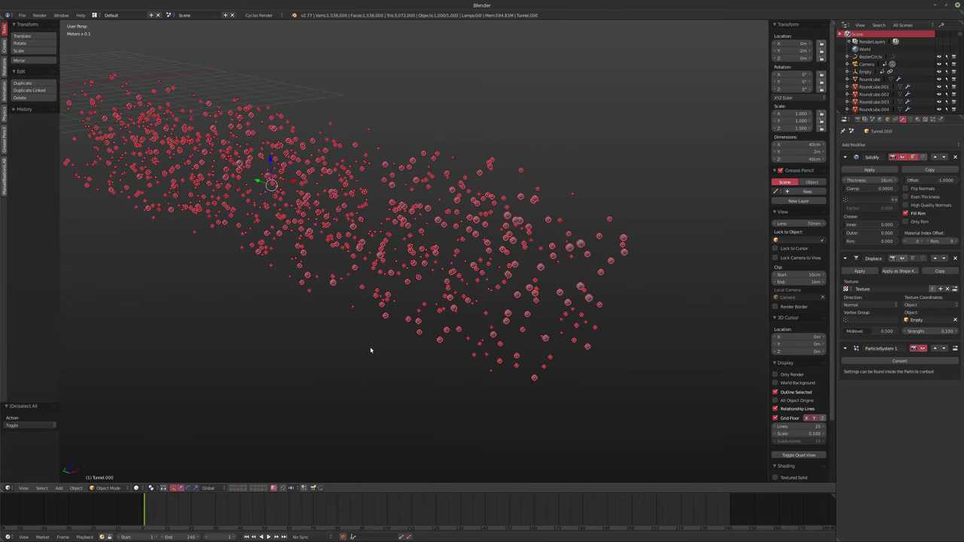
pyautogui.press('m')
pyautogui.click(435, 364)
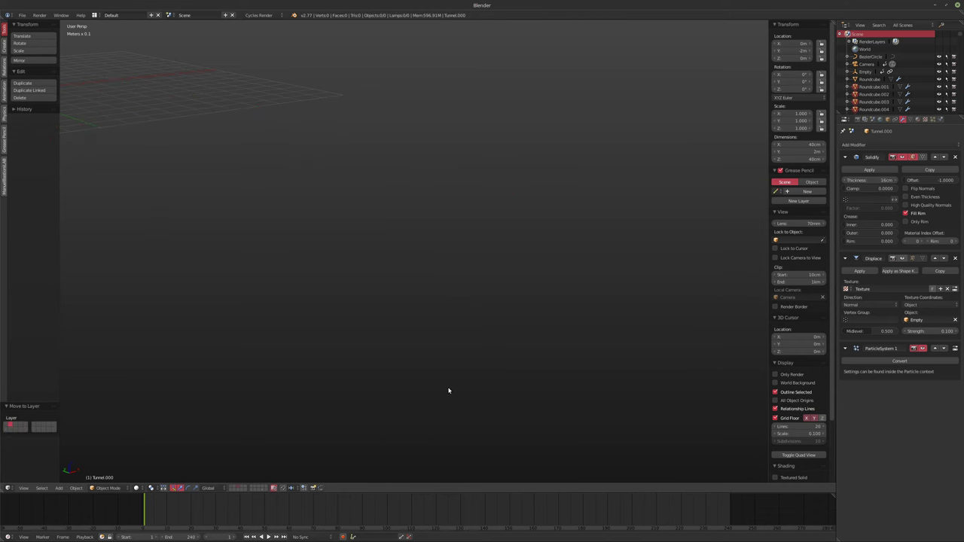
pyautogui.click(241, 488)
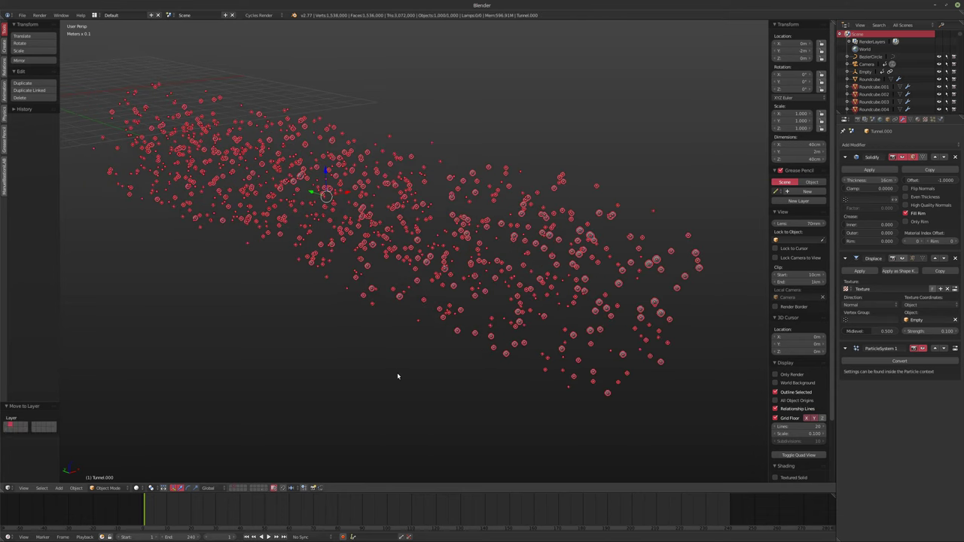
pyautogui.hotkey('alt', 'a')
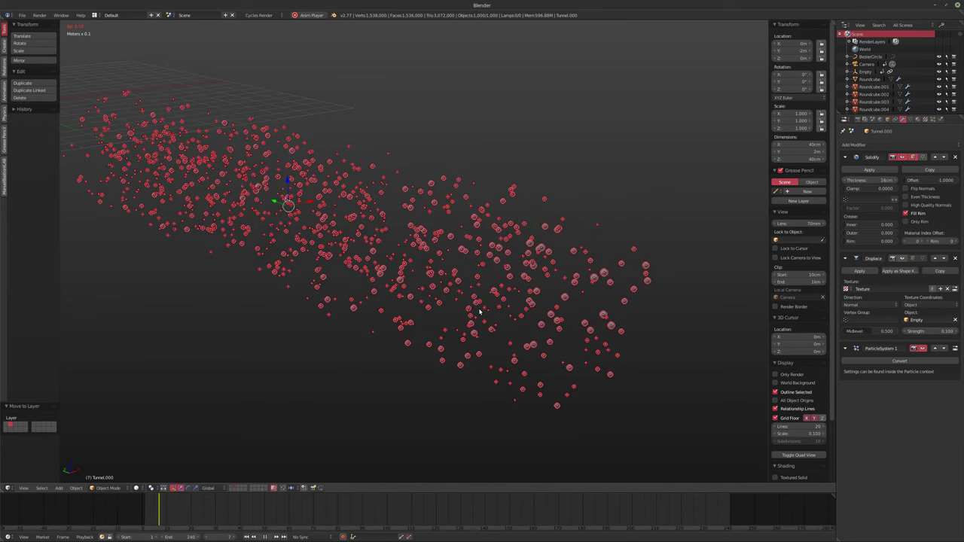
# Step: Check the animation through the scene camera, stop playback, and return to a free view
pyautogui.press('KP_0')
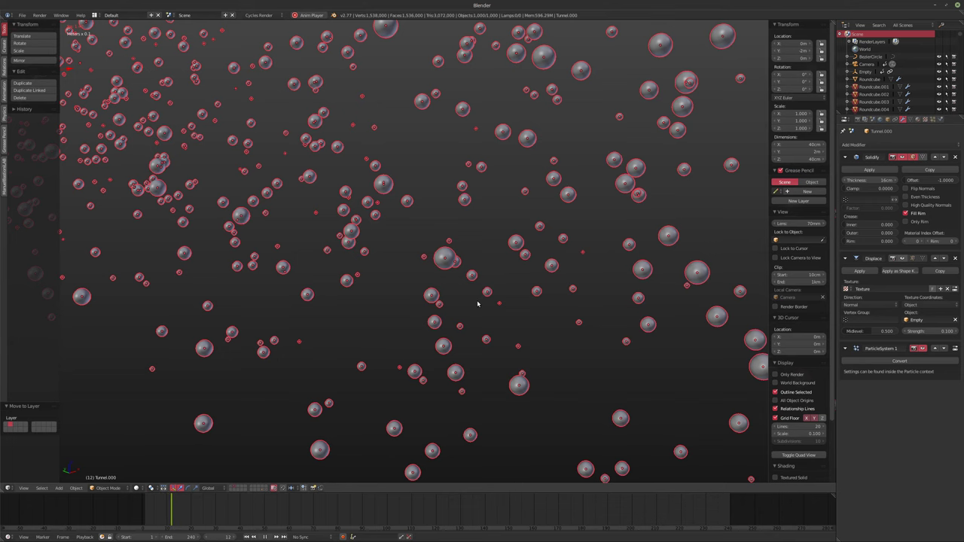
pyautogui.press('Escape')
pyautogui.press('KP_0')
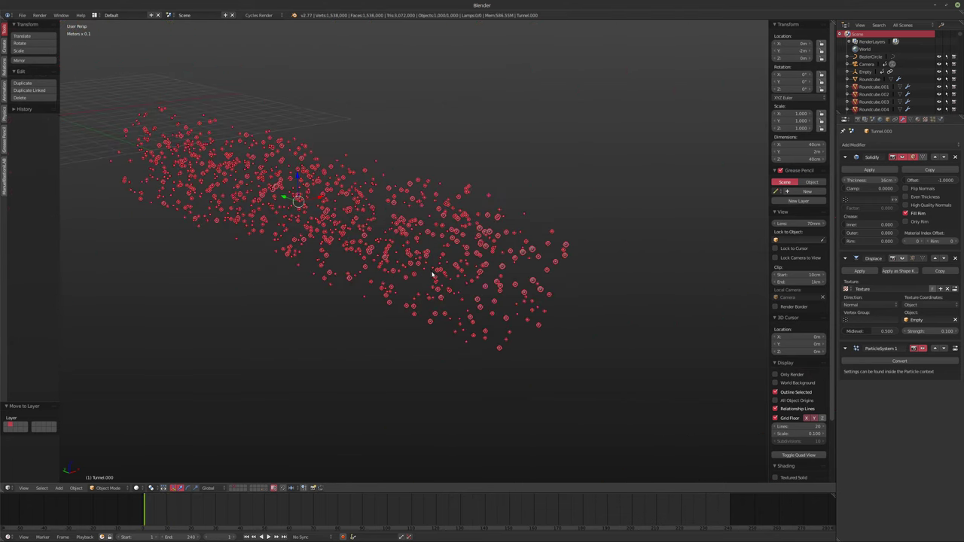
pyautogui.moveTo(424, 298)
pyautogui.mouseDown(button='middle')
pyautogui.moveTo(424, 256)
pyautogui.moveTo(430, 290)
pyautogui.mouseUp(button='middle')
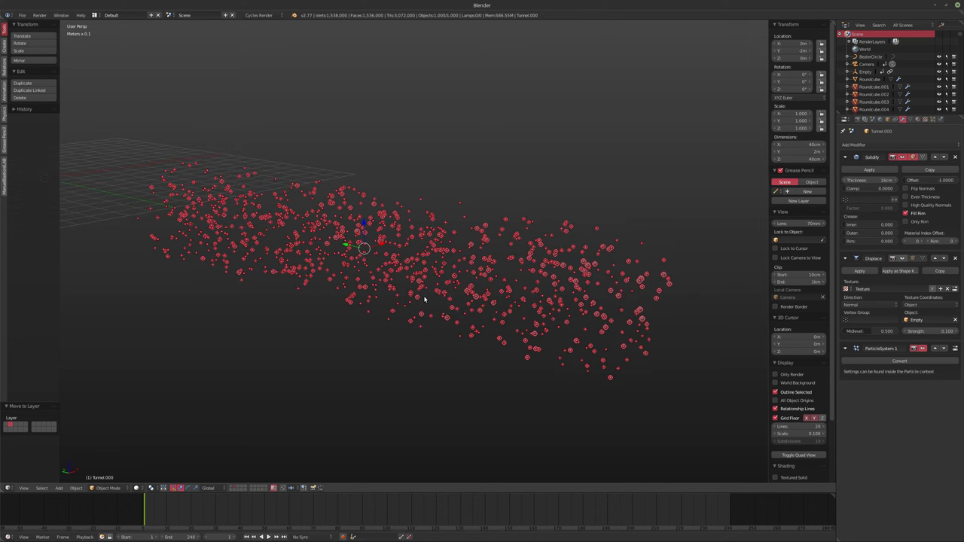
# Step: Make the roundcube duplicates single-user objects and data, then join them into Roundcube.001
pyautogui.press('u')
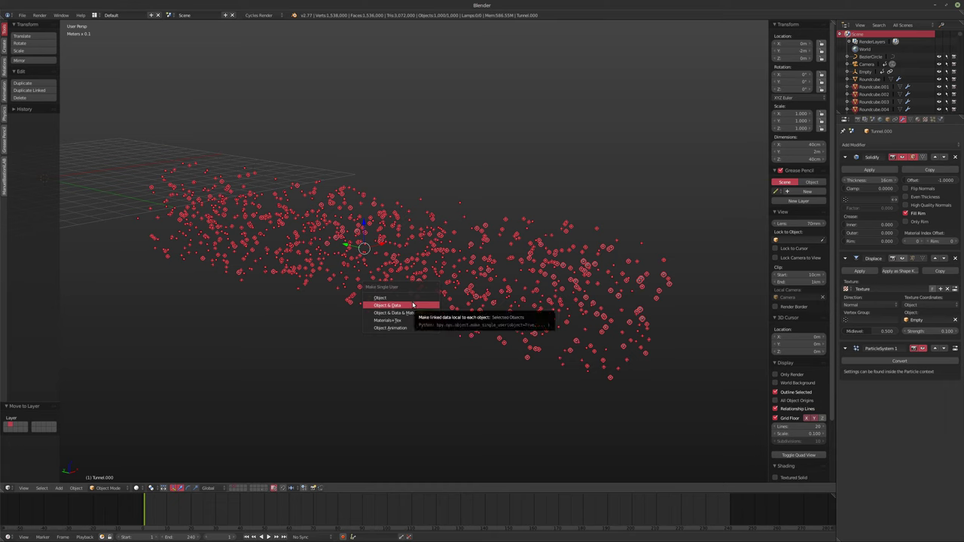
pyautogui.click(413, 304)
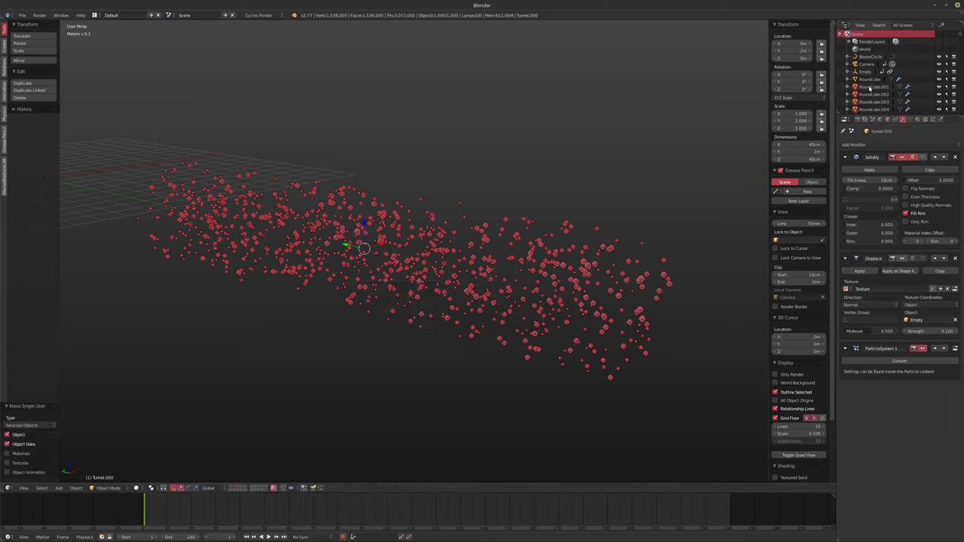
pyautogui.click(870, 88)
pyautogui.moveTo(534, 194); pyautogui.dragTo(474, 204, button='middle')
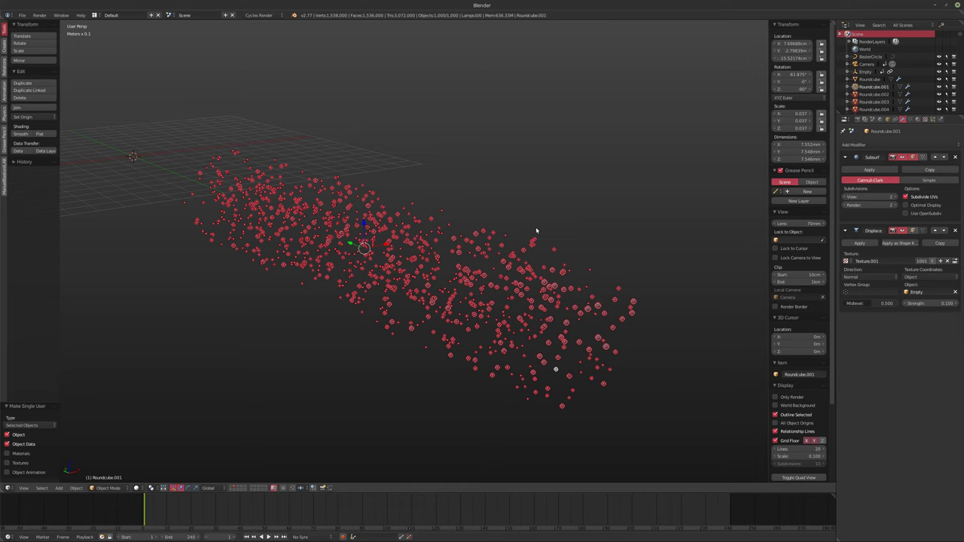
pyautogui.hotkey('ctrl', 'j')
pyautogui.moveTo(386, 206); pyautogui.dragTo(323, 214, button='middle')
# Step: Rename the joined object to 'Tunnel.001'
pyautogui.doubleClick(876, 88)
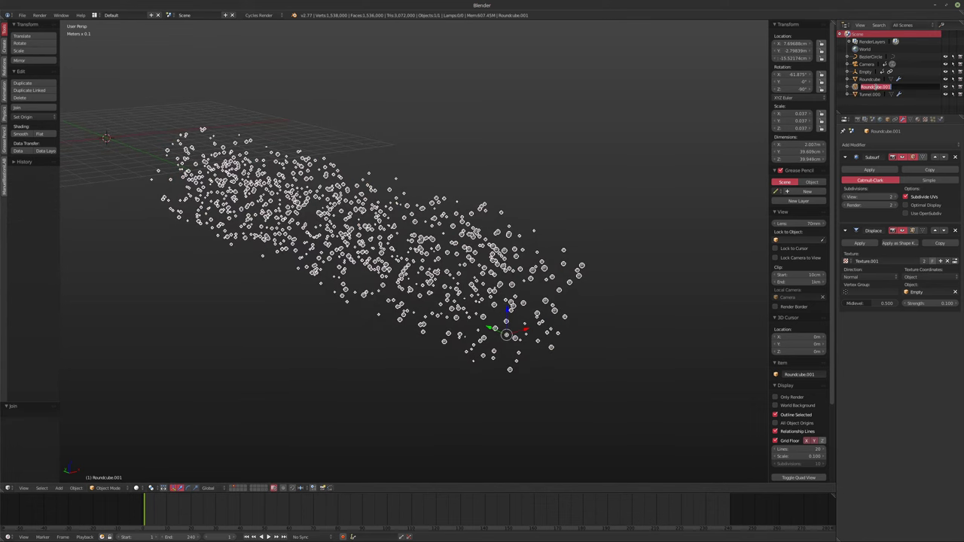
pyautogui.write('Tunnel.001')
pyautogui.press('Return')
# Step: Lower Tunnel.001's Subsurf viewport subdivisions from 2 to 0
pyautogui.keyDown('shift'); pyautogui.moveTo(333, 246); pyautogui.dragTo(402, 202, button='middle'); pyautogui.keyUp('shift')
pyautogui.scroll(10, 403, 202)
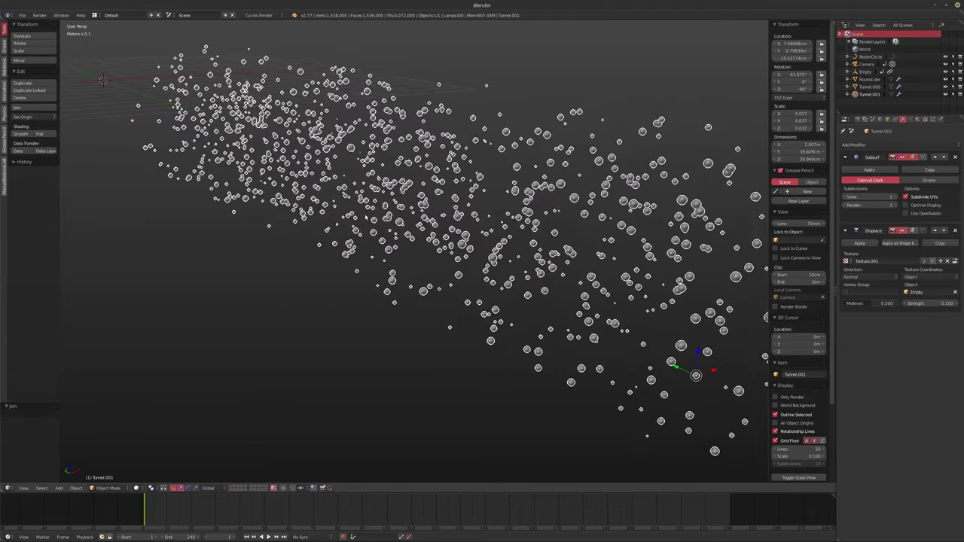
pyautogui.moveTo(497, 222); pyautogui.dragTo(460, 227, button='middle')
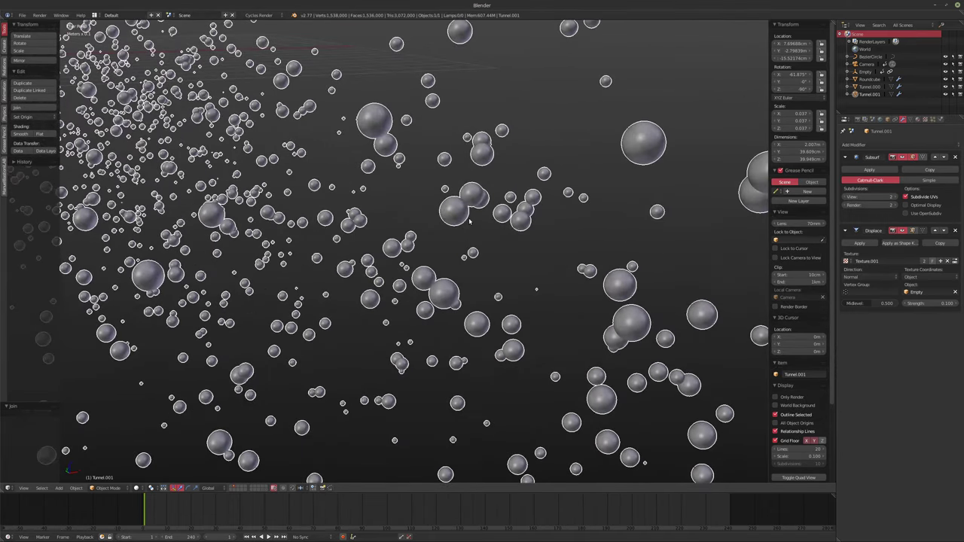
pyautogui.click(843, 199)
pyautogui.click(843, 198)
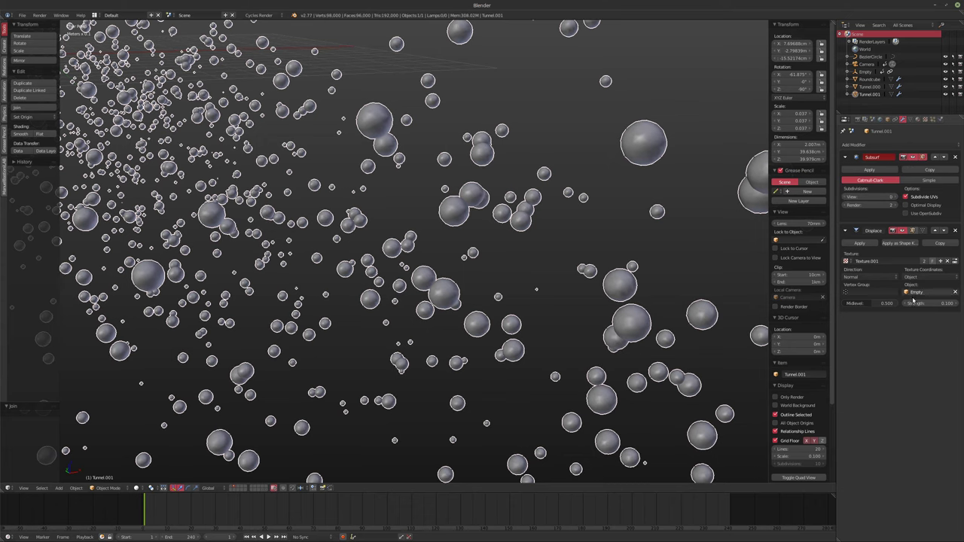
pyautogui.scroll(-3, 549, 268)
# Step: Apply Tunnel.001's scale so it reads 1.000, trying and then undoing an applied location
pyautogui.hotkey('ctrl', 'a')
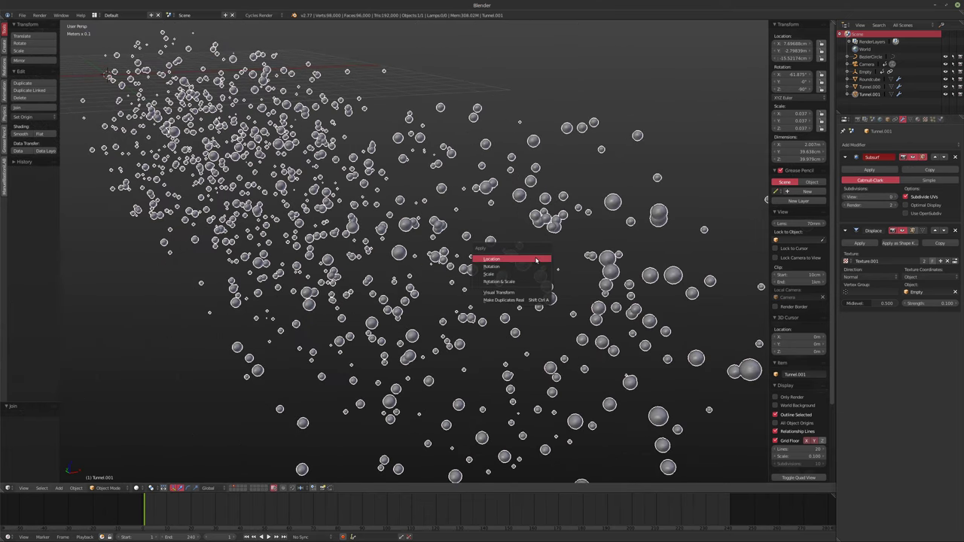
pyautogui.click(536, 274)
pyautogui.hotkey('ctrl', 'a')
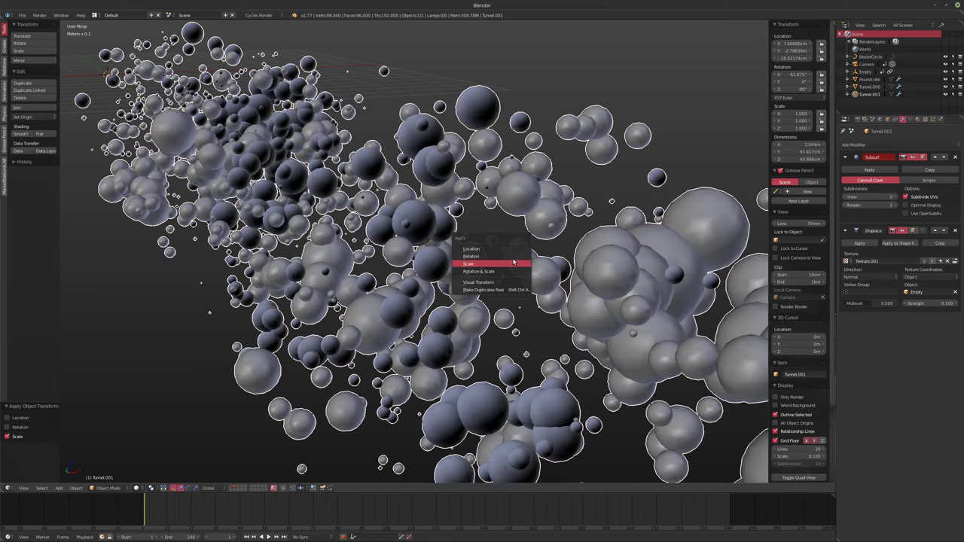
pyautogui.click(503, 251)
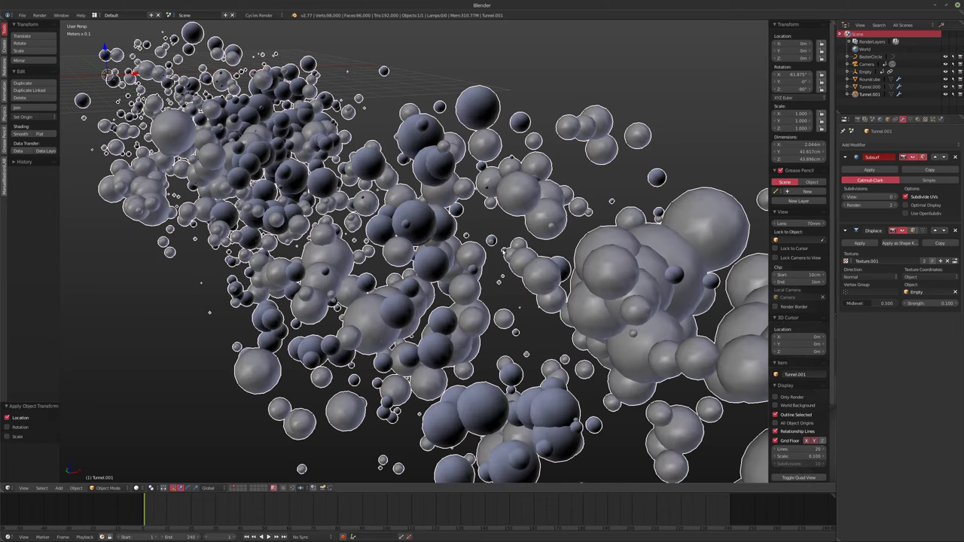
pyautogui.hotkey('ctrl', 'a')
pyautogui.moveTo(633, 266); pyautogui.dragTo(595, 265, button='middle')
pyautogui.hotkey('ctrl', 'z')
pyautogui.hotkey('ctrl', 'a')
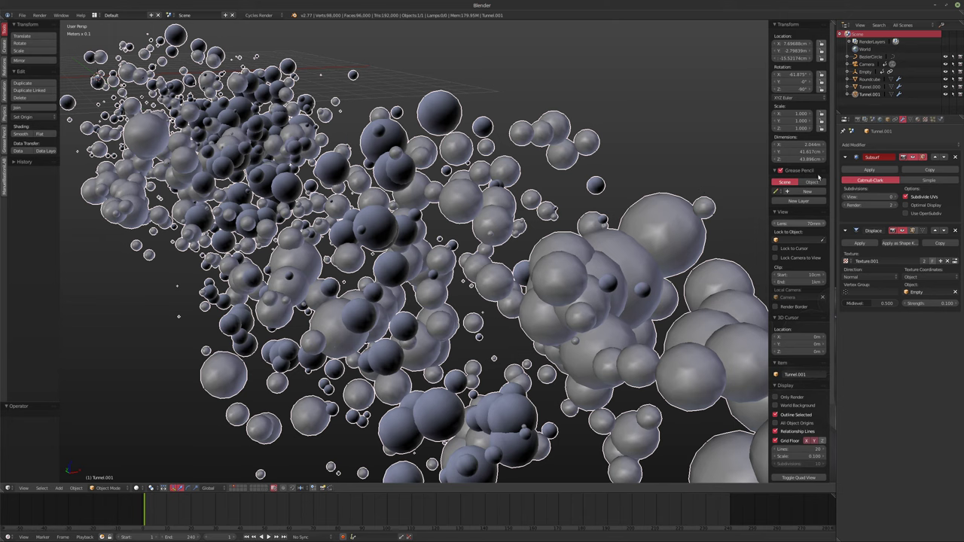
# Step: Set the 3D cursor's Y location to -2 m and frame the sphere cloud
pyautogui.click(795, 346)
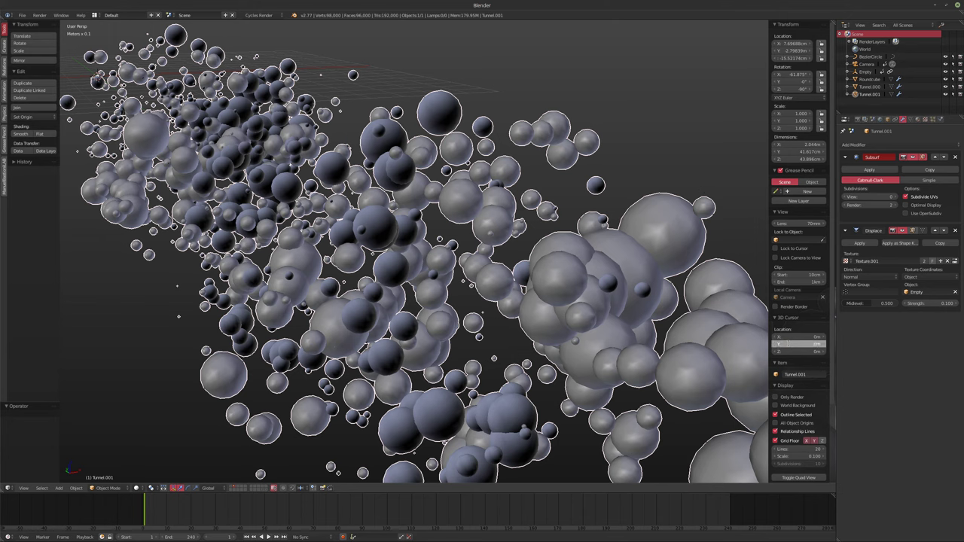
pyautogui.write('-2')
pyautogui.press('Return')
pyautogui.press('Home')
pyautogui.scroll(2, 453, 256)
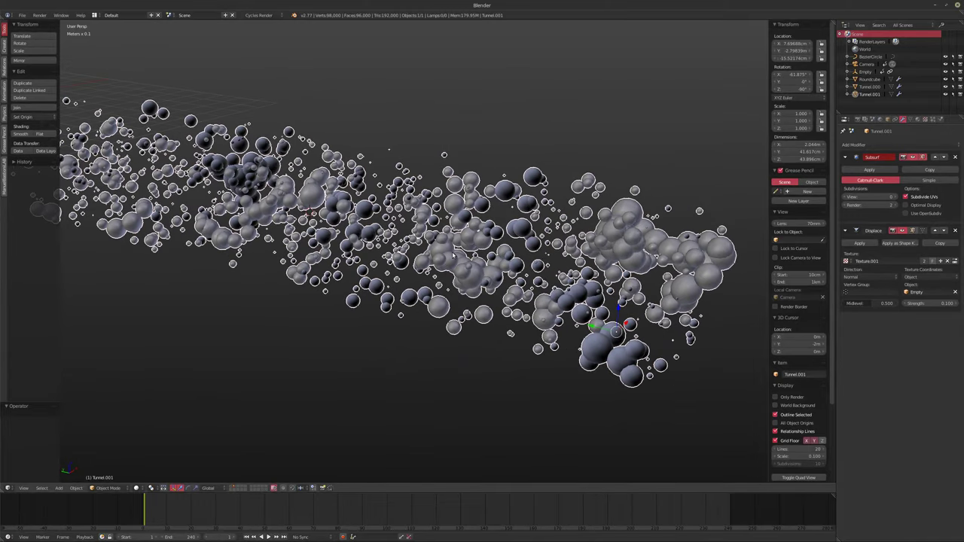
# Step: Snap the 3D cursor to the grid
pyautogui.click(73, 489)
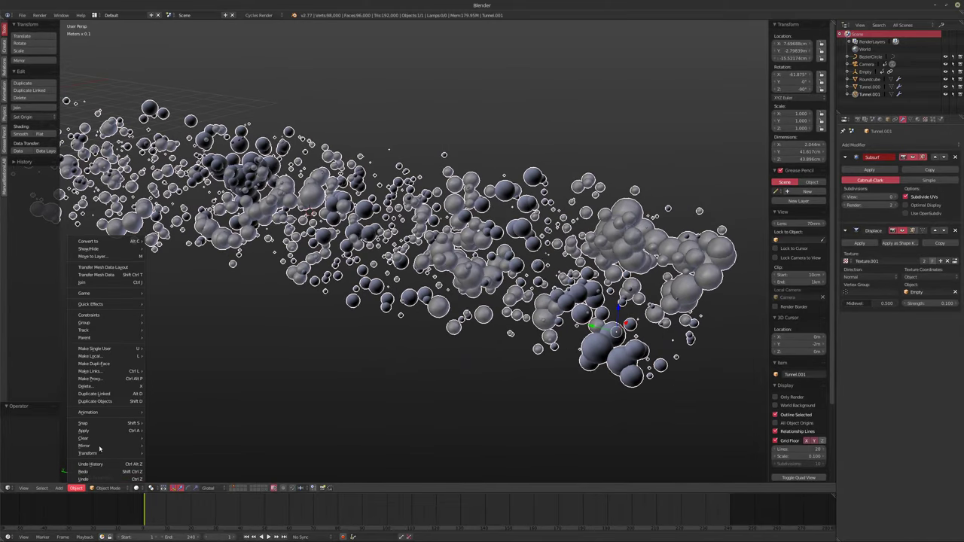
pyautogui.moveTo(108, 455)
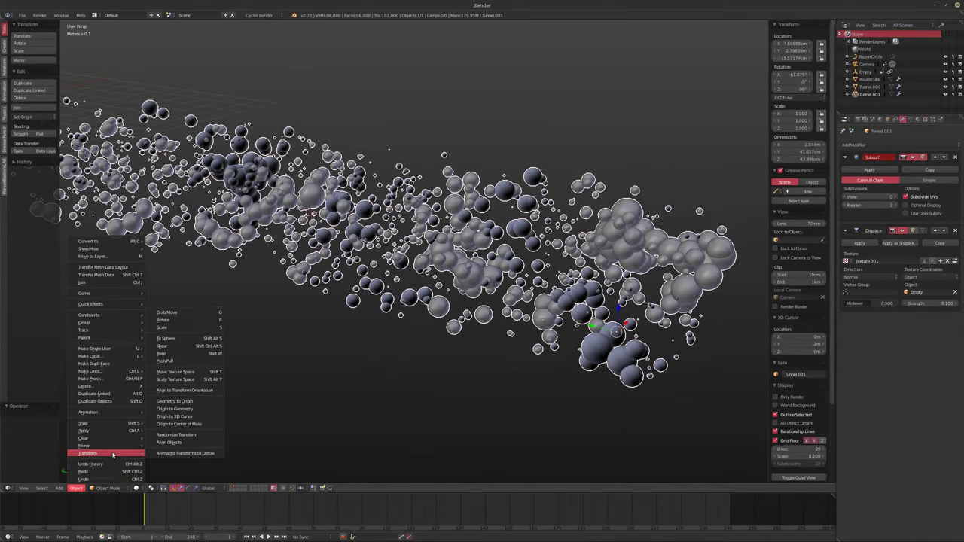
pyautogui.hotkey('shift', 's')
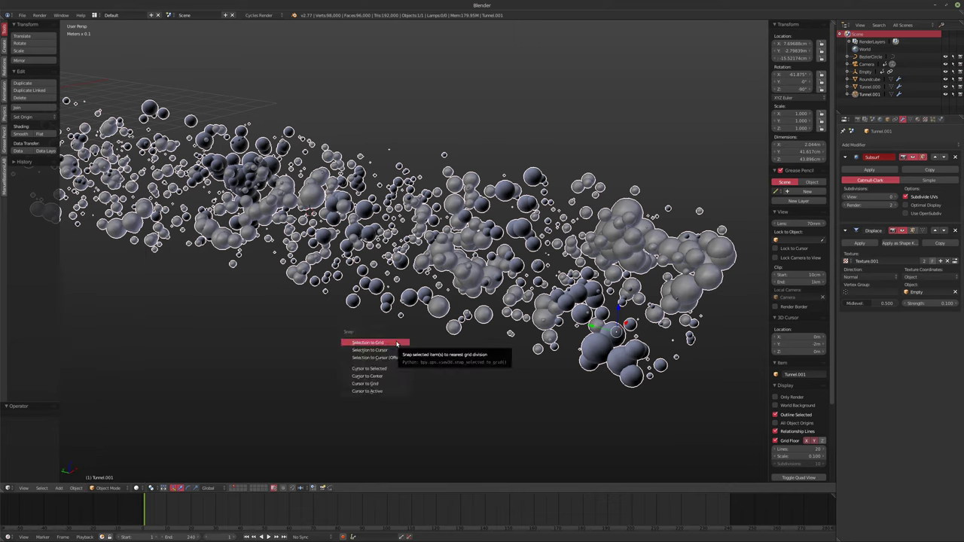
pyautogui.click(387, 384)
# Step: Move Tunnel.001's origin to the 3D cursor and set the Displace strength to 0.025
pyautogui.click(76, 488)
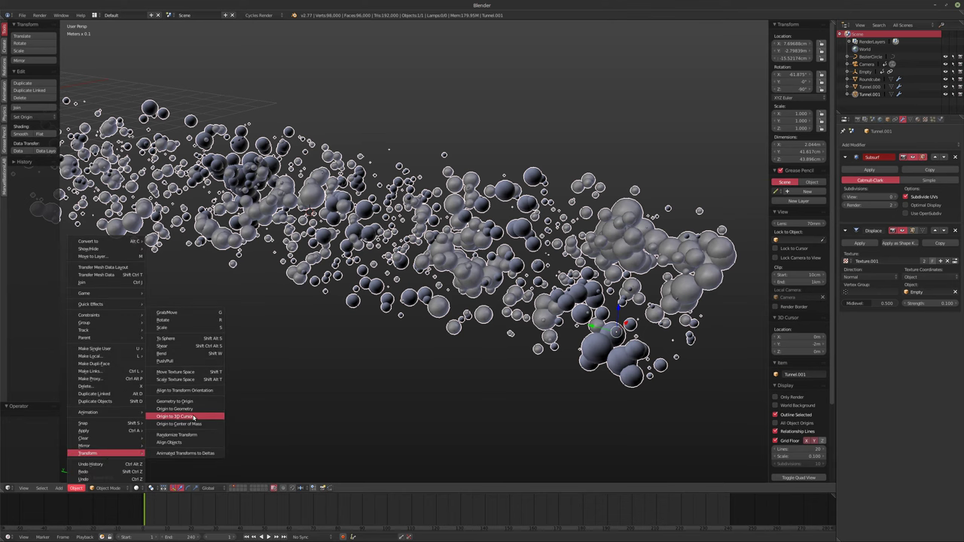
pyautogui.click(175, 416)
pyautogui.moveTo(175, 416); pyautogui.dragTo(398, 293, button='middle')
pyautogui.moveTo(332, 272); pyautogui.dragTo(537, 284, button='middle')
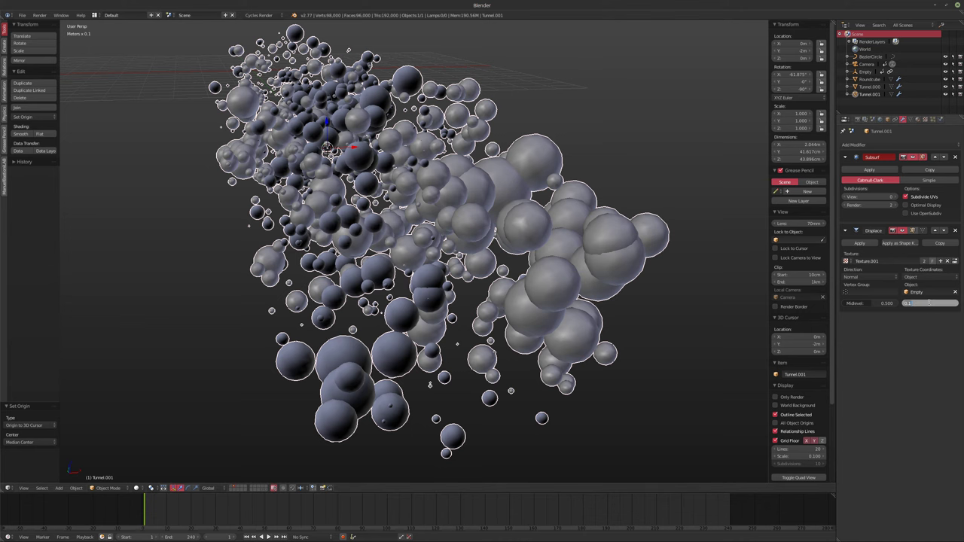
pyautogui.press('Return')
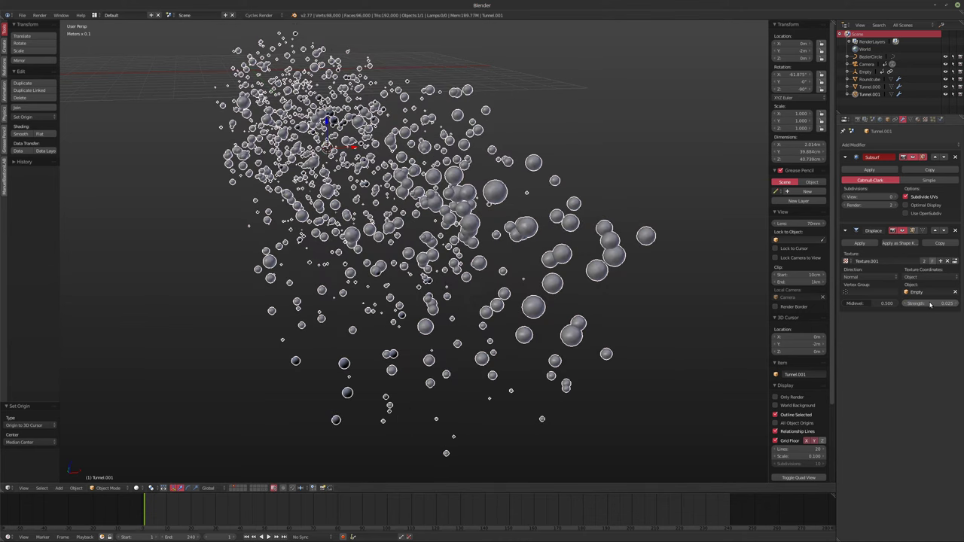
# Step: Play the sphere animation, then replay it from frame 1 through the scene camera
pyautogui.hotkey('alt', 'a')
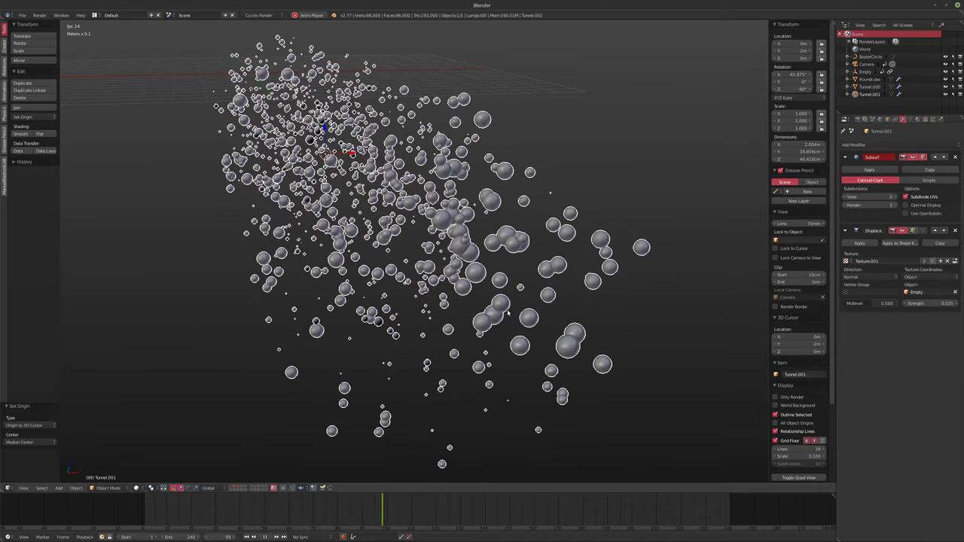
pyautogui.hotkey('alt', 'a')
pyautogui.press('KP_0')
pyautogui.hotkey('shift', 'Left')
pyautogui.hotkey('alt', 'a')
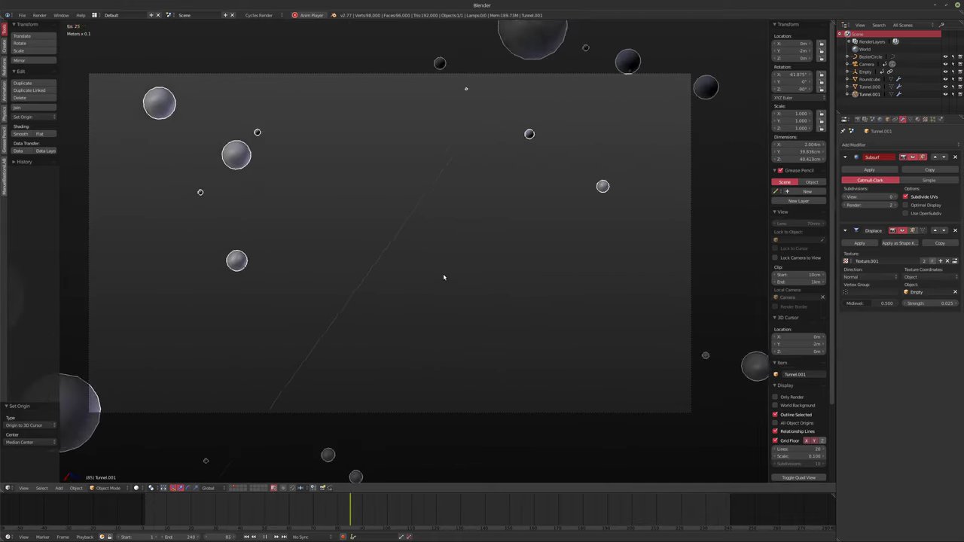
pyautogui.hotkey('alt', 'a')
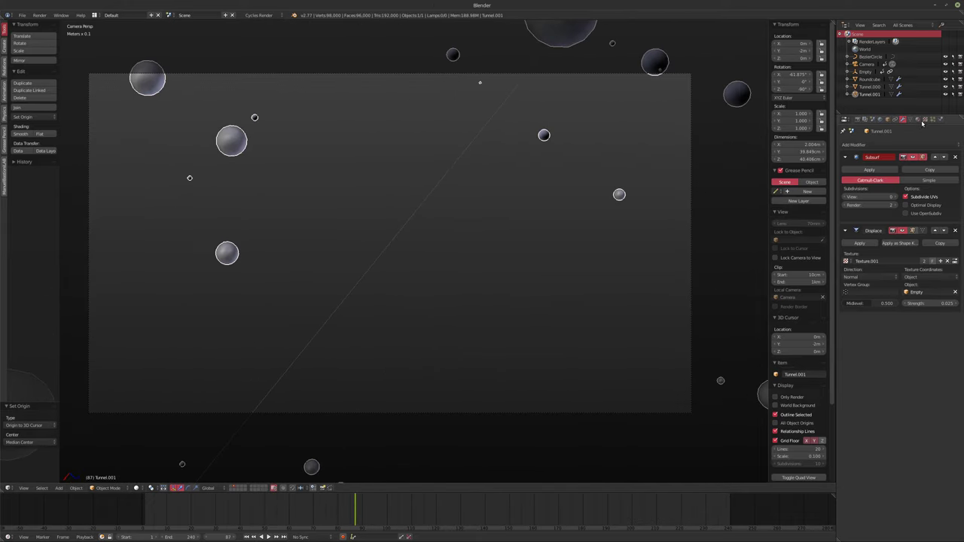
# Step: Set the Clouds texture size to 0.01, replay the animation from the start, and stop it
pyautogui.click(927, 119)
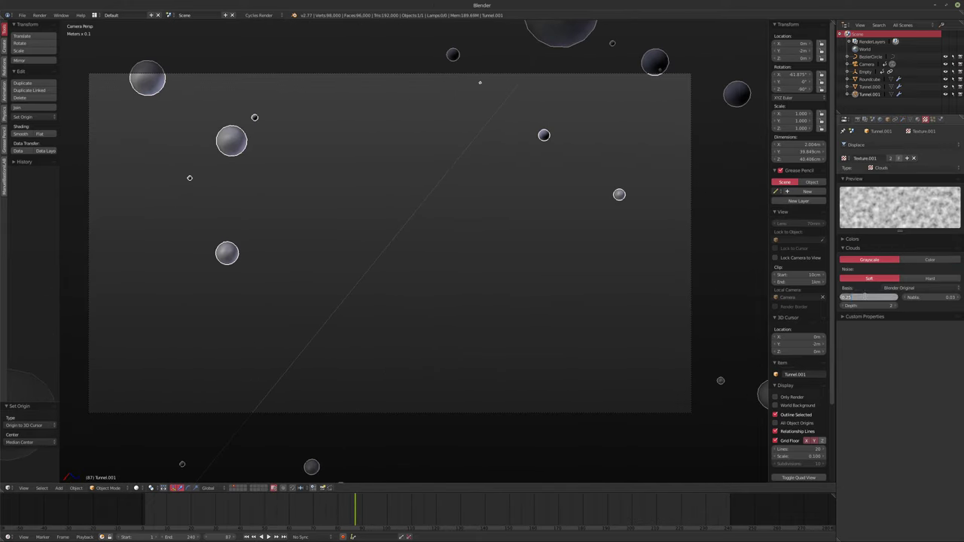
pyautogui.moveTo(863, 298); pyautogui.dragTo(865, 299)
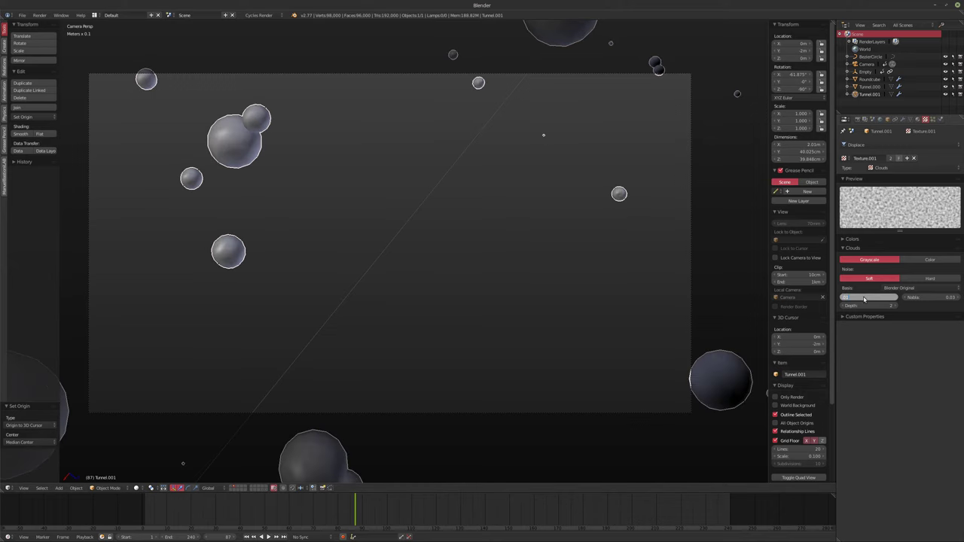
pyautogui.press('Return')
pyautogui.hotkey('shift', 'Left')
pyautogui.hotkey('alt', 'a')
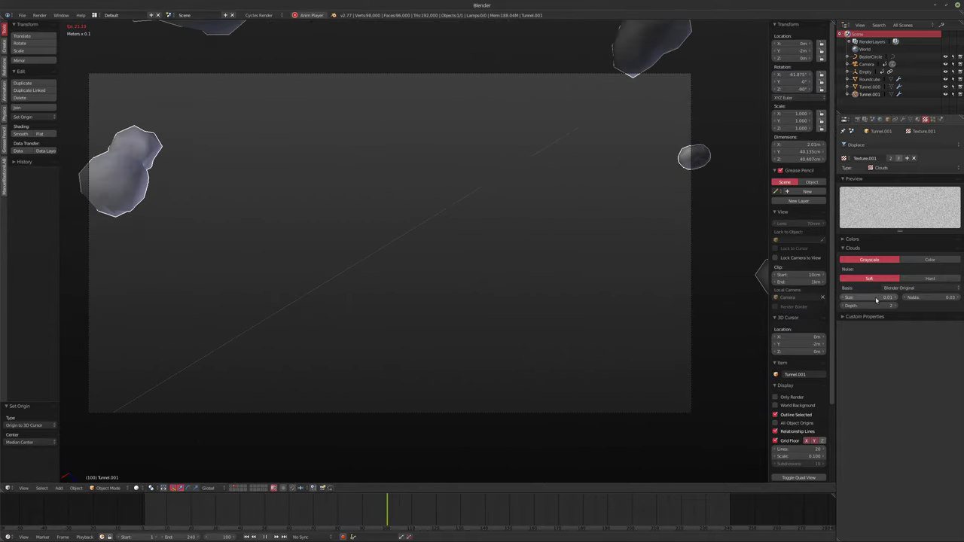
pyautogui.click(903, 119)
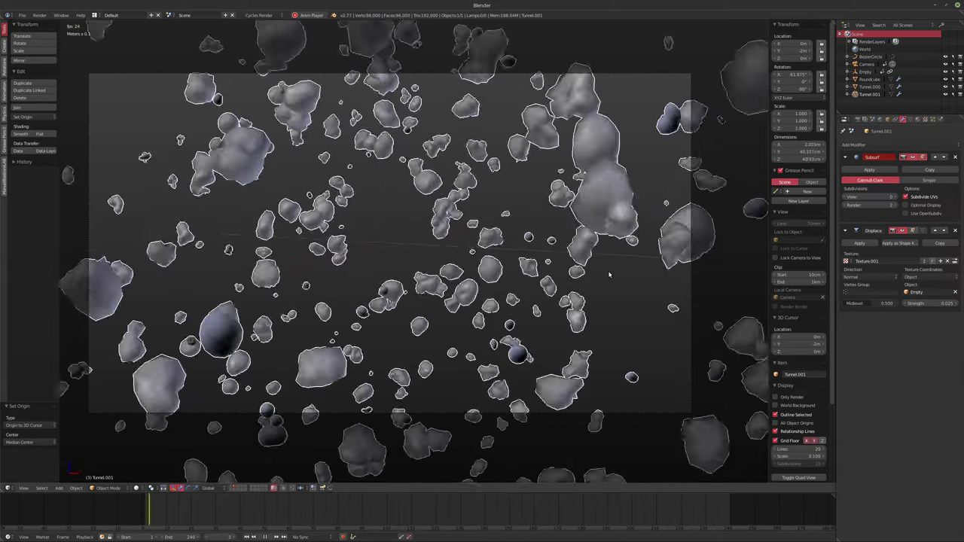
pyautogui.hotkey('alt', 'a')
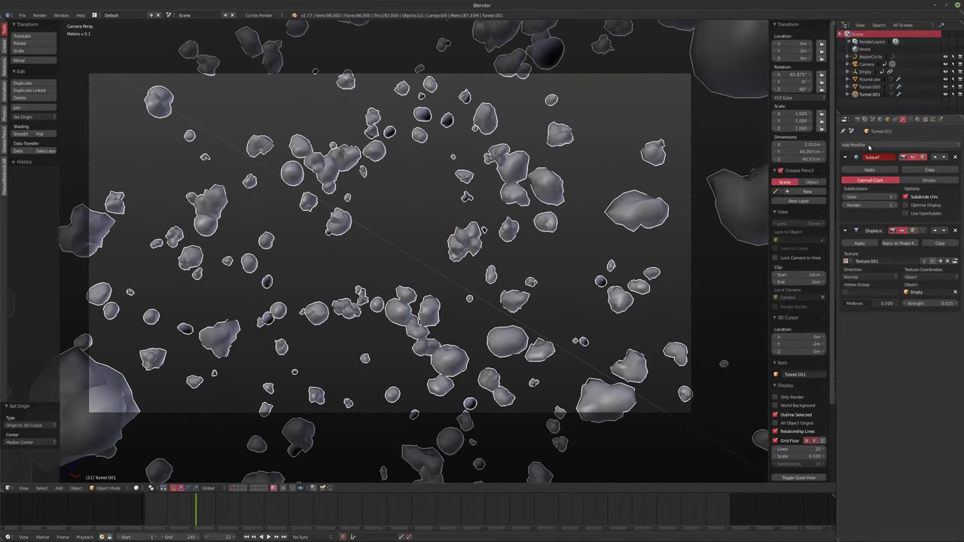
# Step: Add an Array modifier to the tunnel using constant offset instead of relative offset
pyautogui.click(869, 146)
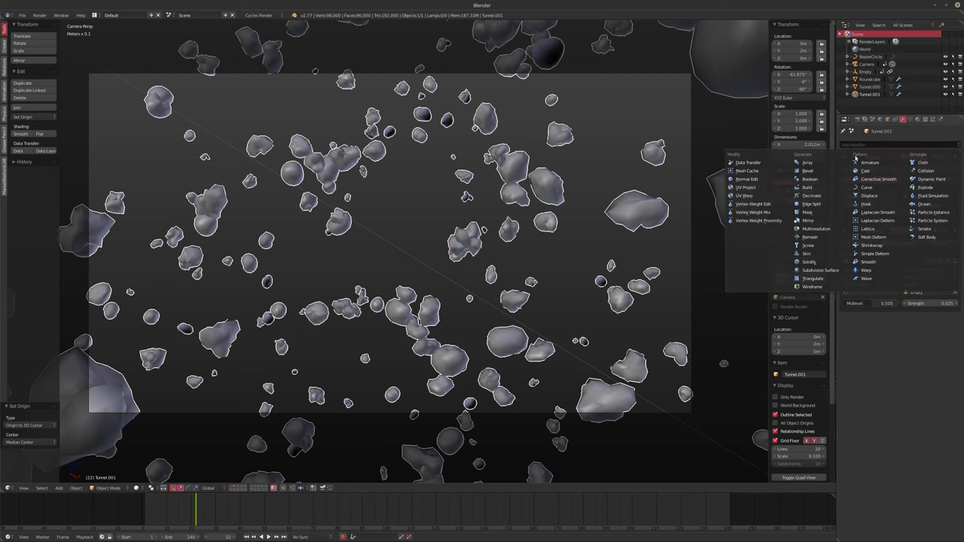
pyautogui.click(808, 162)
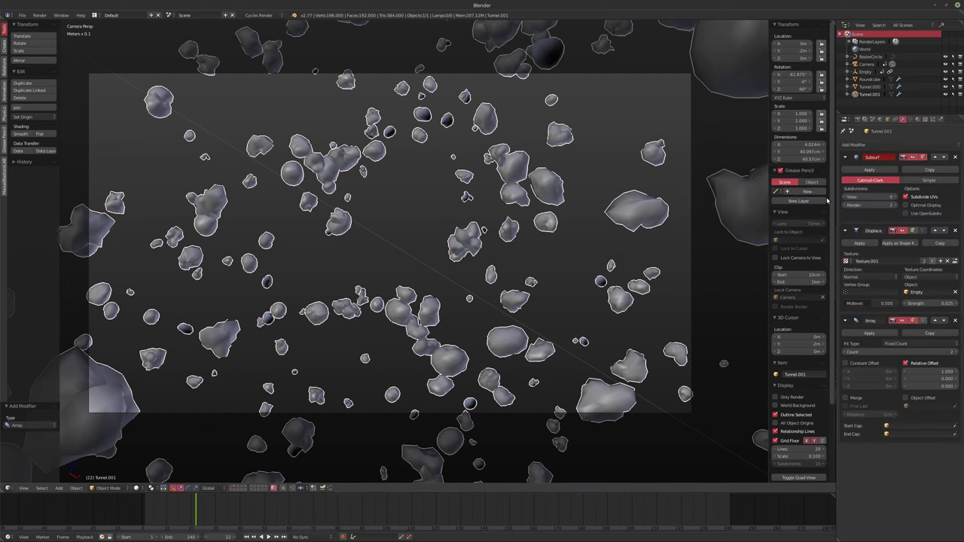
pyautogui.click(910, 365)
pyautogui.click(851, 363)
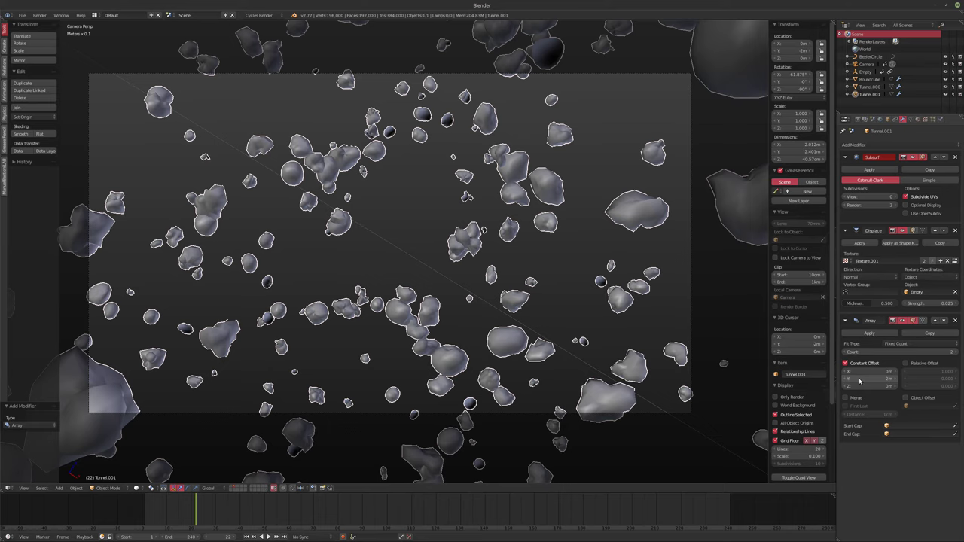
pyautogui.moveTo(522, 316); pyautogui.dragTo(431, 325, button='middle')
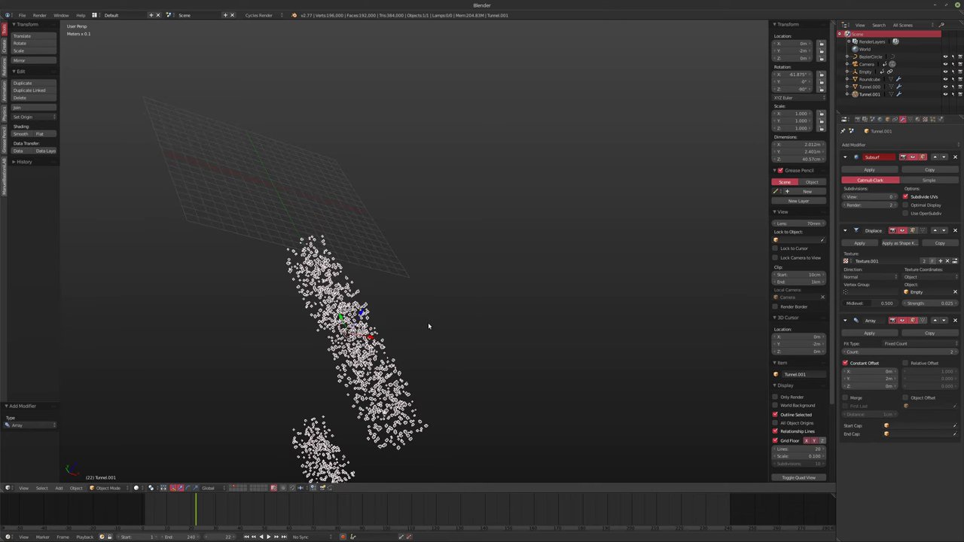
# Step: Apply the tunnel's rotation, raise the Array count to 3, and play it through the camera
pyautogui.hotkey('ctrl', 'a')
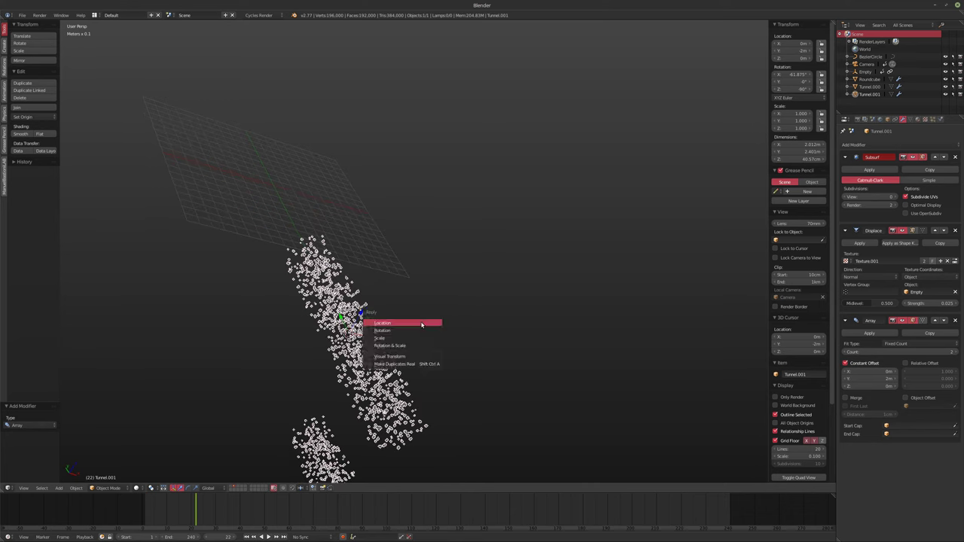
pyautogui.click(406, 331)
pyautogui.moveTo(423, 335); pyautogui.dragTo(444, 336, button='middle')
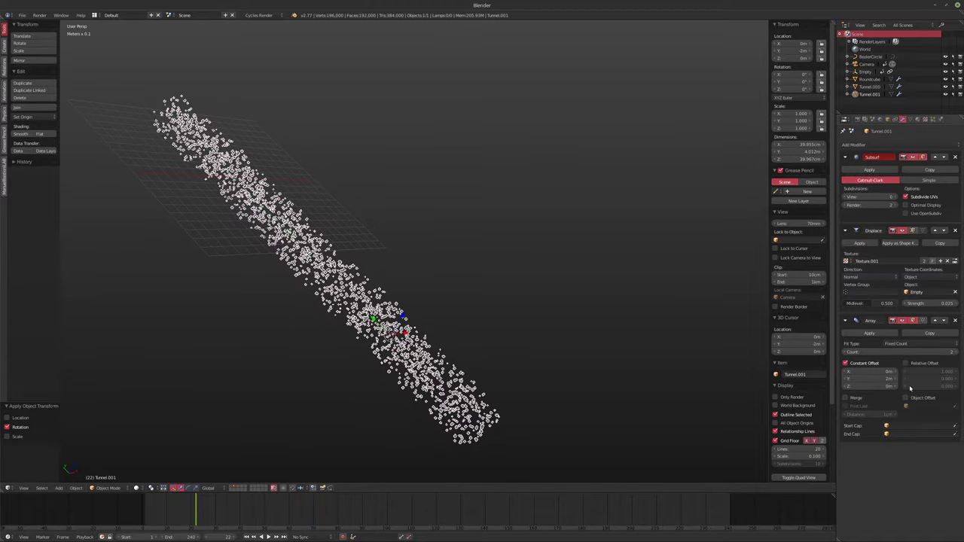
pyautogui.click(949, 351)
pyautogui.press('KP_0')
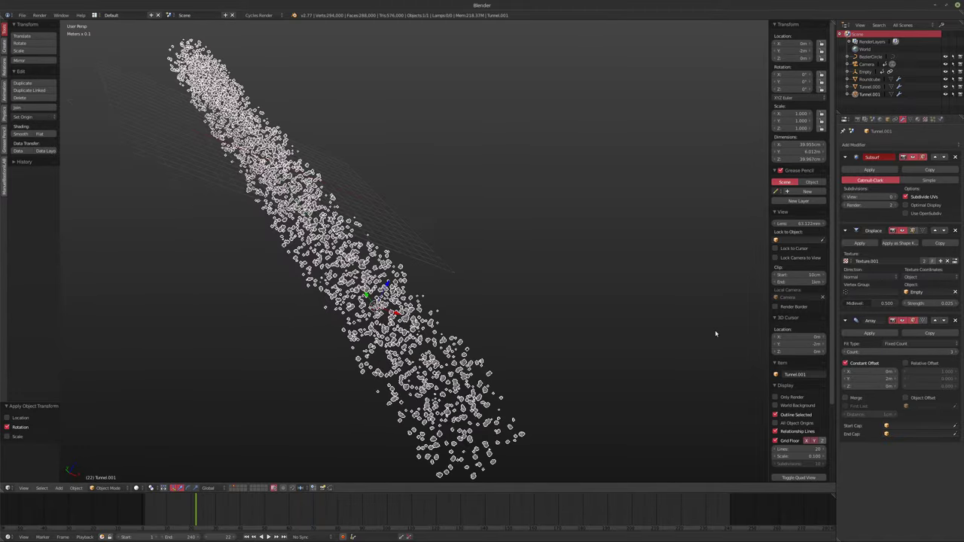
pyautogui.hotkey('alt', 'a')
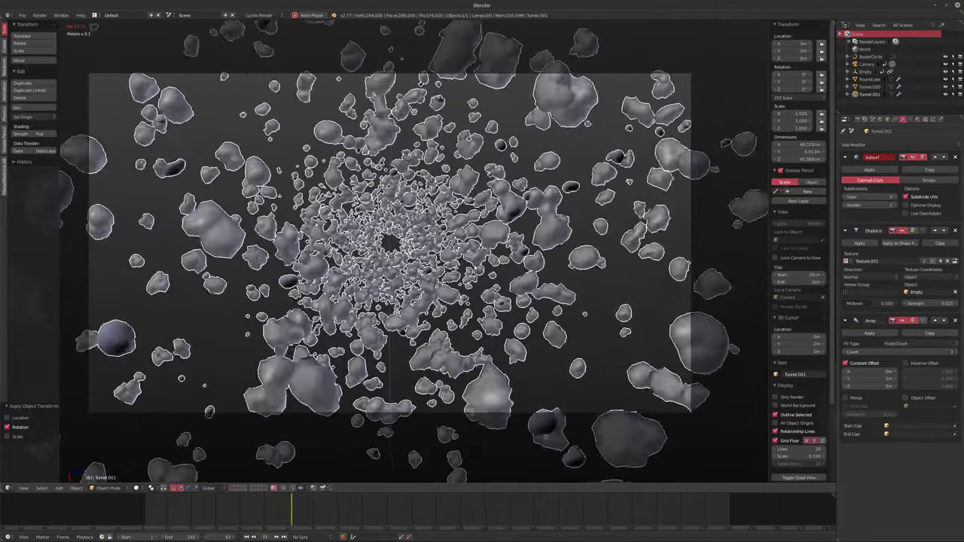
# Step: Set the Displace midlevel to 0 and lower its strength to 0.001
pyautogui.hotkey('alt', 'a')
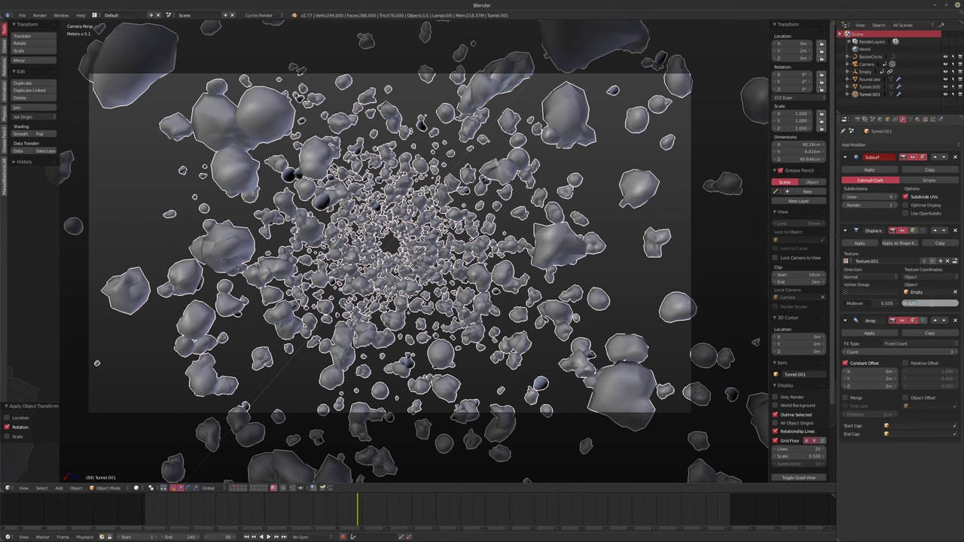
pyautogui.press('Return')
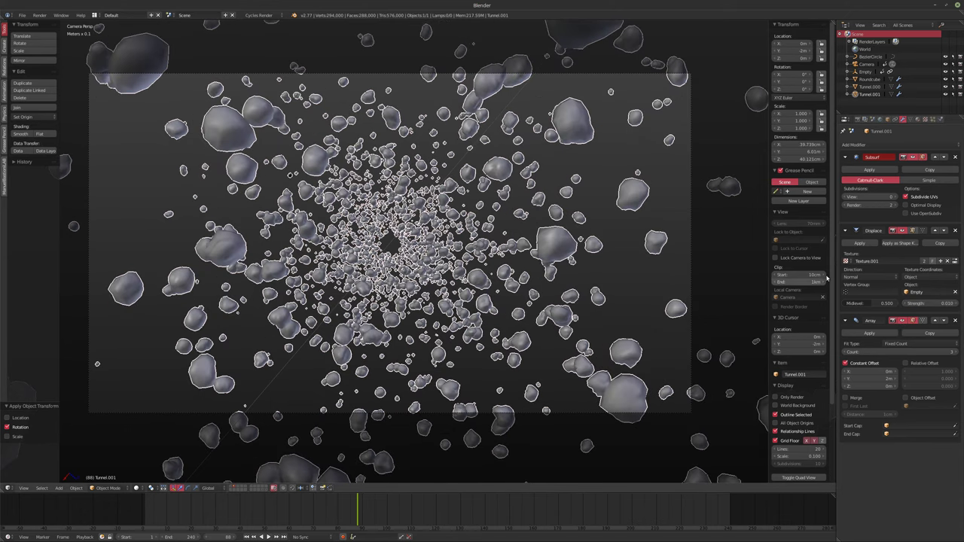
pyautogui.moveTo(868, 303); pyautogui.dragTo(837, 303)
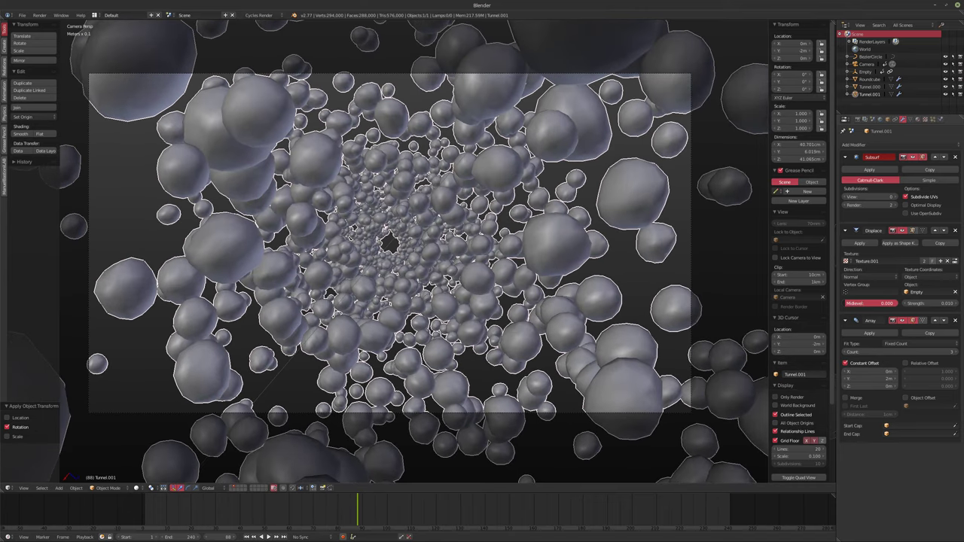
pyautogui.click(926, 303)
pyautogui.write('0.001')
pyautogui.press('Return')
# Step: Preview the tunnel playback, then raise the Displace strength to 0.003
pyautogui.hotkey('alt', 'a')
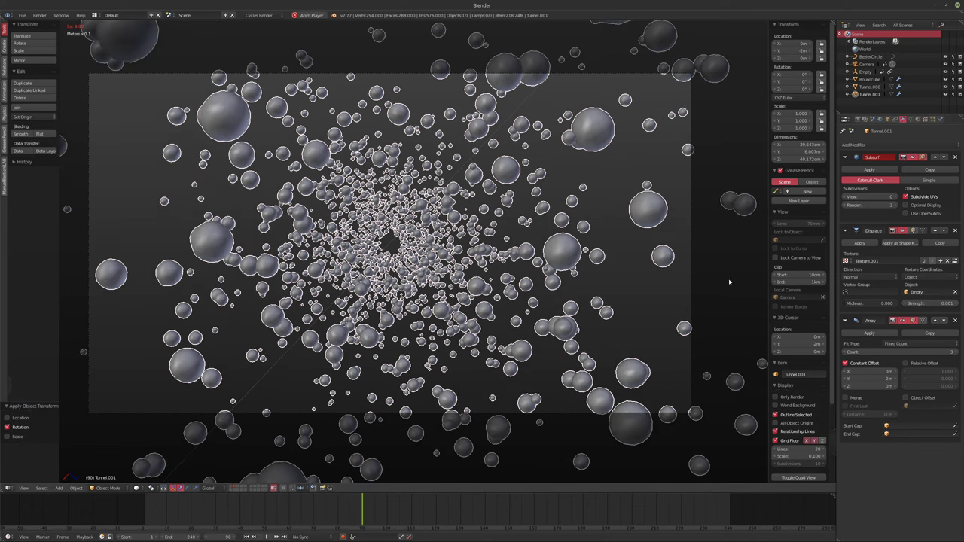
pyautogui.hotkey('alt', 'a')
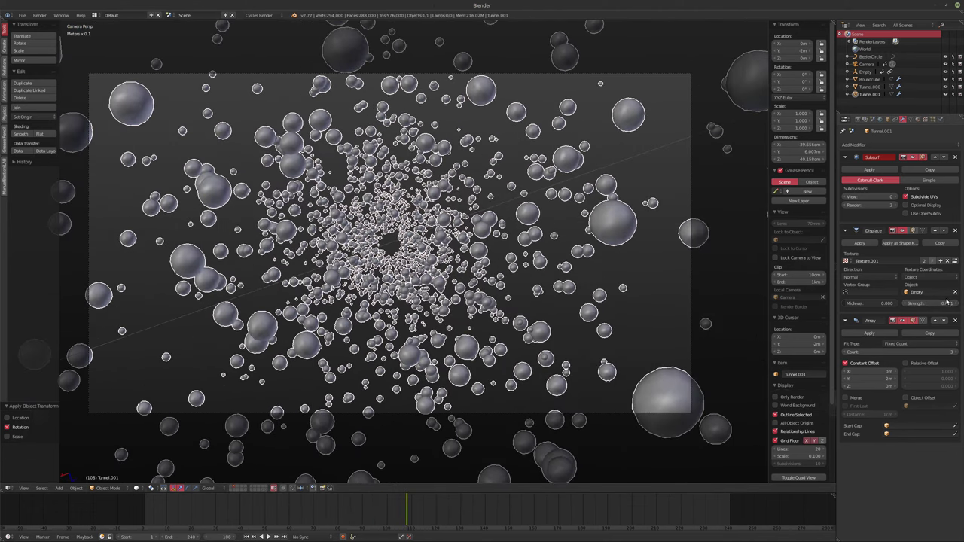
pyautogui.click(936, 304)
pyautogui.write('0.003')
pyautogui.press('Return')
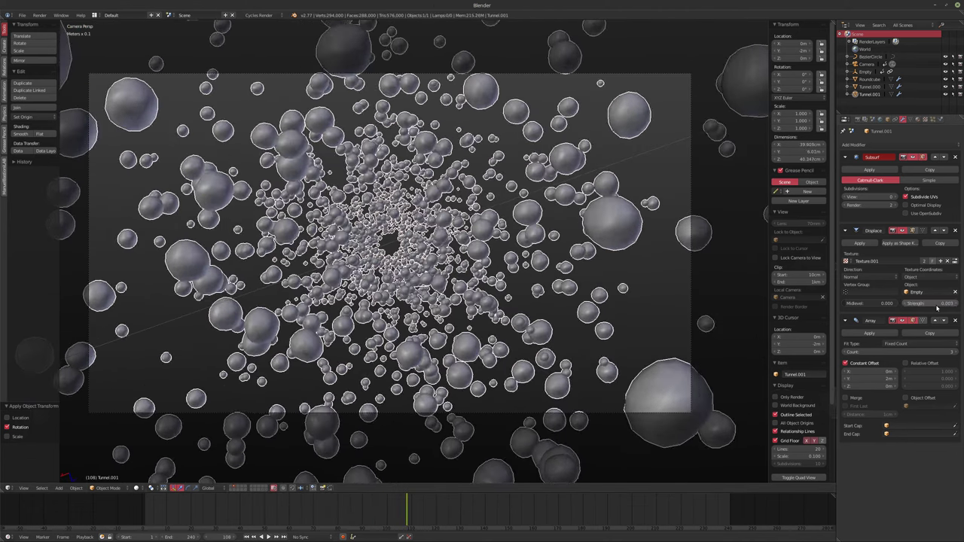
# Step: Play the animation to check the spheres, then extend the Array count to 6
pyautogui.hotkey('alt', 'a')
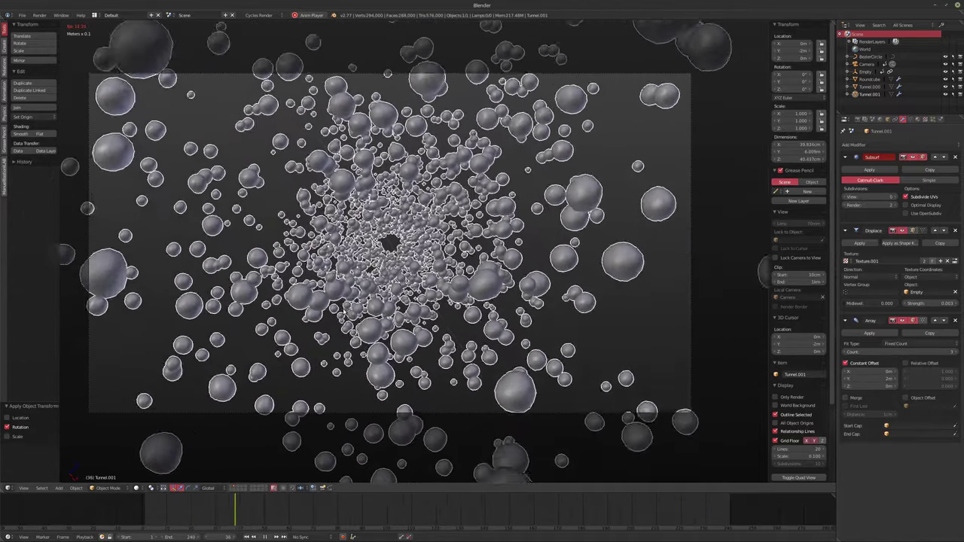
pyautogui.hotkey('alt', 'a')
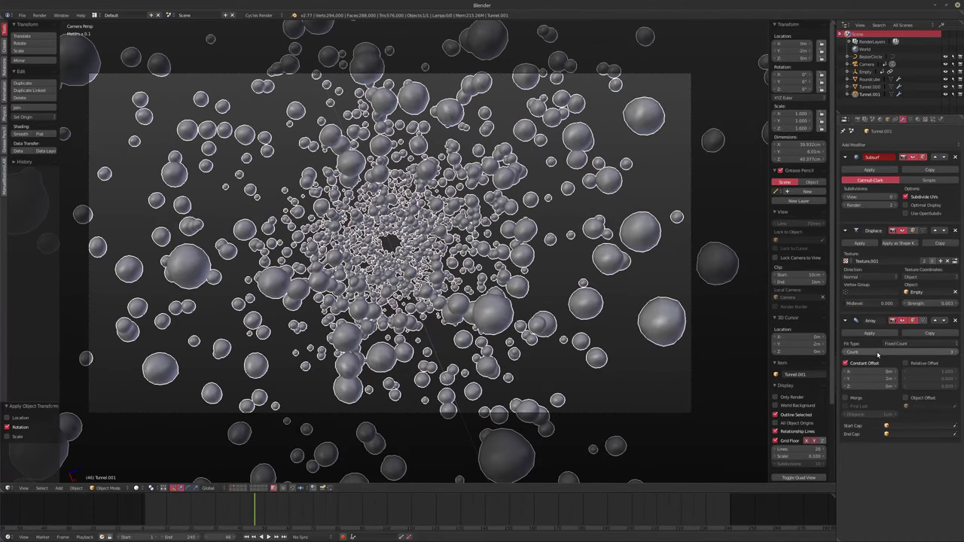
pyautogui.click(960, 353)
pyautogui.click(959, 353)
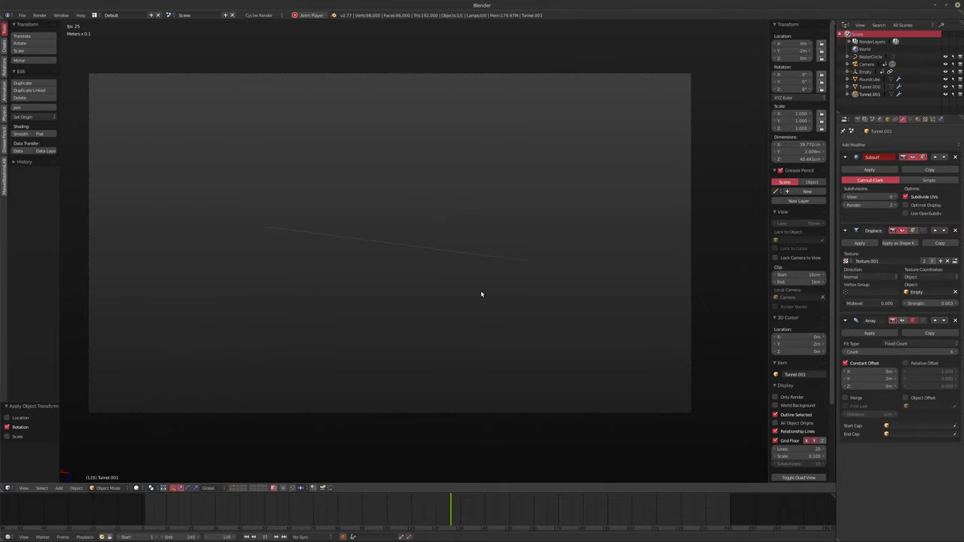
# Step: Set the Displace strength to 0.005, preview the playback, and rewind the timeline to the start
pyautogui.hotkey('alt', 'a')
pyautogui.moveTo(331, 514); pyautogui.dragTo(209, 517)
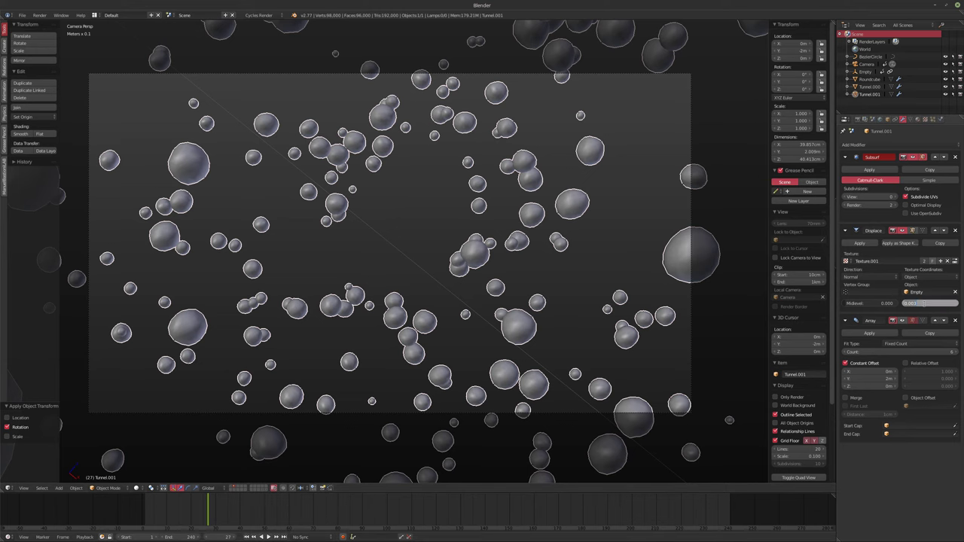
pyautogui.press('Return')
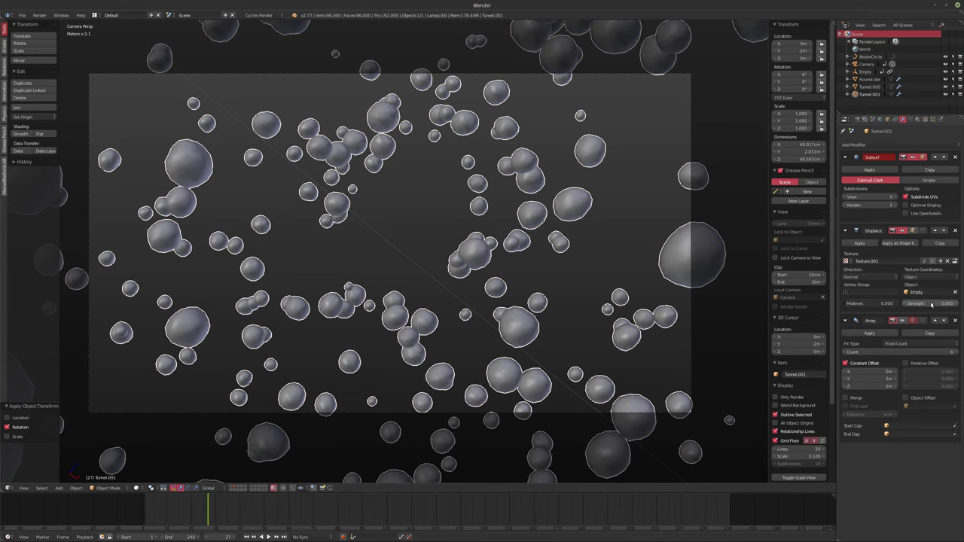
pyautogui.hotkey('alt', 'a')
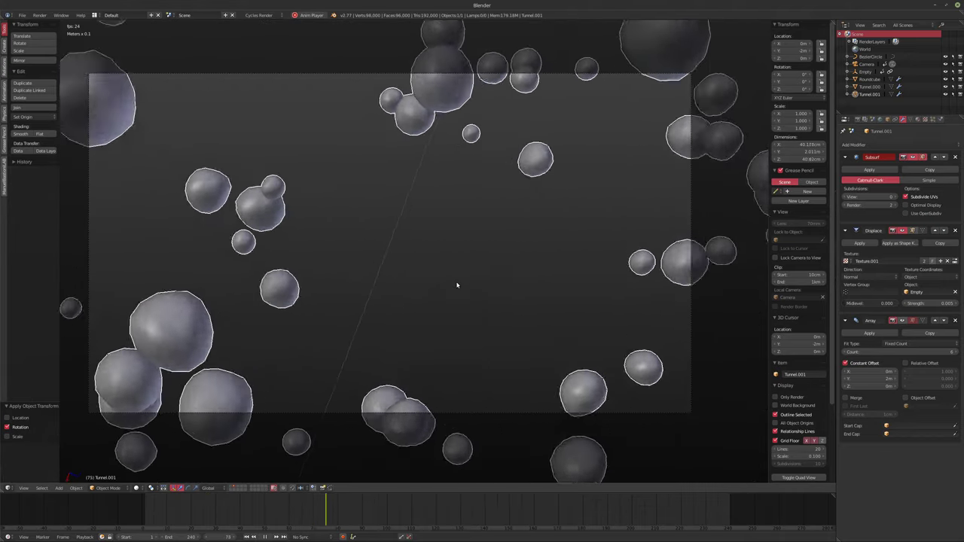
pyautogui.hotkey('alt', 'a')
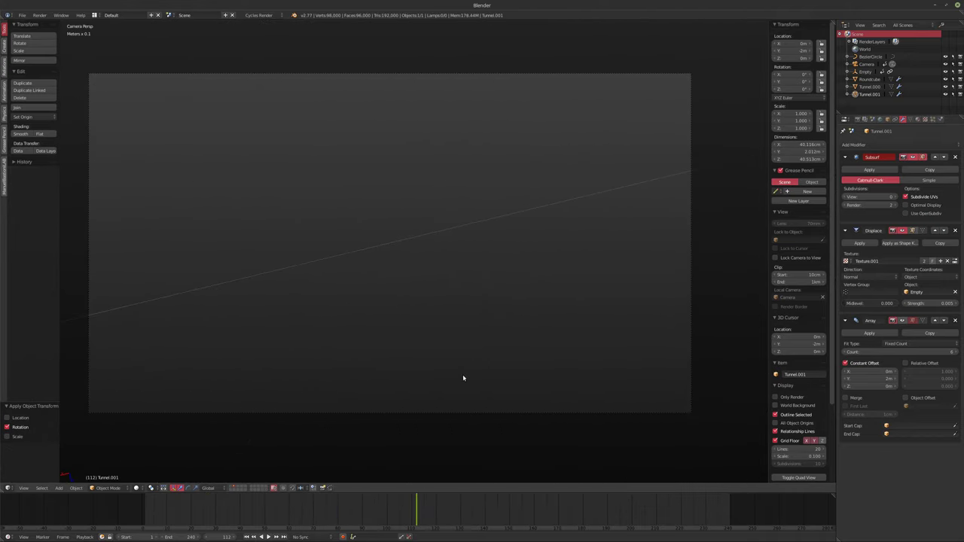
pyautogui.moveTo(327, 505); pyautogui.dragTo(201, 513)
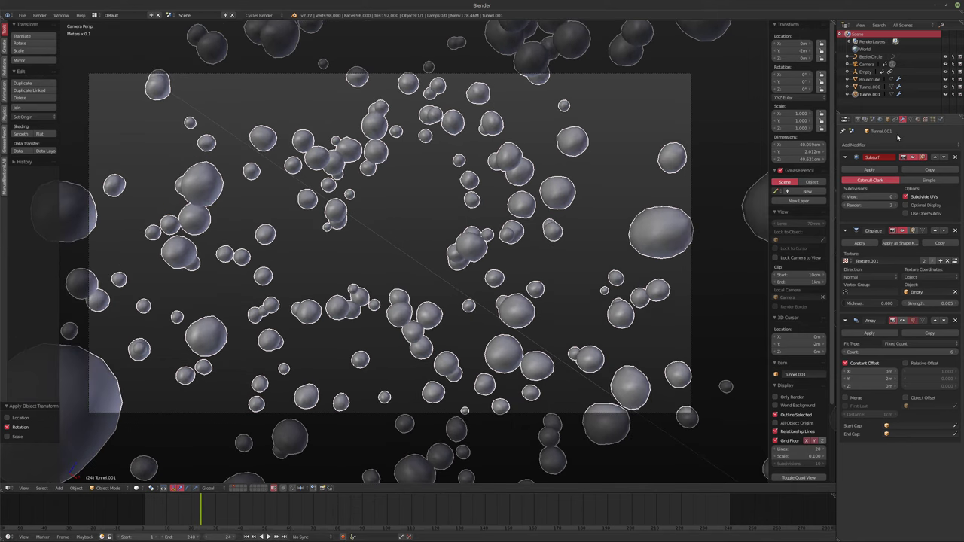
# Step: Add a second Displace modifier above the Array and give it a new texture
pyautogui.click(870, 144)
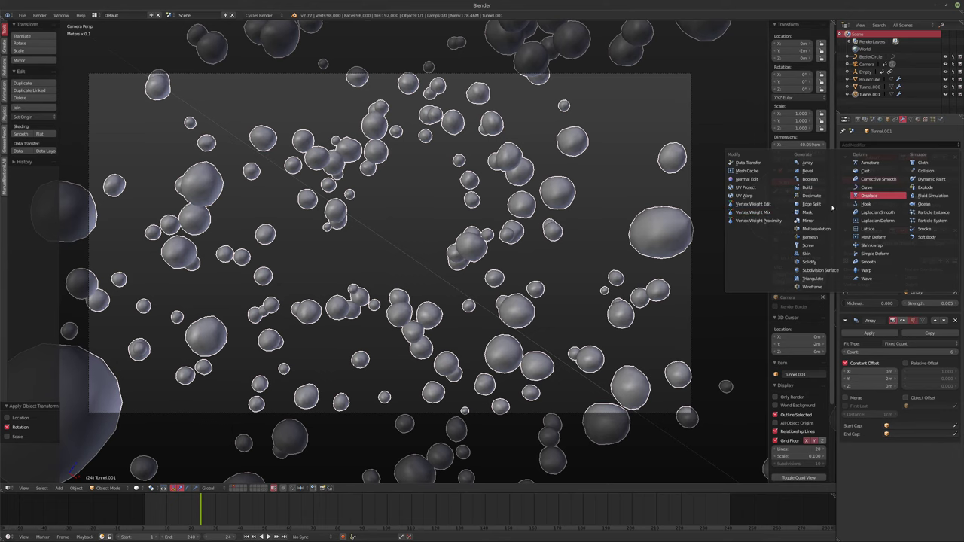
pyautogui.click(870, 195)
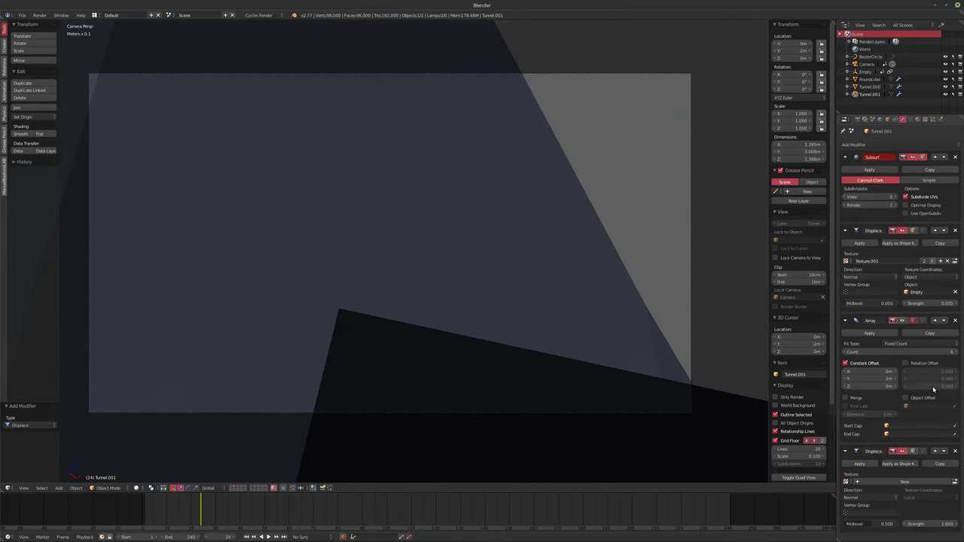
pyautogui.click(935, 451)
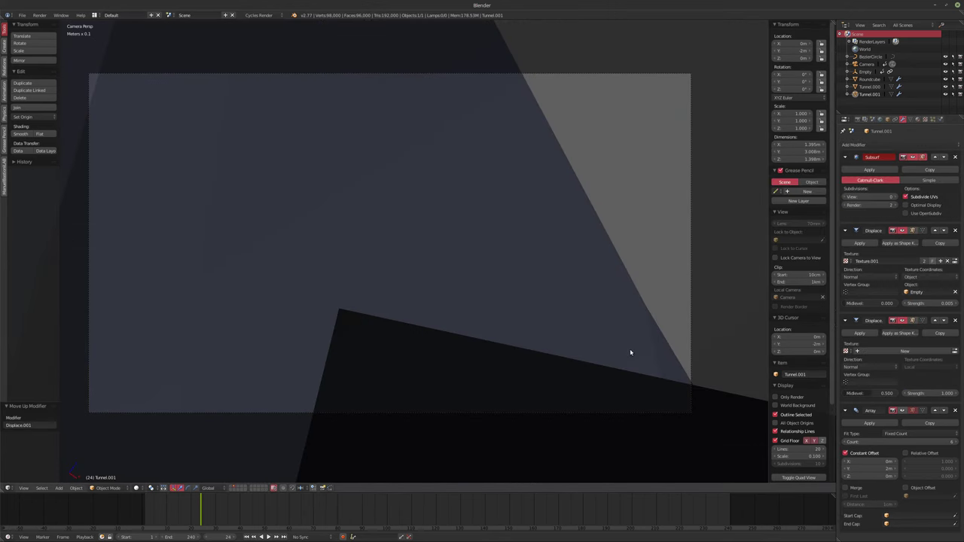
pyautogui.click(888, 351)
# Step: Raise the second Displace strength to 0.010 and play the animation to preview the rocks
pyautogui.moveTo(946, 394); pyautogui.dragTo(955, 394)
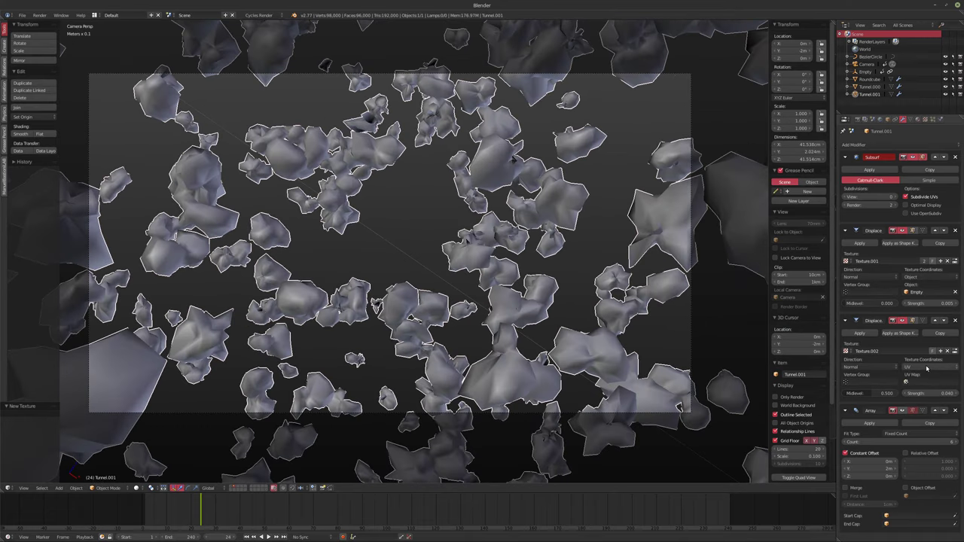
pyautogui.keyDown('ctrl'); pyautogui.scroll(1, 927, 368); pyautogui.keyUp('ctrl')
pyautogui.keyDown('ctrl'); pyautogui.scroll(-1, 926, 368); pyautogui.keyUp('ctrl')
pyautogui.keyDown('ctrl'); pyautogui.scroll(1, 875, 367); pyautogui.keyUp('ctrl')
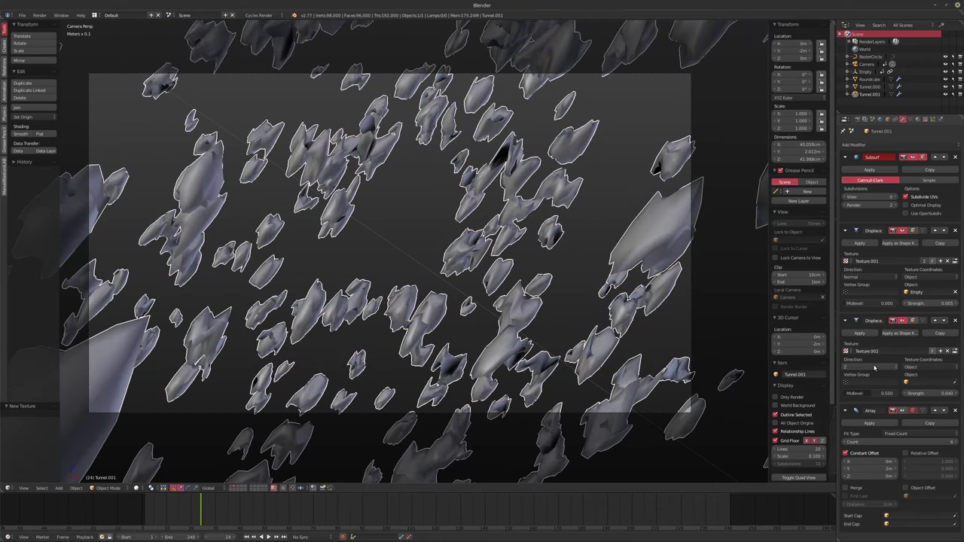
pyautogui.keyDown('ctrl'); pyautogui.scroll(-1, 874, 366); pyautogui.keyUp('ctrl')
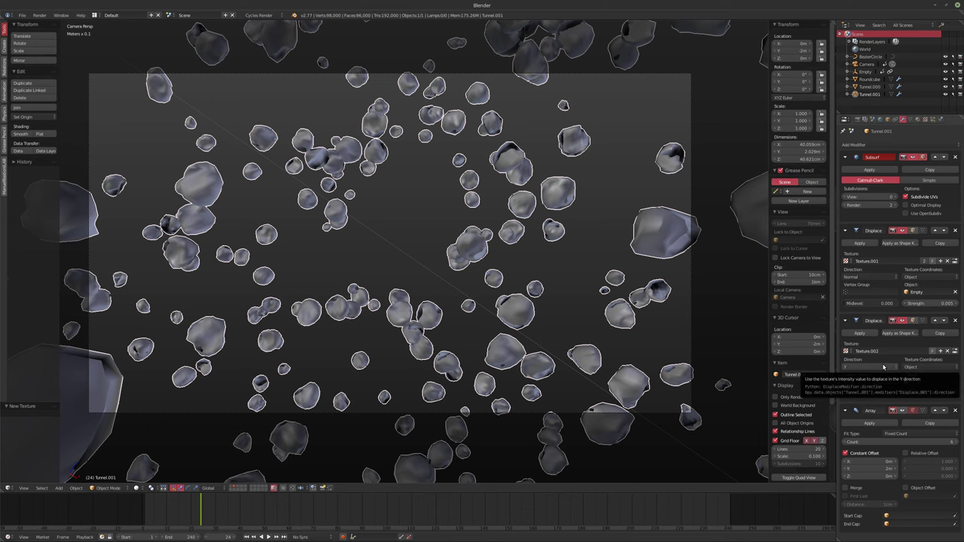
pyautogui.keyDown('ctrl'); pyautogui.scroll(-1, 883, 367); pyautogui.keyUp('ctrl')
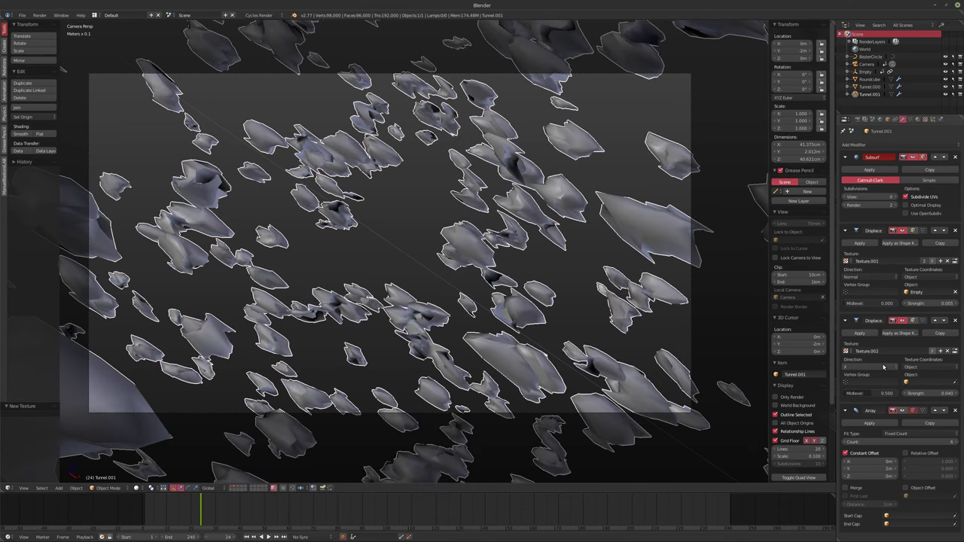
pyautogui.keyDown('ctrl'); pyautogui.scroll(-1, 883, 367); pyautogui.keyUp('ctrl')
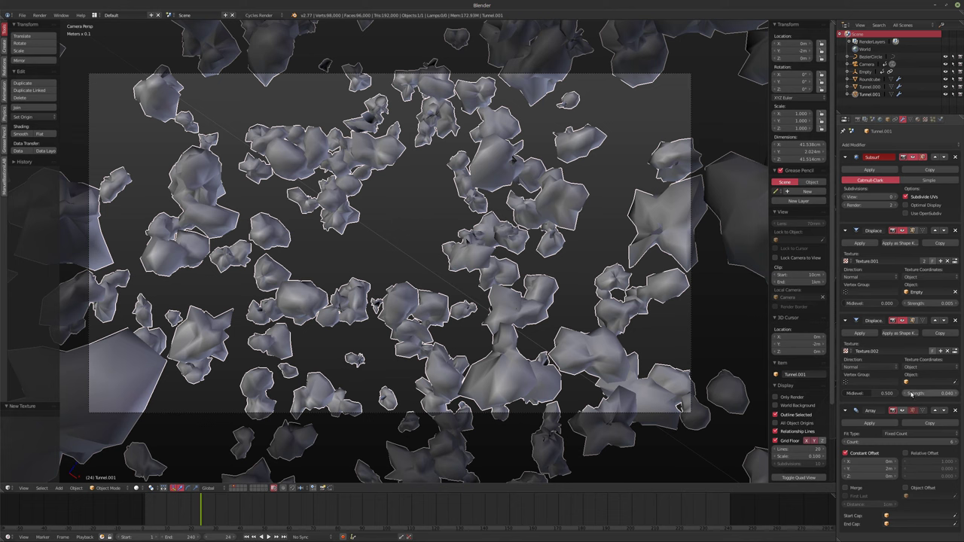
pyautogui.moveTo(930, 393); pyautogui.dragTo(931, 393)
pyautogui.hotkey('alt', 'a')
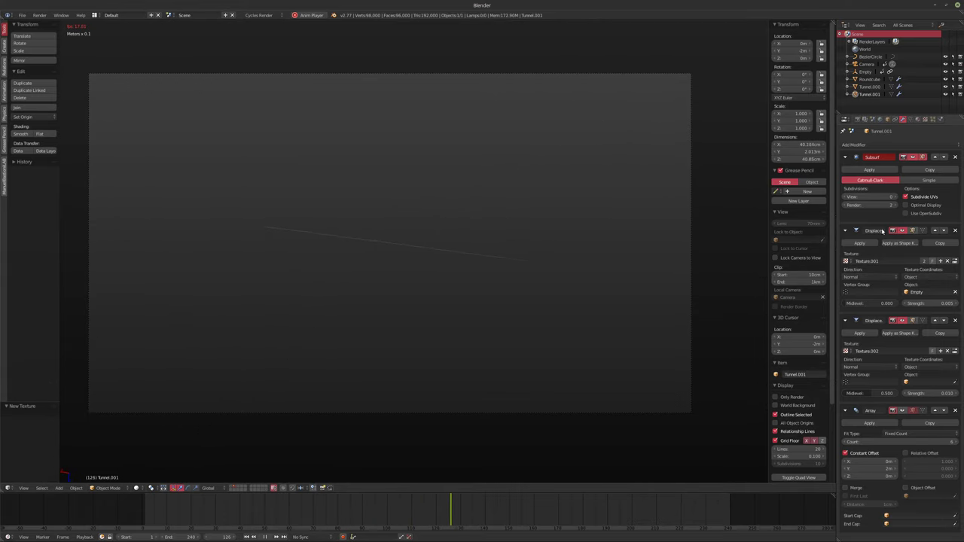
# Step: Test viewport subdivision level 2 during playback, then set it back to 1
pyautogui.moveTo(241, 512); pyautogui.dragTo(149, 513)
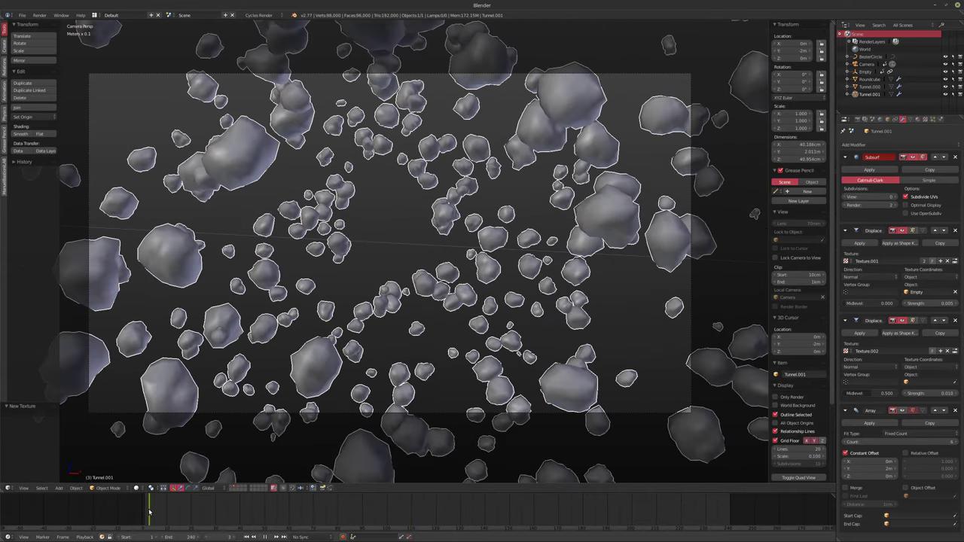
pyautogui.click(896, 197)
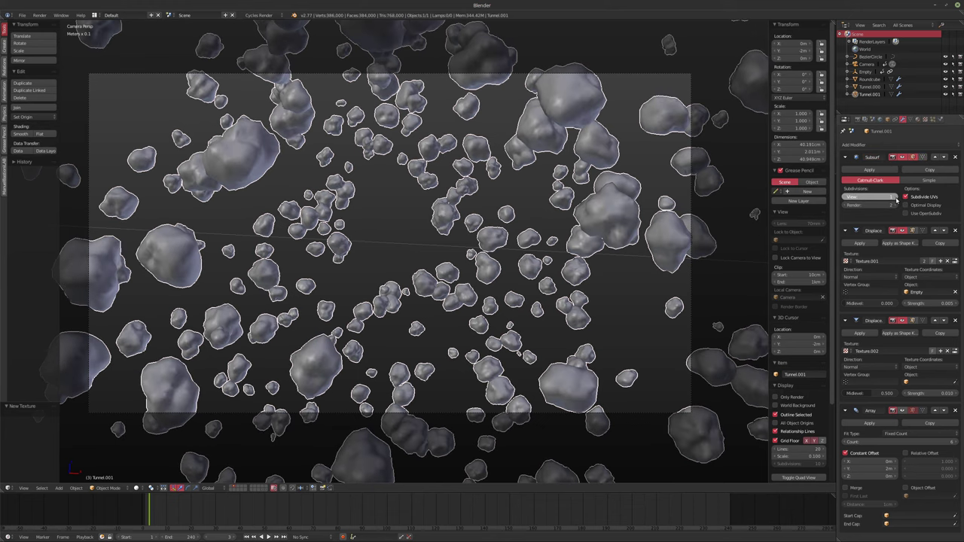
pyautogui.click(896, 197)
pyautogui.hotkey('alt', 'a')
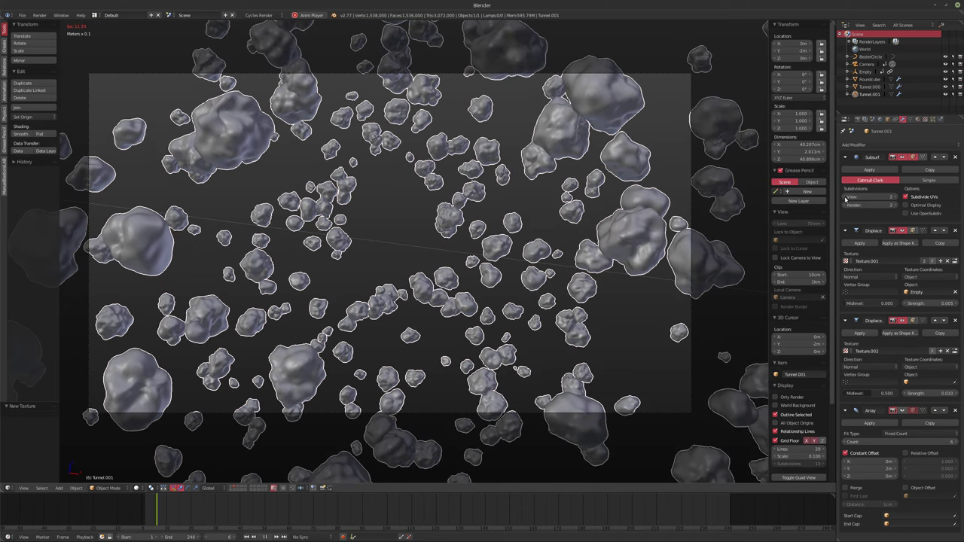
pyautogui.press('Escape')
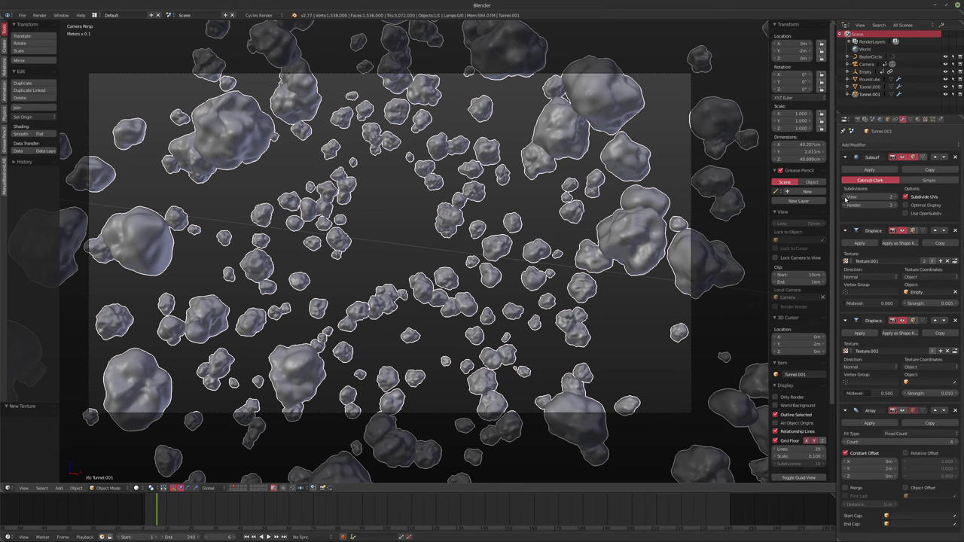
pyautogui.click(847, 197)
pyautogui.click(847, 197)
pyautogui.click(893, 197)
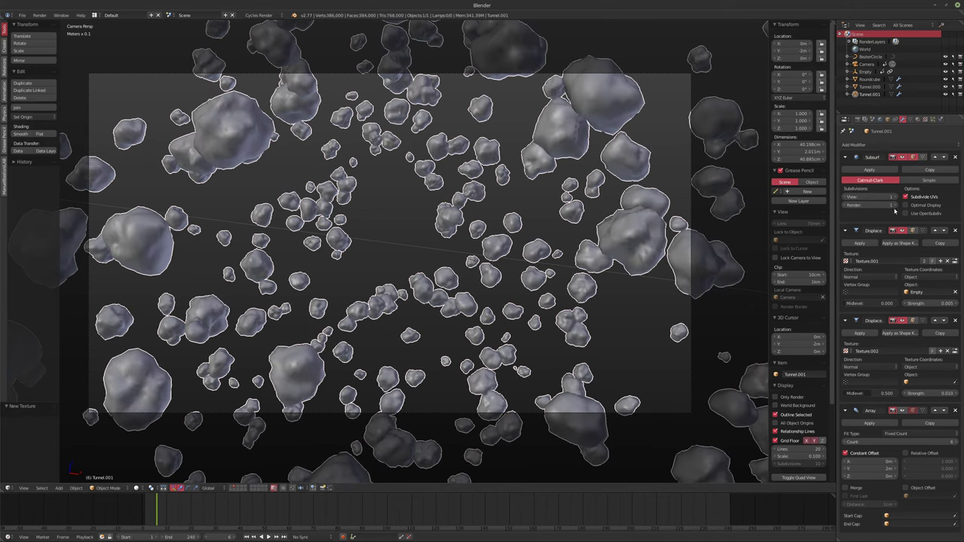
# Step: Add a second Subdivision Surface after the Array, set the first one's viewport level to 0, and preview in Cycles
pyautogui.click(877, 148)
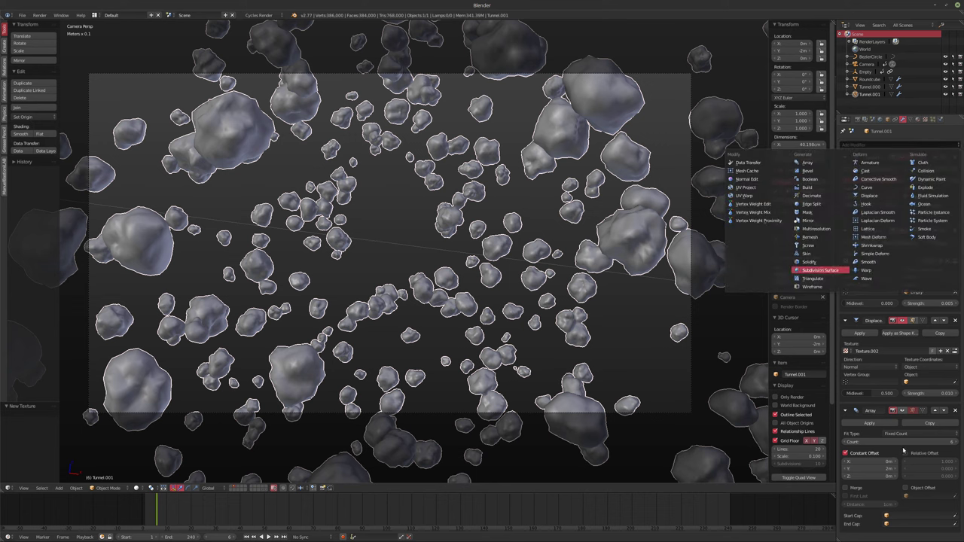
pyautogui.press('Return')
pyautogui.scroll(-3, 896, 448)
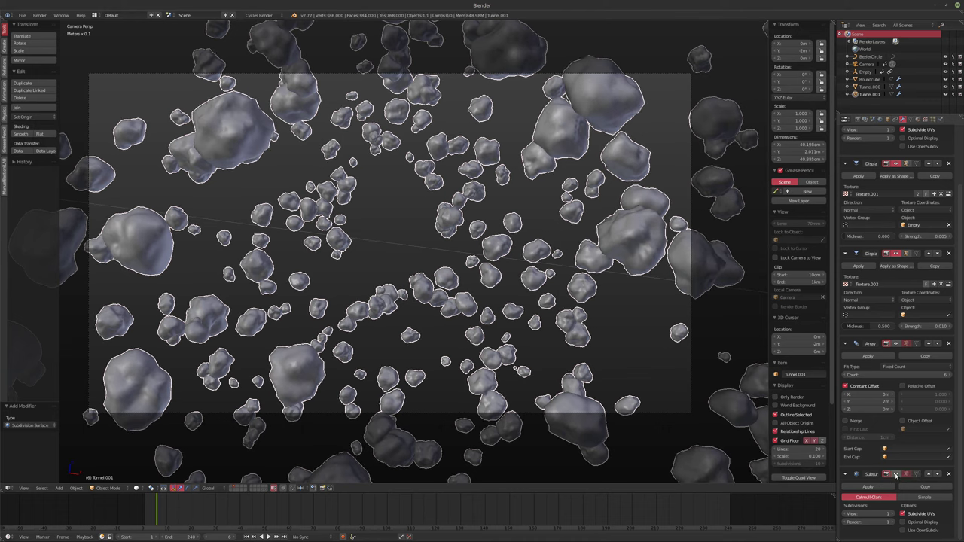
pyautogui.click(896, 475)
pyautogui.click(845, 130)
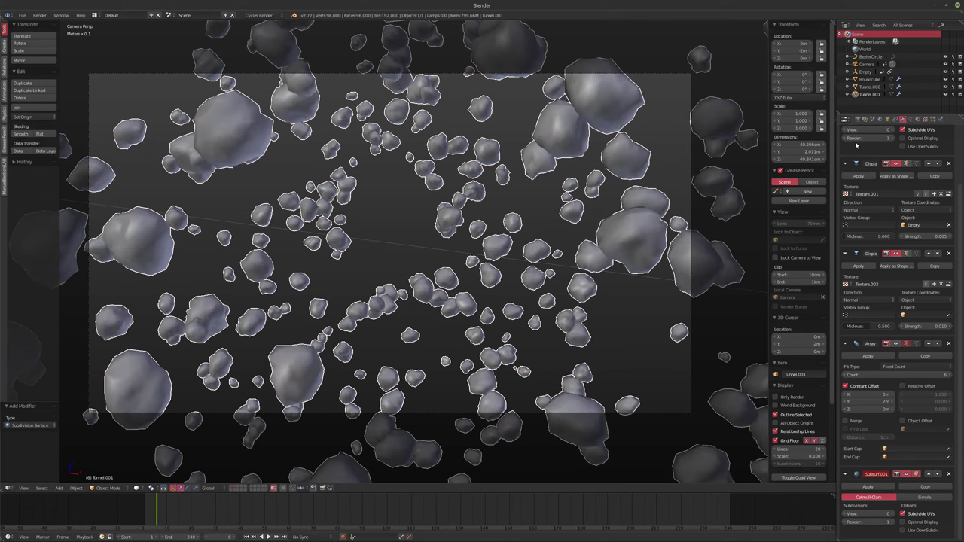
pyautogui.scroll(3, 856, 145)
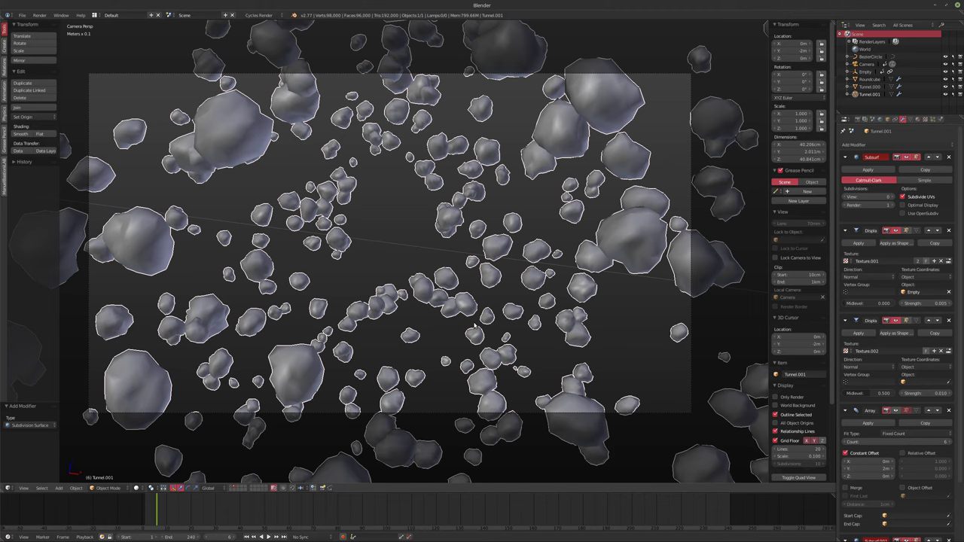
pyautogui.hotkey('shift', 'z')
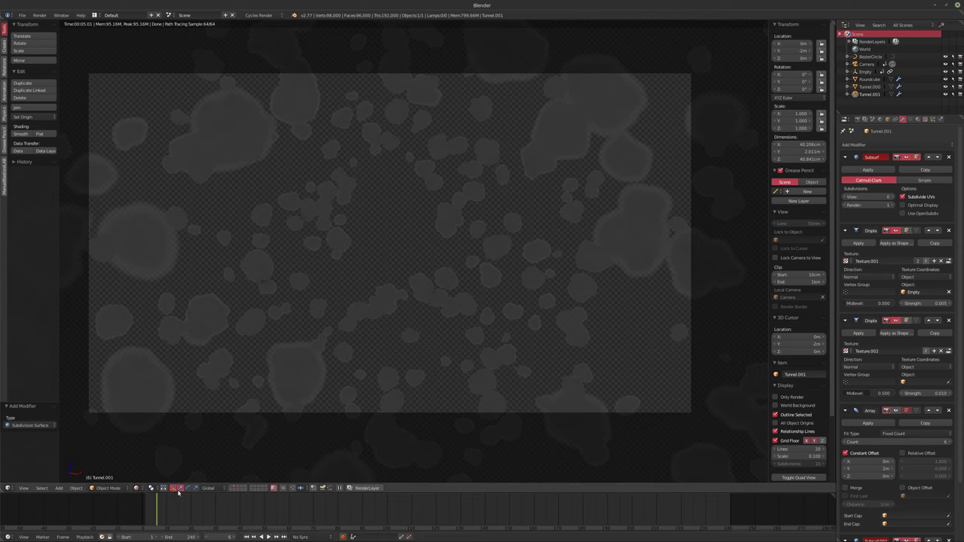
pyautogui.click(867, 145)
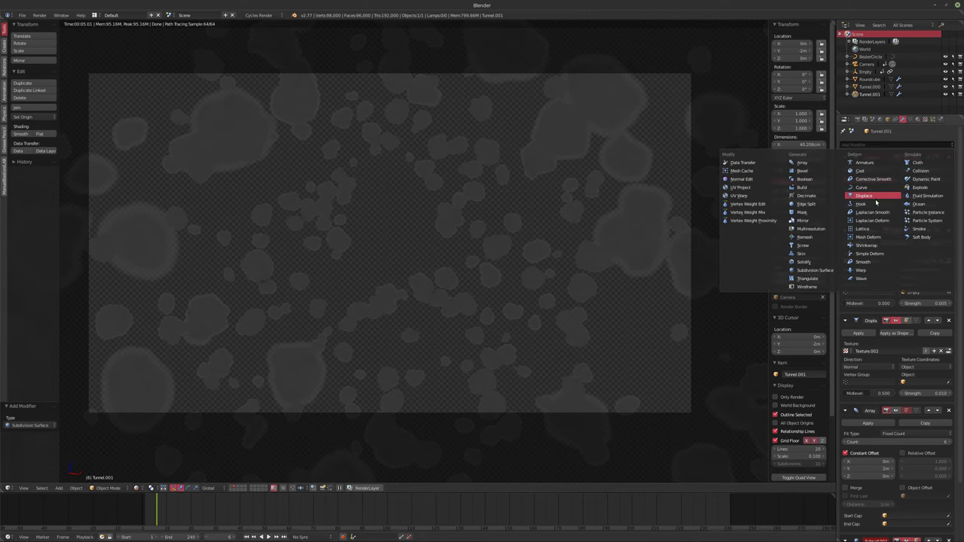
# Step: Add a new Displace modifier and move it to the top of Tunnel.001's stack
pyautogui.click(876, 198)
pyautogui.scroll(-5, 908, 424)
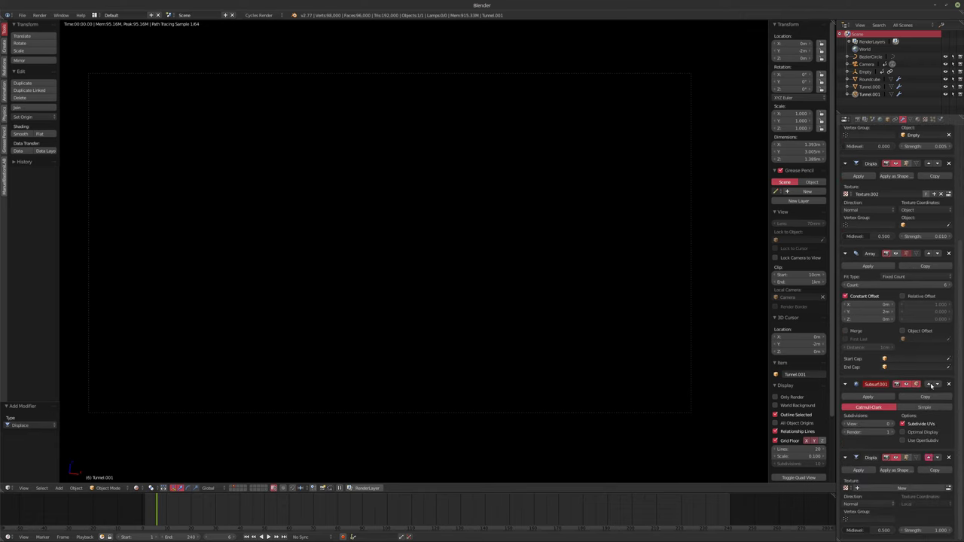
pyautogui.click(930, 385)
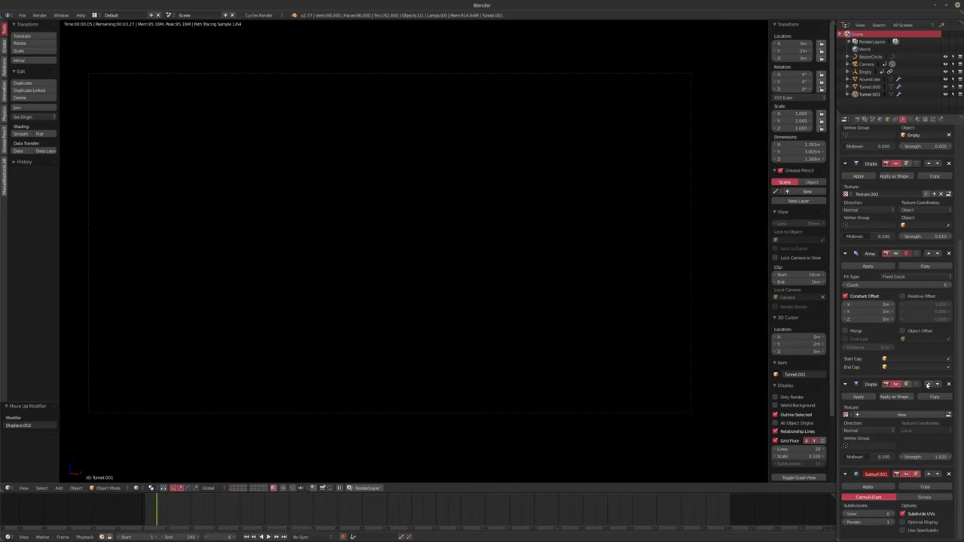
pyautogui.click(929, 384)
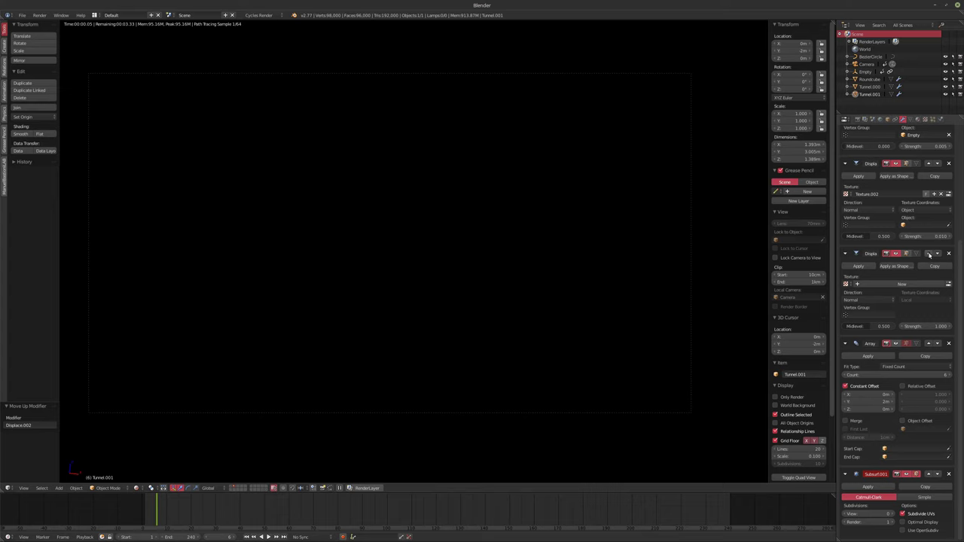
pyautogui.click(930, 255)
pyautogui.scroll(2, 933, 286)
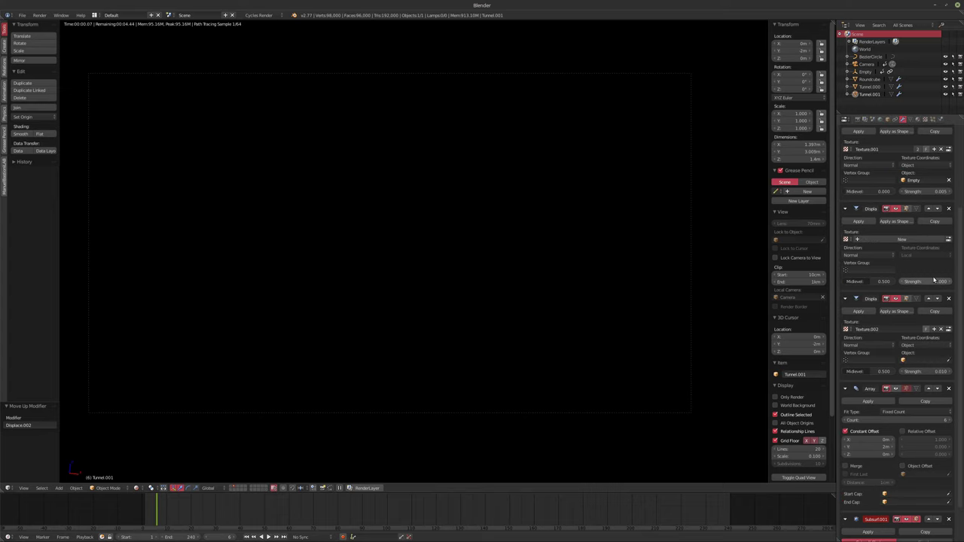
pyautogui.click(927, 210)
pyautogui.scroll(5, 929, 260)
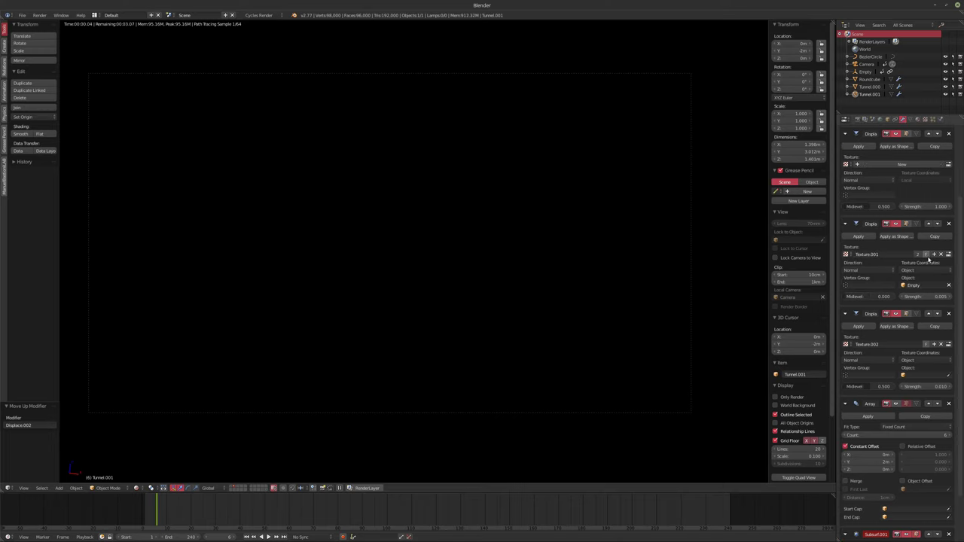
pyautogui.click(928, 231)
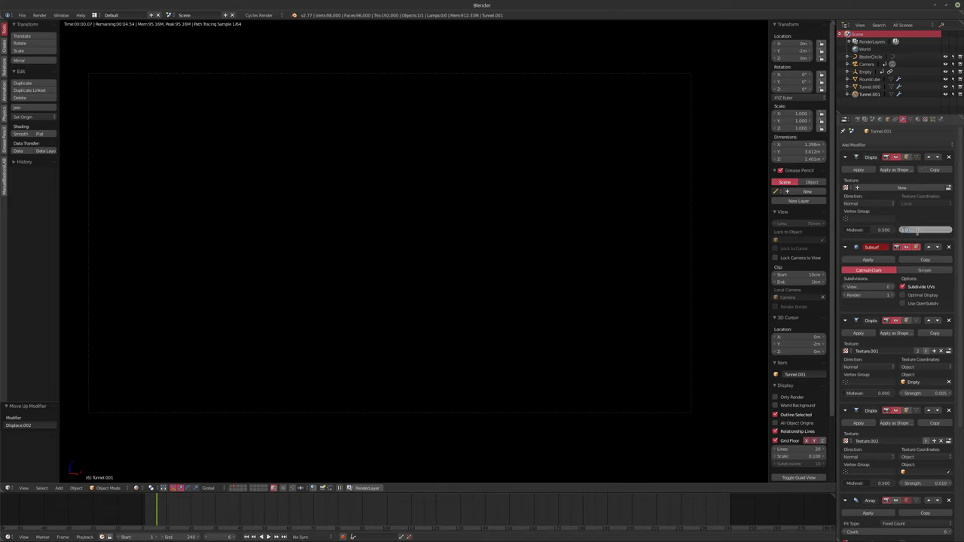
# Step: Try strengths of 0, 0.005 and -0.005 on the new Displace in solid shading
pyautogui.write('0')
pyautogui.press('Return')
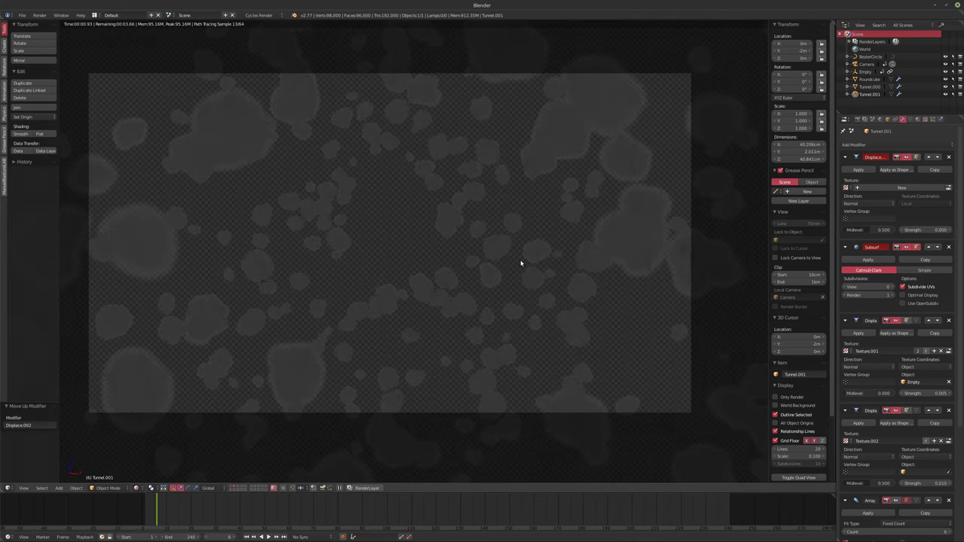
pyautogui.hotkey('shift', 'z')
pyautogui.moveTo(926, 230)
pyautogui.mouseDown()
pyautogui.moveTo(958, 230)
pyautogui.moveTo(930, 230)
pyautogui.mouseUp()
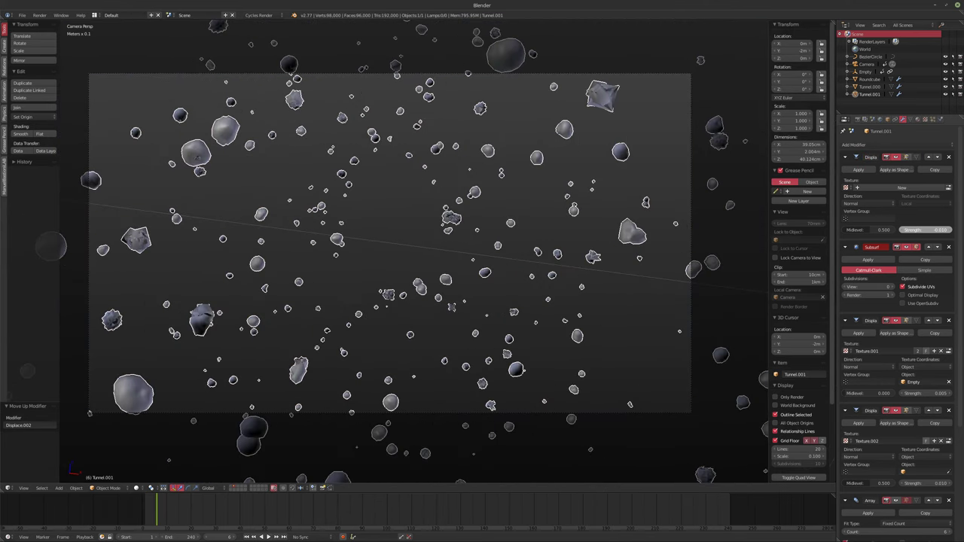
pyautogui.click(930, 229)
pyautogui.write('0.005')
pyautogui.press('Return')
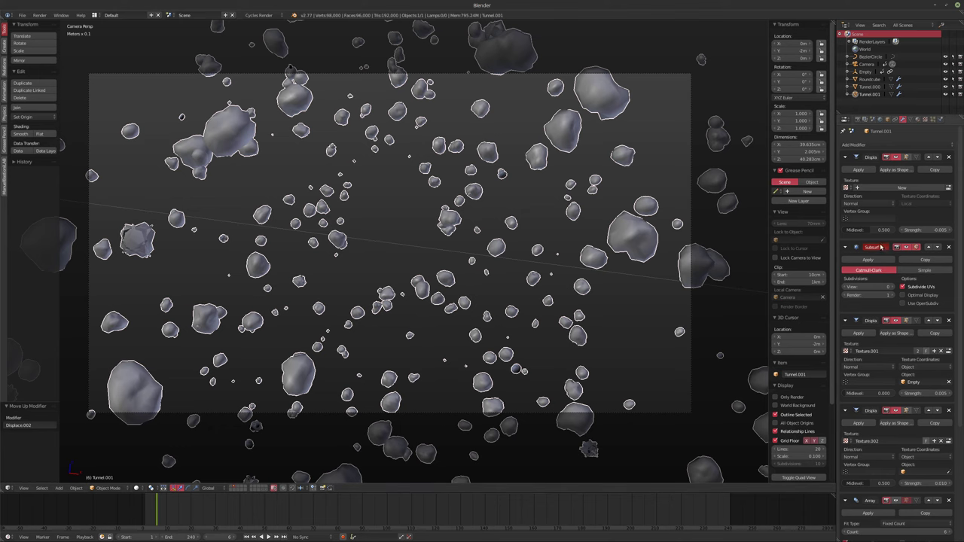
pyautogui.click(925, 229)
pyautogui.write('-0.005')
pyautogui.press('Return')
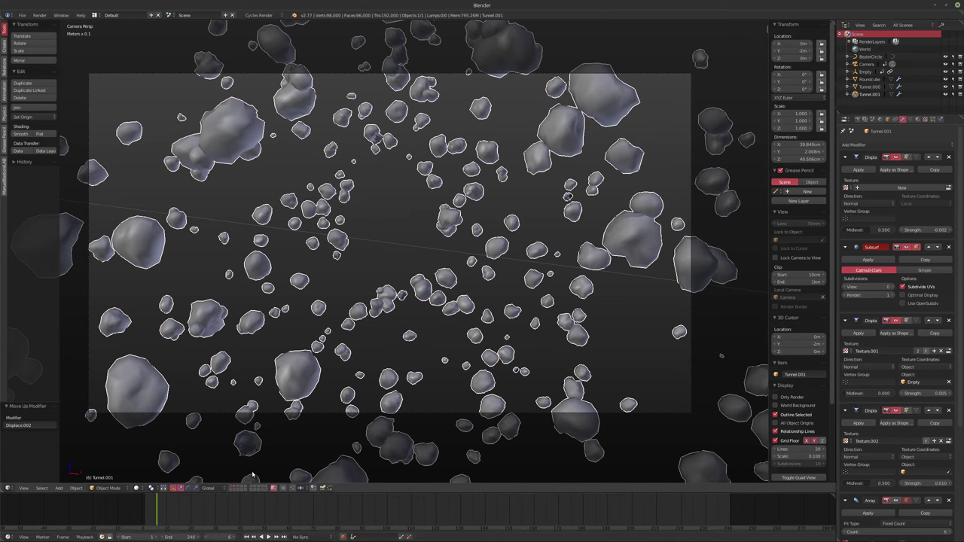
# Step: Settle the top Displace strength at -0.001, then bring up the Render properties
pyautogui.scroll(10, 473, 340)
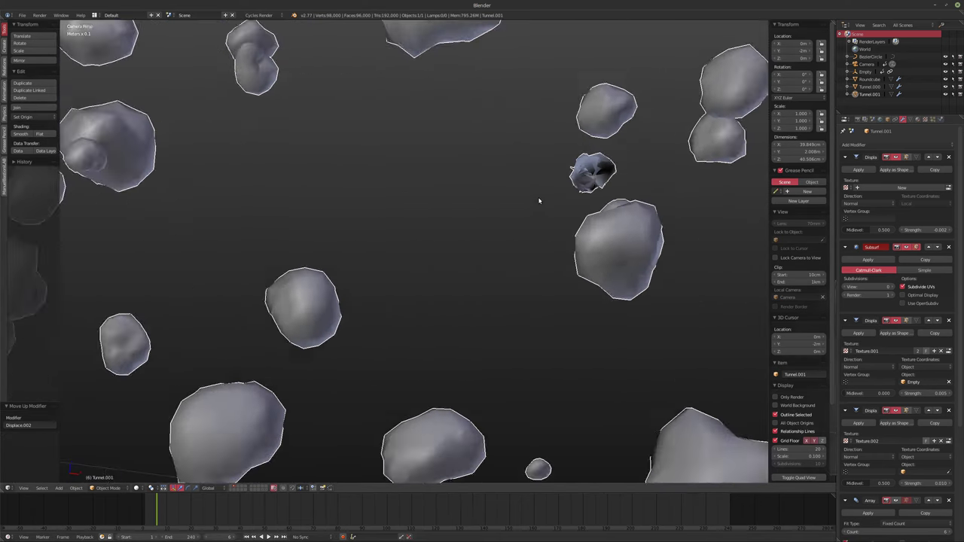
pyautogui.scroll(-10, 575, 179)
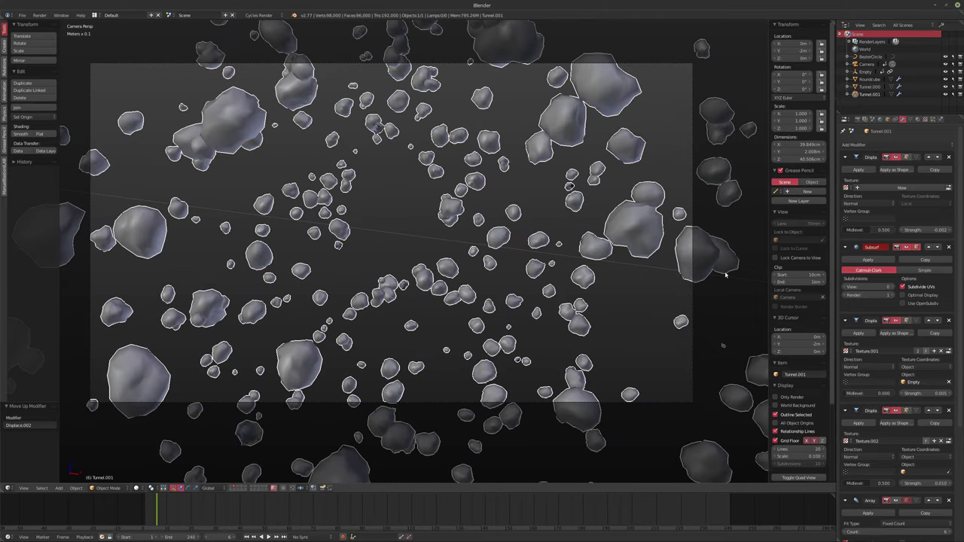
pyautogui.click(926, 230)
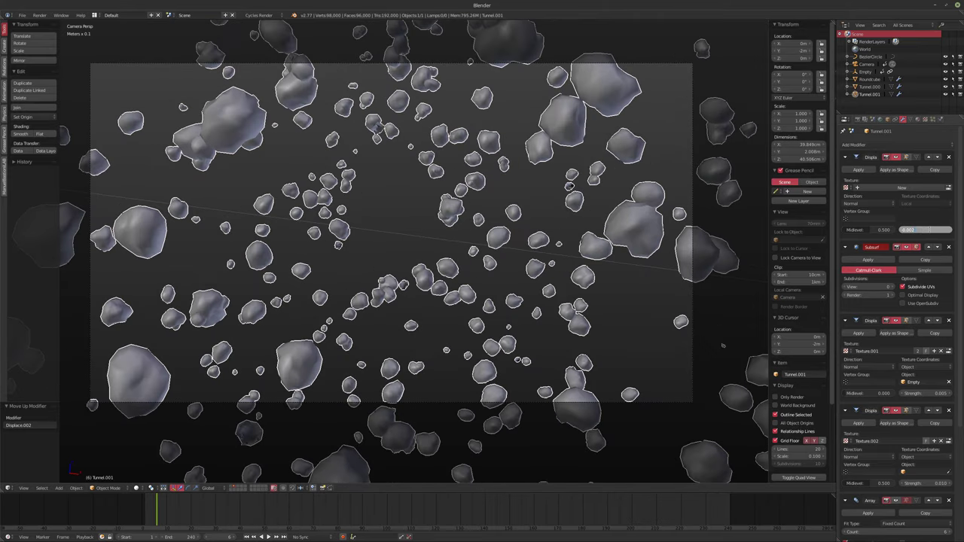
pyautogui.write('-0.001')
pyautogui.press('Return')
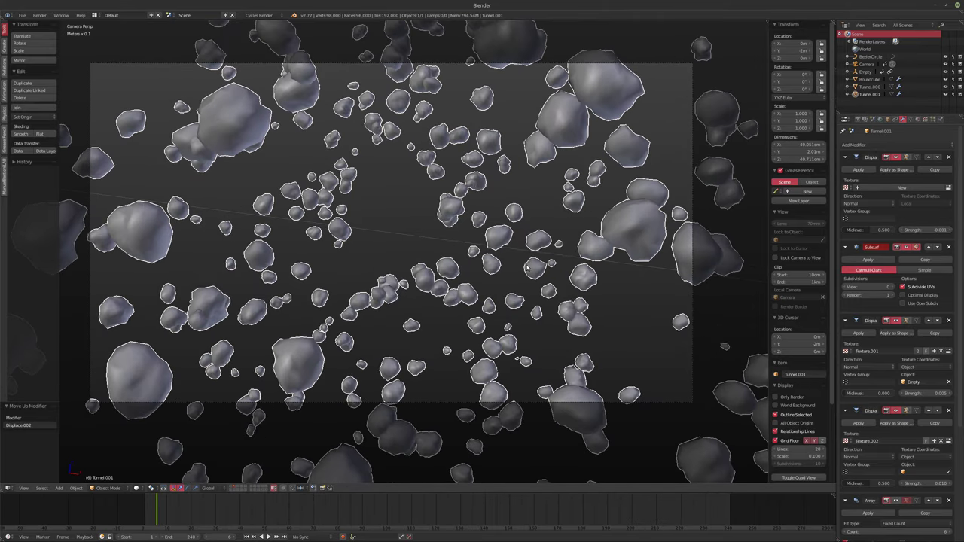
pyautogui.scroll(-5, 883, 395)
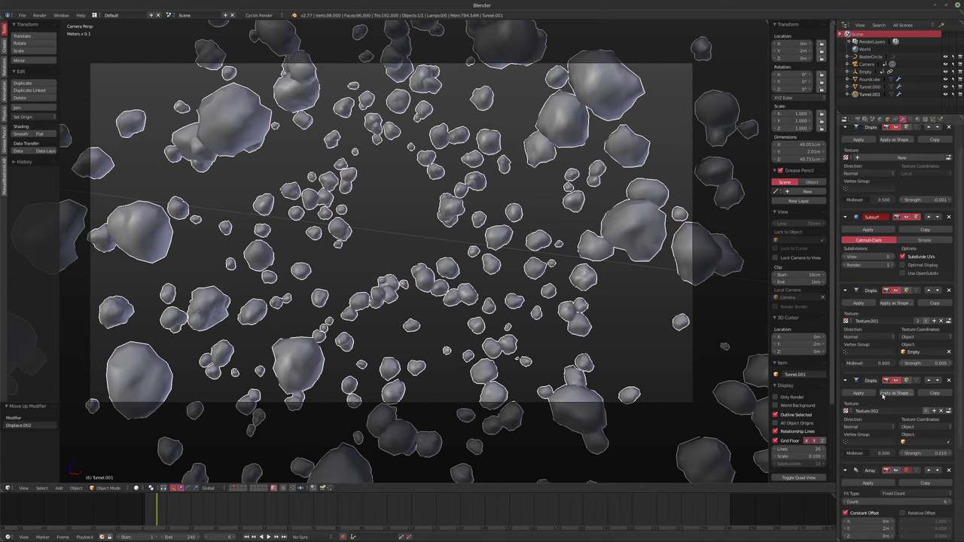
pyautogui.scroll(3, 883, 394)
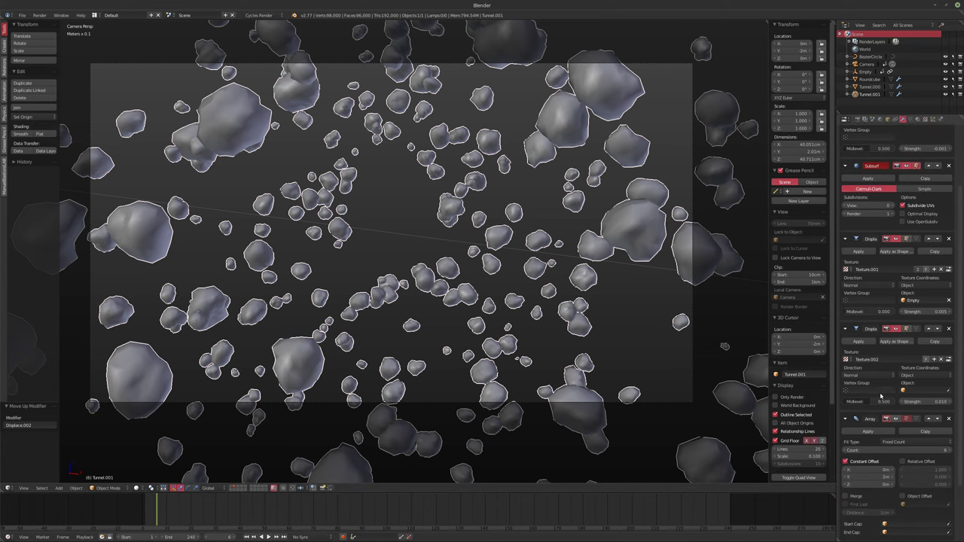
pyautogui.press('BackSpace')
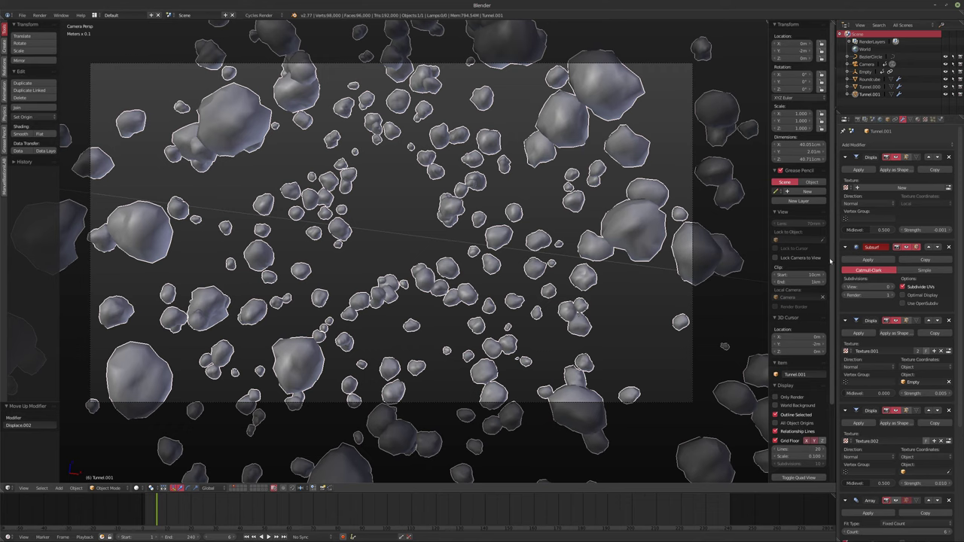
pyautogui.click(858, 120)
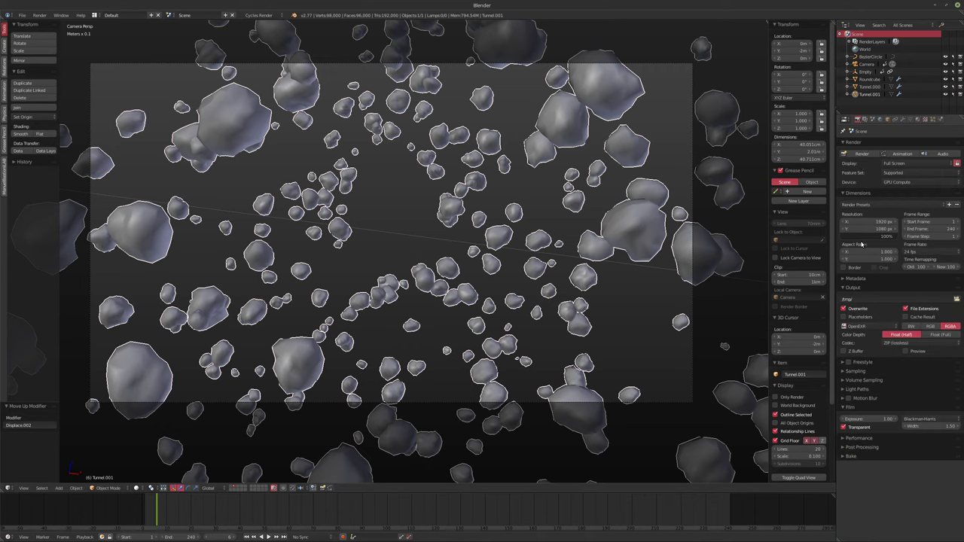
# Step: Turn on automatic packing and load the canada_montreal HDR as the world environment texture
pyautogui.click(21, 15)
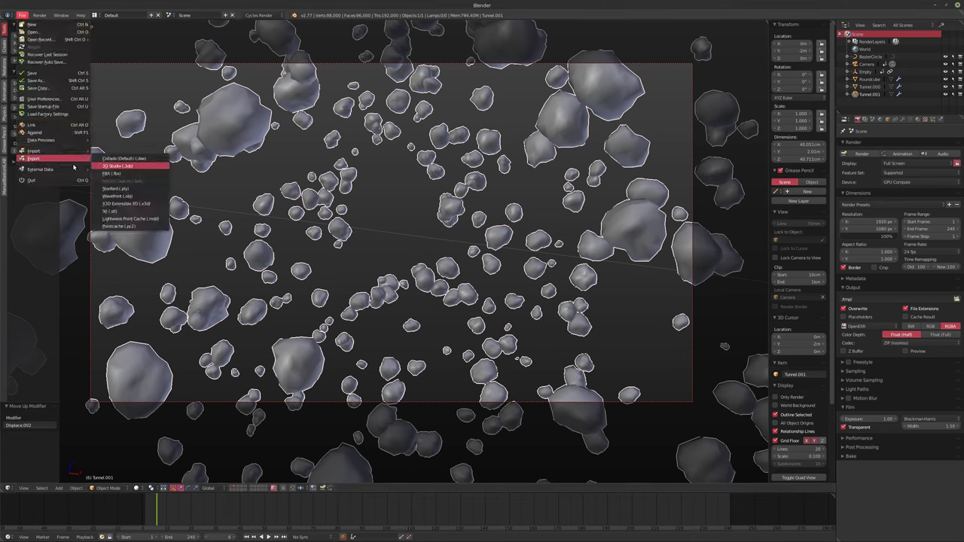
pyautogui.click(108, 170)
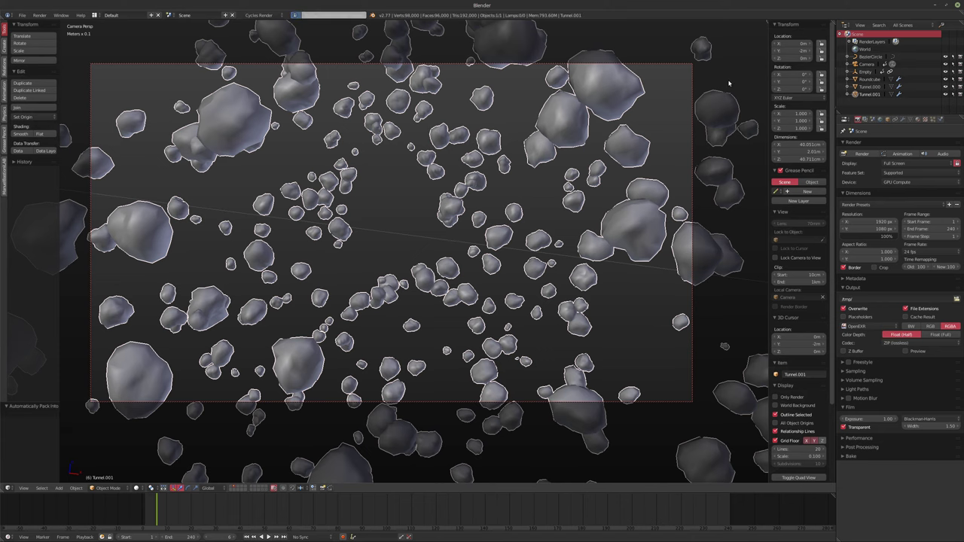
pyautogui.click(879, 120)
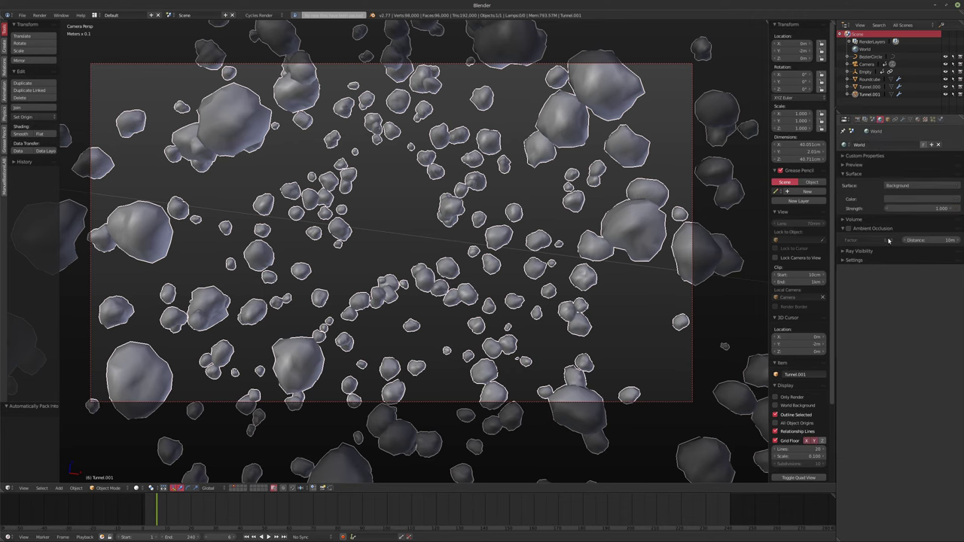
pyautogui.click(959, 198)
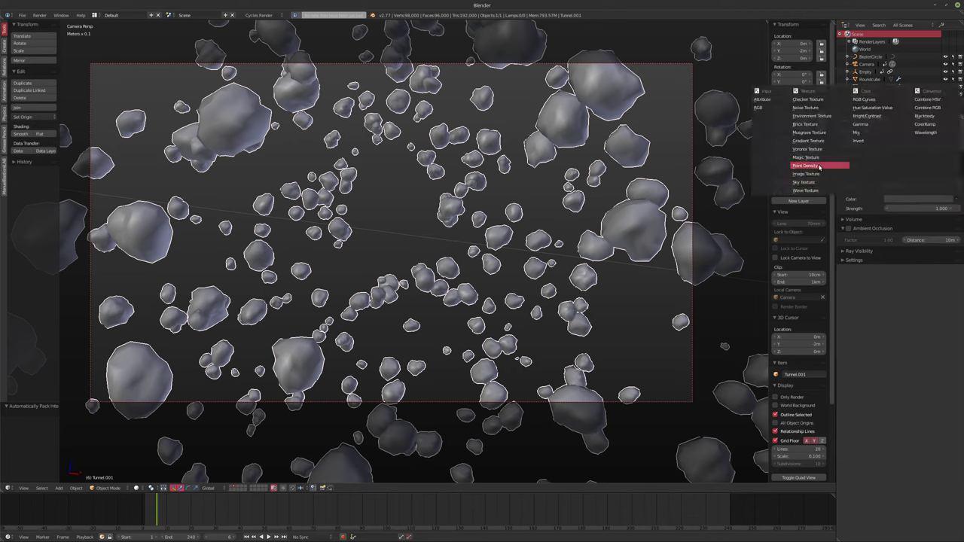
pyautogui.click(812, 117)
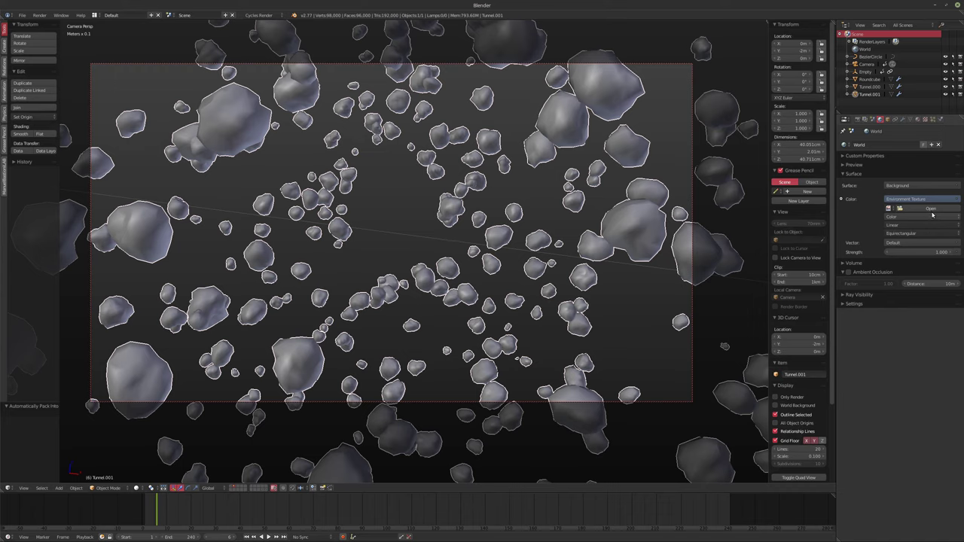
pyautogui.click(922, 214)
pyautogui.click(17, 117)
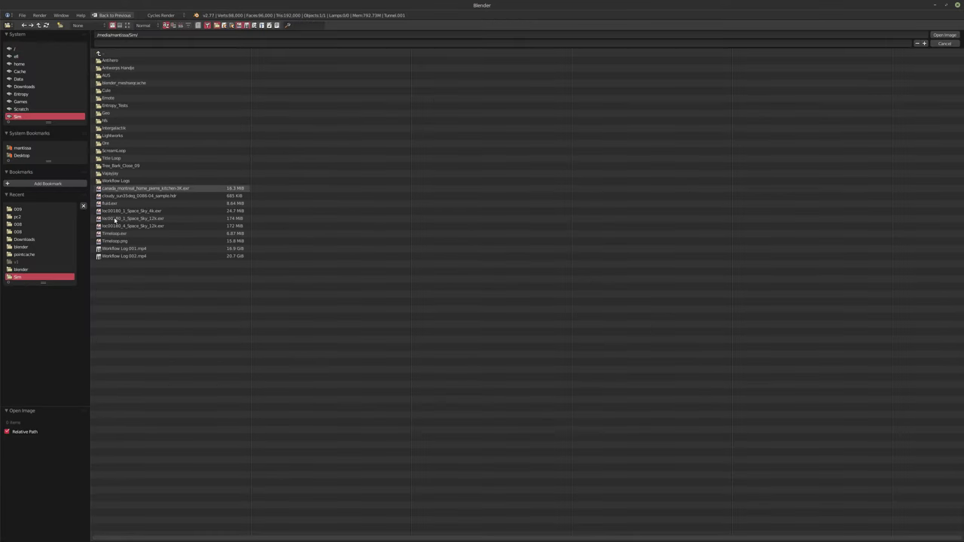
pyautogui.doubleClick(121, 188)
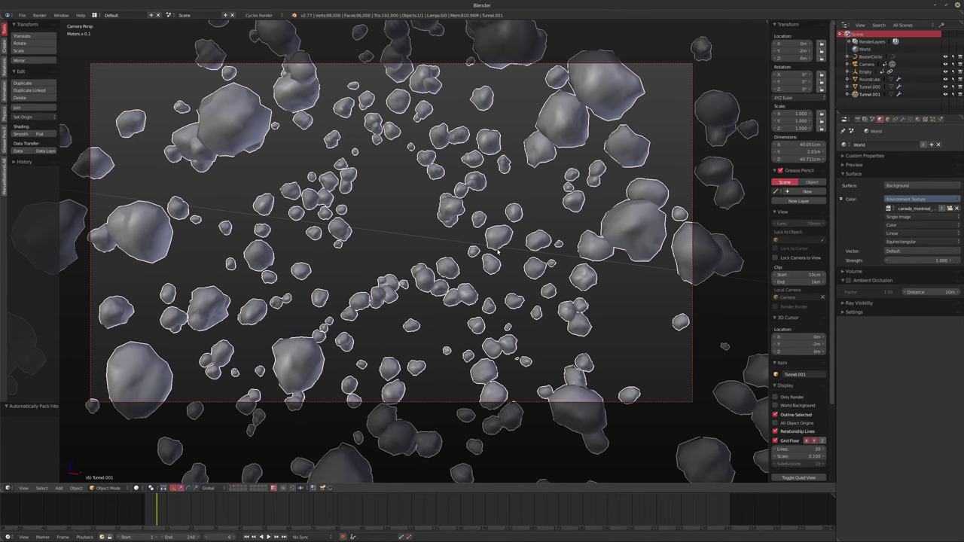
# Step: Show the live Cycles rendered preview and set the world map resolution to 3072
pyautogui.keyDown('shift'); pyautogui.moveTo(468, 258); pyautogui.dragTo(474, 252, button='middle'); pyautogui.keyUp('shift')
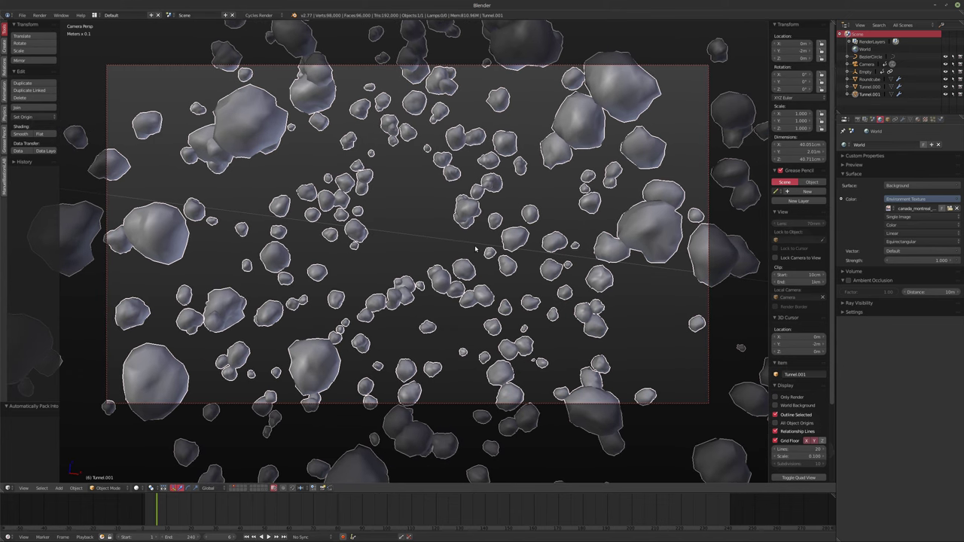
pyautogui.hotkey('shift', 'z')
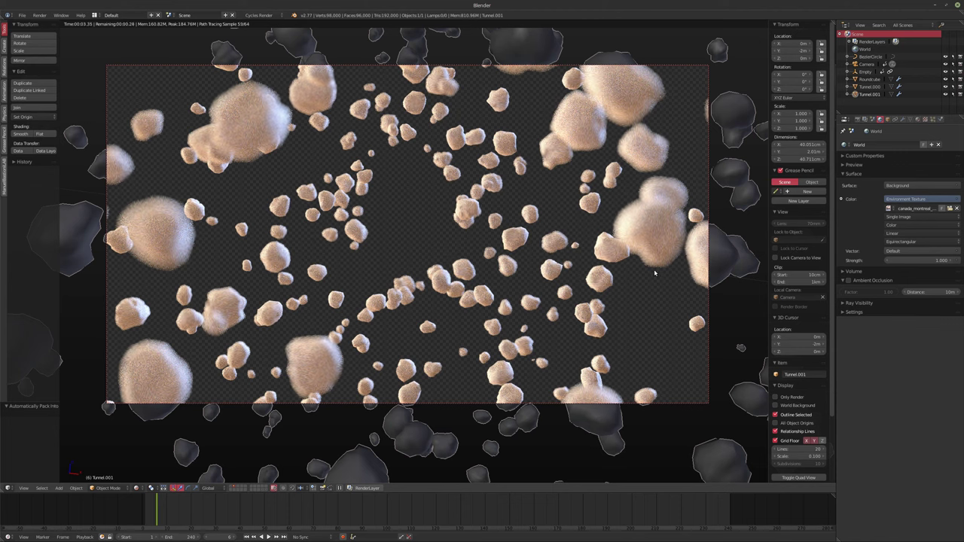
pyautogui.click(854, 312)
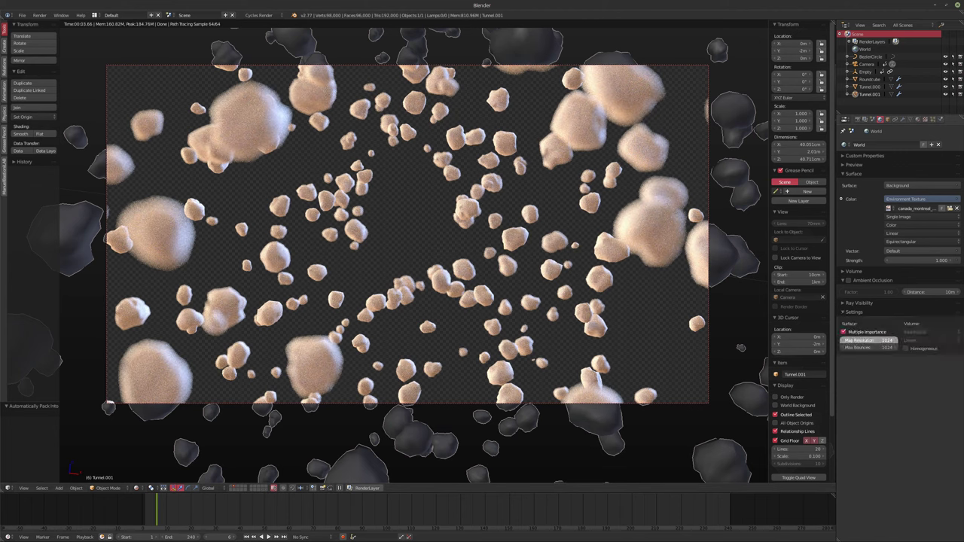
pyautogui.write('3072')
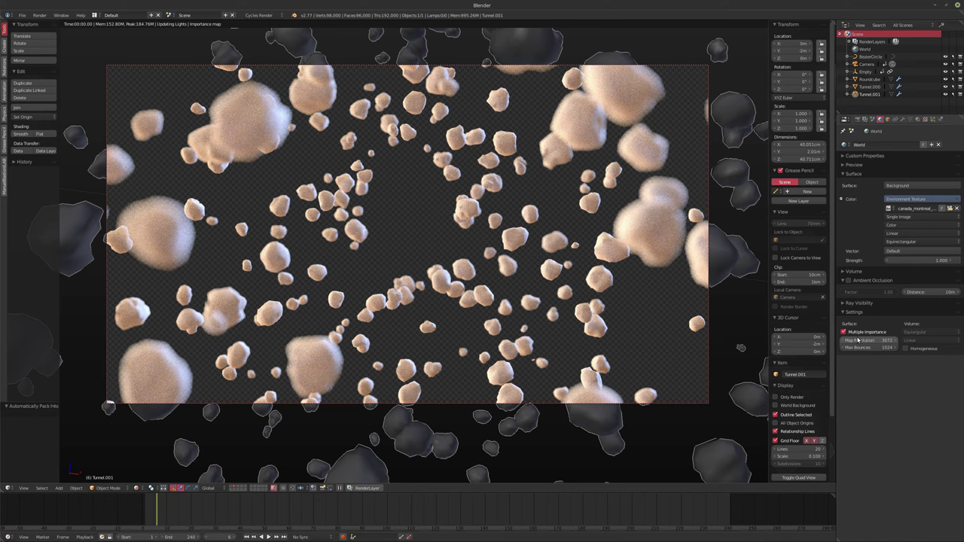
pyautogui.press('Return')
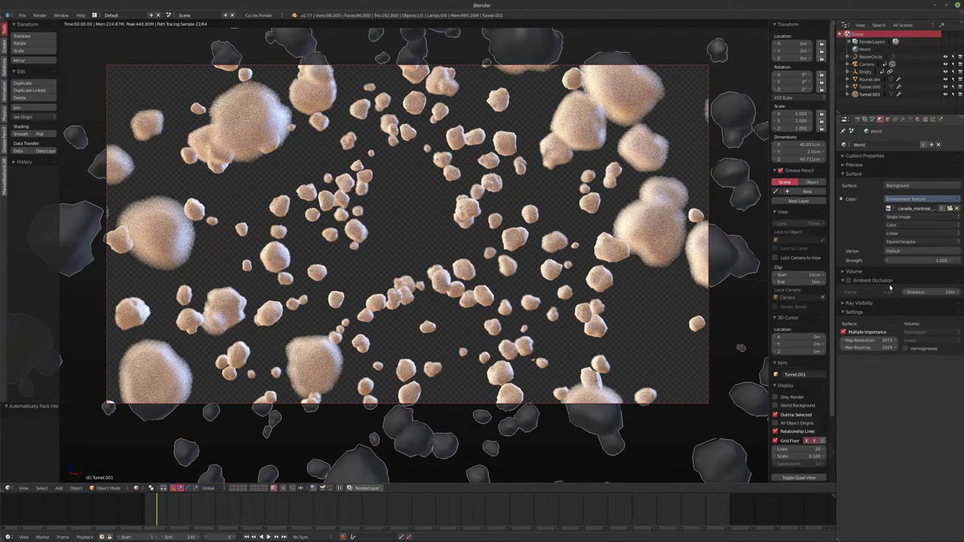
# Step: Try a world strength of 0.75, restore it to 1, and enlarge the timeline area
pyautogui.click(909, 264)
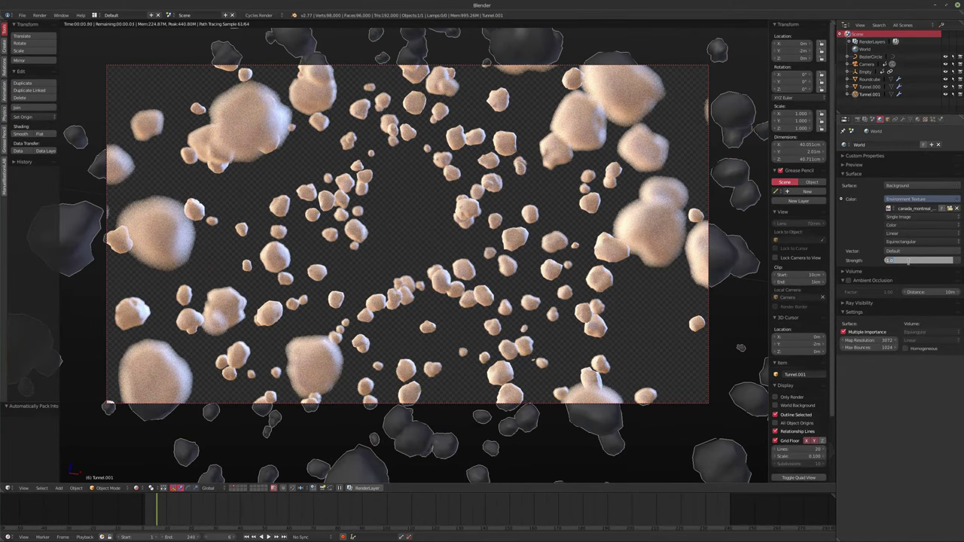
pyautogui.write('0.75')
pyautogui.press('Return')
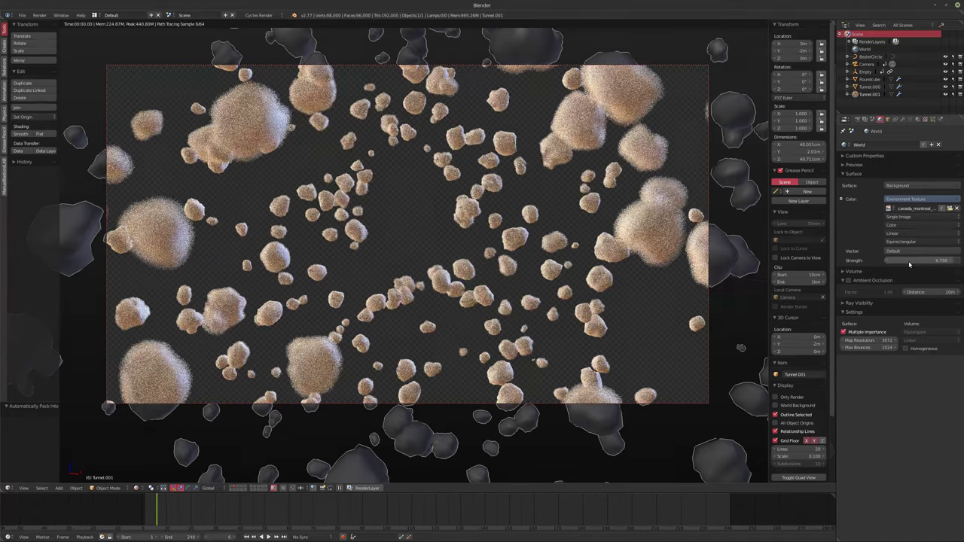
pyautogui.click(915, 263)
pyautogui.write('1')
pyautogui.press('Return')
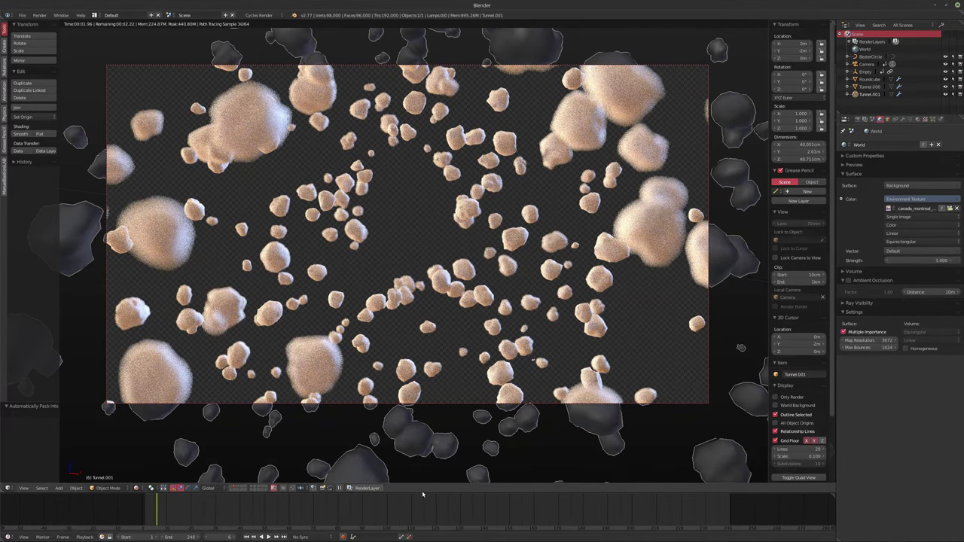
pyautogui.moveTo(404, 484); pyautogui.dragTo(404, 293)
pyautogui.scroll(-2, 417, 157)
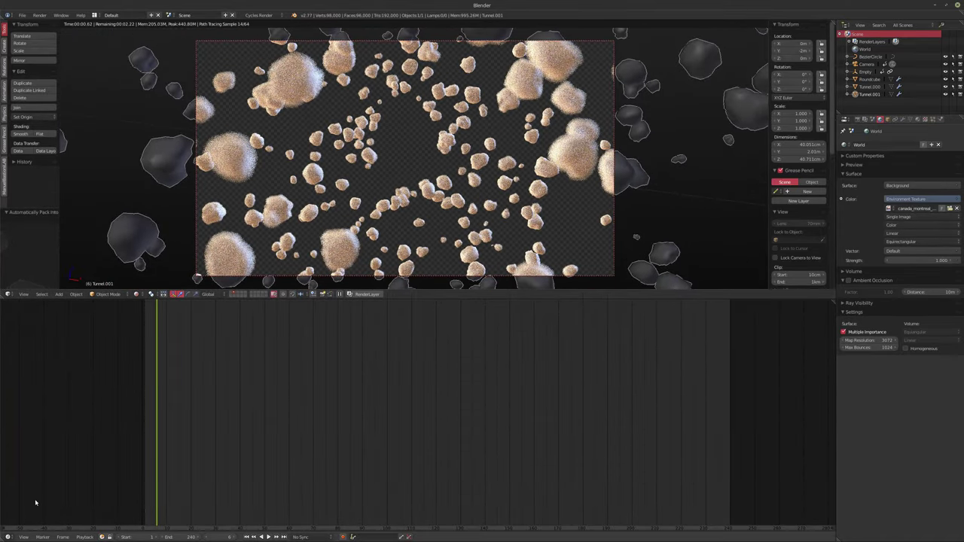
# Step: Switch the timeline area to a Node Editor and review the undo history
pyautogui.click(9, 536)
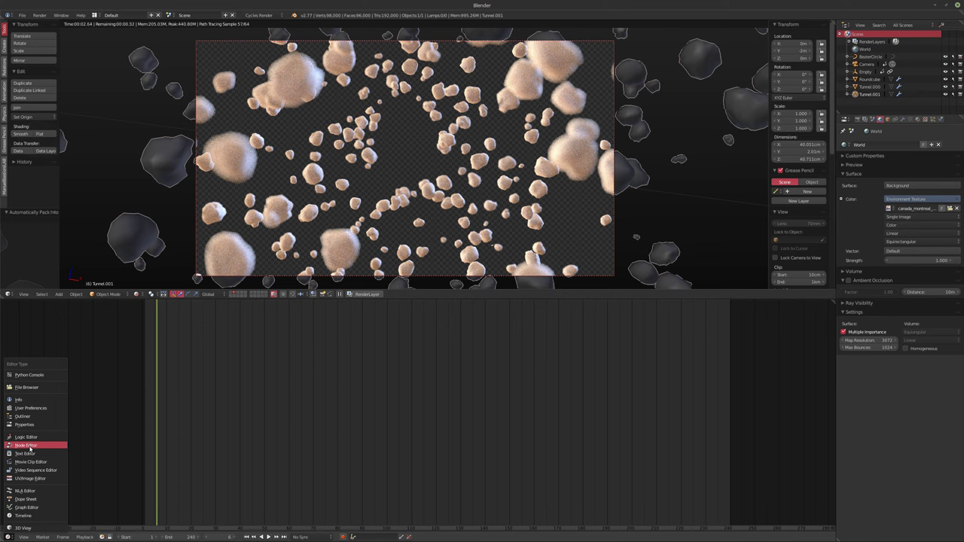
pyautogui.click(28, 446)
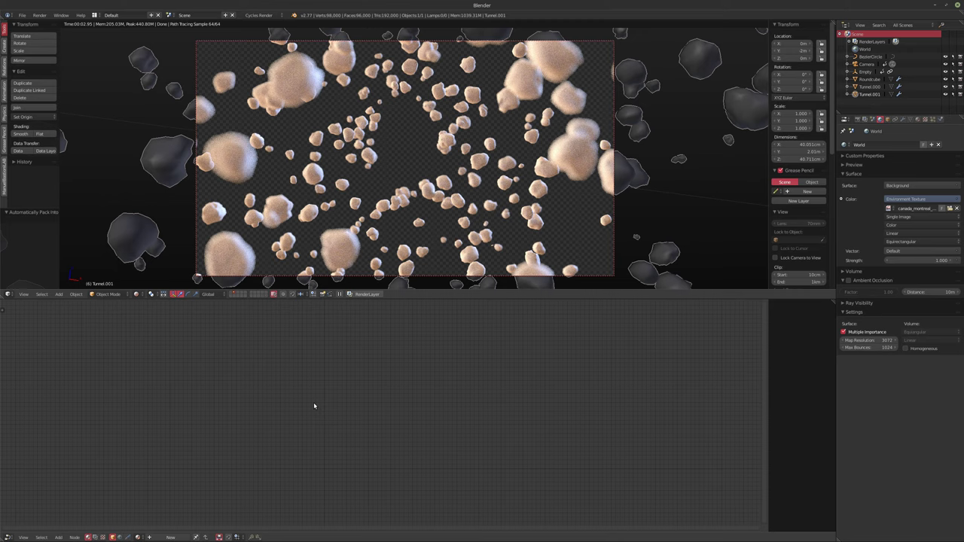
pyautogui.hotkey('ctrl', 'alt', 'z')
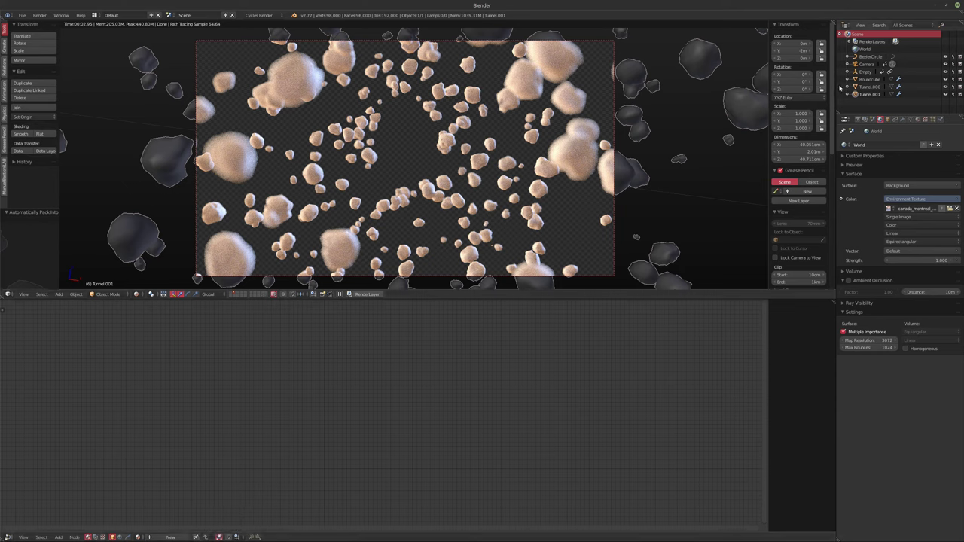
# Step: Select Tunnel.001, create a new material, and frame its nodes in the view
pyautogui.click(923, 88)
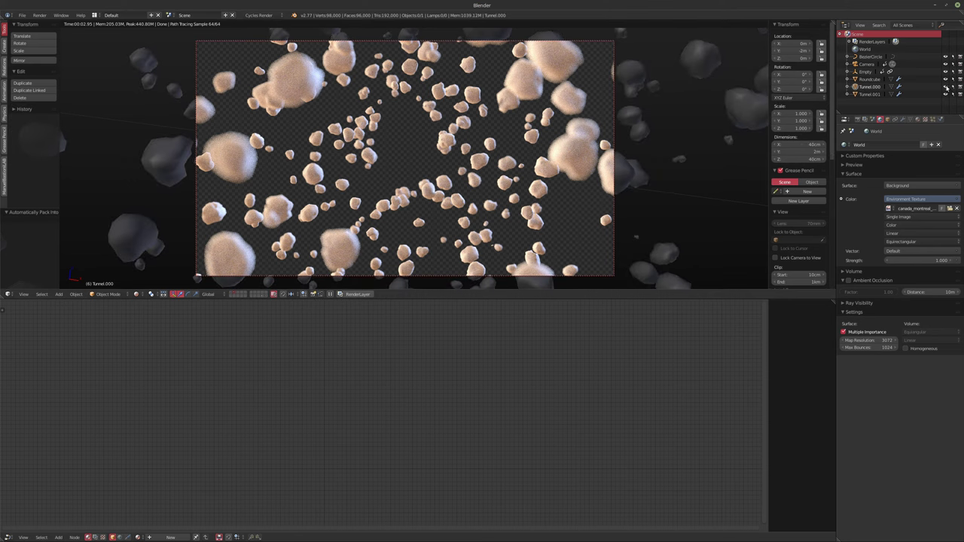
pyautogui.click(871, 94)
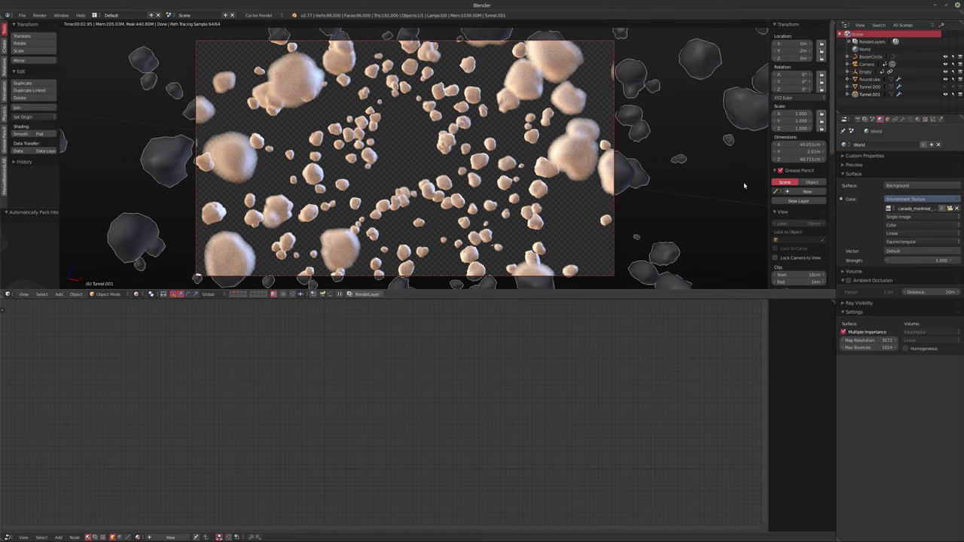
pyautogui.click(171, 537)
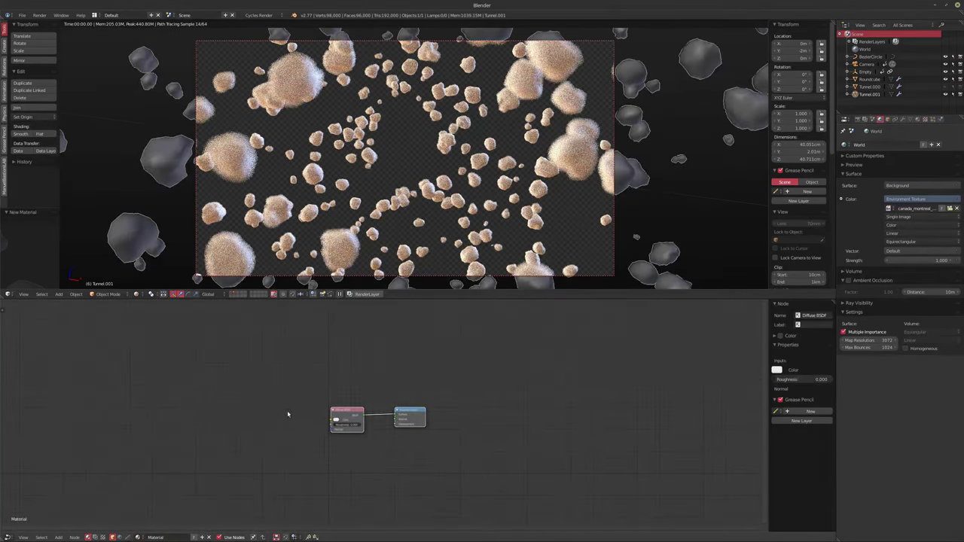
pyautogui.scroll(5, 289, 415)
pyautogui.press('Home')
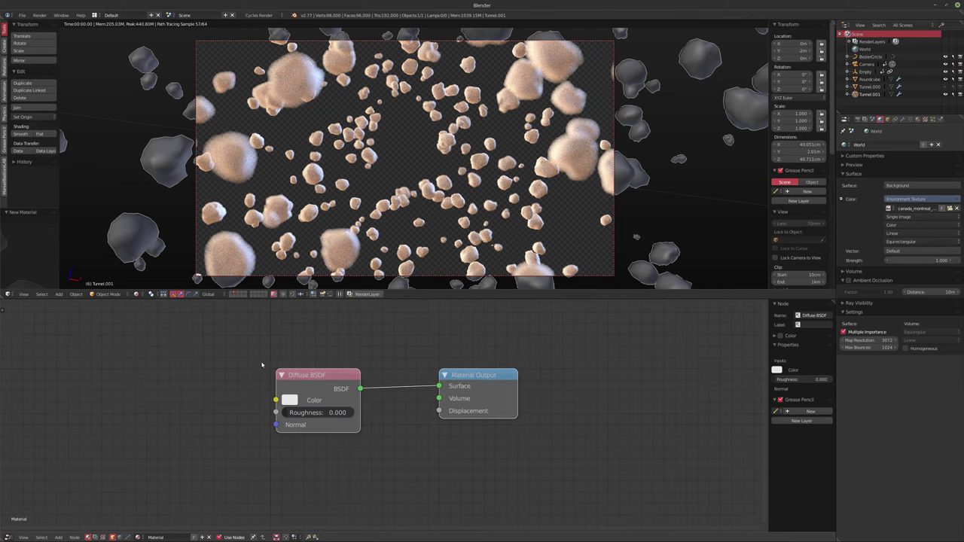
# Step: Make the Diffuse colour salmon red and insert a Mix Shader into its output link
pyautogui.click(290, 401)
pyautogui.click(326, 294)
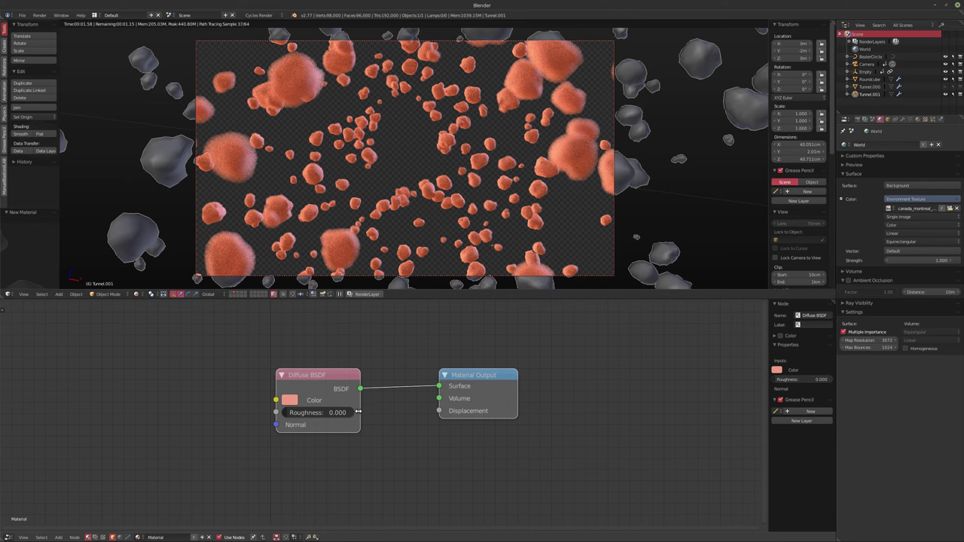
pyautogui.hotkey('shift', 'a')
pyautogui.moveTo(343, 428)
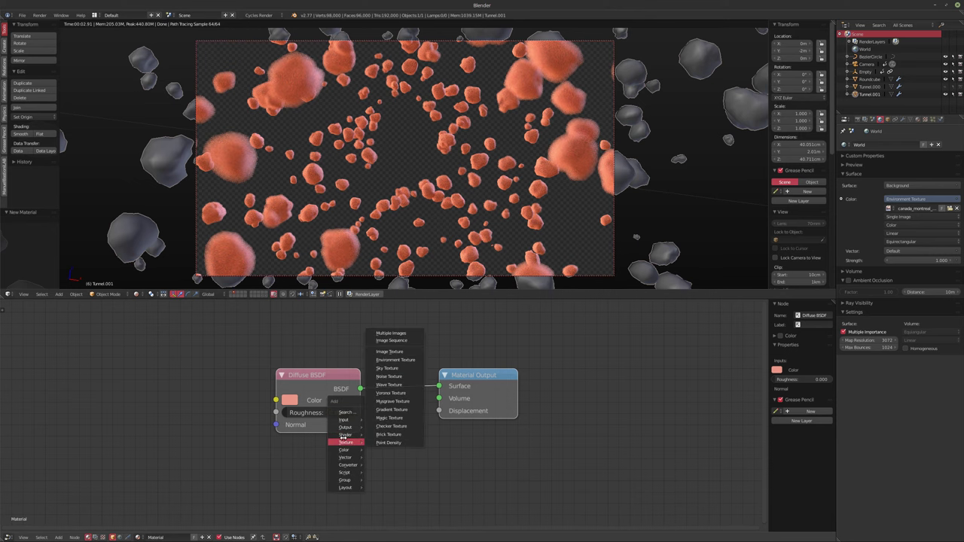
pyautogui.click(384, 294)
pyautogui.click(400, 375)
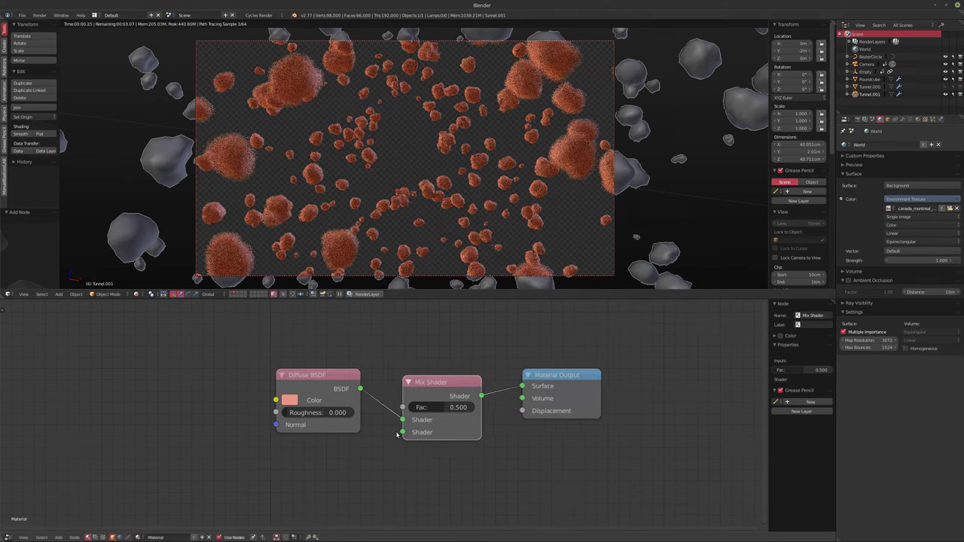
# Step: Add a Glossy BSDF below the Diffuse and connect it to the Mix Shader
pyautogui.hotkey('shift', 'a')
pyautogui.moveTo(335, 467)
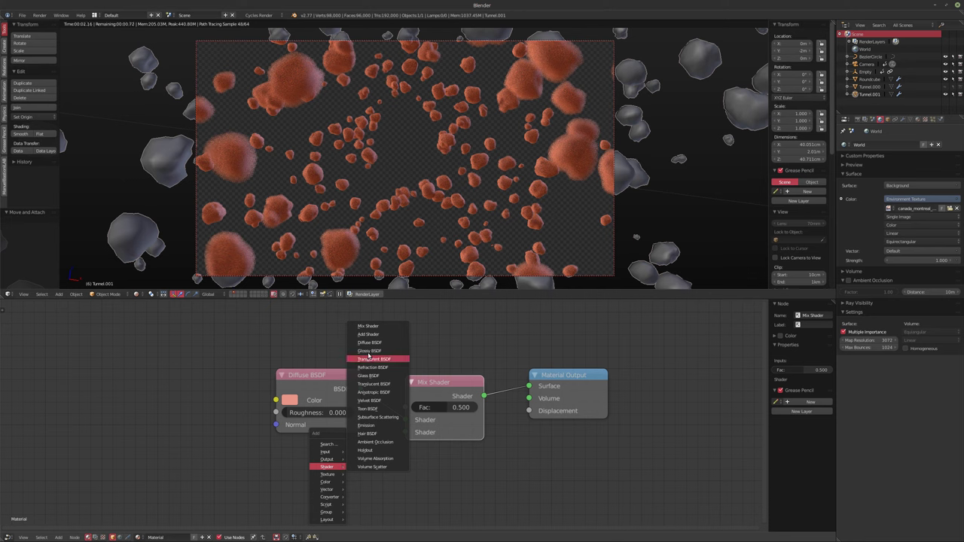
pyautogui.click(369, 351)
pyautogui.click(359, 458)
pyautogui.moveTo(358, 459); pyautogui.dragTo(405, 433)
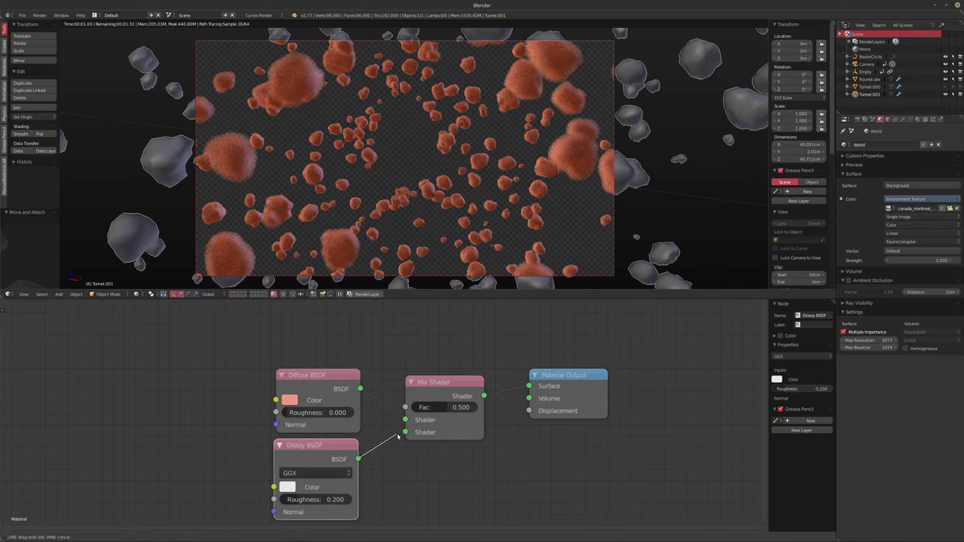
pyautogui.moveTo(312, 338); pyautogui.dragTo(319, 351, button='middle')
# Step: Add a Noise Texture left of the Diffuse BSDF and link its Color to the Diffuse Color
pyautogui.hotkey('shift', 'a')
pyautogui.moveTo(310, 348)
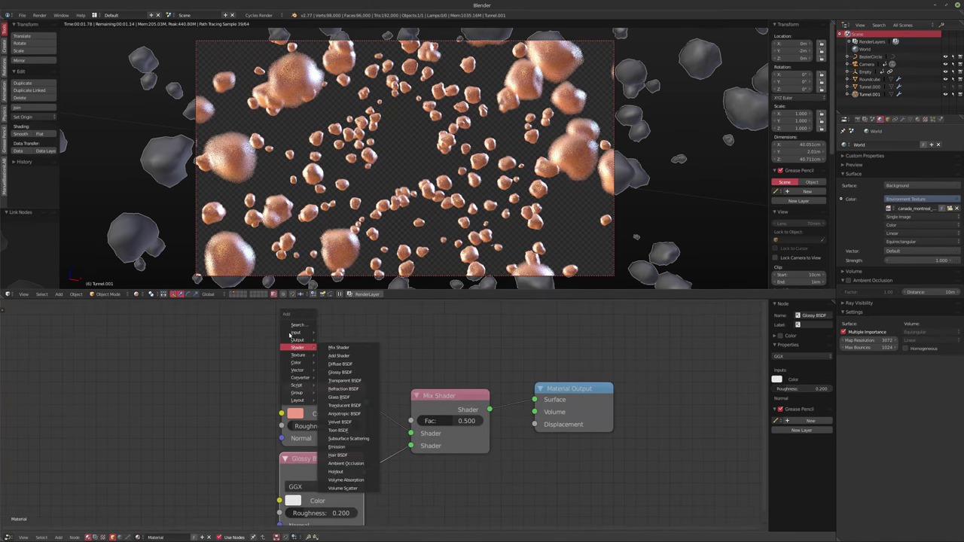
pyautogui.moveTo(286, 336)
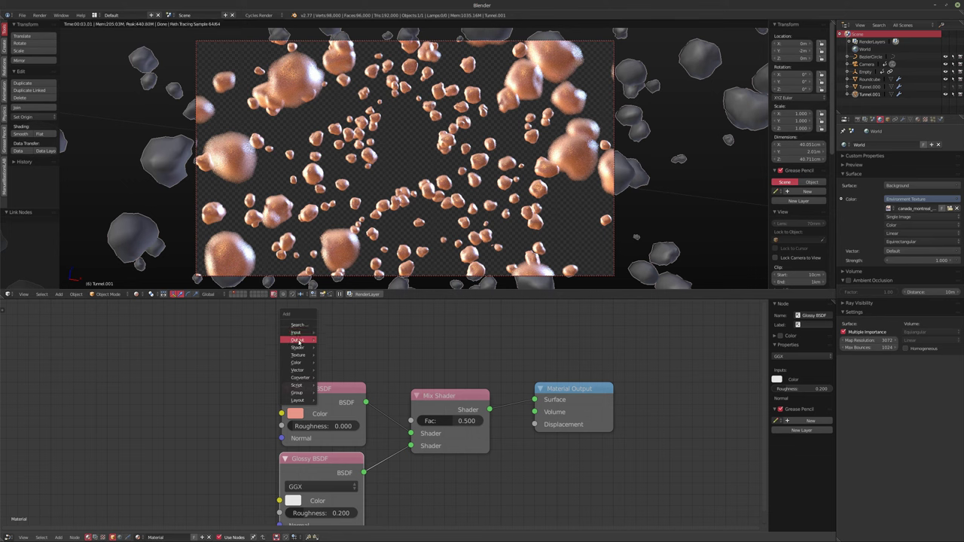
pyautogui.press('Escape')
pyautogui.click(317, 393)
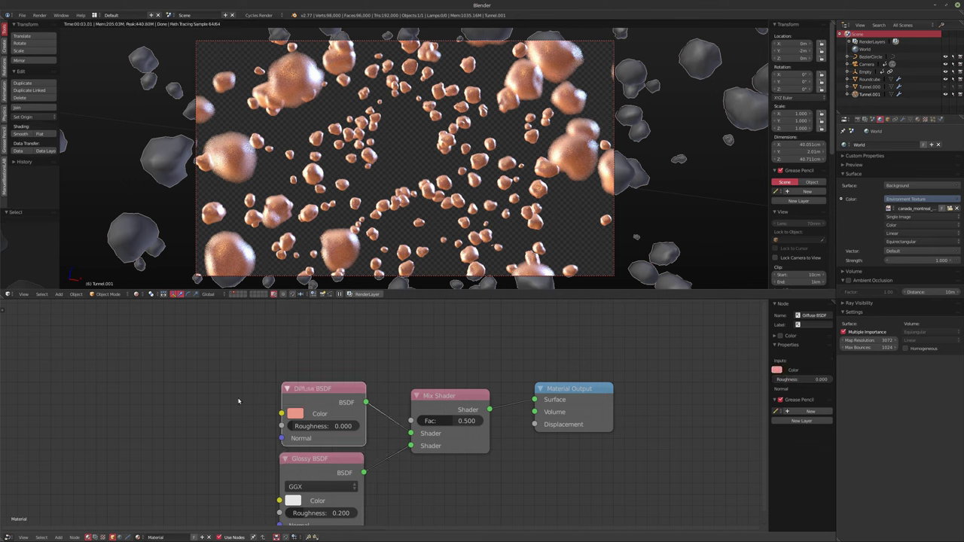
pyautogui.hotkey('shift', 'a')
pyautogui.moveTo(69, 415)
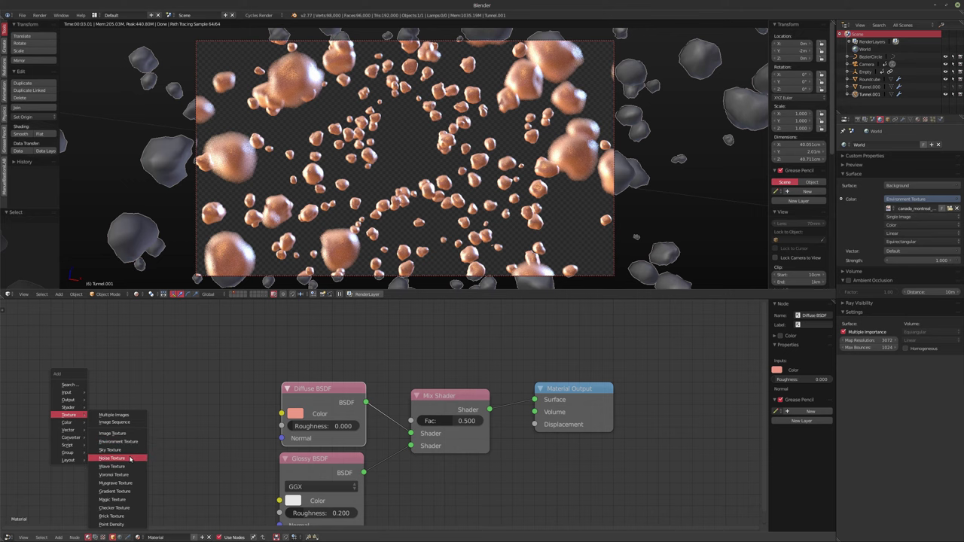
pyautogui.click(129, 459)
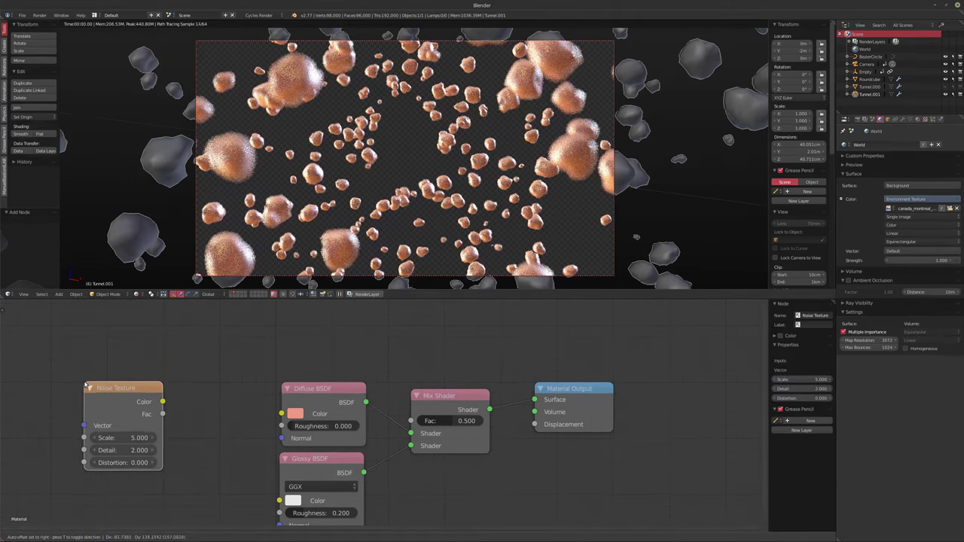
pyautogui.click(210, 395)
pyautogui.moveTo(210, 395); pyautogui.dragTo(224, 398, button='middle')
pyautogui.moveTo(208, 398); pyautogui.dragTo(351, 414)
# Step: Spread the node layout and pan the view to make room for another node
pyautogui.moveTo(251, 374); pyautogui.dragTo(214, 379)
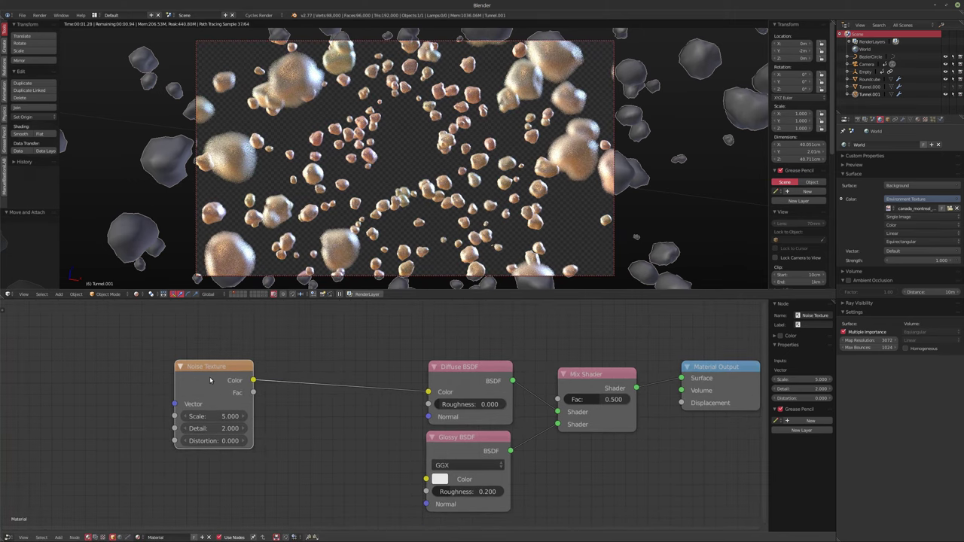
pyautogui.hotkey('shift', 'a')
pyautogui.moveTo(300, 412)
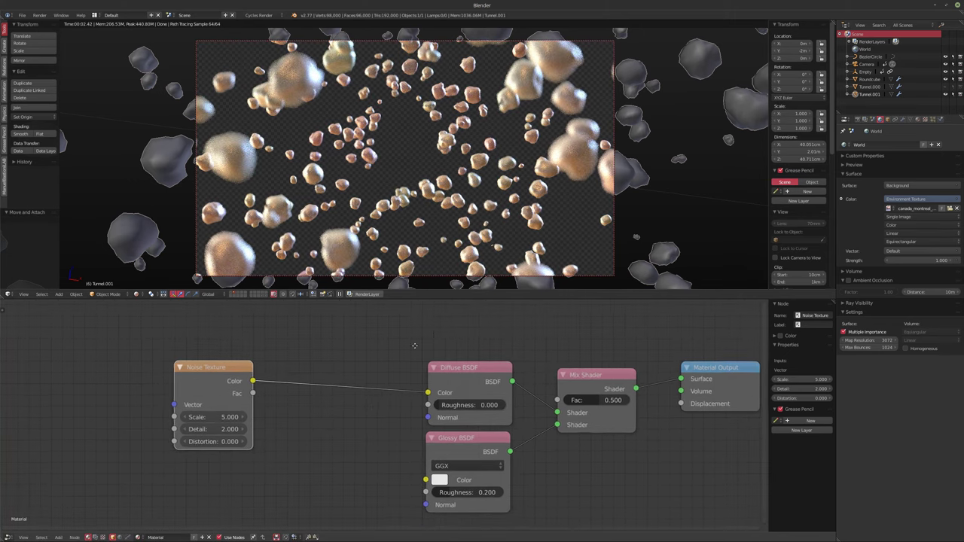
pyautogui.moveTo(417, 308); pyautogui.dragTo(379, 341, button='middle')
pyautogui.hotkey('shift', 'a')
# Step: Add a Layer Weight node and wire its Fresnel output into the Mix Shader factor
pyautogui.moveTo(378, 334)
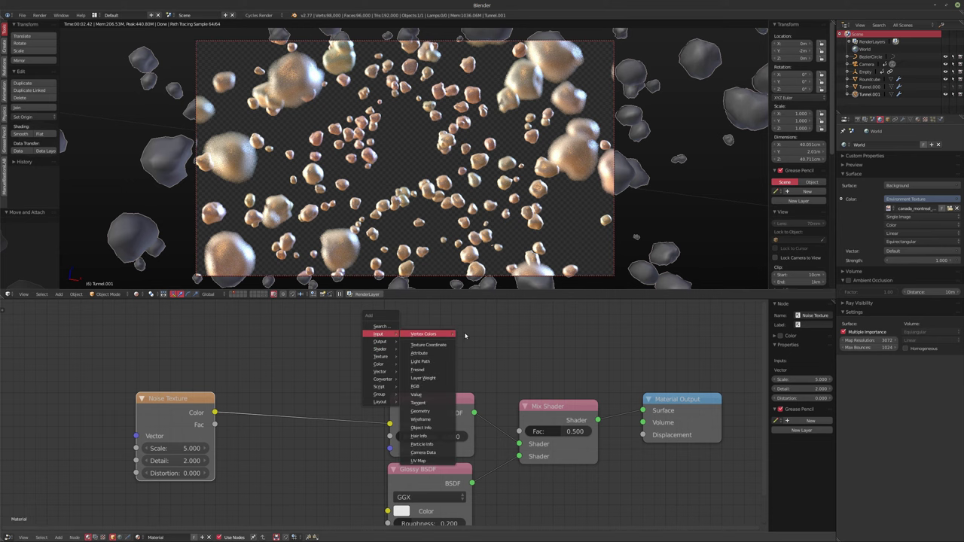
pyautogui.click(428, 378)
pyautogui.click(429, 376)
pyautogui.press('g')
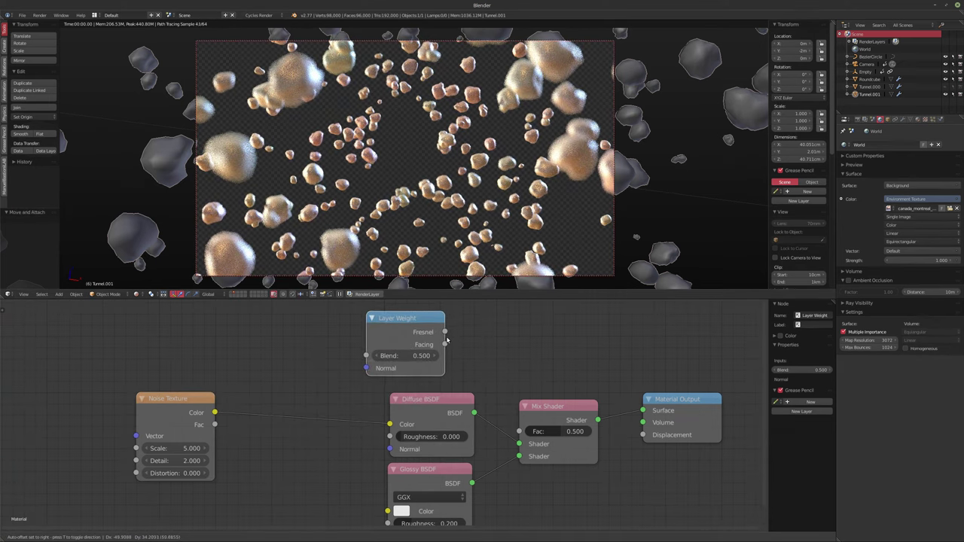
pyautogui.moveTo(467, 347); pyautogui.dragTo(519, 432)
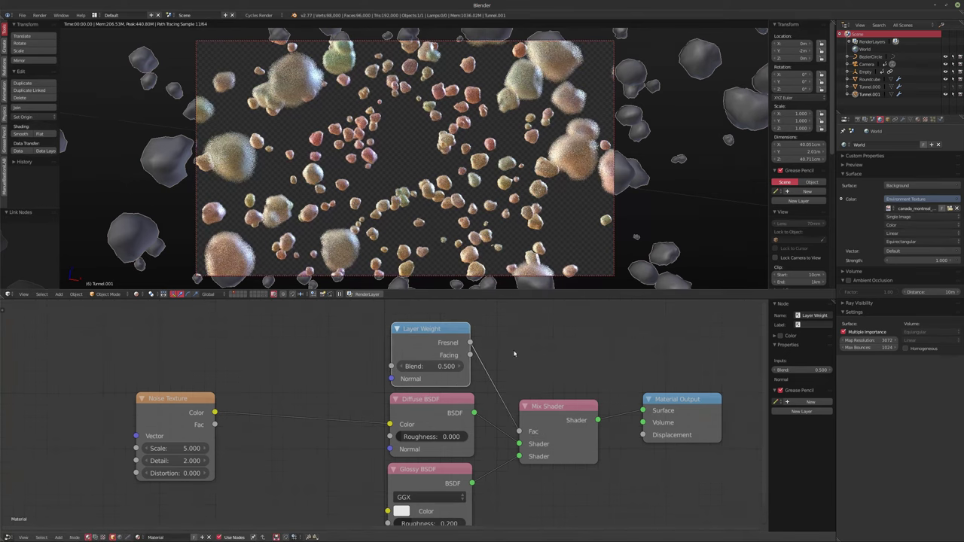
# Step: Move the Glossy BSDF node down and delete the Diffuse BSDF node
pyautogui.scroll(-2, 294, 366)
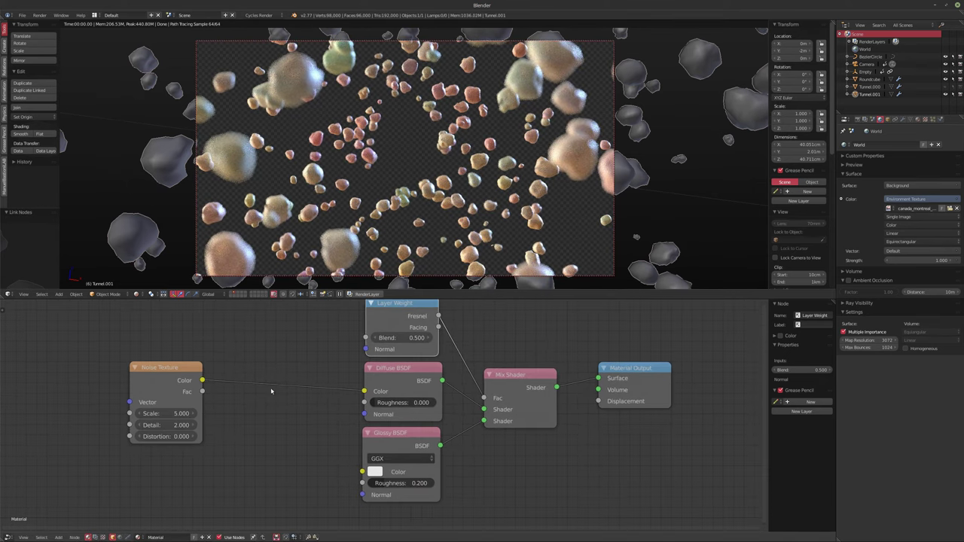
pyautogui.moveTo(415, 445); pyautogui.dragTo(418, 516)
pyautogui.click(396, 385)
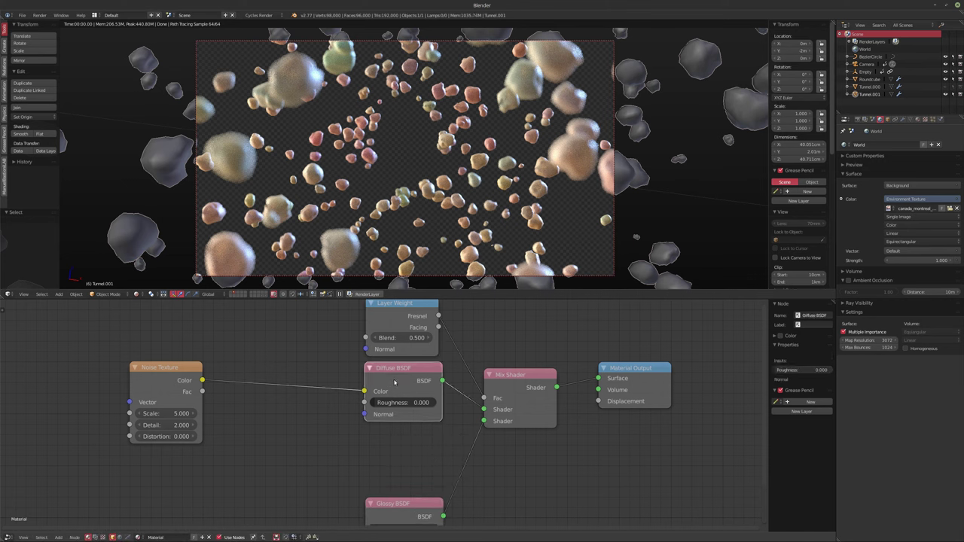
pyautogui.press('x')
# Step: Add a Refraction BSDF node from the Shader category
pyautogui.hotkey('shift', 'a')
pyautogui.moveTo(358, 415)
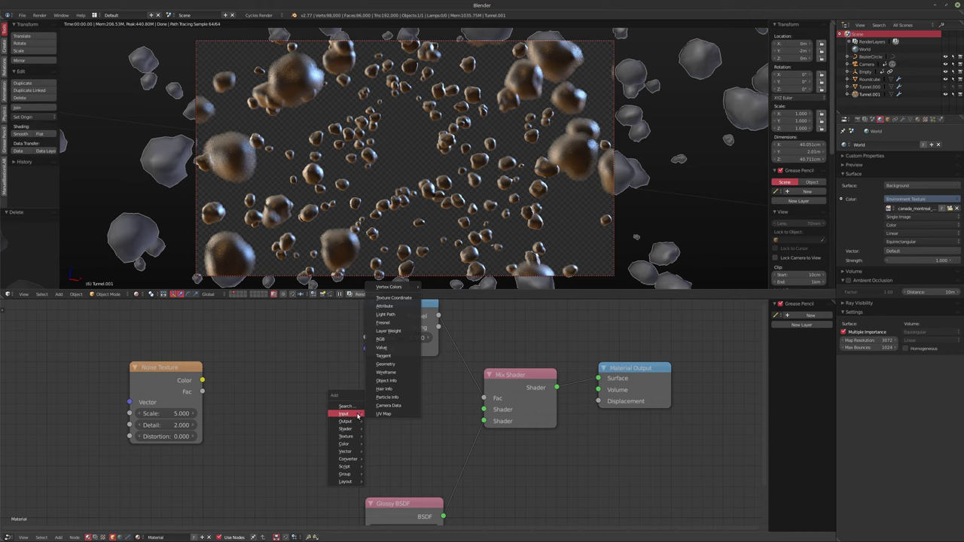
pyautogui.hotkey('shift', 'a')
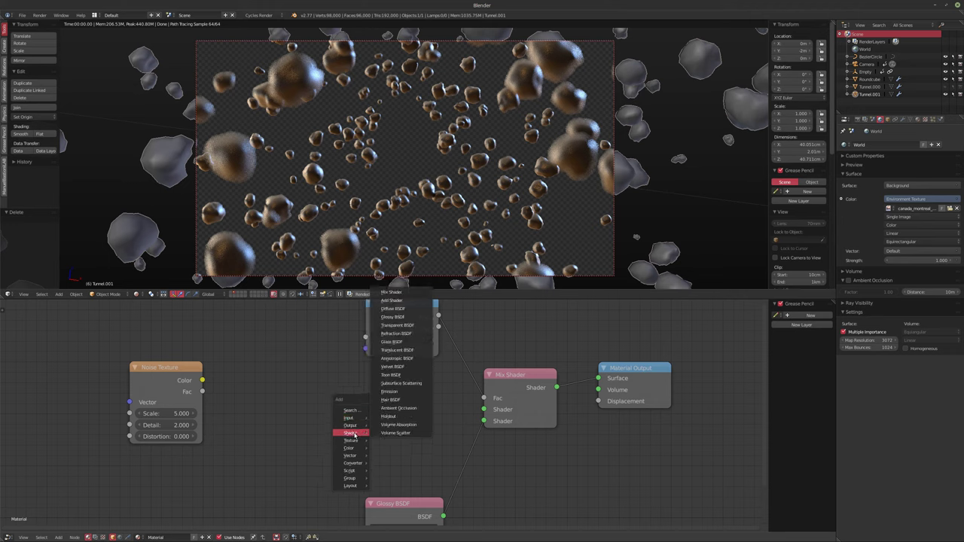
pyautogui.click(396, 334)
# Step: Place the Refraction BSDF, set Glossy roughness to 0, and link Refraction to Mix Shader's first input
pyautogui.click(400, 388)
pyautogui.moveTo(400, 388); pyautogui.dragTo(412, 320, button='middle')
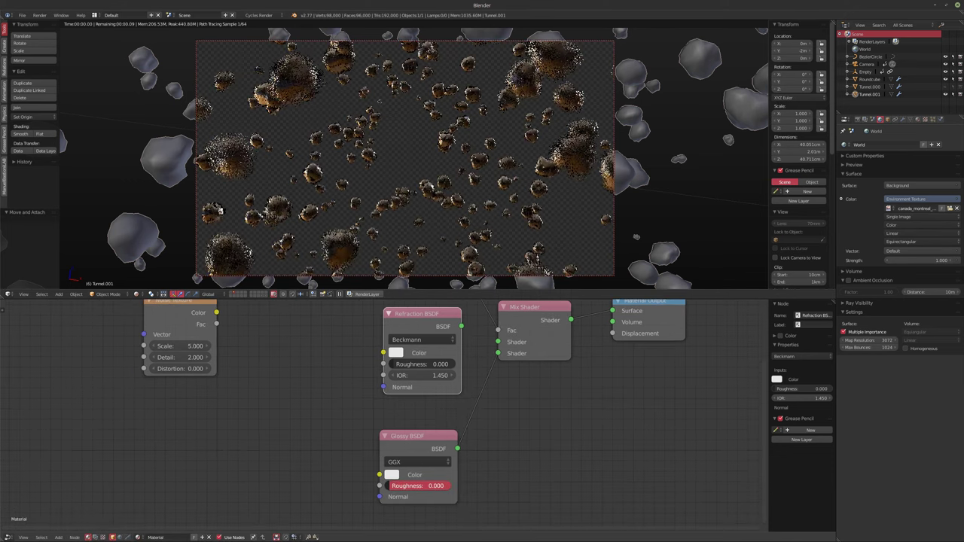
pyautogui.press('BackSpace')
pyautogui.scroll(1, 496, 436)
pyautogui.moveTo(495, 435); pyautogui.dragTo(497, 455, button='middle')
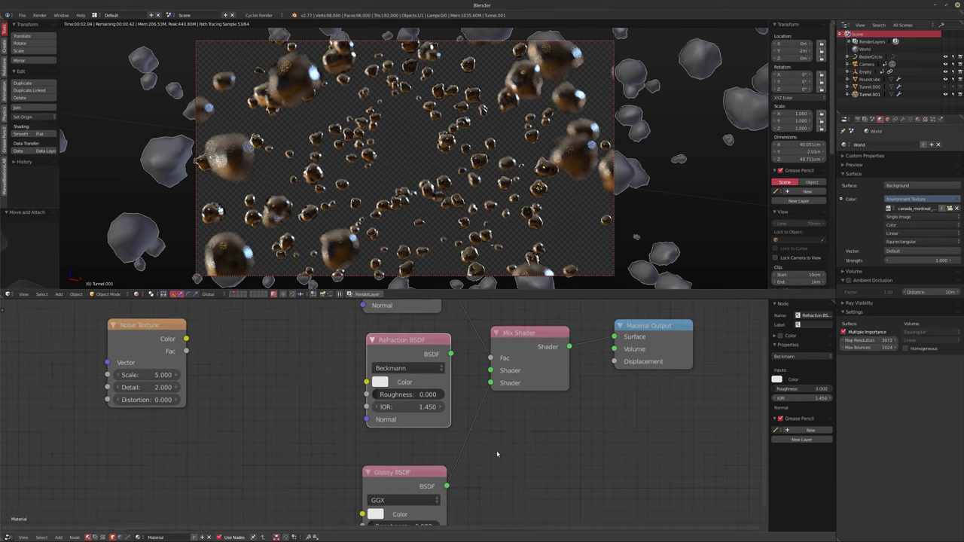
pyautogui.scroll(1, 497, 454)
pyautogui.moveTo(446, 355); pyautogui.dragTo(493, 363)
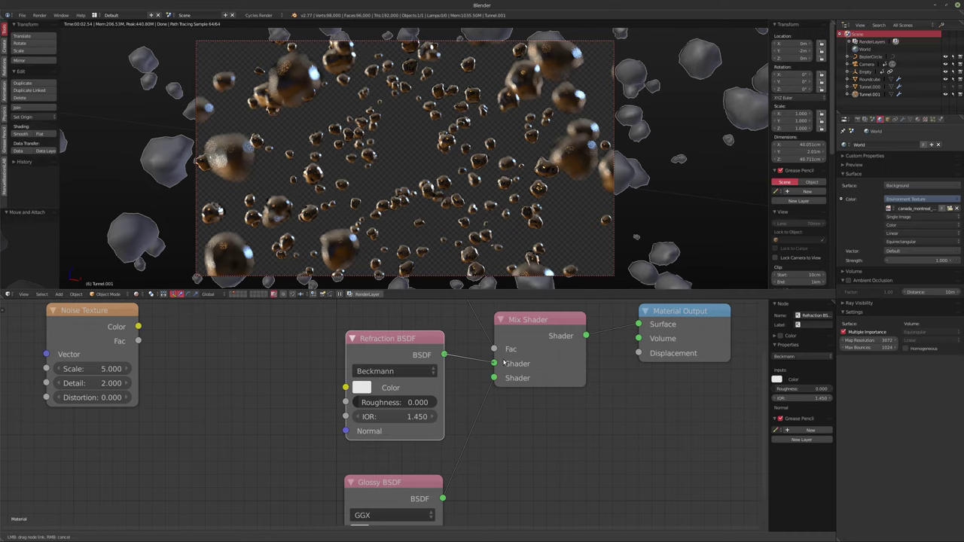
# Step: Colour the Refraction BSDF deep red (0.800, 0.136, 0.122) and return to solid shading
pyautogui.scroll(2, 510, 390)
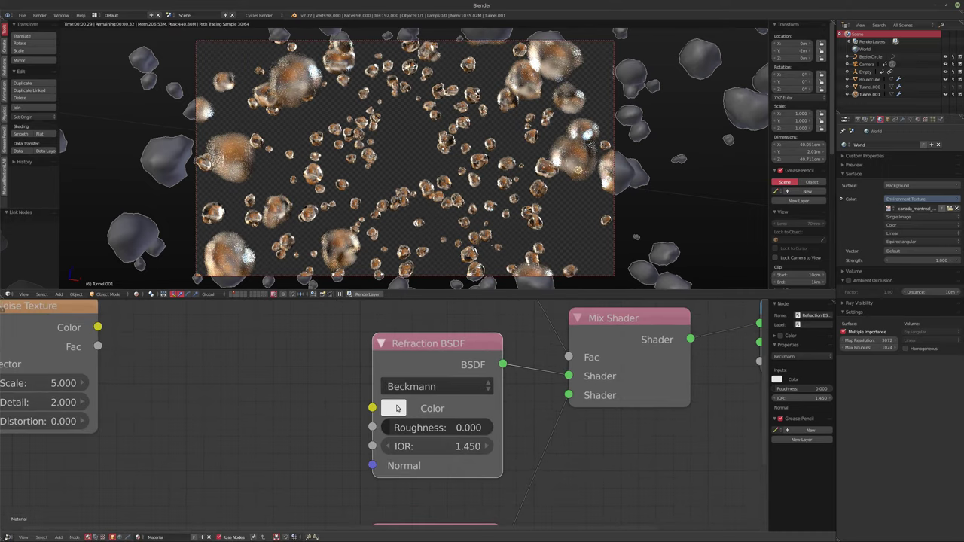
pyautogui.click(393, 407)
pyautogui.click(453, 234)
pyautogui.moveTo(452, 234); pyautogui.dragTo(453, 257)
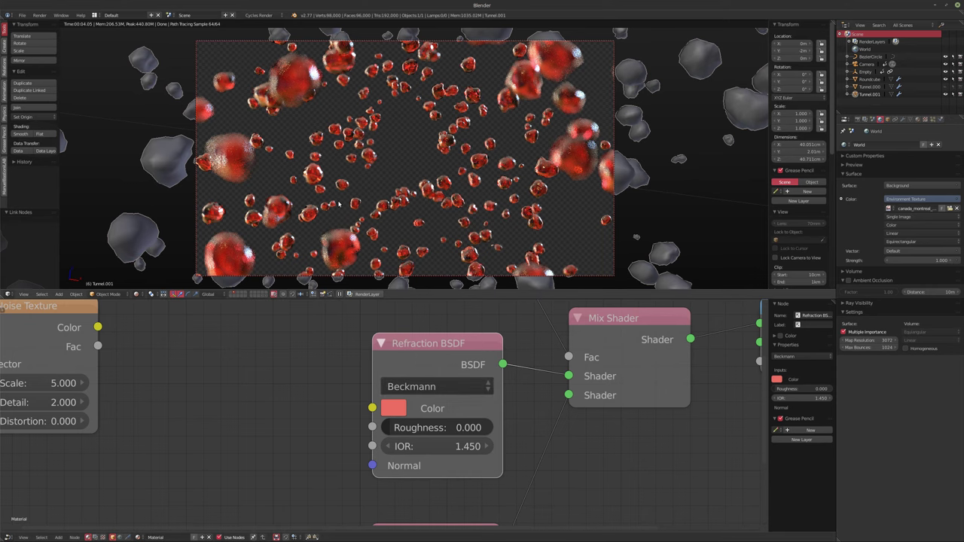
pyautogui.hotkey('shift', 'z')
pyautogui.hotkey('ctrl', 's')
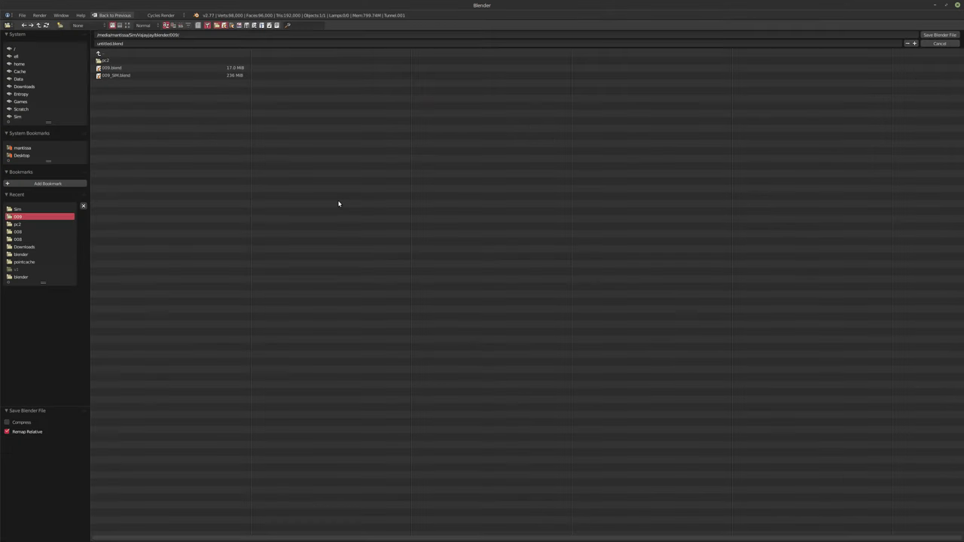
# Step: Create folder 010 in the parent blender folder and save the scene inside as 010.blend
pyautogui.click(105, 54)
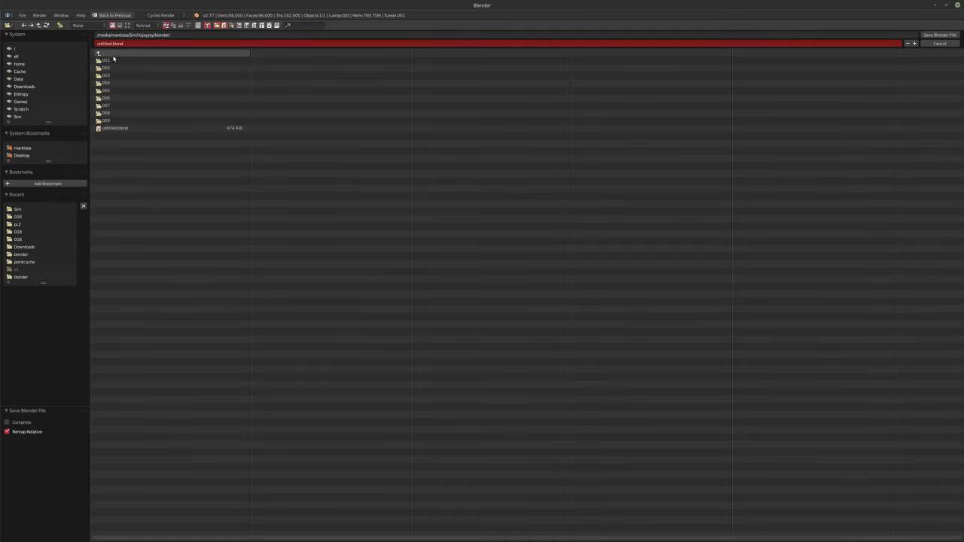
pyautogui.click(60, 25)
pyautogui.write('010')
pyautogui.press('Return')
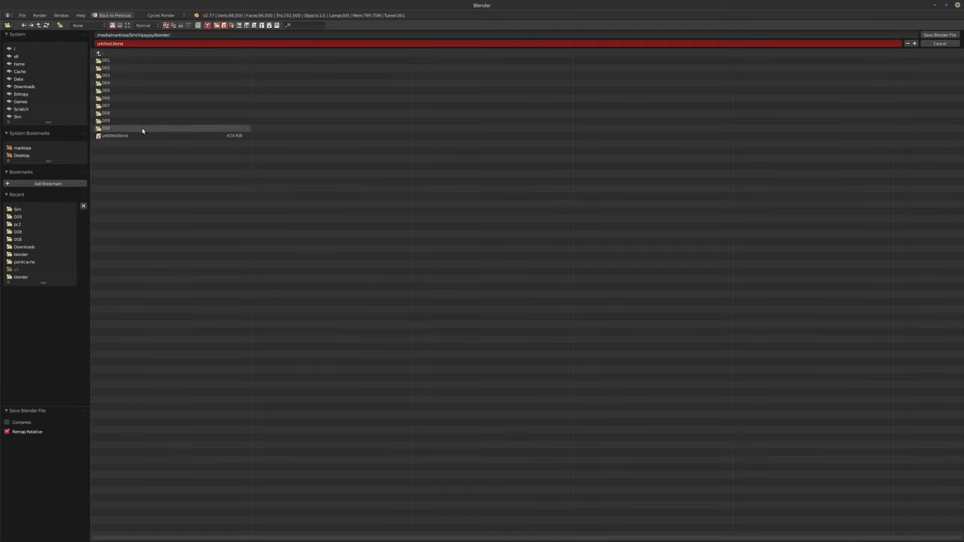
pyautogui.doubleClick(144, 129)
pyautogui.click(110, 44)
pyautogui.write('010')
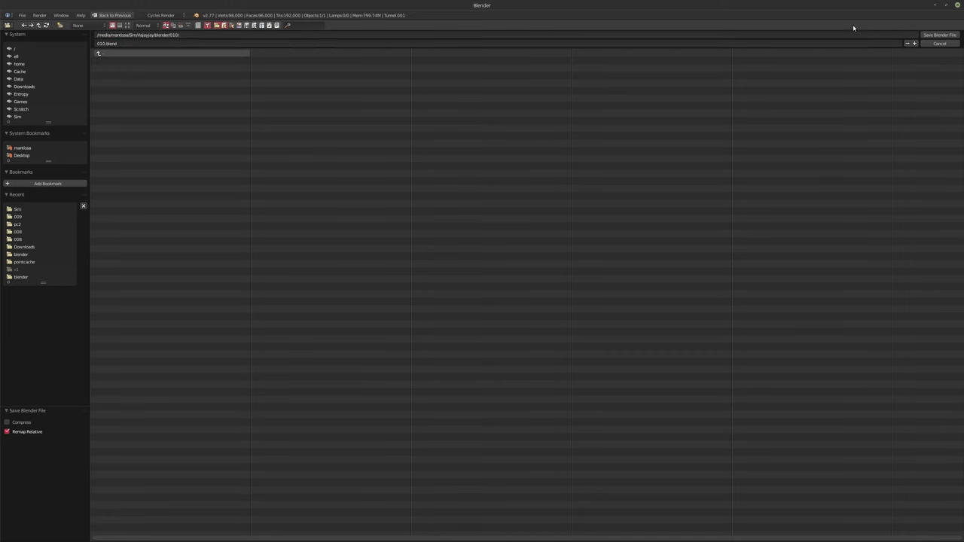
pyautogui.click(939, 34)
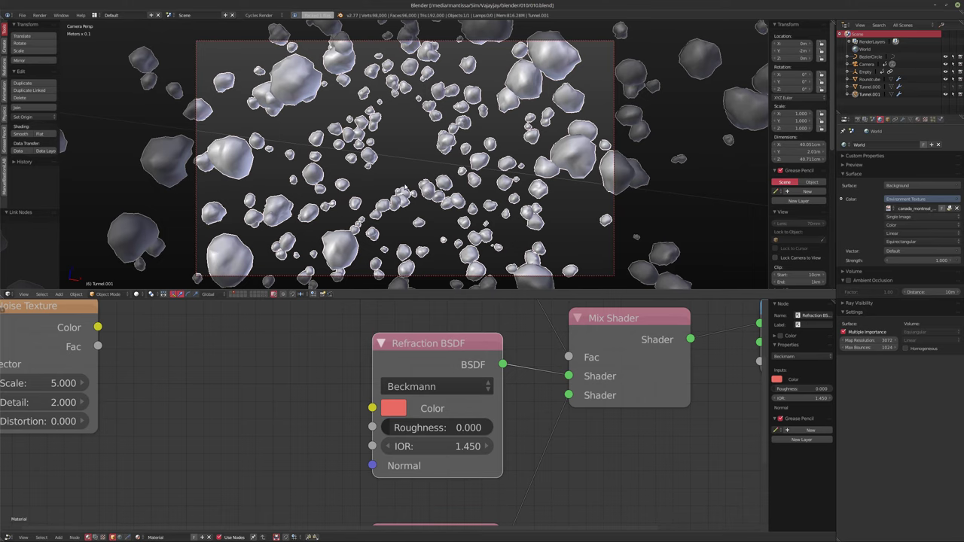
pyautogui.press('F12')
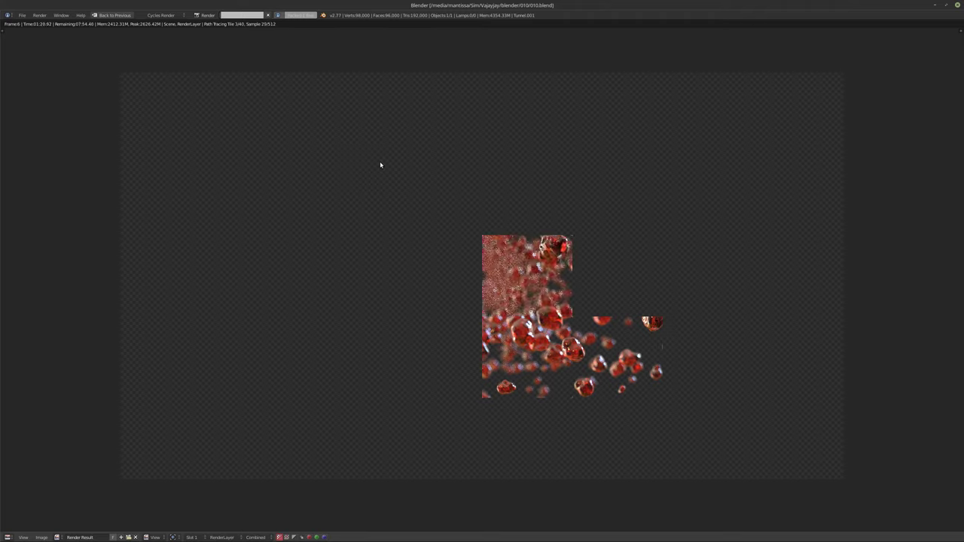
# Step: Cancel the frame 6 Cycles render partway and return to the layout
pyautogui.press('Escape')
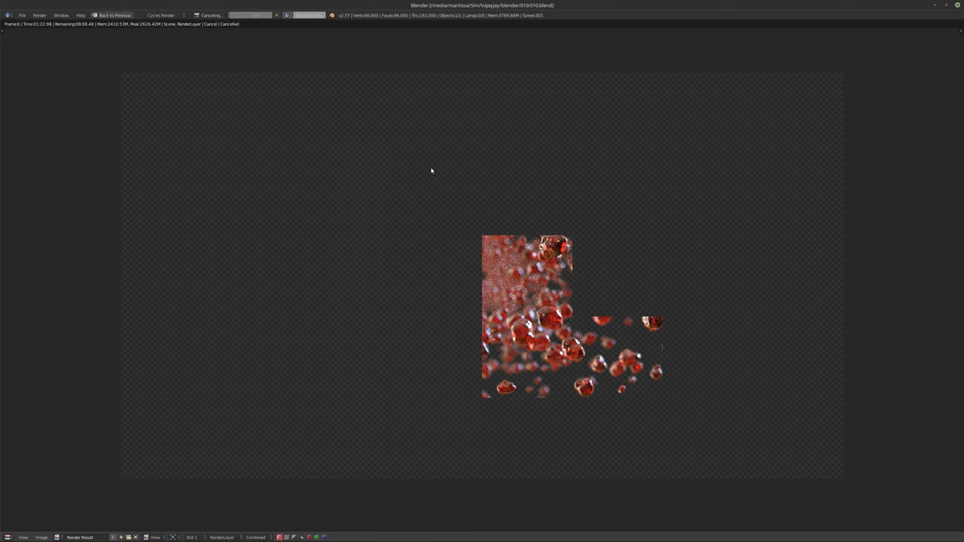
pyautogui.press('Escape')
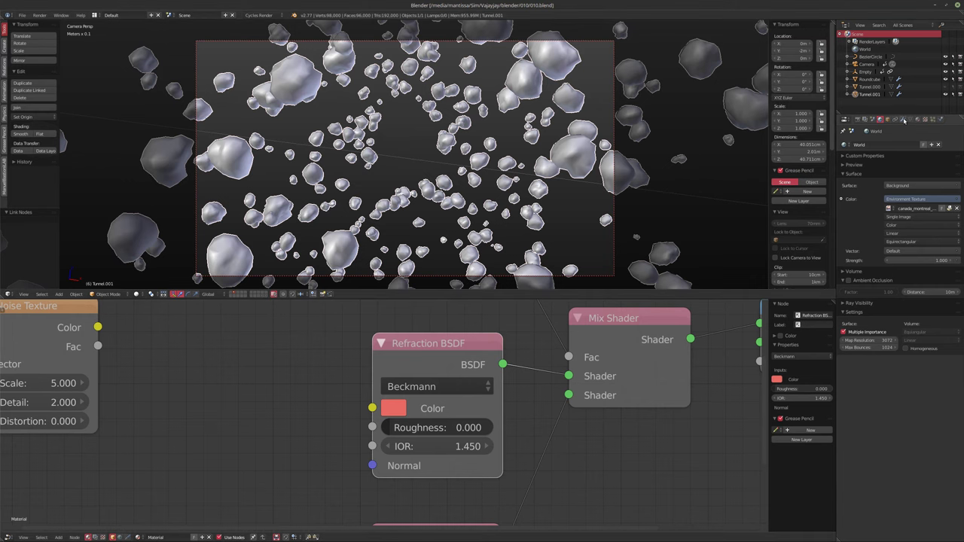
# Step: Select the Camera in the Outliner to show its Object properties (Y −1.958 m, rotation 90°/7.5°)
pyautogui.click(904, 120)
pyautogui.scroll(-3, 863, 390)
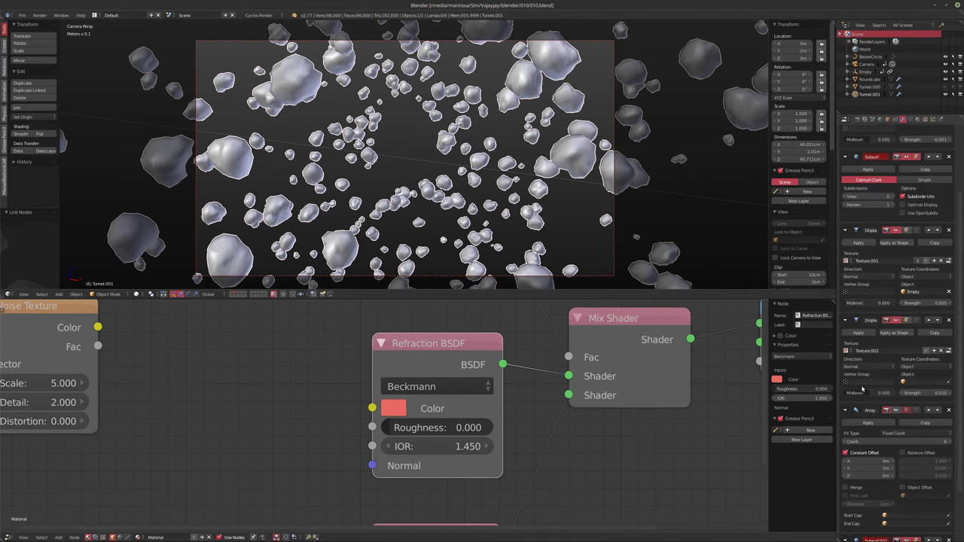
pyautogui.scroll(-3, 863, 388)
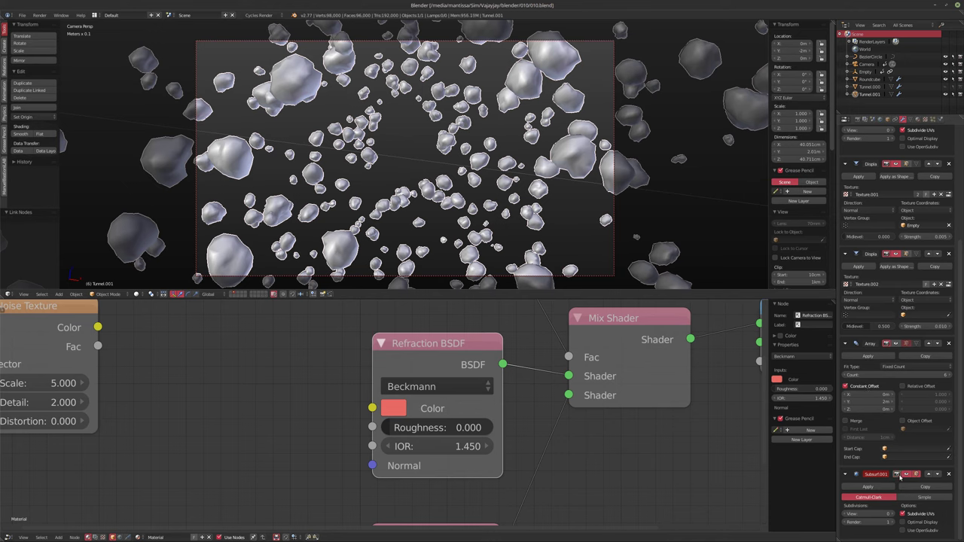
pyautogui.scroll(3, 906, 249)
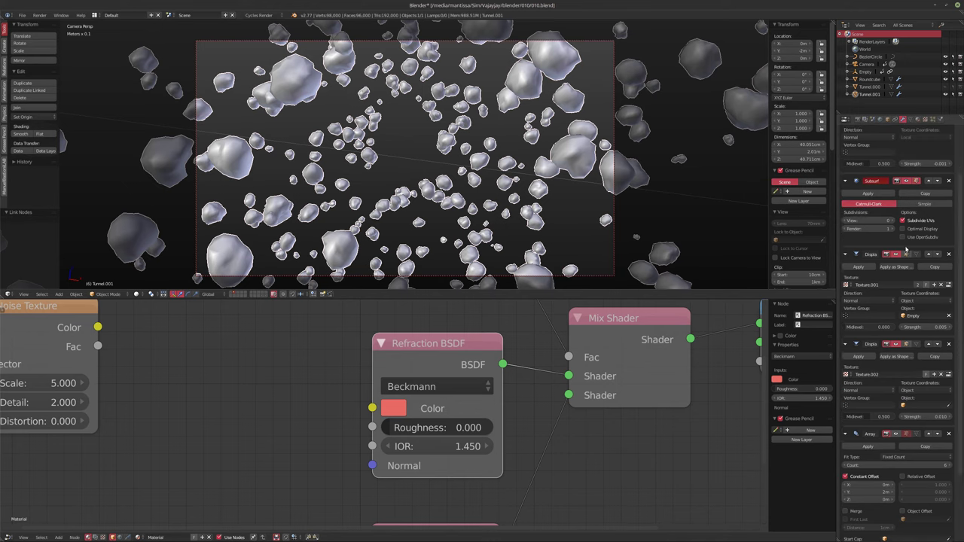
pyautogui.scroll(2, 906, 249)
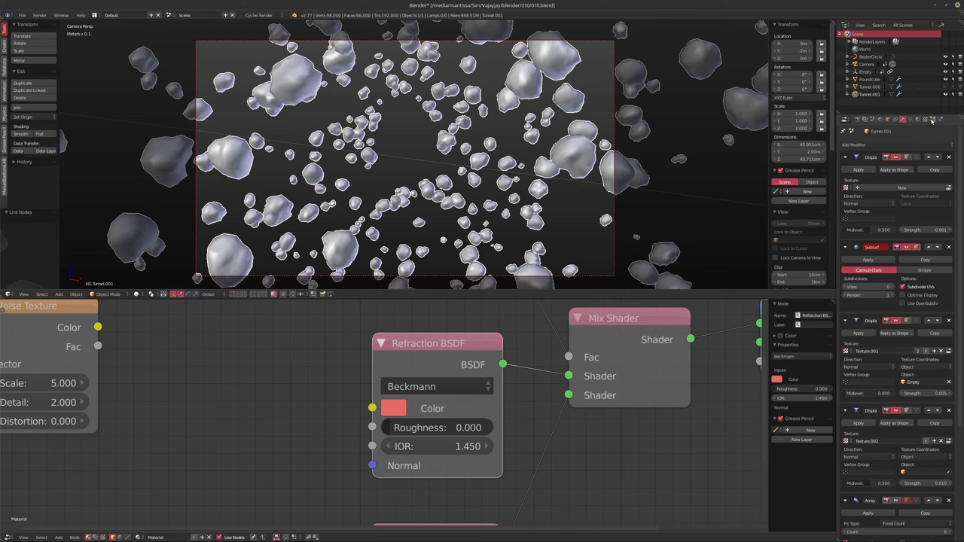
pyautogui.click(866, 66)
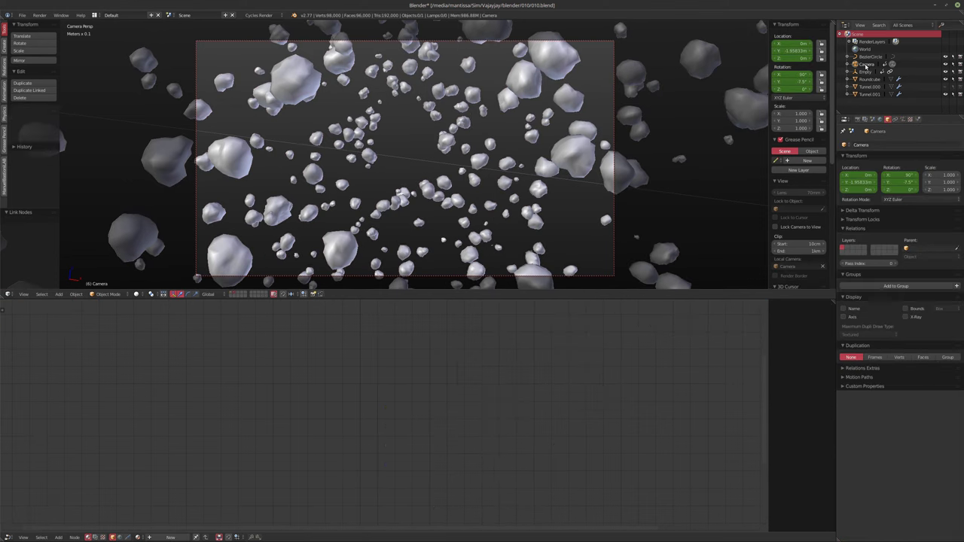
# Step: Give the camera's depth of field a 0.5mm aperture with 7 blades and ratio 1
pyautogui.click(902, 119)
pyautogui.click(920, 354)
pyautogui.write('5')
pyautogui.press('Return')
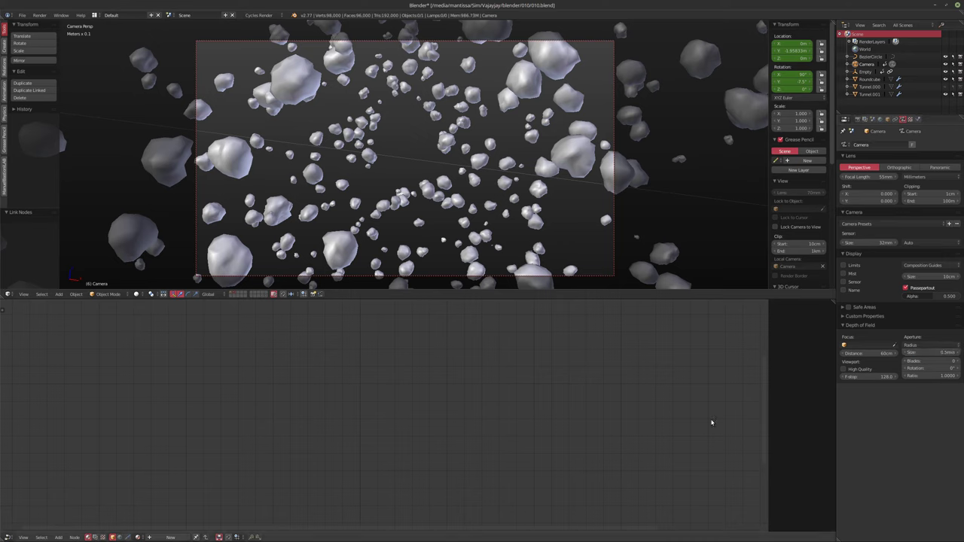
pyautogui.click(928, 361)
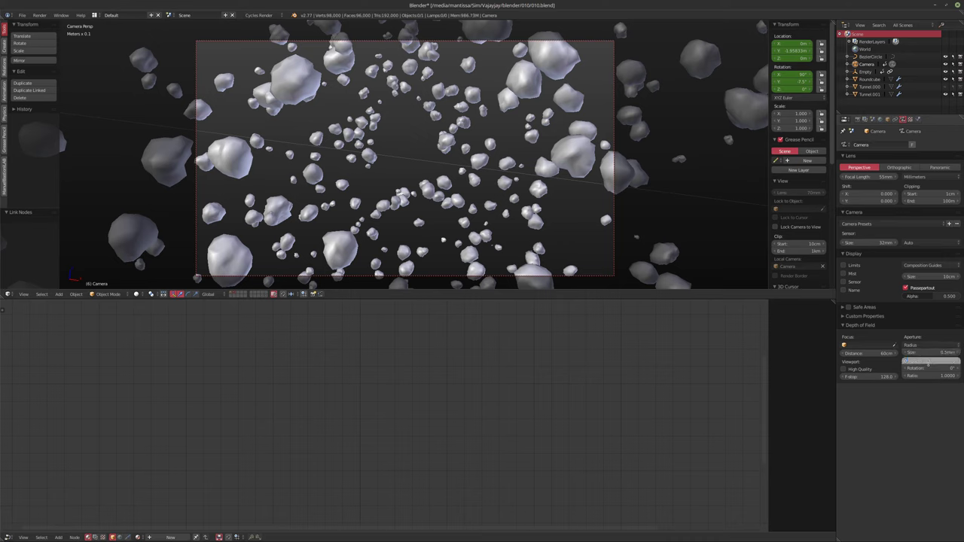
pyautogui.write('7')
pyautogui.press('Tab')
pyautogui.press('Tab')
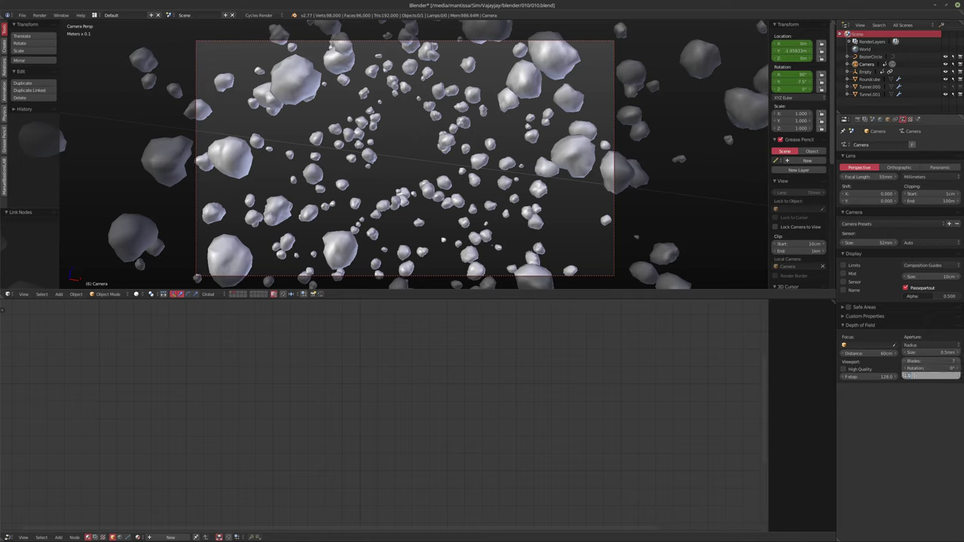
pyautogui.write('1')
pyautogui.press('Return')
# Step: Widen the render resolution X to 2560 px and render frame 6
pyautogui.click(857, 119)
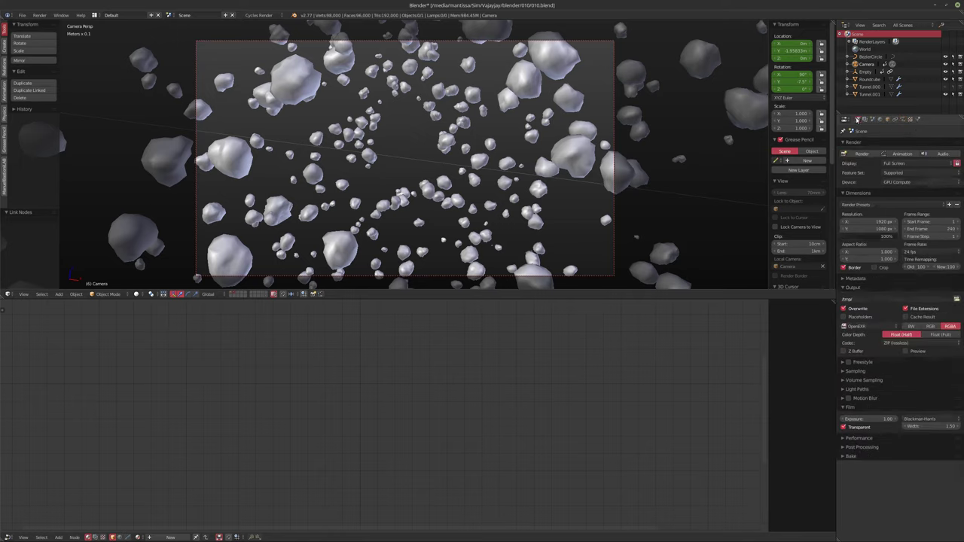
pyautogui.moveTo(855, 222); pyautogui.dragTo(858, 222)
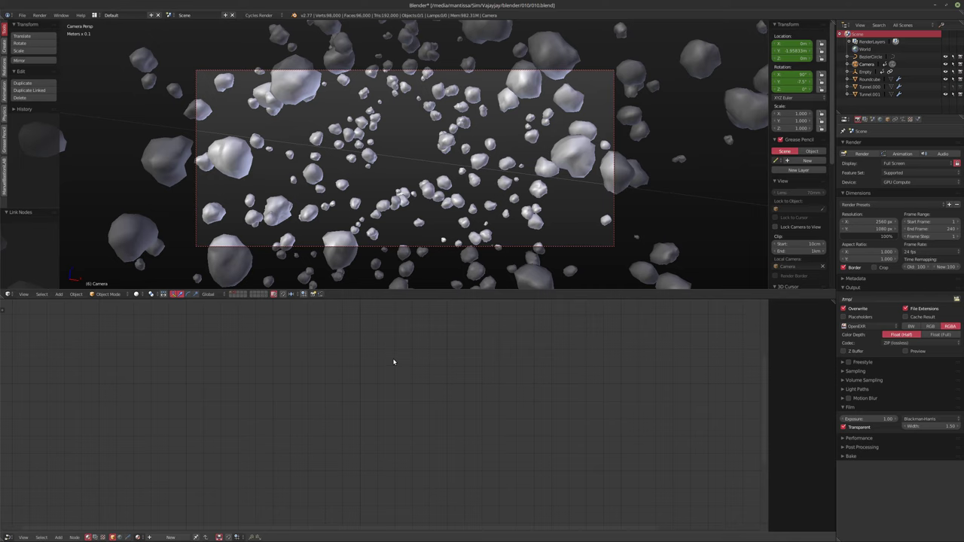
pyautogui.press('F12')
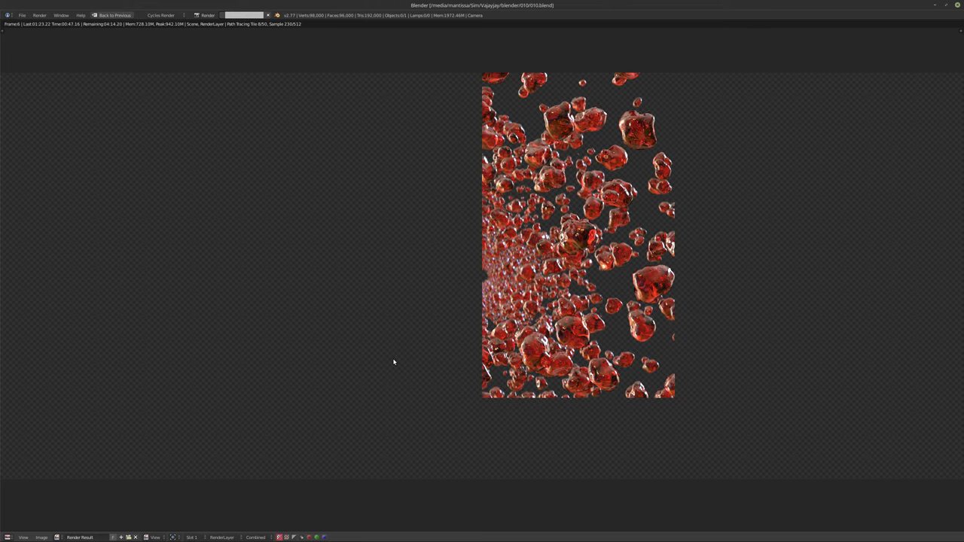
# Step: Stop the frame 6 render, back out to the layout, and reopen the Camera data tab
pyautogui.press('Escape')
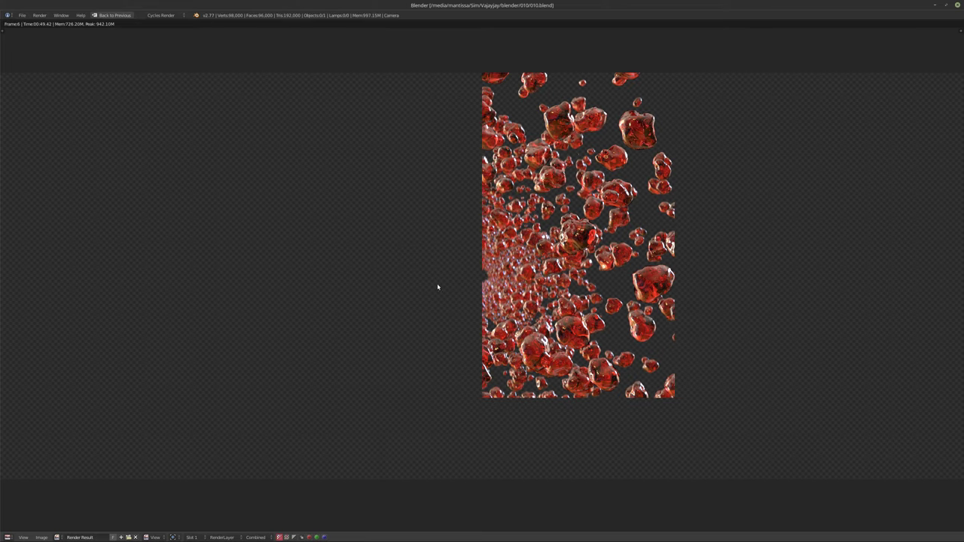
pyautogui.press('Escape')
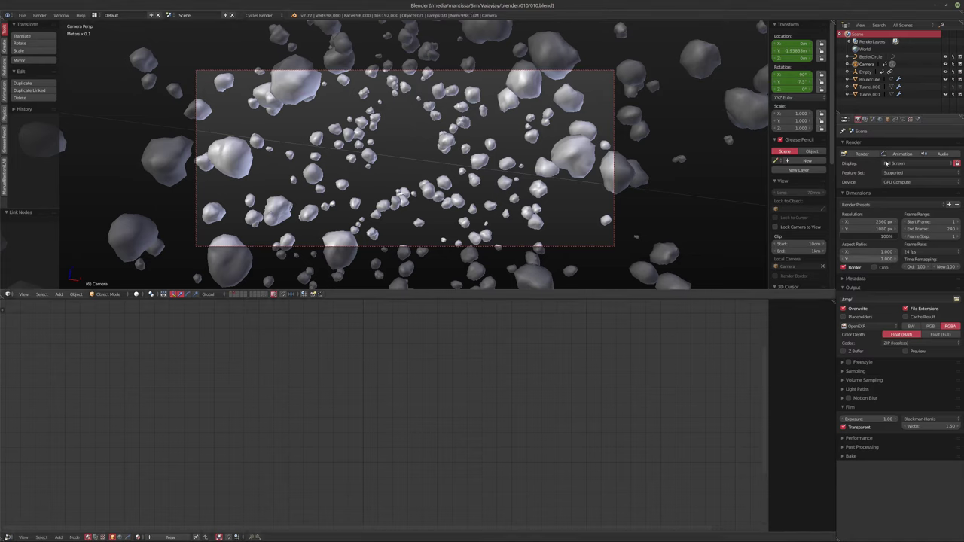
pyautogui.click(904, 119)
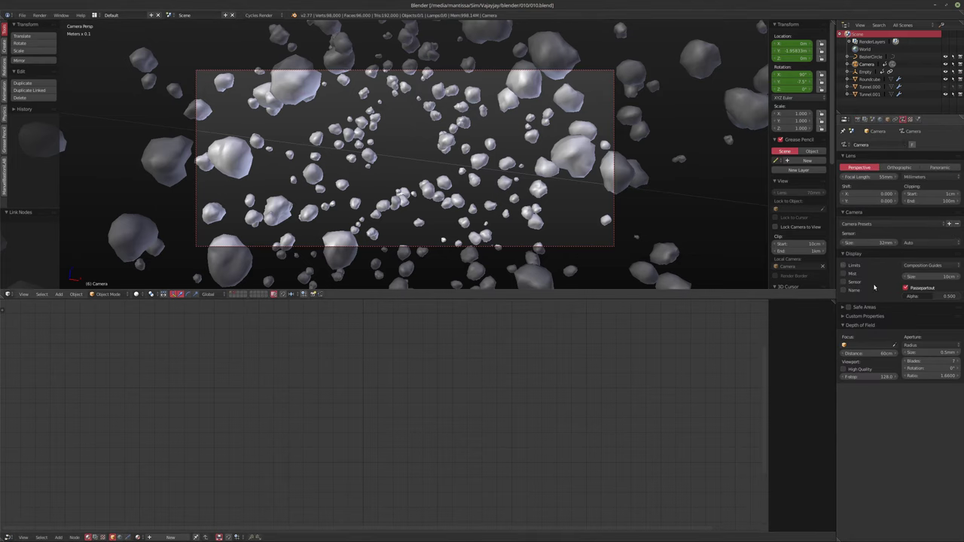
# Step: Set the camera focus distance to 80cm and enable High Quality depth-of-field preview
pyautogui.click(862, 354)
pyautogui.write('40')
pyautogui.press('Return')
pyautogui.click(845, 370)
pyautogui.scroll(-6, 802, 226)
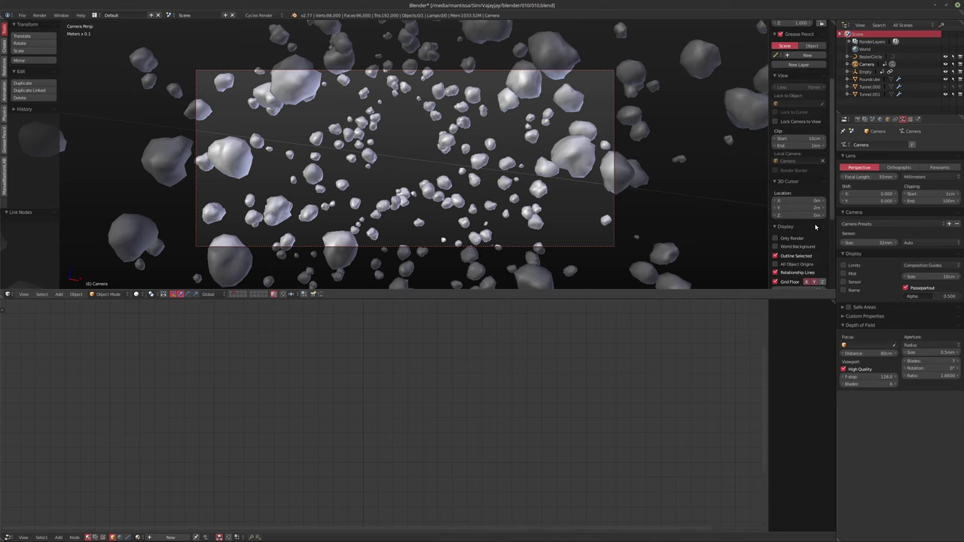
pyautogui.scroll(-2, 804, 233)
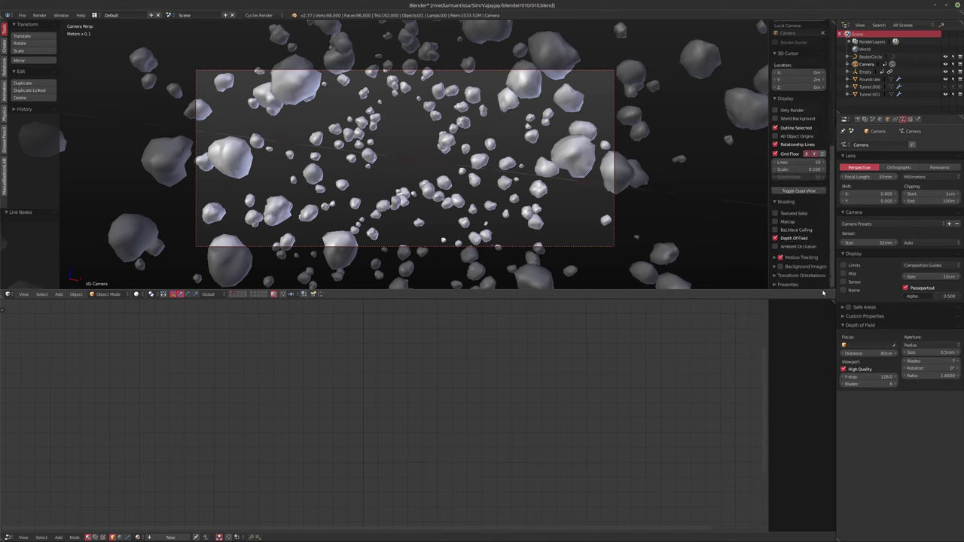
# Step: Try F-stops 1.4 and 2.8, settle on 13.5, and refresh the High Quality preview
pyautogui.click(856, 379)
pyautogui.write('1')
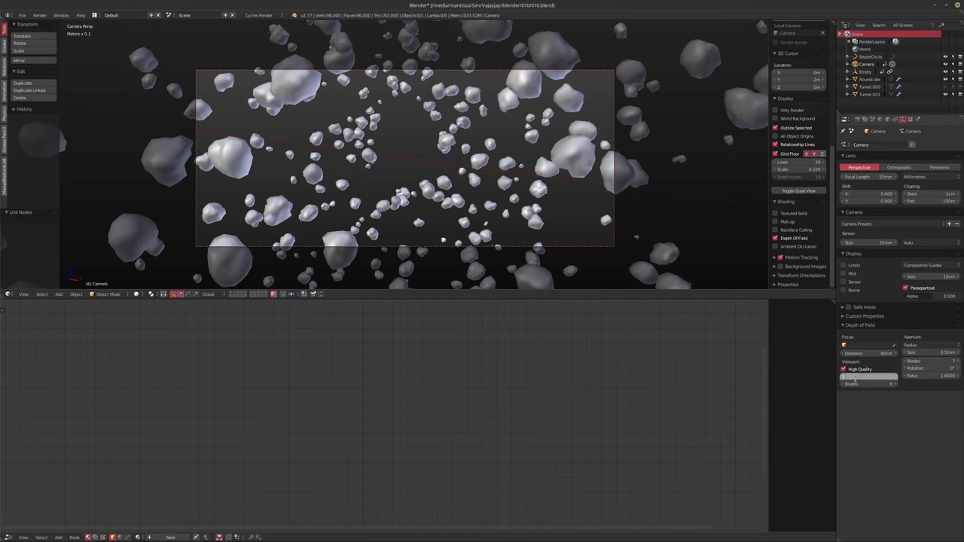
pyautogui.write('.4')
pyautogui.press('Return')
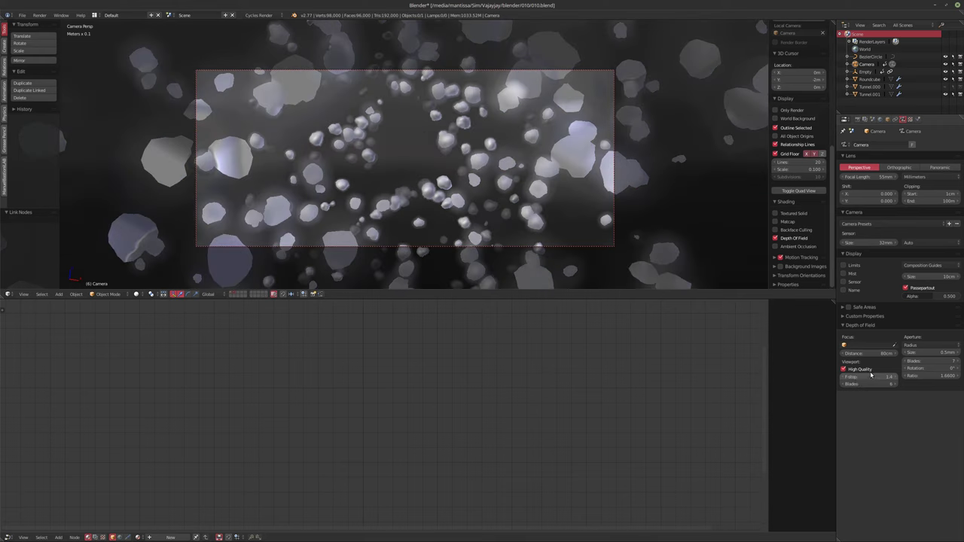
pyautogui.click(869, 375)
pyautogui.write('2.8')
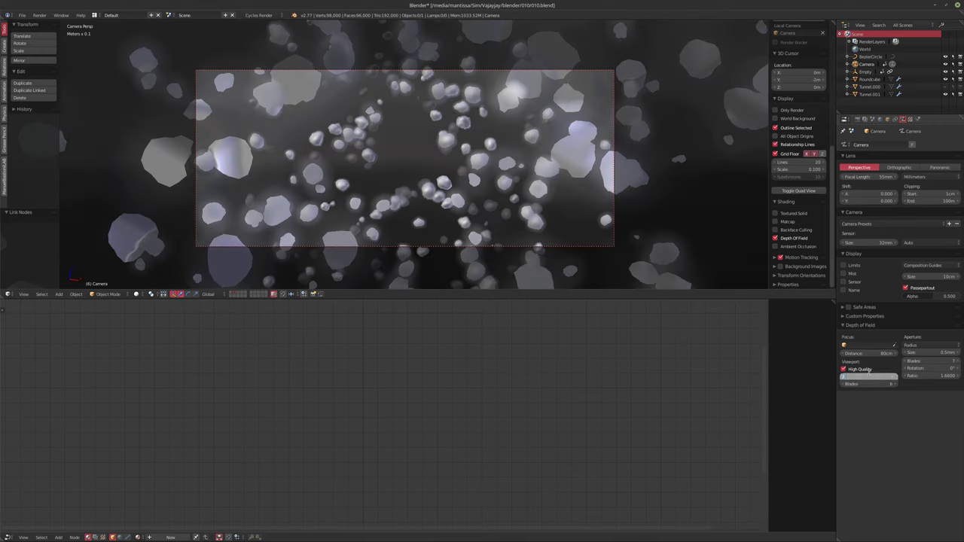
pyautogui.press('Return')
pyautogui.moveTo(870, 376); pyautogui.dragTo(911, 376)
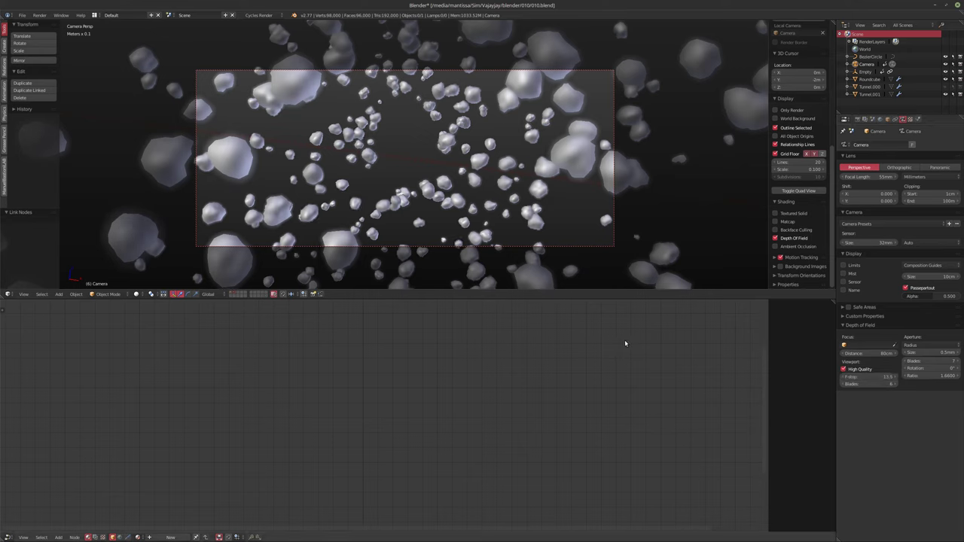
pyautogui.click(855, 369)
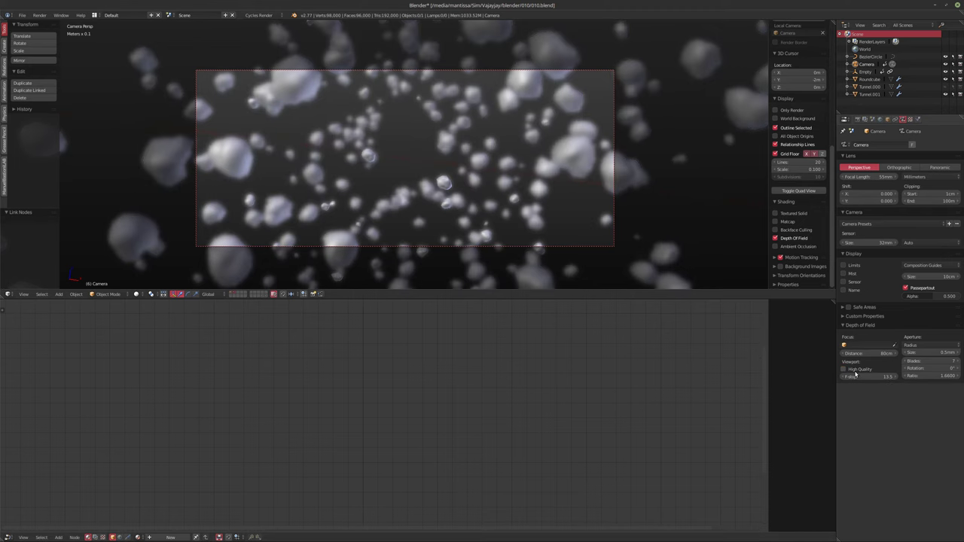
pyautogui.click(856, 374)
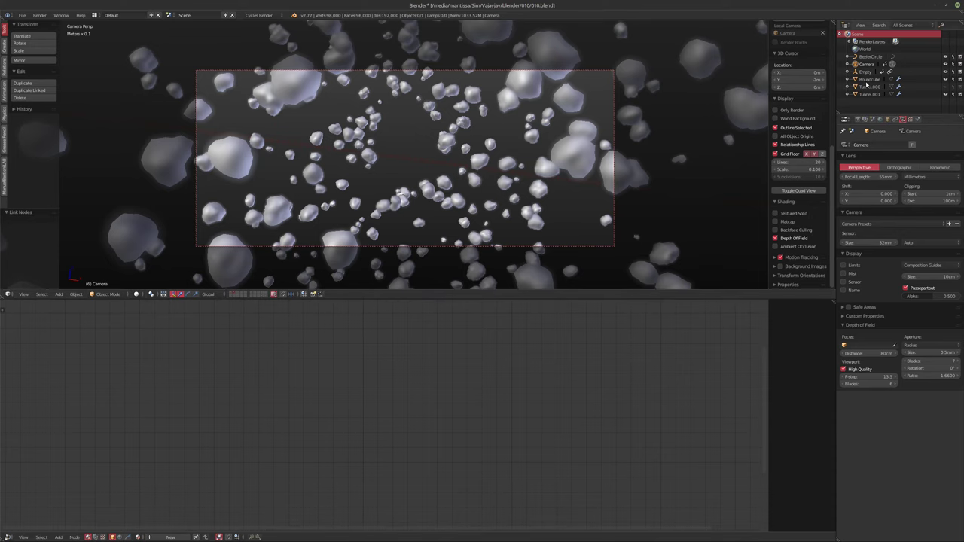
pyautogui.click(869, 94)
# Step: Toggle the Array modifier's viewport copies while playing the animation to preview the tunnel
pyautogui.click(903, 122)
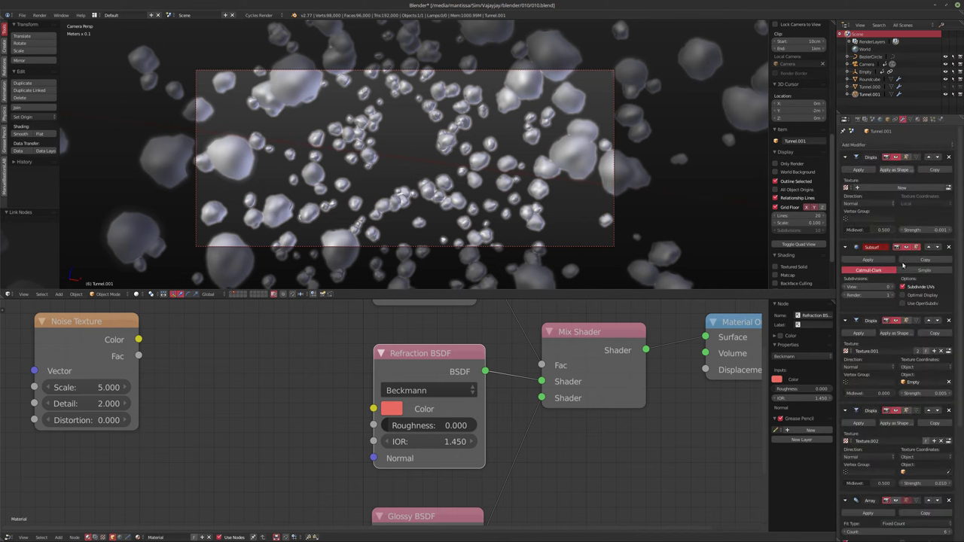
pyautogui.scroll(-6, 905, 433)
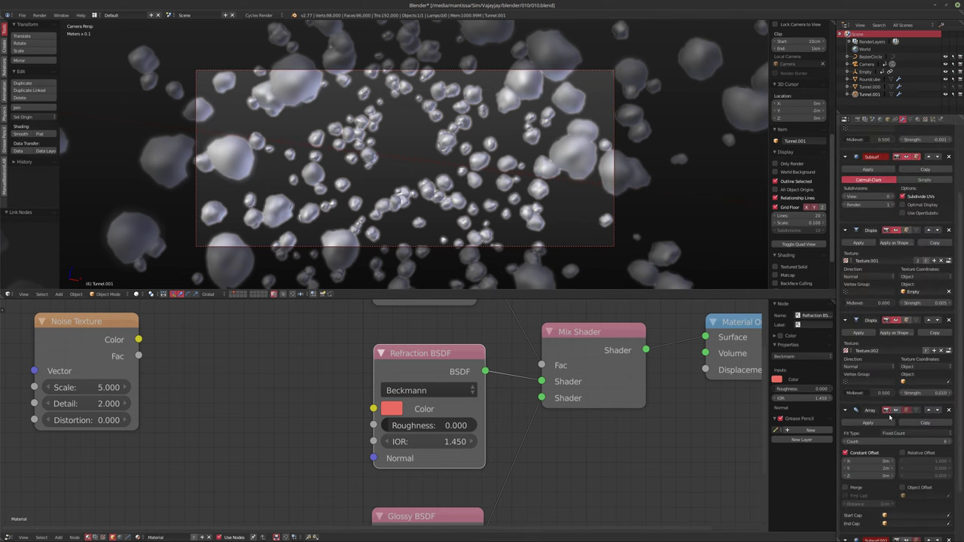
pyautogui.click(905, 396)
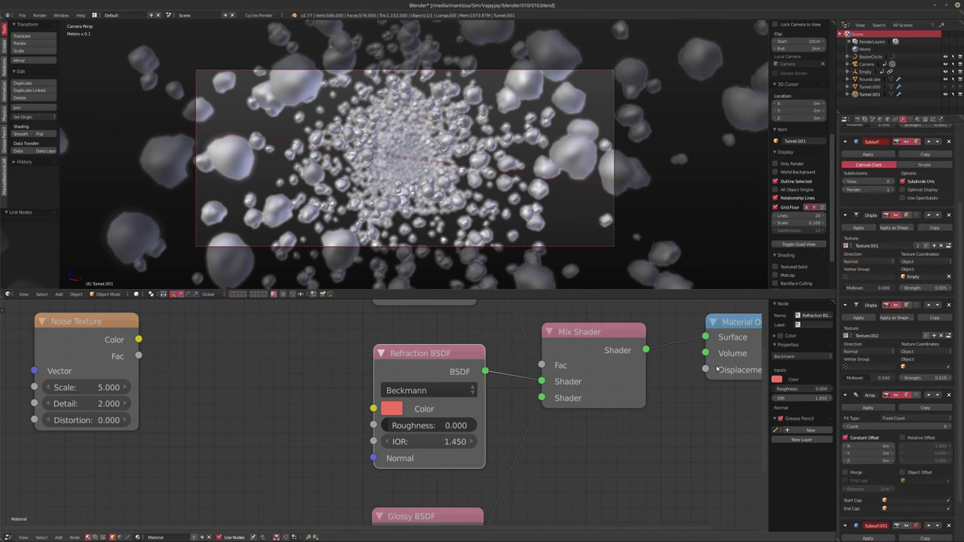
pyautogui.hotkey('alt', 'a')
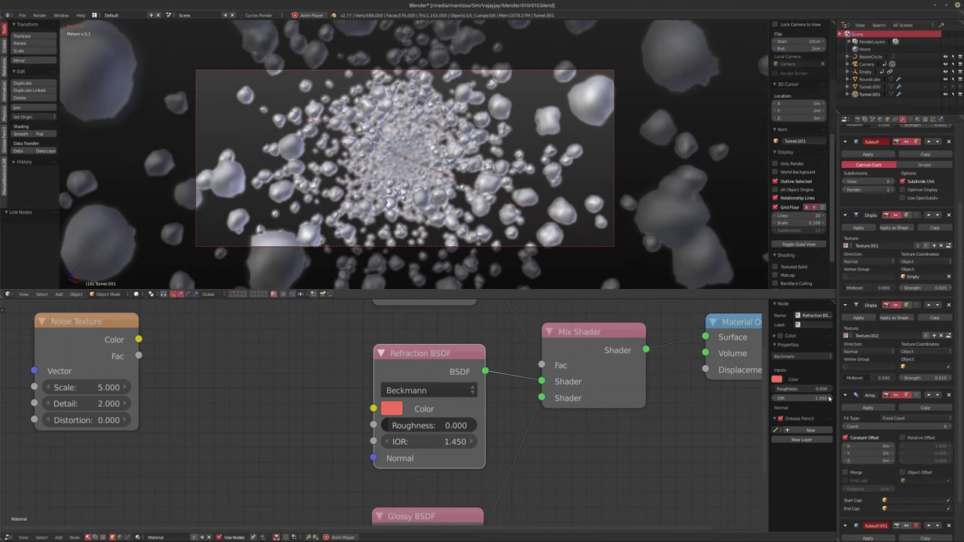
pyautogui.click(895, 396)
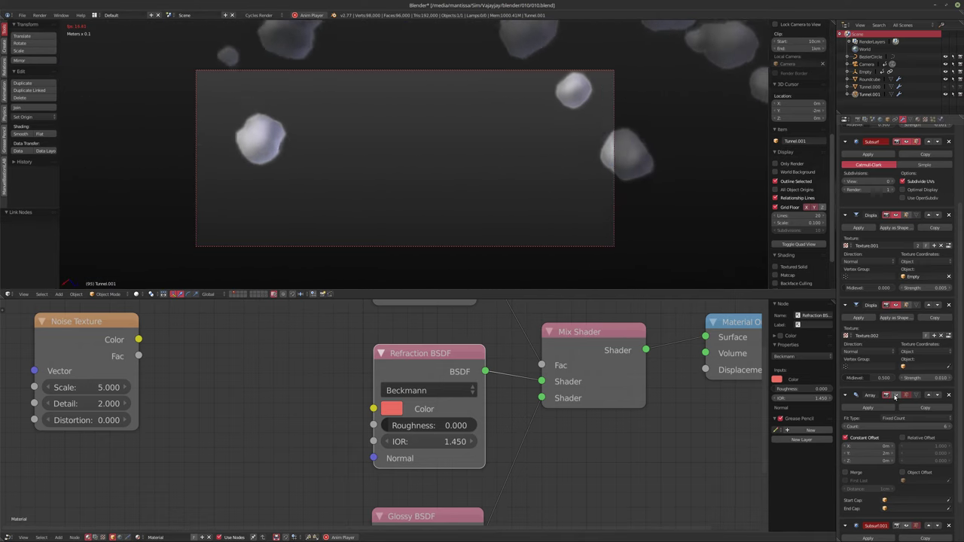
pyautogui.click(895, 396)
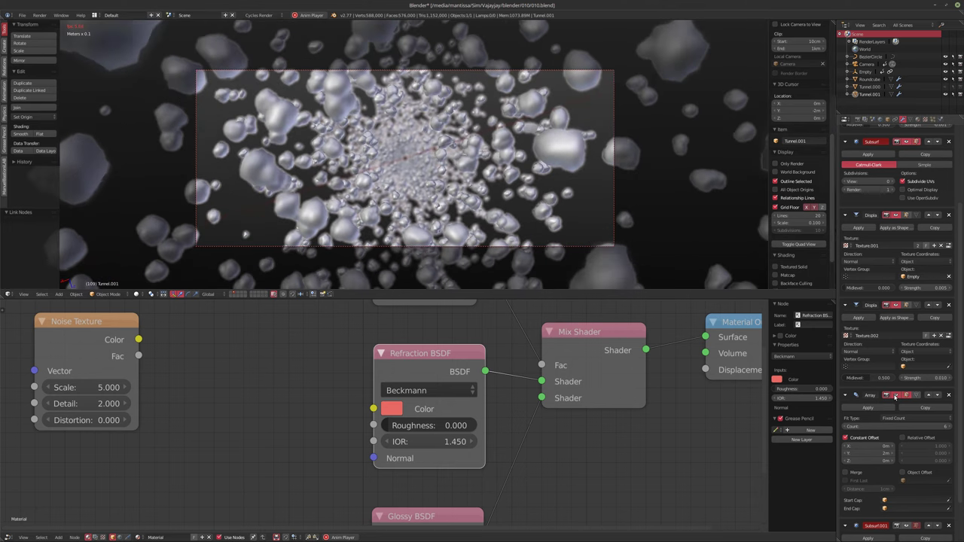
pyautogui.hotkey('alt', 'a')
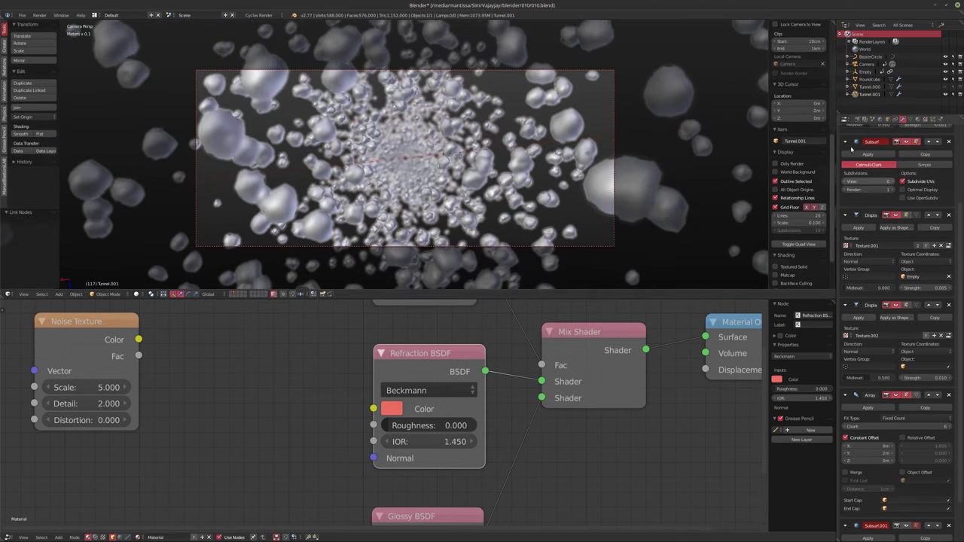
# Step: Set the render resolution width to 1920 px
pyautogui.click(858, 120)
pyautogui.click(869, 221)
pyautogui.write('1')
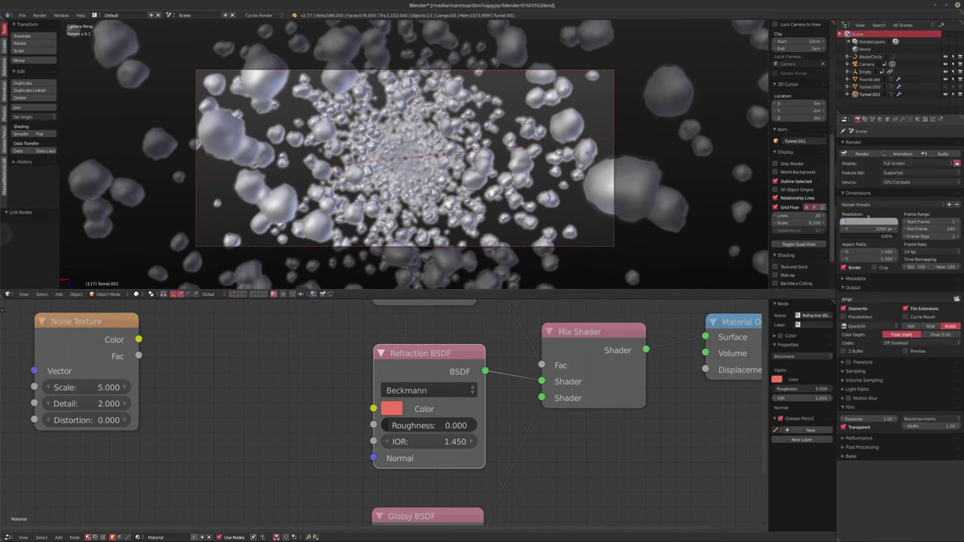
pyautogui.write('920')
pyautogui.press('Return')
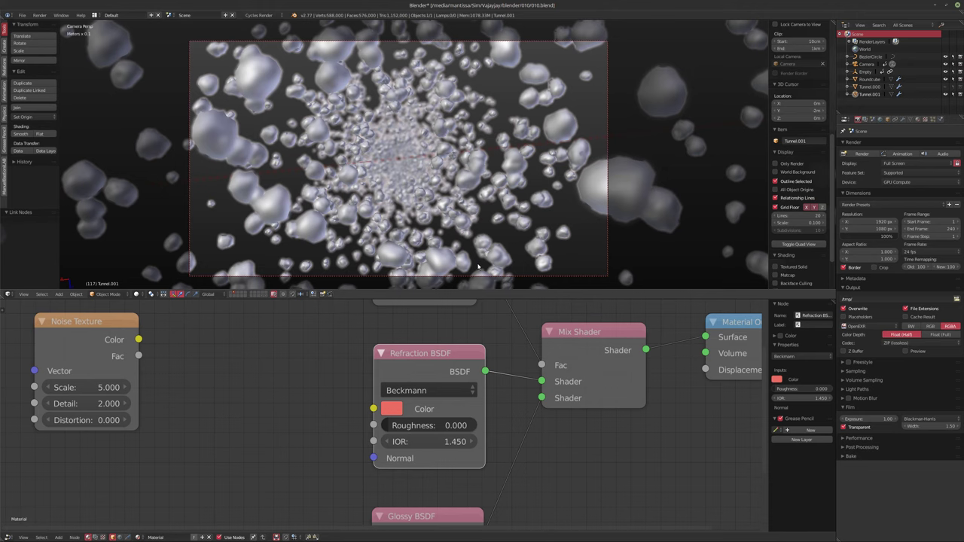
# Step: Move the Noise Texture node closer to the Refraction BSDF and switch to rendered shading
pyautogui.scroll(-2, 295, 389)
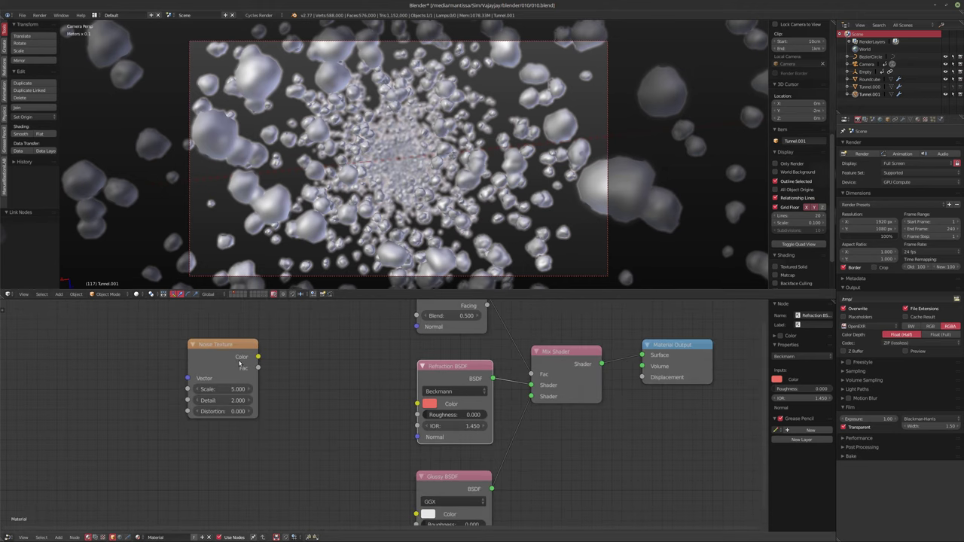
pyautogui.moveTo(241, 364); pyautogui.dragTo(303, 385)
pyautogui.hotkey('shift', 'a')
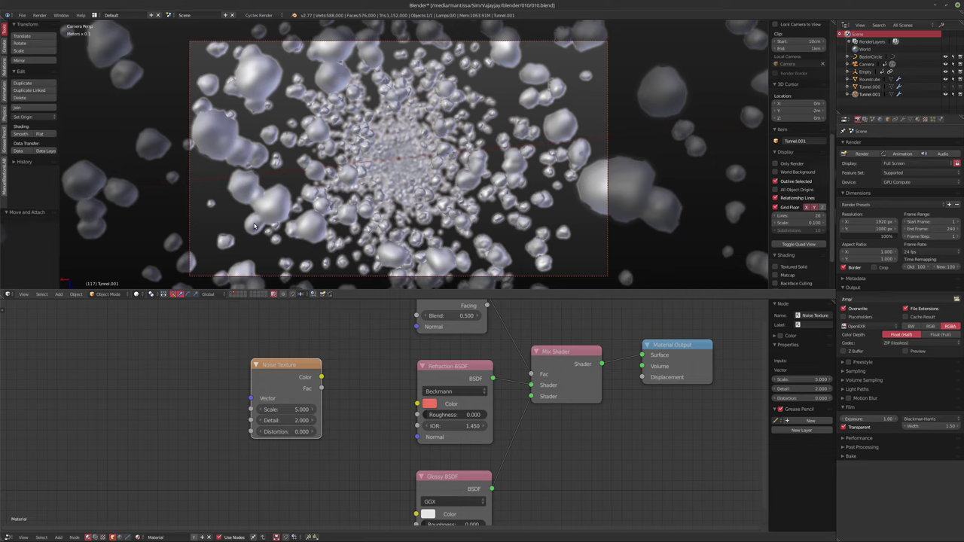
pyautogui.hotkey('shift', 'z')
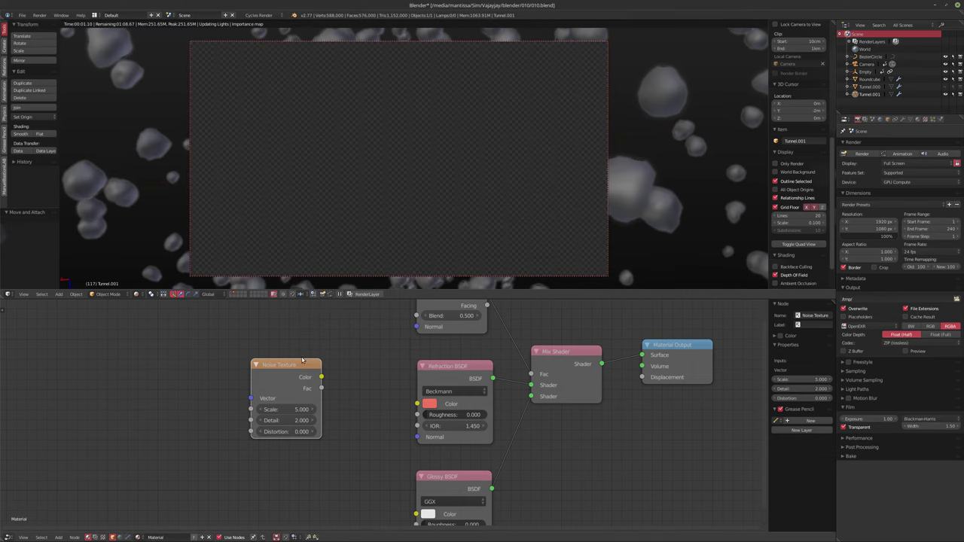
# Step: Link the Noise Texture Color into the Refraction BSDF Color and check the first and last frames
pyautogui.moveTo(321, 376); pyautogui.dragTo(417, 404)
pyautogui.moveTo(388, 391); pyautogui.dragTo(471, 390, button='middle')
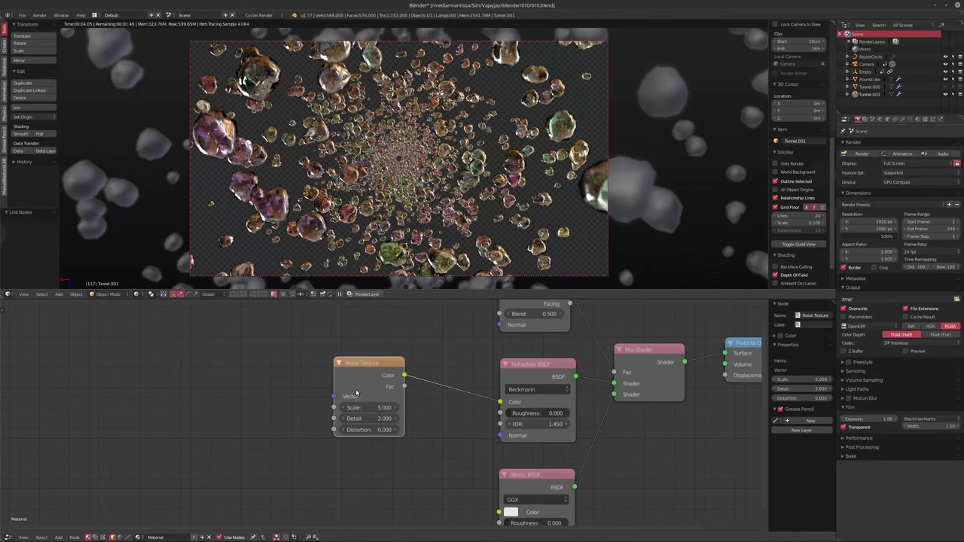
pyautogui.moveTo(360, 365); pyautogui.dragTo(321, 372)
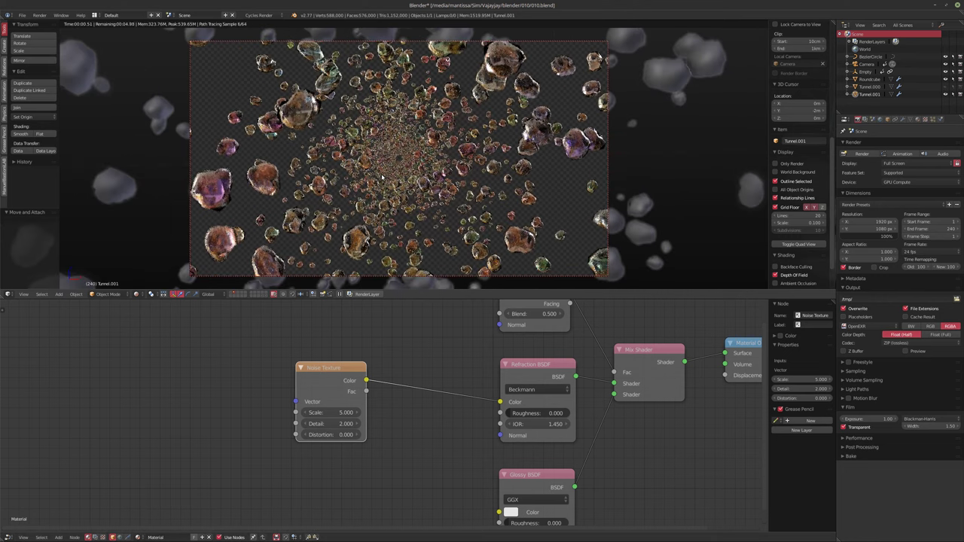
pyautogui.hotkey('shift', 'Left')
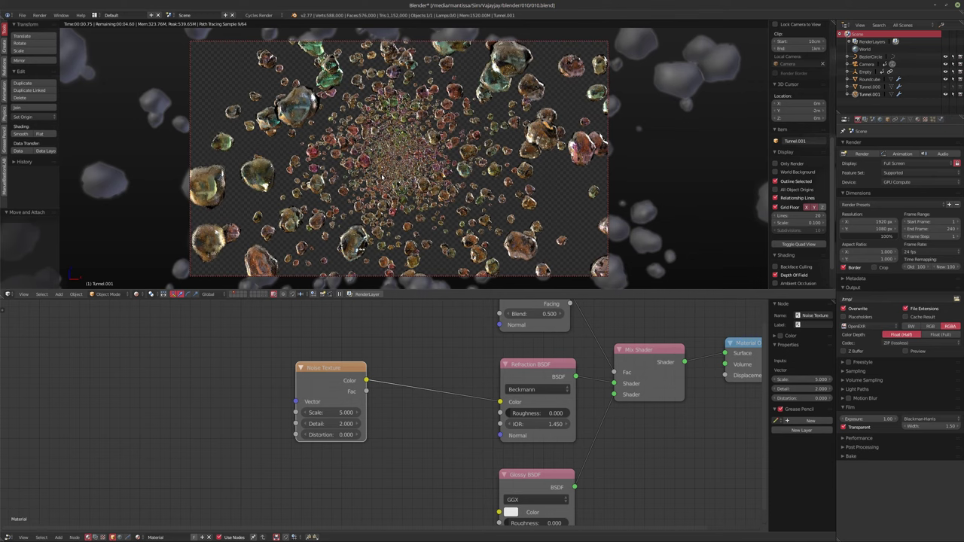
pyautogui.hotkey('shift', 'Right')
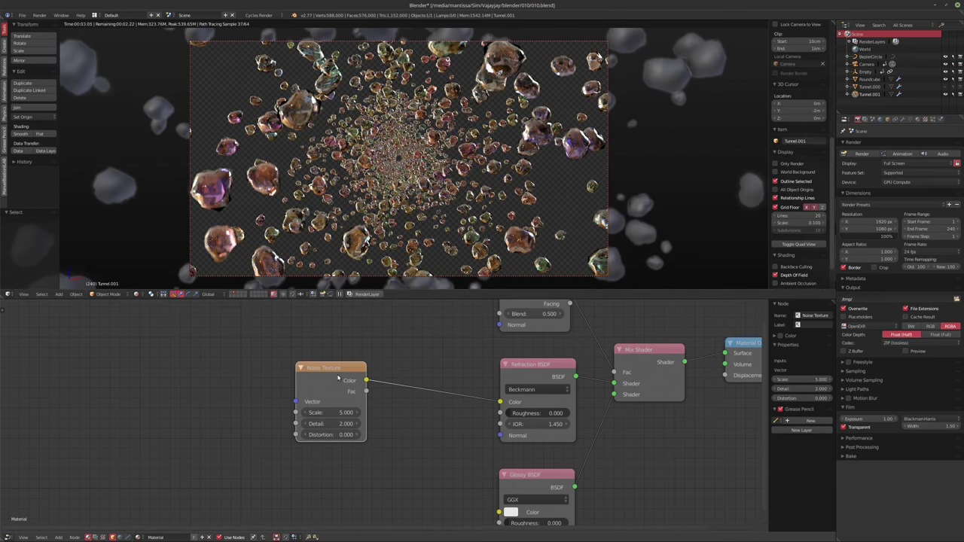
# Step: Add Texture Coordinate and Mapping nodes, driving the Mapping with Object coordinates, then view frame 240
pyautogui.hotkey('ctrl', 't')
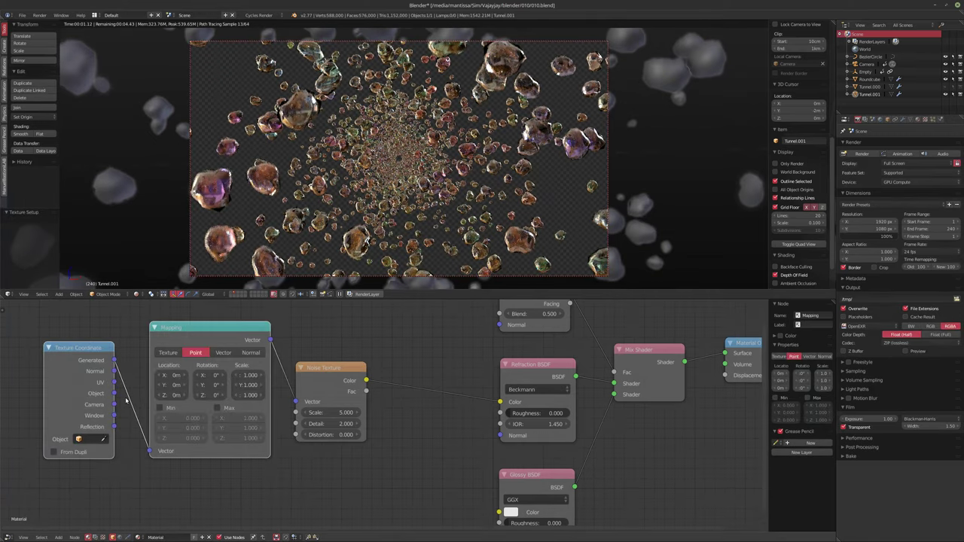
pyautogui.moveTo(114, 394); pyautogui.dragTo(151, 451)
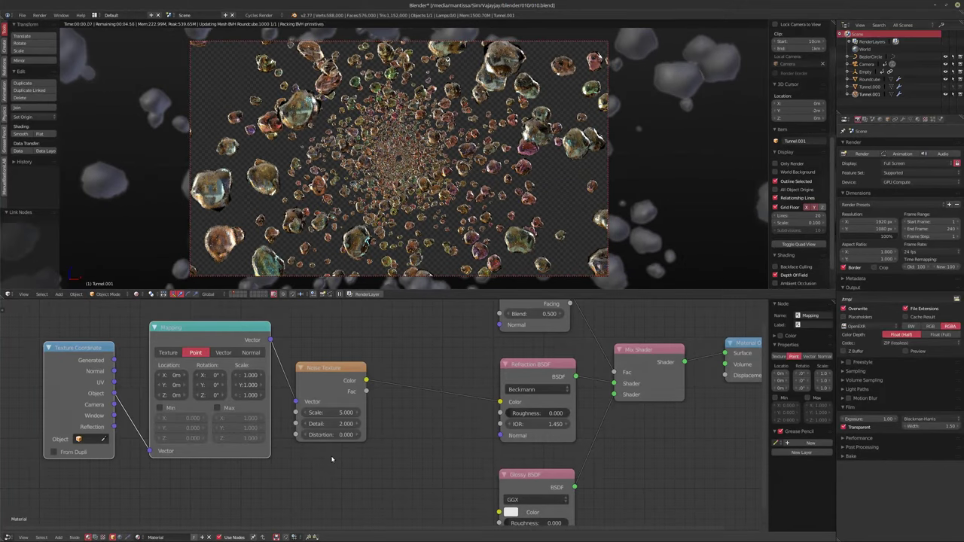
pyautogui.hotkey('shift', 'Right')
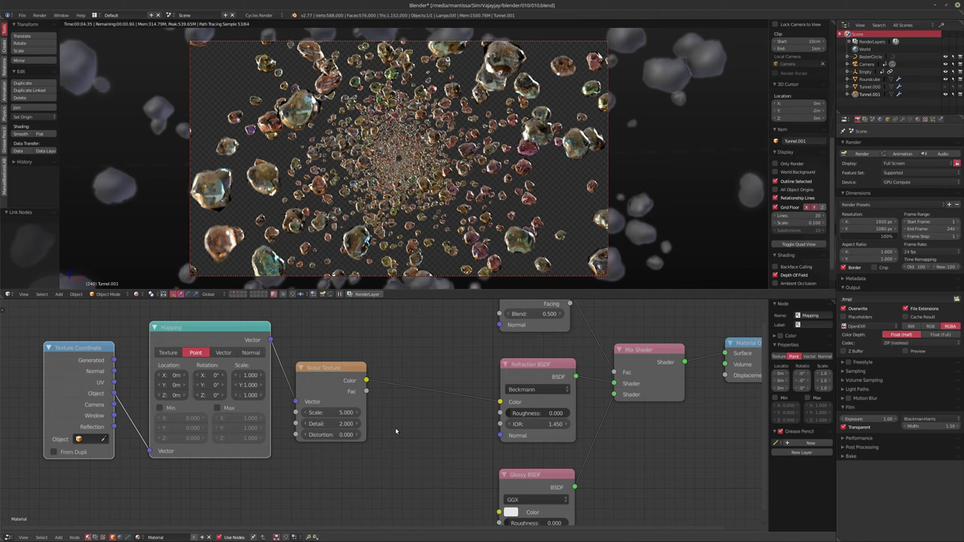
pyautogui.hotkey('shift', 'a')
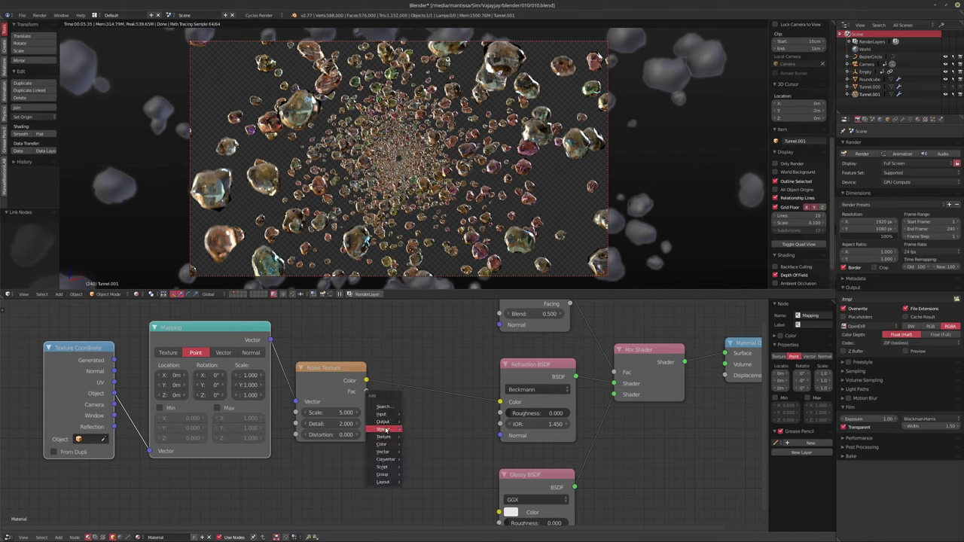
# Step: Insert a Hue Saturation Value node between the Noise texture and the Refraction BSDF
pyautogui.moveTo(382, 450)
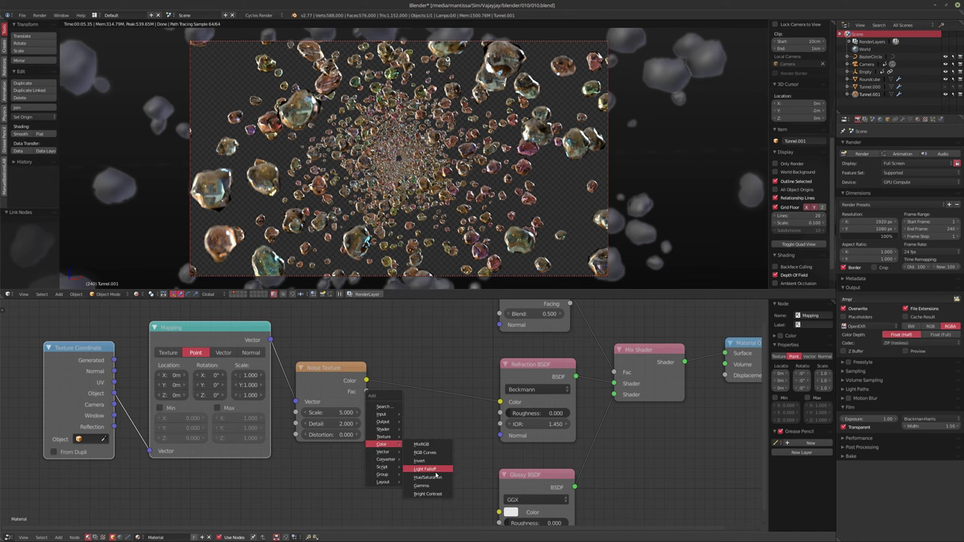
pyautogui.click(426, 473)
pyautogui.click(407, 371)
# Step: Set the Hue Saturation Value node's Saturation to 1.5 and nudge the nodes left
pyautogui.click(437, 411)
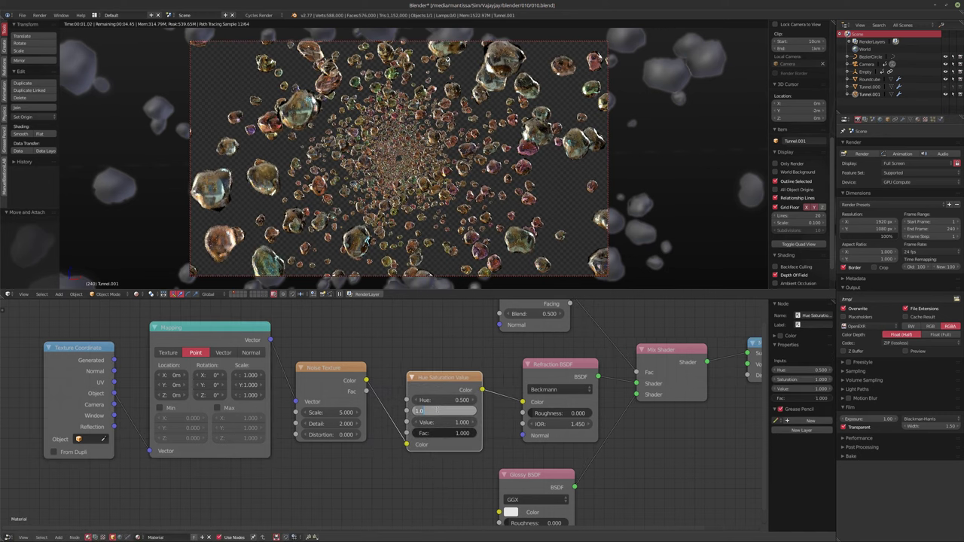
pyautogui.write('2')
pyautogui.press('Return')
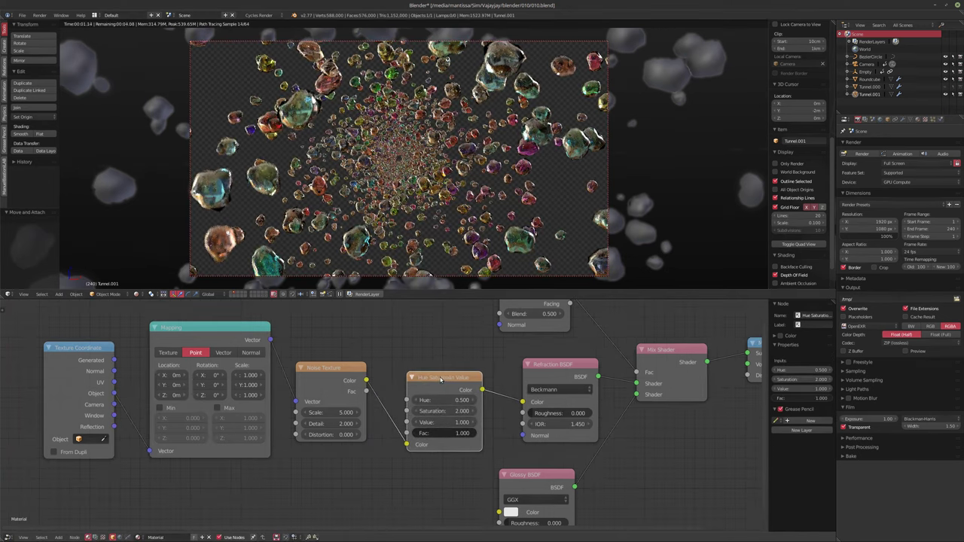
pyautogui.moveTo(451, 403); pyautogui.dragTo(435, 401)
pyautogui.click(422, 412)
pyautogui.write('1.5')
pyautogui.press('Return')
pyautogui.moveTo(561, 371); pyautogui.dragTo(536, 366)
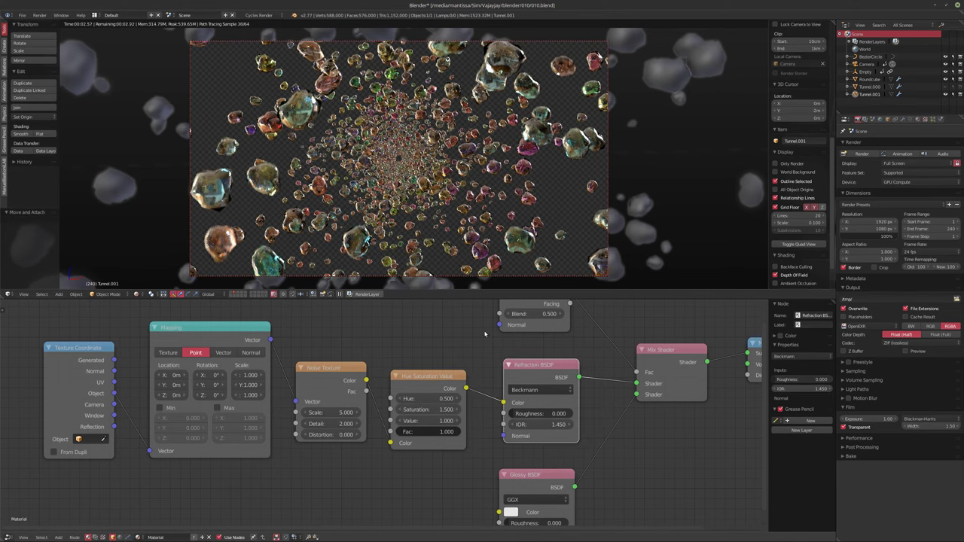
# Step: Review the scene settings and the view layer's render passes list
pyautogui.click(876, 119)
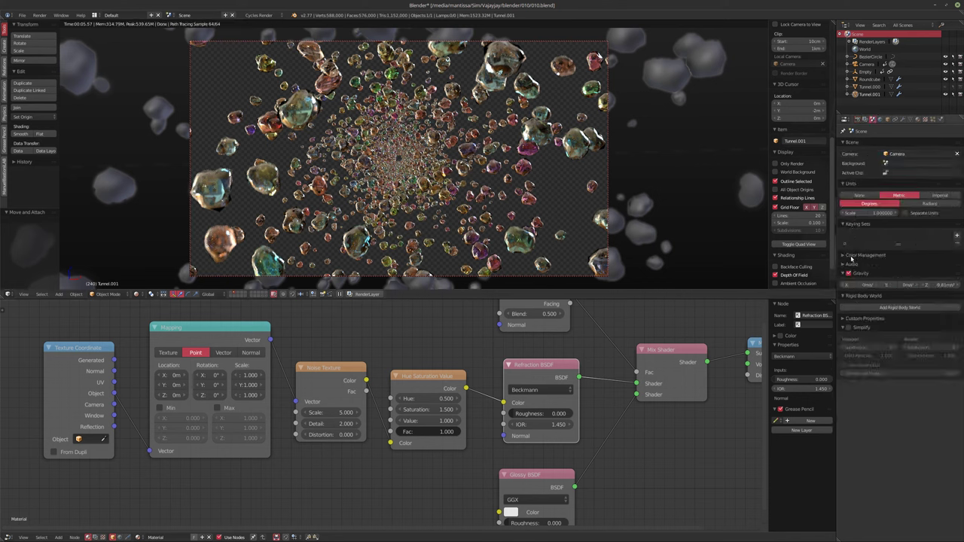
pyautogui.click(866, 119)
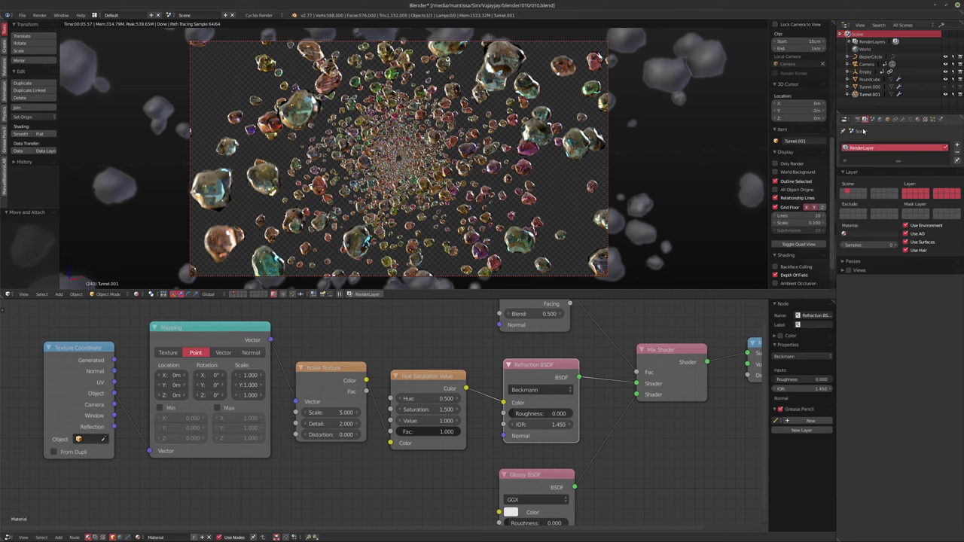
pyautogui.click(847, 260)
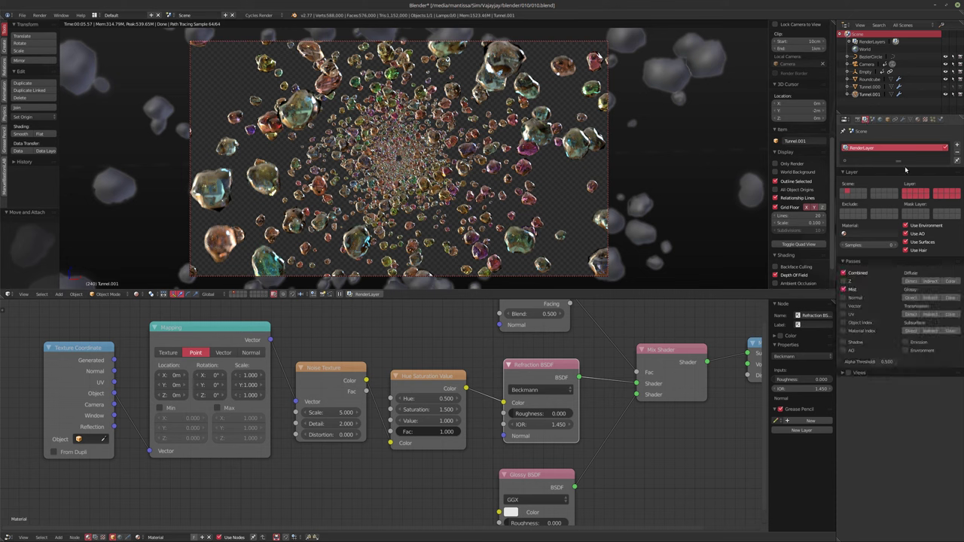
# Step: Set the World mist pass to start 0 m with 3 m depth, then render the final image
pyautogui.click(880, 119)
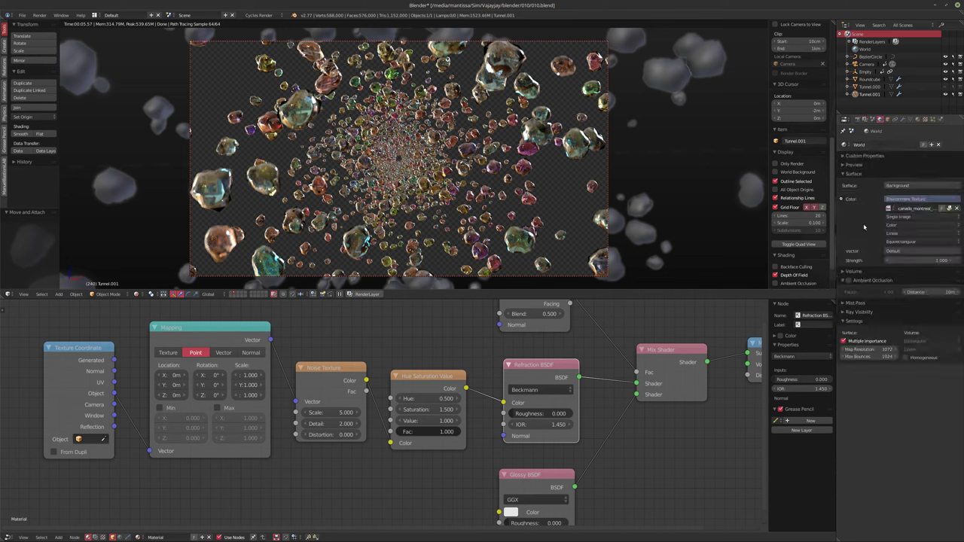
pyautogui.click(852, 302)
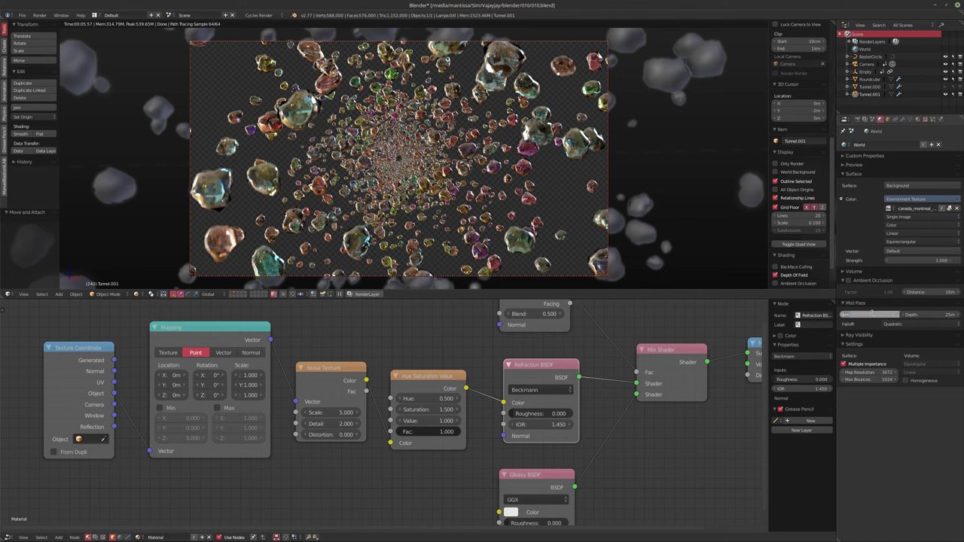
pyautogui.press('Tab')
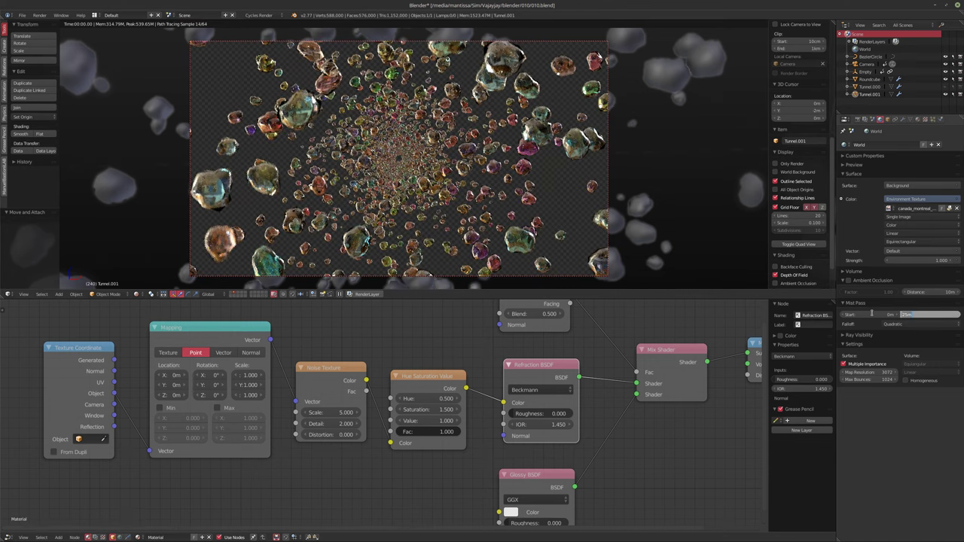
pyautogui.write('3')
pyautogui.press('Return')
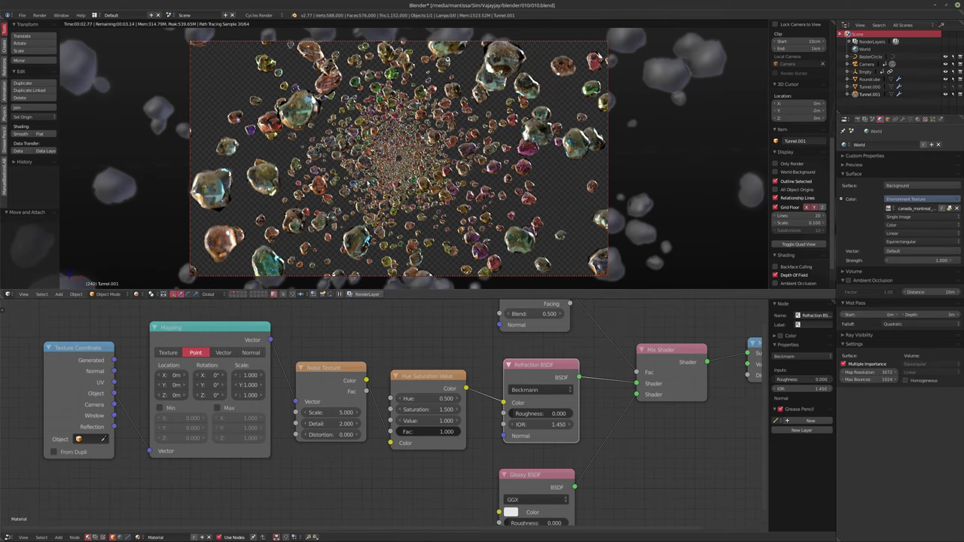
pyautogui.hotkey('shift', 'z')
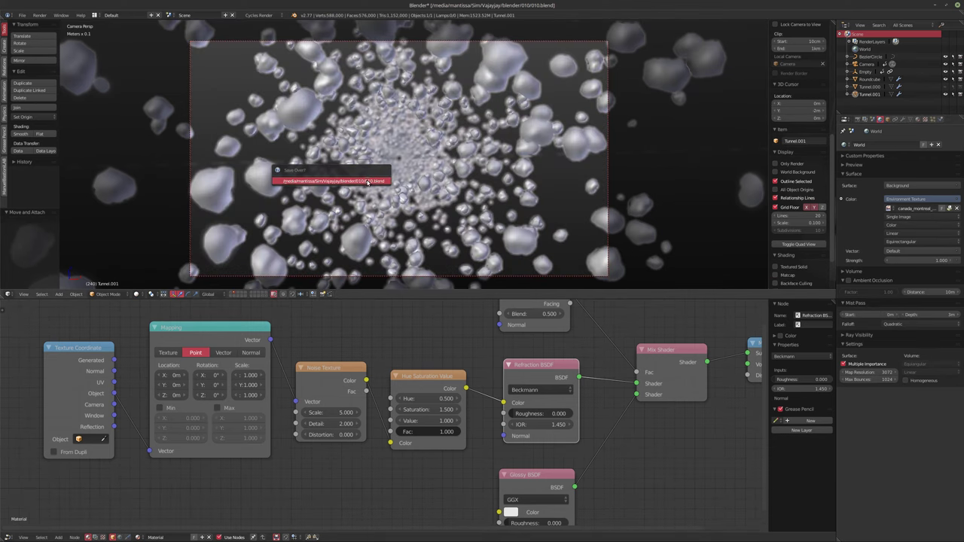
pyautogui.press('F12')
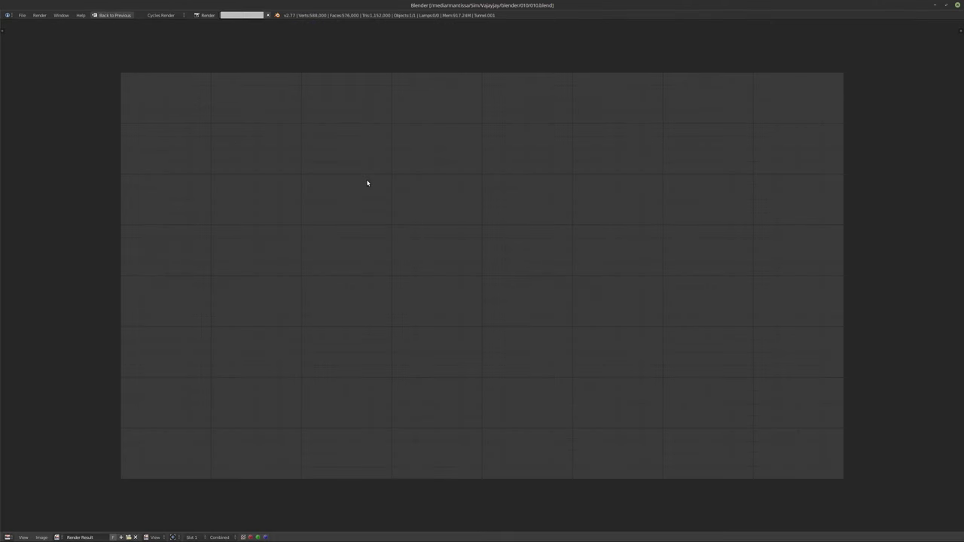
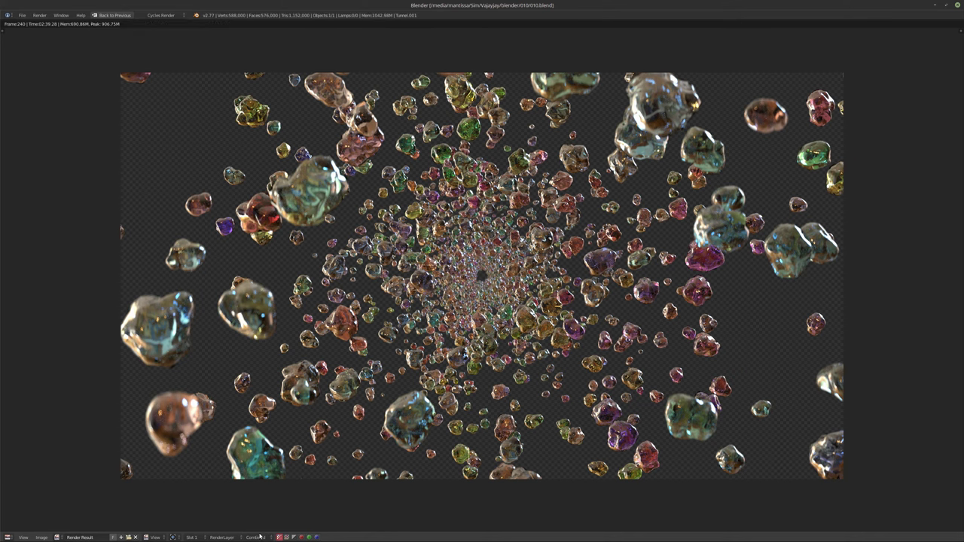
# Step: Start saving the render as an image and browse to the render/blender folder
pyautogui.keyDown('ctrl'); pyautogui.scroll(-1, 259, 536); pyautogui.keyUp('ctrl')
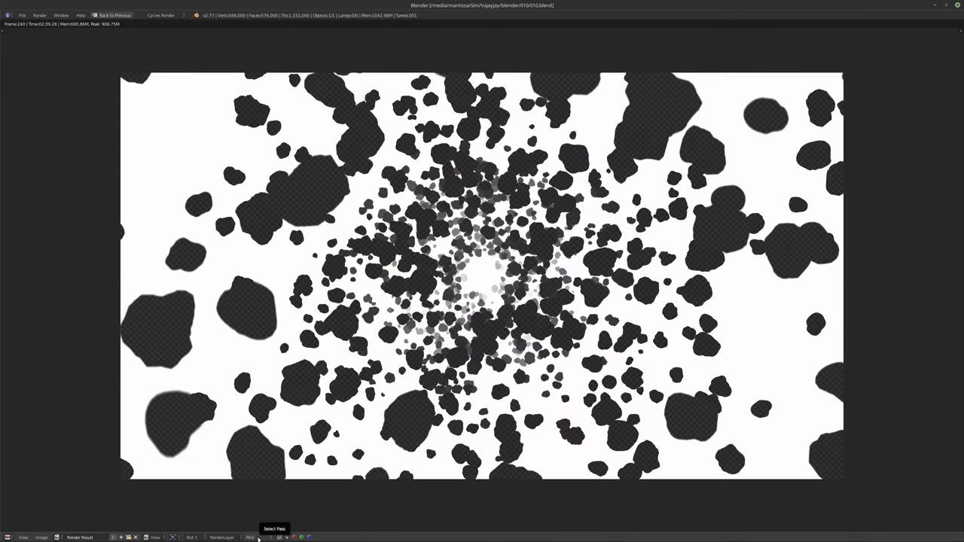
pyautogui.keyDown('ctrl'); pyautogui.scroll(1, 258, 536); pyautogui.keyUp('ctrl')
pyautogui.keyDown('ctrl'); pyautogui.scroll(-1, 258, 536); pyautogui.keyUp('ctrl')
pyautogui.keyDown('ctrl'); pyautogui.scroll(1, 259, 536); pyautogui.keyUp('ctrl')
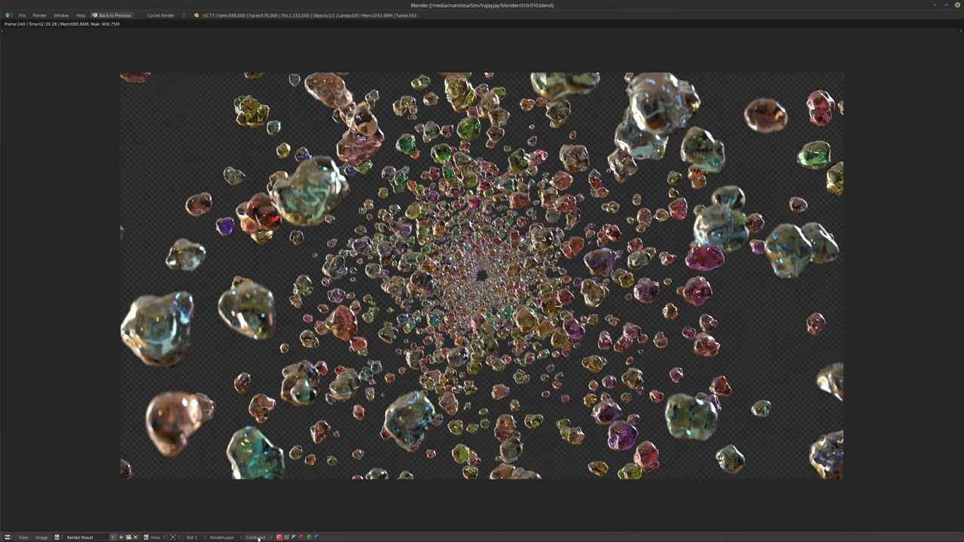
pyautogui.click(48, 534)
pyautogui.click(68, 491)
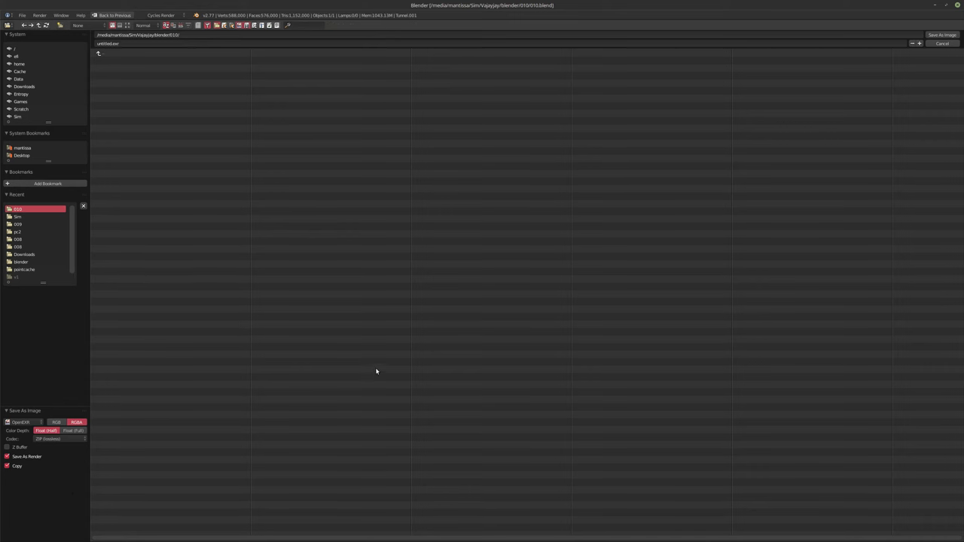
pyautogui.click(104, 54)
pyautogui.click(121, 54)
pyautogui.doubleClick(107, 76)
pyautogui.doubleClick(109, 60)
# Step: Create a 010 folder and save the render there as 010_.exr in OpenEXR MultiLayer format
pyautogui.click(60, 25)
pyautogui.write('010')
pyautogui.press('Return')
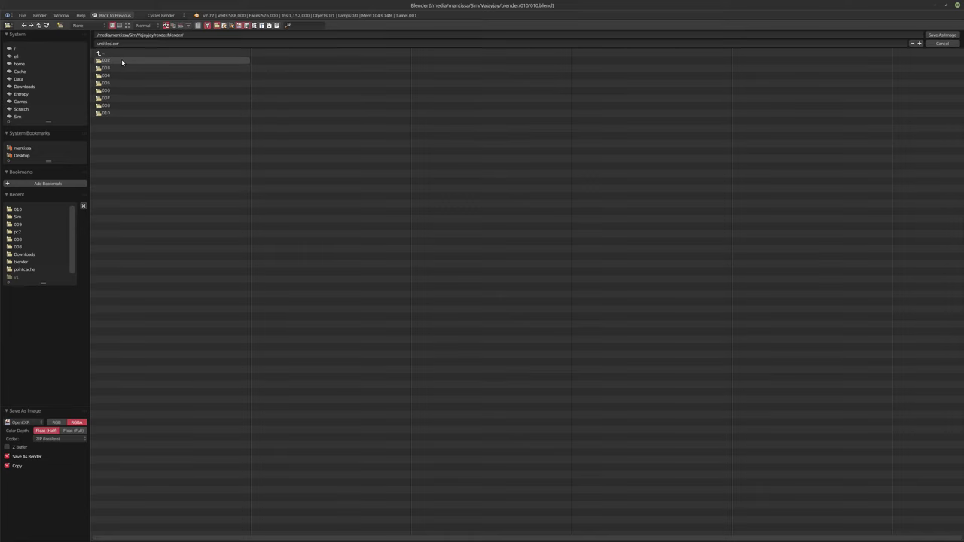
pyautogui.doubleClick(124, 113)
pyautogui.doubleClick(109, 44)
pyautogui.press('BackSpace')
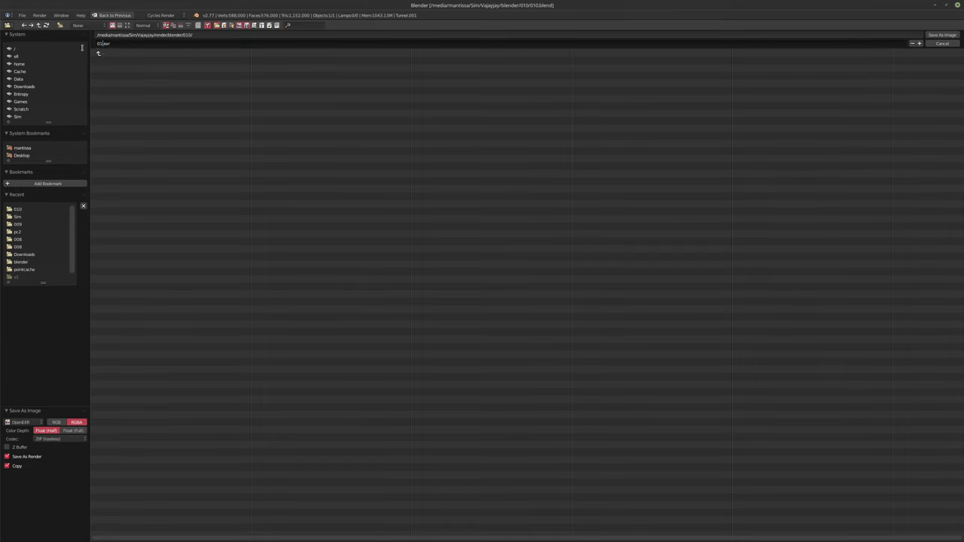
pyautogui.press('Return')
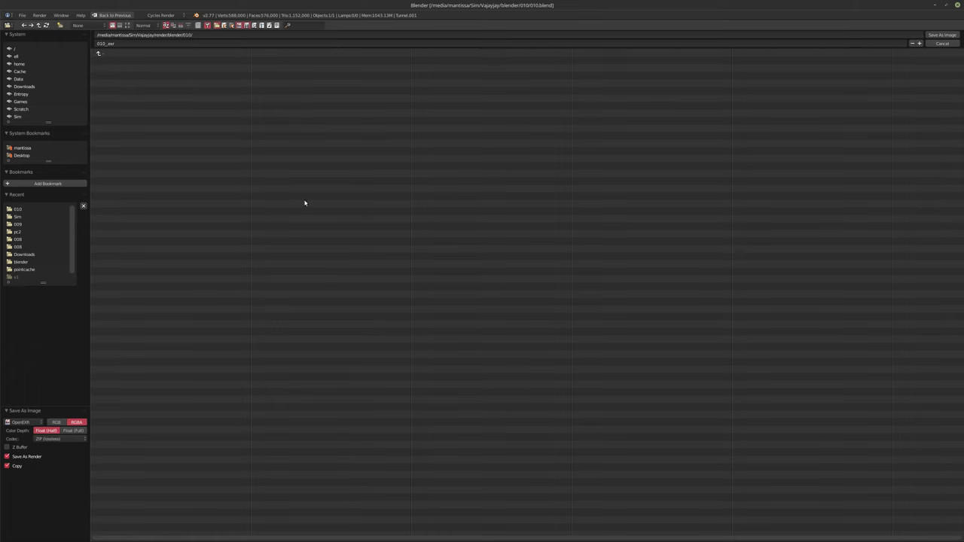
pyautogui.click(21, 422)
pyautogui.click(101, 392)
pyautogui.click(942, 35)
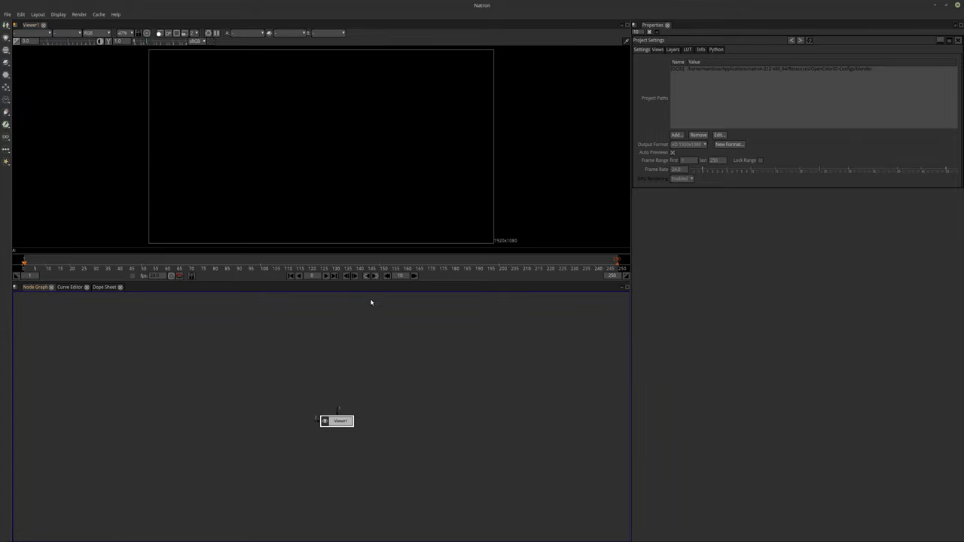
# Step: Load the 010_.exr sequence from Vajayjay/render/blender/010 as a Read1 node
pyautogui.press('r')
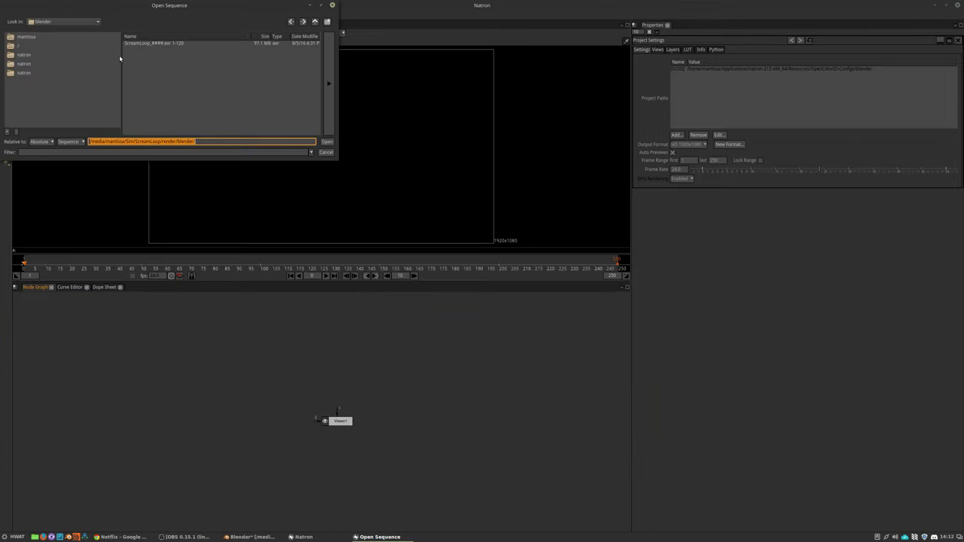
pyautogui.click(315, 21)
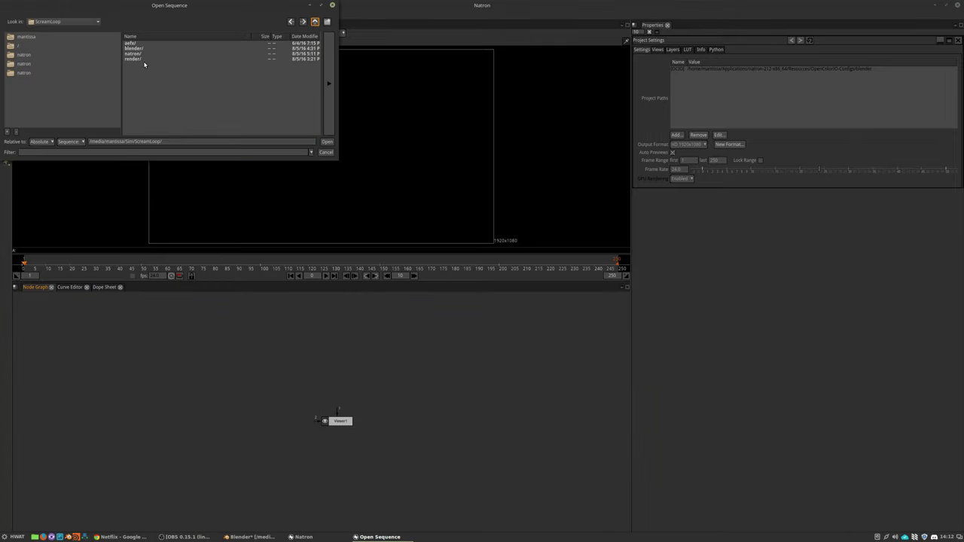
pyautogui.click(315, 22)
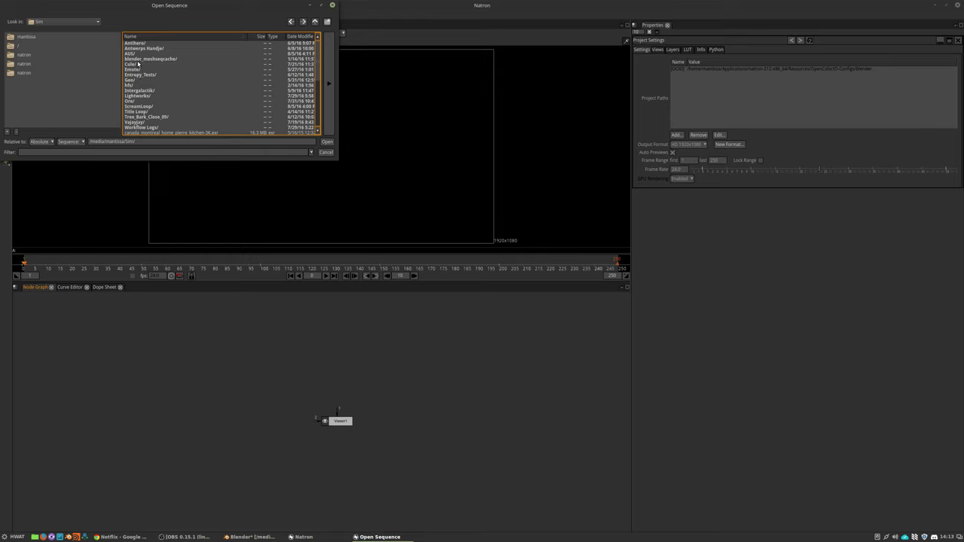
pyautogui.scroll(-3, 156, 117)
pyautogui.doubleClick(140, 75)
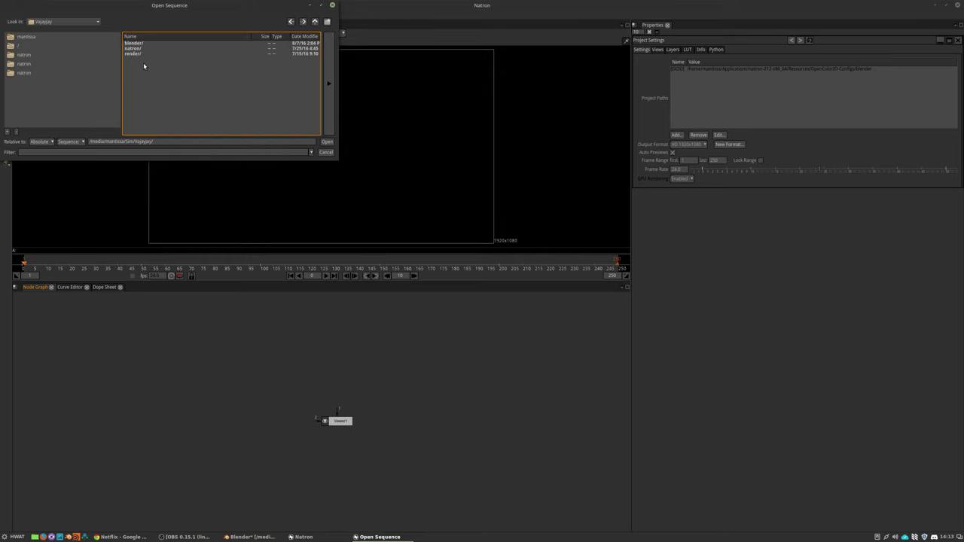
pyautogui.doubleClick(141, 52)
pyautogui.doubleClick(134, 43)
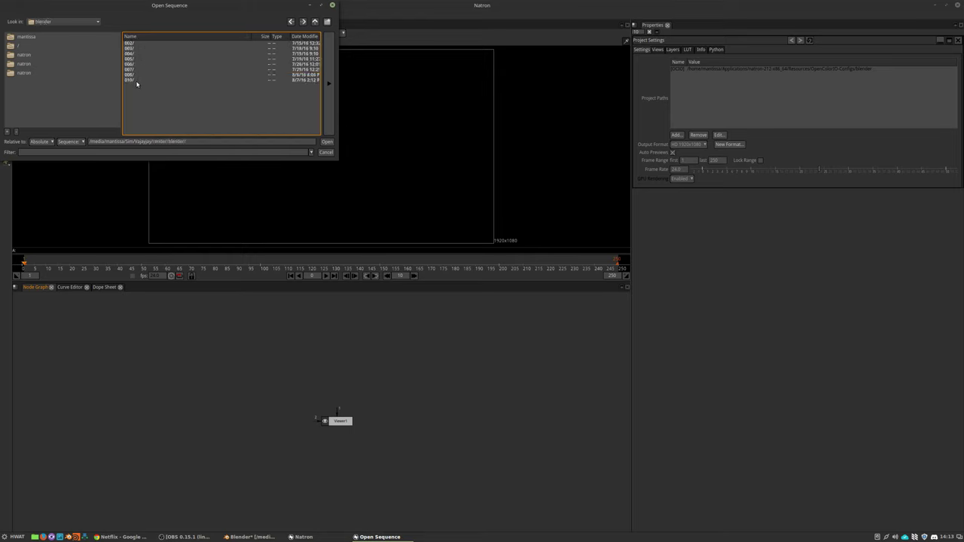
pyautogui.doubleClick(137, 80)
pyautogui.doubleClick(136, 43)
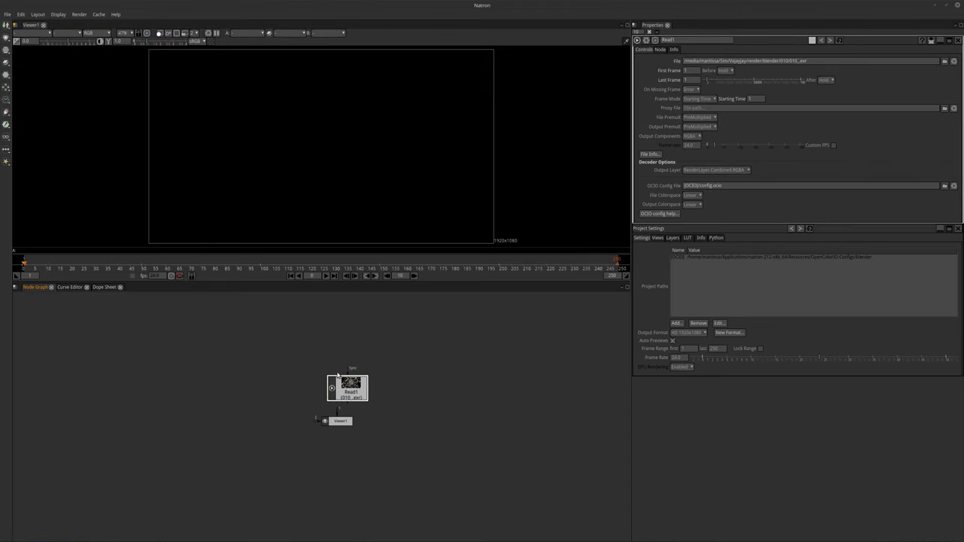
# Step: Move Read1 above Viewer1 and connect it so the bubble render shows
pyautogui.moveTo(338, 382); pyautogui.dragTo(332, 345)
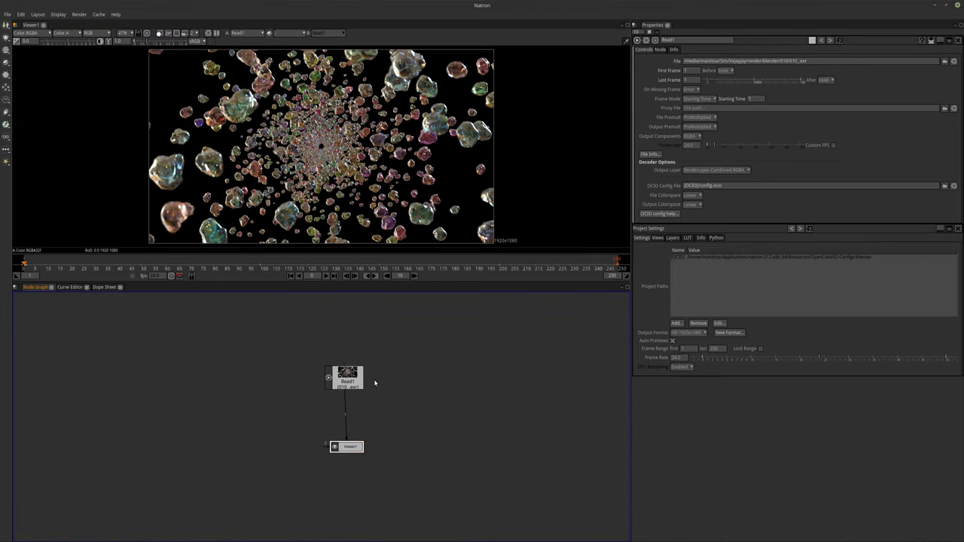
pyautogui.scroll(4, 375, 382)
pyautogui.click(454, 386)
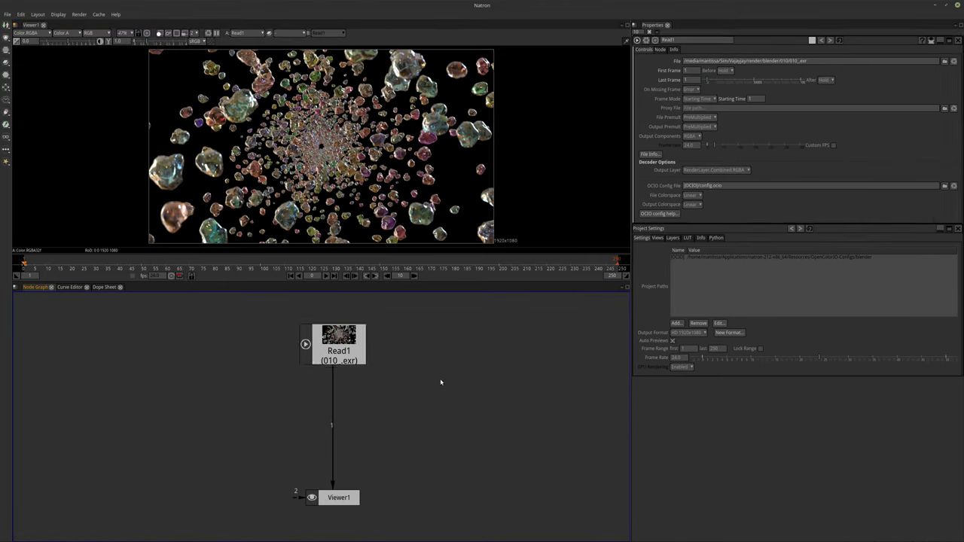
pyautogui.rightClick(477, 397)
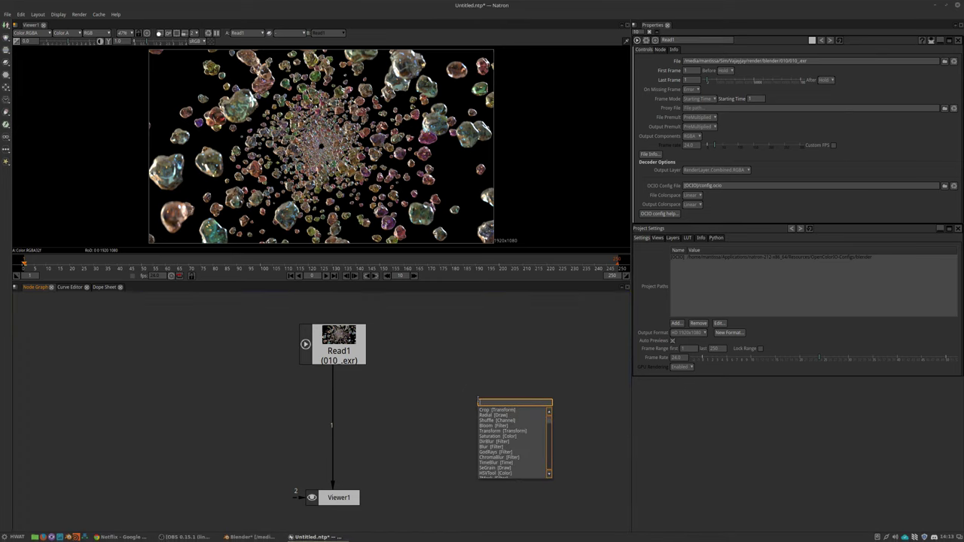
pyautogui.press('Escape')
pyautogui.click(315, 343)
pyautogui.click(452, 368)
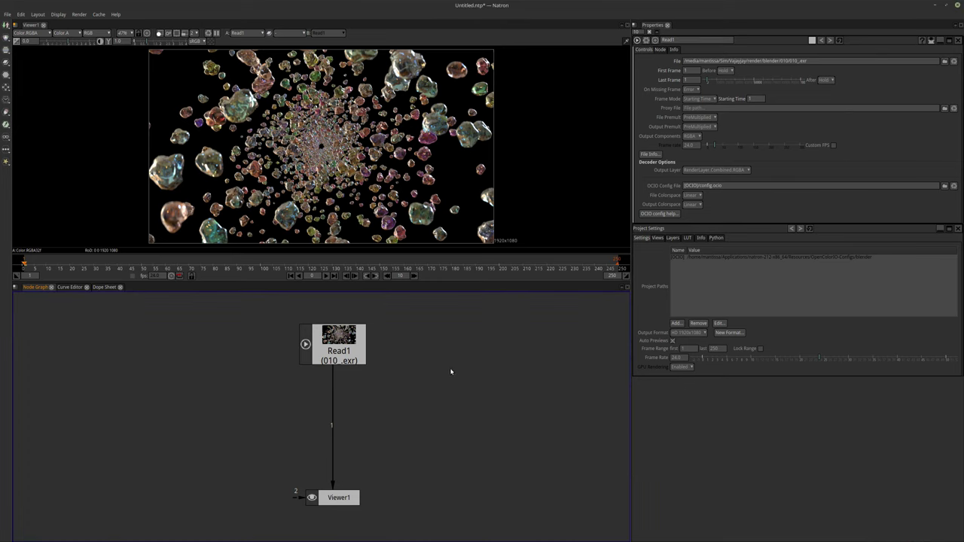
# Step: Add a Read2 node for 010_.exr using the RenderLayer.Mist.Z layer and view it
pyautogui.press('r')
pyautogui.doubleClick(134, 44)
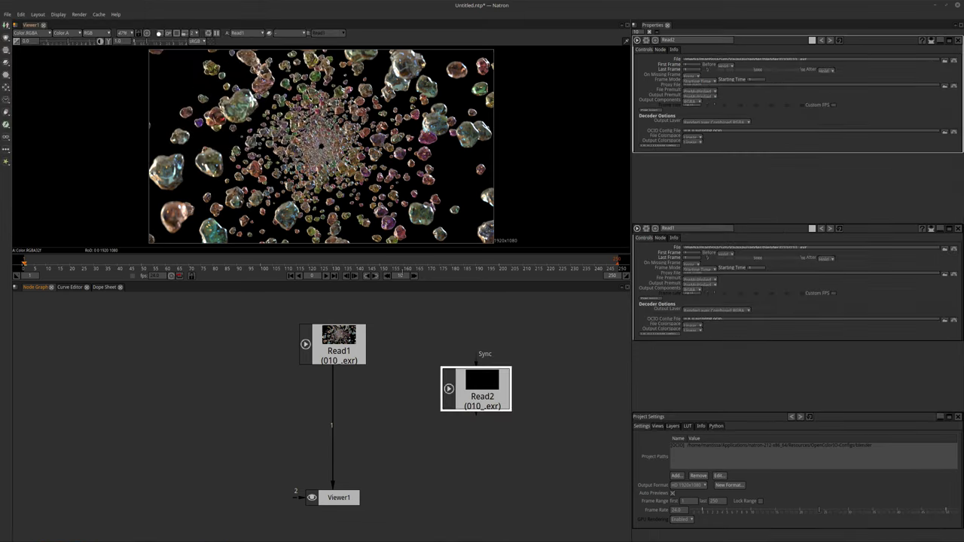
pyautogui.click(723, 172)
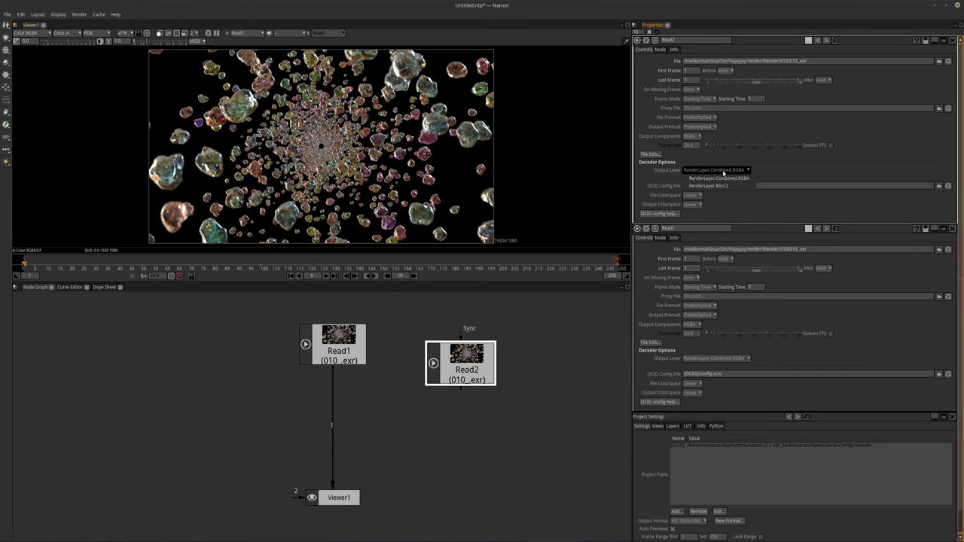
pyautogui.click(715, 184)
pyautogui.press('1')
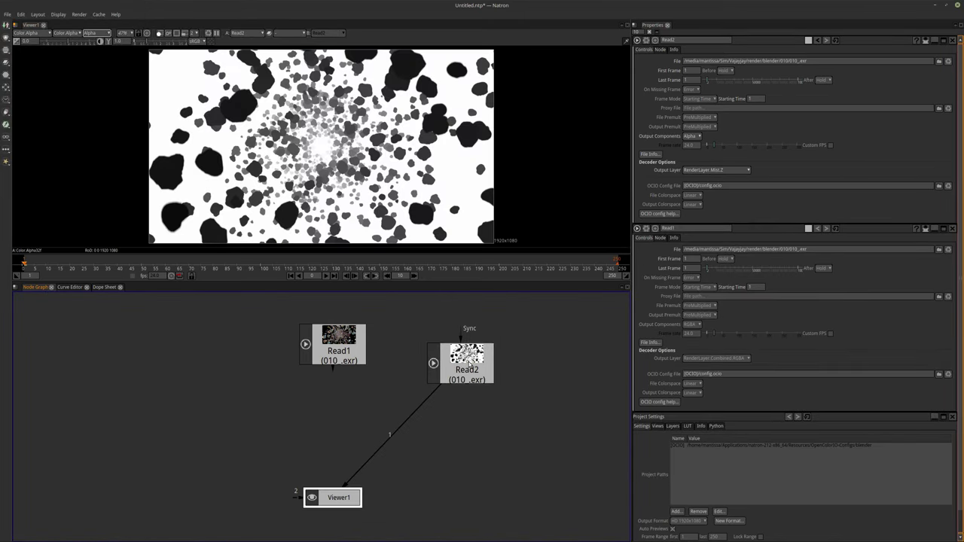
# Step: Merge Read1 with Read2 plugged into Merge1's A input and view the result
pyautogui.moveTo(400, 397); pyautogui.dragTo(424, 360, button='middle')
pyautogui.scroll(2, 425, 362)
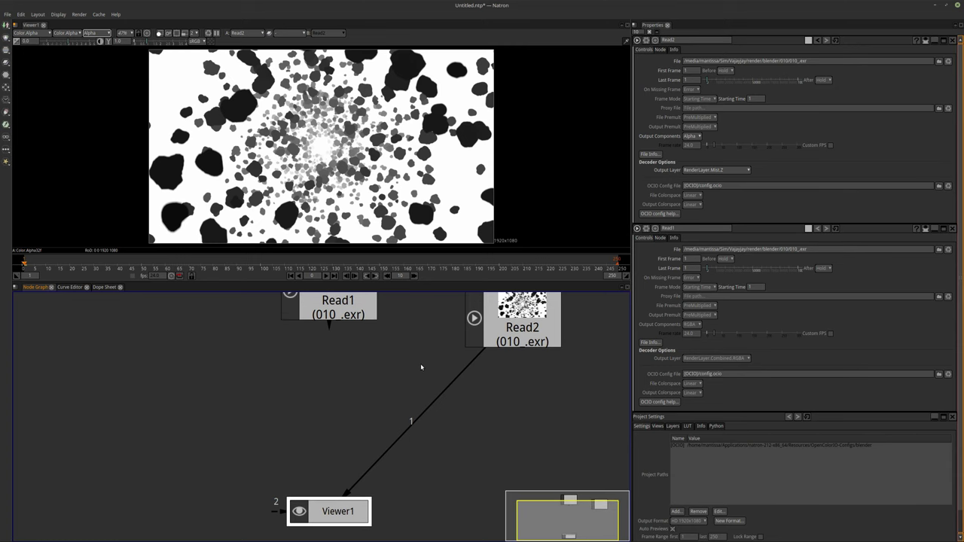
pyautogui.click(332, 314)
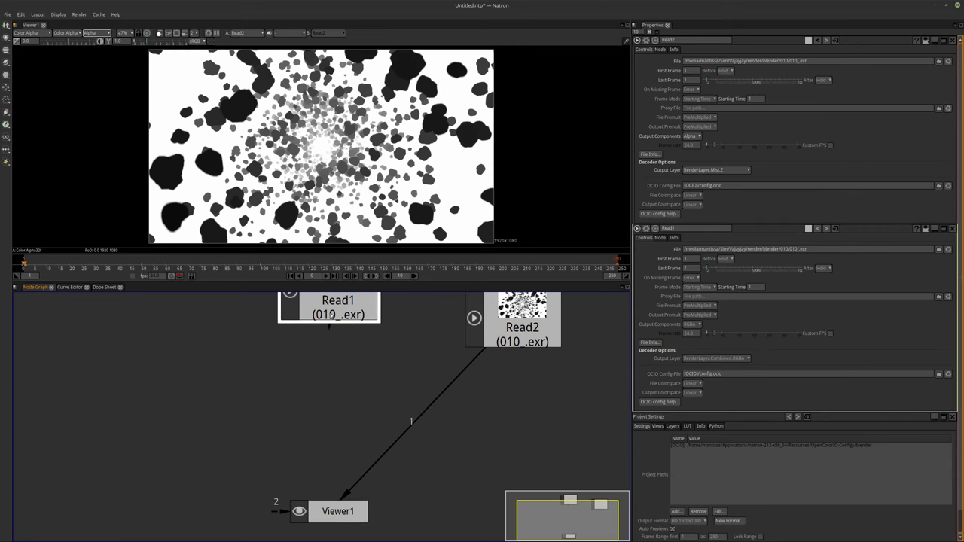
pyautogui.press('m')
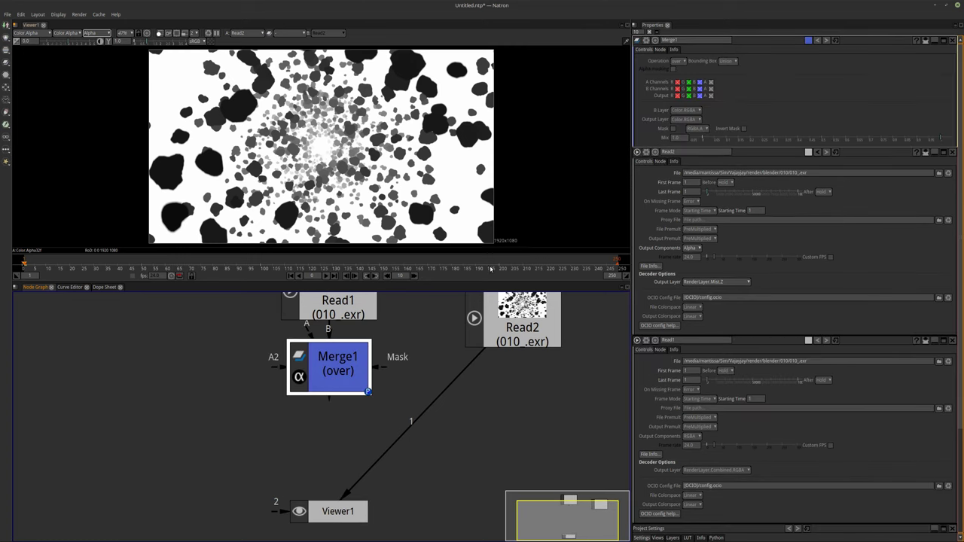
pyautogui.moveTo(327, 295)
pyautogui.mouseDown()
pyautogui.moveTo(367, 303)
pyautogui.moveTo(327, 300)
pyautogui.mouseUp()
pyautogui.moveTo(328, 373); pyautogui.dragTo(327, 399)
pyautogui.press('1')
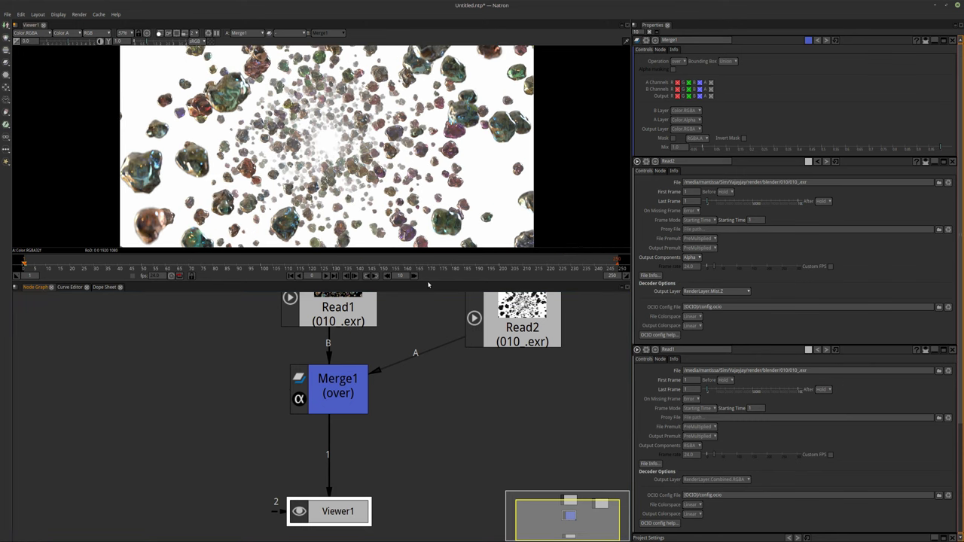
# Step: Enlarge the viewer, fit the image, and tidy Read2's position in the graph
pyautogui.moveTo(428, 279); pyautogui.dragTo(428, 354)
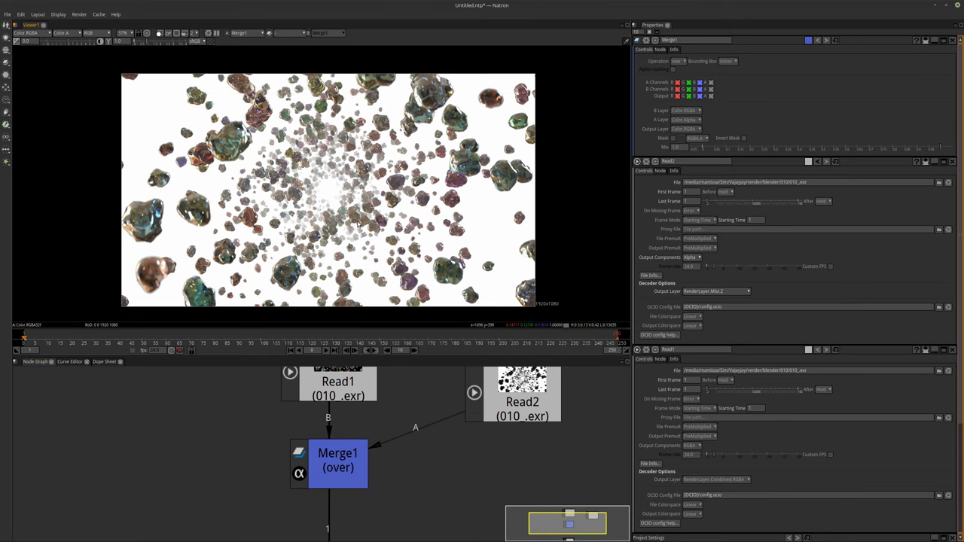
pyautogui.press('f')
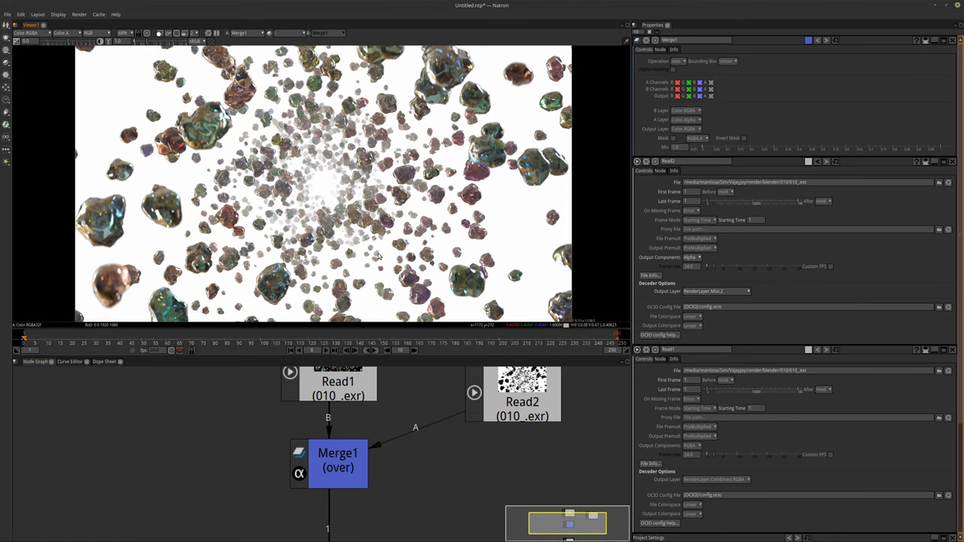
pyautogui.moveTo(409, 452); pyautogui.dragTo(416, 447, button='middle')
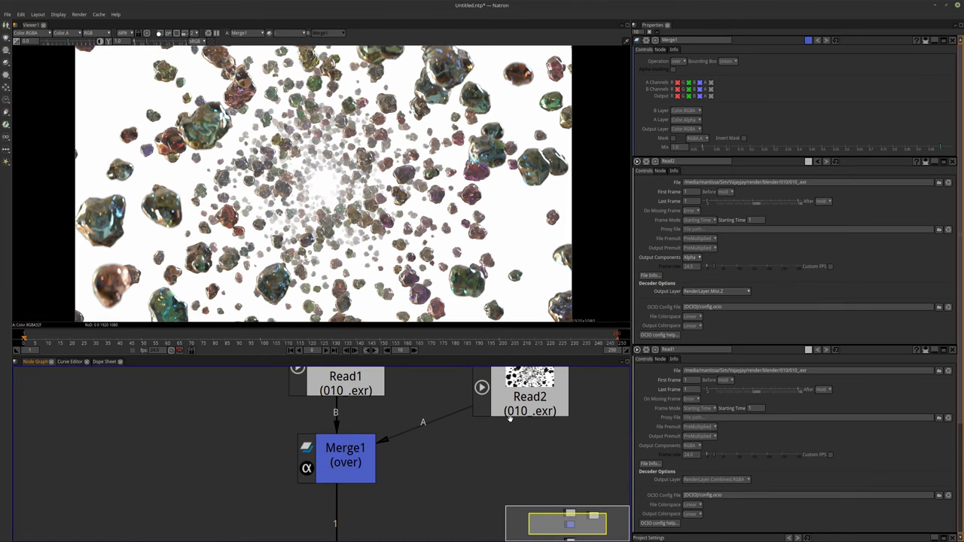
pyautogui.moveTo(519, 407)
pyautogui.mouseDown()
pyautogui.moveTo(520, 444)
pyautogui.moveTo(519, 412)
pyautogui.mouseUp()
pyautogui.moveTo(520, 413); pyautogui.dragTo(410, 427, button='middle')
pyautogui.scroll(-3, 331, 437)
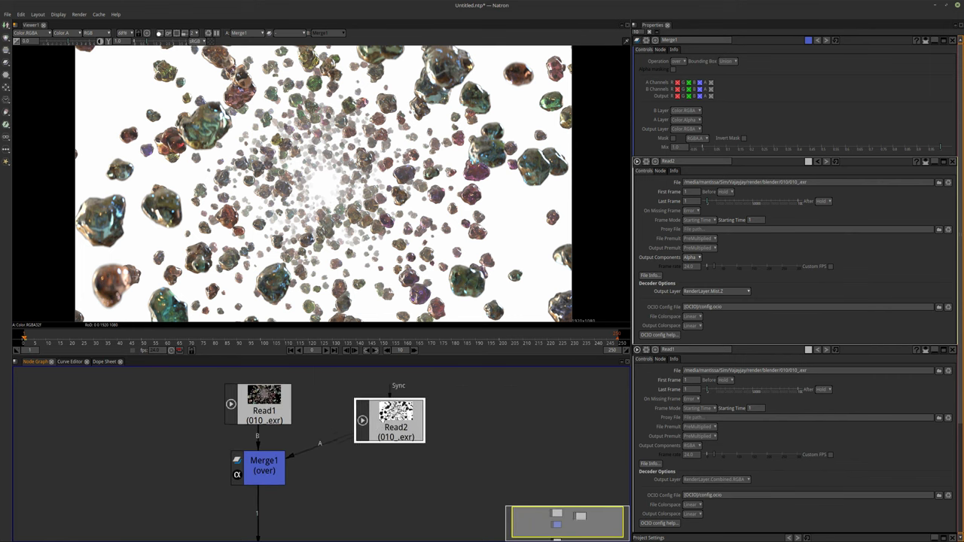
# Step: Add an Invert node and line it up with Merge1
pyautogui.press('Tab')
pyautogui.write('invert')
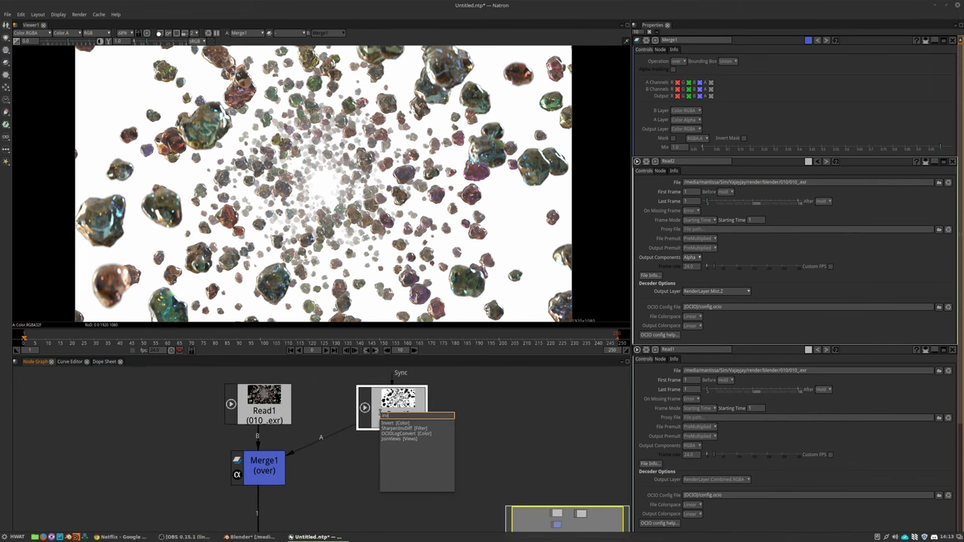
pyautogui.press('Return')
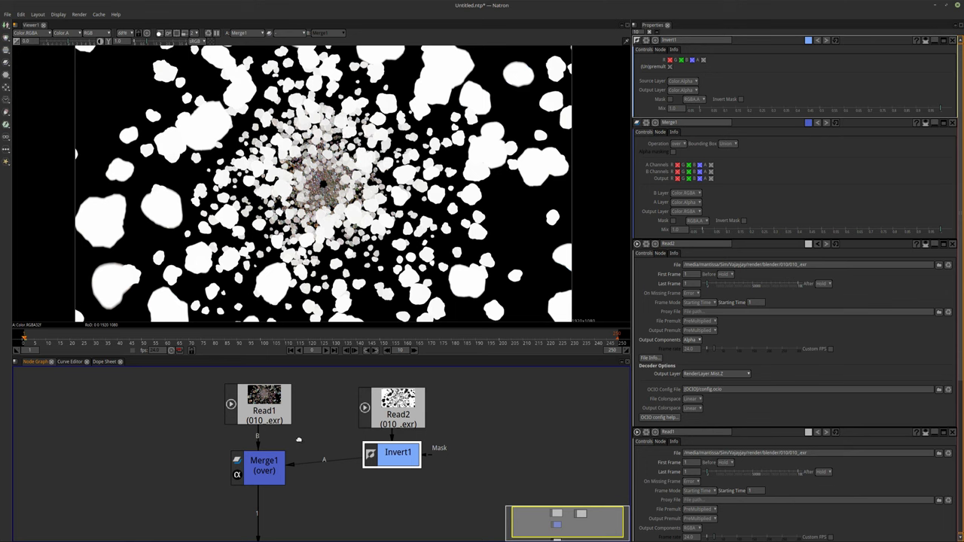
pyautogui.scroll(3, 381, 415)
pyautogui.moveTo(494, 463); pyautogui.dragTo(493, 482)
# Step: Set Merge1's operation to multiply and arrange Read2 above Invert1 in the graph
pyautogui.click(266, 463)
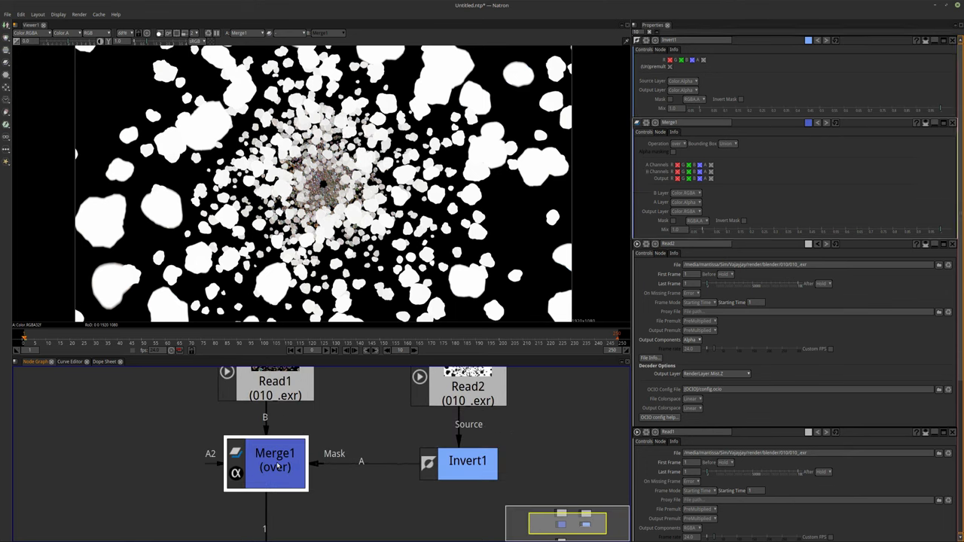
pyautogui.click(681, 61)
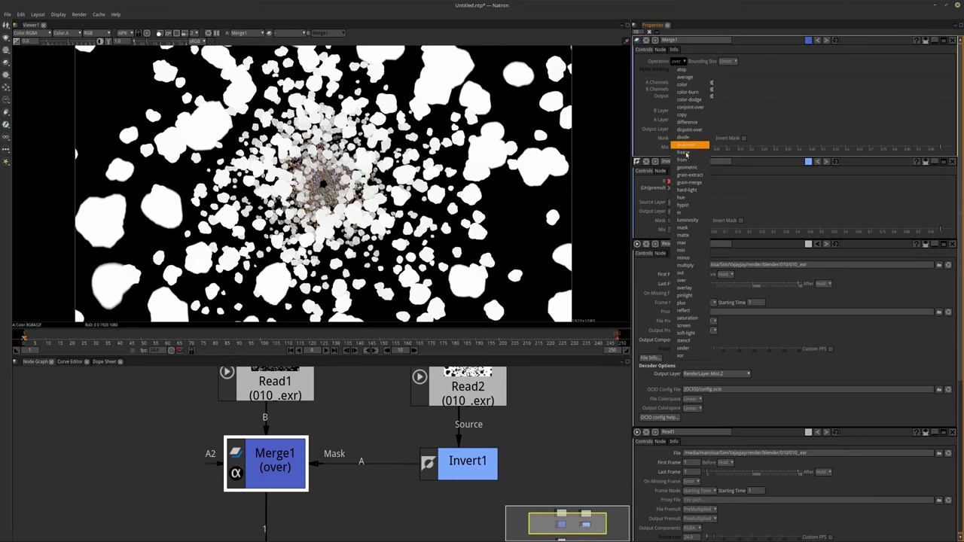
pyautogui.click(683, 265)
pyautogui.moveTo(329, 443); pyautogui.dragTo(328, 418, button='middle')
pyautogui.scroll(-2, 465, 465)
pyautogui.moveTo(399, 434); pyautogui.dragTo(359, 441, button='middle')
pyautogui.scroll(-2, 359, 441)
pyautogui.moveTo(370, 413); pyautogui.dragTo(372, 375)
pyautogui.moveTo(379, 451); pyautogui.dragTo(380, 480, button='middle')
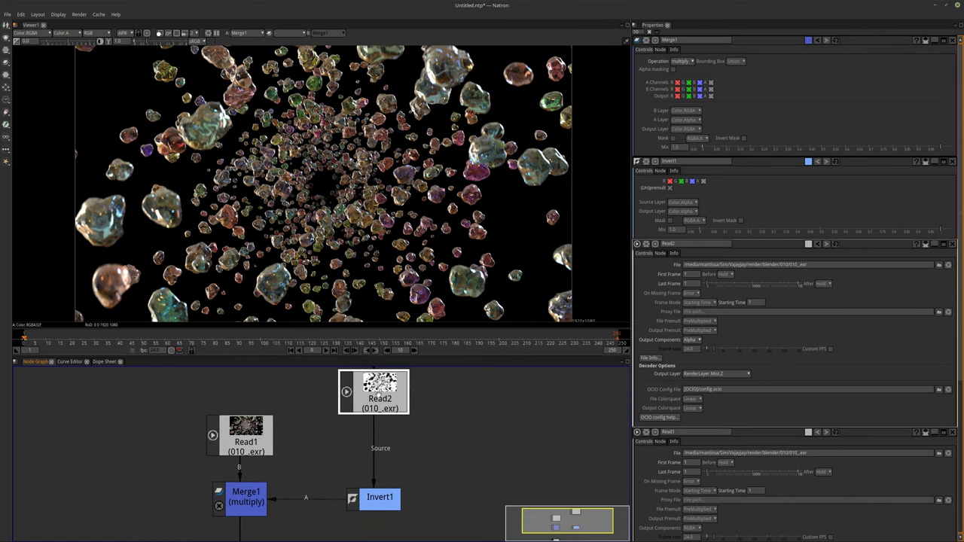
pyautogui.moveTo(384, 491)
pyautogui.mouseDown()
pyautogui.moveTo(380, 437)
pyautogui.moveTo(379, 494)
pyautogui.mouseUp()
# Step: Add ColorCorrect1 after Invert1 and lower its gamma to about 0.246
pyautogui.press('c')
pyautogui.moveTo(378, 494); pyautogui.dragTo(391, 470, button='middle')
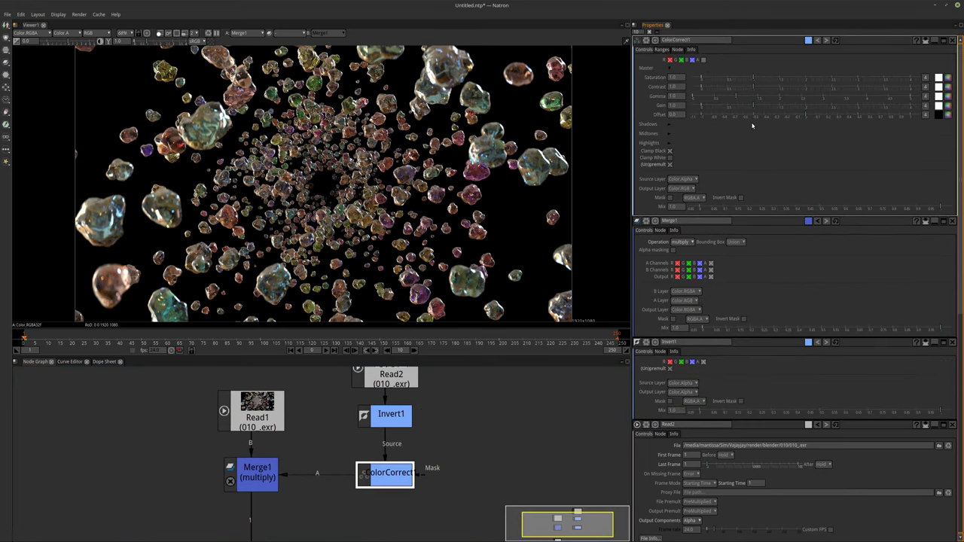
pyautogui.moveTo(737, 98); pyautogui.dragTo(708, 104)
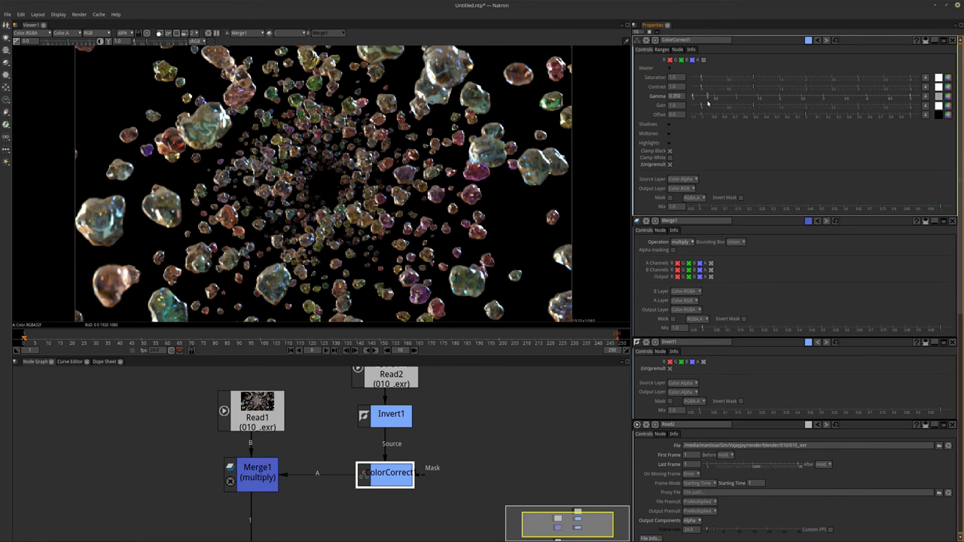
pyautogui.moveTo(705, 104); pyautogui.dragTo(700, 104)
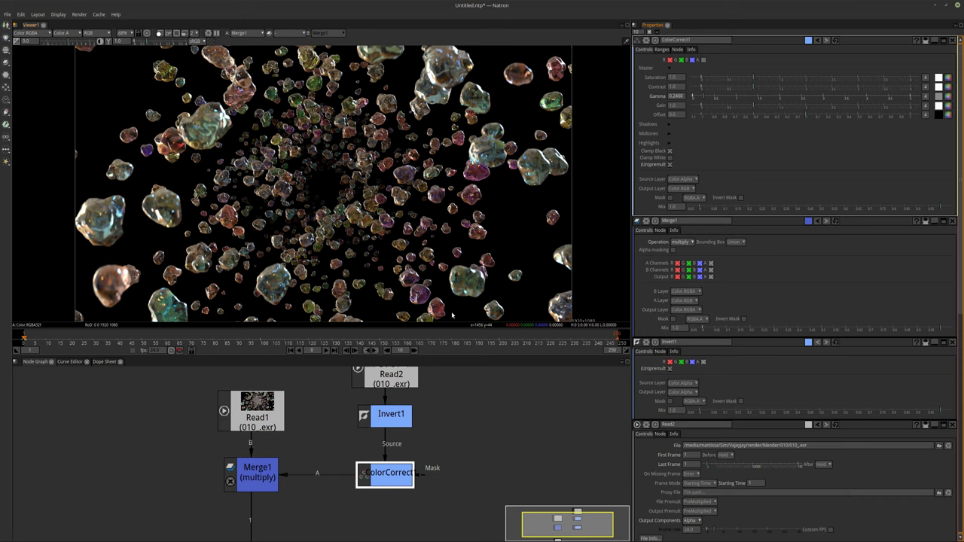
pyautogui.moveTo(354, 405); pyautogui.dragTo(355, 452, button='middle')
pyautogui.click(312, 493)
# Step: Add a Merge2 node set to plus, with its A input linked to Invert1 through a Dot
pyautogui.press('m')
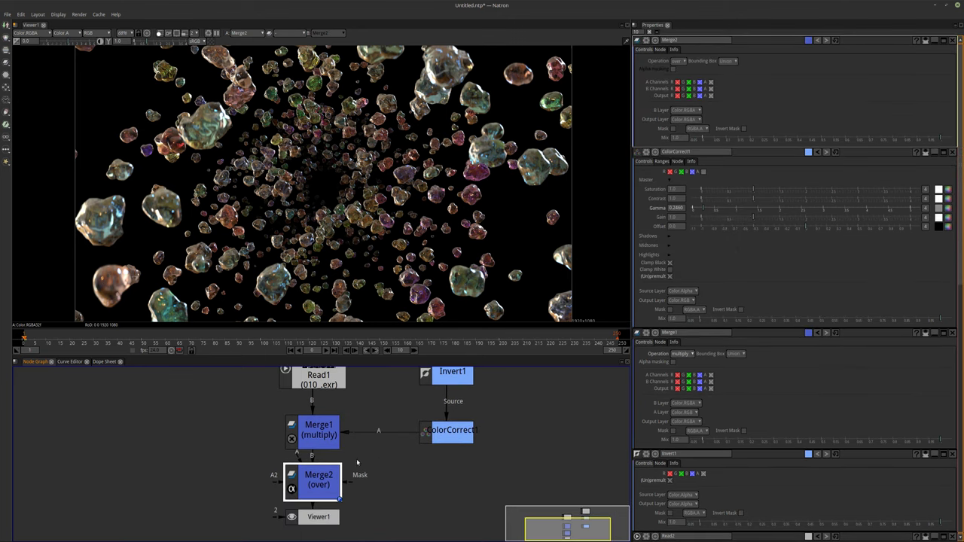
pyautogui.click(694, 110)
pyautogui.click(681, 61)
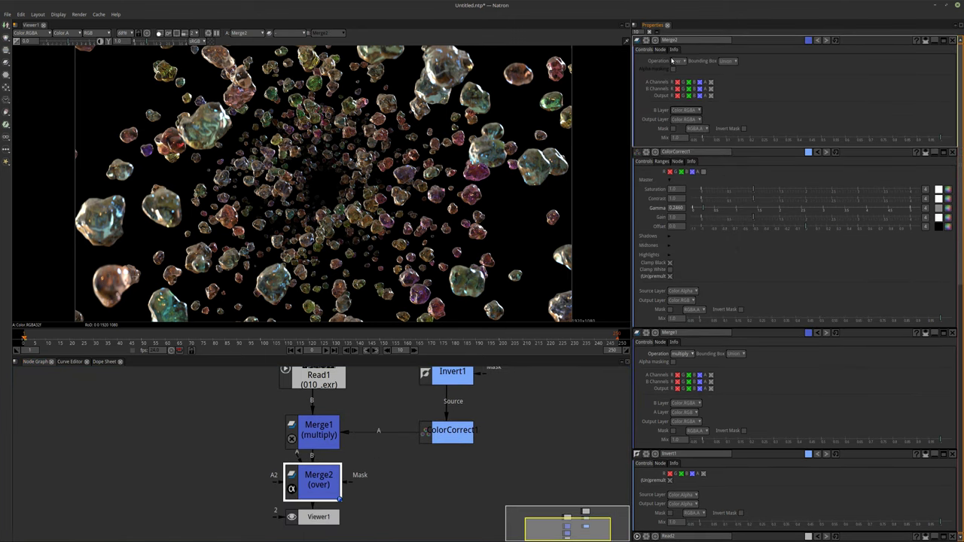
pyautogui.click(681, 61)
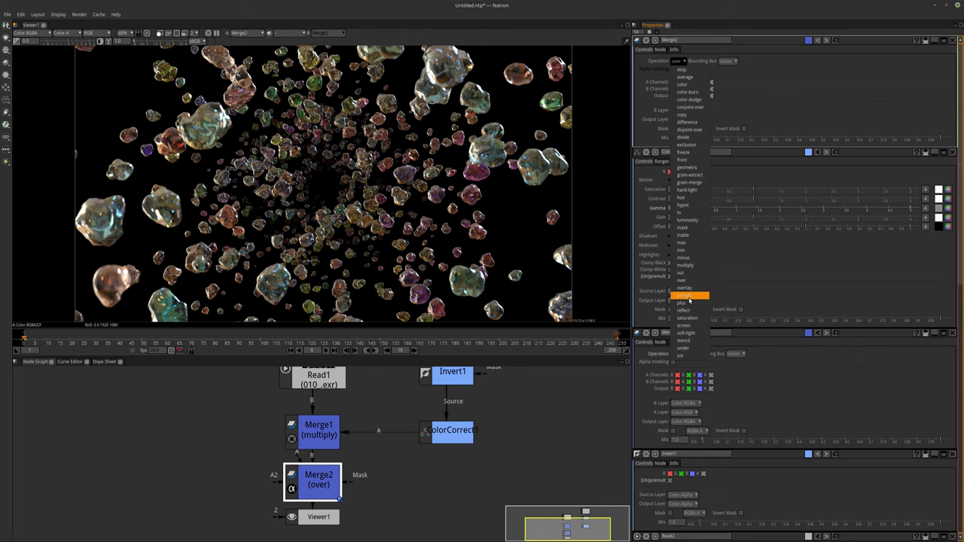
pyautogui.click(682, 303)
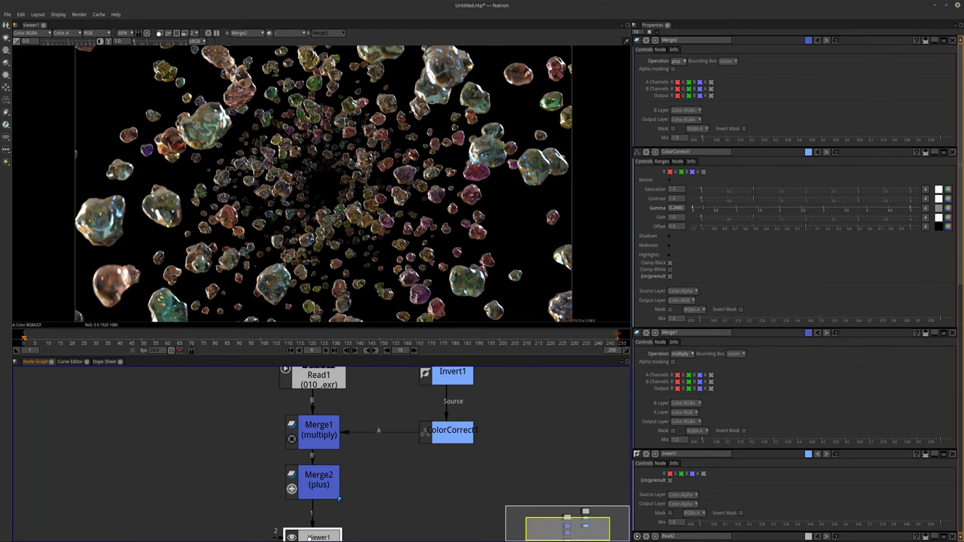
pyautogui.scroll(-2, 360, 461)
pyautogui.moveTo(360, 461); pyautogui.dragTo(389, 464, button='middle')
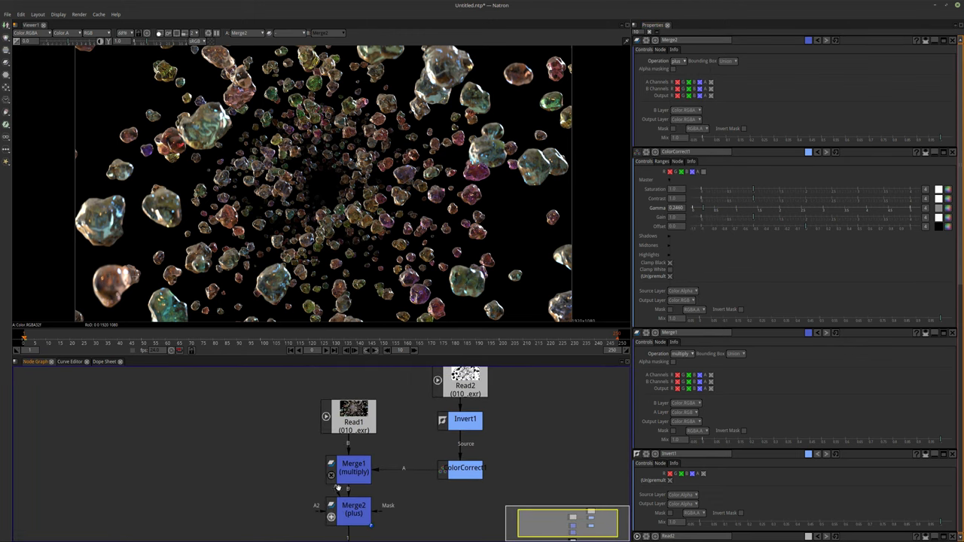
pyautogui.moveTo(337, 489); pyautogui.dragTo(261, 386)
pyautogui.keyDown('ctrl'); pyautogui.moveTo(305, 447); pyautogui.dragTo(261, 512); pyautogui.keyUp('ctrl')
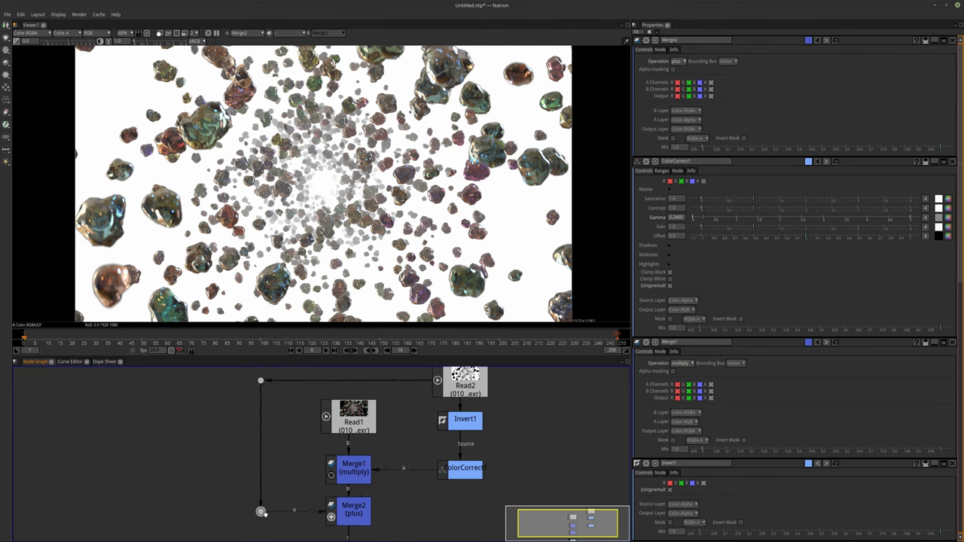
pyautogui.moveTo(309, 500); pyautogui.dragTo(334, 468, button='middle')
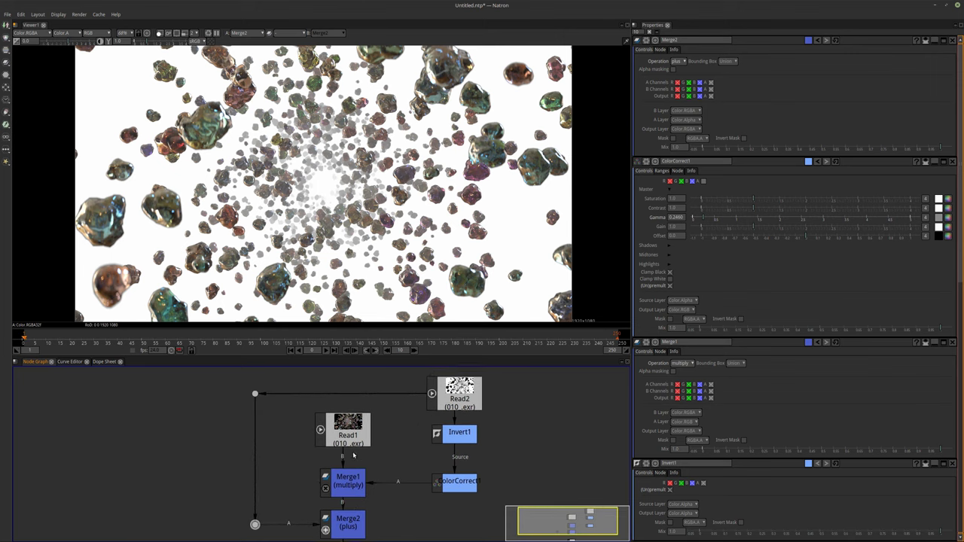
# Step: Drop Merge2's mix to about 0.024, then delete Merge2
pyautogui.click(346, 522)
pyautogui.click(711, 148)
pyautogui.moveTo(711, 148); pyautogui.dragTo(705, 148)
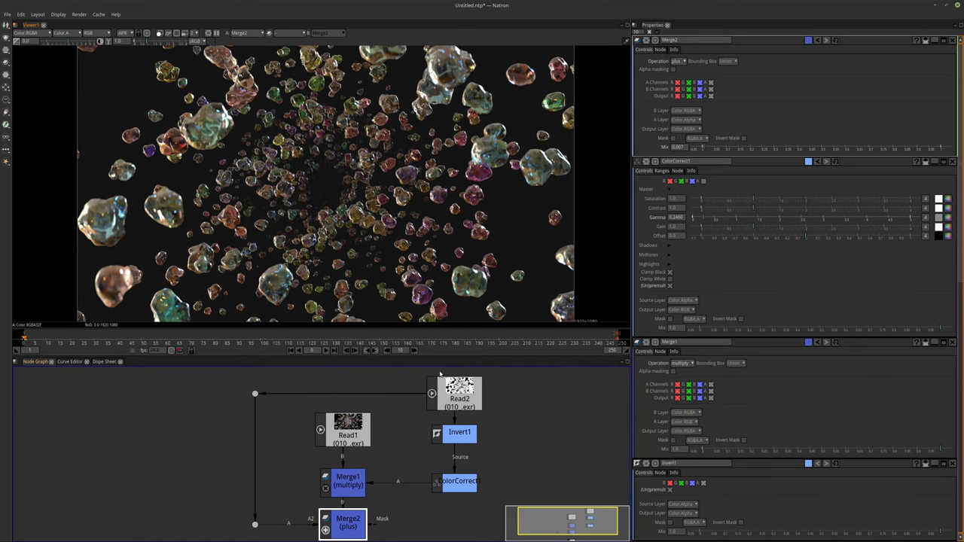
pyautogui.moveTo(439, 354); pyautogui.dragTo(439, 367)
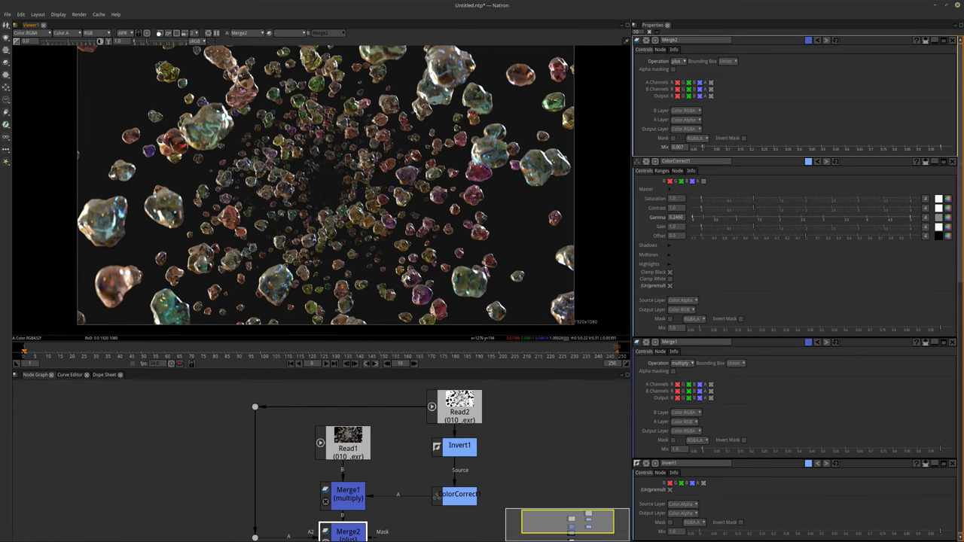
pyautogui.moveTo(375, 431); pyautogui.dragTo(371, 380, button='middle')
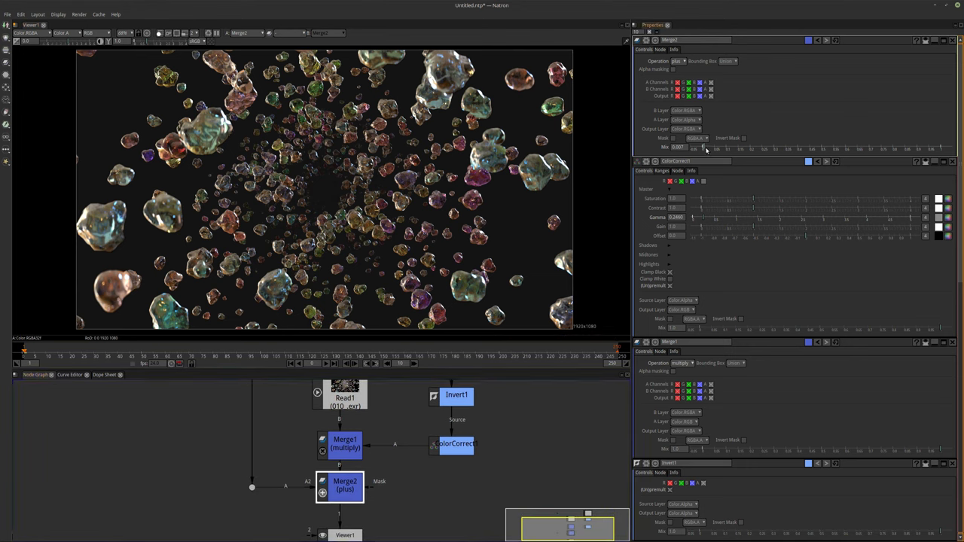
pyautogui.moveTo(706, 148); pyautogui.dragTo(706, 148)
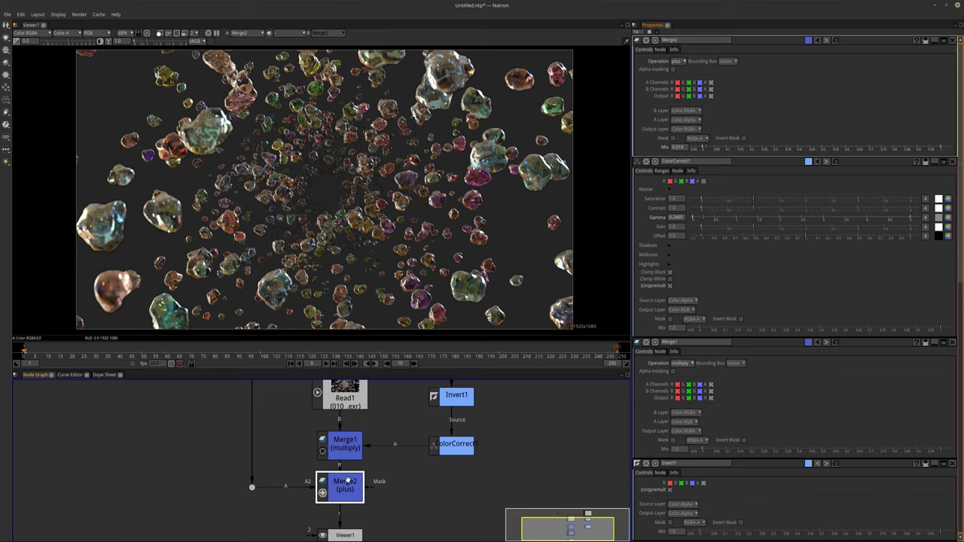
pyautogui.press('Delete')
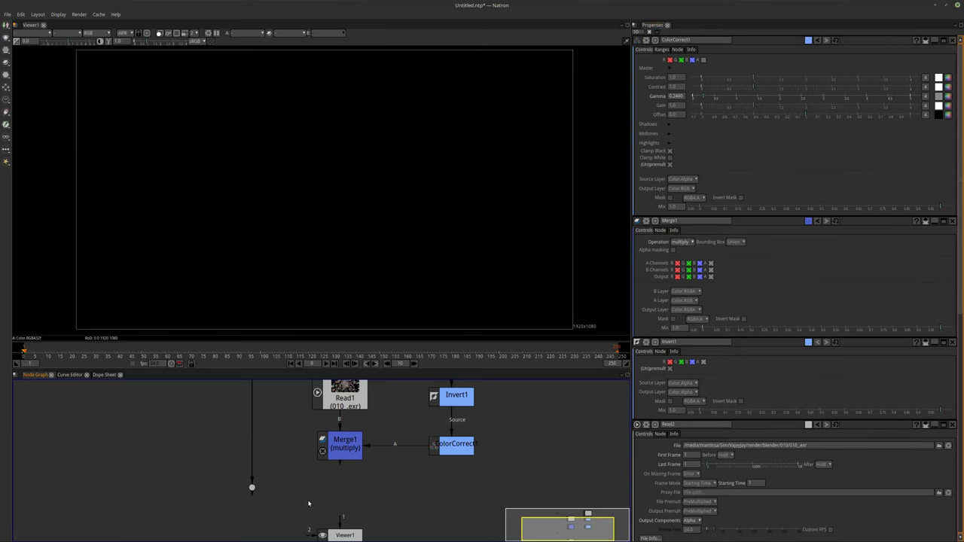
# Step: Wire Merge1 straight into Viewer1, check frames around 18 and 3, then return to Blender
pyautogui.moveTo(340, 518); pyautogui.dragTo(345, 450)
pyautogui.moveTo(253, 488); pyautogui.dragTo(261, 429)
pyautogui.scroll(-2, 375, 455)
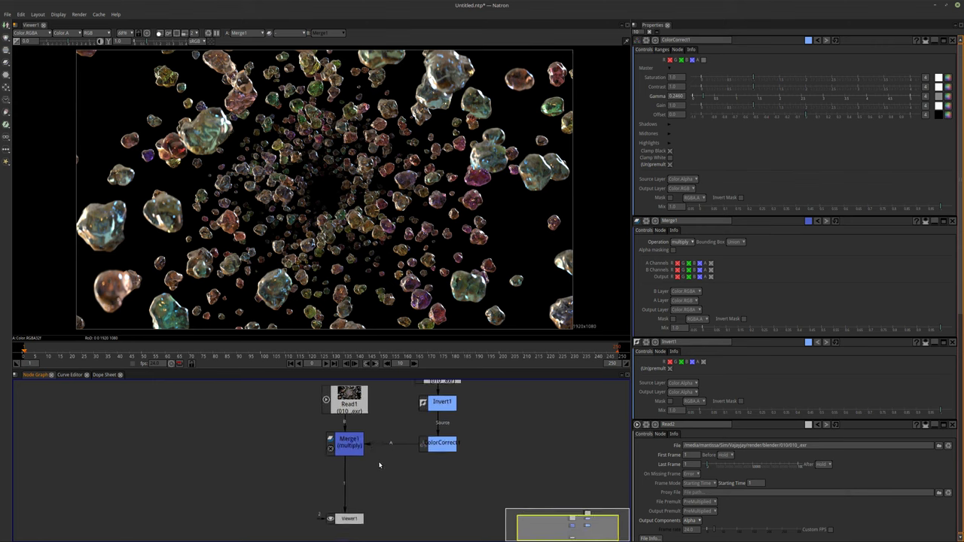
pyautogui.moveTo(348, 520); pyautogui.dragTo(347, 526)
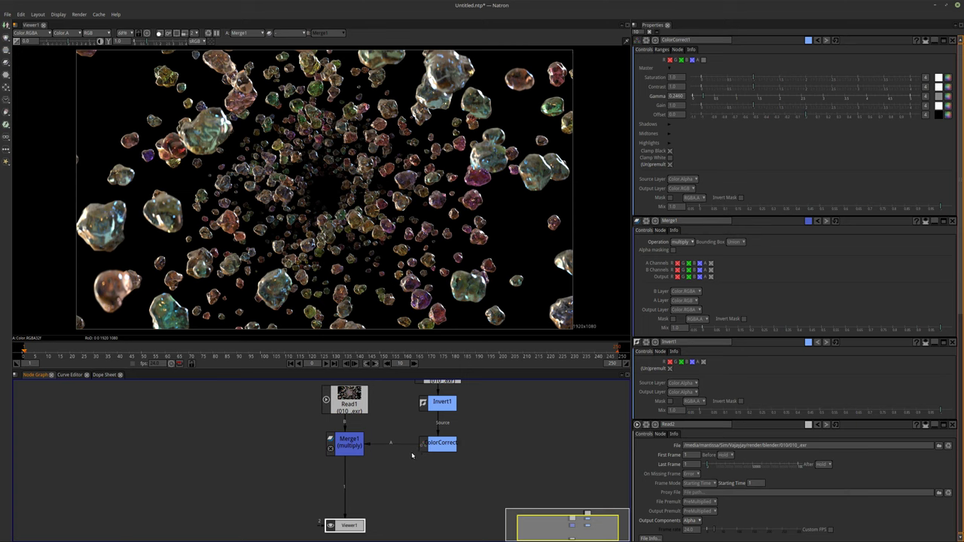
pyautogui.click(66, 354)
pyautogui.moveTo(69, 354); pyautogui.dragTo(26, 360)
pyautogui.click(252, 538)
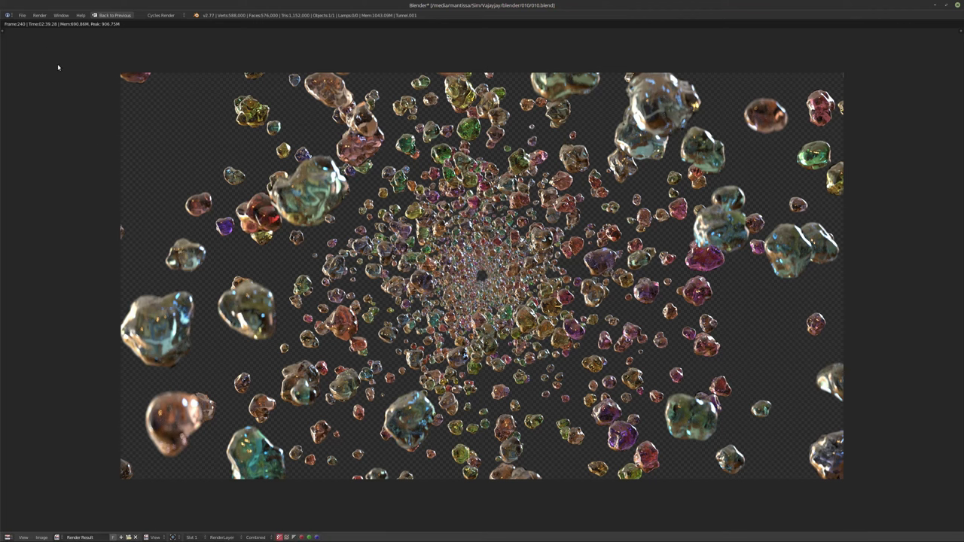
# Step: Set the render output location to Vajayjay/render/blender/010
pyautogui.press('Escape')
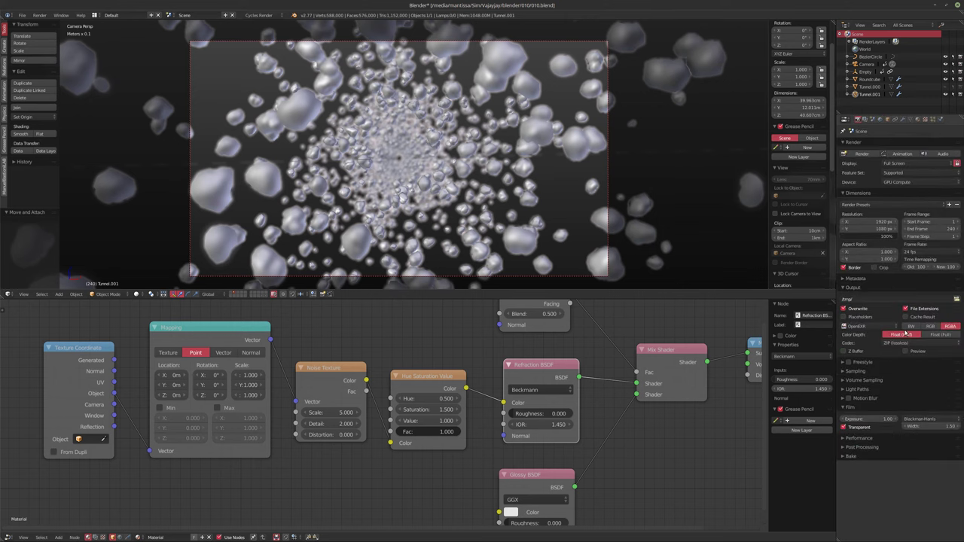
pyautogui.click(955, 299)
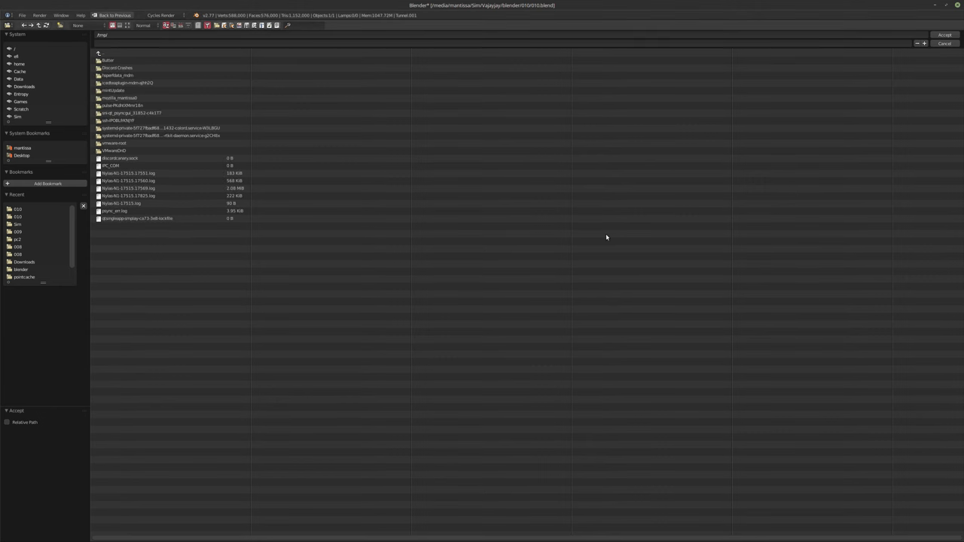
pyautogui.click(17, 117)
pyautogui.click(110, 174)
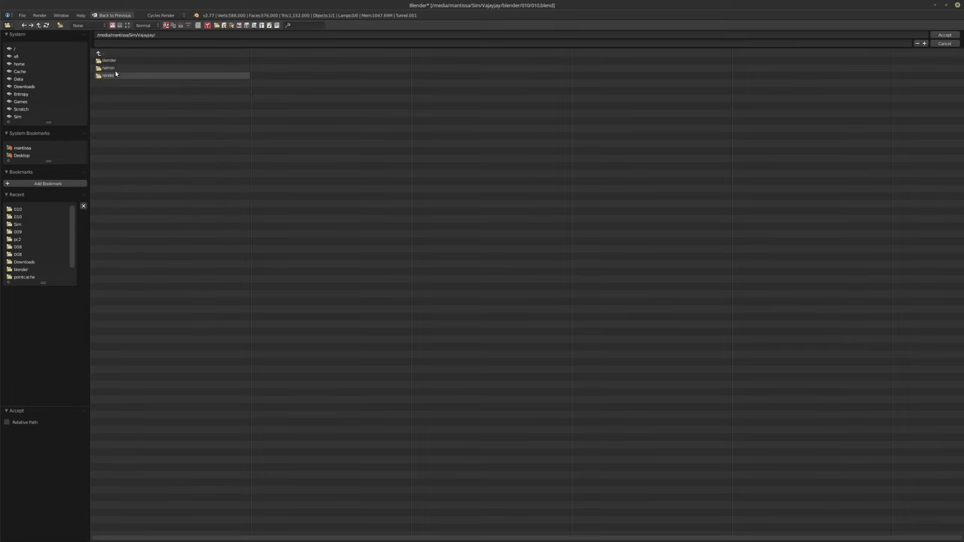
pyautogui.click(108, 60)
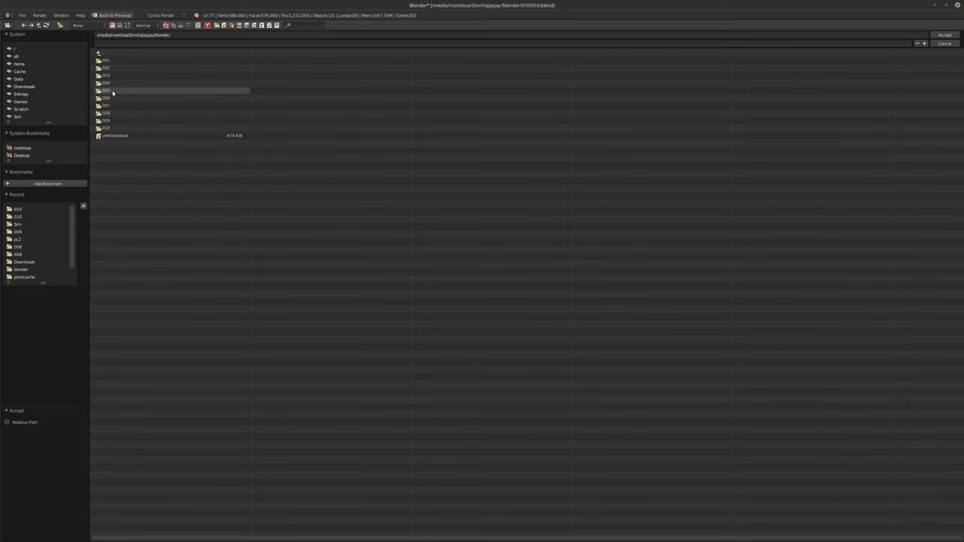
pyautogui.click(98, 55)
pyautogui.click(106, 75)
pyautogui.click(103, 62)
pyautogui.click(114, 113)
pyautogui.click(110, 44)
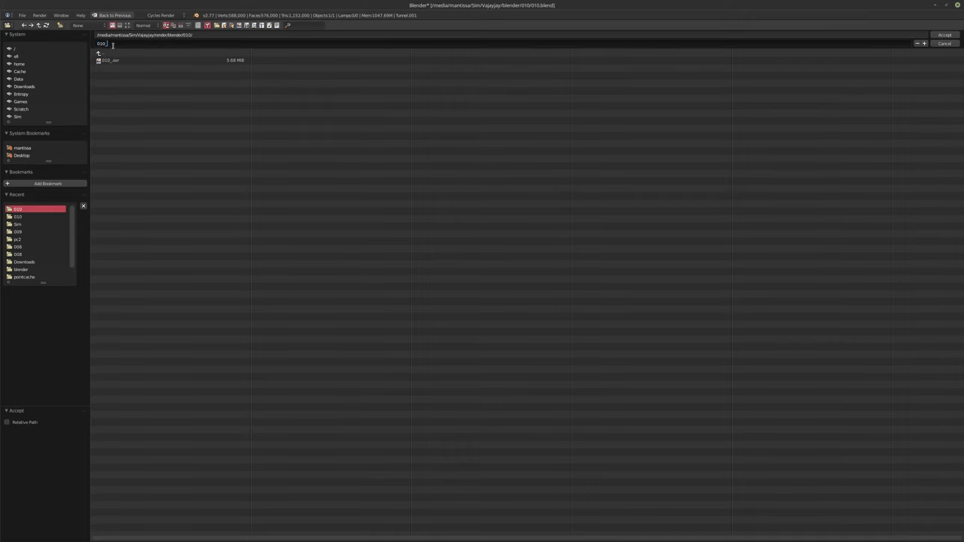
pyautogui.click(945, 35)
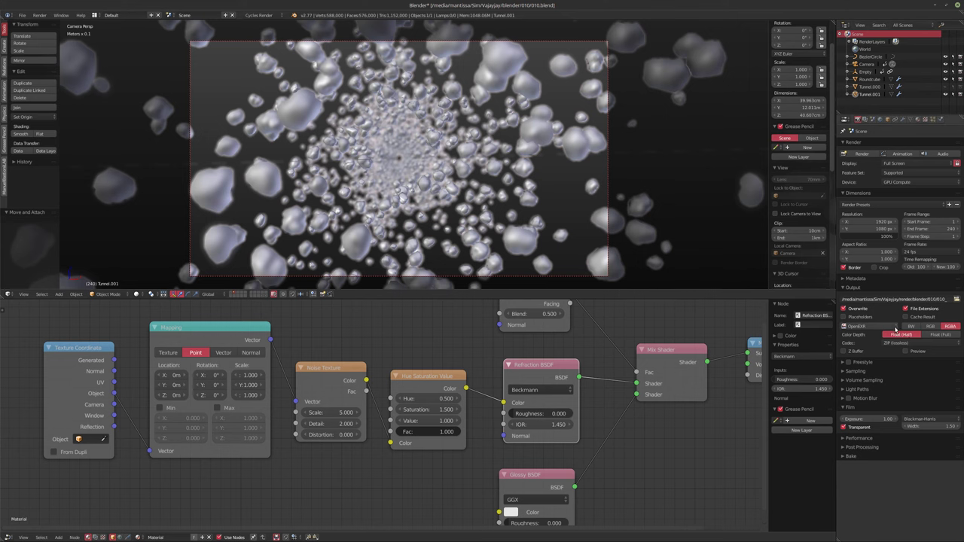
# Step: Set the output format to OpenEXR MultiLayer and render an OpenGL preview of the animation
pyautogui.click(866, 326)
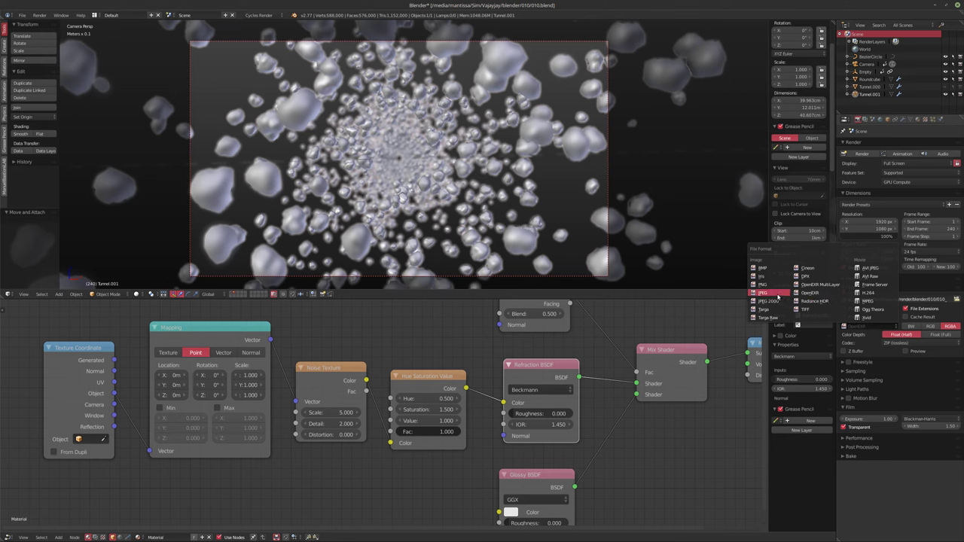
pyautogui.click(820, 285)
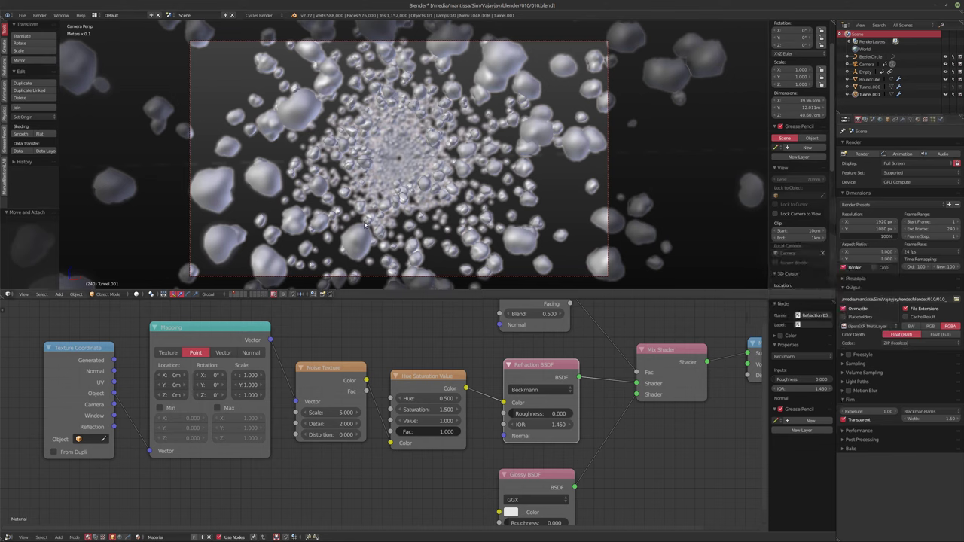
pyautogui.click(40, 15)
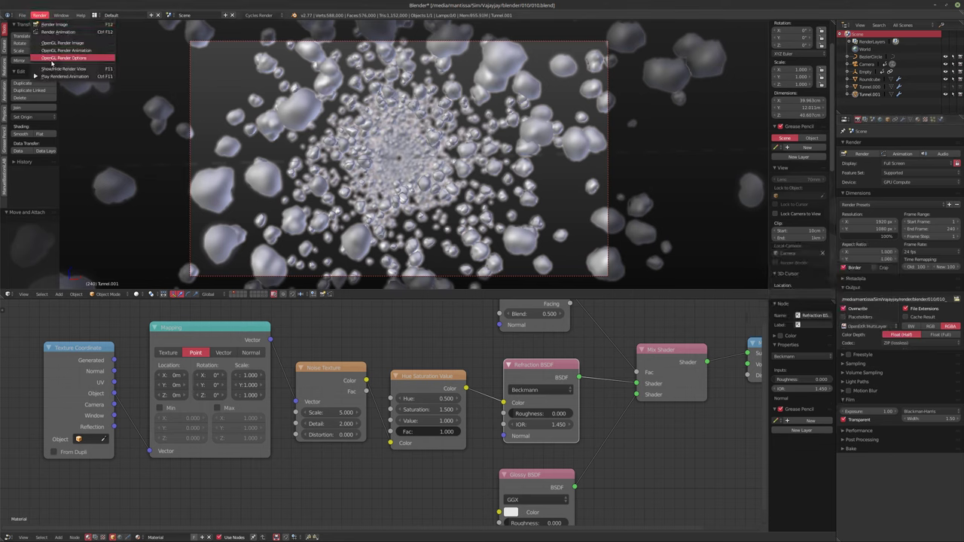
pyautogui.click(55, 50)
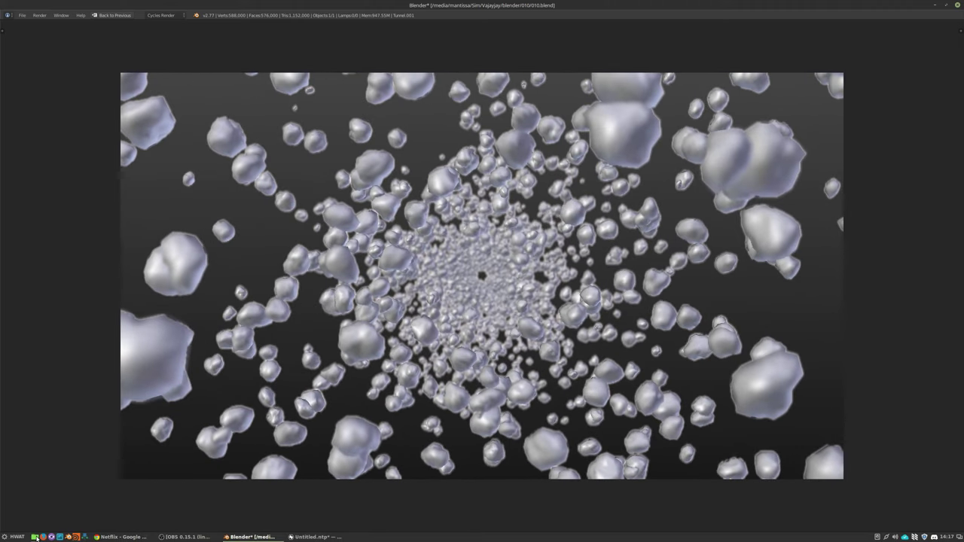
# Step: In the file manager, browse to Vajayjay/render/blender/010 and select 010_0001.exr
pyautogui.click(35, 537)
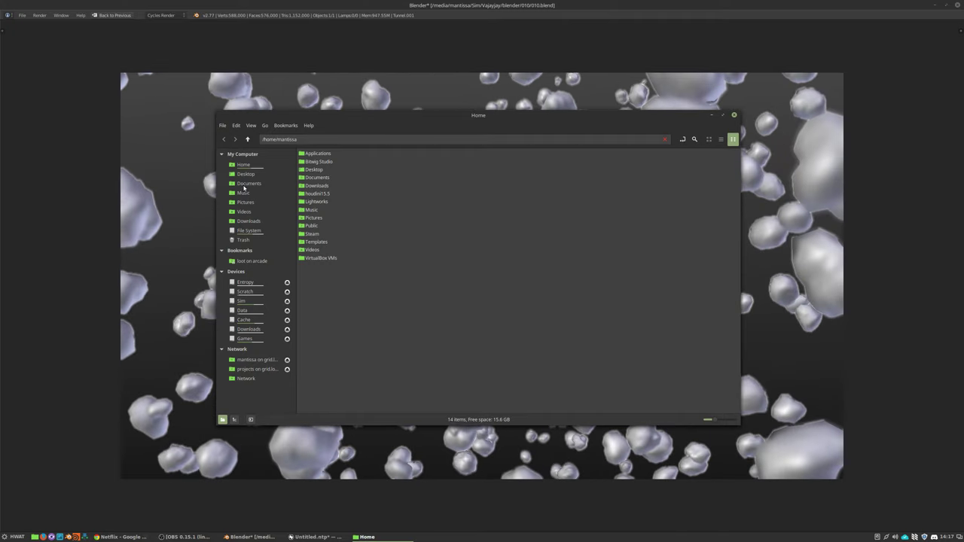
pyautogui.click(241, 301)
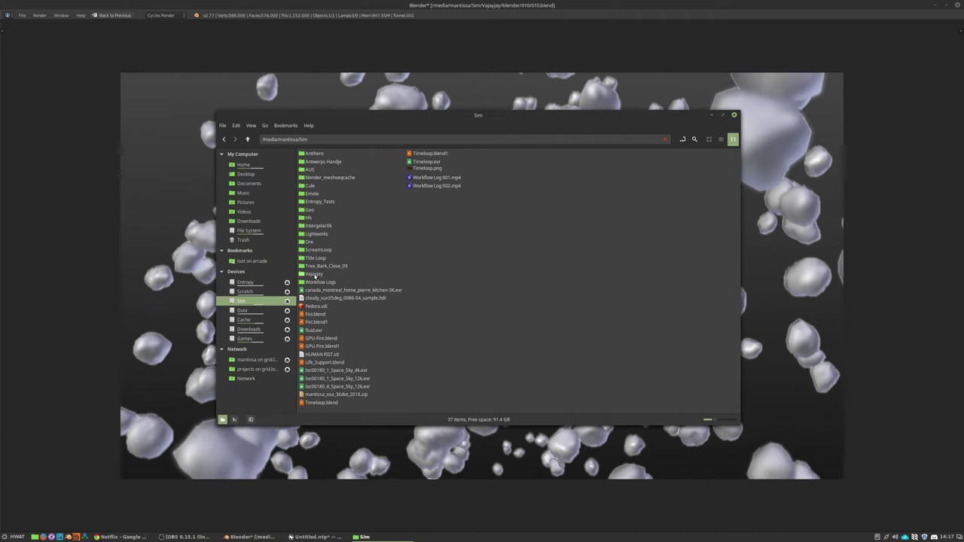
pyautogui.doubleClick(315, 276)
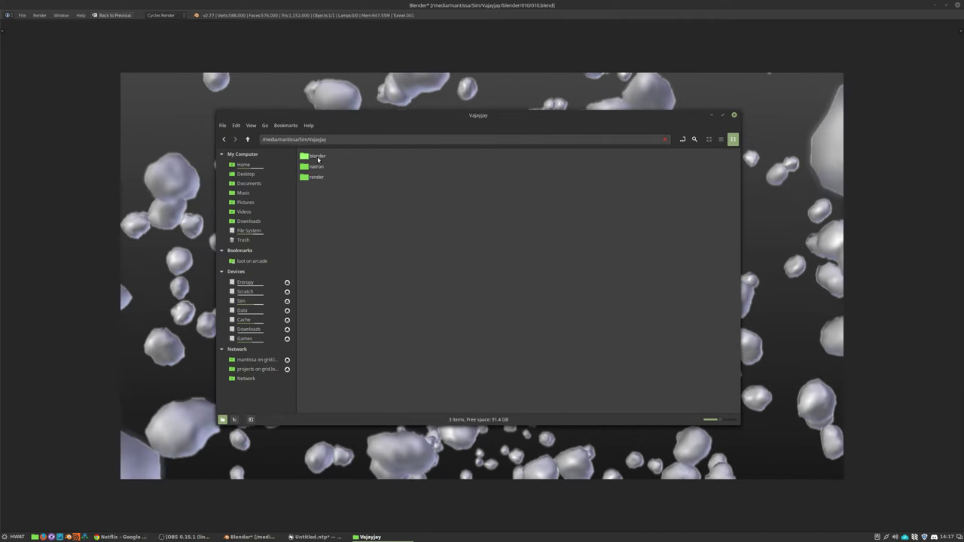
pyautogui.doubleClick(315, 155)
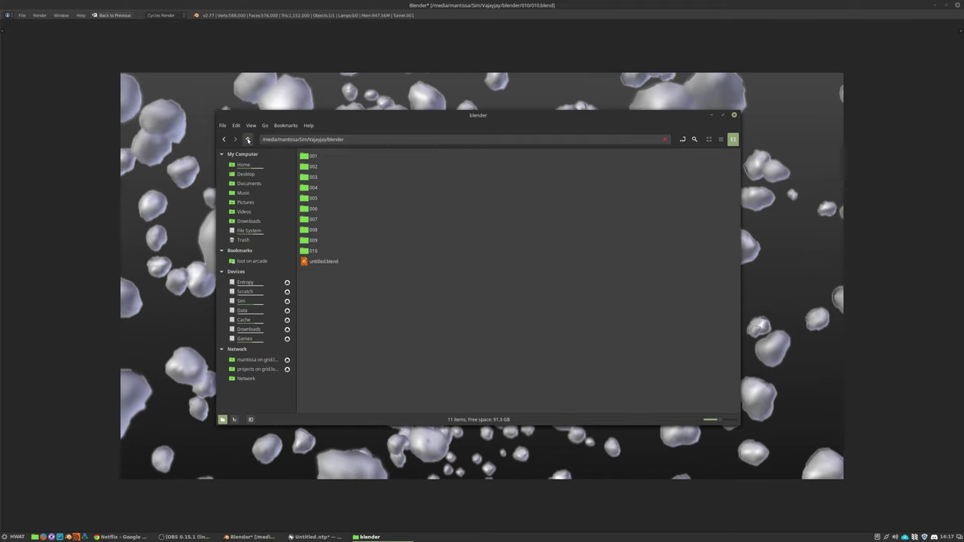
pyautogui.press('BackSpace')
pyautogui.click(318, 178)
pyautogui.doubleClick(319, 177)
pyautogui.doubleClick(316, 157)
pyautogui.doubleClick(312, 229)
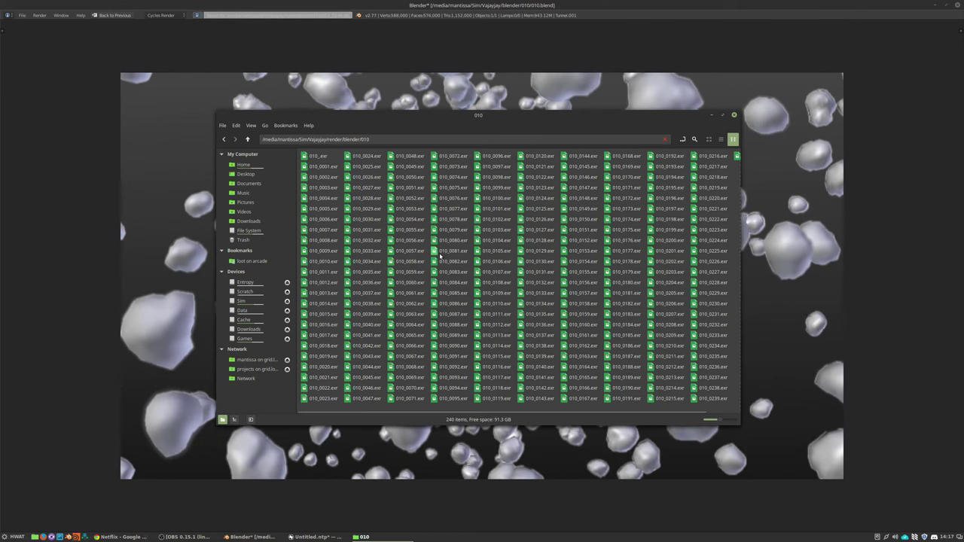
pyautogui.click(323, 167)
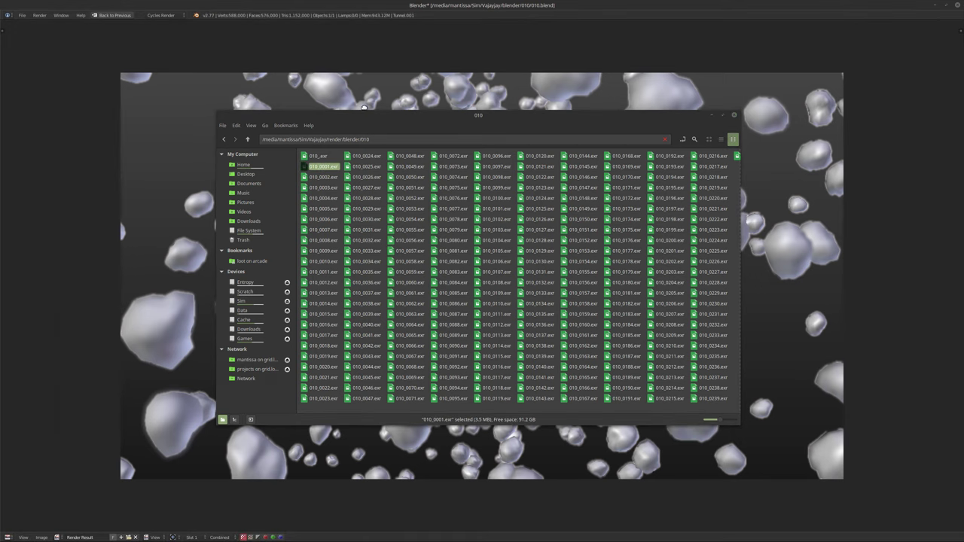
# Step: Play the 010_0001-0240.exr sequence in djv_view, then close it and the file manager
pyautogui.press('Return')
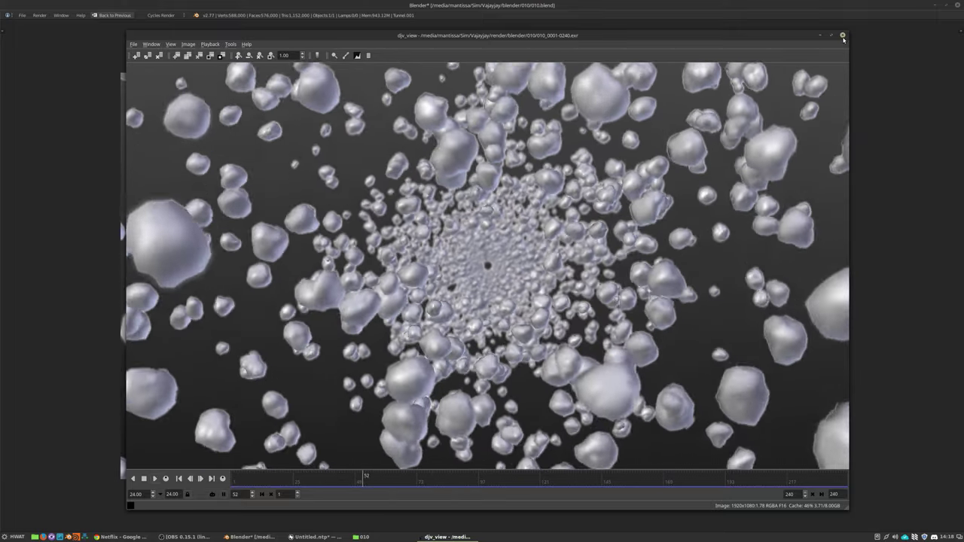
pyautogui.click(843, 35)
pyautogui.click(734, 116)
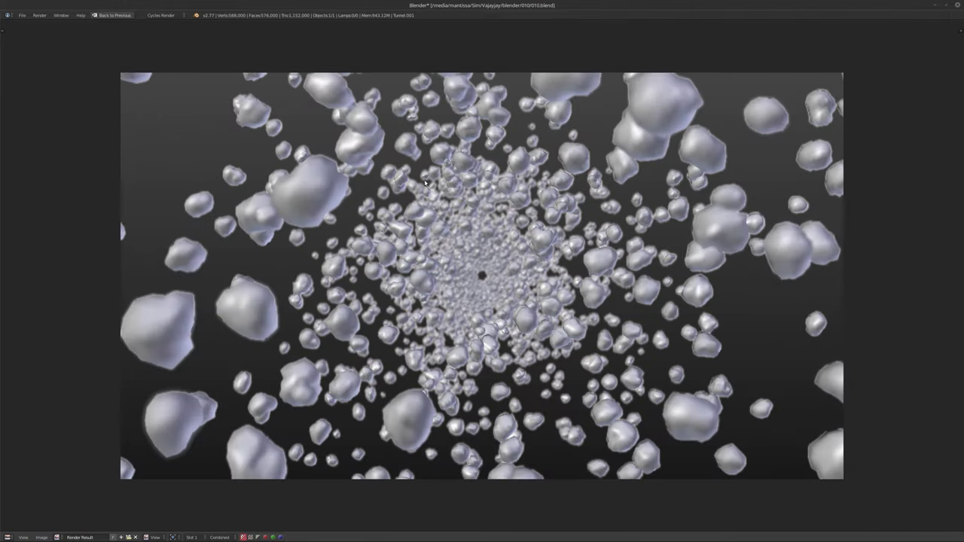
# Step: Close the full-screen render and view the bubble tunnel through the scene camera
pyautogui.click(113, 15)
pyautogui.moveTo(512, 265); pyautogui.dragTo(452, 240, button='middle')
pyautogui.scroll(6, 384, 158)
pyautogui.moveTo(384, 161); pyautogui.dragTo(424, 194, button='middle')
pyautogui.press('KP_0')
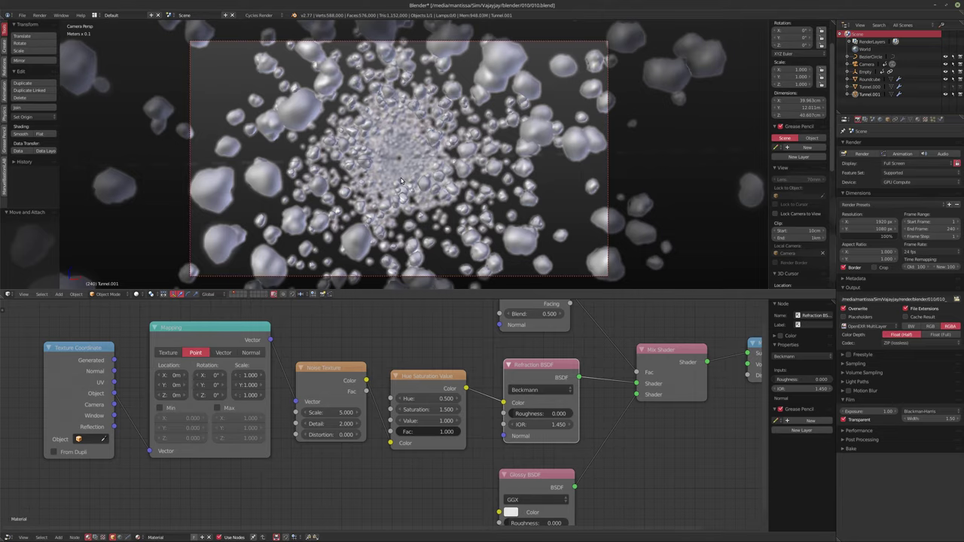
# Step: Add a cylinder mesh to the scene among the bubbles
pyautogui.moveTo(388, 185); pyautogui.dragTo(402, 123, button='middle')
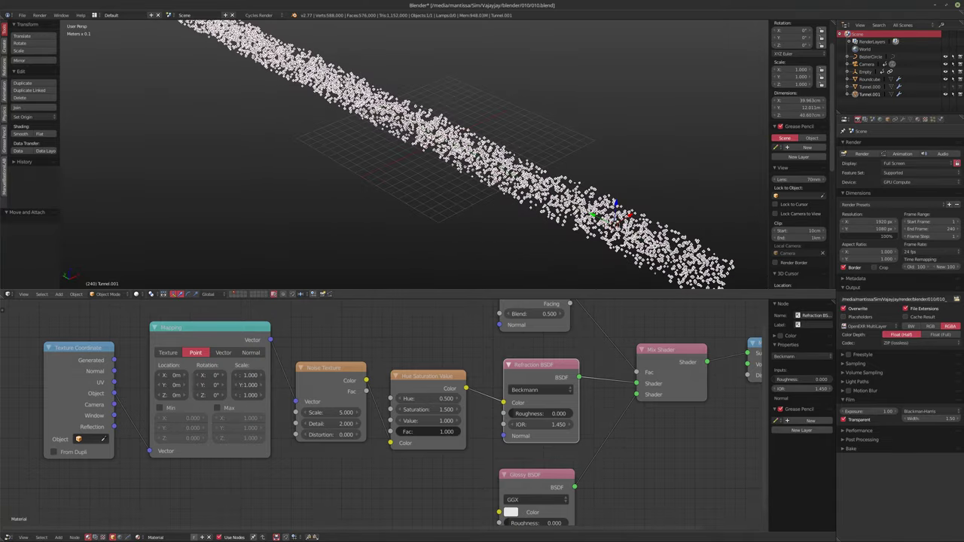
pyautogui.scroll(-6, 426, 140)
pyautogui.scroll(8, 467, 180)
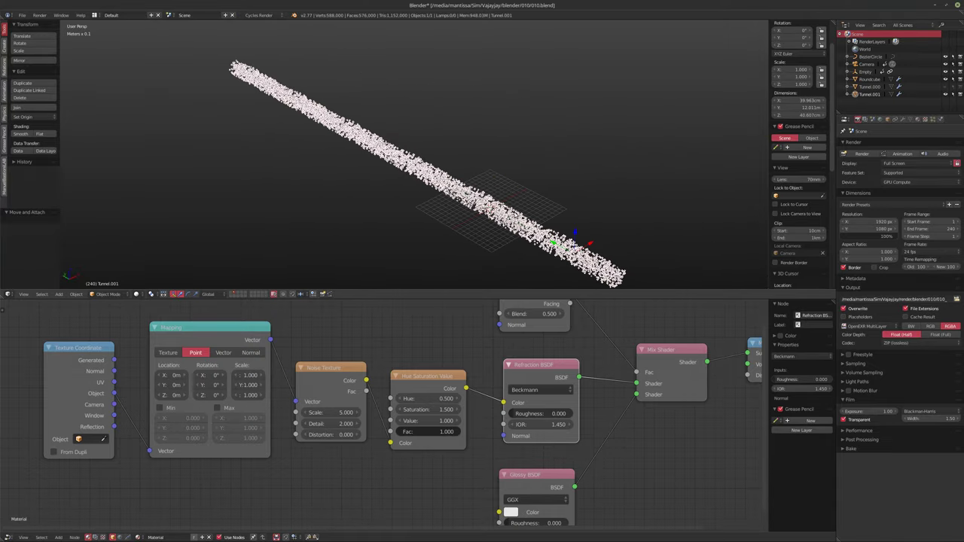
pyautogui.scroll(3, 504, 218)
pyautogui.hotkey('shift', 'a')
pyautogui.moveTo(476, 171)
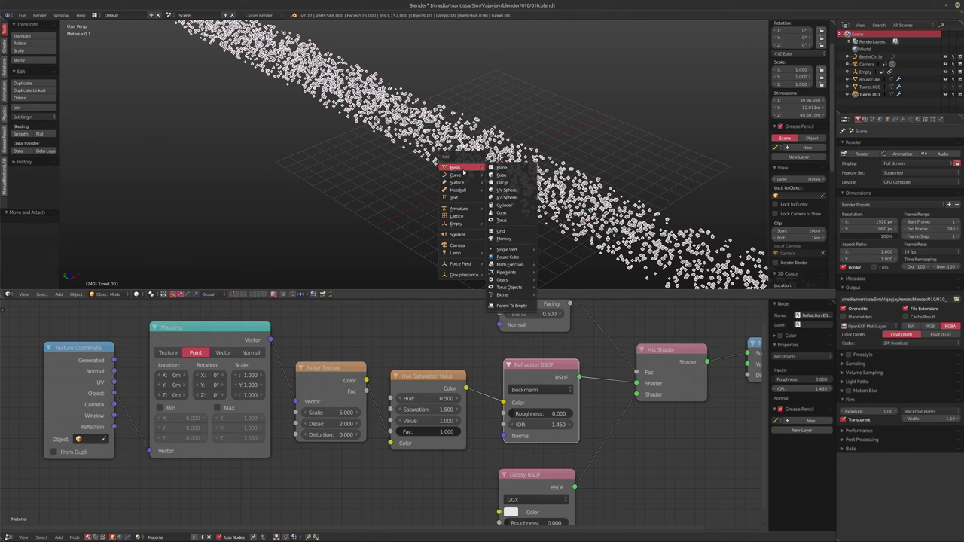
pyautogui.click(510, 205)
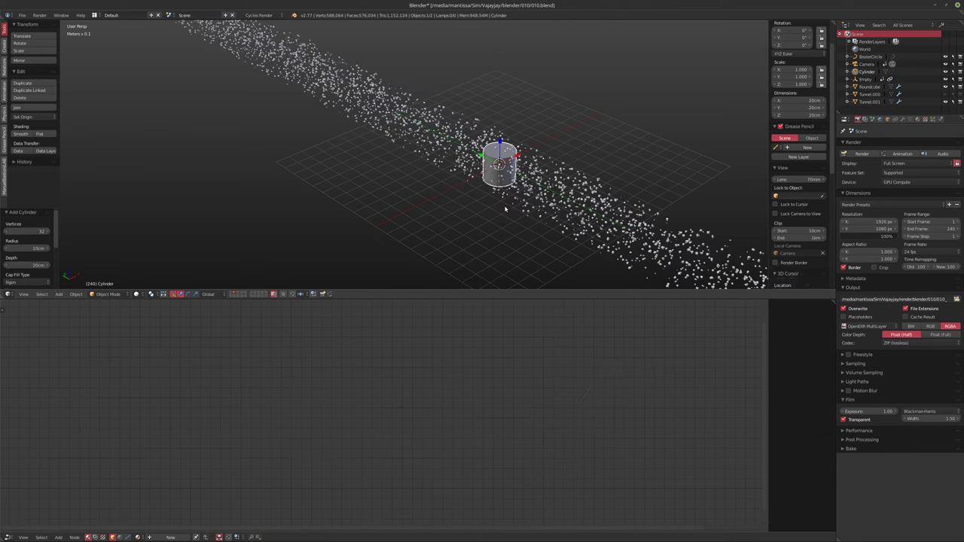
pyautogui.scroll(5, 548, 209)
pyautogui.moveTo(548, 209); pyautogui.dragTo(538, 204, button='middle')
# Step: Rotate the cylinder's geometry 90 degrees around X so it lies on its side
pyautogui.press('Tab')
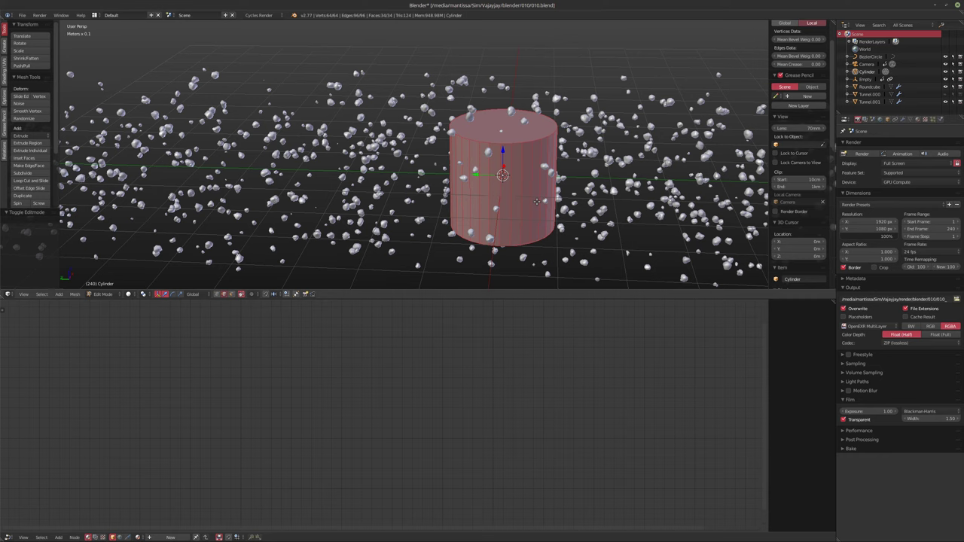
pyautogui.press('r')
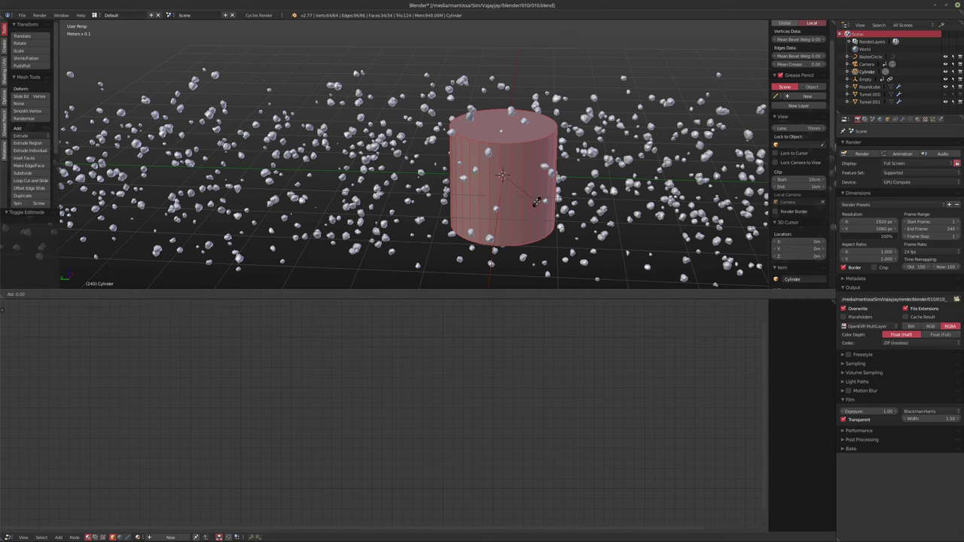
pyautogui.press('x')
pyautogui.press('9')
pyautogui.press('0')
pyautogui.press('Return')
pyautogui.press('Tab')
# Step: Select both end-cap faces and delete them, leaving an open-ended tube
pyautogui.moveTo(534, 202); pyautogui.dragTo(517, 169, button='middle')
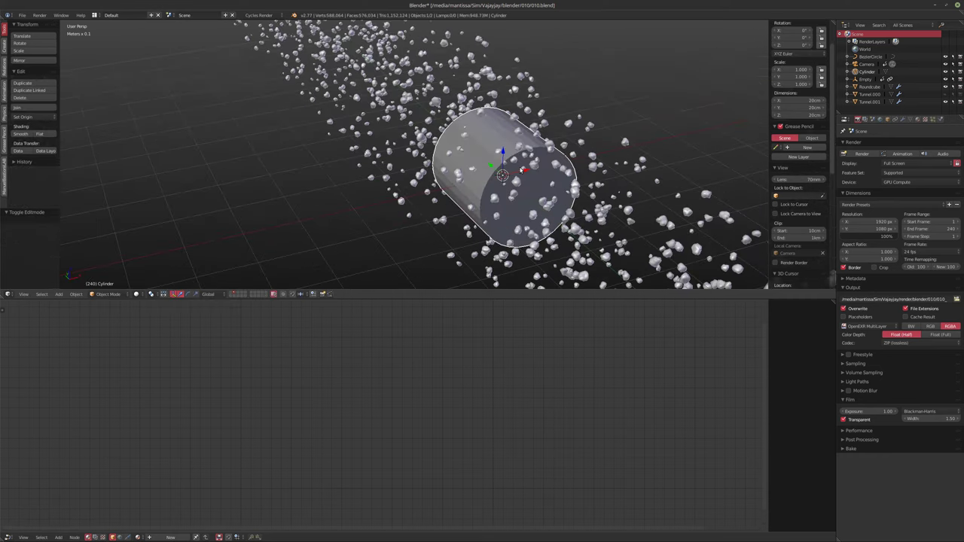
pyautogui.press('Tab')
pyautogui.hotkey('ctrl', 'Tab')
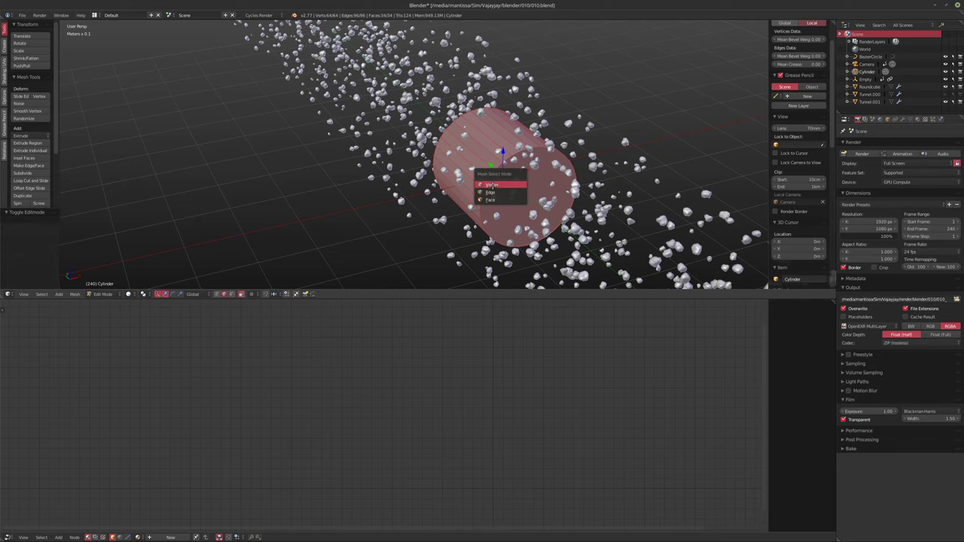
pyautogui.click(525, 199)
pyautogui.rightClick(528, 198)
pyautogui.moveTo(528, 198); pyautogui.dragTo(449, 215, button='middle')
pyautogui.keyDown('shift'); pyautogui.rightClick(442, 235); pyautogui.keyUp('shift')
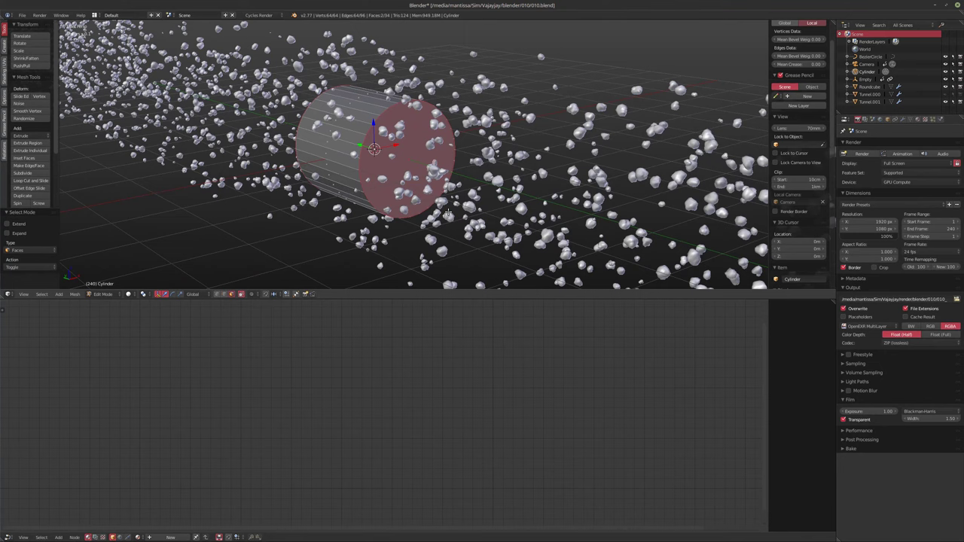
pyautogui.press('x')
pyautogui.click(449, 213)
pyautogui.moveTo(450, 213); pyautogui.dragTo(386, 184, button='middle')
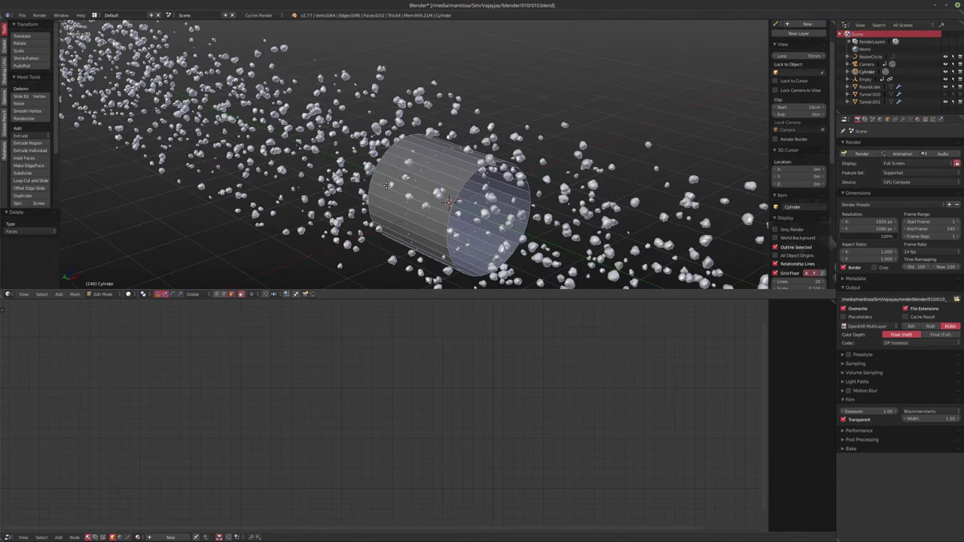
pyautogui.scroll(5, 386, 184)
pyautogui.scroll(-5, 390, 187)
pyautogui.moveTo(449, 218); pyautogui.dragTo(540, 240, button='middle')
pyautogui.press('Tab')
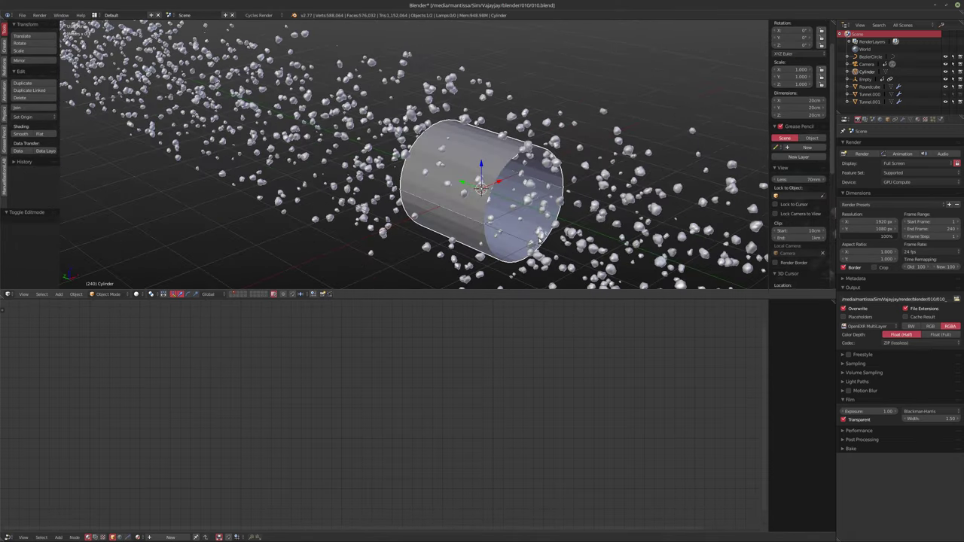
# Step: Delete the open tube and add a fresh cylinder
pyautogui.press('Delete')
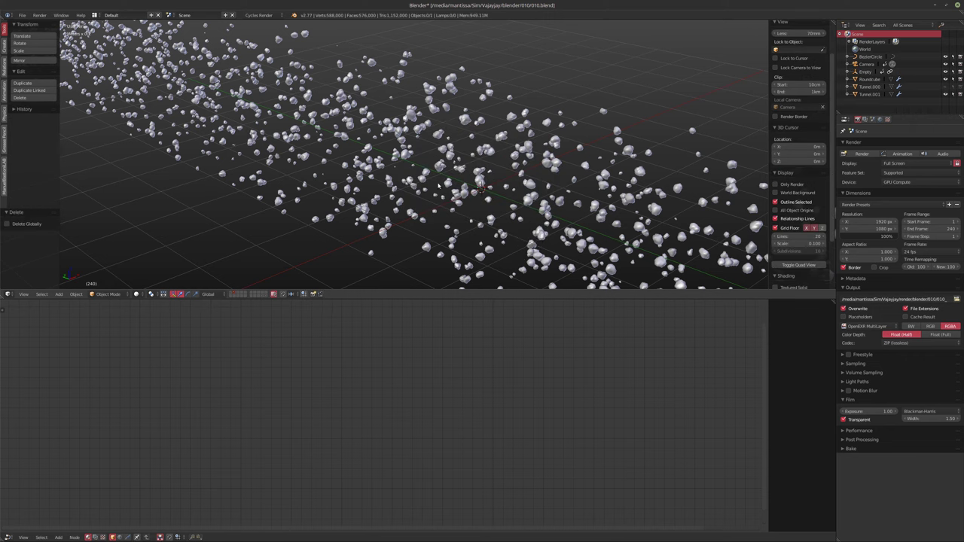
pyautogui.hotkey('shift', 'a')
pyautogui.moveTo(433, 184)
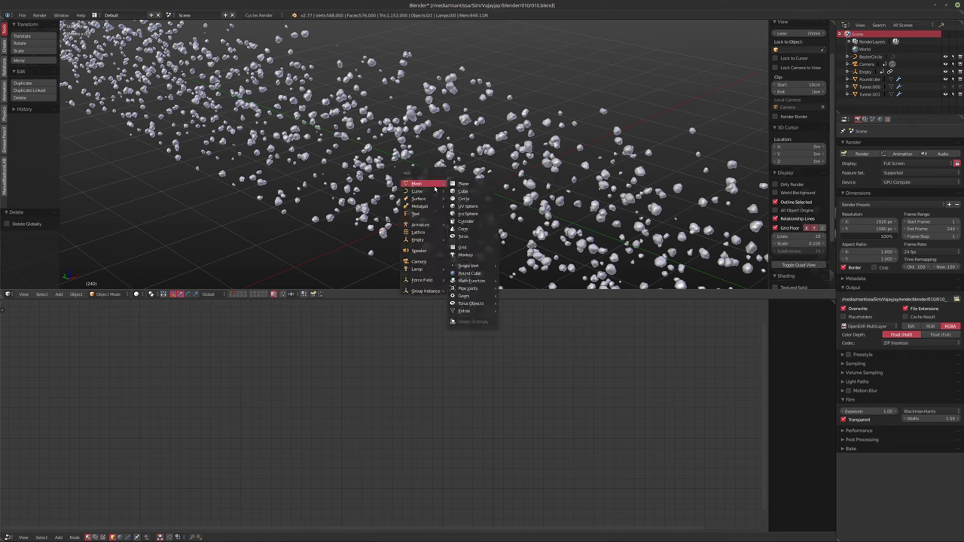
pyautogui.click(470, 222)
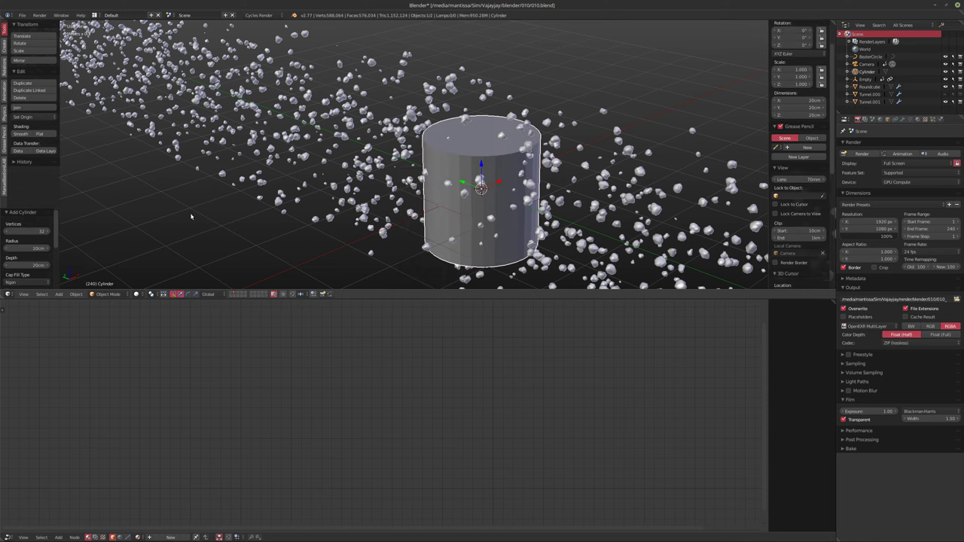
# Step: Give the new cylinder 8 vertices and a 2mm radius
pyautogui.click(34, 234)
pyautogui.write('8')
pyautogui.press('Return')
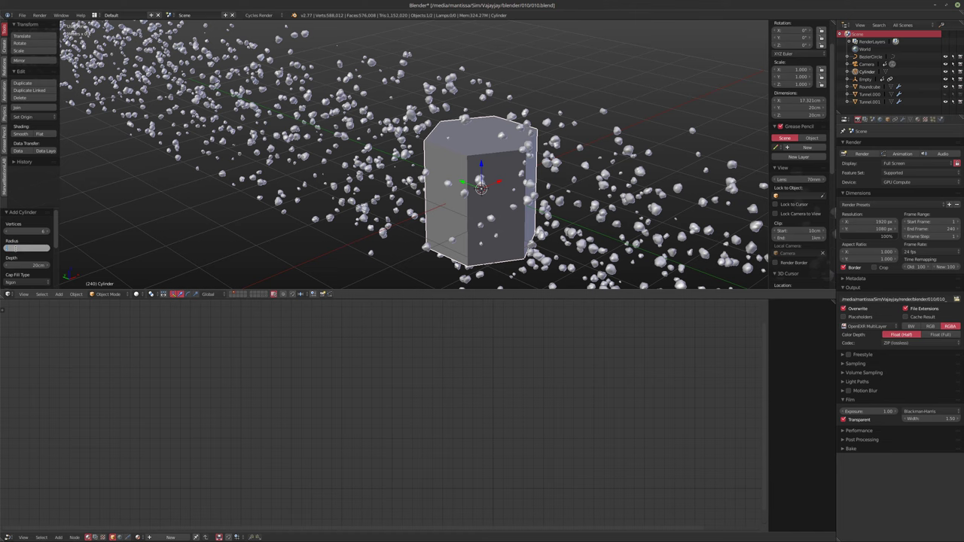
pyautogui.click(30, 249)
pyautogui.write('1cm')
pyautogui.press('Return')
pyautogui.moveTo(388, 128); pyautogui.dragTo(294, 106, button='middle')
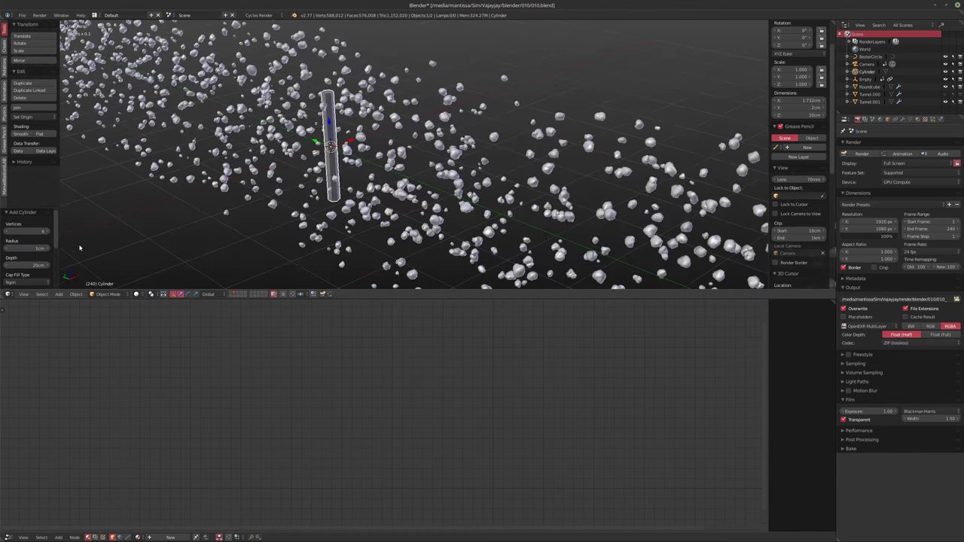
pyautogui.write('2mm')
pyautogui.press('Return')
pyautogui.moveTo(316, 143); pyautogui.dragTo(457, 178, button='middle')
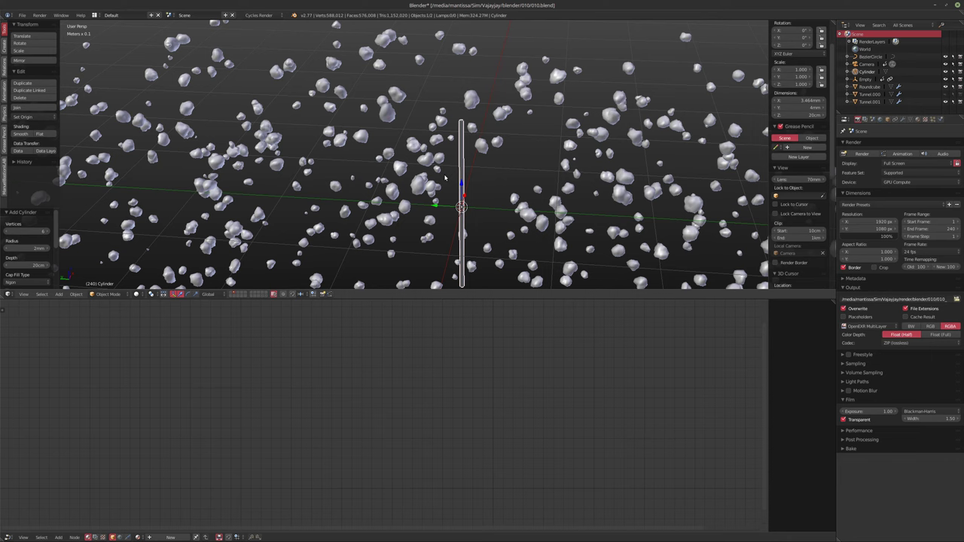
pyautogui.scroll(-4, 452, 177)
pyautogui.keyDown('shift'); pyautogui.moveTo(471, 173); pyautogui.dragTo(490, 190, button='middle'); pyautogui.keyUp('shift')
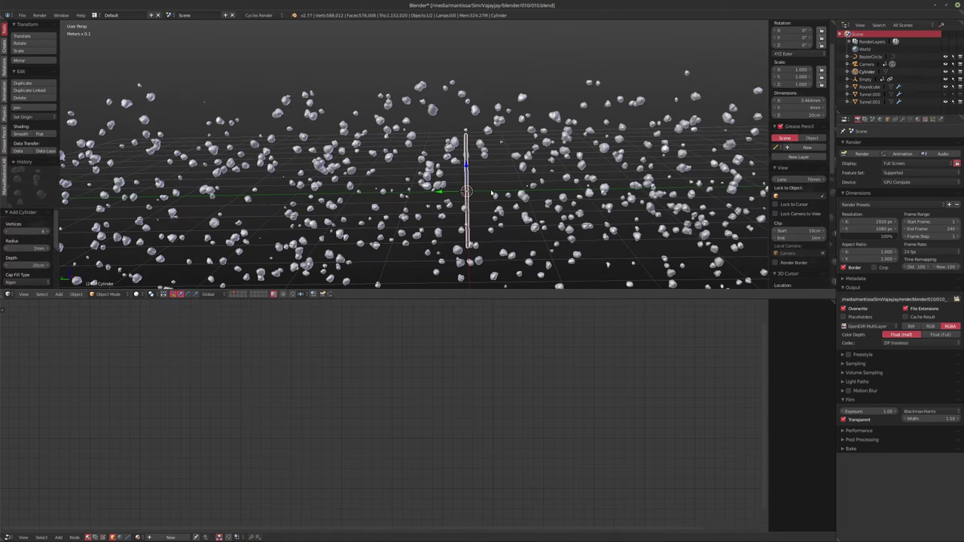
# Step: Rotate the rod's geometry 90 degrees around X so it lies flat
pyautogui.press('Tab')
pyautogui.press('r')
pyautogui.press('x')
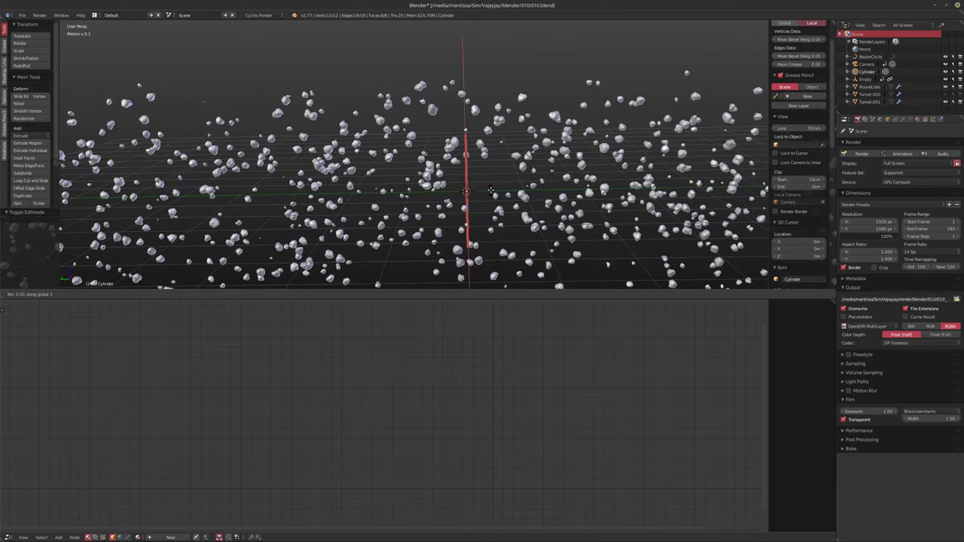
pyautogui.write('90')
pyautogui.press('Return')
pyautogui.press('Tab')
pyautogui.moveTo(490, 190); pyautogui.dragTo(384, 211, button='middle')
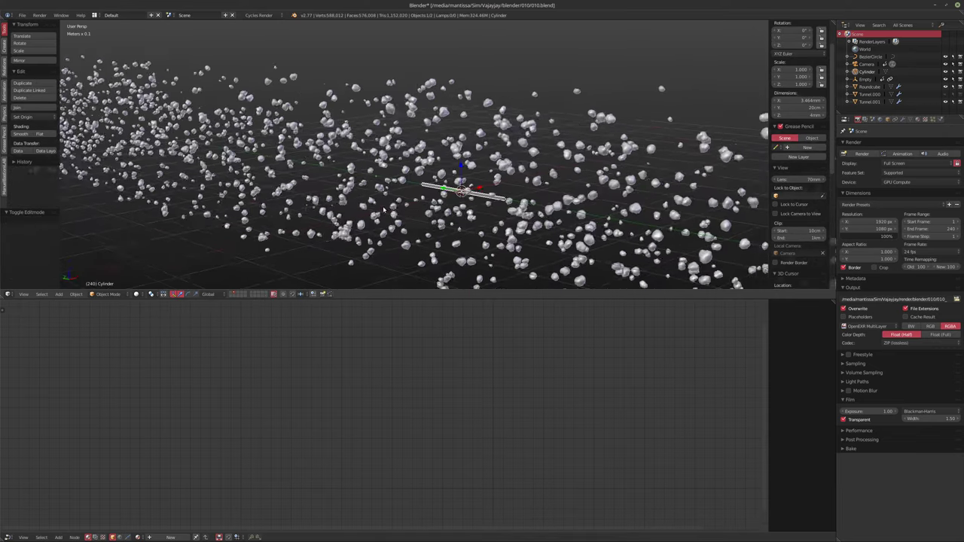
pyautogui.scroll(5, 300, 183)
pyautogui.scroll(-8, 300, 183)
pyautogui.press('Right')
pyautogui.scroll(-6, 294, 185)
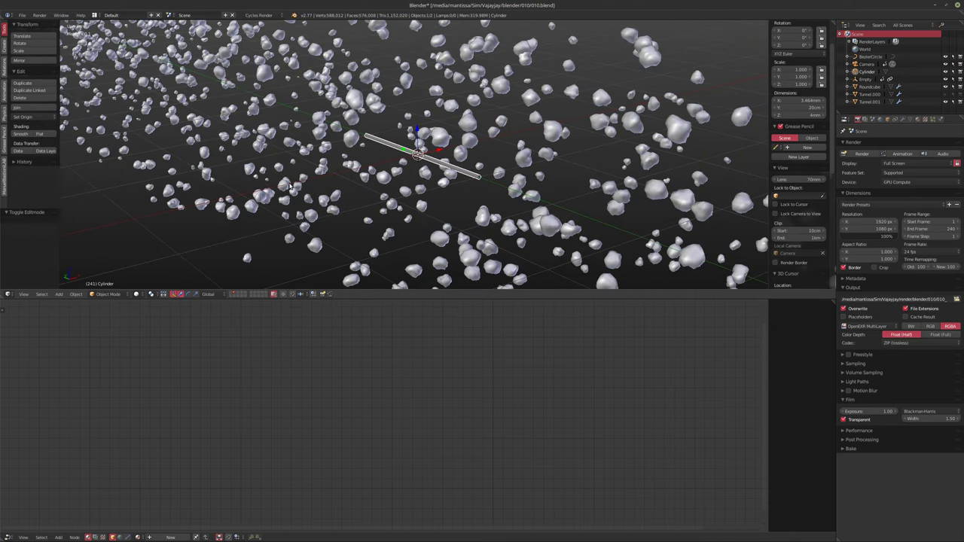
# Step: Move the cylinder to an empty layer and display only that layer
pyautogui.press('m')
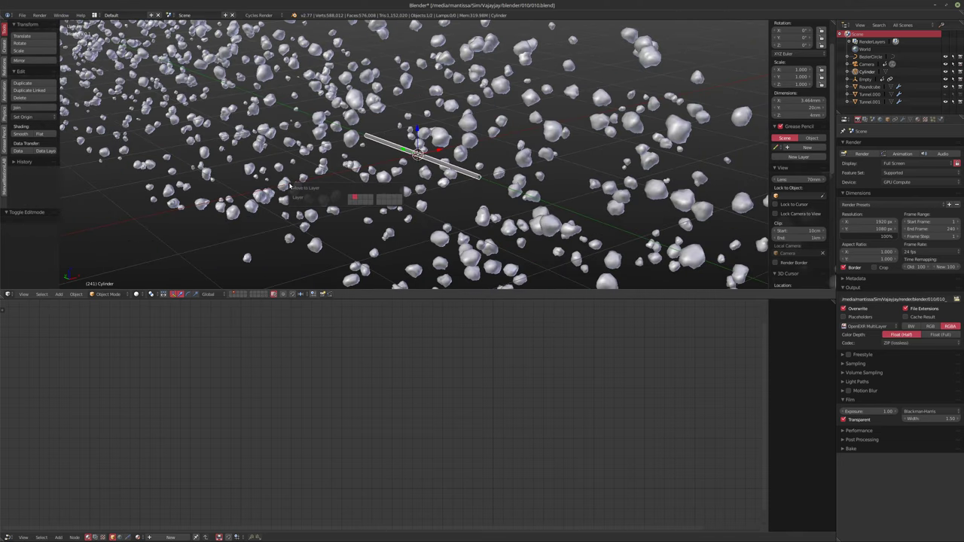
pyautogui.click(360, 199)
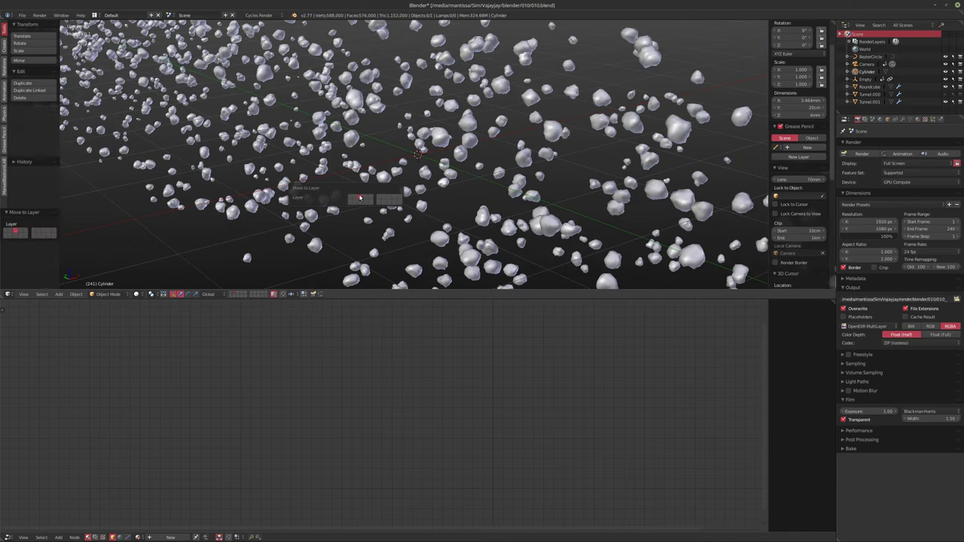
pyautogui.click(236, 294)
pyautogui.moveTo(409, 218); pyautogui.dragTo(428, 185, button='middle')
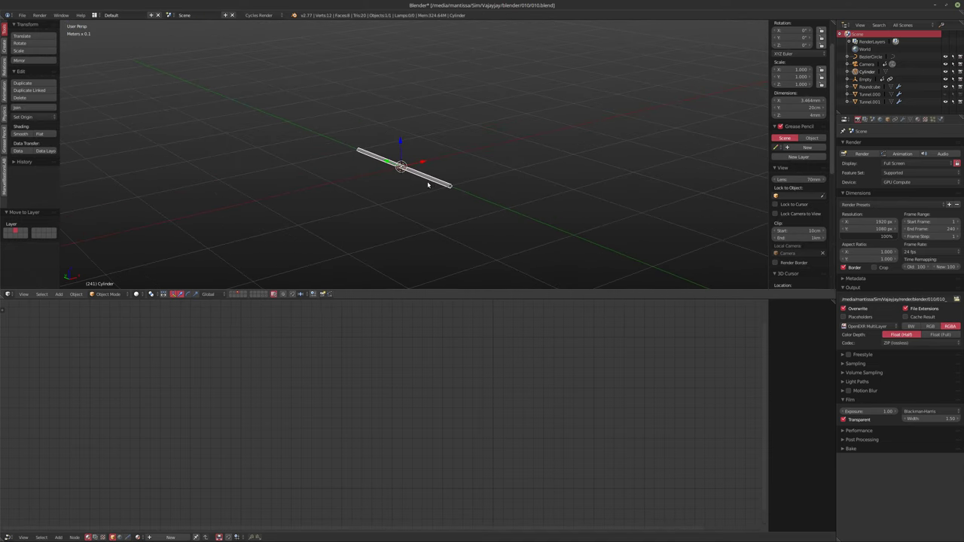
# Step: Delete the cylinder's two end-cap faces to open both ends
pyautogui.press('Tab')
pyautogui.scroll(8, 428, 184)
pyautogui.scroll(-5, 324, 200)
pyautogui.moveTo(247, 168); pyautogui.dragTo(477, 137, button='middle')
pyautogui.keyDown('shift'); pyautogui.rightClick(482, 69); pyautogui.keyUp('shift')
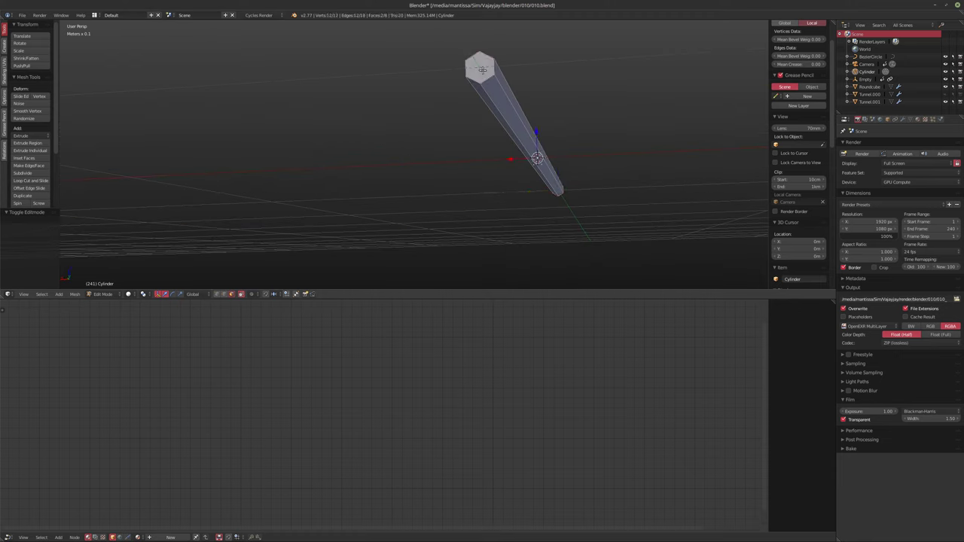
pyautogui.press('x')
pyautogui.click(453, 72)
pyautogui.moveTo(453, 72); pyautogui.dragTo(469, 188, button='middle')
pyautogui.scroll(-6, 492, 178)
# Step: Scale all the cylinder's geometry 10 times along Y into a long tube
pyautogui.press('a')
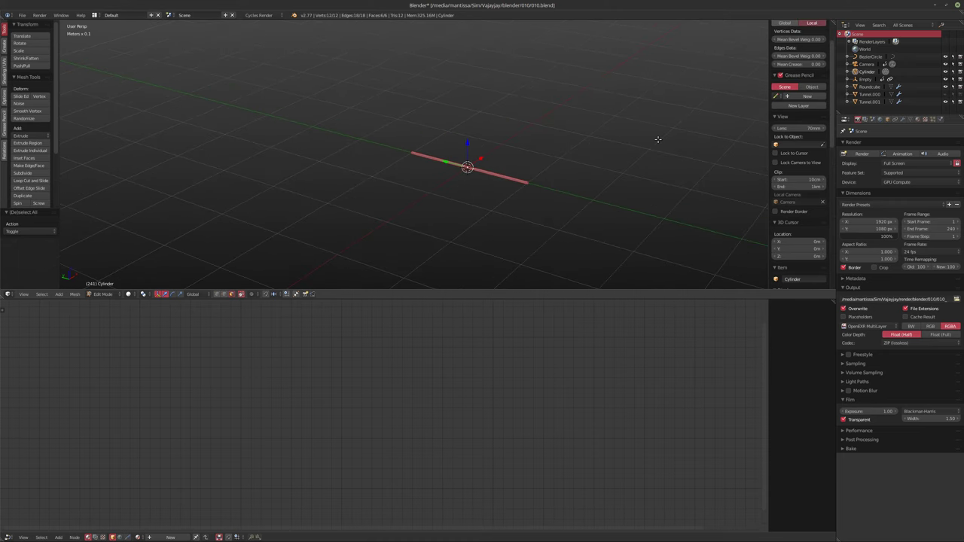
pyautogui.press('s')
pyautogui.write('y10')
pyautogui.press('Return')
pyautogui.moveTo(657, 139); pyautogui.dragTo(399, 156, button='middle')
pyautogui.scroll(4, 398, 156)
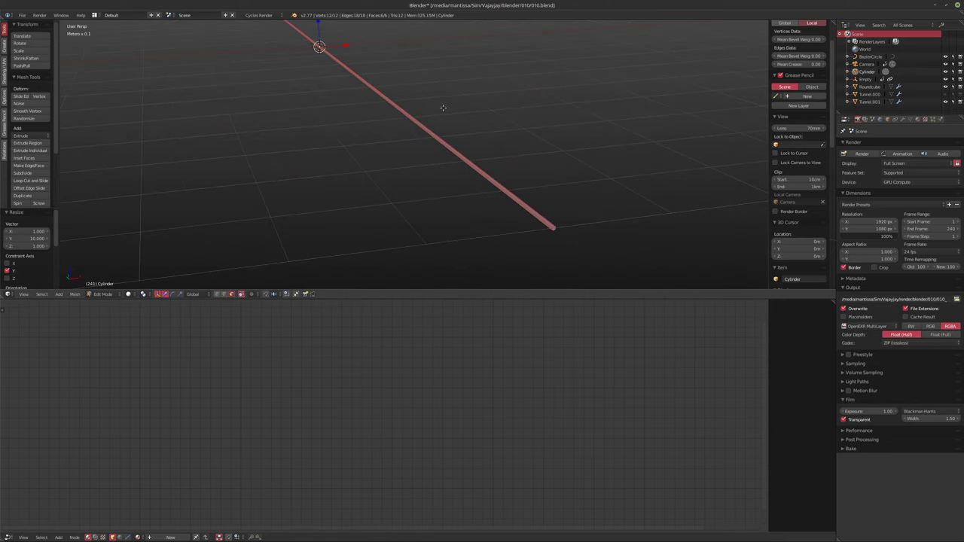
pyautogui.scroll(2, 442, 153)
pyautogui.scroll(2, 443, 152)
pyautogui.scroll(-3, 445, 162)
pyautogui.scroll(2, 444, 155)
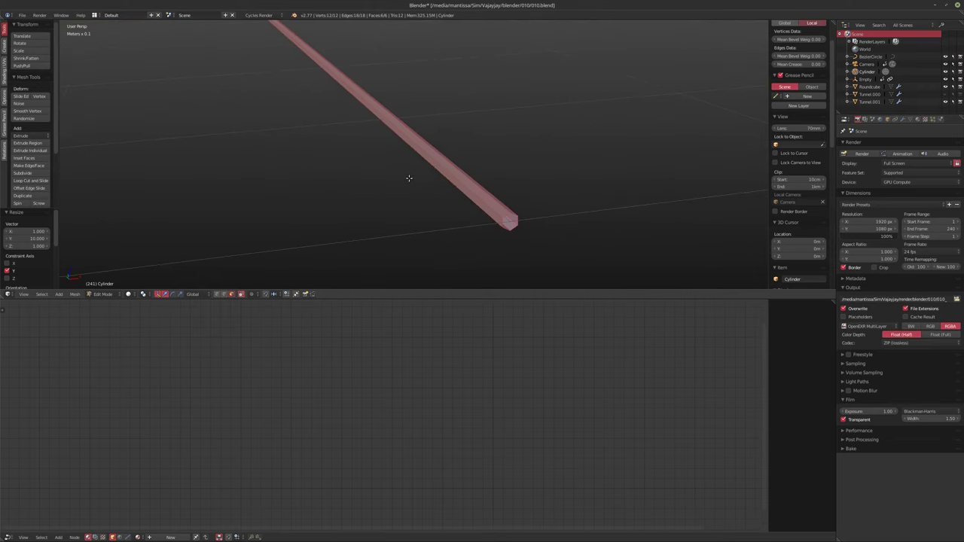
pyautogui.press('Tab')
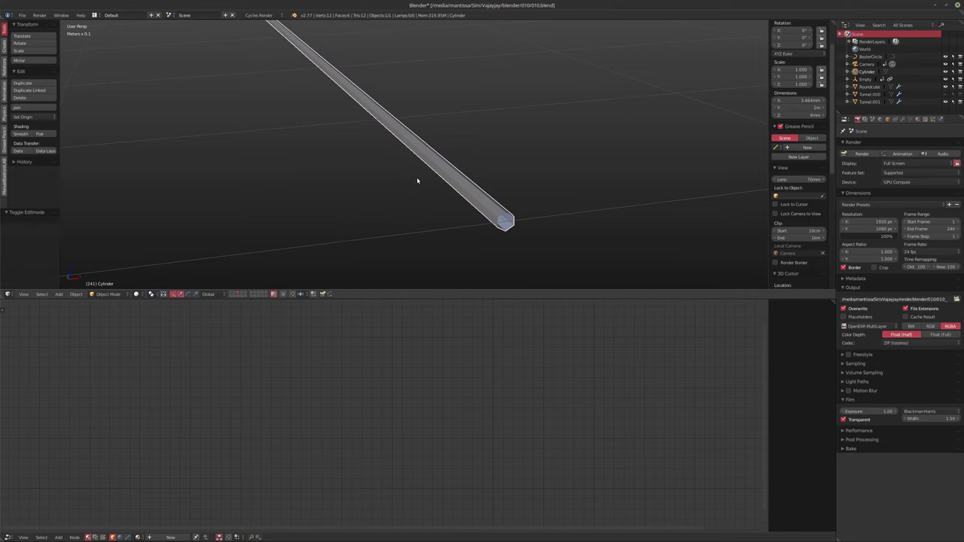
# Step: Add many evenly spaced loop cuts along the tube's length
pyautogui.press('Tab')
pyautogui.hotkey('ctrl', 'r')
pyautogui.scroll(16, 438, 168)
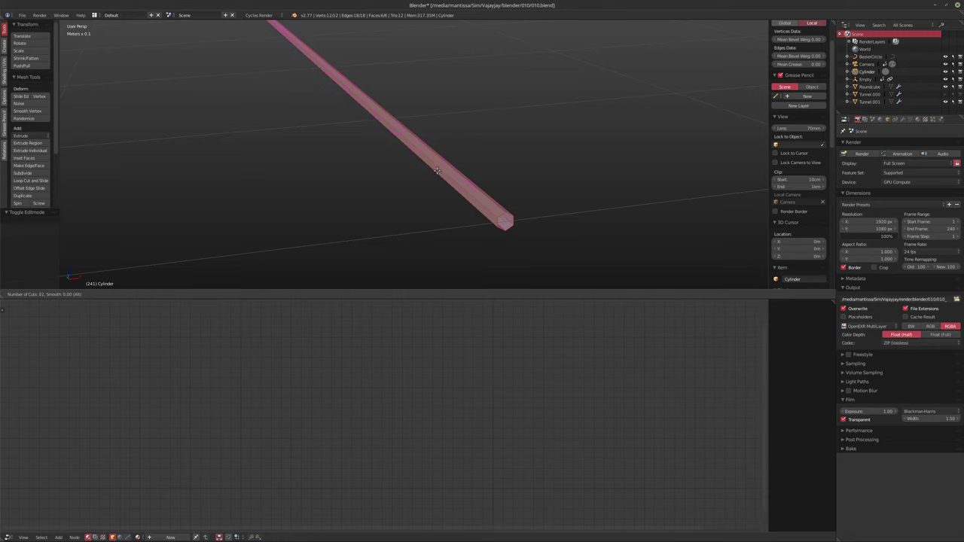
pyautogui.scroll(3, 437, 170)
pyautogui.click(437, 170)
pyautogui.rightClick(381, 177)
pyautogui.press('KP_Decimal')
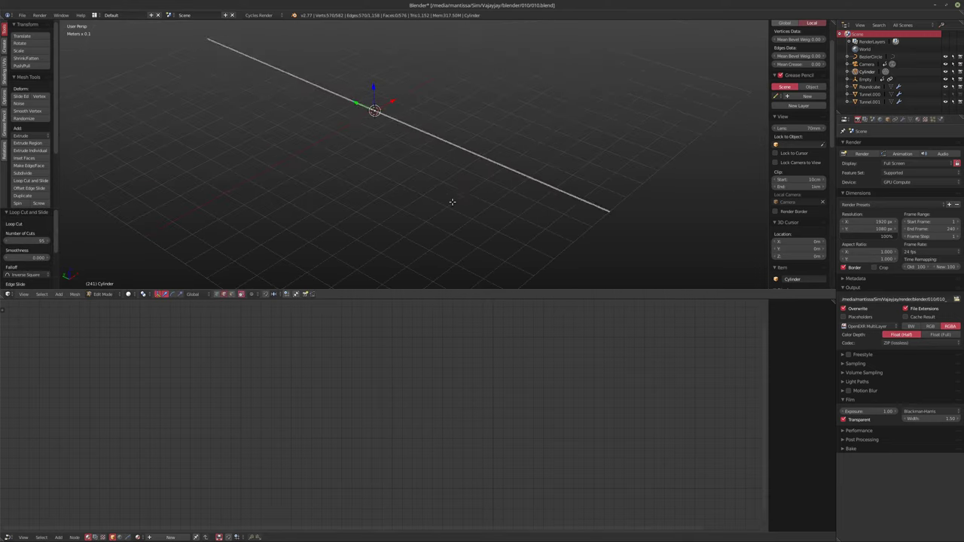
pyautogui.press('Tab')
pyautogui.scroll(2, 543, 184)
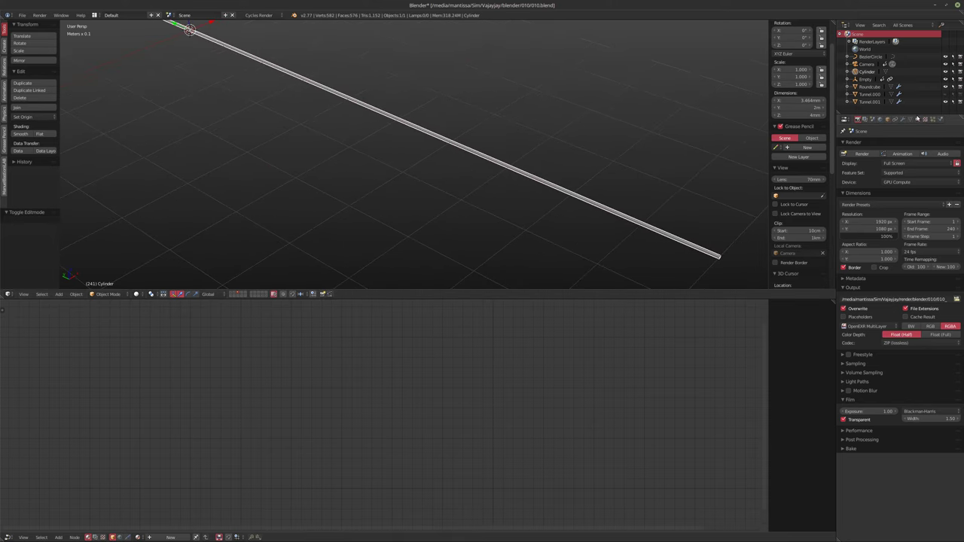
pyautogui.moveTo(690, 155); pyautogui.dragTo(280, 106, button='middle')
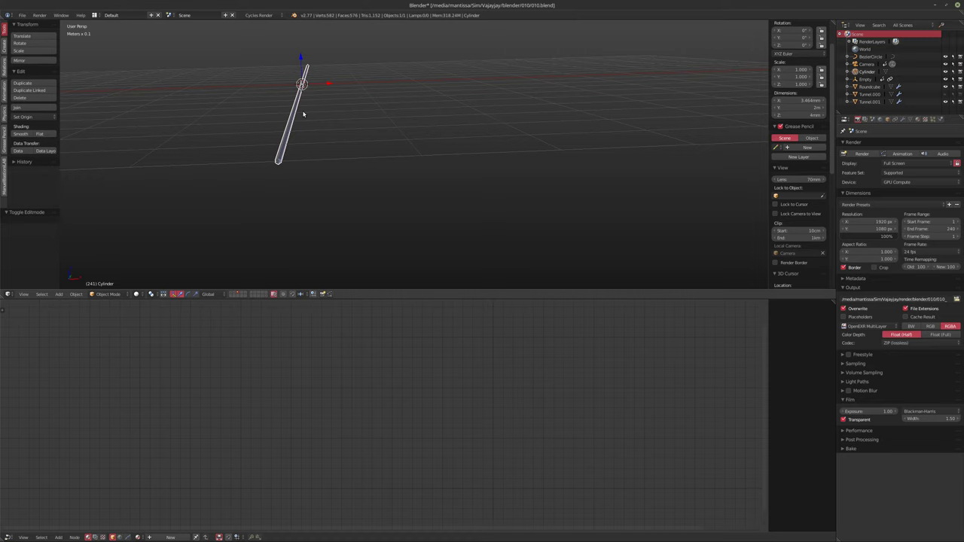
# Step: Shade the long tube smooth and show its modifier properties
pyautogui.moveTo(302, 115); pyautogui.dragTo(276, 127, button='middle')
pyautogui.click(18, 134)
pyautogui.moveTo(97, 143); pyautogui.dragTo(392, 149, button='middle')
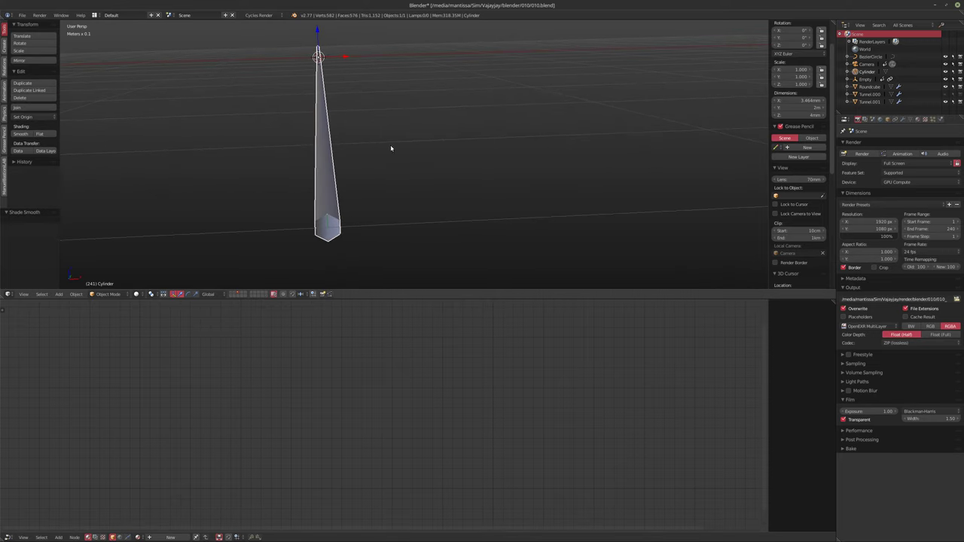
pyautogui.click(903, 120)
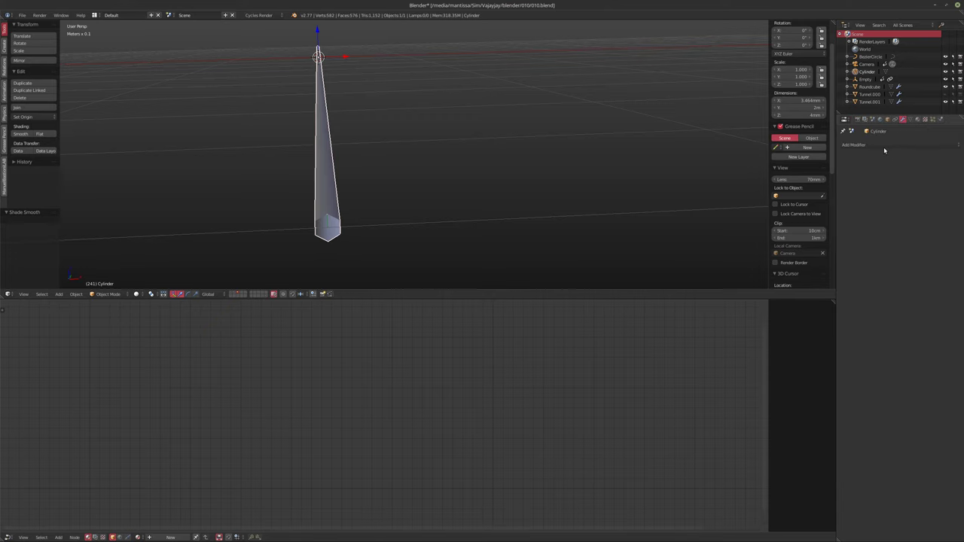
# Step: Add a Displace modifier to the tube with direction RGB to XYZ
pyautogui.click(883, 147)
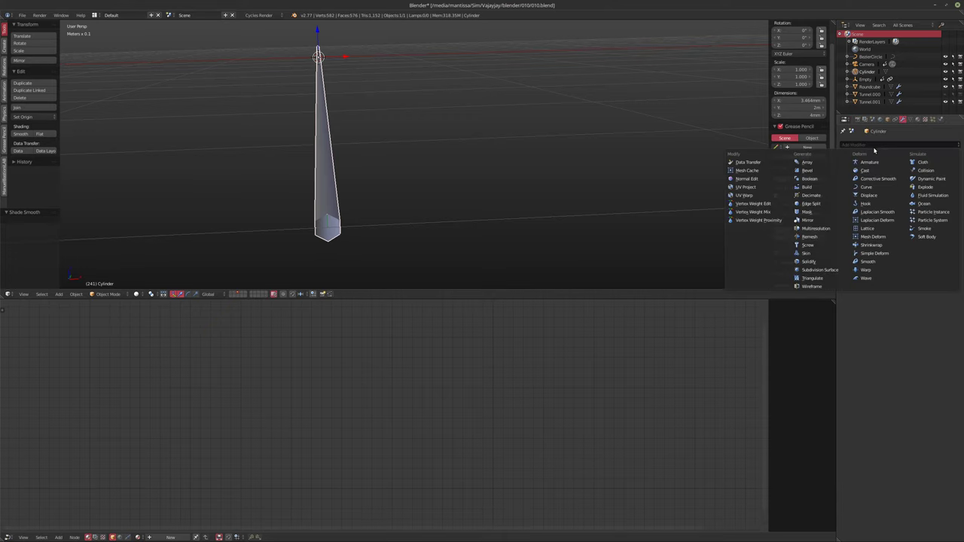
pyautogui.click(868, 195)
pyautogui.scroll(-8, 473, 151)
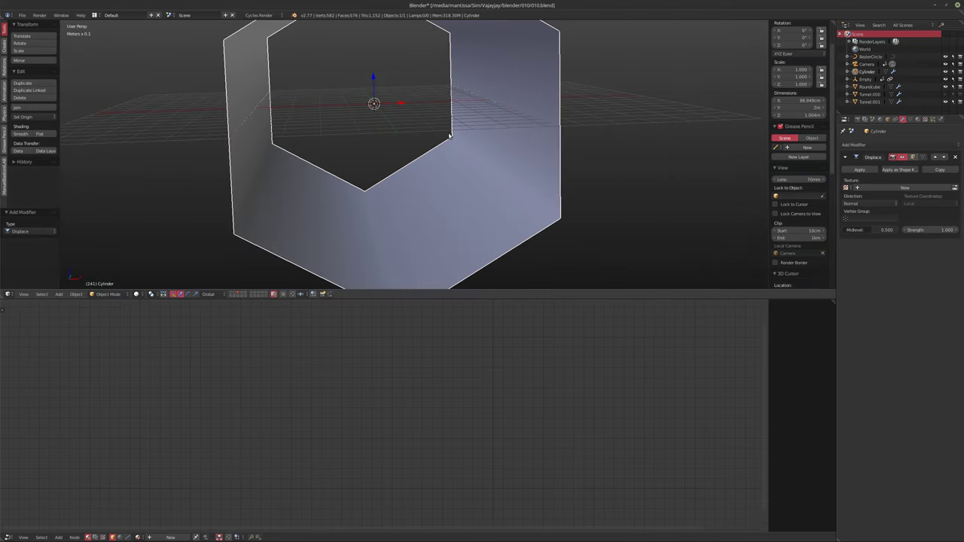
pyautogui.moveTo(459, 150); pyautogui.dragTo(476, 155, button='middle')
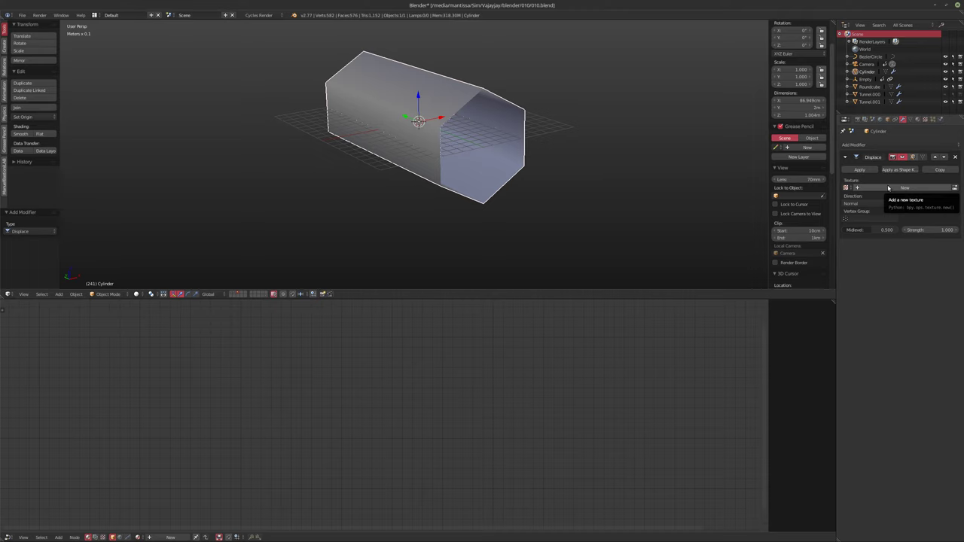
pyautogui.moveTo(512, 155); pyautogui.dragTo(475, 152, button='middle')
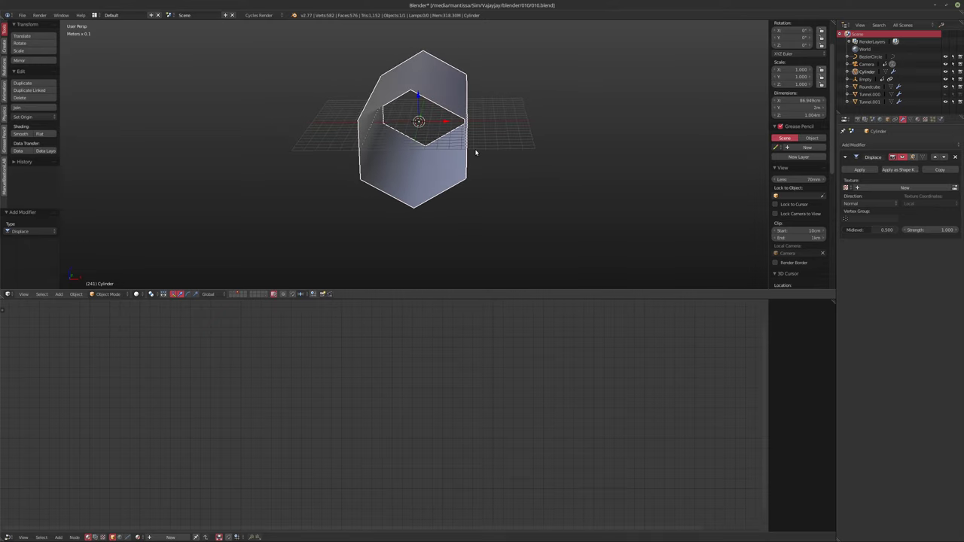
pyautogui.click(846, 203)
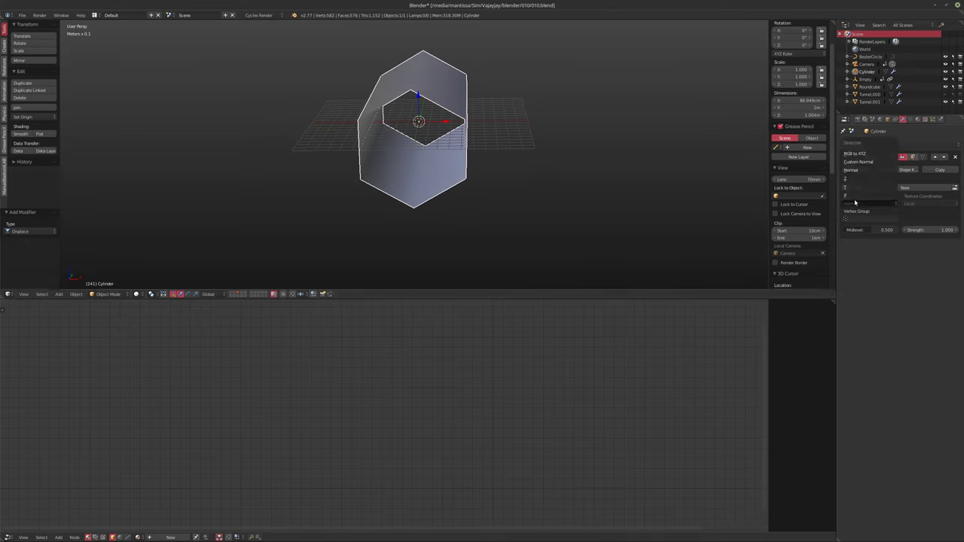
pyautogui.click(855, 153)
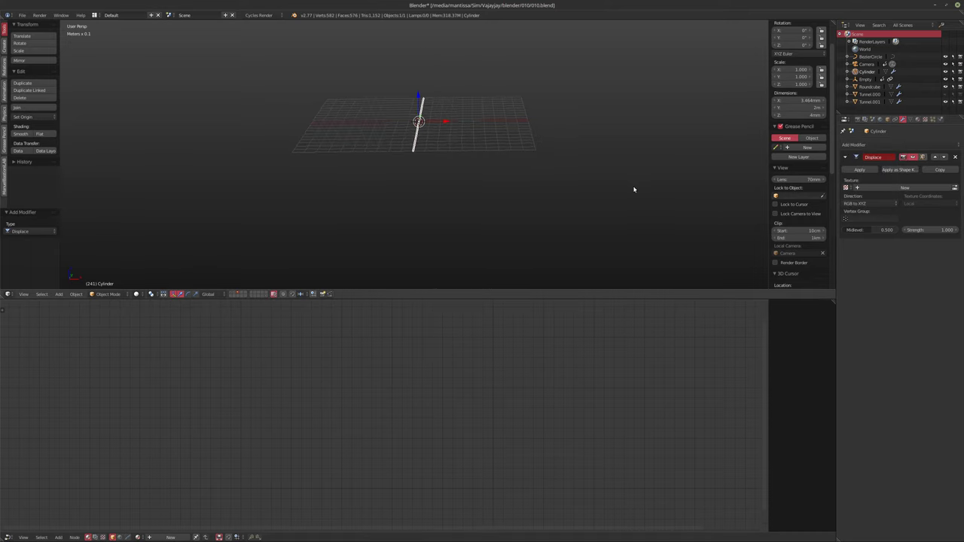
# Step: Create a new displacement texture and open Texture.003 for editing
pyautogui.click(860, 188)
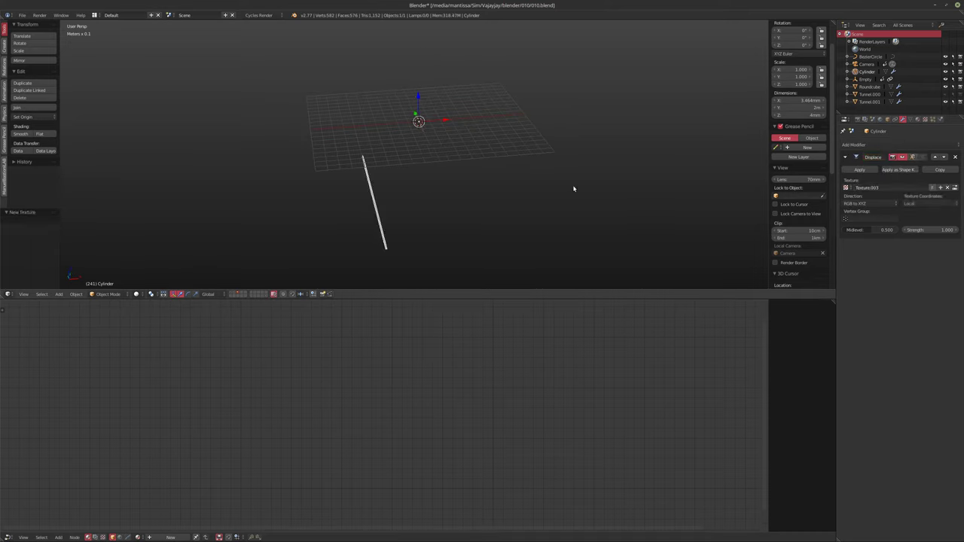
pyautogui.click(926, 120)
pyautogui.click(874, 145)
pyautogui.click(873, 114)
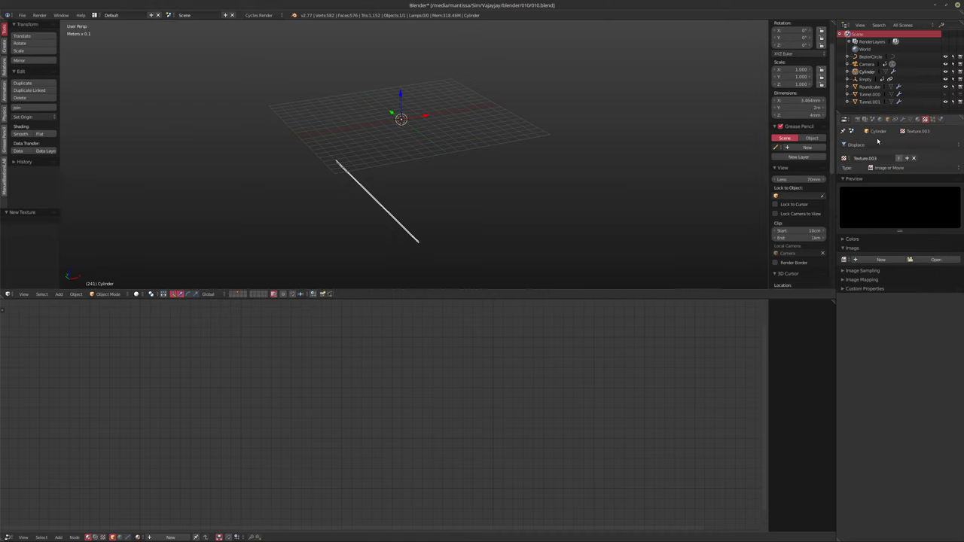
# Step: Zoom in and play the animation to watch the rod's displacement
pyautogui.keyDown('ctrl'); pyautogui.scroll(1, 892, 170); pyautogui.keyUp('ctrl')
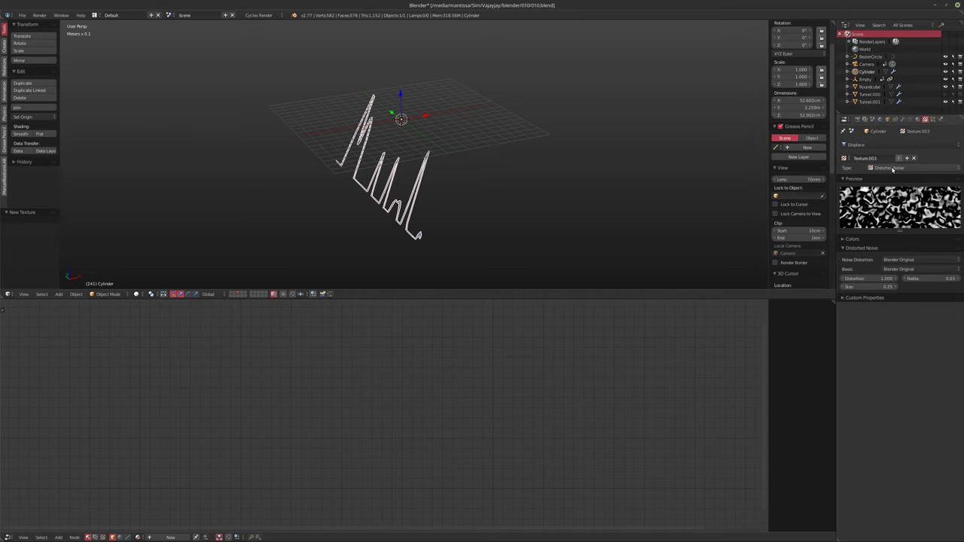
pyautogui.keyDown('ctrl'); pyautogui.scroll(1, 893, 170); pyautogui.keyUp('ctrl')
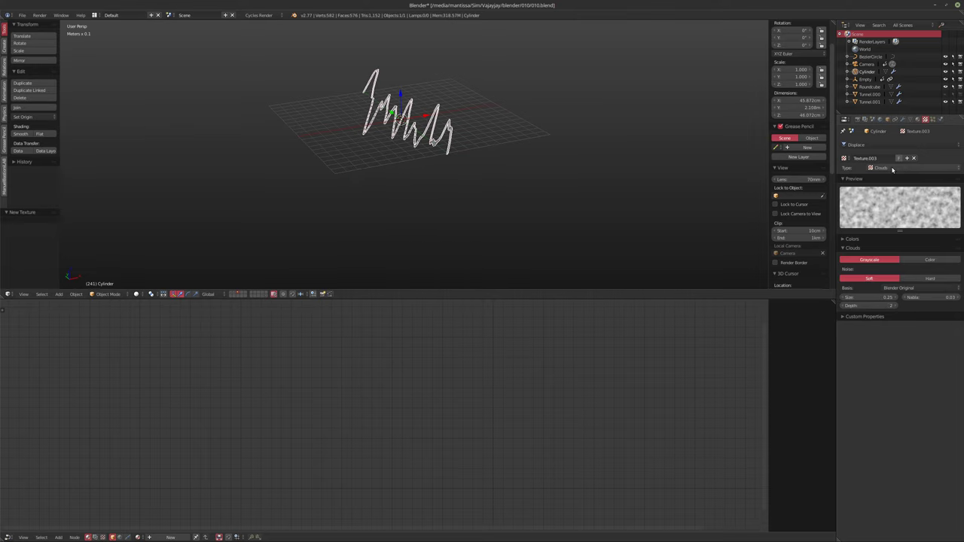
pyautogui.keyDown('ctrl'); pyautogui.scroll(4, 892, 170); pyautogui.keyUp('ctrl')
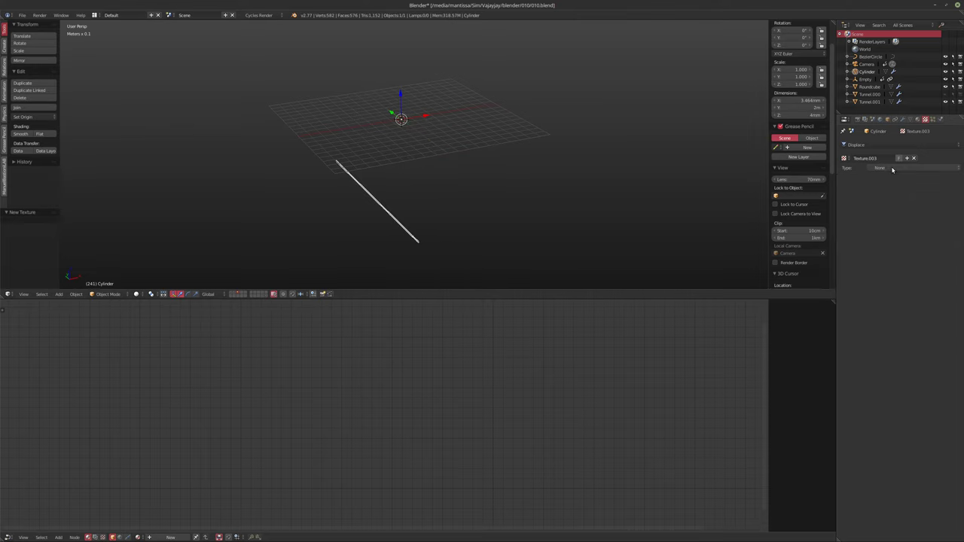
pyautogui.keyDown('ctrl'); pyautogui.scroll(1, 893, 170); pyautogui.keyUp('ctrl')
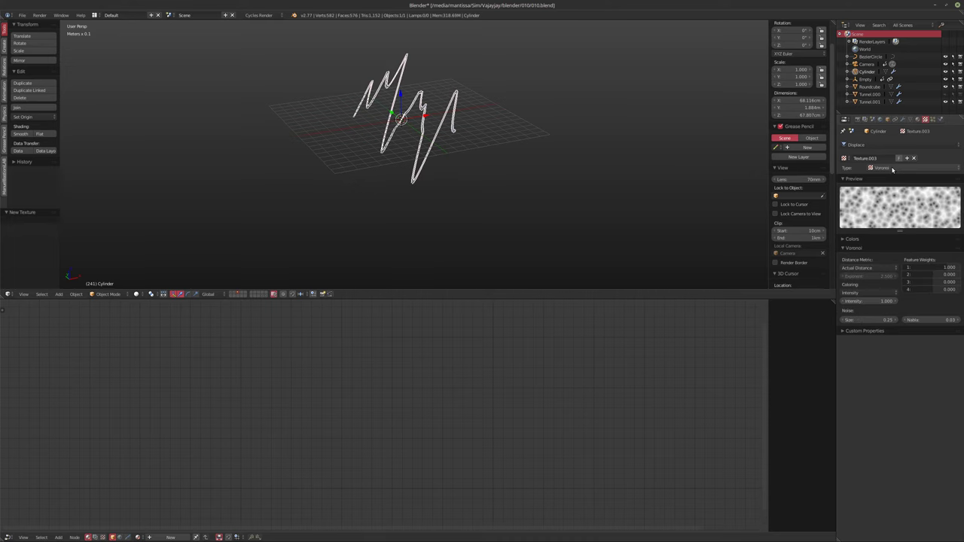
pyautogui.keyDown('ctrl'); pyautogui.scroll(4, 893, 169); pyautogui.keyUp('ctrl')
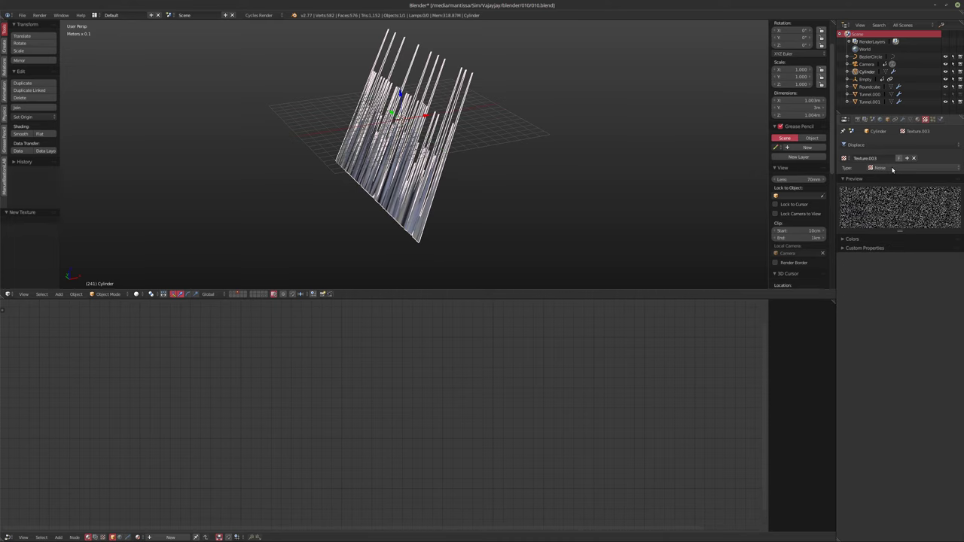
pyautogui.keyDown('ctrl'); pyautogui.scroll(1, 892, 169); pyautogui.keyUp('ctrl')
pyautogui.keyDown('ctrl'); pyautogui.scroll(-1, 893, 169); pyautogui.keyUp('ctrl')
pyautogui.hotkey('alt', 'a')
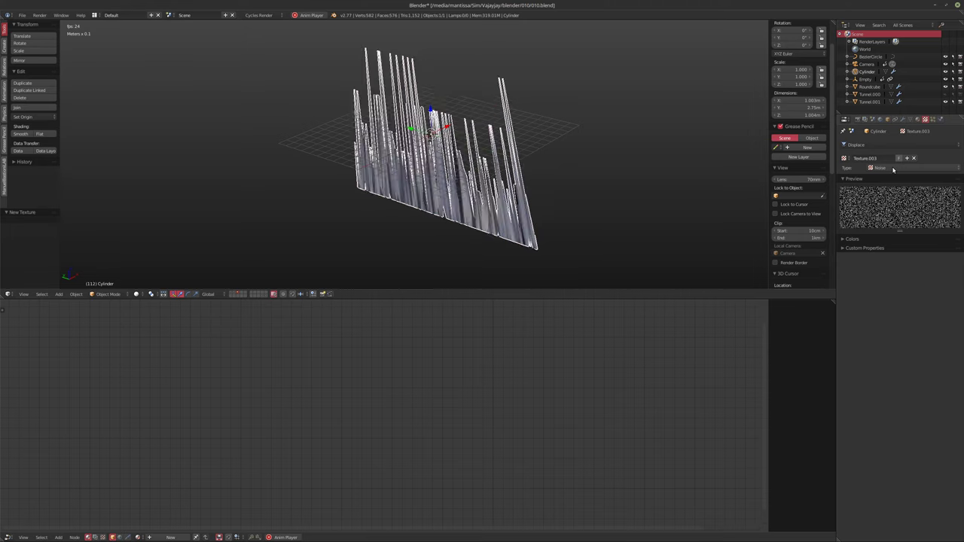
pyautogui.keyDown('ctrl'); pyautogui.scroll(1, 892, 169); pyautogui.keyUp('ctrl')
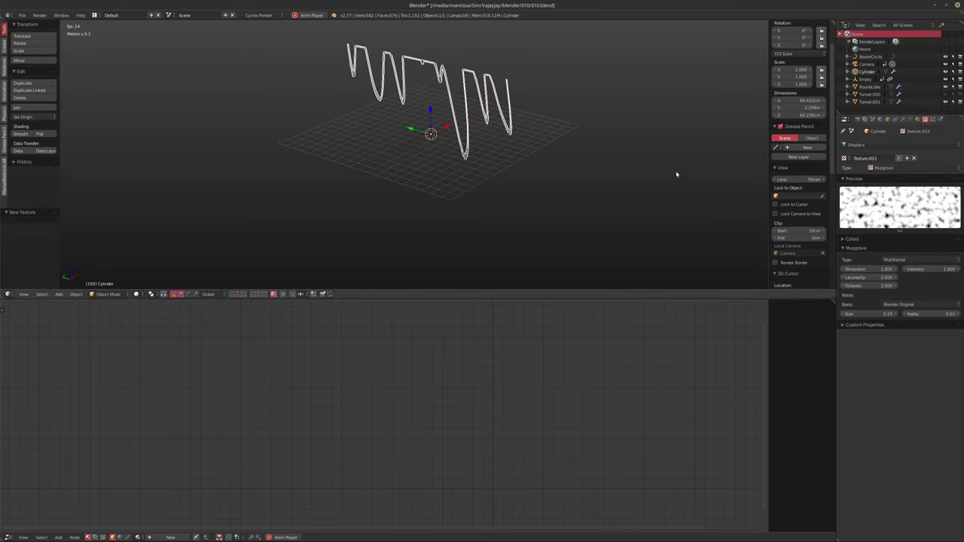
pyautogui.keyDown('ctrl'); pyautogui.scroll(1, 878, 170); pyautogui.keyUp('ctrl')
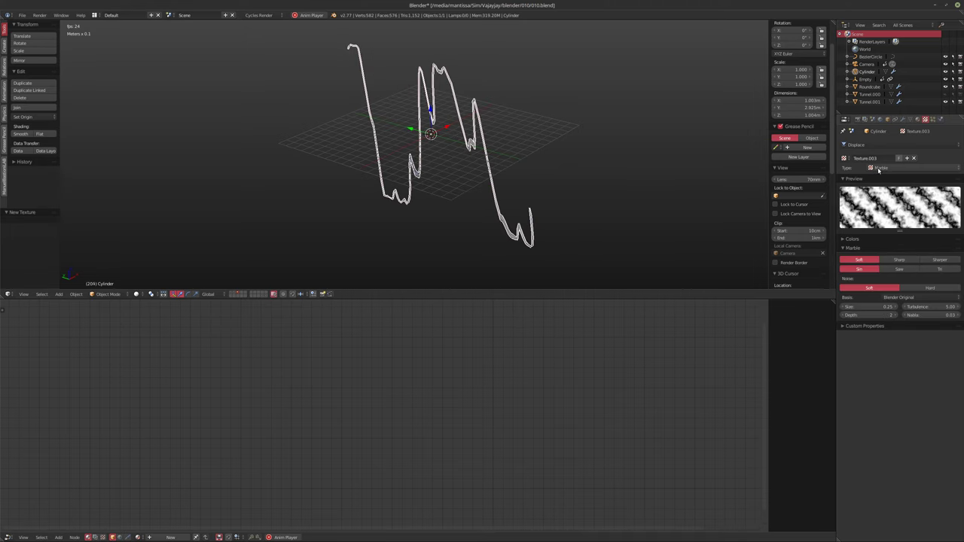
pyautogui.keyDown('ctrl'); pyautogui.scroll(1, 878, 171); pyautogui.keyUp('ctrl')
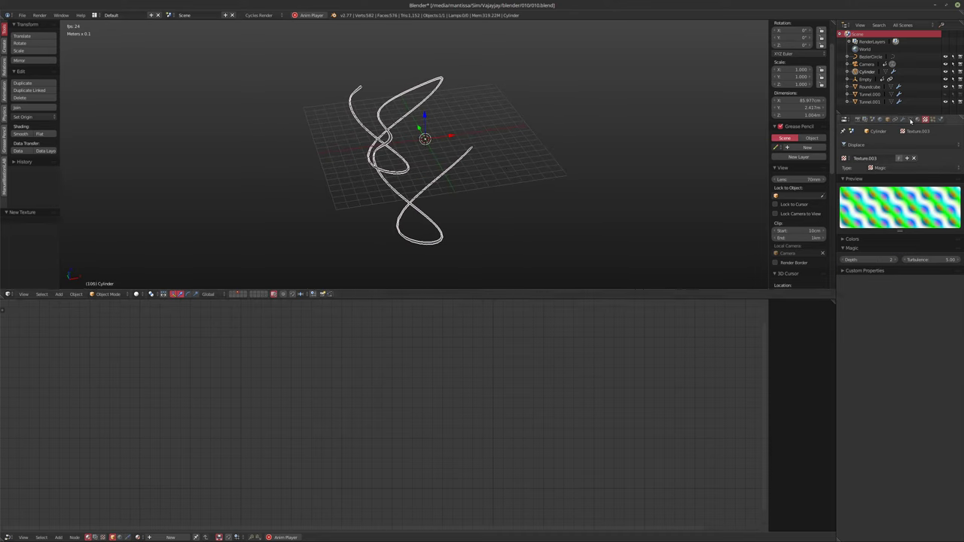
# Step: Raise the Magic texture's Depth from 2 to 4
pyautogui.click(841, 272)
pyautogui.click(845, 248)
pyautogui.click(842, 239)
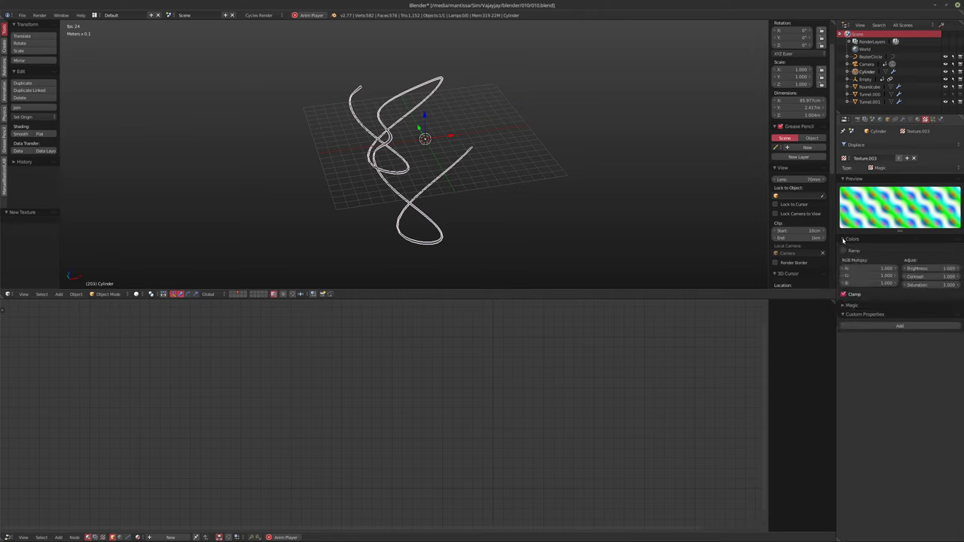
pyautogui.click(842, 240)
pyautogui.click(844, 257)
pyautogui.click(844, 249)
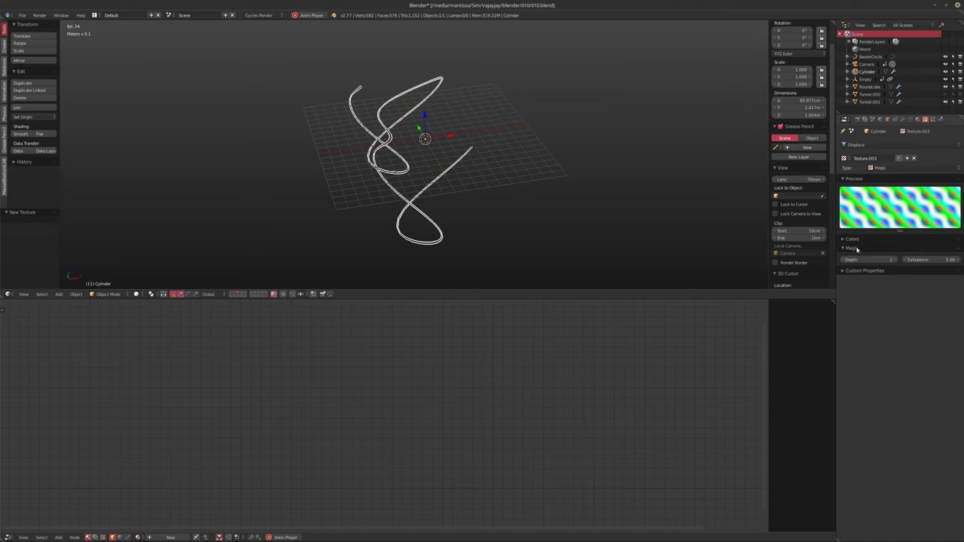
pyautogui.click(894, 259)
pyautogui.click(894, 259)
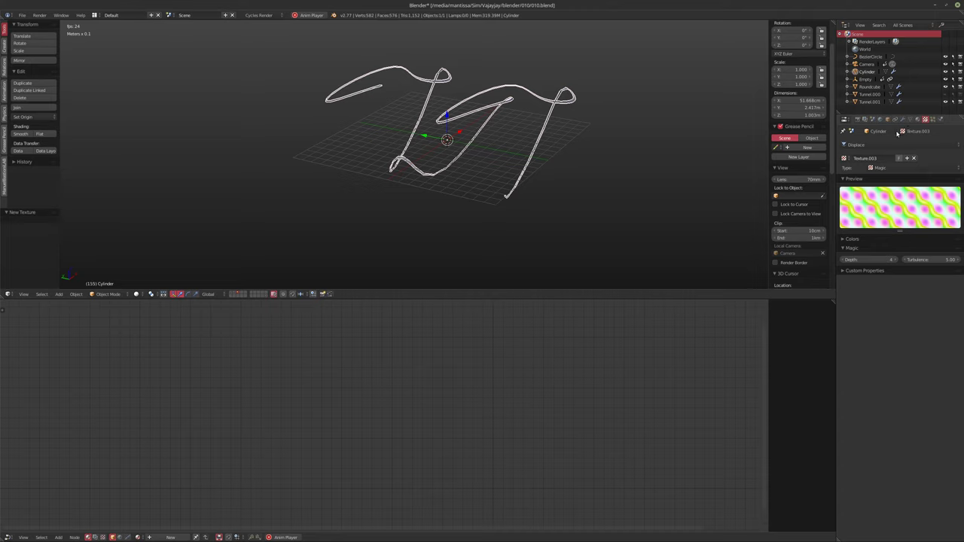
pyautogui.click(903, 120)
pyautogui.click(921, 159)
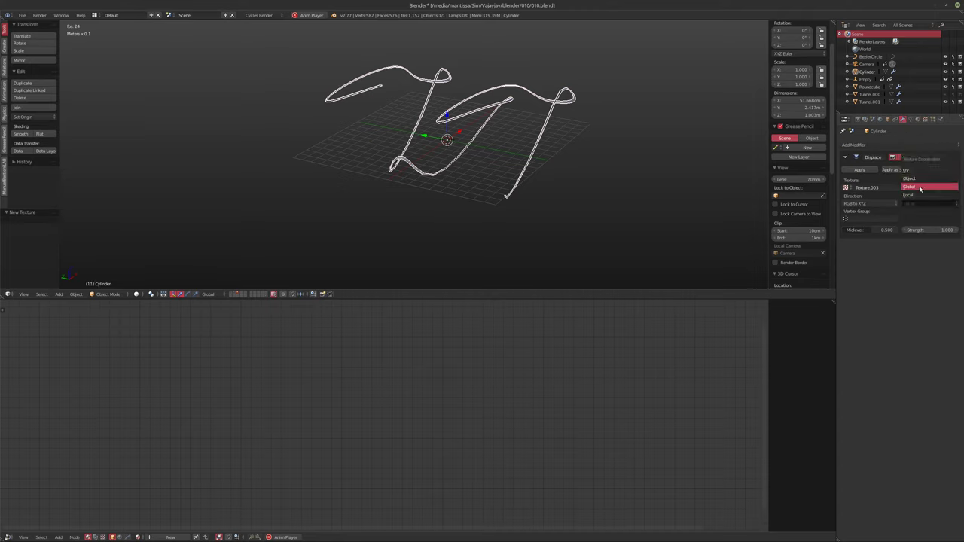
# Step: Set Displace texture coordinates to Object using the Empty, with strength 0.01
pyautogui.click(918, 179)
pyautogui.click(927, 218)
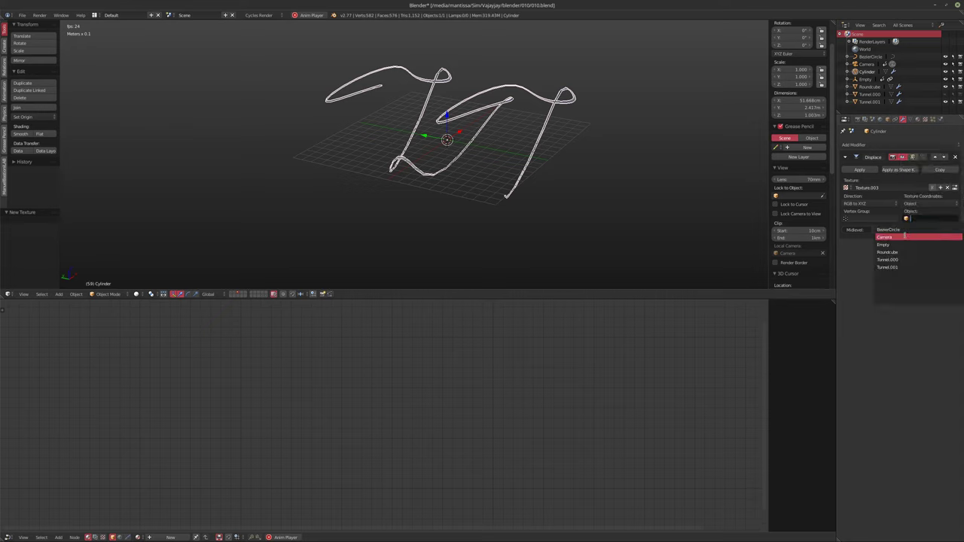
pyautogui.click(894, 241)
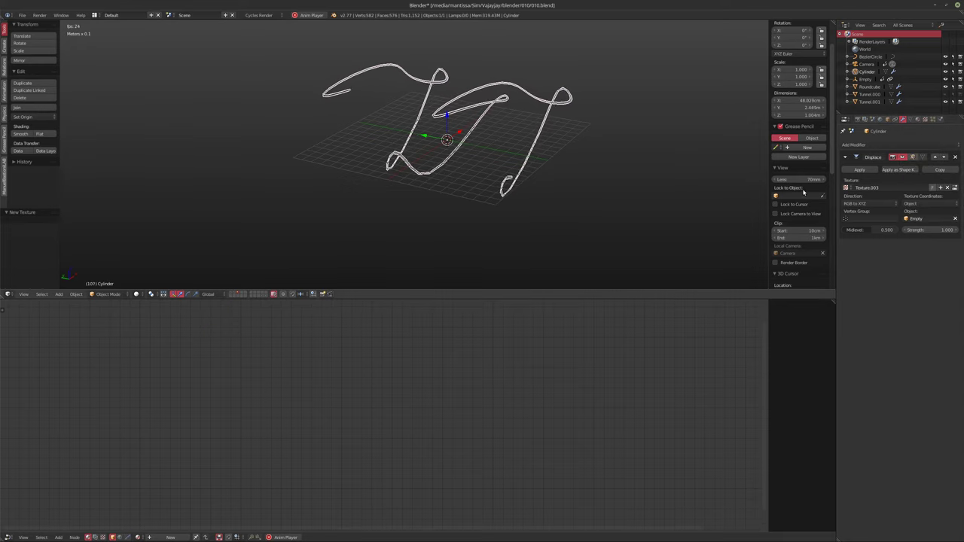
pyautogui.click(928, 230)
pyautogui.write('0.01')
pyautogui.press('Return')
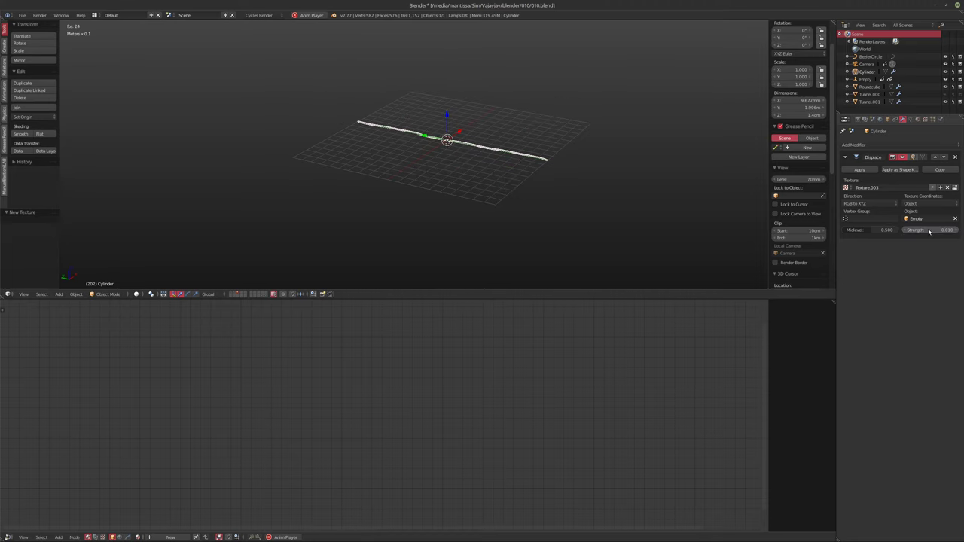
pyautogui.moveTo(430, 141)
pyautogui.mouseDown(button='middle')
pyautogui.moveTo(454, 133)
pyautogui.moveTo(423, 153)
pyautogui.moveTo(426, 127)
pyautogui.mouseUp(button='middle')
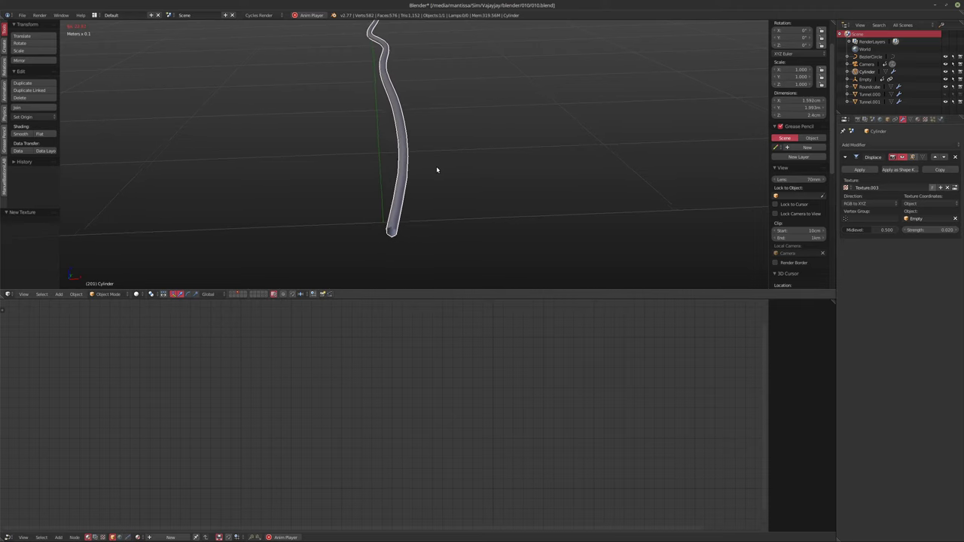
# Step: Stop playback, return to frame 1, and enter Edit Mode on the cylinder
pyautogui.hotkey('alt', 'a')
pyautogui.hotkey('shift', 'Left')
pyautogui.press('Tab')
pyautogui.moveTo(398, 193); pyautogui.dragTo(460, 159, button='middle')
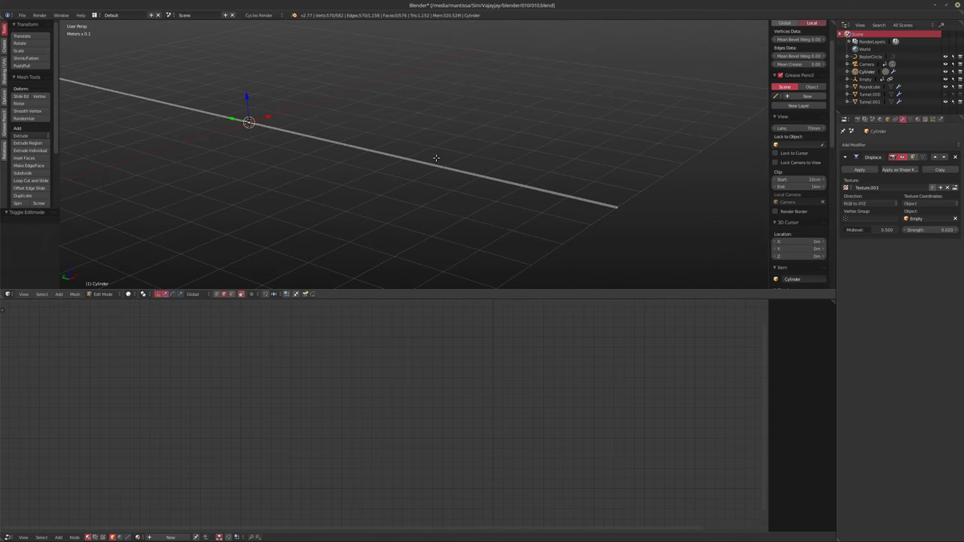
pyautogui.moveTo(442, 113); pyautogui.dragTo(482, 115, button='middle')
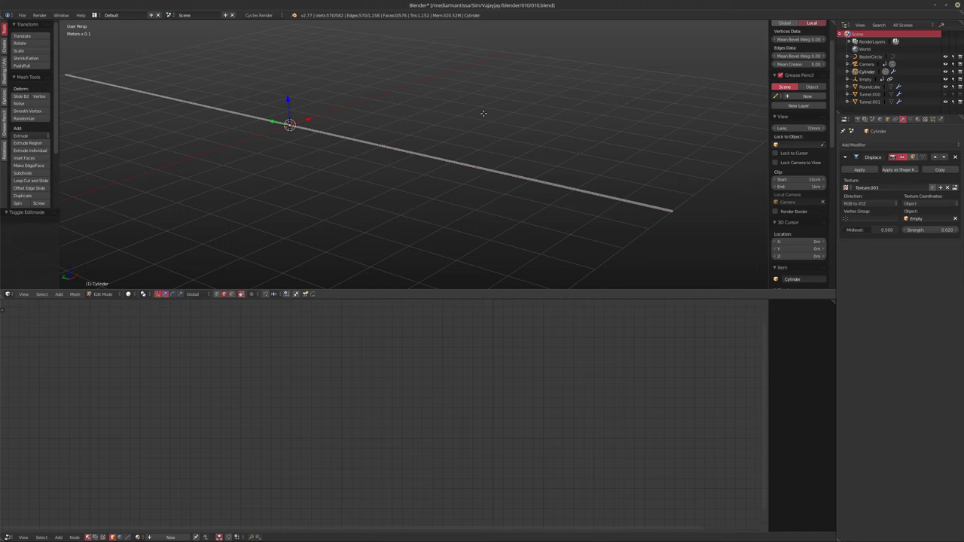
pyautogui.moveTo(522, 131); pyautogui.dragTo(448, 201, button='middle')
pyautogui.press('KP_1')
# Step: Add a cube inside the cylinder mesh by mistake, then delete its faces again
pyautogui.hotkey('shift', 'a')
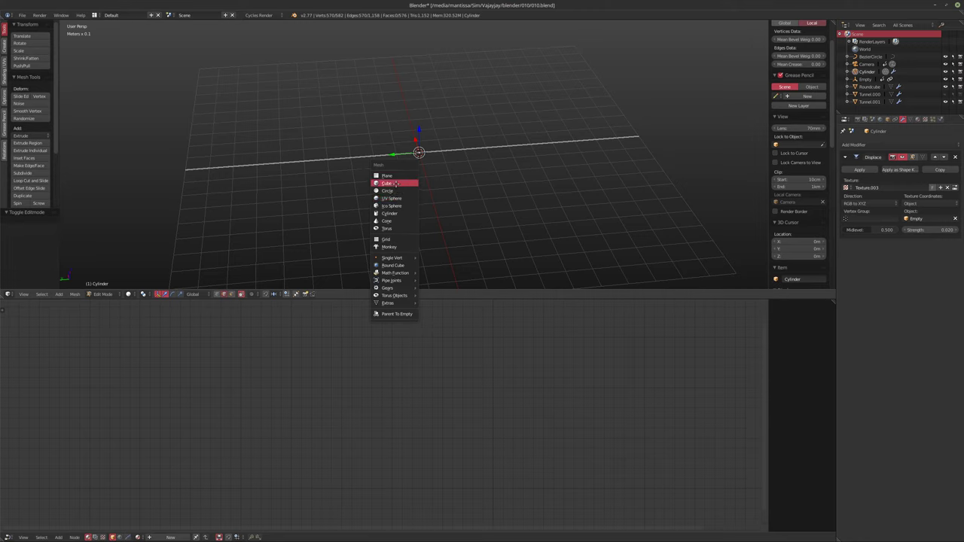
pyautogui.click(394, 184)
pyautogui.moveTo(452, 179); pyautogui.dragTo(499, 151, button='middle')
pyautogui.scroll(3, 453, 163)
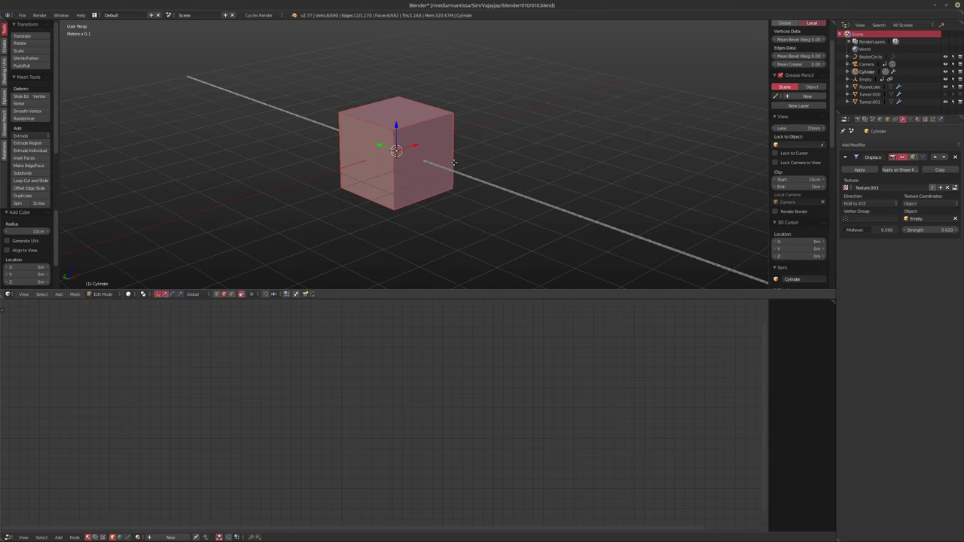
pyautogui.press('Tab')
pyautogui.press('Tab')
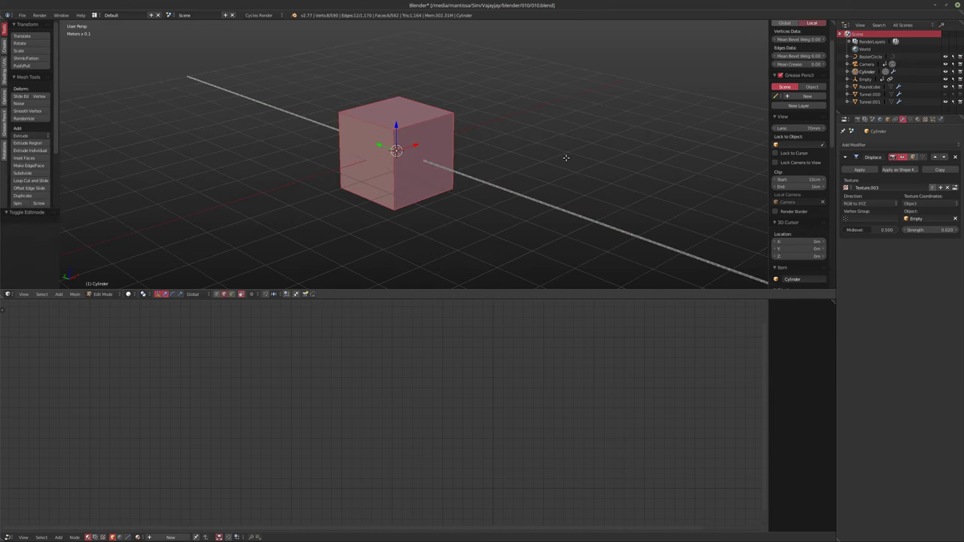
pyautogui.press('Tab')
pyautogui.press('Tab')
pyautogui.press('x')
pyautogui.click(565, 162)
pyautogui.press('Tab')
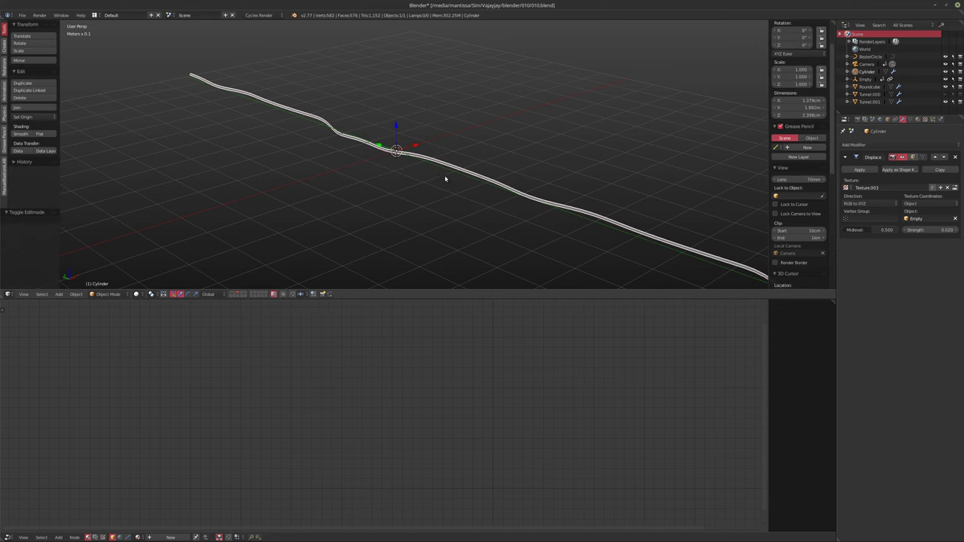
pyautogui.hotkey('shift', 'a')
# Step: Add a new cube and scale it along X into a long bar around the rod
pyautogui.moveTo(388, 188)
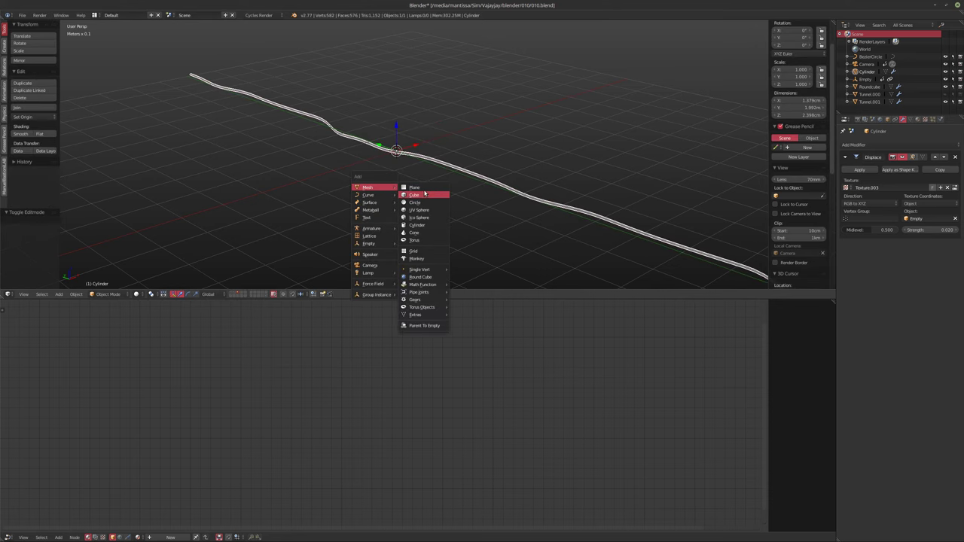
pyautogui.click(414, 195)
pyautogui.press('Tab')
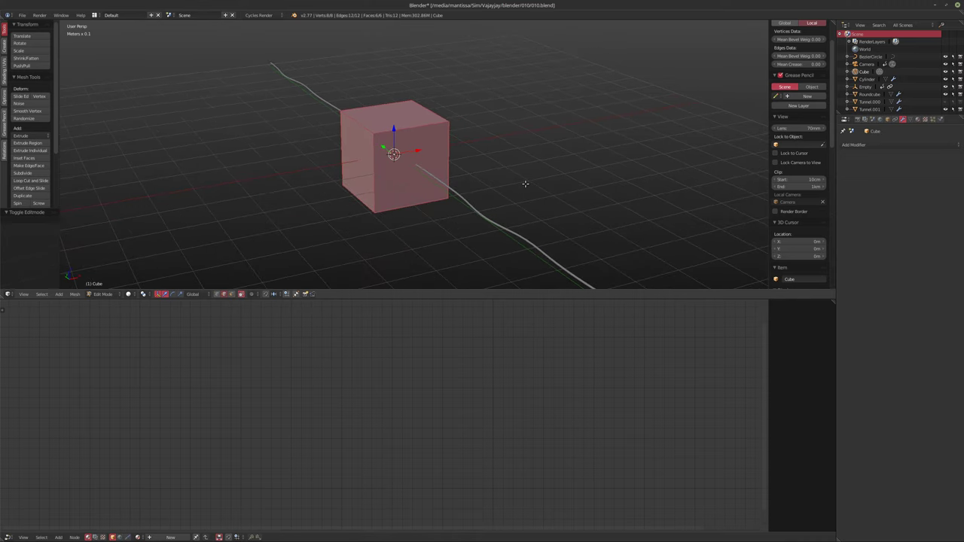
pyautogui.scroll(-2, 526, 184)
pyautogui.moveTo(526, 184); pyautogui.dragTo(439, 157, button='middle')
pyautogui.press('s')
pyautogui.press('x')
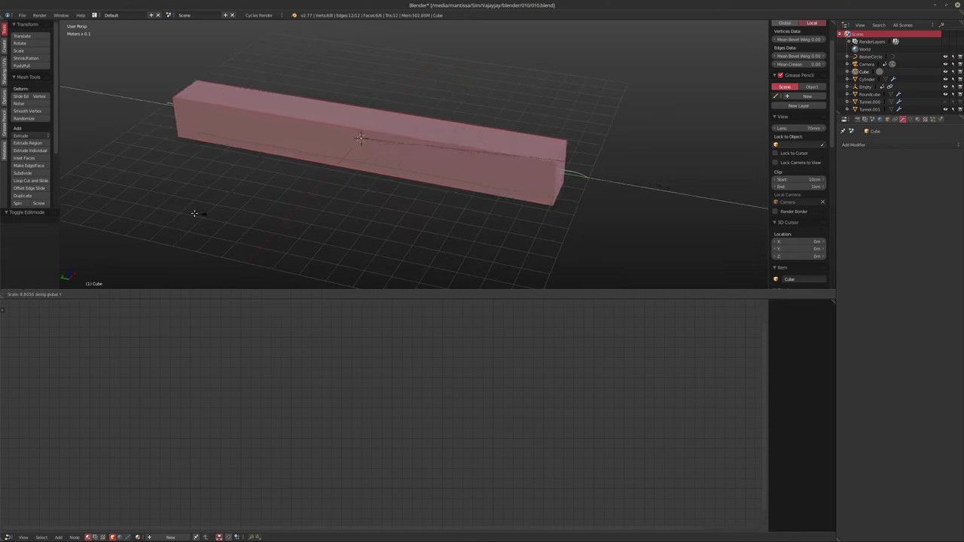
pyautogui.click(230, 215)
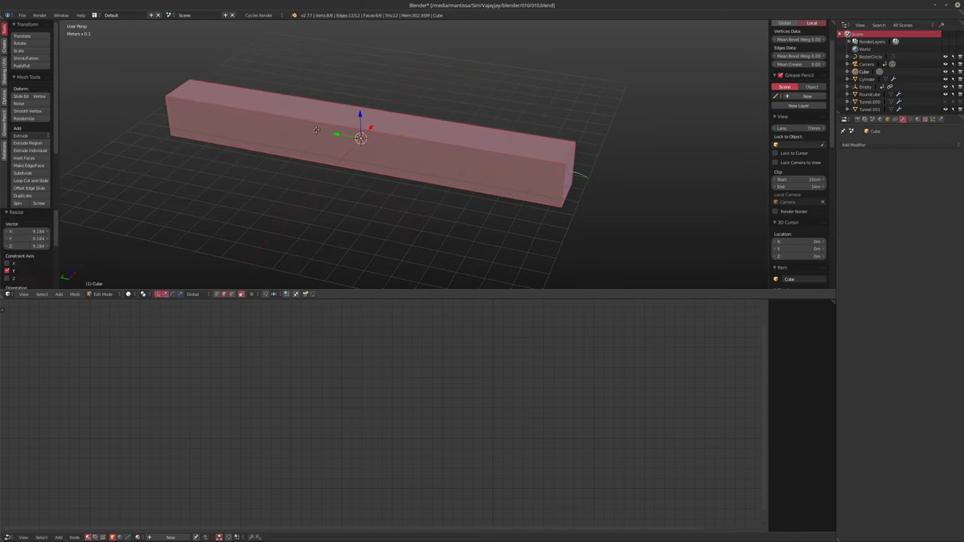
pyautogui.press('Tab')
# Step: Set the cube's Maximum Draw Type to Bounds and select the Cylinder
pyautogui.moveTo(302, 126); pyautogui.dragTo(389, 141, button='middle')
pyautogui.scroll(3, 390, 140)
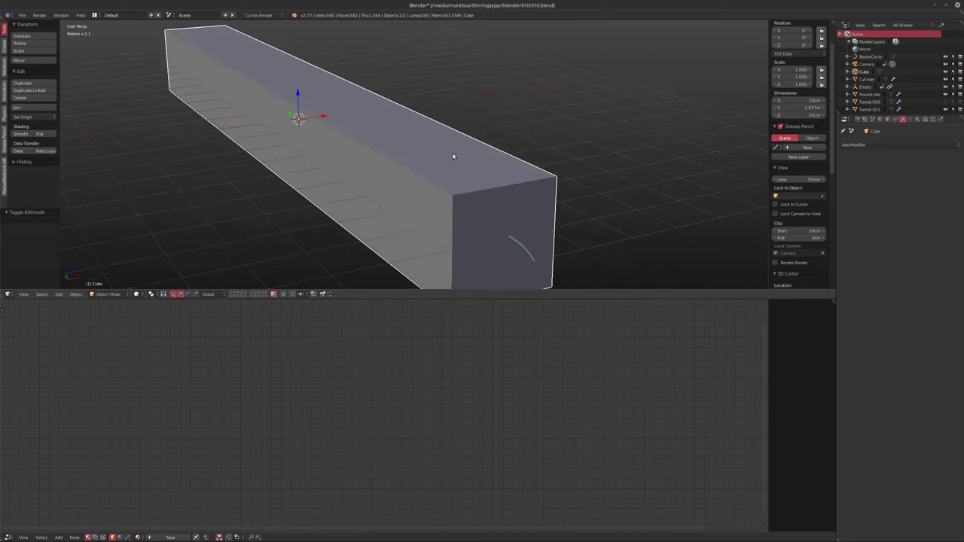
pyautogui.click(887, 119)
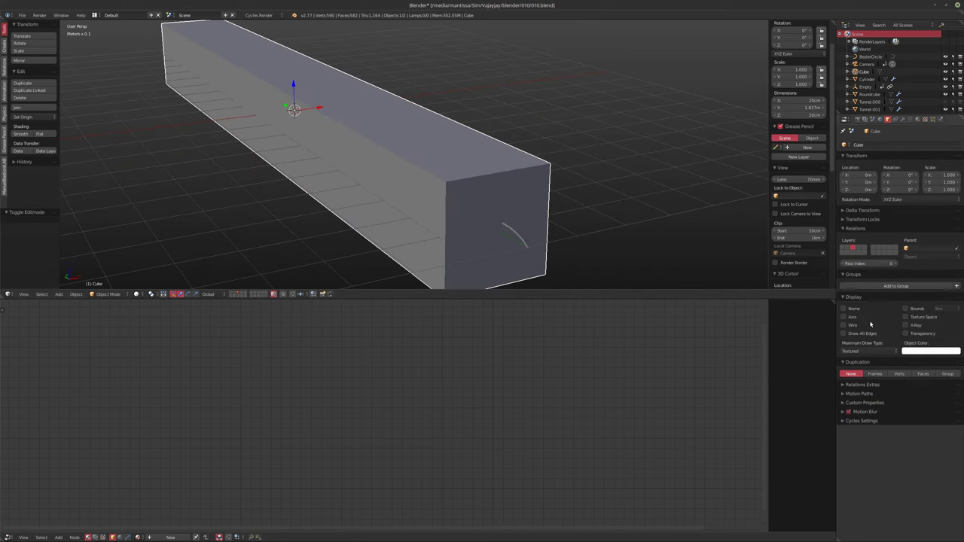
pyautogui.click(868, 351)
pyautogui.click(863, 330)
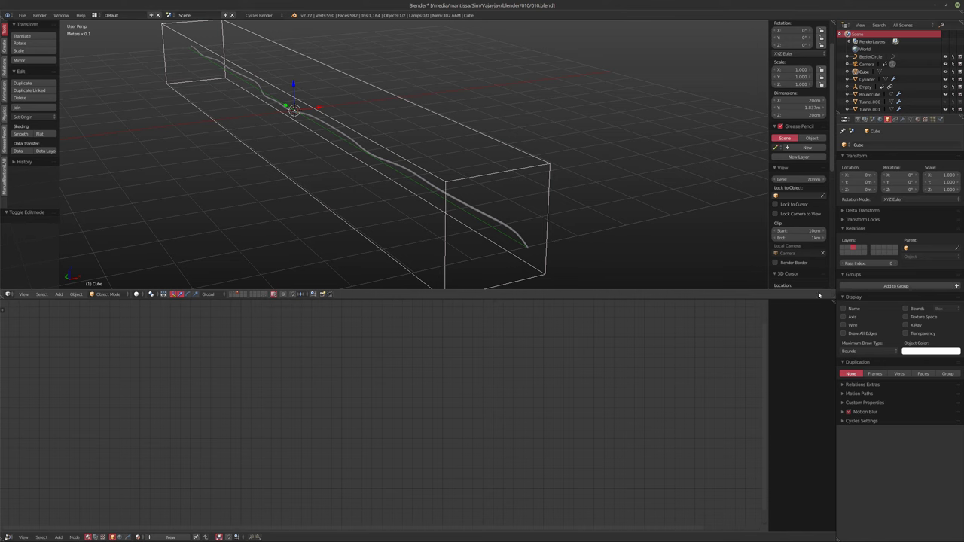
pyautogui.rightClick(510, 232)
pyautogui.scroll(2, 580, 171)
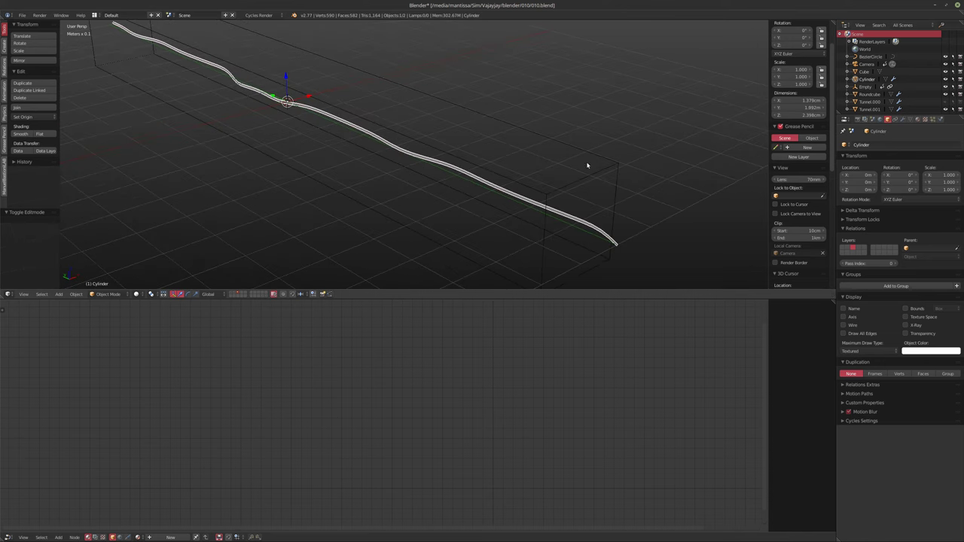
# Step: Add Dynamic Paint to the cylinder, move it above Displace, and make it a canvas
pyautogui.click(940, 119)
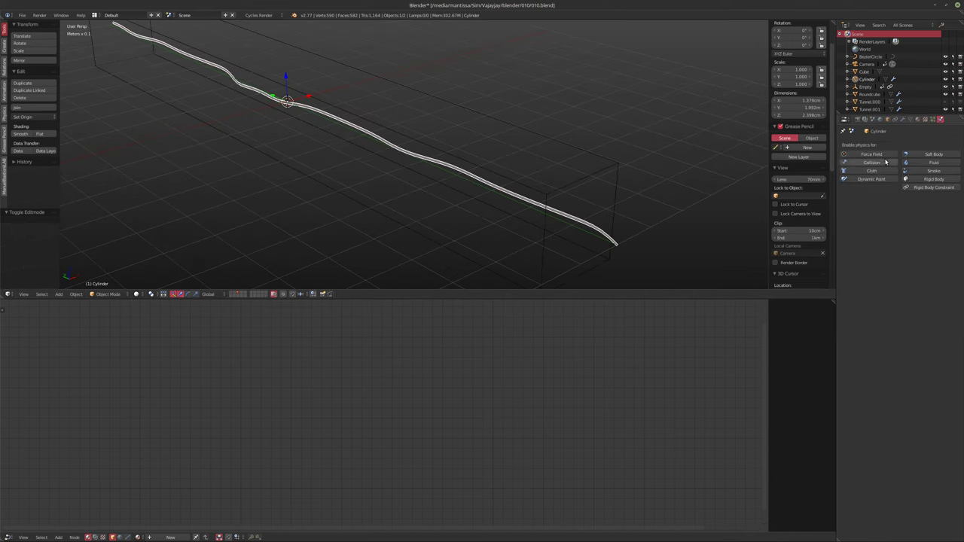
pyautogui.click(871, 178)
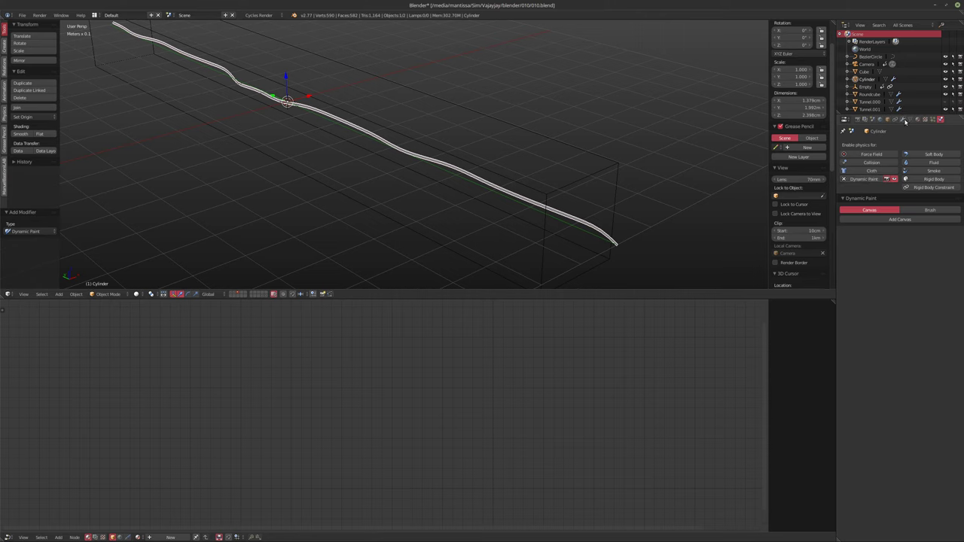
pyautogui.click(904, 119)
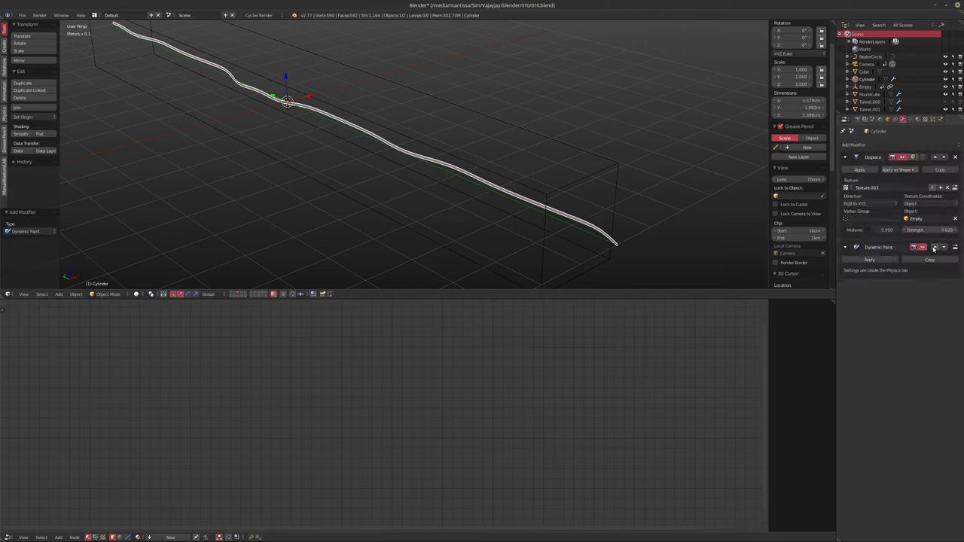
pyautogui.click(934, 247)
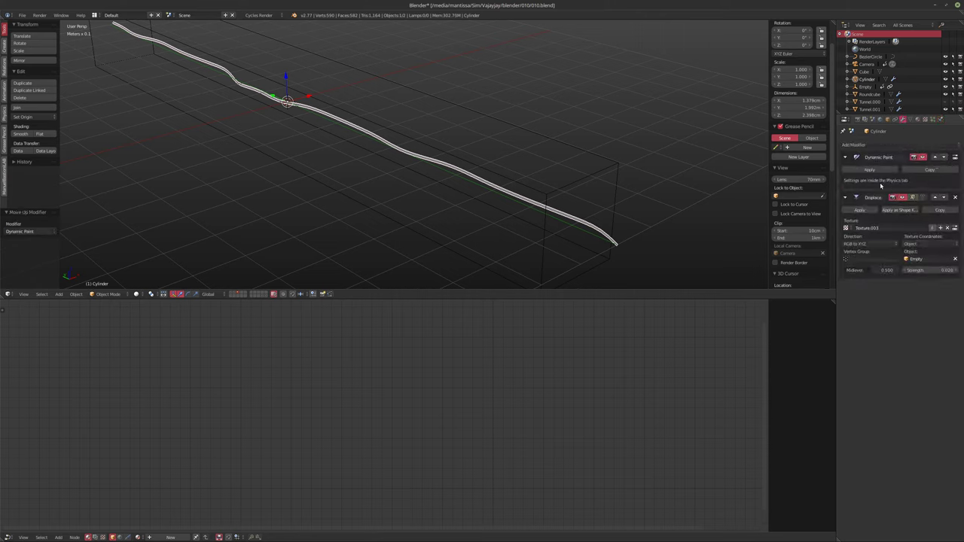
pyautogui.click(941, 119)
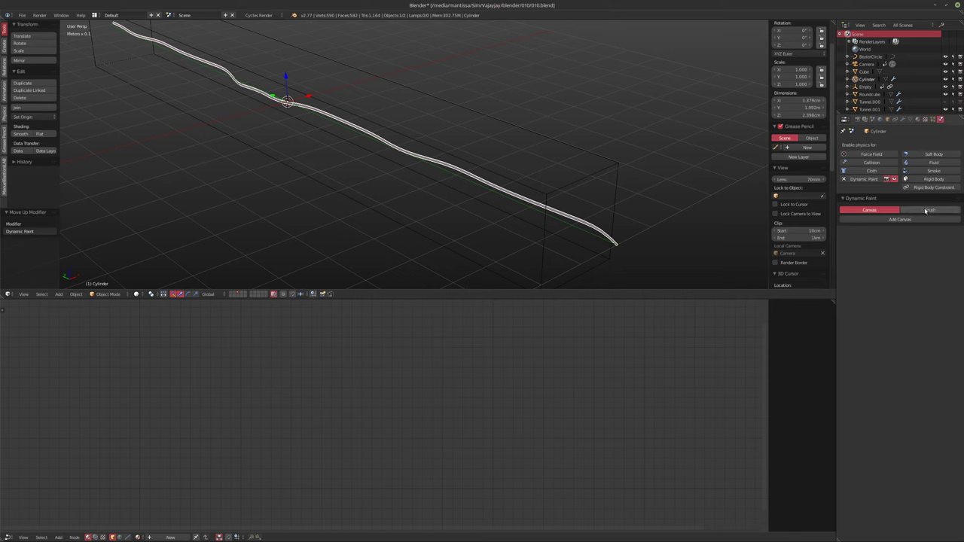
pyautogui.click(900, 219)
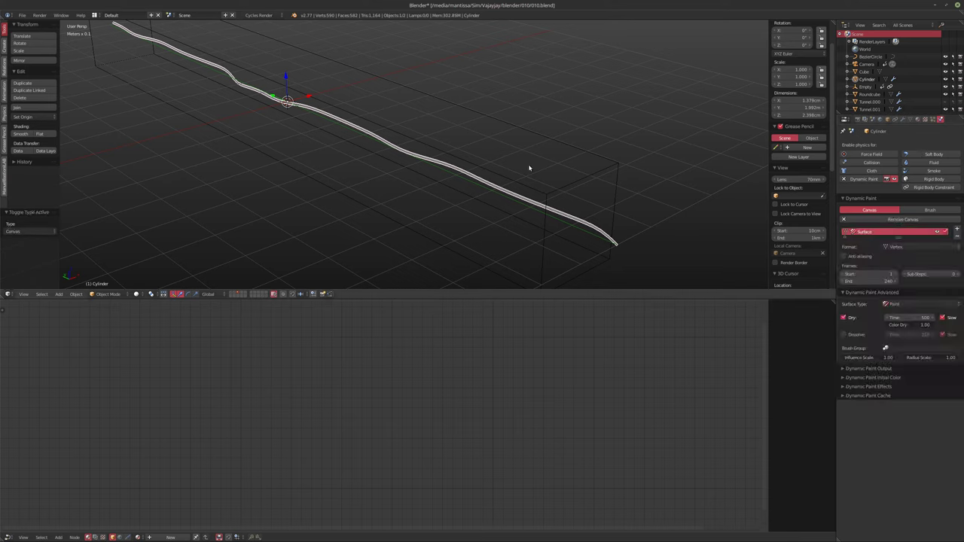
pyautogui.rightClick(621, 166)
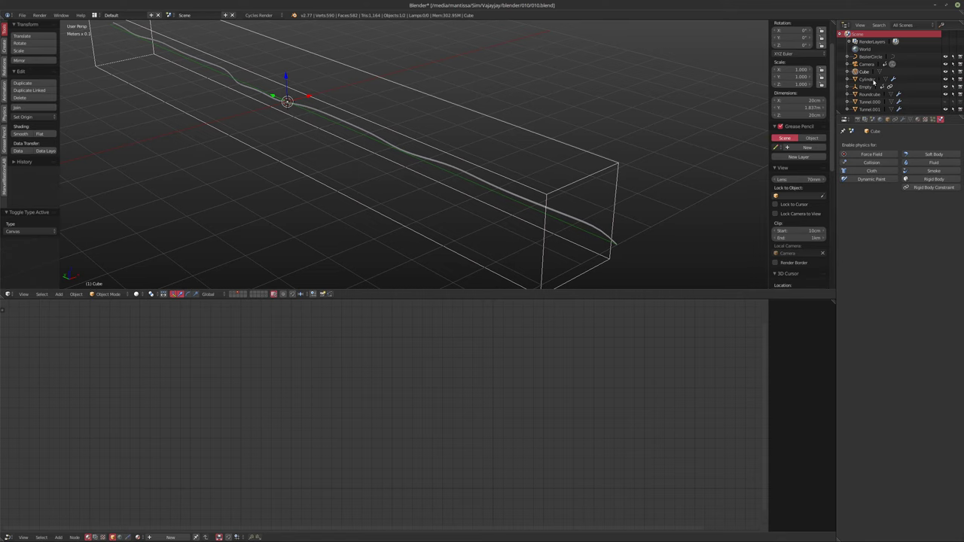
# Step: Make the Cube a Dynamic Paint brush with Mesh Volume + Proximity and a larger paint distance
pyautogui.click(872, 180)
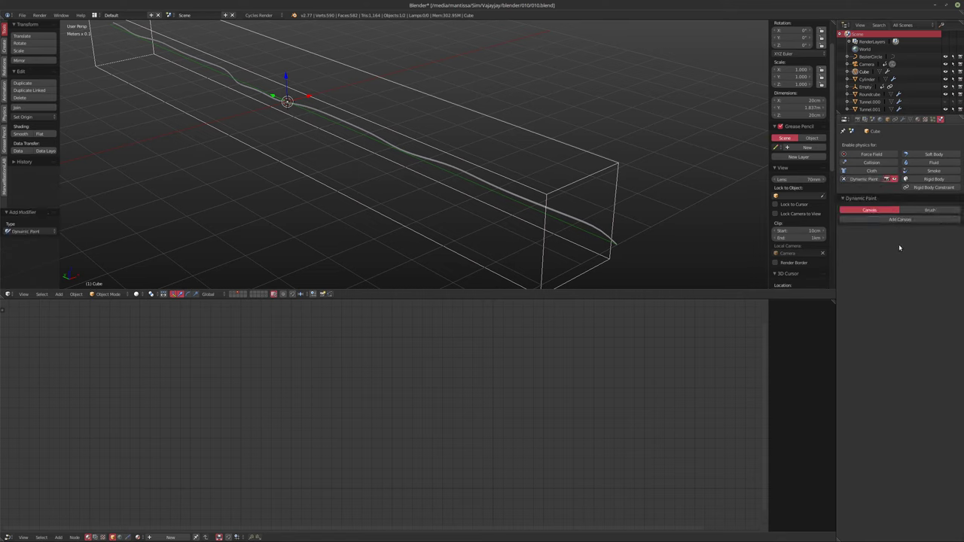
pyautogui.click(930, 210)
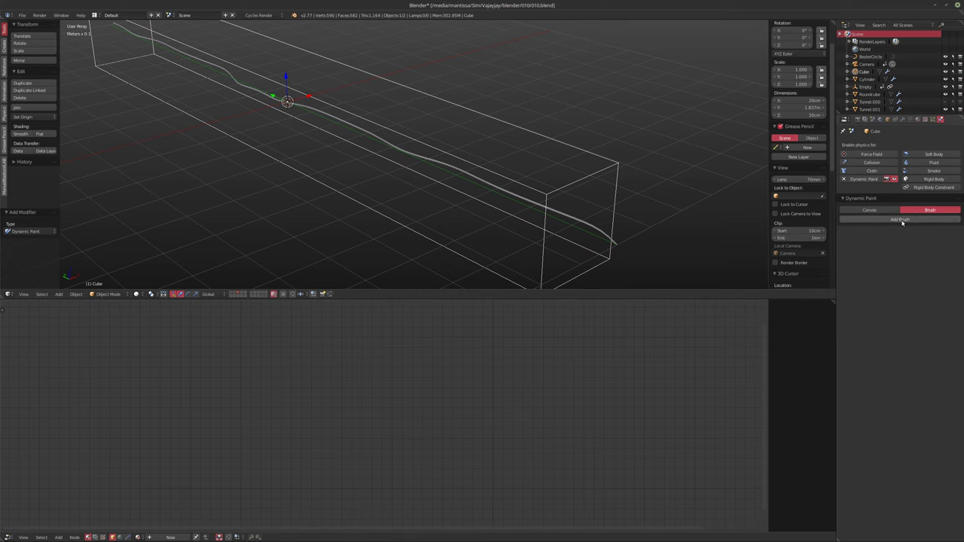
pyautogui.click(902, 220)
pyautogui.keyDown('shift'); pyautogui.moveTo(630, 179); pyautogui.dragTo(528, 174, button='middle'); pyautogui.keyUp('shift')
pyautogui.click(912, 268)
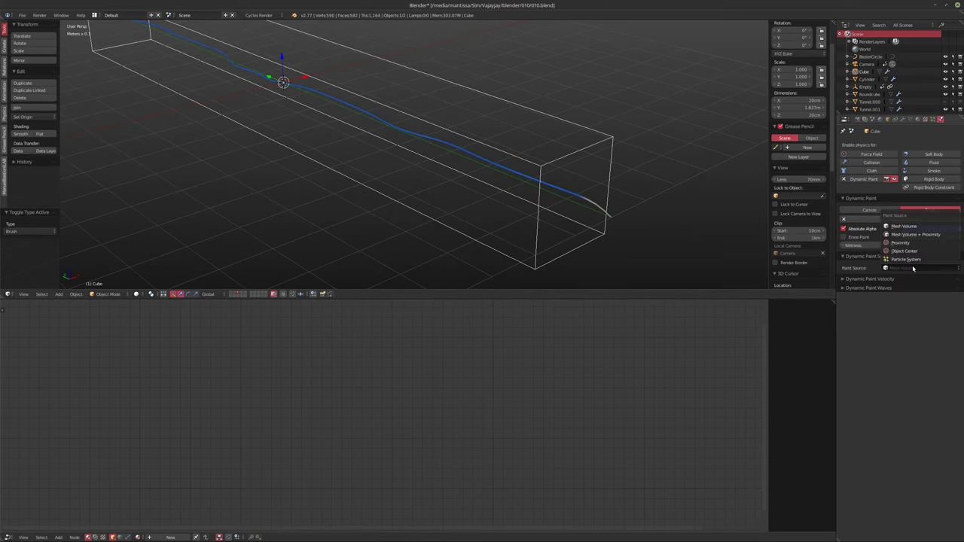
pyautogui.click(915, 234)
pyautogui.keyDown('shift'); pyautogui.moveTo(632, 201); pyautogui.dragTo(522, 193, button='middle'); pyautogui.keyUp('shift')
pyautogui.scroll(5, 521, 192)
pyautogui.moveTo(900, 277)
pyautogui.mouseDown()
pyautogui.moveTo(934, 277)
pyautogui.moveTo(907, 276)
pyautogui.mouseUp()
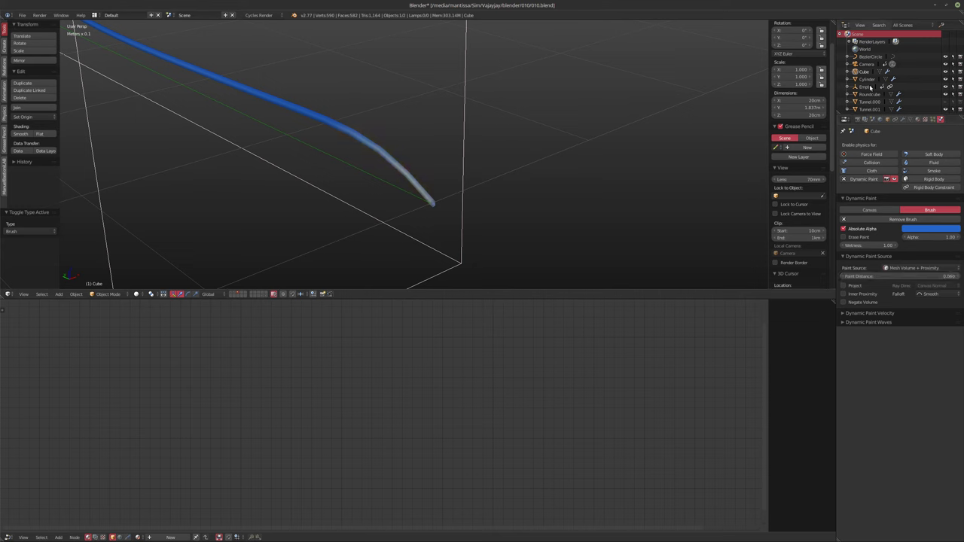
pyautogui.click(869, 109)
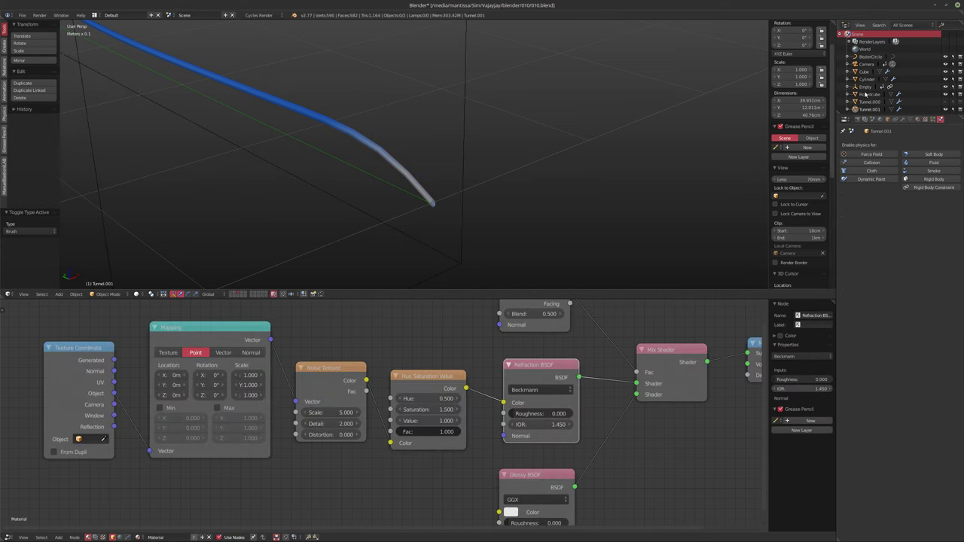
# Step: Set the Cylinder canvas format to Vertex and its surface type to Weight
pyautogui.click(868, 79)
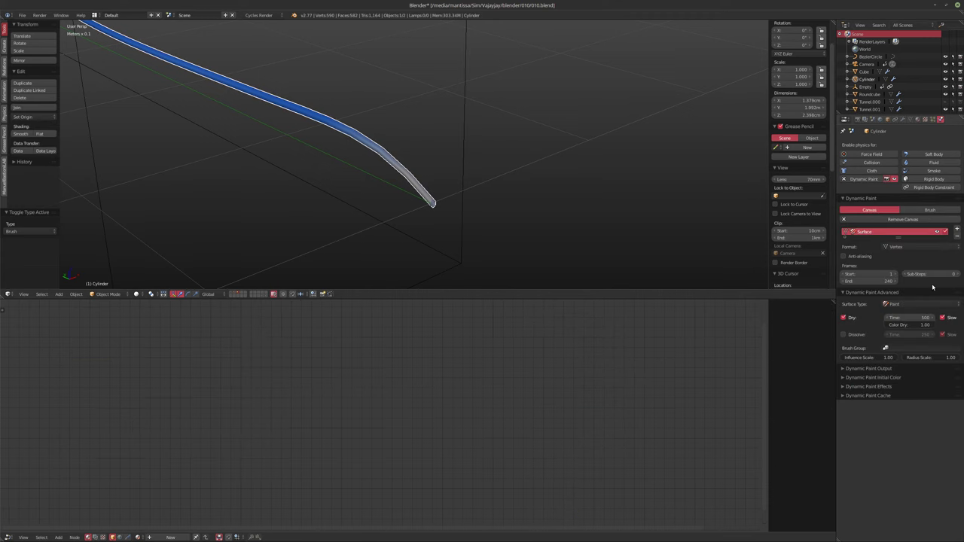
pyautogui.click(906, 247)
pyautogui.click(897, 238)
pyautogui.click(900, 304)
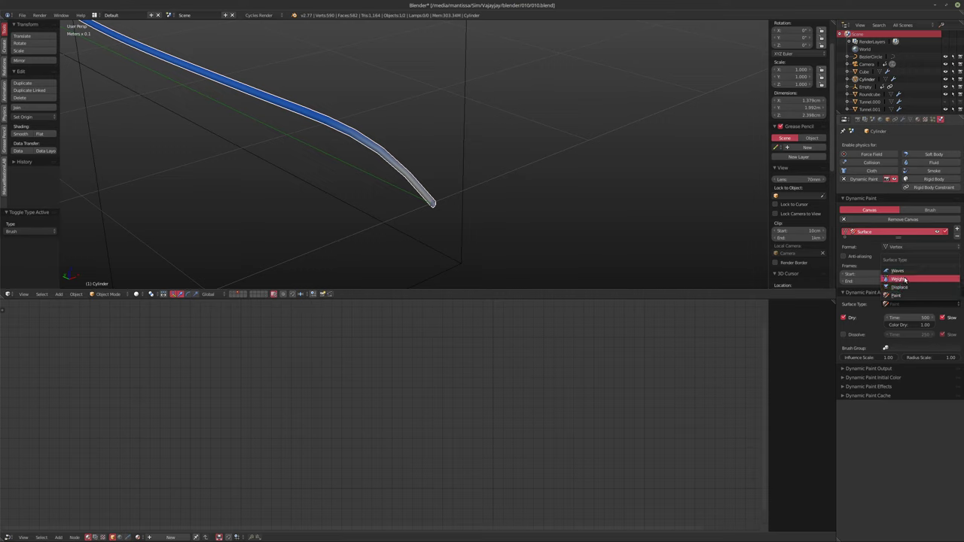
pyautogui.click(898, 279)
pyautogui.moveTo(646, 219); pyautogui.dragTo(607, 211, button='middle')
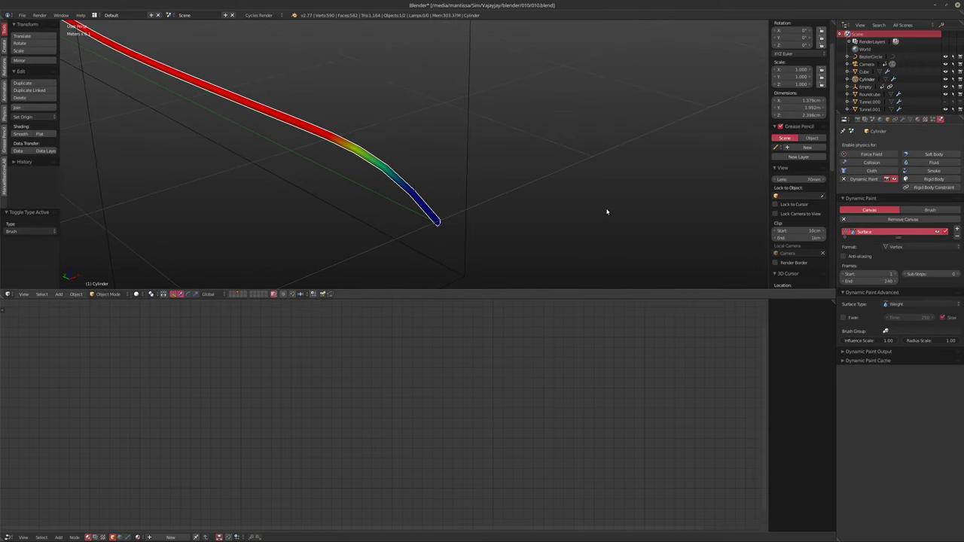
pyautogui.click(903, 119)
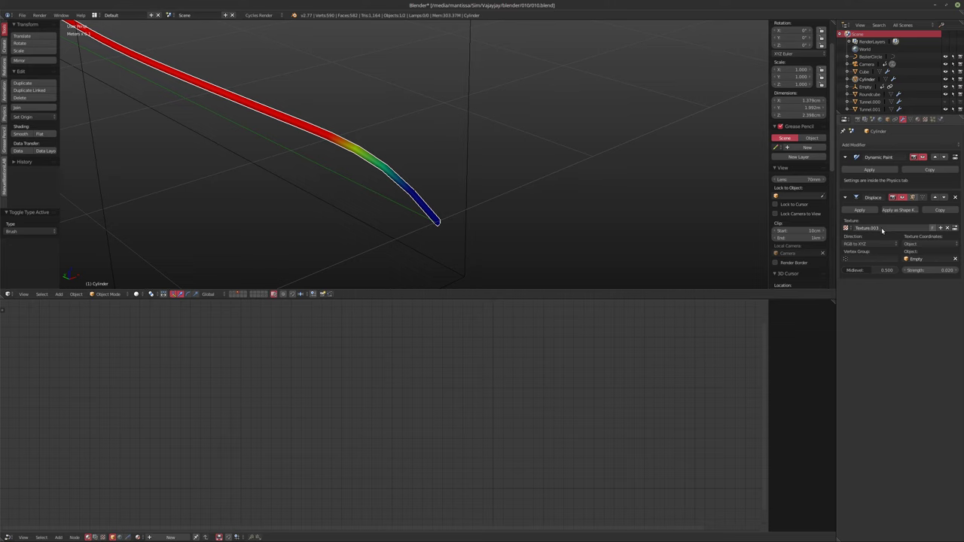
pyautogui.keyDown('shift'); pyautogui.moveTo(608, 209); pyautogui.dragTo(629, 224, button='middle'); pyautogui.keyUp('shift')
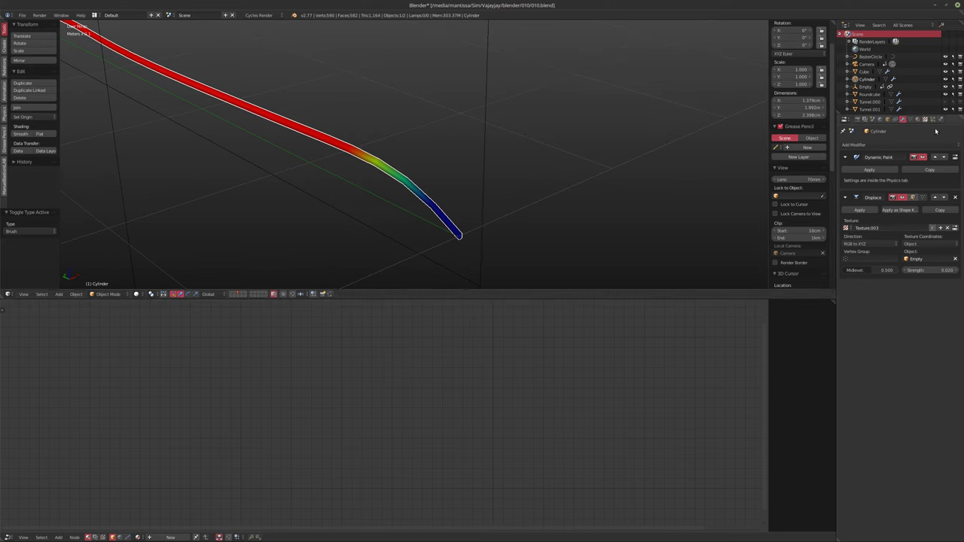
pyautogui.click(940, 120)
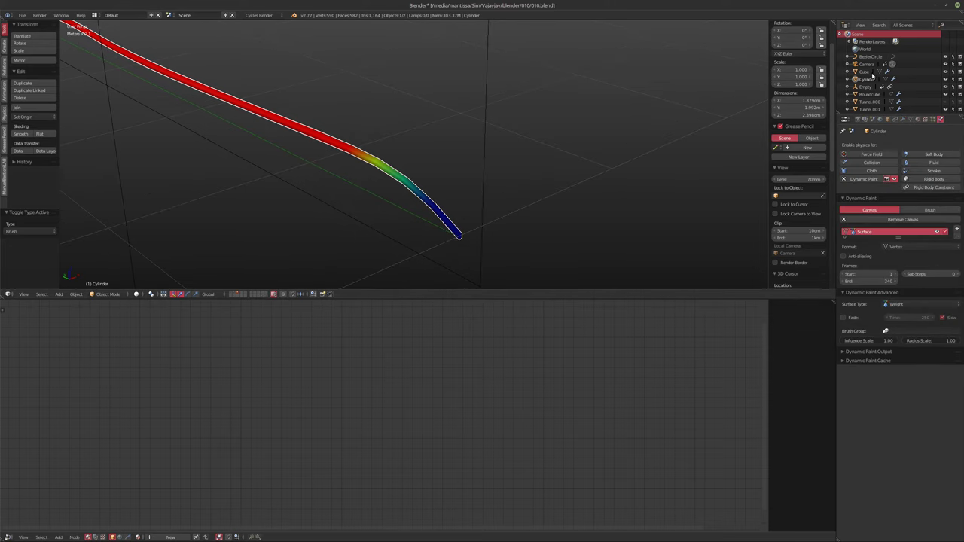
# Step: Select the Cube and set its brush paint distance to 0.080
pyautogui.click(869, 95)
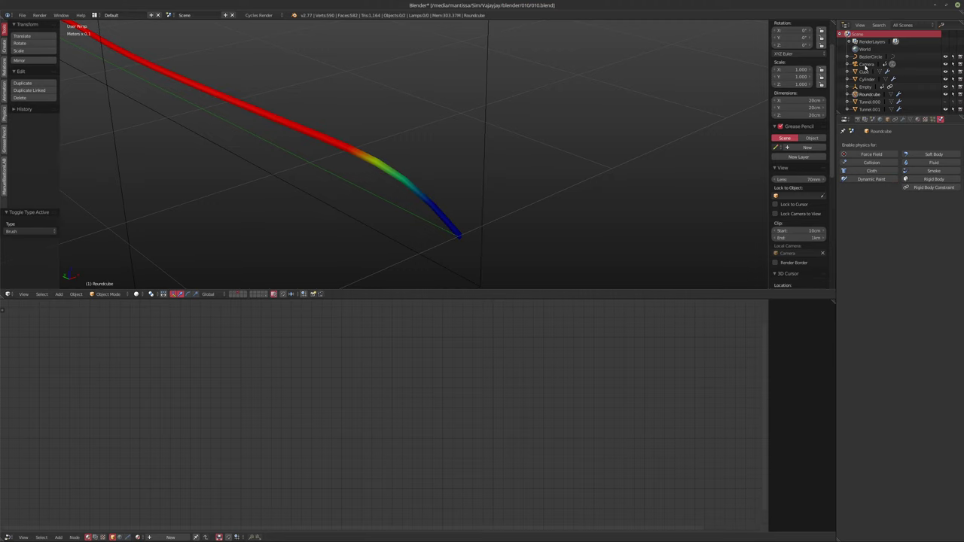
pyautogui.click(867, 79)
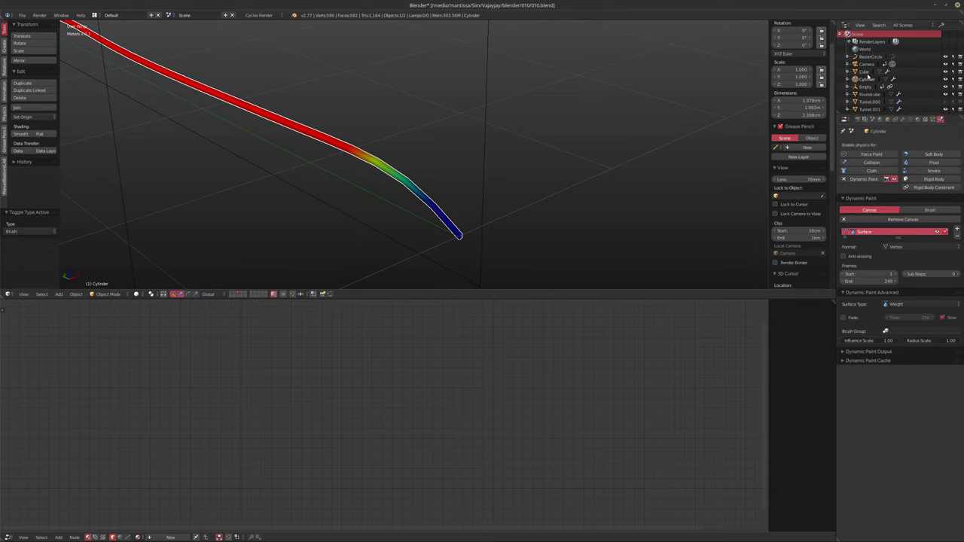
pyautogui.click(865, 72)
pyautogui.moveTo(884, 276)
pyautogui.mouseDown()
pyautogui.moveTo(904, 276)
pyautogui.moveTo(883, 276)
pyautogui.mouseUp()
pyautogui.keyDown('shift'); pyautogui.moveTo(374, 204); pyautogui.dragTo(555, 189, button='middle'); pyautogui.keyUp('shift')
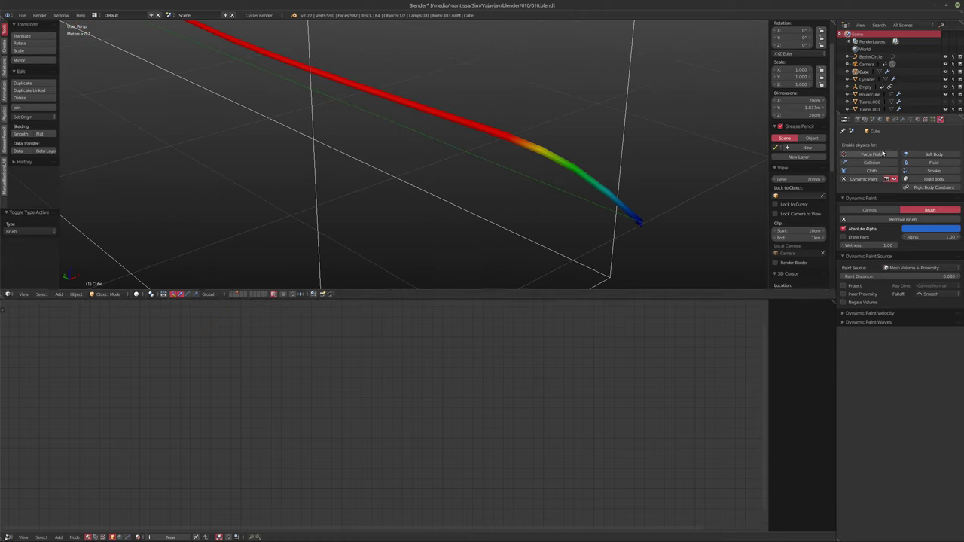
pyautogui.rightClick(632, 214)
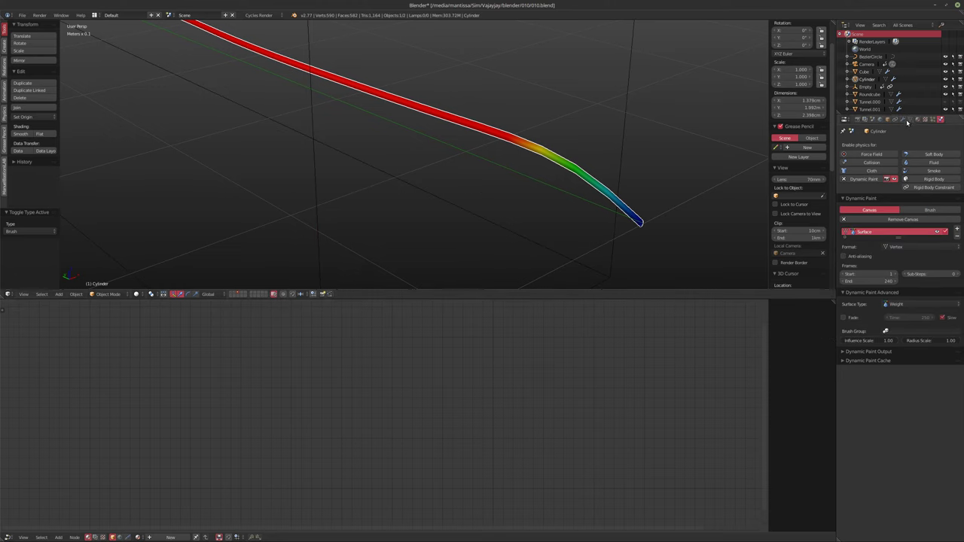
# Step: Add a vertex group to the cylinder and name it dp_weight
pyautogui.click(909, 121)
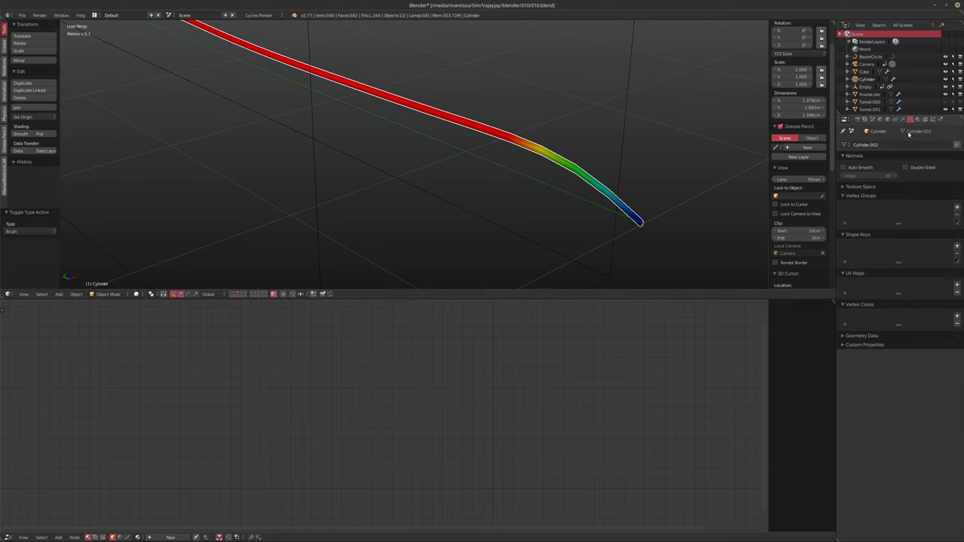
pyautogui.click(956, 208)
pyautogui.doubleClick(863, 213)
pyautogui.write('rip_')
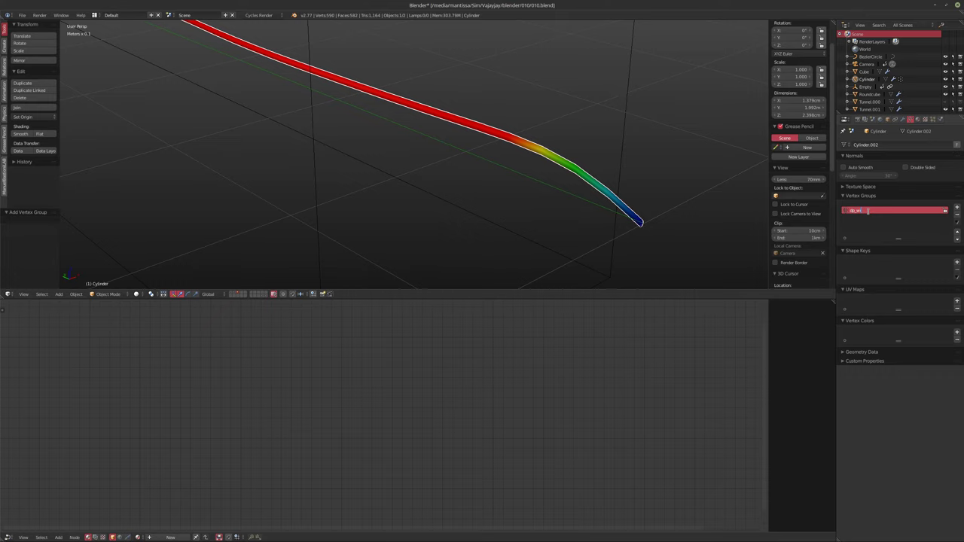
pyautogui.write('weight')
# Step: Limit the Displace modifier to the dp_weight vertex group and play the animation
pyautogui.moveTo(529, 174); pyautogui.dragTo(576, 179, button='middle')
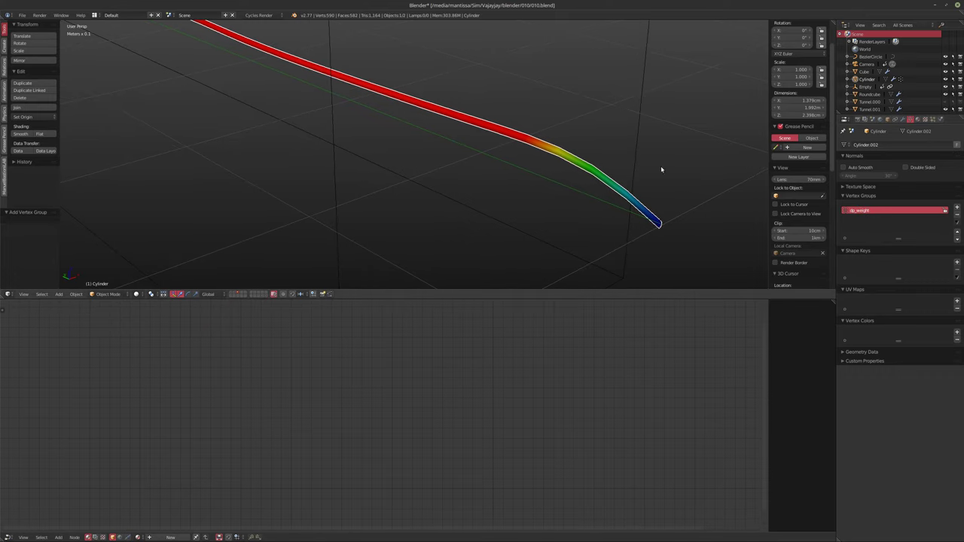
pyautogui.click(903, 120)
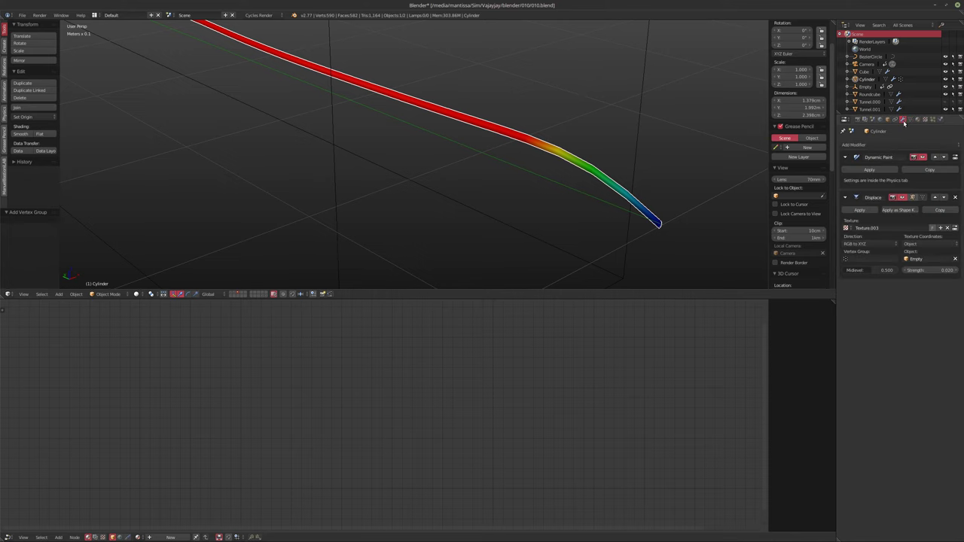
pyautogui.click(870, 259)
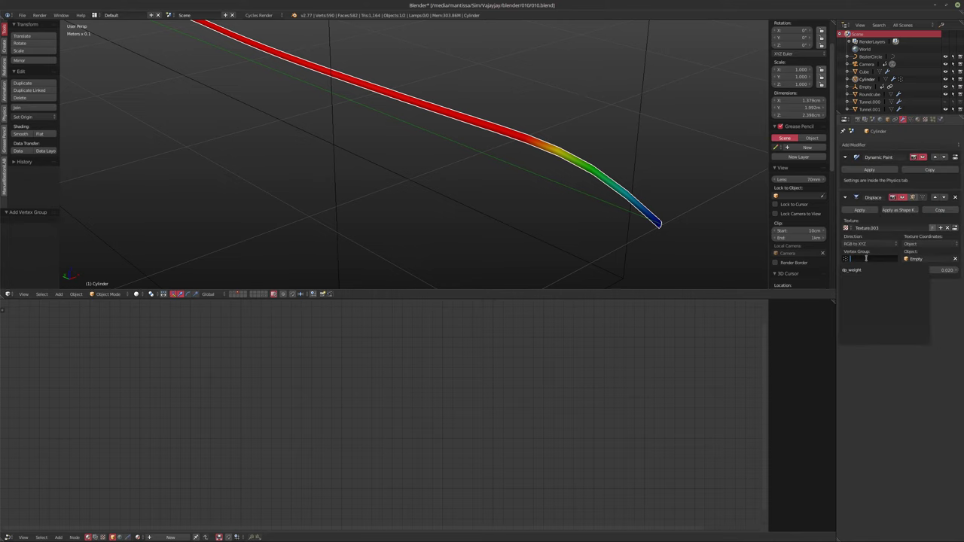
pyautogui.click(866, 269)
pyautogui.moveTo(603, 195)
pyautogui.mouseDown(button='middle')
pyautogui.moveTo(638, 205)
pyautogui.moveTo(607, 200)
pyautogui.mouseUp(button='middle')
pyautogui.hotkey('alt', 'a')
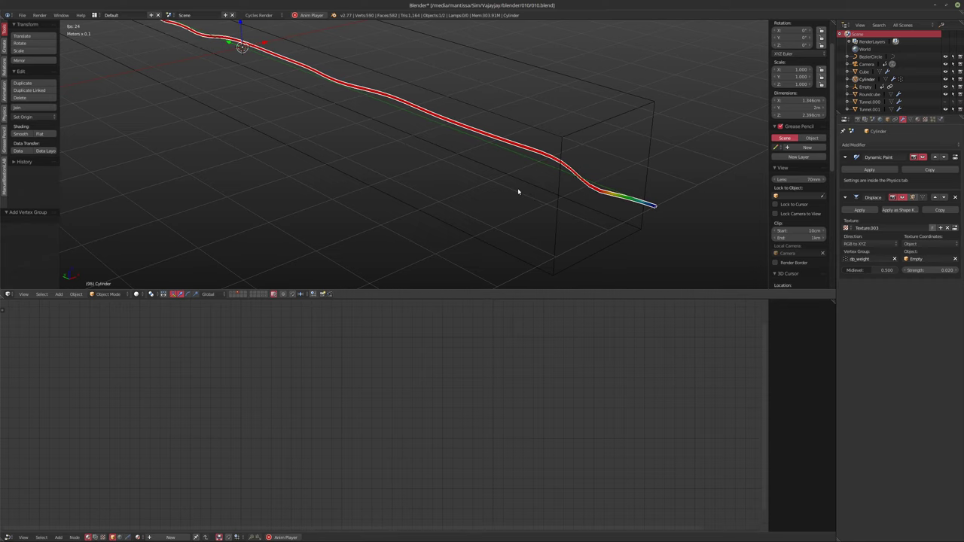
# Step: Stop playback and inspect the rod and box from several angles, replaying once
pyautogui.hotkey('alt', 'a')
pyautogui.moveTo(504, 187); pyautogui.dragTo(588, 204, button='middle')
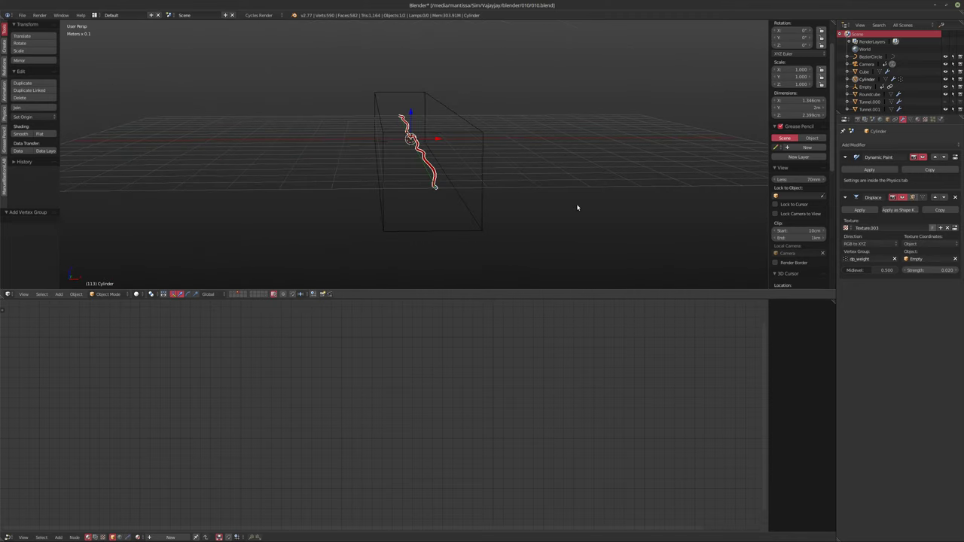
pyautogui.press('g')
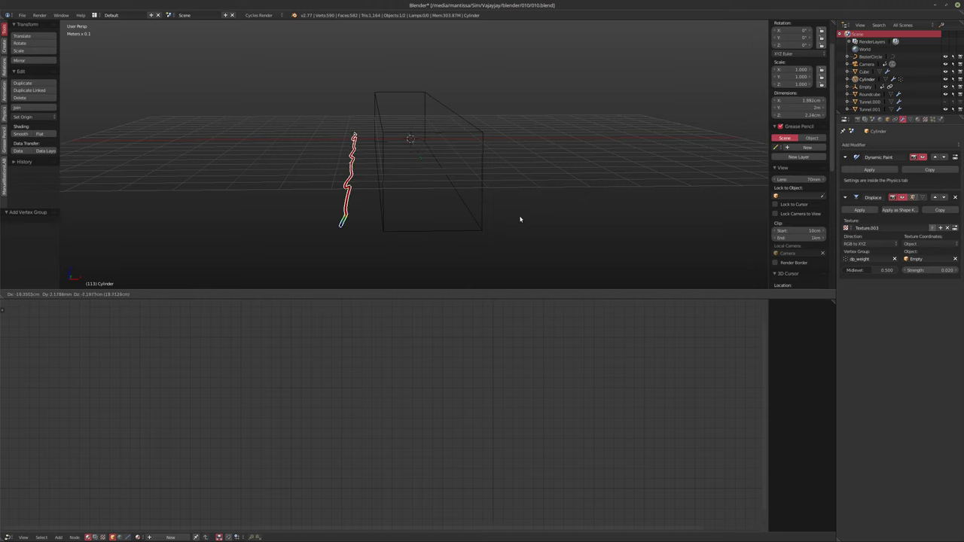
pyautogui.press('Escape')
pyautogui.moveTo(492, 235); pyautogui.dragTo(560, 181, button='middle')
pyautogui.hotkey('alt', 'a')
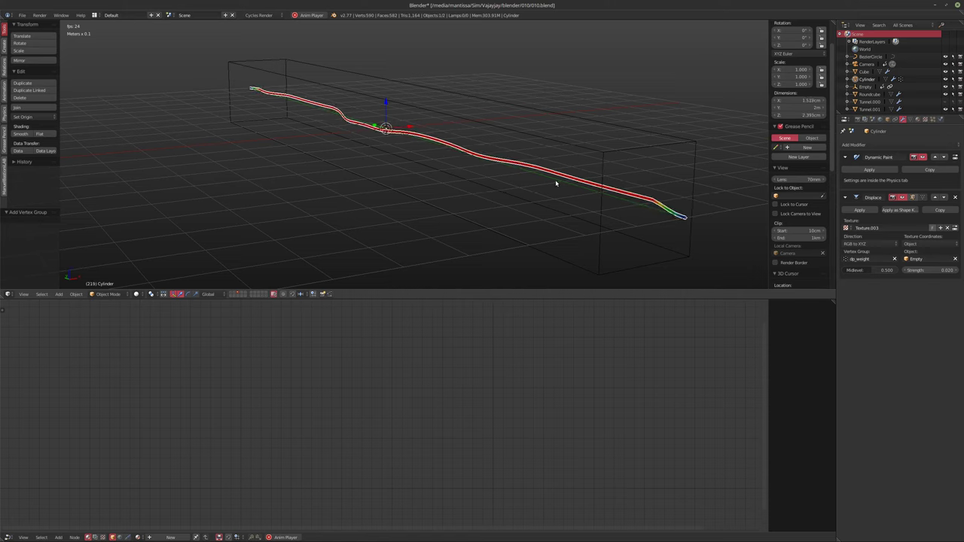
pyautogui.hotkey('alt', 'a')
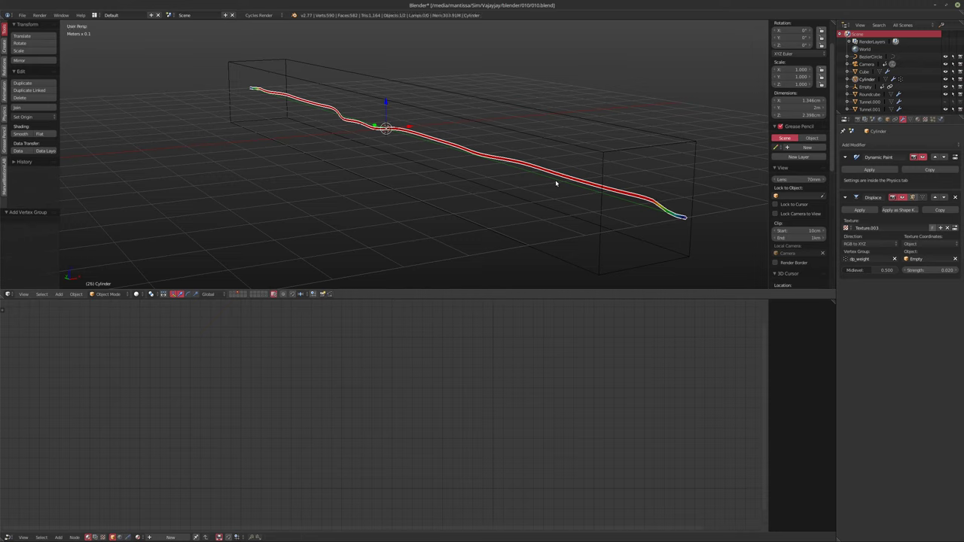
pyautogui.moveTo(543, 181); pyautogui.dragTo(517, 186, button='middle')
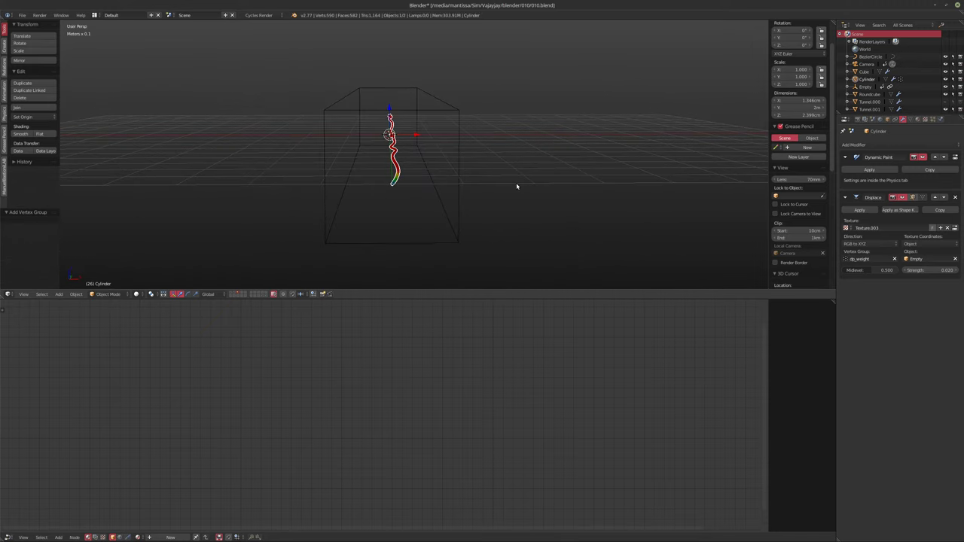
pyautogui.moveTo(441, 188); pyautogui.dragTo(399, 178, button='middle')
# Step: Move the cylinder .5 (5 cm) up along Z and replay the animation to check it
pyautogui.press('g')
pyautogui.press('z')
pyautogui.press('1')
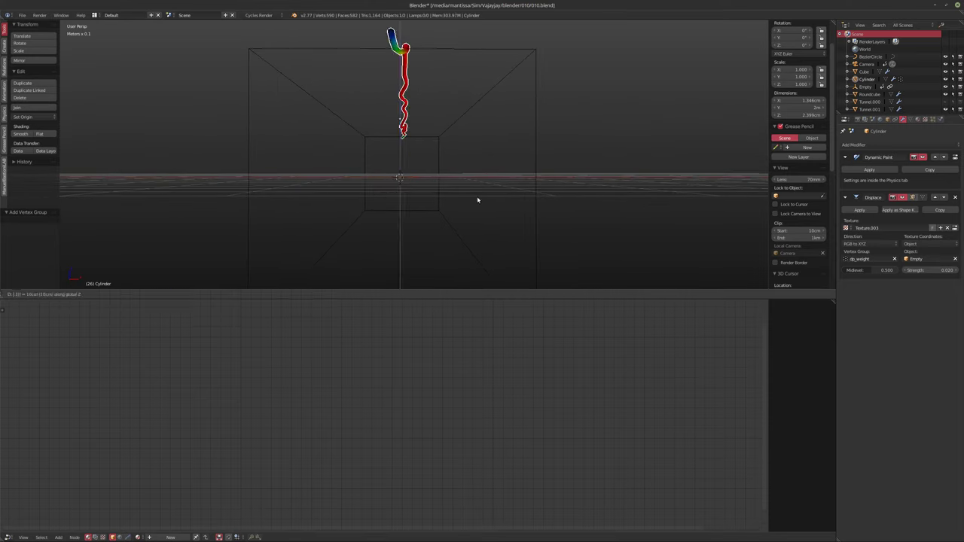
pyautogui.press('BackSpace')
pyautogui.write('.5')
pyautogui.press('Return')
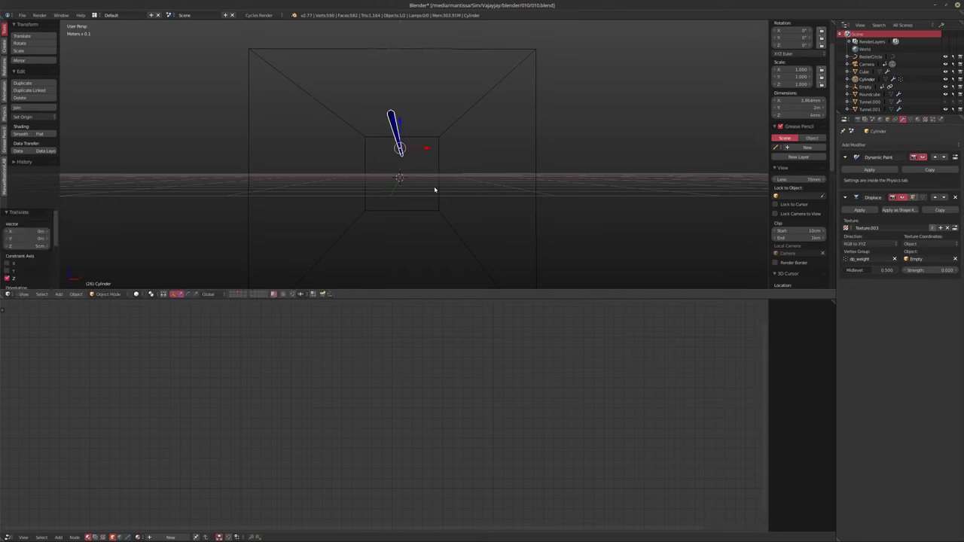
pyautogui.moveTo(435, 189); pyautogui.dragTo(461, 194, button='middle')
pyautogui.hotkey('alt', 'a')
pyautogui.moveTo(454, 148); pyautogui.dragTo(376, 148, button='middle')
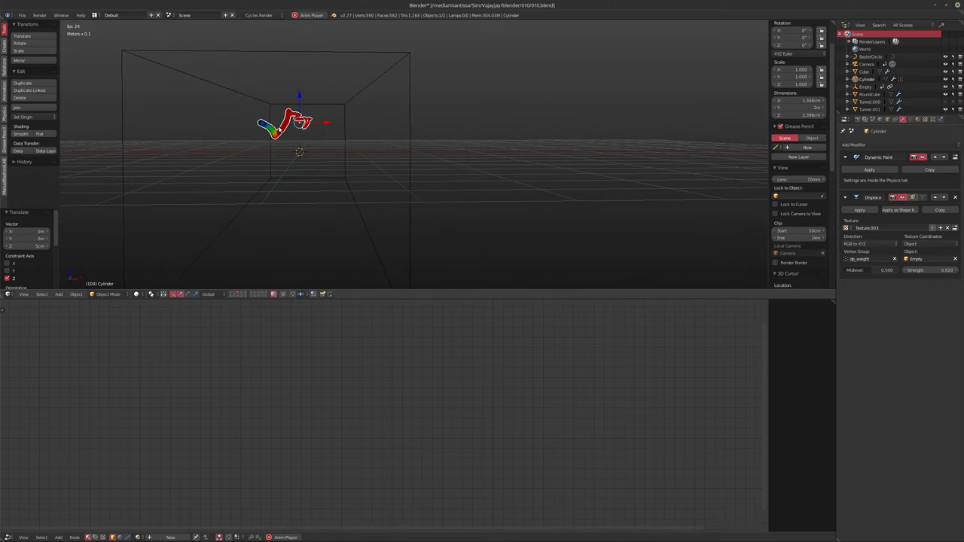
pyautogui.hotkey('alt', 'a')
pyautogui.keyDown('shift'); pyautogui.moveTo(317, 149); pyautogui.dragTo(359, 158, button='middle'); pyautogui.keyUp('shift')
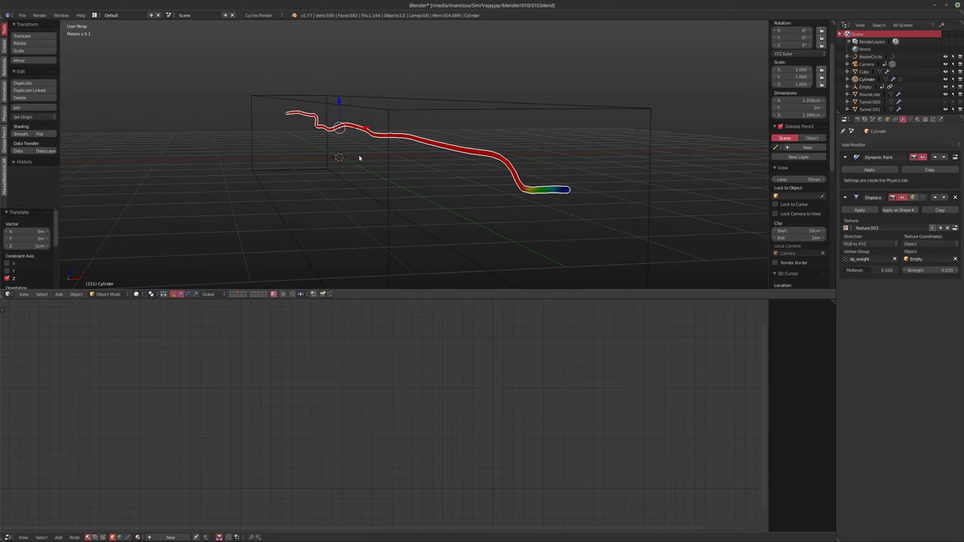
pyautogui.hotkey('shift', 's')
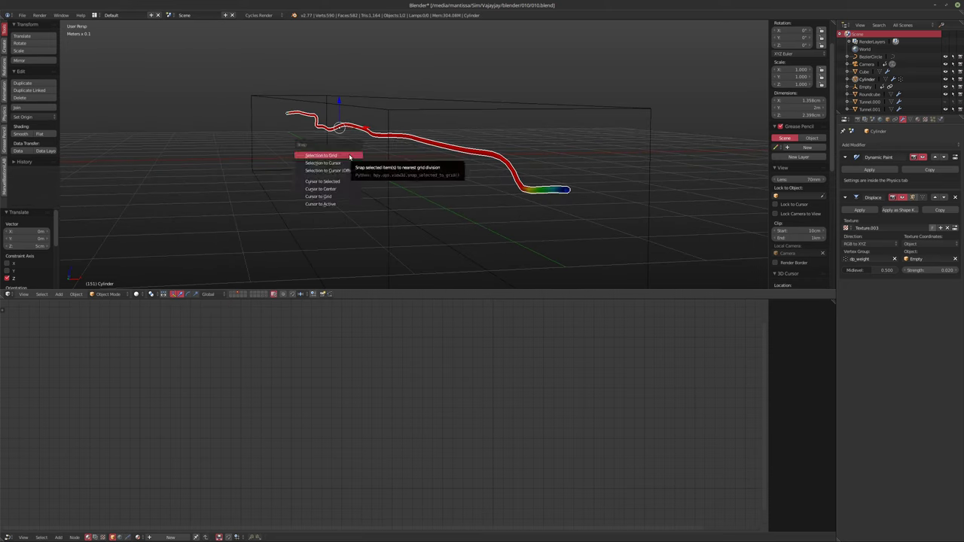
pyautogui.click(76, 293)
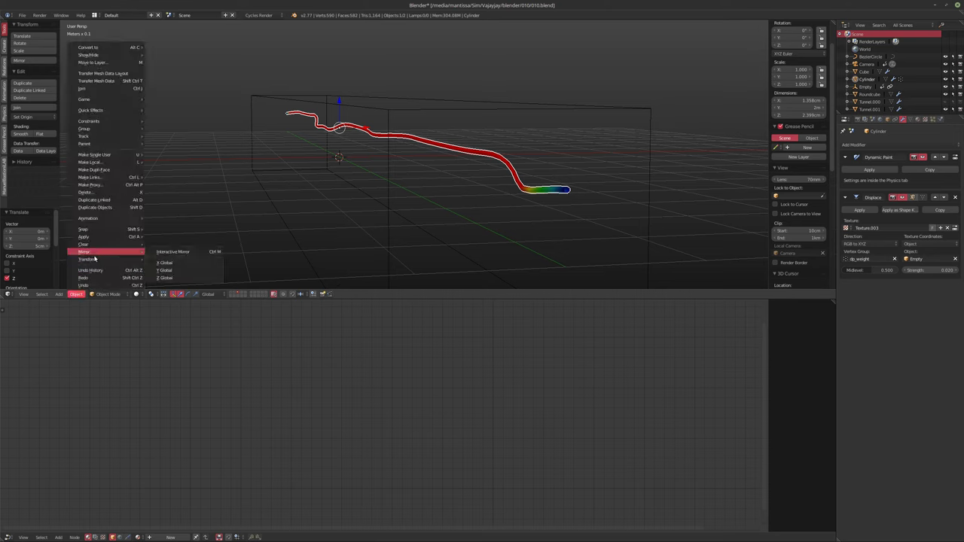
pyautogui.moveTo(119, 261)
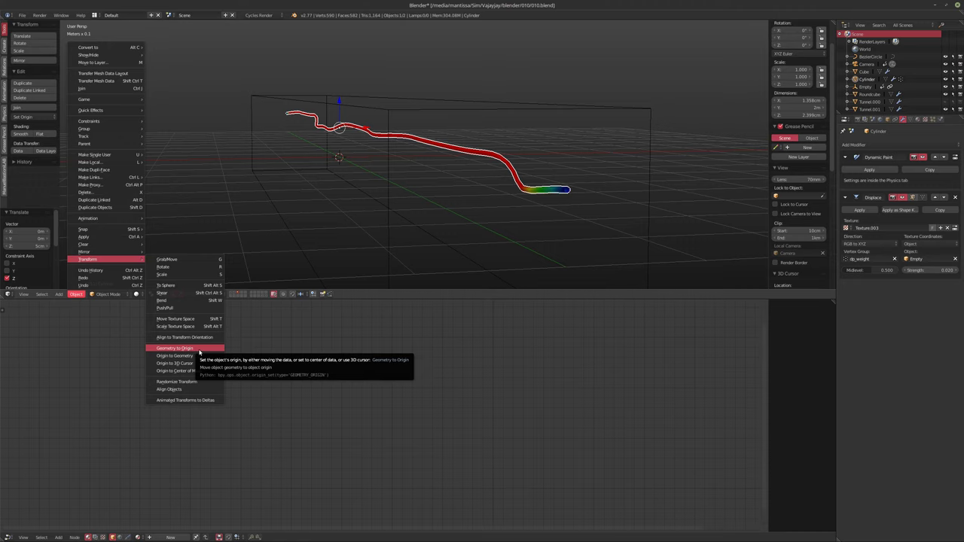
pyautogui.click(194, 364)
pyautogui.moveTo(382, 198)
pyautogui.mouseDown(button='middle')
pyautogui.moveTo(377, 168)
pyautogui.moveTo(384, 172)
pyautogui.mouseUp(button='middle')
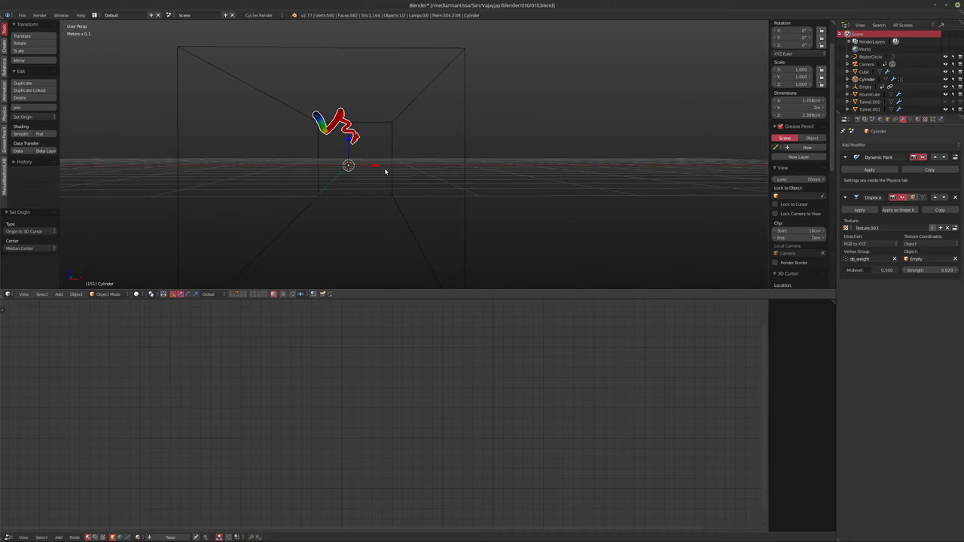
pyautogui.hotkey('shift', 'd')
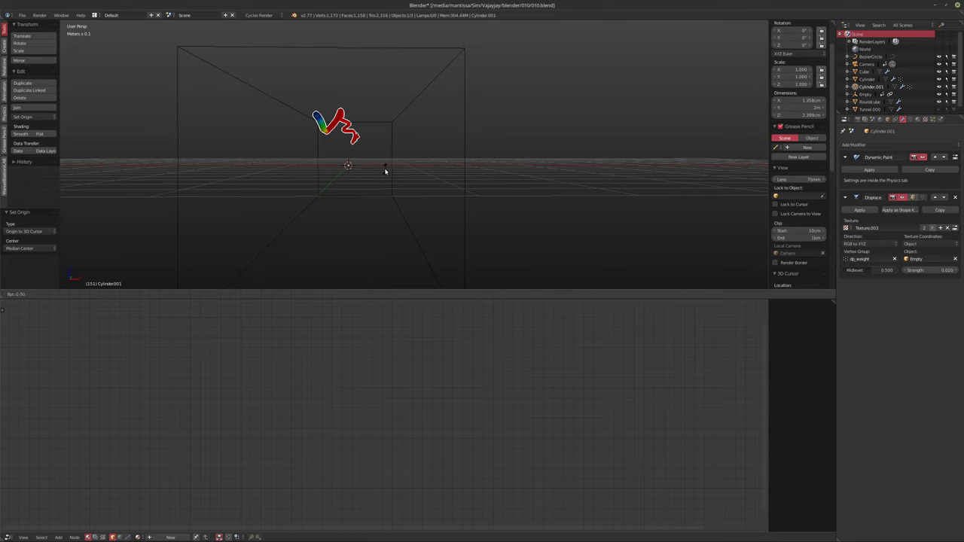
pyautogui.press('y')
pyautogui.press('6')
pyautogui.press('0')
pyautogui.press('Return')
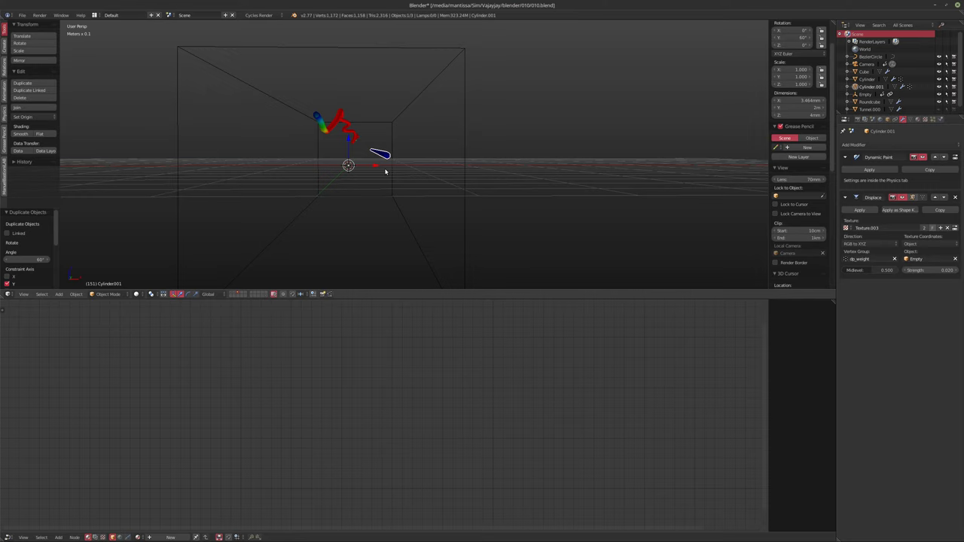
pyautogui.hotkey('ctrl', 'z')
pyautogui.hotkey('ctrl', 'z')
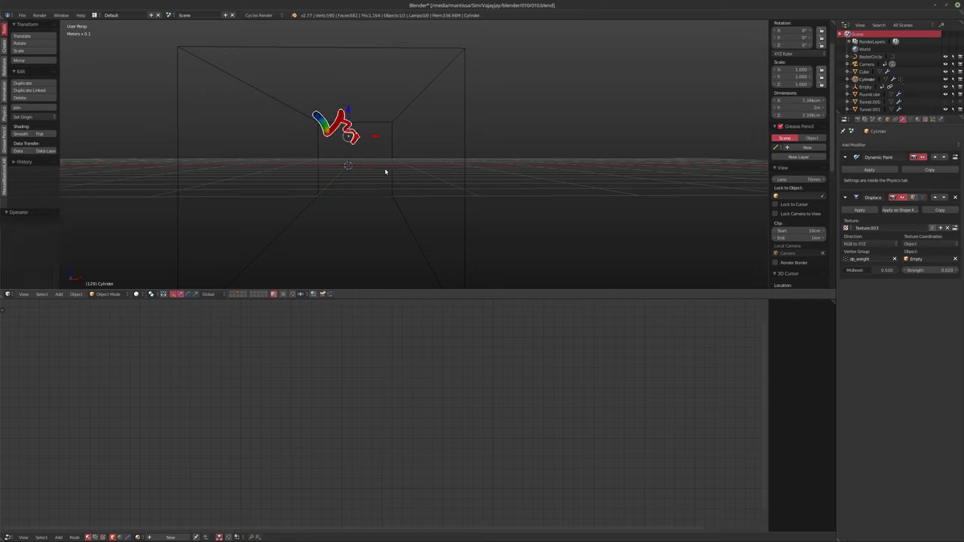
pyautogui.moveTo(369, 167); pyautogui.dragTo(389, 165, button='middle')
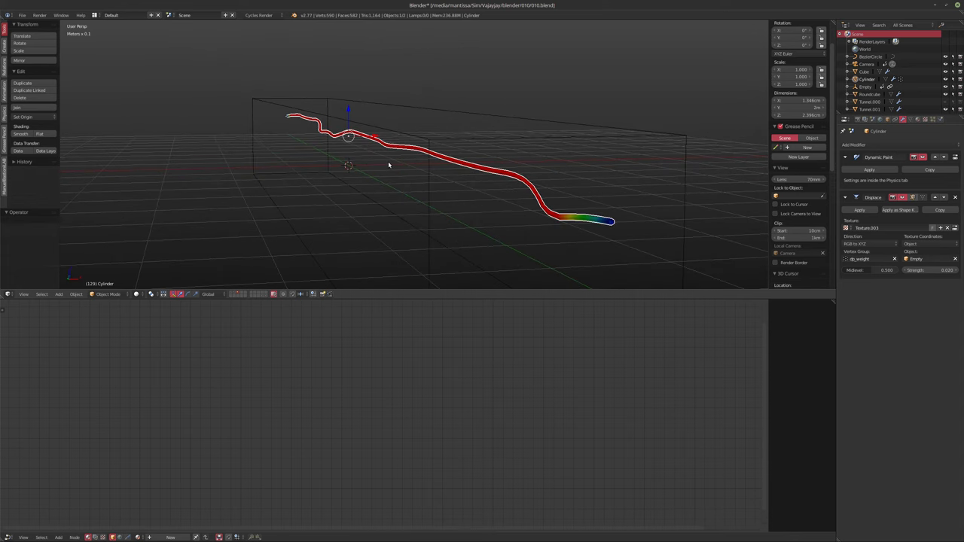
# Step: Rename the Cylinder object to Line.000
pyautogui.doubleClick(867, 79)
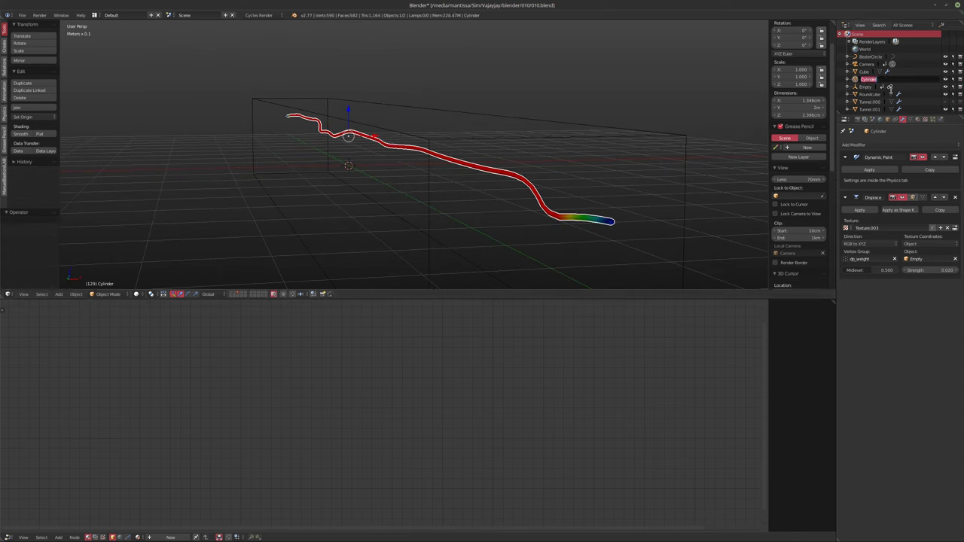
pyautogui.write('Line.000')
pyautogui.press('Return')
# Step: Set the line's origin to the 3D cursor
pyautogui.moveTo(678, 99); pyautogui.dragTo(381, 121, button='middle')
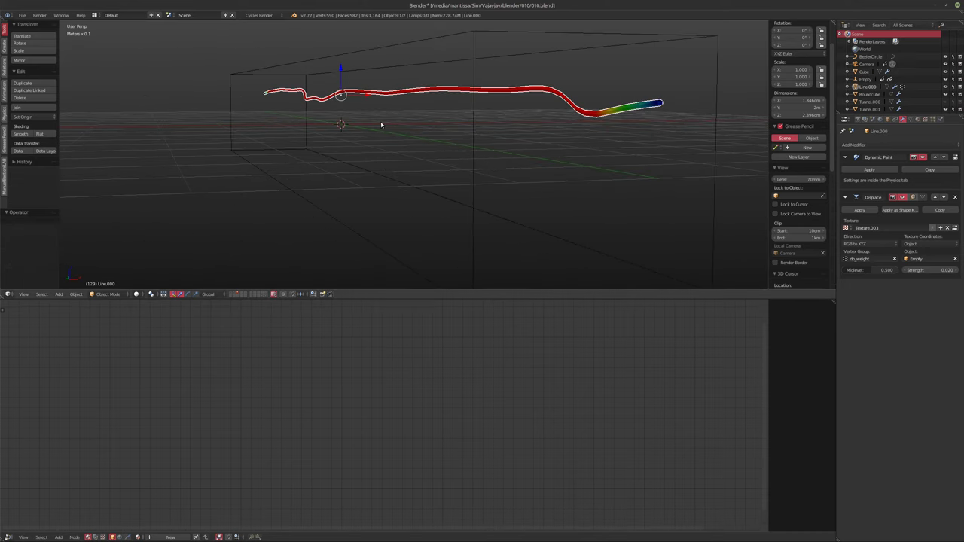
pyautogui.click(76, 294)
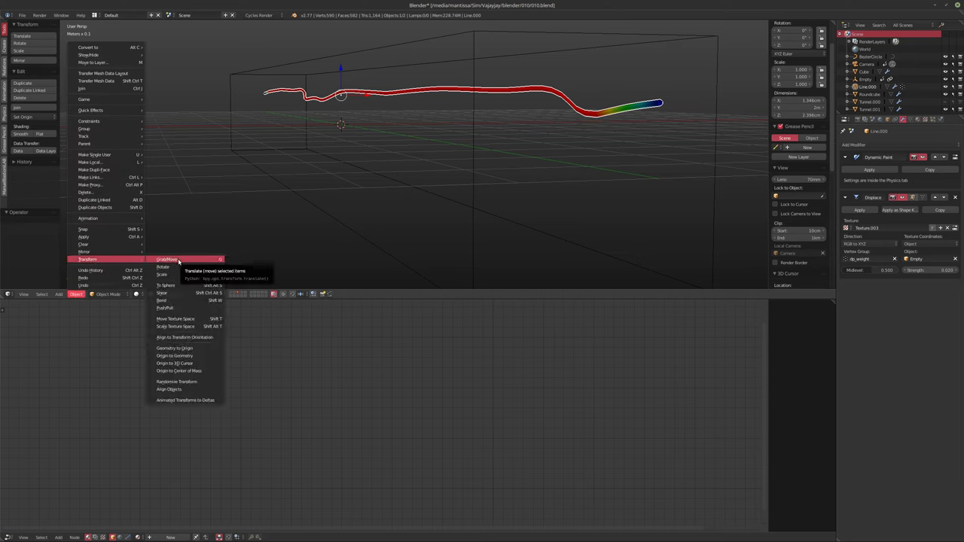
pyautogui.click(188, 363)
pyautogui.moveTo(302, 248); pyautogui.dragTo(339, 184, button='middle')
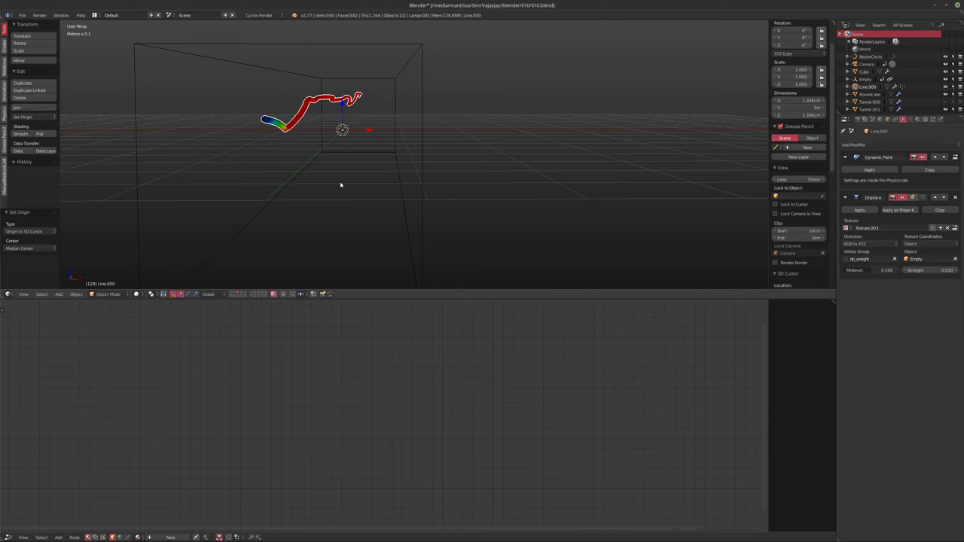
# Step: Make a 60° rotated copy of Line.000, then undo it
pyautogui.hotkey('shift', 'd')
pyautogui.write('r60')
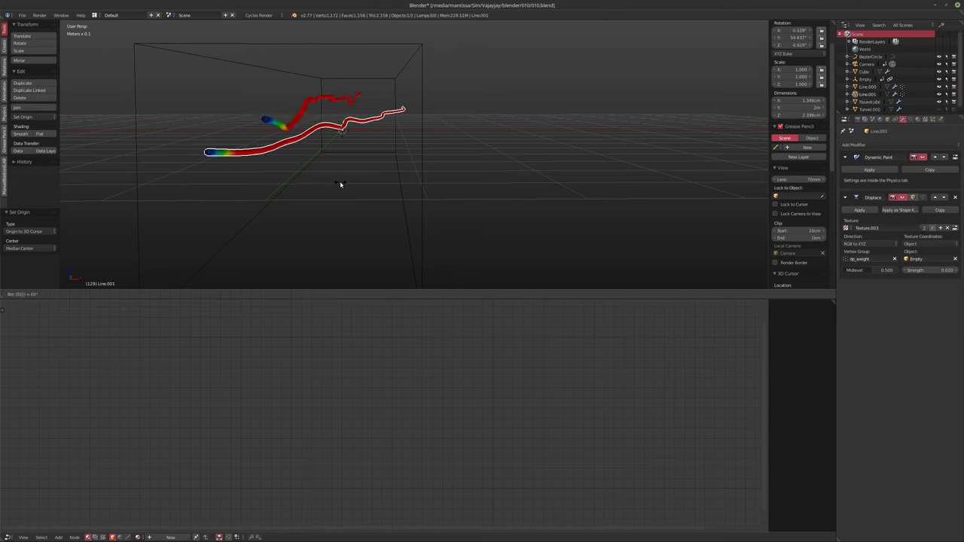
pyautogui.press('Return')
pyautogui.moveTo(340, 185); pyautogui.dragTo(334, 155, button='middle')
pyautogui.hotkey('ctrl', 'z')
# Step: Duplicate the line and rotate the copy 60° about Y
pyautogui.hotkey('shift', 'd')
pyautogui.press('r')
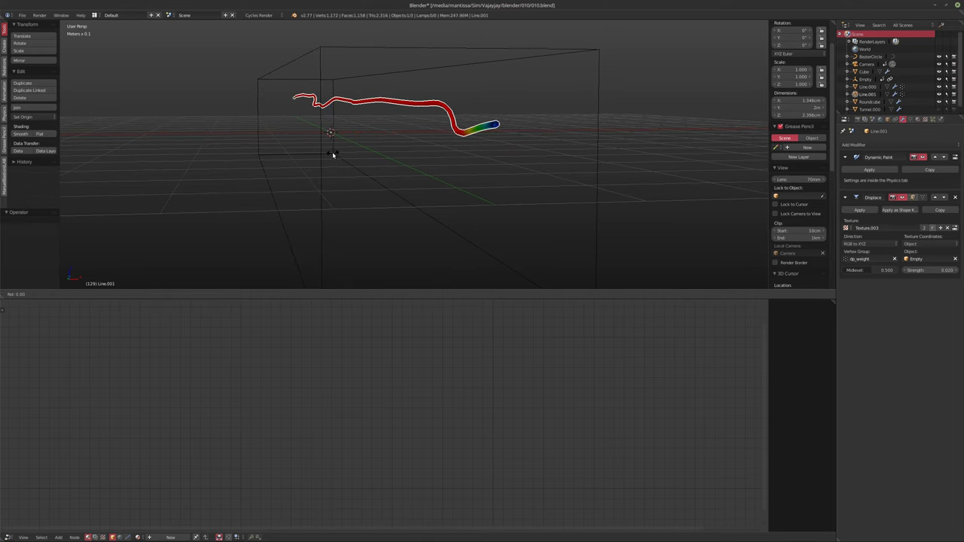
pyautogui.press('y')
pyautogui.press('9')
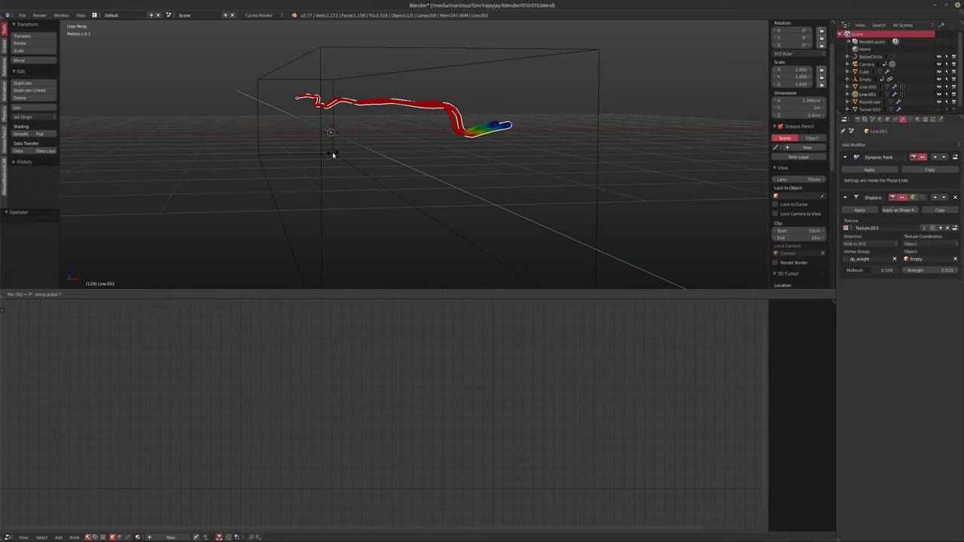
pyautogui.press('BackSpace')
pyautogui.press('6')
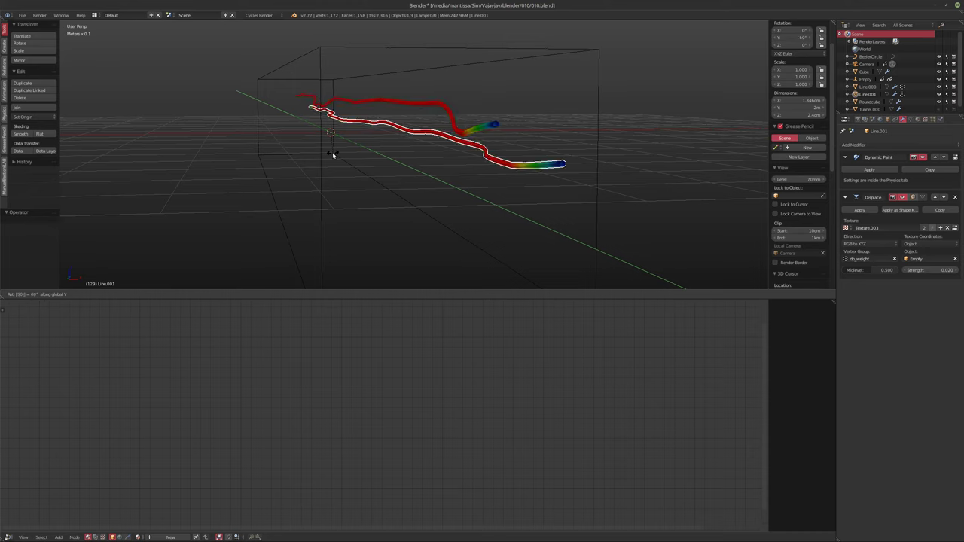
pyautogui.press('0')
pyautogui.press('Return')
pyautogui.moveTo(349, 146); pyautogui.dragTo(345, 148, button='middle')
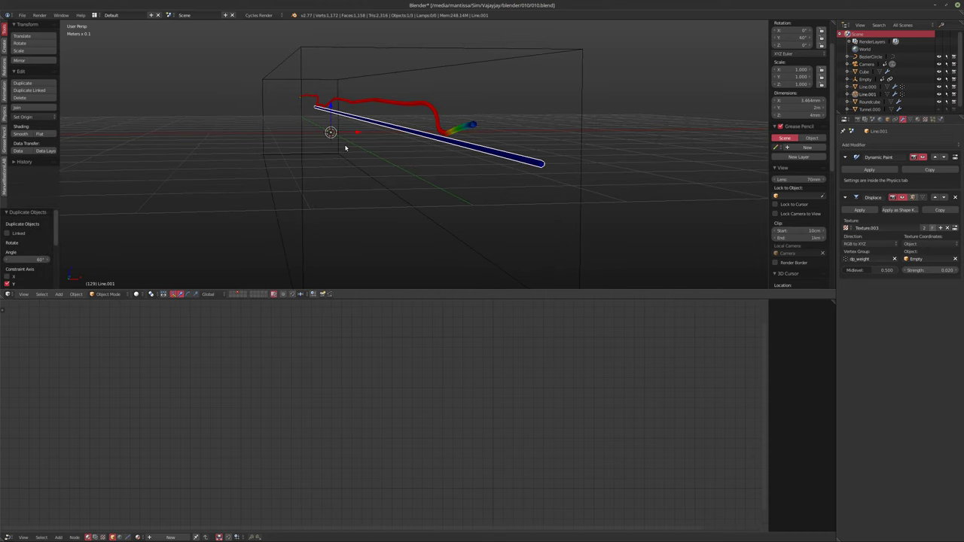
# Step: Repeat the rotated duplicate for the remaining strands and play from frame 1
pyautogui.hotkey('shift', 'r')
pyautogui.hotkey('shift', 'r')
pyautogui.hotkey('shift', 'r')
pyautogui.hotkey('shift', 'r')
pyautogui.moveTo(441, 175); pyautogui.dragTo(434, 181, button='middle')
pyautogui.hotkey('shift', 'Left')
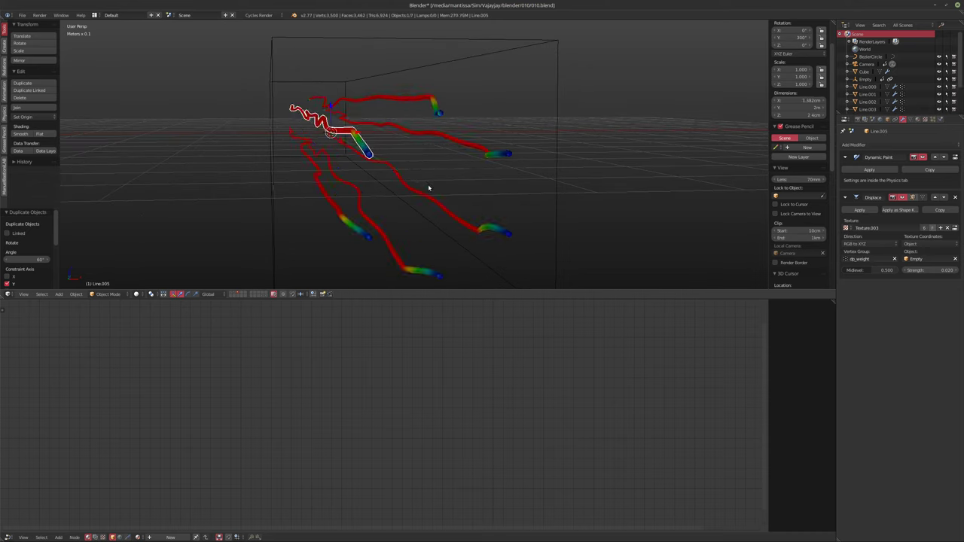
pyautogui.hotkey('alt', 'a')
pyautogui.press('KP_1')
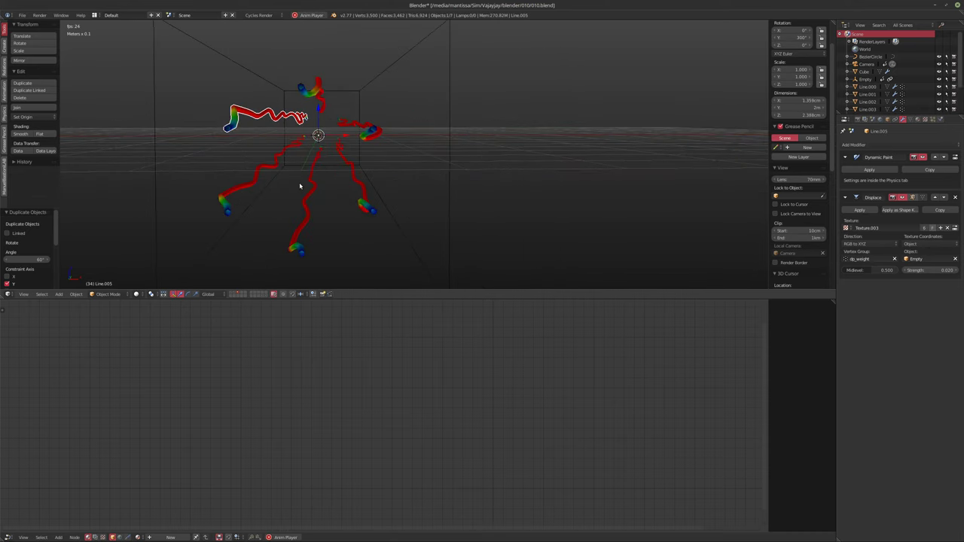
# Step: Check the camera view, stop playback and return to the first frame
pyautogui.press('KP_0')
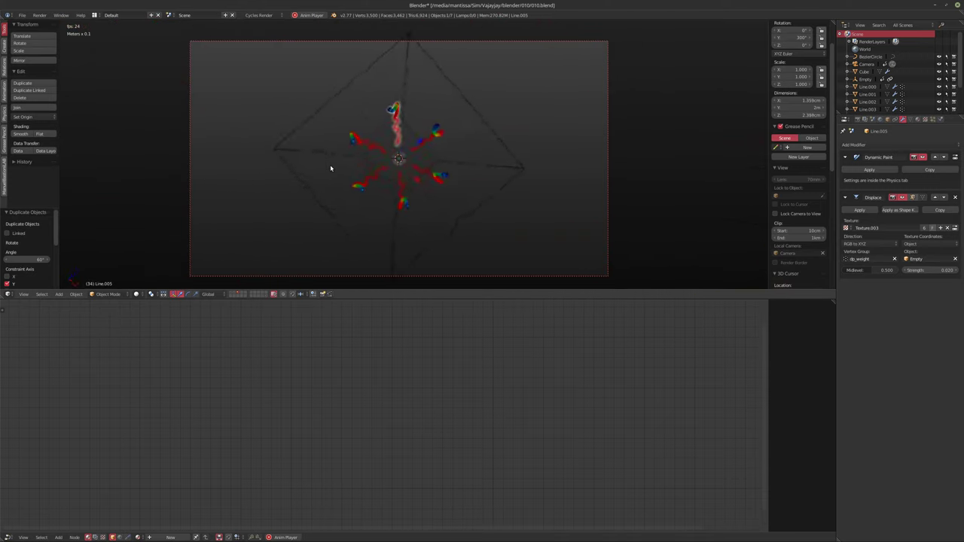
pyautogui.hotkey('alt', 'a')
pyautogui.scroll(-3, 330, 164)
pyautogui.hotkey('shift', 'Left')
pyautogui.moveTo(375, 149); pyautogui.dragTo(442, 211, button='middle')
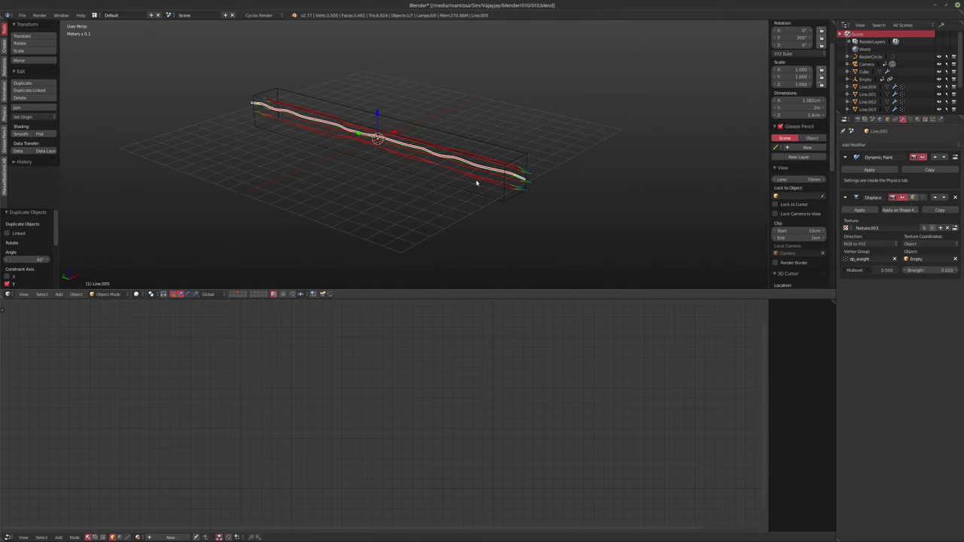
# Step: Select all six strands and move them -2 m along Y
pyautogui.press('a')
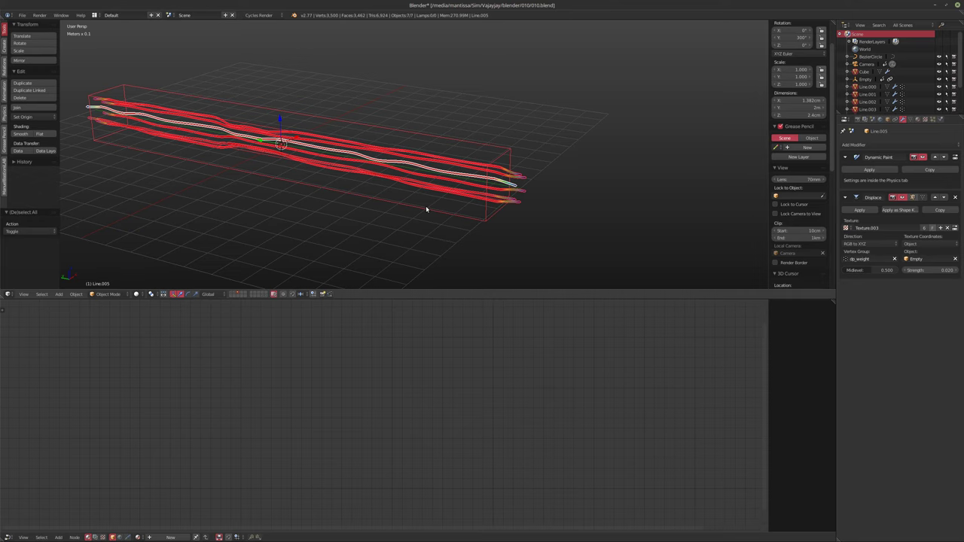
pyautogui.press('g')
pyautogui.press('y')
pyautogui.press('2')
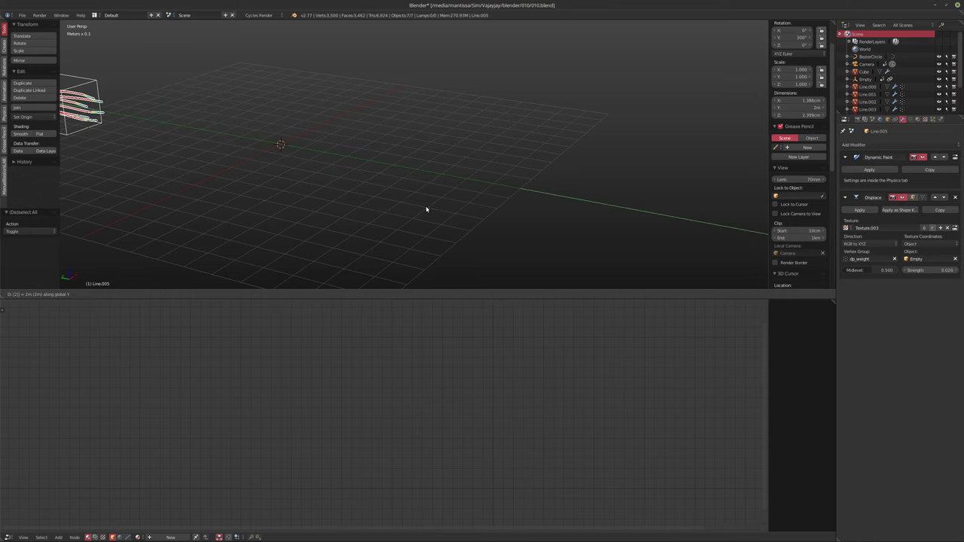
pyautogui.press('-')
pyautogui.press('Return')
# Step: Join the six strands with Ctrl+J, then undo the join to keep them separate
pyautogui.moveTo(422, 215); pyautogui.dragTo(383, 145, button='middle')
pyautogui.rightClick(539, 200)
pyautogui.rightClick(398, 156)
pyautogui.keyDown('shift'); pyautogui.rightClick(385, 112); pyautogui.keyUp('shift')
pyautogui.keyDown('shift'); pyautogui.rightClick(383, 161); pyautogui.keyUp('shift')
pyautogui.keyDown('shift'); pyautogui.rightClick(337, 180); pyautogui.keyUp('shift')
pyautogui.keyDown('shift'); pyautogui.rightClick(295, 107); pyautogui.keyUp('shift')
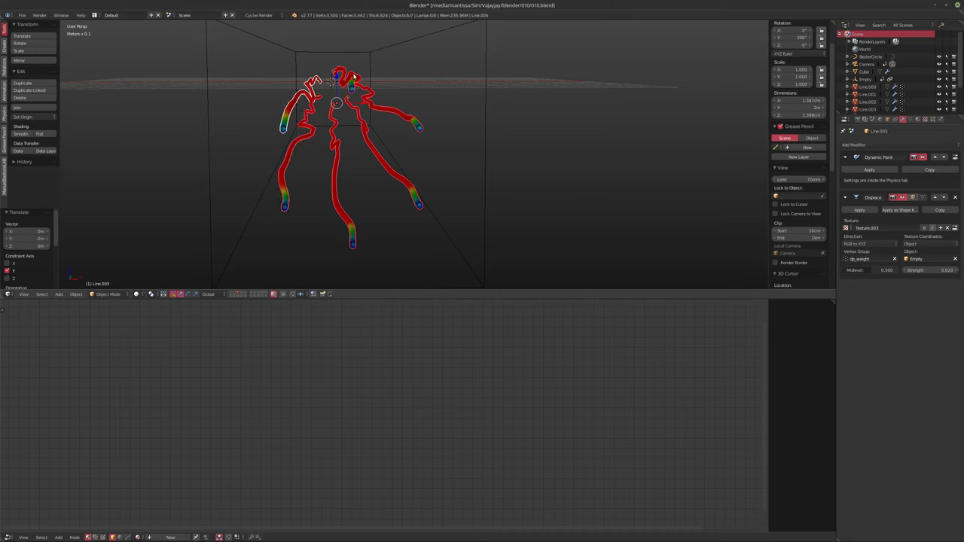
pyautogui.hotkey('ctrl', 'j')
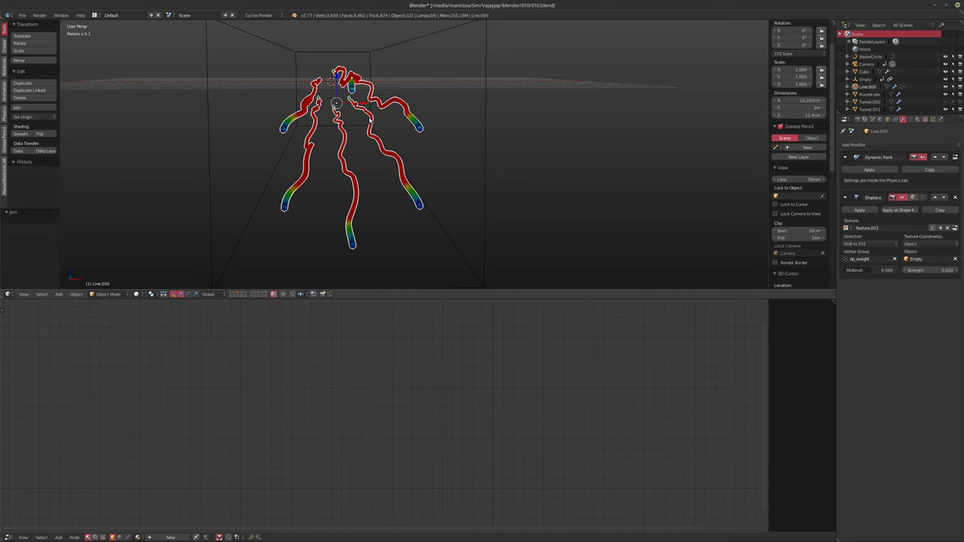
pyautogui.hotkey('alt', 'a')
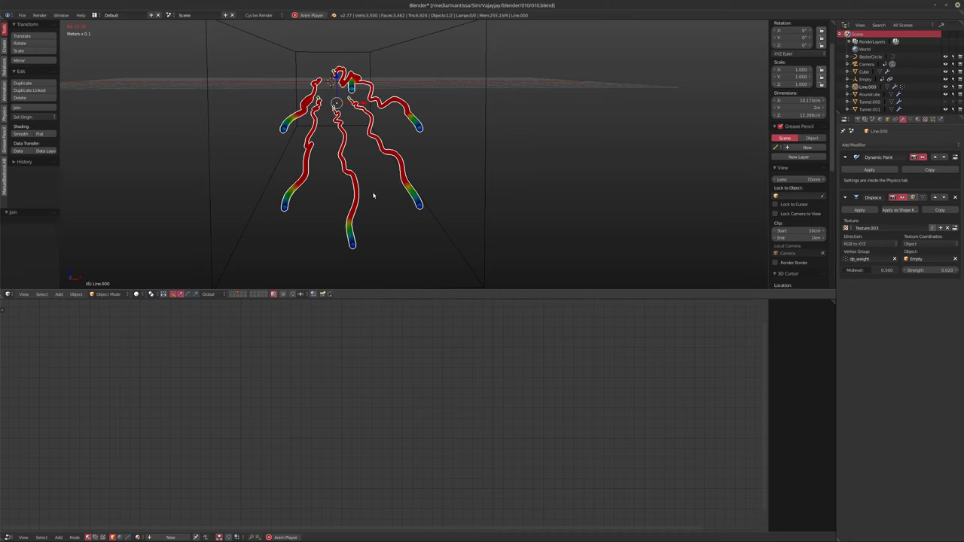
pyautogui.press('KP_7')
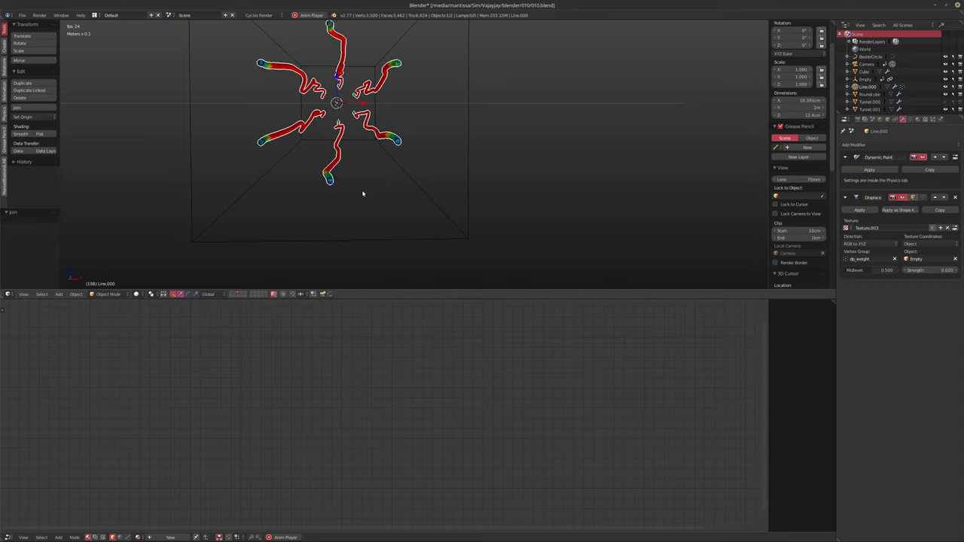
pyautogui.hotkey('ctrl', 'z')
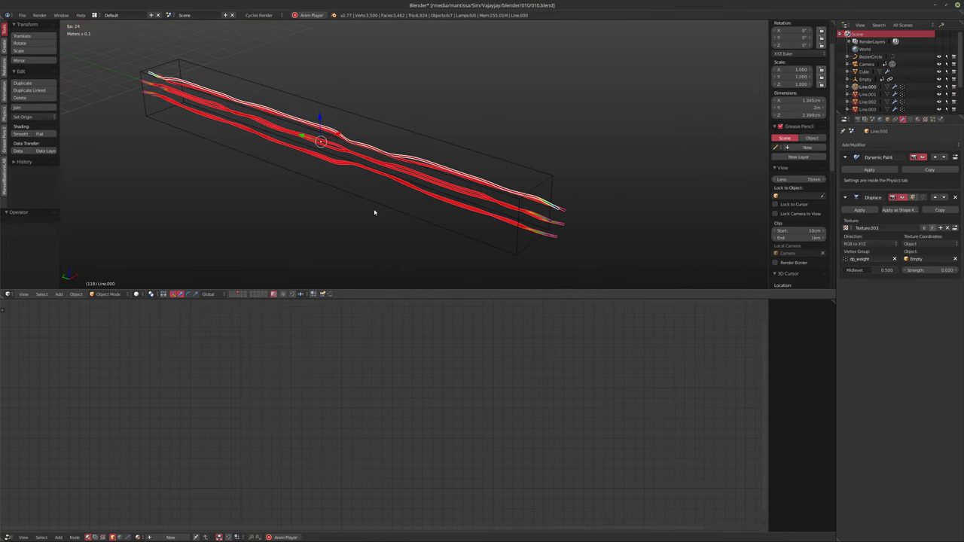
# Step: Add an Array modifier to Line.000 with relative X offset 0 and a constant Y offset
pyautogui.hotkey('alt', 'a')
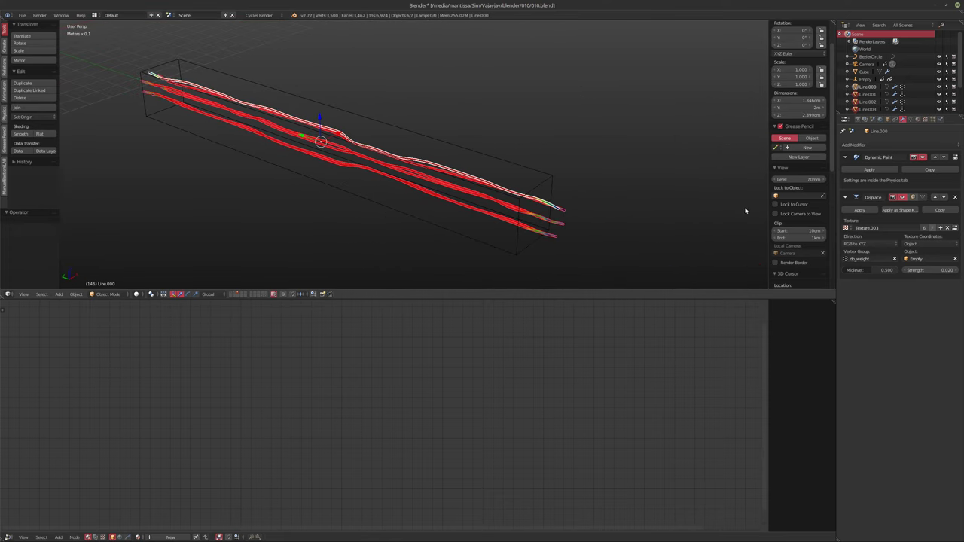
pyautogui.click(876, 143)
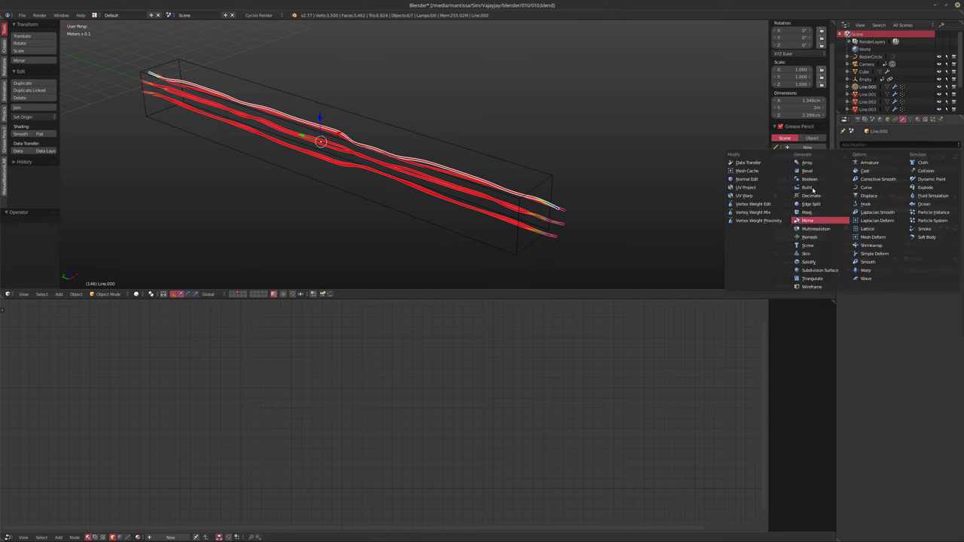
pyautogui.click(806, 163)
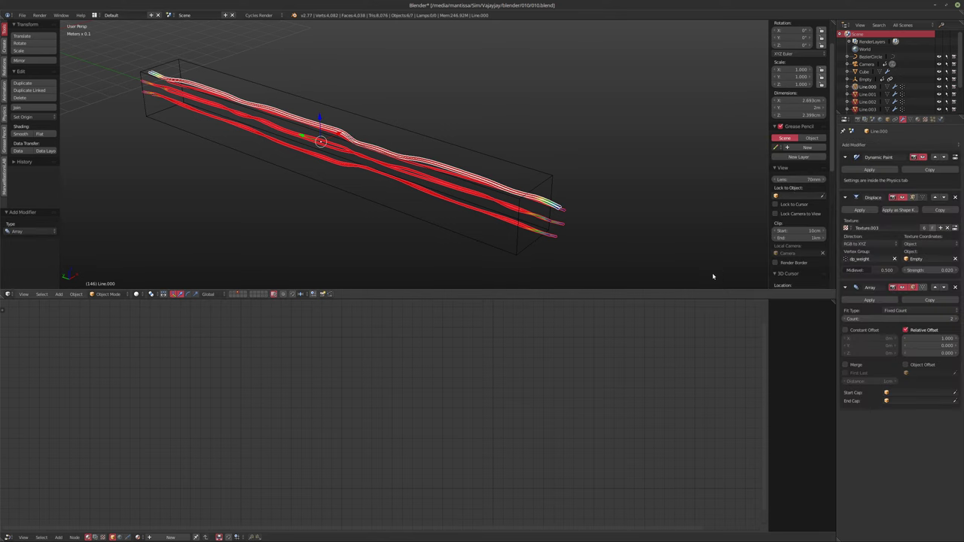
pyautogui.click(925, 339)
pyautogui.write('0')
pyautogui.press('Return')
pyautogui.click(846, 330)
pyautogui.moveTo(859, 345); pyautogui.dragTo(904, 319)
pyautogui.write('3')
pyautogui.press('Return')
# Step: Look through the scene camera and play the animation
pyautogui.moveTo(480, 177)
pyautogui.mouseDown(button='middle')
pyautogui.moveTo(477, 204)
pyautogui.moveTo(492, 210)
pyautogui.mouseUp(button='middle')
pyautogui.press('KP_0')
pyautogui.hotkey('alt', 'a')
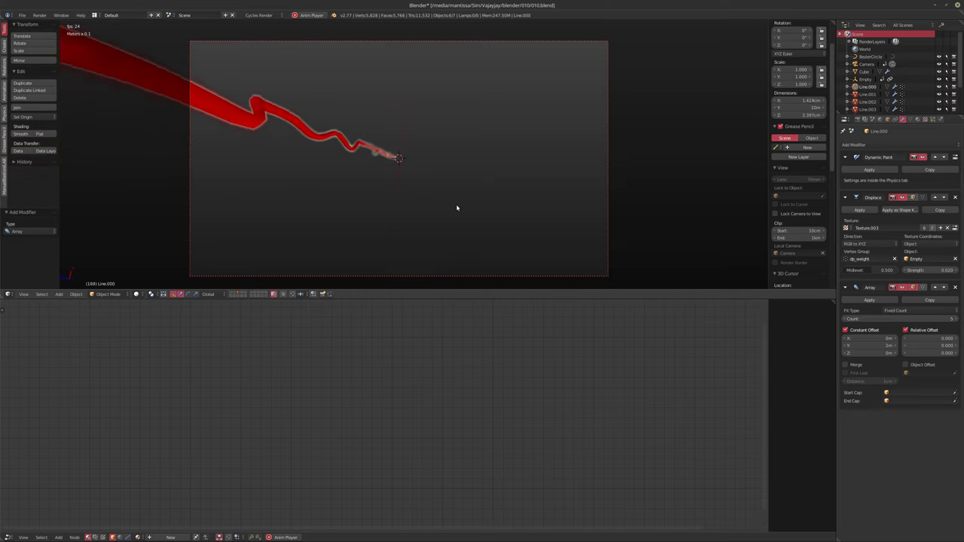
# Step: Turn off Relative Offset on Line.000's Array, leaving only the constant 2 m Y offset
pyautogui.hotkey('alt', 'a')
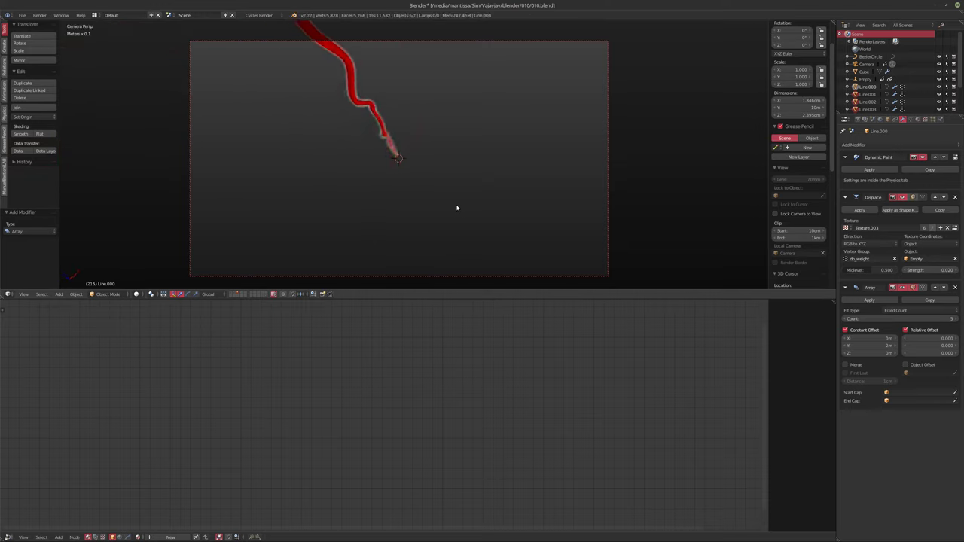
pyautogui.hotkey('shift', 'Left')
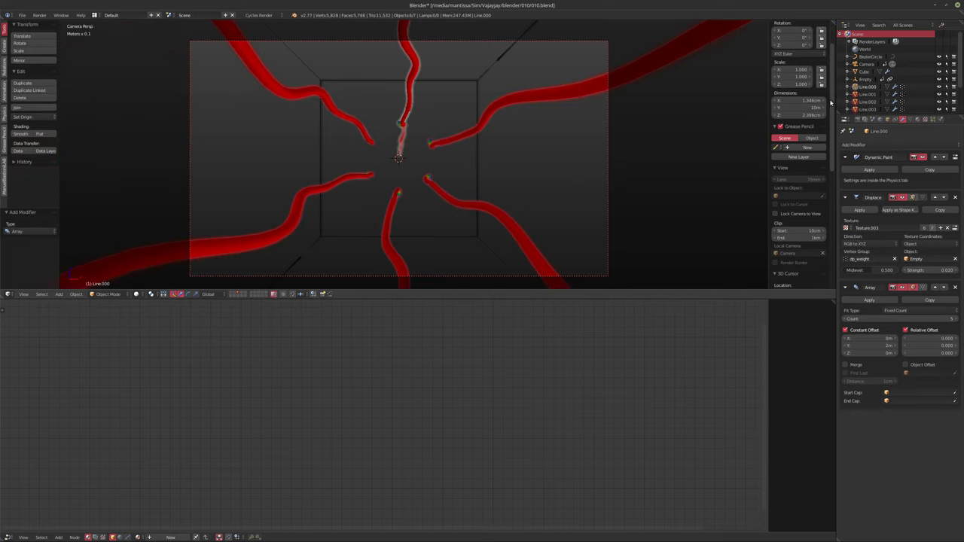
pyautogui.scroll(-3, 870, 94)
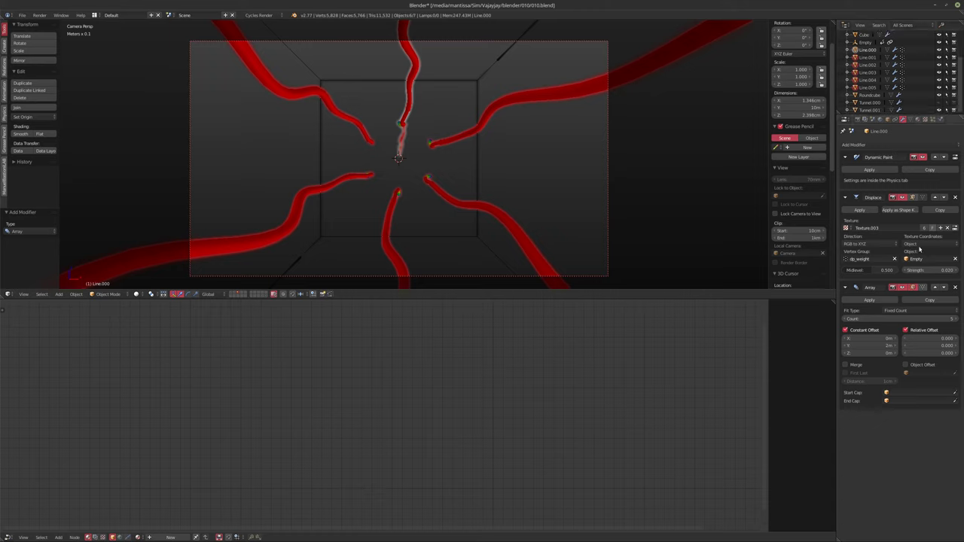
pyautogui.click(904, 330)
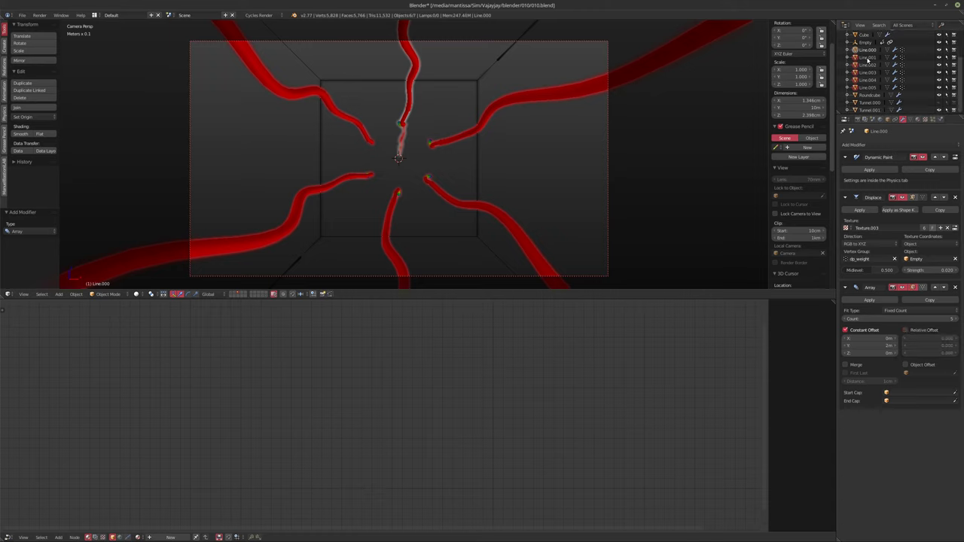
pyautogui.click(869, 58)
pyautogui.click(874, 144)
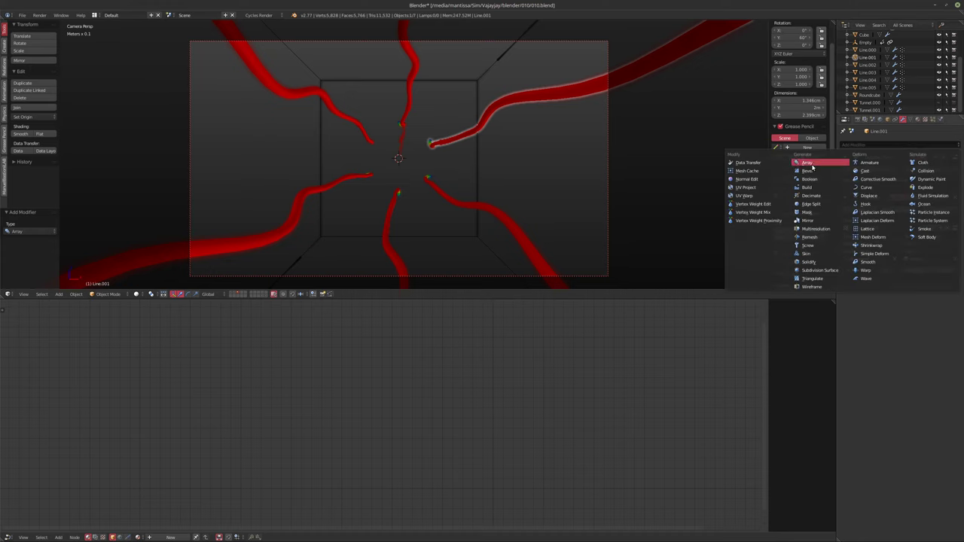
# Step: Give Line.001 an Array with constant 2 m Y offset, no relative offset, and higher count
pyautogui.click(811, 166)
pyautogui.click(852, 332)
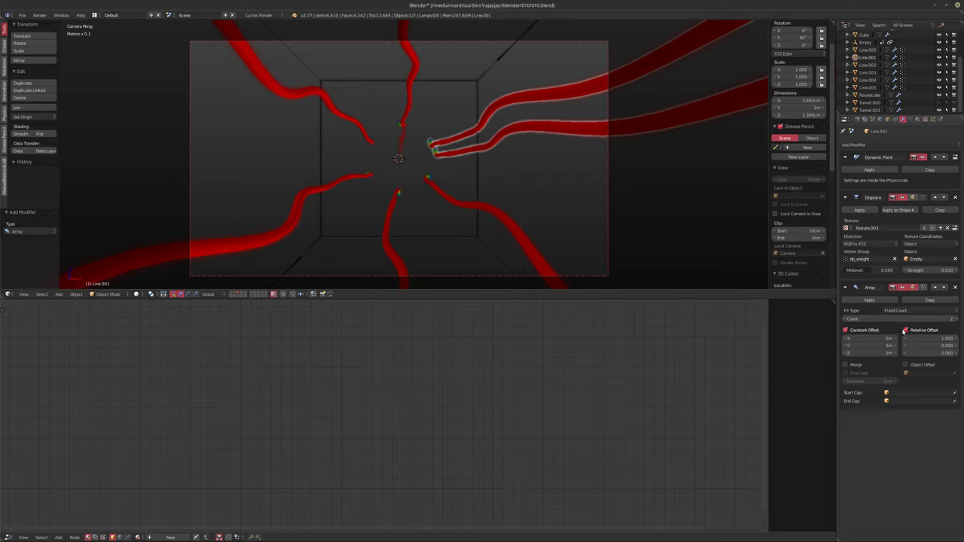
pyautogui.click(906, 330)
pyautogui.write('2')
pyautogui.press('Return')
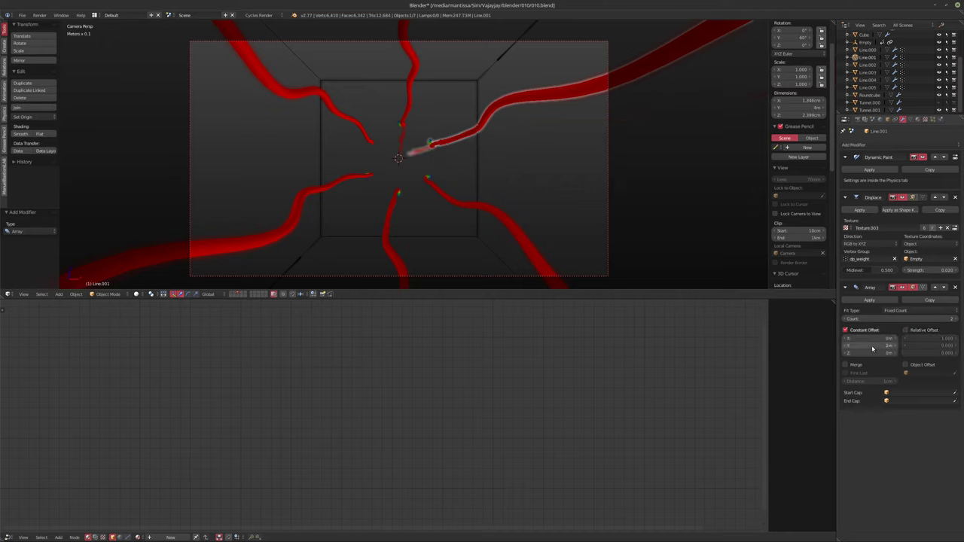
pyautogui.click(955, 320)
pyautogui.click(955, 320)
pyautogui.click(955, 320)
pyautogui.click(955, 320)
# Step: Give Line.002 an Array with constant 2 m Y offset and relative offset off
pyautogui.click(870, 64)
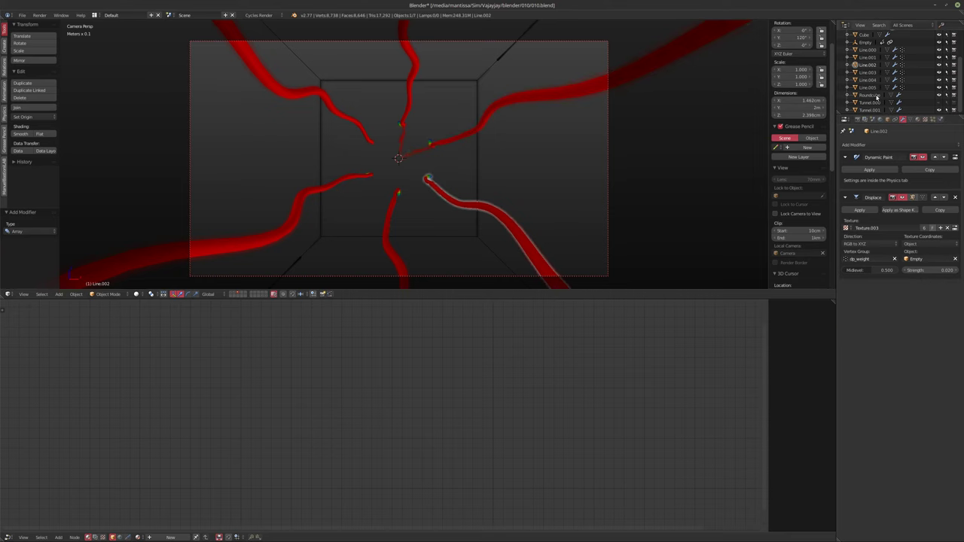
pyautogui.click(889, 144)
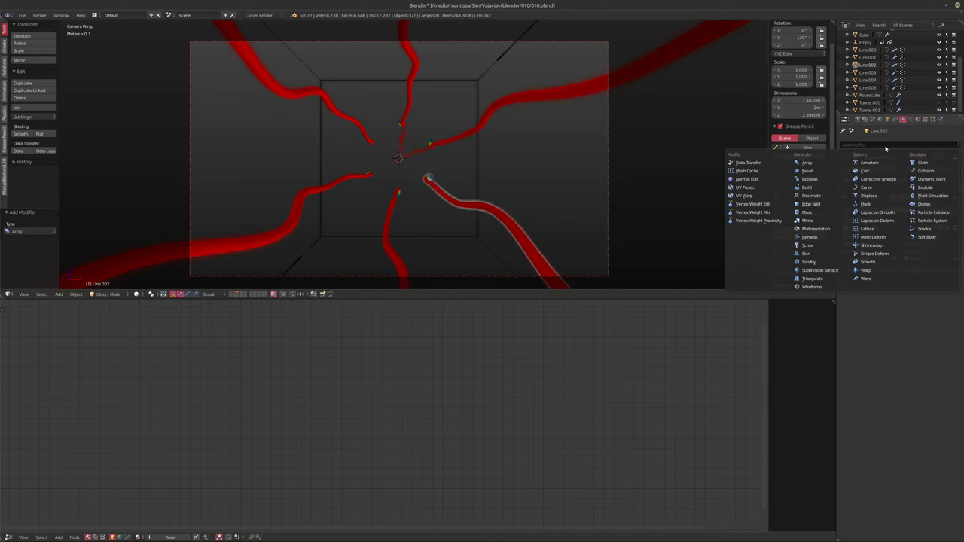
pyautogui.click(807, 162)
pyautogui.click(865, 330)
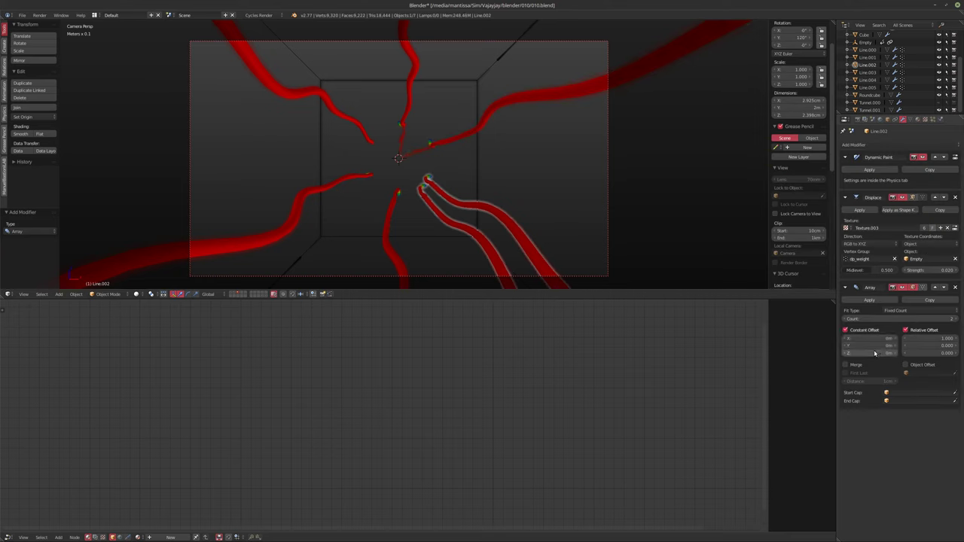
pyautogui.write('2')
pyautogui.press('Return')
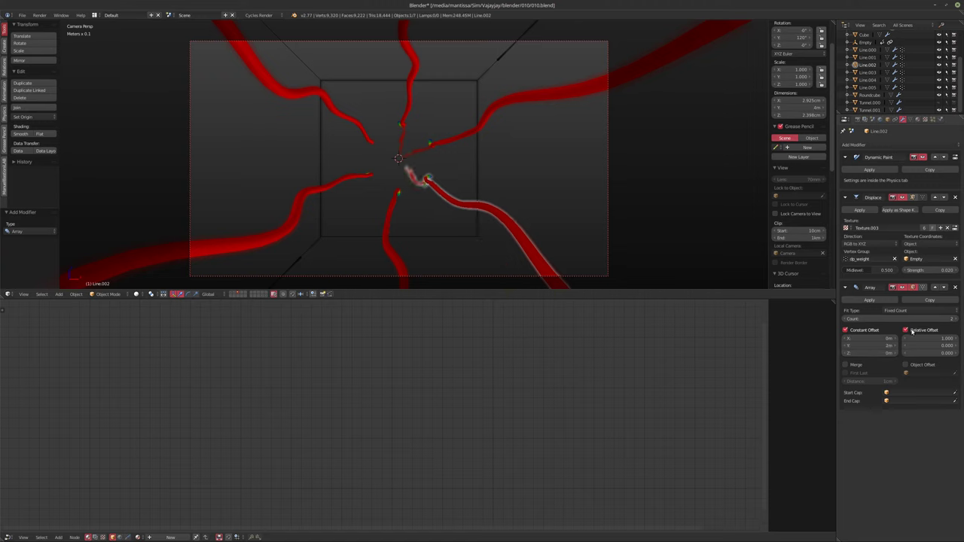
pyautogui.click(905, 330)
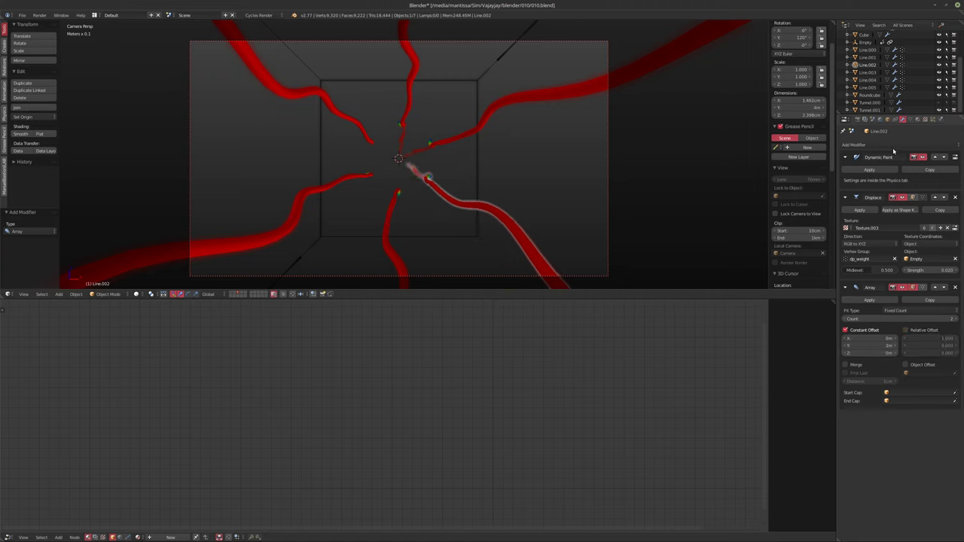
# Step: Raise Line.002's array count, then give Line.003 a constant 2 m Y offset Array
pyautogui.click(955, 322)
pyautogui.click(868, 72)
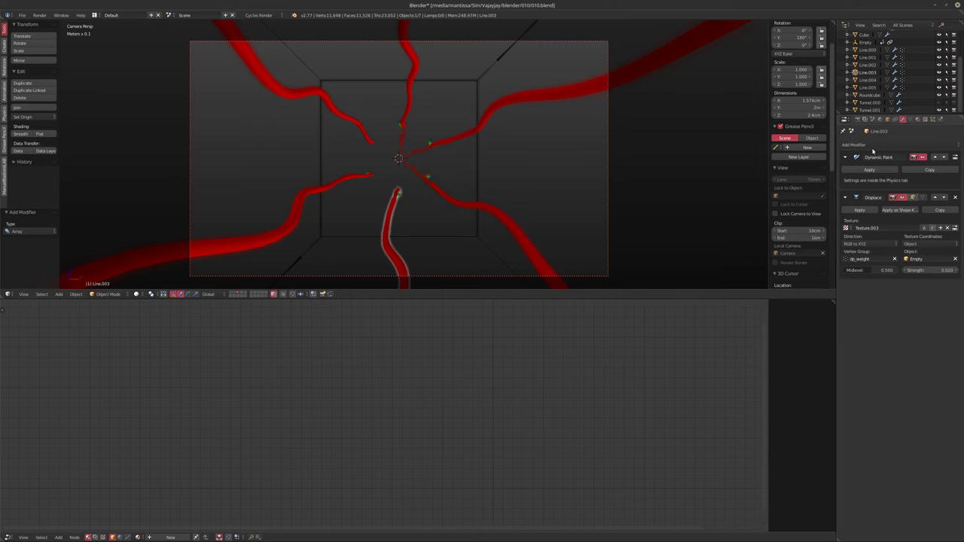
pyautogui.click(873, 146)
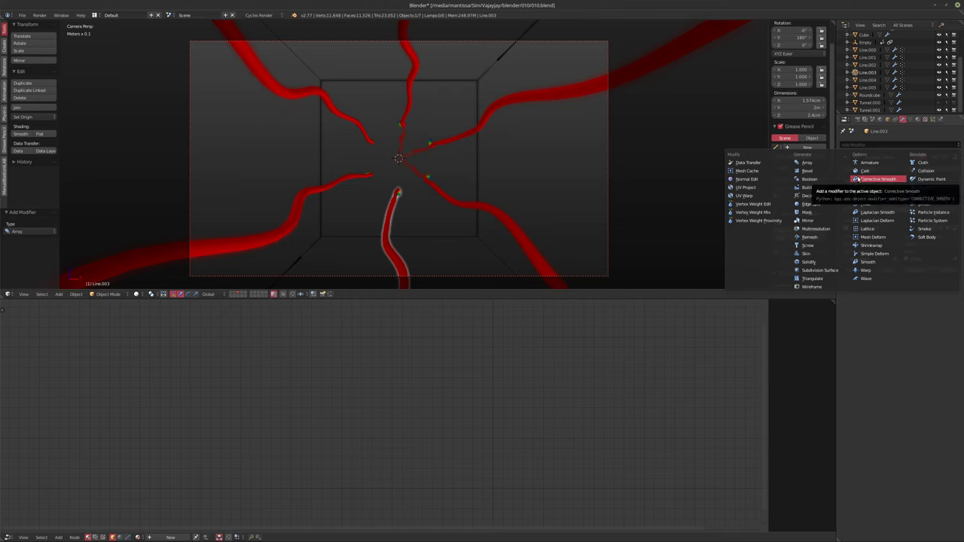
pyautogui.click(805, 161)
pyautogui.click(923, 331)
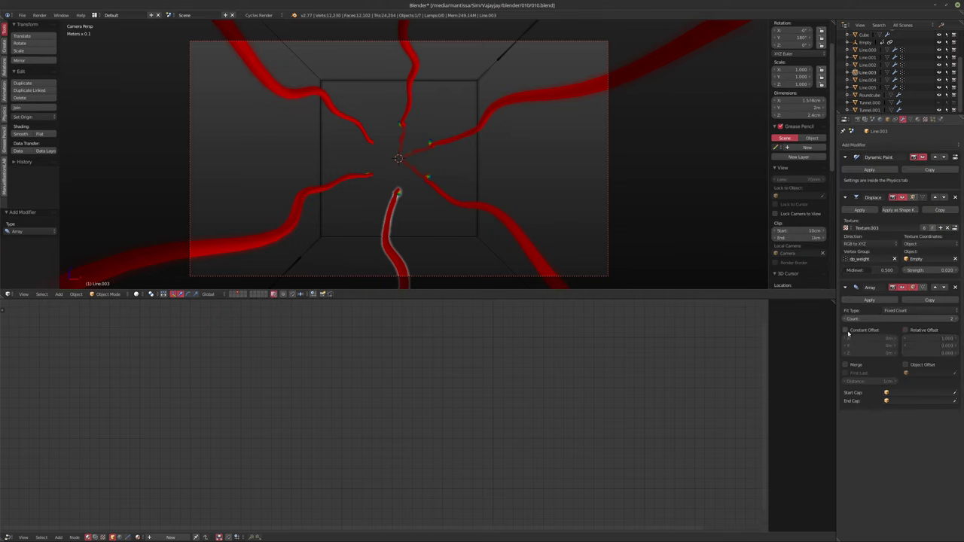
pyautogui.click(855, 330)
pyautogui.write('2')
pyautogui.press('Return')
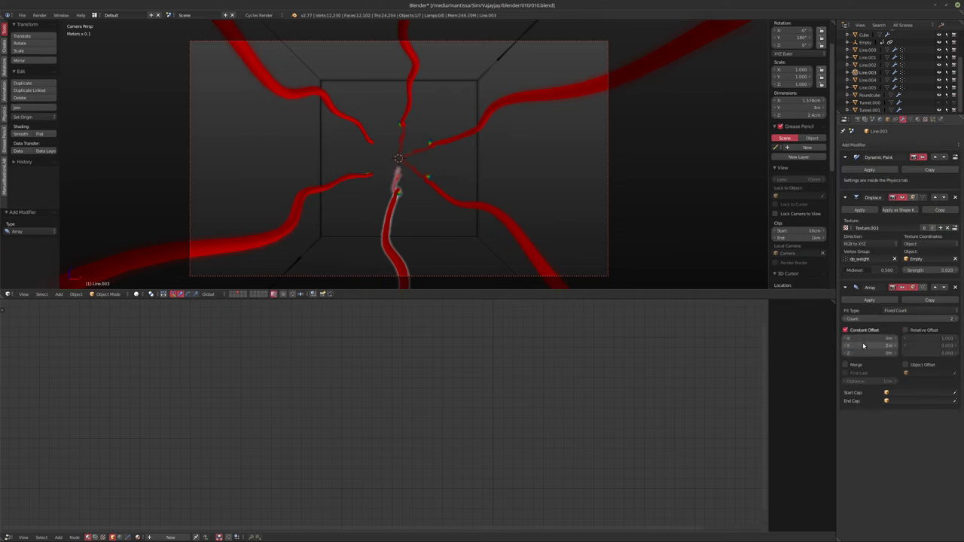
pyautogui.click(915, 319)
pyautogui.press('Escape')
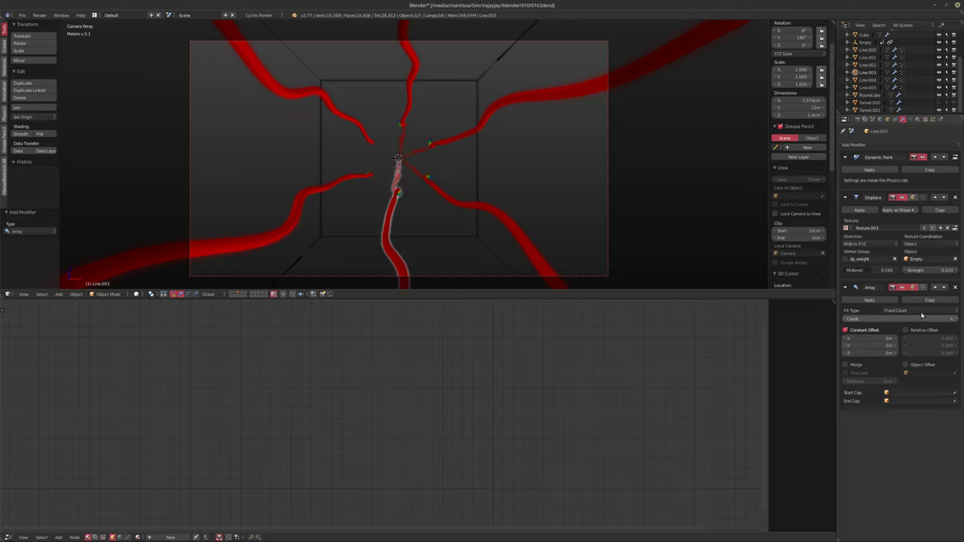
# Step: Give Line.004 an Array with a 2 m Y offset and more copies
pyautogui.click(867, 80)
pyautogui.click(866, 145)
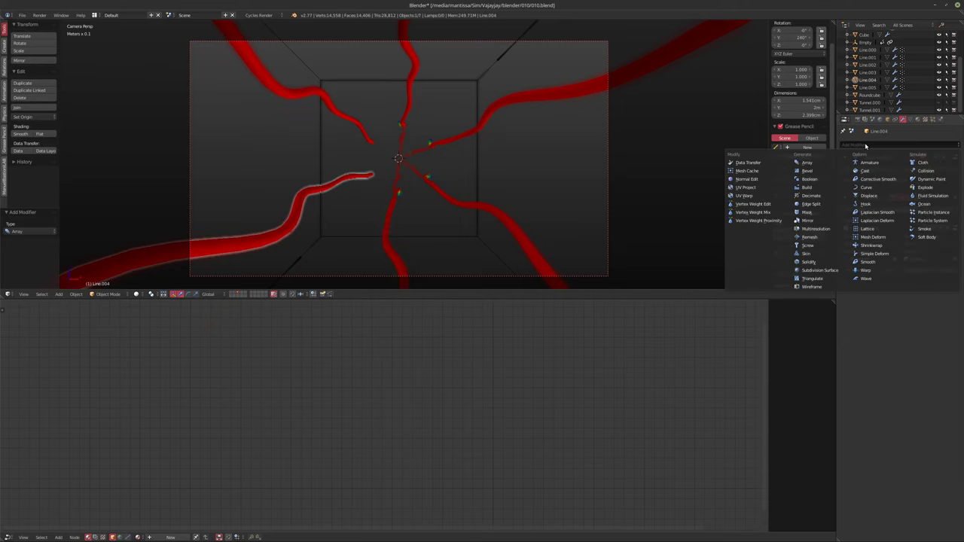
pyautogui.click(806, 162)
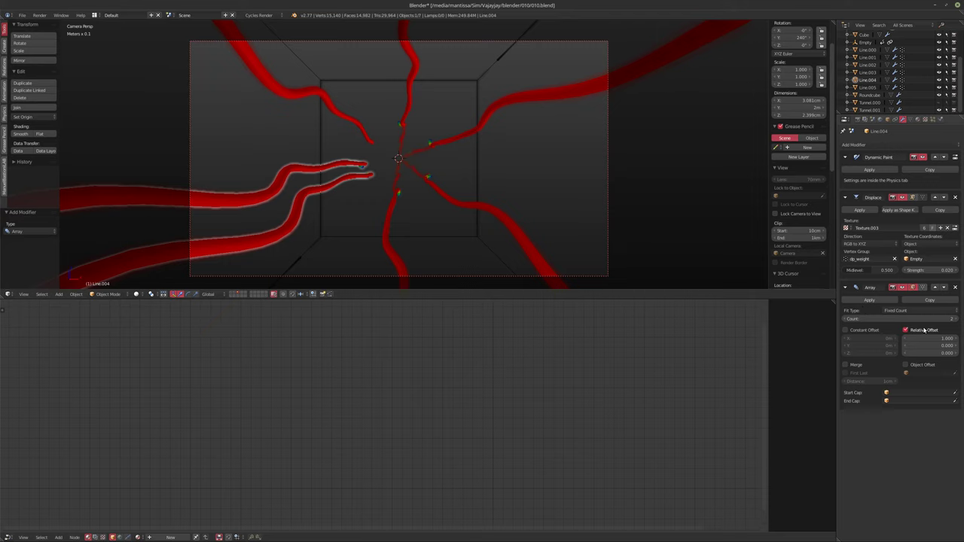
pyautogui.write('2')
pyautogui.press('Return')
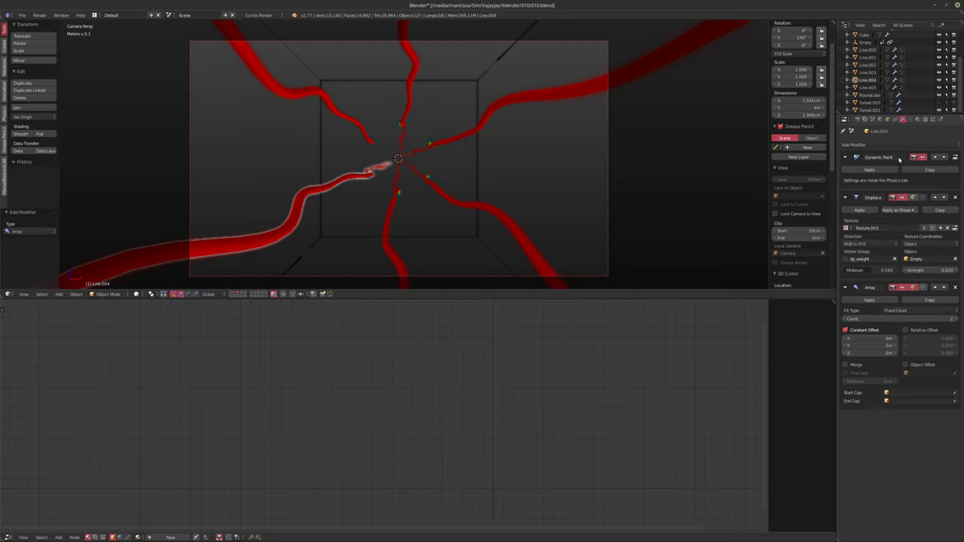
pyautogui.click(955, 320)
# Step: Give Line.005 a constant 2 m Y offset Array with relative offset off and 5 copies
pyautogui.click(859, 88)
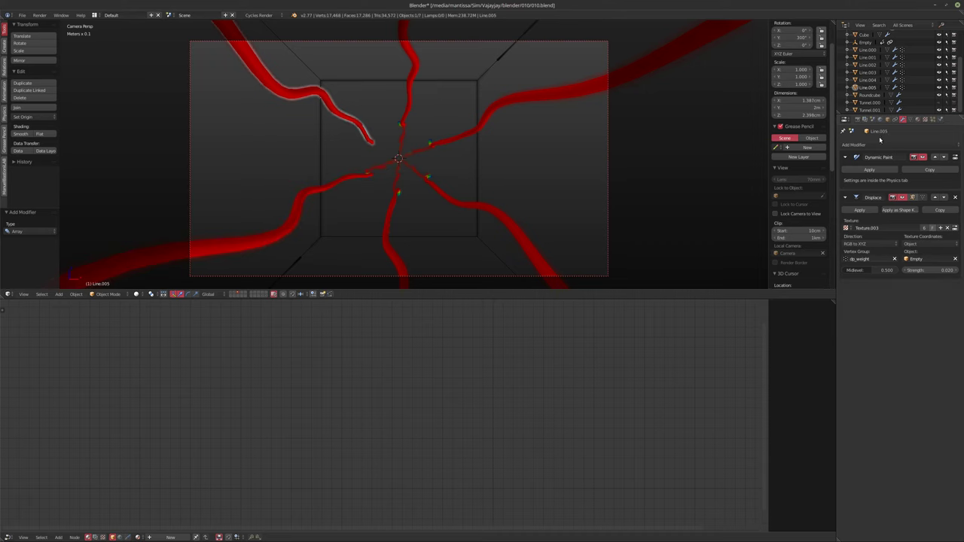
pyautogui.click(879, 144)
pyautogui.click(807, 162)
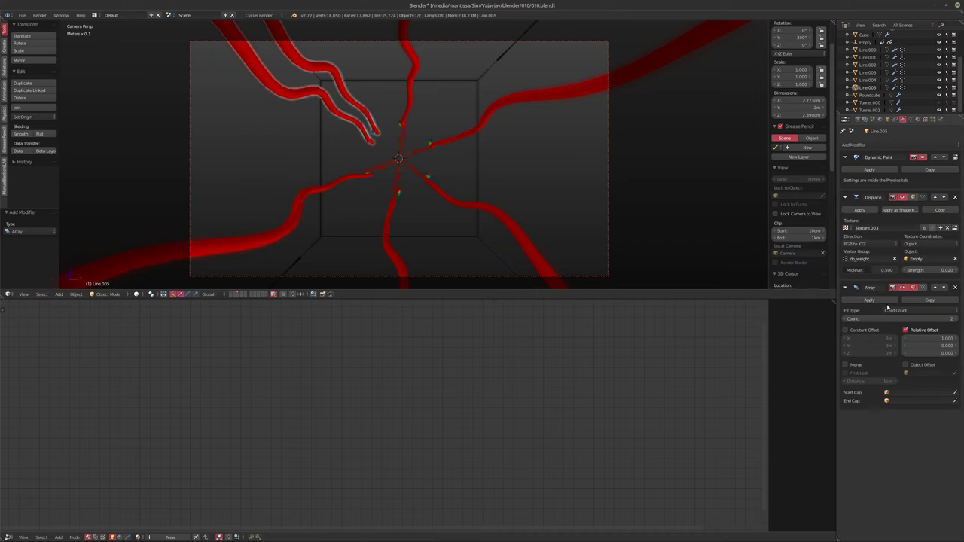
pyautogui.click(914, 334)
pyautogui.click(847, 330)
pyautogui.write('2')
pyautogui.press('Return')
pyautogui.click(956, 320)
pyautogui.click(957, 320)
pyautogui.click(957, 320)
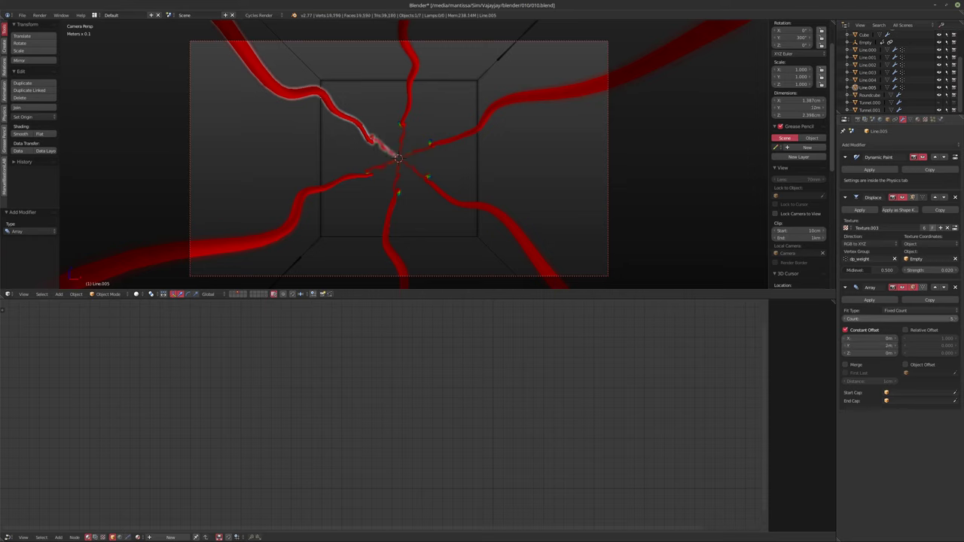
pyautogui.hotkey('alt', 'a')
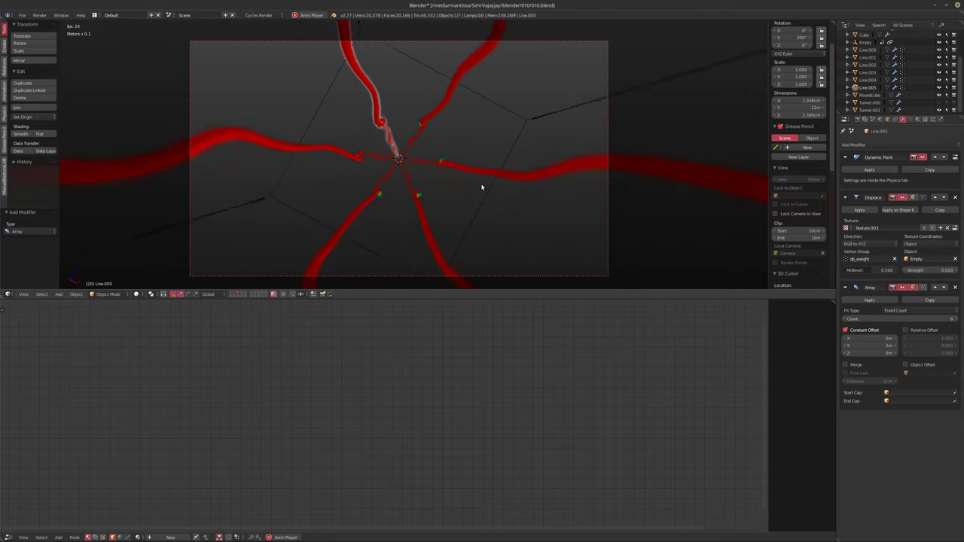
# Step: Show the rock particle layers, stop playback and render the frame with F12
pyautogui.keyDown('shift'); pyautogui.click(235, 295); pyautogui.keyUp('shift')
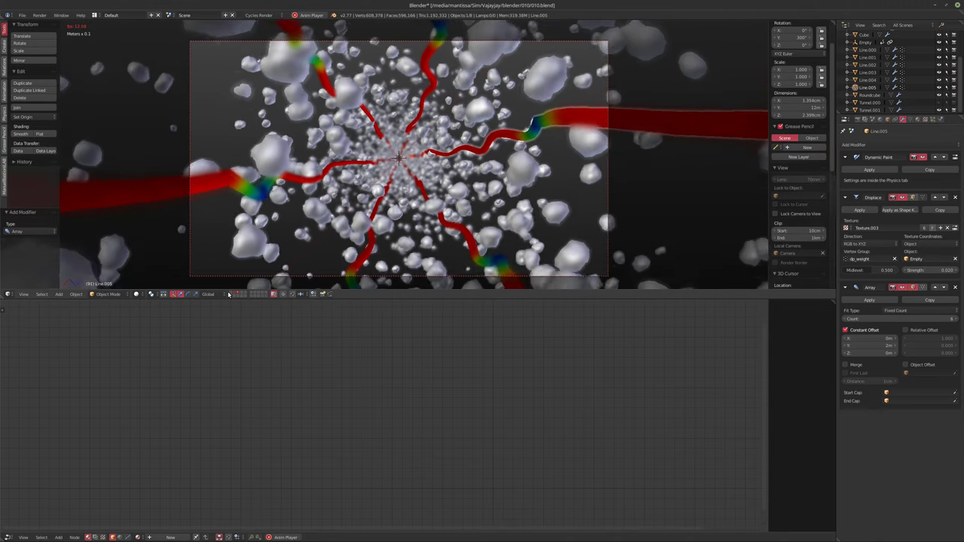
pyautogui.keyDown('shift'); pyautogui.click(233, 294); pyautogui.keyUp('shift')
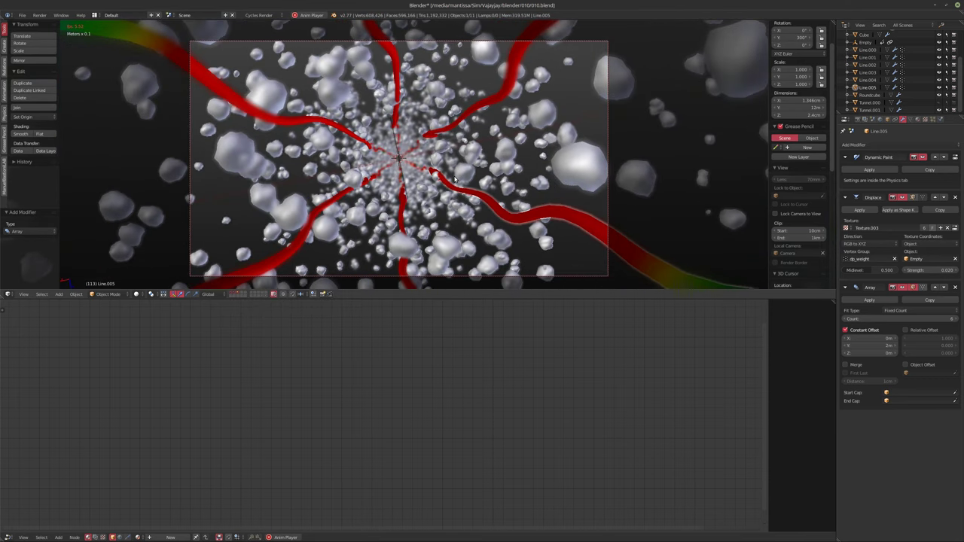
pyautogui.hotkey('alt', 'a')
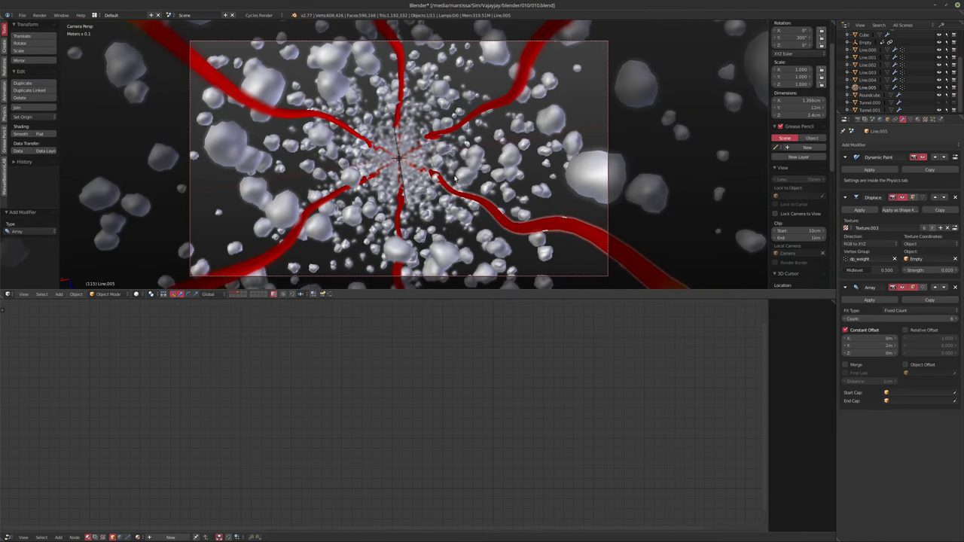
pyautogui.press('F12')
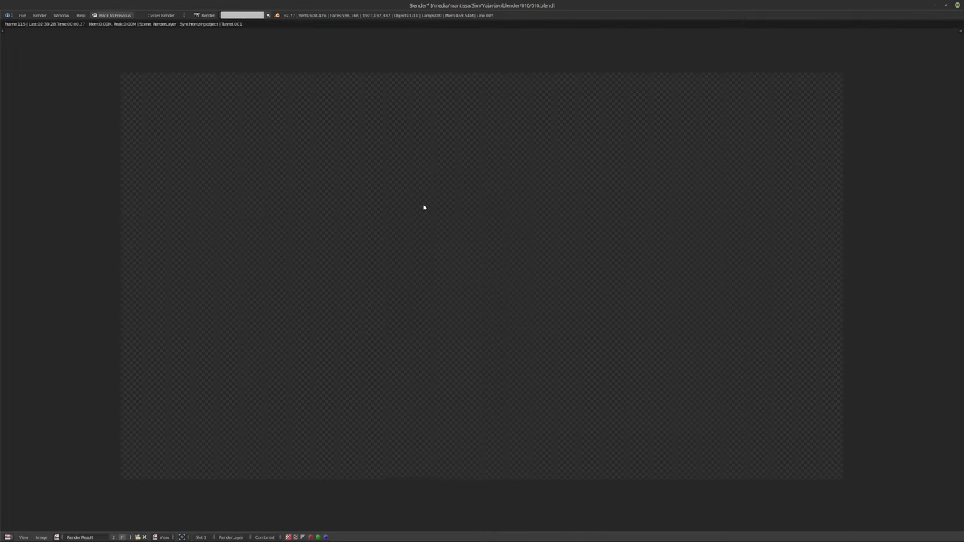
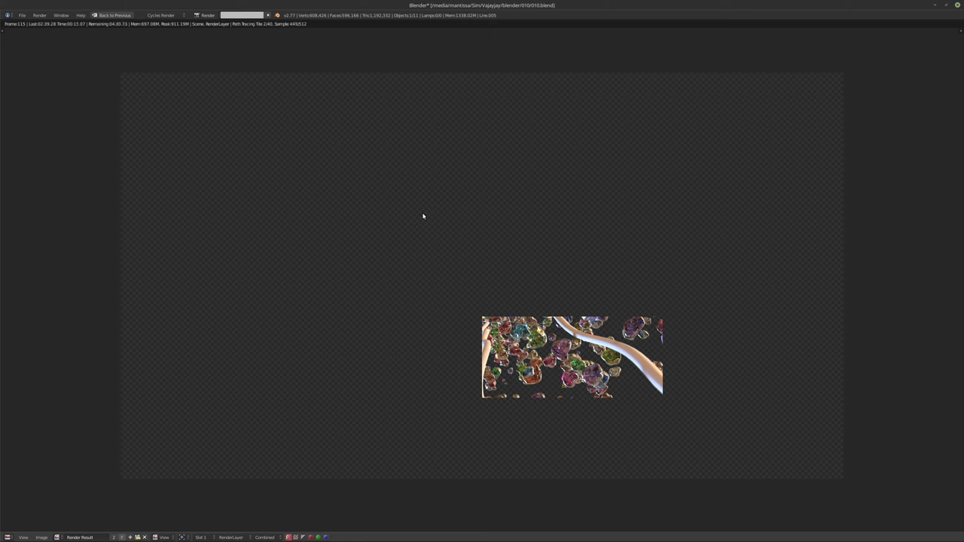
# Step: Cancel the render and give Line.000 a new Material.001 with a default Diffuse BSDF
pyautogui.press('Escape')
pyautogui.press('Escape')
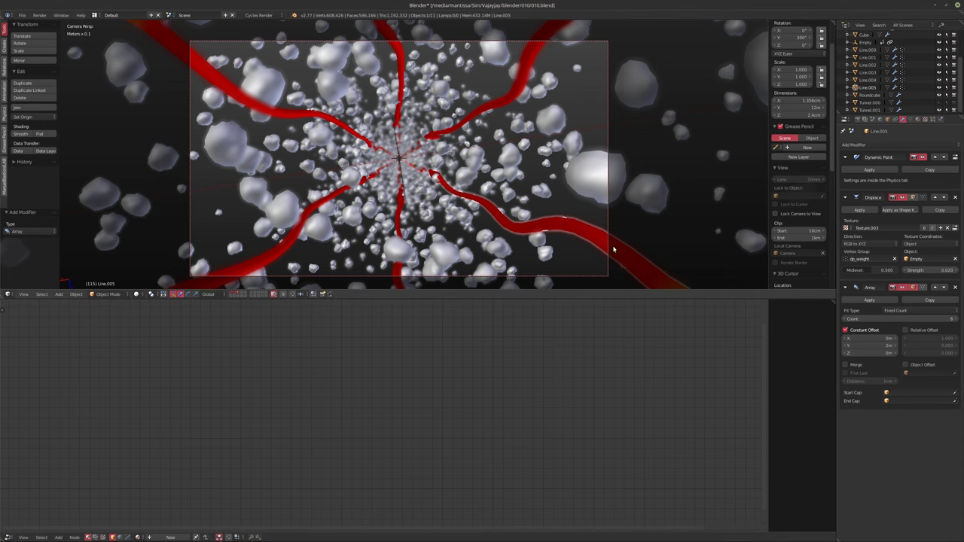
pyautogui.rightClick(545, 229)
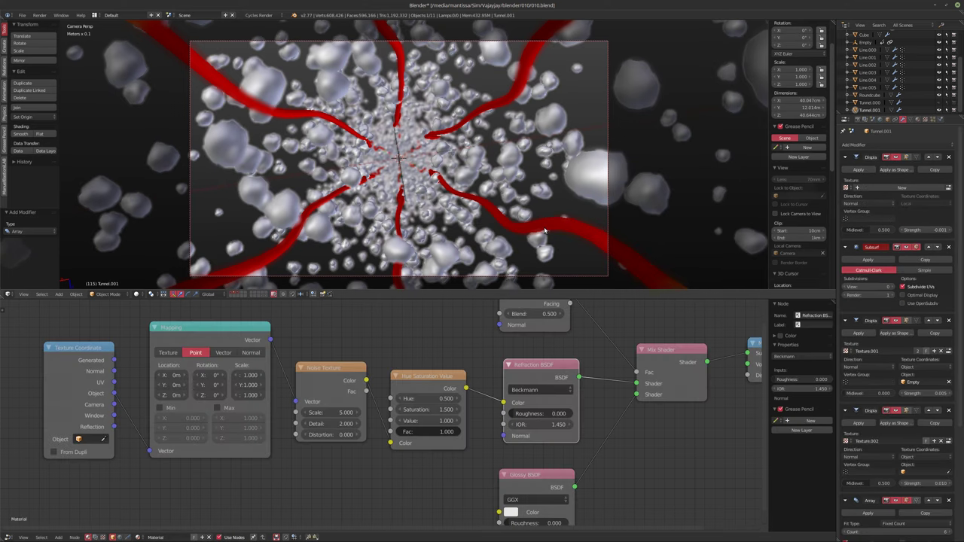
pyautogui.scroll(-2, 407, 361)
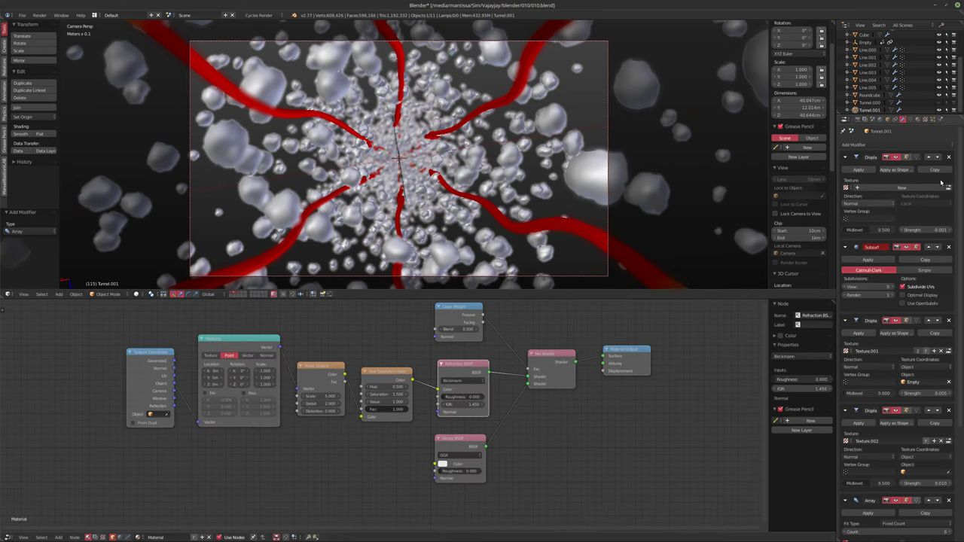
pyautogui.click(882, 50)
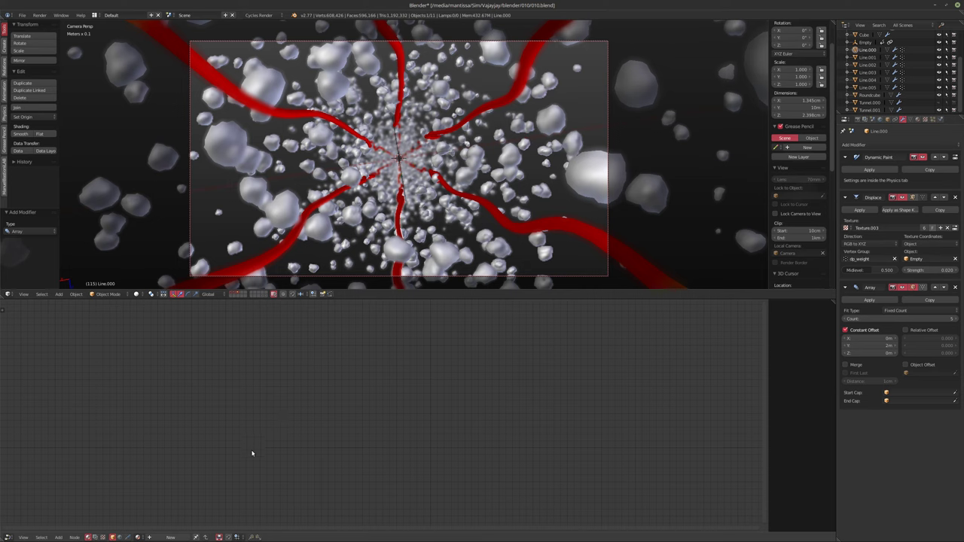
pyautogui.click(169, 537)
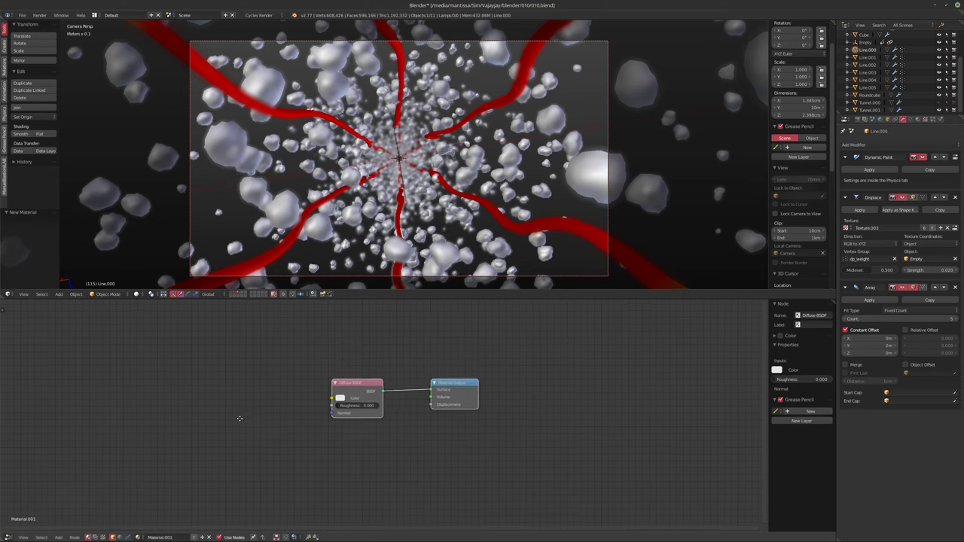
pyautogui.hotkey('shift', 'a')
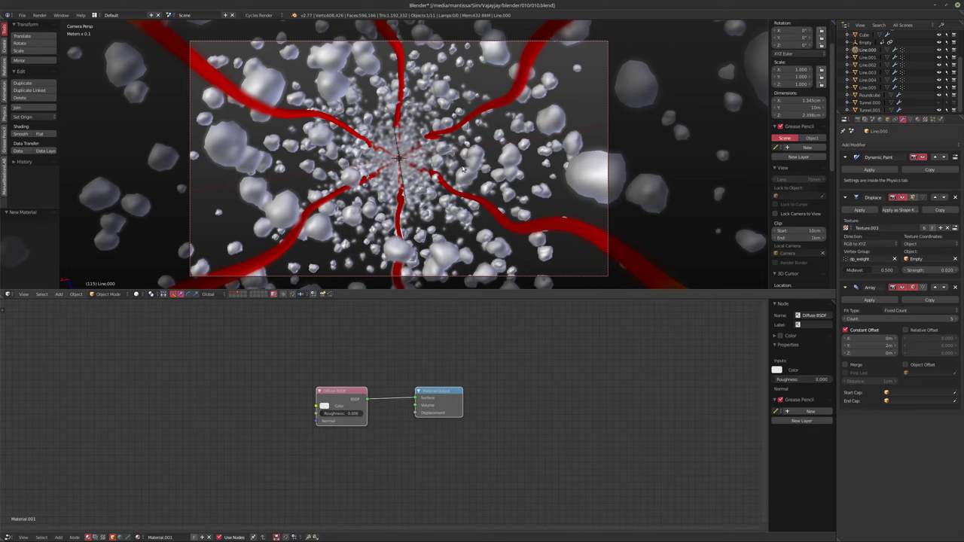
# Step: Switch the viewport to a live Cycles render and delete the Diffuse BSDF node
pyautogui.hotkey('shift', 'z')
pyautogui.moveTo(348, 376); pyautogui.dragTo(352, 356, button='middle')
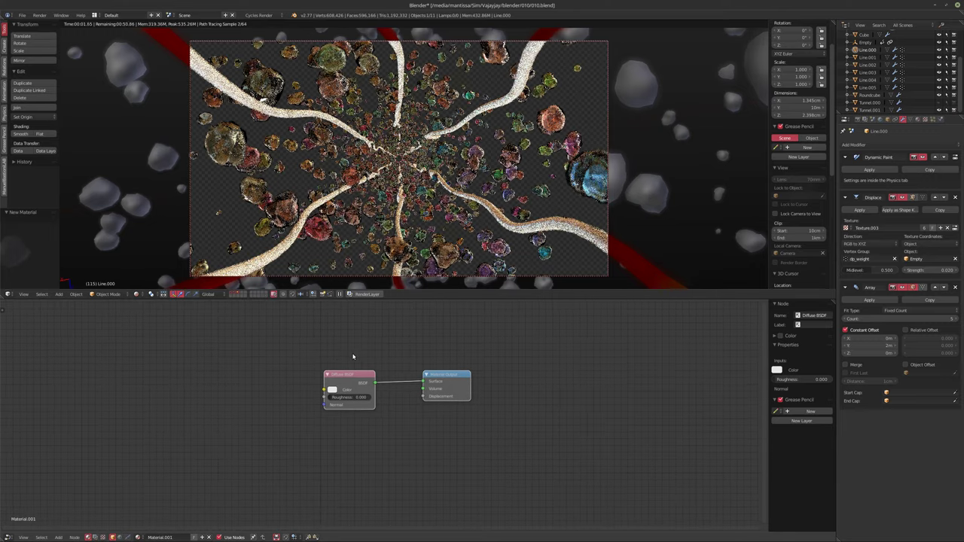
pyautogui.scroll(1, 327, 355)
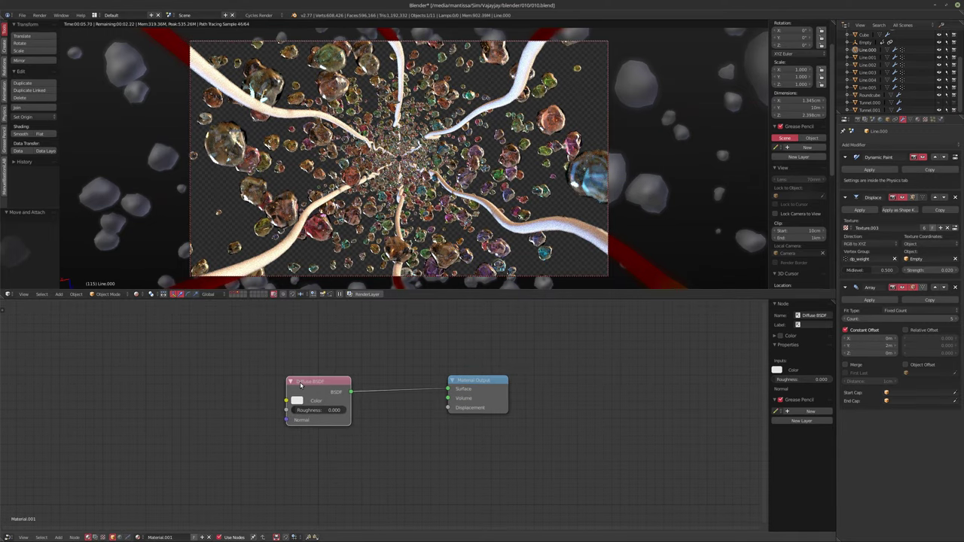
pyautogui.press('x')
# Step: Add an Emission shader and feed it into the material's Volume input
pyautogui.hotkey('shift', 'a')
pyautogui.moveTo(297, 391)
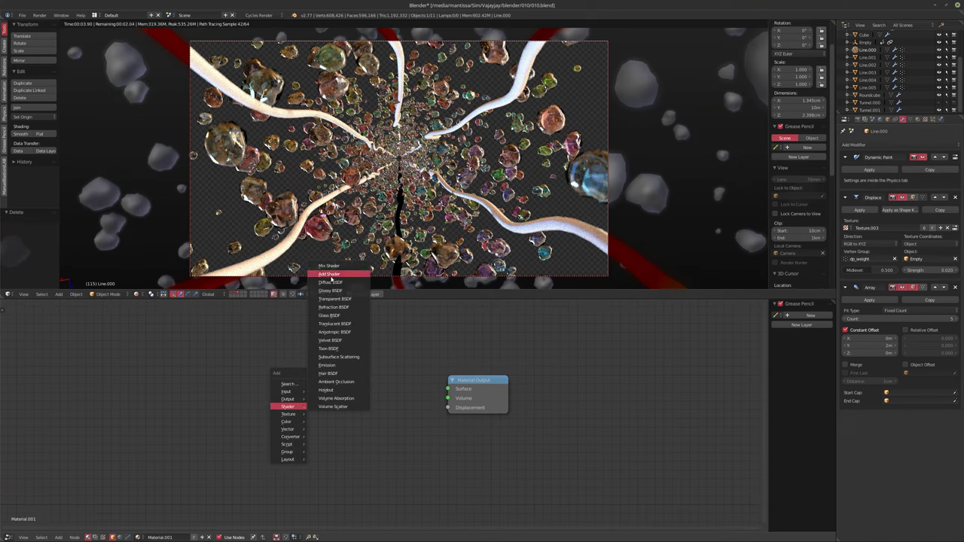
pyautogui.click(327, 366)
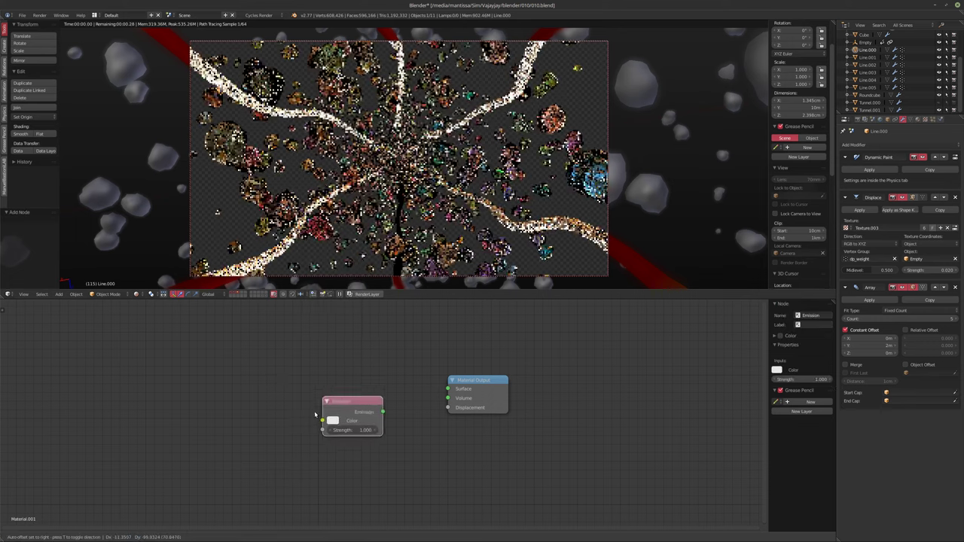
pyautogui.click(353, 431)
pyautogui.moveTo(352, 428); pyautogui.dragTo(448, 398)
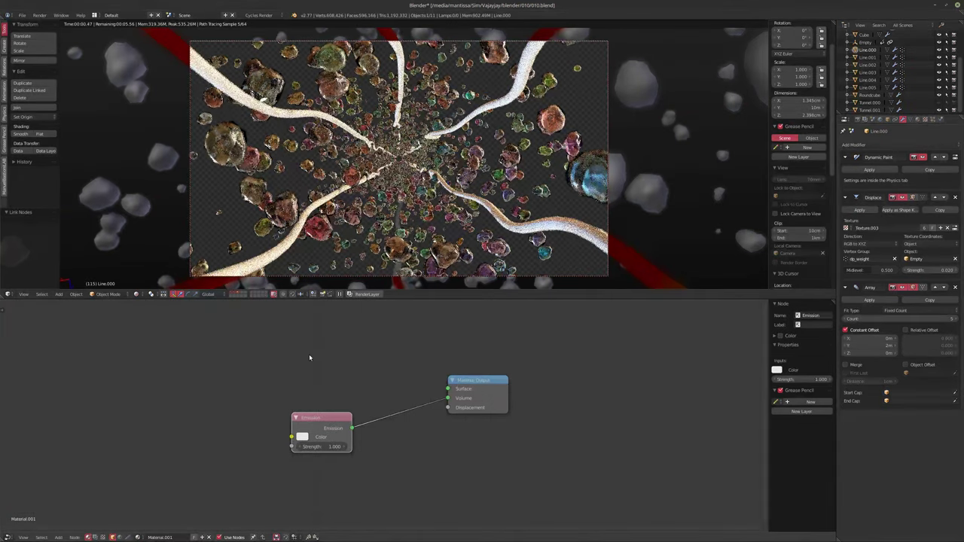
# Step: Add a Glossy BSDF and connect it to the material's Surface input
pyautogui.hotkey('shift', 'a')
pyautogui.moveTo(311, 358)
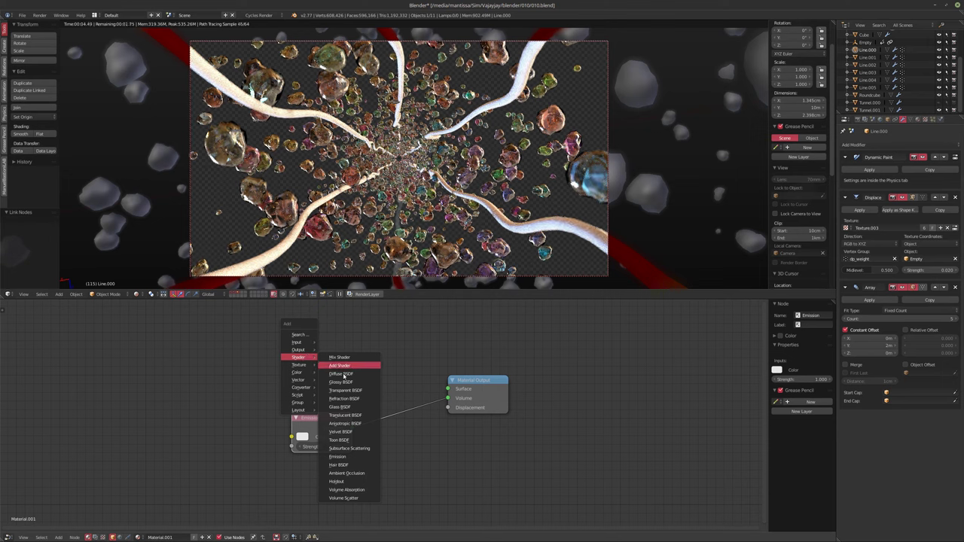
pyautogui.click(341, 382)
pyautogui.click(359, 363)
pyautogui.moveTo(358, 363); pyautogui.dragTo(450, 389)
pyautogui.scroll(2, 468, 410)
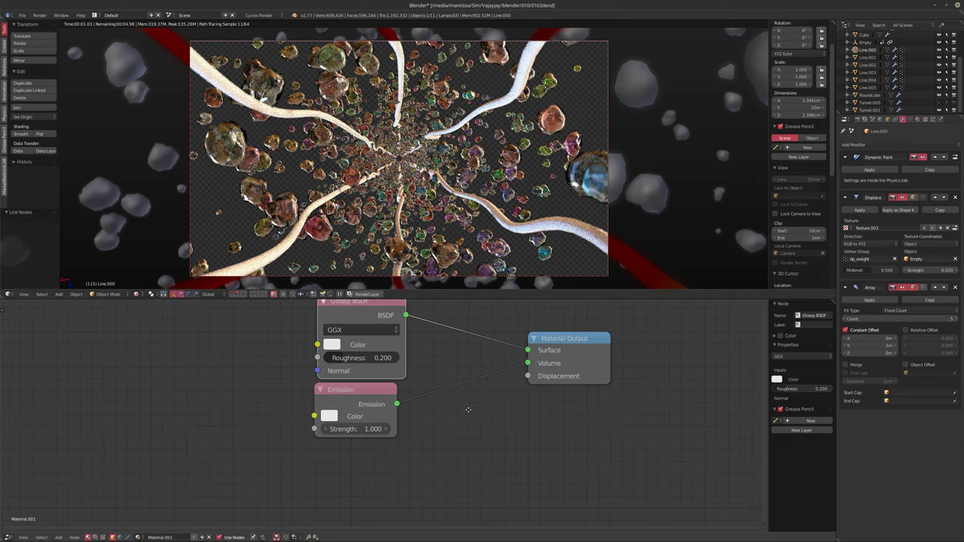
pyautogui.moveTo(468, 410); pyautogui.dragTo(464, 427, button='middle')
pyautogui.moveTo(358, 327); pyautogui.dragTo(353, 325)
# Step: Set Glossy Roughness to 0 and Emission Strength to 2500, then orbit out to view the result
pyautogui.moveTo(353, 375); pyautogui.dragTo(317, 380)
pyautogui.click(364, 445)
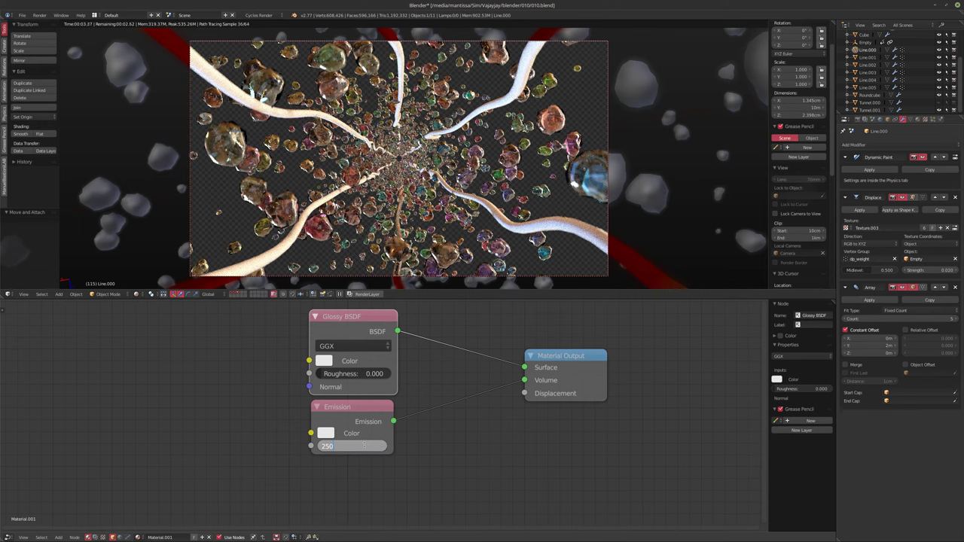
pyautogui.write('250')
pyautogui.press('Return')
pyautogui.click(365, 447)
pyautogui.write('2500')
pyautogui.press('Return')
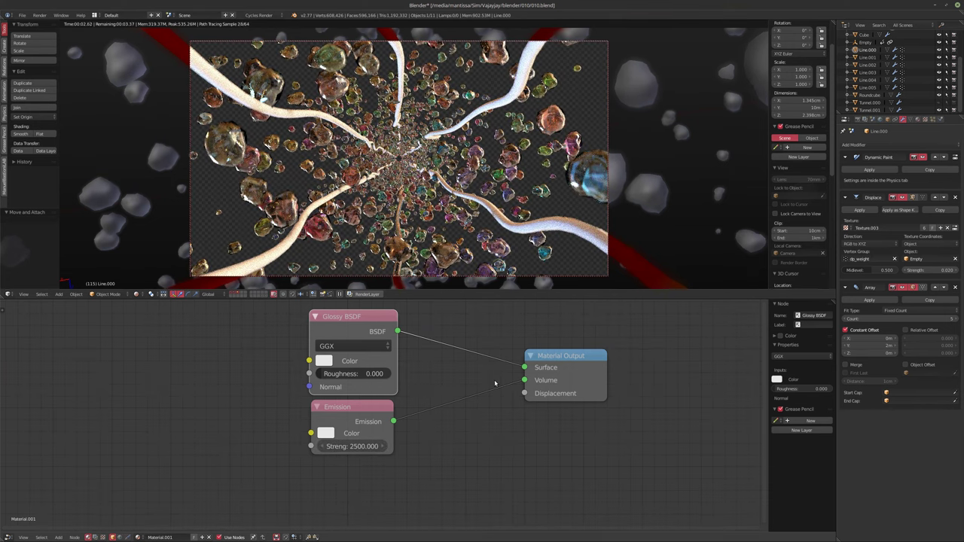
pyautogui.moveTo(523, 369); pyautogui.dragTo(397, 332)
pyautogui.moveTo(520, 158); pyautogui.dragTo(572, 91, button='middle')
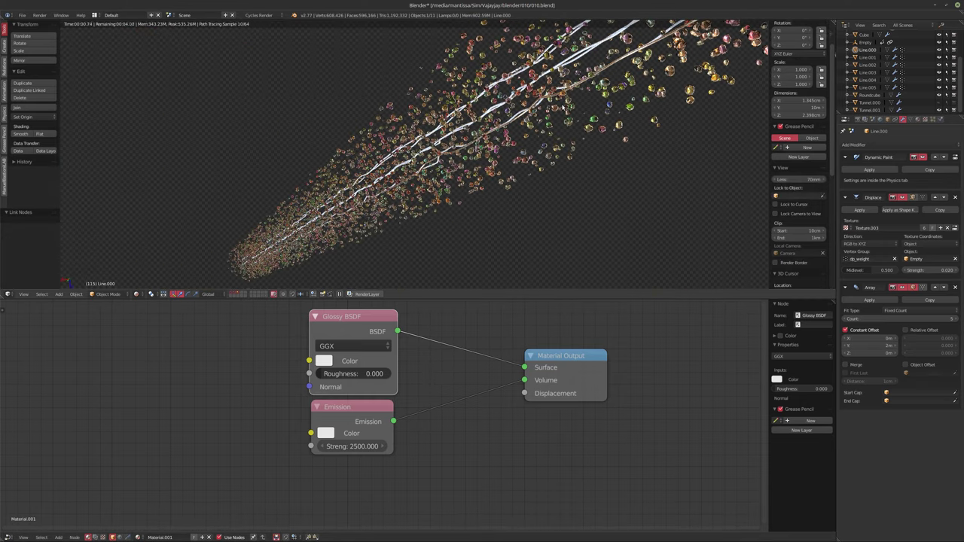
# Step: Orbit close to the particle block and hide the large textured Cube plane
pyautogui.scroll(-10, 562, 108)
pyautogui.scroll(5, 409, 189)
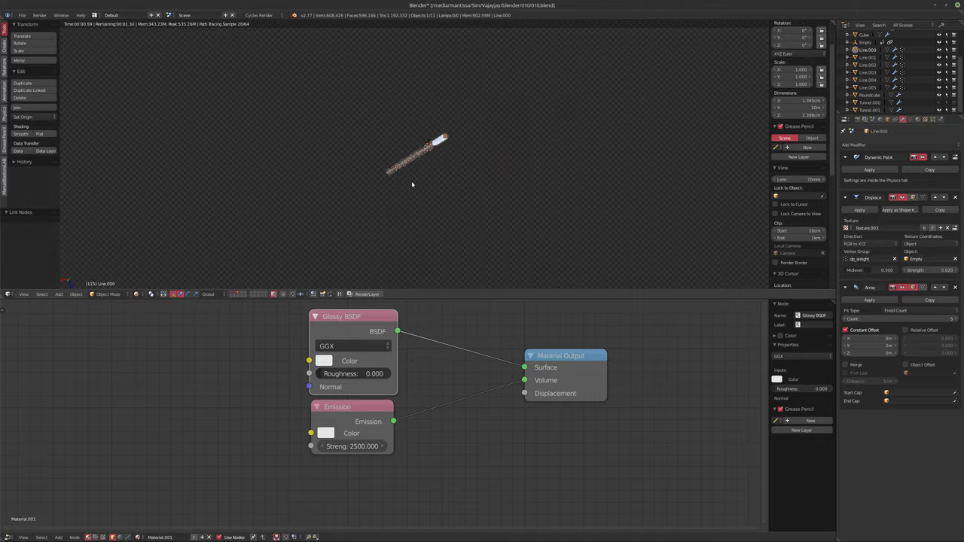
pyautogui.moveTo(441, 146); pyautogui.dragTo(434, 244, button='middle')
pyautogui.scroll(8, 534, 192)
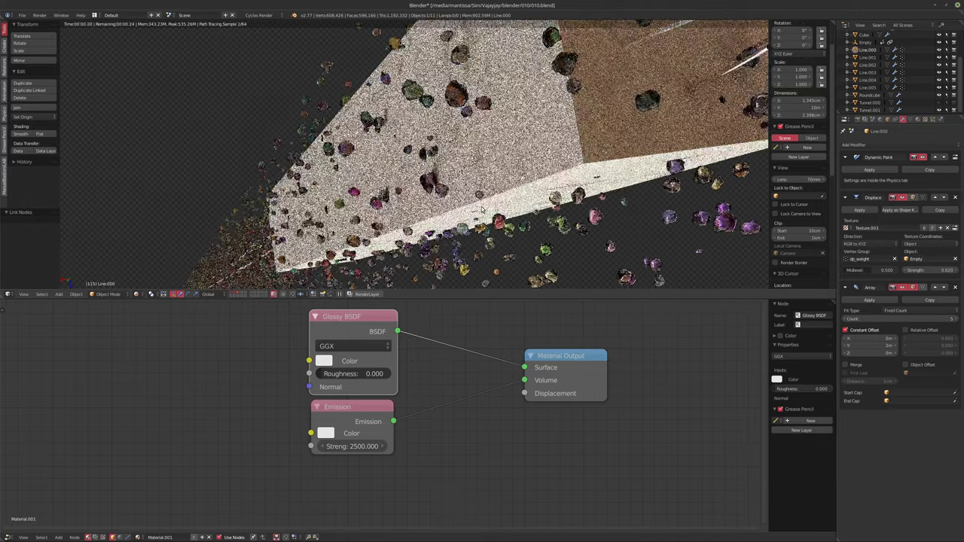
pyautogui.click(940, 35)
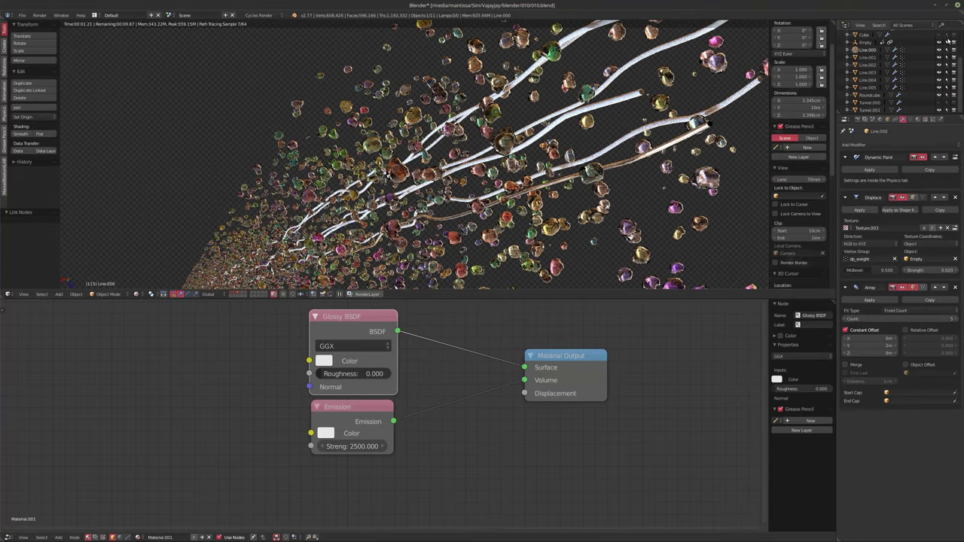
# Step: Inspect the tubes from a new angle and unlink the Glossy BSDF from Surface
pyautogui.scroll(5, 653, 163)
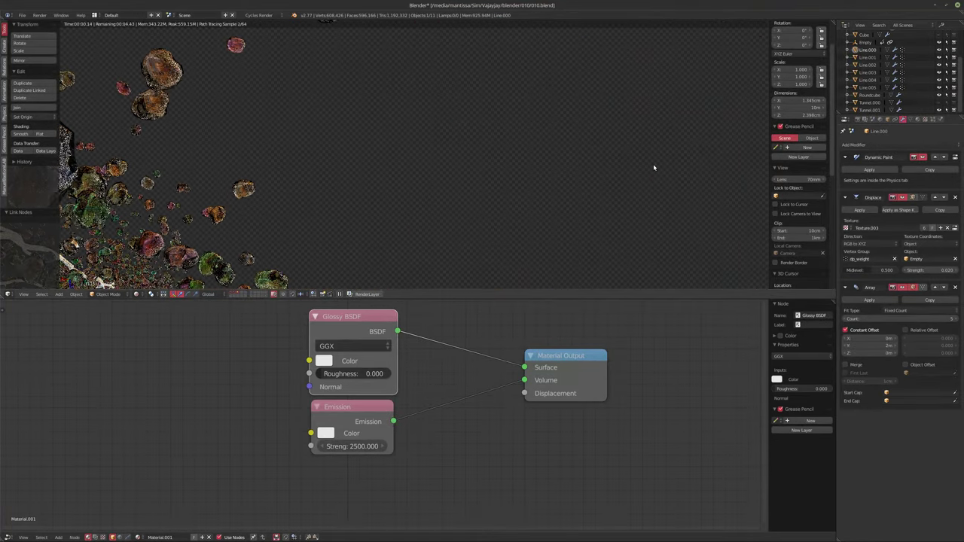
pyautogui.scroll(-5, 547, 164)
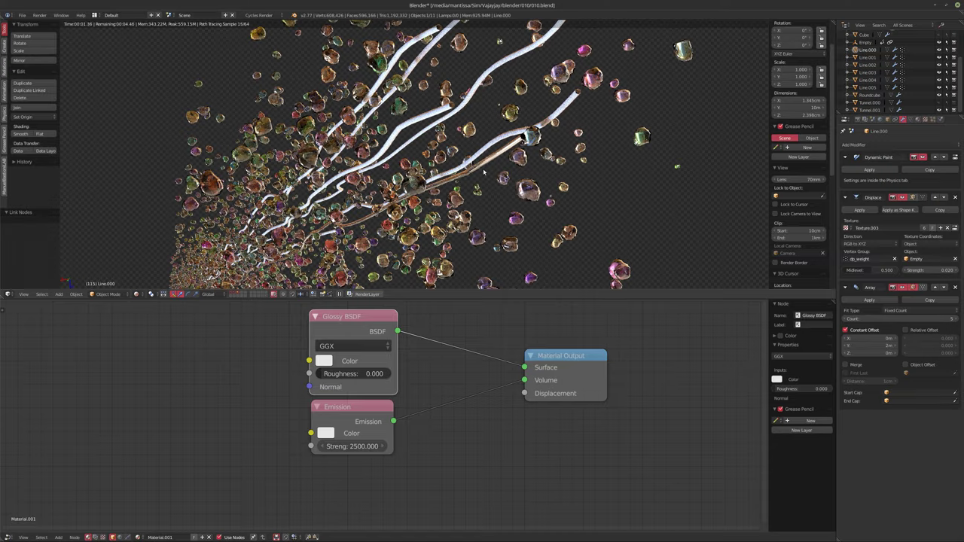
pyautogui.scroll(6, 484, 172)
pyautogui.moveTo(631, 235); pyautogui.dragTo(499, 174, button='middle')
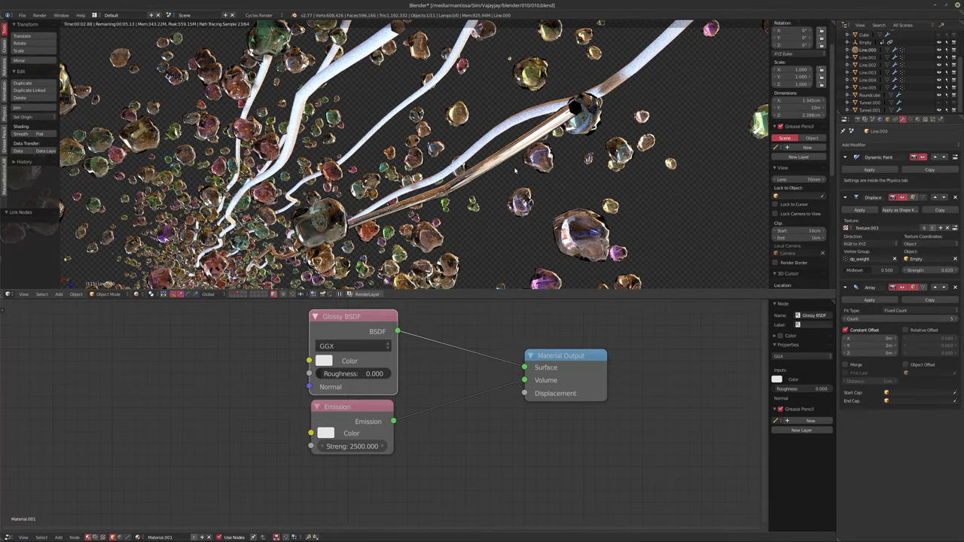
pyautogui.moveTo(524, 367); pyautogui.dragTo(490, 361)
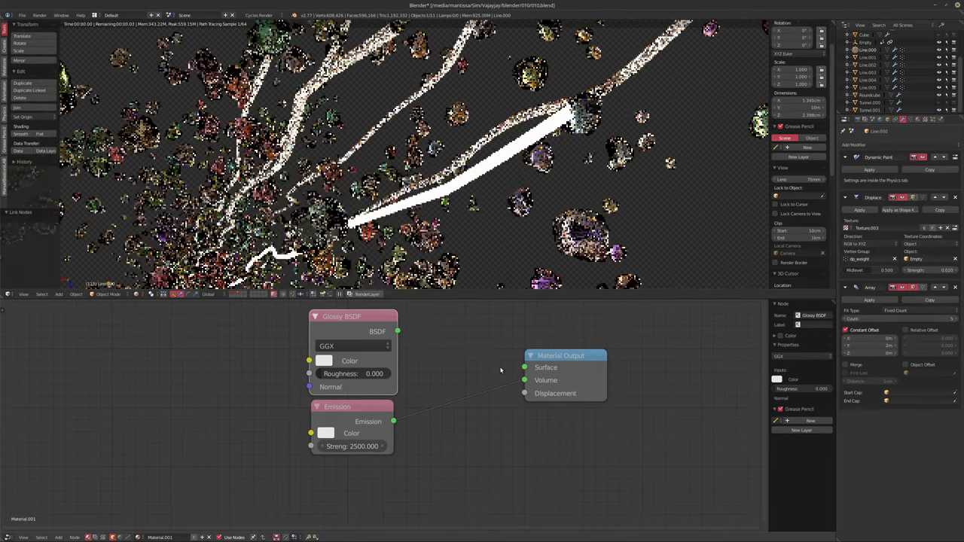
# Step: Lower the Emission Strength from 2500 down toward 13.1 and return to camera view
pyautogui.click(355, 446)
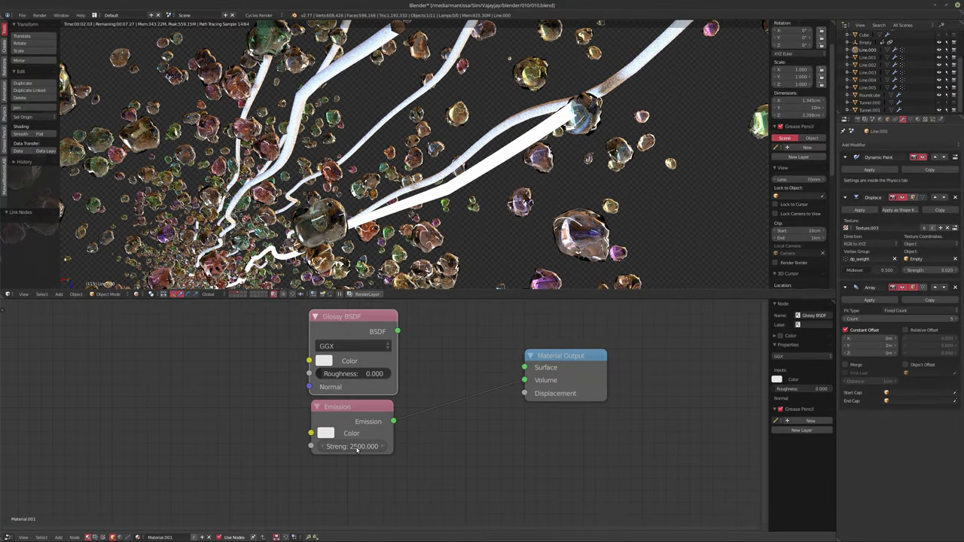
pyautogui.write('250')
pyautogui.press('Return')
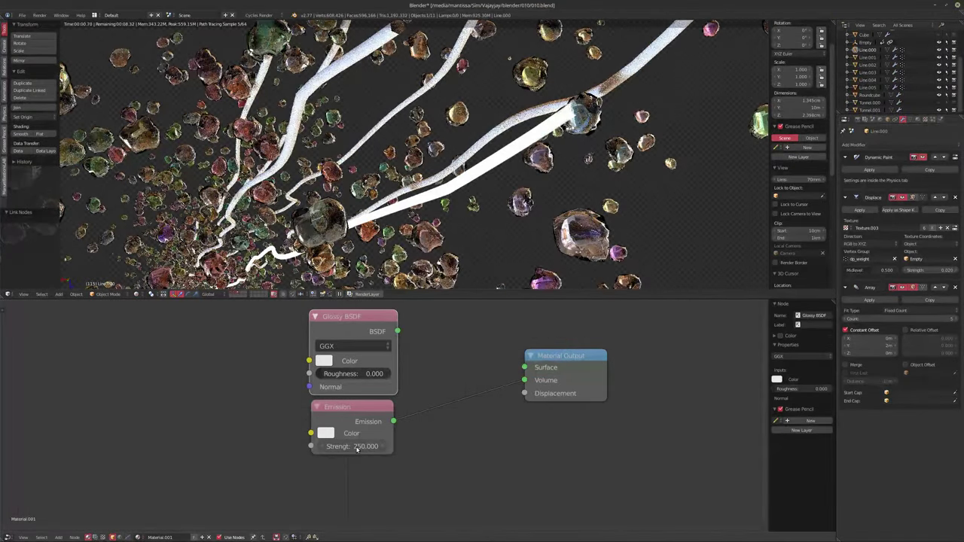
pyautogui.moveTo(339, 448); pyautogui.dragTo(300, 447)
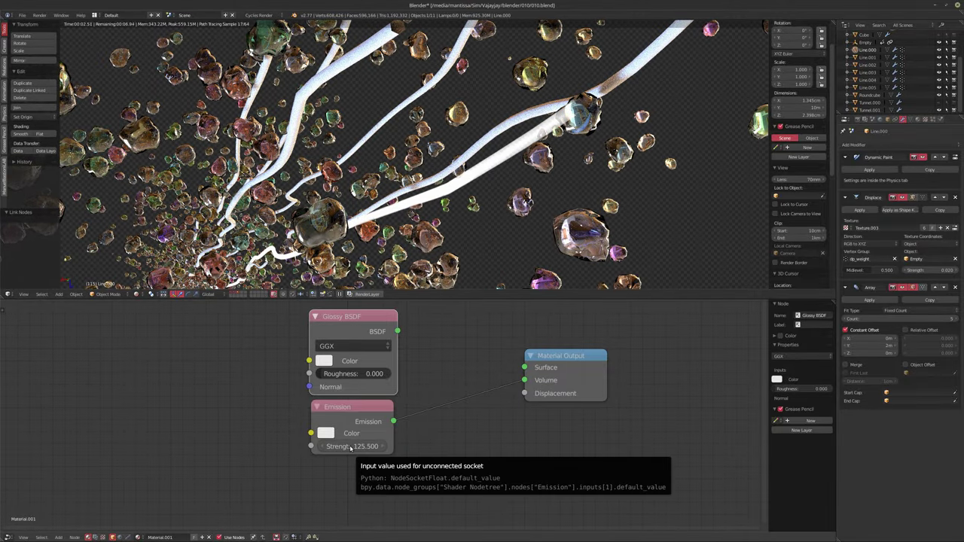
pyautogui.press('KP_0')
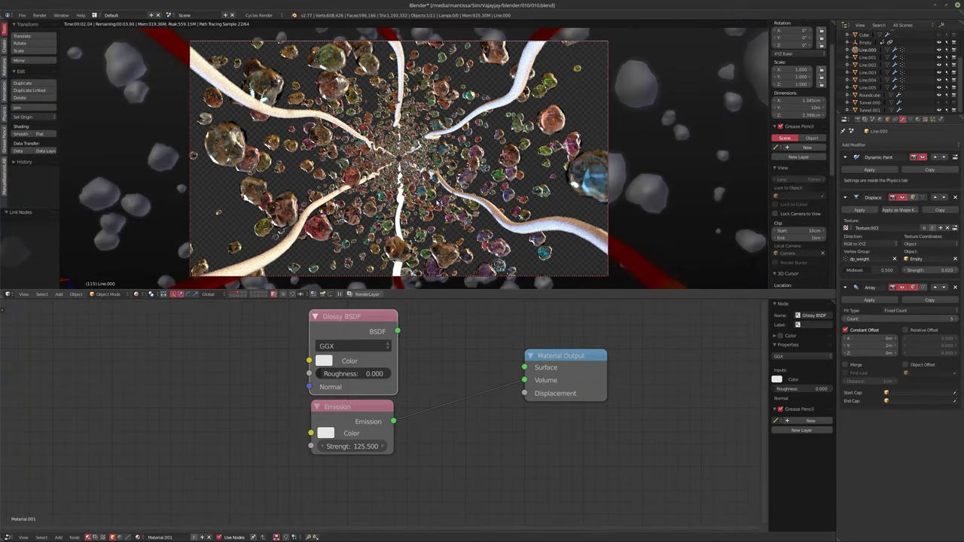
pyautogui.moveTo(355, 447); pyautogui.dragTo(283, 447)
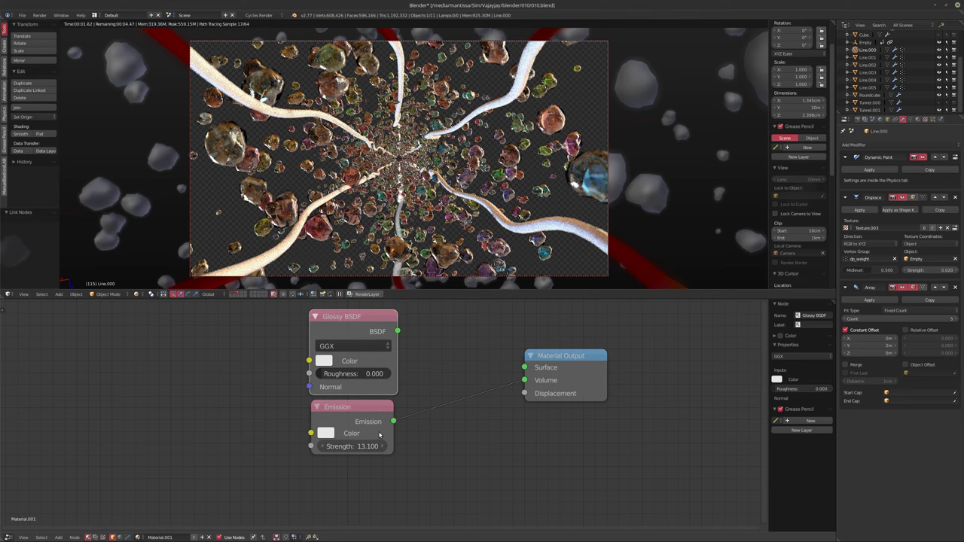
# Step: Move the Glossy BSDF node to a new spot in the node editor
pyautogui.press('g')
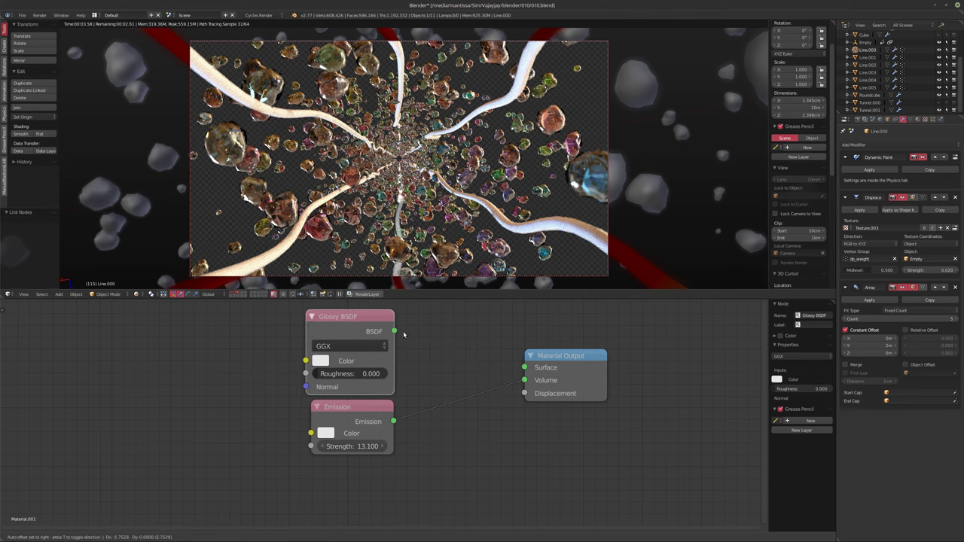
pyautogui.click(404, 334)
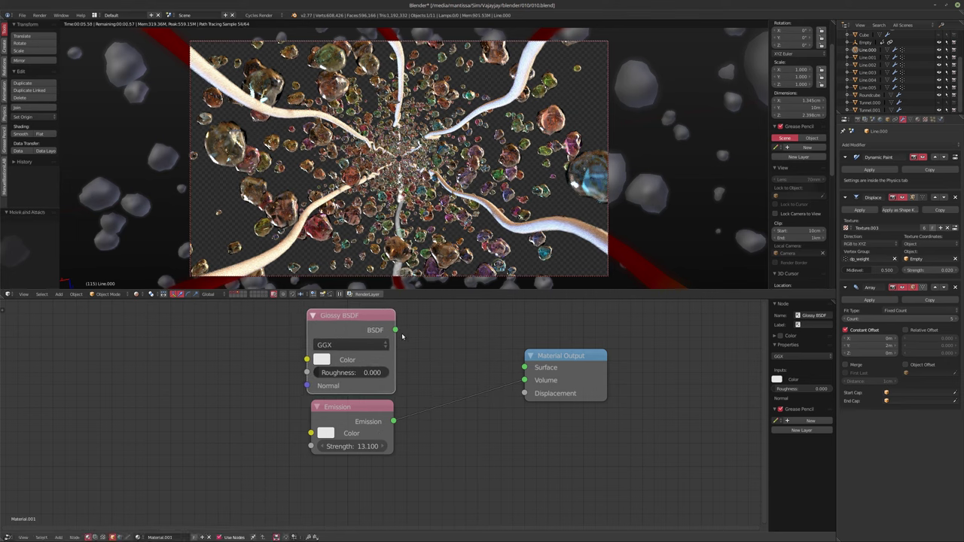
pyautogui.click(883, 144)
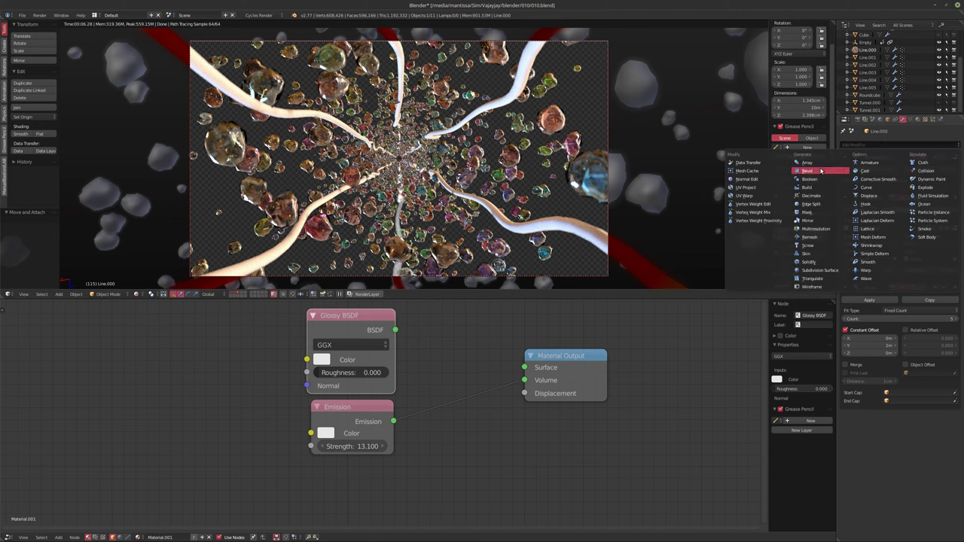
# Step: Add a Displace modifier with strength 0.001 at the top of Line.000's stack, then select Line.001
pyautogui.click(870, 195)
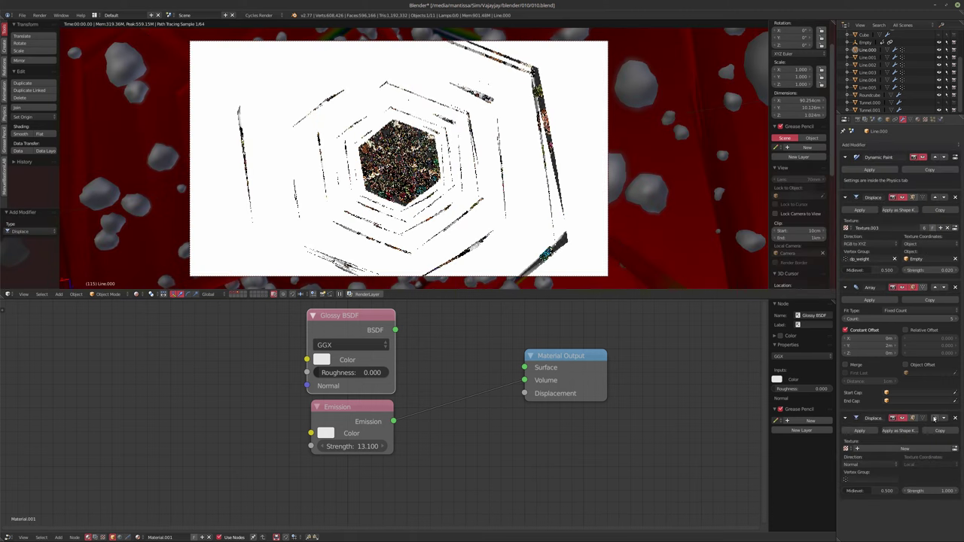
pyautogui.click(935, 419)
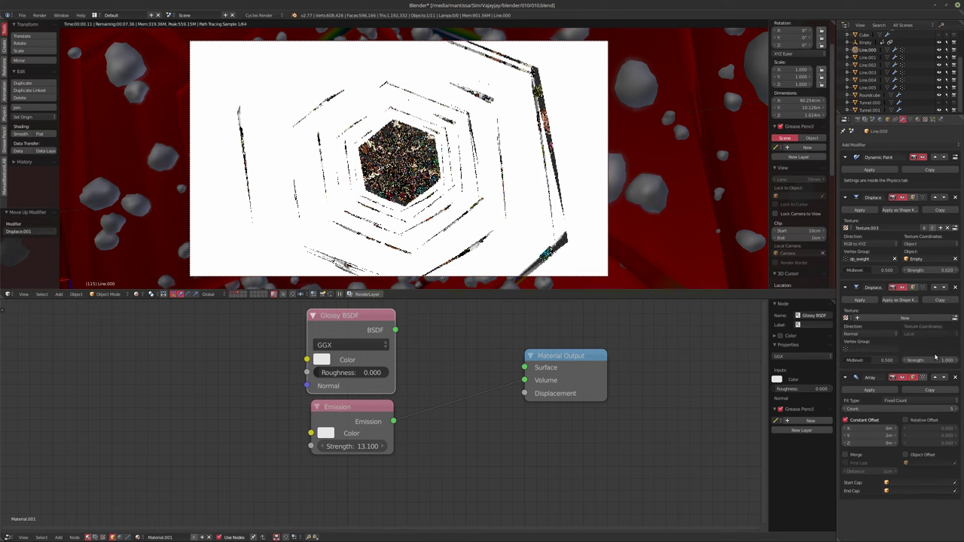
pyautogui.click(935, 286)
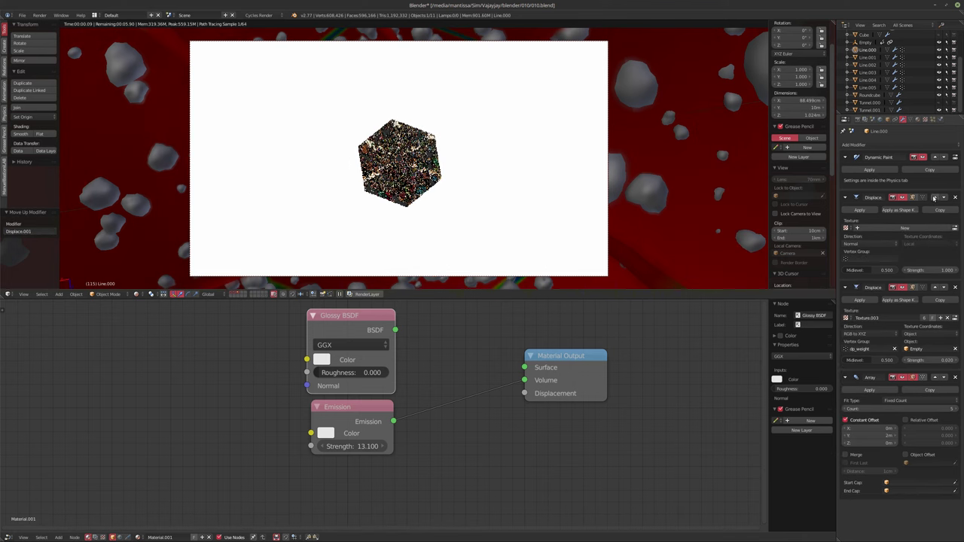
pyautogui.click(935, 198)
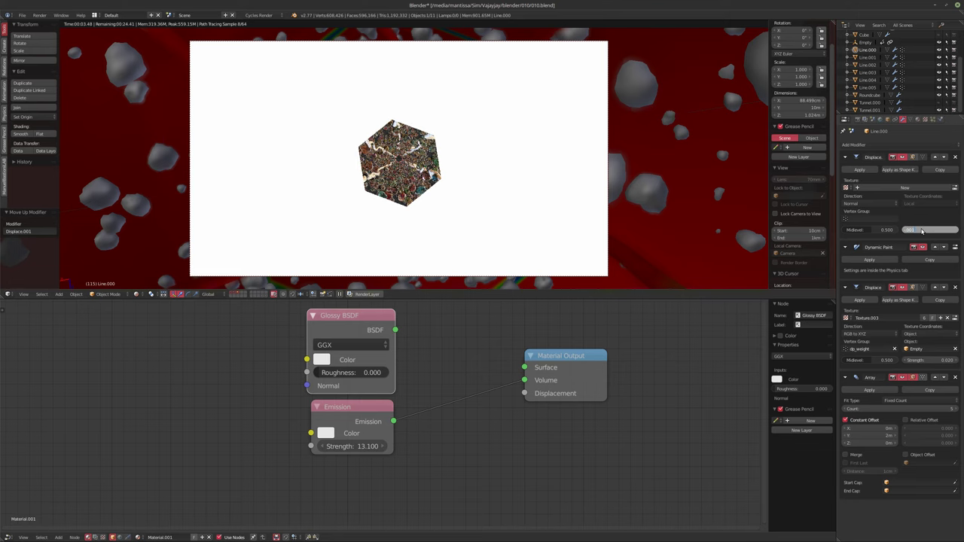
pyautogui.press('Return')
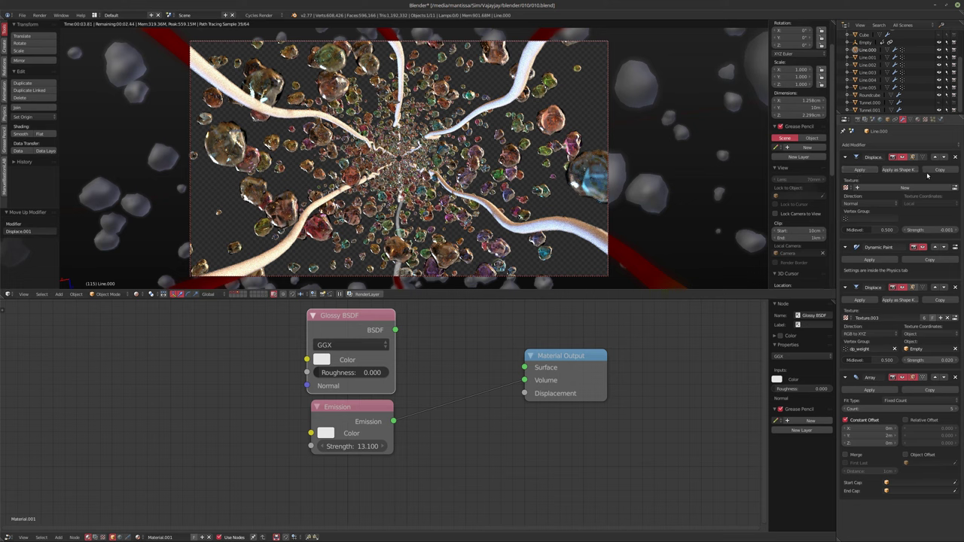
pyautogui.click(866, 57)
pyautogui.click(897, 144)
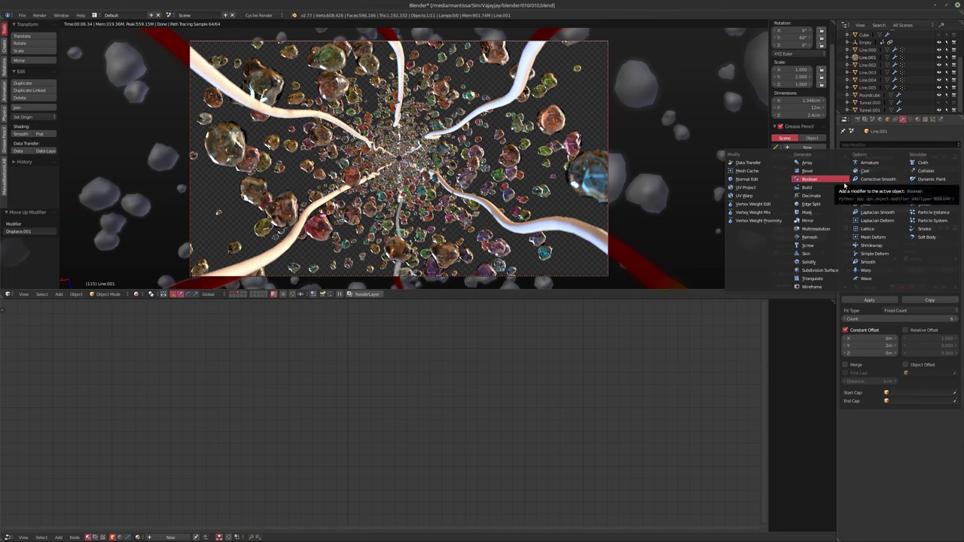
# Step: Make Line.001's displacement texture single-user and set its Magic Depth to 3
pyautogui.click(930, 178)
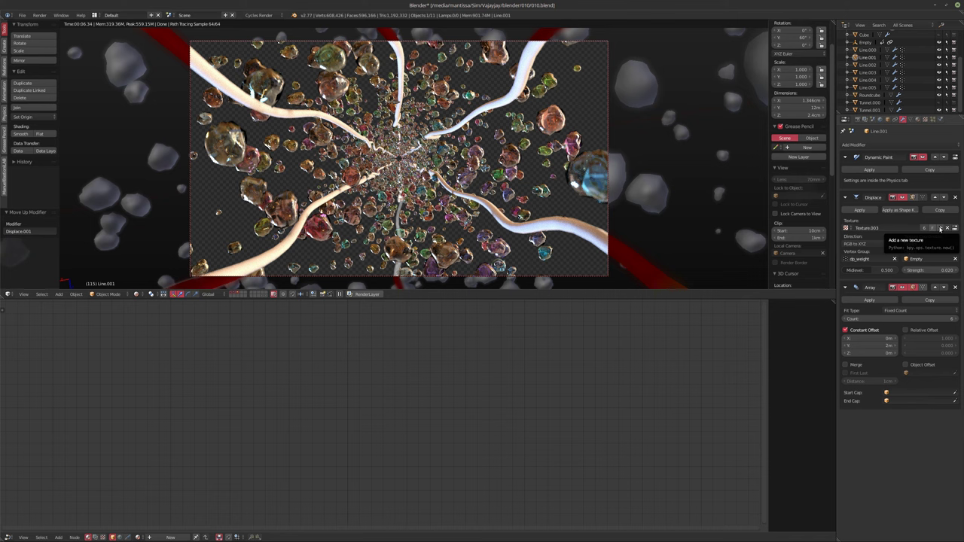
pyautogui.click(941, 228)
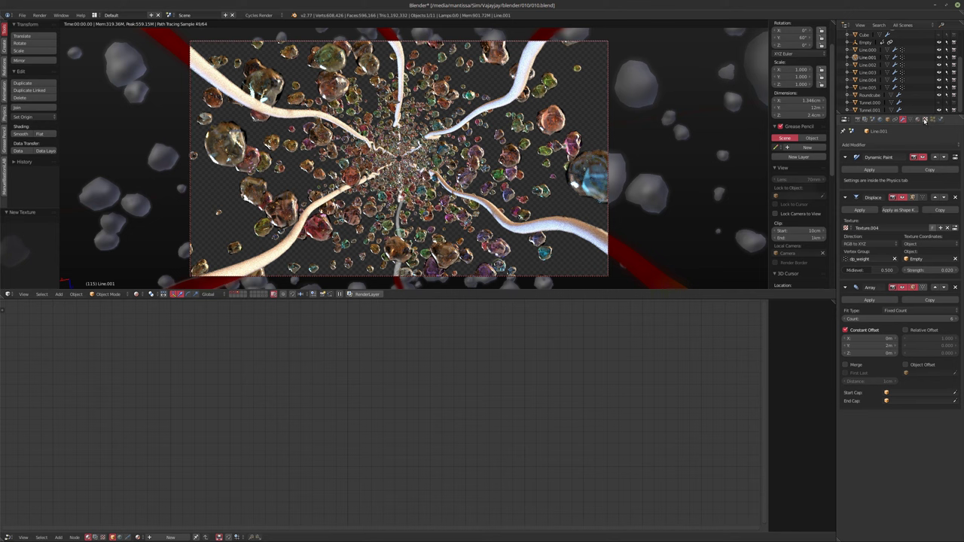
pyautogui.click(924, 120)
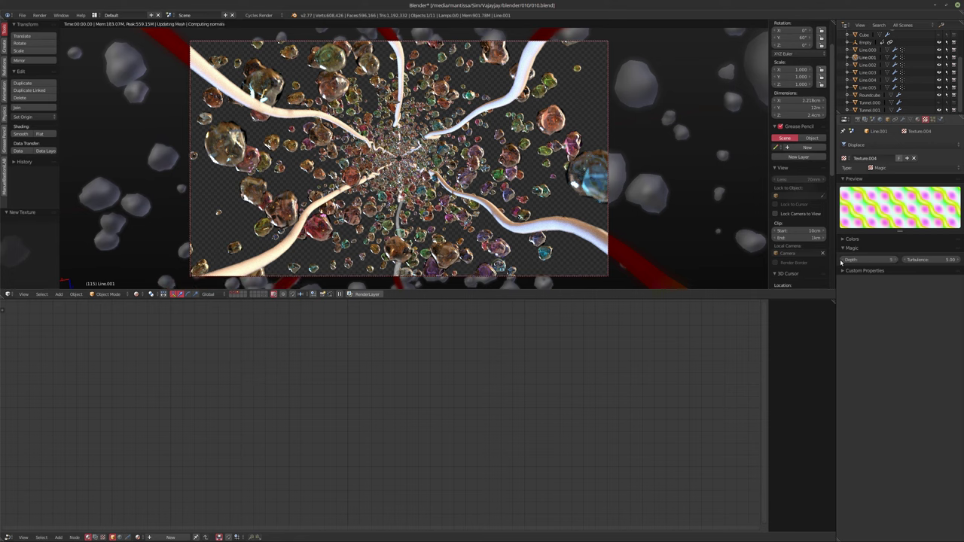
pyautogui.click(844, 259)
# Step: Preview the animation in solid shading, then lower Line.001's Magic Depth further
pyautogui.hotkey('alt', 'a')
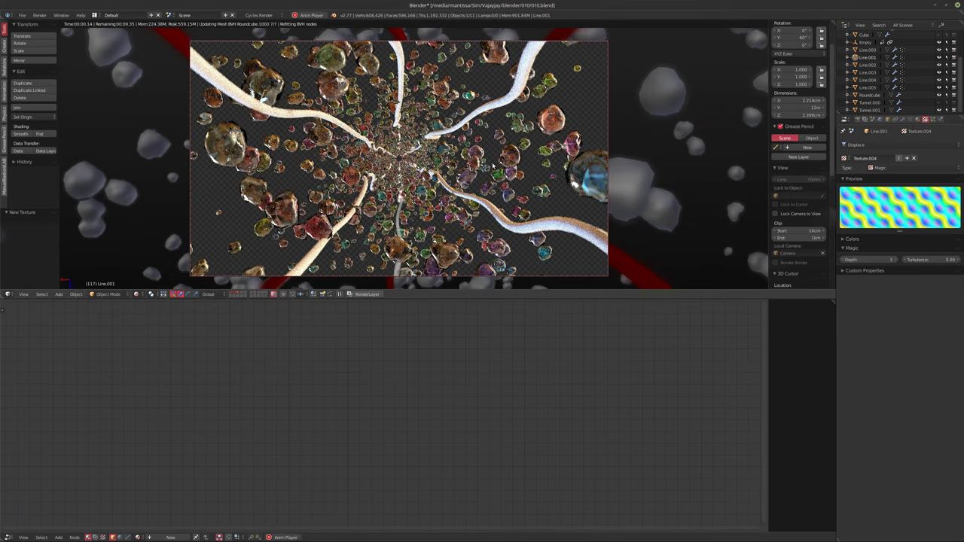
pyautogui.hotkey('shift', 'z')
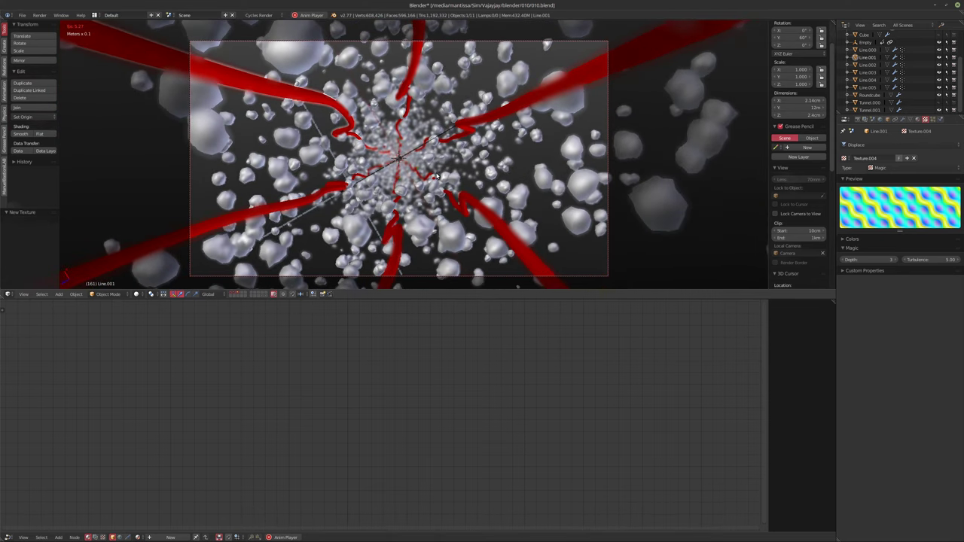
pyautogui.hotkey('alt', 'a')
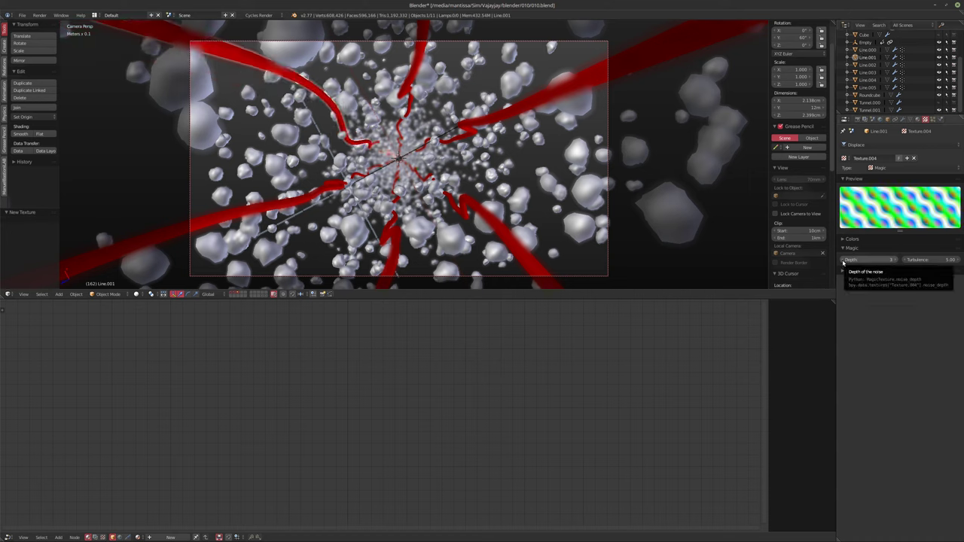
pyautogui.click(844, 261)
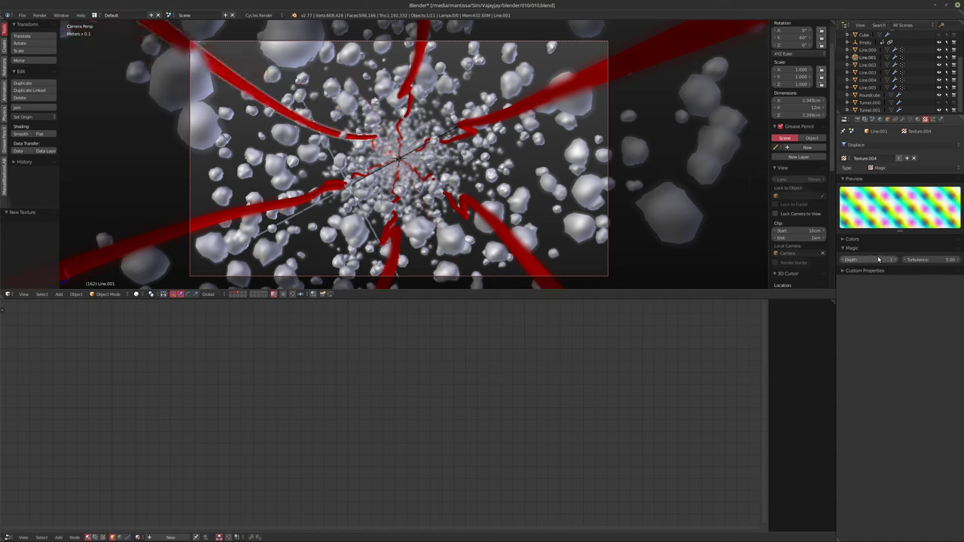
# Step: Set the Magic Depth of Line.000's Displace.001 texture to 1
pyautogui.click(870, 50)
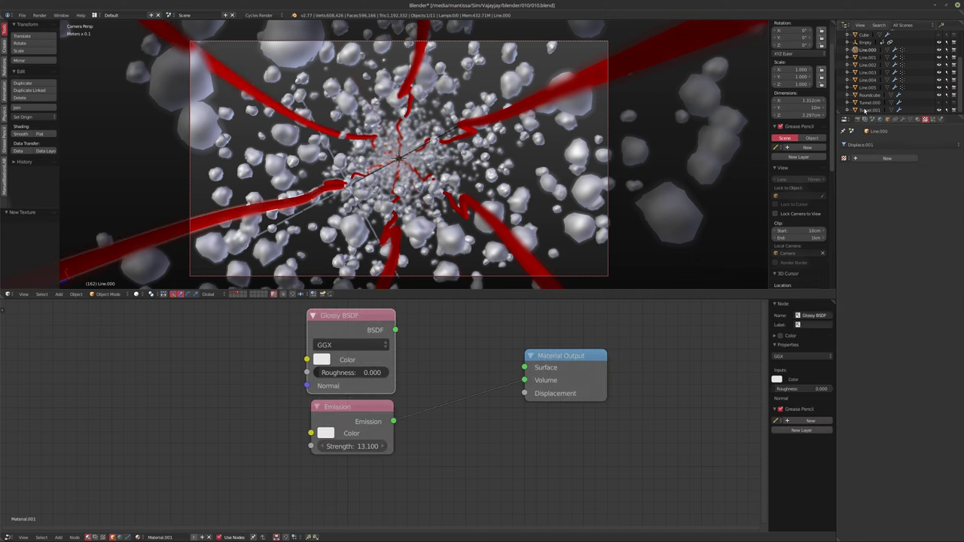
pyautogui.click(866, 144)
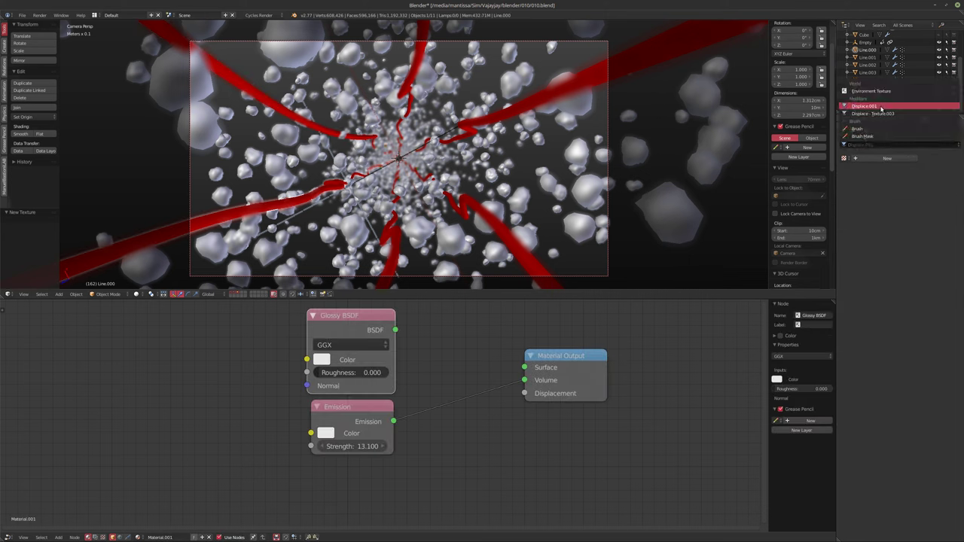
pyautogui.click(880, 108)
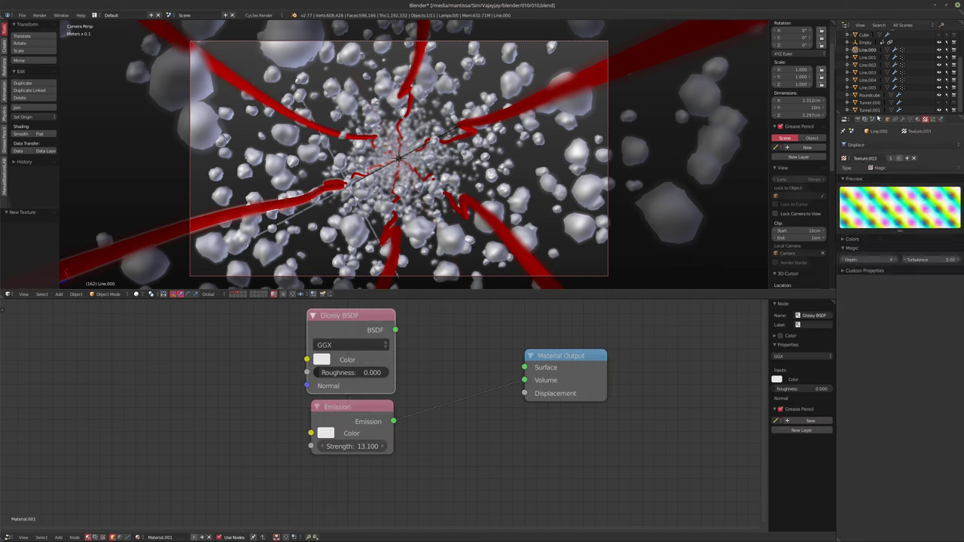
pyautogui.click(844, 259)
pyautogui.click(844, 260)
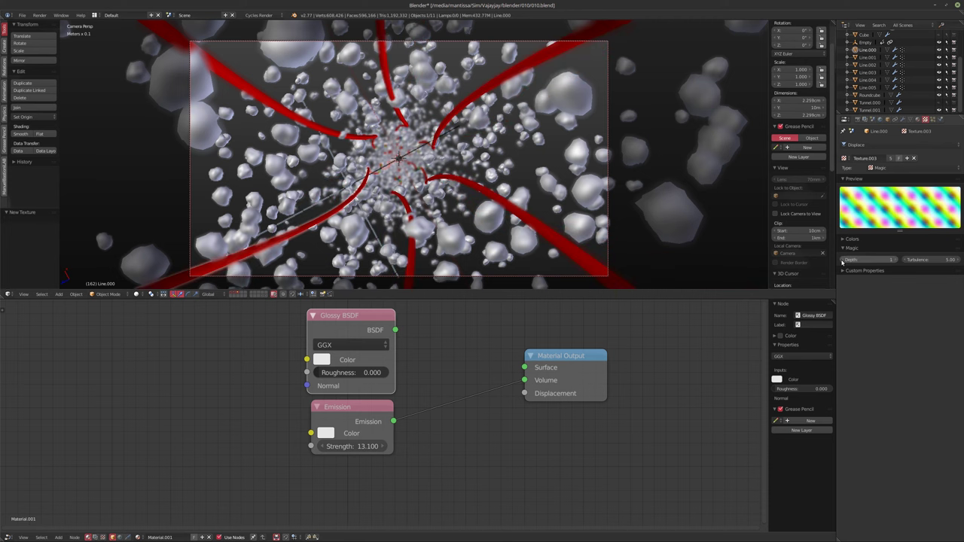
# Step: Check Line.001's Texture.004 and lower Line.002's Magic Depth to 1
pyautogui.click(870, 58)
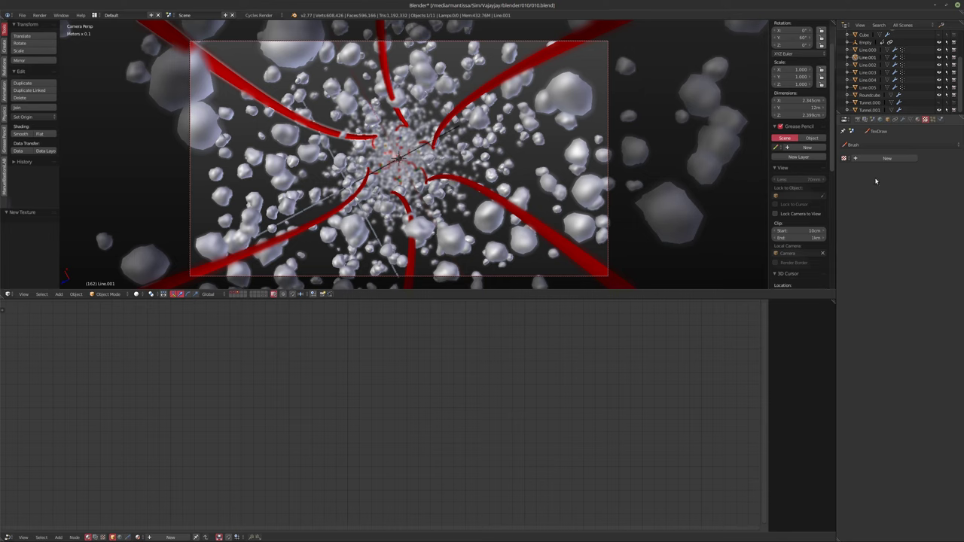
pyautogui.click(909, 143)
pyautogui.click(900, 114)
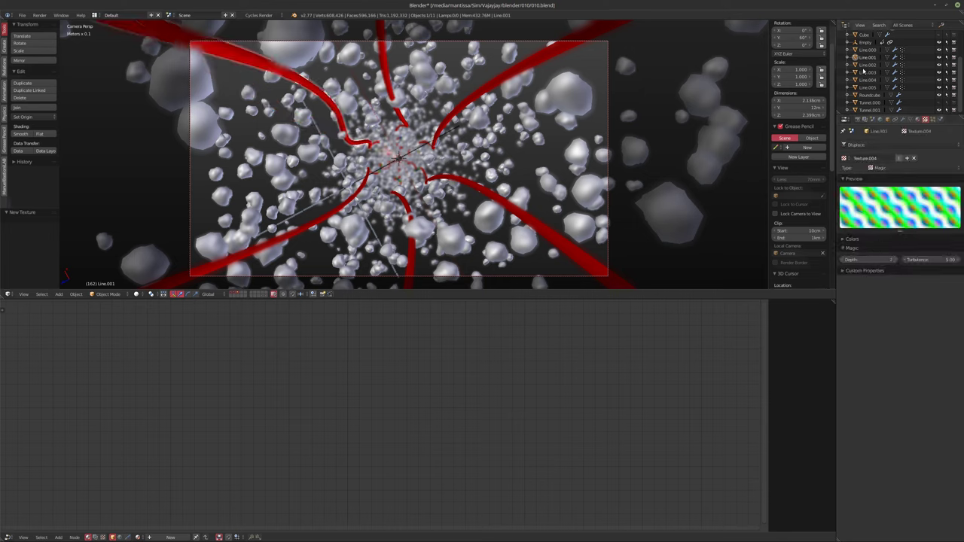
pyautogui.click(866, 65)
pyautogui.click(844, 259)
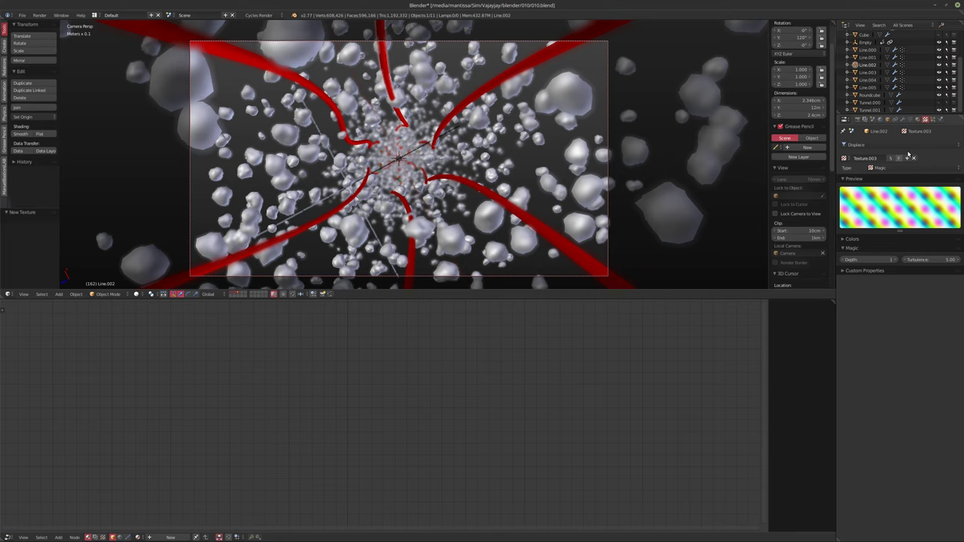
# Step: Set Magic Depth to 4 on Line.003, 3 on Line.004 and 6 on Line.005, then play
pyautogui.click(866, 72)
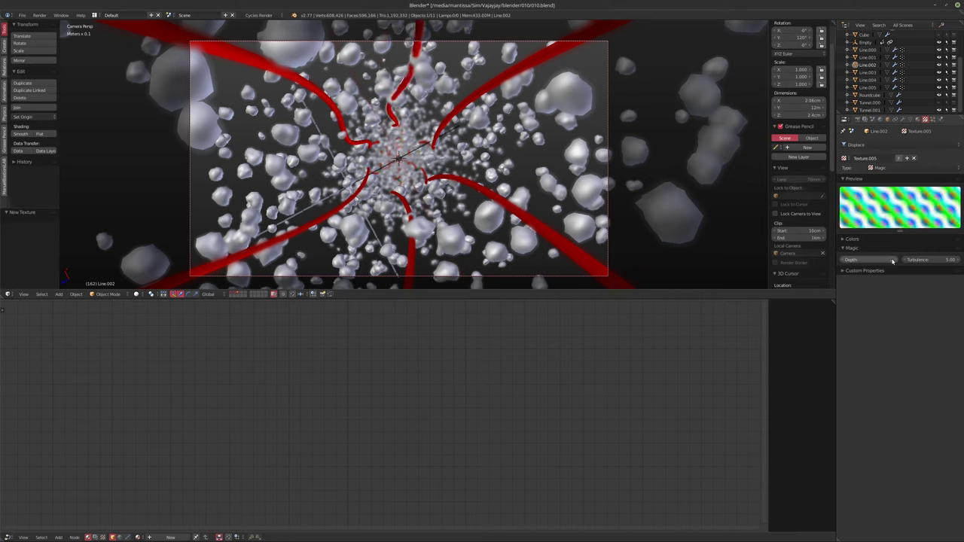
pyautogui.moveTo(844, 260)
pyautogui.mouseDown()
pyautogui.moveTo(874, 260)
pyautogui.moveTo(836, 261)
pyautogui.mouseUp()
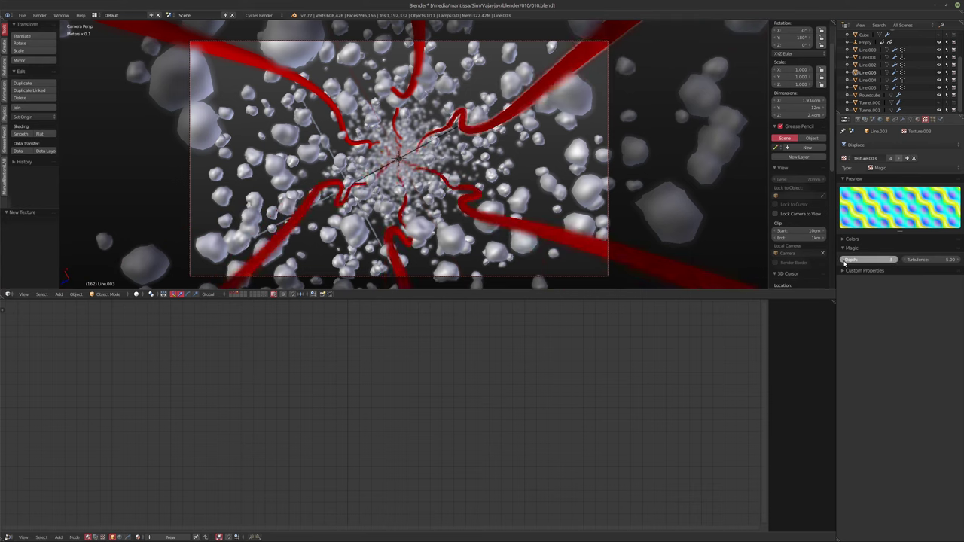
pyautogui.click(894, 260)
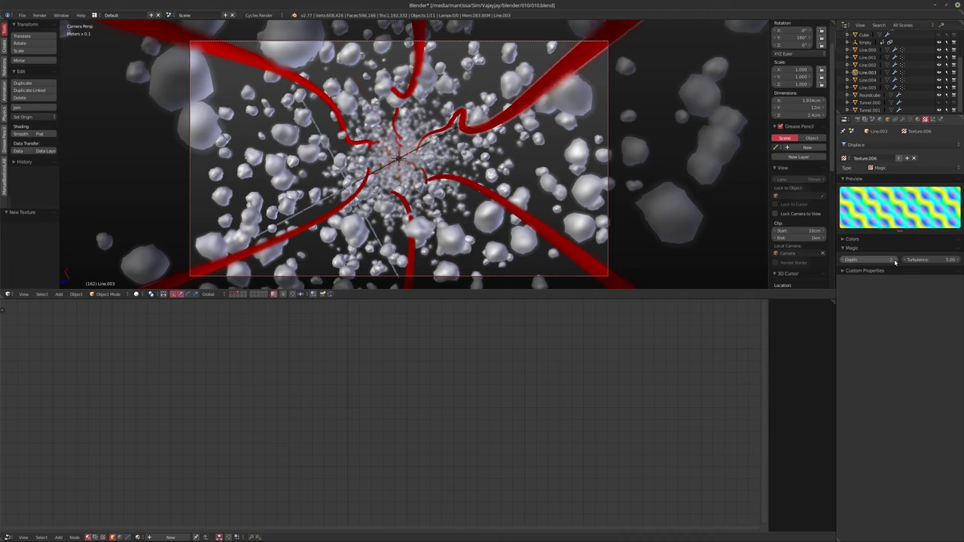
pyautogui.click(895, 260)
pyautogui.click(872, 82)
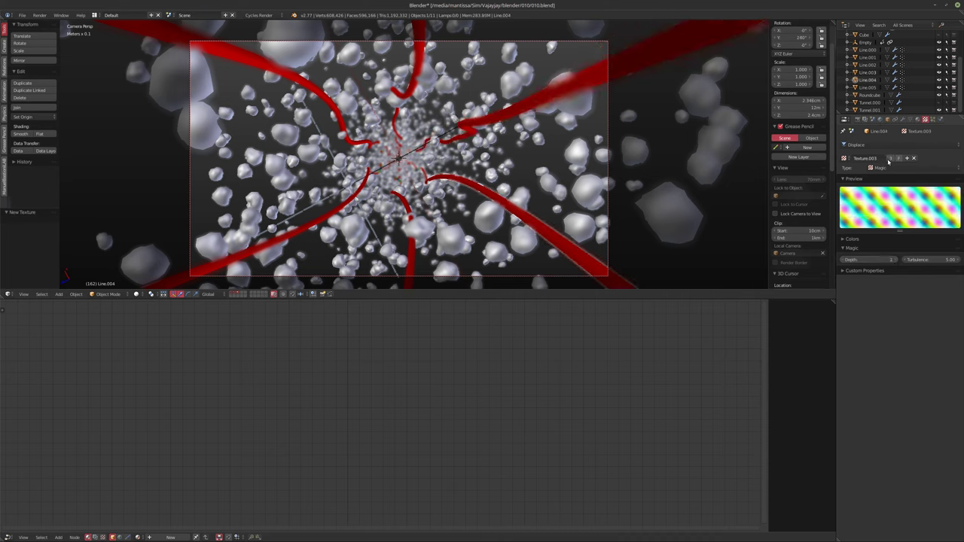
pyautogui.moveTo(890, 263); pyautogui.dragTo(896, 261)
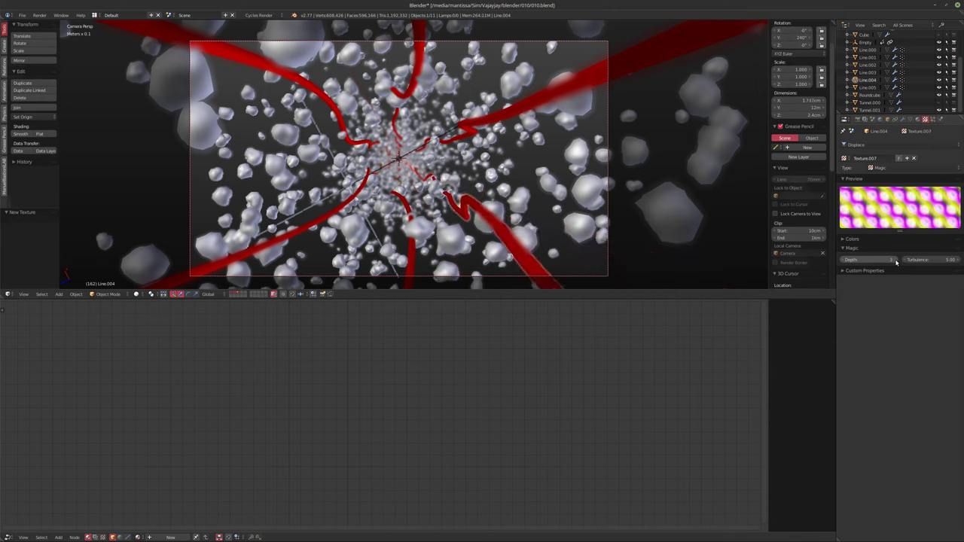
pyautogui.click(868, 88)
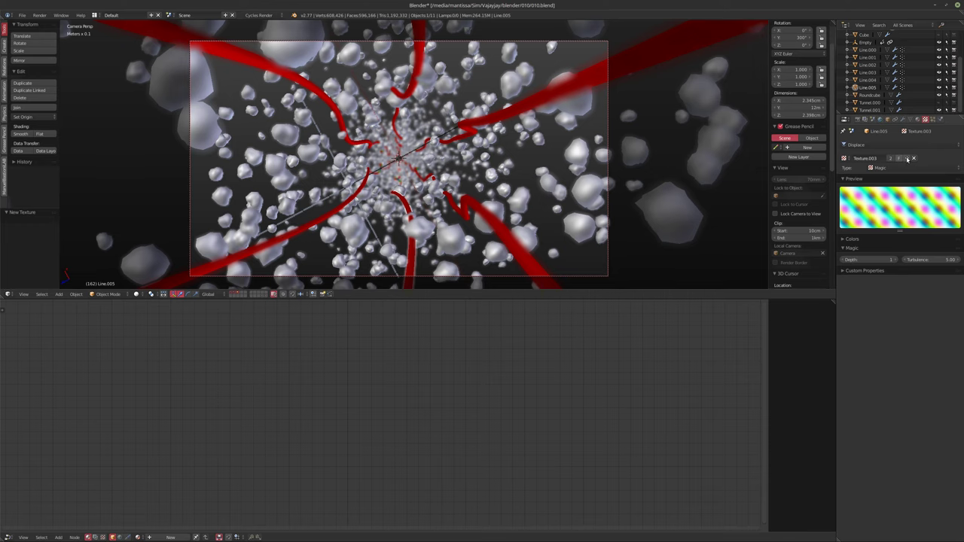
pyautogui.moveTo(897, 264); pyautogui.dragTo(894, 260)
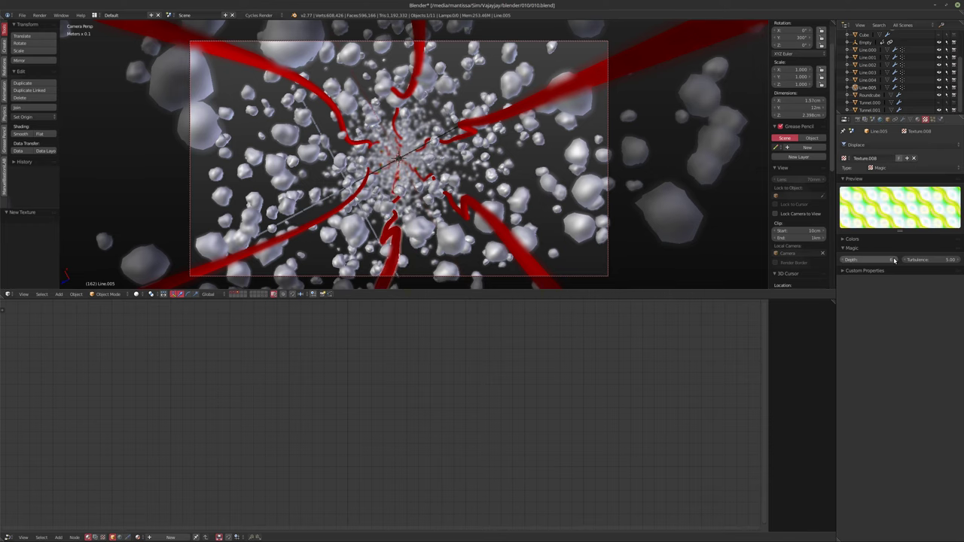
pyautogui.hotkey('alt', 'a')
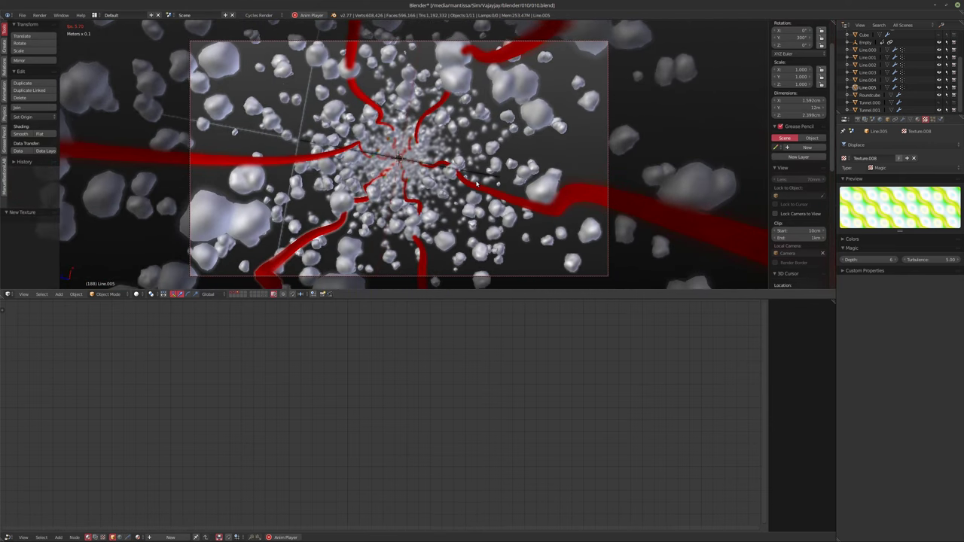
# Step: Stop playback and review the displacement textures of Line.000 and Line.001
pyautogui.hotkey('alt', 'a')
pyautogui.click(869, 52)
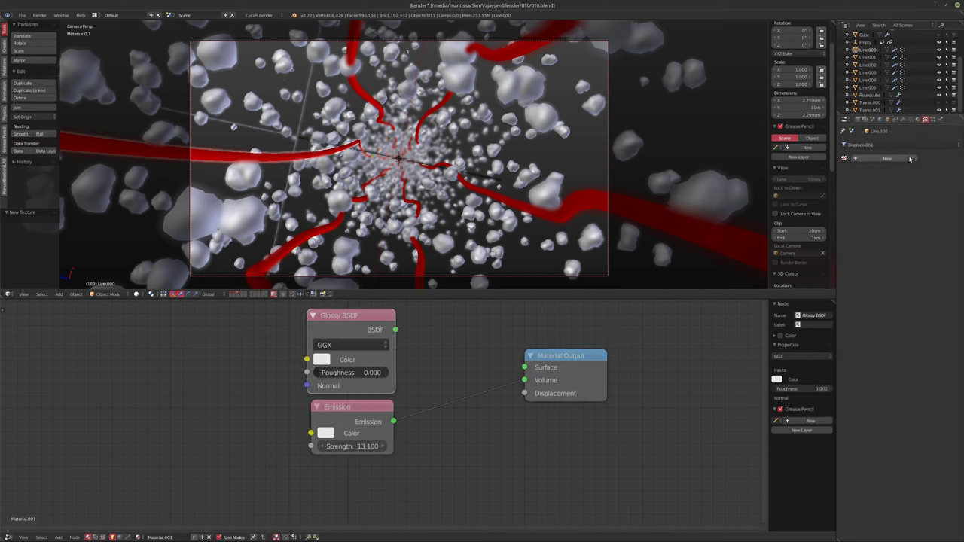
pyautogui.click(890, 113)
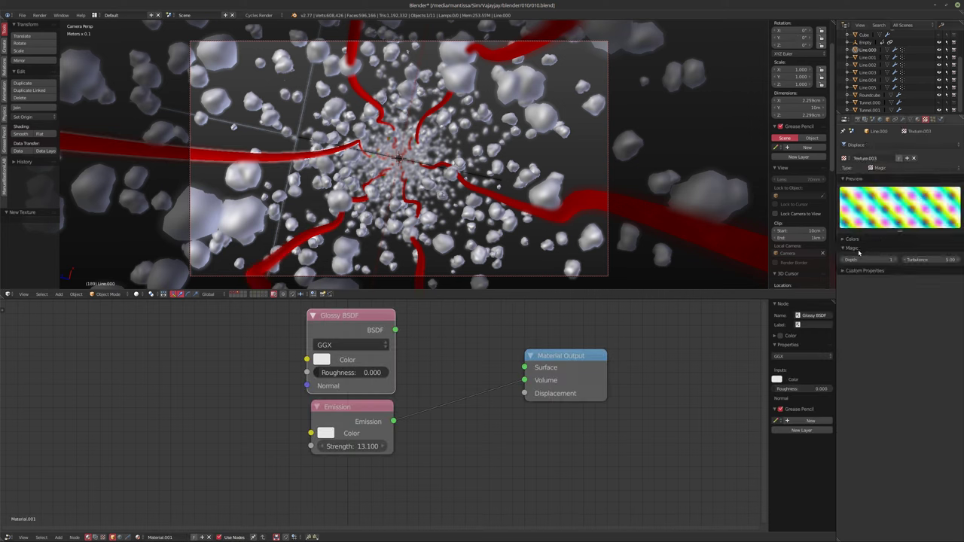
pyautogui.click(870, 58)
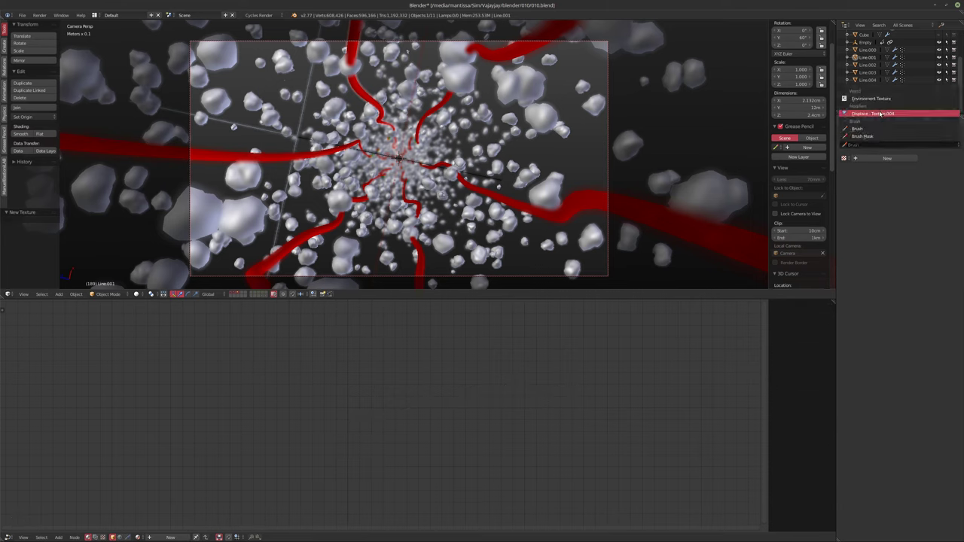
pyautogui.click(881, 114)
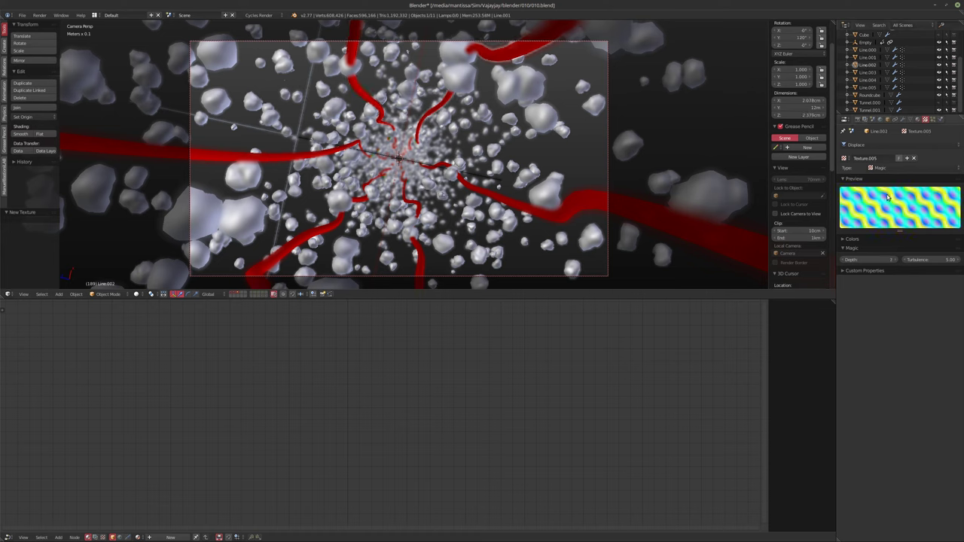
# Step: Lower Magic Depth to 2 on Line.003 and Line.004 and 3 on Line.005, then preview
pyautogui.click(866, 74)
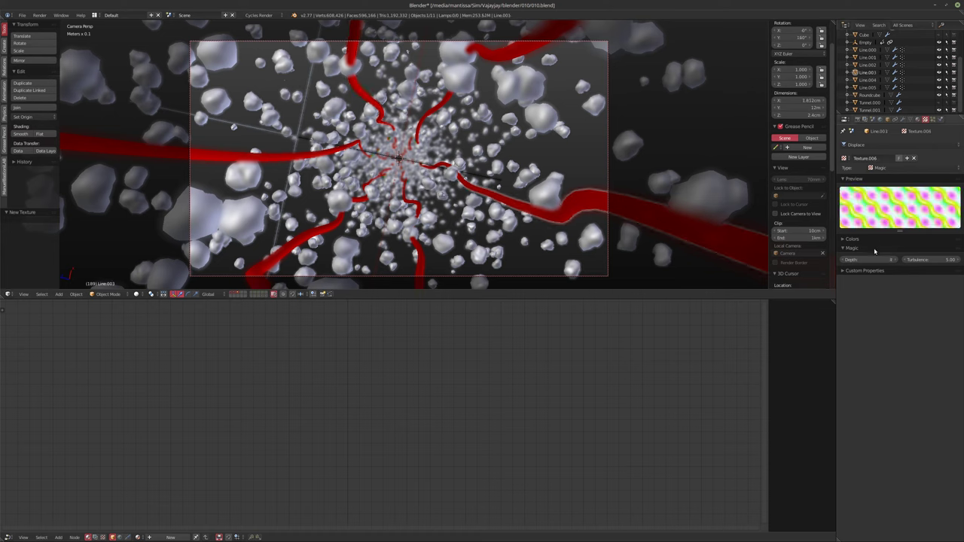
pyautogui.click(843, 262)
pyautogui.click(843, 262)
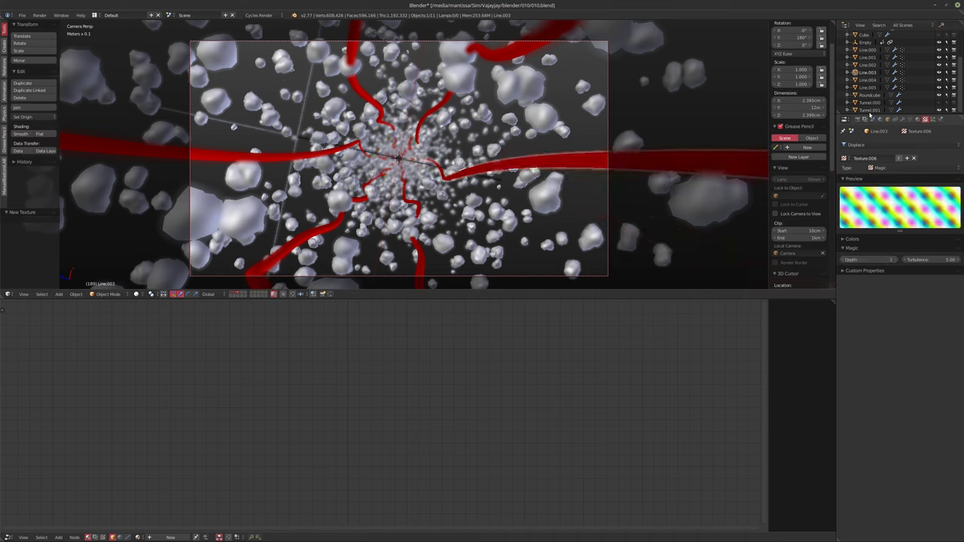
pyautogui.click(866, 80)
pyautogui.click(843, 262)
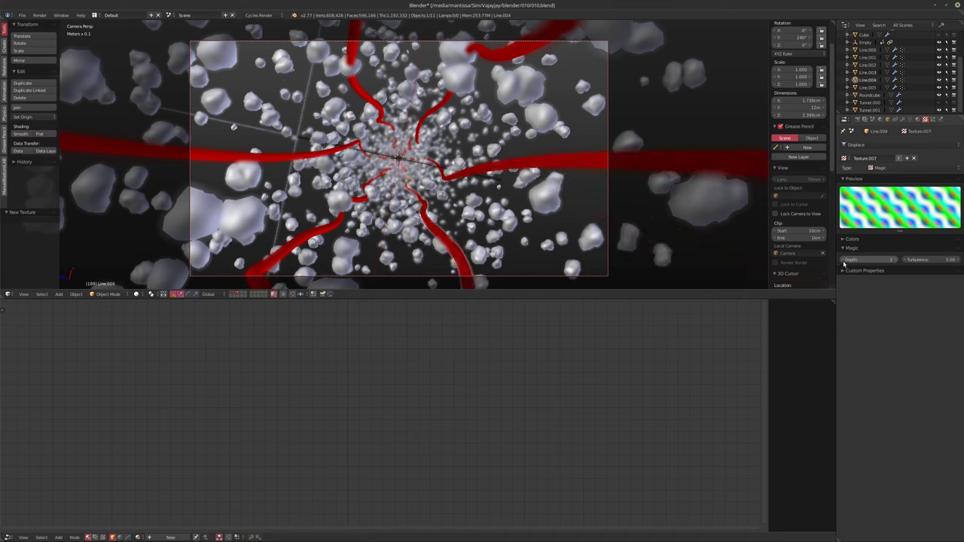
pyautogui.click(868, 88)
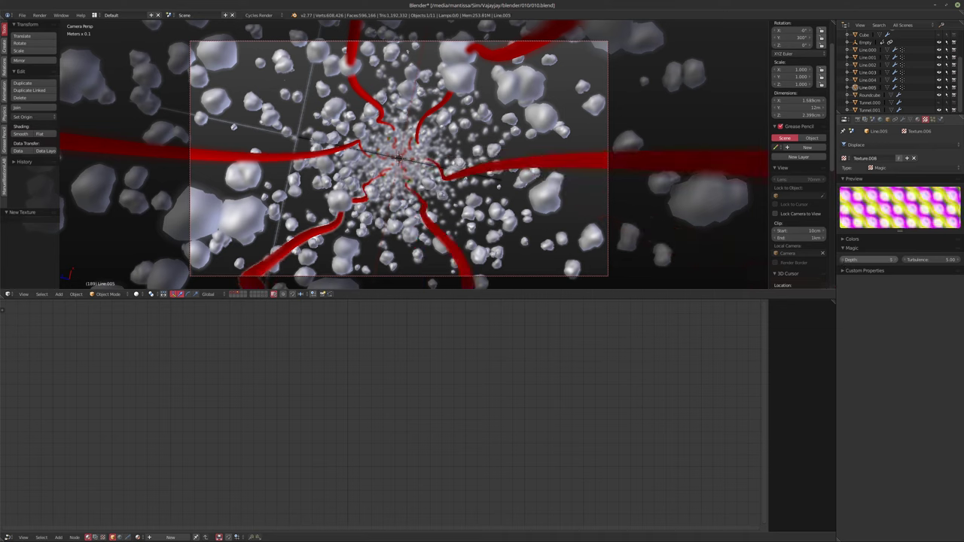
pyautogui.click(841, 261)
pyautogui.click(841, 261)
pyautogui.hotkey('alt', 'a')
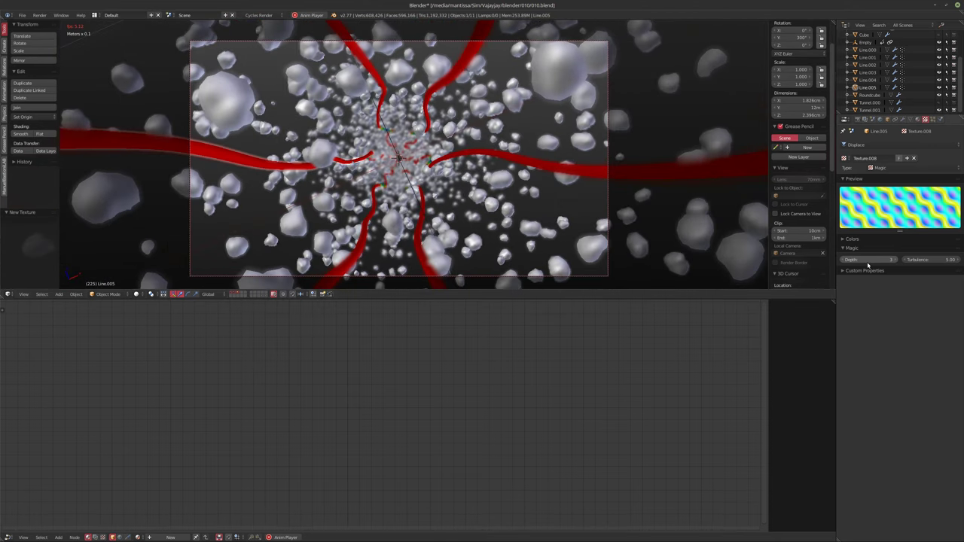
pyautogui.hotkey('alt', 'a')
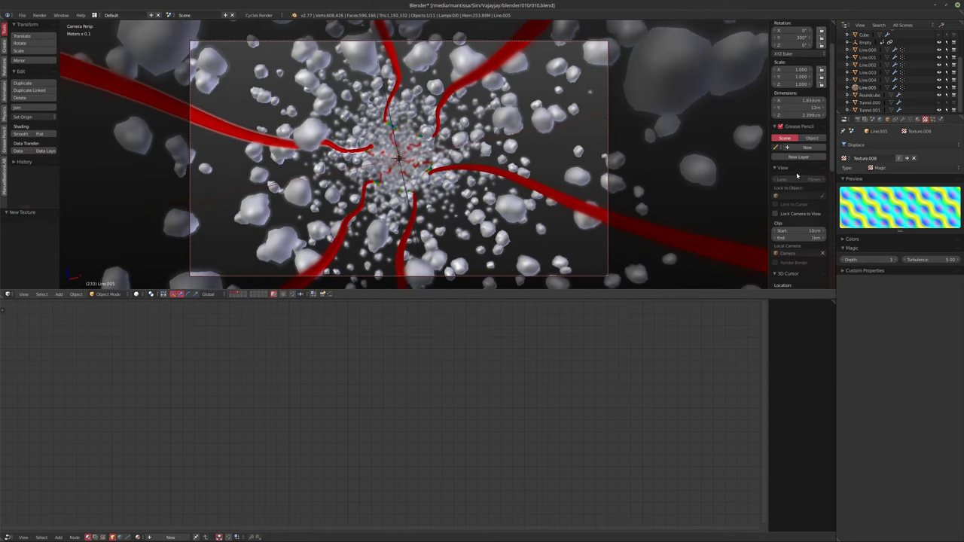
# Step: Change Line.005's displacement texture type to Distorted Noise
pyautogui.keyDown('ctrl'); pyautogui.scroll(1, 884, 169); pyautogui.keyUp('ctrl')
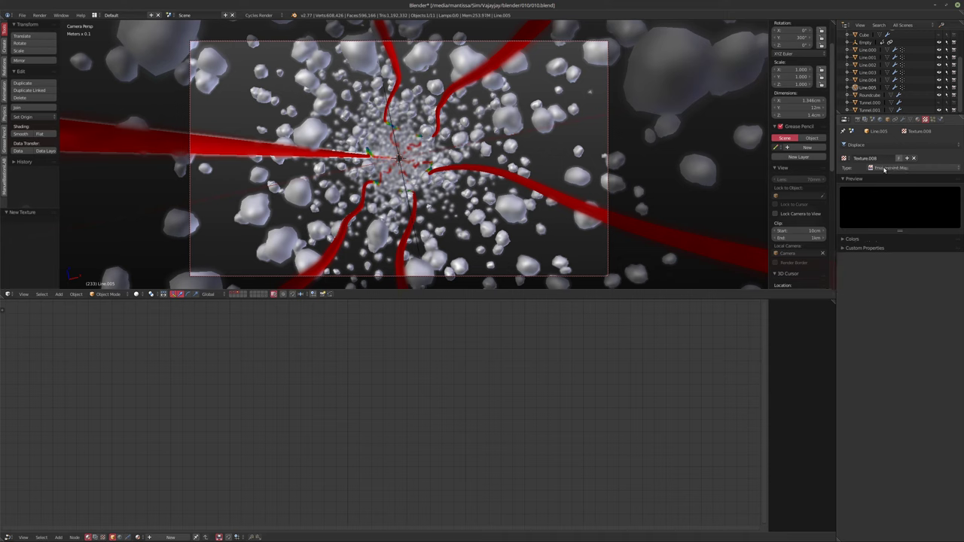
pyautogui.keyDown('ctrl'); pyautogui.scroll(1, 884, 169); pyautogui.keyUp('ctrl')
pyautogui.keyDown('ctrl'); pyautogui.scroll(1, 884, 168); pyautogui.keyUp('ctrl')
pyautogui.keyDown('ctrl'); pyautogui.scroll(-1, 884, 169); pyautogui.keyUp('ctrl')
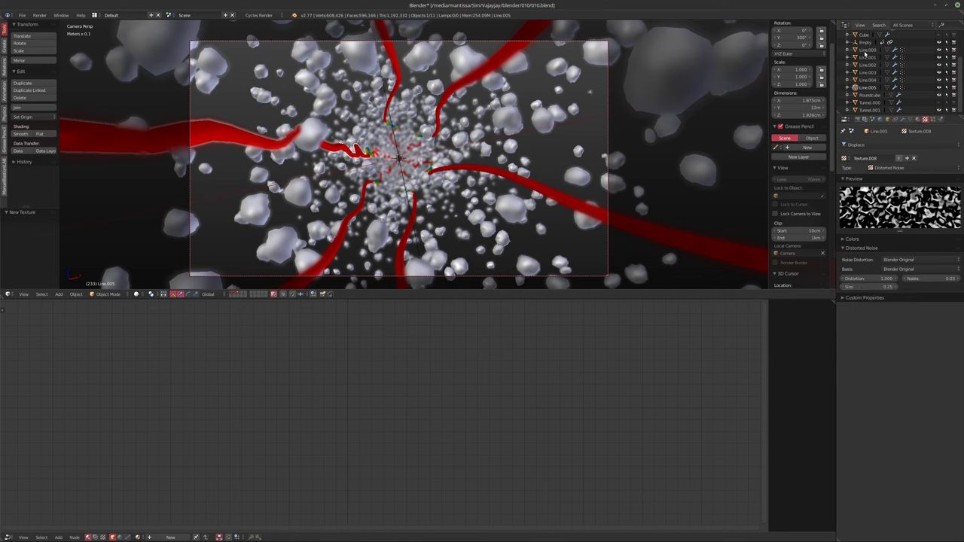
# Step: Make Line.000's Texture.003 a Musgrave texture and hide the rock objects
pyautogui.click(865, 50)
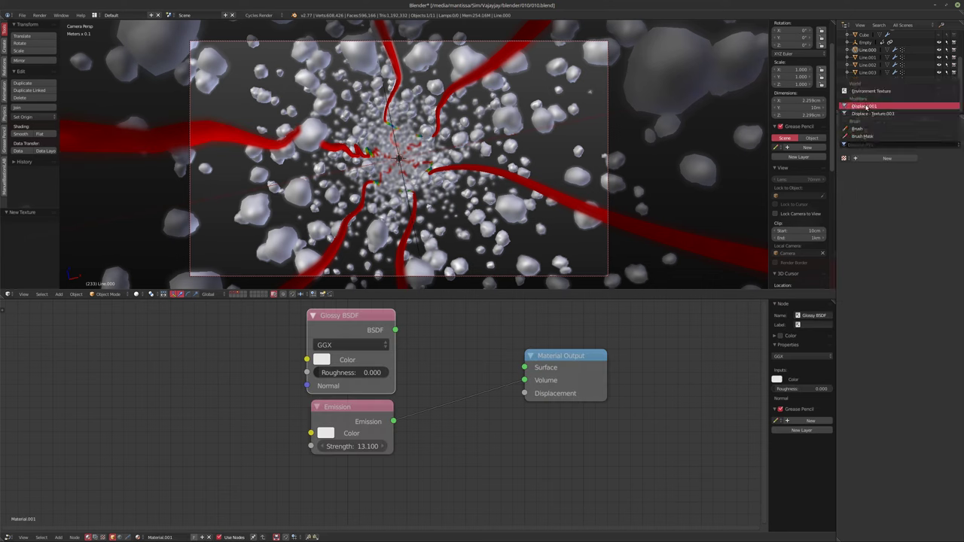
pyautogui.click(867, 113)
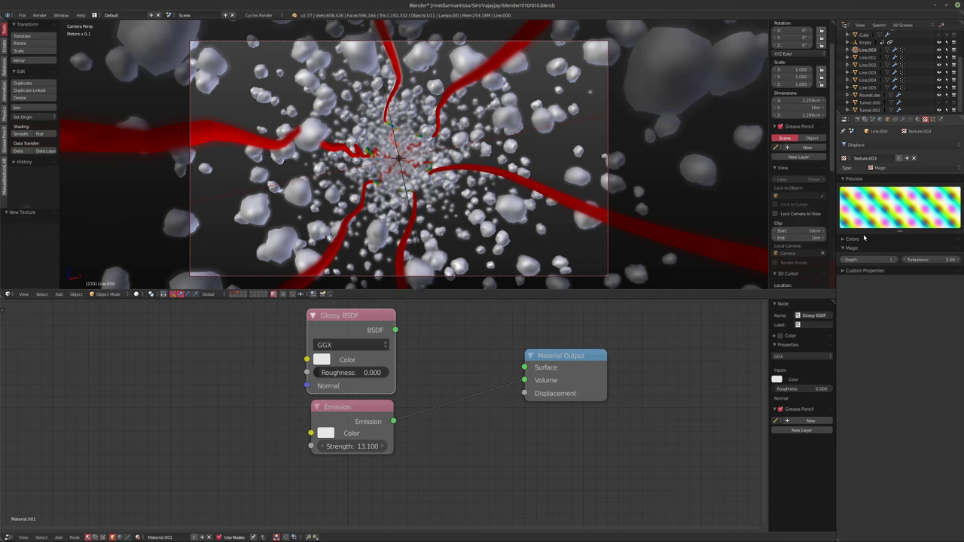
pyautogui.keyDown('ctrl'); pyautogui.scroll(-2, 876, 169); pyautogui.keyUp('ctrl')
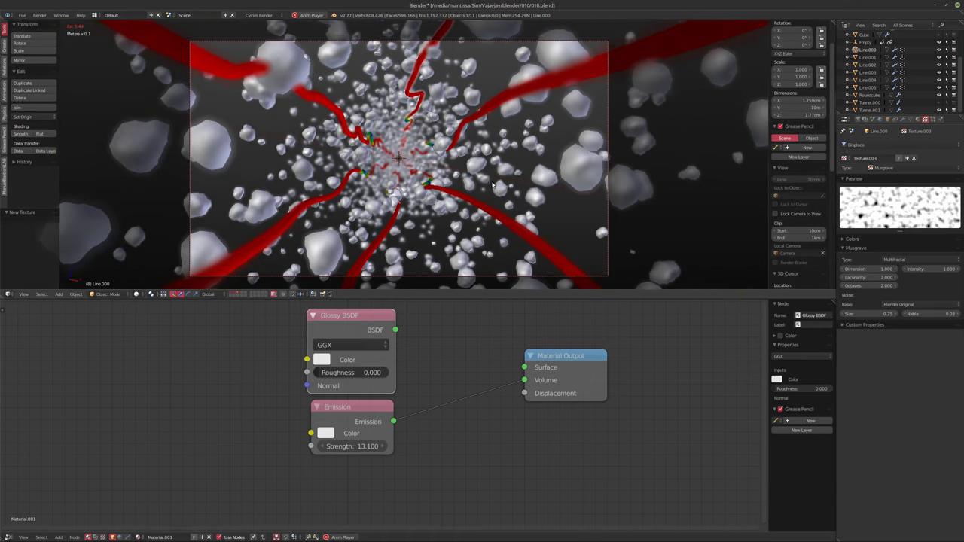
pyautogui.click(239, 294)
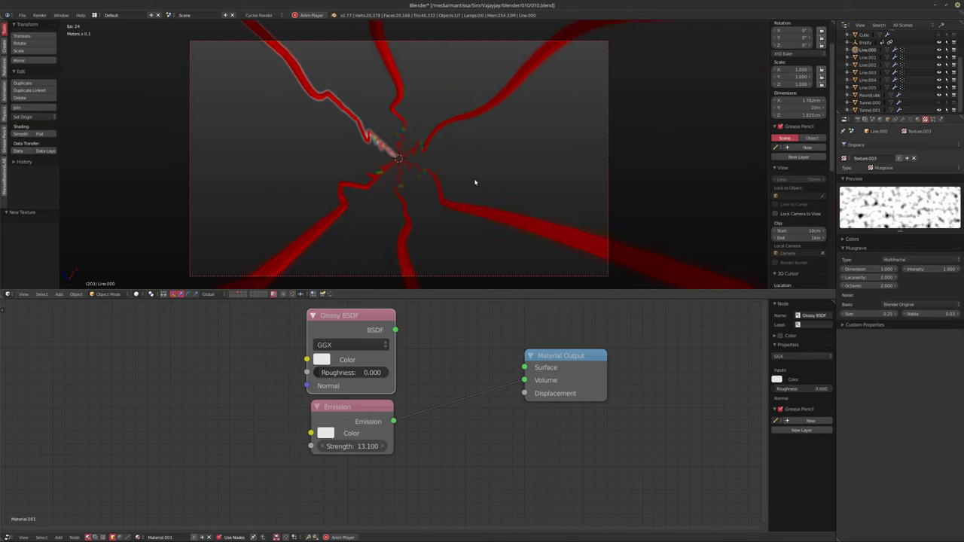
# Step: Make Line.002's Texture.005 a Marble texture with Size 0.80 and play the animation
pyautogui.click(870, 58)
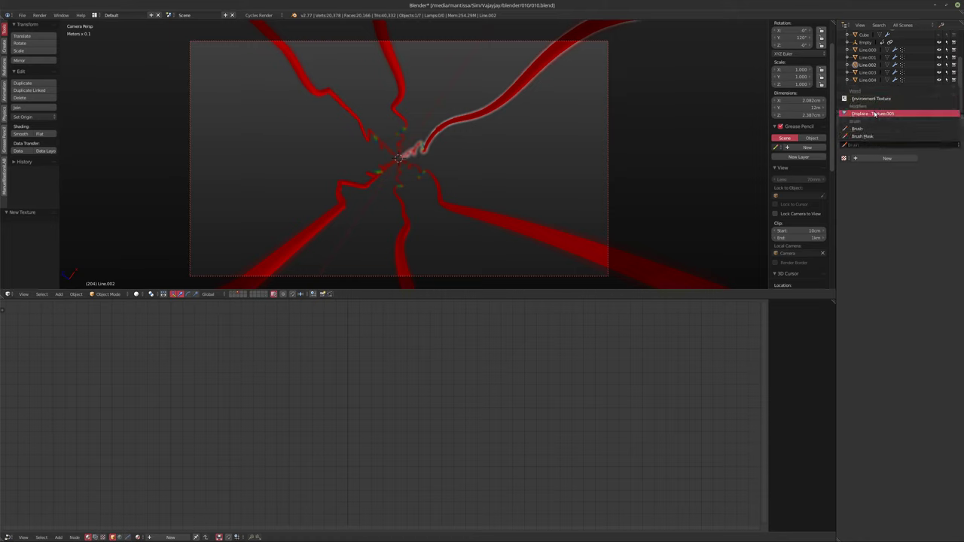
pyautogui.click(875, 113)
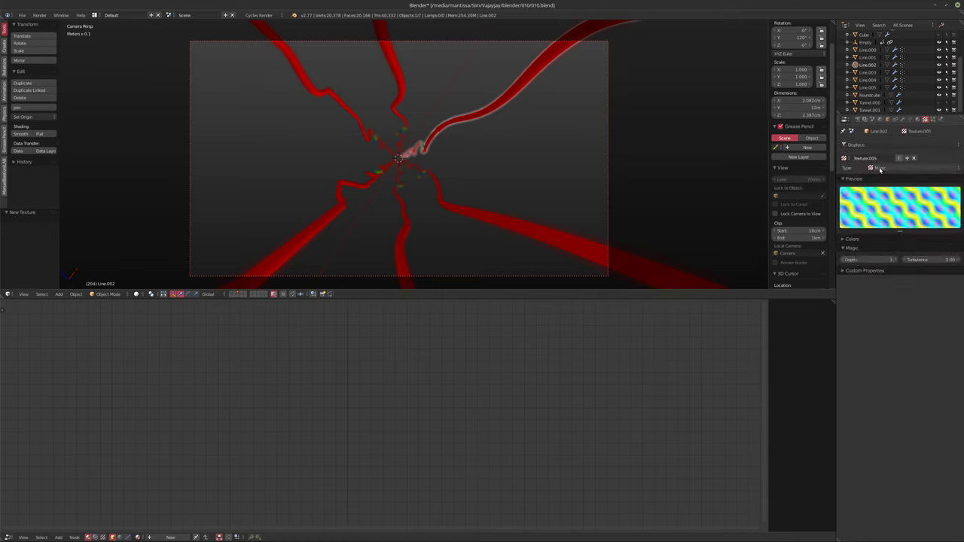
pyautogui.keyDown('ctrl'); pyautogui.scroll(-2, 880, 169); pyautogui.keyUp('ctrl')
pyautogui.keyDown('ctrl'); pyautogui.scroll(1, 880, 170); pyautogui.keyUp('ctrl')
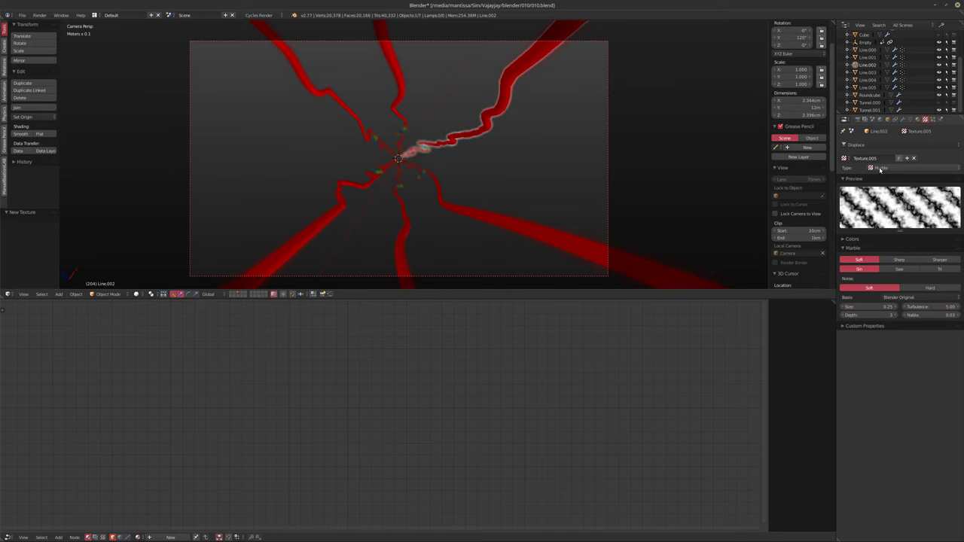
pyautogui.moveTo(866, 307); pyautogui.dragTo(904, 307)
pyautogui.hotkey('alt', 'a')
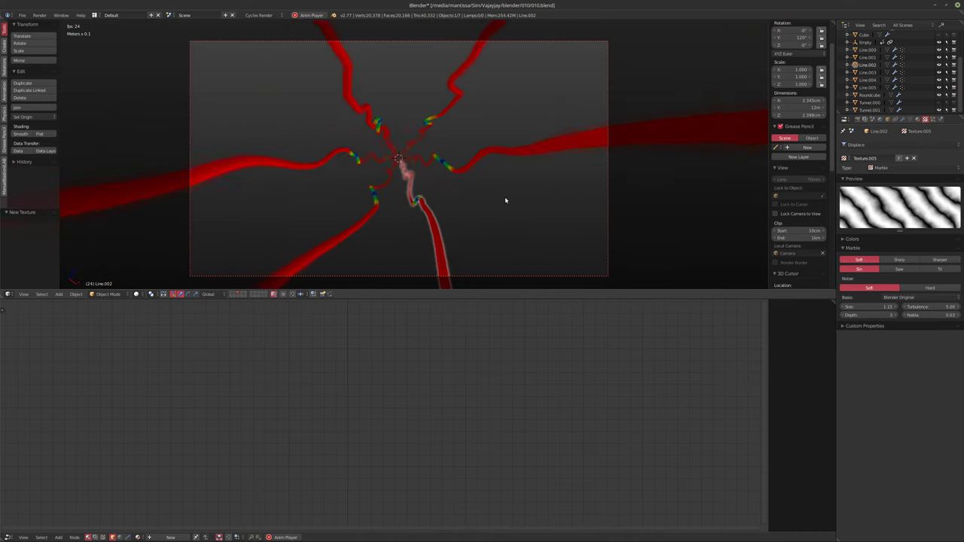
pyautogui.hotkey('alt', 'a')
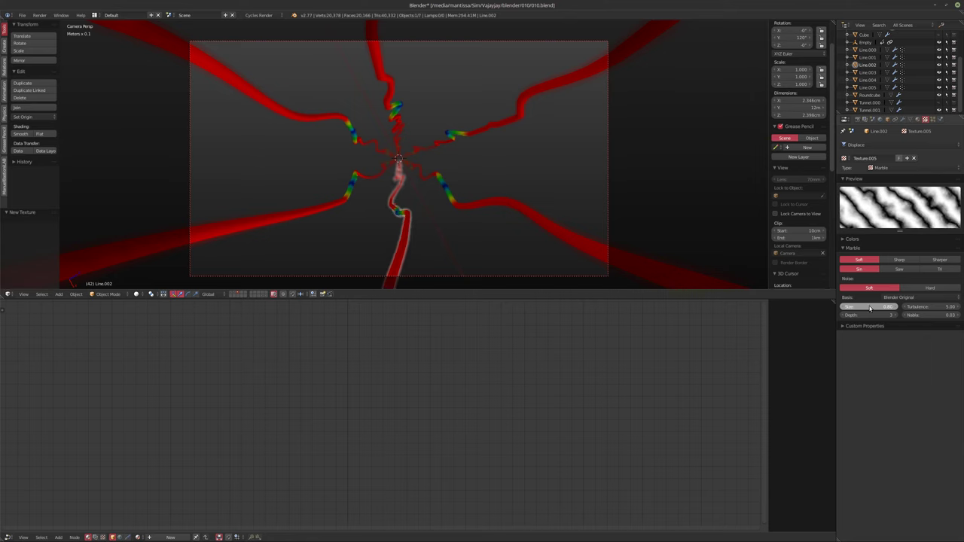
pyautogui.hotkey('alt', 'a')
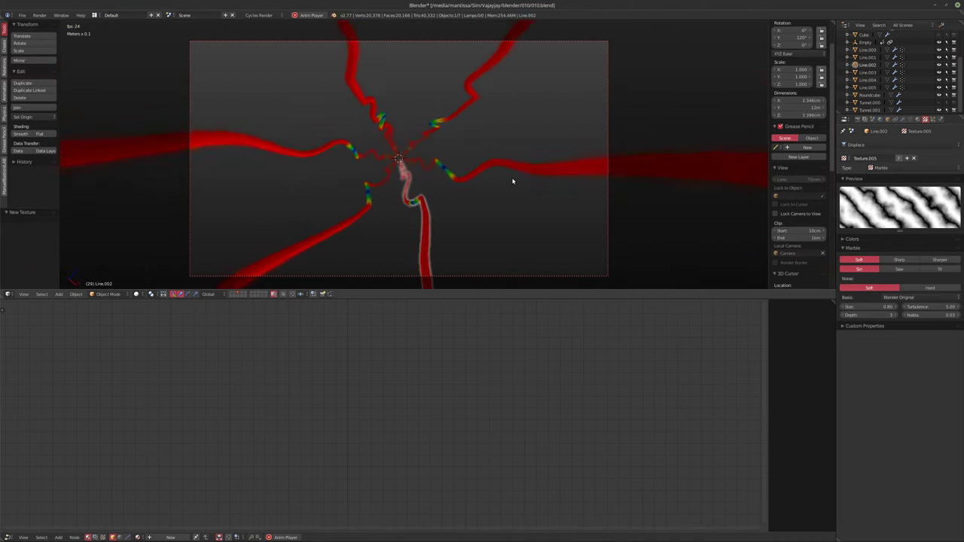
# Step: Switch Line.003's displacement to a Stucci texture at Size 0.35 and preview it
pyautogui.hotkey('alt', 'a')
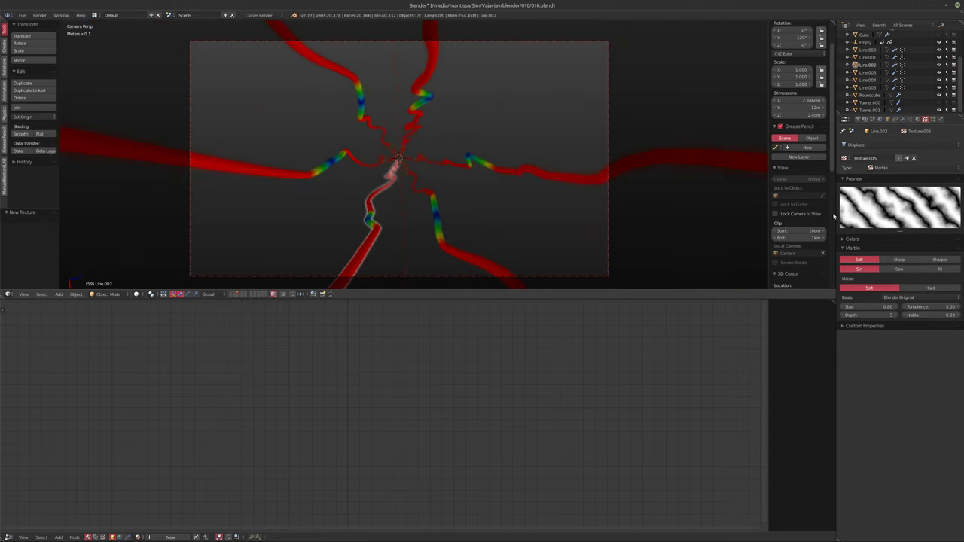
pyautogui.click(867, 72)
pyautogui.keyDown('ctrl'); pyautogui.scroll(-3, 889, 168); pyautogui.keyUp('ctrl')
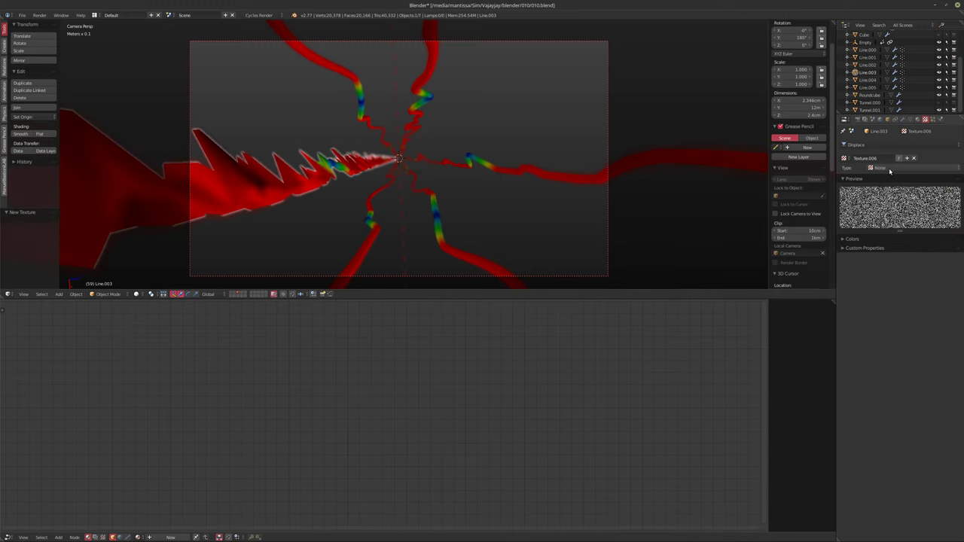
pyautogui.keyDown('ctrl'); pyautogui.scroll(-1, 889, 171); pyautogui.keyUp('ctrl')
pyautogui.keyDown('ctrl'); pyautogui.scroll(-2, 890, 171); pyautogui.keyUp('ctrl')
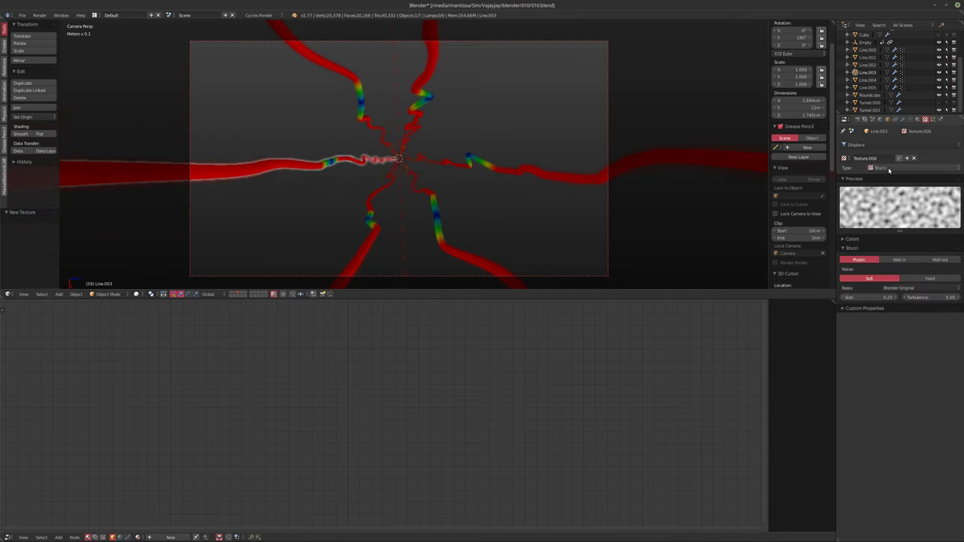
pyautogui.moveTo(866, 298)
pyautogui.mouseDown()
pyautogui.moveTo(900, 298)
pyautogui.moveTo(881, 299)
pyautogui.mouseUp()
pyautogui.hotkey('alt', 'a')
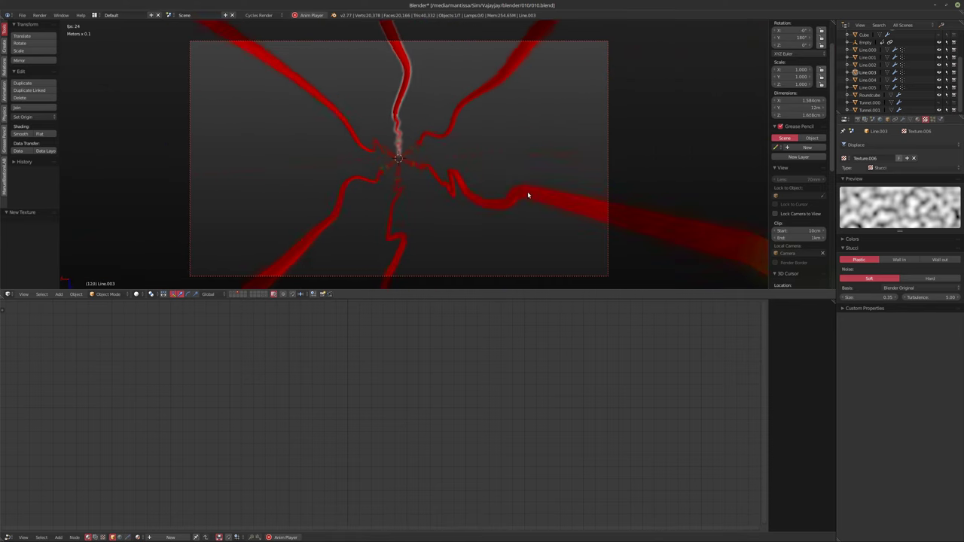
pyautogui.hotkey('alt', 'a')
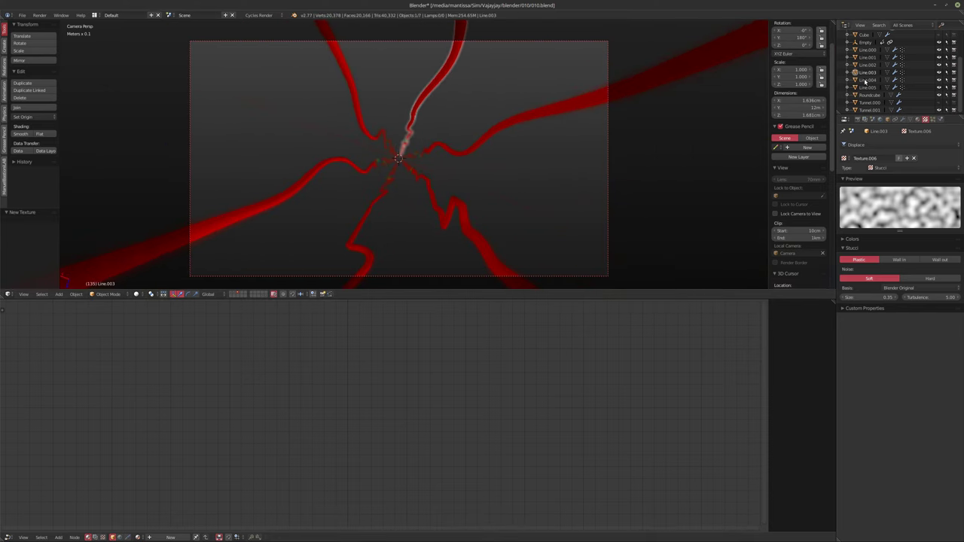
# Step: Give Line.004 a Distorted Noise texture with larger Size and Original Perlin basis, then play
pyautogui.click(866, 80)
pyautogui.keyDown('ctrl'); pyautogui.scroll(1, 879, 168); pyautogui.keyUp('ctrl')
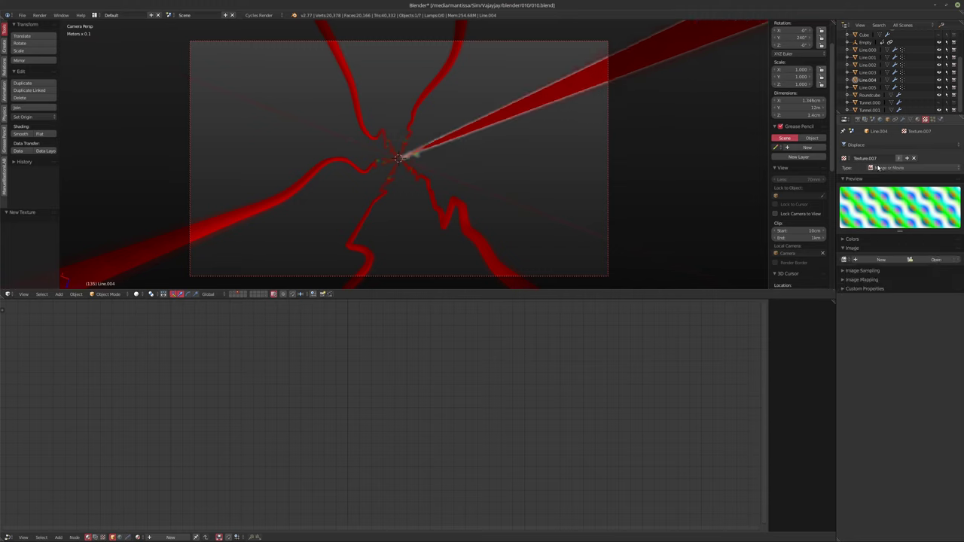
pyautogui.keyDown('ctrl'); pyautogui.scroll(2, 888, 170); pyautogui.keyUp('ctrl')
pyautogui.keyDown('ctrl'); pyautogui.scroll(1, 888, 170); pyautogui.keyUp('ctrl')
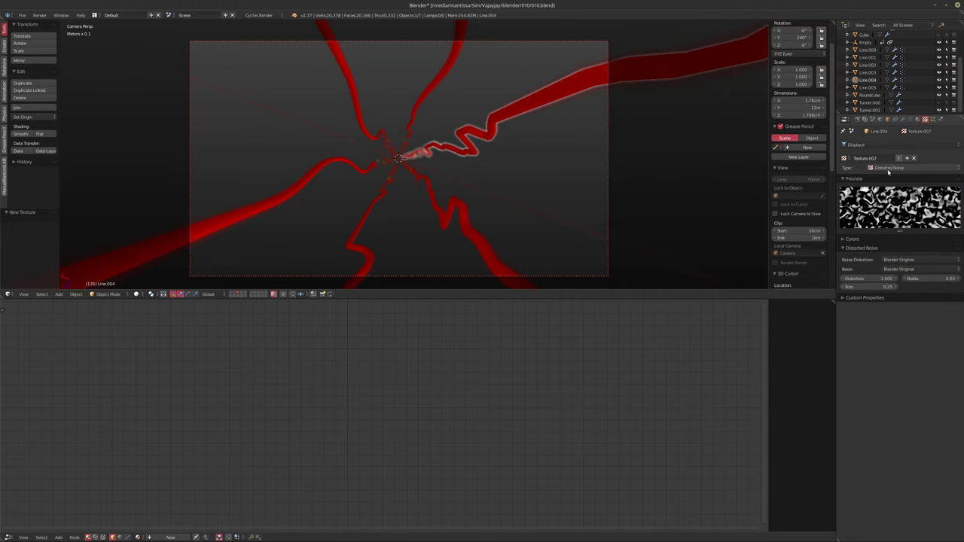
pyautogui.moveTo(857, 290); pyautogui.dragTo(883, 291)
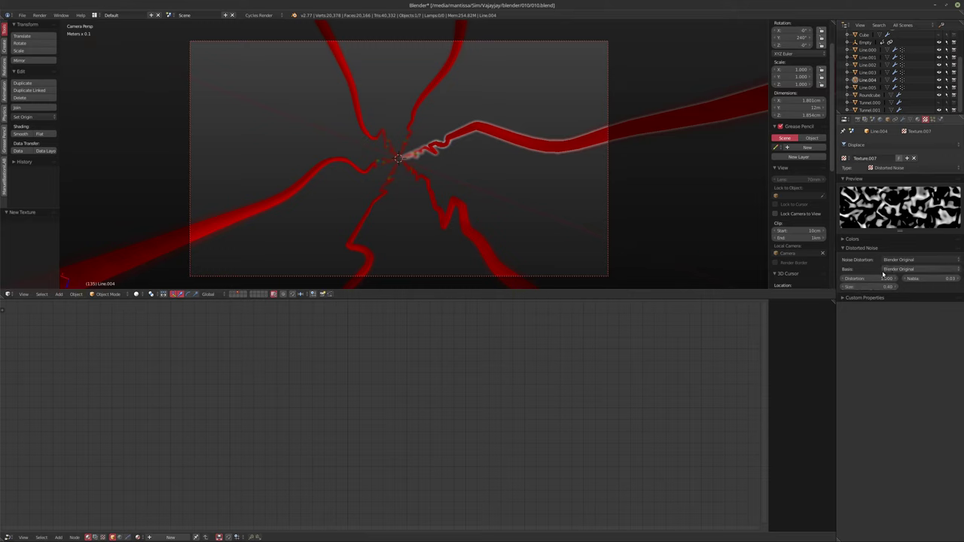
pyautogui.keyDown('ctrl'); pyautogui.scroll(1, 904, 270); pyautogui.keyUp('ctrl')
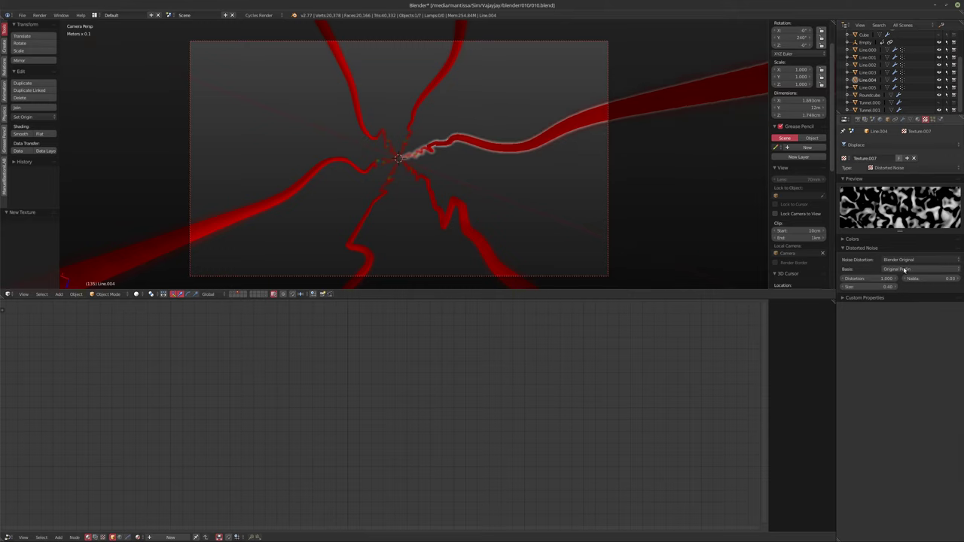
pyautogui.hotkey('alt', 'a')
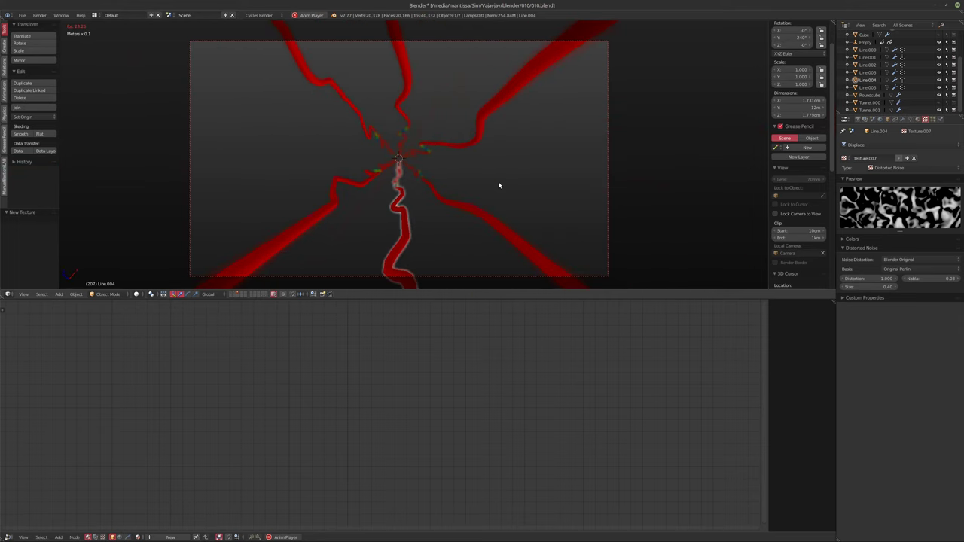
# Step: Set Line.004's Texture.007 to Clouds (Improved Perlin, size 0.40, depth 3) and Line.005's Texture.008 to None
pyautogui.hotkey('alt', 'a')
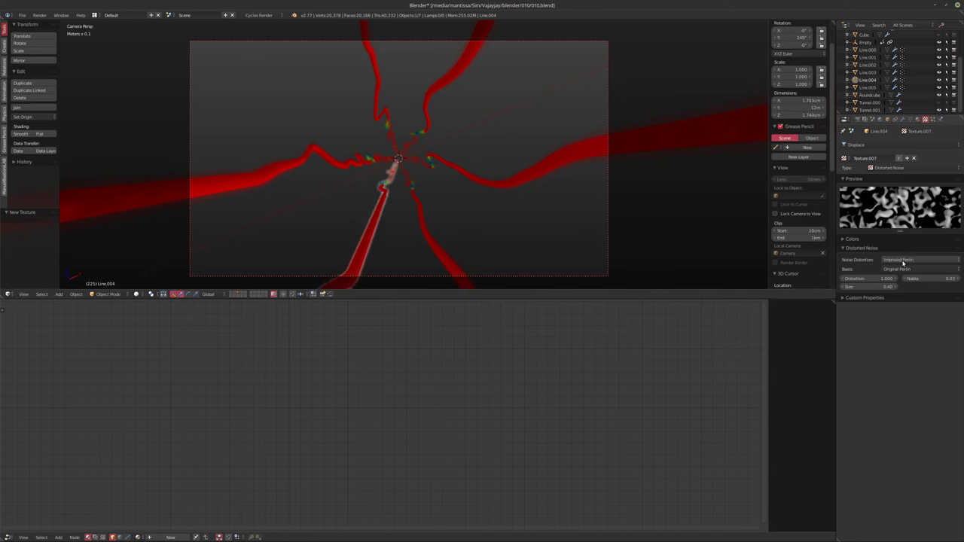
pyautogui.hotkey('alt', 'a')
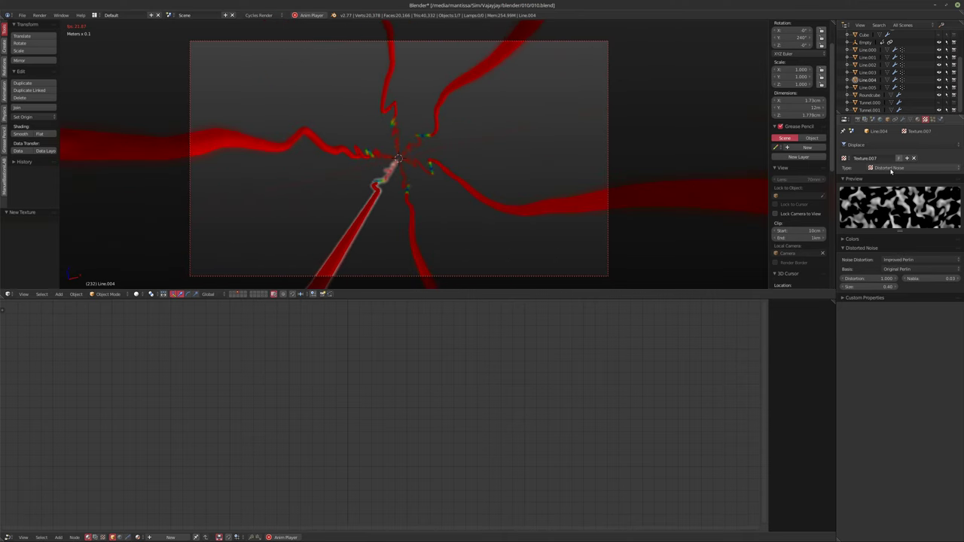
pyautogui.keyDown('ctrl'); pyautogui.scroll(1, 891, 169); pyautogui.keyUp('ctrl')
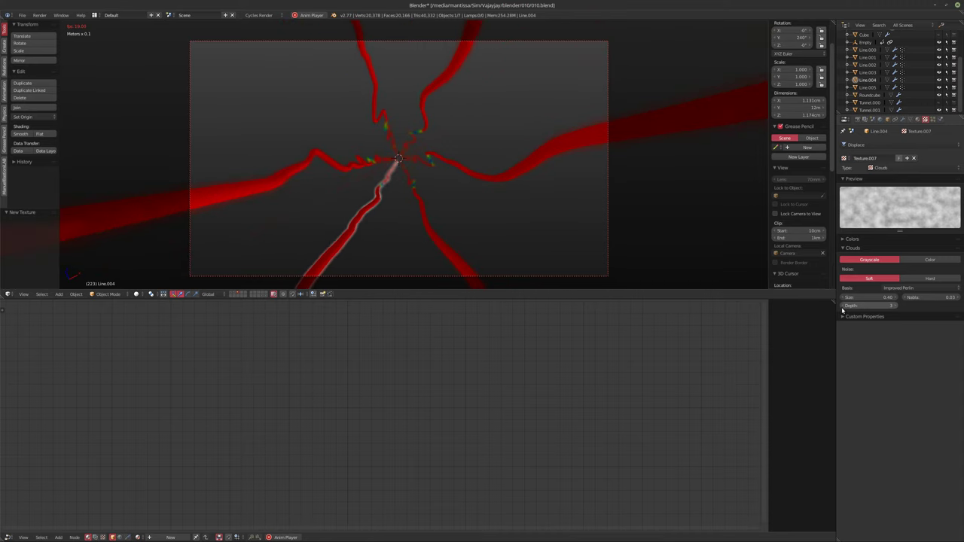
pyautogui.click(868, 88)
pyautogui.keyDown('ctrl'); pyautogui.scroll(3, 895, 168); pyautogui.keyUp('ctrl')
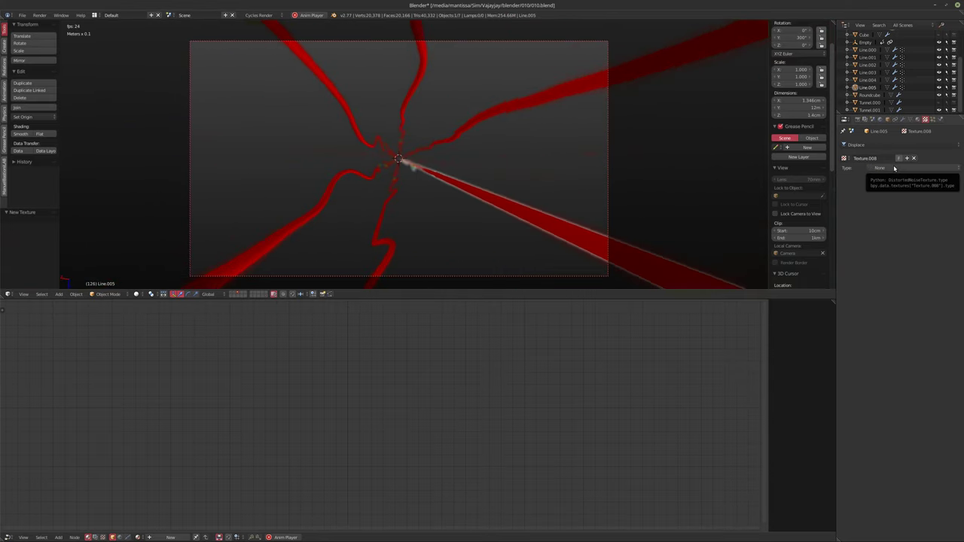
# Step: Make Texture.008 a Wood texture with Band Noise, size about 0.65 and soft noise
pyautogui.keyDown('ctrl'); pyautogui.scroll(1, 895, 168); pyautogui.keyUp('ctrl')
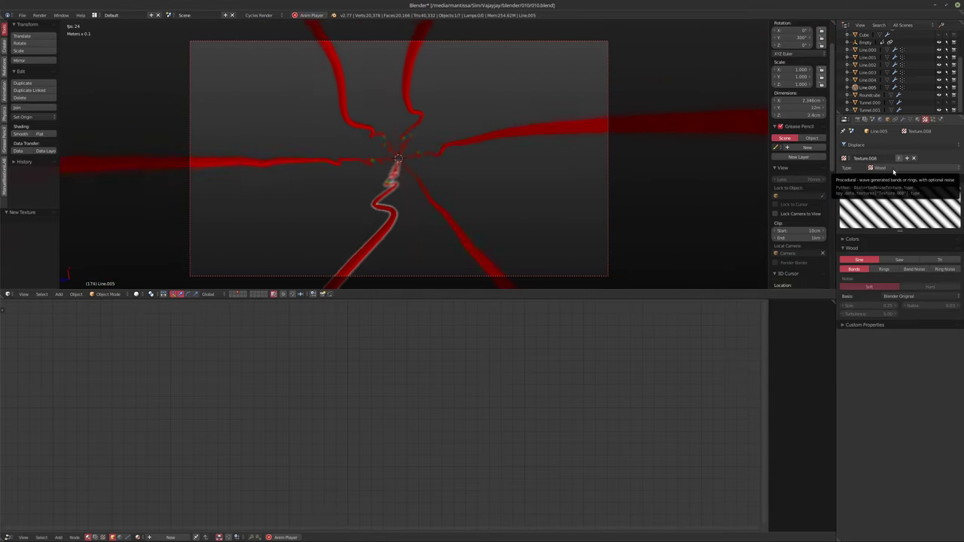
pyautogui.click(917, 269)
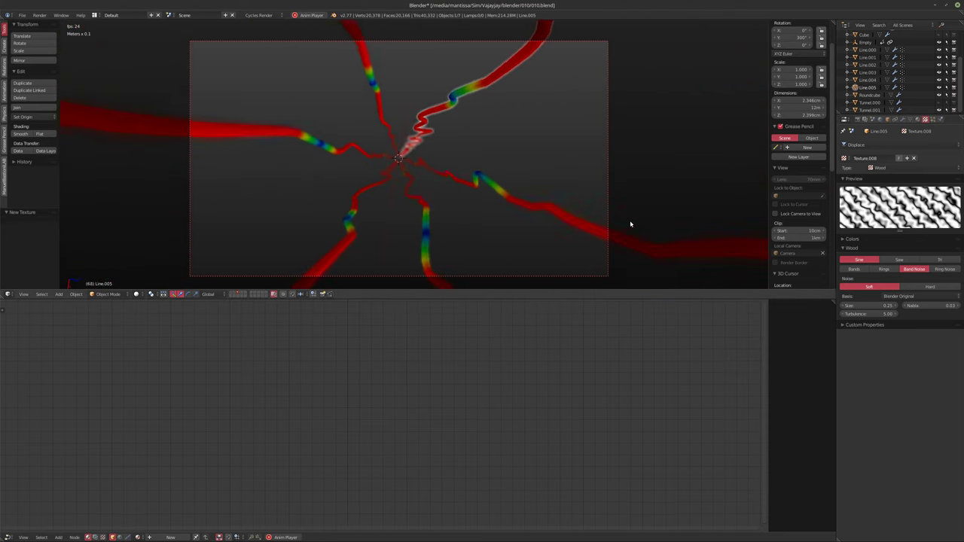
pyautogui.moveTo(867, 305); pyautogui.dragTo(954, 305)
pyautogui.moveTo(889, 305); pyautogui.dragTo(873, 305)
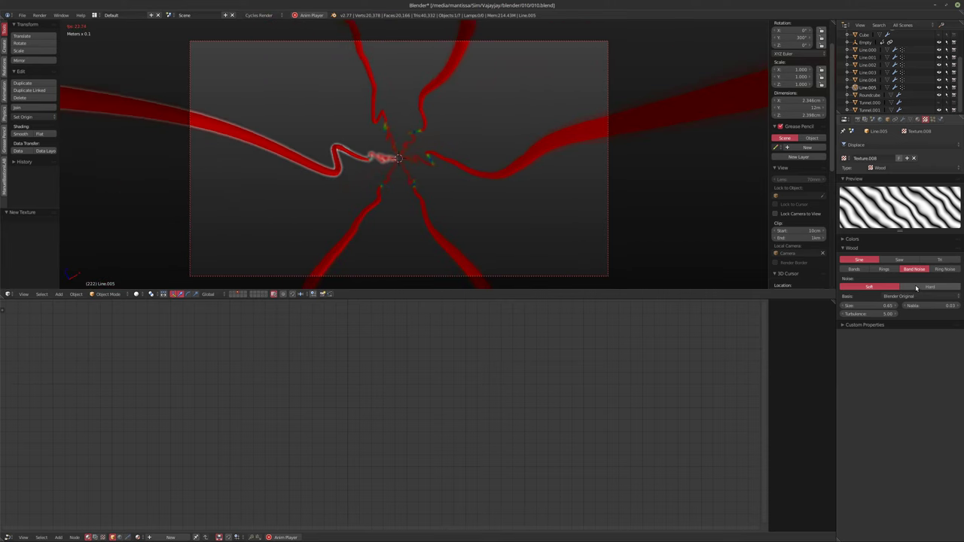
pyautogui.click(921, 286)
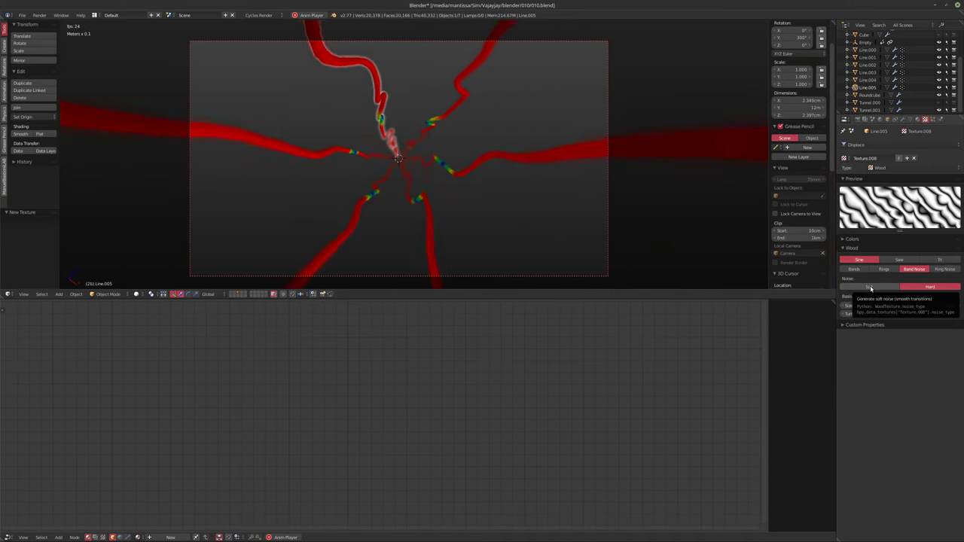
pyautogui.click(870, 287)
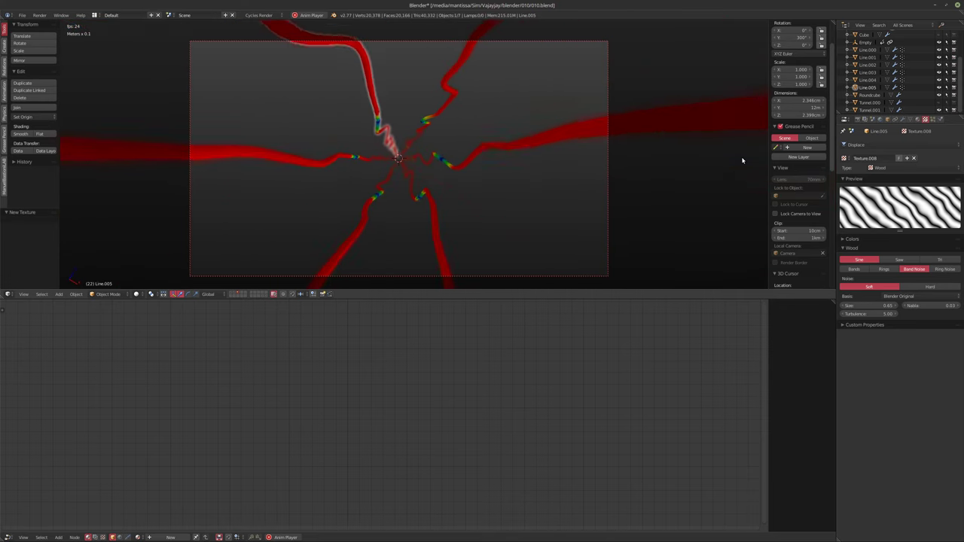
# Step: Switch the wood pattern to Ring Noise and adjust its turbulence
pyautogui.click(935, 269)
pyautogui.click(915, 269)
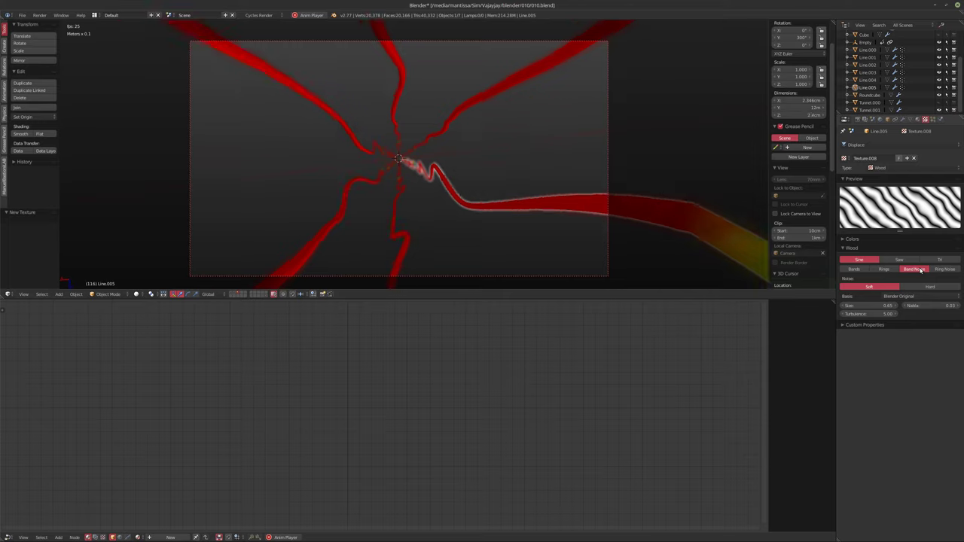
pyautogui.click(942, 269)
pyautogui.moveTo(857, 314); pyautogui.dragTo(885, 306)
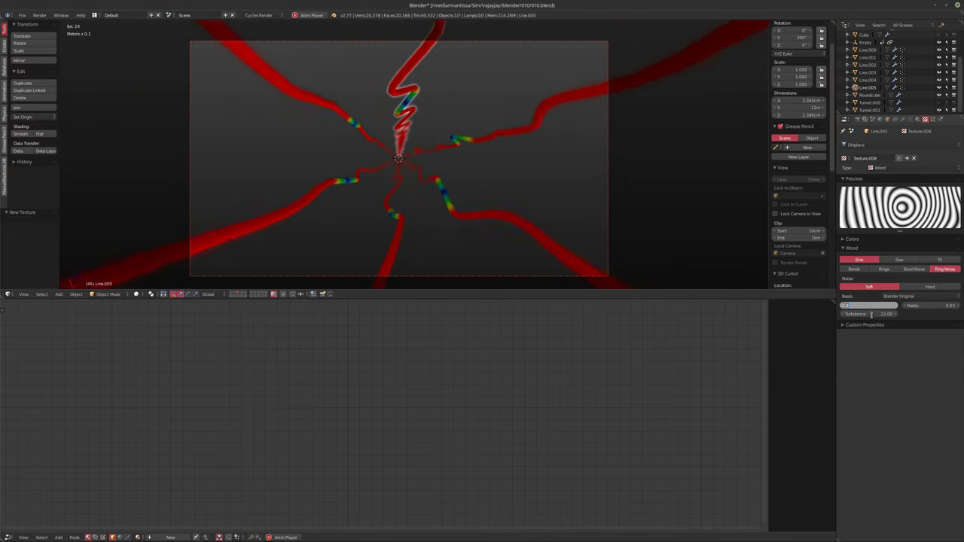
pyautogui.moveTo(866, 313)
pyautogui.mouseDown()
pyautogui.moveTo(836, 314)
pyautogui.moveTo(870, 313)
pyautogui.mouseUp()
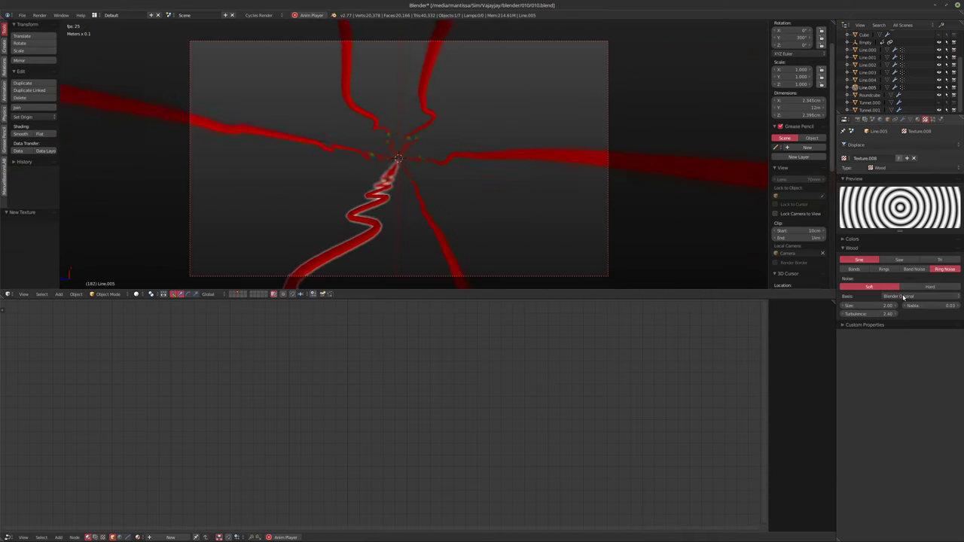
# Step: Try other wood basis and waveform settings, return to plain Bands, then move the type on to Voxel Data
pyautogui.keyDown('ctrl'); pyautogui.scroll(-3, 904, 298); pyautogui.keyUp('ctrl')
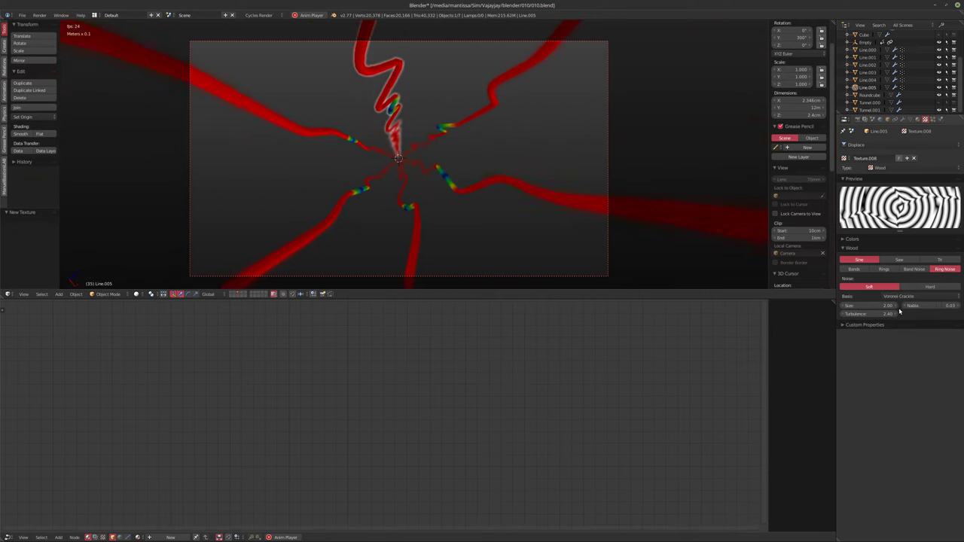
pyautogui.keyDown('ctrl'); pyautogui.scroll(-2, 900, 261); pyautogui.keyUp('ctrl')
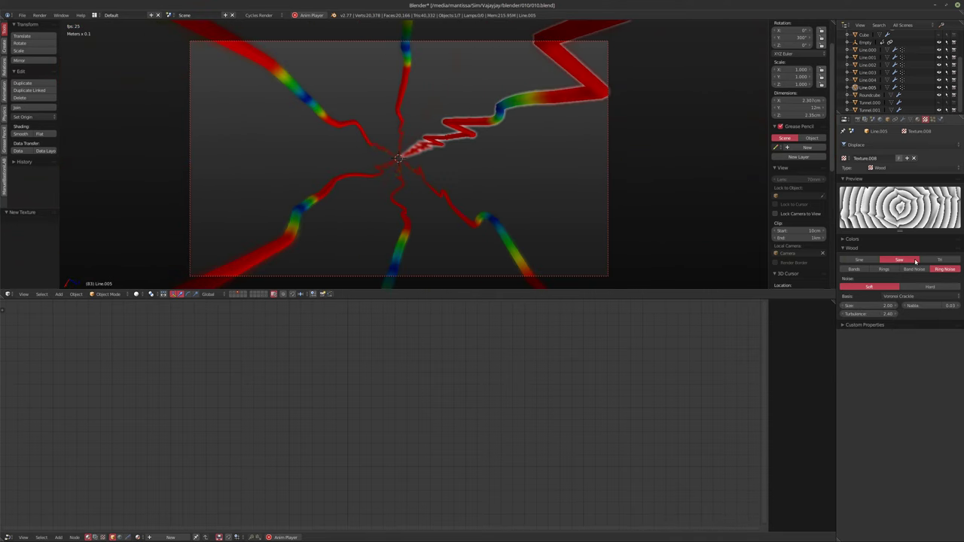
pyautogui.click(864, 269)
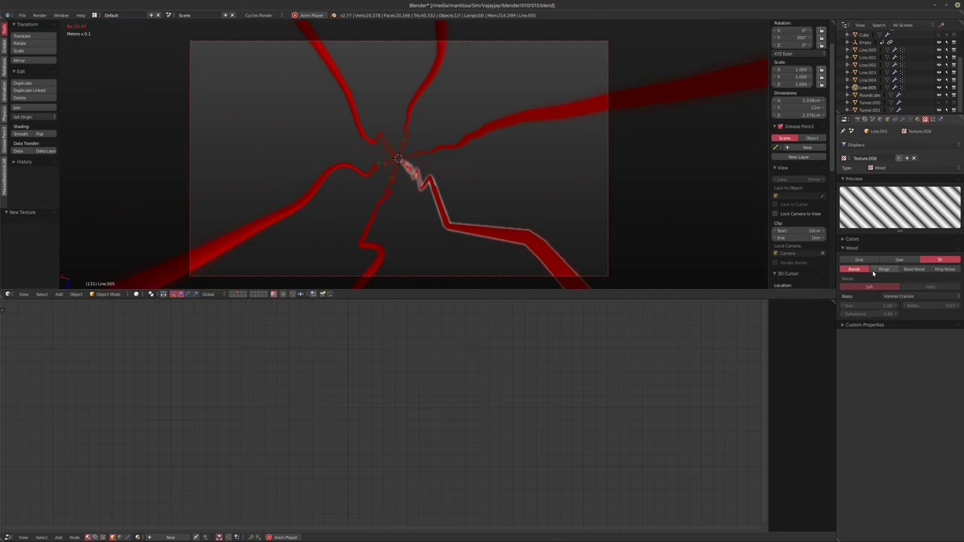
pyautogui.keyDown('ctrl'); pyautogui.scroll(3, 889, 169); pyautogui.keyUp('ctrl')
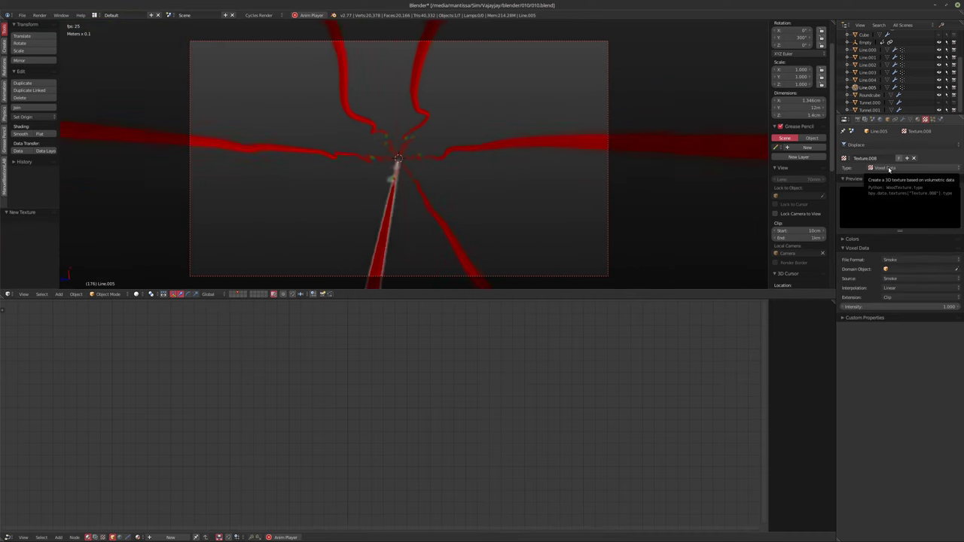
# Step: Try a Voronoi texture with raised intensity and the Minkowski distance metric
pyautogui.keyDown('ctrl'); pyautogui.scroll(-1, 889, 169); pyautogui.keyUp('ctrl')
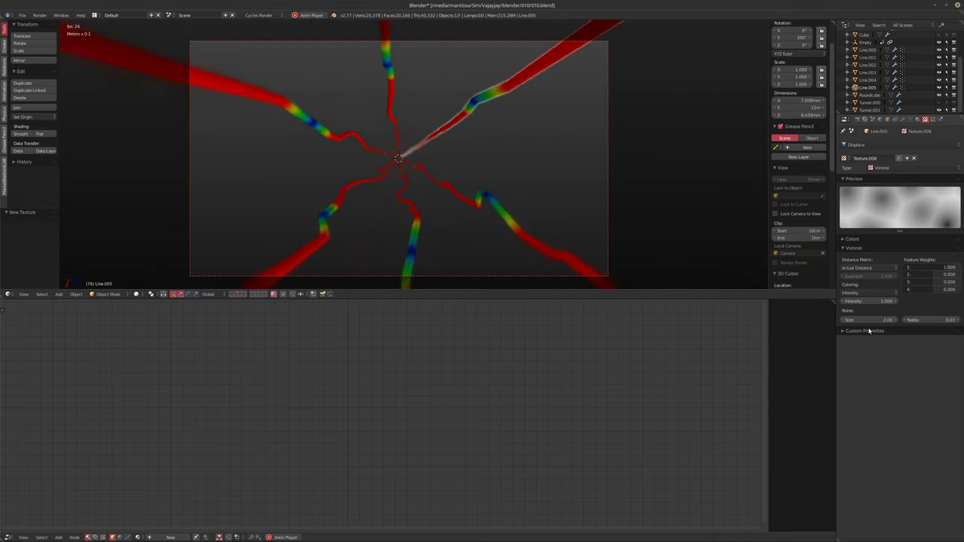
pyautogui.moveTo(874, 301)
pyautogui.mouseDown()
pyautogui.moveTo(961, 301)
pyautogui.moveTo(866, 300)
pyautogui.moveTo(881, 300)
pyautogui.mouseUp()
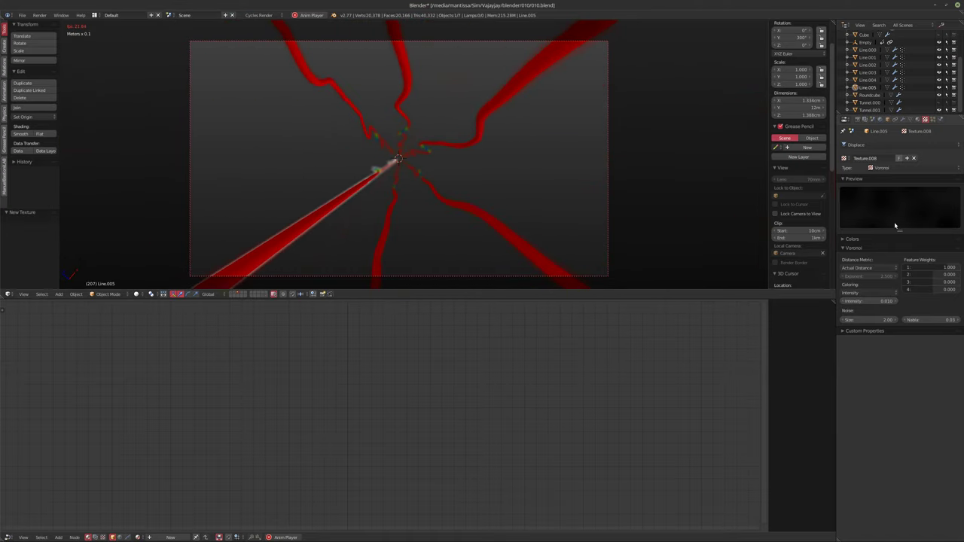
pyautogui.click(866, 267)
pyautogui.click(866, 313)
# Step: Move the type past Musgrave to a hard Clouds texture and set its size to 0.80
pyautogui.keyDown('ctrl'); pyautogui.scroll(1, 877, 267); pyautogui.keyUp('ctrl')
pyautogui.keyDown('ctrl'); pyautogui.scroll(1, 890, 167); pyautogui.keyUp('ctrl')
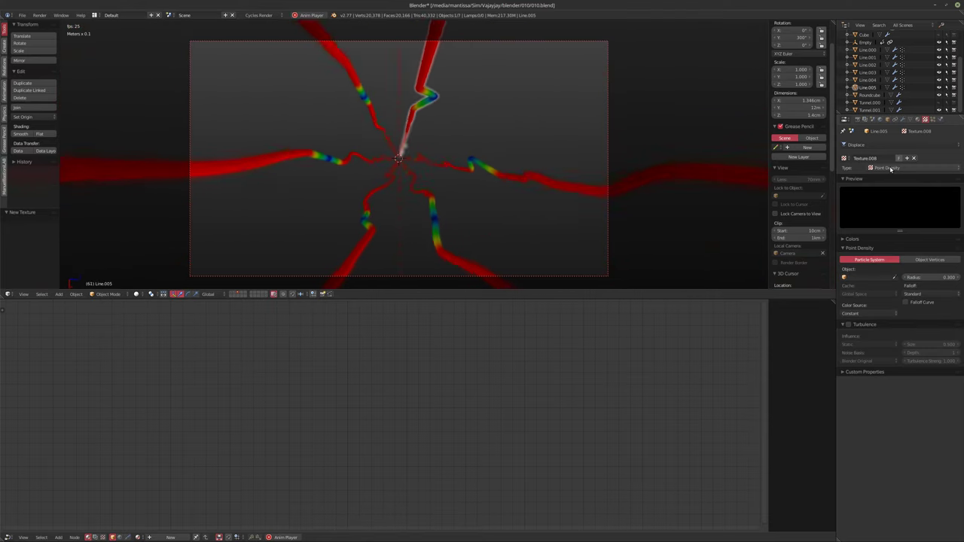
pyautogui.keyDown('ctrl'); pyautogui.scroll(4, 891, 167); pyautogui.keyUp('ctrl')
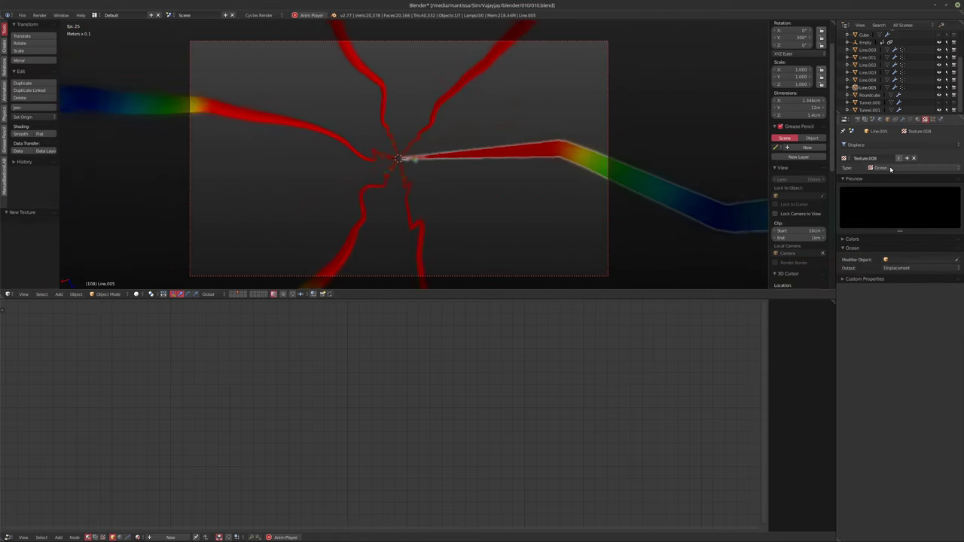
pyautogui.keyDown('ctrl'); pyautogui.scroll(1, 891, 168); pyautogui.keyUp('ctrl')
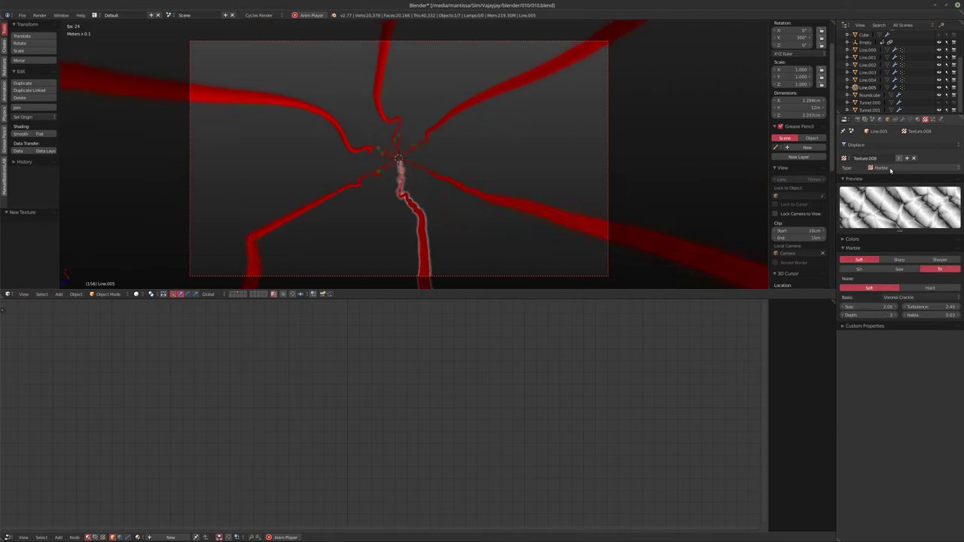
pyautogui.keyDown('ctrl'); pyautogui.scroll(-1, 891, 170); pyautogui.keyUp('ctrl')
pyautogui.keyDown('ctrl'); pyautogui.scroll(1, 898, 304); pyautogui.keyUp('ctrl')
pyautogui.keyDown('ctrl'); pyautogui.scroll(2, 905, 304); pyautogui.keyUp('ctrl')
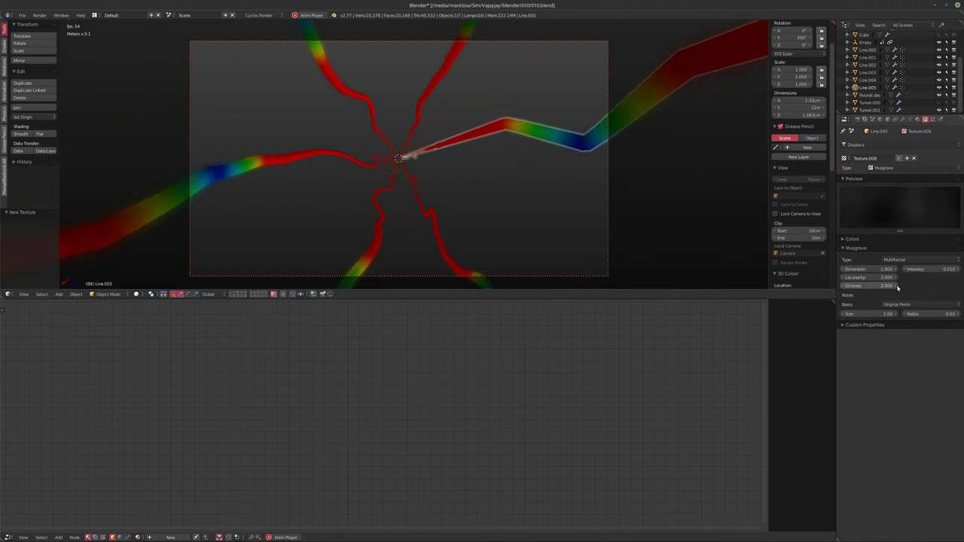
pyautogui.keyDown('ctrl'); pyautogui.scroll(1, 931, 269); pyautogui.keyUp('ctrl')
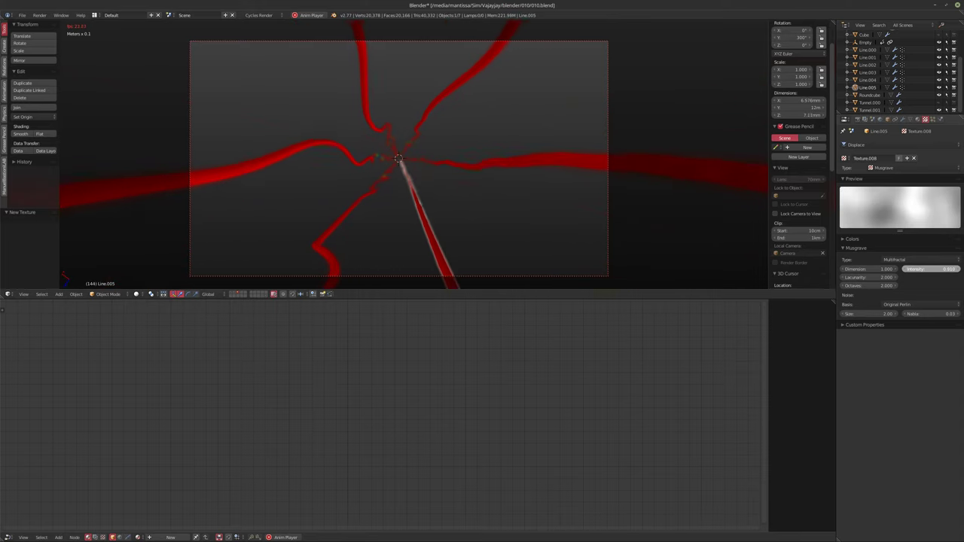
pyautogui.keyDown('ctrl'); pyautogui.scroll(5, 931, 269); pyautogui.keyUp('ctrl')
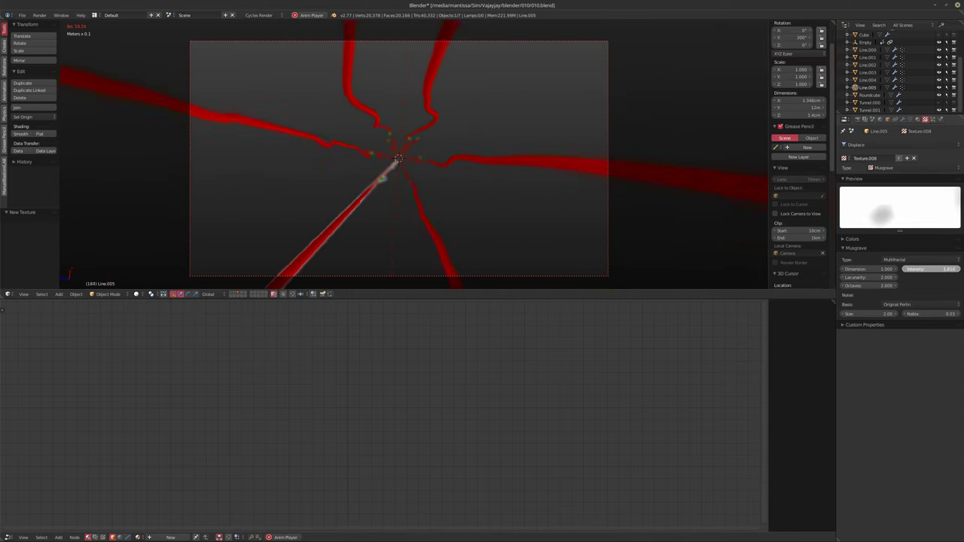
pyautogui.keyDown('ctrl'); pyautogui.scroll(5, 937, 271); pyautogui.keyUp('ctrl')
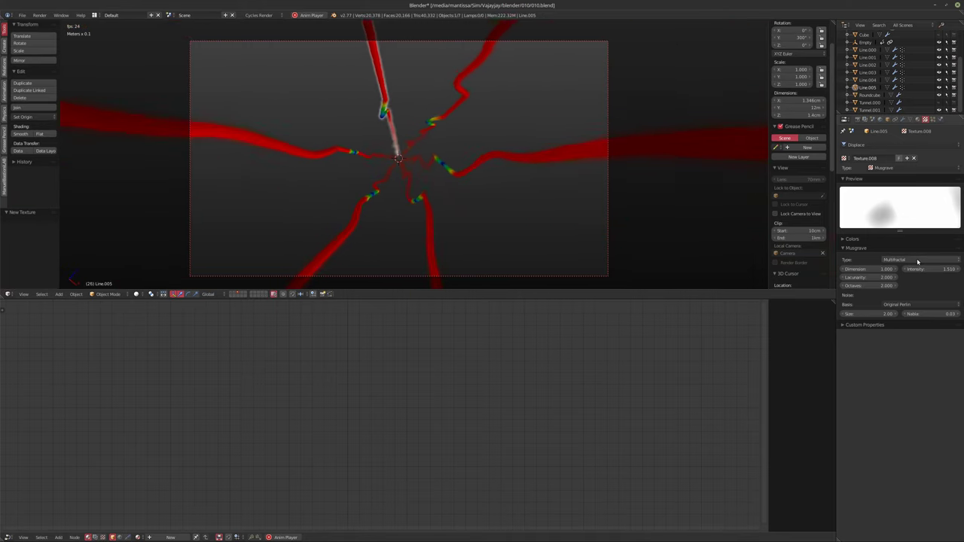
pyautogui.keyDown('ctrl'); pyautogui.scroll(1, 910, 260); pyautogui.keyUp('ctrl')
pyautogui.keyDown('ctrl'); pyautogui.scroll(3, 888, 168); pyautogui.keyUp('ctrl')
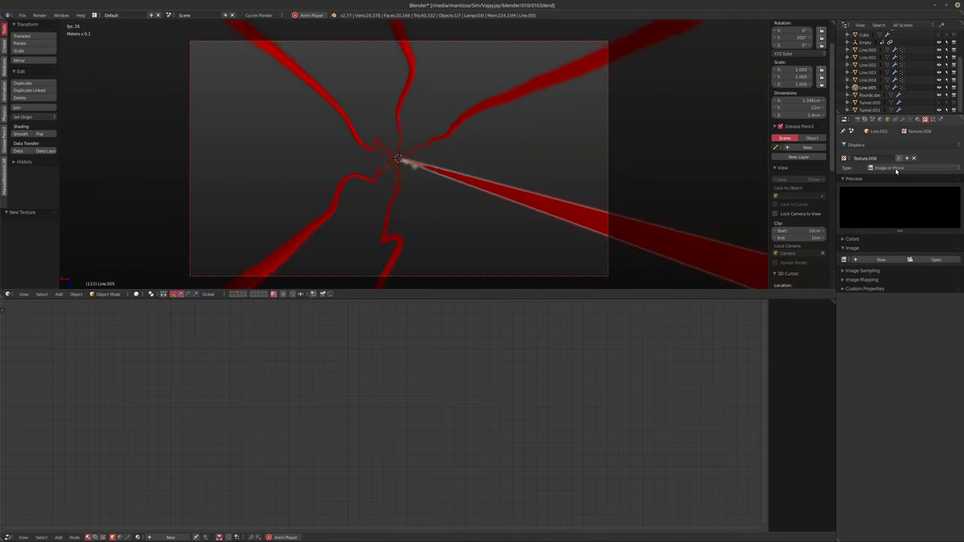
pyautogui.keyDown('ctrl'); pyautogui.scroll(3, 896, 170); pyautogui.keyUp('ctrl')
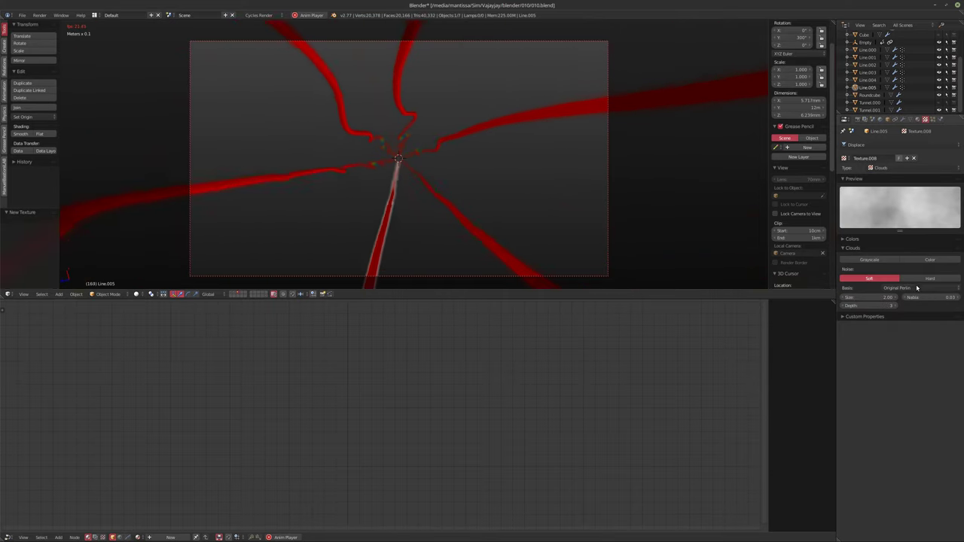
pyautogui.click(873, 299)
pyautogui.moveTo(874, 299)
pyautogui.mouseDown()
pyautogui.moveTo(885, 299)
pyautogui.moveTo(858, 303)
pyautogui.mouseUp()
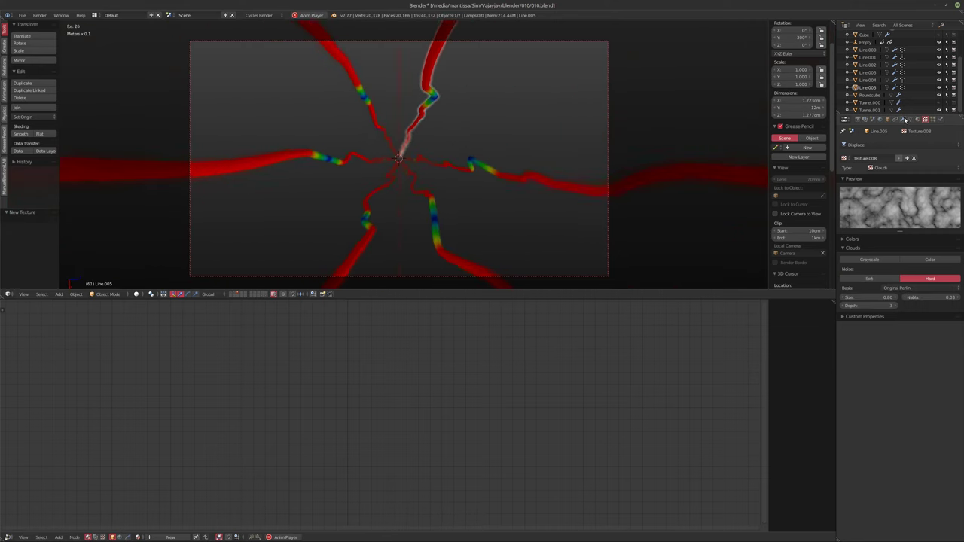
# Step: Remove Line.000's first Displace modifier and set the remaining one's strength to 0.03
pyautogui.click(905, 120)
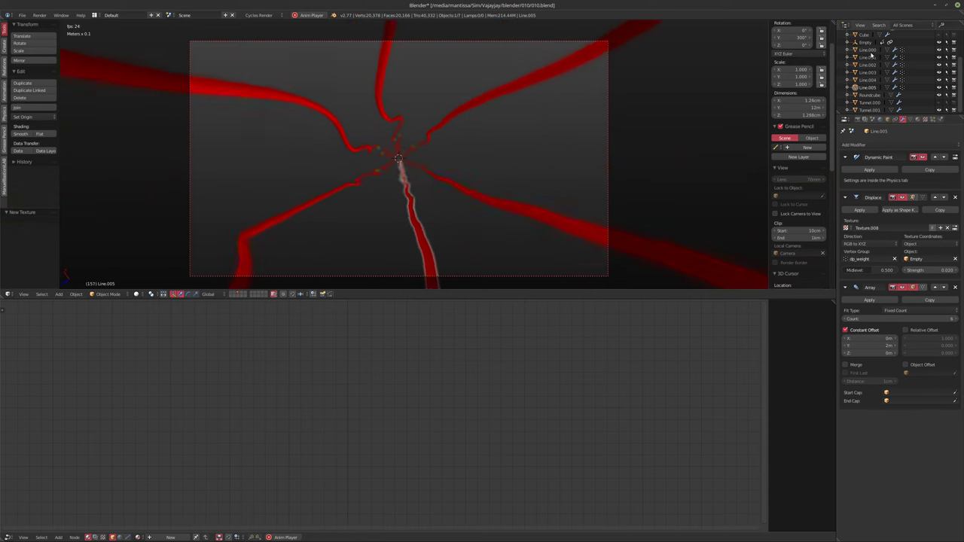
pyautogui.click(868, 51)
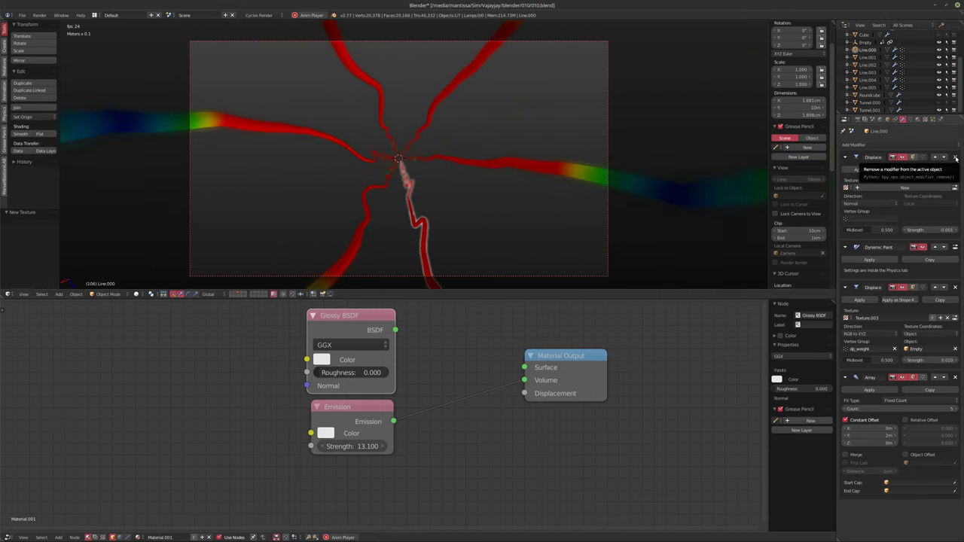
pyautogui.click(955, 157)
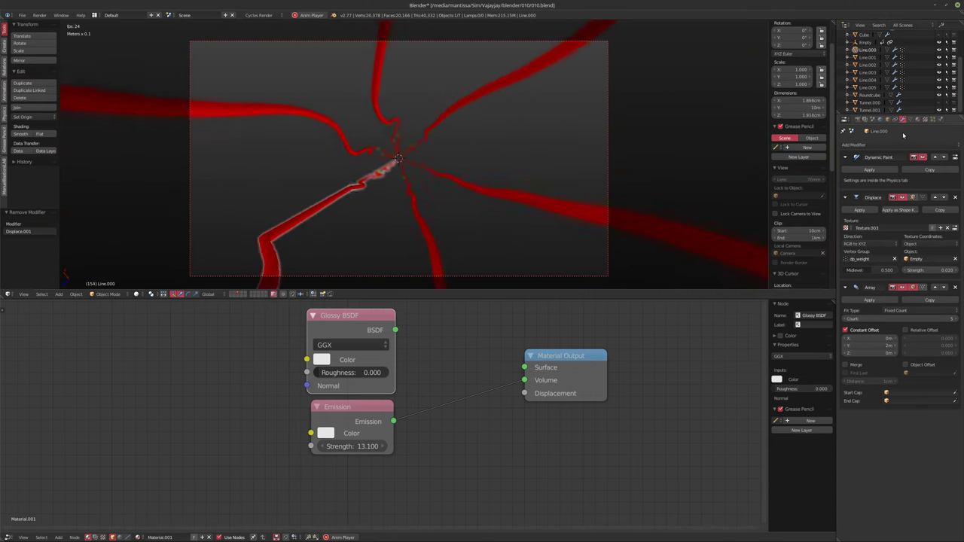
pyautogui.click(918, 271)
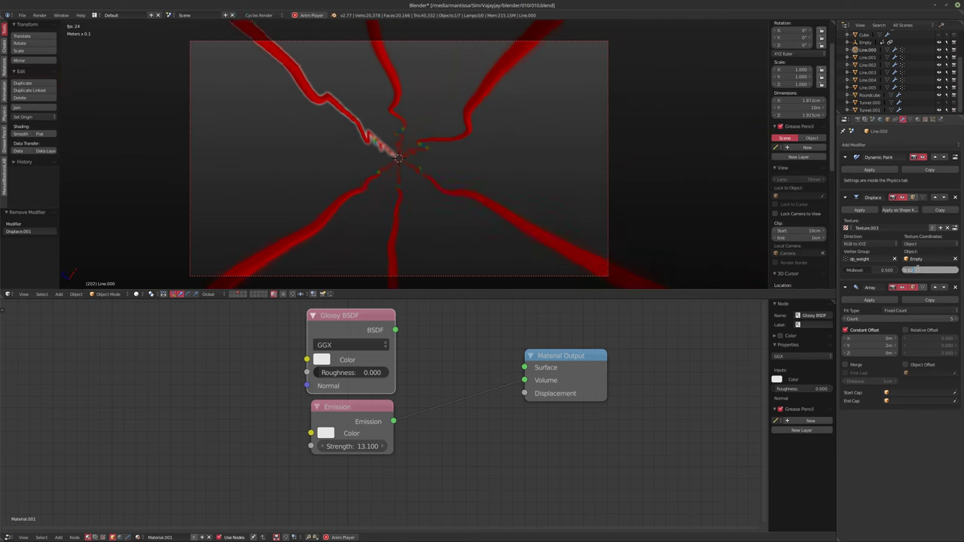
pyautogui.press('Return')
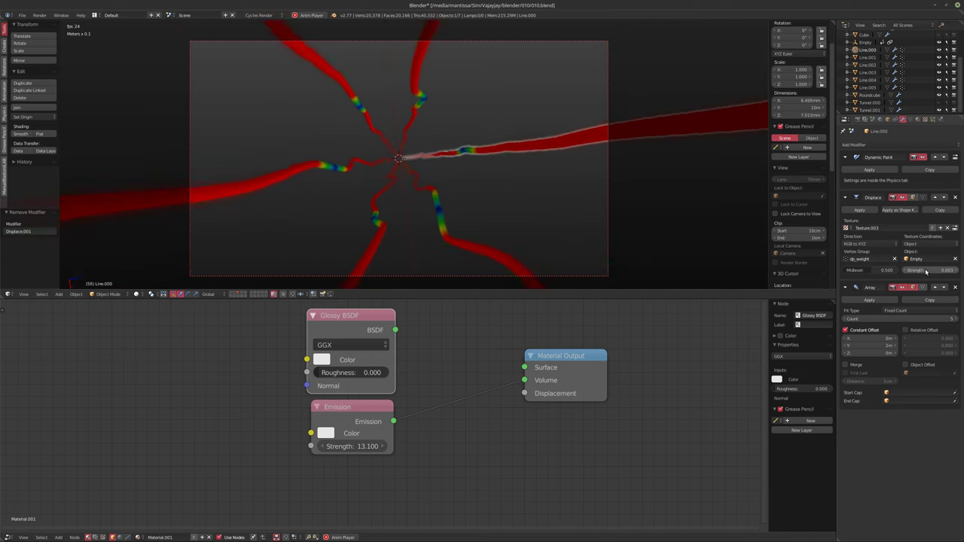
pyautogui.click(915, 272)
pyautogui.write('0.03')
pyautogui.press('Return')
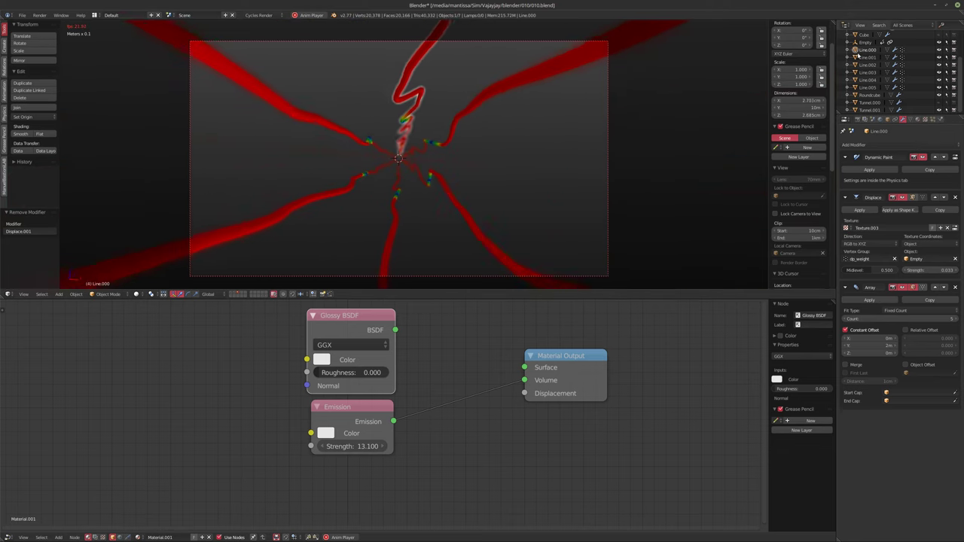
# Step: Set the other ribbons' Displace strength to 0.033, undoing a trial value of 0.33
pyautogui.rightClick(662, 128)
pyautogui.click(922, 274)
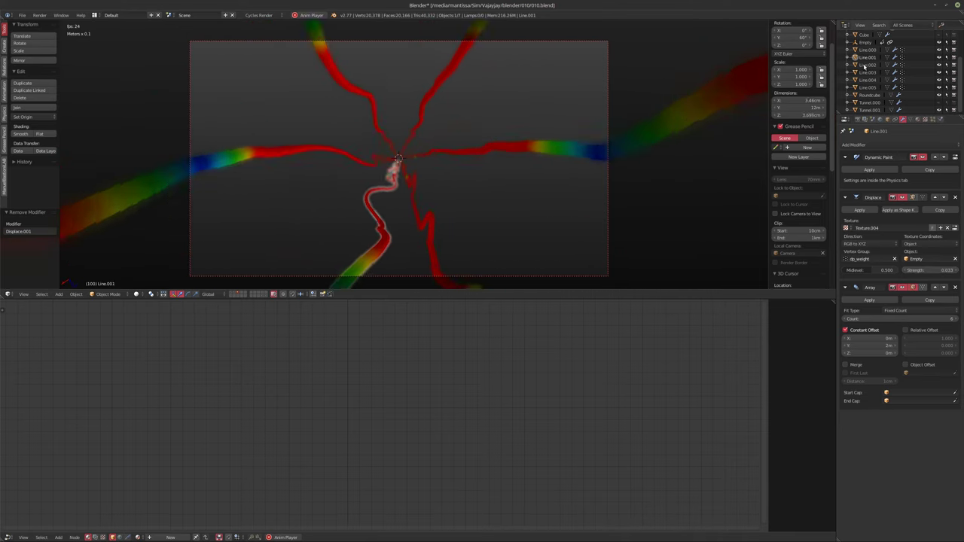
pyautogui.click(929, 270)
pyautogui.write('0.033')
pyautogui.press('Return')
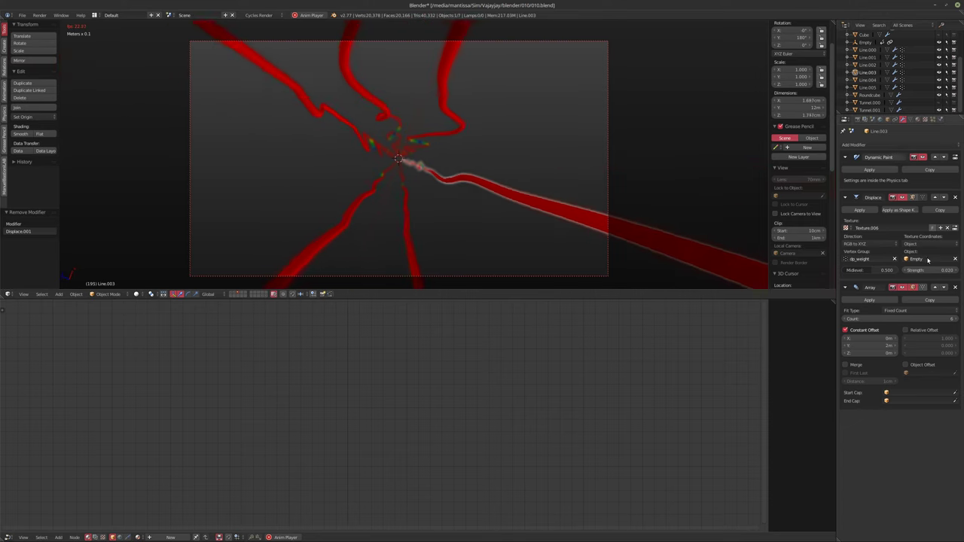
pyautogui.click(933, 270)
pyautogui.write('0.33')
pyautogui.press('Return')
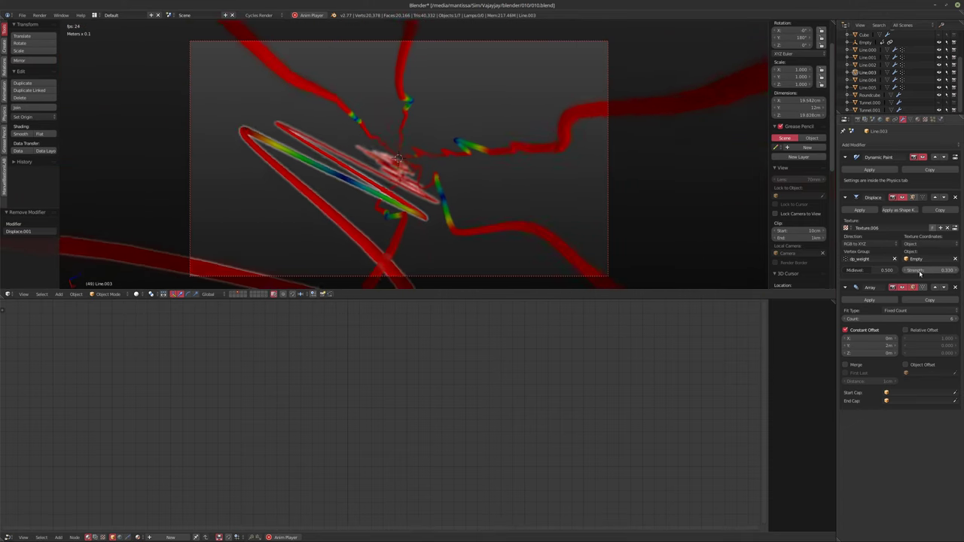
pyautogui.hotkey('ctrl', 'z')
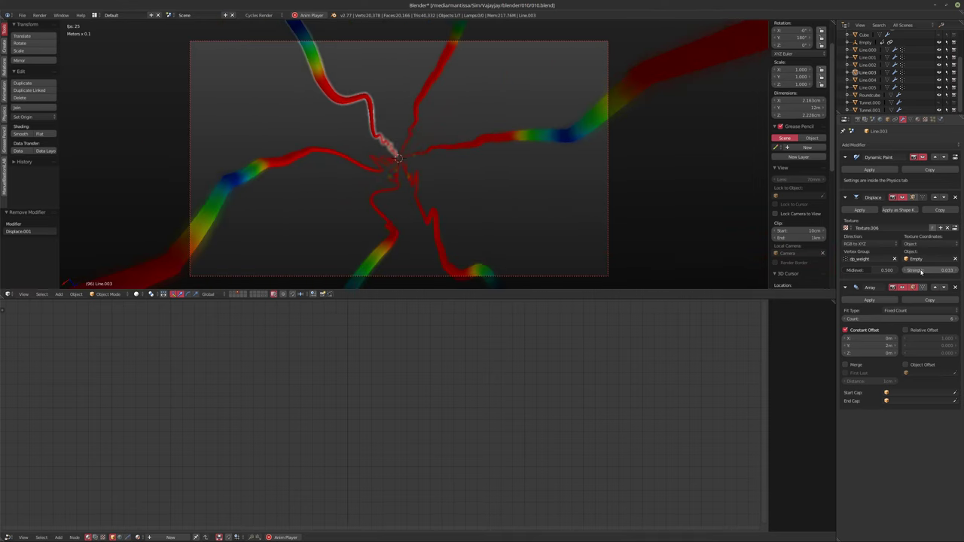
pyautogui.click(868, 79)
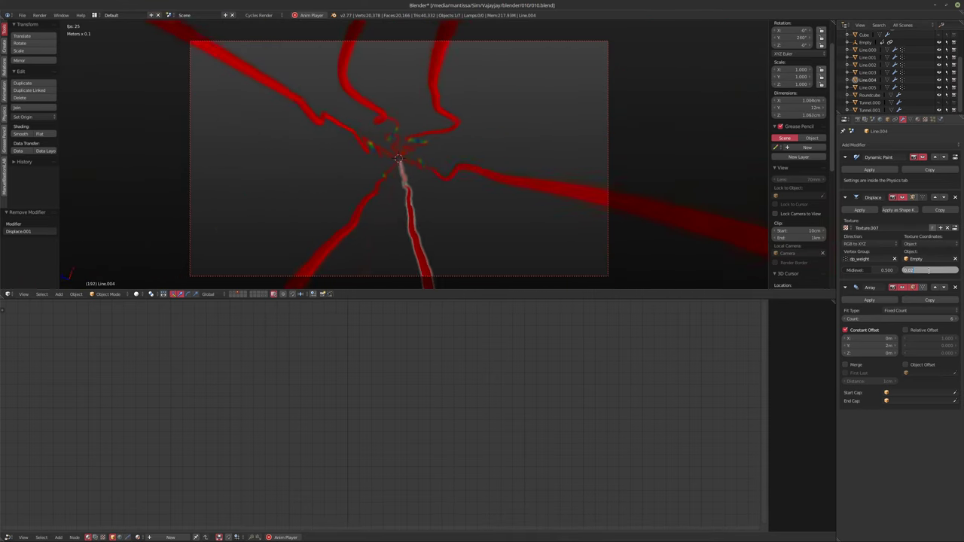
pyautogui.click(869, 87)
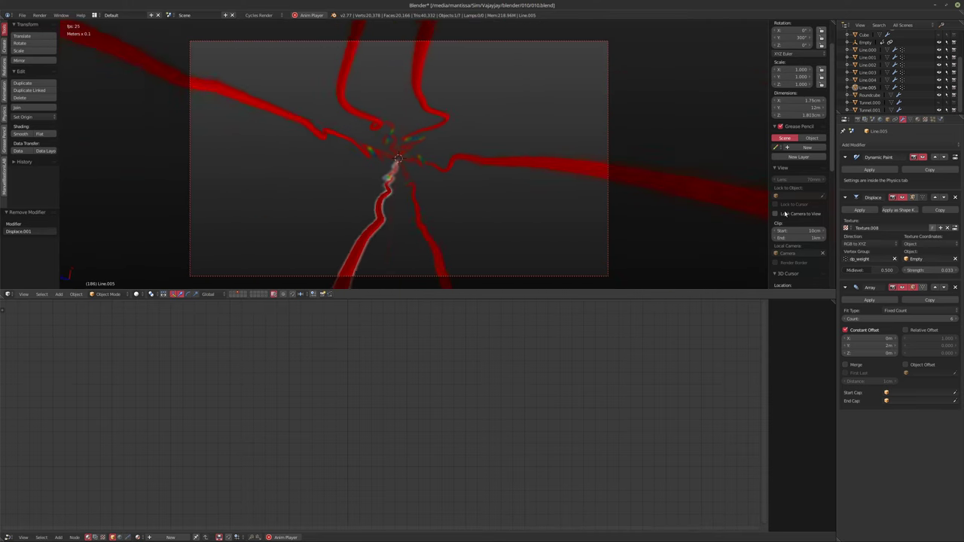
pyautogui.click(876, 146)
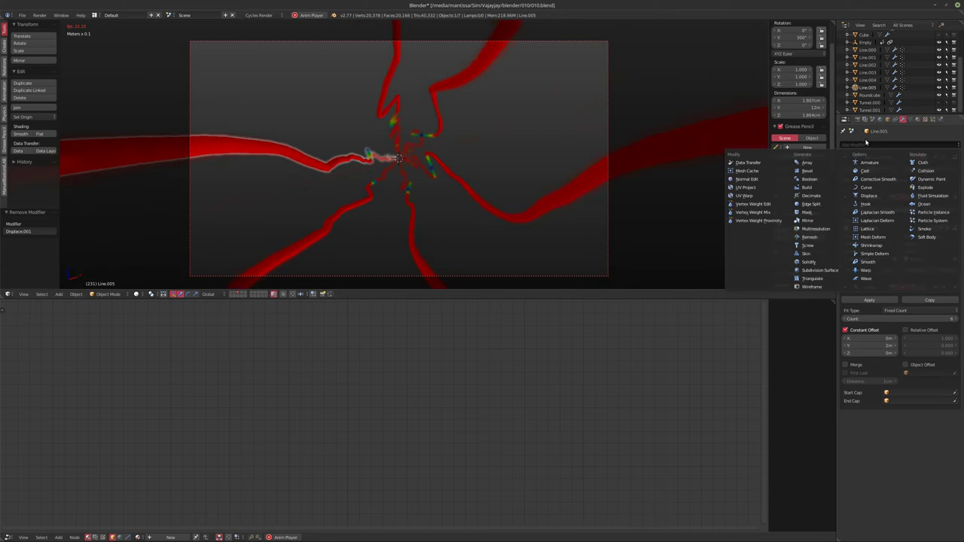
# Step: Add a Simple Deform twist modifier to Line.000
pyautogui.click(867, 50)
pyautogui.click(876, 145)
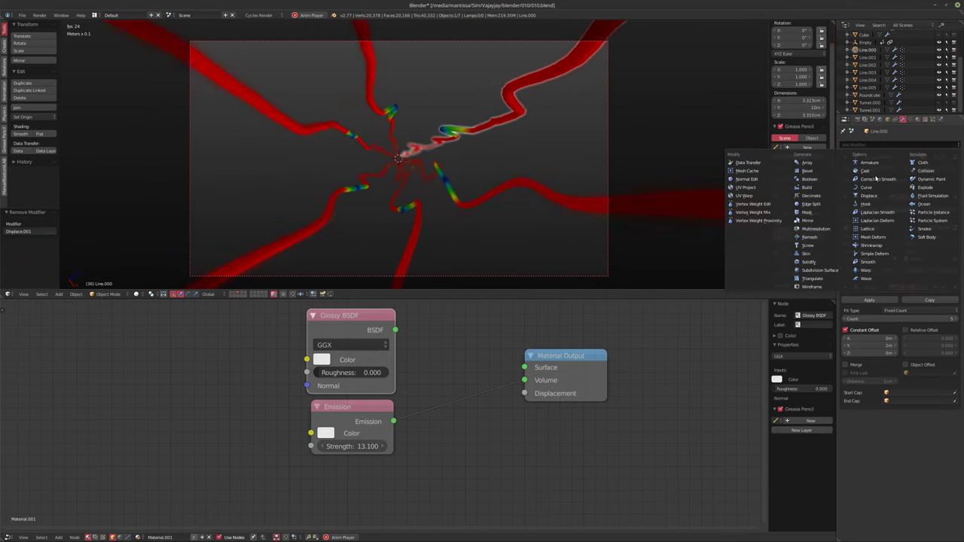
pyautogui.click(874, 256)
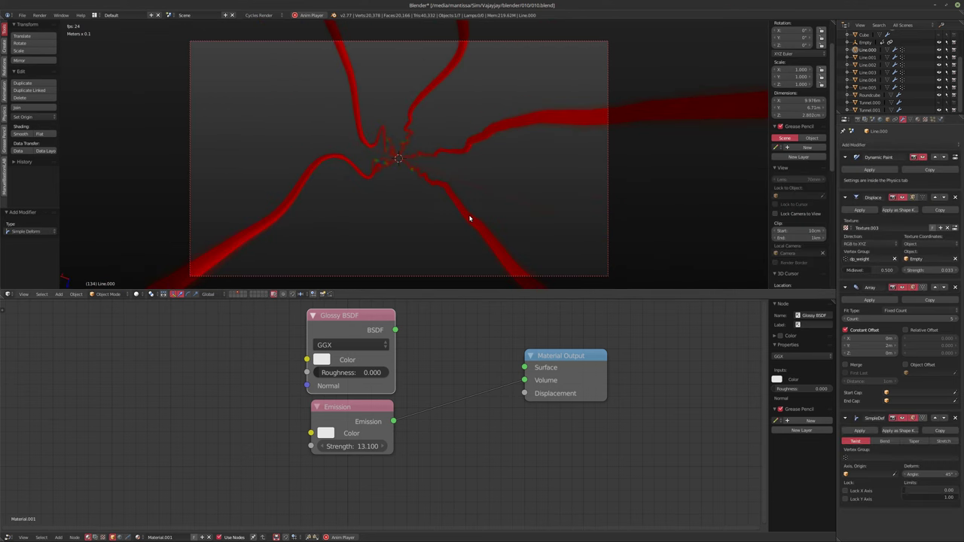
pyautogui.hotkey('shift', 'a')
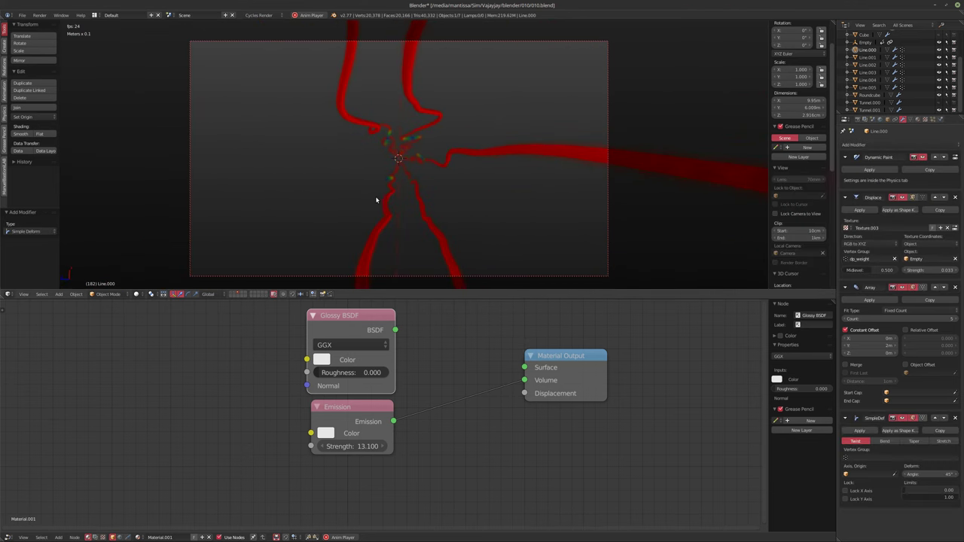
# Step: Set the twist angle to 162.2°, checking the ribbon from front and overhead views
pyautogui.press('KP_0')
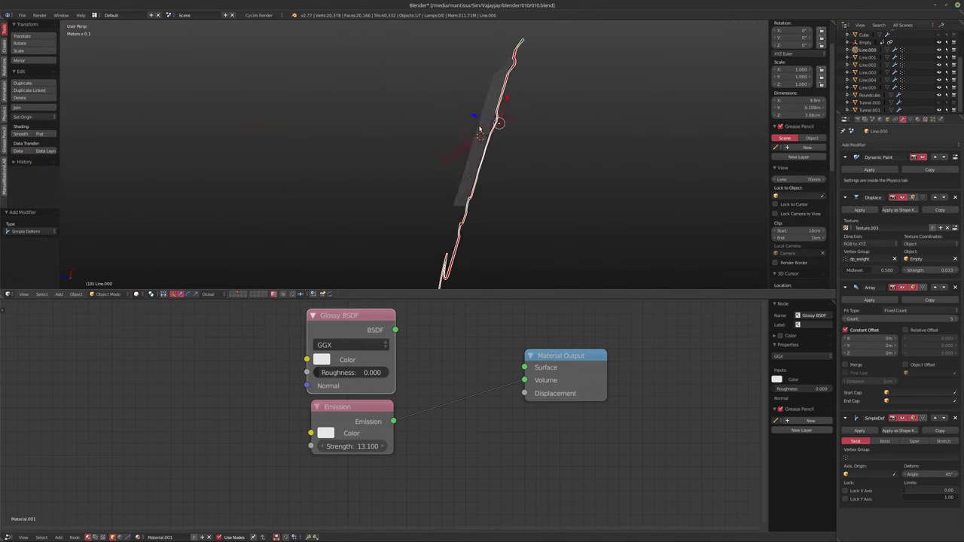
pyautogui.press('KP_1')
pyautogui.moveTo(520, 226); pyautogui.dragTo(736, 273, button='middle')
pyautogui.moveTo(927, 475)
pyautogui.mouseDown()
pyautogui.moveTo(906, 475)
pyautogui.moveTo(923, 475)
pyautogui.mouseUp()
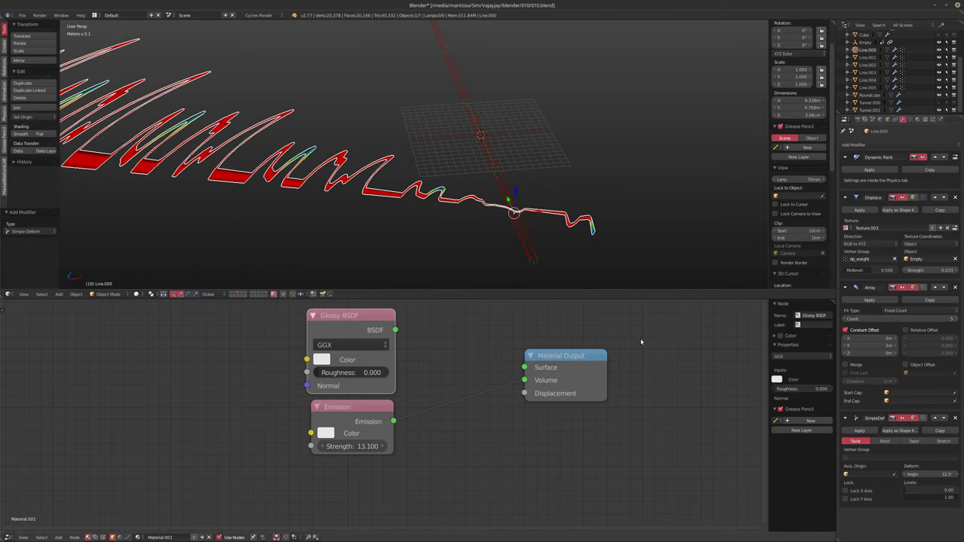
pyautogui.moveTo(527, 188)
pyautogui.mouseDown(button='middle')
pyautogui.moveTo(505, 105)
pyautogui.moveTo(531, 184)
pyautogui.mouseUp(button='middle')
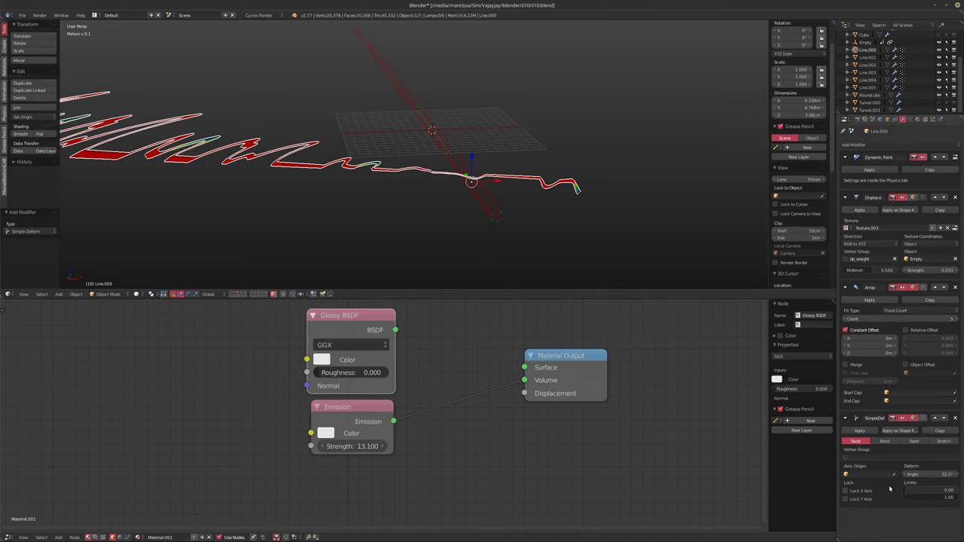
pyautogui.moveTo(500, 222); pyautogui.dragTo(540, 239, button='middle')
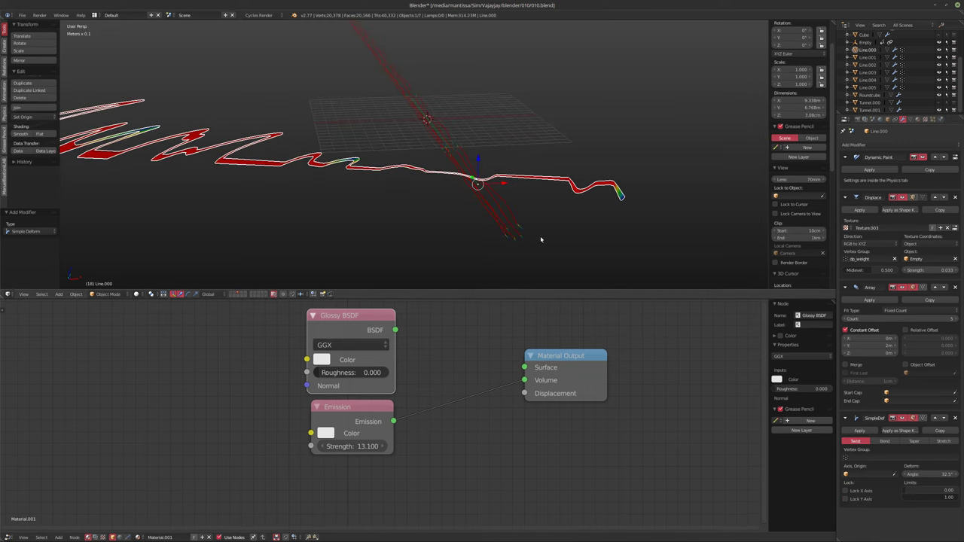
pyautogui.moveTo(930, 474); pyautogui.dragTo(930, 473)
pyautogui.moveTo(459, 162); pyautogui.dragTo(407, 216, button='middle')
pyautogui.hotkey('shift', 'a')
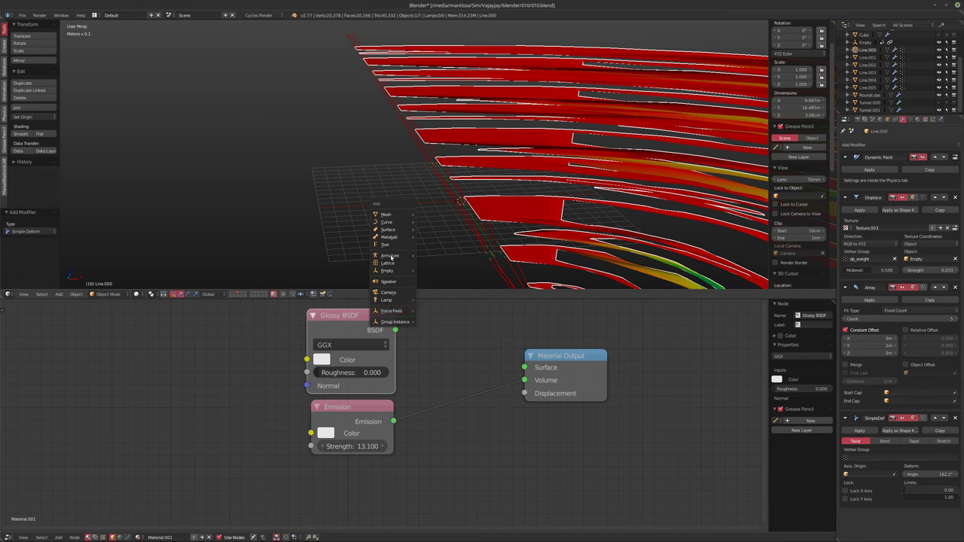
pyautogui.moveTo(391, 273)
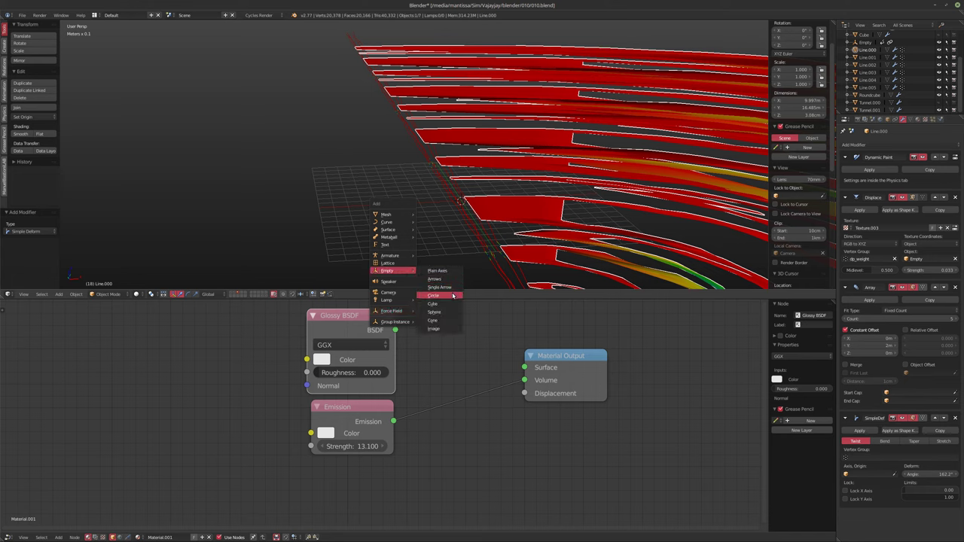
# Step: Add a Plain Axes empty and make Empty.001 the Simple Deform origin
pyautogui.click(450, 271)
pyautogui.moveTo(489, 249); pyautogui.dragTo(527, 181, button='middle')
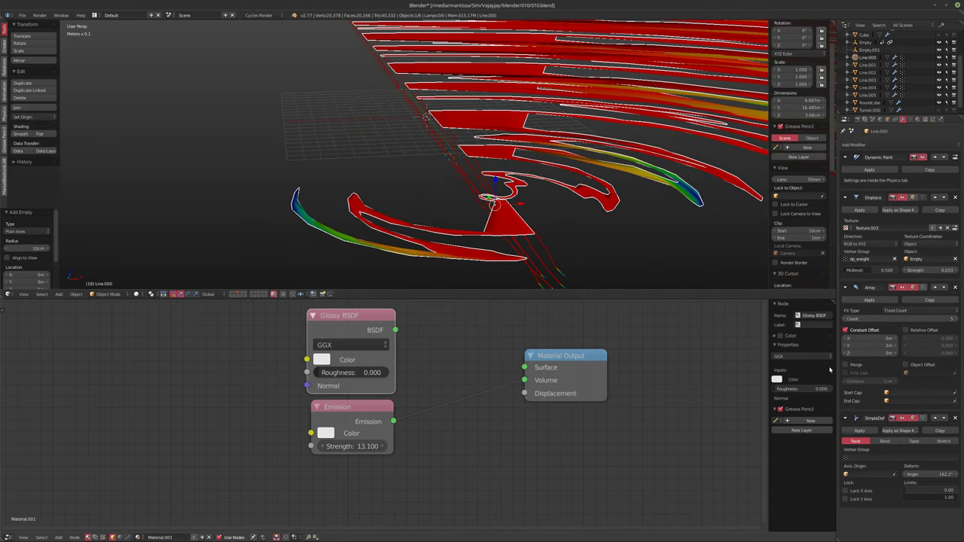
pyautogui.click(870, 475)
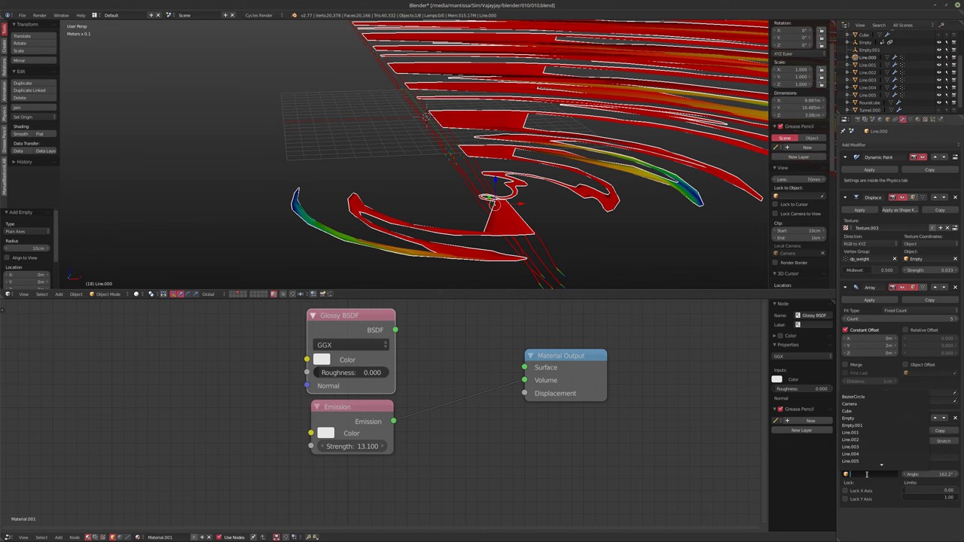
pyautogui.click(863, 425)
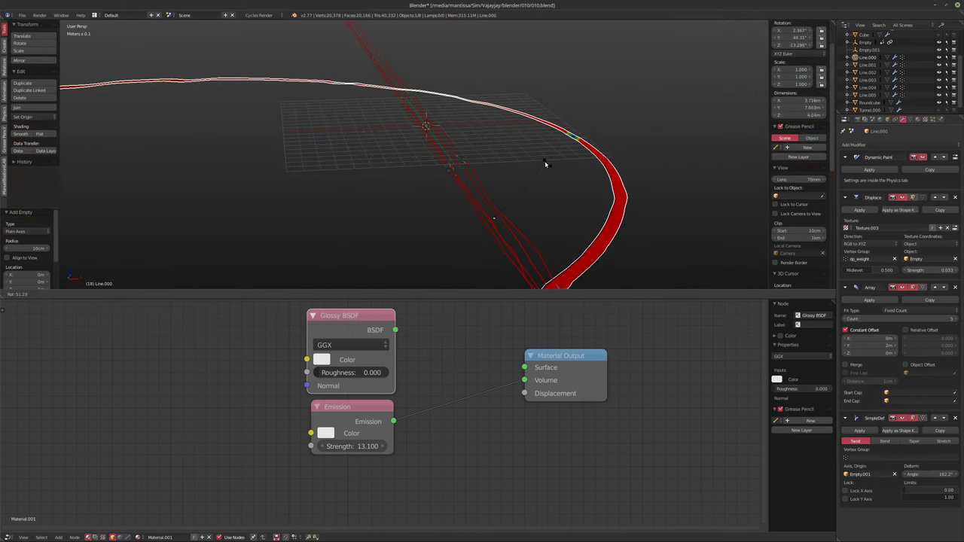
# Step: Rotate the object about X and then Y, and move SimpleDeform above Array
pyautogui.moveTo(482, 131); pyautogui.dragTo(461, 146, button='middle')
pyautogui.press('r')
pyautogui.press('x')
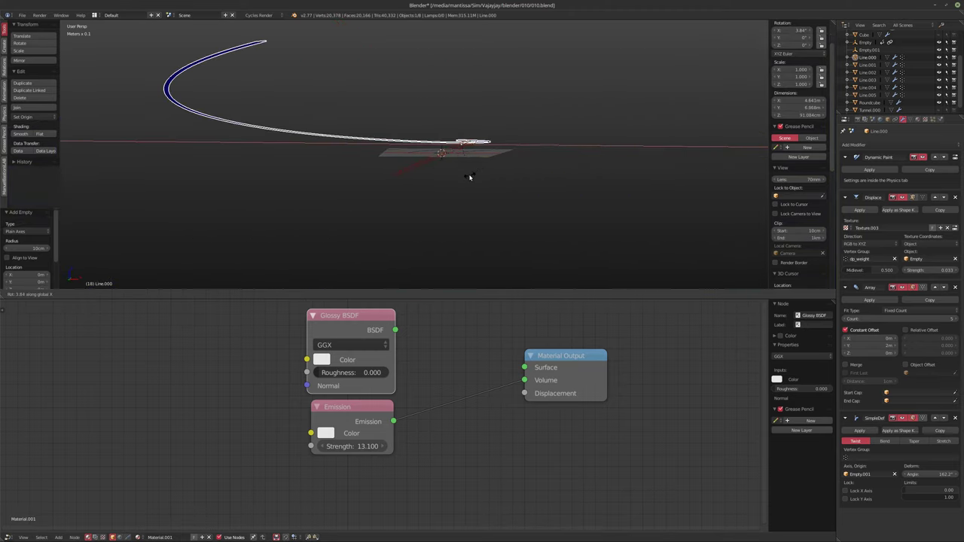
pyautogui.moveTo(470, 175)
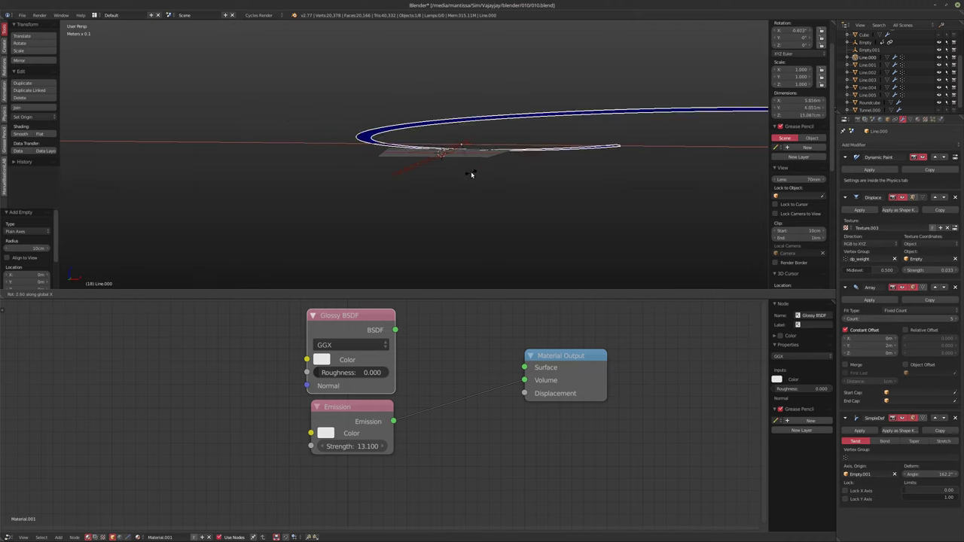
pyautogui.click(485, 165)
pyautogui.moveTo(485, 164); pyautogui.dragTo(468, 138, button='middle')
pyautogui.press('r')
pyautogui.press('y')
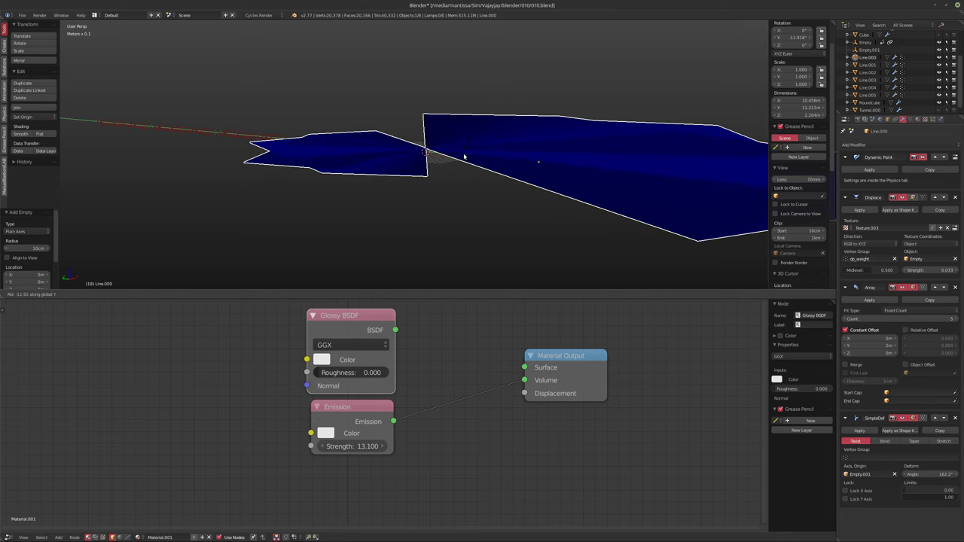
pyautogui.click(437, 187)
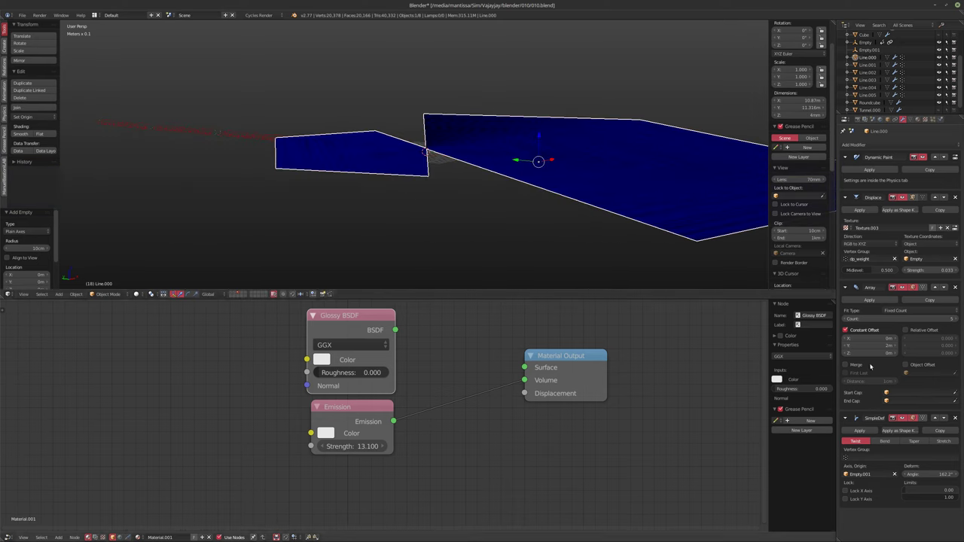
pyautogui.click(936, 419)
pyautogui.moveTo(495, 159); pyautogui.dragTo(792, 237, button='middle')
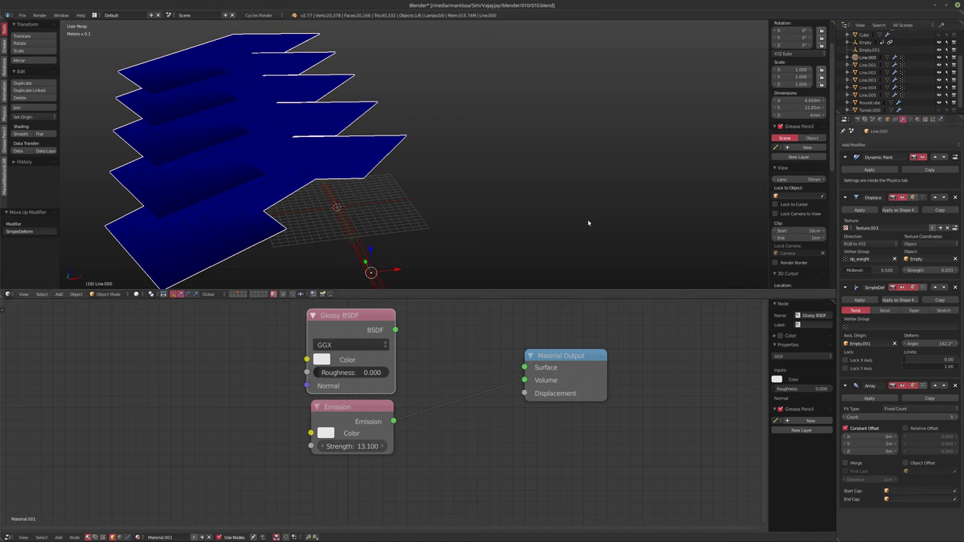
# Step: At frame 1, rotate Empty.001 90° about X, inspect the tubes, and reselect Line.000
pyautogui.hotkey('shift', 'Left')
pyautogui.moveTo(619, 214); pyautogui.dragTo(421, 196, button='middle')
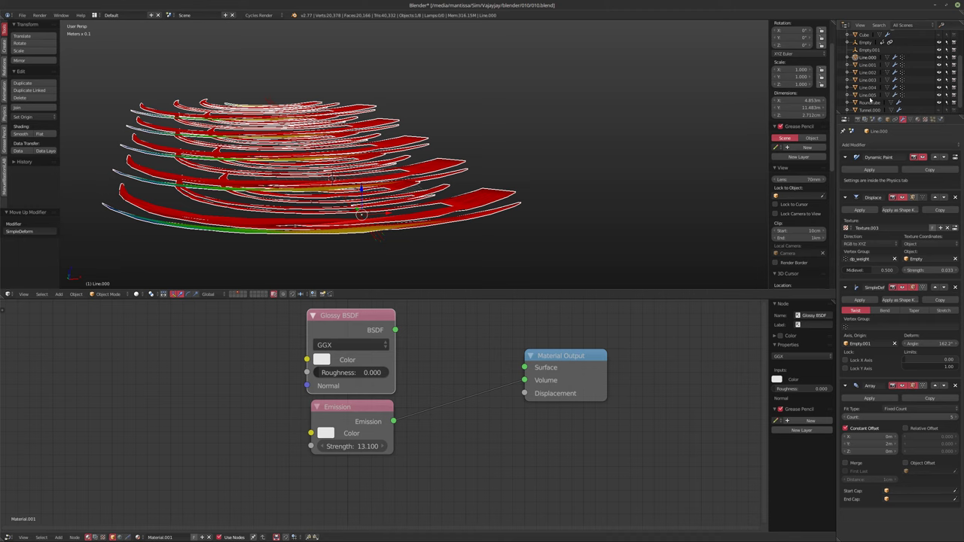
pyautogui.click(868, 50)
pyautogui.press('r')
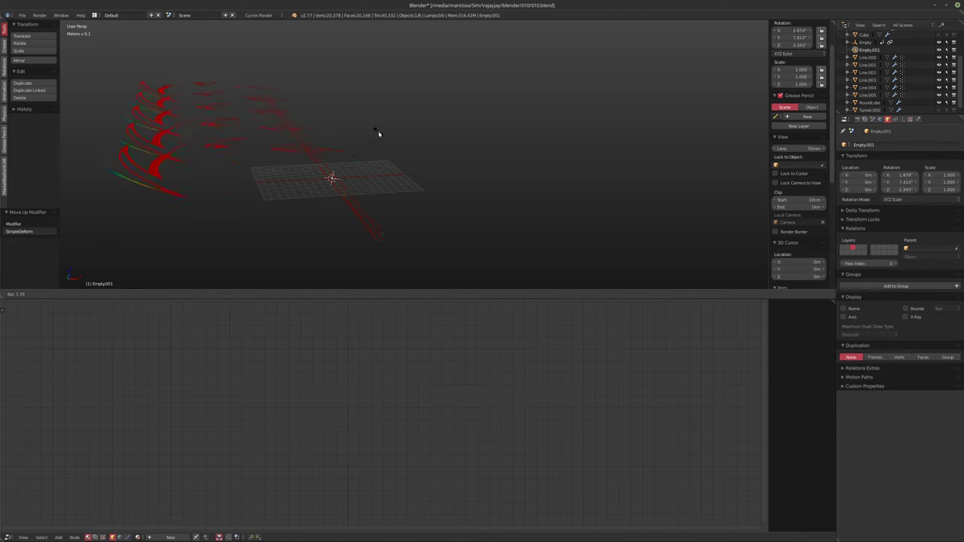
pyautogui.press('x')
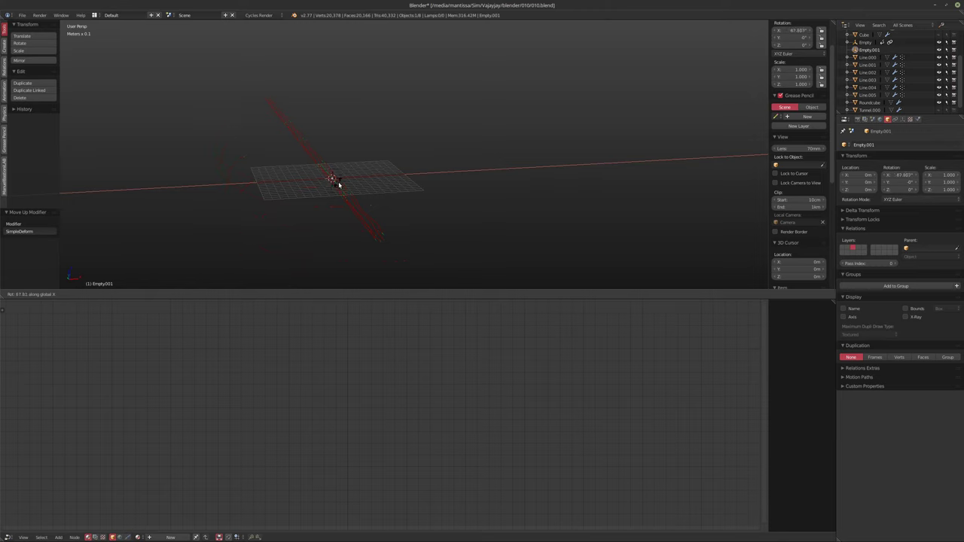
pyautogui.click(338, 185)
pyautogui.scroll(5, 338, 185)
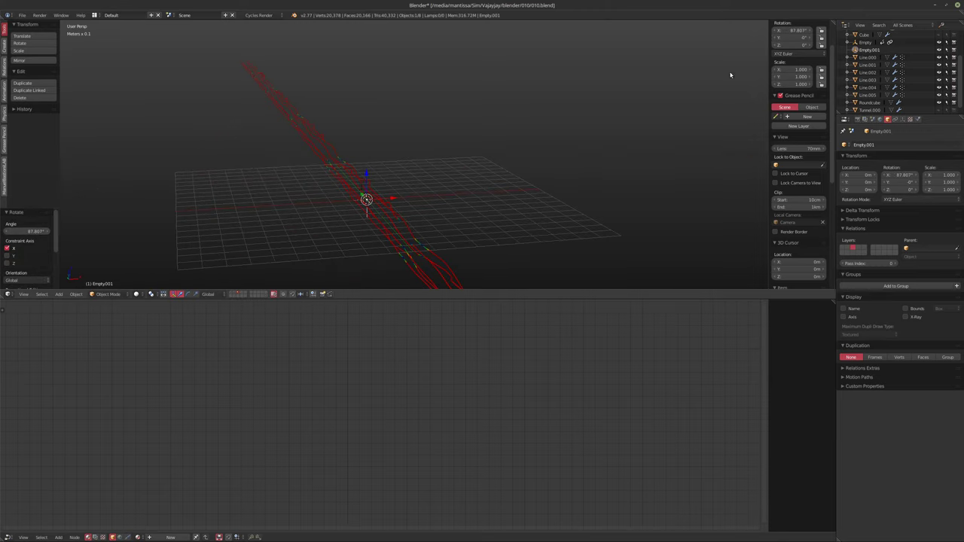
pyautogui.moveTo(421, 113); pyautogui.dragTo(400, 155, button='middle')
pyautogui.scroll(6, 399, 200)
pyautogui.scroll(-5, 403, 197)
pyautogui.moveTo(403, 197); pyautogui.dragTo(560, 221, button='middle')
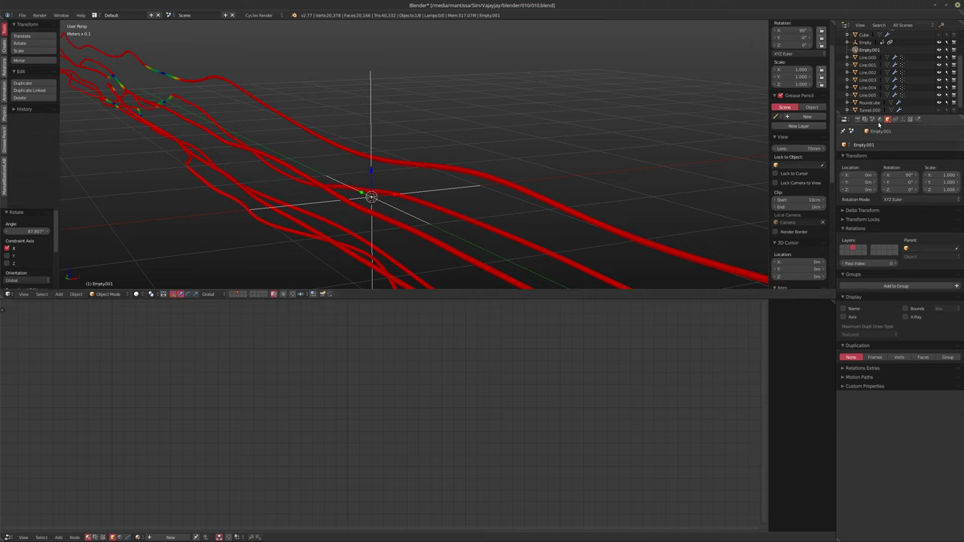
pyautogui.click(868, 59)
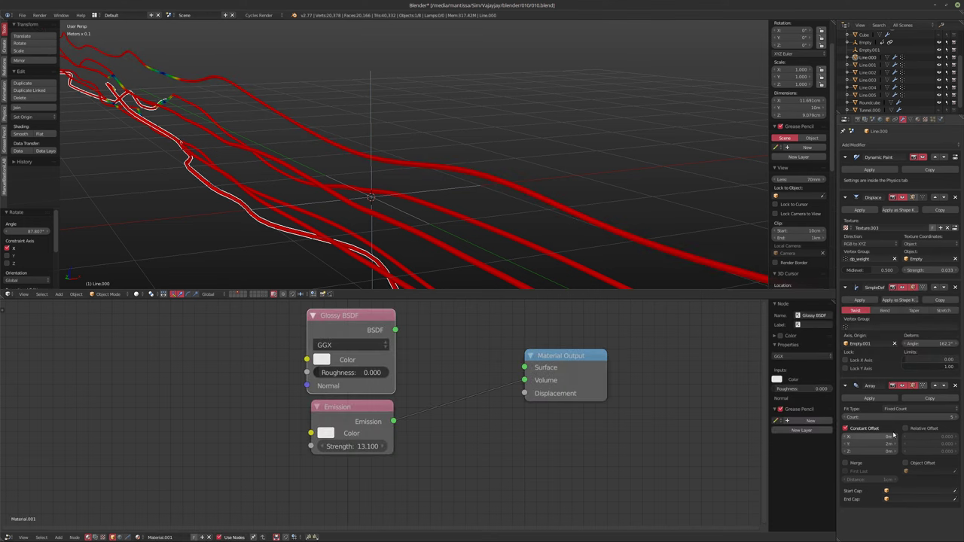
# Step: Increase Line.000's twist and limit it to the dp_weight vertex group
pyautogui.moveTo(926, 344)
pyautogui.mouseDown()
pyautogui.moveTo(945, 343)
pyautogui.moveTo(923, 345)
pyautogui.mouseUp()
pyautogui.click(875, 328)
pyautogui.click(865, 340)
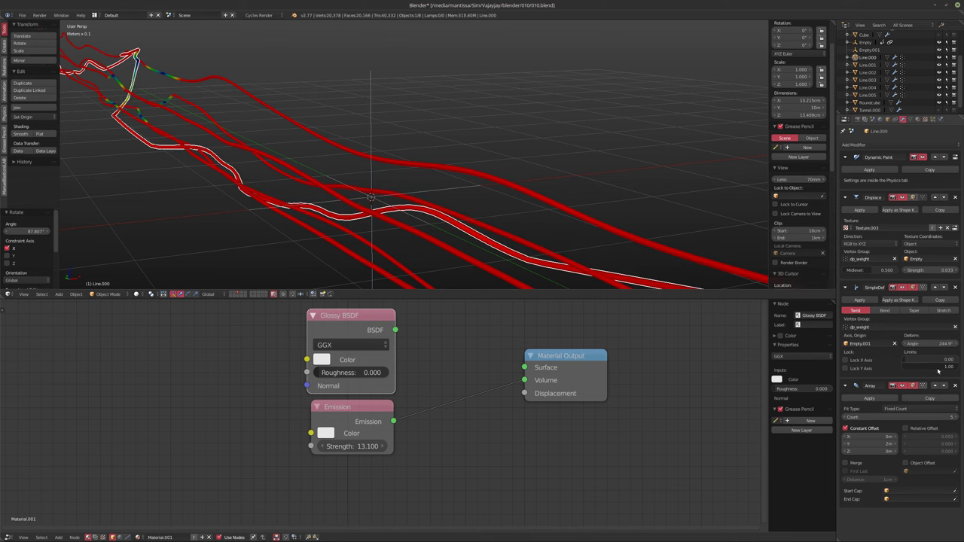
pyautogui.moveTo(939, 344); pyautogui.dragTo(949, 345)
# Step: Preview the twist through the camera and settle the angle at 180°
pyautogui.press('KP_0')
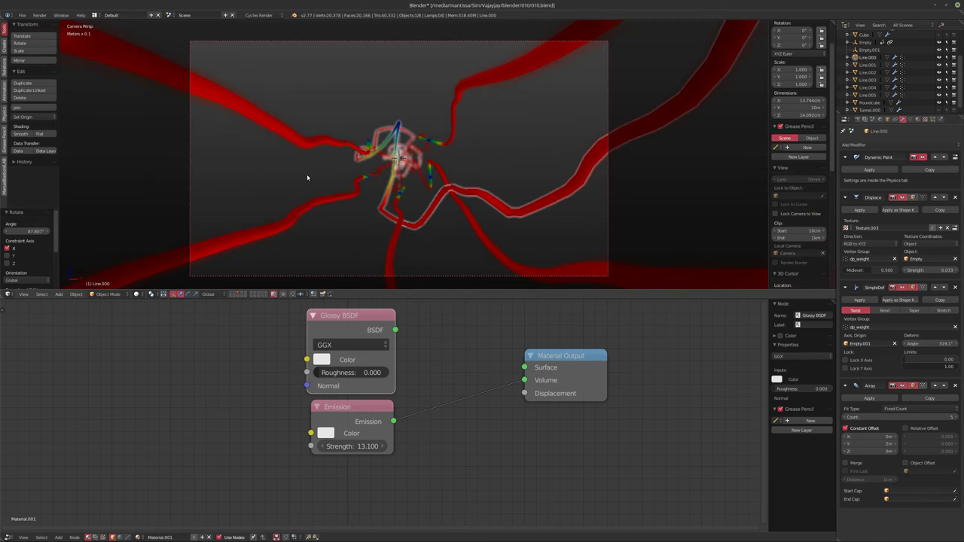
pyautogui.hotkey('alt', 'a')
pyautogui.hotkey('alt', 'a')
pyautogui.moveTo(939, 344); pyautogui.dragTo(951, 344)
pyautogui.hotkey('alt', 'a')
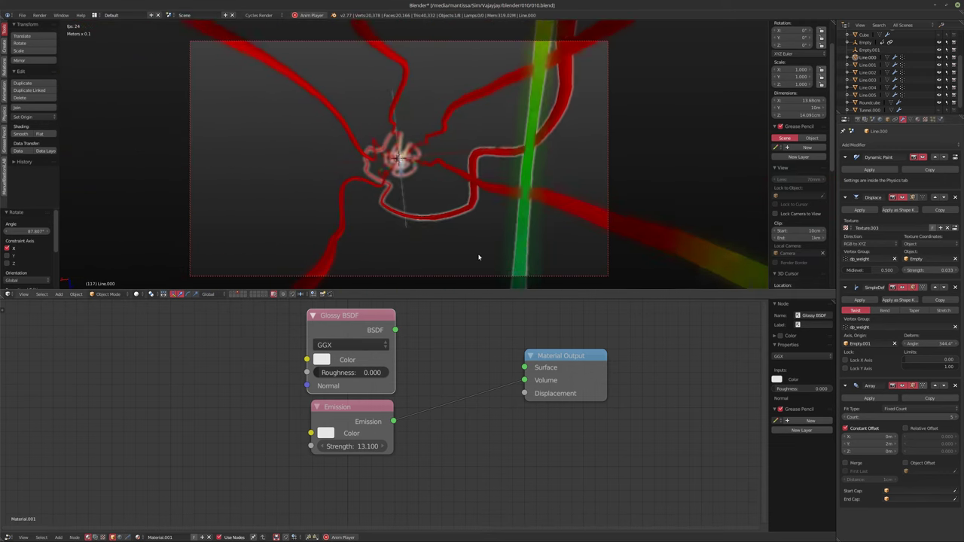
pyautogui.hotkey('alt', 'a')
pyautogui.moveTo(925, 344)
pyautogui.mouseDown()
pyautogui.moveTo(907, 343)
pyautogui.moveTo(920, 344)
pyautogui.mouseUp()
pyautogui.hotkey('alt', 'a')
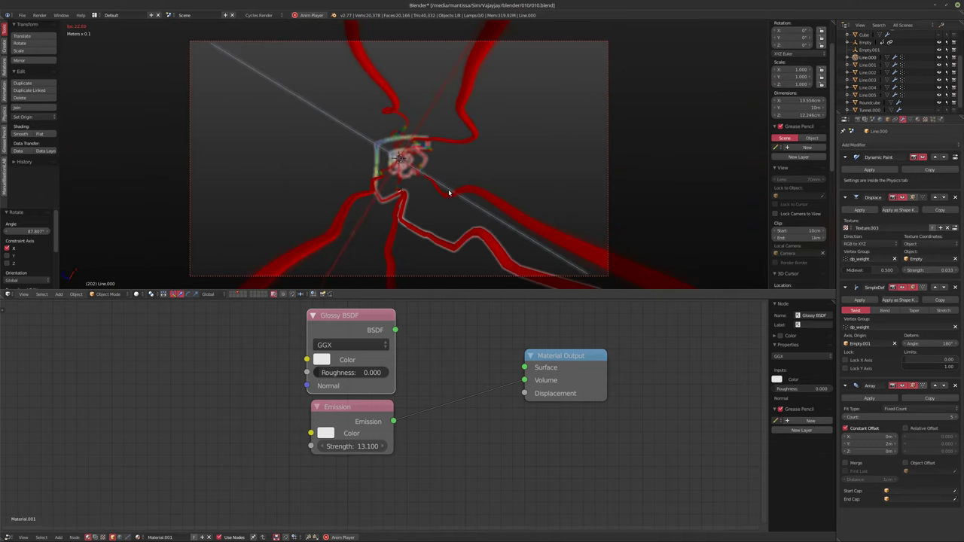
pyautogui.hotkey('alt', 'a')
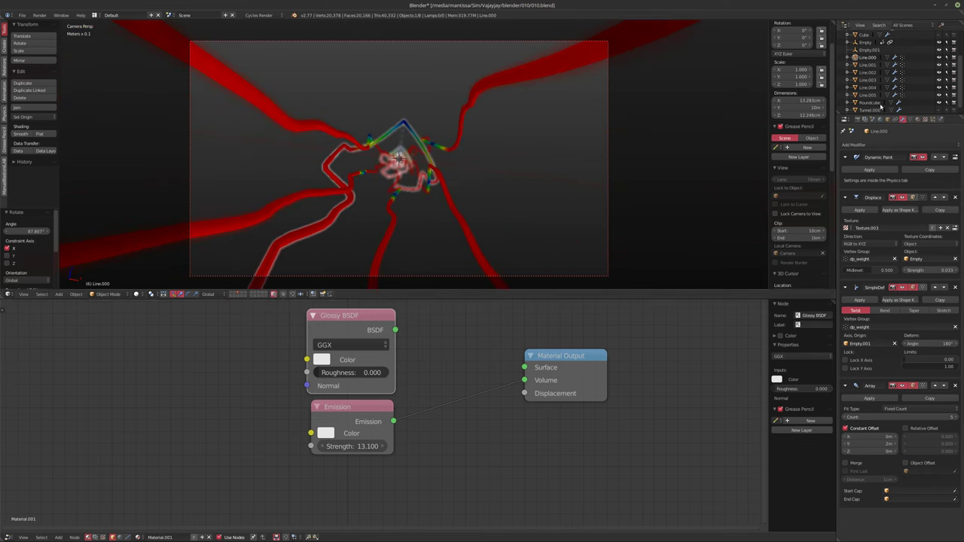
pyautogui.click(867, 64)
pyautogui.click(855, 145)
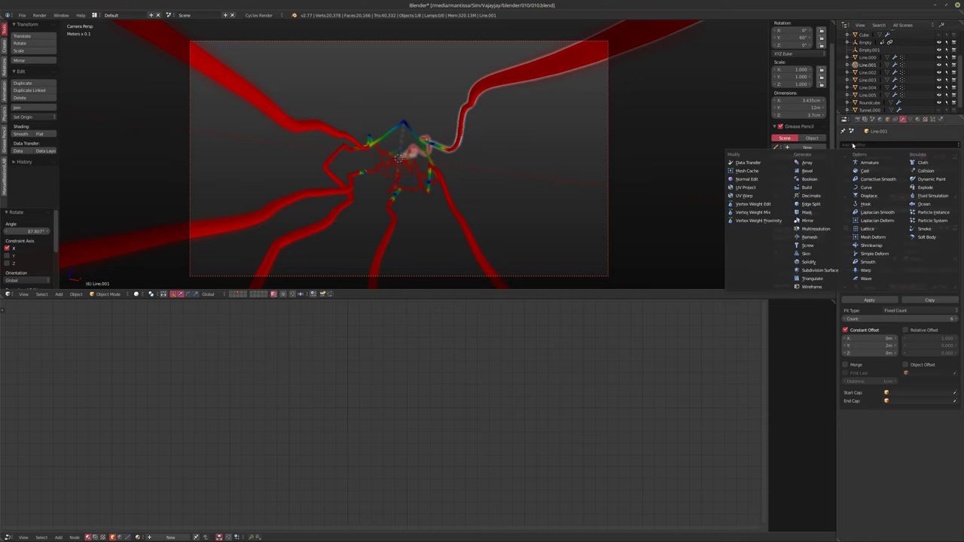
# Step: Give Line.001 a 180° Simple Deform above Array, with Empty.001 origin and dp_weight group
pyautogui.click(860, 254)
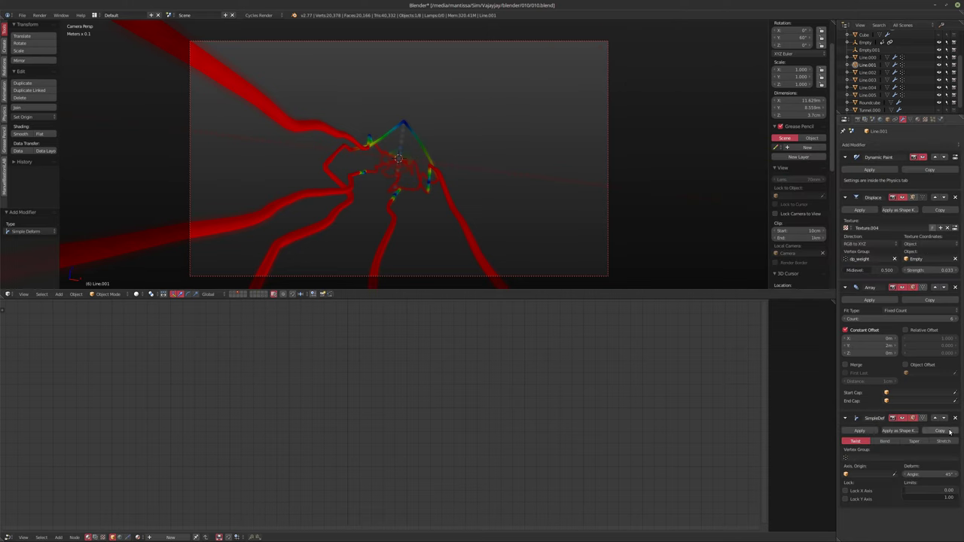
pyautogui.click(934, 419)
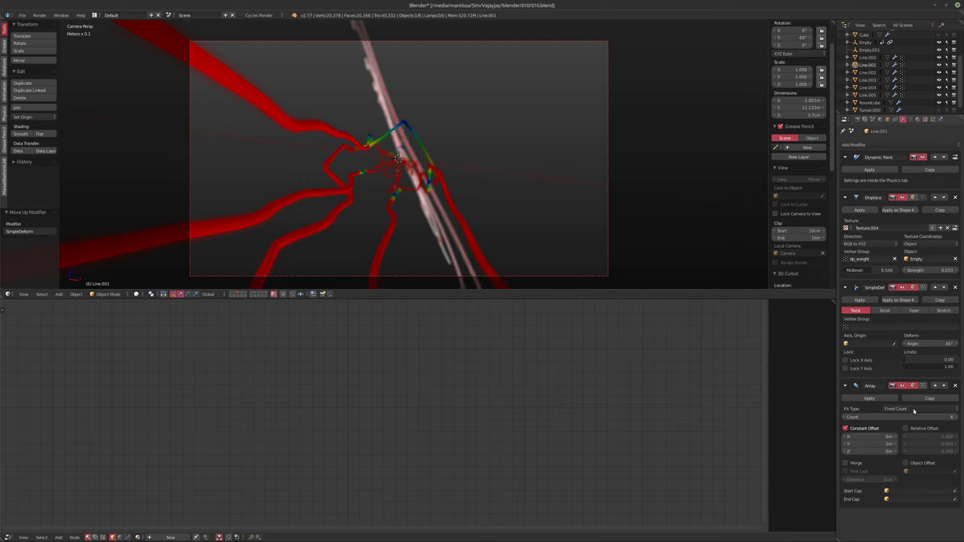
pyautogui.moveTo(940, 345); pyautogui.dragTo(920, 348)
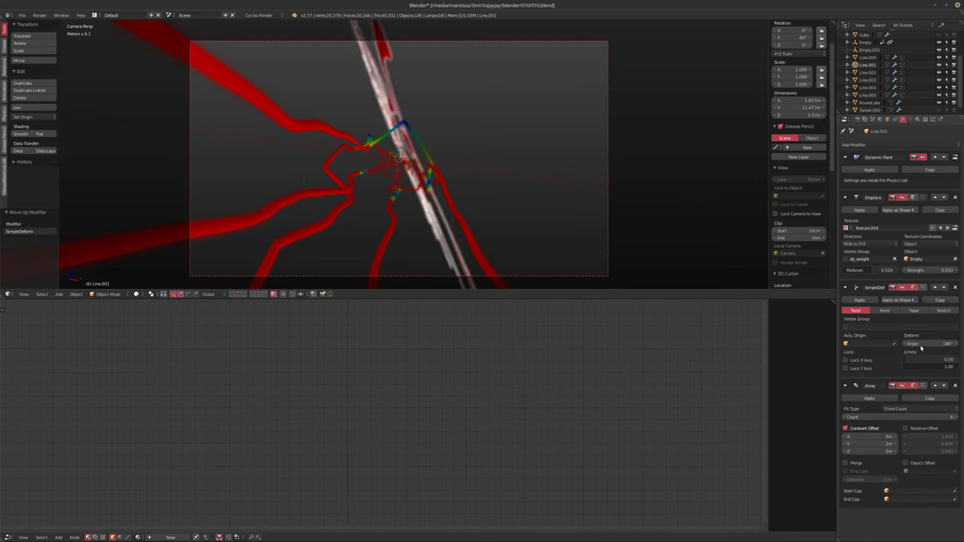
pyautogui.click(869, 342)
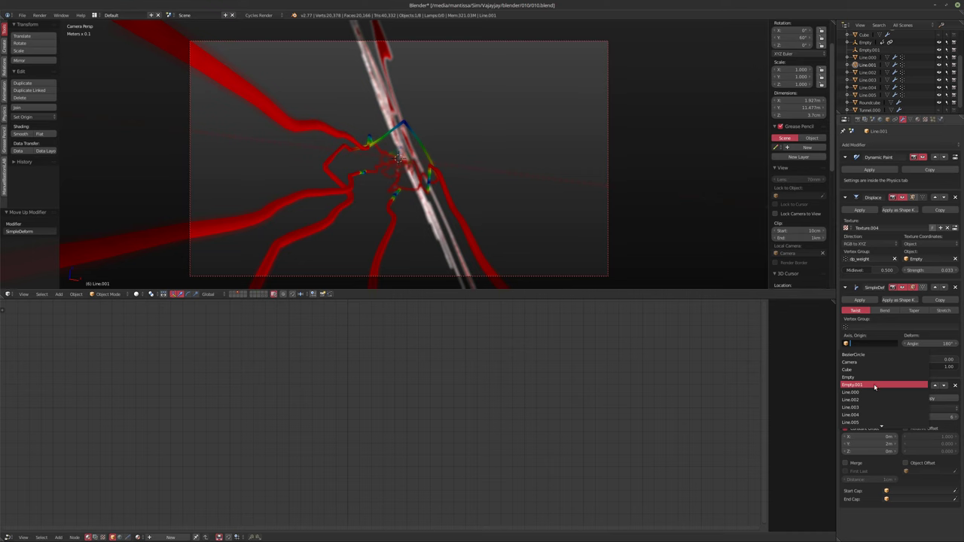
pyautogui.click(875, 386)
pyautogui.click(869, 327)
pyautogui.click(866, 337)
pyautogui.hotkey('alt', 'a')
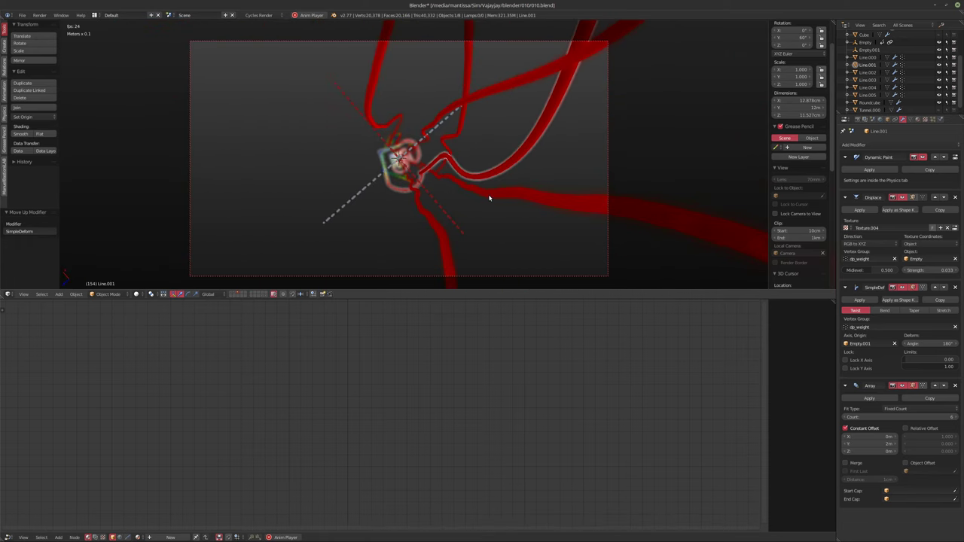
pyautogui.hotkey('alt', 'a')
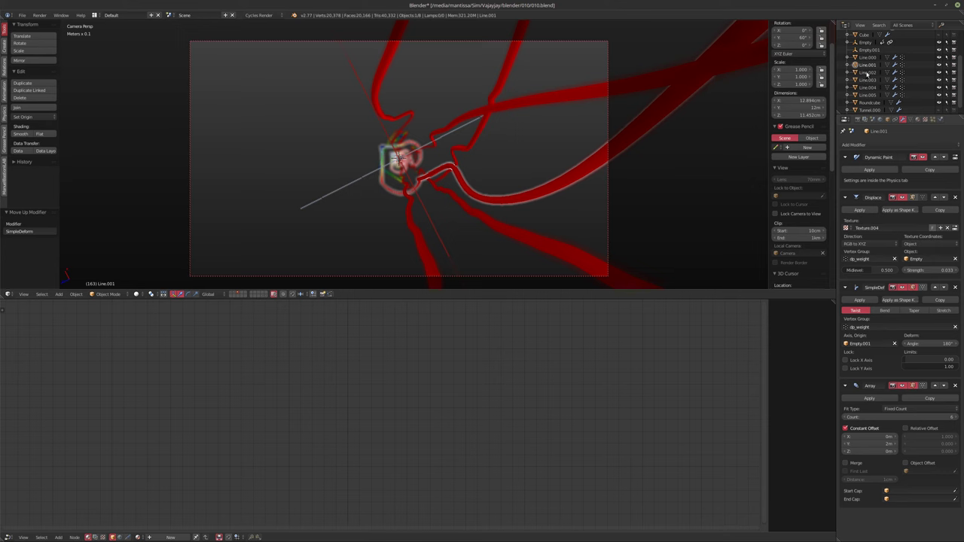
# Step: Add the same 180° twist on Empty.001 and dp_weight, above Array, to Line.002
pyautogui.click(867, 72)
pyautogui.click(866, 144)
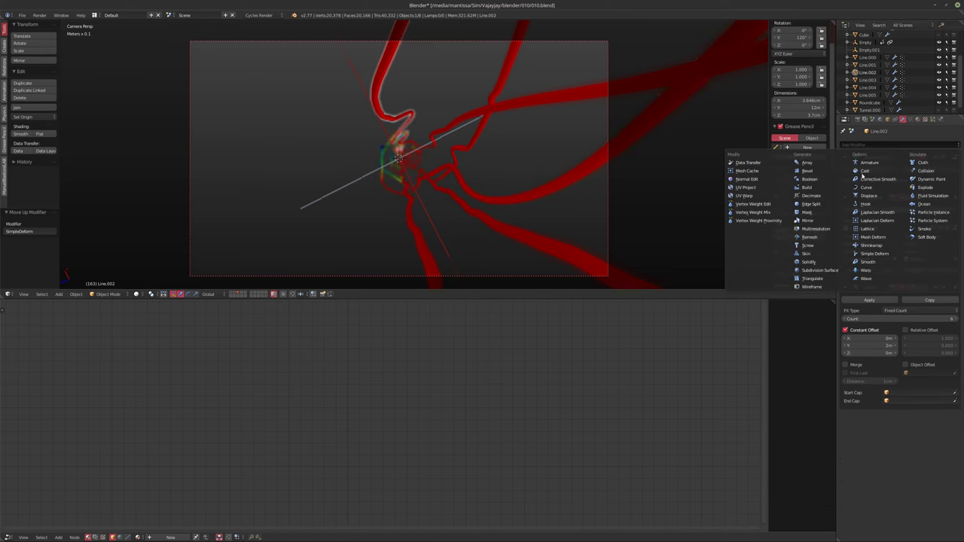
pyautogui.click(874, 253)
pyautogui.click(935, 418)
pyautogui.click(874, 325)
pyautogui.click(866, 336)
pyautogui.click(864, 343)
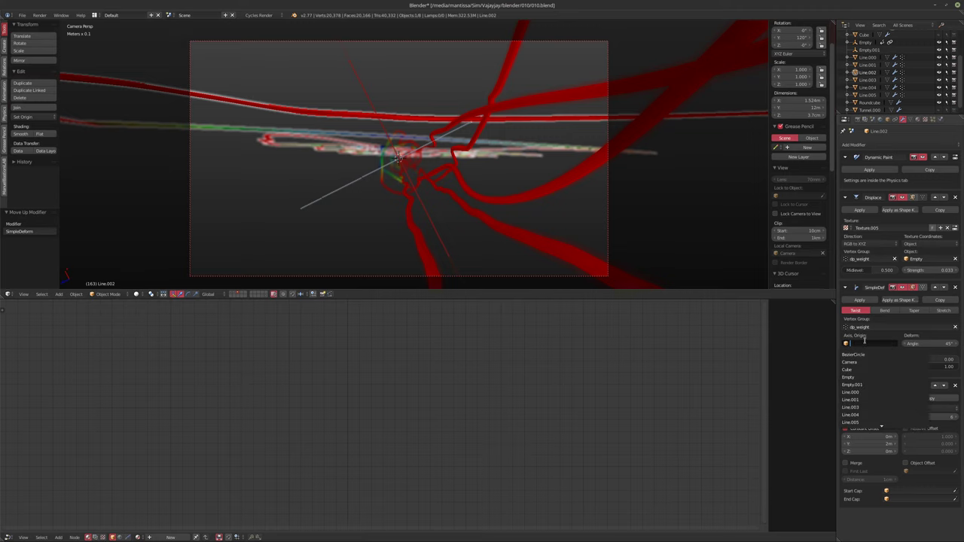
pyautogui.click(864, 385)
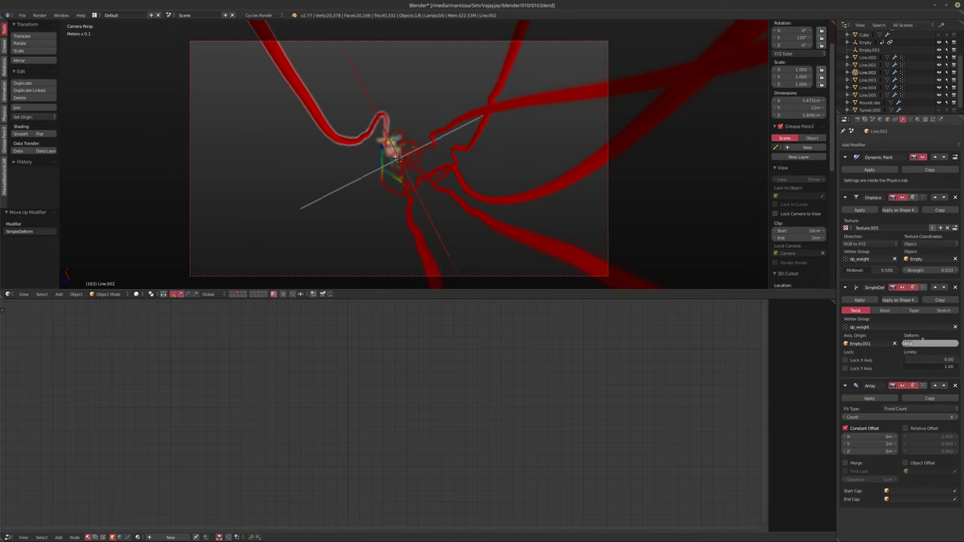
pyautogui.press('Return')
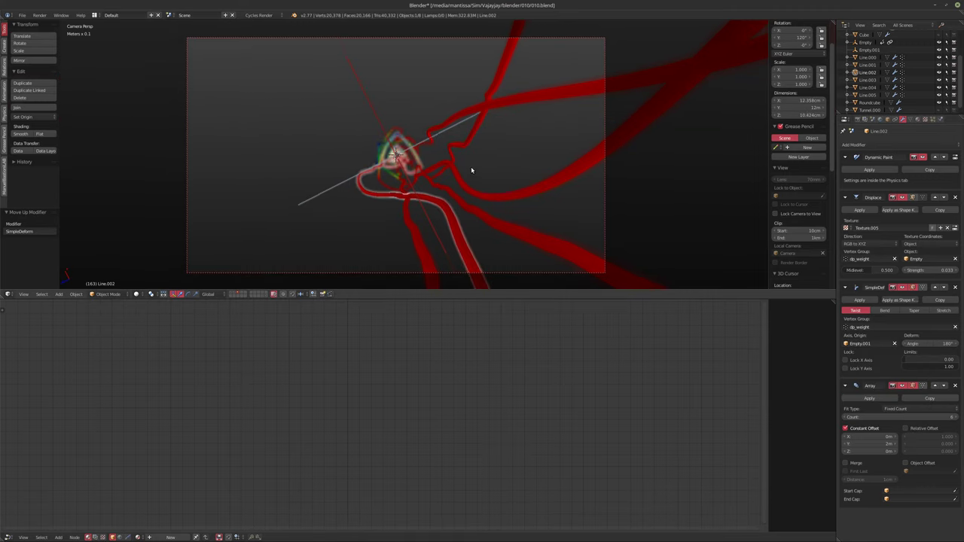
pyautogui.hotkey('alt', 'a')
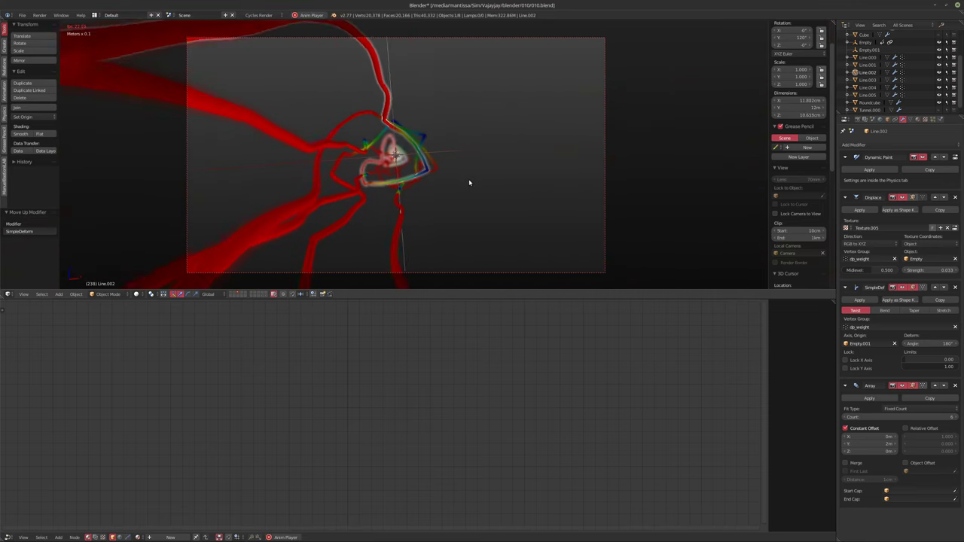
pyautogui.hotkey('alt', 'a')
pyautogui.click(870, 79)
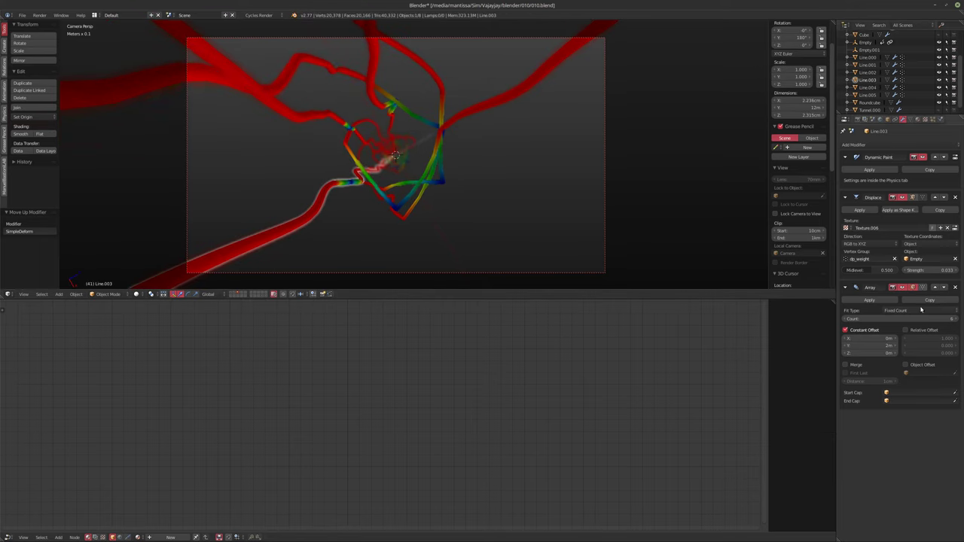
# Step: Add a 180° Simple Deform twist around Empty.001 to Line.003, limited to dp_weight, above its Array
pyautogui.click(867, 144)
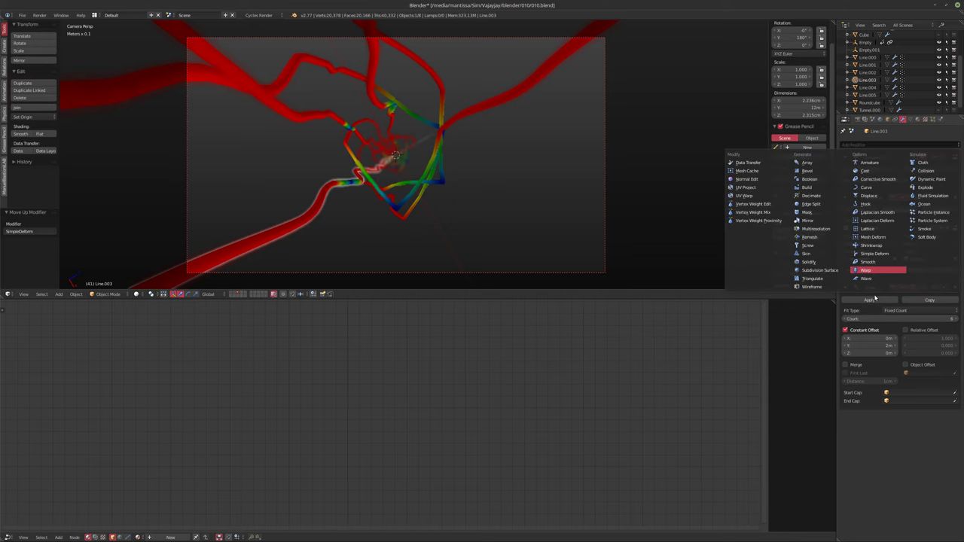
pyautogui.click(878, 255)
pyautogui.click(936, 419)
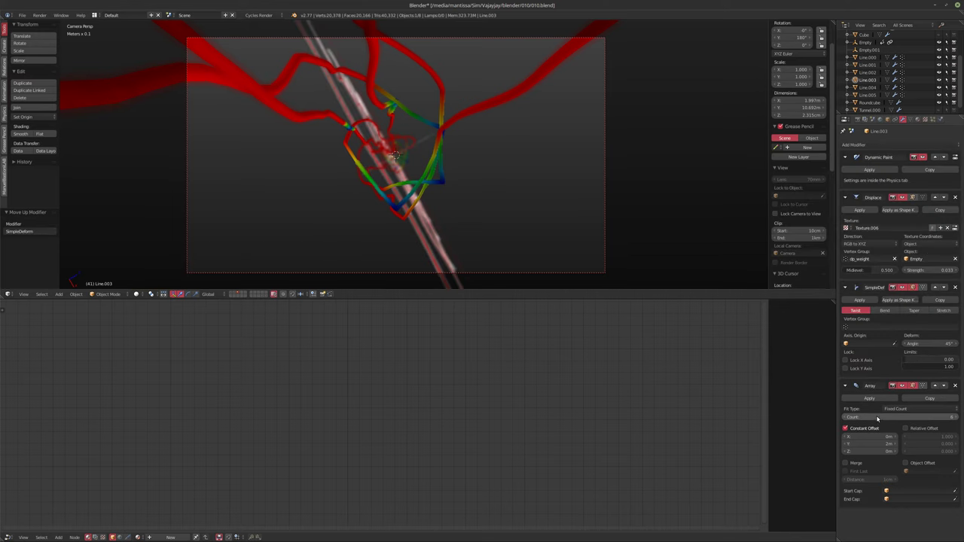
pyautogui.click(863, 343)
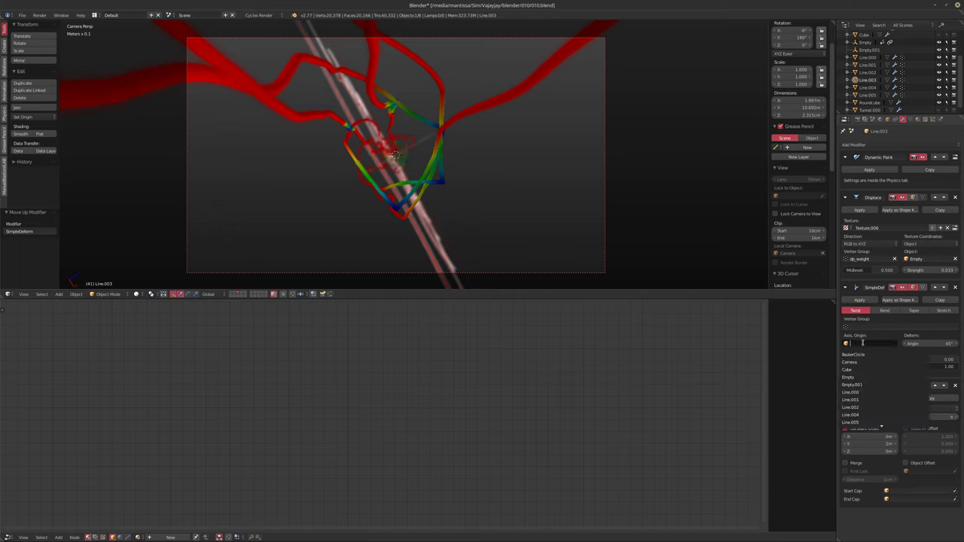
pyautogui.click(858, 385)
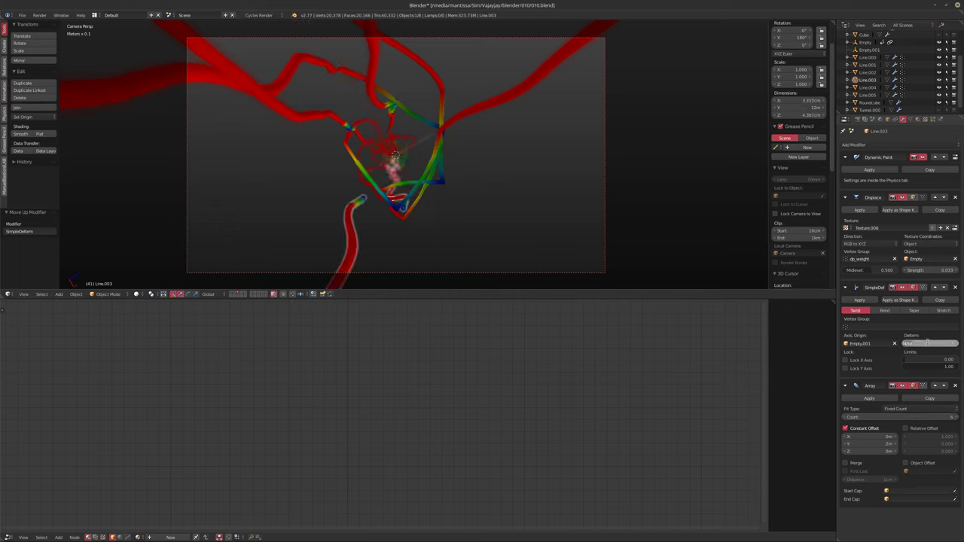
pyautogui.press('Return')
pyautogui.hotkey('alt', 'a')
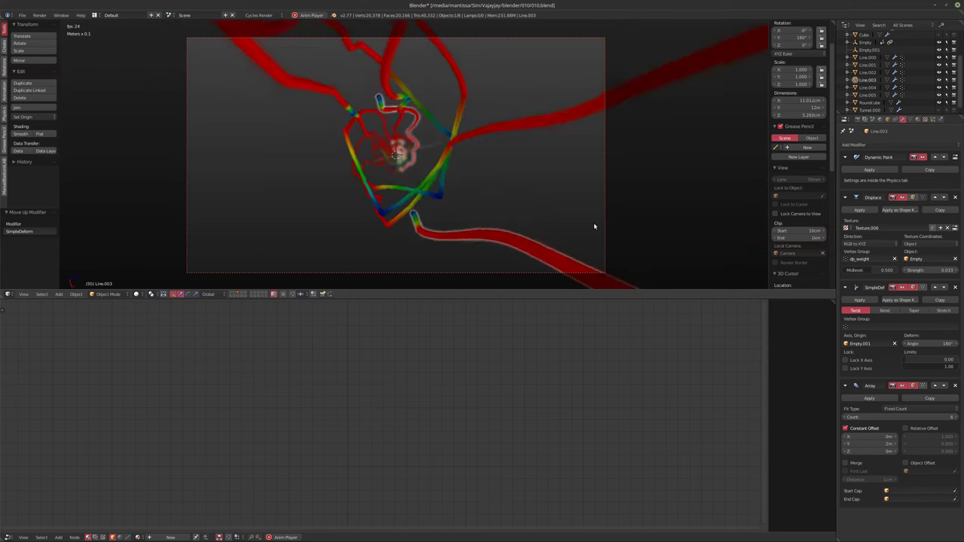
pyautogui.click(864, 327)
pyautogui.click(851, 338)
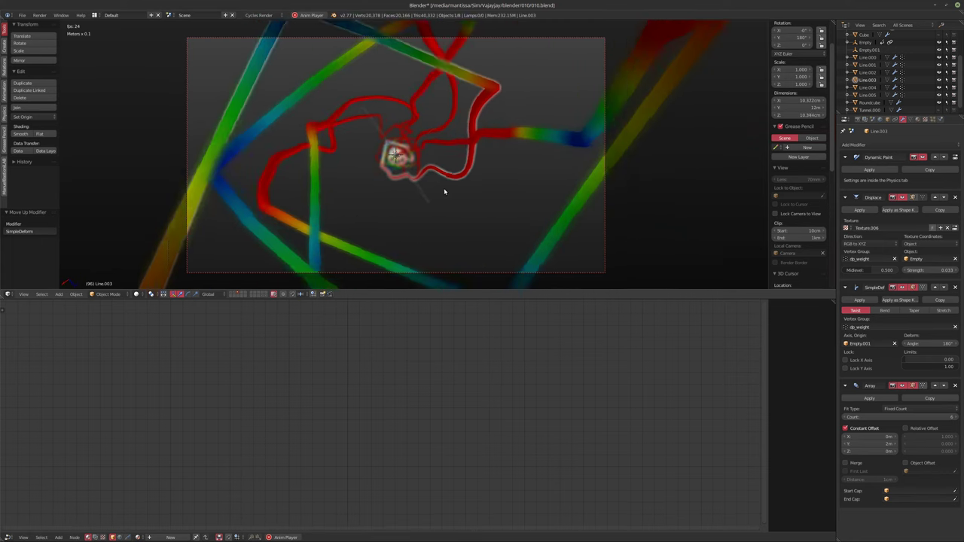
# Step: Preview the twisting ribbons' animation from an orbited view and from the camera view
pyautogui.hotkey('alt', 'a')
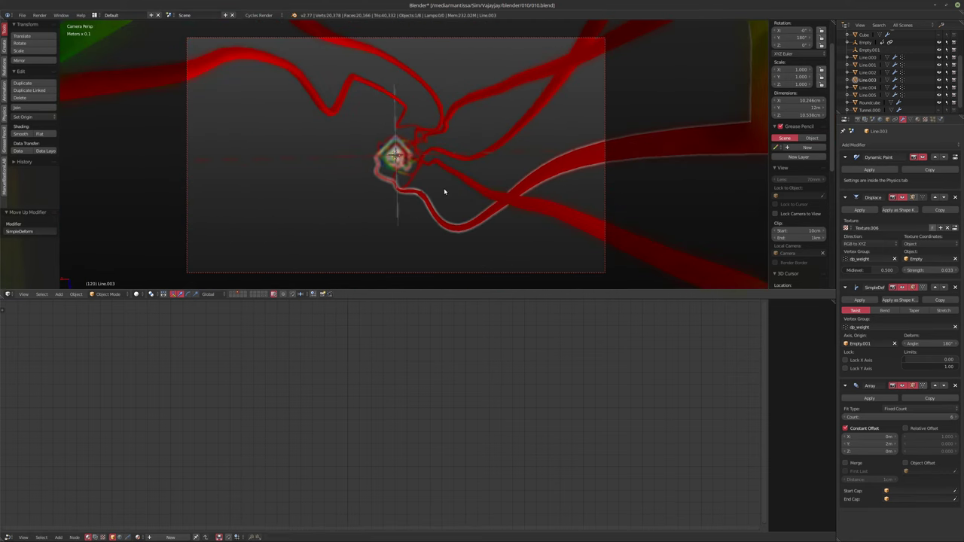
pyautogui.moveTo(430, 193); pyautogui.dragTo(426, 195, button='middle')
pyautogui.hotkey('alt', 'a')
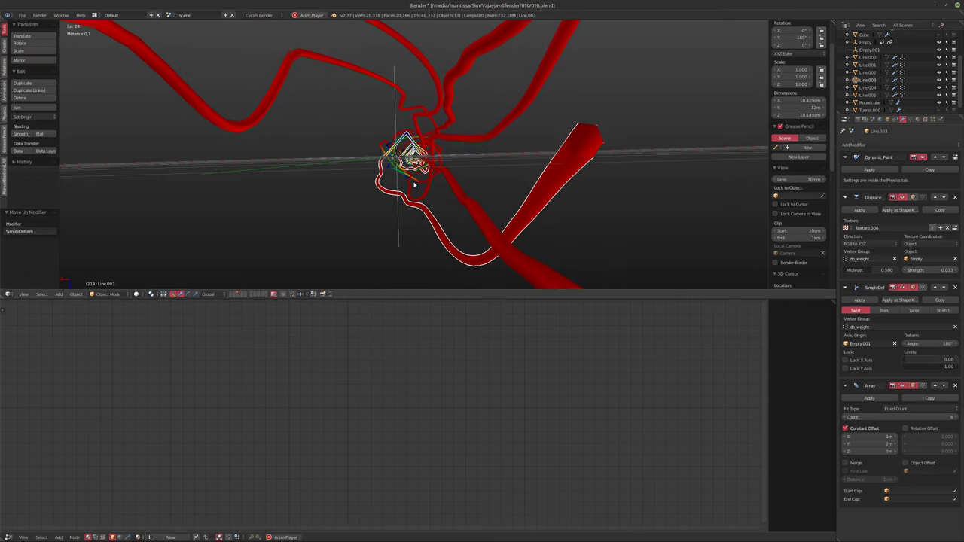
pyautogui.hotkey('alt', 'a')
pyautogui.press('KP_0')
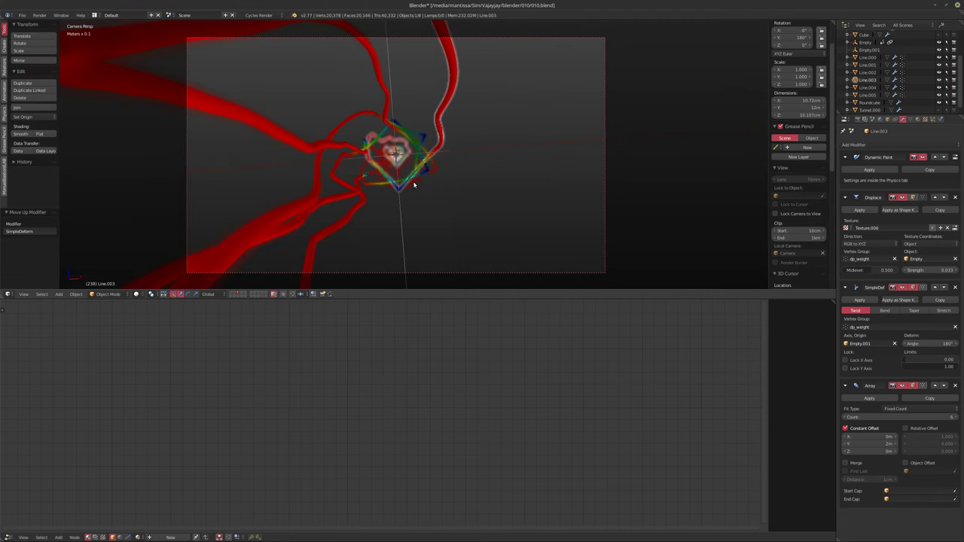
pyautogui.hotkey('alt', 'a')
pyautogui.hotkey('alt', 'a')
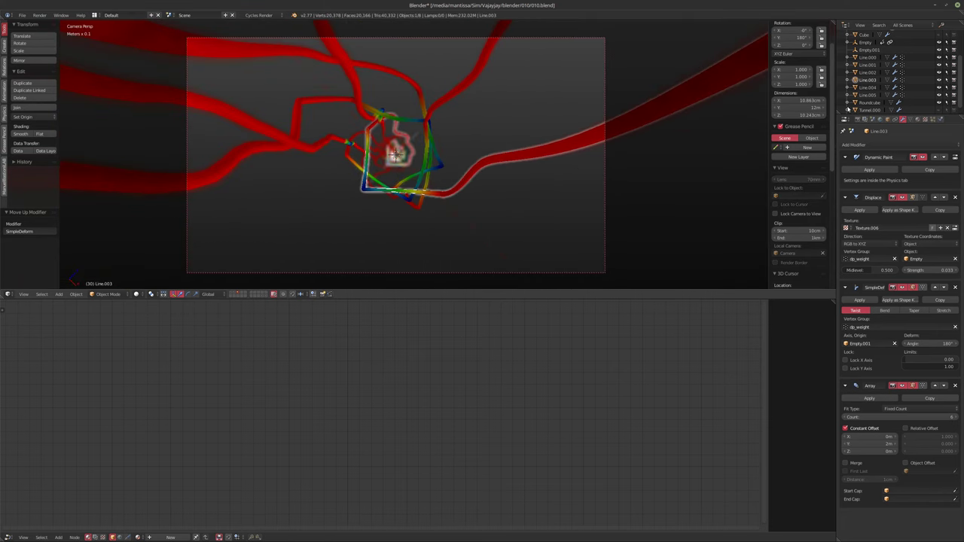
pyautogui.click(868, 87)
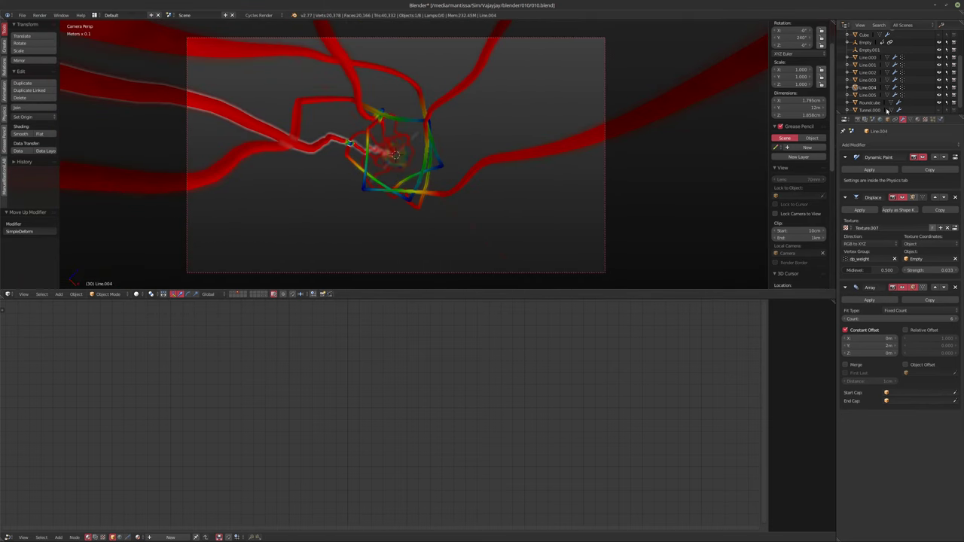
# Step: Give Line.004 a Simple Deform above its Array: dp_weight group, origin Empty.001, 180° angle
pyautogui.click(874, 147)
pyautogui.click(864, 254)
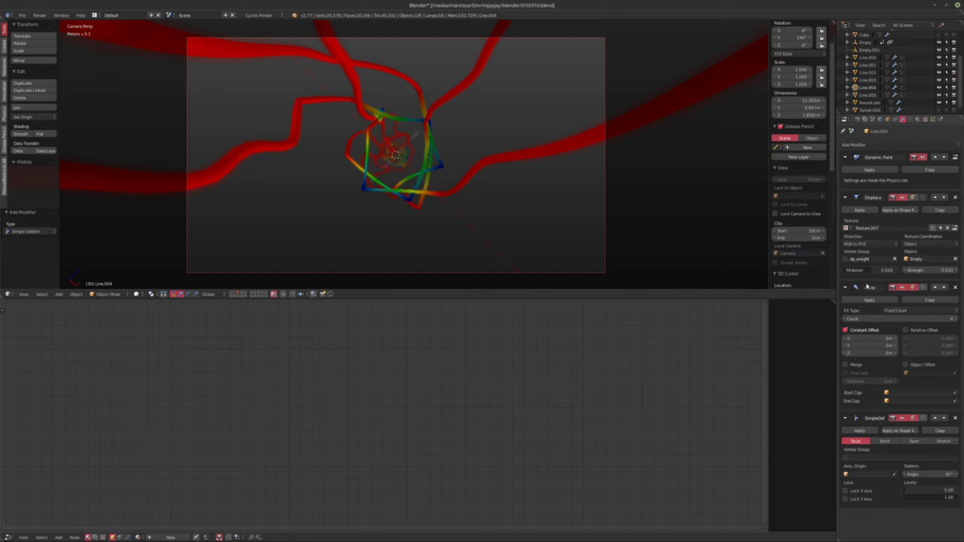
pyautogui.click(935, 418)
pyautogui.click(874, 327)
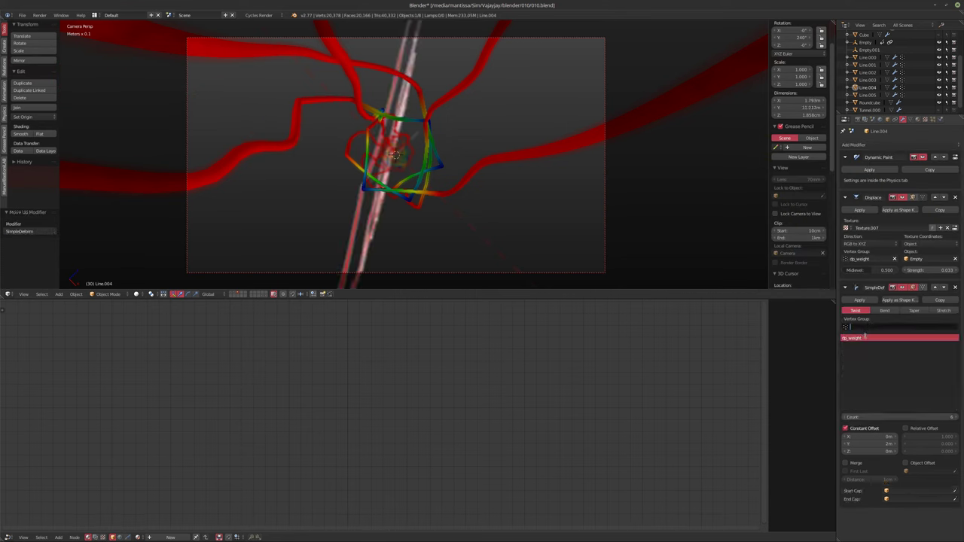
pyautogui.click(866, 336)
pyautogui.click(869, 344)
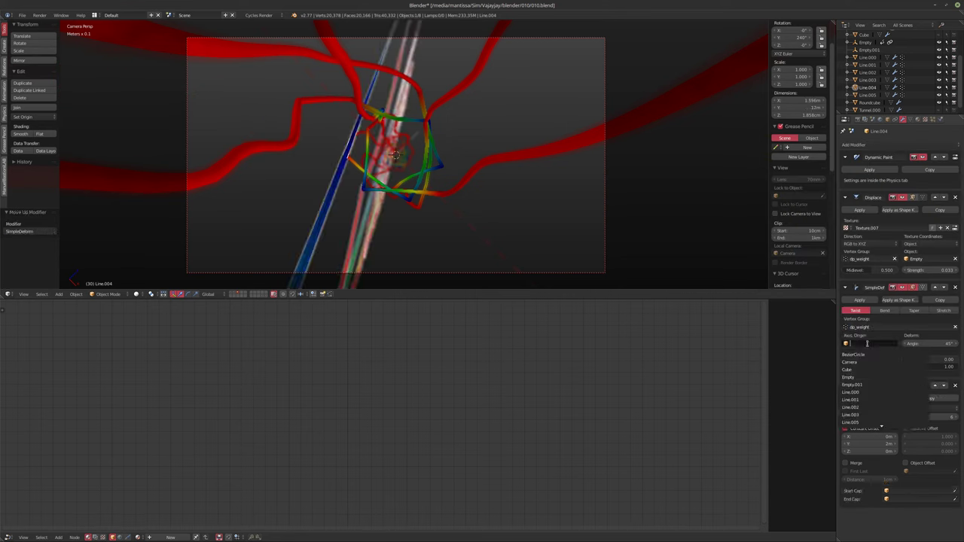
pyautogui.click(862, 384)
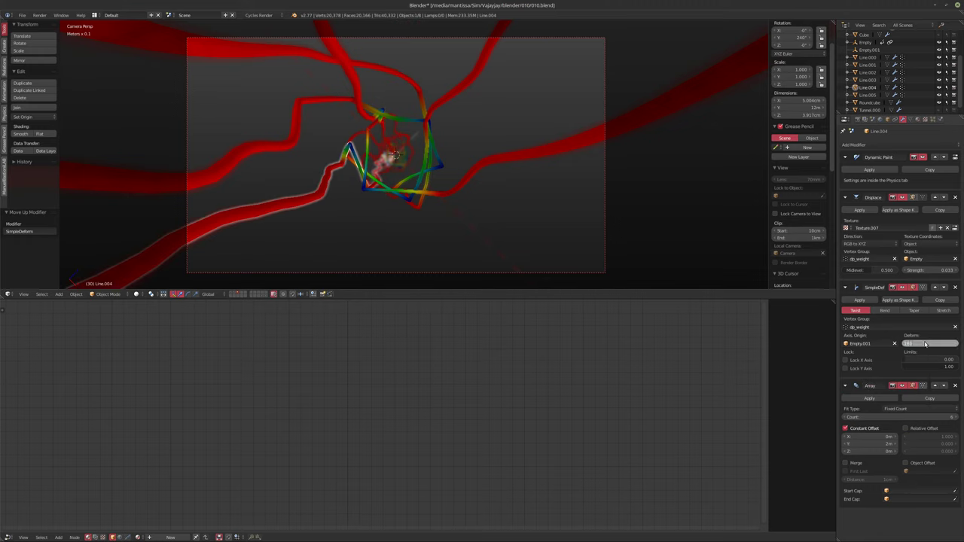
pyautogui.press('Return')
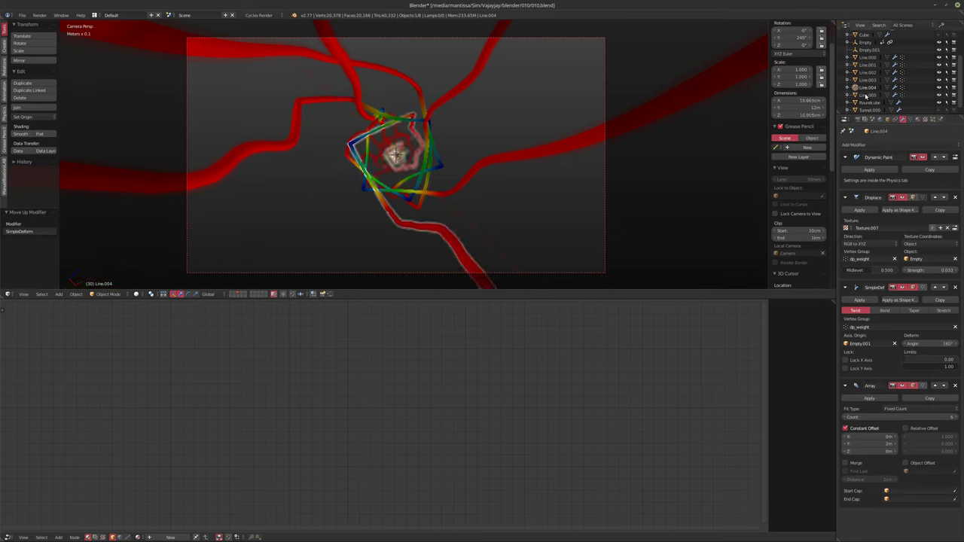
# Step: Add the same 180° dp_weight twist around Empty.001 to Line.005 before its Array, then play
pyautogui.click(866, 95)
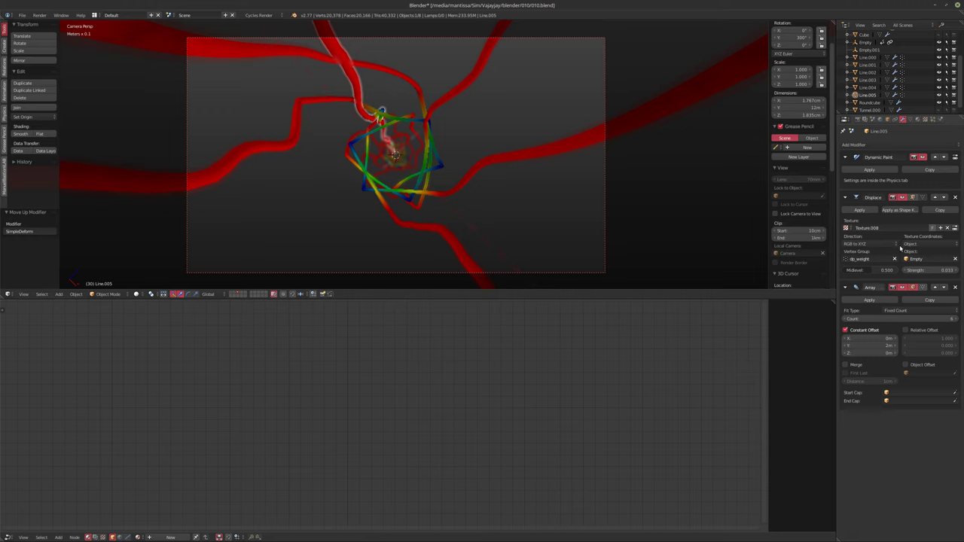
pyautogui.click(871, 146)
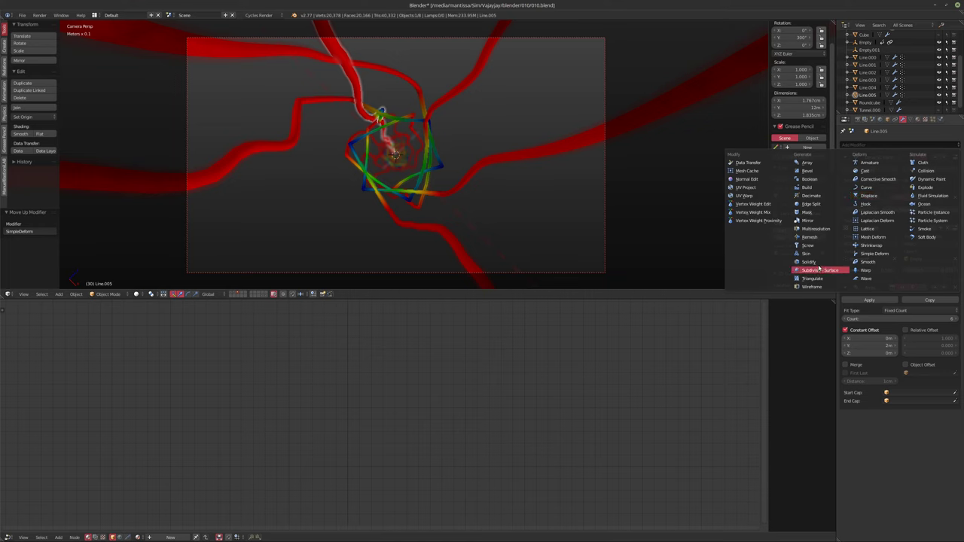
pyautogui.click(876, 254)
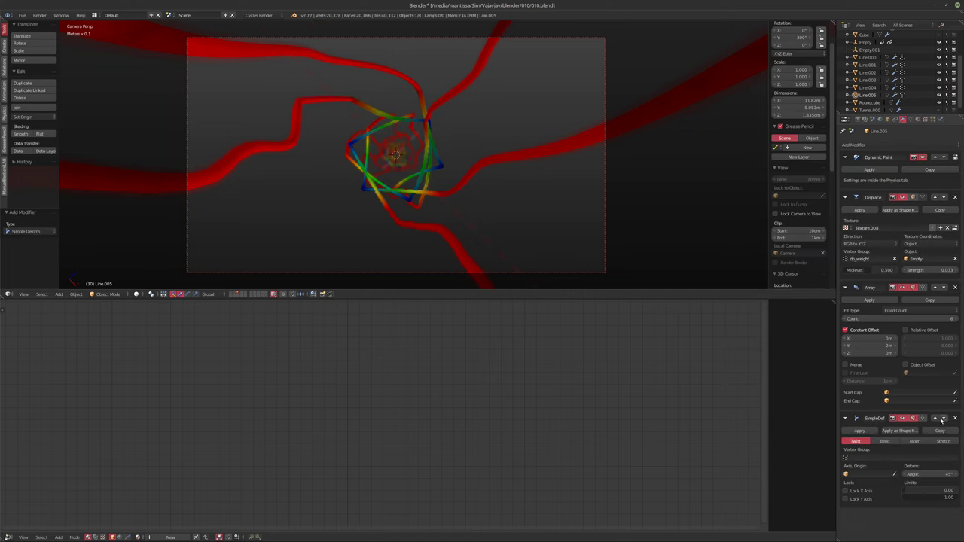
pyautogui.click(937, 418)
pyautogui.click(866, 327)
pyautogui.click(863, 335)
pyautogui.click(862, 344)
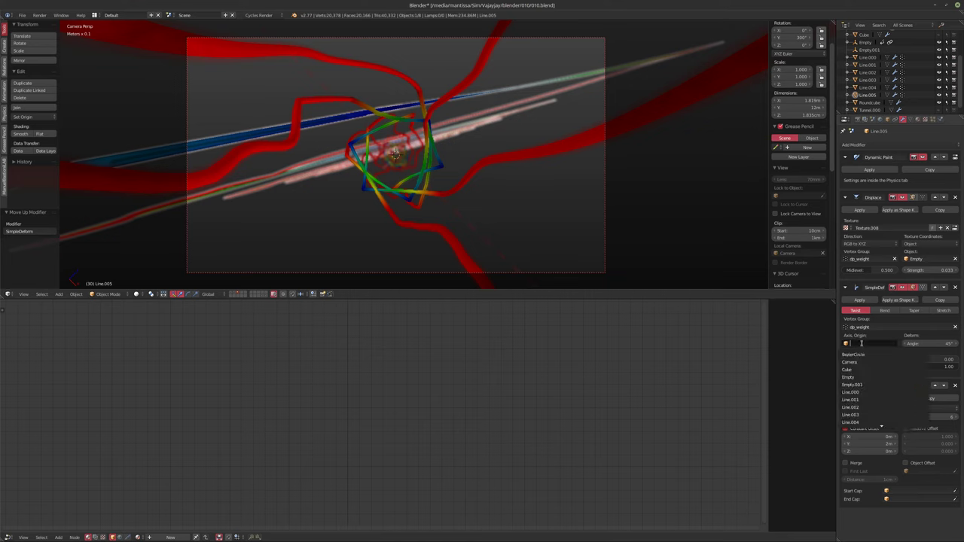
pyautogui.click(897, 385)
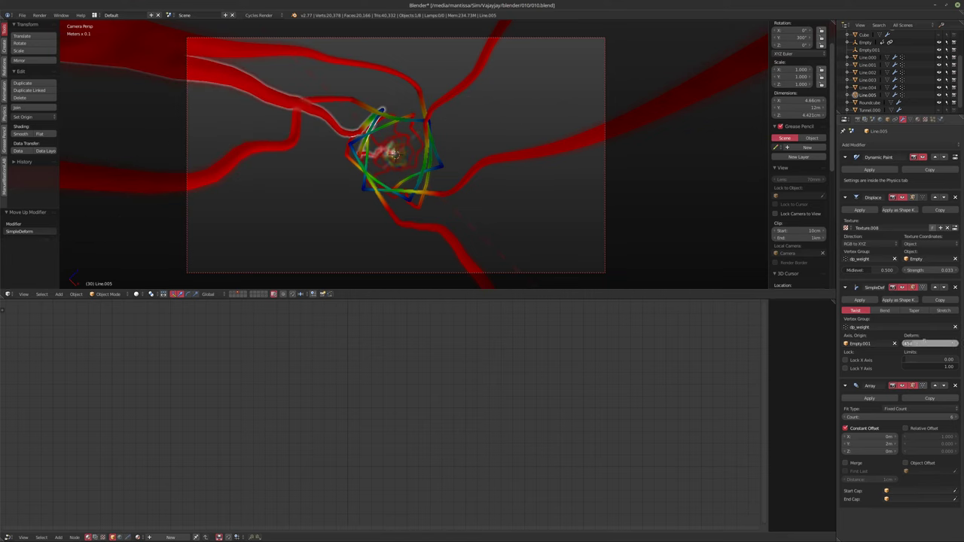
pyautogui.moveTo(925, 343); pyautogui.dragTo(925, 344)
pyautogui.hotkey('alt', 'a')
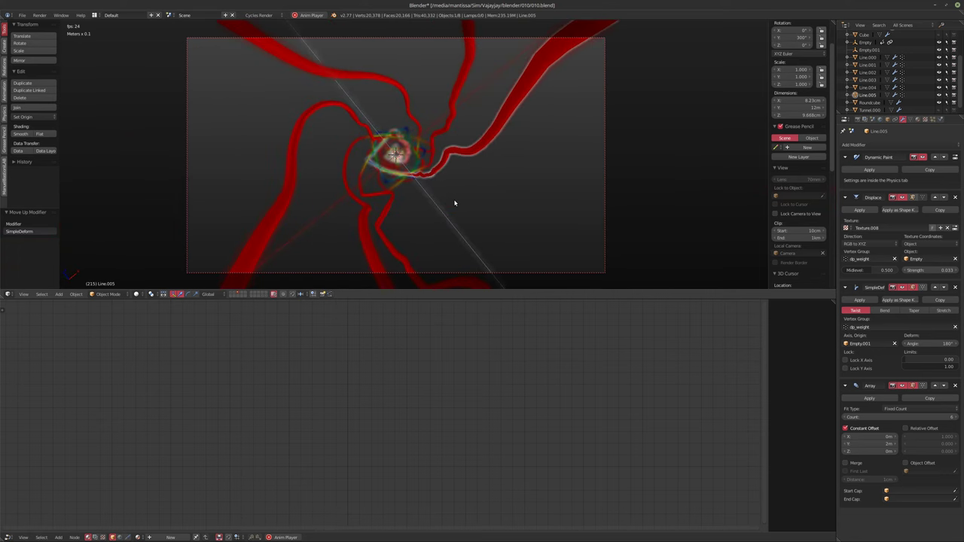
# Step: Duplicate the Line strands rotated 30° about Y, play back, and view them in rendered Cycles shading
pyautogui.hotkey('alt', 'a')
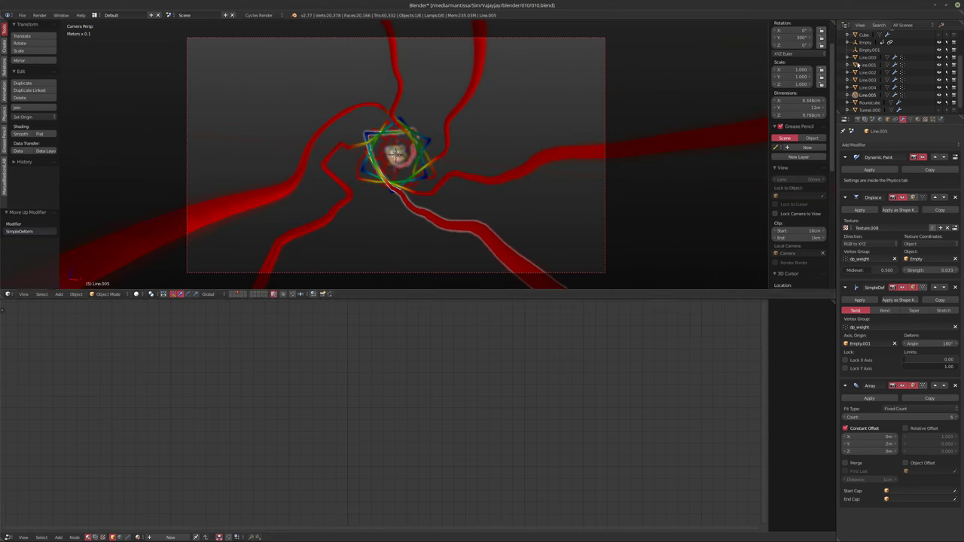
pyautogui.click(866, 65)
pyautogui.click(867, 73)
pyautogui.click(868, 95)
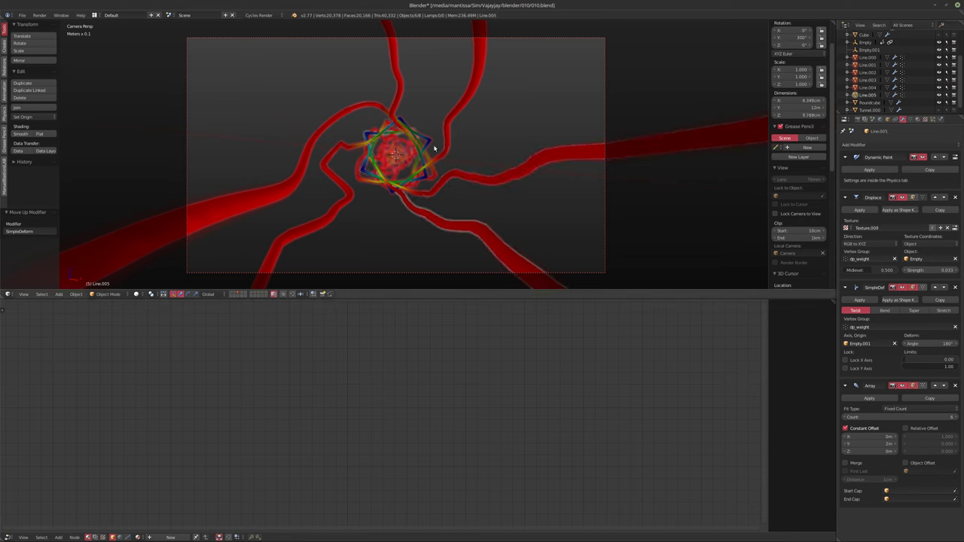
pyautogui.hotkey('shift', 'd')
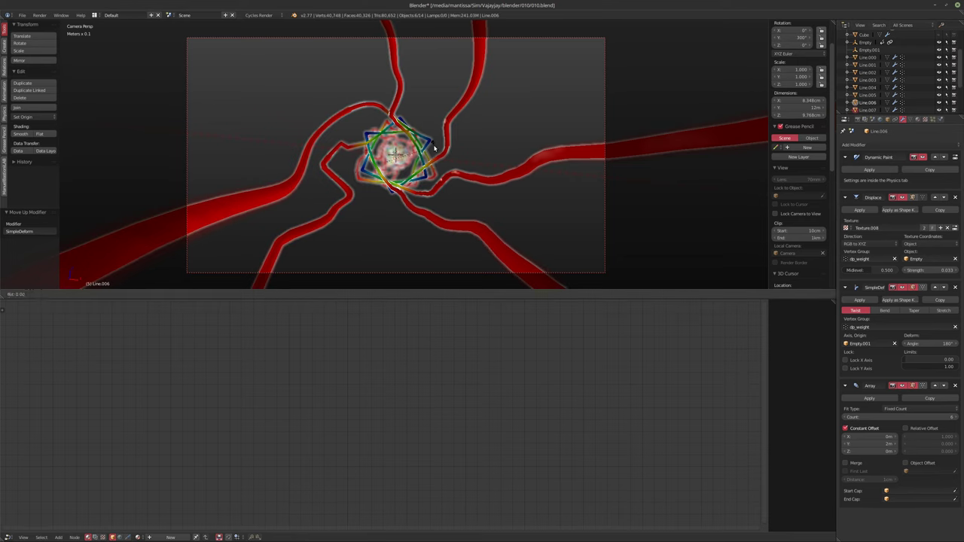
pyautogui.write('y30')
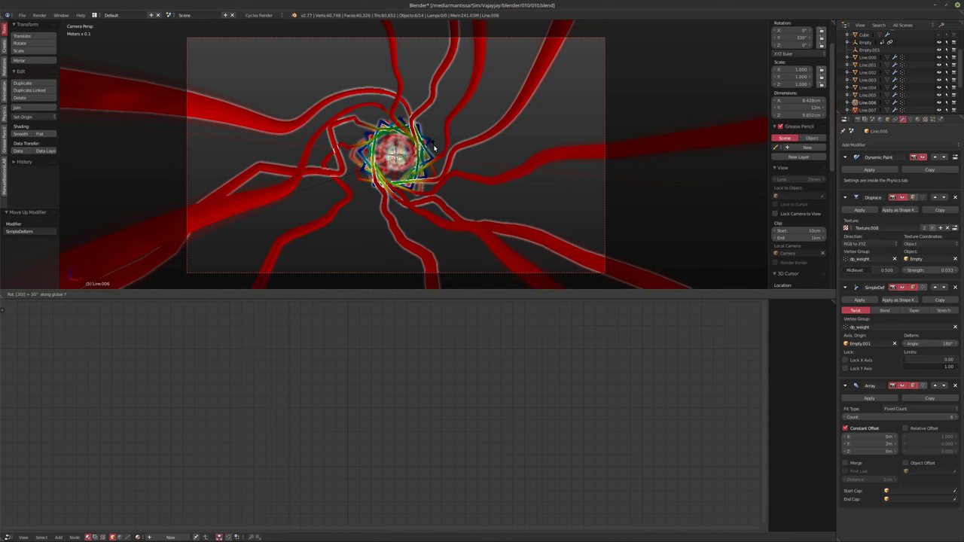
pyautogui.press('Return')
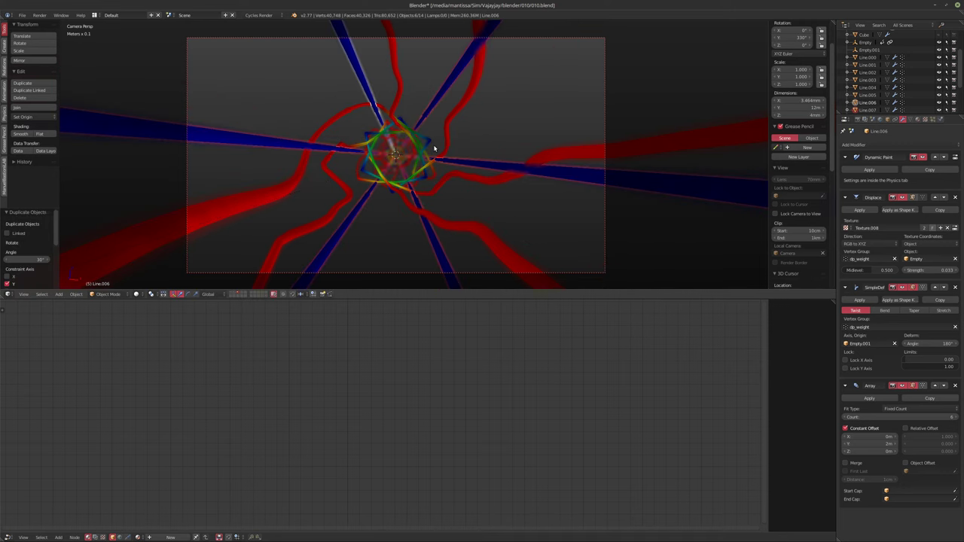
pyautogui.hotkey('alt', 'a')
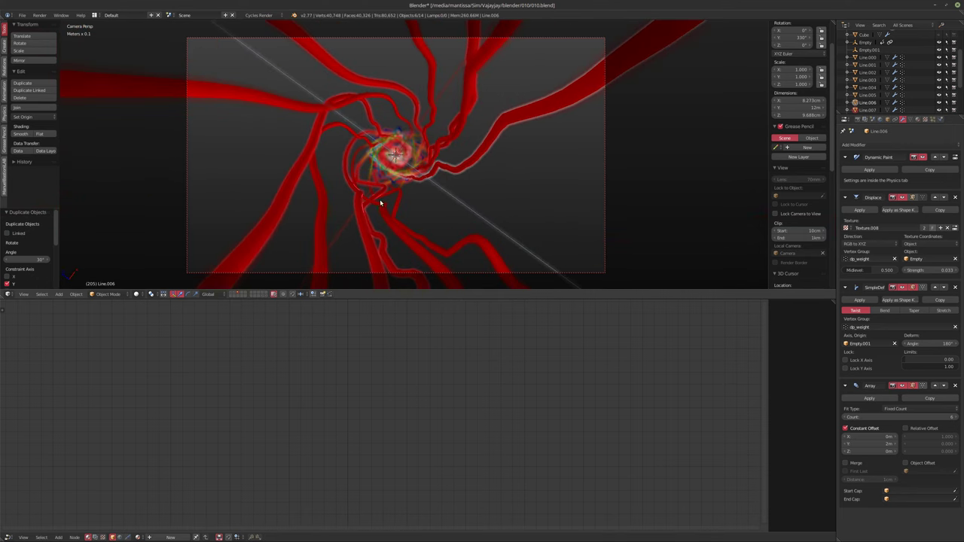
pyautogui.hotkey('shift', 'z')
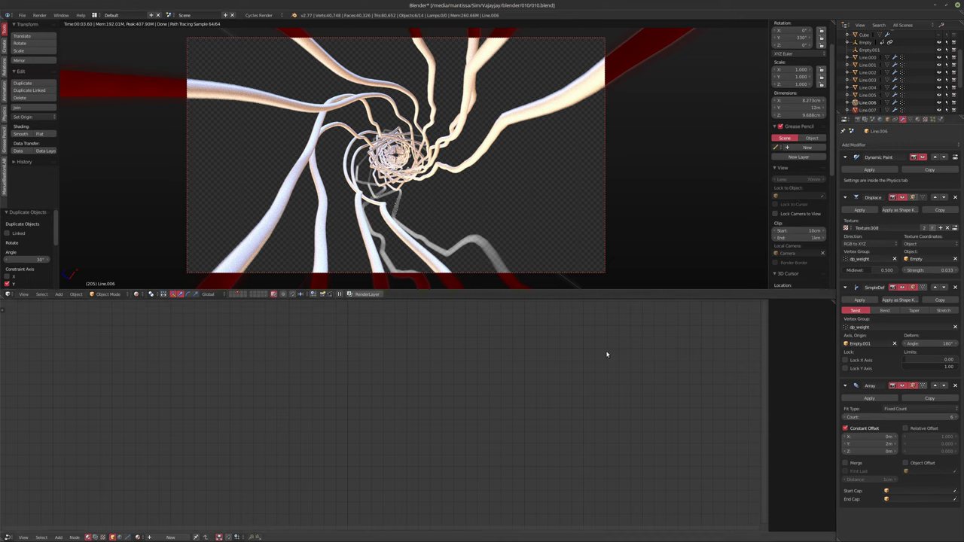
# Step: Delete the Glossy BSDF and Emission nodes from Line.000's material
pyautogui.click(872, 58)
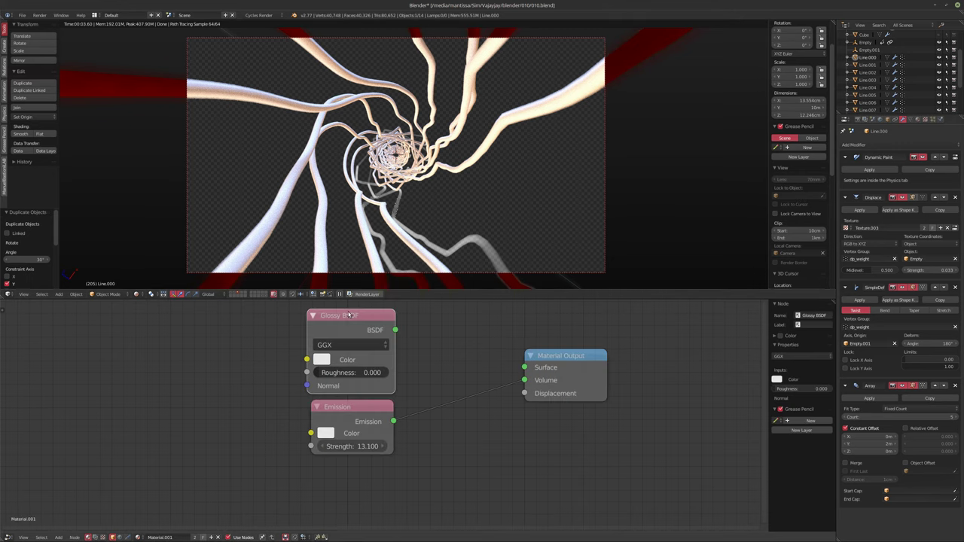
pyautogui.click(346, 320)
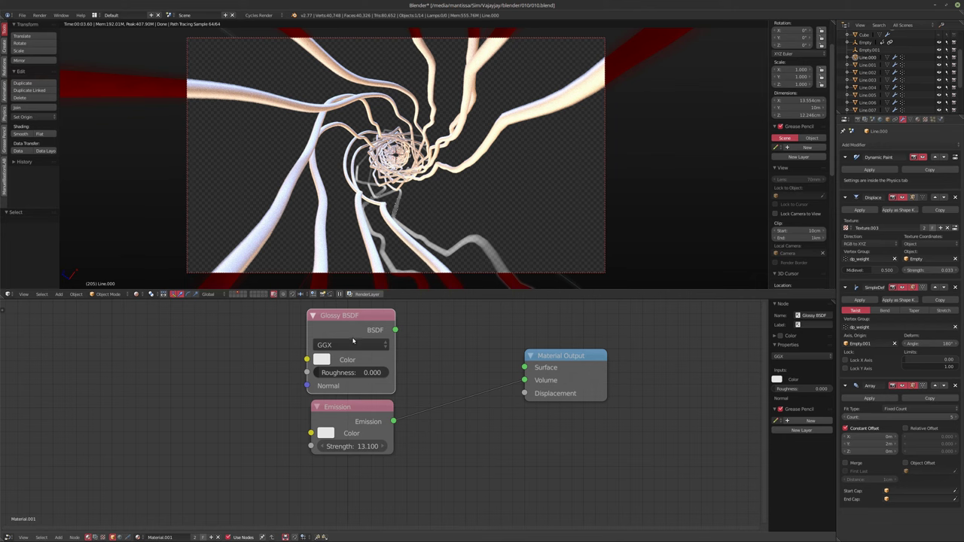
pyautogui.moveTo(524, 382); pyautogui.dragTo(524, 381)
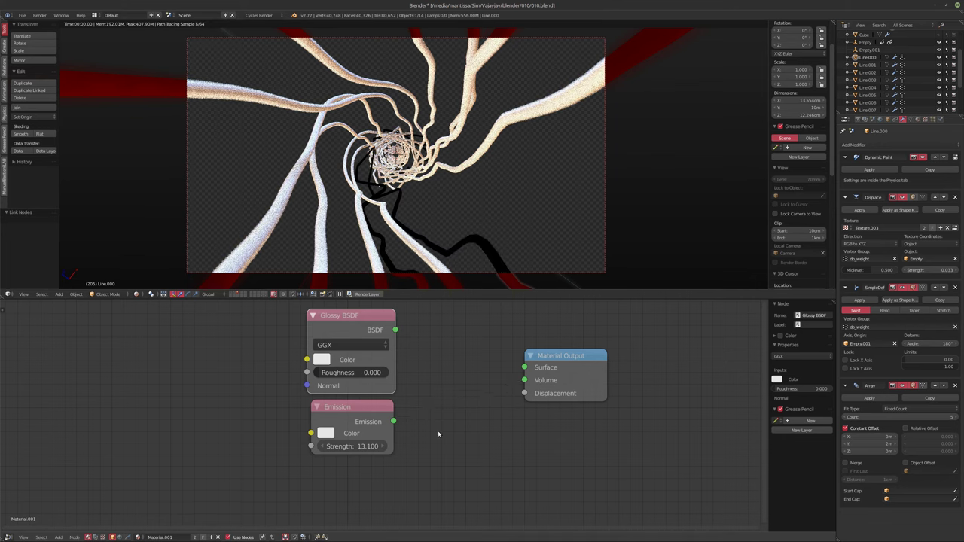
pyautogui.press('x')
pyautogui.click(361, 424)
pyautogui.press('x')
# Step: Add a Mix Shader node connected to the Material Output surface
pyautogui.hotkey('shift', 'a')
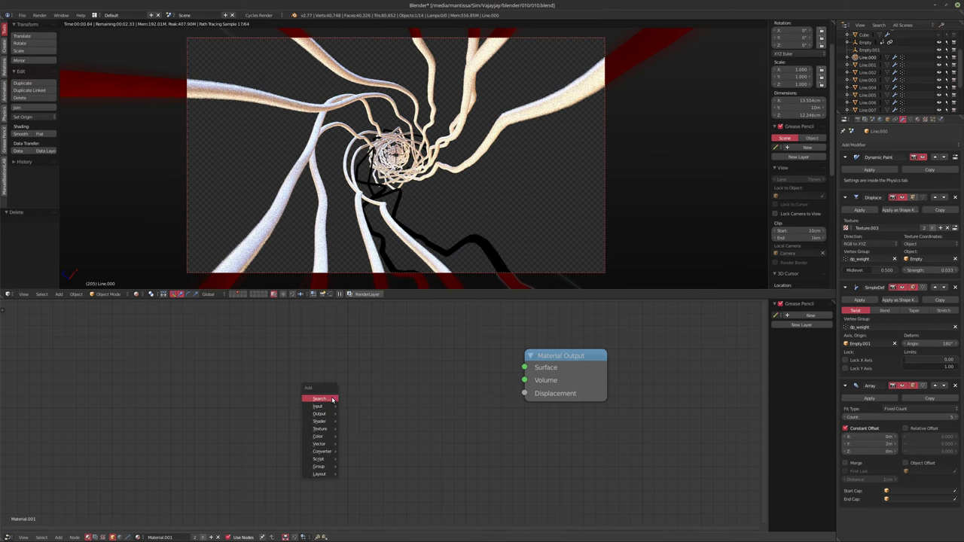
pyautogui.moveTo(322, 422)
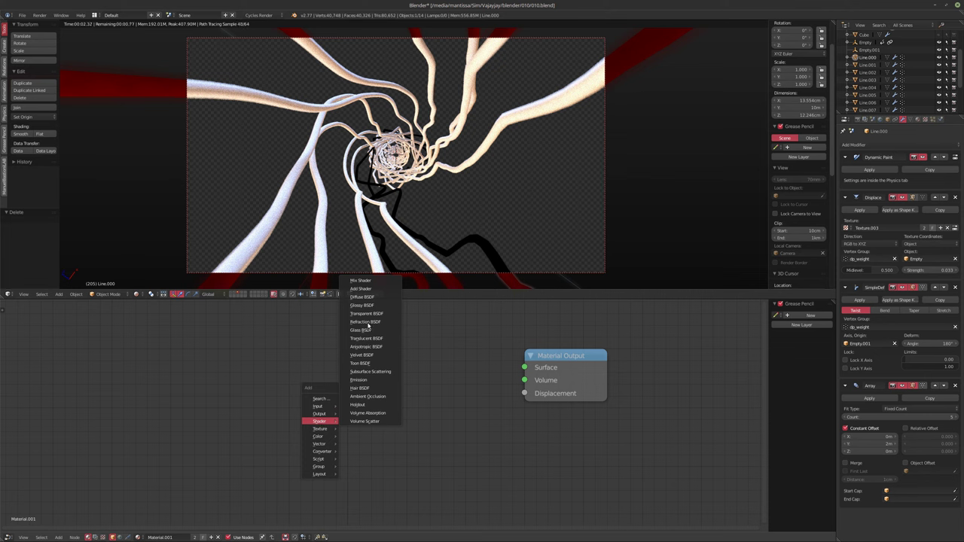
pyautogui.click(362, 280)
pyautogui.click(445, 376)
pyautogui.moveTo(465, 375); pyautogui.dragTo(530, 368)
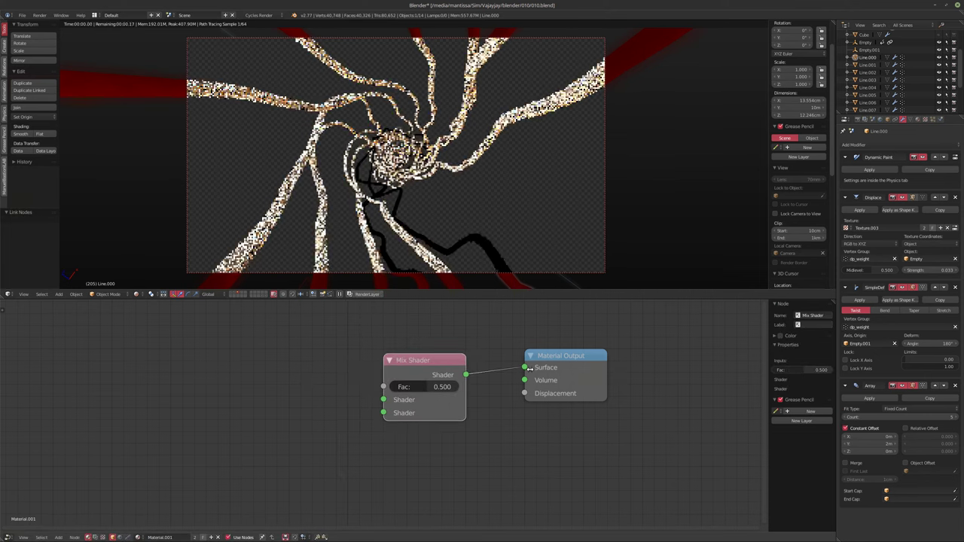
# Step: Feed a Glossy BSDF with roughness 0.002 into the Mix Shader's second input
pyautogui.hotkey('shift', 'a')
pyautogui.moveTo(200, 353)
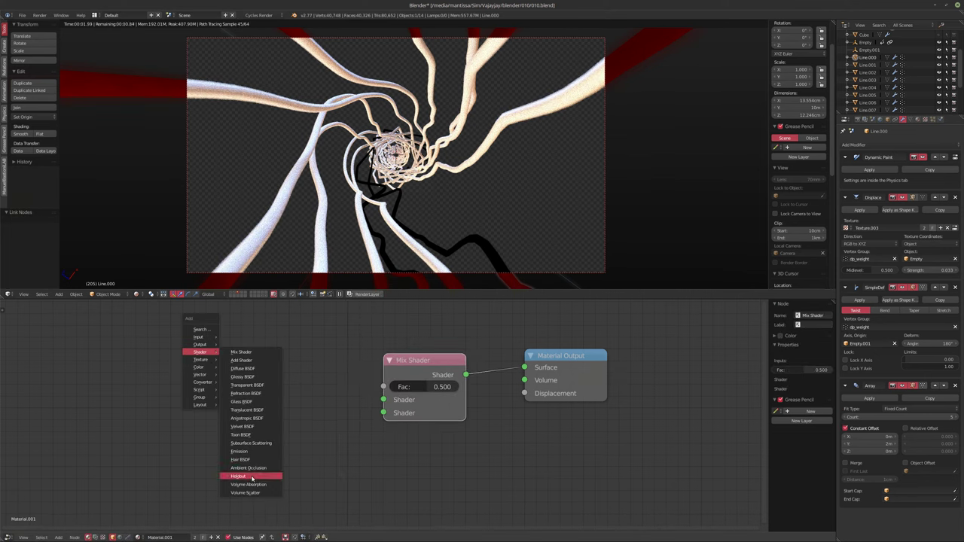
pyautogui.click(243, 377)
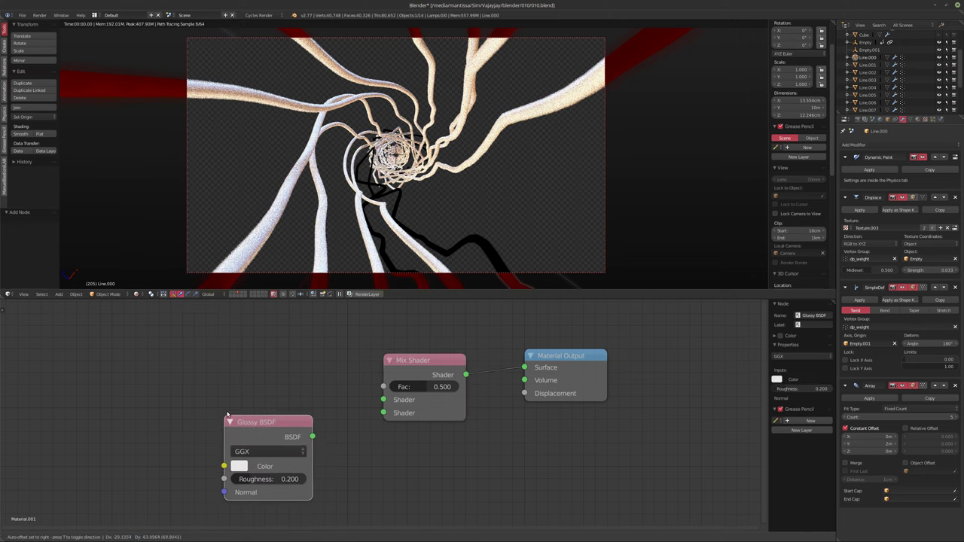
pyautogui.click(235, 413)
pyautogui.moveTo(321, 435); pyautogui.dragTo(383, 413)
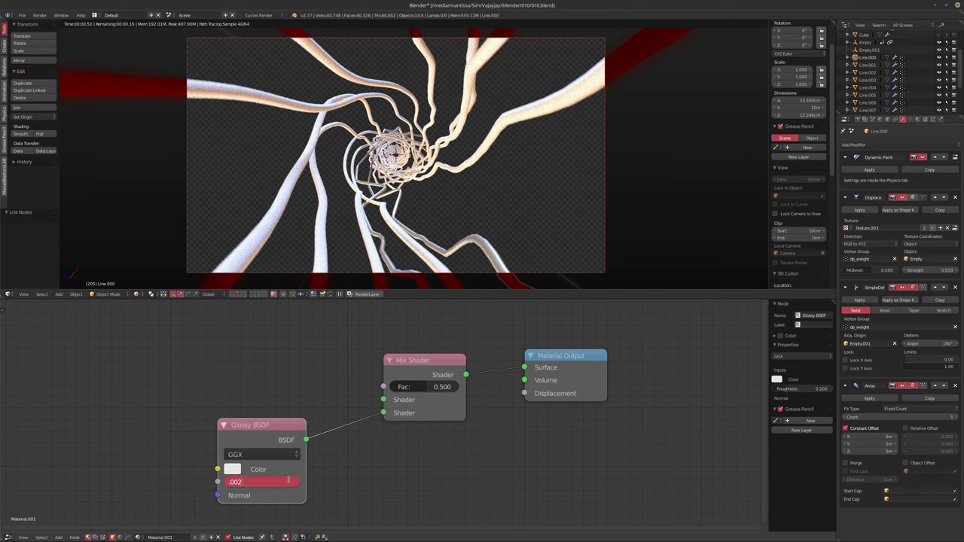
pyautogui.press('Return')
# Step: Add a Subsurface Scattering node above the Glossy node
pyautogui.hotkey('shift', 'a')
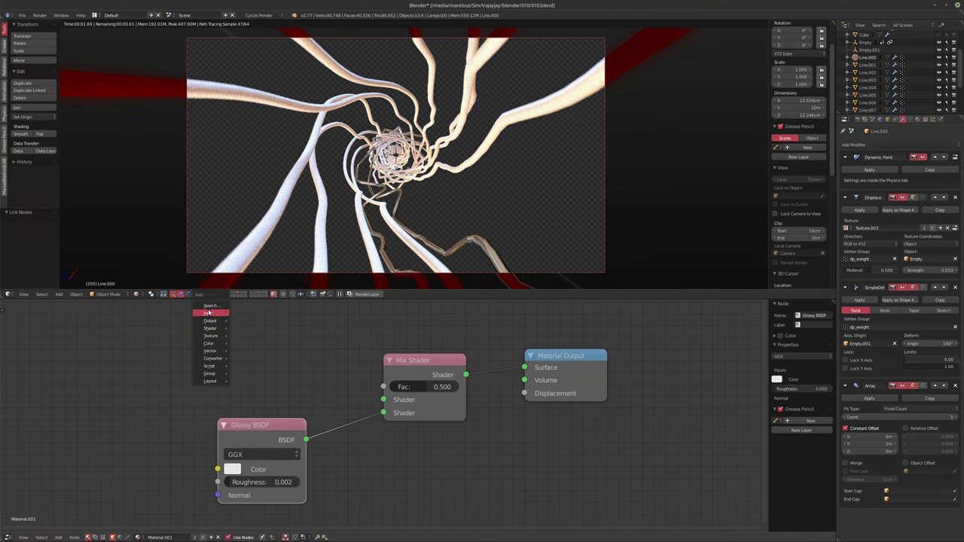
pyautogui.moveTo(210, 313)
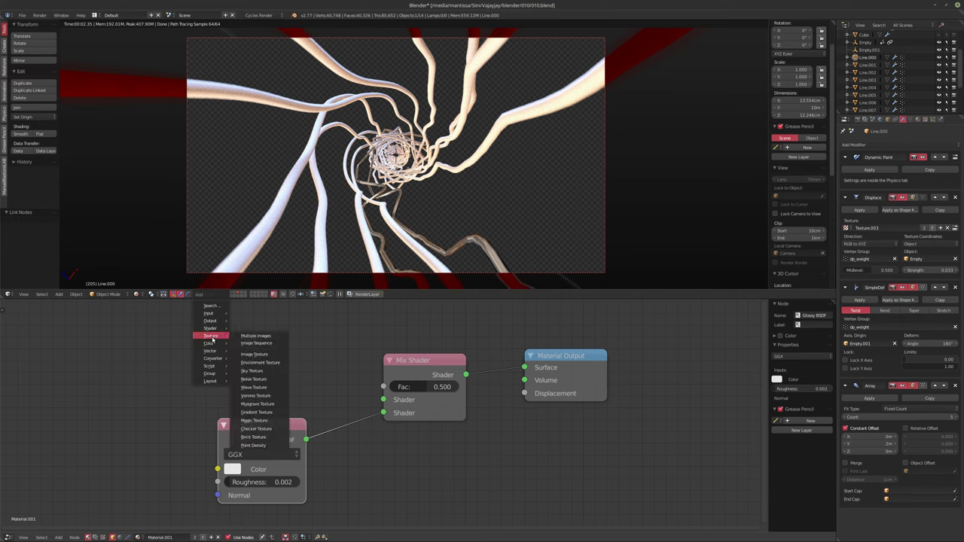
pyautogui.moveTo(216, 338)
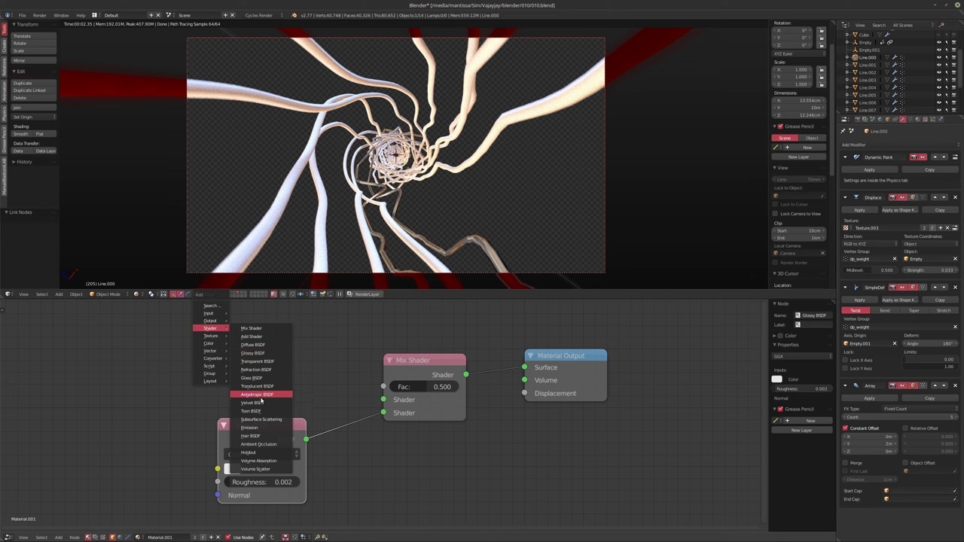
pyautogui.click(256, 416)
pyautogui.click(210, 514)
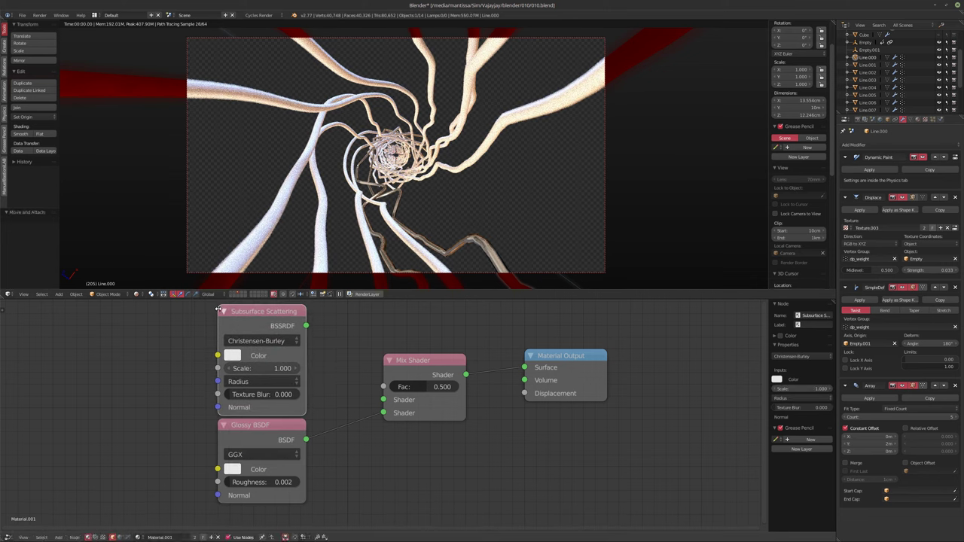
# Step: Plug Subsurface Scattering into the Mix Shader's first input and give it a deep red colour
pyautogui.moveTo(306, 326); pyautogui.dragTo(383, 400)
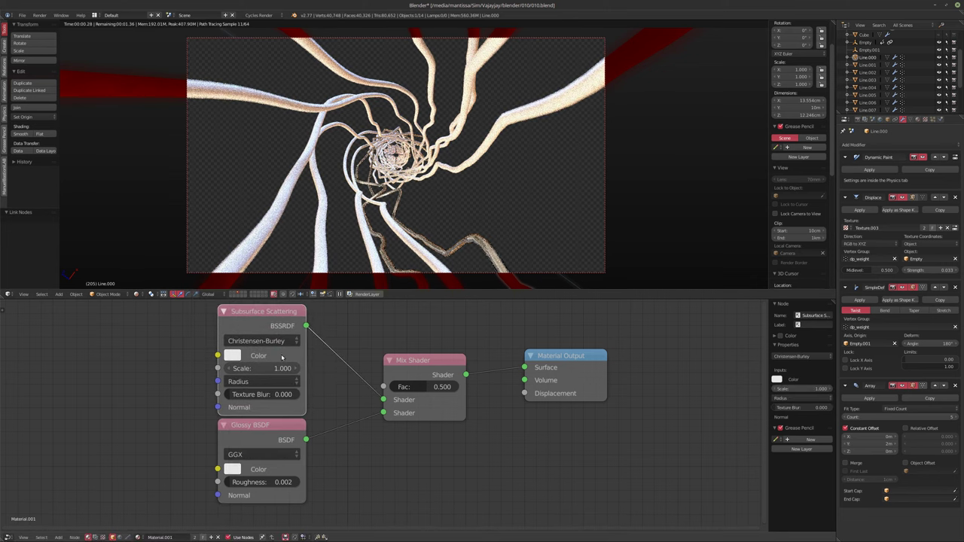
pyautogui.click(236, 354)
pyautogui.click(272, 259)
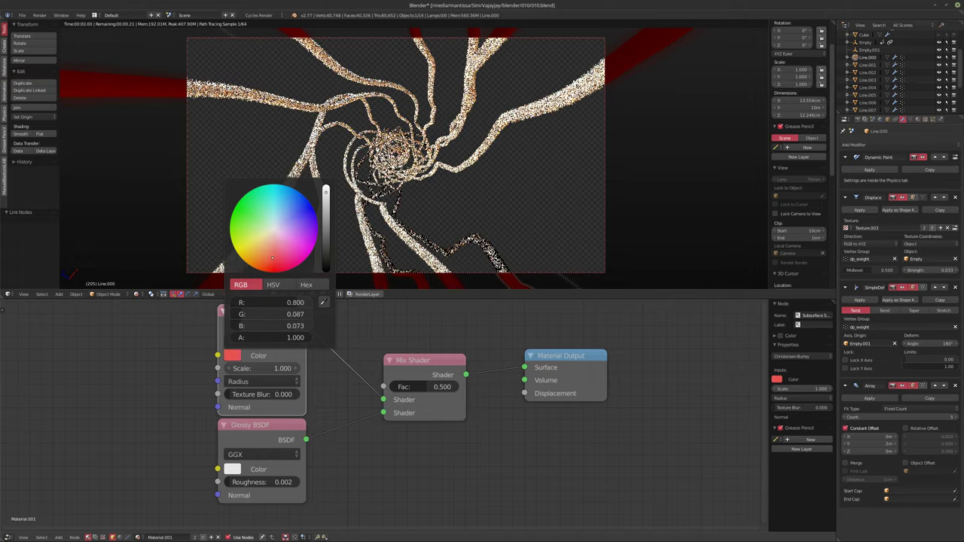
pyautogui.click(270, 264)
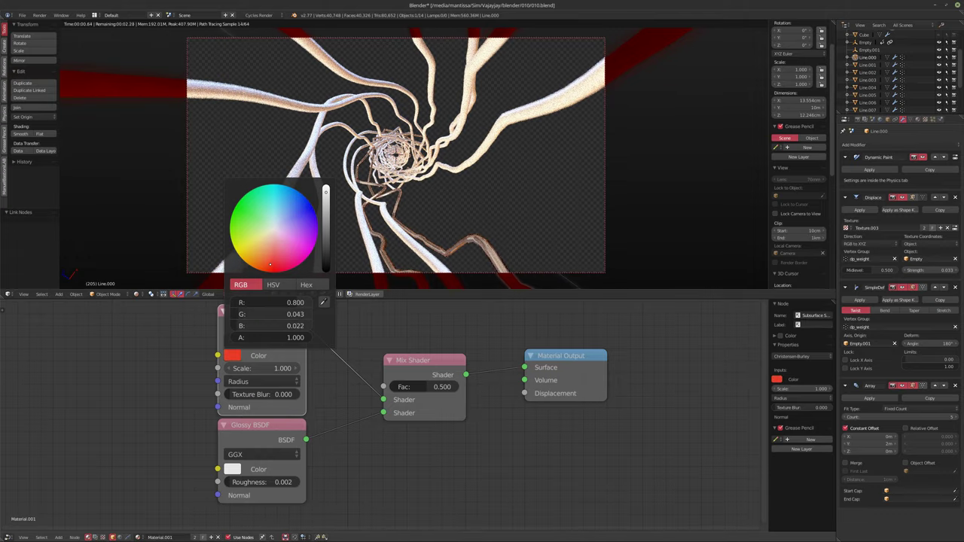
pyautogui.click(273, 264)
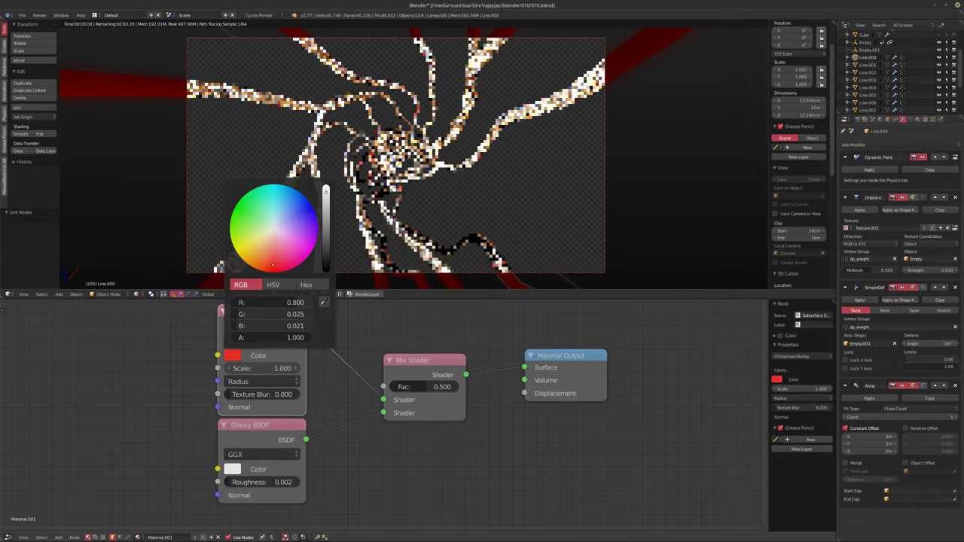
pyautogui.click(275, 265)
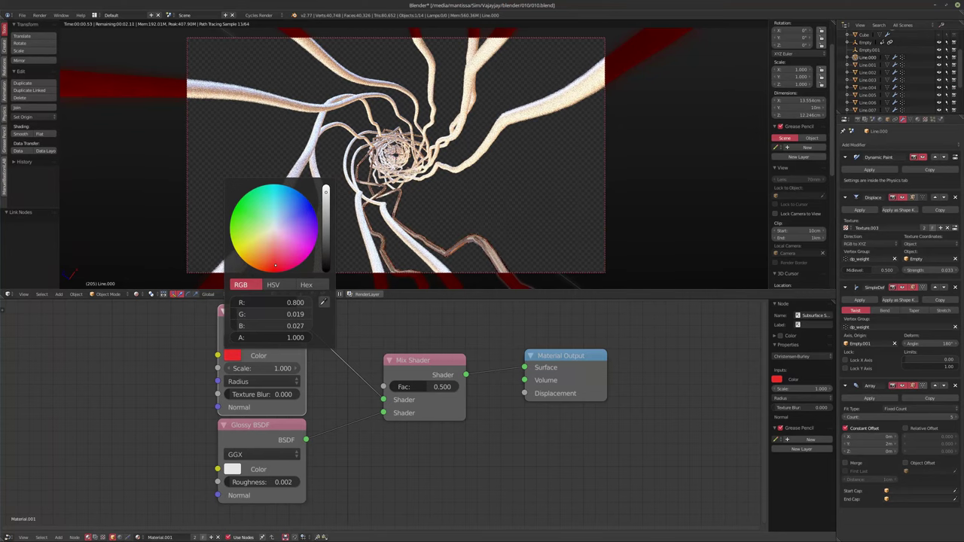
# Step: Drive the Mix Shader Fac with a Layer Weight node's Fresnel output at Blend 0.350
pyautogui.moveTo(360, 367); pyautogui.dragTo(352, 410, button='middle')
pyautogui.hotkey('shift', 'a')
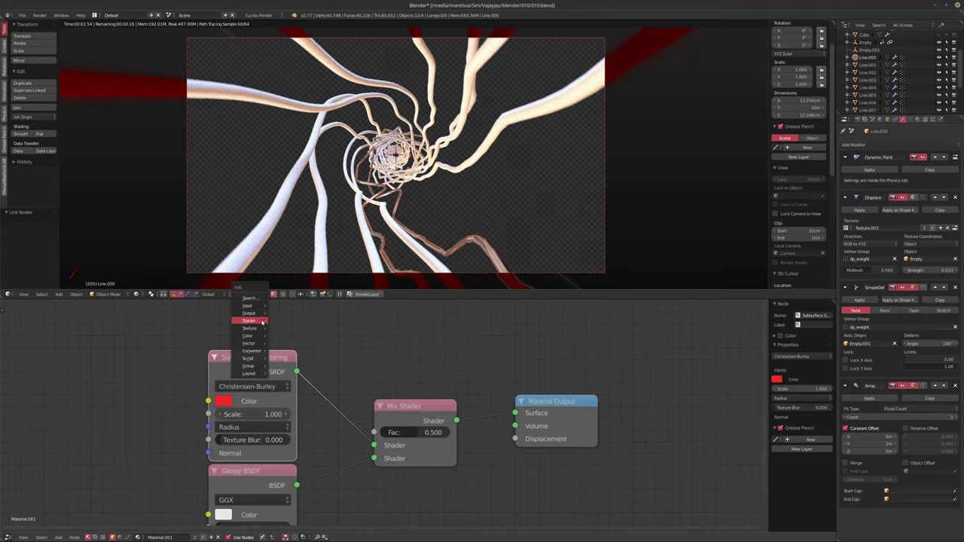
pyautogui.moveTo(252, 307)
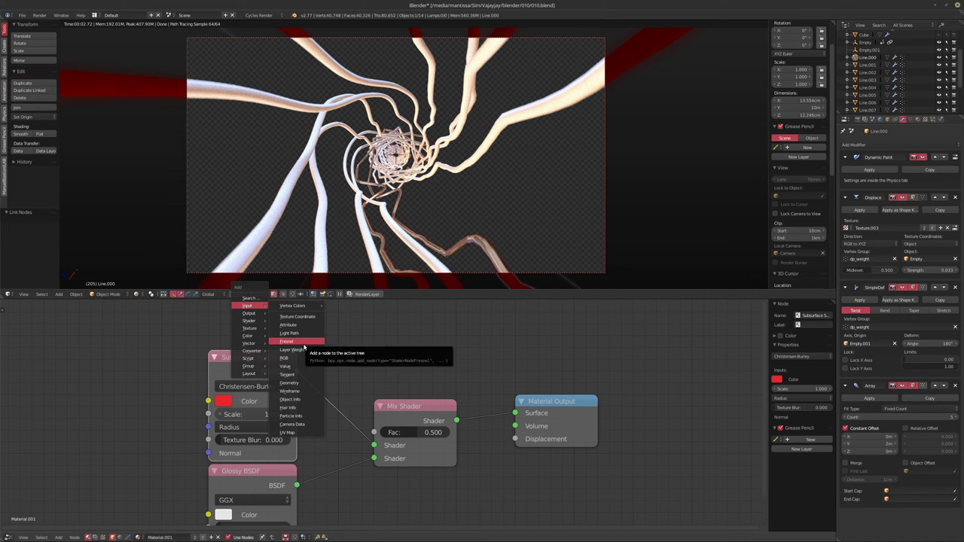
pyautogui.click(291, 350)
pyautogui.click(256, 456)
pyautogui.moveTo(256, 456); pyautogui.dragTo(245, 472, button='middle')
pyautogui.moveTo(281, 316); pyautogui.dragTo(364, 448)
pyautogui.moveTo(248, 352); pyautogui.dragTo(281, 346, button='middle')
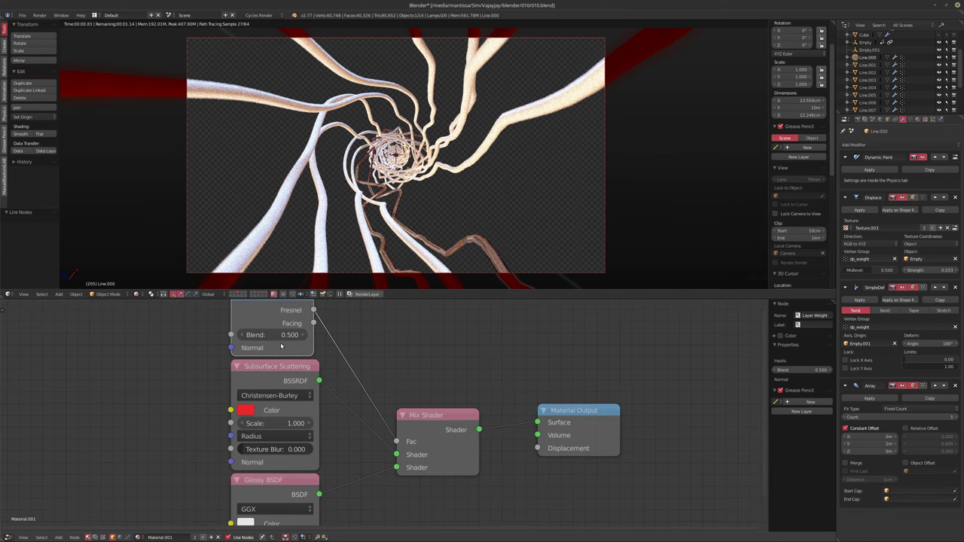
pyautogui.moveTo(270, 334); pyautogui.dragTo(286, 336)
# Step: Preview the Subsurface Scattering shader alone, then restore the Mix Shader as the output
pyautogui.moveTo(338, 404); pyautogui.dragTo(342, 397, button='middle')
pyautogui.keyDown('ctrl'); pyautogui.keyDown('shift'); pyautogui.click(276, 379); pyautogui.keyUp('shift'); pyautogui.keyUp('ctrl')
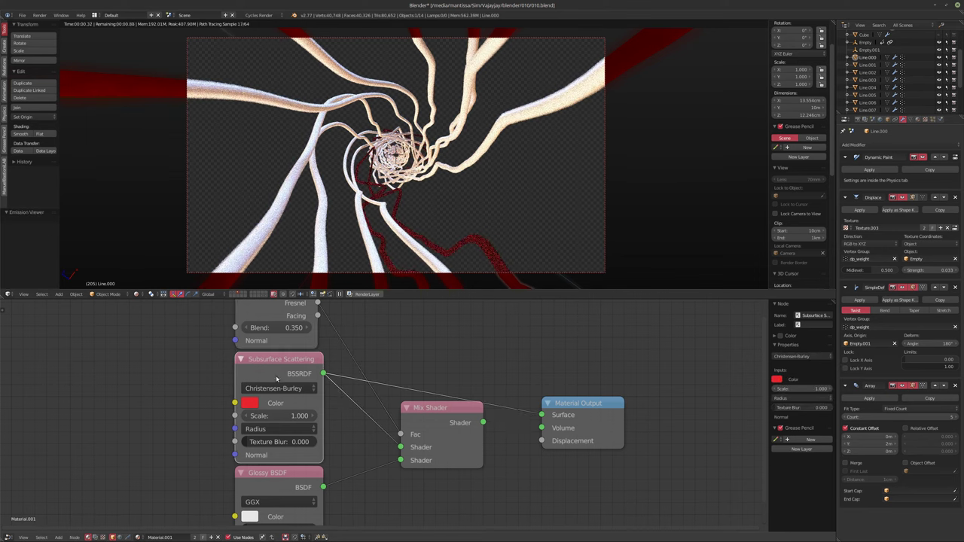
pyautogui.keyDown('ctrl'); pyautogui.keyDown('shift'); pyautogui.click(446, 424); pyautogui.keyUp('shift'); pyautogui.keyUp('ctrl')
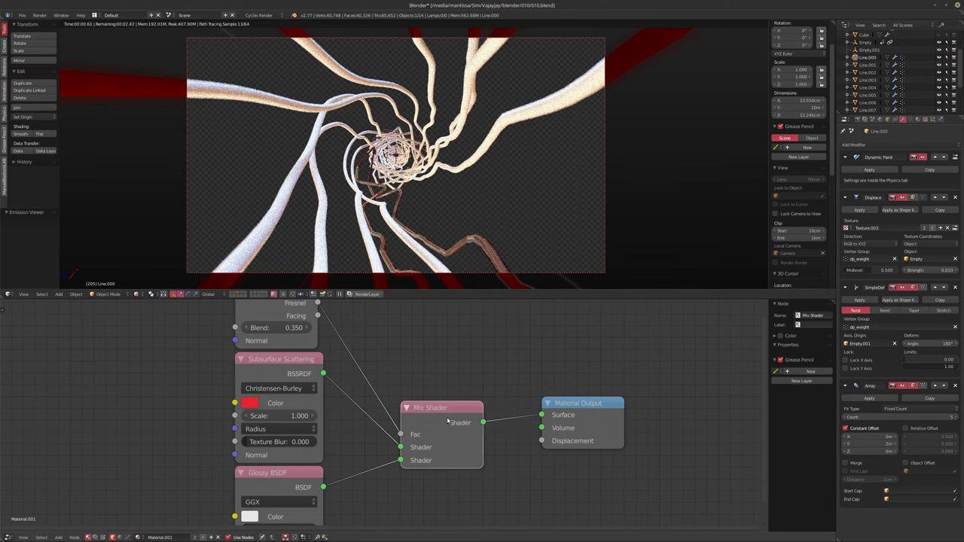
pyautogui.moveTo(392, 465)
pyautogui.mouseDown(button='middle')
pyautogui.moveTo(416, 411)
pyautogui.moveTo(412, 447)
pyautogui.moveTo(384, 462)
pyautogui.mouseUp(button='middle')
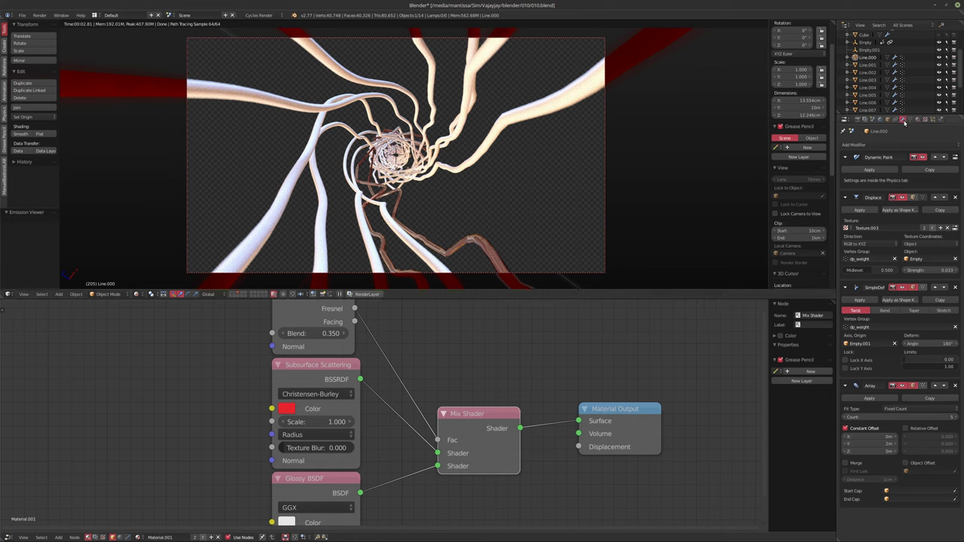
# Step: Set the Subsurface Scattering scale to 0.025, after first trying 0.1
pyautogui.click(881, 119)
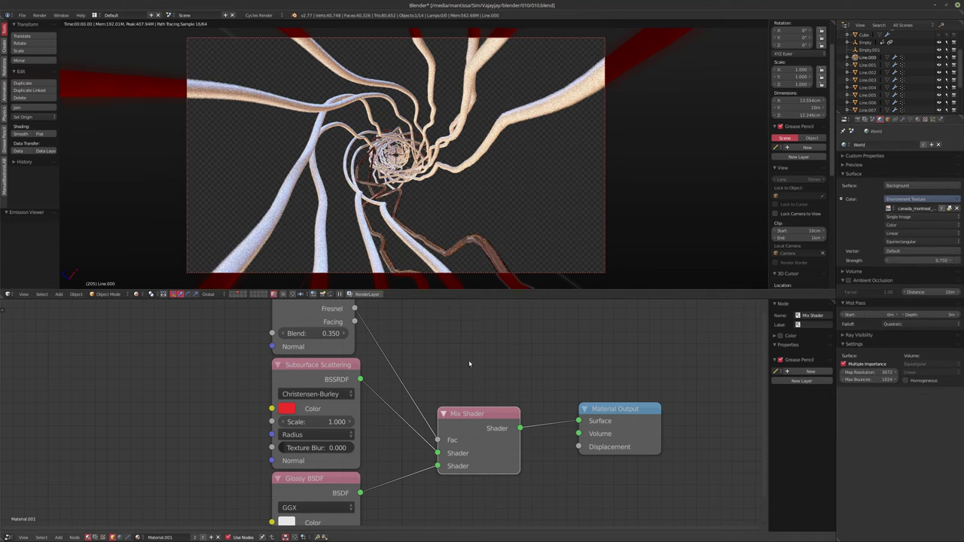
pyautogui.moveTo(448, 362); pyautogui.dragTo(420, 349, button='middle')
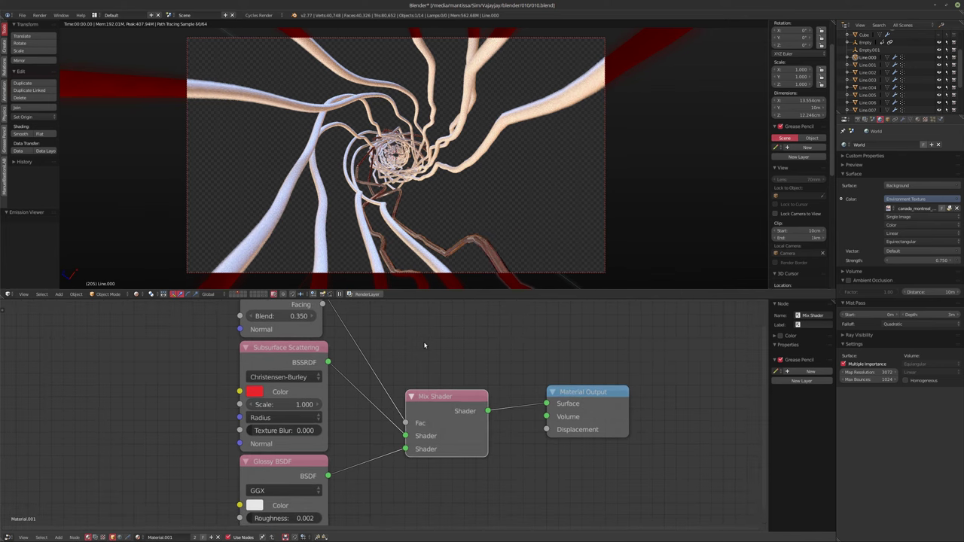
pyautogui.moveTo(382, 362); pyautogui.dragTo(397, 353, button='middle')
pyautogui.click(301, 399)
pyautogui.write('0.1')
pyautogui.press('Return')
pyautogui.click(298, 399)
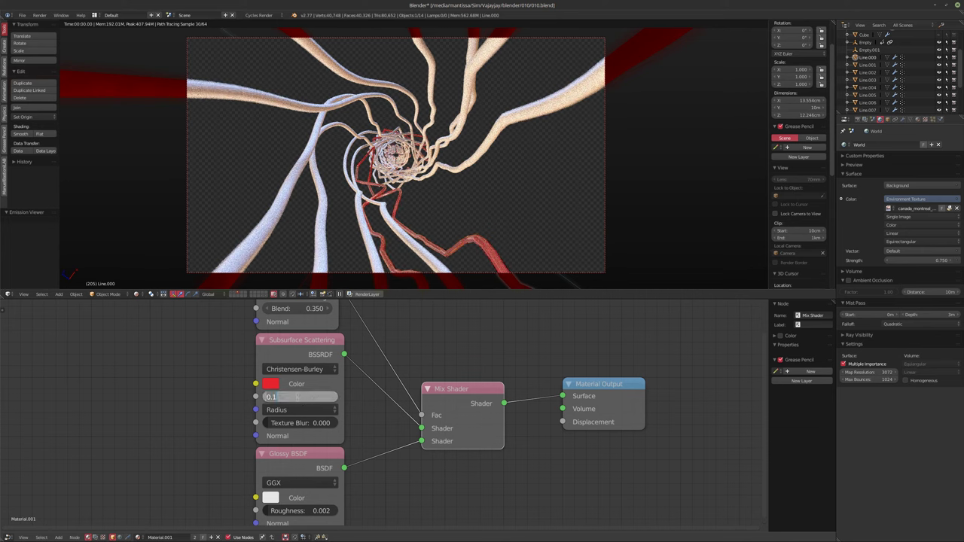
pyautogui.write('0.025')
pyautogui.press('Return')
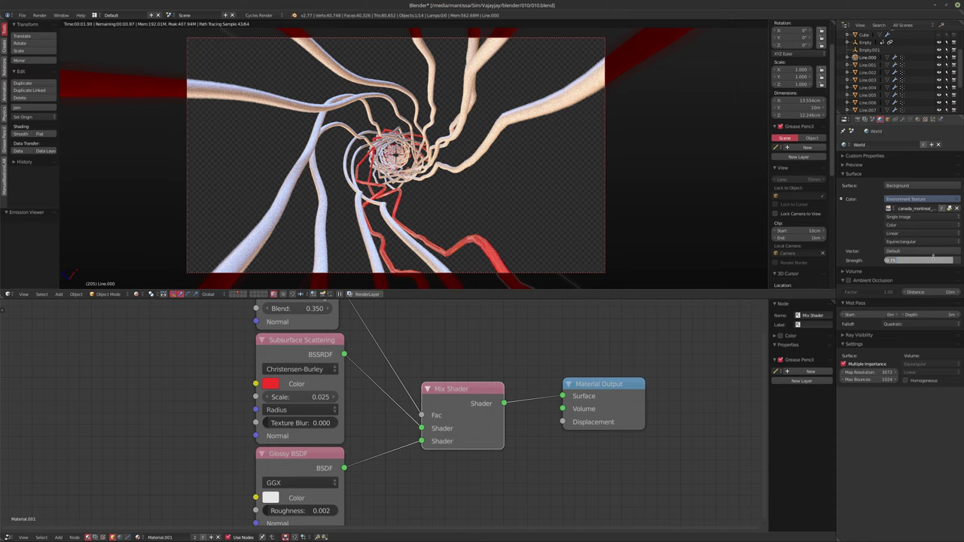
# Step: Lower the world strength to 0.650 and darken the glossy colour to mid grey
pyautogui.press('Return')
pyautogui.moveTo(272, 503); pyautogui.dragTo(277, 476, button='middle')
pyautogui.click(276, 472)
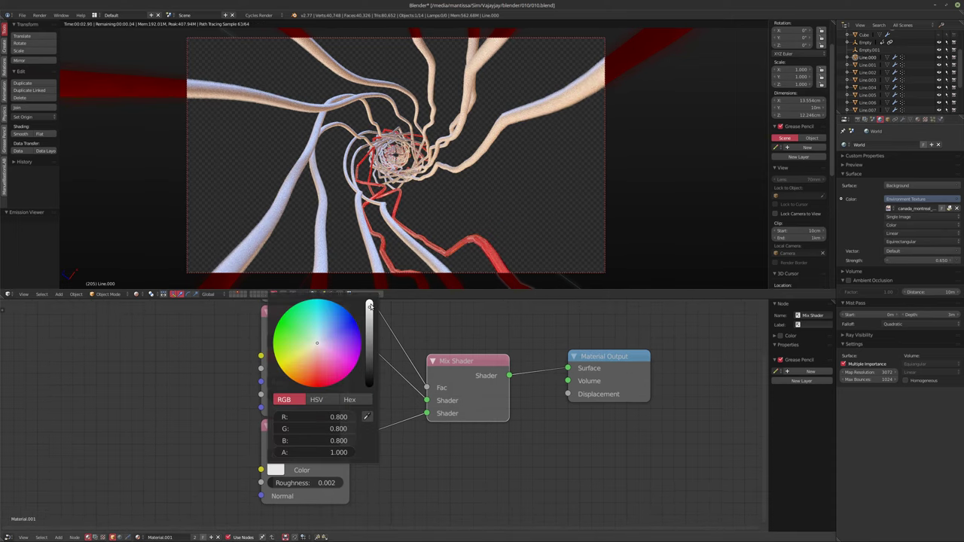
pyautogui.moveTo(369, 307); pyautogui.dragTo(369, 323)
# Step: Set the Glossy roughness to 0.010 and play the animation to preview
pyautogui.click(310, 483)
pyautogui.write('.0')
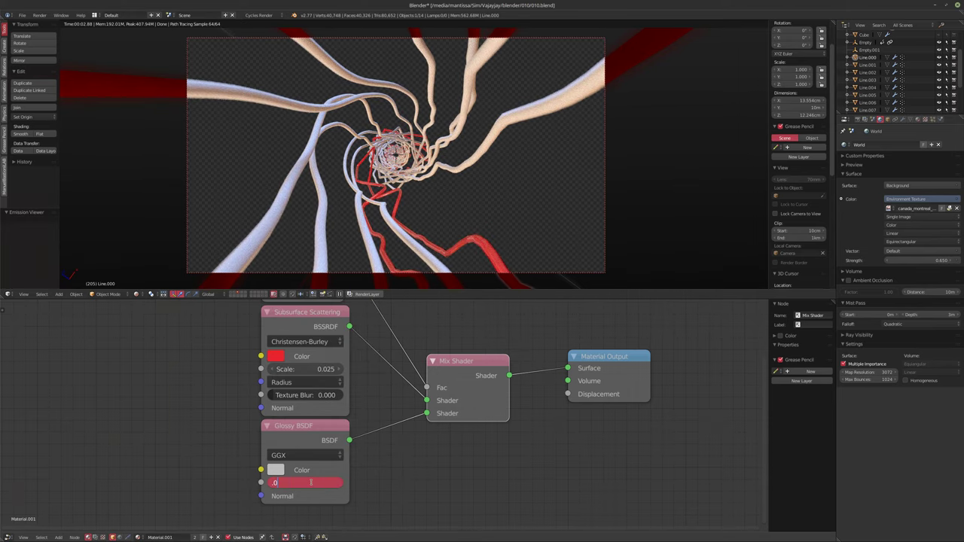
pyautogui.write('05')
pyautogui.press('Return')
pyautogui.click(309, 482)
pyautogui.write('.01')
pyautogui.press('Return')
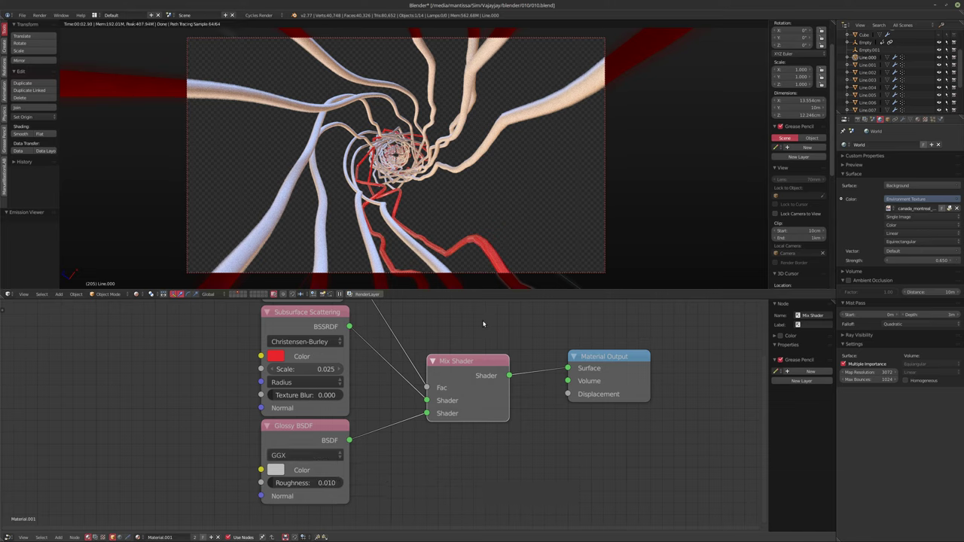
pyautogui.keyDown('ctrl'); pyautogui.hscroll(-5, 311, 357); pyautogui.keyUp('ctrl')
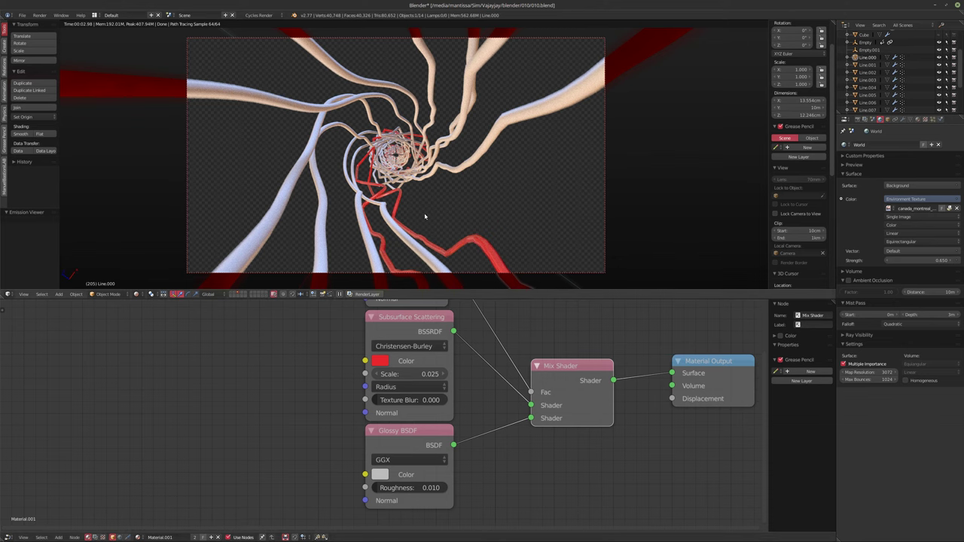
pyautogui.hotkey('alt', 'a')
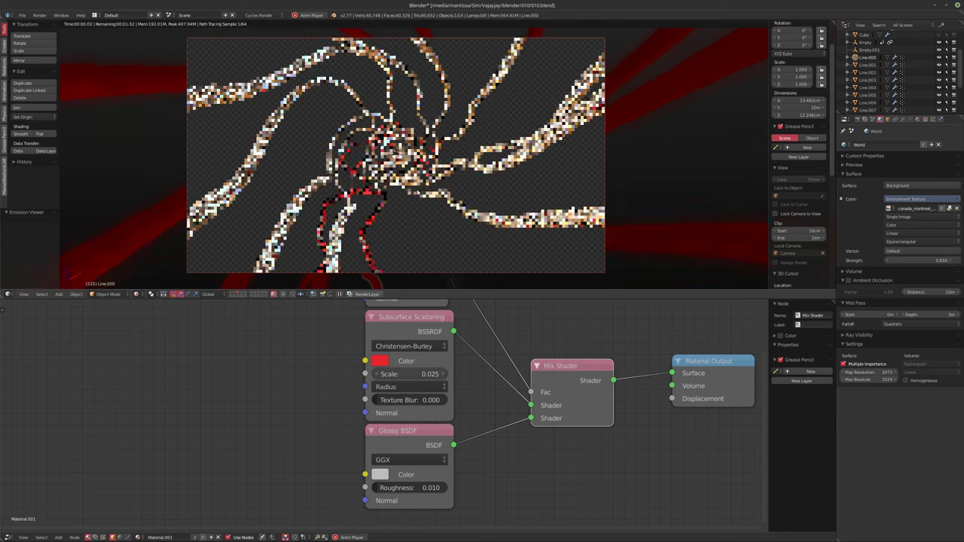
# Step: Add Ctrl+1 subdivision smoothing to Line.000 and the other ribbon tubes
pyautogui.hotkey('alt', 'a')
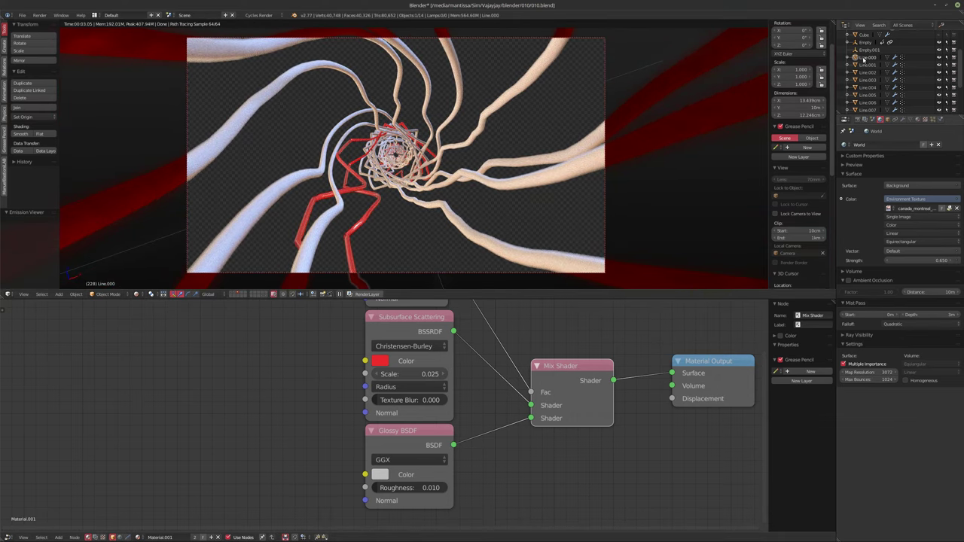
pyautogui.click(903, 120)
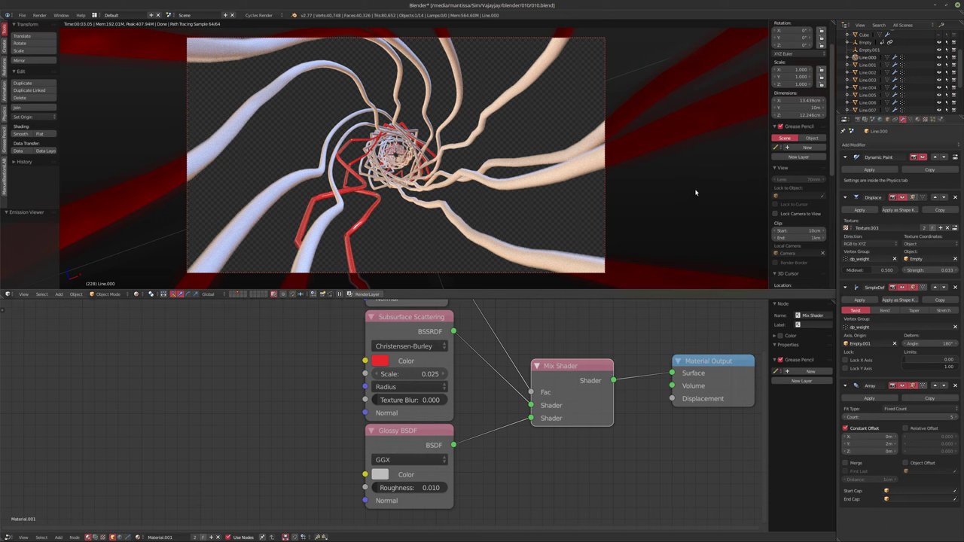
pyautogui.hotkey('ctrl', '1')
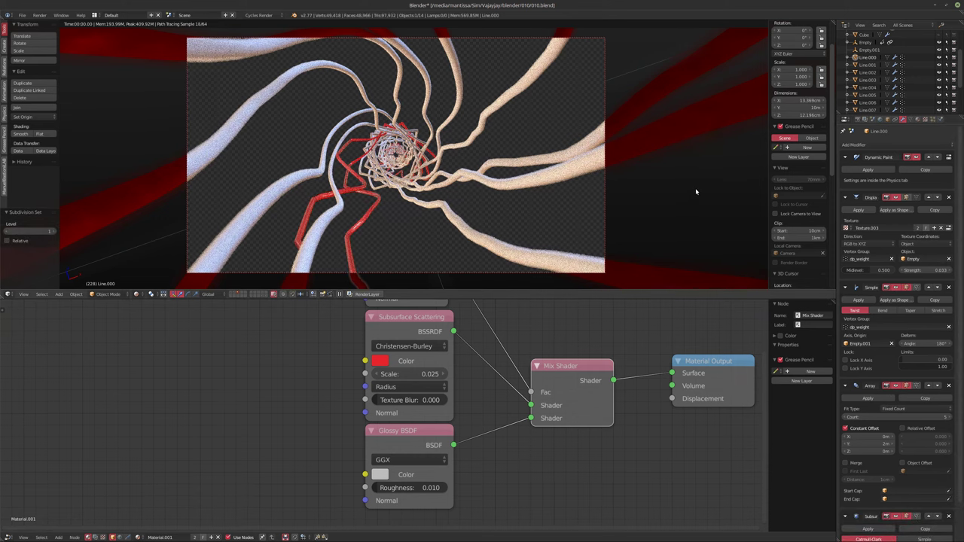
pyautogui.click(874, 72)
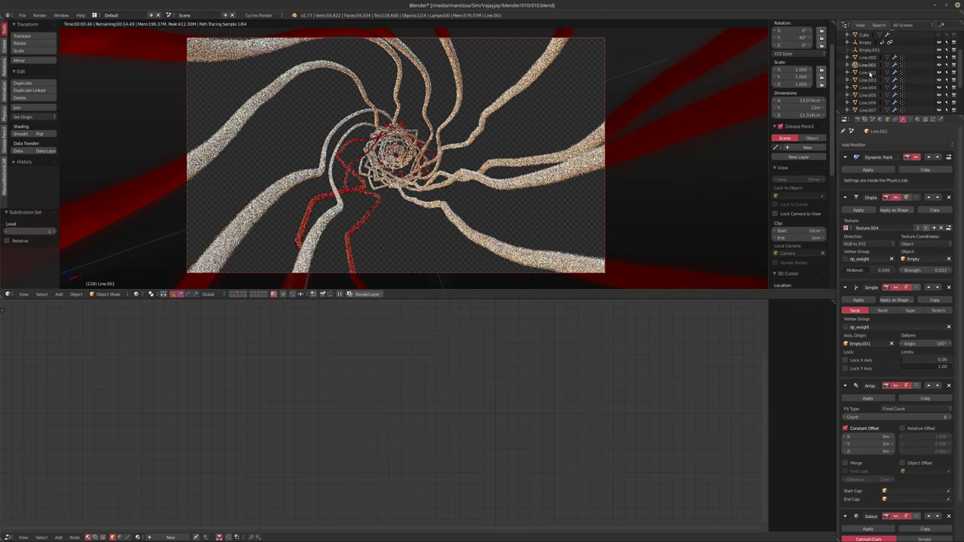
pyautogui.rightClick(723, 109)
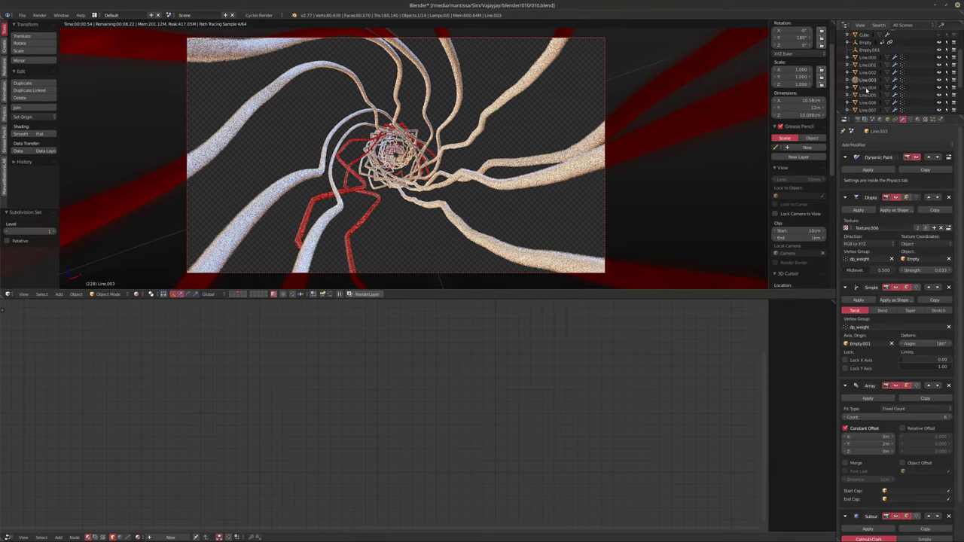
pyautogui.click(863, 103)
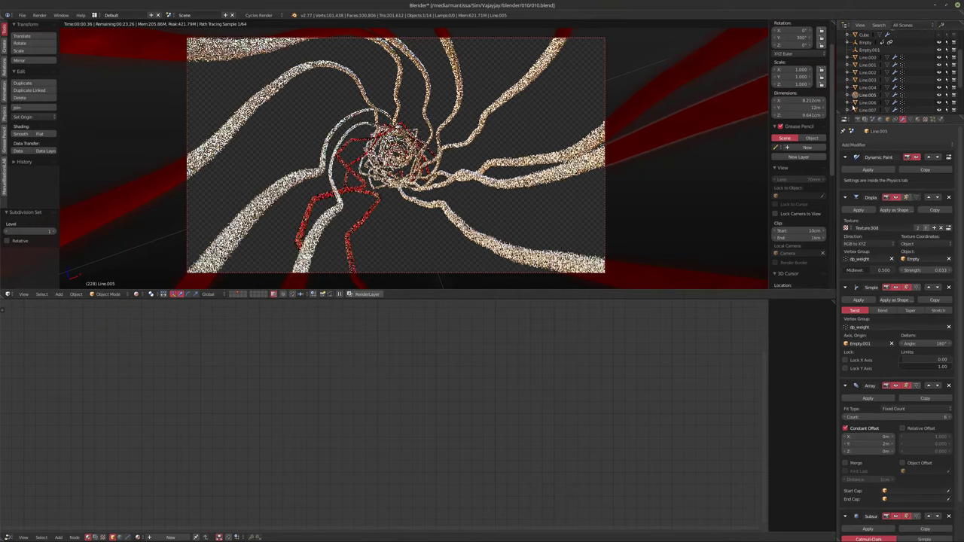
pyautogui.rightClick(609, 136)
pyautogui.scroll(-2, 866, 87)
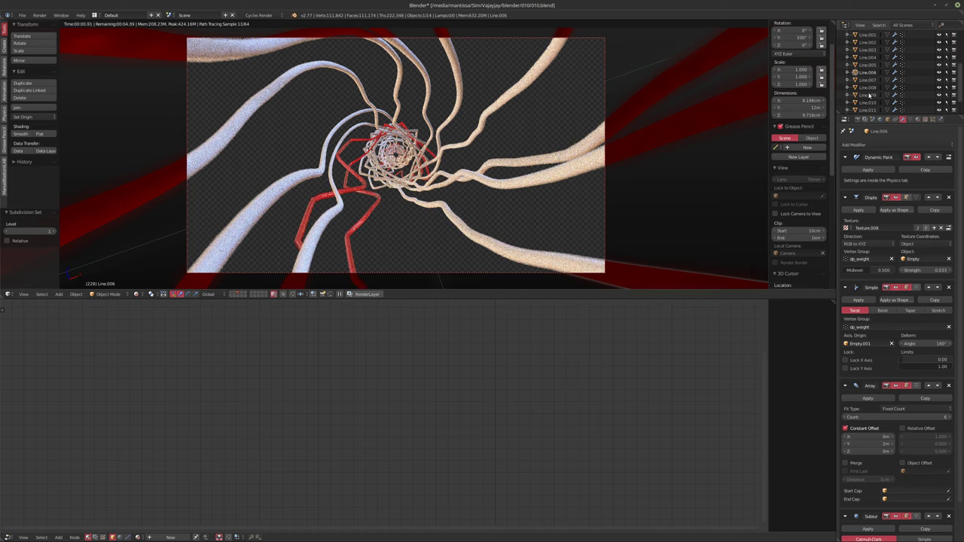
pyautogui.click(859, 87)
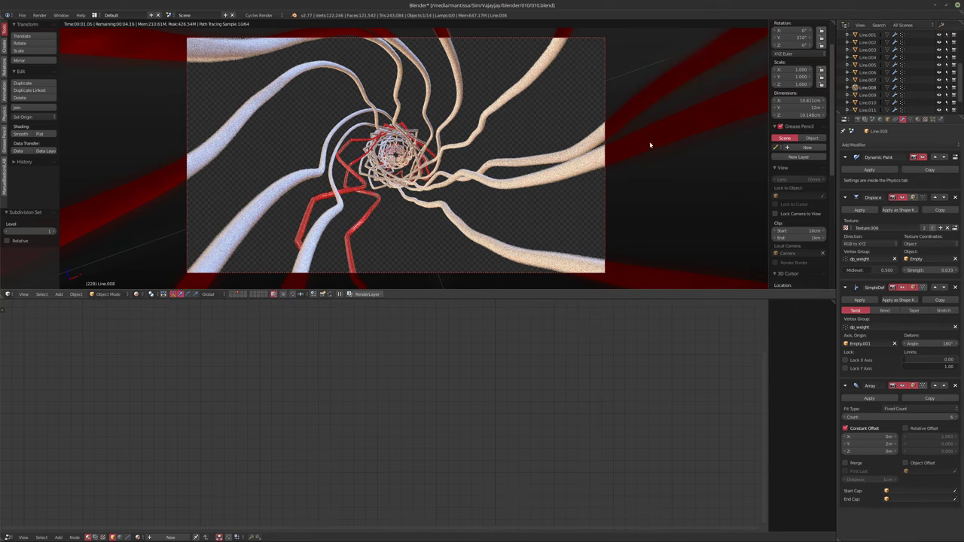
pyautogui.rightClick(610, 133)
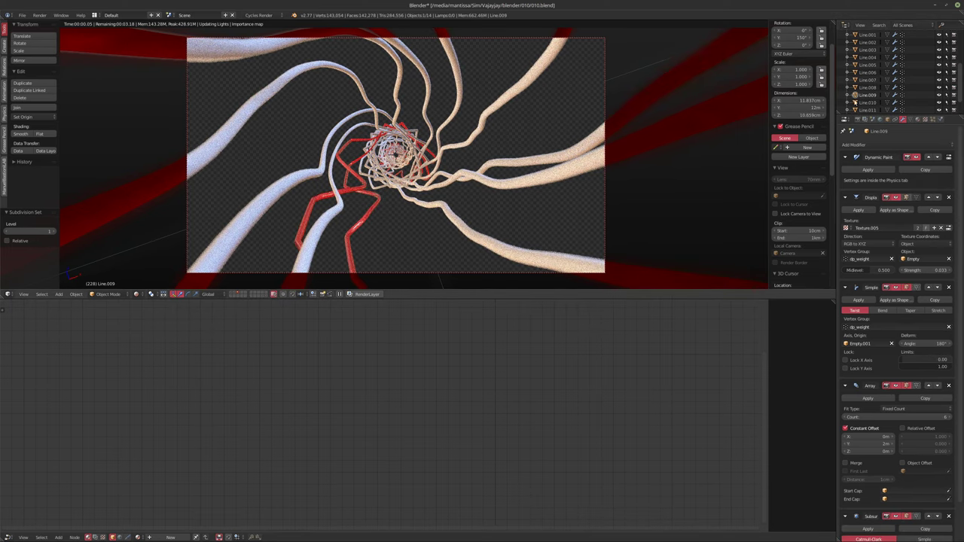
pyautogui.click(870, 103)
pyautogui.rightClick(612, 130)
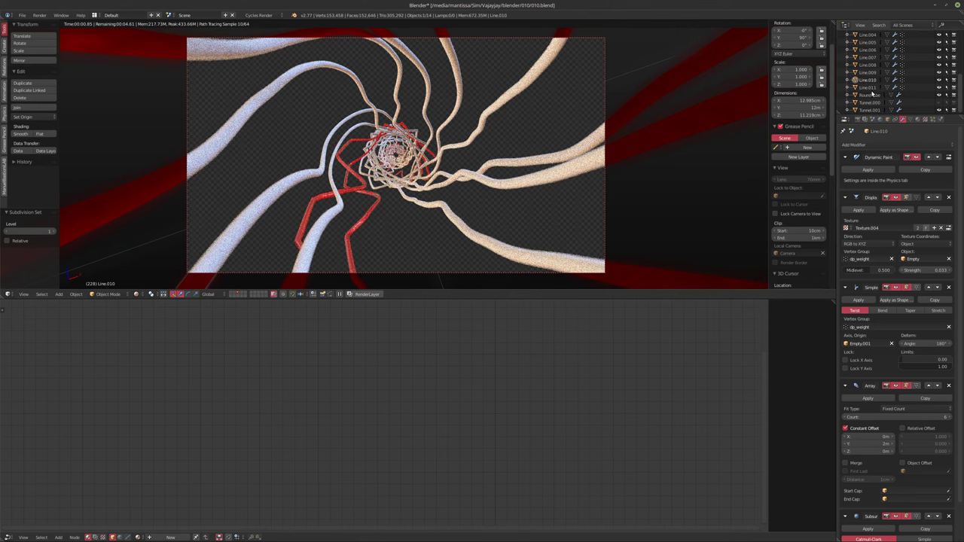
pyautogui.hotkey('ctrl', '1')
# Step: Select the tubes with red-material Line.000 active and bring up the Make Links menu
pyautogui.scroll(3, 874, 91)
pyautogui.scroll(-1, 874, 91)
pyautogui.click(870, 35)
pyautogui.scroll(-2, 876, 70)
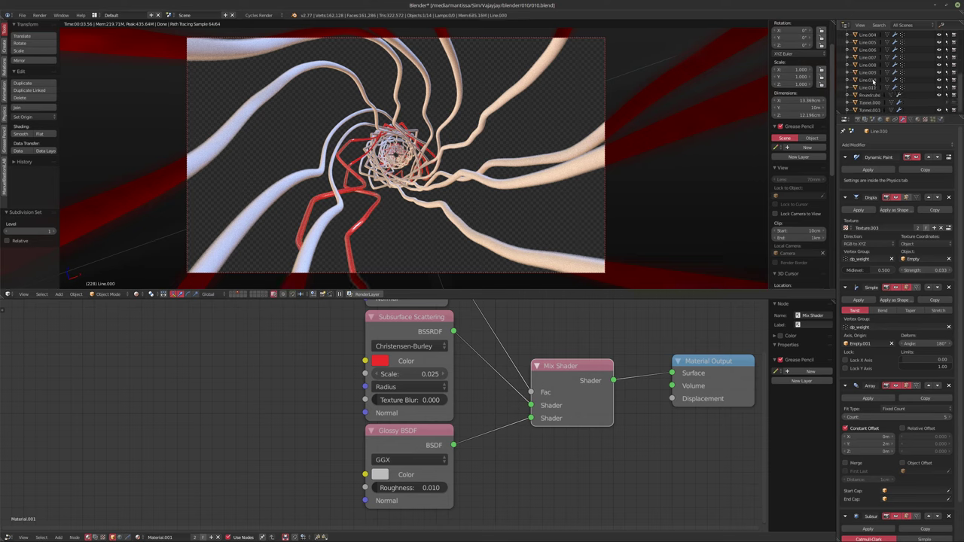
pyautogui.click(867, 87)
pyautogui.click(867, 66)
pyautogui.click(866, 43)
pyautogui.scroll(3, 873, 70)
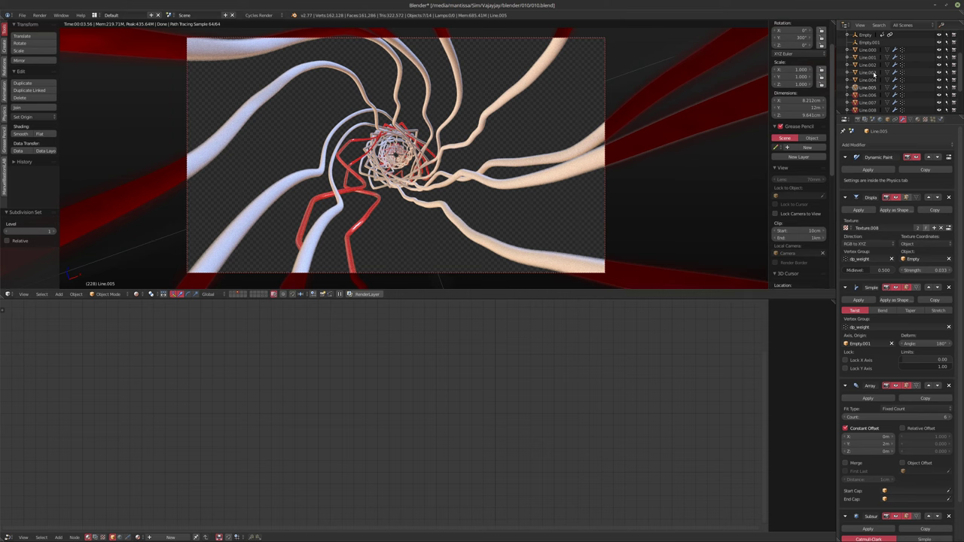
pyautogui.click(870, 57)
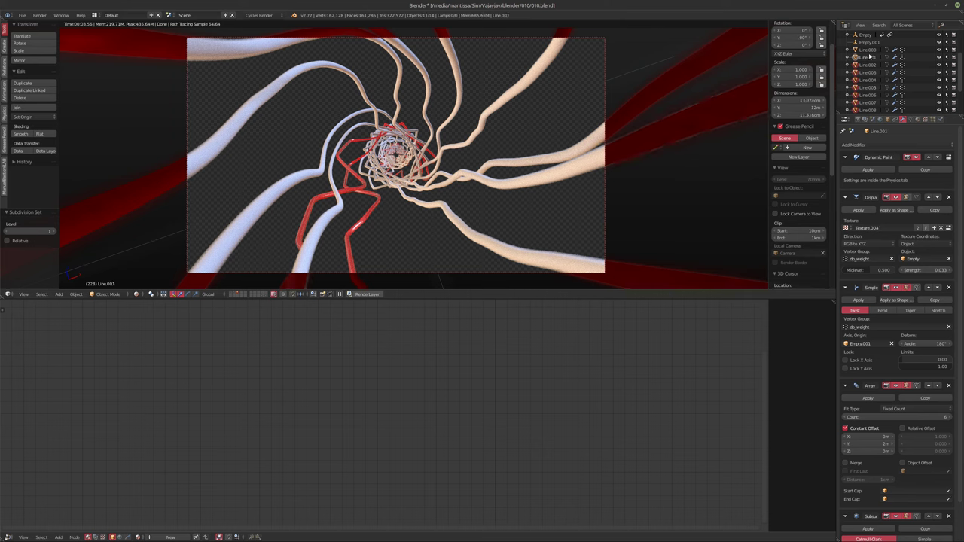
pyautogui.click(867, 50)
pyautogui.hotkey('ctrl', 'l')
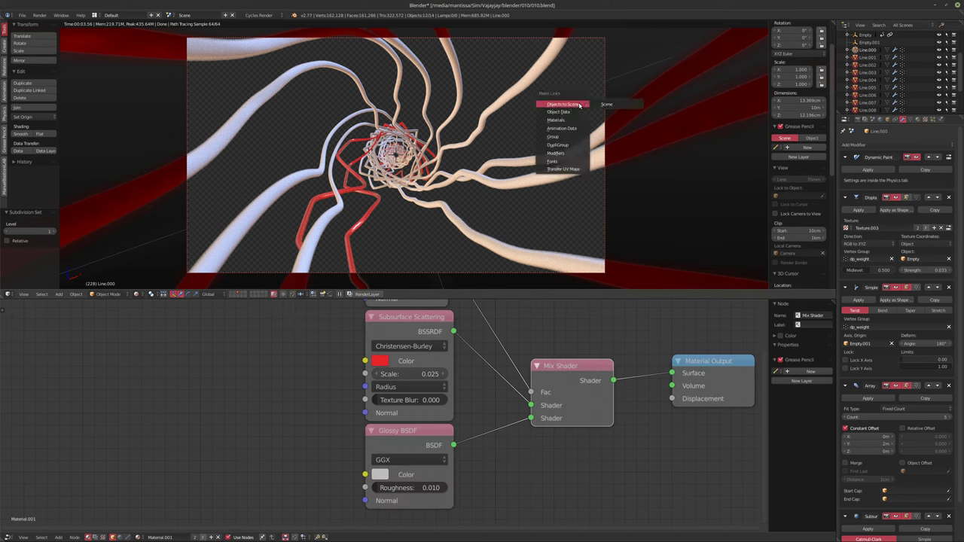
# Step: Link Line.000's material to all selected tubes and set Subsurface Scattering scale to 0.100
pyautogui.click(564, 119)
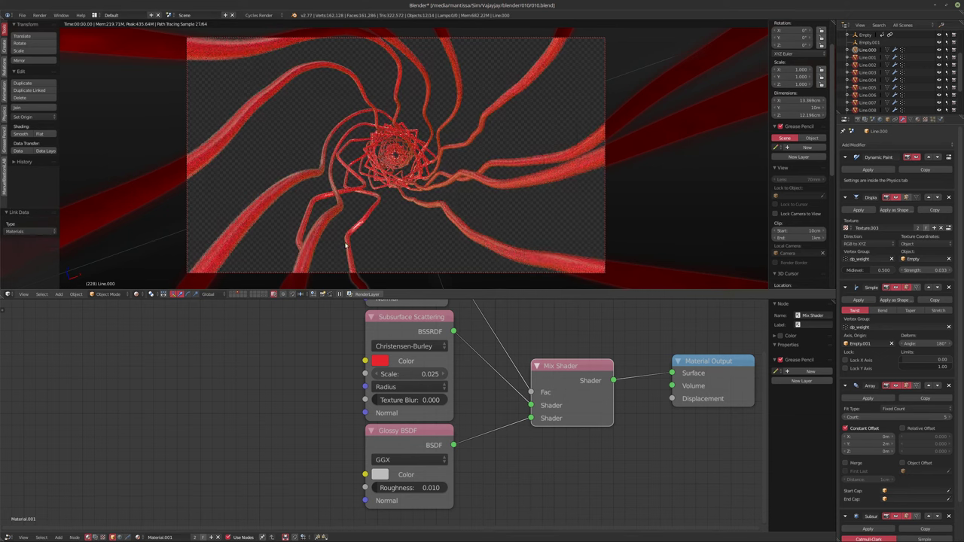
pyautogui.click(405, 375)
pyautogui.write('0.1')
pyautogui.press('Return')
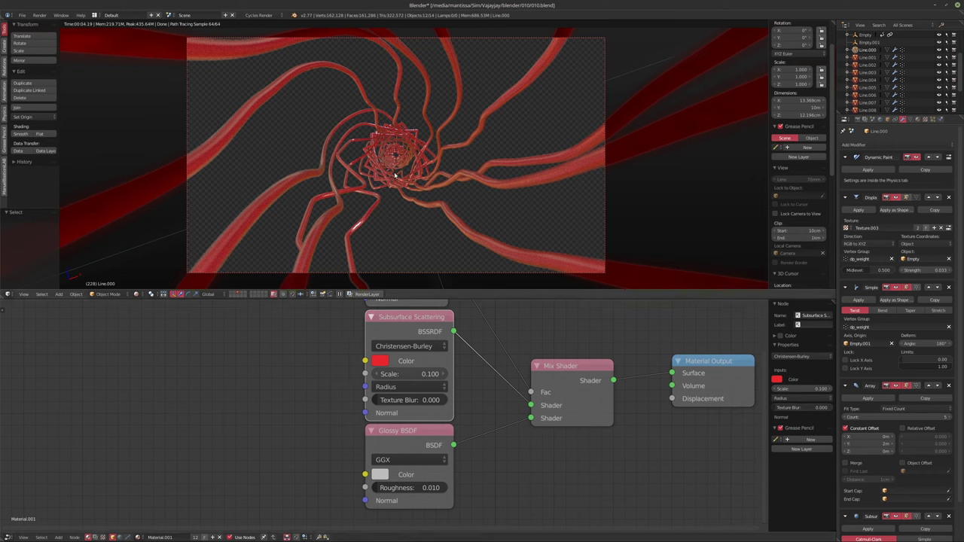
pyautogui.hotkey('shift', 'd')
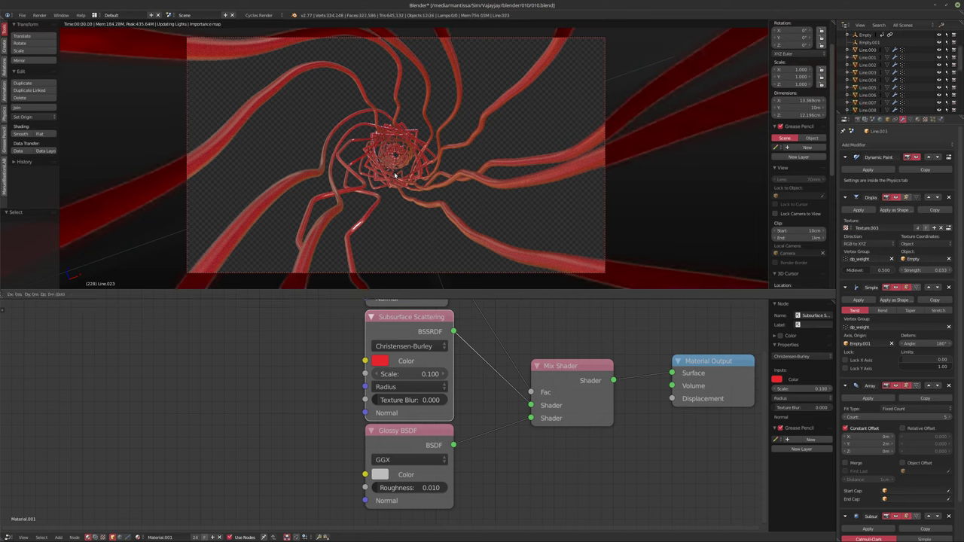
# Step: Rotate the duplicated tubes 15° around the Y axis
pyautogui.press('r')
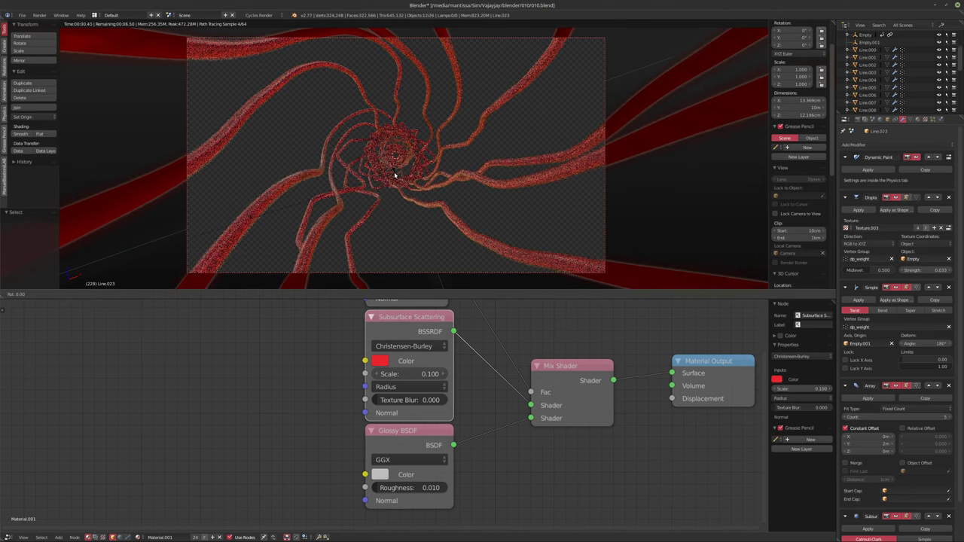
pyautogui.press('y')
pyautogui.press('1')
pyautogui.press('5')
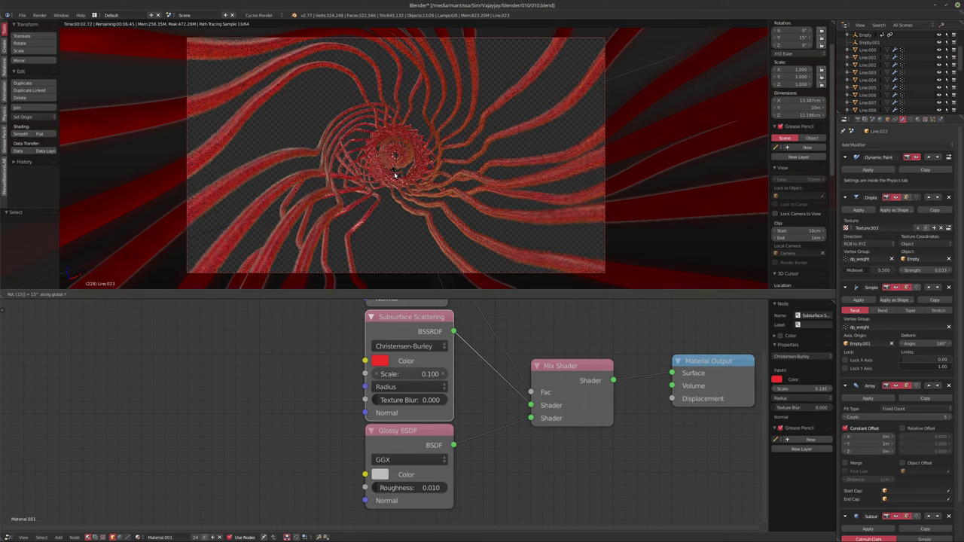
pyautogui.press('Return')
# Step: Preview the animation playback in solid shading, then start an F12 test render
pyautogui.hotkey('alt', 'a')
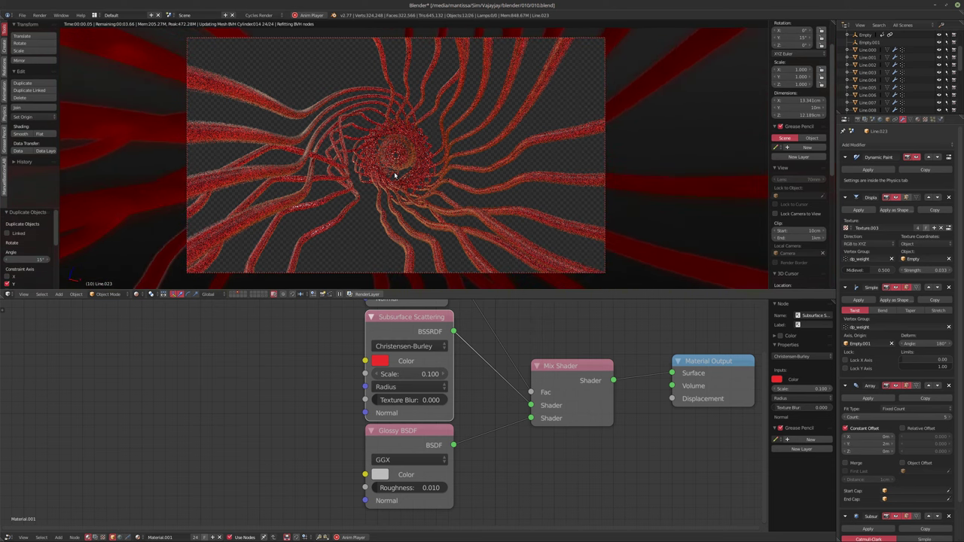
pyautogui.hotkey('alt', 'a')
pyautogui.hotkey('shift', 'z')
pyautogui.hotkey('alt', 'a')
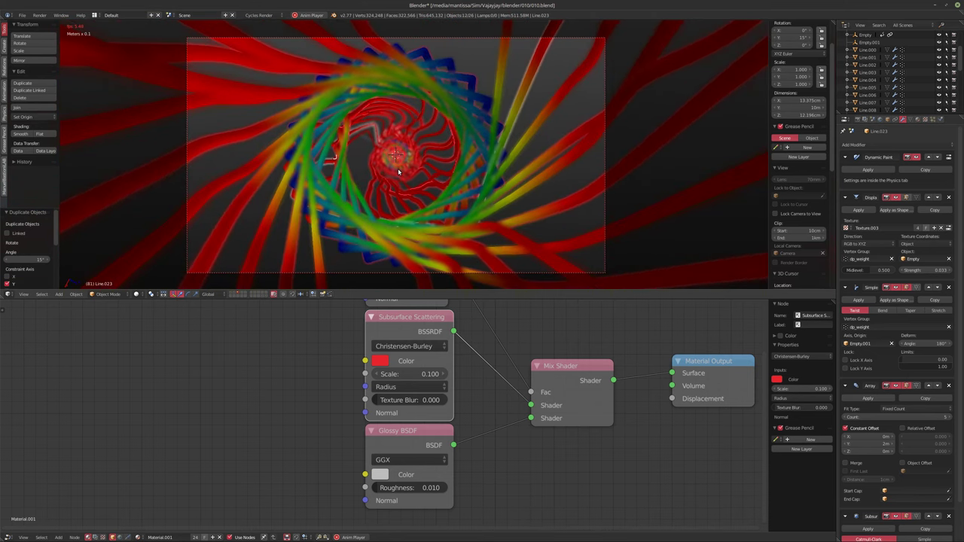
pyautogui.hotkey('alt', 'a')
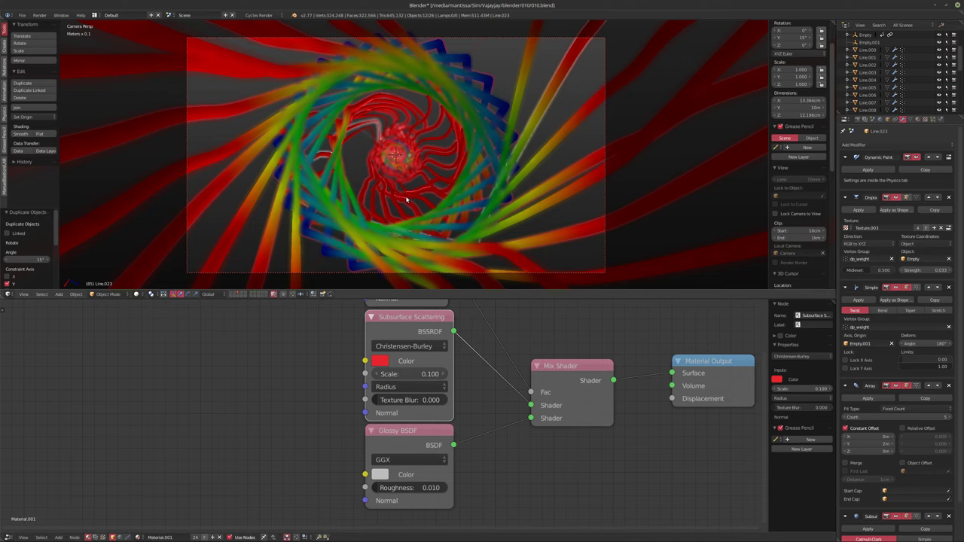
pyautogui.press('F12')
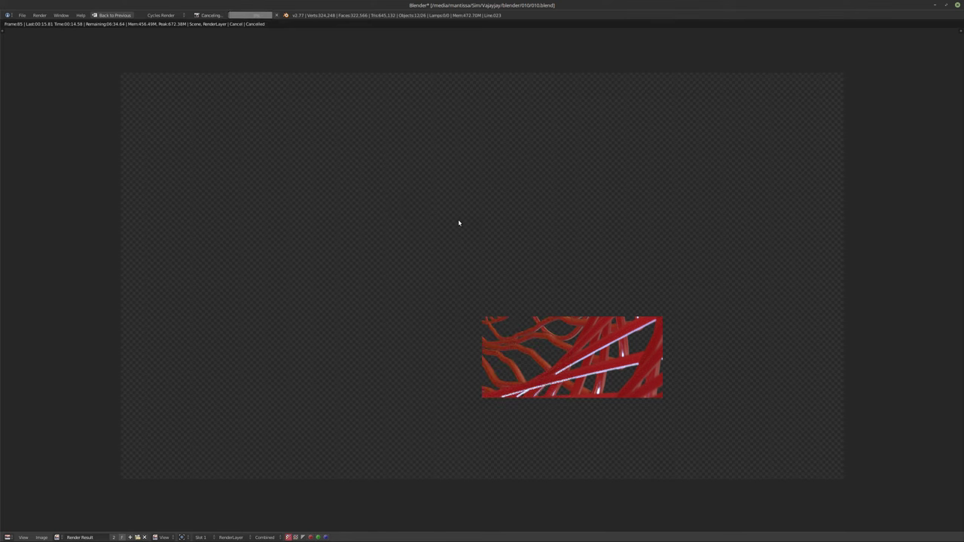
# Step: Leave the render result, delete the Subsurface Scattering node and move the Glossy BSDF lower
pyautogui.press('Escape')
pyautogui.scroll(-2, 444, 355)
pyautogui.scroll(-1, 443, 355)
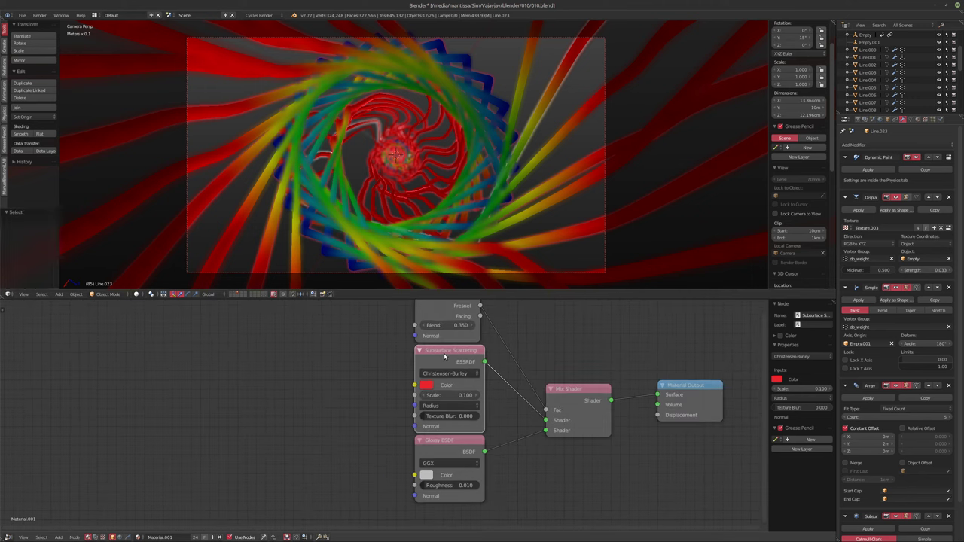
pyautogui.press('x')
pyautogui.moveTo(449, 441); pyautogui.dragTo(449, 483)
# Step: Add a new Mix Shader, rearrange the nodes and connect it into the main Mix Shader
pyautogui.hotkey('shift', 'a')
pyautogui.moveTo(395, 386)
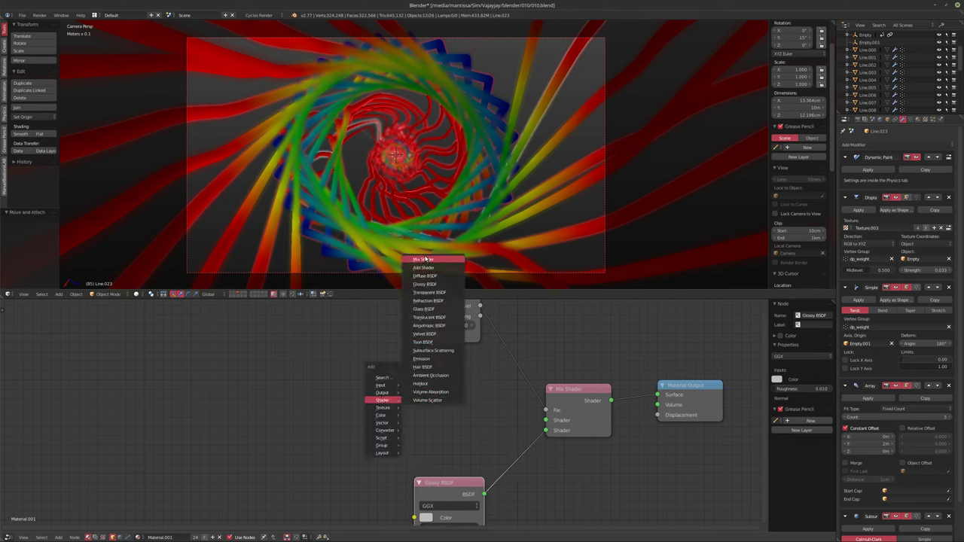
pyautogui.click(433, 258)
pyautogui.click(413, 400)
pyautogui.moveTo(446, 316); pyautogui.dragTo(446, 340)
pyautogui.moveTo(460, 485); pyautogui.dragTo(452, 449)
pyautogui.click(487, 396)
pyautogui.moveTo(481, 393); pyautogui.dragTo(547, 420)
pyautogui.moveTo(459, 449); pyautogui.dragTo(457, 447)
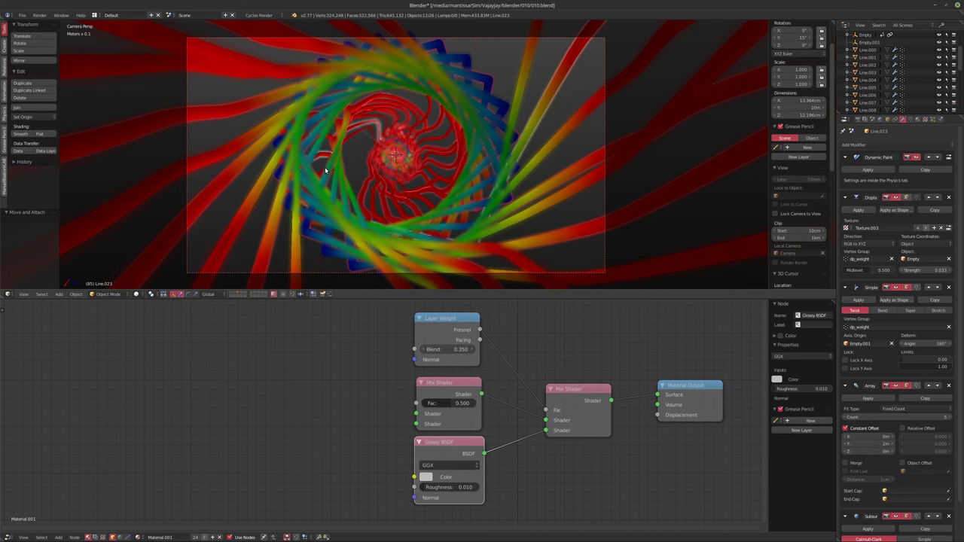
# Step: Jump to frame 1 and show the viewport as a rendered preview
pyautogui.hotkey('shift', 'Left')
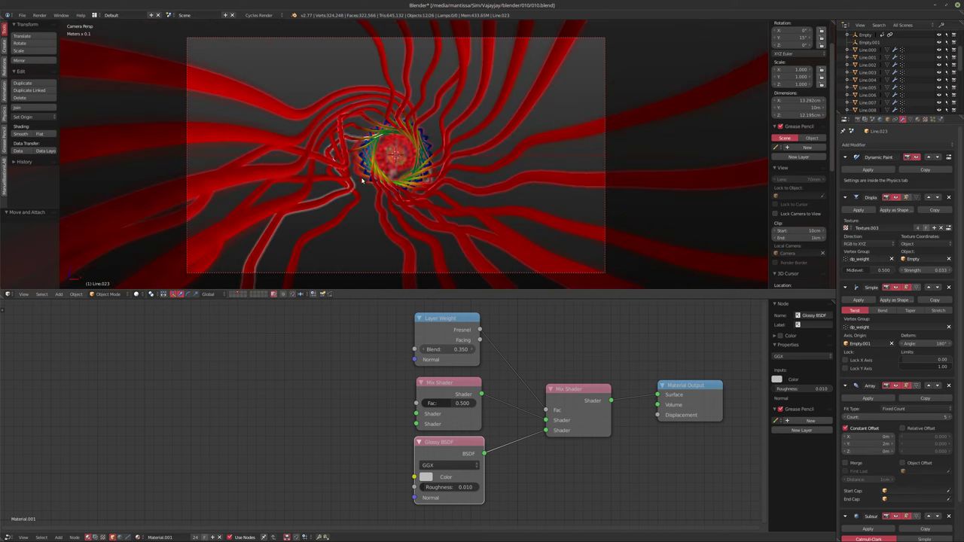
pyautogui.hotkey('shift', 'z')
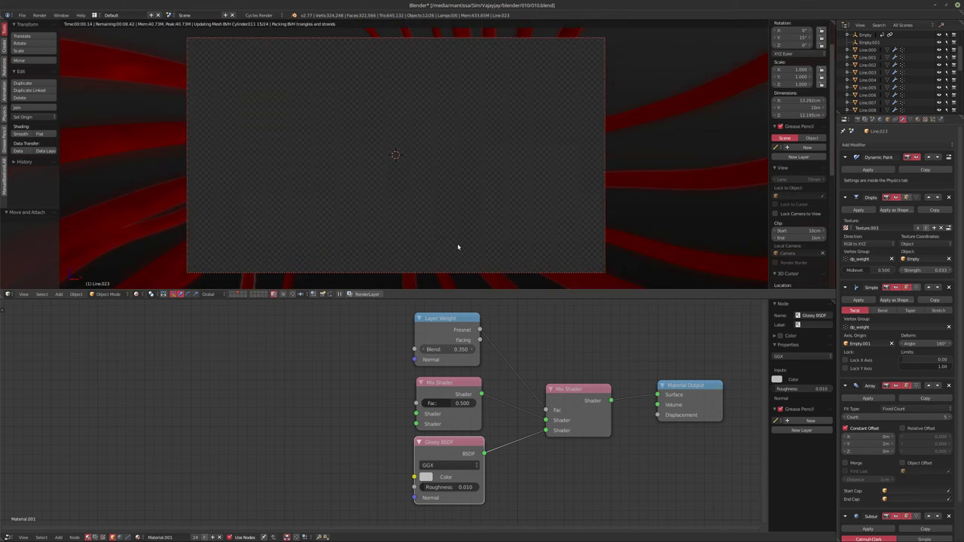
pyautogui.moveTo(368, 372); pyautogui.dragTo(394, 381, button='middle')
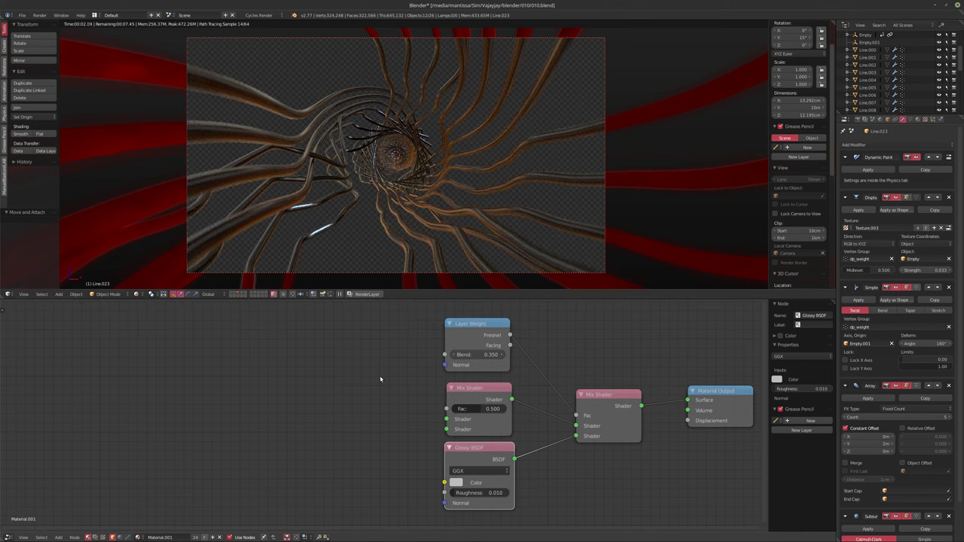
# Step: Add a Diffuse BSDF and link it to a Shader input of the new Mix Shader
pyautogui.hotkey('shift', 'a')
pyautogui.moveTo(322, 381)
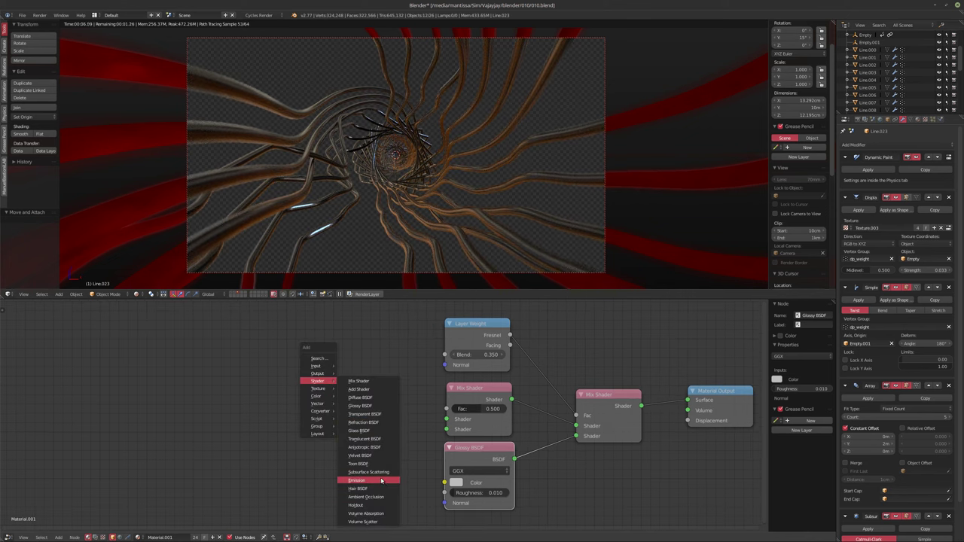
pyautogui.click(360, 397)
pyautogui.click(354, 399)
pyautogui.moveTo(378, 397); pyautogui.dragTo(447, 409)
pyautogui.hotkey('shift', 'a')
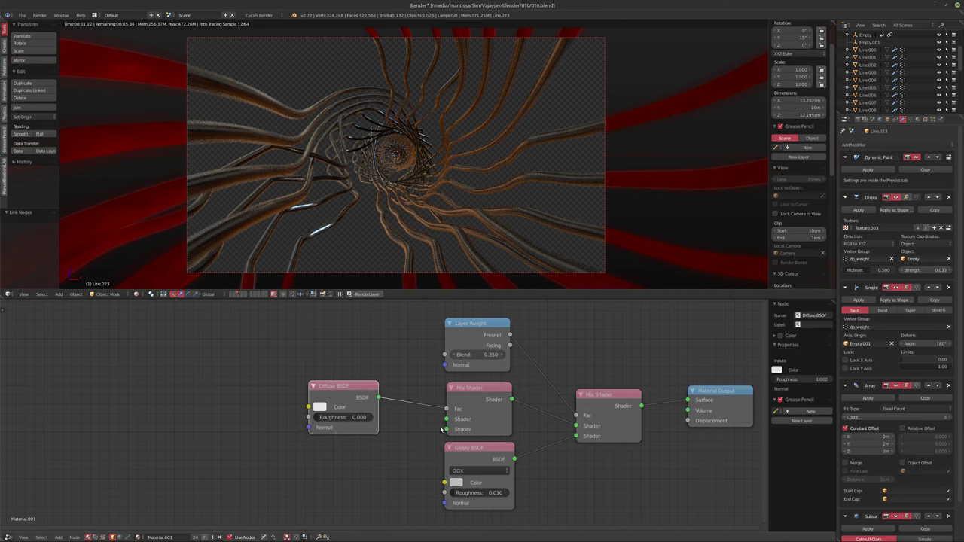
pyautogui.moveTo(380, 398); pyautogui.dragTo(446, 418)
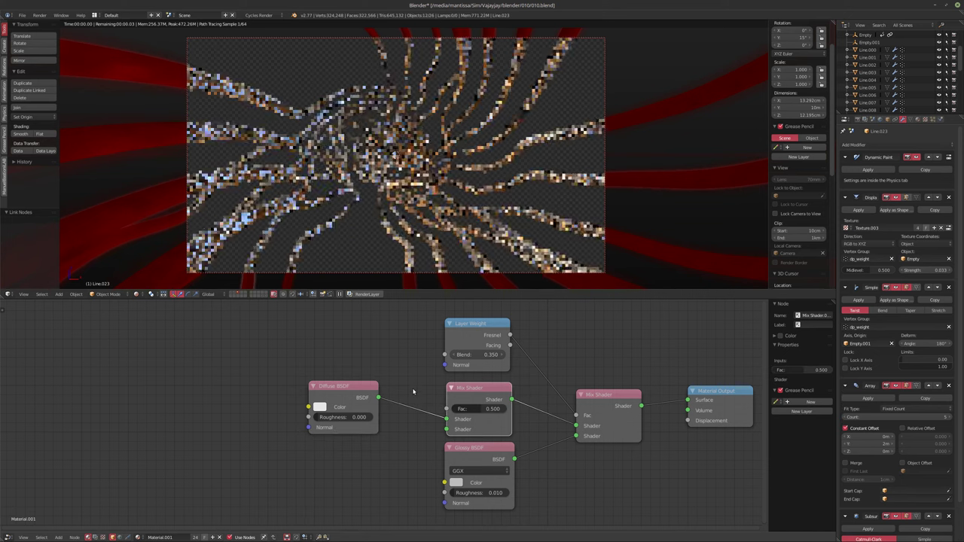
# Step: Add a Translucent BSDF below it and link it to the second Shader input
pyautogui.hotkey('shift', 'a')
pyautogui.moveTo(352, 479)
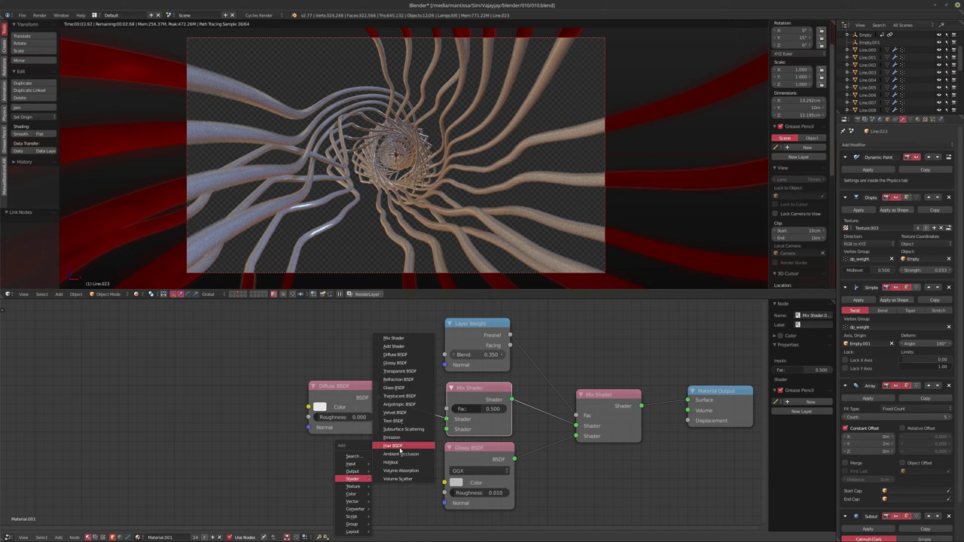
pyautogui.click(403, 398)
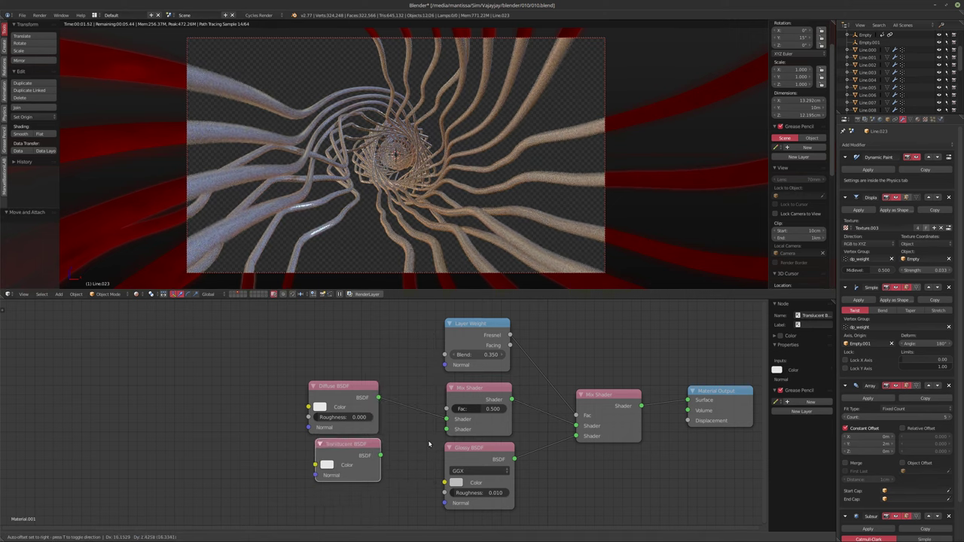
pyautogui.click(365, 458)
pyautogui.moveTo(375, 453); pyautogui.dragTo(461, 428)
pyautogui.moveTo(455, 428); pyautogui.dragTo(447, 429)
# Step: Set both the Diffuse and Translucent BSDF colours to red
pyautogui.moveTo(393, 400); pyautogui.dragTo(424, 375, button='middle')
pyautogui.scroll(2, 424, 375)
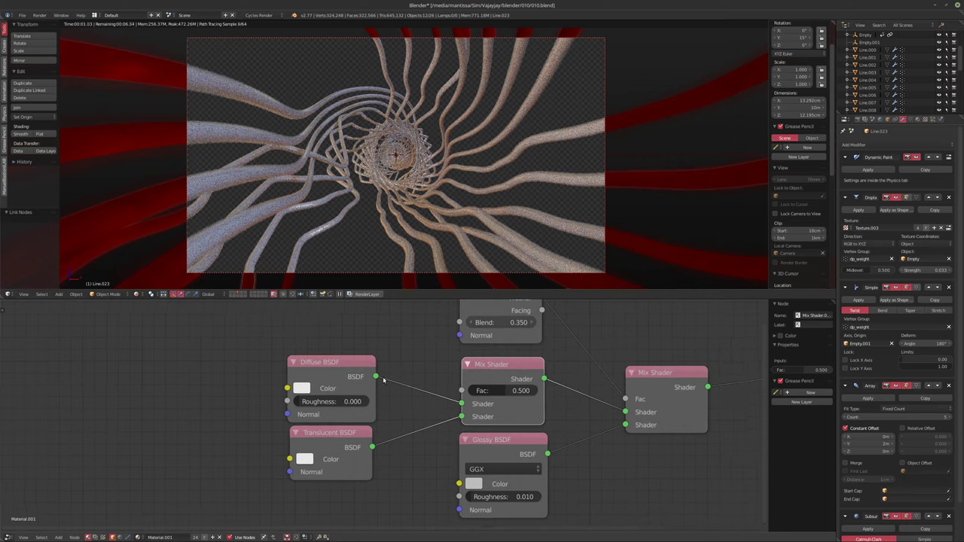
pyautogui.click(296, 388)
pyautogui.click(362, 289)
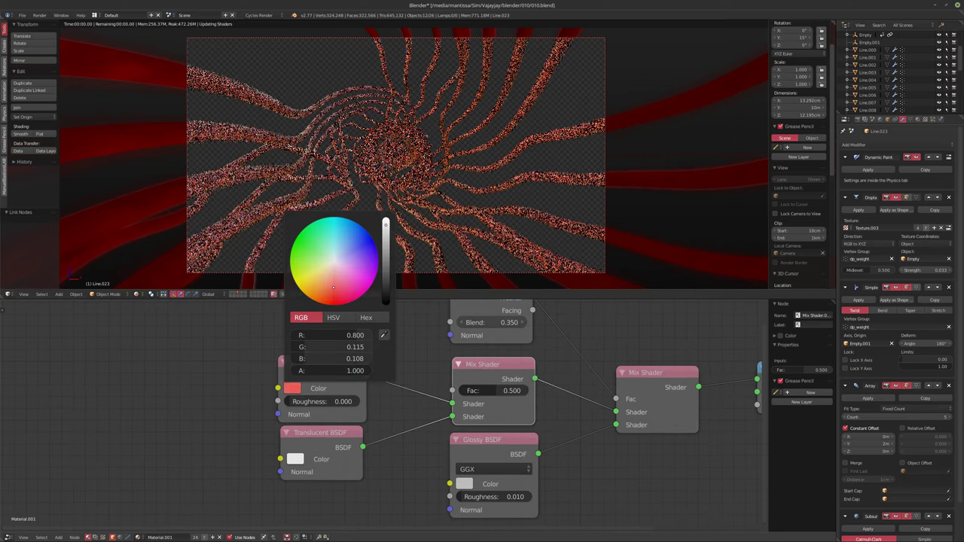
pyautogui.click(295, 457)
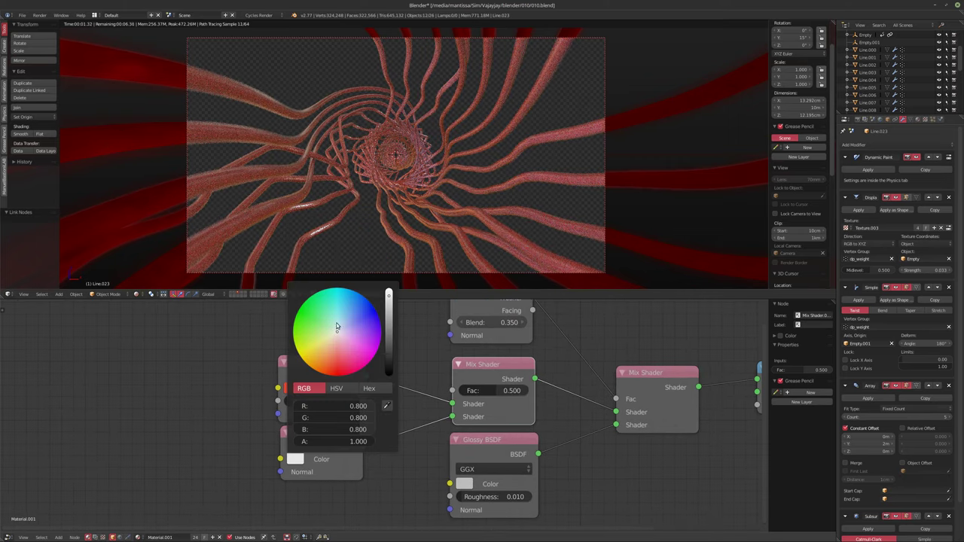
pyautogui.click(348, 367)
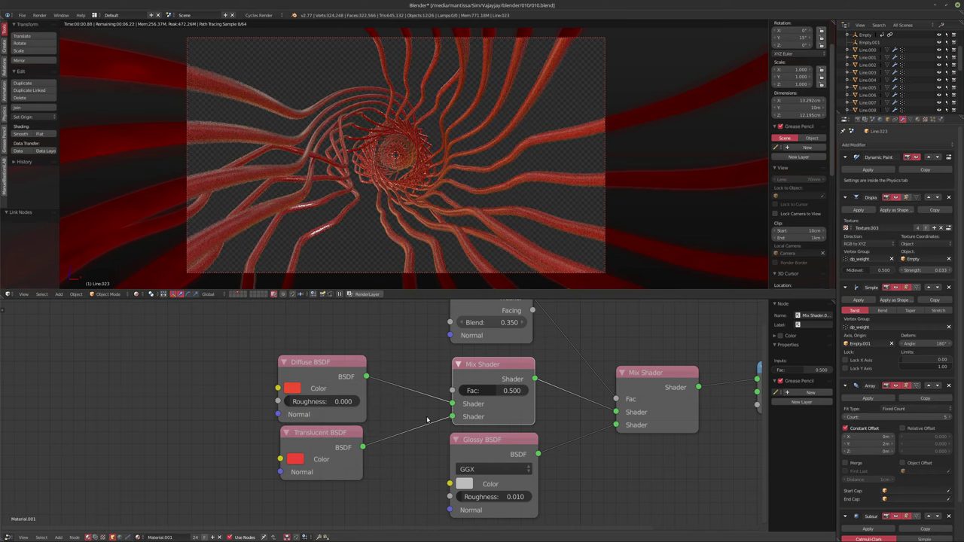
# Step: Lower the inner Mix Shader Fac to 0.191 and render the frame
pyautogui.scroll(1, 389, 406)
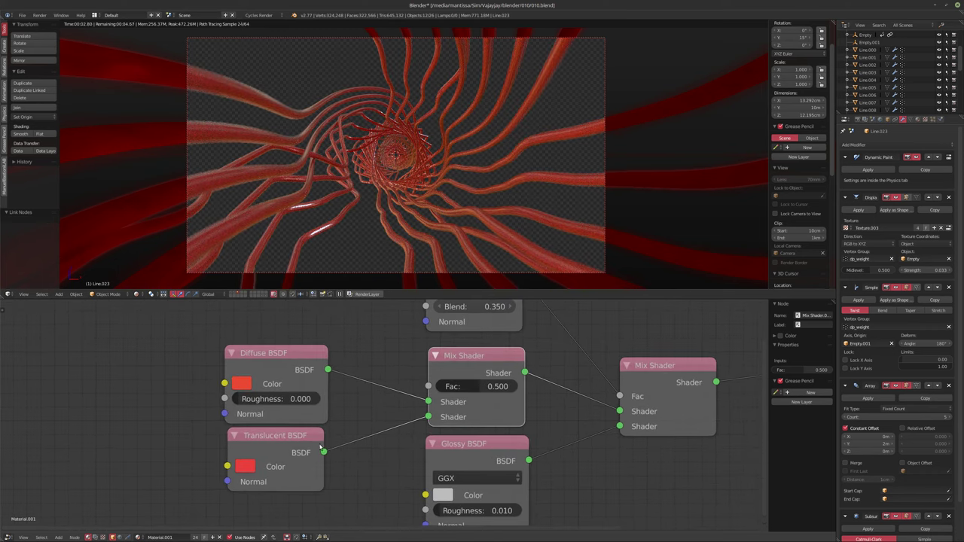
pyautogui.moveTo(482, 386); pyautogui.dragTo(546, 400)
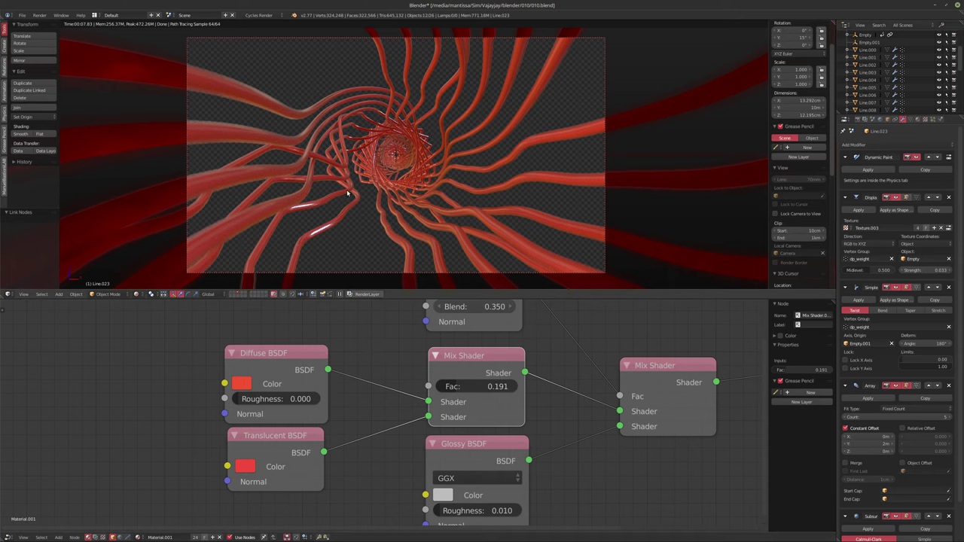
pyautogui.press('F12')
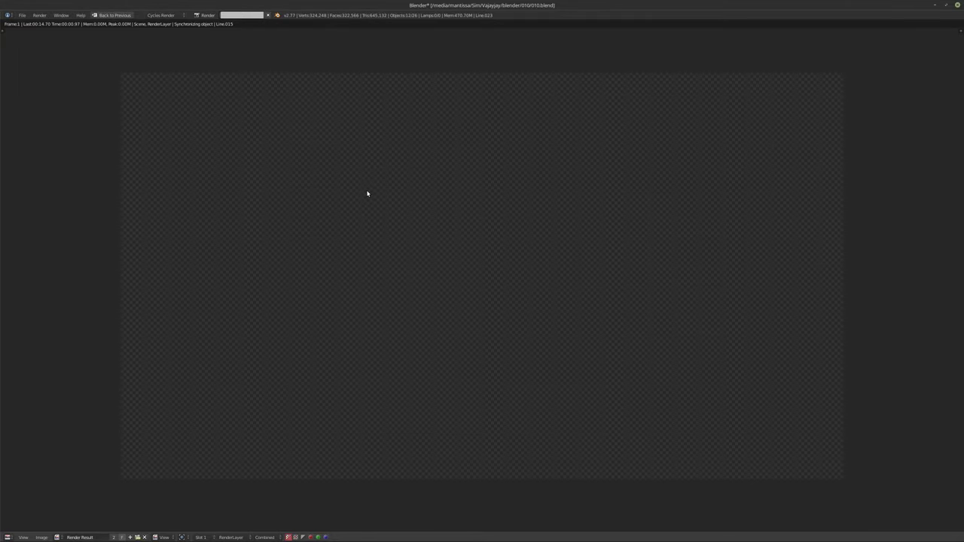
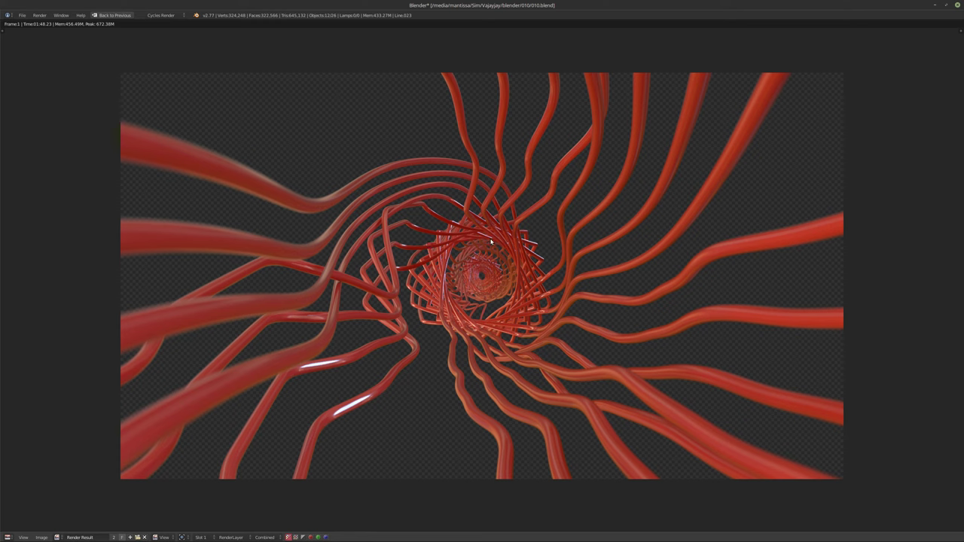
# Step: Close the render result and collapse the current object's five modifier panels
pyautogui.press('Escape')
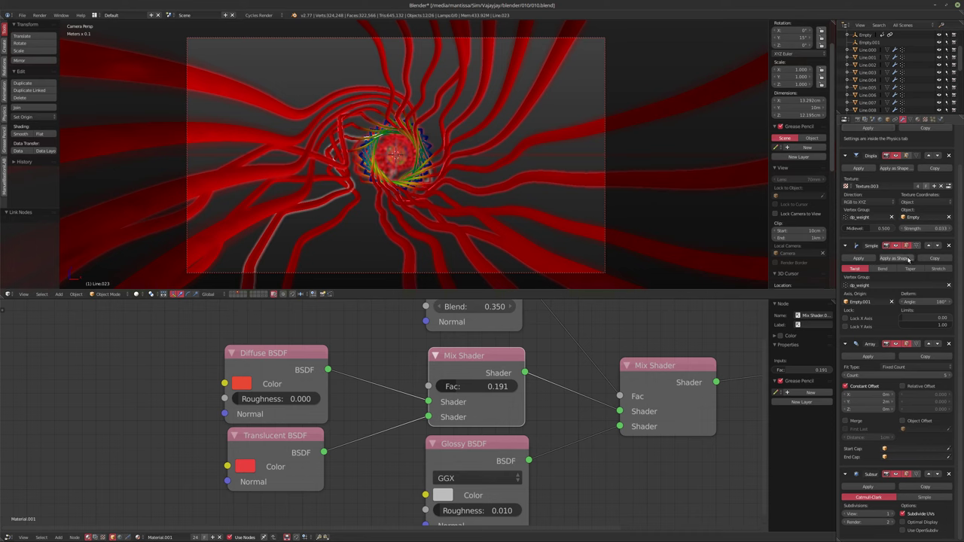
pyautogui.scroll(2, 909, 258)
pyautogui.click(845, 157)
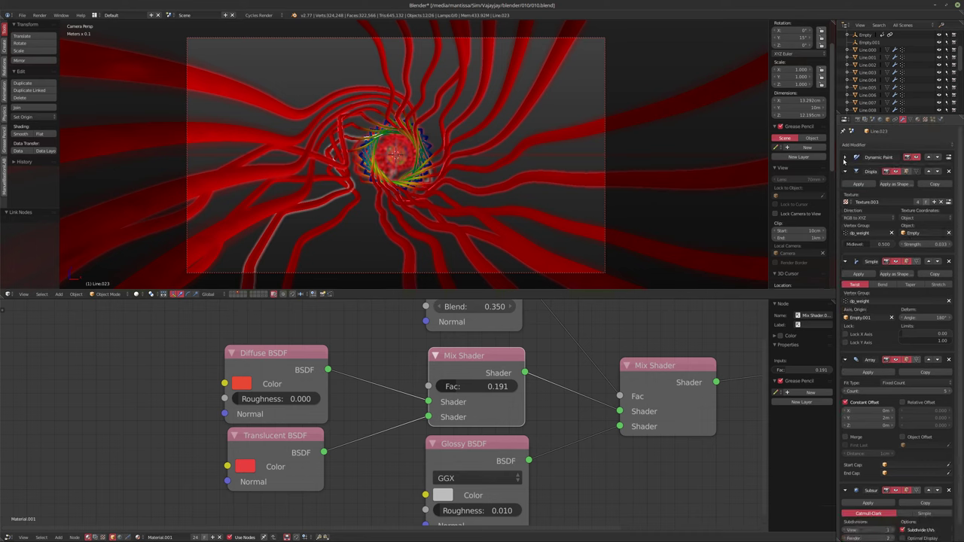
pyautogui.click(845, 171)
pyautogui.click(845, 185)
pyautogui.click(845, 200)
pyautogui.click(845, 214)
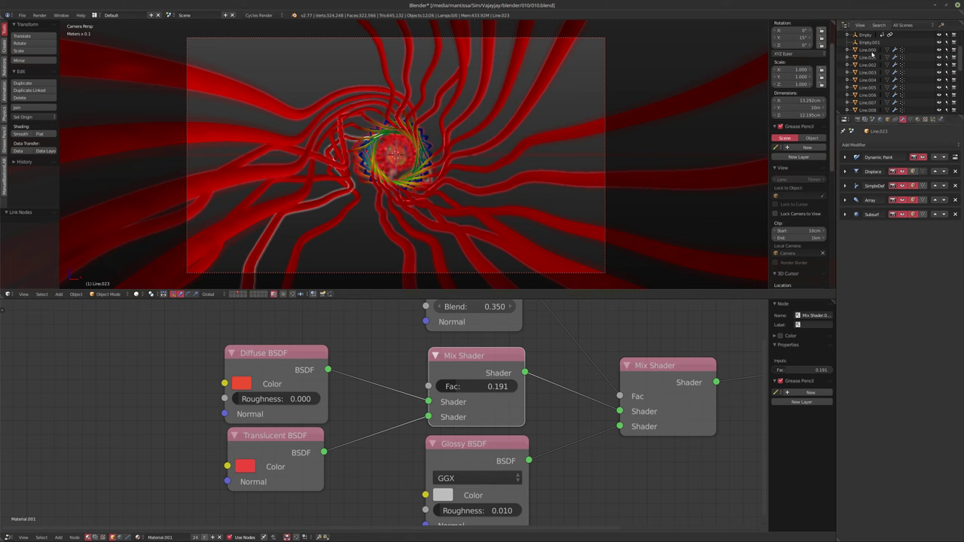
# Step: Make Line.000 active, collapse its five modifier panels, and bring up the Add Modifier list
pyautogui.click(870, 51)
pyautogui.click(845, 157)
pyautogui.click(845, 171)
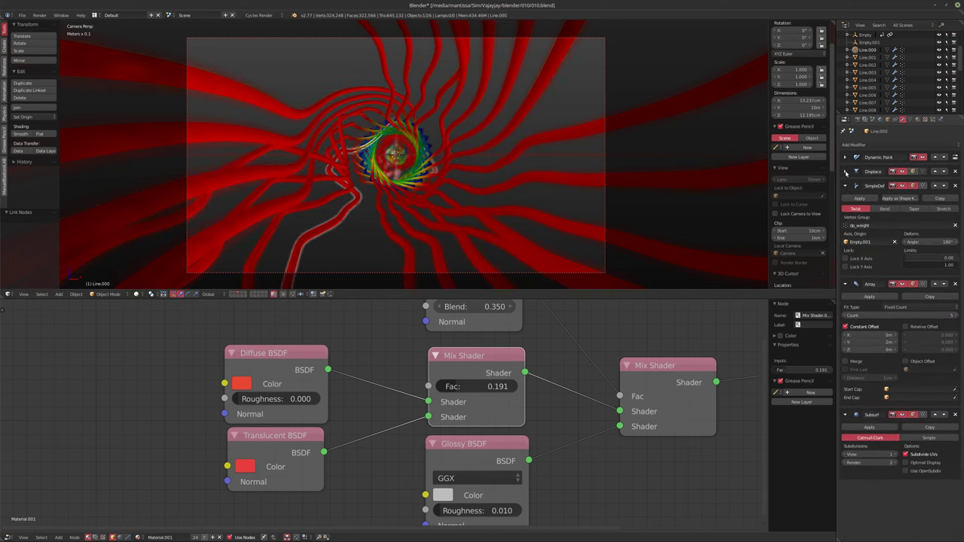
pyautogui.click(845, 185)
pyautogui.click(845, 199)
pyautogui.click(845, 214)
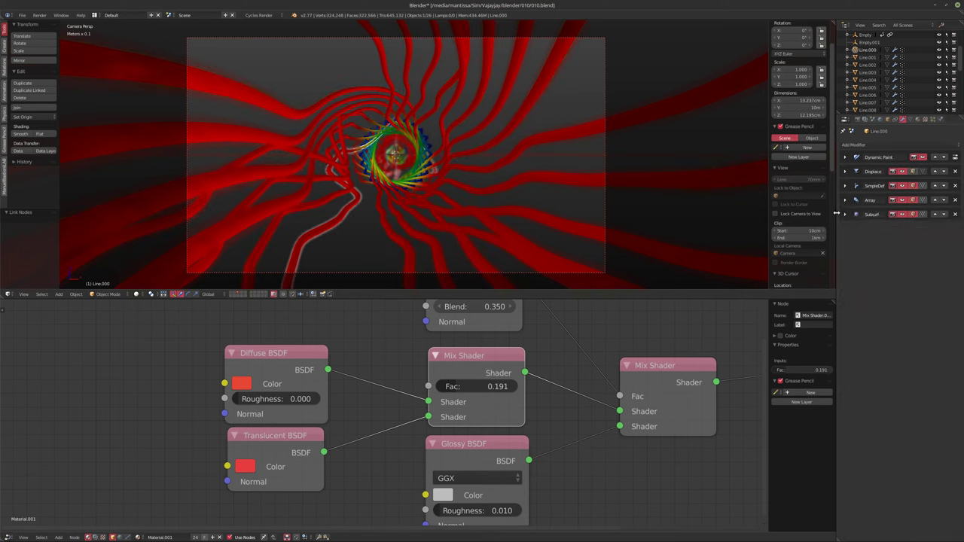
pyautogui.click(886, 142)
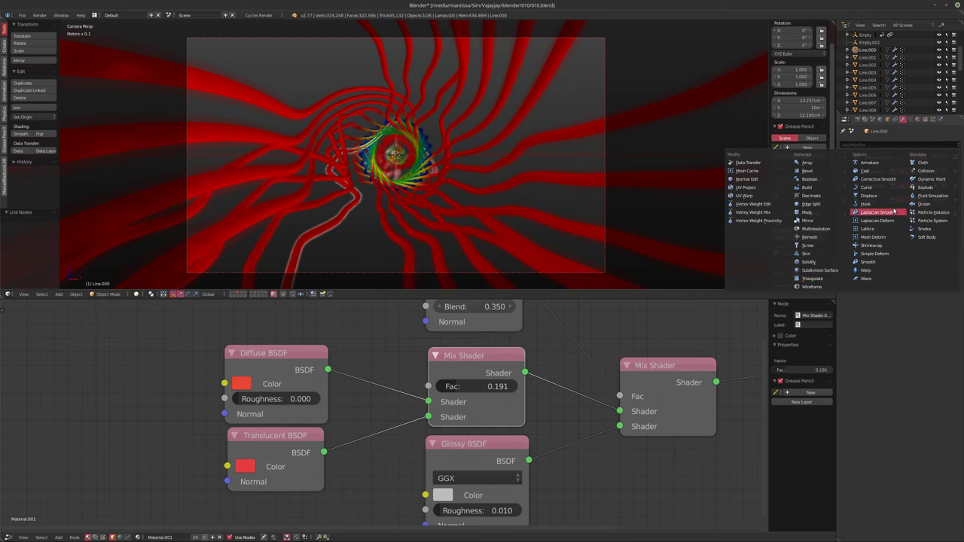
# Step: Add a second Displace to Line.000 with strength 0.010 and a new texture
pyautogui.click(870, 195)
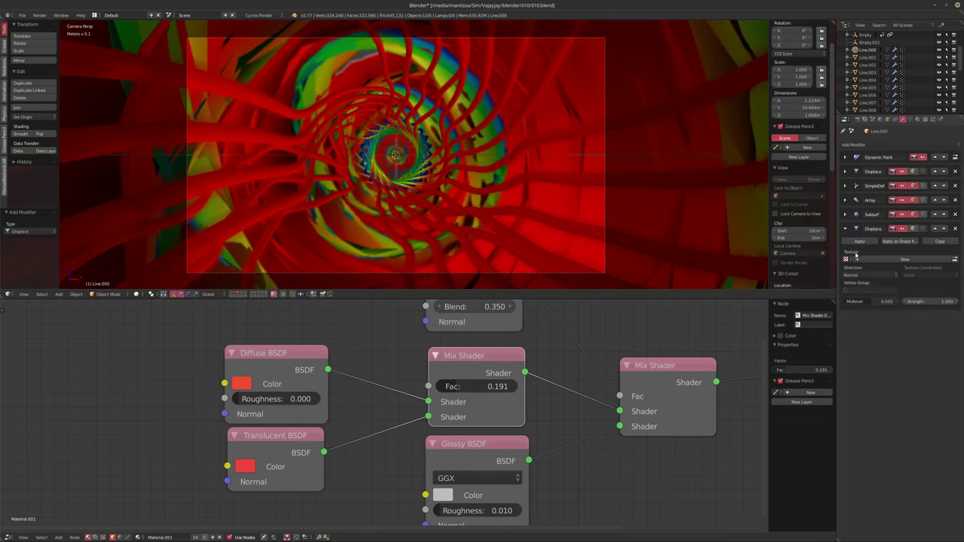
pyautogui.click(927, 304)
pyautogui.write('0.1')
pyautogui.press('Return')
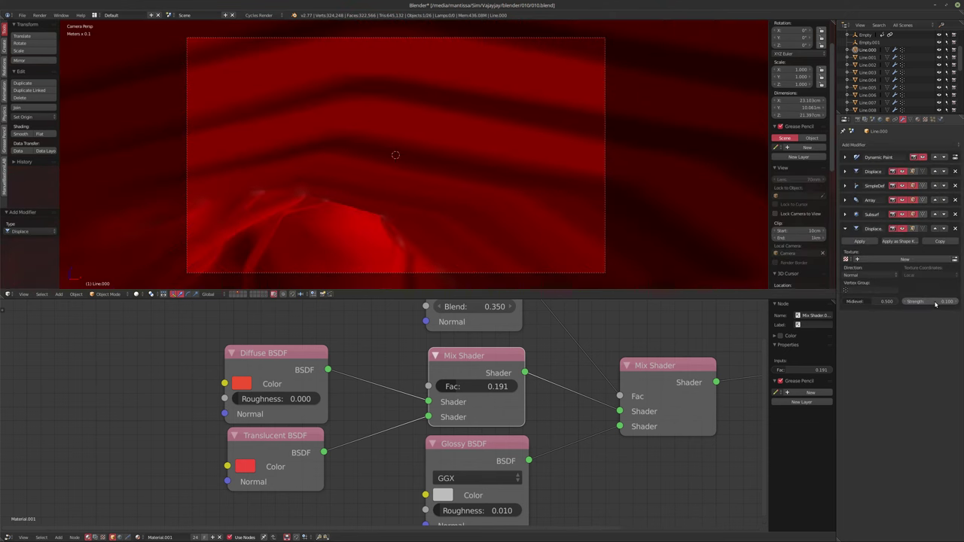
pyautogui.moveTo(927, 301); pyautogui.dragTo(891, 301)
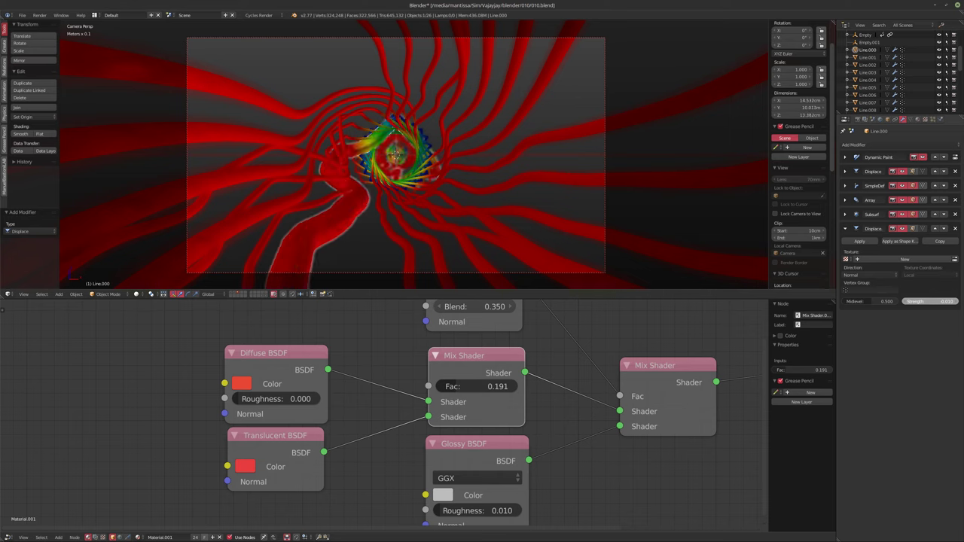
pyautogui.moveTo(891, 301); pyautogui.dragTo(891, 302)
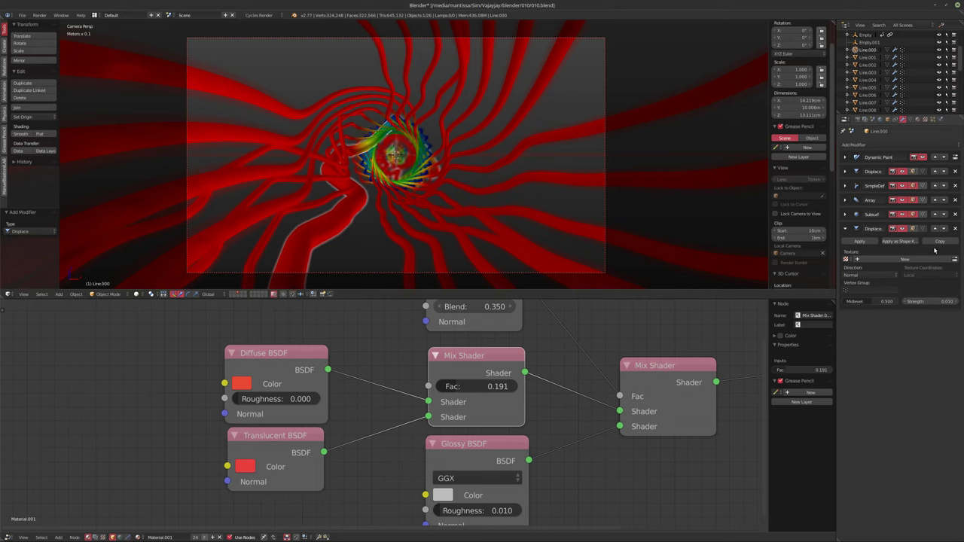
pyautogui.click(877, 260)
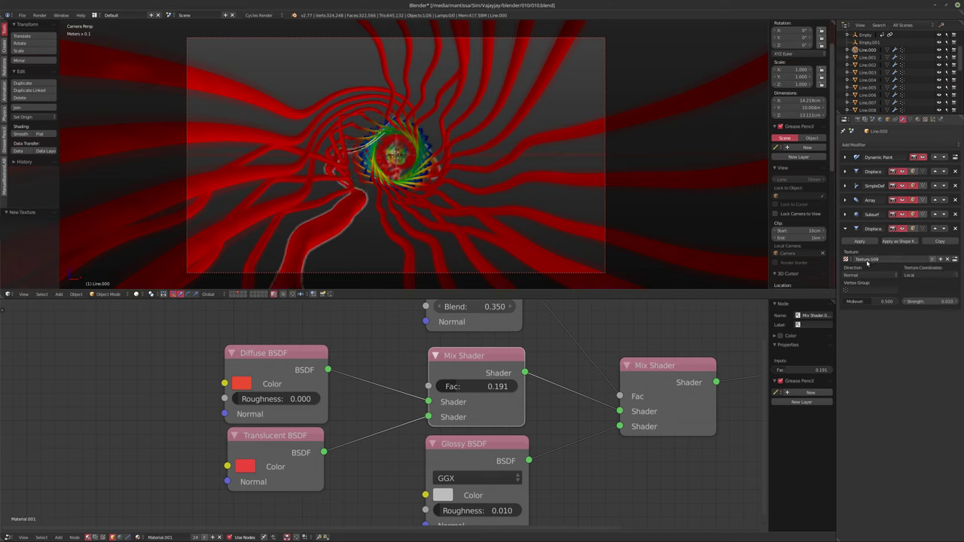
# Step: Show the Texture properties for Texture.009, used by Displace.001
pyautogui.click(925, 119)
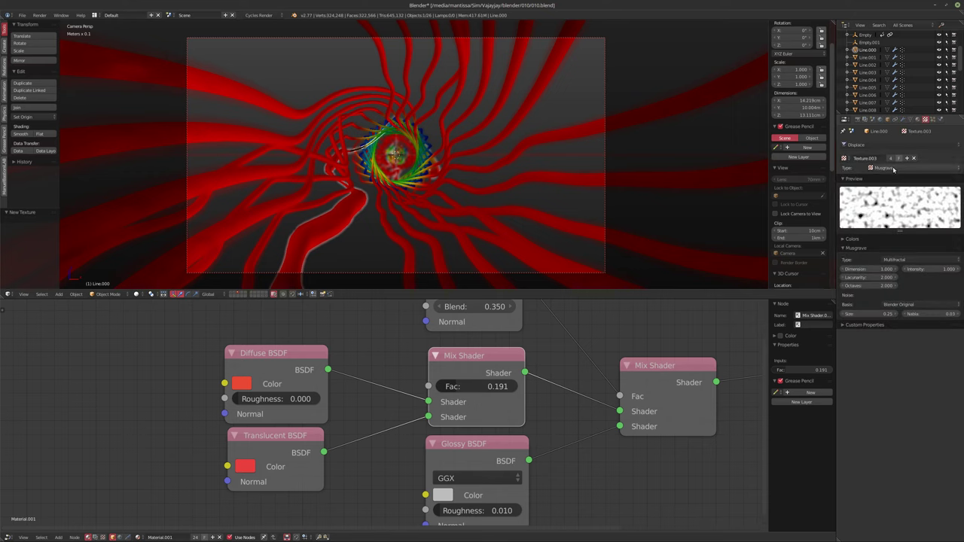
pyautogui.click(844, 158)
pyautogui.click(855, 144)
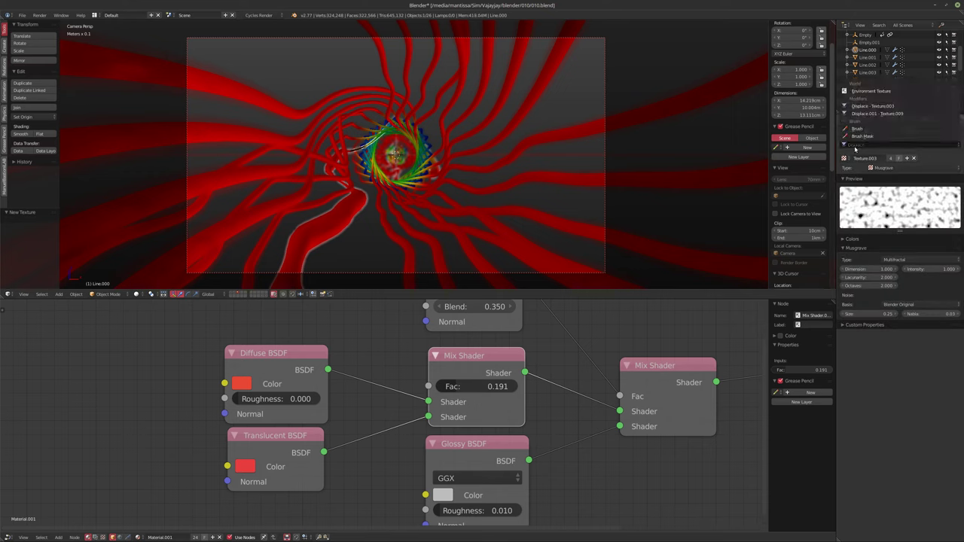
pyautogui.click(878, 113)
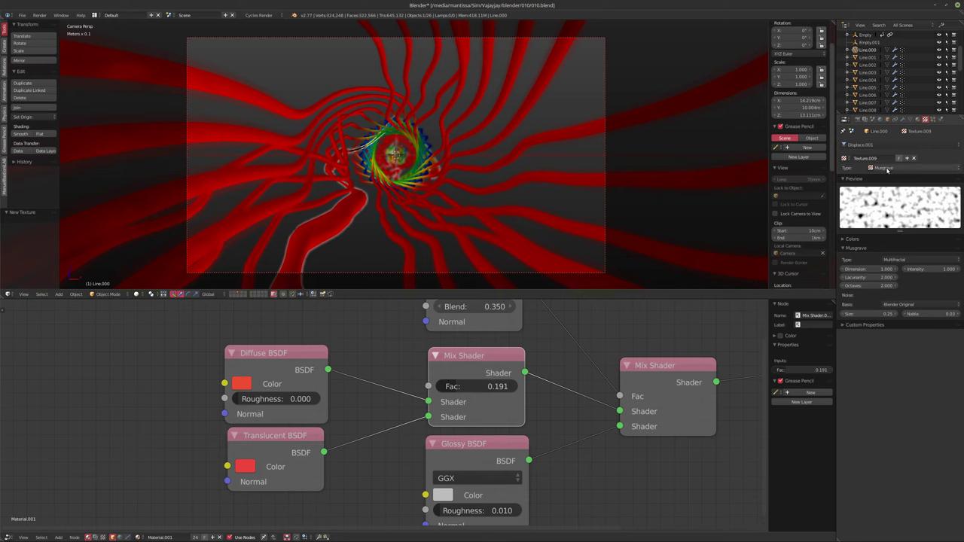
# Step: Make Texture.009 a Clouds texture with size 0.05, then preview the animation
pyautogui.keyDown('ctrl'); pyautogui.scroll(2, 887, 169); pyautogui.keyUp('ctrl')
pyautogui.keyDown('ctrl'); pyautogui.scroll(2, 887, 169); pyautogui.keyUp('ctrl')
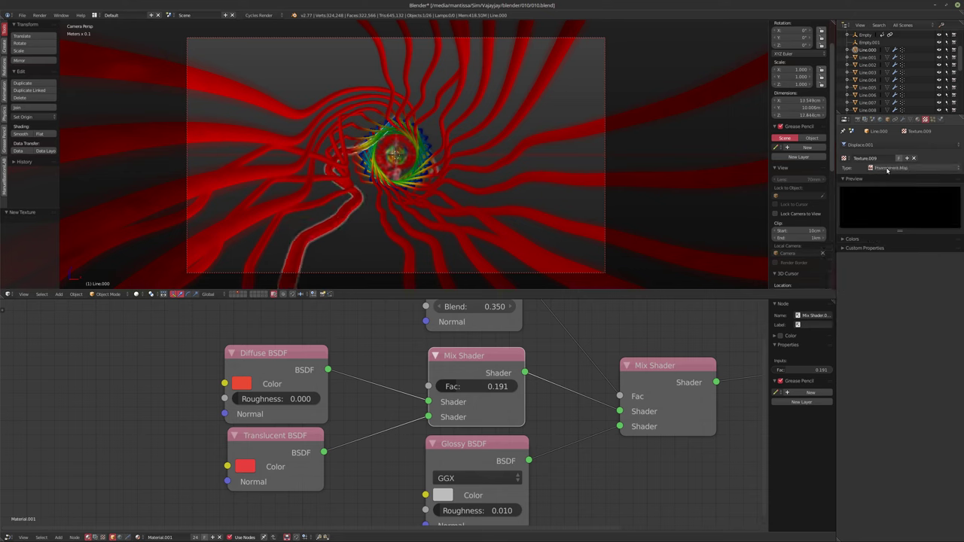
pyautogui.keyDown('ctrl'); pyautogui.scroll(3, 887, 169); pyautogui.keyUp('ctrl')
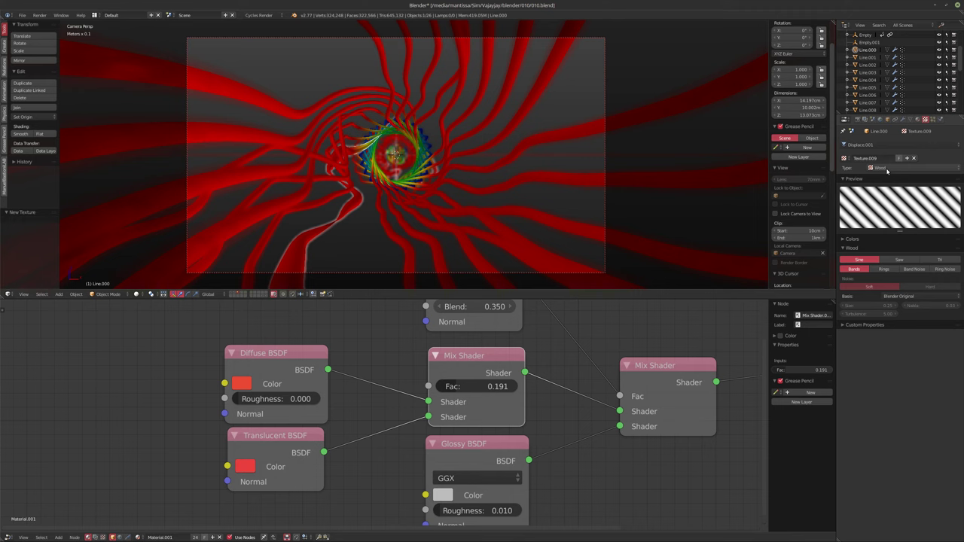
pyautogui.keyDown('ctrl'); pyautogui.scroll(1, 887, 169); pyautogui.keyUp('ctrl')
pyautogui.keyDown('ctrl'); pyautogui.scroll(1, 888, 170); pyautogui.keyUp('ctrl')
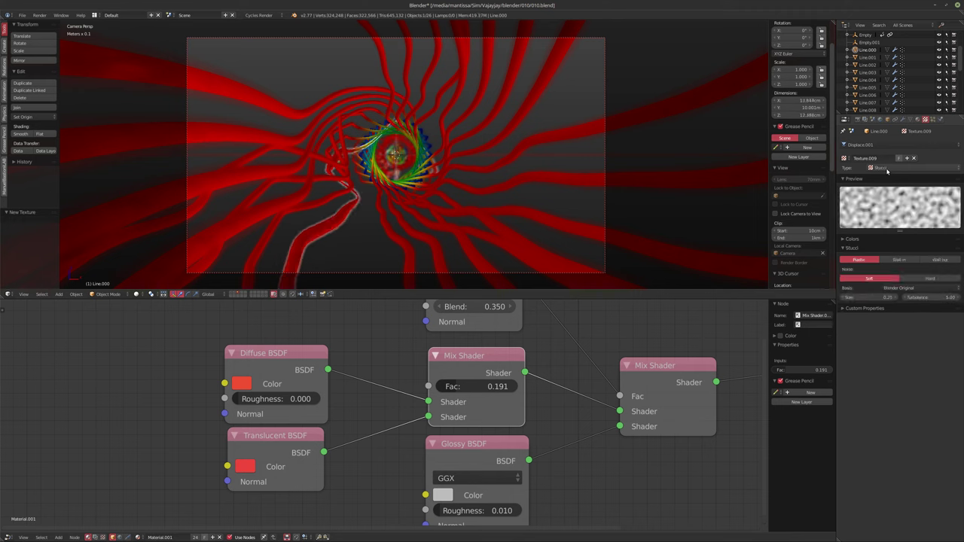
pyautogui.keyDown('ctrl'); pyautogui.scroll(4, 887, 169); pyautogui.keyUp('ctrl')
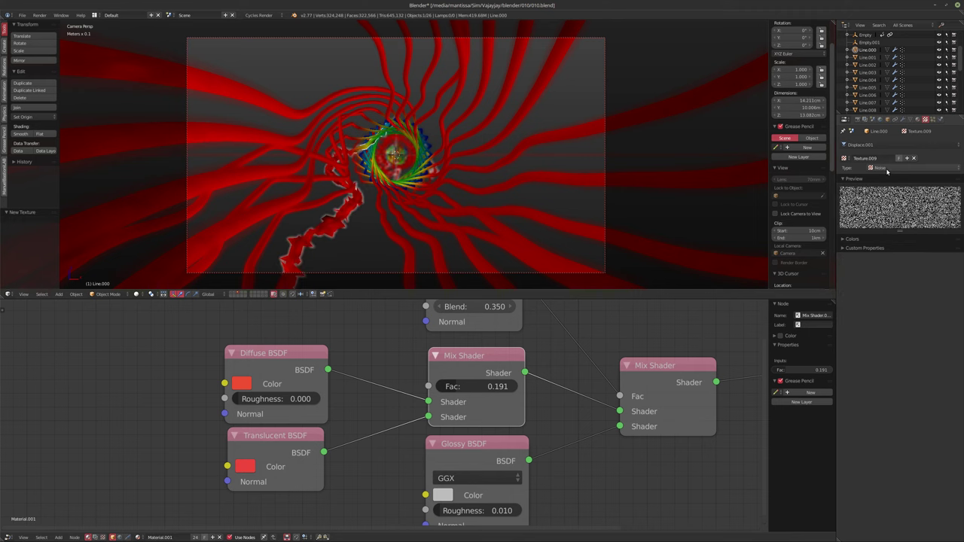
pyautogui.keyDown('ctrl'); pyautogui.scroll(1, 888, 170); pyautogui.keyUp('ctrl')
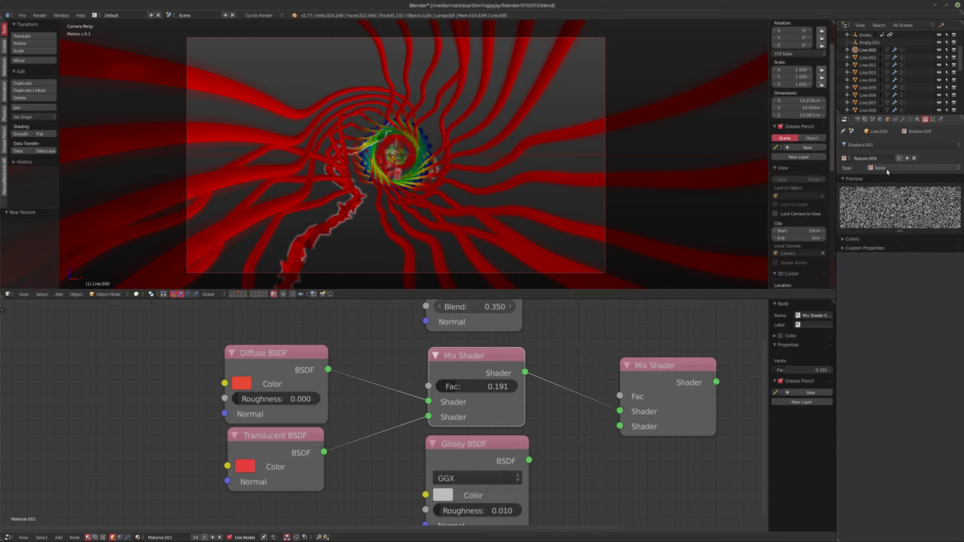
pyautogui.keyDown('ctrl'); pyautogui.scroll(3, 887, 169); pyautogui.keyUp('ctrl')
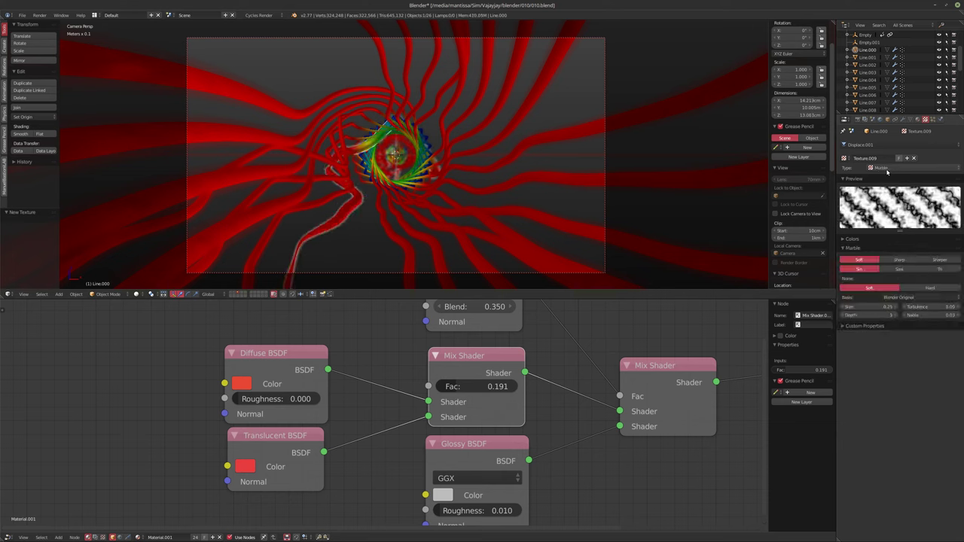
pyautogui.keyDown('ctrl'); pyautogui.scroll(3, 887, 170); pyautogui.keyUp('ctrl')
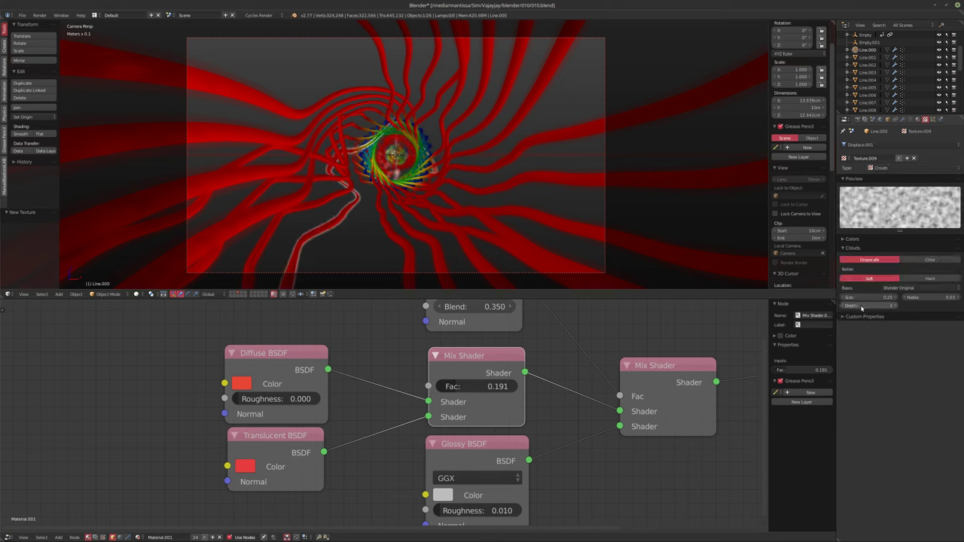
pyautogui.moveTo(867, 298); pyautogui.dragTo(832, 297)
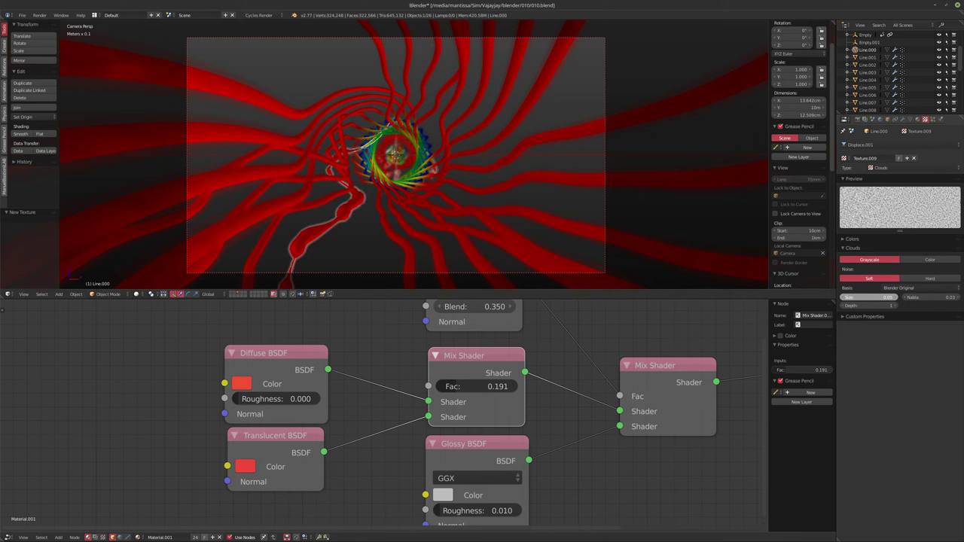
pyautogui.hotkey('alt', 'a')
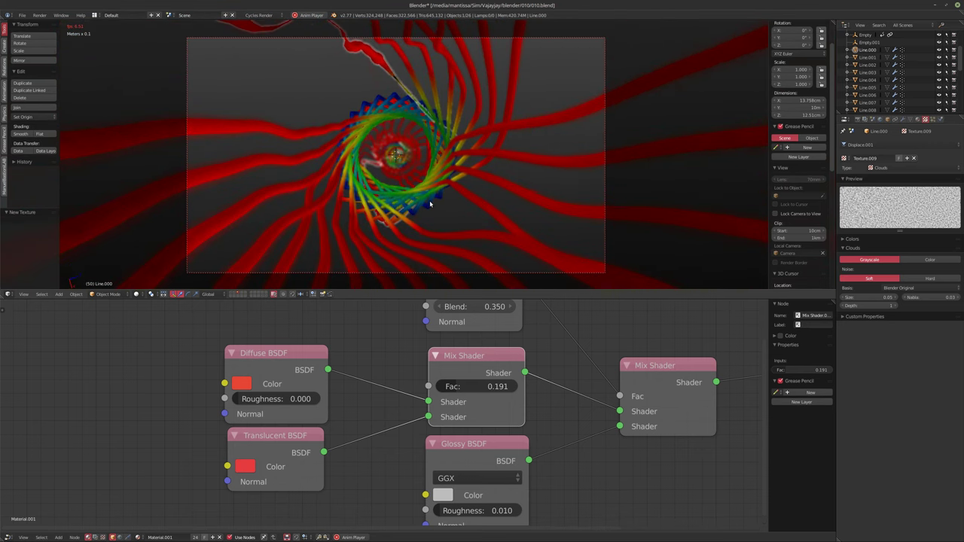
pyautogui.hotkey('alt', 'a')
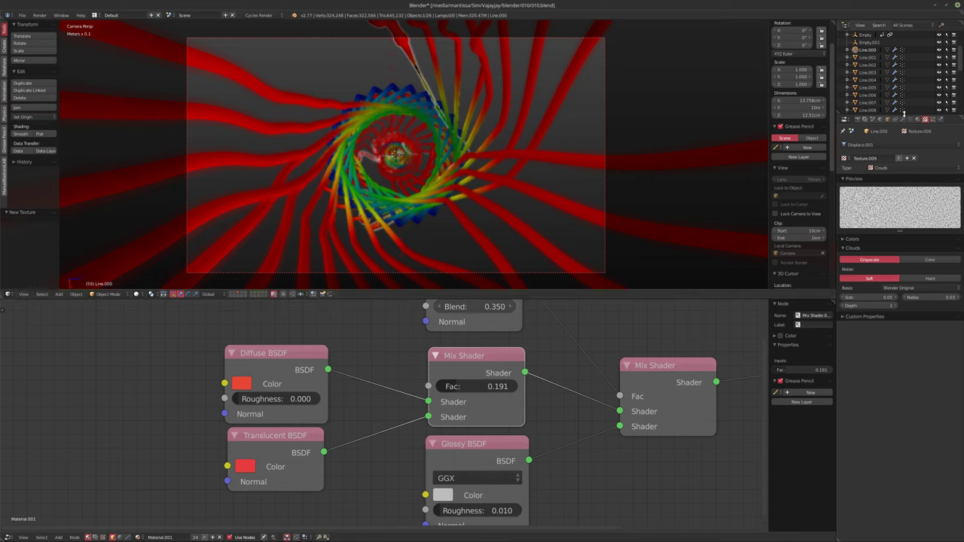
# Step: Limit Displace.001 to the dp_weight vertex group and move it above Subsurf and Array
pyautogui.click(903, 119)
pyautogui.click(866, 290)
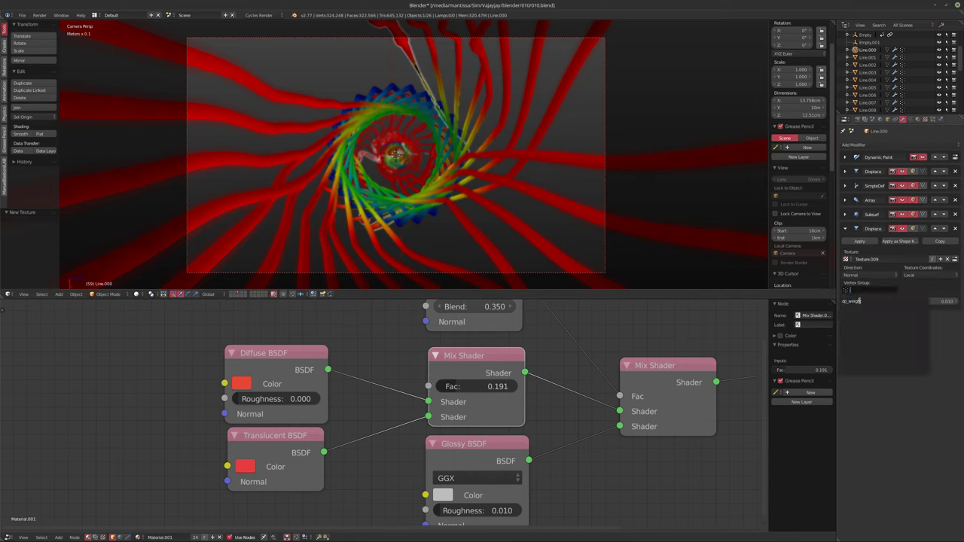
pyautogui.click(866, 301)
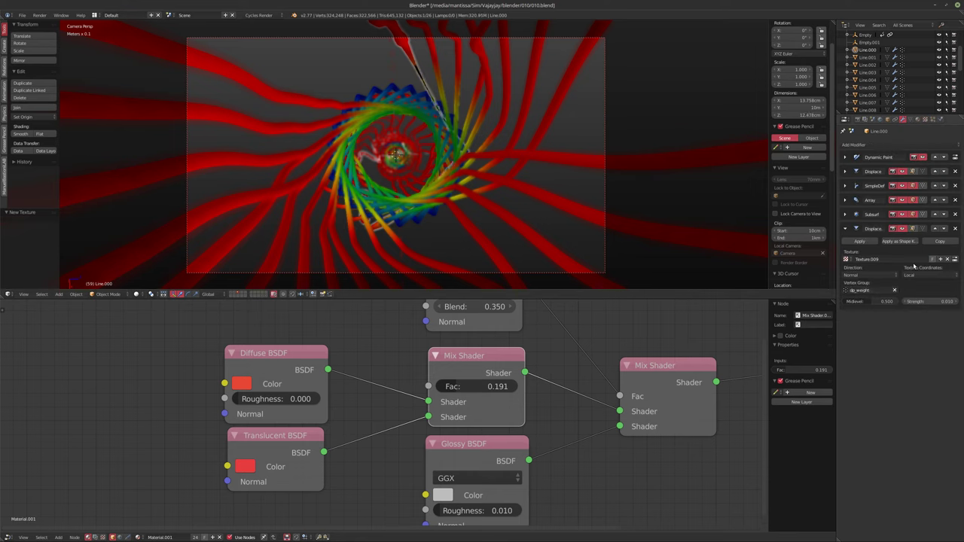
pyautogui.click(936, 229)
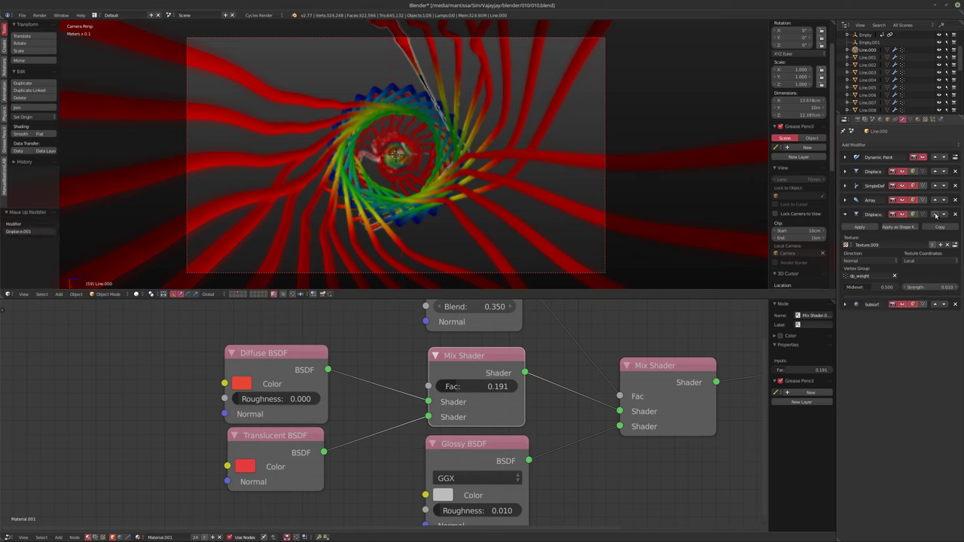
pyautogui.click(934, 215)
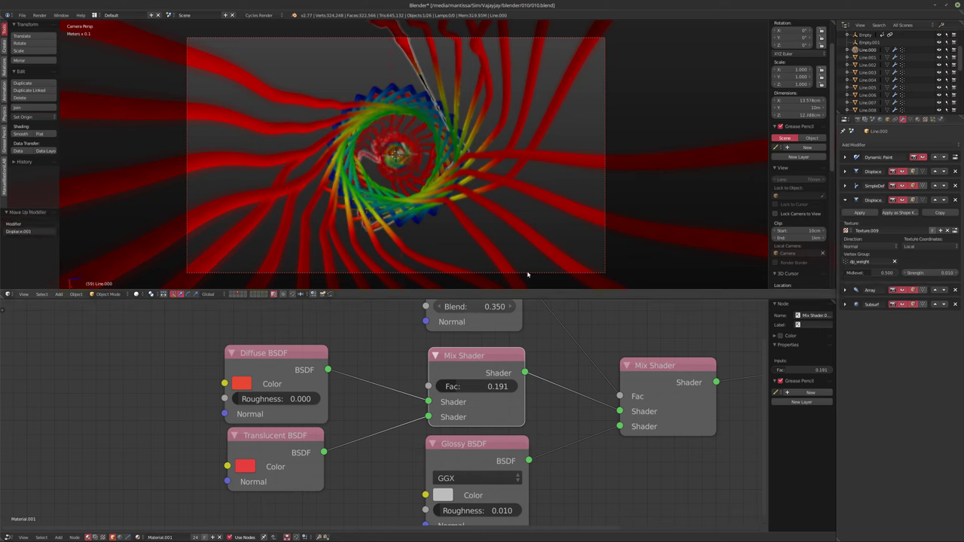
# Step: Rewind to frame 1 and turn off Subsurf's viewport display
pyautogui.hotkey('shift', 'Left')
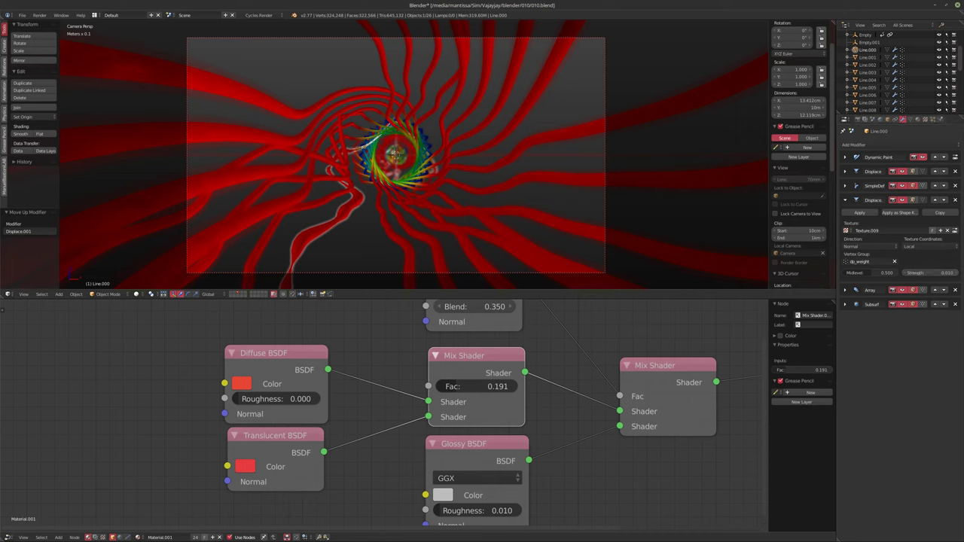
pyautogui.click(908, 304)
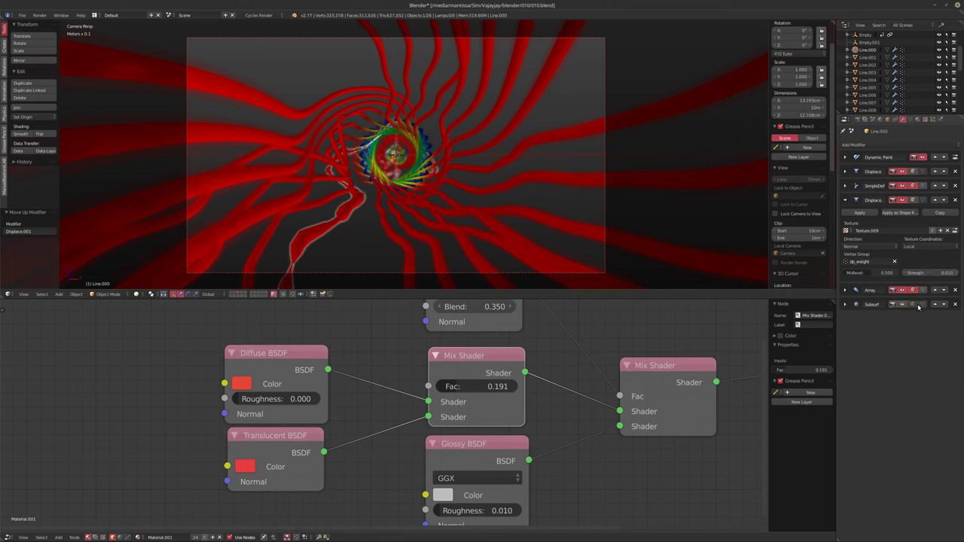
pyautogui.click(877, 145)
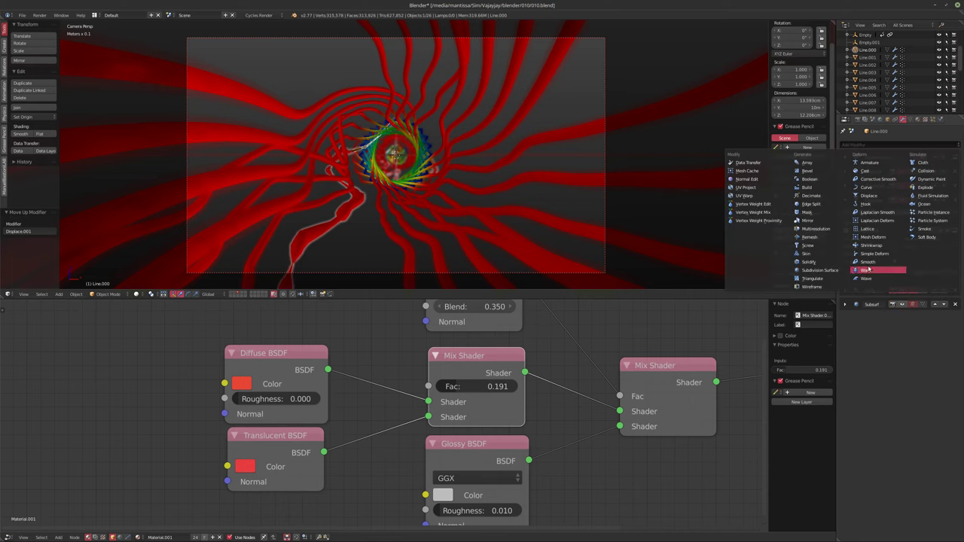
# Step: Add a Decimate modifier to Line.000 with a ratio of 0.25
pyautogui.click(815, 196)
pyautogui.moveTo(925, 354); pyautogui.dragTo(904, 354)
pyautogui.click(905, 353)
pyautogui.write('.25')
pyautogui.press('Return')
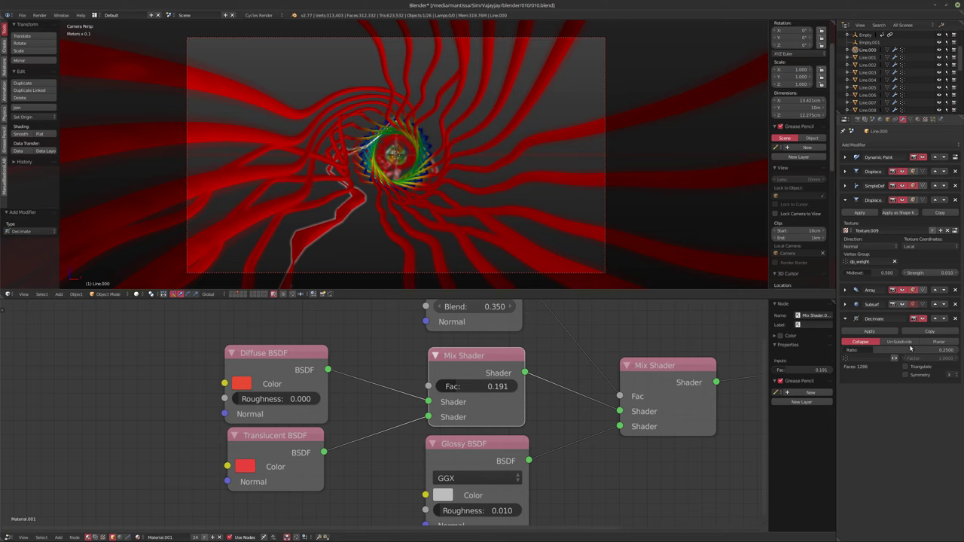
# Step: Set the Displace midlevel to 0 and strength to 0.005, then preview the animation
pyautogui.moveTo(875, 277); pyautogui.dragTo(846, 274)
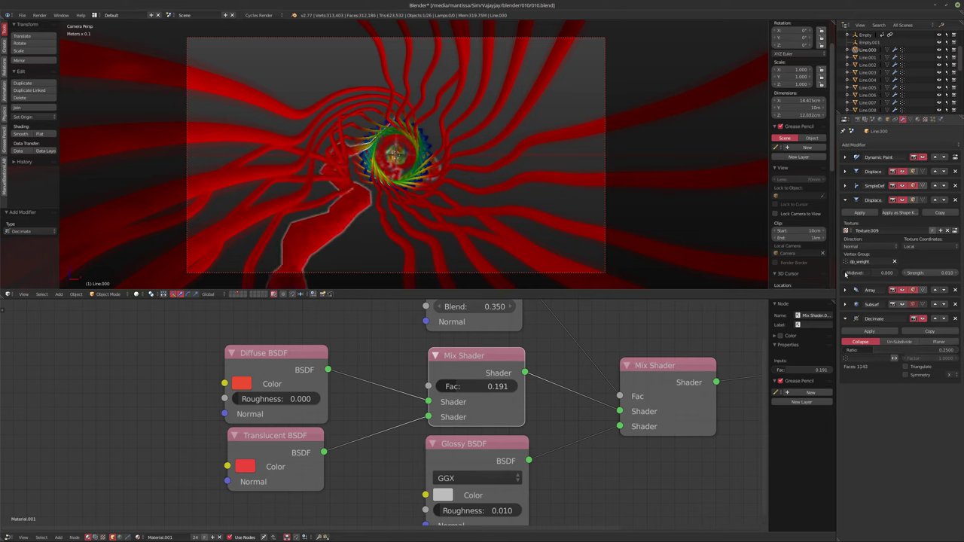
pyautogui.click(931, 274)
pyautogui.press('Return')
pyautogui.hotkey('alt', 'a')
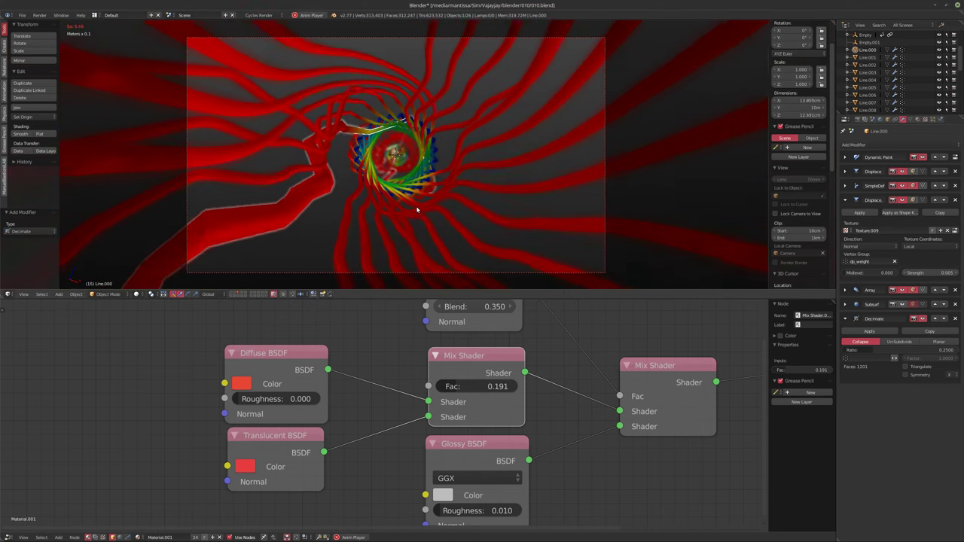
pyautogui.hotkey('alt', 'a')
# Step: Shade the line flat and remove the Decimate modifier, previewing the result
pyautogui.click(39, 133)
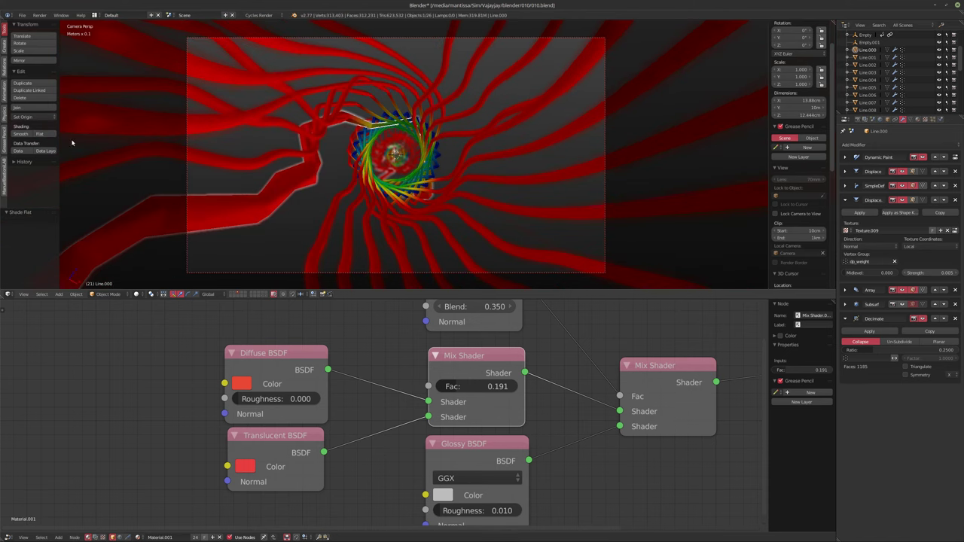
pyautogui.hotkey('alt', 'a')
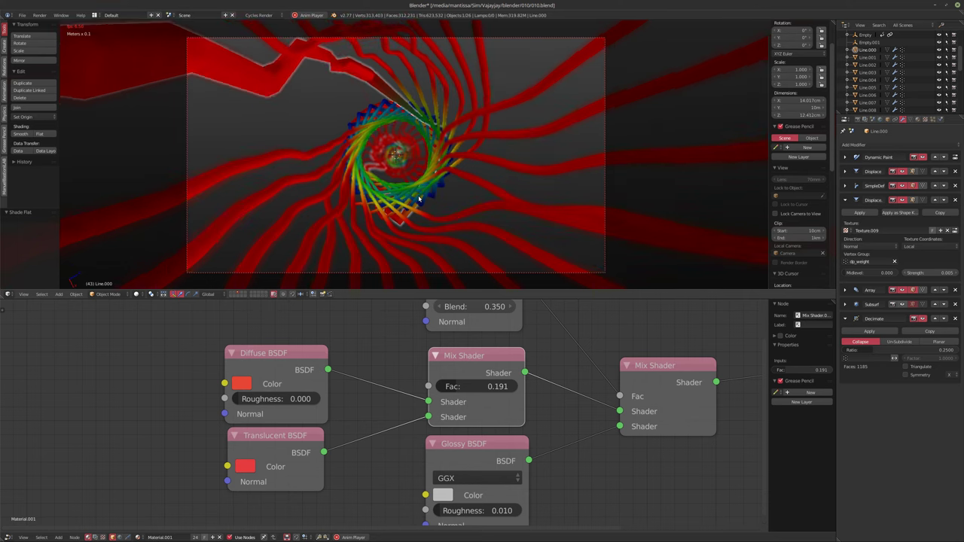
pyautogui.hotkey('alt', 'a')
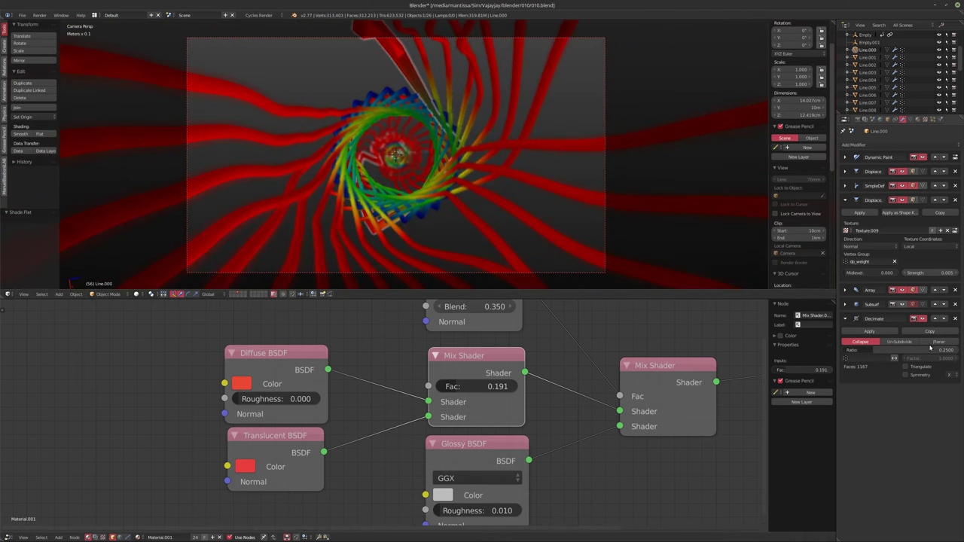
pyautogui.click(955, 320)
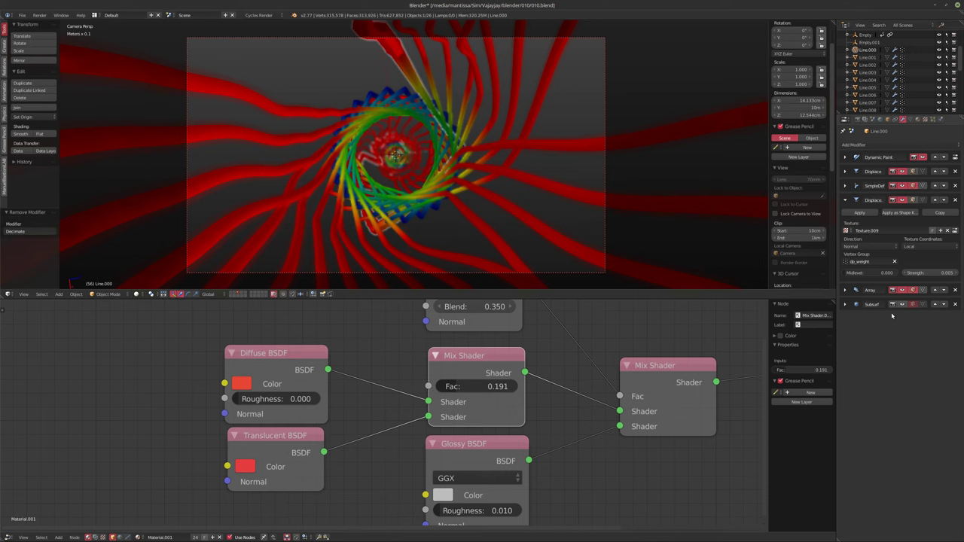
pyautogui.hotkey('alt', 'a')
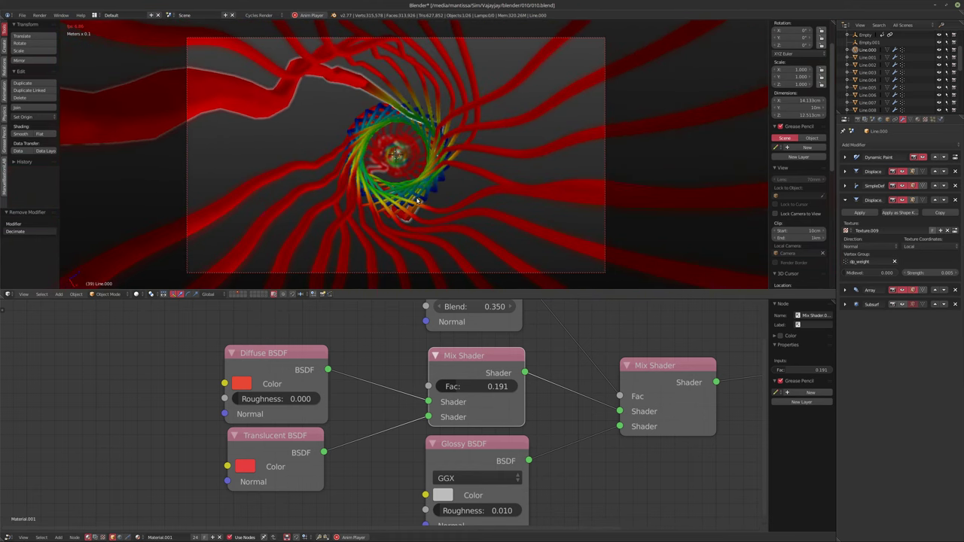
pyautogui.hotkey('alt', 'a')
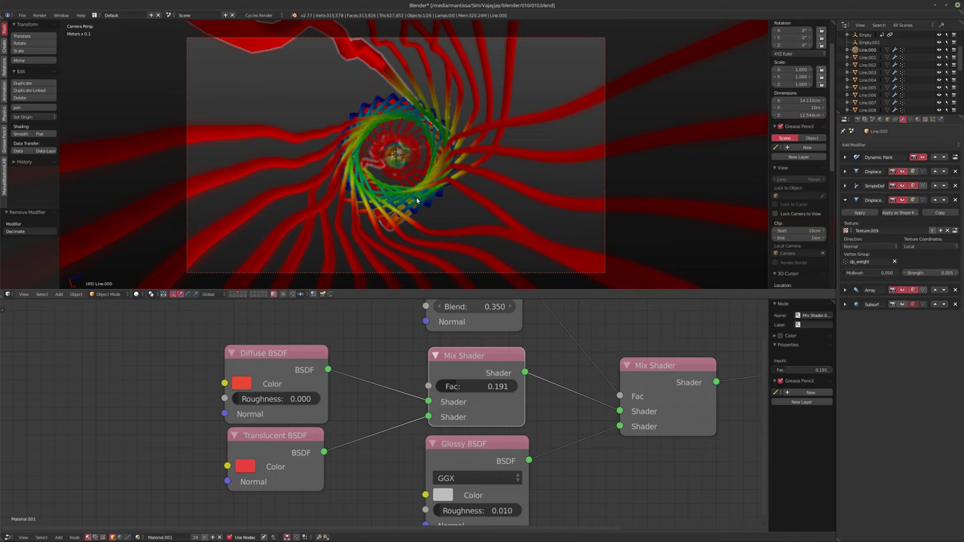
# Step: Remove the Subsurf modifier and enter DISP.Small as the displacement texture name
pyautogui.click(902, 305)
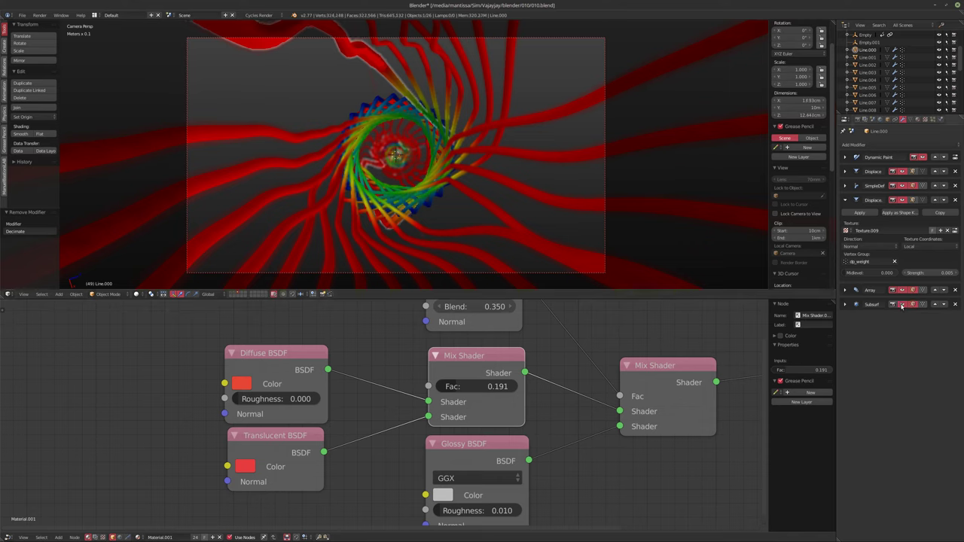
pyautogui.click(955, 304)
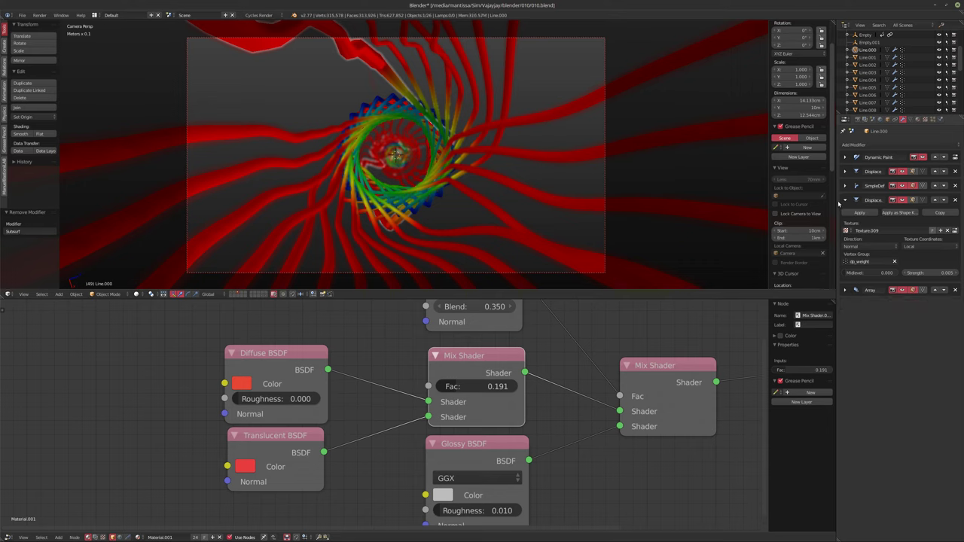
pyautogui.click(895, 230)
pyautogui.write('DISP.Small')
# Step: Confirm the DISP.Small name and set its texture coordinates to Object, driven by Empty
pyautogui.press('Return')
pyautogui.click(952, 246)
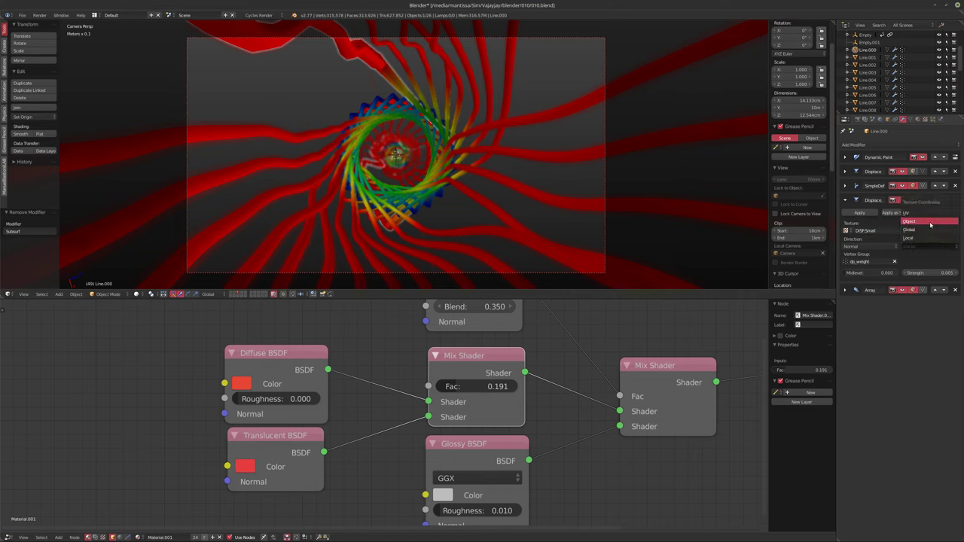
pyautogui.click(927, 224)
pyautogui.click(919, 261)
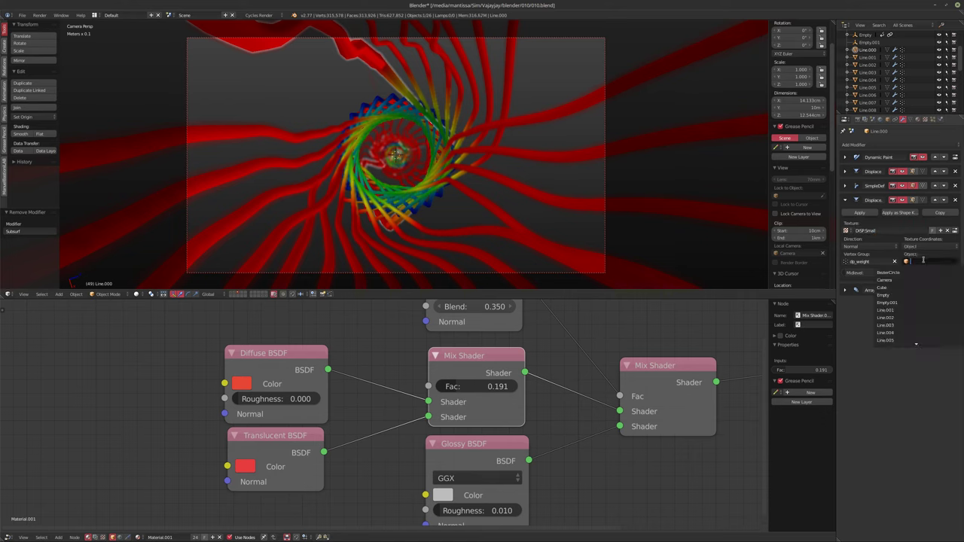
pyautogui.click(885, 295)
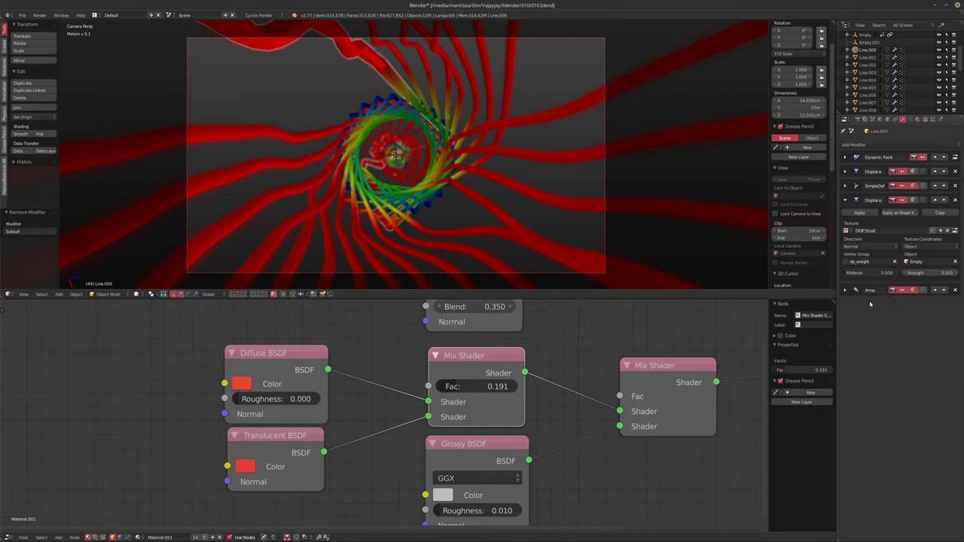
pyautogui.hotkey('alt', 'a')
pyautogui.press('a')
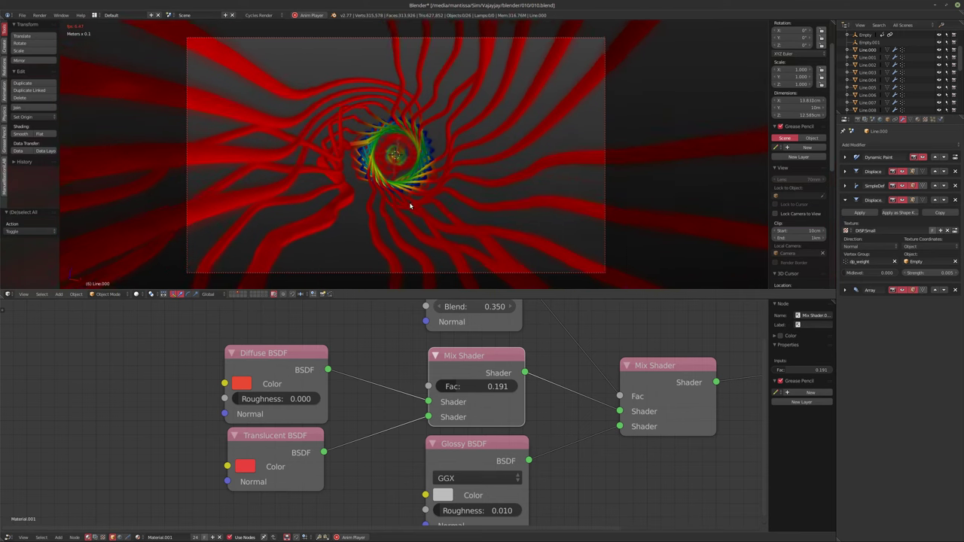
pyautogui.press('Escape')
pyautogui.moveTo(351, 217); pyautogui.dragTo(335, 160, button='middle')
# Step: Turn the Array modifier's viewport display back on
pyautogui.scroll(-6, 348, 152)
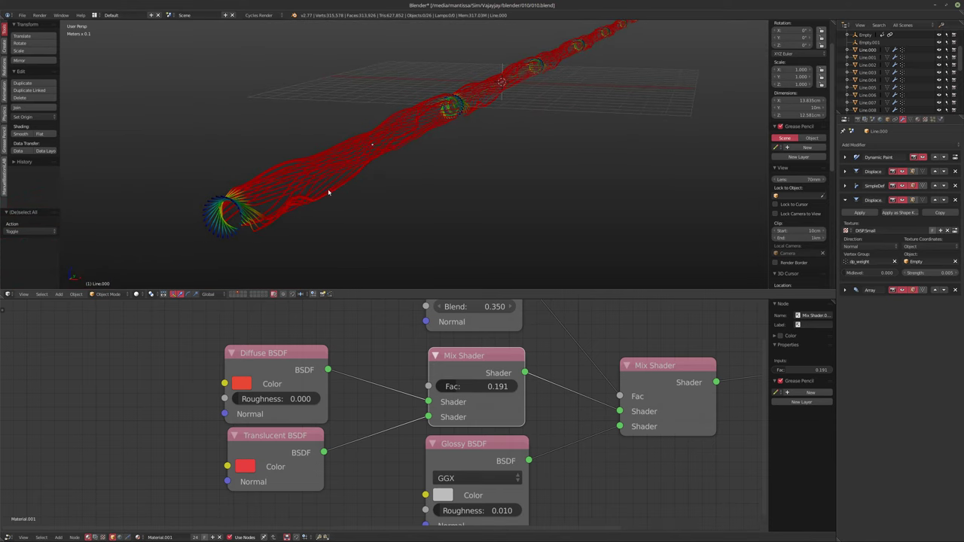
pyautogui.scroll(8, 328, 193)
pyautogui.scroll(-6, 351, 172)
pyautogui.moveTo(425, 136); pyautogui.dragTo(628, 147, button='middle')
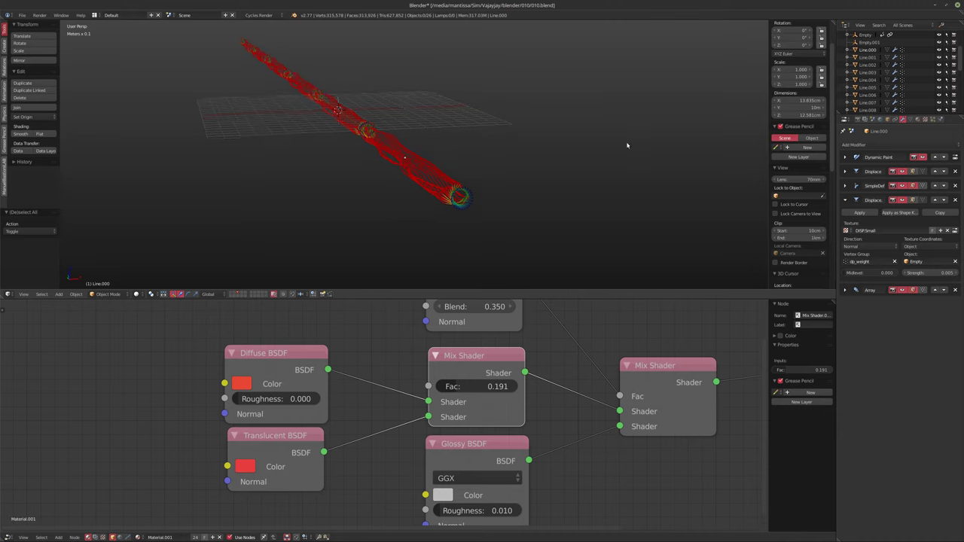
pyautogui.click(901, 291)
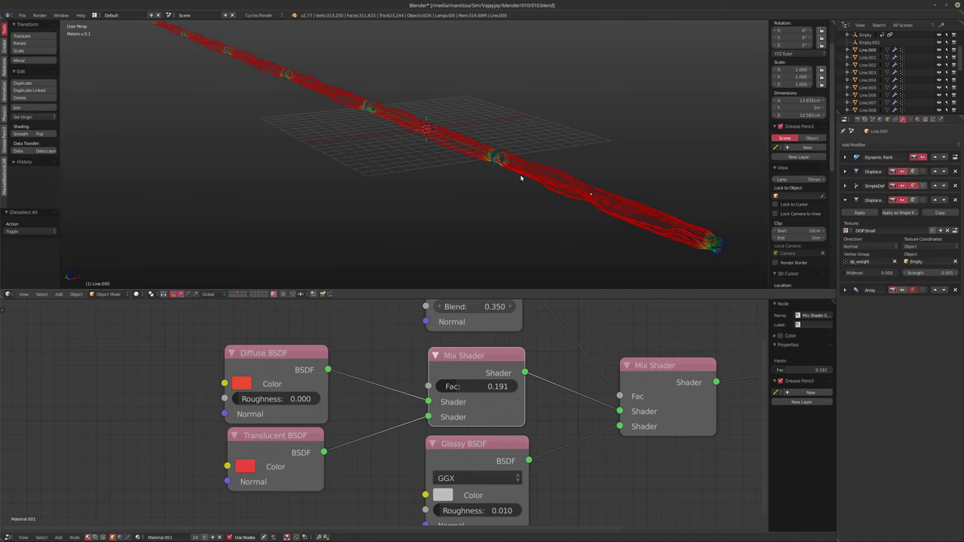
pyautogui.keyDown('shift'); pyautogui.moveTo(544, 184); pyautogui.dragTo(482, 167, button='middle'); pyautogui.keyUp('shift')
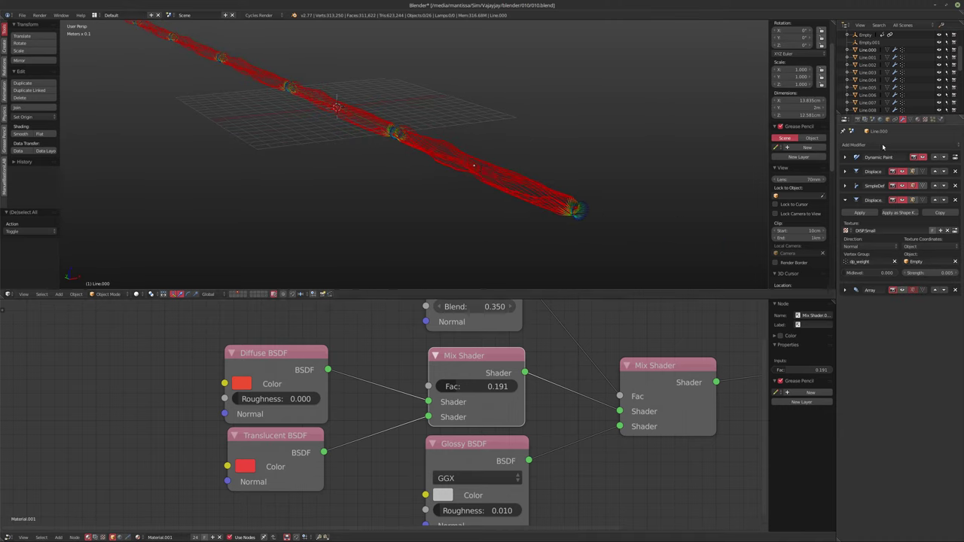
# Step: Isolate Line.000 in Local view, play the animation, and clear SimpleDeform's vertex group
pyautogui.click(870, 51)
pyautogui.press('KP_Divide')
pyautogui.scroll(5, 381, 188)
pyautogui.hotkey('alt', 'a')
pyautogui.moveTo(349, 156); pyautogui.dragTo(458, 194, button='middle')
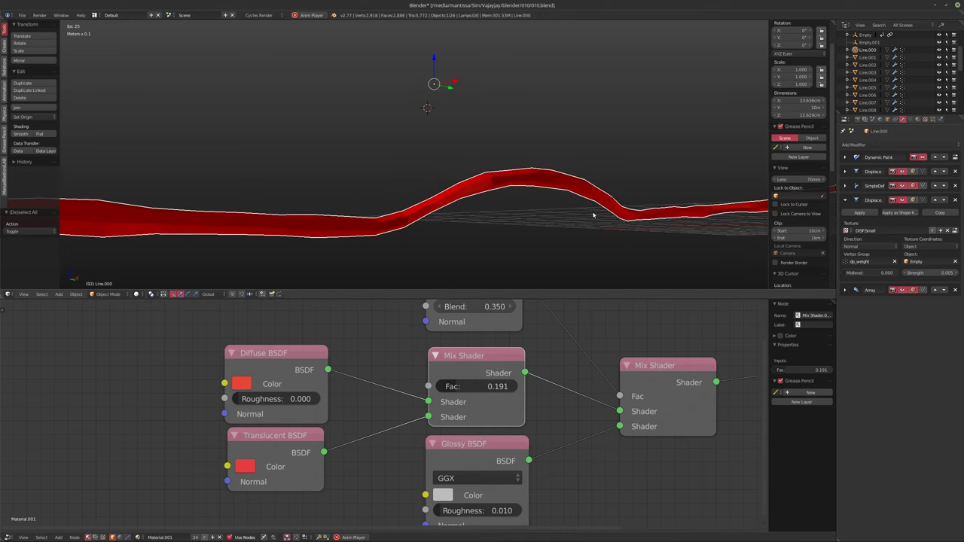
pyautogui.click(845, 186)
pyautogui.click(954, 225)
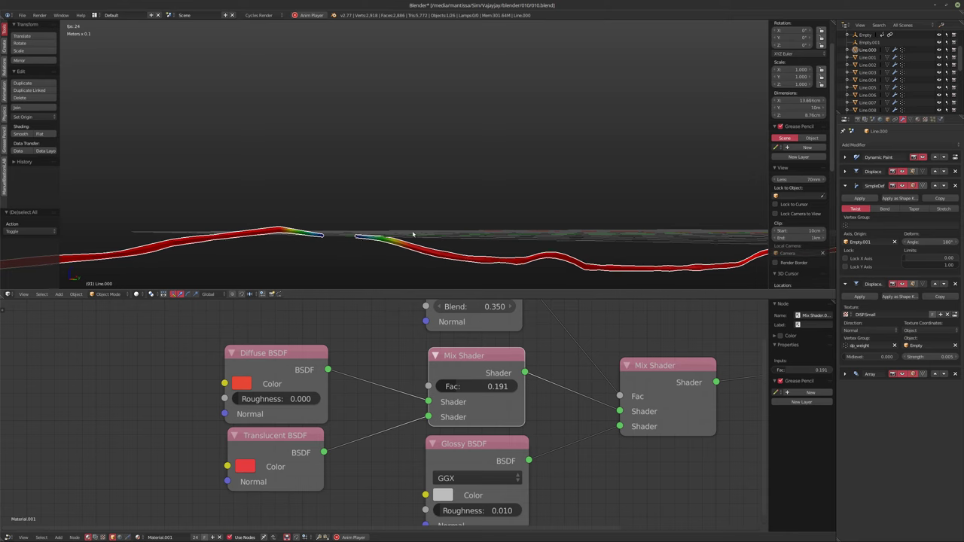
# Step: Select Line.001 and frame it from an angled view
pyautogui.click(868, 58)
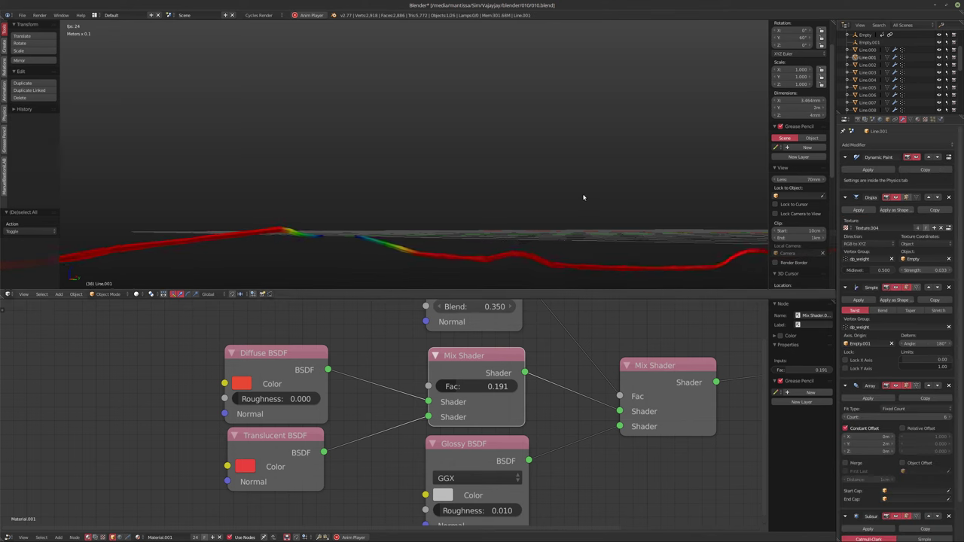
pyautogui.press('KP_Decimal')
pyautogui.scroll(-3, 562, 169)
pyautogui.moveTo(561, 169); pyautogui.dragTo(583, 216, button='middle')
pyautogui.scroll(6, 496, 212)
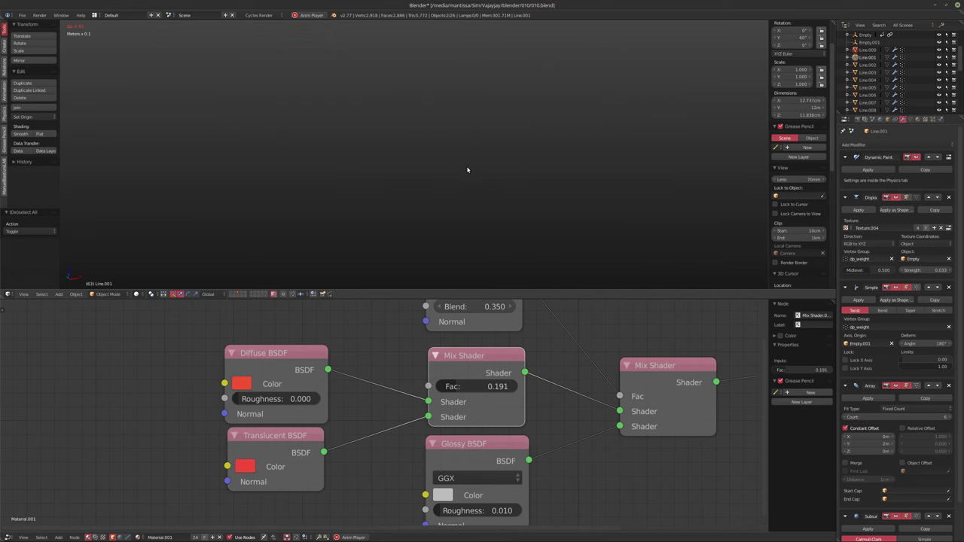
pyautogui.scroll(-5, 461, 169)
pyautogui.keyDown('shift'); pyautogui.moveTo(458, 168); pyautogui.dragTo(498, 205, button='middle'); pyautogui.keyUp('shift')
# Step: Orbit and zoom around the ribbons, then compare Line.000's modifier stack with Line.001's
pyautogui.scroll(8, 499, 202)
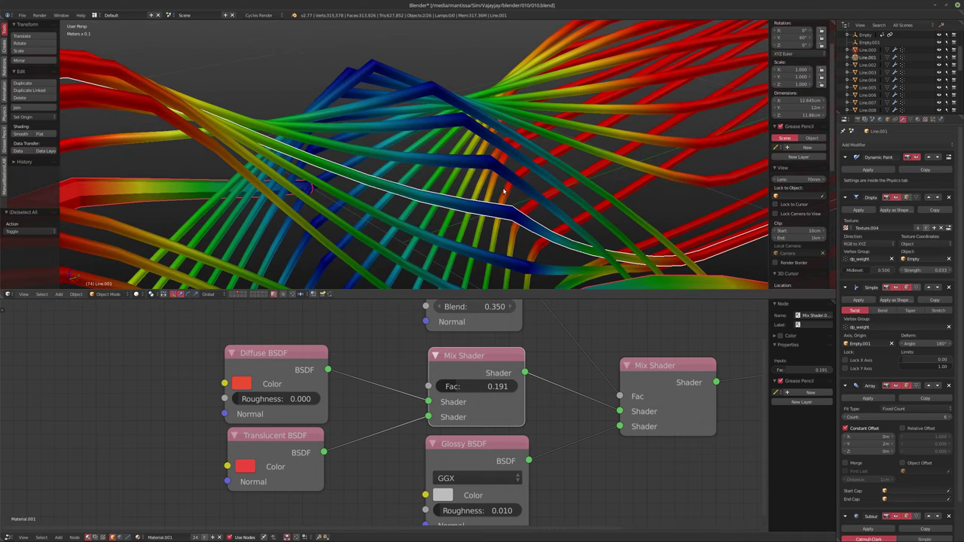
pyautogui.scroll(-10, 504, 192)
pyautogui.moveTo(486, 262); pyautogui.dragTo(641, 145, button='middle')
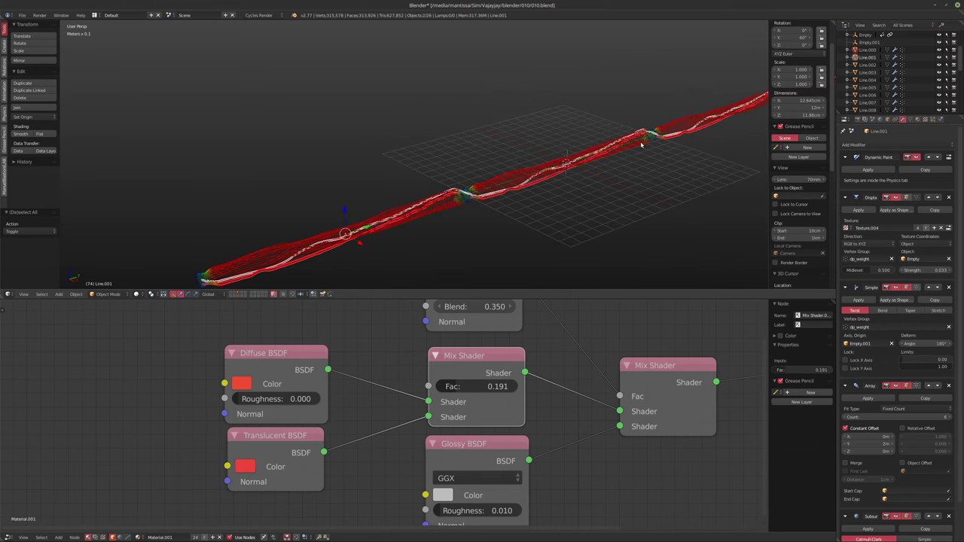
pyautogui.scroll(8, 641, 145)
pyautogui.scroll(8, 447, 189)
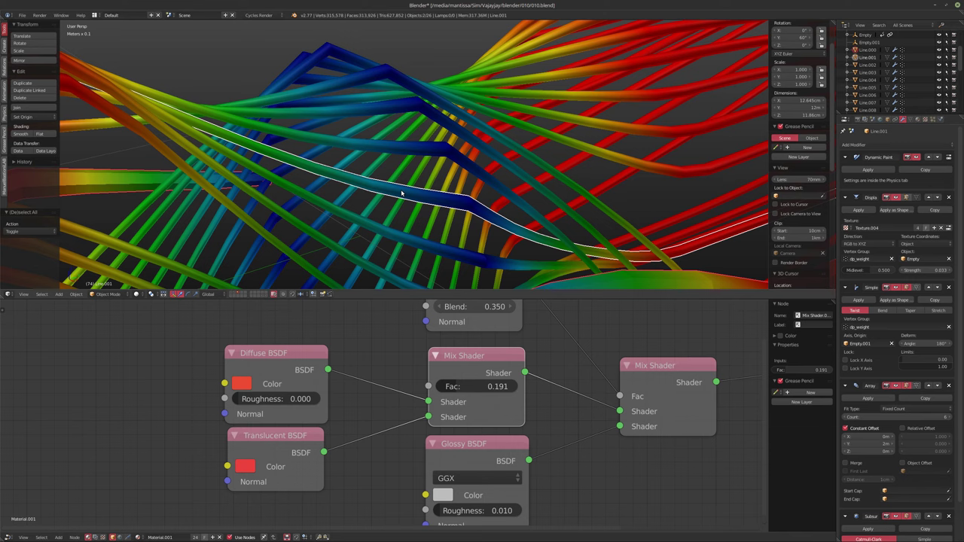
pyautogui.scroll(-12, 393, 192)
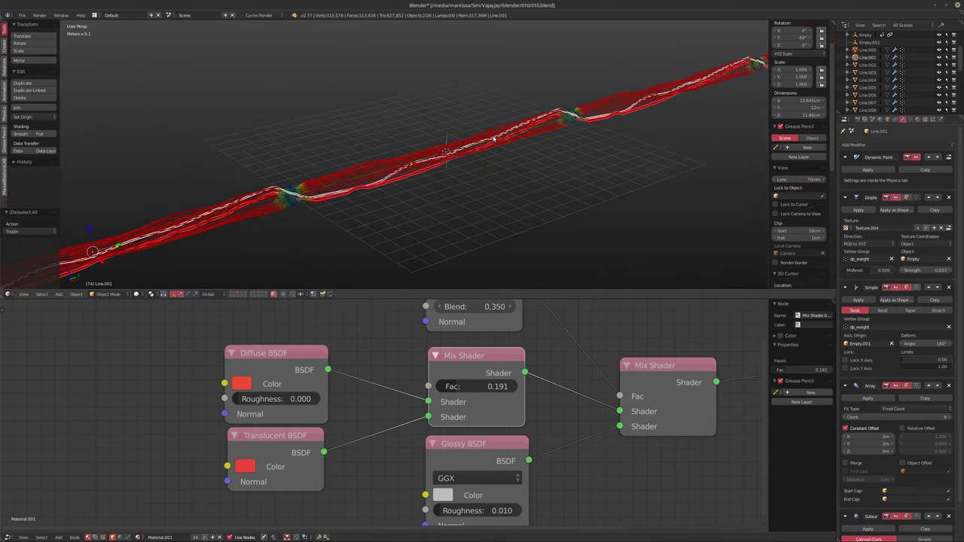
pyautogui.scroll(2, 444, 169)
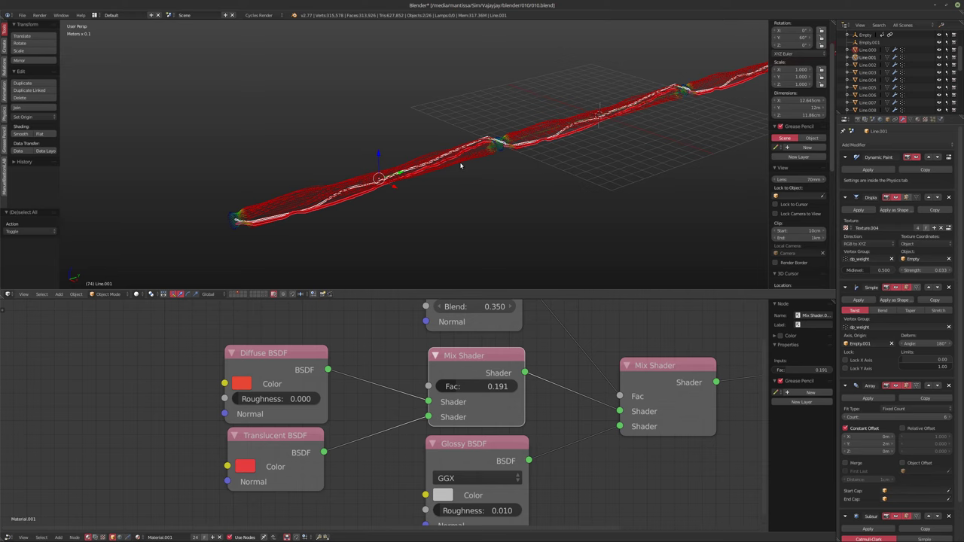
pyautogui.keyDown('ctrl'); pyautogui.scroll(2, 470, 161); pyautogui.keyUp('ctrl')
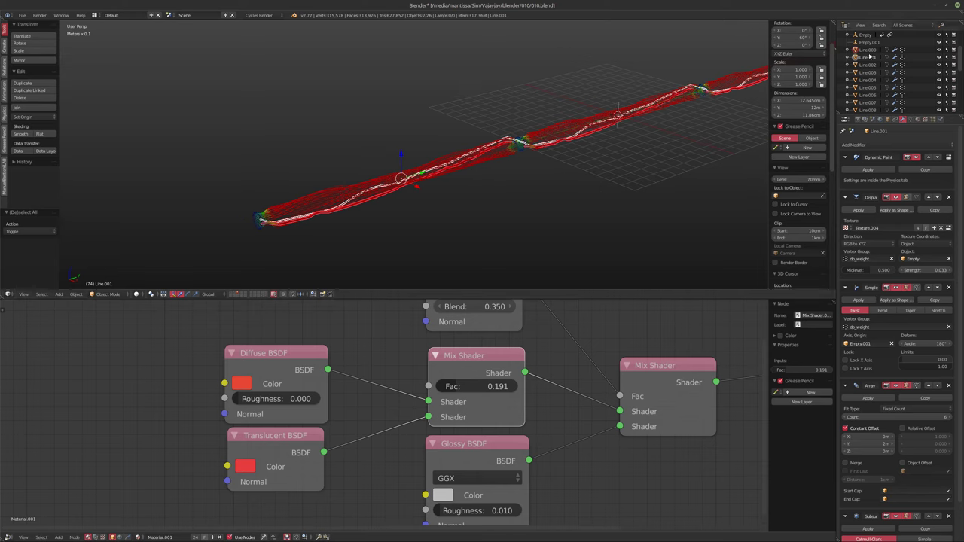
pyautogui.click(868, 50)
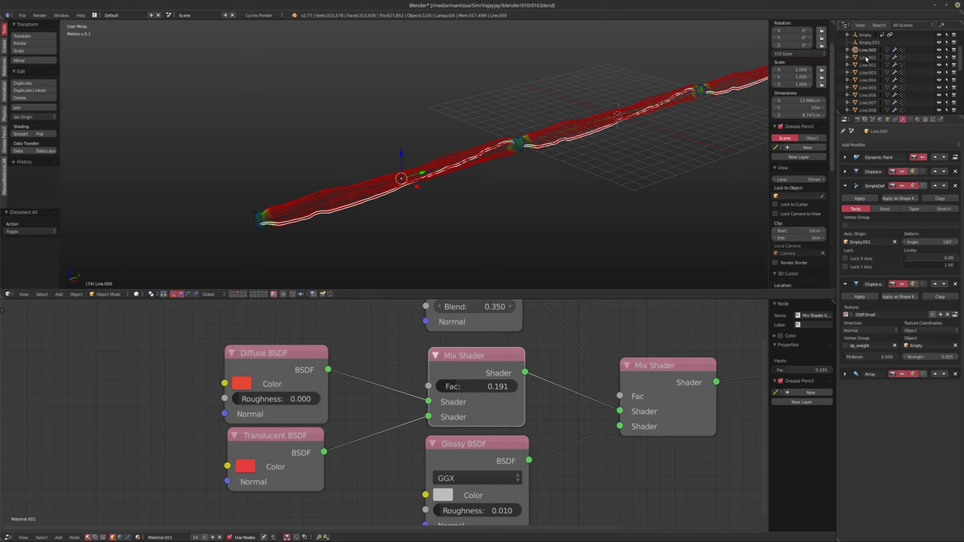
pyautogui.click(866, 57)
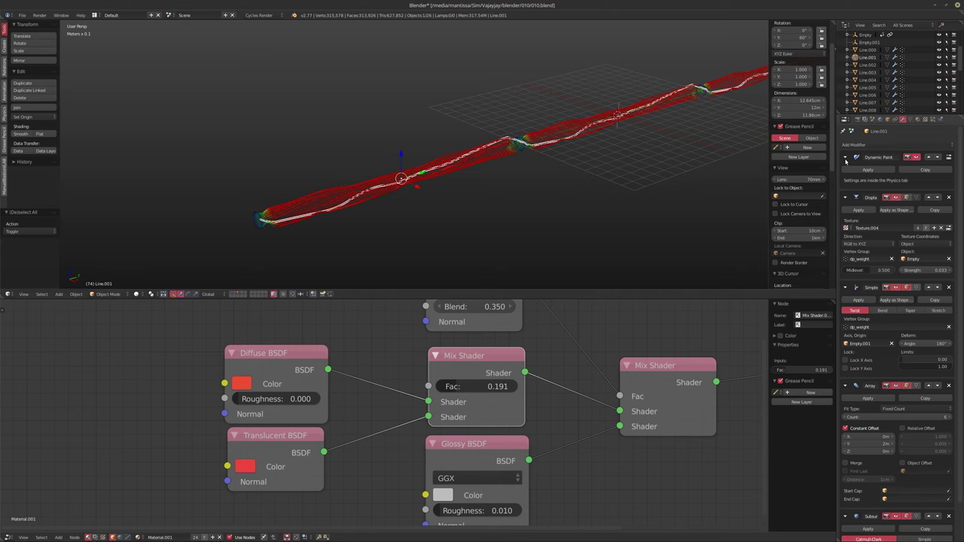
# Step: Clear the vertex group from Line.001's SimpleDeform modifier and collapse its panel
pyautogui.moveTo(845, 158); pyautogui.dragTo(845, 187)
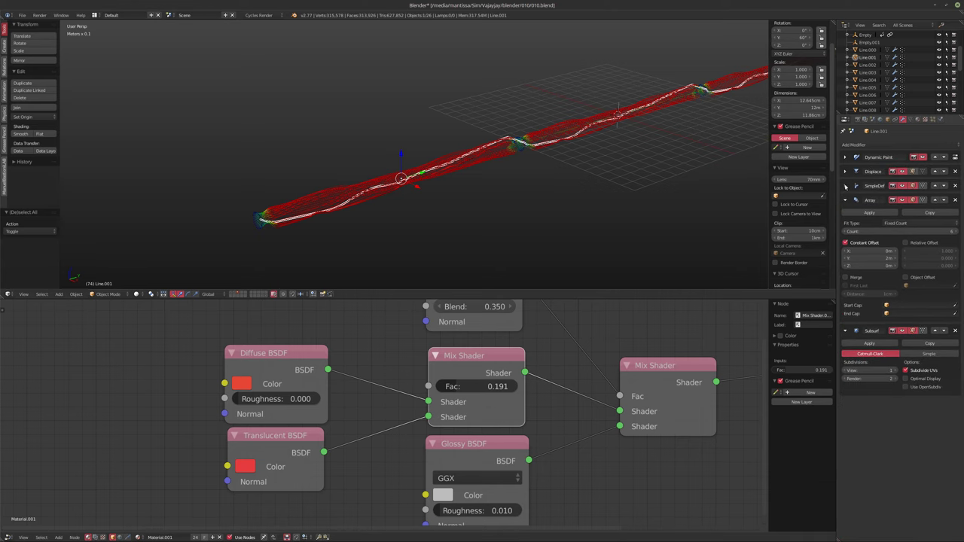
pyautogui.click(846, 186)
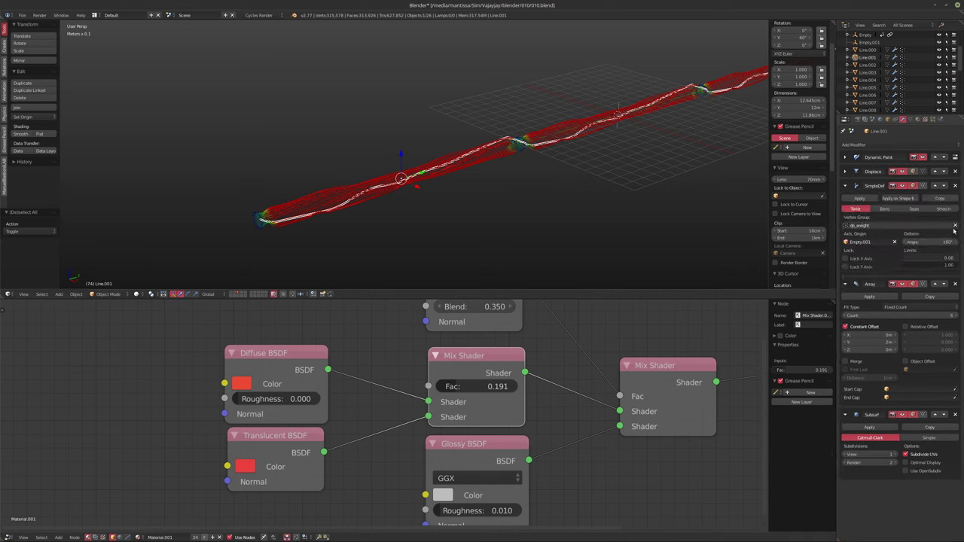
pyautogui.click(956, 227)
pyautogui.click(846, 186)
# Step: Collapse the Array panel and delete Line.001's Subsurf modifier
pyautogui.moveTo(589, 201); pyautogui.dragTo(618, 151, button='middle')
pyautogui.scroll(10, 617, 151)
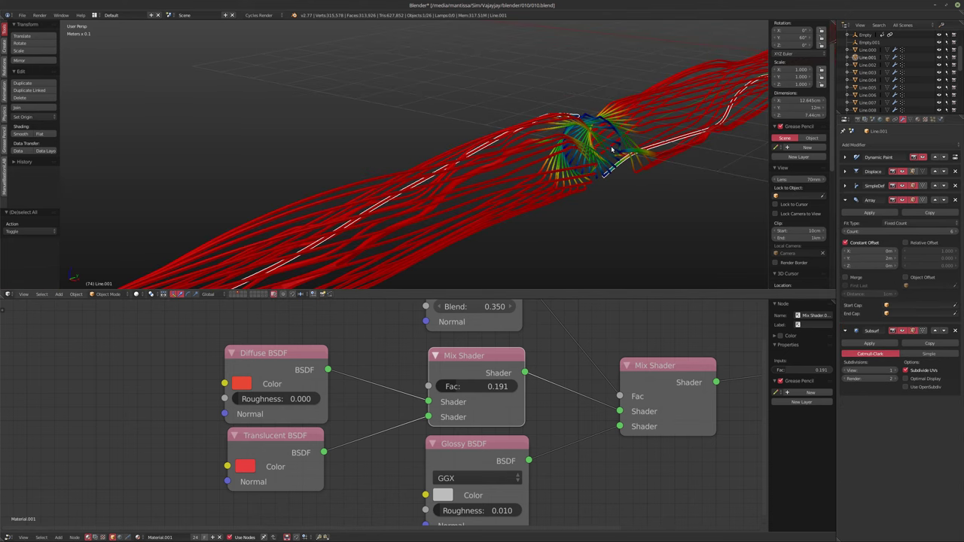
pyautogui.scroll(5, 603, 155)
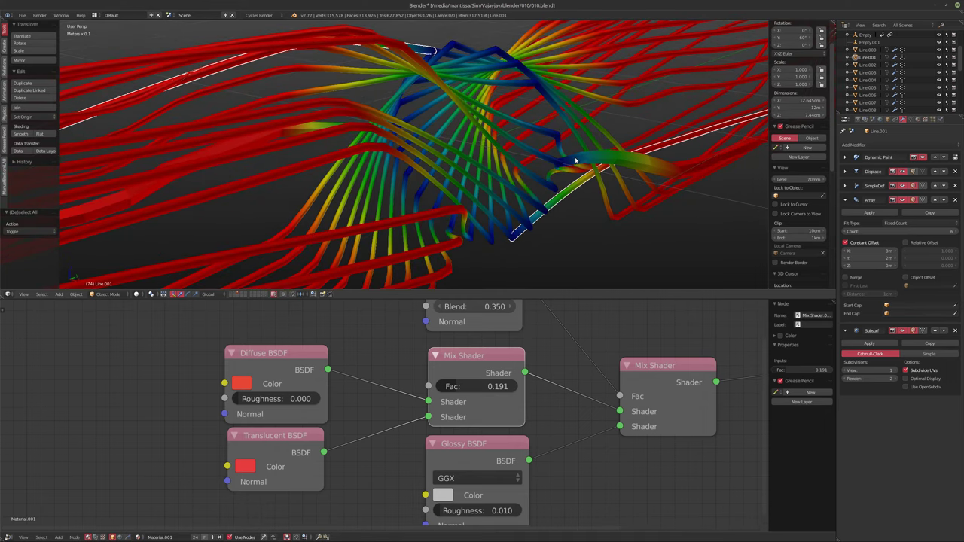
pyautogui.scroll(-10, 575, 160)
pyautogui.scroll(10, 575, 160)
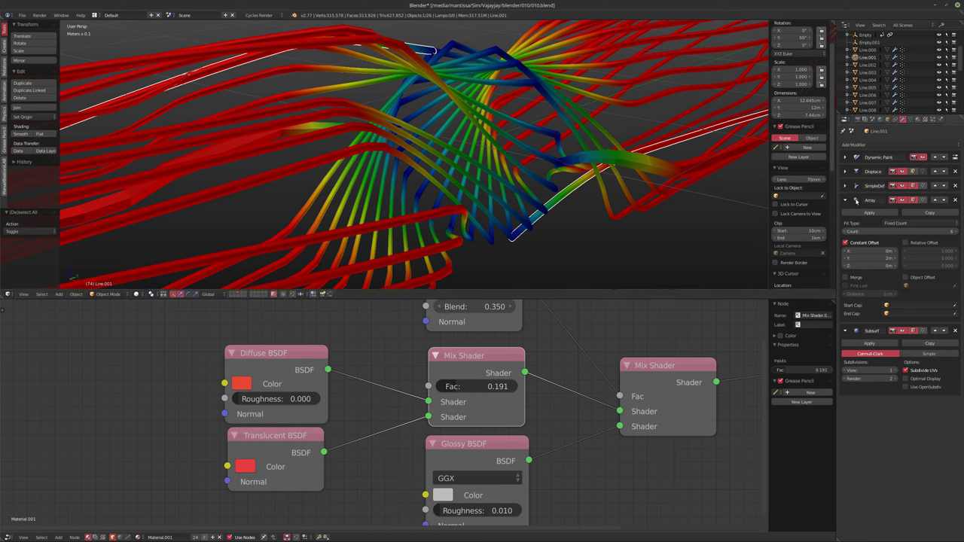
pyautogui.click(845, 200)
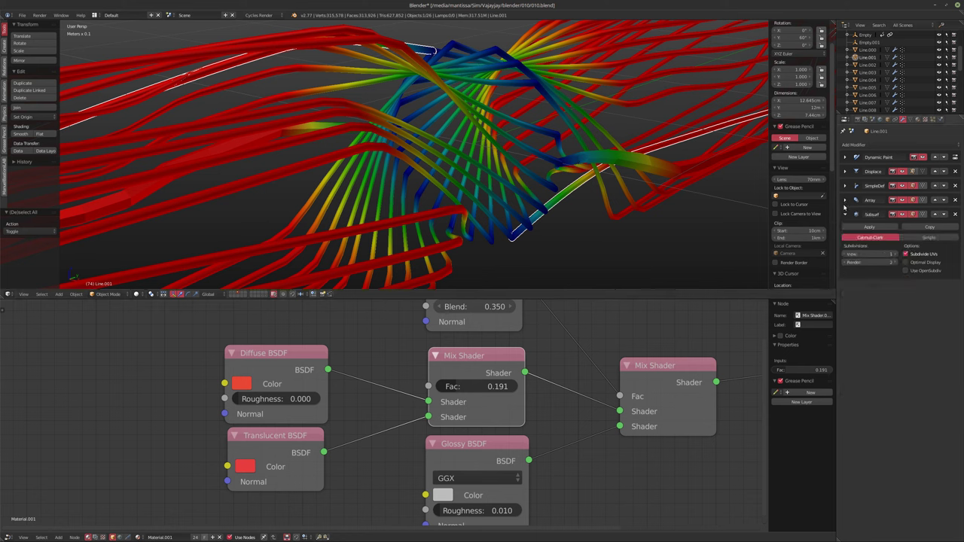
pyautogui.click(955, 215)
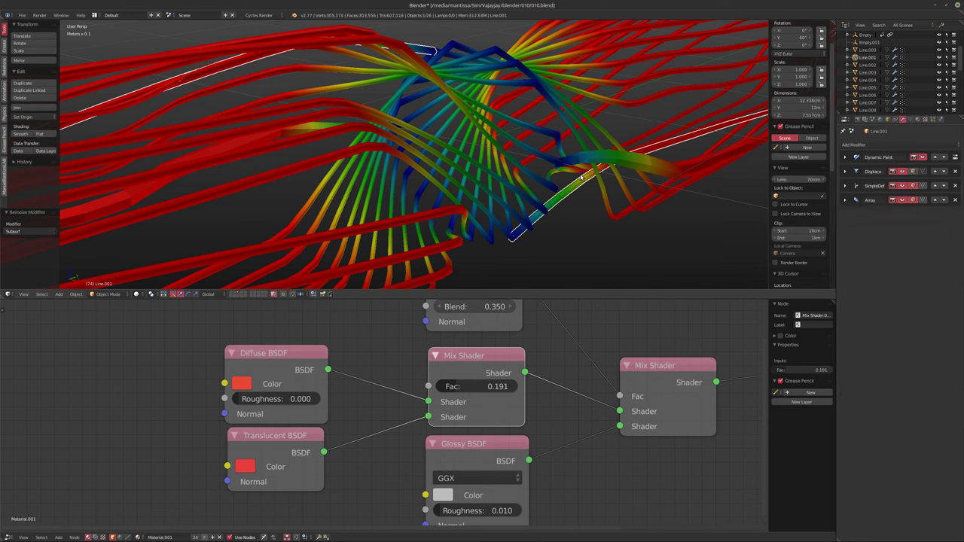
# Step: Select Line.000 and review its Displace and SimpleDeform modifier settings
pyautogui.click(845, 172)
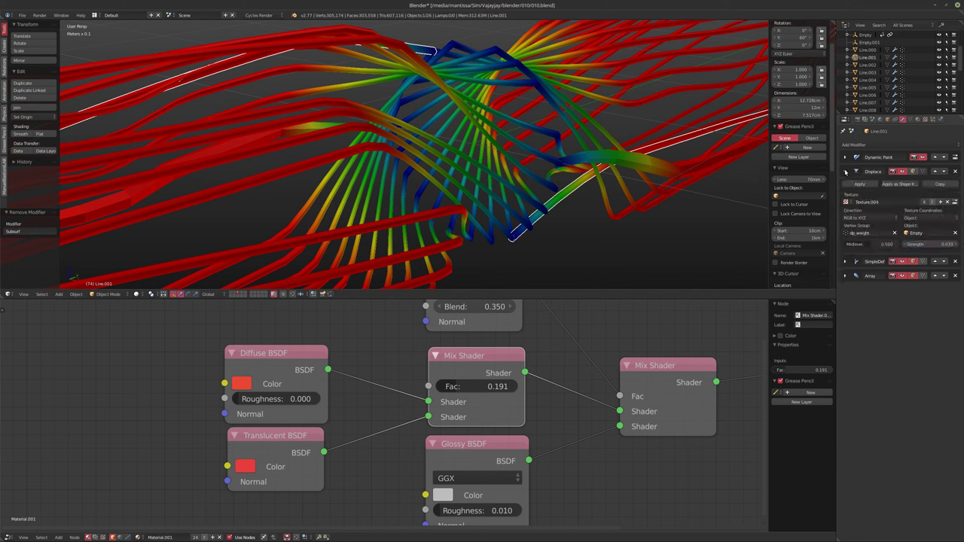
pyautogui.click(846, 172)
pyautogui.click(868, 50)
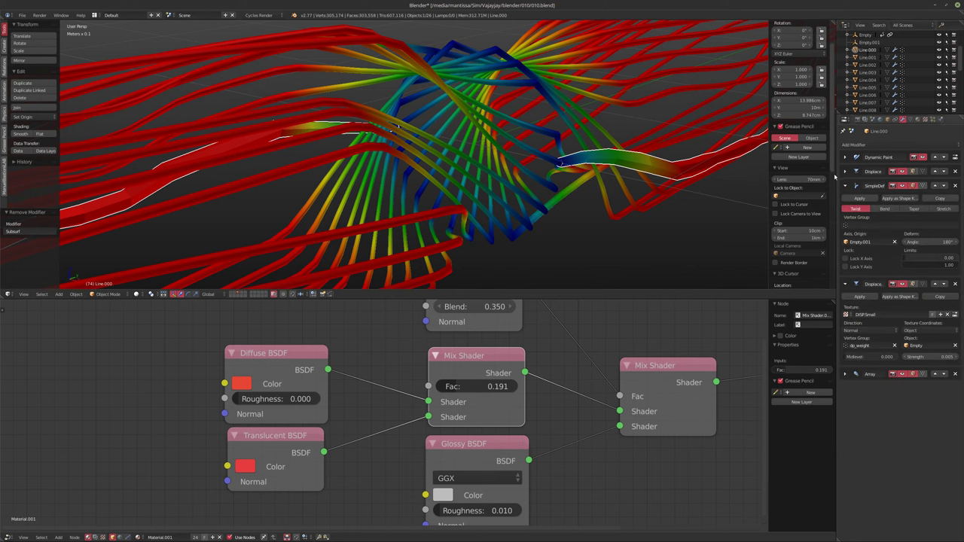
pyautogui.click(844, 186)
pyautogui.click(845, 200)
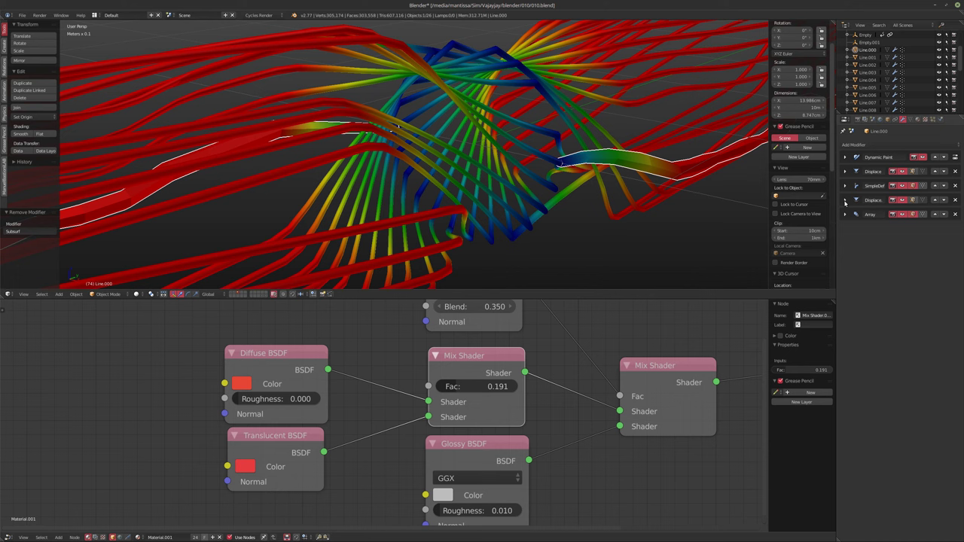
pyautogui.click(845, 171)
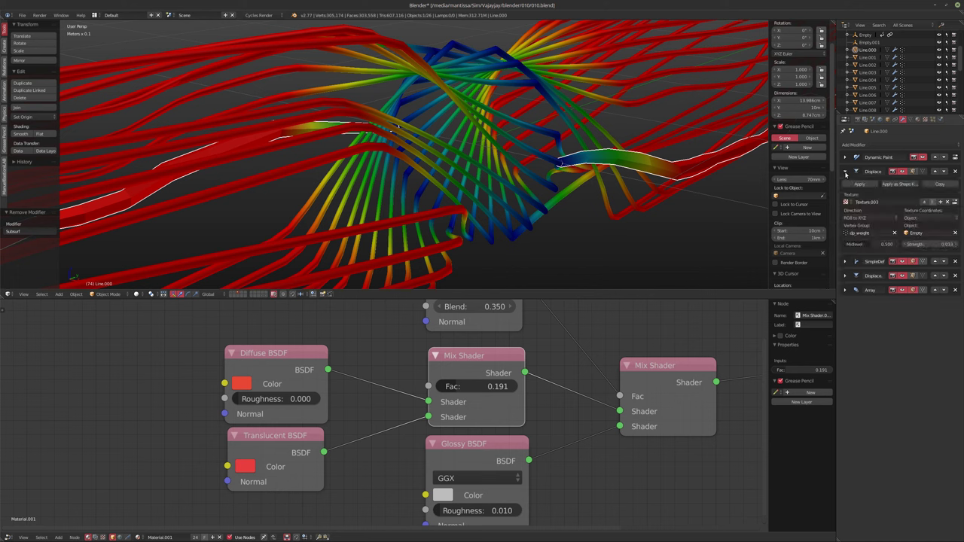
pyautogui.click(845, 171)
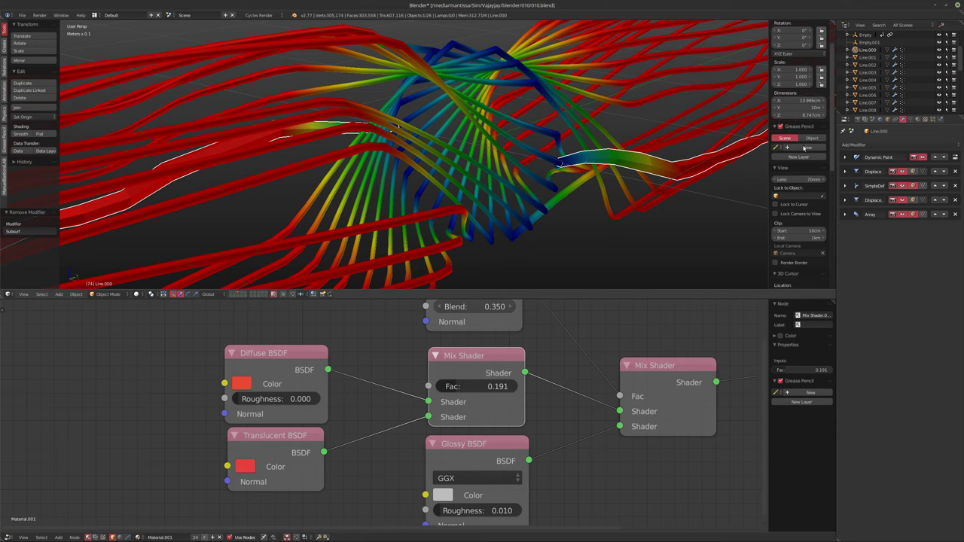
# Step: Set Line.000's SimpleDeform vertex group to dp_weight and check the result through the camera
pyautogui.click(844, 186)
pyautogui.click(863, 224)
pyautogui.click(851, 237)
pyautogui.moveTo(673, 211); pyautogui.dragTo(558, 184, button='middle')
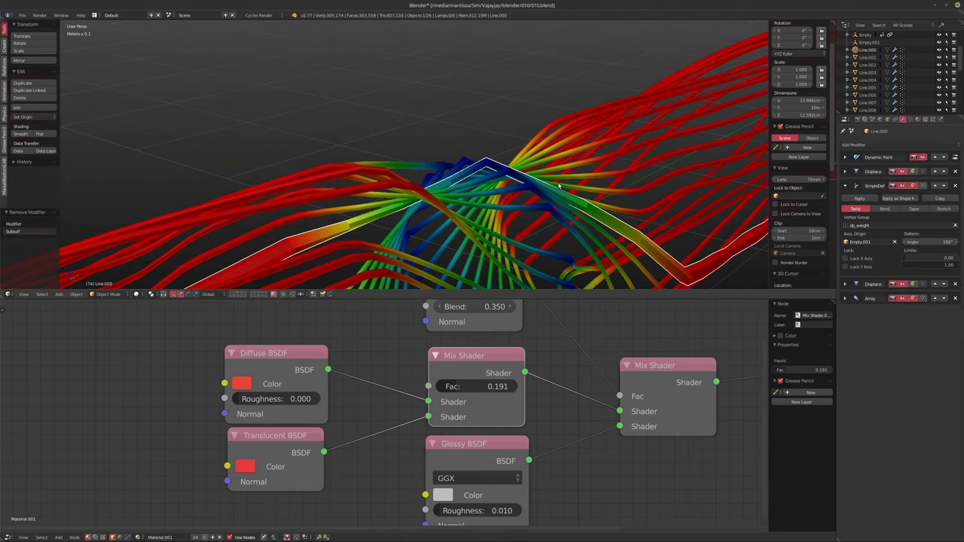
pyautogui.press('KP_0')
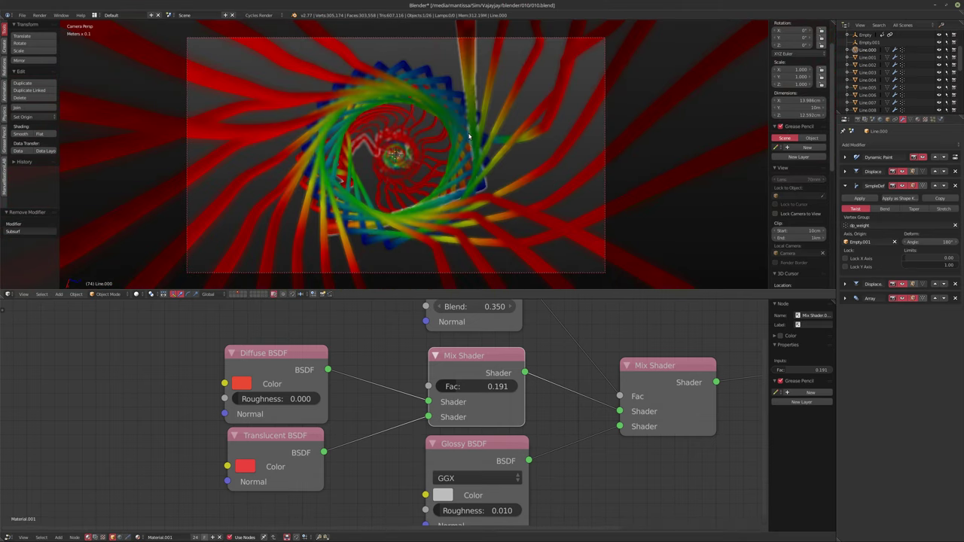
# Step: Play the camera-view animation to frame 90, then collapse the twist and second Displace modifier panels
pyautogui.hotkey('alt', 'a')
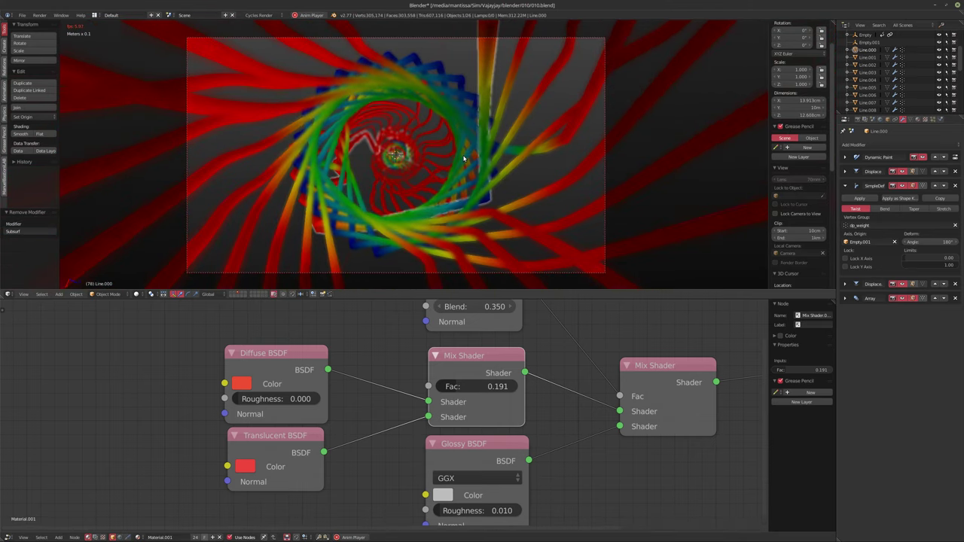
pyautogui.hotkey('alt', 'a')
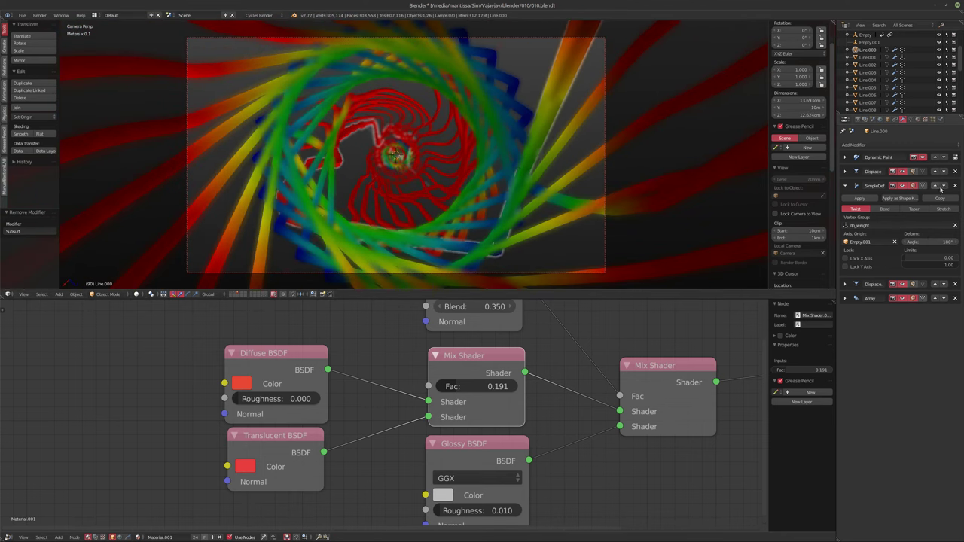
pyautogui.click(847, 185)
pyautogui.click(844, 199)
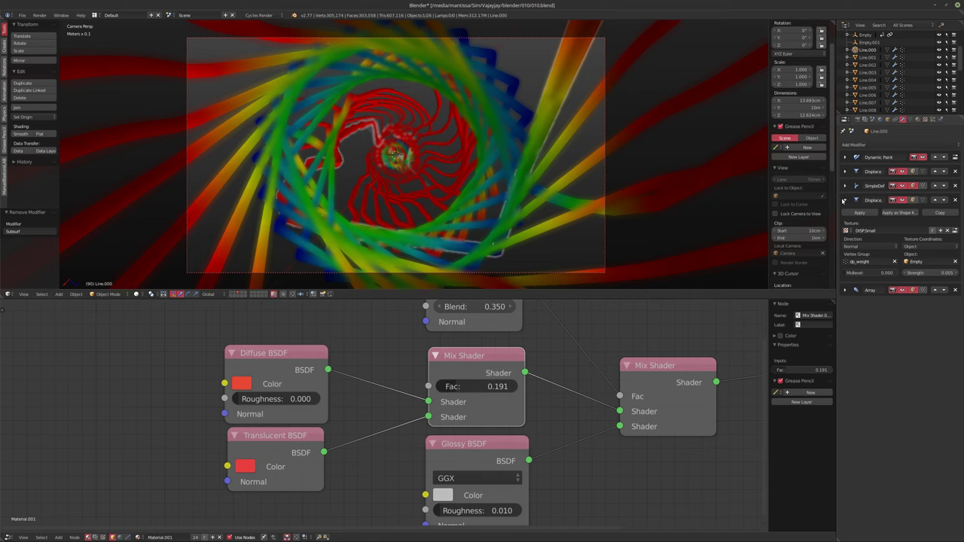
pyautogui.click(844, 200)
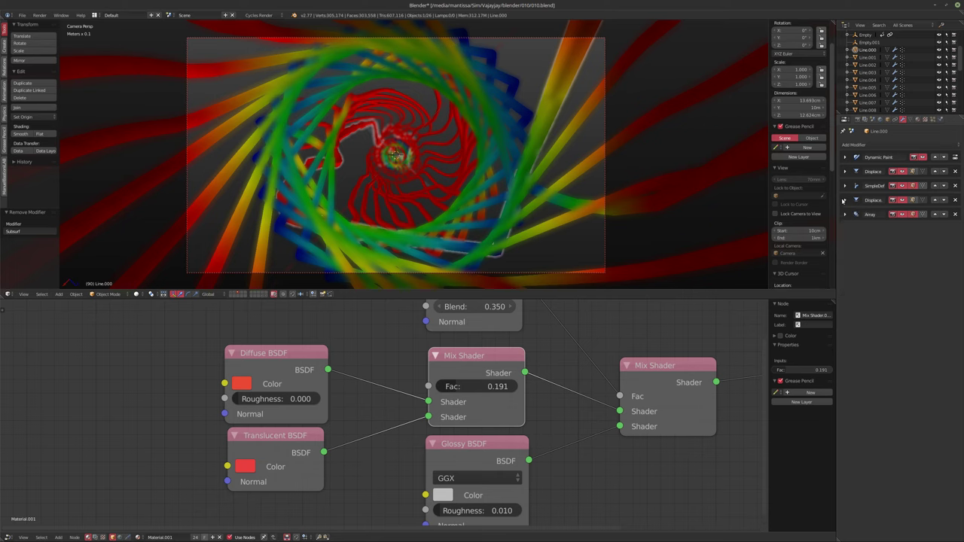
# Step: Add a Displace modifier to Line.001 and move it above Array
pyautogui.click(866, 59)
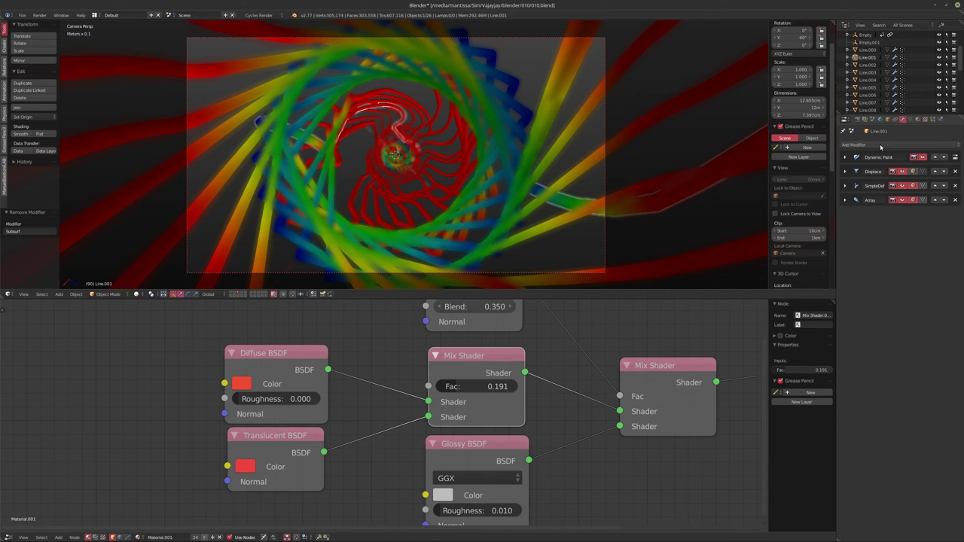
pyautogui.click(855, 145)
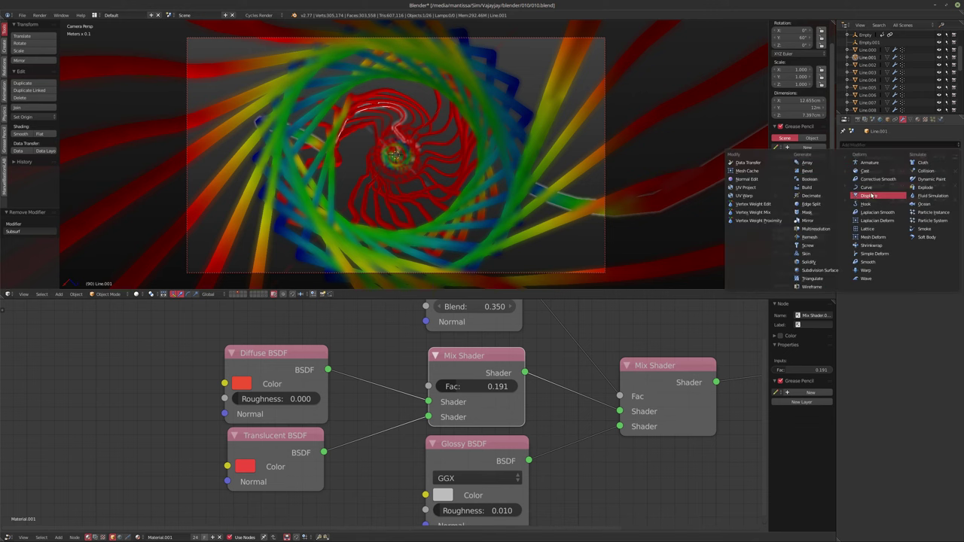
pyautogui.click(871, 195)
pyautogui.click(934, 216)
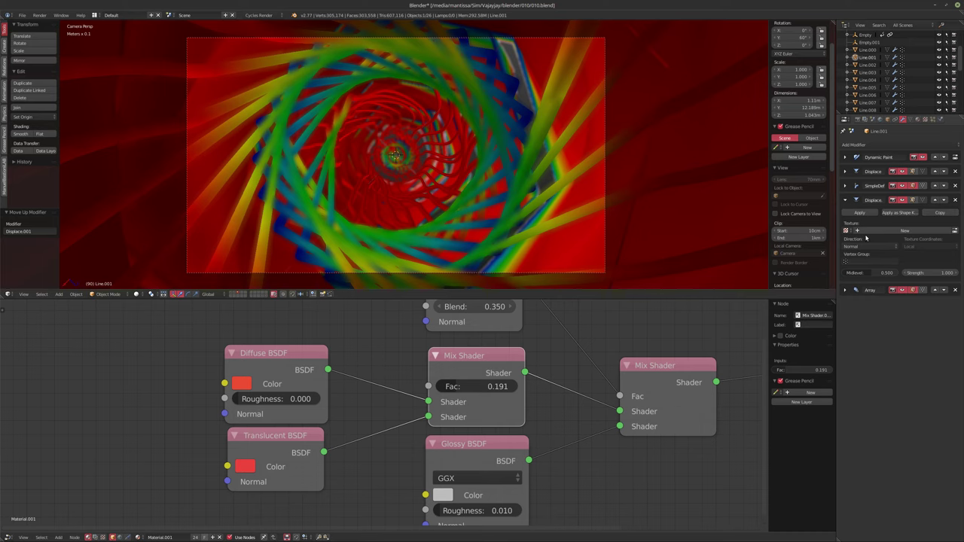
# Step: Set the Displace strength to 0.005 and midlevel to 0, limited to the dp_weight group
pyautogui.click(935, 272)
pyautogui.write('0.005')
pyautogui.press('Return')
pyautogui.press('BackSpace')
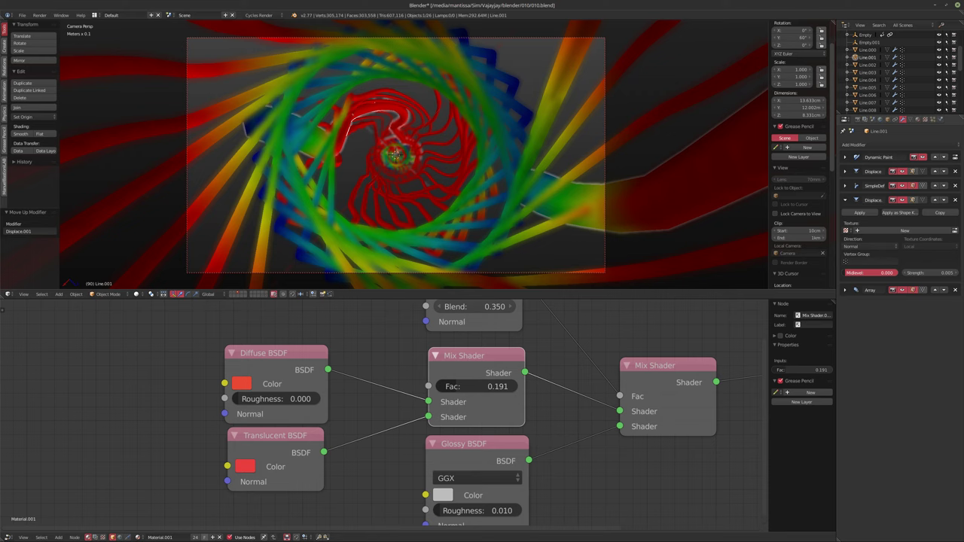
pyautogui.click(870, 262)
pyautogui.click(903, 269)
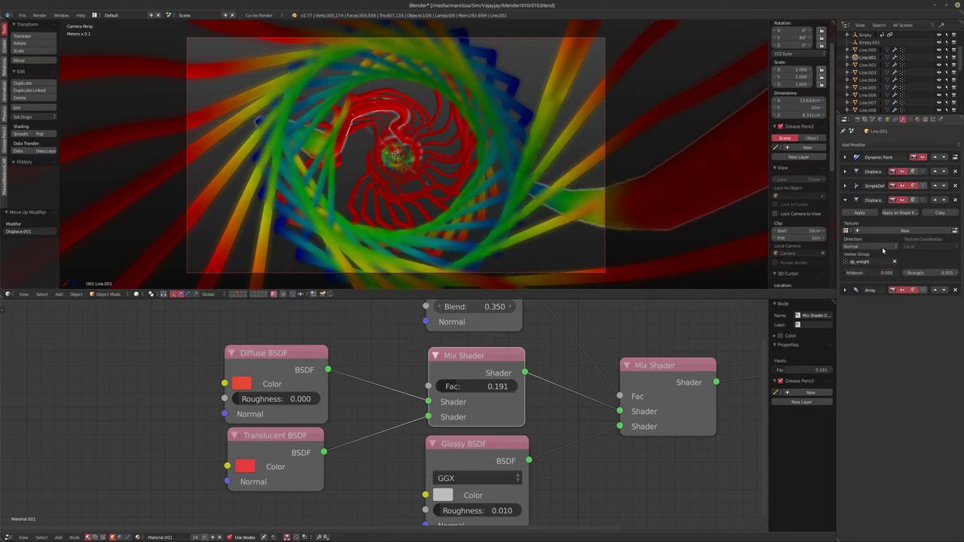
# Step: Use the DISP.Small texture with Object coordinates from Empty, then return to frame 1
pyautogui.click(918, 234)
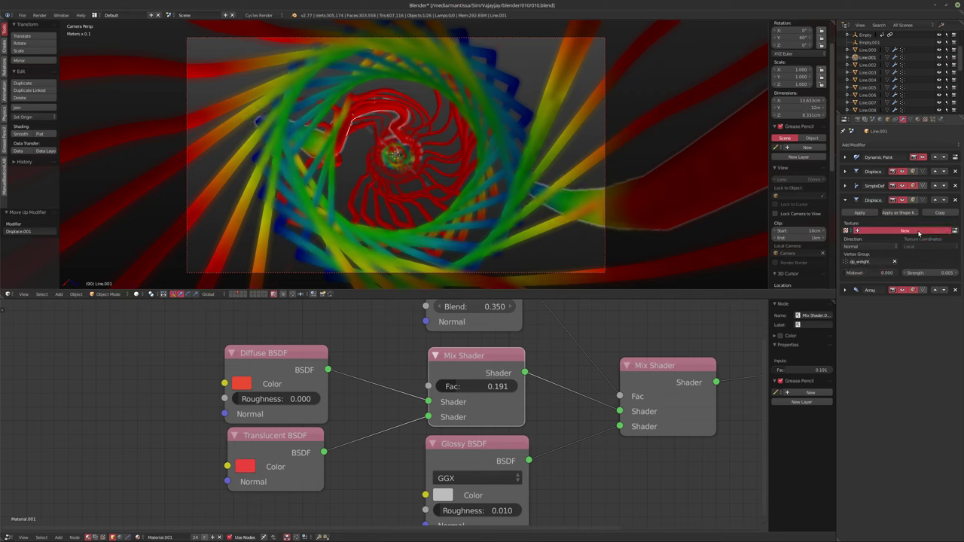
pyautogui.click(846, 231)
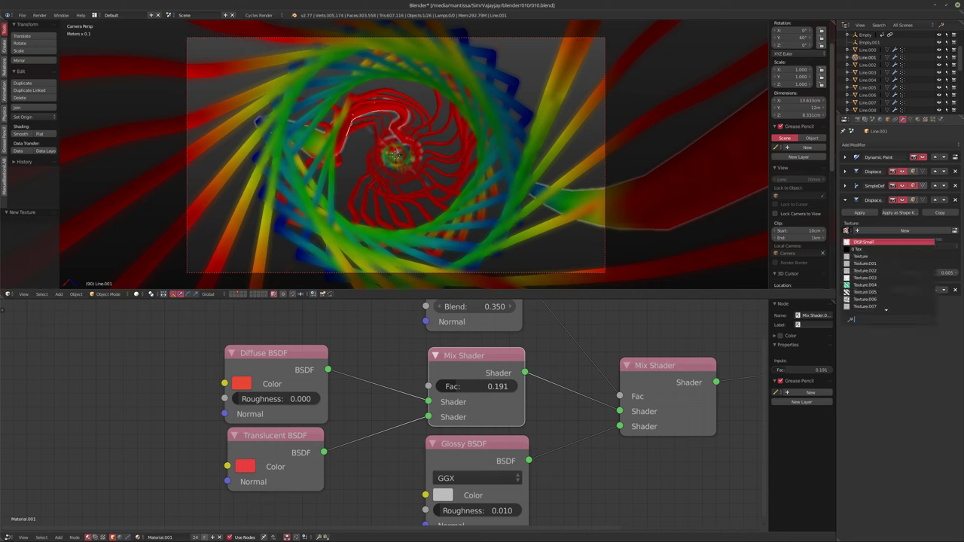
pyautogui.scroll(10, 866, 260)
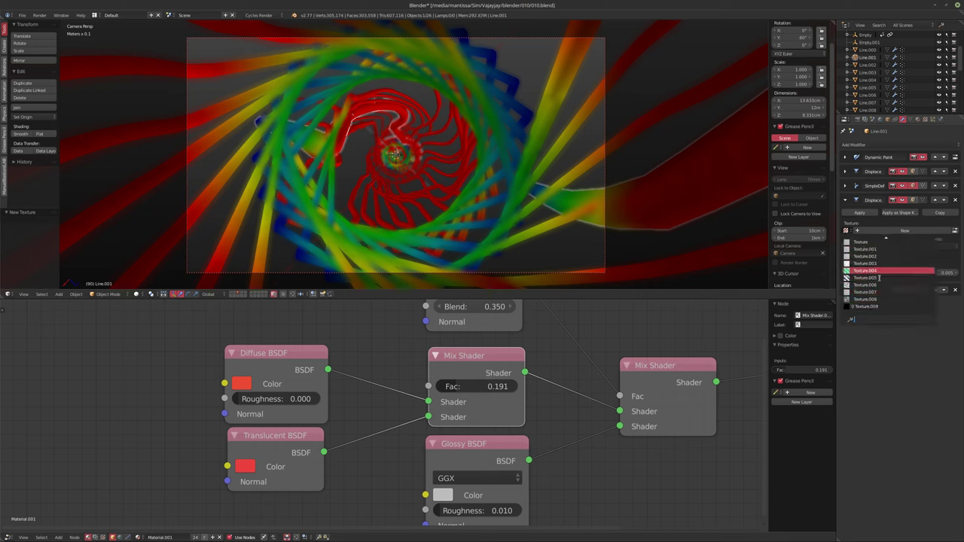
pyautogui.click(863, 241)
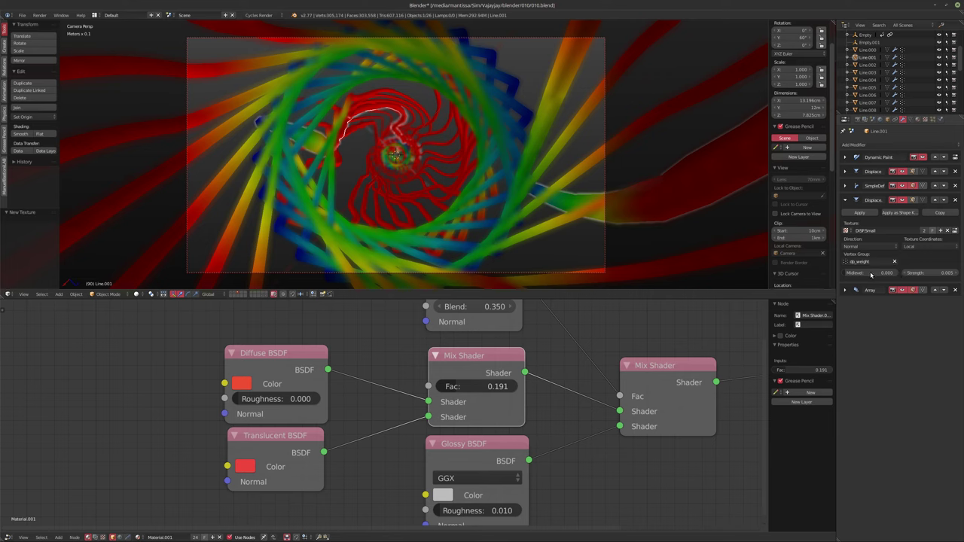
pyautogui.click(930, 247)
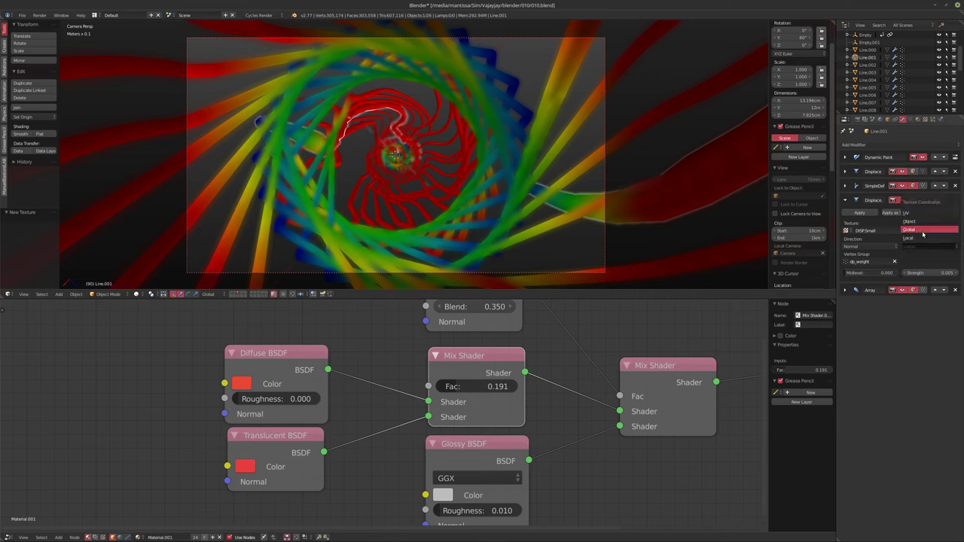
pyautogui.click(912, 222)
pyautogui.click(919, 259)
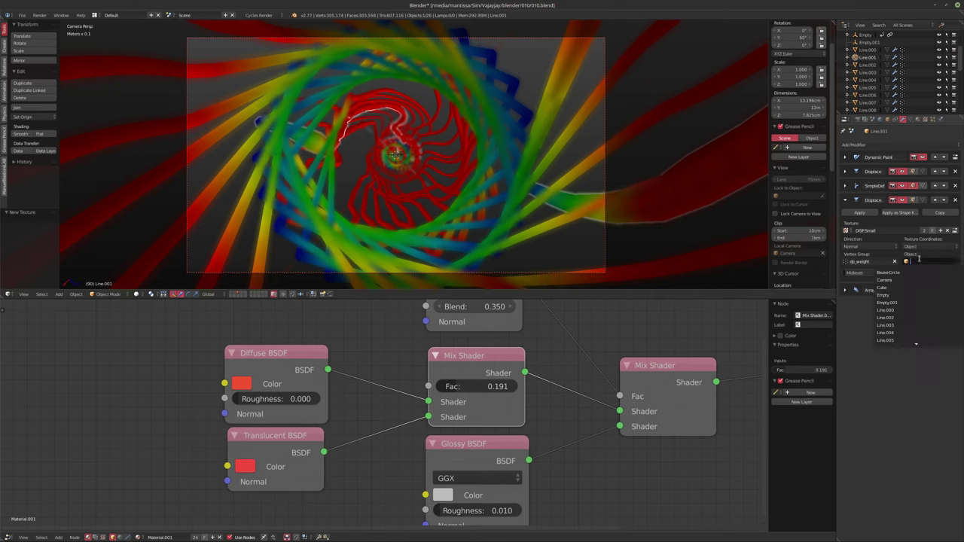
pyautogui.click(899, 295)
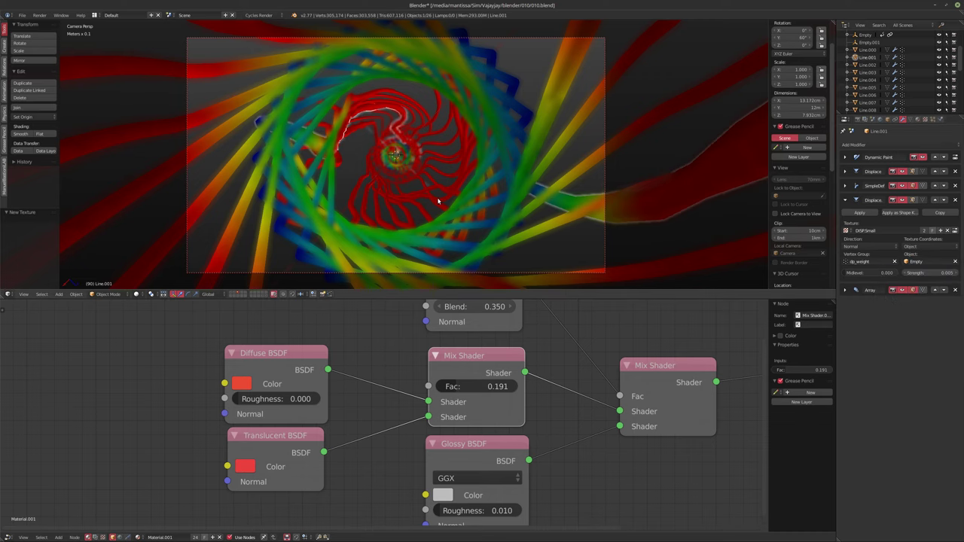
pyautogui.hotkey('shift', 'Left')
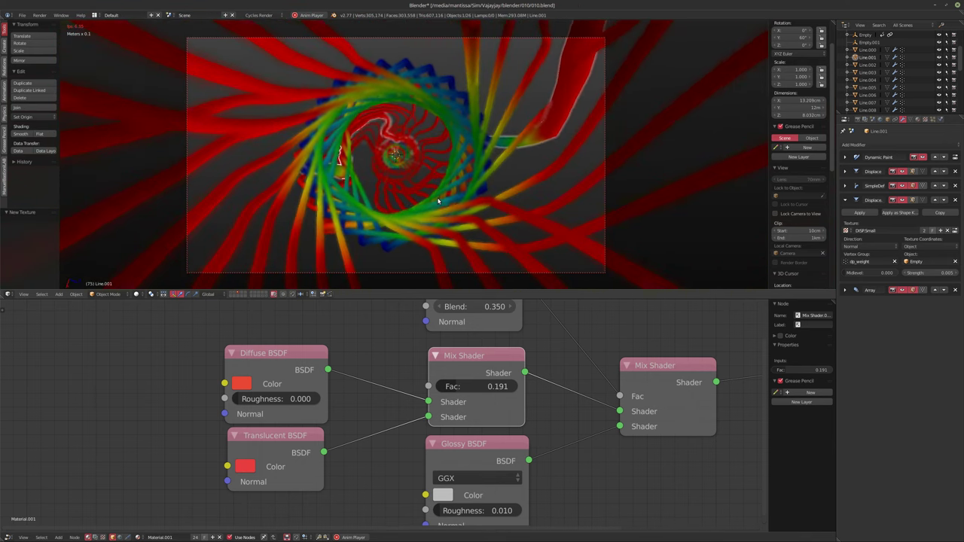
# Step: Stop playback and reset Line.001's second Displace midlevel to the default 0.5
pyautogui.press('Escape')
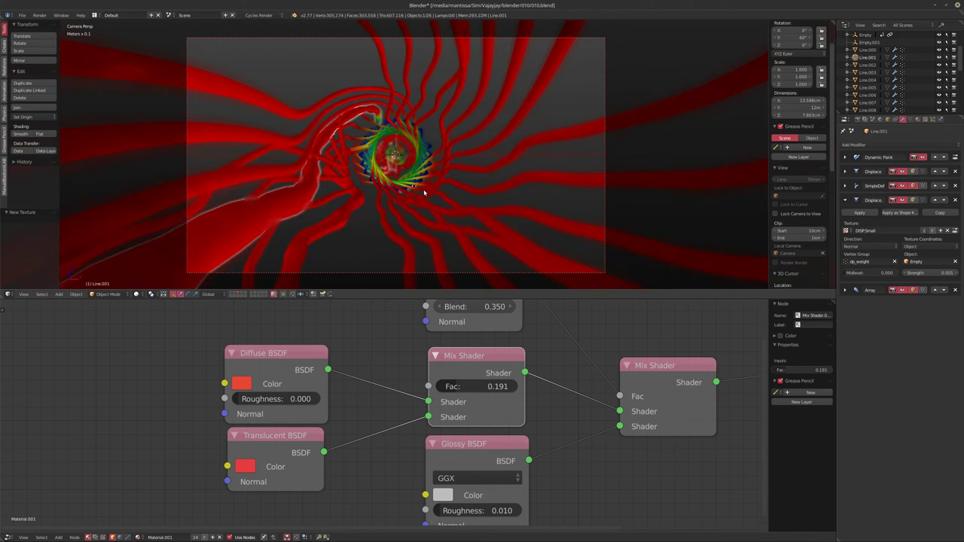
pyautogui.moveTo(874, 273); pyautogui.dragTo(930, 273)
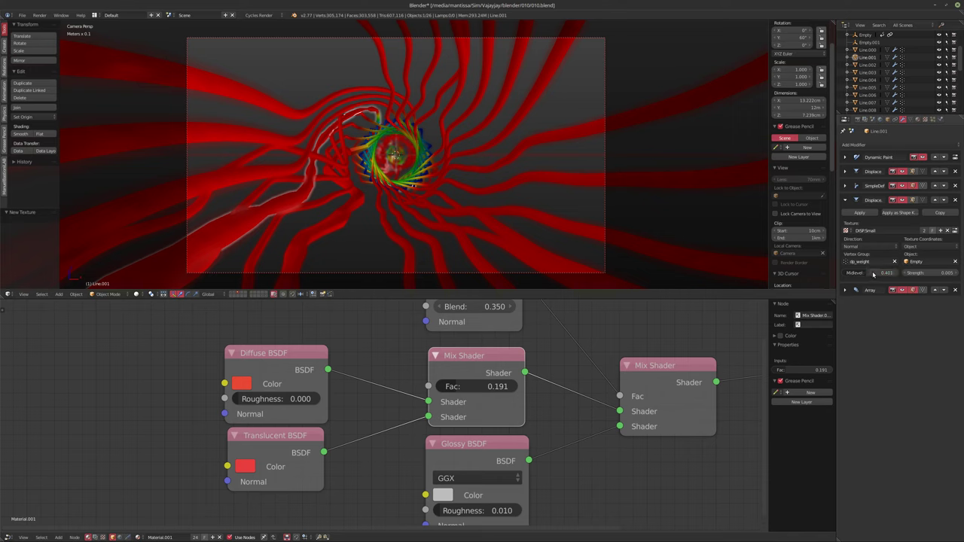
pyautogui.press('BackSpace')
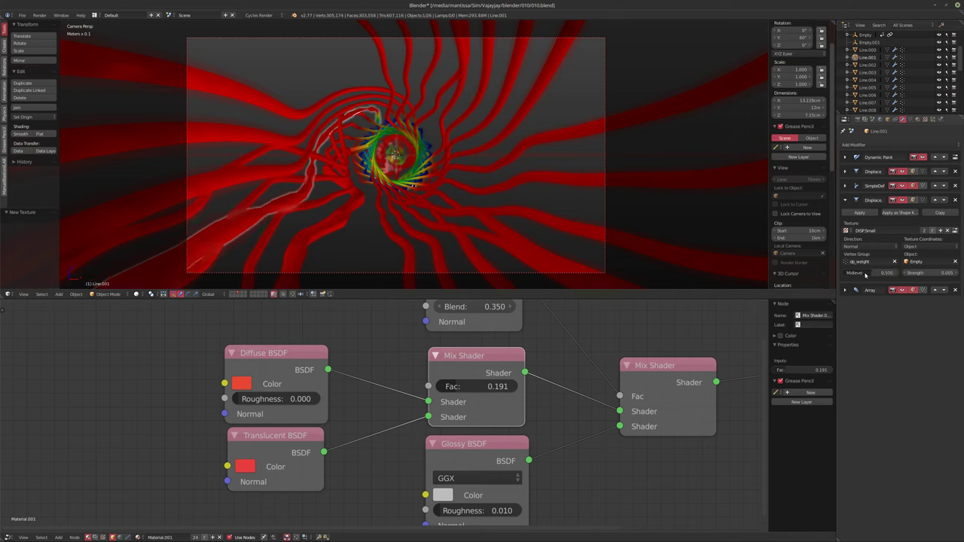
# Step: Select Line.000, expand its second Displace modifier, and preview the wobbling tubes animation
pyautogui.click(869, 50)
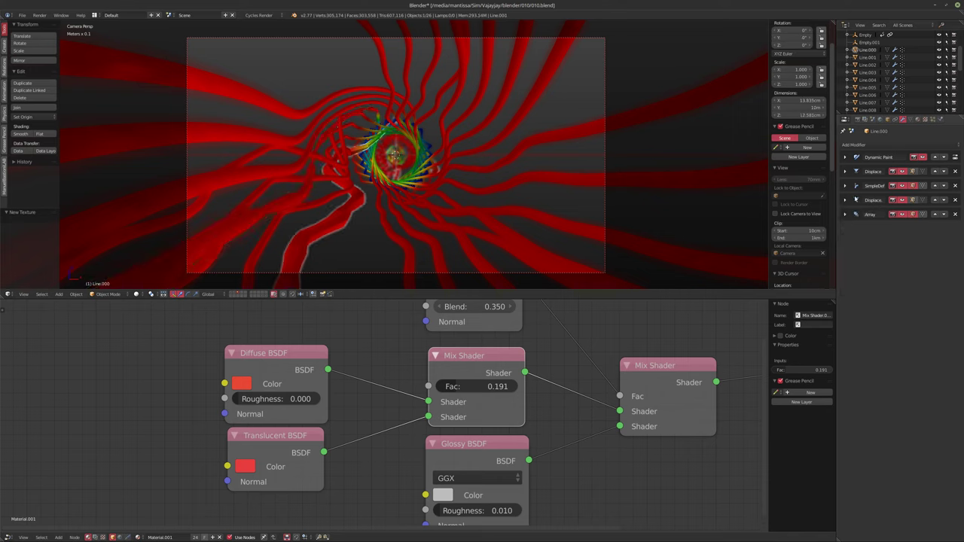
pyautogui.click(856, 199)
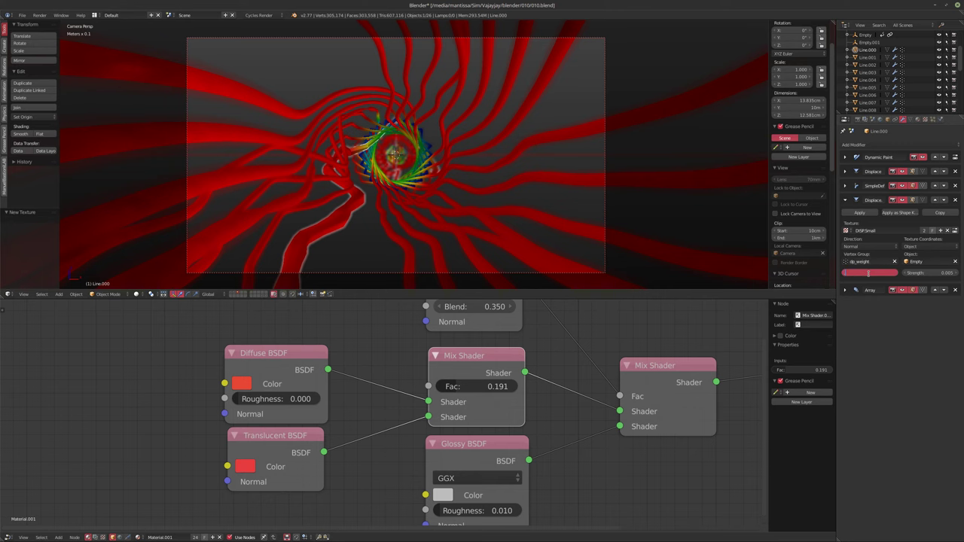
pyautogui.hotkey('alt', 'a')
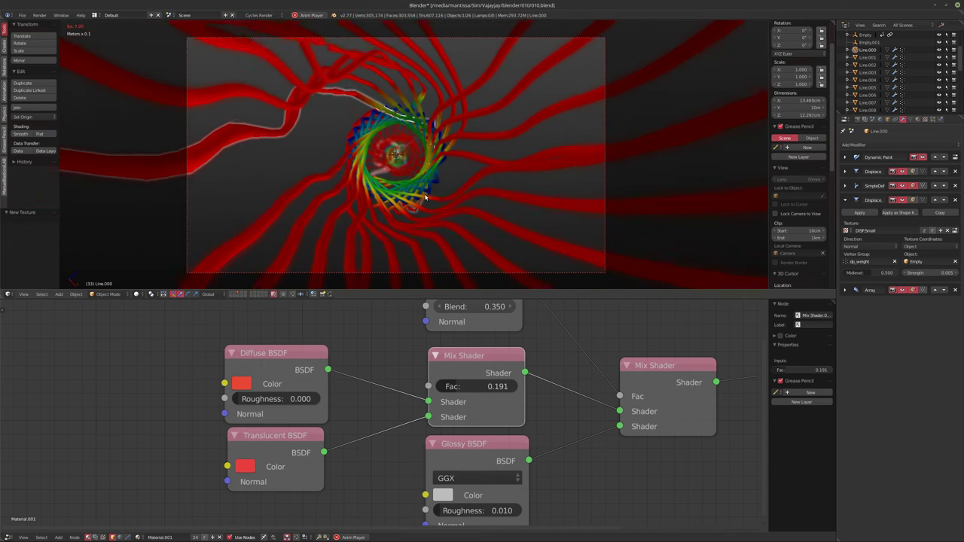
pyautogui.hotkey('alt', 'a')
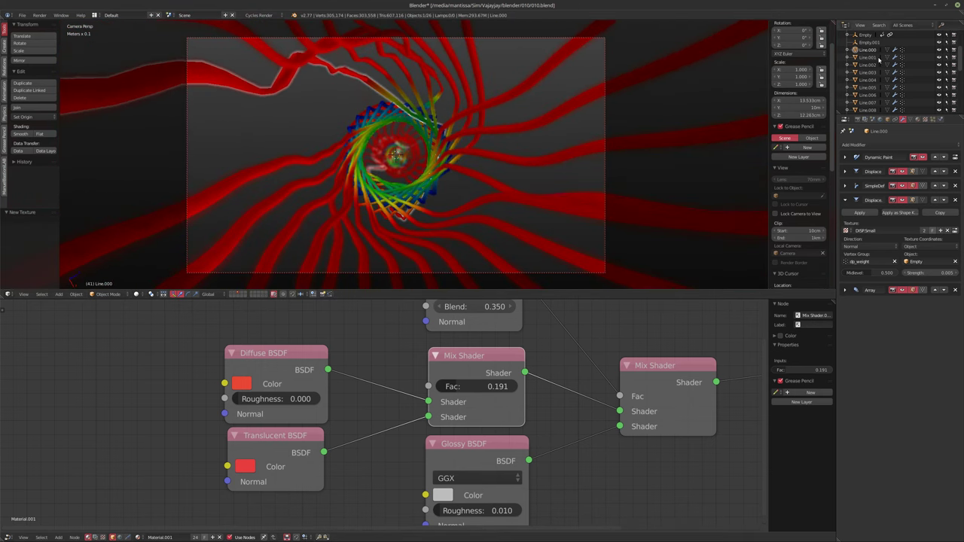
# Step: Select Line.002, collapse its modifier panels, and remove the Subsurf modifier
pyautogui.click(876, 64)
pyautogui.click(846, 158)
pyautogui.click(846, 172)
pyautogui.click(866, 186)
pyautogui.click(888, 199)
pyautogui.click(908, 215)
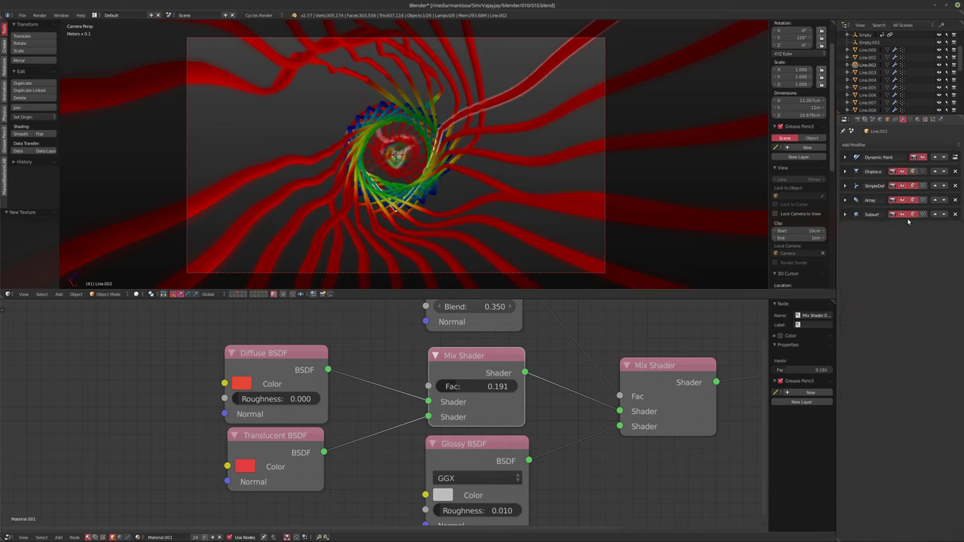
pyautogui.click(955, 214)
# Step: Add a Displace modifier above Array using the DispSmall texture
pyautogui.click(889, 145)
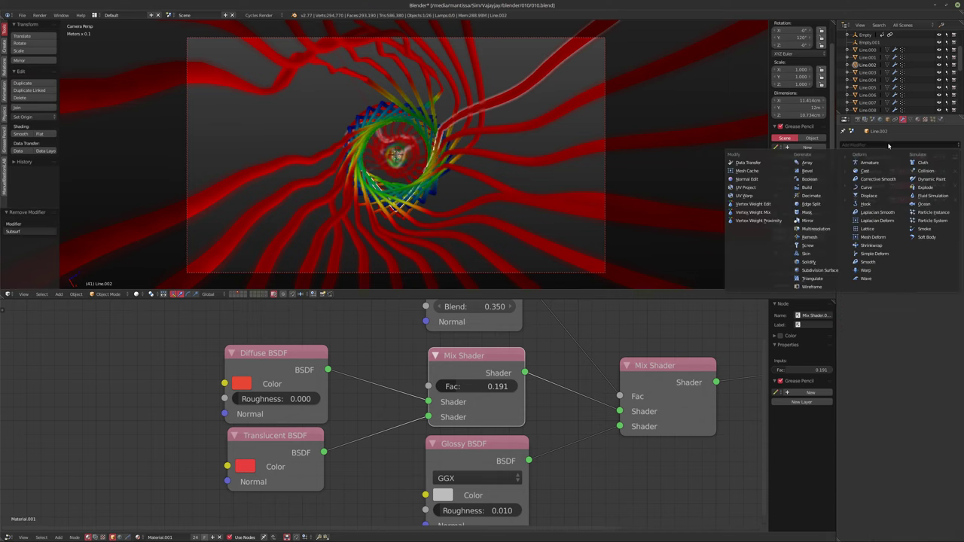
pyautogui.click(870, 195)
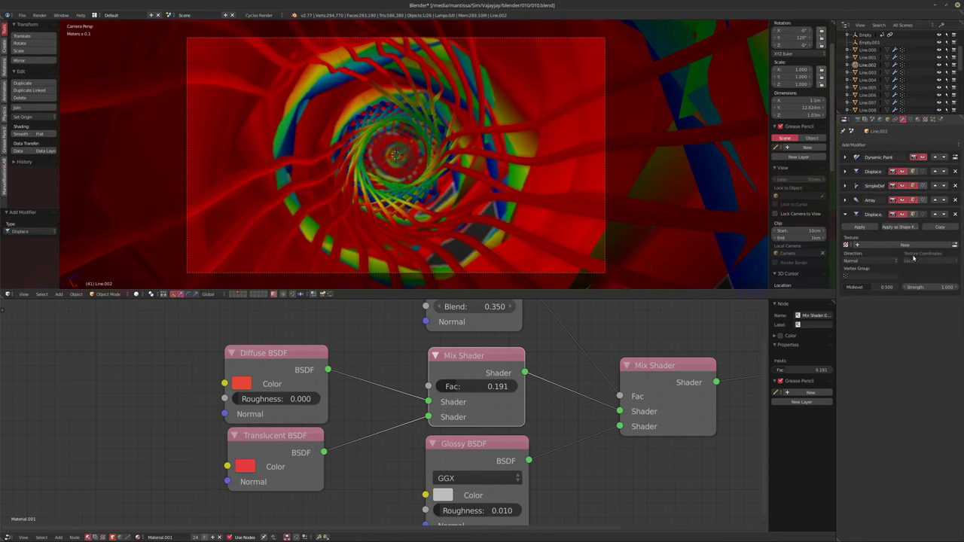
pyautogui.click(935, 215)
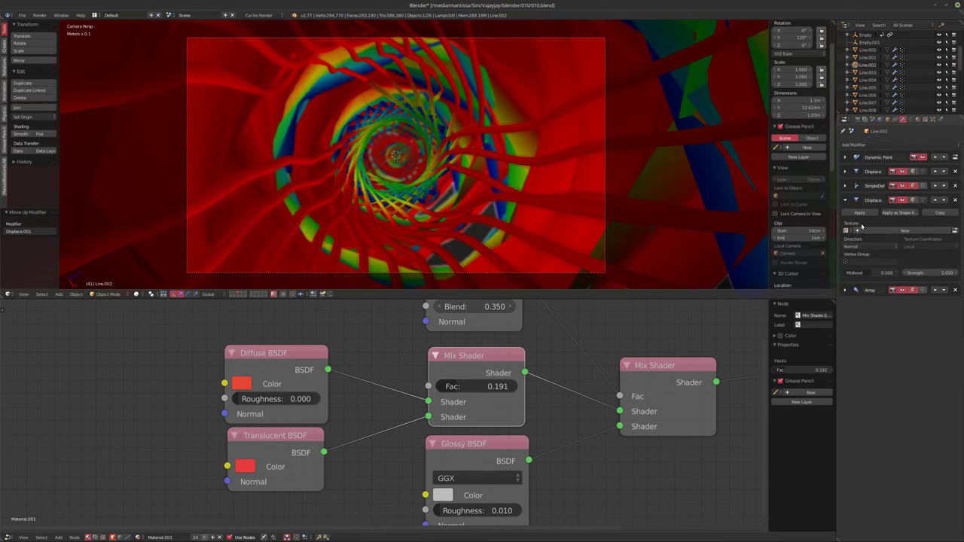
pyautogui.click(848, 230)
pyautogui.click(863, 242)
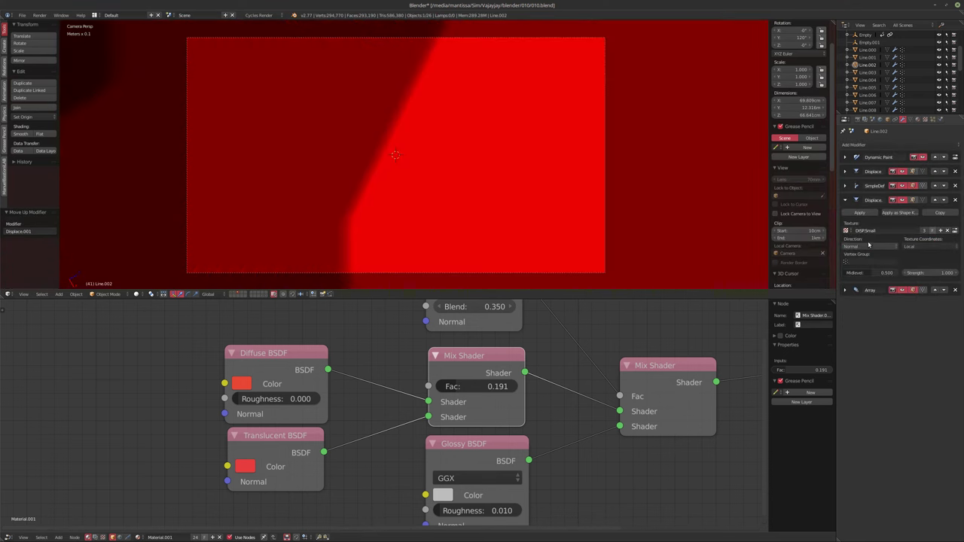
# Step: Give the Displace the dp_weight group, Object coordinates from Empty, strength 0.005, then preview playback
pyautogui.click(881, 261)
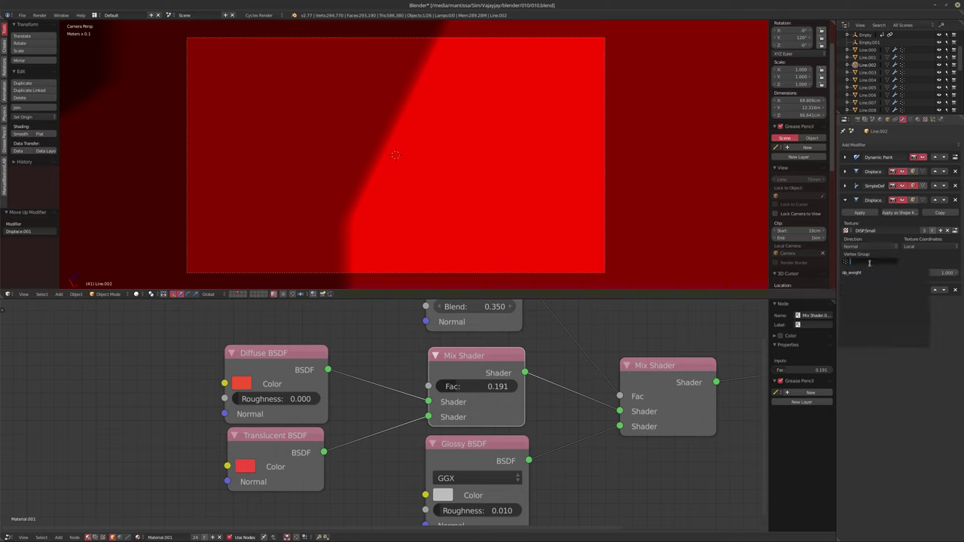
pyautogui.press('Return')
pyautogui.click(923, 245)
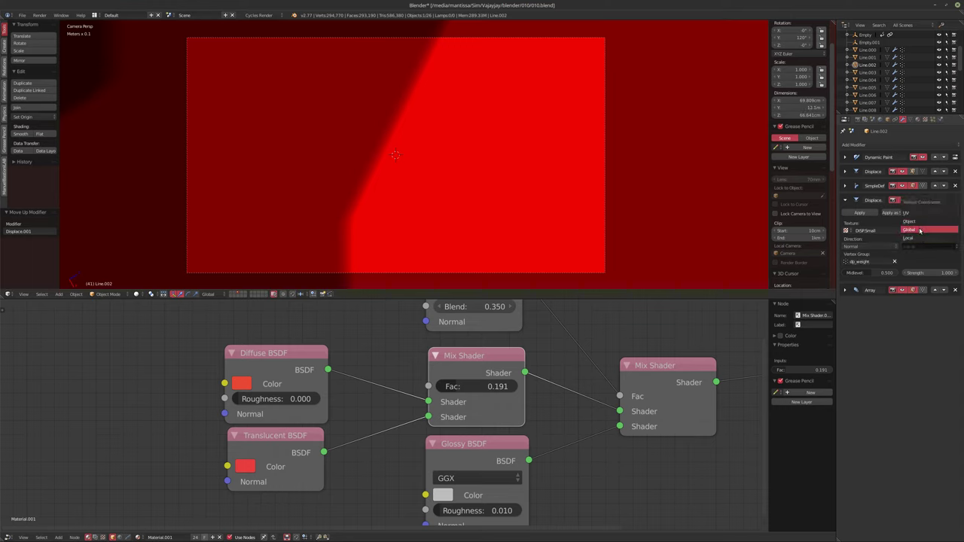
pyautogui.press('Return')
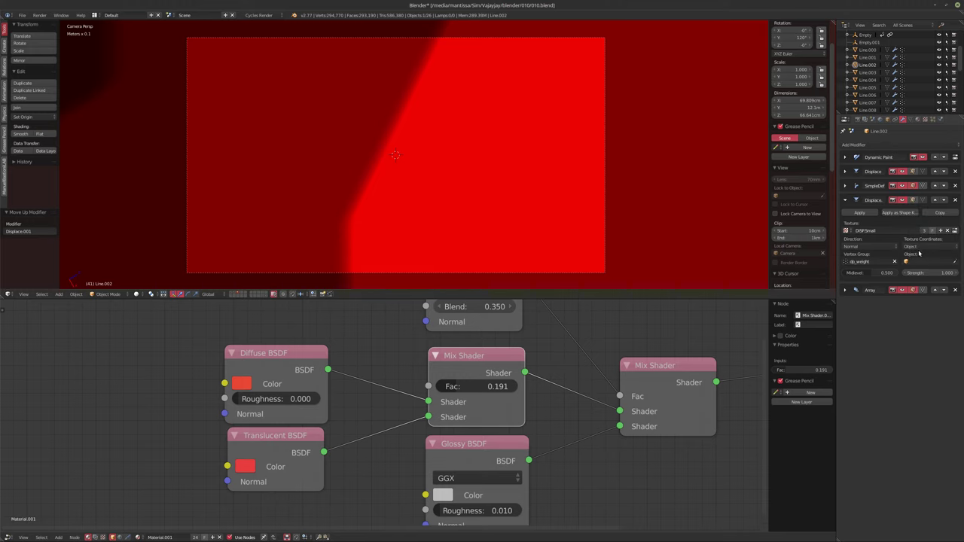
pyautogui.click(917, 261)
pyautogui.click(907, 295)
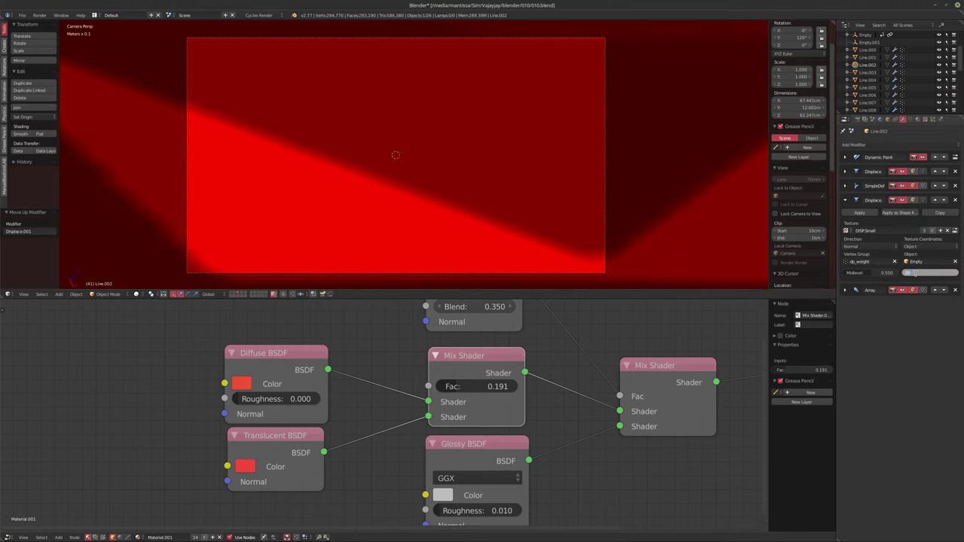
pyautogui.press('Return')
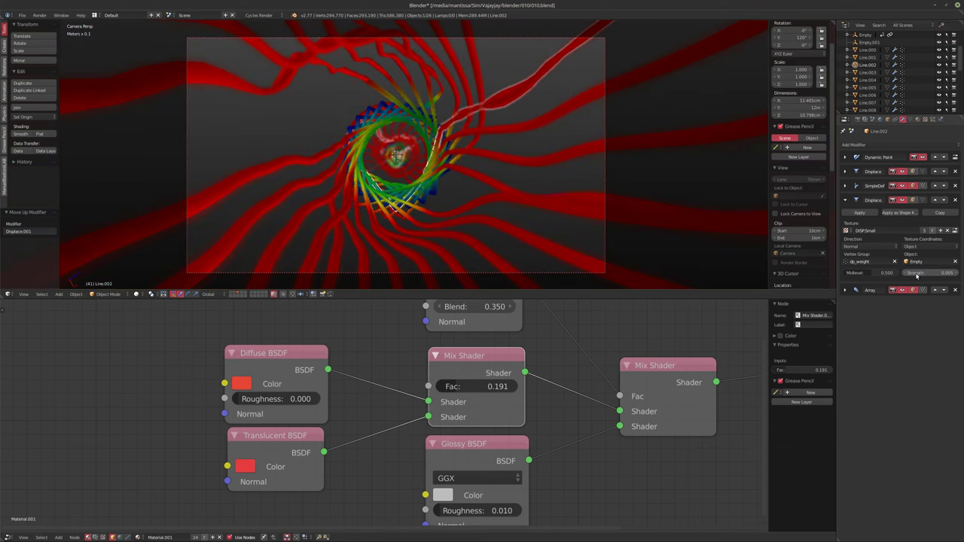
pyautogui.hotkey('alt', 'a')
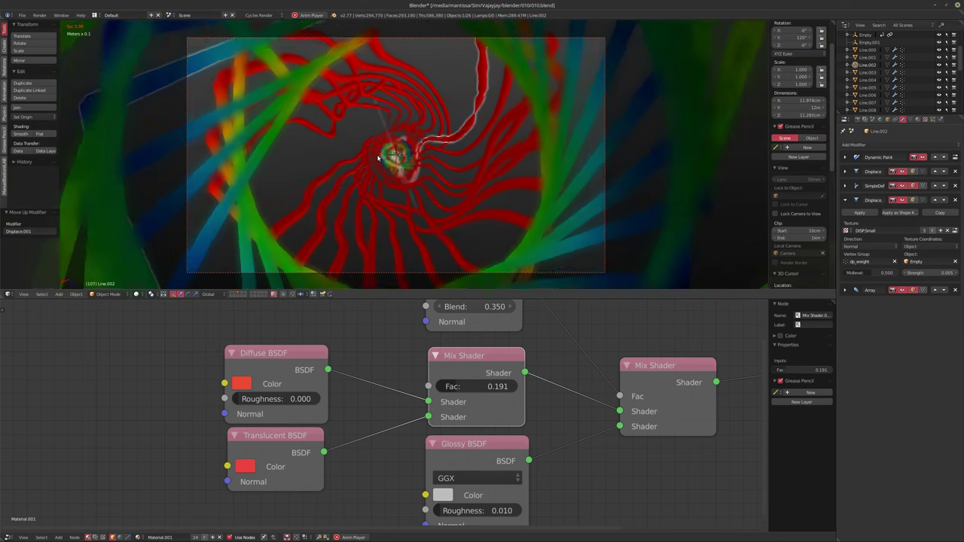
# Step: Rewind to frame 1 and set the Displace midlevel to 0.25 on Line.002, Line.001 and Line.000
pyautogui.hotkey('alt', 'a')
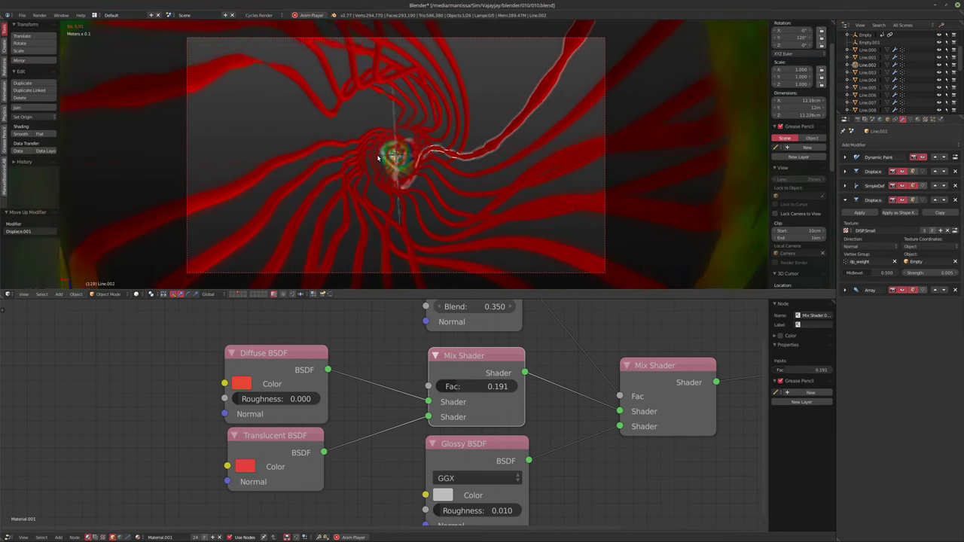
pyautogui.hotkey('shift', 'Left')
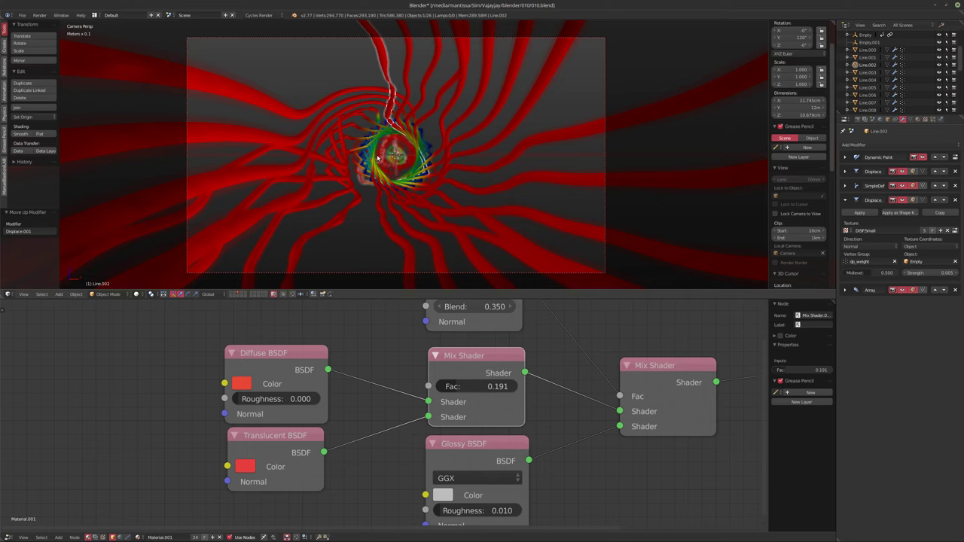
pyautogui.click(866, 273)
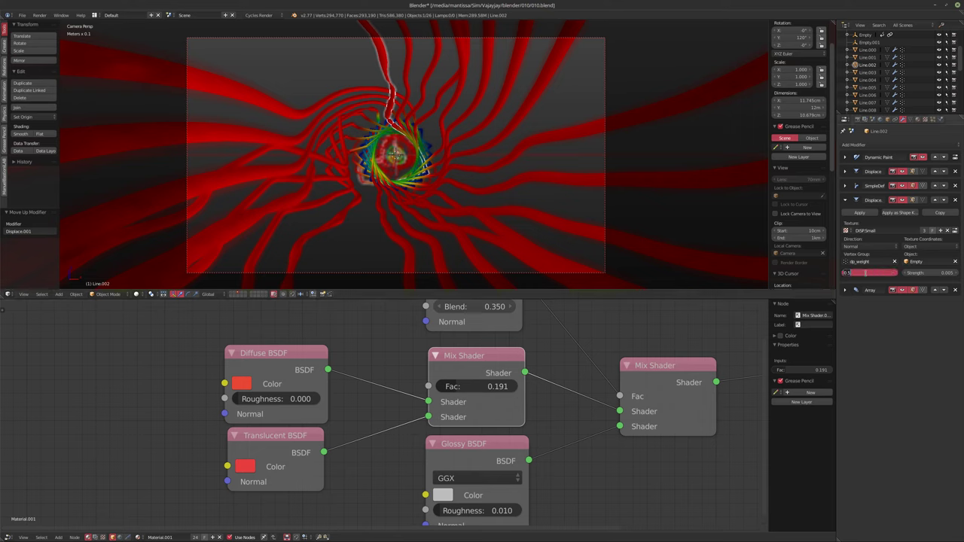
pyautogui.press('Return')
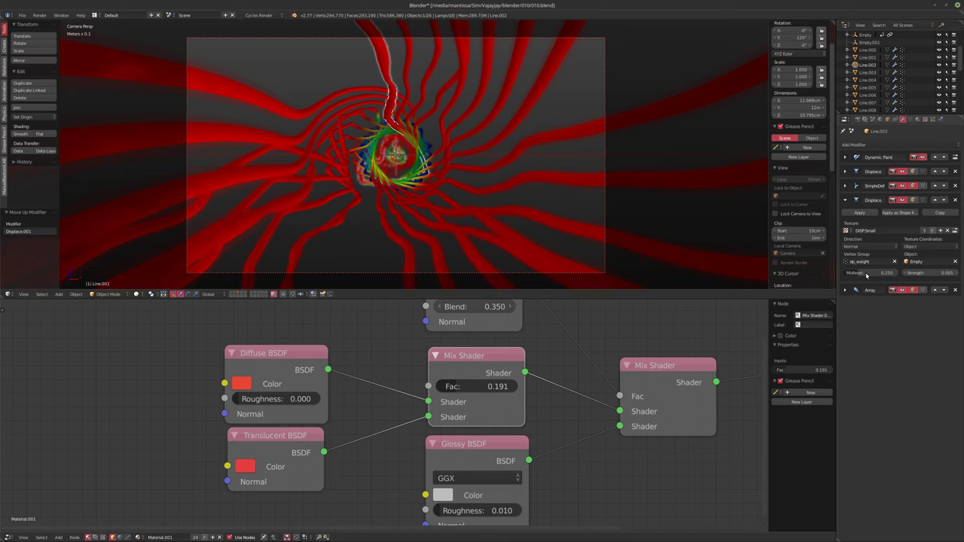
pyautogui.click(868, 57)
pyautogui.click(874, 273)
pyautogui.write('0.25')
pyautogui.press('Return')
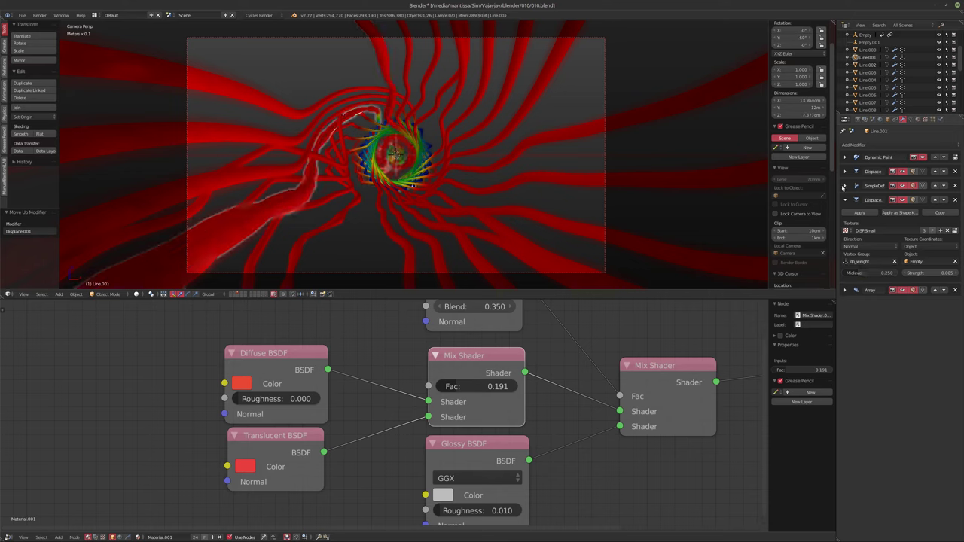
pyautogui.click(867, 49)
pyautogui.click(872, 273)
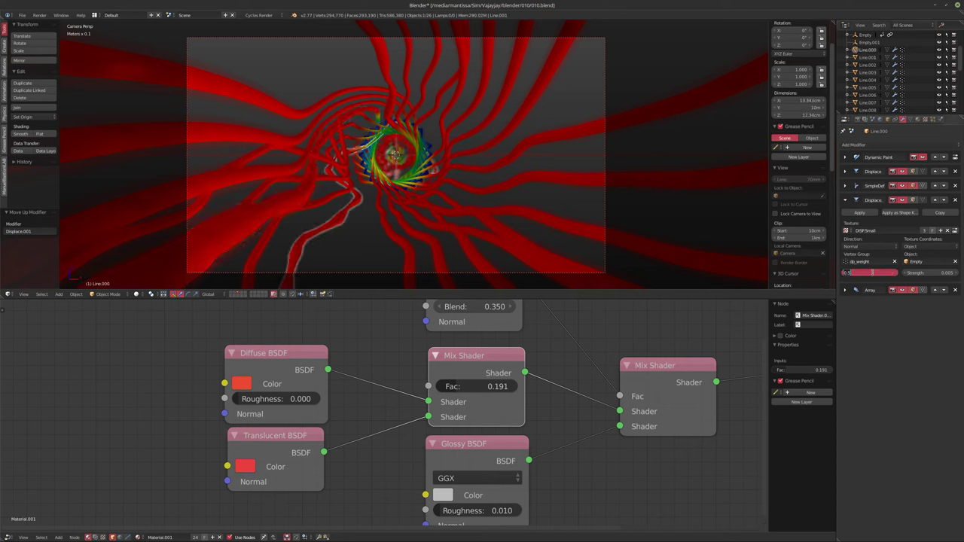
pyautogui.write('0.25')
pyautogui.press('Return')
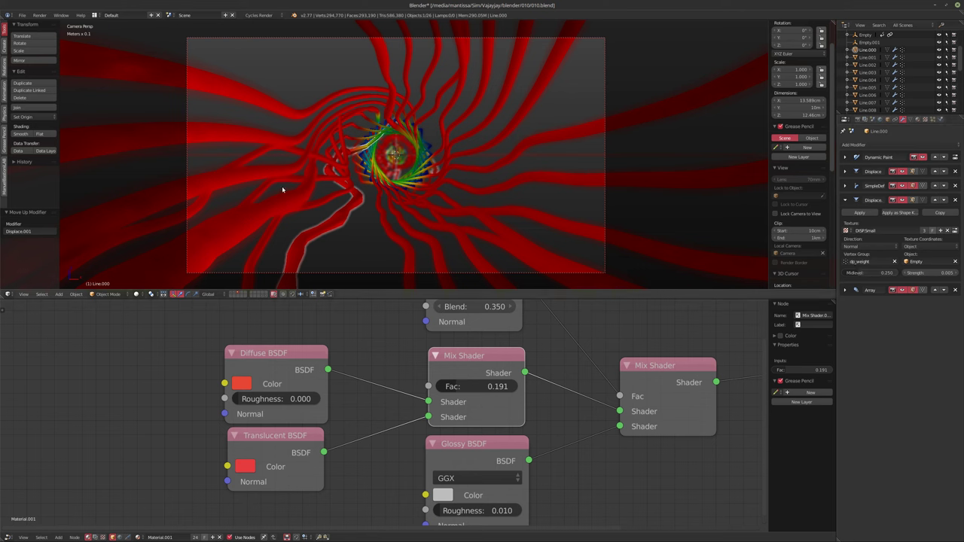
# Step: Apply flat shading to all objects and switch the viewport to rendered shading
pyautogui.press('a')
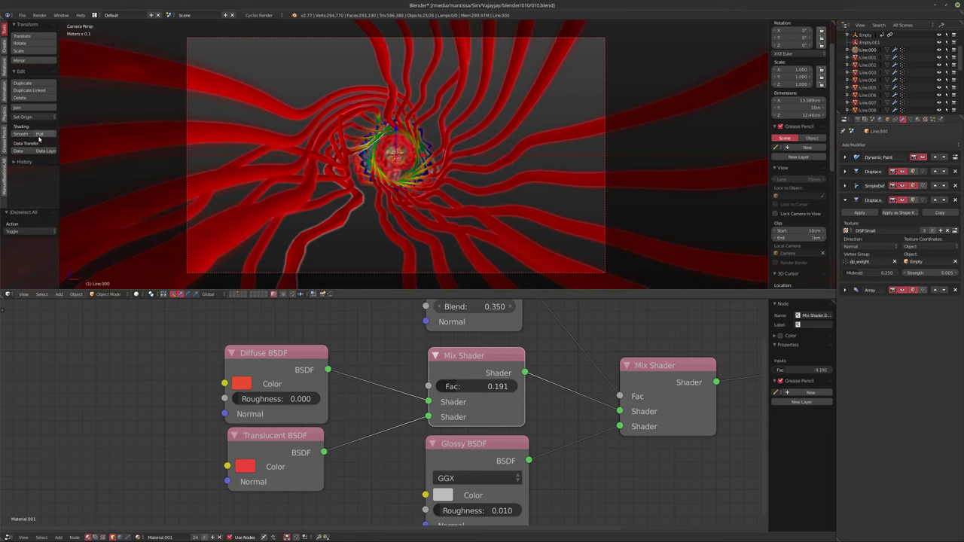
pyautogui.click(40, 135)
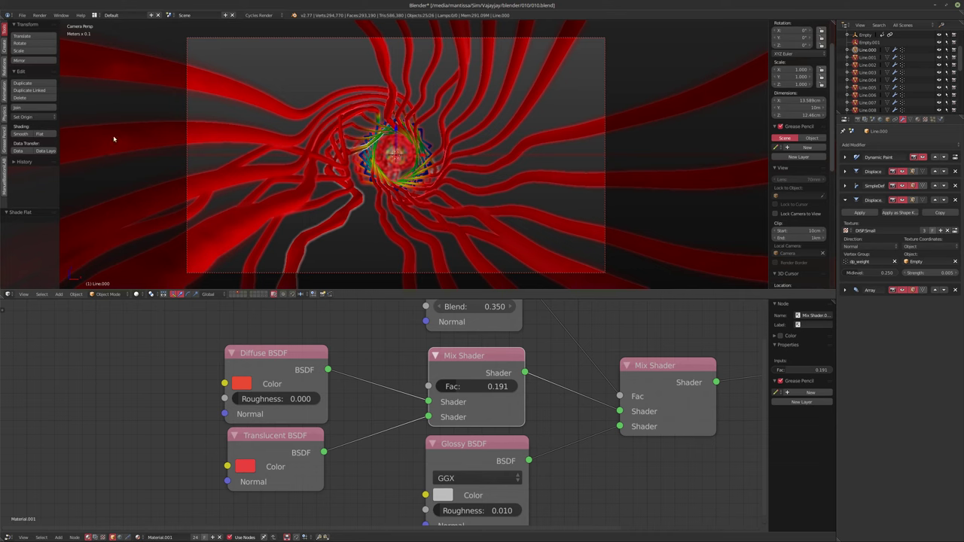
pyautogui.press('a')
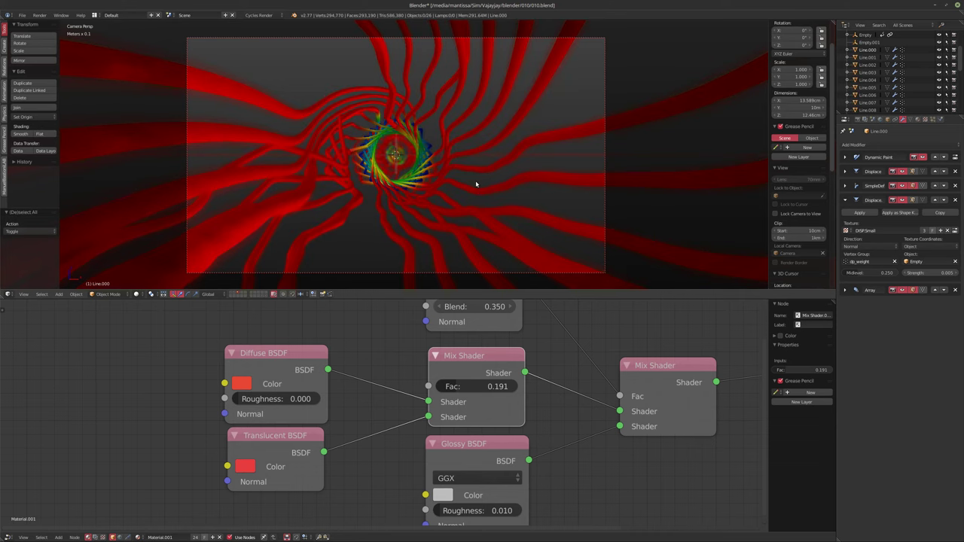
pyautogui.hotkey('shift', 'z')
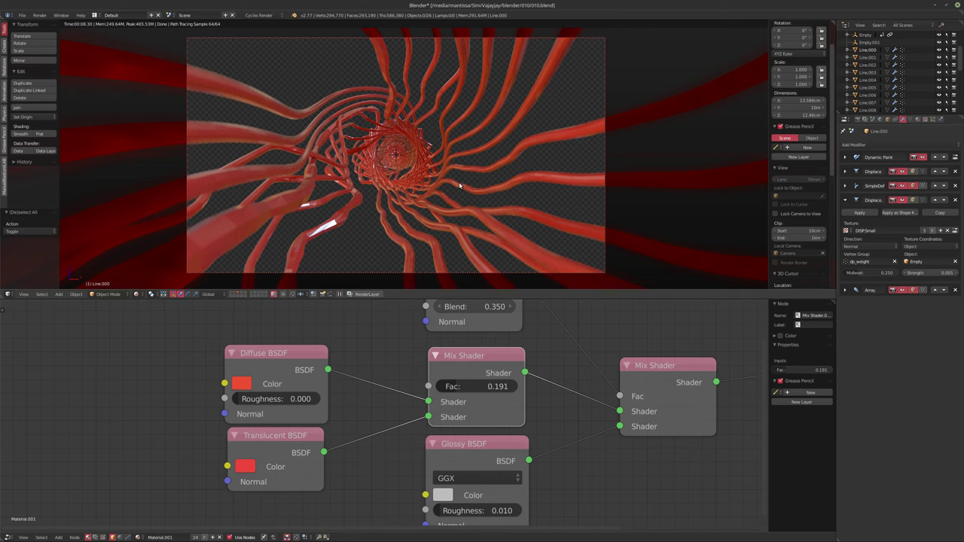
# Step: Play the tube tunnel in rendered camera view, rewind to frame 1, and re-enable rendered shading
pyautogui.hotkey('alt', 'a')
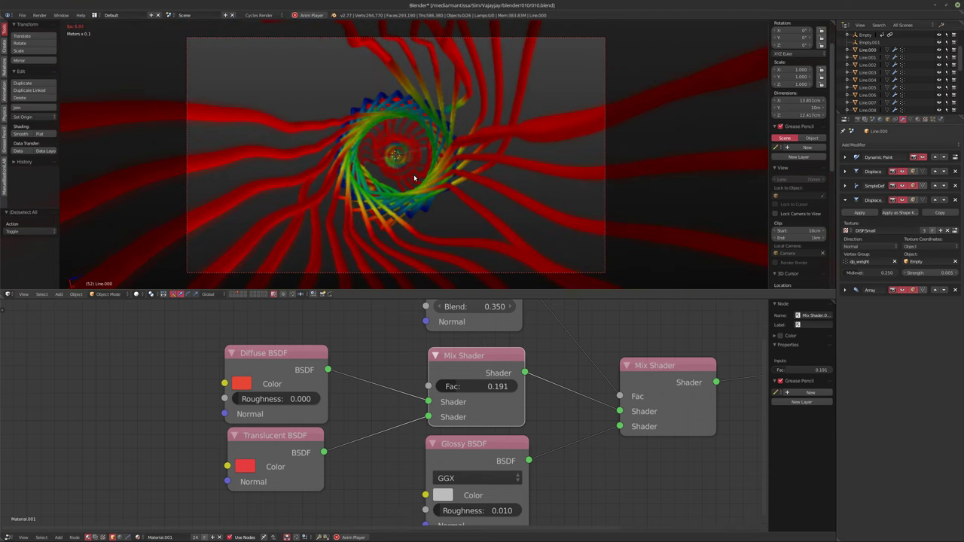
pyautogui.hotkey('alt', 'a')
pyautogui.hotkey('shift', 'Left')
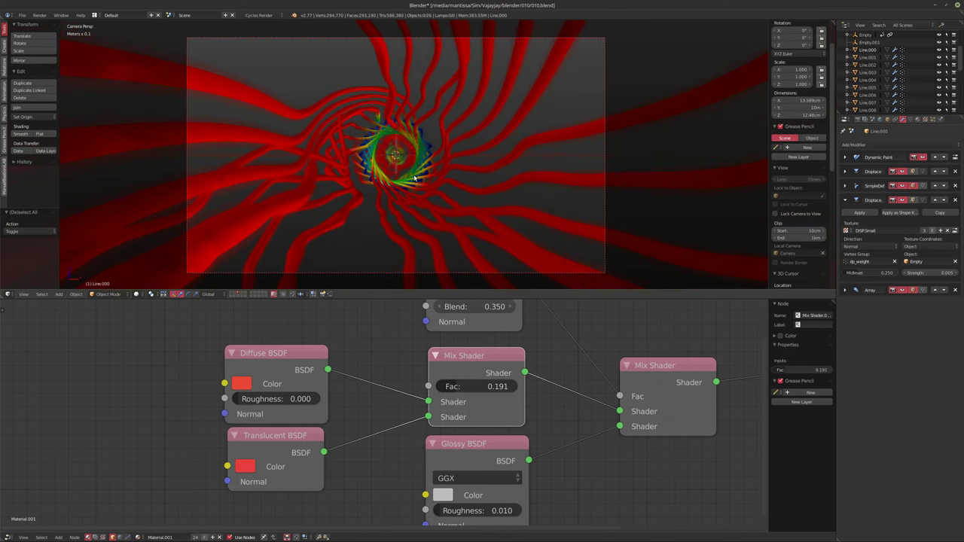
pyautogui.hotkey('shift', 'z')
pyautogui.scroll(2, 874, 75)
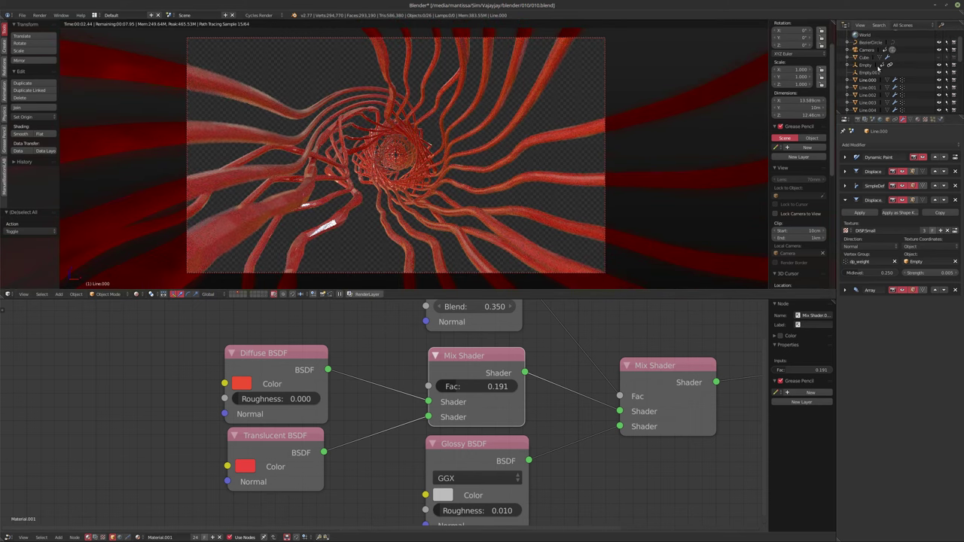
# Step: Select the camera and set its depth-of-field aperture size to 1mm
pyautogui.click(865, 51)
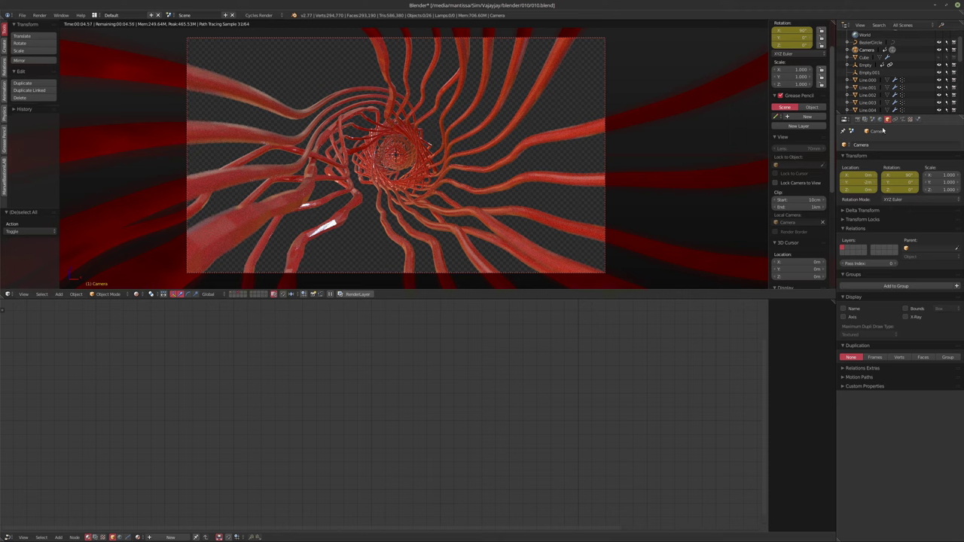
pyautogui.click(904, 120)
pyautogui.click(933, 353)
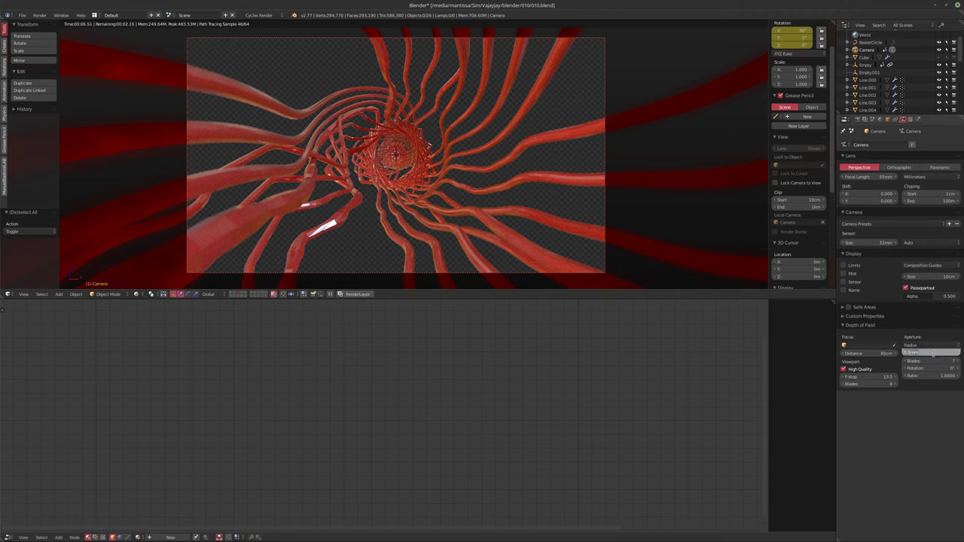
pyautogui.press('Return')
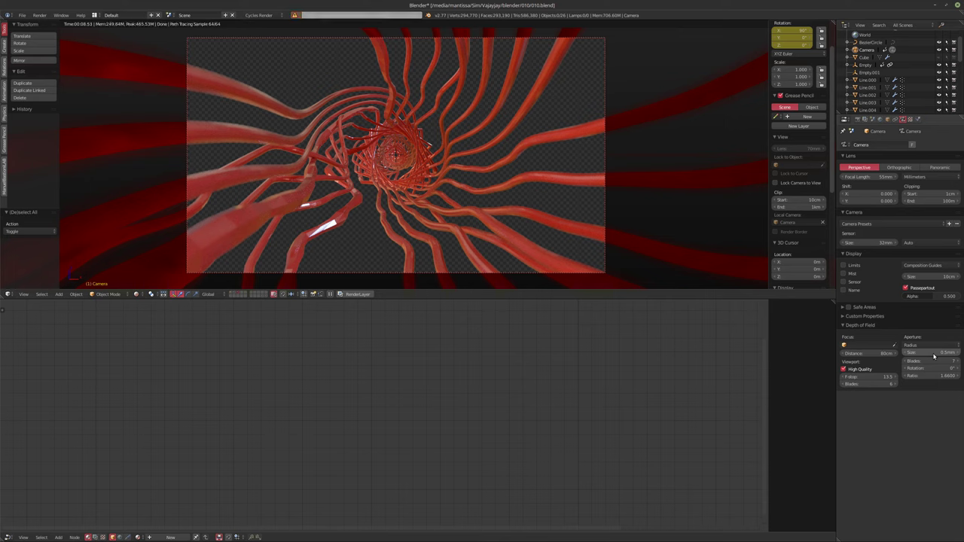
pyautogui.click(933, 355)
pyautogui.write('1')
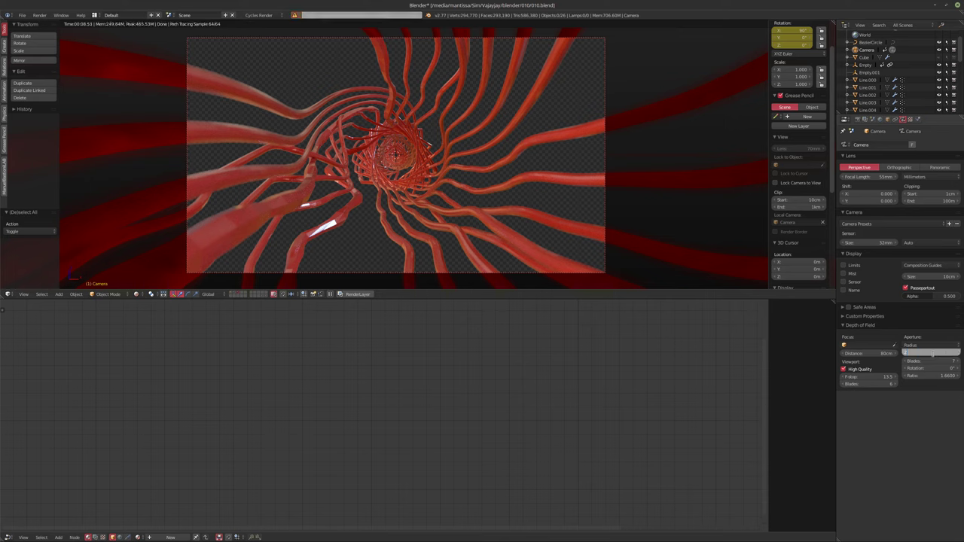
pyautogui.press('Return')
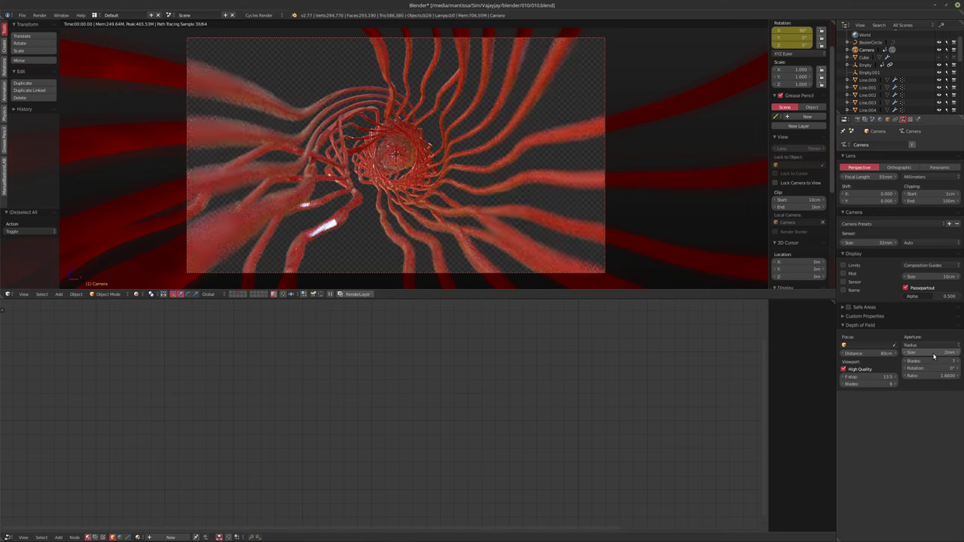
pyautogui.click(934, 356)
pyautogui.write('1')
pyautogui.press('Return')
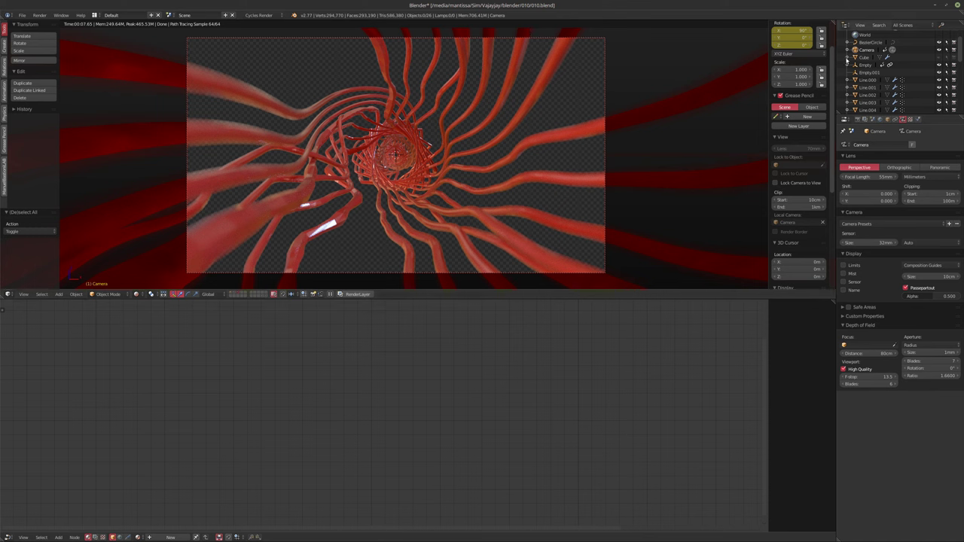
pyautogui.click(868, 82)
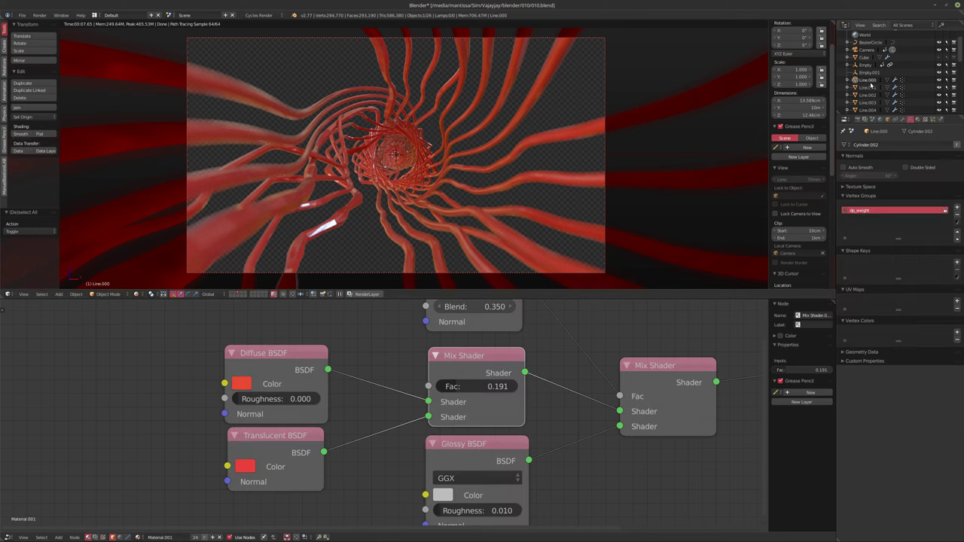
# Step: Select Line.003, collapse its modifier panels, and remove the Subsurf modifier
pyautogui.click(904, 120)
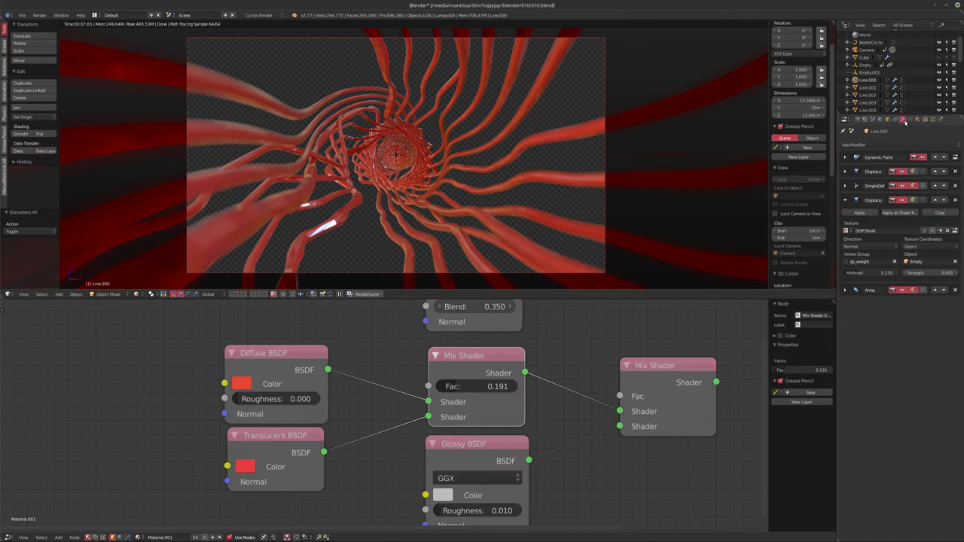
pyautogui.click(868, 88)
pyautogui.click(867, 95)
pyautogui.click(870, 103)
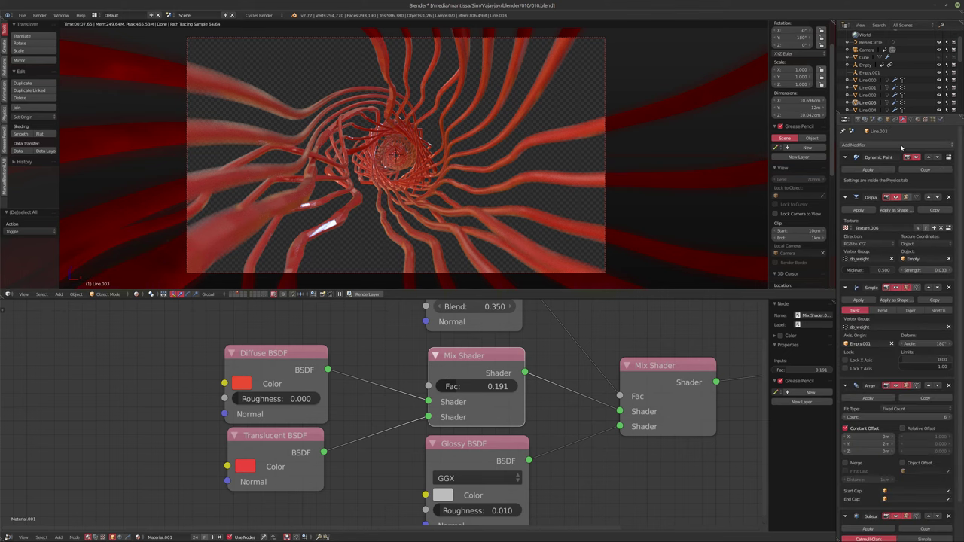
pyautogui.click(845, 158)
pyautogui.click(846, 171)
pyautogui.click(846, 186)
pyautogui.click(845, 200)
pyautogui.click(846, 215)
pyautogui.click(955, 214)
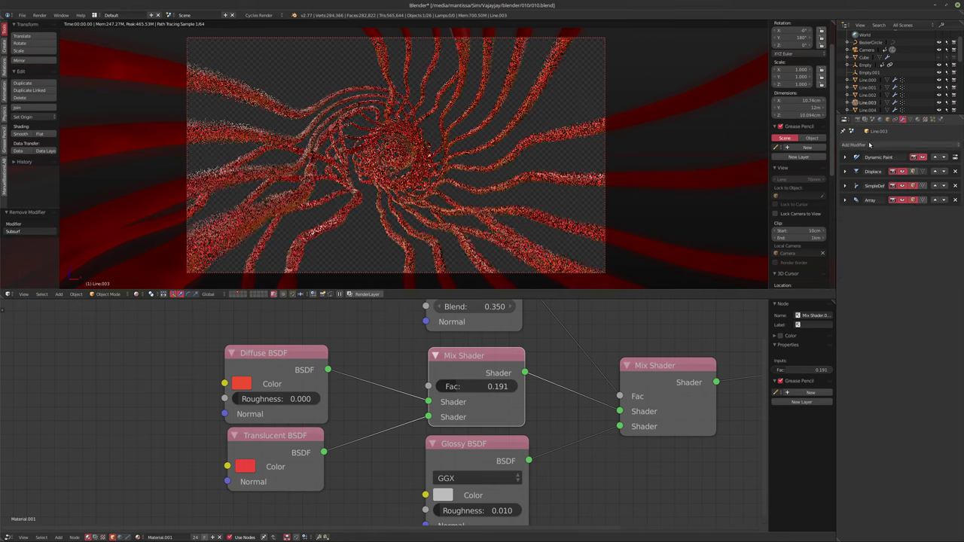
# Step: Add a Displace above Array using the small displacement texture mapped through the Empty object
pyautogui.click(854, 145)
pyautogui.click(866, 195)
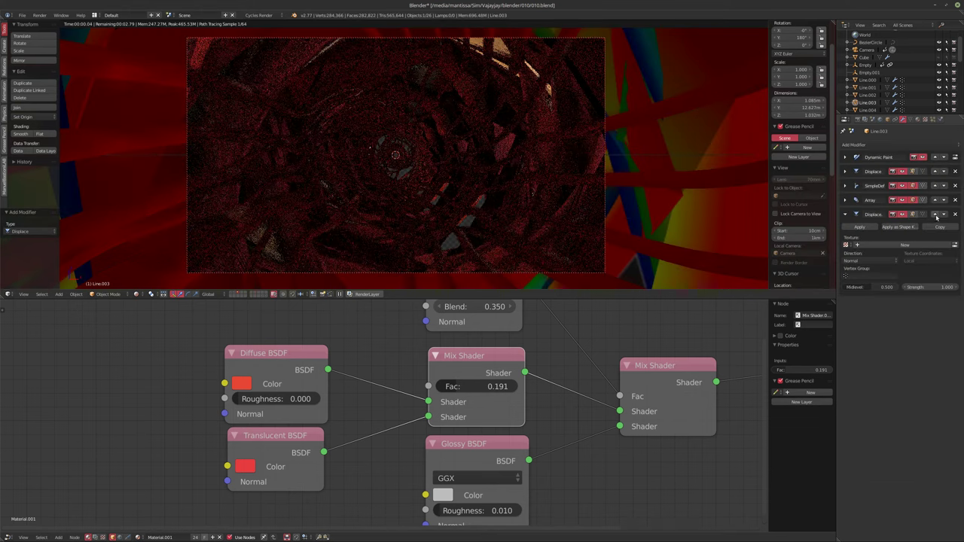
pyautogui.click(936, 216)
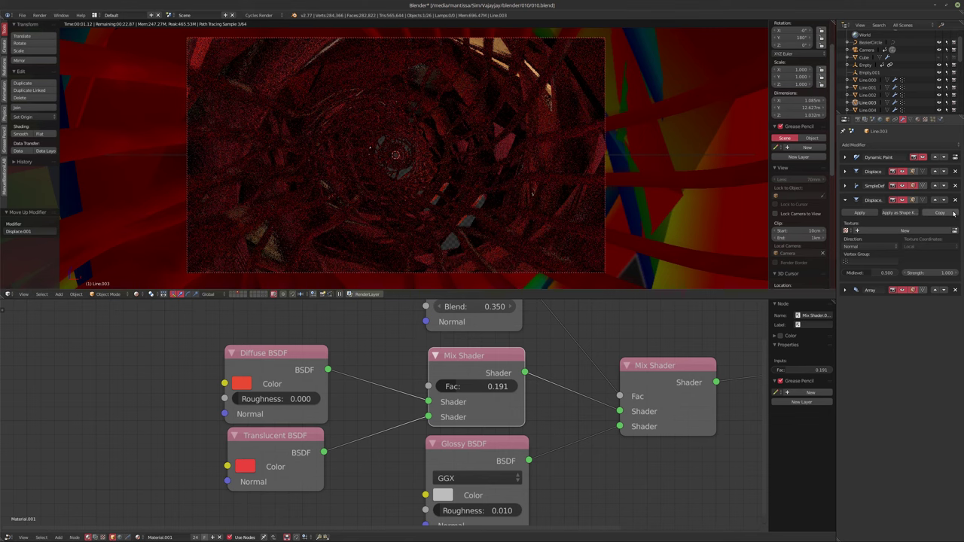
pyautogui.click(846, 230)
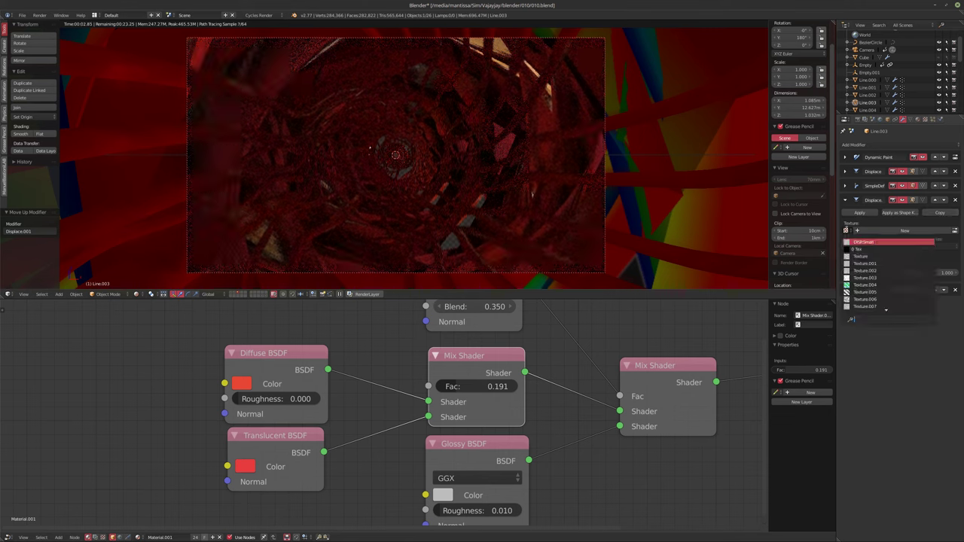
pyautogui.click(864, 242)
pyautogui.click(923, 247)
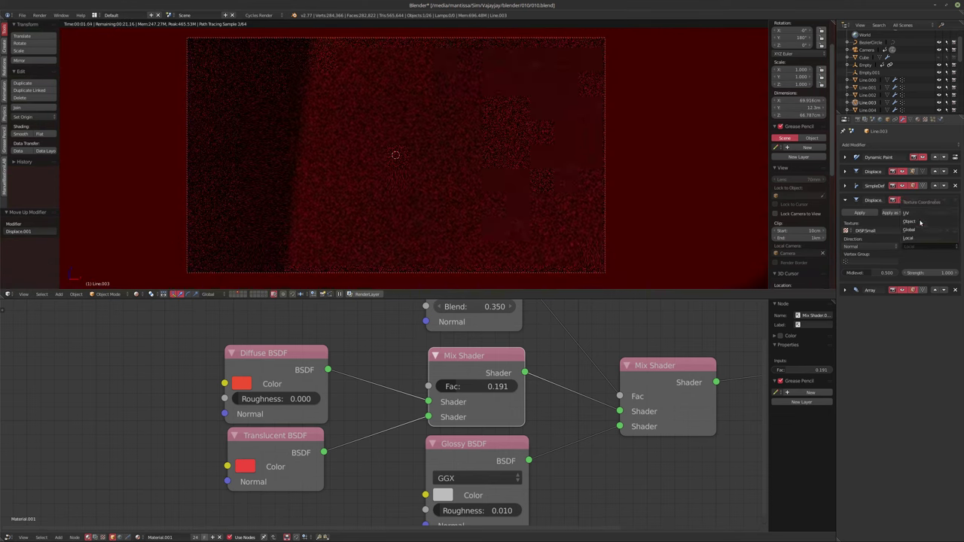
pyautogui.click(912, 223)
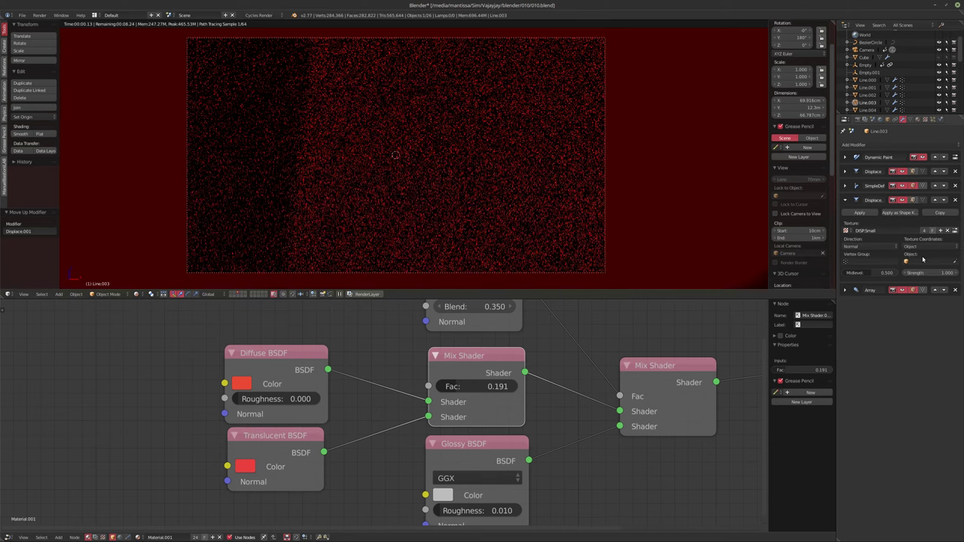
pyautogui.click(922, 262)
pyautogui.click(884, 296)
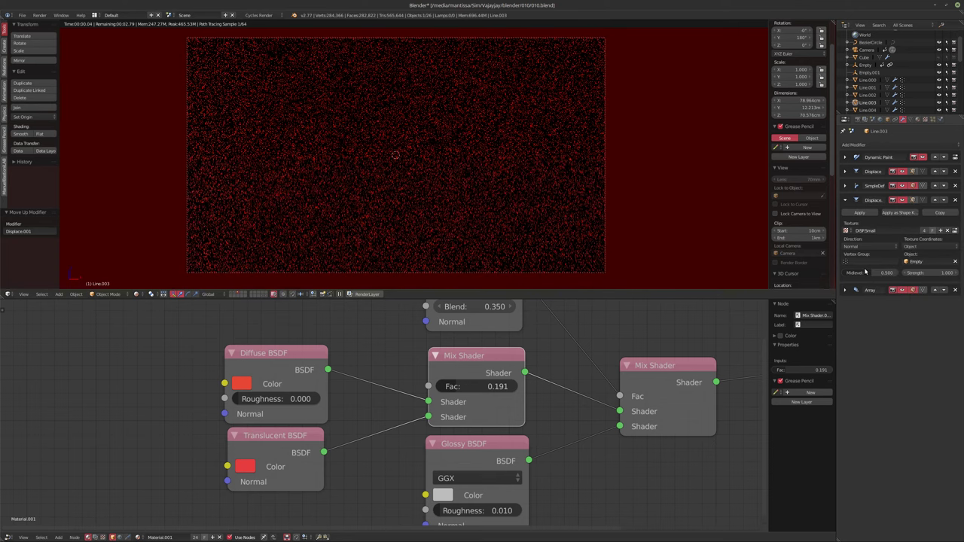
# Step: Limit the Displace to the dp_weight group and set its midlevel to 0.25
pyautogui.click(862, 263)
pyautogui.click(862, 271)
pyautogui.click(859, 272)
pyautogui.press('BackSpace')
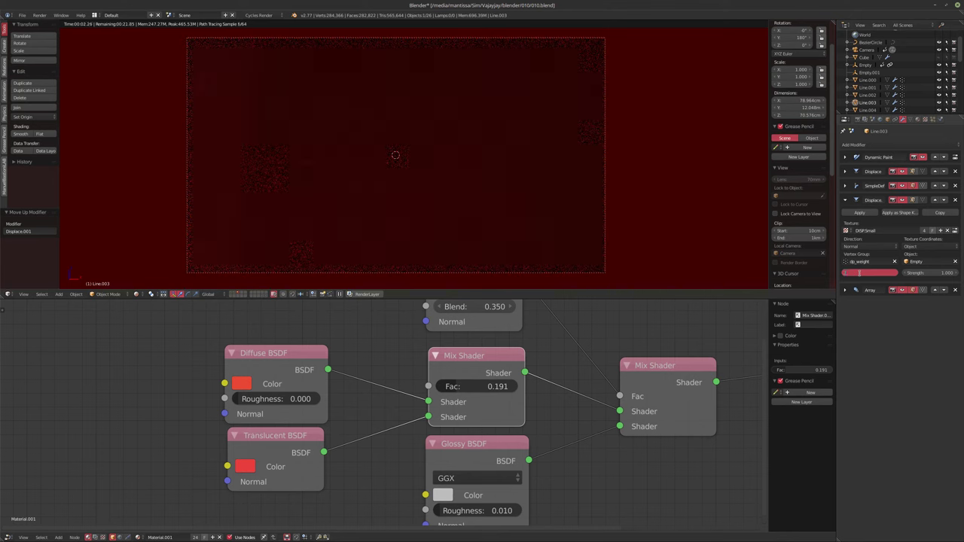
pyautogui.write('.25')
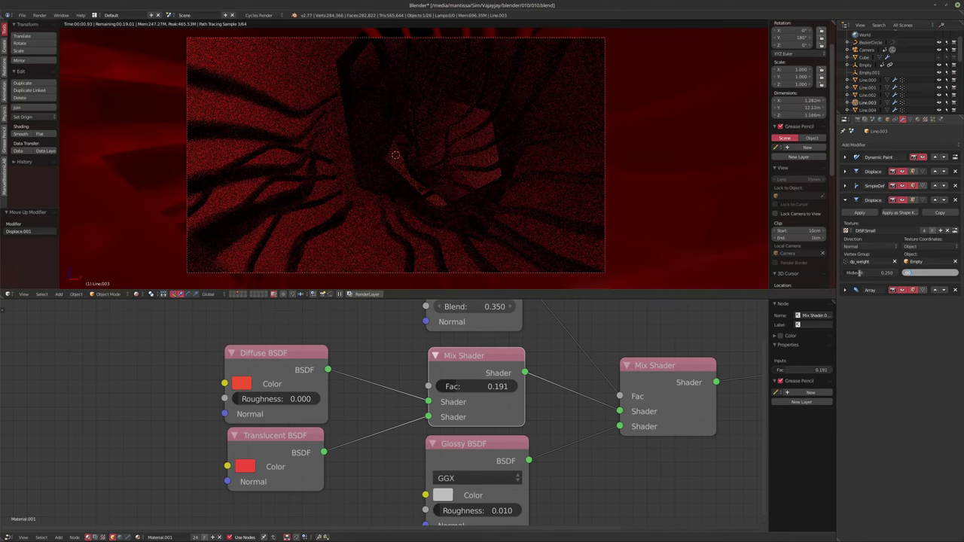
pyautogui.press('Return')
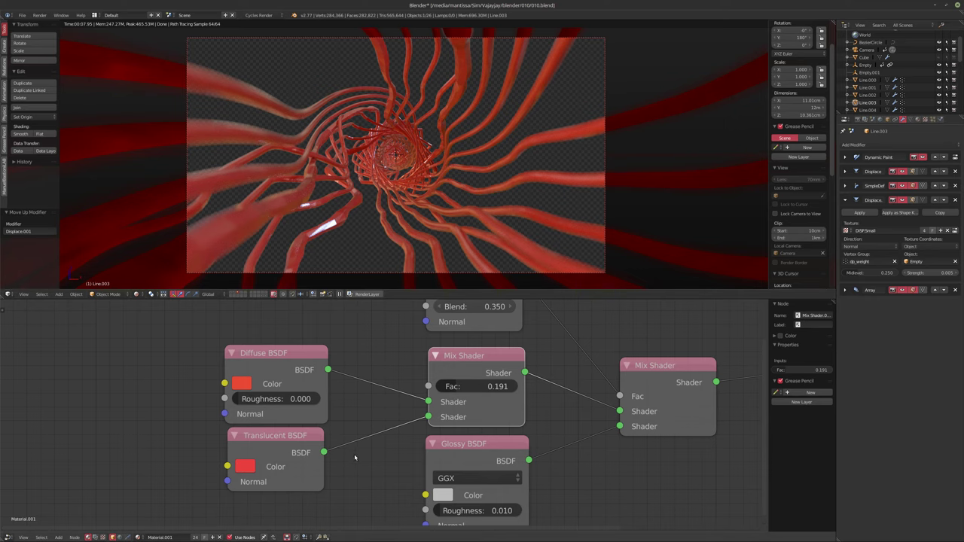
# Step: Raise the Mix Shader factor to 0.282 and adjust the Translucent BSDF colour
pyautogui.moveTo(354, 457); pyautogui.dragTo(370, 435, button='middle')
pyautogui.moveTo(467, 371); pyautogui.dragTo(476, 370)
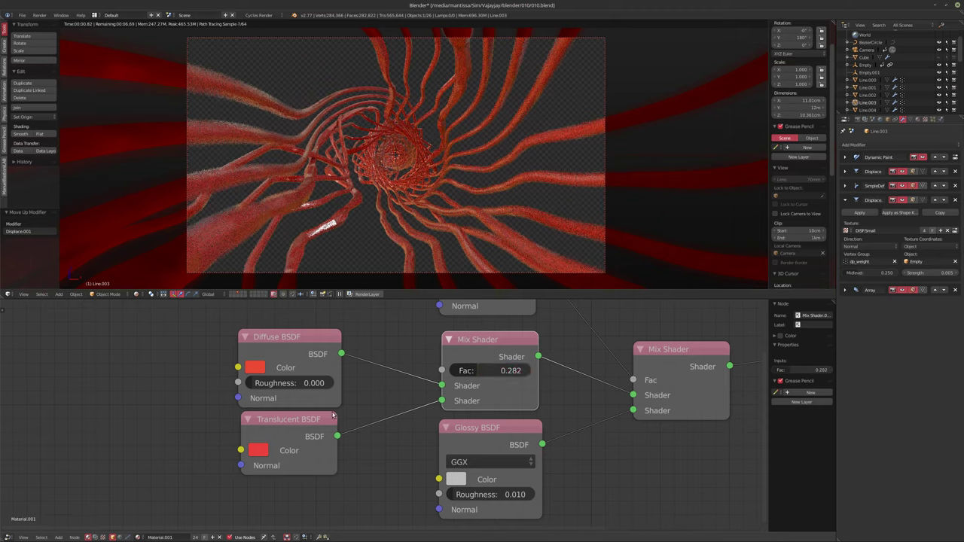
pyautogui.moveTo(285, 426); pyautogui.dragTo(281, 430)
pyautogui.click(255, 454)
pyautogui.moveTo(313, 337); pyautogui.dragTo(304, 345)
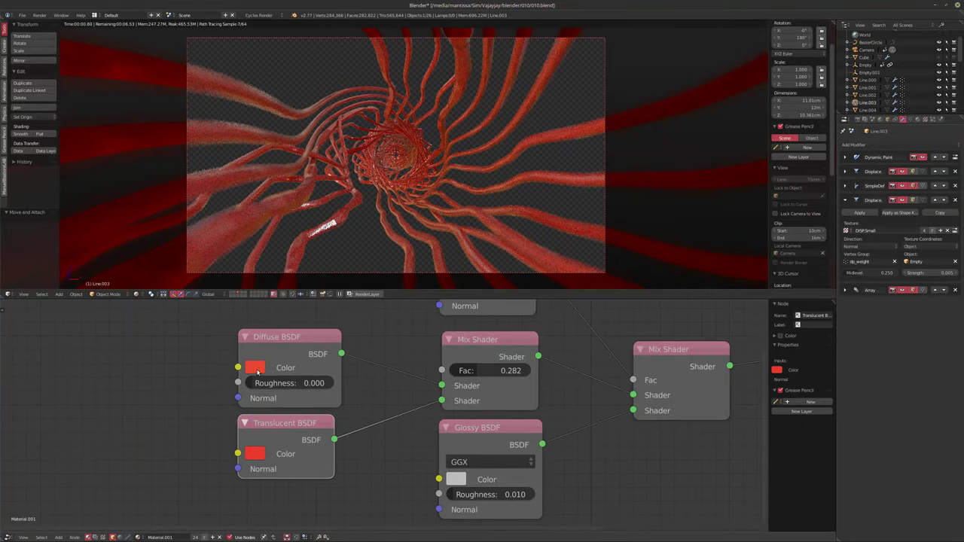
# Step: Try other Diffuse BSDF hues, then settle on bright red (0.908, 0.026, 0.022)
pyautogui.click(254, 368)
pyautogui.moveTo(300, 258); pyautogui.dragTo(300, 193)
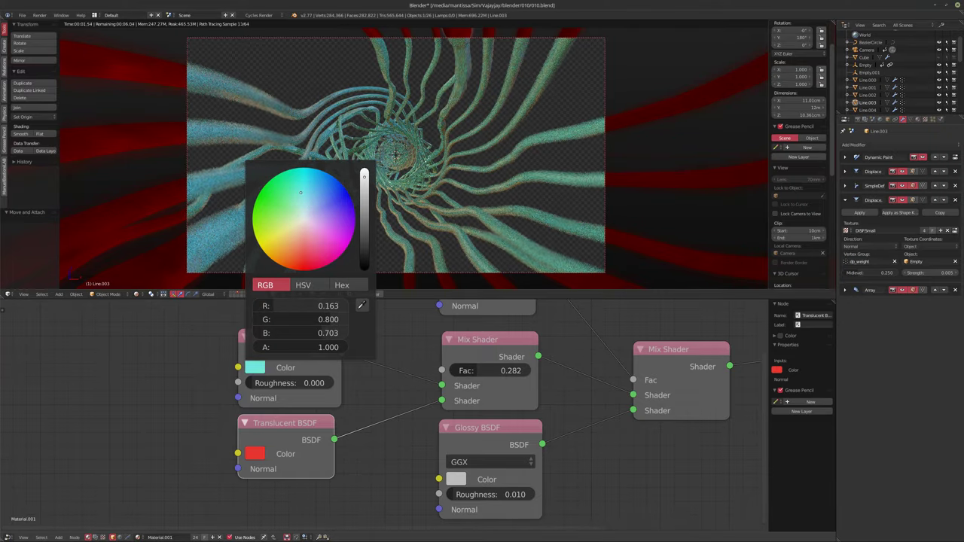
pyautogui.moveTo(300, 193); pyautogui.dragTo(300, 206)
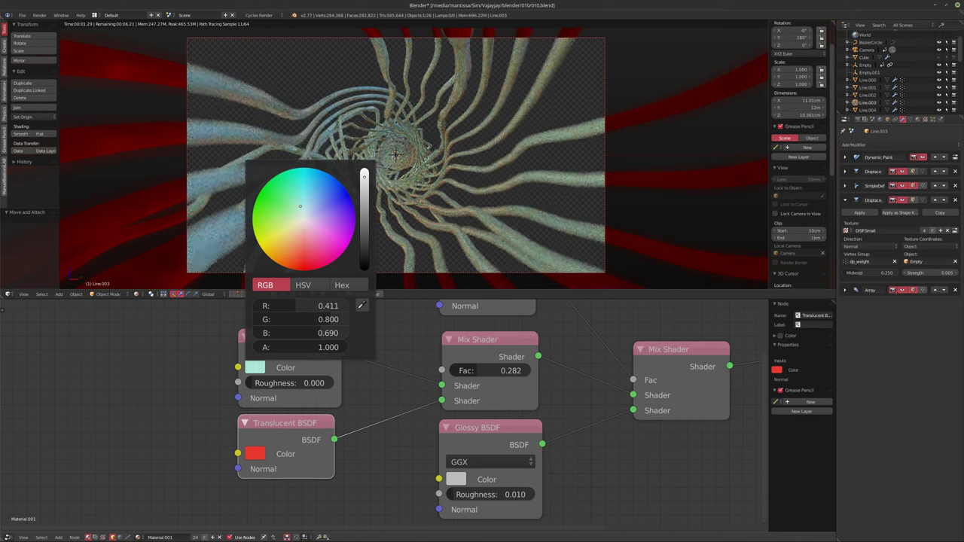
pyautogui.moveTo(301, 206); pyautogui.dragTo(303, 262)
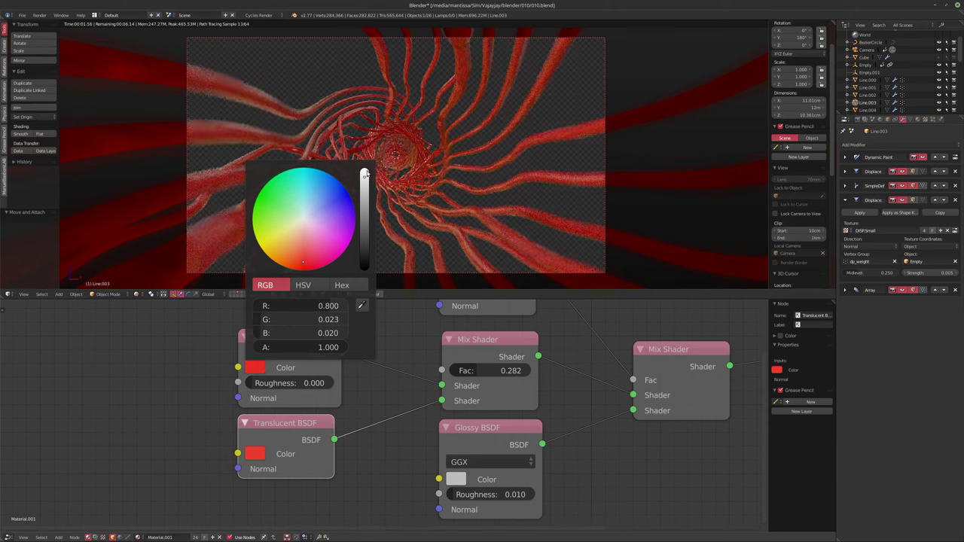
pyautogui.moveTo(367, 178); pyautogui.dragTo(368, 172)
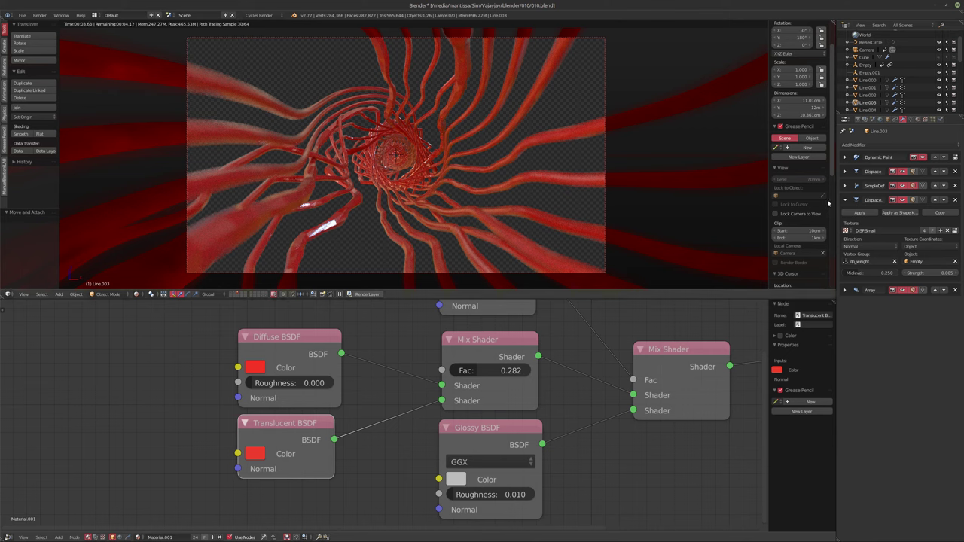
pyautogui.scroll(-3, 874, 80)
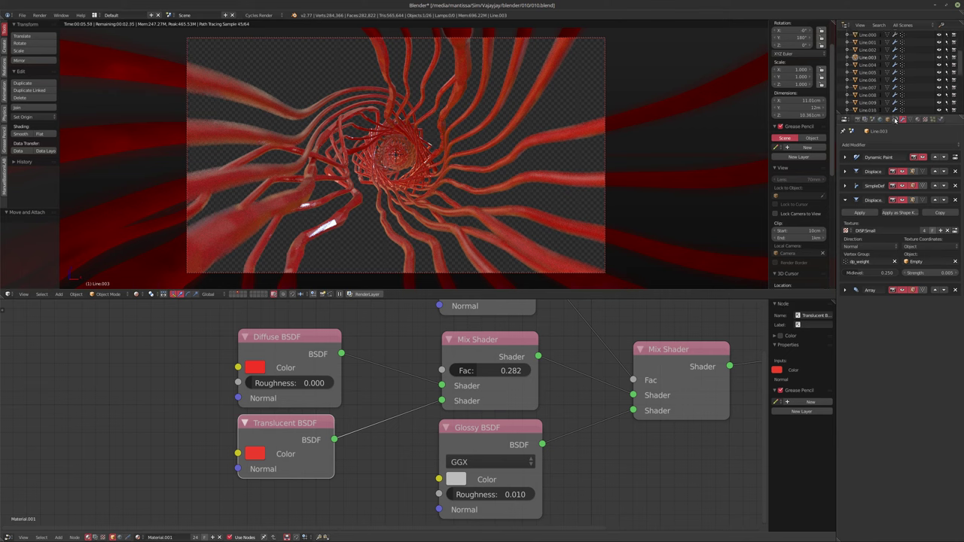
# Step: Enlarge the outliner, select Line.004, collapse its modifier panels, and remove Subsurf
pyautogui.moveTo(892, 121); pyautogui.dragTo(882, 209)
pyautogui.scroll(-5, 883, 114)
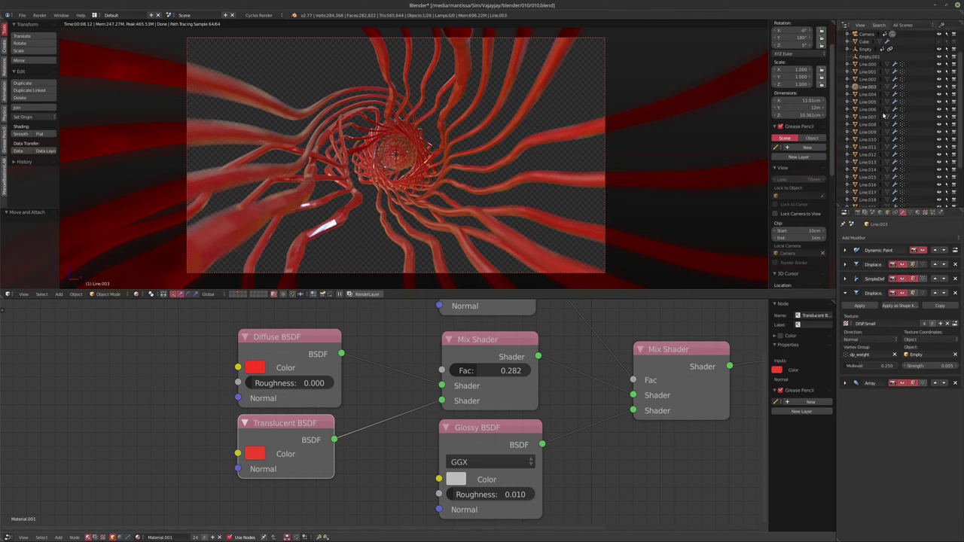
pyautogui.click(867, 49)
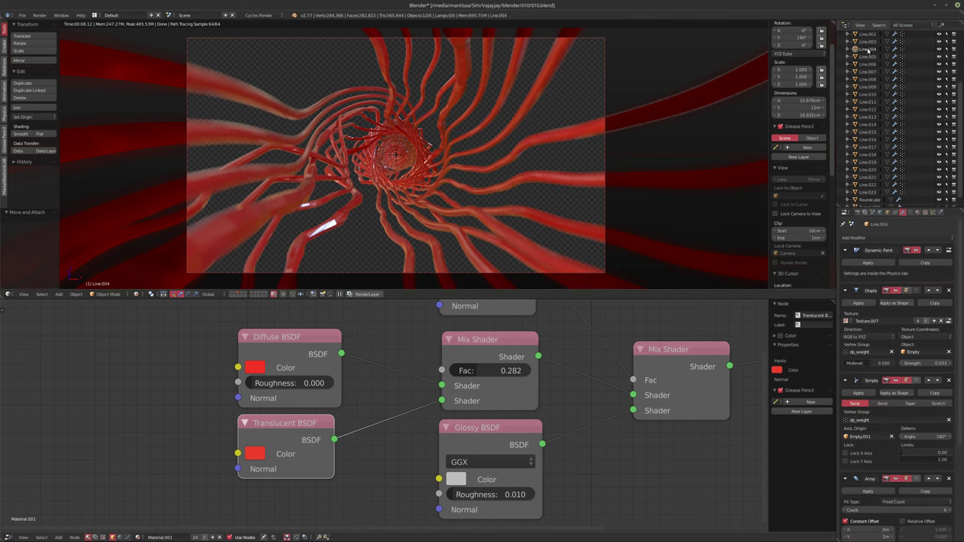
pyautogui.click(845, 249)
pyautogui.click(845, 264)
pyautogui.click(845, 279)
pyautogui.click(845, 293)
pyautogui.click(845, 307)
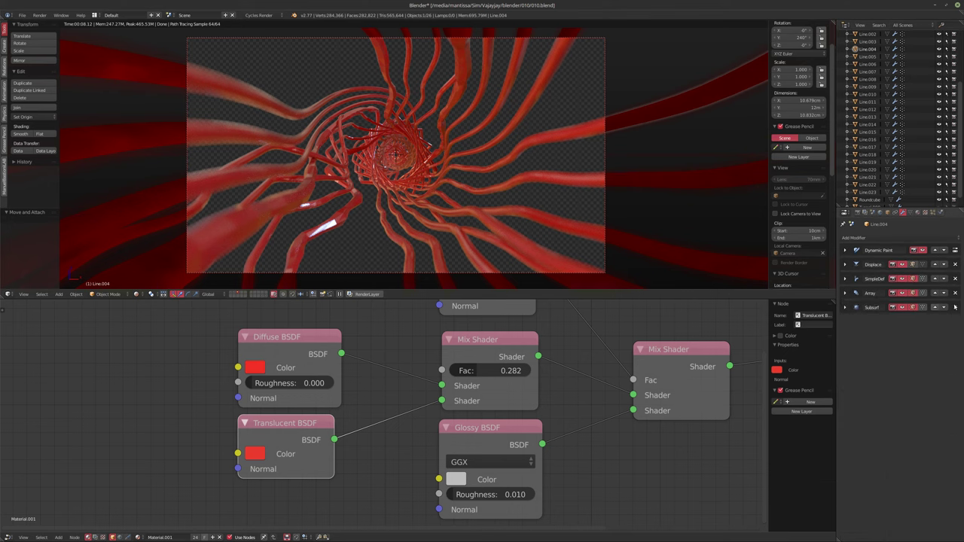
pyautogui.click(955, 308)
# Step: Add a Displace above Array using the DISP.Small texture with Normal direction
pyautogui.click(877, 238)
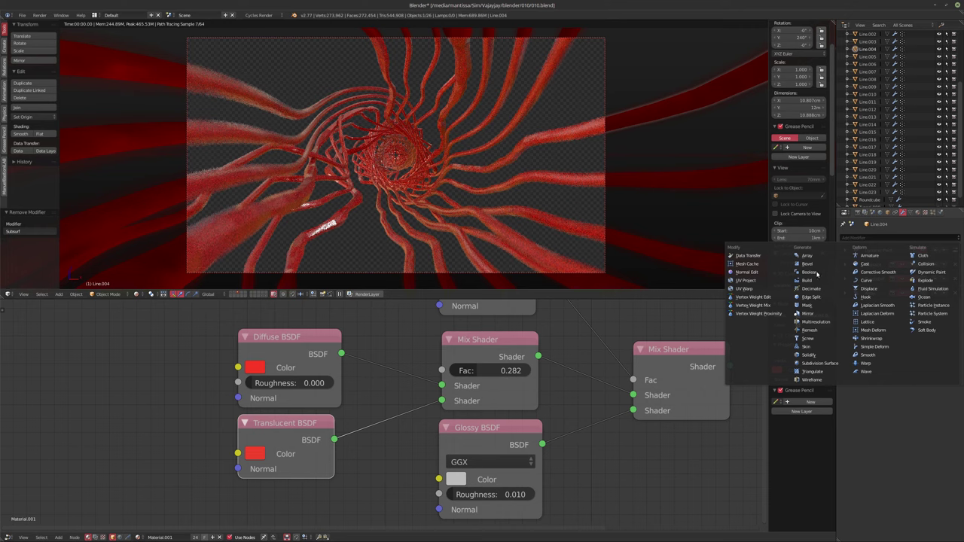
pyautogui.click(870, 289)
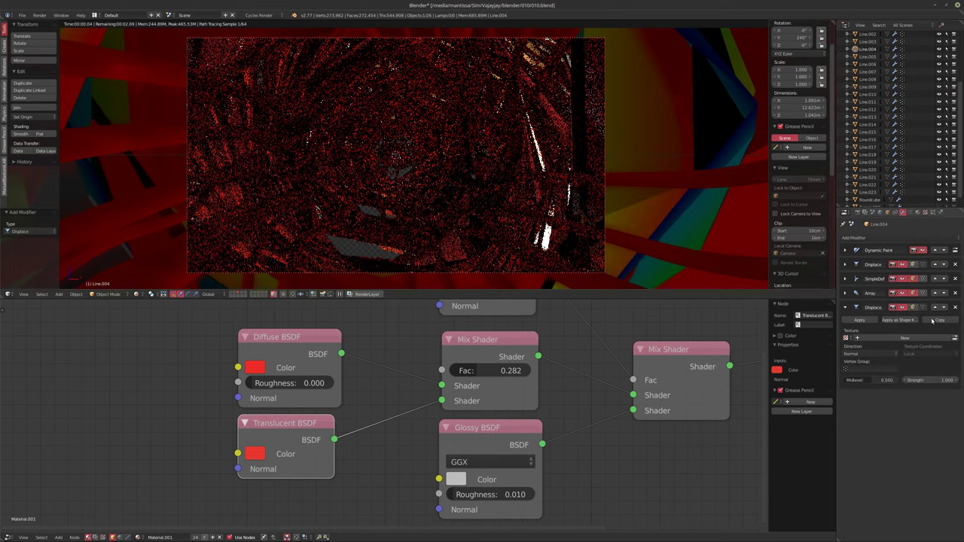
pyautogui.click(936, 307)
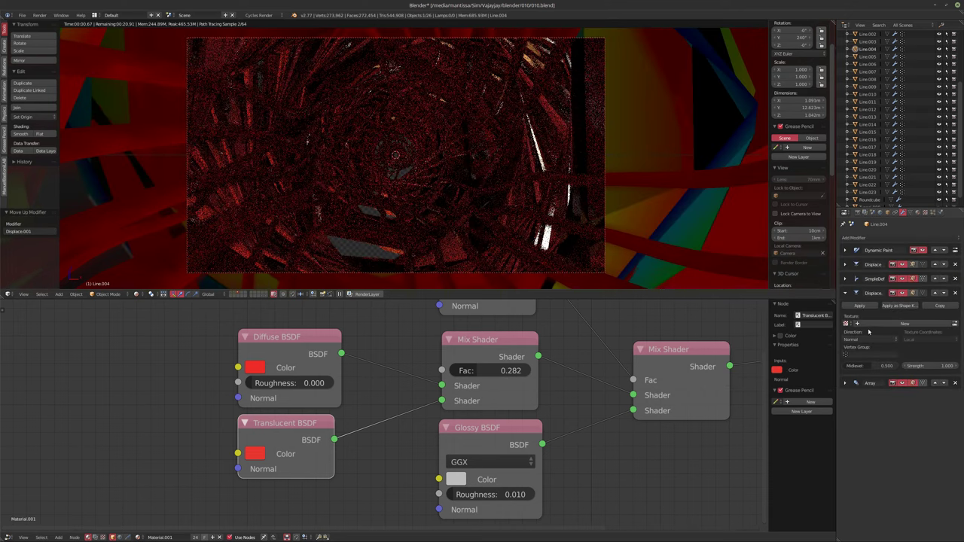
pyautogui.click(847, 323)
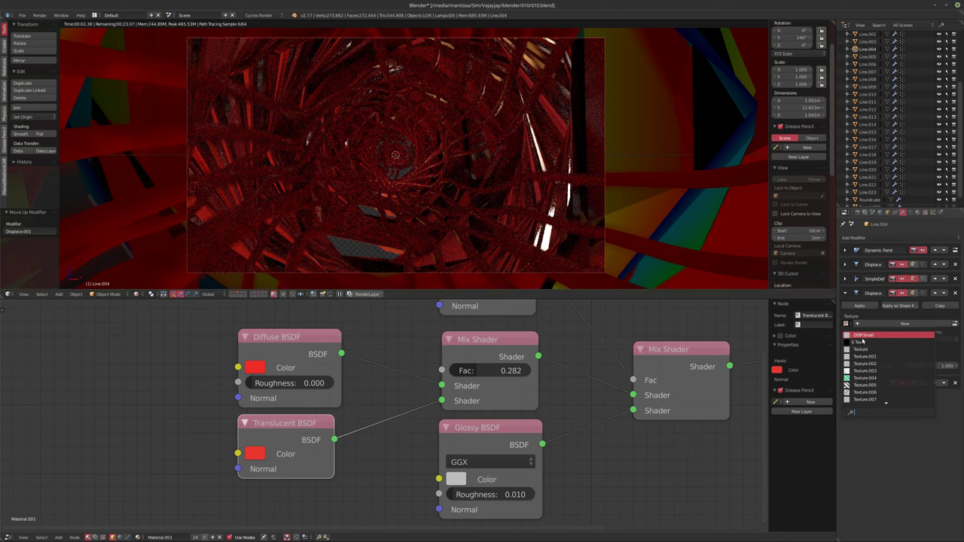
pyautogui.click(859, 336)
pyautogui.click(864, 340)
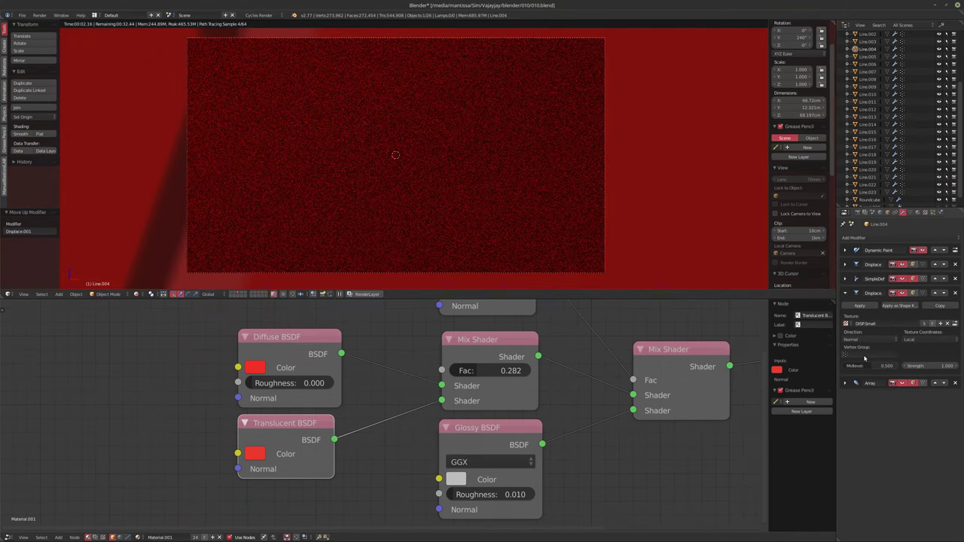
# Step: Set the Displace to the dp_weight group with Object coordinates from Empty, then preview playback
pyautogui.click(862, 353)
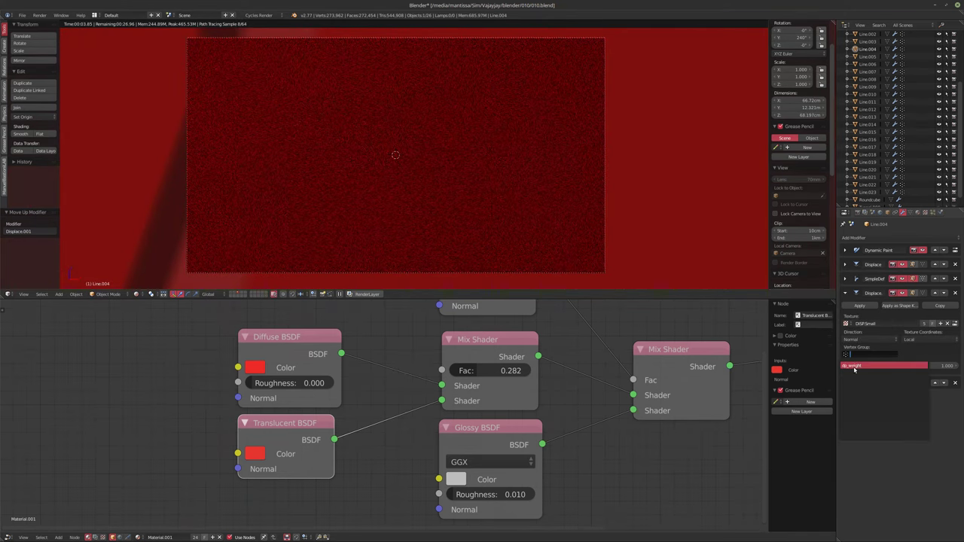
pyautogui.click(880, 366)
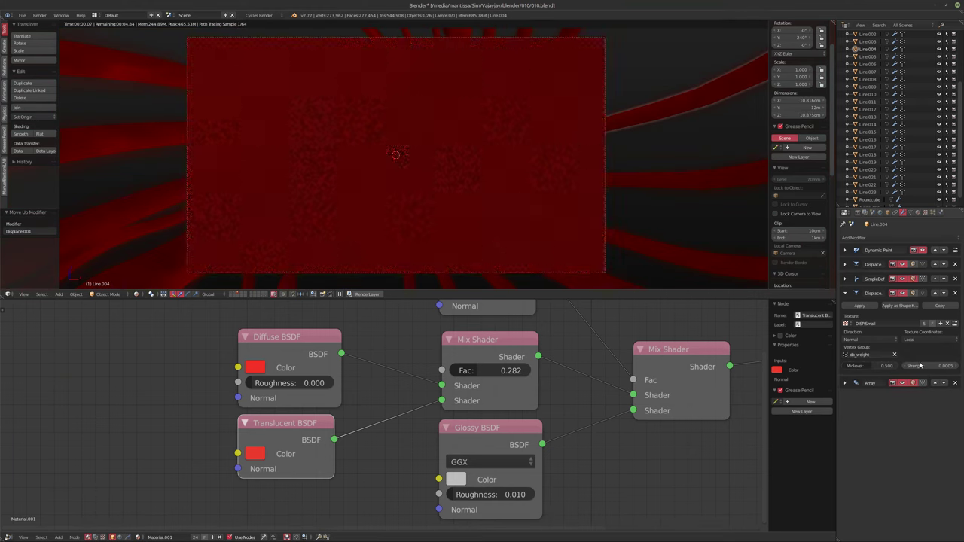
pyautogui.click(922, 340)
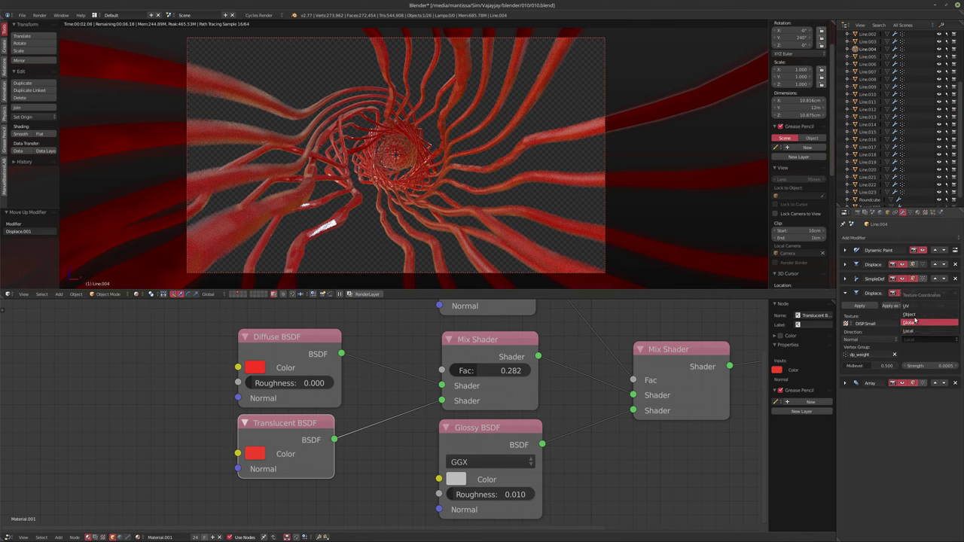
pyautogui.click(912, 314)
pyautogui.click(928, 354)
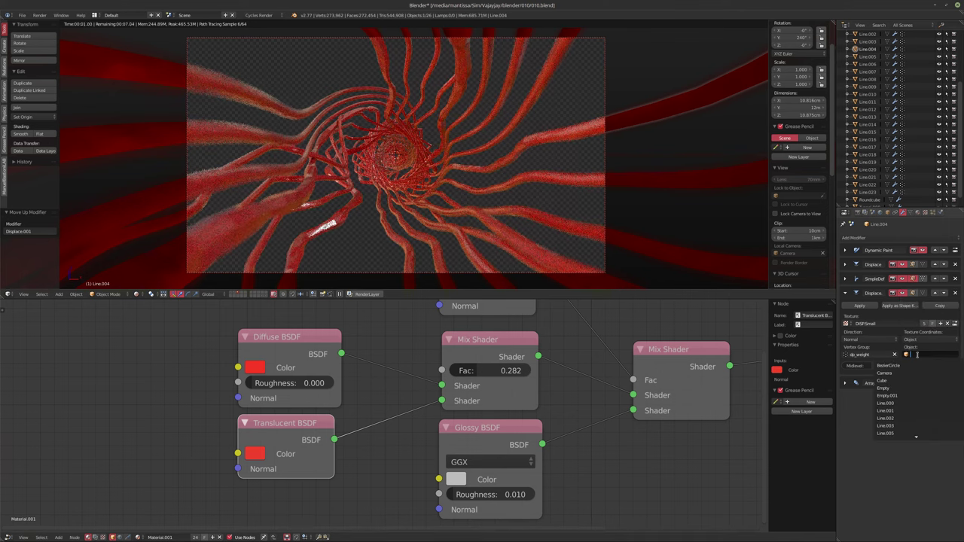
pyautogui.click(899, 387)
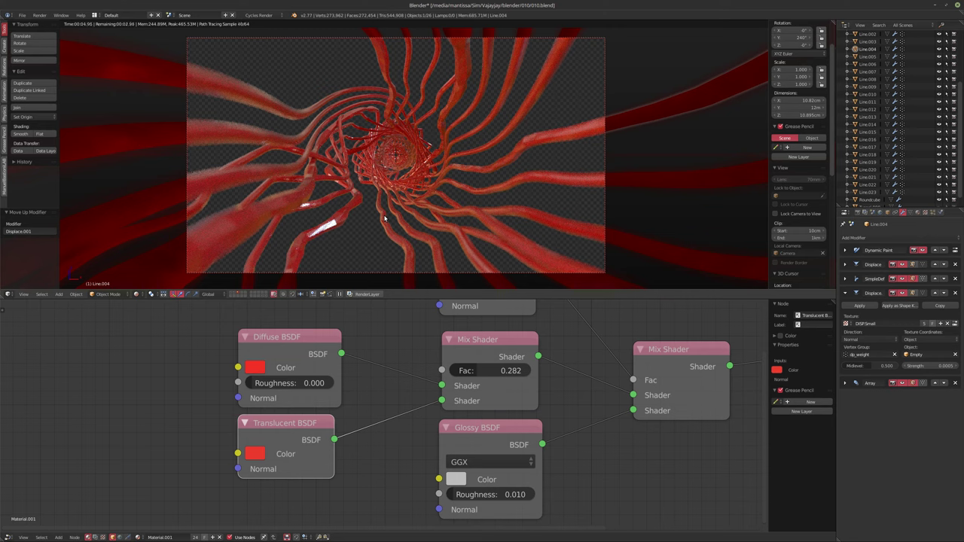
pyautogui.hotkey('alt', 'a')
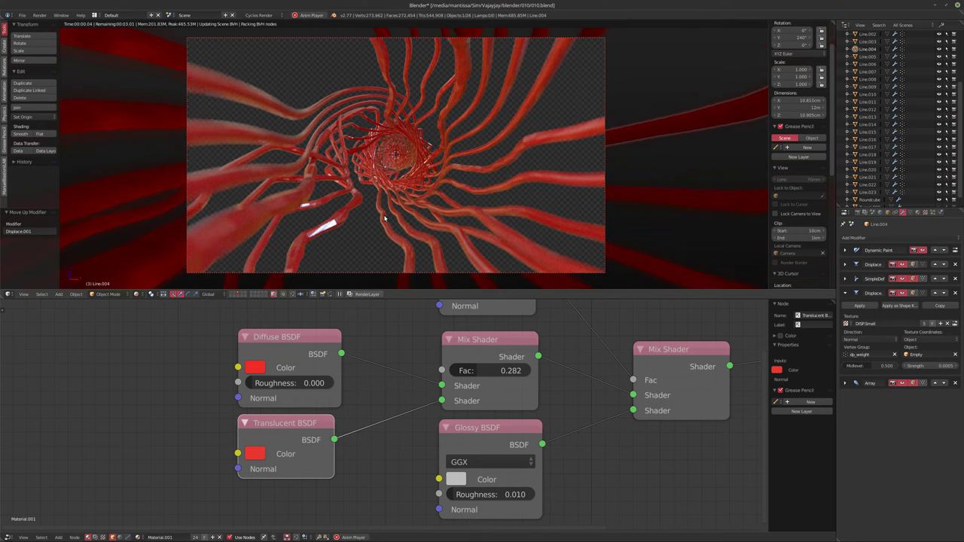
# Step: Raise Line.004's first Displace strength from 0.033 to 0.100
pyautogui.press('Escape')
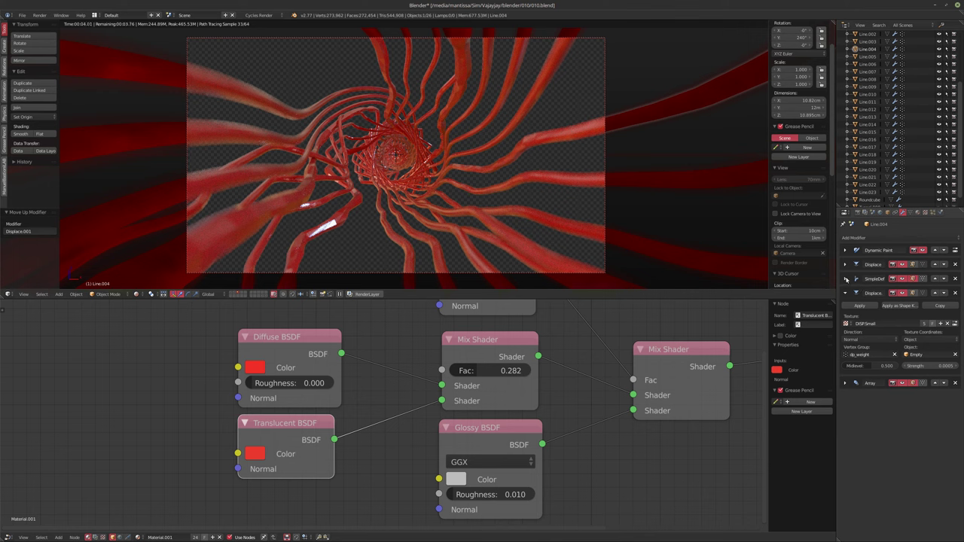
pyautogui.click(845, 265)
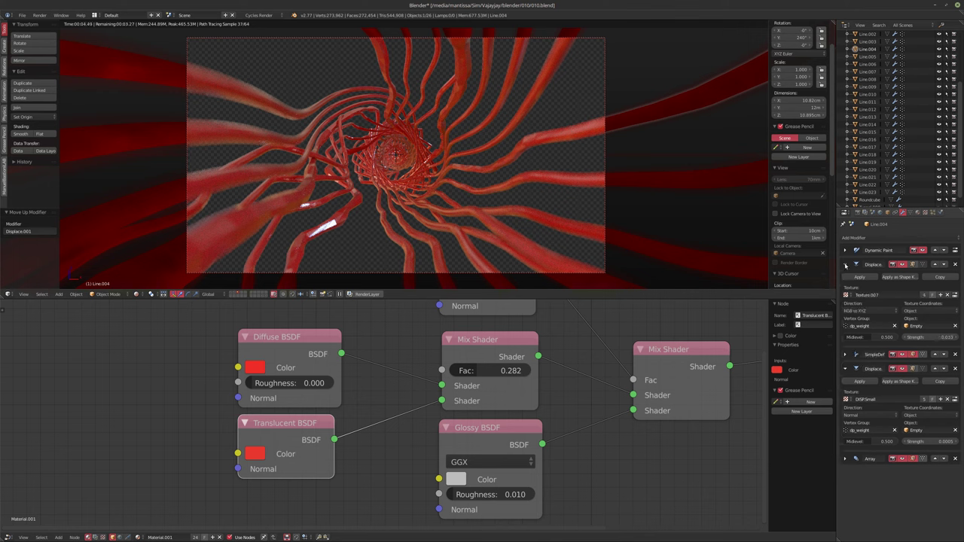
pyautogui.click(931, 337)
pyautogui.write('0.1')
pyautogui.press('Return')
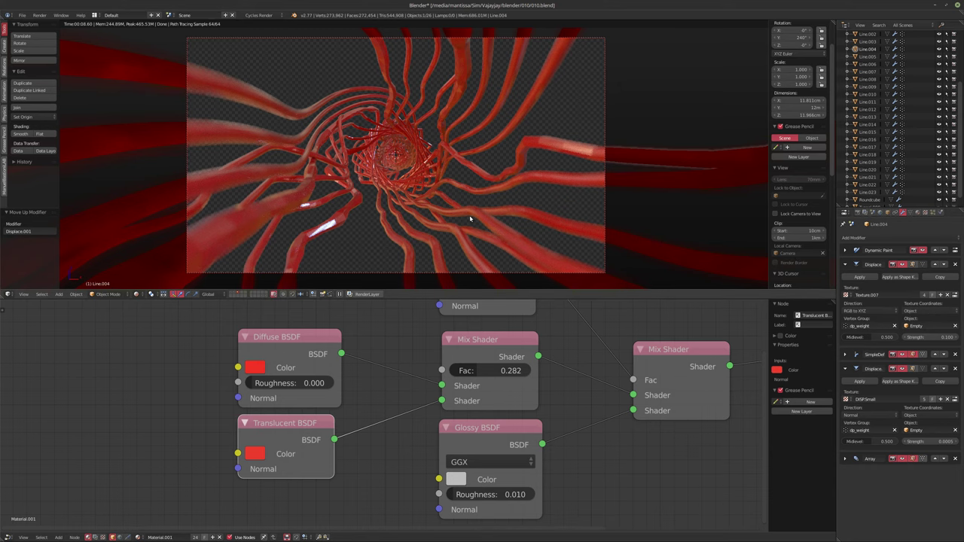
# Step: Isolate Line.004 in solid-shaded local view and play its animation
pyautogui.hotkey('shift', 'z')
pyautogui.press('KP_Divide')
pyautogui.hotkey('alt', 'a')
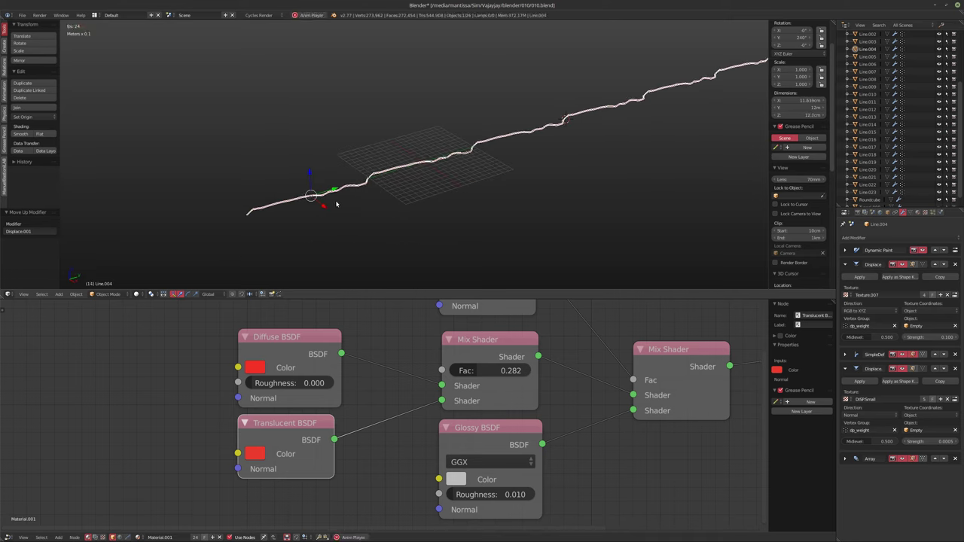
# Step: Watch the isolated line's animation through the camera view, then stop playback
pyautogui.scroll(4, 336, 204)
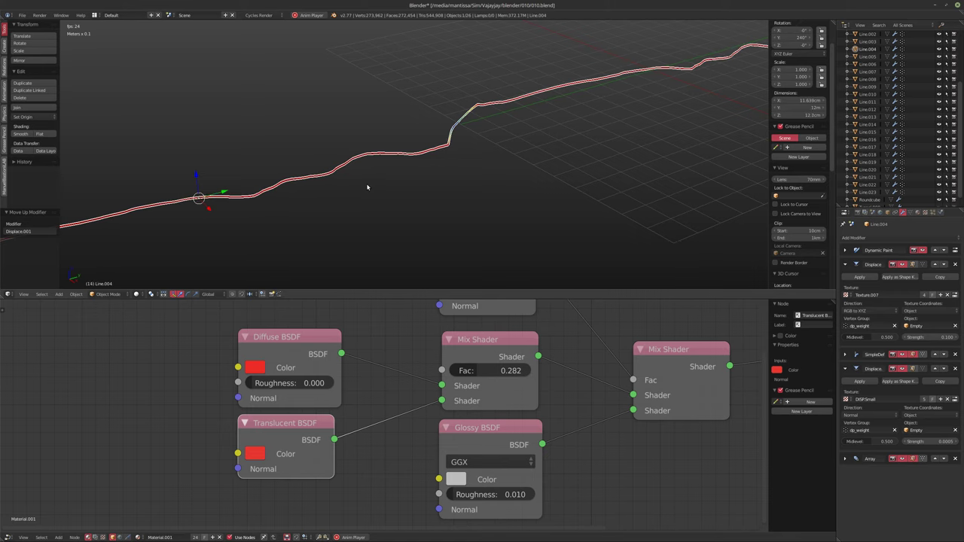
pyautogui.press('KP_0')
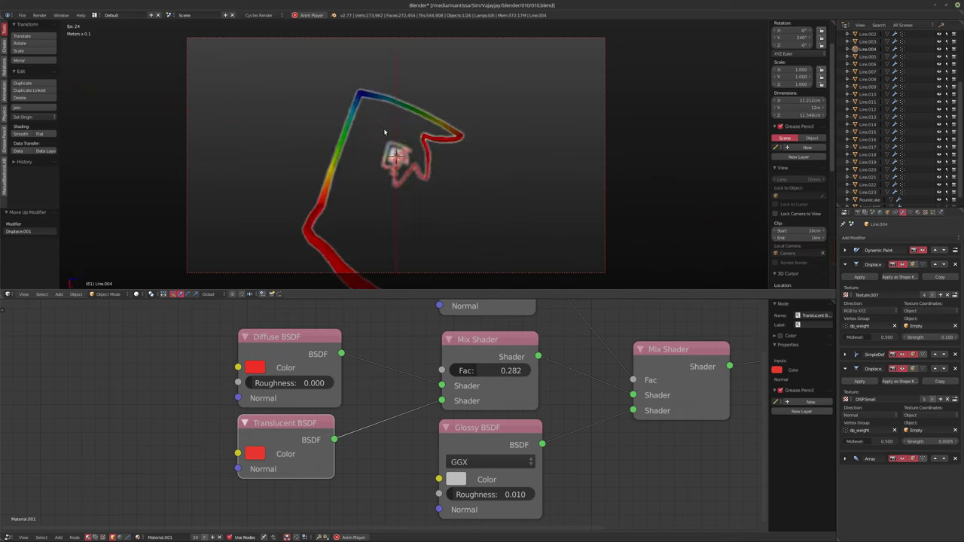
pyautogui.hotkey('alt', 'a')
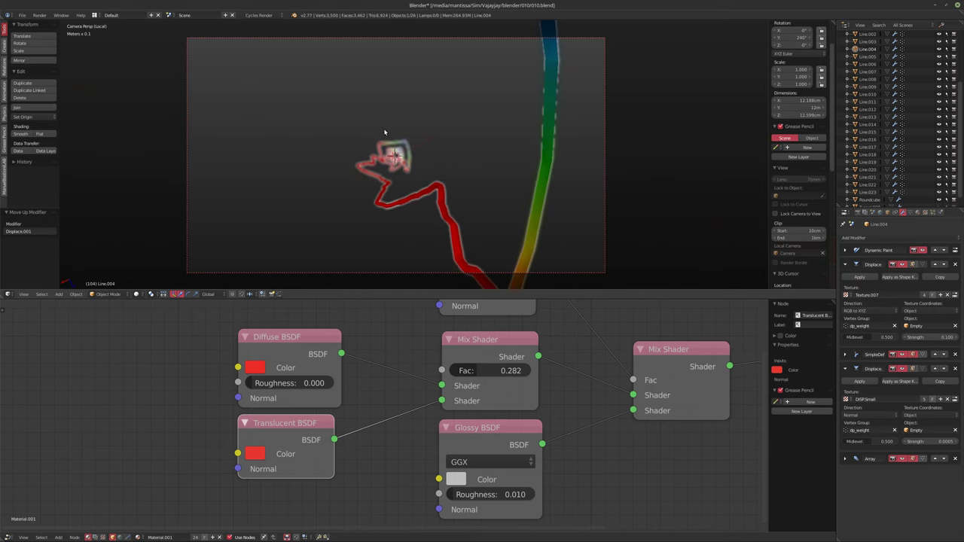
# Step: Select Line.000, expand its first Displace modifier, and return all tubes to view
pyautogui.scroll(4, 875, 90)
pyautogui.click(869, 79)
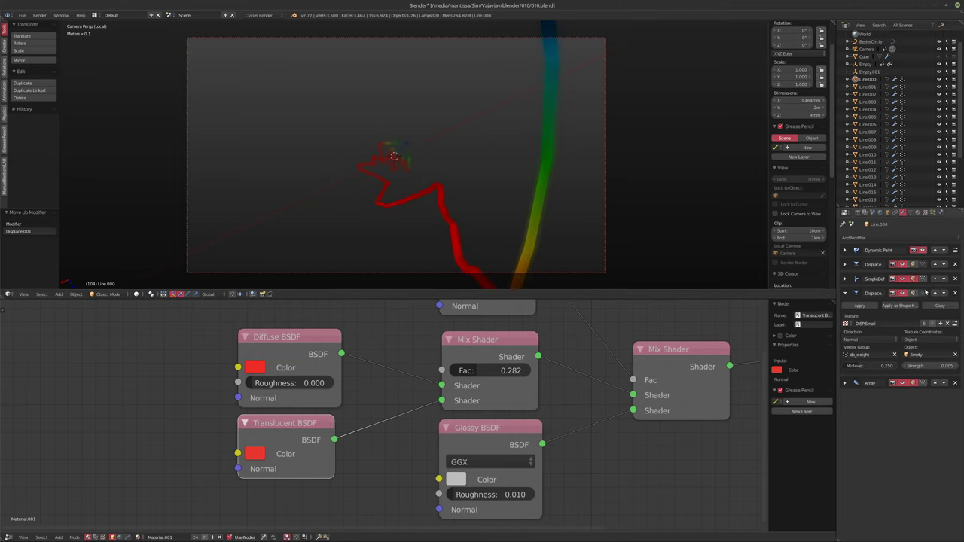
pyautogui.doubleClick(928, 364)
pyautogui.click(845, 264)
pyautogui.click(845, 265)
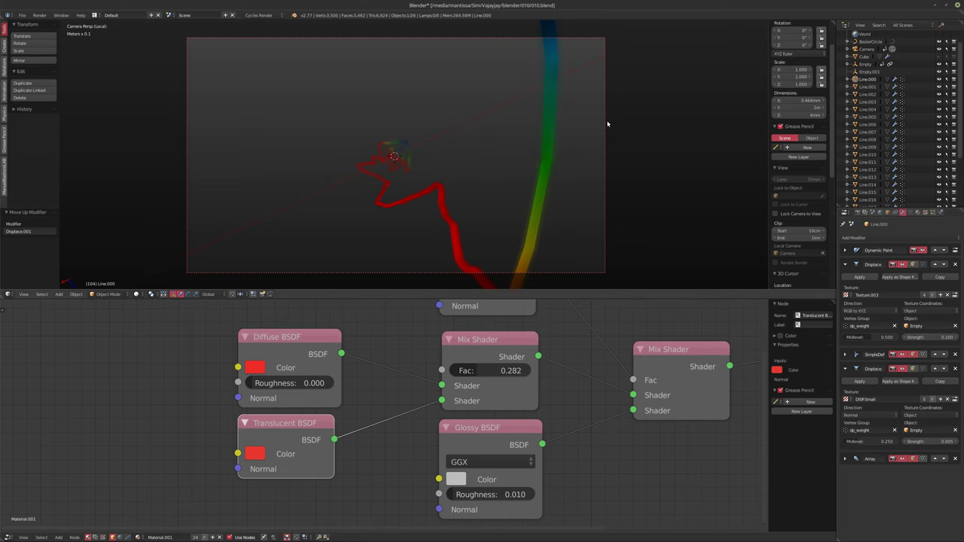
pyautogui.press('KP_Divide')
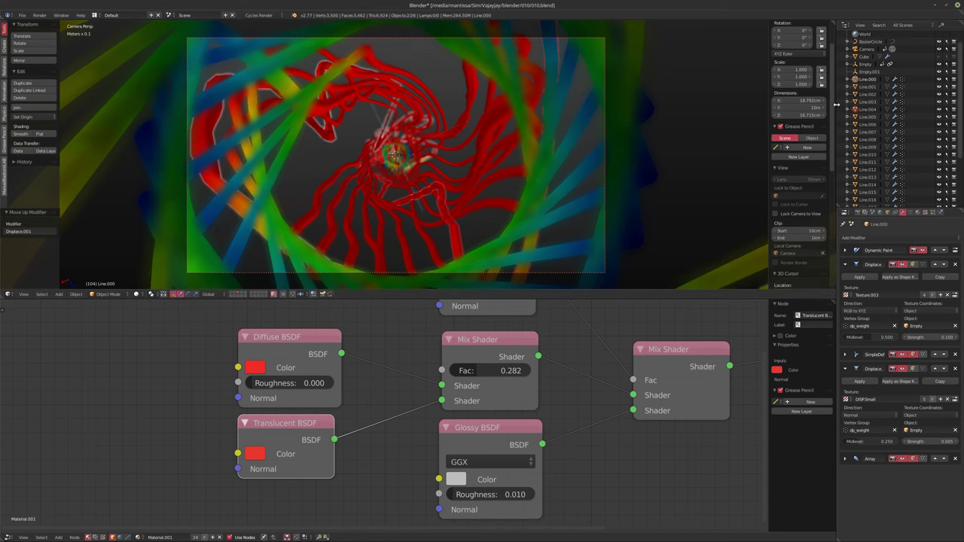
# Step: From frame 1, set Line.001's first Displace strength to 0.100 and preview the animation
pyautogui.hotkey('shift', 'Left')
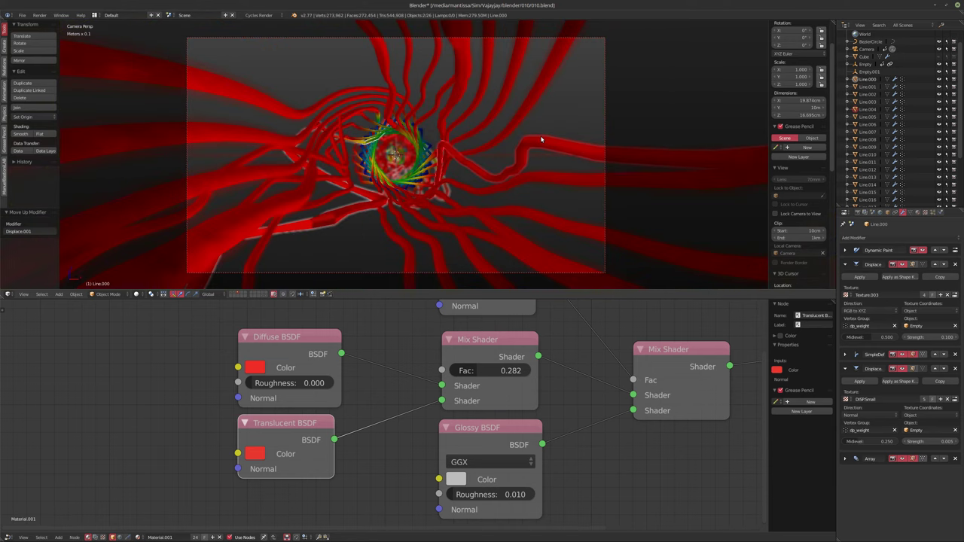
pyautogui.click(868, 86)
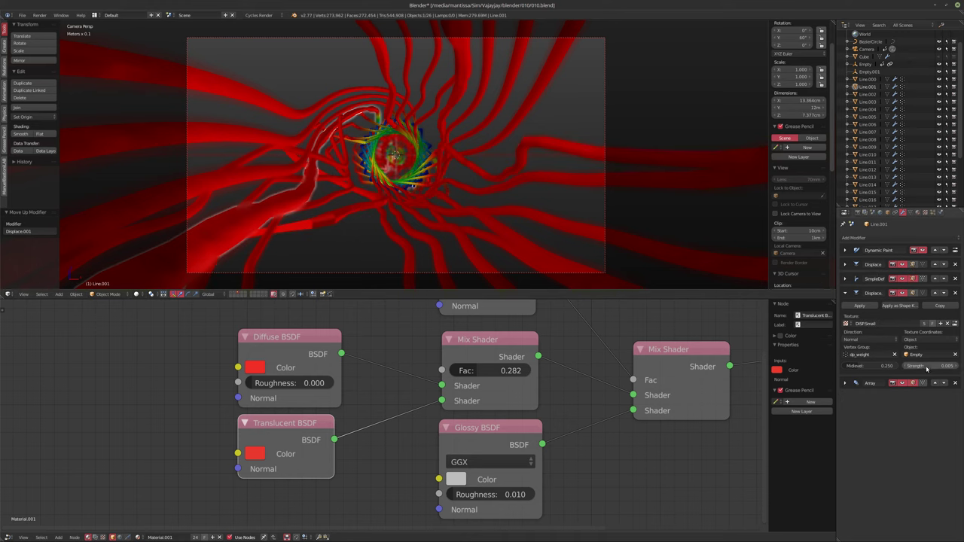
pyautogui.click(845, 264)
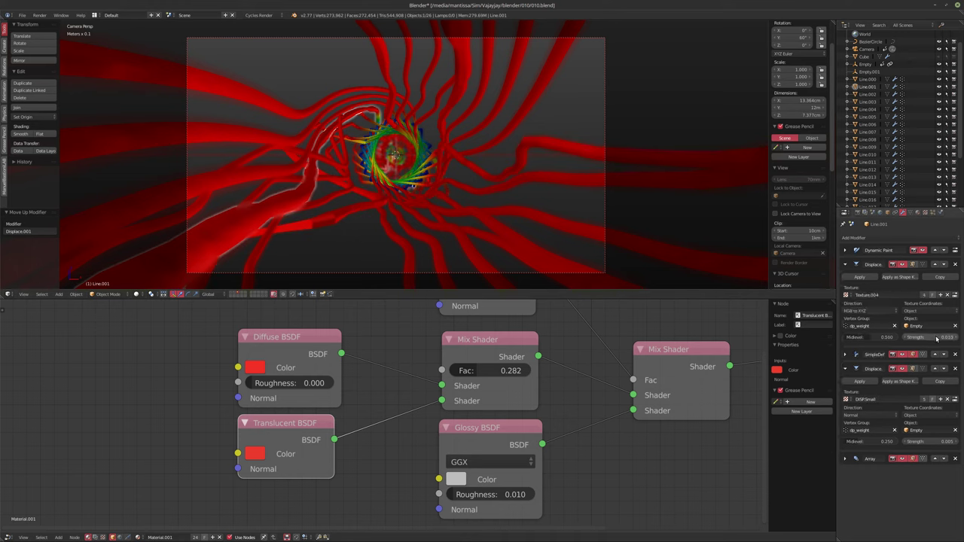
pyautogui.press('Return')
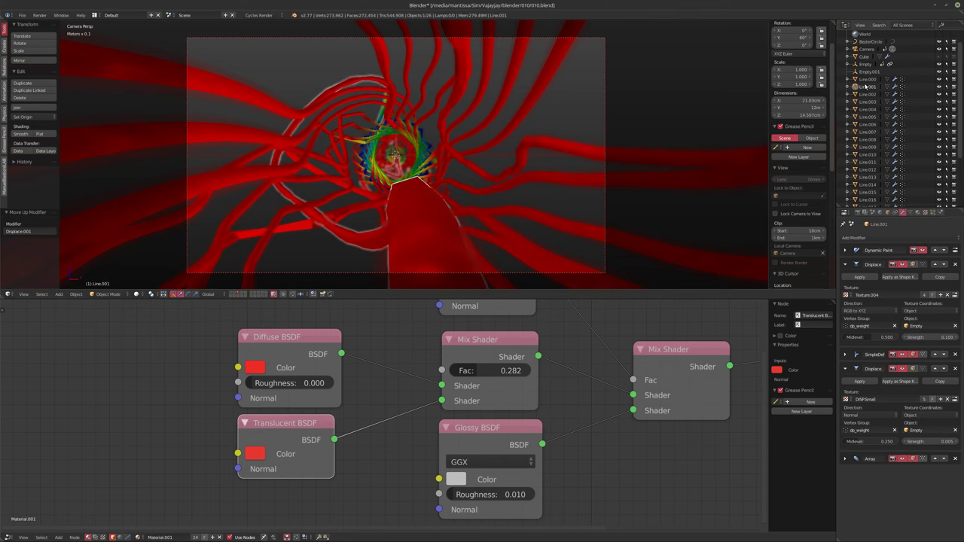
pyautogui.hotkey('alt', 'a')
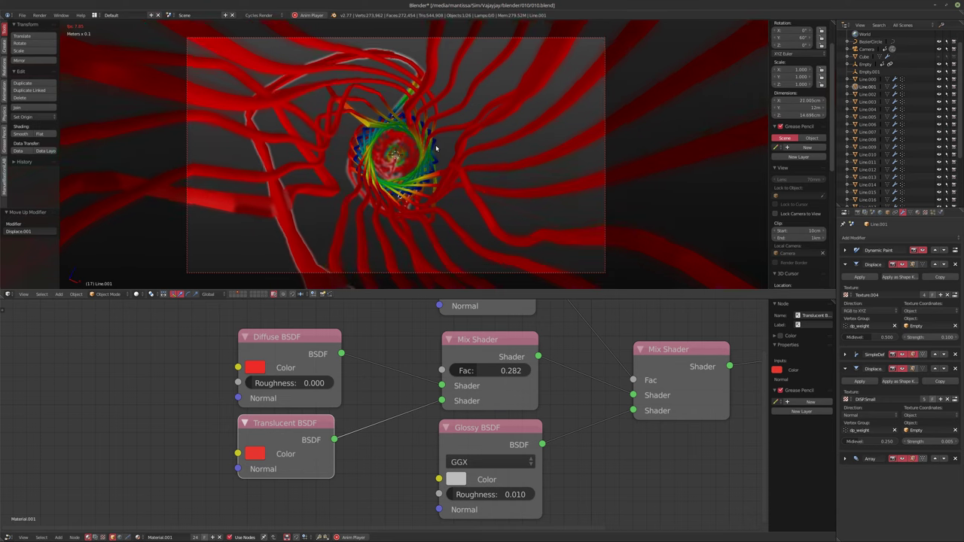
pyautogui.hotkey('alt', 'a')
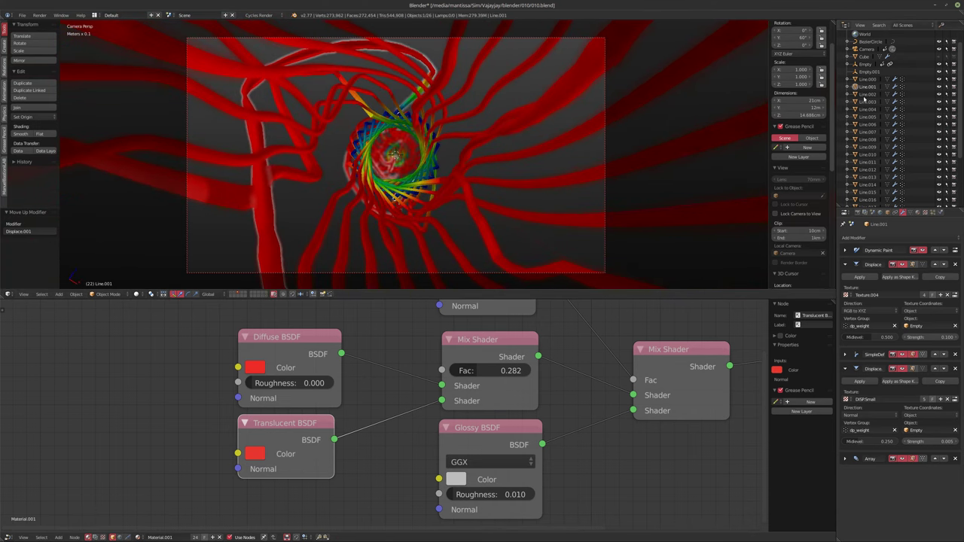
# Step: Raise the first Displace strength of Line.002 and Line.003 to about 0.1
pyautogui.click(868, 95)
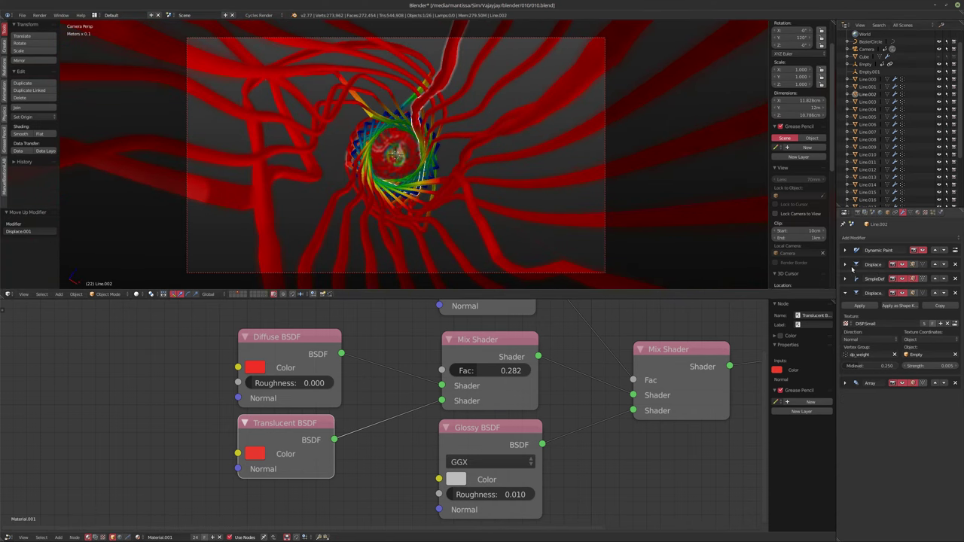
pyautogui.click(845, 264)
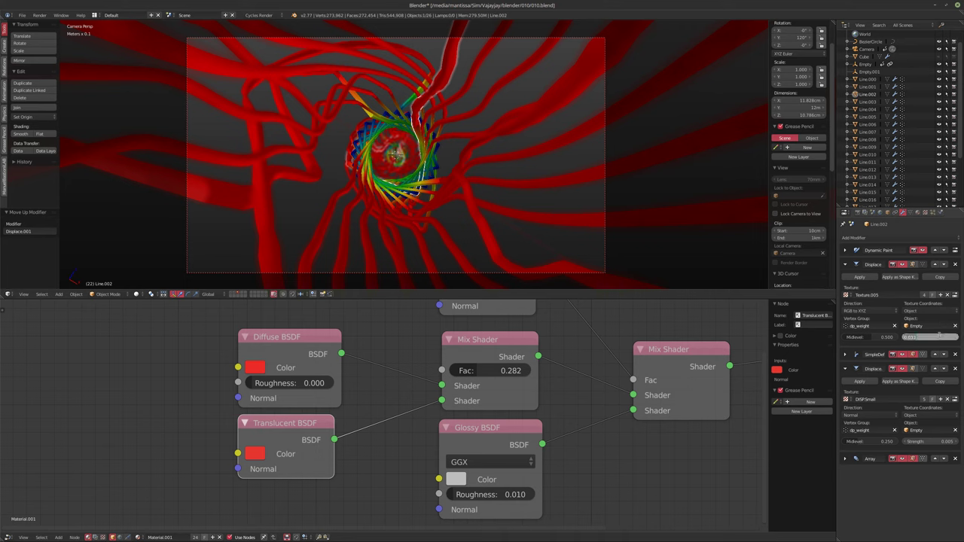
pyautogui.moveTo(940, 337); pyautogui.dragTo(950, 336)
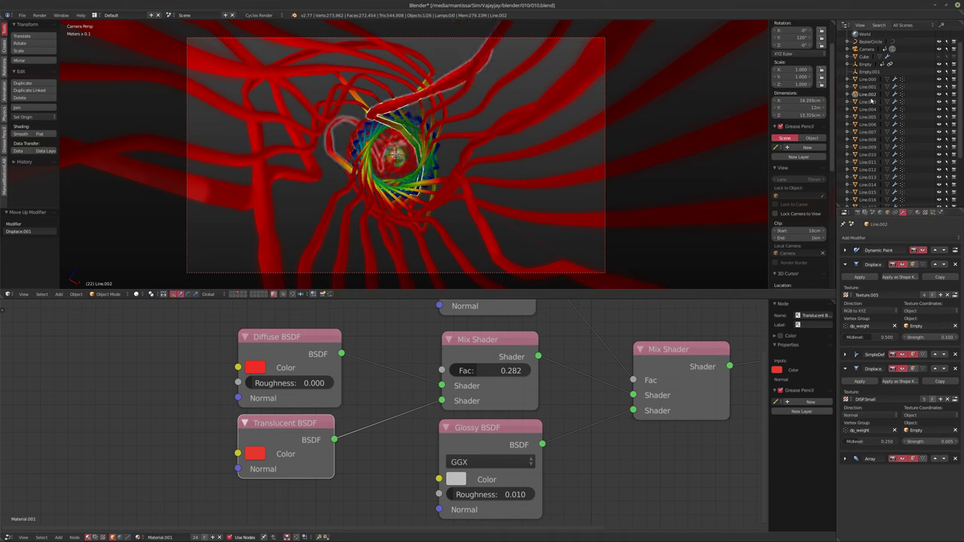
pyautogui.click(870, 101)
pyautogui.click(845, 264)
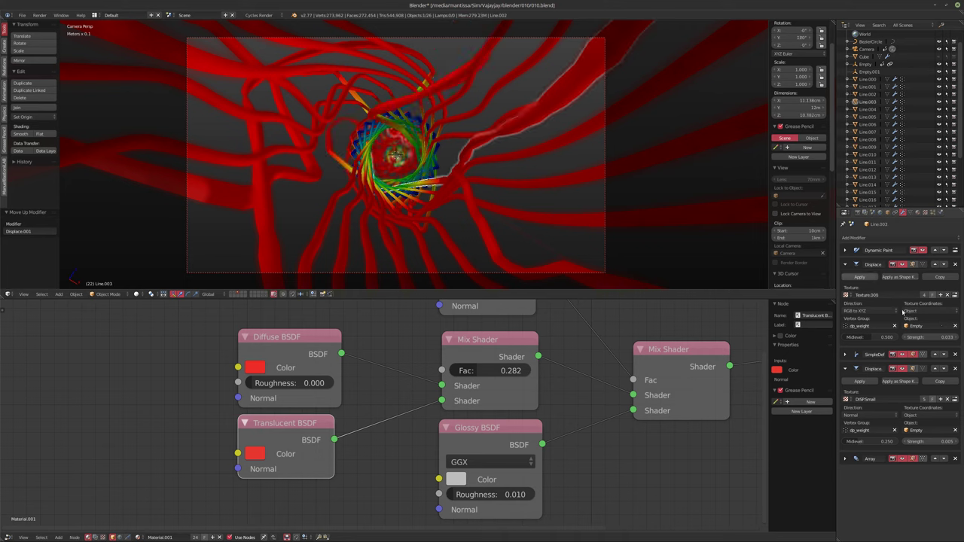
pyautogui.click(933, 337)
pyautogui.write('0.1')
pyautogui.press('Return')
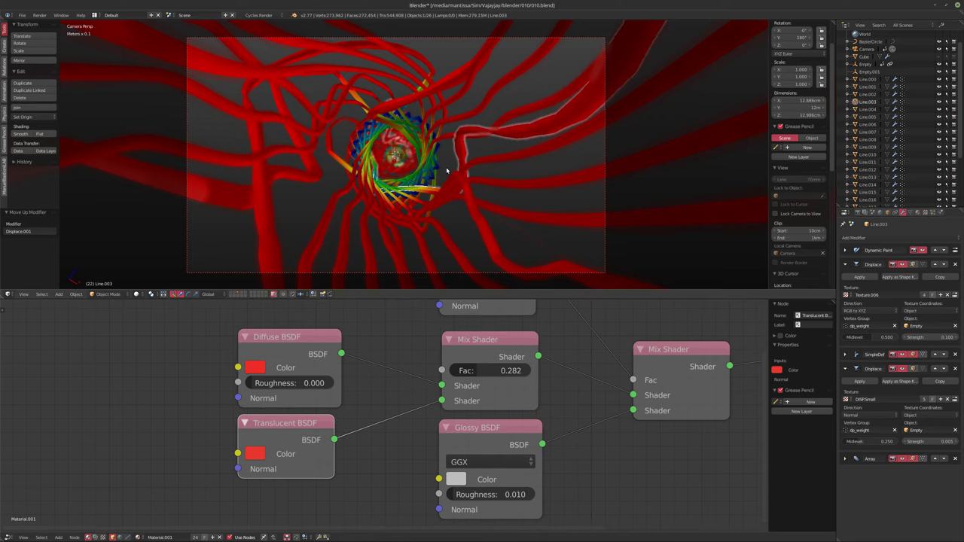
# Step: Preview the tubes' animation, rewind to frame 1, and select Line.005
pyautogui.hotkey('alt', 'a')
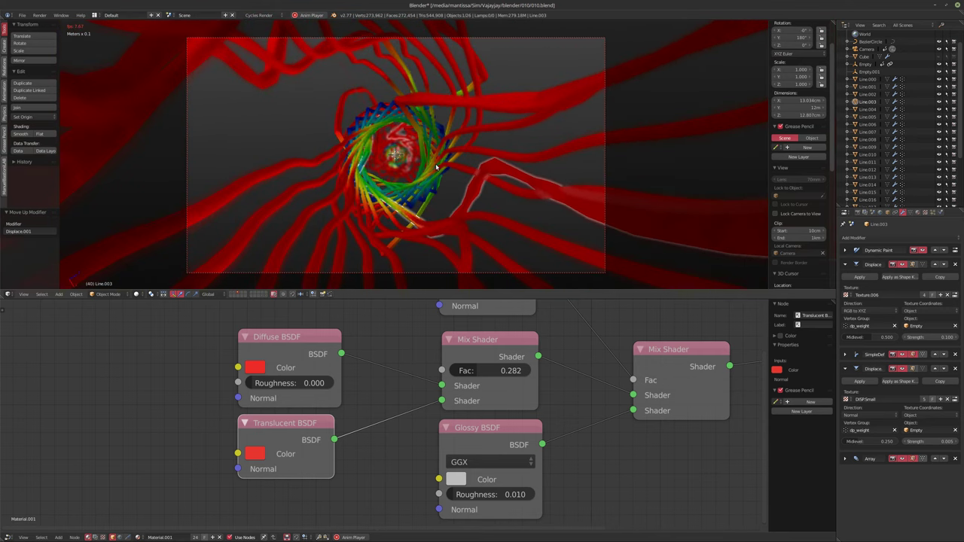
pyautogui.hotkey('alt', 'a')
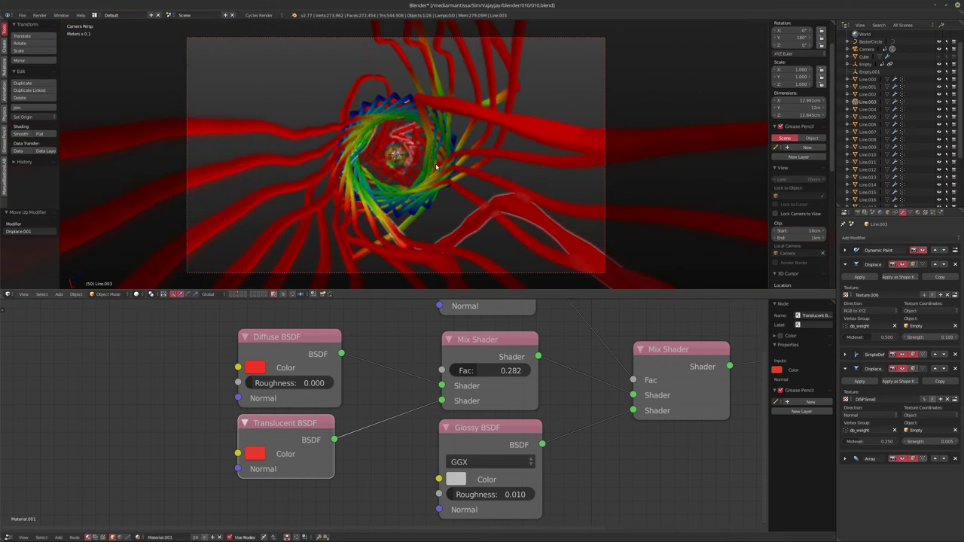
pyautogui.hotkey('shift', 'Left')
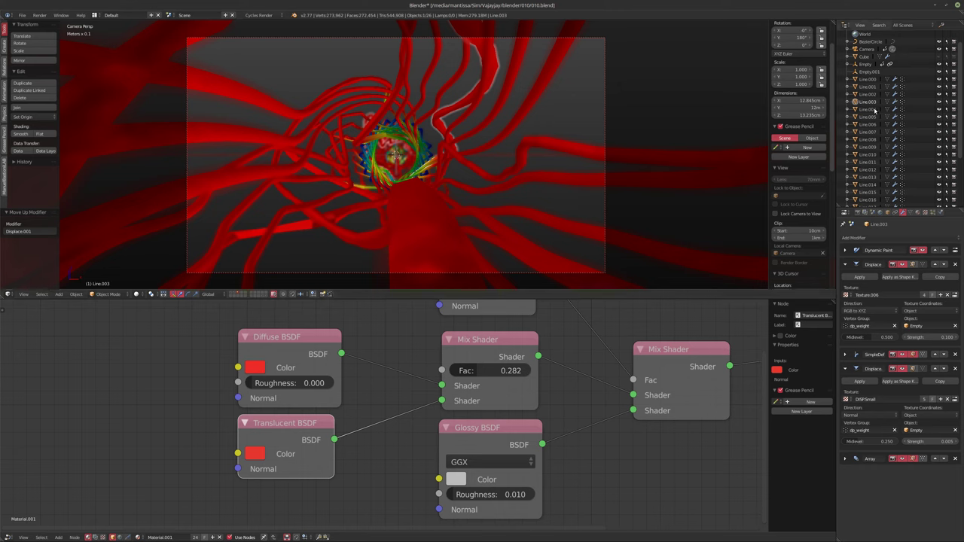
pyautogui.click(873, 109)
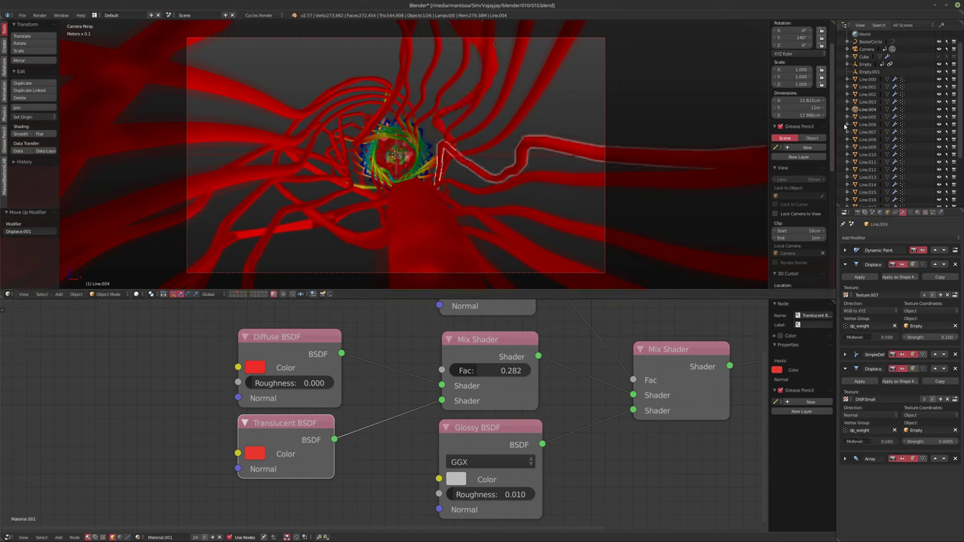
pyautogui.click(869, 118)
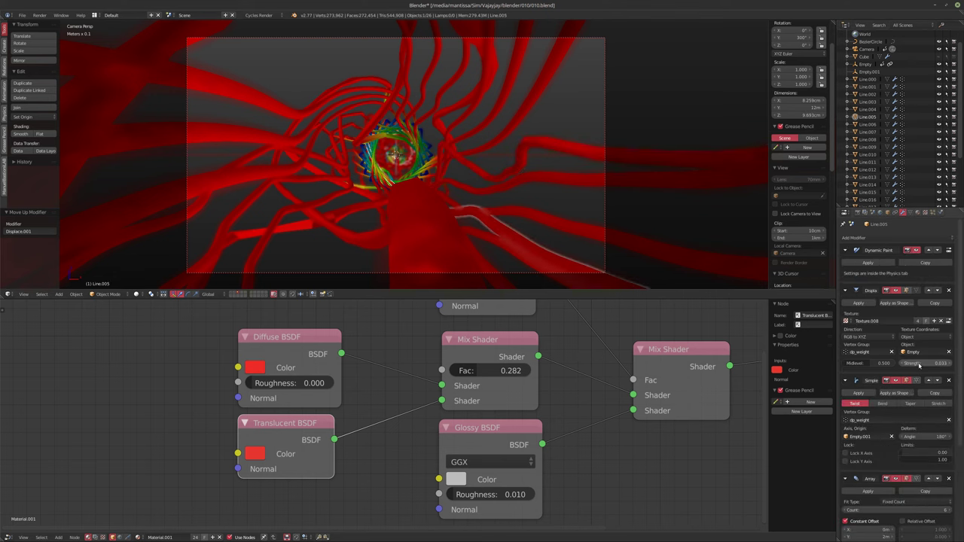
# Step: Remove Line.005's Subsurf and add a new Displace modifier above the Array
pyautogui.click(845, 250)
pyautogui.click(845, 356)
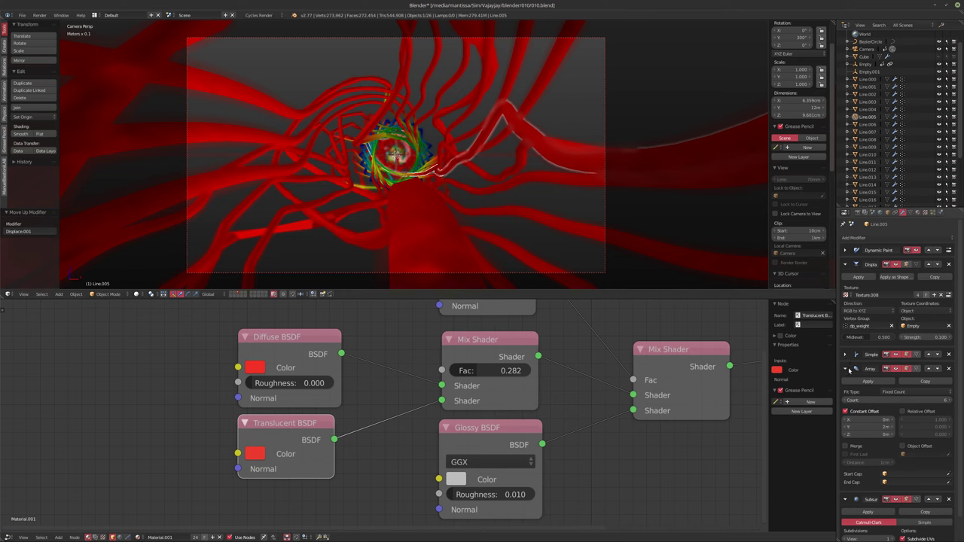
pyautogui.click(845, 369)
pyautogui.click(955, 384)
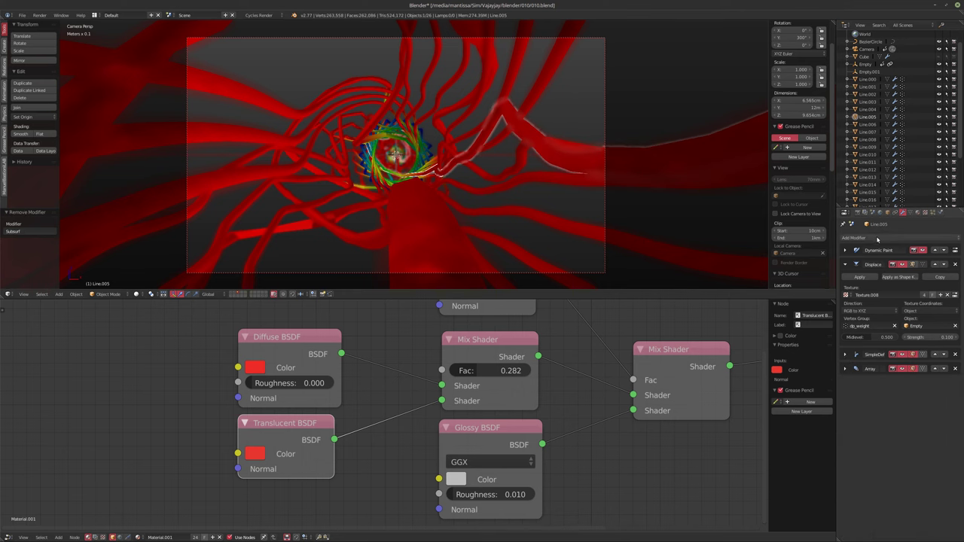
pyautogui.click(878, 239)
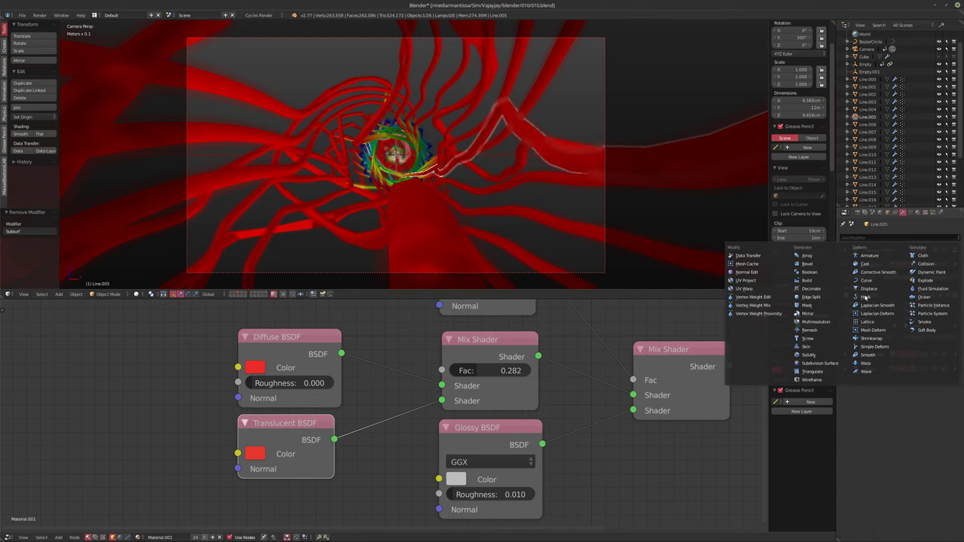
pyautogui.click(868, 289)
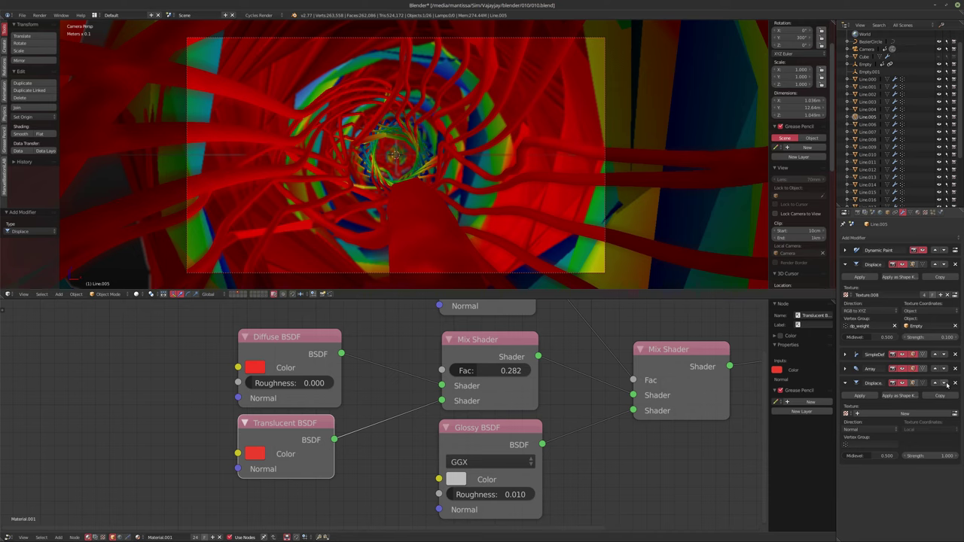
pyautogui.click(934, 383)
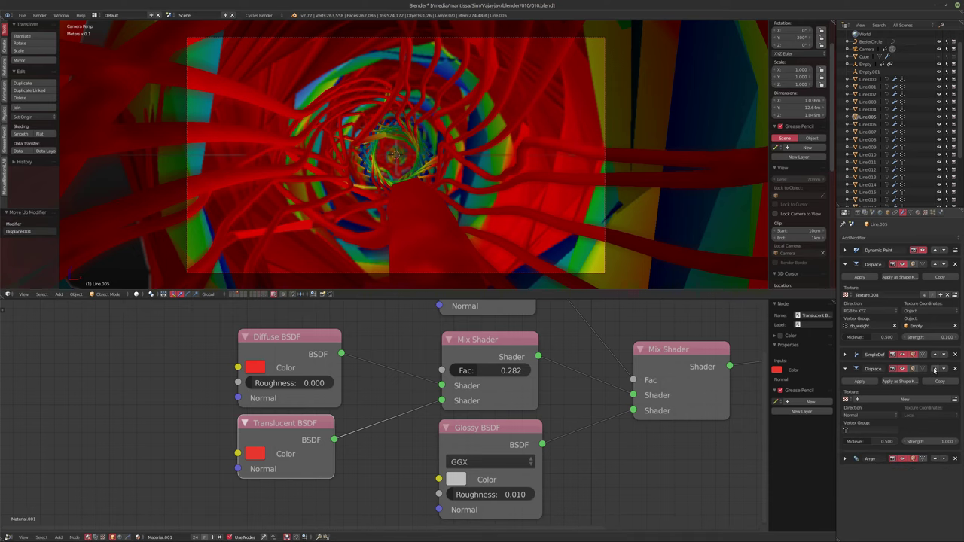
# Step: Give the new Displace the DISPSmall texture, strength 0.005 and midlevel 0.25
pyautogui.click(845, 399)
pyautogui.click(861, 424)
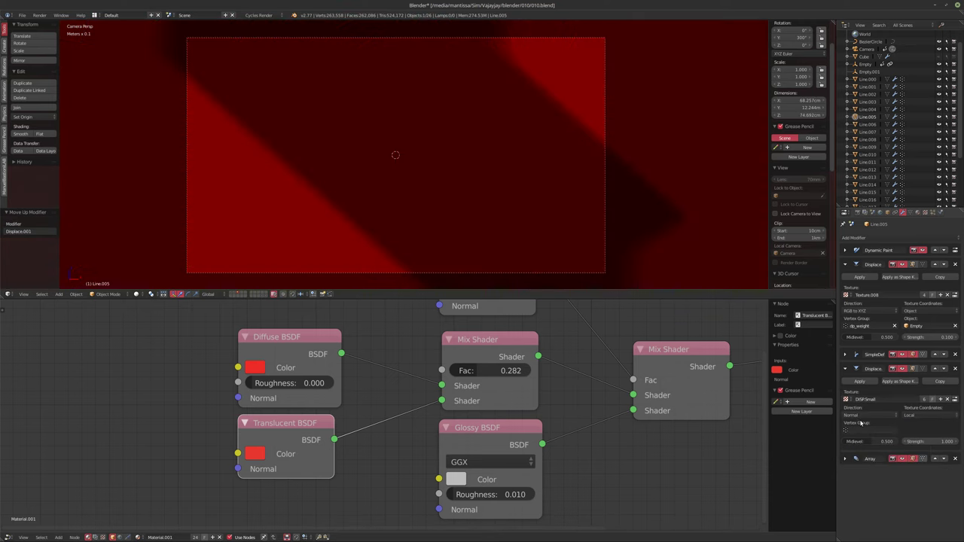
pyautogui.click(861, 426)
pyautogui.click(925, 441)
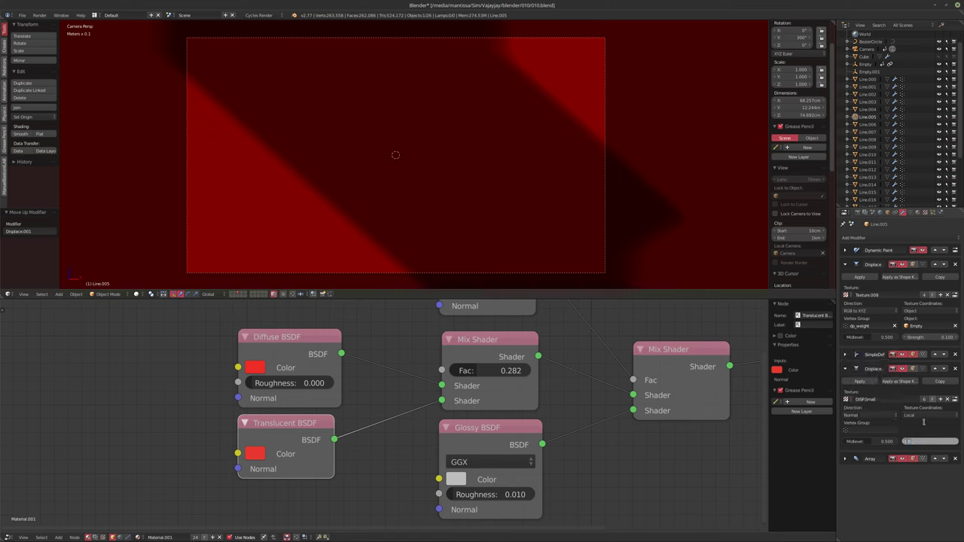
pyautogui.write('1.6')
pyautogui.press('Return')
pyautogui.click(924, 442)
pyautogui.write('0.0005')
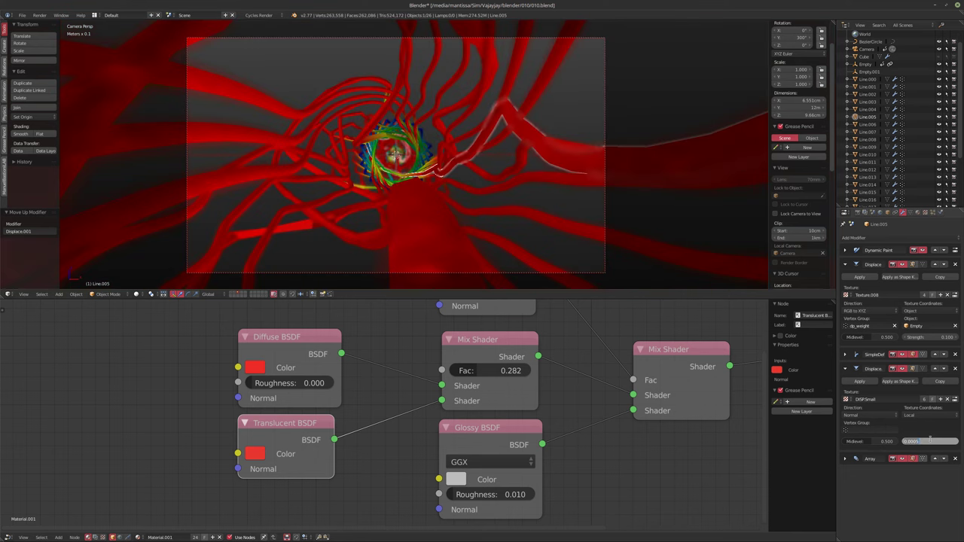
pyautogui.press('Return')
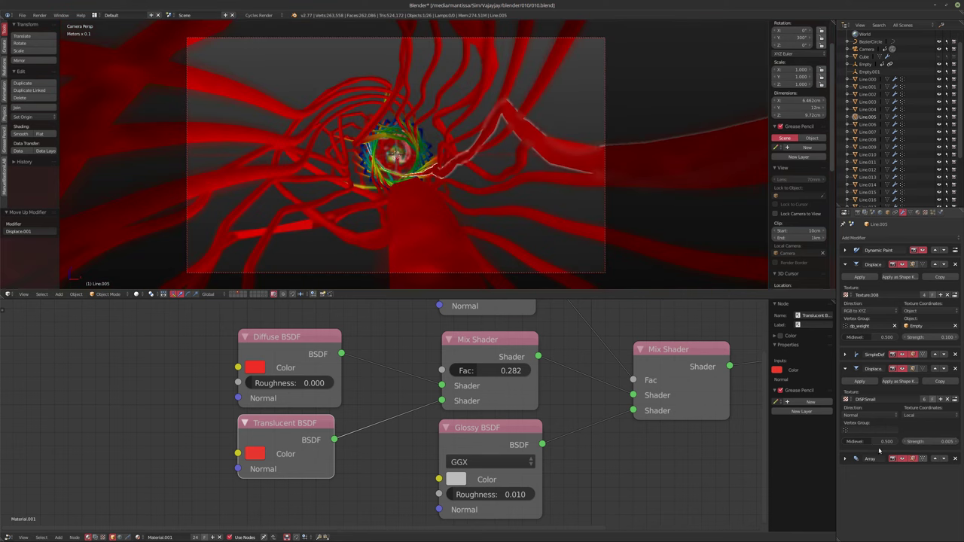
pyautogui.click(867, 442)
pyautogui.write('0.25')
pyautogui.press('Return')
# Step: Drive it with Object coordinates from the Empty, limit to dp_weight, and preview the wobble
pyautogui.click(930, 415)
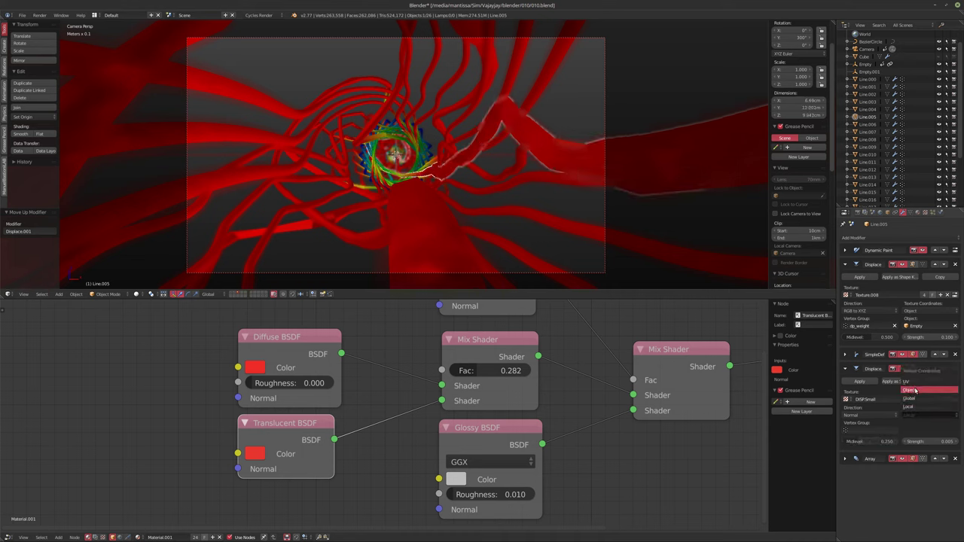
pyautogui.click(915, 390)
pyautogui.click(916, 429)
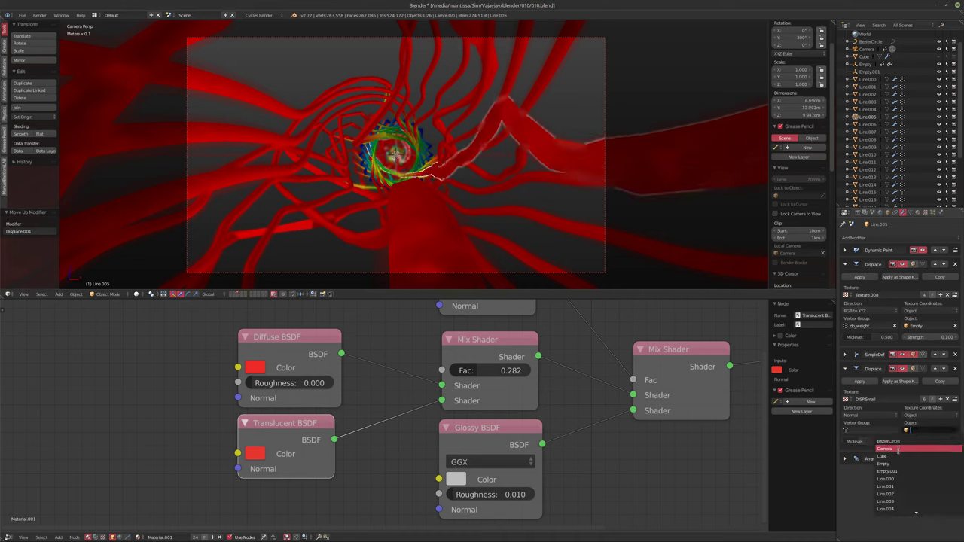
pyautogui.click(884, 464)
pyautogui.click(866, 430)
pyautogui.click(855, 442)
pyautogui.hotkey('alt', 'a')
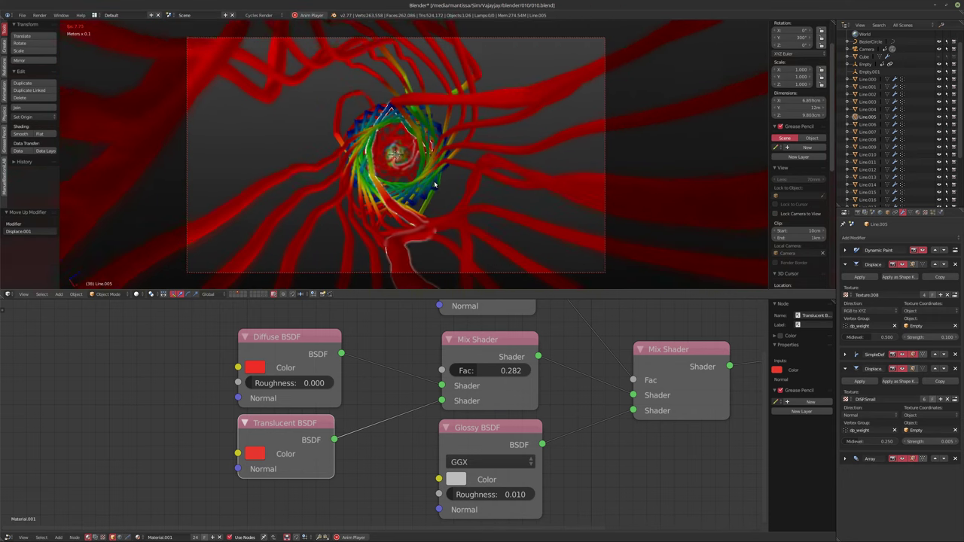
pyautogui.press('Escape')
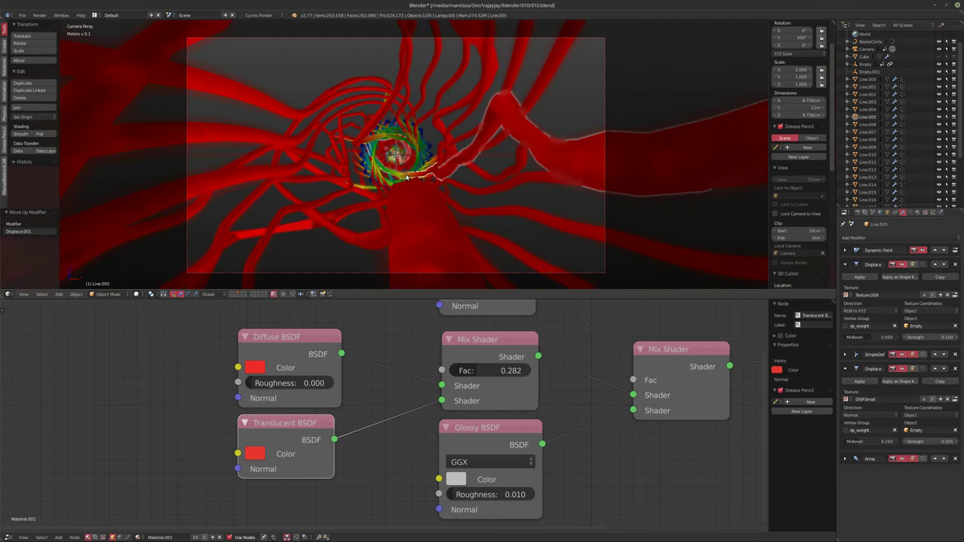
# Step: On Line.006, remove Subsurf and add a Displace modifier above the Array
pyautogui.click(868, 123)
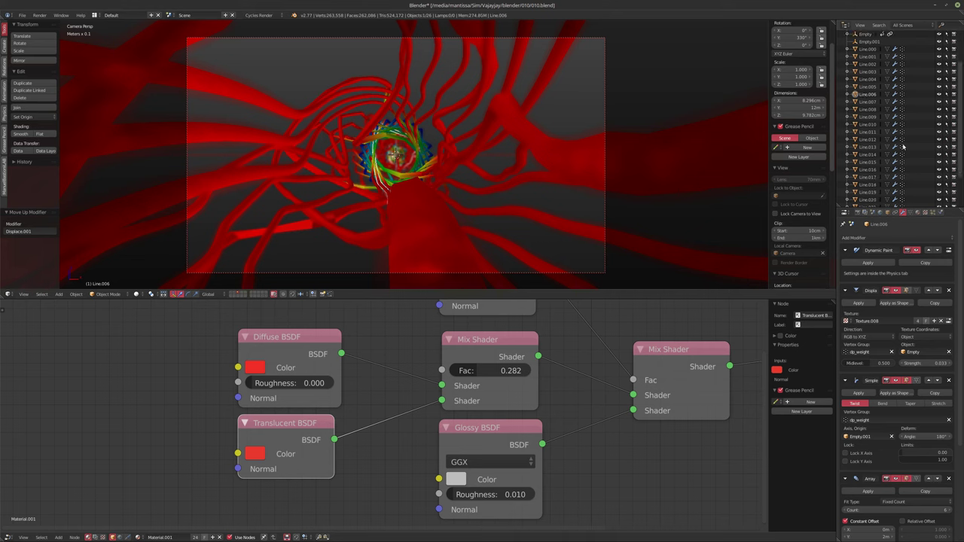
pyautogui.scroll(-4, 900, 149)
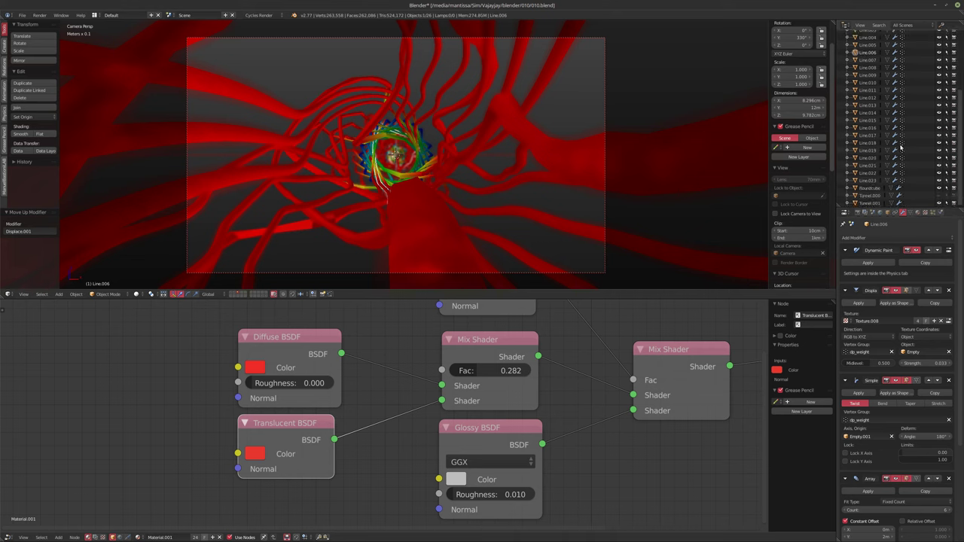
pyautogui.click(845, 250)
pyautogui.click(845, 354)
pyautogui.click(845, 368)
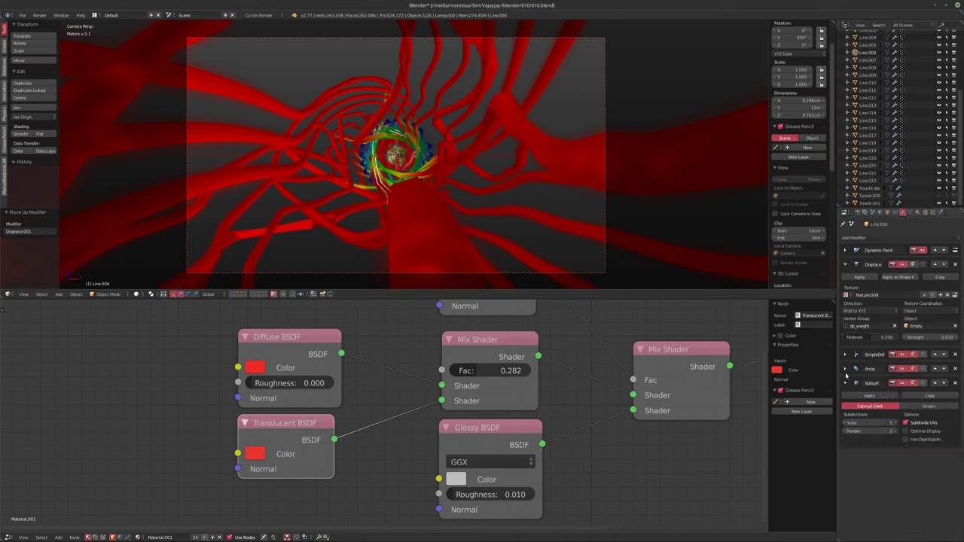
pyautogui.click(956, 384)
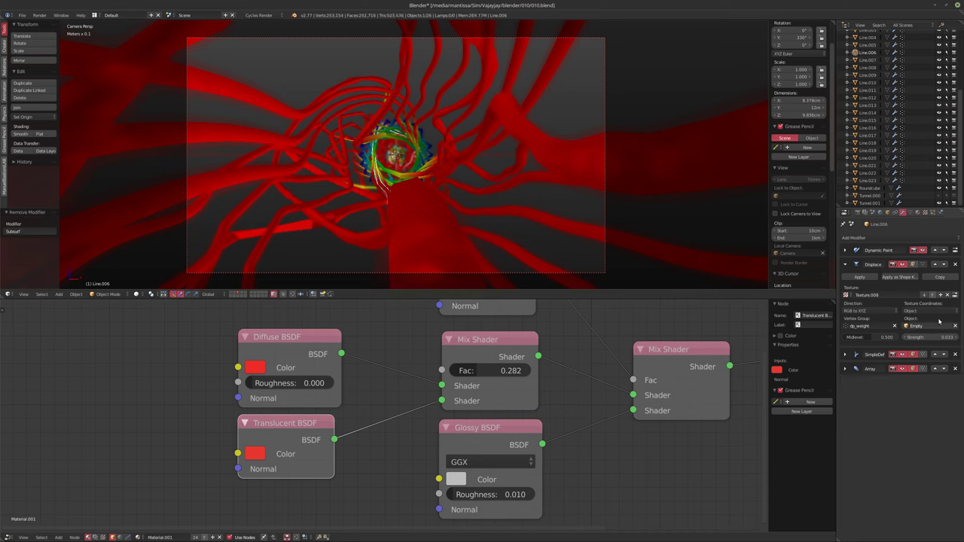
pyautogui.moveTo(924, 336); pyautogui.dragTo(925, 338)
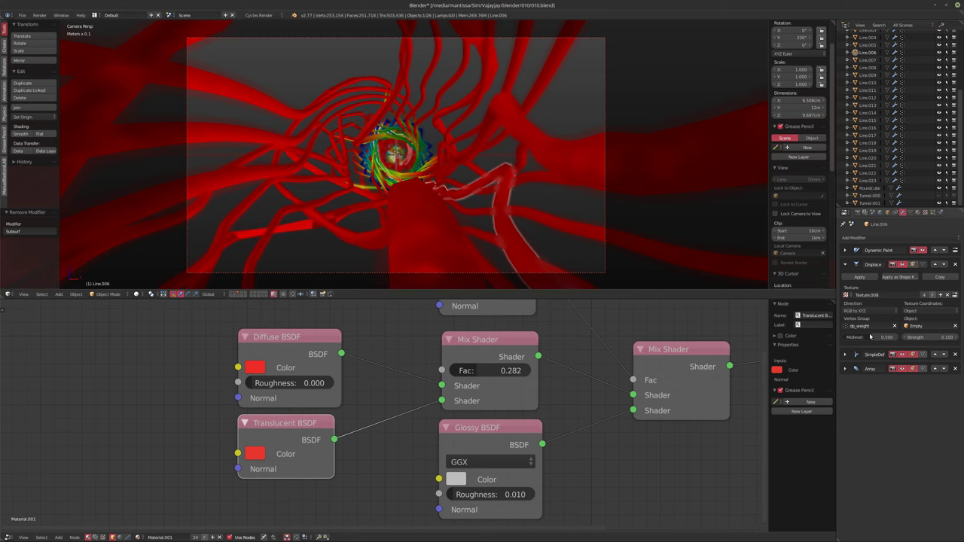
pyautogui.click(862, 238)
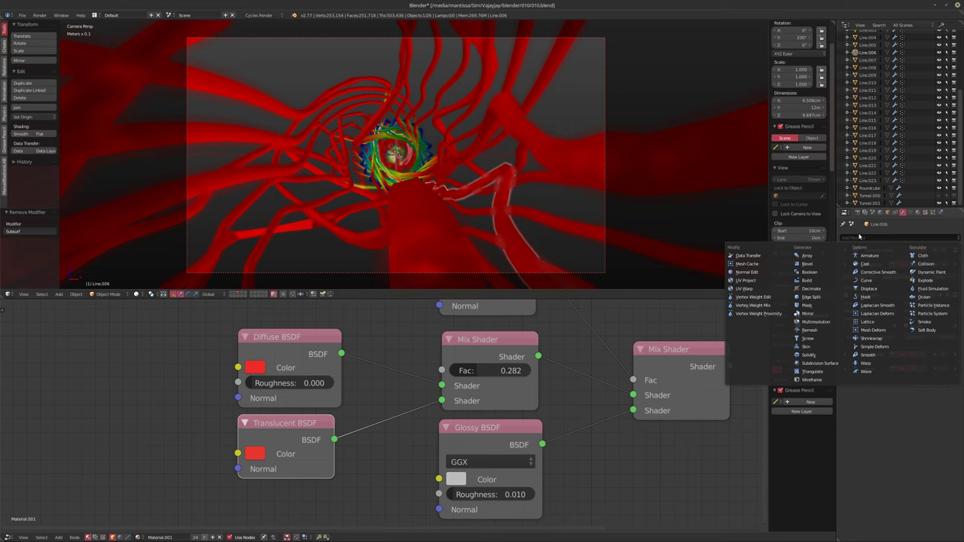
pyautogui.click(869, 289)
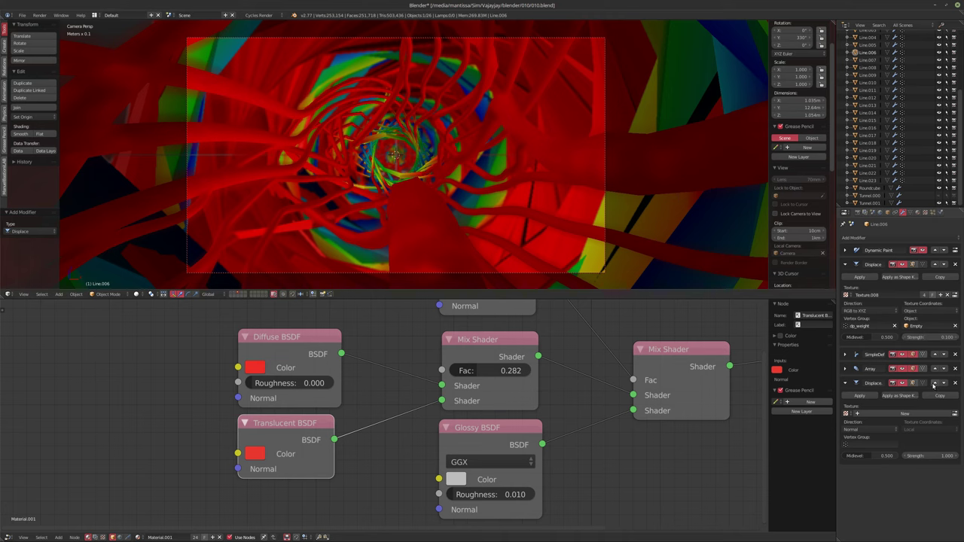
pyautogui.click(935, 383)
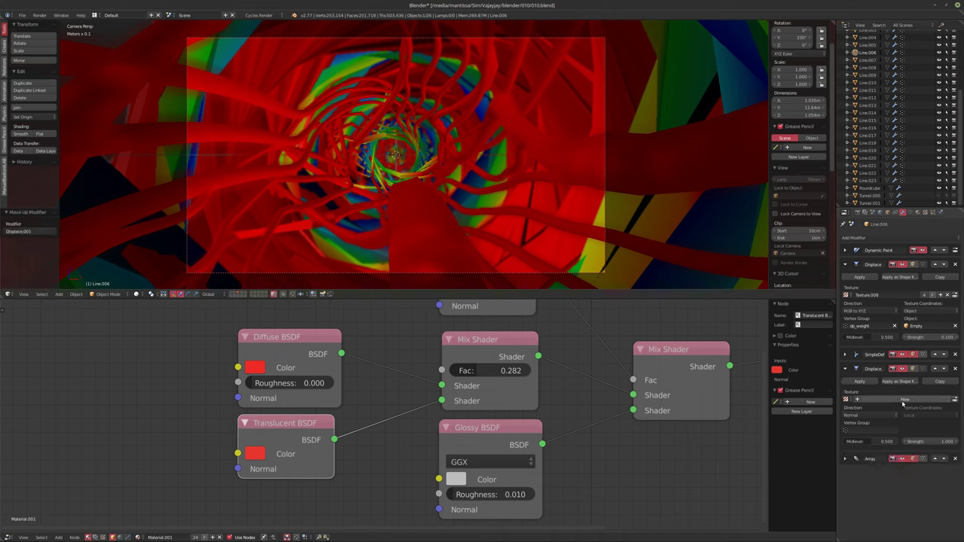
# Step: Set the new Displace to dp_weight, DISPSmall texture, and Object coordinates from the Empty
pyautogui.click(866, 431)
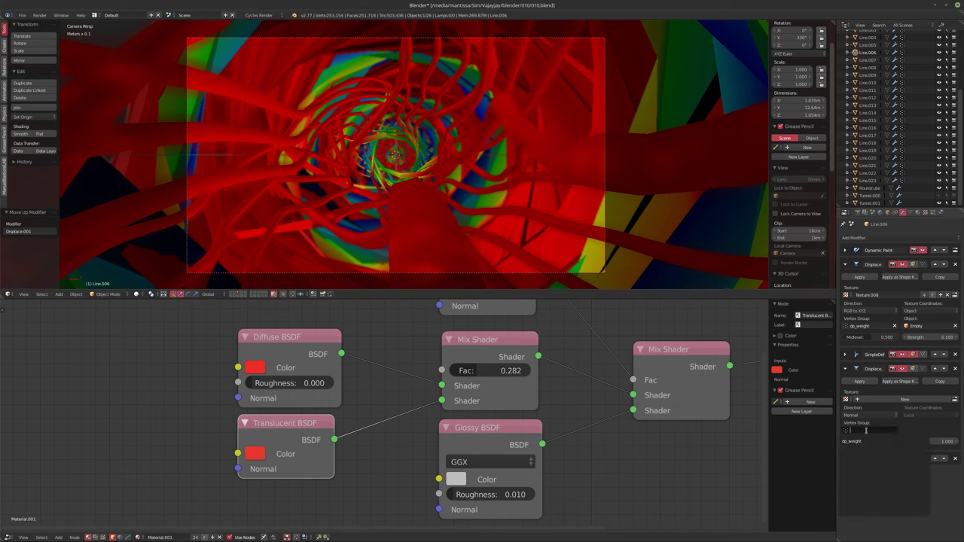
pyautogui.click(874, 439)
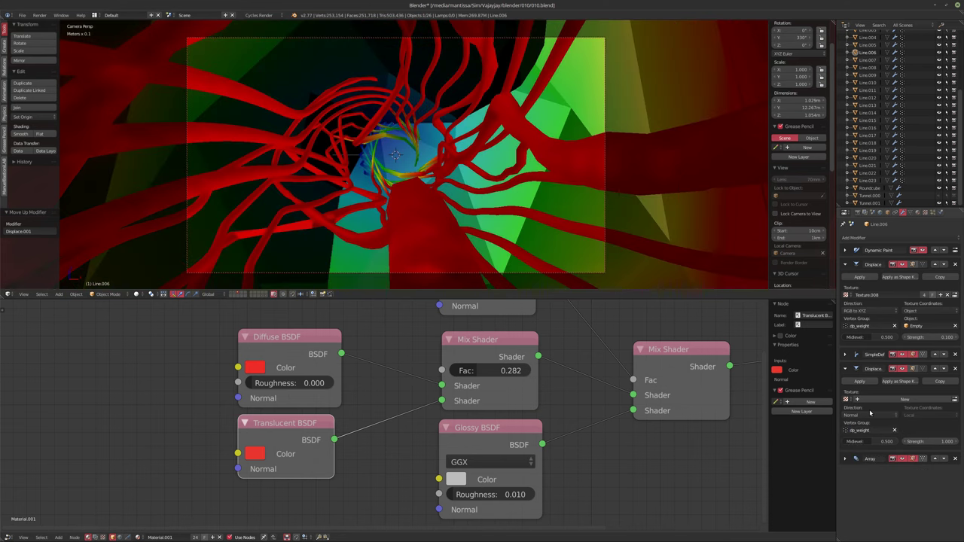
pyautogui.click(918, 414)
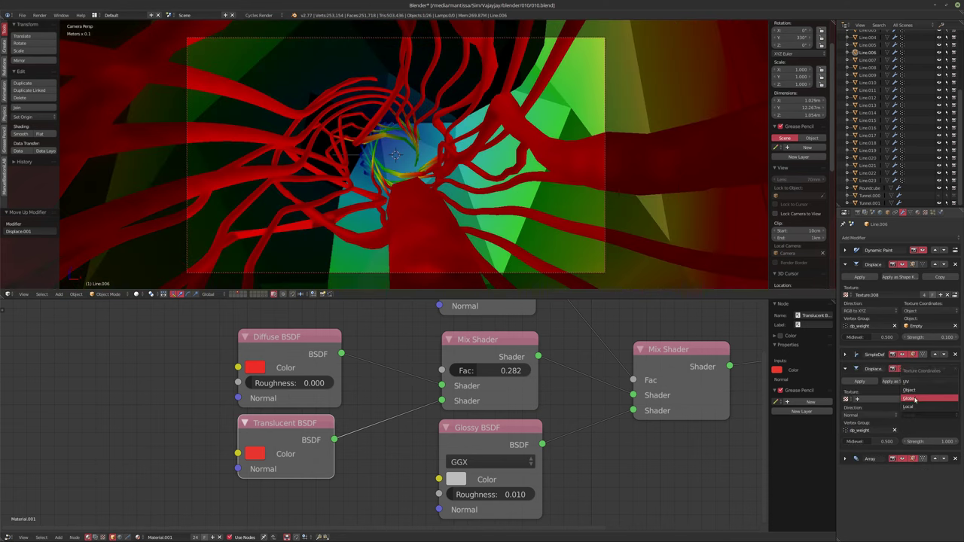
pyautogui.click(912, 391)
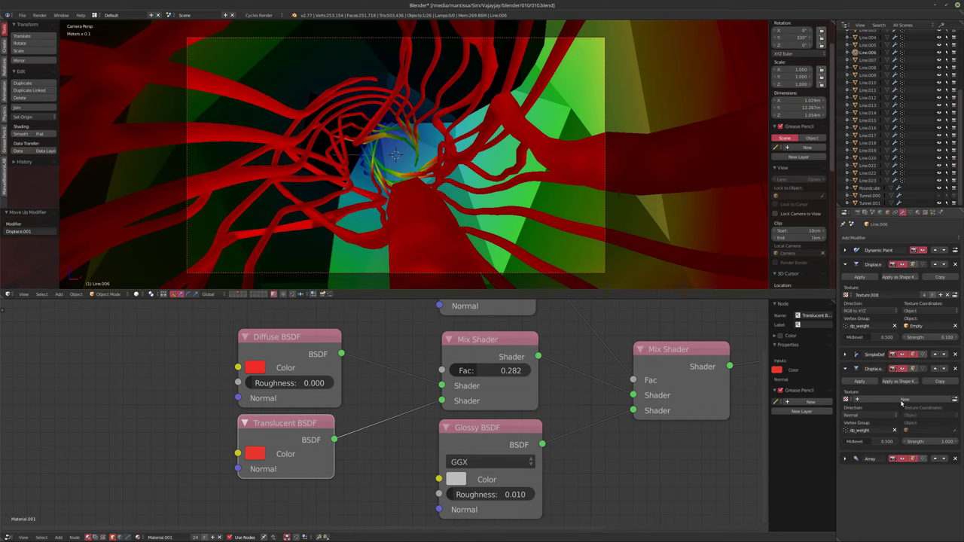
pyautogui.click(847, 399)
pyautogui.click(866, 460)
pyautogui.click(915, 430)
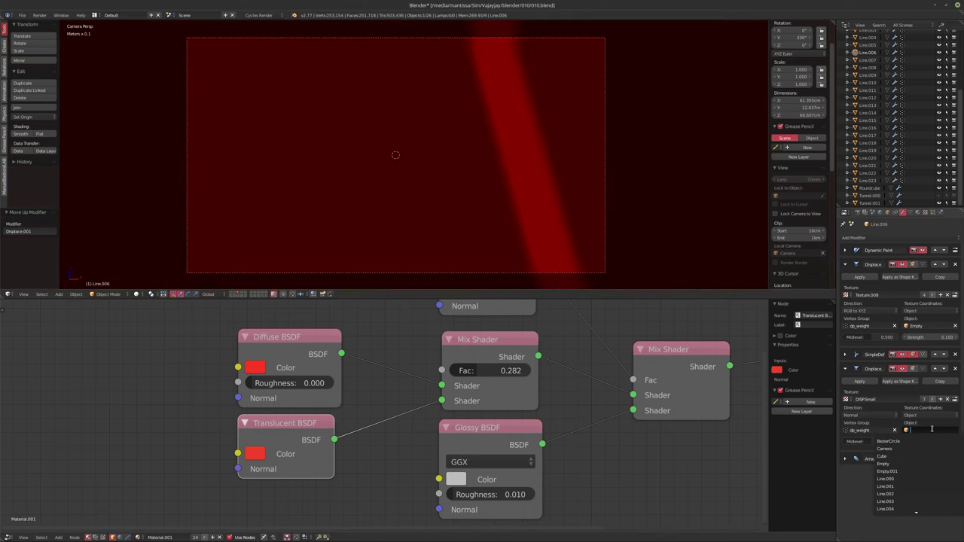
pyautogui.click(896, 463)
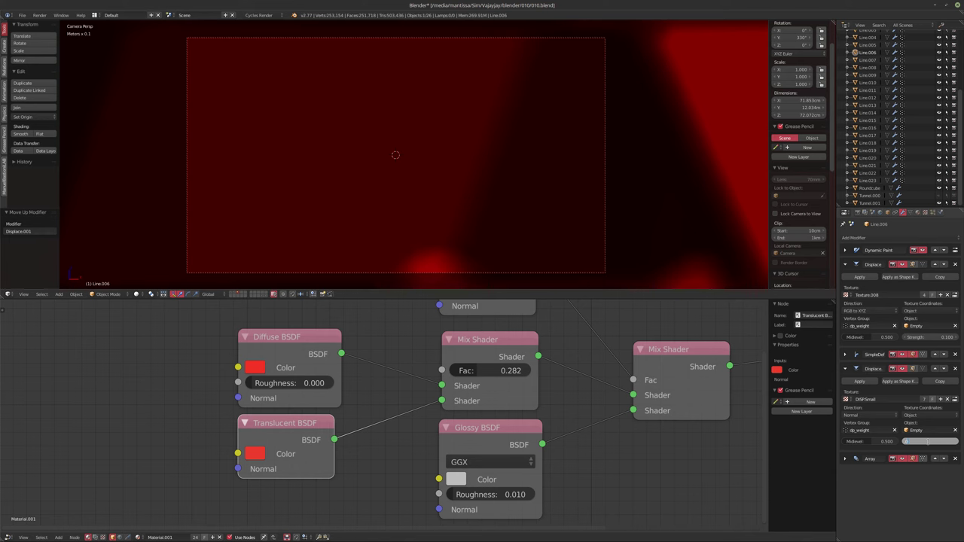
# Step: Set strength 0.005 and midlevel 0.25, preview, then make the first Displace strength 0.075
pyautogui.press('Return')
pyautogui.click(873, 442)
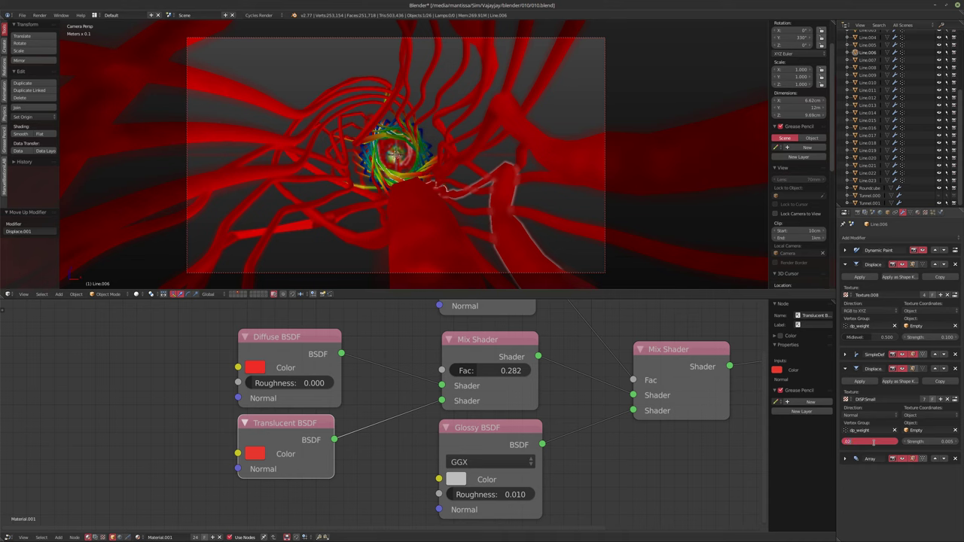
pyautogui.write('.25')
pyautogui.press('Return')
pyautogui.hotkey('alt', 'a')
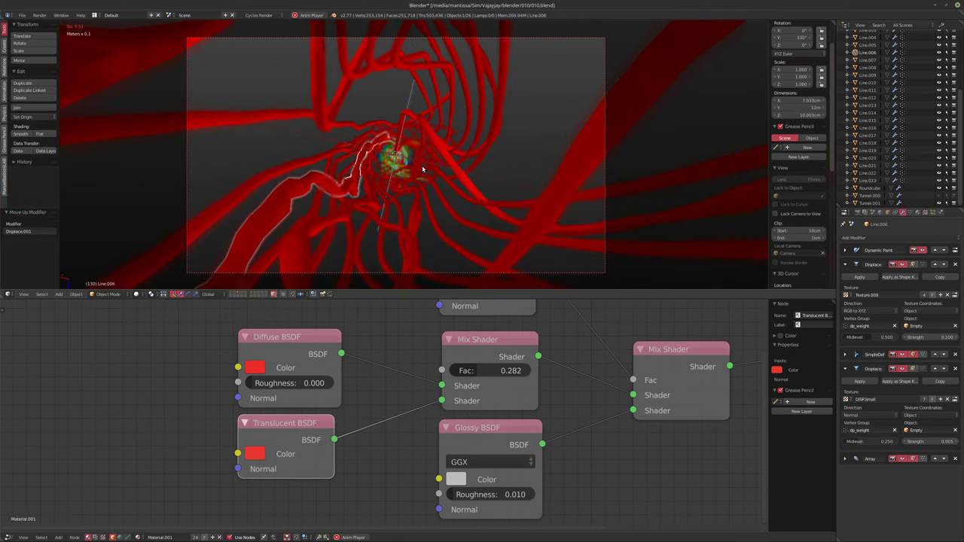
pyautogui.hotkey('alt', 'a')
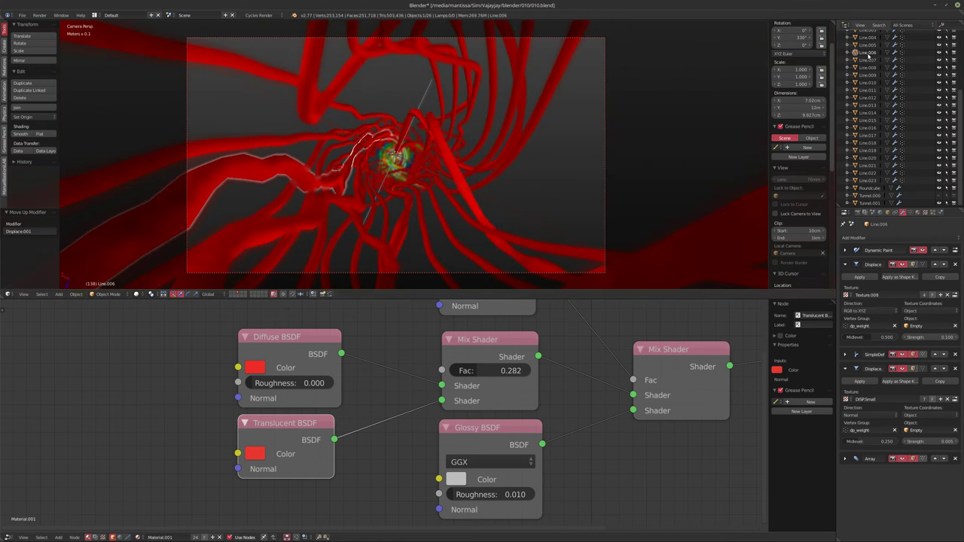
pyautogui.click(931, 337)
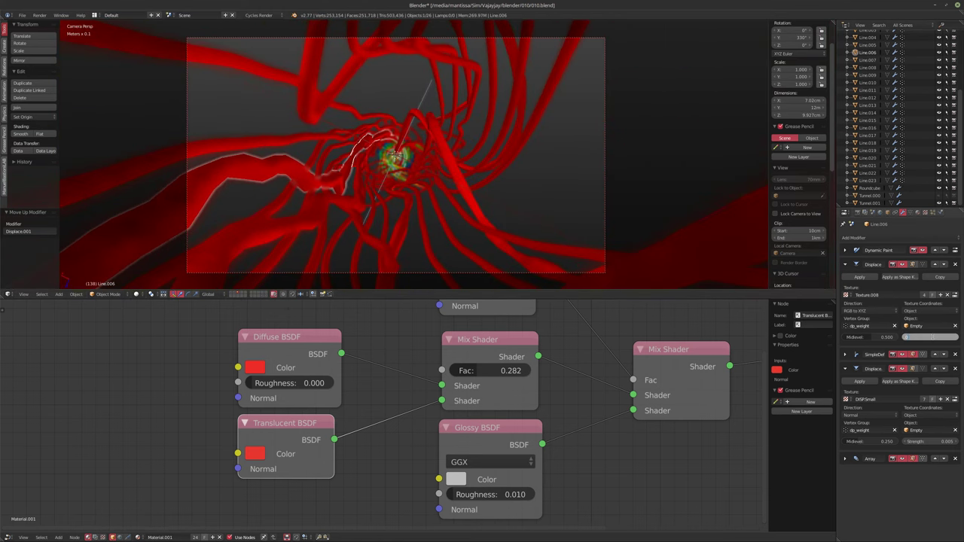
pyautogui.press('Return')
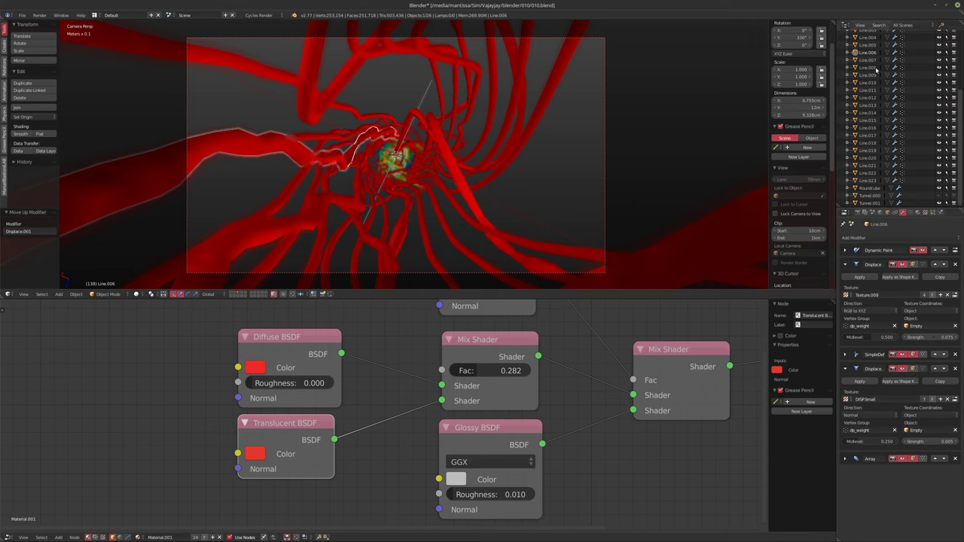
# Step: Set Line.007's first Displace strength to 0.075
pyautogui.click(870, 60)
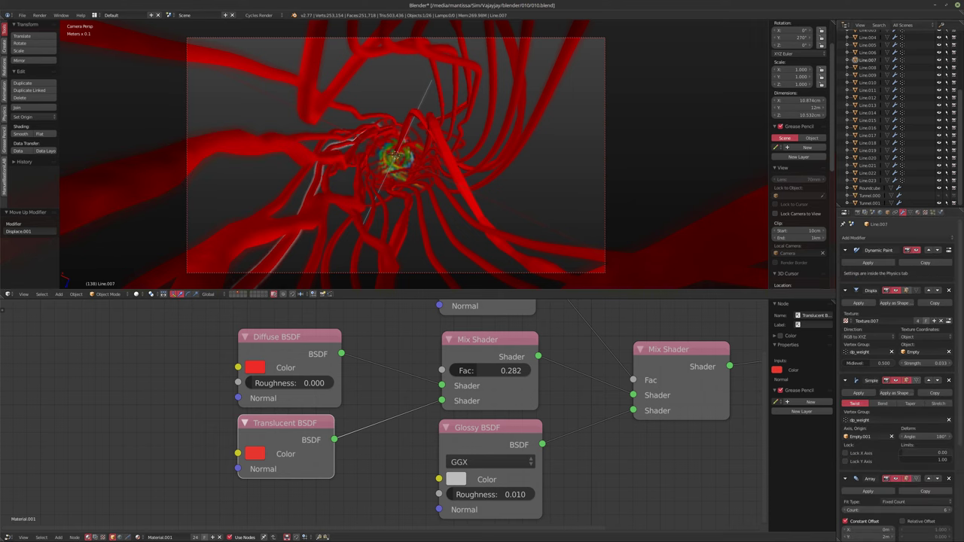
pyautogui.click(924, 363)
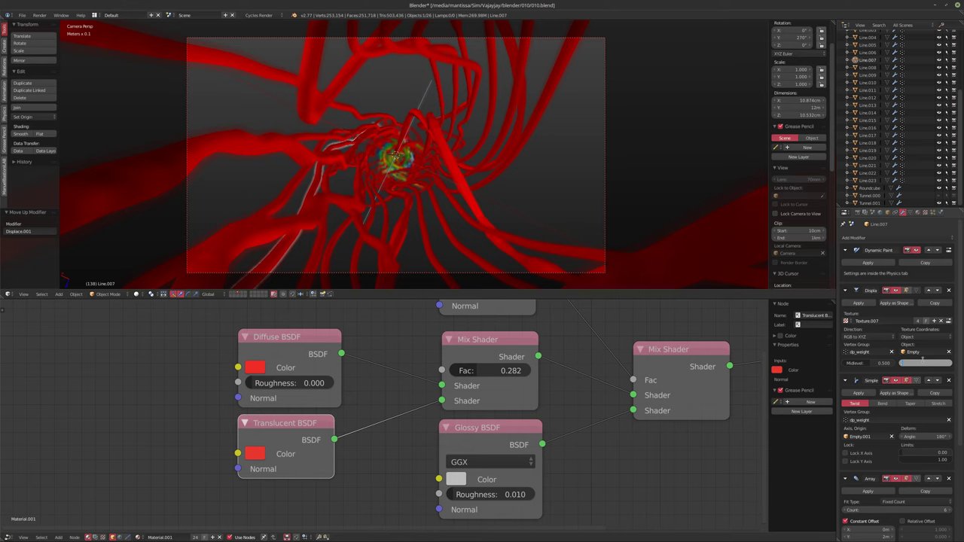
pyautogui.write('0.075')
pyautogui.press('Return')
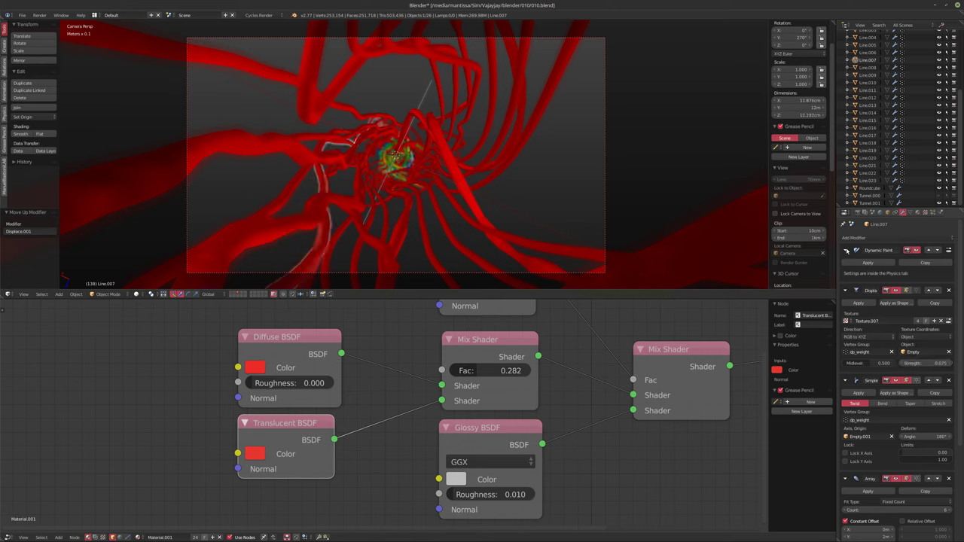
# Step: Replace Line.007's Subsurf with a new Displace modifier placed above the Array
pyautogui.click(846, 250)
pyautogui.click(845, 265)
pyautogui.click(845, 278)
pyautogui.click(847, 293)
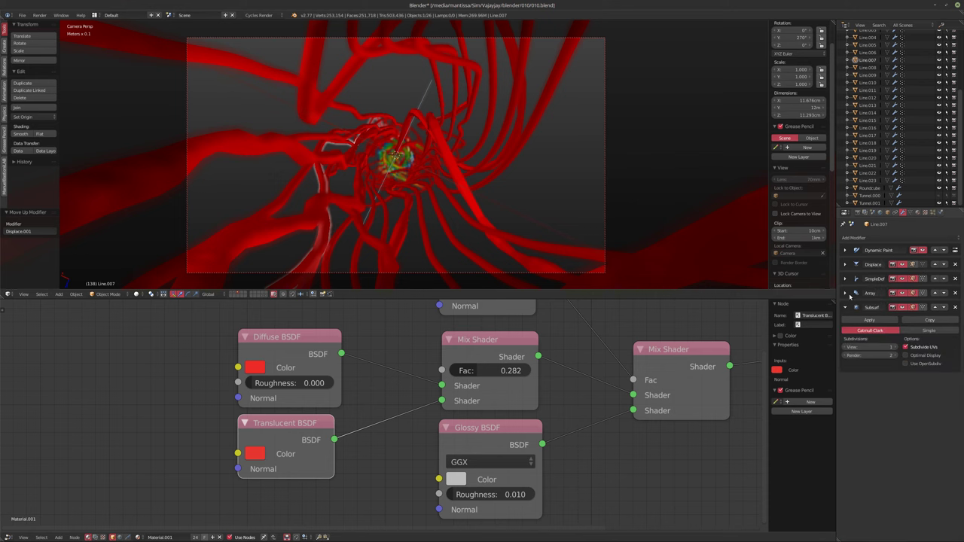
pyautogui.click(854, 238)
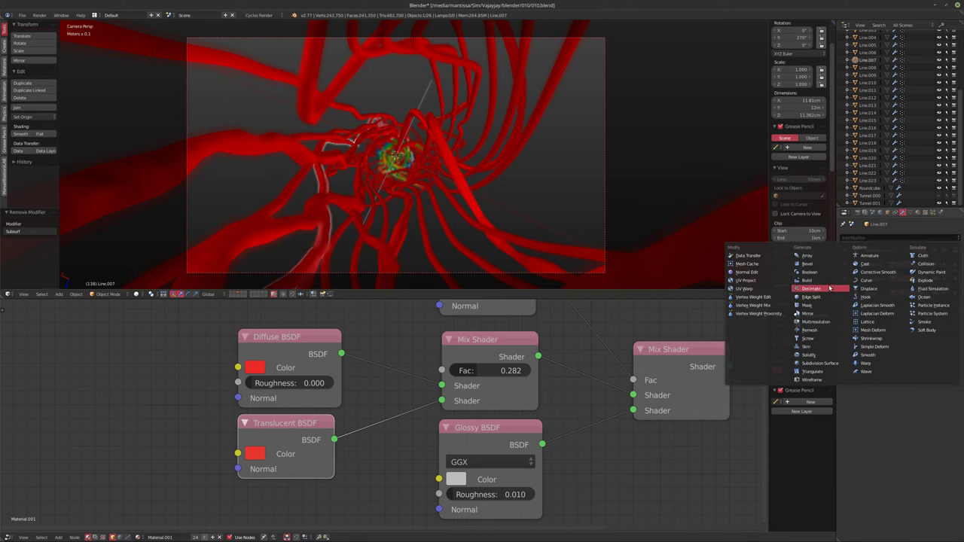
pyautogui.click(875, 289)
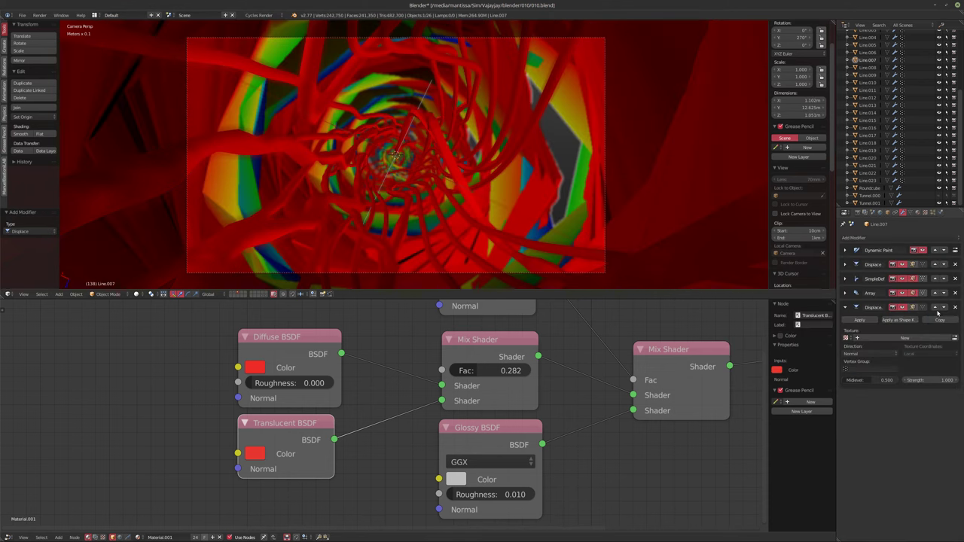
pyautogui.click(935, 307)
# Step: Give the new Displace the DSP Small texture, Normal direction, dp_weight group and midlevel 0.25
pyautogui.click(846, 324)
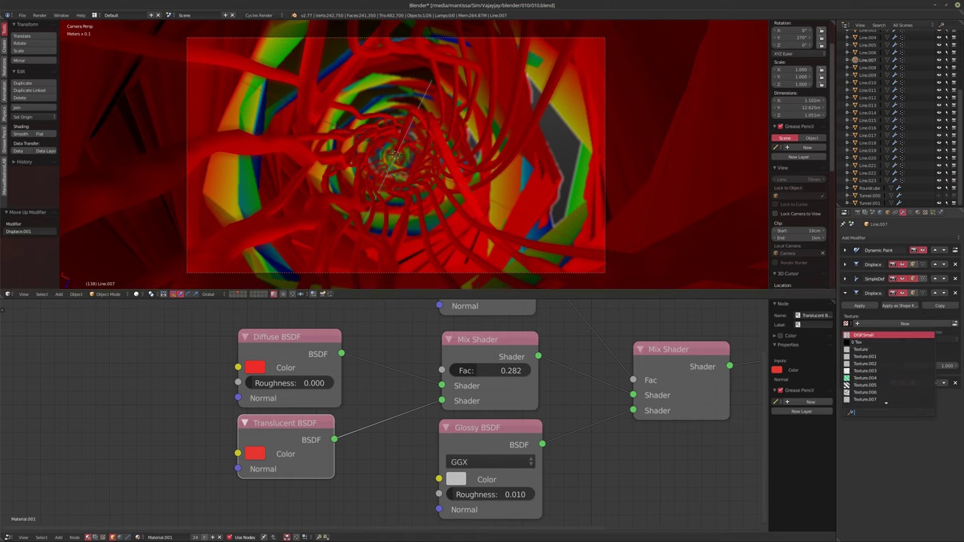
pyautogui.click(866, 334)
pyautogui.click(864, 339)
pyautogui.click(864, 339)
pyautogui.click(868, 355)
pyautogui.click(871, 369)
pyautogui.click(869, 367)
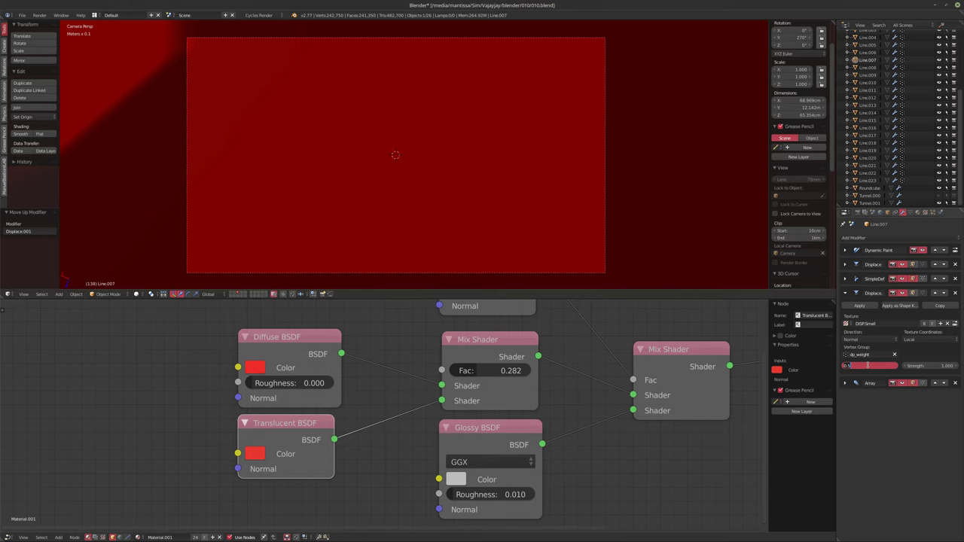
pyautogui.write('0.25')
pyautogui.press('Return')
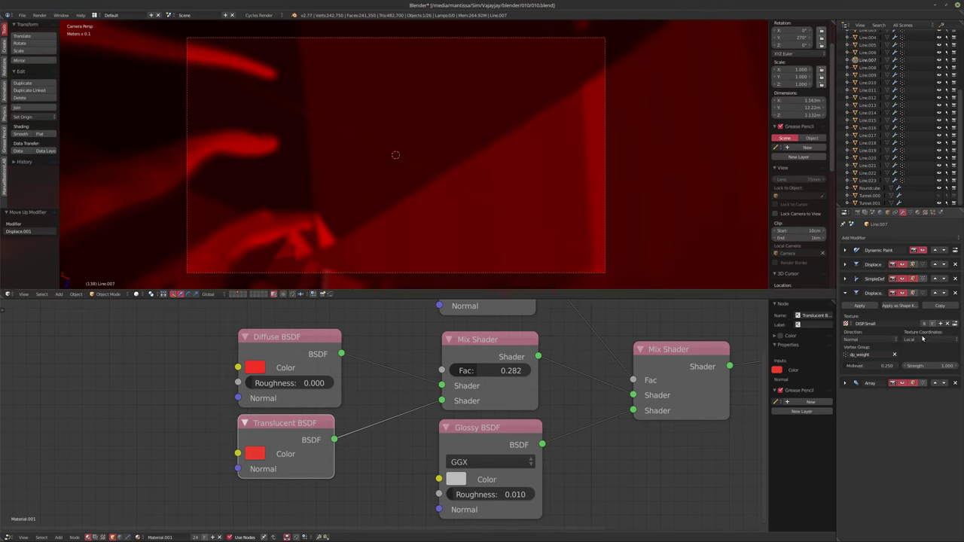
# Step: Drive it with Object coordinates from the Empty at strength 0.005, then preview the tunnel
pyautogui.click(930, 339)
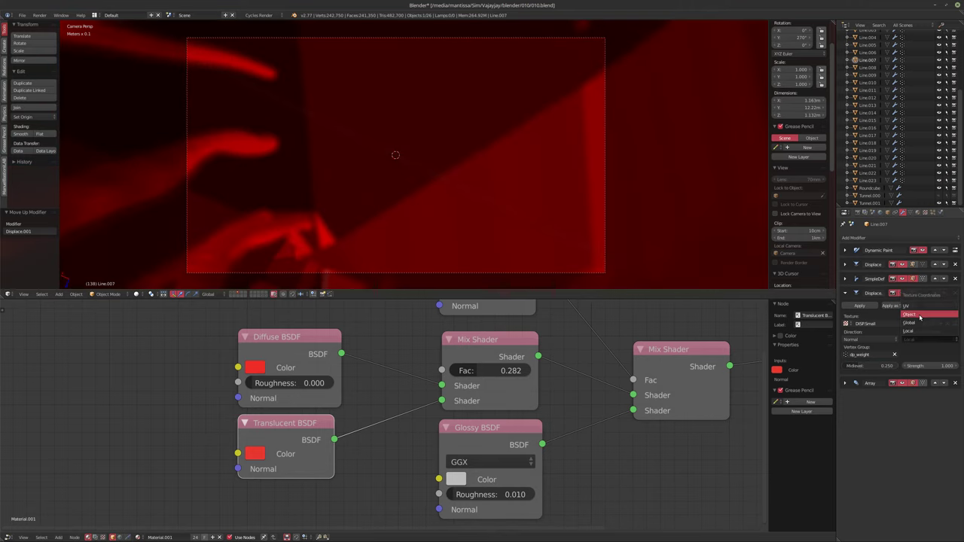
pyautogui.click(922, 314)
pyautogui.click(916, 355)
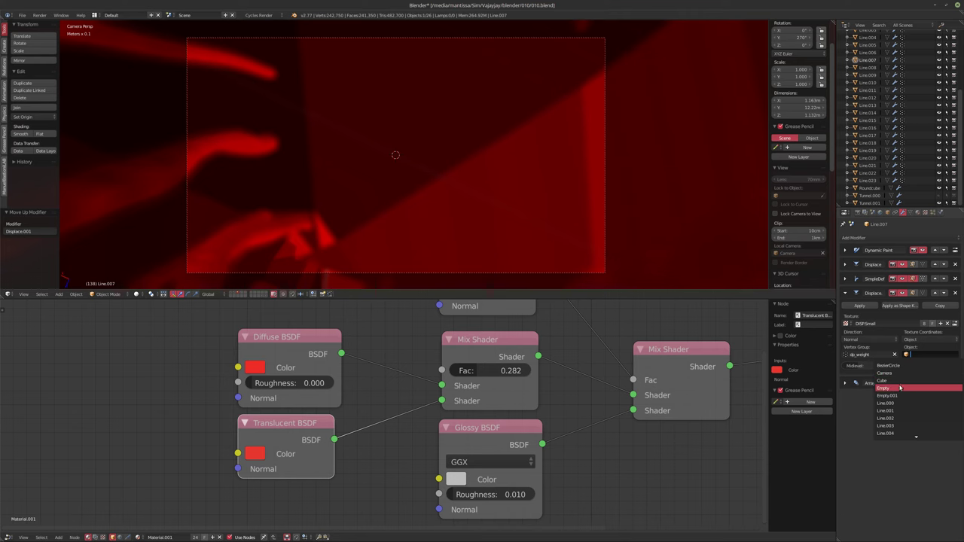
pyautogui.click(901, 388)
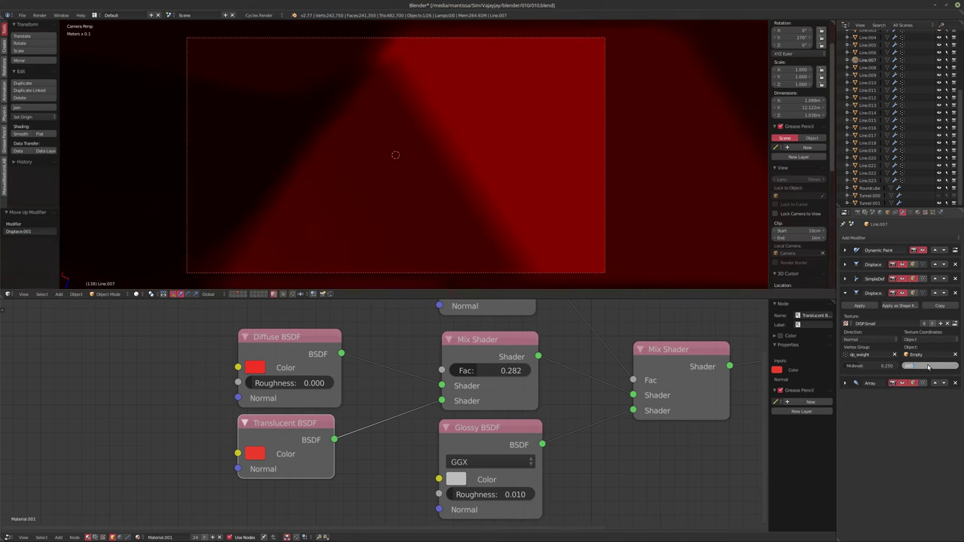
pyautogui.press('Return')
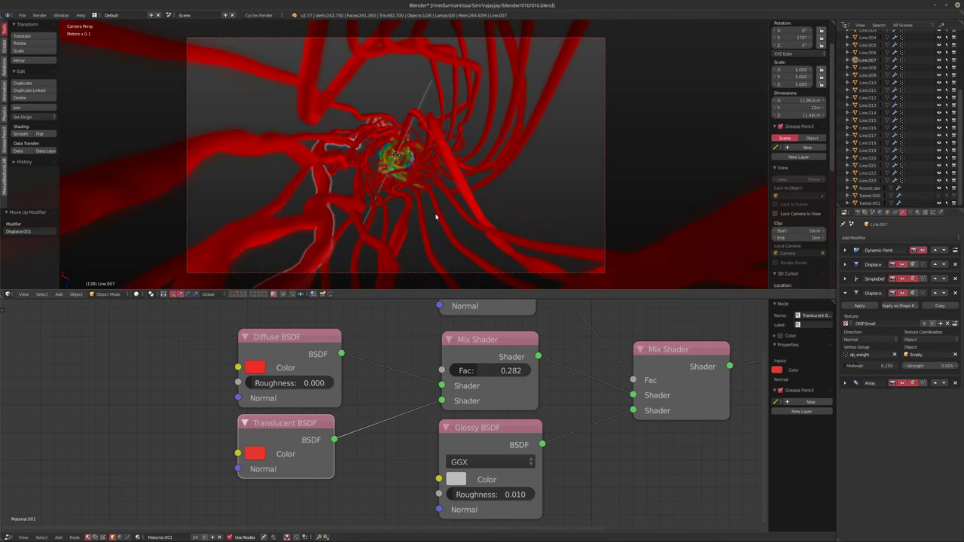
pyautogui.hotkey('alt', 'a')
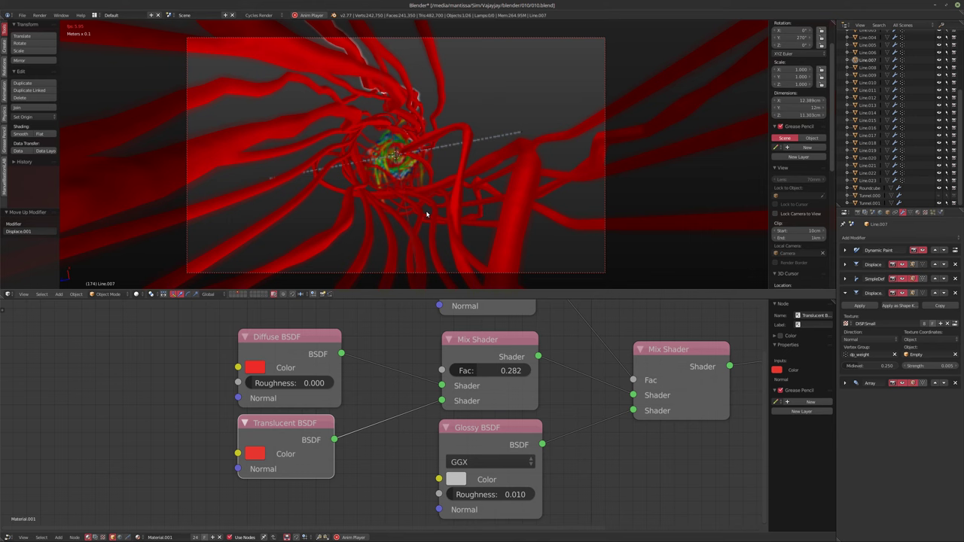
pyautogui.hotkey('alt', 'a')
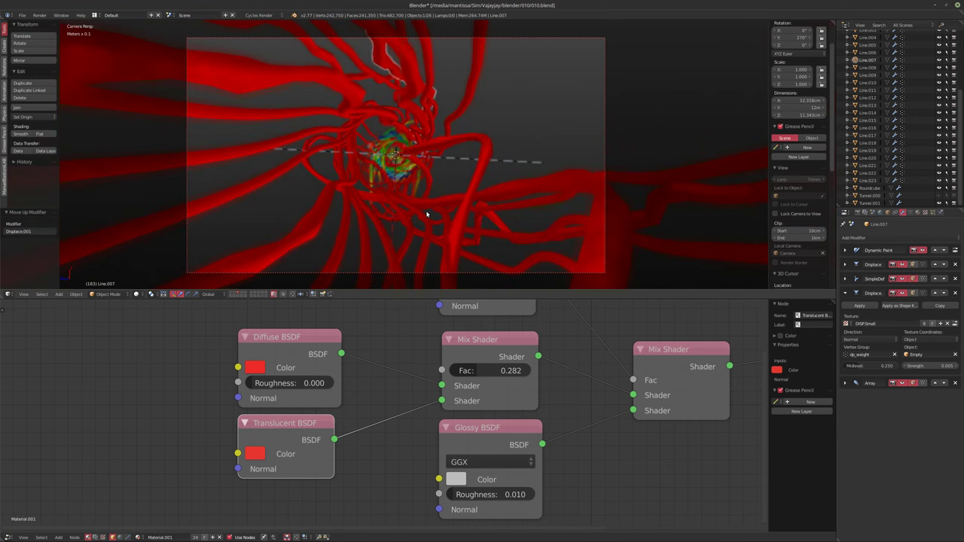
pyautogui.hotkey('shift', 'Left')
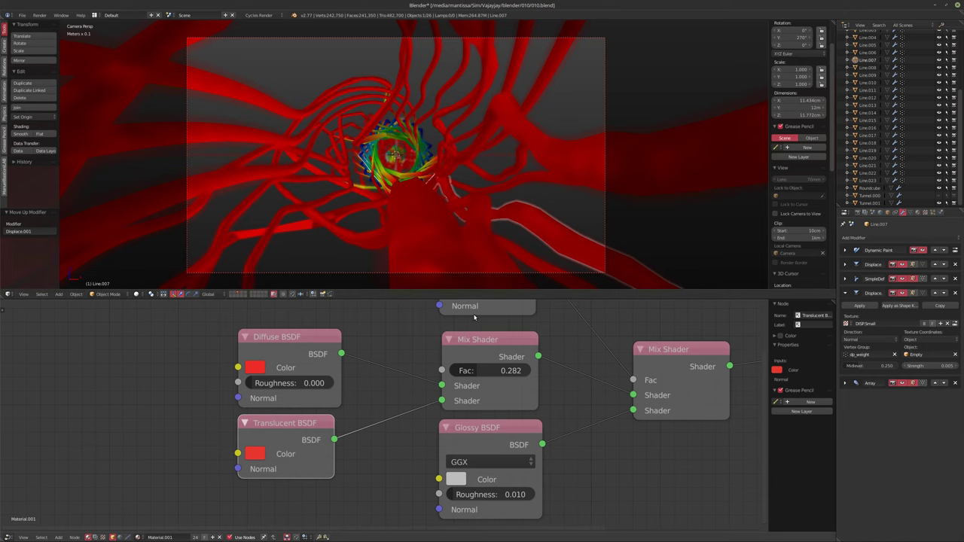
# Step: Review Line.007's first Displace modifier, then select Line.008
pyautogui.moveTo(519, 370); pyautogui.dragTo(411, 372, button='middle')
pyautogui.scroll(-1, 411, 372)
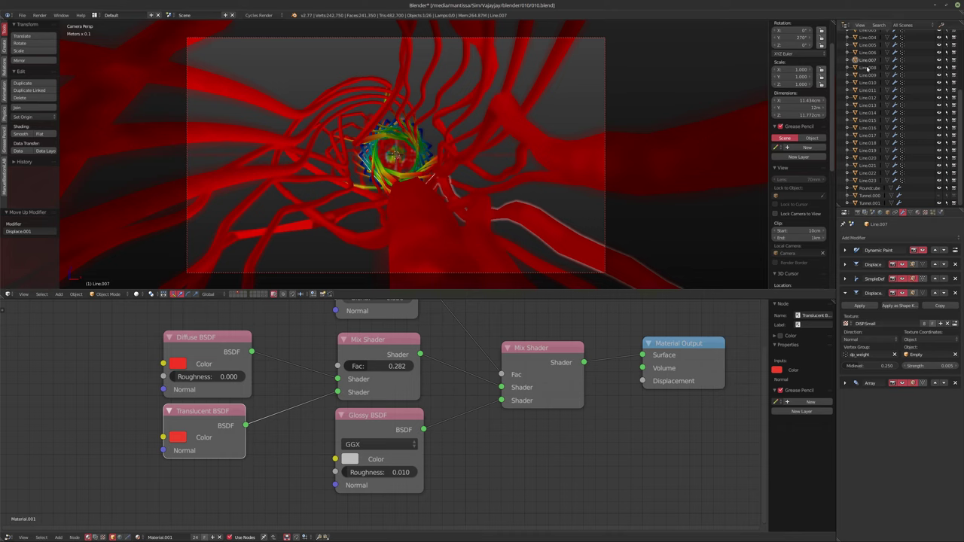
pyautogui.click(859, 265)
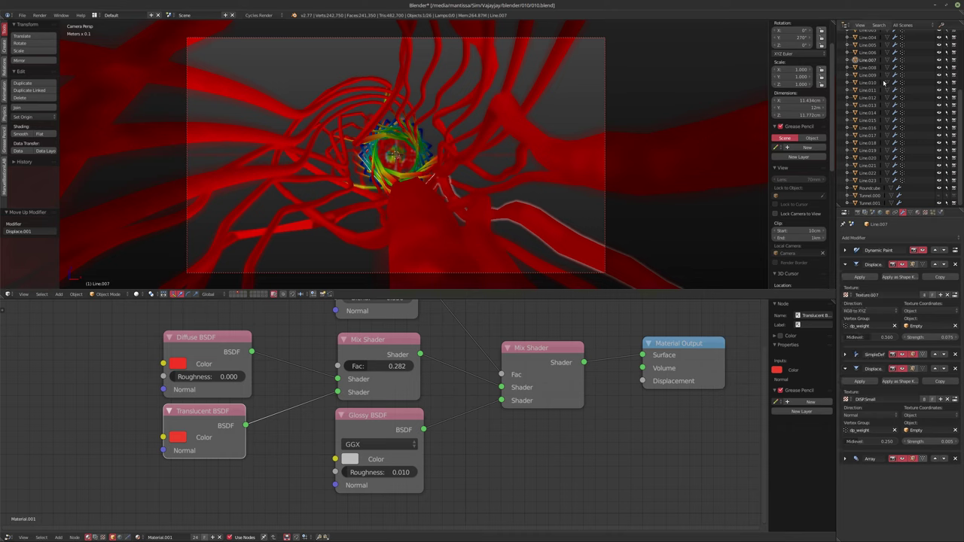
pyautogui.click(869, 68)
# Step: Collapse Line.008's Displace, Simple Deform and Array panels and remove its Subsurf modifier
pyautogui.click(845, 264)
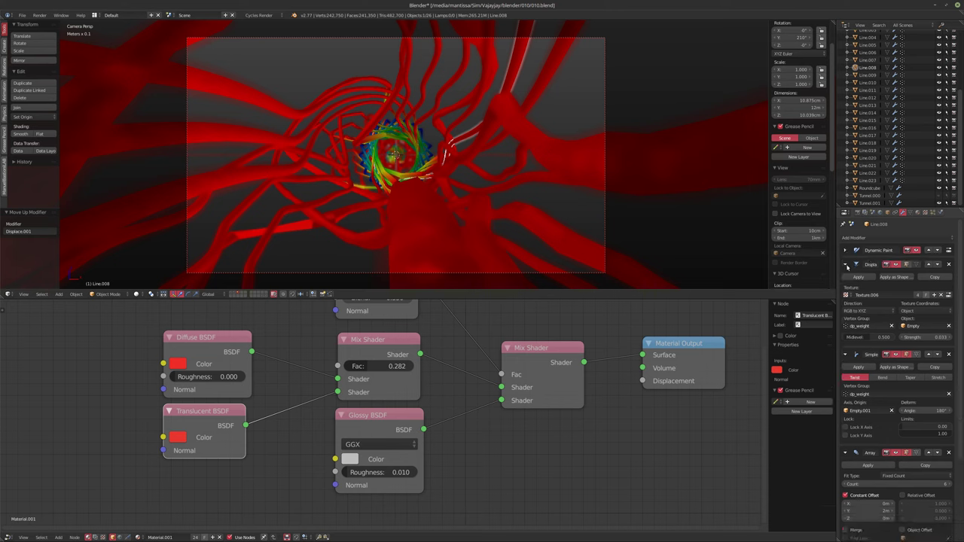
pyautogui.click(845, 279)
pyautogui.click(845, 293)
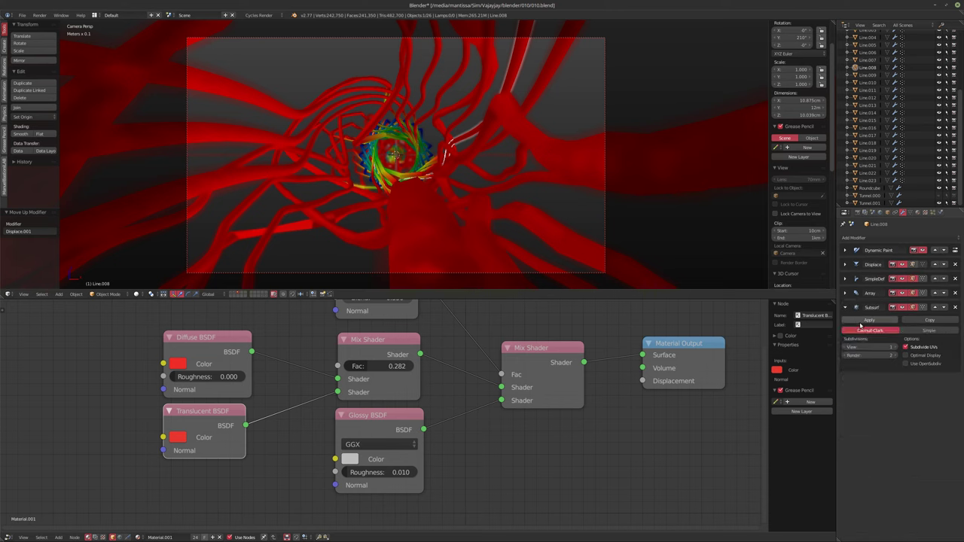
pyautogui.click(955, 308)
# Step: Add a Displace modifier above the Array, using the DSP Small texture
pyautogui.click(896, 239)
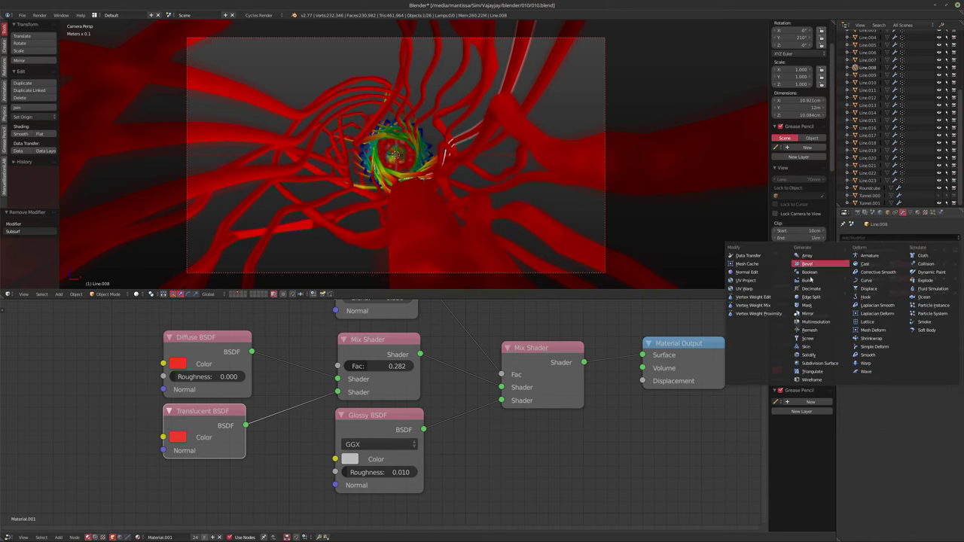
pyautogui.click(873, 290)
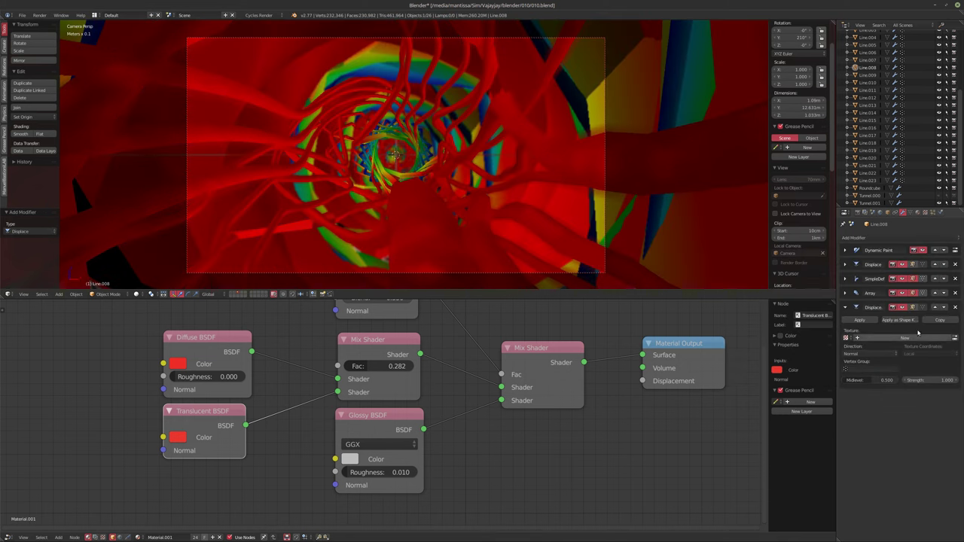
pyautogui.click(936, 308)
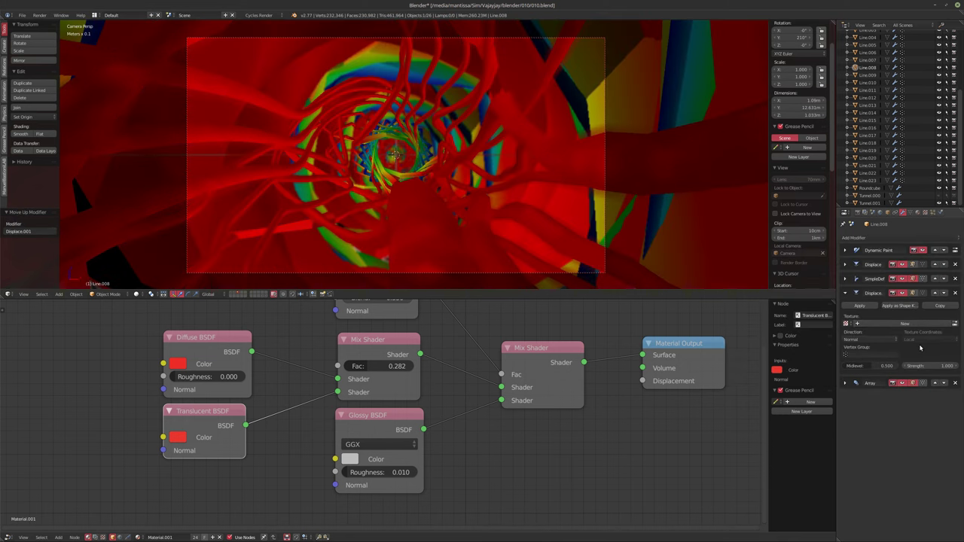
pyautogui.click(877, 327)
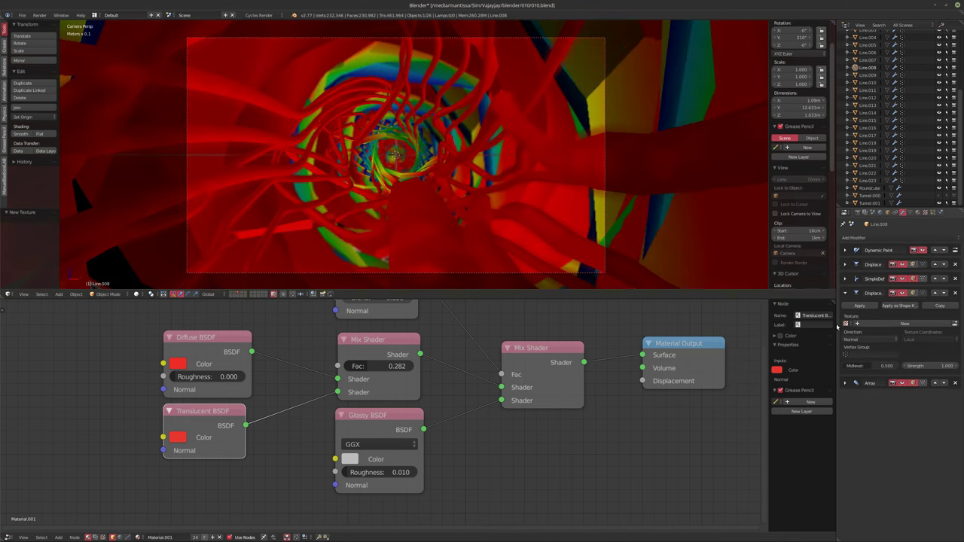
pyautogui.click(845, 323)
pyautogui.click(866, 334)
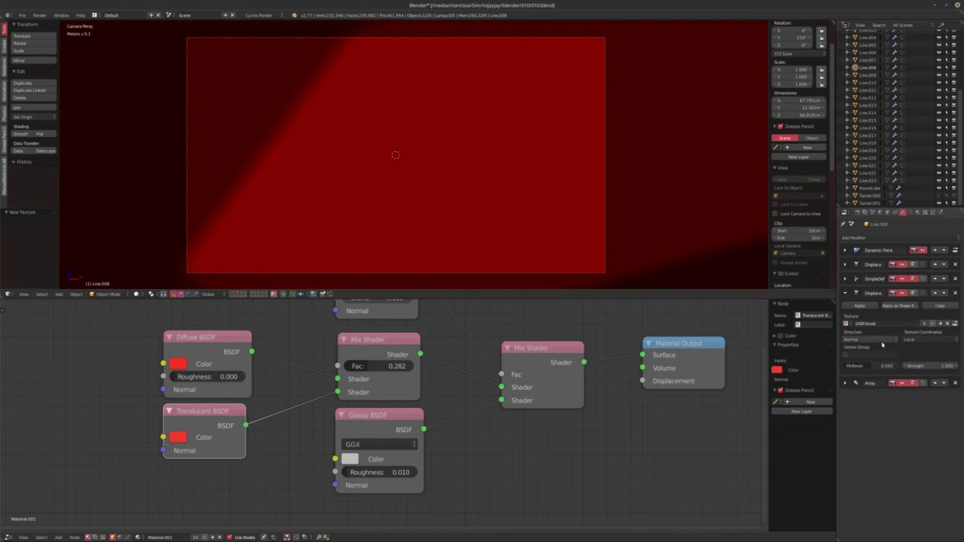
# Step: Map the new Displace by the Empty's coordinates, limited to dp_weight, with strength 0.005 and midlevel 0.25
pyautogui.click(922, 326)
pyautogui.click(916, 316)
pyautogui.click(867, 354)
pyautogui.click(869, 366)
pyautogui.click(927, 355)
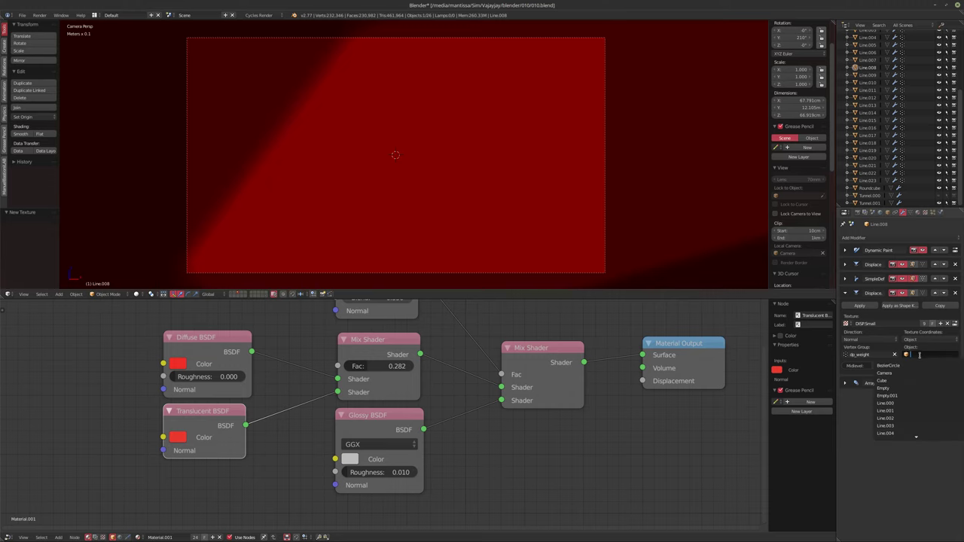
pyautogui.click(898, 386)
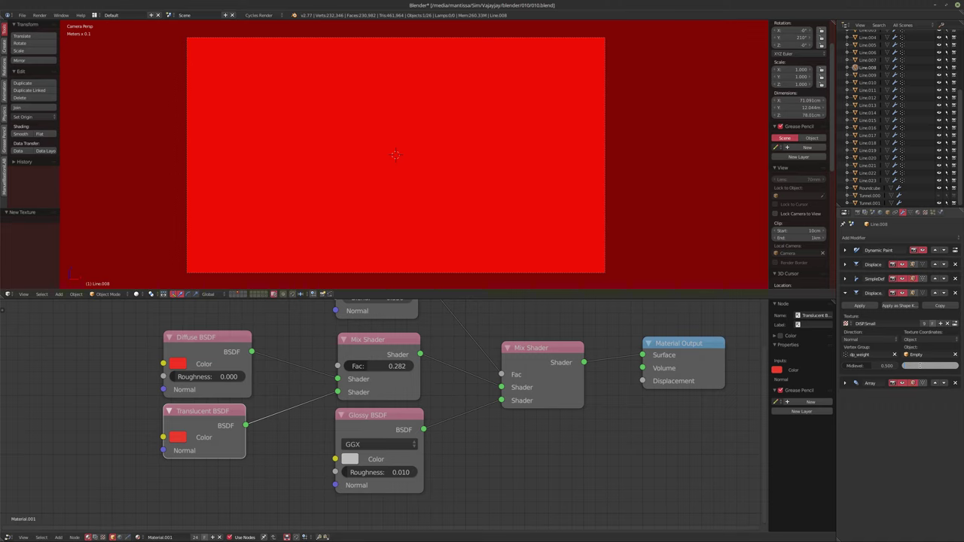
pyautogui.press('Return')
pyautogui.click(866, 365)
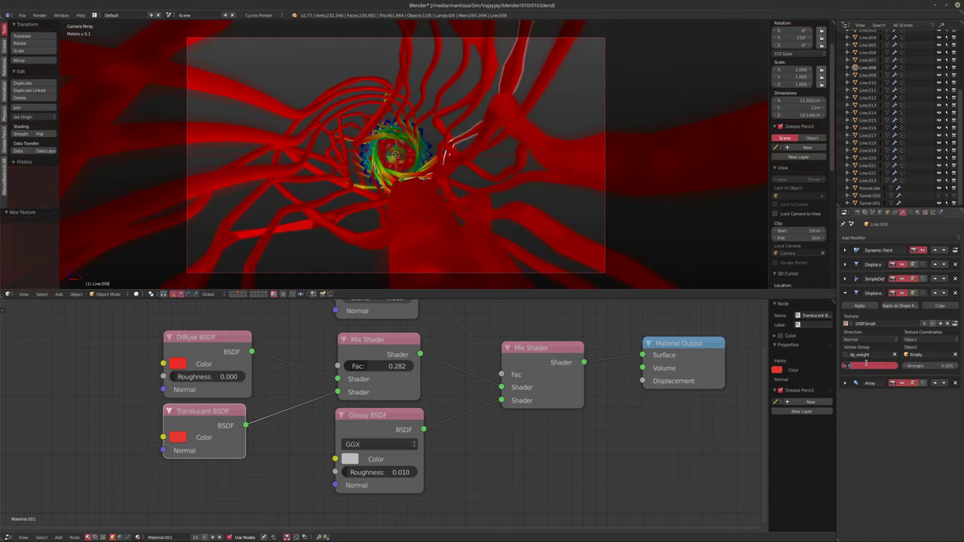
pyautogui.press('Return')
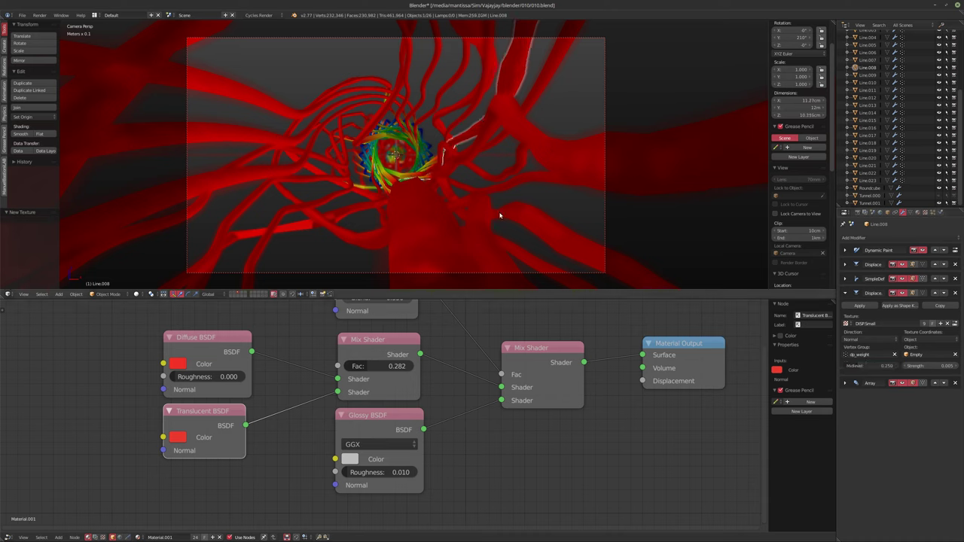
# Step: Raise the first Displace strength to 0.075 and play the animation to preview the tunnel
pyautogui.click(845, 264)
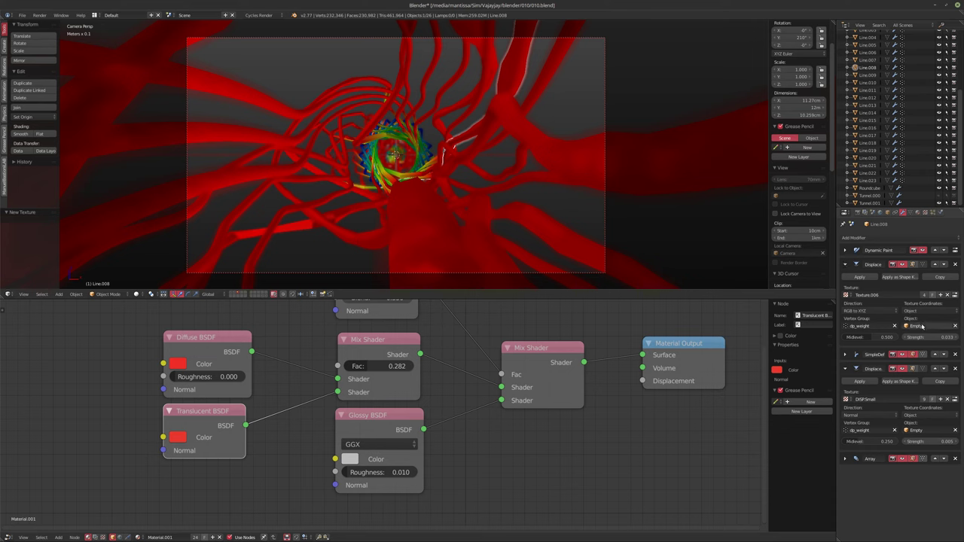
pyautogui.moveTo(931, 337)
pyautogui.mouseDown()
pyautogui.moveTo(951, 337)
pyautogui.moveTo(908, 337)
pyautogui.moveTo(919, 341)
pyautogui.mouseUp()
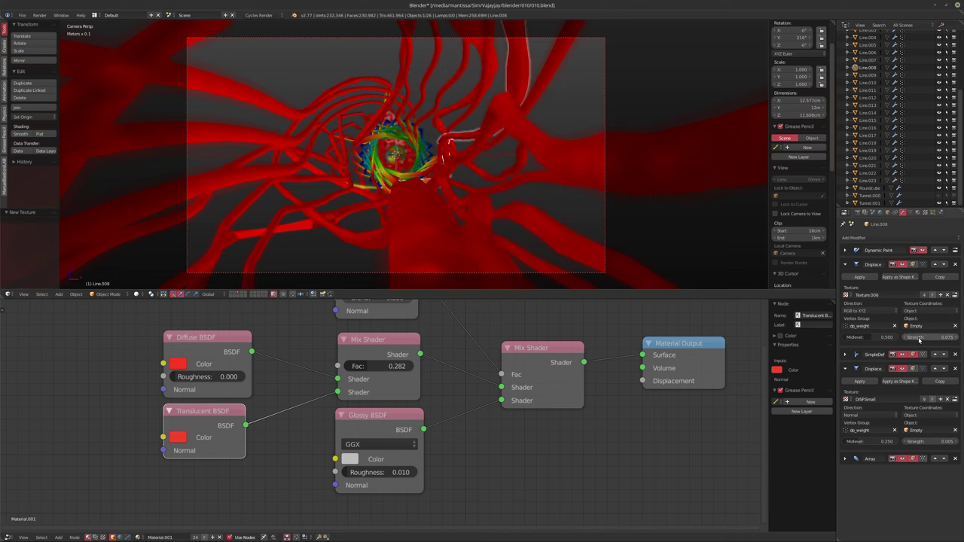
pyautogui.hotkey('alt', 'a')
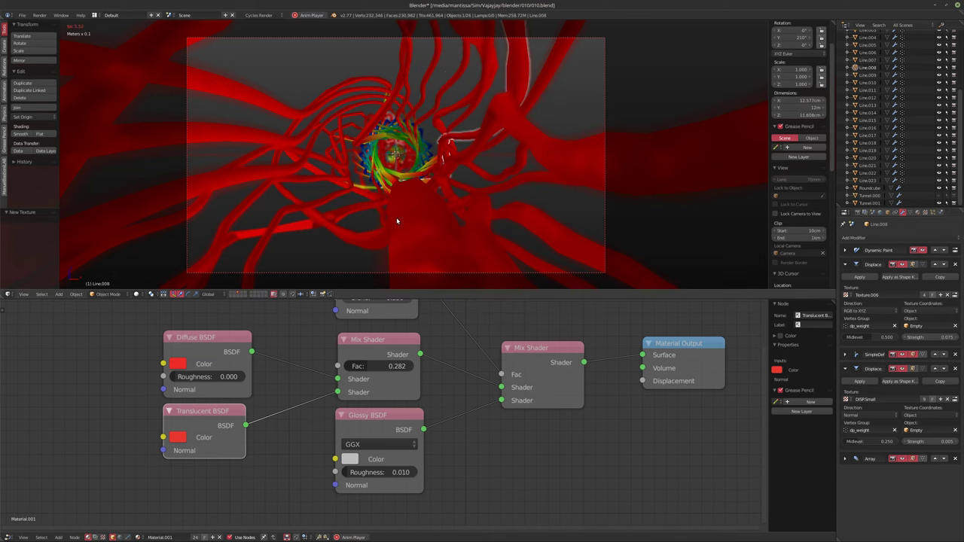
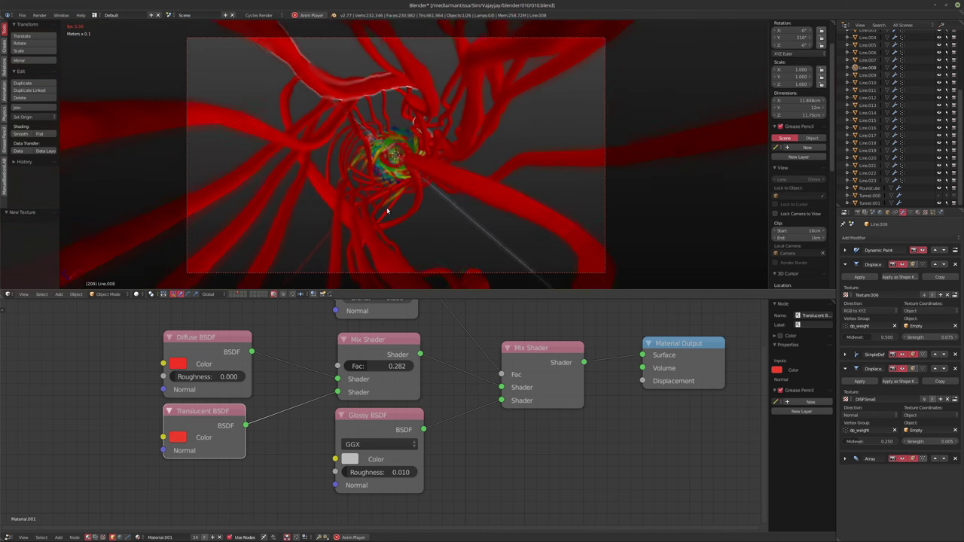
# Step: Stop playback at frame 1 and bake all Dynamic Paint dynamics from Line.008's Physics cache
pyautogui.hotkey('alt', 'a')
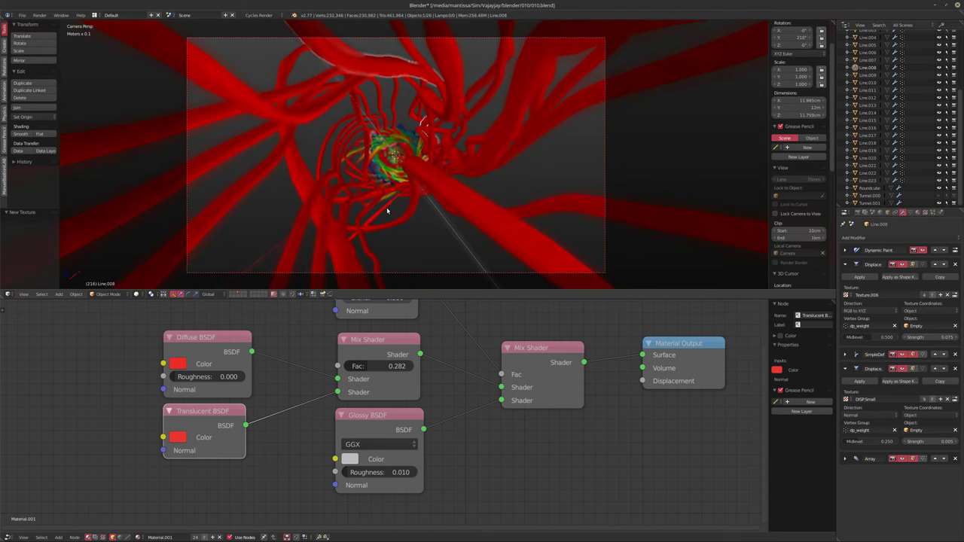
pyautogui.hotkey('shift', 'Left')
pyautogui.click(940, 213)
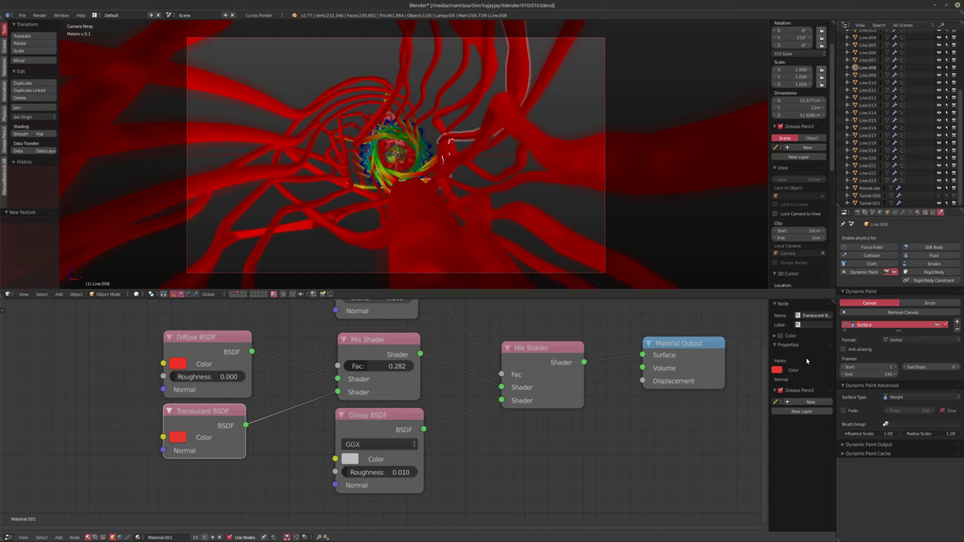
pyautogui.click(894, 456)
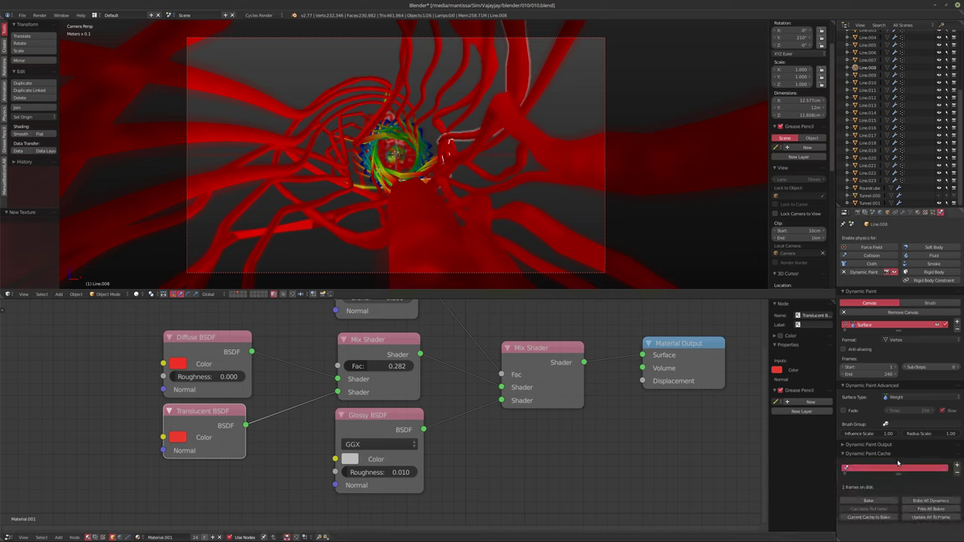
pyautogui.click(913, 502)
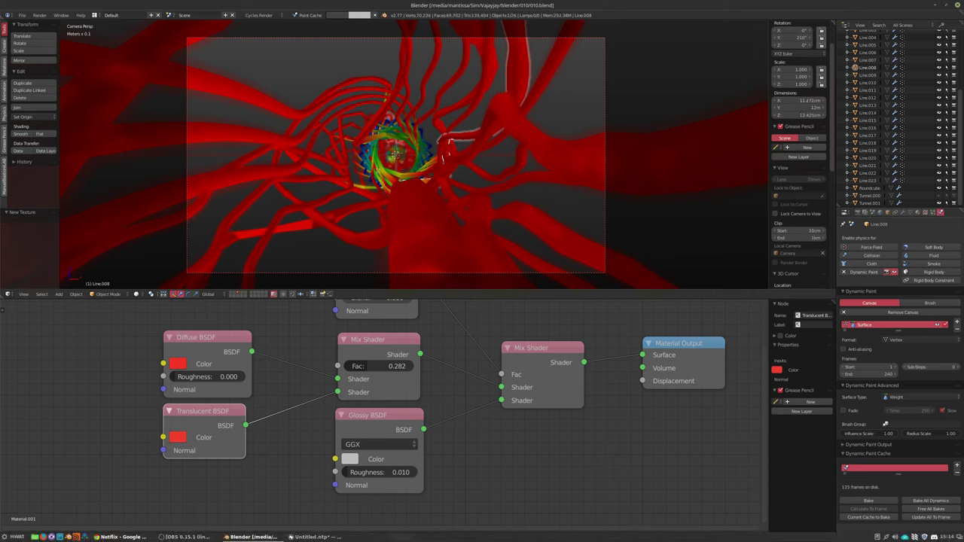
# Step: In the file manager, navigate to Sim > Vajayjay > blender > 010 > blendcache_010
pyautogui.click(35, 538)
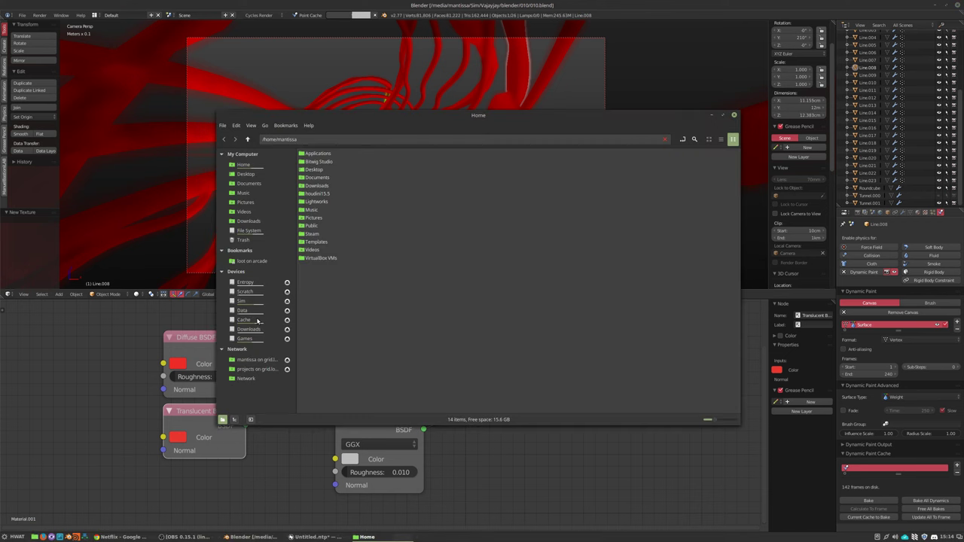
pyautogui.click(242, 301)
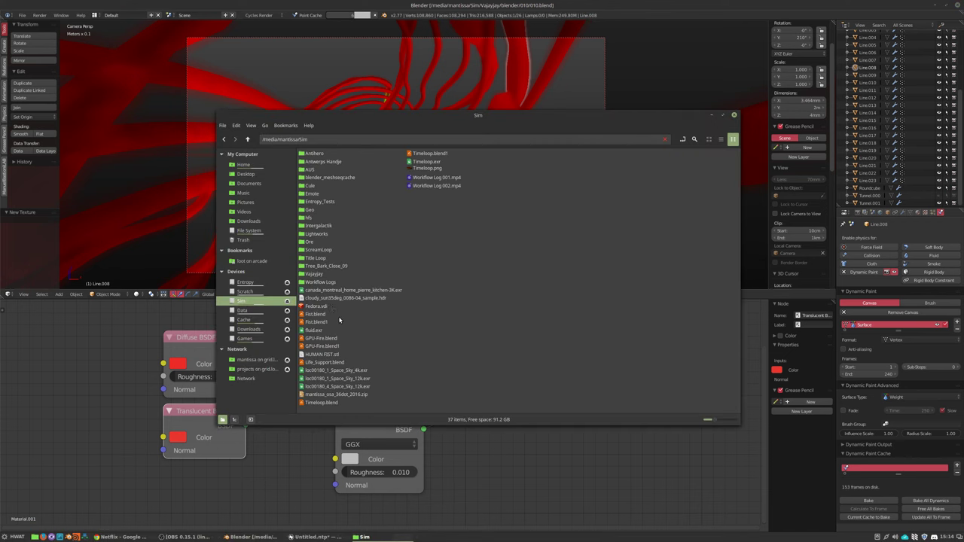
pyautogui.doubleClick(312, 273)
pyautogui.doubleClick(313, 156)
pyautogui.doubleClick(308, 251)
pyautogui.doubleClick(319, 156)
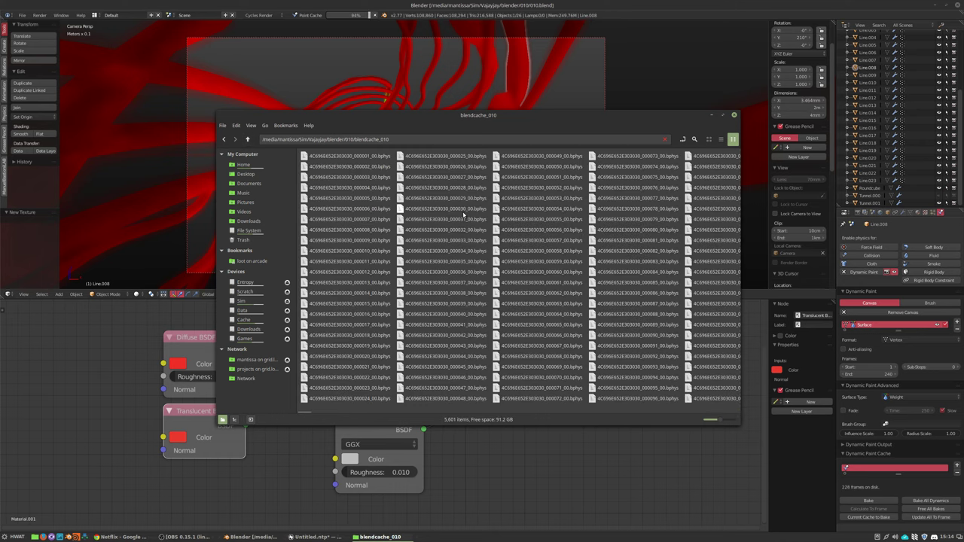
# Step: Scroll through the .bphys cache files, go back up to 010 and close the window
pyautogui.hscroll(3, 464, 217)
pyautogui.hscroll(10, 464, 218)
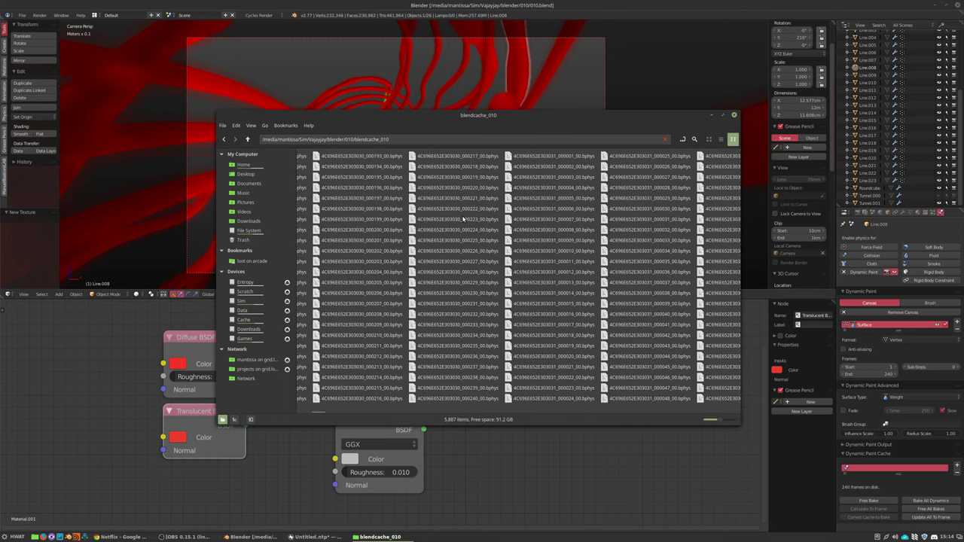
pyautogui.hscroll(8, 463, 219)
pyautogui.click(247, 138)
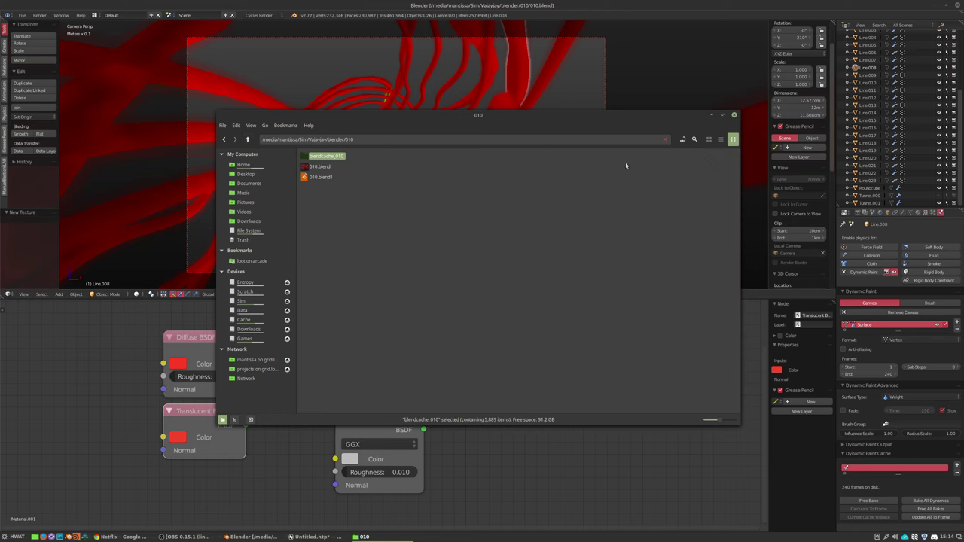
pyautogui.click(713, 117)
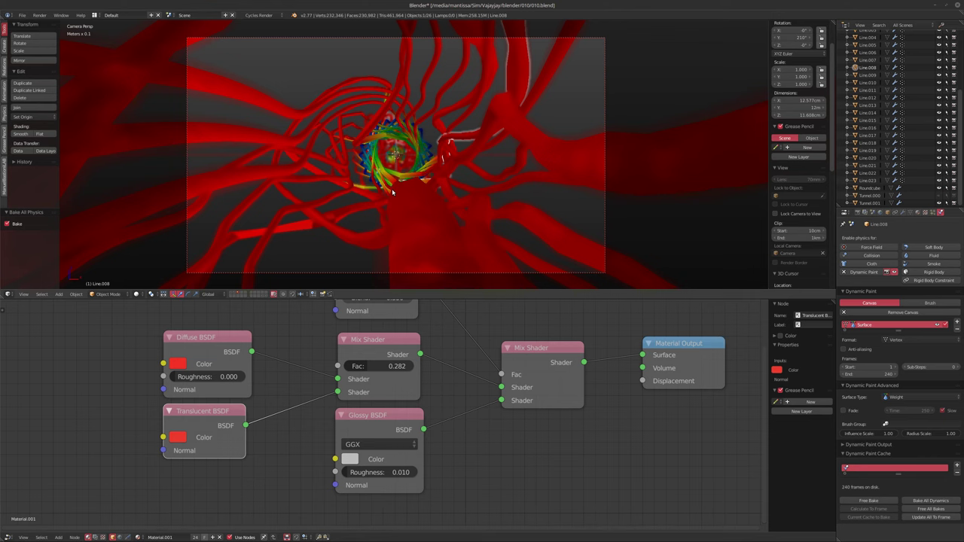
# Step: Play the baked animation, stop back at frame 1, and show Line.008's modifier stack
pyautogui.hotkey('alt', 'a')
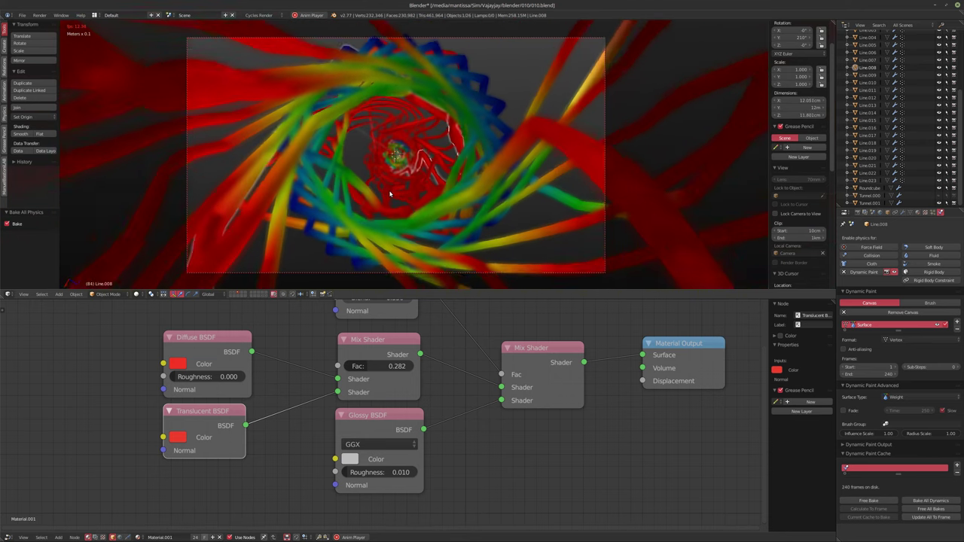
pyautogui.press('Escape')
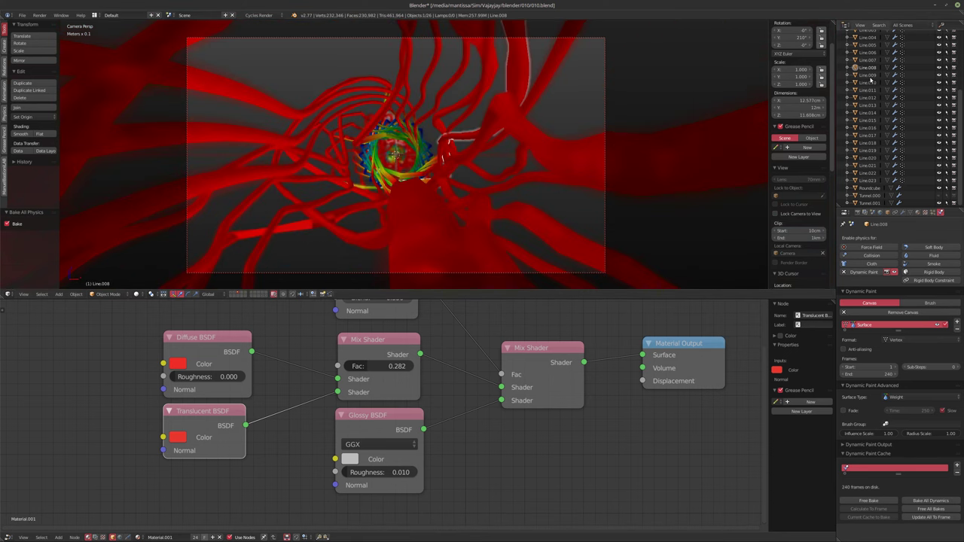
pyautogui.click(903, 213)
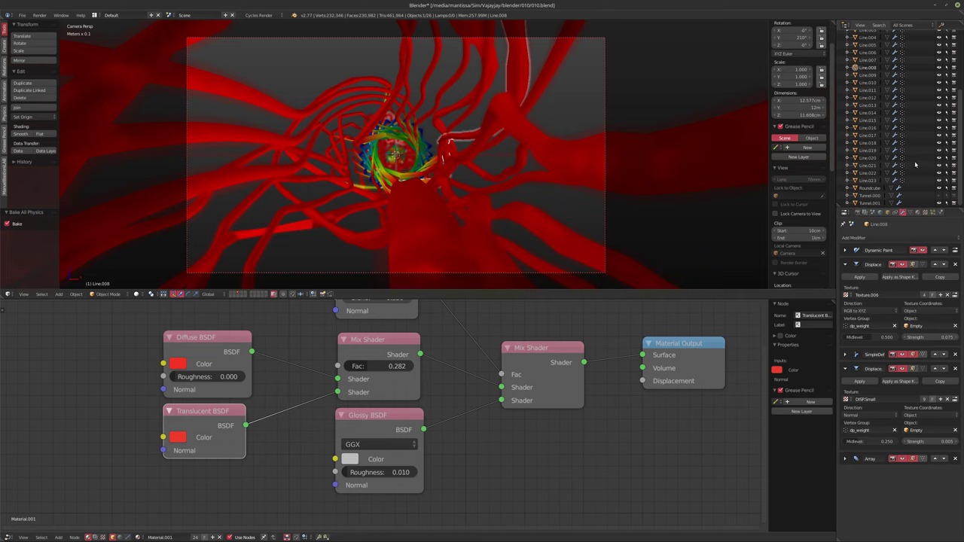
# Step: Select Line.009, collapse its modifier panels and remove the Subsurf modifier
pyautogui.click(866, 75)
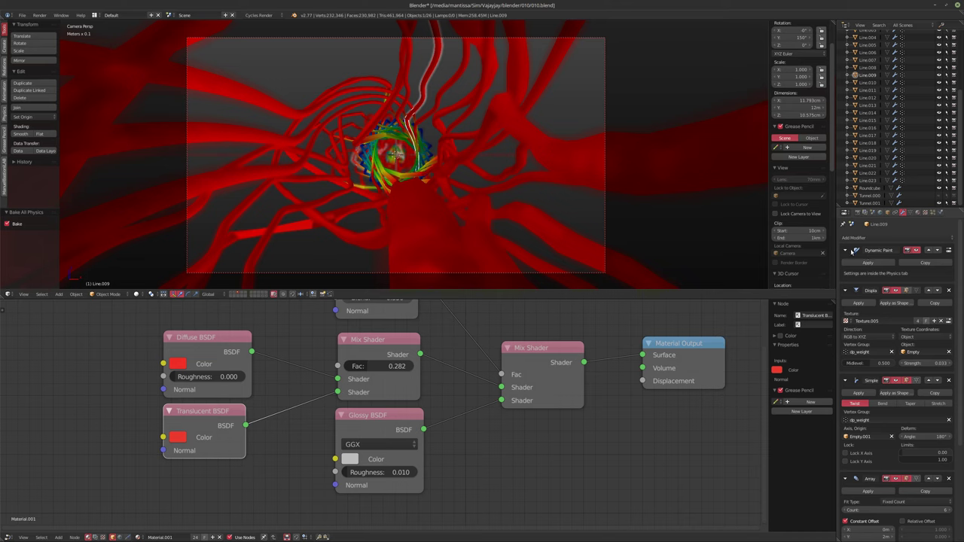
pyautogui.click(846, 251)
pyautogui.click(846, 355)
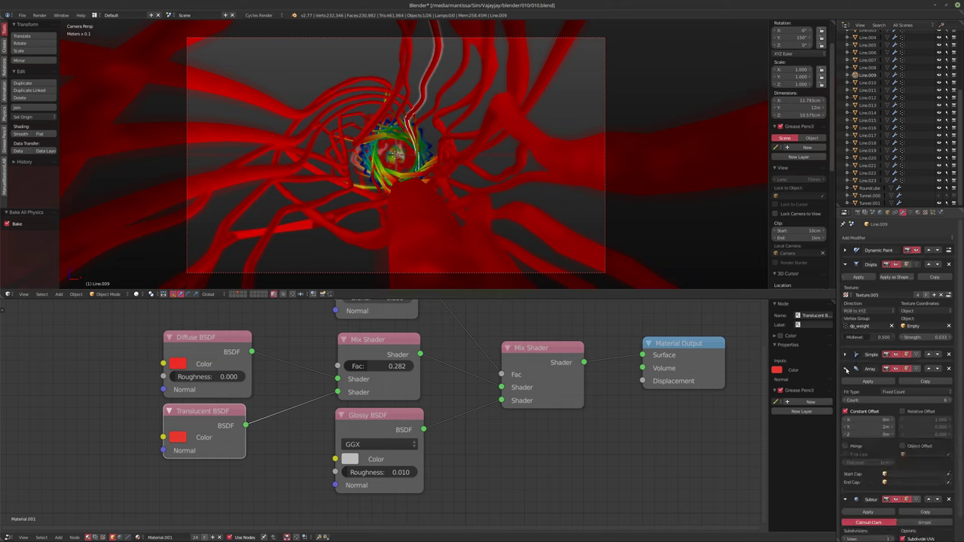
pyautogui.click(846, 369)
pyautogui.click(956, 384)
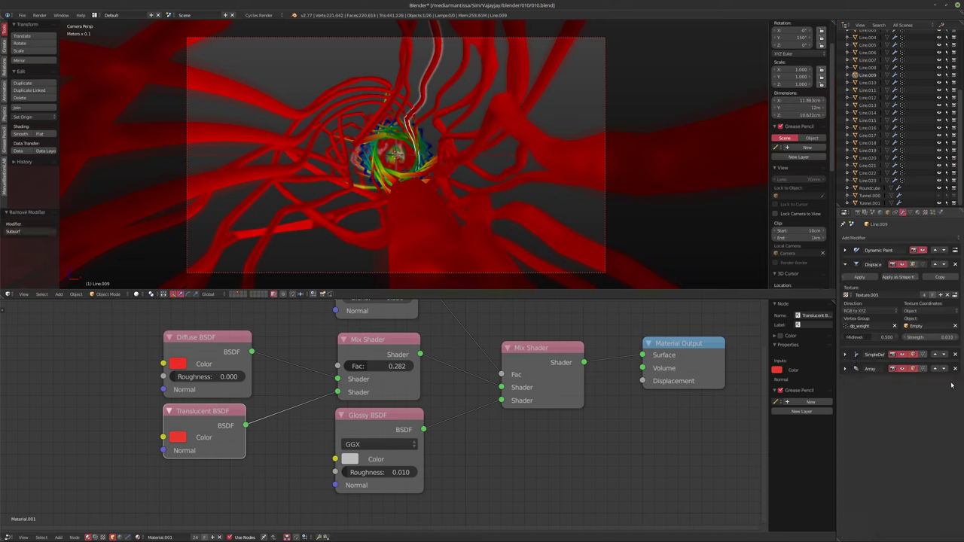
# Step: Add a Displace modifier using the DISPSmall texture and the dp_weight vertex group
pyautogui.click(866, 238)
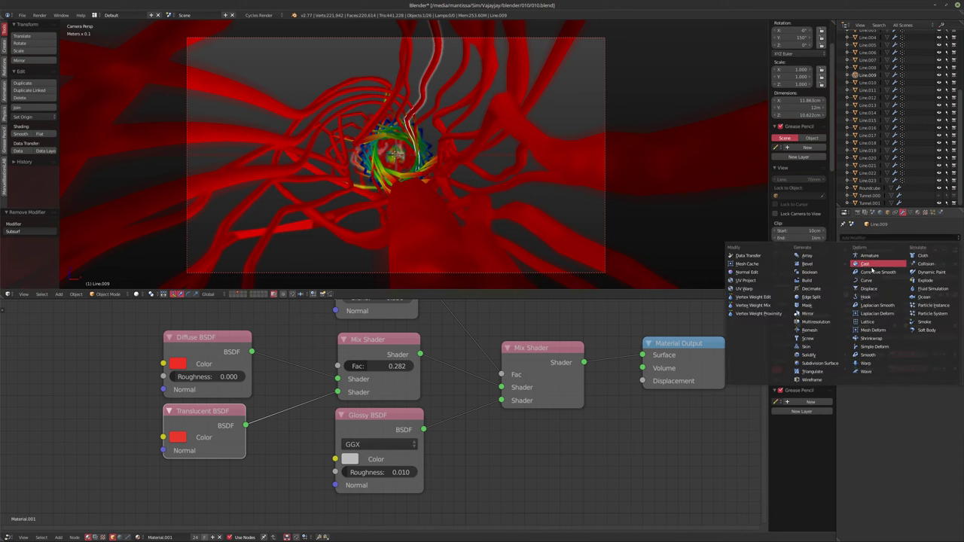
pyautogui.click(868, 289)
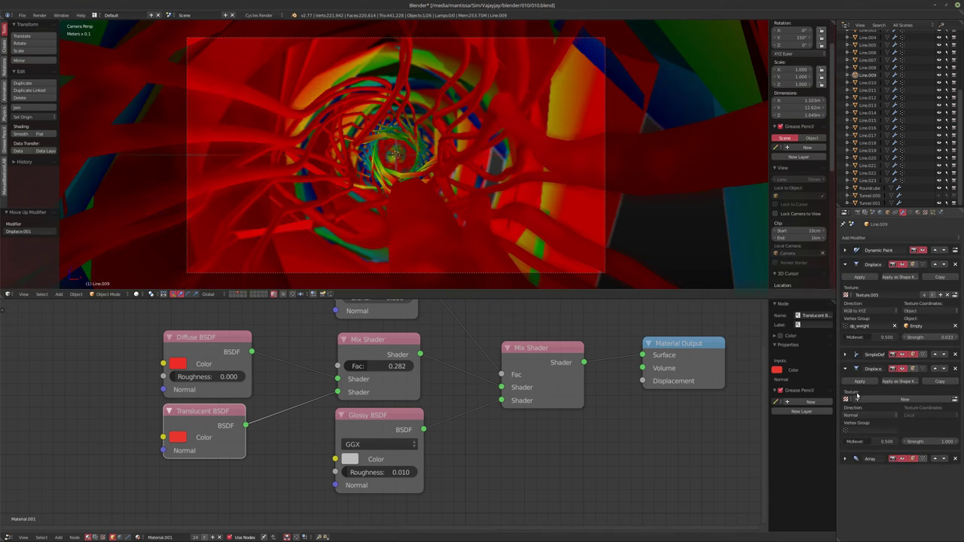
pyautogui.click(846, 399)
pyautogui.click(863, 412)
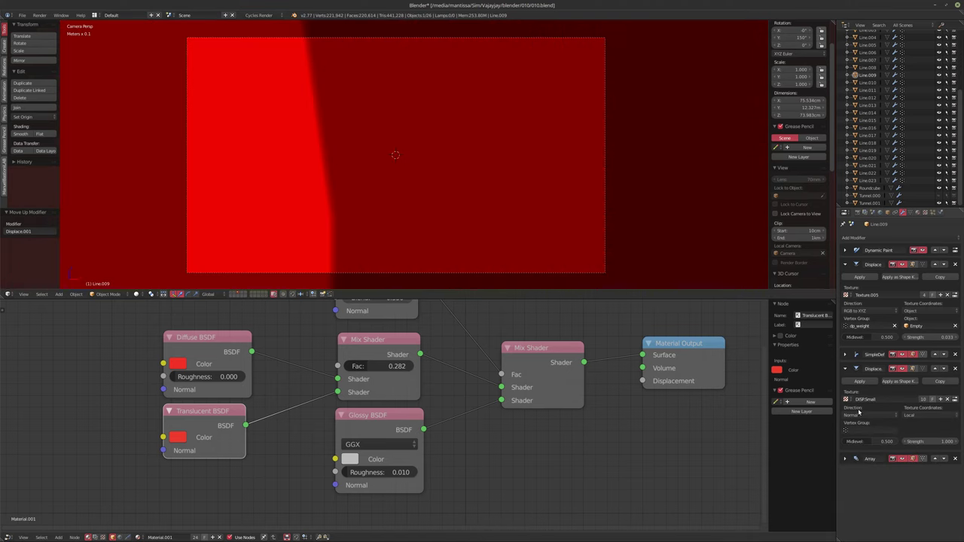
pyautogui.click(866, 430)
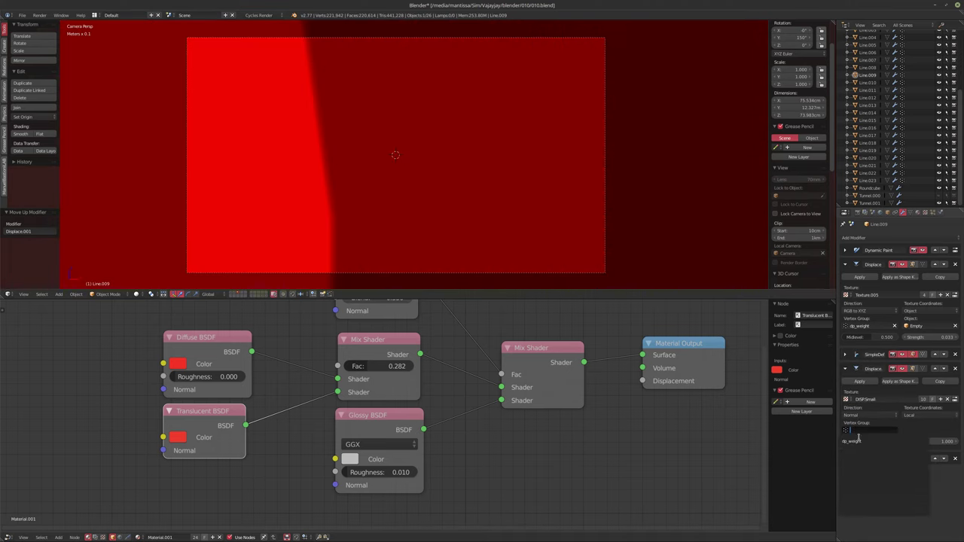
pyautogui.press('Return')
# Step: Map the new Displace by Object coordinates using Empty, with midlevel 0.25
pyautogui.click(926, 413)
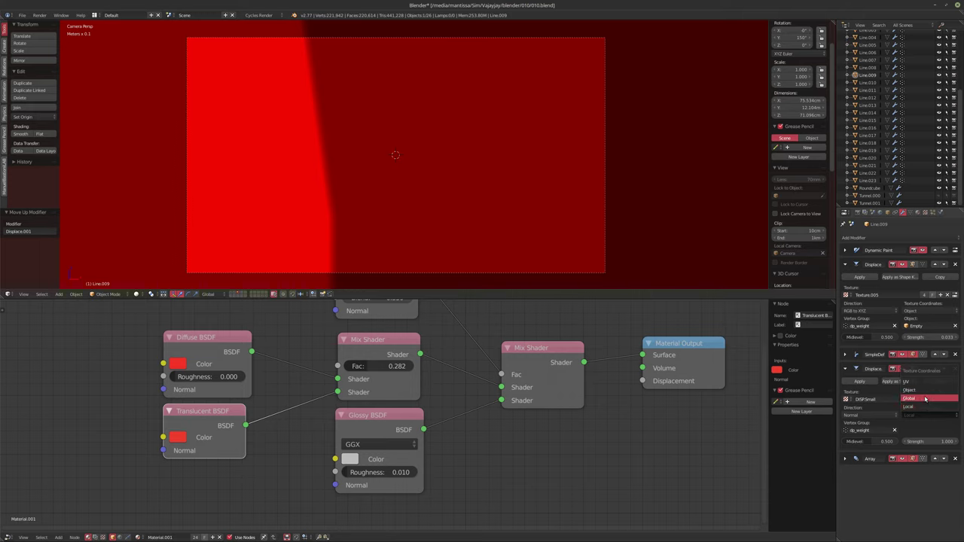
pyautogui.click(927, 390)
pyautogui.click(926, 430)
pyautogui.press('Return')
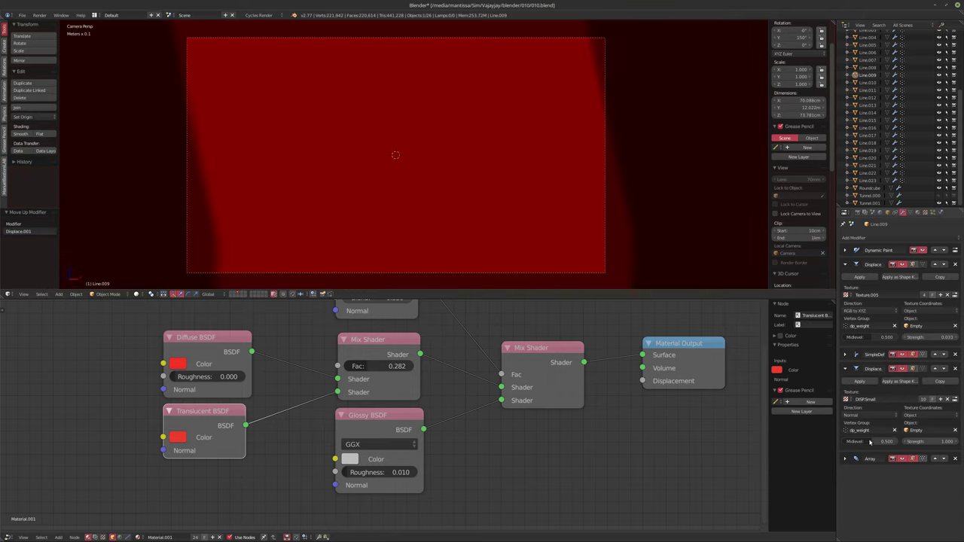
pyautogui.click(879, 441)
pyautogui.write('0.25')
pyautogui.press('Return')
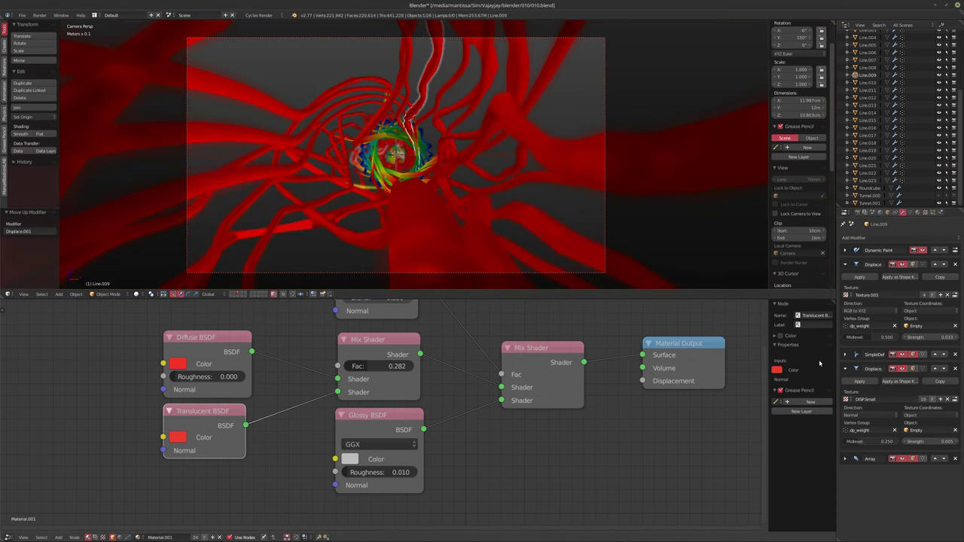
# Step: Set the first Displace strength to 0.075 and check it in a Rendered preview
pyautogui.click(923, 338)
pyautogui.press('BackSpace')
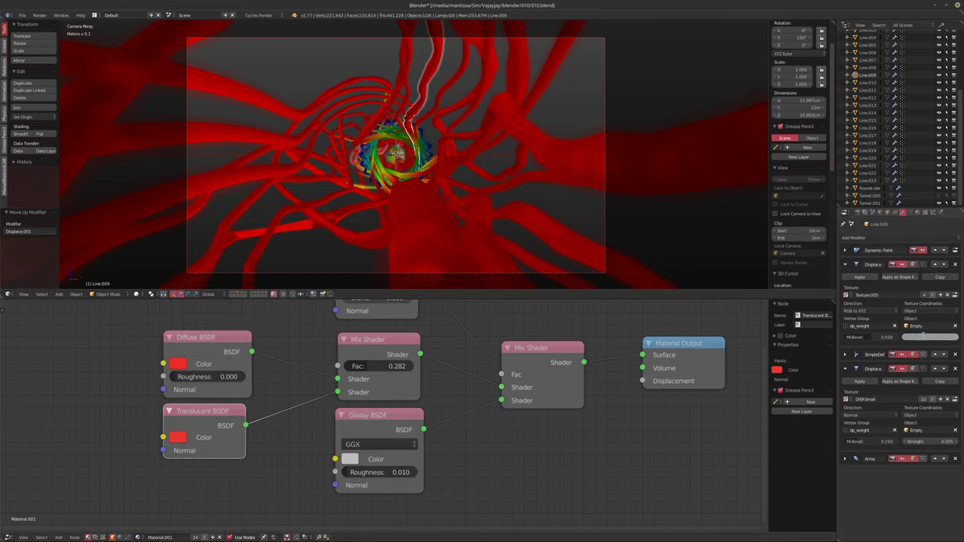
pyautogui.write('0.075')
pyautogui.press('Return')
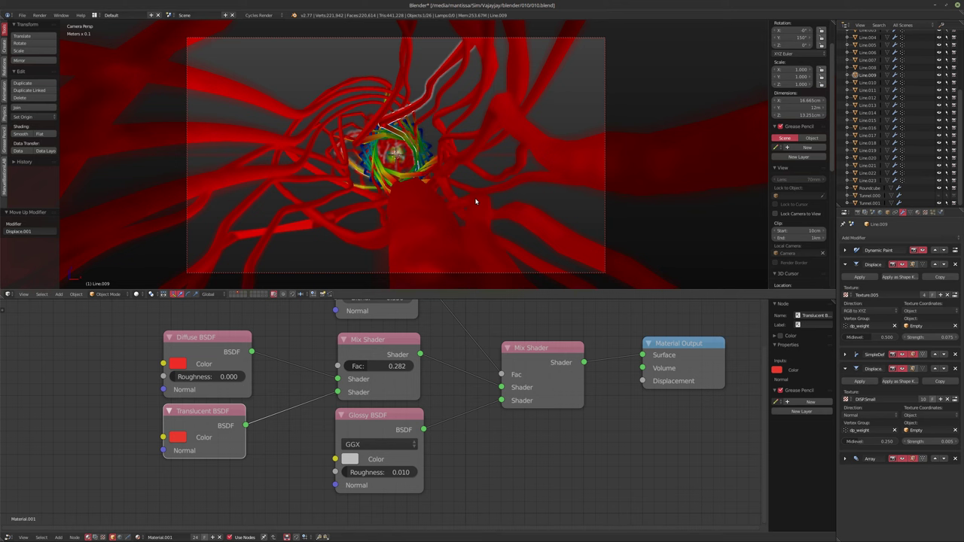
pyautogui.hotkey('shift', 'z')
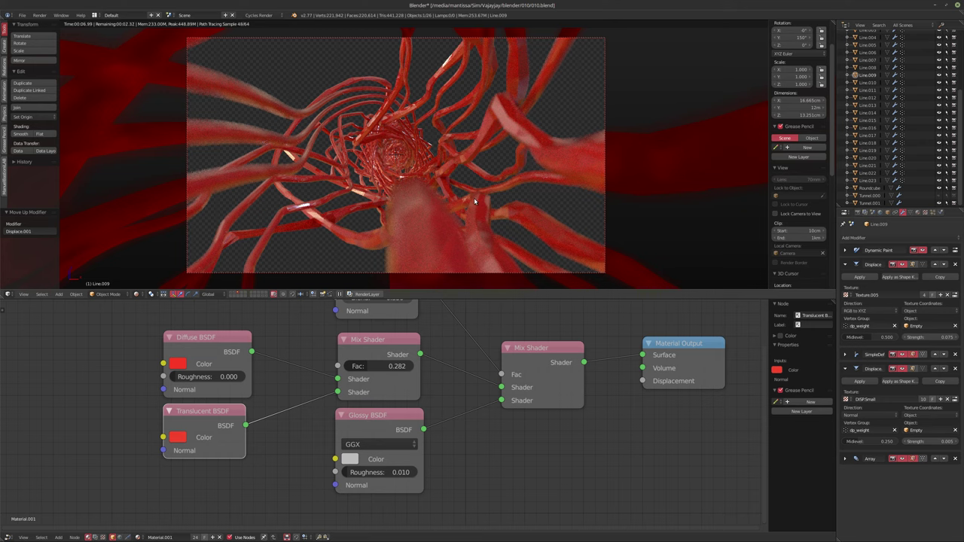
pyautogui.hotkey('shift', 'z')
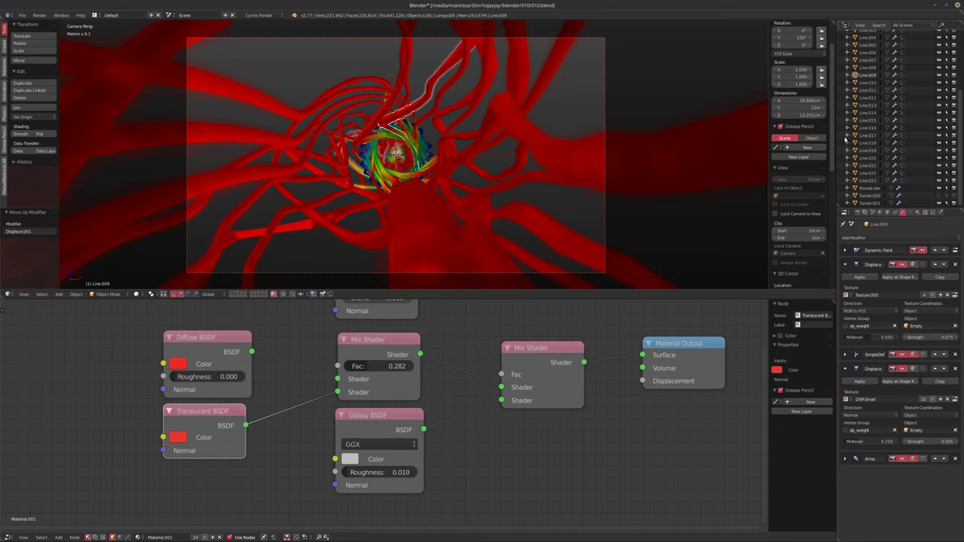
# Step: Select Line.010, remove its Subsurf, and add a Displace modifier above Array
pyautogui.click(867, 83)
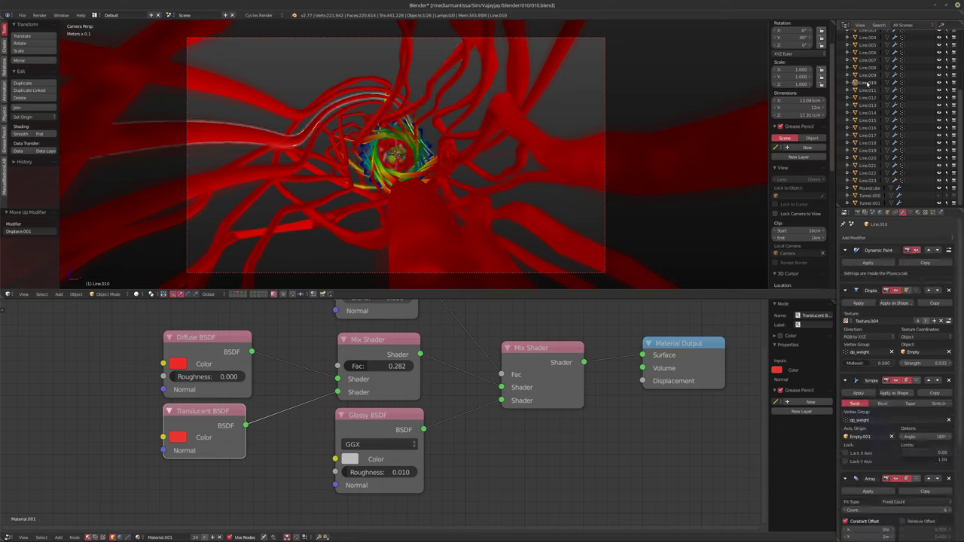
pyautogui.click(845, 252)
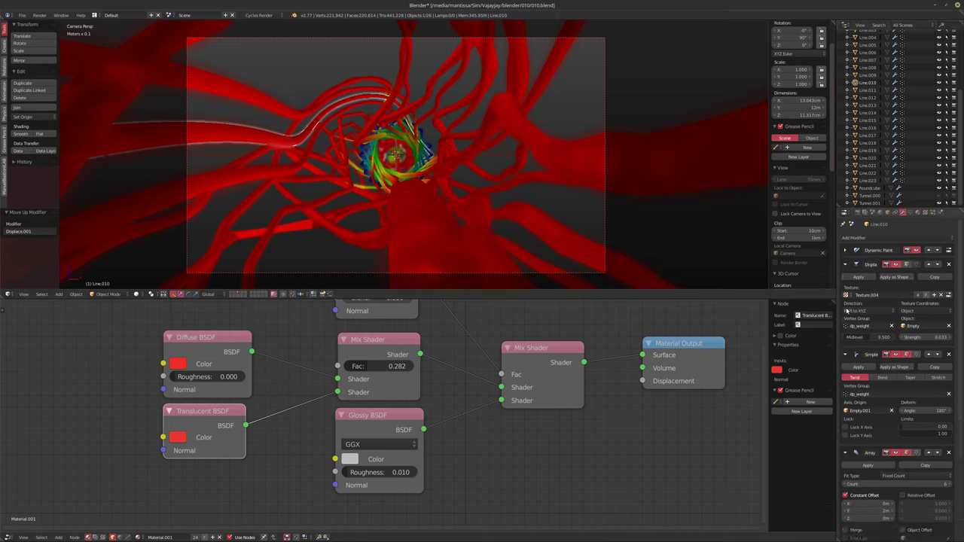
pyautogui.click(846, 354)
pyautogui.click(845, 368)
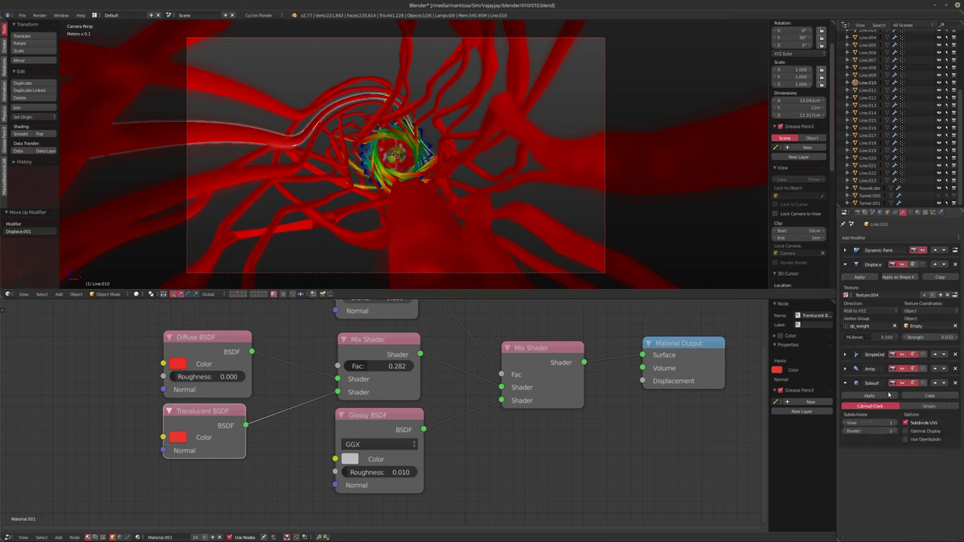
pyautogui.click(955, 383)
pyautogui.click(878, 238)
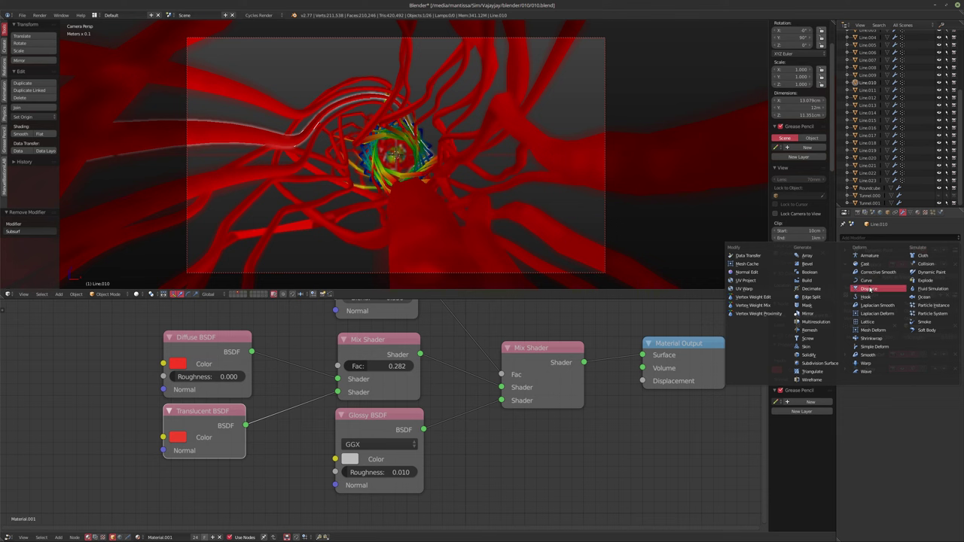
pyautogui.click(868, 288)
pyautogui.click(935, 384)
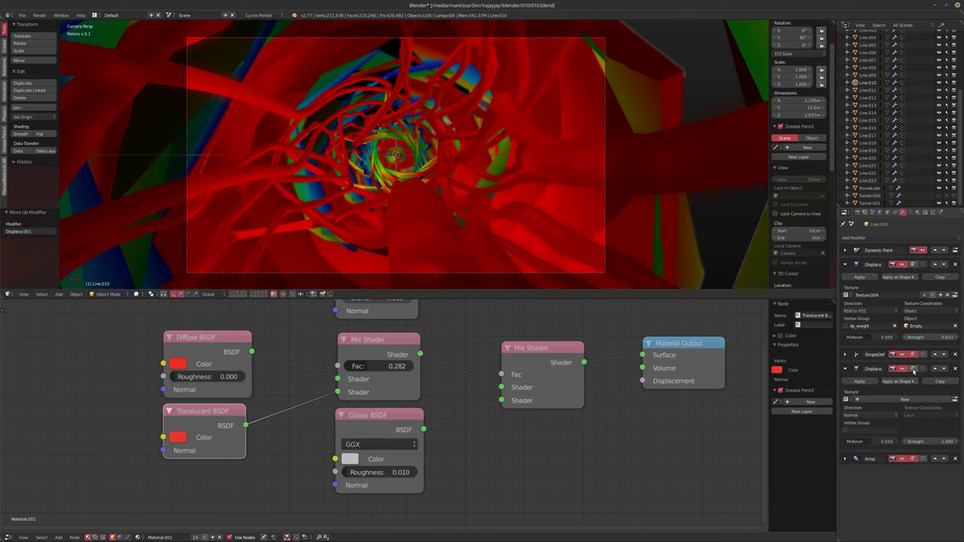
# Step: Set the first Displace strength to 0.075, correcting a mistyped 0.75
pyautogui.click(917, 339)
pyautogui.write('0.75')
pyautogui.press('Return')
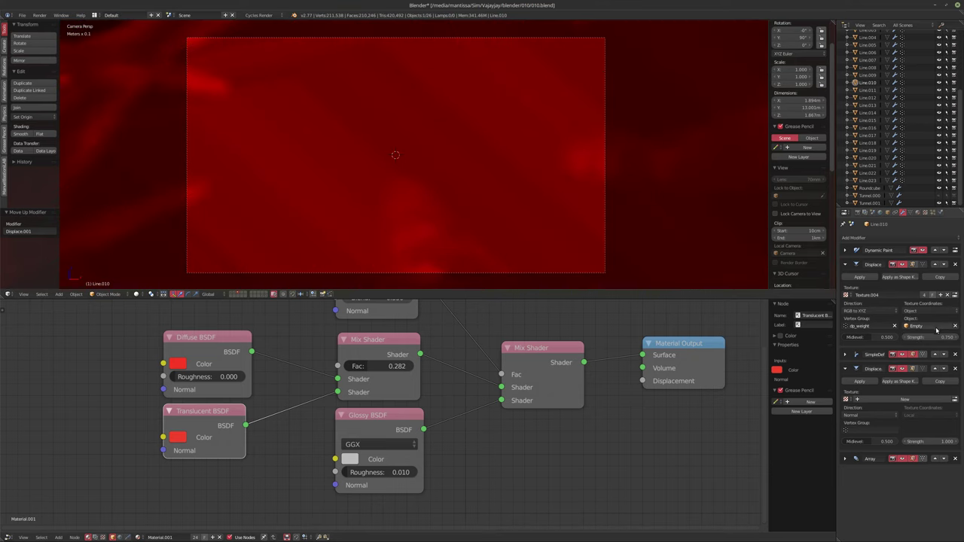
pyautogui.click(917, 339)
pyautogui.press('BackSpace')
pyautogui.write('0.075')
pyautogui.press('Return')
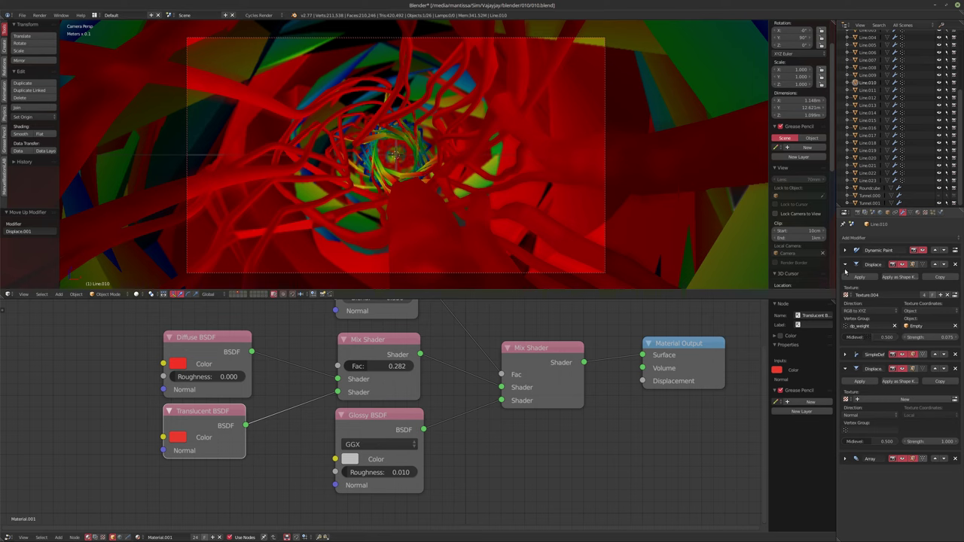
# Step: Give the second Displace the DISP.Small texture, midlevel 0.25 and strength 0.005
pyautogui.click(846, 265)
pyautogui.click(846, 265)
pyautogui.click(846, 399)
pyautogui.click(856, 412)
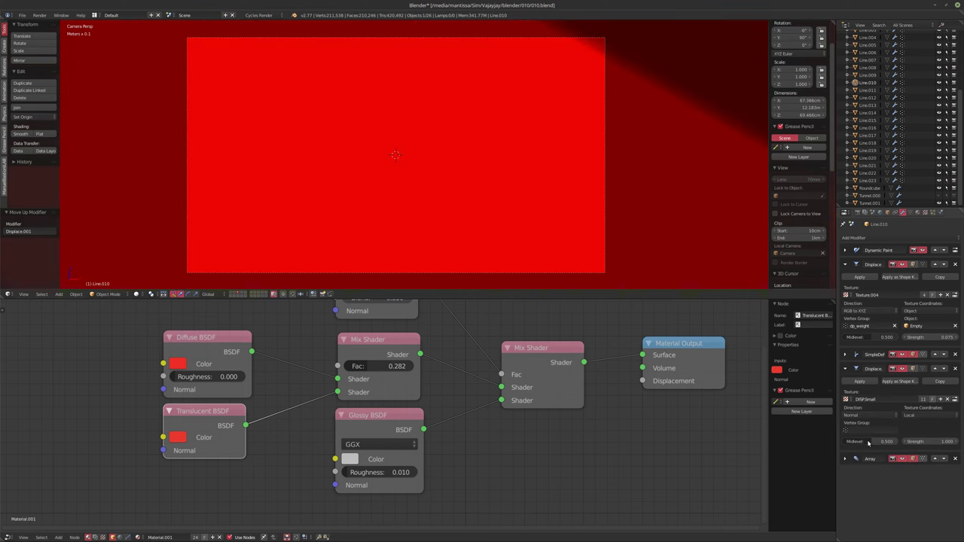
pyautogui.press('Return')
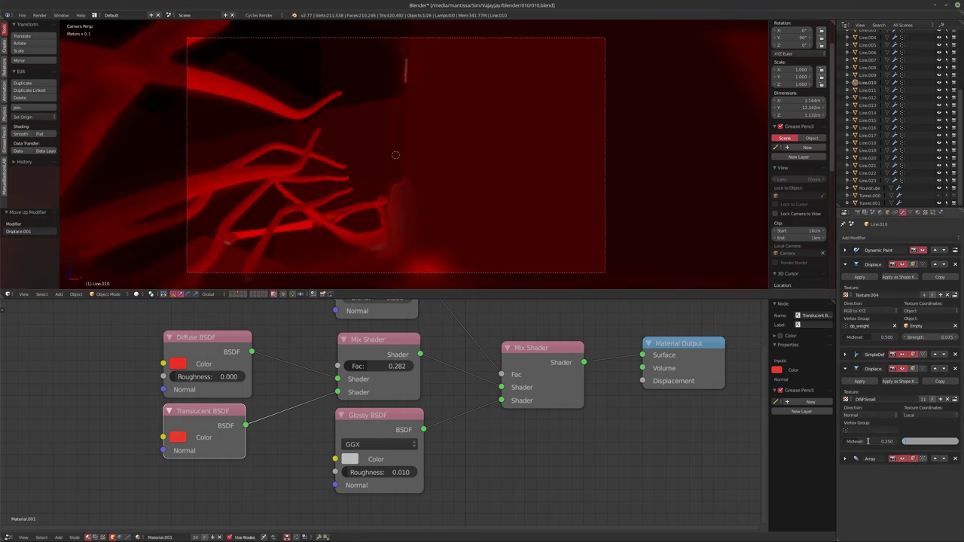
pyautogui.write('0.005')
pyautogui.press('Return')
# Step: Map it by Object coordinates with Empty, limit it to dp_weight, and play the animation
pyautogui.click(938, 415)
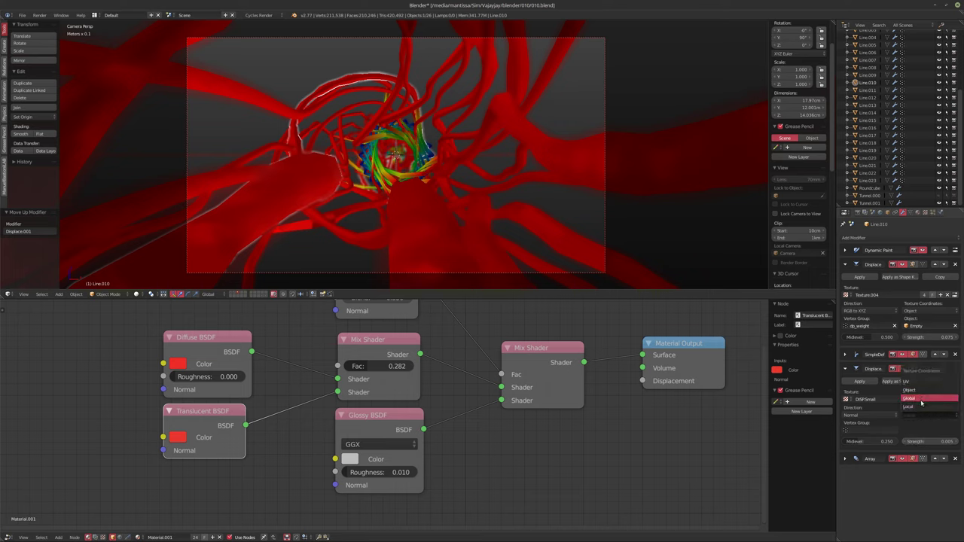
pyautogui.click(927, 391)
pyautogui.click(869, 431)
pyautogui.click(874, 439)
pyautogui.click(915, 430)
pyautogui.click(894, 463)
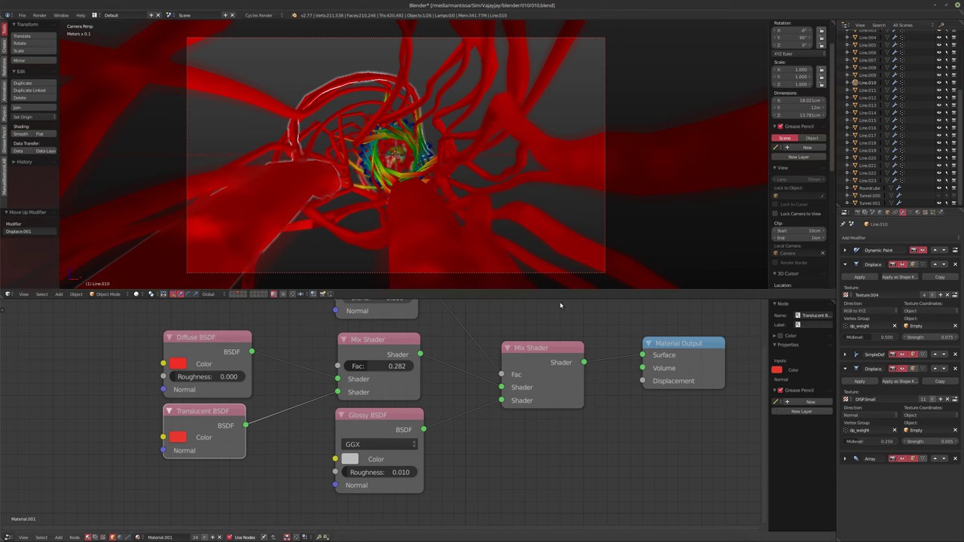
pyautogui.hotkey('alt', 'a')
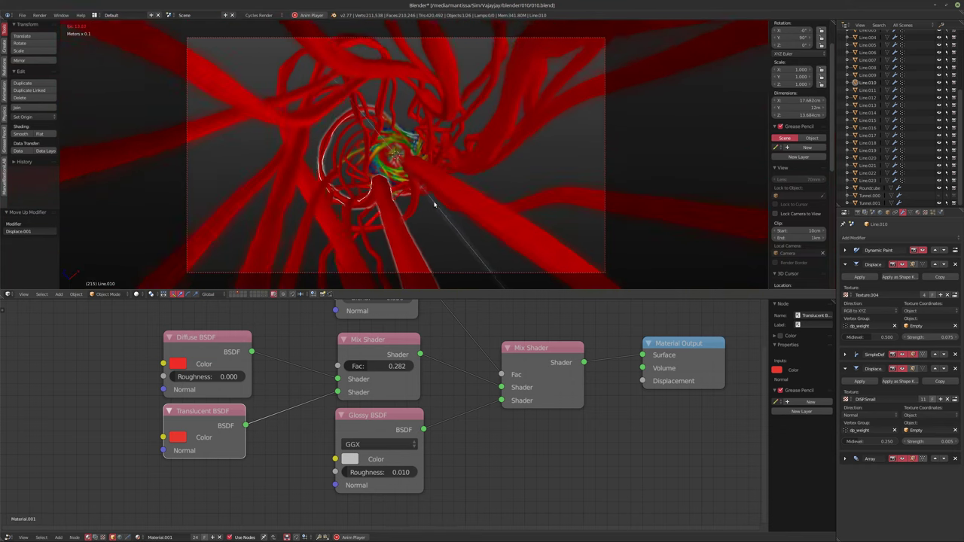
# Step: Stop playback, rewind to frame 1, select Line.011 and collapse its modifier panels
pyautogui.hotkey('alt', 'a')
pyautogui.hotkey('shift', 'Left')
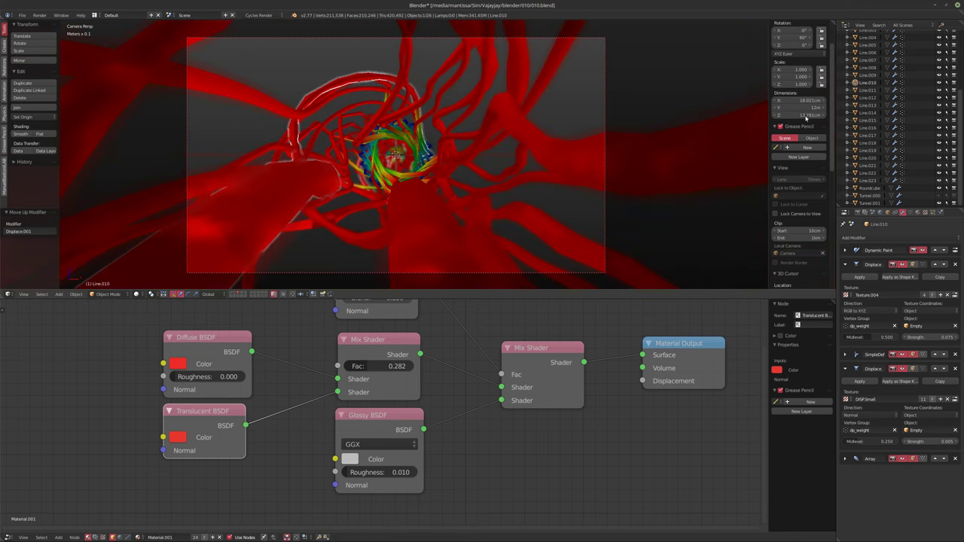
pyautogui.click(867, 90)
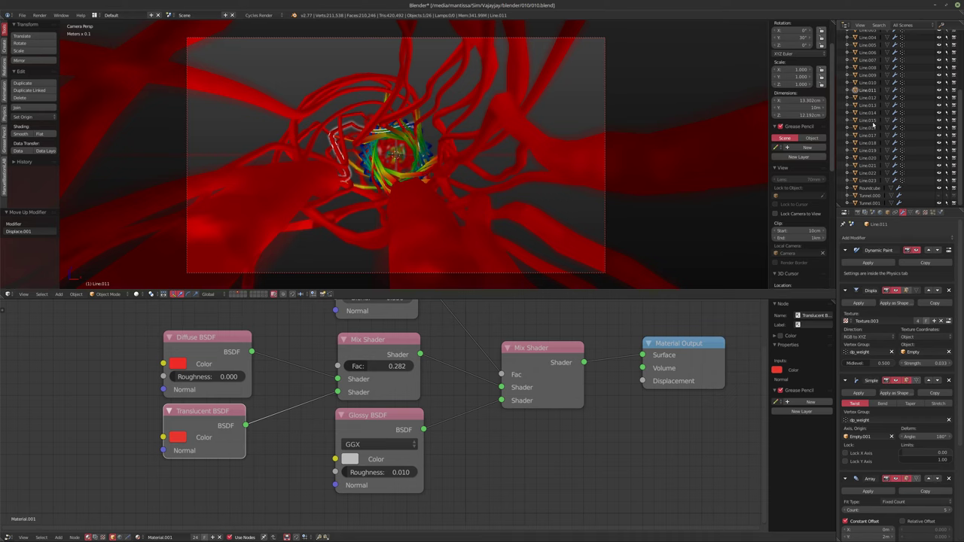
pyautogui.click(845, 251)
pyautogui.click(845, 264)
pyautogui.click(845, 278)
pyautogui.click(845, 293)
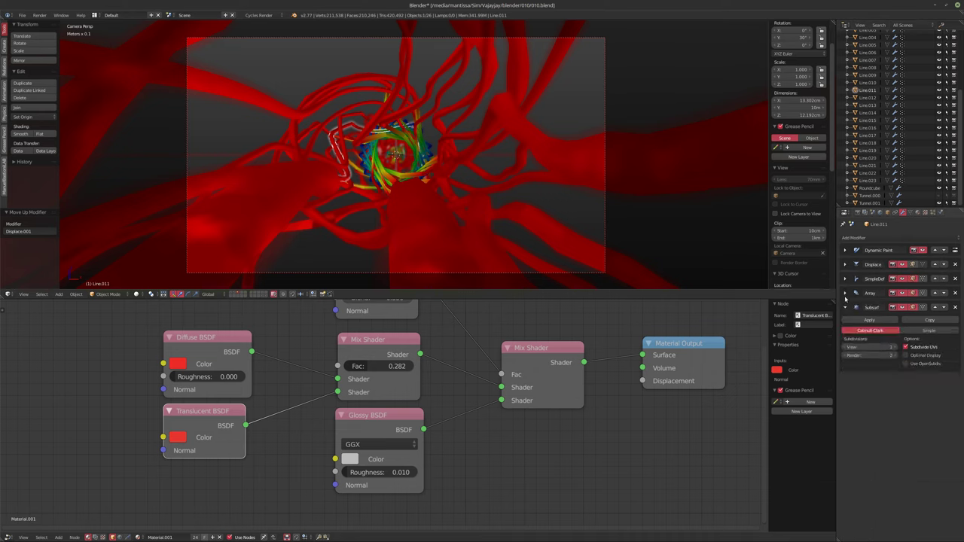
# Step: Delete Line.011's Subsurf modifier and change its Displace strength from 0.033 to 0.075
pyautogui.click(955, 308)
pyautogui.click(845, 264)
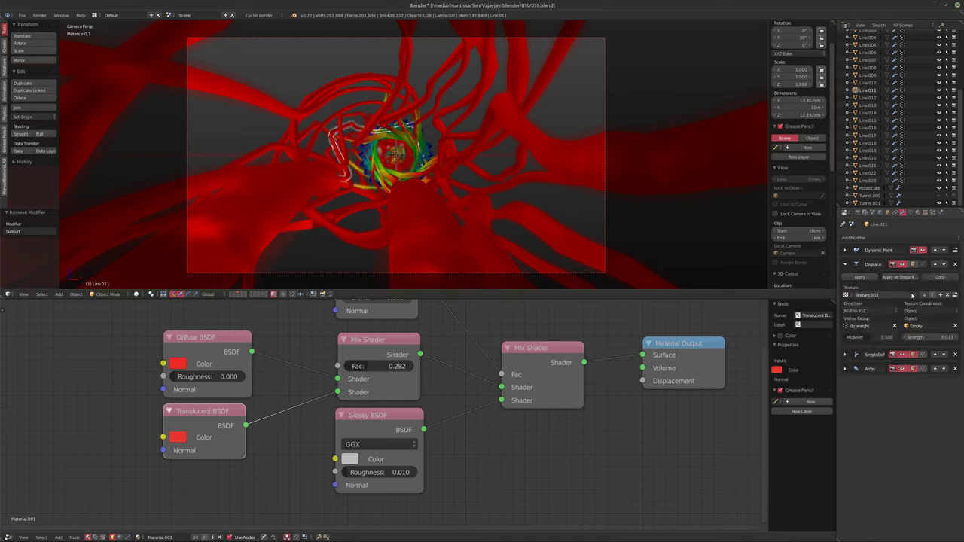
pyautogui.click(926, 338)
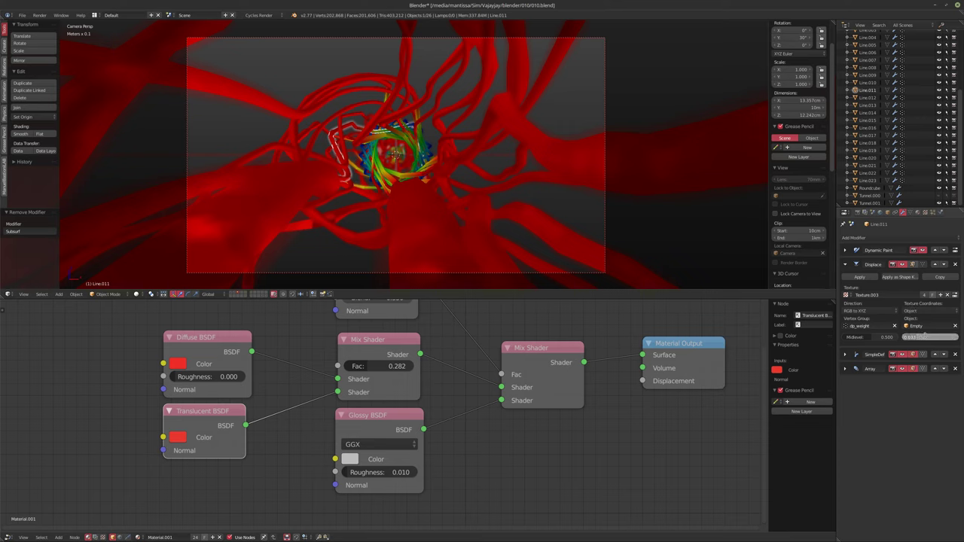
pyautogui.press('BackSpace')
pyautogui.write('0.075')
pyautogui.press('Return')
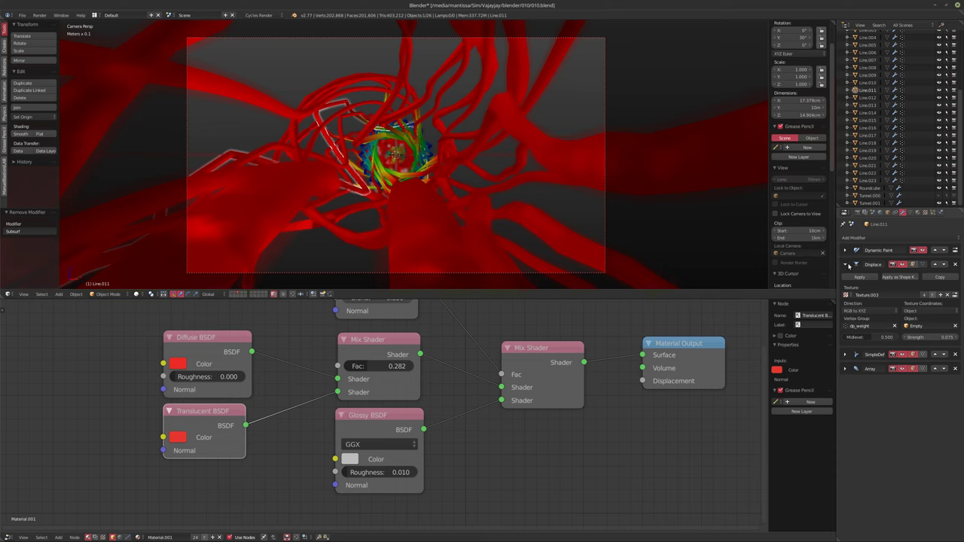
pyautogui.click(848, 265)
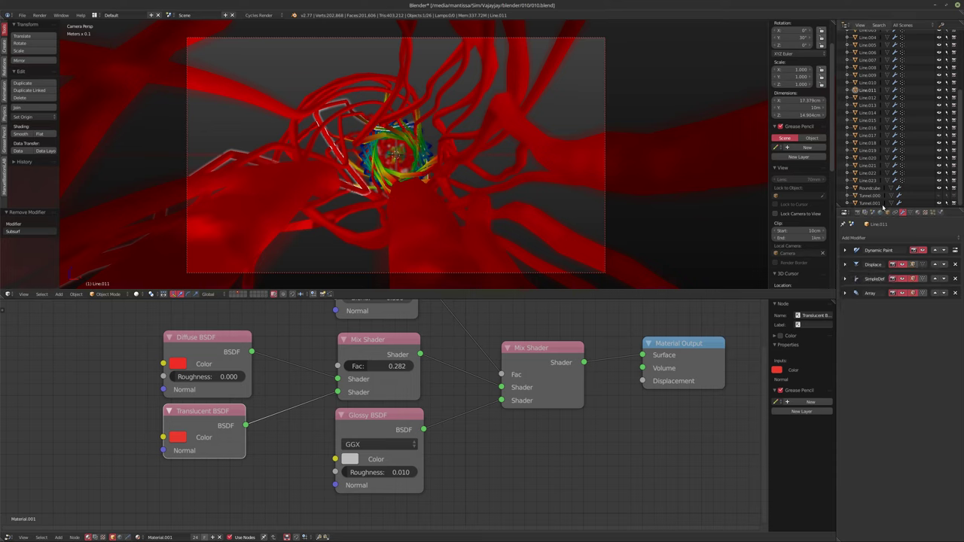
pyautogui.click(888, 238)
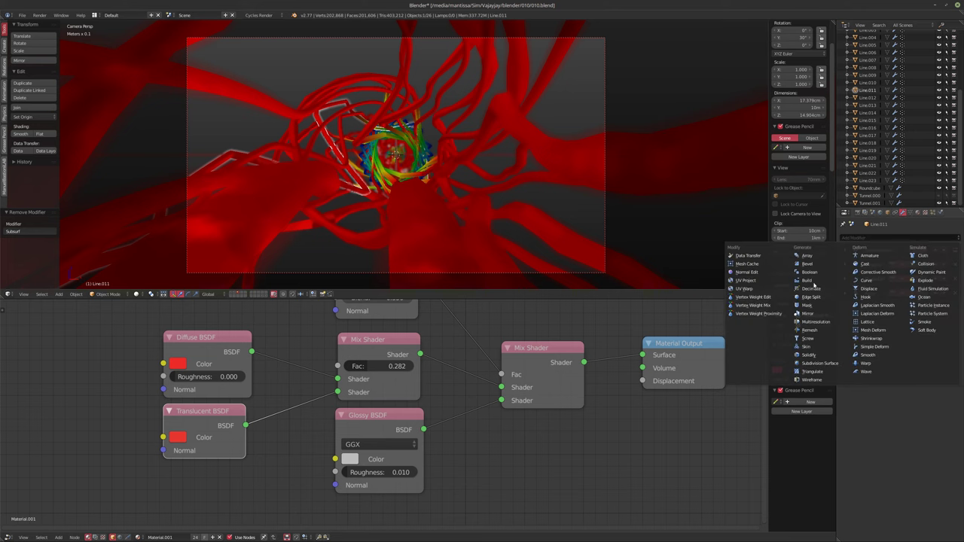
# Step: Add a Displace above Array with DISP.Small texture, strength 0.005 and midlevel 0.25
pyautogui.click(870, 289)
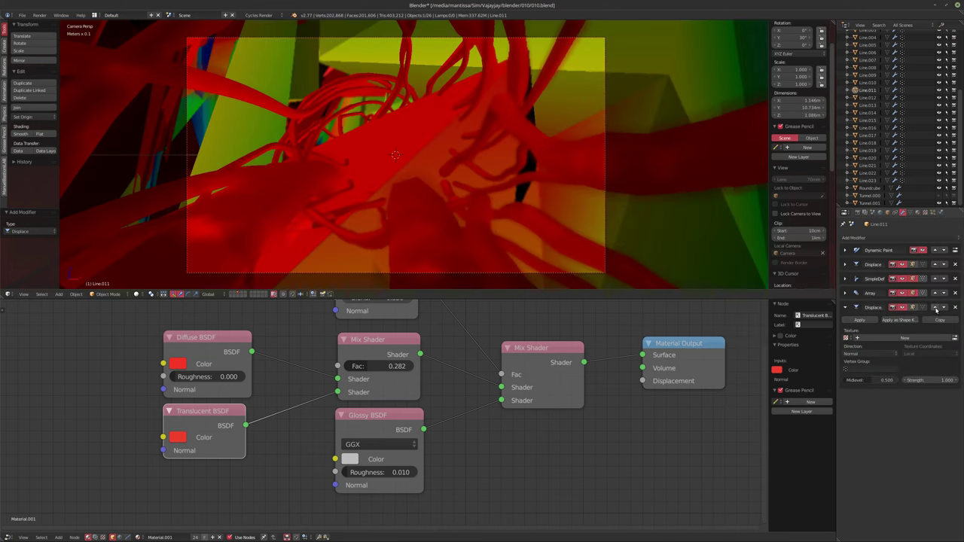
pyautogui.click(936, 308)
pyautogui.click(846, 323)
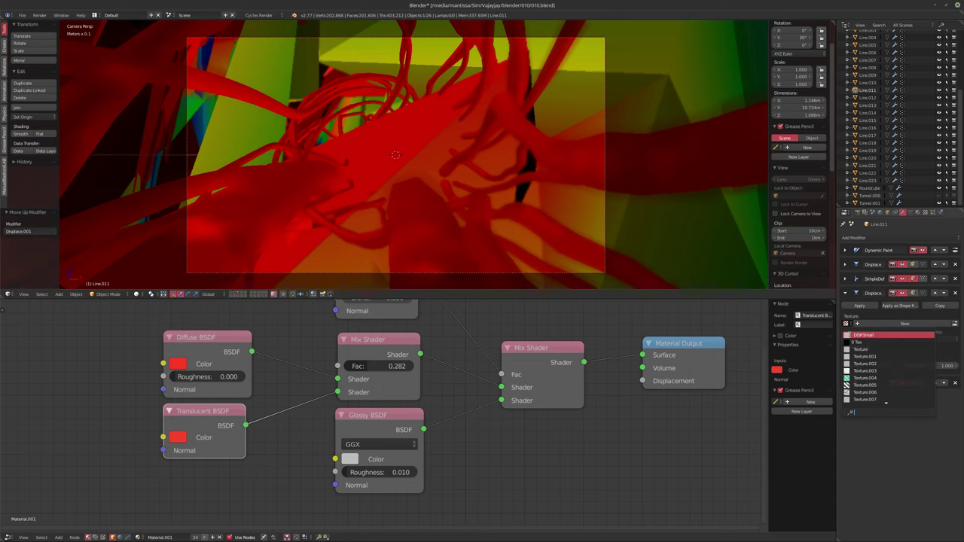
pyautogui.click(858, 336)
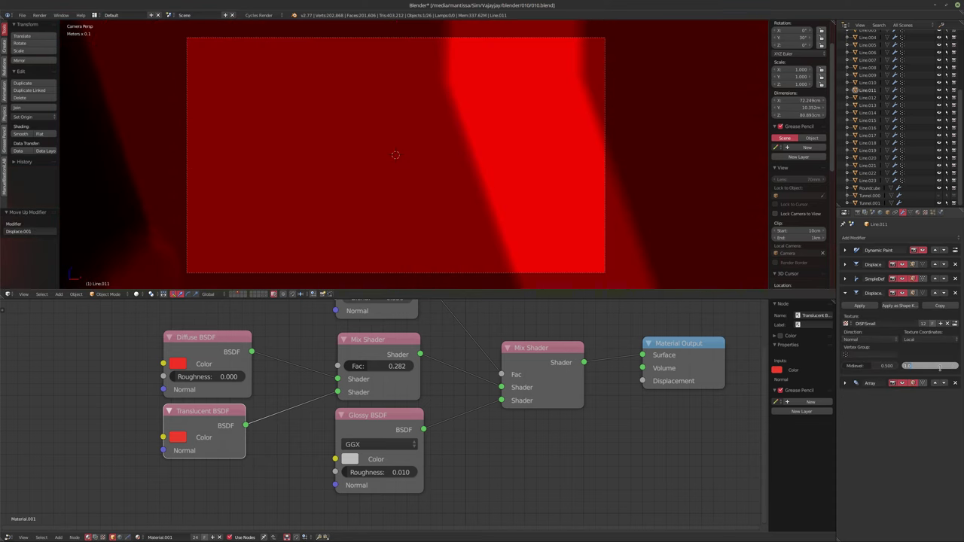
pyautogui.press('Return')
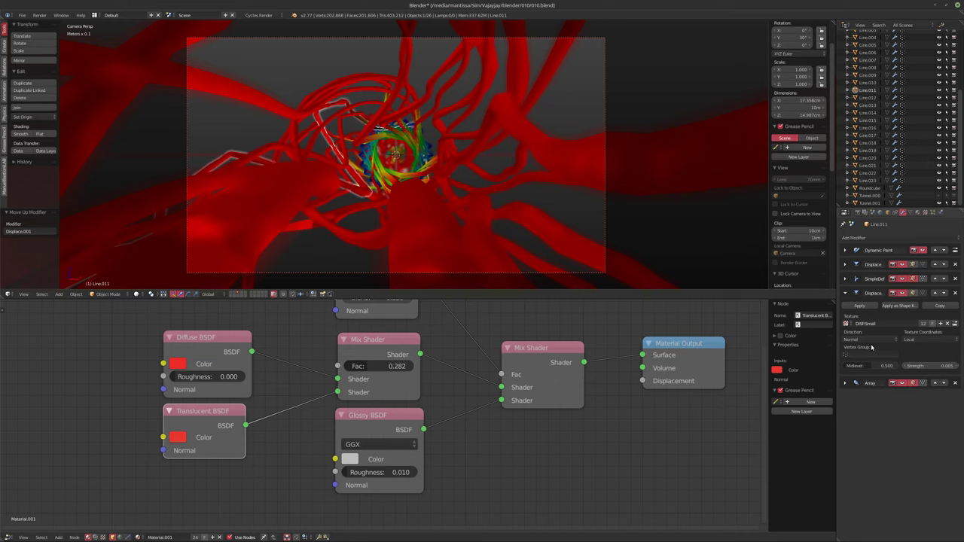
pyautogui.click(869, 367)
pyautogui.press('Return')
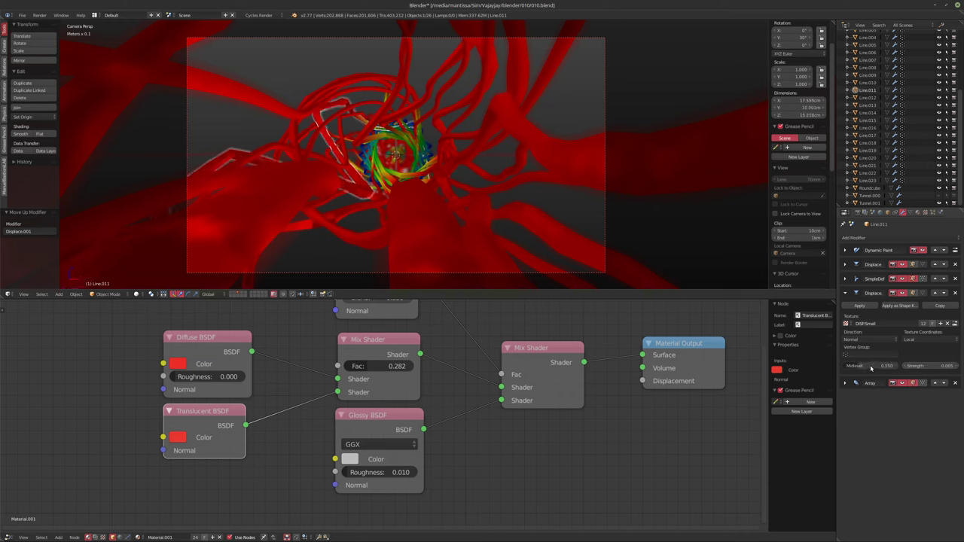
# Step: Limit it to dp_weight, map by Object coordinates with Empty, and play the animation
pyautogui.click(851, 354)
pyautogui.click(850, 366)
pyautogui.click(927, 340)
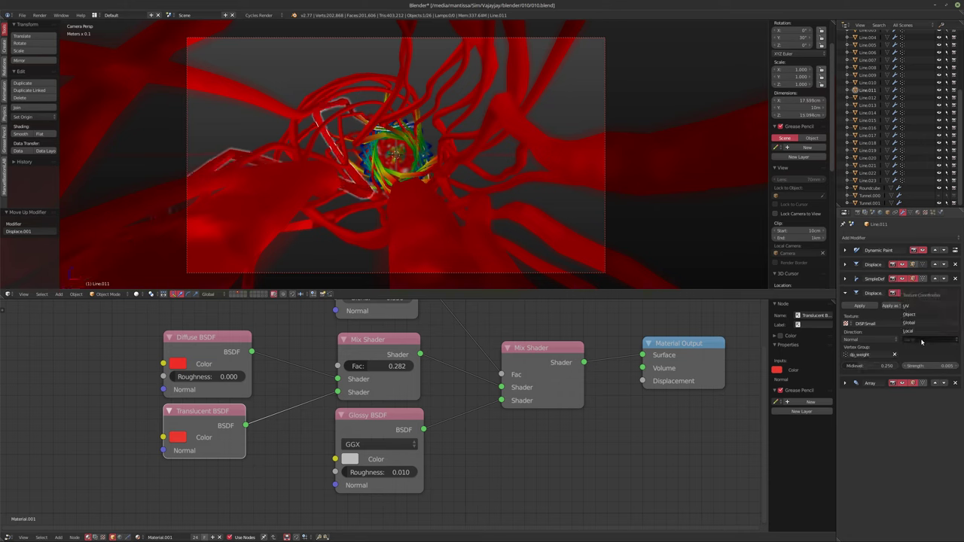
pyautogui.click(912, 315)
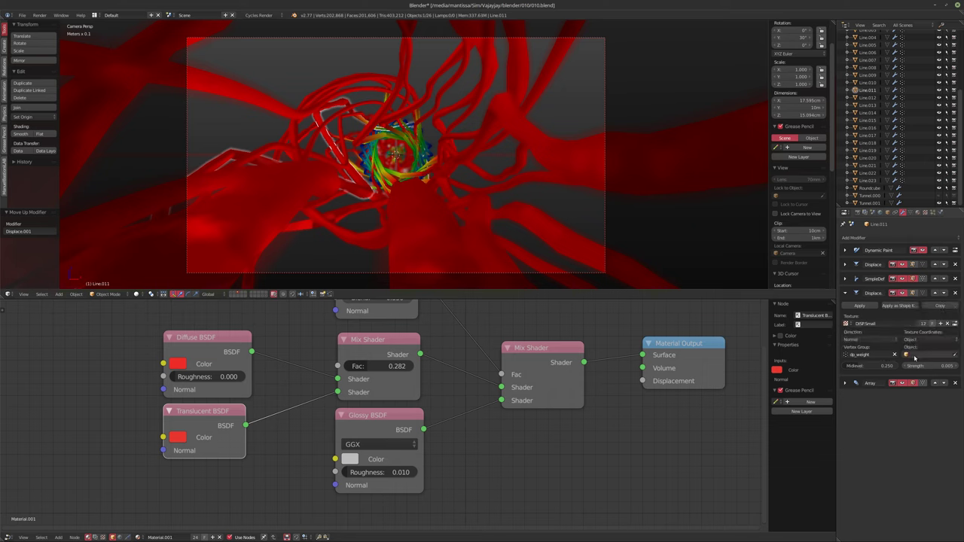
pyautogui.click(914, 355)
pyautogui.click(901, 385)
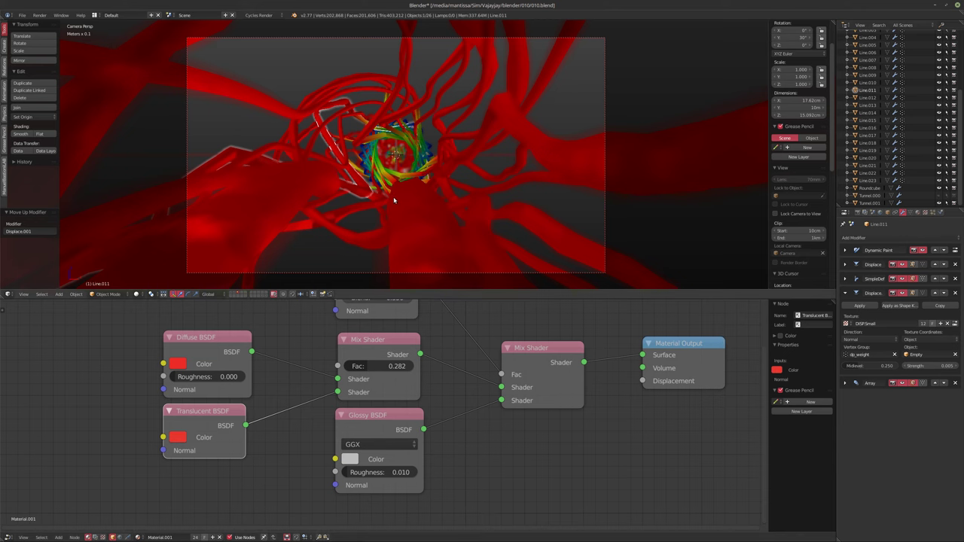
pyautogui.hotkey('alt', 'a')
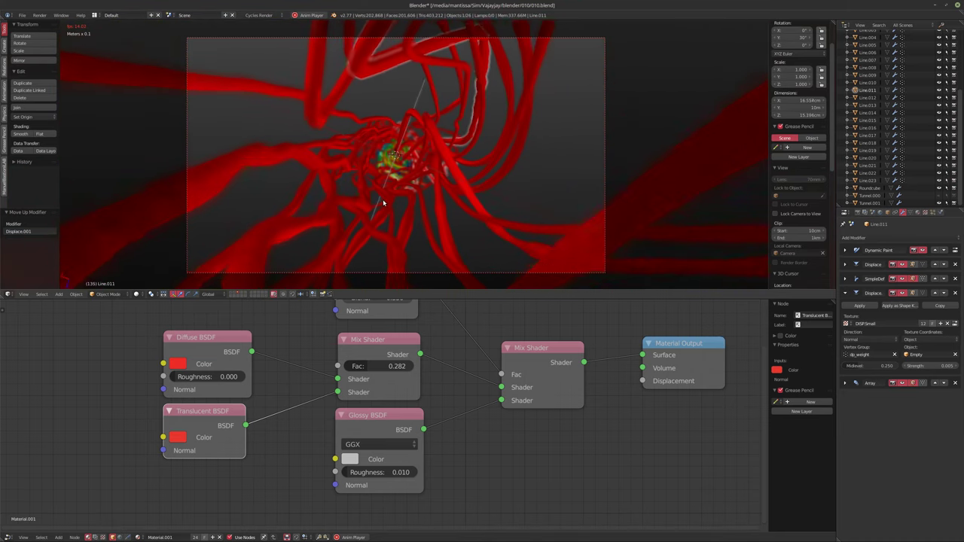
# Step: Stop playback at frame 156 and switch the viewport to Rendered shading
pyautogui.hotkey('alt', 'a')
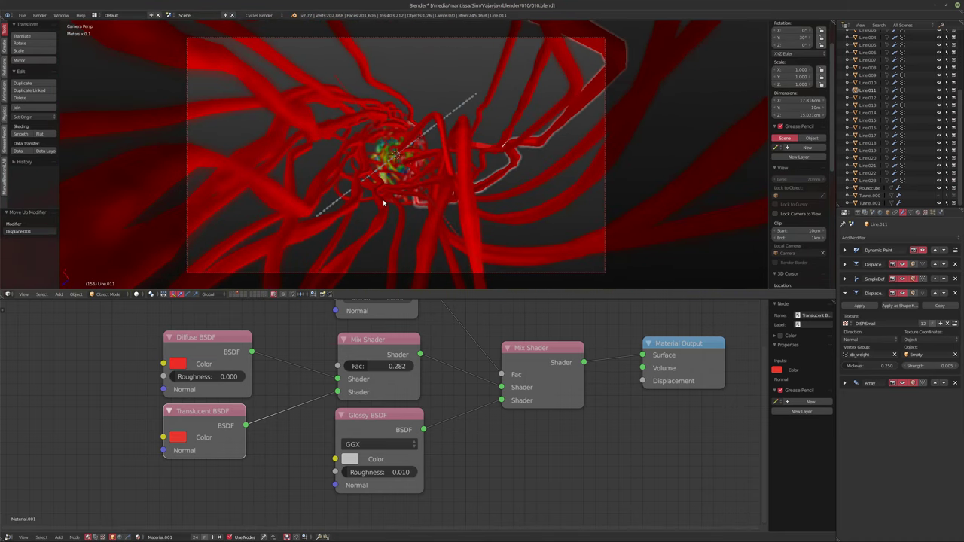
pyautogui.hotkey('shift', 'z')
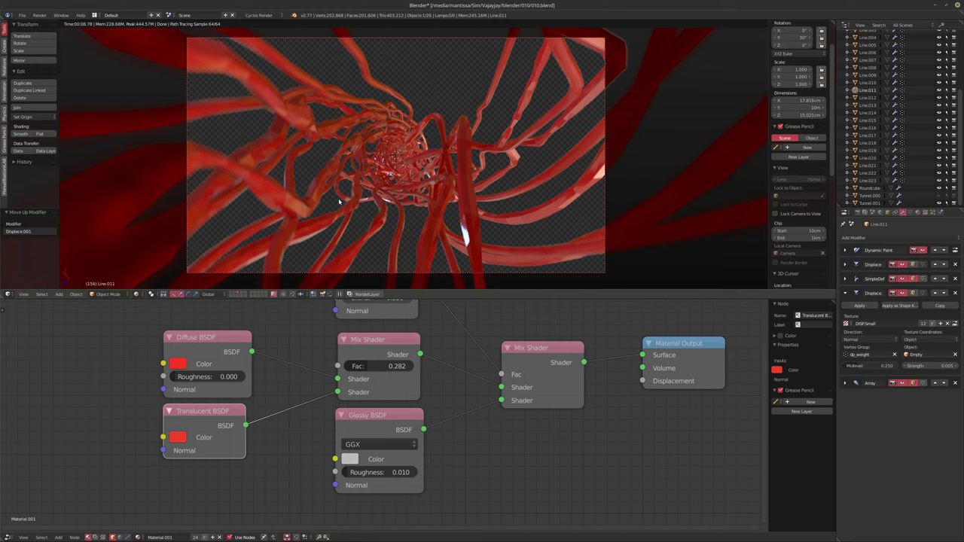
# Step: Add an Object Info node and connect its Random output to the Diffuse Color
pyautogui.moveTo(295, 350); pyautogui.dragTo(475, 350, button='middle')
pyautogui.keyDown('ctrl'); pyautogui.hscroll(-5, 260, 346); pyautogui.keyUp('ctrl')
pyautogui.hotkey('shift', 'a')
pyautogui.moveTo(229, 370)
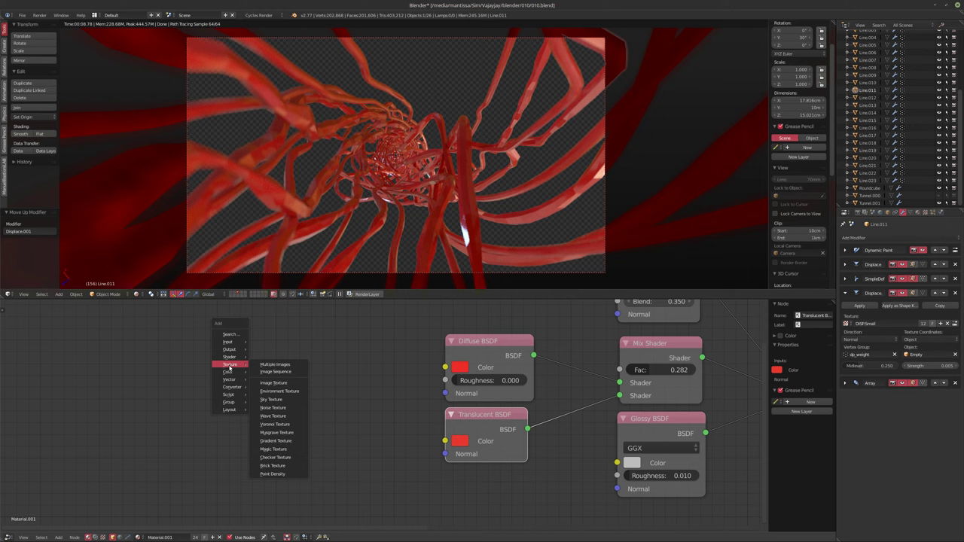
pyautogui.moveTo(228, 344)
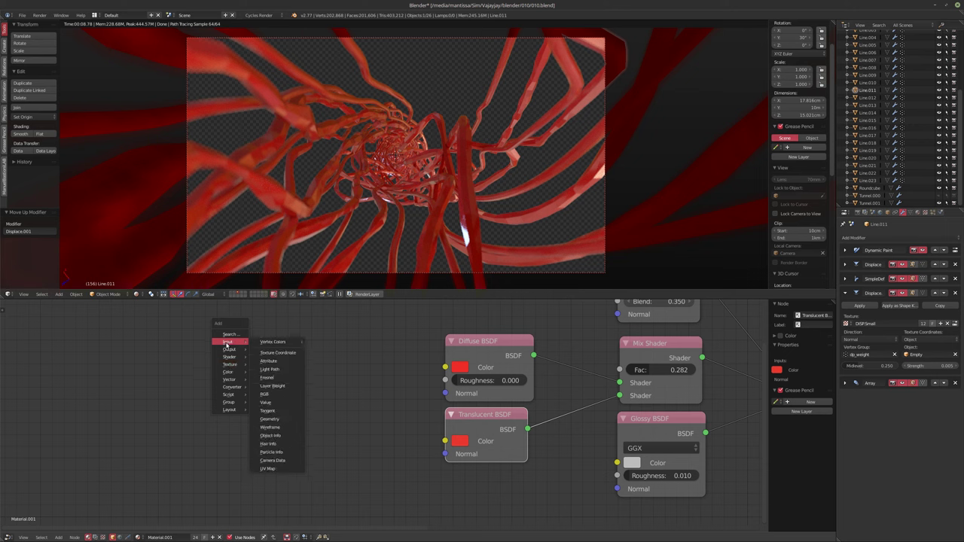
pyautogui.click(271, 435)
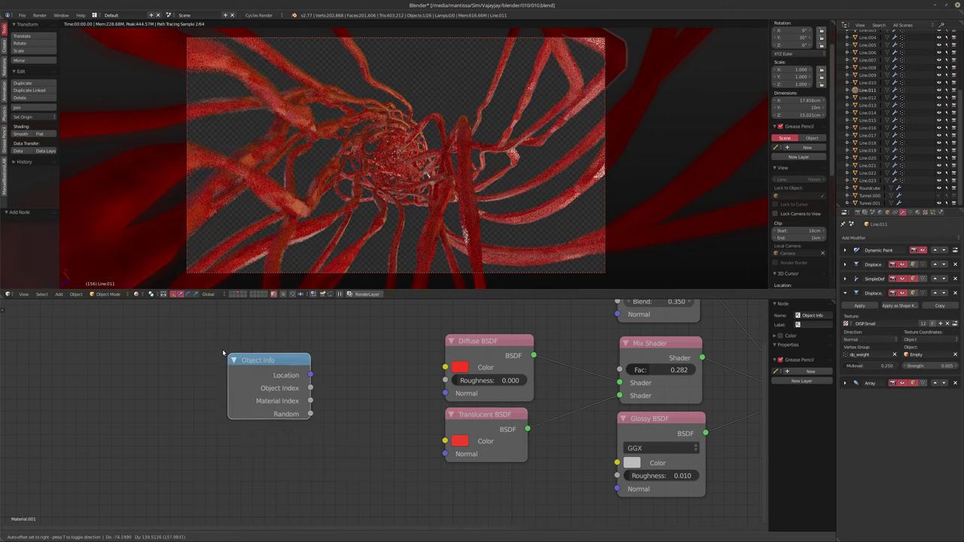
pyautogui.click(203, 331)
pyautogui.moveTo(289, 393); pyautogui.dragTo(445, 367)
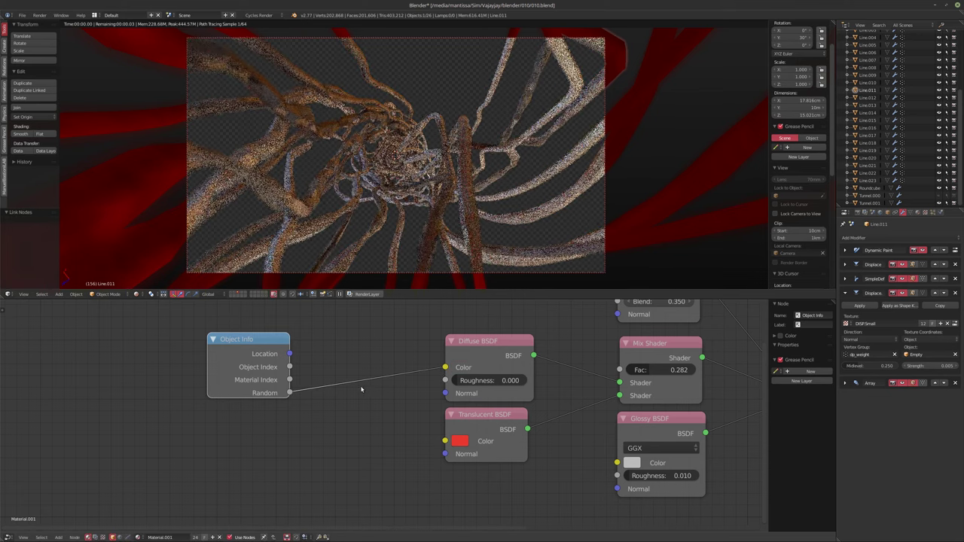
# Step: Insert a ColorRamp into the Random-to-Diffuse link and tidy the node layout
pyautogui.hotkey('shift', 'a')
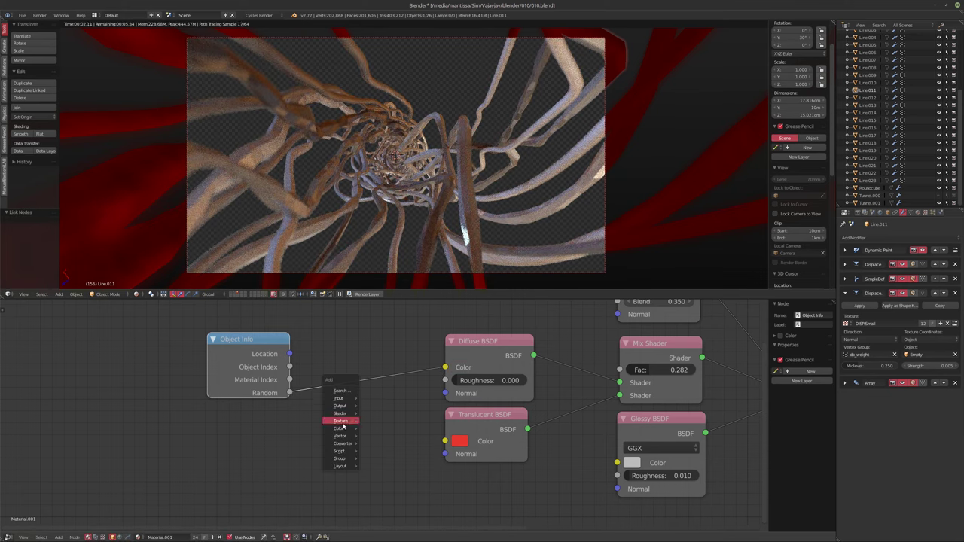
pyautogui.moveTo(343, 443)
pyautogui.click(381, 361)
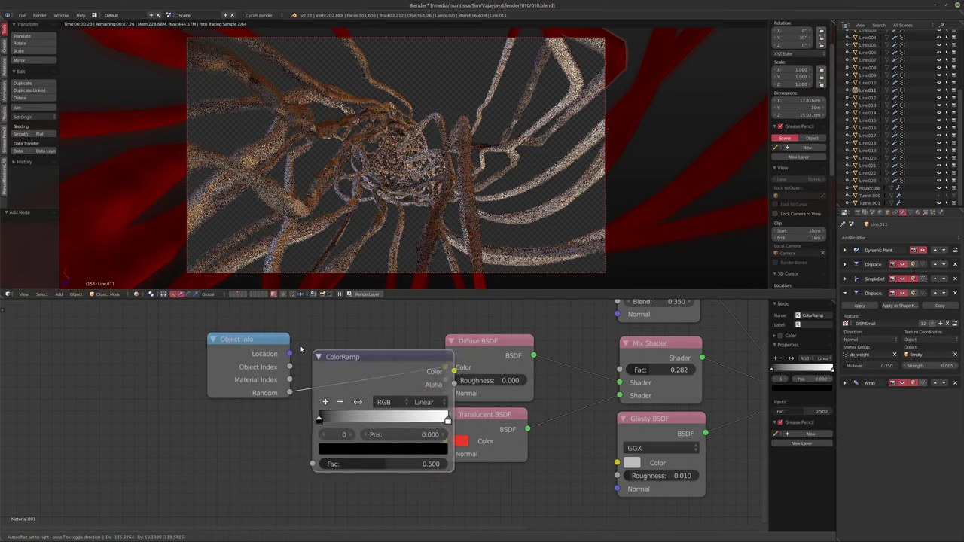
pyautogui.moveTo(376, 353); pyautogui.dragTo(286, 353)
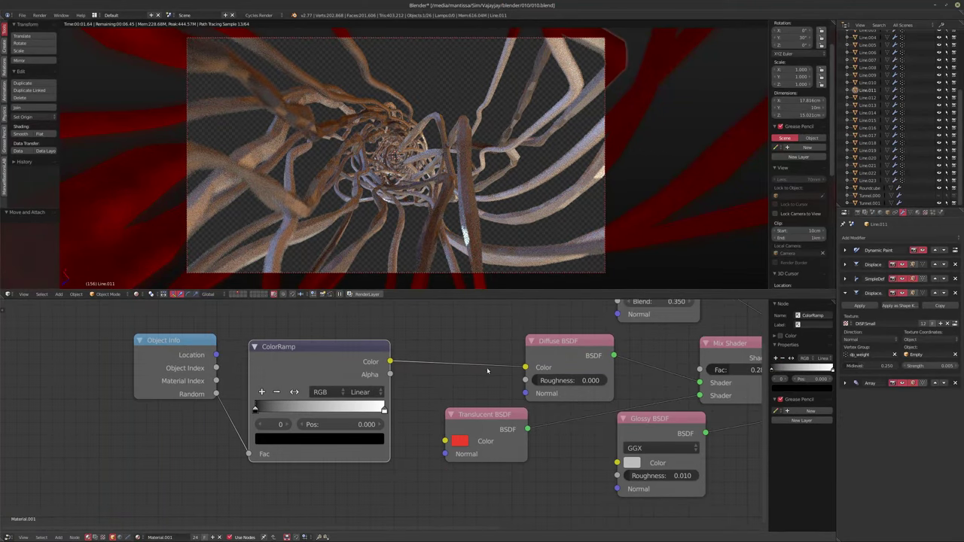
pyautogui.press('Home')
pyautogui.moveTo(407, 369); pyautogui.dragTo(333, 369)
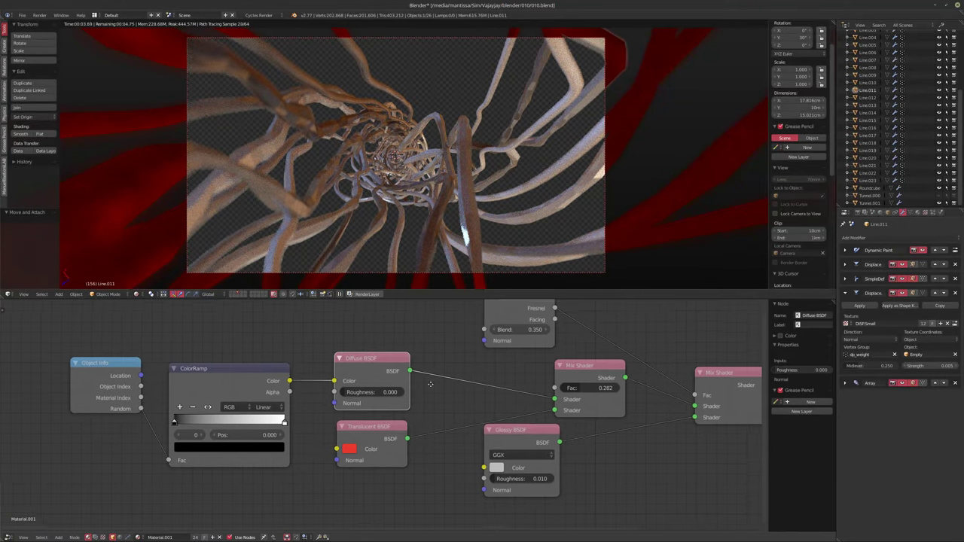
pyautogui.press('Home')
pyautogui.moveTo(531, 384); pyautogui.dragTo(467, 380)
pyautogui.click(467, 381)
pyautogui.keyDown('ctrl'); pyautogui.hscroll(3, 609, 415); pyautogui.keyUp('ctrl')
pyautogui.keyDown('ctrl'); pyautogui.hscroll(-3, 391, 407); pyautogui.keyUp('ctrl')
pyautogui.scroll(4, 360, 411)
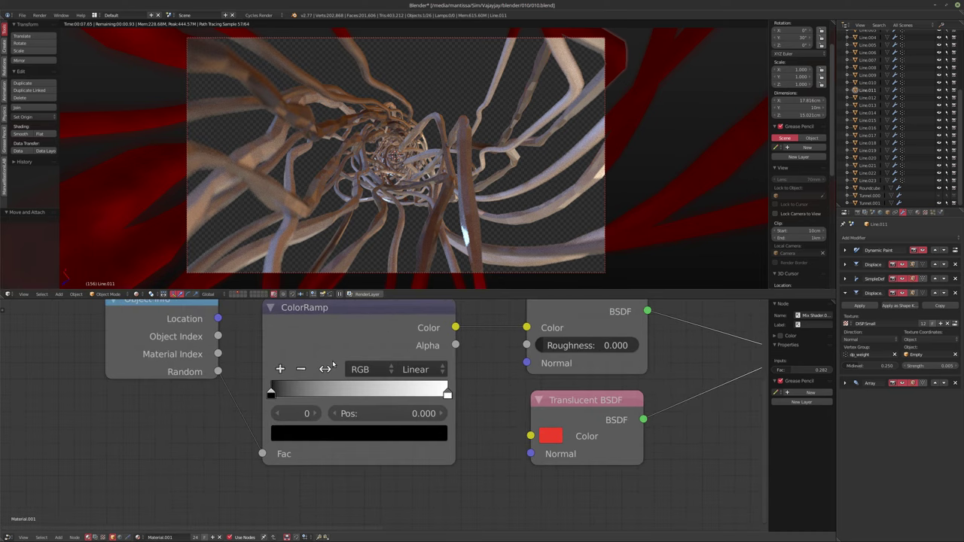
# Step: Change the ColorRamp's left stop colour from black to green
pyautogui.click(272, 393)
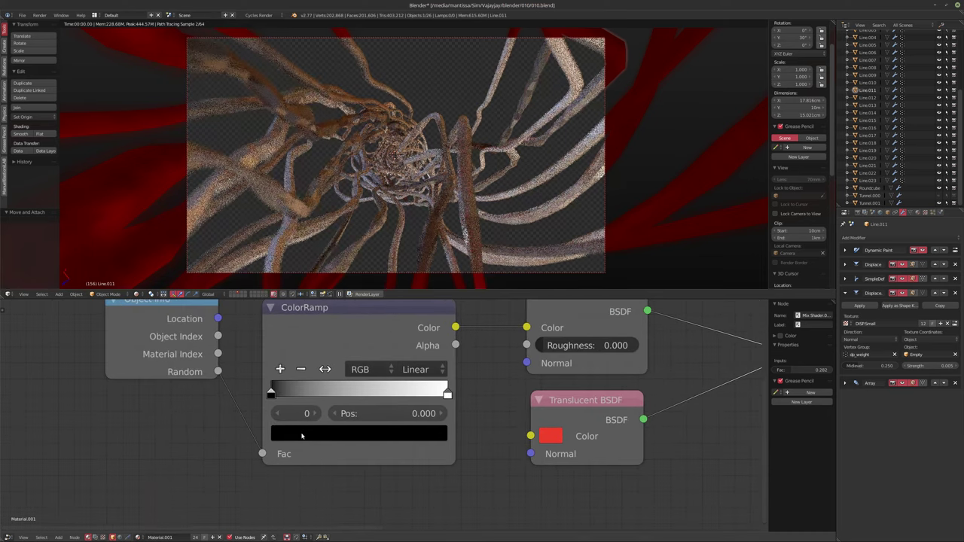
pyautogui.click(301, 435)
pyautogui.click(410, 207)
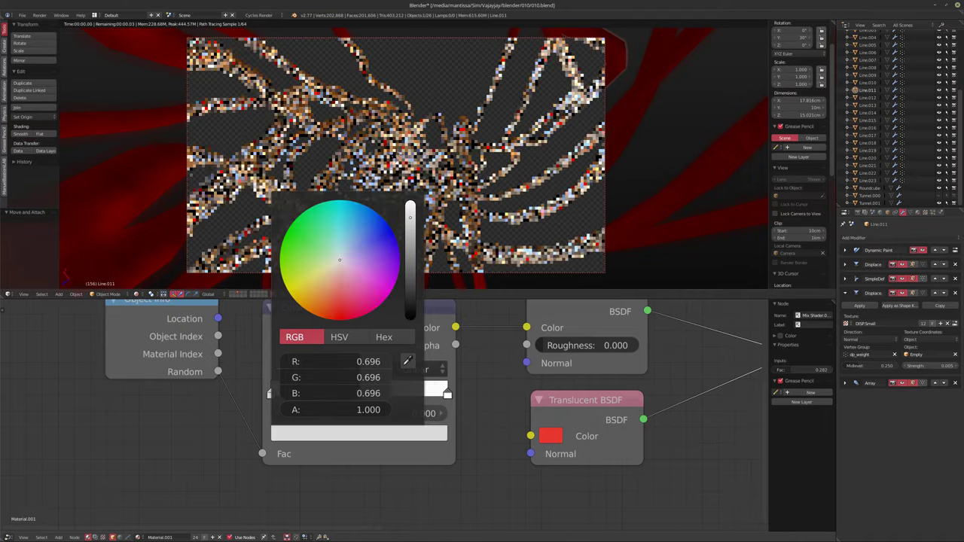
pyautogui.click(354, 296)
pyautogui.moveTo(354, 296)
pyautogui.mouseDown()
pyautogui.moveTo(333, 306)
pyautogui.moveTo(283, 254)
pyautogui.mouseUp()
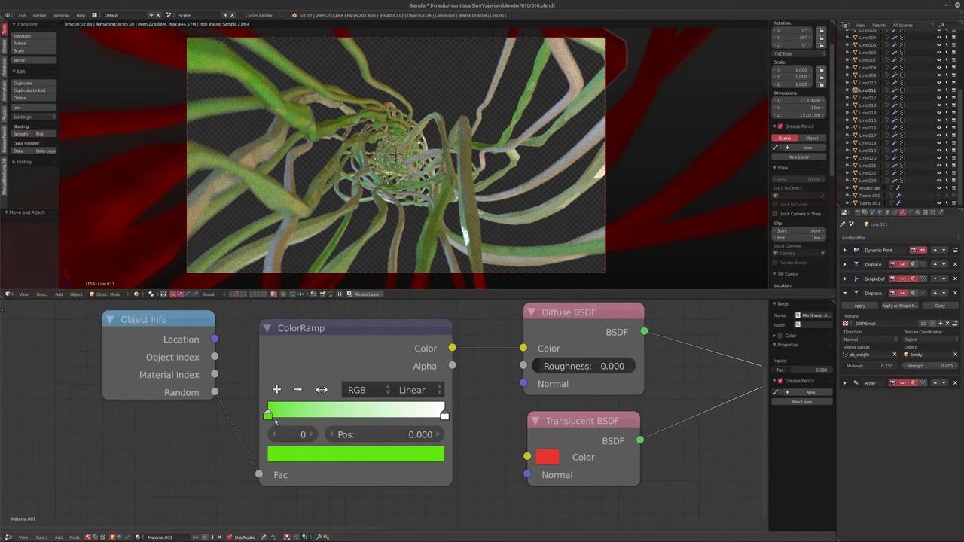
# Step: Set the ColorRamp interpolation to Constant and move the white stop to 0.541
pyautogui.click(423, 391)
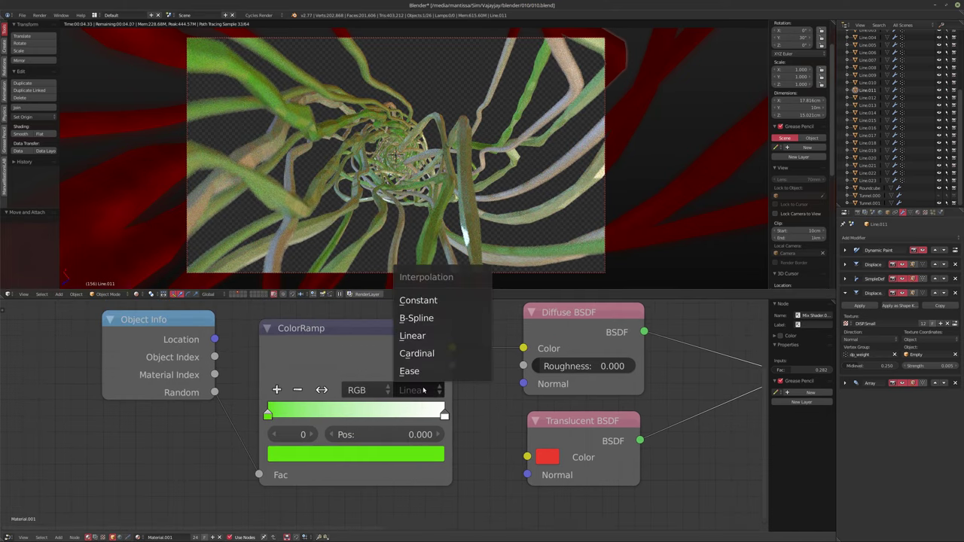
pyautogui.click(418, 300)
pyautogui.moveTo(444, 414); pyautogui.dragTo(363, 415)
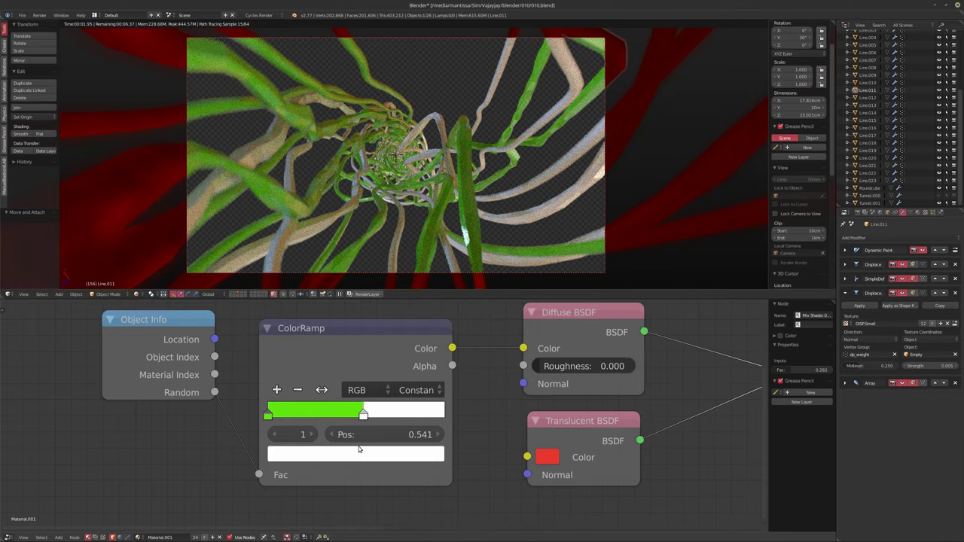
pyautogui.moveTo(487, 414); pyautogui.dragTo(415, 430, button='middle')
pyautogui.scroll(-1, 416, 430)
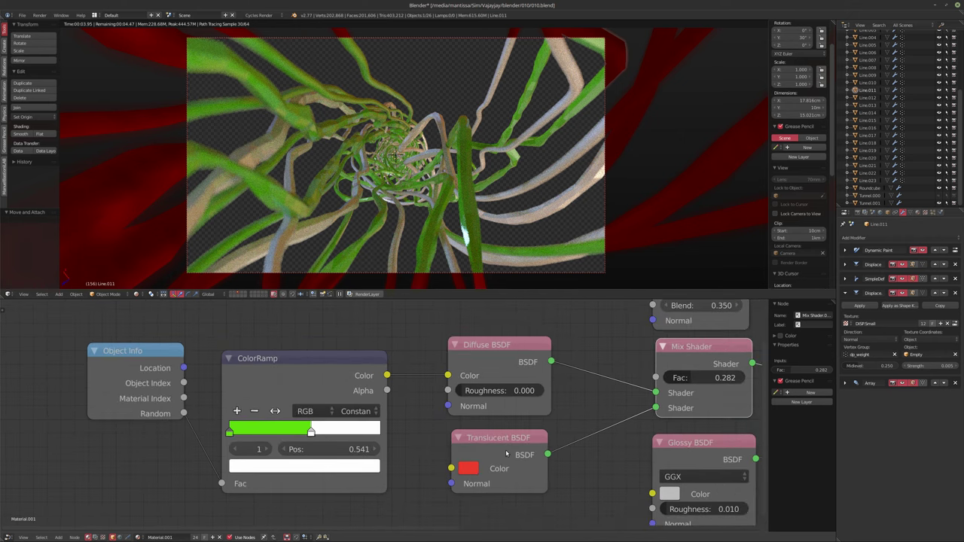
pyautogui.moveTo(490, 461); pyautogui.dragTo(417, 436, button='middle')
pyautogui.scroll(-1, 417, 435)
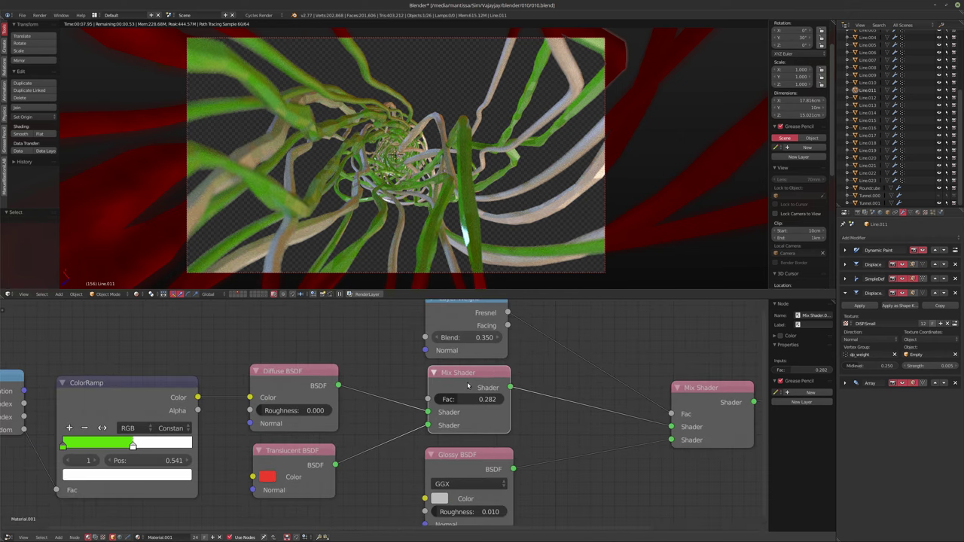
# Step: Delete the middle Mix Shader and add a Refraction BSDF node above the Glossy node
pyautogui.press('x')
pyautogui.hotkey('shift', 'a')
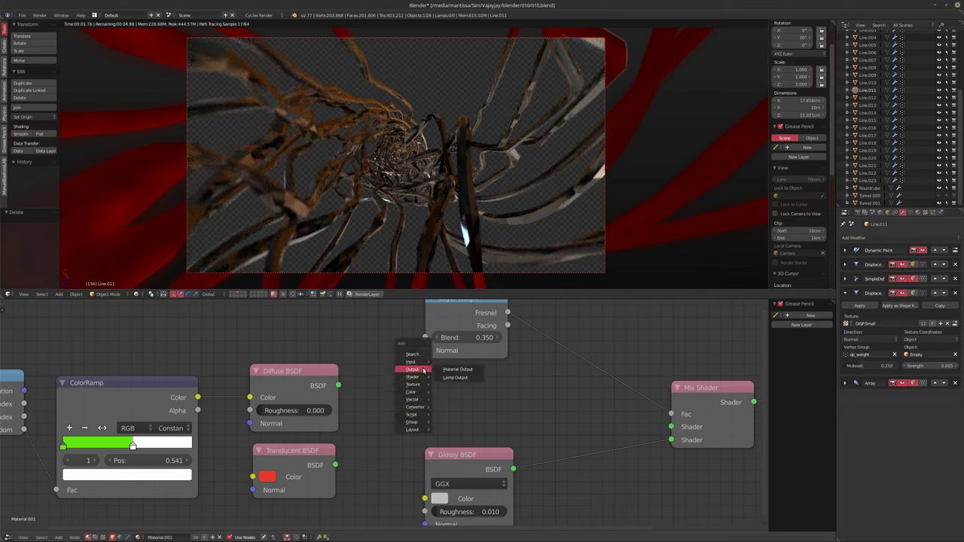
pyautogui.moveTo(417, 378)
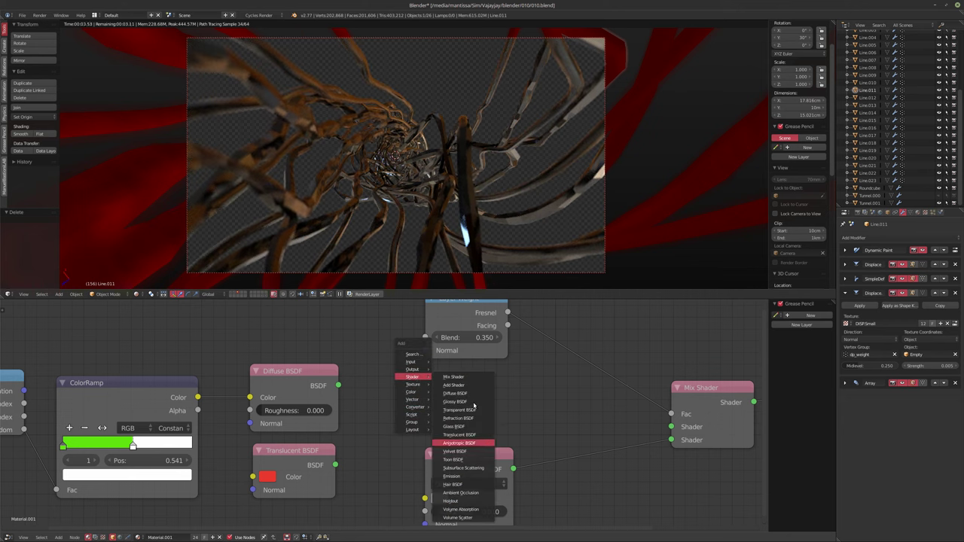
pyautogui.click(471, 418)
pyautogui.click(429, 362)
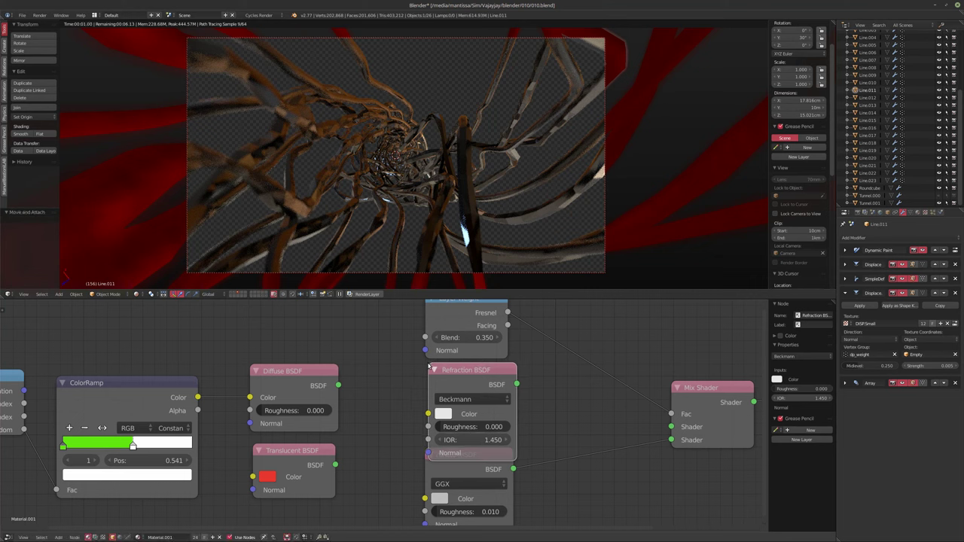
# Step: Wire ColorRamp Color into the Refraction BSDF and its BSDF into the final Mix Shader
pyautogui.click(480, 491)
pyautogui.moveTo(459, 367); pyautogui.dragTo(458, 369)
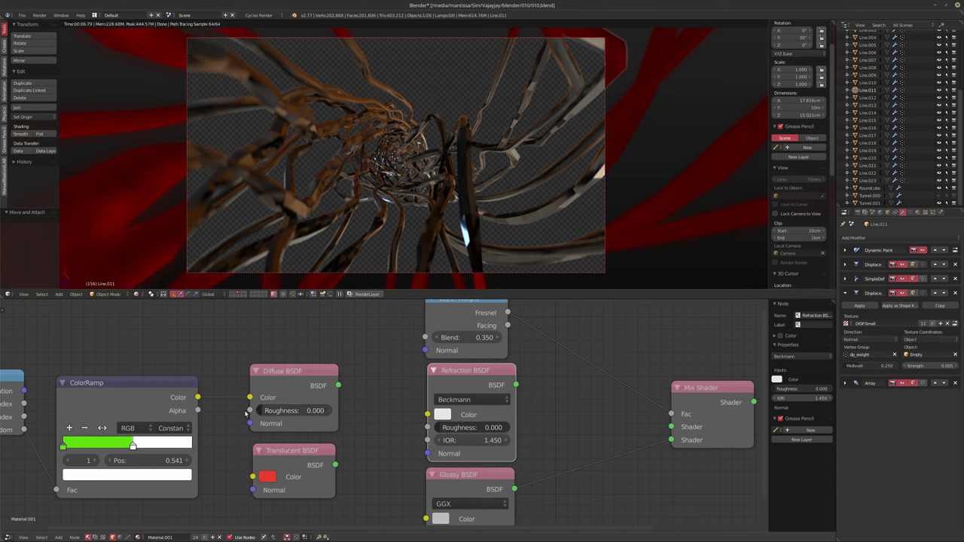
pyautogui.moveTo(197, 396); pyautogui.dragTo(427, 414)
pyautogui.moveTo(516, 384); pyautogui.dragTo(671, 427)
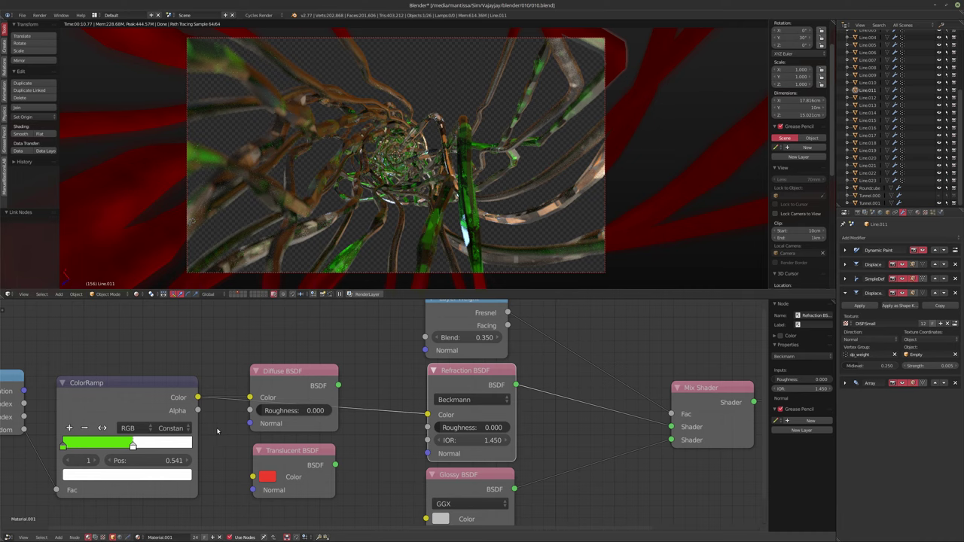
# Step: Slide the white stop lower and add a new ColorRamp stop at about 0.72
pyautogui.moveTo(217, 431); pyautogui.dragTo(342, 409, button='middle')
pyautogui.moveTo(258, 425); pyautogui.dragTo(214, 419)
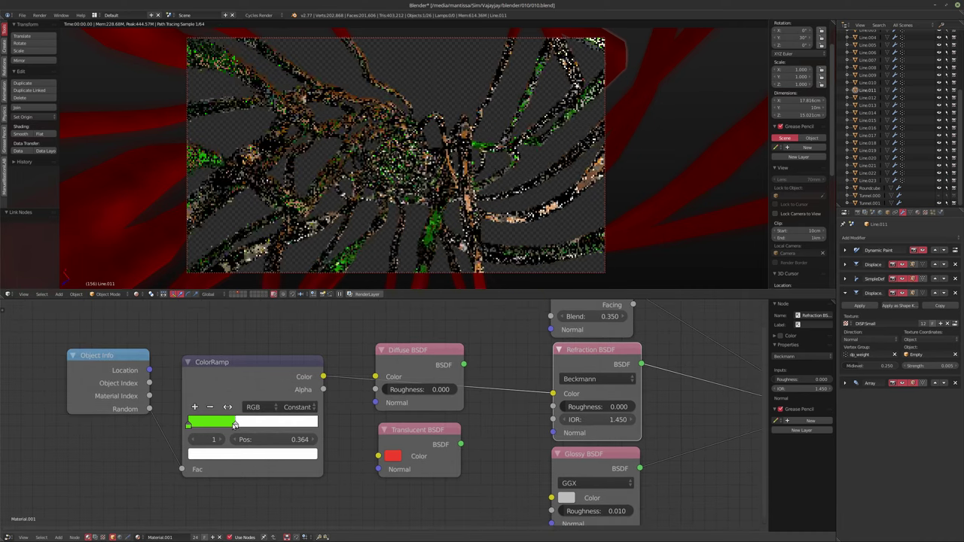
pyautogui.click(194, 406)
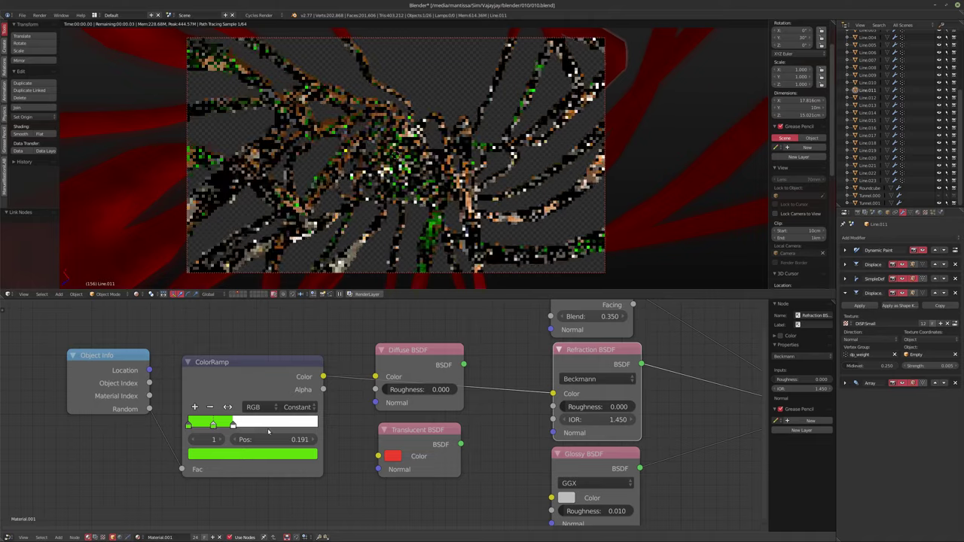
pyautogui.moveTo(211, 424); pyautogui.dragTo(284, 424)
# Step: Colour the new ColorRamp stop red
pyautogui.click(252, 454)
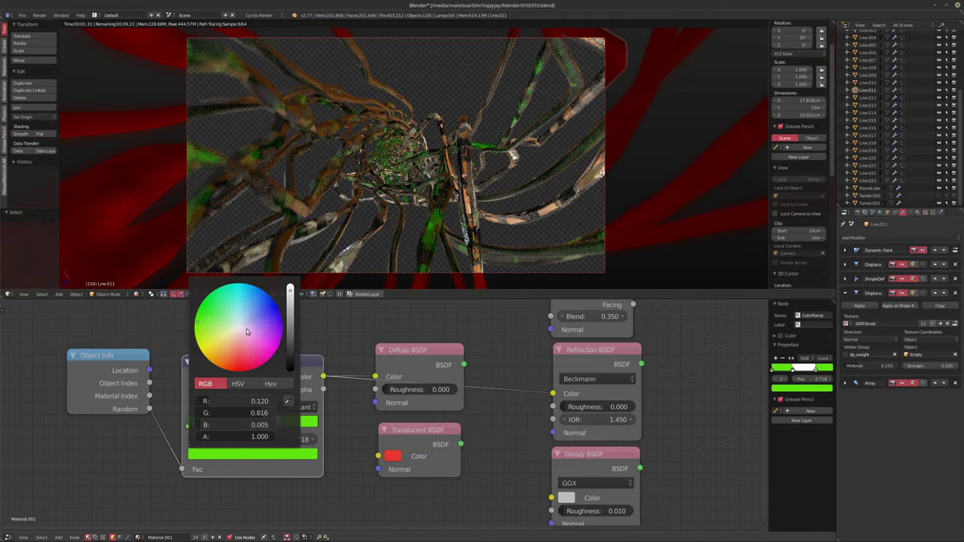
pyautogui.click(215, 359)
pyautogui.click(202, 351)
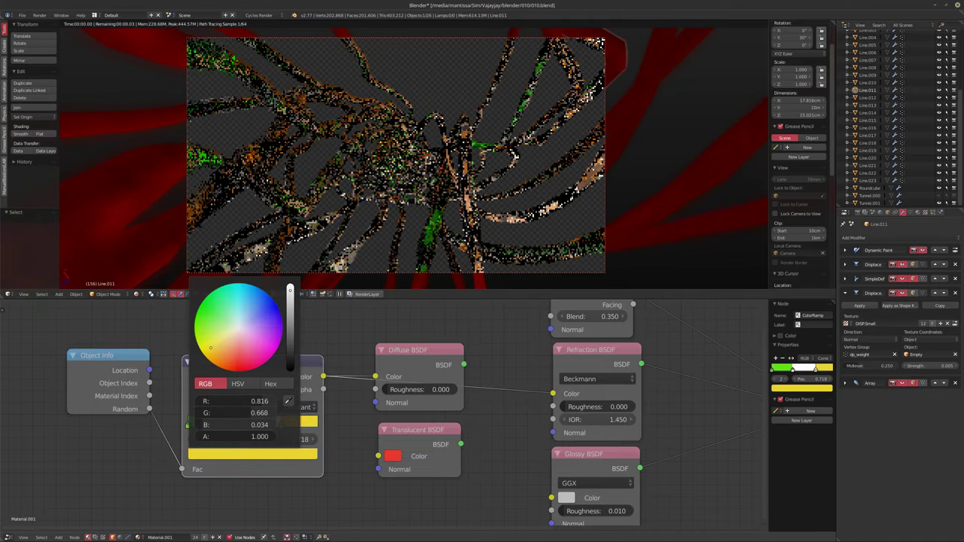
pyautogui.click(230, 369)
pyautogui.click(236, 371)
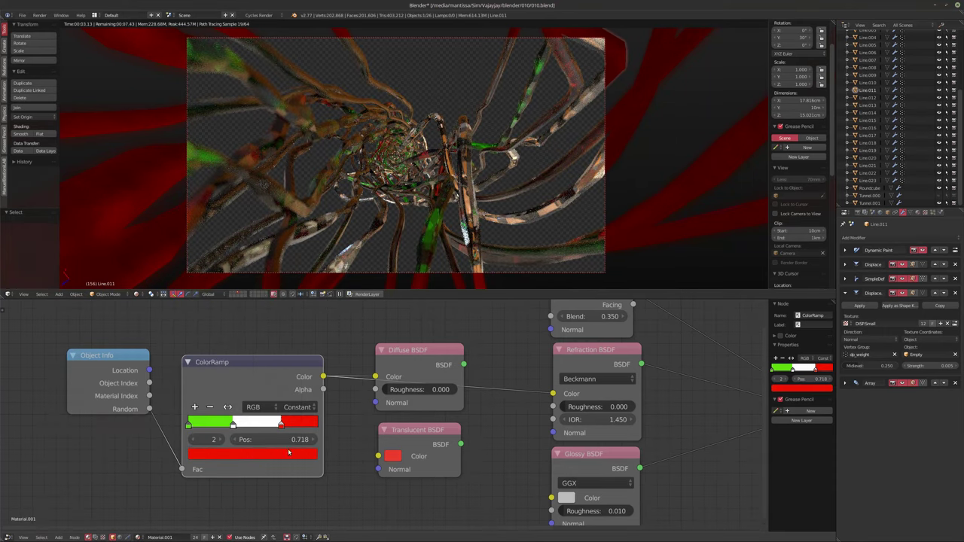
# Step: Recolour the ColorRamp stop at 0.718 from red to magenta on the colour wheel
pyautogui.click(264, 455)
pyautogui.click(273, 299)
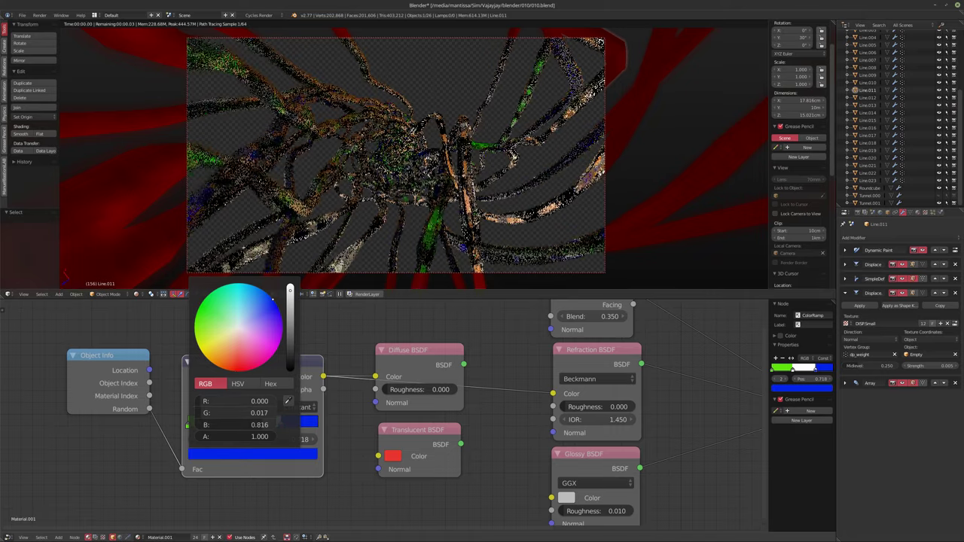
pyautogui.click(280, 326)
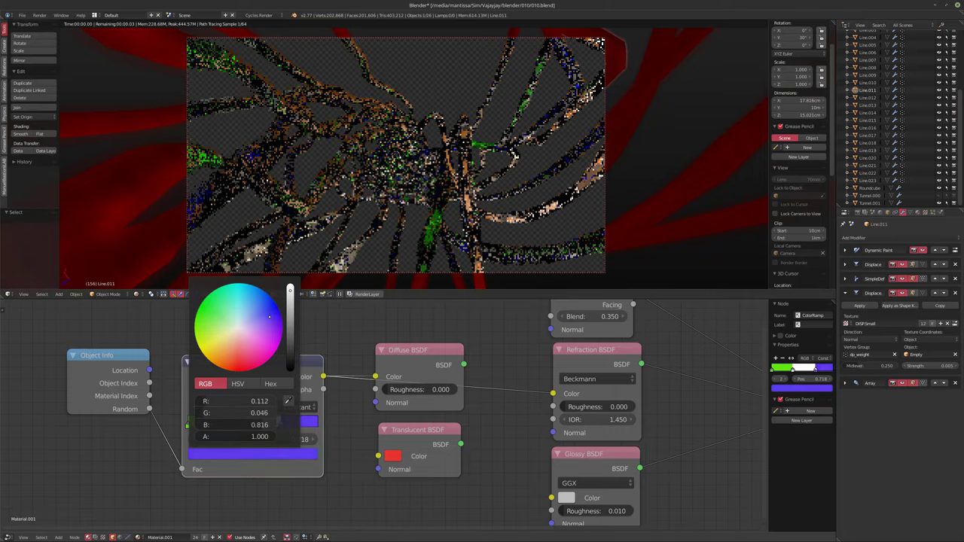
pyautogui.click(279, 343)
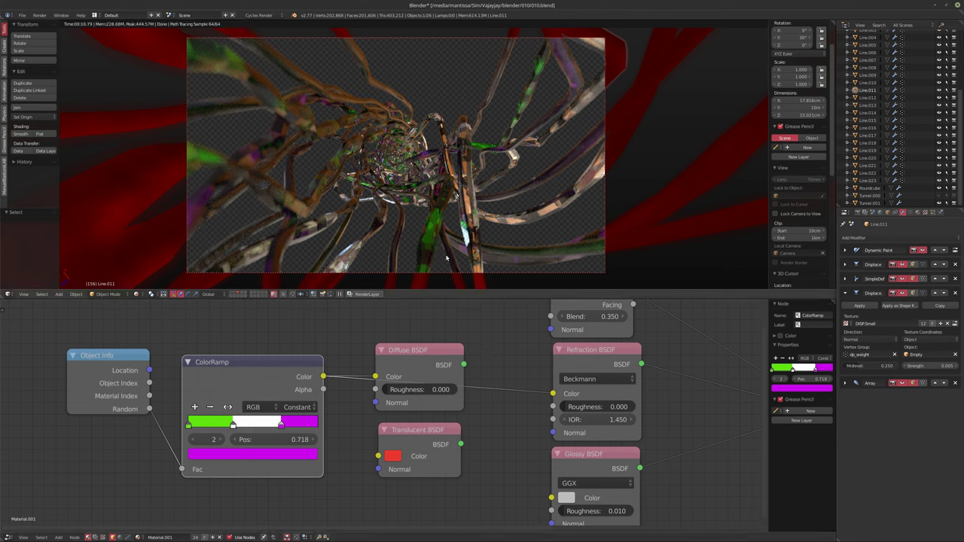
pyautogui.press('a')
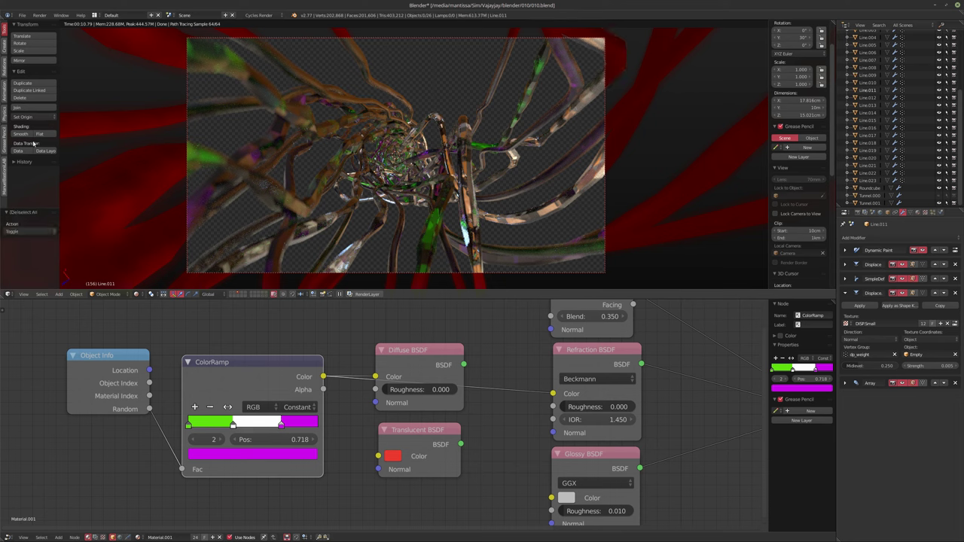
pyautogui.click(21, 71)
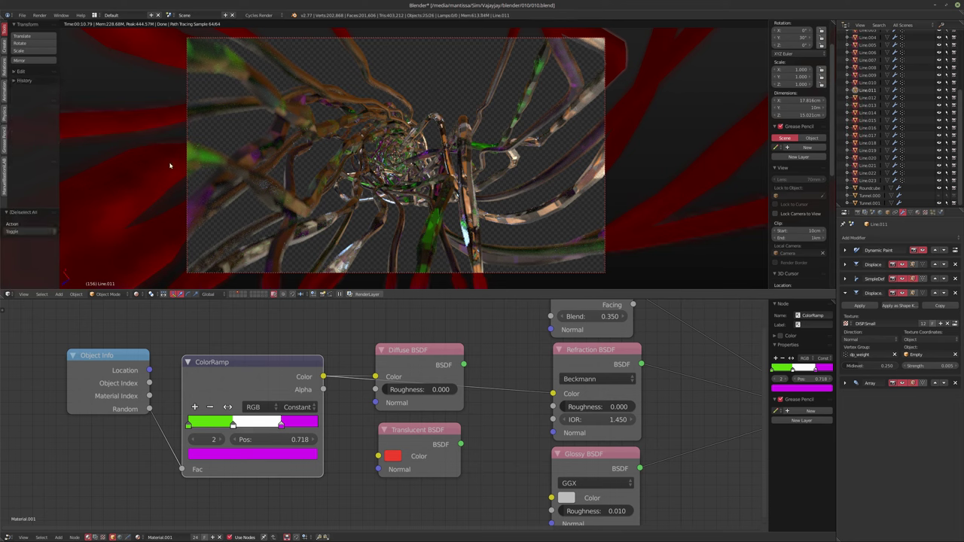
pyautogui.press('a')
pyautogui.click(4, 45)
pyautogui.click(4, 29)
pyautogui.click(4, 47)
pyautogui.click(5, 32)
pyautogui.scroll(5, 879, 157)
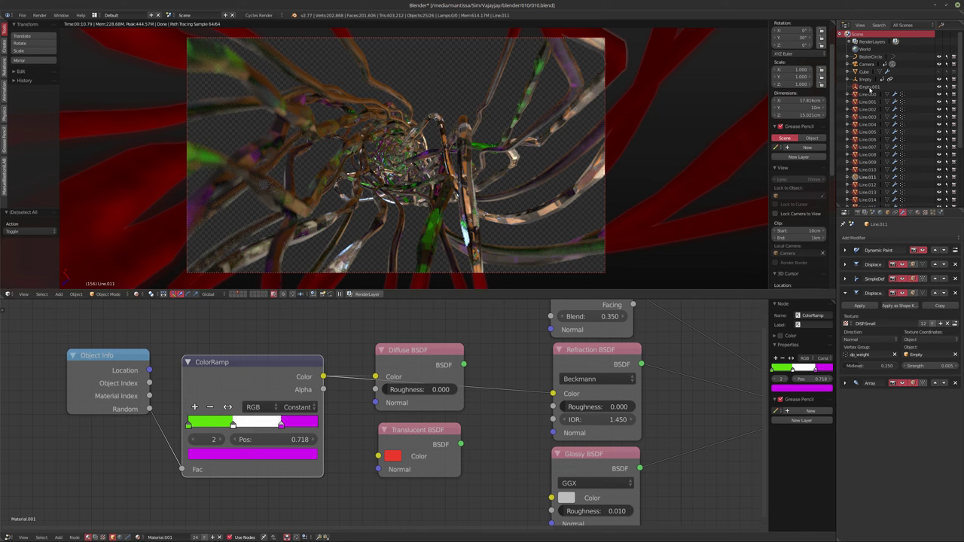
pyautogui.click(870, 87)
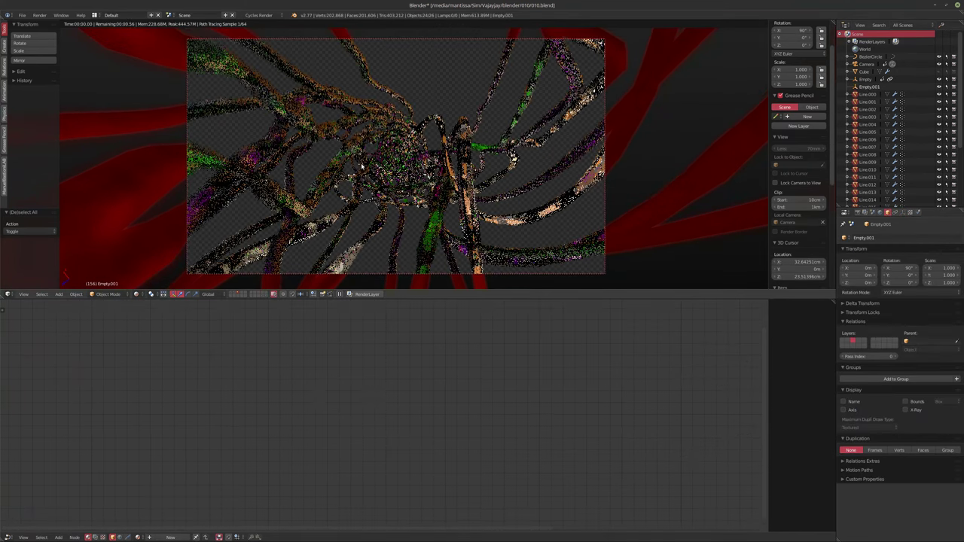
pyautogui.click(867, 102)
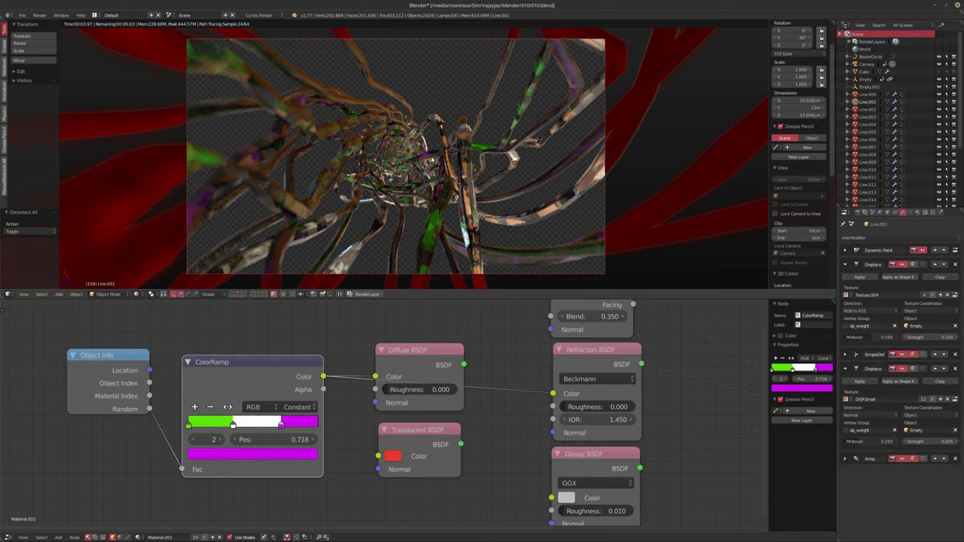
pyautogui.scroll(-5, 890, 152)
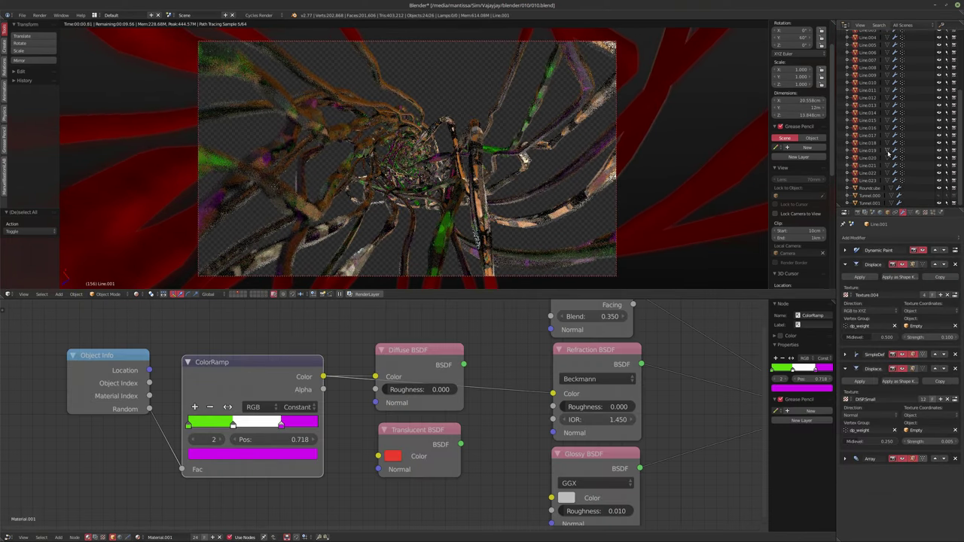
pyautogui.scroll(5, 889, 152)
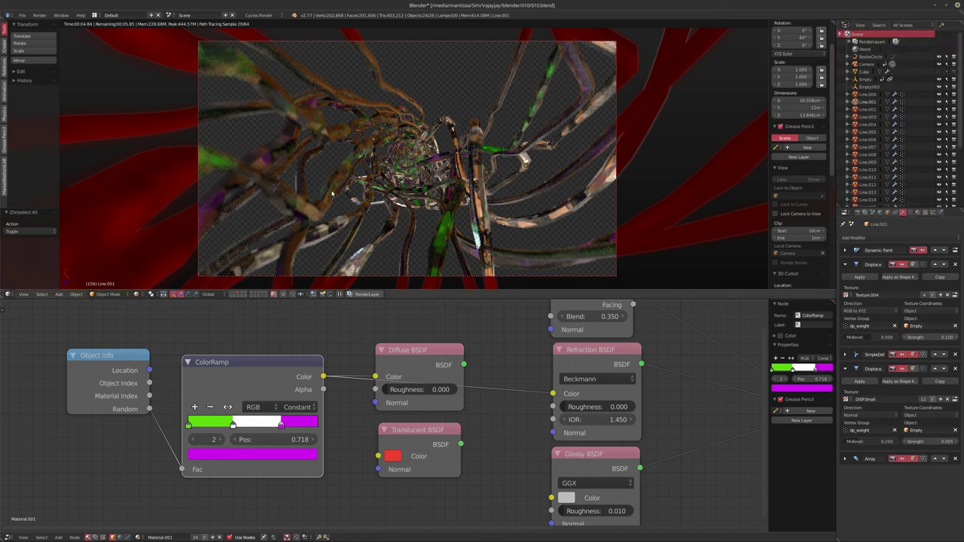
# Step: Switch the viewport to solid shading, then start and cancel an F12 still render
pyautogui.hotkey('shift', 'z')
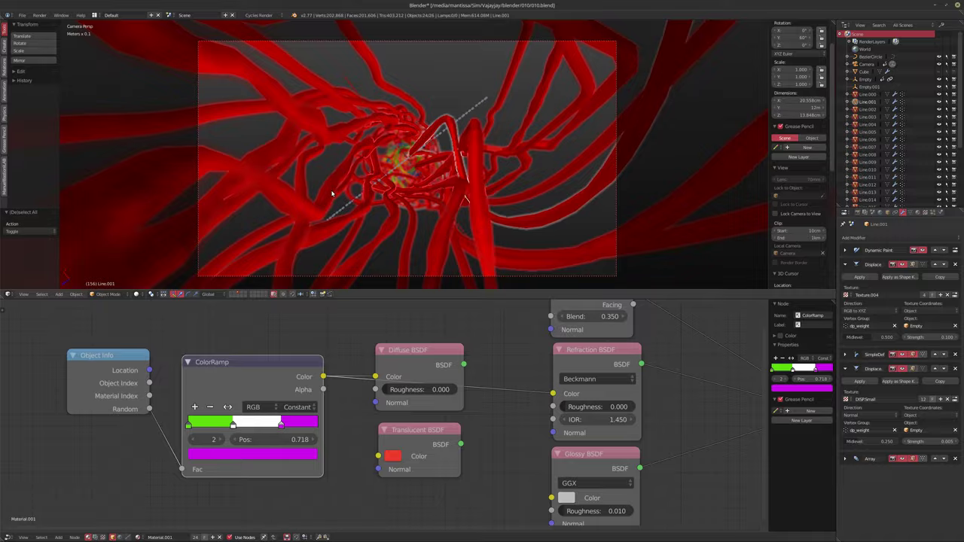
pyautogui.press('F12')
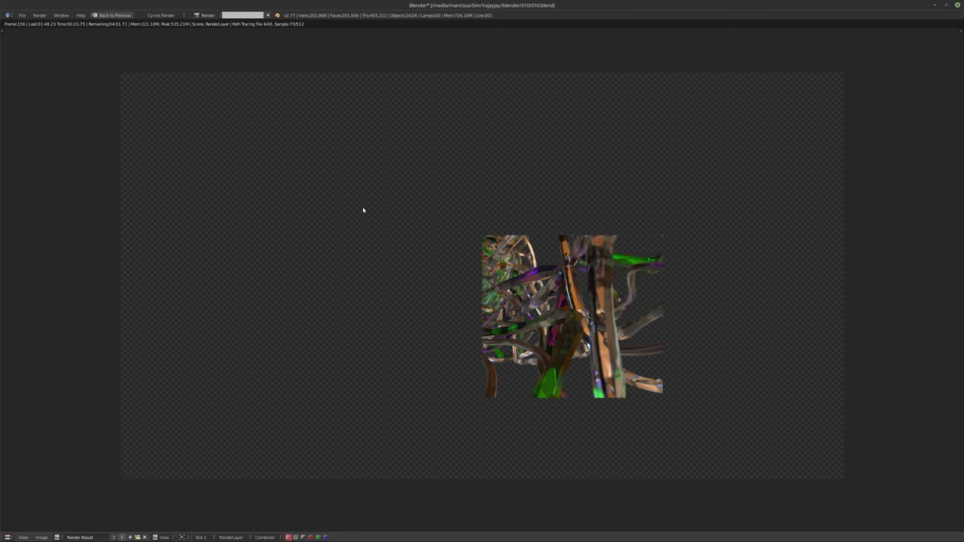
pyautogui.press('Escape')
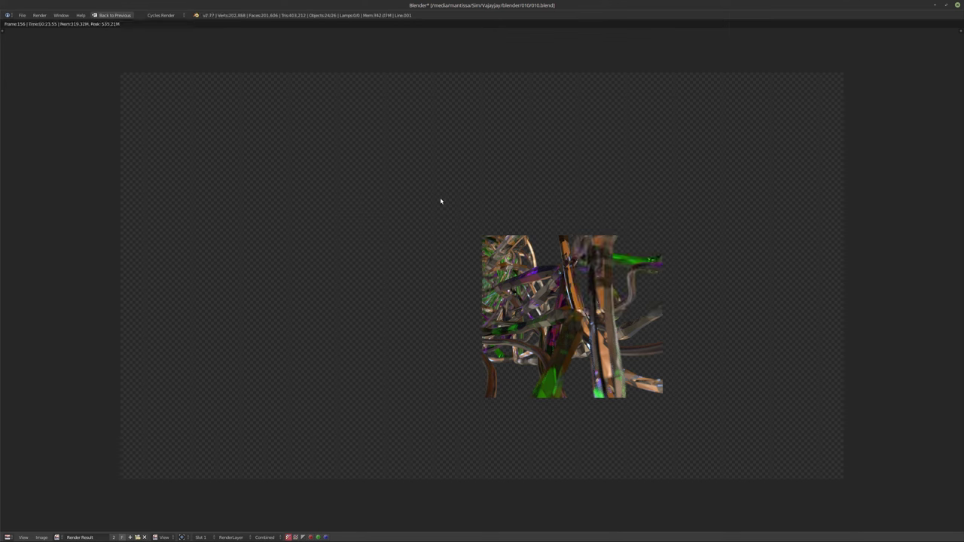
# Step: Leave the render view and start rendering the whole animation from the render settings
pyautogui.press('Escape')
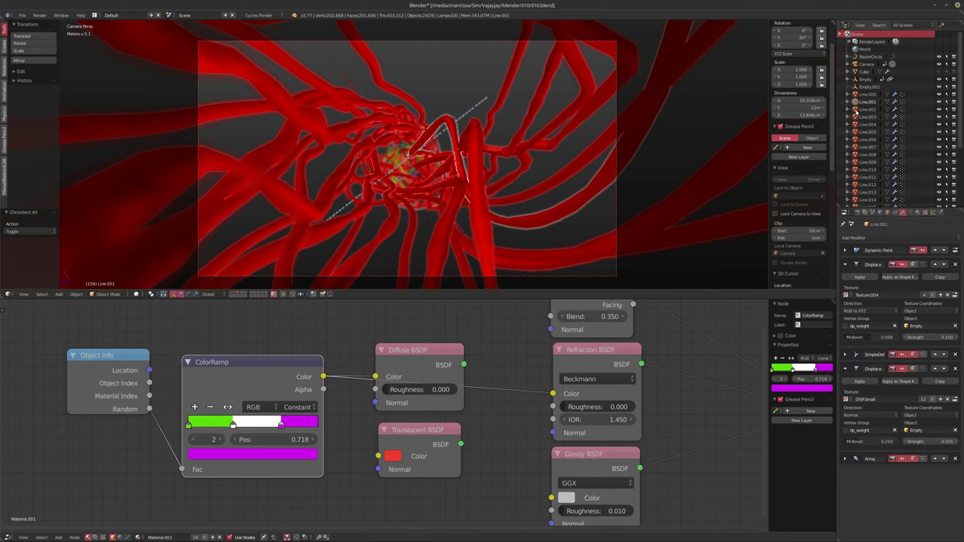
pyautogui.click(858, 212)
pyautogui.click(893, 247)
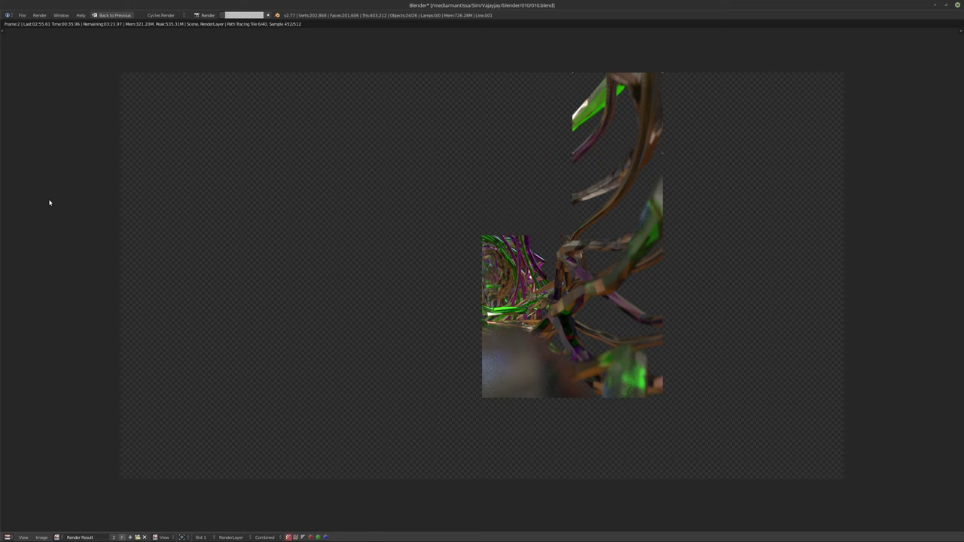
# Step: Switch from Blender to the Natron window while the animation renders
pyautogui.moveTo(181, 540)
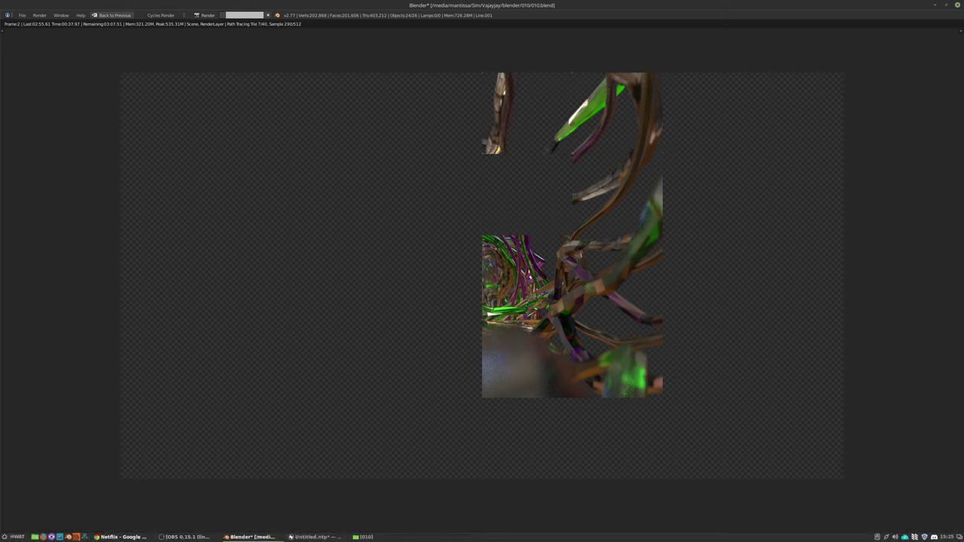
pyautogui.click(315, 537)
# Step: Load the 010_####.exr 1-240 sequence into both Read1 and Read2
pyautogui.click(347, 399)
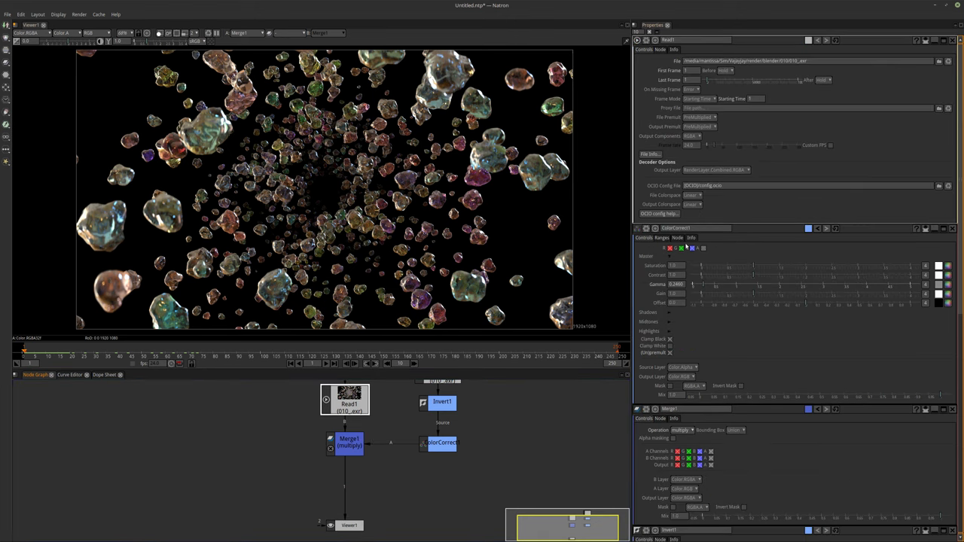
pyautogui.click(940, 61)
pyautogui.doubleClick(150, 47)
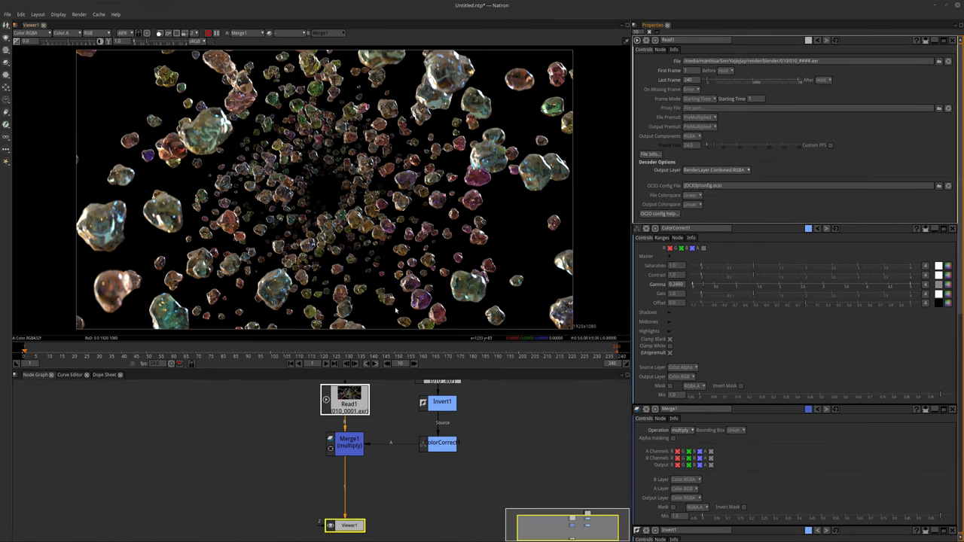
pyautogui.doubleClick(421, 398)
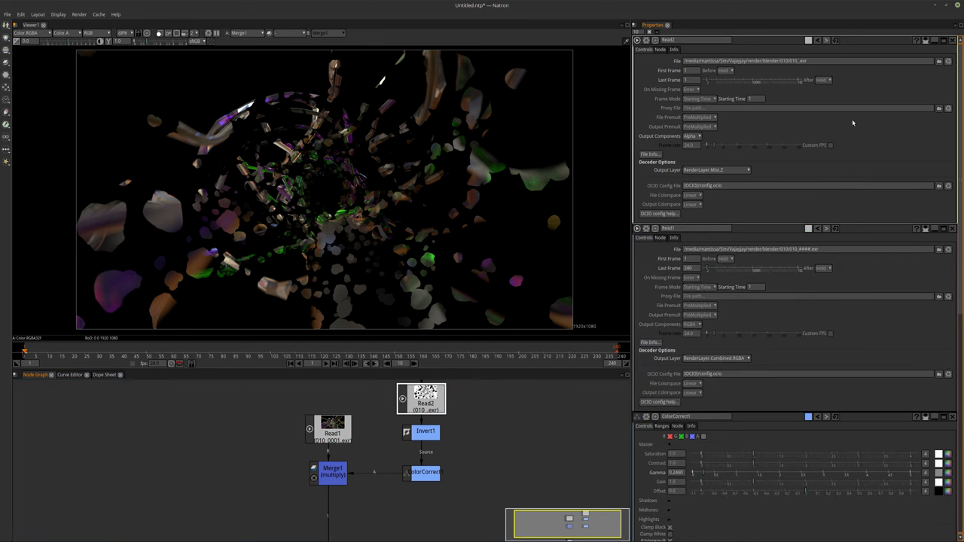
pyautogui.click(939, 61)
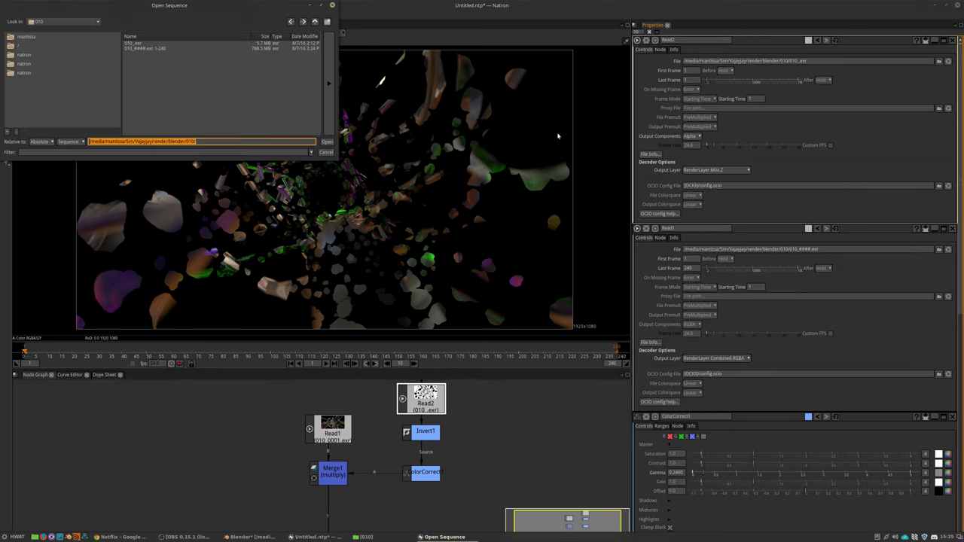
pyautogui.click(143, 49)
pyautogui.doubleClick(144, 49)
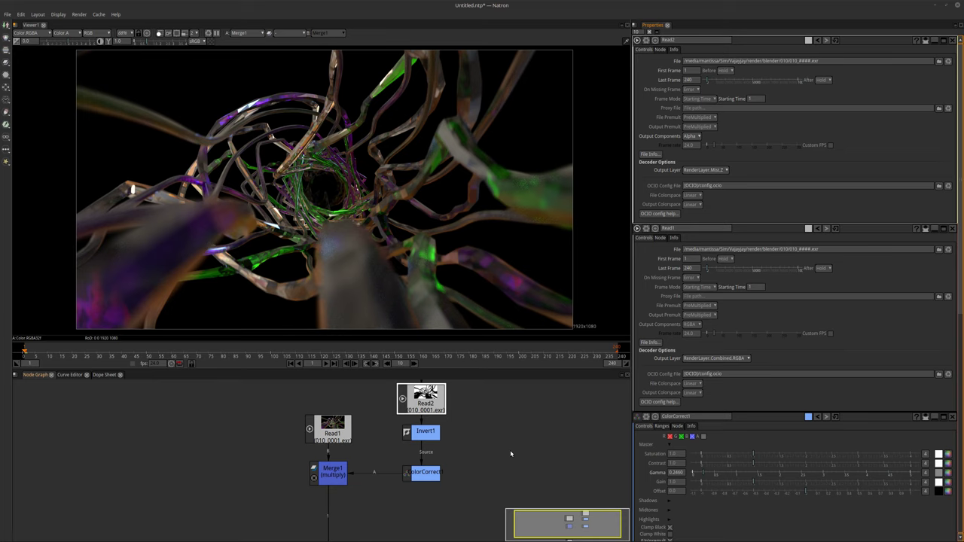
# Step: Inspect the composite in the viewer, then bring the Blender render window forward
pyautogui.scroll(4, 309, 129)
pyautogui.scroll(3, 310, 129)
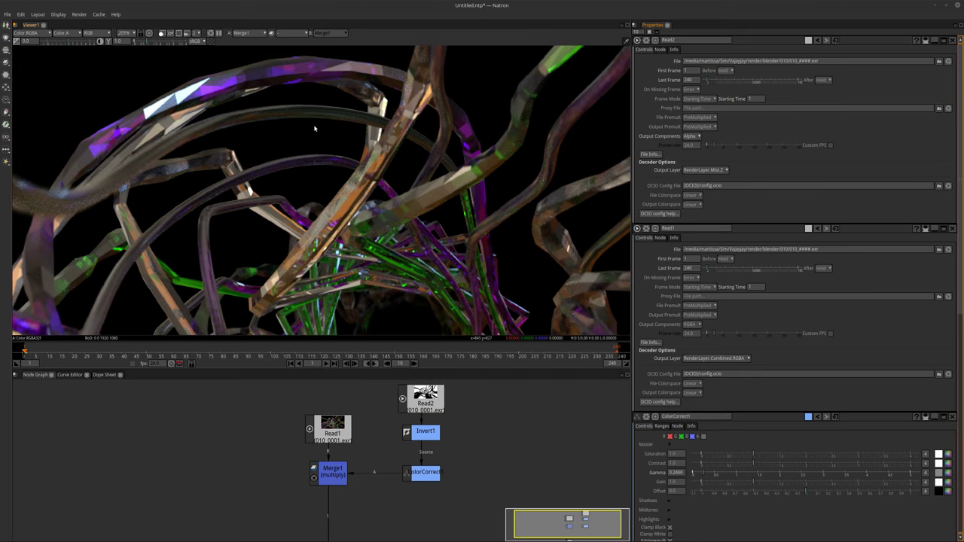
pyautogui.scroll(-7, 313, 128)
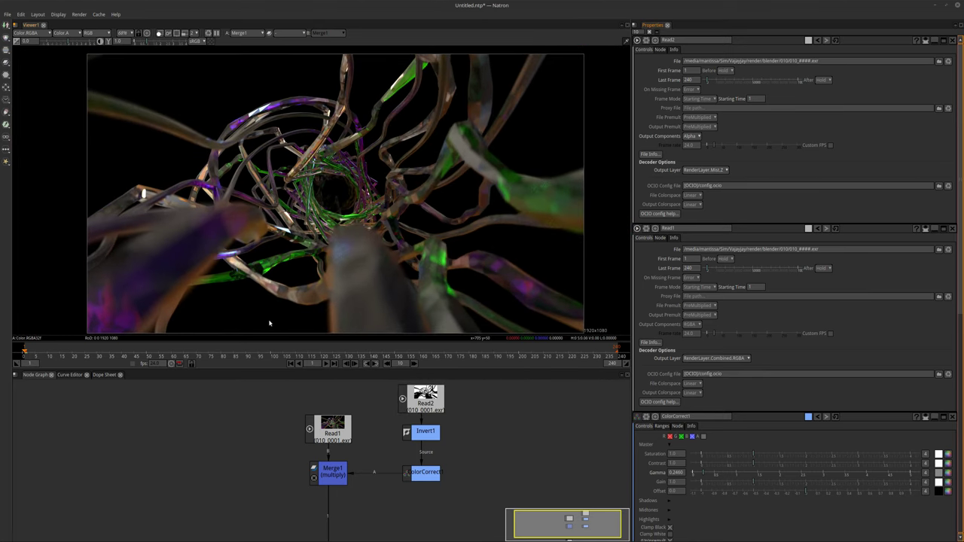
pyautogui.moveTo(328, 270); pyautogui.dragTo(311, 280, button='middle')
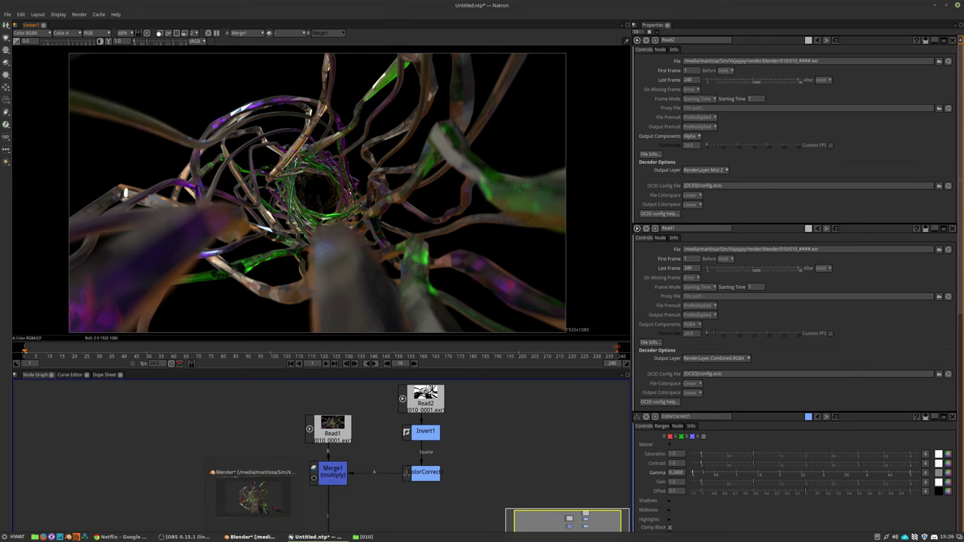
pyautogui.click(249, 537)
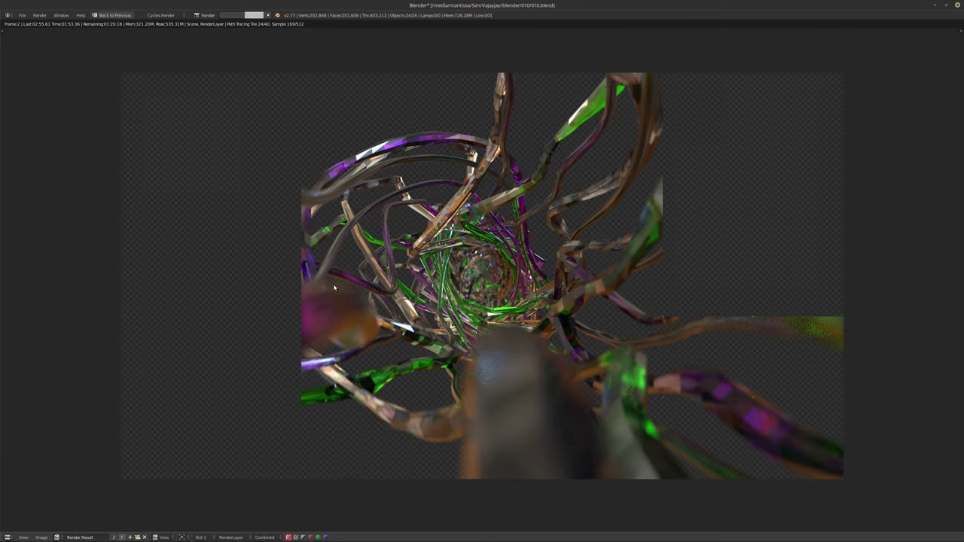
# Step: Stop the running render, close the render result and switch to live rendered shading
pyautogui.press('Escape')
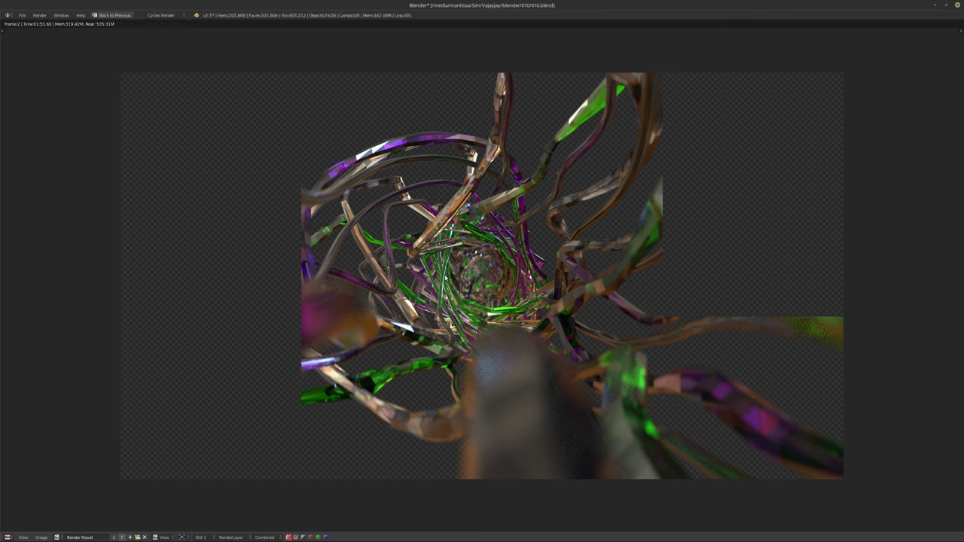
pyautogui.press('Escape')
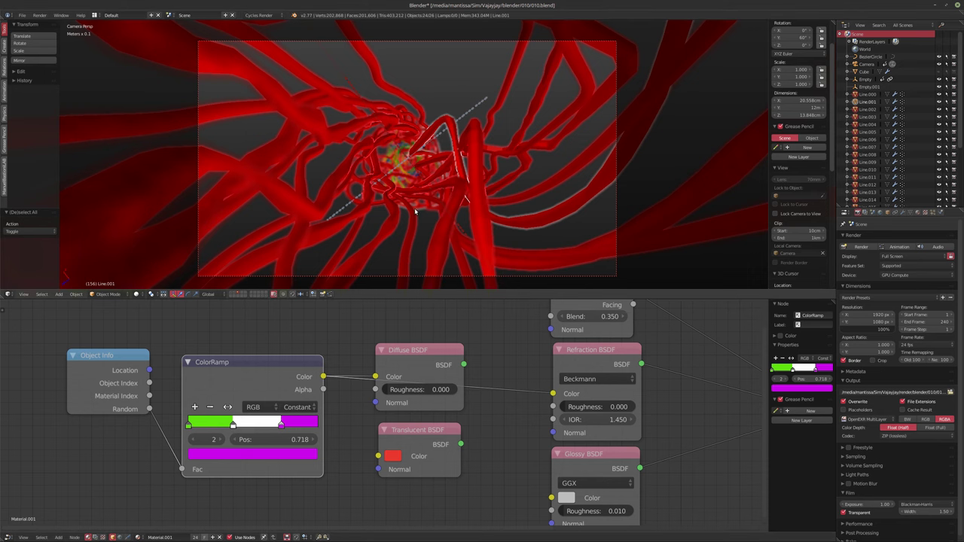
pyautogui.hotkey('shift', 'z')
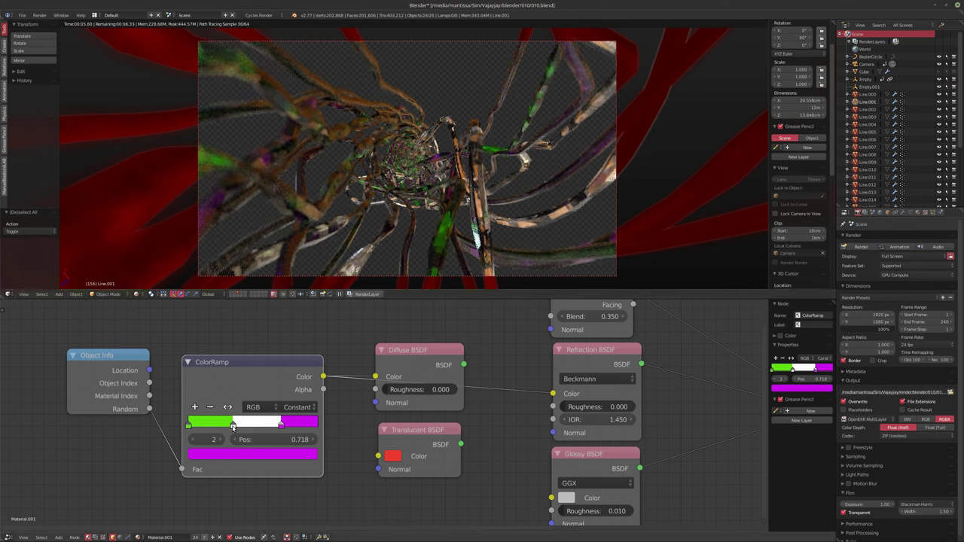
# Step: Frame all nodes and move the Diffuse BSDF up off the ColorRamp link
pyautogui.press('Home')
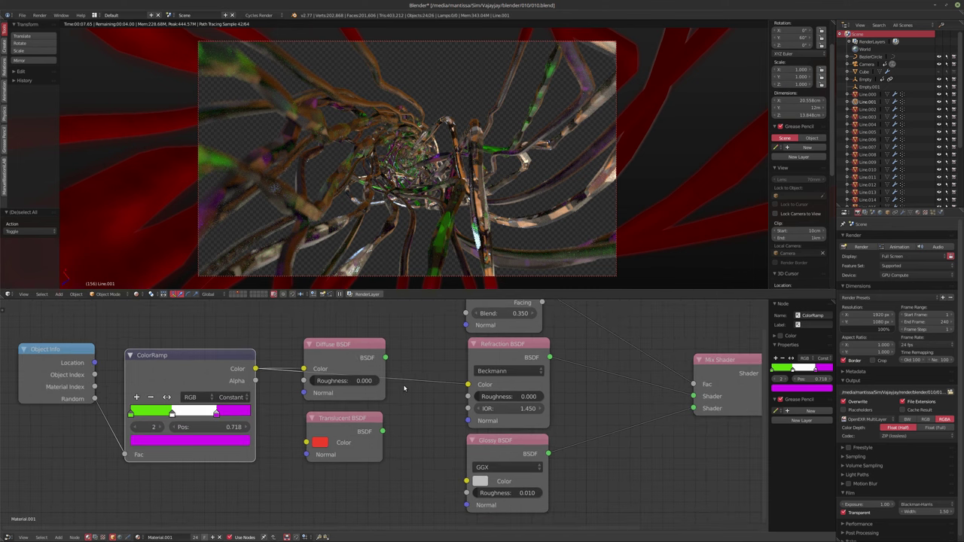
pyautogui.moveTo(354, 357); pyautogui.dragTo(360, 342)
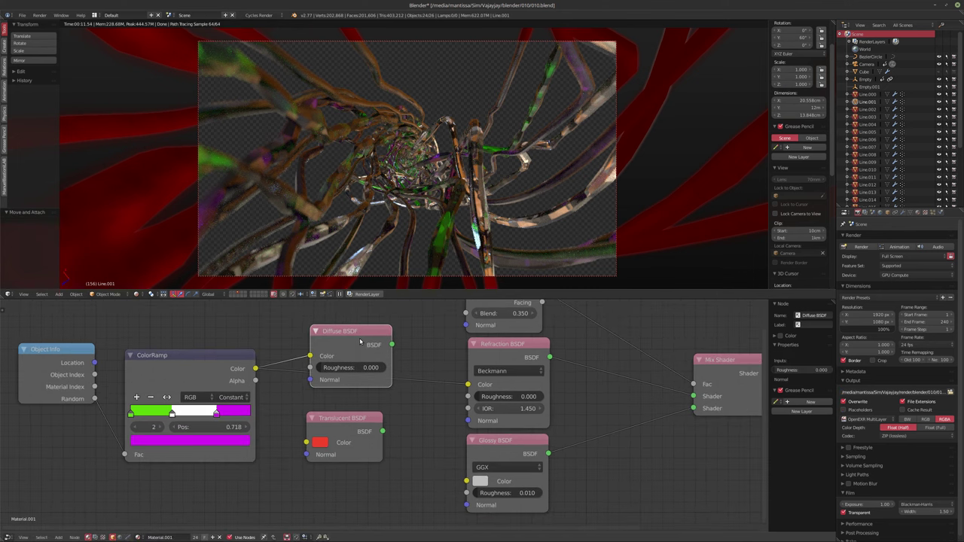
pyautogui.moveTo(360, 343); pyautogui.dragTo(360, 321)
pyautogui.moveTo(389, 398); pyautogui.dragTo(365, 394, button='middle')
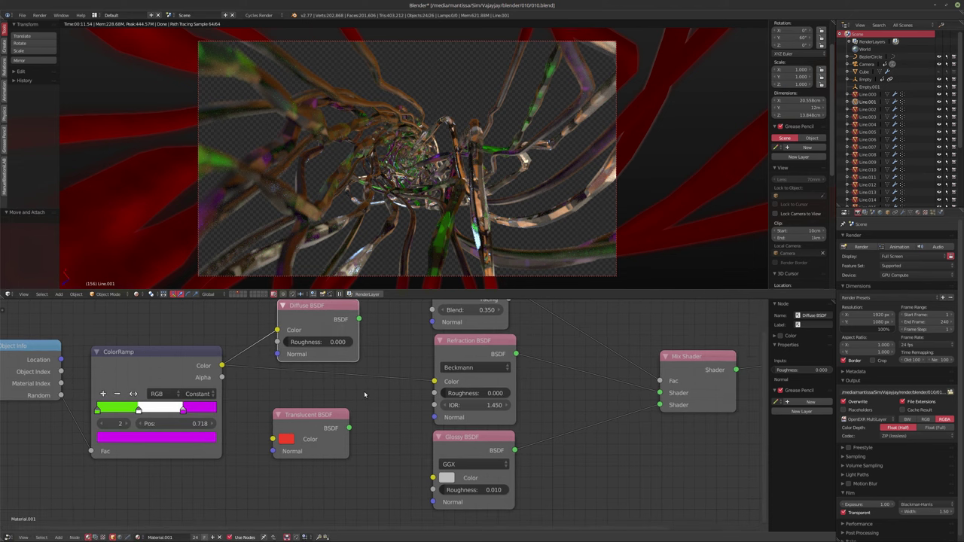
# Step: Cut the ColorRamp-to-Diffuse link and connect the Diffuse BSDF into the Mix Shader
pyautogui.moveTo(277, 330); pyautogui.dragTo(659, 405)
pyautogui.moveTo(451, 345); pyautogui.dragTo(298, 317)
pyautogui.moveTo(372, 487); pyautogui.dragTo(452, 389)
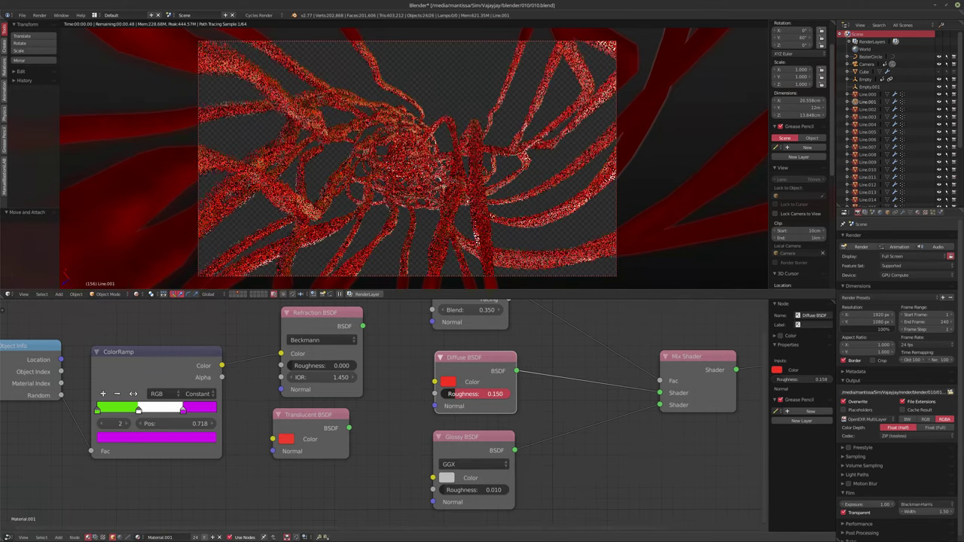
# Step: Make the Diffuse BSDF colour a desaturated near-black (value 0.084), then return to solid shading
pyautogui.click(449, 383)
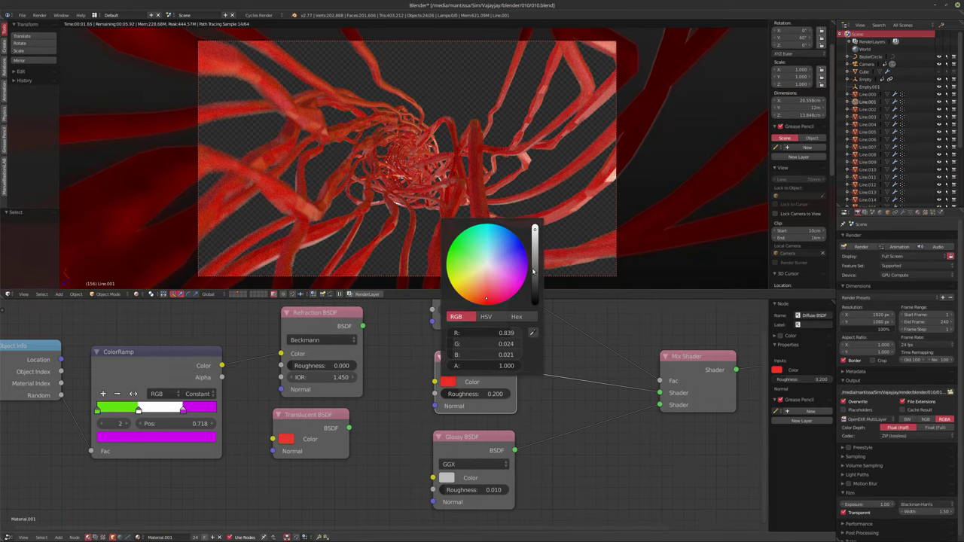
pyautogui.moveTo(534, 272); pyautogui.dragTo(534, 287)
pyautogui.click(486, 316)
pyautogui.moveTo(498, 343); pyautogui.dragTo(459, 343)
pyautogui.moveTo(542, 282)
pyautogui.mouseDown()
pyautogui.moveTo(537, 301)
pyautogui.moveTo(536, 291)
pyautogui.mouseUp()
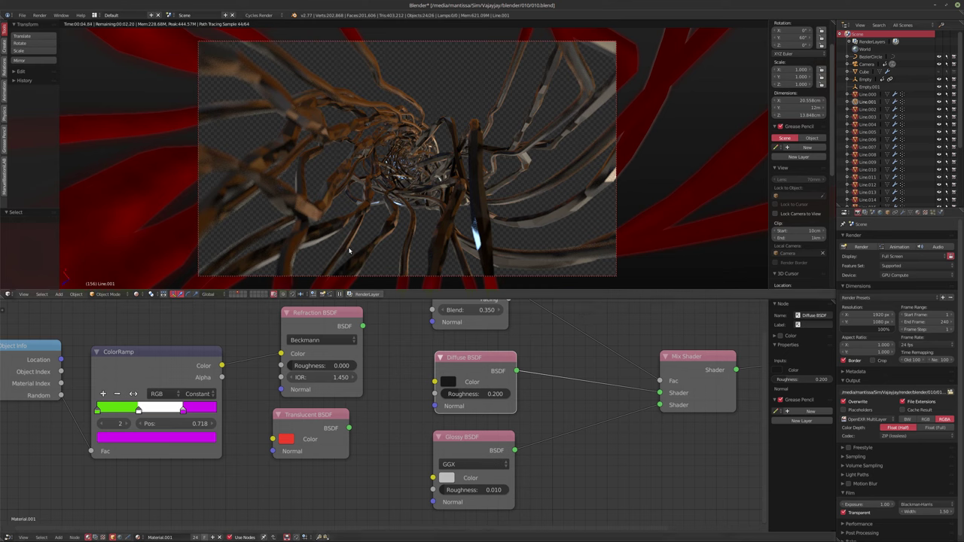
pyautogui.hotkey('shift', 'z')
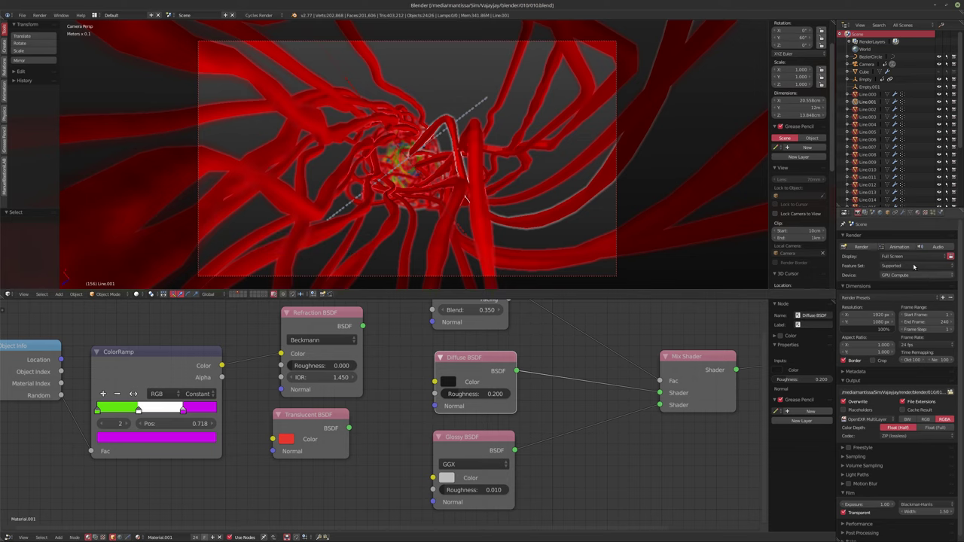
# Step: Render frame 1 of the tunnel with Cycles using F12
pyautogui.press('F12')
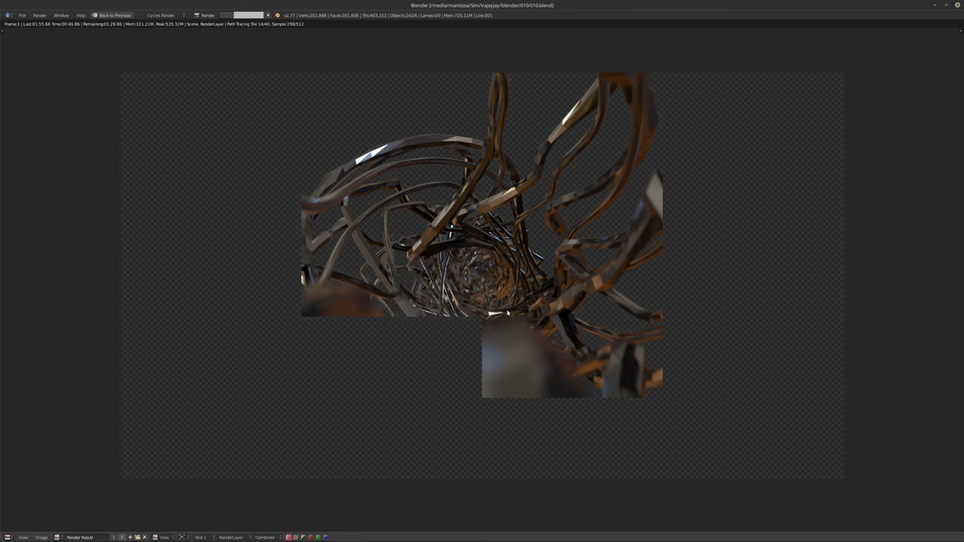
# Step: Cancel the render and switch to a front view of the strand tunnel
pyautogui.press('Escape')
pyautogui.press('Escape')
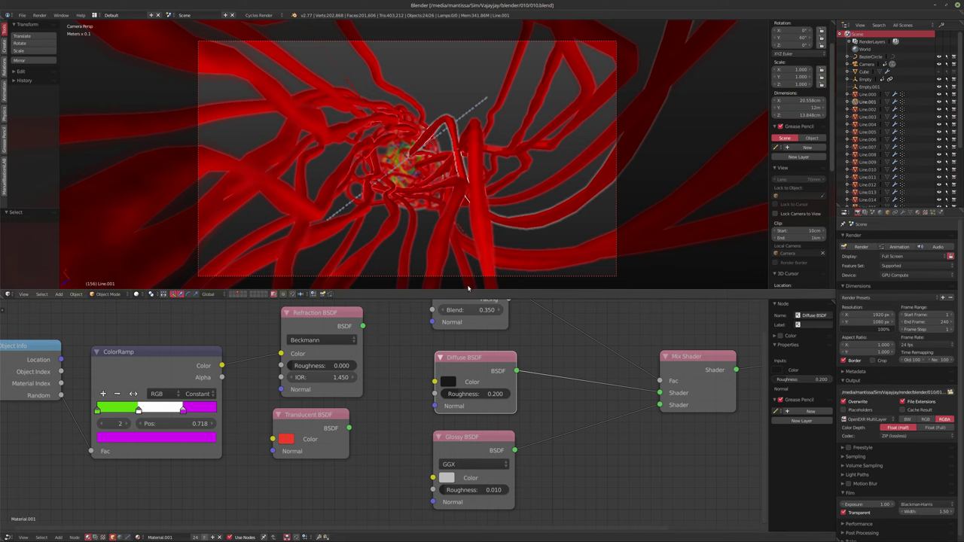
pyautogui.moveTo(399, 237); pyautogui.dragTo(385, 142, button='middle')
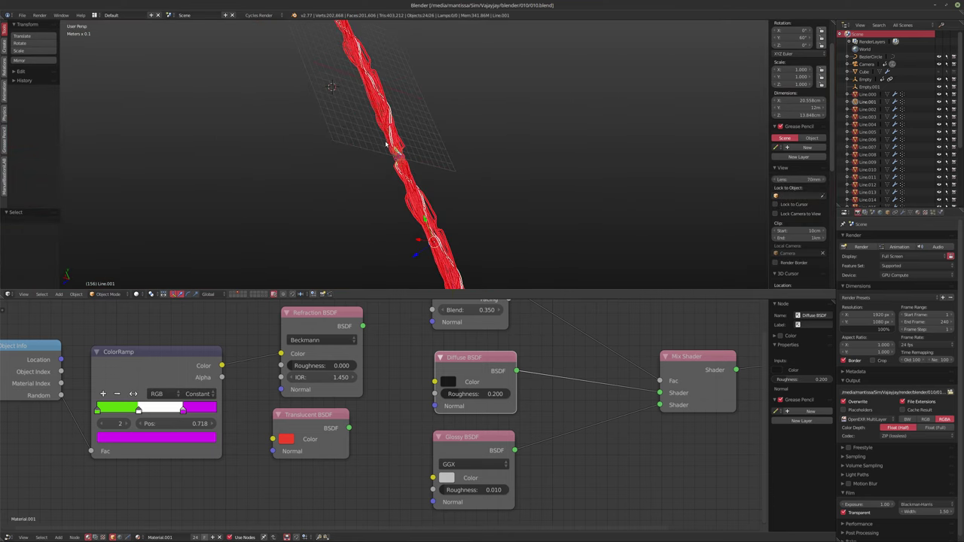
pyautogui.press('KP_1')
pyautogui.scroll(5, 323, 157)
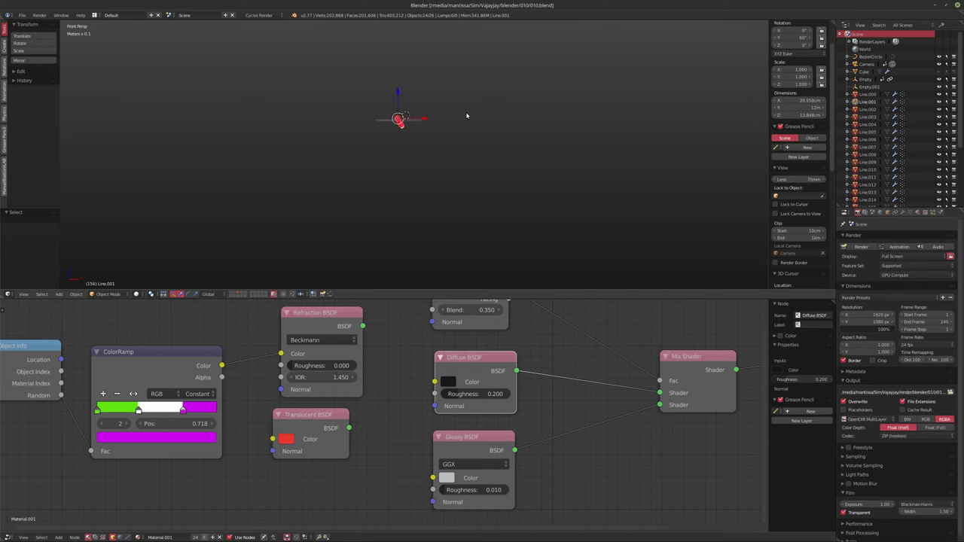
# Step: Orbit to a diagonal view of the strands and select all strand objects
pyautogui.moveTo(317, 146); pyautogui.dragTo(442, 173, button='middle')
pyautogui.scroll(5, 444, 181)
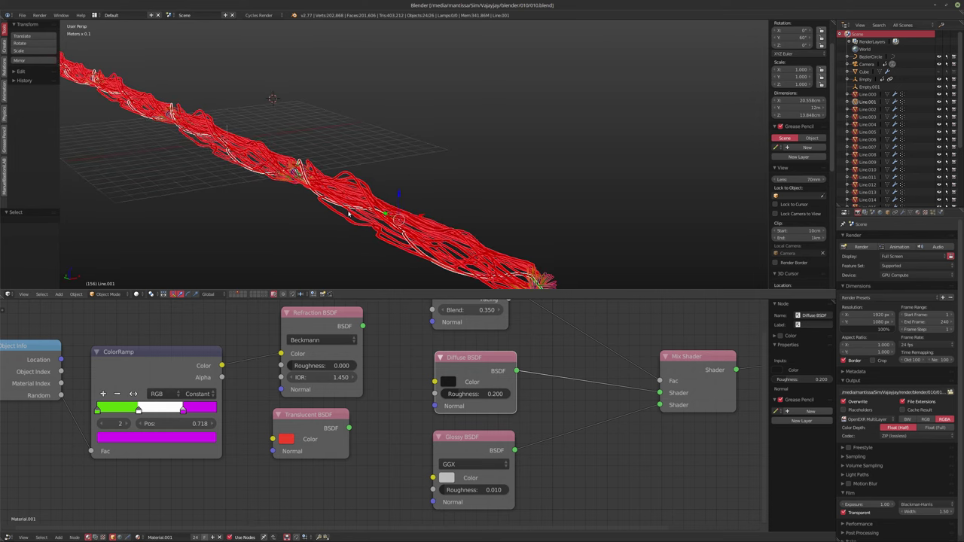
pyautogui.press('a')
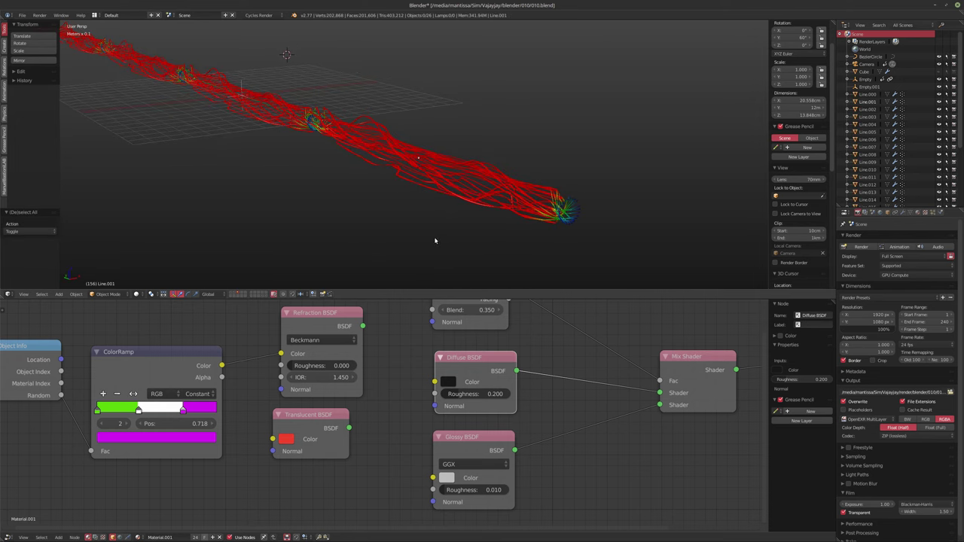
pyautogui.press('a')
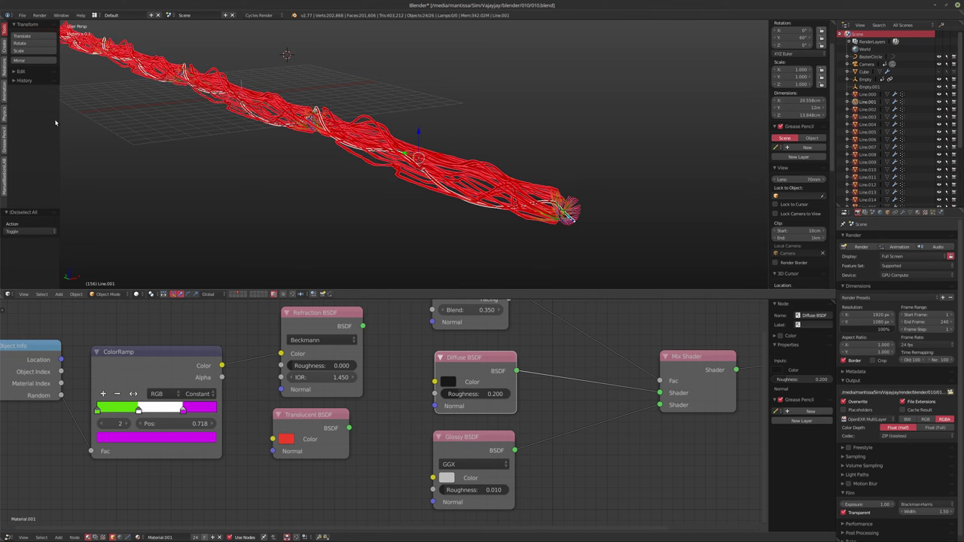
# Step: Give all strand objects flat shading and return to the camera view
pyautogui.click(12, 72)
pyautogui.click(22, 134)
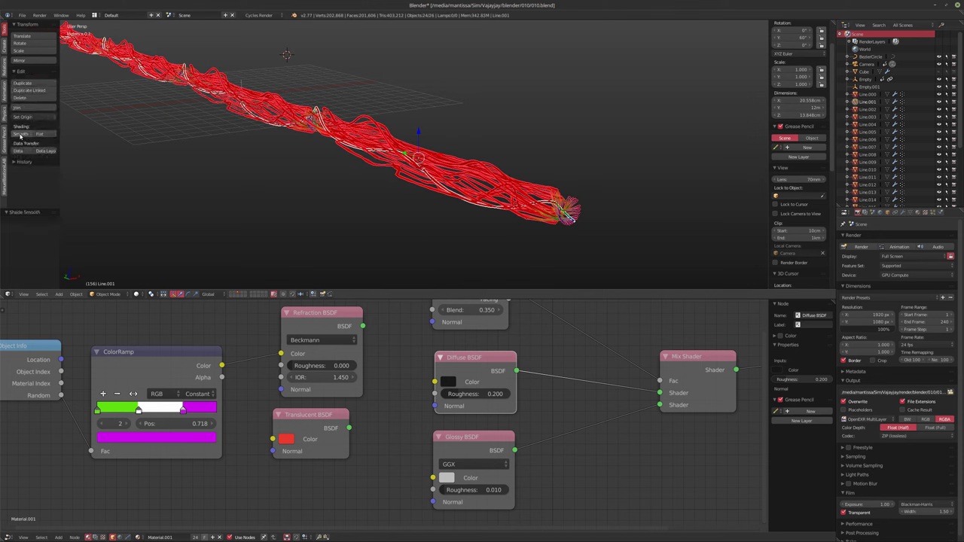
pyautogui.click(39, 135)
pyautogui.scroll(3, 357, 154)
pyautogui.press('KP_0')
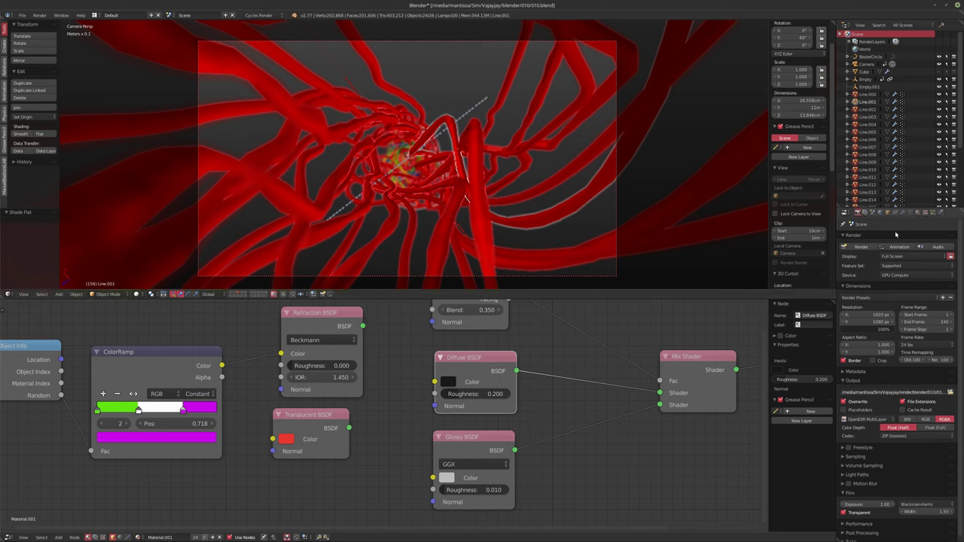
# Step: Save the blend file and make Line.023 the only selected object
pyautogui.hotkey('ctrl', 's')
pyautogui.scroll(-5, 874, 176)
pyautogui.click(866, 181)
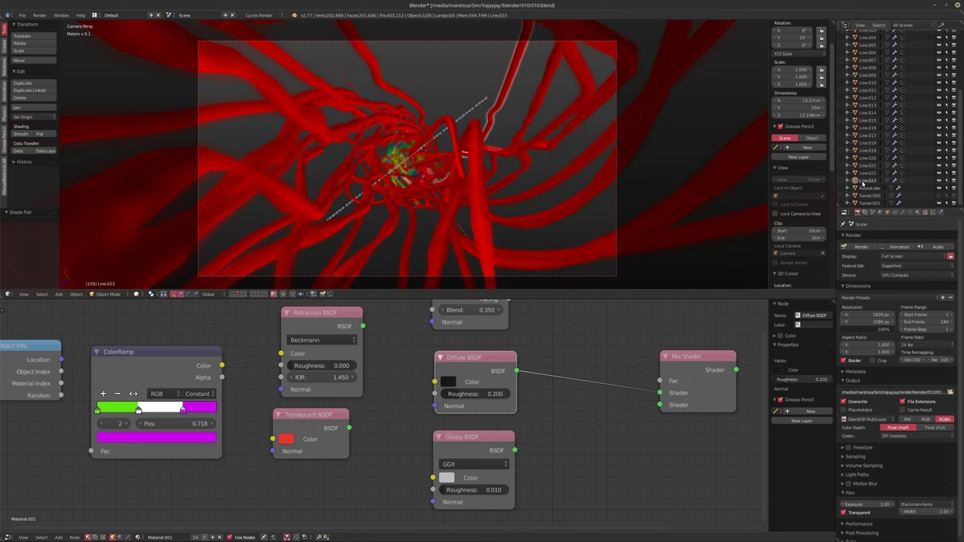
# Step: Remove the Subsurf modifier from Line.012, keeping its other modifiers
pyautogui.click(866, 99)
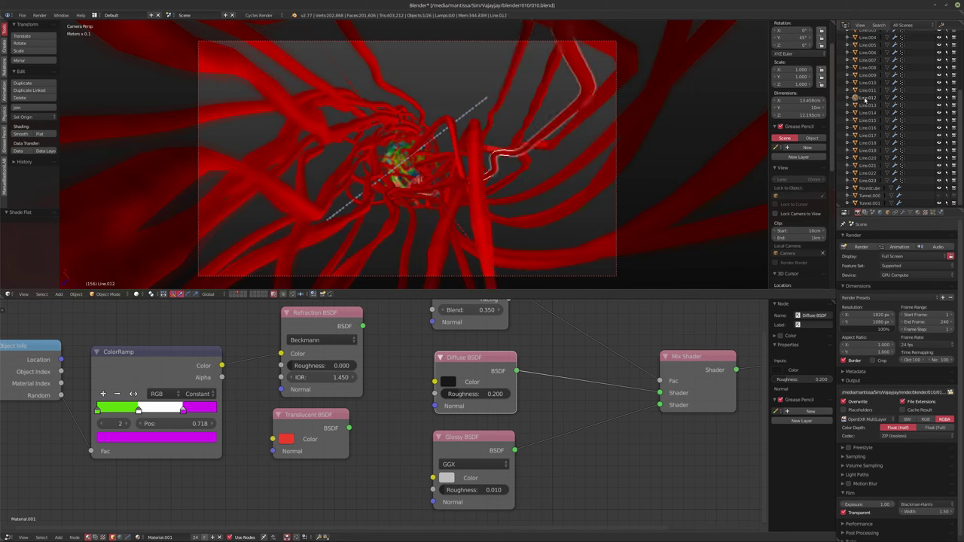
pyautogui.click(940, 214)
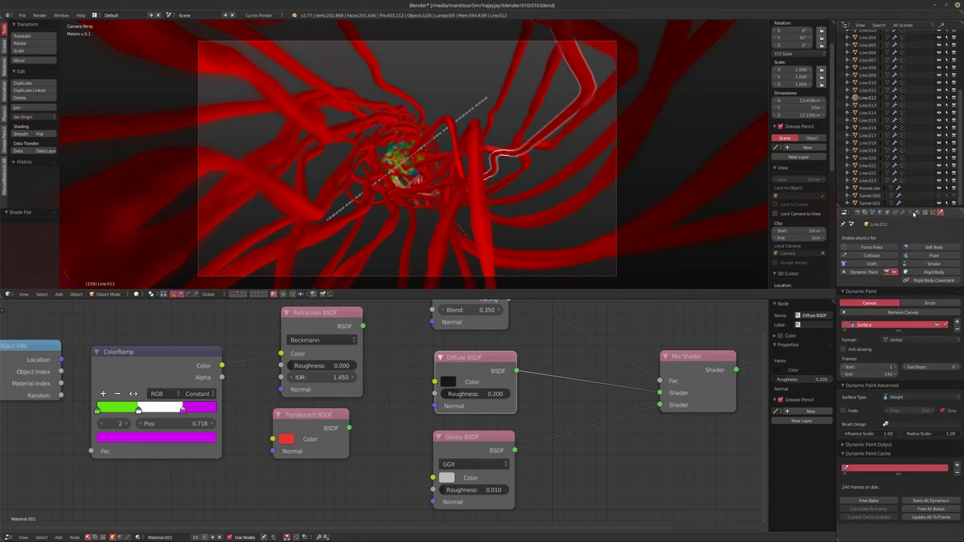
pyautogui.click(903, 214)
pyautogui.click(845, 250)
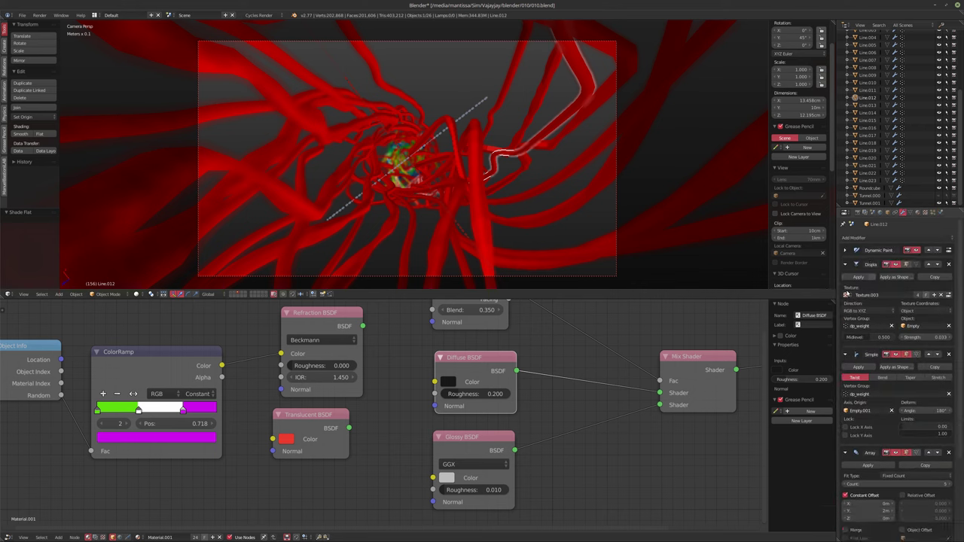
pyautogui.click(845, 354)
pyautogui.click(845, 368)
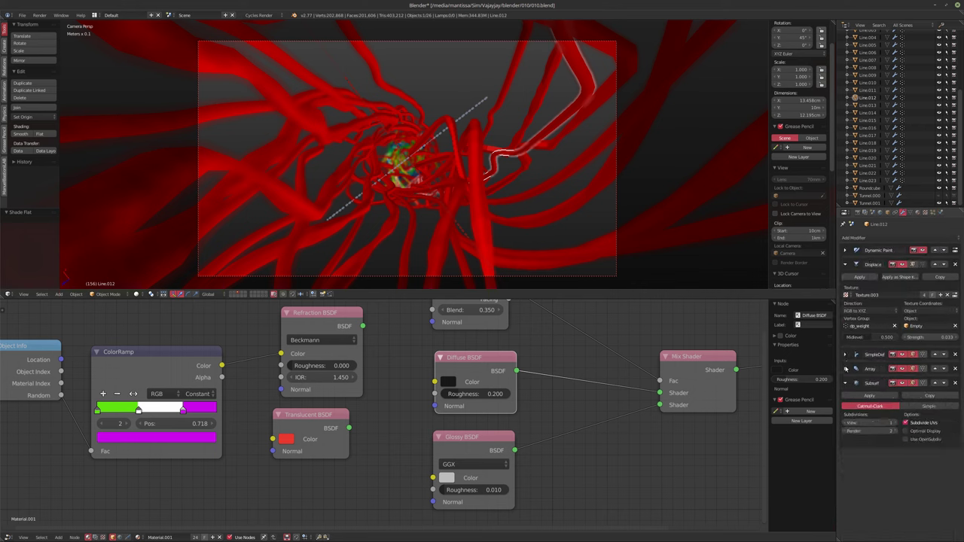
pyautogui.click(955, 383)
# Step: Remove the Subsurf modifiers from Line.013 and Line.014
pyautogui.click(868, 105)
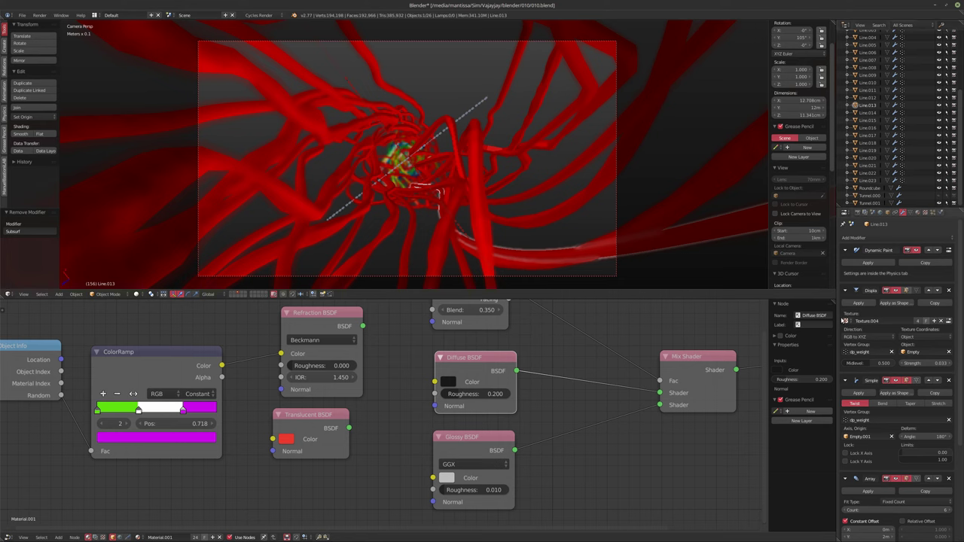
pyautogui.click(845, 251)
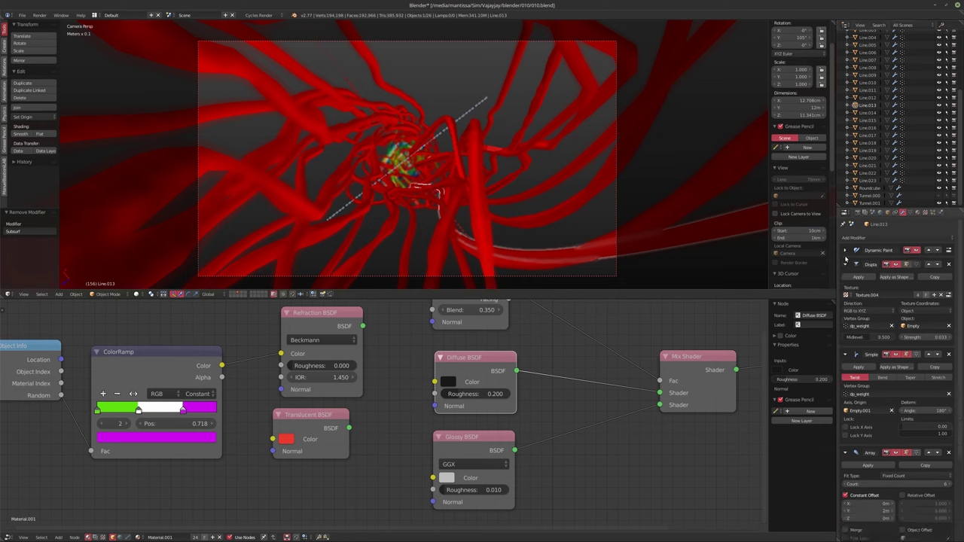
pyautogui.click(845, 354)
pyautogui.click(845, 368)
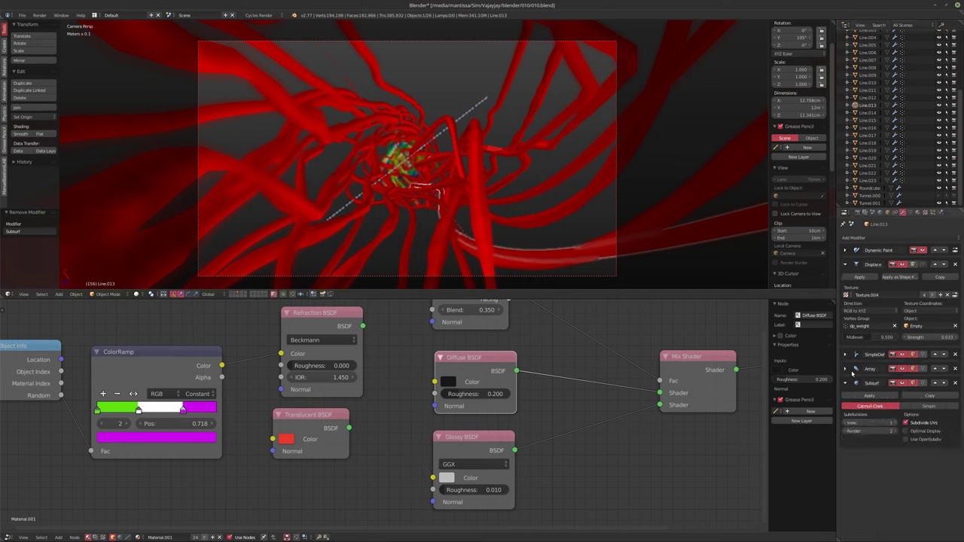
pyautogui.click(955, 383)
pyautogui.click(867, 111)
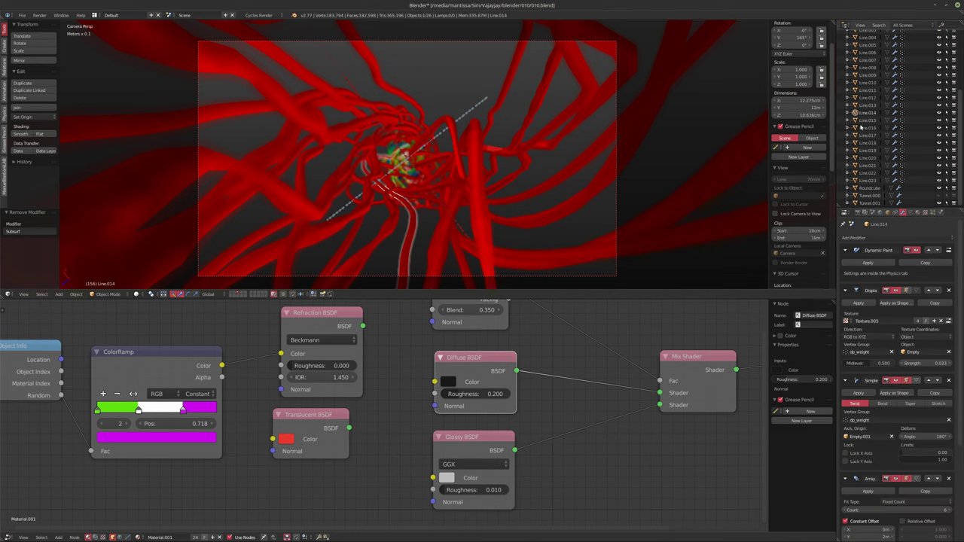
pyautogui.click(845, 251)
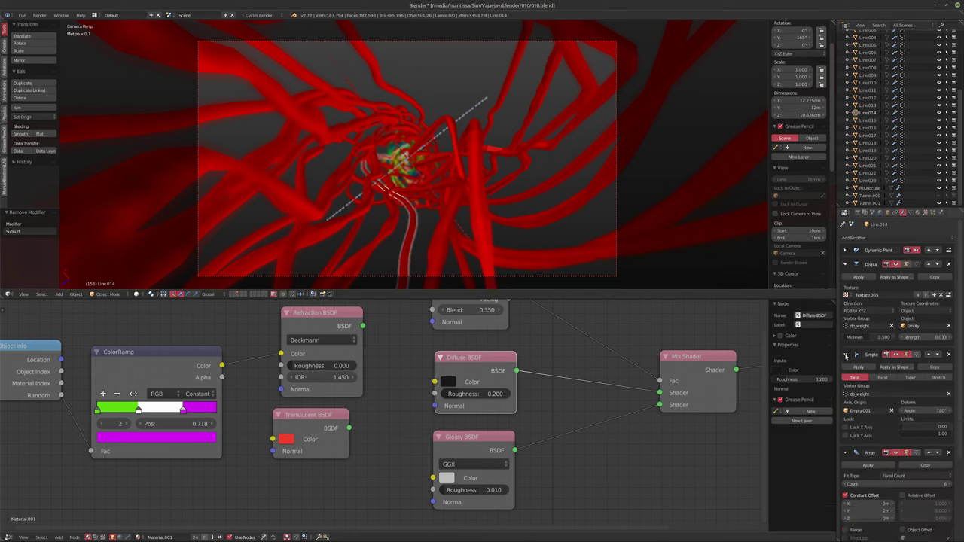
pyautogui.click(845, 354)
pyautogui.click(845, 368)
pyautogui.click(955, 382)
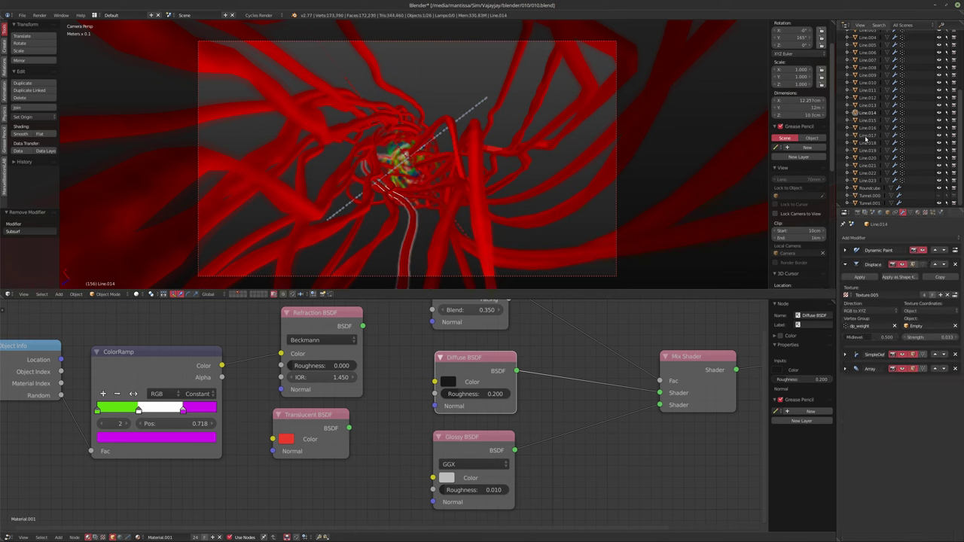
# Step: Remove the Subsurf modifiers from Line.015 and Line.016
pyautogui.click(868, 120)
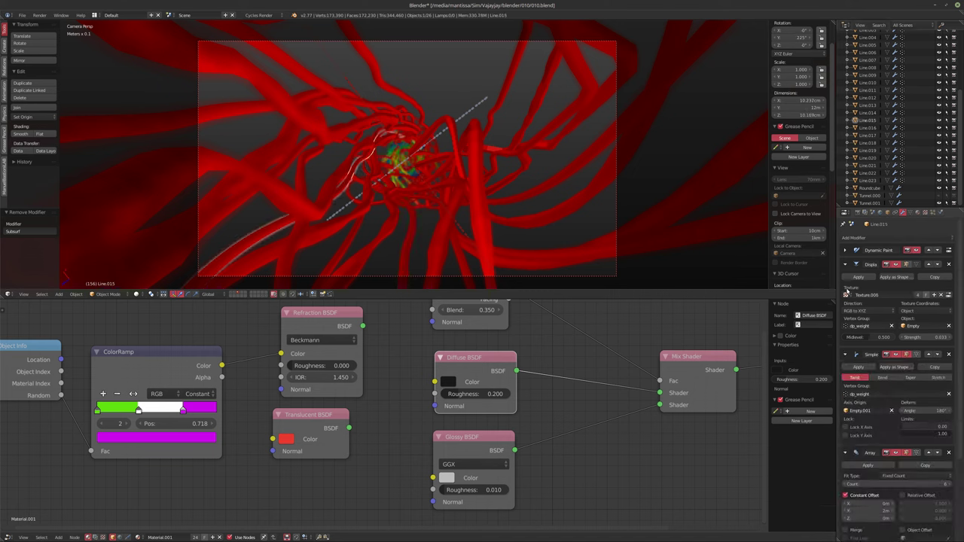
pyautogui.click(845, 354)
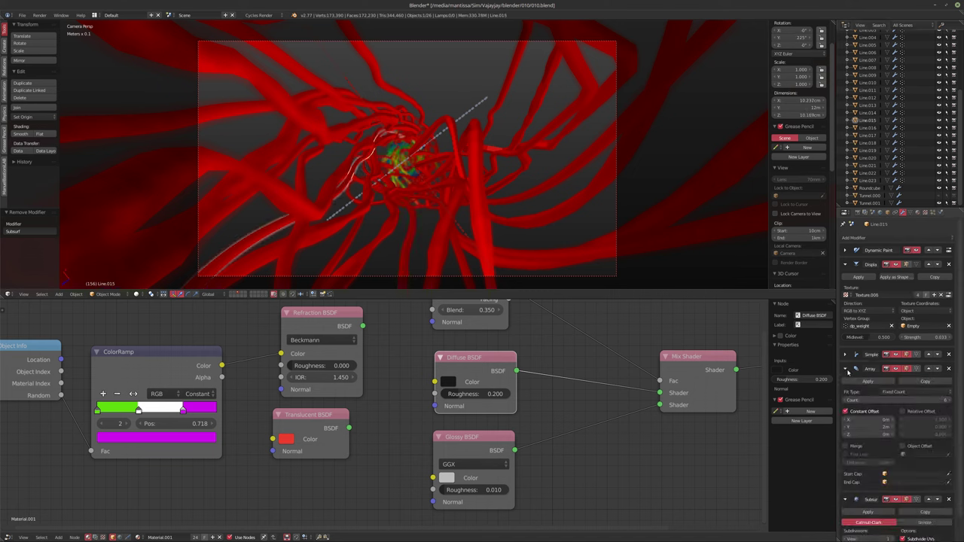
pyautogui.click(845, 368)
pyautogui.click(955, 383)
pyautogui.click(867, 128)
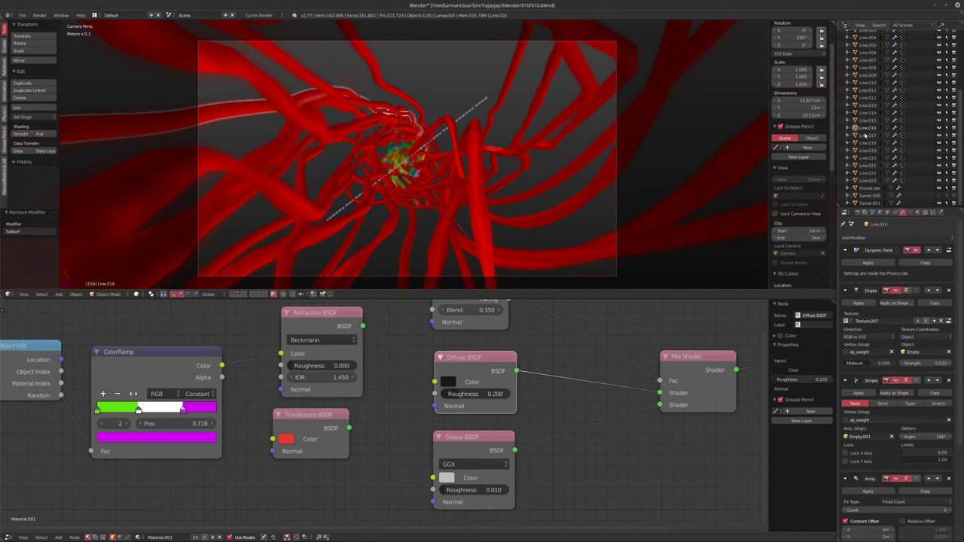
pyautogui.click(845, 250)
pyautogui.click(845, 354)
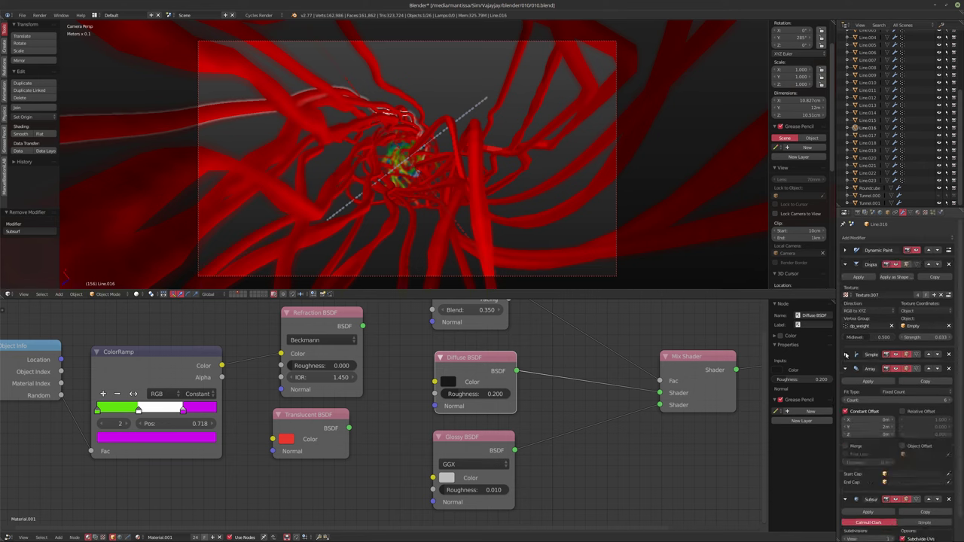
pyautogui.click(845, 369)
pyautogui.click(949, 383)
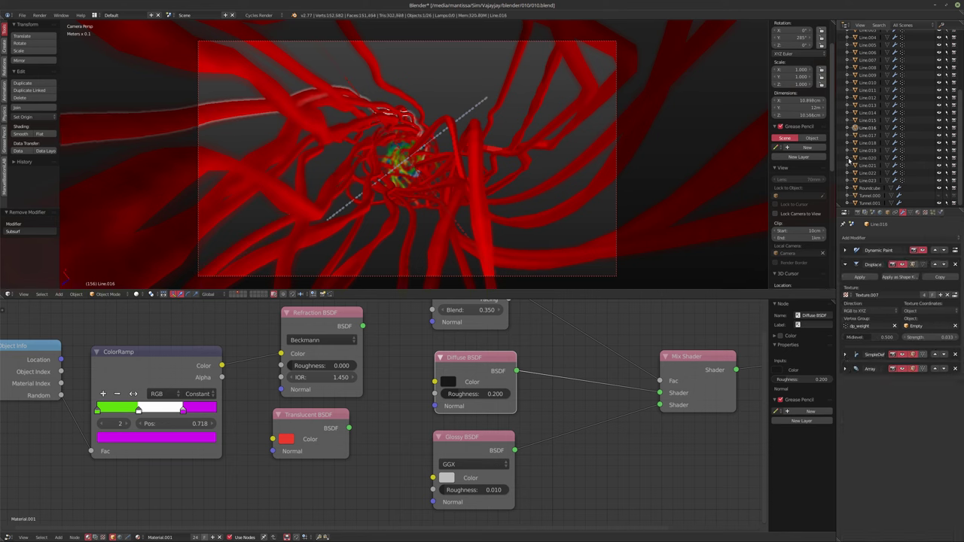
# Step: Remove the Subsurf modifiers from Line.017 and Line.018
pyautogui.click(868, 135)
pyautogui.click(845, 250)
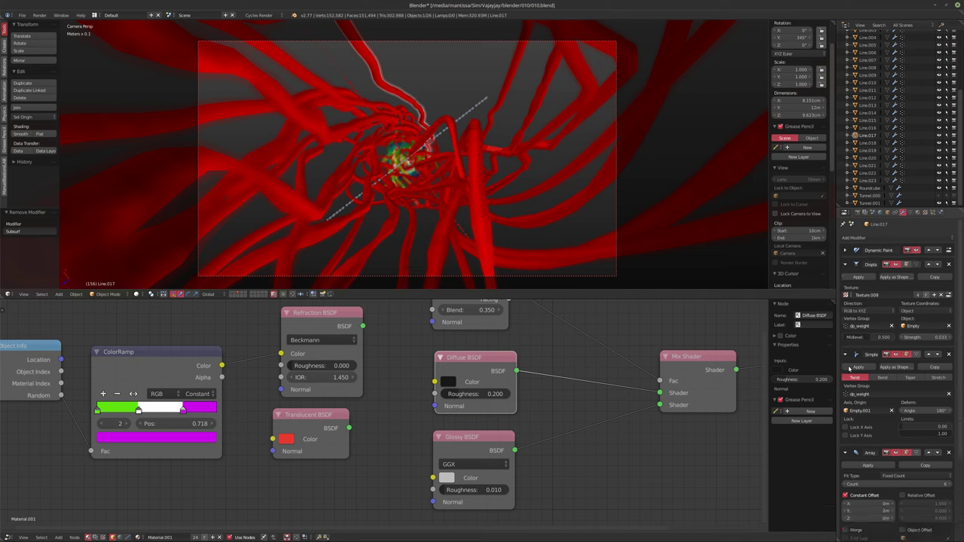
pyautogui.click(845, 354)
pyautogui.click(845, 368)
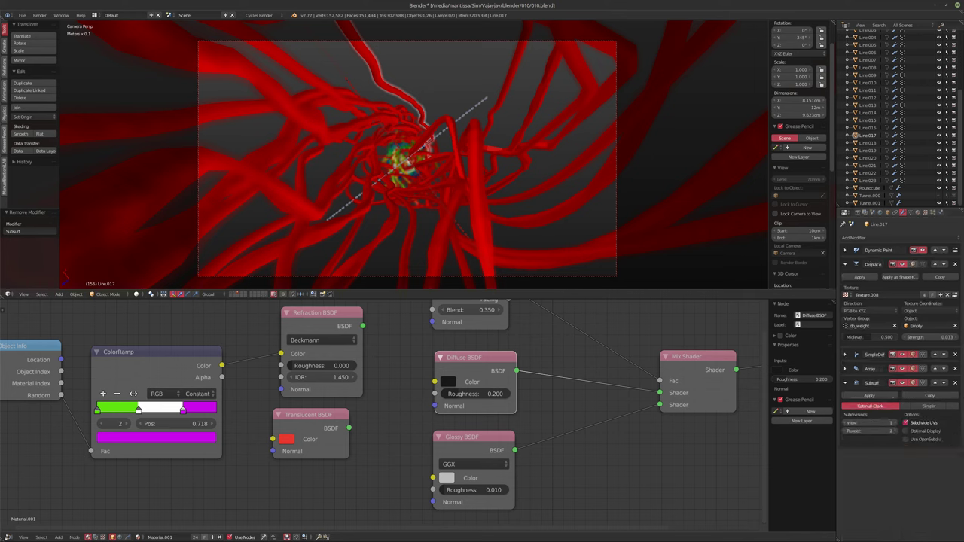
pyautogui.click(955, 383)
pyautogui.click(870, 142)
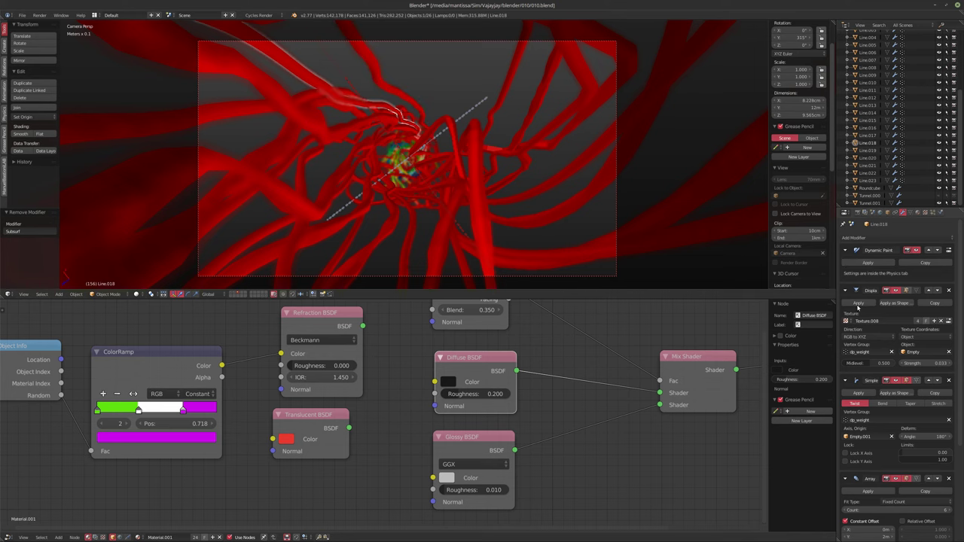
pyautogui.click(846, 250)
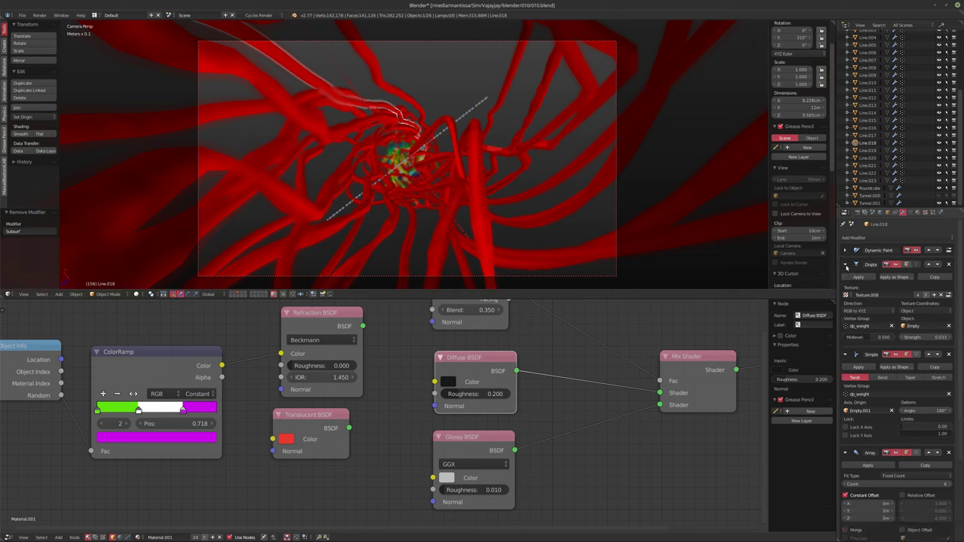
pyautogui.click(846, 355)
pyautogui.click(845, 368)
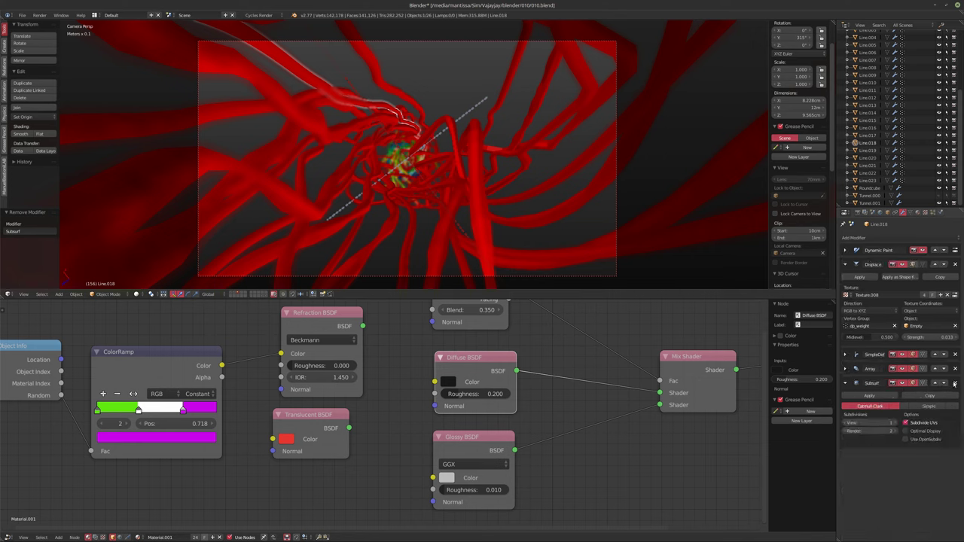
pyautogui.click(955, 382)
pyautogui.click(870, 149)
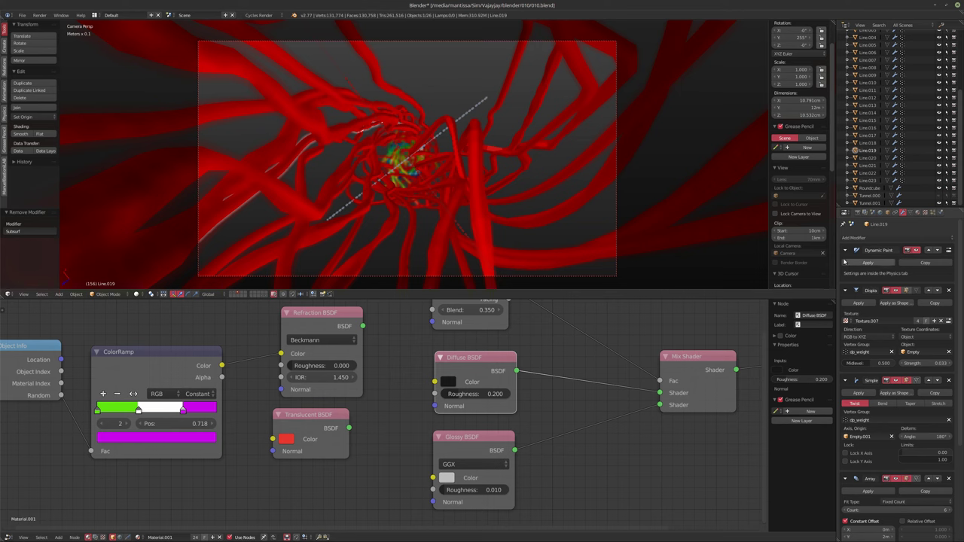
# Step: Remove Line.019's Subsurf modifier, undoing the accidental Simple Deform deletion
pyautogui.click(845, 250)
pyautogui.click(914, 356)
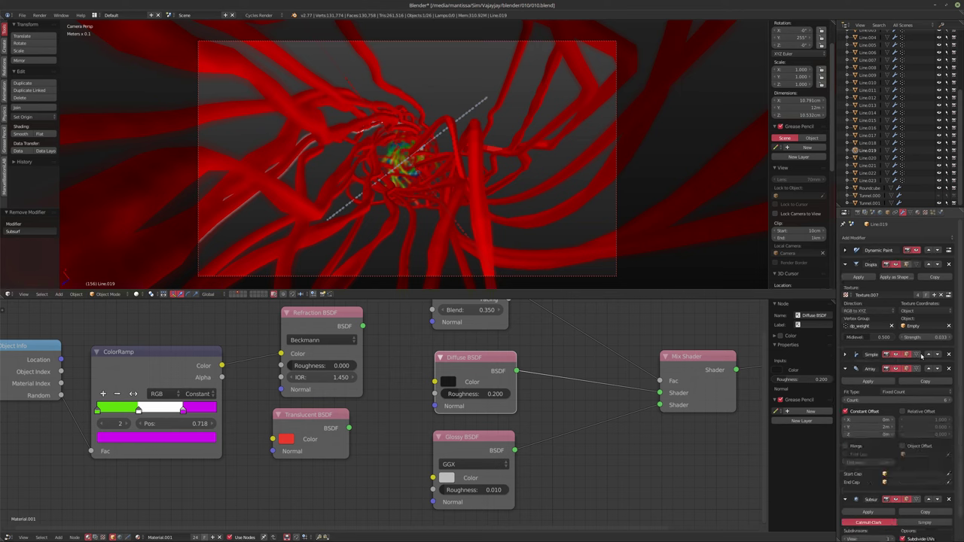
pyautogui.click(949, 355)
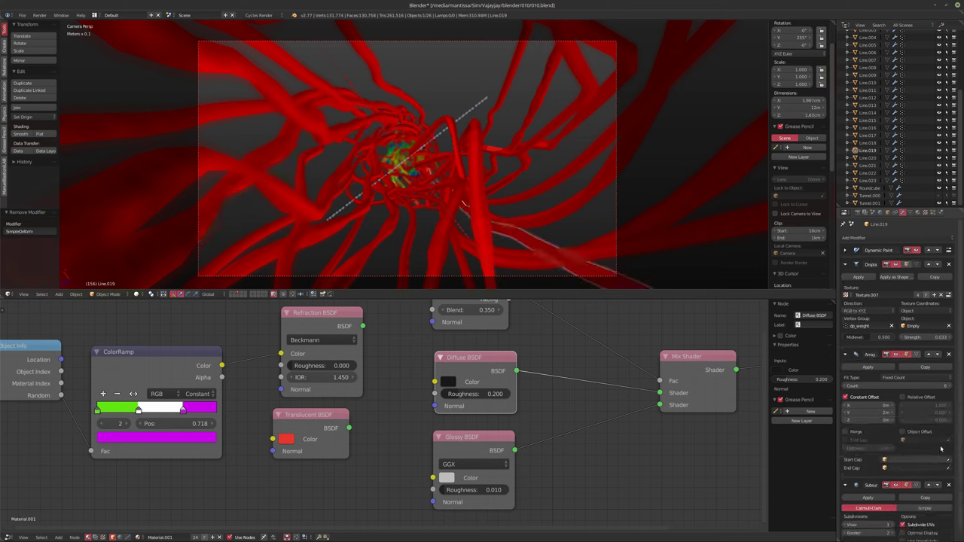
pyautogui.hotkey('ctrl', 'z')
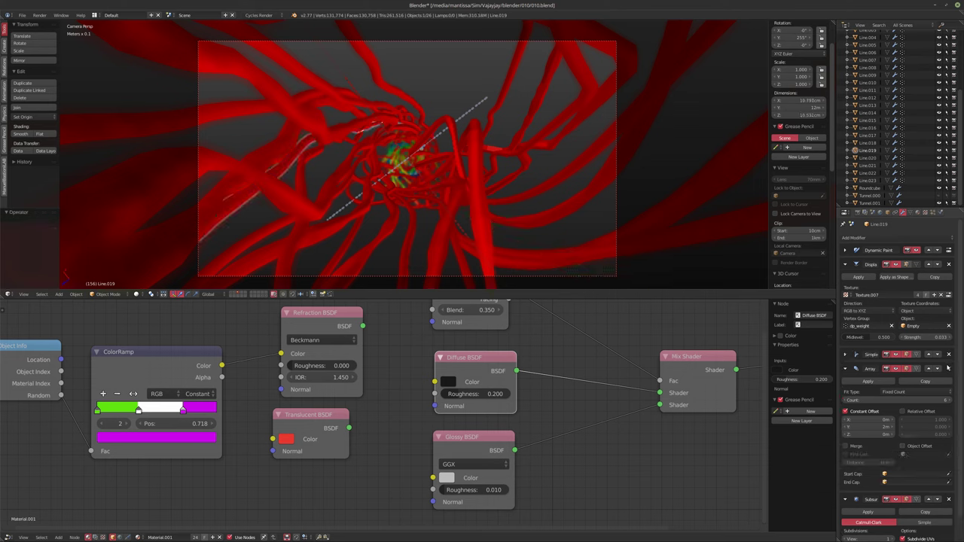
pyautogui.click(845, 369)
pyautogui.click(955, 384)
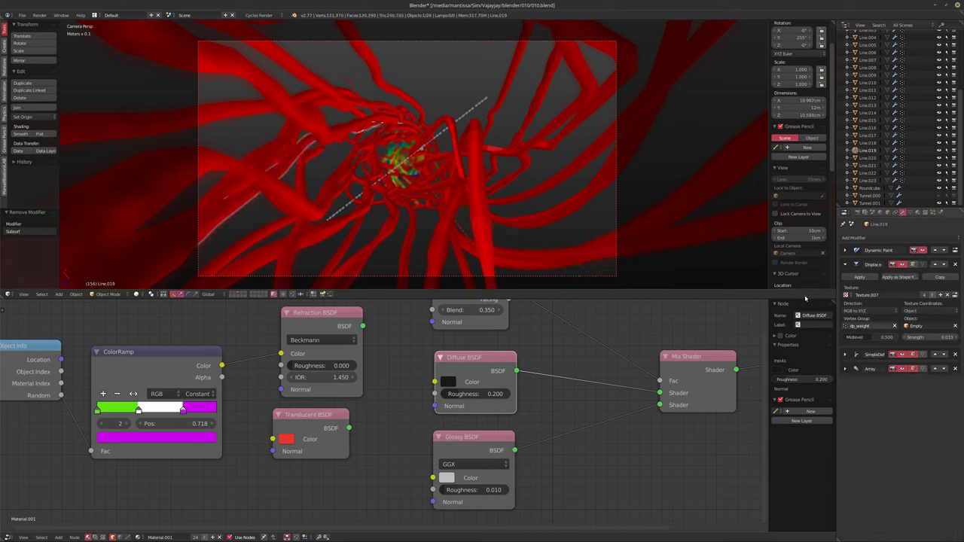
# Step: Remove the Subsurf modifiers from Line.020 and Line.021
pyautogui.click(868, 158)
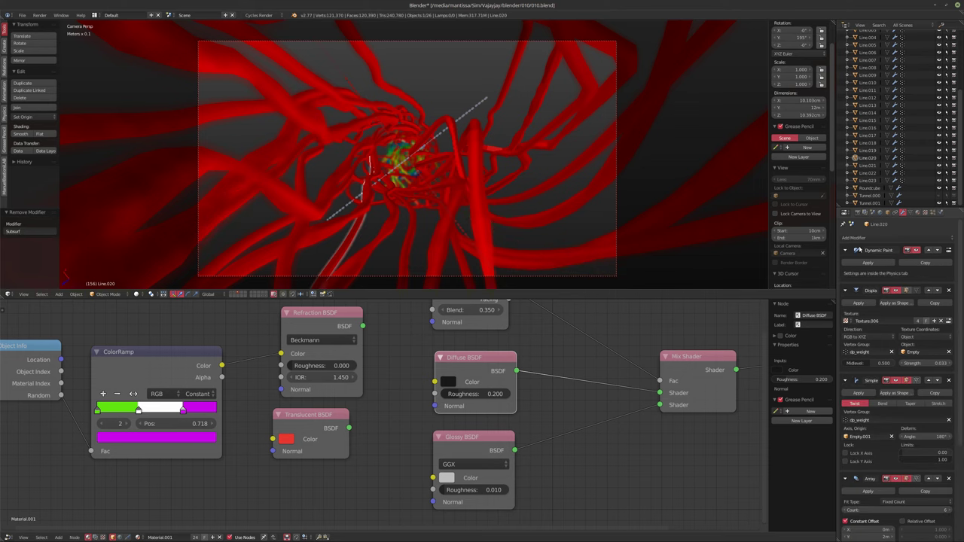
pyautogui.click(845, 250)
pyautogui.click(845, 264)
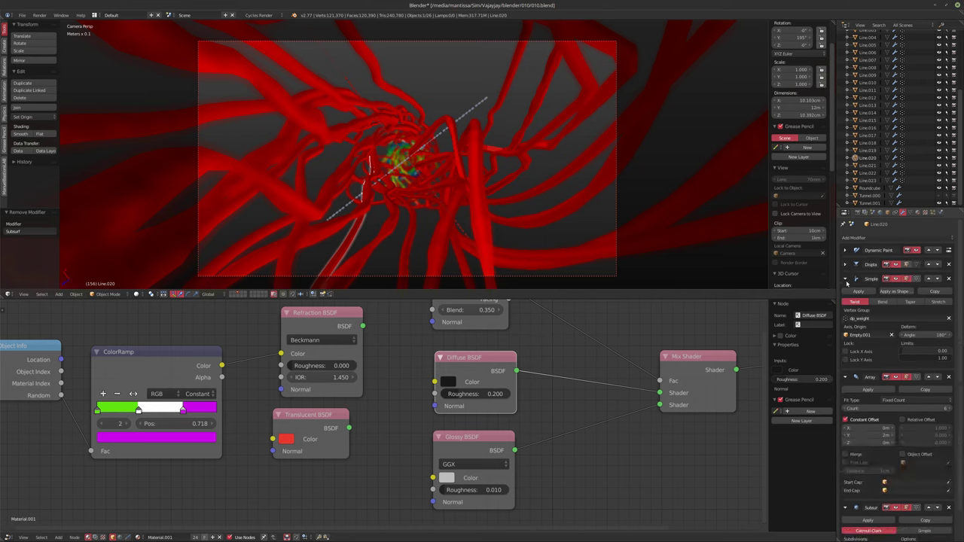
pyautogui.click(845, 279)
pyautogui.click(845, 293)
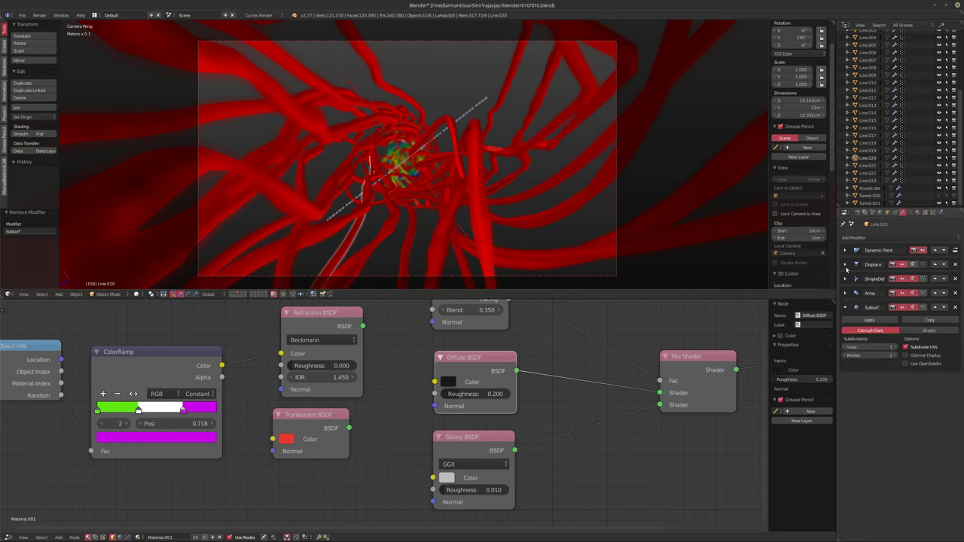
pyautogui.click(845, 265)
pyautogui.click(955, 383)
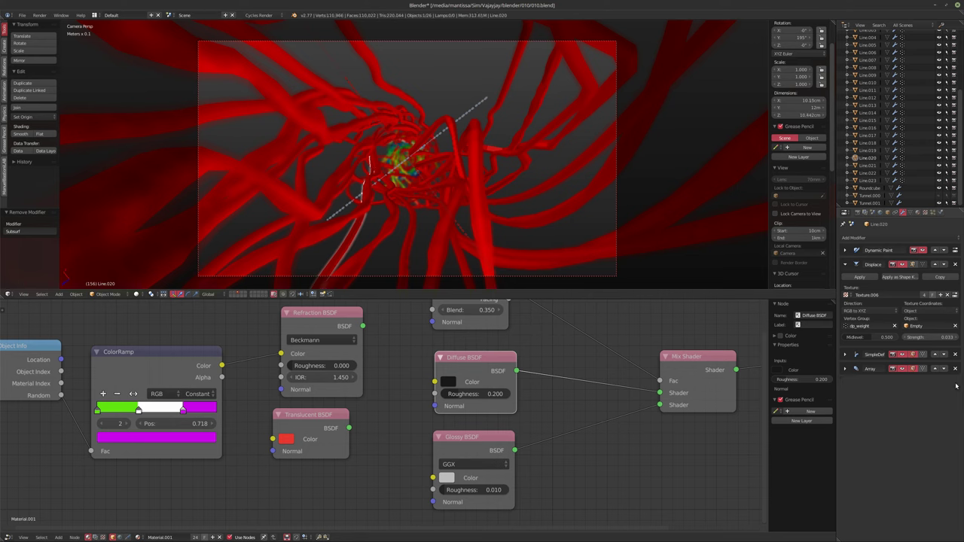
pyautogui.click(866, 165)
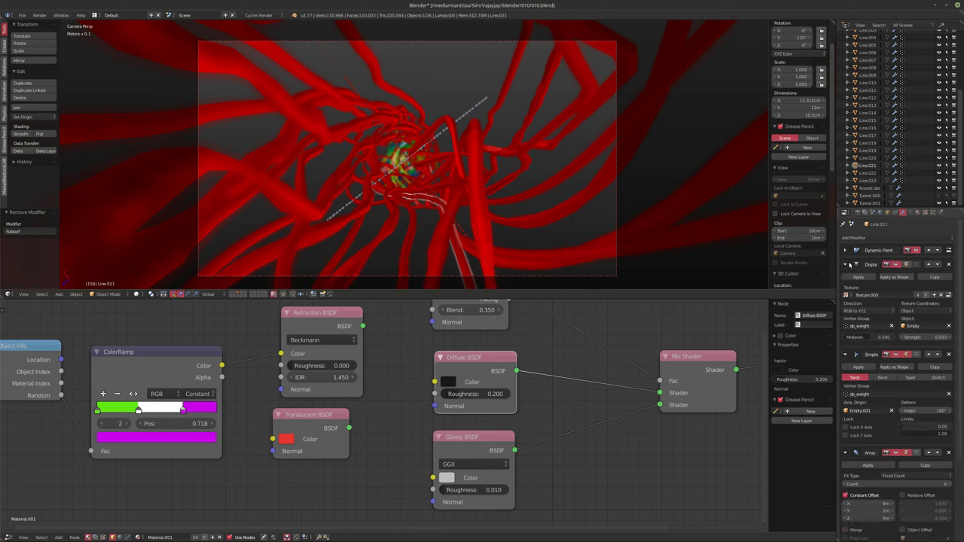
pyautogui.click(845, 452)
pyautogui.click(845, 354)
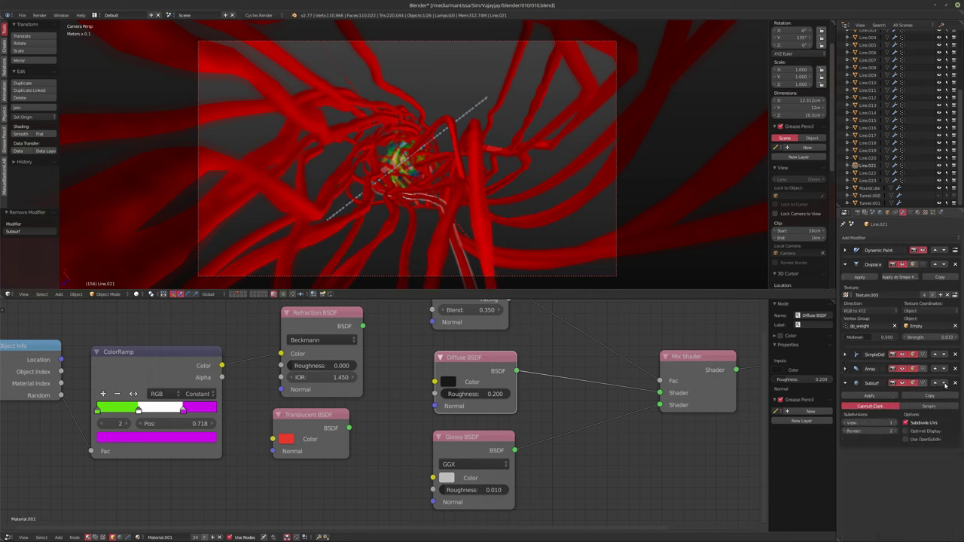
pyautogui.click(955, 382)
# Step: Remove the Subsurf modifiers from Line.022 and Line.023, then save the scene
pyautogui.click(866, 172)
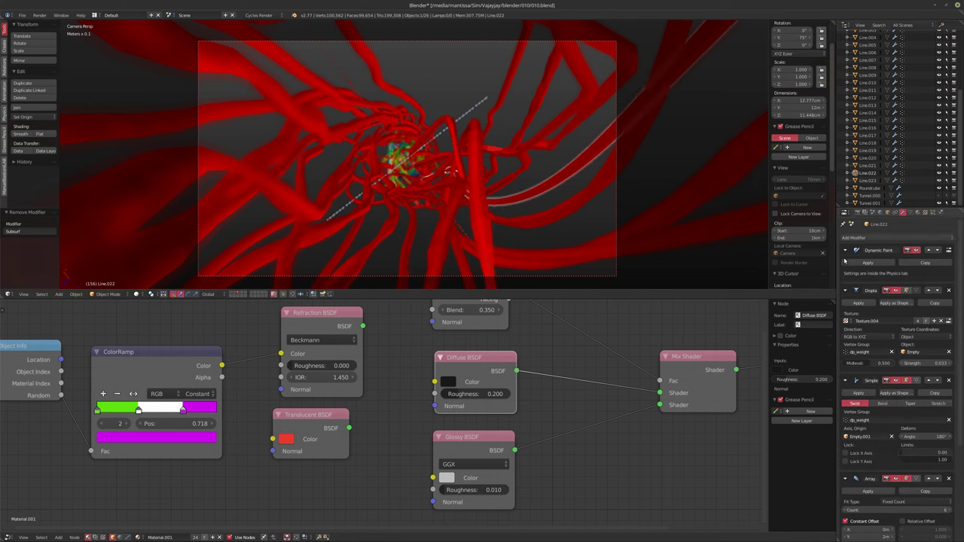
pyautogui.click(845, 250)
pyautogui.click(845, 265)
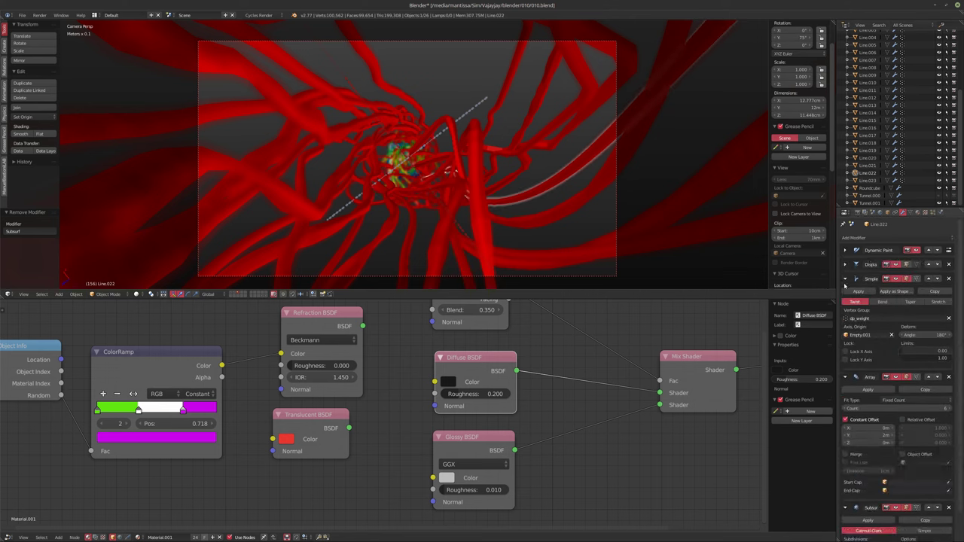
pyautogui.click(845, 279)
pyautogui.click(846, 294)
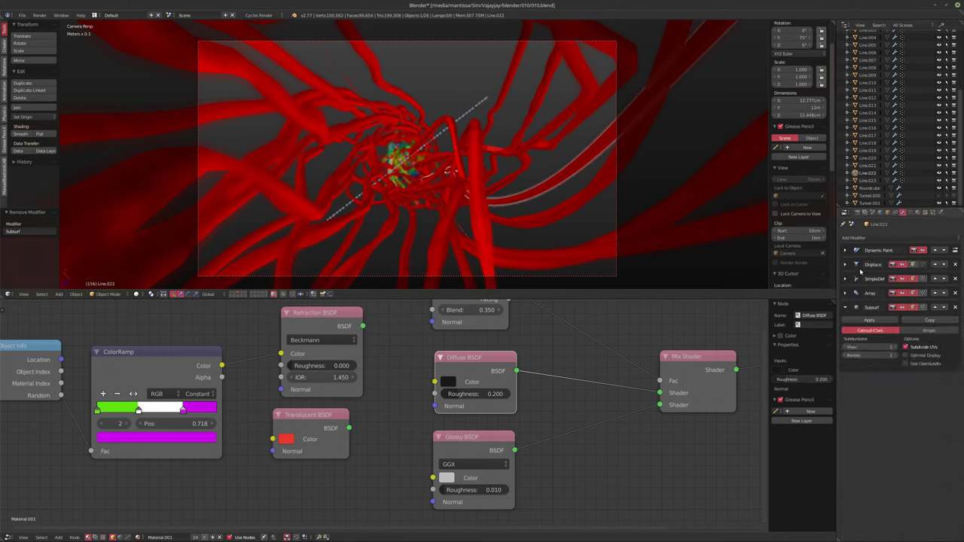
pyautogui.click(845, 265)
pyautogui.click(952, 383)
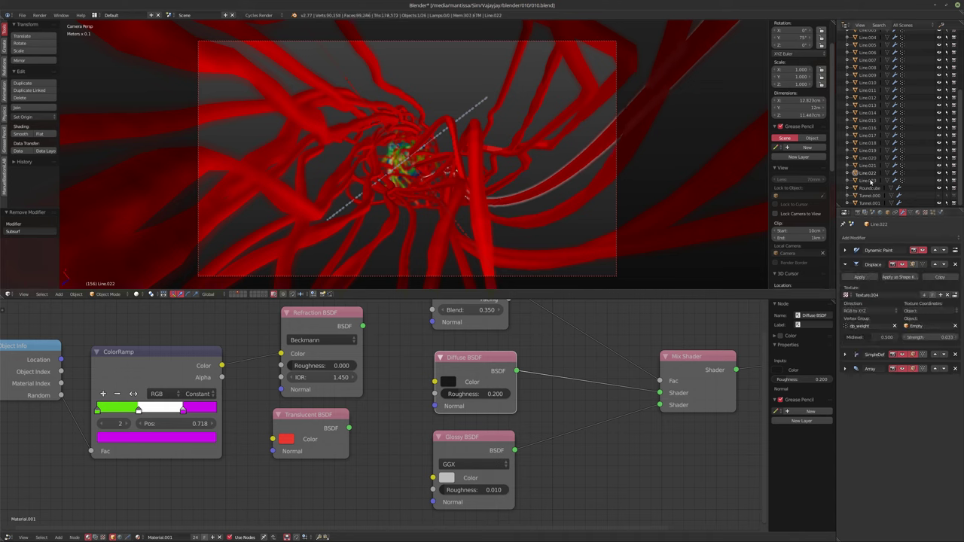
pyautogui.click(870, 181)
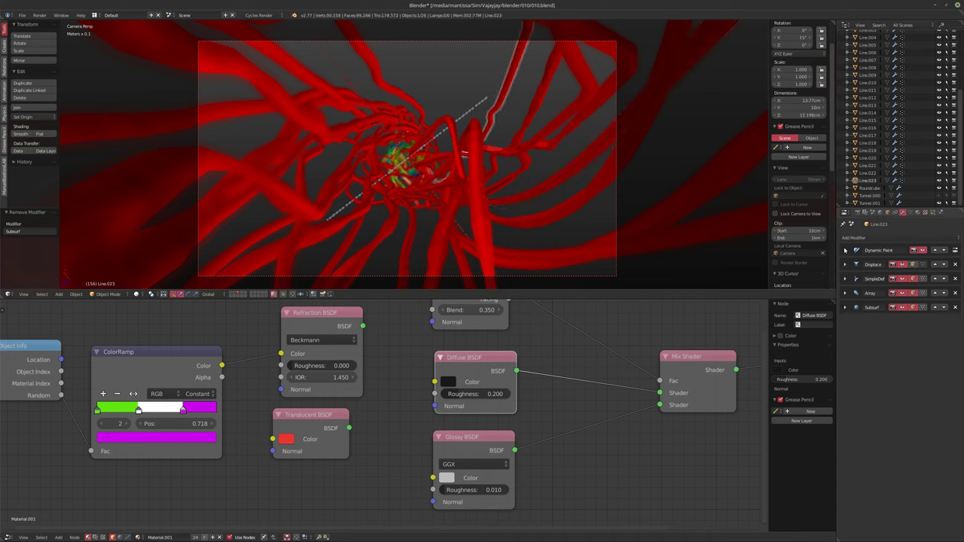
pyautogui.click(845, 265)
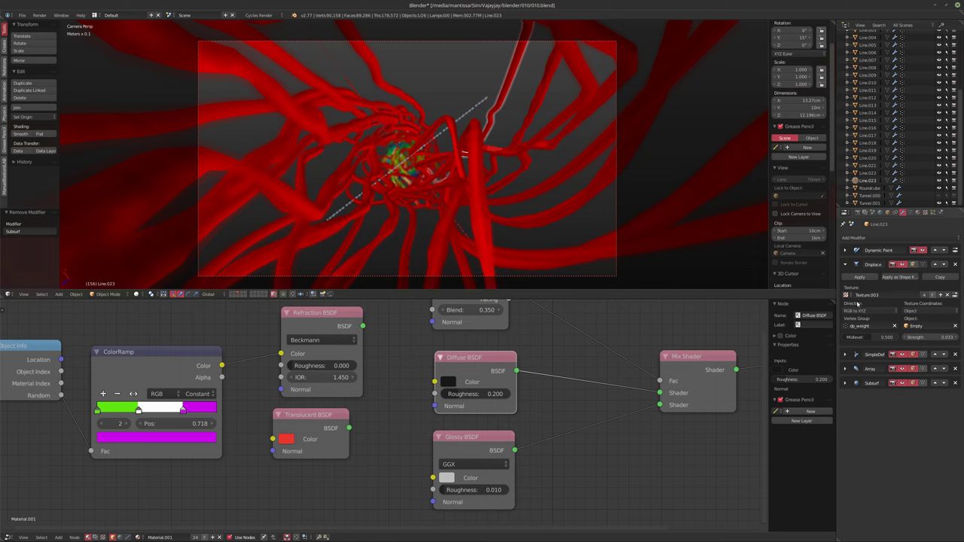
pyautogui.click(955, 383)
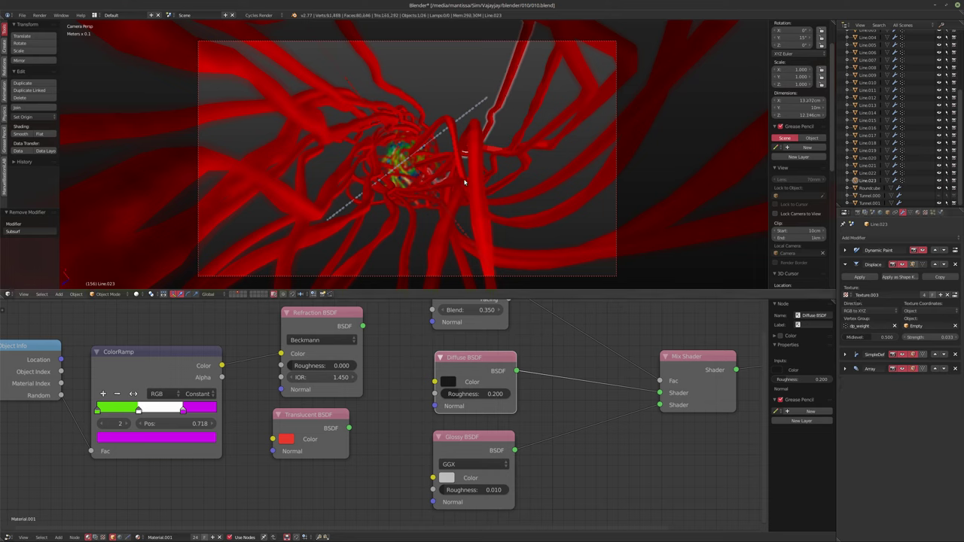
pyautogui.hotkey('ctrl', 's')
# Step: Confirm the save, render the current frame, then switch to the Natron project
pyautogui.press('Return')
pyautogui.click(860, 214)
pyautogui.click(862, 263)
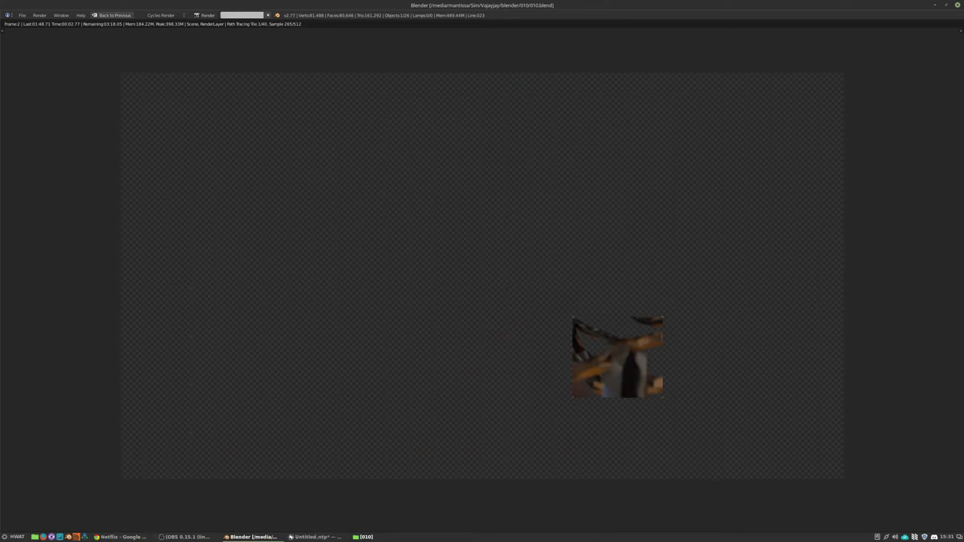
pyautogui.click(315, 537)
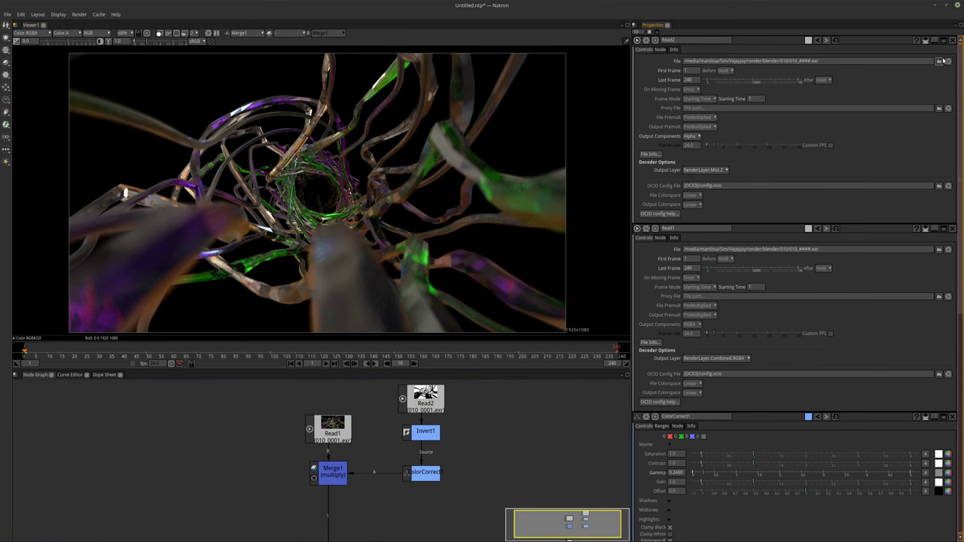
# Step: View the Read1, Merge1 and Read2 outputs in the viewer
pyautogui.click(433, 396)
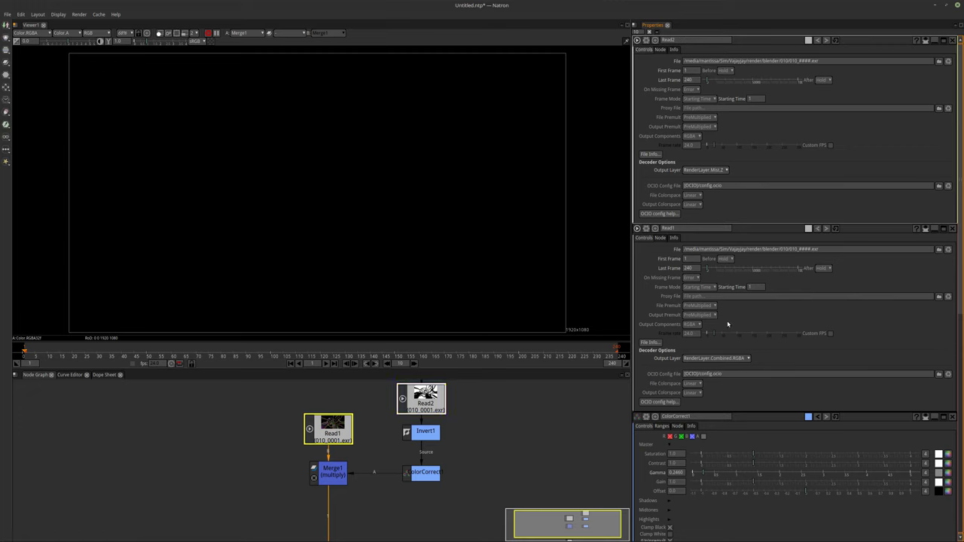
pyautogui.click(332, 432)
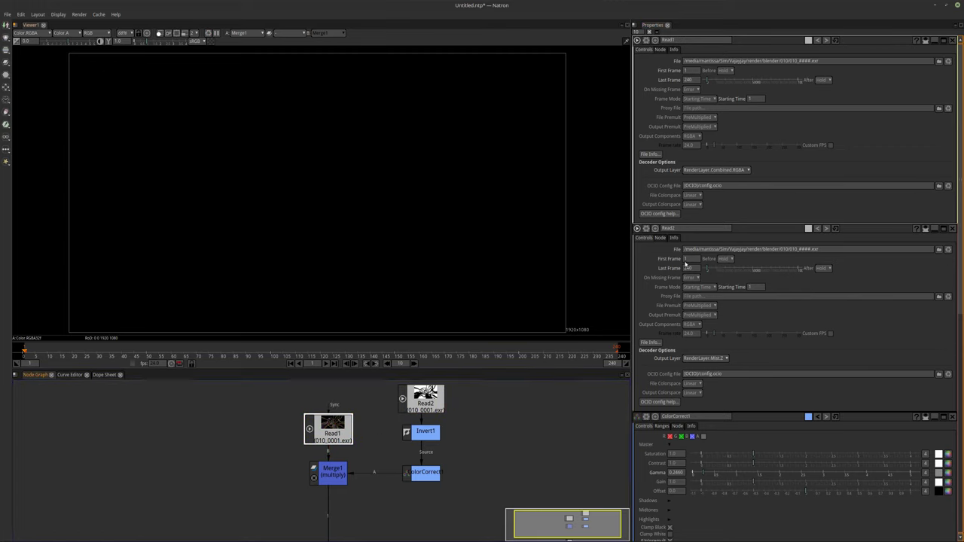
pyautogui.moveTo(345, 433); pyautogui.dragTo(342, 407, button='middle')
pyautogui.press('1')
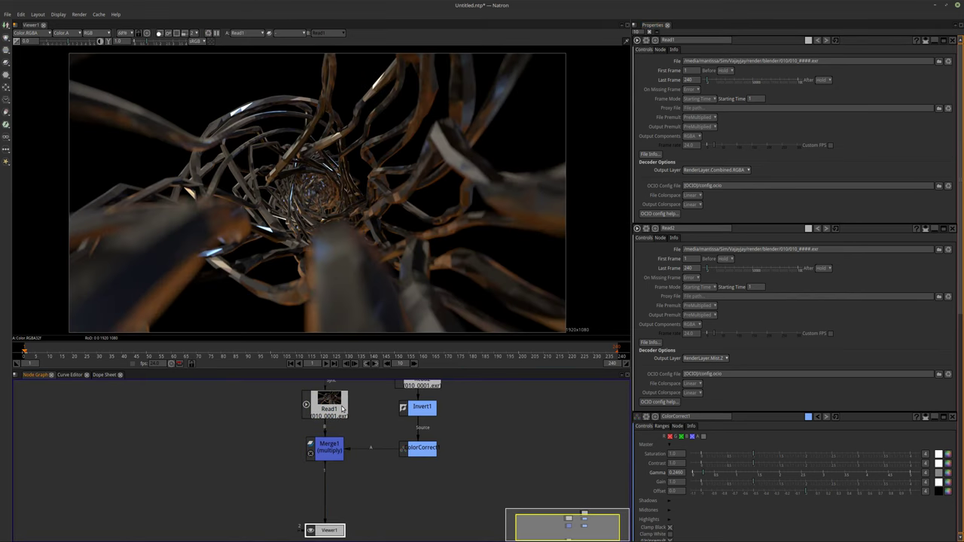
pyautogui.click(332, 456)
pyautogui.press('1')
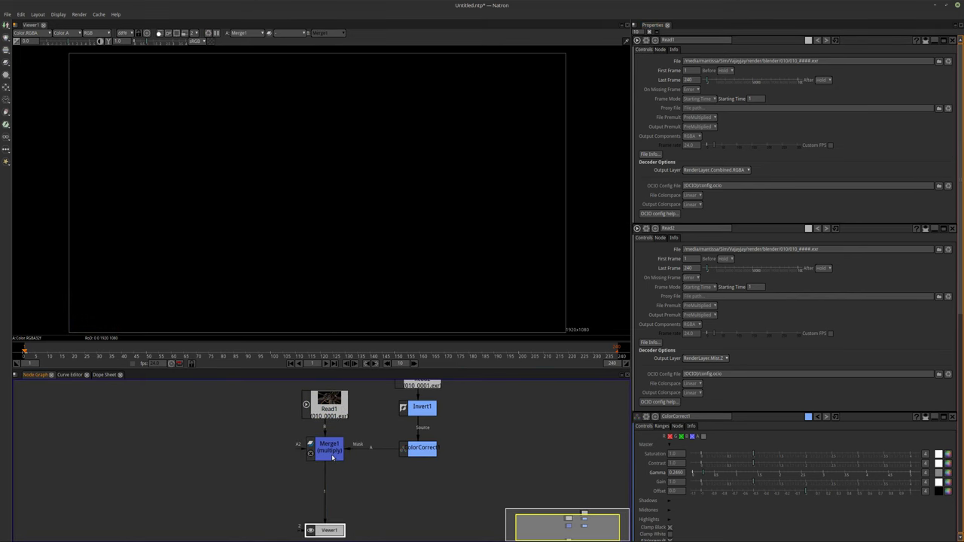
pyautogui.moveTo(334, 455); pyautogui.dragTo(335, 467, button='middle')
pyautogui.click(420, 390)
pyautogui.moveTo(518, 416); pyautogui.dragTo(518, 431, button='middle')
pyautogui.press('1')
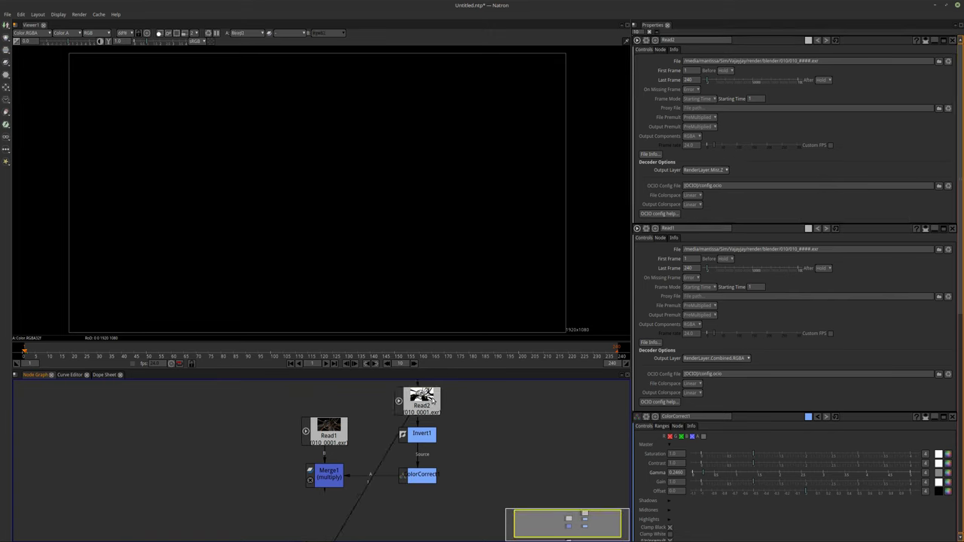
# Step: View Invert1, ColorCorrect1 and Merge1, then raise ColorCorrect1's gamma to 1.129
pyautogui.click(415, 427)
pyautogui.press('1')
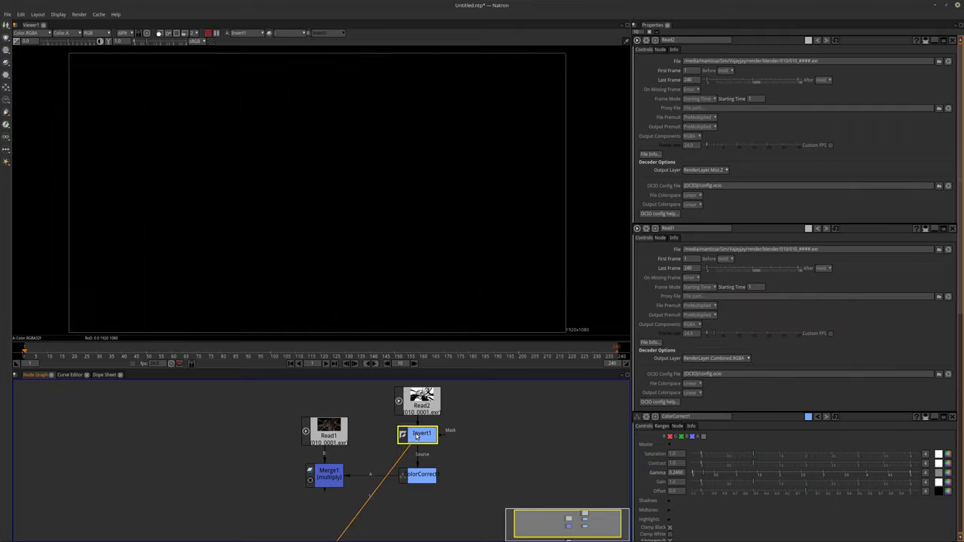
pyautogui.click(420, 474)
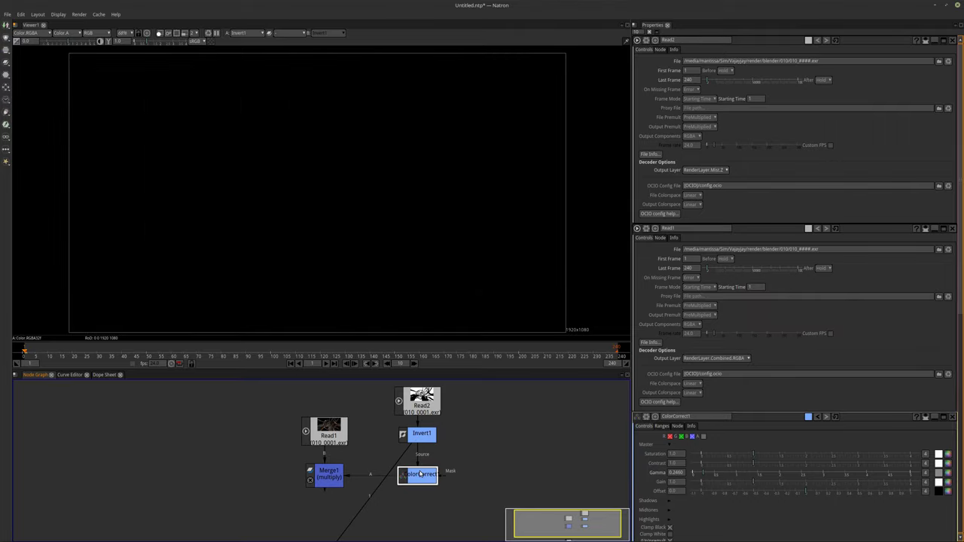
pyautogui.press('1')
pyautogui.click(318, 479)
pyautogui.press('1')
pyautogui.click(425, 482)
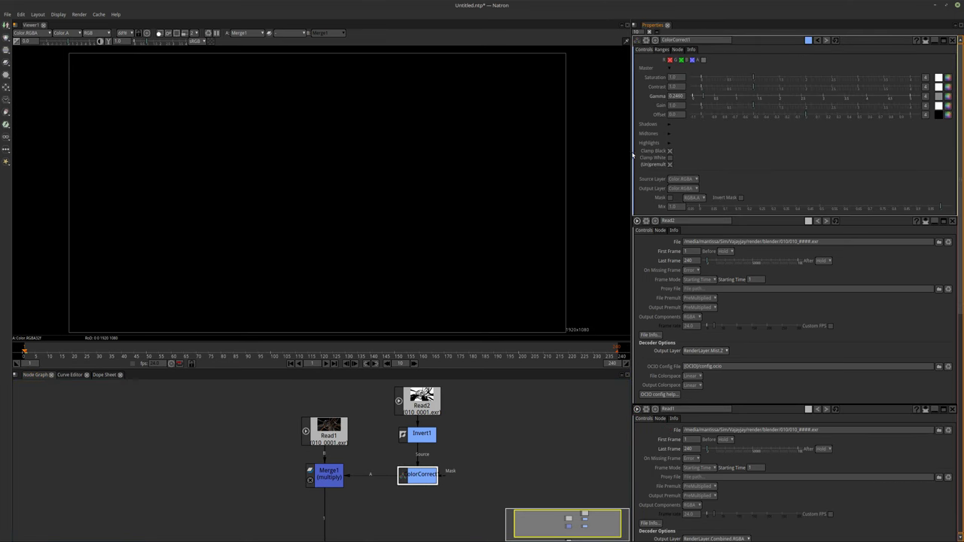
pyautogui.moveTo(712, 98); pyautogui.dragTo(742, 98)
# Step: Detach Merge1's A input from ColorCorrect1 and reselect Merge1
pyautogui.moveTo(396, 476); pyautogui.dragTo(403, 442)
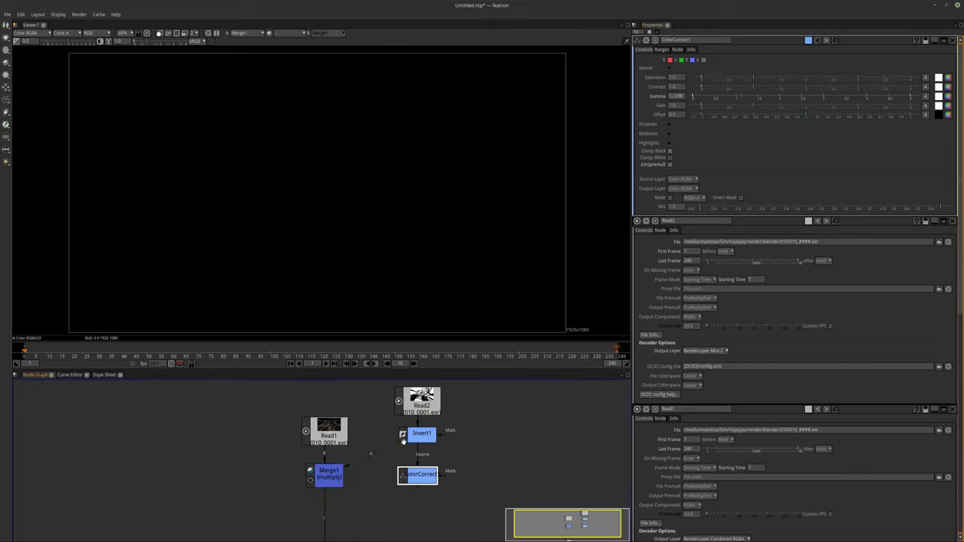
pyautogui.moveTo(387, 448); pyautogui.dragTo(395, 437, button='middle')
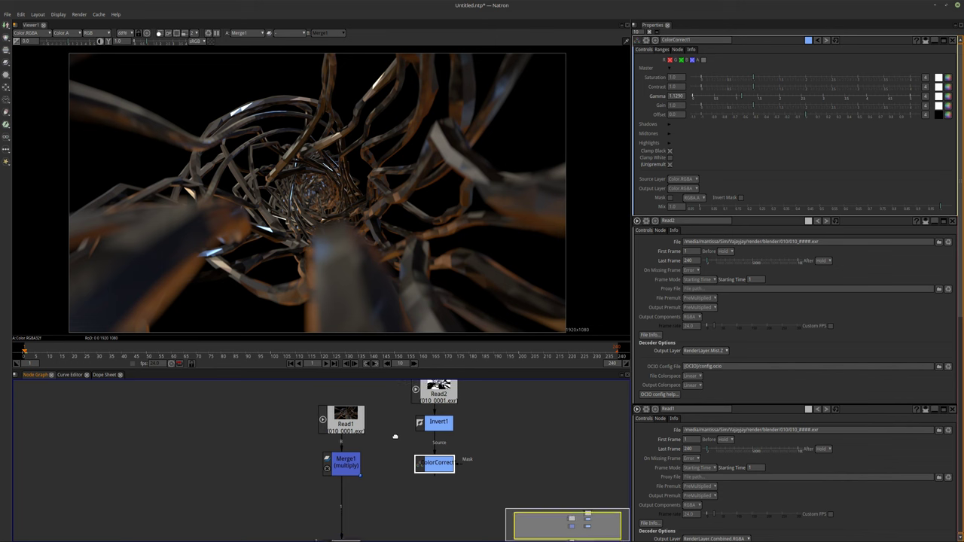
pyautogui.click(445, 395)
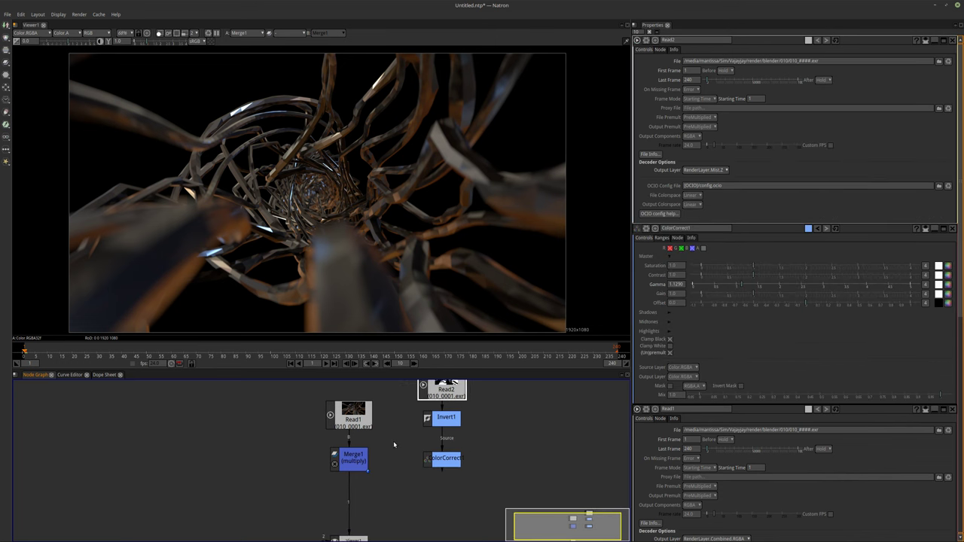
pyautogui.click(351, 458)
pyautogui.click(681, 61)
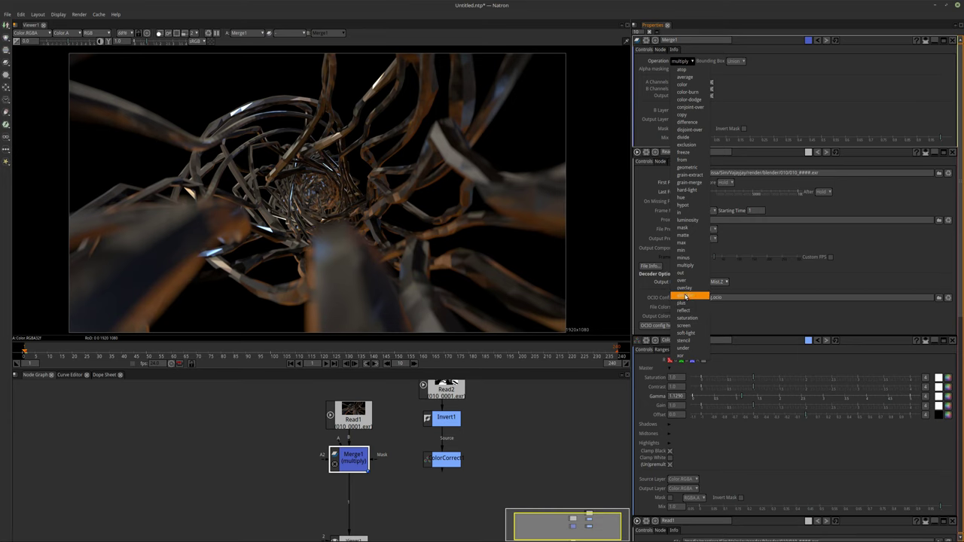
# Step: Set Merge1's operation to plus and connect its A input to Invert1
pyautogui.click(682, 303)
pyautogui.moveTo(337, 441); pyautogui.dragTo(449, 422)
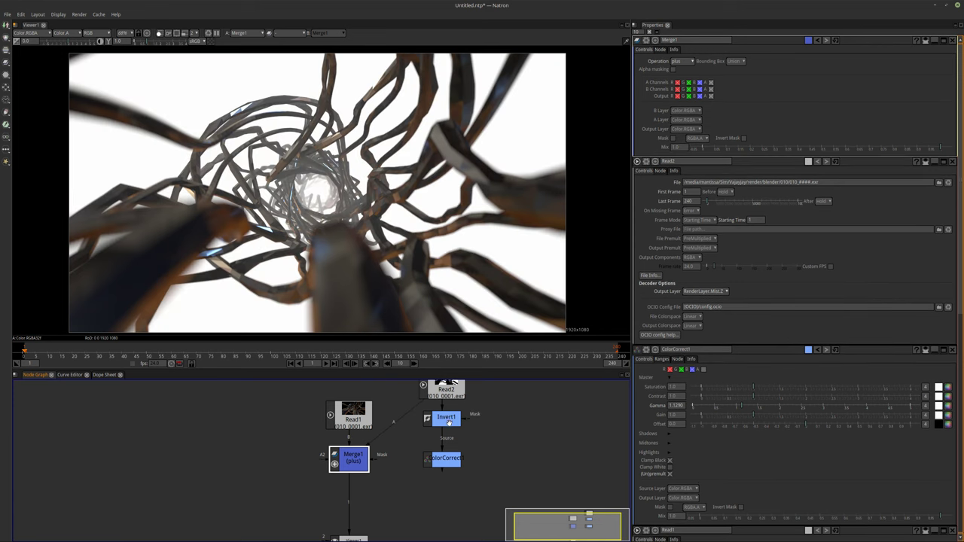
pyautogui.moveTo(449, 422); pyautogui.dragTo(440, 435, button='middle')
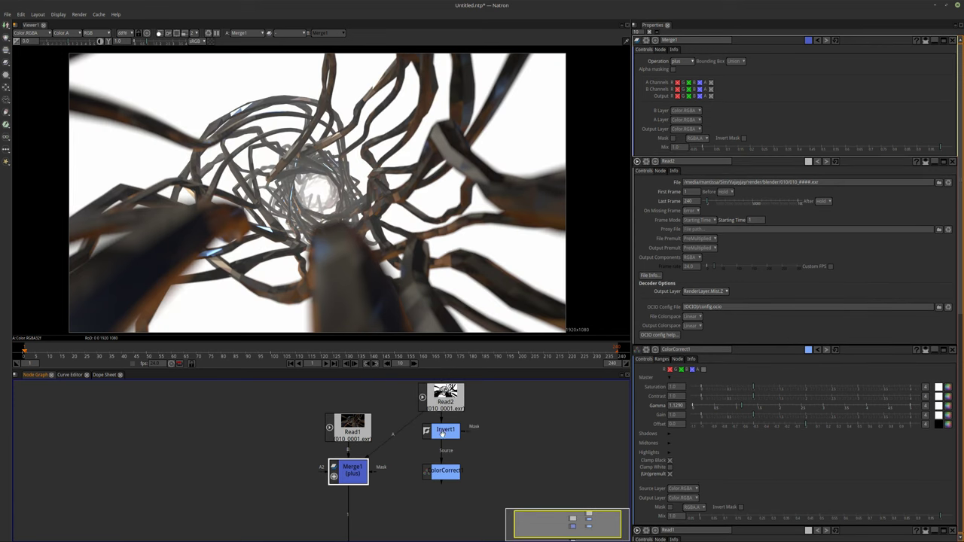
pyautogui.moveTo(441, 439); pyautogui.dragTo(442, 453)
# Step: Delete Invert1 and ColorCorrect1 and add a new ColorCorrect node after Read2
pyautogui.click(444, 398)
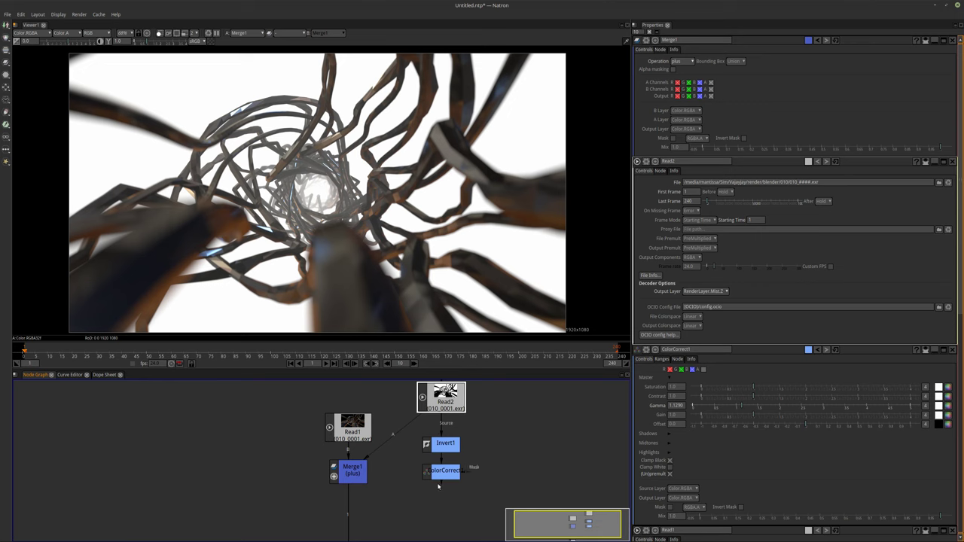
pyautogui.click(441, 444)
pyautogui.press('Delete')
pyautogui.click(443, 469)
pyautogui.press('Delete')
pyautogui.click(443, 401)
pyautogui.press('c')
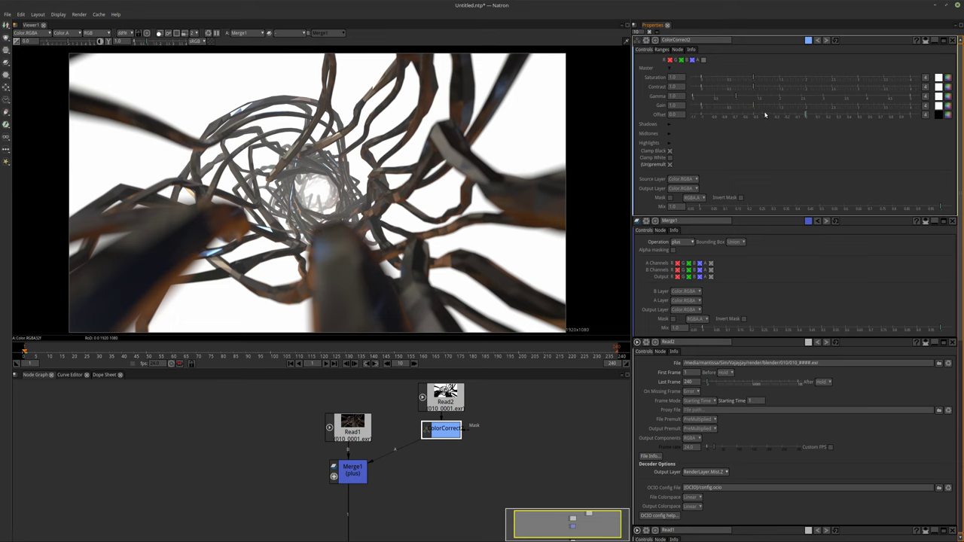
# Step: Lower Merge1's mix to 0.034 and delete the Read2 node
pyautogui.click(356, 473)
pyautogui.moveTo(856, 148); pyautogui.dragTo(710, 150)
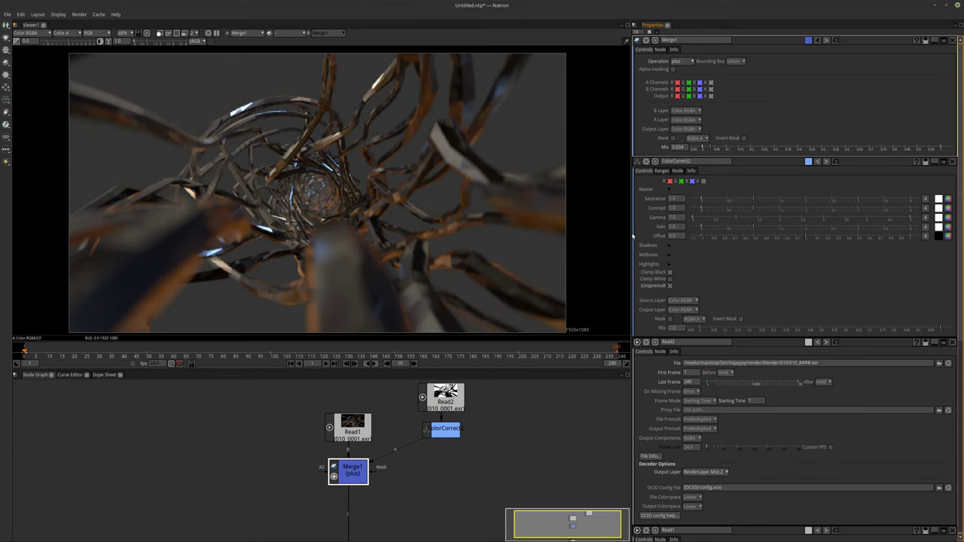
pyautogui.click(445, 406)
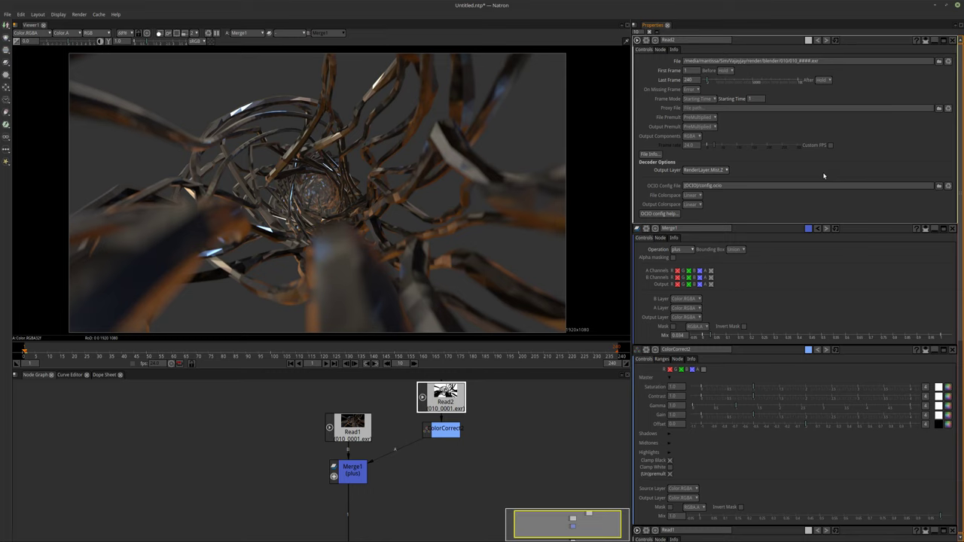
pyautogui.moveTo(442, 435); pyautogui.dragTo(443, 470)
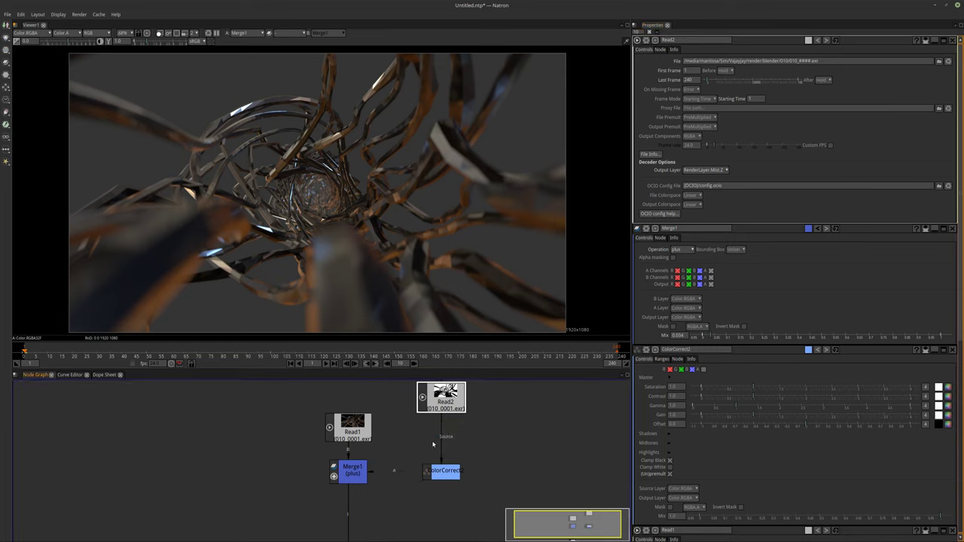
pyautogui.press('Delete')
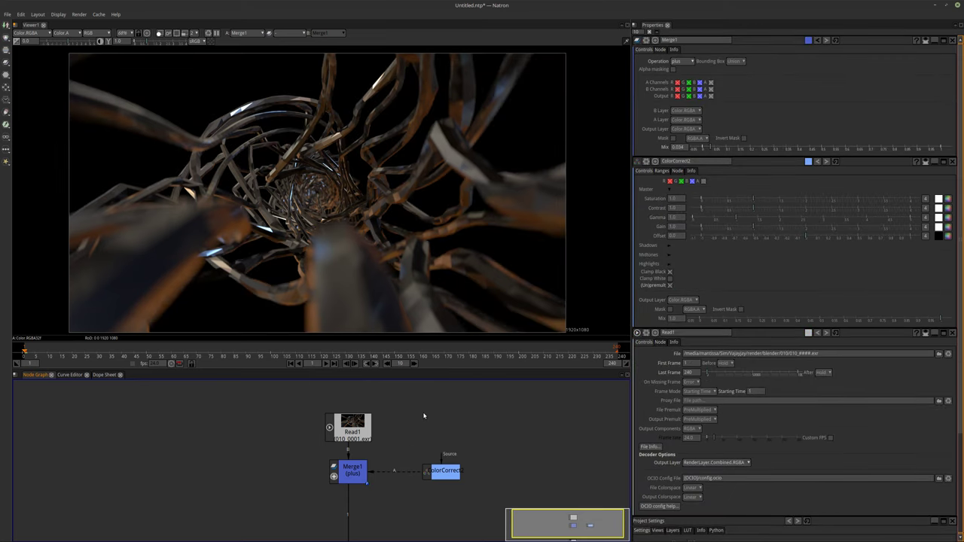
# Step: Add a Shuffle node and feed Read1 into it
pyautogui.press('Tab')
pyautogui.press('Escape')
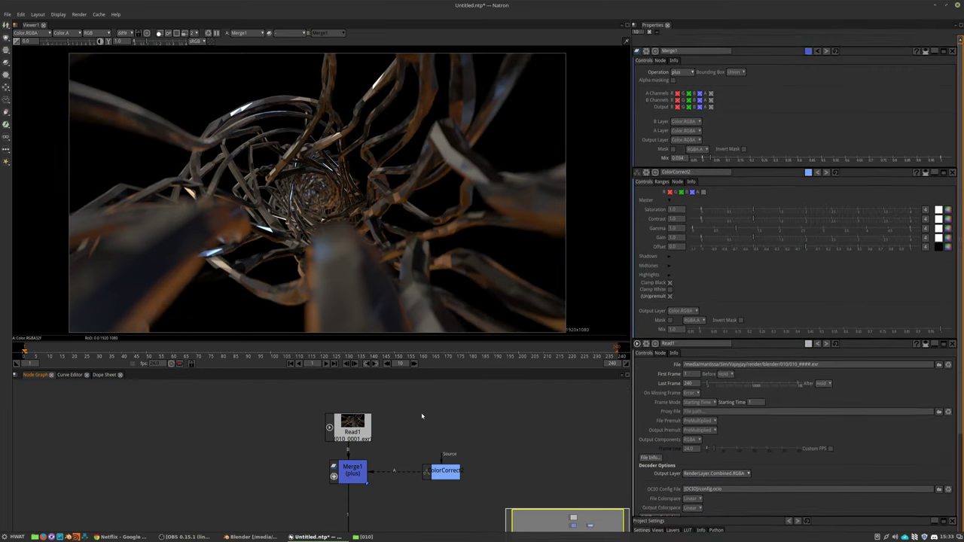
pyautogui.press('k')
pyautogui.moveTo(434, 408); pyautogui.dragTo(388, 425)
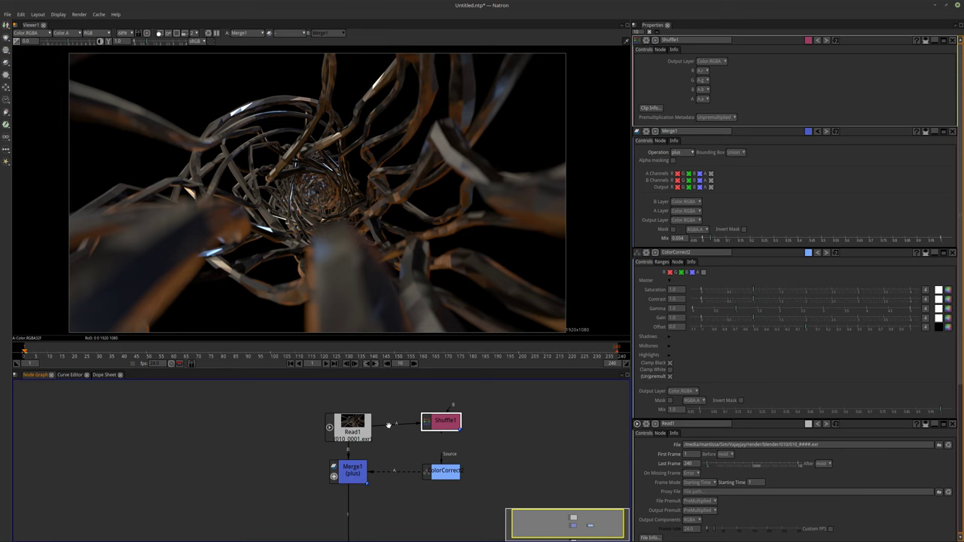
# Step: Route Mist.Z into Shuffle1's red, green and blue channels, with alpha from A.Composite.Combined.A
pyautogui.press('1')
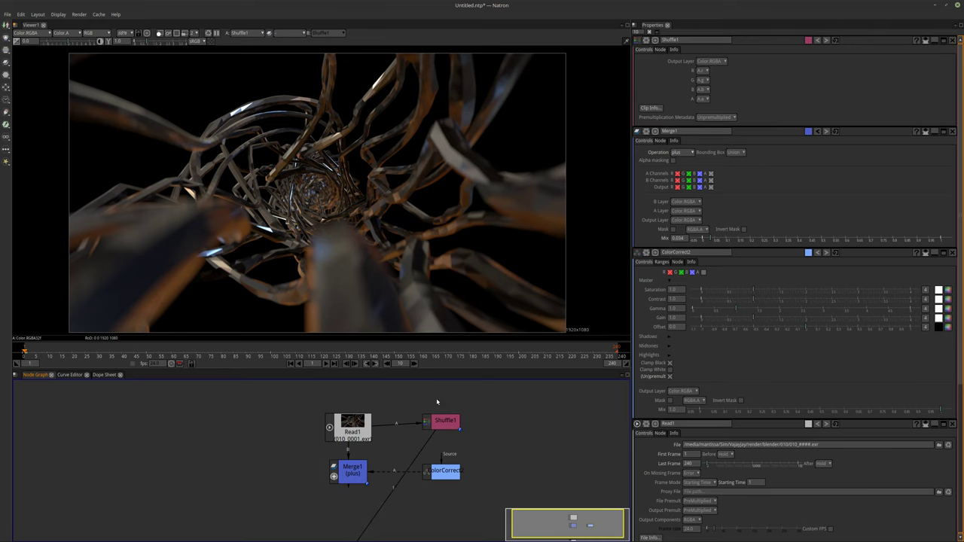
pyautogui.click(702, 70)
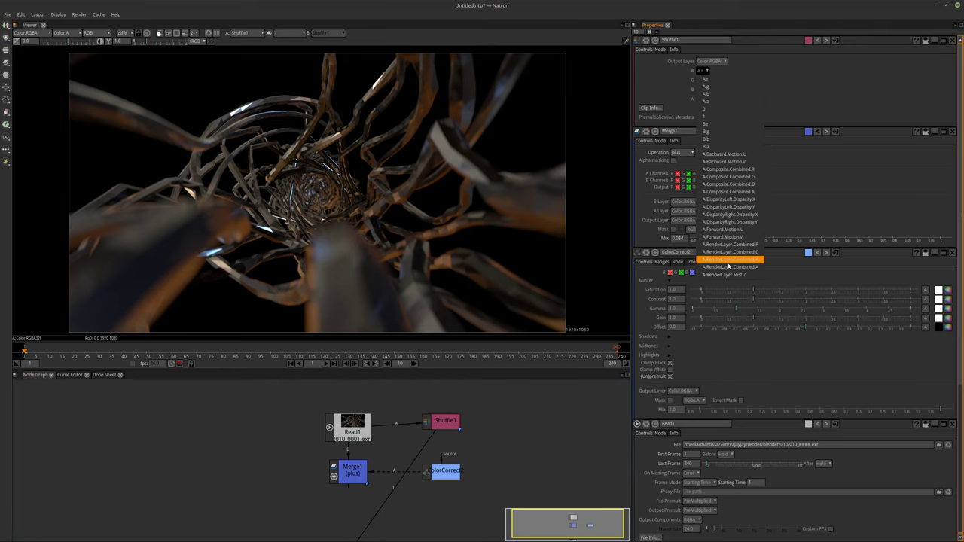
pyautogui.click(725, 274)
pyautogui.click(707, 80)
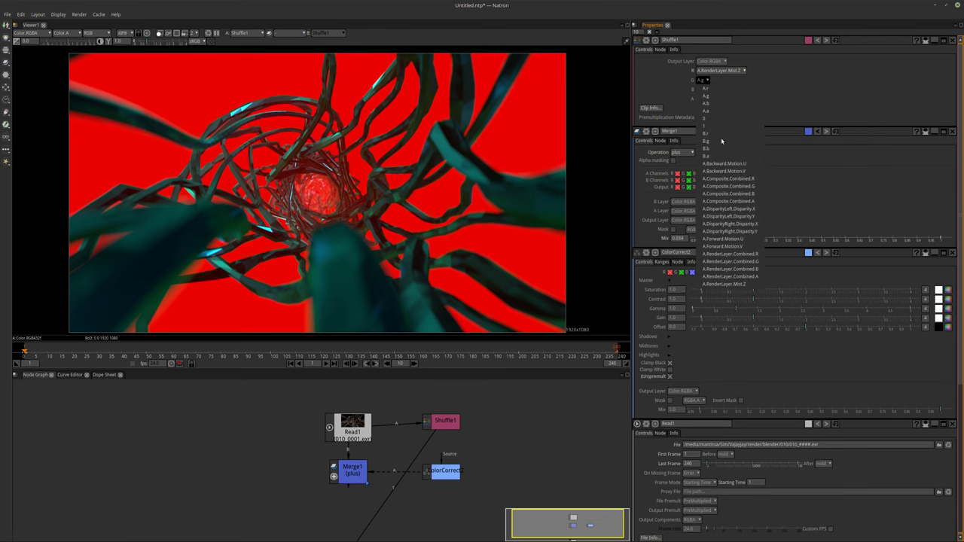
pyautogui.click(724, 284)
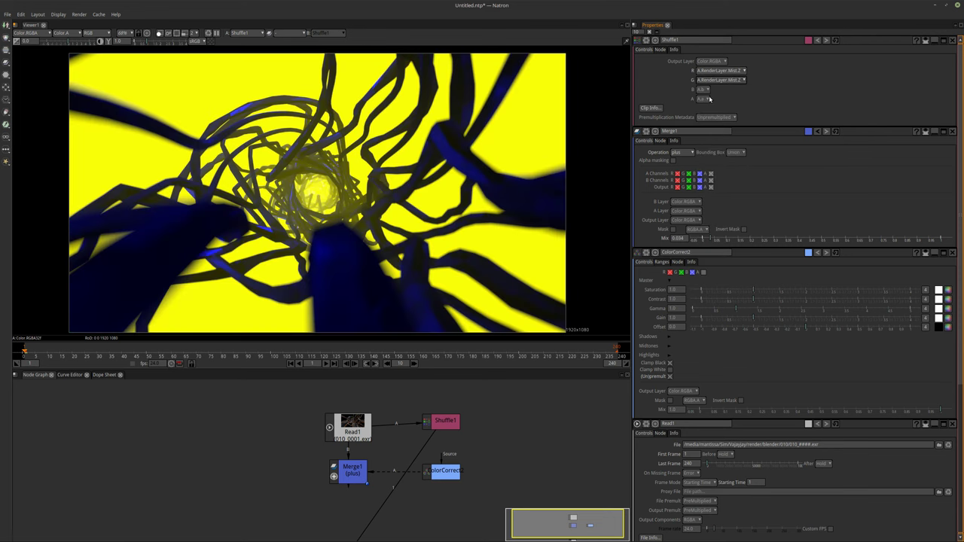
pyautogui.click(704, 89)
pyautogui.click(725, 293)
pyautogui.click(702, 98)
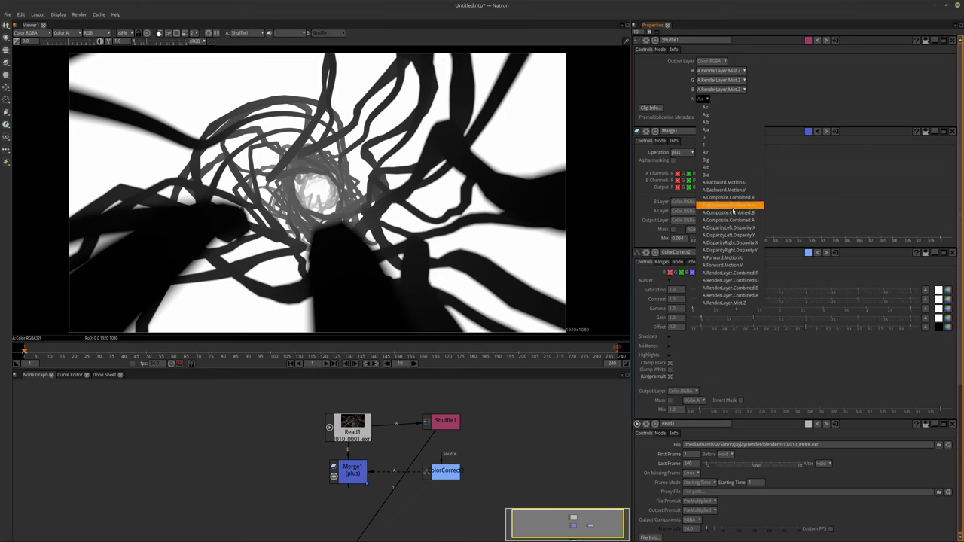
pyautogui.click(736, 220)
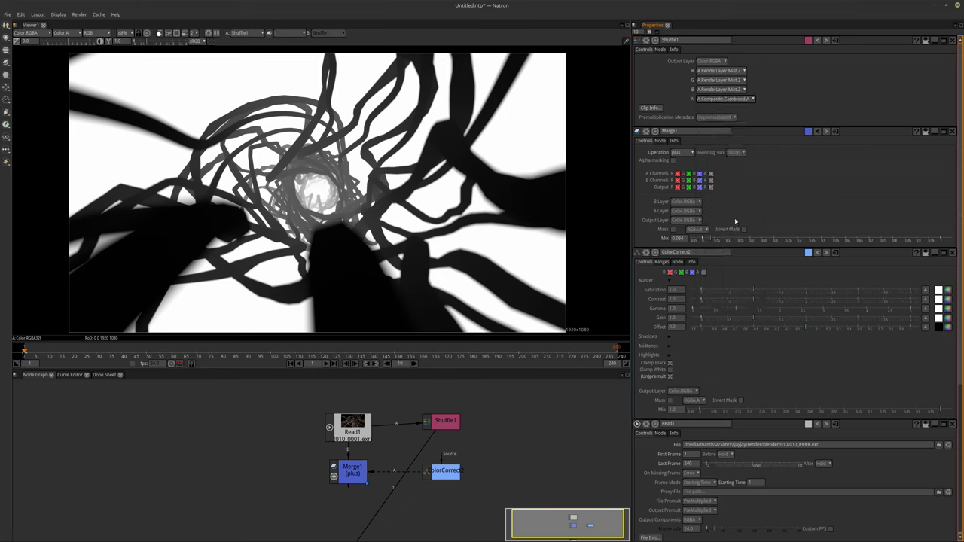
# Step: Keep Shuffle1 Unpremultiplied with Color.RGBA output, then view Merge1's composite
pyautogui.click(716, 118)
pyautogui.click(716, 133)
pyautogui.click(720, 118)
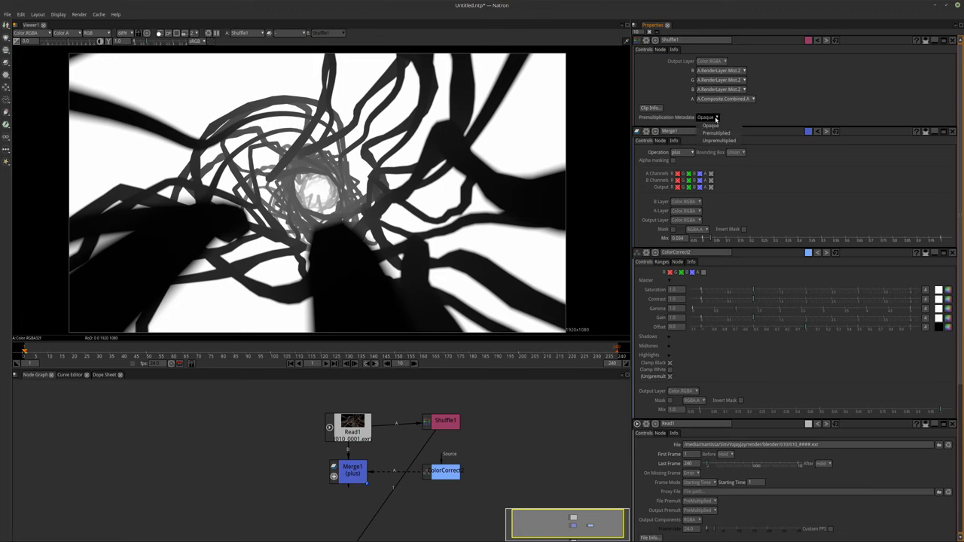
pyautogui.click(720, 140)
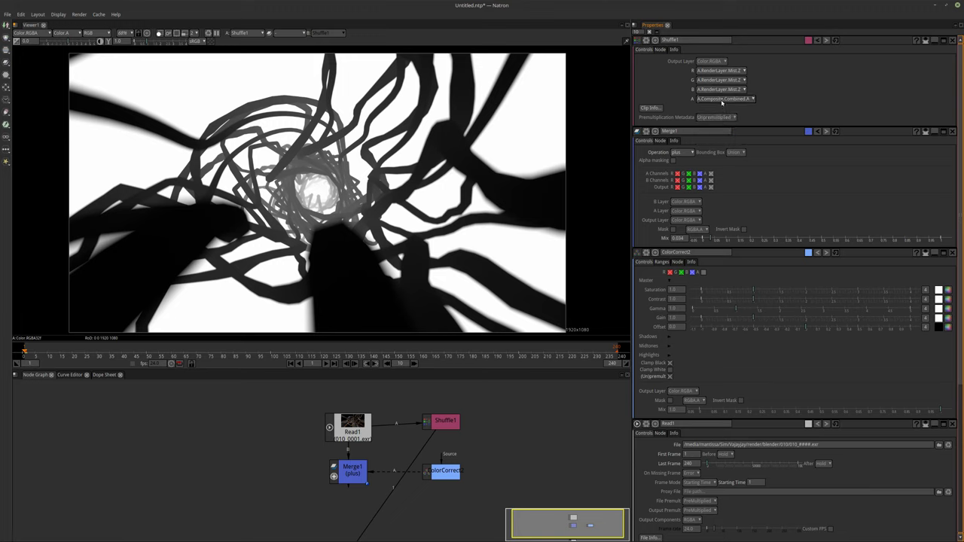
pyautogui.click(723, 61)
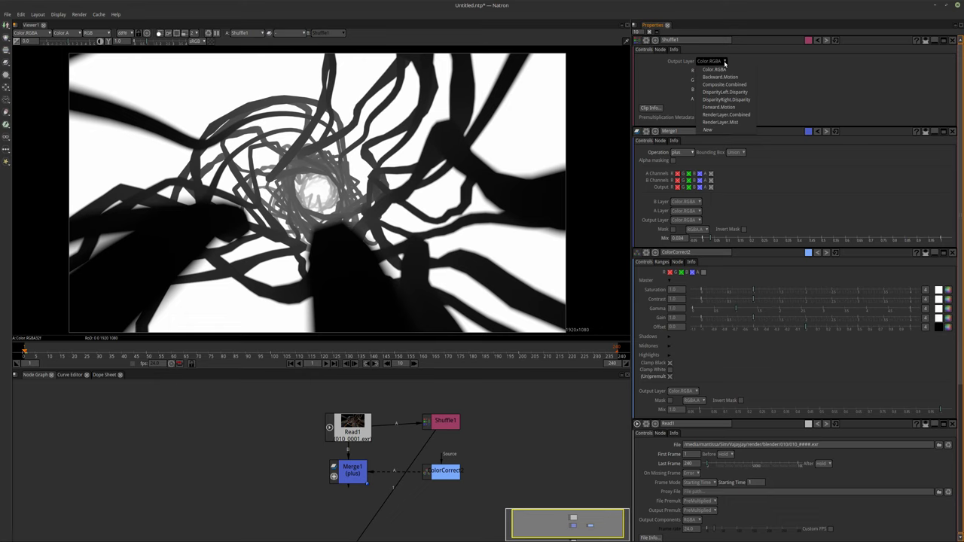
pyautogui.click(714, 69)
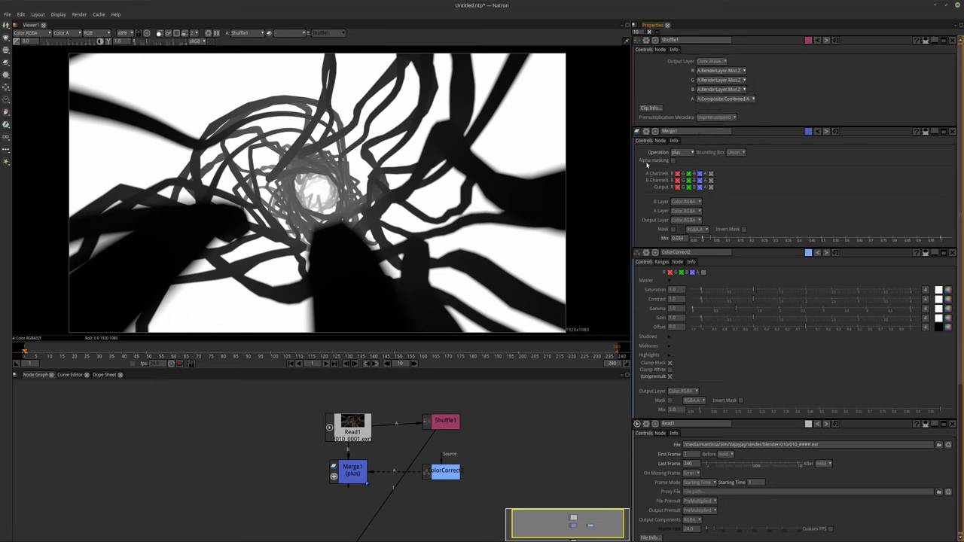
pyautogui.moveTo(512, 424); pyautogui.dragTo(516, 401, button='middle')
pyautogui.click(351, 452)
pyautogui.press('1')
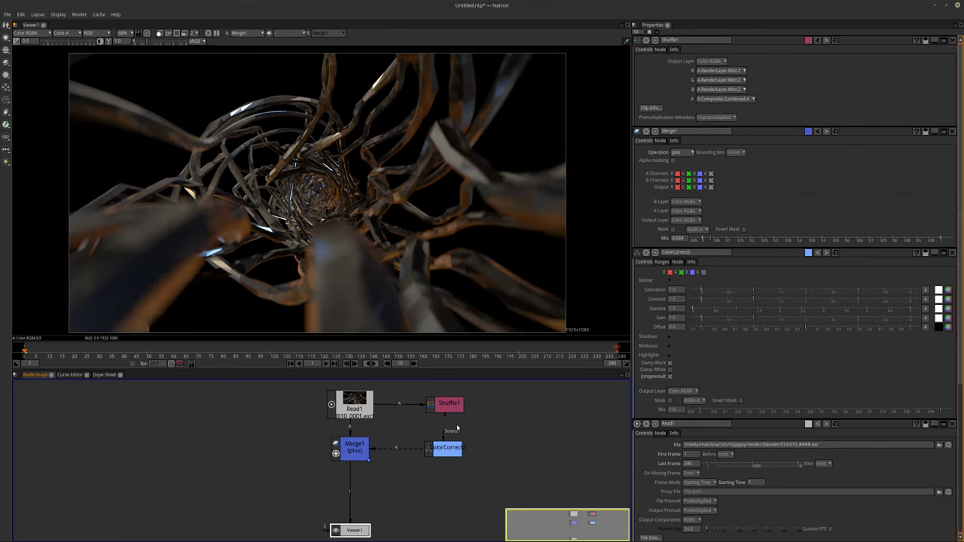
# Step: Connect Shuffle1 to ColorCorrect2's Source input, leaving Merge1's mask channel as RGBA.A
pyautogui.moveTo(447, 424); pyautogui.dragTo(446, 449)
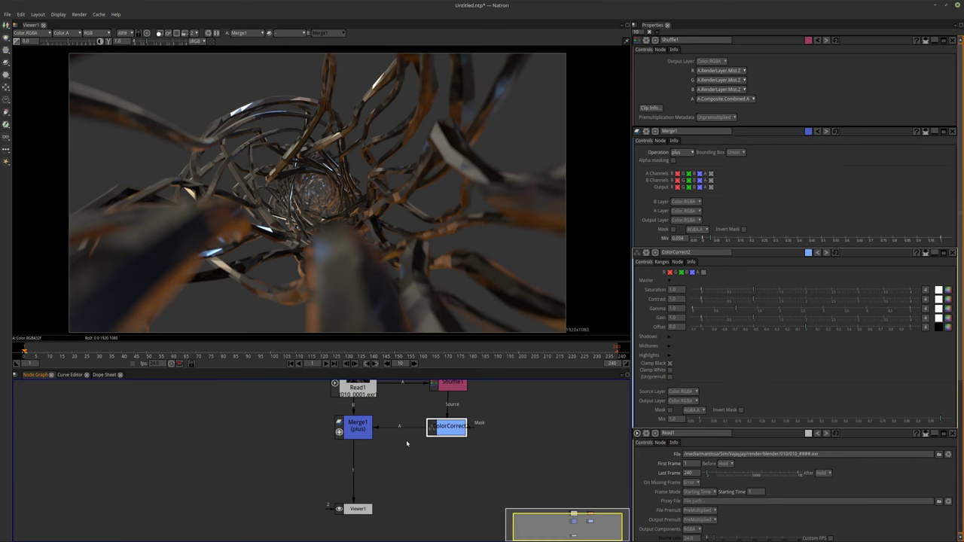
pyautogui.scroll(2, 355, 435)
pyautogui.click(356, 435)
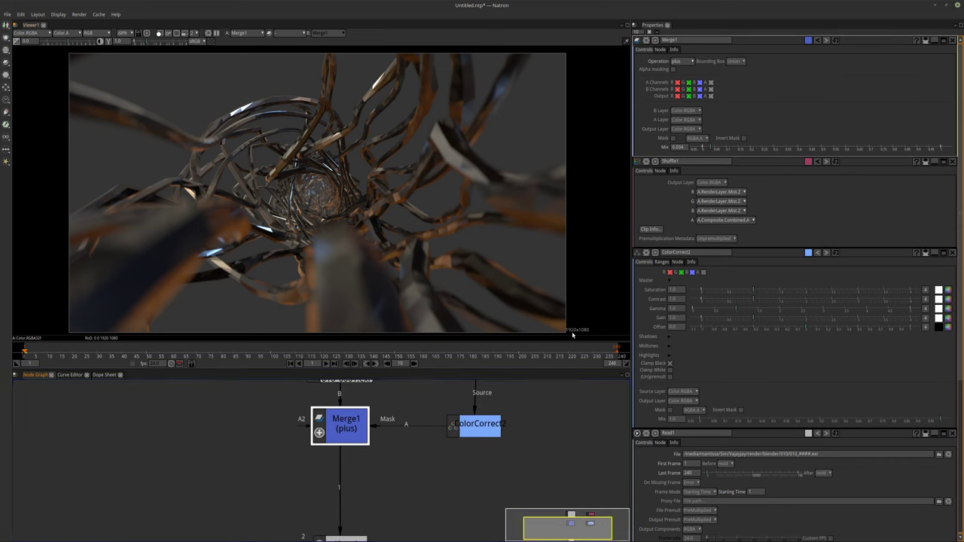
pyautogui.click(703, 139)
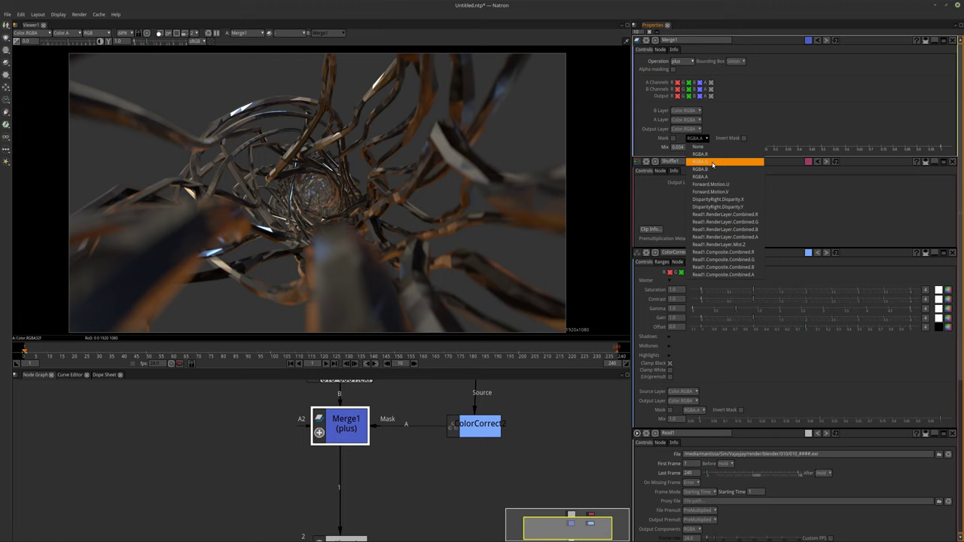
pyautogui.click(751, 119)
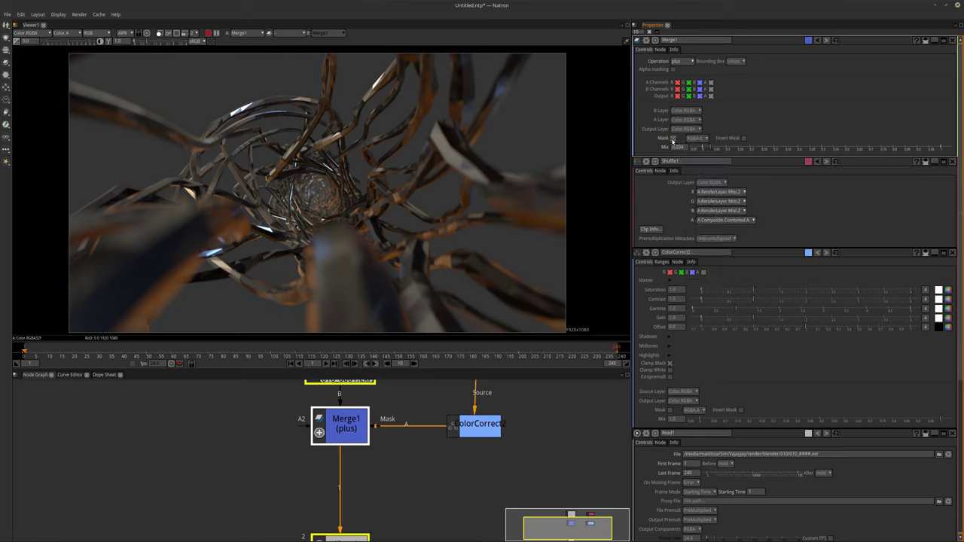
pyautogui.scroll(-3, 474, 426)
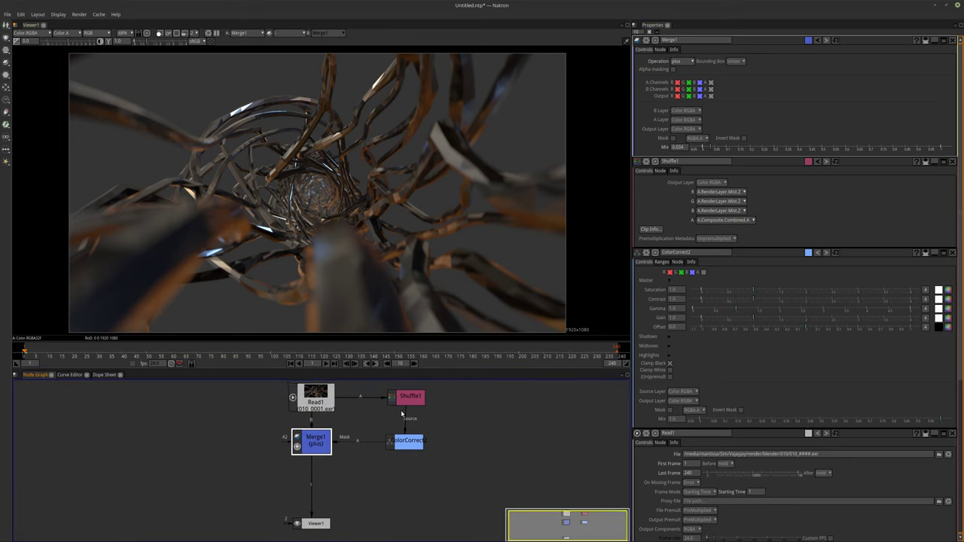
# Step: Insert an Invert2 node after Shuffle1 so the mist feeds ColorCorrect2 inverted
pyautogui.click(409, 441)
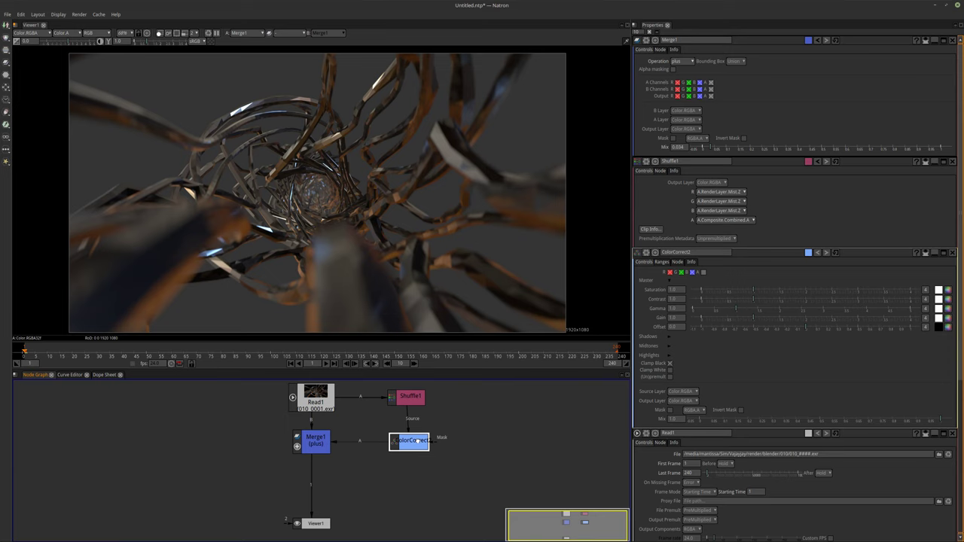
pyautogui.moveTo(412, 442)
pyautogui.mouseDown()
pyautogui.moveTo(427, 442)
pyautogui.moveTo(418, 441)
pyautogui.mouseUp()
pyautogui.click(408, 399)
pyautogui.press('Tab')
pyautogui.write('invert')
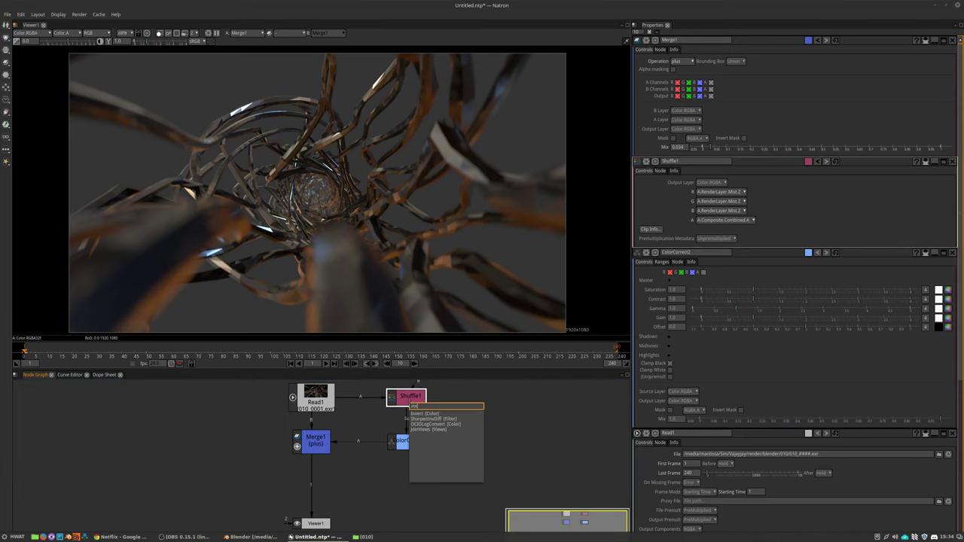
pyautogui.press('Return')
pyautogui.moveTo(406, 424); pyautogui.dragTo(405, 418)
pyautogui.scroll(3, 324, 452)
pyautogui.click(323, 452)
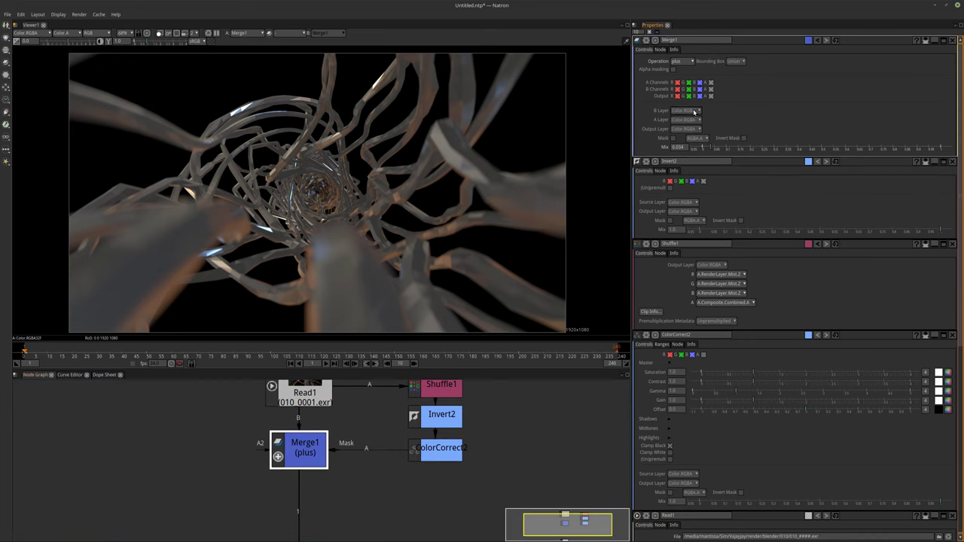
# Step: Set Merge1's operation to multiply and arrange Merge1, ColorCorrect2 and Invert2 into a column
pyautogui.click(683, 61)
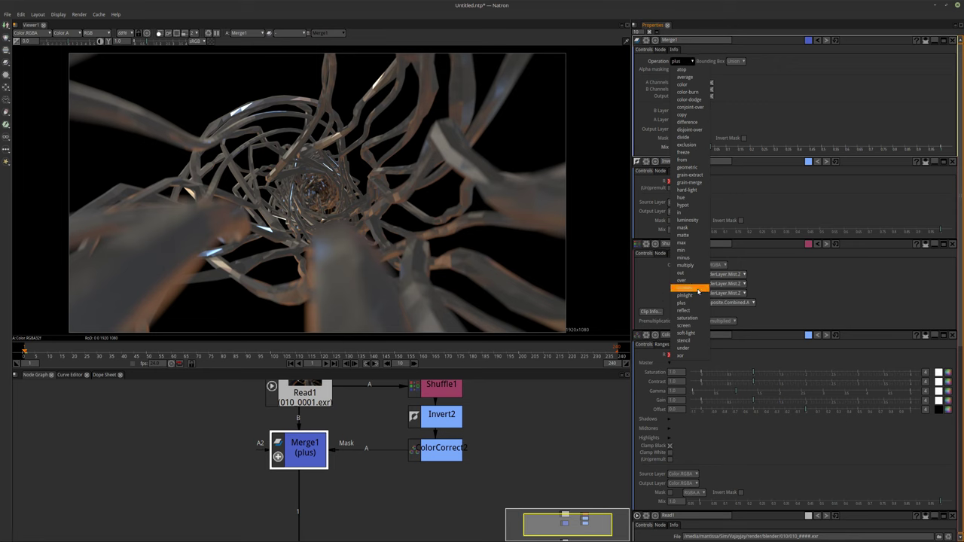
pyautogui.click(685, 265)
pyautogui.scroll(-2, 418, 452)
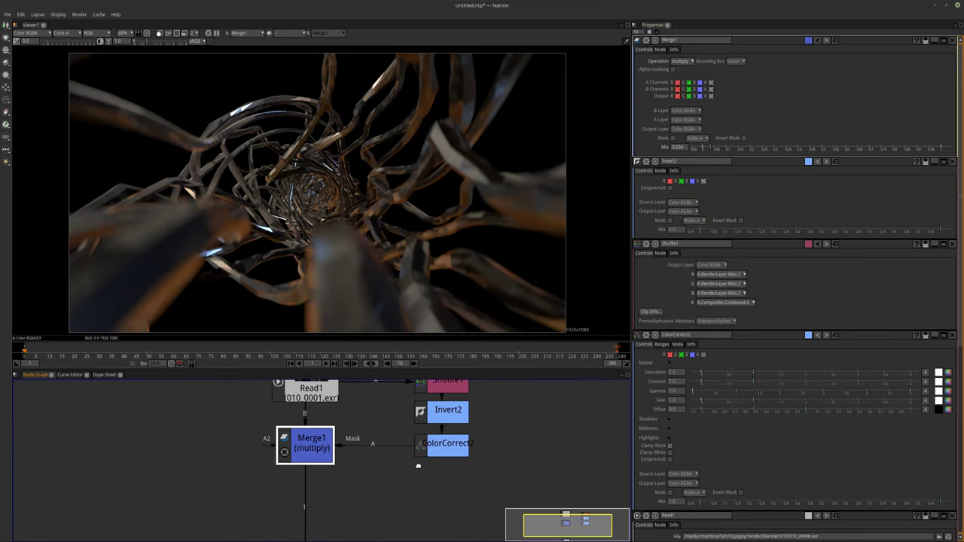
pyautogui.moveTo(417, 445); pyautogui.dragTo(411, 449, button='middle')
pyautogui.moveTo(363, 443); pyautogui.dragTo(363, 465)
pyautogui.moveTo(452, 439); pyautogui.dragTo(452, 465)
pyautogui.moveTo(455, 411); pyautogui.dragTo(457, 419)
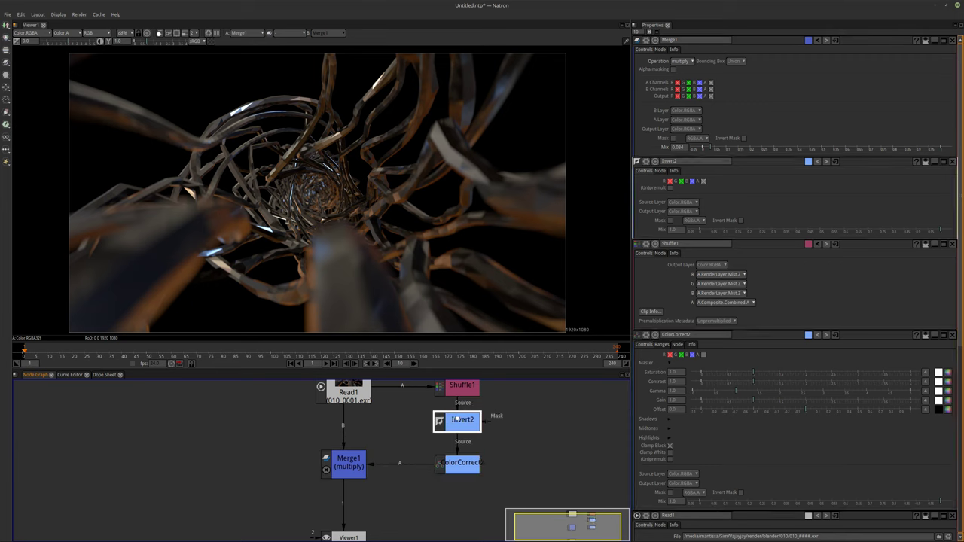
# Step: Preview Invert2's inverted mist output, then view Merge1's composite again
pyautogui.press('1')
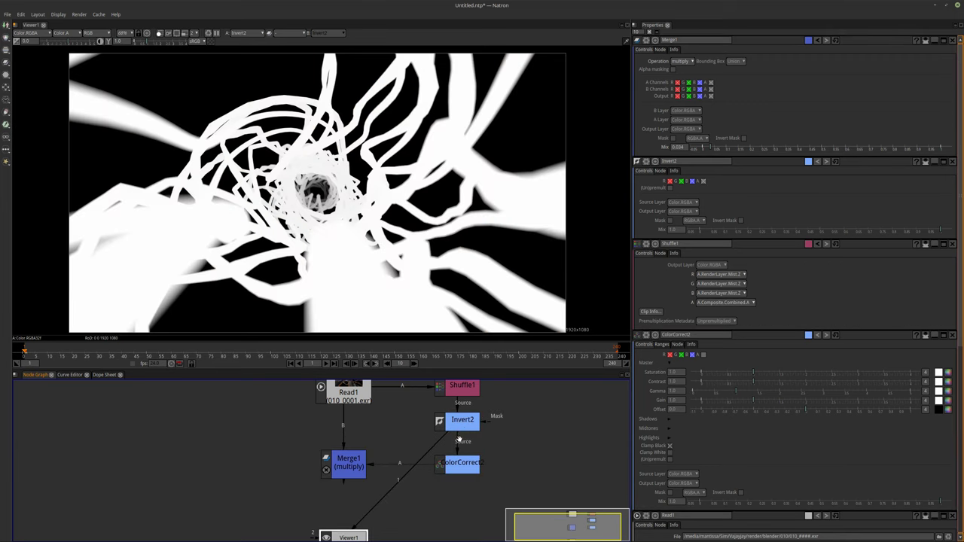
pyautogui.click(457, 468)
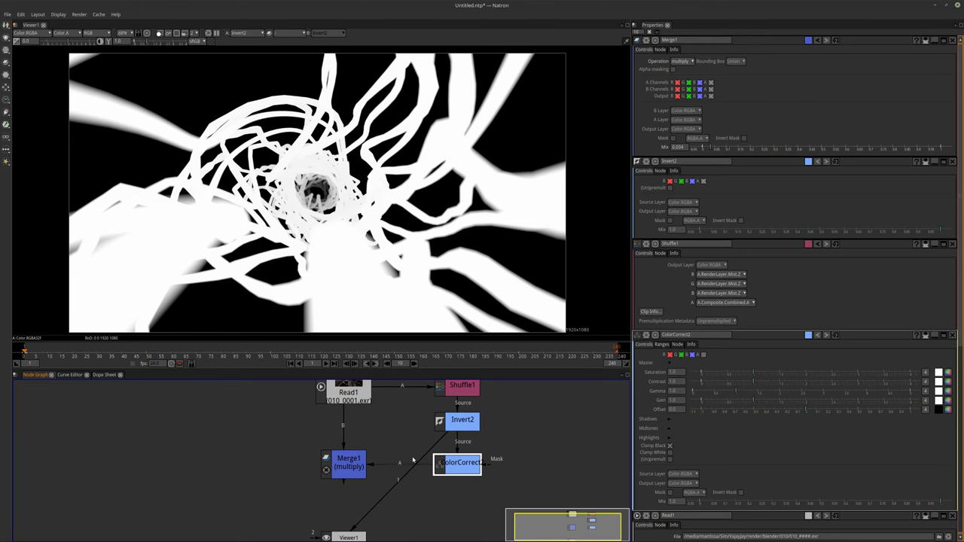
pyautogui.click(357, 469)
pyautogui.press('1')
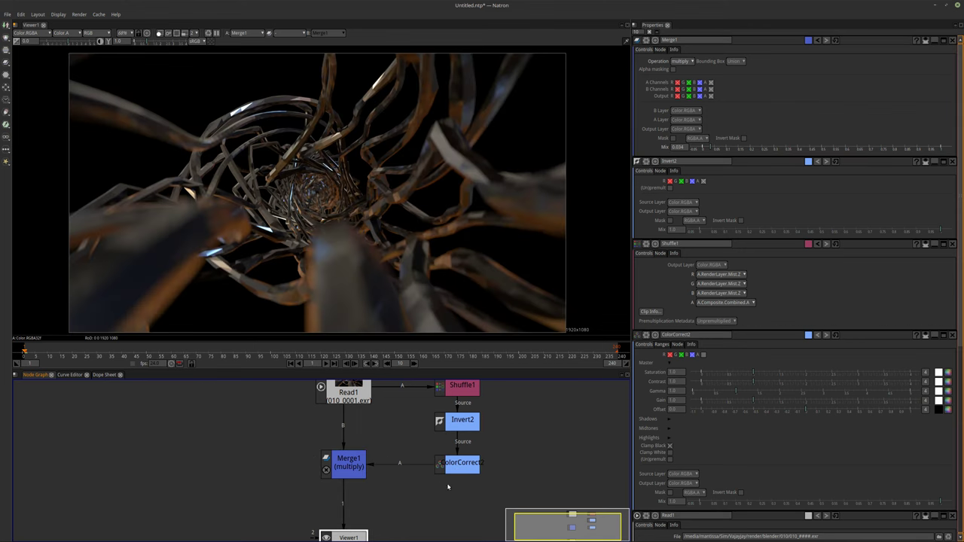
pyautogui.click(458, 468)
# Step: Adjust ColorCorrect2's gain and gamma, and raise Merge1's mix to full strength
pyautogui.click(748, 109)
pyautogui.moveTo(749, 109)
pyautogui.mouseDown()
pyautogui.moveTo(717, 111)
pyautogui.moveTo(772, 110)
pyautogui.moveTo(751, 111)
pyautogui.mouseUp()
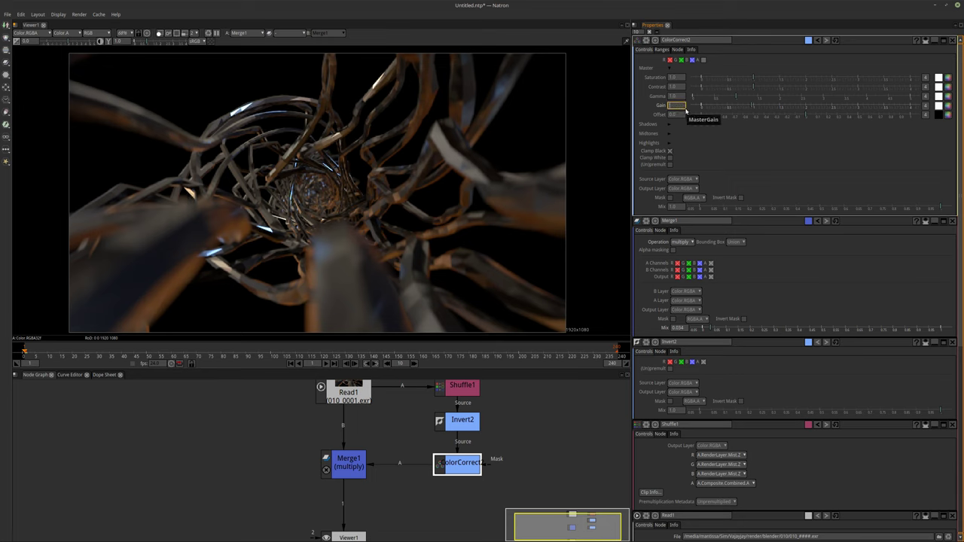
pyautogui.moveTo(730, 98); pyautogui.dragTo(716, 96)
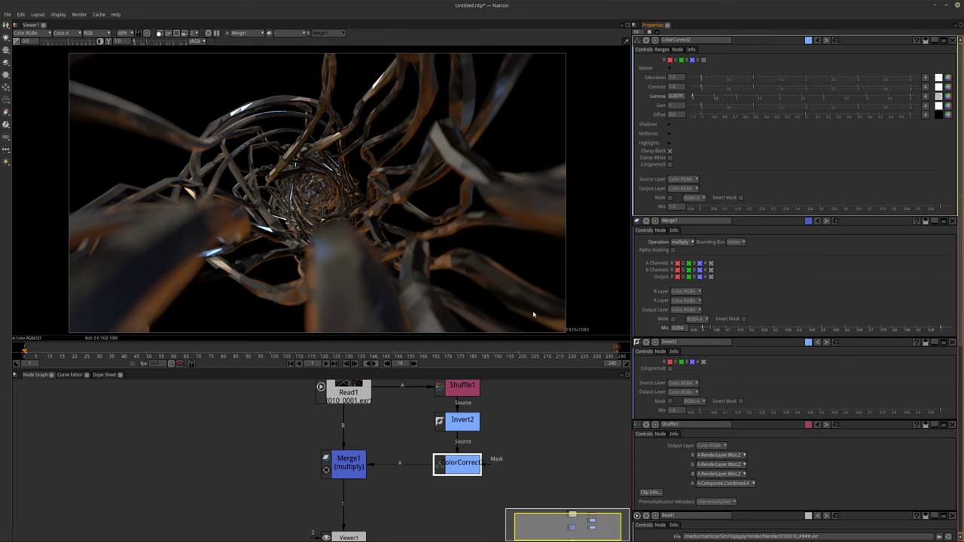
pyautogui.click(347, 462)
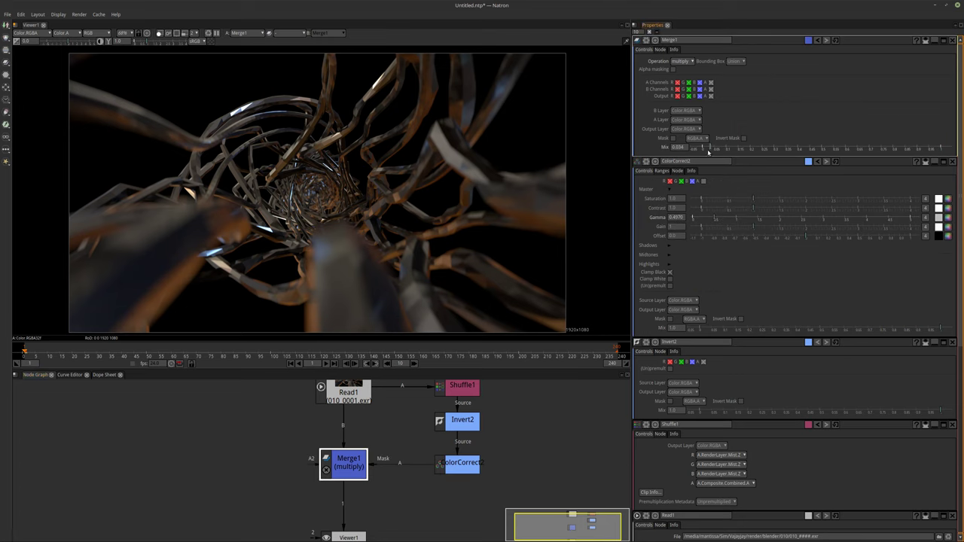
pyautogui.moveTo(708, 151); pyautogui.dragTo(961, 152)
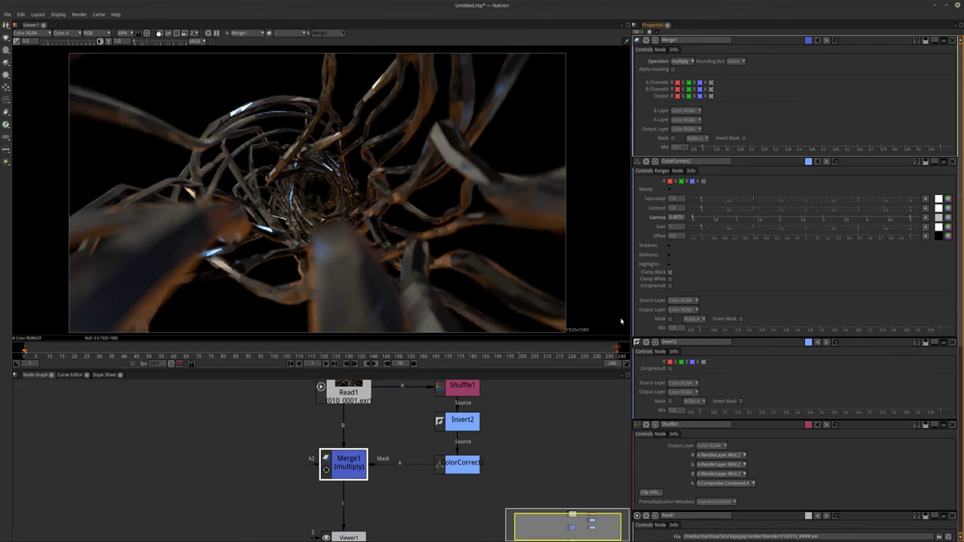
# Step: Raise ColorCorrect2's gain and set gamma to 0.280, view Merge1, then bring Blender forward
pyautogui.click(459, 462)
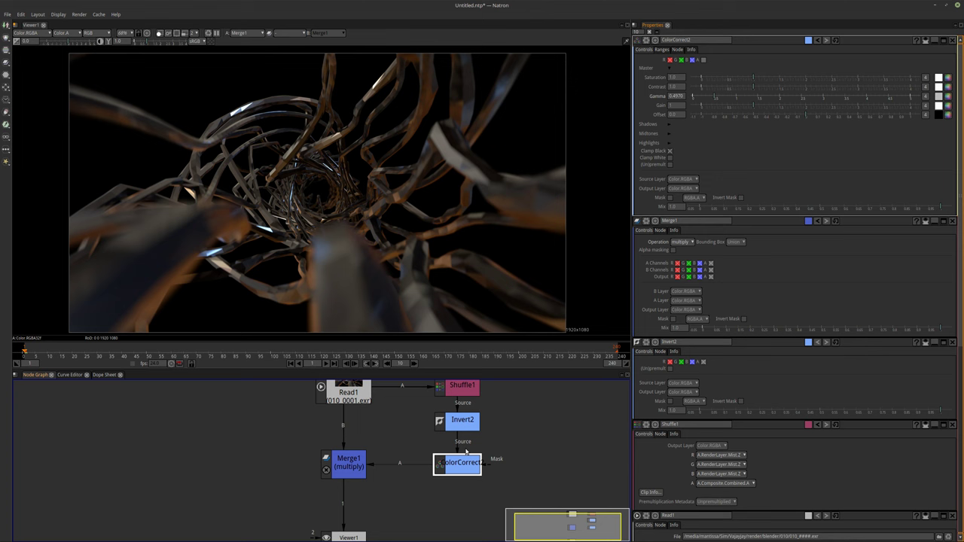
pyautogui.press('1')
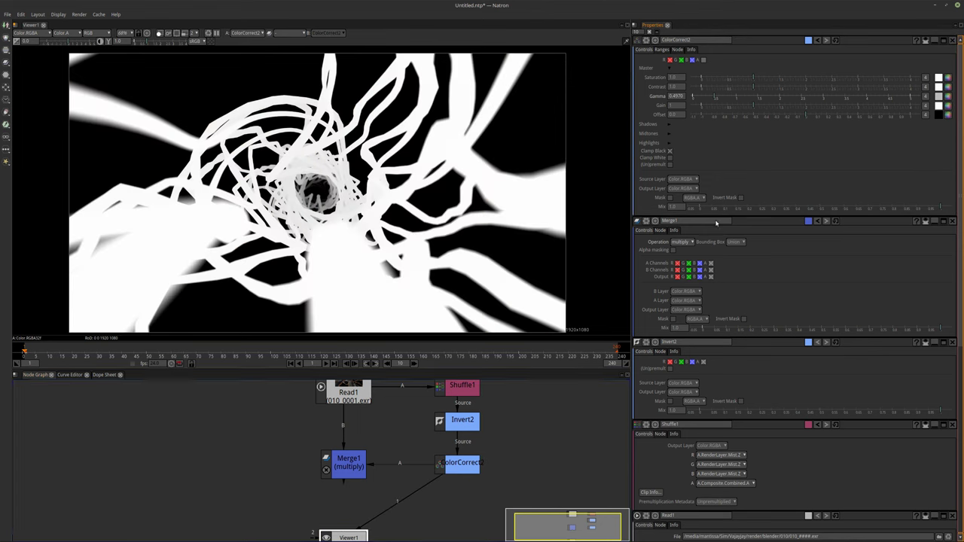
pyautogui.moveTo(762, 107); pyautogui.dragTo(843, 107)
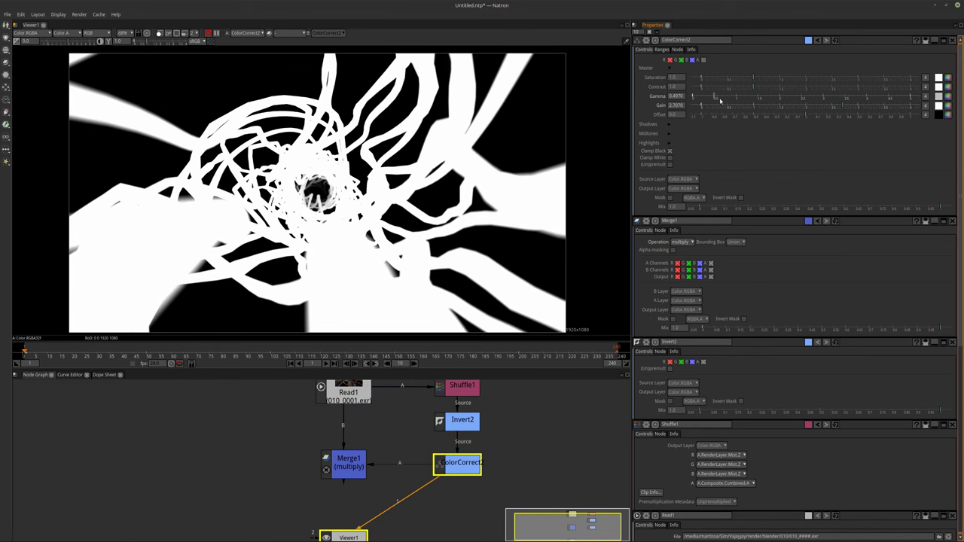
pyautogui.moveTo(715, 97); pyautogui.dragTo(704, 98)
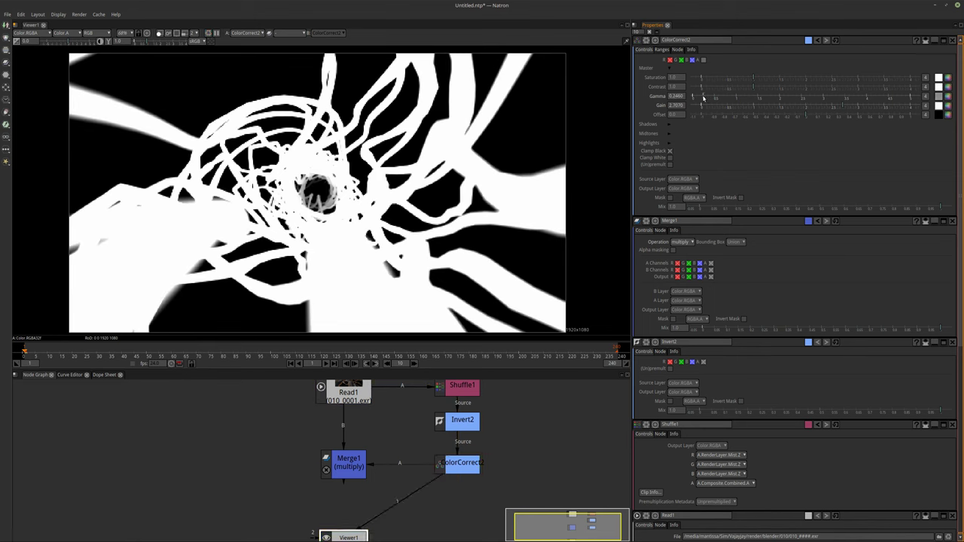
pyautogui.click(340, 464)
pyautogui.press('1')
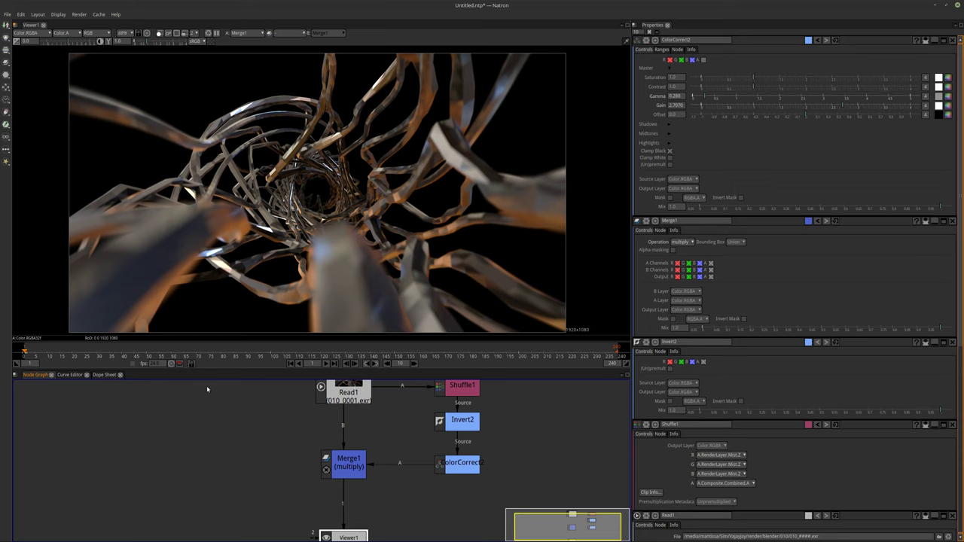
pyautogui.click(248, 538)
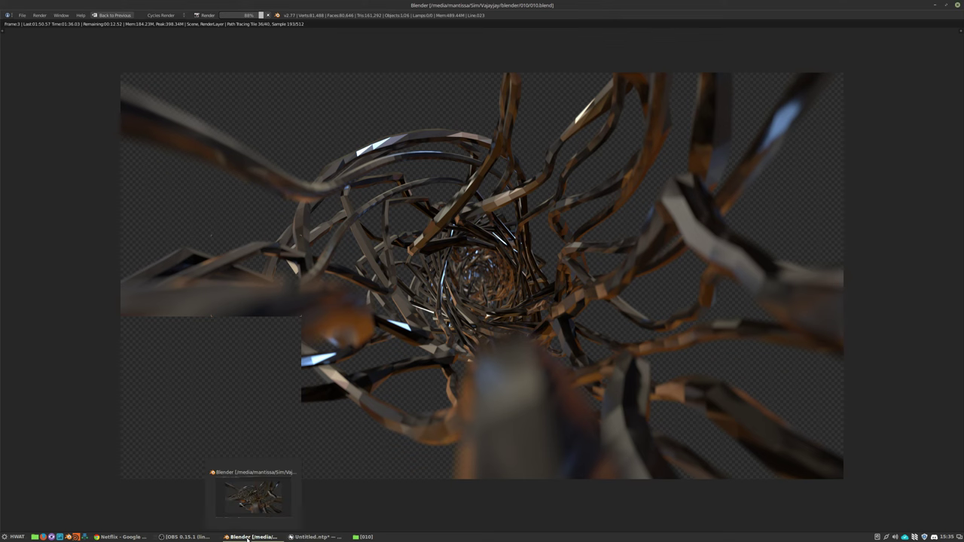
# Step: Check the Cycles render progress in Blender, then return to the Natron composite
pyautogui.click(312, 537)
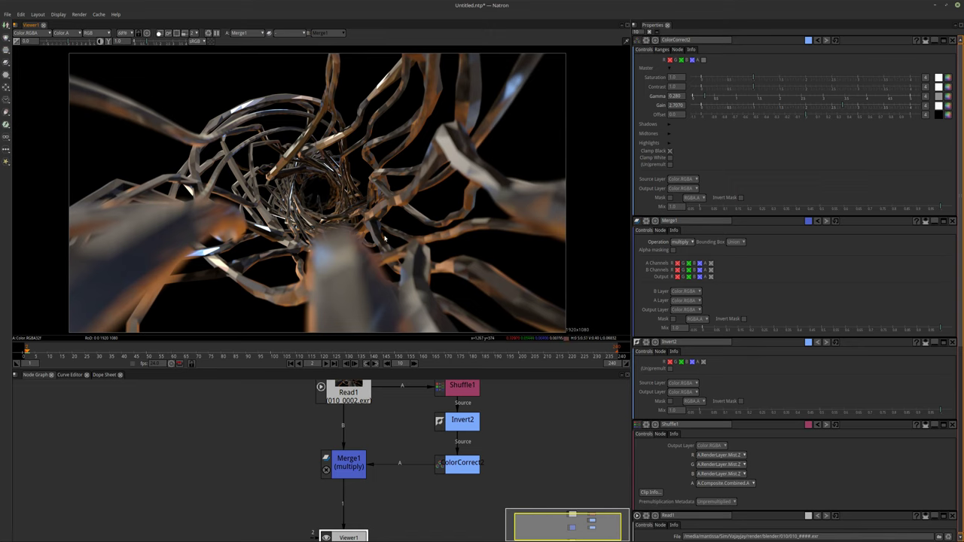
# Step: Pan the node graph and drag Viewer1 further down below Merge1
pyautogui.moveTo(348, 541); pyautogui.dragTo(347, 509, button='middle')
pyautogui.moveTo(348, 509); pyautogui.dragTo(348, 536)
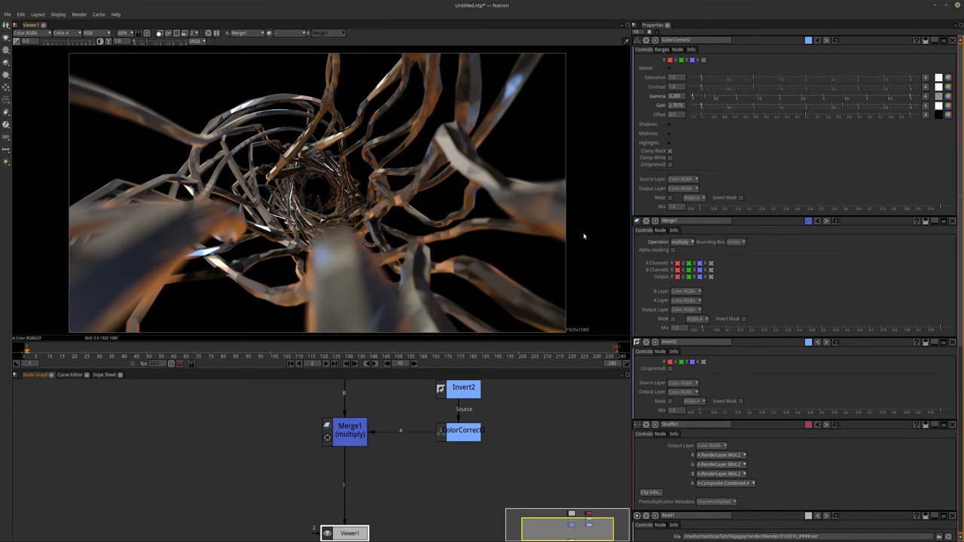
pyautogui.moveTo(235, 537)
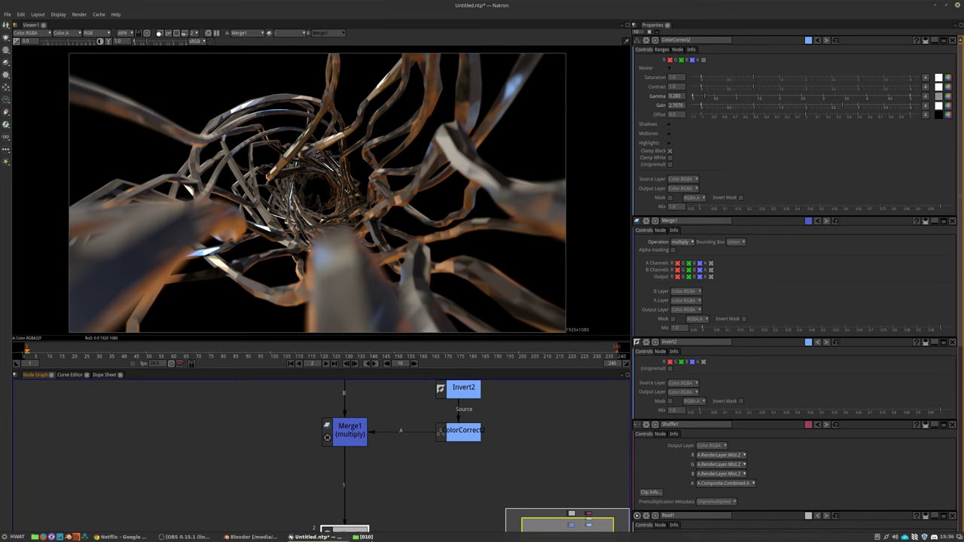
# Step: Stop the Cycles render, set the camera's DoF distance to 65 cm, and start OpenGL Render Animation
pyautogui.click(250, 537)
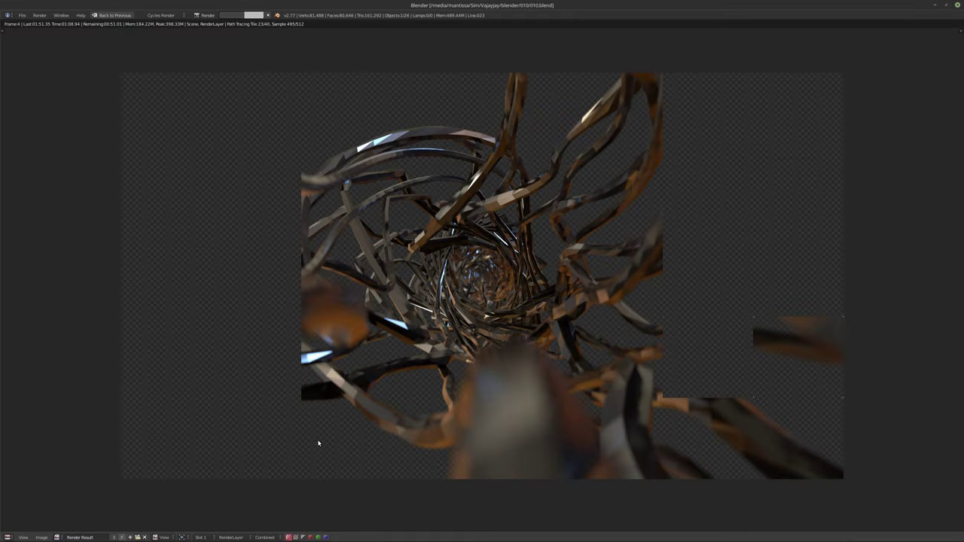
pyautogui.press('Escape')
pyautogui.press('Escape')
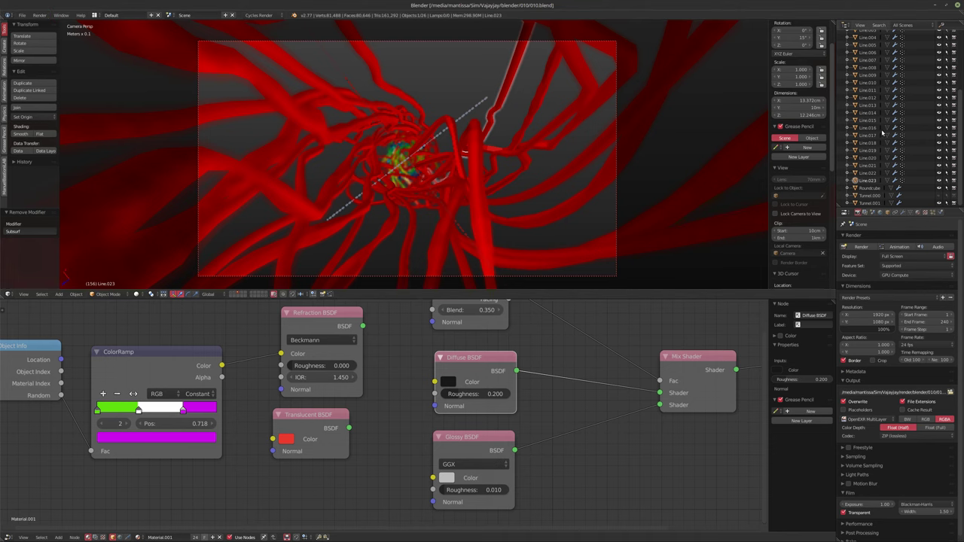
pyautogui.scroll(5, 881, 151)
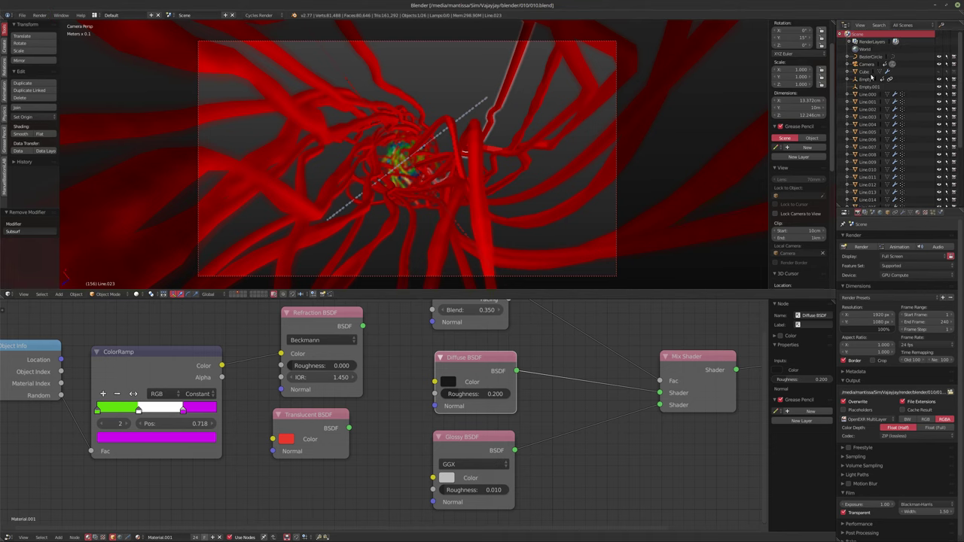
pyautogui.click(867, 65)
pyautogui.click(902, 212)
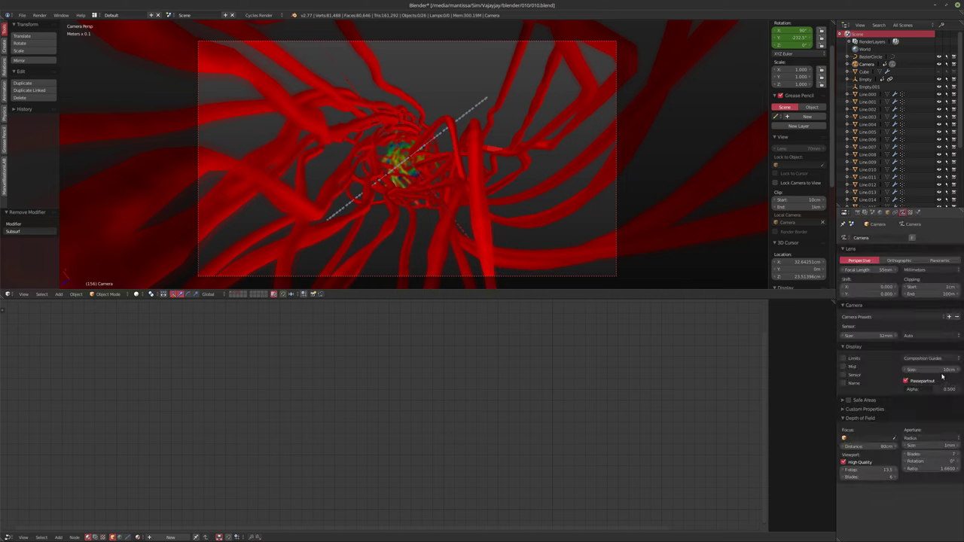
pyautogui.click(868, 446)
pyautogui.write('65')
pyautogui.press('Return')
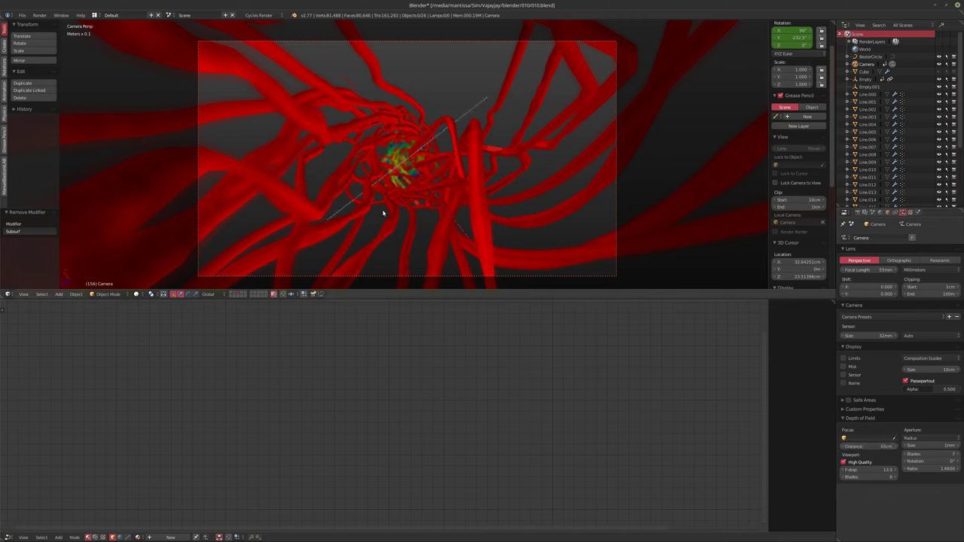
pyautogui.click(40, 15)
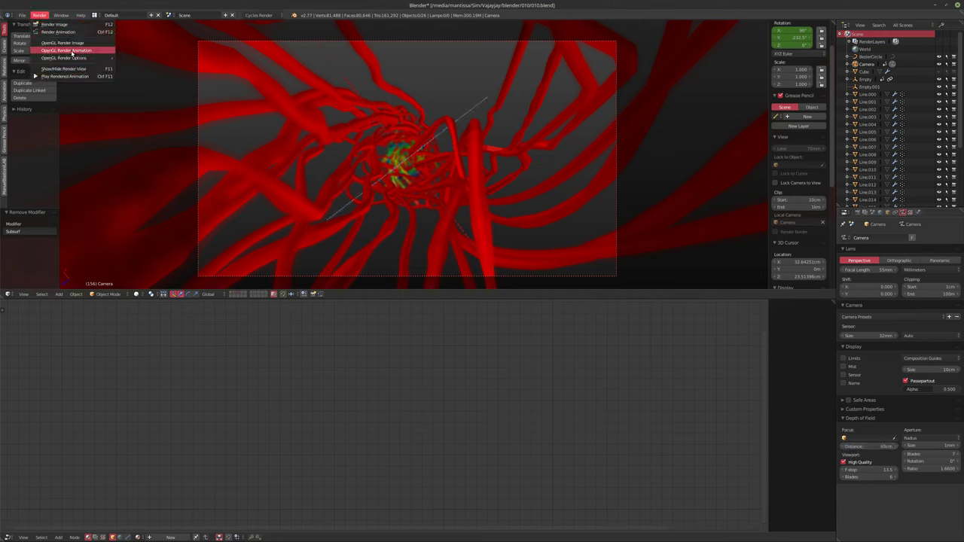
pyautogui.click(72, 51)
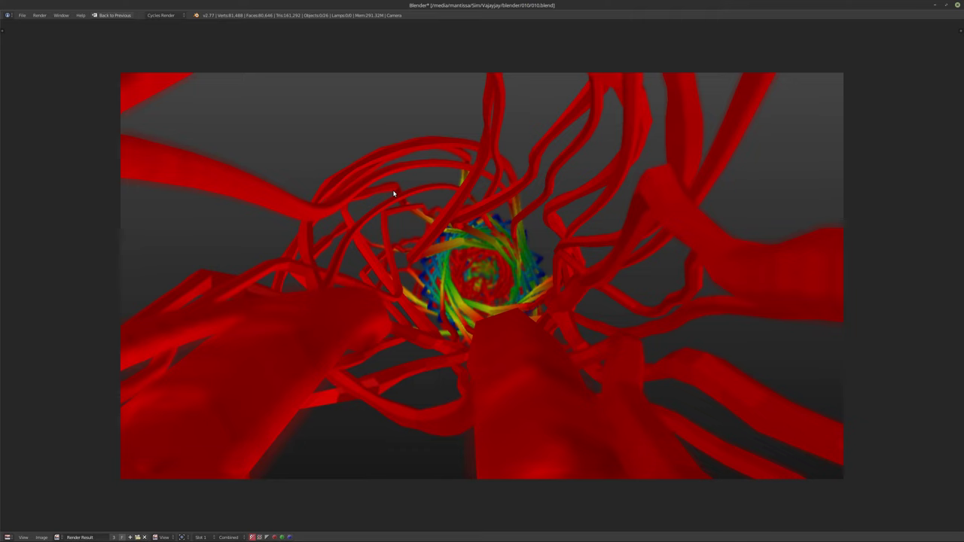
# Step: Wait while the OpenGL render writes each frame of the red tunnel animation
pyautogui.moveTo(261, 537)
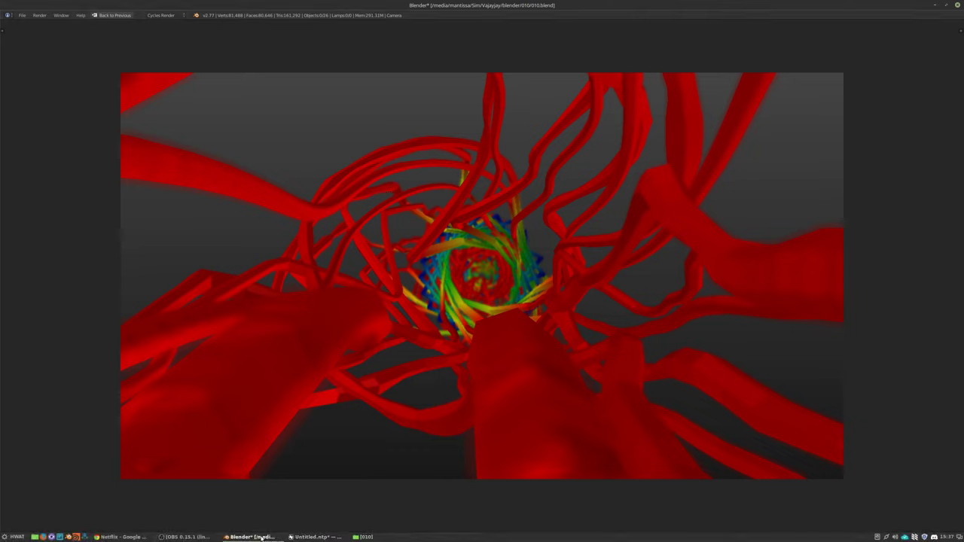
# Step: Navigate the file manager to the render/blender/010 frames folder
pyautogui.click(319, 538)
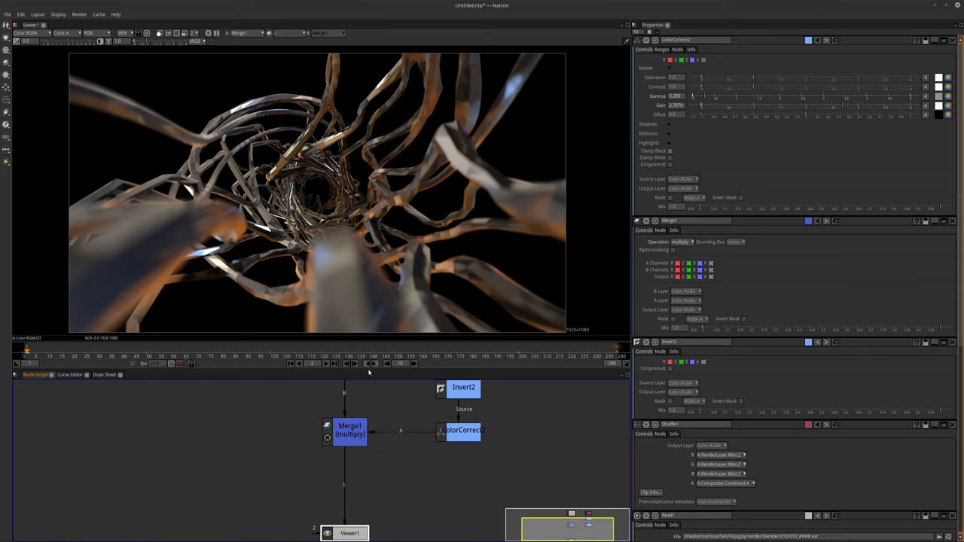
pyautogui.moveTo(248, 429); pyautogui.dragTo(220, 436, button='middle')
pyautogui.scroll(-2, 220, 436)
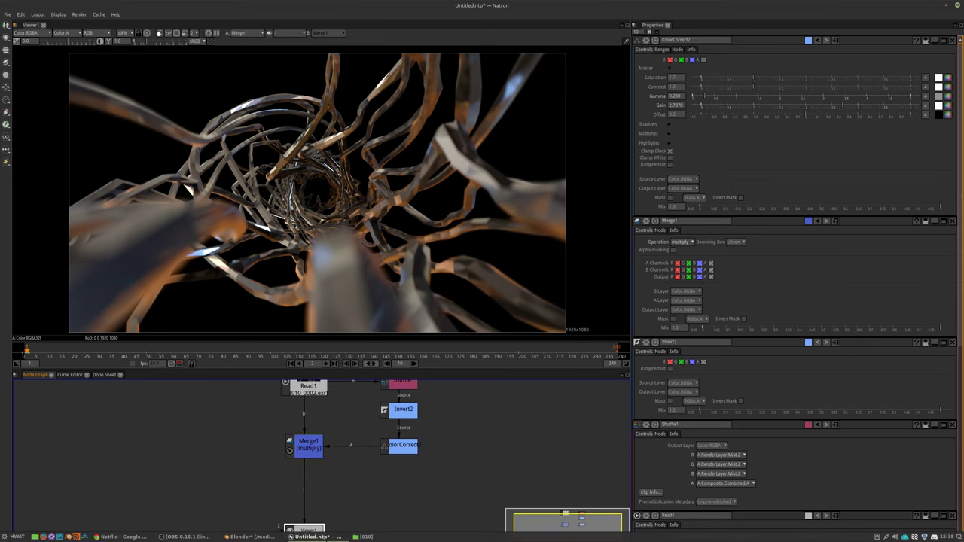
pyautogui.click(363, 537)
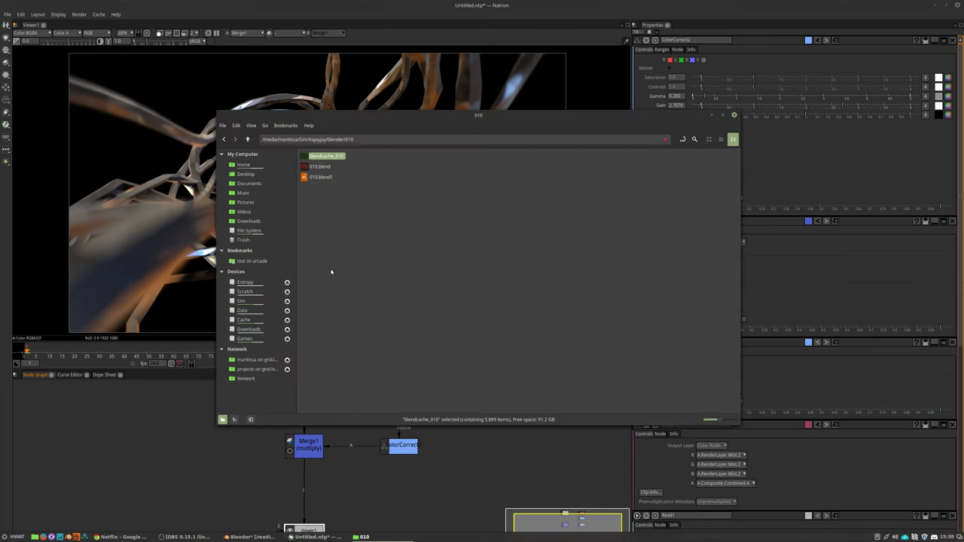
pyautogui.click(247, 139)
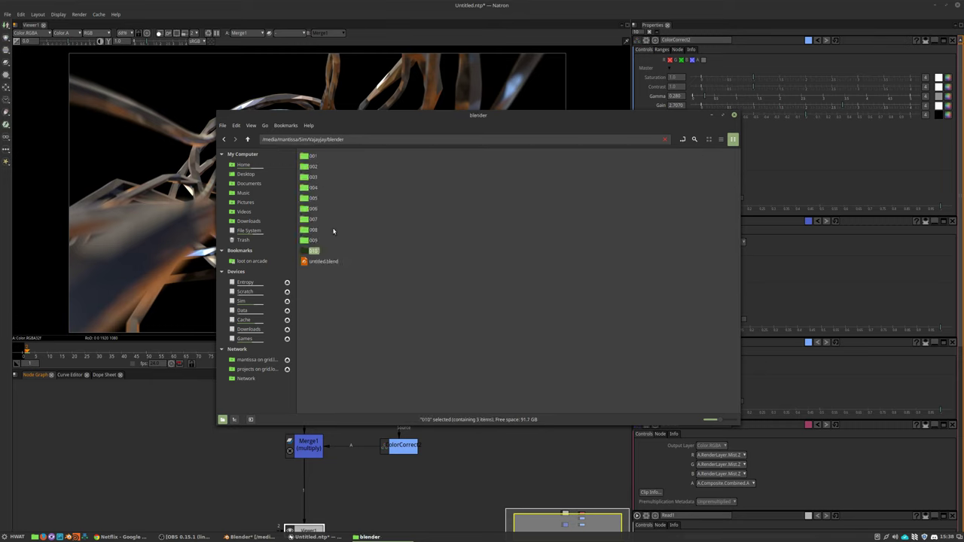
pyautogui.click(248, 139)
pyautogui.doubleClick(320, 177)
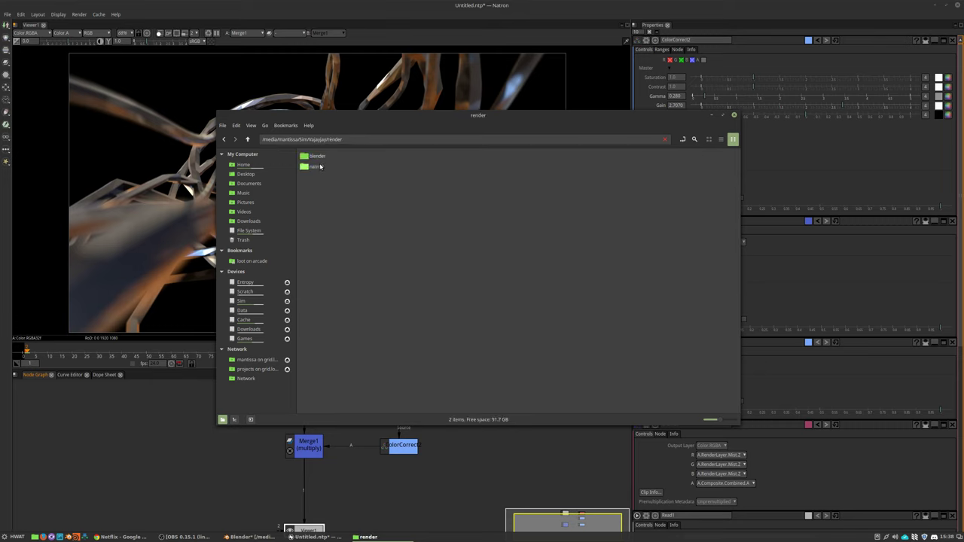
pyautogui.doubleClick(310, 156)
pyautogui.doubleClick(308, 230)
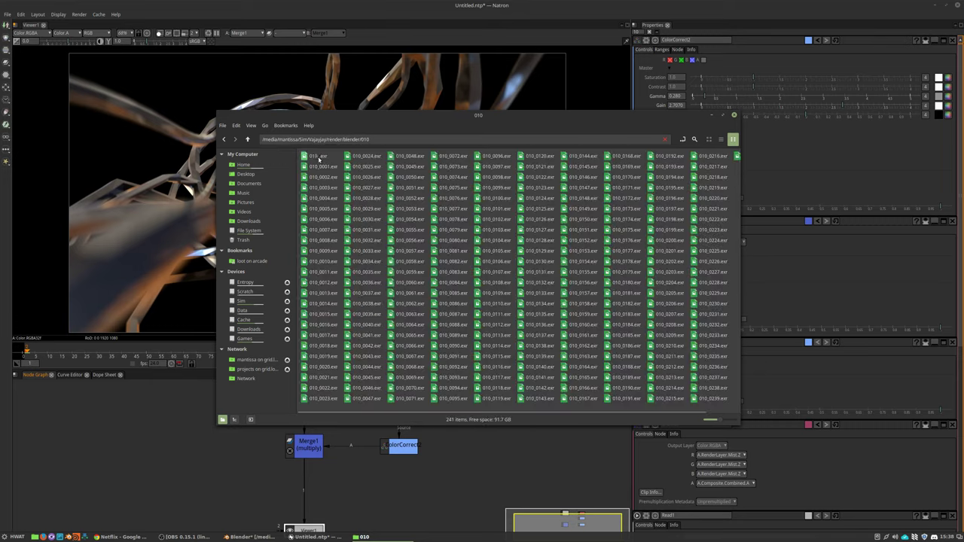
# Step: Delete the stray 010_.exr and open the 010_0001.exr sequence for playback
pyautogui.click(316, 156)
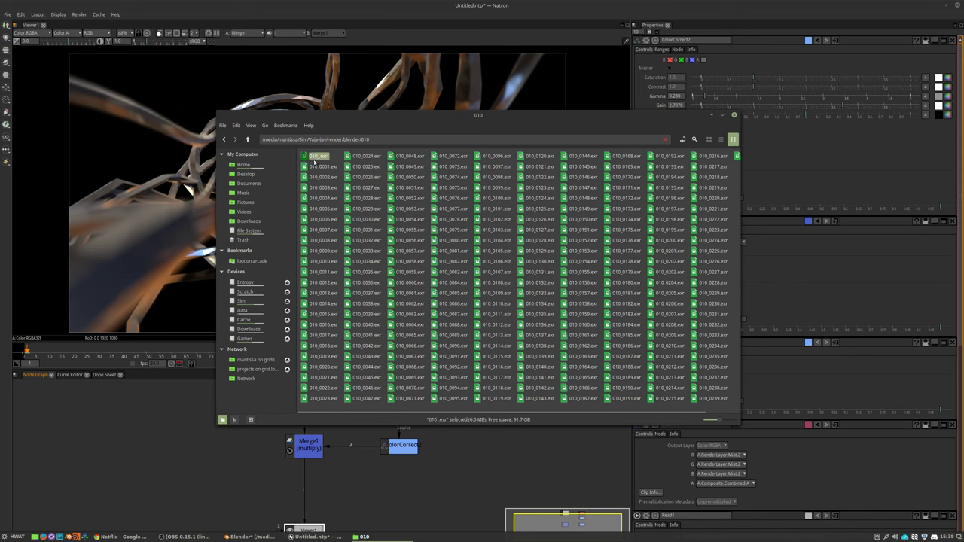
pyautogui.doubleClick(316, 155)
pyautogui.press('Escape')
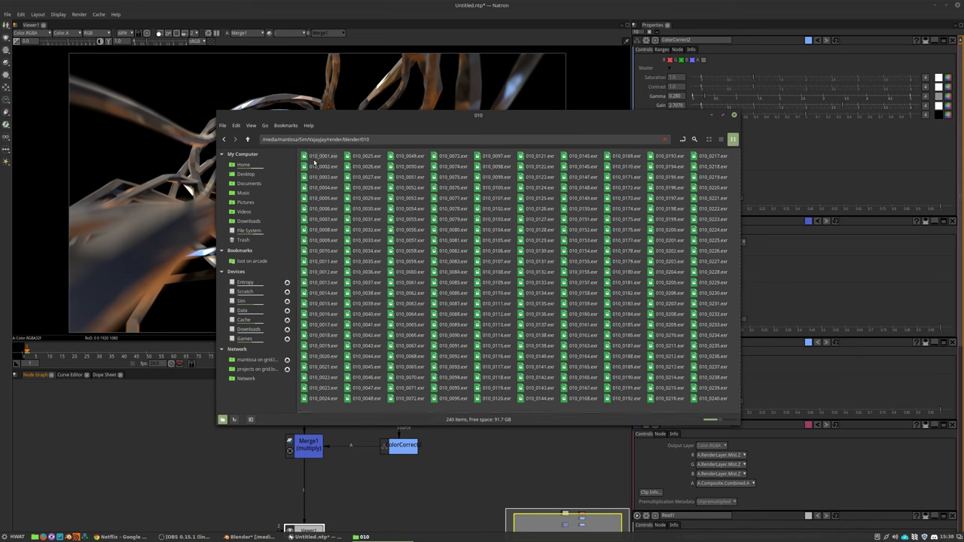
pyautogui.press('Delete')
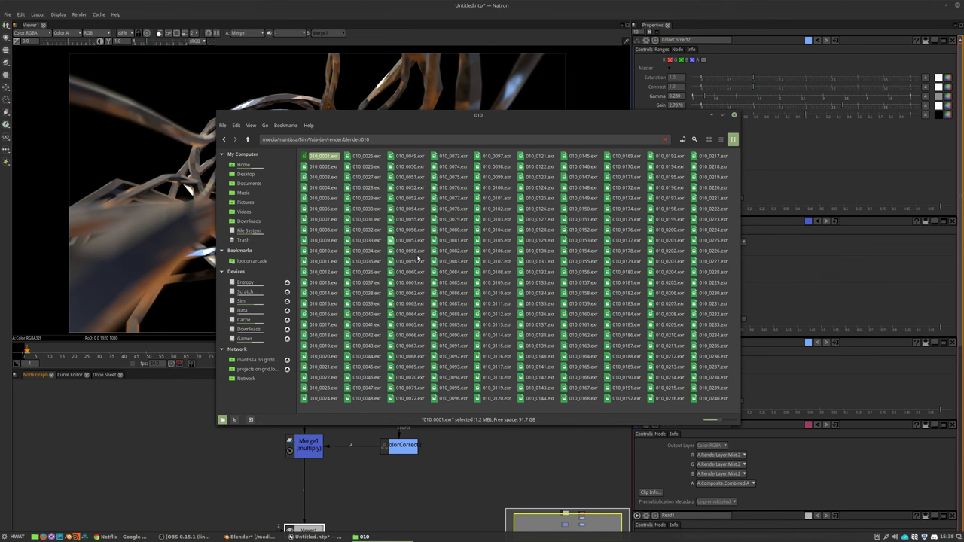
pyautogui.press('Return')
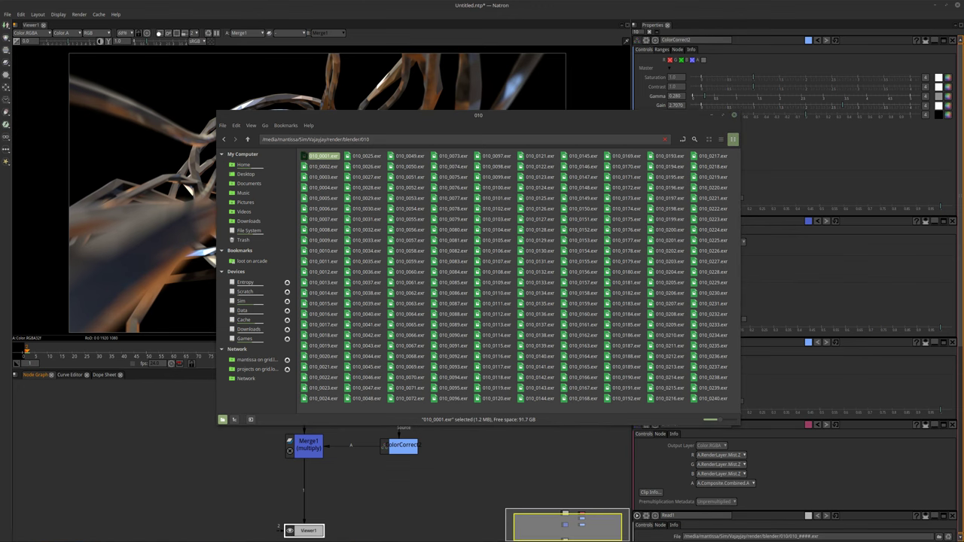
pyautogui.press('Return')
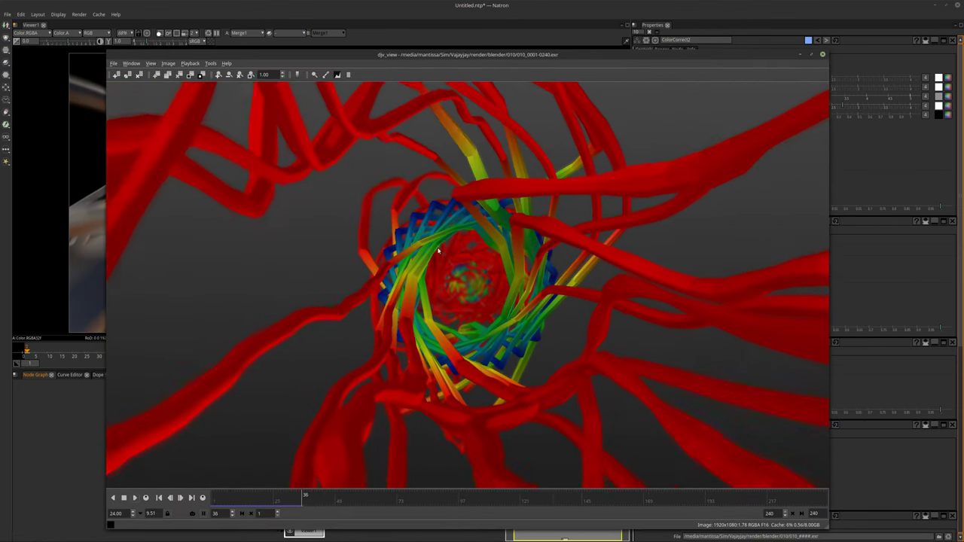
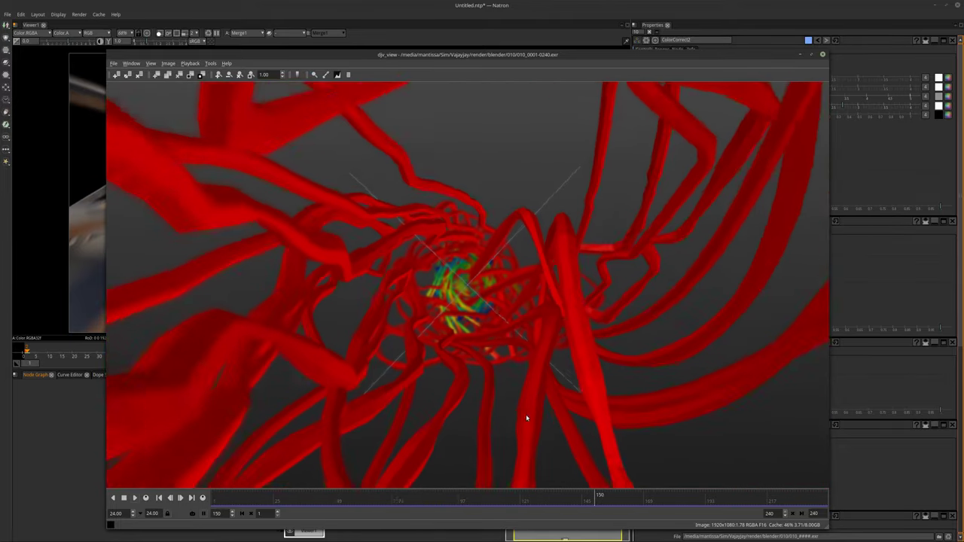
# Step: Scrub through the tube-tunnel EXR sequence in djv_view, close it, and return to Blender
pyautogui.click(624, 501)
pyautogui.moveTo(624, 501); pyautogui.dragTo(291, 485)
pyautogui.click(823, 56)
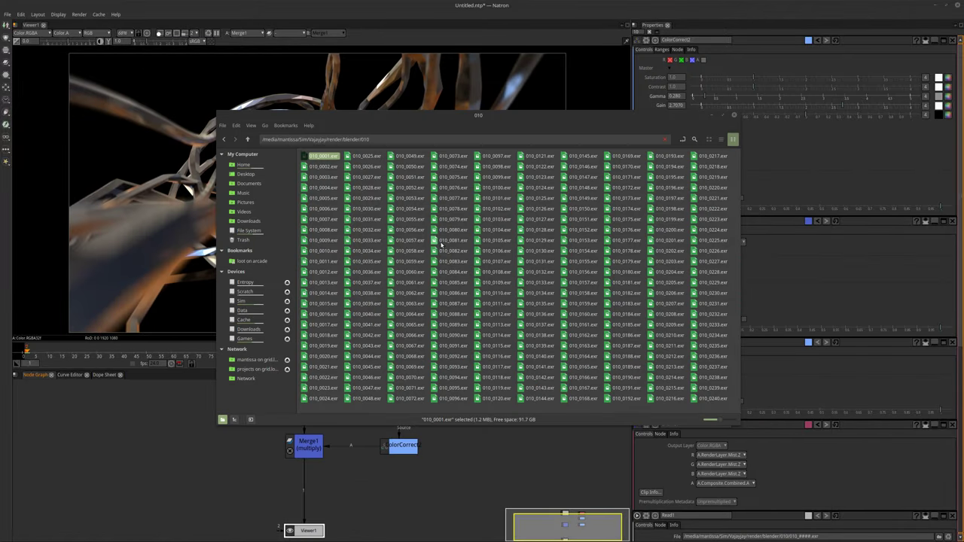
pyautogui.moveTo(290, 537)
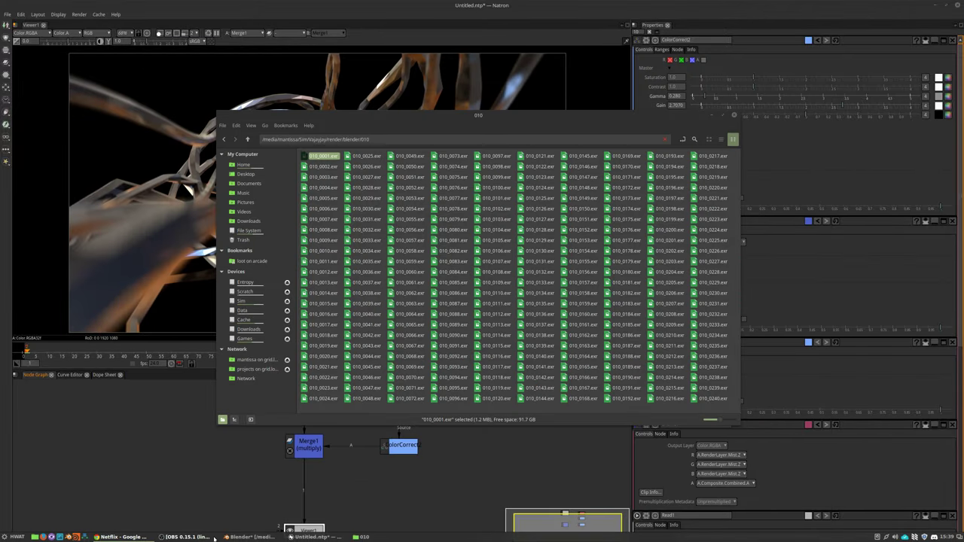
pyautogui.click(255, 538)
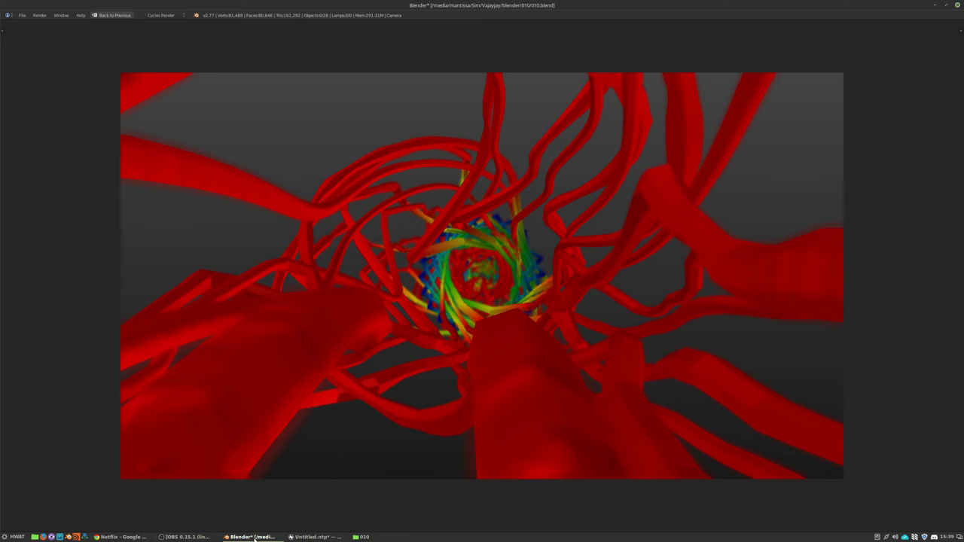
# Step: Close the full-screen render and cycle scene layers to show the rocks with the red tubes
pyautogui.click(105, 16)
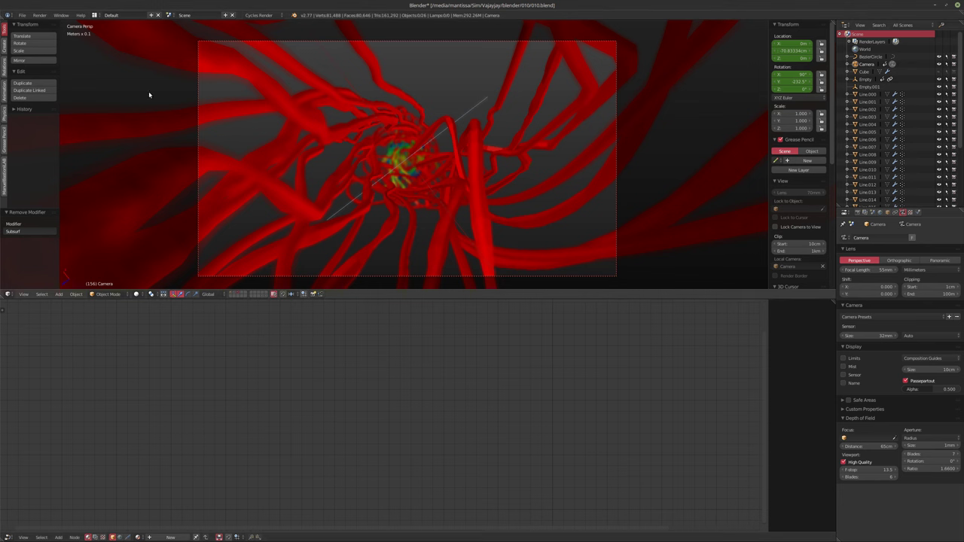
pyautogui.click(232, 294)
pyautogui.click(235, 293)
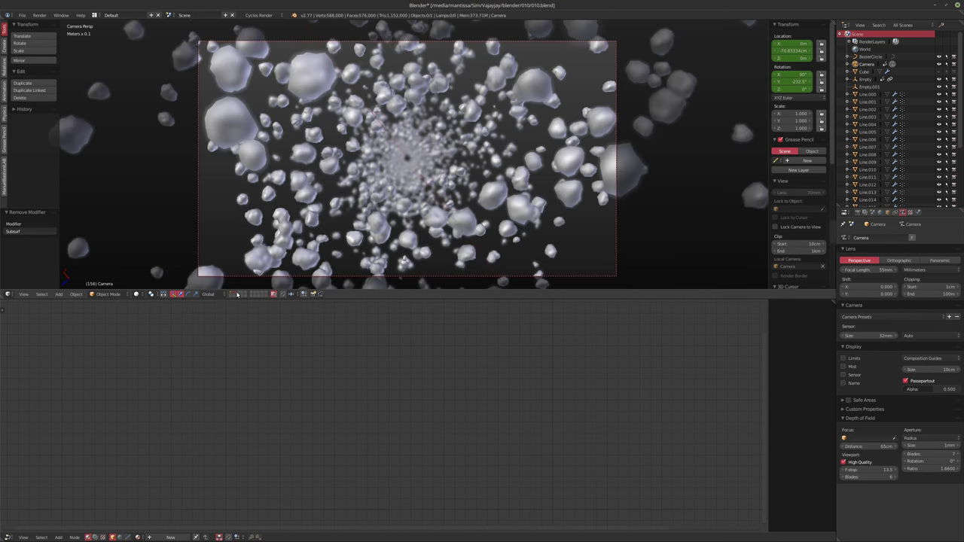
pyautogui.click(239, 293)
pyautogui.keyDown('shift'); pyautogui.click(235, 293); pyautogui.keyUp('shift')
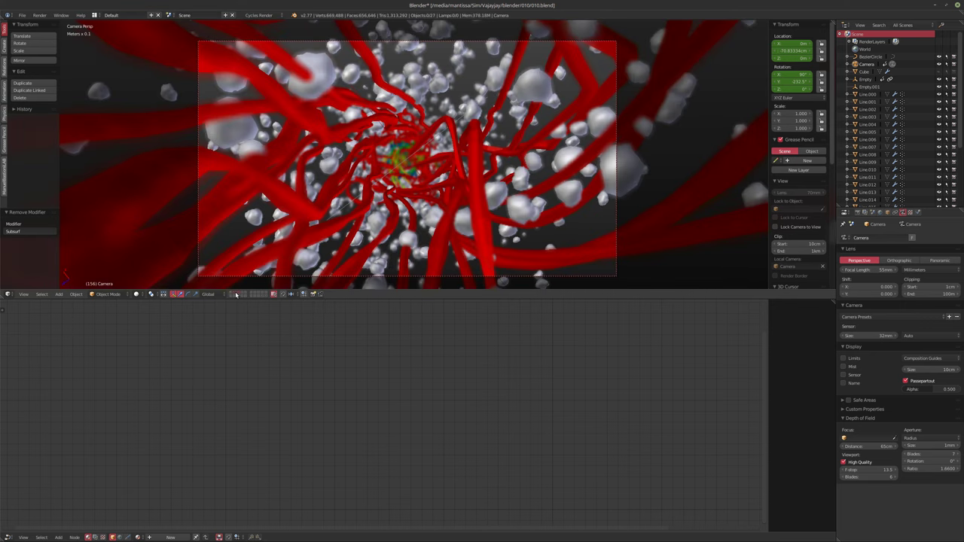
# Step: Play the camera animation, preview it in live Cycles rendering, then hide the rocks layer
pyautogui.hotkey('alt', 'a')
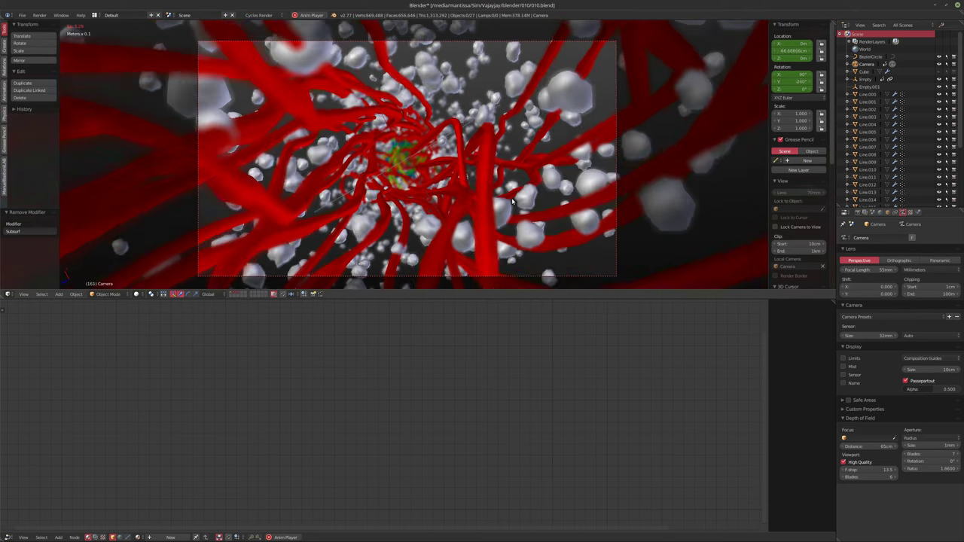
pyautogui.hotkey('alt', 'a')
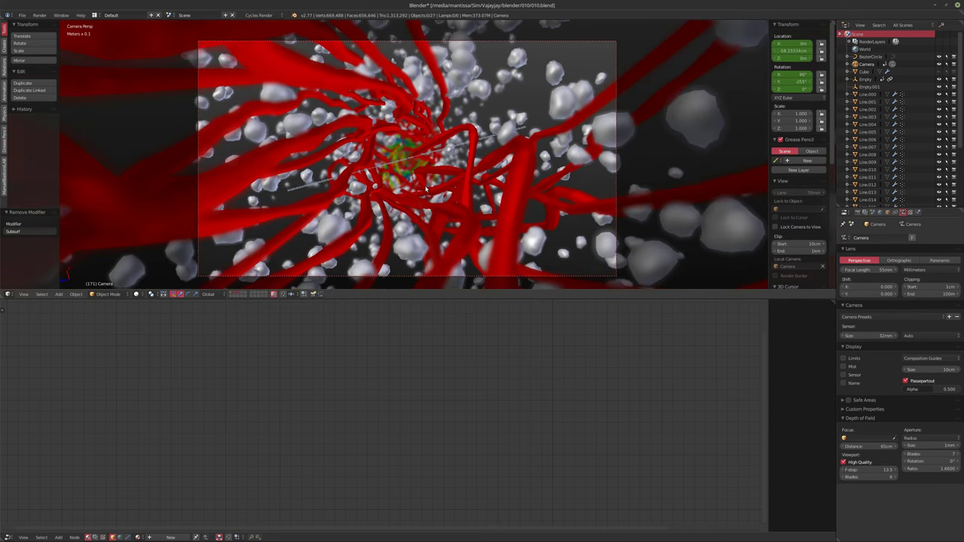
pyautogui.hotkey('shift', 'z')
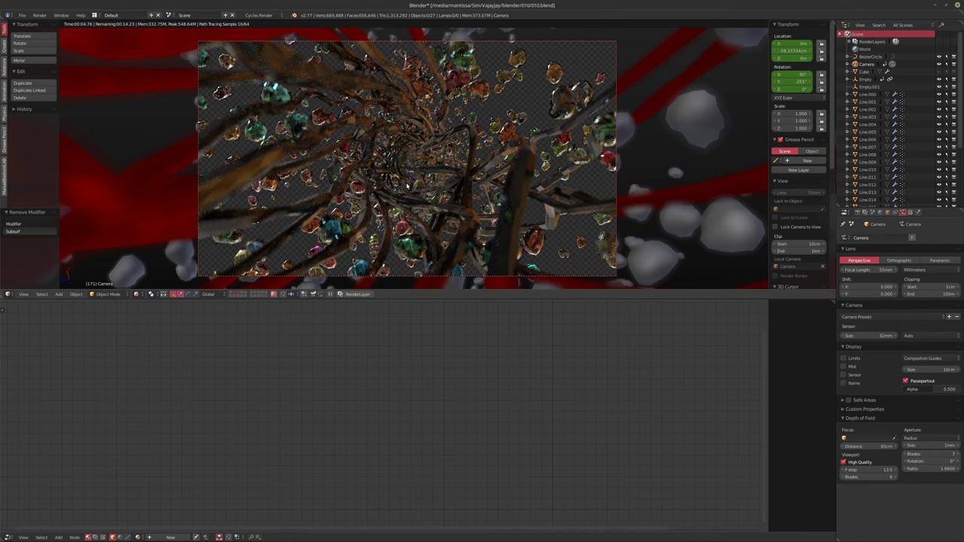
pyautogui.hotkey('shift', 'z')
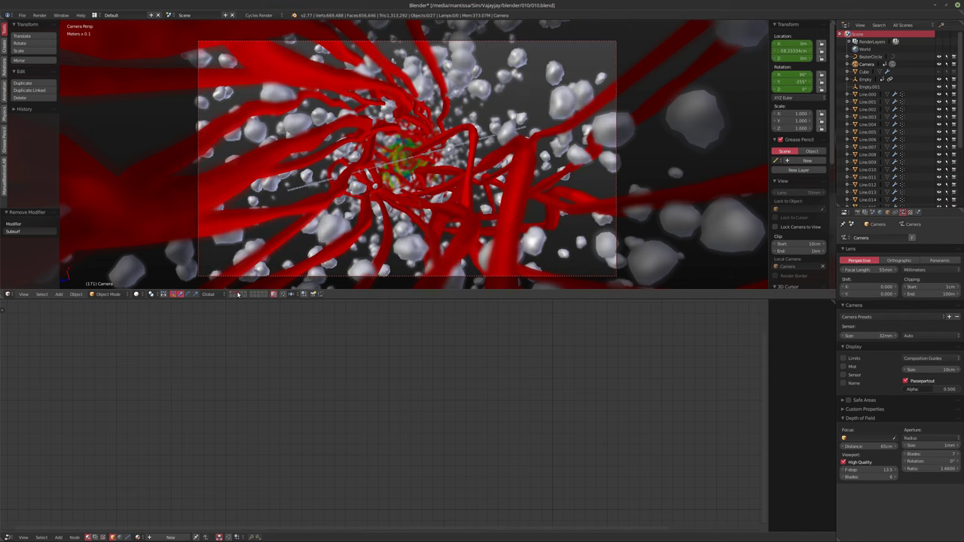
pyautogui.click(238, 295)
# Step: Return to frame 1, orbit out of the camera view, and bring up Add > Mesh
pyautogui.hotkey('shift', 'Left')
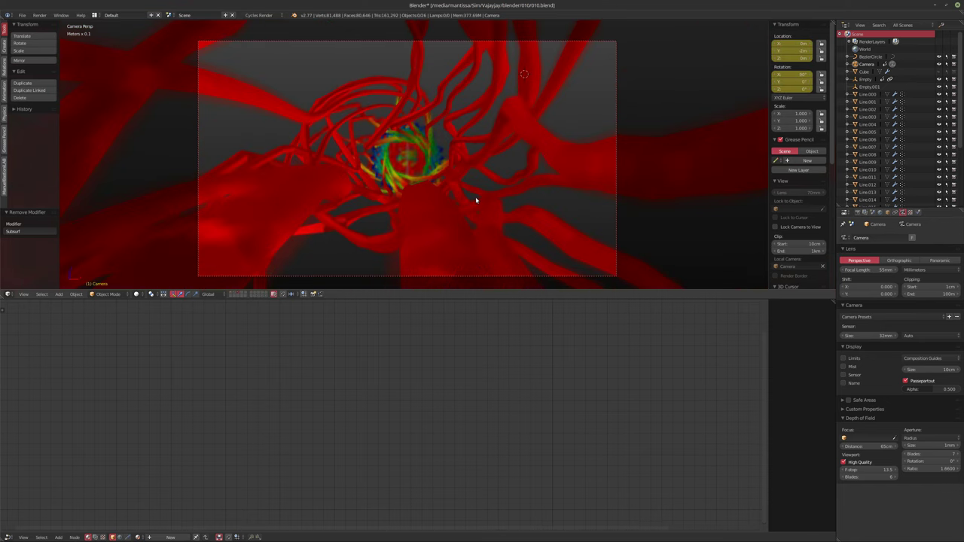
pyautogui.moveTo(407, 189)
pyautogui.mouseDown(button='middle')
pyautogui.moveTo(500, 236)
pyautogui.moveTo(579, 216)
pyautogui.moveTo(530, 187)
pyautogui.moveTo(409, 189)
pyautogui.moveTo(419, 194)
pyautogui.mouseUp(button='middle')
pyautogui.scroll(-5, 416, 197)
pyautogui.scroll(5, 452, 169)
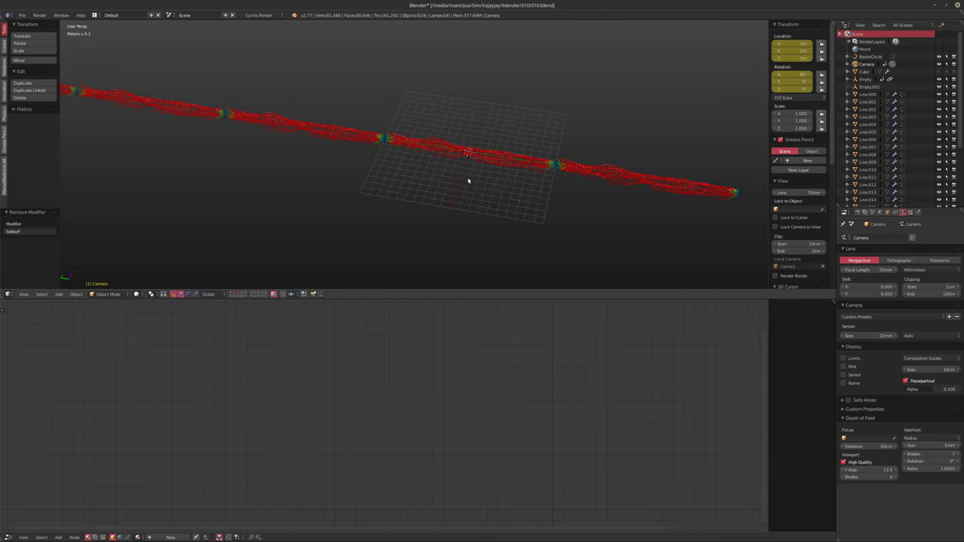
pyautogui.hotkey('shift', 'a')
pyautogui.moveTo(435, 190)
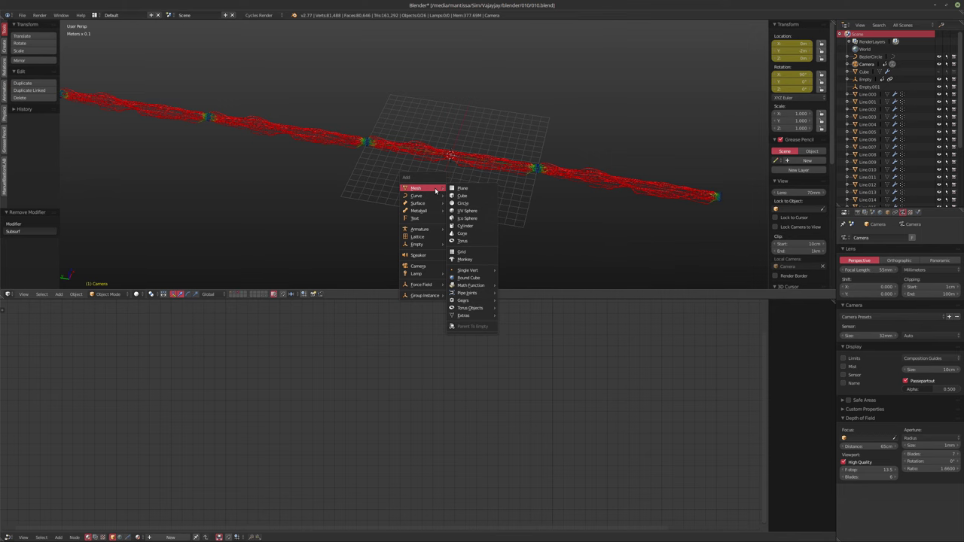
# Step: Add a cylinder and rotate its mesh 90° about X to lie along the tubes
pyautogui.click(480, 227)
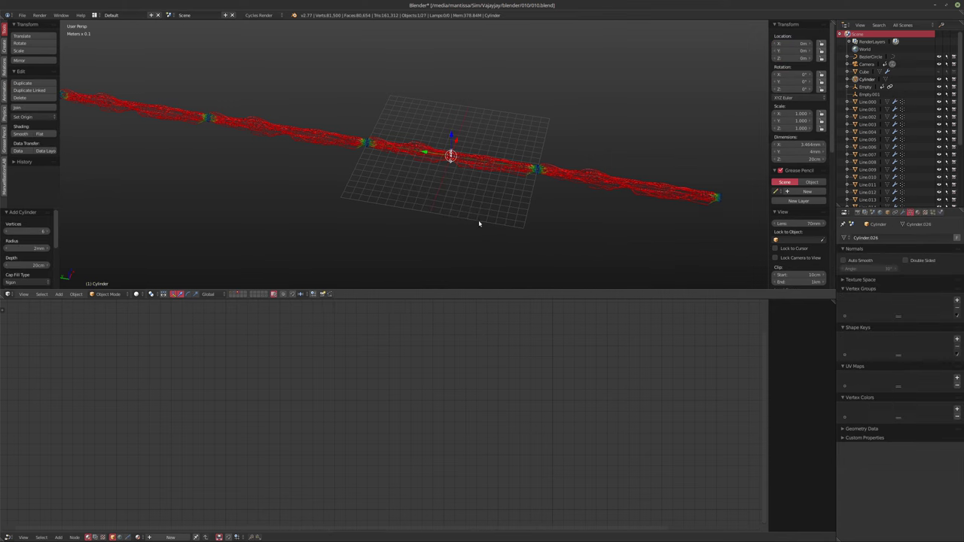
pyautogui.scroll(5, 451, 195)
pyautogui.scroll(-3, 455, 202)
pyautogui.moveTo(456, 204); pyautogui.dragTo(461, 180, button='middle')
pyautogui.press('Tab')
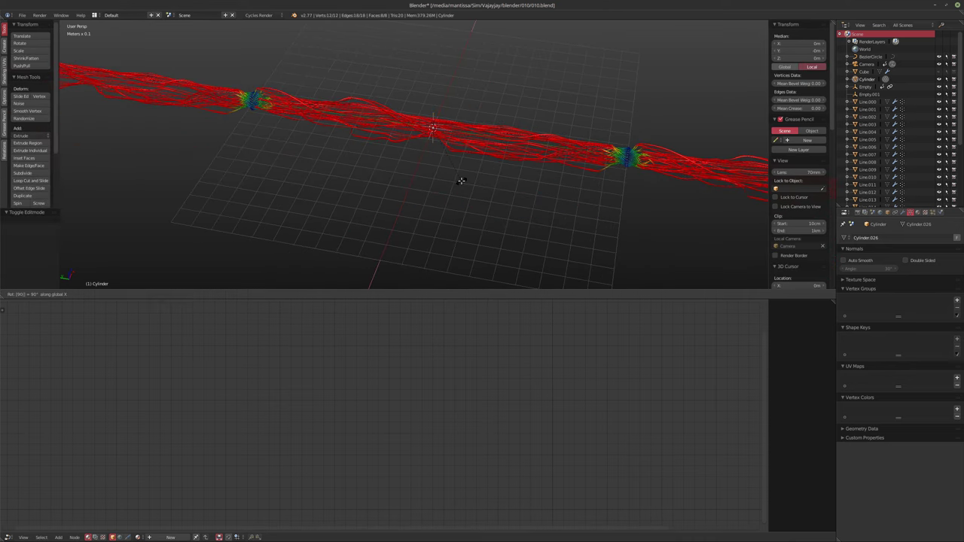
pyautogui.press('Return')
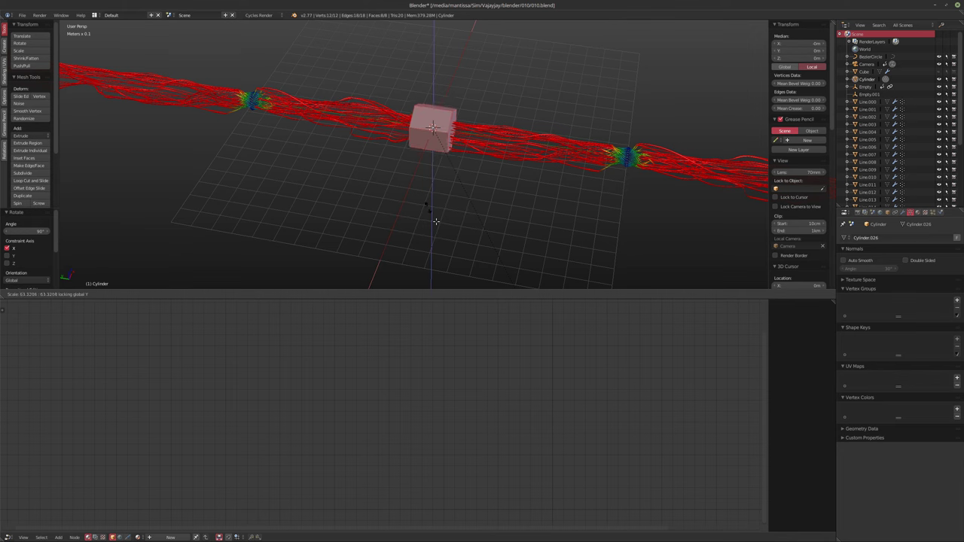
# Step: Enlarge the cylinder, then scale it back down and return to Object Mode
pyautogui.click(613, 249)
pyautogui.moveTo(562, 196); pyautogui.dragTo(466, 188, button='middle')
pyautogui.scroll(5, 447, 161)
pyautogui.scroll(-3, 448, 161)
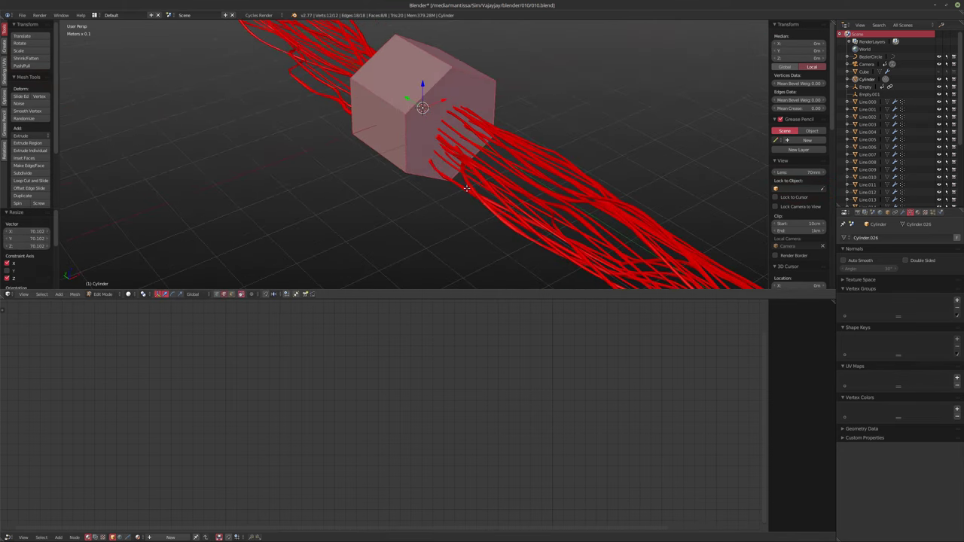
pyautogui.press('s')
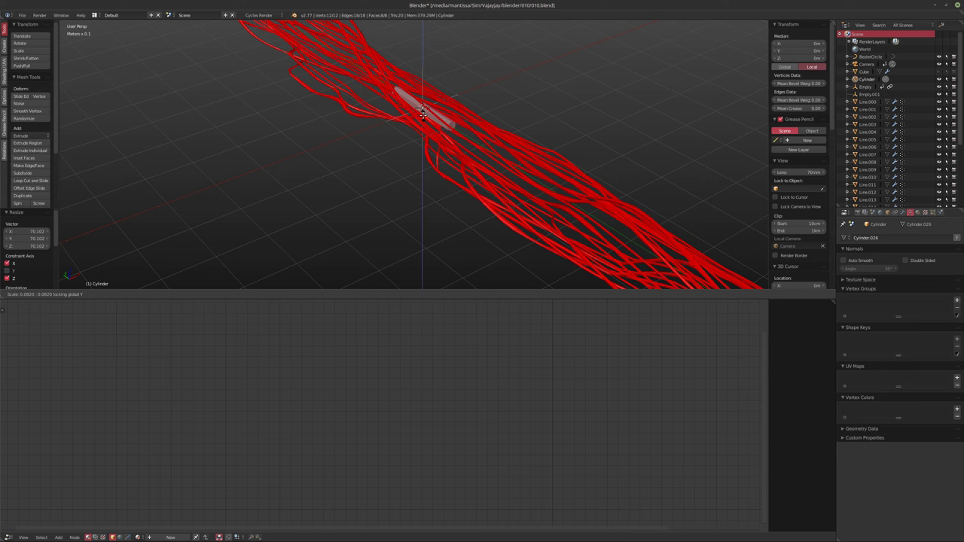
pyautogui.click(422, 113)
pyautogui.press('Tab')
pyautogui.moveTo(423, 113); pyautogui.dragTo(527, 218, button='middle')
pyautogui.scroll(-5, 562, 225)
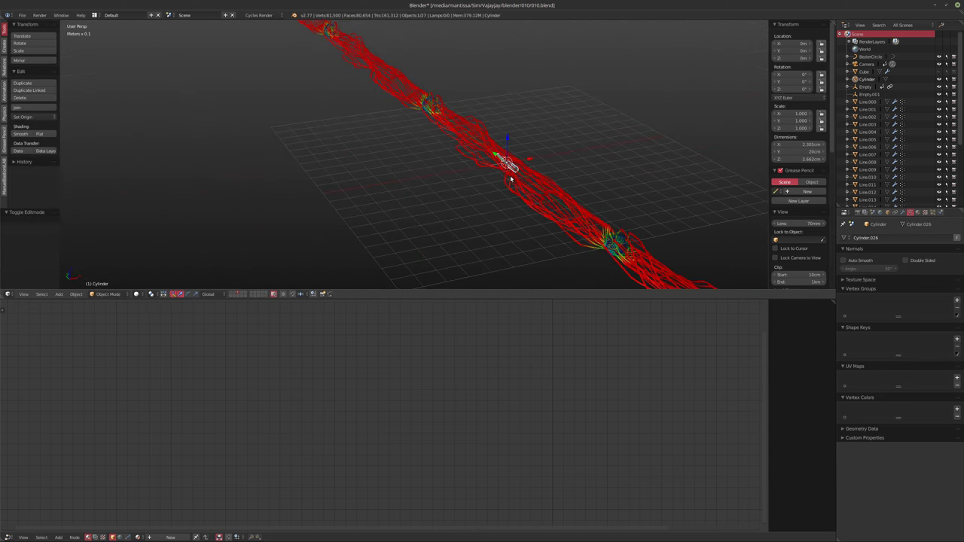
pyautogui.scroll(2, 565, 203)
# Step: Stretch the cylinder 10 times along Y to 2 m and bring up its modifier settings
pyautogui.press('Tab')
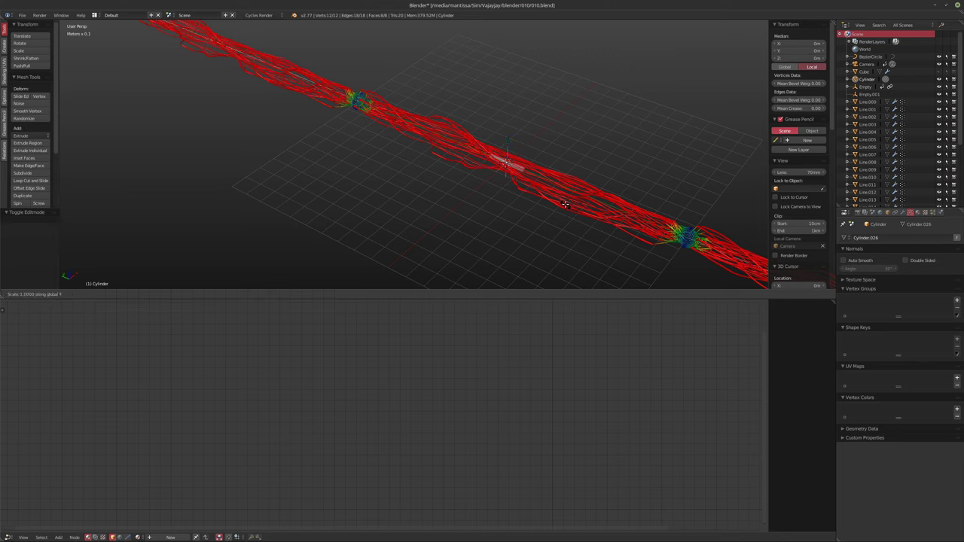
pyautogui.write('10')
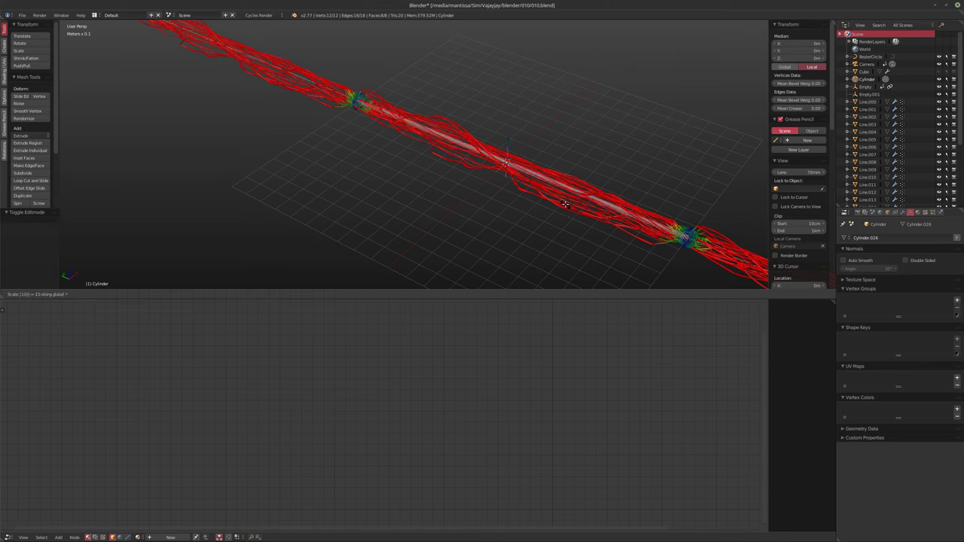
pyautogui.press('Return')
pyautogui.press('Tab')
pyautogui.moveTo(565, 203); pyautogui.dragTo(387, 144, button='middle')
pyautogui.scroll(2, 477, 161)
pyautogui.click(903, 212)
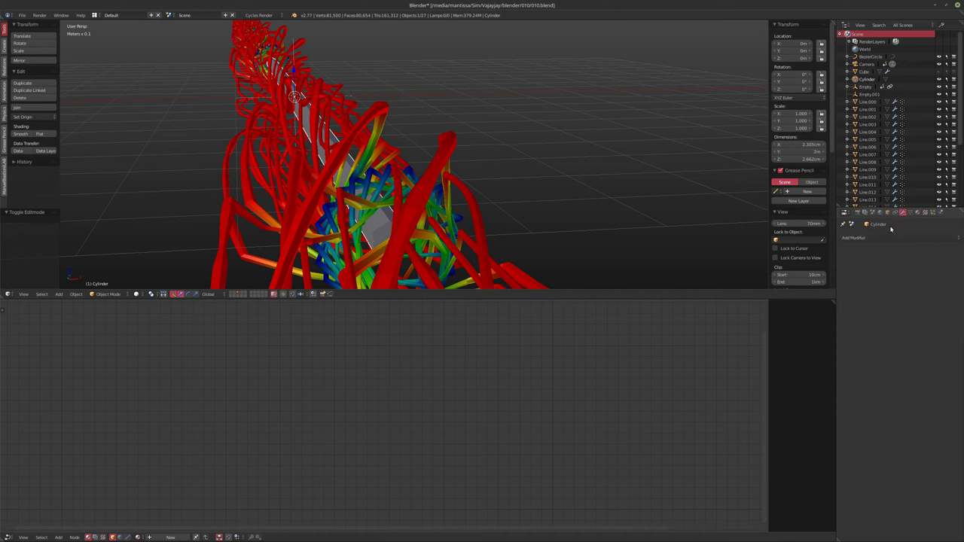
# Step: Add a Solidify modifier to the cylinder and widen the cylinder around the tubes
pyautogui.click(892, 238)
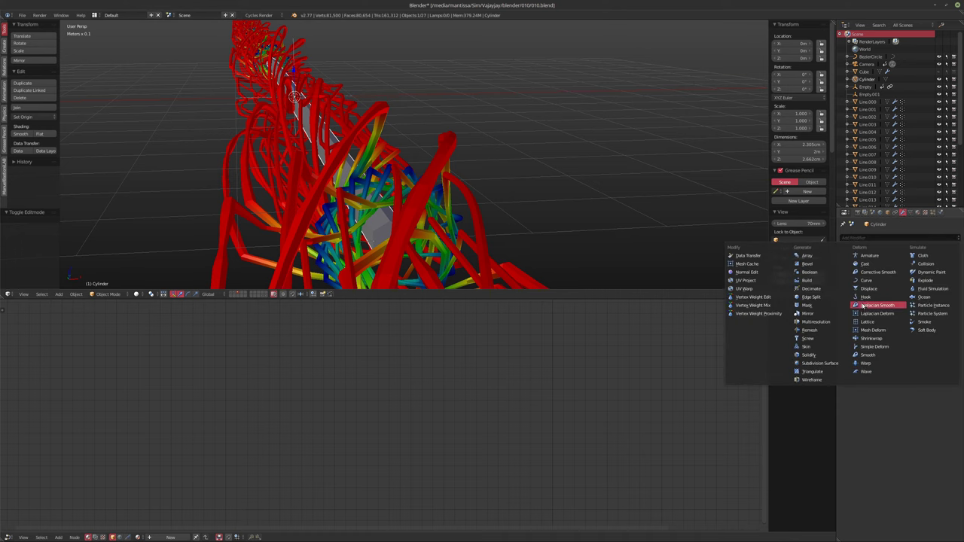
pyautogui.click(810, 355)
pyautogui.moveTo(482, 198); pyautogui.dragTo(488, 189, button='middle')
pyautogui.press('Tab')
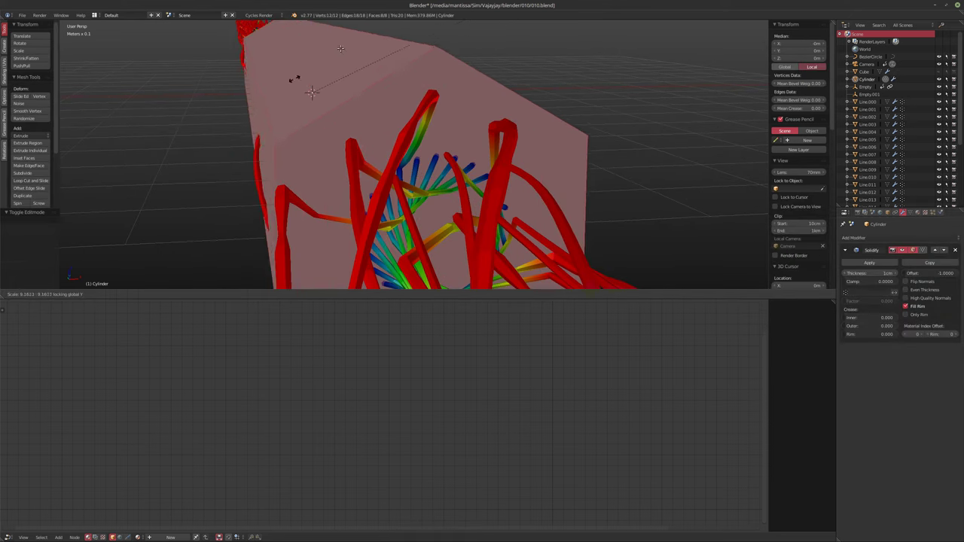
pyautogui.click(567, 205)
pyautogui.press('Tab')
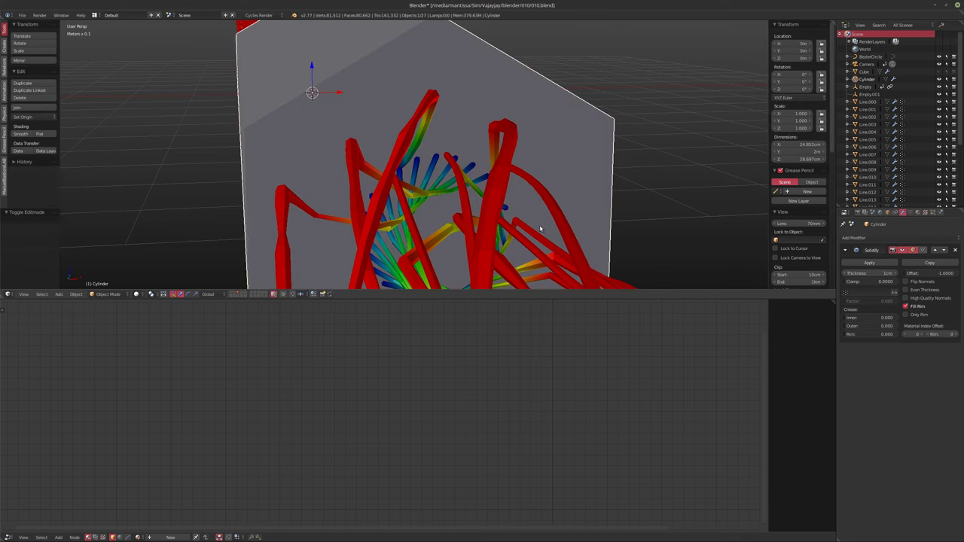
# Step: In wireframe view, delete both end-cap faces of the cylinder
pyautogui.press('z')
pyautogui.moveTo(494, 218); pyautogui.dragTo(723, 251, button='middle')
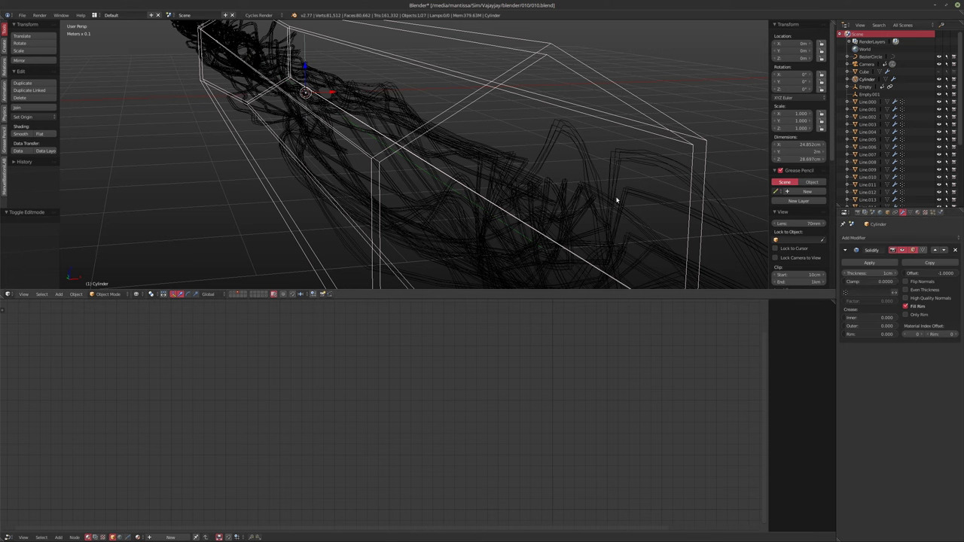
pyautogui.scroll(-4, 614, 197)
pyautogui.press('Tab')
pyautogui.rightClick(593, 203)
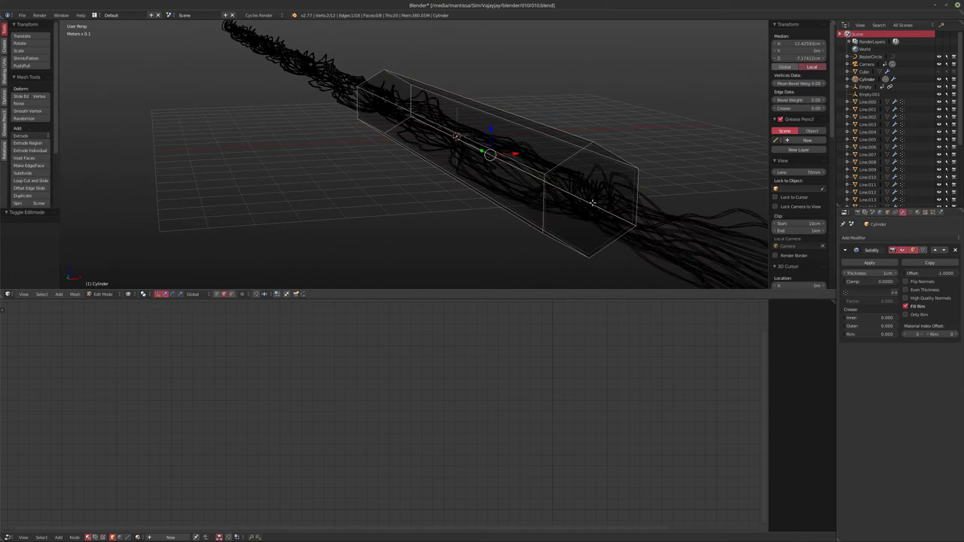
pyautogui.hotkey('ctrl', 'Tab')
pyautogui.click(578, 230)
pyautogui.rightClick(595, 215)
pyautogui.moveTo(595, 214)
pyautogui.mouseDown(button='middle')
pyautogui.moveTo(478, 226)
pyautogui.moveTo(462, 200)
pyautogui.moveTo(605, 209)
pyautogui.moveTo(574, 153)
pyautogui.moveTo(528, 200)
pyautogui.moveTo(547, 208)
pyautogui.mouseUp(button='middle')
pyautogui.keyDown('shift'); pyautogui.rightClick(464, 171); pyautogui.keyUp('shift')
pyautogui.press('x')
pyautogui.click(545, 205)
pyautogui.press('Tab')
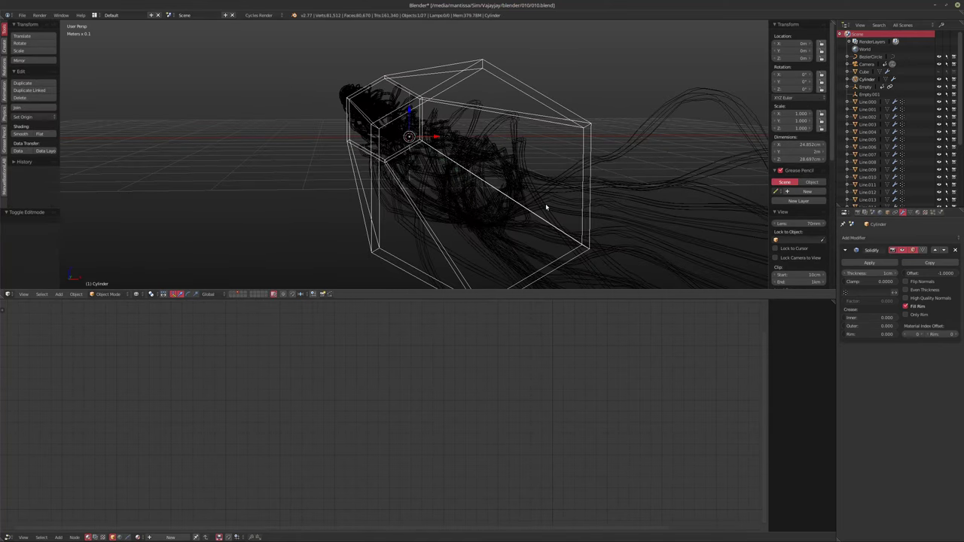
# Step: Return to shaded view, thicken the Solidify walls to about 10 cm, and view through the camera
pyautogui.hotkey('shift', 'z')
pyautogui.scroll(2, 547, 208)
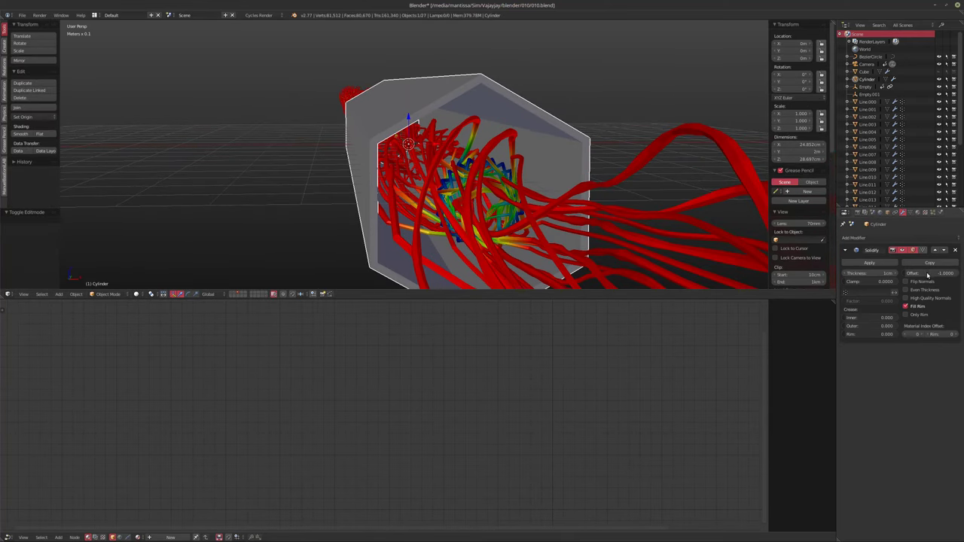
pyautogui.moveTo(870, 273); pyautogui.dragTo(892, 274)
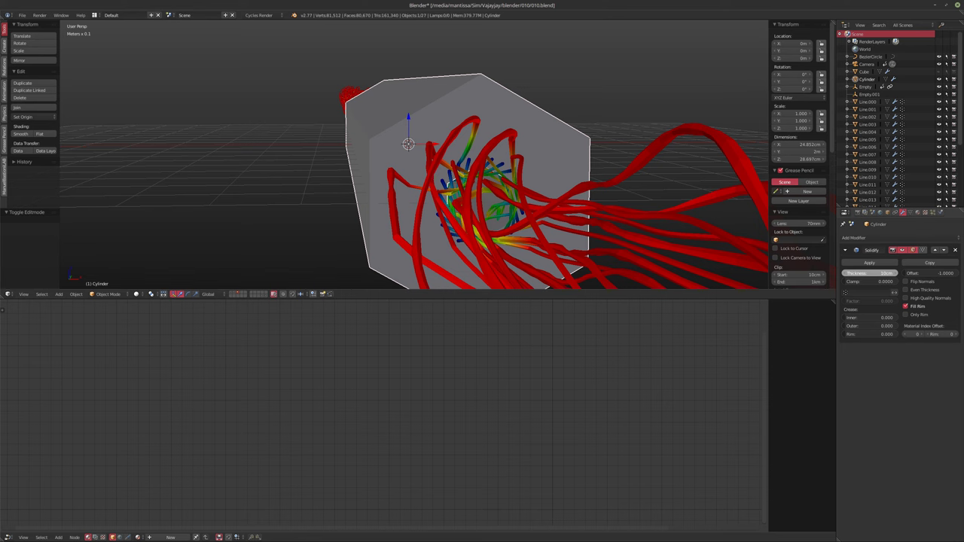
pyautogui.press('KP_1')
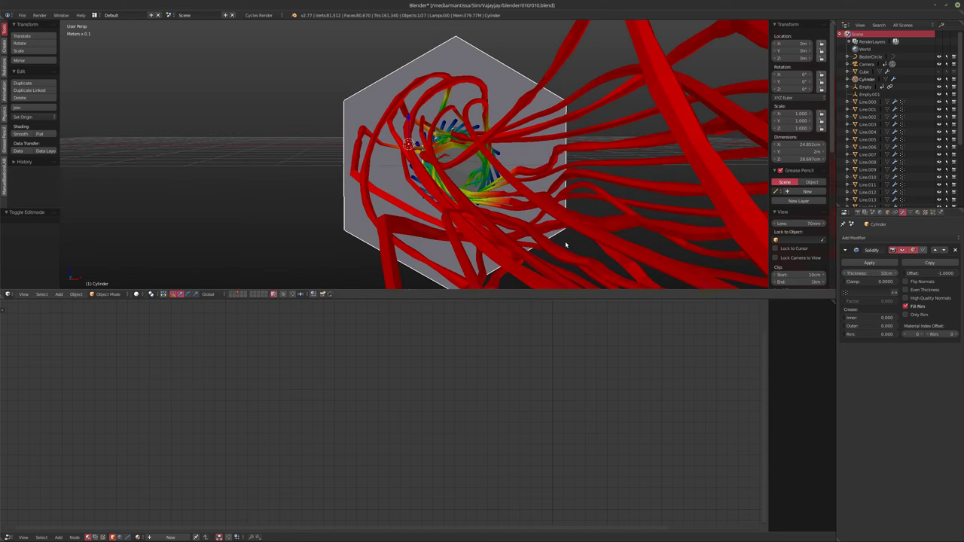
pyautogui.press('KP_0')
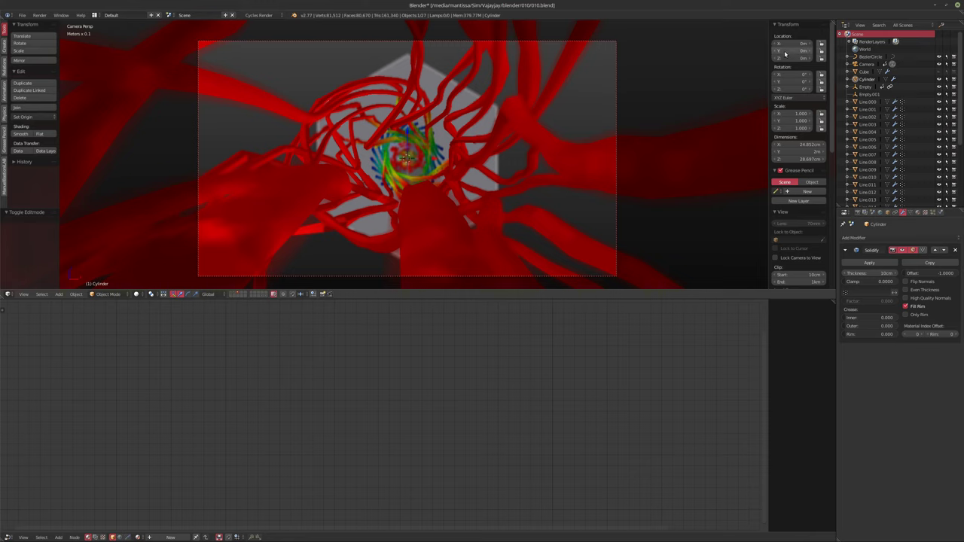
# Step: Move the cylinder to -2 m on Y and tune wall thickness to about 11.2 cm
pyautogui.moveTo(783, 50); pyautogui.dragTo(786, 55)
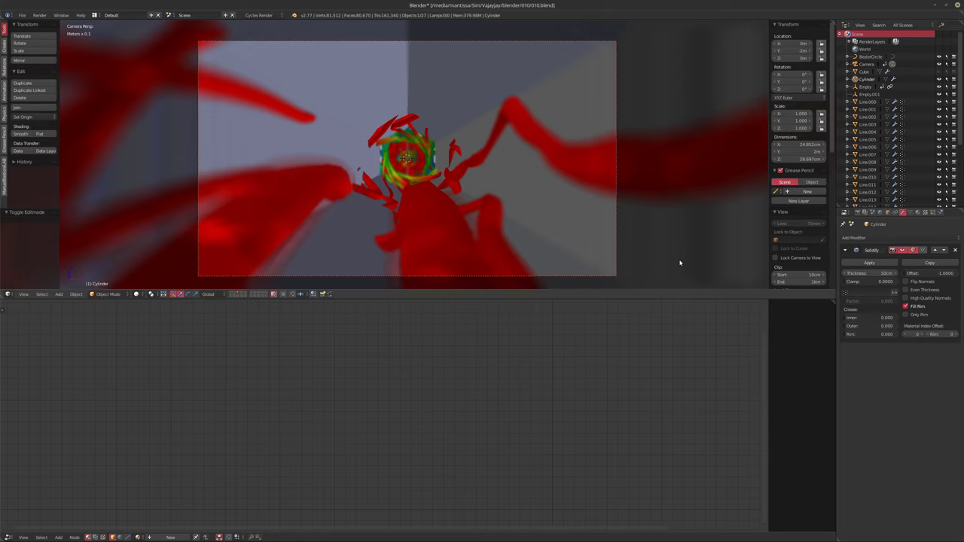
pyautogui.moveTo(870, 272); pyautogui.dragTo(907, 273)
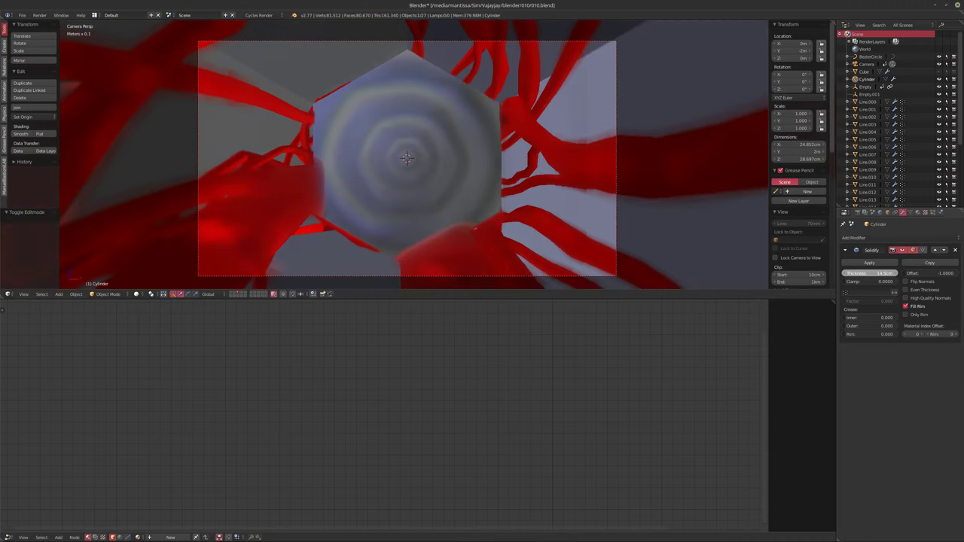
pyautogui.press('Escape')
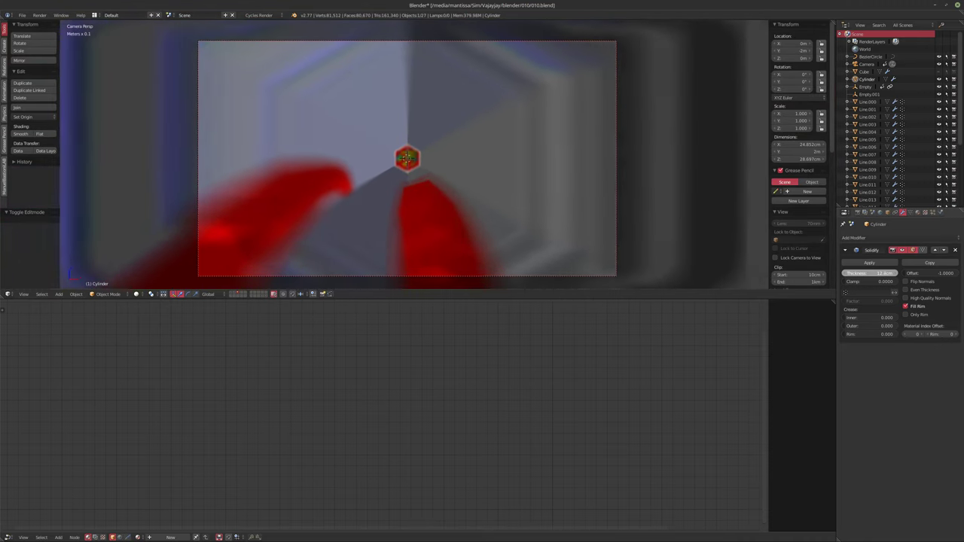
pyautogui.moveTo(870, 273)
pyautogui.mouseDown()
pyautogui.moveTo(842, 273)
pyautogui.moveTo(866, 272)
pyautogui.mouseUp()
pyautogui.moveTo(452, 189); pyautogui.dragTo(631, 240, button='middle')
pyautogui.scroll(-5, 506, 214)
pyautogui.press('KP_0')
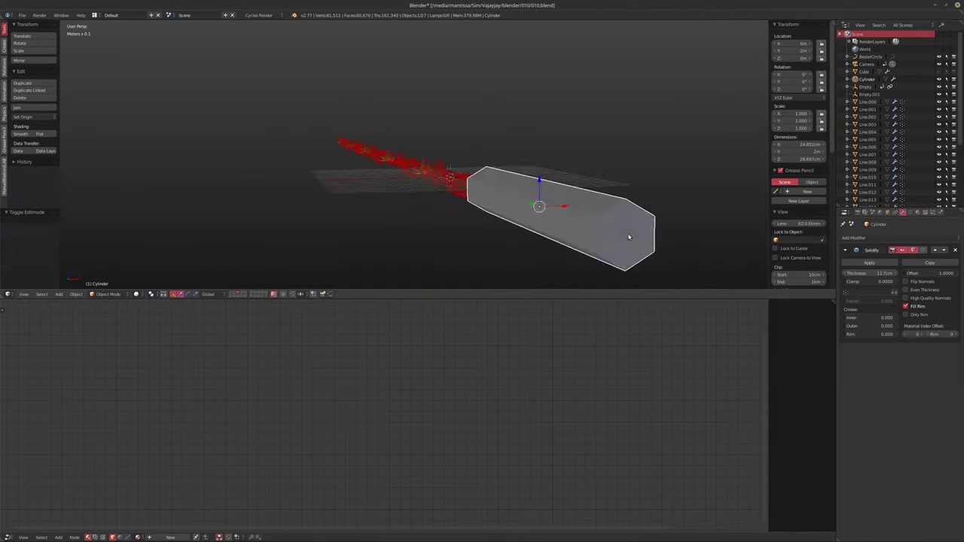
pyautogui.moveTo(866, 274); pyautogui.dragTo(900, 274)
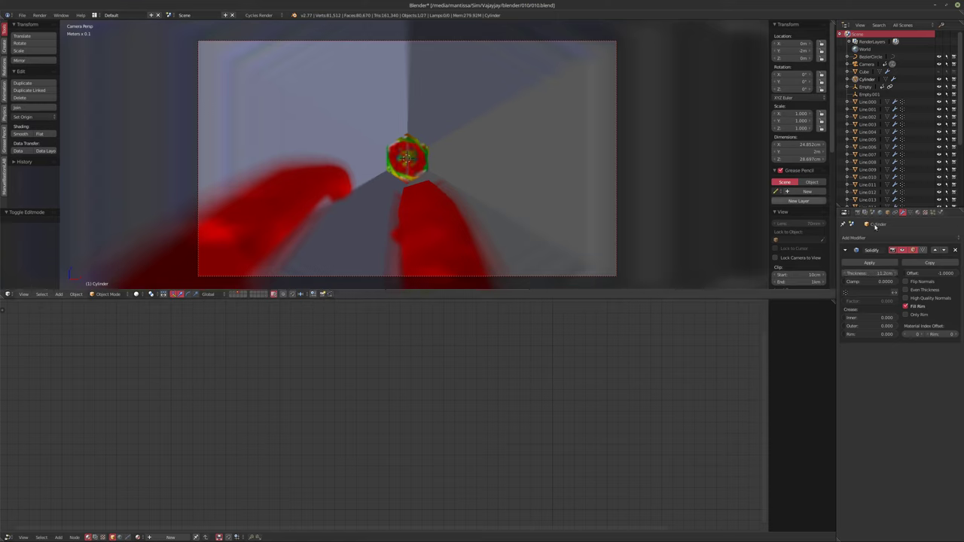
# Step: Add a particle system to the cylinder with End 1, Lifetime 500 and Number 100
pyautogui.click(933, 213)
pyautogui.click(902, 264)
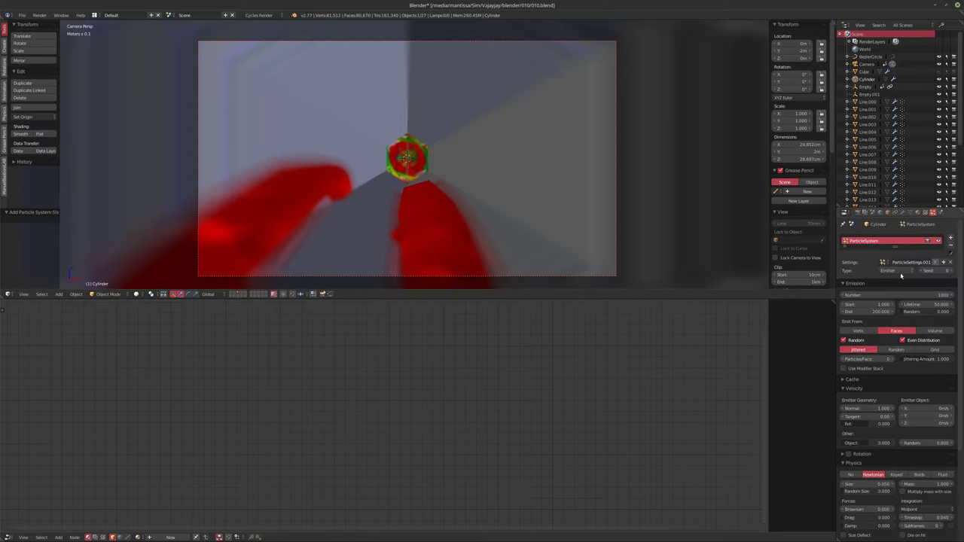
pyautogui.doubleClick(868, 311)
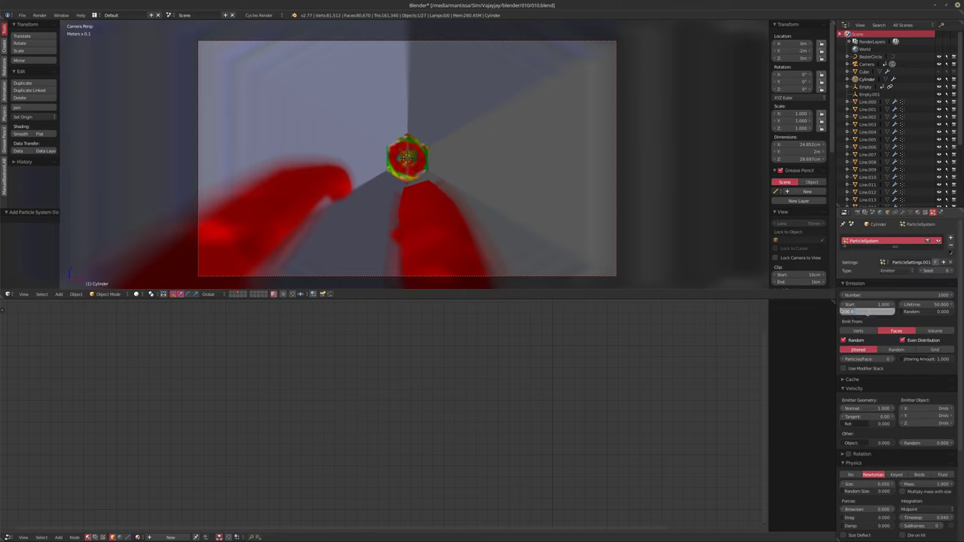
pyautogui.write('1')
pyautogui.press('Return')
pyautogui.doubleClick(922, 304)
pyautogui.write('500')
pyautogui.press('Return')
pyautogui.doubleClick(900, 295)
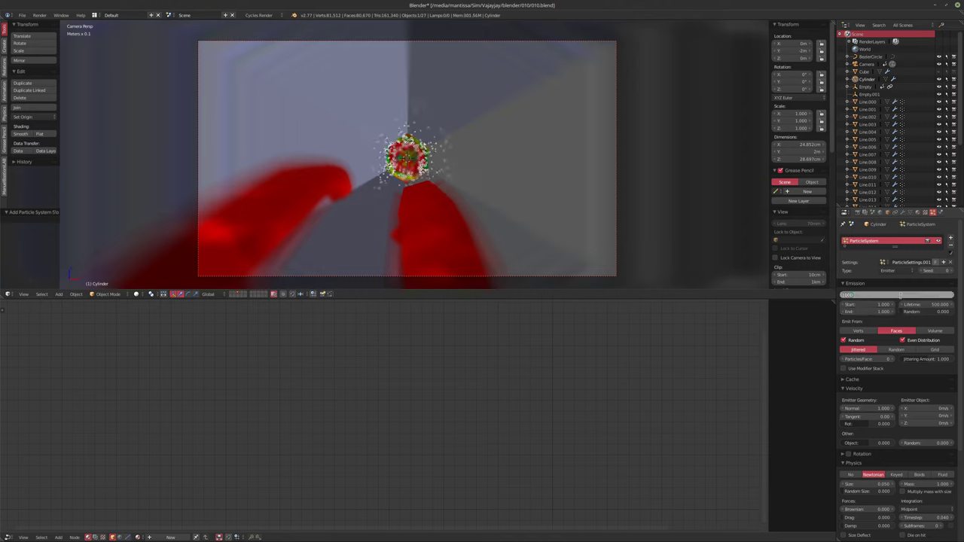
pyautogui.write('100')
pyautogui.press('Return')
# Step: Set particle Physics to No and render particles as the Roundcube object
pyautogui.scroll(-3, 894, 377)
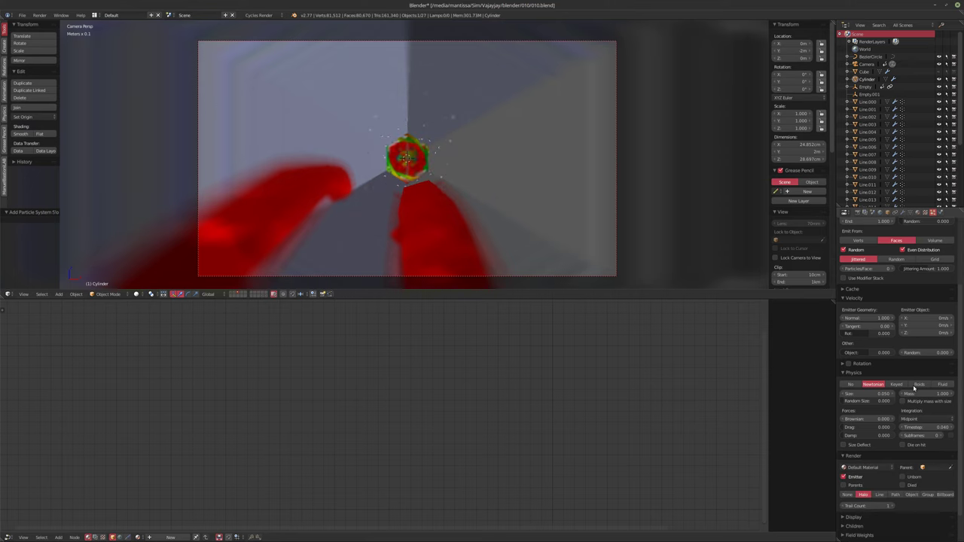
pyautogui.click(851, 385)
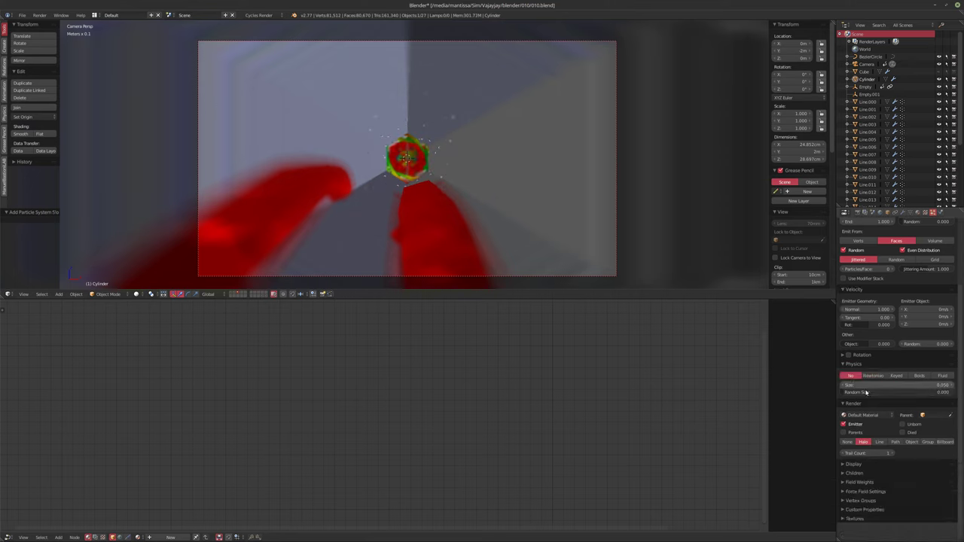
pyautogui.click(928, 442)
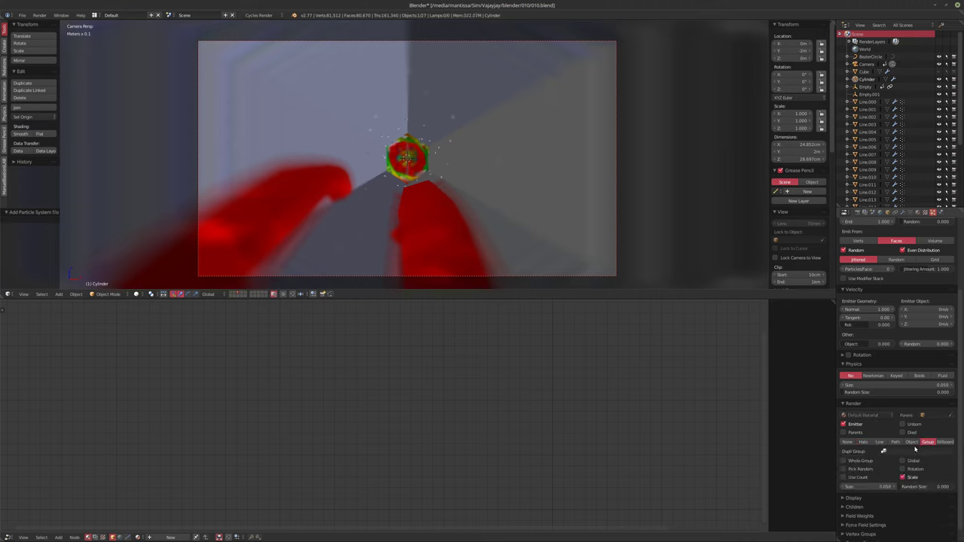
pyautogui.click(911, 442)
pyautogui.click(901, 452)
pyautogui.scroll(-8, 901, 498)
pyautogui.scroll(-18, 902, 504)
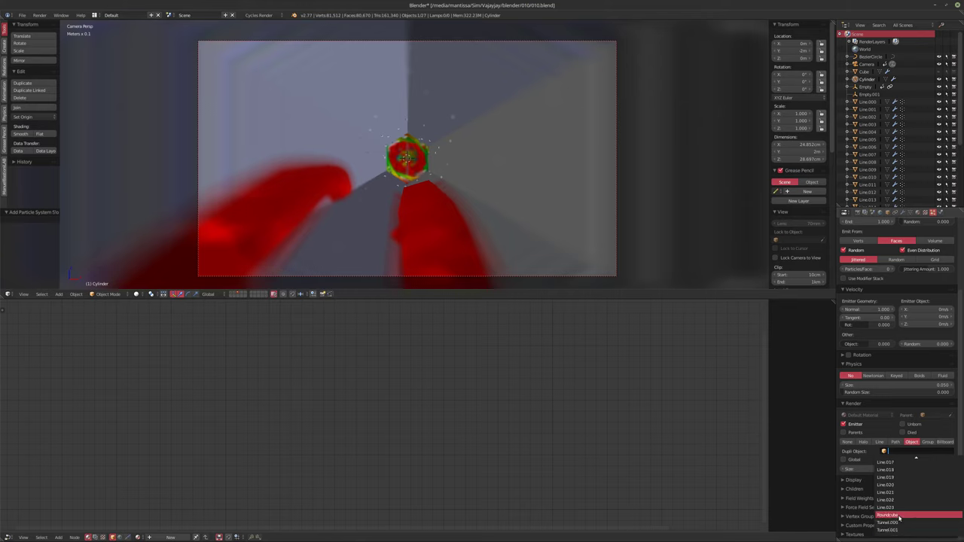
pyautogui.click(893, 515)
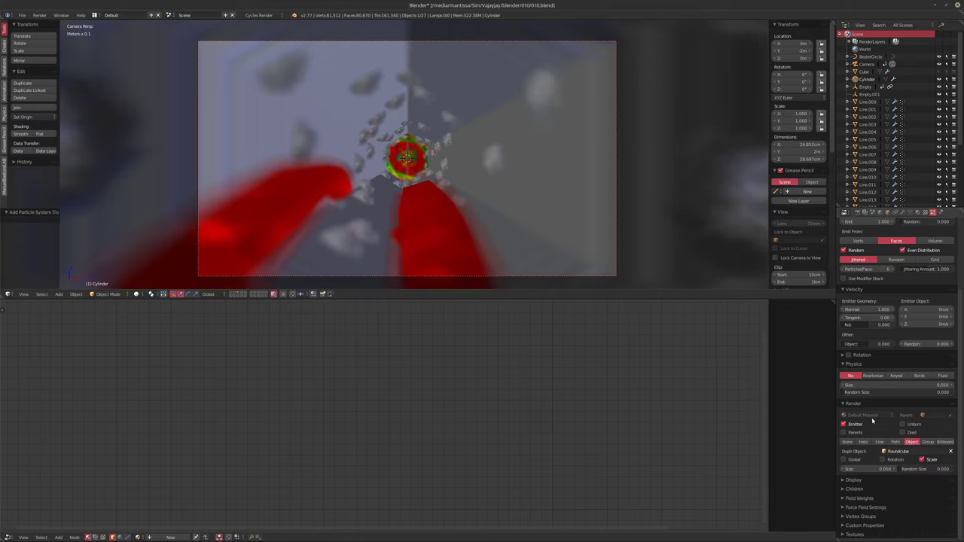
# Step: Leave the camera view and show the Roundcube's layer to inspect it above the grid
pyautogui.press('KP_0')
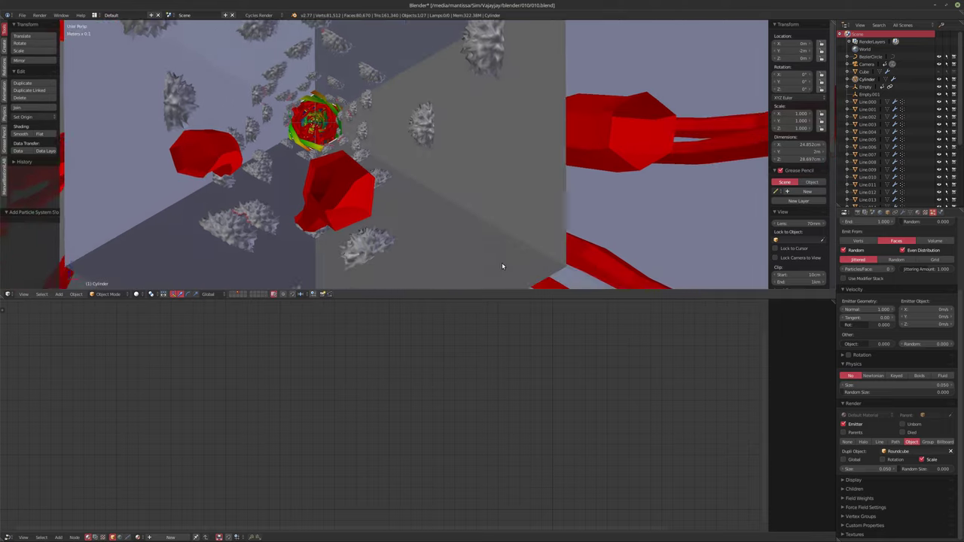
pyautogui.click(266, 296)
pyautogui.moveTo(320, 120); pyautogui.dragTo(527, 198, button='middle')
# Step: Select the Roundcube and bring up its Displace modifier's Clouds texture
pyautogui.rightClick(527, 197)
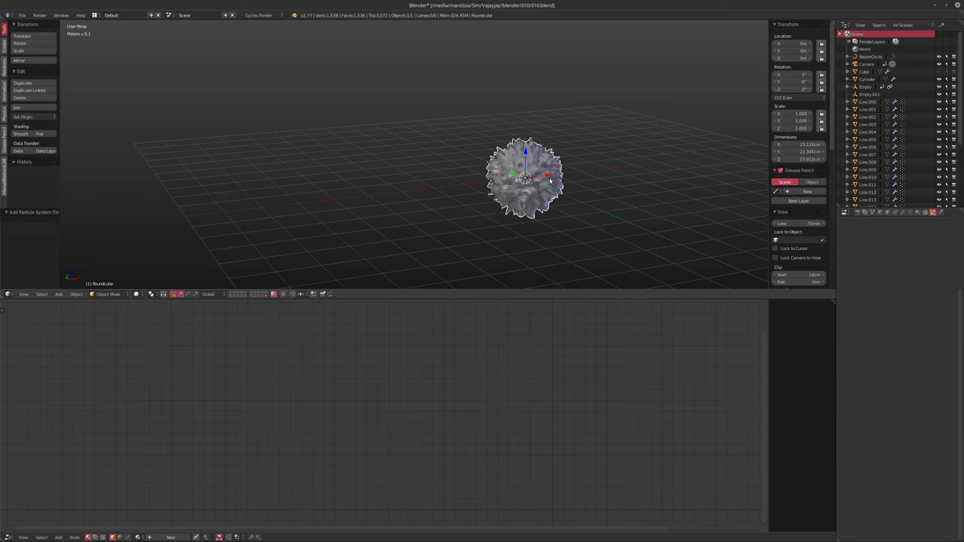
pyautogui.click(903, 212)
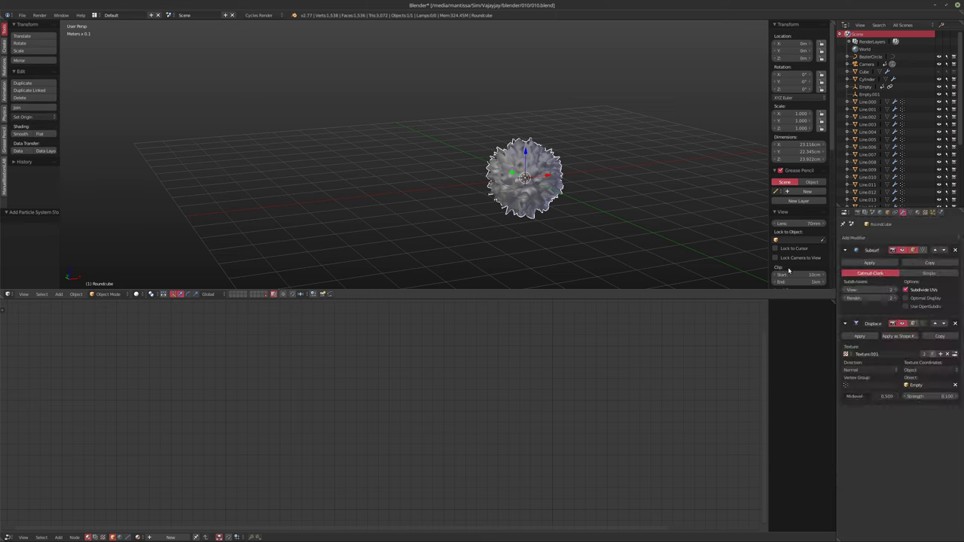
pyautogui.click(926, 213)
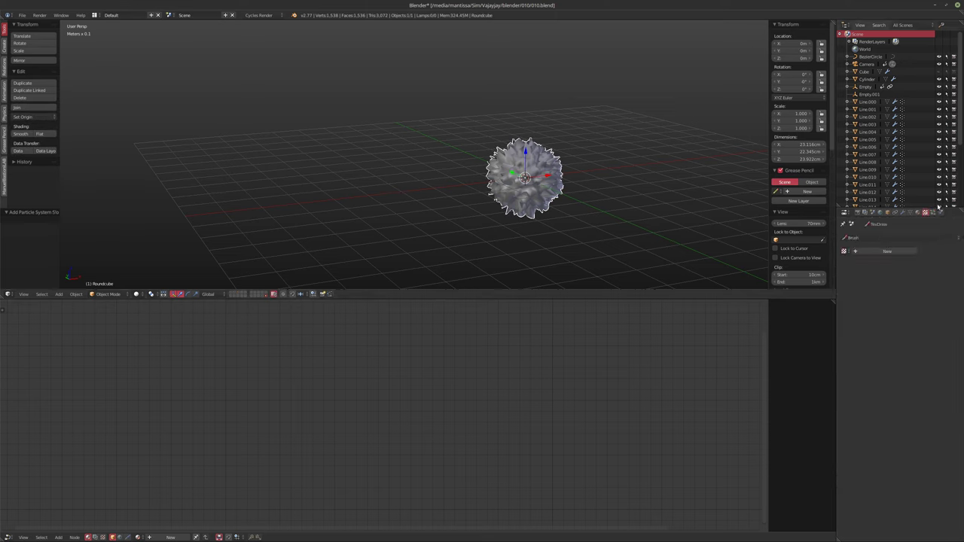
pyautogui.click(874, 224)
pyautogui.click(872, 206)
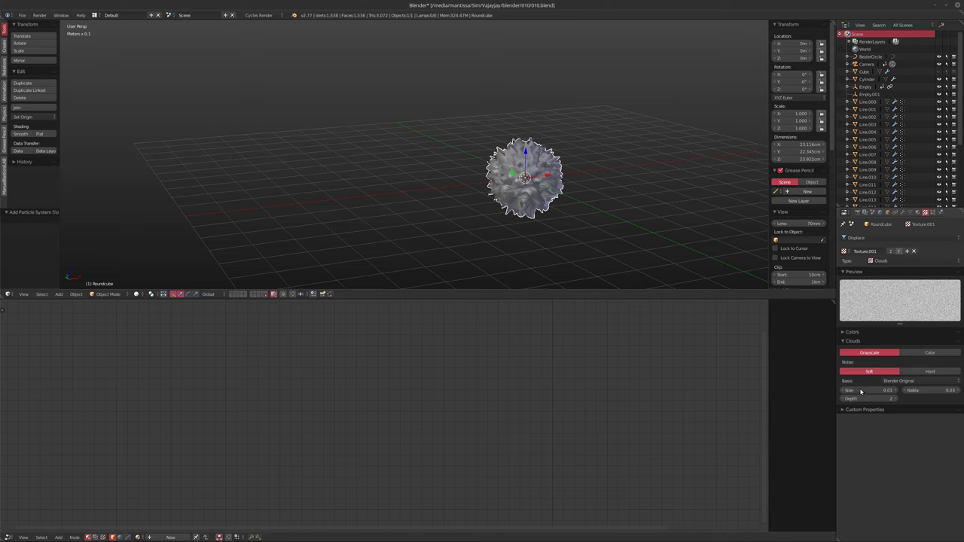
# Step: Make the Clouds texture single-user with size 0.25, preview the animation, and hide the layer
pyautogui.click(891, 252)
pyautogui.moveTo(866, 391); pyautogui.dragTo(915, 391)
pyautogui.hotkey('alt', 'a')
pyautogui.press('Escape')
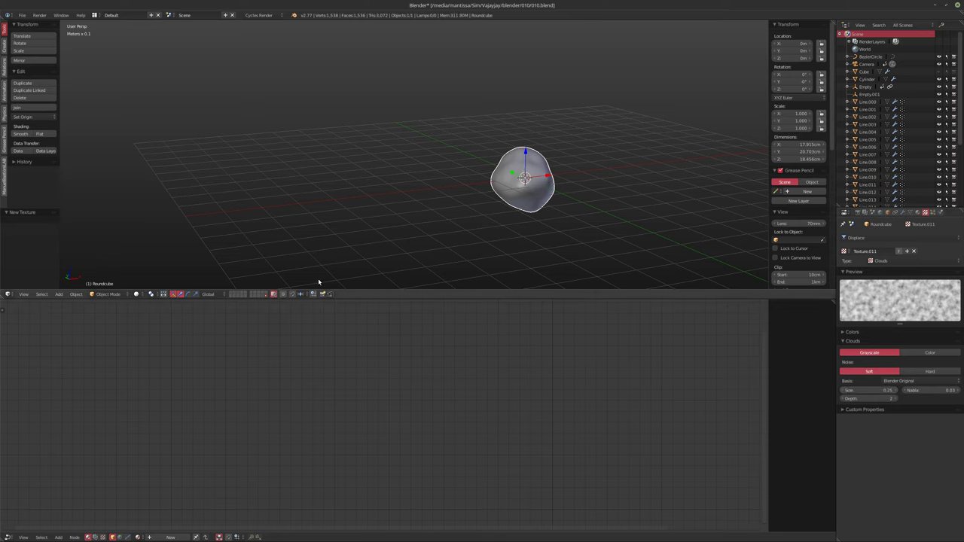
pyautogui.click(237, 294)
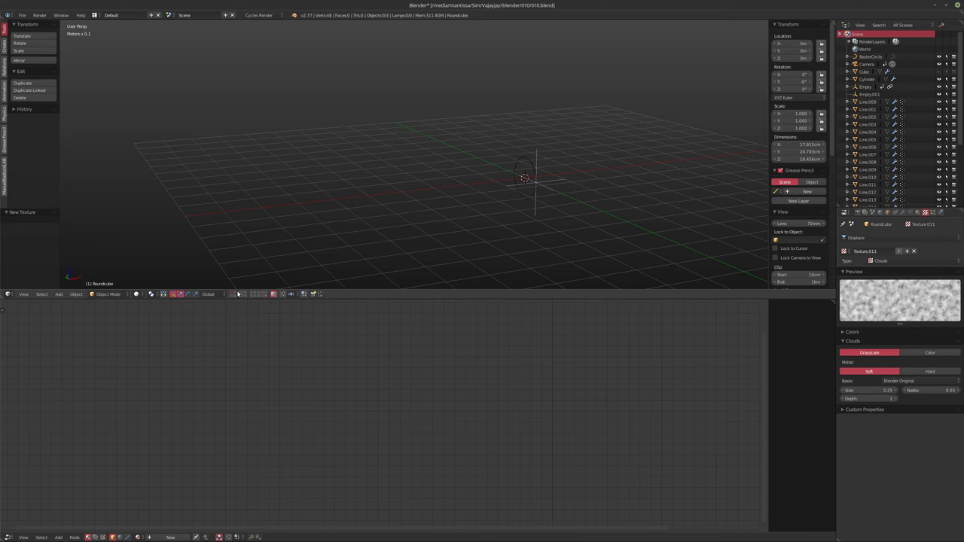
# Step: Toggle layers to show the tubes and particle rocks, viewing through the camera
pyautogui.click(238, 294)
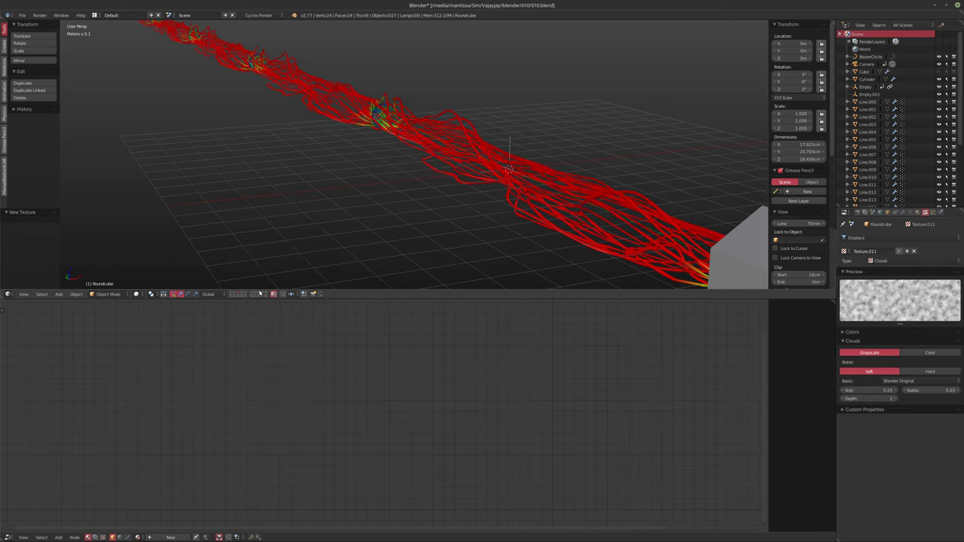
pyautogui.click(236, 294)
pyautogui.press('KP_0')
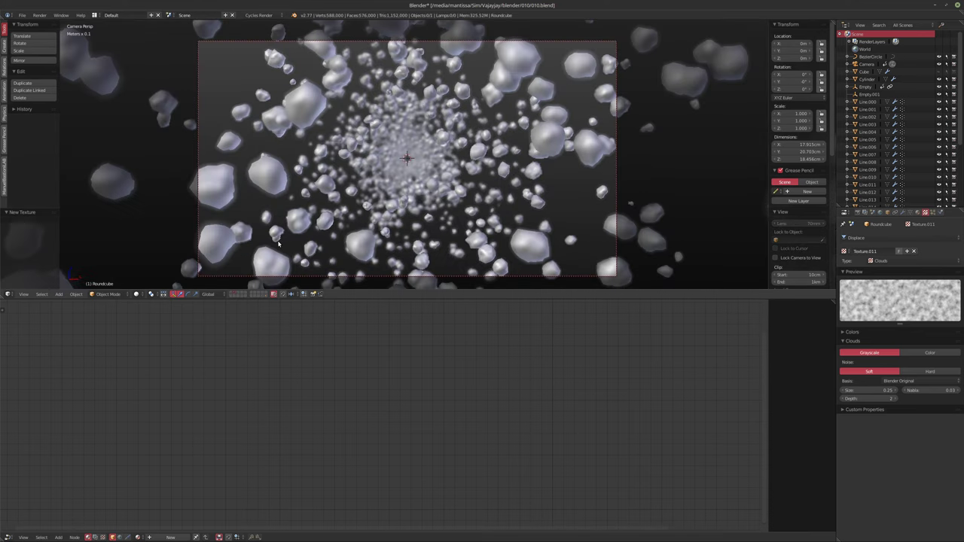
pyautogui.click(237, 294)
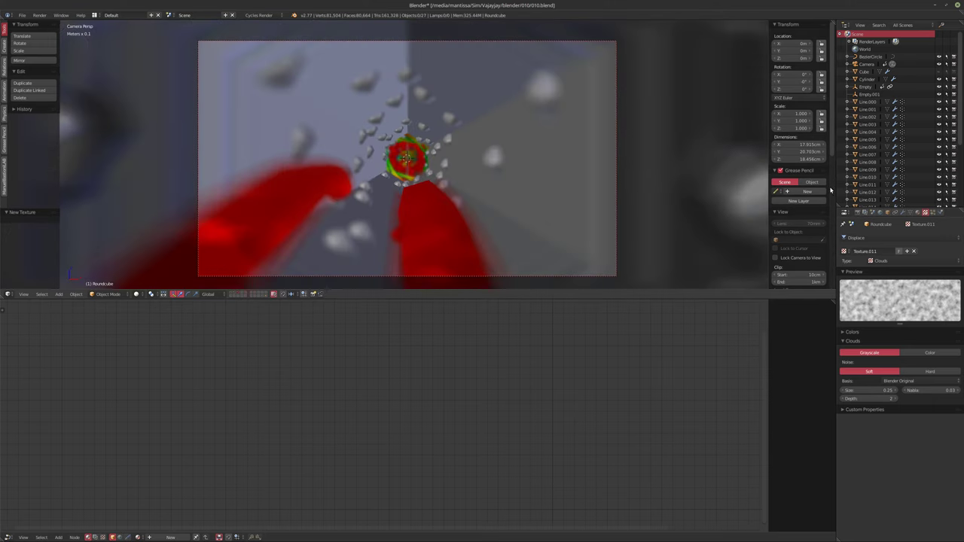
# Step: Shrink the Cylinder's particles to about 0.024 and set its Maximum Draw Type to Wire
pyautogui.click(932, 212)
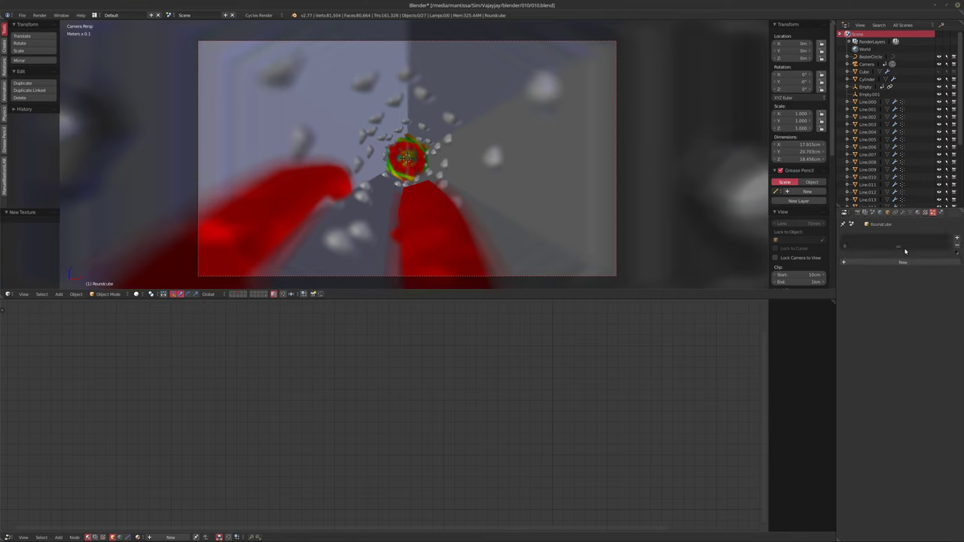
pyautogui.click(867, 79)
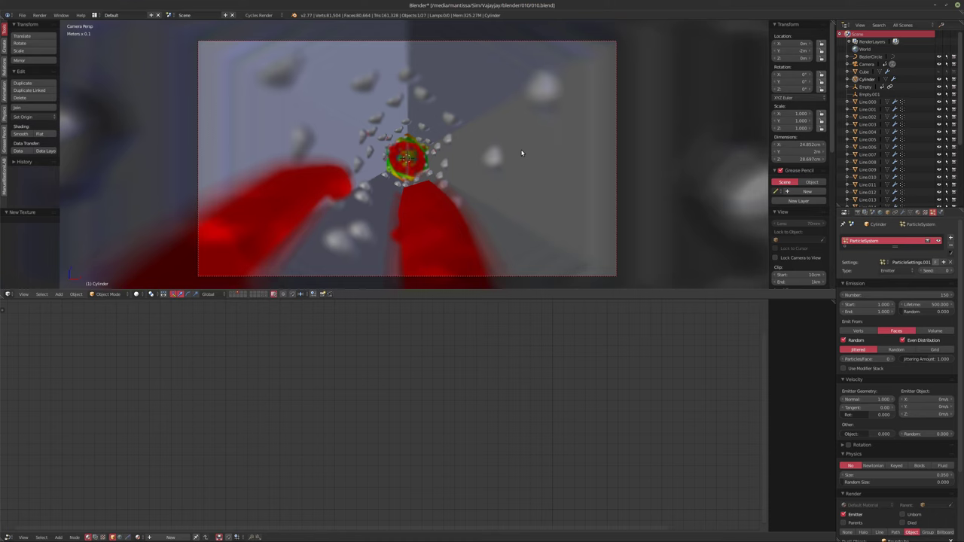
pyautogui.scroll(-5, 897, 316)
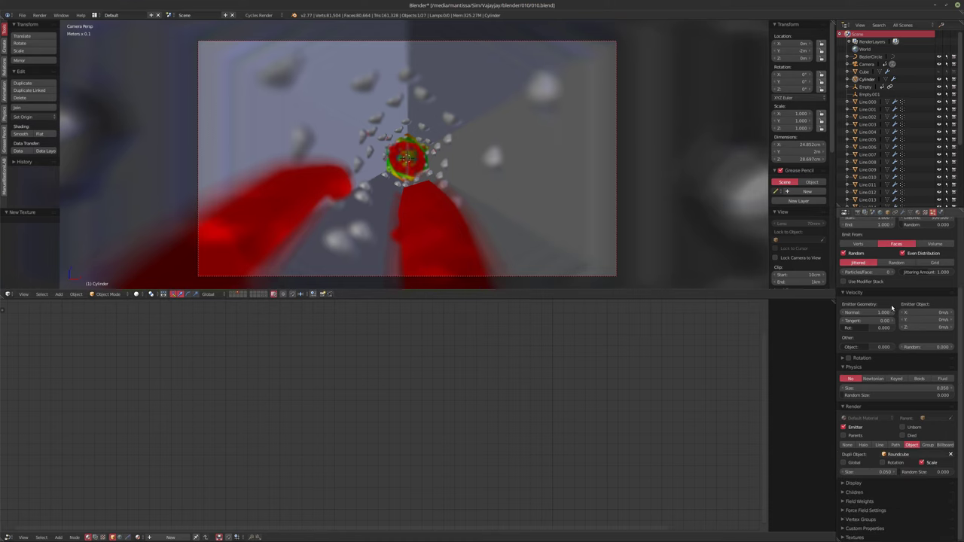
pyautogui.moveTo(873, 471); pyautogui.dragTo(848, 472)
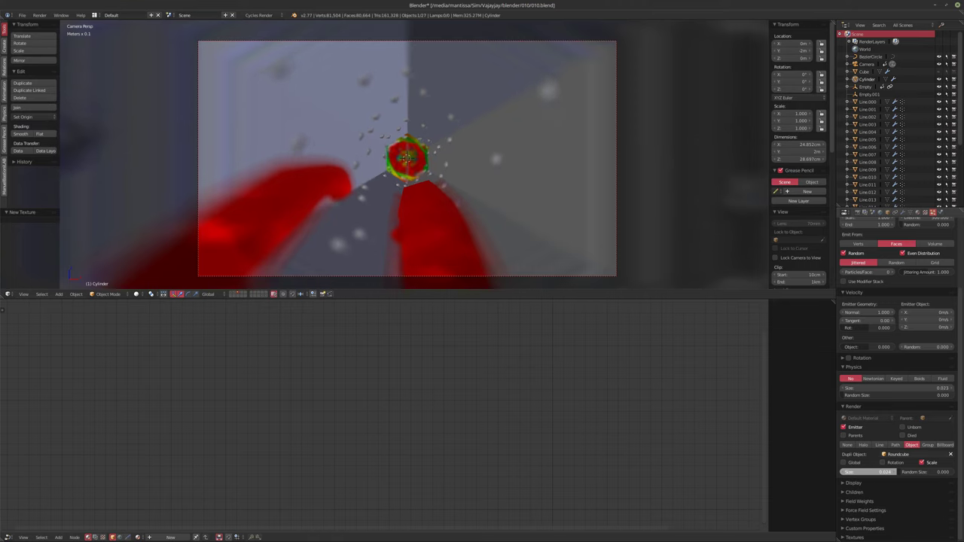
pyautogui.click(887, 211)
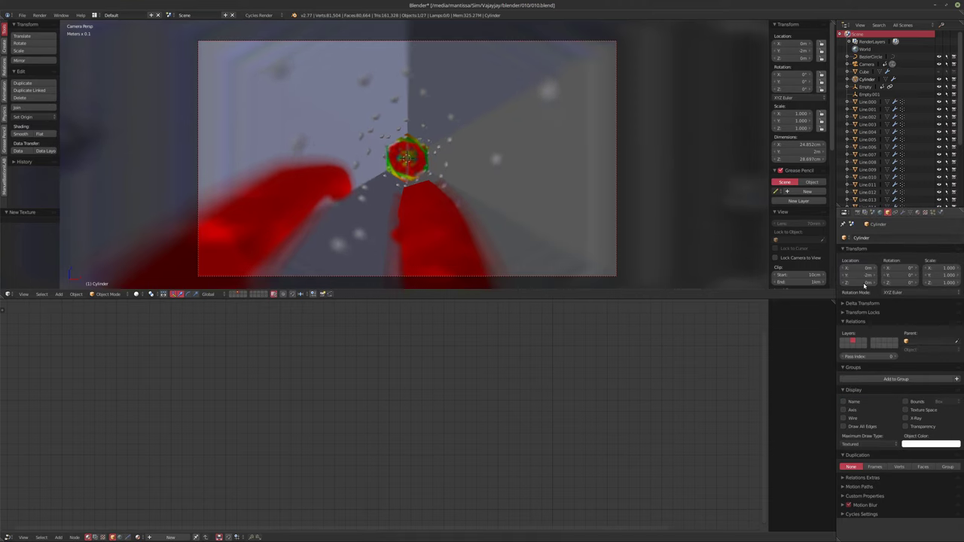
pyautogui.click(866, 443)
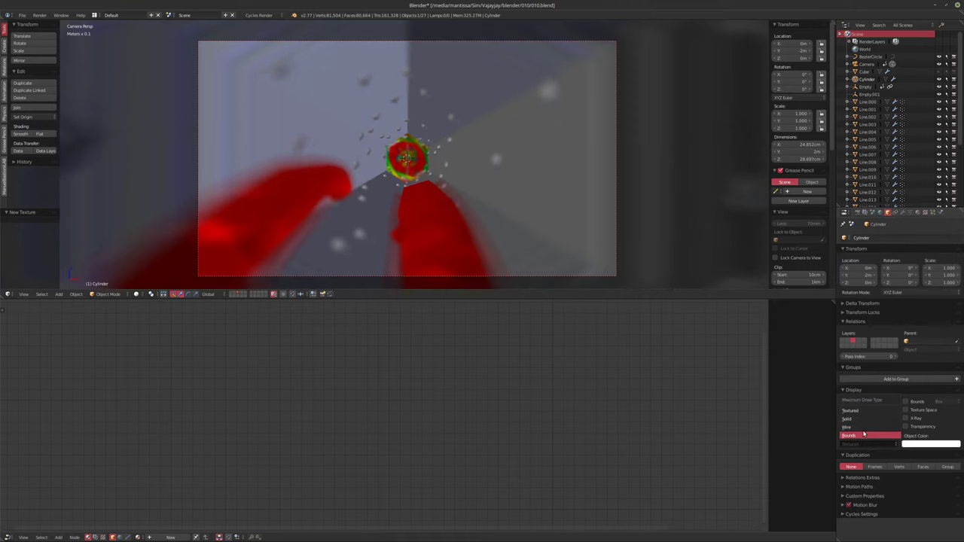
pyautogui.click(848, 427)
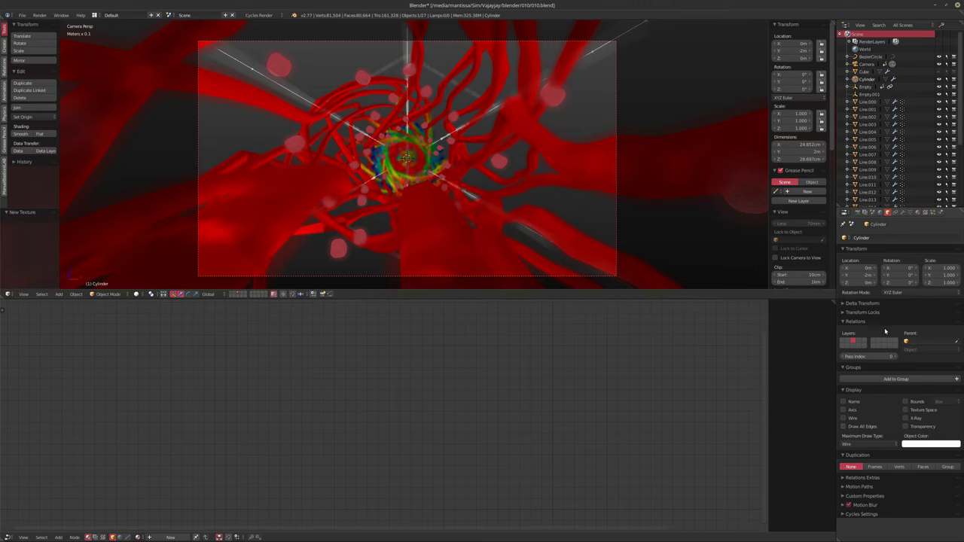
# Step: Set the particle render size to 0.010 and add random size variation
pyautogui.click(933, 212)
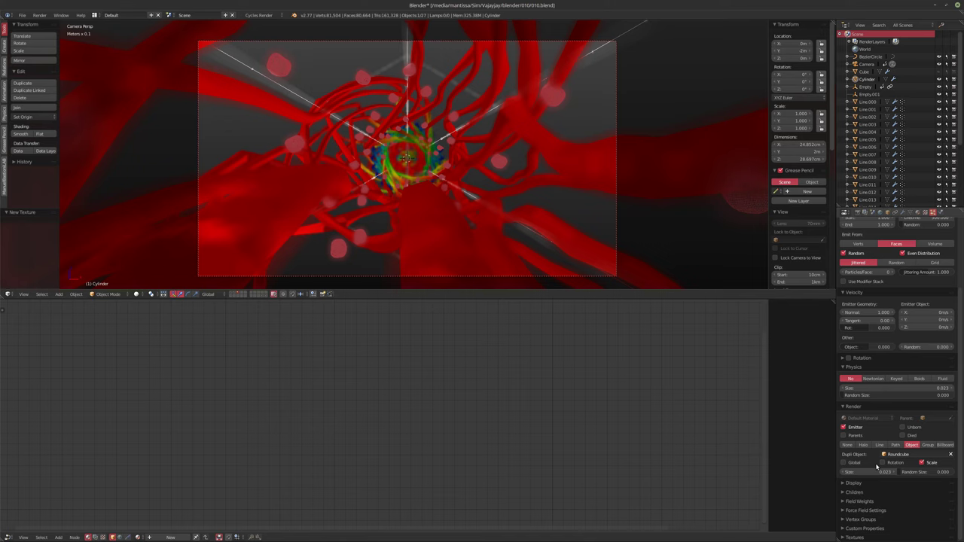
pyautogui.moveTo(870, 474); pyautogui.dragTo(847, 475)
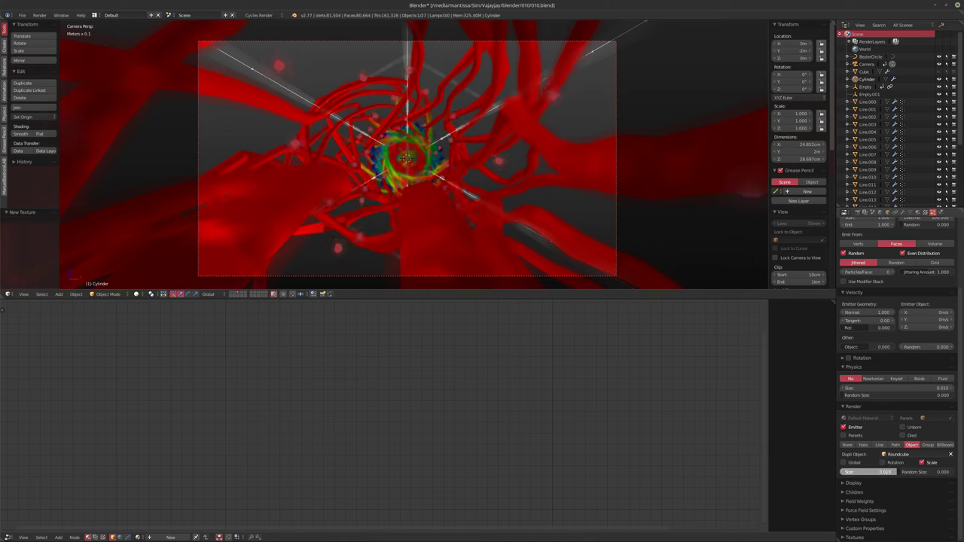
pyautogui.moveTo(847, 474); pyautogui.dragTo(842, 475)
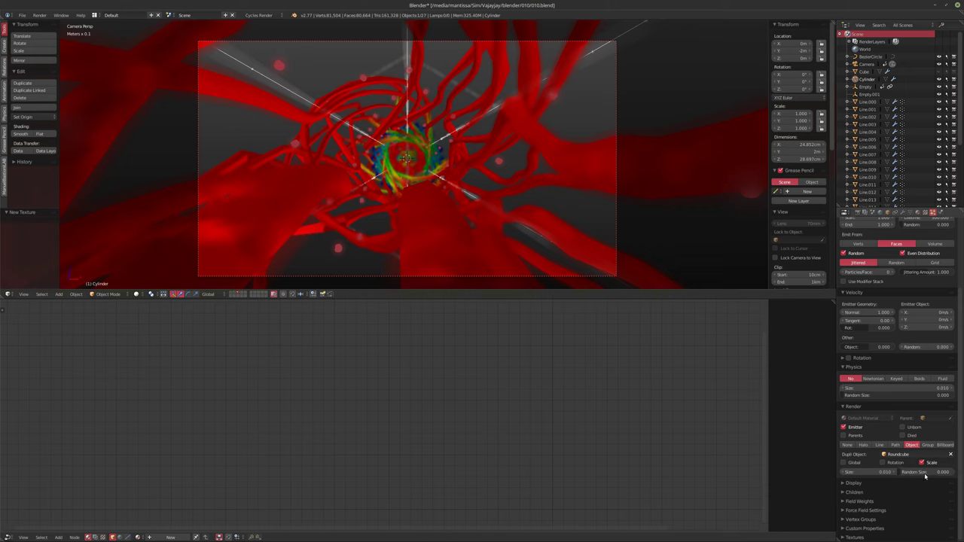
pyautogui.moveTo(924, 475); pyautogui.dragTo(955, 474)
# Step: Preview in live render, hide the emitter from renders, and give Roundcube a new material
pyautogui.hotkey('shift', 'z')
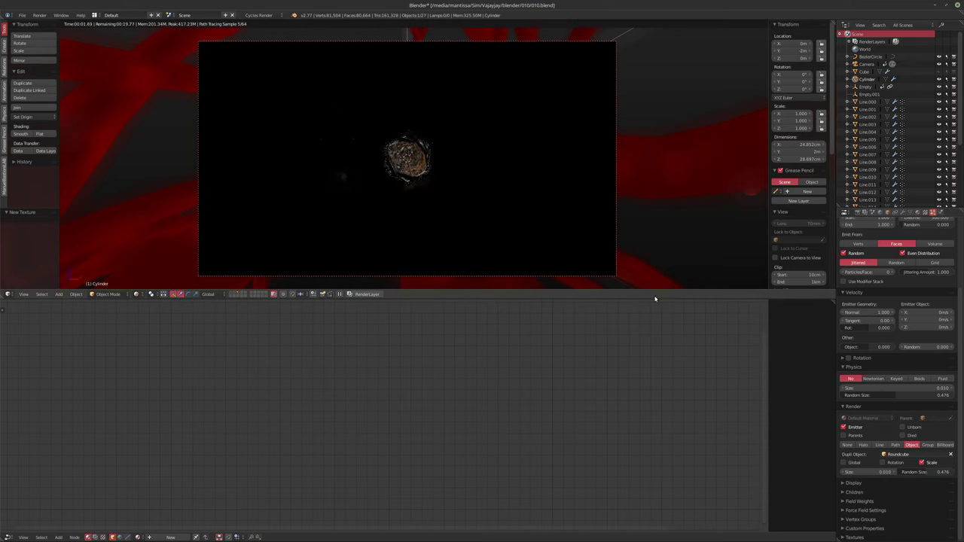
pyautogui.click(844, 428)
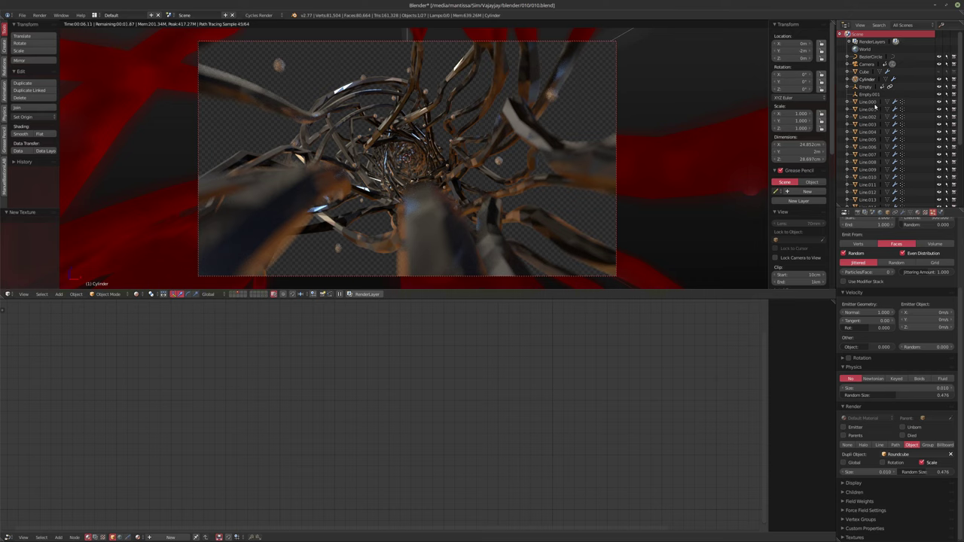
pyautogui.scroll(-5, 874, 128)
pyautogui.click(870, 188)
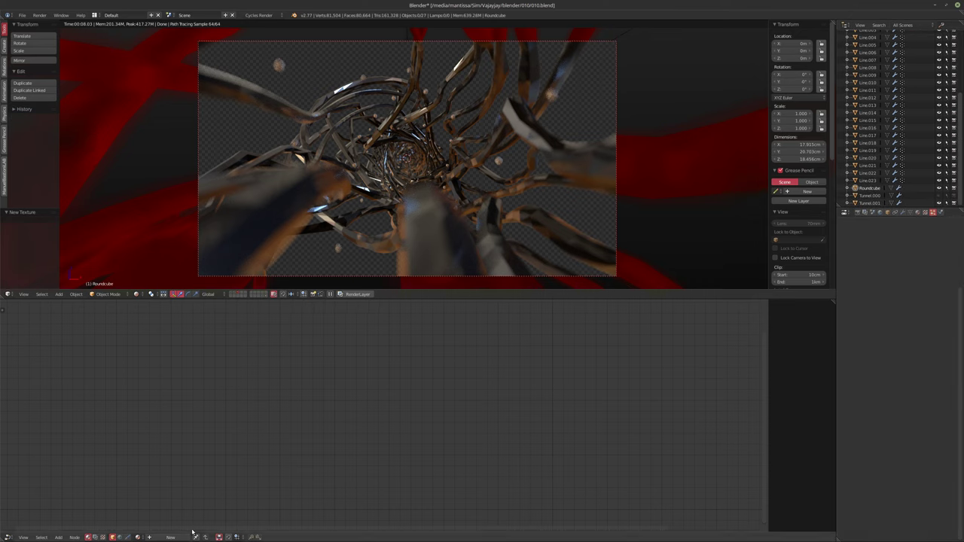
pyautogui.click(170, 537)
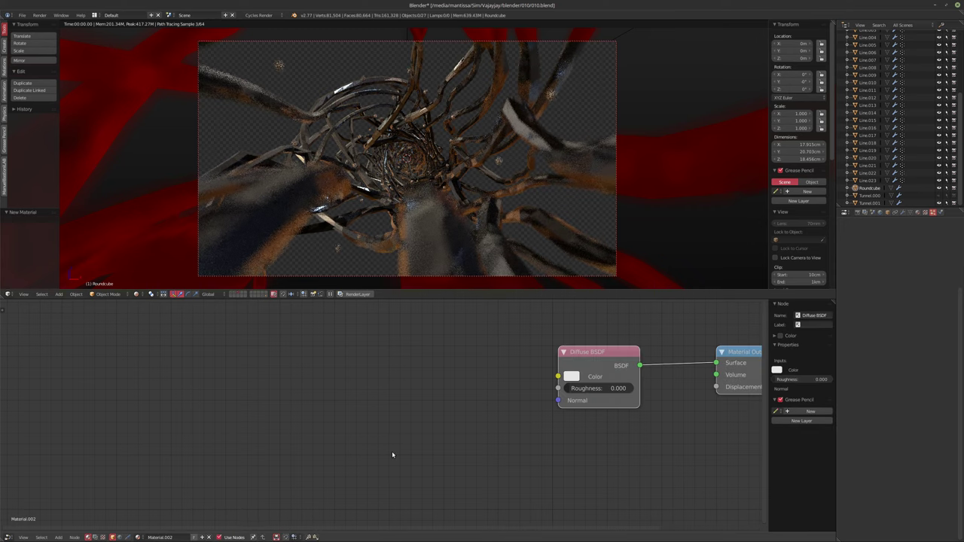
# Step: Give the Roundcube's Diffuse BSDF node an orange colour
pyautogui.press('Home')
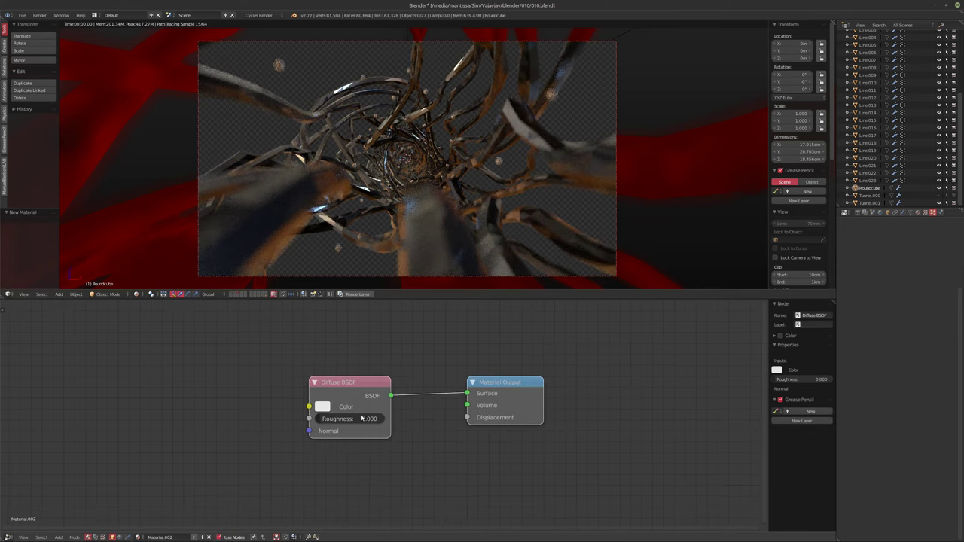
pyautogui.click(322, 407)
pyautogui.click(366, 322)
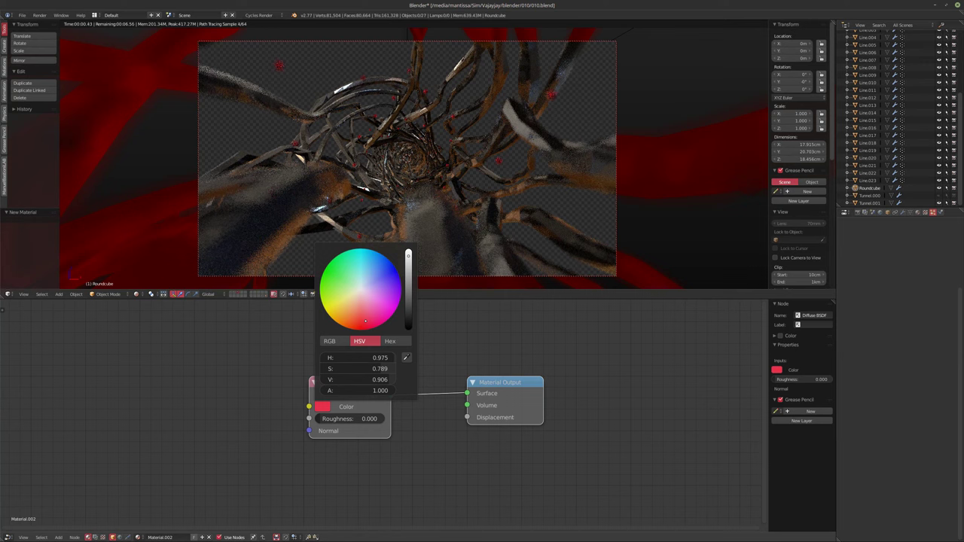
pyautogui.click(347, 318)
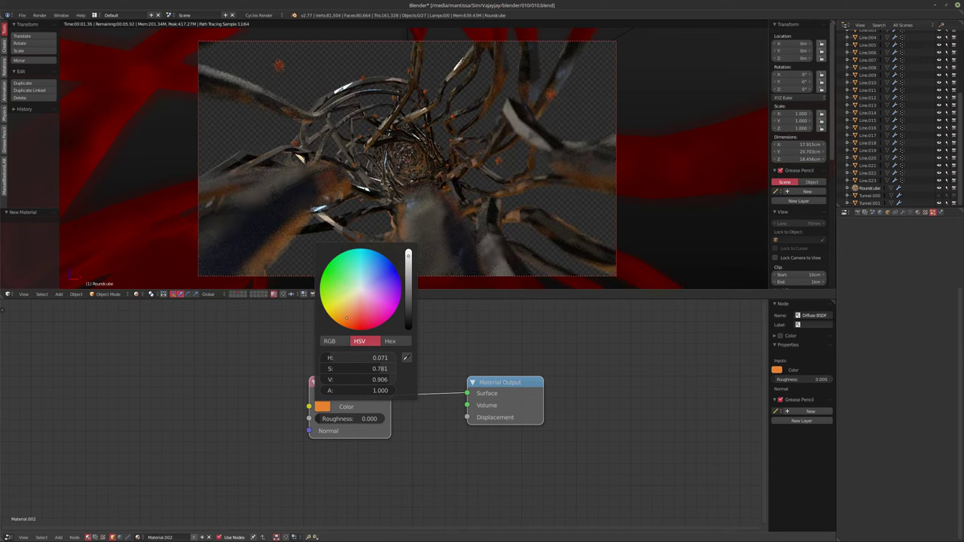
pyautogui.moveTo(339, 380); pyautogui.dragTo(293, 369)
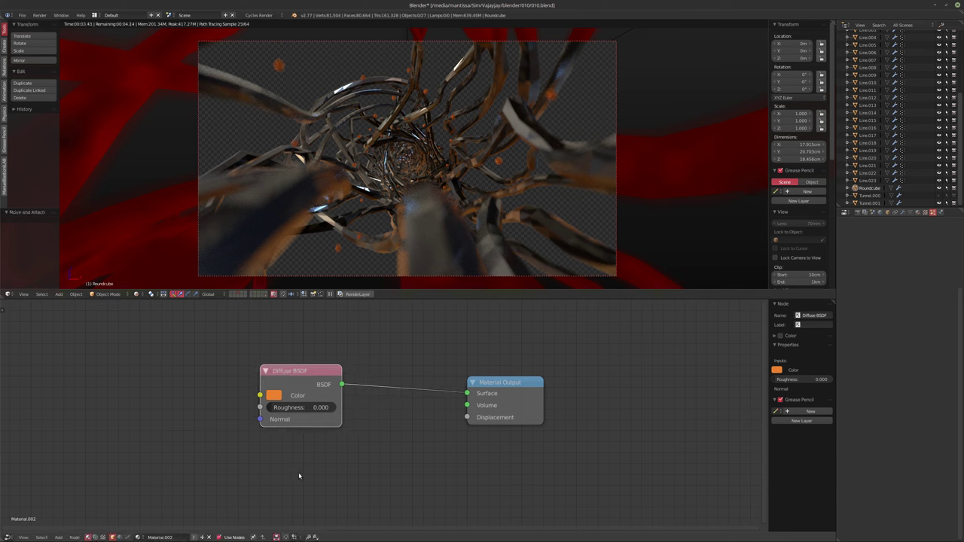
# Step: Replace the Diffuse BSDF with an Emission node wired to Material Output
pyautogui.hotkey('shift', 'a')
pyautogui.moveTo(285, 480)
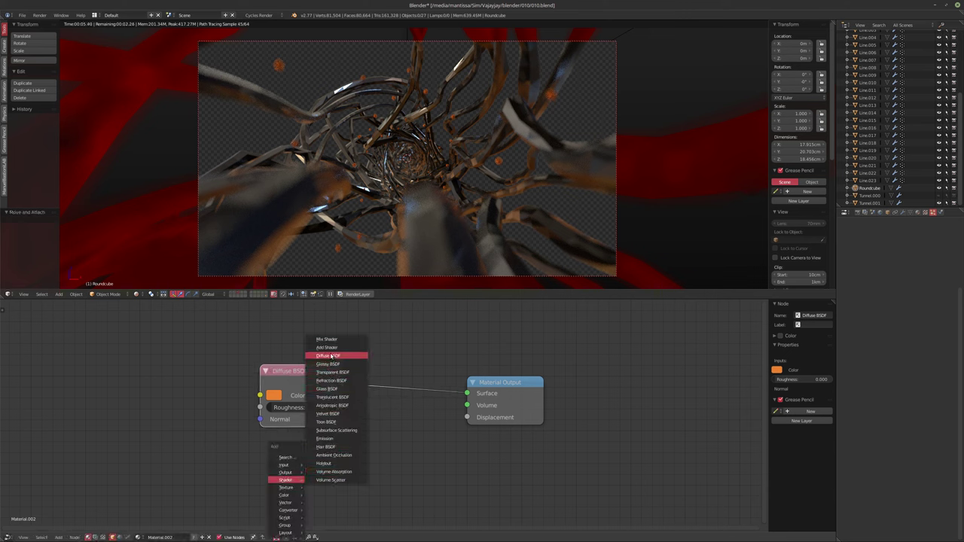
pyautogui.click(325, 438)
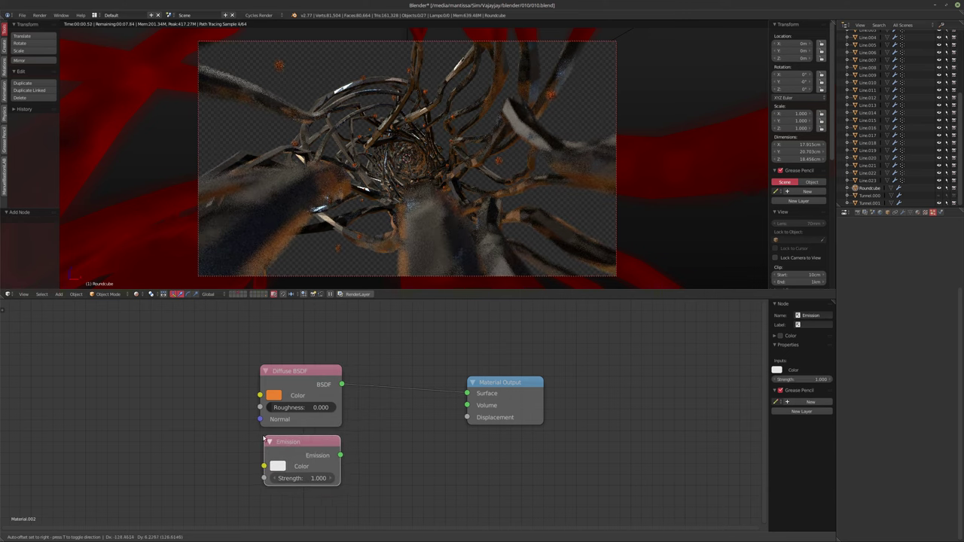
pyautogui.click(339, 458)
pyautogui.click(330, 469)
pyautogui.moveTo(312, 377); pyautogui.dragTo(233, 324)
pyautogui.moveTo(467, 393); pyautogui.dragTo(354, 376)
pyautogui.press('x')
pyautogui.moveTo(293, 454); pyautogui.dragTo(467, 393)
# Step: Set the Emission shader to strength 5 with a saturated orange colour
pyautogui.click(286, 422)
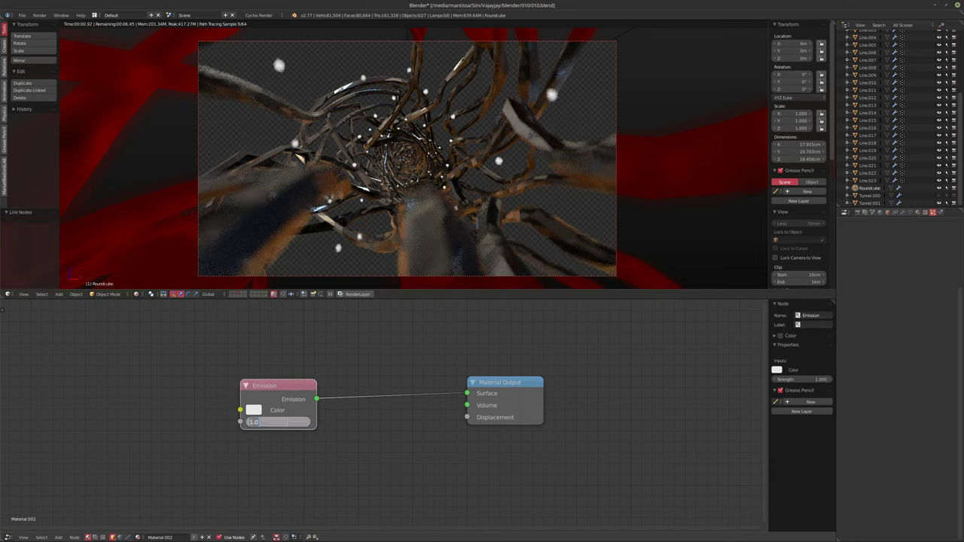
pyautogui.write('5')
pyautogui.press('Return')
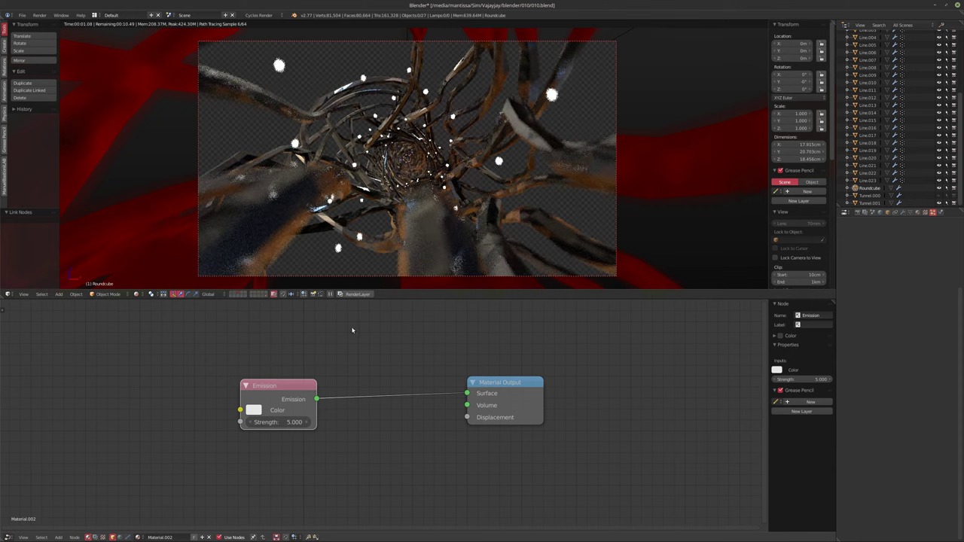
pyautogui.click(254, 410)
pyautogui.click(280, 323)
pyautogui.moveTo(279, 323); pyautogui.dragTo(278, 330)
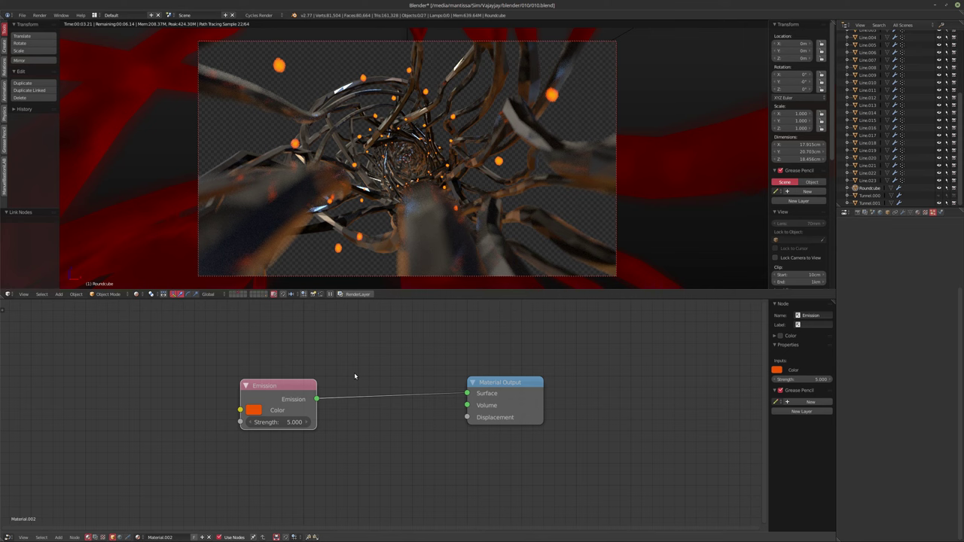
# Step: Insert a Mix Shader on the Emission link and feed a Glossy BSDF into it
pyautogui.hotkey('shift', 'a')
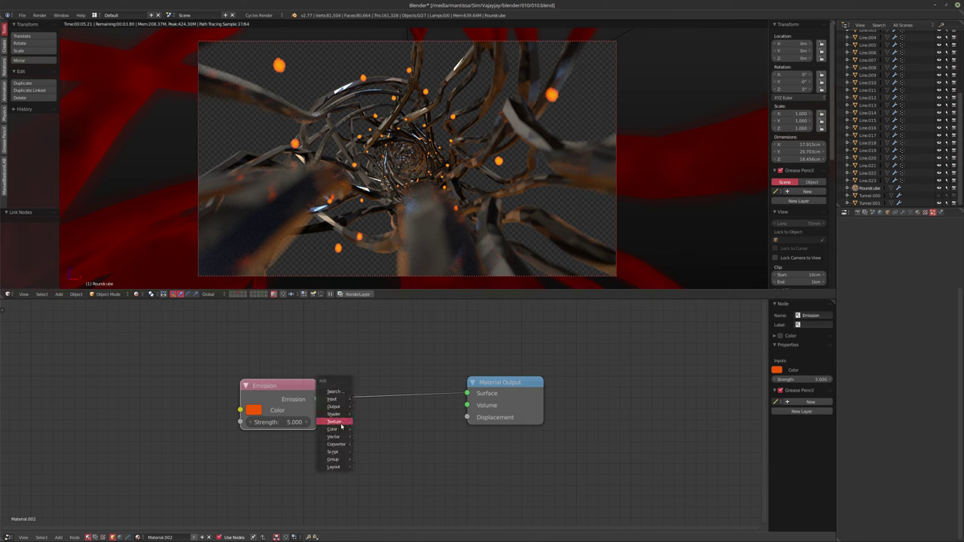
pyautogui.moveTo(334, 414)
pyautogui.click(375, 273)
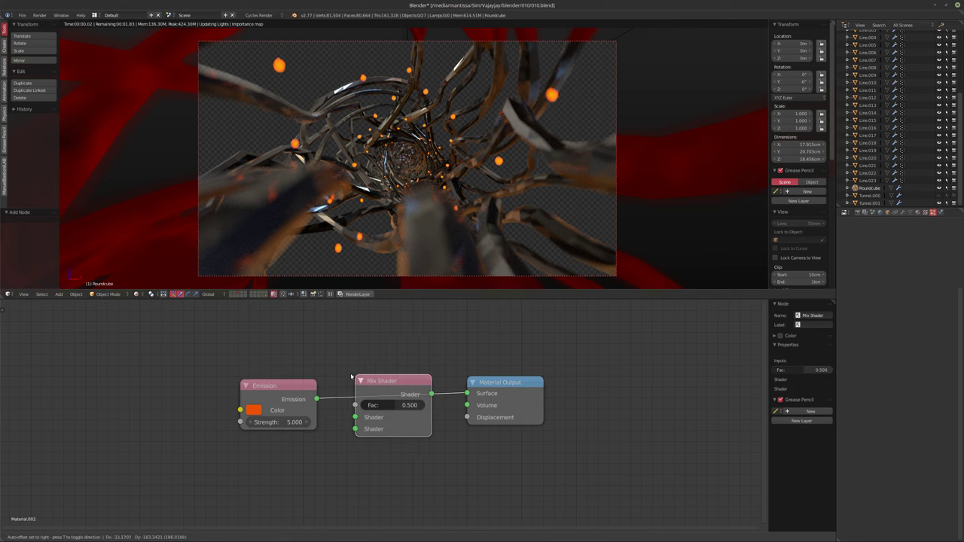
pyautogui.click(397, 397)
pyautogui.hotkey('shift', 'a')
pyautogui.moveTo(272, 483)
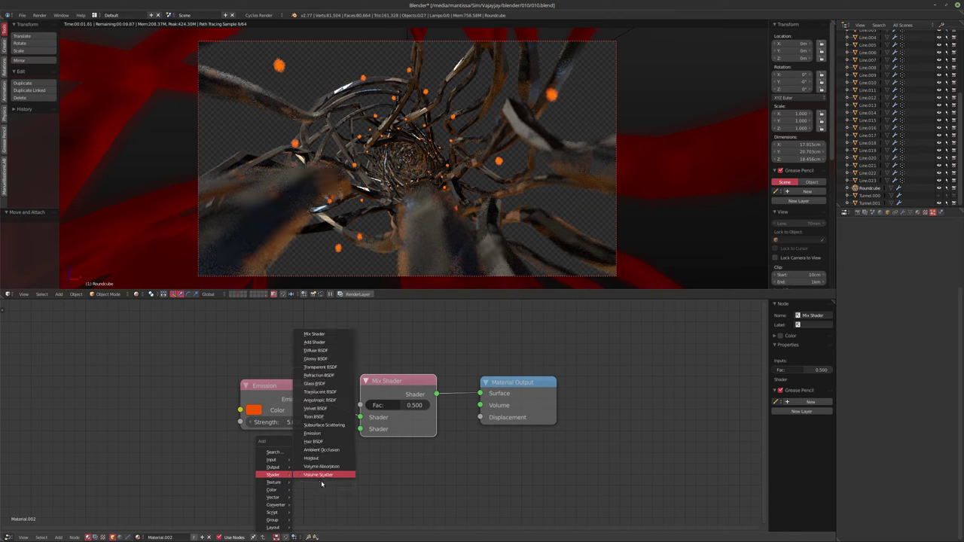
pyautogui.click(322, 361)
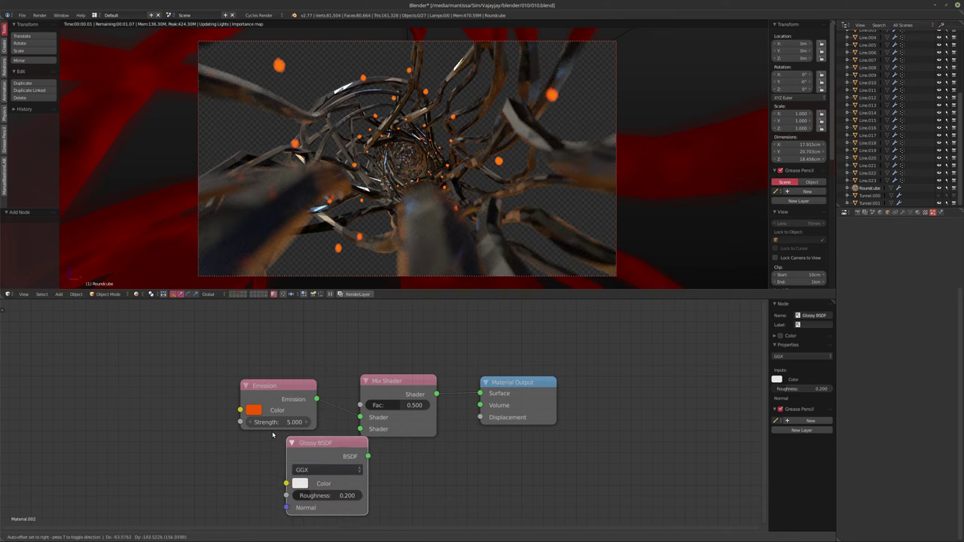
pyautogui.click(275, 452)
pyautogui.moveTo(316, 457); pyautogui.dragTo(360, 429)
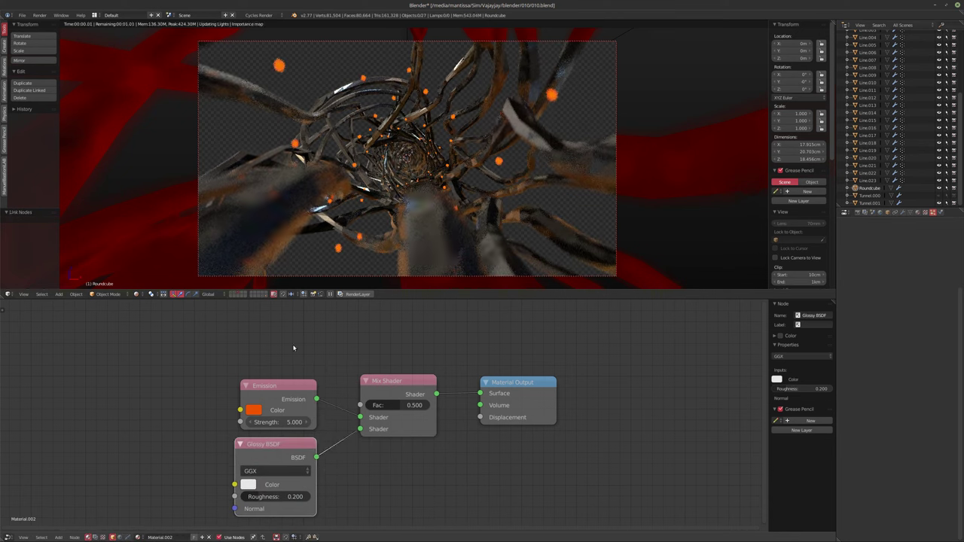
# Step: Add a Layer Weight node and drive the Mix Shader factor with its Fresnel output
pyautogui.hotkey('shift', 'a')
pyautogui.moveTo(256, 313)
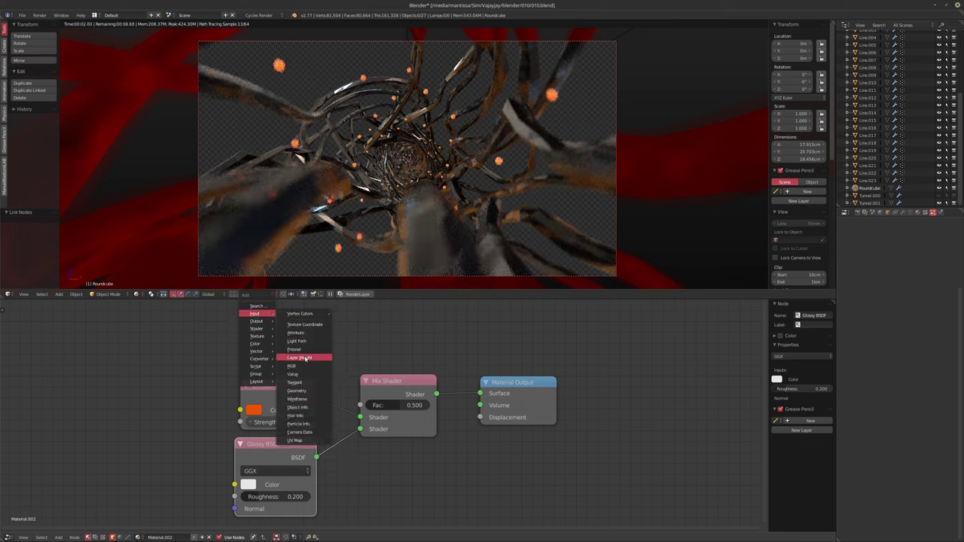
pyautogui.click(305, 359)
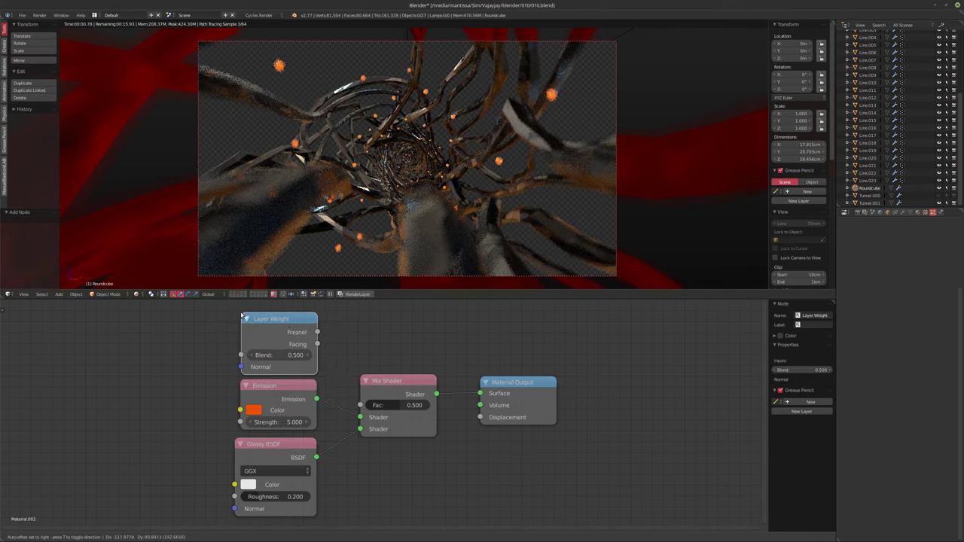
pyautogui.click(338, 359)
pyautogui.moveTo(317, 332); pyautogui.dragTo(360, 405)
pyautogui.moveTo(465, 433); pyautogui.dragTo(488, 433, button='middle')
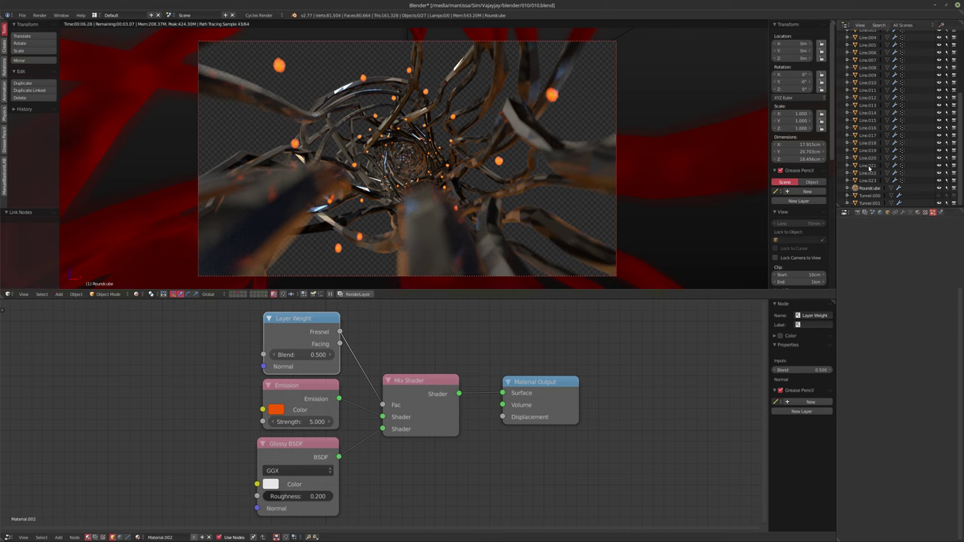
pyautogui.scroll(5, 872, 194)
pyautogui.click(866, 65)
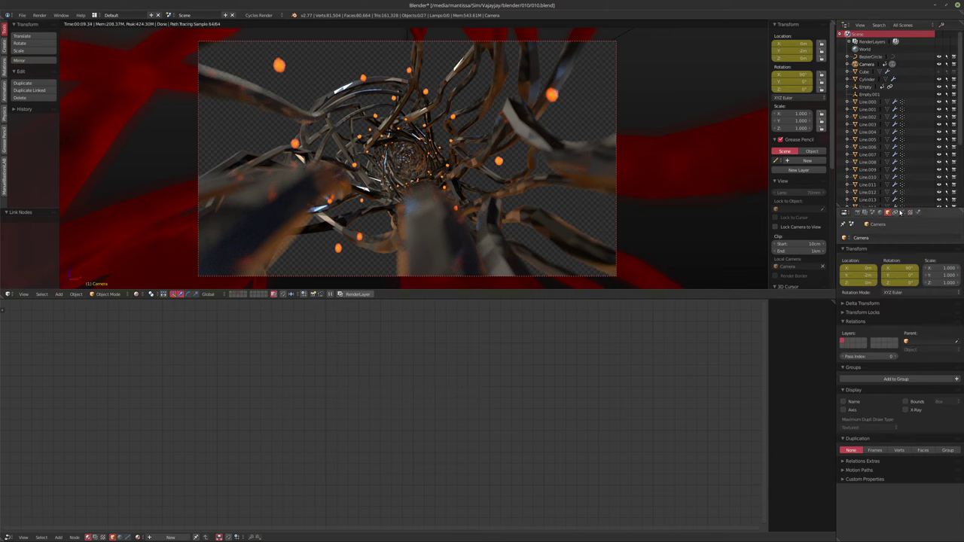
# Step: Set the camera's depth-of-field focus distance to 50cm
pyautogui.click(903, 214)
pyautogui.click(856, 447)
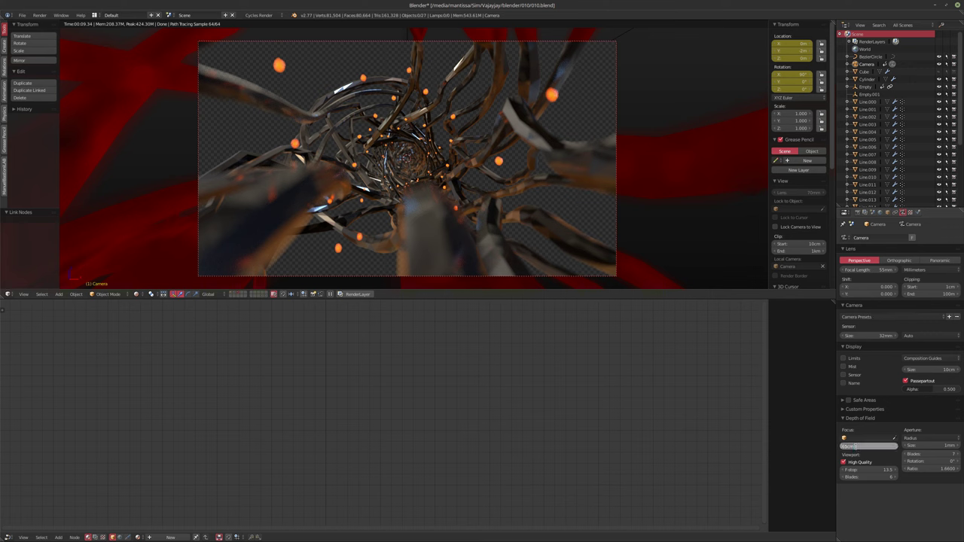
pyautogui.write('50cm')
pyautogui.press('Return')
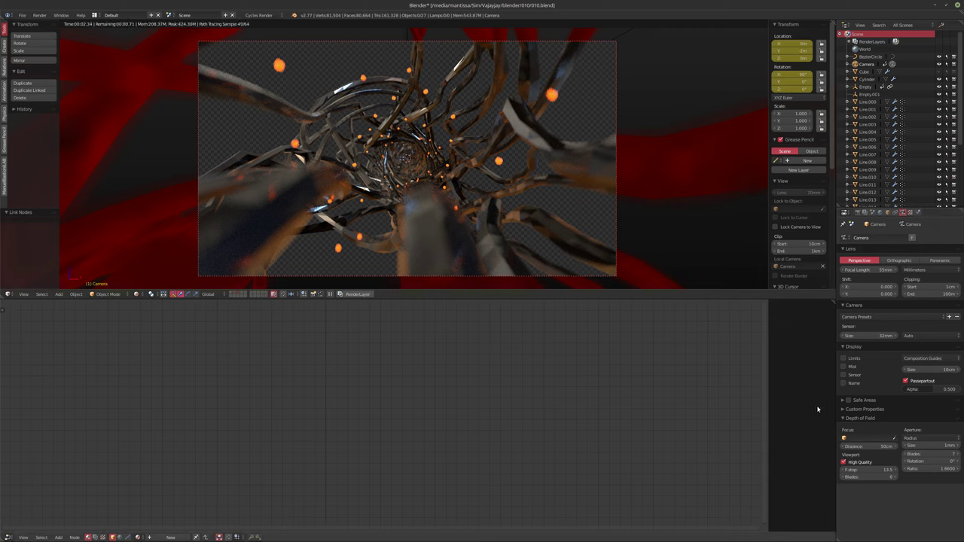
# Step: Play the camera animation, return to frame 1 and view the tube in solid shading
pyautogui.hotkey('alt', 'a')
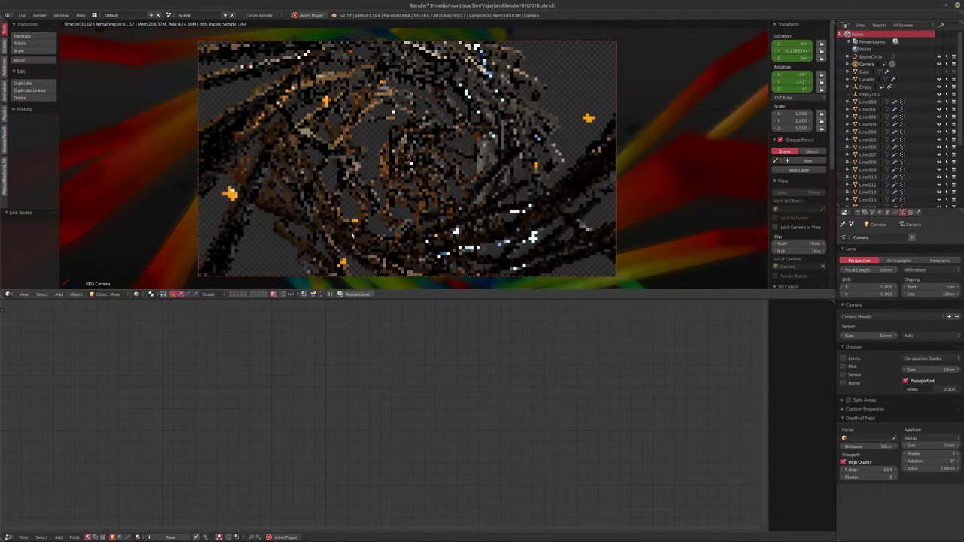
pyautogui.hotkey('alt', 'a')
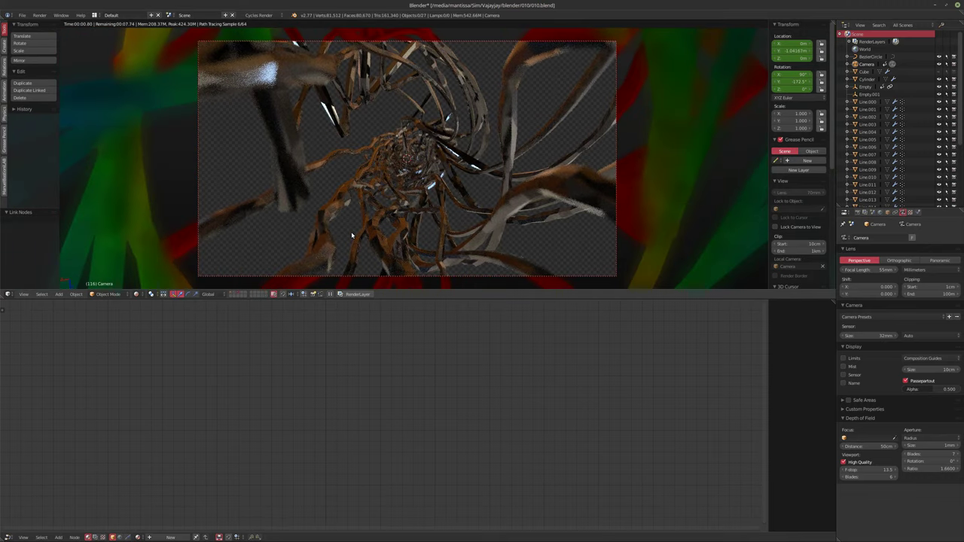
pyautogui.hotkey('shift', 'Left')
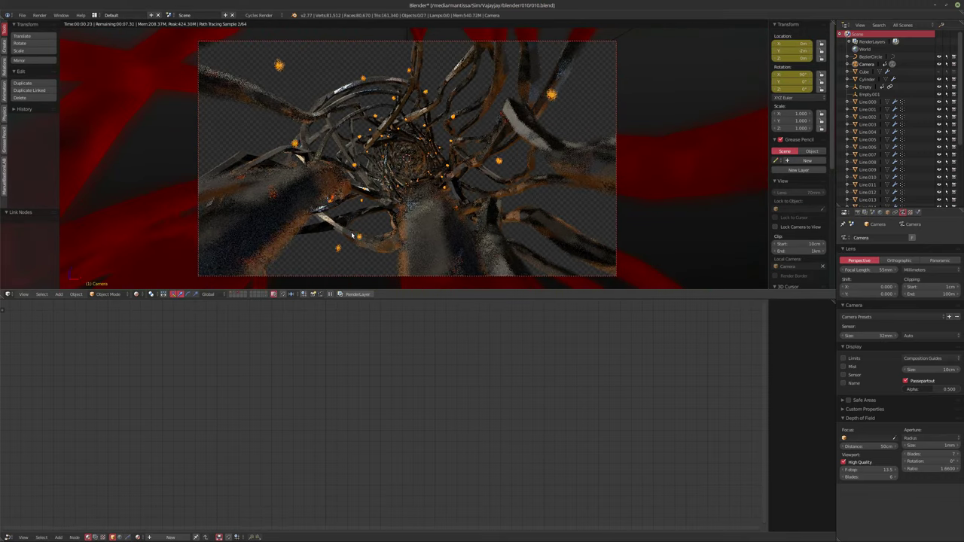
pyautogui.hotkey('shift', 'z')
pyautogui.moveTo(402, 229)
pyautogui.mouseDown(button='middle')
pyautogui.moveTo(383, 244)
pyautogui.moveTo(525, 216)
pyautogui.moveTo(484, 221)
pyautogui.moveTo(491, 216)
pyautogui.moveTo(485, 245)
pyautogui.mouseUp(button='middle')
pyautogui.scroll(-5, 382, 244)
pyautogui.rightClick(525, 216)
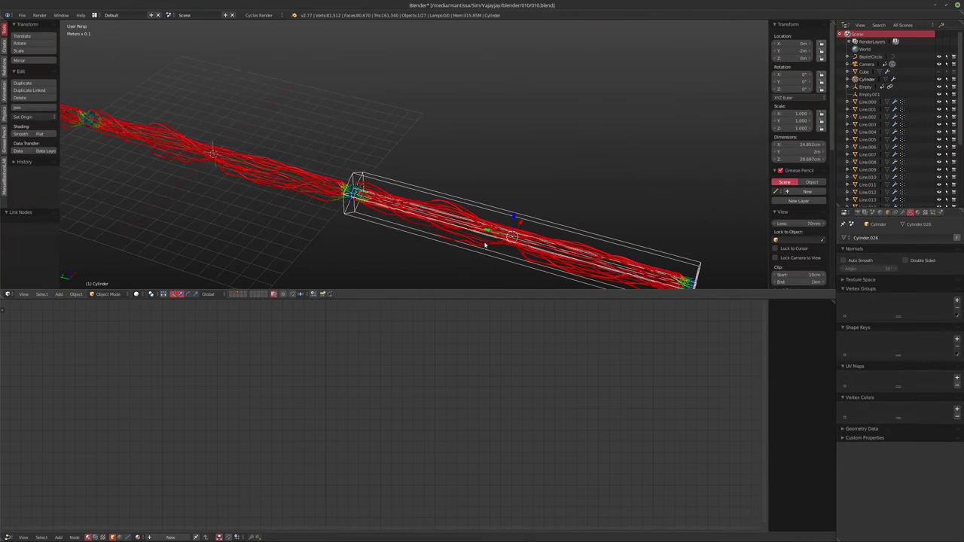
pyautogui.scroll(5, 388, 207)
pyautogui.scroll(-5, 389, 207)
pyautogui.moveTo(389, 207); pyautogui.dragTo(386, 217, button='middle')
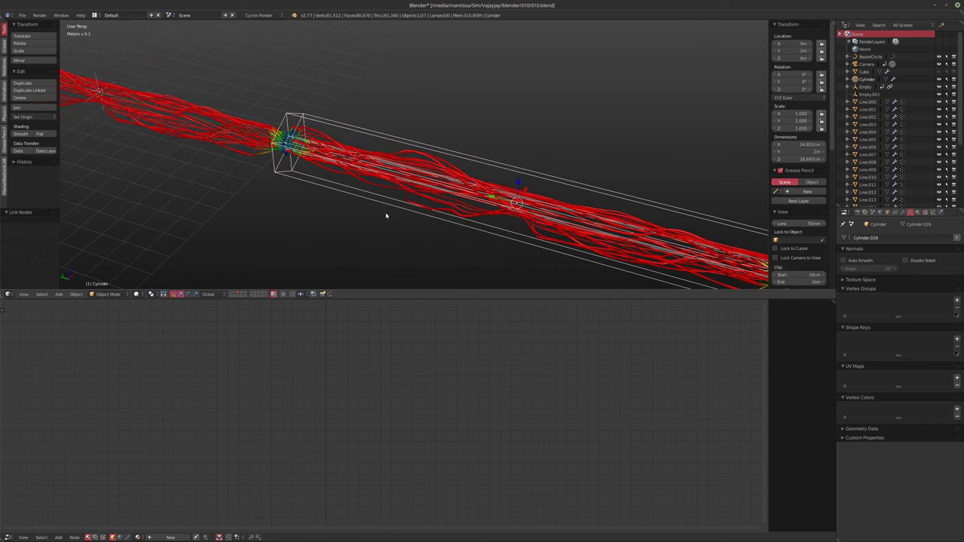
pyautogui.scroll(-3, 386, 216)
pyautogui.hotkey('shift', 'd')
pyautogui.press('y')
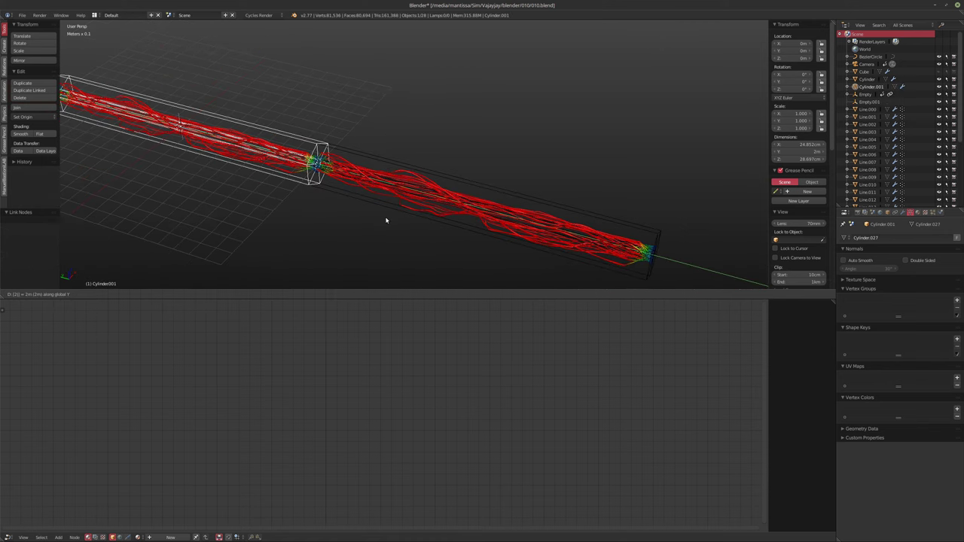
pyautogui.press('Return')
pyautogui.moveTo(372, 218); pyautogui.dragTo(357, 157, button='middle')
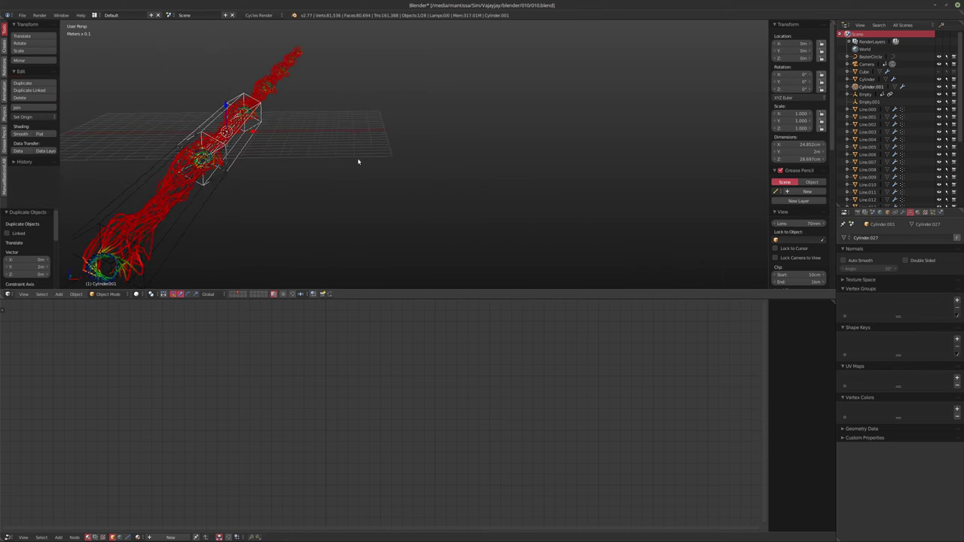
pyautogui.press('KP_Decimal')
pyautogui.press('KP_0')
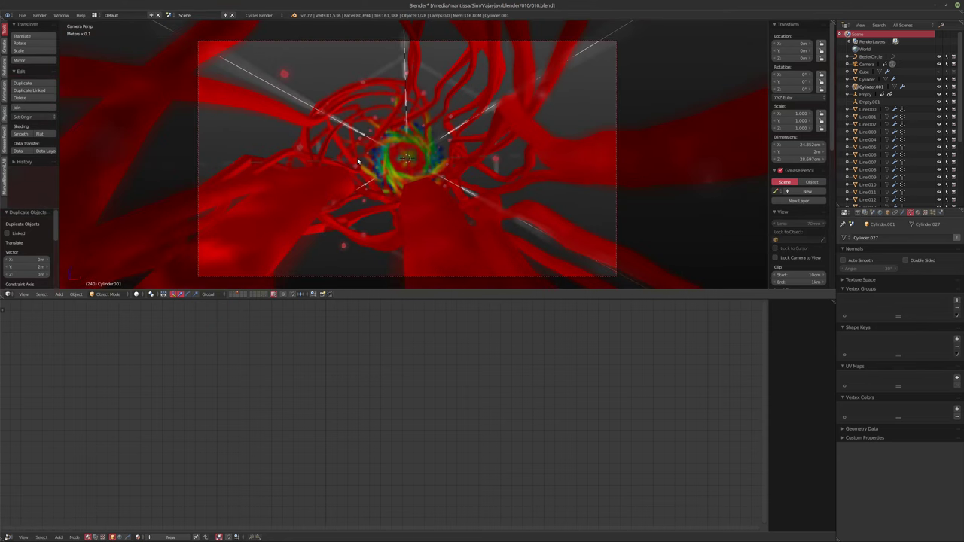
pyautogui.hotkey('shift', 'Left')
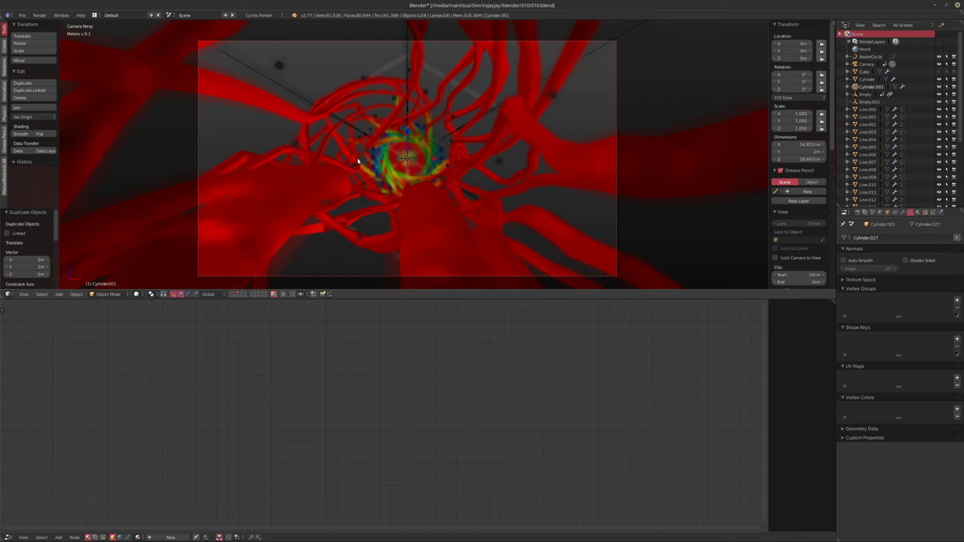
pyautogui.moveTo(357, 161); pyautogui.dragTo(477, 224, button='middle')
pyautogui.scroll(-5, 406, 188)
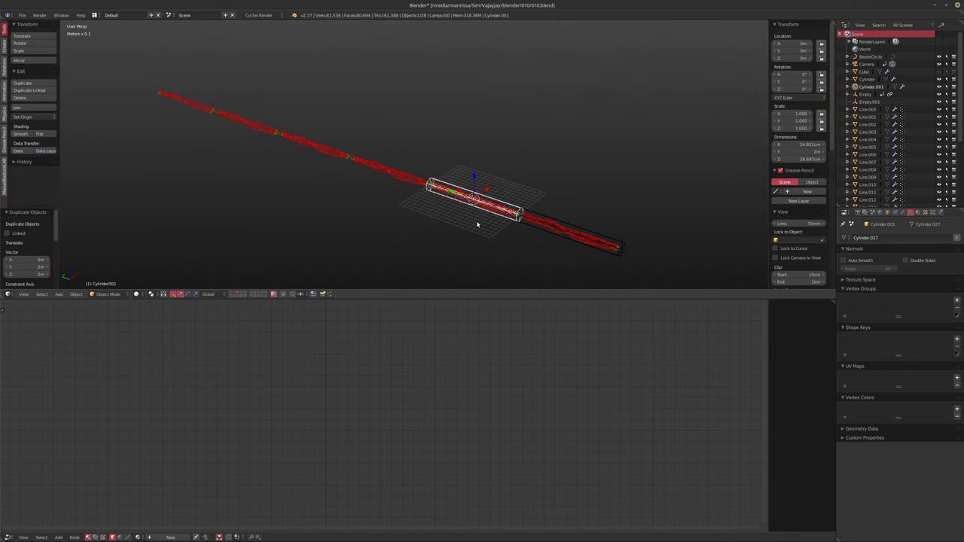
pyautogui.hotkey('shift', 'd')
pyautogui.press('y')
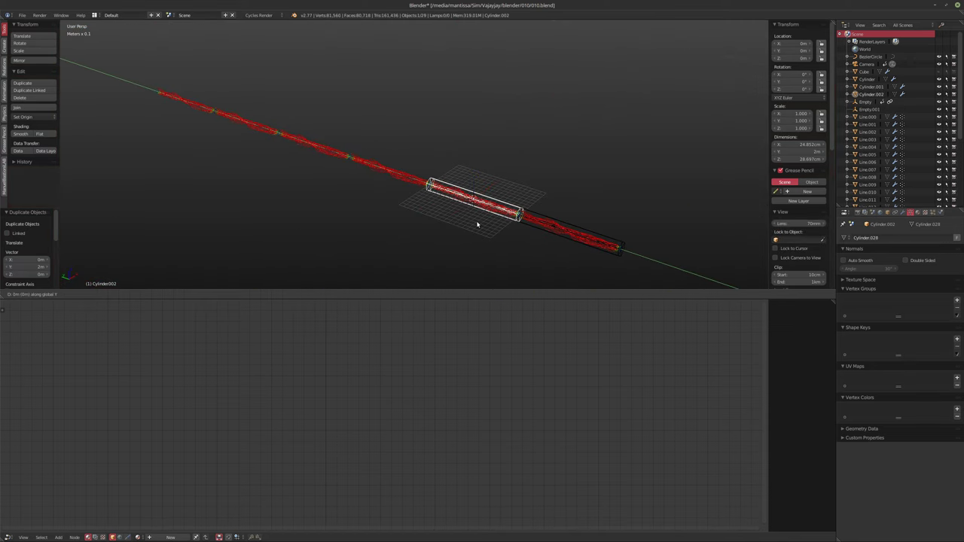
pyautogui.press('2')
pyautogui.press('Return')
pyautogui.hotkey('shift', 'd')
pyautogui.press('y')
pyautogui.press('2')
pyautogui.press('Return')
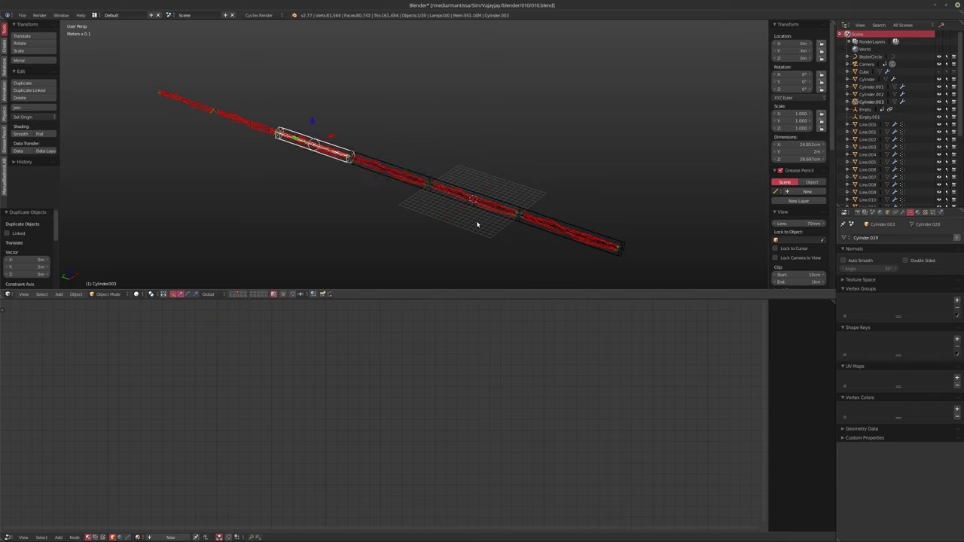
pyautogui.hotkey('ctrl', 'z')
pyautogui.hotkey('ctrl', 'z')
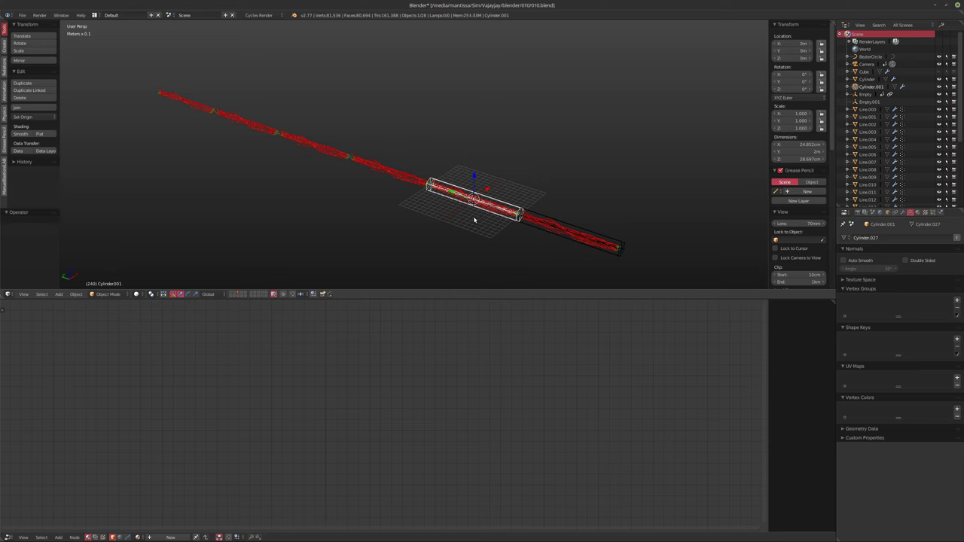
pyautogui.moveTo(512, 213); pyautogui.dragTo(461, 194, button='middle')
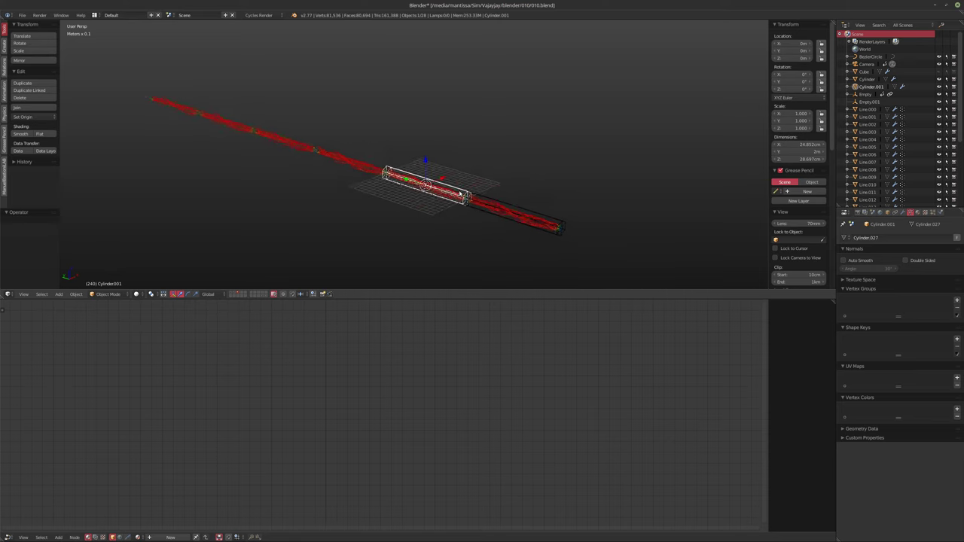
pyautogui.scroll(4, 461, 194)
pyautogui.hotkey('shift', 'Left')
# Step: Undo the leftover duplicate and set the particle count to 250 with instance size 0.005
pyautogui.hotkey('ctrl', 'z')
pyautogui.hotkey('ctrl', 'z')
pyautogui.hotkey('ctrl', 'z')
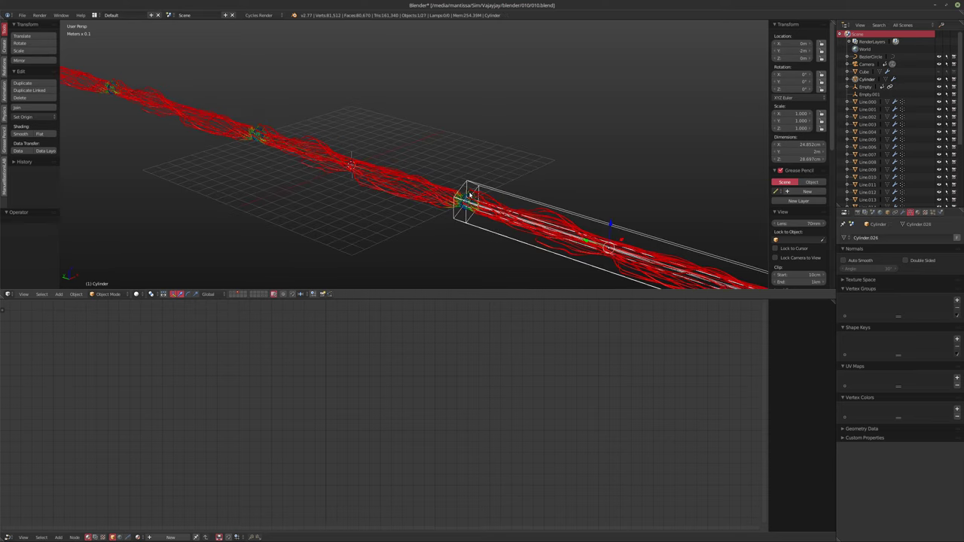
pyautogui.click(934, 212)
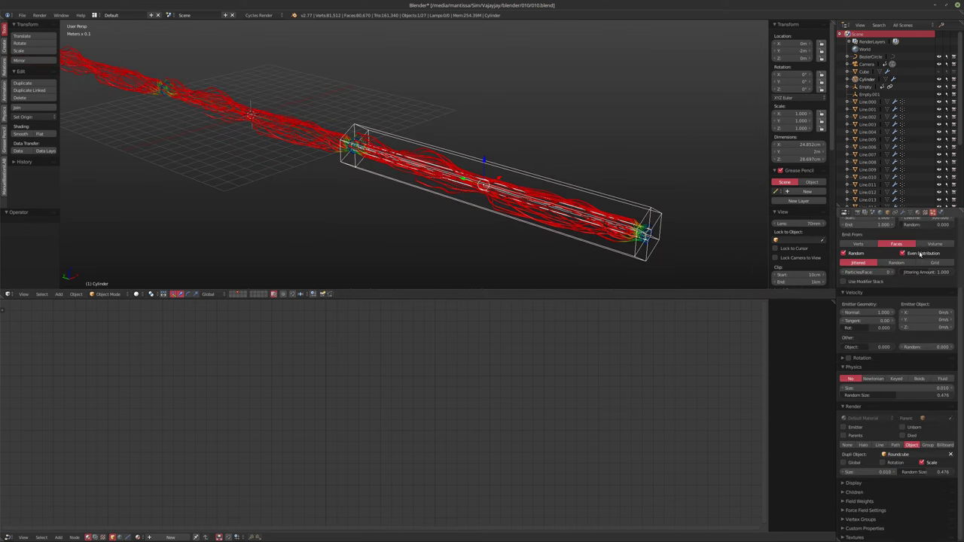
pyautogui.scroll(3, 916, 270)
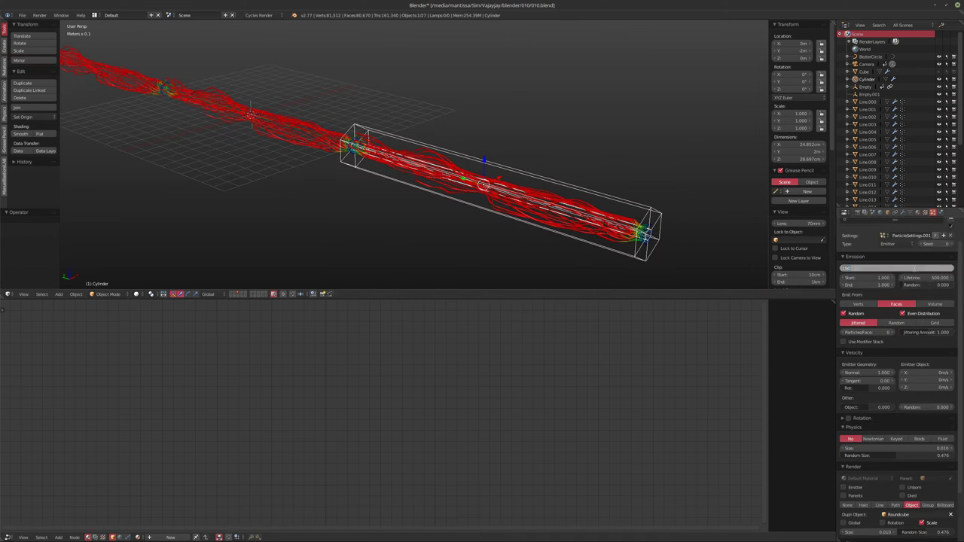
pyautogui.click(916, 269)
pyautogui.write('250')
pyautogui.press('Return')
pyautogui.scroll(-2, 879, 448)
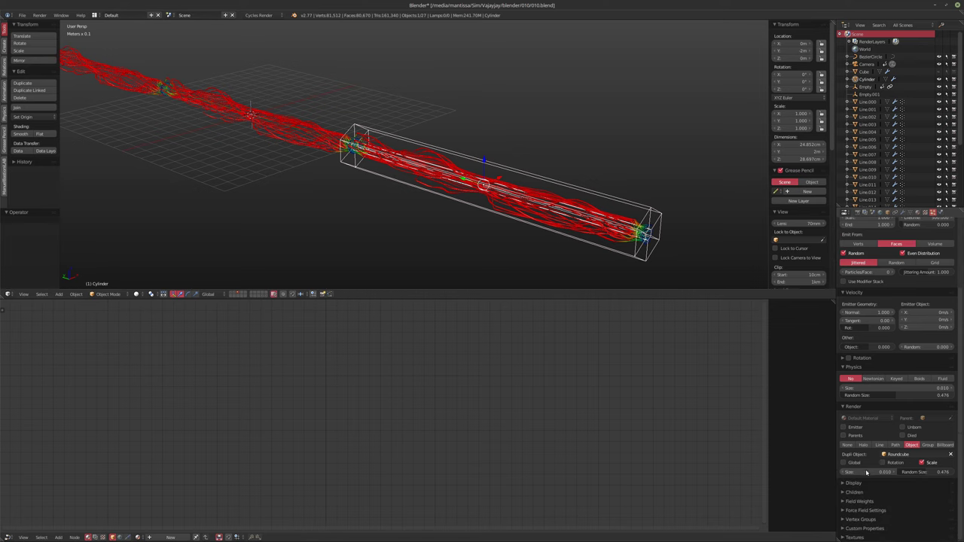
pyautogui.press('Return')
# Step: Check the particles through the scene camera, then pan the view right
pyautogui.press('KP_3')
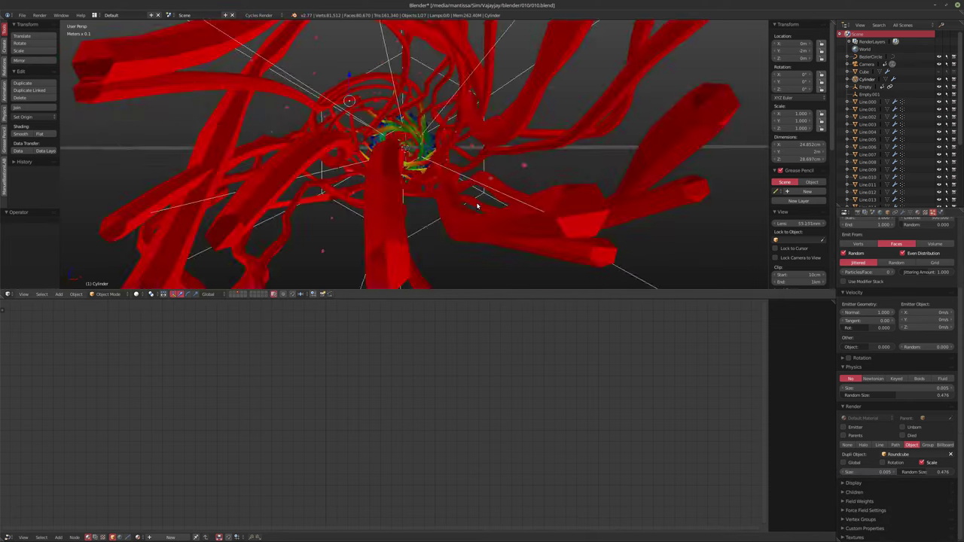
pyautogui.press('KP_0')
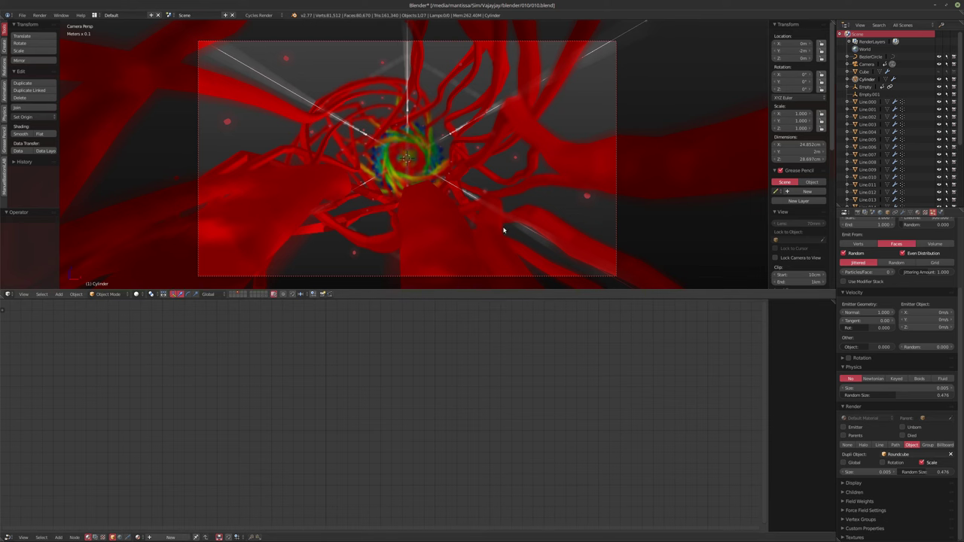
pyautogui.press('KP_Decimal')
pyautogui.keyDown('shift'); pyautogui.moveTo(422, 213); pyautogui.dragTo(508, 235, button='middle'); pyautogui.keyUp('shift')
# Step: Chain five Alt+D linked copies of the cylinder, each offset 2m along Y
pyautogui.hotkey('alt', 'd')
pyautogui.write('y2')
pyautogui.press('Return')
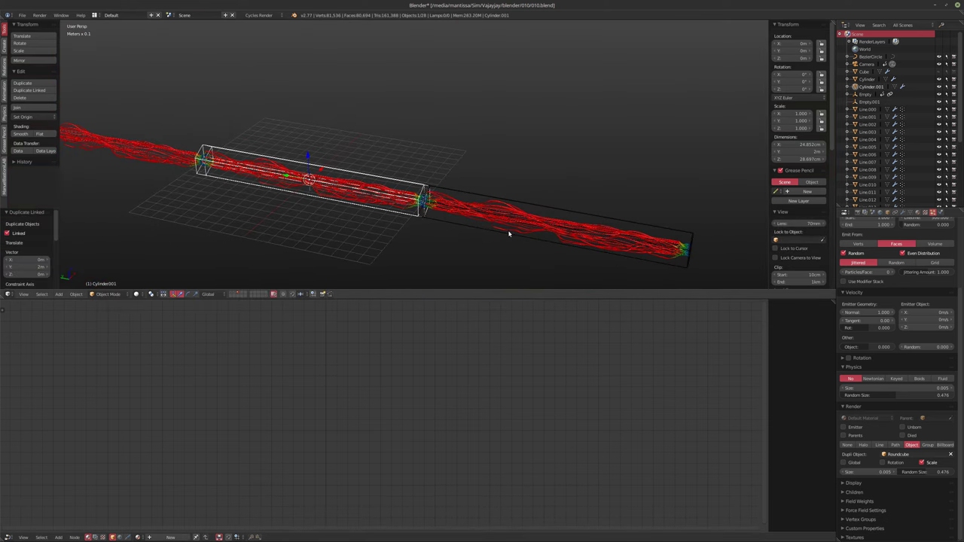
pyautogui.hotkey('alt', 'd')
pyautogui.write('y2')
pyautogui.press('Return')
pyautogui.hotkey('alt', 'd')
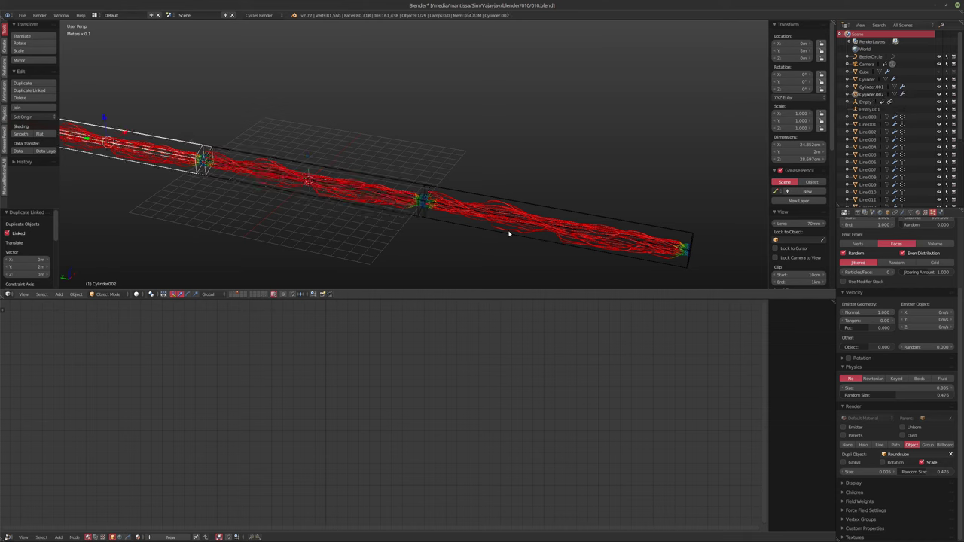
pyautogui.write('y2')
pyautogui.press('Return')
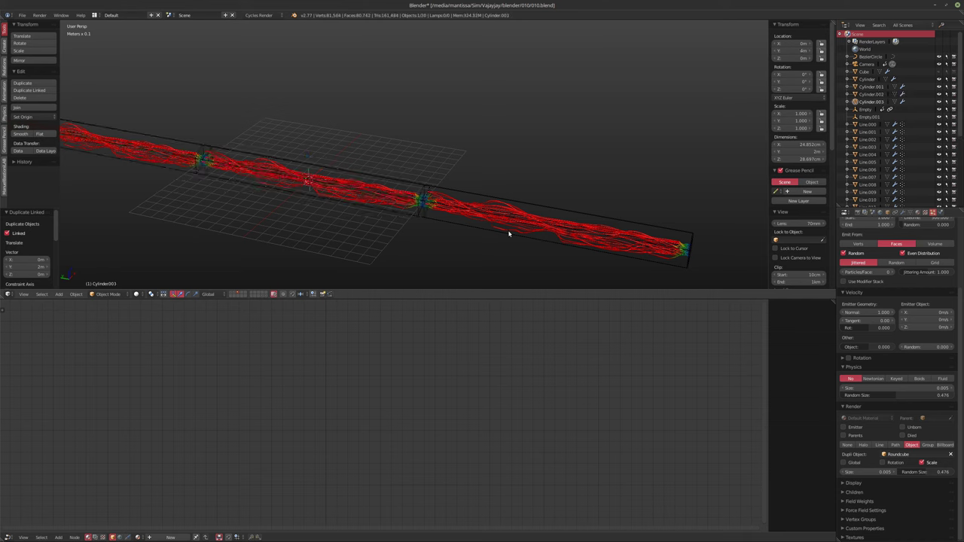
pyautogui.hotkey('alt', 'd')
pyautogui.write('y2')
pyautogui.press('Return')
pyautogui.scroll(-4, 473, 204)
pyautogui.hotkey('alt', 'd')
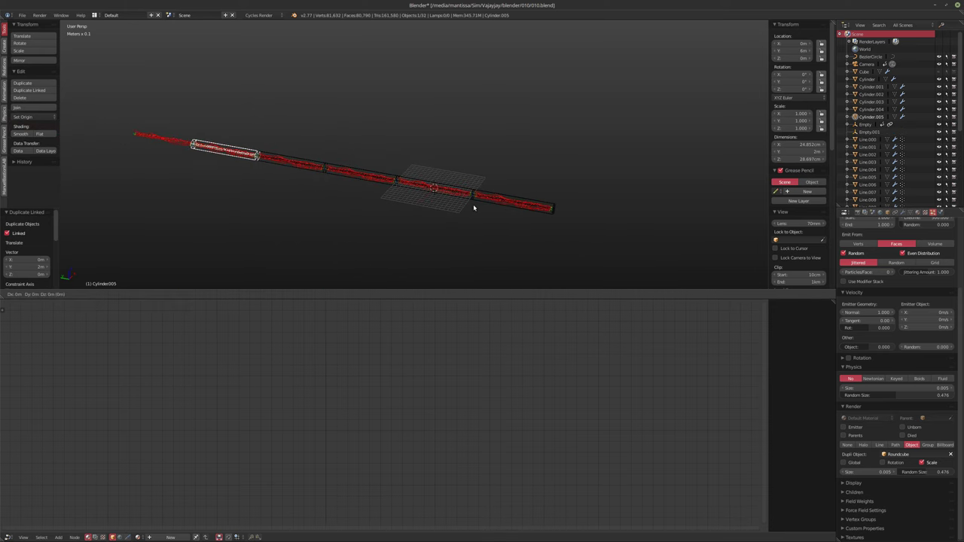
pyautogui.write('y2')
pyautogui.press('Return')
# Step: Play the extended tunnel animation through the scene camera
pyautogui.press('KP_0')
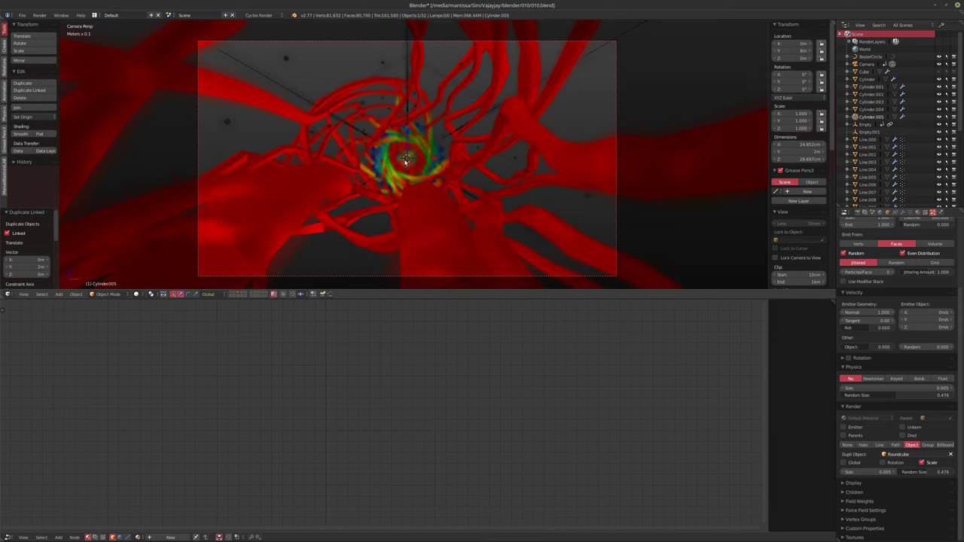
pyautogui.hotkey('alt', 'a')
pyautogui.press('Escape')
pyautogui.scroll(4, 927, 244)
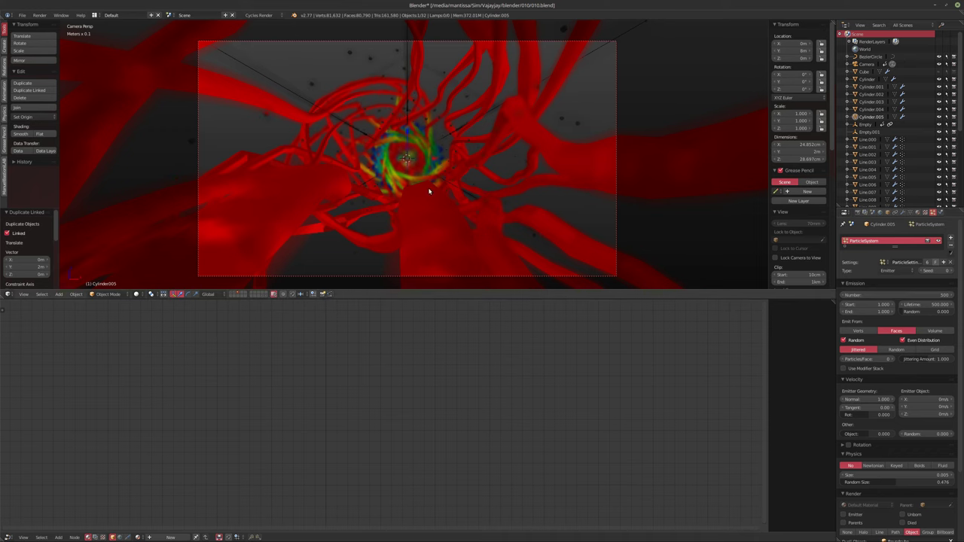
pyautogui.hotkey('alt', 'a')
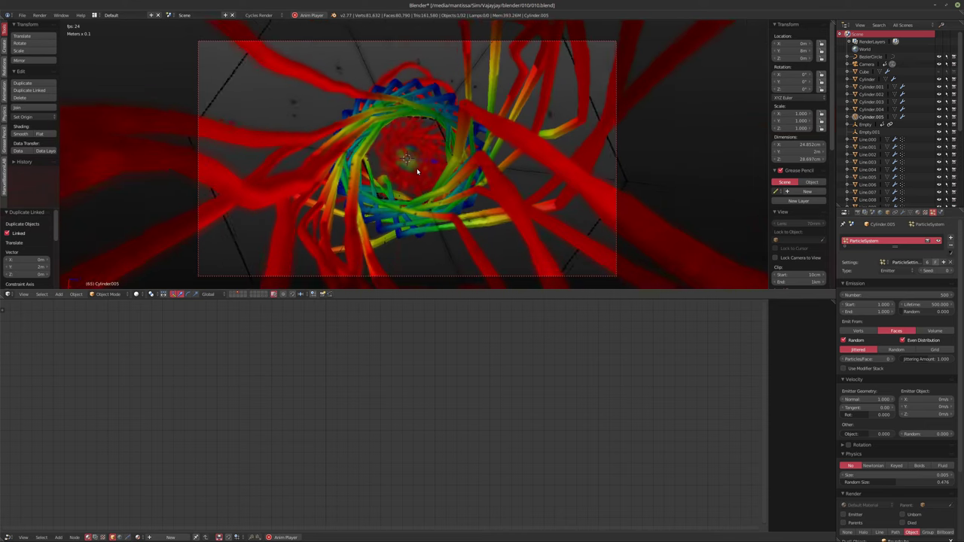
# Step: Stop playback and switch the camera view to Rendered Cycles shading
pyautogui.hotkey('alt', 'a')
pyautogui.hotkey('shift', 'z')
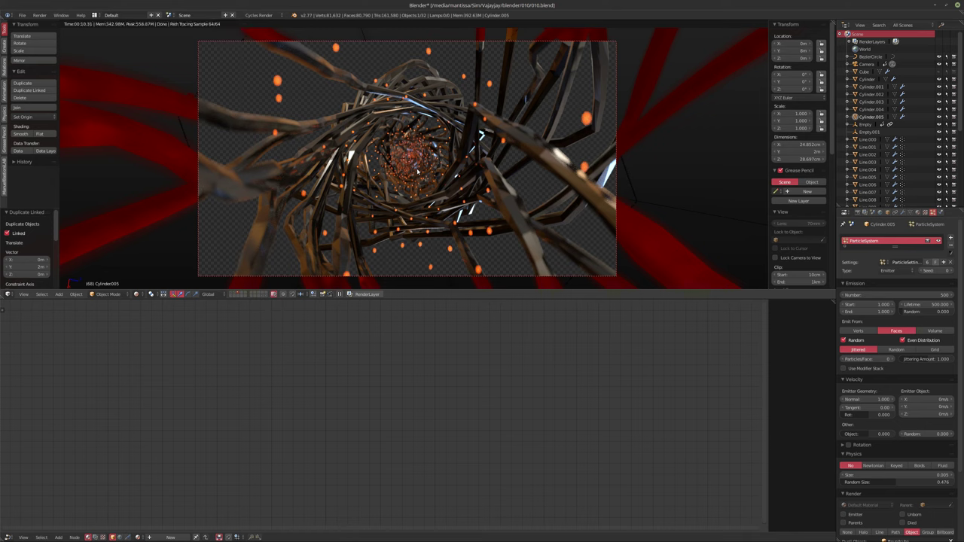
# Step: Select the camera, reset the aperture ratio, and set aperture size to 0.5mm
pyautogui.click(864, 65)
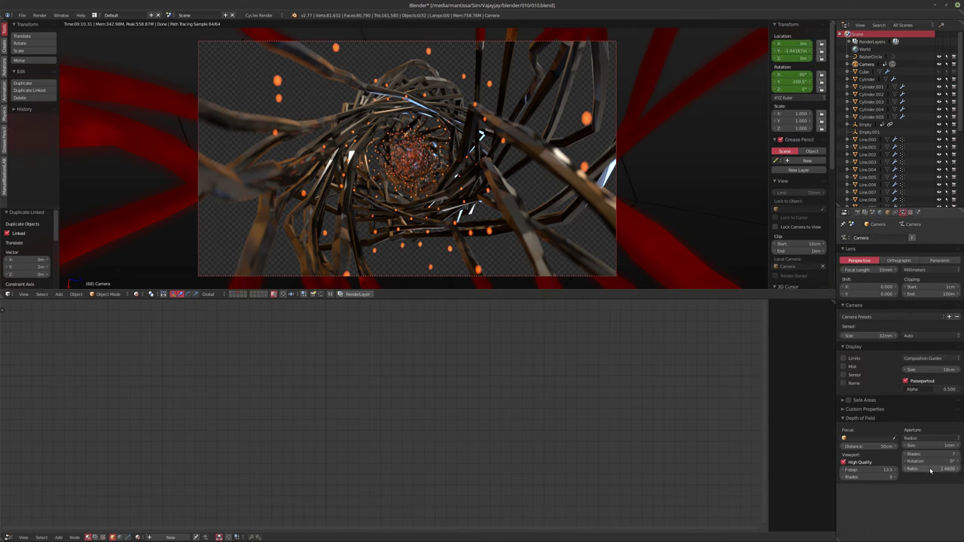
pyautogui.press('BackSpace')
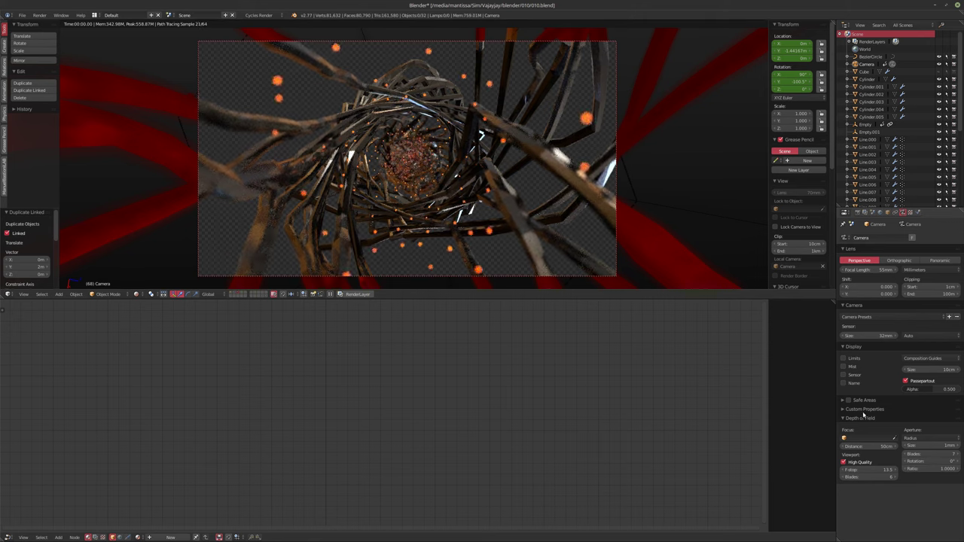
pyautogui.click(931, 445)
pyautogui.write('0.5')
pyautogui.press('Return')
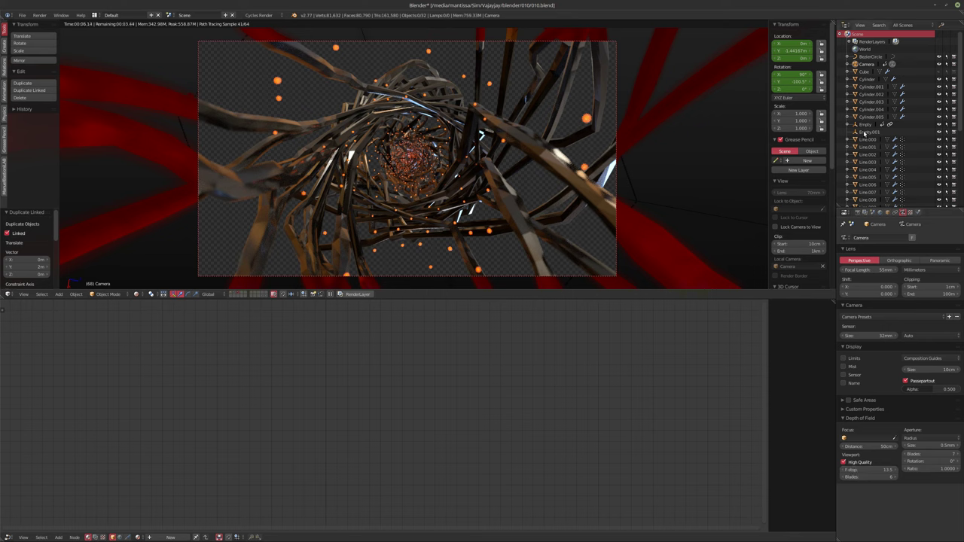
# Step: Set the Cylinder's particle size to 0.010 with random size 0.735
pyautogui.click(866, 79)
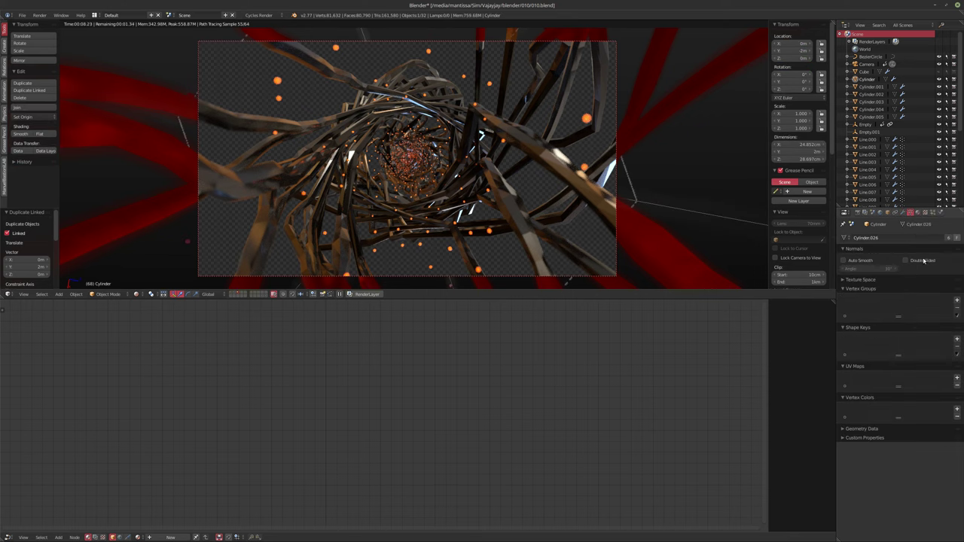
pyautogui.click(933, 213)
pyautogui.moveTo(876, 475); pyautogui.dragTo(887, 475)
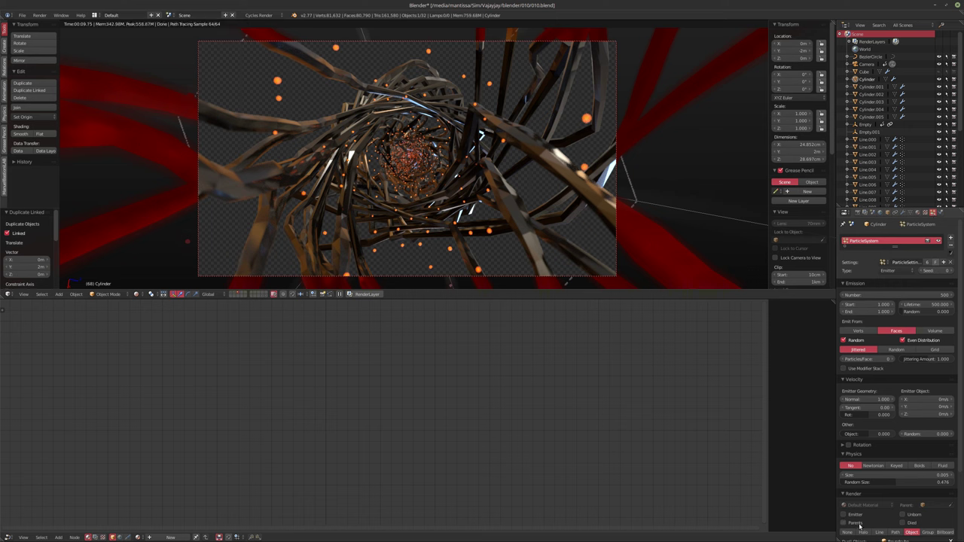
pyautogui.scroll(-2, 874, 482)
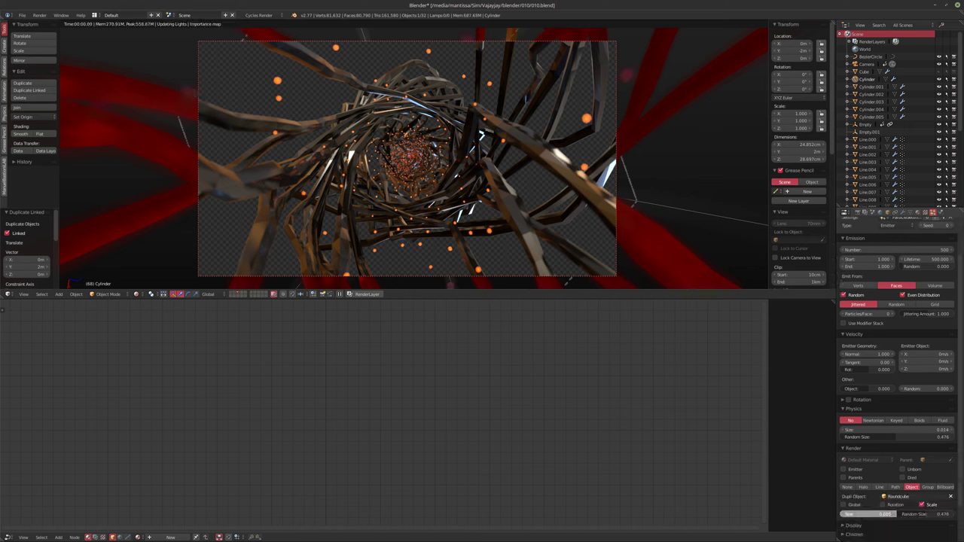
pyautogui.moveTo(873, 513)
pyautogui.mouseDown()
pyautogui.moveTo(885, 513)
pyautogui.moveTo(858, 513)
pyautogui.mouseUp()
pyautogui.moveTo(938, 514); pyautogui.dragTo(949, 514)
pyautogui.moveTo(873, 514); pyautogui.dragTo(865, 514)
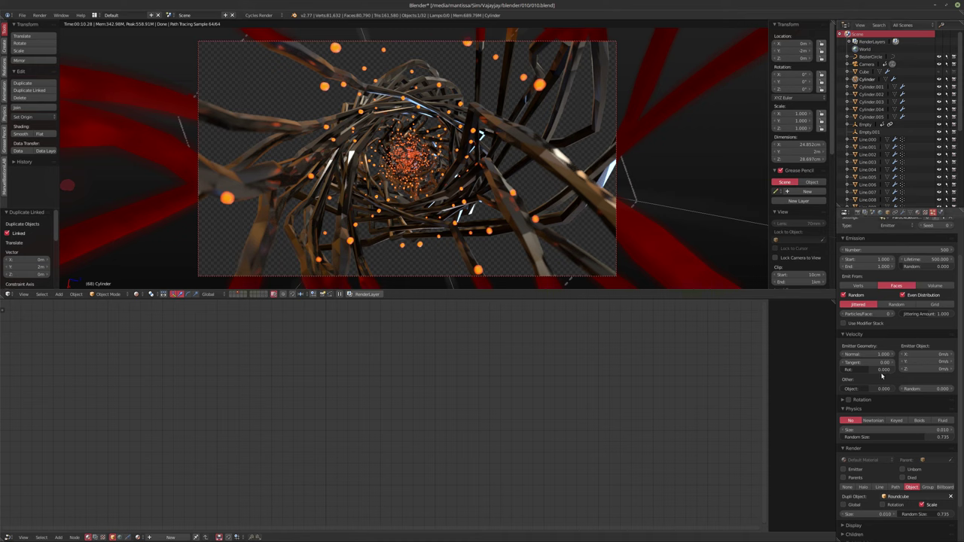
# Step: Enable particle rotation and set its phase random to 2
pyautogui.scroll(2, 882, 374)
pyautogui.scroll(-3, 866, 336)
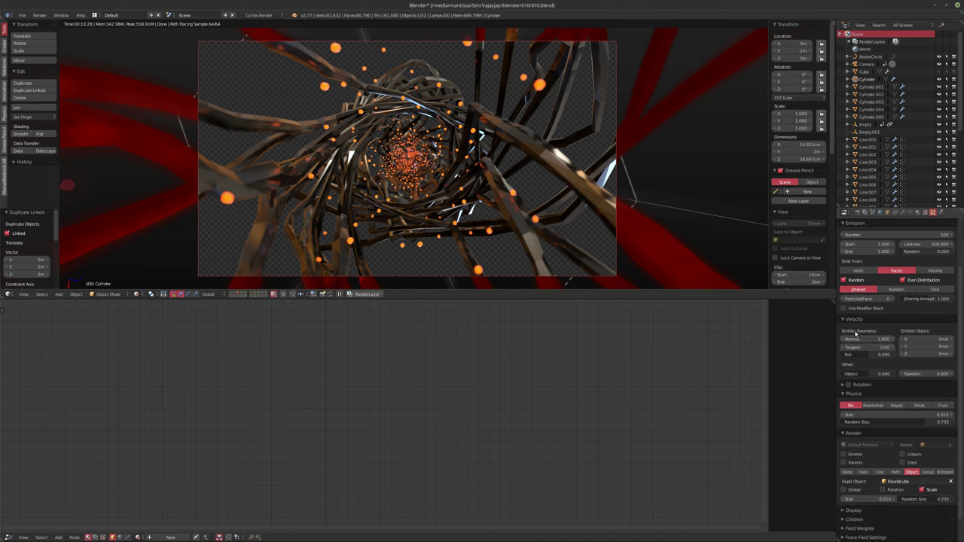
pyautogui.click(848, 385)
pyautogui.click(858, 385)
pyautogui.click(927, 413)
pyautogui.write('2')
pyautogui.press('Return')
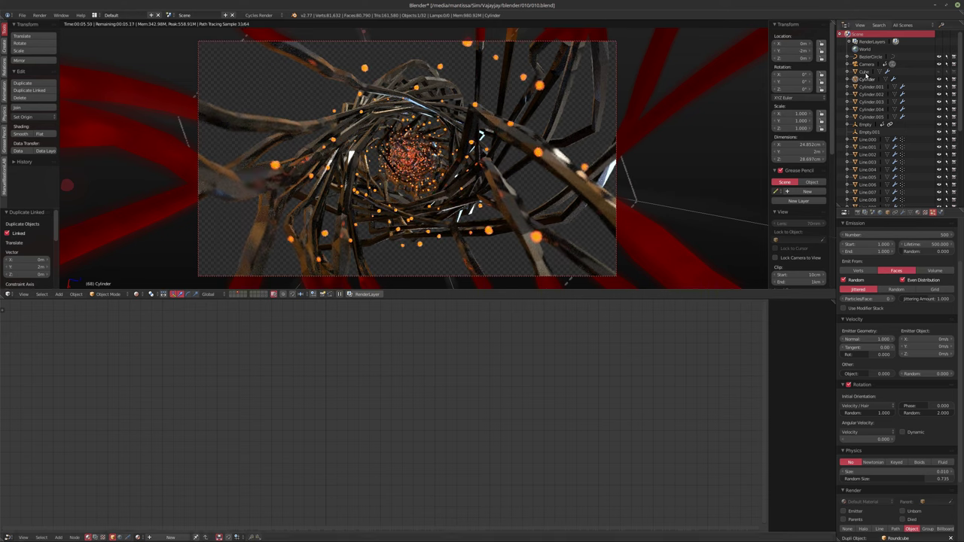
# Step: Set the Roundcube Emission strength to 50, then settle on 20
pyautogui.scroll(-5, 871, 171)
pyautogui.scroll(-4, 872, 171)
pyautogui.click(872, 189)
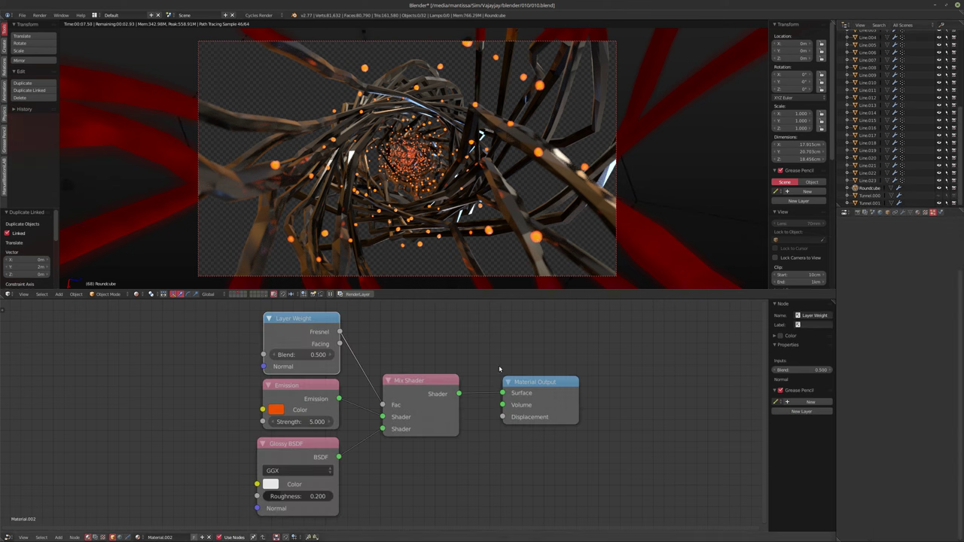
pyautogui.click(300, 424)
pyautogui.write('50')
pyautogui.press('Return')
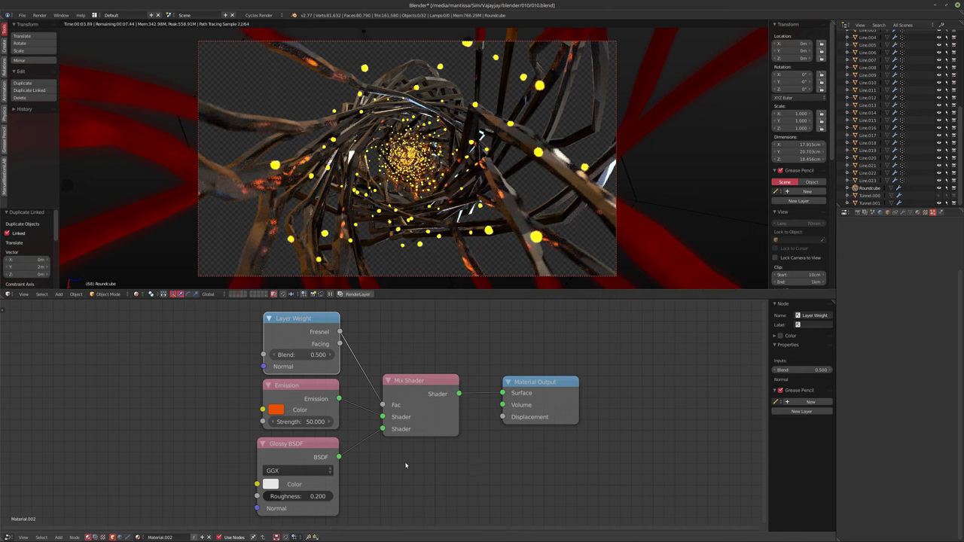
pyautogui.click(290, 423)
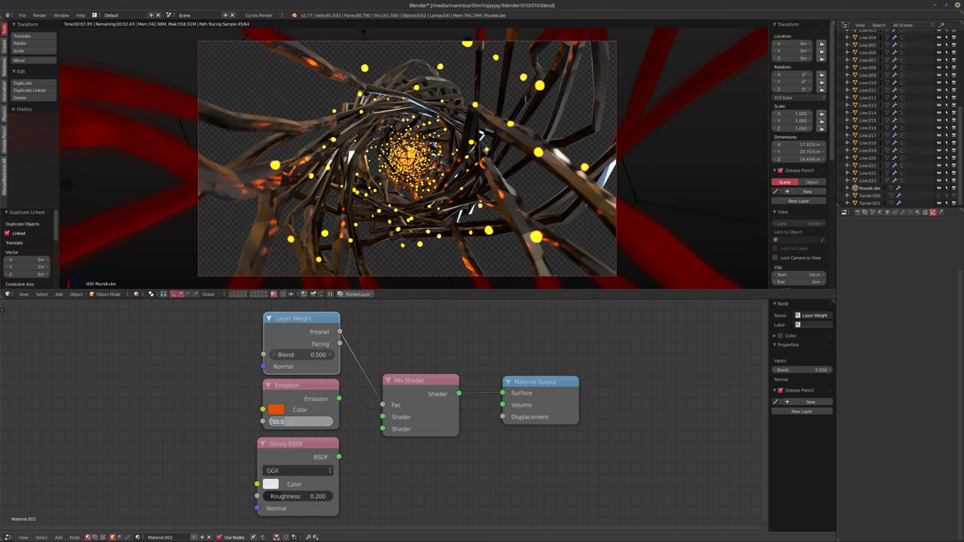
pyautogui.write('20')
pyautogui.press('Return')
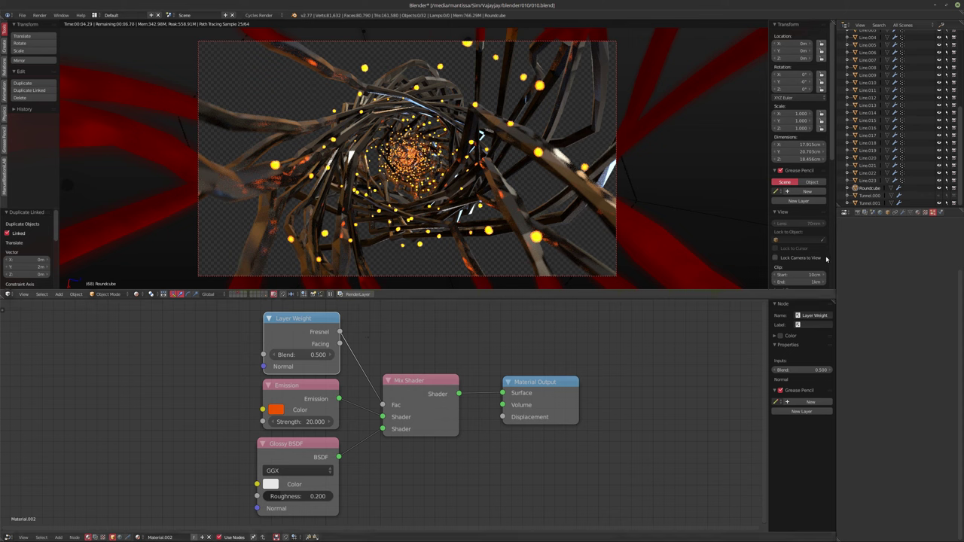
pyautogui.scroll(2, 901, 153)
pyautogui.scroll(5, 901, 152)
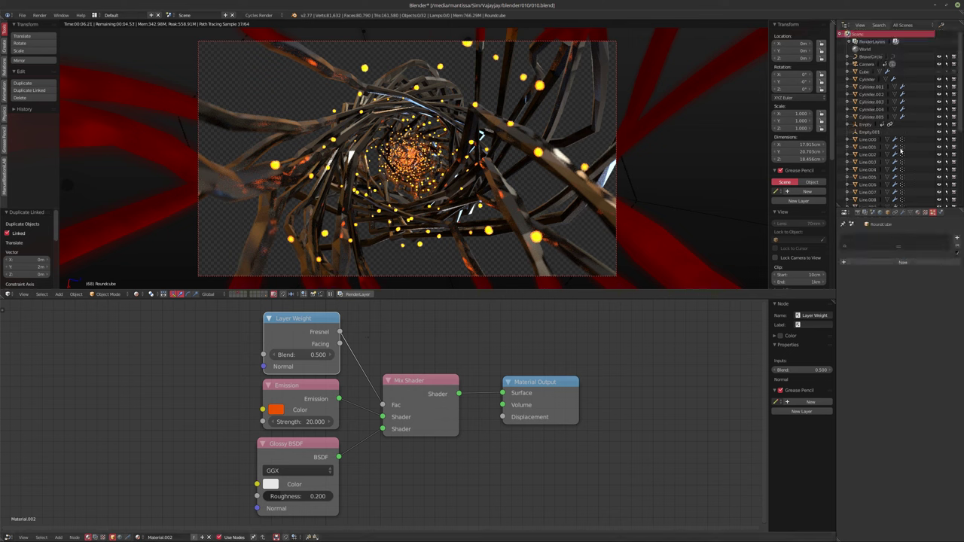
# Step: Set the Cylinder's particle count to 1000 and size to 0.005, then switch to solid shading
pyautogui.click(868, 79)
pyautogui.click(917, 295)
pyautogui.write('1000')
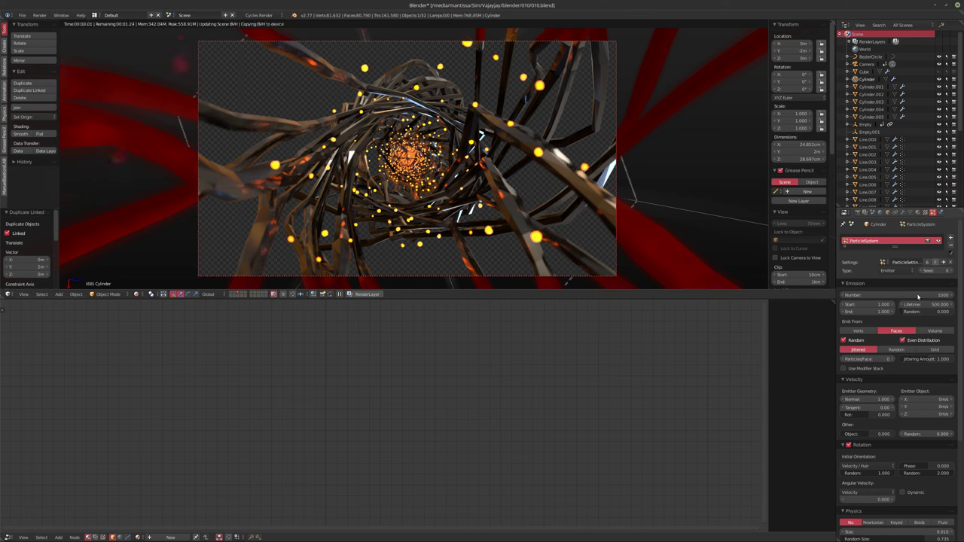
pyautogui.press('Return')
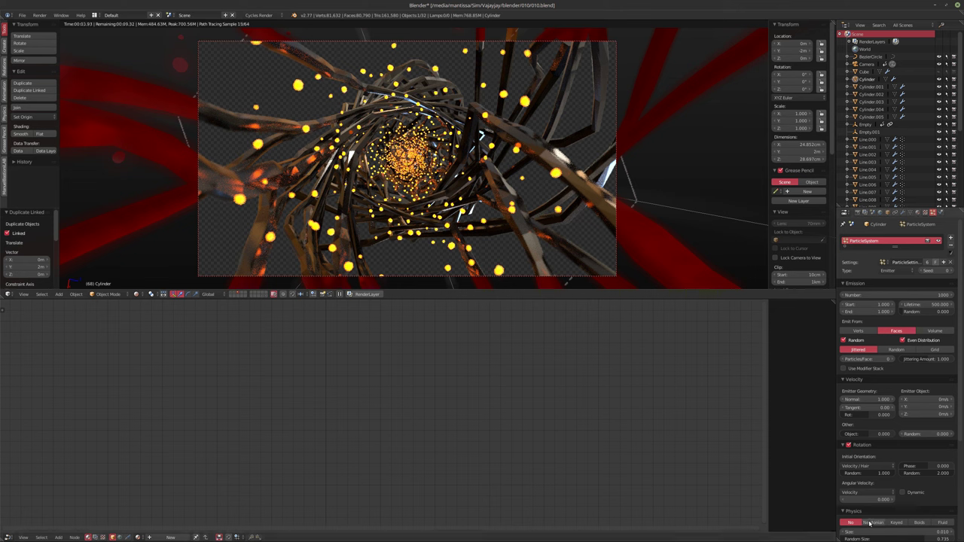
pyautogui.scroll(-5, 880, 463)
pyautogui.press('BackSpace')
pyautogui.write('0.005')
pyautogui.press('Return')
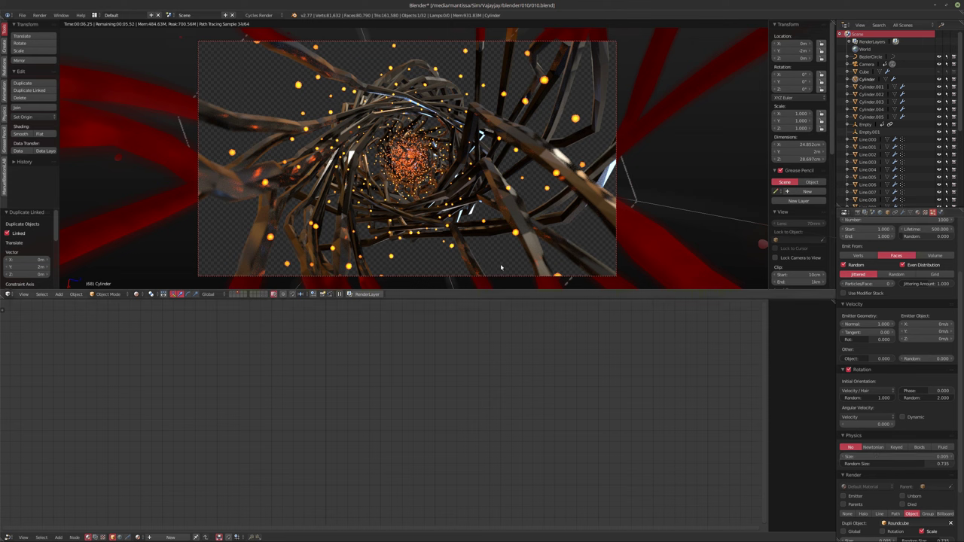
pyautogui.hotkey('shift', 'z')
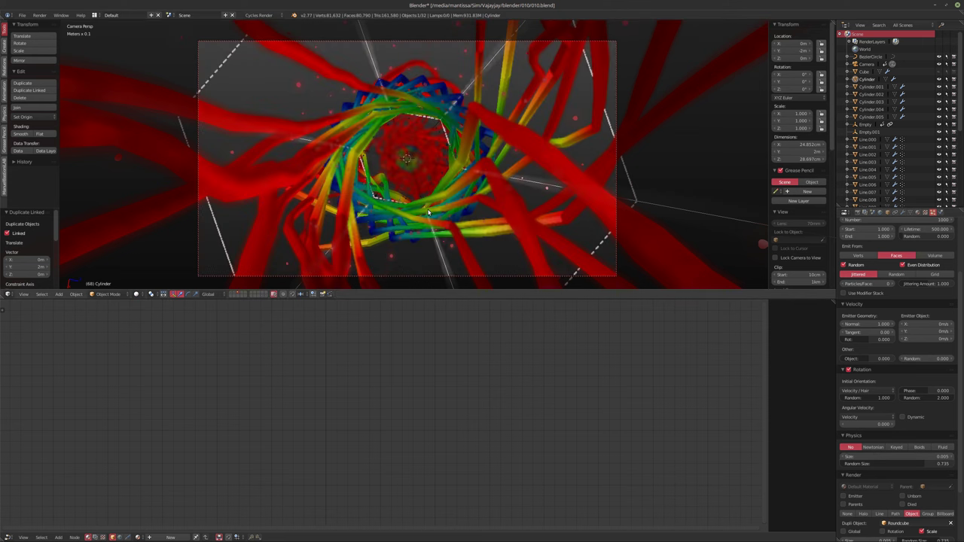
# Step: Save the blend file, render the animation, and return to the Natron composite
pyautogui.hotkey('ctrl', 's')
pyautogui.click(428, 213)
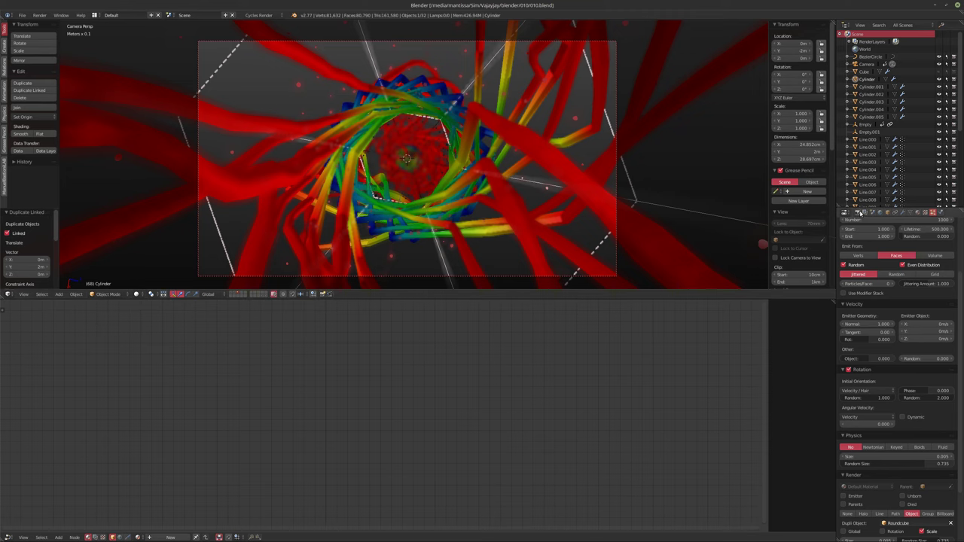
pyautogui.press('F12')
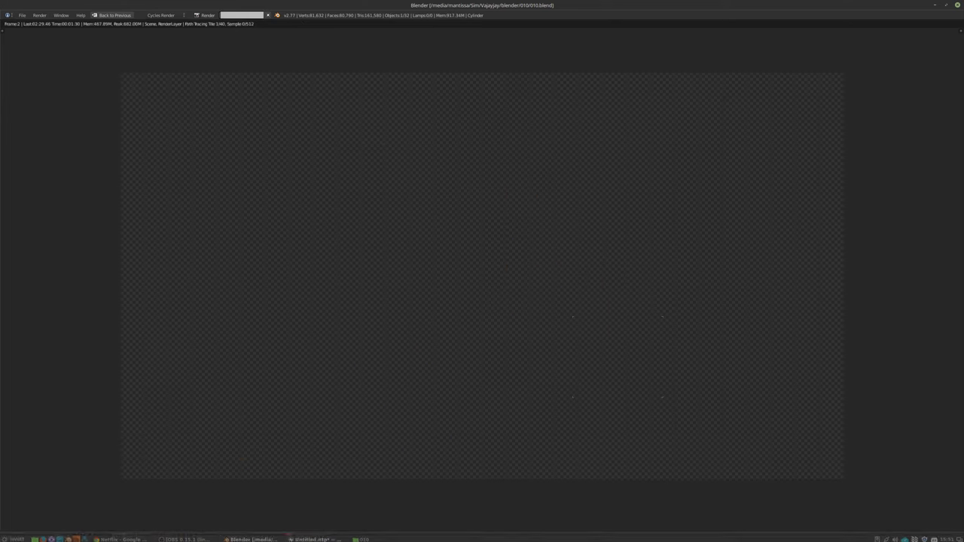
pyautogui.click(312, 540)
pyautogui.scroll(1, 299, 394)
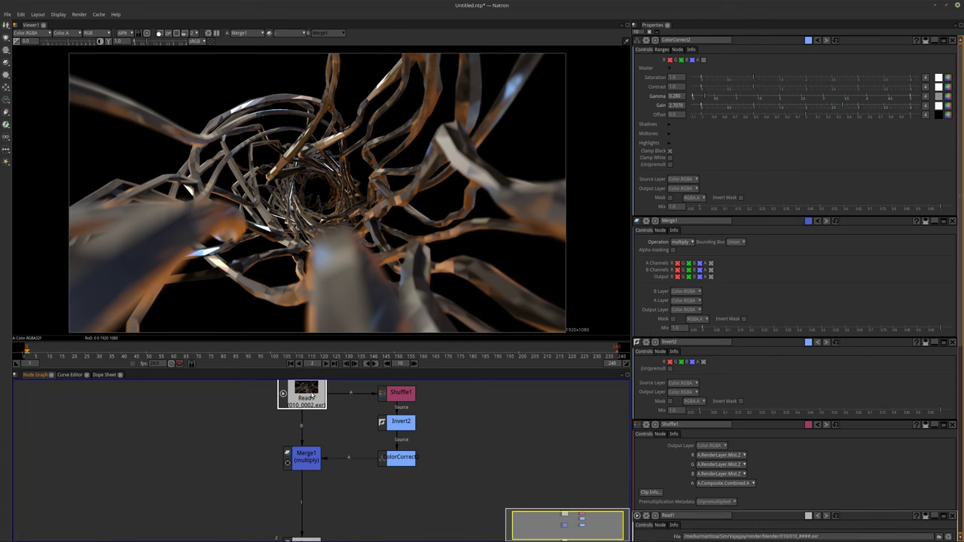
# Step: Select the Read1 node to show its settings, and pan the node graph slightly
pyautogui.click(947, 62)
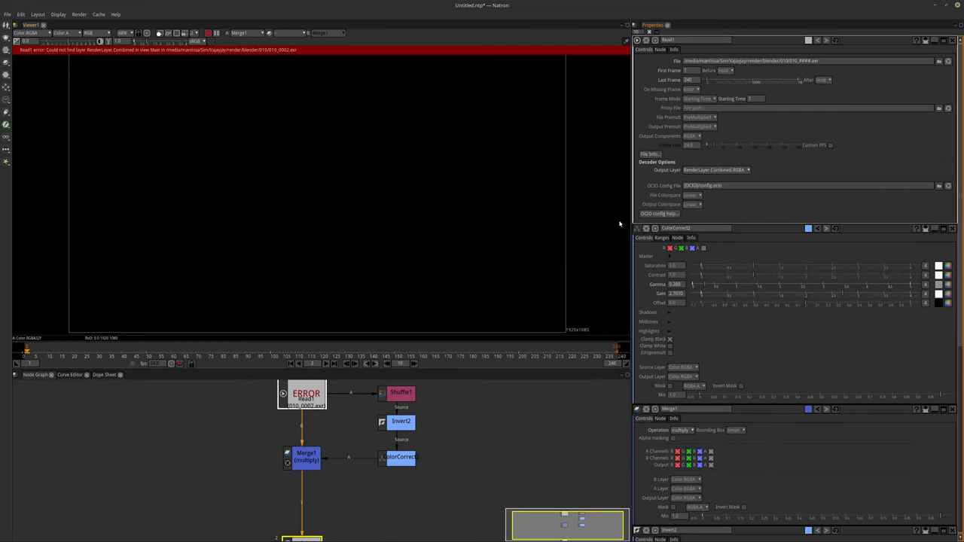
pyautogui.moveTo(495, 420); pyautogui.dragTo(514, 450, button='middle')
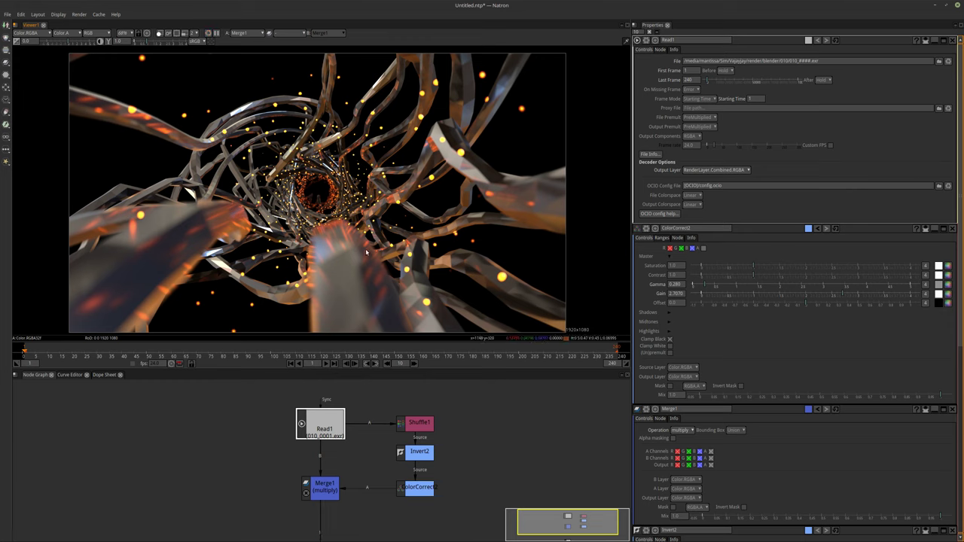
# Step: Insert a TimeBlur node after Merge1, then bring the Blender render window forward
pyautogui.moveTo(336, 484); pyautogui.dragTo(342, 444, button='middle')
pyautogui.click(330, 454)
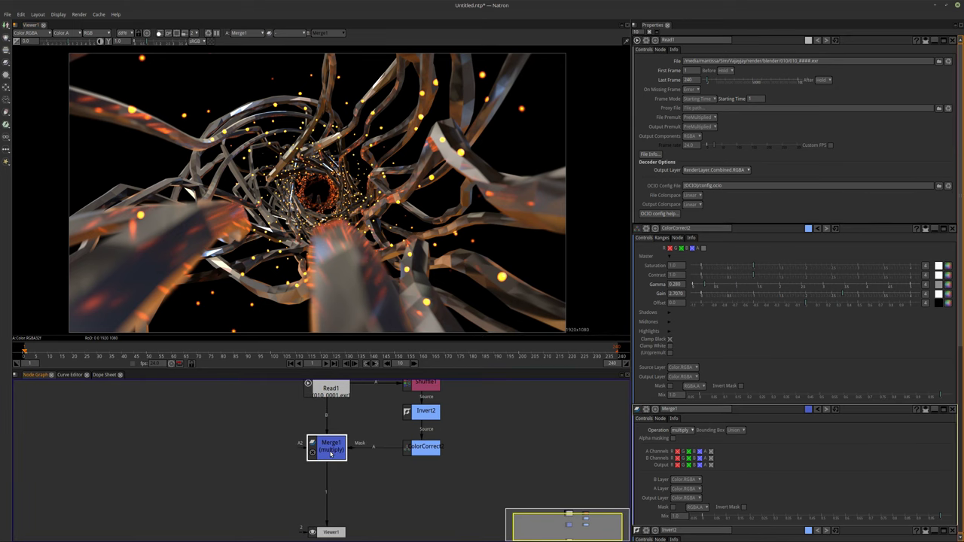
pyautogui.press('Tab')
pyautogui.write('tim')
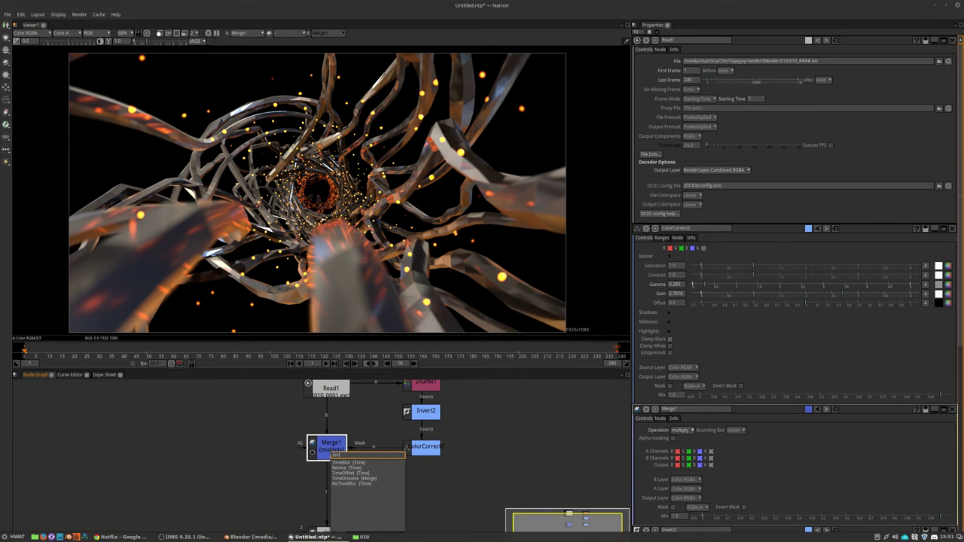
pyautogui.press('Return')
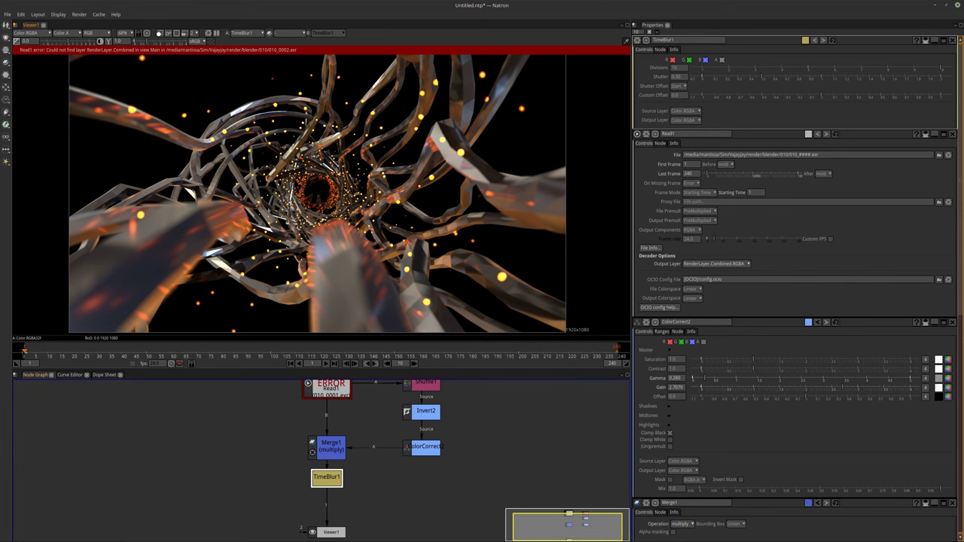
pyautogui.moveTo(315, 537)
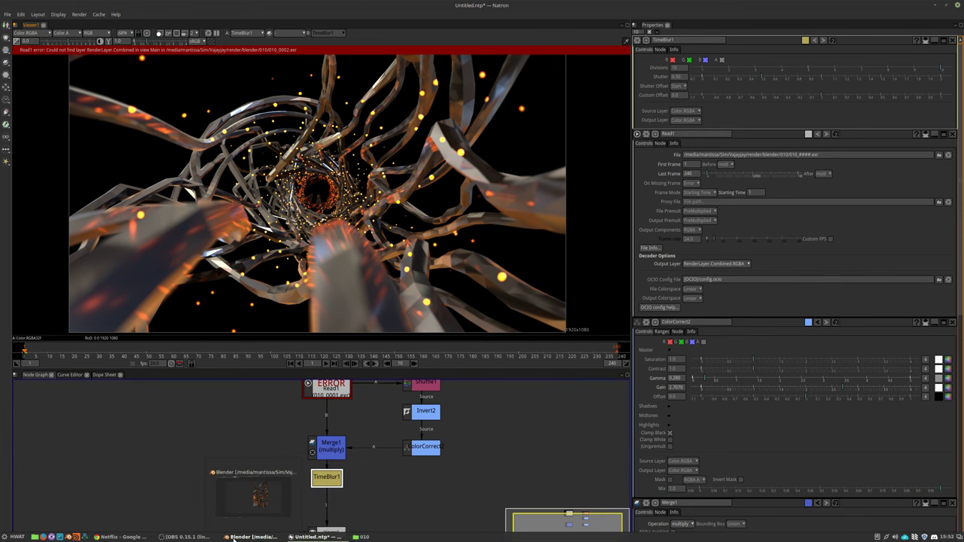
pyautogui.click(267, 497)
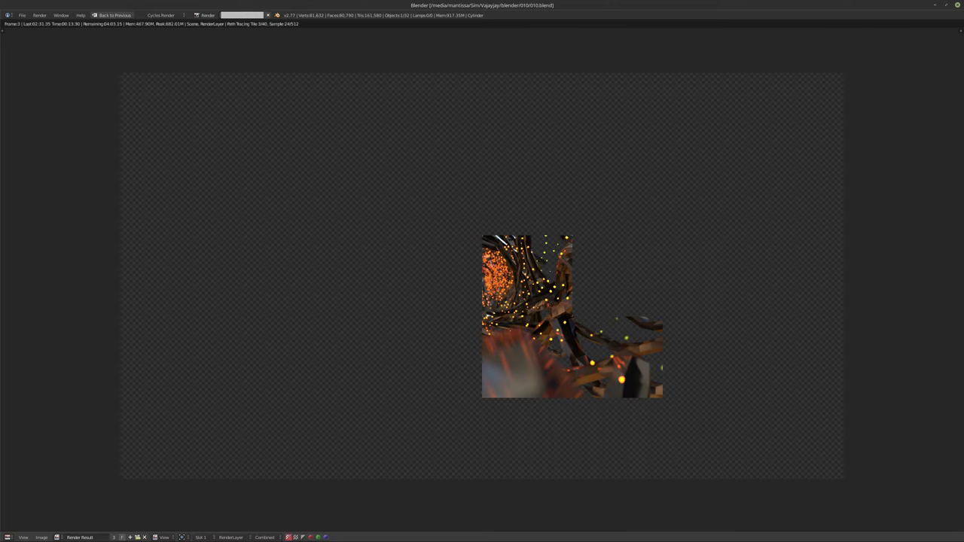
# Step: Switch to the recording window while the Cycles render fills in tile by tile
pyautogui.click(188, 537)
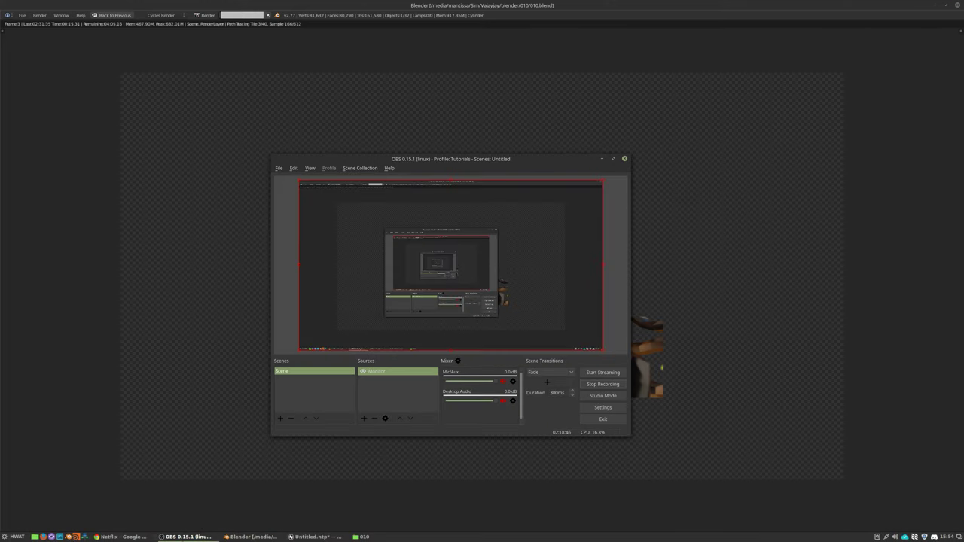
# Step: Minimise the recording window and return to the Natron compositing project
pyautogui.click(188, 537)
pyautogui.click(315, 537)
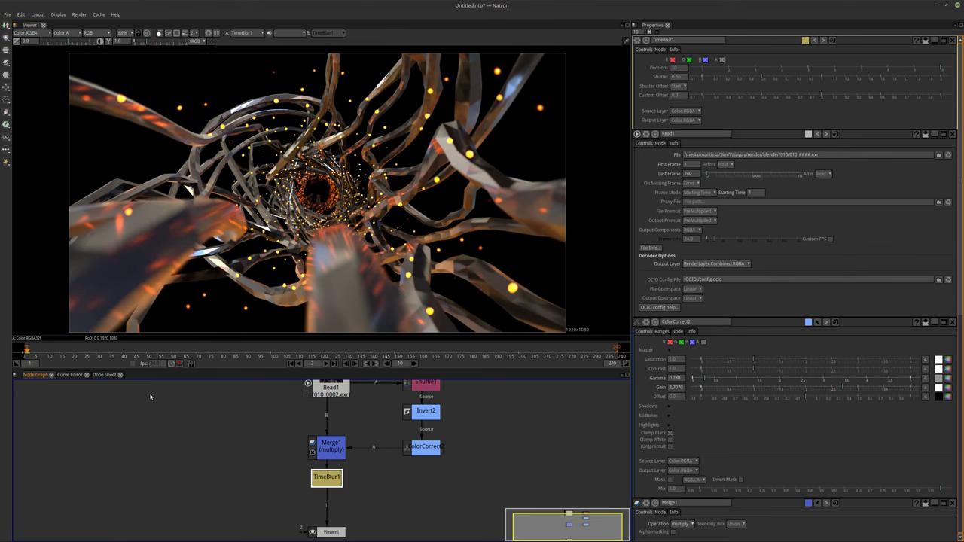
# Step: Toggle TimeBlur1 off and on to compare, then delete it from the tree
pyautogui.press('d')
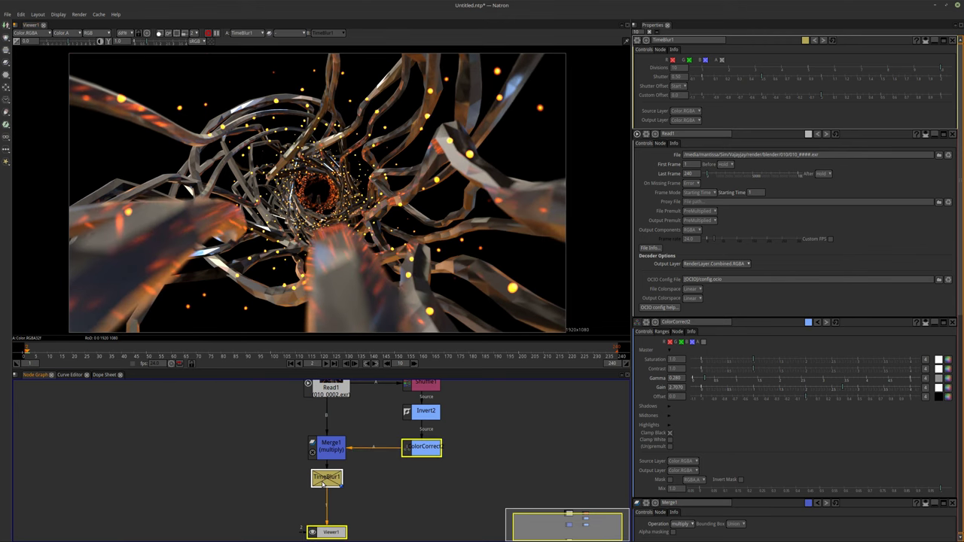
pyautogui.press('d')
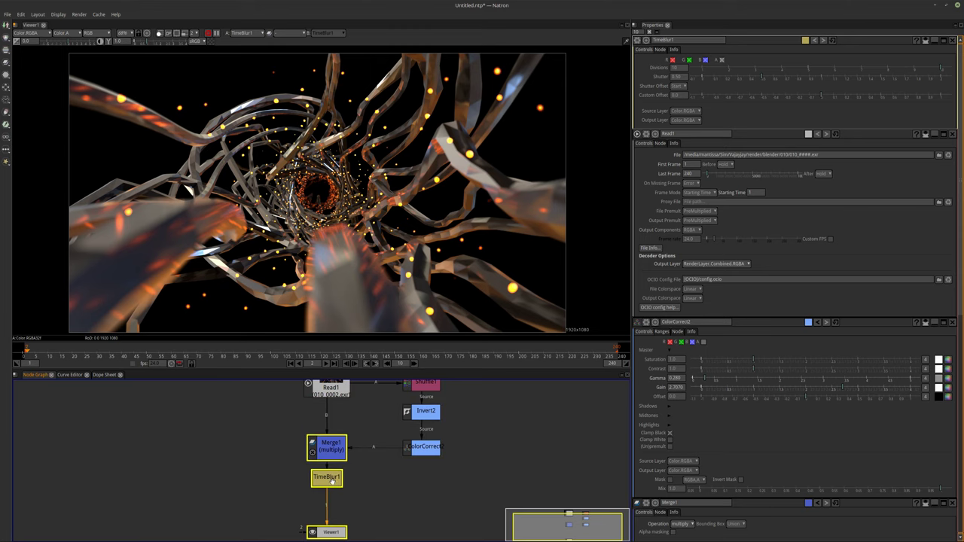
pyautogui.press('Delete')
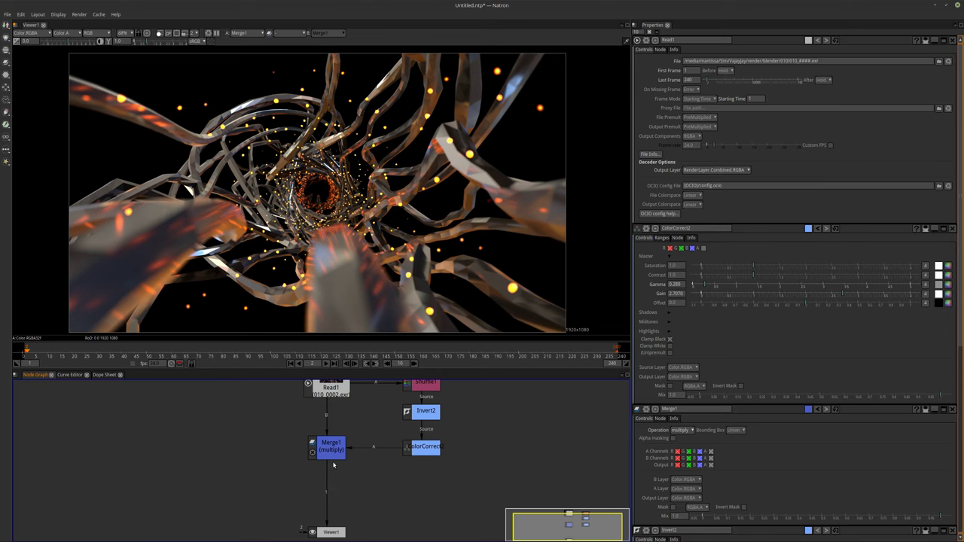
# Step: Move Viewer1 lower beneath Merge1 and bring Read1 and Shuffle1 back into view
pyautogui.moveTo(350, 486); pyautogui.dragTo(359, 461, button='middle')
pyautogui.scroll(-2, 354, 455)
pyautogui.moveTo(340, 495); pyautogui.dragTo(343, 512)
pyautogui.moveTo(425, 467); pyautogui.dragTo(418, 458, button='middle')
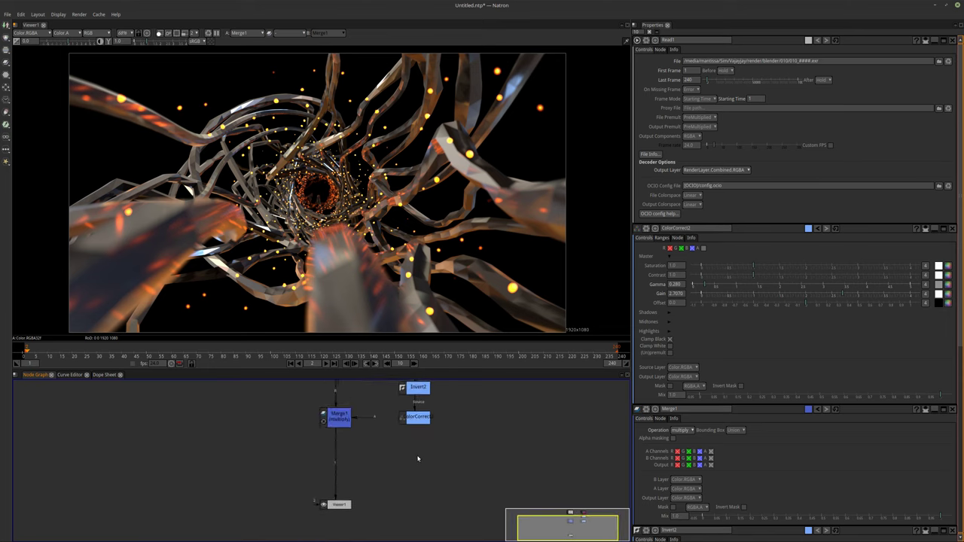
pyautogui.moveTo(331, 508); pyautogui.dragTo(334, 522)
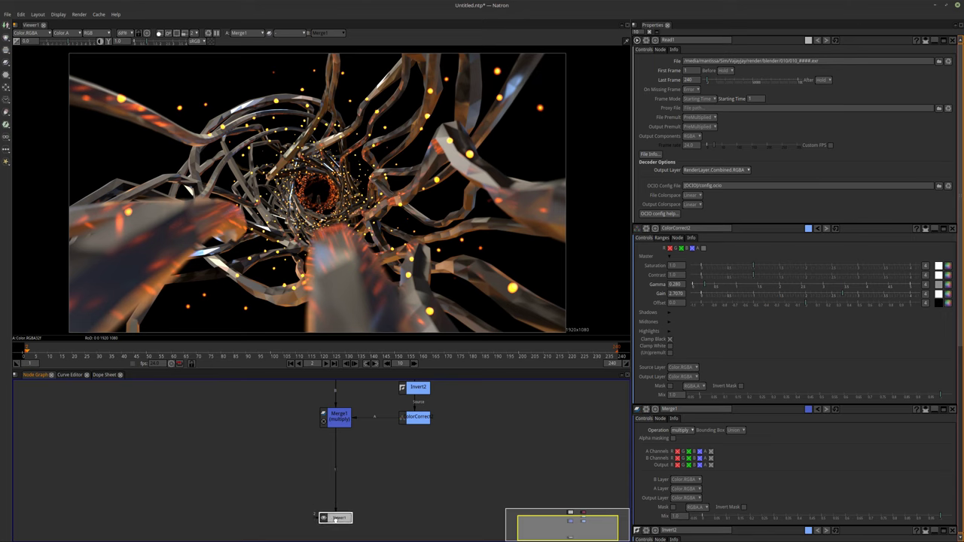
pyautogui.moveTo(412, 461); pyautogui.dragTo(412, 483, button='middle')
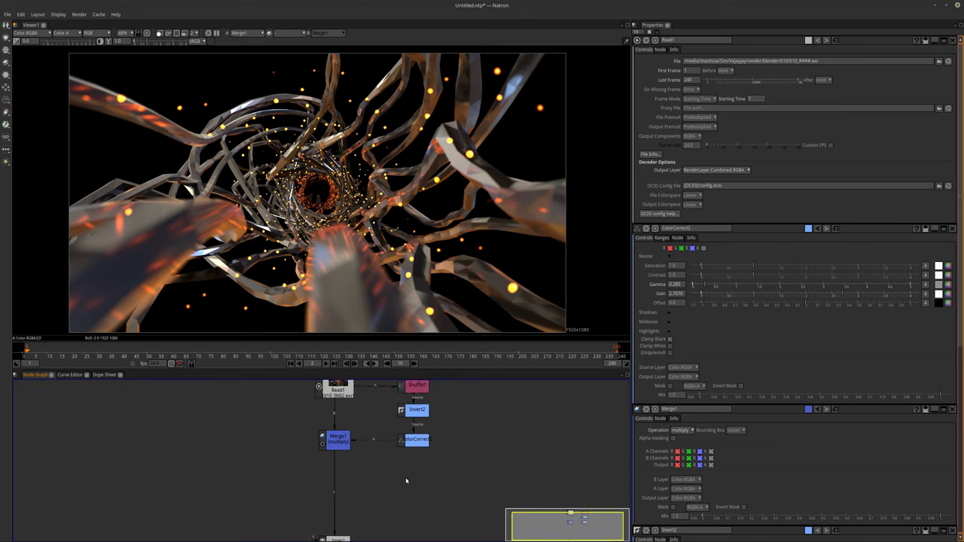
pyautogui.press('Tab')
# Step: Create a Bloom node below Merge1 and place Bloom1 close to it
pyautogui.write('blo')
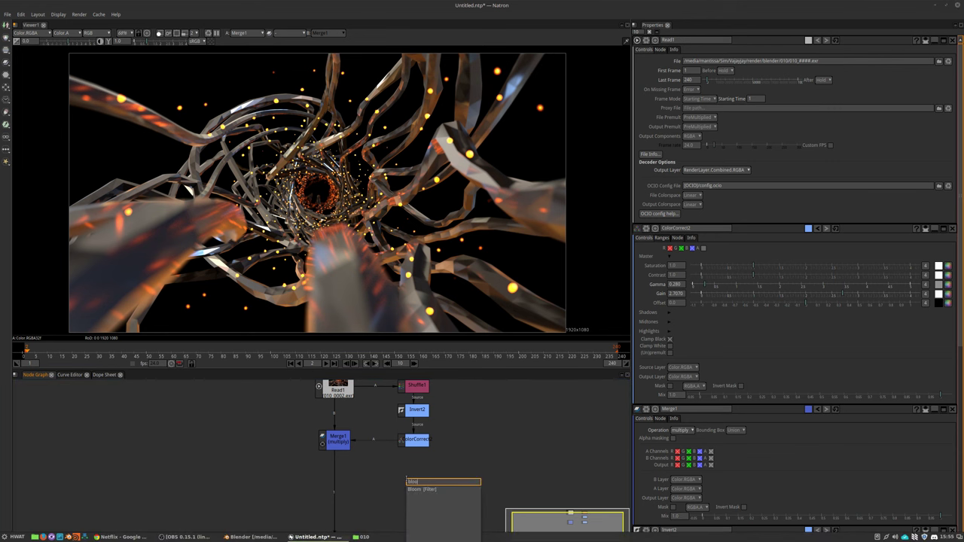
pyautogui.press('Return')
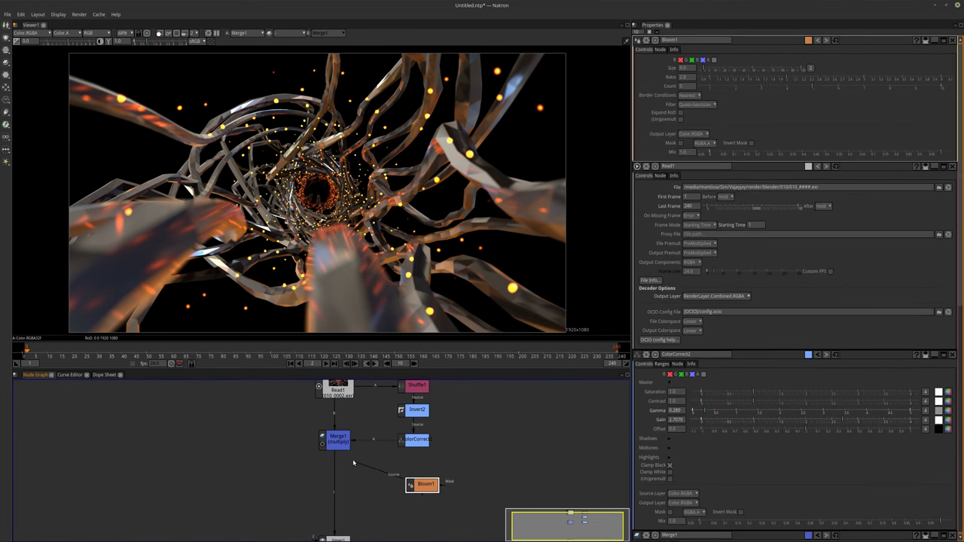
pyautogui.moveTo(412, 484); pyautogui.dragTo(392, 476)
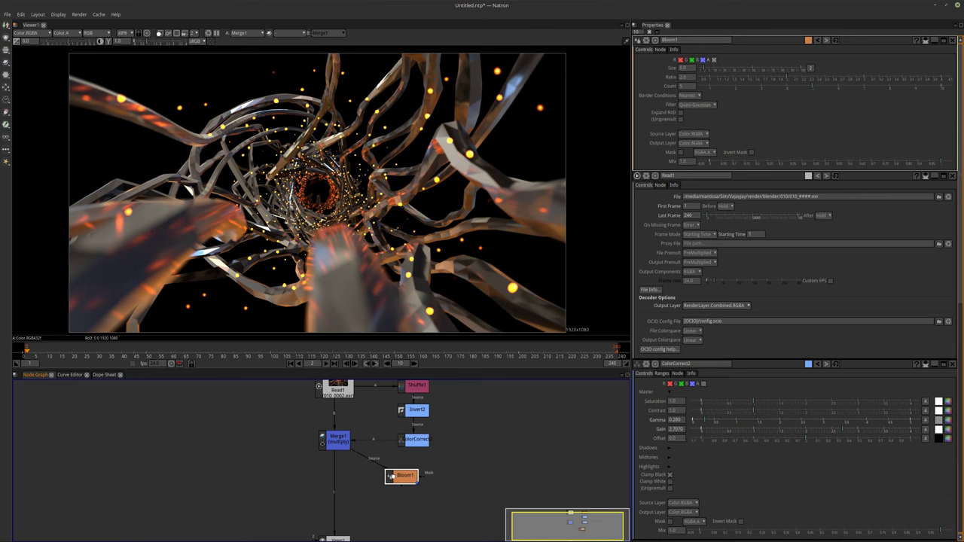
pyautogui.moveTo(356, 507); pyautogui.dragTo(350, 480, button='middle')
pyautogui.click(349, 480)
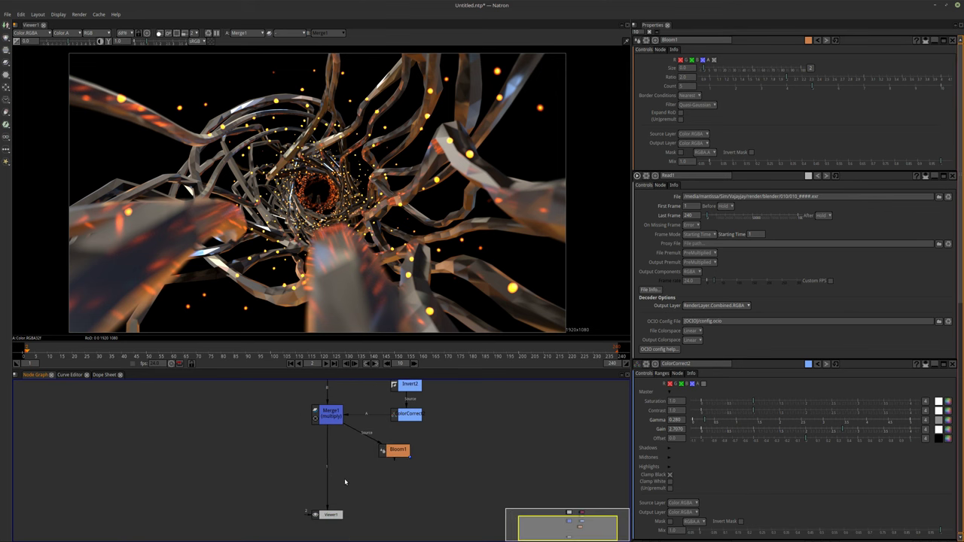
# Step: Insert Merge2 between Merge1 and the viewer, with its operation set to plus
pyautogui.press('m')
pyautogui.moveTo(197, 499); pyautogui.dragTo(330, 472)
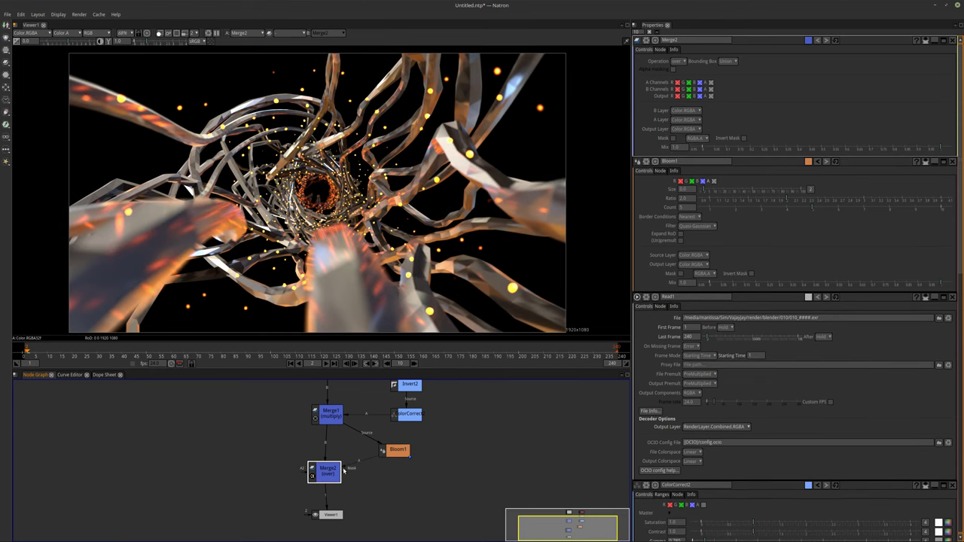
pyautogui.scroll(5, 399, 418)
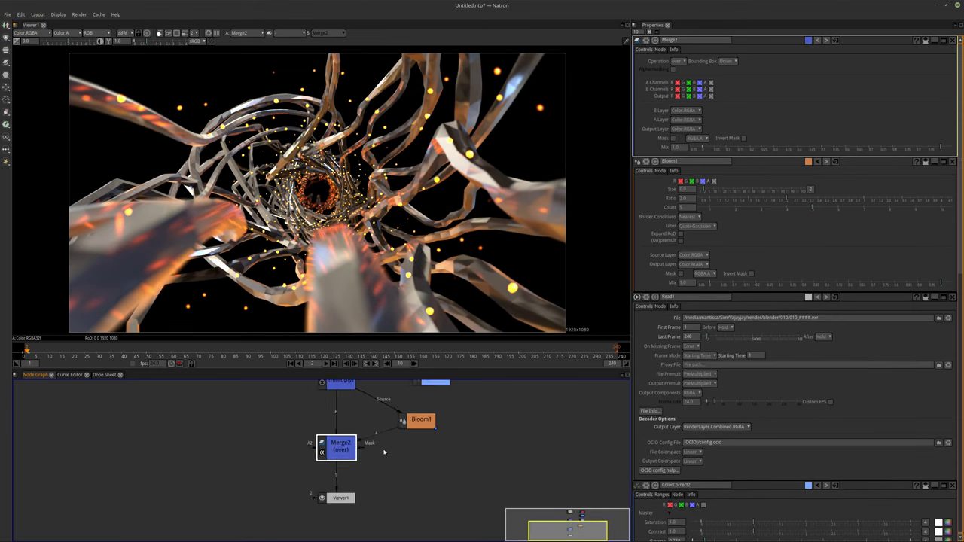
pyautogui.click(678, 61)
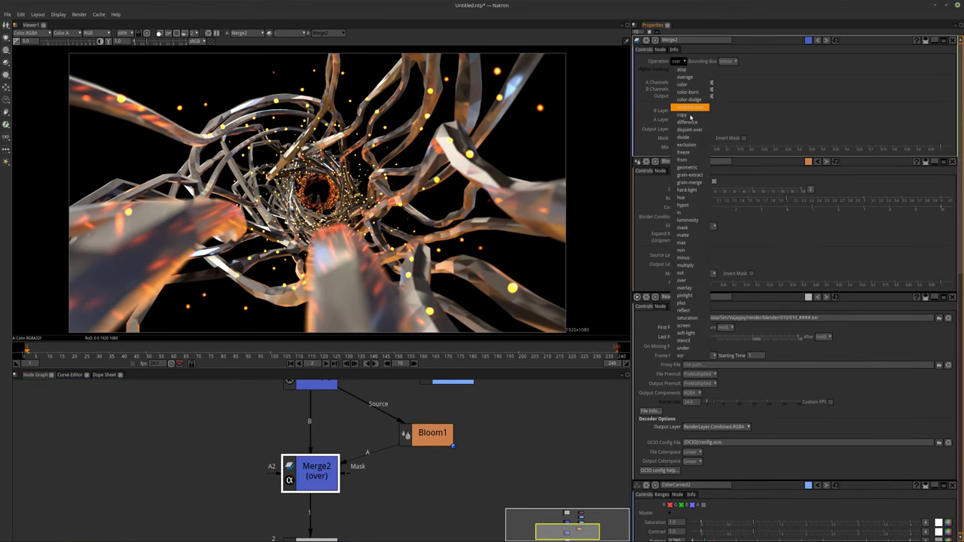
pyautogui.click(683, 303)
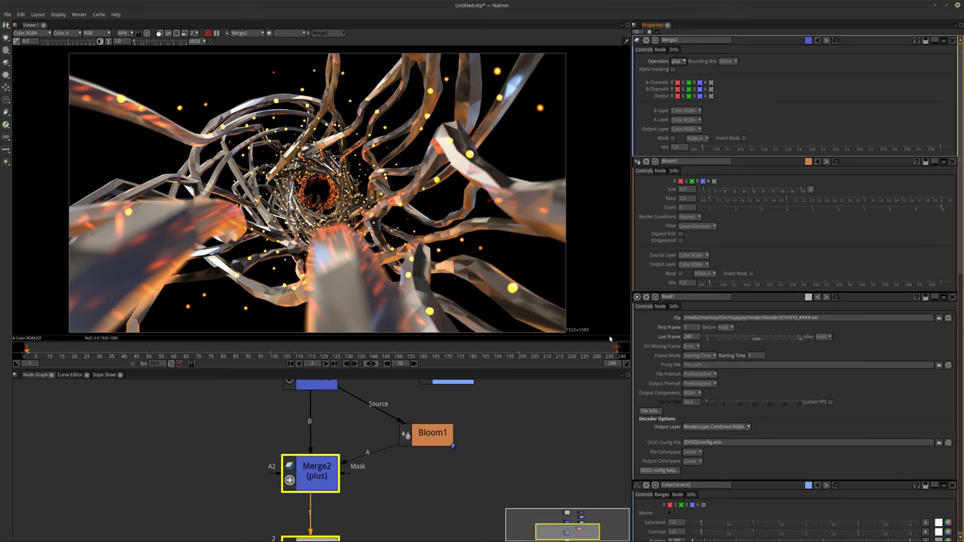
# Step: Set Bloom1's size to about 22 and Merge2's mix to about 0.14
pyautogui.moveTo(443, 437); pyautogui.dragTo(456, 429)
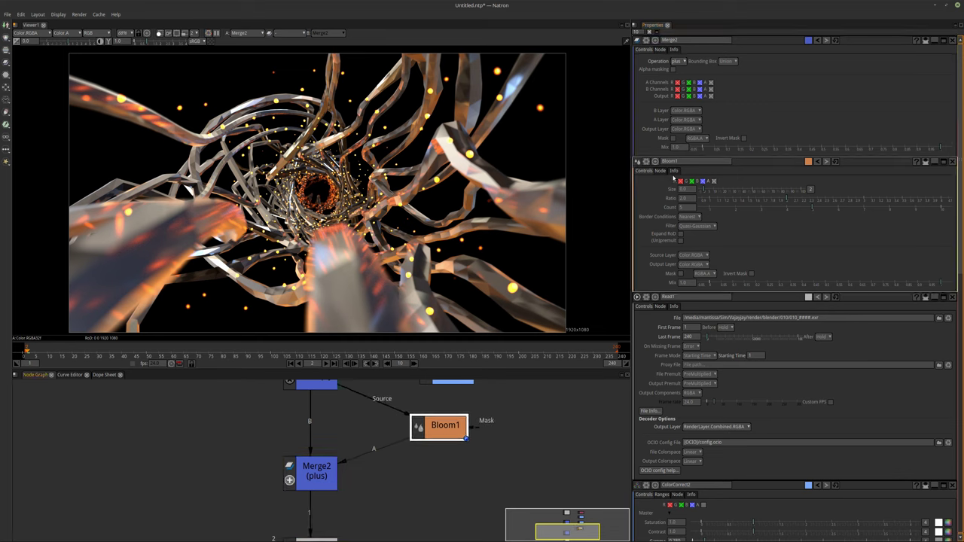
pyautogui.click(449, 425)
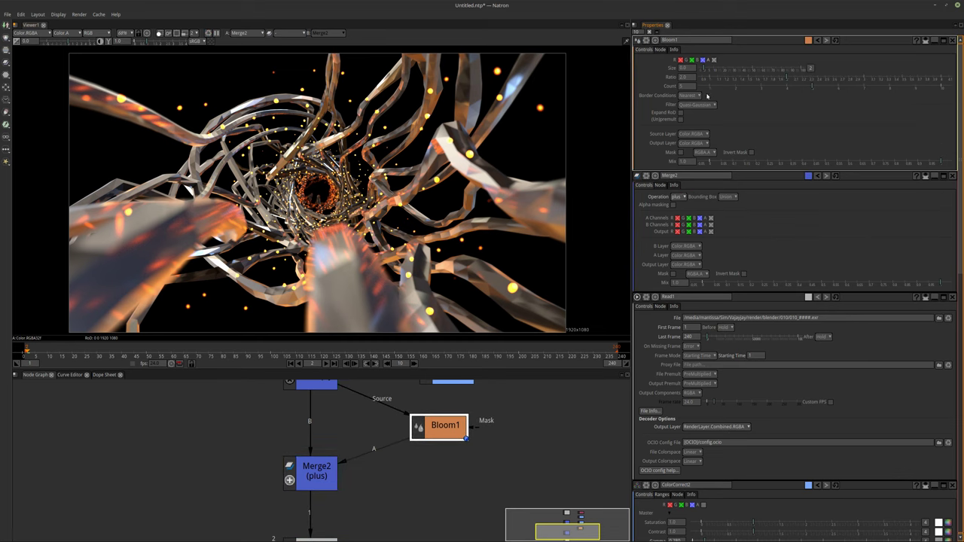
pyautogui.moveTo(707, 69); pyautogui.dragTo(725, 70)
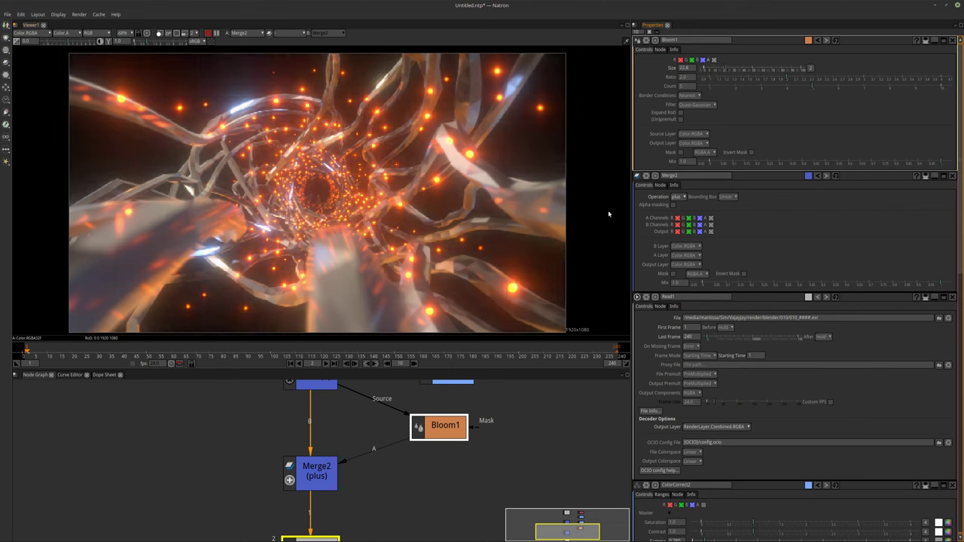
pyautogui.click(314, 471)
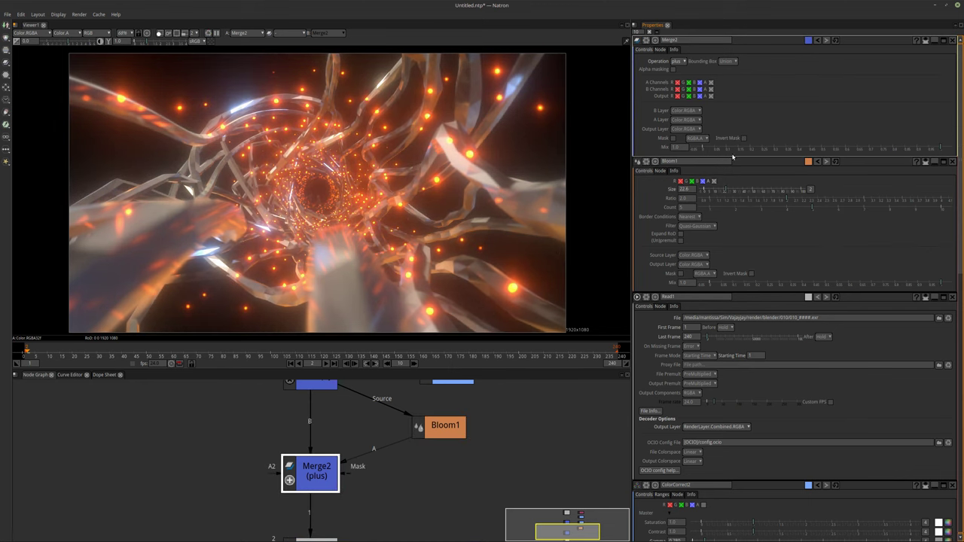
pyautogui.moveTo(721, 151); pyautogui.dragTo(735, 152)
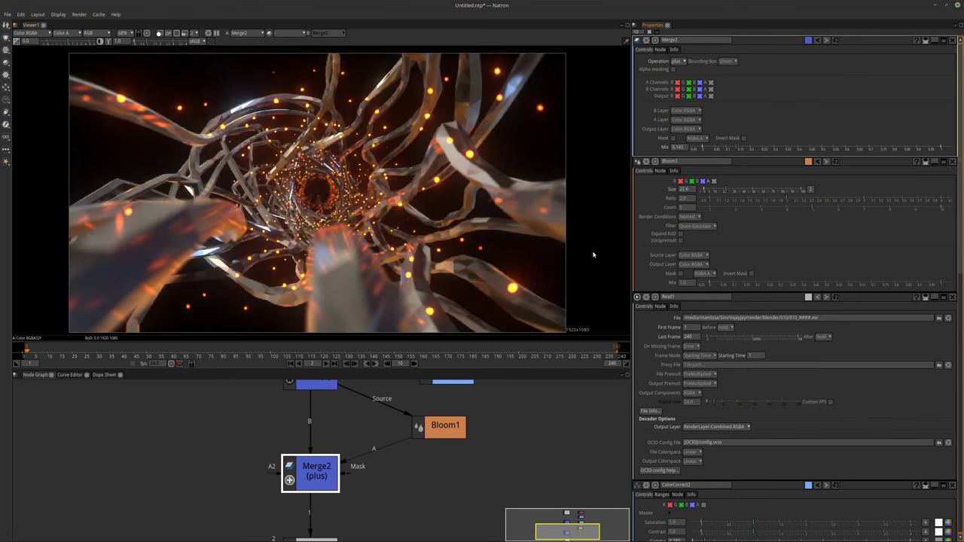
# Step: Move Viewer1 down below Merge2
pyautogui.scroll(-2, 522, 458)
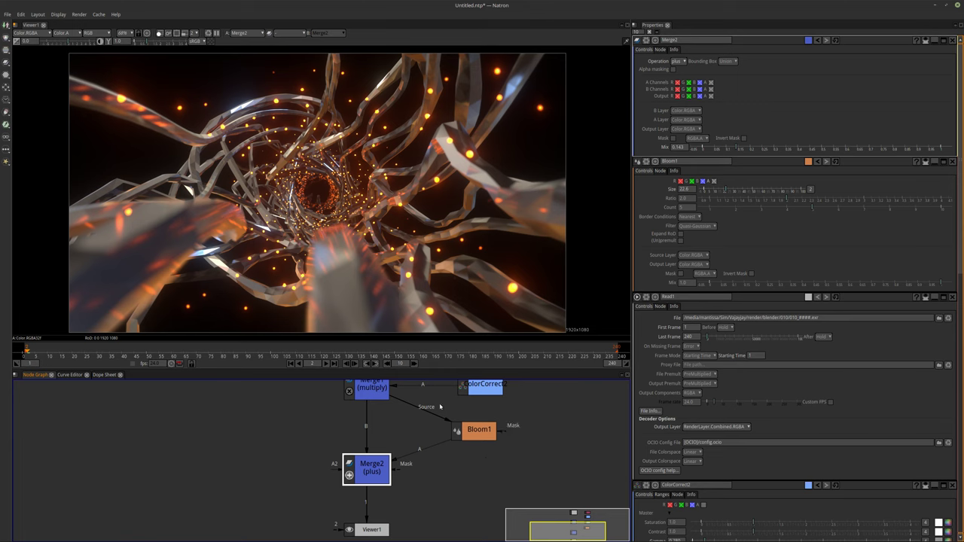
pyautogui.scroll(-3, 420, 425)
pyautogui.scroll(-1, 430, 463)
pyautogui.scroll(-2, 440, 426)
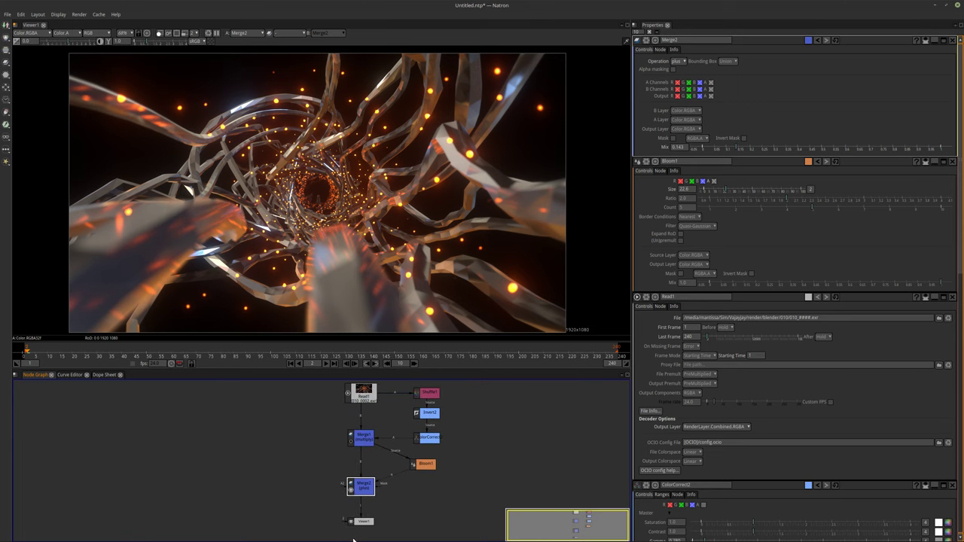
pyautogui.moveTo(359, 522); pyautogui.dragTo(359, 534)
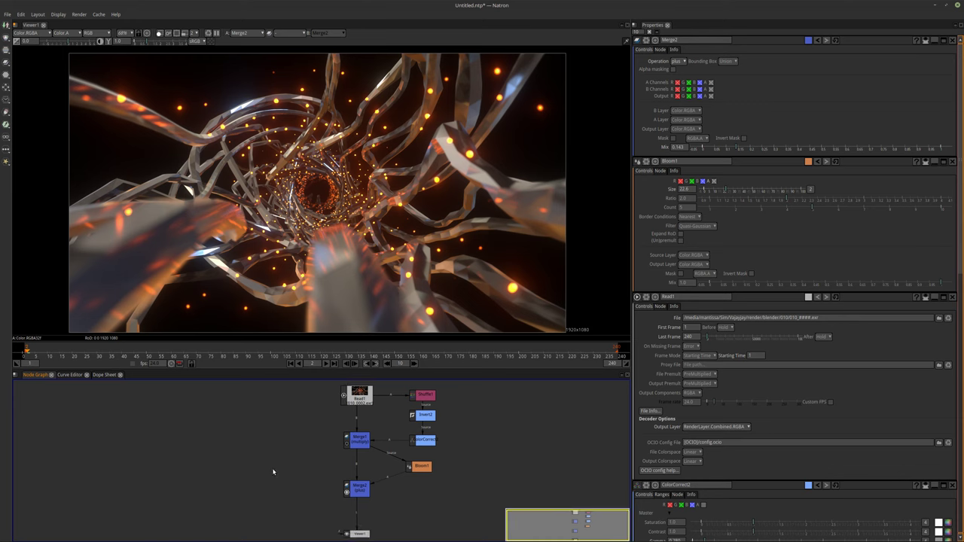
pyautogui.scroll(3, 278, 452)
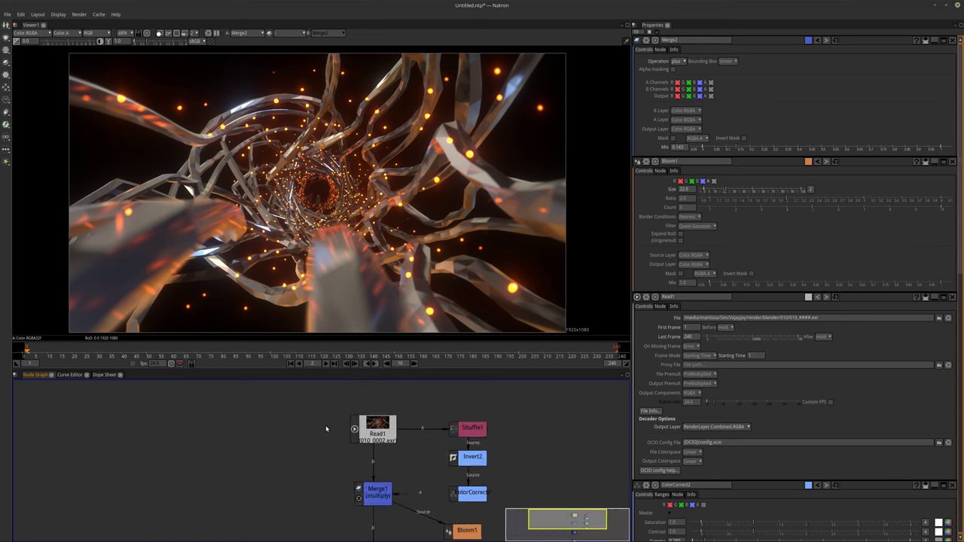
# Step: Shift the Shuffle1, Invert2 and ColorCorrect nodes slightly left to tidy the tree
pyautogui.moveTo(416, 411); pyautogui.dragTo(480, 500)
pyautogui.moveTo(450, 454); pyautogui.dragTo(434, 454)
pyautogui.scroll(2, 390, 479)
pyautogui.moveTo(389, 480); pyautogui.dragTo(325, 460, button='middle')
pyautogui.click(376, 475)
pyautogui.scroll(1, 320, 456)
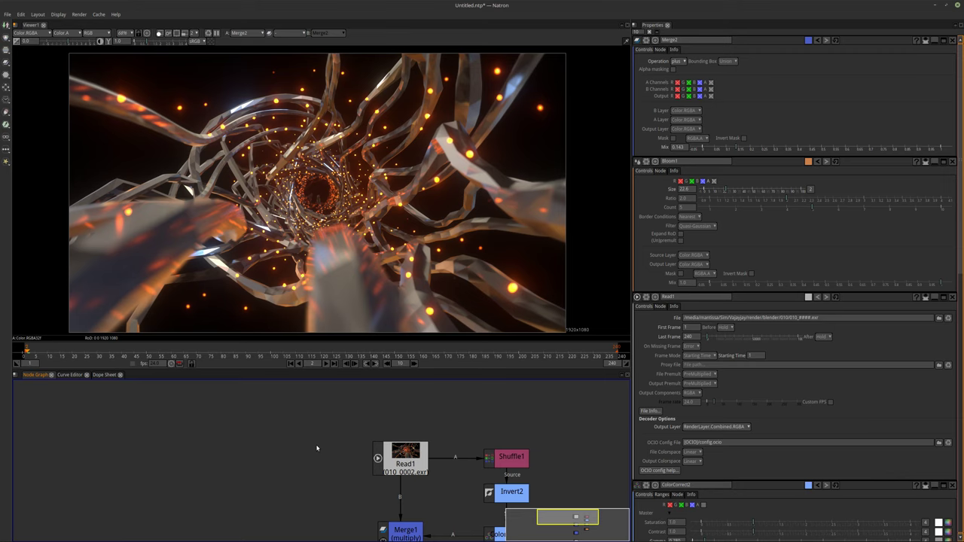
pyautogui.moveTo(316, 448); pyautogui.dragTo(327, 427, button='middle')
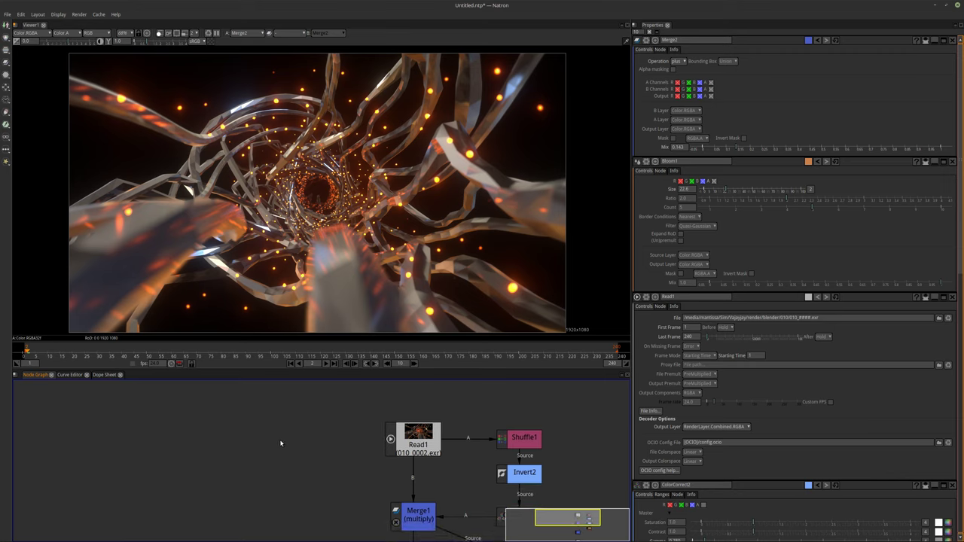
pyautogui.press('Tab')
# Step: Create a Radial1 gradient node and fit all nodes into the graph view
pyautogui.write('radial')
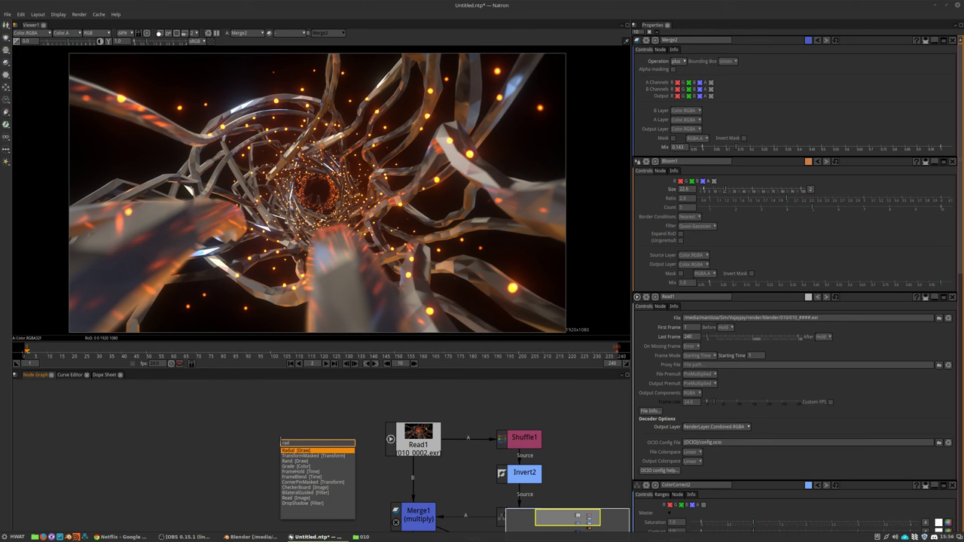
pyautogui.press('Return')
pyautogui.moveTo(309, 448); pyautogui.dragTo(315, 427)
pyautogui.click(413, 436)
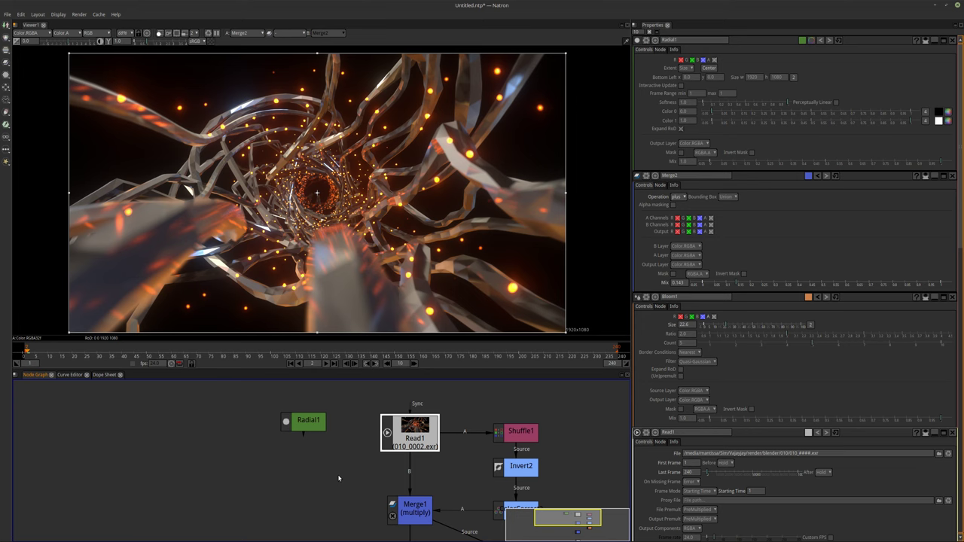
pyautogui.press('f')
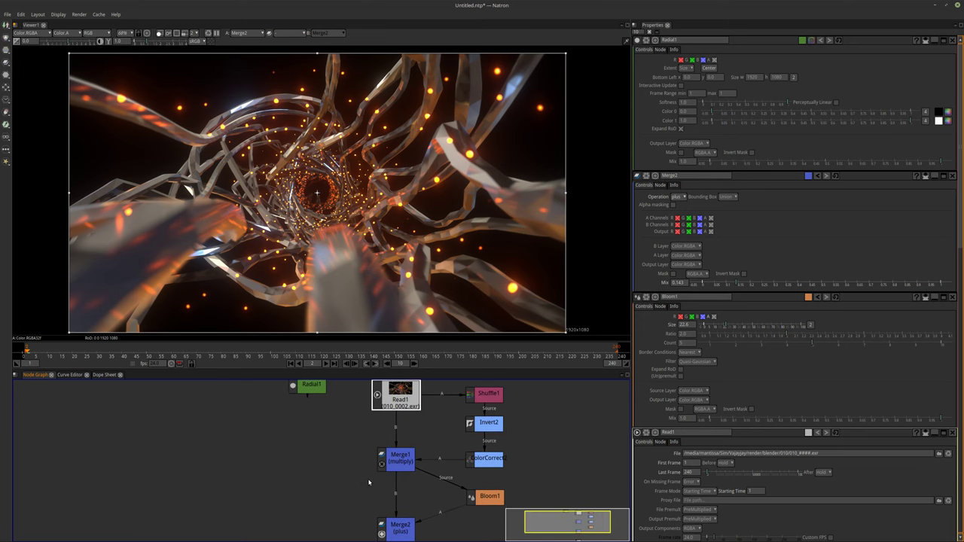
# Step: Add an over Merge3 below Merge2, with Radial1 into B and Merge2 into A
pyautogui.click(399, 518)
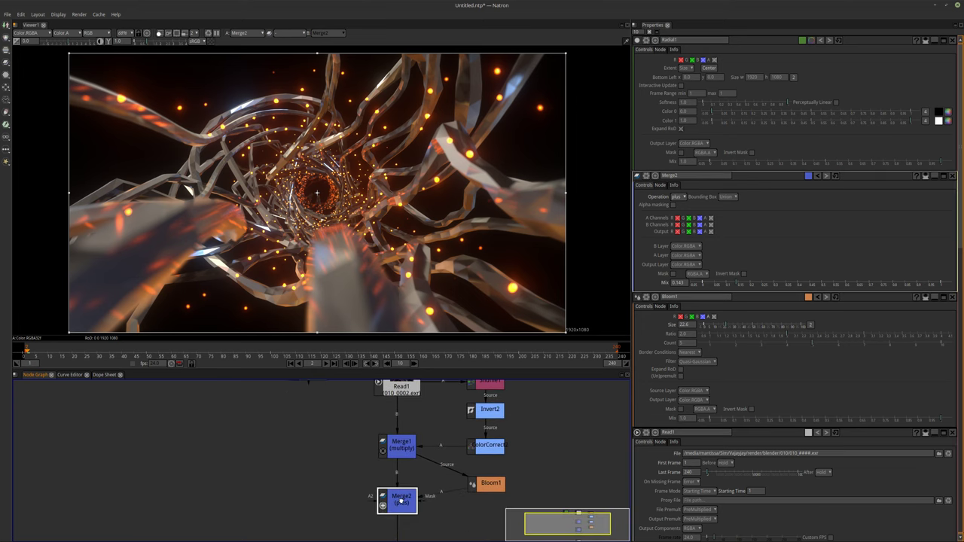
pyautogui.press('m')
pyautogui.scroll(-2, 343, 497)
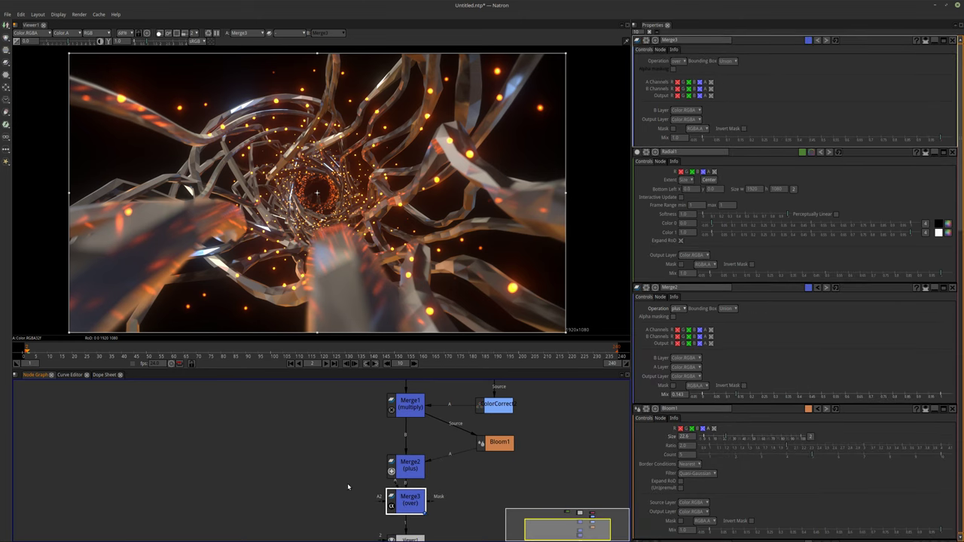
pyautogui.moveTo(358, 383); pyautogui.dragTo(357, 497)
pyautogui.scroll(3, 357, 497)
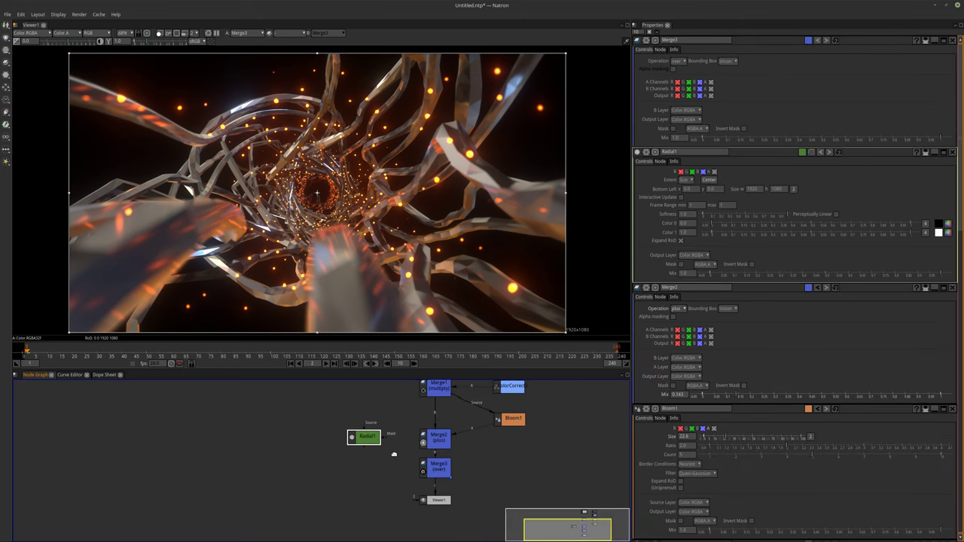
pyautogui.moveTo(464, 447); pyautogui.dragTo(369, 427)
pyautogui.moveTo(458, 457); pyautogui.dragTo(463, 432)
# Step: Check the Radial1 and Merge3 settings, then set Shuffle1's alpha channel to A.a
pyautogui.doubleClick(344, 413)
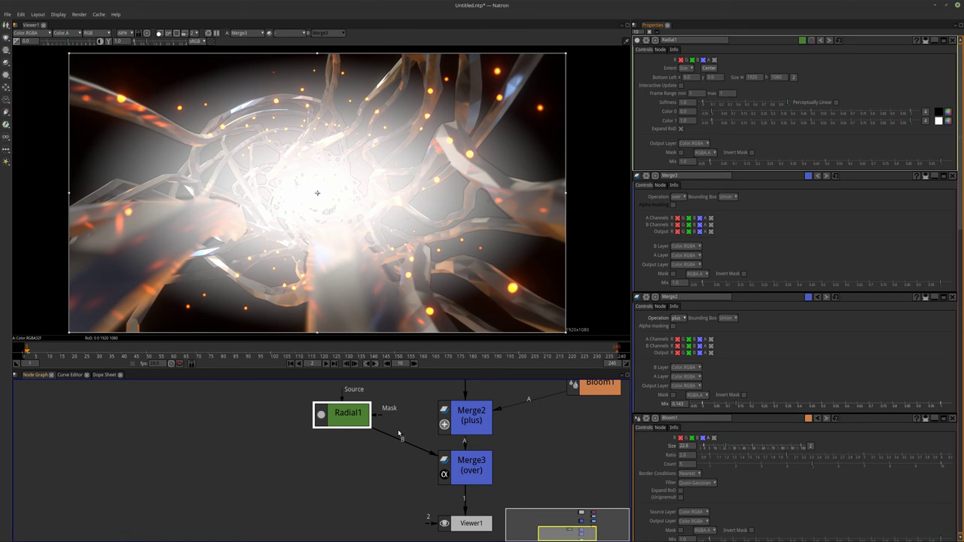
pyautogui.doubleClick(463, 465)
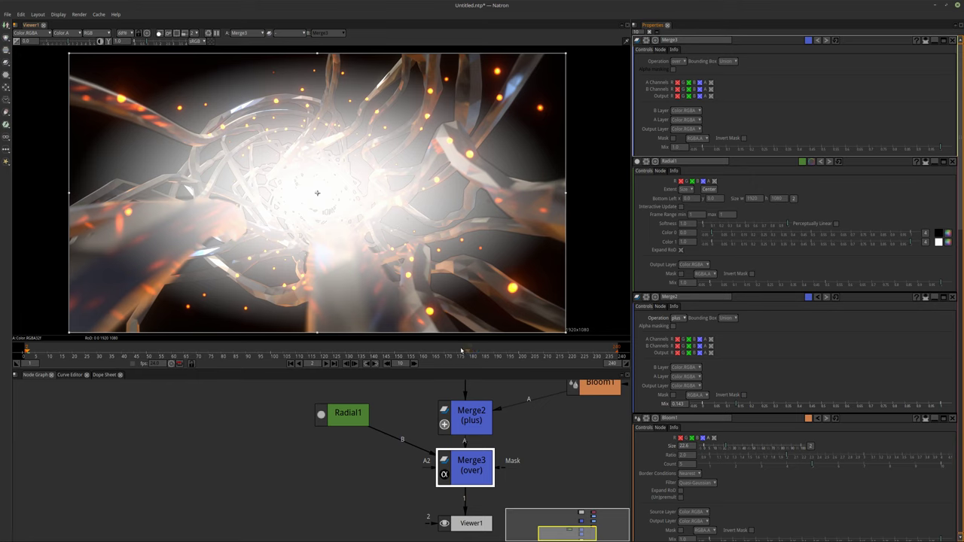
pyautogui.scroll(-4, 391, 480)
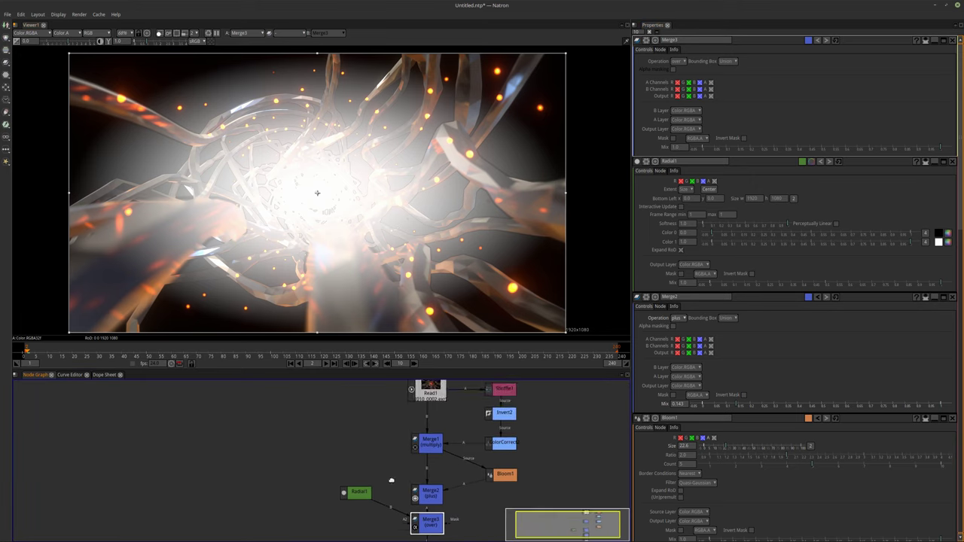
pyautogui.moveTo(427, 490); pyautogui.dragTo(427, 471)
pyautogui.doubleClick(508, 388)
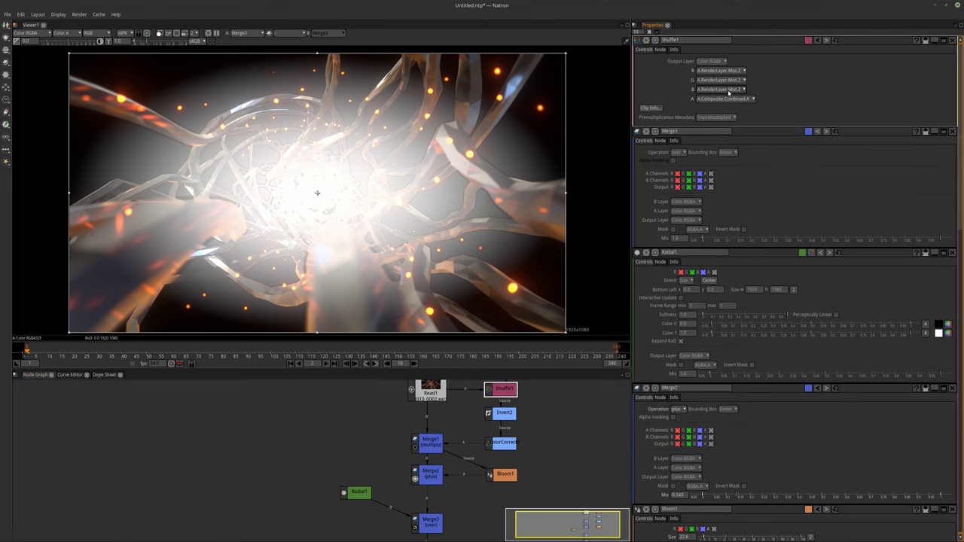
pyautogui.click(724, 98)
pyautogui.click(719, 119)
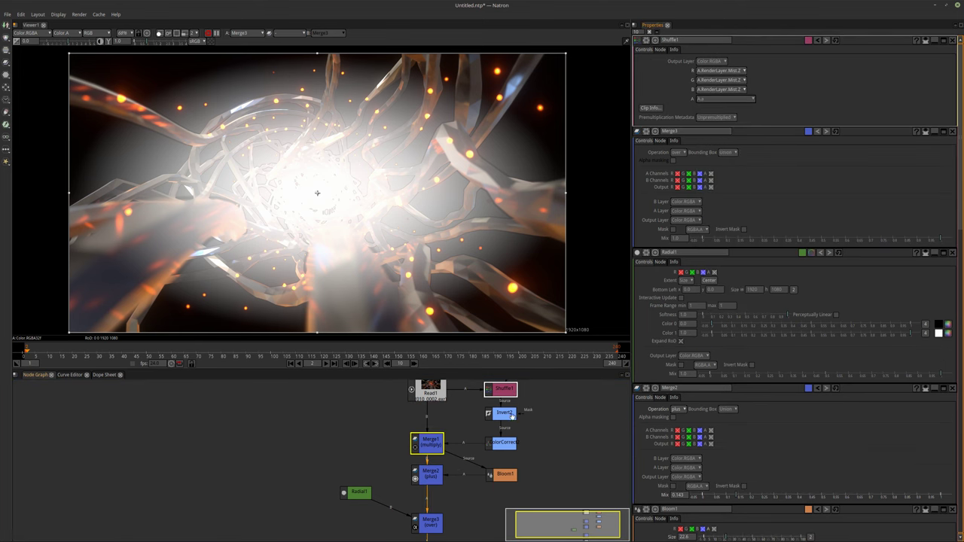
# Step: Disconnect Merge2 from Merge3's A input
pyautogui.moveTo(441, 480); pyautogui.dragTo(450, 427, button='middle')
pyautogui.scroll(2, 452, 446)
pyautogui.click(436, 417)
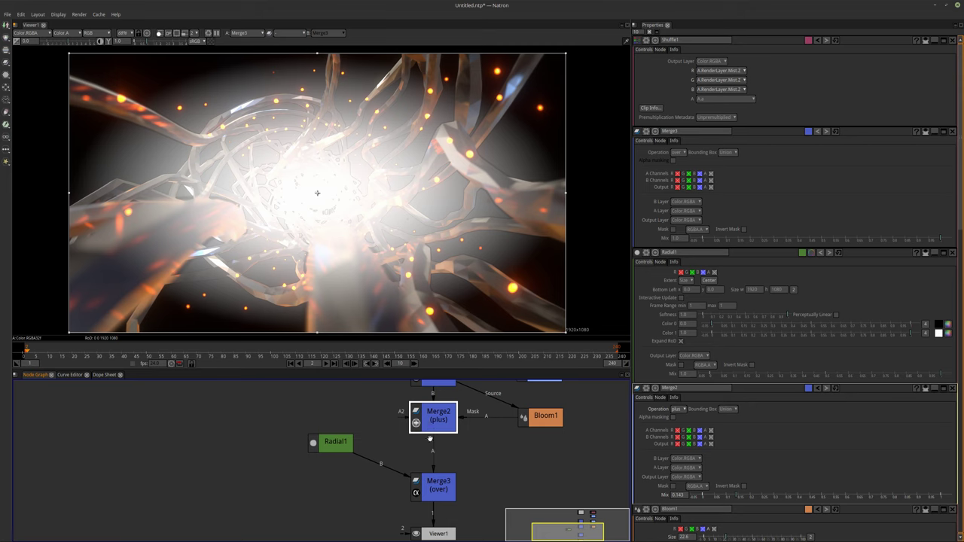
pyautogui.moveTo(417, 493)
pyautogui.mouseDown(button='middle')
pyautogui.moveTo(441, 516)
pyautogui.moveTo(419, 488)
pyautogui.mouseUp(button='middle')
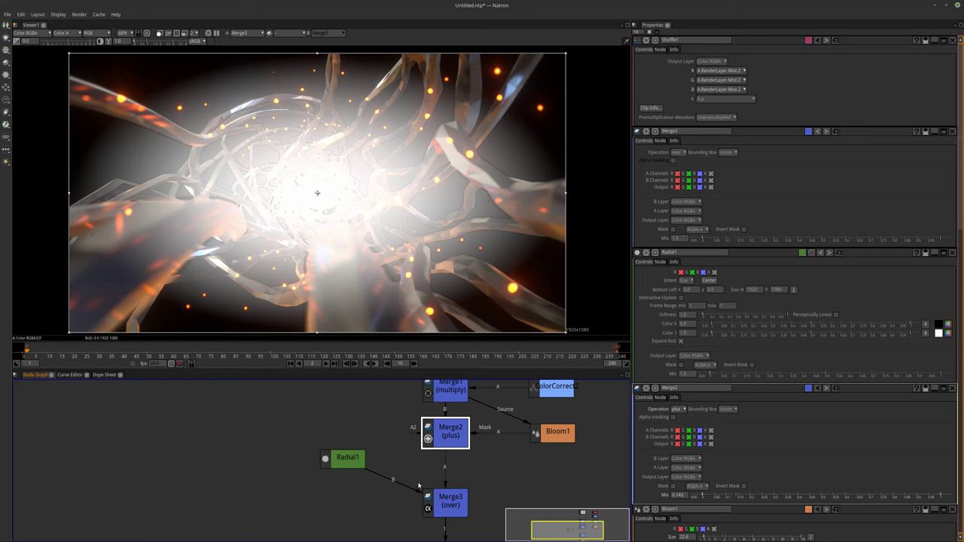
pyautogui.moveTo(449, 472); pyautogui.dragTo(451, 488)
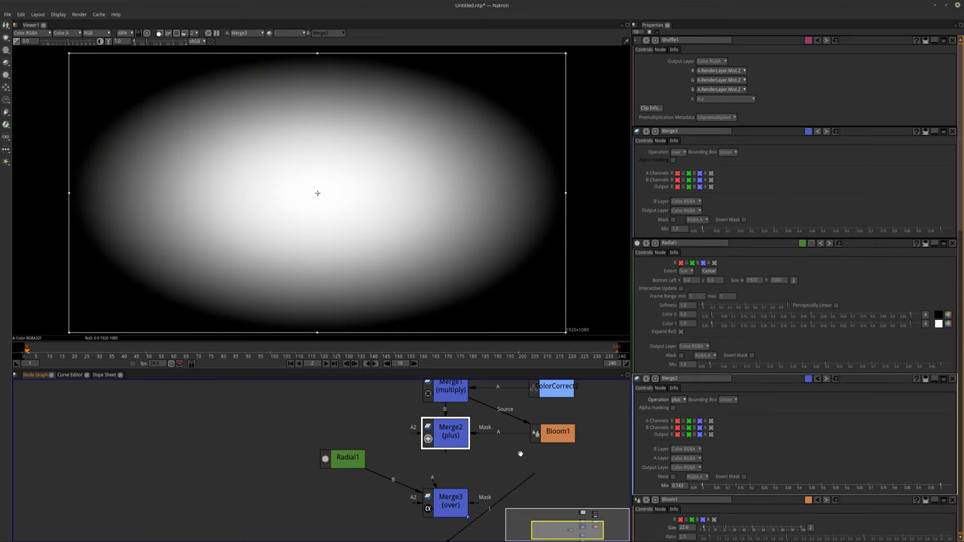
# Step: Move Merge3 to the left and raise Read1 and Shuffle1 together
pyautogui.moveTo(452, 501); pyautogui.dragTo(306, 458)
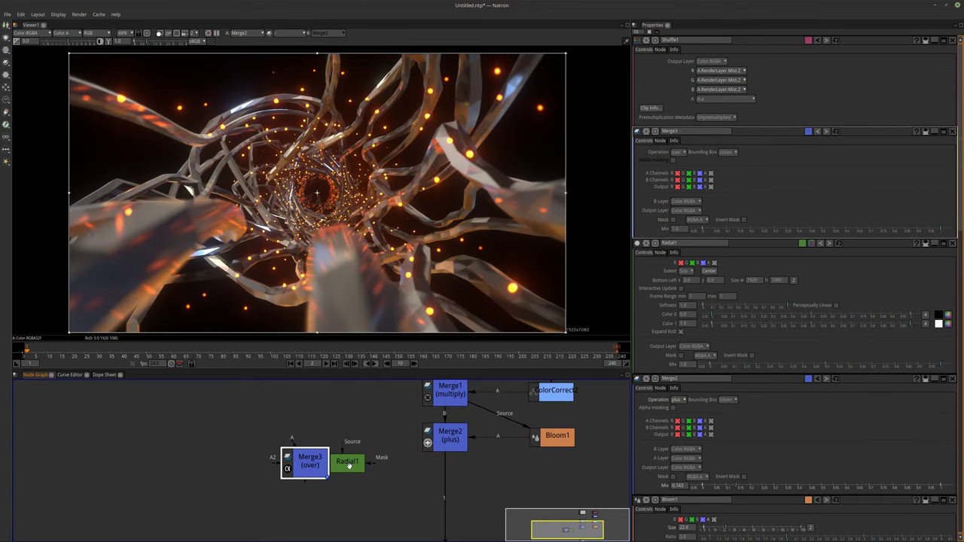
pyautogui.moveTo(349, 466); pyautogui.dragTo(353, 495, button='middle')
pyautogui.moveTo(309, 490); pyautogui.dragTo(327, 425)
pyautogui.moveTo(451, 422); pyautogui.dragTo(424, 484, button='middle')
pyautogui.moveTo(426, 417); pyautogui.dragTo(419, 437, button='middle')
pyautogui.moveTo(364, 396); pyautogui.dragTo(581, 445)
pyautogui.moveTo(412, 437); pyautogui.dragTo(413, 409)
pyautogui.click(398, 446)
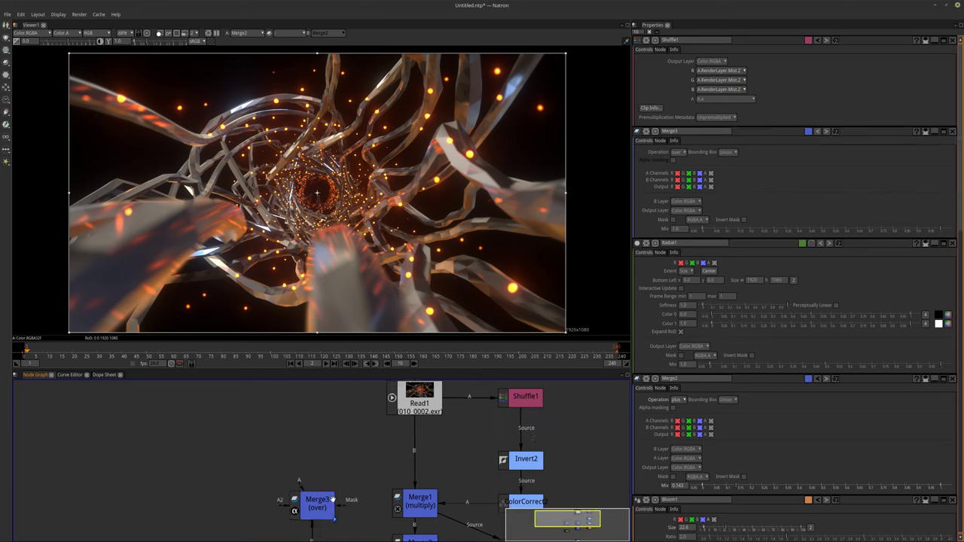
# Step: Reposition Merge3 near the top of the tree and connect an A input into it
pyautogui.moveTo(332, 500); pyautogui.dragTo(328, 492, button='middle')
pyautogui.moveTo(328, 491); pyautogui.dragTo(366, 453)
pyautogui.moveTo(366, 453); pyautogui.dragTo(363, 496, button='middle')
pyautogui.moveTo(364, 496); pyautogui.dragTo(415, 433)
pyautogui.click(297, 419)
pyautogui.click(300, 426)
pyautogui.moveTo(323, 450); pyautogui.dragTo(331, 442)
pyautogui.moveTo(332, 441); pyautogui.dragTo(375, 449, button='middle')
# Step: Place Radial1 directly above Merge3
pyautogui.scroll(-3, 356, 482)
pyautogui.moveTo(349, 521); pyautogui.dragTo(294, 405)
pyautogui.moveTo(293, 407); pyautogui.dragTo(285, 460, button='middle')
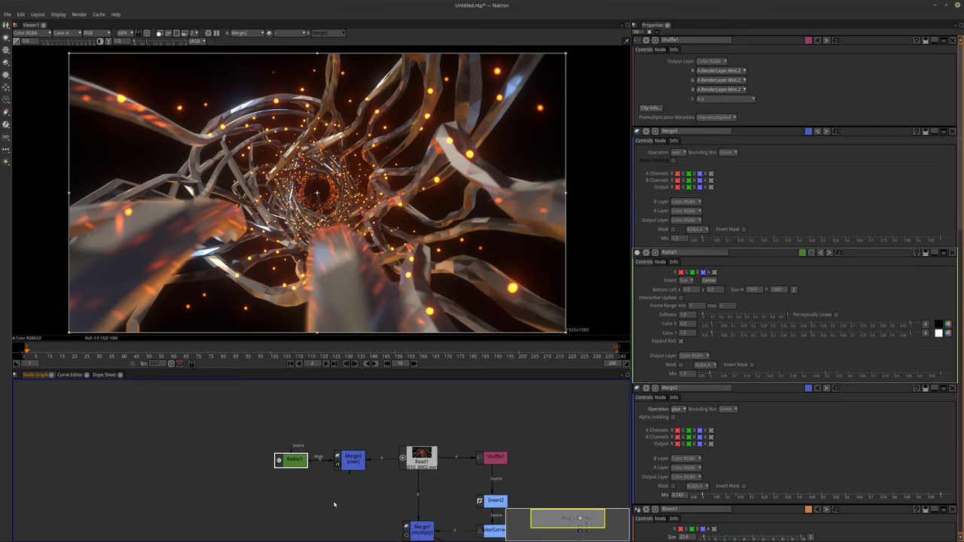
pyautogui.scroll(2, 321, 493)
pyautogui.click(365, 452)
pyautogui.moveTo(380, 470); pyautogui.dragTo(380, 500, button='middle')
pyautogui.moveTo(276, 476); pyautogui.dragTo(366, 415)
pyautogui.click(367, 476)
# Step: Switch Read1's link into Merge3 from Mask to A, and nudge Merge3 up
pyautogui.moveTo(414, 509); pyautogui.dragTo(410, 459, button='middle')
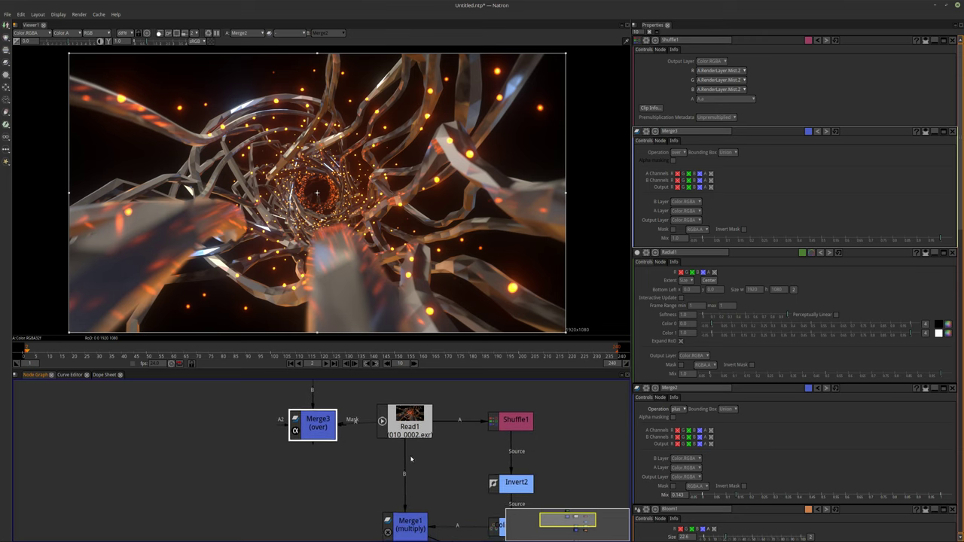
pyautogui.moveTo(405, 452); pyautogui.dragTo(319, 438)
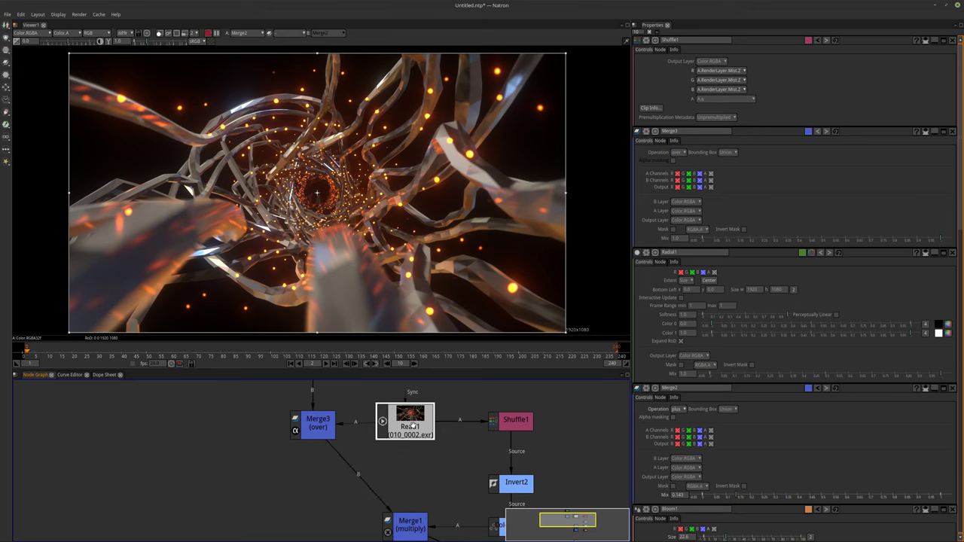
pyautogui.click(303, 425)
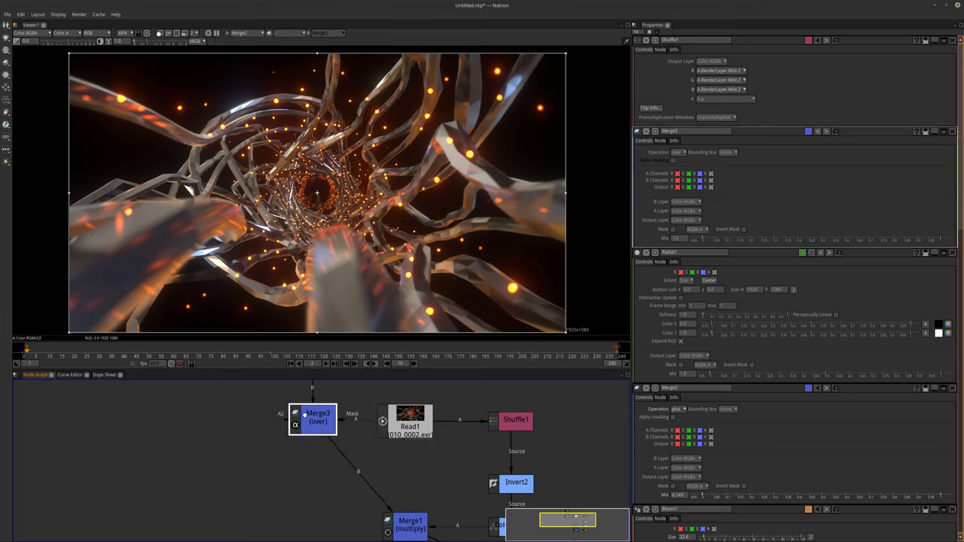
pyautogui.moveTo(296, 421); pyautogui.dragTo(294, 415)
pyautogui.moveTo(387, 455); pyautogui.dragTo(433, 467, button='middle')
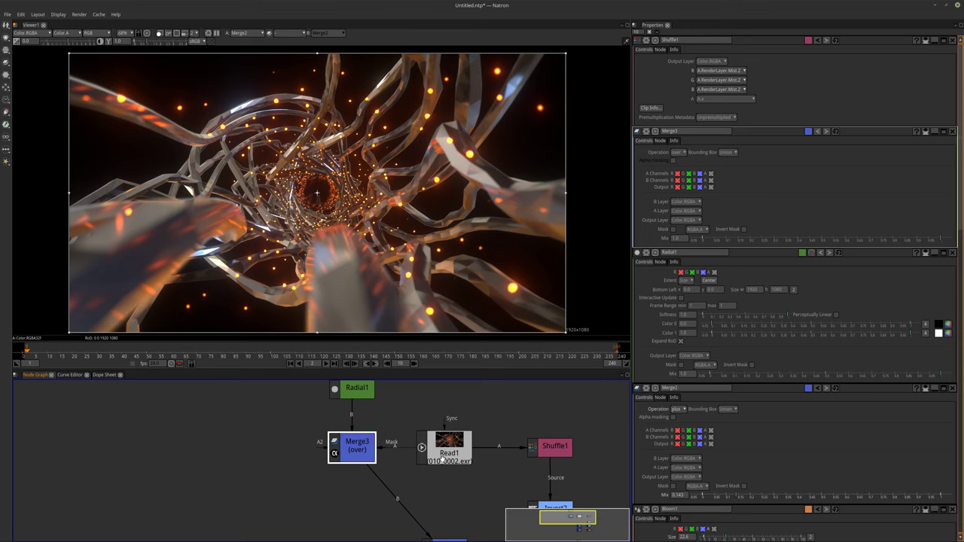
# Step: Bring Merge3, Radial1 and Read1 into view and show Merge3's output in the viewer
pyautogui.scroll(-5, 354, 474)
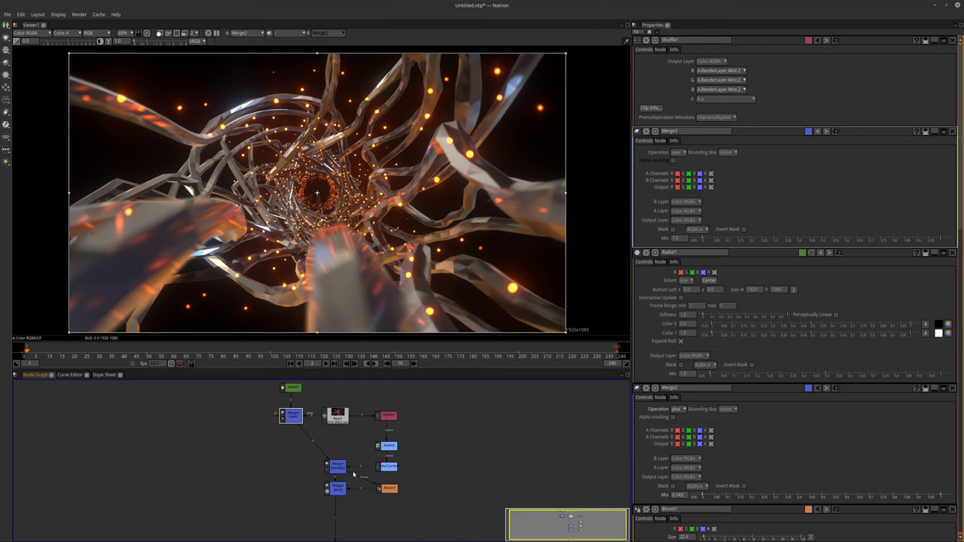
pyautogui.scroll(4, 322, 462)
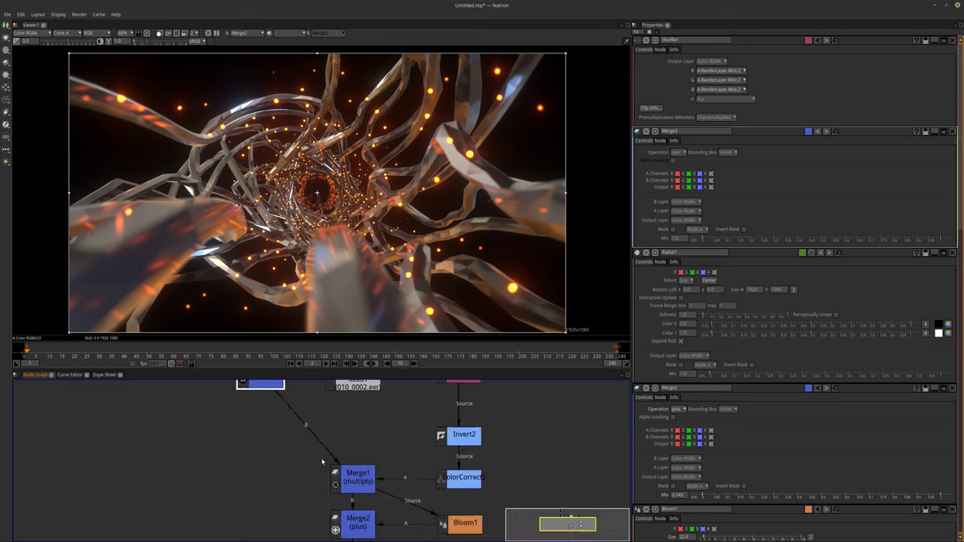
pyautogui.moveTo(322, 462); pyautogui.dragTo(333, 491, button='middle')
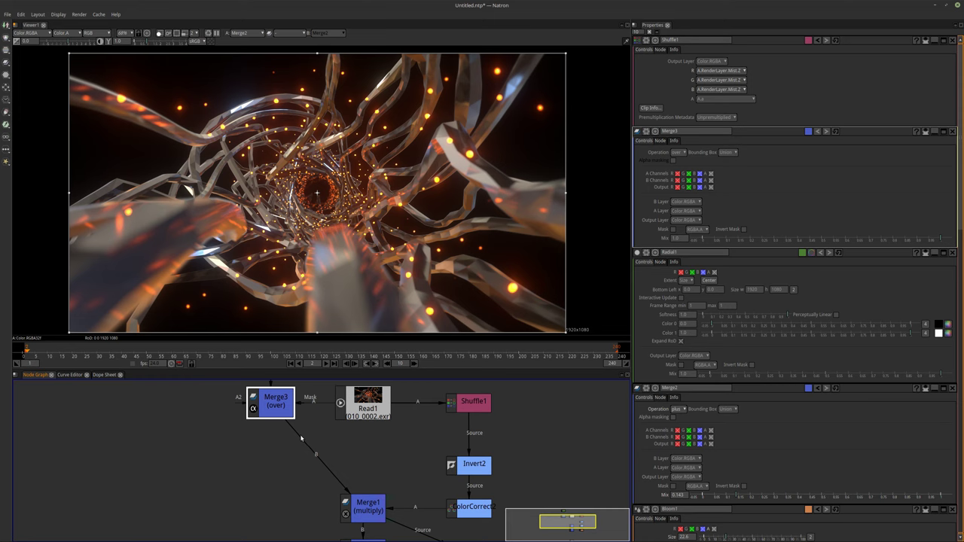
pyautogui.moveTo(304, 441); pyautogui.dragTo(331, 450, button='middle')
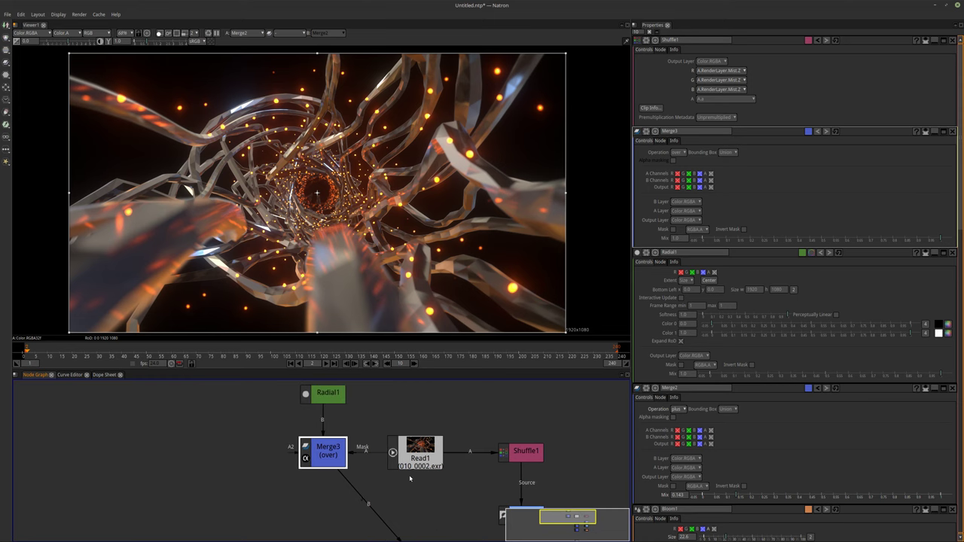
pyautogui.moveTo(404, 495); pyautogui.dragTo(406, 475, button='middle')
pyautogui.click(324, 434)
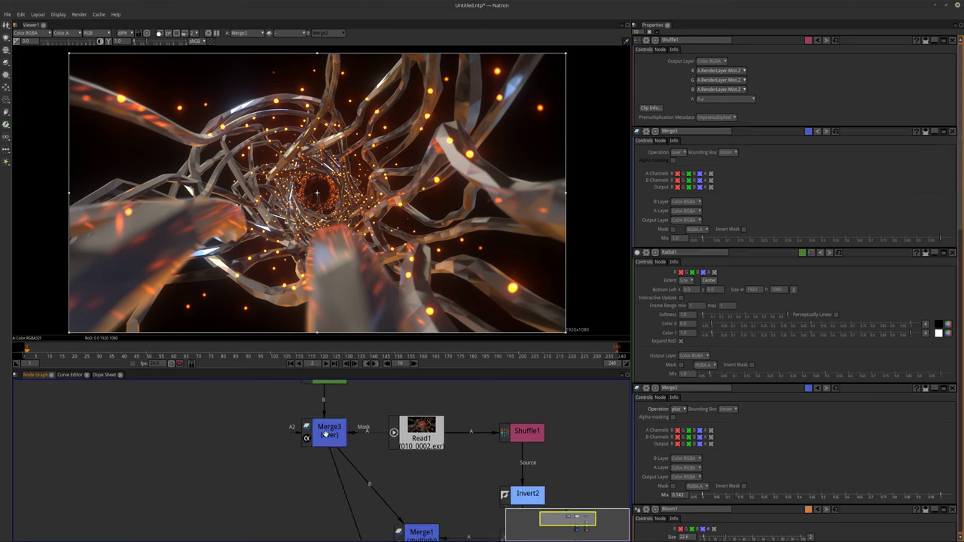
pyautogui.press('1')
# Step: Disconnect the viewer's input and view Merge2's output instead
pyautogui.moveTo(373, 465); pyautogui.dragTo(378, 470, button='middle')
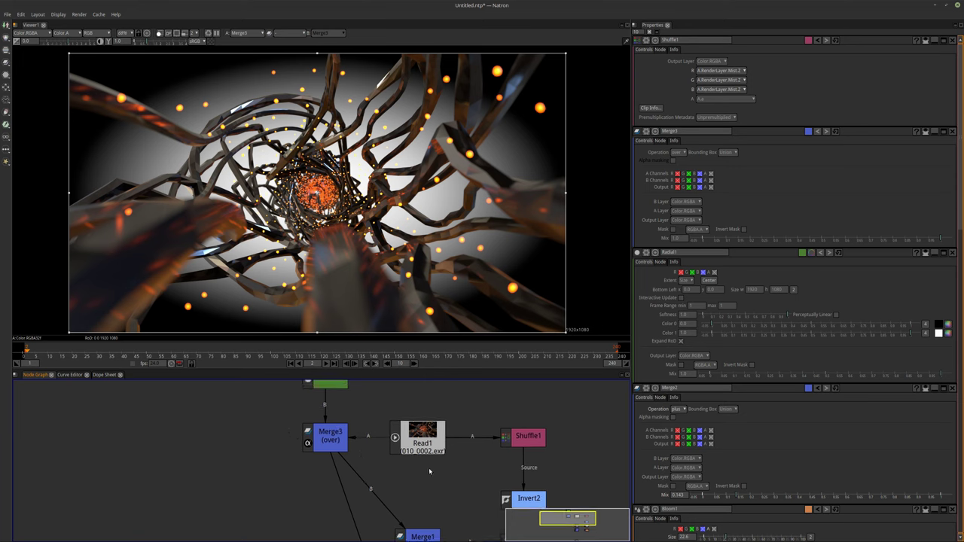
pyautogui.moveTo(450, 526); pyautogui.dragTo(433, 476, button='middle')
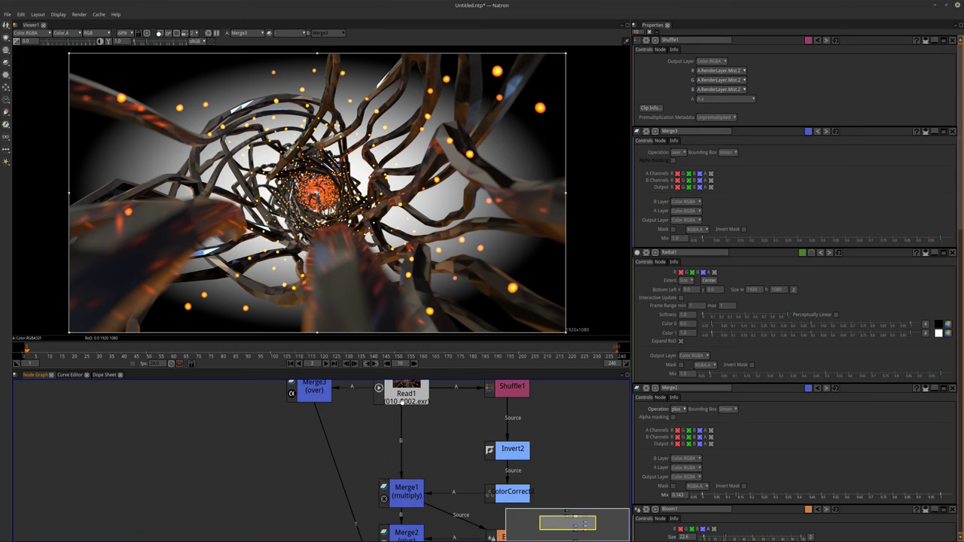
pyautogui.moveTo(405, 467); pyautogui.dragTo(407, 452, button='middle')
pyautogui.moveTo(323, 406); pyautogui.dragTo(364, 469)
pyautogui.scroll(-3, 362, 452)
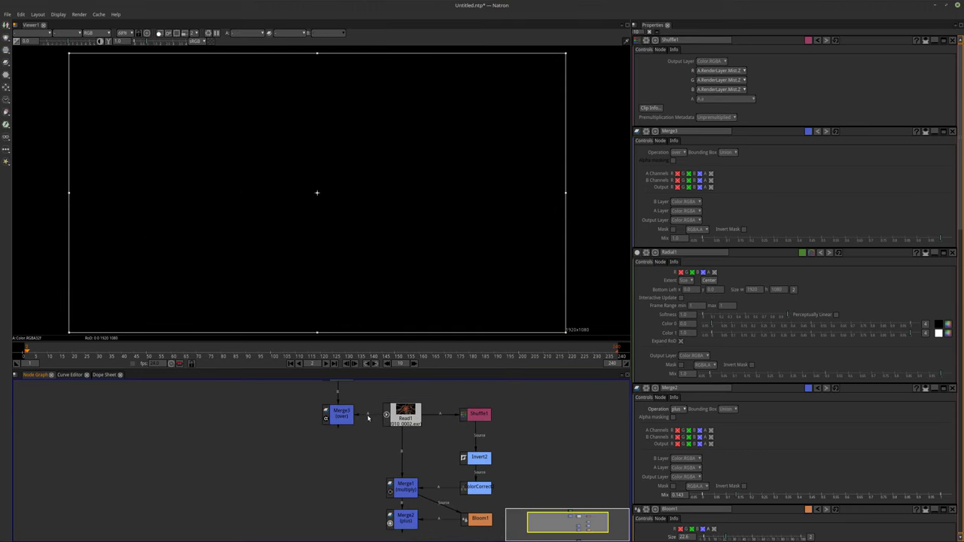
pyautogui.click(406, 521)
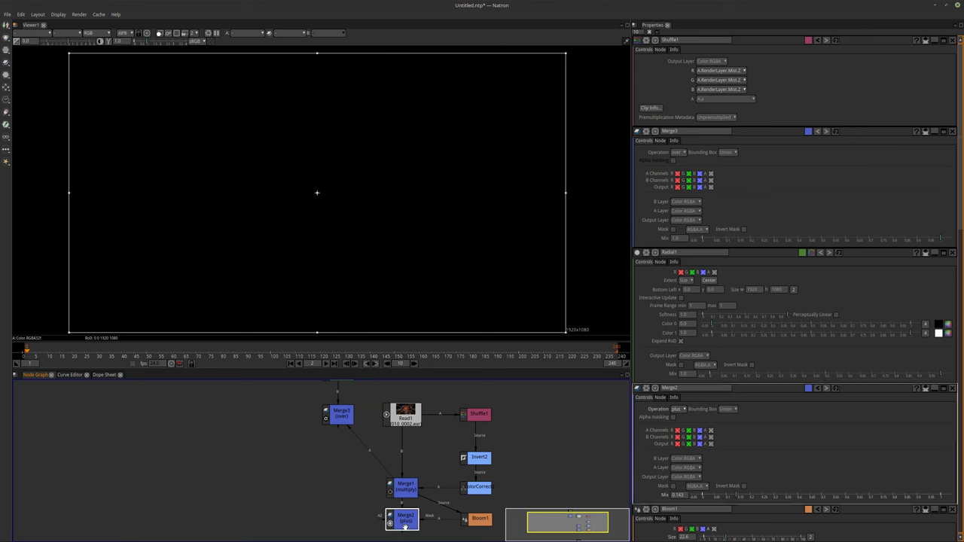
pyautogui.press('1')
# Step: Move Merge3 lower, view its output, and reconnect its Mask link to Merge1
pyautogui.moveTo(337, 457); pyautogui.dragTo(341, 474, button='middle')
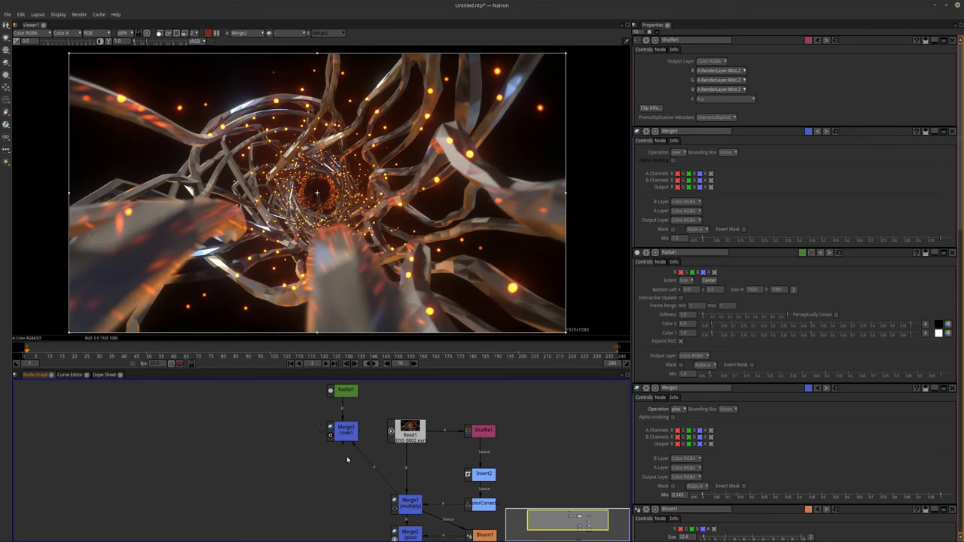
pyautogui.moveTo(341, 436); pyautogui.dragTo(341, 424, button='middle')
pyautogui.moveTo(341, 423); pyautogui.dragTo(345, 500)
pyautogui.scroll(3, 348, 482)
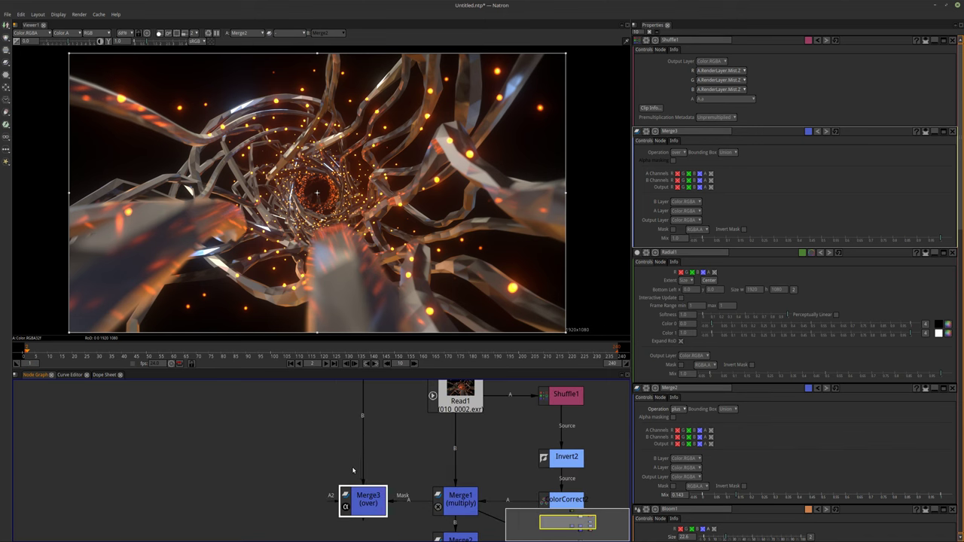
pyautogui.click(361, 506)
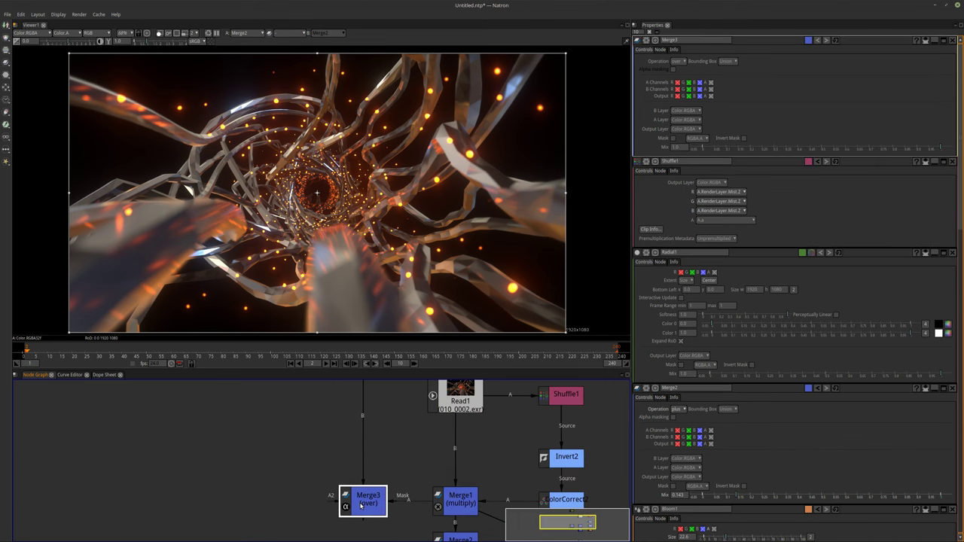
pyautogui.press('1')
pyautogui.click(427, 520)
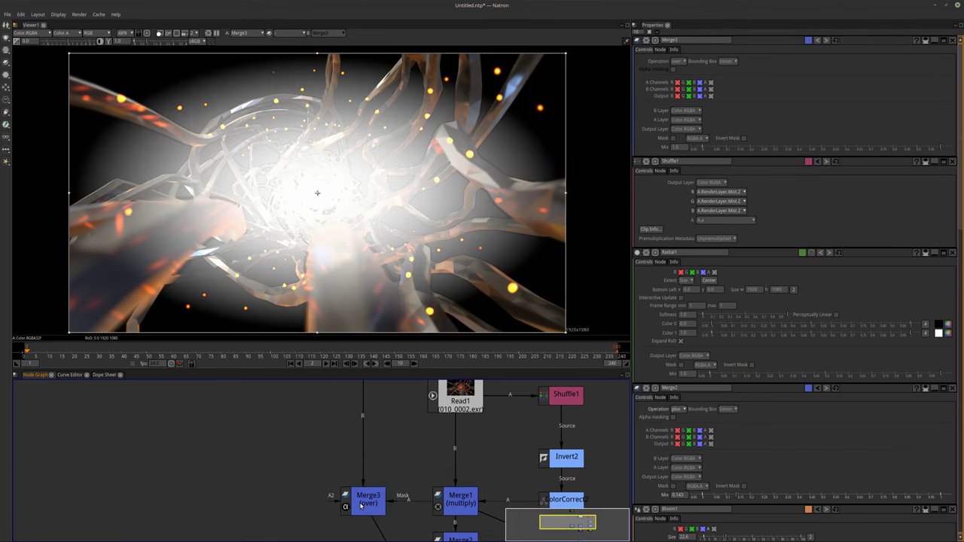
pyautogui.moveTo(427, 520); pyautogui.dragTo(394, 503, button='middle')
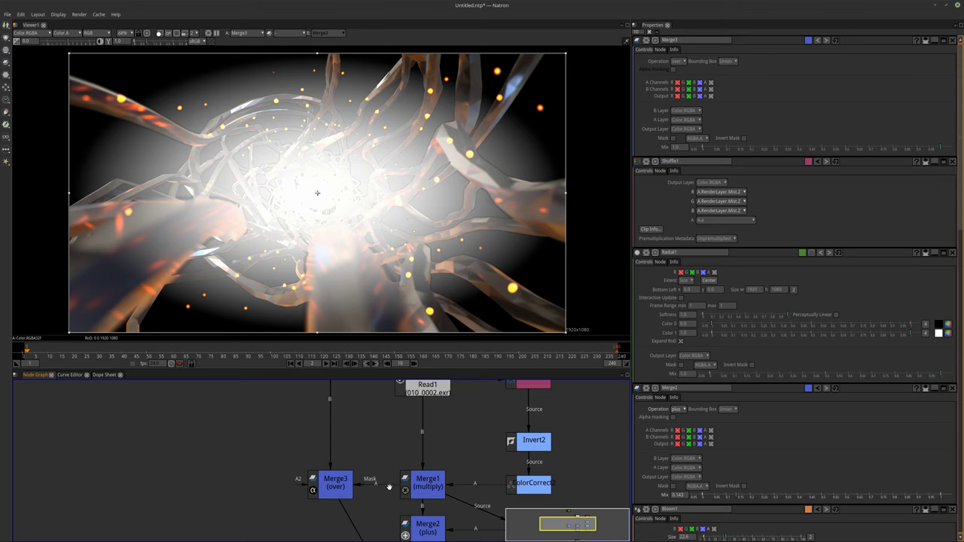
pyautogui.moveTo(387, 486); pyautogui.dragTo(429, 488)
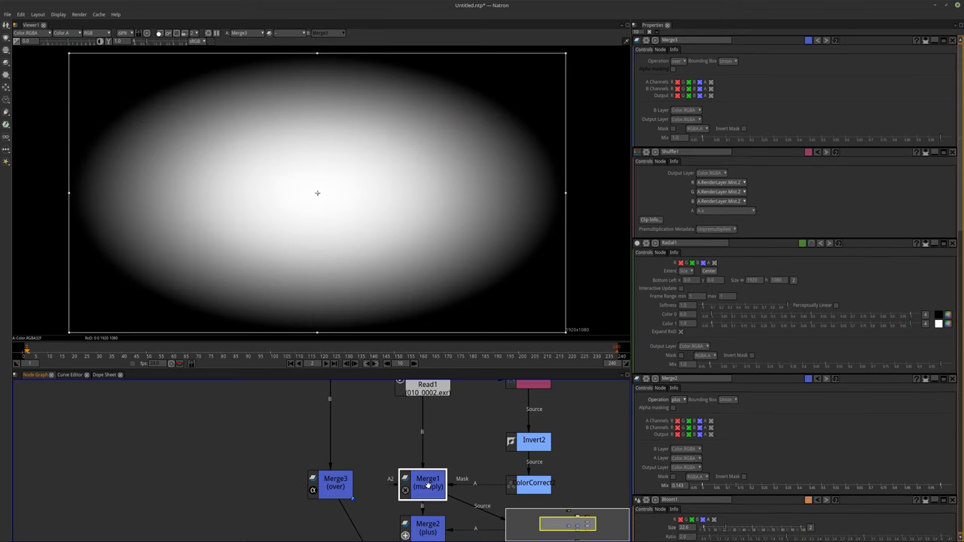
# Step: View Merge2's output and display only its alpha channel
pyautogui.moveTo(428, 486); pyautogui.dragTo(413, 385, button='middle')
pyautogui.click(412, 418)
pyautogui.press('1')
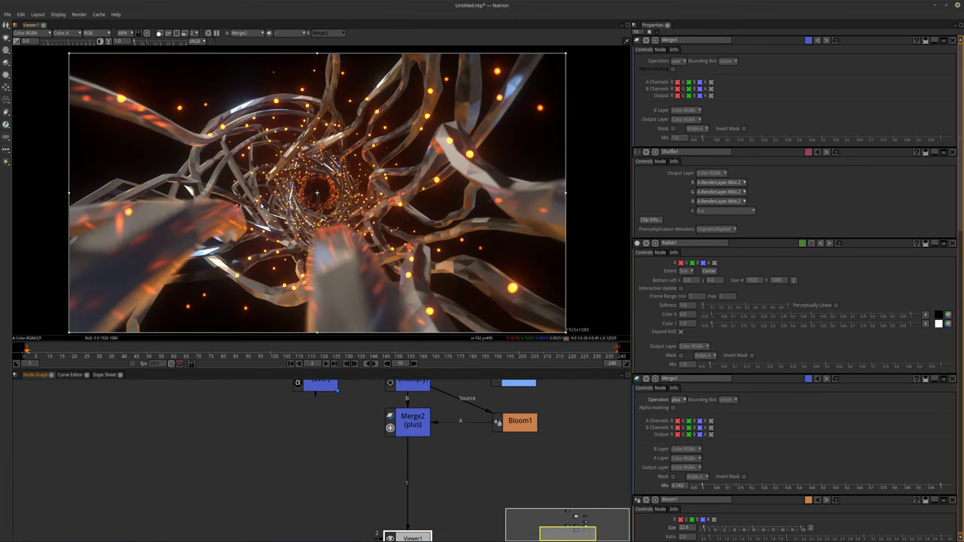
pyautogui.press('a')
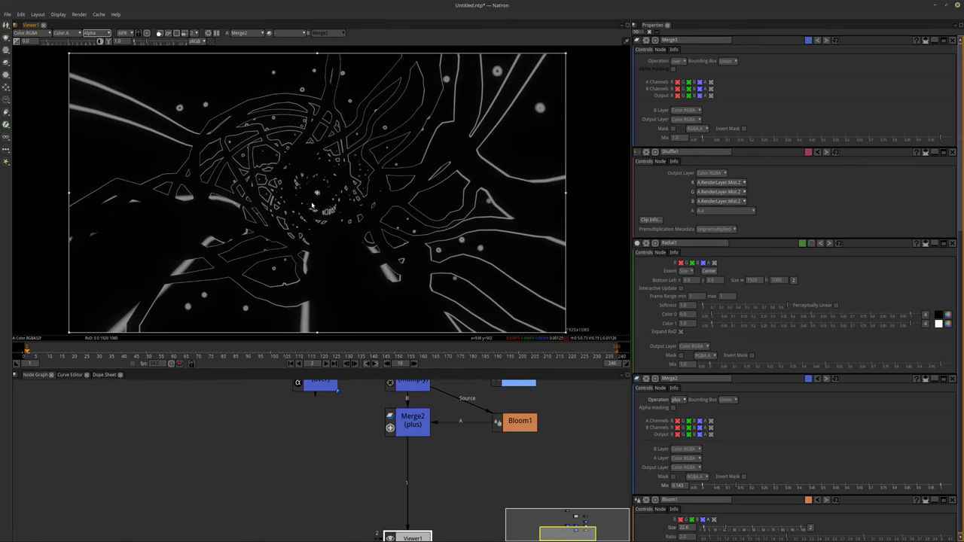
# Step: After trying A.Composite.Combined.A, set Shuffle1's alpha output to A.RenderLayer.Mist.Z, then select Merge2
pyautogui.moveTo(539, 398); pyautogui.dragTo(471, 416, button='middle')
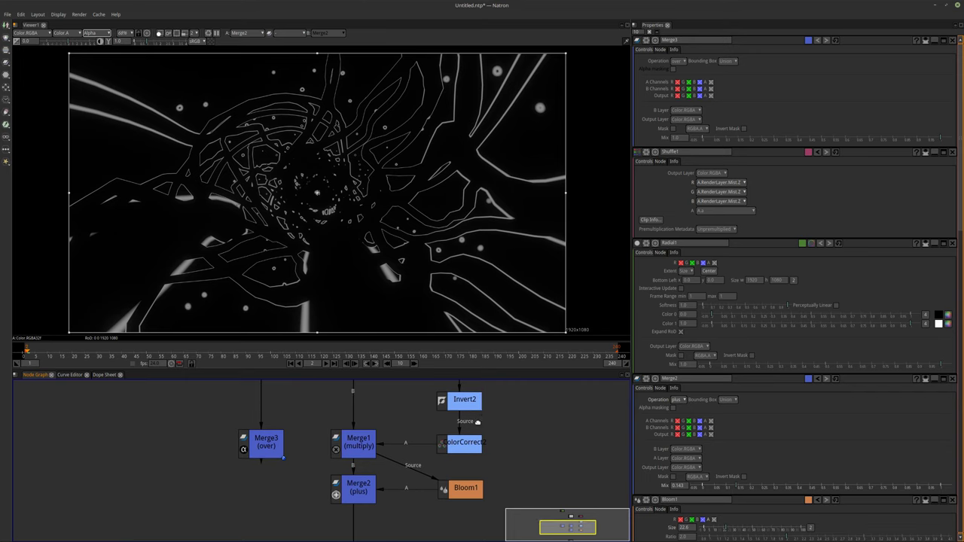
pyautogui.moveTo(477, 422); pyautogui.dragTo(468, 424, button='middle')
pyautogui.click(461, 391)
pyautogui.click(741, 100)
pyautogui.click(711, 107)
pyautogui.click(711, 101)
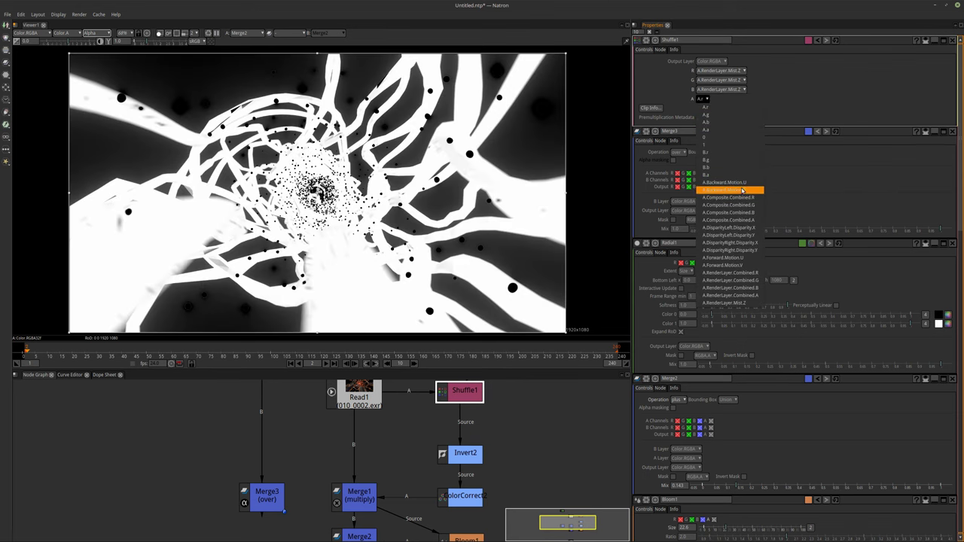
pyautogui.click(746, 220)
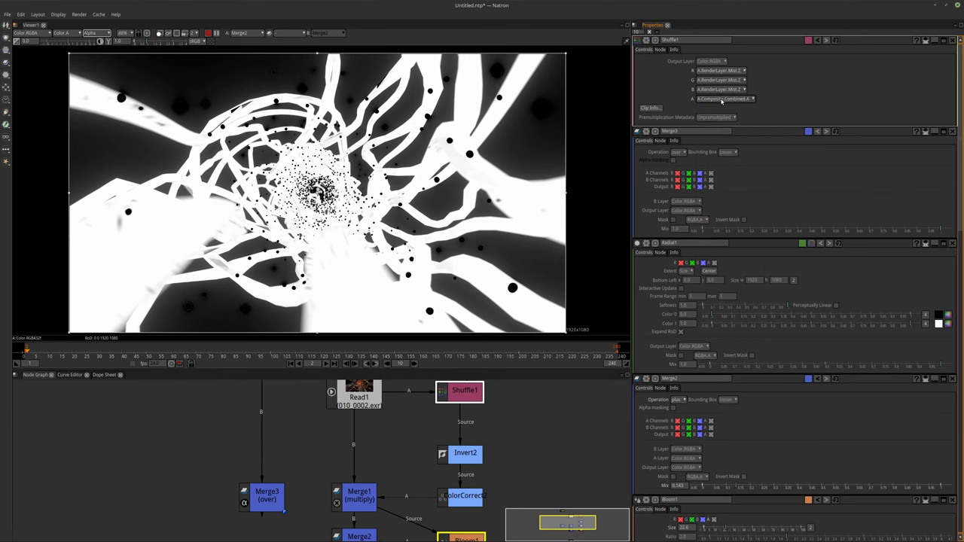
pyautogui.click(721, 99)
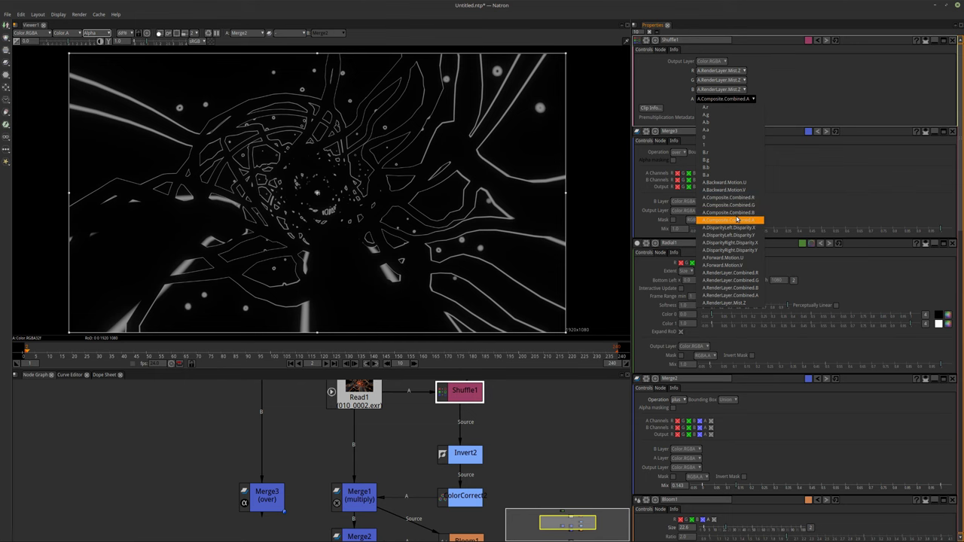
pyautogui.click(735, 303)
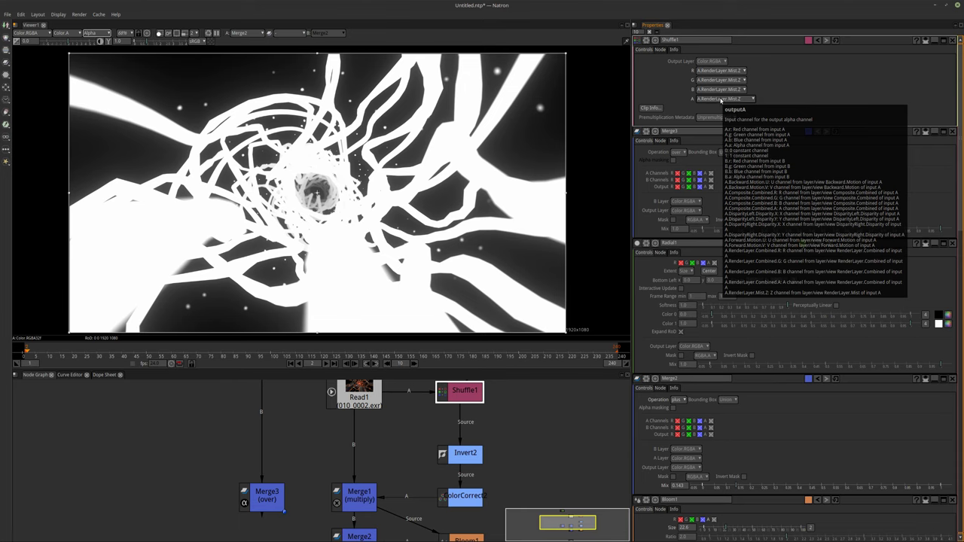
pyautogui.moveTo(346, 540); pyautogui.dragTo(342, 467, button='middle')
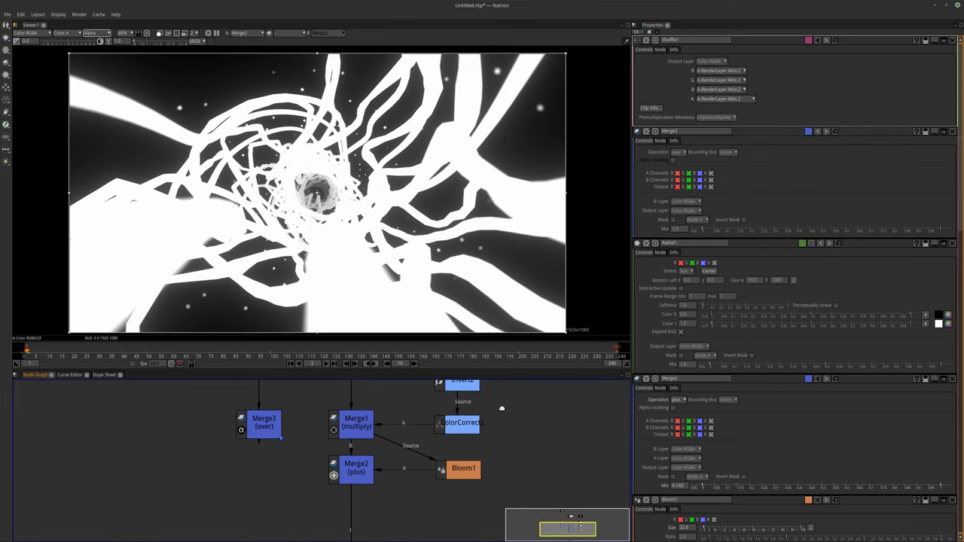
pyautogui.click(344, 469)
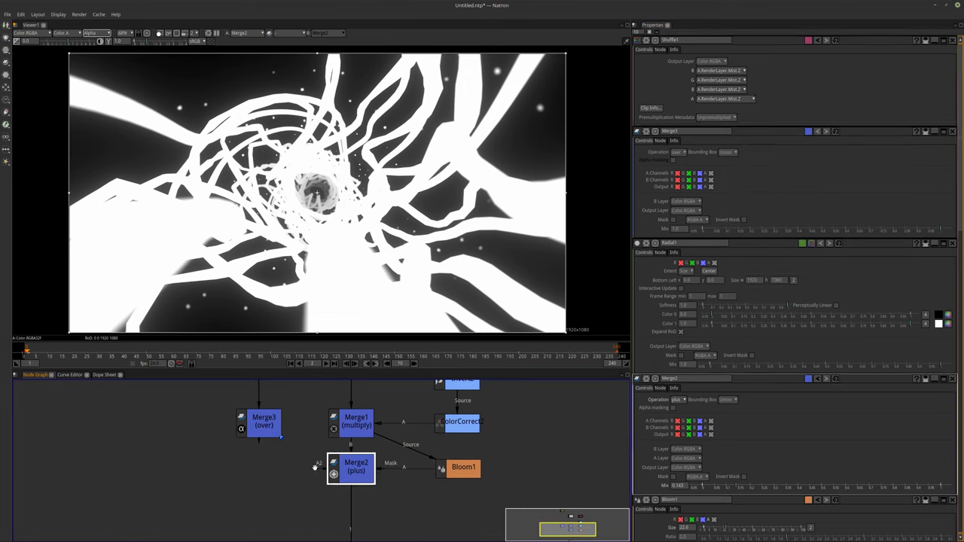
# Step: Move Merge3 below Merge2 and connect Merge2's output into Merge3's A input
pyautogui.scroll(-3, 397, 488)
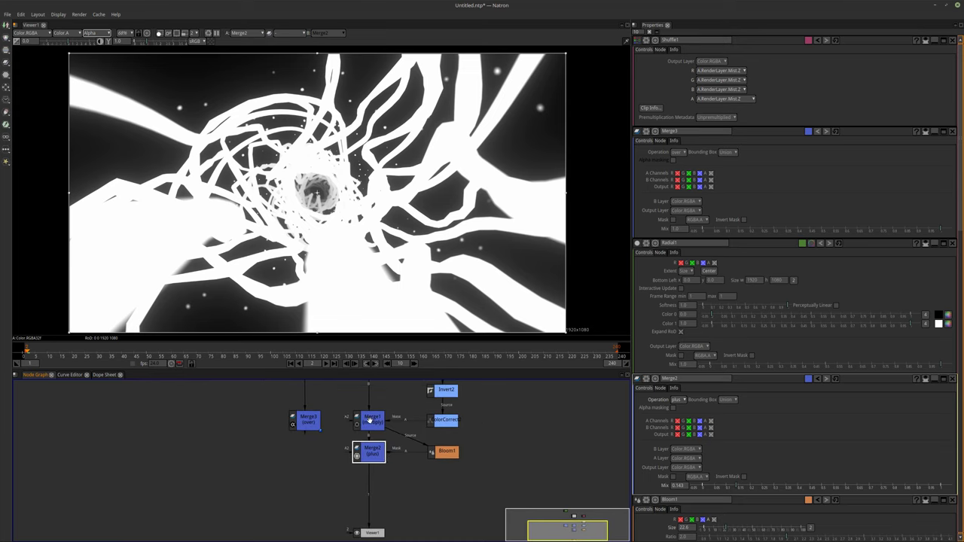
pyautogui.moveTo(346, 419); pyautogui.dragTo(354, 479, button='middle')
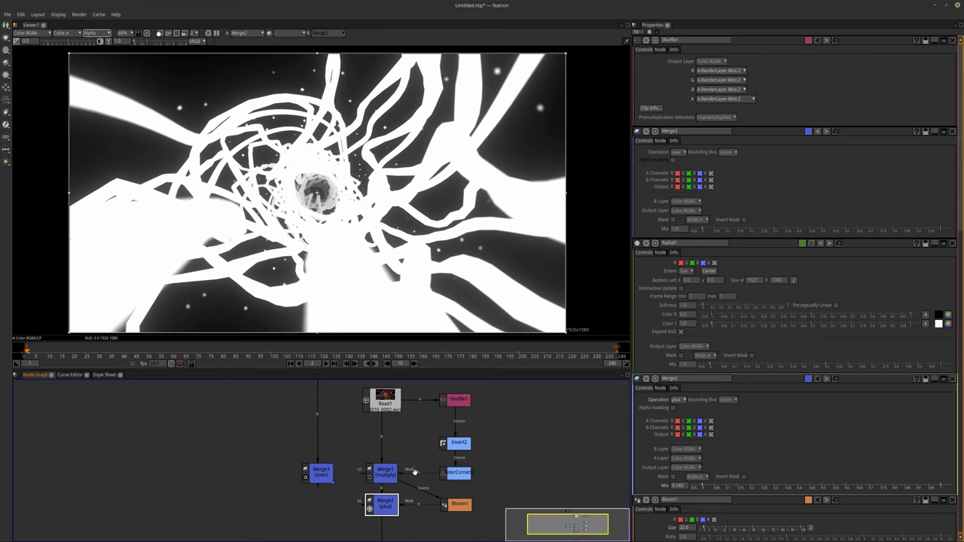
pyautogui.moveTo(413, 472); pyautogui.dragTo(411, 457, button='middle')
pyautogui.moveTo(322, 461); pyautogui.dragTo(322, 515)
pyautogui.moveTo(354, 496); pyautogui.dragTo(348, 452, button='middle')
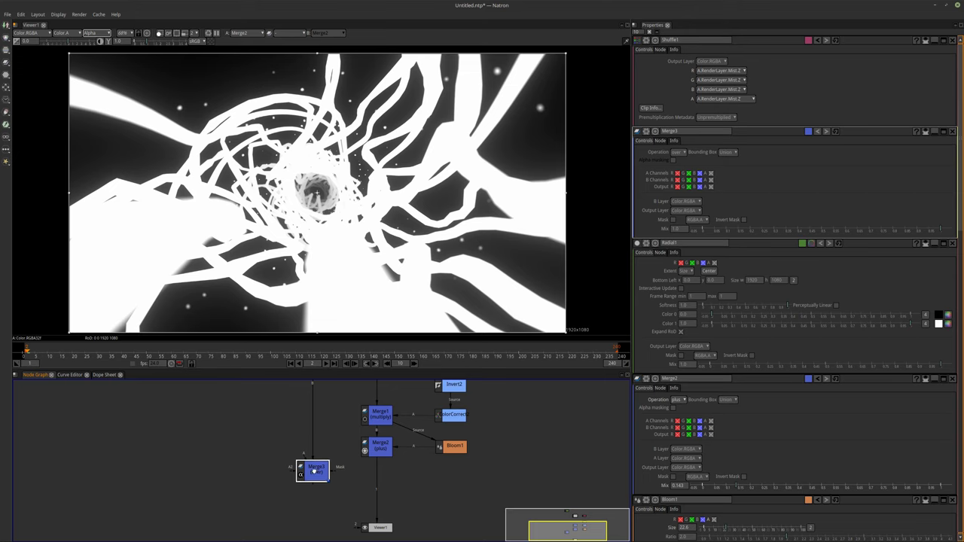
pyautogui.moveTo(382, 450); pyautogui.dragTo(329, 465)
# Step: Show Merge3's result in the viewer in full RGB colour
pyautogui.press('1')
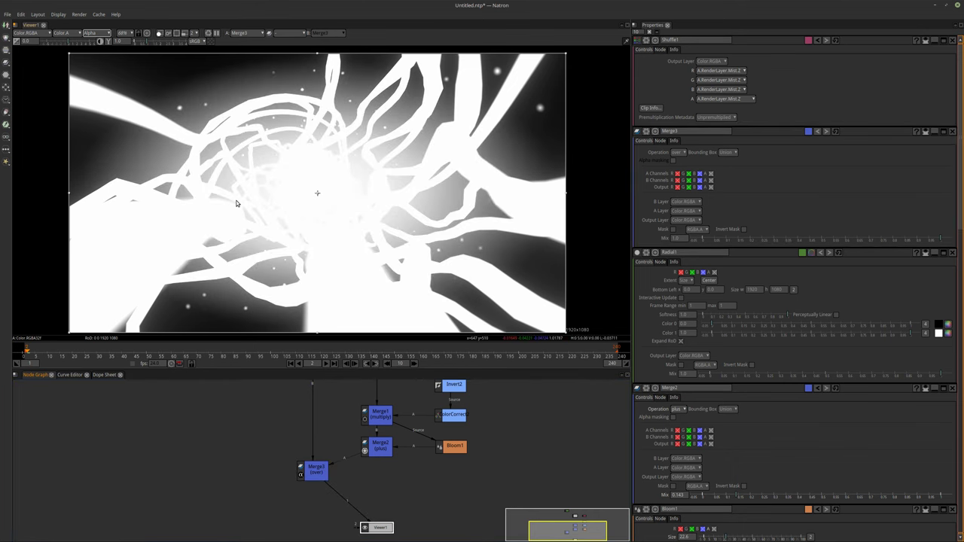
pyautogui.press('a')
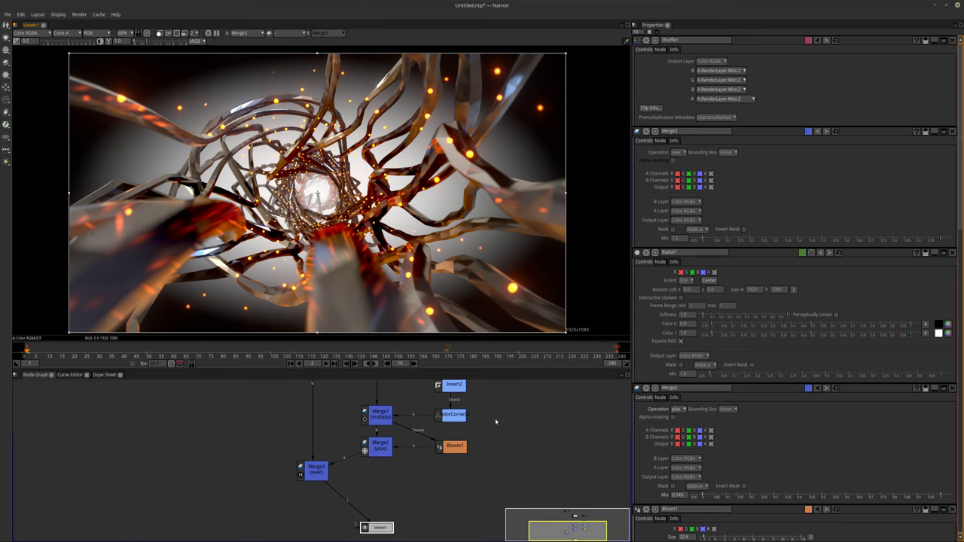
pyautogui.scroll(-4, 405, 292)
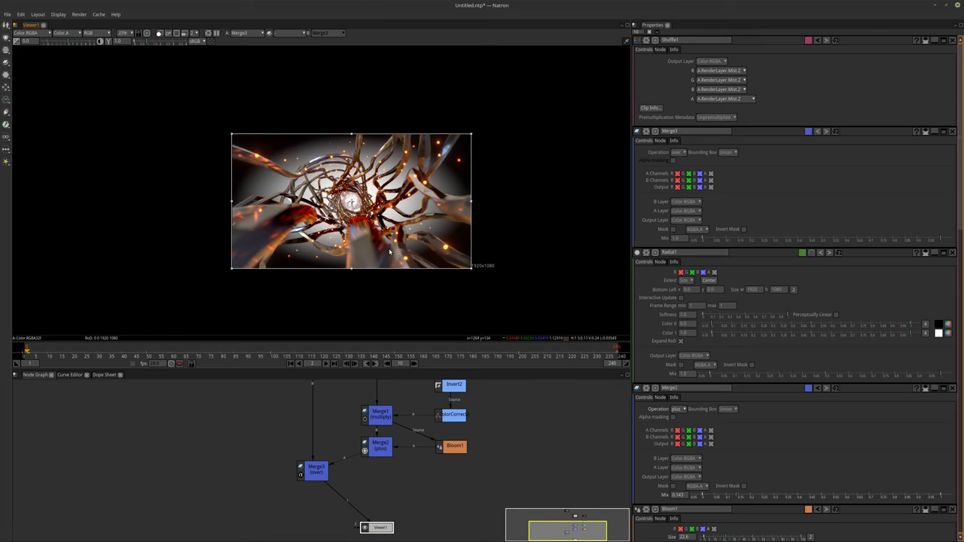
pyautogui.moveTo(348, 430); pyautogui.dragTo(361, 443, button='middle')
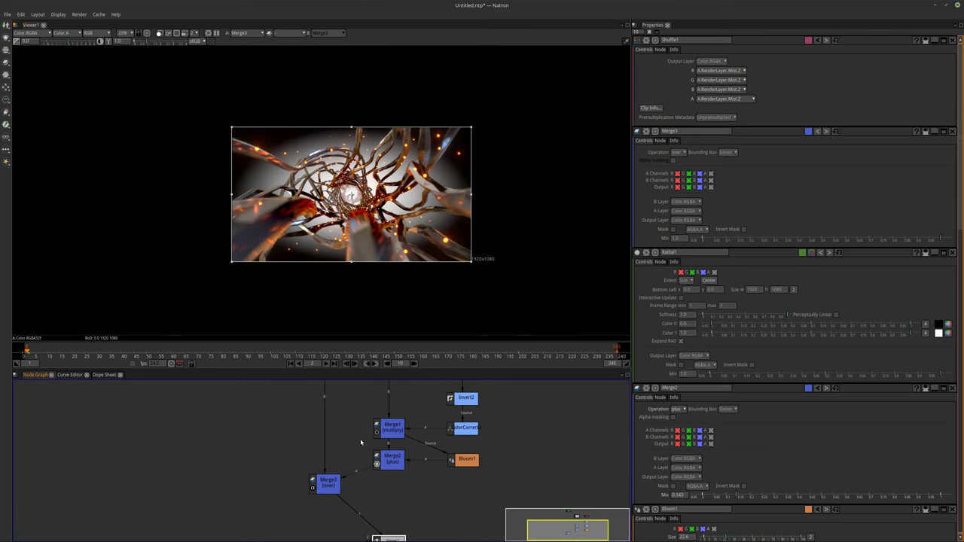
pyautogui.click(326, 478)
pyautogui.moveTo(326, 478); pyautogui.dragTo(371, 411, button='middle')
# Step: Place Radial1 above Merge3 and enlarge it to about 3073×2130 from −576, −525
pyautogui.moveTo(371, 411); pyautogui.dragTo(370, 520)
pyautogui.moveTo(370, 520); pyautogui.dragTo(362, 452, button='middle')
pyautogui.moveTo(362, 448)
pyautogui.mouseDown()
pyautogui.moveTo(353, 437)
pyautogui.moveTo(363, 432)
pyautogui.moveTo(336, 436)
pyautogui.moveTo(359, 432)
pyautogui.mouseUp()
pyautogui.moveTo(385, 481); pyautogui.dragTo(388, 466, button='middle')
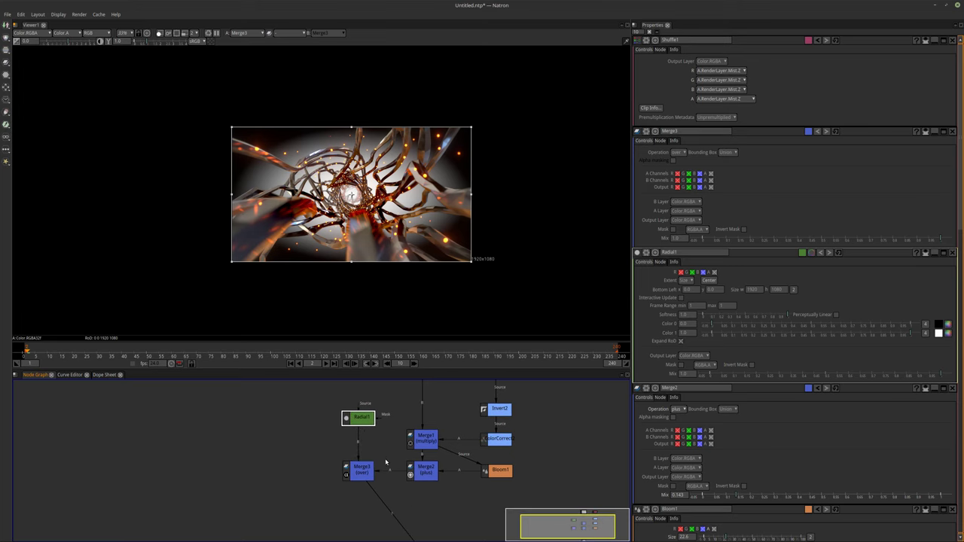
pyautogui.scroll(1, 387, 466)
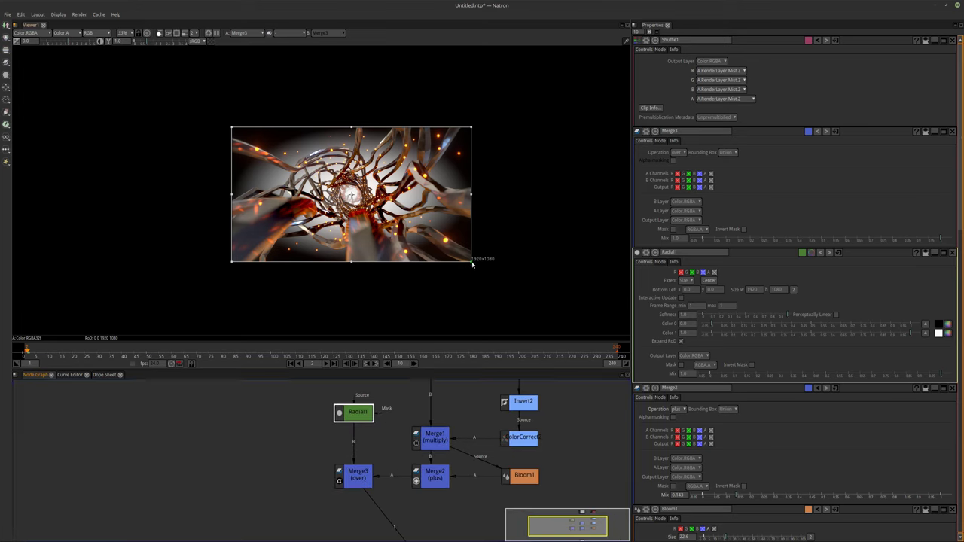
pyautogui.moveTo(472, 264); pyautogui.dragTo(543, 328)
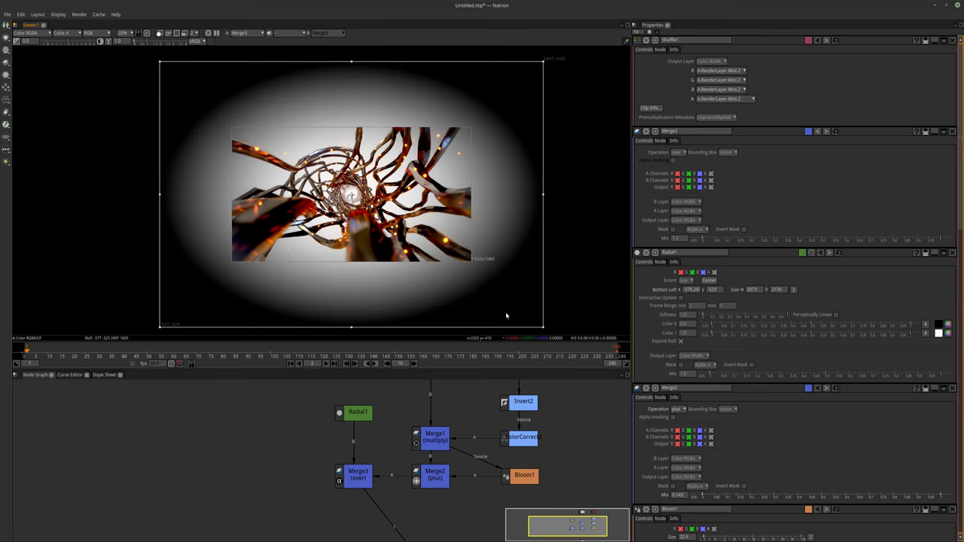
pyautogui.moveTo(411, 464); pyautogui.dragTo(410, 448, button='middle')
# Step: Change Radial1's Color 1 to a dark red
pyautogui.click(354, 395)
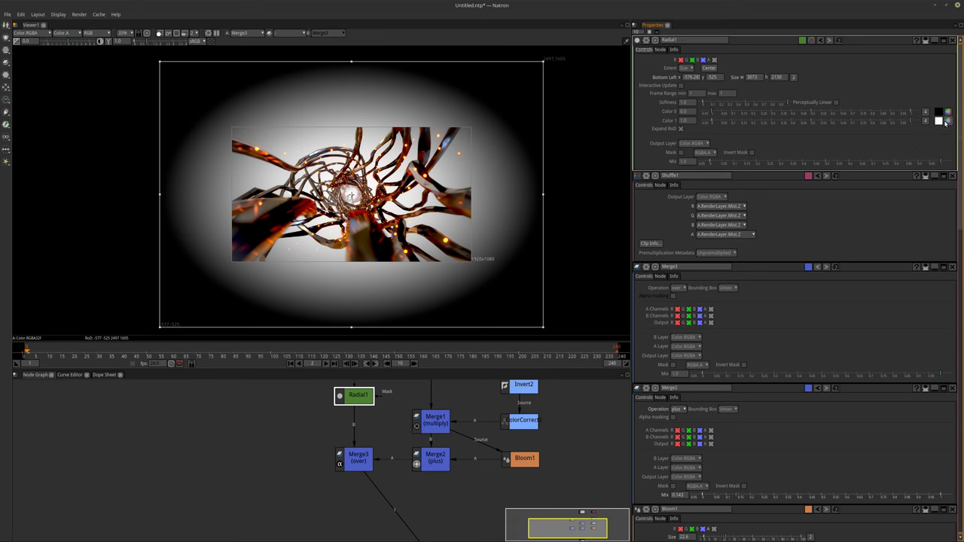
pyautogui.click(945, 122)
pyautogui.moveTo(552, 213); pyautogui.dragTo(572, 215)
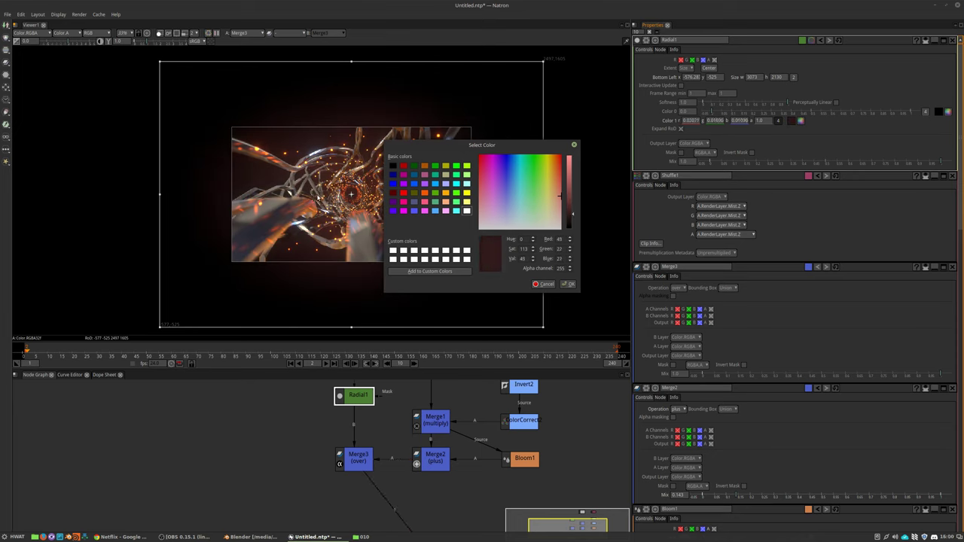
pyautogui.click(570, 284)
# Step: Add a Crop node under Radial1 to trim the vignette to 1920×1080
pyautogui.press('Tab')
pyautogui.write('Radial')
pyautogui.press('BackSpace')
pyautogui.press('BackSpace')
pyautogui.press('BackSpace')
pyautogui.press('BackSpace')
pyautogui.press('BackSpace')
pyautogui.press('BackSpace')
pyautogui.write('Crop')
pyautogui.press('Return')
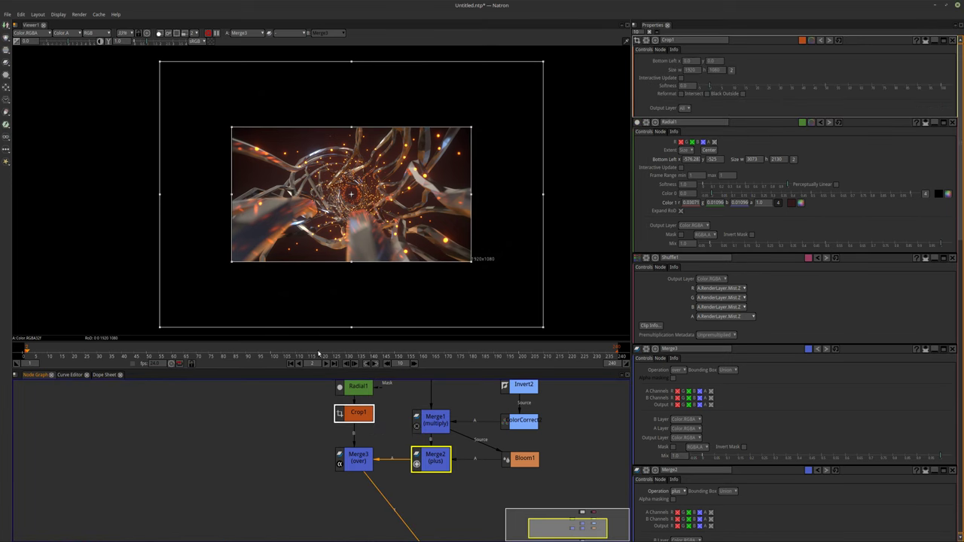
# Step: Close the settings panels and fit the final composite in a maximised viewer
pyautogui.click(648, 31)
pyautogui.press('space')
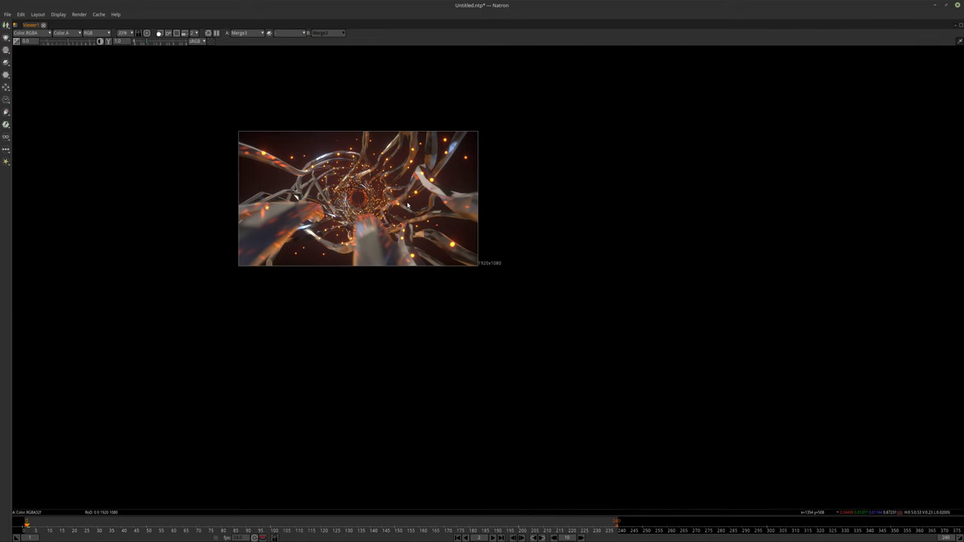
pyautogui.scroll(5, 406, 205)
pyautogui.press('f')
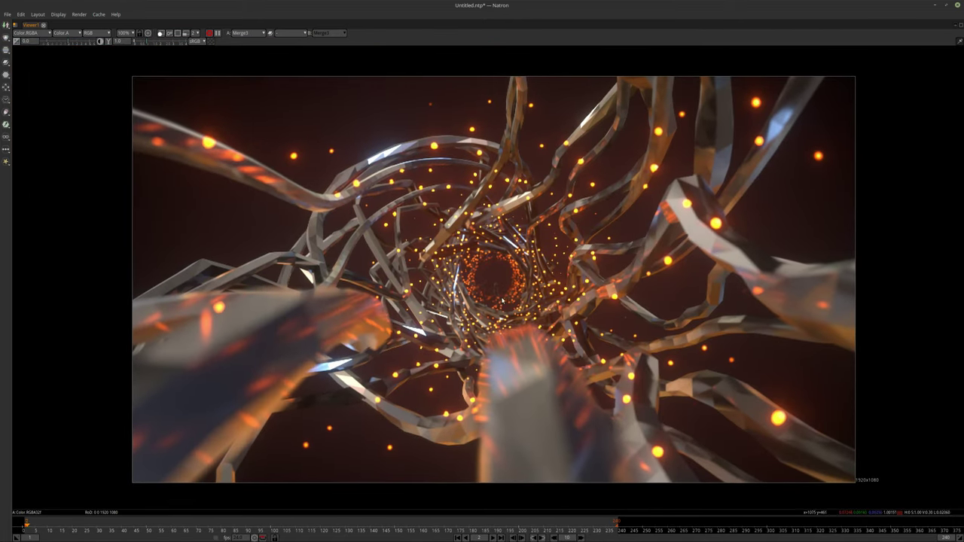
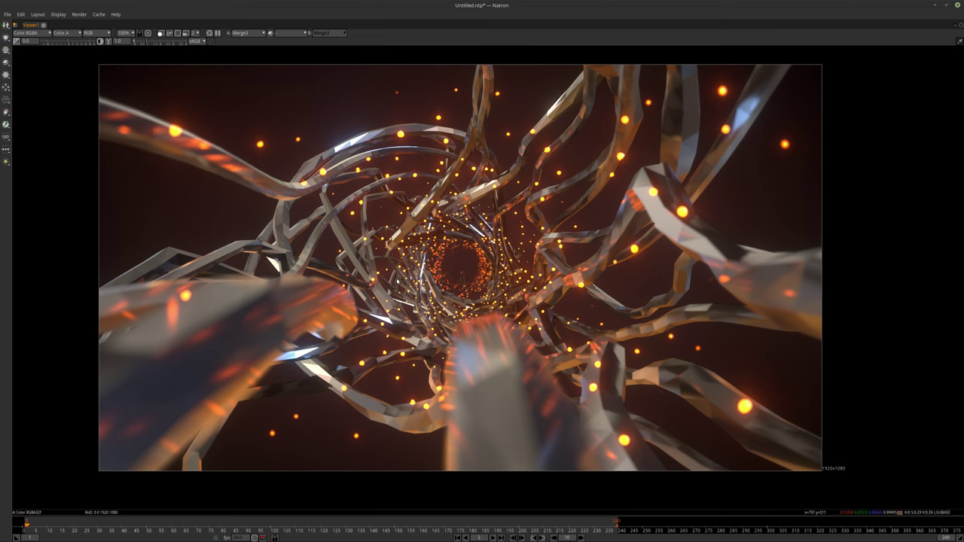
# Step: Restore the split layout with the node graph and open Radial1's parameters
pyautogui.press('space')
pyautogui.moveTo(390, 430); pyautogui.dragTo(386, 479, button='middle')
pyautogui.click(353, 426)
pyautogui.doubleClick(352, 503)
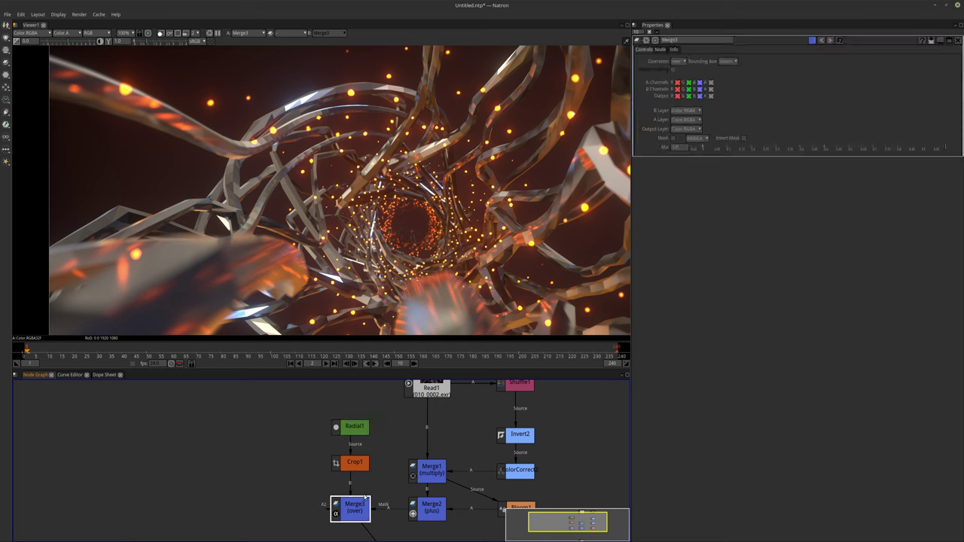
pyautogui.doubleClick(352, 426)
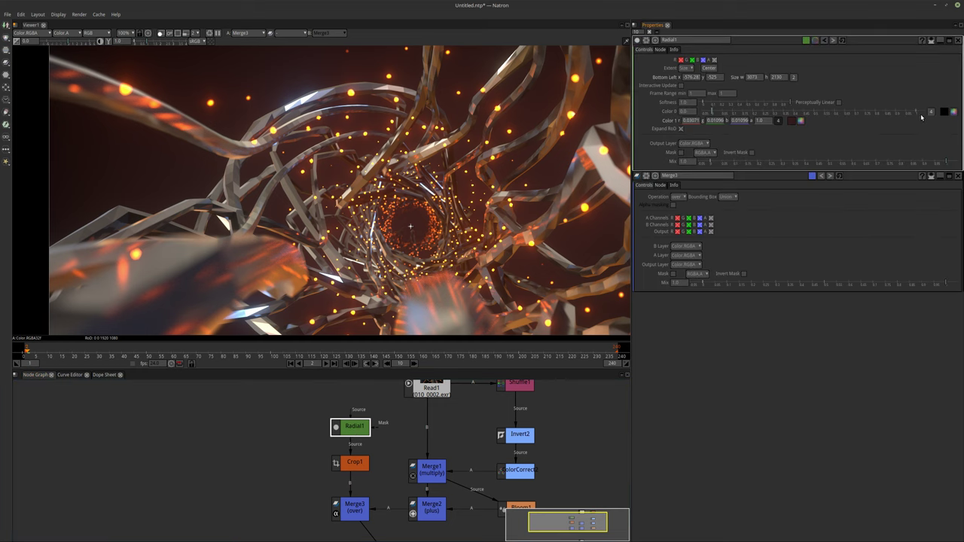
# Step: Set Radial1's Color 1 to a dark navy blue (R27 G36 B47)
pyautogui.click(800, 122)
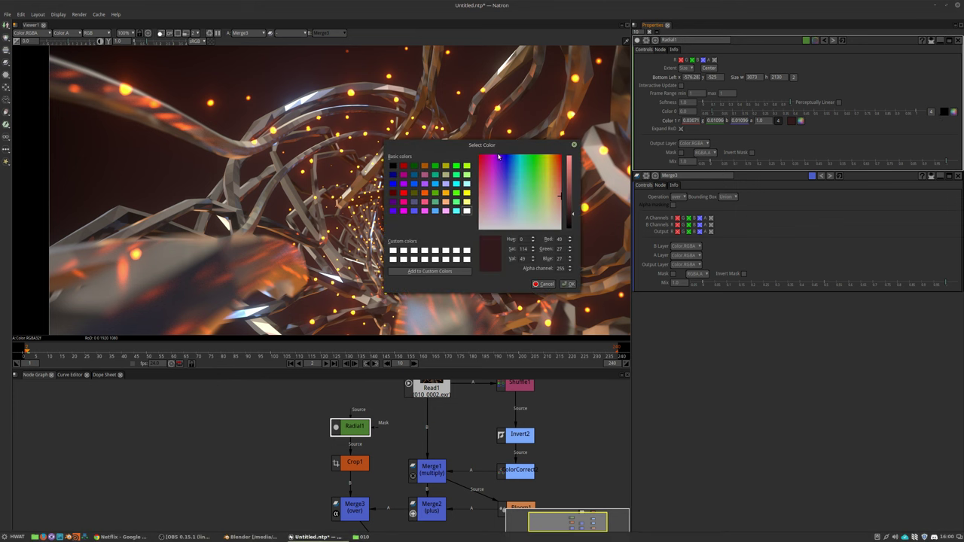
pyautogui.moveTo(827, 215); pyautogui.dragTo(772, 204)
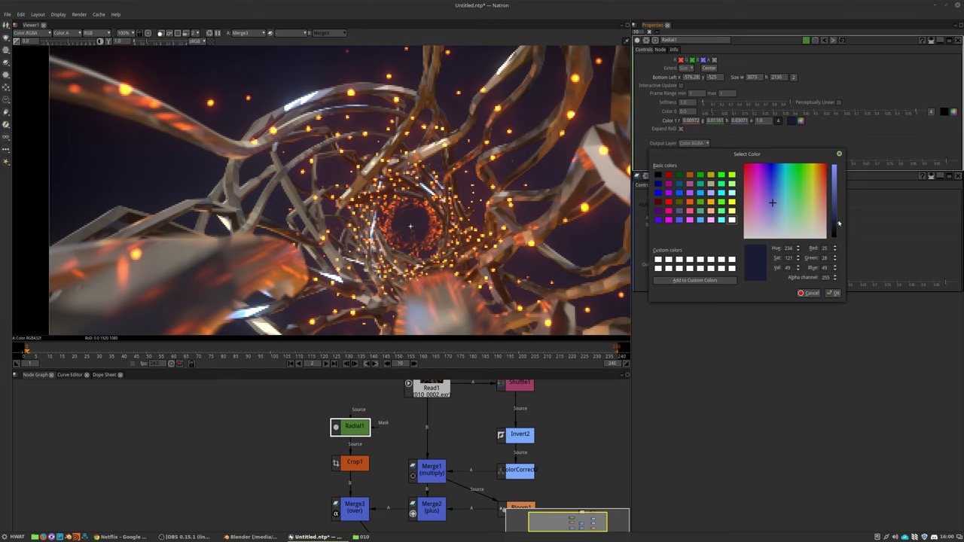
pyautogui.moveTo(839, 223); pyautogui.dragTo(836, 218)
pyautogui.moveTo(773, 204); pyautogui.dragTo(777, 214)
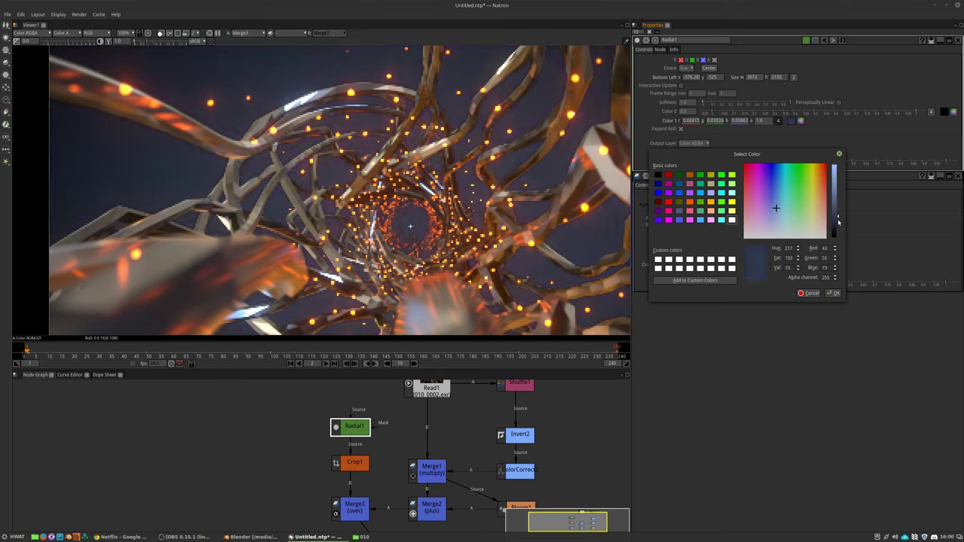
pyautogui.moveTo(836, 219); pyautogui.dragTo(837, 224)
pyautogui.moveTo(775, 210); pyautogui.dragTo(778, 208)
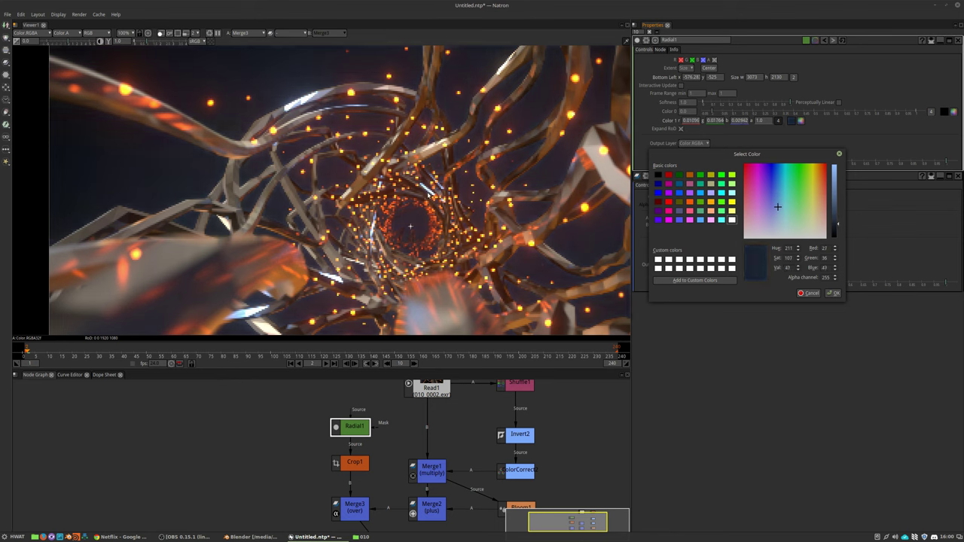
pyautogui.click(833, 293)
pyautogui.click(427, 508)
# Step: Fit the full frame in the viewer and move Radial1 up-left away from Crop1
pyautogui.press('f')
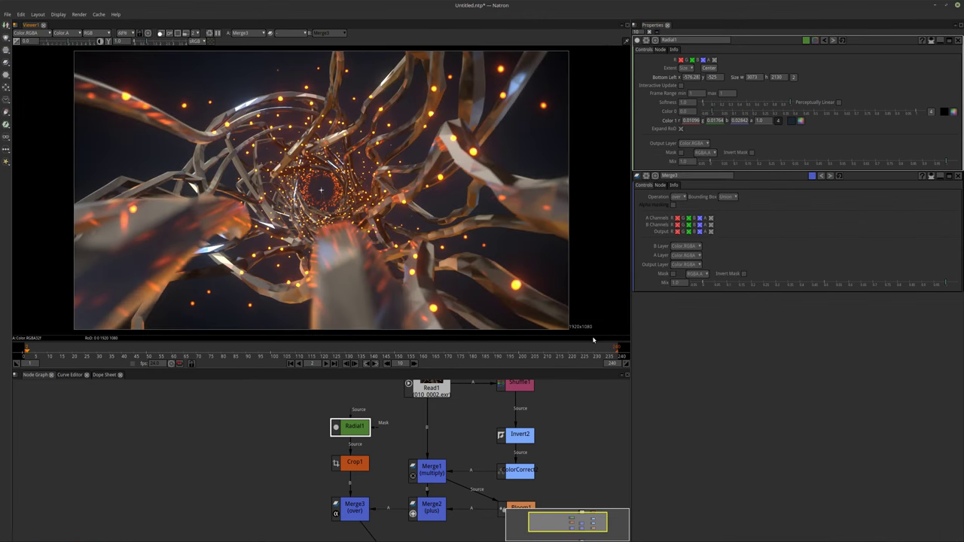
pyautogui.moveTo(593, 341)
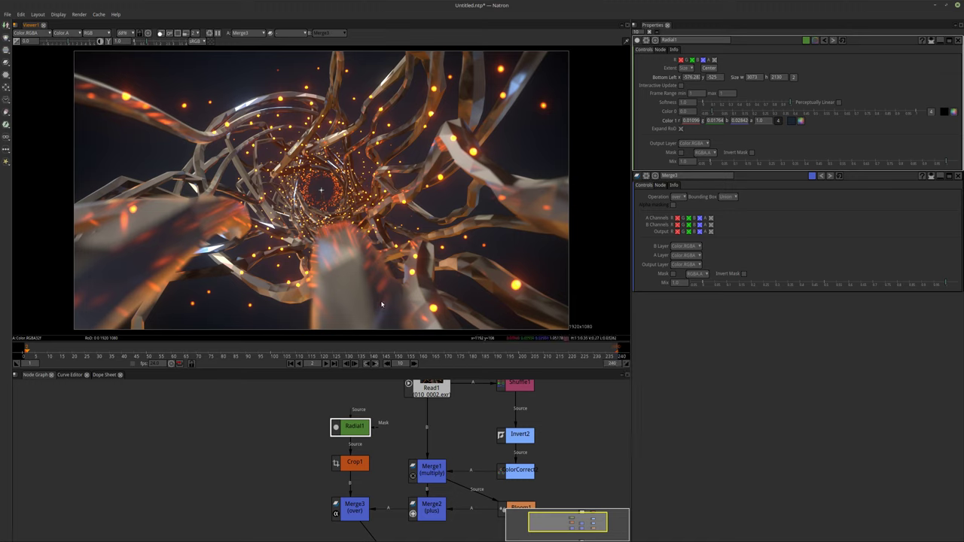
pyautogui.moveTo(348, 430); pyautogui.dragTo(257, 412)
# Step: Add a Merge4 node fed by Radial1 and place Radial1 above it
pyautogui.press('m')
pyautogui.scroll(2, 248, 433)
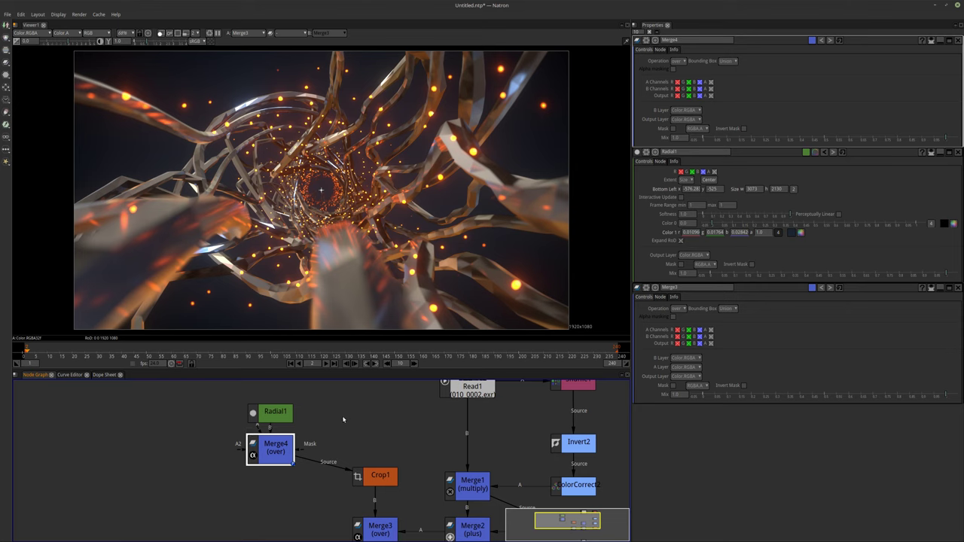
pyautogui.moveTo(329, 430); pyautogui.dragTo(331, 437, button='middle')
pyautogui.moveTo(278, 420); pyautogui.dragTo(278, 407)
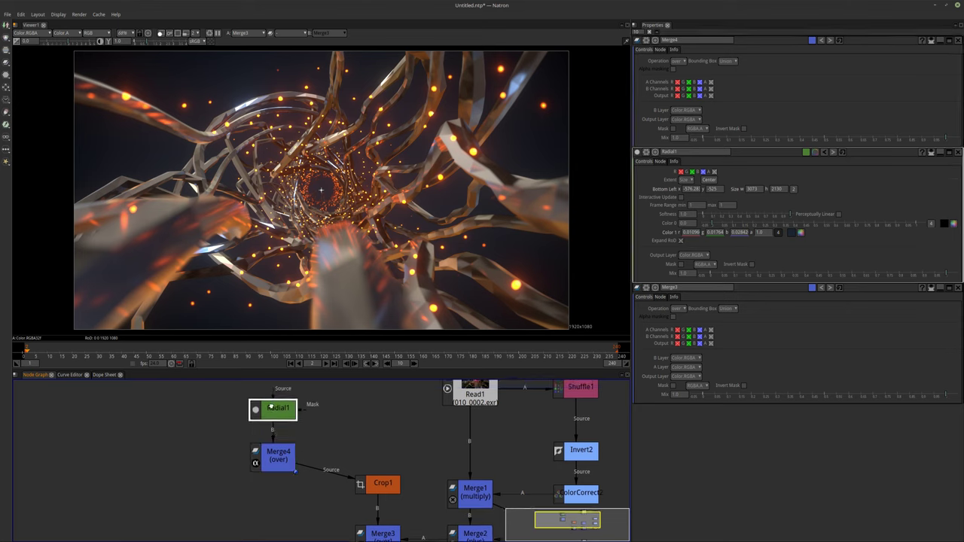
pyautogui.click(278, 454)
pyautogui.click(305, 445)
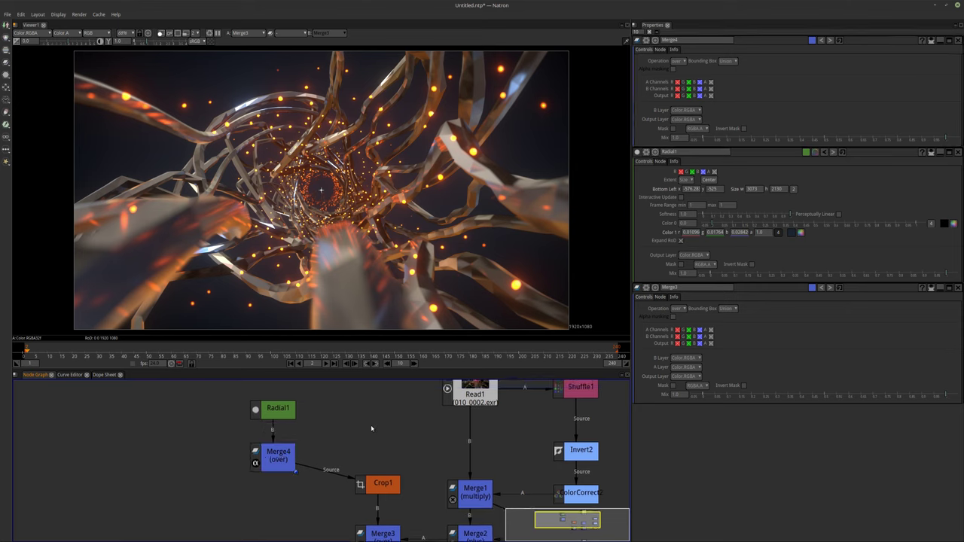
# Step: Create a new Radial2 node beside Merge4 as its input
pyautogui.press('Tab')
pyautogui.write('rad1')
pyautogui.press('BackSpace')
pyautogui.press('Return')
pyautogui.moveTo(381, 430)
pyautogui.mouseDown()
pyautogui.moveTo(341, 421)
pyautogui.moveTo(351, 428)
pyautogui.moveTo(370, 419)
pyautogui.mouseUp()
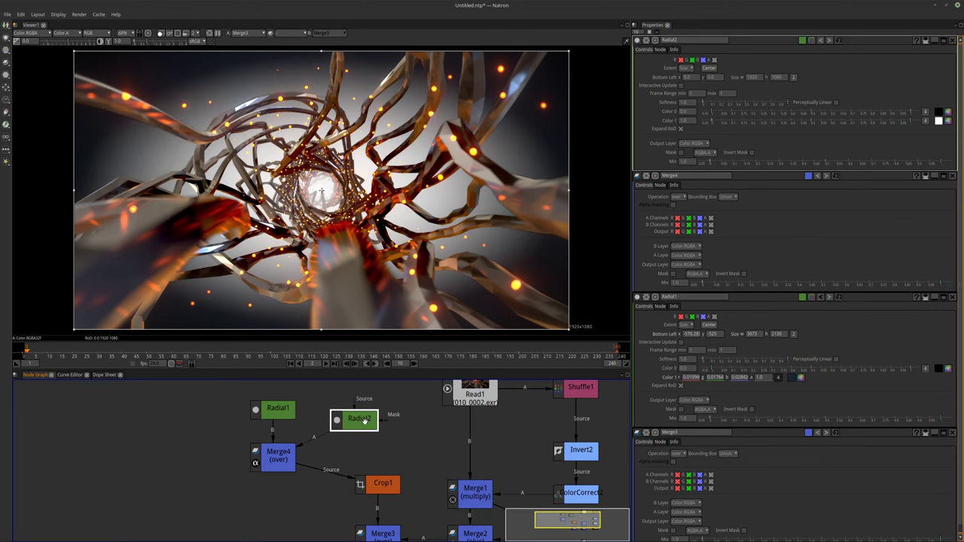
# Step: Give Radial2 a pure white inner colour and a black outer colour
pyautogui.click(947, 122)
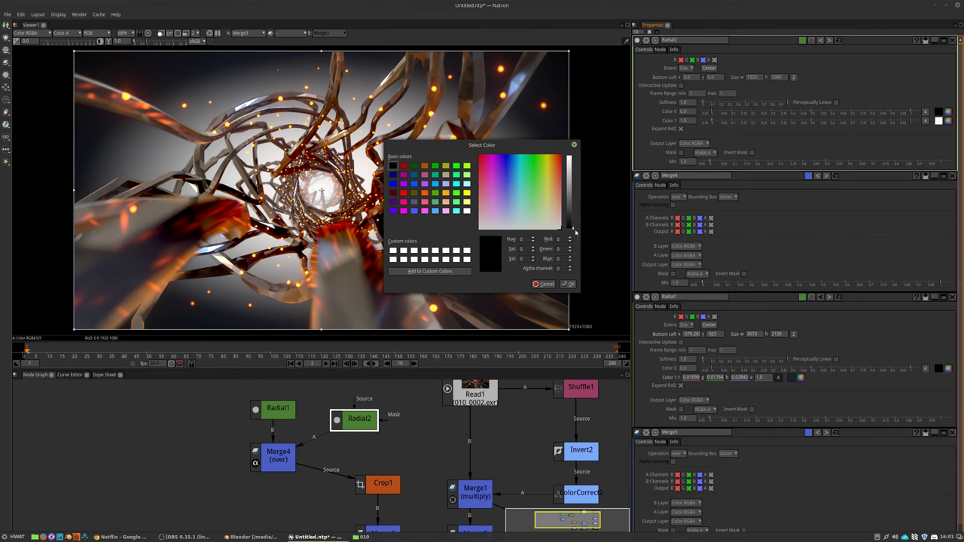
pyautogui.click(572, 175)
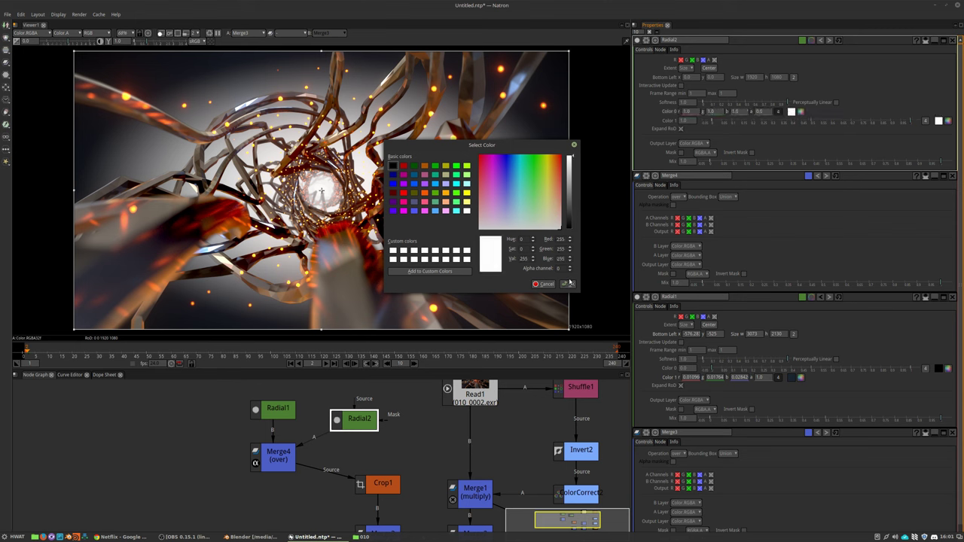
pyautogui.click(567, 283)
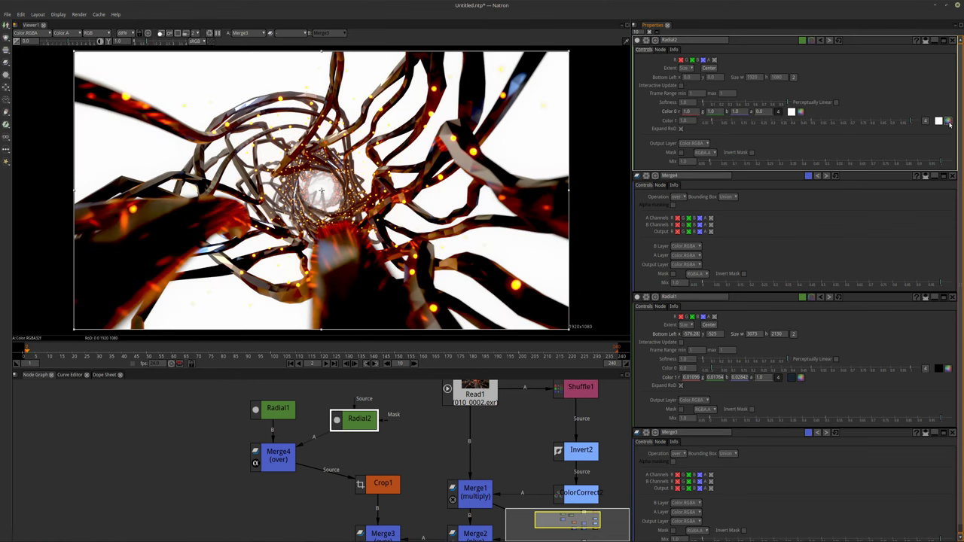
pyautogui.click(949, 122)
pyautogui.moveTo(571, 172); pyautogui.dragTo(570, 228)
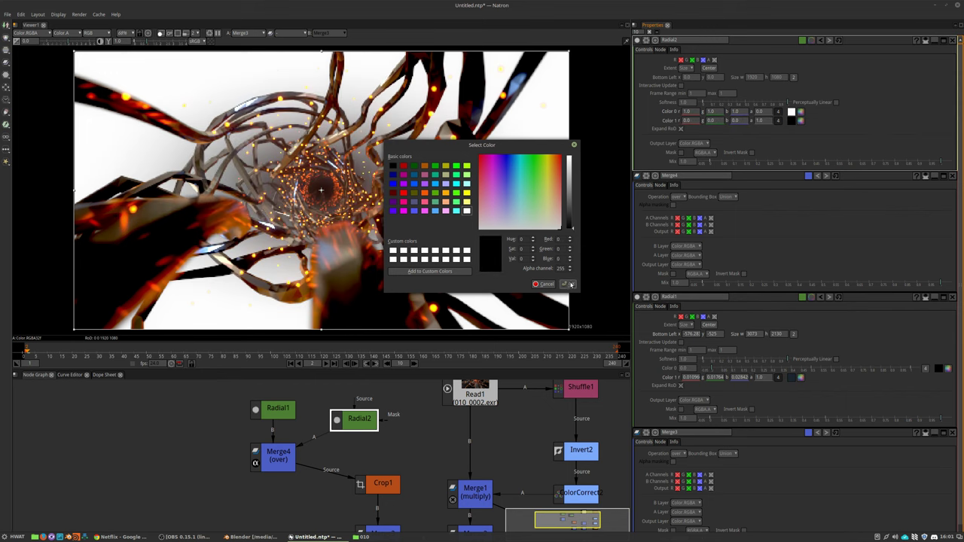
pyautogui.click(567, 284)
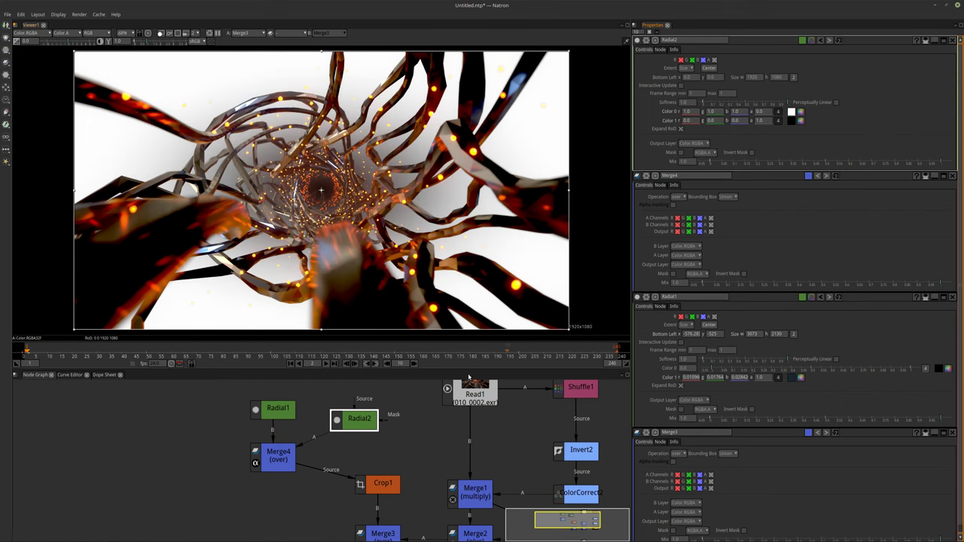
# Step: Switch Merge4's blend operation to multiply
pyautogui.moveTo(313, 459); pyautogui.dragTo(415, 443, button='middle')
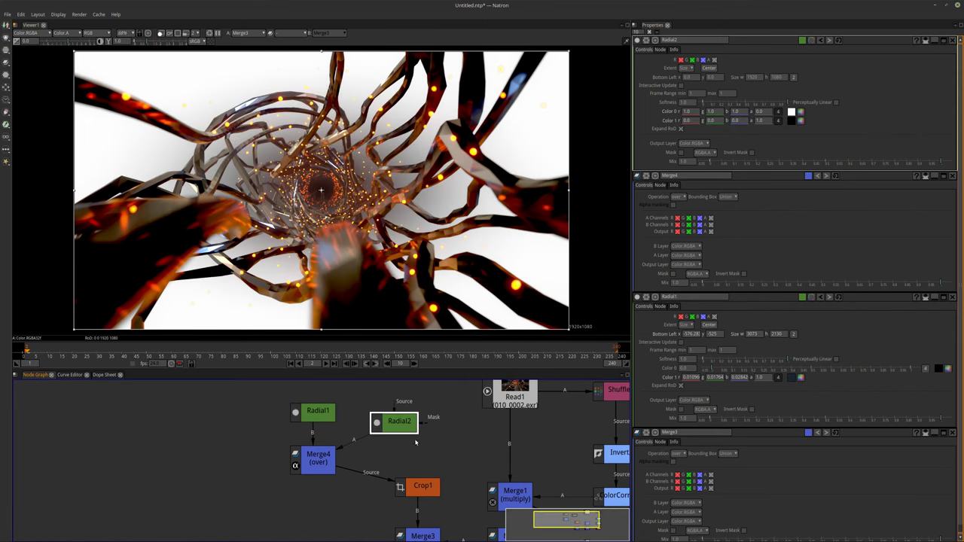
pyautogui.click(311, 461)
pyautogui.click(678, 61)
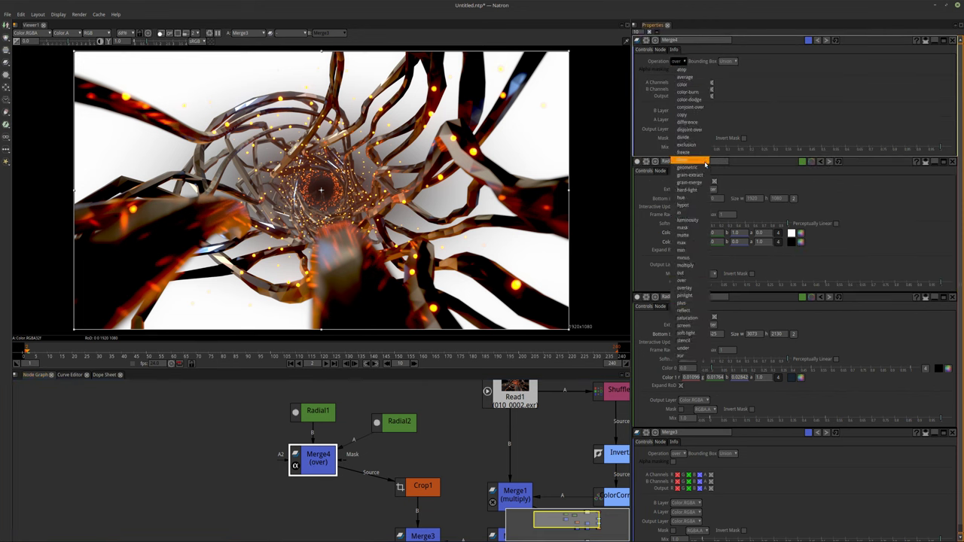
pyautogui.click(698, 265)
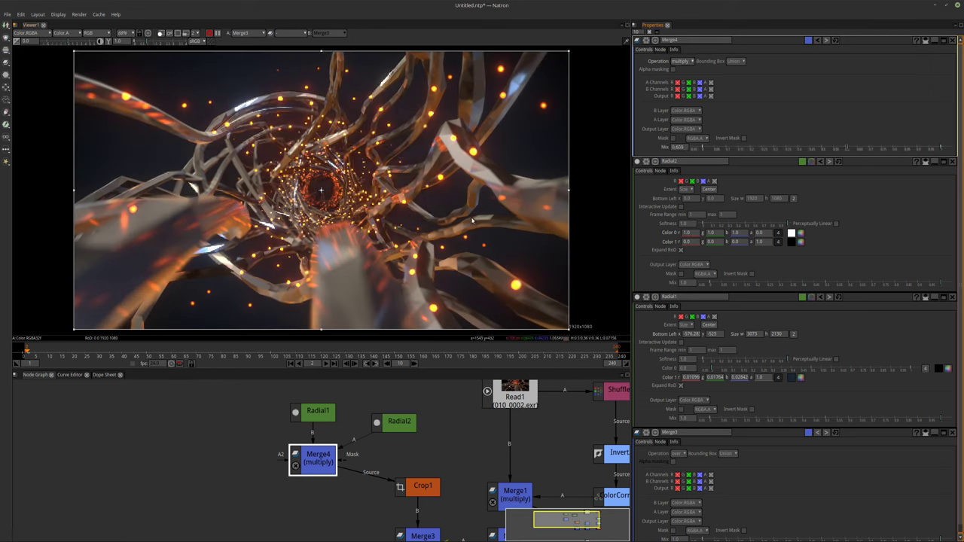
pyautogui.click(354, 482)
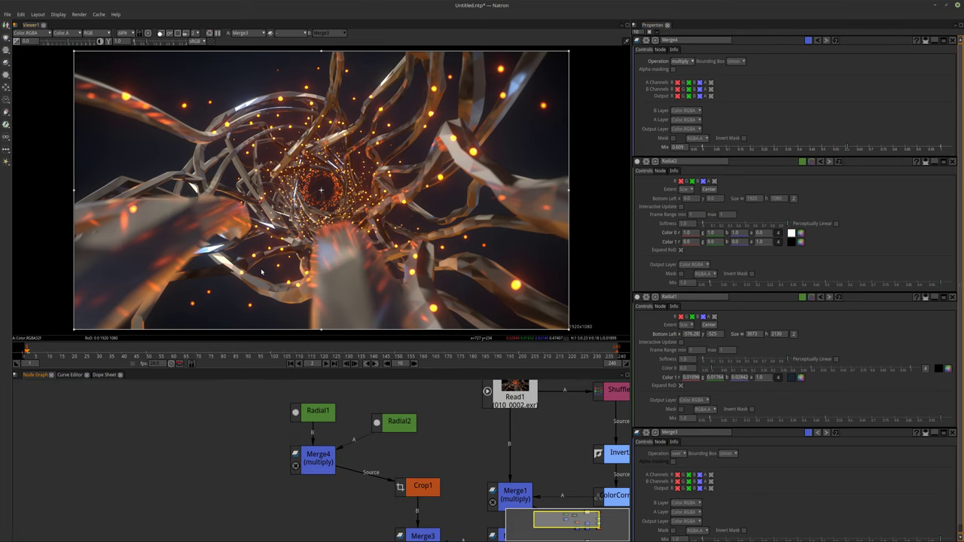
pyautogui.click(649, 33)
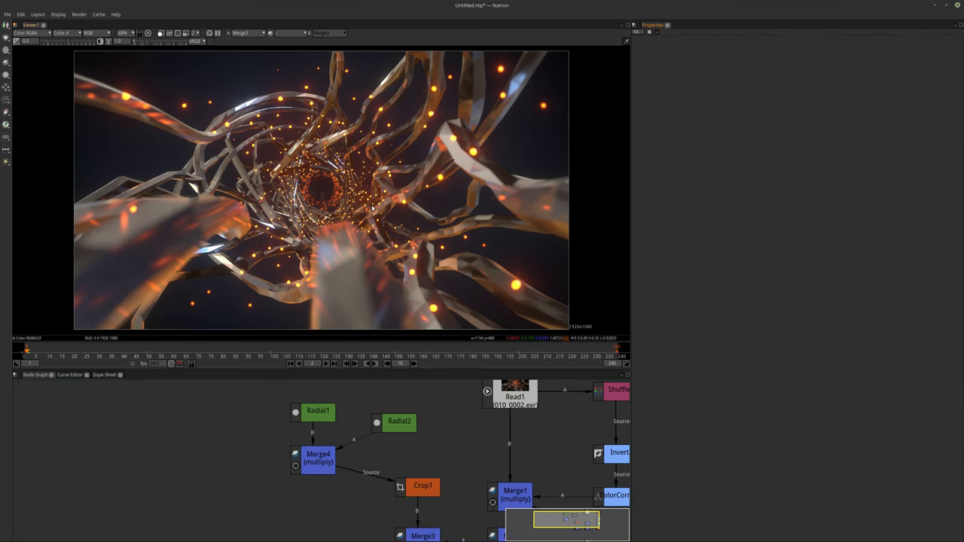
# Step: Rearrange Radial1, Radial2 and Merge4 so Merge4 sits directly below the radials
pyautogui.moveTo(456, 448); pyautogui.dragTo(405, 442, button='middle')
pyautogui.scroll(-2, 409, 428)
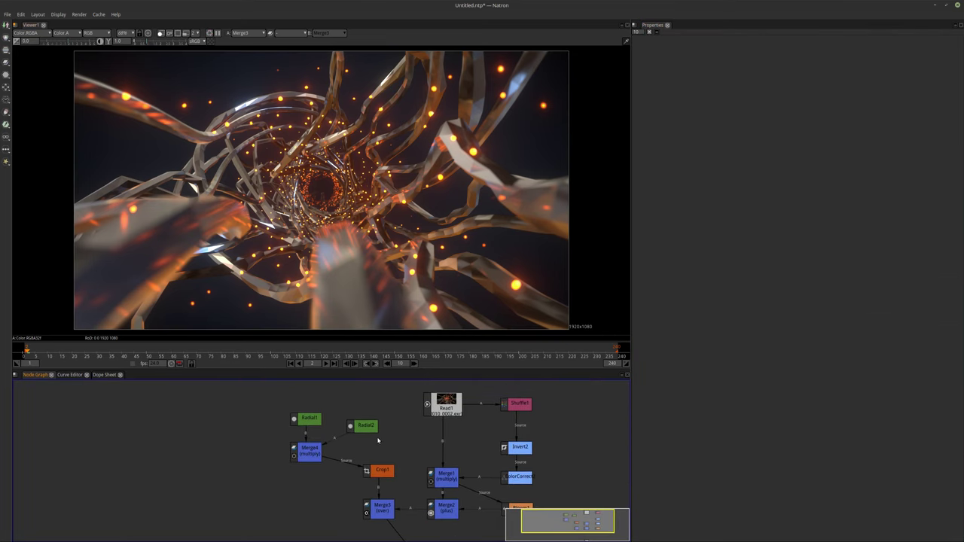
pyautogui.moveTo(372, 423); pyautogui.dragTo(394, 405)
pyautogui.moveTo(308, 452); pyautogui.dragTo(381, 444)
pyautogui.moveTo(309, 418); pyautogui.dragTo(317, 409)
pyautogui.moveTo(381, 443); pyautogui.dragTo(316, 440)
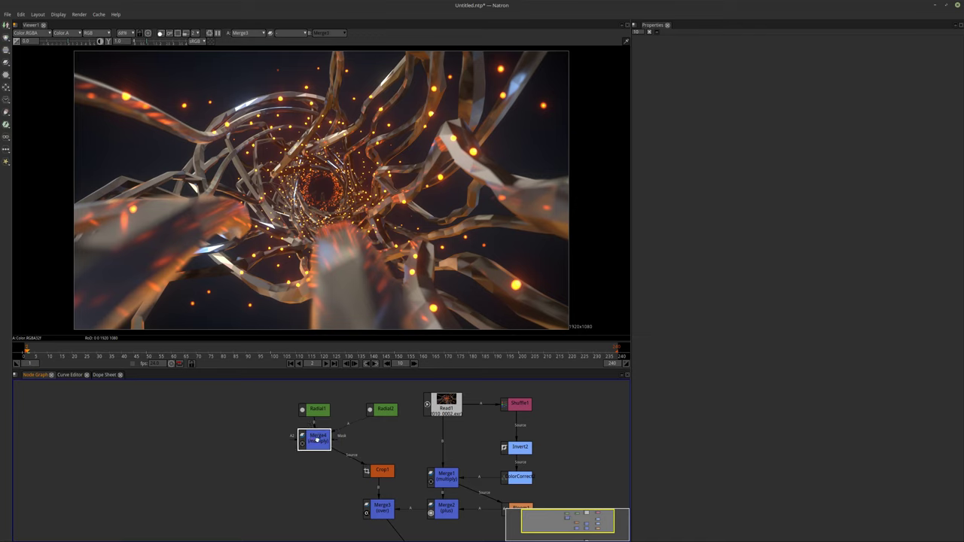
pyautogui.click(372, 414)
pyautogui.moveTo(312, 413); pyautogui.dragTo(281, 415)
pyautogui.moveTo(354, 413); pyautogui.dragTo(335, 415)
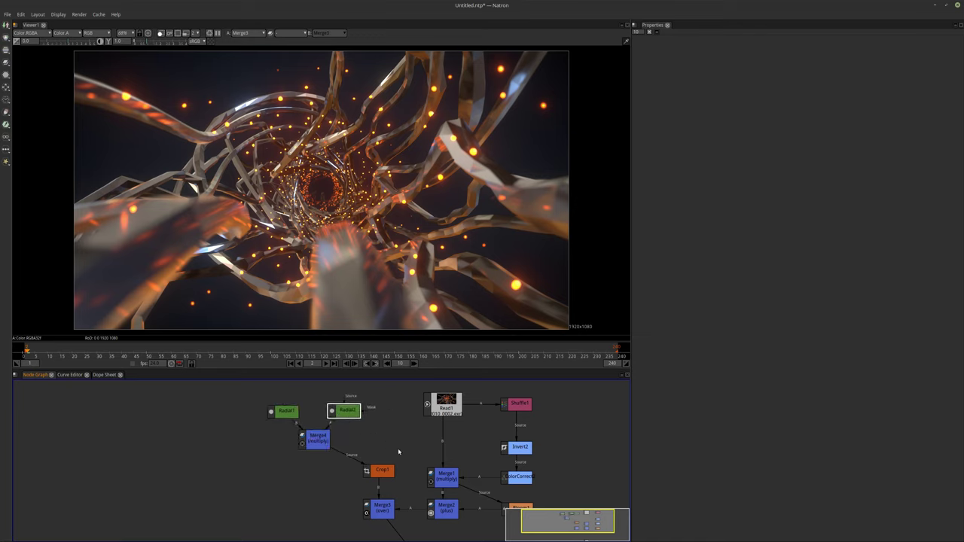
# Step: Place the Viewer1 node directly under Merge3
pyautogui.scroll(-2, 398, 453)
pyautogui.moveTo(417, 489); pyautogui.dragTo(357, 458, button='middle')
pyautogui.moveTo(388, 506); pyautogui.dragTo(339, 521)
pyautogui.scroll(4, 332, 488)
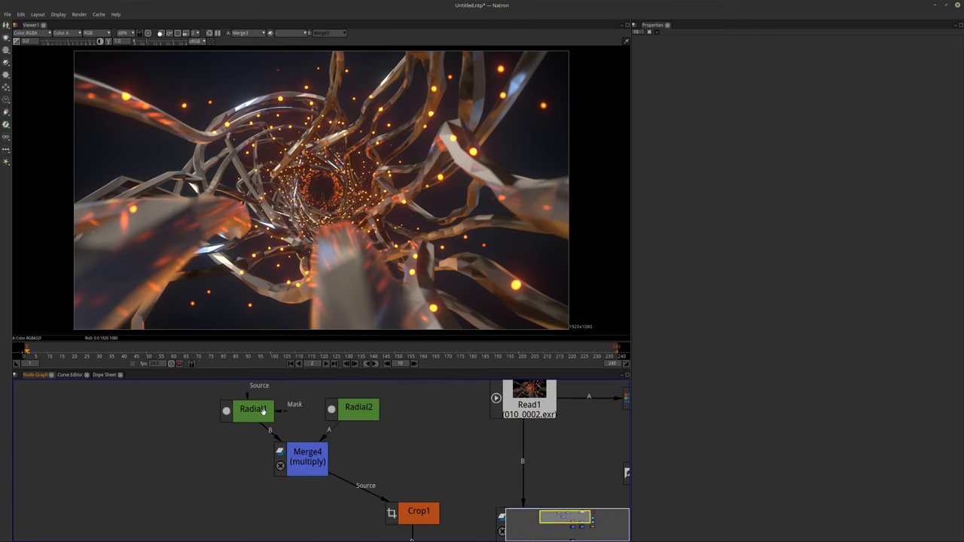
# Step: Set Radial1's Color 1 to a dark red (about 0.053, 0.014, 0.014)
pyautogui.doubleClick(263, 411)
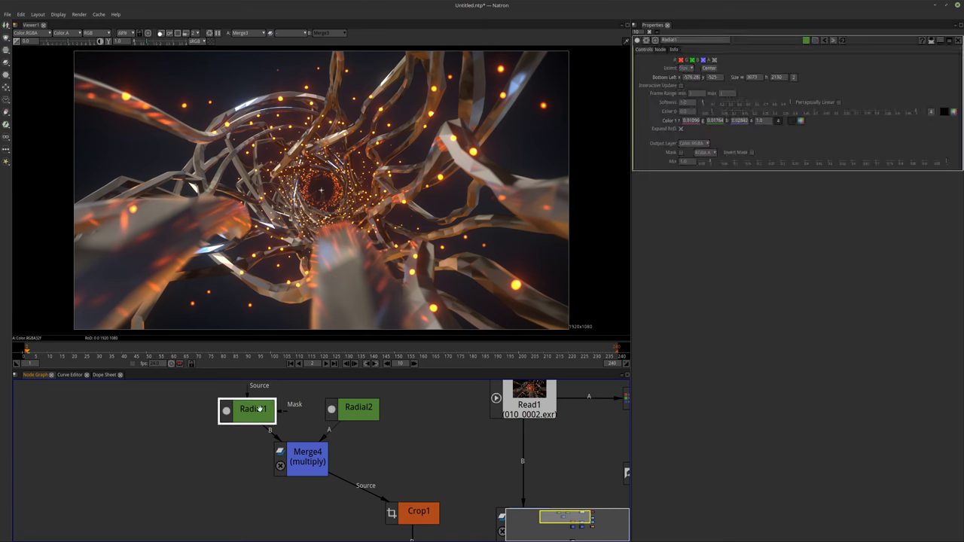
pyautogui.click(800, 121)
pyautogui.moveTo(517, 201); pyautogui.dragTo(574, 186)
pyautogui.click(567, 284)
pyautogui.click(800, 121)
pyautogui.click(573, 215)
pyautogui.moveTo(573, 216); pyautogui.dragTo(563, 191)
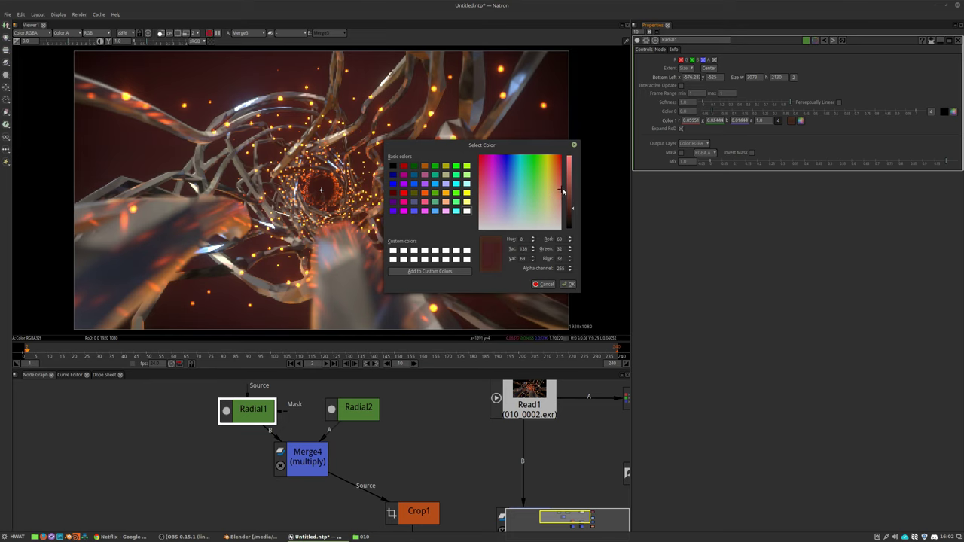
pyautogui.click(574, 214)
pyautogui.click(574, 213)
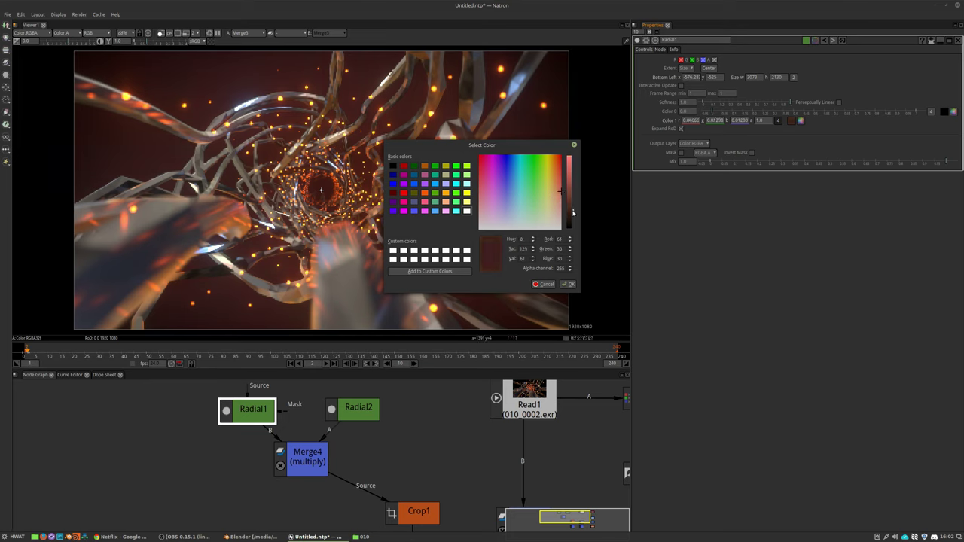
pyautogui.click(568, 284)
# Step: Pan the node graph to the merges and select Merge3
pyautogui.scroll(-3, 383, 399)
pyautogui.moveTo(419, 468); pyautogui.dragTo(438, 426, button='middle')
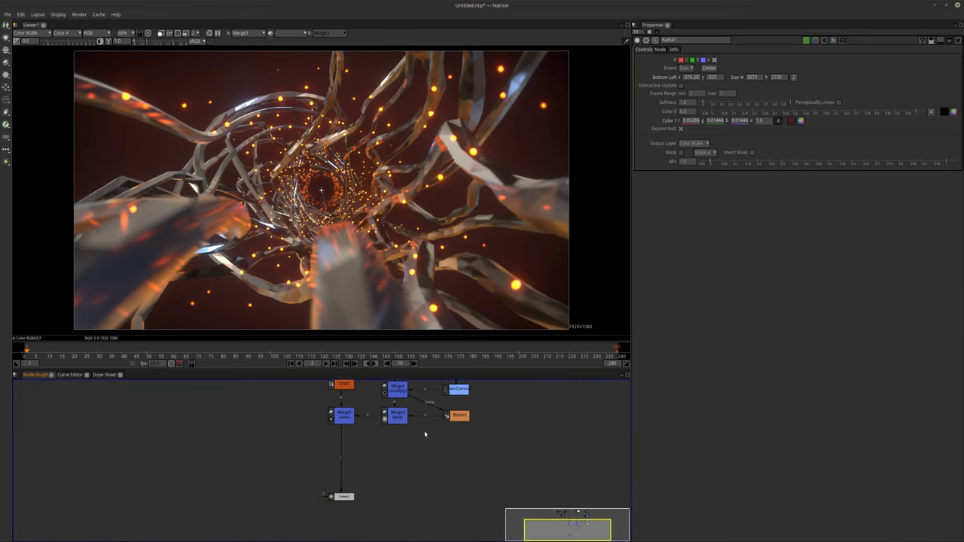
pyautogui.click(341, 418)
pyautogui.moveTo(373, 456); pyautogui.dragTo(430, 477, button='middle')
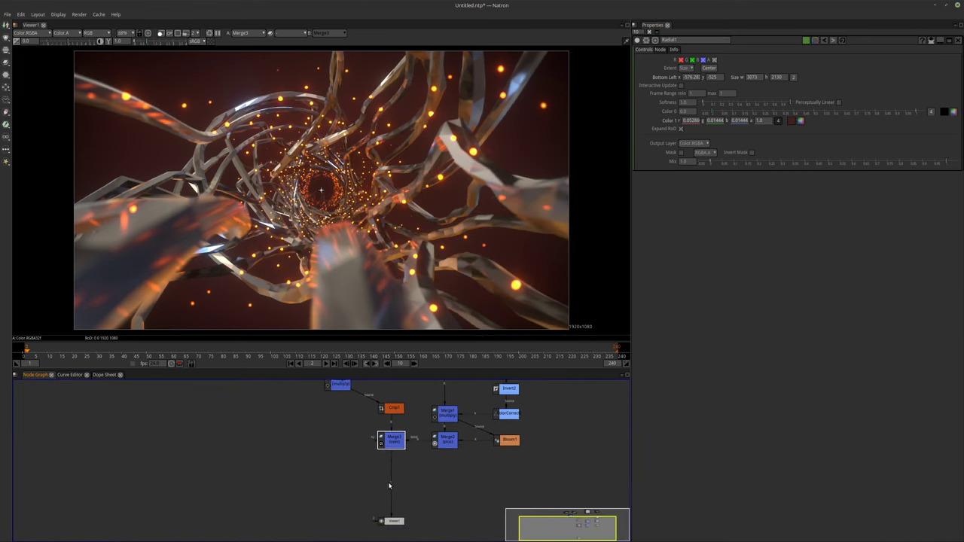
# Step: Add ColorCorrect1 after Merge3 and feed a new Radial3 into its mask input
pyautogui.click(398, 440)
pyautogui.press('c')
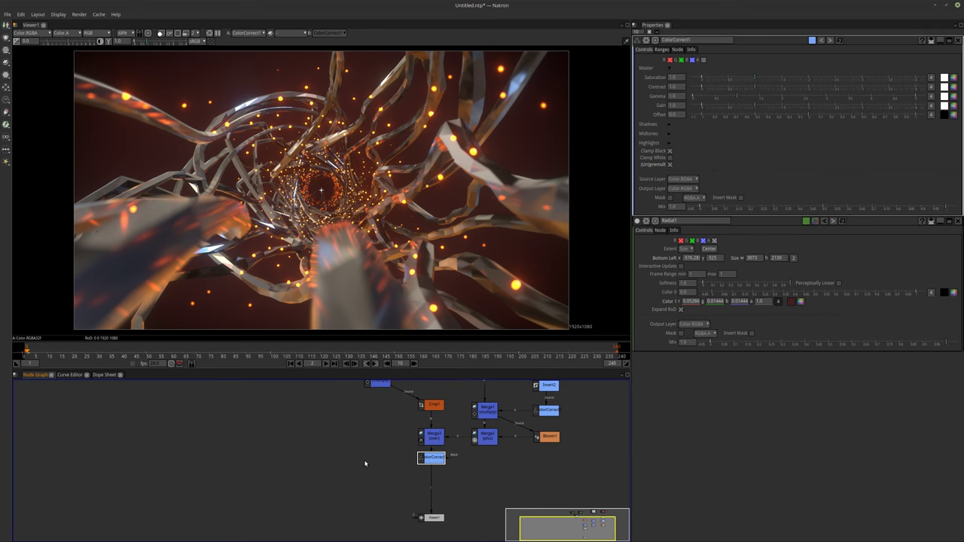
pyautogui.click(337, 460)
pyautogui.press('Tab')
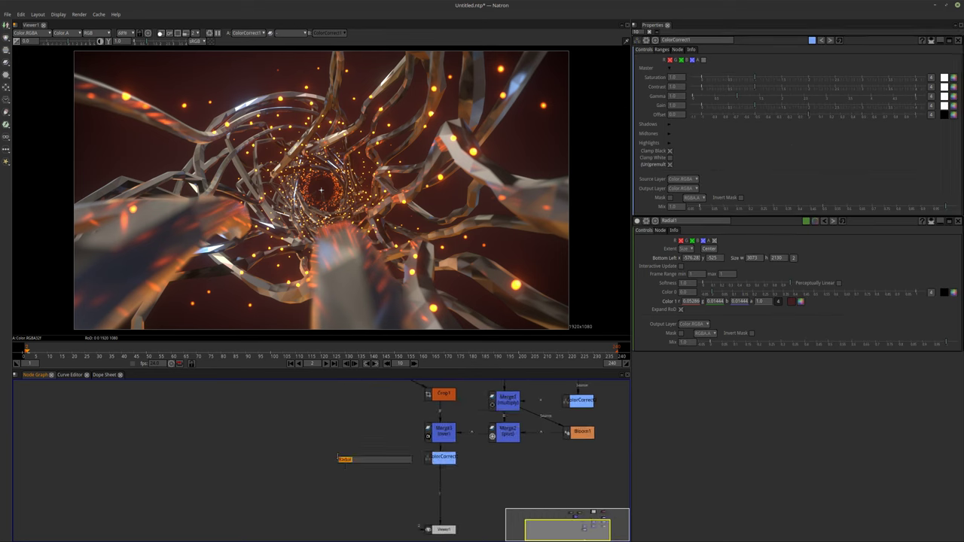
pyautogui.write('rad')
pyautogui.press('Return')
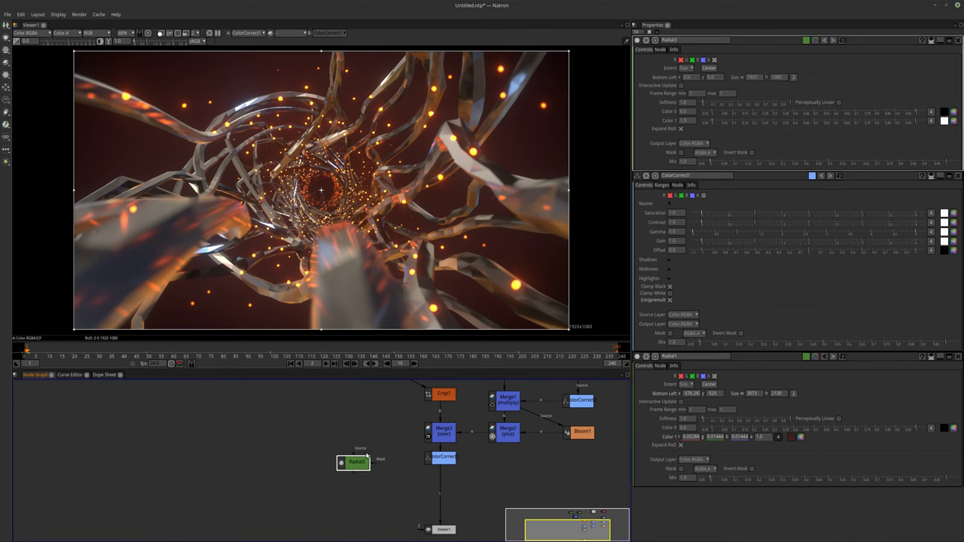
pyautogui.moveTo(360, 462); pyautogui.dragTo(371, 448)
pyautogui.moveTo(459, 458); pyautogui.dragTo(374, 467)
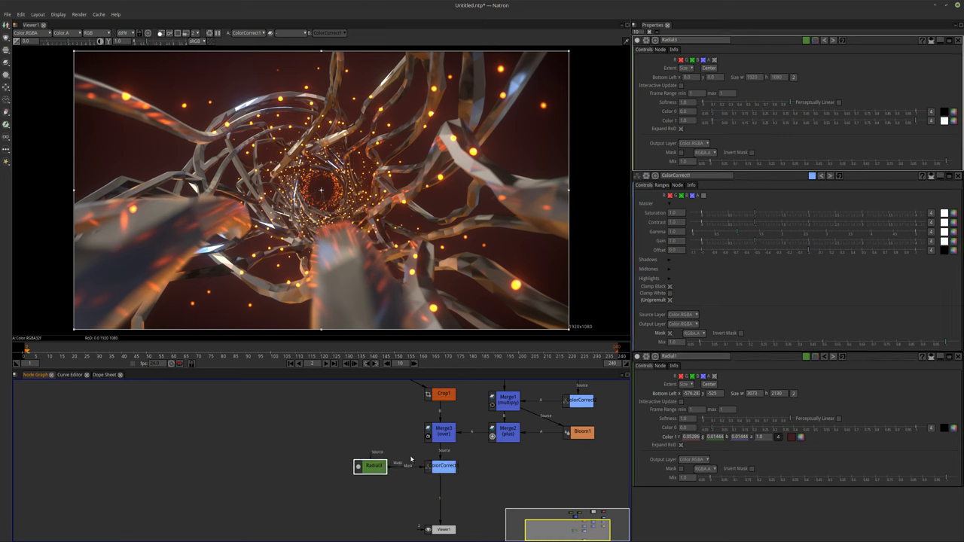
# Step: Invert the mask and lower ColorCorrect1's gain to 0.610
pyautogui.scroll(4, 380, 460)
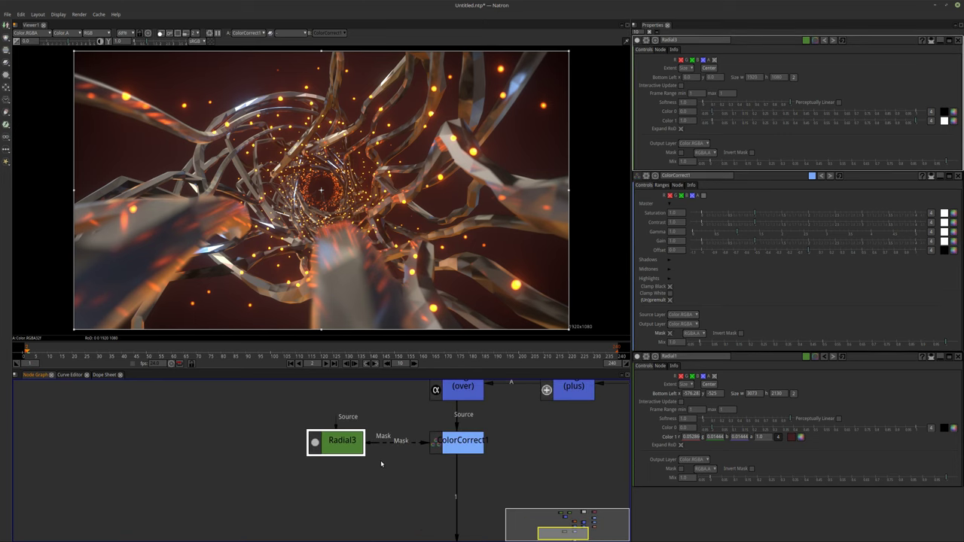
pyautogui.click(751, 153)
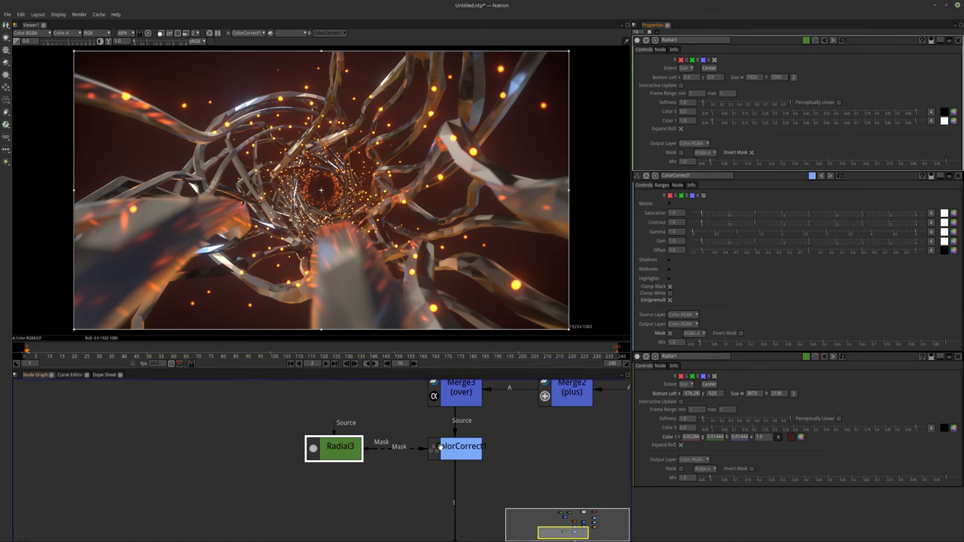
pyautogui.click(449, 449)
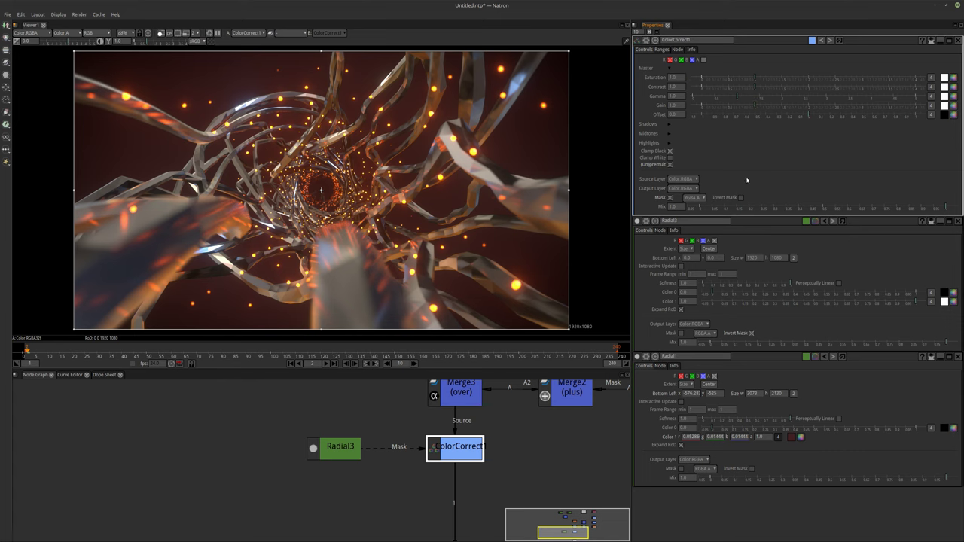
pyautogui.moveTo(755, 110); pyautogui.dragTo(744, 107)
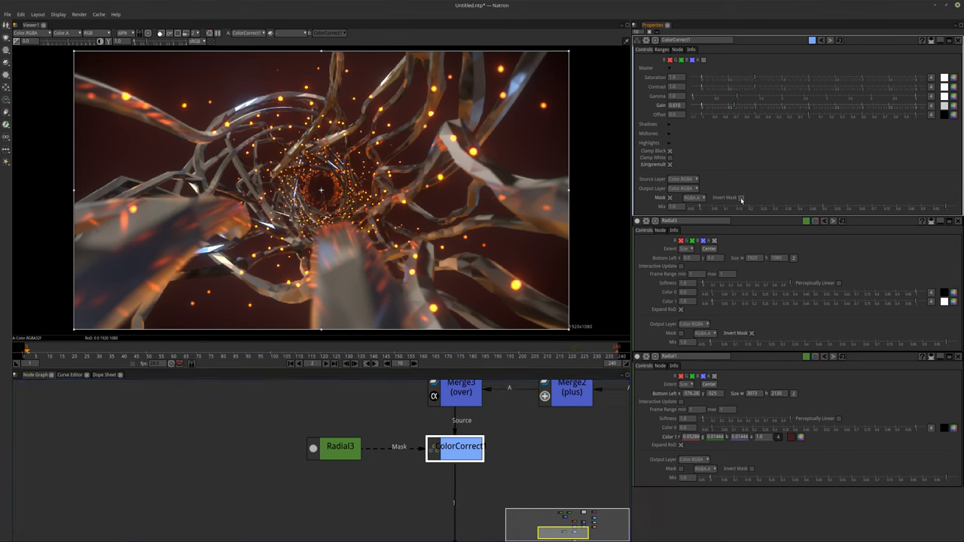
pyautogui.click(740, 197)
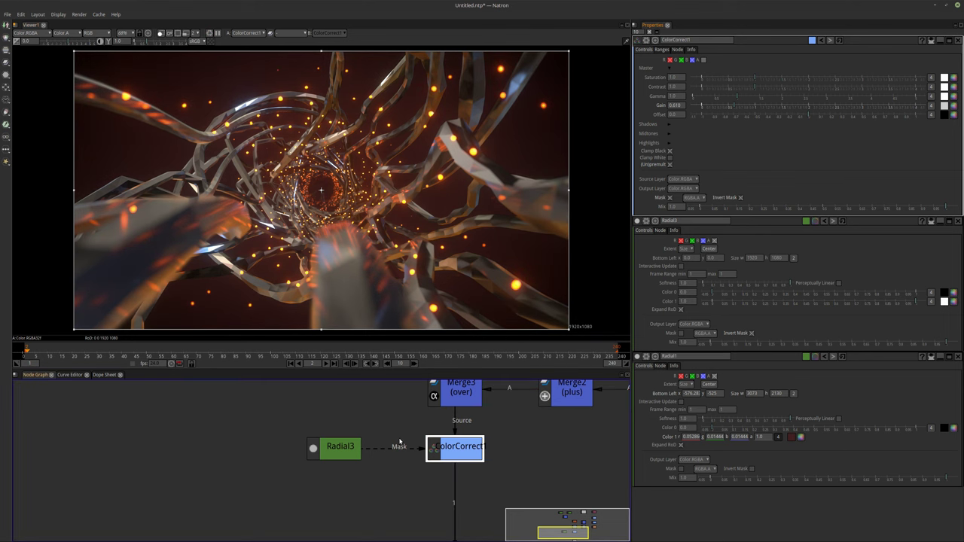
# Step: Enlarge Radial3 well beyond the frame (2621×1742) and reduce its softness to 0.543
pyautogui.click(331, 449)
pyautogui.scroll(-4, 314, 250)
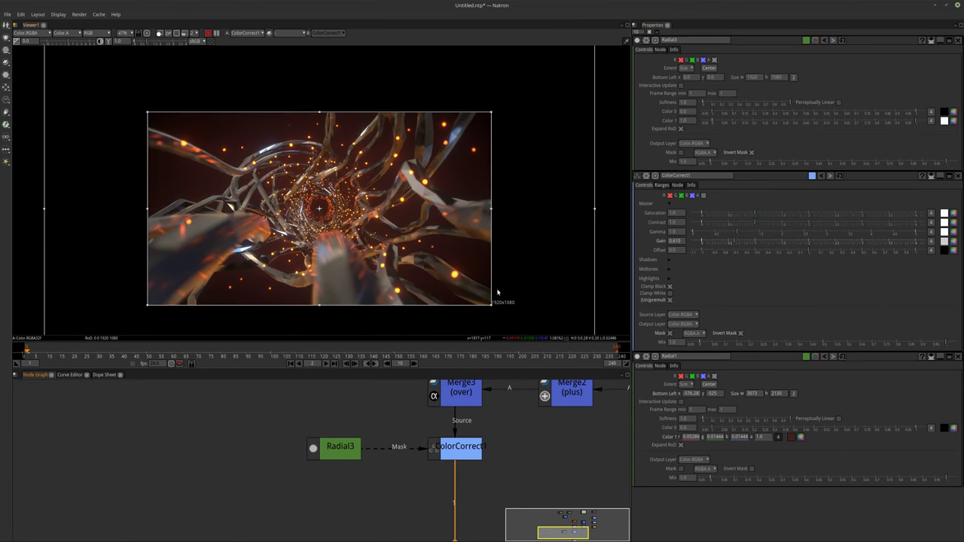
pyautogui.click(650, 35)
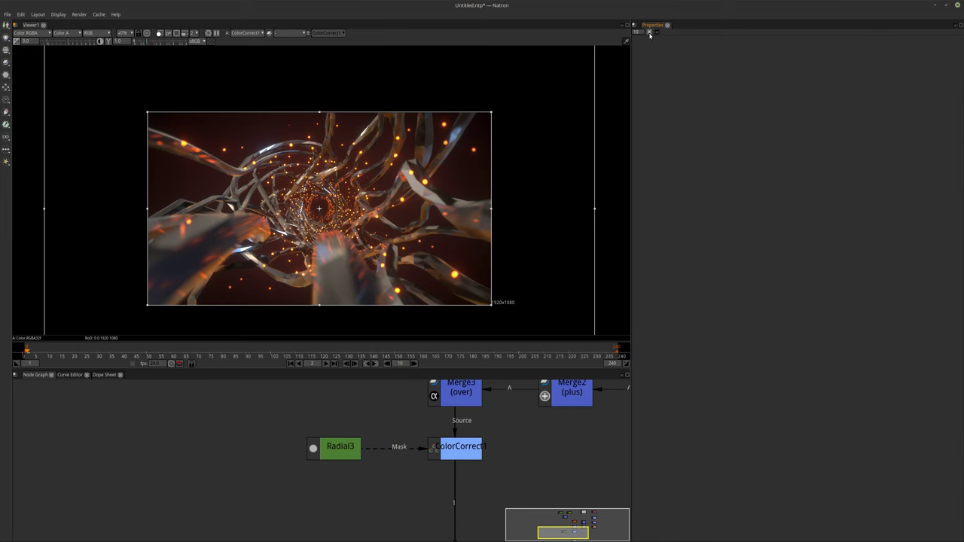
pyautogui.click(334, 447)
pyautogui.moveTo(493, 311); pyautogui.dragTo(489, 296, button='middle')
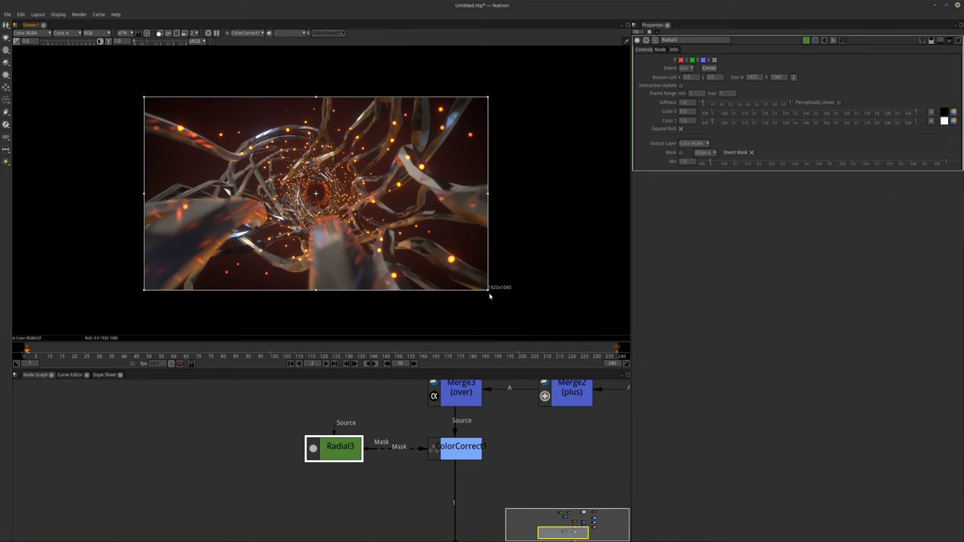
pyautogui.moveTo(489, 293); pyautogui.dragTo(532, 366)
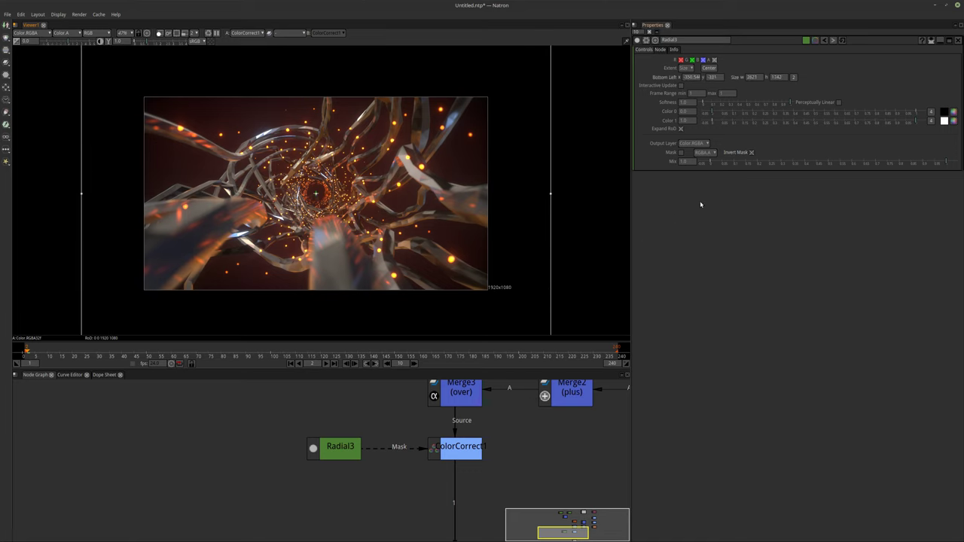
pyautogui.moveTo(790, 102); pyautogui.dragTo(718, 106)
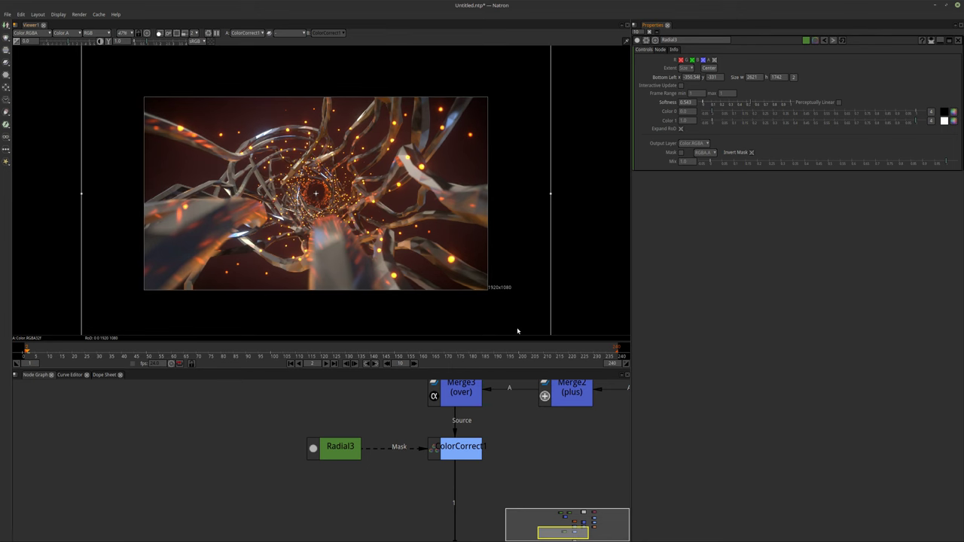
# Step: Compare the Natron composite against the Blender render
pyautogui.scroll(2, 518, 331)
pyautogui.scroll(2, 479, 288)
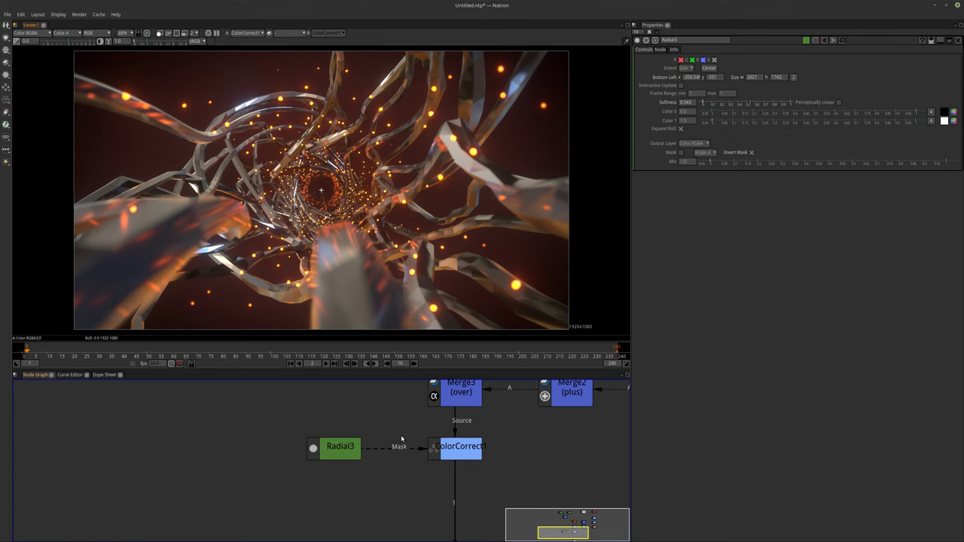
pyautogui.click(255, 537)
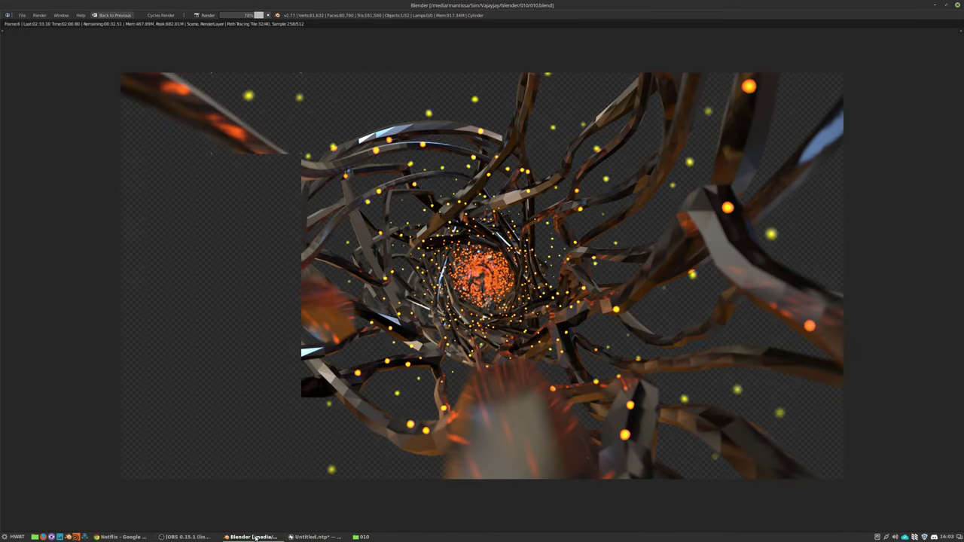
pyautogui.click(320, 537)
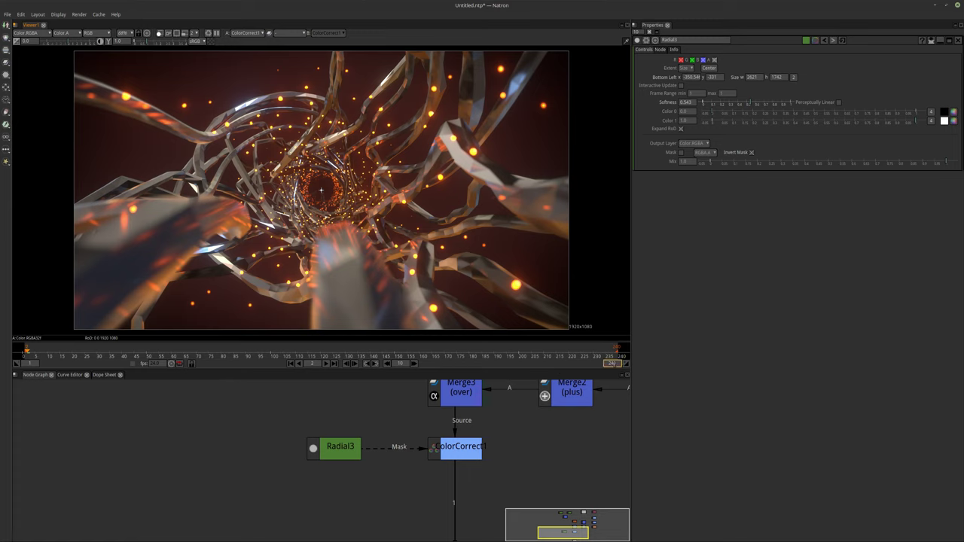
# Step: Set the last playback frame to 5, play frames 1–5, then open the save dialog
pyautogui.press('Return')
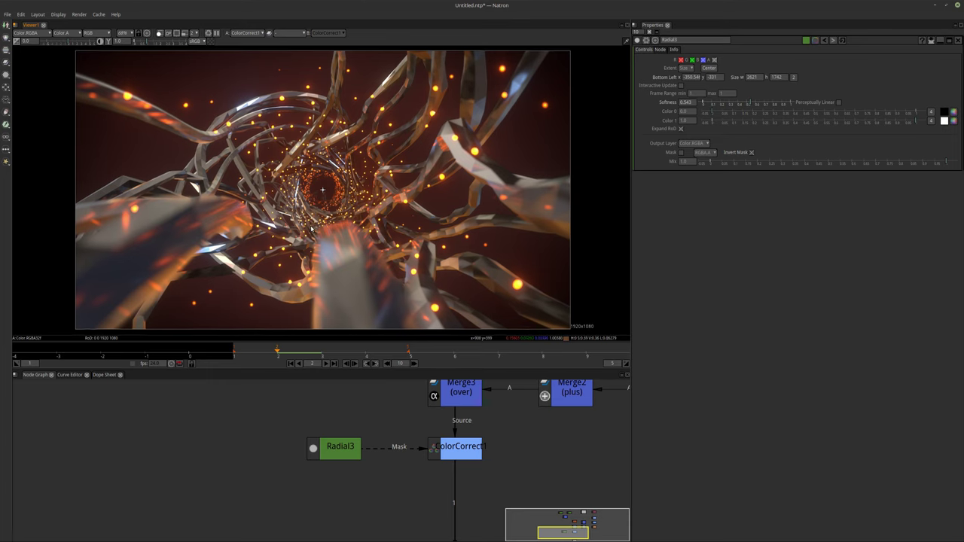
pyautogui.click(291, 363)
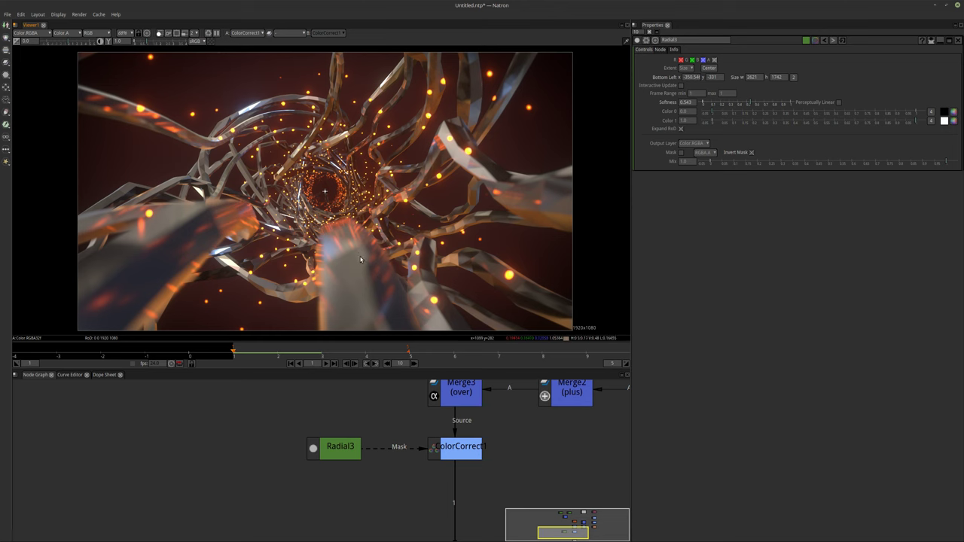
pyautogui.press('l')
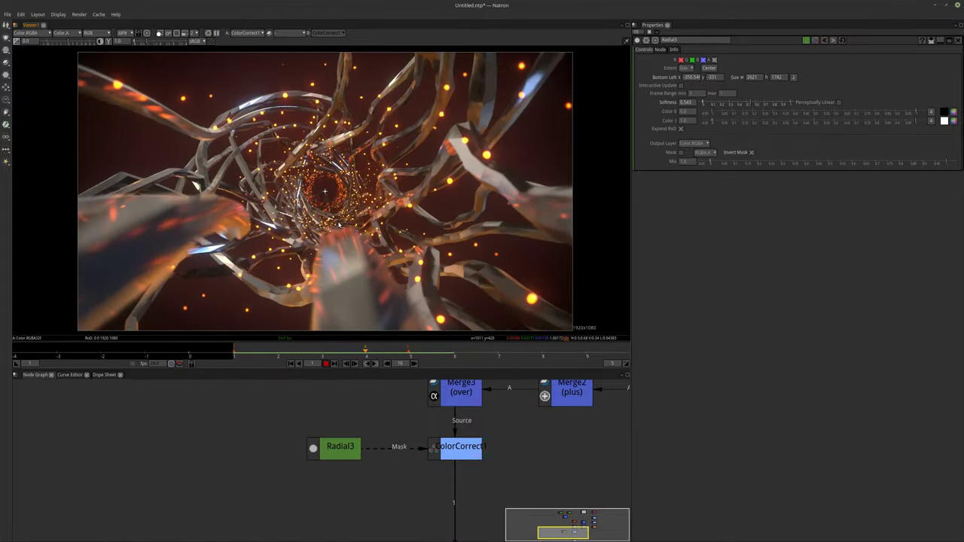
pyautogui.press('k')
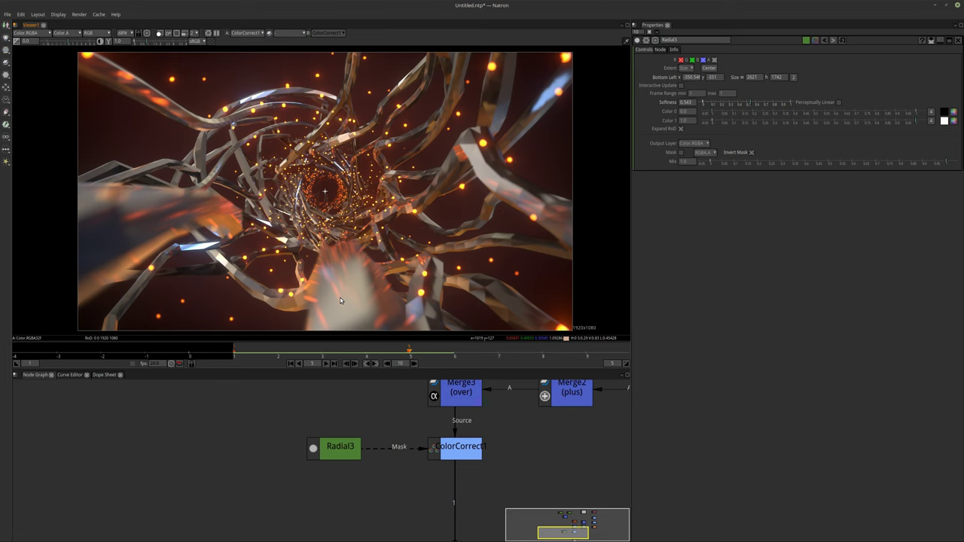
pyautogui.hotkey('ctrl', 's')
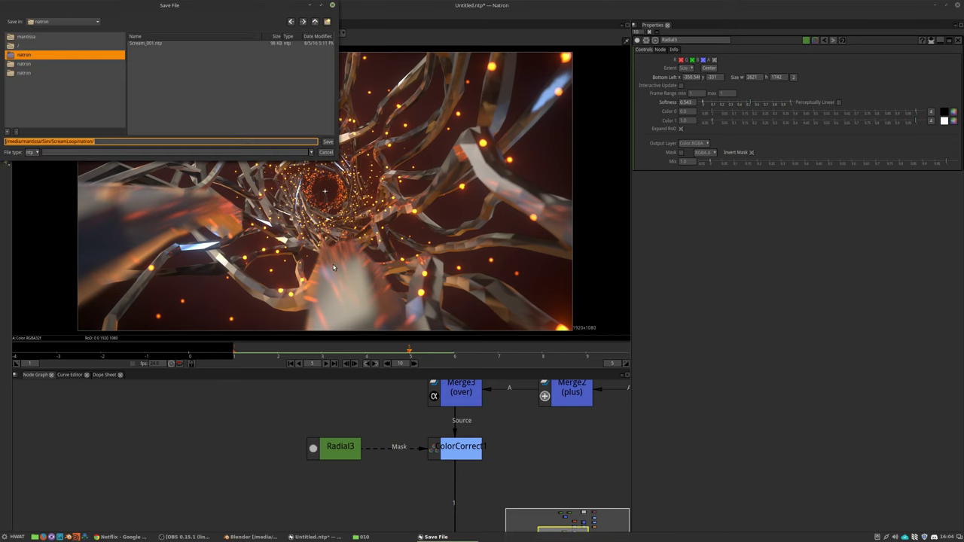
# Step: Save the project as 010.ntp in the Vajayjay/natron folder
pyautogui.click(315, 21)
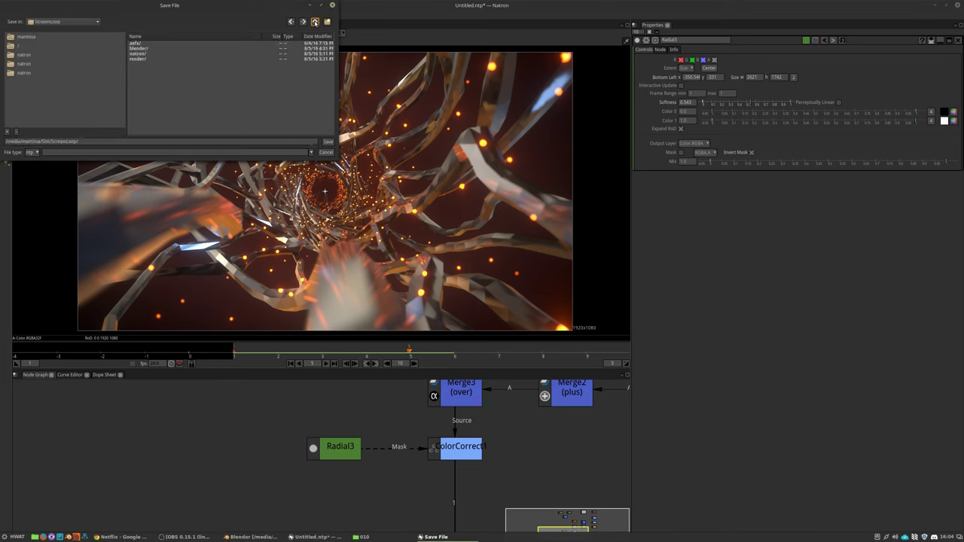
pyautogui.click(315, 21)
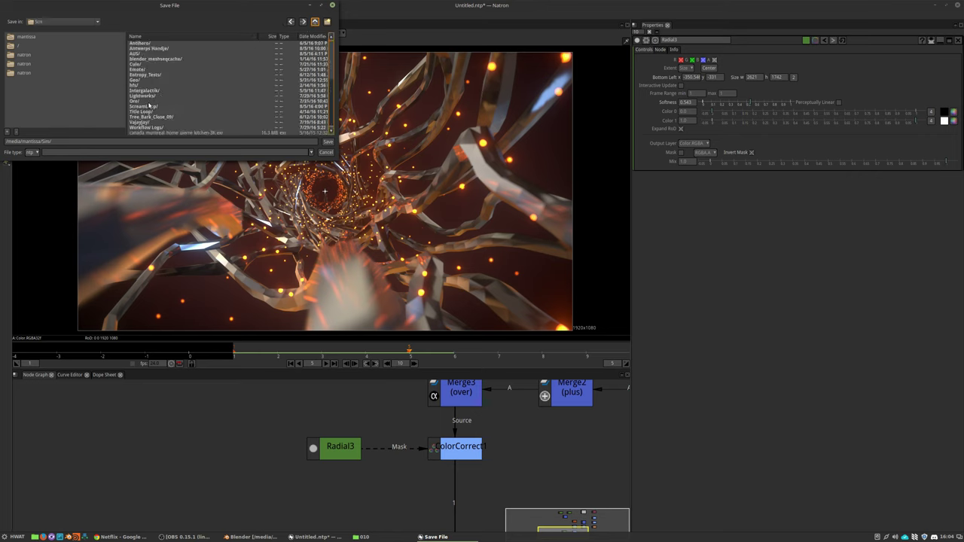
pyautogui.doubleClick(138, 122)
pyautogui.doubleClick(139, 54)
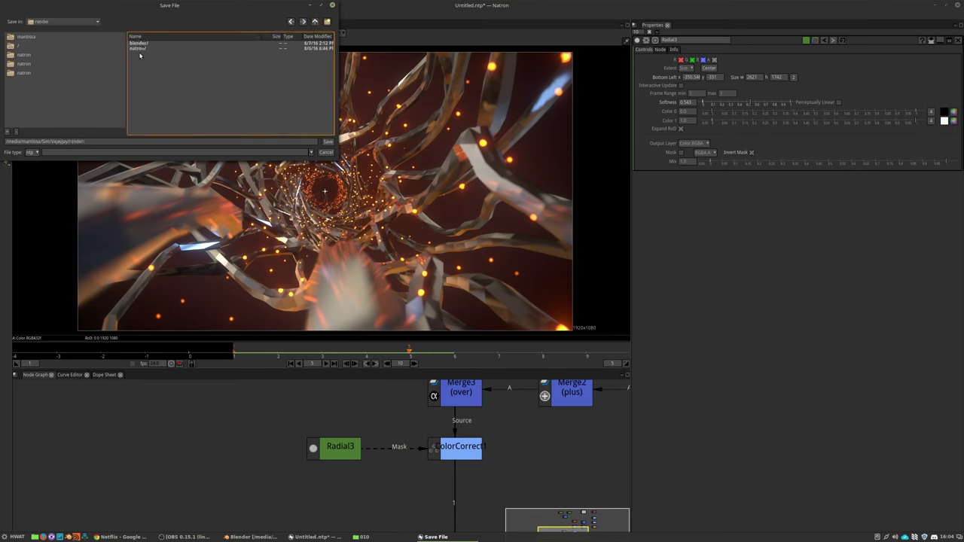
pyautogui.click(315, 22)
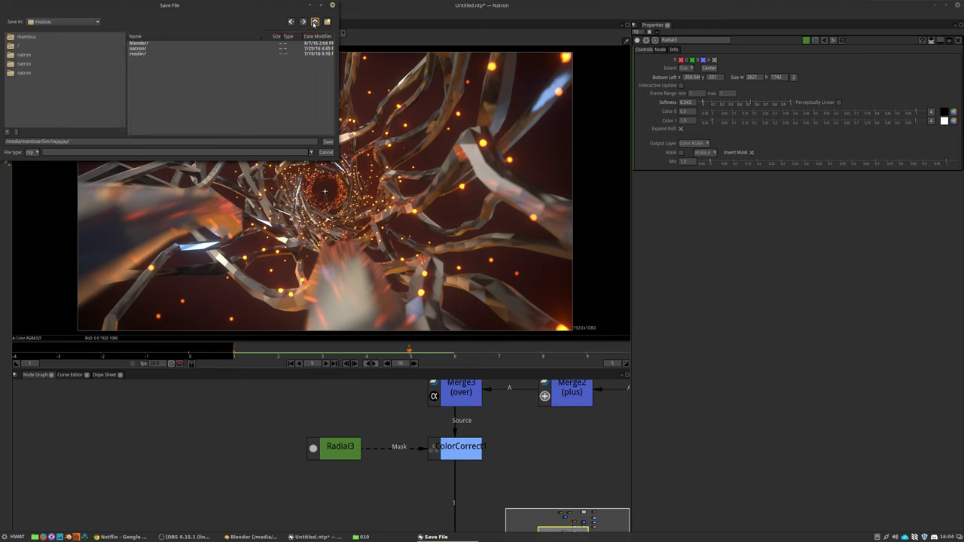
pyautogui.doubleClick(136, 48)
pyautogui.click(125, 142)
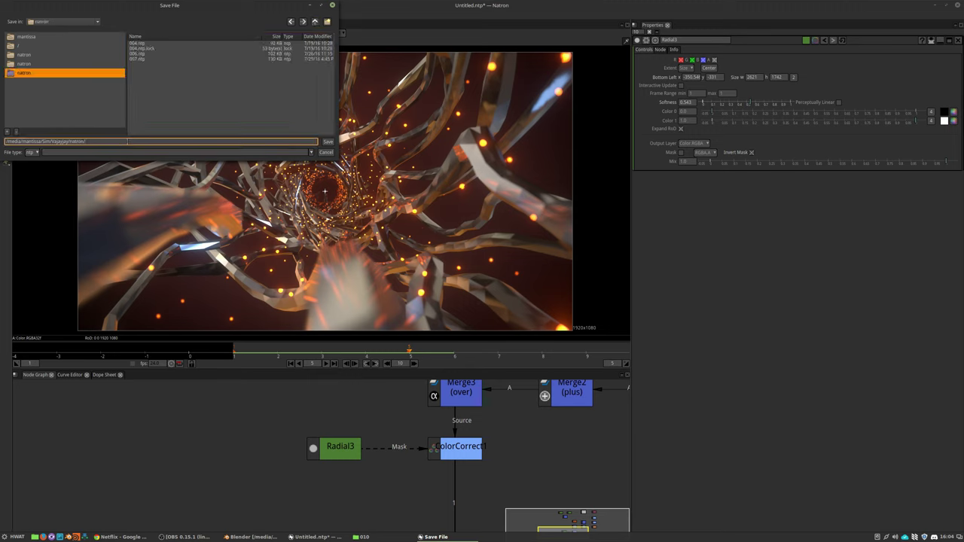
pyautogui.write('010')
pyautogui.press('Return')
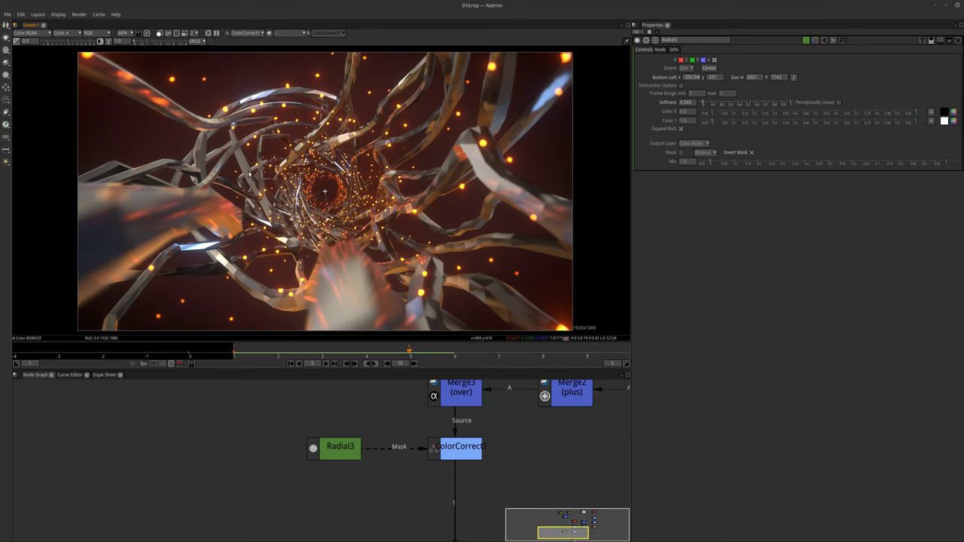
# Step: Enlarge and fit the Natron viewer, then switch to Blender's render result
pyautogui.press('space')
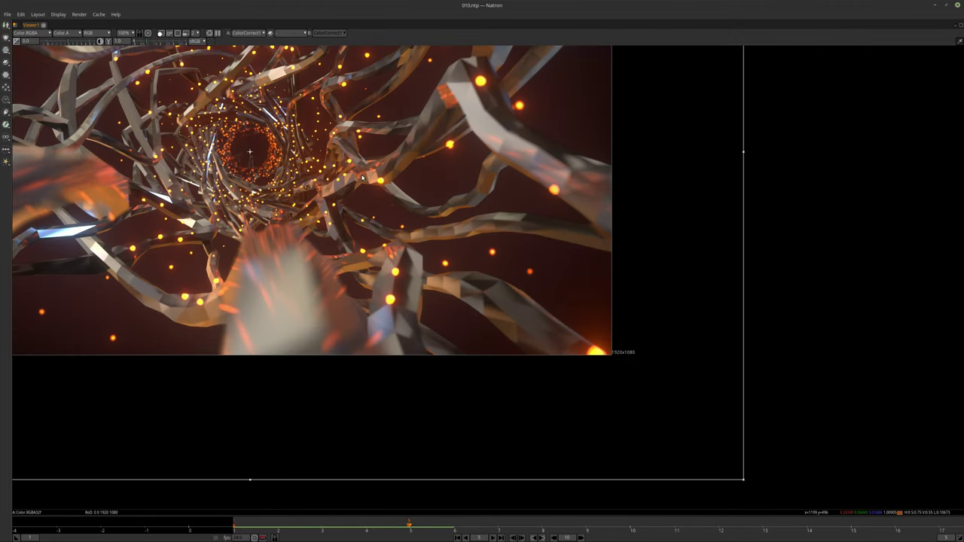
pyautogui.press('f')
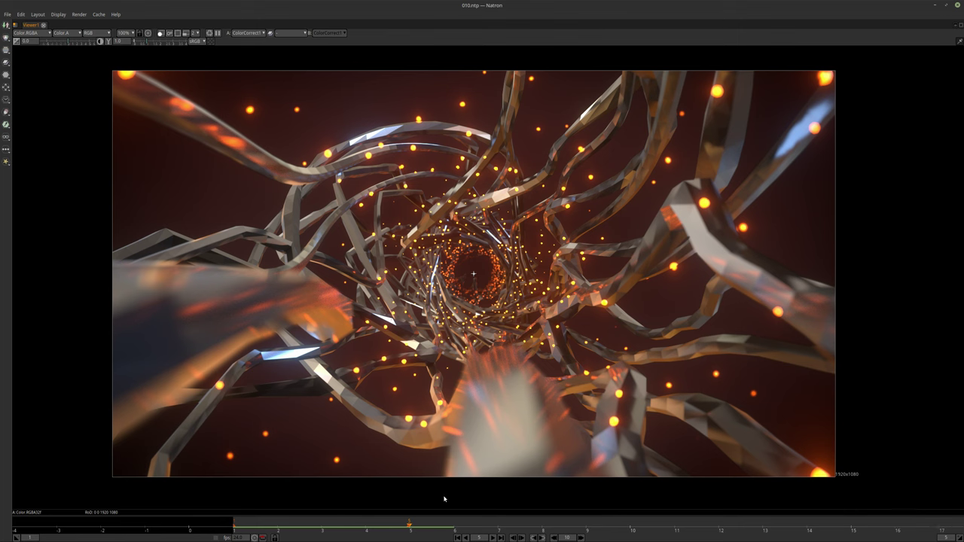
pyautogui.click(264, 537)
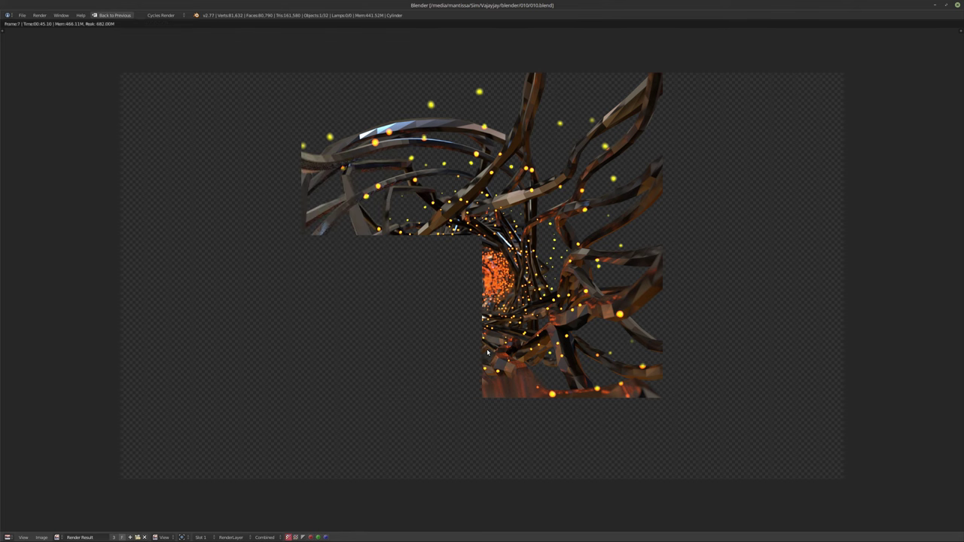
# Step: Leave the render view and turn the bottom area into a Graph Editor
pyautogui.press('Escape')
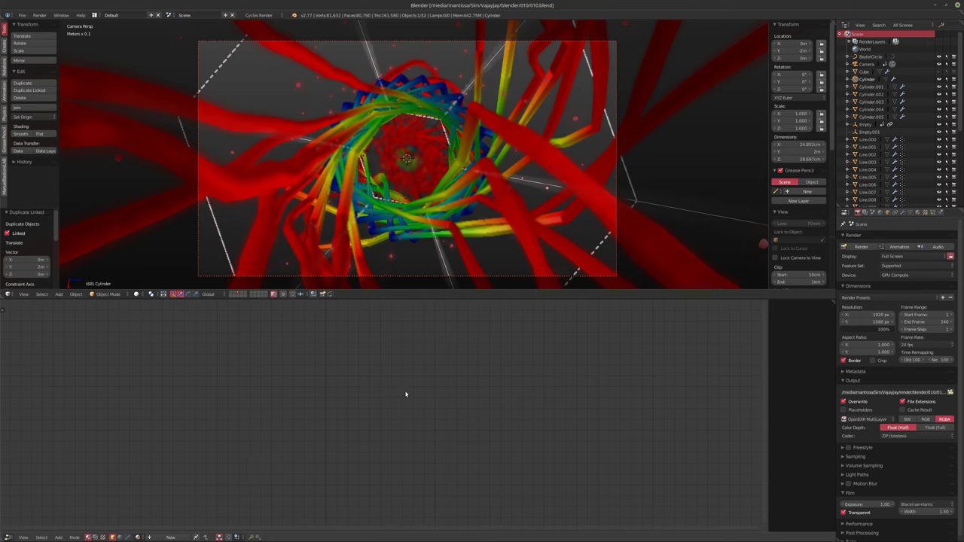
pyautogui.press('a')
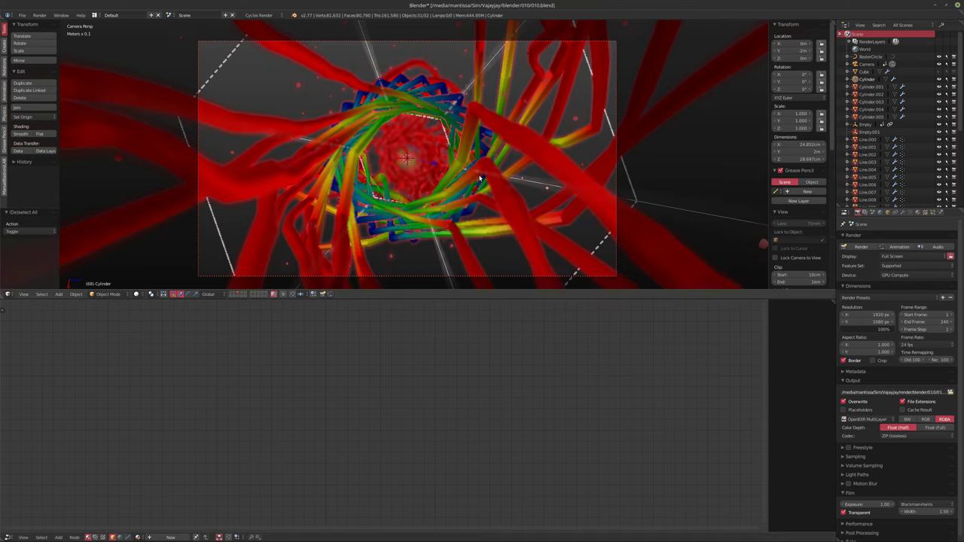
pyautogui.click(9, 537)
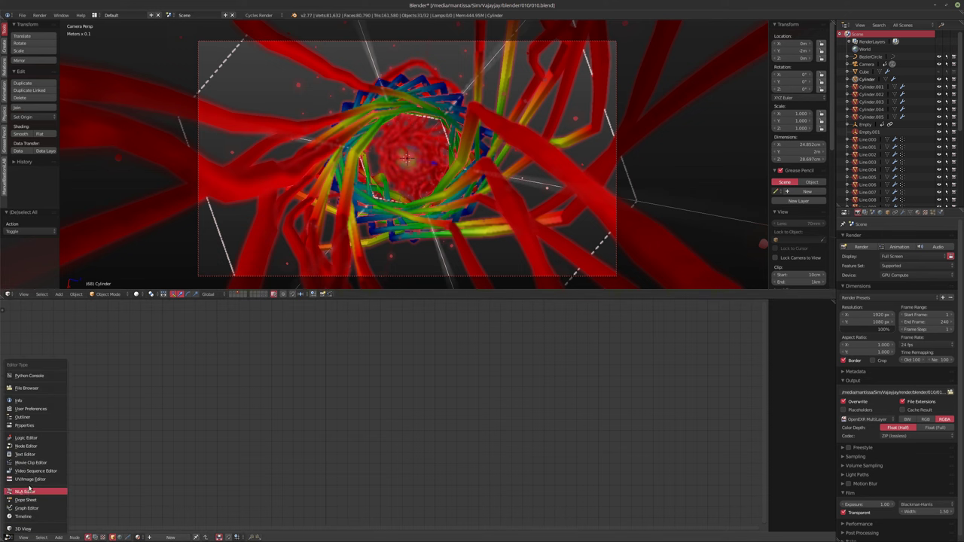
pyautogui.click(27, 509)
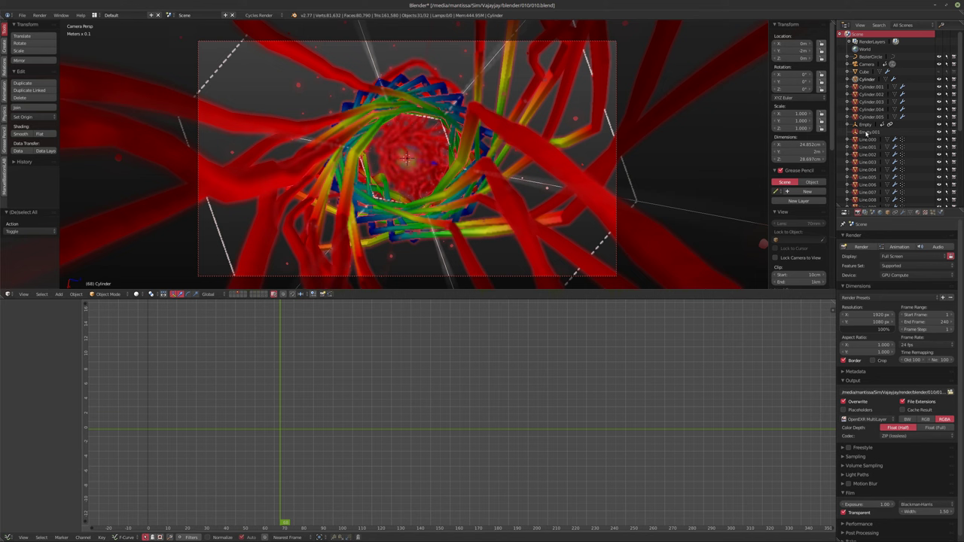
# Step: Select the Empty, show its Follow Path constraint, and display only its layer
pyautogui.click(866, 127)
pyautogui.scroll(-3, 362, 377)
pyautogui.keyDown('ctrl'); pyautogui.moveTo(415, 350); pyautogui.dragTo(360, 394, button='middle'); pyautogui.keyUp('ctrl')
pyautogui.click(866, 132)
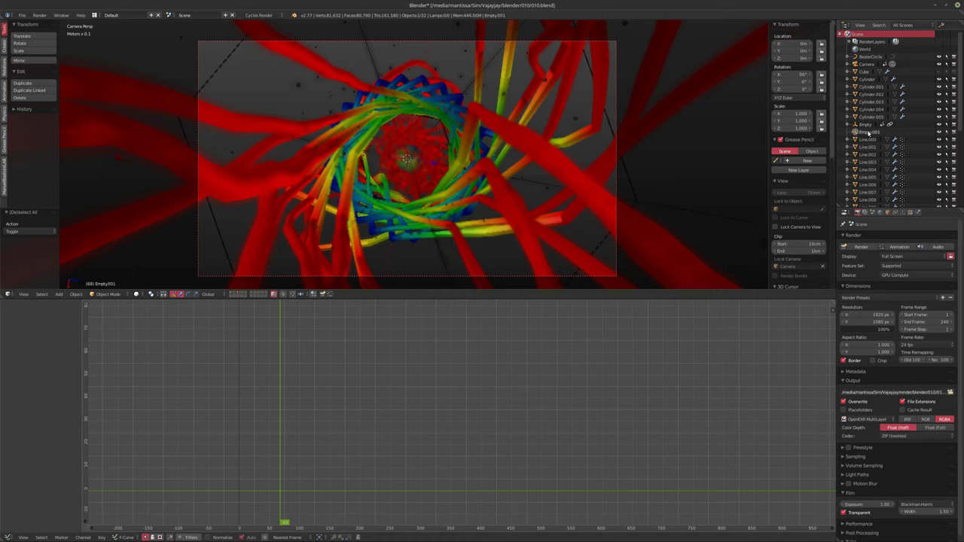
pyautogui.click(863, 125)
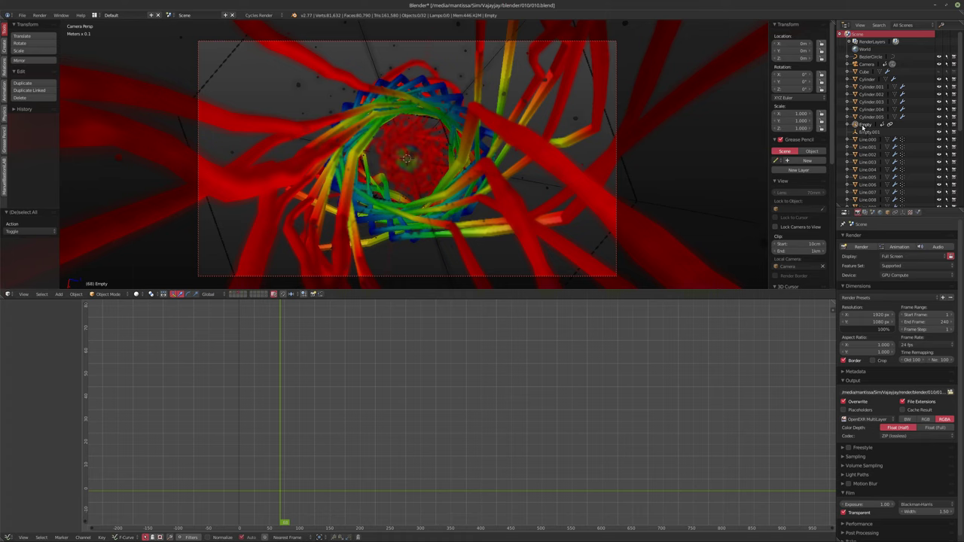
pyautogui.click(895, 213)
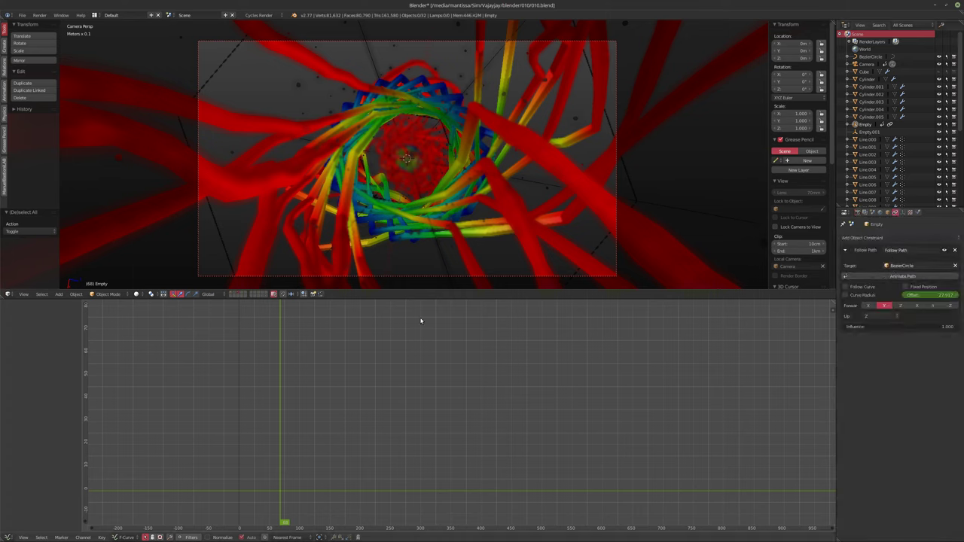
pyautogui.click(235, 294)
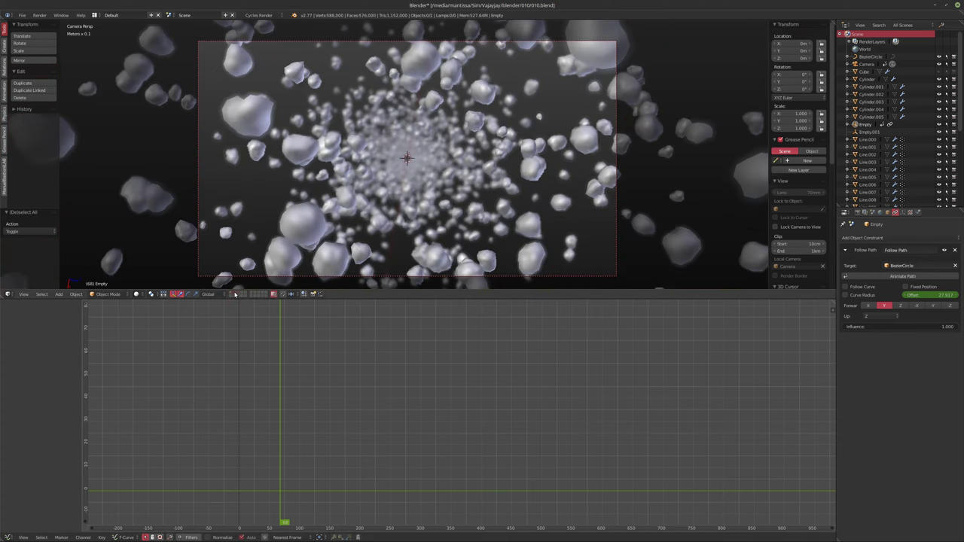
pyautogui.click(231, 294)
# Step: Frame and select the Empty's Offset curve keyframes and open the properties sidebar
pyautogui.press('Home')
pyautogui.press('a')
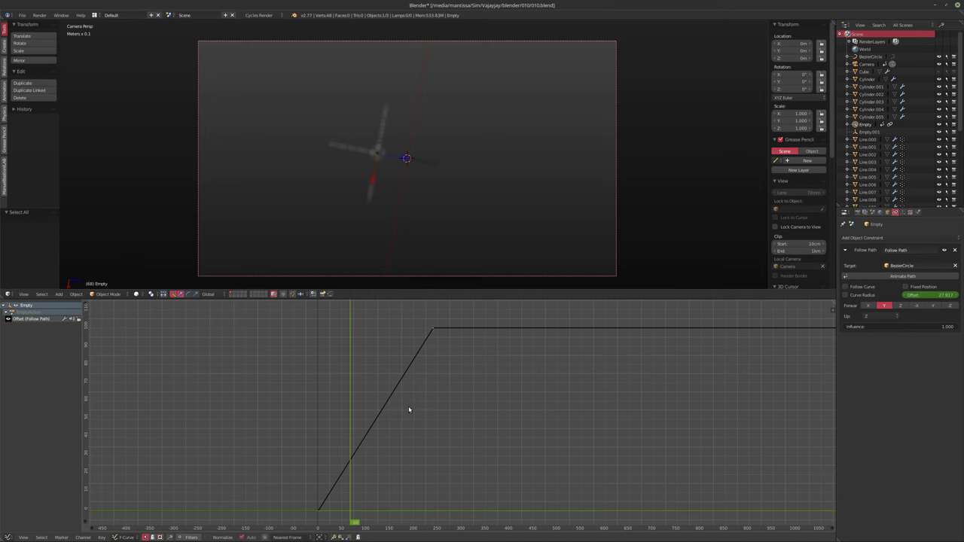
pyautogui.click(102, 537)
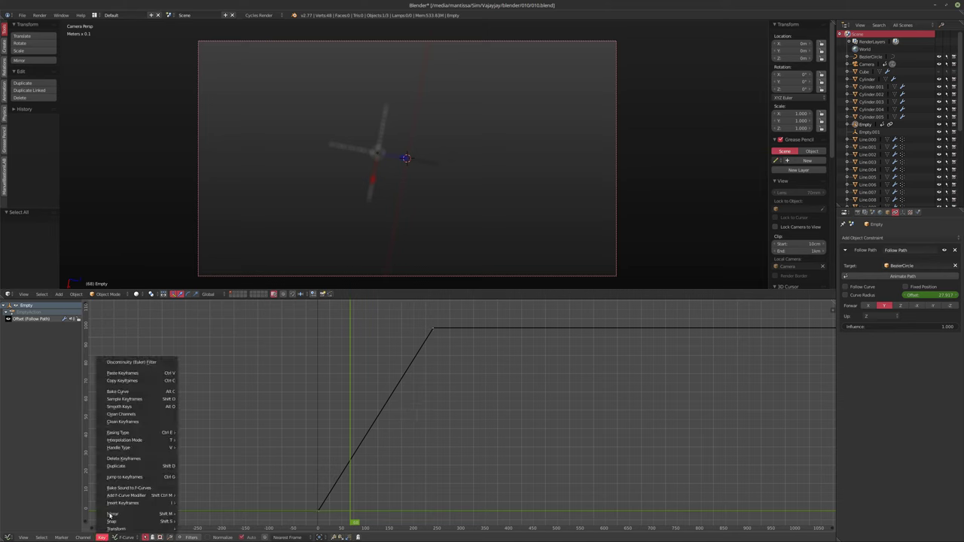
pyautogui.moveTo(126, 442)
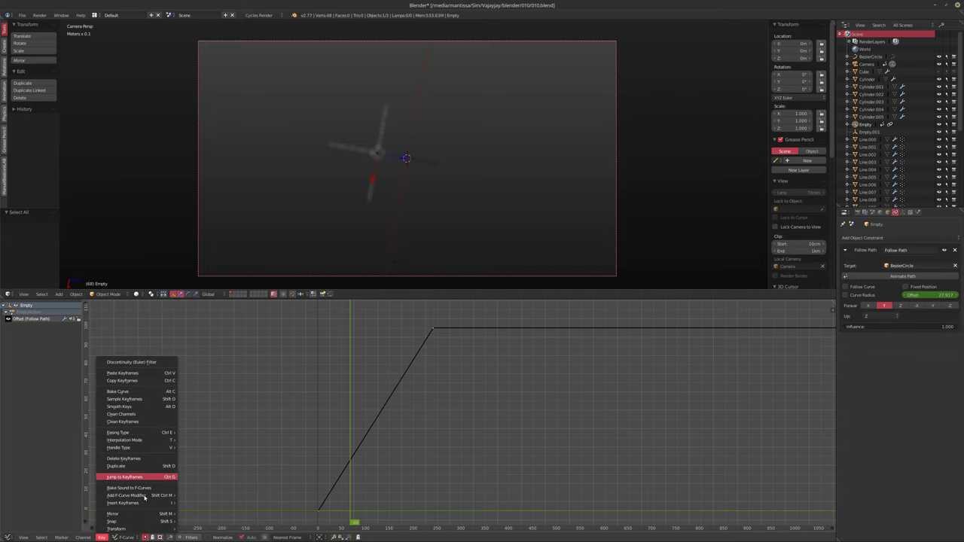
pyautogui.moveTo(145, 505)
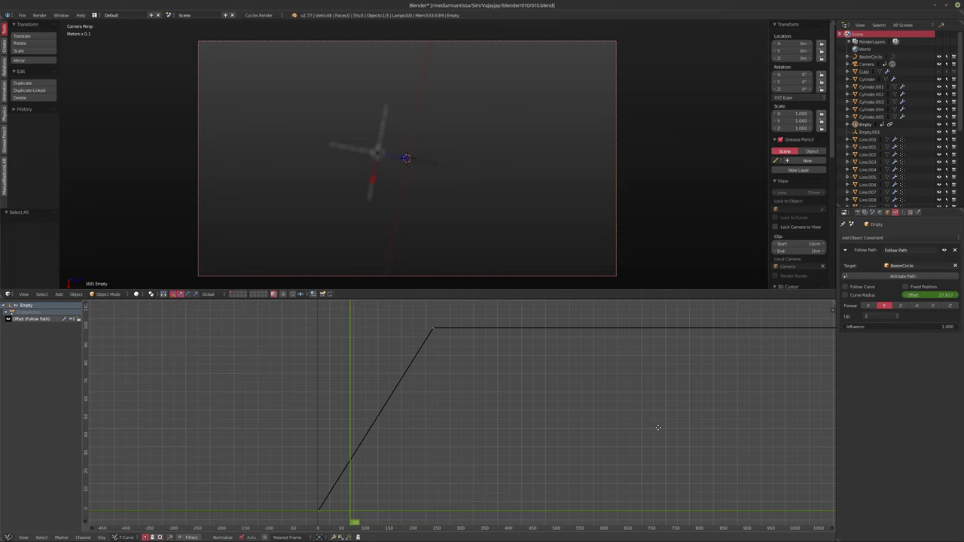
pyautogui.press('a')
pyautogui.press('n')
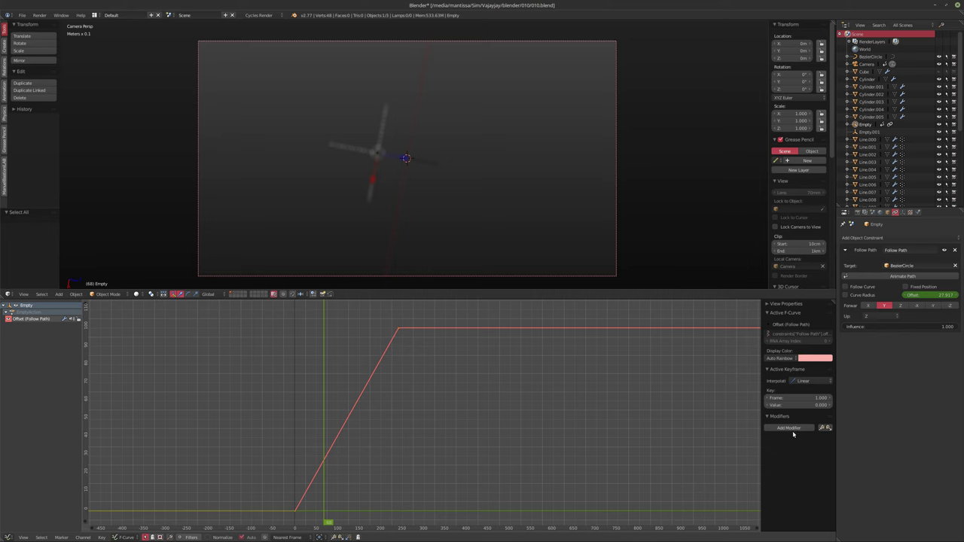
# Step: Add a Cycles modifier with Before and After set to Repeat with Offset, then restore the tunnel layer
pyautogui.click(793, 430)
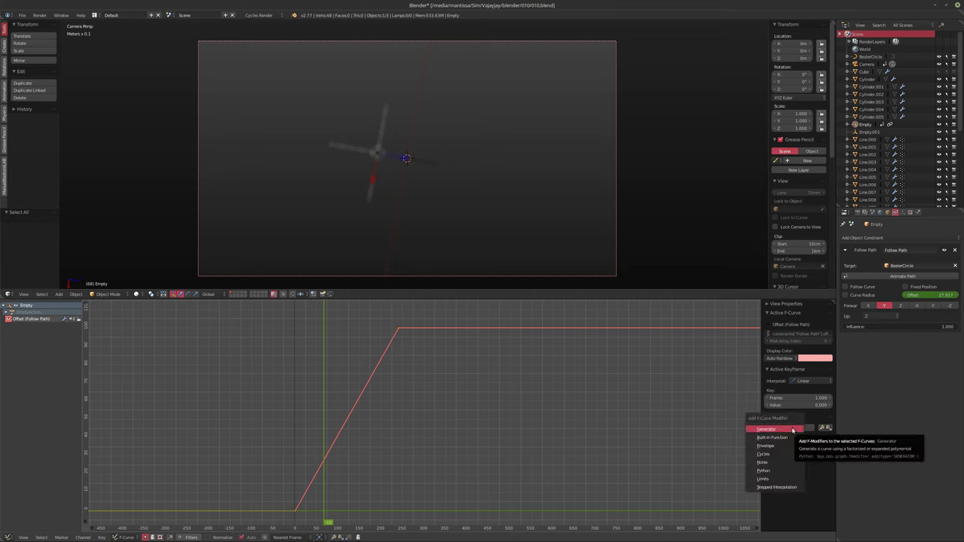
pyautogui.click(782, 454)
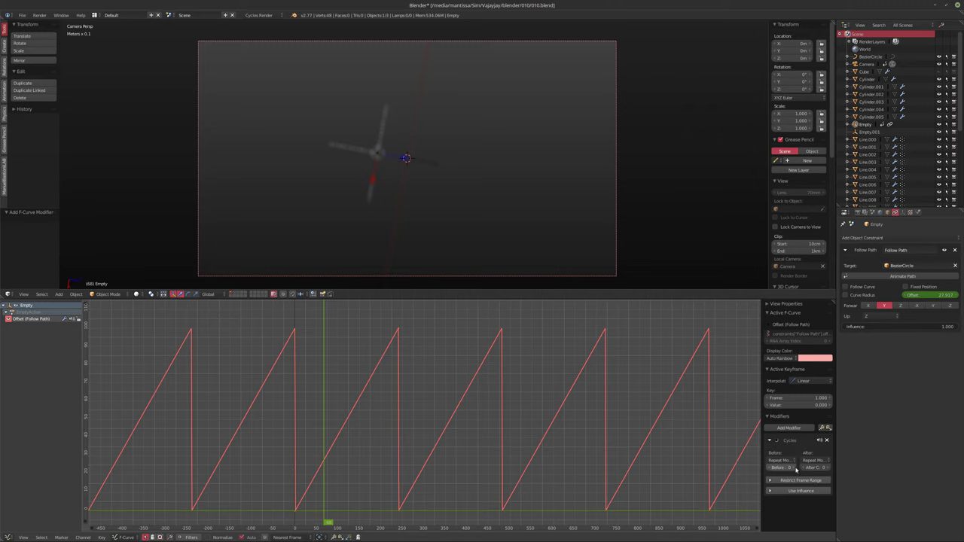
pyautogui.click(790, 461)
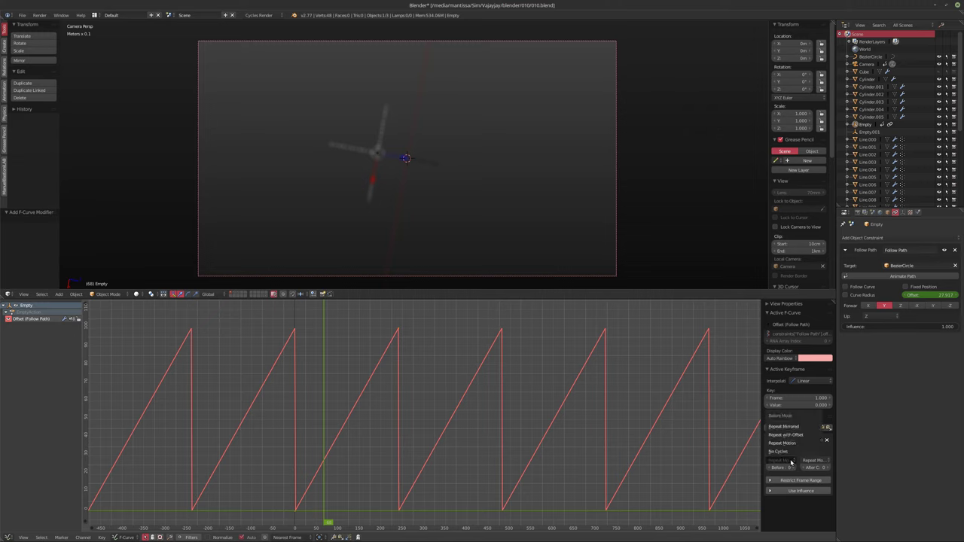
pyautogui.click(785, 435)
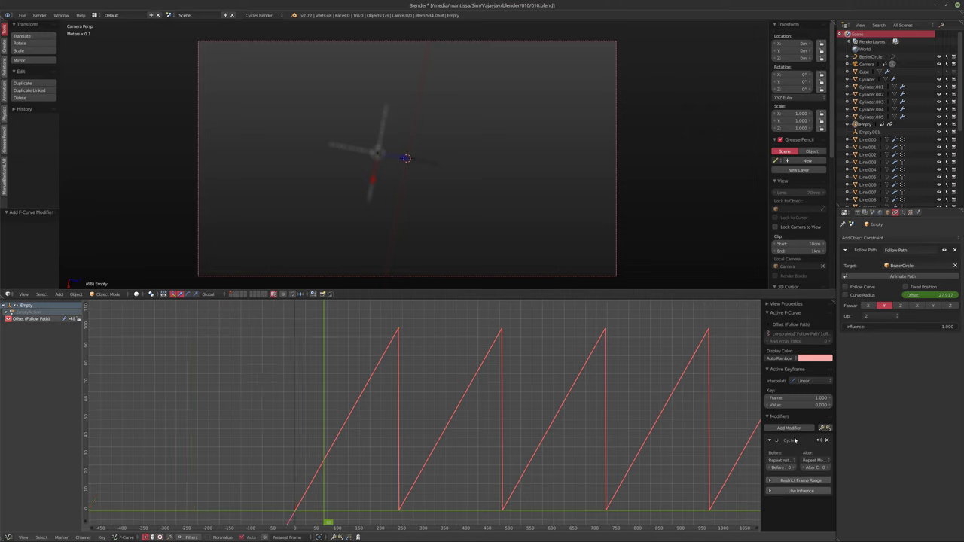
pyautogui.click(816, 467)
pyautogui.click(821, 435)
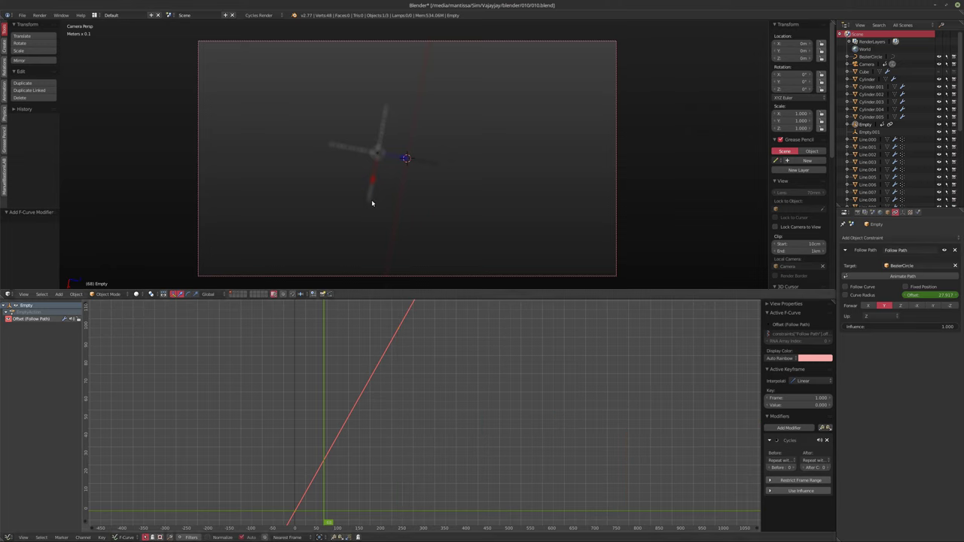
pyautogui.click(238, 293)
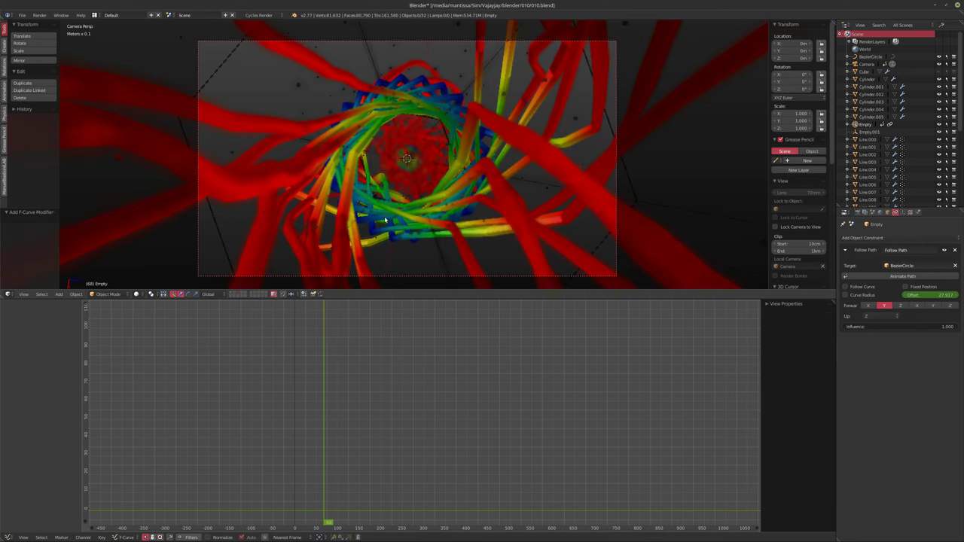
pyautogui.hotkey('shift', 'Left')
# Step: Preview the tunnel flythrough, then select the Camera and frame its curves in the Graph Editor
pyautogui.hotkey('alt', 'a')
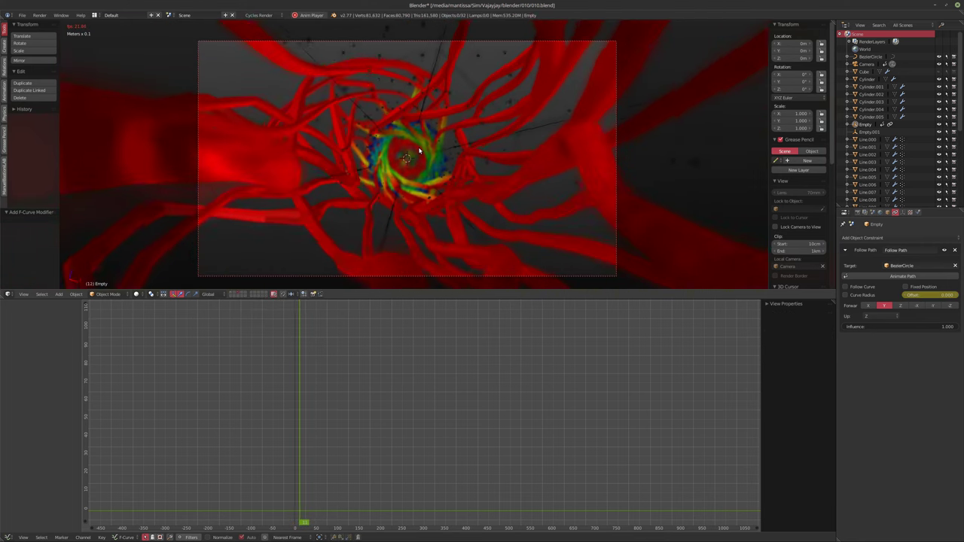
pyautogui.press('Escape')
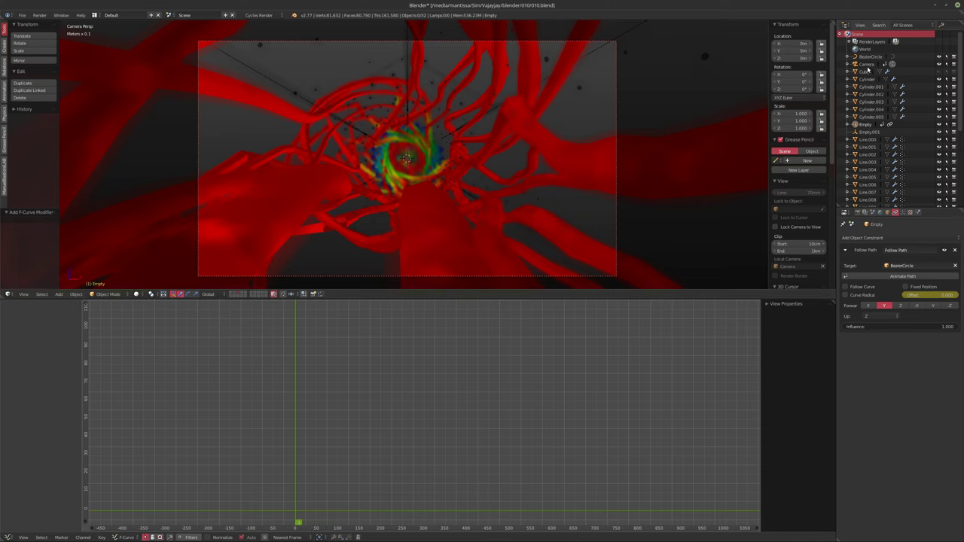
pyautogui.click(867, 64)
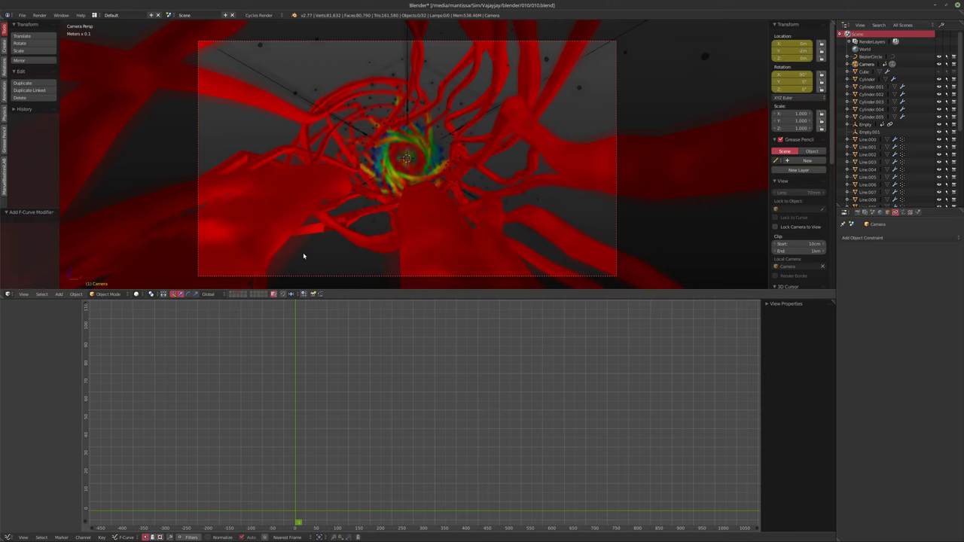
pyautogui.press('KP_Divide')
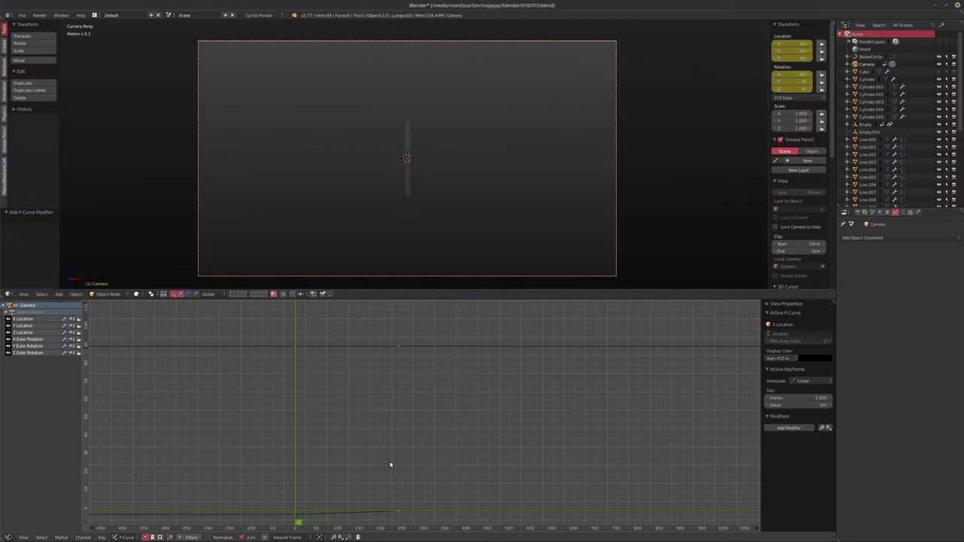
pyautogui.press('Home')
pyautogui.keyDown('ctrl'); pyautogui.moveTo(371, 457); pyautogui.dragTo(445, 423, button='middle'); pyautogui.keyUp('ctrl')
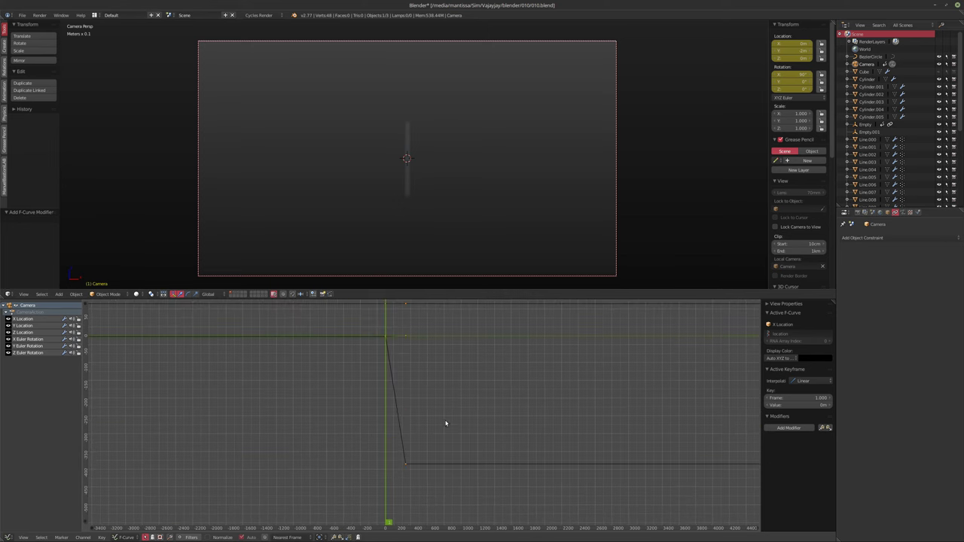
# Step: Add a Cycles modifier to the camera curves with Repeat with Offset before and after
pyautogui.press('a')
pyautogui.press('Home')
pyautogui.click(808, 428)
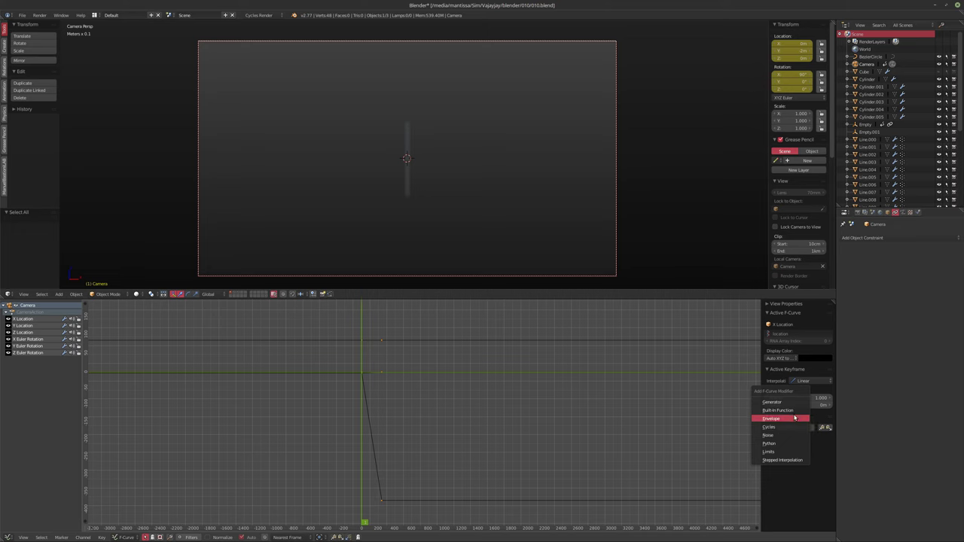
pyautogui.click(783, 428)
pyautogui.click(791, 449)
pyautogui.click(786, 434)
pyautogui.click(817, 460)
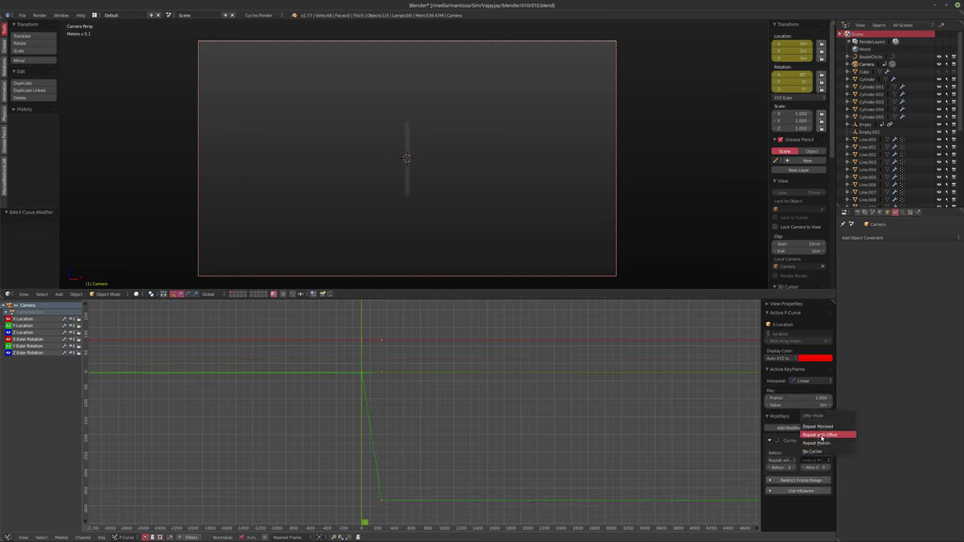
pyautogui.click(821, 436)
# Step: Isolate the X Location channel and toggle visibility of the Euler rotation curves
pyautogui.scroll(-8, 452, 422)
pyautogui.scroll(5, 452, 444)
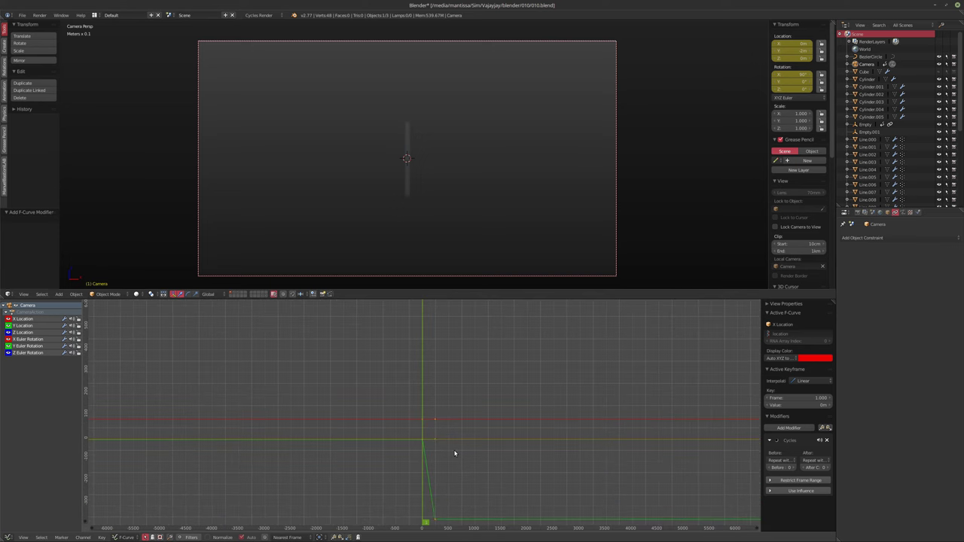
pyautogui.click(23, 319)
pyautogui.hotkey('shift', 'h')
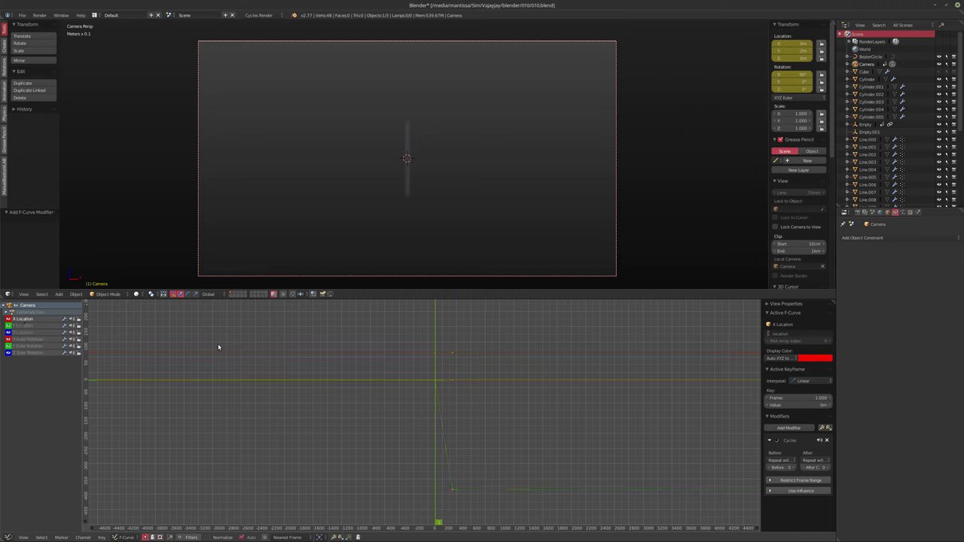
pyautogui.press('a')
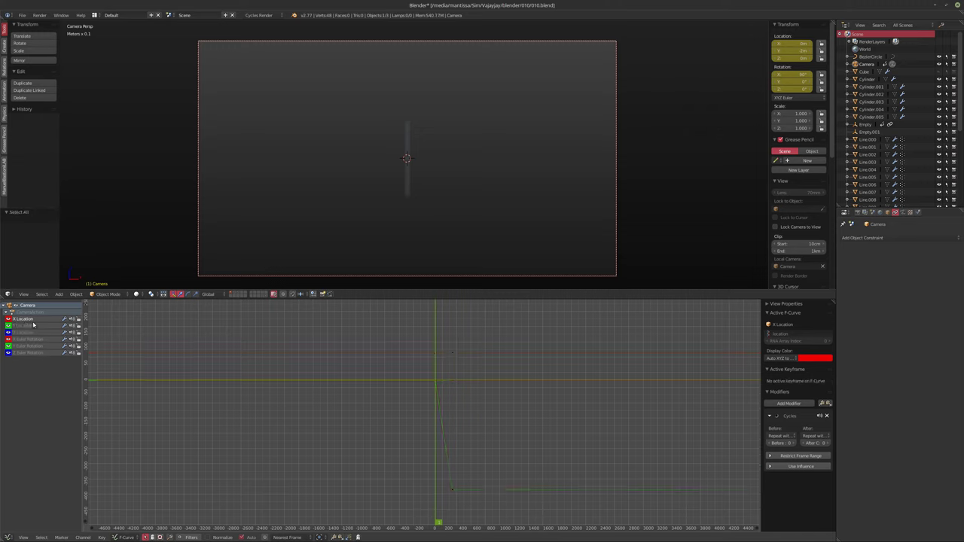
pyautogui.click(9, 347)
pyautogui.click(8, 353)
pyautogui.click(8, 353)
# Step: Delete the selected camera keyframes, then select all keys on the Y Location curve
pyautogui.press('x')
pyautogui.click(214, 364)
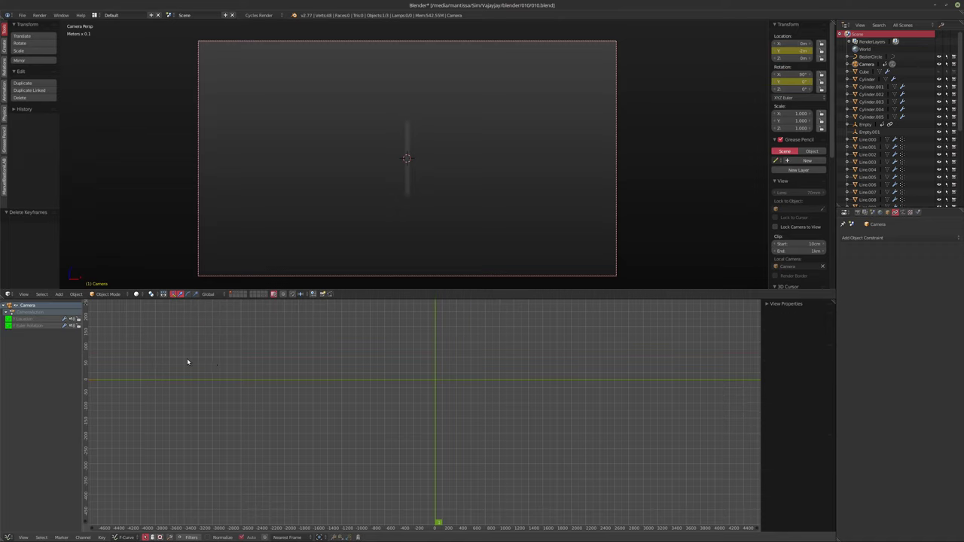
pyautogui.click(36, 322)
pyautogui.click(9, 326)
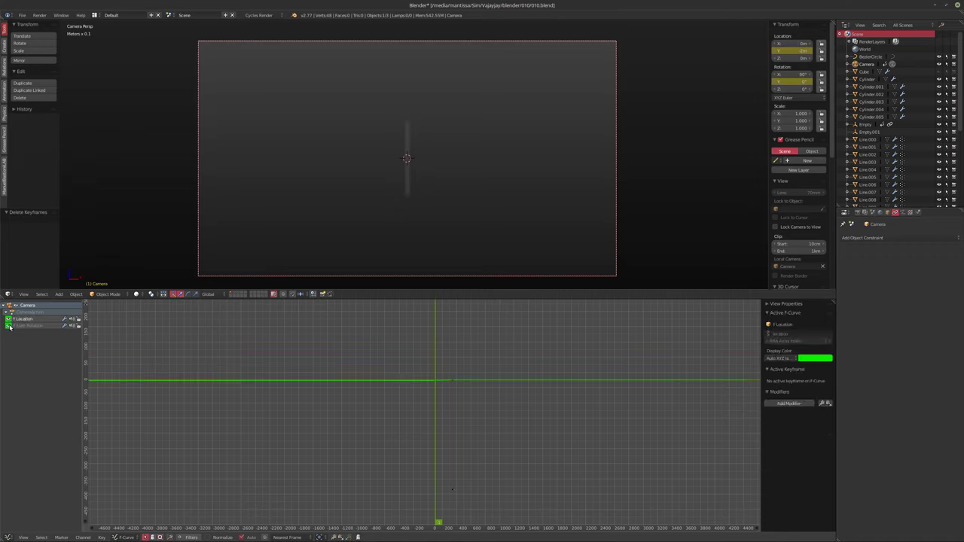
pyautogui.press('Home')
pyautogui.press('a')
pyautogui.press('a')
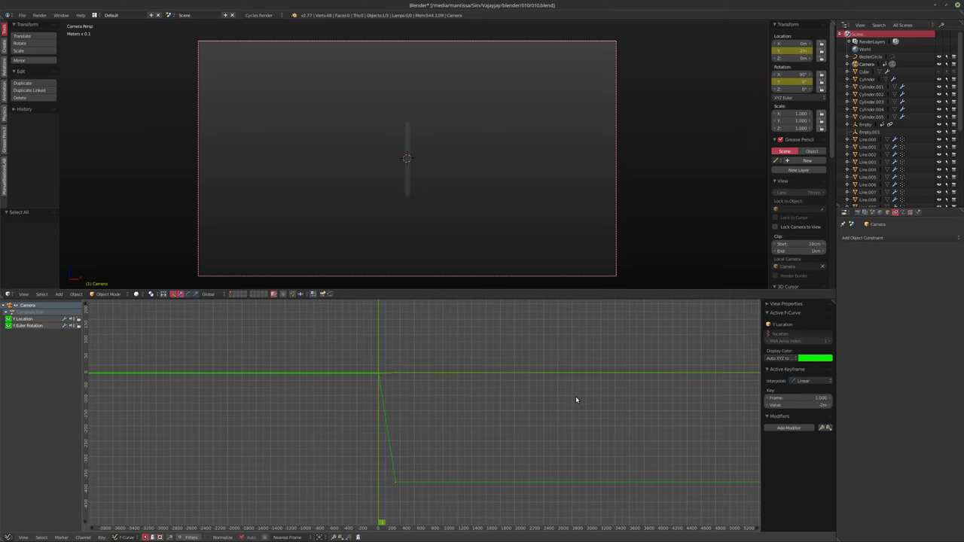
pyautogui.click(9, 326)
# Step: Give Y Location a Cycles modifier with Repeat with Offset before and after
pyautogui.click(789, 427)
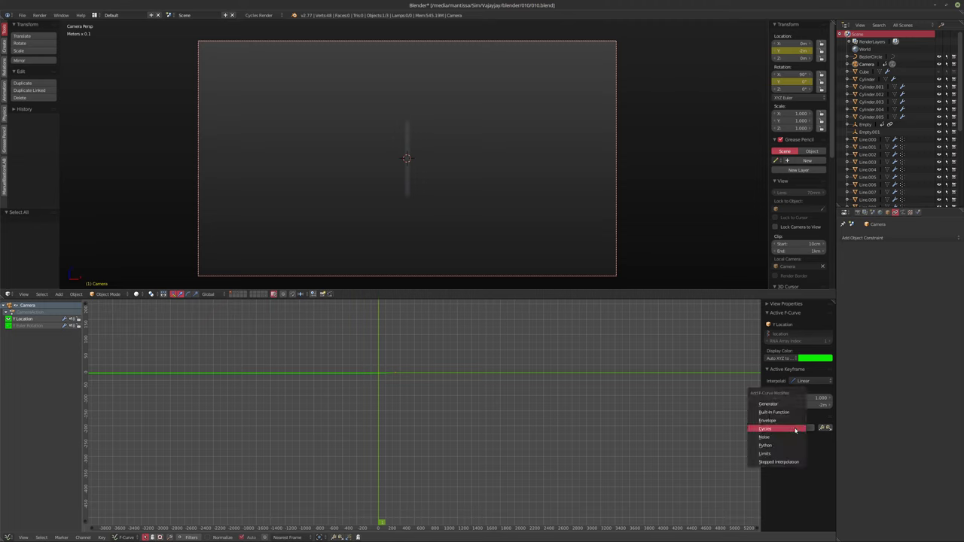
pyautogui.click(766, 429)
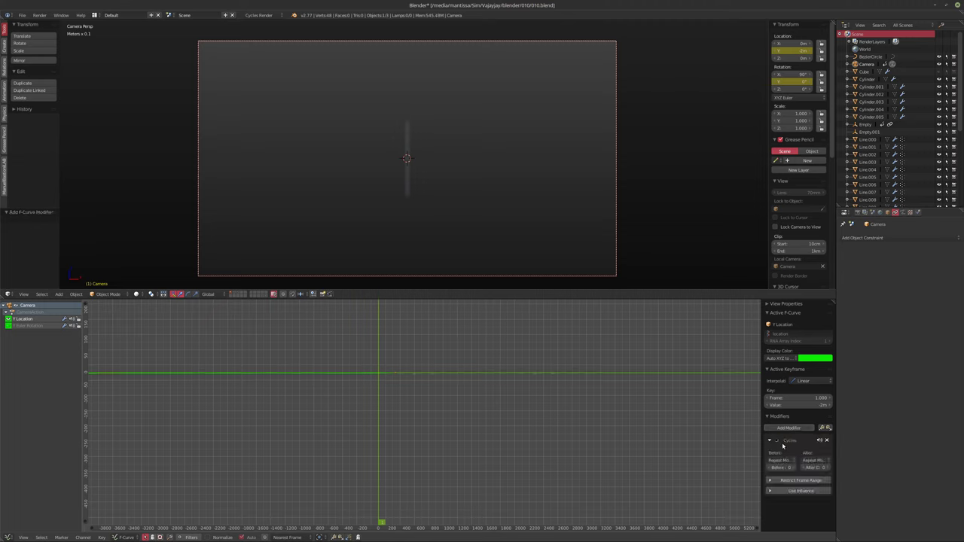
pyautogui.click(781, 460)
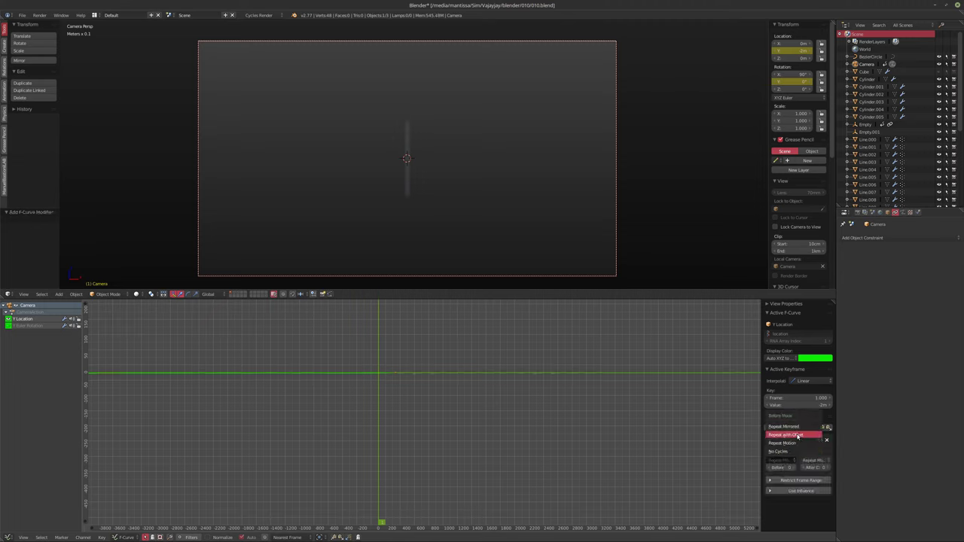
pyautogui.click(798, 436)
pyautogui.click(813, 459)
pyautogui.click(819, 435)
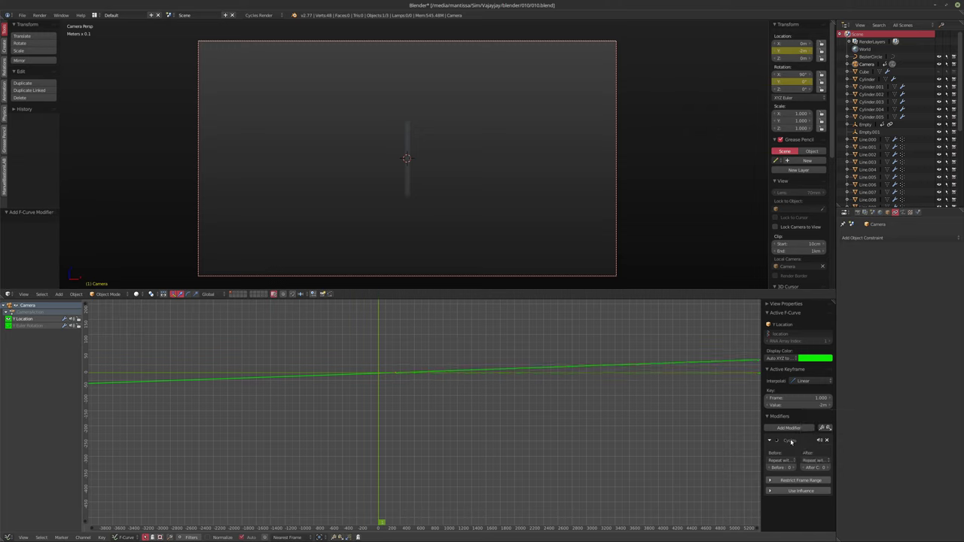
# Step: Add a Cycles modifier to Y Euler Rotation repeating with offset, then show the tunnel scene
pyautogui.click(25, 325)
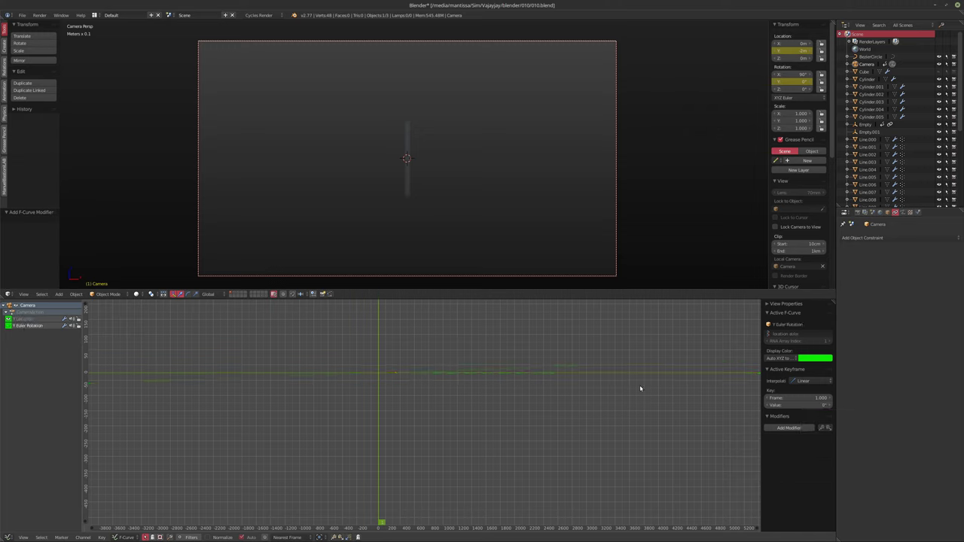
pyautogui.press('a')
pyautogui.click(791, 427)
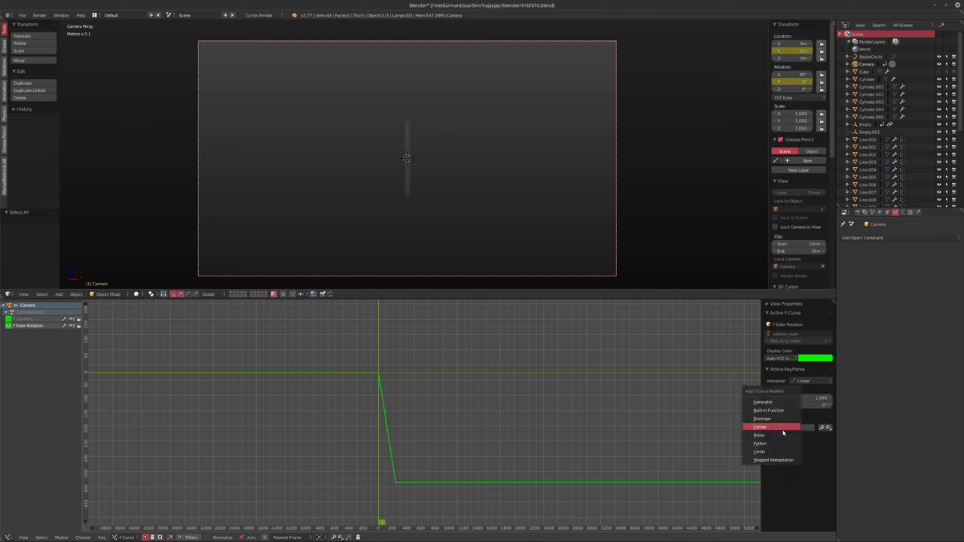
pyautogui.click(788, 429)
pyautogui.click(780, 457)
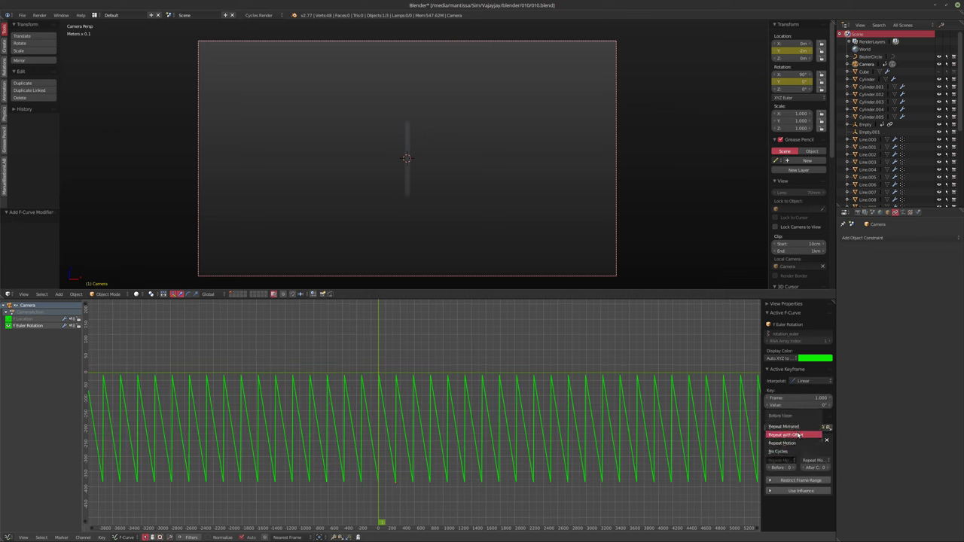
pyautogui.click(779, 452)
pyautogui.click(816, 460)
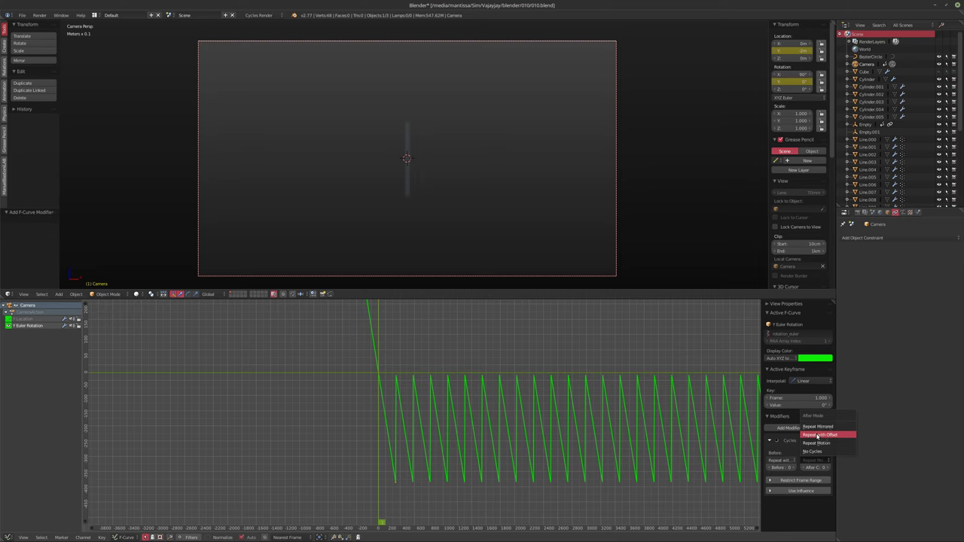
pyautogui.click(818, 435)
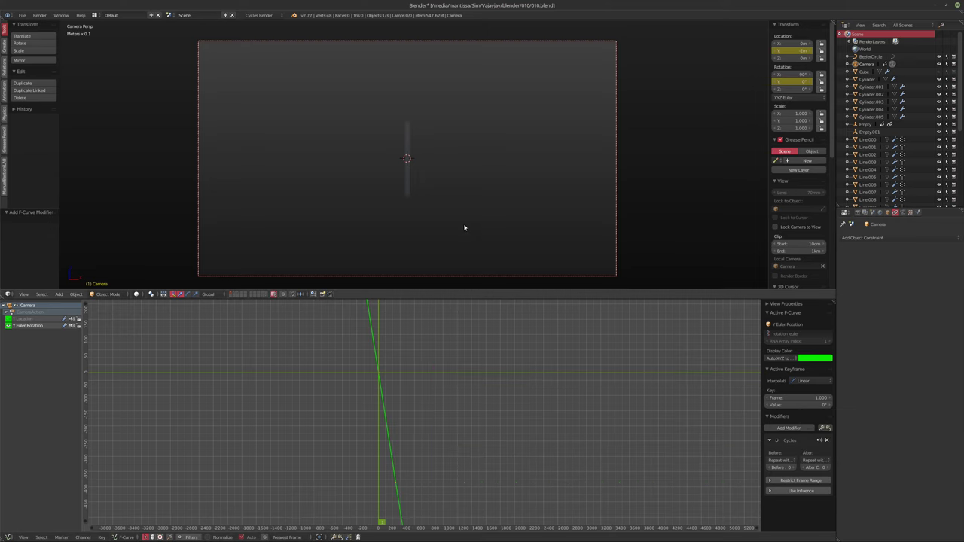
pyautogui.click(238, 294)
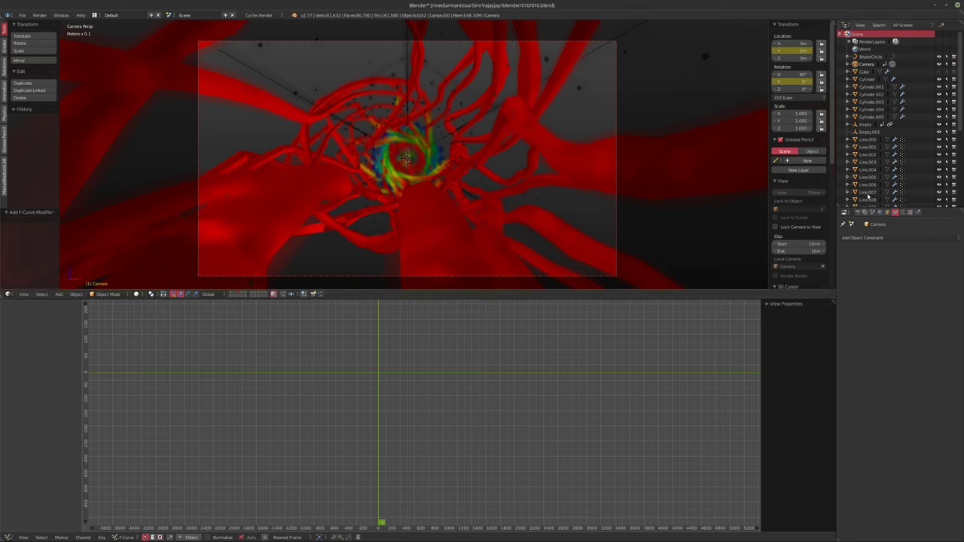
# Step: Enable Motion Blur in the Render settings, enlarge the Properties editor, and render a test frame
pyautogui.click(857, 212)
pyautogui.scroll(-1, 877, 444)
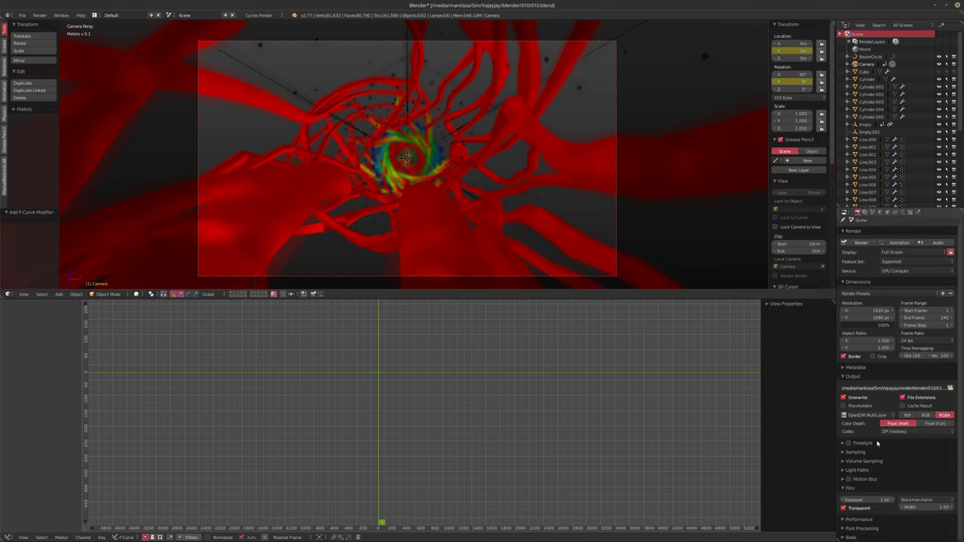
pyautogui.click(848, 480)
pyautogui.click(843, 480)
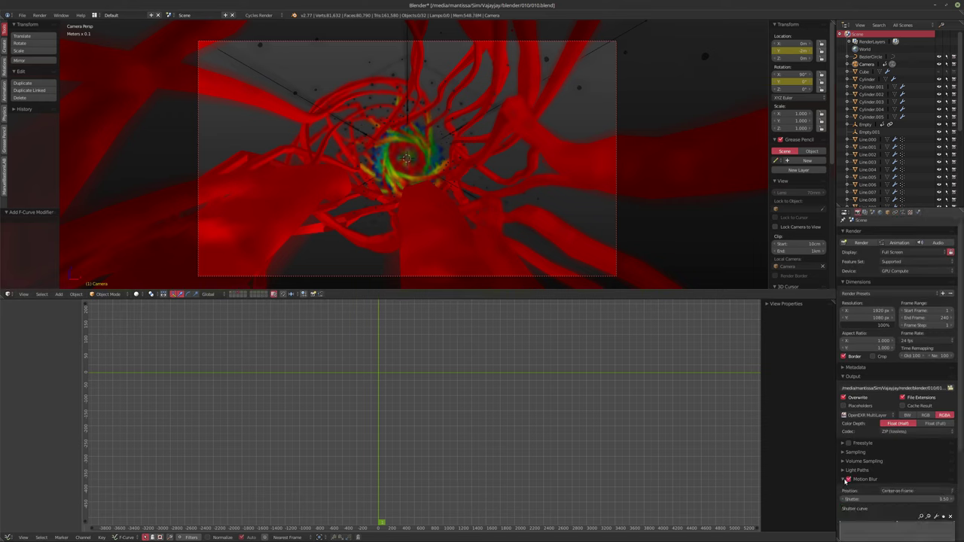
pyautogui.click(844, 480)
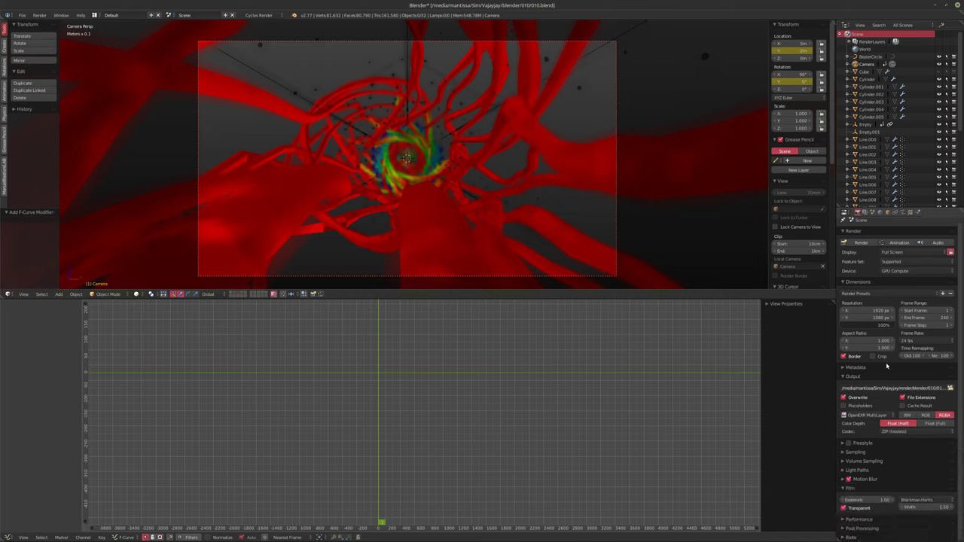
pyautogui.moveTo(920, 211); pyautogui.dragTo(919, 150)
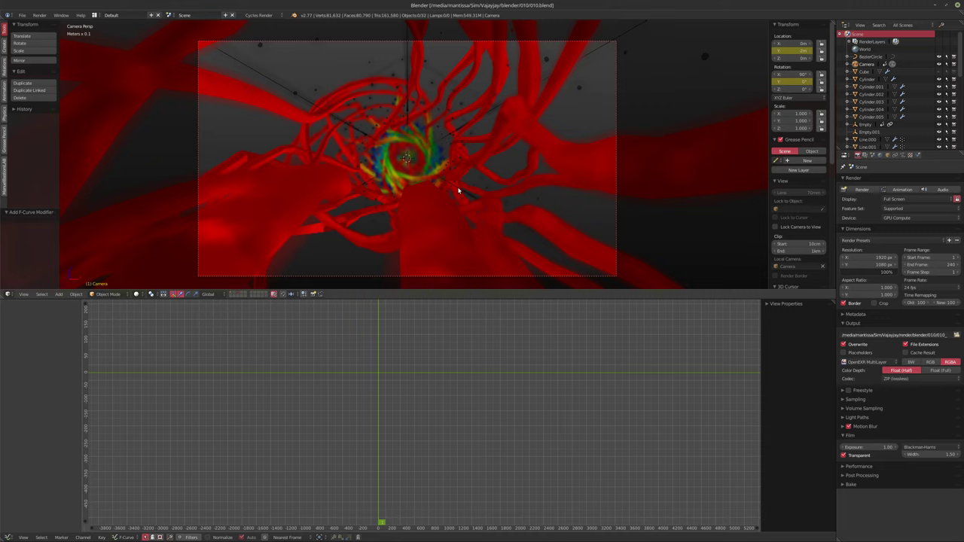
pyautogui.click(901, 192)
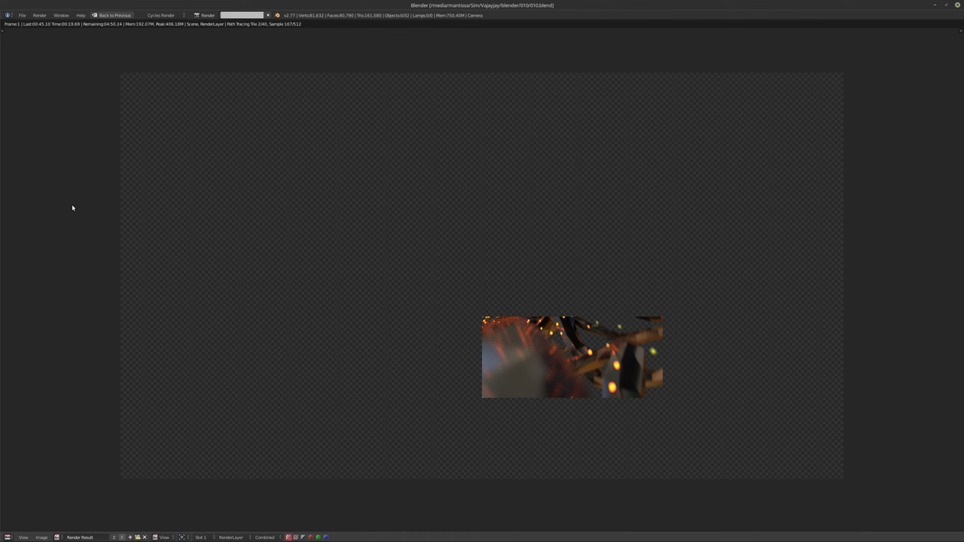
pyautogui.press('Escape')
pyautogui.press('Escape')
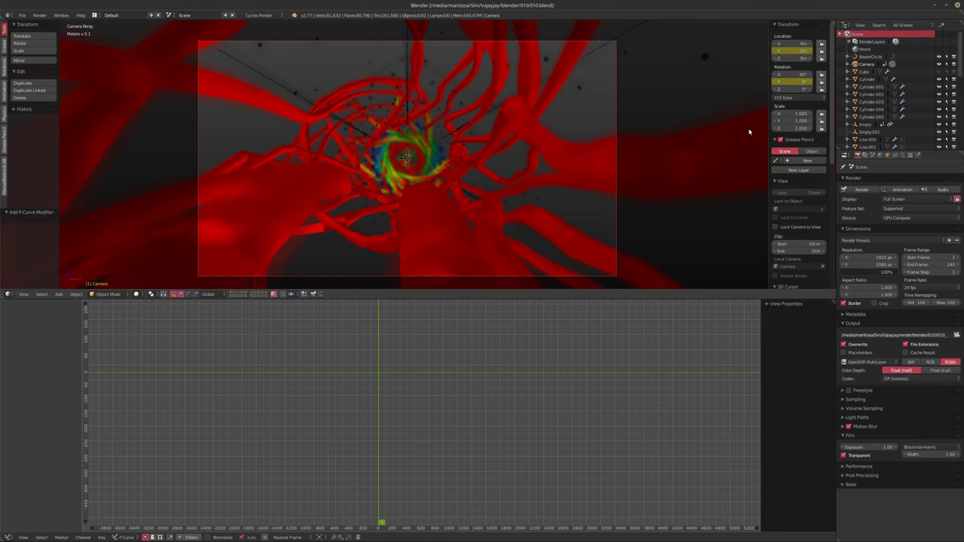
# Step: Confirm CUDA as the compute device in User Preferences, then render the full animation
pyautogui.click(22, 15)
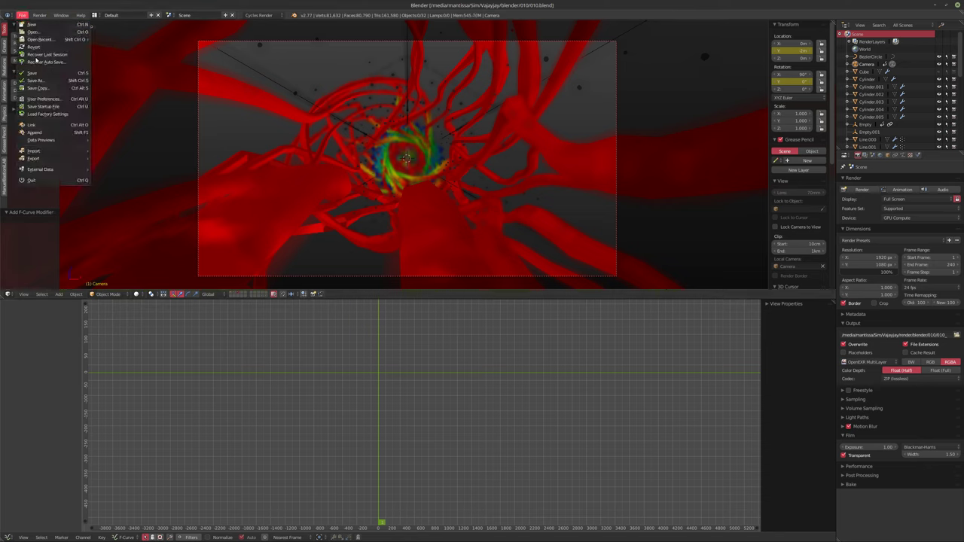
pyautogui.click(44, 99)
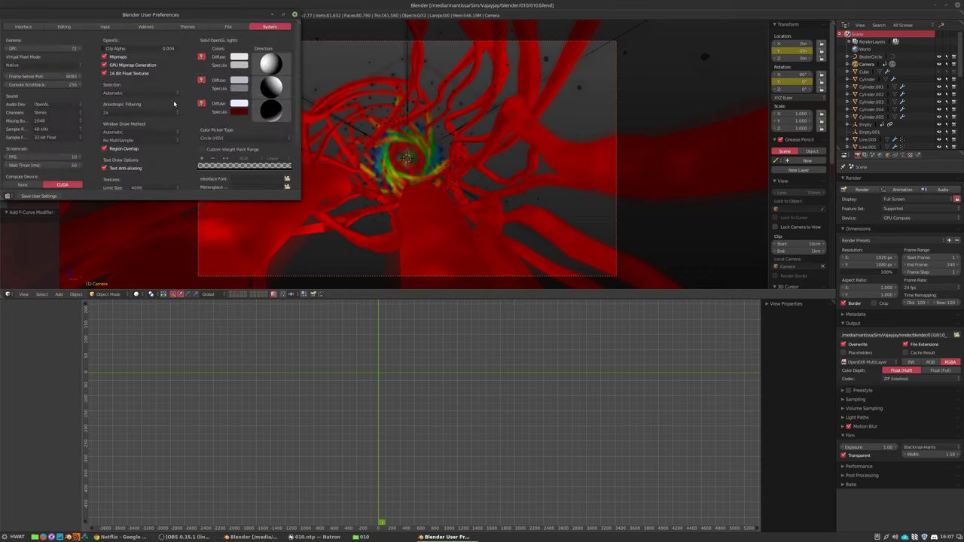
pyautogui.scroll(-3, 96, 164)
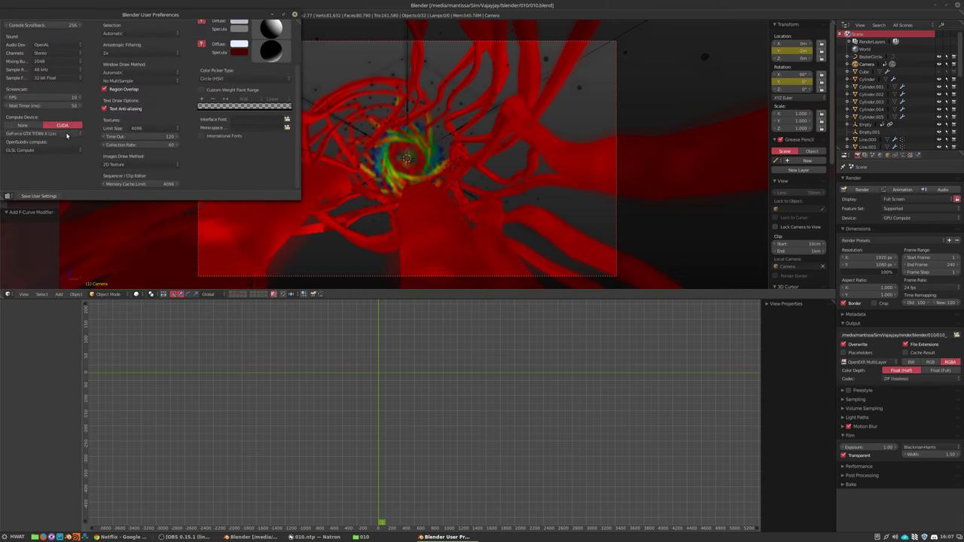
pyautogui.click(294, 14)
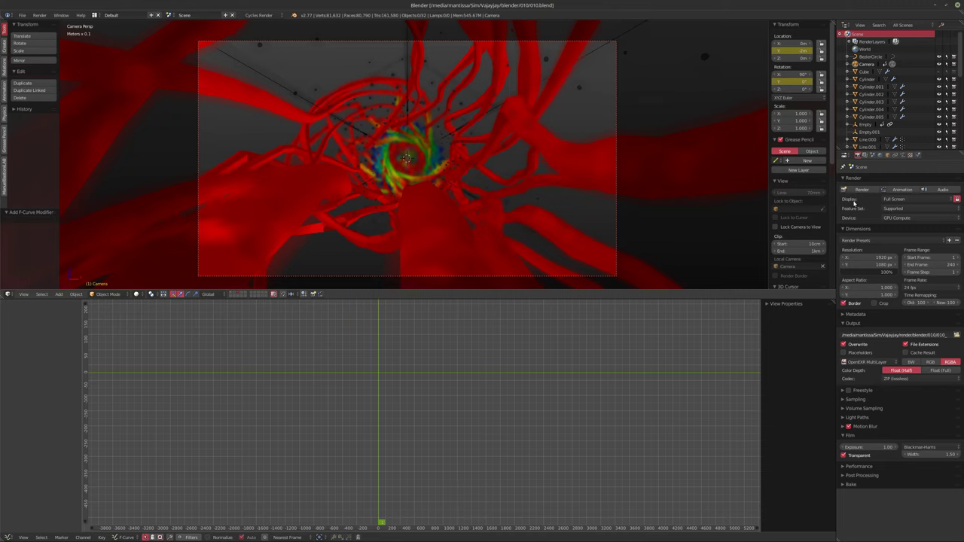
pyautogui.click(903, 190)
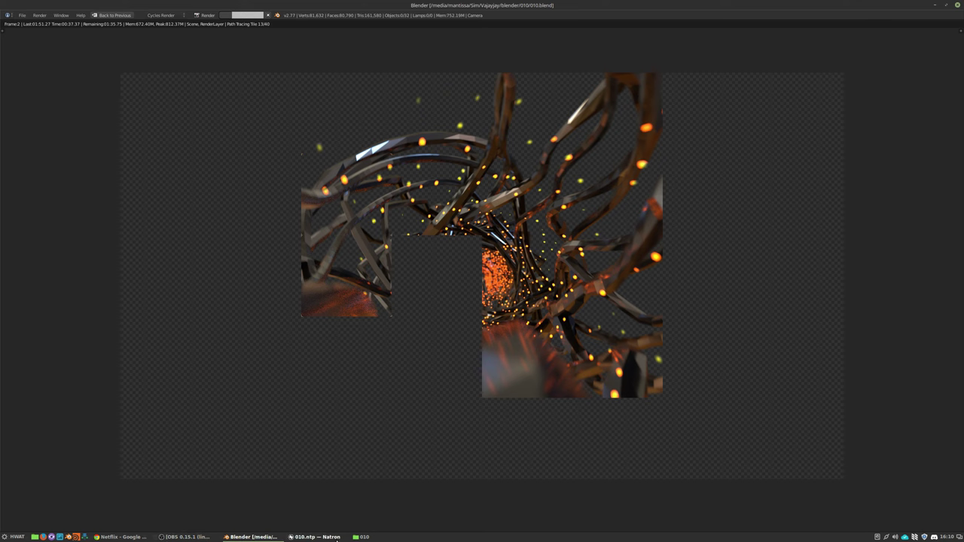
# Step: Switch back to the Natron 010.ntp composite and jump to frame 1
pyautogui.click(252, 538)
pyautogui.hotkey('ctrl', 'Left')
pyautogui.press('space')
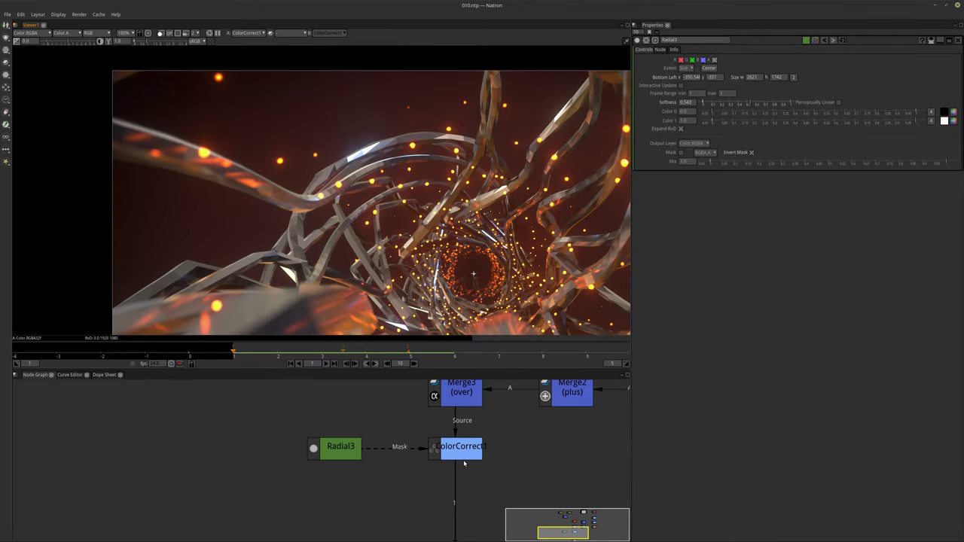
# Step: Pan the Node Graph to the Merge1 multiply node and re-enable it with D
pyautogui.moveTo(404, 436); pyautogui.dragTo(421, 499, button='middle')
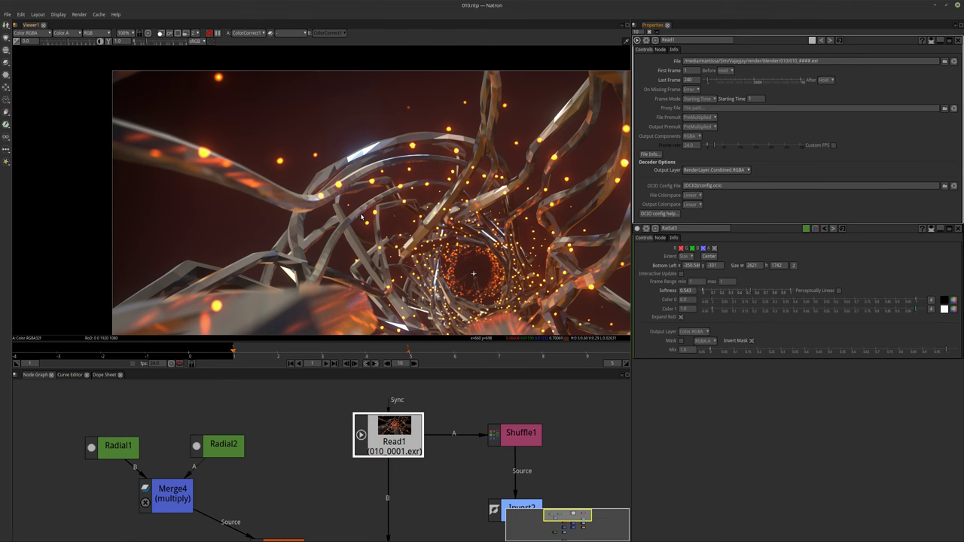
pyautogui.press('space')
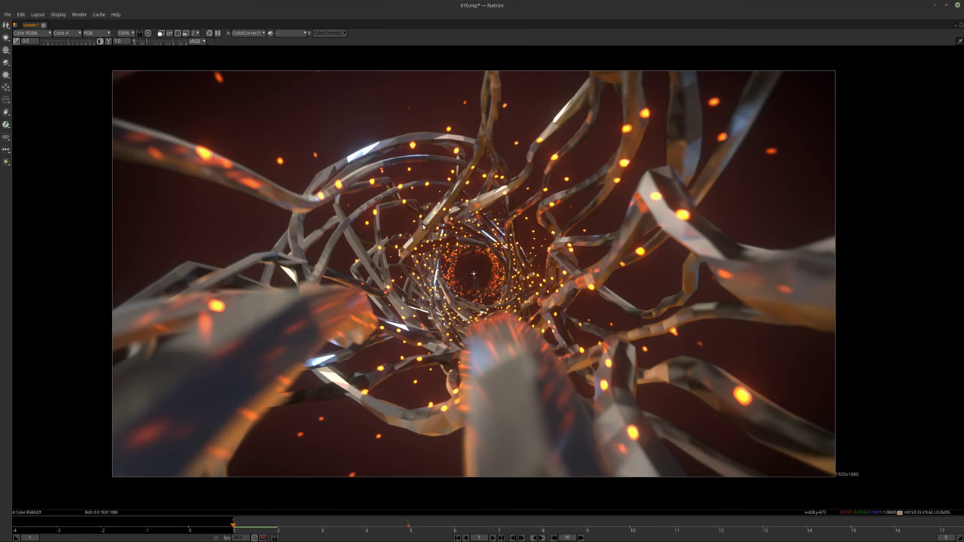
pyautogui.press('space')
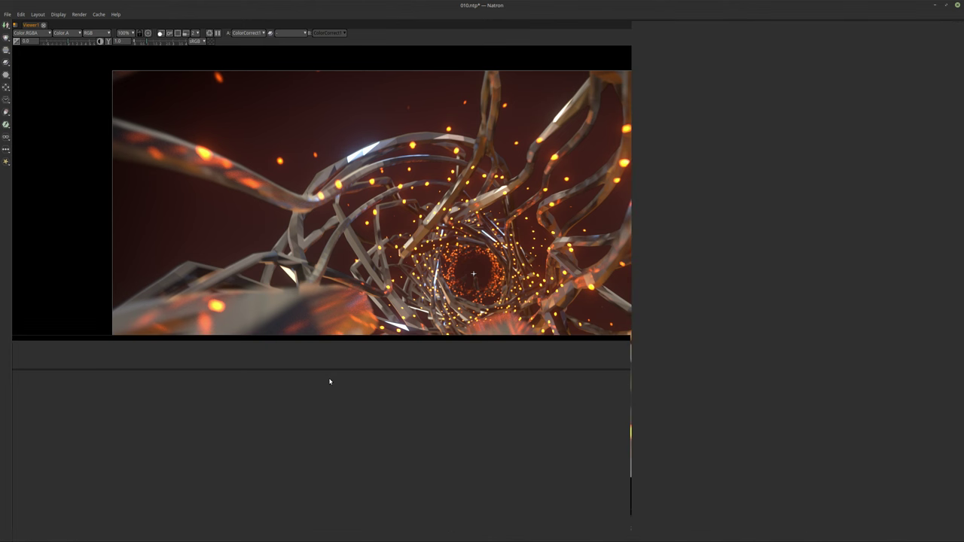
pyautogui.scroll(-3, 322, 428)
pyautogui.moveTo(323, 428); pyautogui.dragTo(243, 365, button='middle')
pyautogui.click(334, 485)
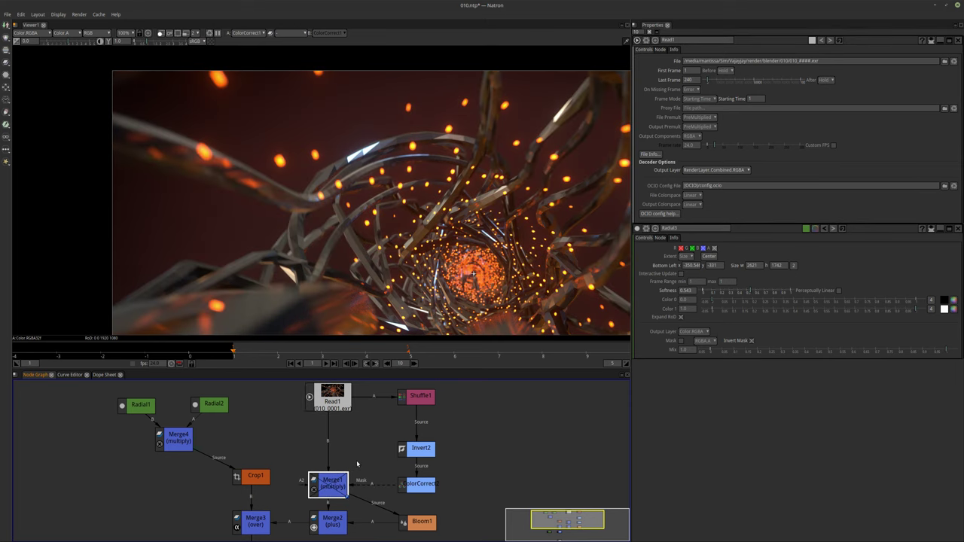
pyautogui.press('d')
pyautogui.press('d')
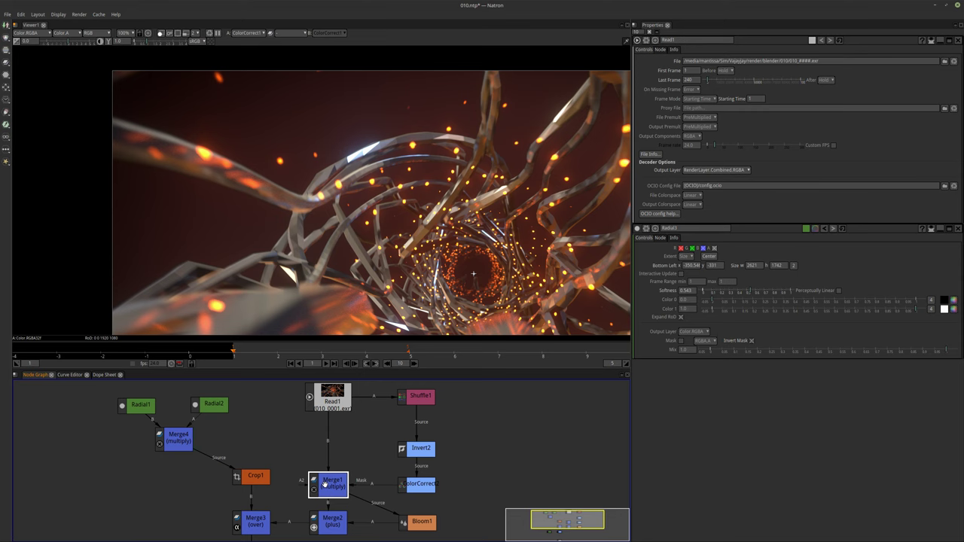
pyautogui.click(409, 491)
# Step: View the ColorCorrect2 matte and set its Gain to 3.1230 with Clamp White on
pyautogui.press('1')
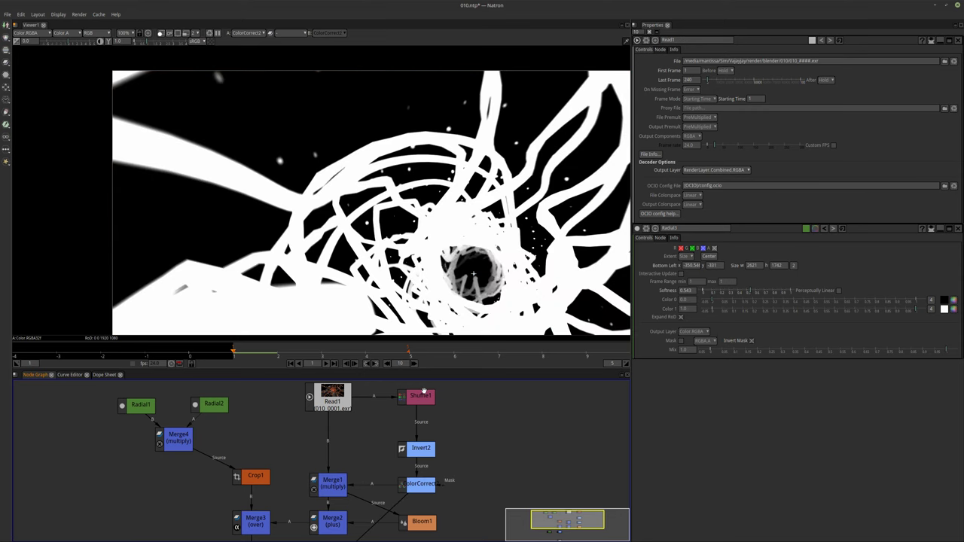
pyautogui.scroll(2, 338, 165)
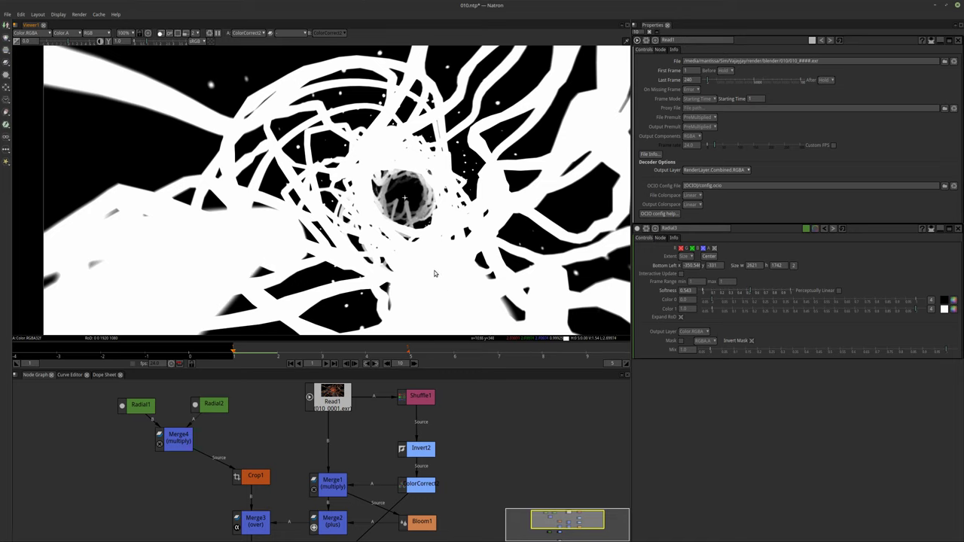
pyautogui.click(418, 484)
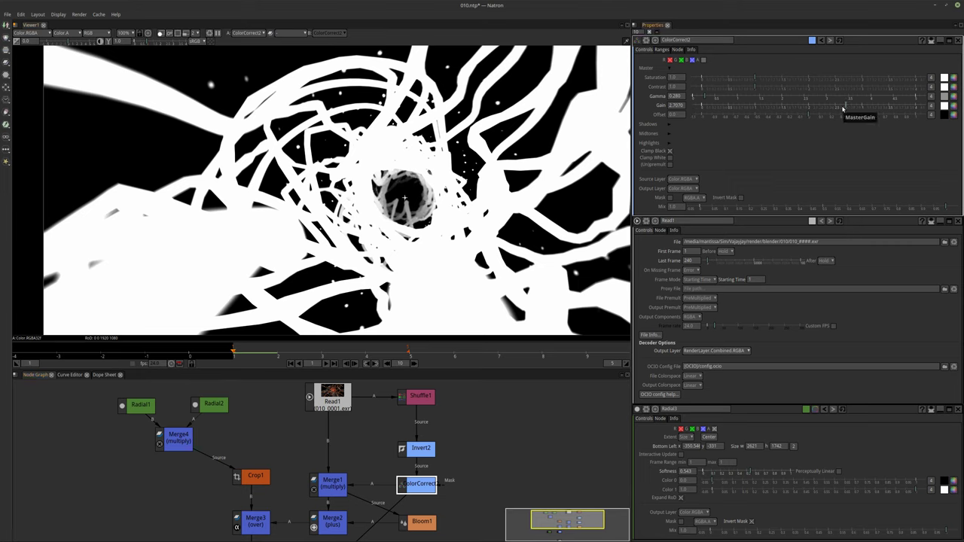
pyautogui.click(868, 106)
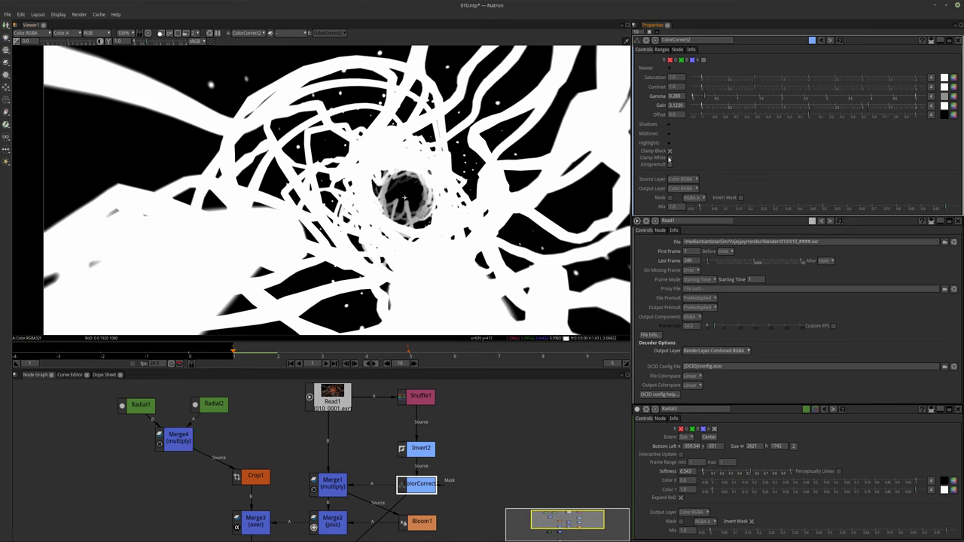
pyautogui.click(669, 158)
# Step: Select Bloom1 so the viewer returns to the full-colour tunnel comp
pyautogui.moveTo(290, 536); pyautogui.dragTo(289, 503, button='middle')
pyautogui.moveTo(296, 480); pyautogui.dragTo(305, 455, button='middle')
pyautogui.click(264, 479)
pyautogui.click(324, 460)
pyautogui.click(467, 461)
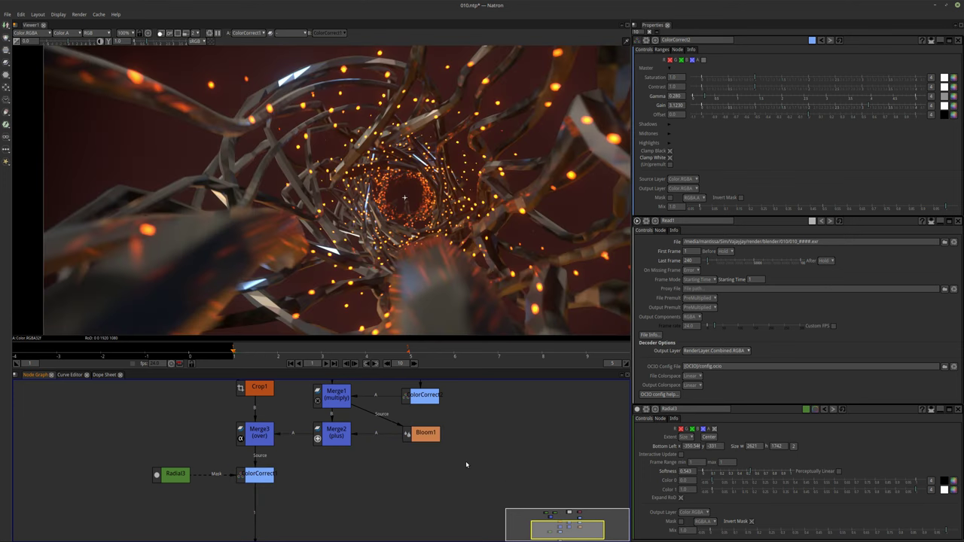
# Step: Inspect the Merge1 and ColorCorrect1 nodes in the upper part of the graph
pyautogui.moveTo(354, 452); pyautogui.dragTo(375, 486, button='middle')
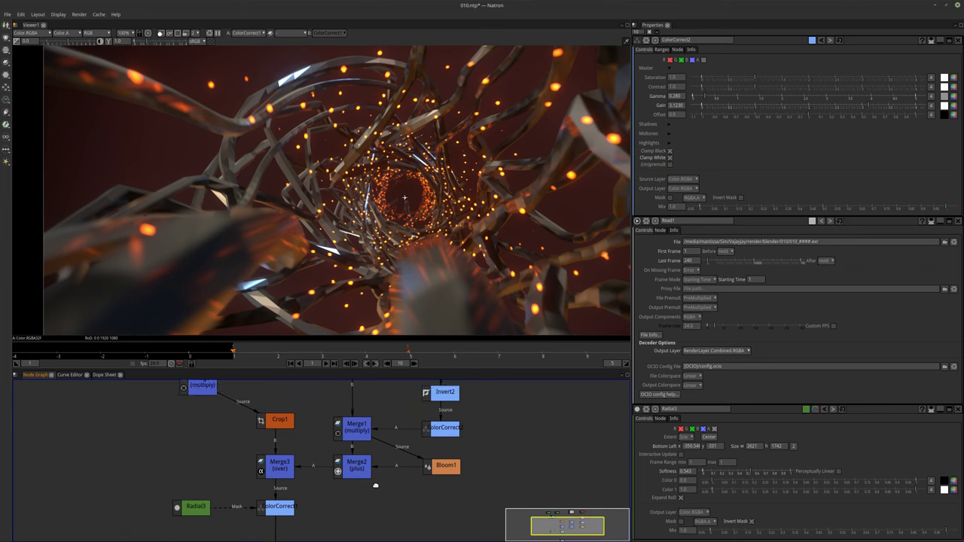
pyautogui.click(360, 433)
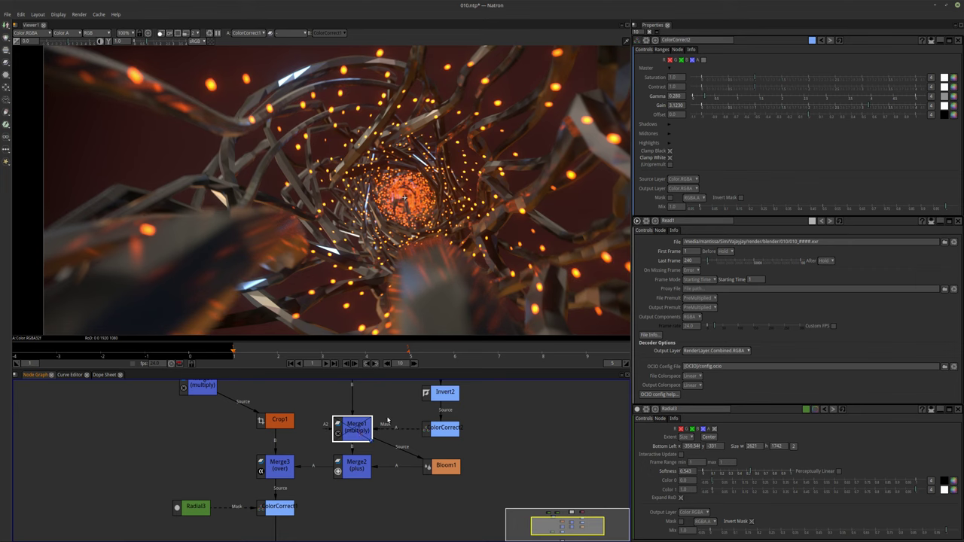
pyautogui.moveTo(388, 420); pyautogui.dragTo(384, 472, button='middle')
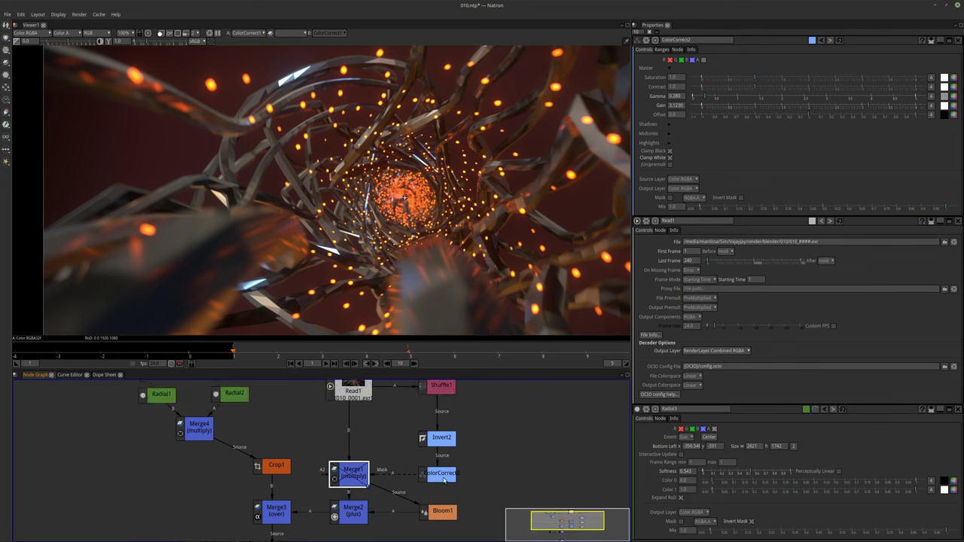
pyautogui.click(442, 475)
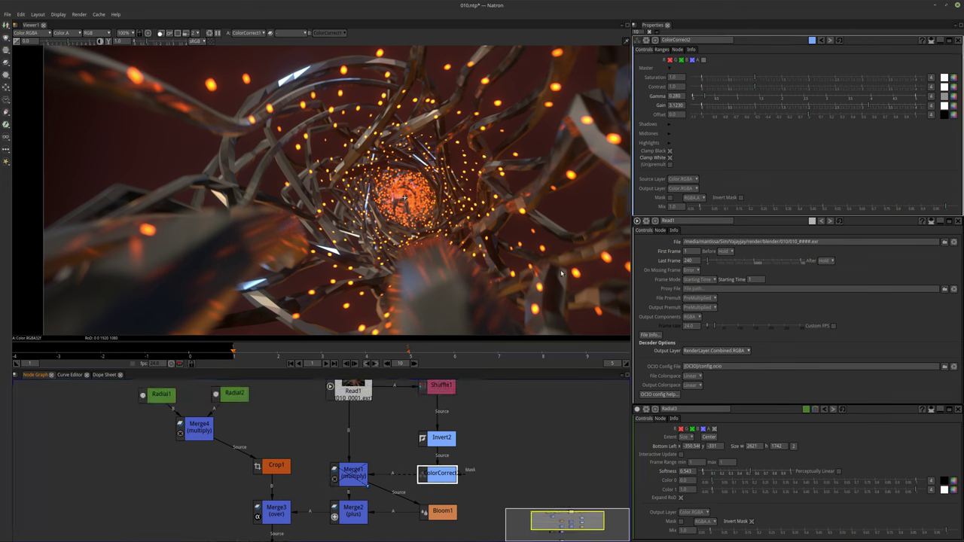
pyautogui.click(357, 480)
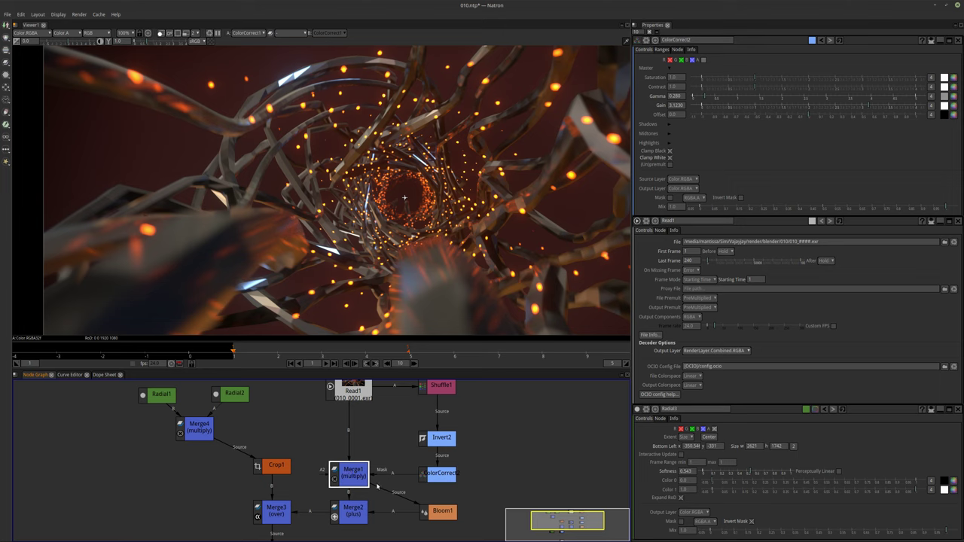
pyautogui.click(379, 489)
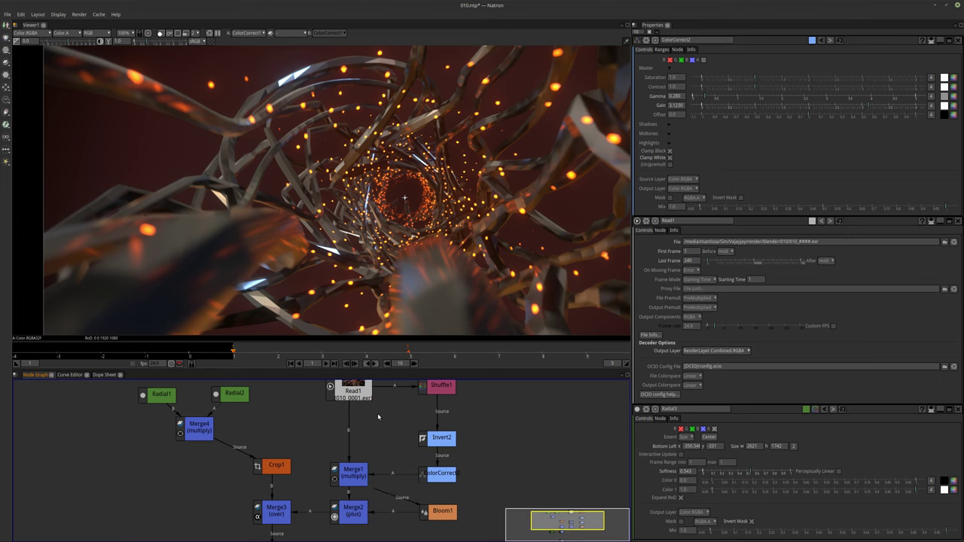
# Step: Reconnect Bloom1's Source input to Read1 and route the link through a Dot
pyautogui.moveTo(411, 503); pyautogui.dragTo(354, 395)
pyautogui.click(501, 477)
pyautogui.keyDown('ctrl'); pyautogui.moveTo(398, 462); pyautogui.dragTo(490, 511); pyautogui.keyUp('ctrl')
pyautogui.moveTo(417, 448); pyautogui.dragTo(388, 465, button='middle')
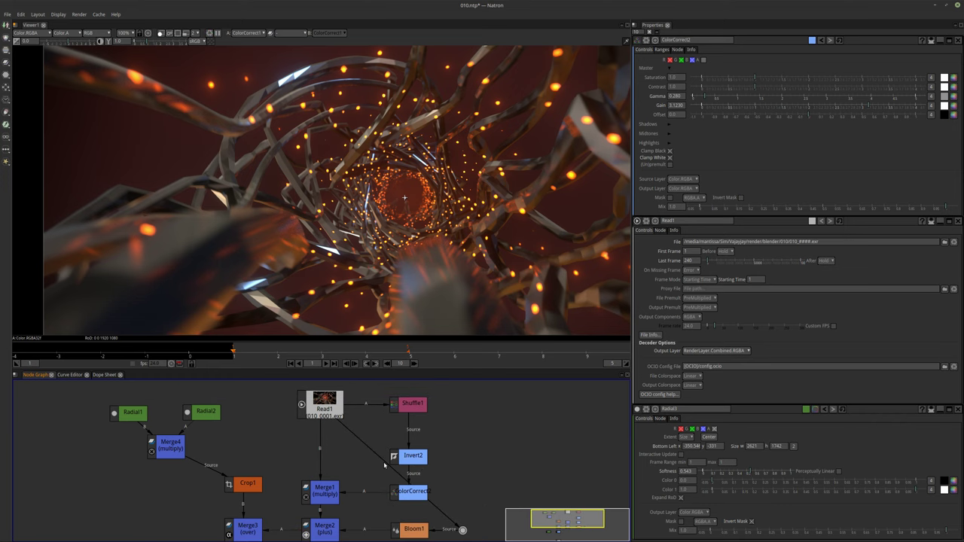
pyautogui.keyDown('ctrl'); pyautogui.click(399, 475); pyautogui.keyUp('ctrl')
pyautogui.moveTo(400, 475); pyautogui.dragTo(414, 464)
pyautogui.moveTo(465, 405); pyautogui.dragTo(465, 379)
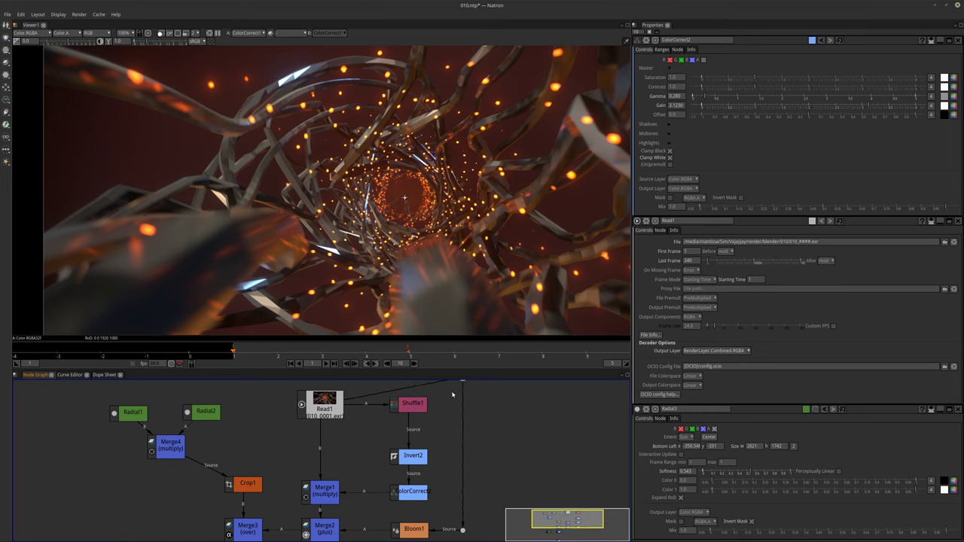
# Step: Bring Radial1, Read1 and Shuffle1 into view and open Shuffle1's settings
pyautogui.moveTo(425, 473); pyautogui.dragTo(436, 453, button='middle')
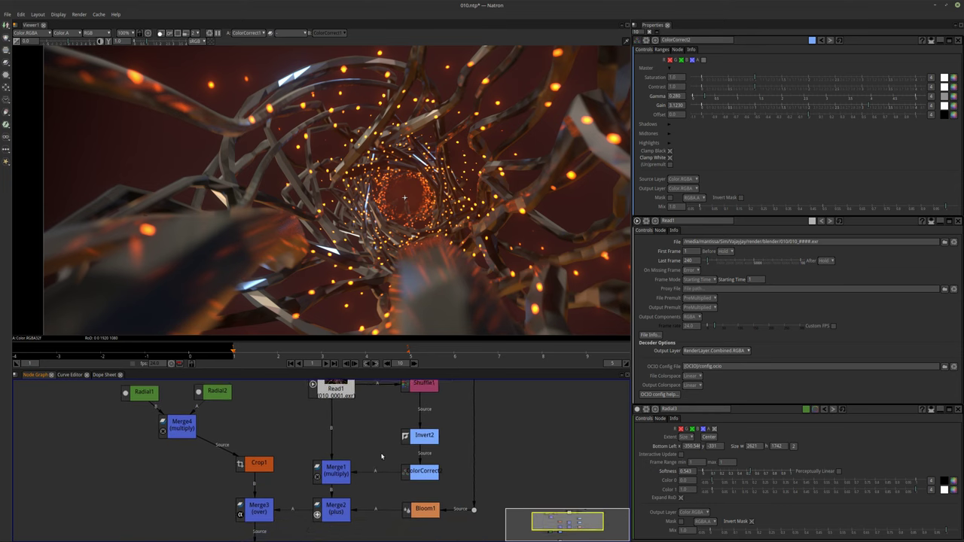
pyautogui.scroll(5, 325, 458)
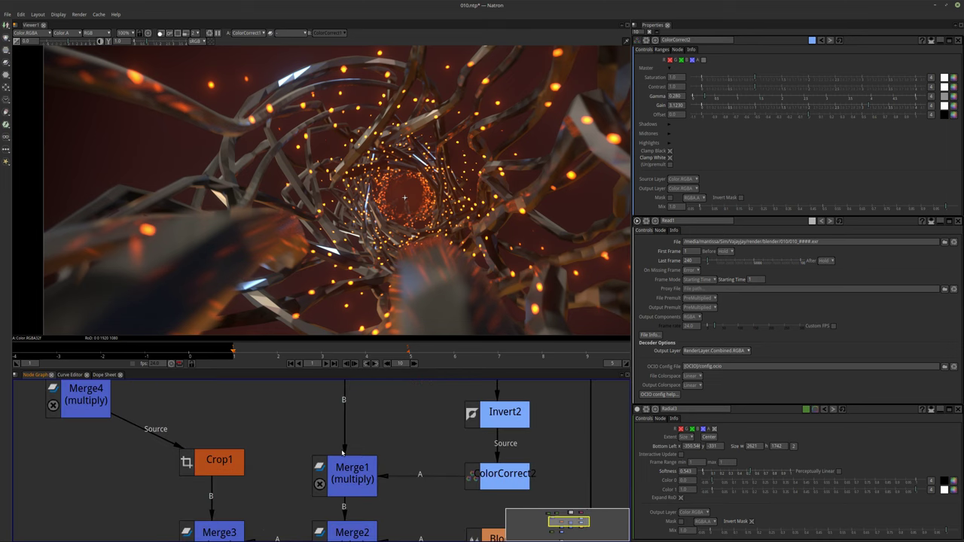
pyautogui.scroll(-3, 343, 452)
pyautogui.moveTo(356, 460); pyautogui.dragTo(355, 473, button='middle')
pyautogui.doubleClick(444, 397)
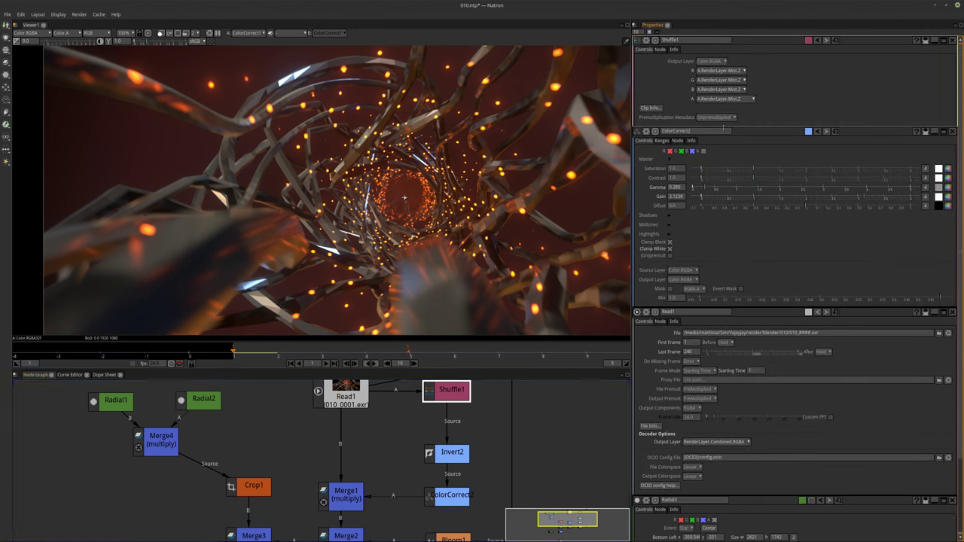
# Step: Try Shuffle1's Premultiplication Metadata as Premultiplied, then set it back to Unpremultiplied
pyautogui.click(716, 118)
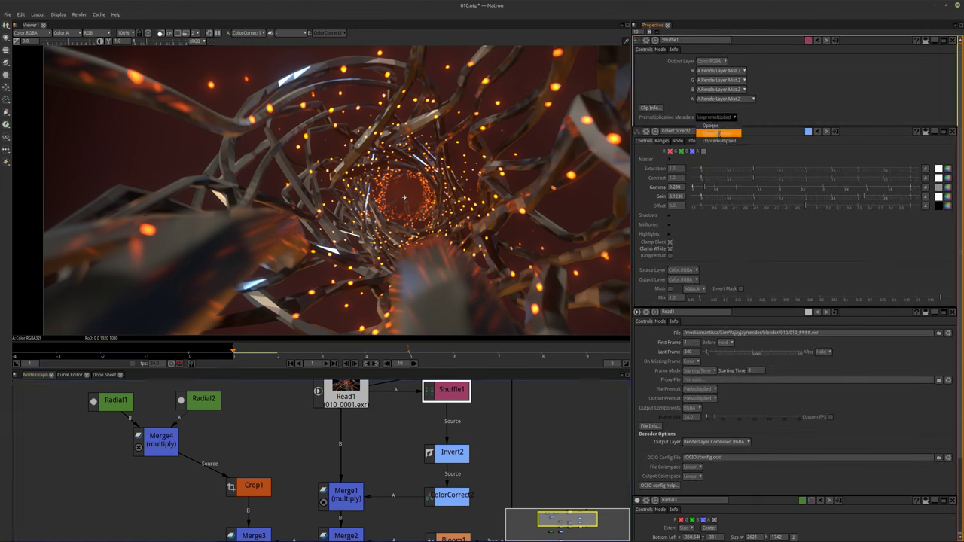
pyautogui.click(720, 134)
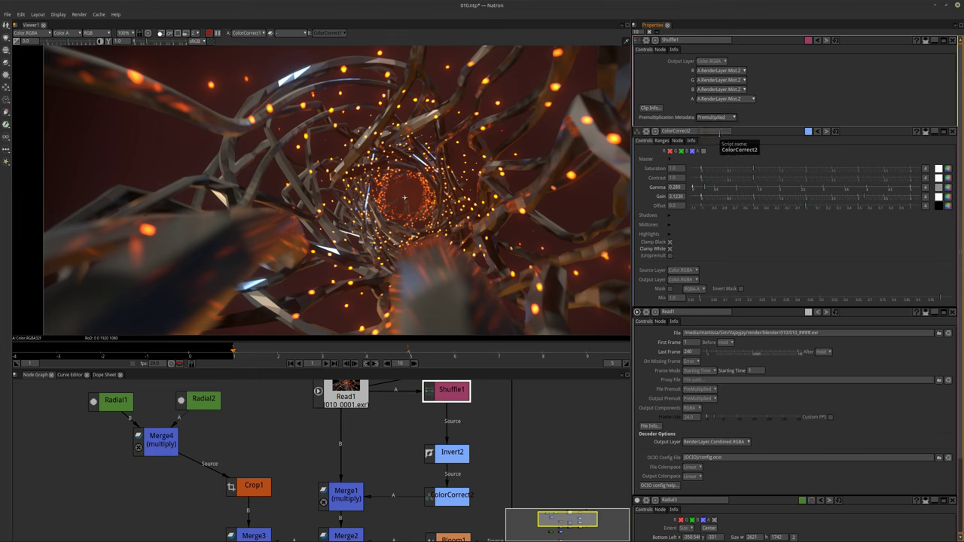
pyautogui.click(719, 117)
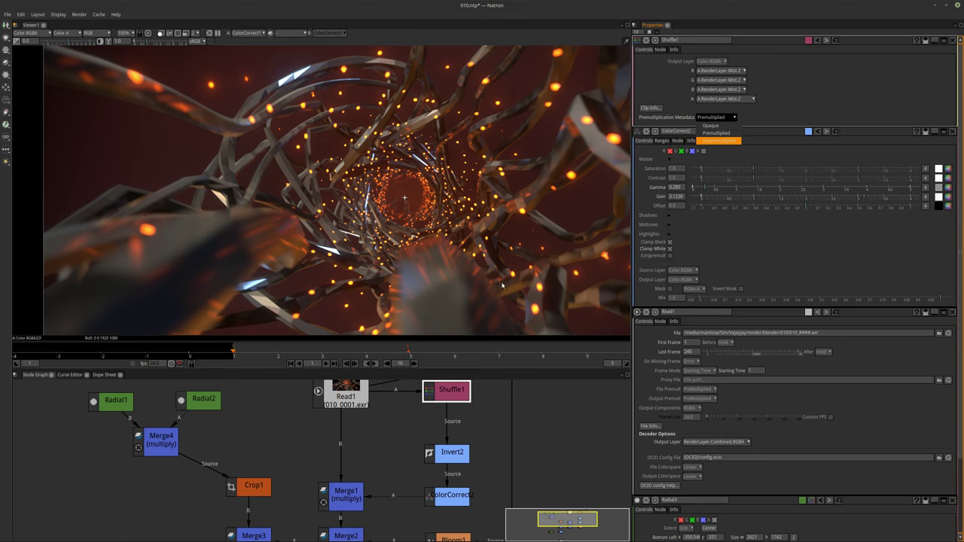
pyautogui.click(720, 141)
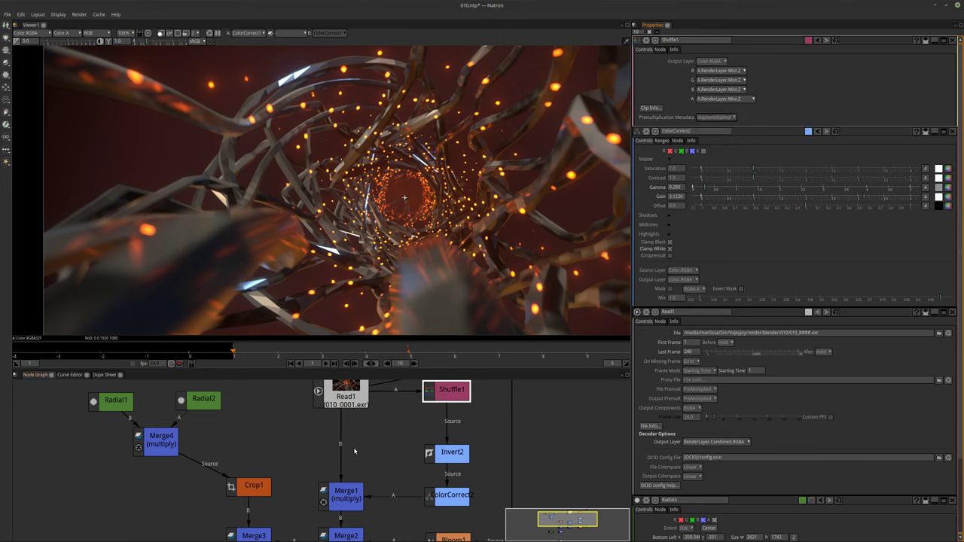
# Step: Reopen ColorCorrect2's settings and edit its Gamma value of 0.280
pyautogui.moveTo(380, 460); pyautogui.dragTo(379, 453, button='middle')
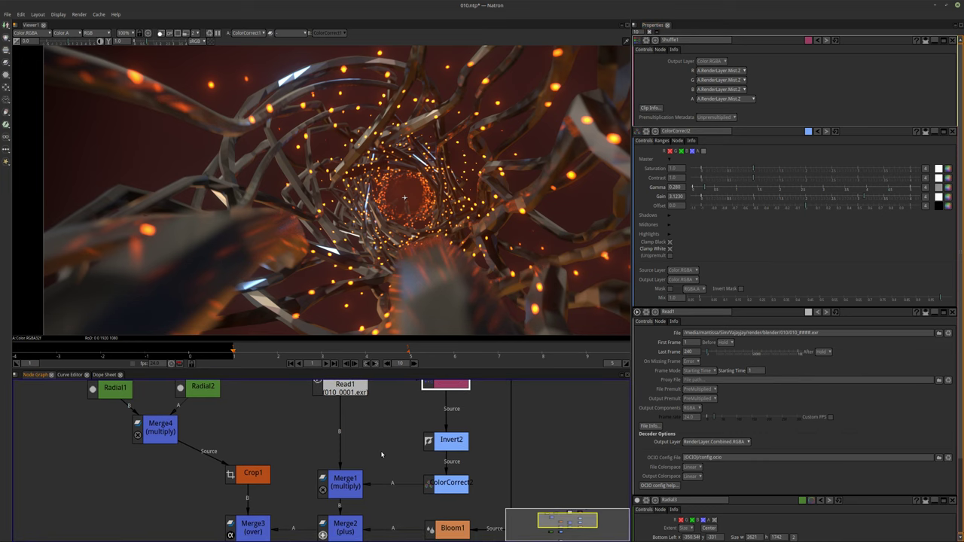
pyautogui.click(346, 482)
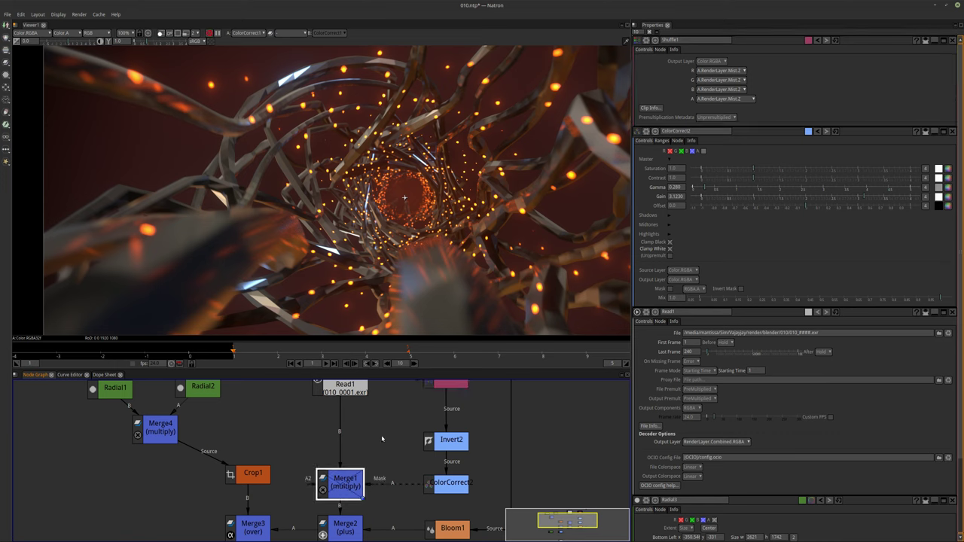
pyautogui.scroll(-2, 356, 469)
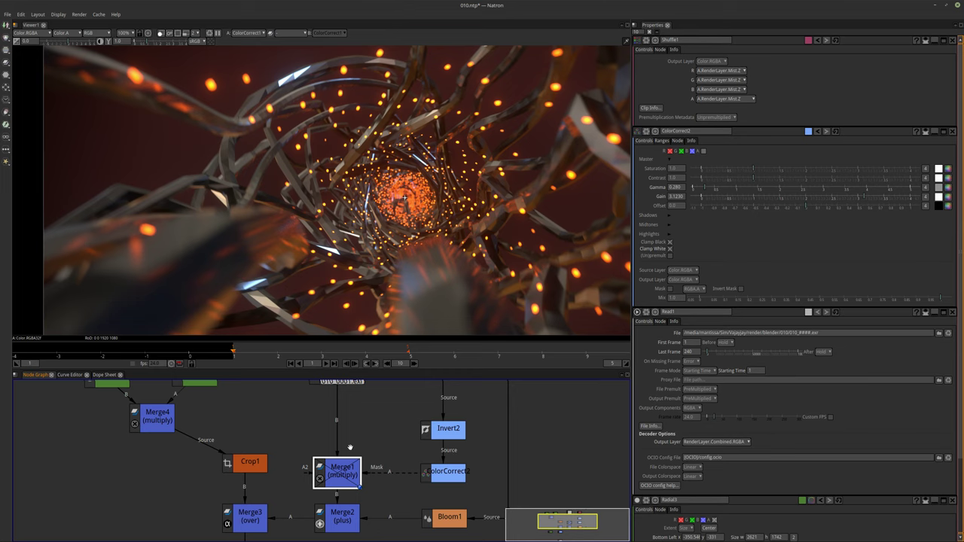
pyautogui.scroll(-3, 349, 452)
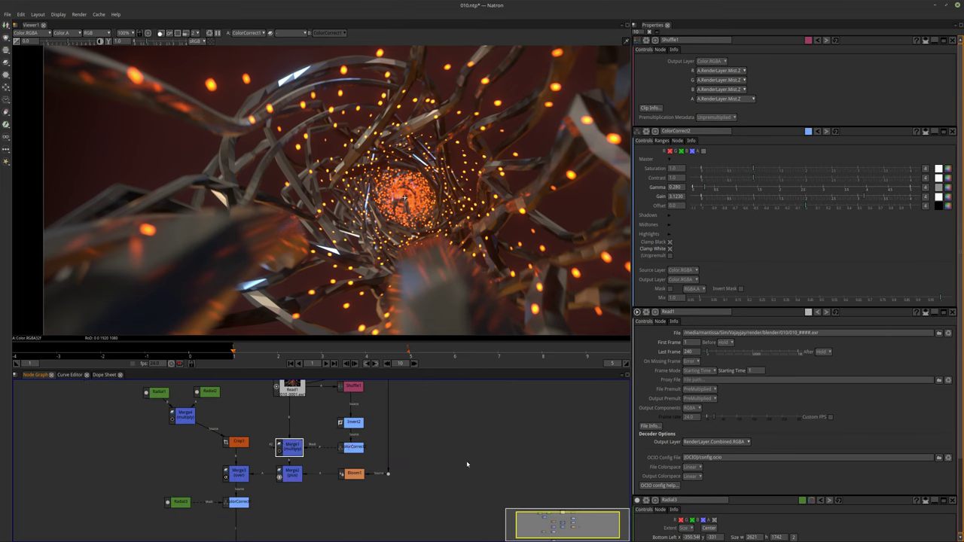
pyautogui.click(352, 448)
pyautogui.click(674, 96)
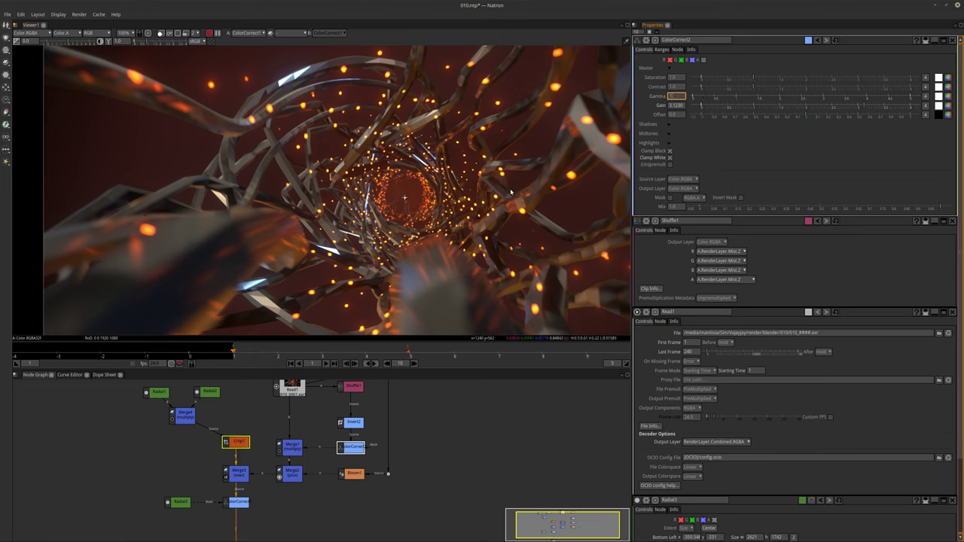
pyautogui.click(677, 105)
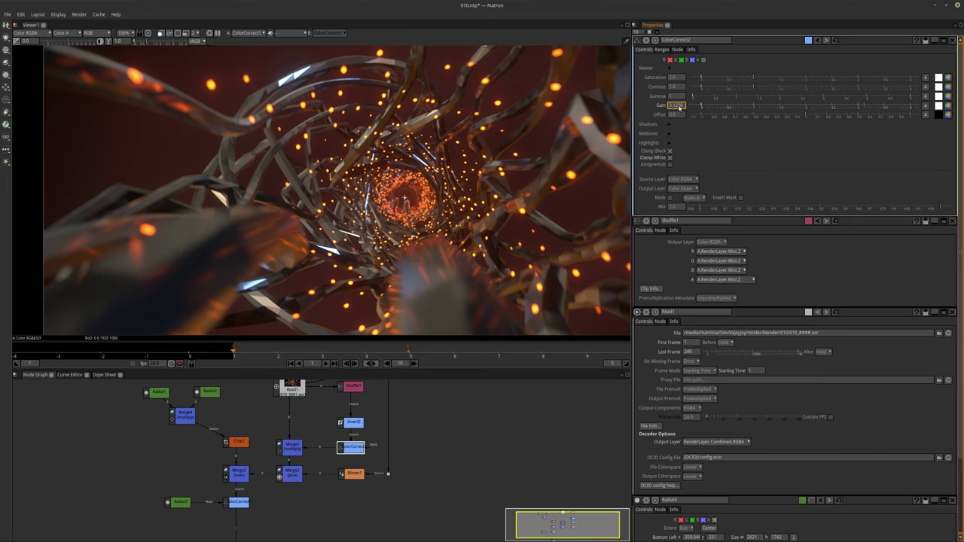
pyautogui.moveTo(679, 106); pyautogui.dragTo(661, 108)
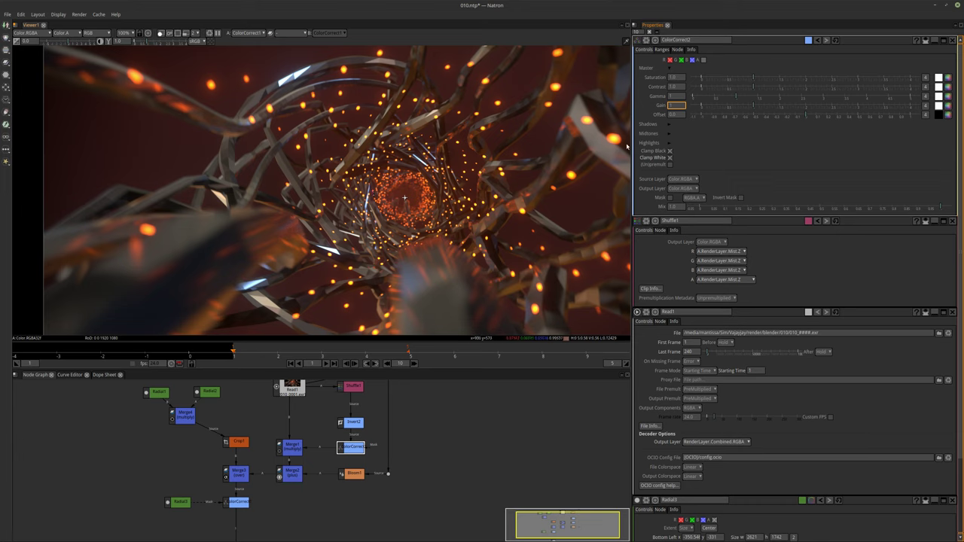
pyautogui.click(670, 158)
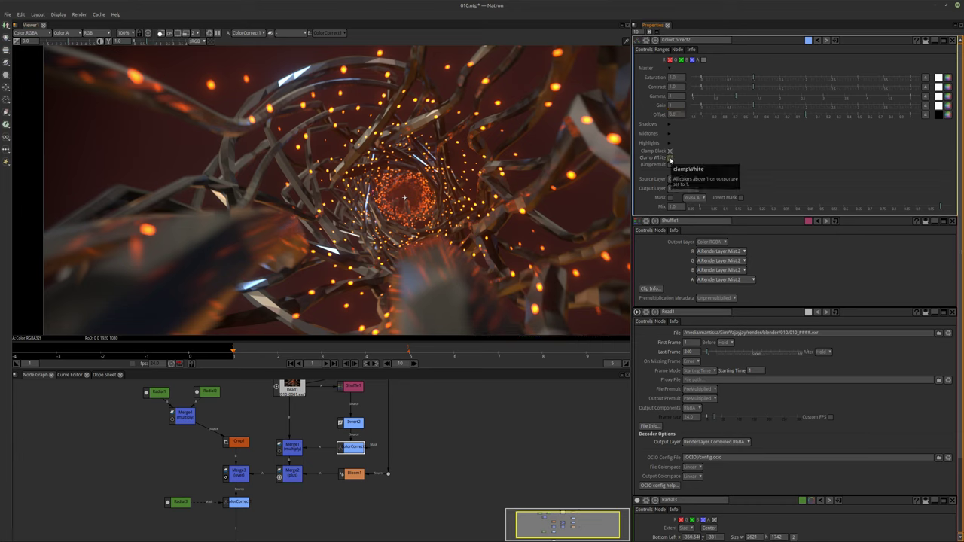
pyautogui.click(669, 158)
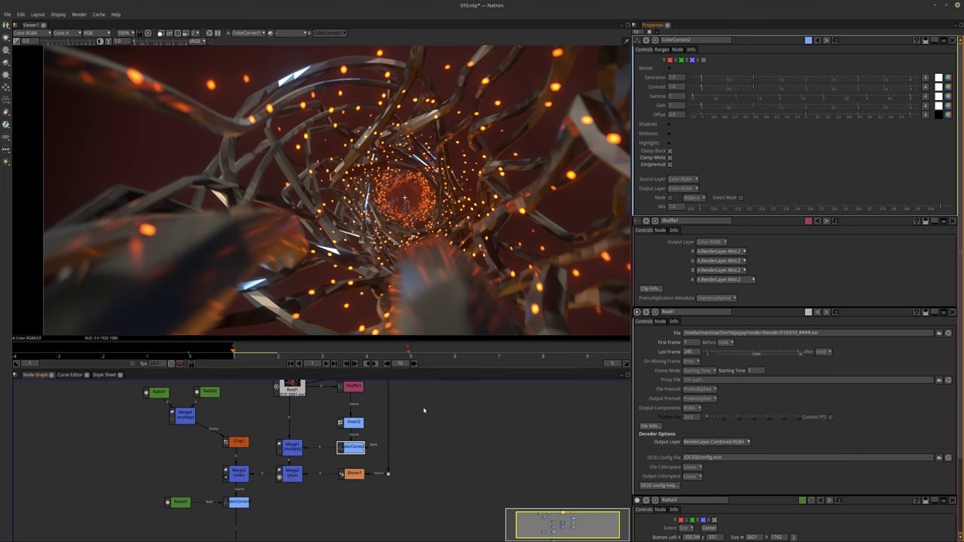
pyautogui.scroll(1, 425, 413)
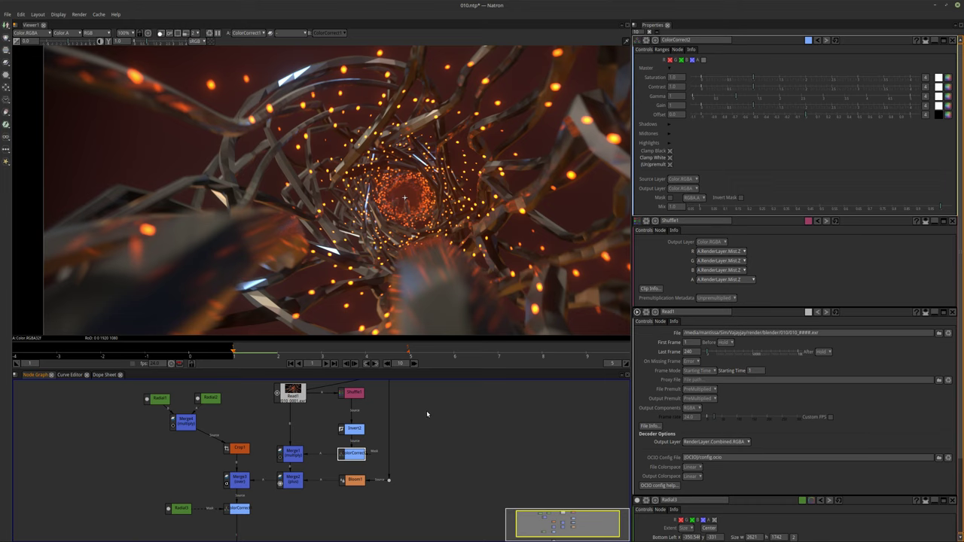
pyautogui.moveTo(427, 410); pyautogui.dragTo(402, 458, button='middle')
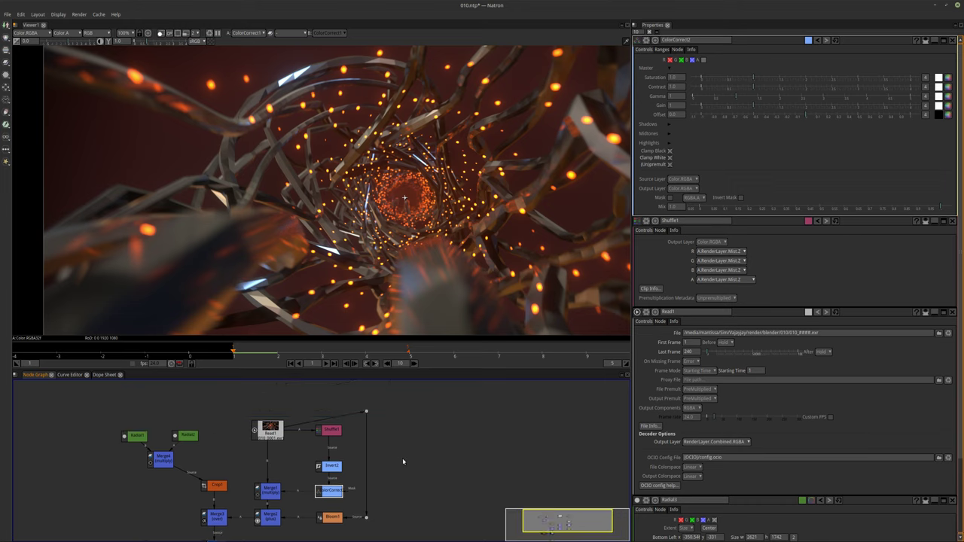
pyautogui.moveTo(353, 540)
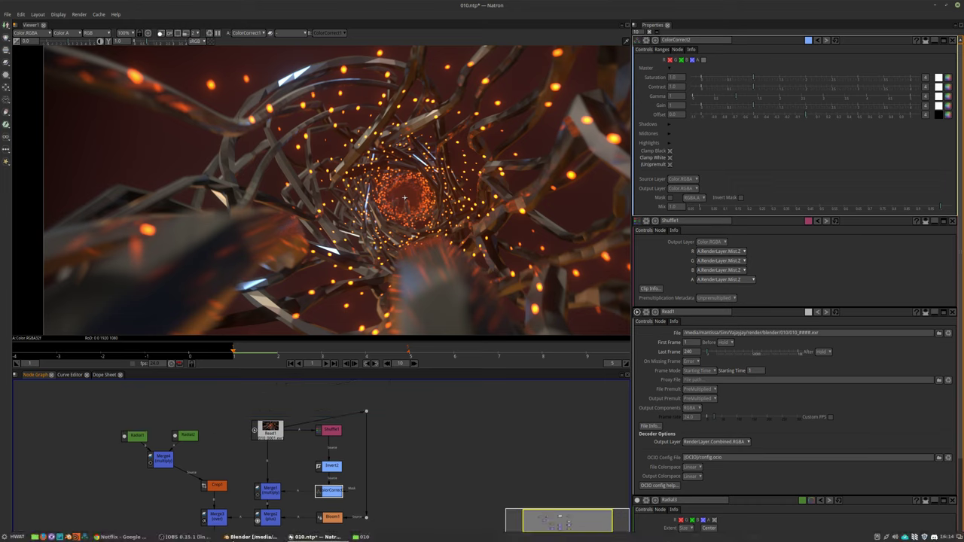
pyautogui.click(241, 537)
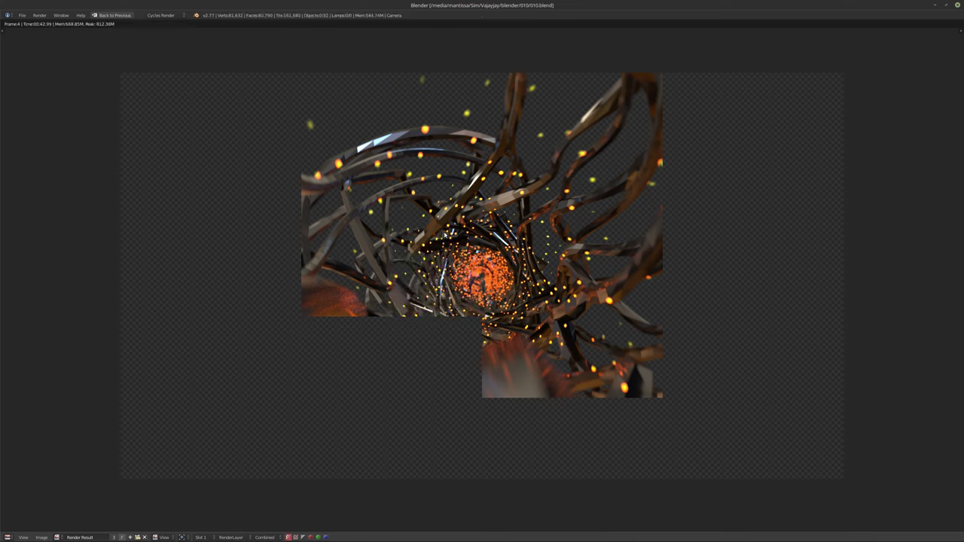
pyautogui.hotkey('alt', 'Tab')
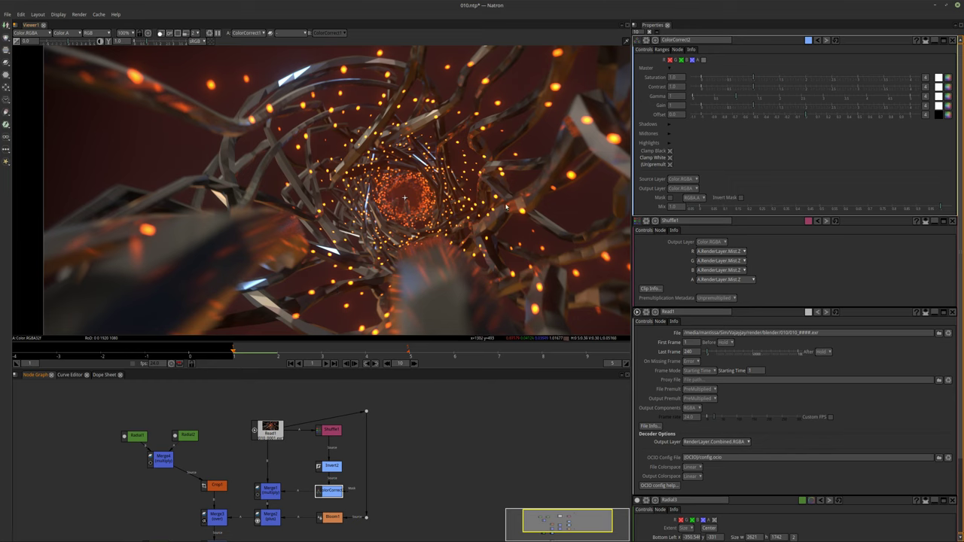
# Step: Create a Merge5 node, wire its B input to Shuffle1, and view it
pyautogui.scroll(4, 420, 423)
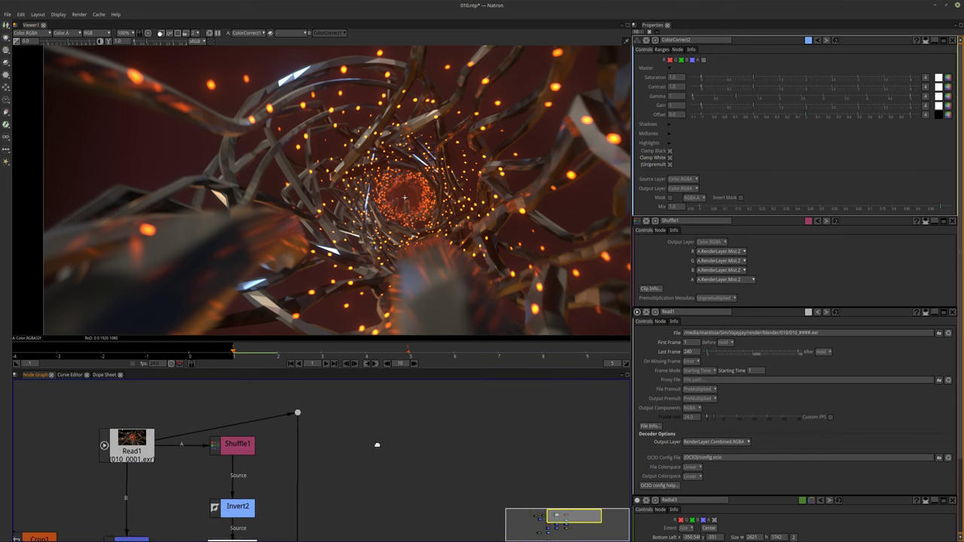
pyautogui.click(241, 448)
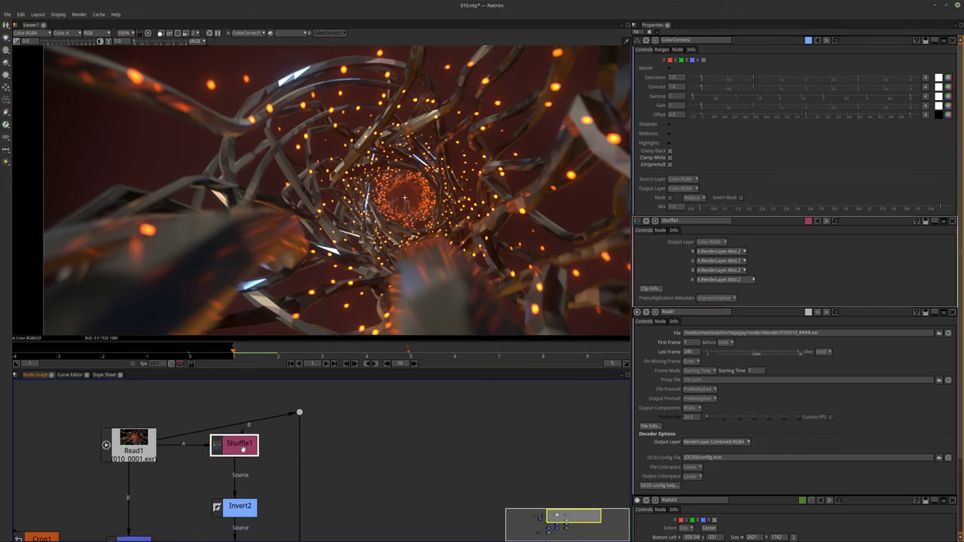
pyautogui.click(401, 467)
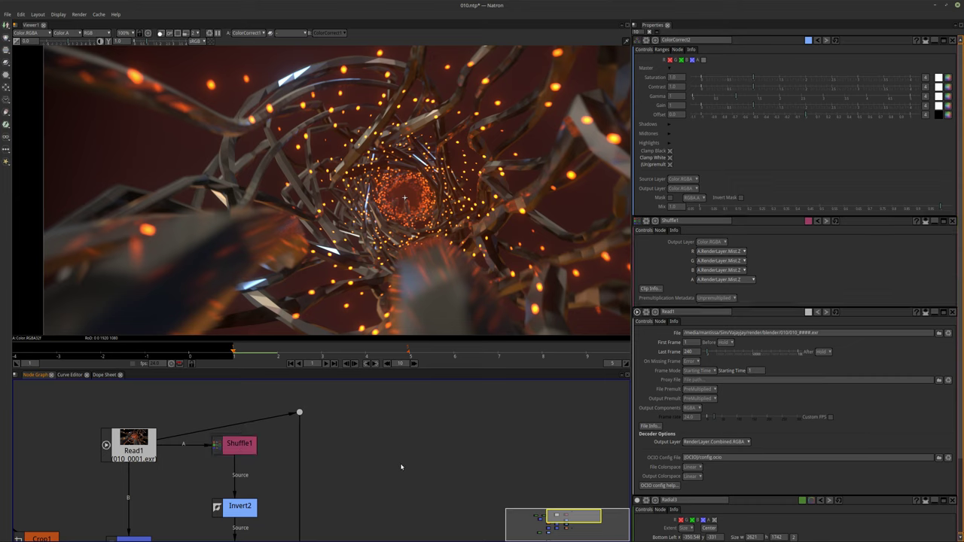
pyautogui.press('Tab')
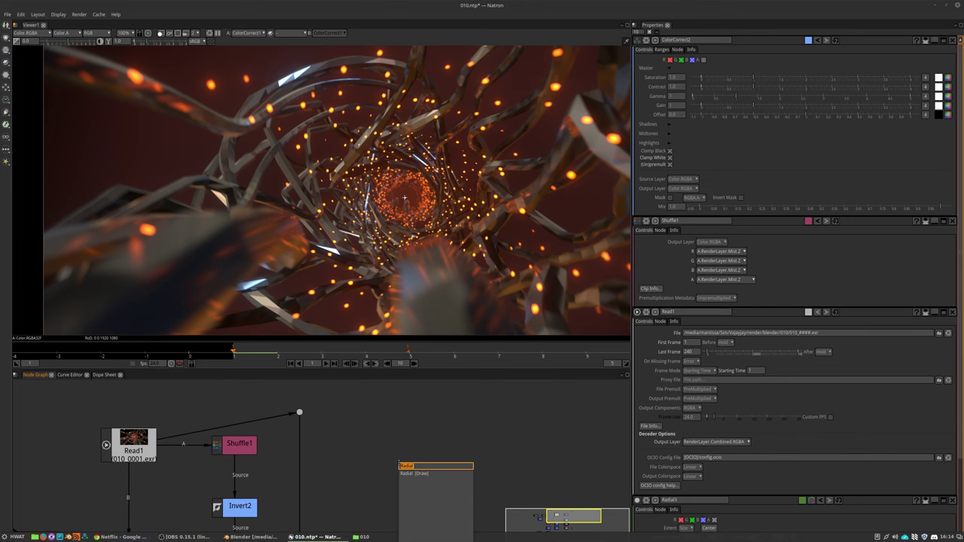
pyautogui.write('merge')
pyautogui.press('Return')
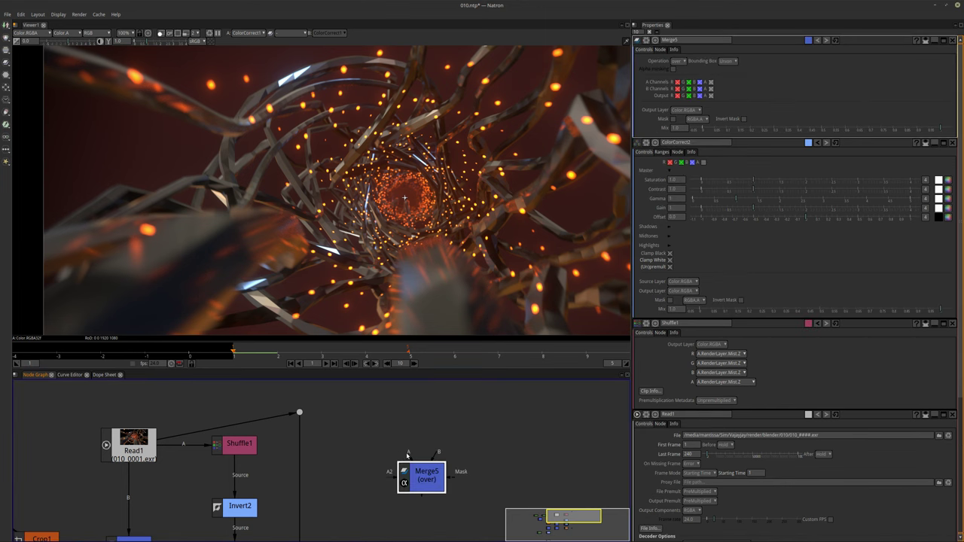
pyautogui.moveTo(440, 455); pyautogui.dragTo(253, 443)
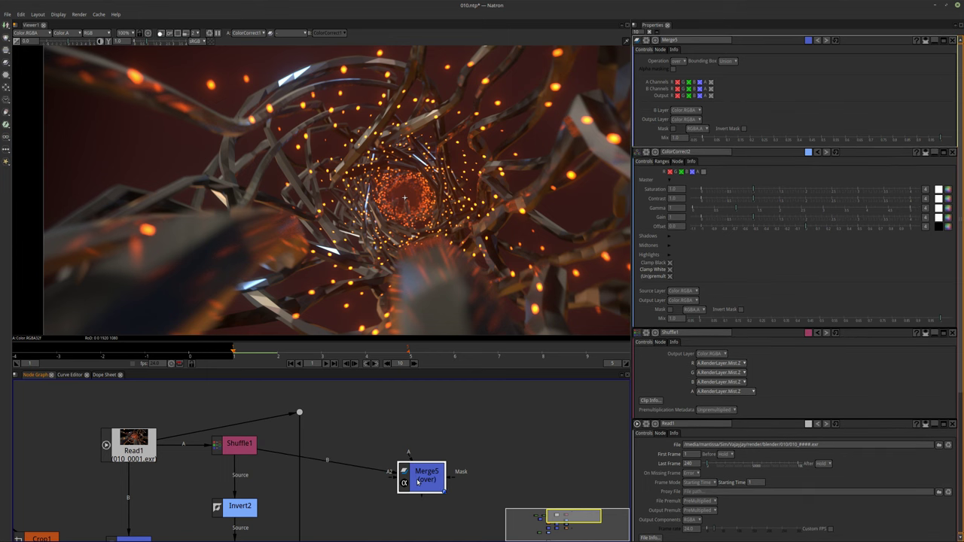
pyautogui.press('1')
# Step: Reconnect Merge5's B input to Invert2 and reposition Merge5 in the graph
pyautogui.scroll(-2, 409, 450)
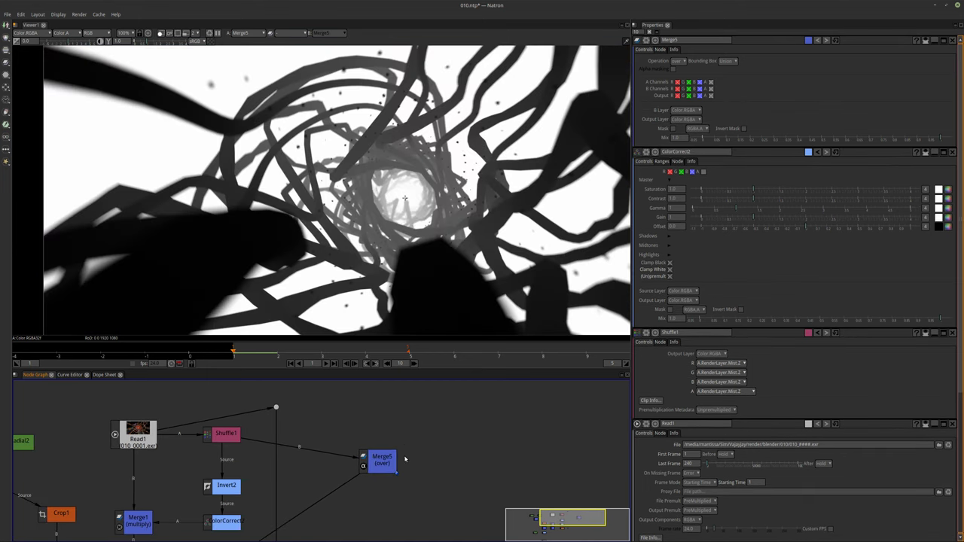
pyautogui.scroll(-3, 404, 457)
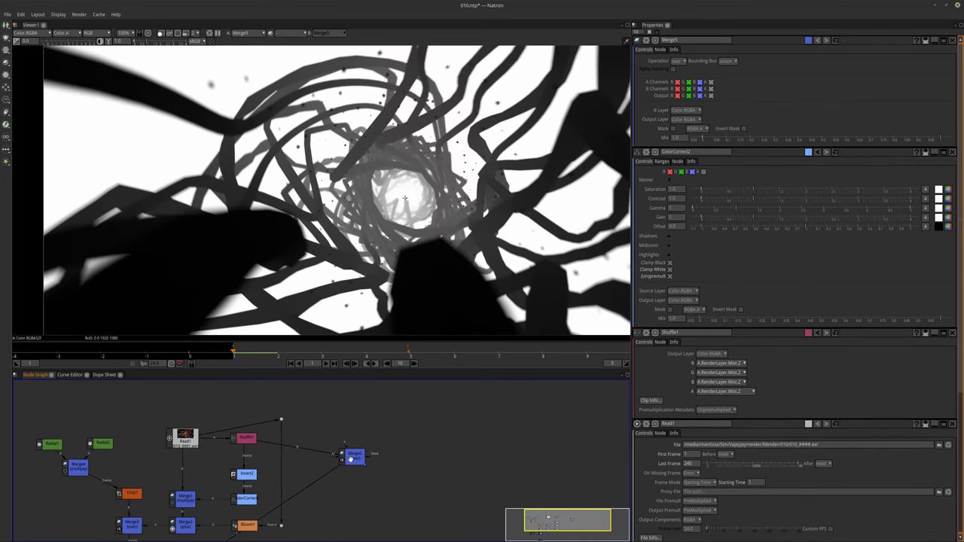
pyautogui.click(351, 458)
pyautogui.scroll(2, 315, 457)
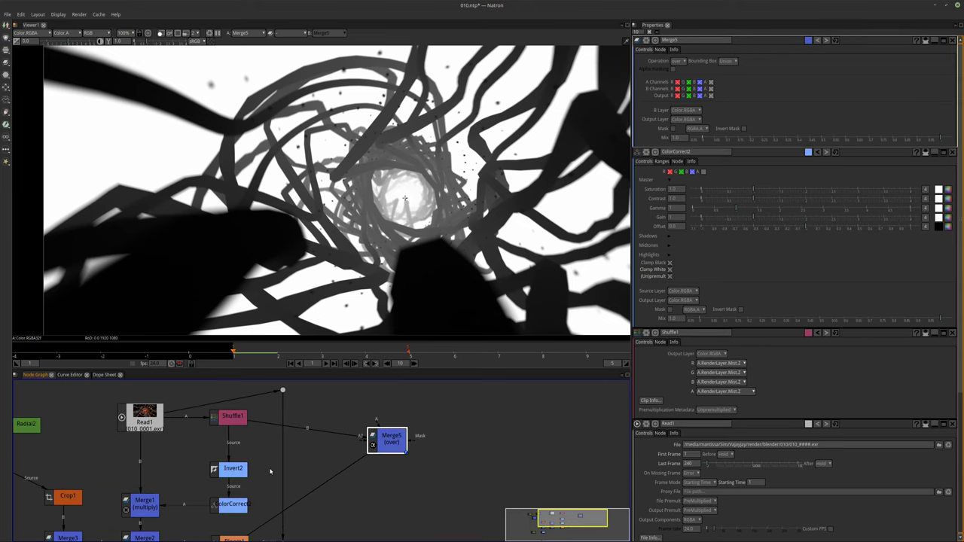
pyautogui.click(236, 473)
pyautogui.moveTo(250, 420); pyautogui.dragTo(244, 468)
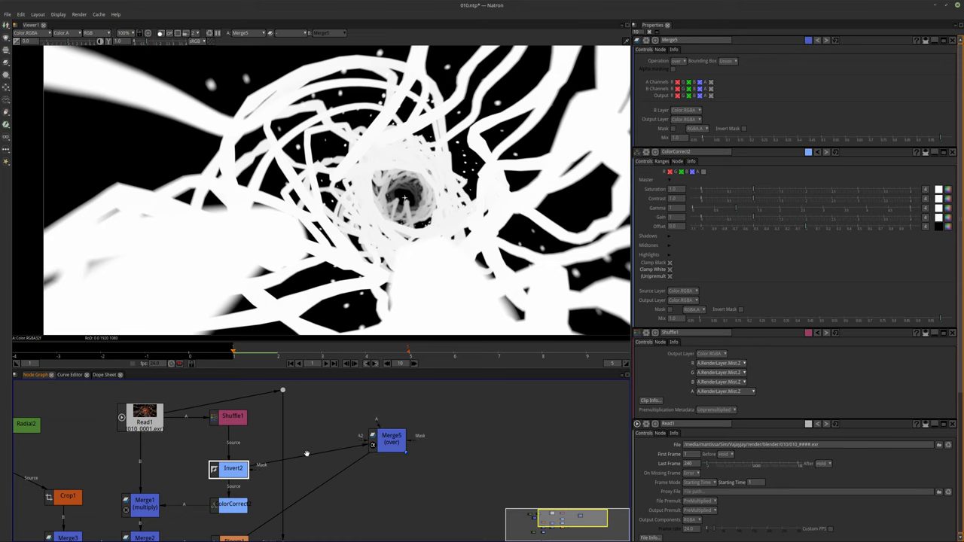
pyautogui.moveTo(316, 453); pyautogui.dragTo(303, 451, button='middle')
pyautogui.moveTo(377, 437); pyautogui.dragTo(359, 433)
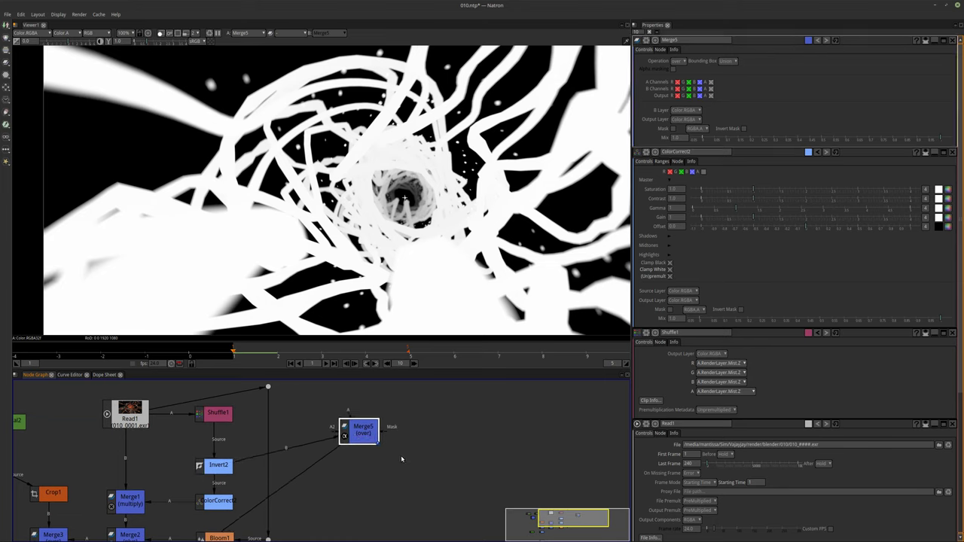
pyautogui.press('Tab')
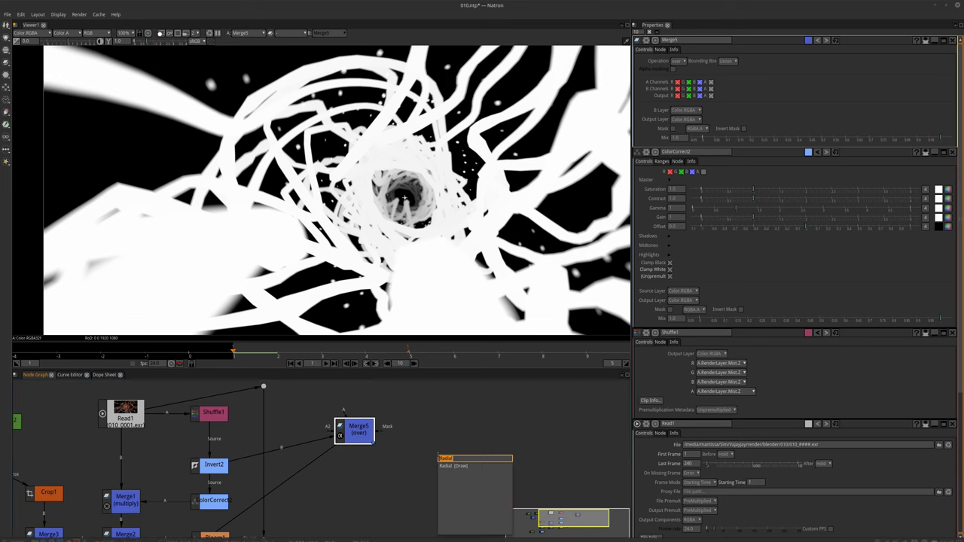
# Step: Add a Constant1 node, connect it to Merge5's B input and make it white
pyautogui.write('con')
pyautogui.press('Down')
pyautogui.press('Down')
pyautogui.press('Down')
pyautogui.press('Down')
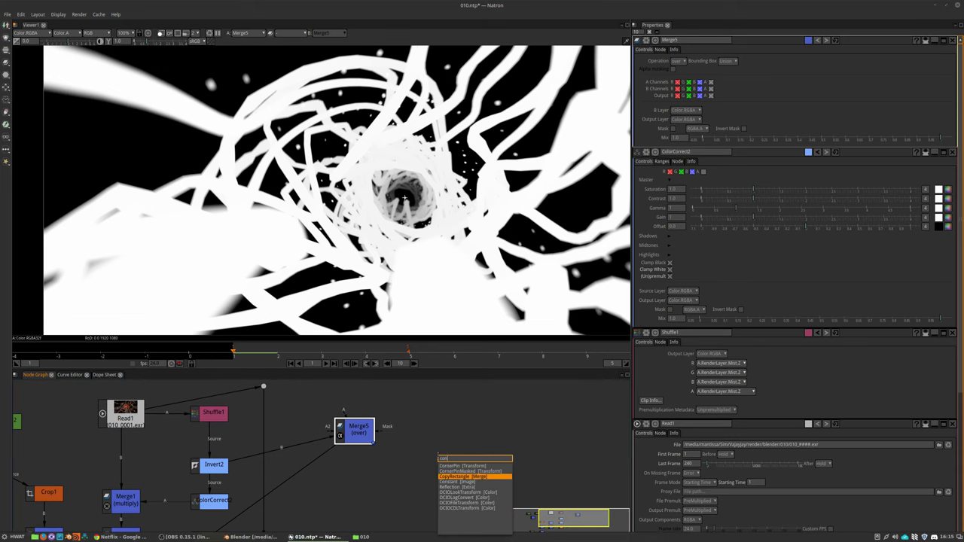
pyautogui.press('Return')
pyautogui.moveTo(332, 434); pyautogui.dragTo(393, 399)
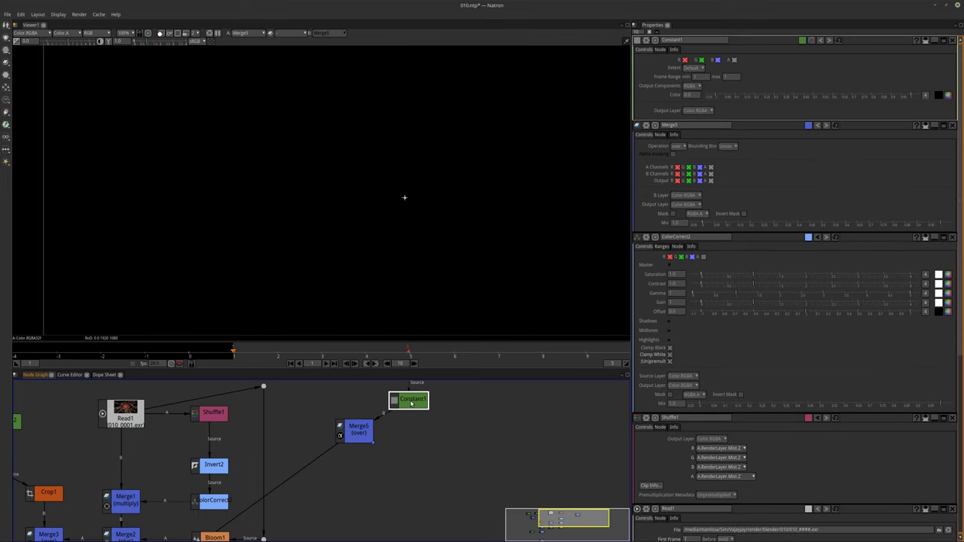
pyautogui.click(947, 97)
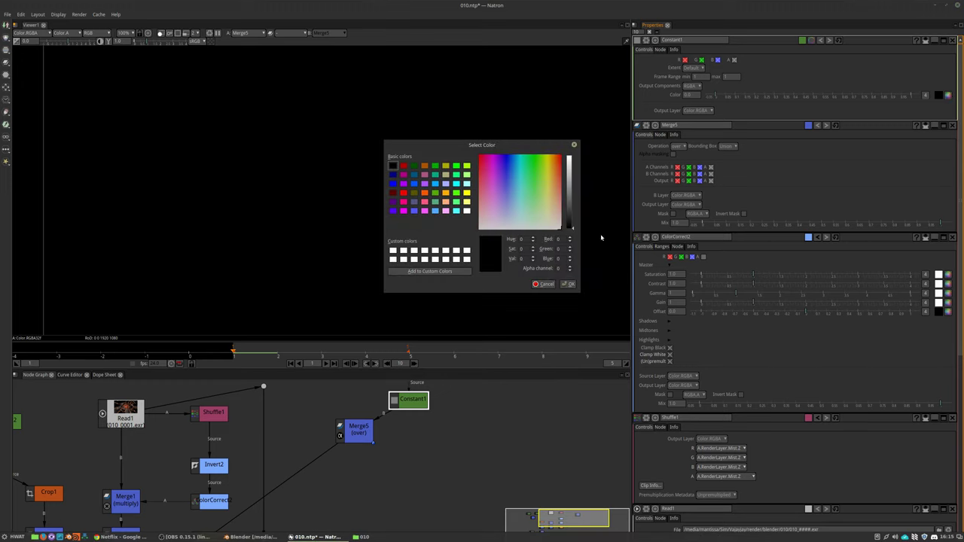
pyautogui.click(567, 284)
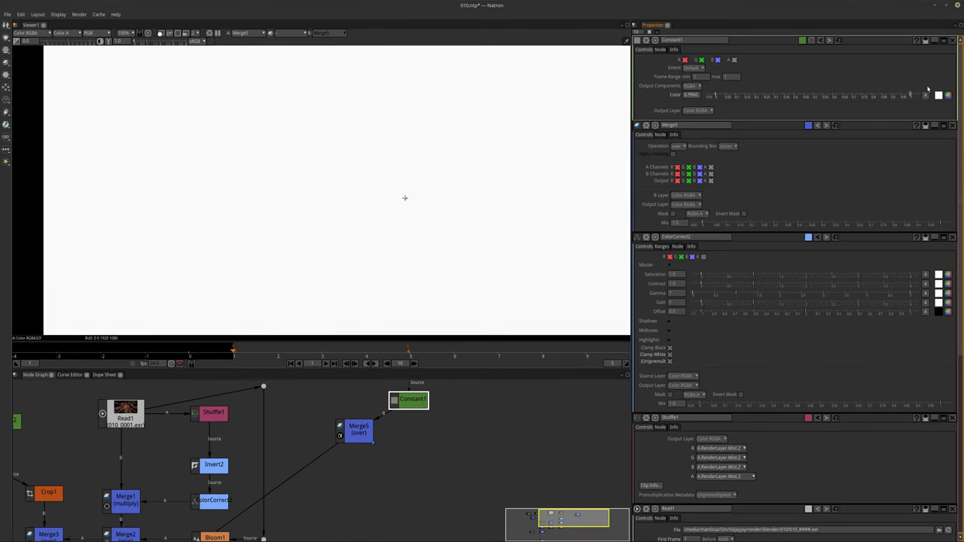
# Step: Connect Merge5's A input to Invert2, line Constant1 and Merge5 up, and view Invert2
pyautogui.moveTo(366, 422); pyautogui.dragTo(412, 450)
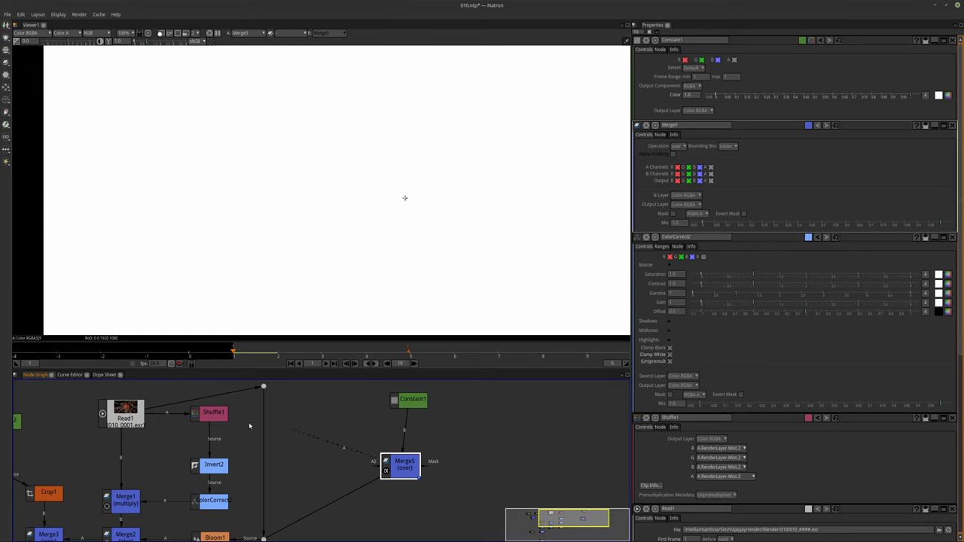
pyautogui.moveTo(264, 428); pyautogui.dragTo(264, 427)
pyautogui.moveTo(411, 400); pyautogui.dragTo(390, 419)
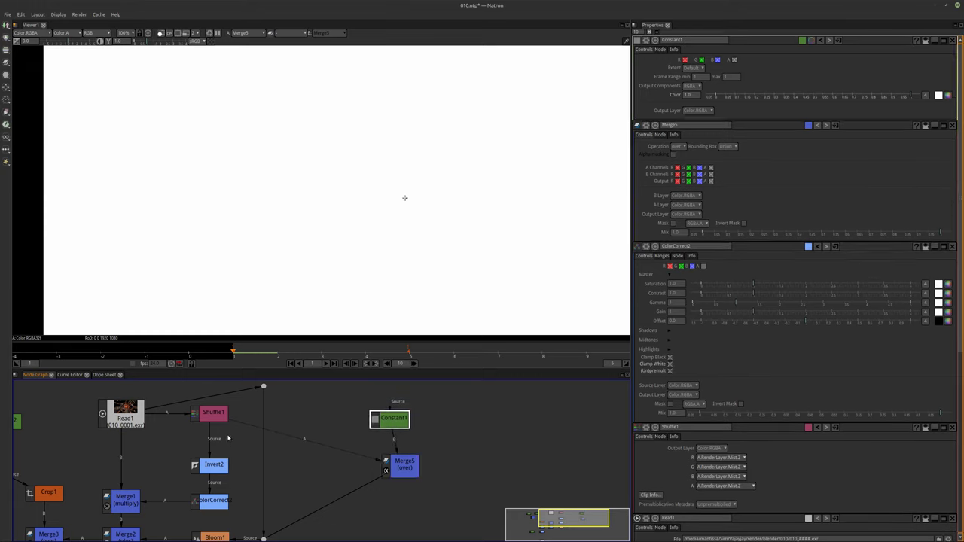
pyautogui.moveTo(404, 465); pyautogui.dragTo(382, 481)
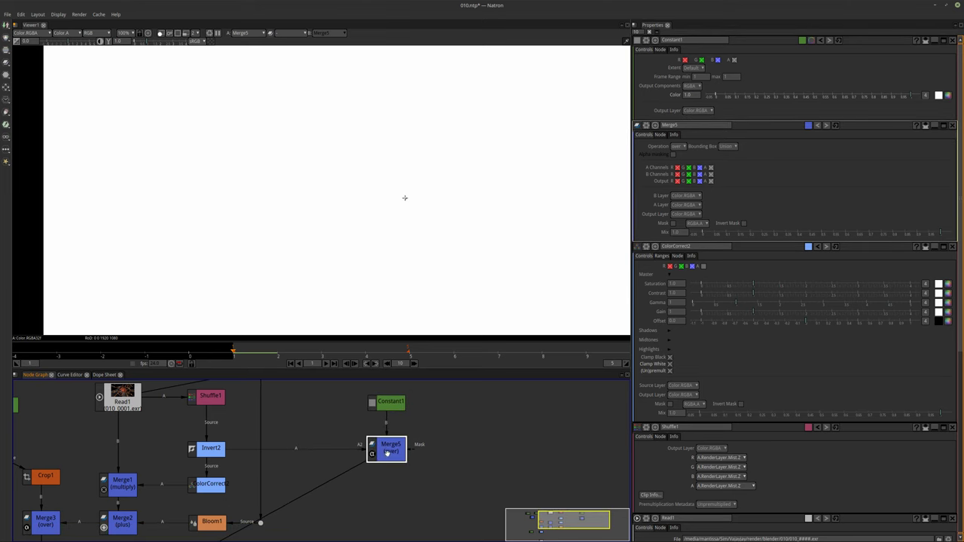
pyautogui.click(212, 447)
pyautogui.press('1')
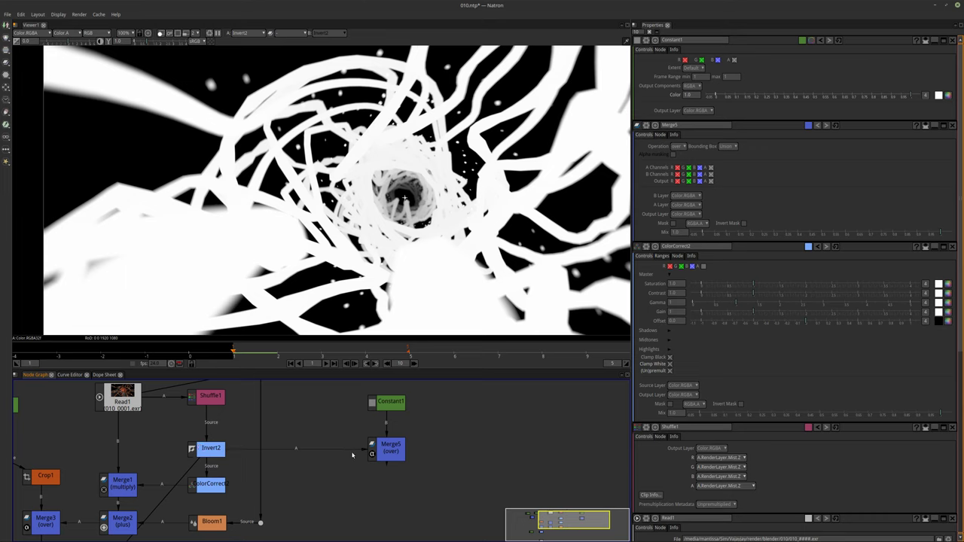
# Step: Set Shuffle1's alpha channel to A.Composite.Combined.A
pyautogui.click(376, 448)
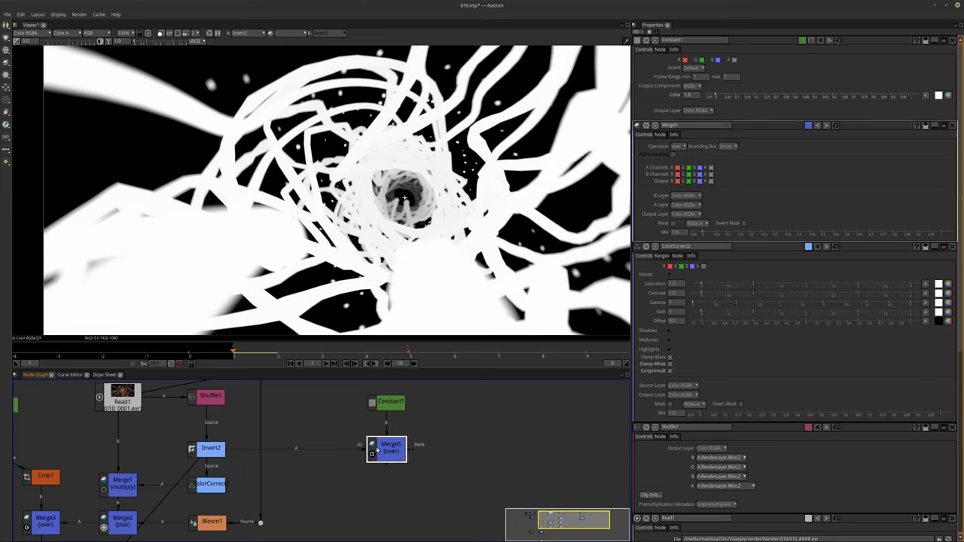
pyautogui.click(210, 394)
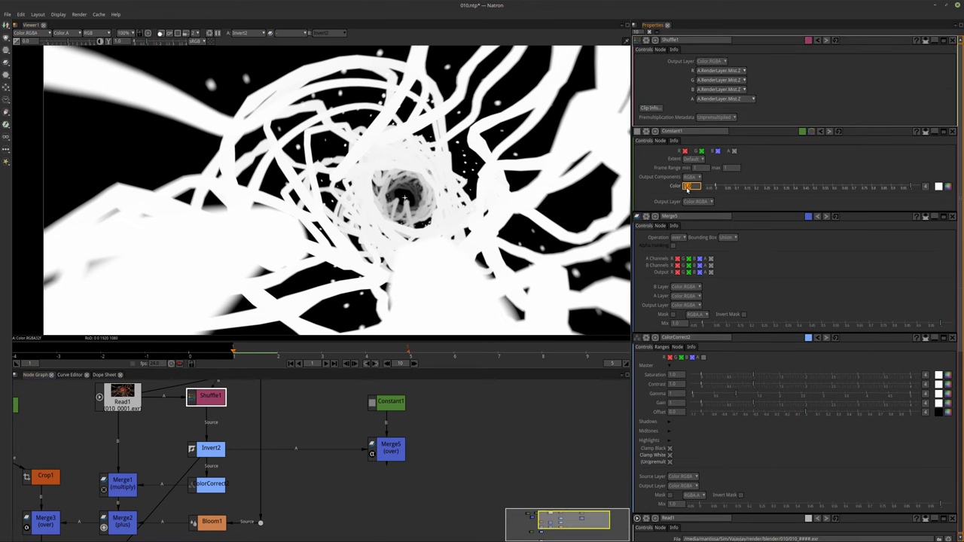
pyautogui.click(751, 99)
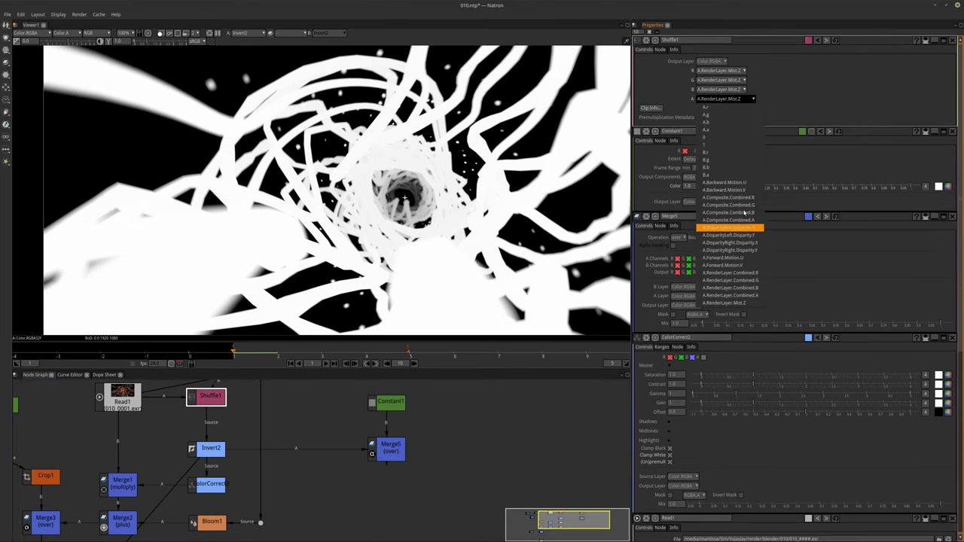
pyautogui.click(742, 221)
# Step: Toggle Merge5's B and output alpha channels and detach its A link from Invert2
pyautogui.click(391, 448)
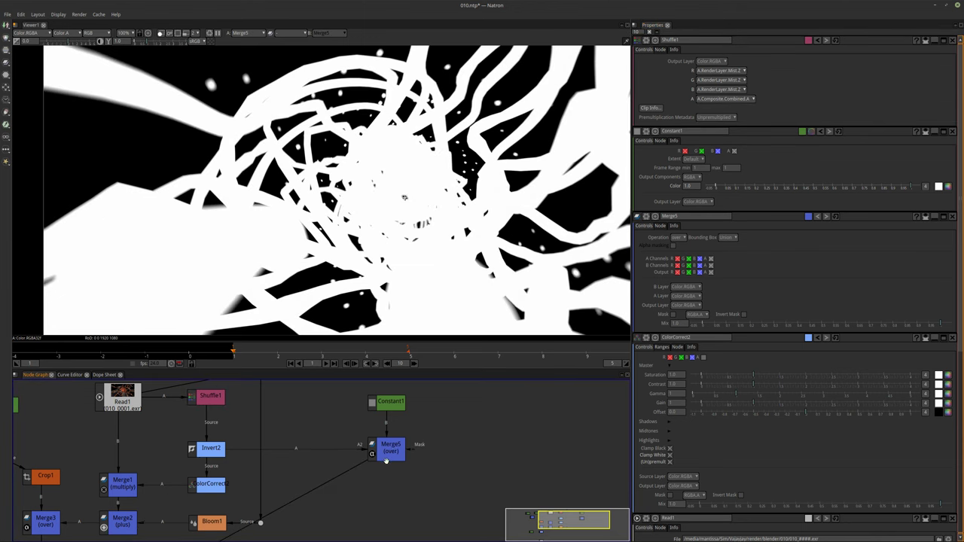
pyautogui.moveTo(434, 462); pyautogui.dragTo(388, 462, button='middle')
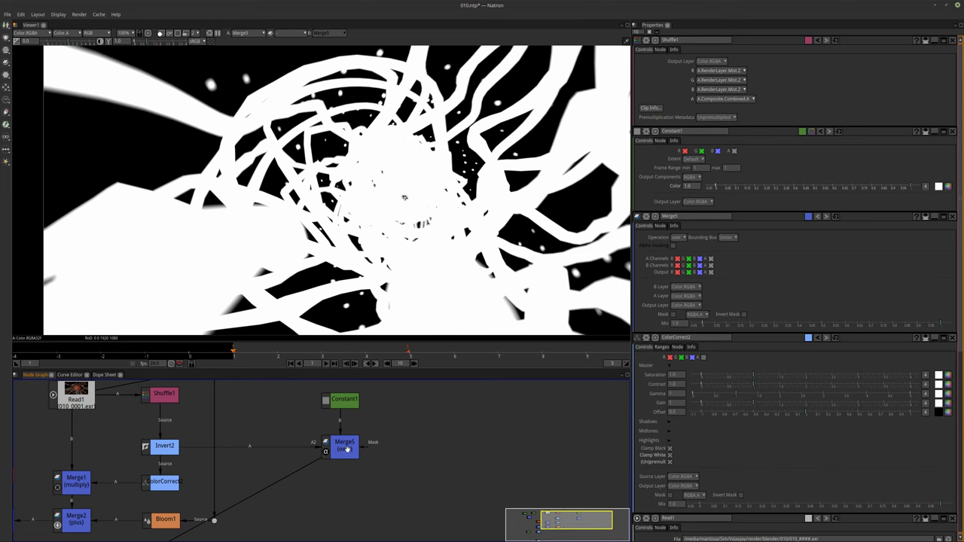
pyautogui.doubleClick(348, 449)
pyautogui.click(711, 90)
pyautogui.click(711, 96)
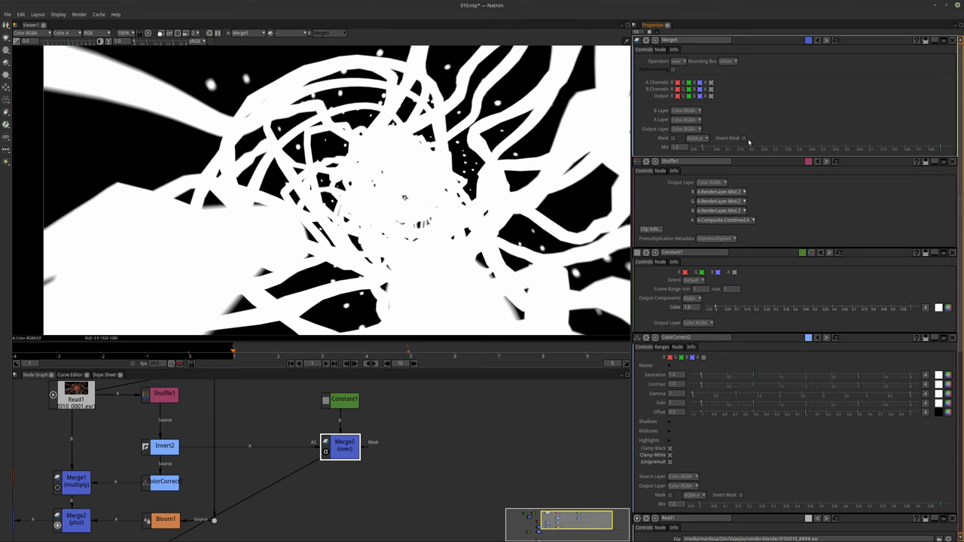
pyautogui.moveTo(201, 447); pyautogui.dragTo(167, 394)
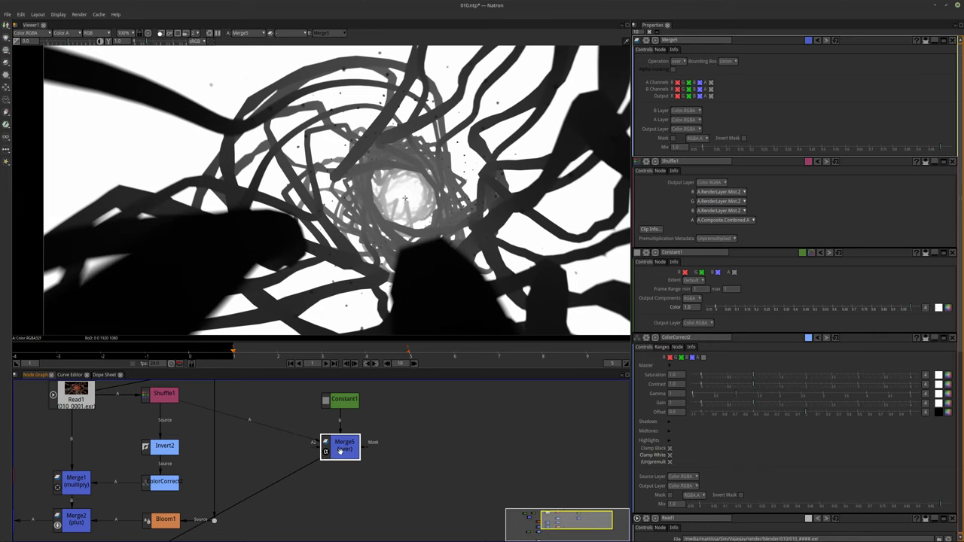
pyautogui.press('Tab')
# Step: Add an Invert1 node below Merge5 with the alpha channel included in the inversion
pyautogui.write('inv')
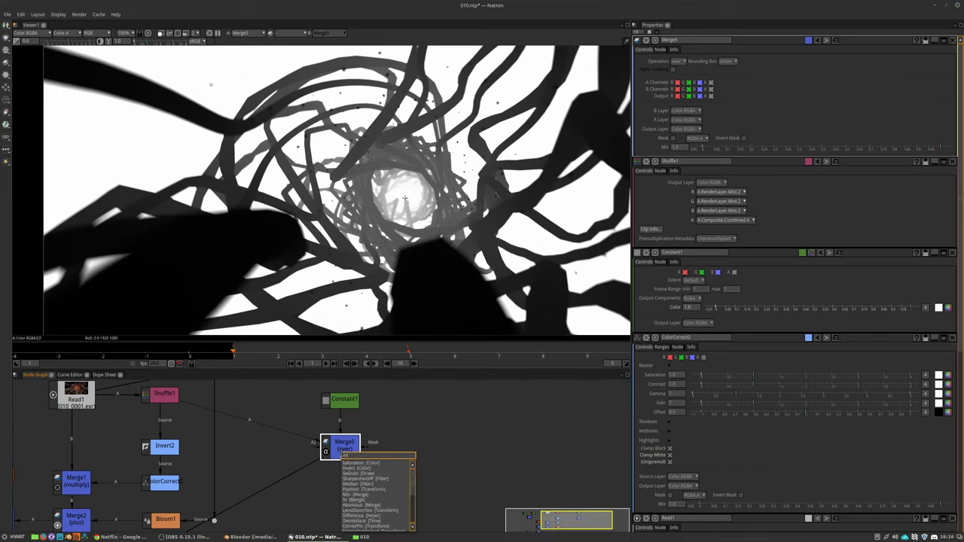
pyautogui.press('Return')
pyautogui.click(341, 458)
pyautogui.click(342, 476)
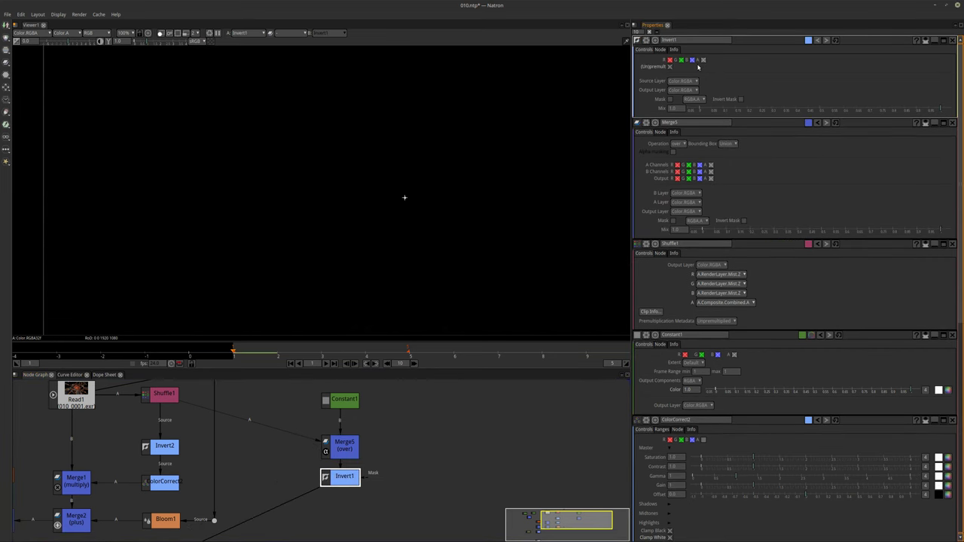
pyautogui.click(702, 60)
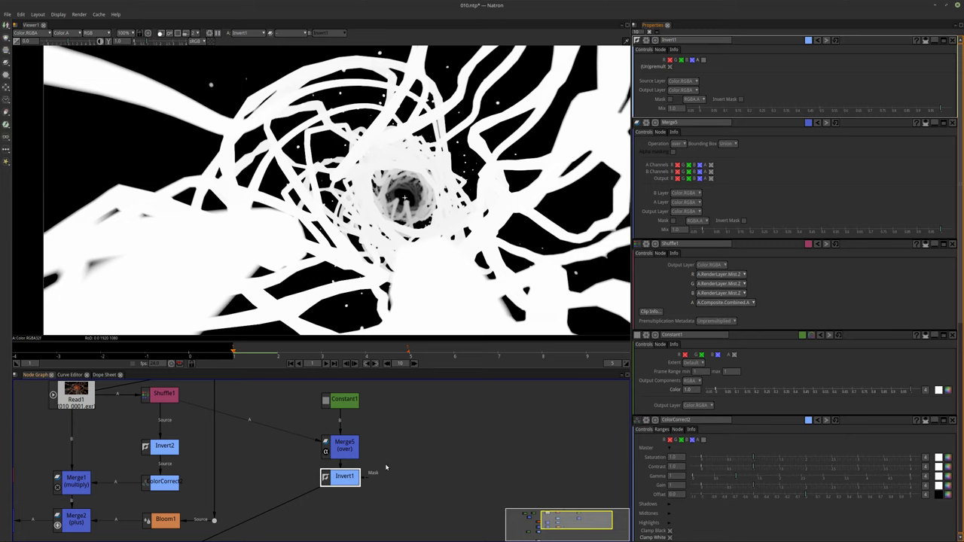
# Step: View the ColorCorrect1 result and select Constant1, Merge5 and Invert1 together
pyautogui.scroll(-5, 365, 471)
pyautogui.click(110, 480)
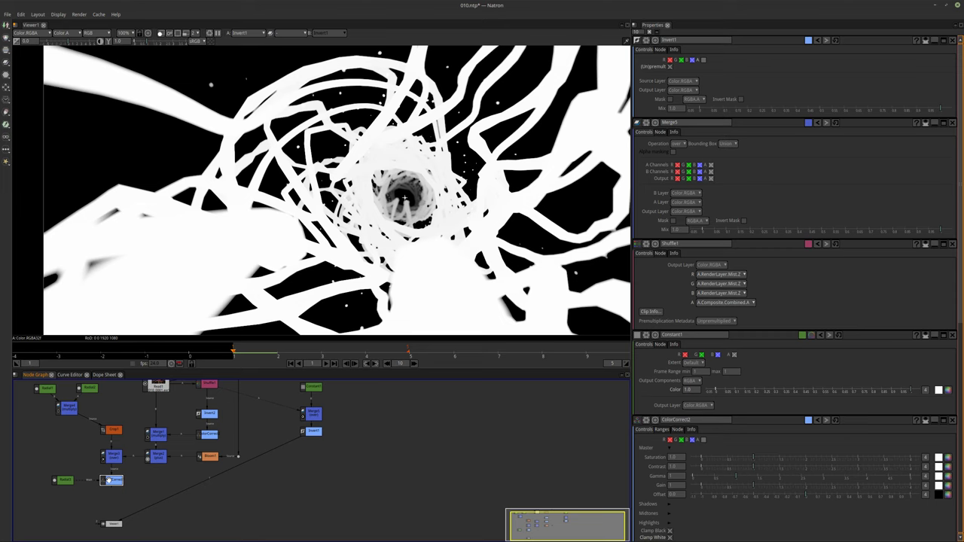
pyautogui.moveTo(344, 442); pyautogui.dragTo(353, 477, button='middle')
pyautogui.press('1')
pyautogui.moveTo(382, 494); pyautogui.dragTo(302, 418)
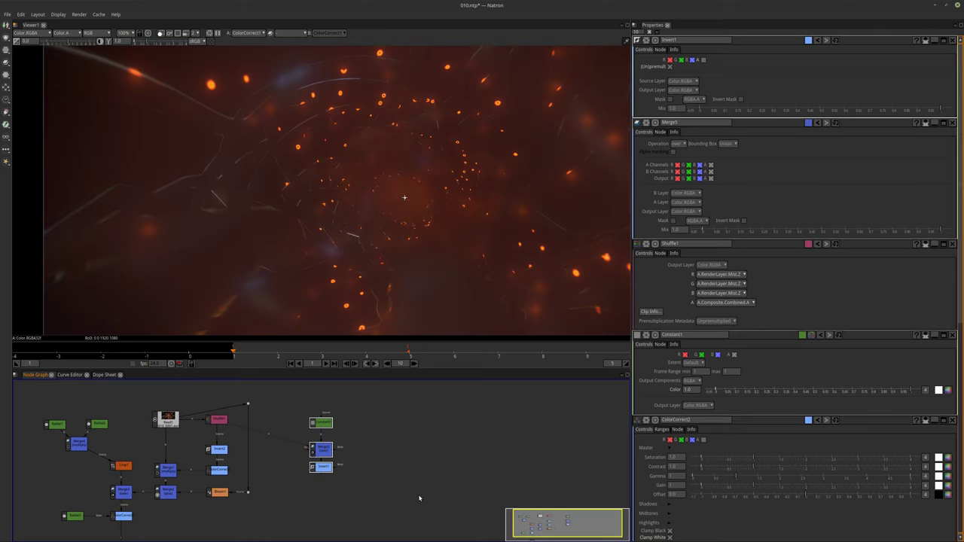
# Step: Delete the Constant1, Merge5 and Invert1 test nodes and open Merge1's properties
pyautogui.press('Delete')
pyautogui.moveTo(366, 508); pyautogui.dragTo(441, 470, button='middle')
pyautogui.scroll(3, 301, 452)
pyautogui.scroll(2, 296, 445)
pyautogui.moveTo(296, 444); pyautogui.dragTo(299, 503, button='middle')
pyautogui.doubleClick(295, 455)
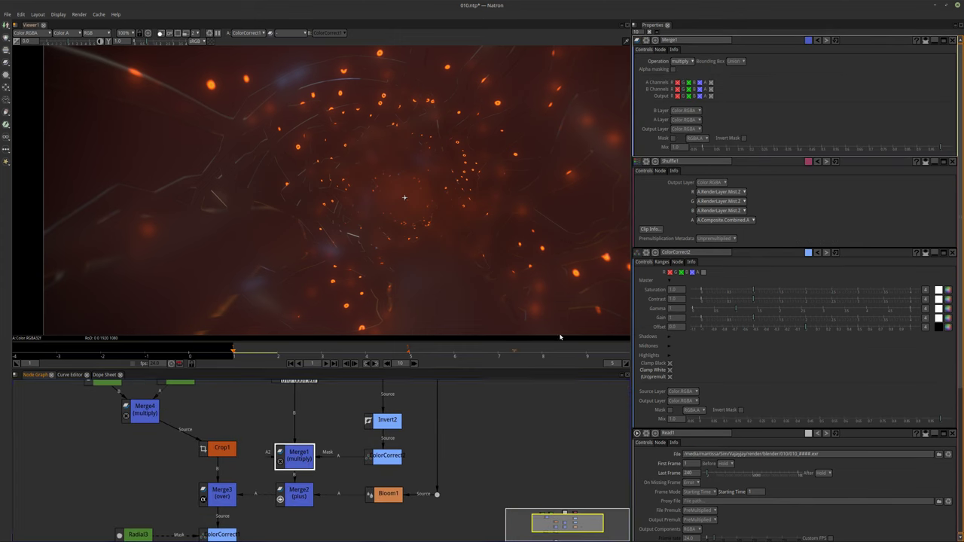
pyautogui.moveTo(467, 468)
pyautogui.mouseDown(button='middle')
pyautogui.moveTo(467, 499)
pyautogui.moveTo(449, 472)
pyautogui.mouseUp(button='middle')
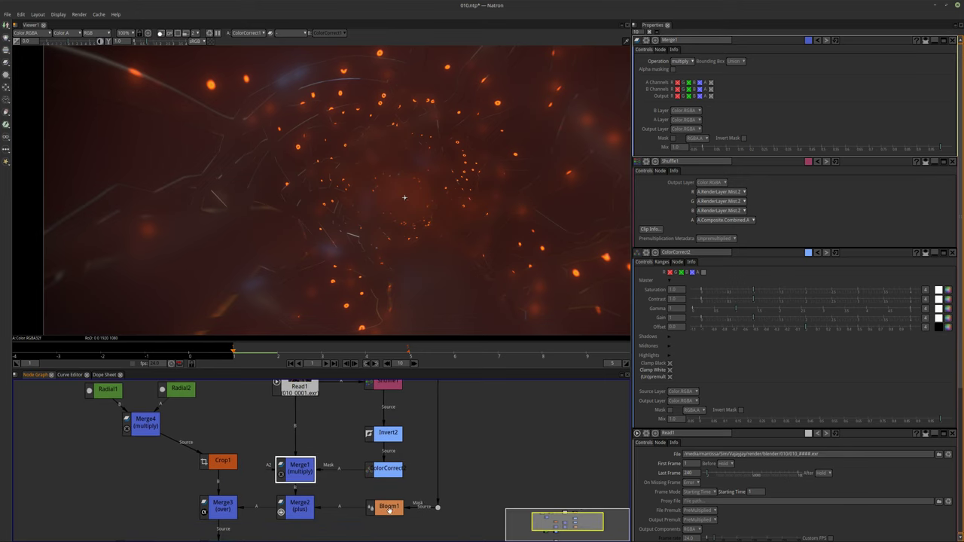
pyautogui.moveTo(391, 511); pyautogui.dragTo(376, 516, button='middle')
pyautogui.moveTo(282, 478); pyautogui.dragTo(281, 428, button='middle')
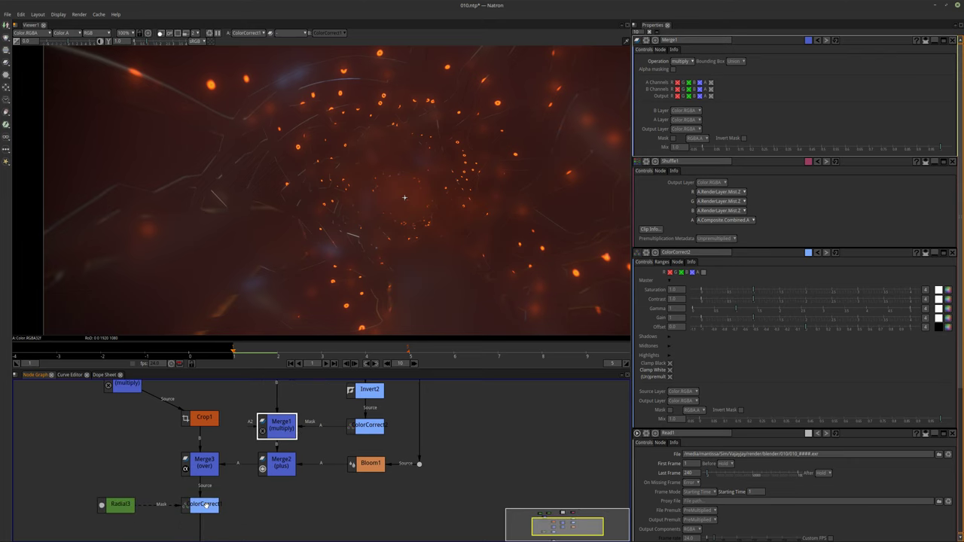
# Step: View Merge3, Merge2 and then Merge1's darker multiply output in turn
pyautogui.click(212, 467)
pyautogui.press('1')
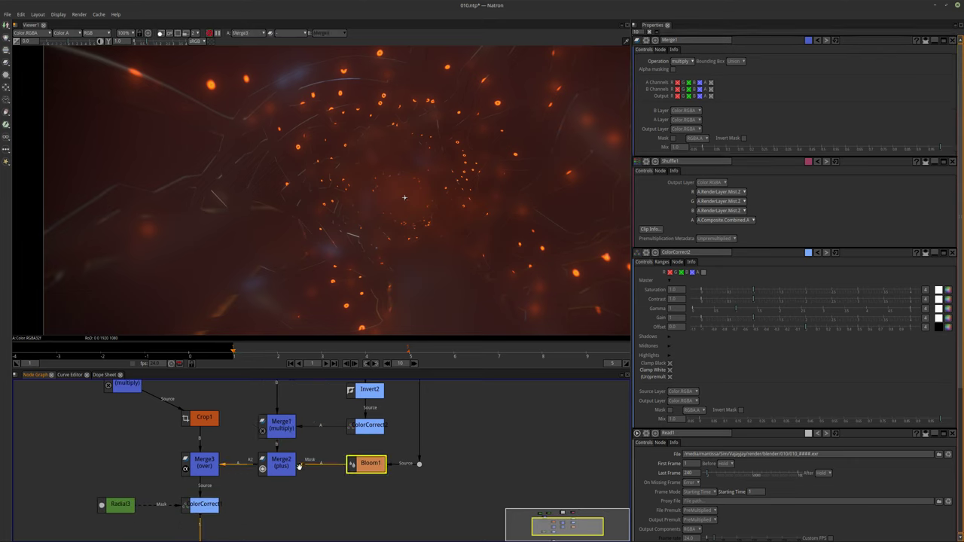
pyautogui.click(287, 465)
pyautogui.press('1')
pyautogui.moveTo(287, 467); pyautogui.dragTo(291, 489, button='middle')
pyautogui.click(283, 449)
pyautogui.press('1')
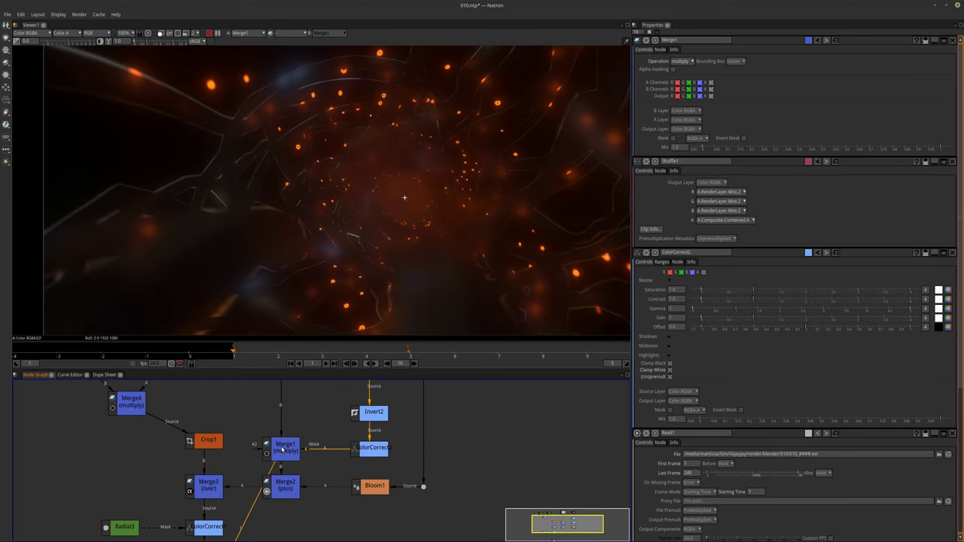
pyautogui.moveTo(387, 455); pyautogui.dragTo(397, 502, button='middle')
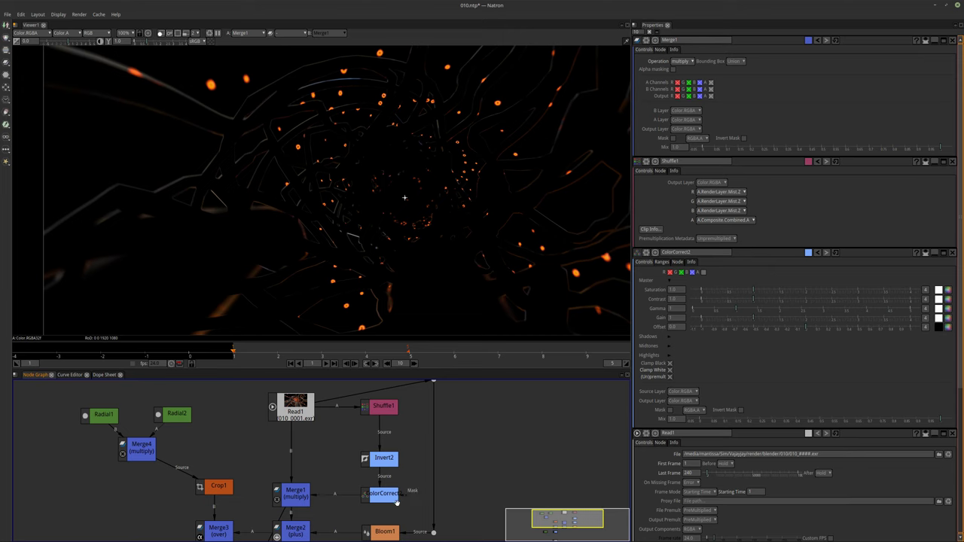
pyautogui.click(384, 408)
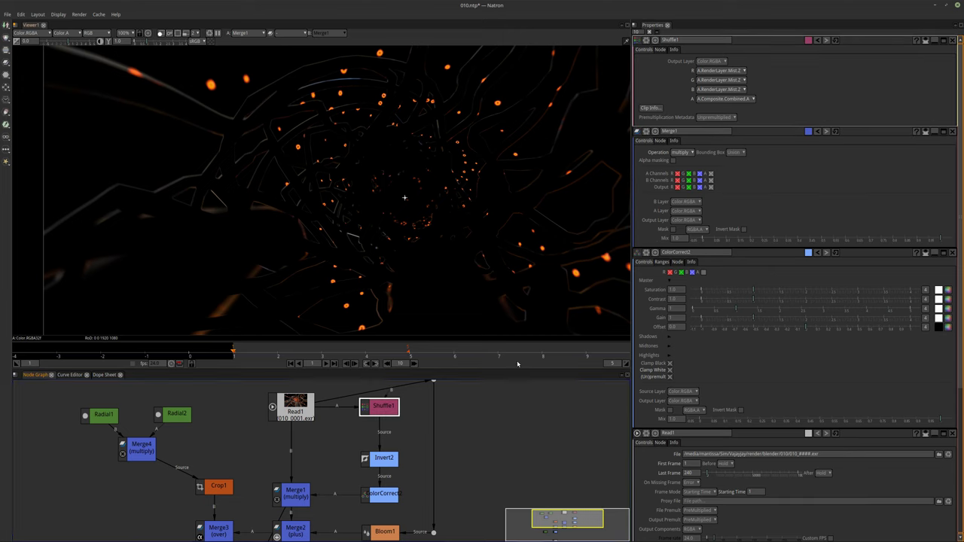
# Step: Try alternative alpha sources for Shuffle1, including constant 1 and A.a
pyautogui.click(749, 99)
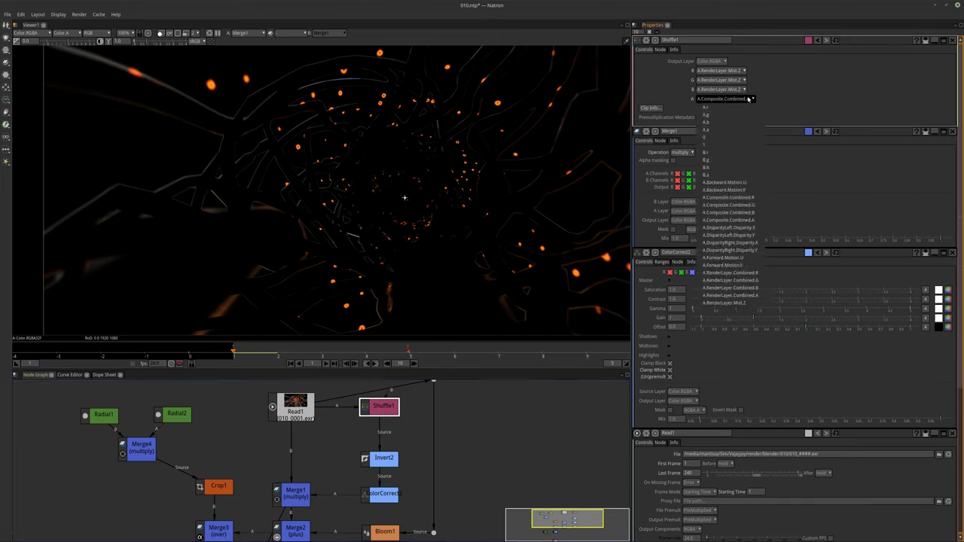
pyautogui.click(735, 138)
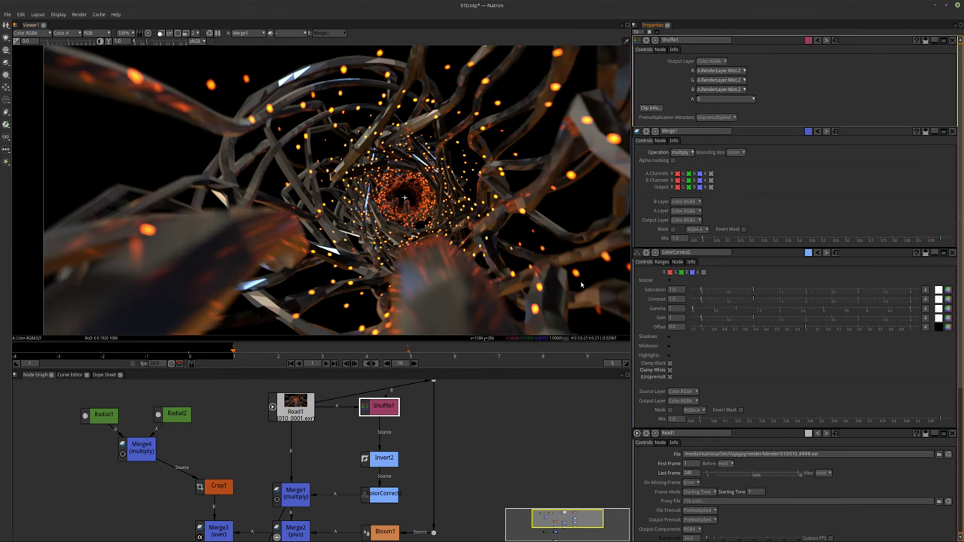
pyautogui.click(715, 98)
pyautogui.click(715, 140)
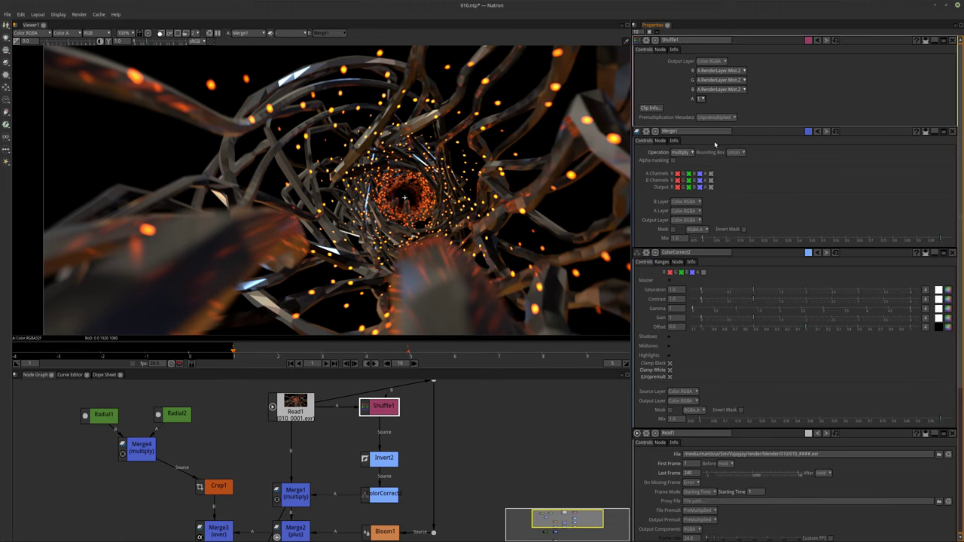
pyautogui.click(700, 99)
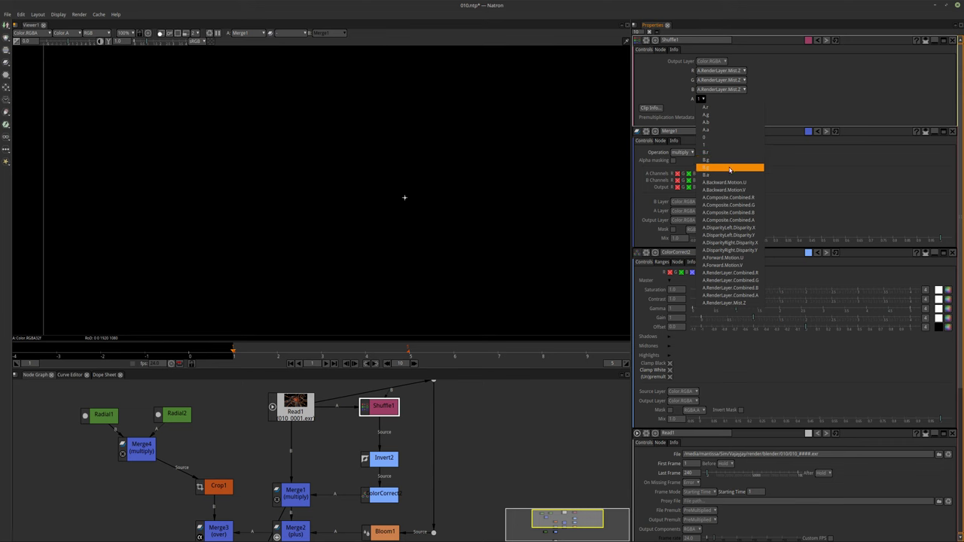
pyautogui.click(721, 131)
pyautogui.click(704, 99)
pyautogui.click(705, 99)
pyautogui.scroll(-1, 705, 100)
pyautogui.scroll(1, 705, 99)
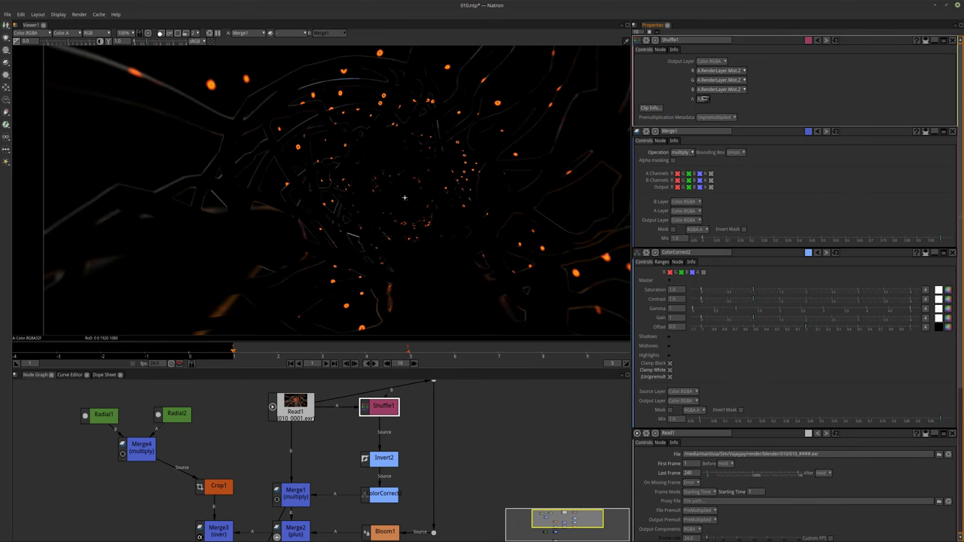
pyautogui.scroll(-5, 705, 100)
pyautogui.scroll(5, 704, 120)
pyautogui.scroll(-5, 753, 105)
pyautogui.scroll(5, 760, 102)
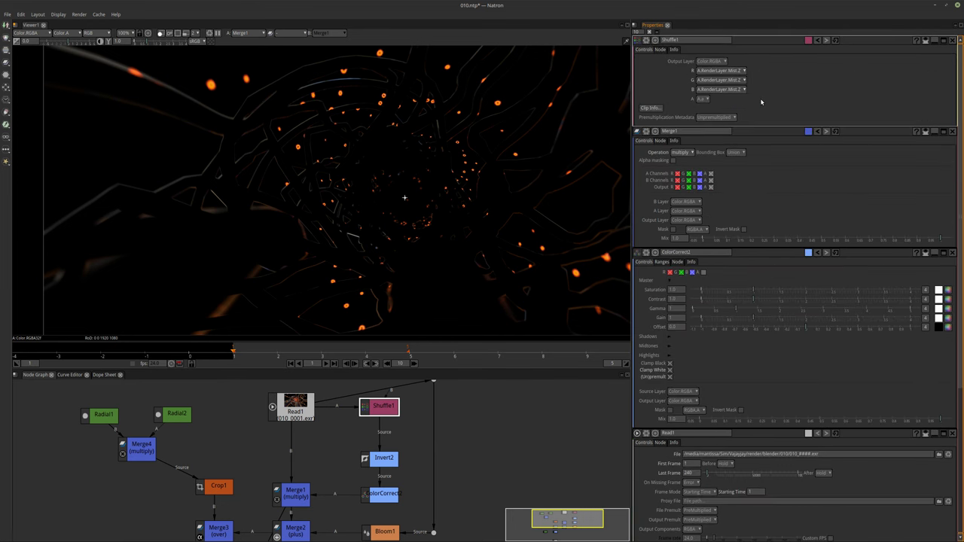
# Step: Cycle through Combined alpha layers and settle on A.RenderLayer.Mist.Z as Shuffle1's alpha
pyautogui.click(708, 99)
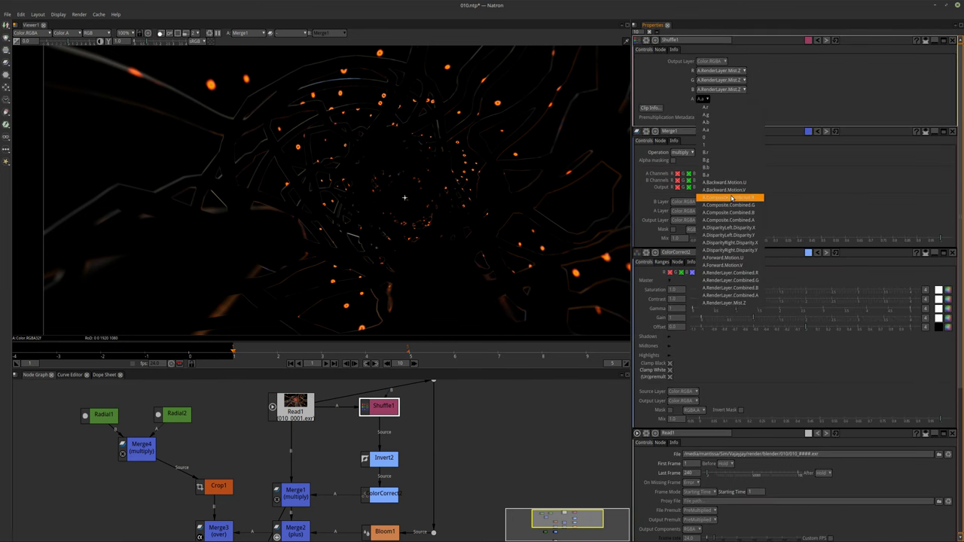
pyautogui.click(729, 220)
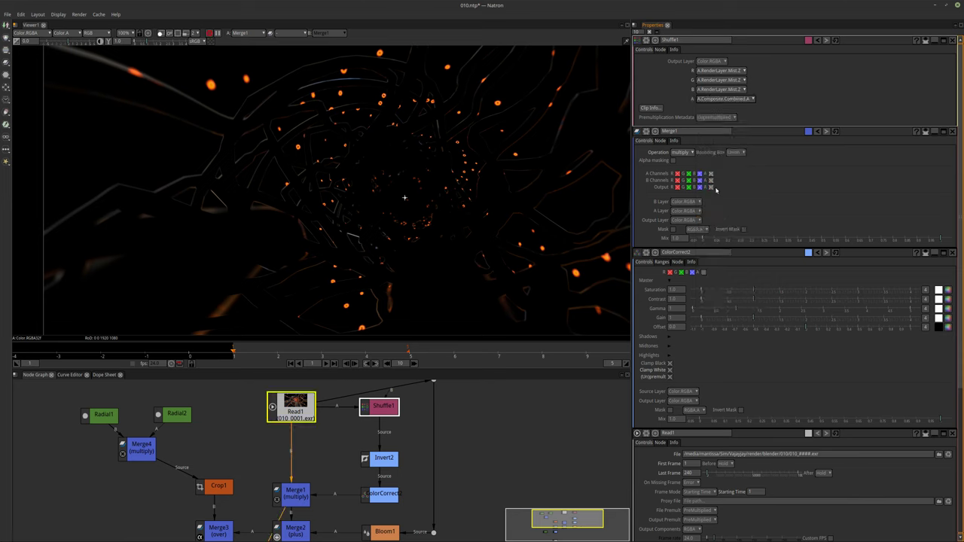
pyautogui.click(729, 99)
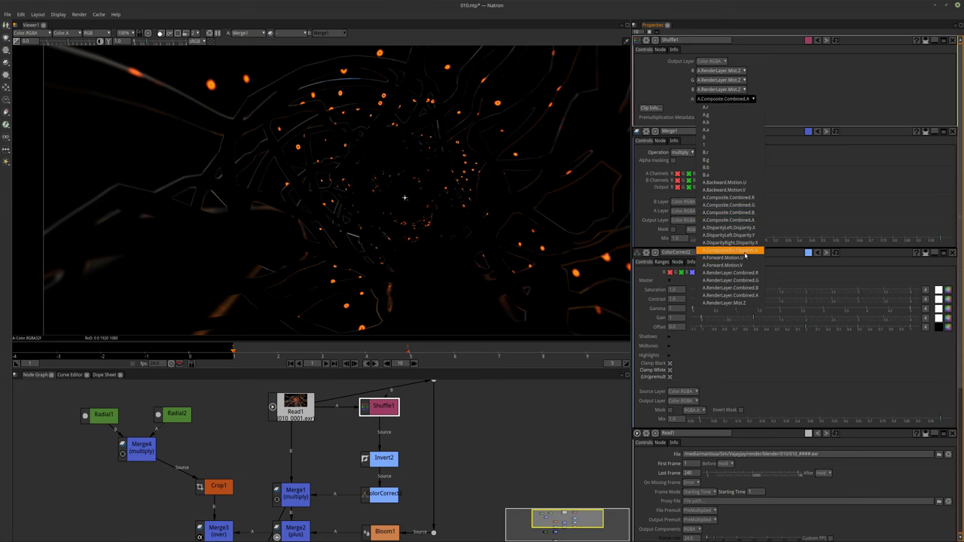
pyautogui.click(729, 295)
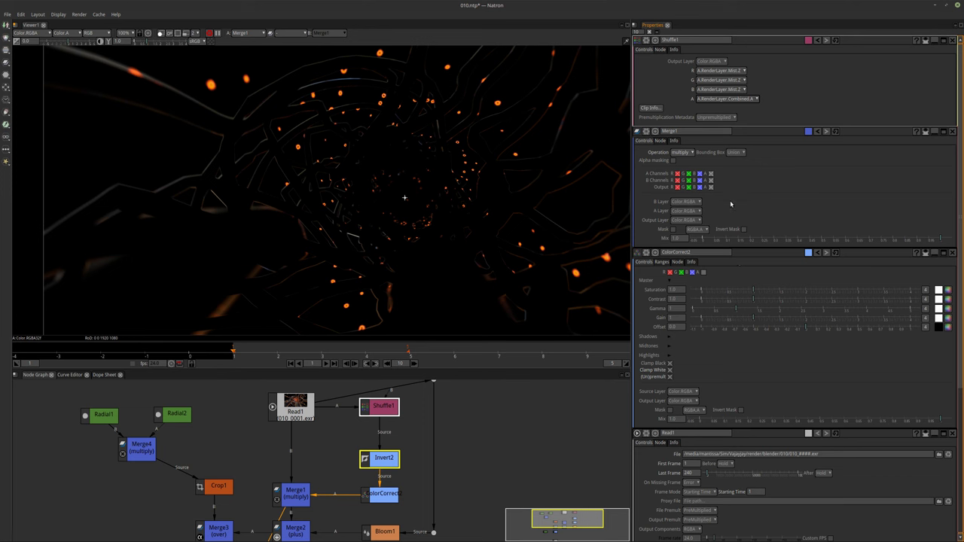
pyautogui.click(738, 100)
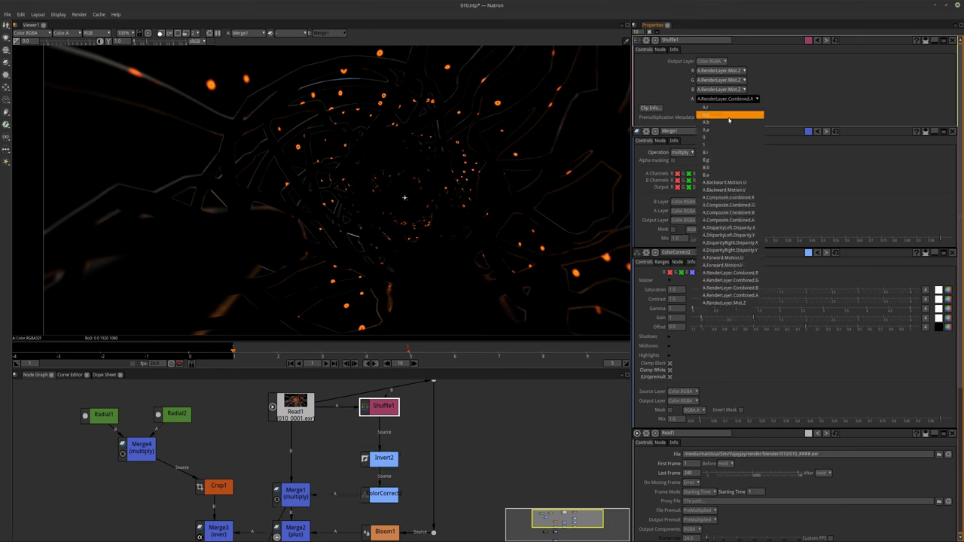
pyautogui.click(729, 295)
# Step: View the final graded composite and save the 010.ntp Natron project
pyautogui.moveTo(361, 538); pyautogui.dragTo(335, 445, button='middle')
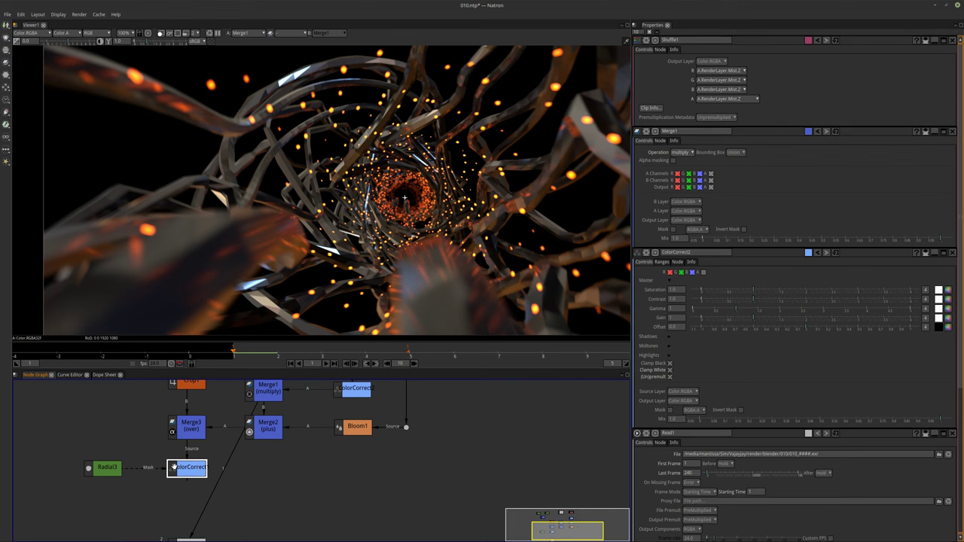
pyautogui.click(357, 426)
pyautogui.click(357, 486)
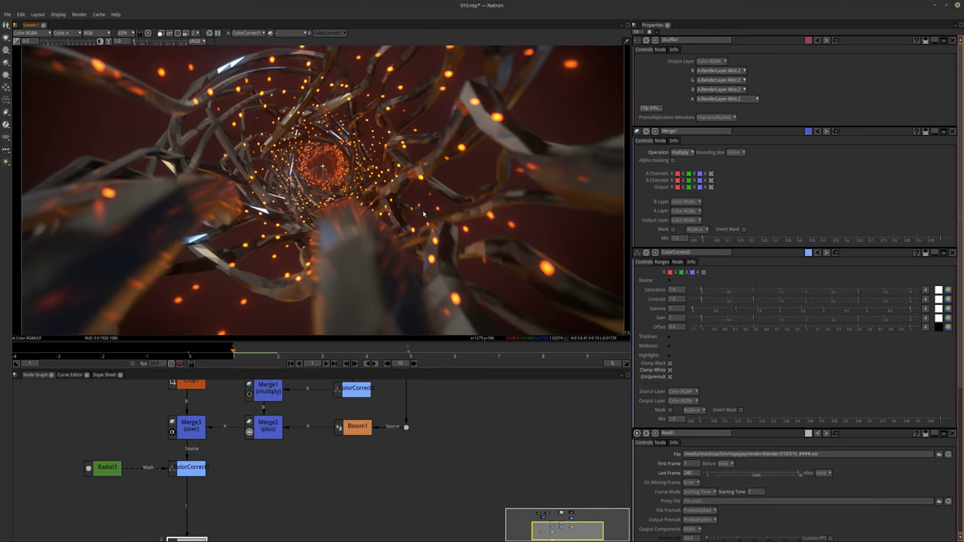
pyautogui.hotkey('ctrl', 's')
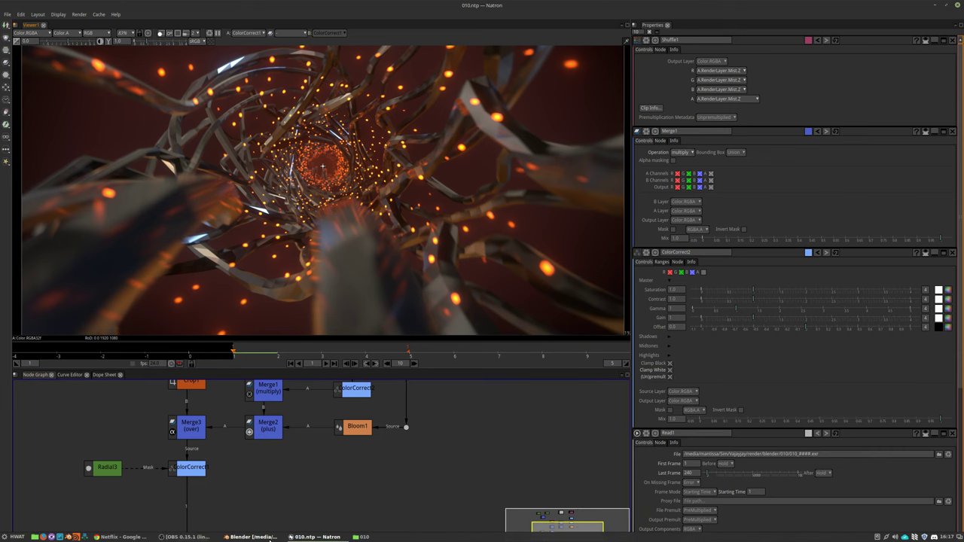
pyautogui.click(252, 537)
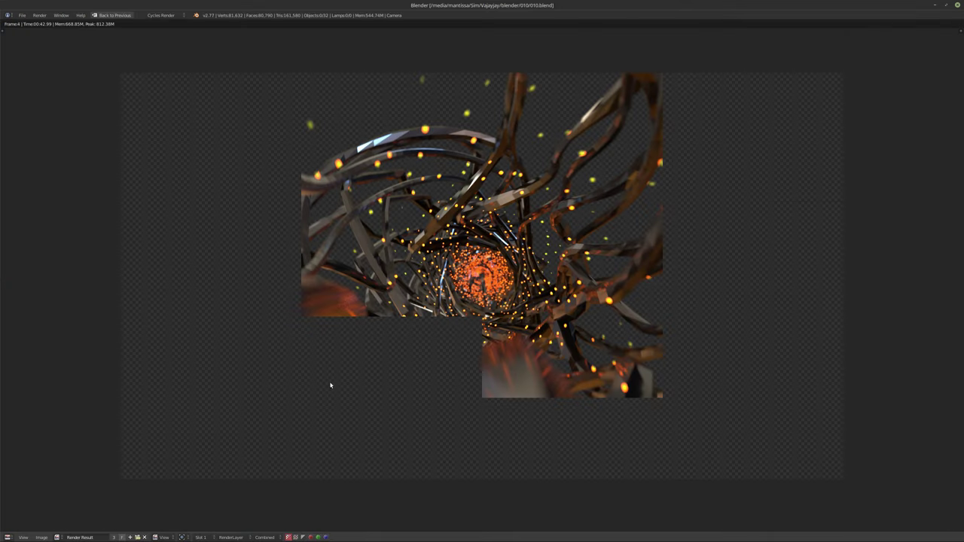
# Step: Set Blender's start frame to 4, save the file and render the animation
pyautogui.click(113, 15)
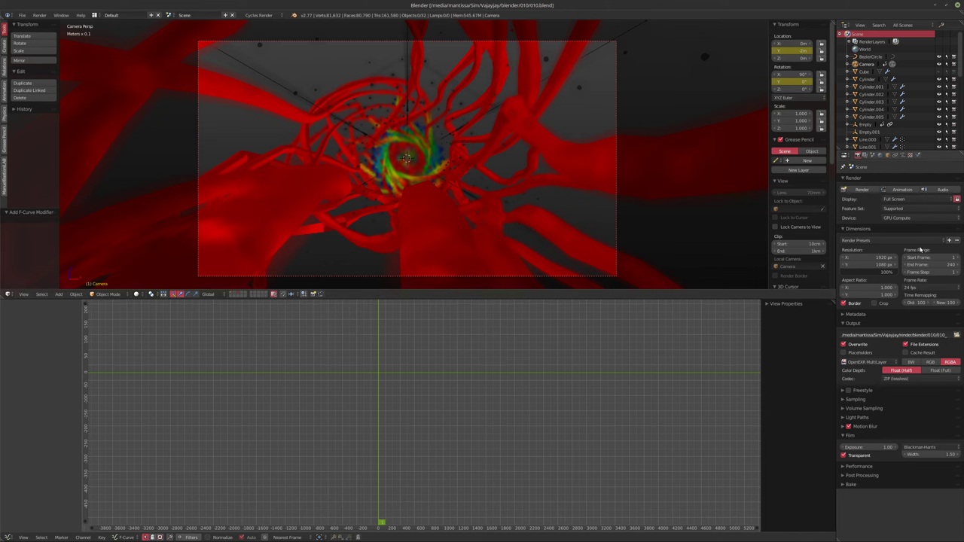
pyautogui.press('Return')
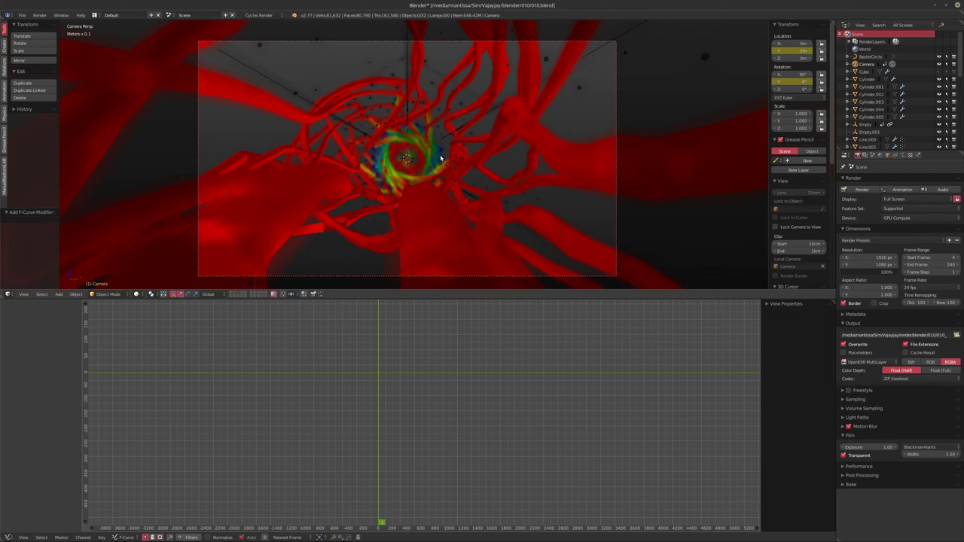
pyautogui.hotkey('ctrl', 's')
pyautogui.click(422, 157)
pyautogui.click(913, 190)
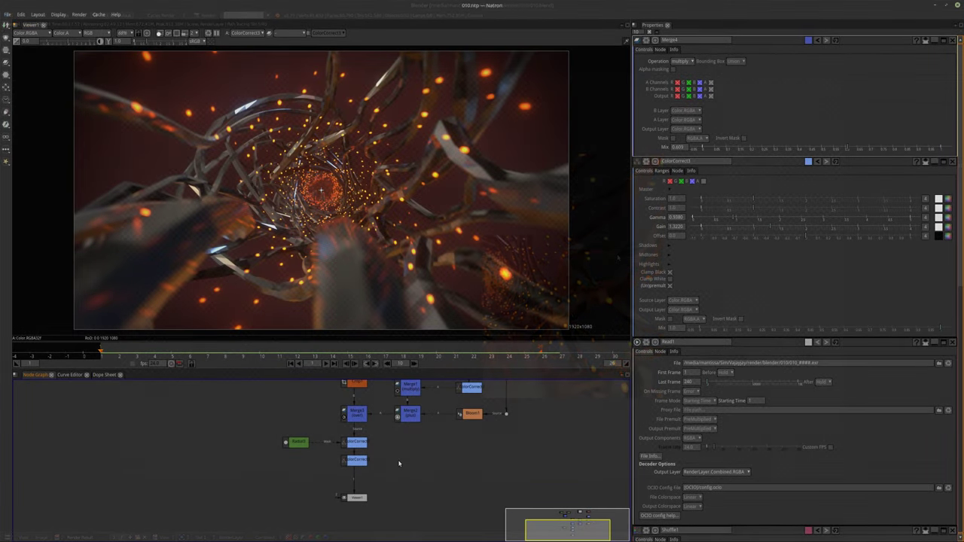
# Step: Move the Viewer1 node down to sit in line beneath the ColorCorrect chain
pyautogui.moveTo(360, 491)
pyautogui.mouseDown(button='middle')
pyautogui.moveTo(363, 513)
pyautogui.moveTo(369, 477)
pyautogui.mouseUp(button='middle')
pyautogui.moveTo(369, 477); pyautogui.dragTo(370, 504)
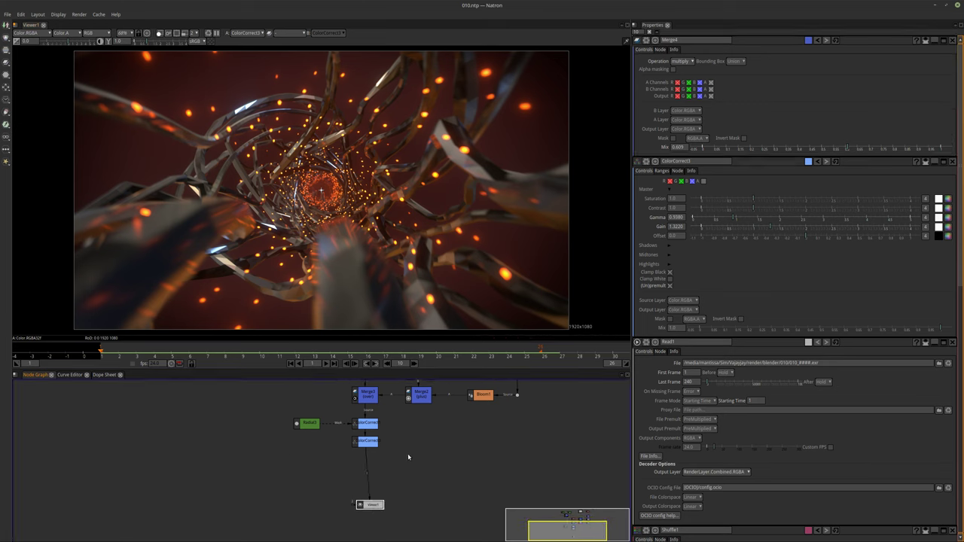
pyautogui.scroll(2, 370, 504)
pyautogui.moveTo(376, 529); pyautogui.dragTo(371, 529)
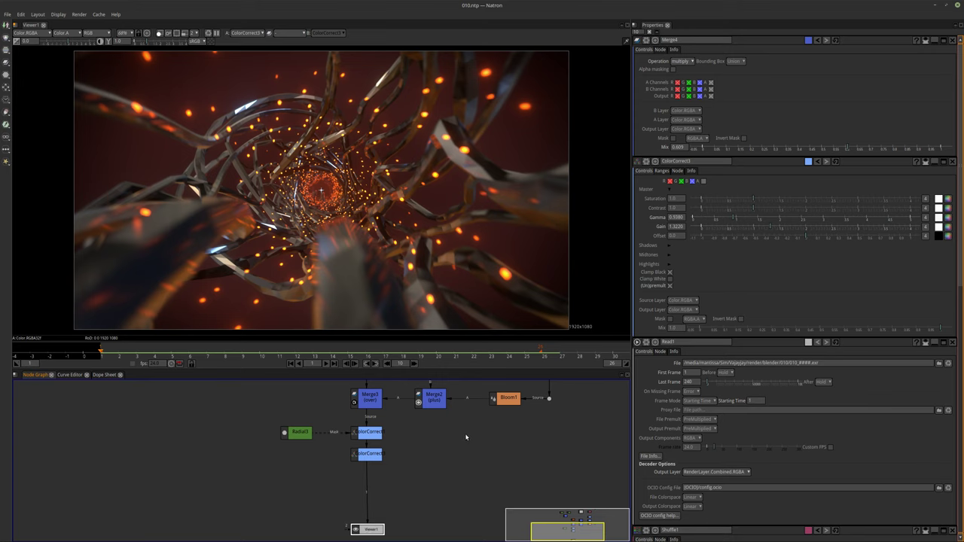
pyautogui.moveTo(438, 484); pyautogui.dragTo(444, 463, button='middle')
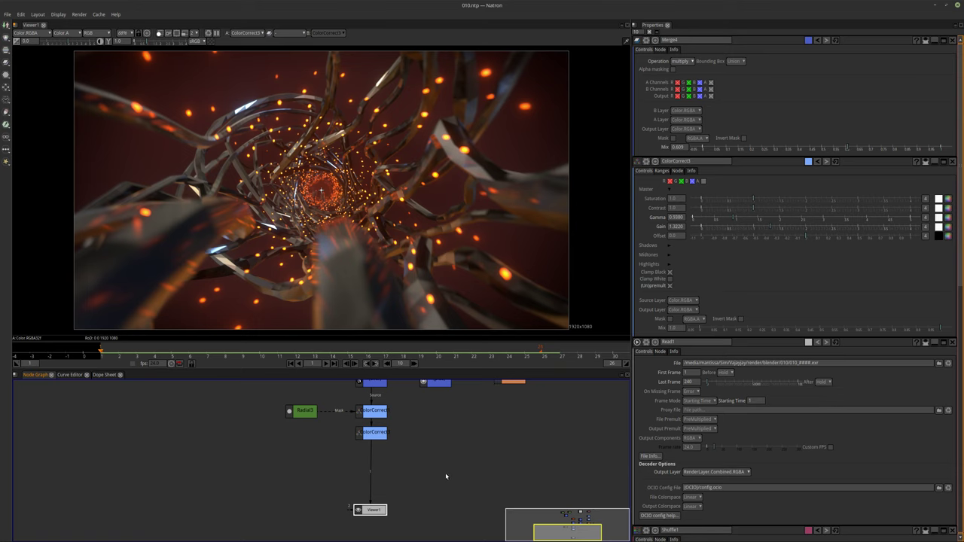
pyautogui.click(431, 456)
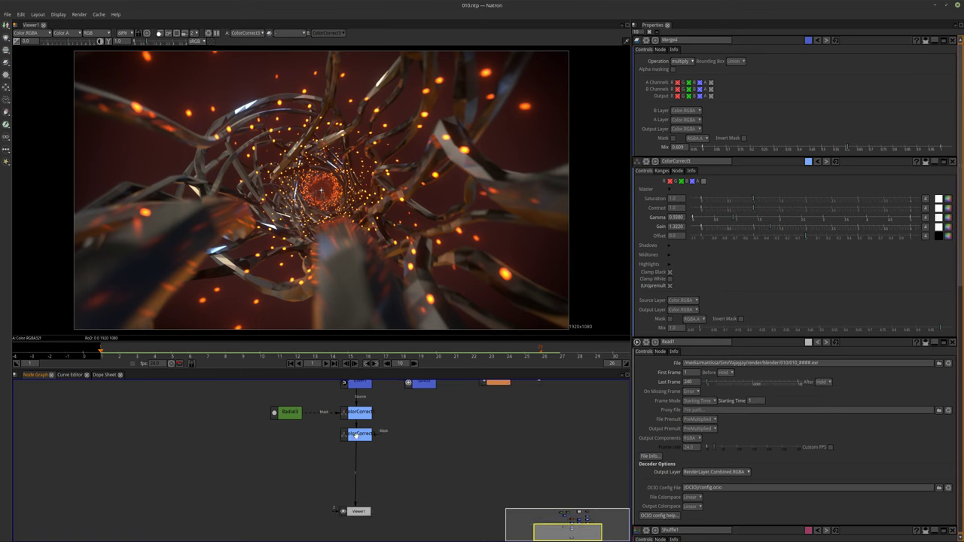
pyautogui.moveTo(356, 434); pyautogui.dragTo(357, 455)
pyautogui.moveTo(358, 513); pyautogui.dragTo(362, 528)
# Step: Shift the radial mask and both ColorCorrect nodes down together and align them
pyautogui.moveTo(247, 403); pyautogui.dragTo(398, 475)
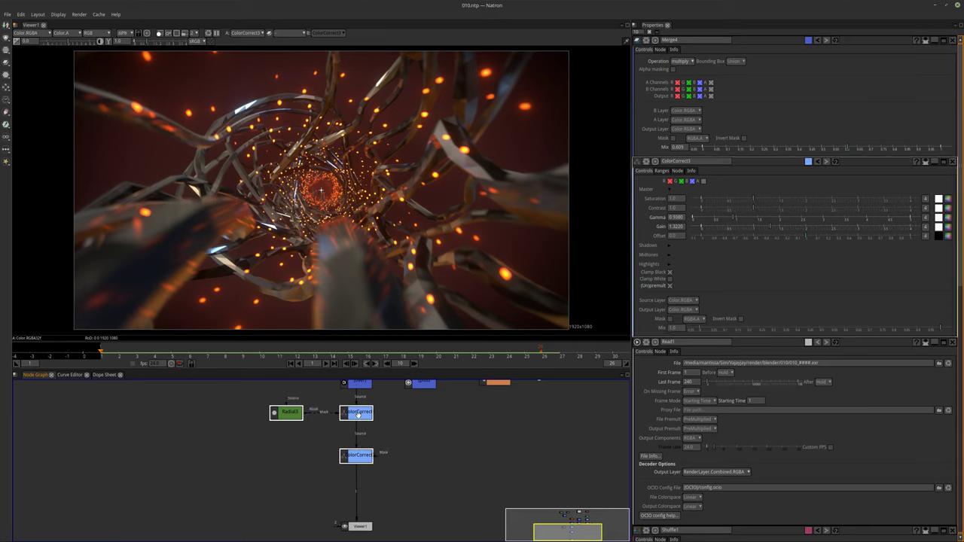
pyautogui.moveTo(359, 413); pyautogui.dragTo(359, 454)
pyautogui.moveTo(359, 492)
pyautogui.mouseDown()
pyautogui.moveTo(366, 480)
pyautogui.moveTo(349, 480)
pyautogui.mouseUp()
pyautogui.moveTo(241, 419); pyautogui.dragTo(359, 500)
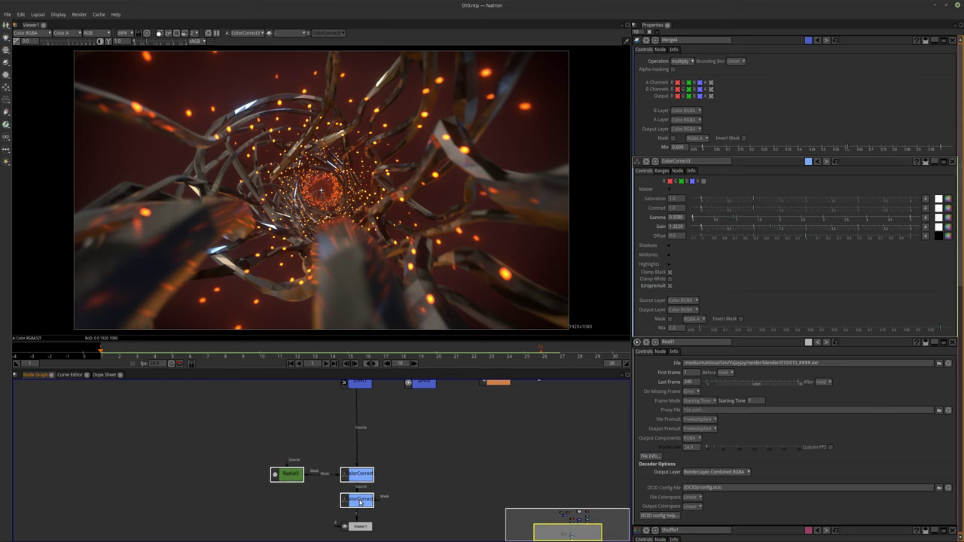
pyautogui.scroll(2, 389, 445)
pyautogui.click(366, 394)
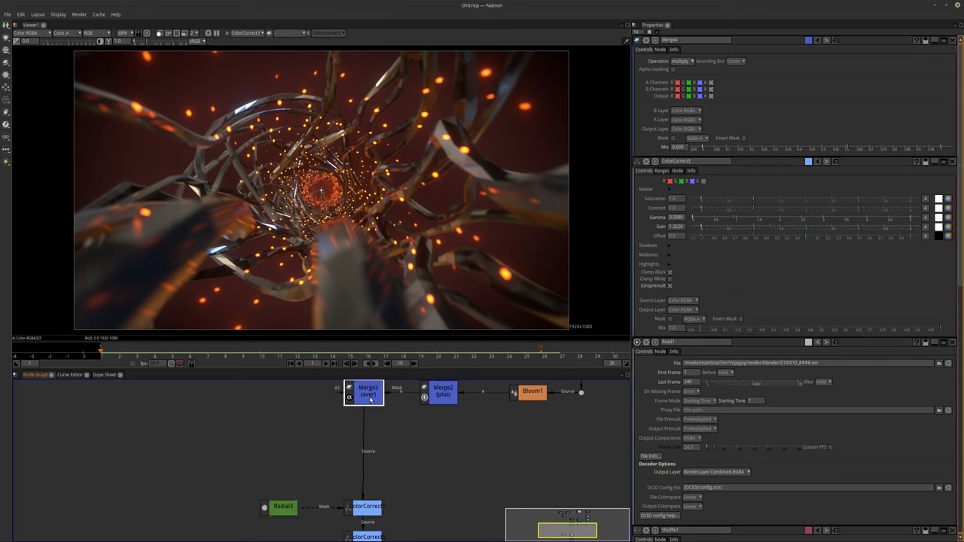
pyautogui.click(409, 469)
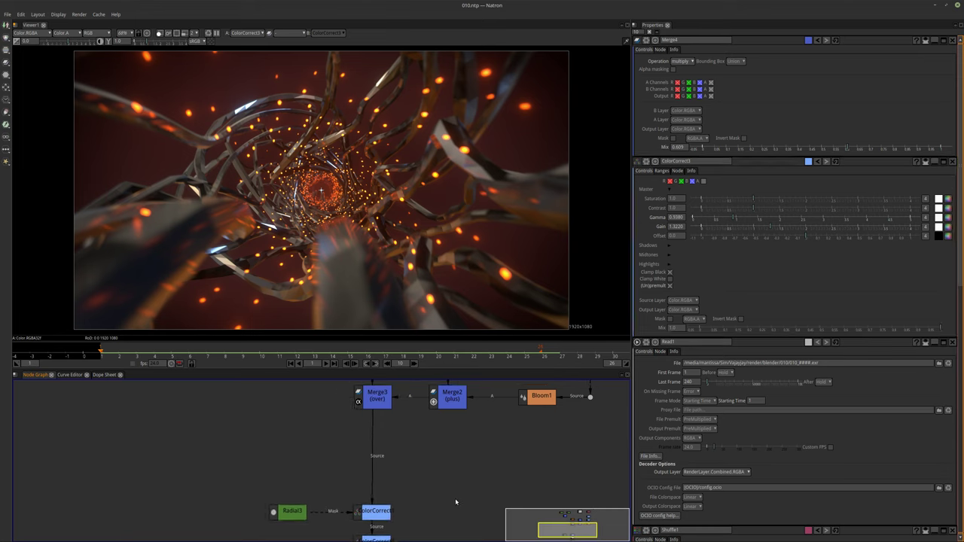
pyautogui.moveTo(440, 471); pyautogui.dragTo(397, 428, button='middle')
pyautogui.scroll(3, 319, 423)
# Step: Darken Radial1's Color 1 by lowering its value from 65 to 41
pyautogui.click(319, 423)
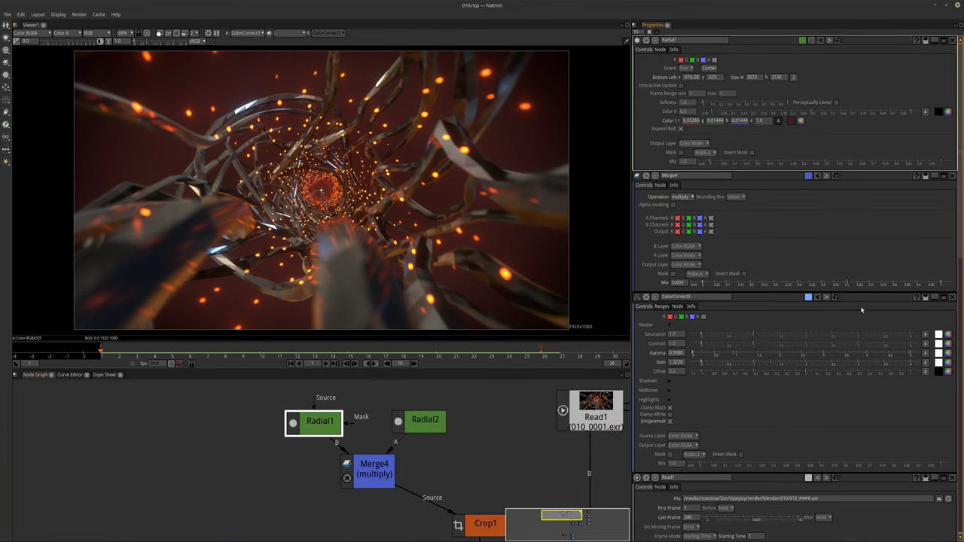
pyautogui.click(801, 122)
pyautogui.moveTo(574, 211); pyautogui.dragTo(574, 220)
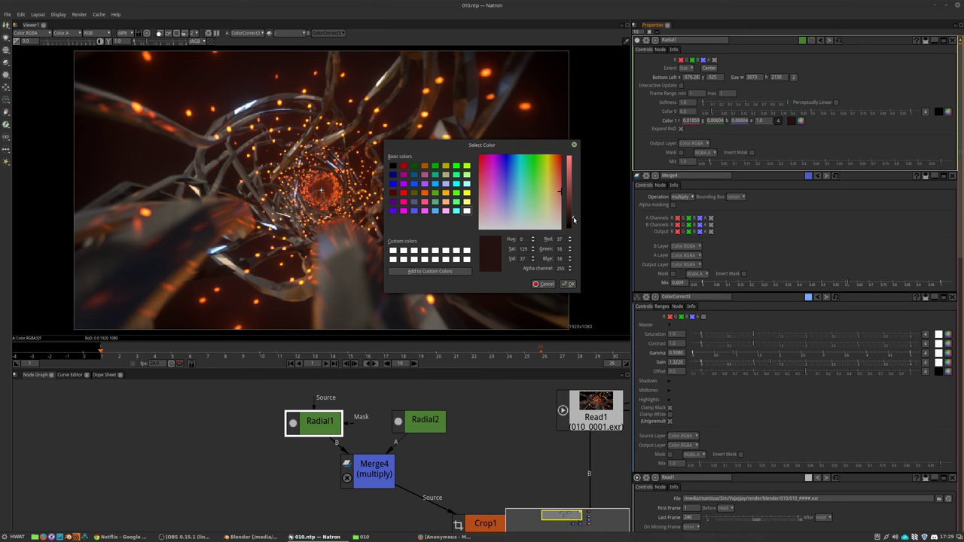
pyautogui.click(569, 284)
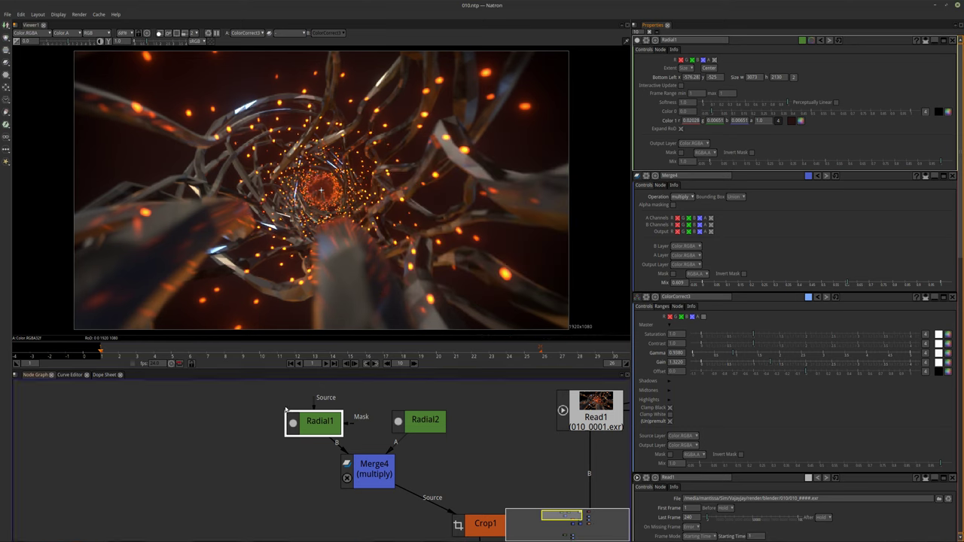
# Step: Reposition Merge4, Radial2 and Radial1 side by side in the node graph
pyautogui.moveTo(324, 419); pyautogui.dragTo(346, 414, button='middle')
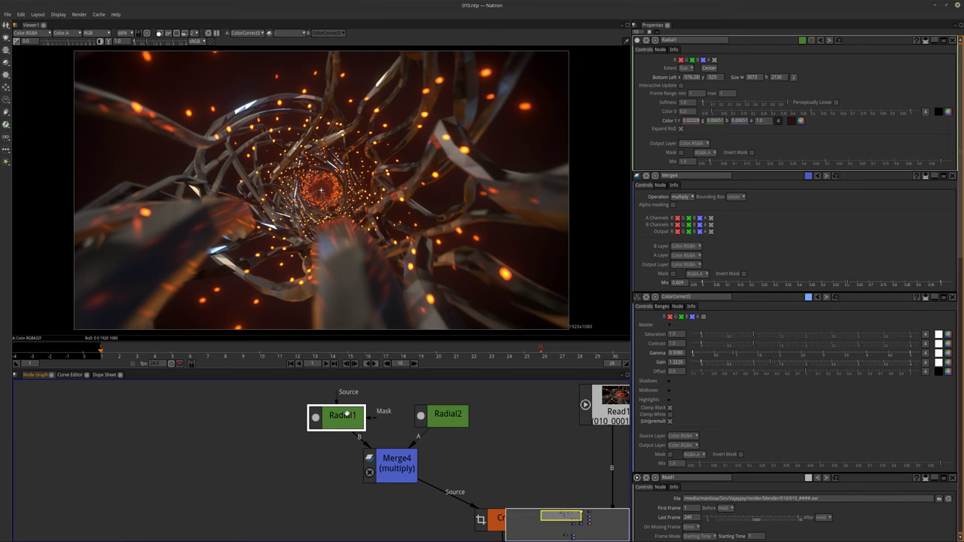
pyautogui.moveTo(262, 412); pyautogui.dragTo(153, 328, button='middle')
pyautogui.scroll(-3, 348, 445)
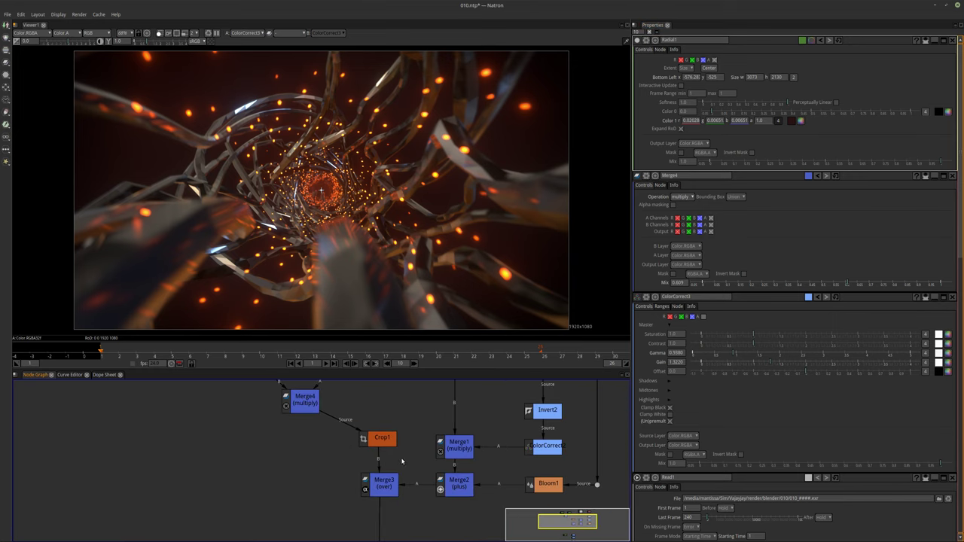
pyautogui.scroll(-2, 402, 461)
pyautogui.moveTo(329, 428); pyautogui.dragTo(381, 436)
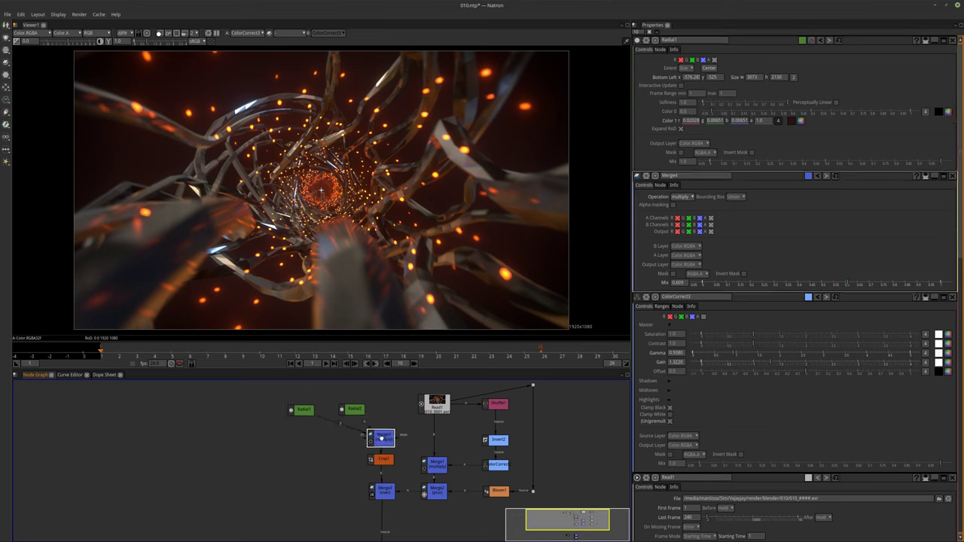
pyautogui.moveTo(354, 407); pyautogui.dragTo(383, 406)
pyautogui.moveTo(309, 409); pyautogui.dragTo(341, 439)
pyautogui.scroll(-2, 400, 482)
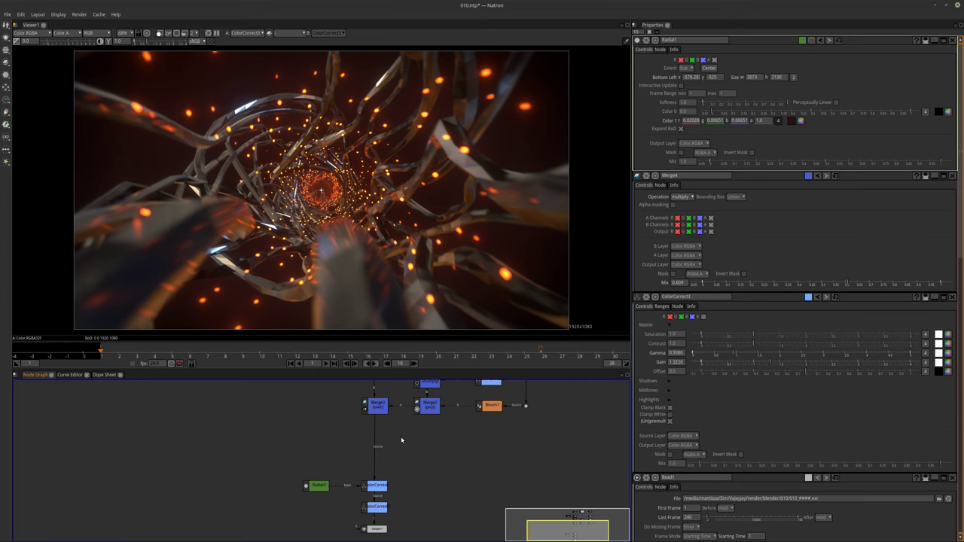
pyautogui.scroll(3, 397, 471)
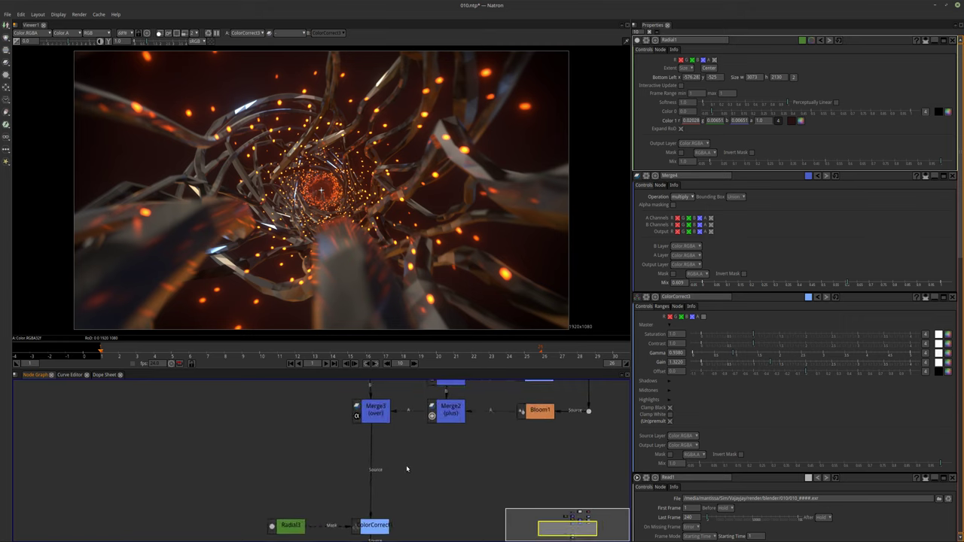
pyautogui.moveTo(405, 470); pyautogui.dragTo(415, 477, button='middle')
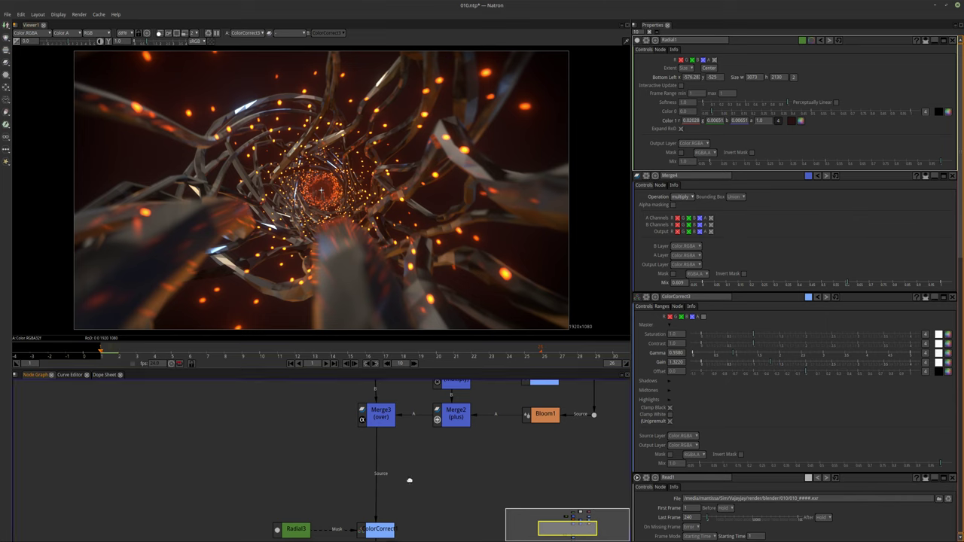
pyautogui.moveTo(409, 482); pyautogui.dragTo(411, 480, button='middle')
pyautogui.moveTo(307, 463); pyautogui.dragTo(323, 463, button='middle')
pyautogui.press('Tab')
# Step: Create a Radial4 node and enlarge its ellipse to 3222 by 2979, beyond the frame
pyautogui.write('ra')
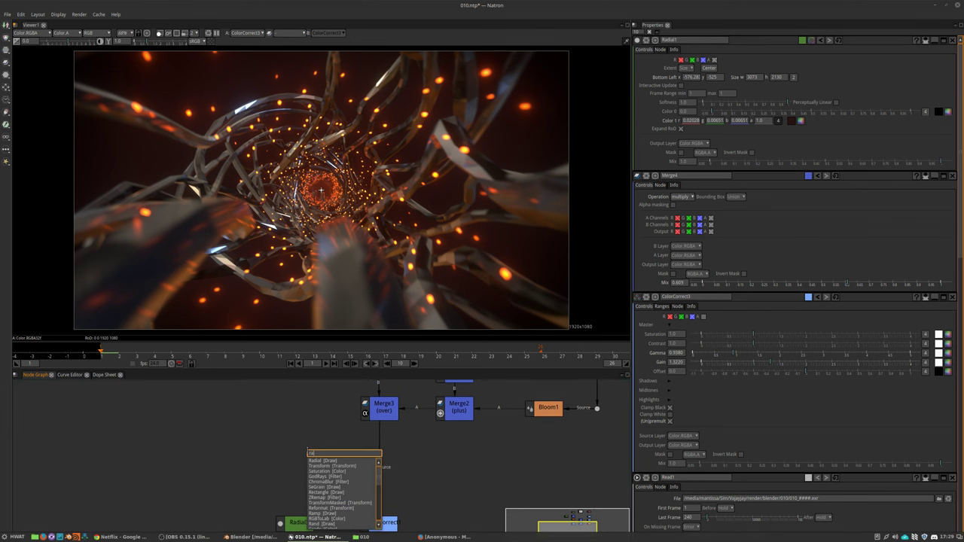
pyautogui.click(323, 460)
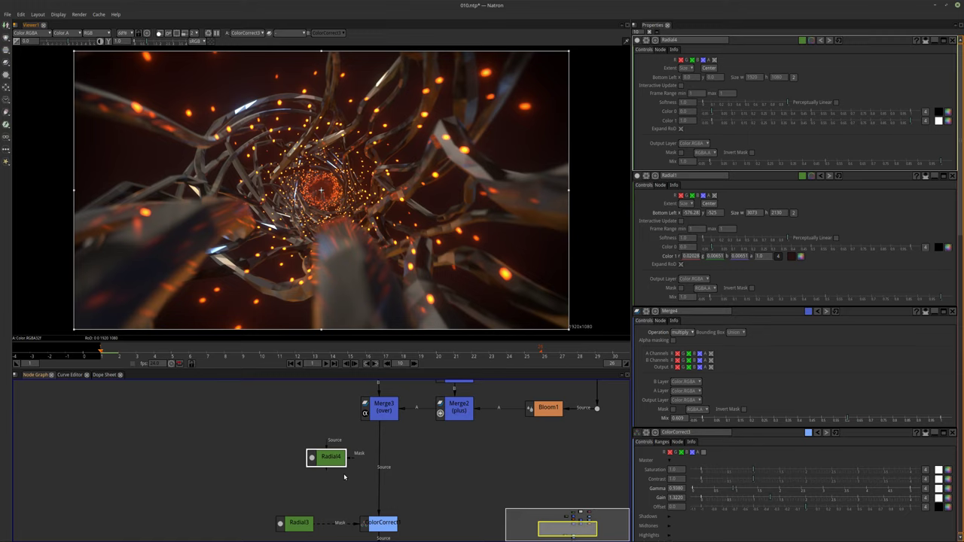
pyautogui.press('1')
pyautogui.scroll(-8, 359, 212)
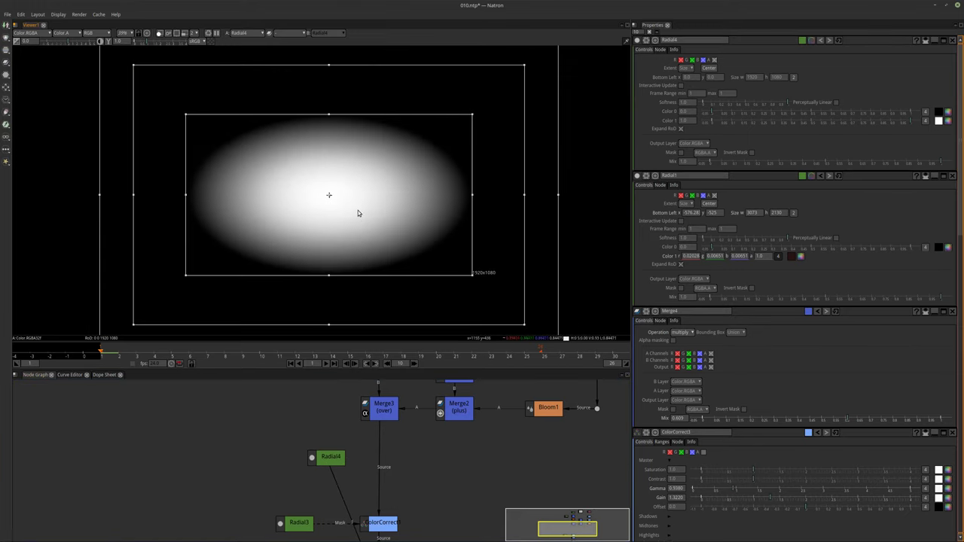
pyautogui.click(652, 34)
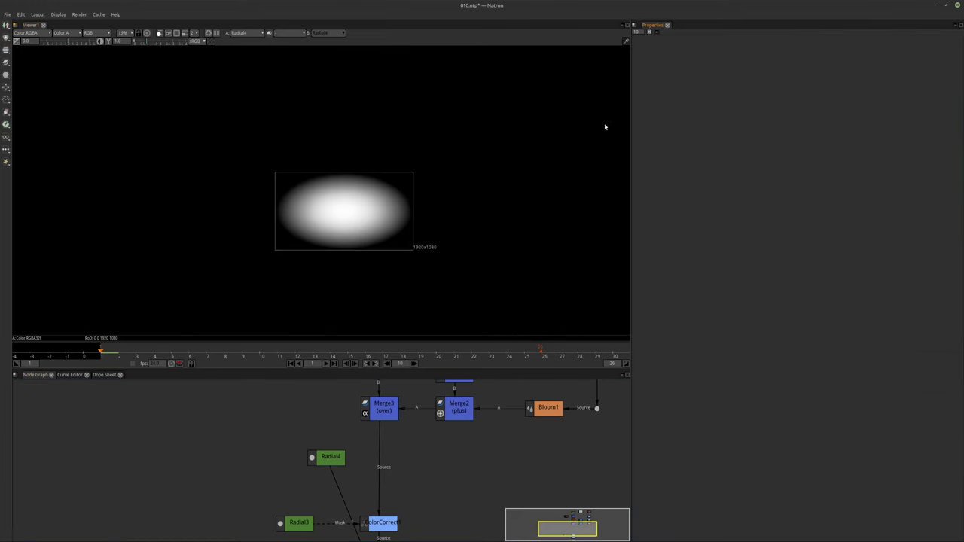
pyautogui.click(329, 457)
pyautogui.click(413, 253)
pyautogui.moveTo(413, 252); pyautogui.dragTo(459, 319)
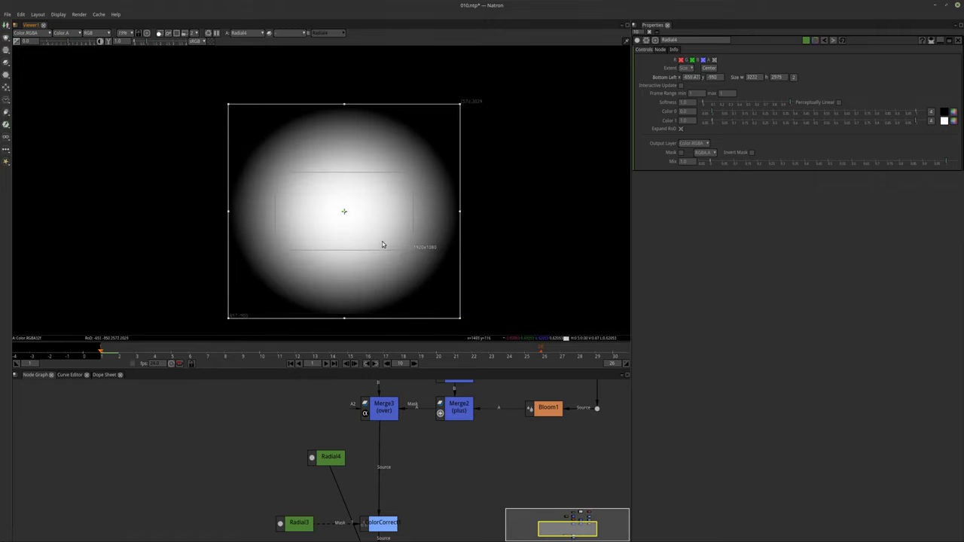
# Step: Move Radial4 left in the graph and add a Transform1 node after it
pyautogui.scroll(-2, 324, 428)
pyautogui.moveTo(324, 417); pyautogui.dragTo(287, 408)
pyautogui.scroll(2, 324, 424)
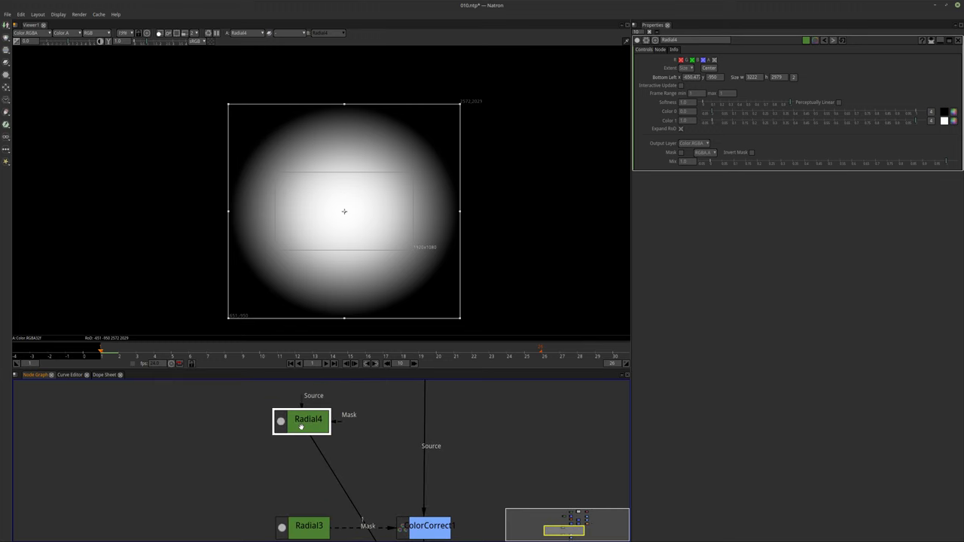
pyautogui.press('t')
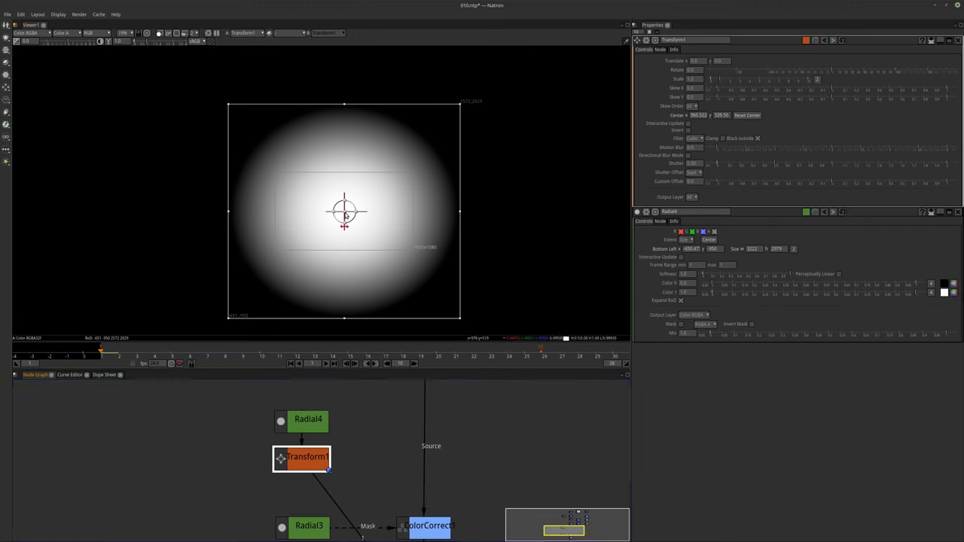
# Step: Shift the radial gradient up-left and add a new Merge5 node below Merge3
pyautogui.moveTo(345, 213); pyautogui.dragTo(290, 148)
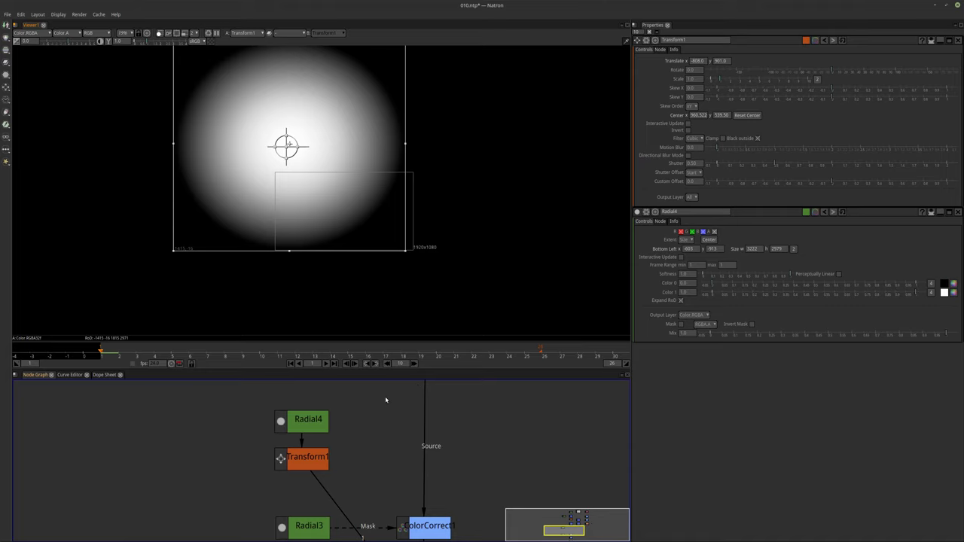
pyautogui.moveTo(363, 473); pyautogui.dragTo(377, 516, button='middle')
pyautogui.click(416, 411)
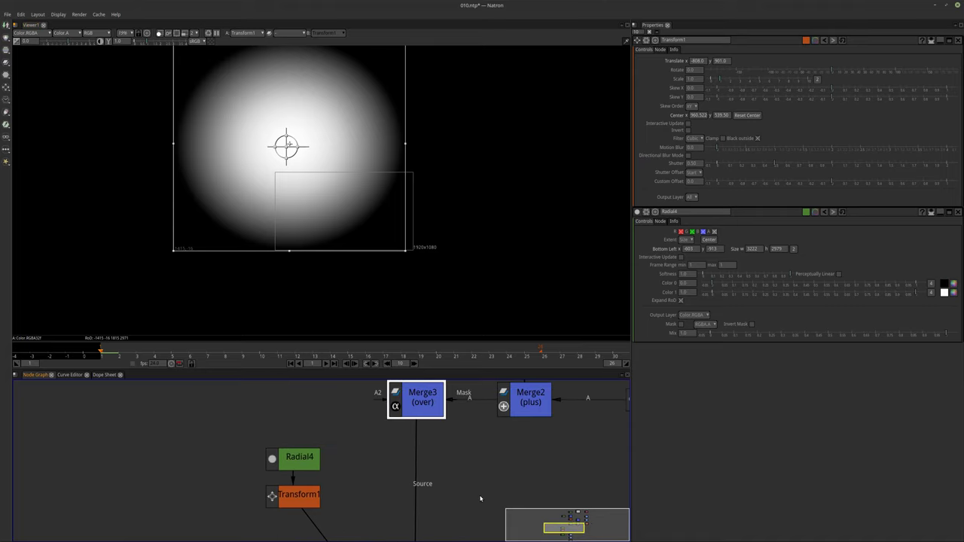
pyautogui.press('m')
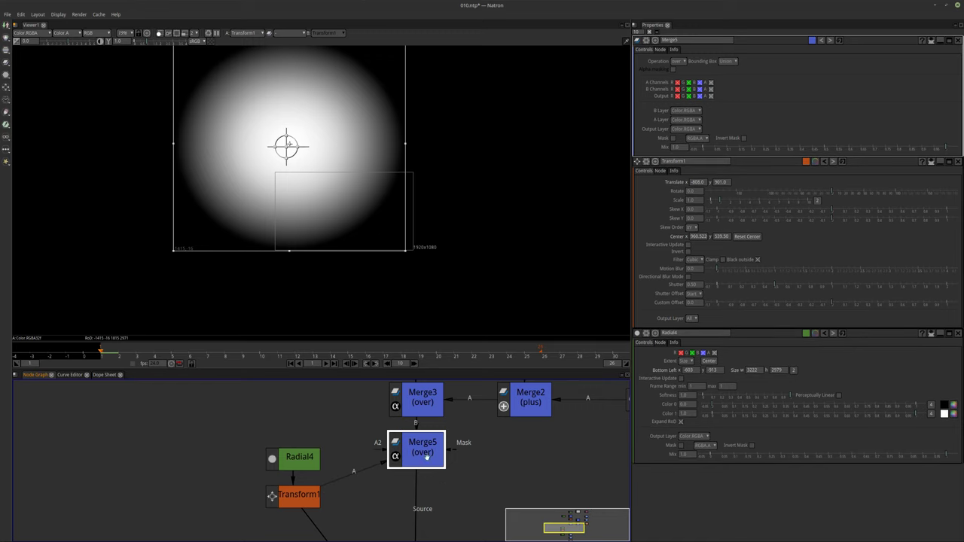
pyautogui.moveTo(426, 457); pyautogui.dragTo(426, 506)
# Step: Show the ColorCorrect3 output in the viewer
pyautogui.scroll(-5, 455, 455)
pyautogui.click(411, 491)
pyautogui.press('1')
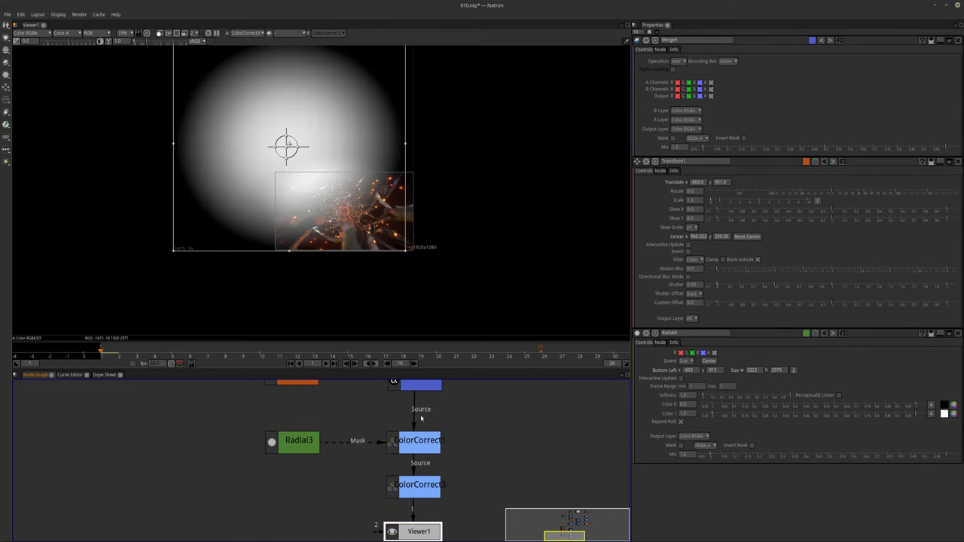
# Step: Set Merge5's blend operation to plus
pyautogui.moveTo(420, 414); pyautogui.dragTo(418, 446, button='middle')
pyautogui.scroll(2, 462, 470)
pyautogui.moveTo(461, 470); pyautogui.dragTo(464, 479, button='middle')
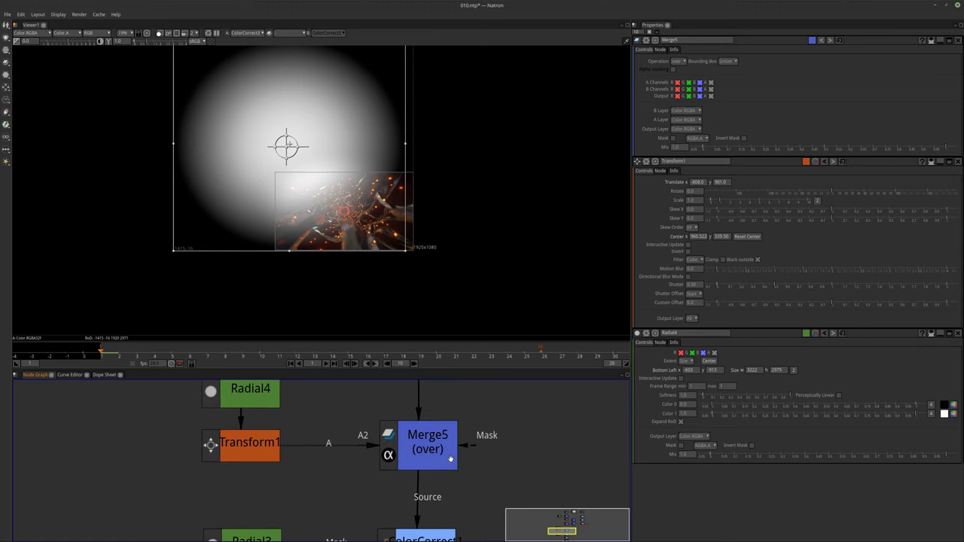
pyautogui.click(394, 438)
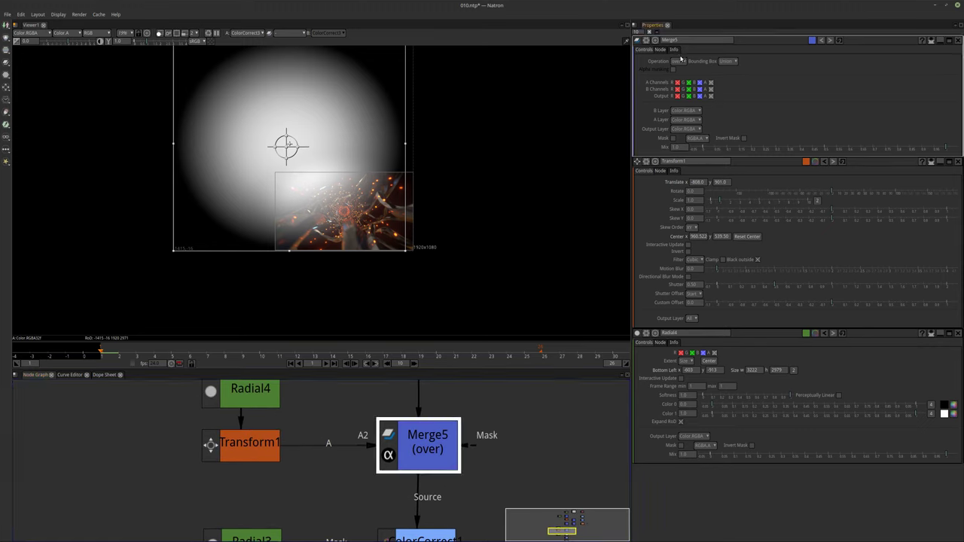
pyautogui.click(680, 59)
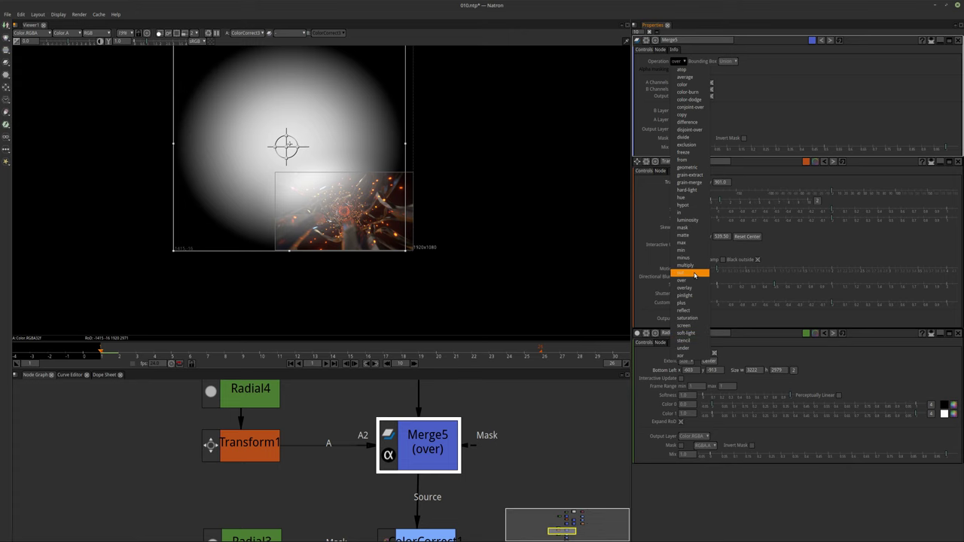
pyautogui.click(685, 303)
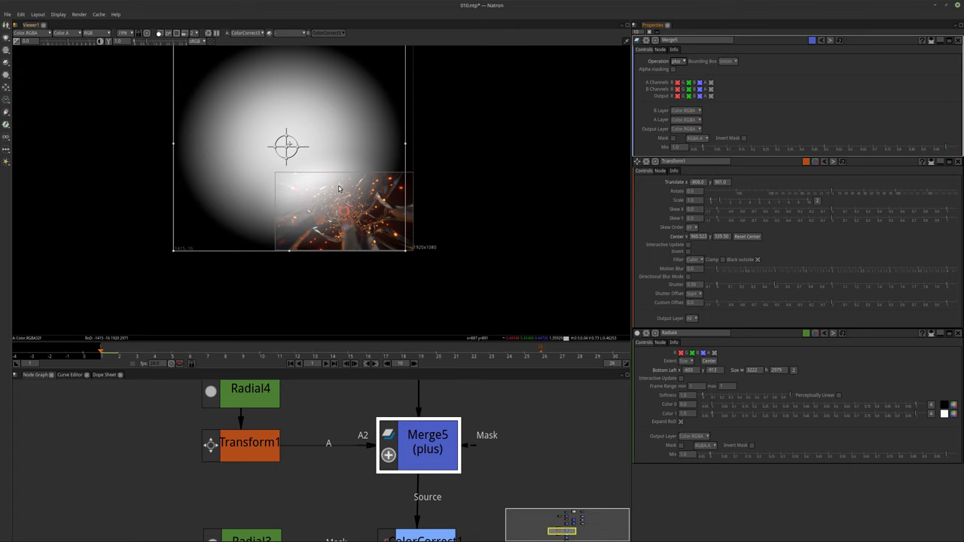
# Step: Box-select Radial4 and Transform1 and move them up together in the Node Graph
pyautogui.scroll(5, 333, 212)
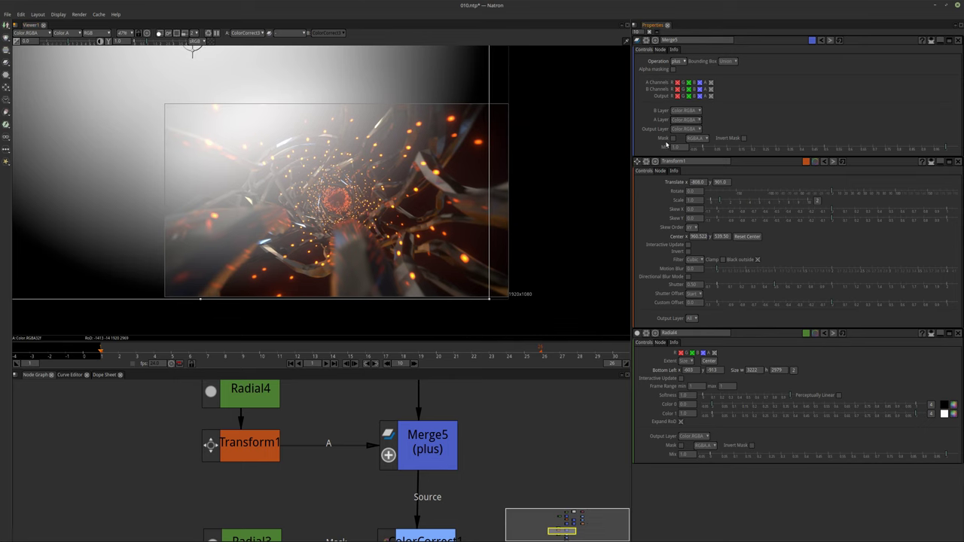
pyautogui.moveTo(285, 436); pyautogui.dragTo(293, 468, button='middle')
pyautogui.scroll(-3, 293, 469)
pyautogui.moveTo(324, 528); pyautogui.dragTo(197, 424)
pyautogui.moveTo(264, 491); pyautogui.dragTo(260, 444)
pyautogui.click(268, 442)
pyautogui.press('Tab')
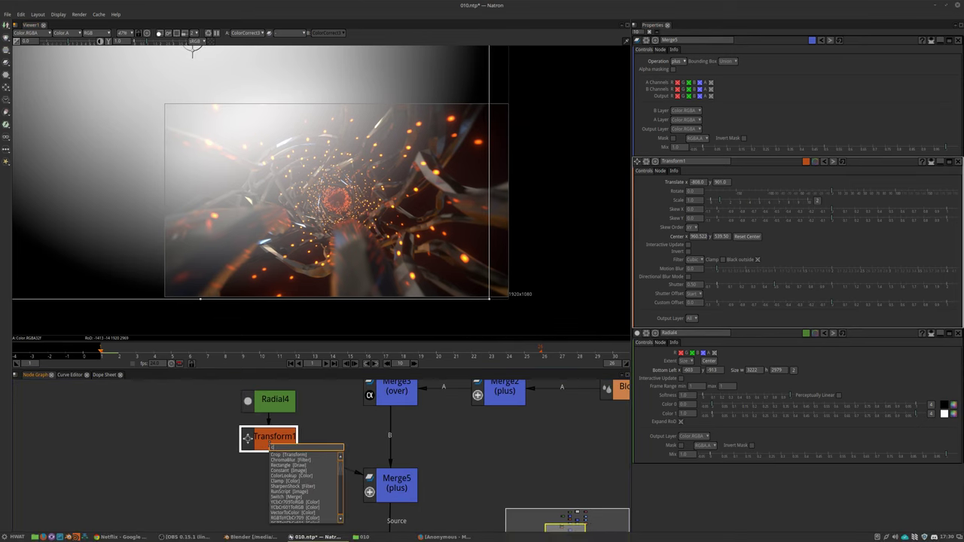
# Step: Add a Crop2 node after Transform1 and position it in the graph
pyautogui.write('crop')
pyautogui.press('Return')
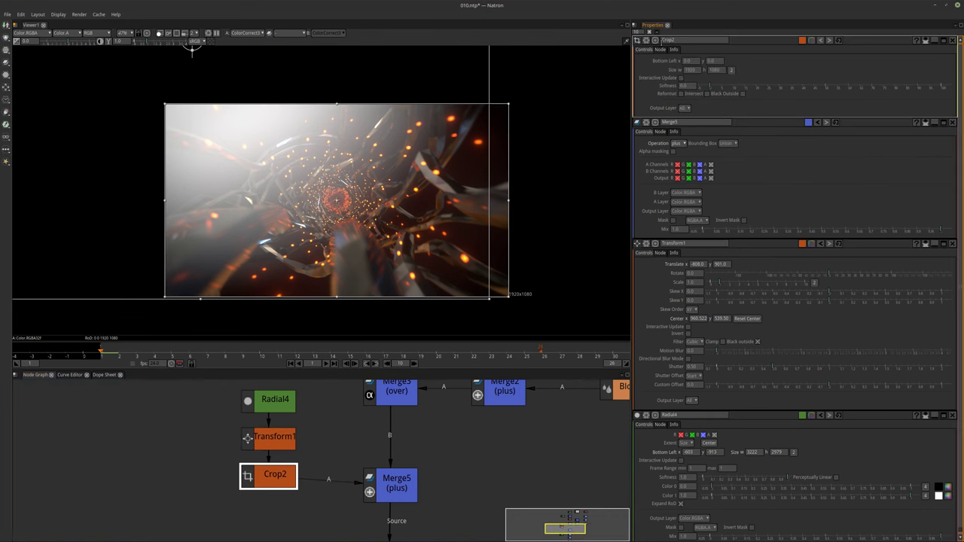
pyautogui.click(649, 32)
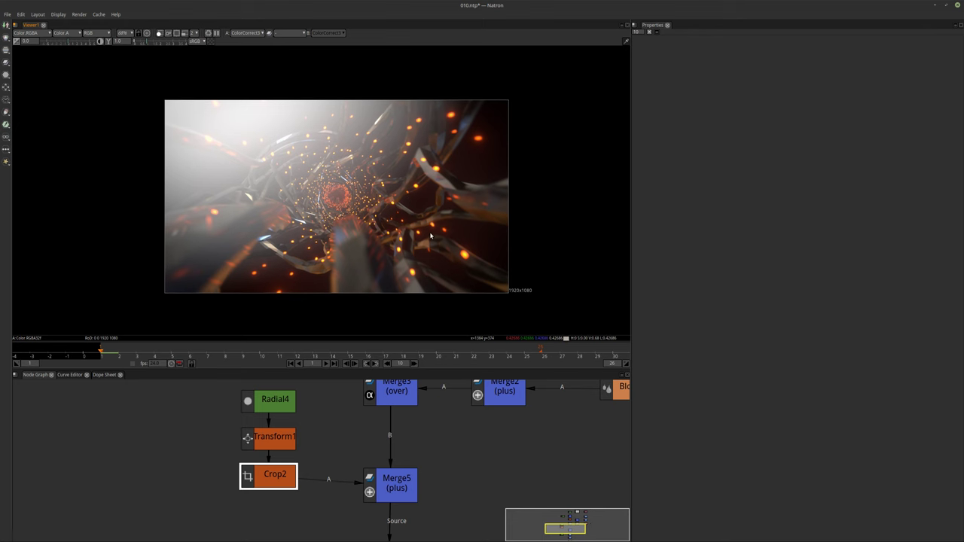
pyautogui.press('f')
pyautogui.moveTo(293, 432); pyautogui.dragTo(299, 445, button='middle')
pyautogui.moveTo(281, 494); pyautogui.dragTo(281, 503)
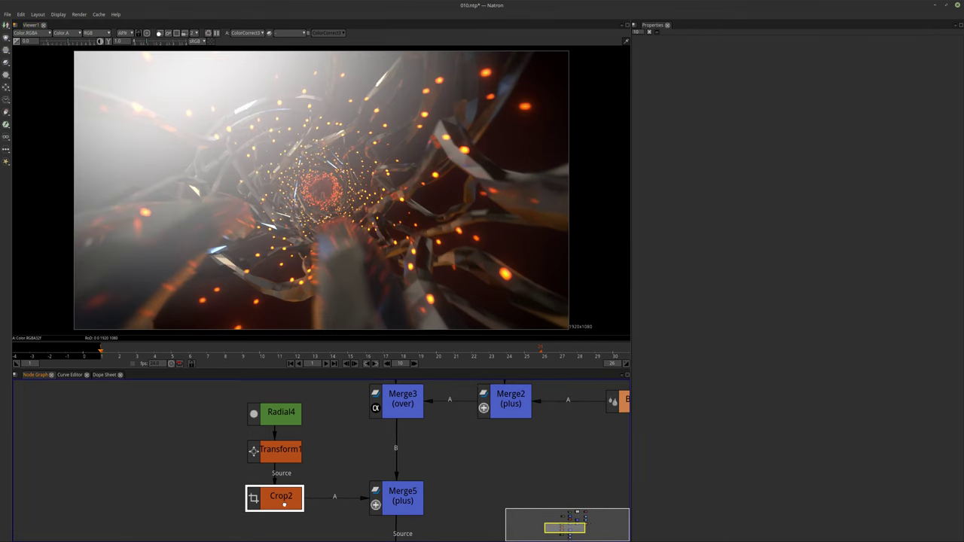
# Step: Leave Radial4's colour unchanged and lower Merge5's mix to about 0.057
pyautogui.doubleClick(283, 414)
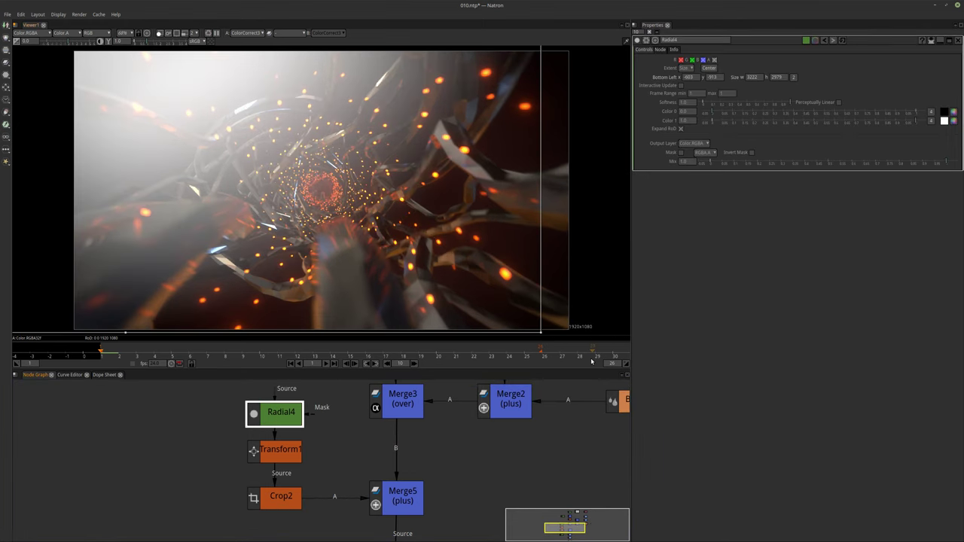
pyautogui.click(953, 121)
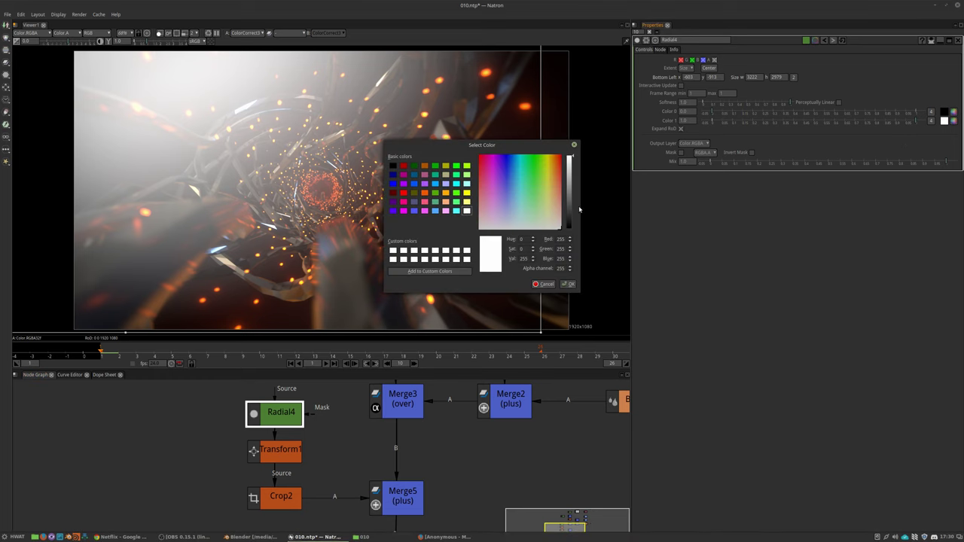
pyautogui.click(544, 283)
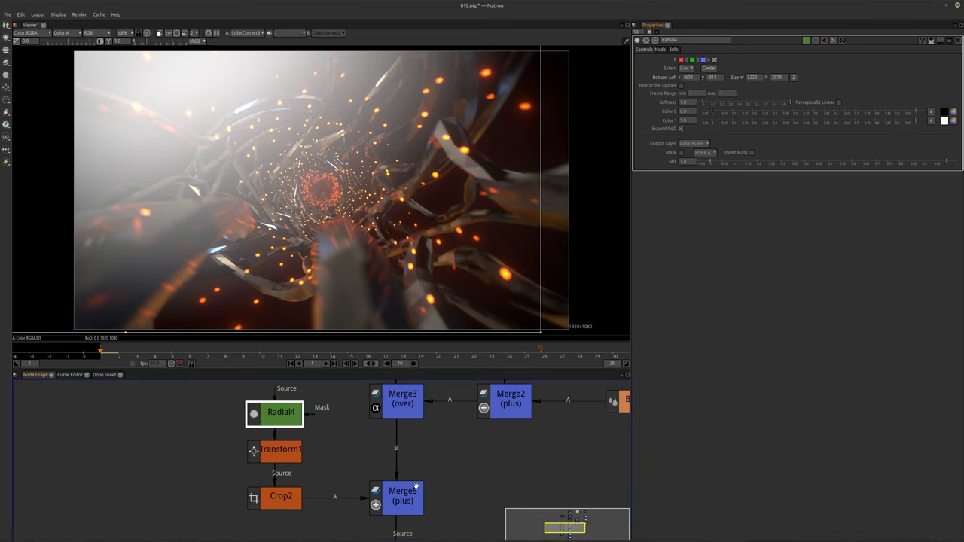
pyautogui.doubleClick(397, 497)
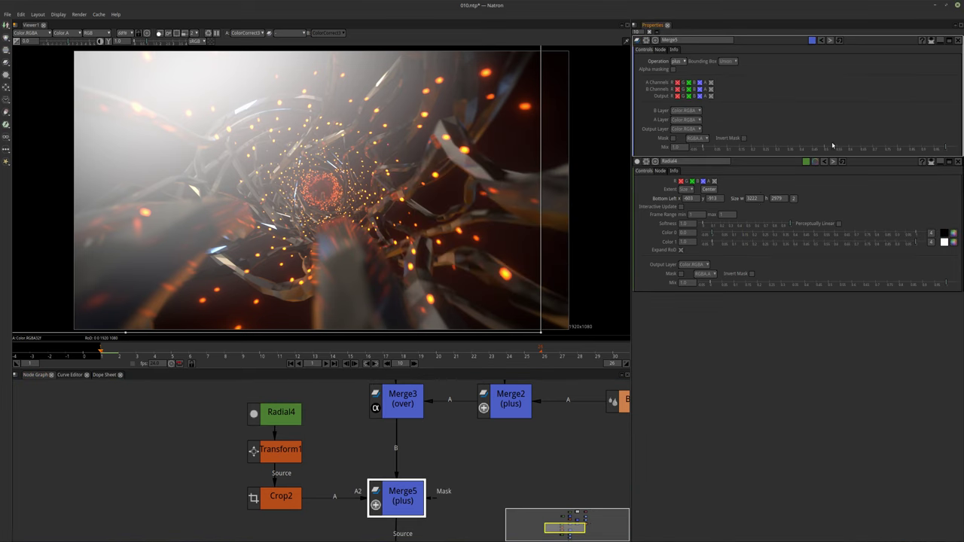
pyautogui.click(812, 147)
pyautogui.moveTo(812, 147); pyautogui.dragTo(716, 160)
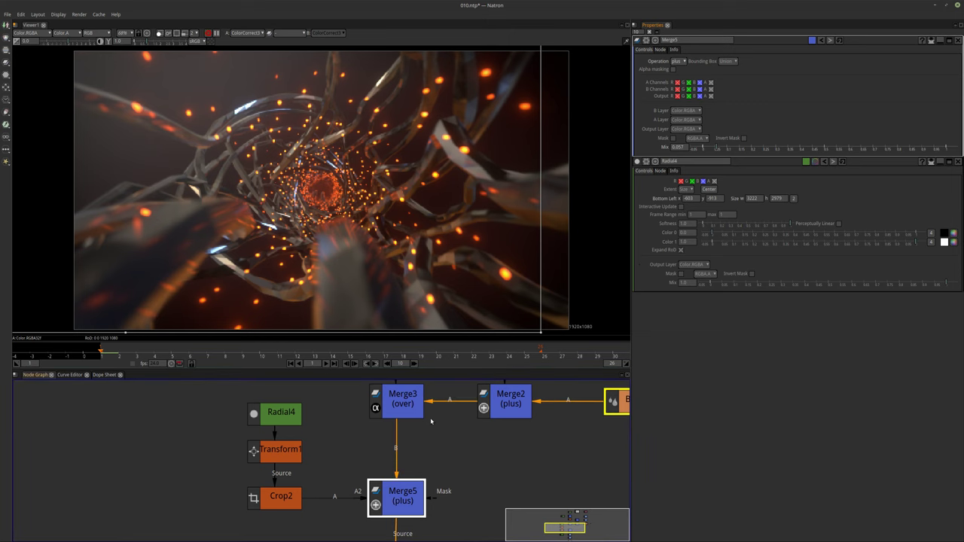
# Step: Bring Radial4 back into view and select it to show its settings
pyautogui.moveTo(512, 399); pyautogui.dragTo(509, 354, button='middle')
pyautogui.moveTo(306, 454); pyautogui.dragTo(314, 506, button='middle')
pyautogui.click(283, 420)
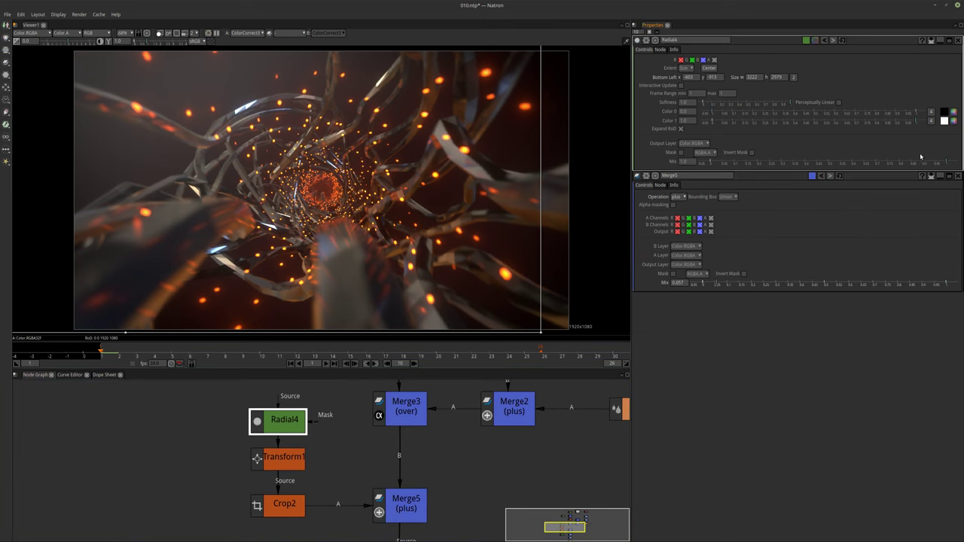
# Step: Tint Radial4's Color 1 a pale blue
pyautogui.click(955, 120)
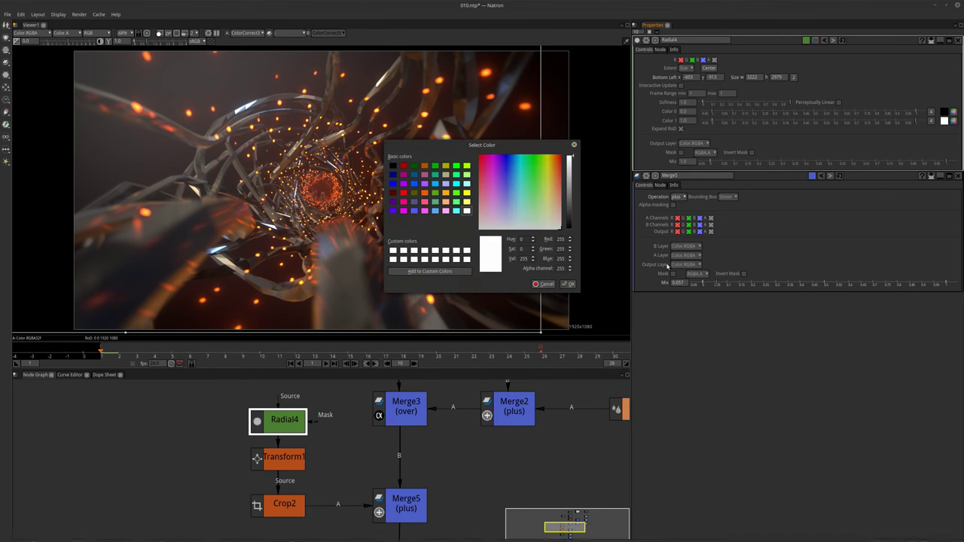
pyautogui.moveTo(539, 224); pyautogui.dragTo(517, 205)
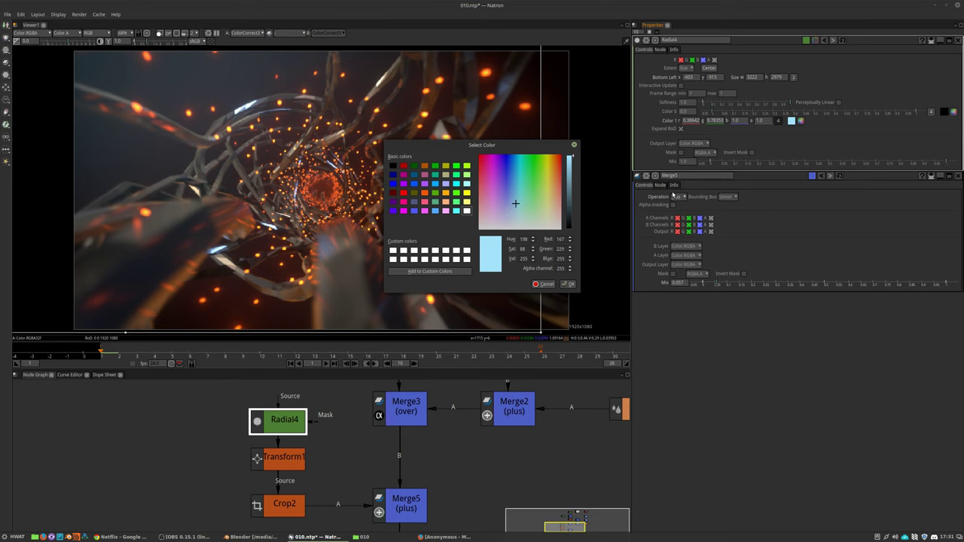
pyautogui.click(568, 284)
pyautogui.scroll(-2, 401, 456)
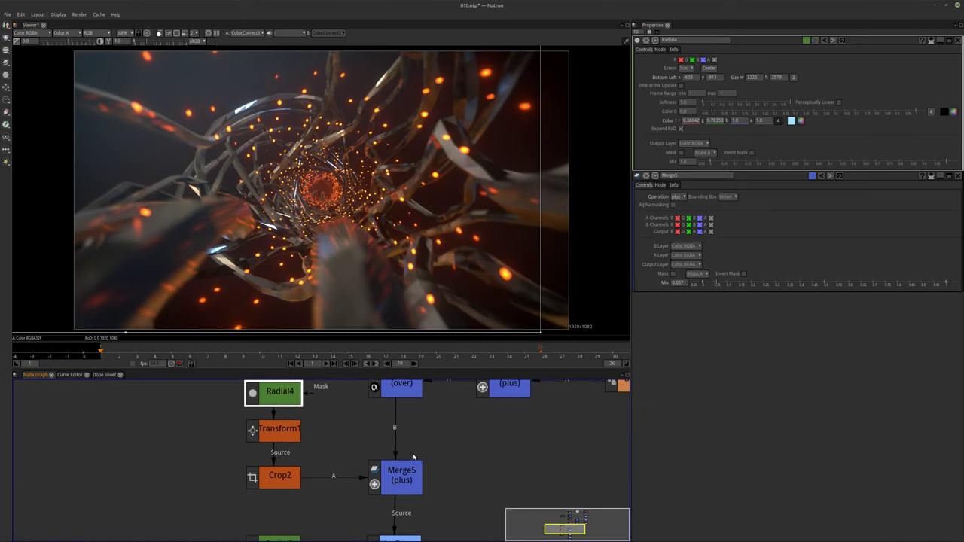
# Step: Move Transform1's centre to 1008, 576.5 in the viewer, keeping translate at 408, 901
pyautogui.click(298, 434)
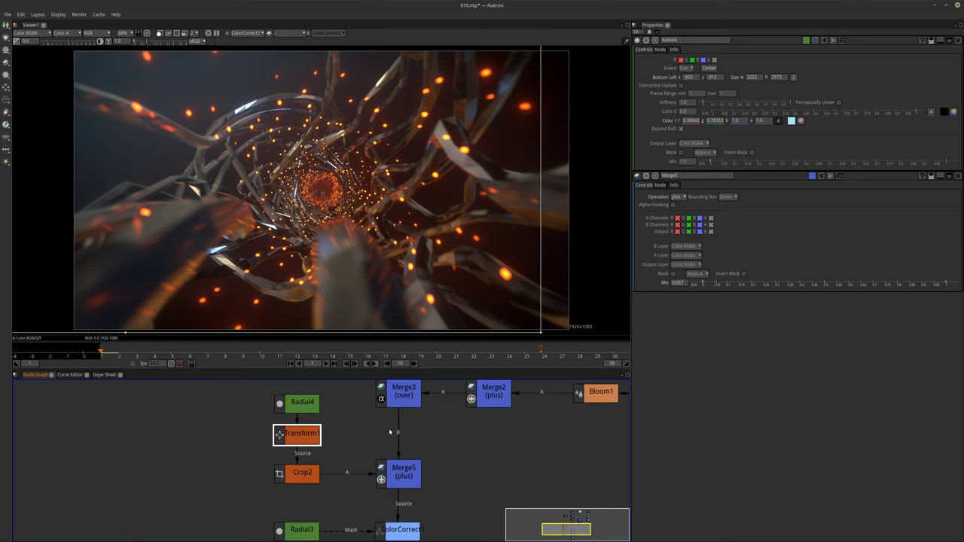
pyautogui.doubleClick(305, 433)
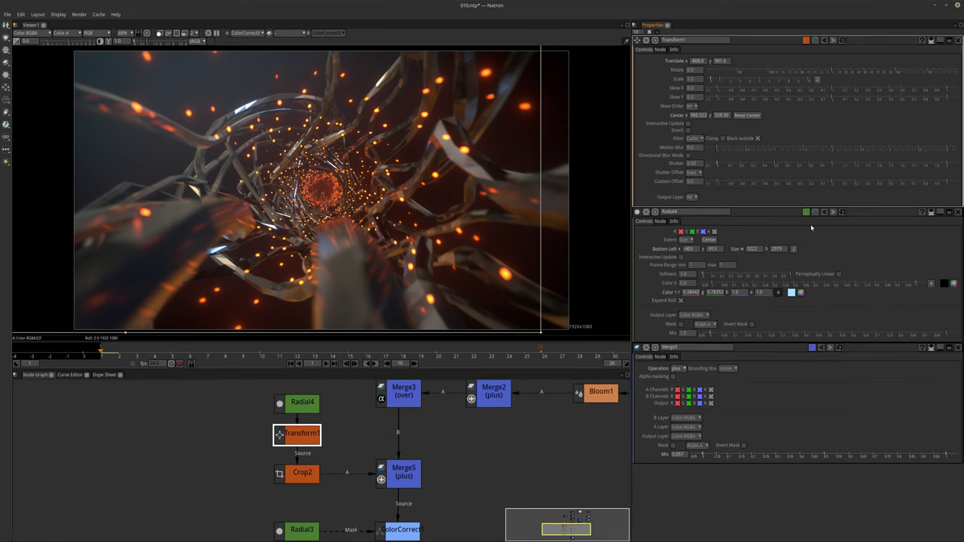
pyautogui.click(959, 211)
pyautogui.click(959, 212)
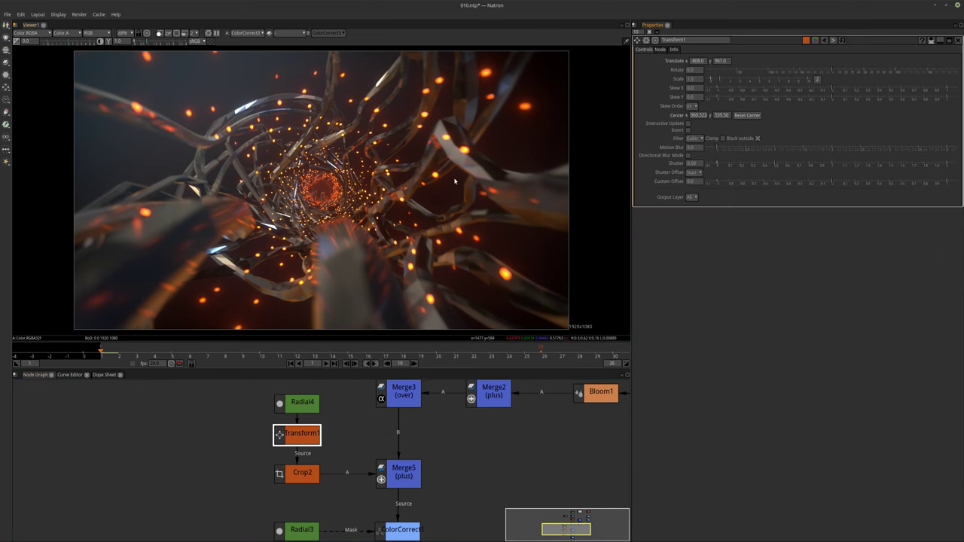
pyautogui.moveTo(549, 180); pyautogui.dragTo(303, 227)
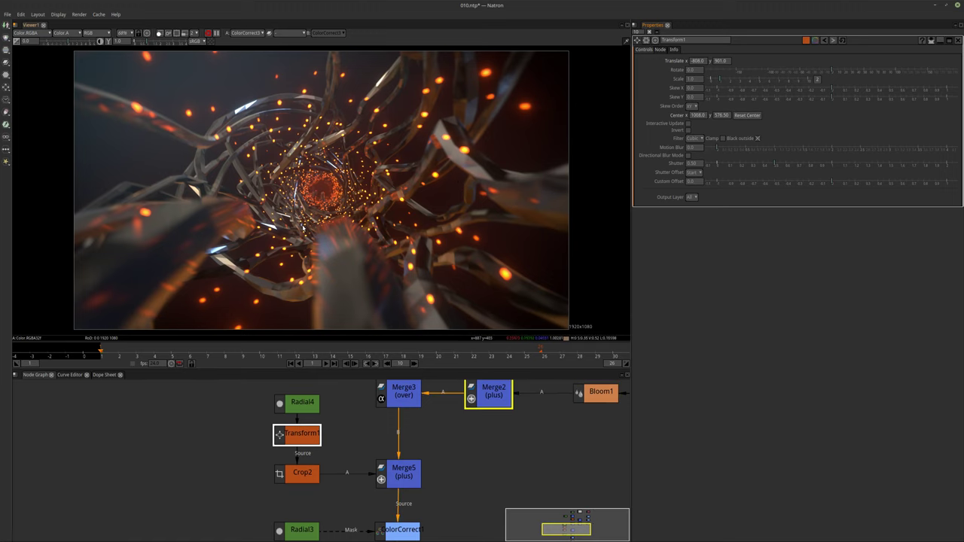
pyautogui.scroll(-6, 304, 227)
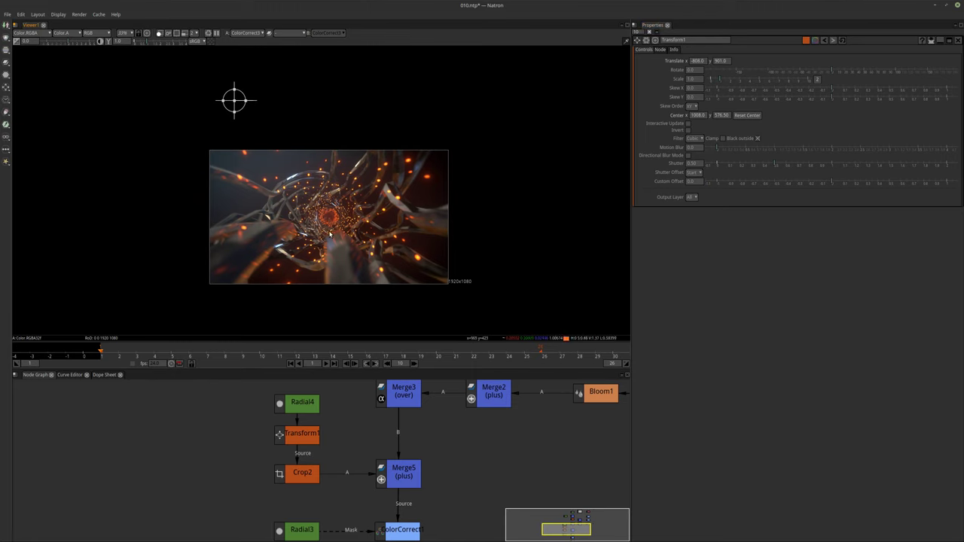
pyautogui.click(301, 437)
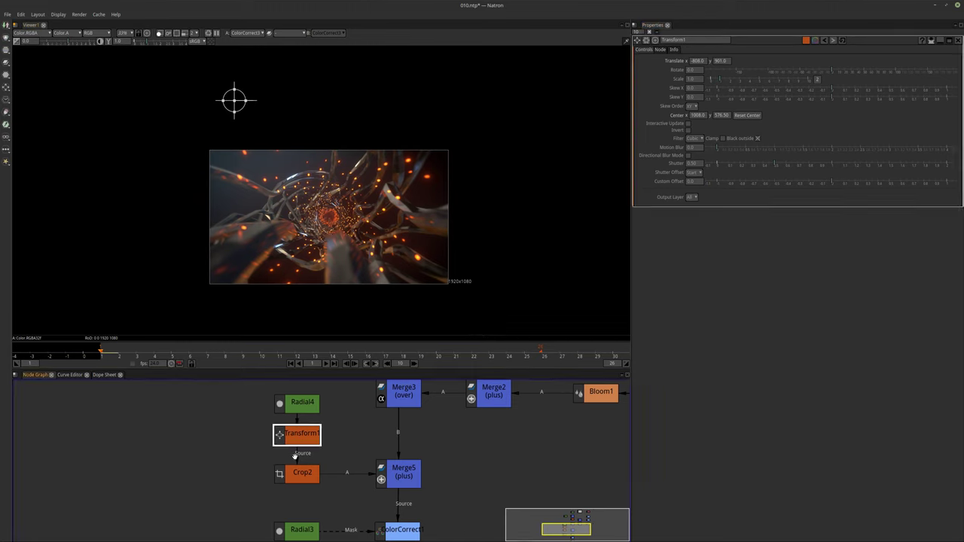
pyautogui.click(307, 397)
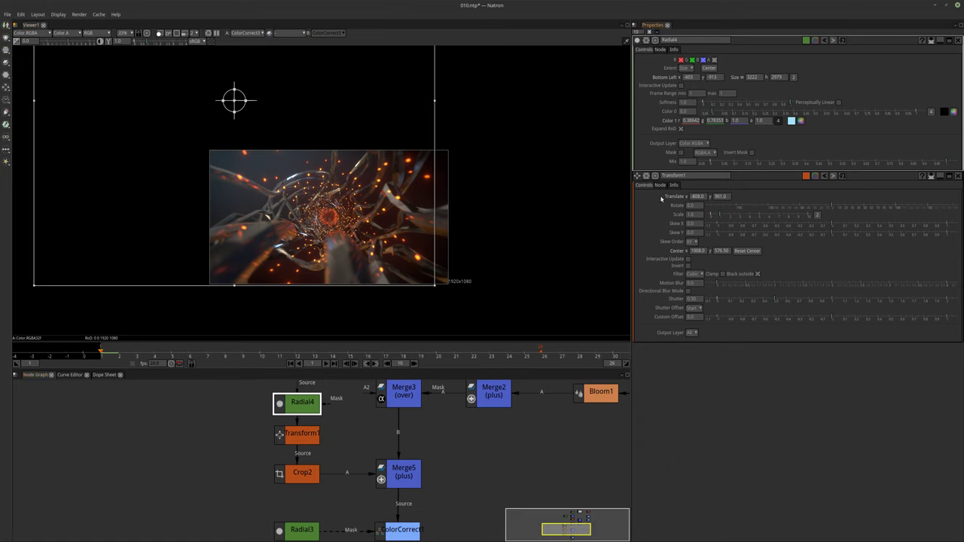
# Step: Select Transform1 and try Center x 1608, undoing an accidental translate drag
pyautogui.click(310, 437)
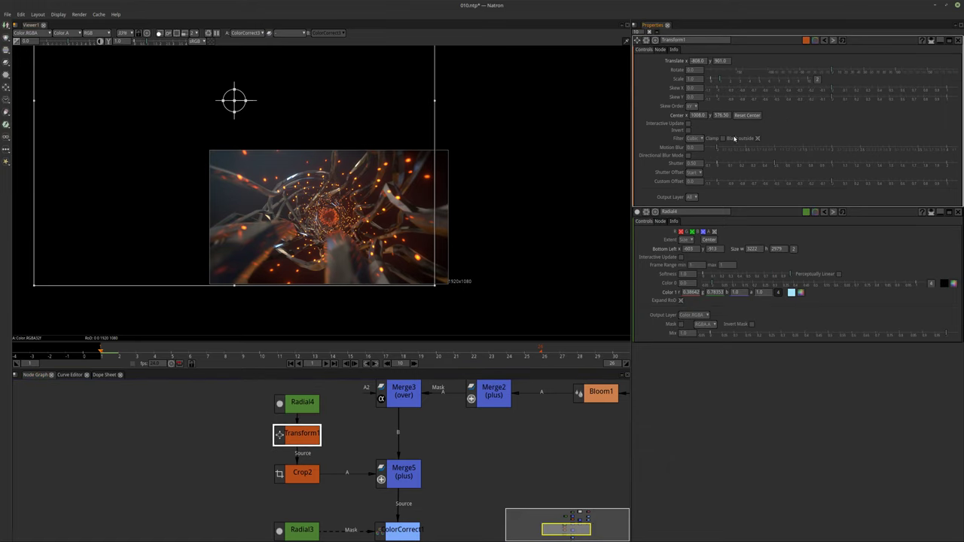
pyautogui.click(724, 115)
pyautogui.click(712, 127)
pyautogui.click(720, 130)
pyautogui.write('1608')
pyautogui.press('Return')
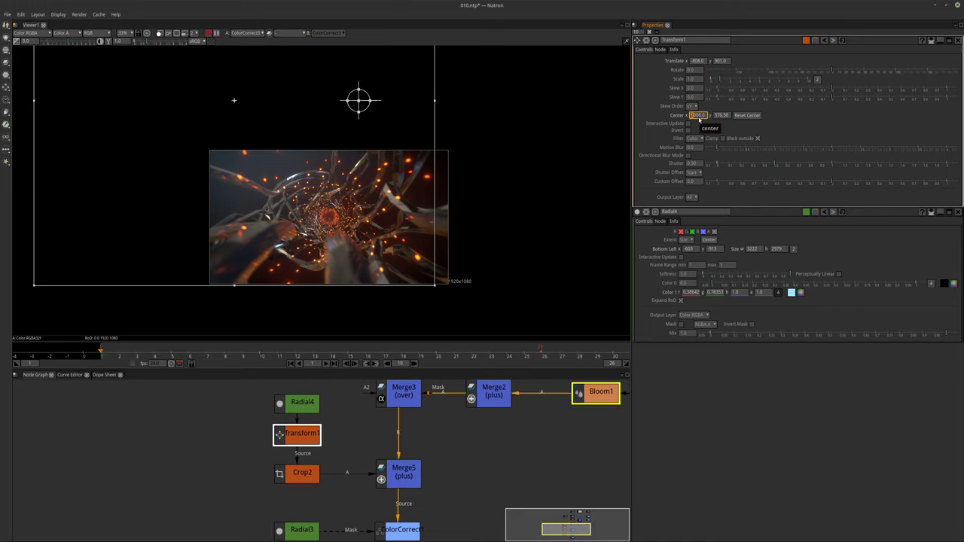
pyautogui.click(717, 115)
pyautogui.click(698, 116)
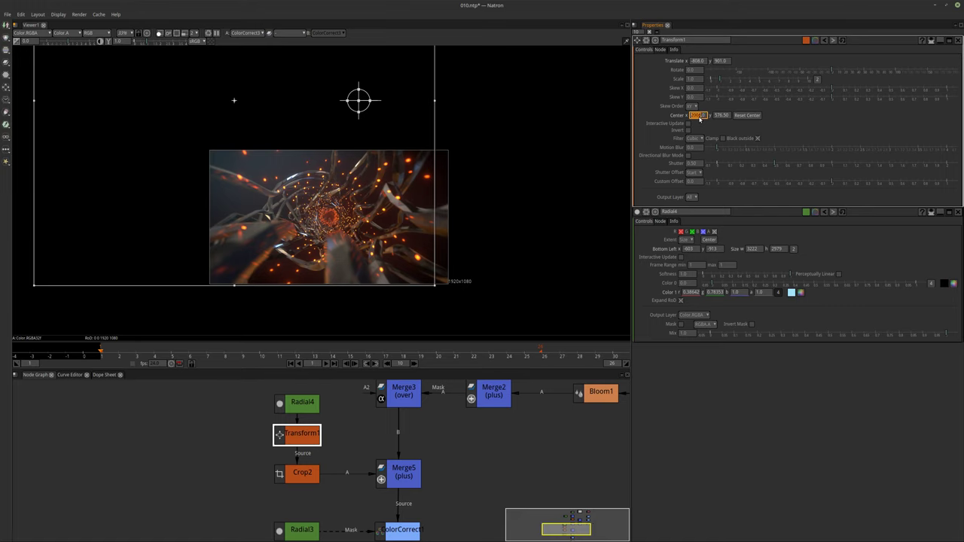
pyautogui.click(716, 134)
pyautogui.moveTo(358, 100); pyautogui.dragTo(329, 218)
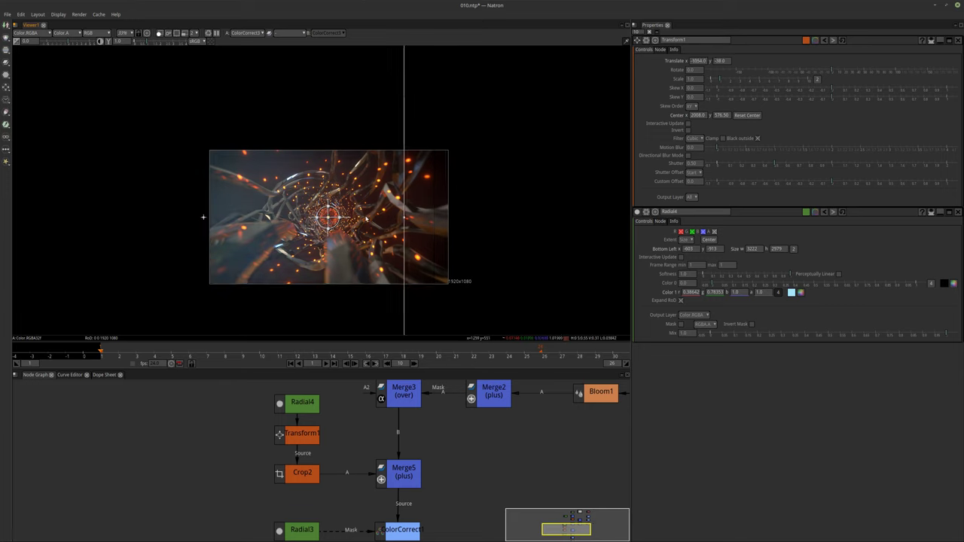
pyautogui.hotkey('ctrl', 'z')
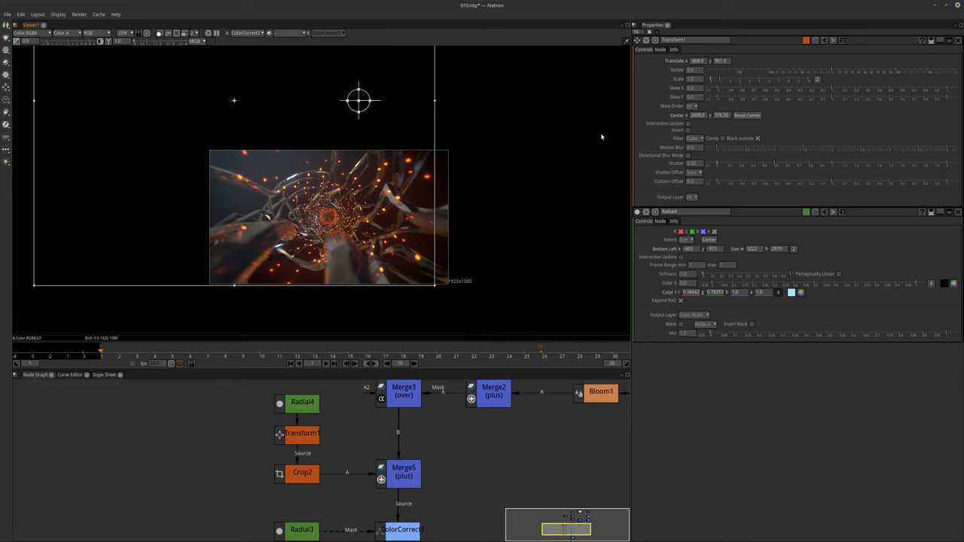
# Step: Re-enter Center x as 1940, then nudge the centre to about 1758, -355.90
pyautogui.doubleClick(697, 115)
pyautogui.write('1940')
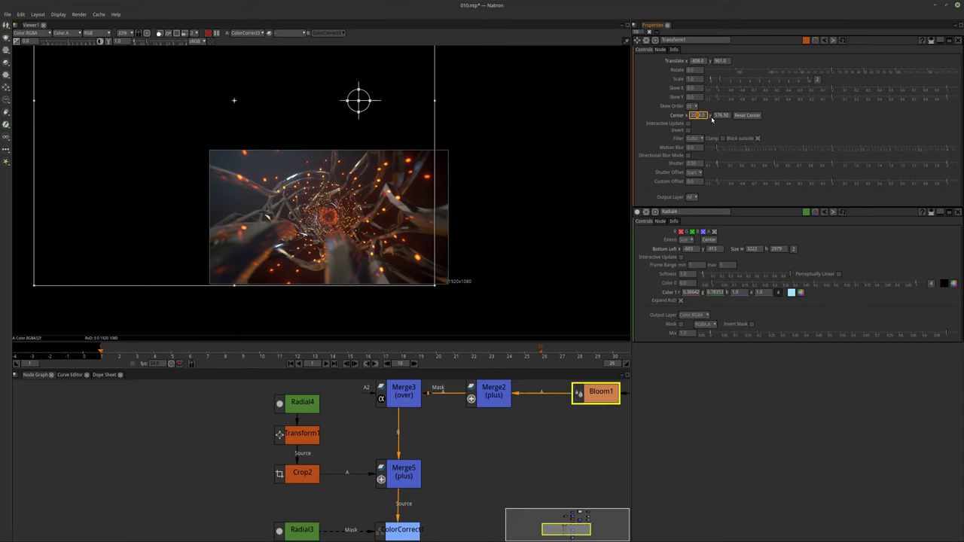
pyautogui.press('Return')
pyautogui.press('Down')
pyautogui.press('Down')
pyautogui.press('Down')
pyautogui.press('Down')
pyautogui.press('Down')
pyautogui.press('Down')
pyautogui.press('Down')
pyautogui.press('Down')
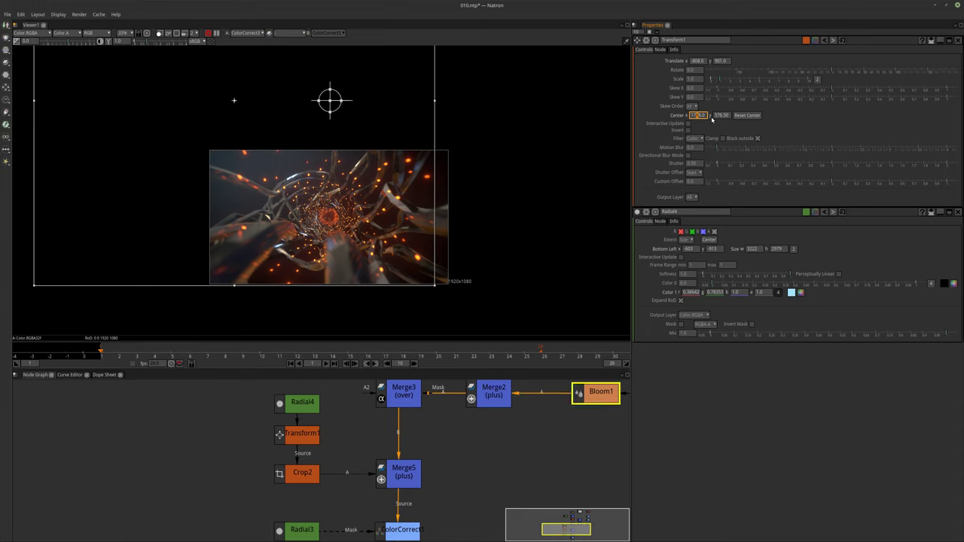
pyautogui.press('Tab')
pyautogui.press('Up')
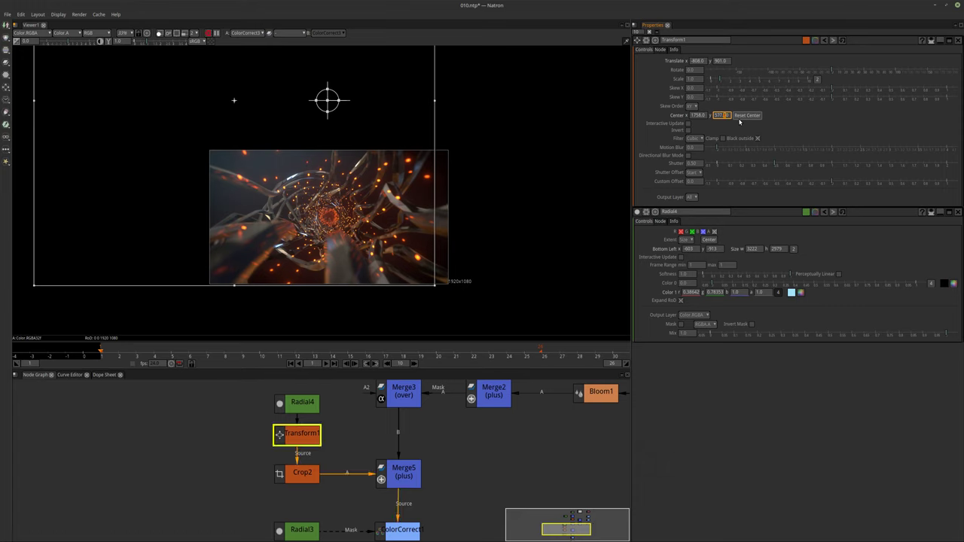
pyautogui.press('Down')
pyautogui.press('Down')
pyautogui.press('Down')
pyautogui.press('Down')
pyautogui.press('Down')
pyautogui.press('Down')
pyautogui.press('Down')
pyautogui.press('Down')
pyautogui.press('Down')
pyautogui.press('Down')
pyautogui.press('Down')
pyautogui.press('Down')
pyautogui.press('Down')
pyautogui.press('Down')
pyautogui.press('Down')
pyautogui.press('Down')
pyautogui.press('Down')
pyautogui.press('Down')
pyautogui.press('Down')
pyautogui.press('Down')
pyautogui.press('Down')
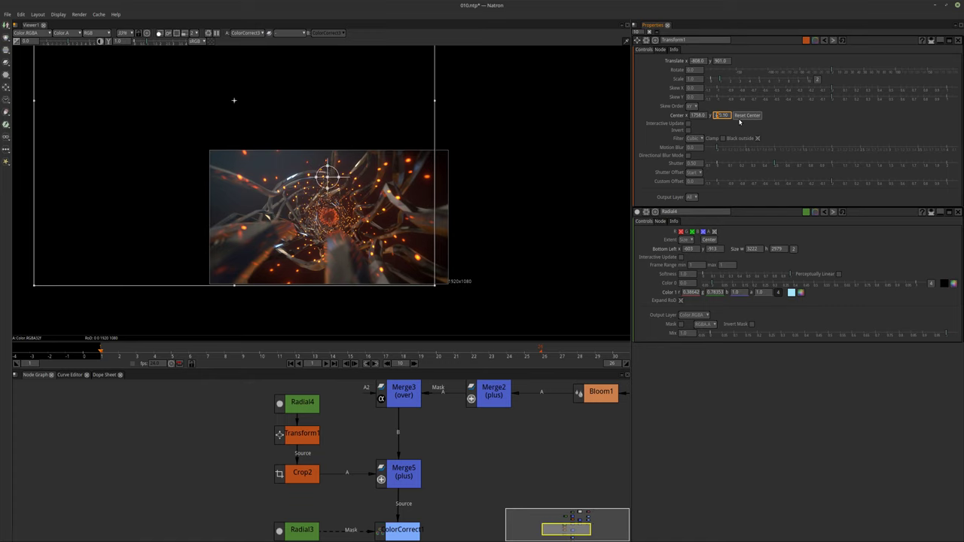
pyautogui.press('Down')
pyautogui.press('Down')
pyautogui.press('Down')
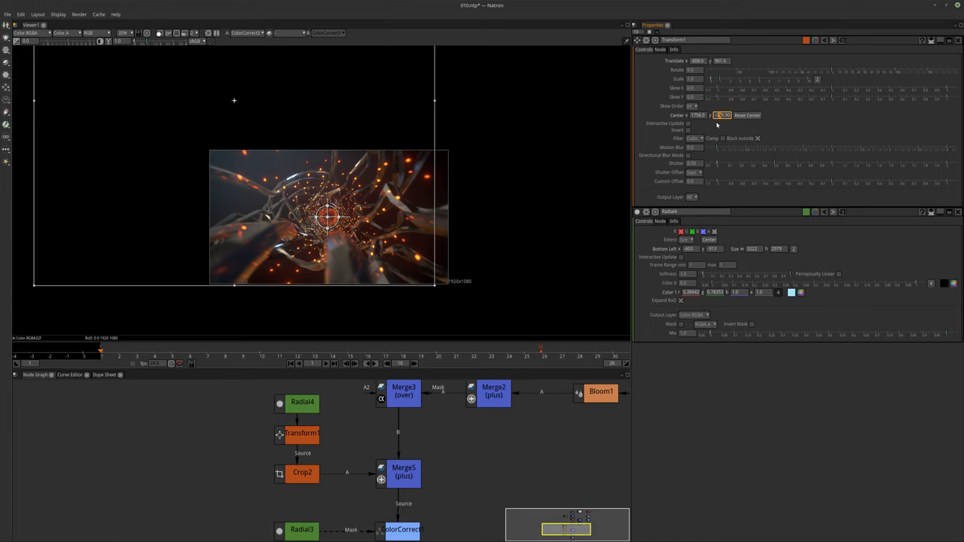
pyautogui.click(696, 117)
pyautogui.press('Up')
pyautogui.press('Up')
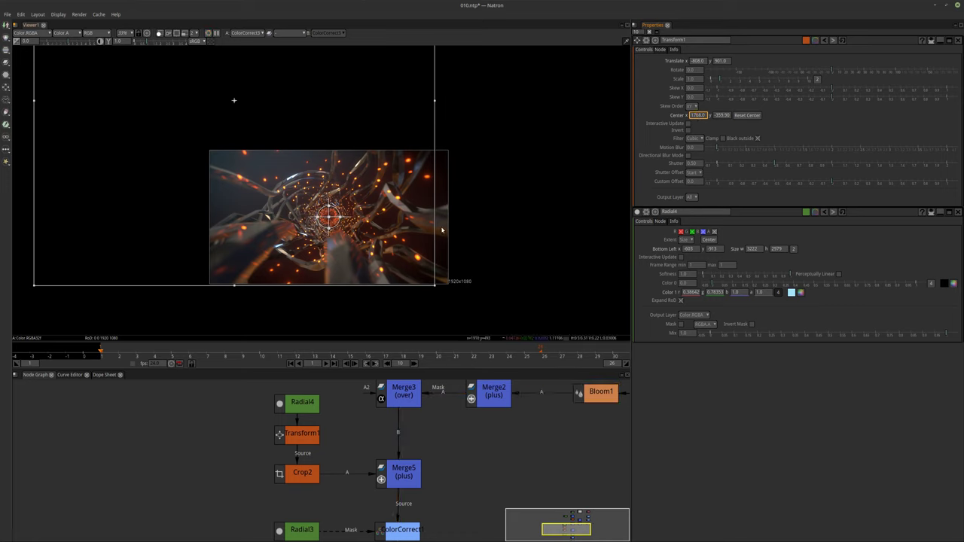
# Step: Key Transform1's Rotate at 0 on the first frame, after undoing a test rotation
pyautogui.moveTo(450, 223); pyautogui.dragTo(457, 197, button='middle')
pyautogui.scroll(5, 341, 195)
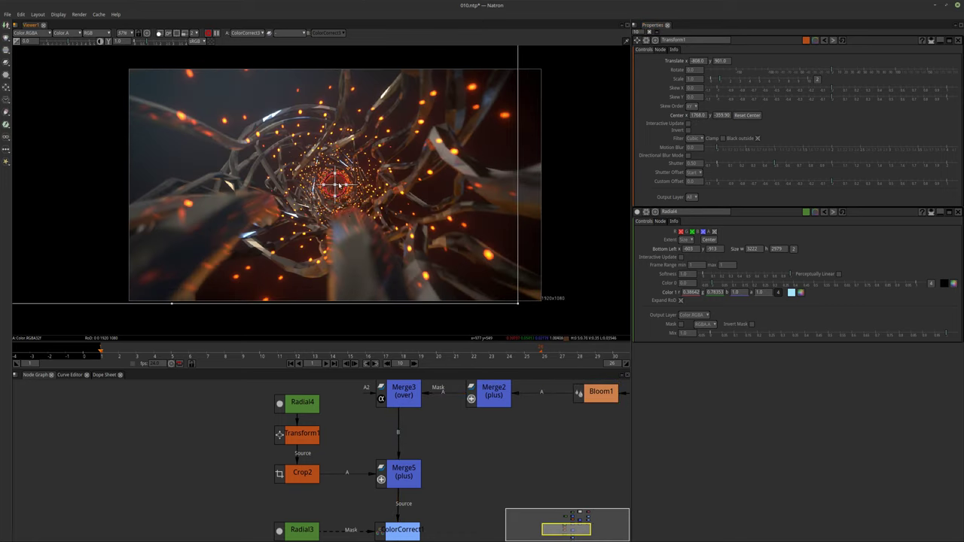
pyautogui.moveTo(348, 197); pyautogui.dragTo(340, 204)
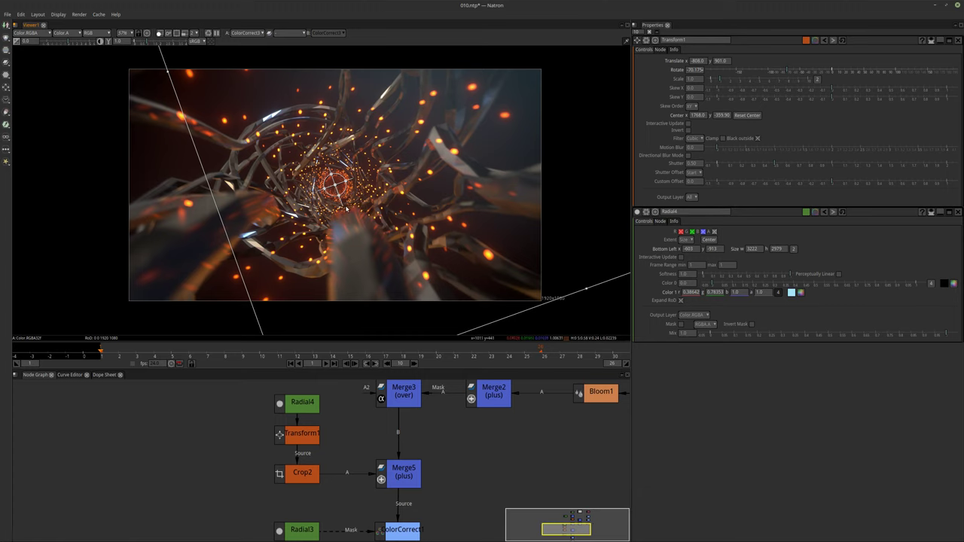
pyautogui.hotkey('ctrl', 'z')
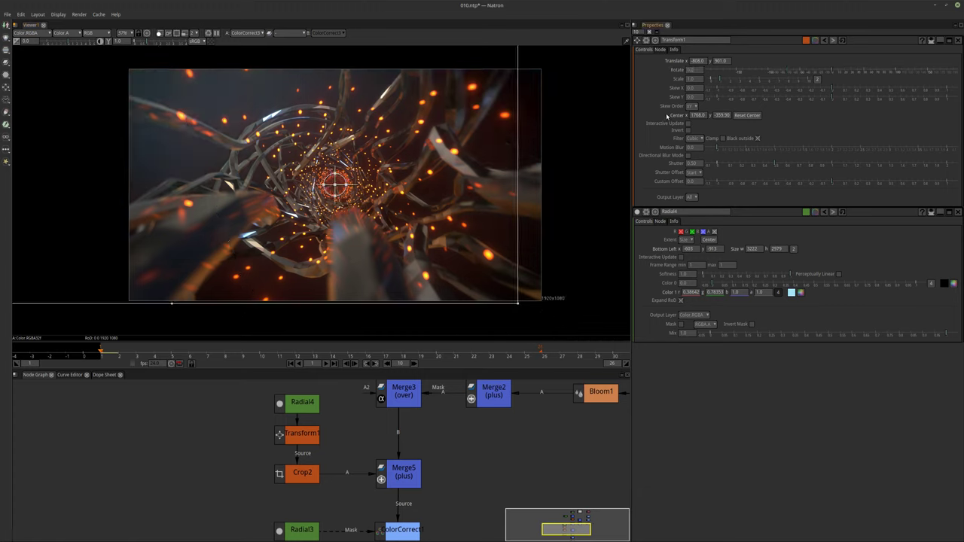
pyautogui.rightClick(704, 76)
pyautogui.click(716, 89)
pyautogui.press('Return')
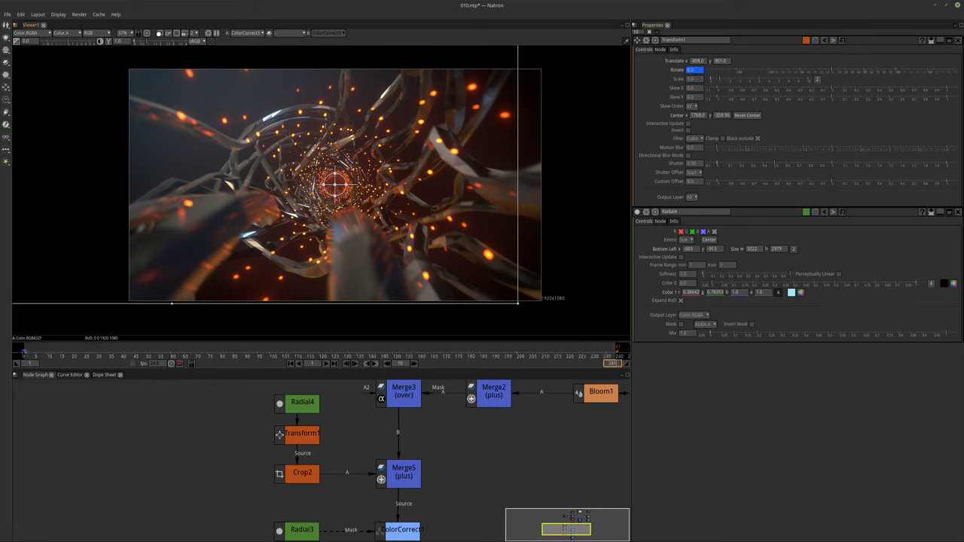
# Step: Key Rotate at 360 on the last frame and end playback at frame 240
pyautogui.click(613, 350)
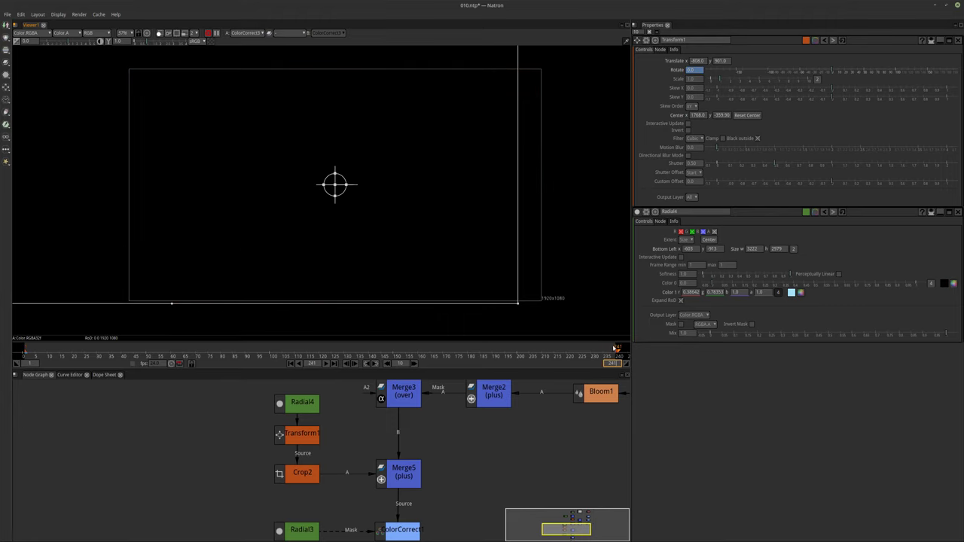
pyautogui.moveTo(833, 71); pyautogui.dragTo(699, 70)
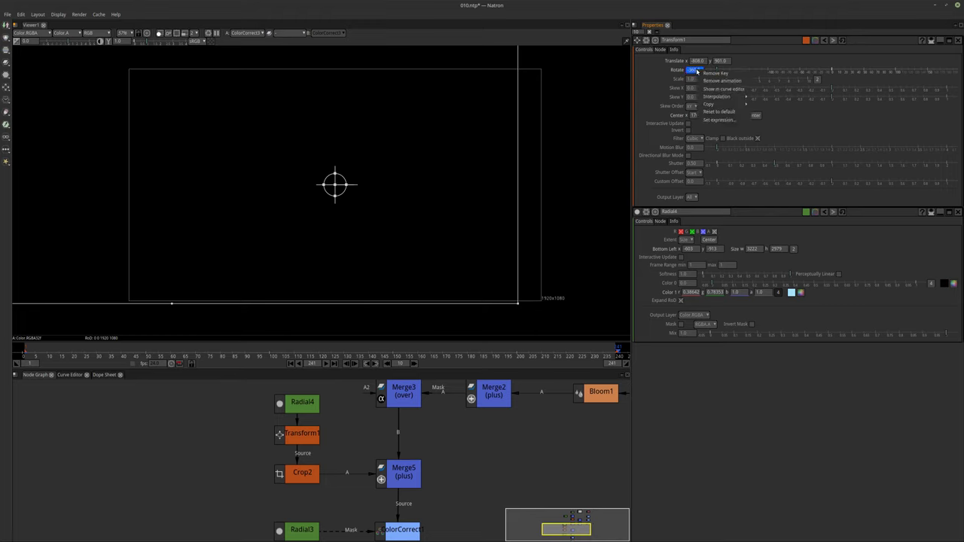
pyautogui.write('360')
pyautogui.press('Return')
pyautogui.rightClick(694, 72)
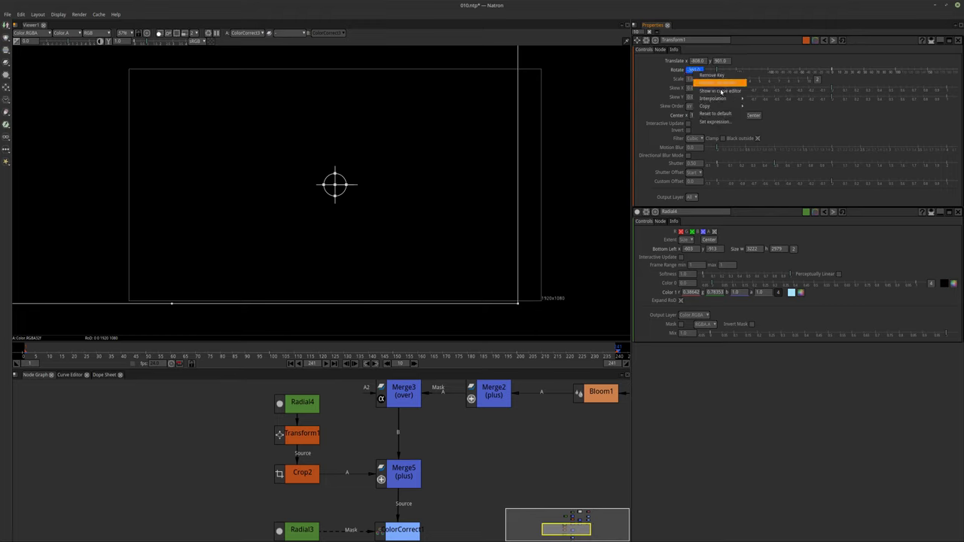
pyautogui.click(711, 104)
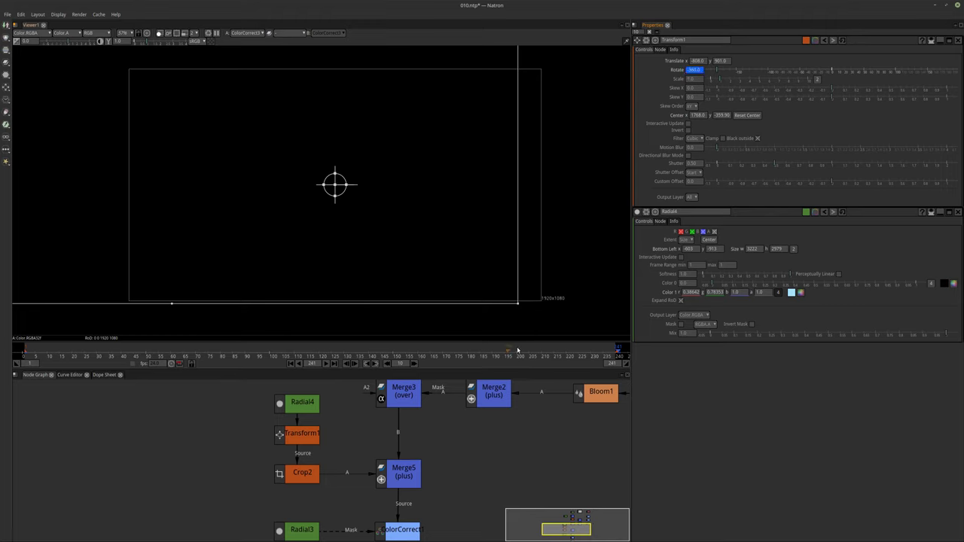
pyautogui.click(611, 365)
pyautogui.press('Down')
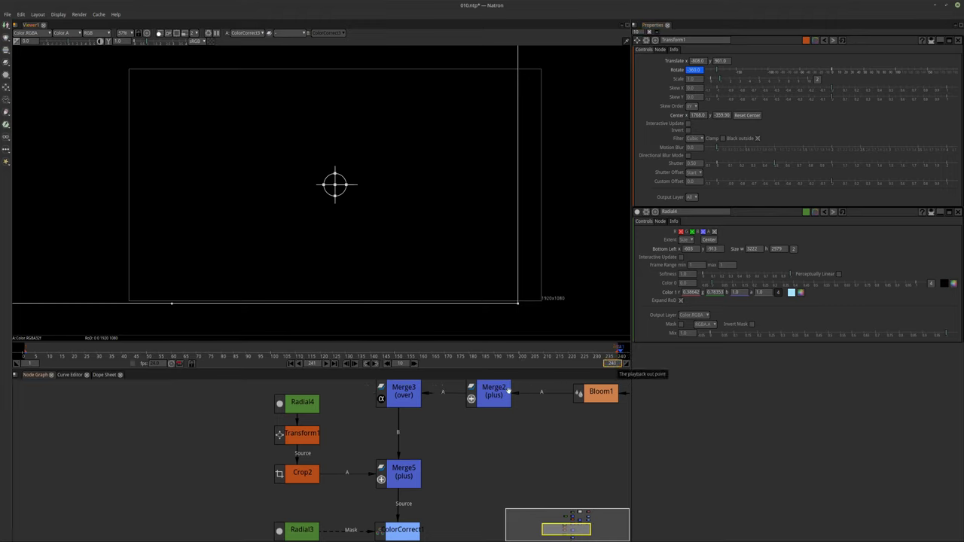
pyautogui.moveTo(491, 451); pyautogui.dragTo(449, 425, button='middle')
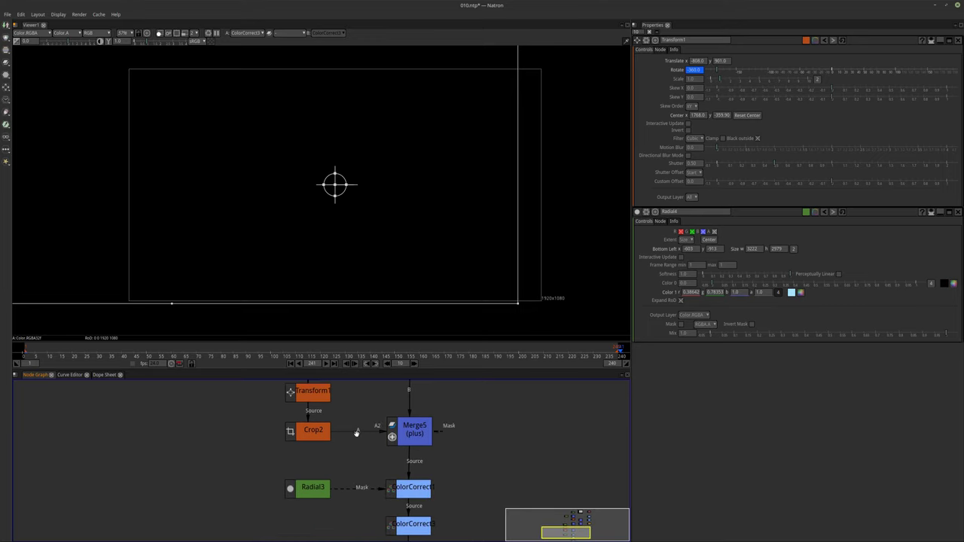
# Step: View Crop2 in the viewer and play the timeline to check the spin
pyautogui.click(315, 432)
pyautogui.press('1')
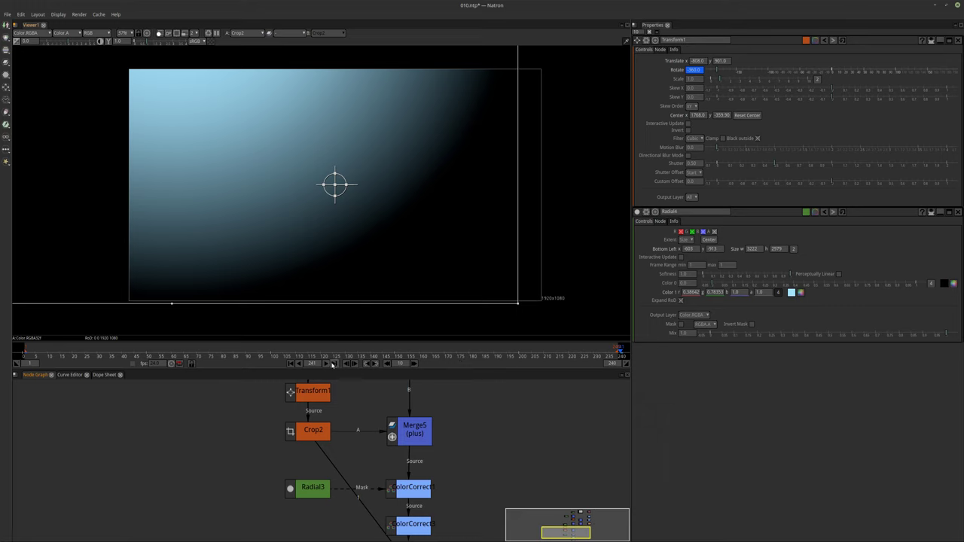
pyautogui.press('l')
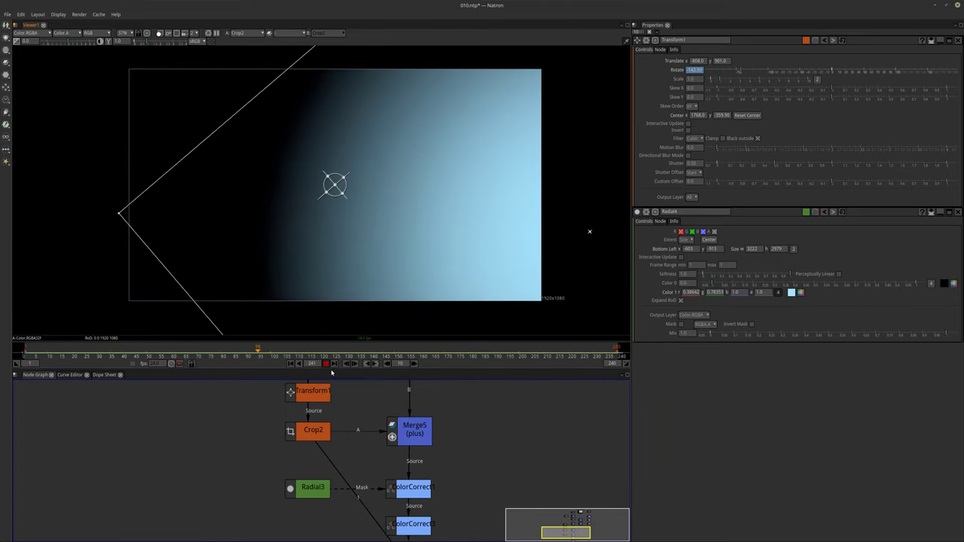
pyautogui.press('k')
# Step: View ColorCorrect3's output and briefly check the Blender render window
pyautogui.moveTo(467, 439); pyautogui.dragTo(459, 393, button='middle')
pyautogui.click(422, 475)
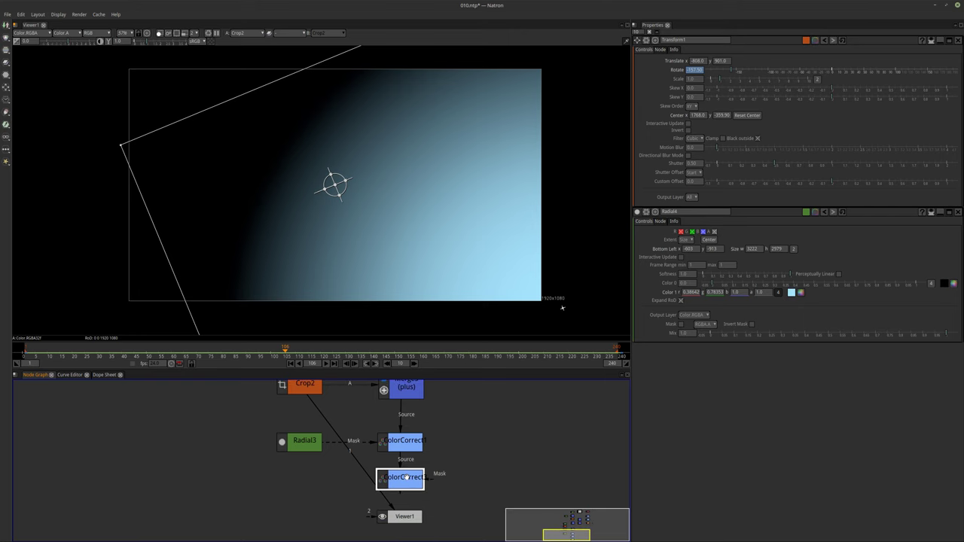
pyautogui.press('1')
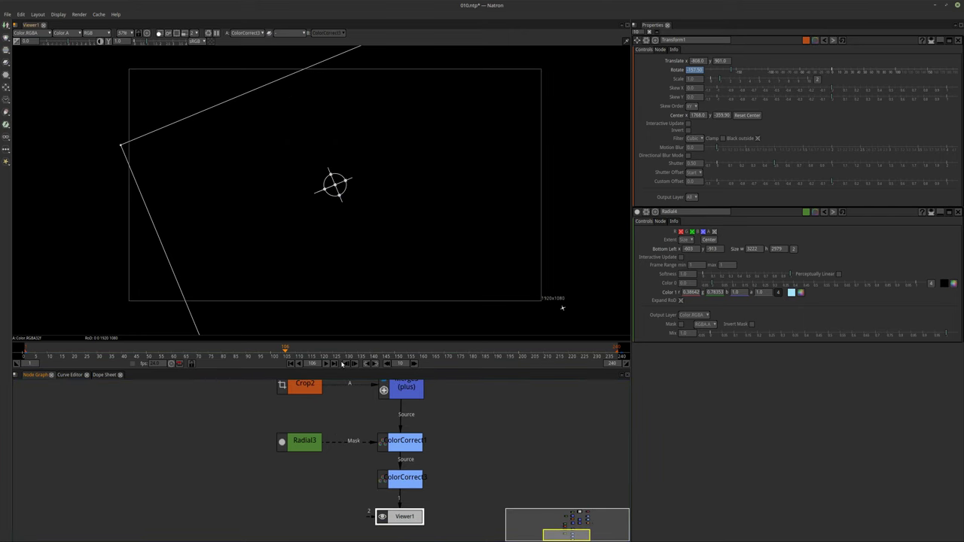
pyautogui.click(253, 537)
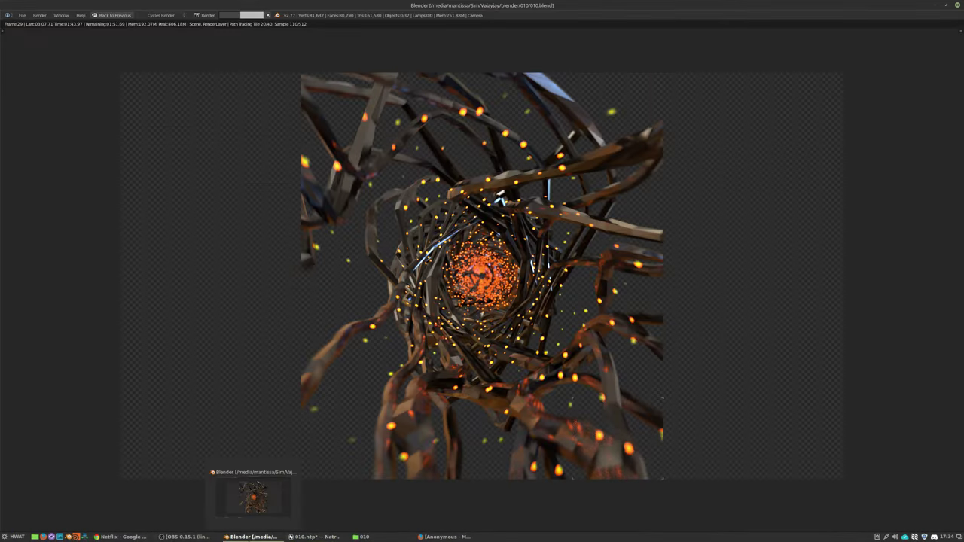
pyautogui.click(316, 537)
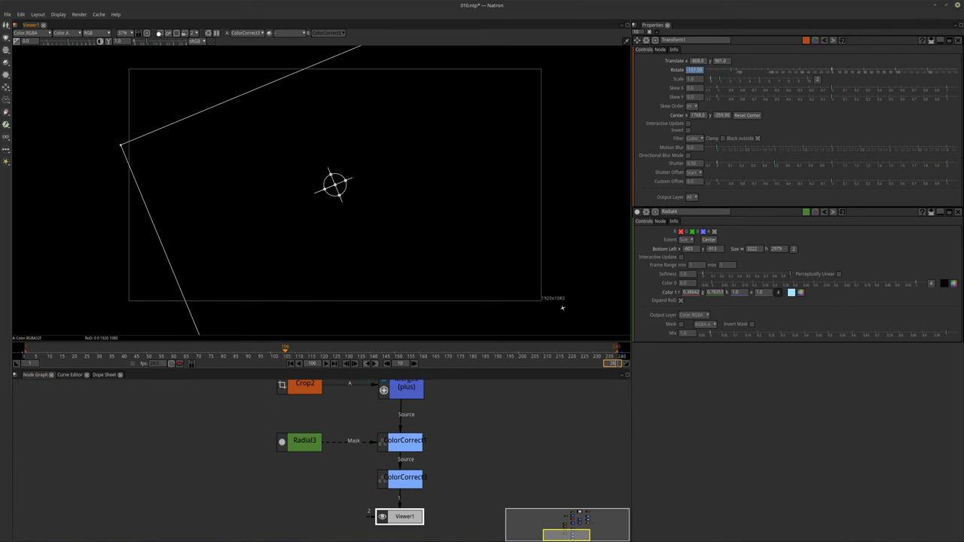
# Step: Reset Transform1's Rotate to 0
pyautogui.scroll(5, 488, 349)
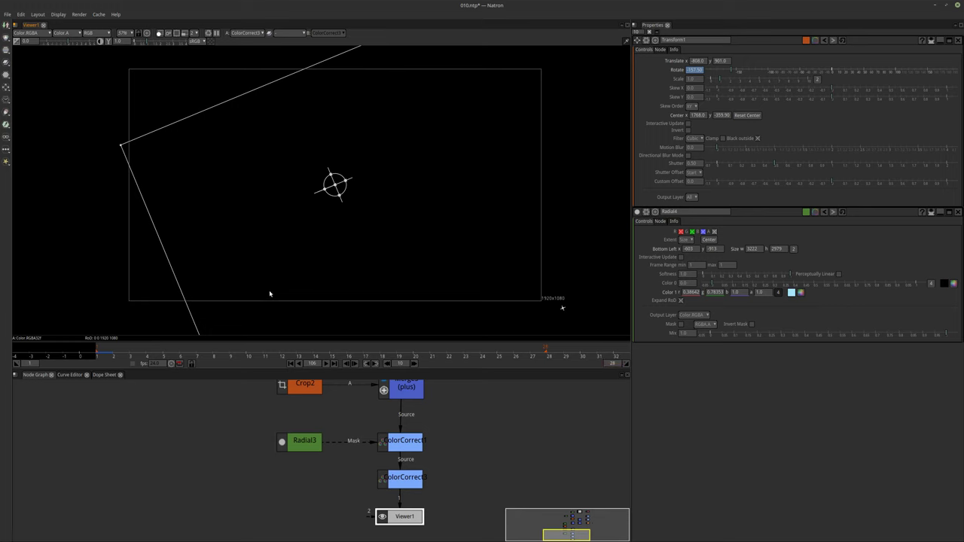
pyautogui.write('0')
pyautogui.press('Return')
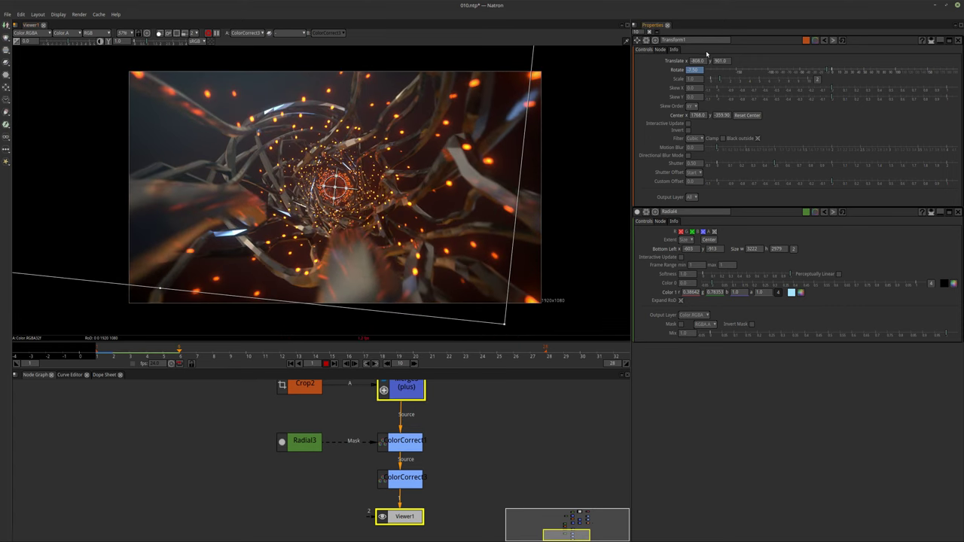
# Step: Play the tunnel composite in a maximized viewer at full size
pyautogui.click(649, 31)
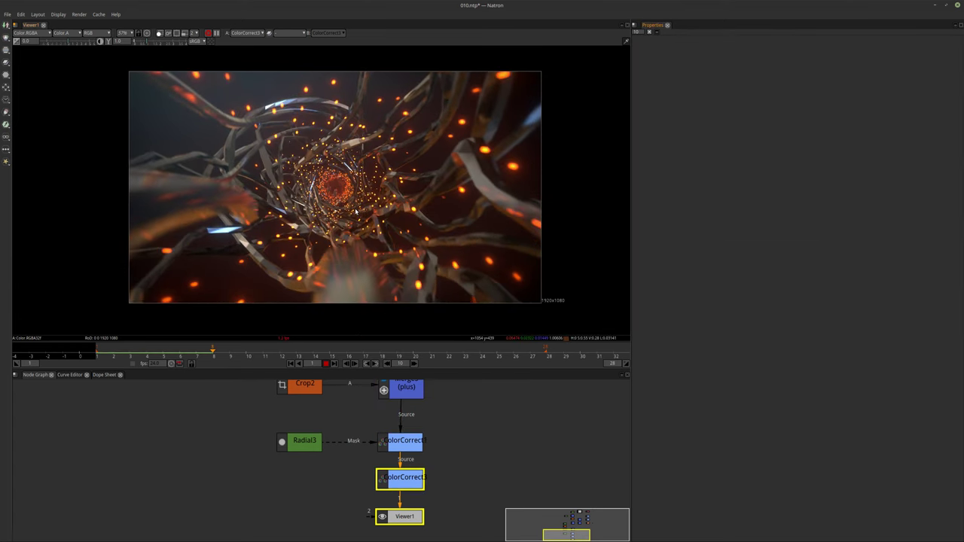
pyautogui.press('space')
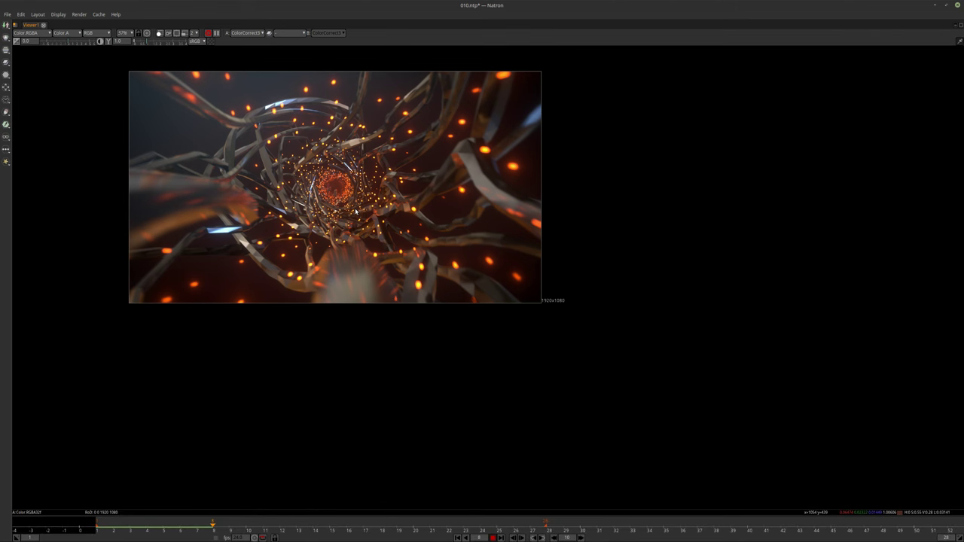
pyautogui.scroll(5, 355, 212)
pyautogui.moveTo(573, 301); pyautogui.dragTo(684, 410, button='middle')
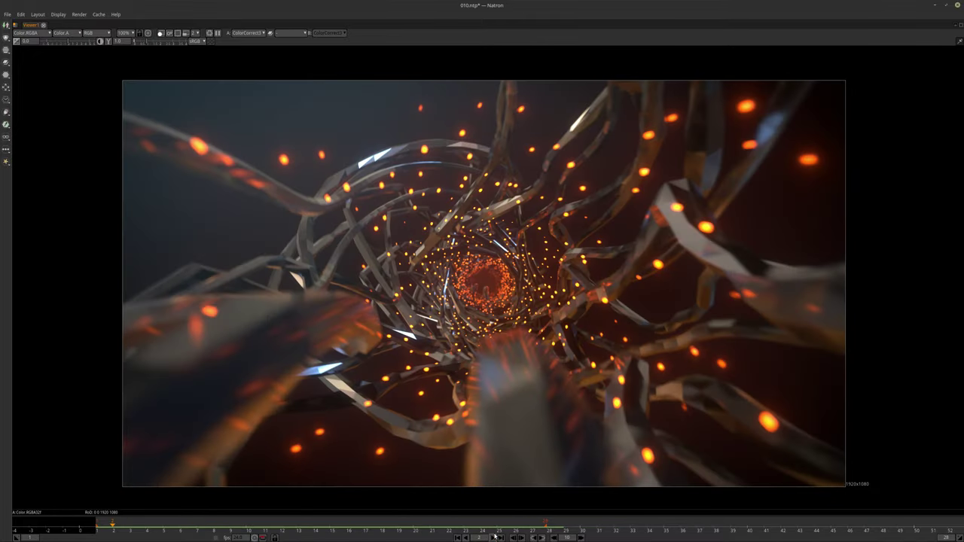
pyautogui.press('space')
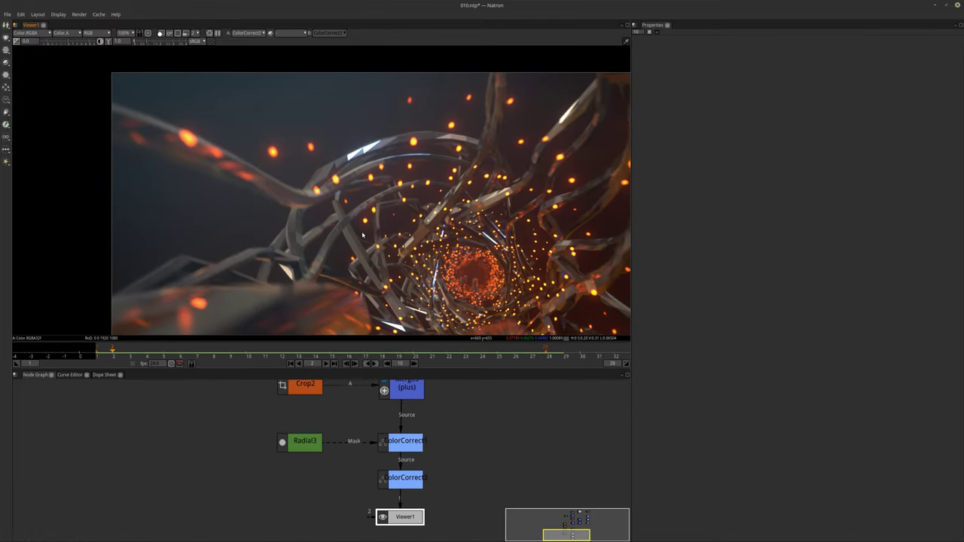
# Step: Fit the viewer and move Viewer1, Radial3 and the ColorCorrect nodes lower in the graph
pyautogui.press('f')
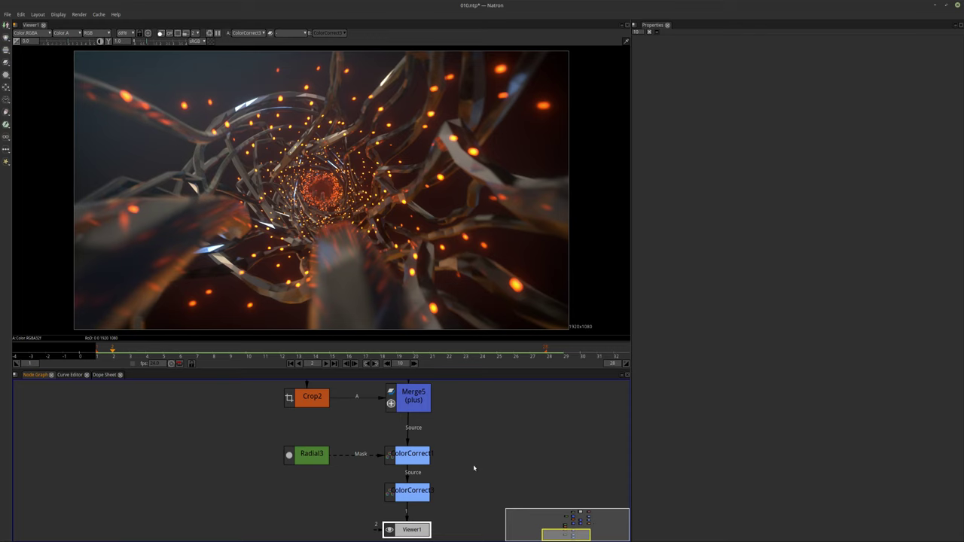
pyautogui.scroll(-3, 403, 500)
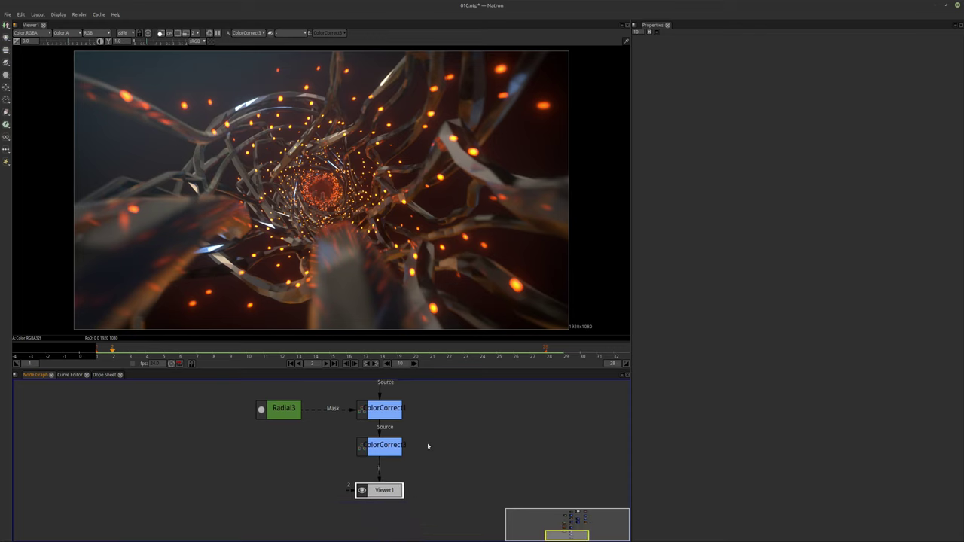
pyautogui.moveTo(393, 488); pyautogui.dragTo(392, 510)
pyautogui.moveTo(427, 439); pyautogui.dragTo(439, 458, button='middle')
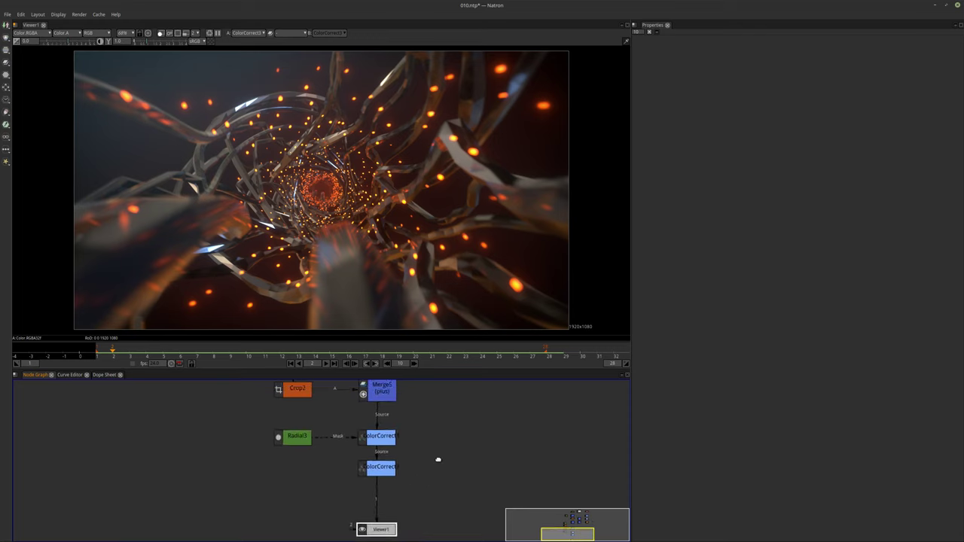
pyautogui.moveTo(264, 431); pyautogui.dragTo(474, 486)
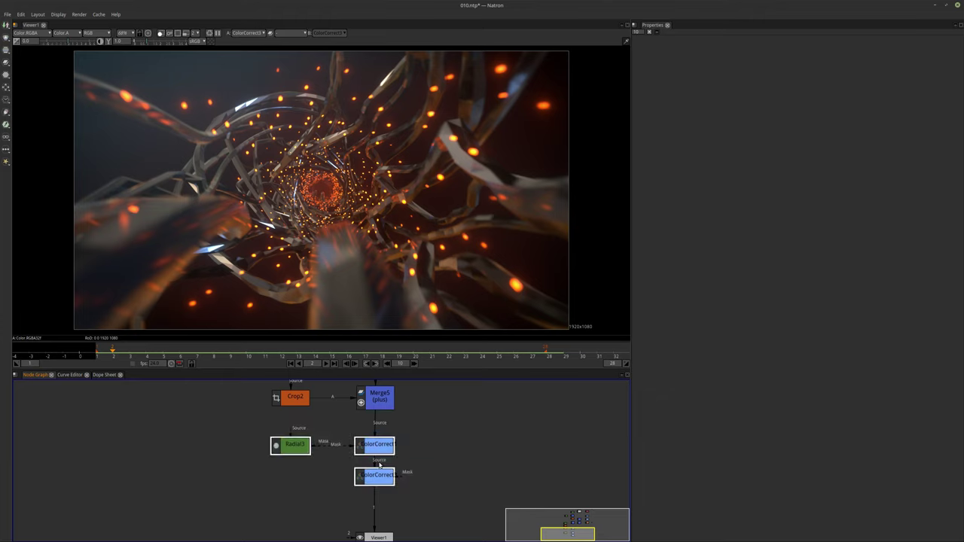
pyautogui.moveTo(379, 465); pyautogui.dragTo(375, 500)
pyautogui.moveTo(435, 465); pyautogui.dragTo(409, 461, button='middle')
pyautogui.click(406, 458)
# Step: Insert a new Merge6 node below Merge5
pyautogui.click(373, 407)
pyautogui.click(374, 491)
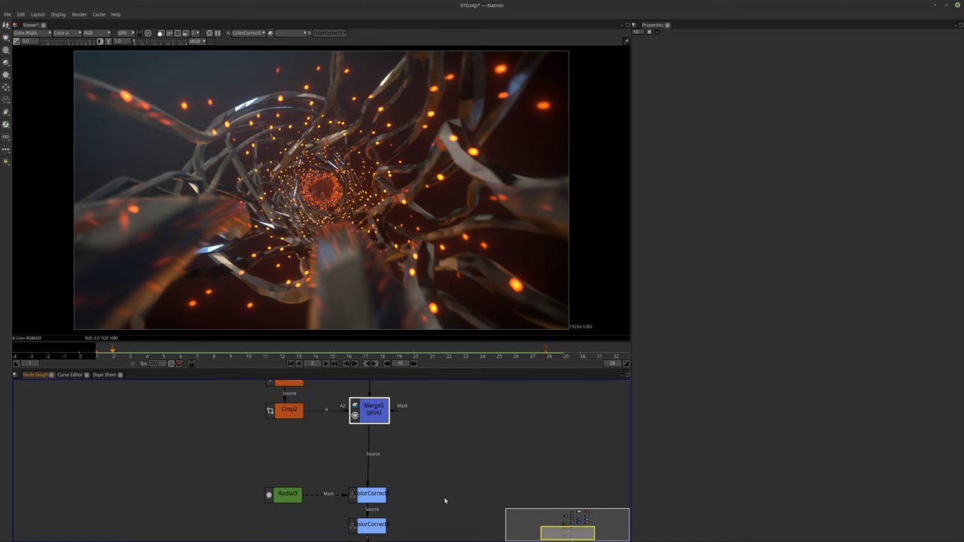
pyautogui.press('m')
pyautogui.click(499, 443)
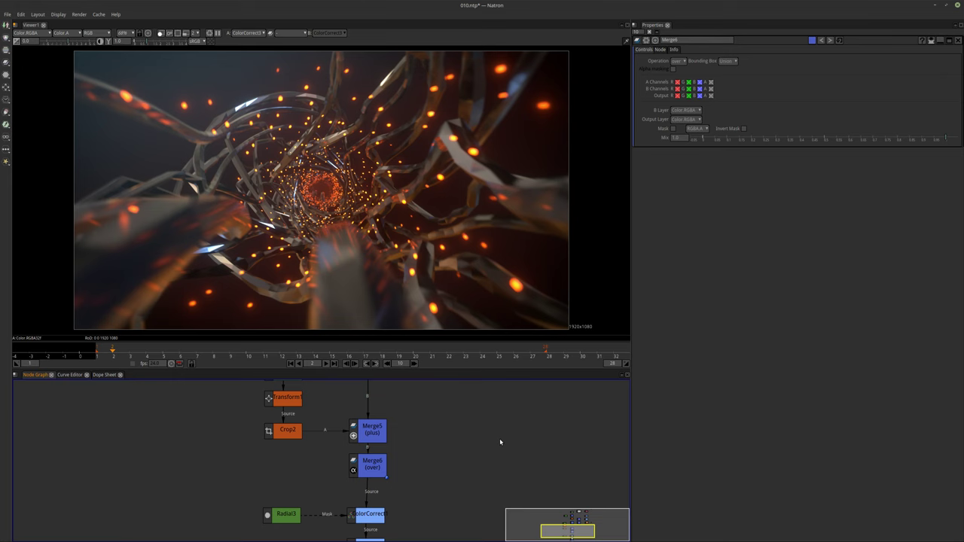
# Step: Add a Radial5 node into Merge6's A input and set Merge6's operation to plus
pyautogui.press('Tab')
pyautogui.write('rad')
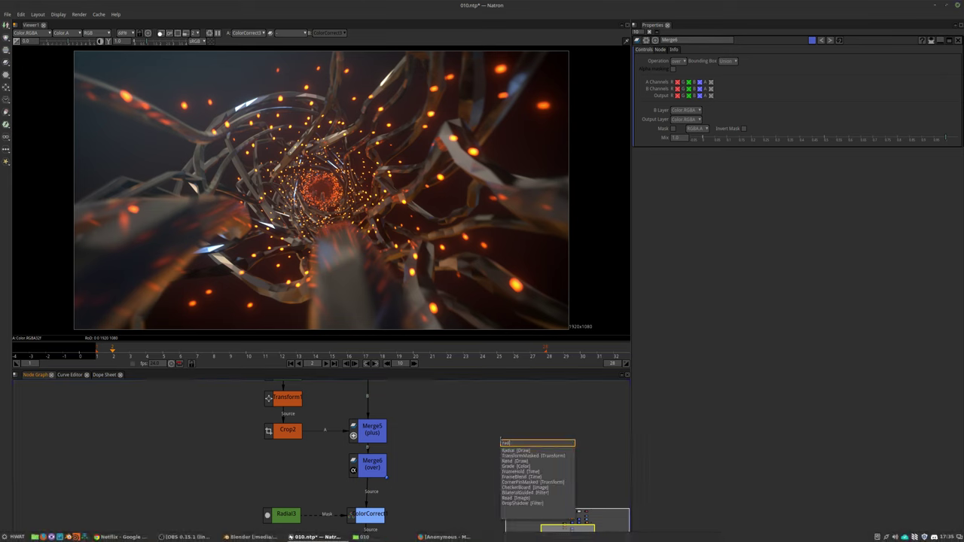
pyautogui.press('Return')
pyautogui.moveTo(503, 440); pyautogui.dragTo(433, 431)
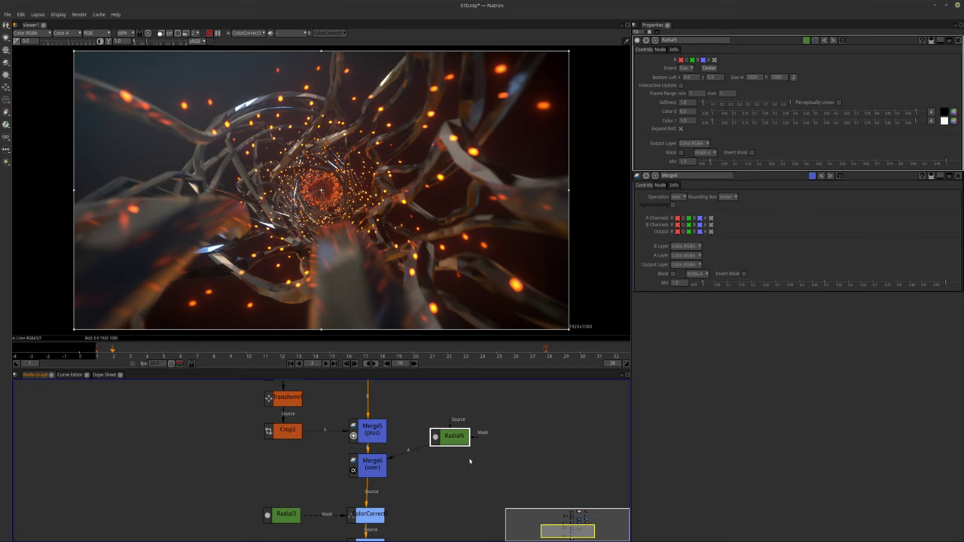
pyautogui.scroll(4, 452, 445)
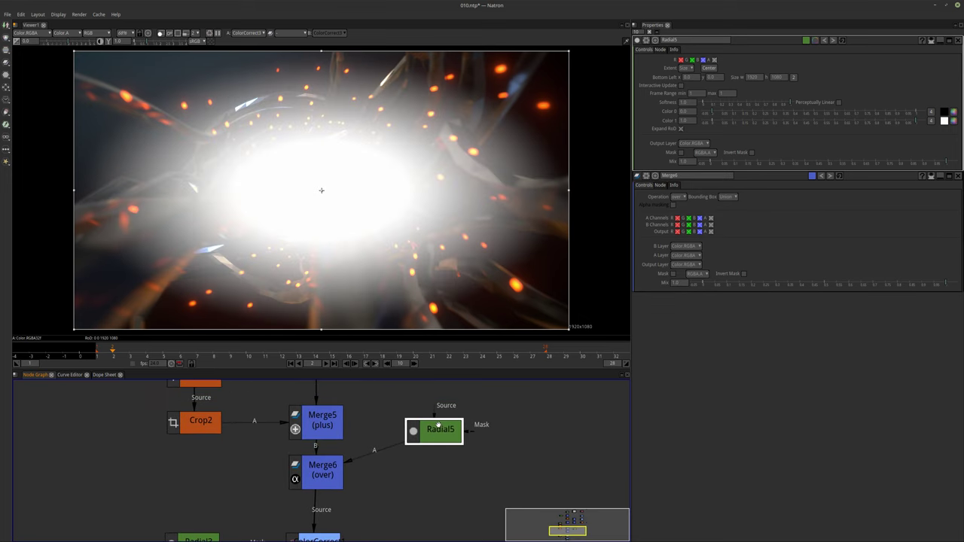
pyautogui.click(328, 473)
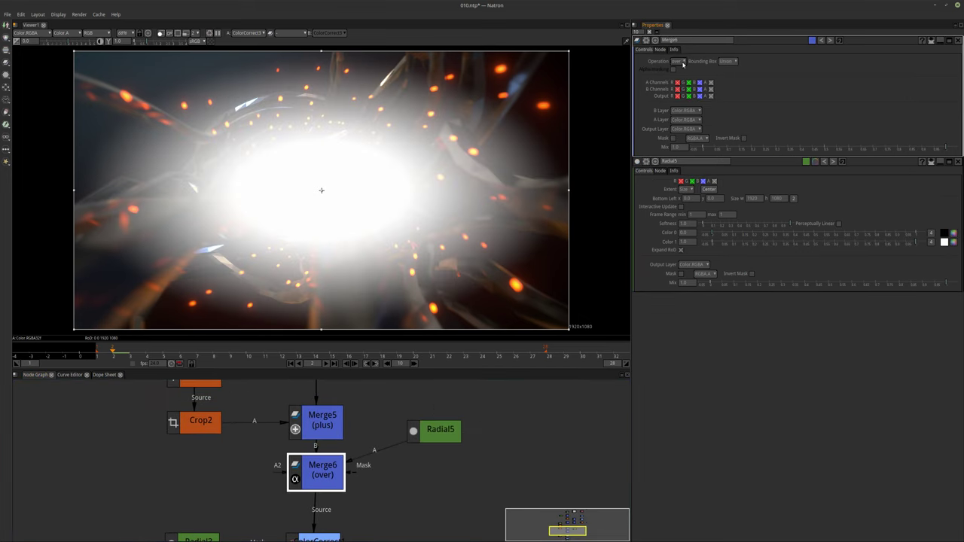
pyautogui.click(683, 64)
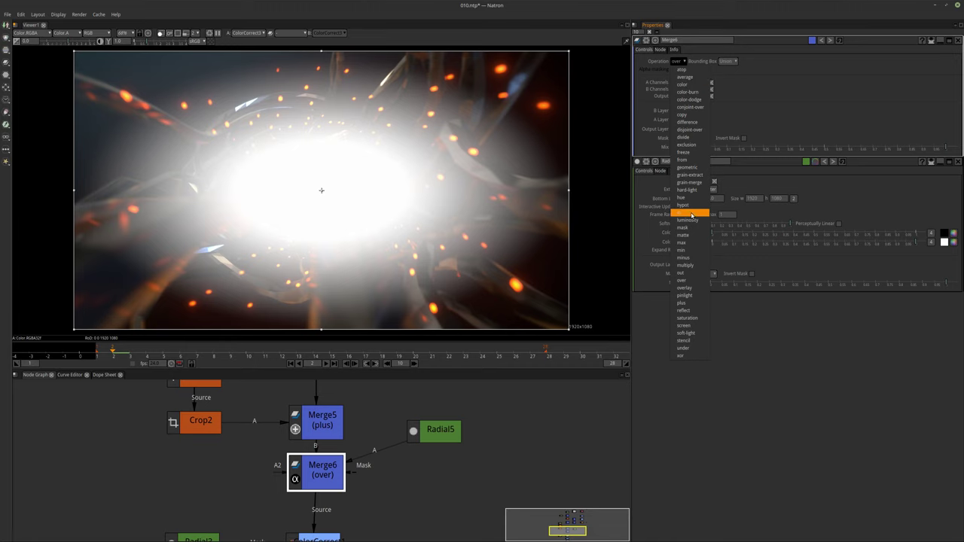
pyautogui.click(689, 303)
# Step: Enlarge the radial to about 3642x3326 and shift it down and right over the tunnel
pyautogui.scroll(-3, 391, 181)
pyautogui.moveTo(329, 129); pyautogui.dragTo(321, 160, button='middle')
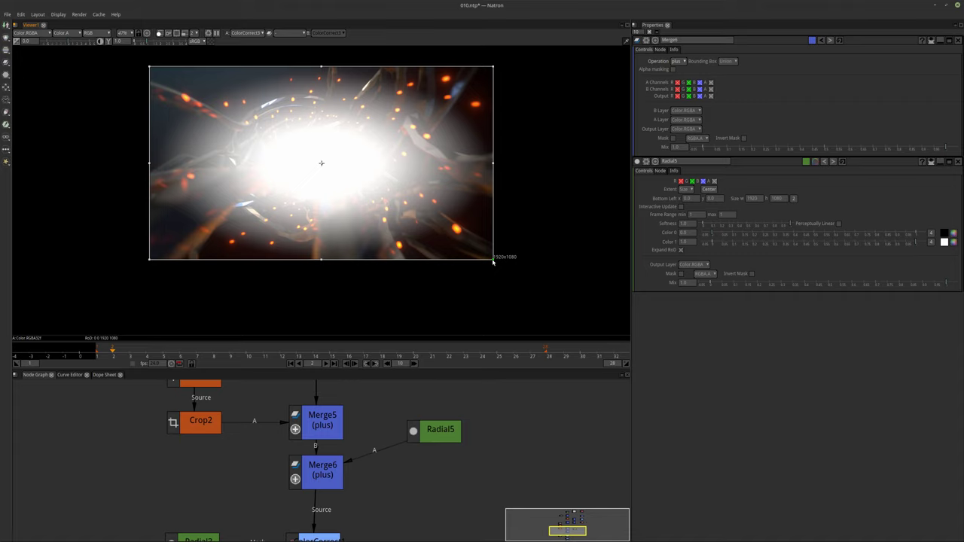
pyautogui.moveTo(494, 262); pyautogui.dragTo(643, 380)
pyautogui.scroll(-3, 429, 217)
pyautogui.scroll(-2, 429, 217)
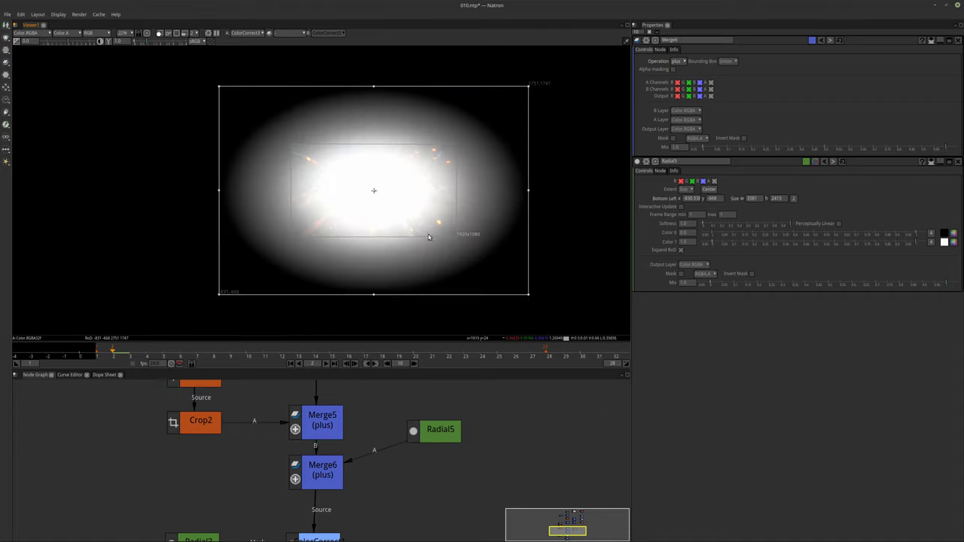
pyautogui.moveTo(521, 293); pyautogui.dragTo(526, 370)
pyautogui.moveTo(369, 228); pyautogui.dragTo(437, 296)
pyautogui.scroll(3, 454, 241)
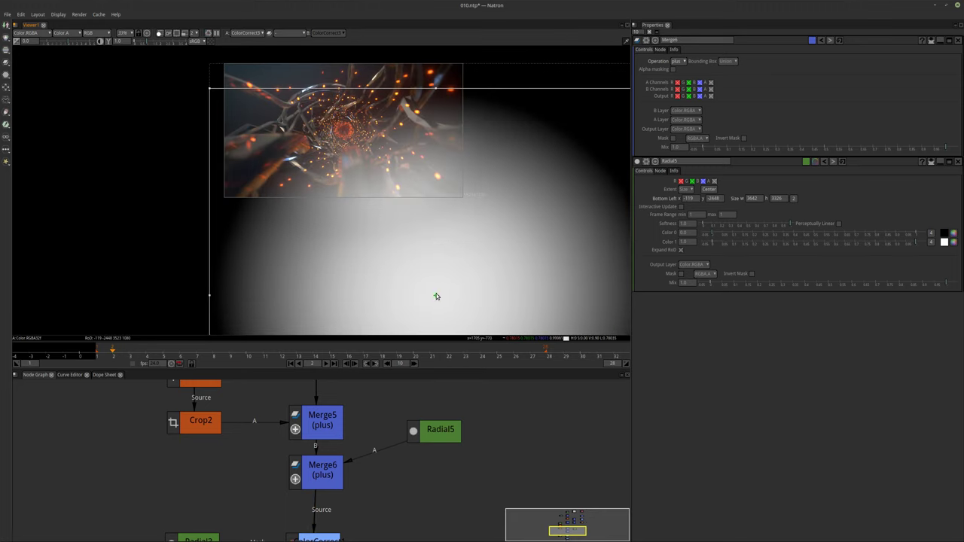
pyautogui.moveTo(437, 299); pyautogui.dragTo(444, 295)
pyautogui.moveTo(435, 435); pyautogui.dragTo(458, 404)
pyautogui.moveTo(432, 436); pyautogui.dragTo(383, 444, button='middle')
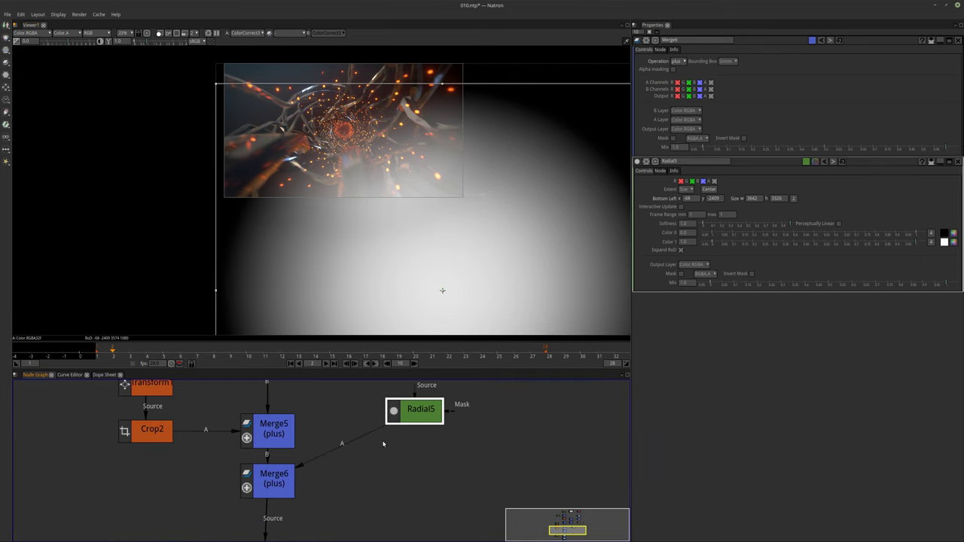
# Step: Add Transform2 and Crop3 nodes after Radial5 and select Transform2
pyautogui.press('t')
pyautogui.press('Tab')
pyautogui.write('cr')
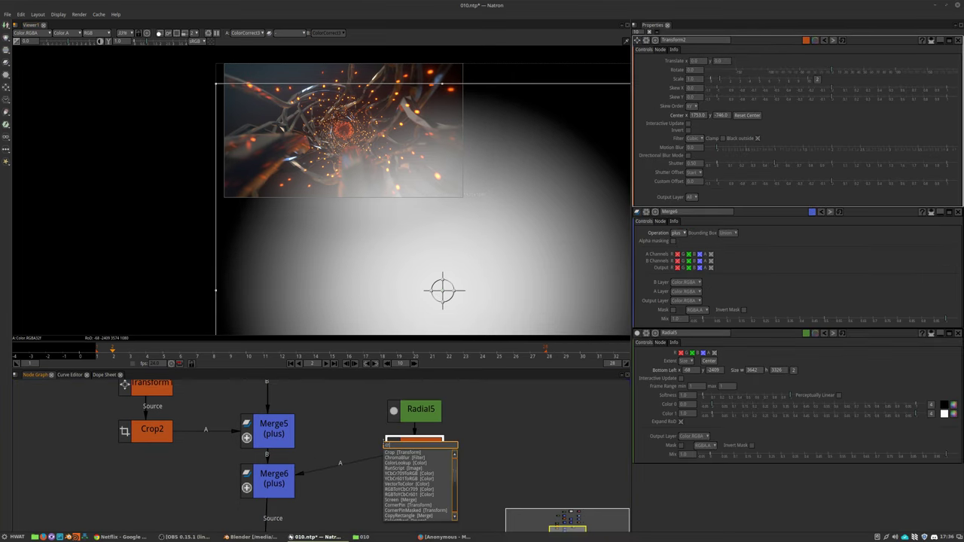
pyautogui.press('Return')
pyautogui.moveTo(447, 512); pyautogui.dragTo(464, 488, button='middle')
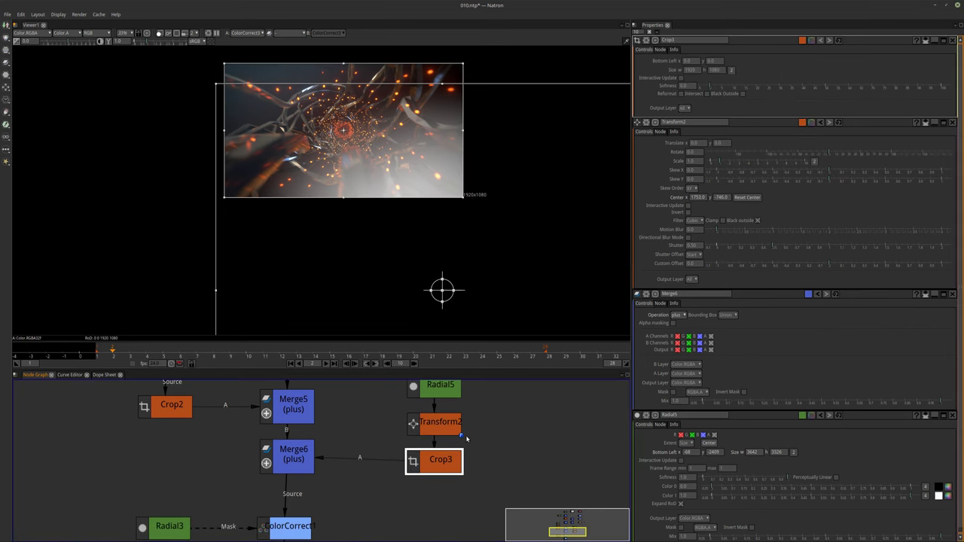
pyautogui.scroll(2, 464, 488)
pyautogui.click(430, 399)
pyautogui.click(430, 454)
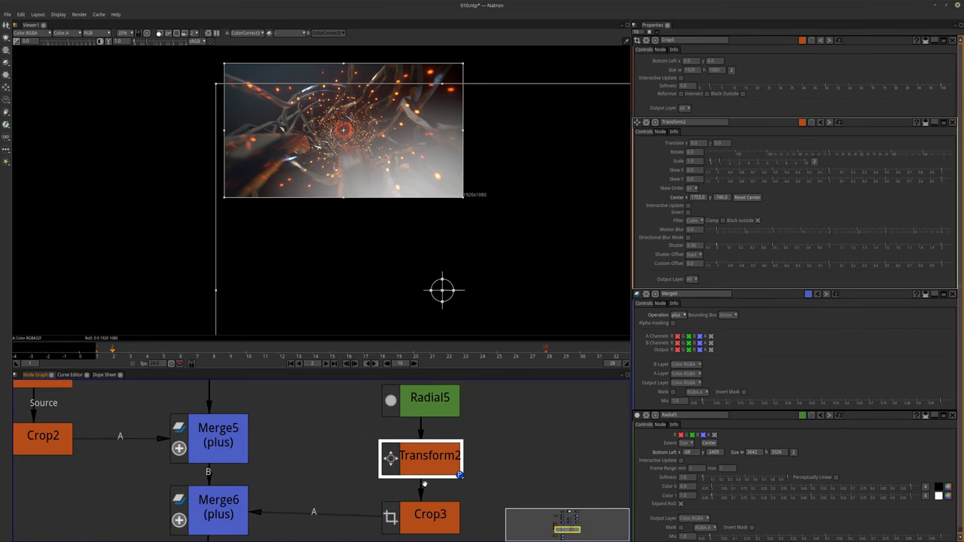
pyautogui.click(415, 508)
pyautogui.click(435, 467)
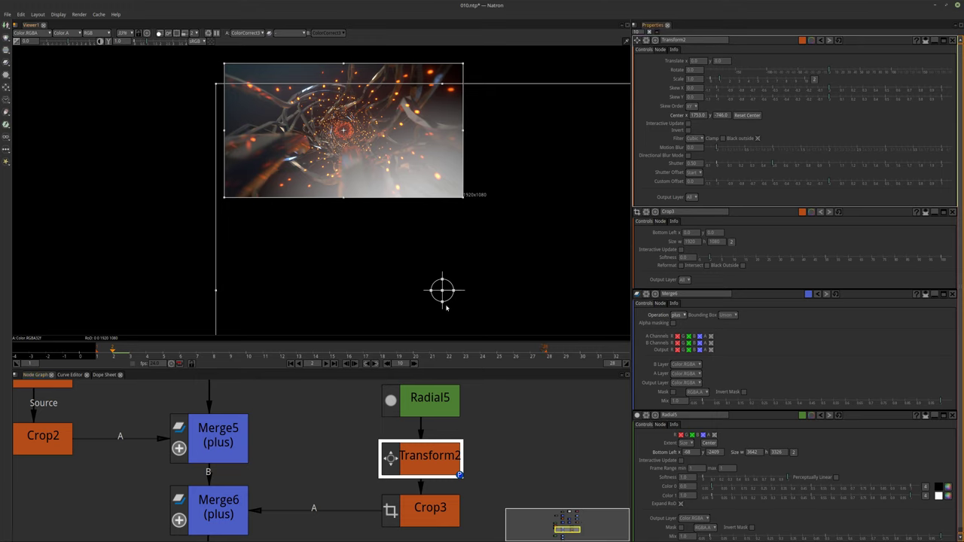
# Step: Set Transform2's Center to 960, 540
pyautogui.click(697, 116)
pyautogui.press('Down')
pyautogui.press('Down')
pyautogui.press('Down')
pyautogui.press('Down')
pyautogui.press('Down')
pyautogui.press('Down')
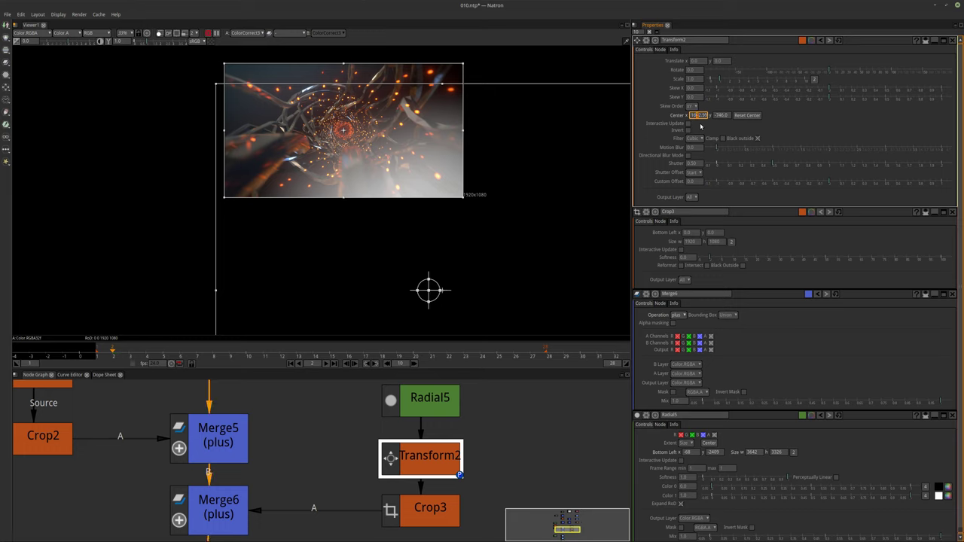
pyautogui.press('Down')
pyautogui.press('Down')
pyautogui.press('Down')
pyautogui.press('Down')
pyautogui.press('Down')
pyautogui.press('Down')
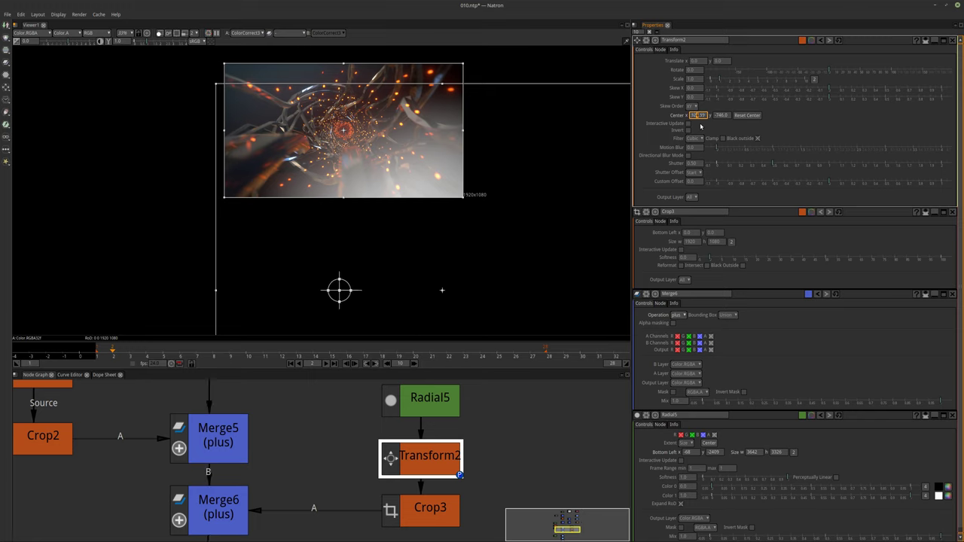
pyautogui.press('Up')
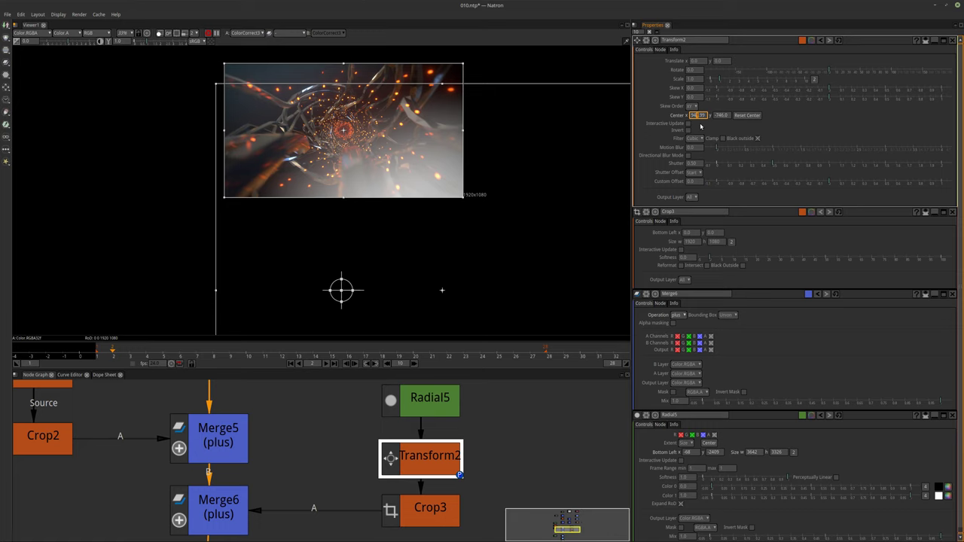
pyautogui.click(722, 116)
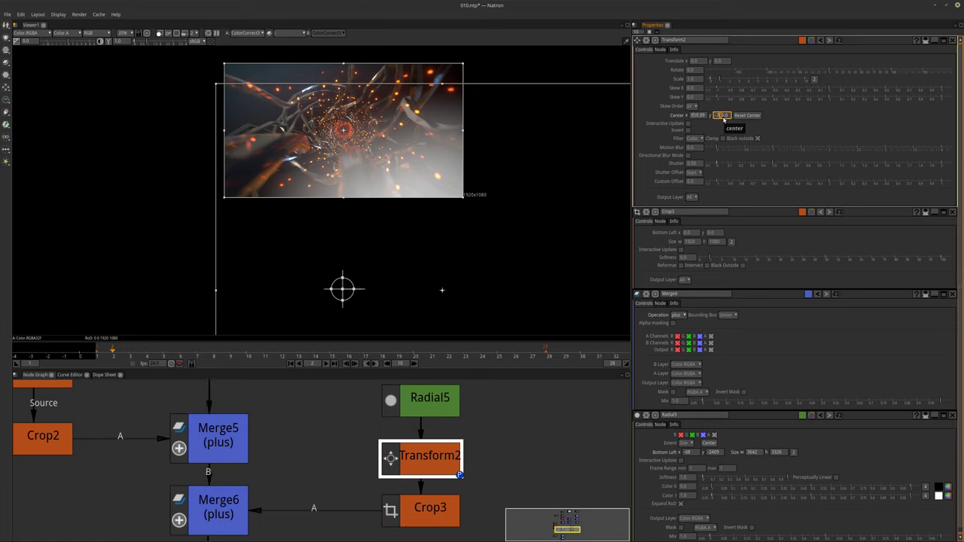
pyautogui.press('Up')
pyautogui.press('Up')
pyautogui.press('Up')
pyautogui.press('Up')
pyautogui.press('Up')
pyautogui.press('Up')
pyautogui.press('Up')
pyautogui.press('Up')
pyautogui.press('Up')
pyautogui.press('Up')
pyautogui.press('Up')
pyautogui.press('Up')
pyautogui.press('Up')
pyautogui.press('Up')
pyautogui.press('Up')
pyautogui.press('Up')
pyautogui.press('Up')
pyautogui.press('Up')
pyautogui.press('Up')
pyautogui.press('Up')
pyautogui.press('Up')
pyautogui.press('Up')
pyautogui.press('Up')
pyautogui.press('Up')
pyautogui.press('Up')
pyautogui.press('Up')
pyautogui.press('Up')
pyautogui.press('Up')
pyautogui.press('Up')
pyautogui.press('Up')
pyautogui.press('Up')
pyautogui.press('Up')
pyautogui.press('Up')
pyautogui.press('Up')
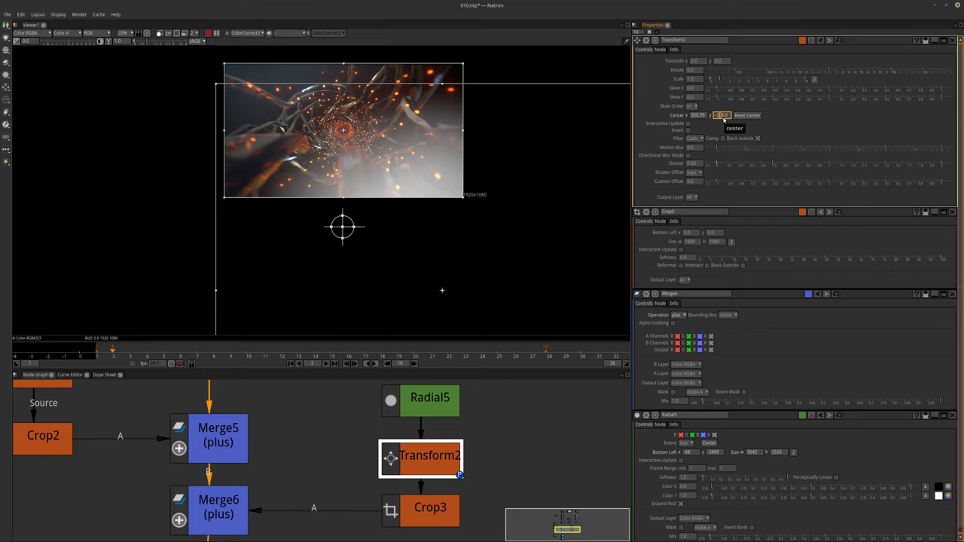
pyautogui.press('Up')
pyautogui.press('Up')
pyautogui.press('Up')
pyautogui.press('Up')
pyautogui.press('Up')
pyautogui.press('Up')
pyautogui.press('Up')
pyautogui.press('Up')
pyautogui.press('Up')
pyautogui.press('Up')
pyautogui.press('Up')
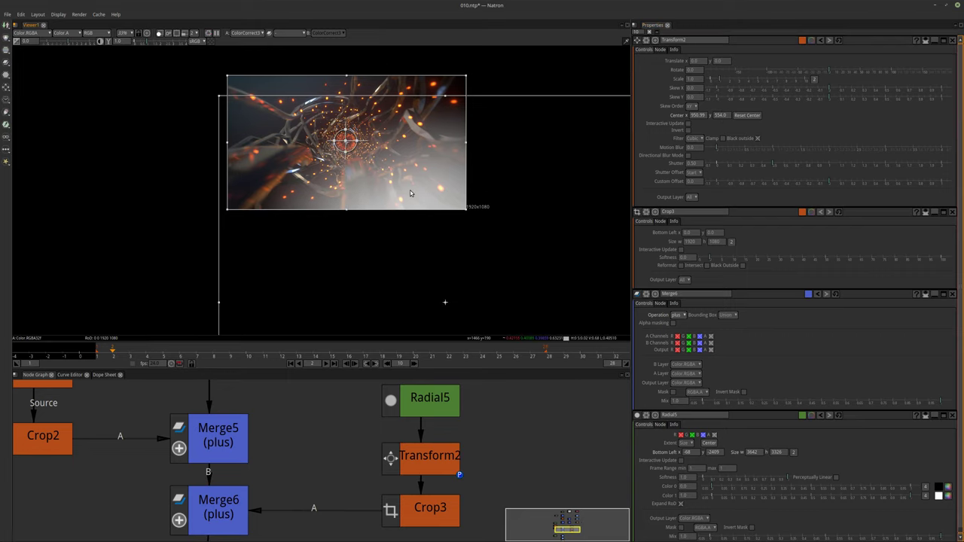
pyautogui.press('f')
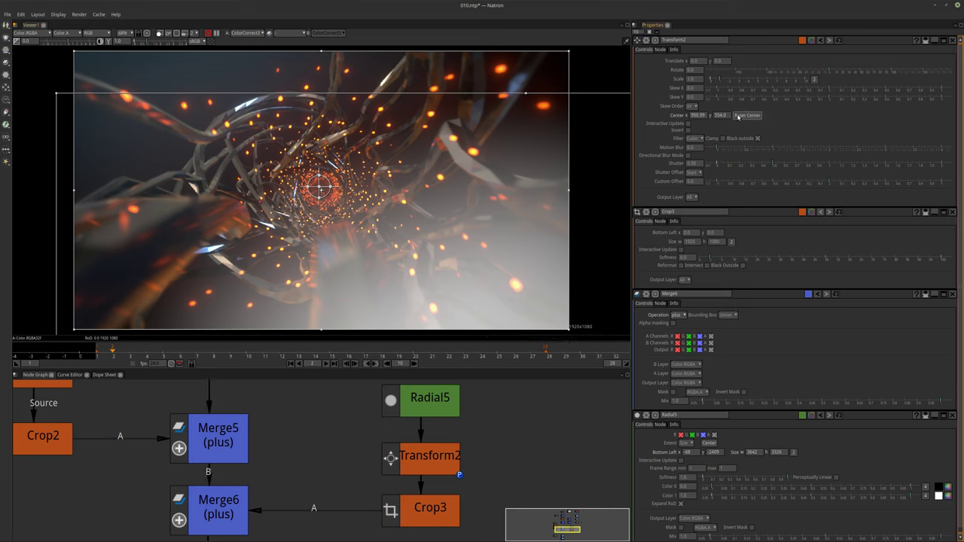
pyautogui.click(695, 117)
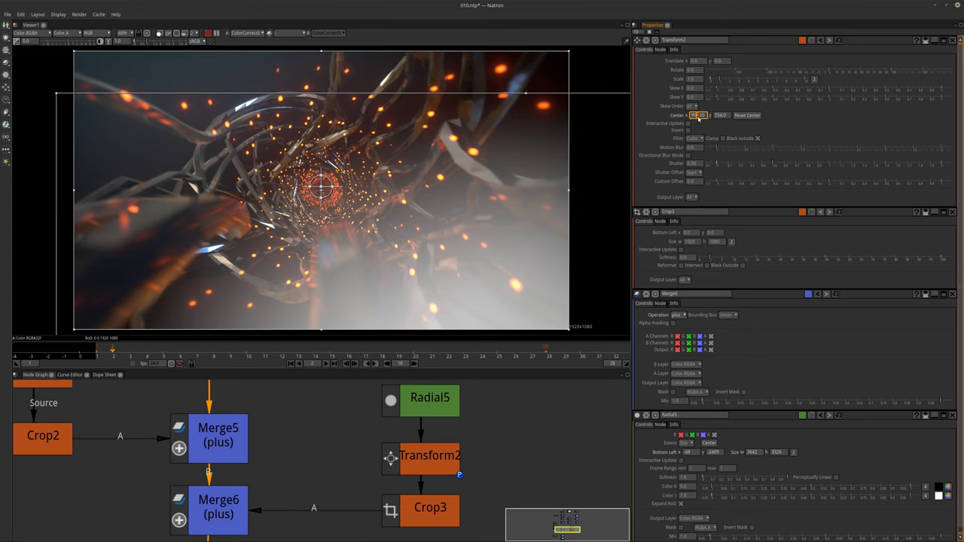
pyautogui.click(721, 117)
pyautogui.press('Down')
pyautogui.press('Down')
pyautogui.press('Down')
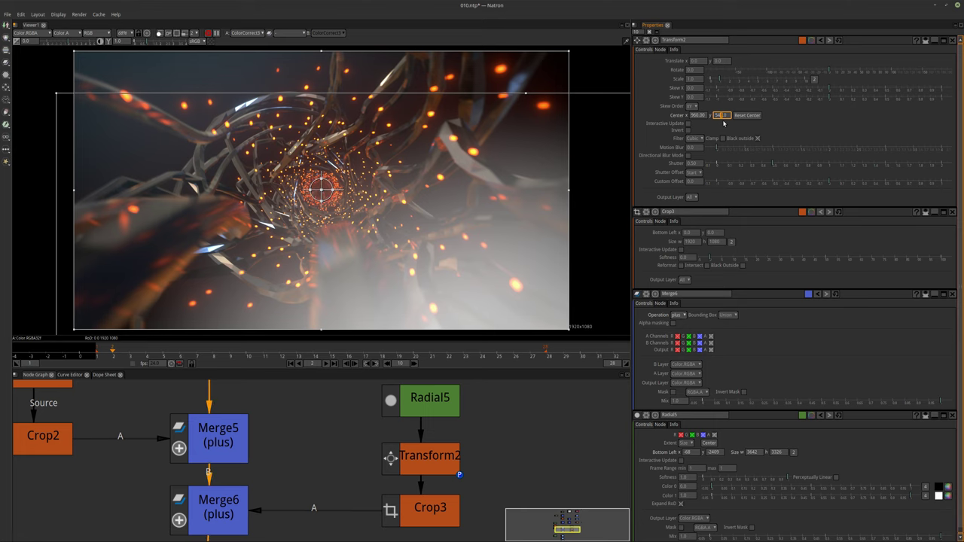
pyautogui.press('Return')
pyautogui.click(243, 497)
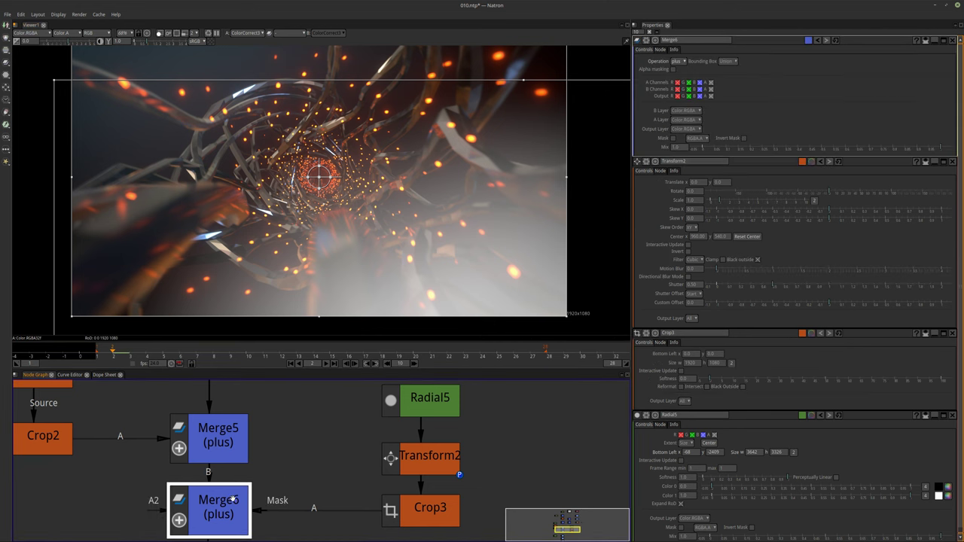
# Step: Lower Merge6's mix and tint Radial5's Color 1 pink (1, 0.27889, 0.27889)
pyautogui.moveTo(715, 148); pyautogui.dragTo(738, 150)
pyautogui.moveTo(433, 381); pyautogui.dragTo(402, 394, button='middle')
pyautogui.click(401, 397)
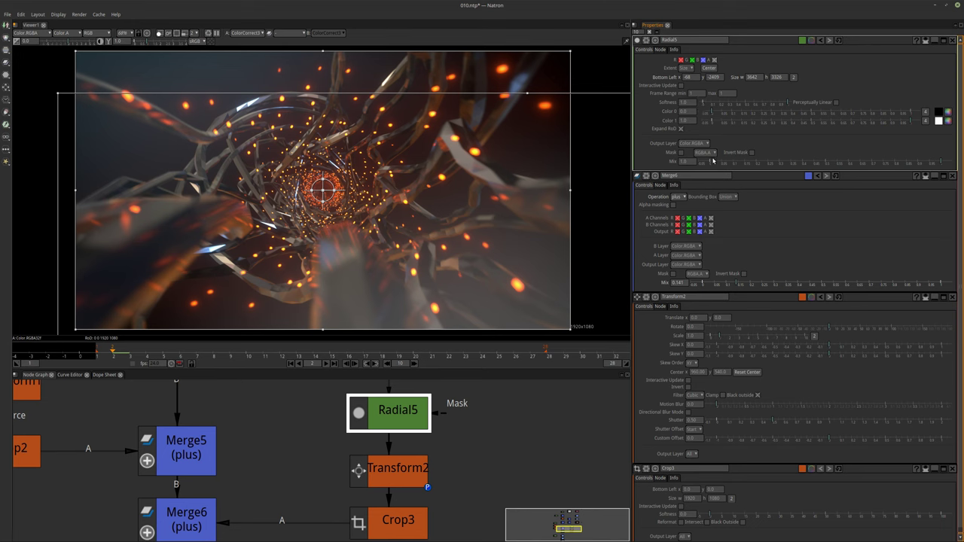
pyautogui.click(949, 122)
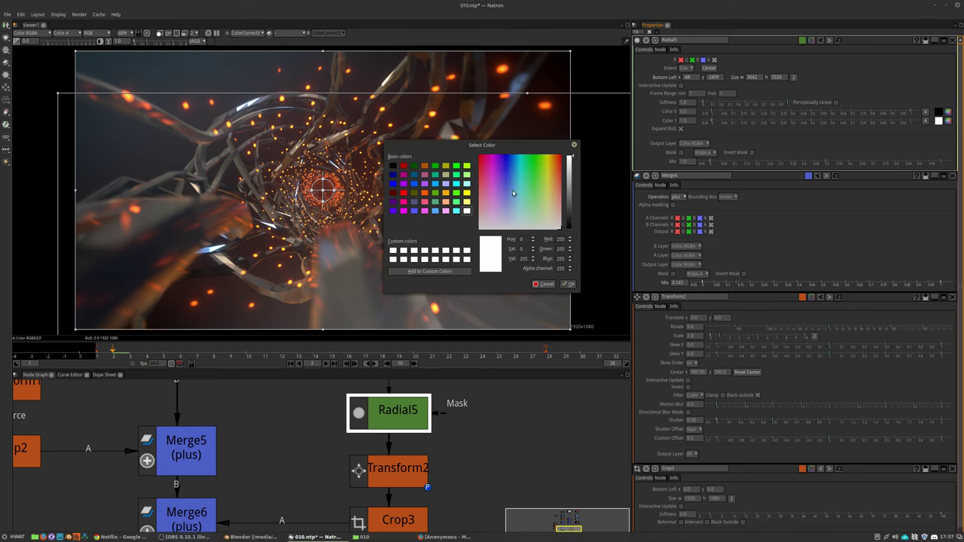
pyautogui.moveTo(502, 147); pyautogui.dragTo(686, 163)
pyautogui.moveTo(743, 225)
pyautogui.mouseDown()
pyautogui.moveTo(765, 218)
pyautogui.moveTo(730, 221)
pyautogui.moveTo(747, 216)
pyautogui.mouseUp()
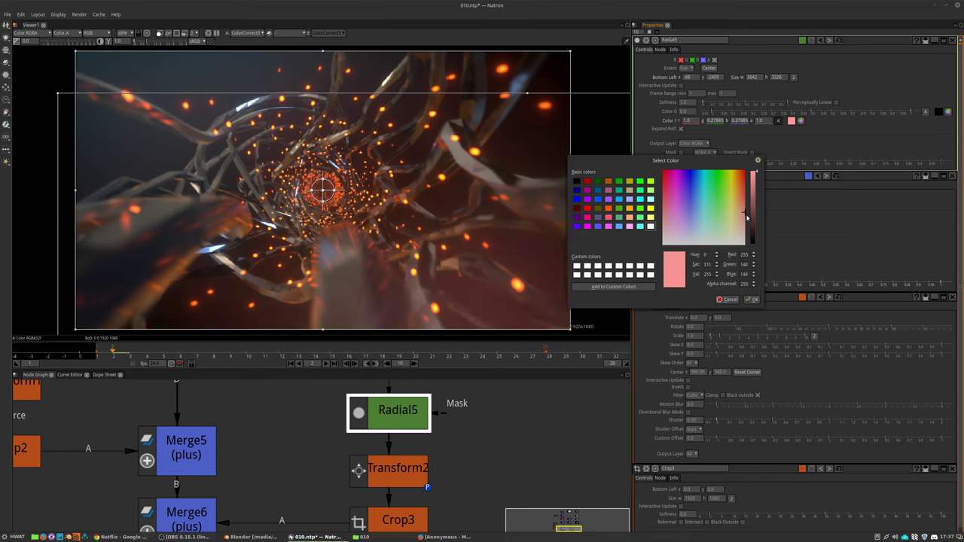
pyautogui.click(751, 299)
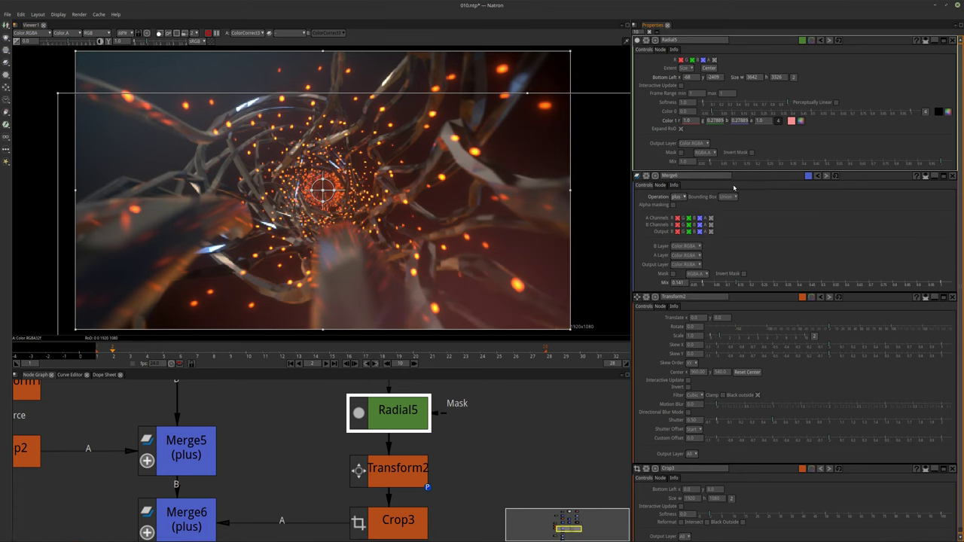
# Step: Reduce Merge6's mix further to 0.069
pyautogui.click(742, 179)
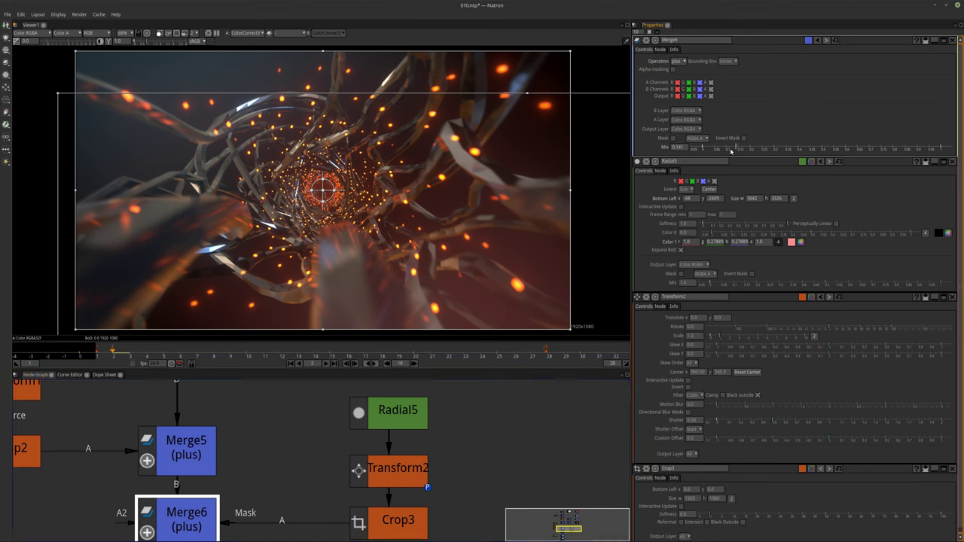
pyautogui.moveTo(736, 148); pyautogui.dragTo(725, 148)
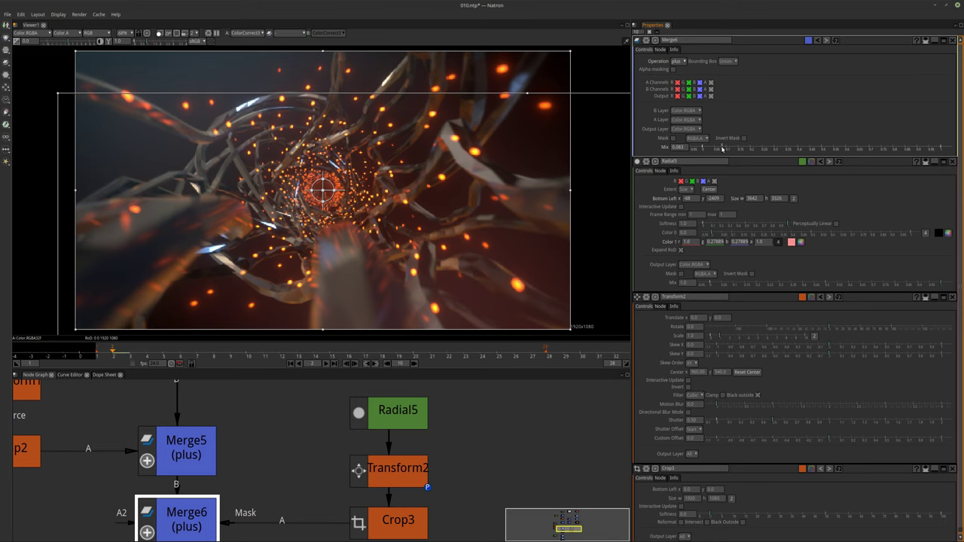
pyautogui.moveTo(720, 148); pyautogui.dragTo(717, 149)
pyautogui.click(650, 33)
# Step: Open Transform2's settings and set the timeline end frame to 240
pyautogui.moveTo(474, 430); pyautogui.dragTo(473, 412, button='middle')
pyautogui.click(399, 489)
pyautogui.moveTo(400, 488); pyautogui.dragTo(396, 501, button='middle')
pyautogui.click(400, 452)
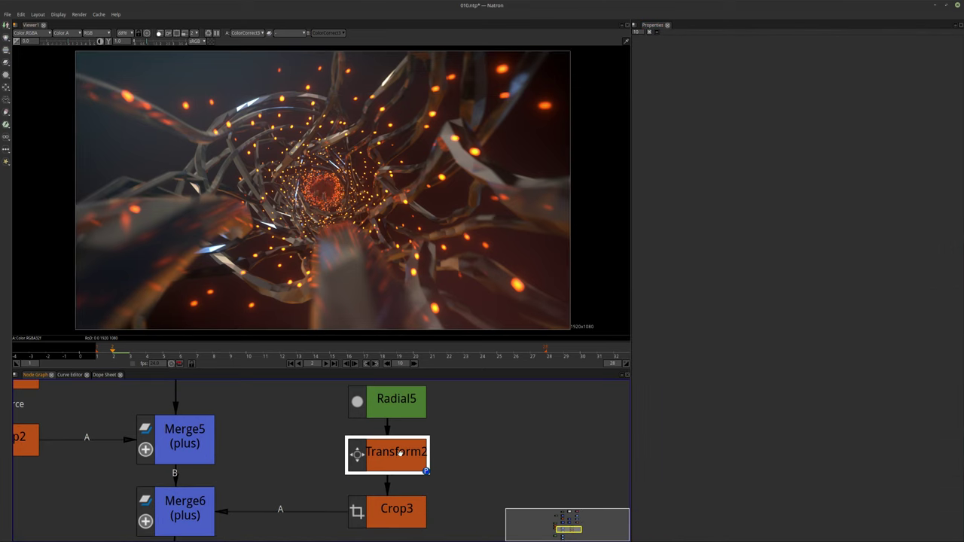
pyautogui.doubleClick(401, 456)
pyautogui.click(698, 71)
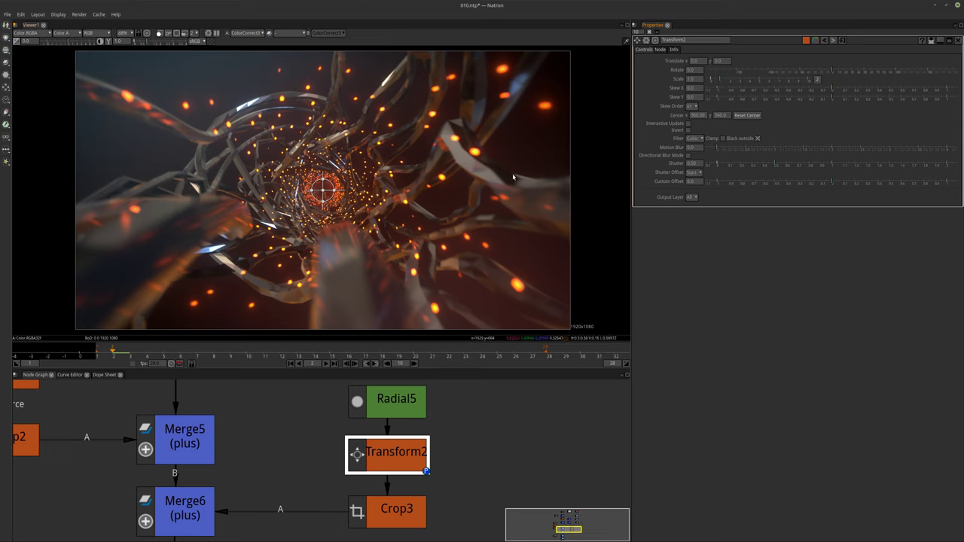
pyautogui.click(610, 364)
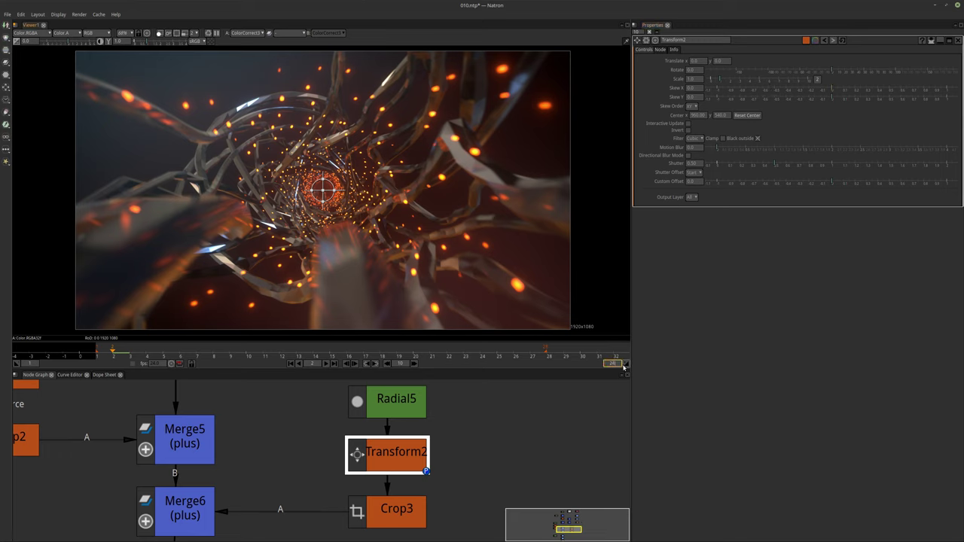
pyautogui.write('240')
pyautogui.press('Return')
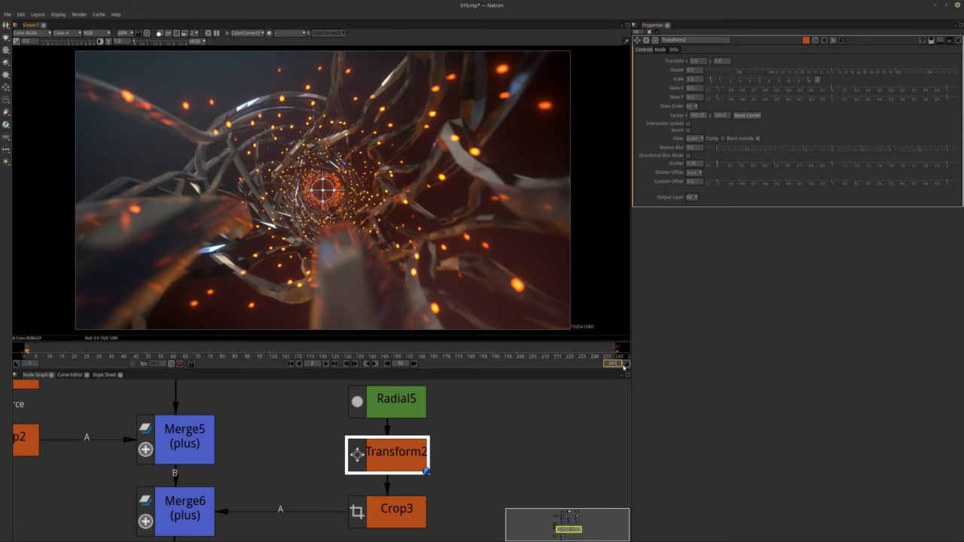
# Step: Reset Transform2's Rotate at the first frame, then keyframe it to -360 at frame 240
pyautogui.click(524, 353)
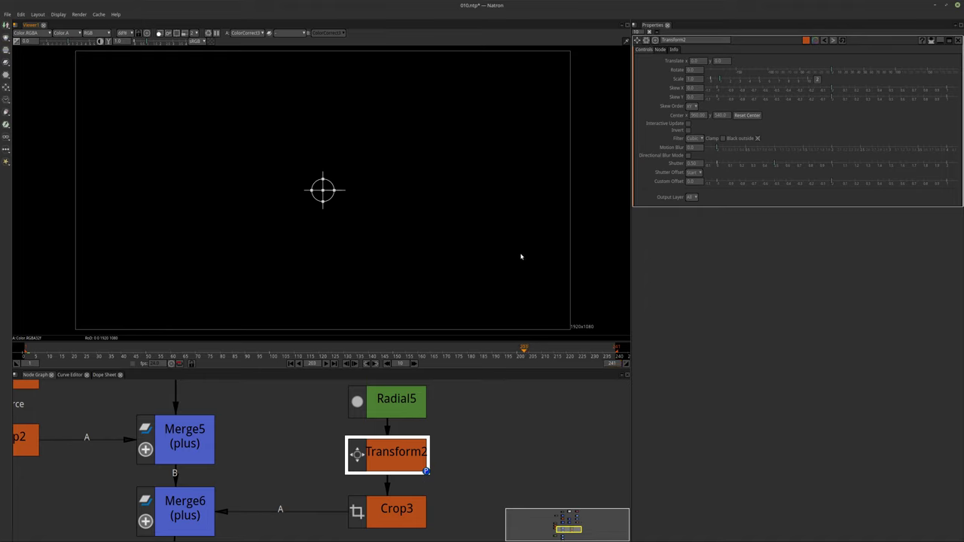
pyautogui.hotkey('ctrl', 'Right')
pyautogui.click(690, 70)
pyautogui.click(548, 269)
pyautogui.hotkey('shift', 'Left')
pyautogui.hotkey('ctrl', 'Left')
pyautogui.rightClick(700, 73)
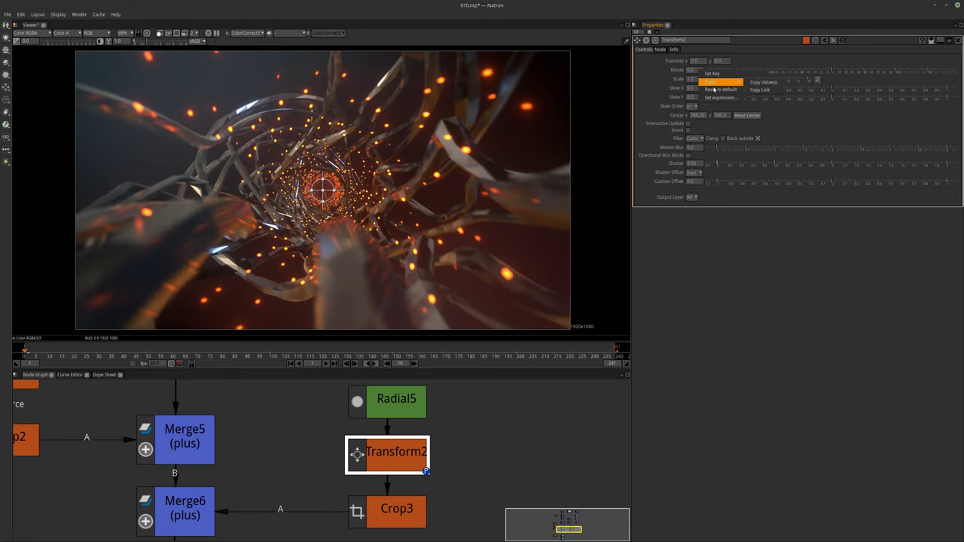
pyautogui.click(721, 89)
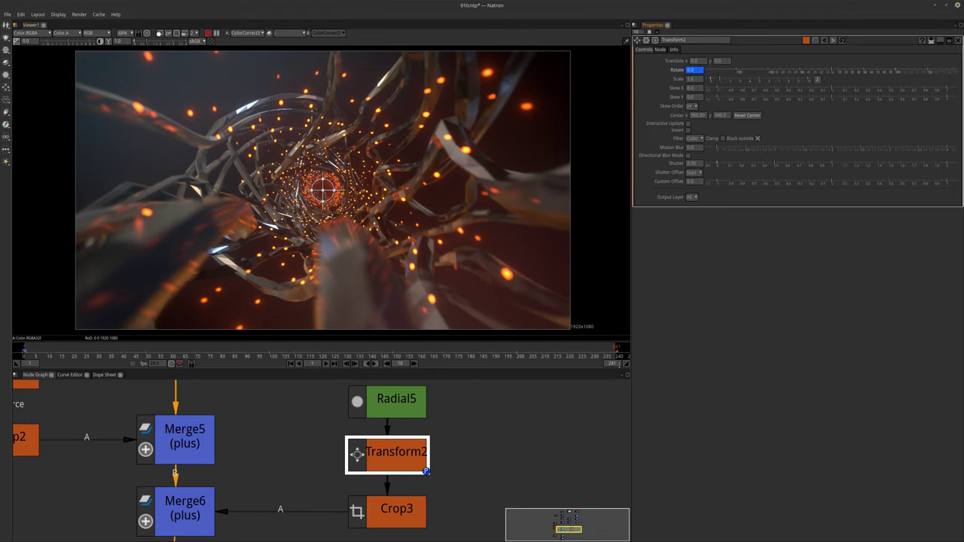
pyautogui.click(614, 355)
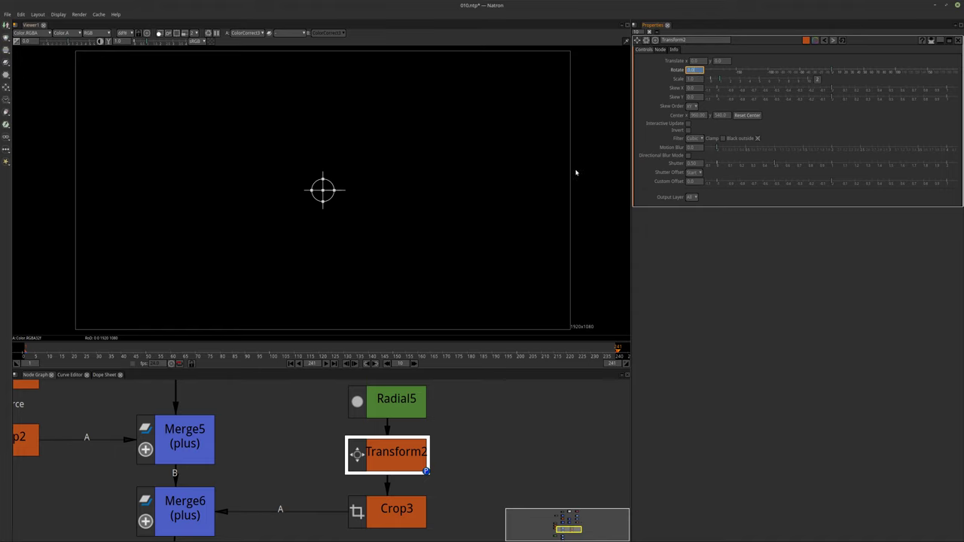
pyautogui.scroll(-4, 444, 209)
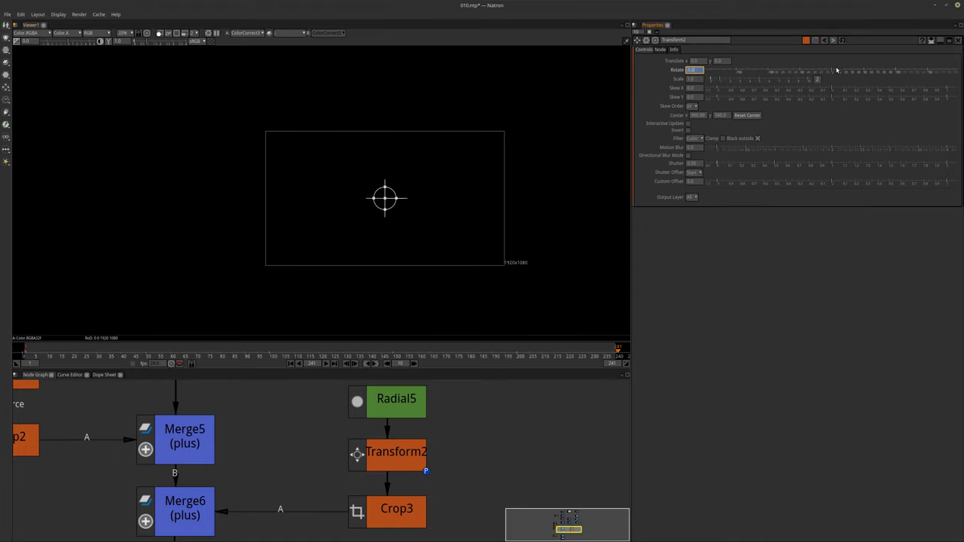
pyautogui.moveTo(825, 70); pyautogui.dragTo(708, 74)
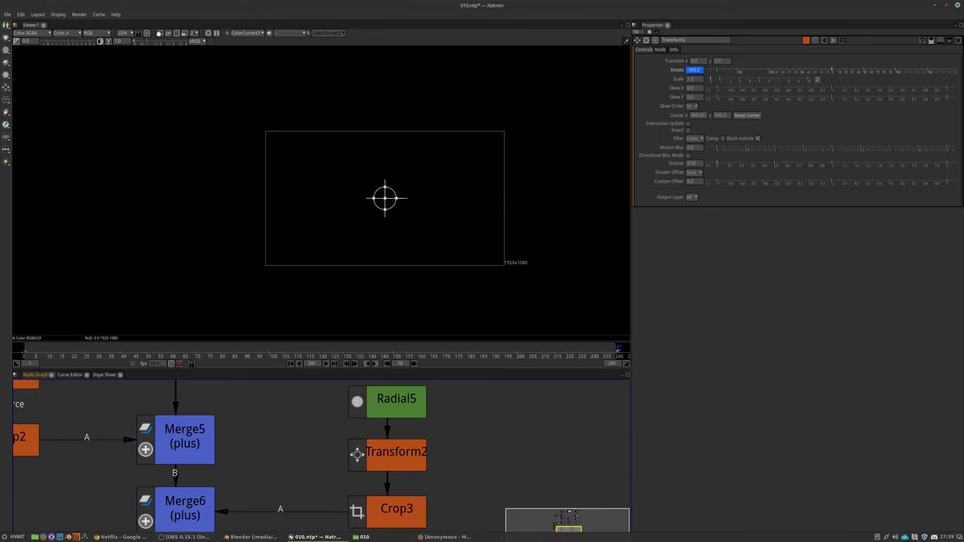
# Step: Check the rotation in a maximized, fitted viewer, then restore the layout and close Transform2's panel
pyautogui.click(257, 536)
pyautogui.moveTo(316, 537)
pyautogui.click(305, 491)
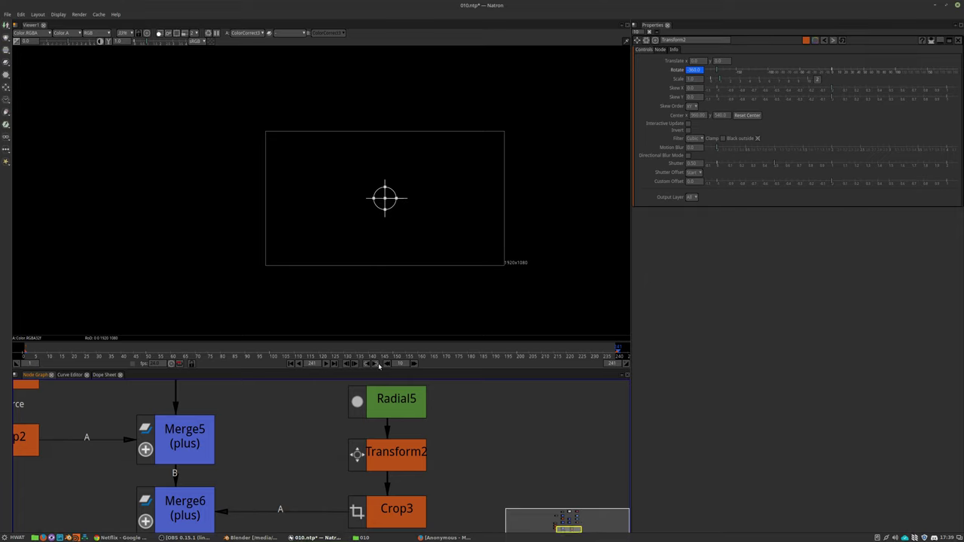
pyautogui.click(610, 364)
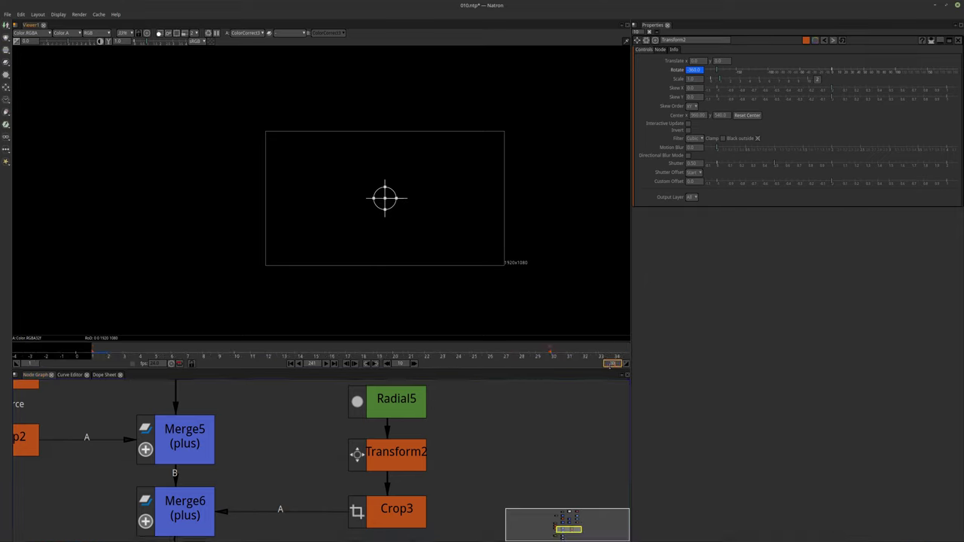
pyautogui.moveTo(442, 277); pyautogui.dragTo(422, 269, button='middle')
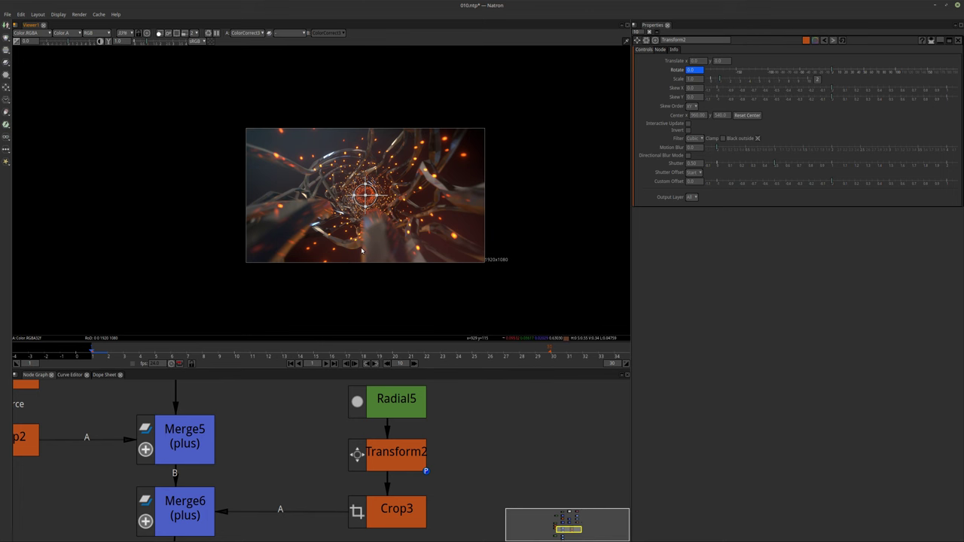
pyautogui.press('space')
pyautogui.press('f')
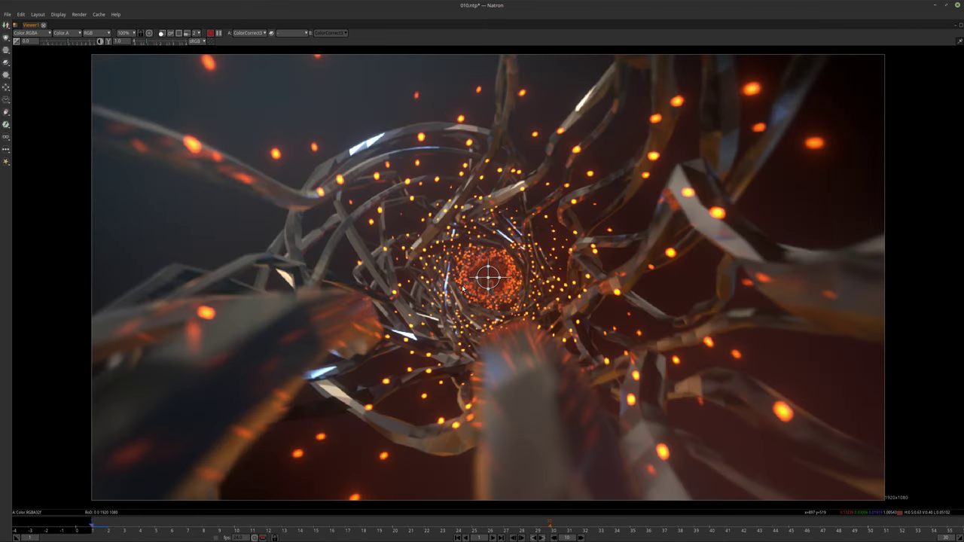
pyautogui.press('space')
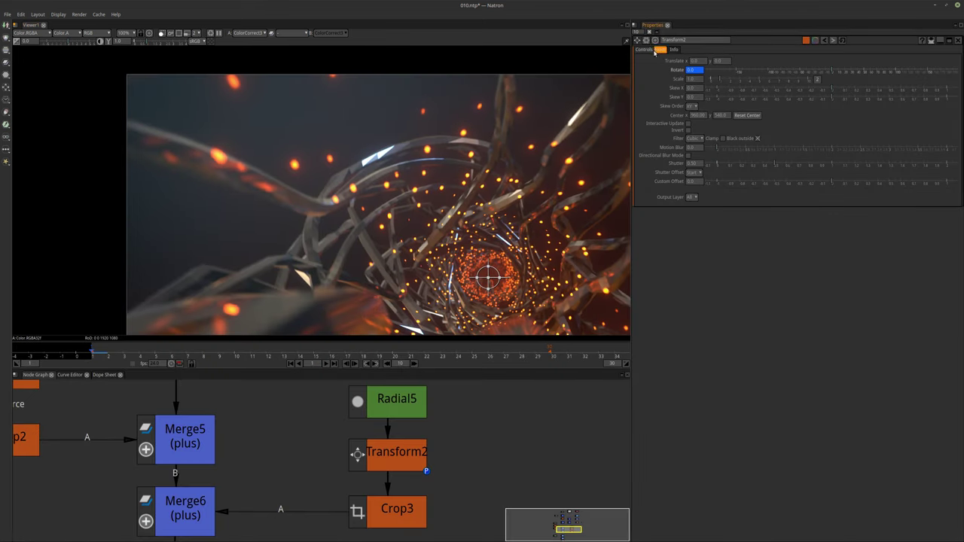
pyautogui.click(649, 32)
pyautogui.press('space')
# Step: Fit the tunnel composite to the viewer and play it back for review
pyautogui.press('f')
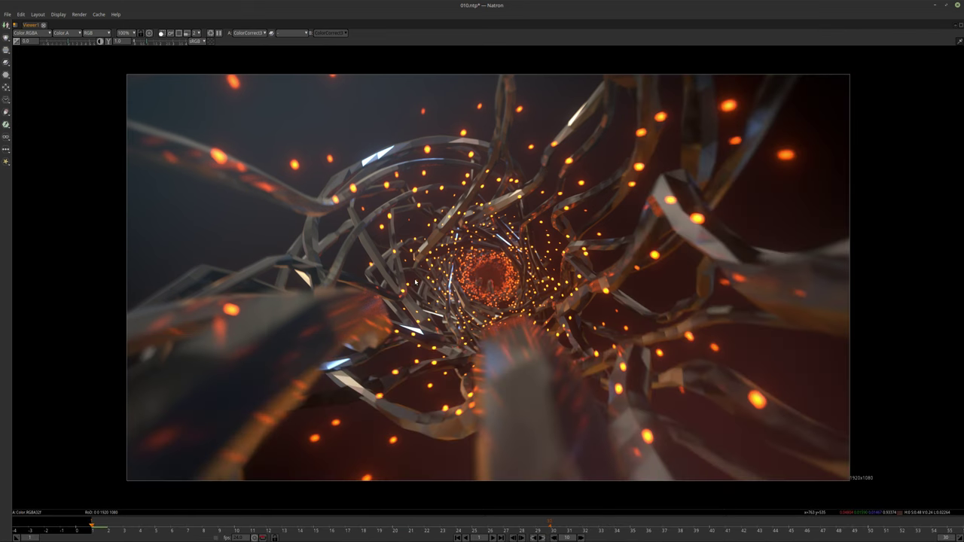
pyautogui.press('l')
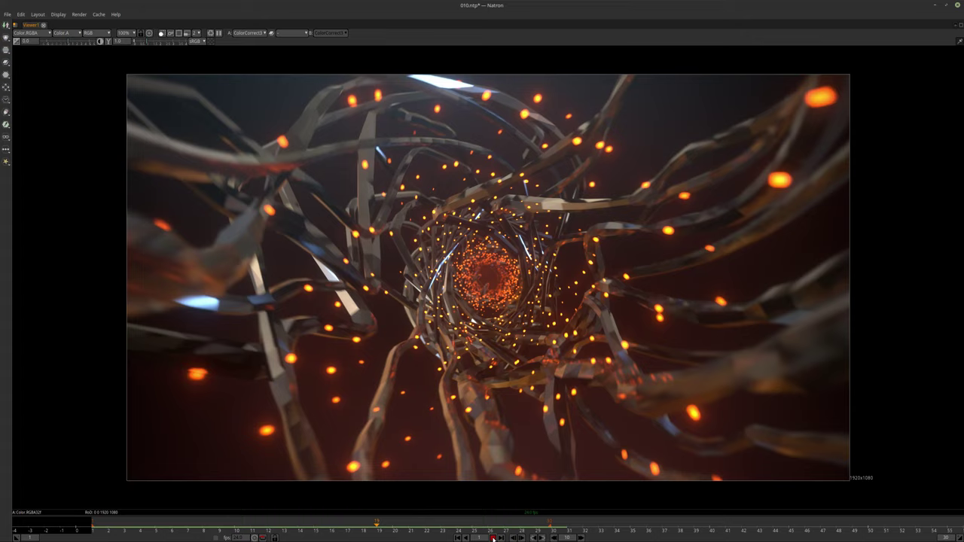
pyautogui.click(248, 537)
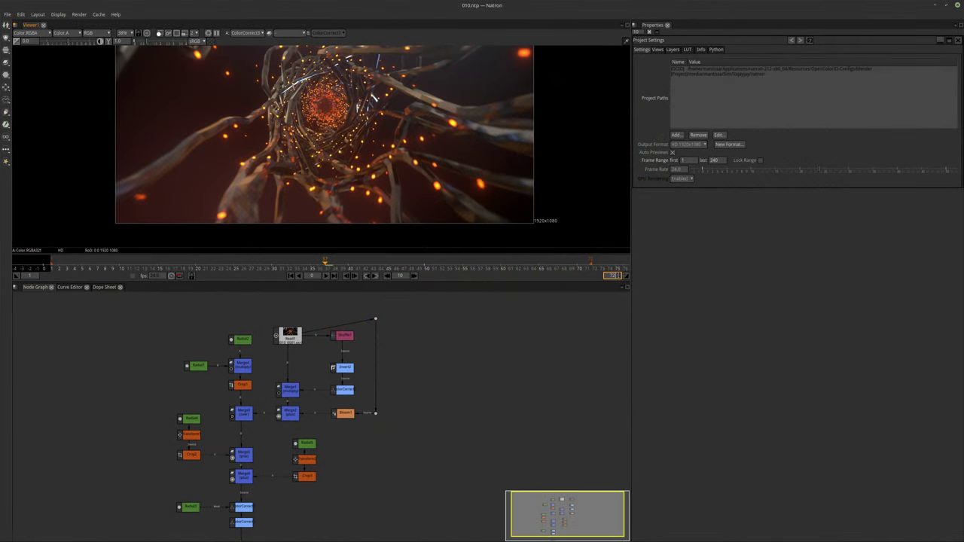
# Step: Confirm 240 as the project's last frame, maximize the viewer and start playback
pyautogui.press('Return')
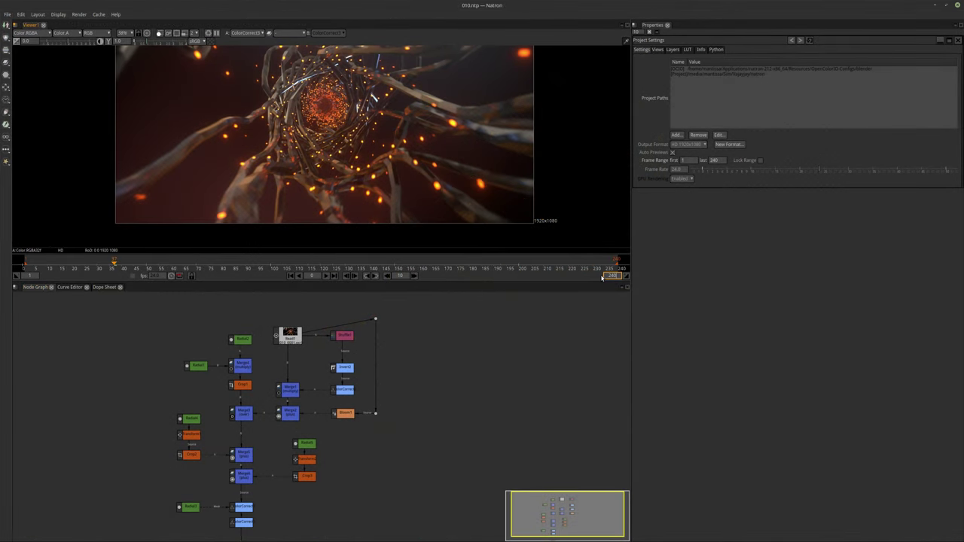
pyautogui.moveTo(393, 117); pyautogui.dragTo(393, 151, button='middle')
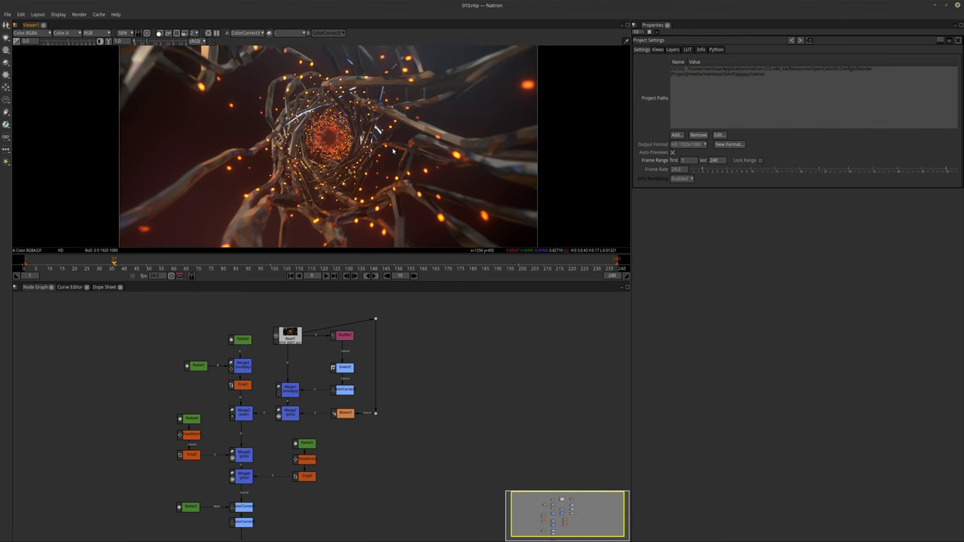
pyautogui.scroll(3, 392, 150)
pyautogui.press('space')
pyautogui.scroll(1, 452, 226)
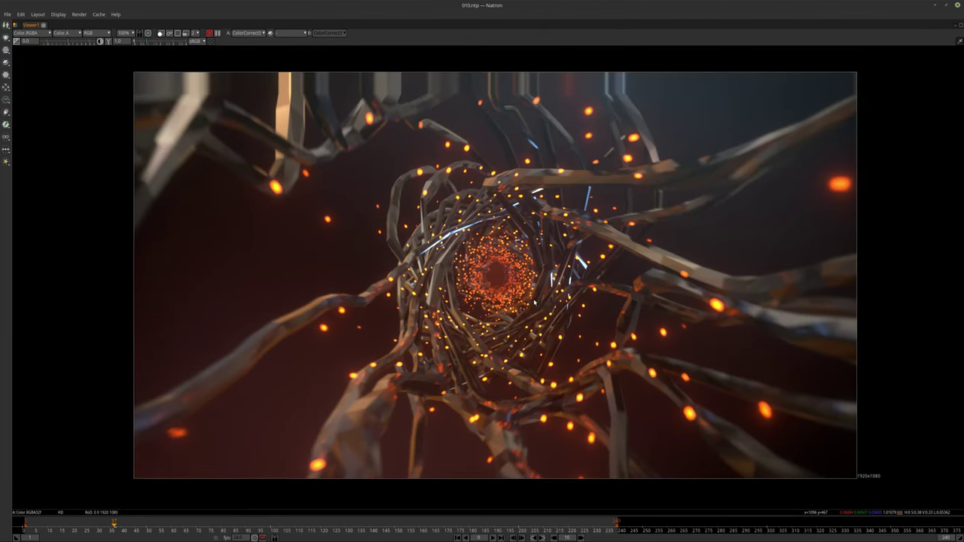
pyautogui.moveTo(550, 305); pyautogui.dragTo(513, 301, button='middle')
pyautogui.press('l')
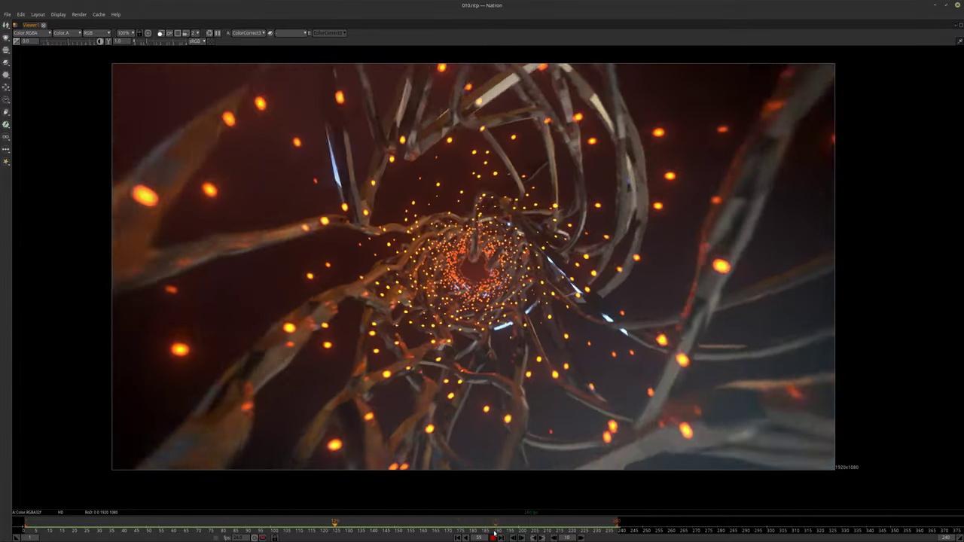
# Step: Stop the playback at about frame 136
pyautogui.click(494, 536)
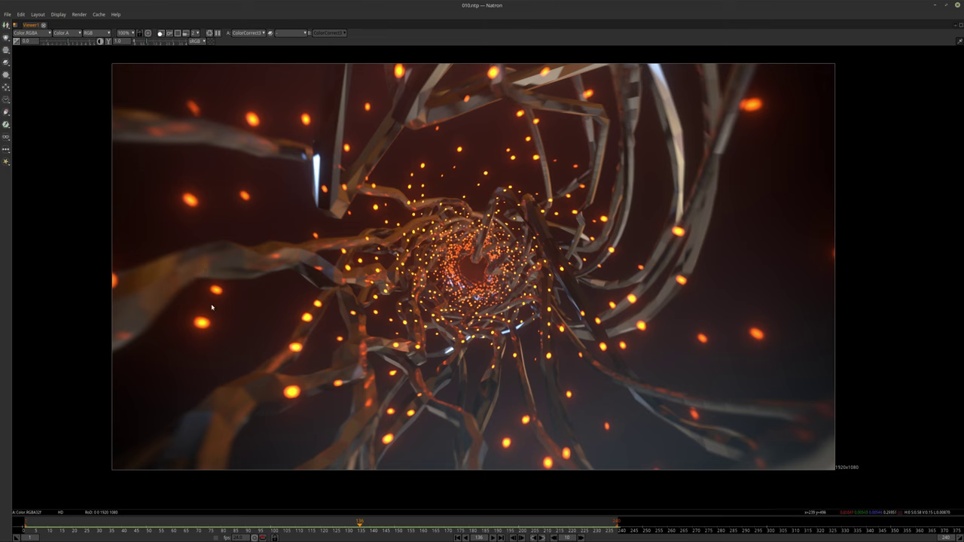
pyautogui.moveTo(253, 537)
pyautogui.press('super')
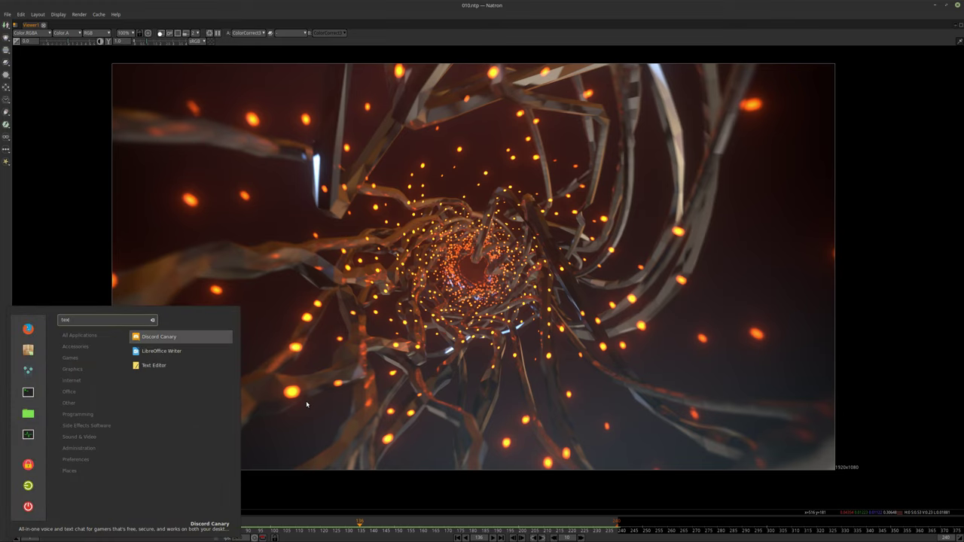
pyautogui.press('Down')
pyautogui.press('Down')
pyautogui.press('Escape')
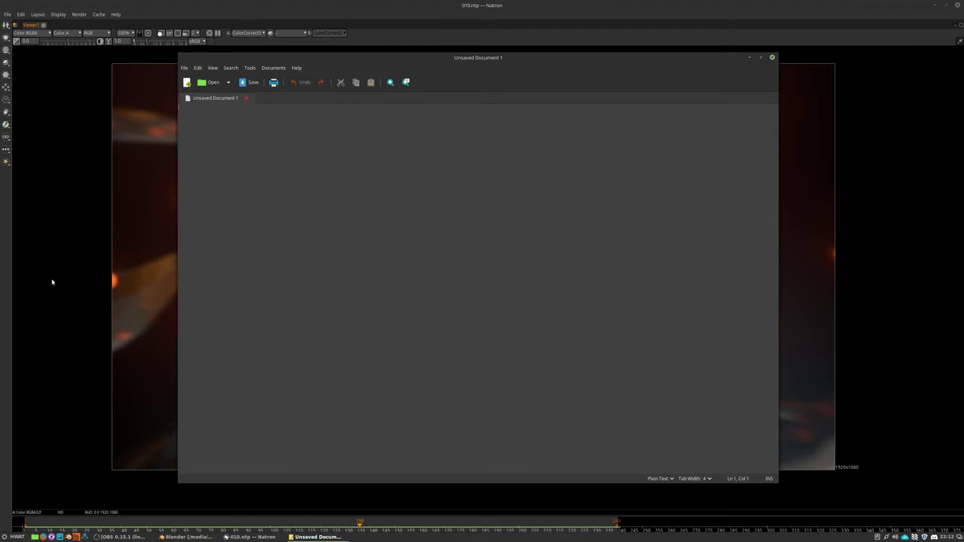
pyautogui.write("i'll fix the loop and re-render later, it's fine for now :)")
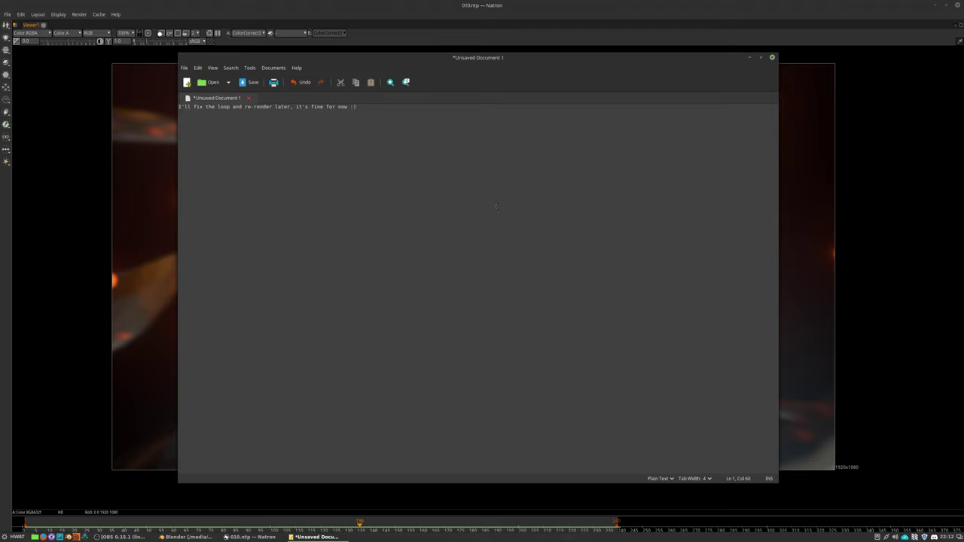
pyautogui.click(772, 57)
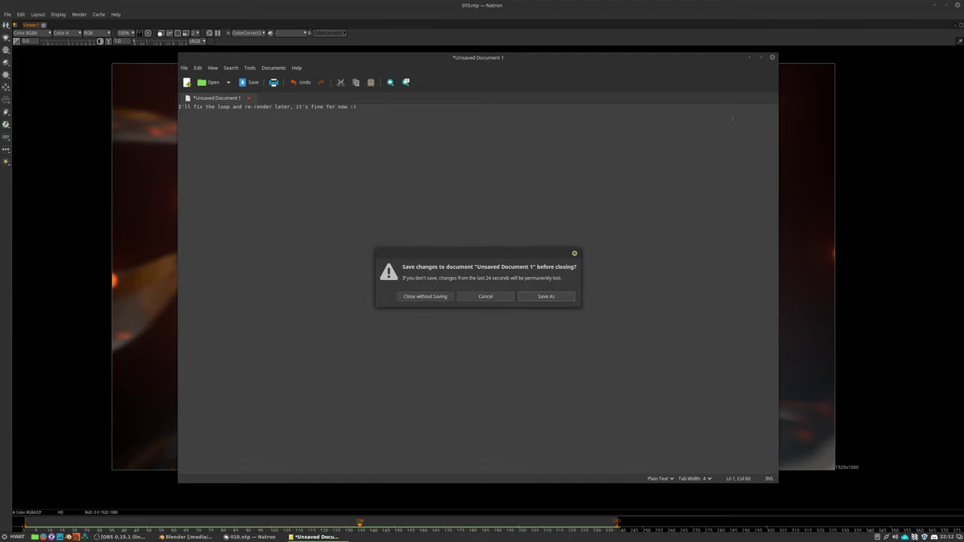
pyautogui.click(425, 296)
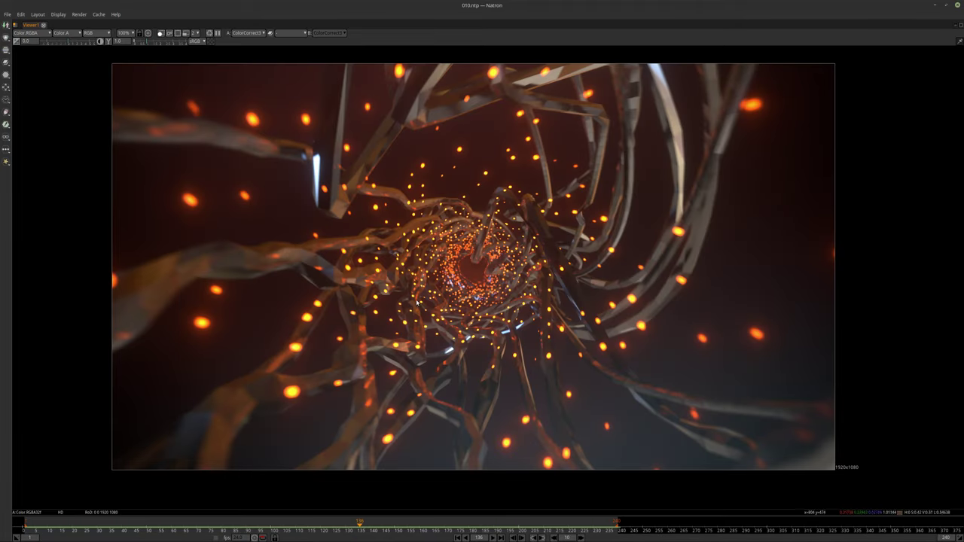
# Step: Restore the node graph and properties panes, fit the image, and enlarge the viewer area
pyautogui.press('space')
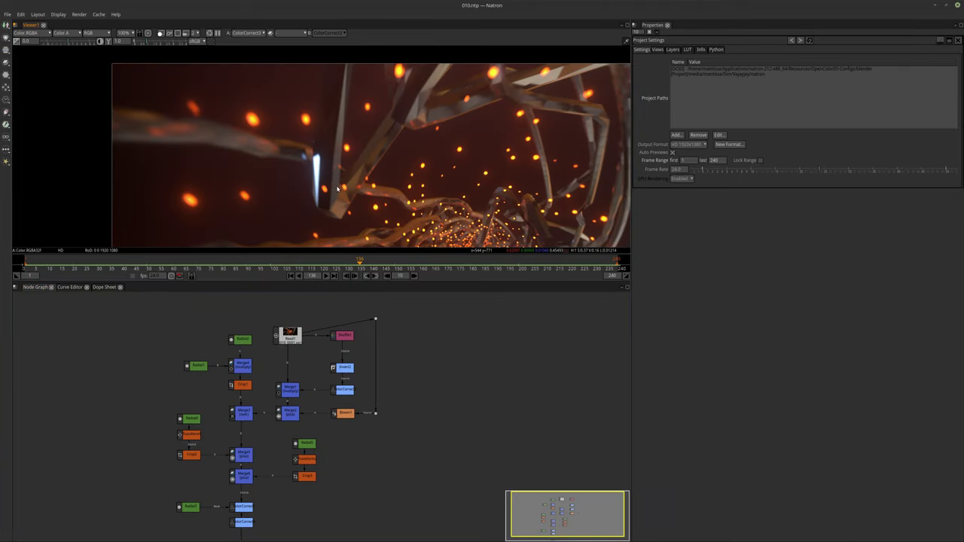
pyautogui.scroll(2, 320, 157)
pyautogui.scroll(1, 320, 156)
pyautogui.scroll(1, 380, 186)
pyautogui.press('f')
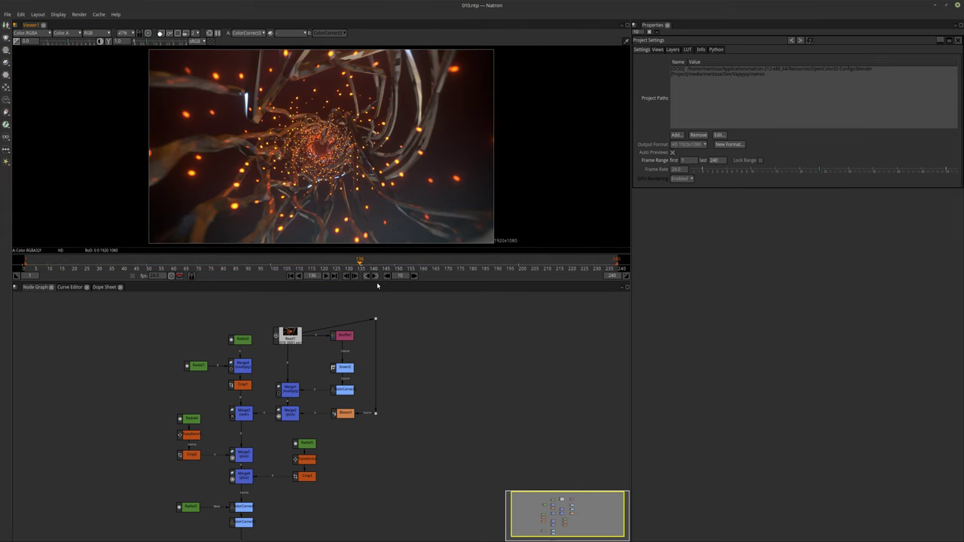
pyautogui.moveTo(379, 284); pyautogui.dragTo(382, 335)
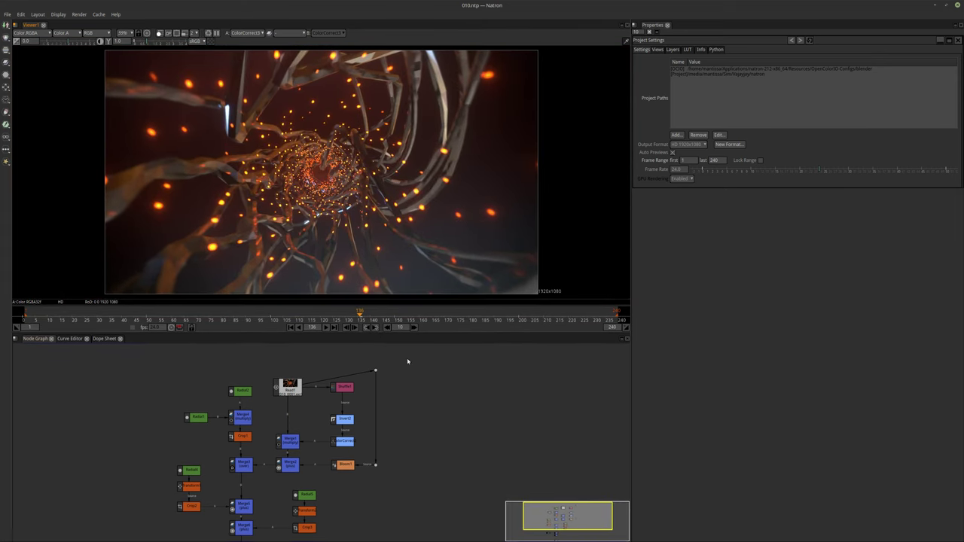
pyautogui.scroll(5, 330, 442)
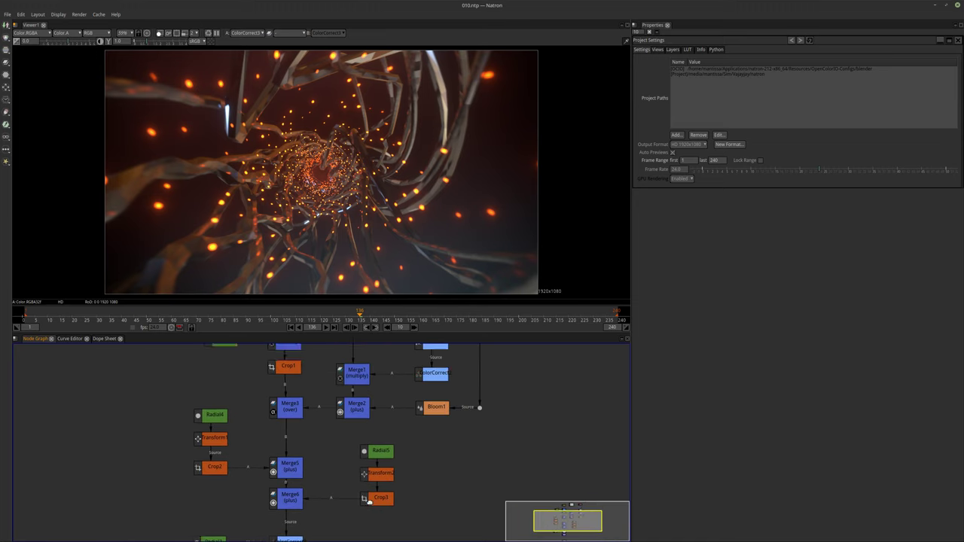
pyautogui.moveTo(349, 457); pyautogui.dragTo(370, 404, button='middle')
pyautogui.scroll(4, 367, 413)
pyautogui.scroll(-2, 367, 412)
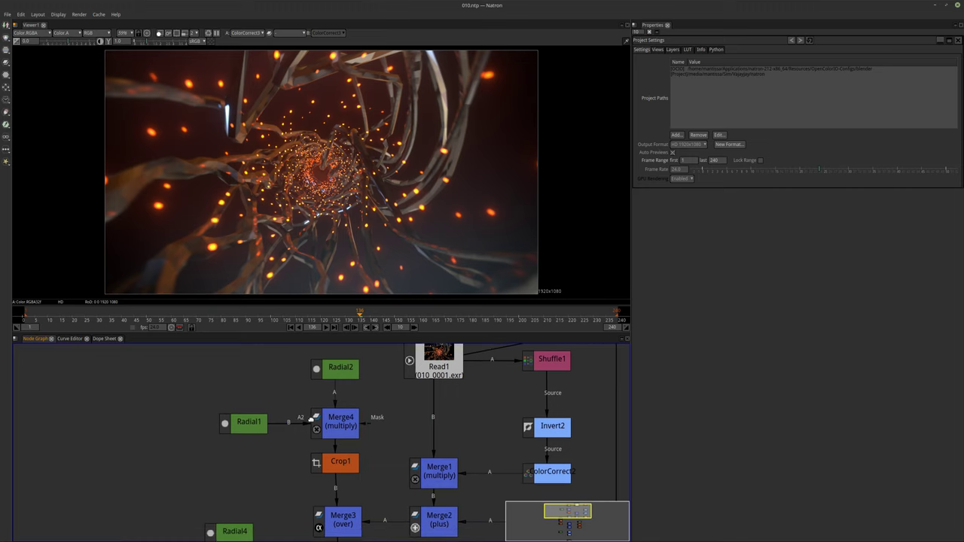
pyautogui.moveTo(304, 441); pyautogui.dragTo(283, 488, button='middle')
# Step: Move Radial1, Radial2, Merge4 and Crop1 together up and to the left
pyautogui.moveTo(134, 356); pyautogui.dragTo(306, 462)
pyautogui.moveTo(271, 424); pyautogui.dragTo(317, 429, button='middle')
pyautogui.moveTo(318, 427); pyautogui.dragTo(200, 388)
pyautogui.moveTo(279, 435)
pyautogui.mouseDown(button='middle')
pyautogui.moveTo(290, 455)
pyautogui.moveTo(290, 443)
pyautogui.mouseUp(button='middle')
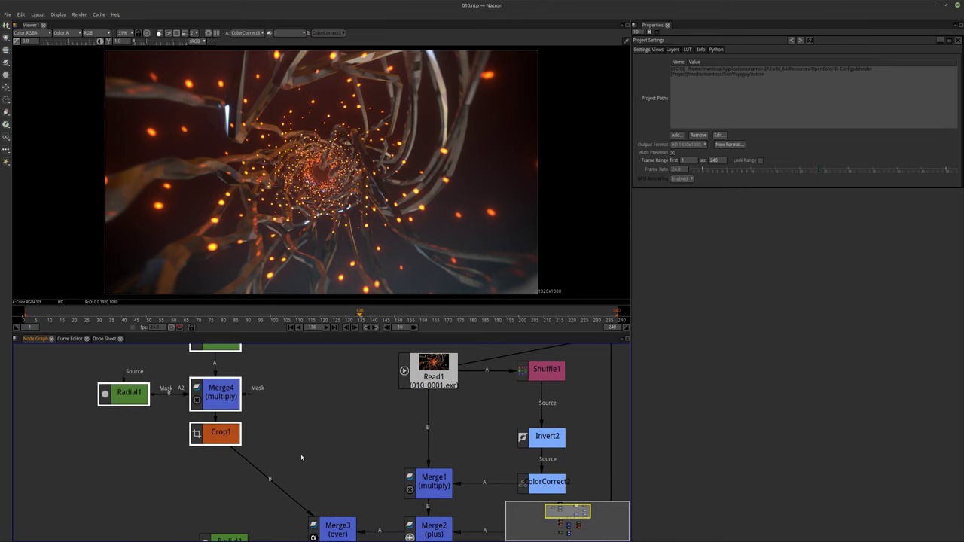
pyautogui.moveTo(301, 439); pyautogui.dragTo(332, 441, button='middle')
pyautogui.click(333, 441)
# Step: Insert a new Merge7 node into the link between Crop1 and Merge3
pyautogui.press('Tab')
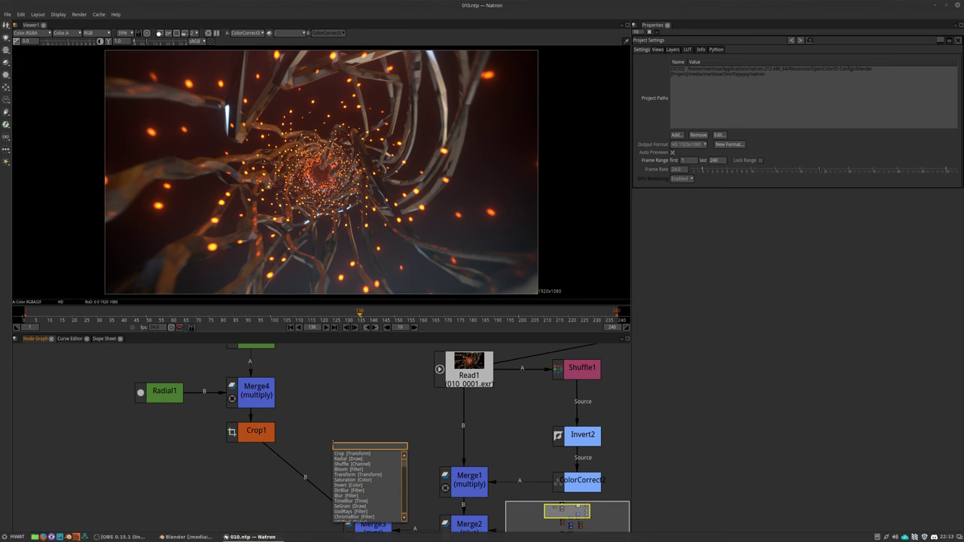
pyautogui.press('Escape')
pyautogui.press('m')
pyautogui.moveTo(346, 458); pyautogui.dragTo(237, 486)
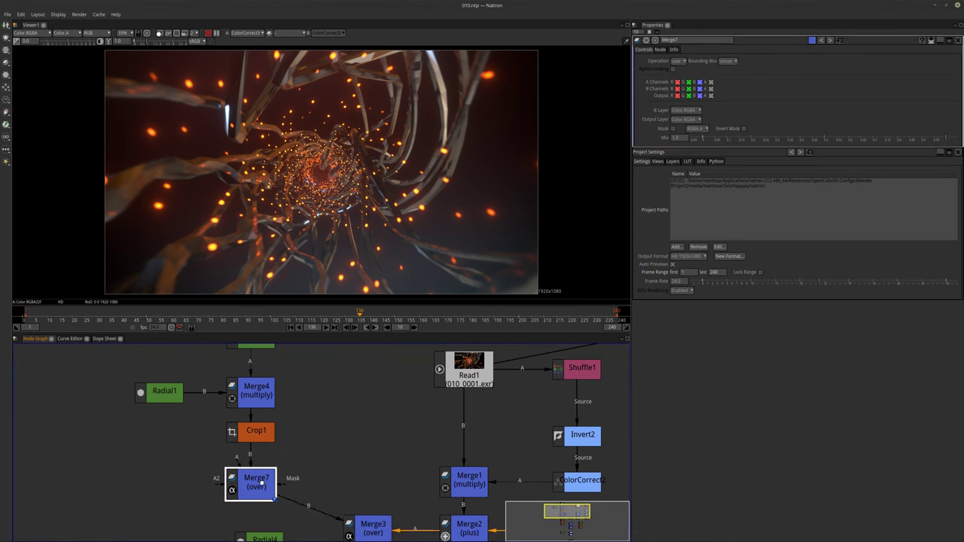
pyautogui.moveTo(341, 424); pyautogui.dragTo(341, 416, button='middle')
# Step: Create a Plasma1 node and connect it to Merge7's A input
pyautogui.press('Tab')
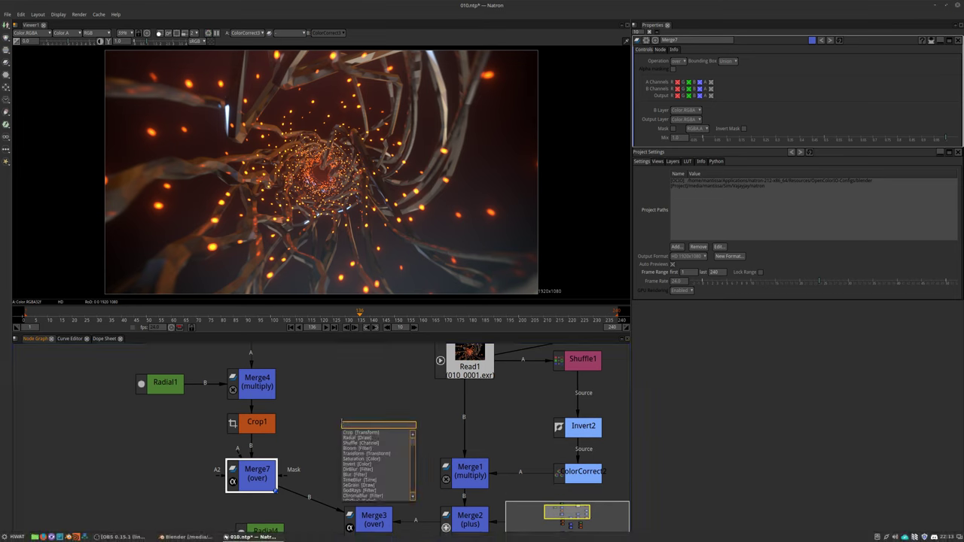
pyautogui.write('plasma')
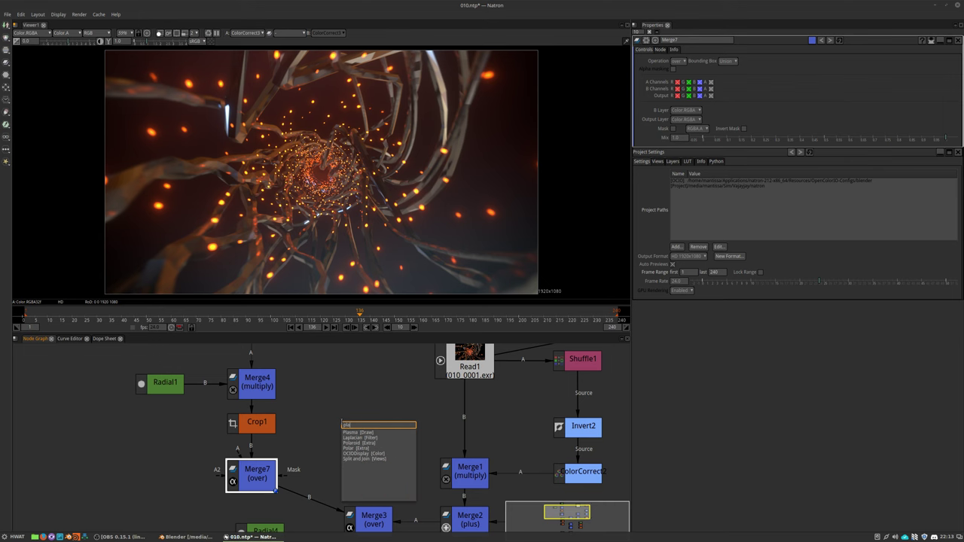
pyautogui.press('Return')
pyautogui.moveTo(312, 426); pyautogui.dragTo(368, 393)
# Step: Add a Saturation1 node below Plasma1 and lower its saturation almost to zero
pyautogui.press('Tab')
pyautogui.write('sat')
pyautogui.press('Return')
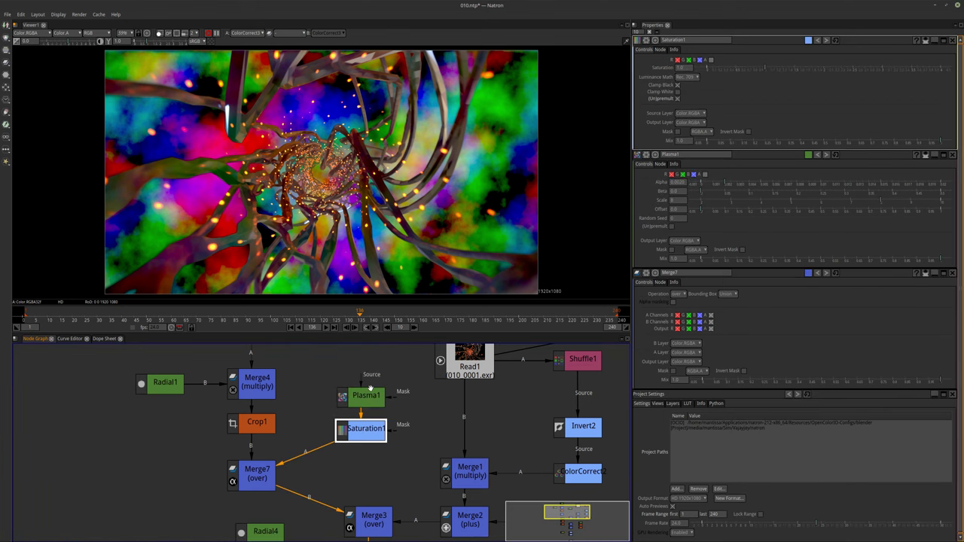
pyautogui.moveTo(362, 433); pyautogui.dragTo(362, 461)
pyautogui.moveTo(362, 400); pyautogui.dragTo(363, 372)
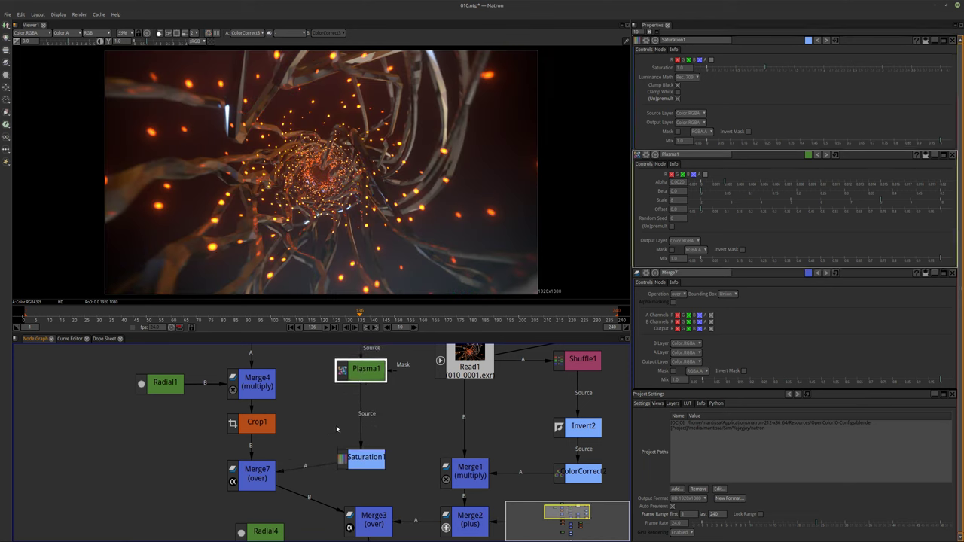
pyautogui.click(362, 459)
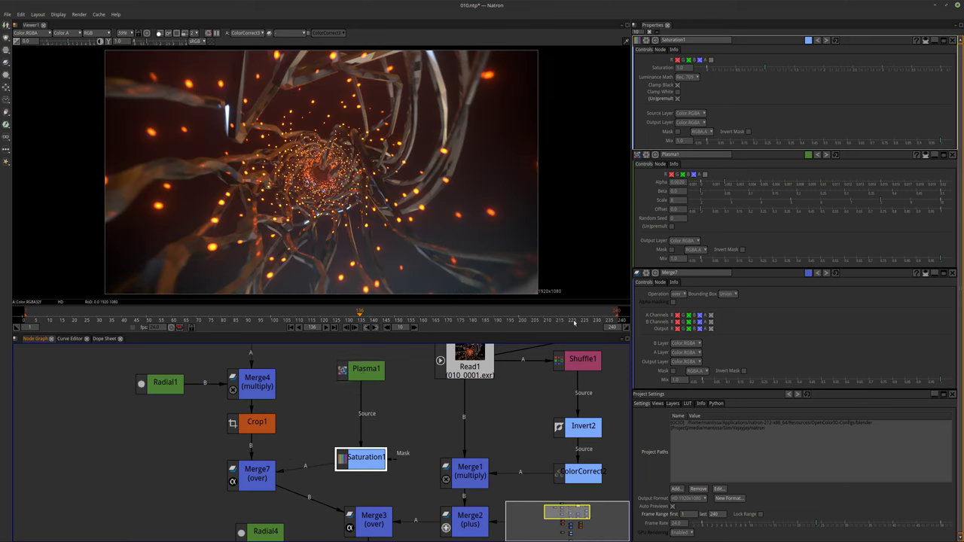
pyautogui.moveTo(757, 70); pyautogui.dragTo(709, 70)
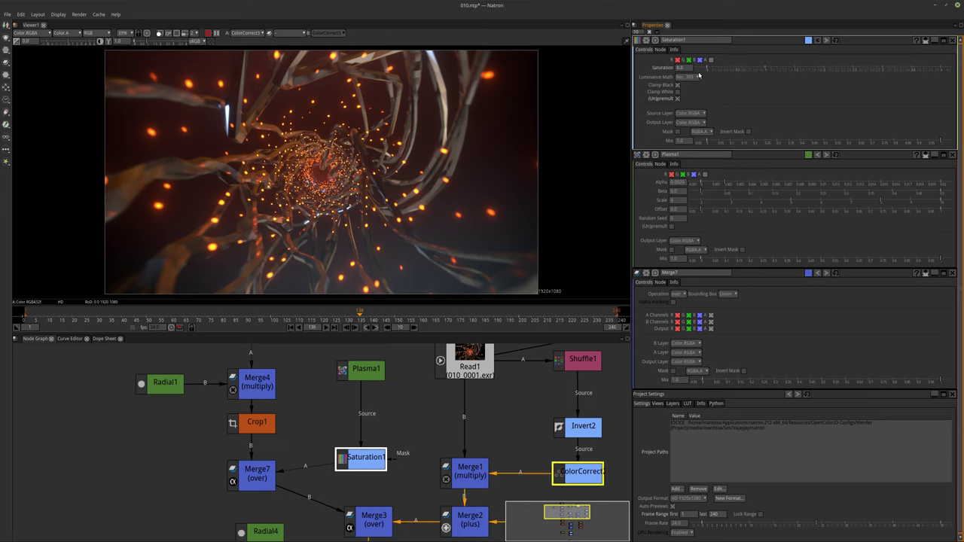
# Step: Set Merge7's operation to multiply and clear the node selection
pyautogui.click(260, 469)
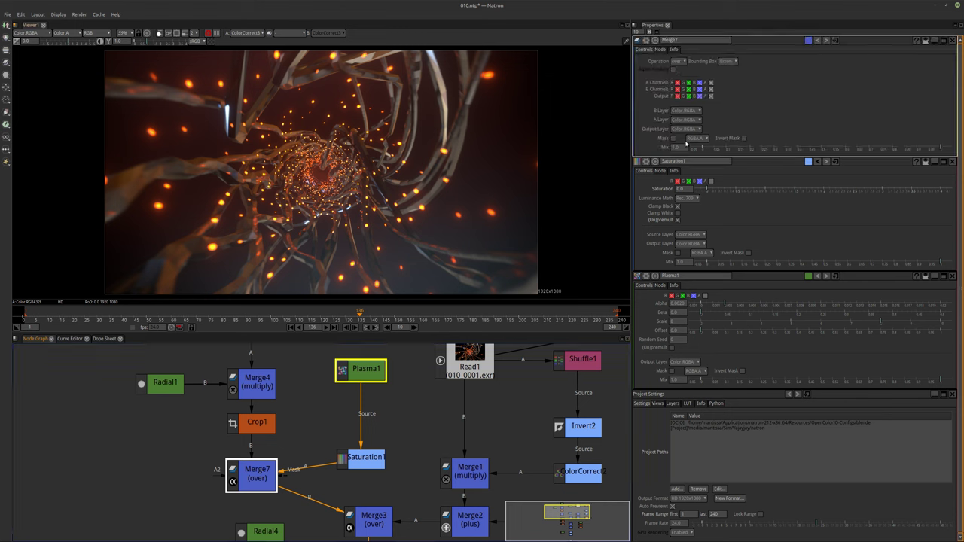
pyautogui.click(677, 61)
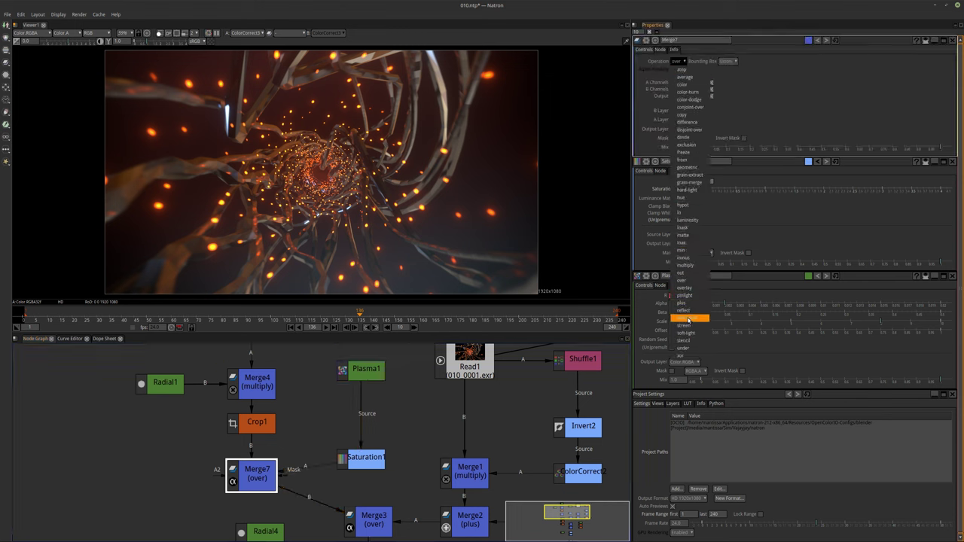
pyautogui.click(686, 265)
pyautogui.click(294, 422)
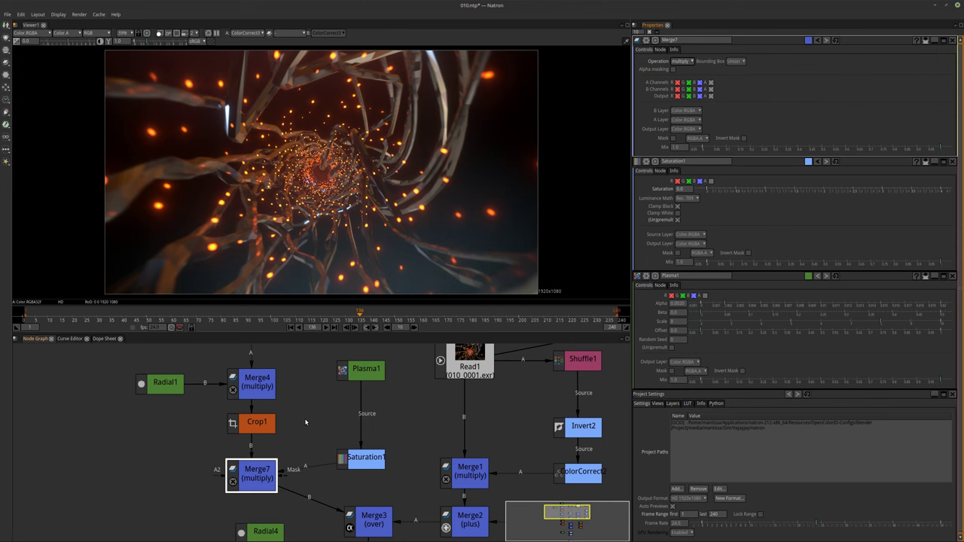
pyautogui.scroll(5, 271, 247)
pyautogui.click(371, 407)
pyautogui.click(366, 371)
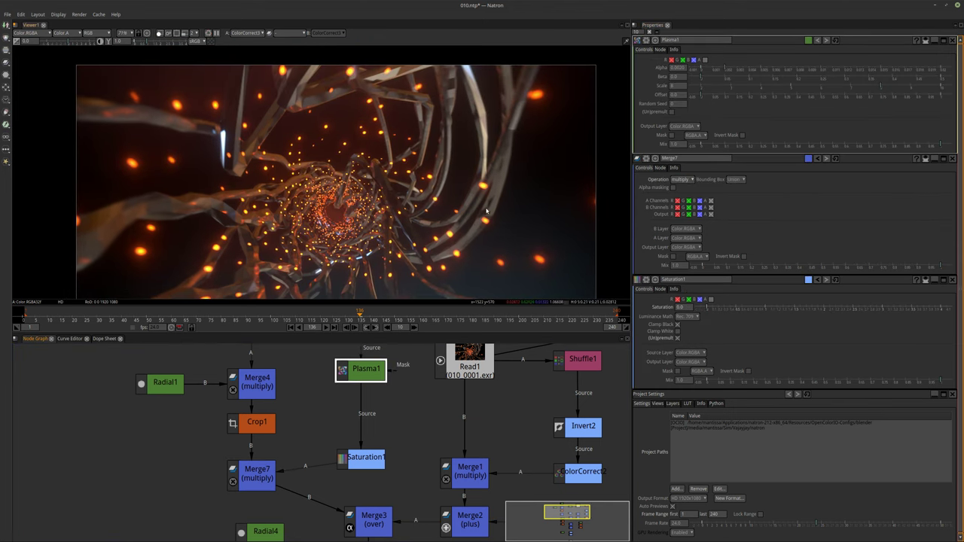
# Step: View Plasma1 alone and tune it to Scale 7, Beta 0.0025 and Alpha 0.010
pyautogui.moveTo(364, 367); pyautogui.dragTo(311, 406, button='middle')
pyautogui.press('1')
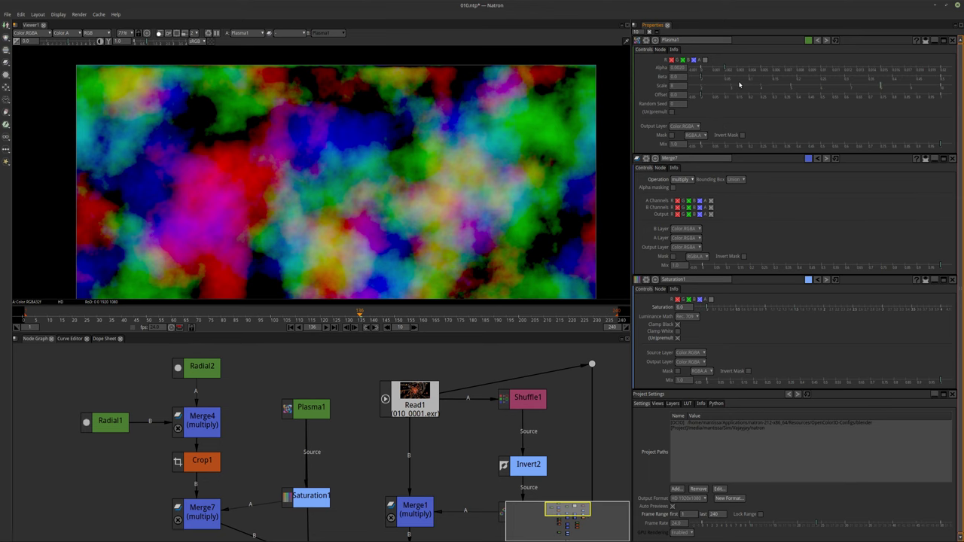
pyautogui.moveTo(874, 86); pyautogui.dragTo(834, 90)
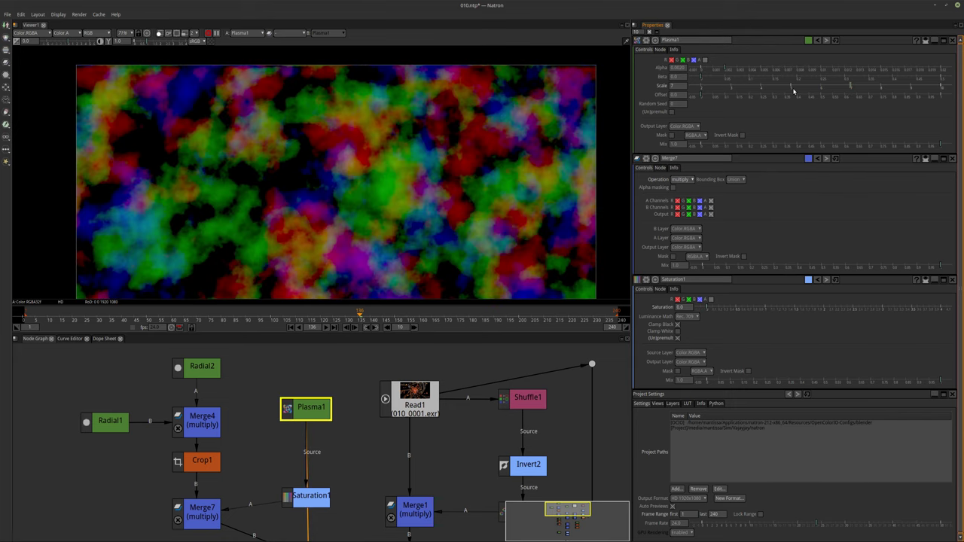
pyautogui.moveTo(701, 77)
pyautogui.mouseDown()
pyautogui.moveTo(744, 80)
pyautogui.moveTo(715, 84)
pyautogui.moveTo(725, 79)
pyautogui.moveTo(702, 78)
pyautogui.moveTo(717, 70)
pyautogui.moveTo(705, 70)
pyautogui.mouseUp()
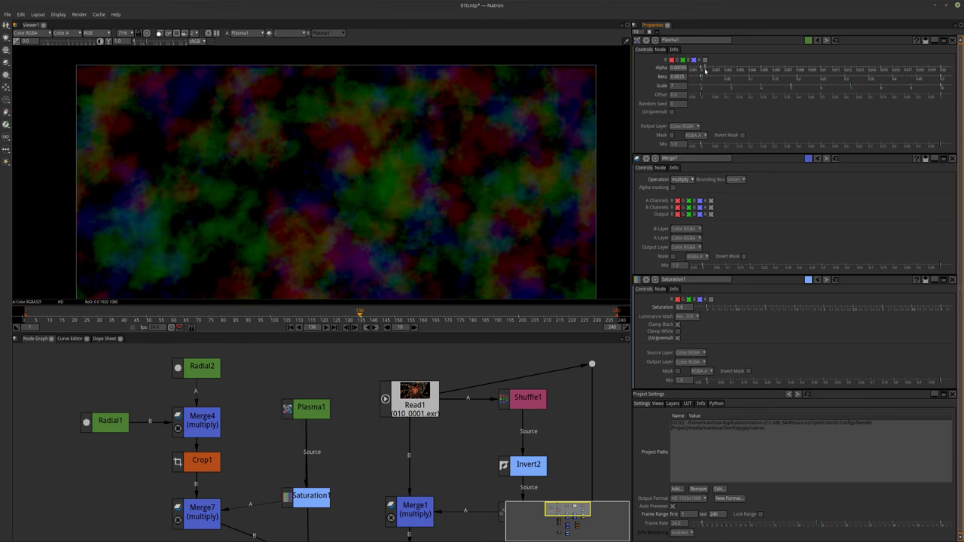
pyautogui.click(822, 72)
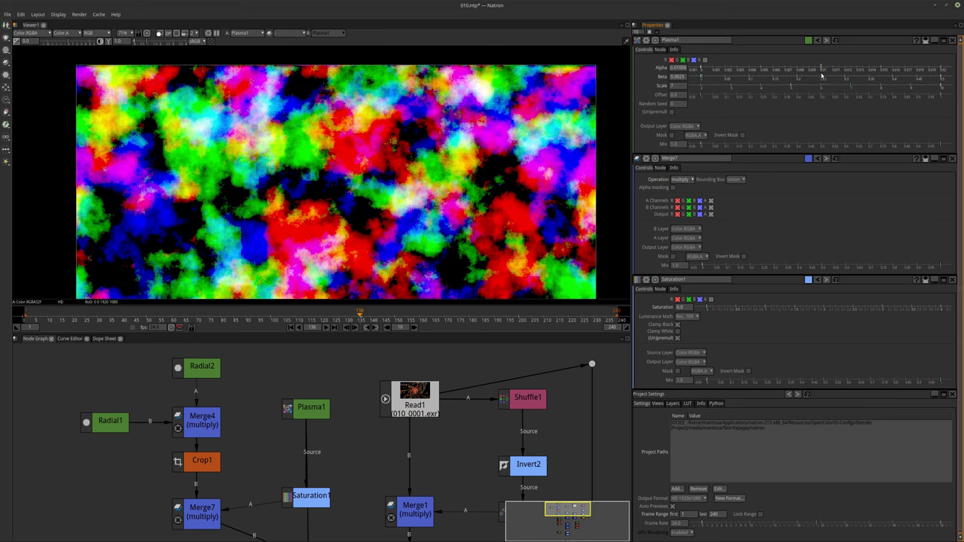
pyautogui.click(821, 75)
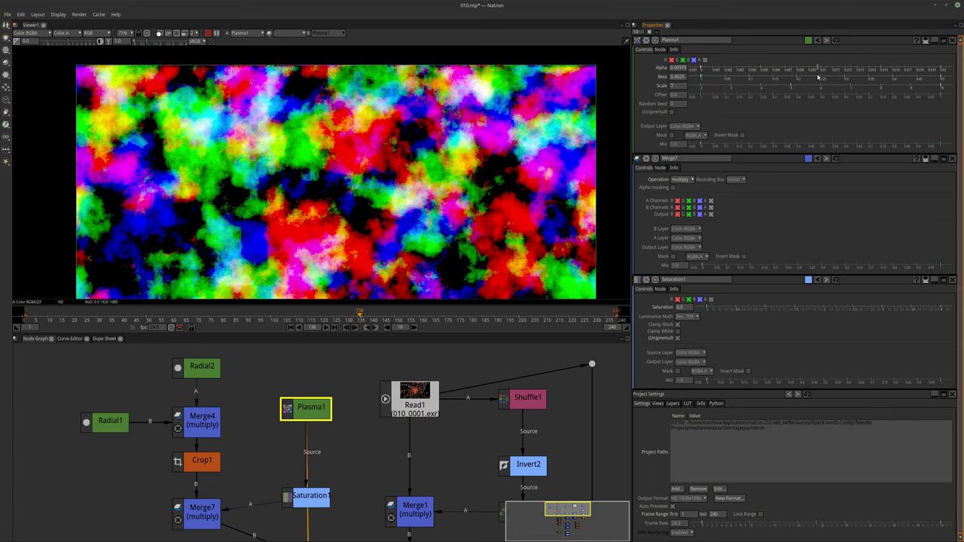
pyautogui.click(821, 77)
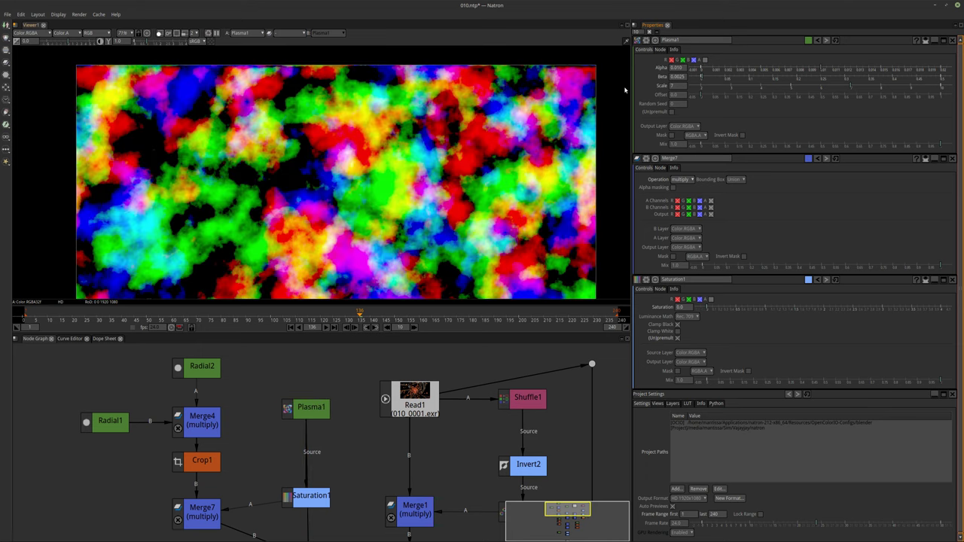
pyautogui.moveTo(486, 211); pyautogui.dragTo(476, 191, button='middle')
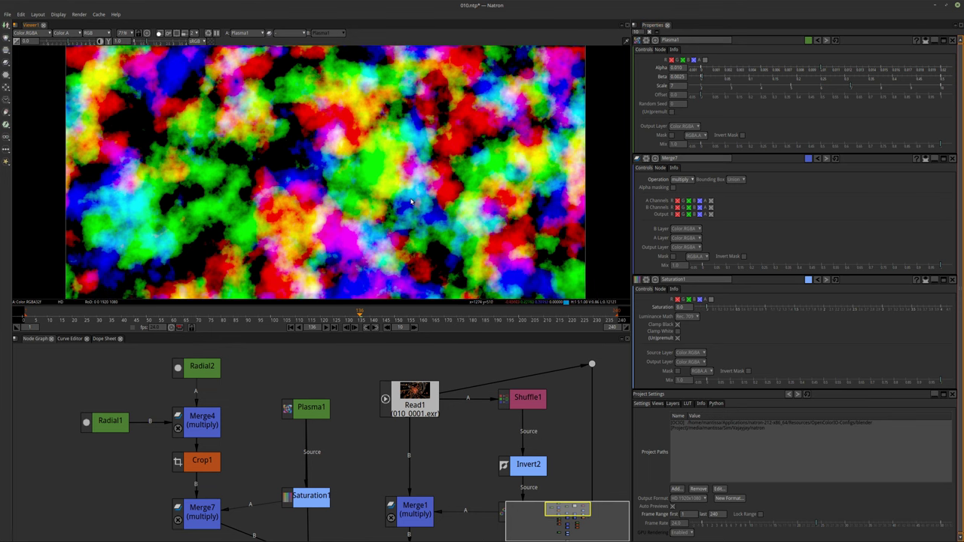
pyautogui.moveTo(299, 414)
pyautogui.moveTo(299, 414); pyautogui.dragTo(304, 389)
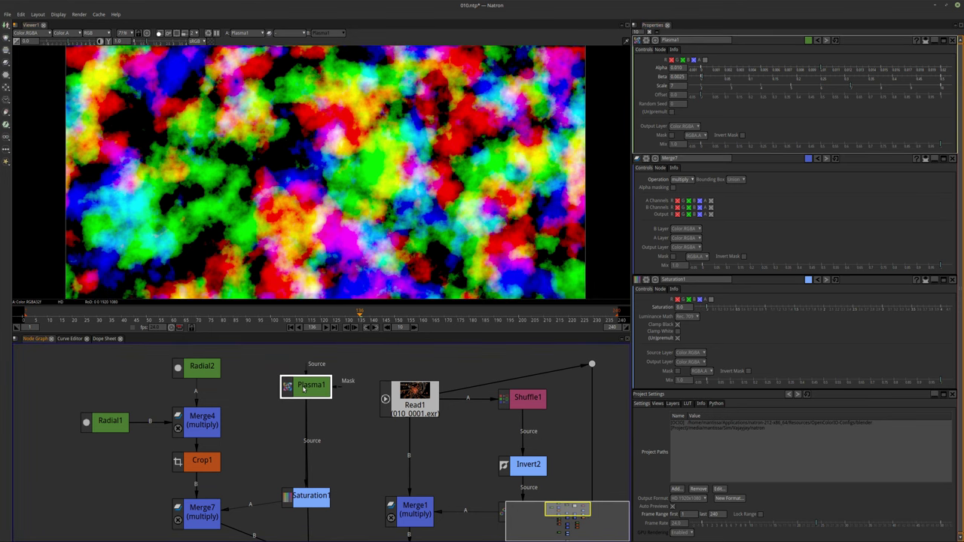
# Step: Add a Blur1 node after Plasma1 with Size 2.8 and tidy the node layout
pyautogui.press('Tab')
pyautogui.write('bl')
pyautogui.press('Down')
pyautogui.press('Down')
pyautogui.press('Return')
pyautogui.moveTo(704, 68)
pyautogui.mouseDown()
pyautogui.moveTo(716, 70)
pyautogui.moveTo(708, 71)
pyautogui.mouseUp()
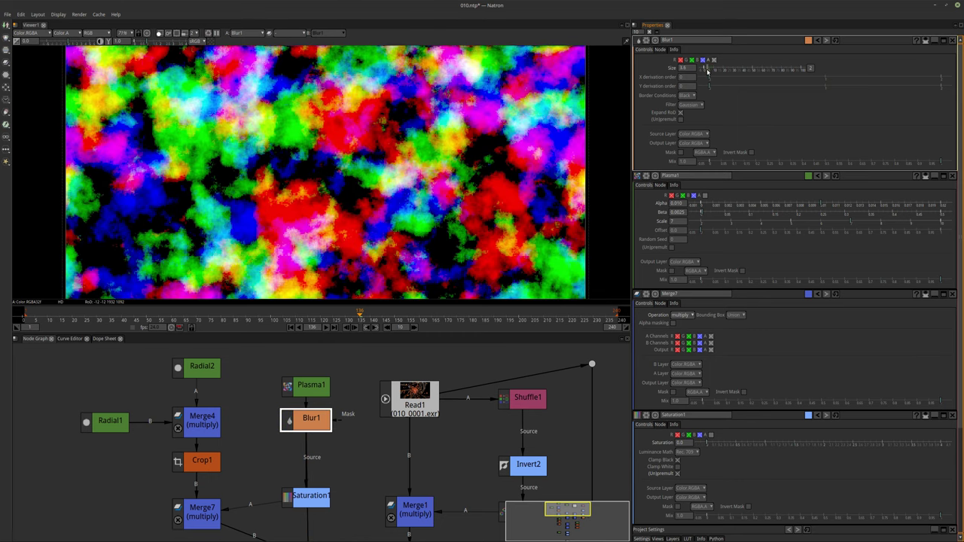
pyautogui.moveTo(707, 70); pyautogui.dragTo(706, 73)
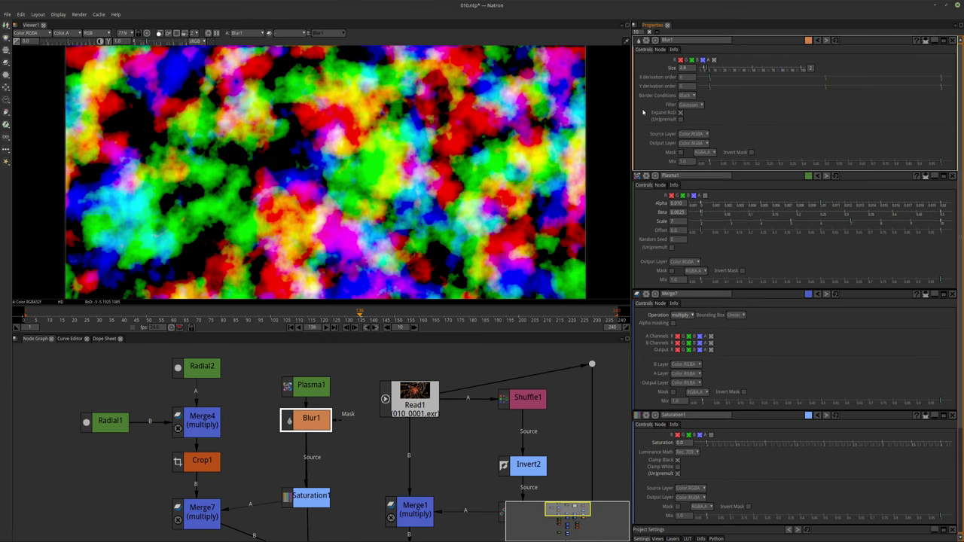
pyautogui.moveTo(311, 385); pyautogui.dragTo(311, 367)
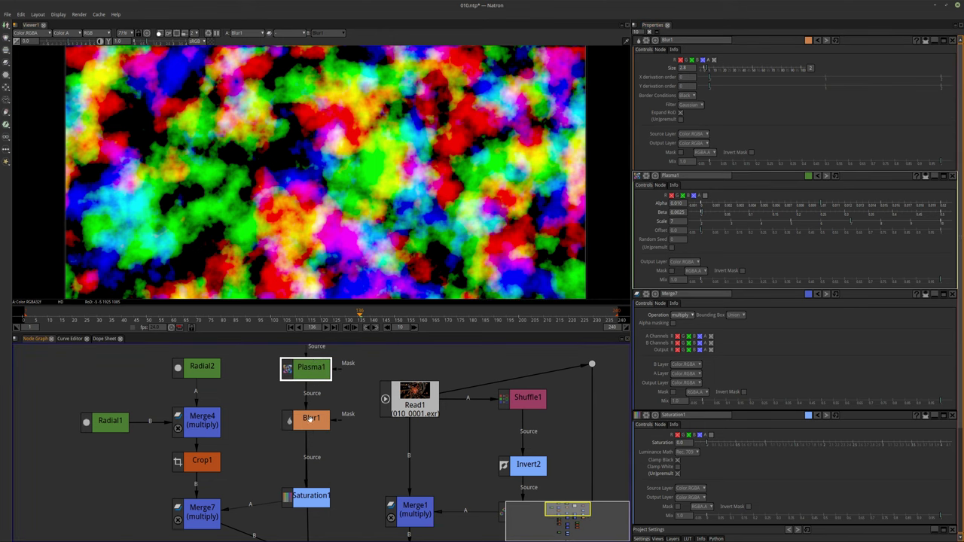
pyautogui.moveTo(310, 419); pyautogui.dragTo(310, 408)
pyautogui.click(315, 499)
# Step: View Saturation1's output and try raising its saturation to 0.919
pyautogui.press('1')
pyautogui.moveTo(315, 498); pyautogui.dragTo(309, 441, button='middle')
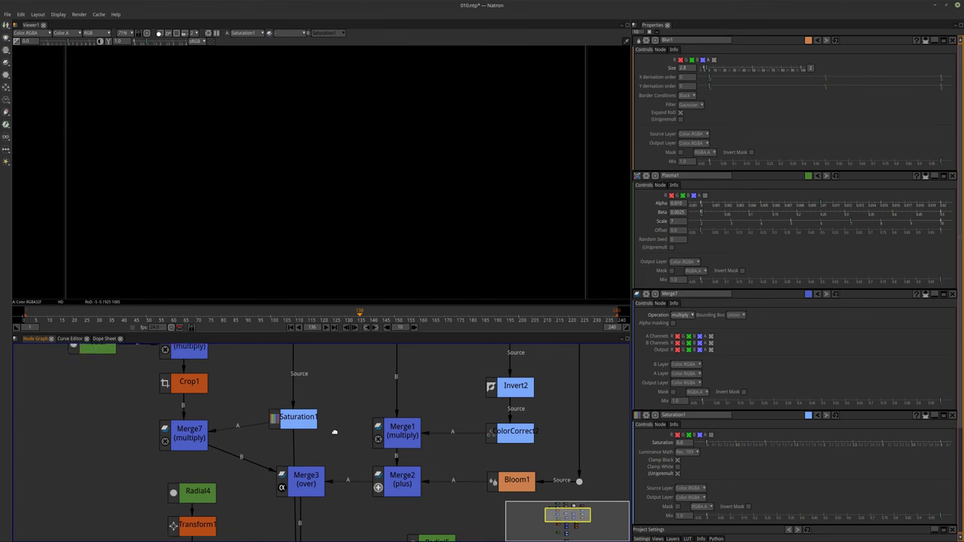
pyautogui.moveTo(482, 336); pyautogui.dragTo(477, 347, button='middle')
pyautogui.doubleClick(294, 427)
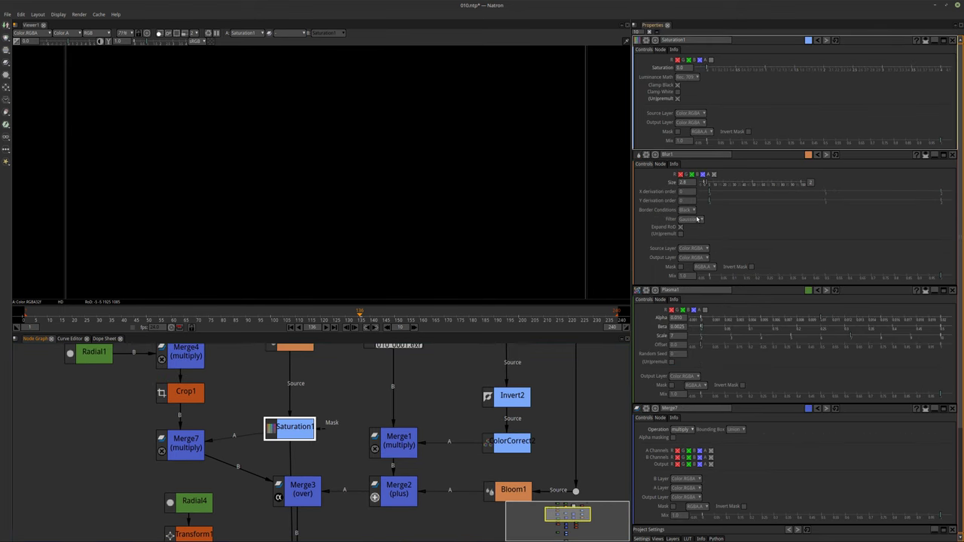
pyautogui.click(735, 68)
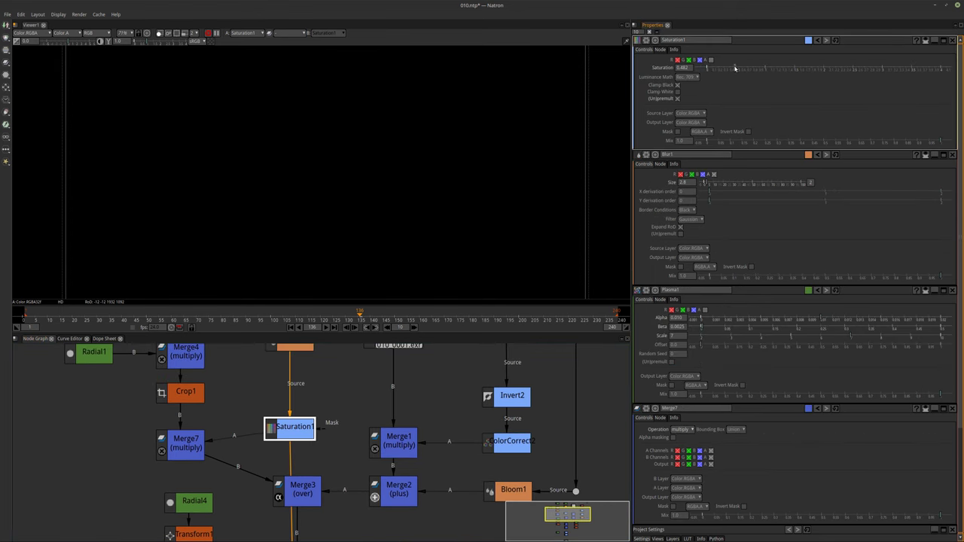
pyautogui.moveTo(735, 68); pyautogui.dragTo(761, 68)
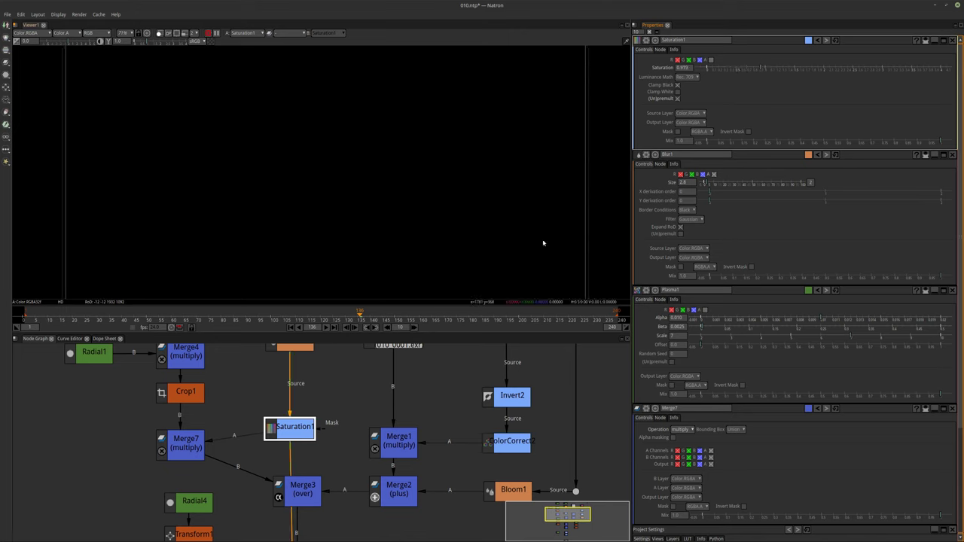
# Step: Delete the Saturation1 node so Blur1 feeds Merge7 directly
pyautogui.moveTo(294, 452); pyautogui.dragTo(313, 494, button='middle')
pyautogui.click(311, 388)
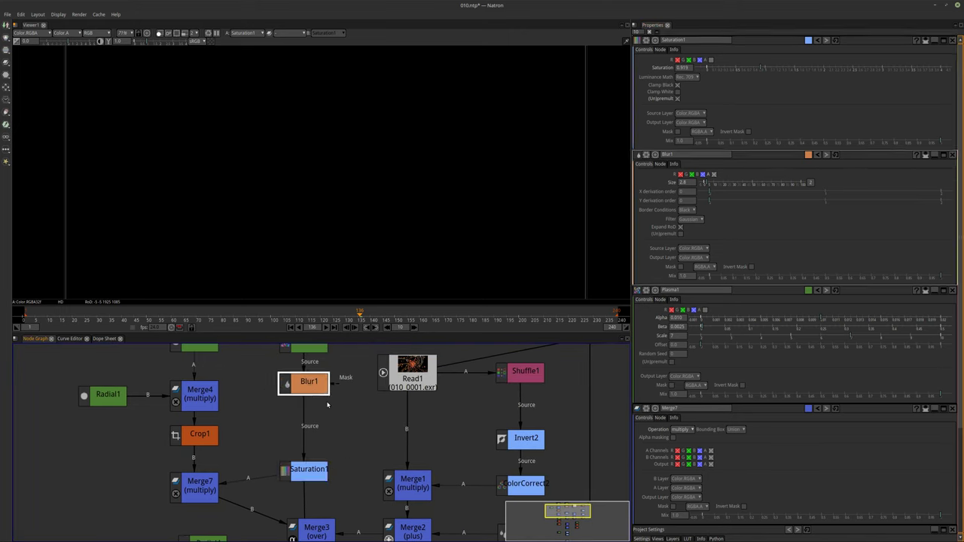
pyautogui.moveTo(305, 477); pyautogui.dragTo(290, 437)
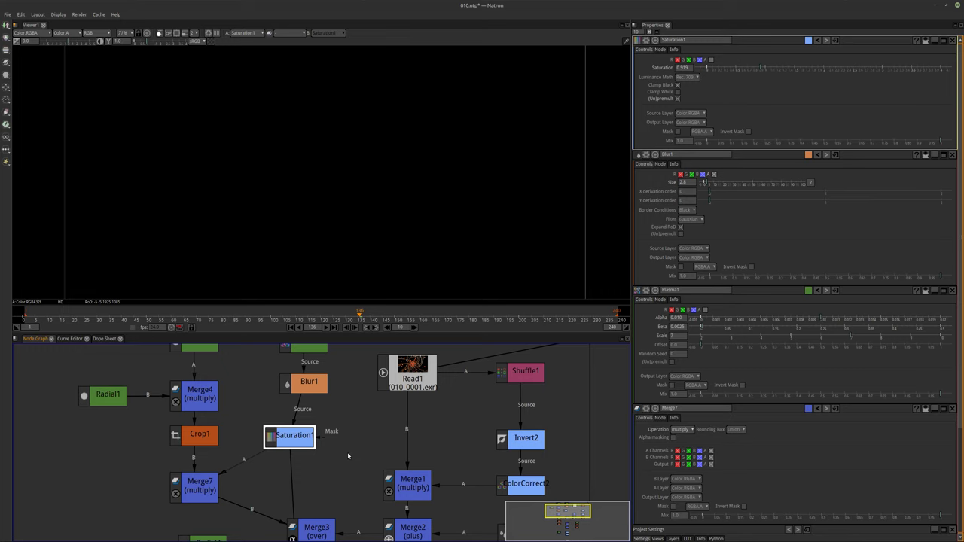
pyautogui.moveTo(349, 456); pyautogui.dragTo(350, 458, button='middle')
pyautogui.press('Delete')
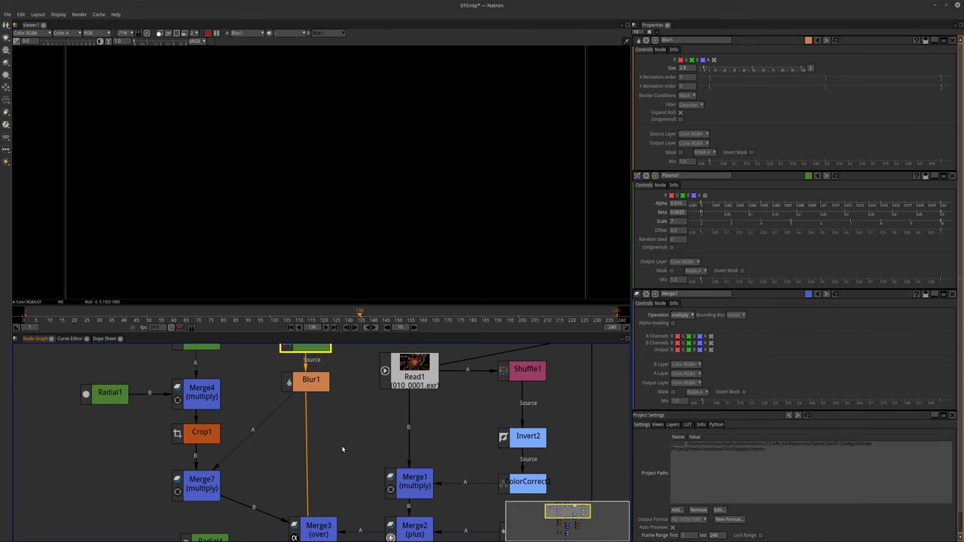
# Step: Try a ColorCorrect node after Blur1, then delete it again
pyautogui.click(306, 379)
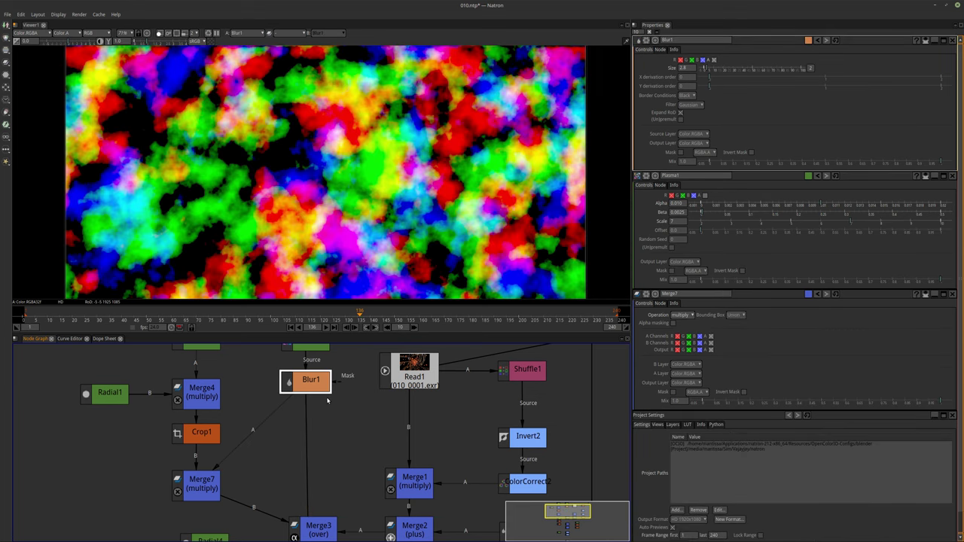
pyautogui.press('c')
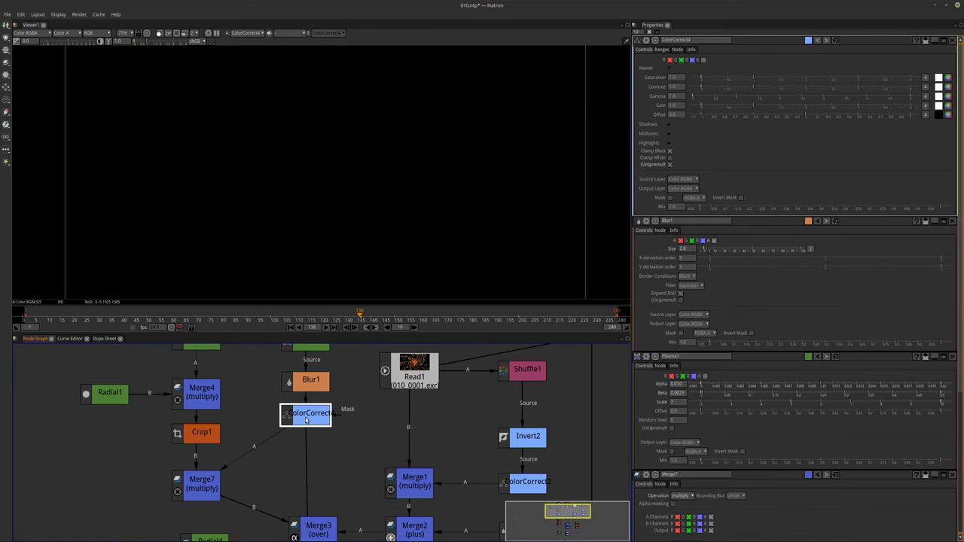
pyautogui.press('Delete')
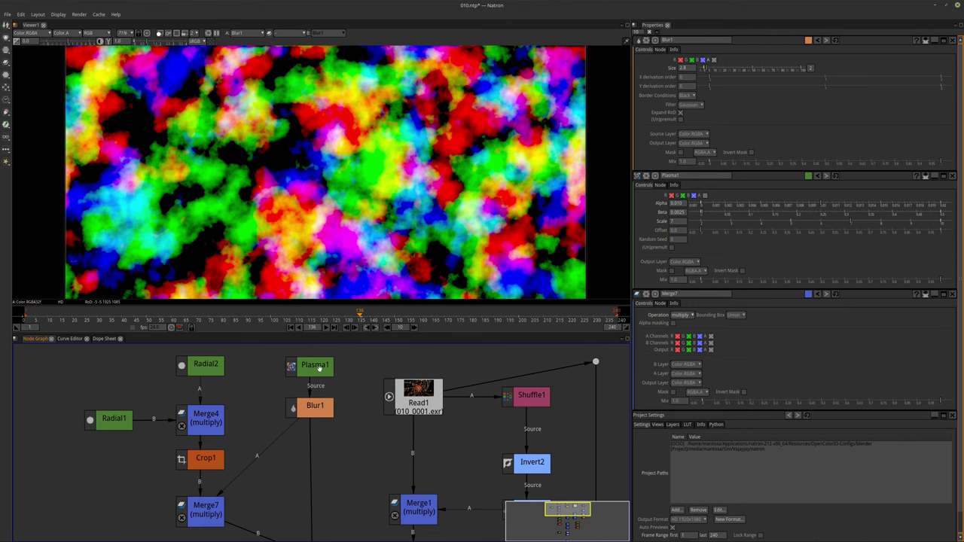
# Step: Insert an HSVTool node from the Color menu after Blur1 and raise its Saturation Adjustment
pyautogui.click(319, 367)
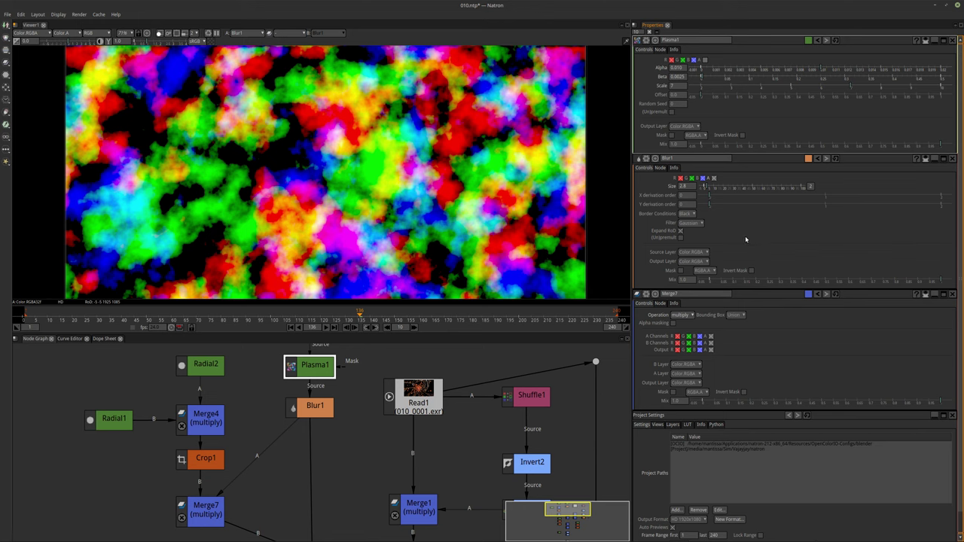
pyautogui.click(324, 412)
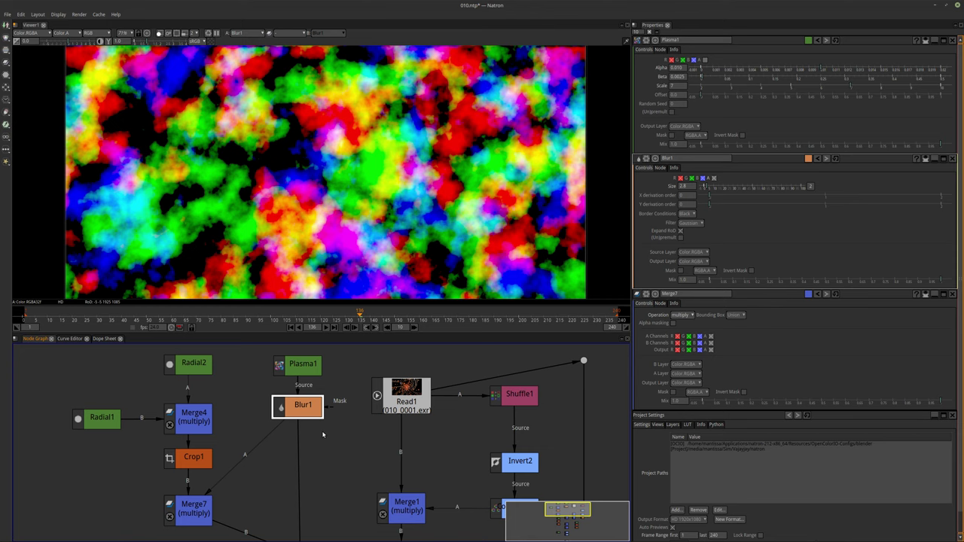
pyautogui.press('Tab')
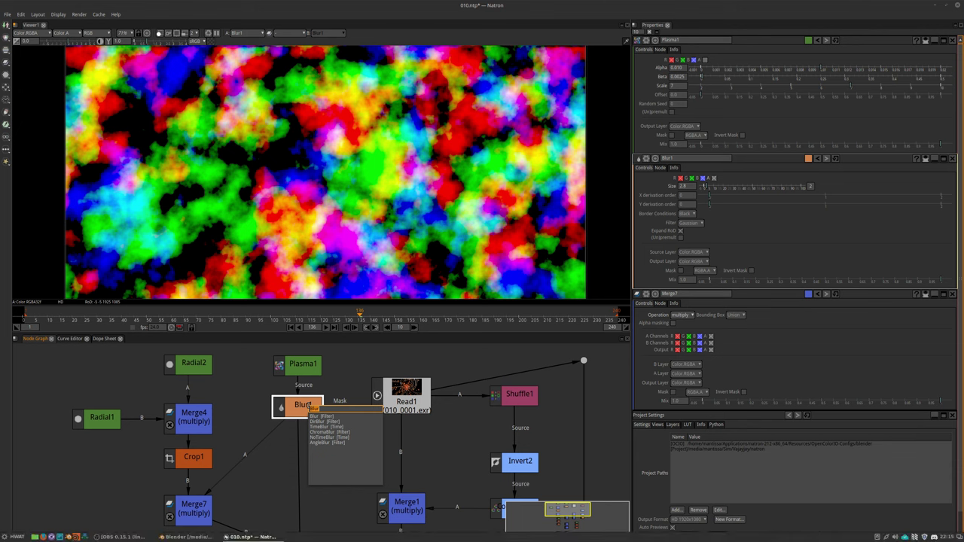
pyautogui.press('BackSpace')
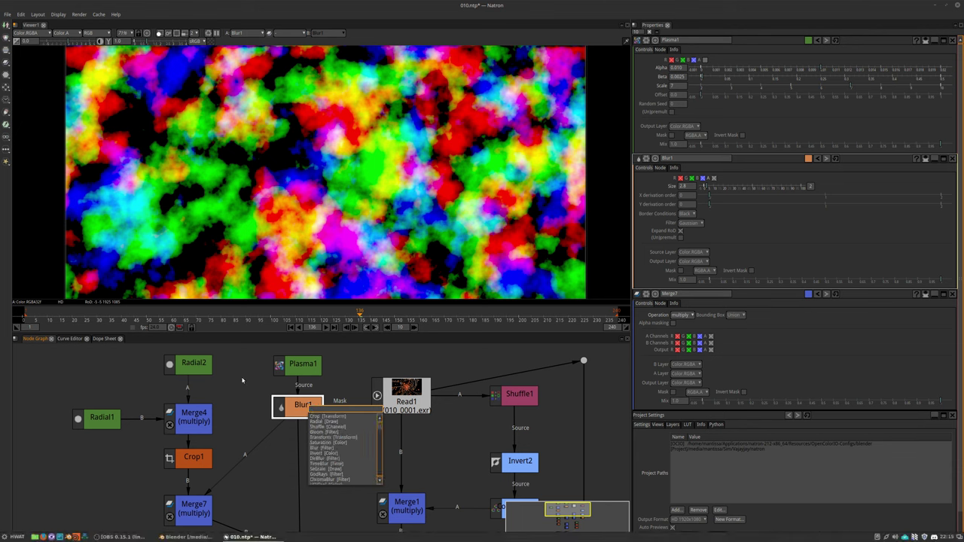
pyautogui.click(276, 387)
pyautogui.click(299, 405)
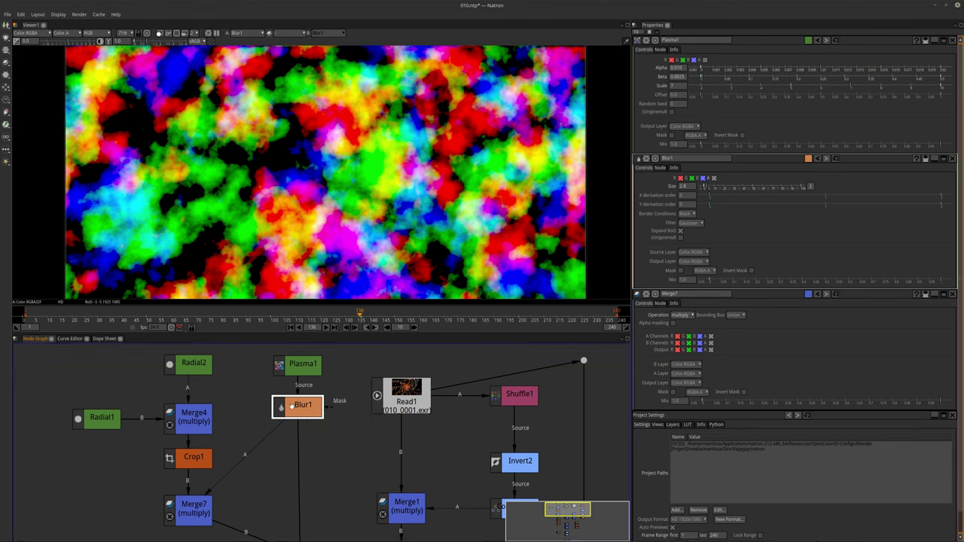
pyautogui.click(7, 37)
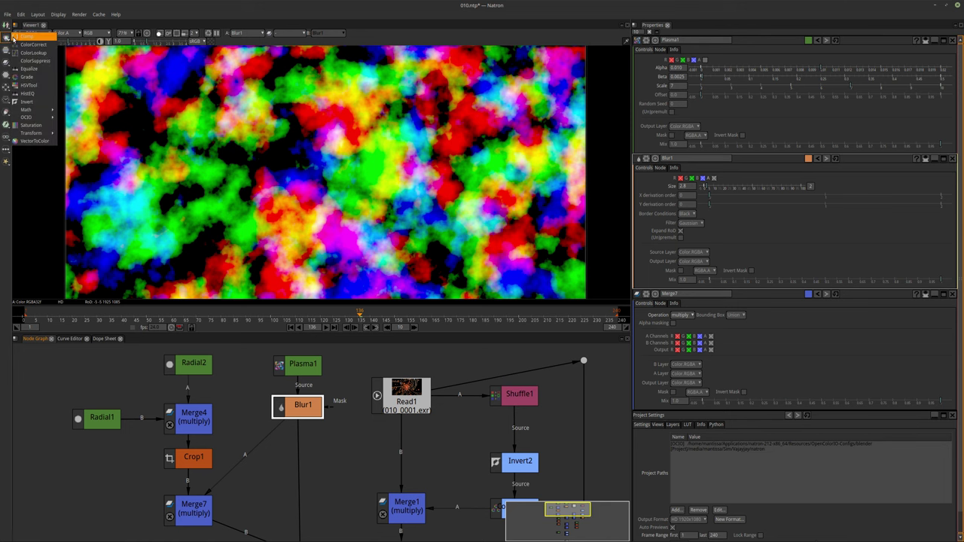
pyautogui.click(30, 86)
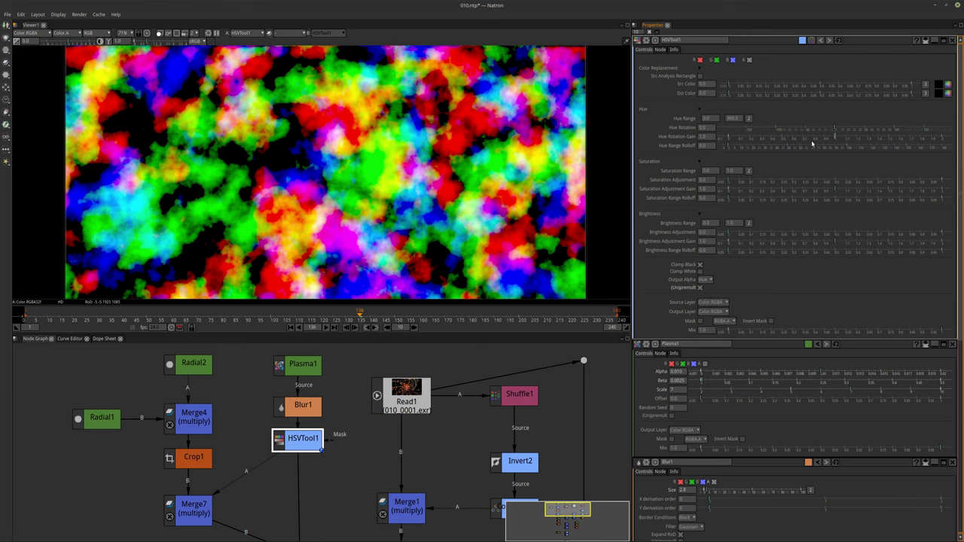
pyautogui.click(819, 193)
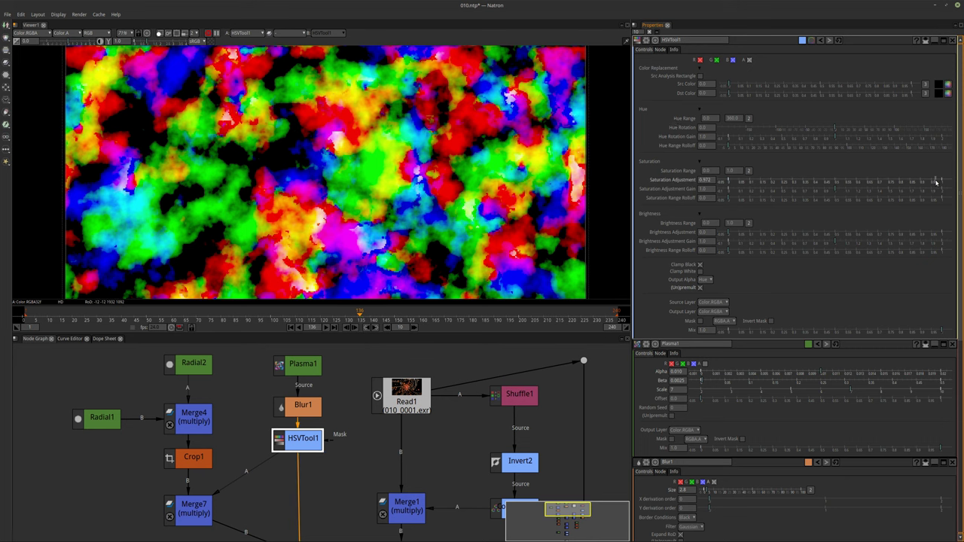
# Step: Try Saturation Adjustment values of about 0.073 and -1, undoing each
pyautogui.moveTo(721, 183); pyautogui.dragTo(902, 188)
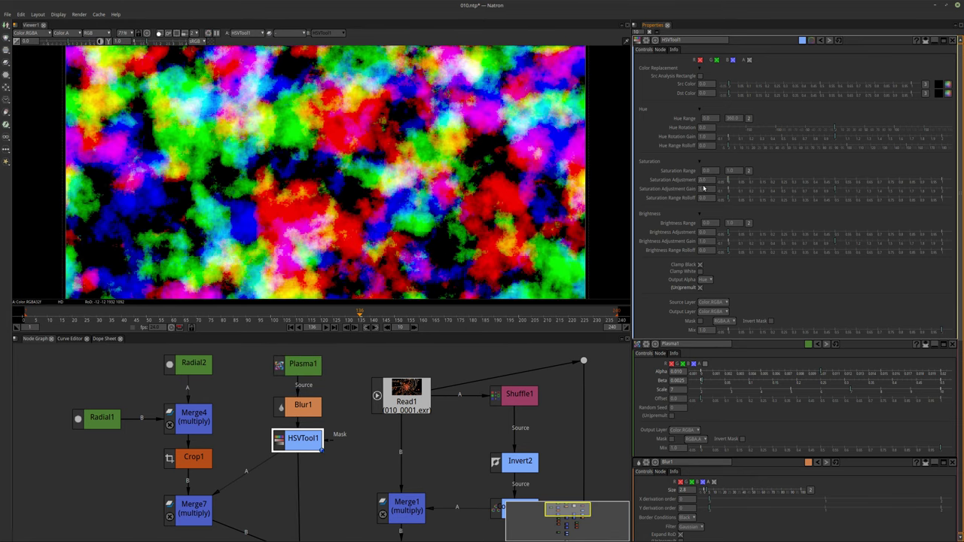
pyautogui.hotkey('ctrl', 'z')
pyautogui.click(712, 181)
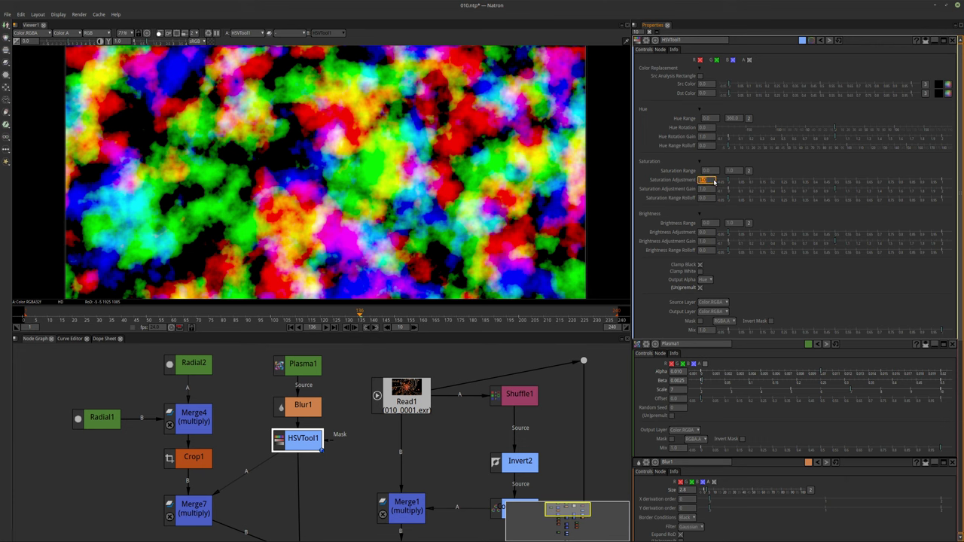
pyautogui.write('-1')
pyautogui.press('Return')
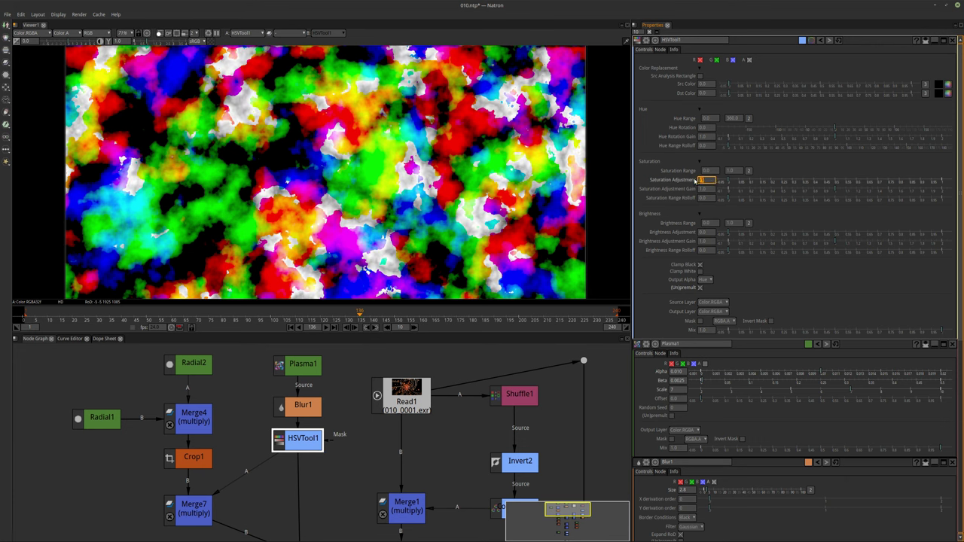
pyautogui.hotkey('ctrl', 'z')
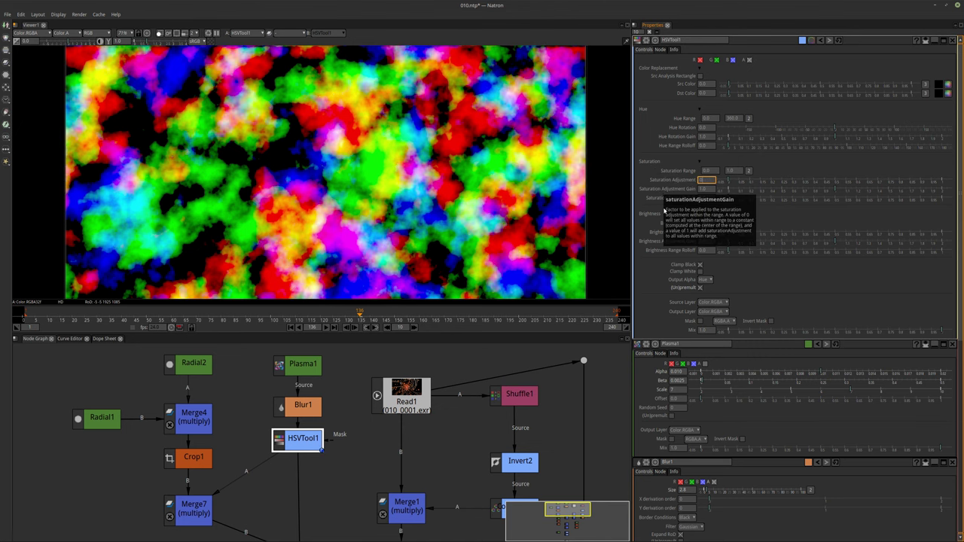
# Step: Check the Output Alpha choices, keeping Hue, then delete HSVTool1
pyautogui.scroll(-2, 665, 209)
pyautogui.click(710, 235)
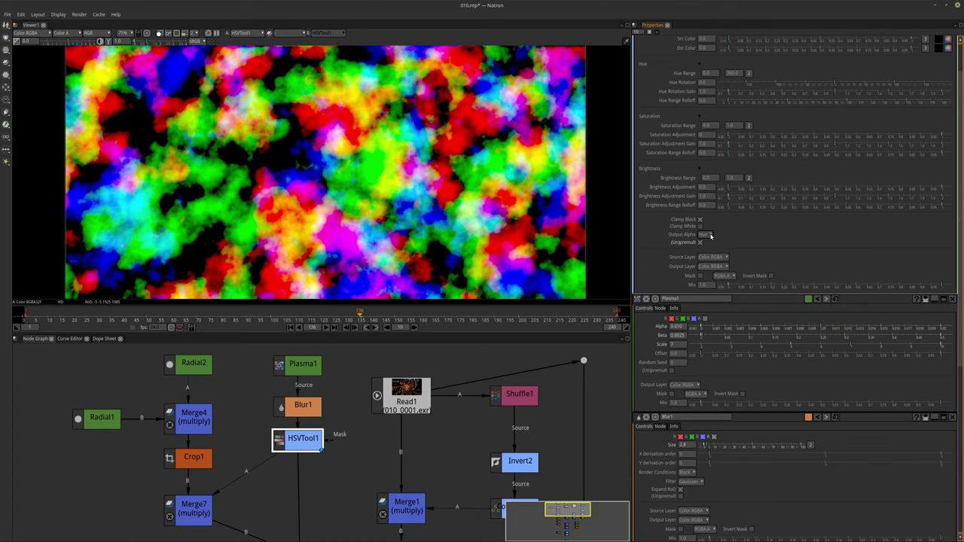
pyautogui.click(765, 234)
pyautogui.scroll(-1, 662, 242)
pyautogui.scroll(3, 662, 243)
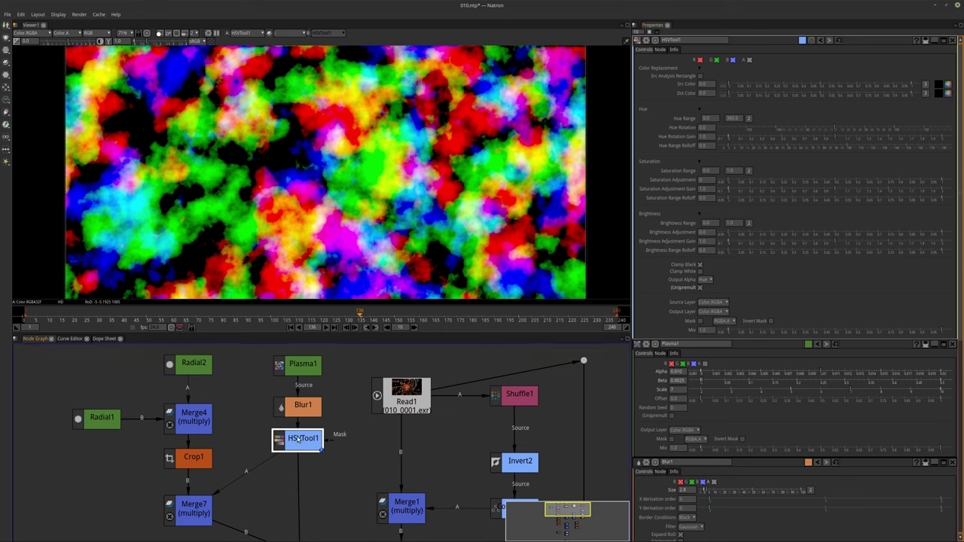
pyautogui.press('Delete')
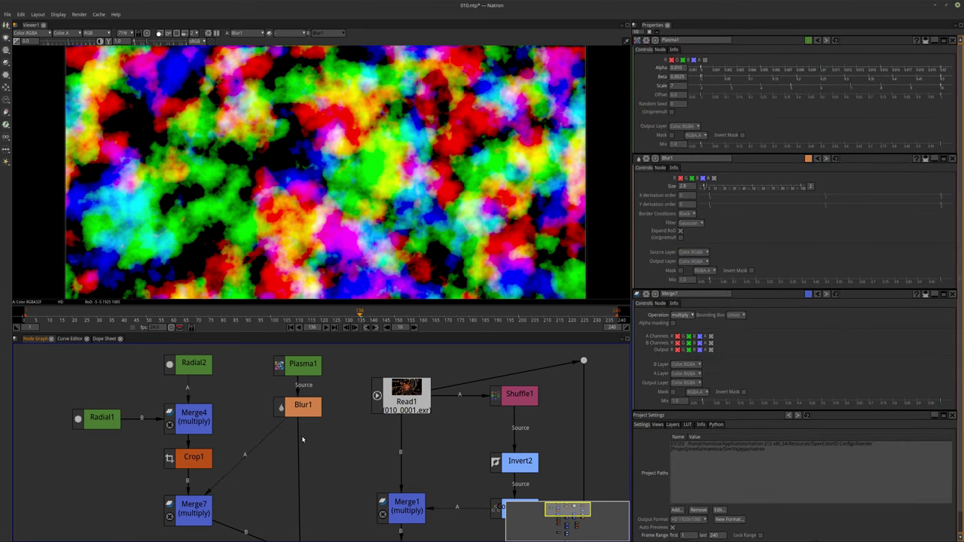
# Step: Abandon a node search for 'Blur' and 'Tra', and add Texture from the Draw menu
pyautogui.press('Tab')
pyautogui.write('Blur')
pyautogui.press('BackSpace')
pyautogui.press('BackSpace')
pyautogui.press('BackSpace')
pyautogui.press('BackSpace')
pyautogui.write('Tra')
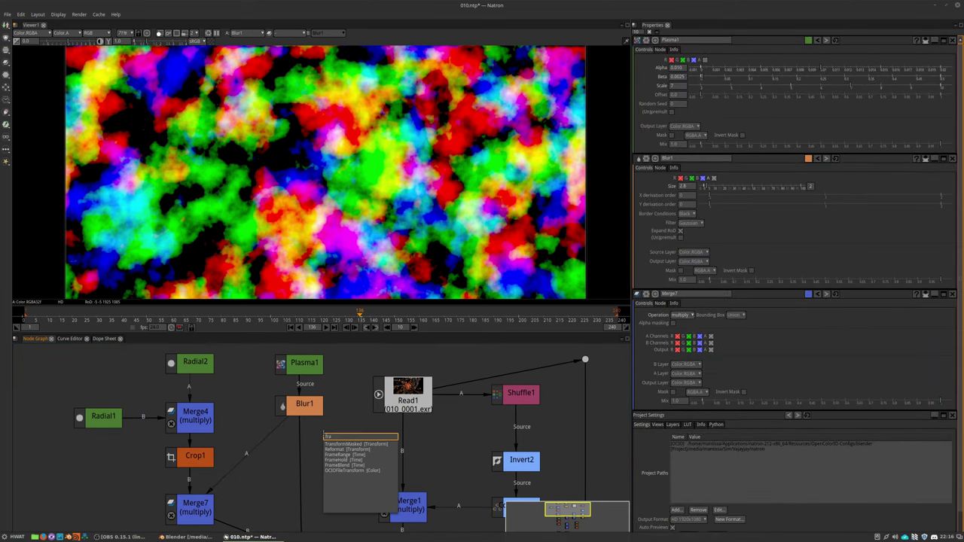
pyautogui.press('BackSpace')
pyautogui.press('BackSpace')
pyautogui.press('BackSpace')
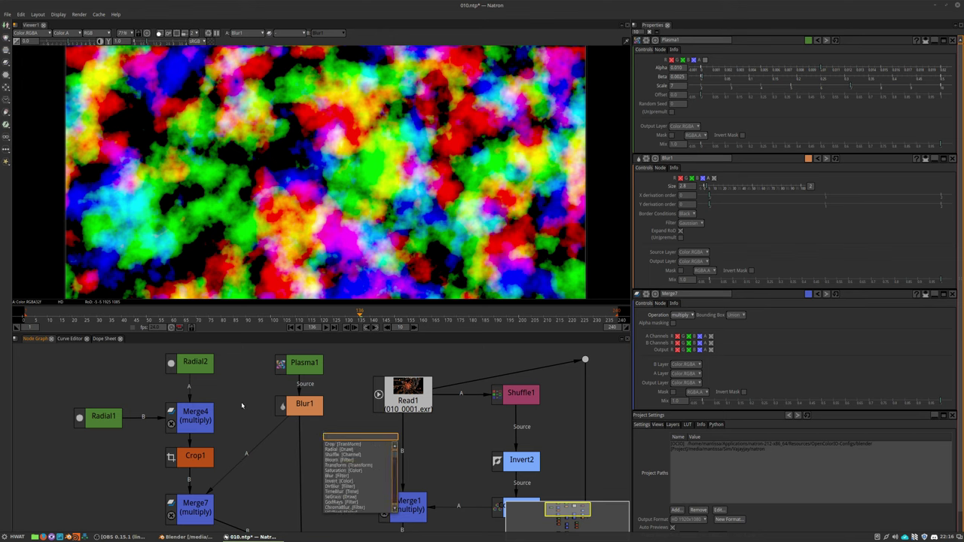
pyautogui.press('Escape')
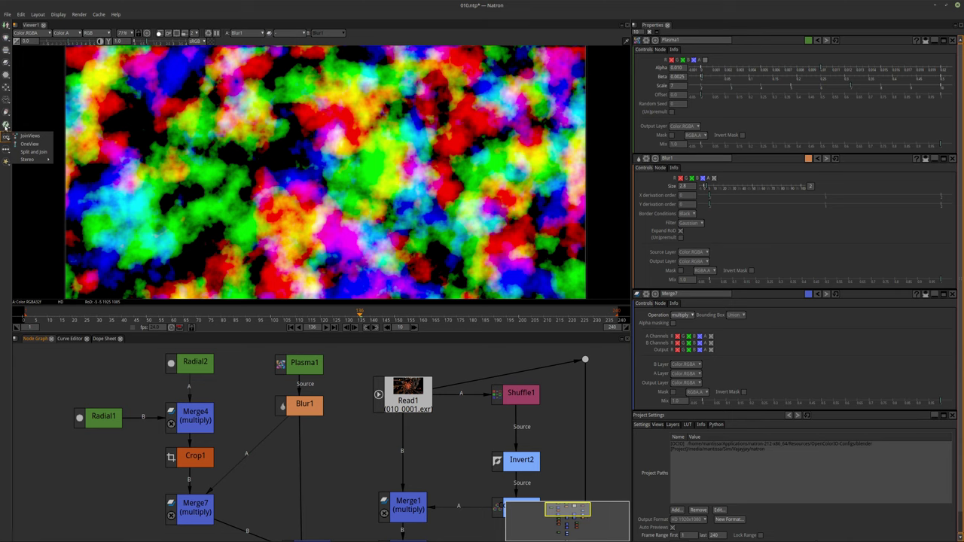
pyautogui.click(6, 161)
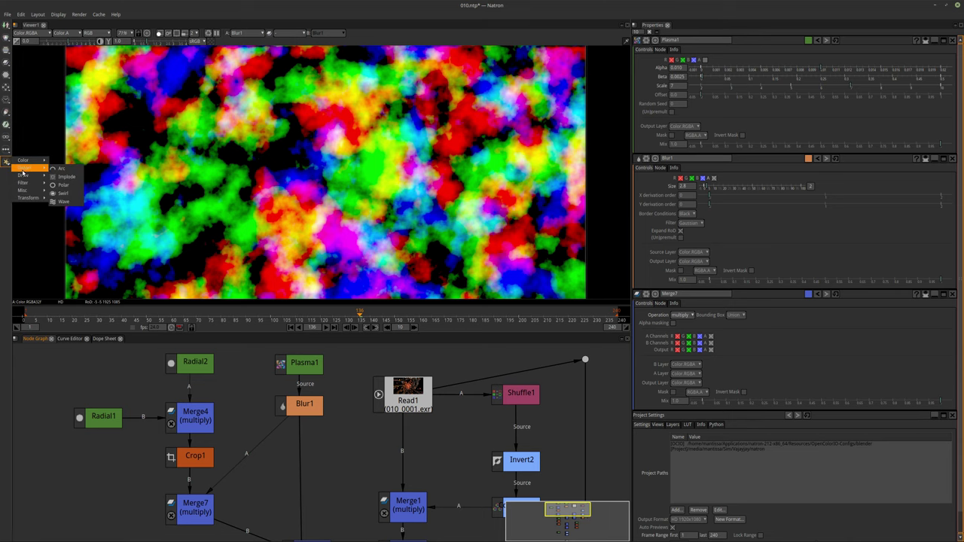
pyautogui.moveTo(20, 183)
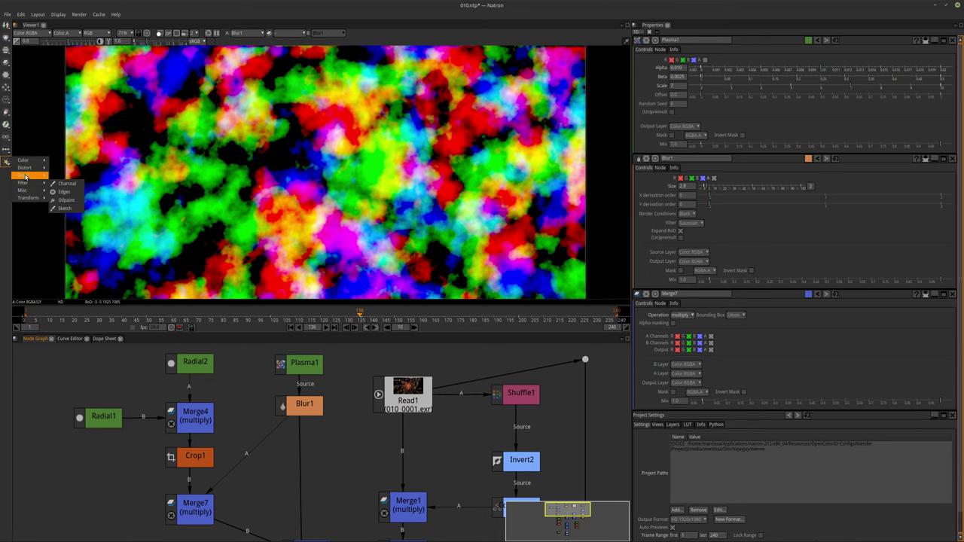
pyautogui.click(64, 178)
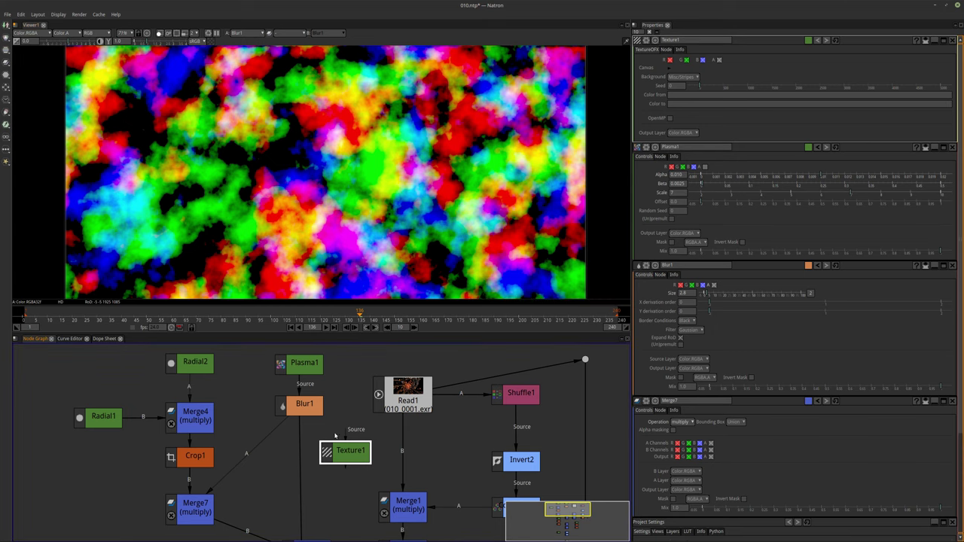
# Step: Place Texture1 in the graph and try the Plasma/Regular and Plasma/Fractal backgrounds
pyautogui.click(354, 451)
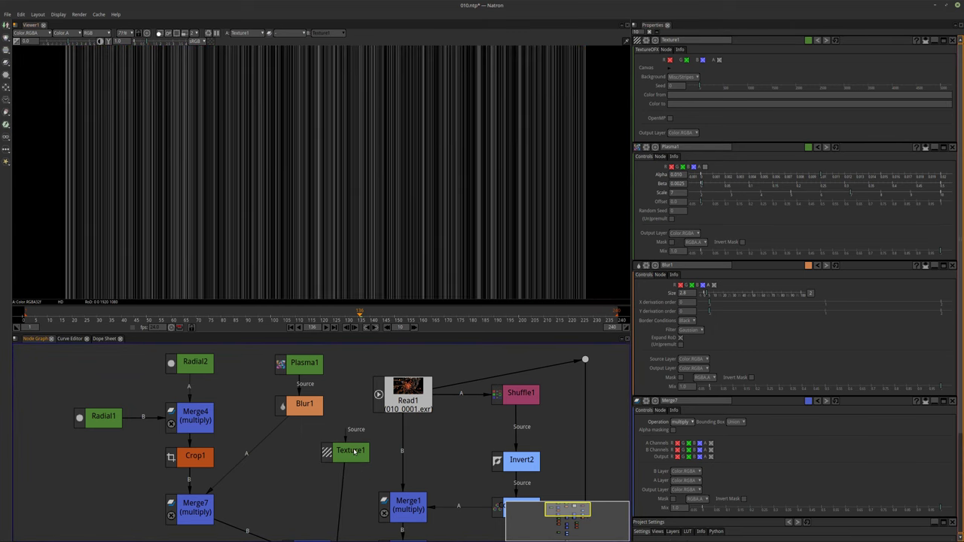
pyautogui.click(682, 77)
pyautogui.moveTo(686, 87)
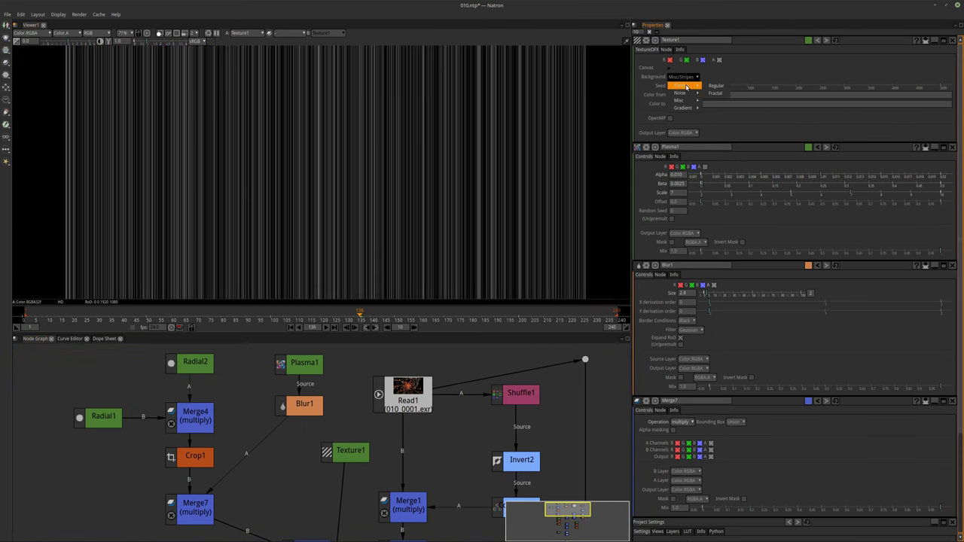
pyautogui.click(712, 86)
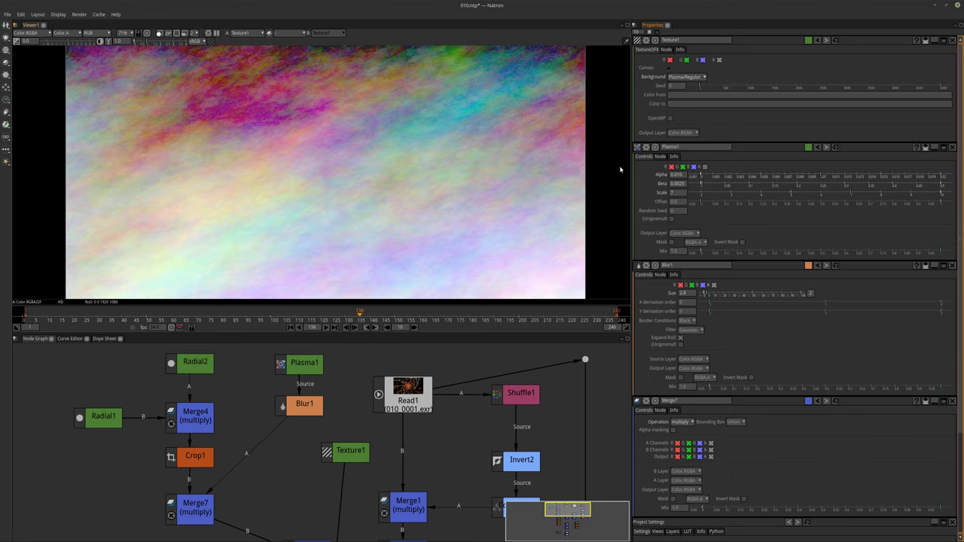
pyautogui.click(683, 77)
pyautogui.click(711, 95)
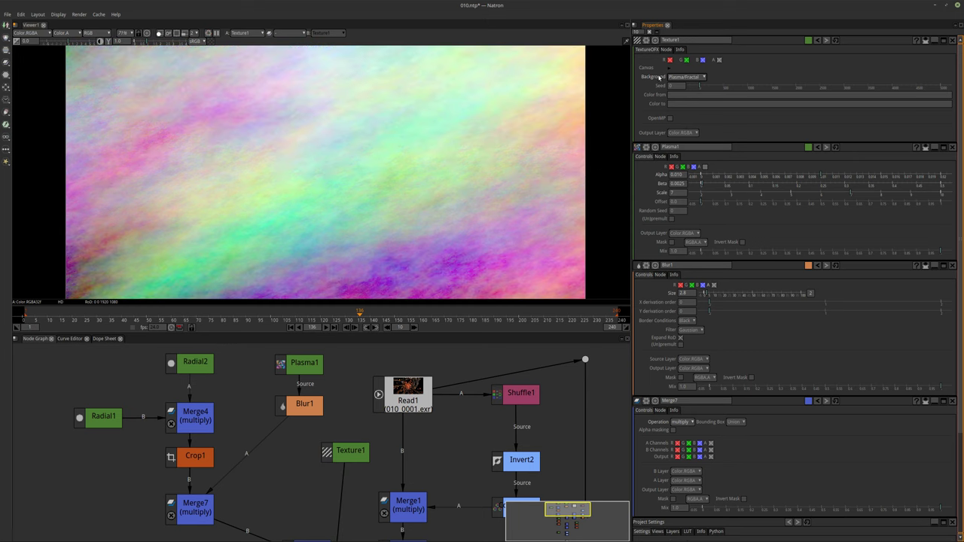
# Step: Try the Noise/Gaussian, Noise/Impulse, Noise/Laplacian and Misc/Loops 1 backgrounds
pyautogui.click(681, 77)
pyautogui.moveTo(693, 93)
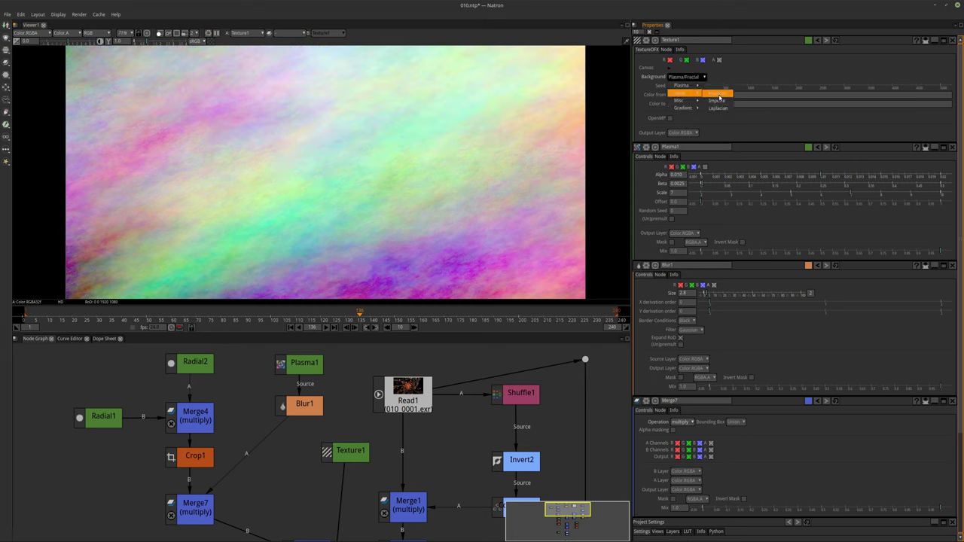
pyautogui.click(718, 94)
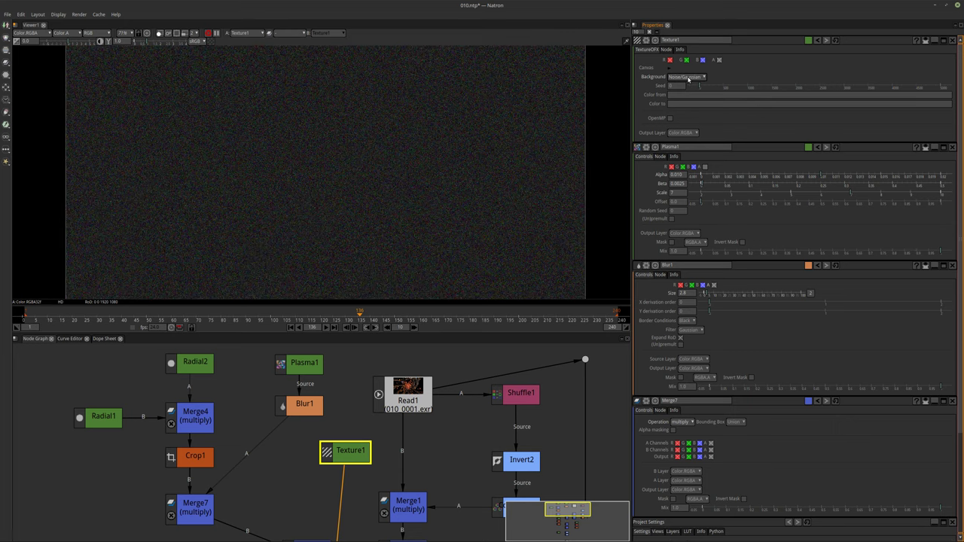
pyautogui.click(685, 78)
pyautogui.moveTo(690, 87)
pyautogui.click(716, 100)
pyautogui.click(685, 76)
pyautogui.click(717, 108)
pyautogui.click(685, 76)
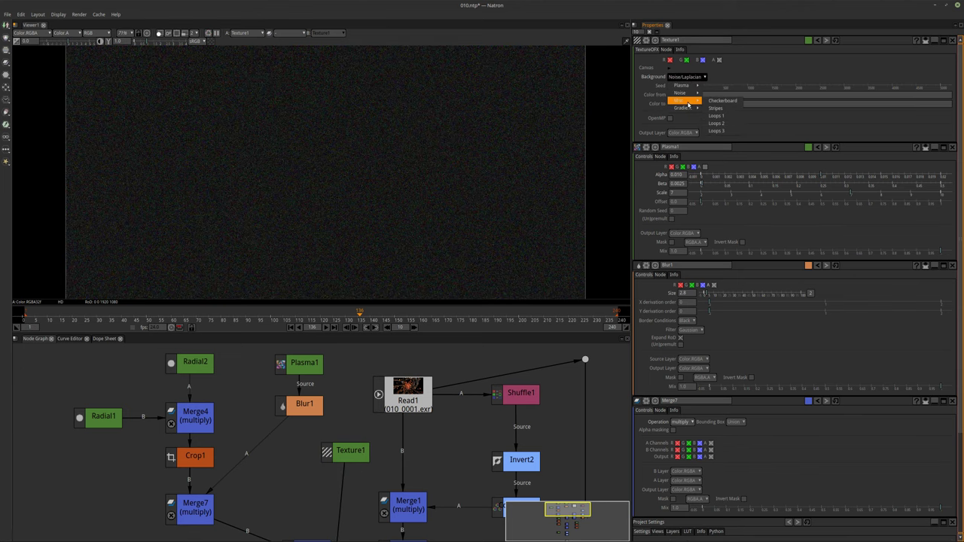
pyautogui.click(717, 115)
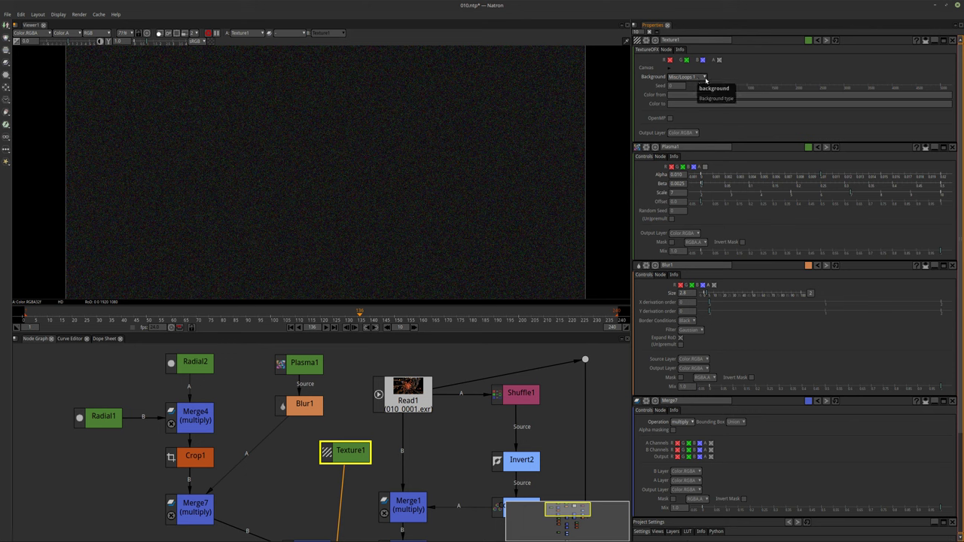
# Step: Keep the Misc/Loops 1 background, then delete the Texture1 node
pyautogui.click(703, 79)
pyautogui.moveTo(698, 85)
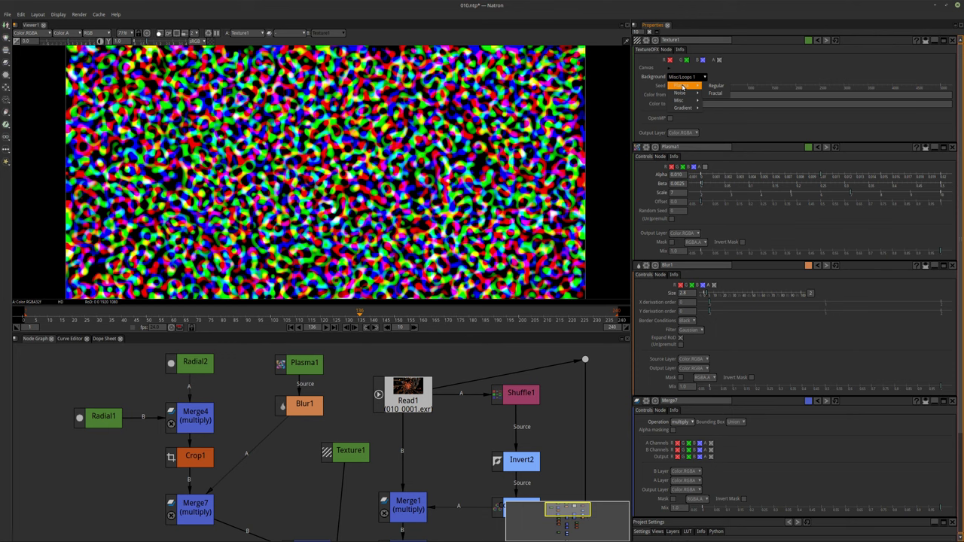
pyautogui.click(764, 128)
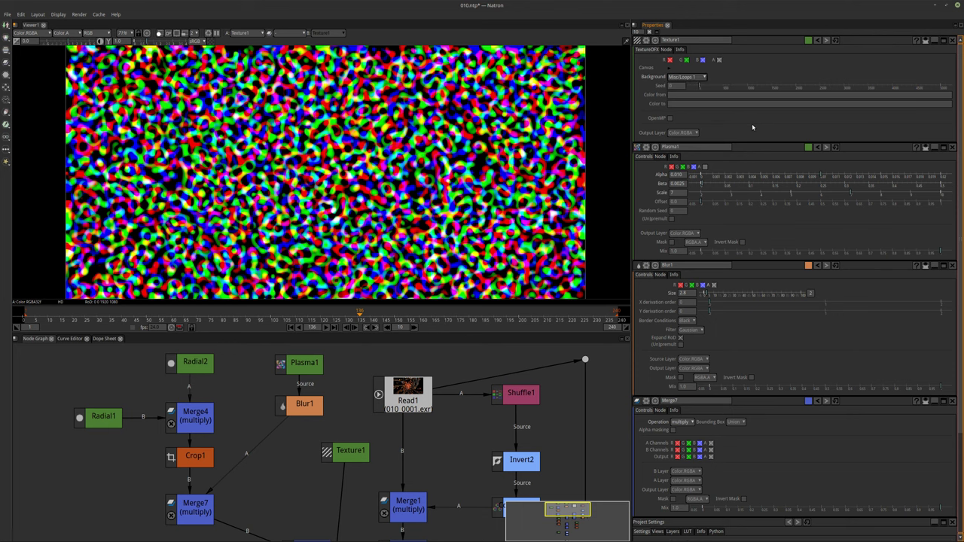
pyautogui.click(345, 454)
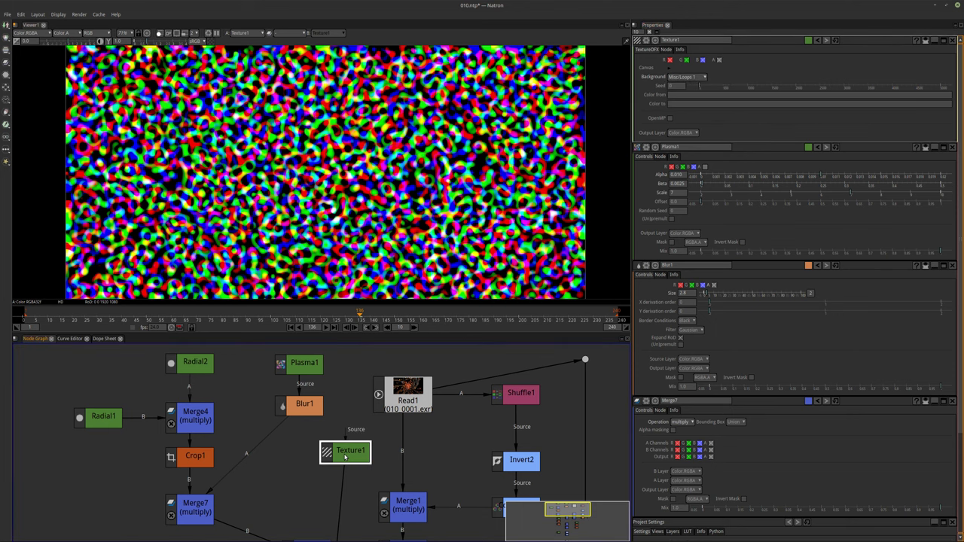
pyautogui.press('Delete')
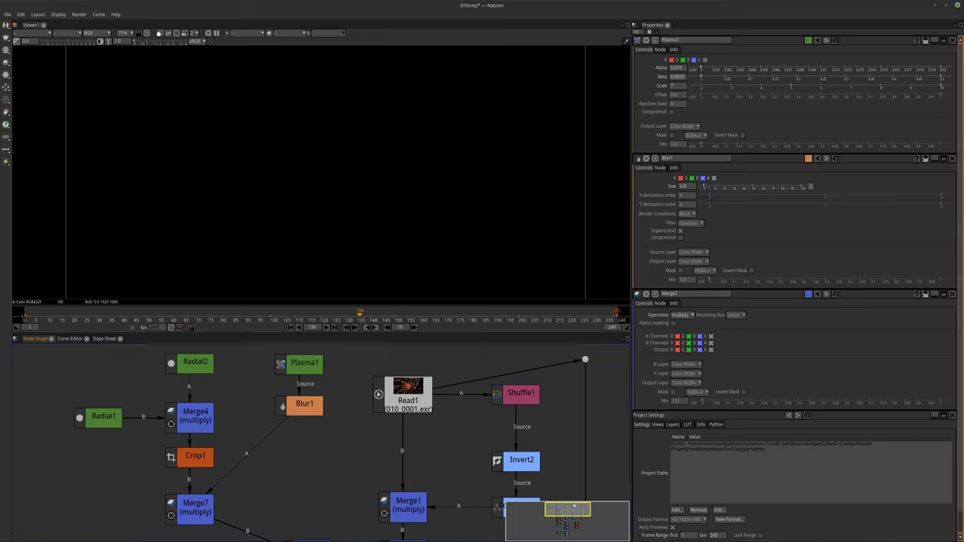
# Step: Add a Modulate node fed by Blur1, view its output, and toggle OpenMP
pyautogui.click(6, 161)
pyautogui.moveTo(16, 192)
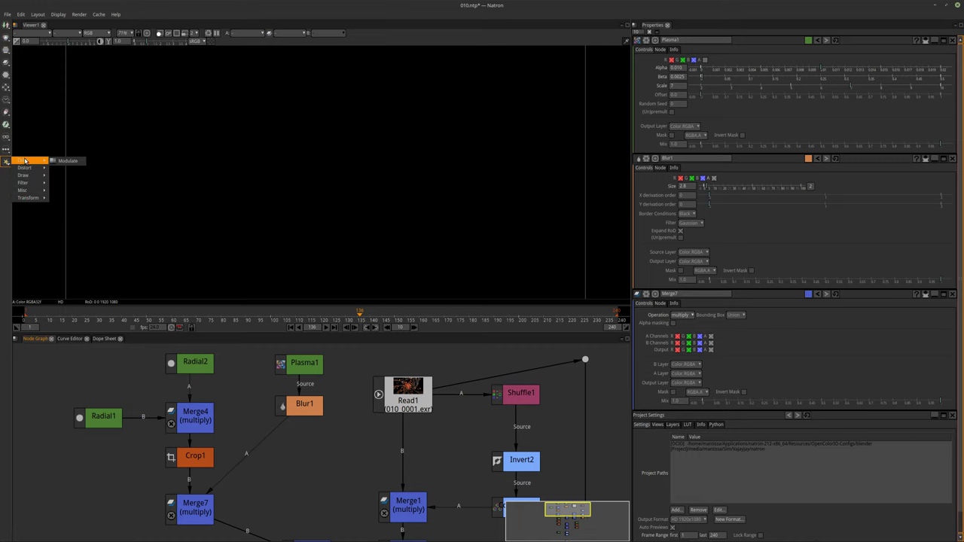
pyautogui.click(74, 162)
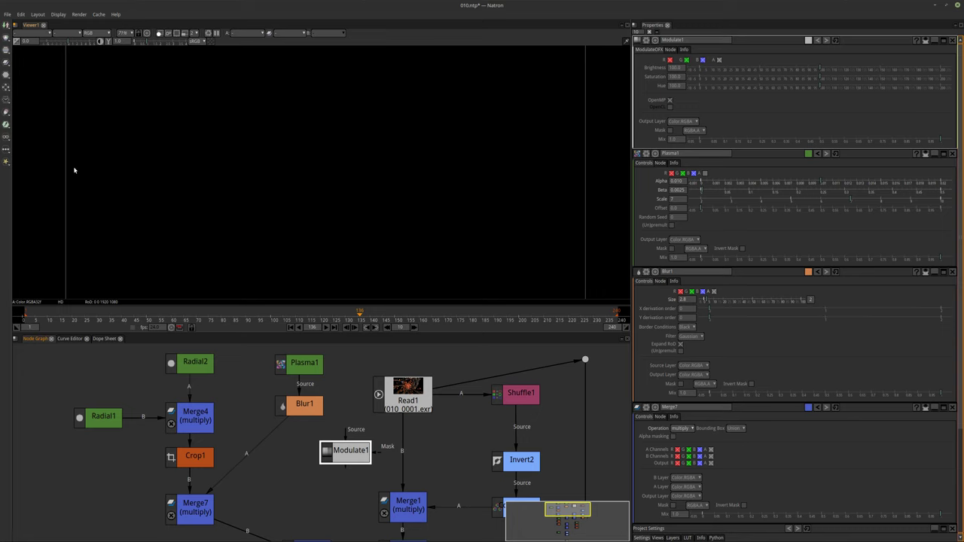
pyautogui.moveTo(341, 455); pyautogui.dragTo(299, 405)
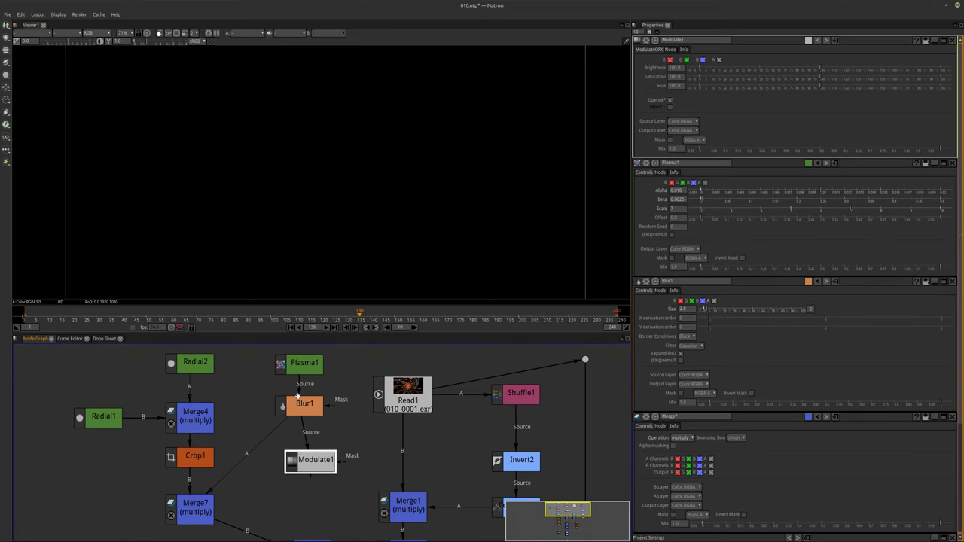
pyautogui.press('1')
pyautogui.moveTo(316, 466); pyautogui.dragTo(312, 468)
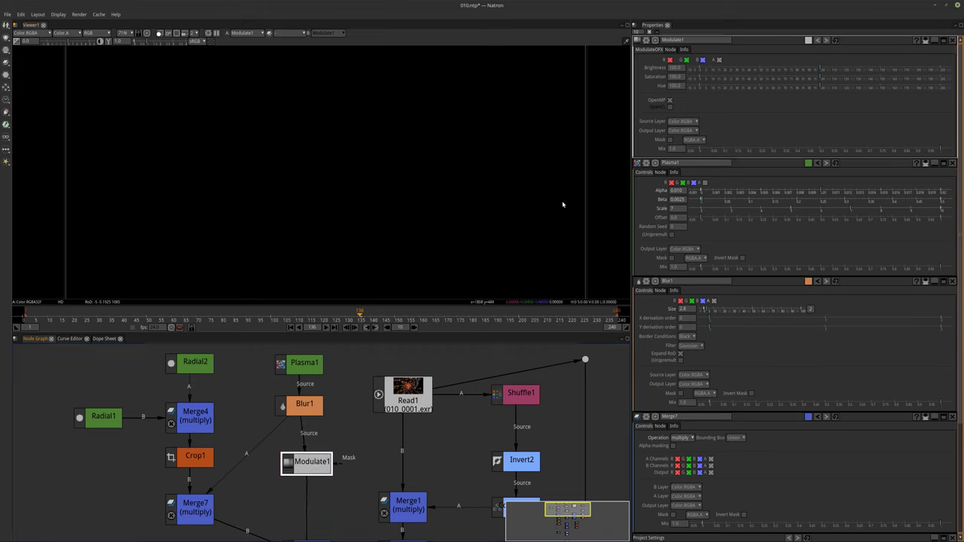
pyautogui.click(670, 100)
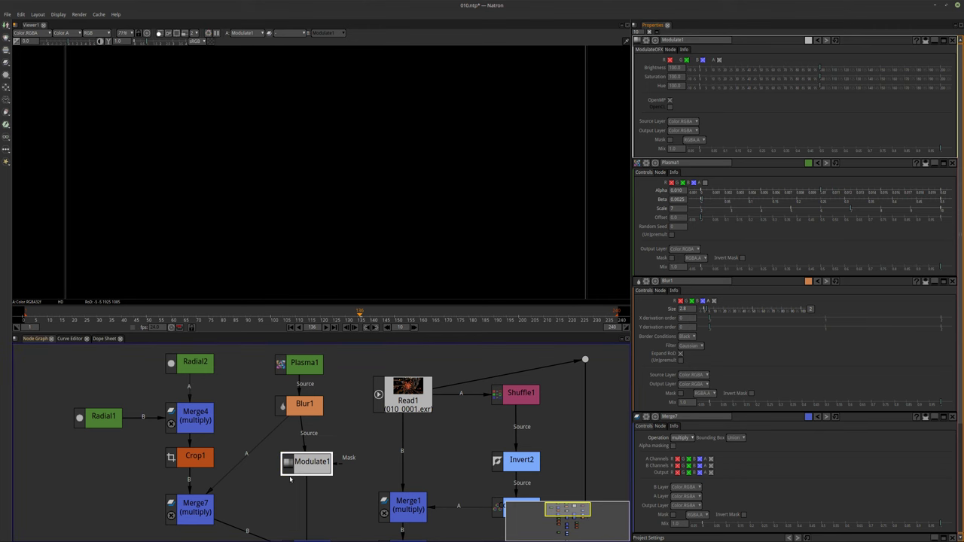
# Step: Delete Modulate1 and reselect Blur1 to show its plasma in the viewer
pyautogui.press('Delete')
pyautogui.click(313, 415)
pyautogui.click(327, 468)
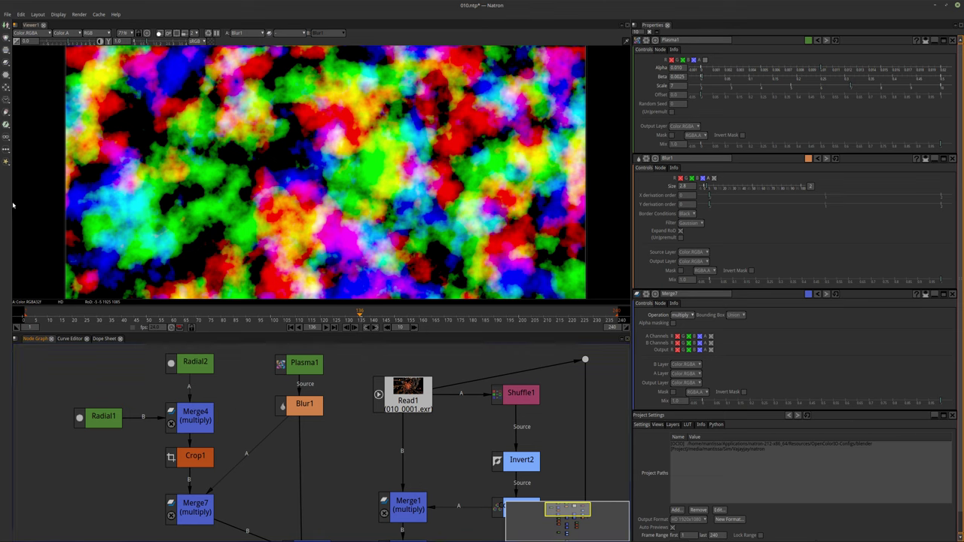
# Step: Browse the Other, Views, Keyer and Draw categories, then add SeNoise from Draw
pyautogui.click(6, 149)
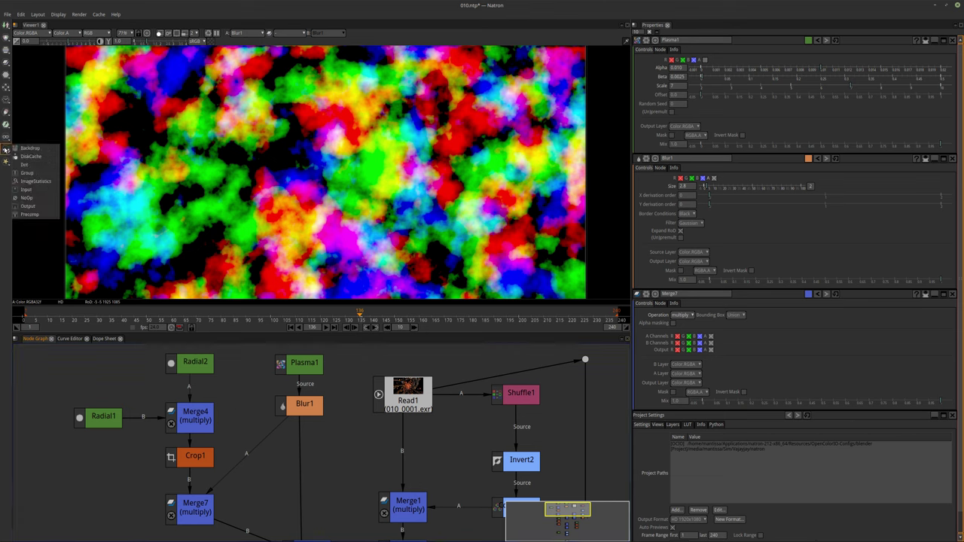
pyautogui.click(6, 161)
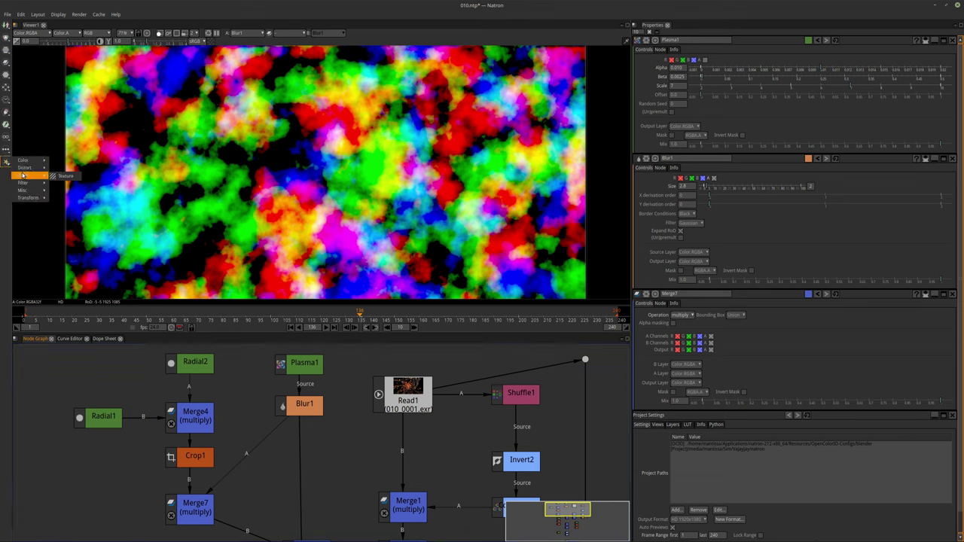
pyautogui.moveTo(21, 184)
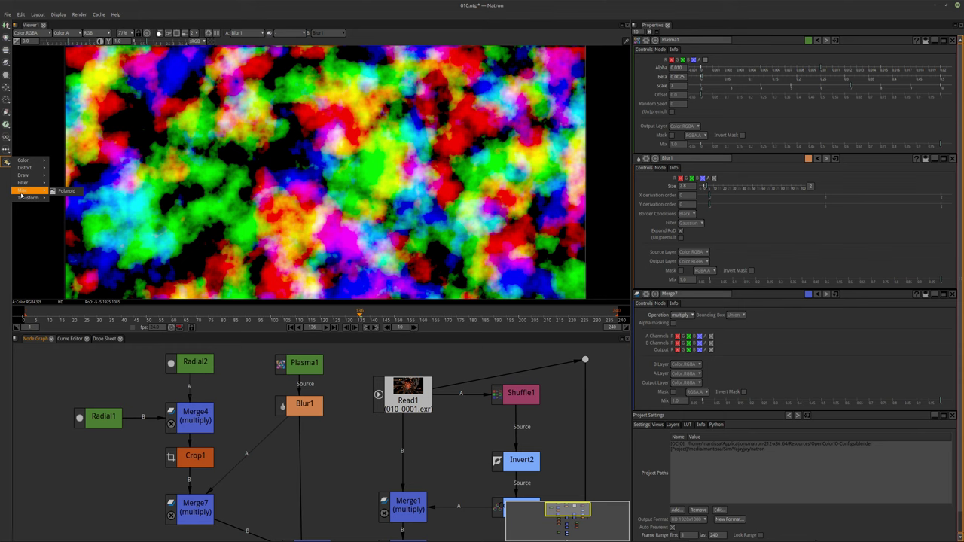
pyautogui.click(7, 139)
pyautogui.click(7, 126)
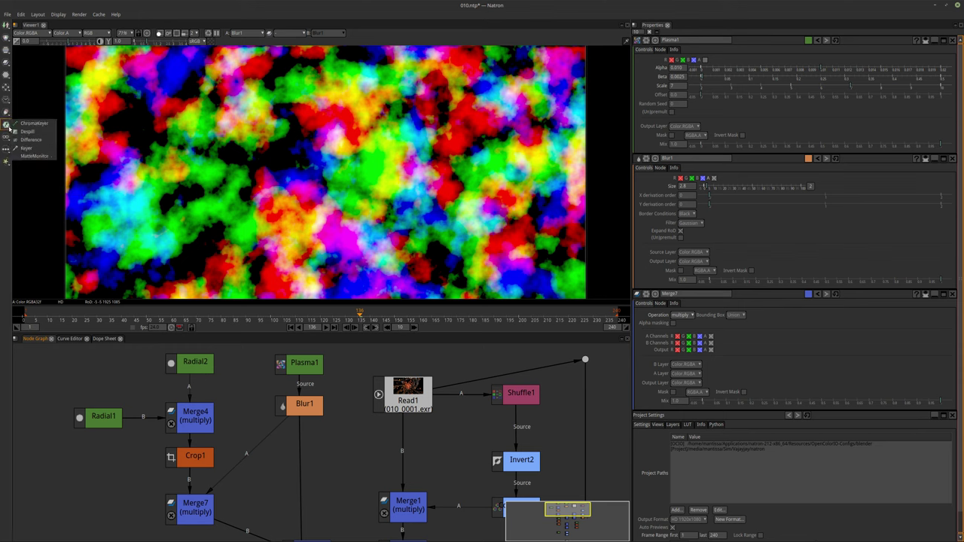
pyautogui.click(6, 113)
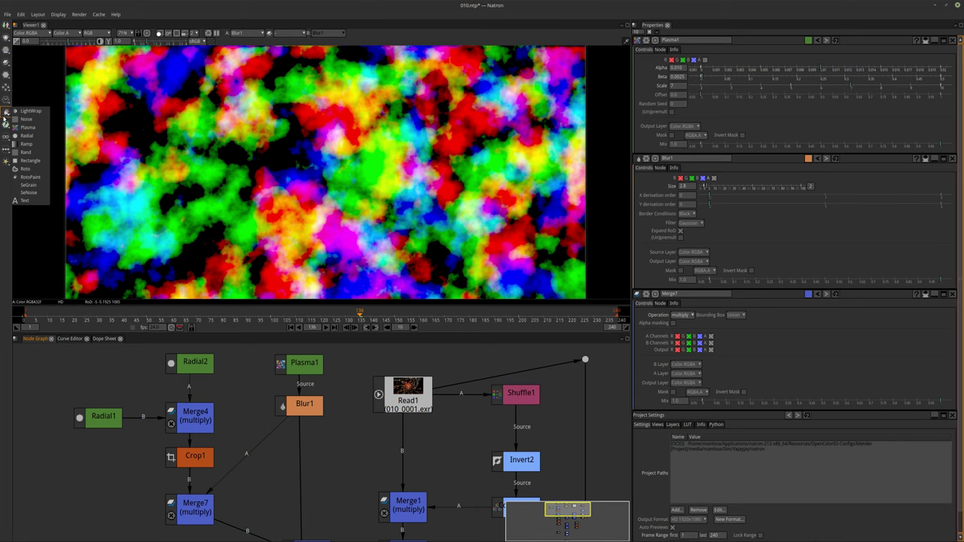
pyautogui.click(6, 125)
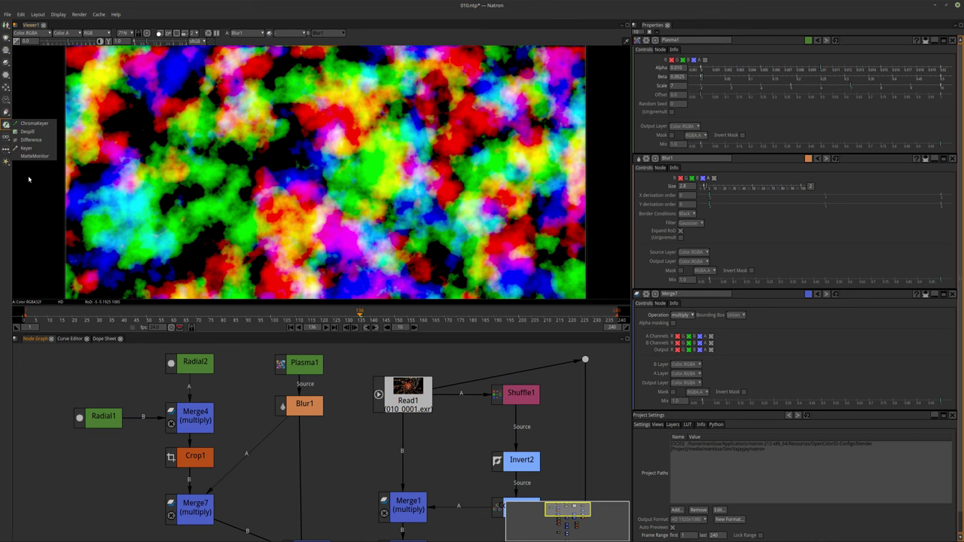
pyautogui.click(7, 113)
pyautogui.click(28, 188)
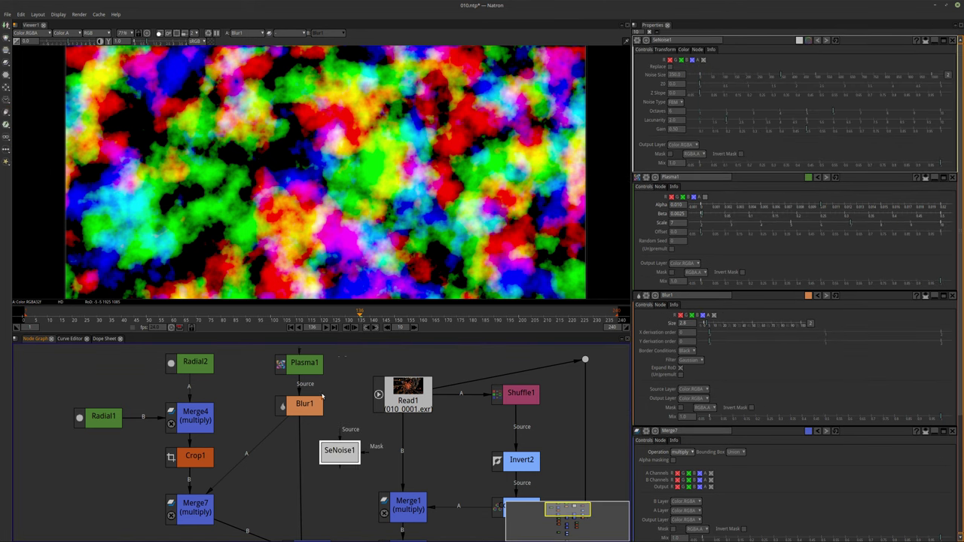
# Step: View SeNoise1, delete Blur1 and Plasma1, and move SeNoise1 into their place
pyautogui.press('1')
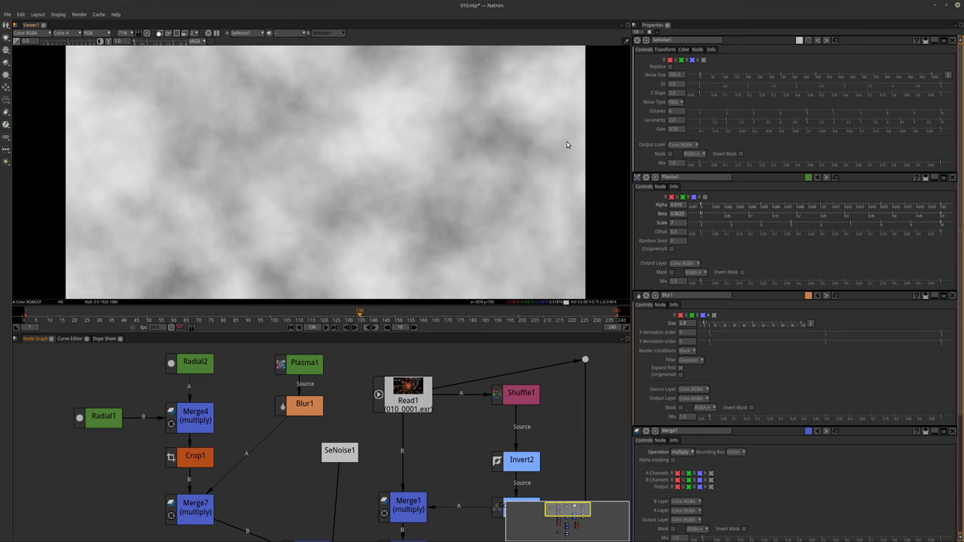
pyautogui.click(304, 404)
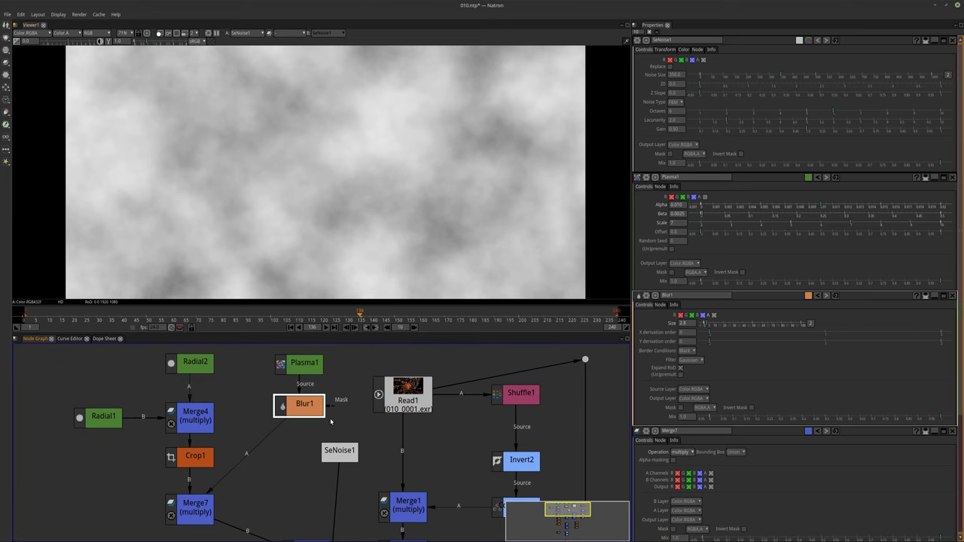
pyautogui.press('Delete')
pyautogui.click(304, 362)
pyautogui.press('Delete')
pyautogui.moveTo(341, 456); pyautogui.dragTo(199, 500)
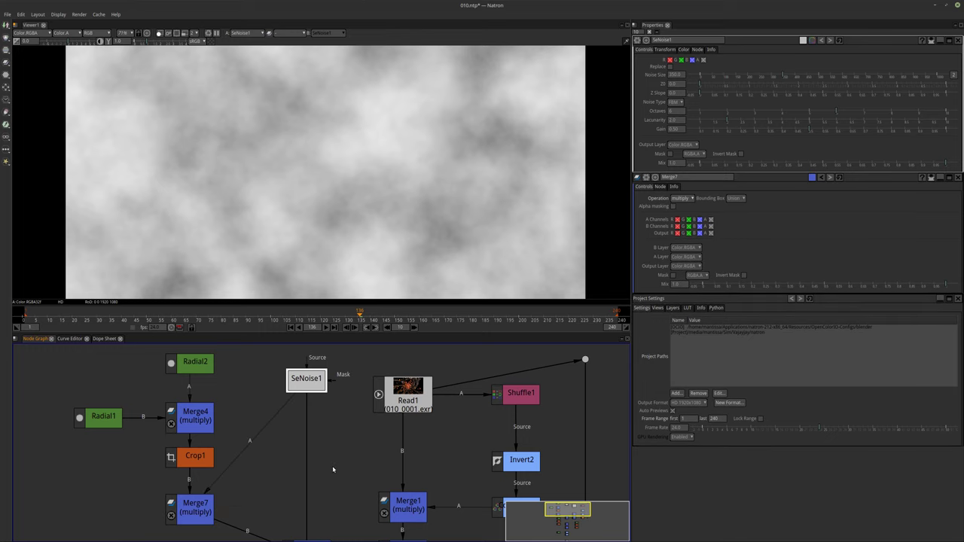
pyautogui.moveTo(332, 465); pyautogui.dragTo(300, 435, button='middle')
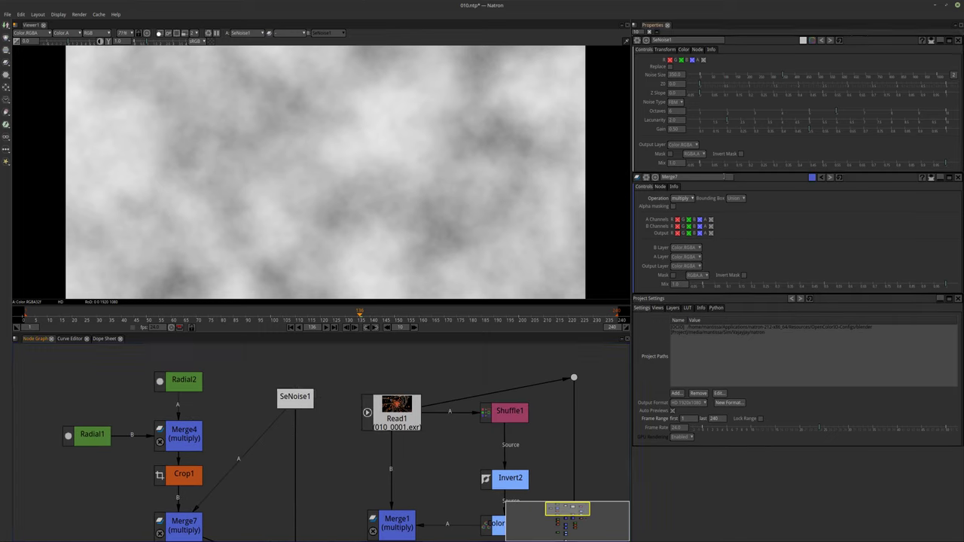
# Step: Set SeNoise1 Octaves to 10, Lacunarity to 2.68, and Noise Size to 199
pyautogui.moveTo(842, 115); pyautogui.dragTo(947, 113)
pyautogui.moveTo(724, 126); pyautogui.dragTo(744, 125)
pyautogui.moveTo(796, 76); pyautogui.dragTo(747, 77)
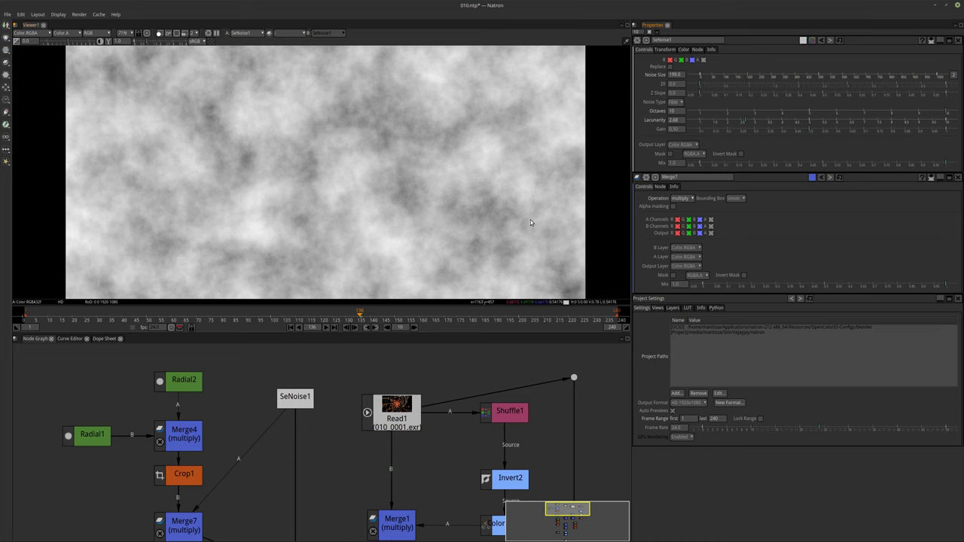
pyautogui.moveTo(316, 384); pyautogui.dragTo(333, 407, button='middle')
pyautogui.scroll(-5, 333, 406)
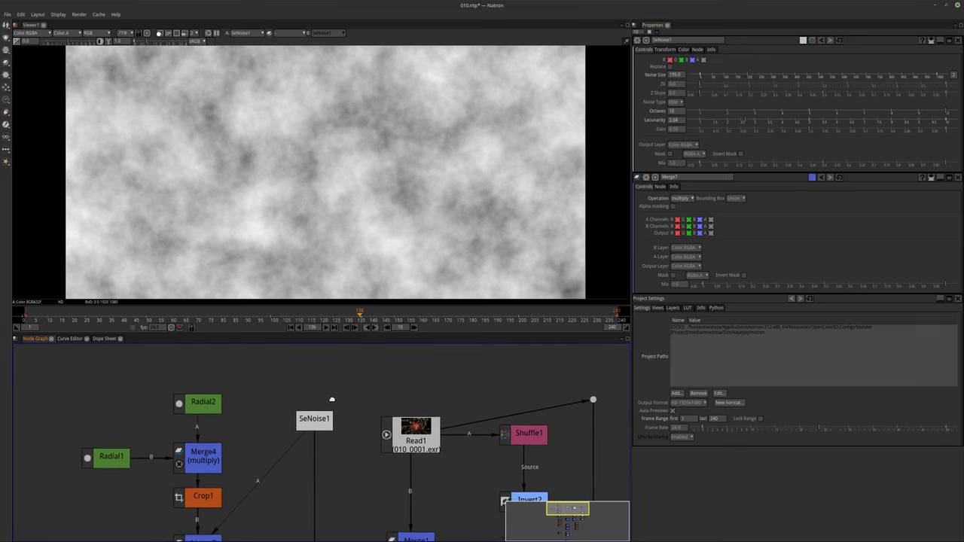
pyautogui.moveTo(332, 375); pyautogui.dragTo(332, 369)
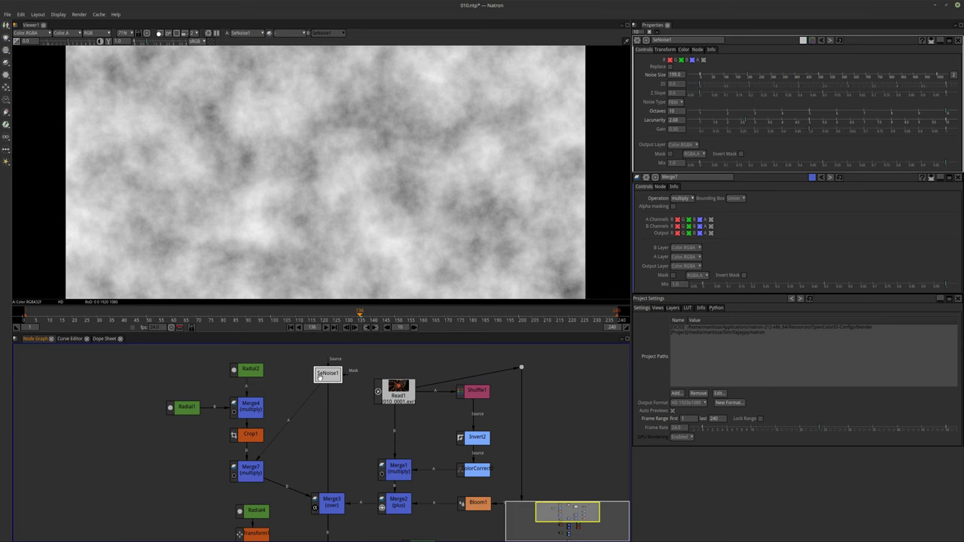
pyautogui.press('Tab')
pyautogui.write('ref')
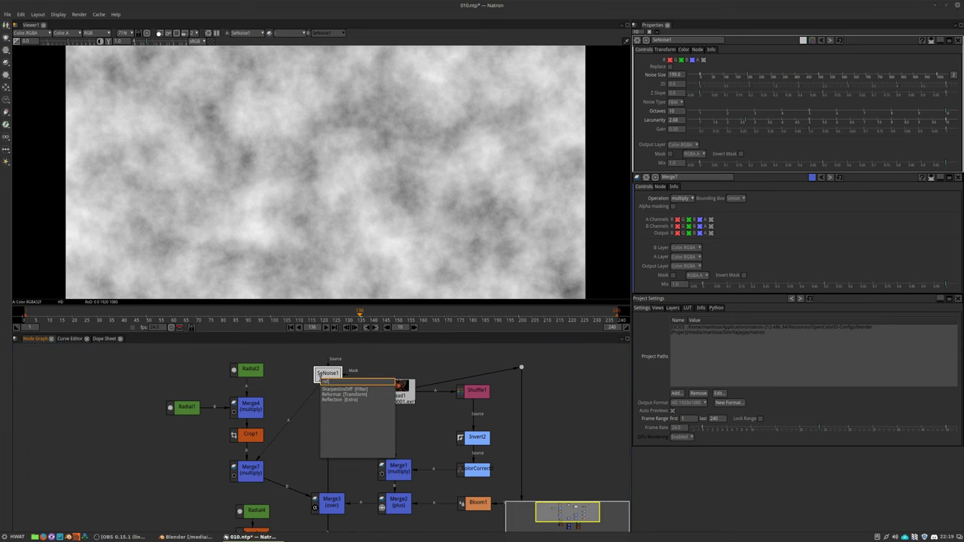
pyautogui.press('Down')
pyautogui.press('Down')
pyautogui.press('Return')
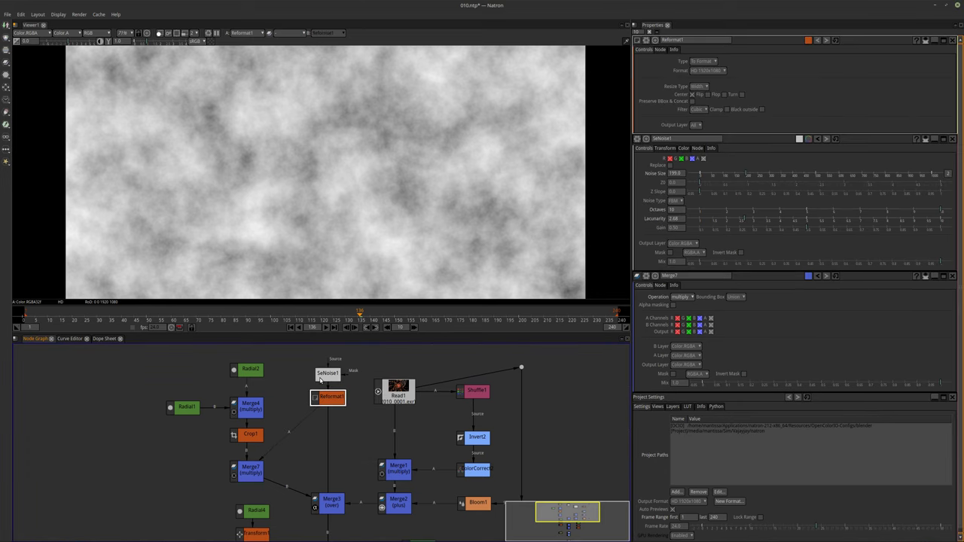
pyautogui.click(722, 70)
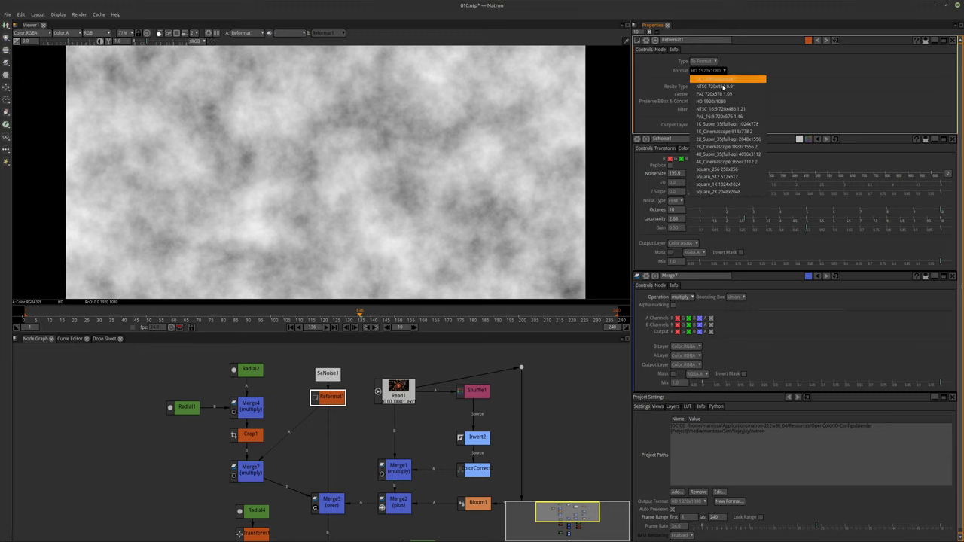
pyautogui.click(719, 191)
pyautogui.scroll(-5, 328, 204)
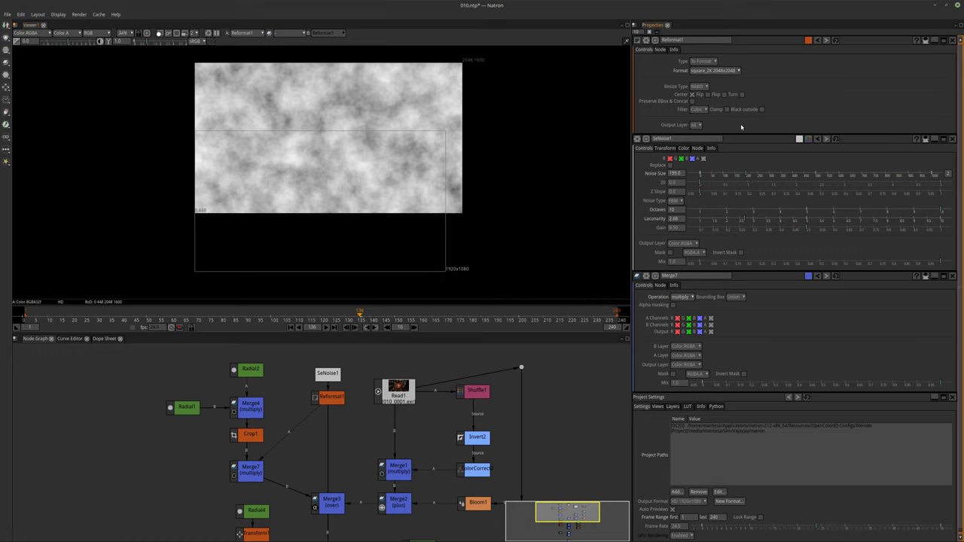
pyautogui.click(702, 61)
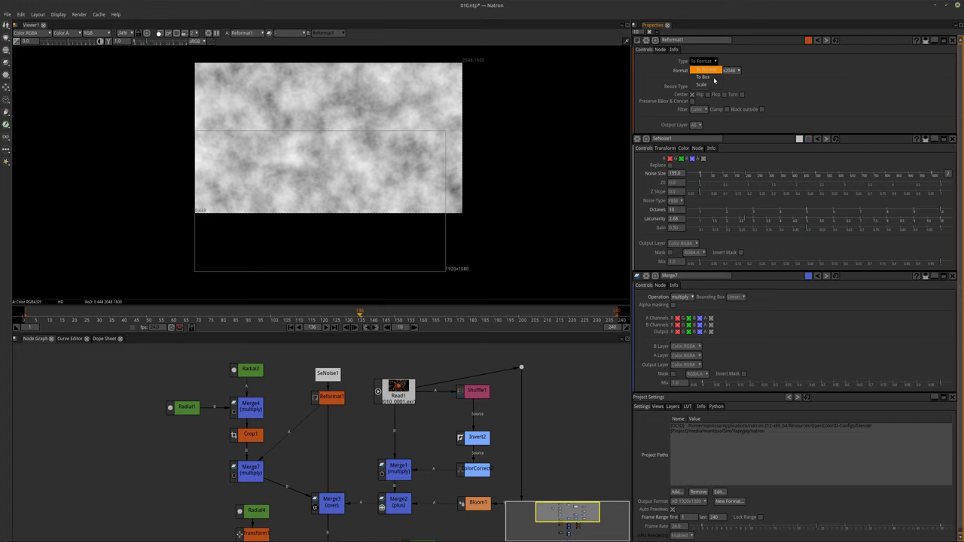
pyautogui.click(715, 82)
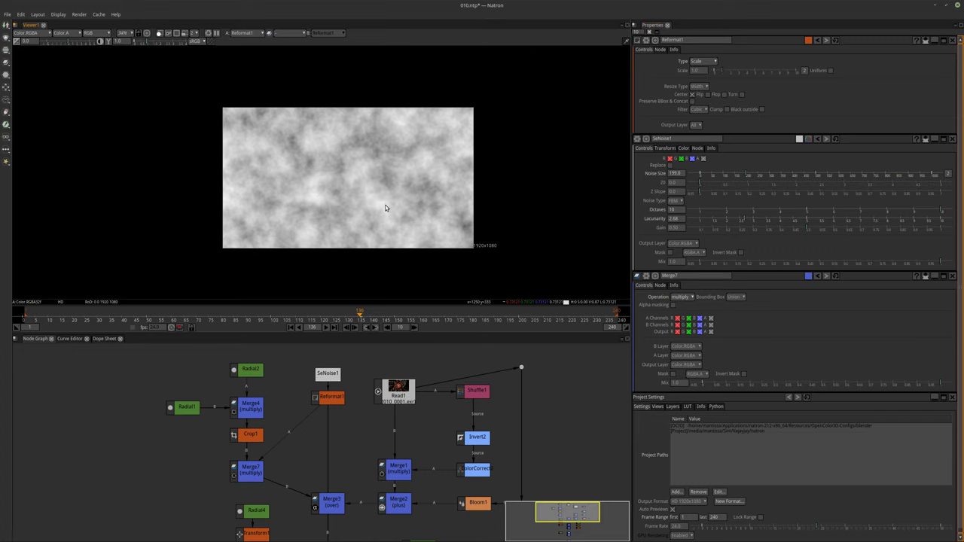
pyautogui.click(329, 395)
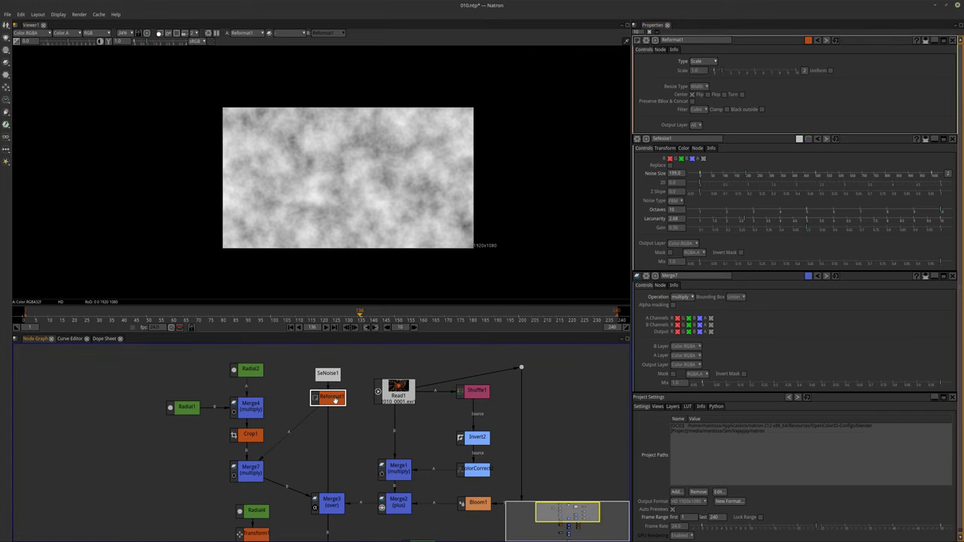
pyautogui.press('Delete')
pyautogui.click(328, 379)
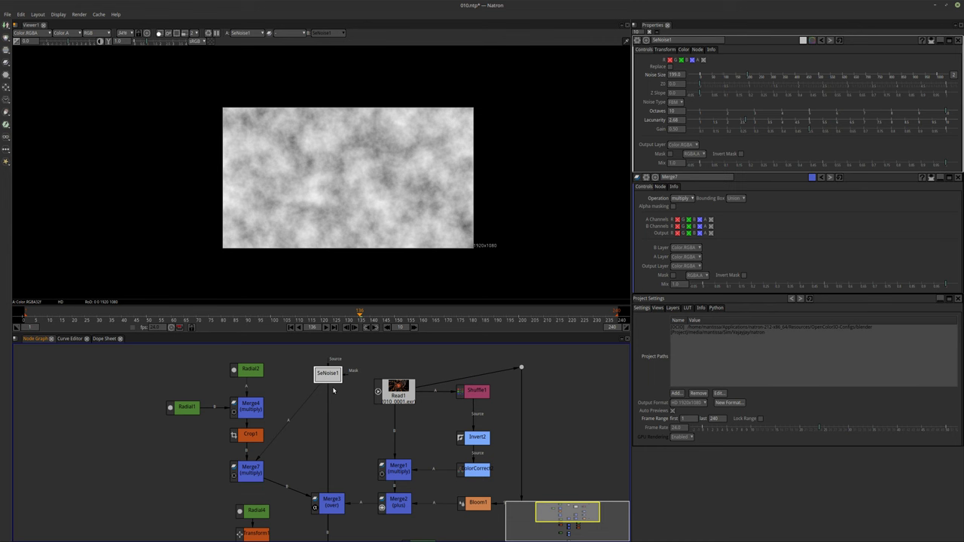
# Step: Add a Transform node after SeNoise1, undo a trial rotation, and move SeNoise1 higher
pyautogui.press('t')
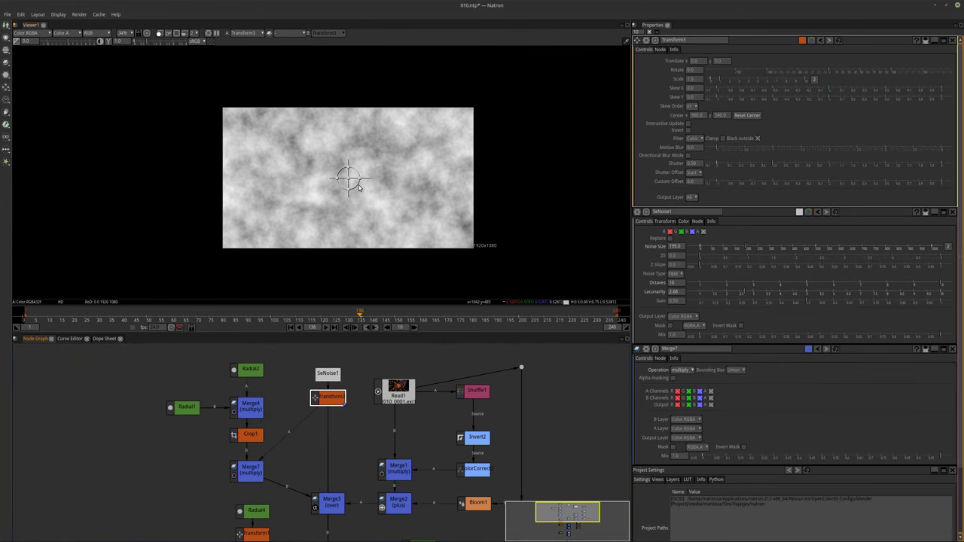
pyautogui.moveTo(366, 178); pyautogui.dragTo(362, 194)
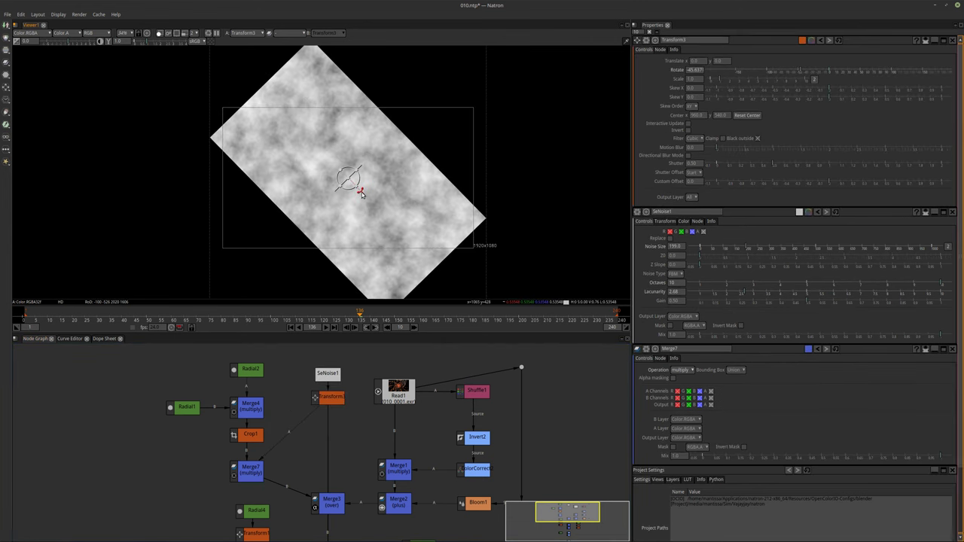
pyautogui.hotkey('ctrl', 'z')
pyautogui.moveTo(329, 373); pyautogui.dragTo(336, 416, button='middle')
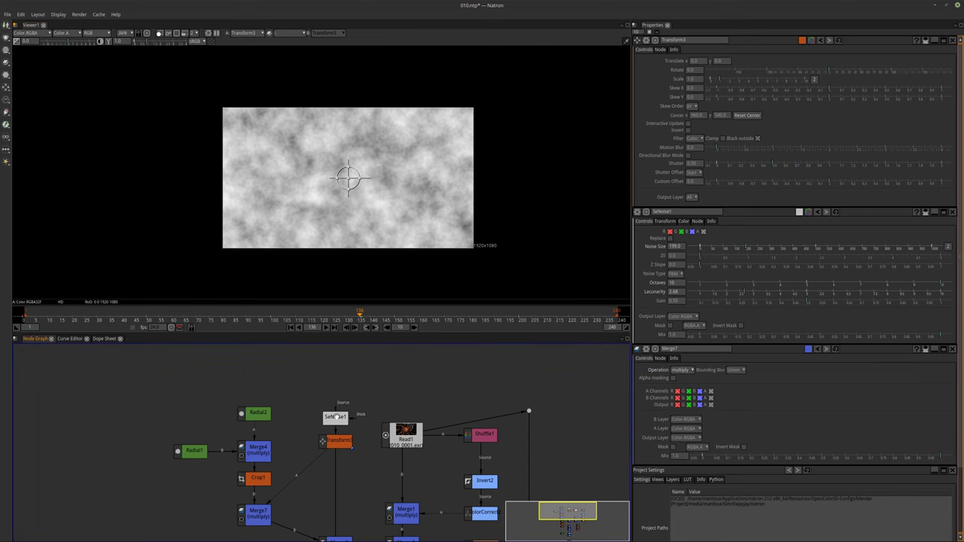
pyautogui.scroll(2, 337, 416)
pyautogui.moveTo(335, 415); pyautogui.dragTo(335, 380)
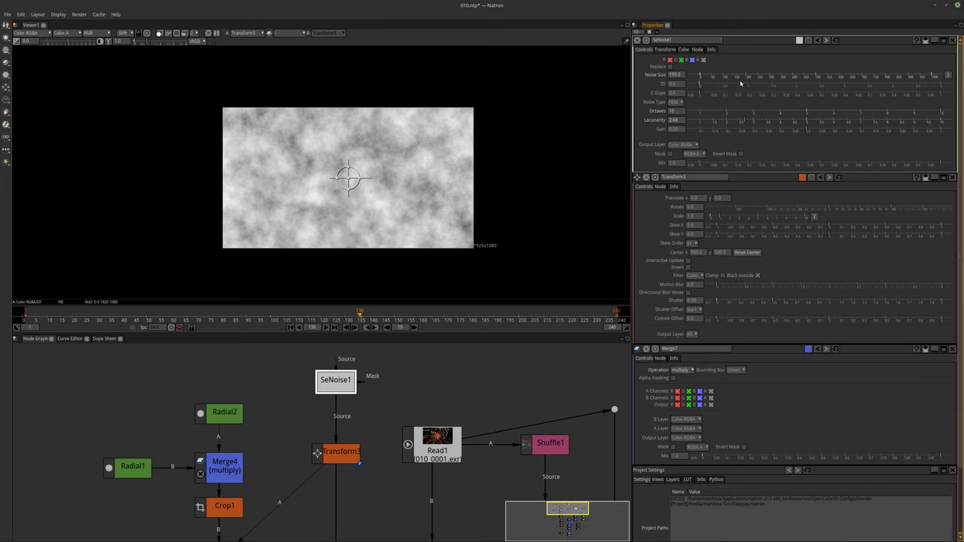
# Step: Set Noise Size 232 and Lacunarity 2.46, then insert a ColorCorrect after SeNoise1
pyautogui.moveTo(705, 84); pyautogui.dragTo(938, 84)
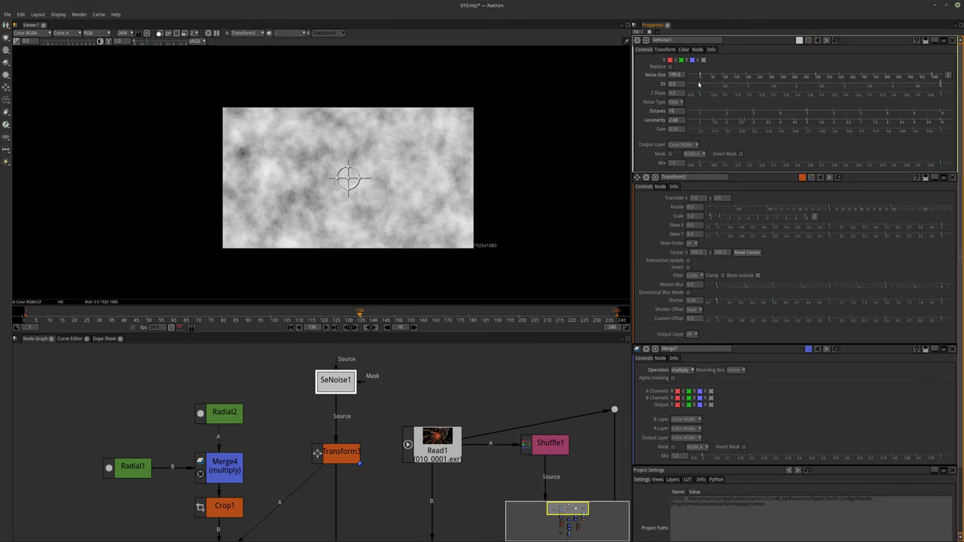
pyautogui.moveTo(698, 85); pyautogui.dragTo(699, 86)
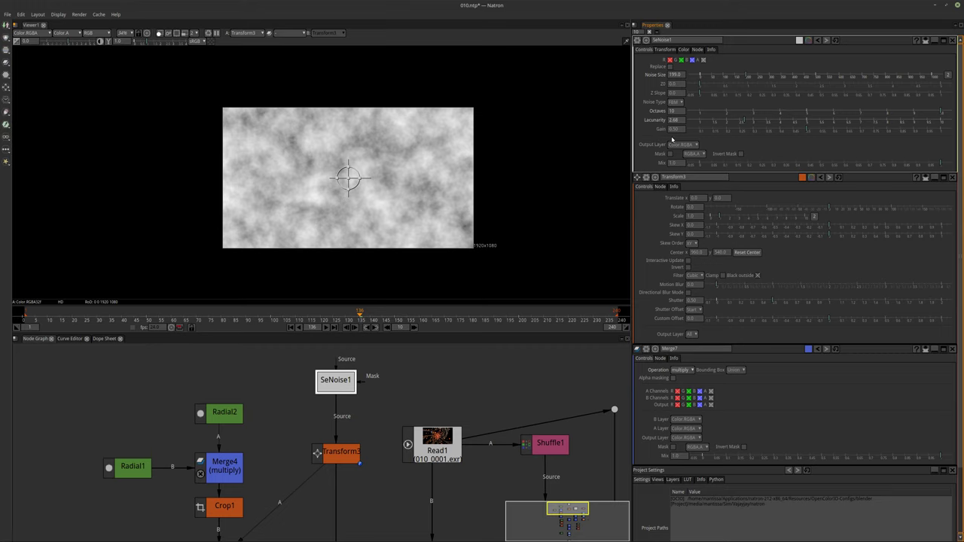
pyautogui.click(670, 67)
pyautogui.moveTo(745, 76); pyautogui.dragTo(754, 78)
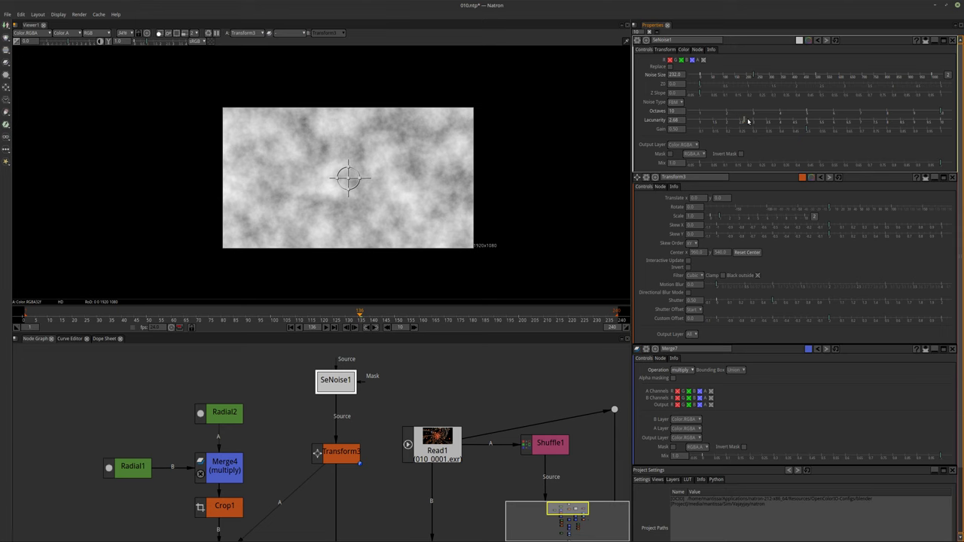
pyautogui.moveTo(756, 122); pyautogui.dragTo(739, 122)
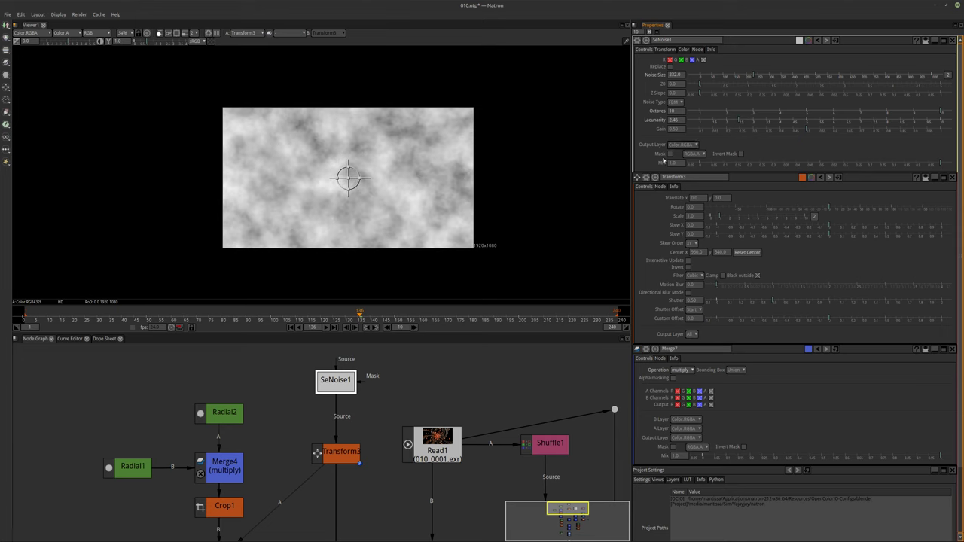
pyautogui.moveTo(328, 380); pyautogui.dragTo(327, 375)
pyautogui.press('c')
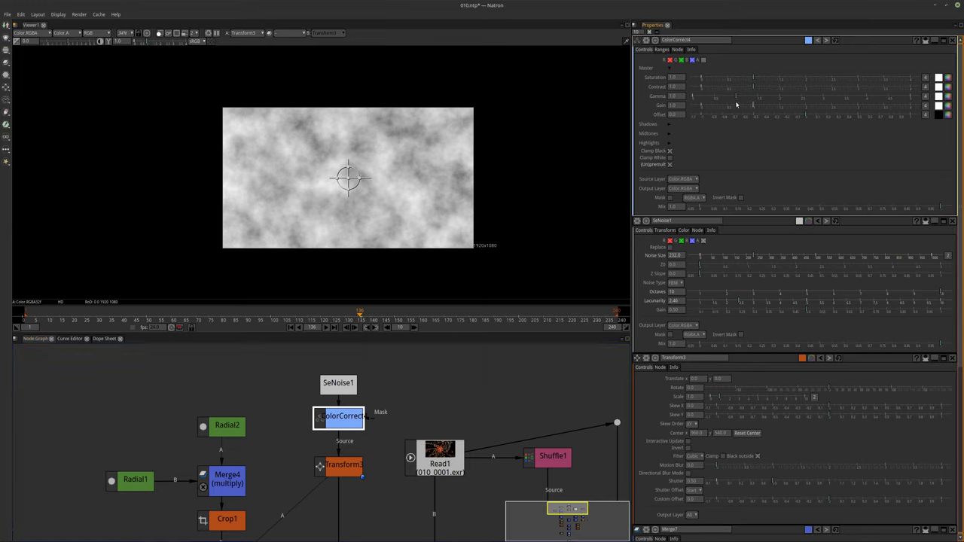
# Step: Raise the cloud layer's contrast and tune its gamma in ColorCorrect4
pyautogui.moveTo(753, 88); pyautogui.dragTo(731, 107)
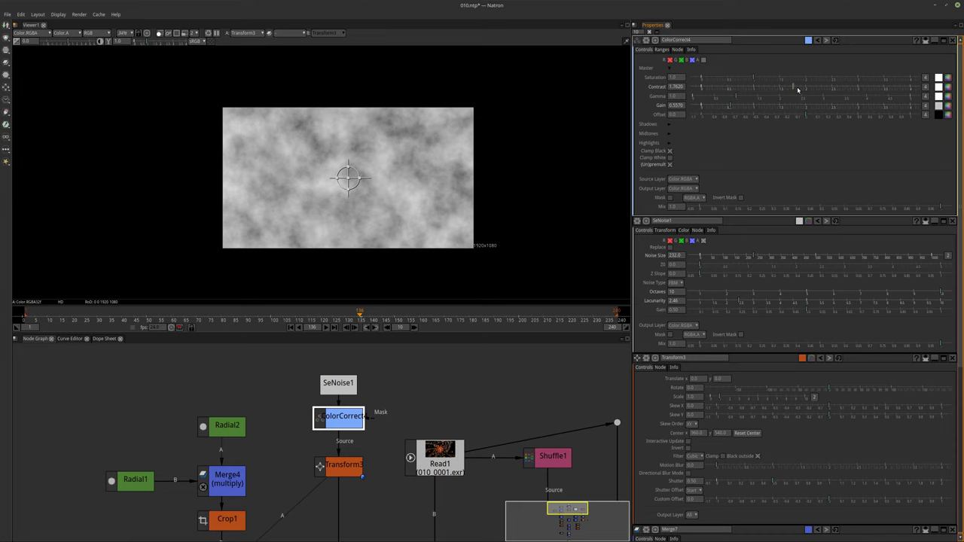
pyautogui.moveTo(797, 90)
pyautogui.mouseDown()
pyautogui.moveTo(835, 91)
pyautogui.moveTo(793, 93)
pyautogui.mouseUp()
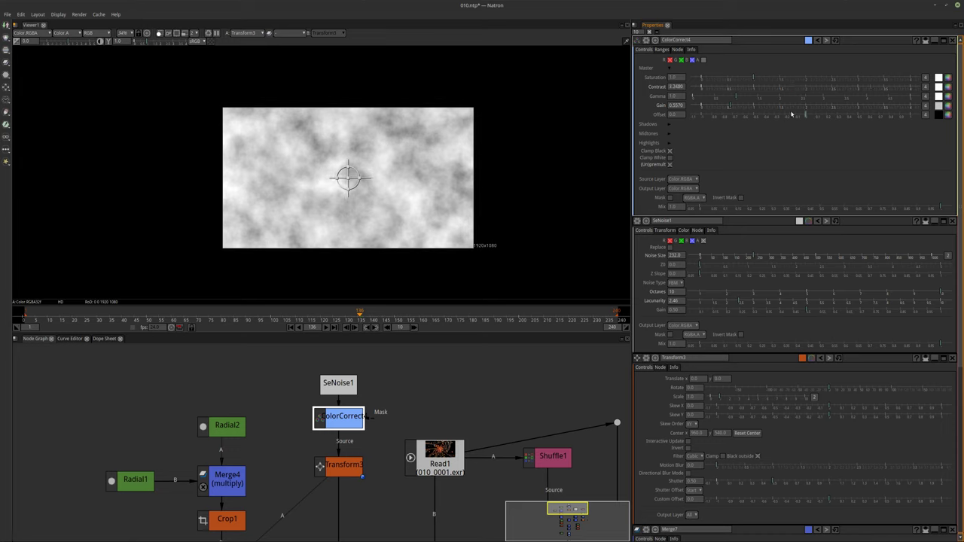
pyautogui.moveTo(748, 98); pyautogui.dragTo(722, 107)
# Step: View the ColorCorrect3 tunnel render and set Merge7's mix to 0.261
pyautogui.scroll(-5, 388, 410)
pyautogui.click(345, 478)
pyautogui.scroll(-3, 288, 467)
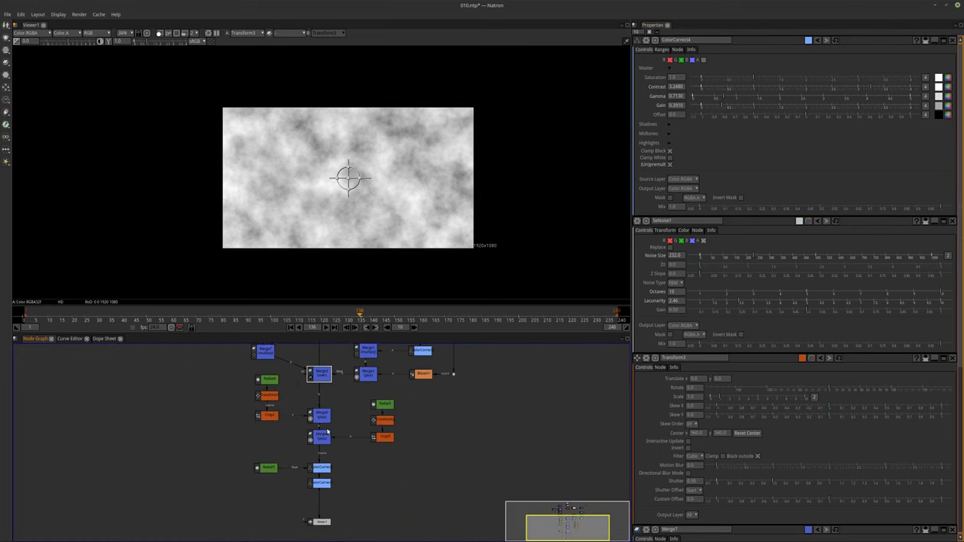
pyautogui.click(320, 483)
pyautogui.press('1')
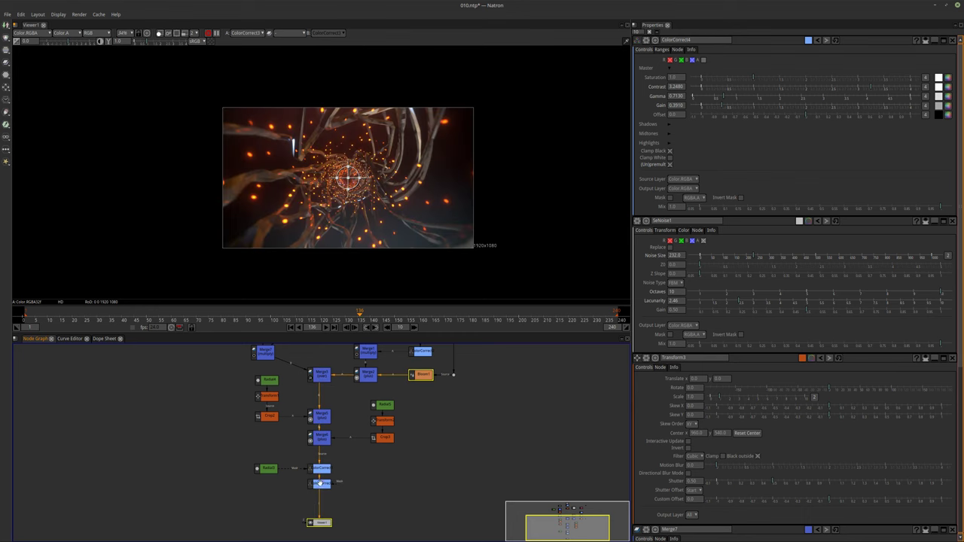
pyautogui.scroll(2, 324, 467)
pyautogui.scroll(4, 331, 172)
pyautogui.scroll(-2, 331, 171)
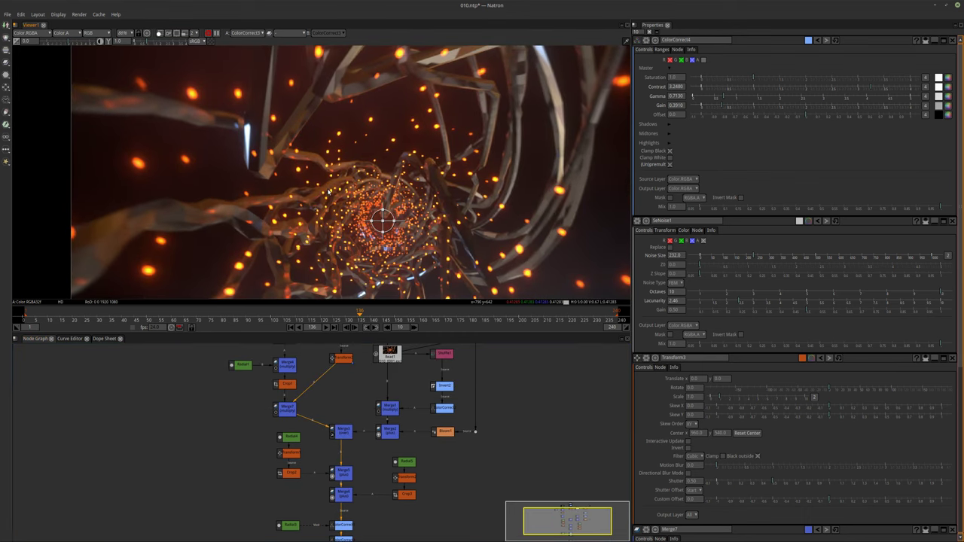
pyautogui.scroll(3, 338, 379)
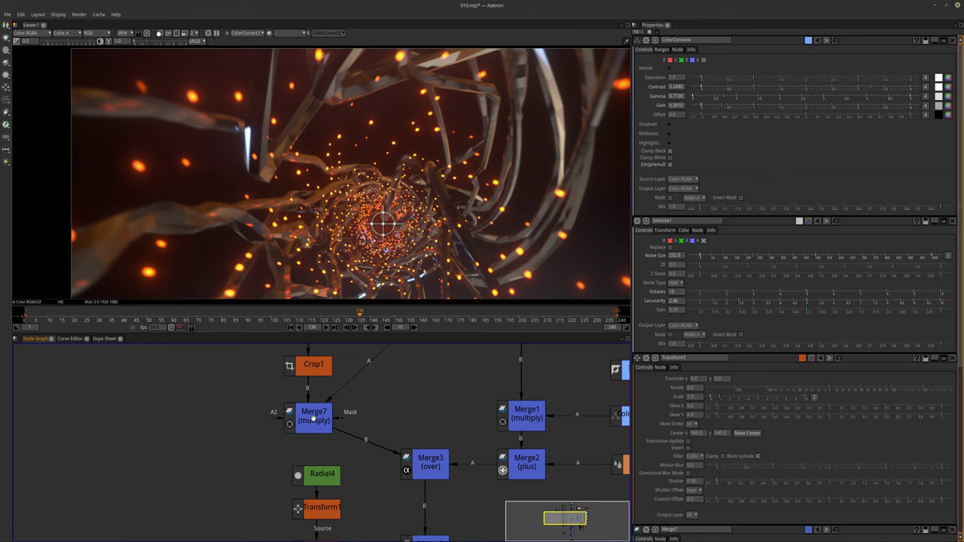
pyautogui.doubleClick(309, 417)
pyautogui.moveTo(897, 149); pyautogui.dragTo(701, 154)
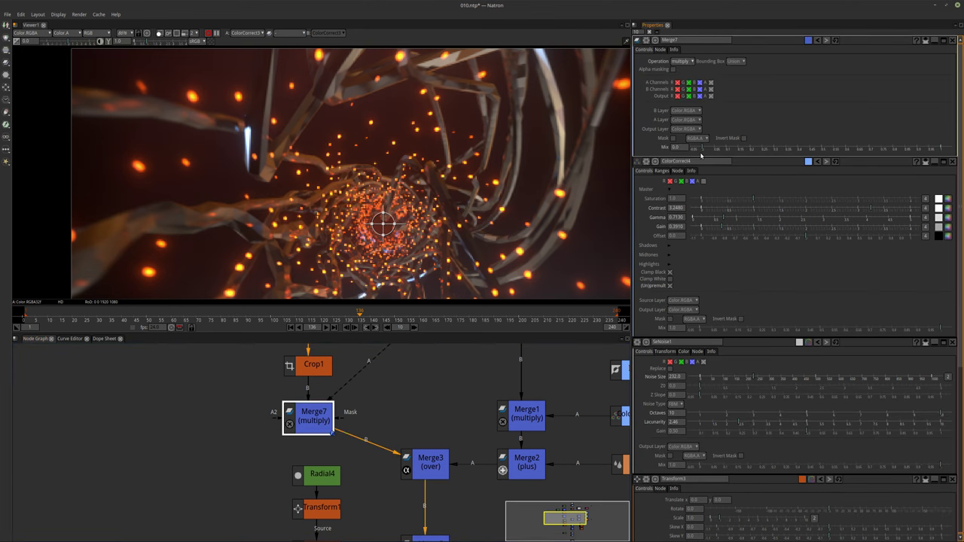
pyautogui.click(725, 149)
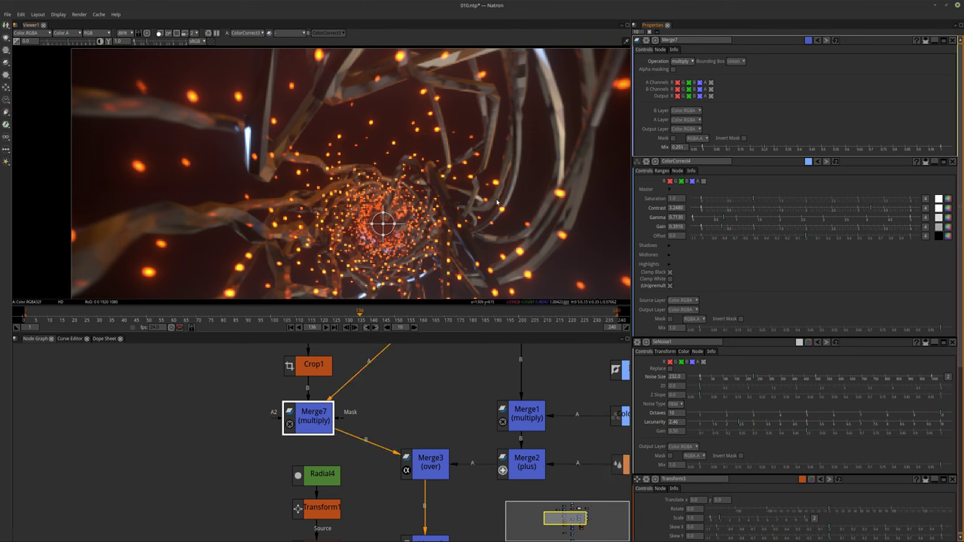
# Step: Lower ColorCorrect4's gamma to 0.4270 and adjust its gain to 1.078
pyautogui.scroll(-3, 442, 431)
pyautogui.scroll(3, 365, 406)
pyautogui.click(364, 395)
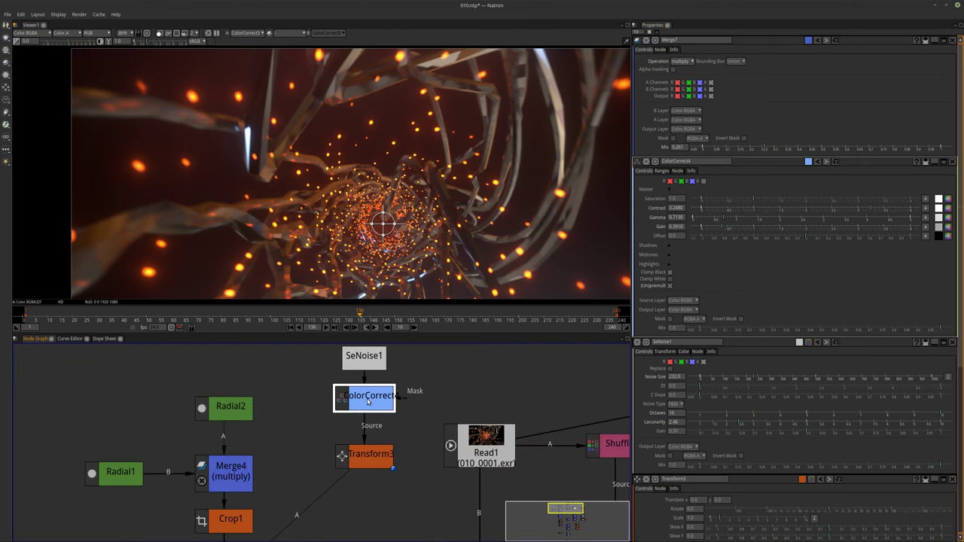
pyautogui.moveTo(724, 98); pyautogui.dragTo(712, 97)
pyautogui.click(788, 107)
pyautogui.moveTo(789, 107); pyautogui.dragTo(761, 108)
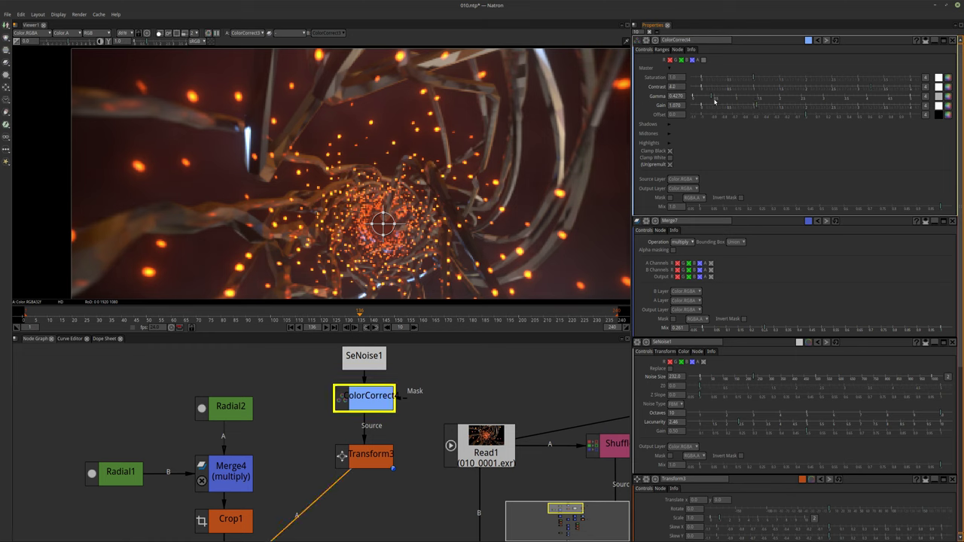
# Step: View ColorCorrect4 and bring its gain down to 0.2960 and gamma to 0.3150
pyautogui.click(375, 454)
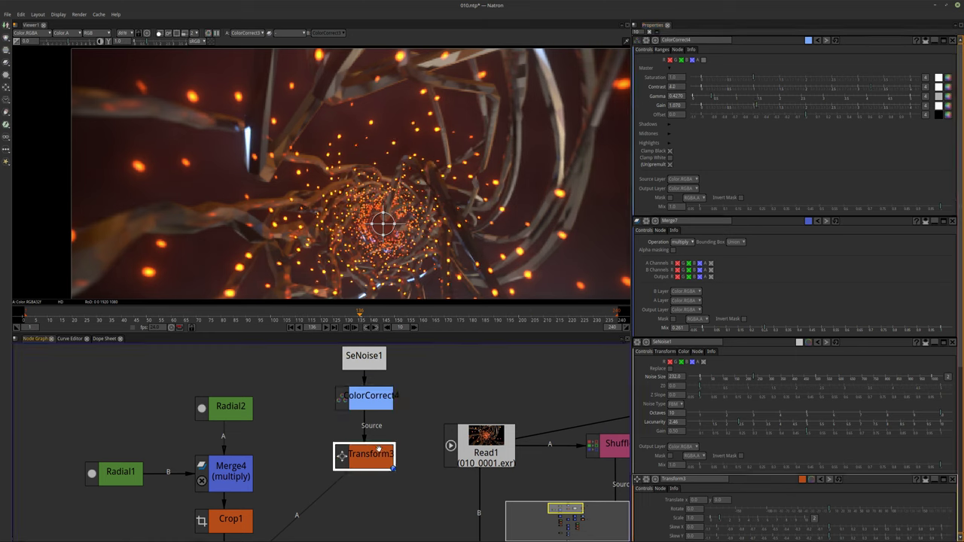
pyautogui.click(405, 393)
pyautogui.moveTo(403, 394); pyautogui.dragTo(379, 424, button='middle')
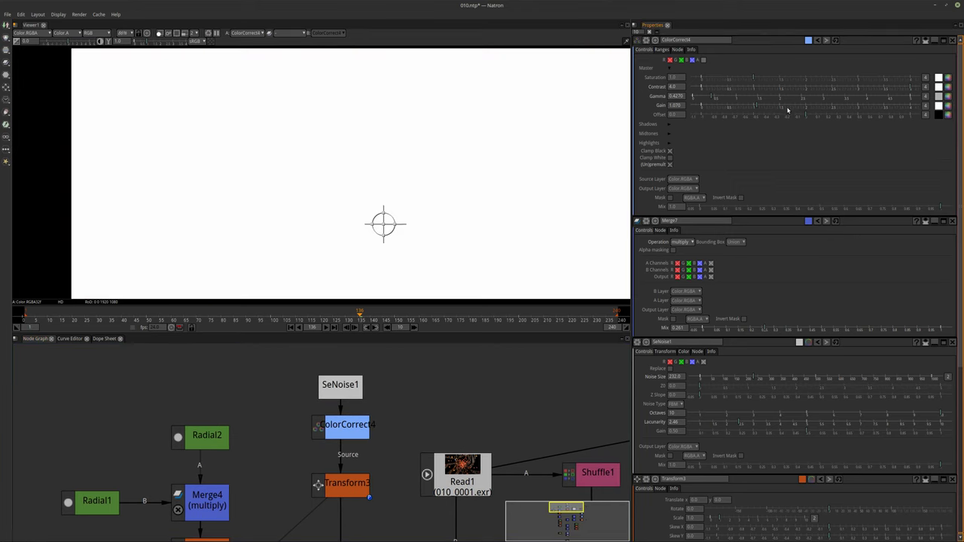
pyautogui.moveTo(775, 110); pyautogui.dragTo(712, 111)
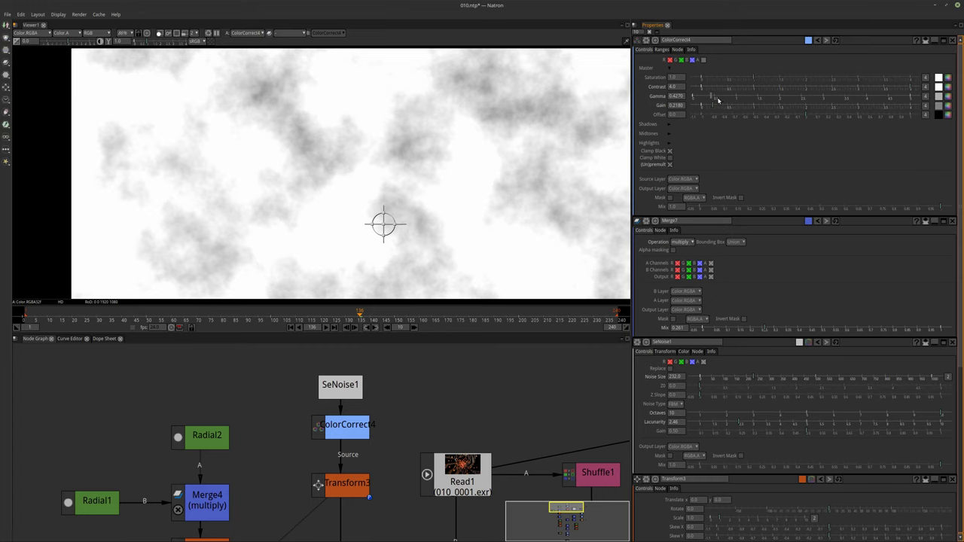
pyautogui.moveTo(707, 100)
pyautogui.mouseDown()
pyautogui.moveTo(717, 102)
pyautogui.moveTo(709, 106)
pyautogui.mouseUp()
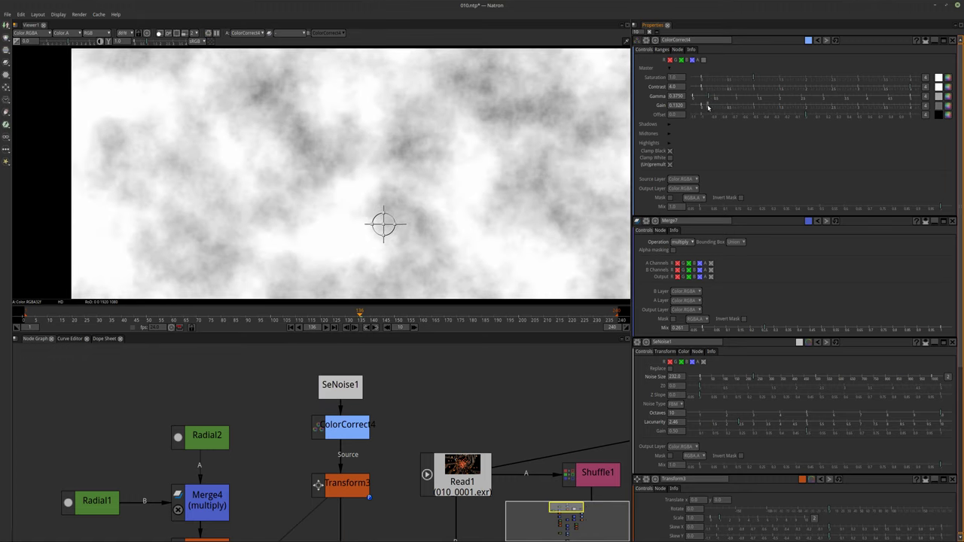
pyautogui.moveTo(709, 99); pyautogui.dragTo(706, 107)
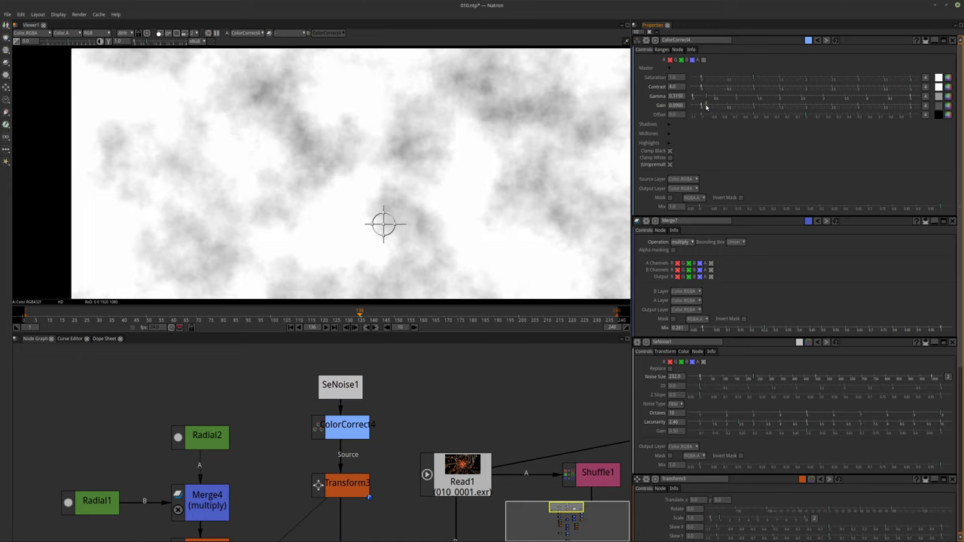
# Step: Select the Merge7 node in the Node Graph
pyautogui.scroll(-3, 387, 452)
pyautogui.moveTo(339, 420); pyautogui.dragTo(345, 453, button='middle')
pyautogui.click(283, 467)
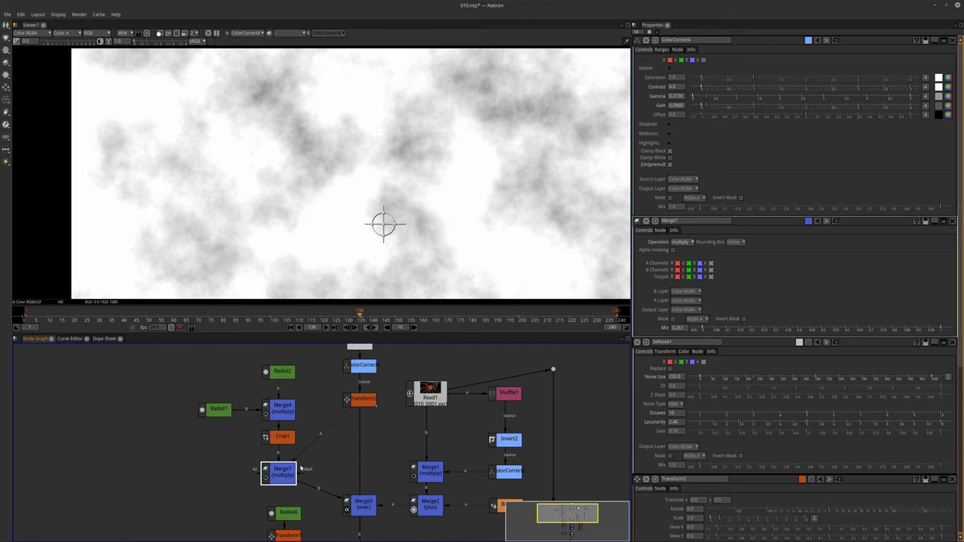
# Step: View Merge7's composite and lower its mix to 0.581
pyautogui.press('1')
pyautogui.moveTo(302, 467); pyautogui.dragTo(335, 451, button='middle')
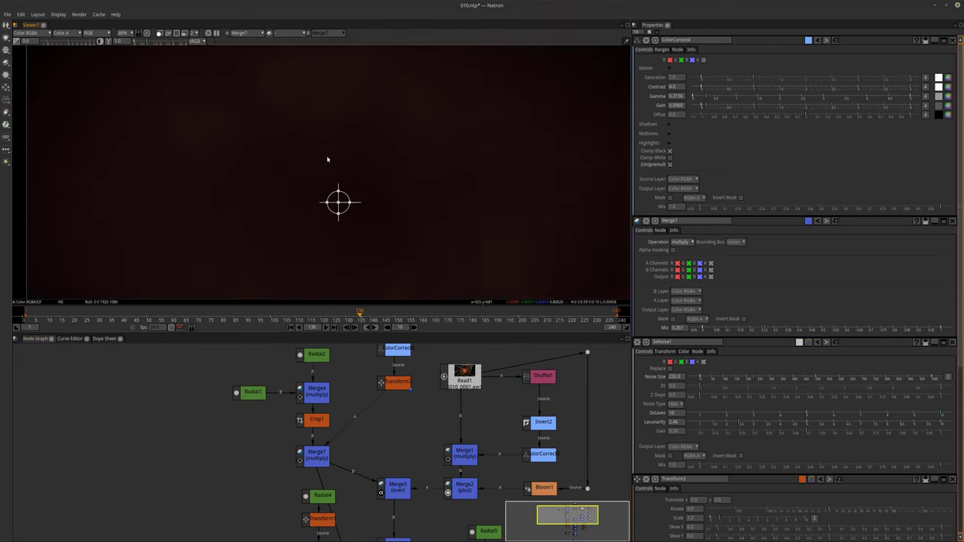
pyautogui.scroll(-2, 327, 159)
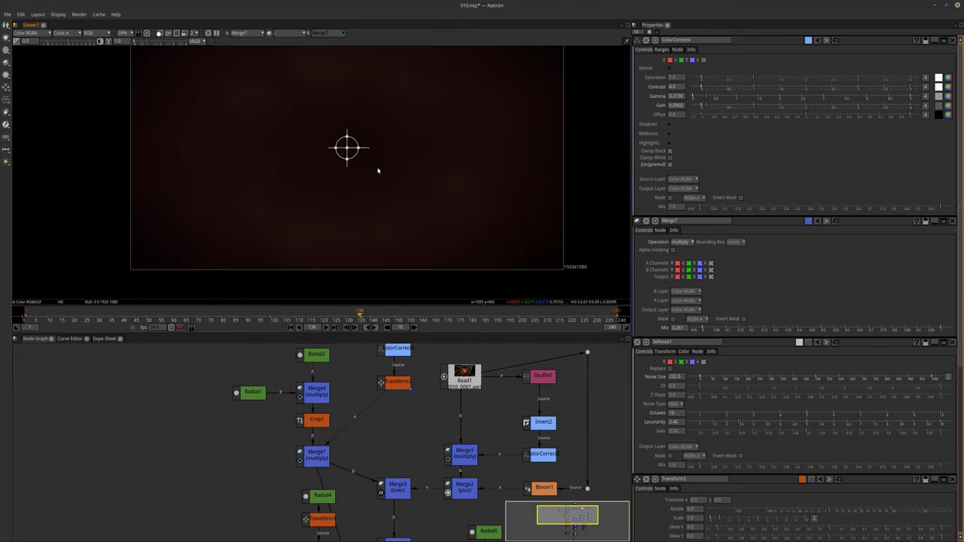
pyautogui.doubleClick(316, 458)
pyautogui.moveTo(828, 151)
pyautogui.mouseDown()
pyautogui.moveTo(702, 150)
pyautogui.moveTo(842, 163)
pyautogui.mouseUp()
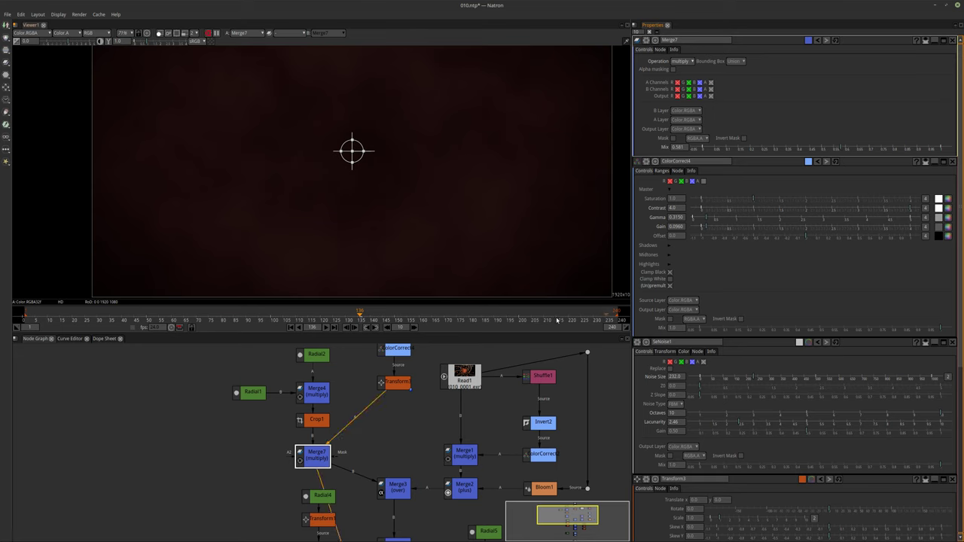
# Step: Stretch the cloud layer vertically so Transform3's y scale reads 1.51064
pyautogui.moveTo(409, 446); pyautogui.dragTo(396, 443, button='middle')
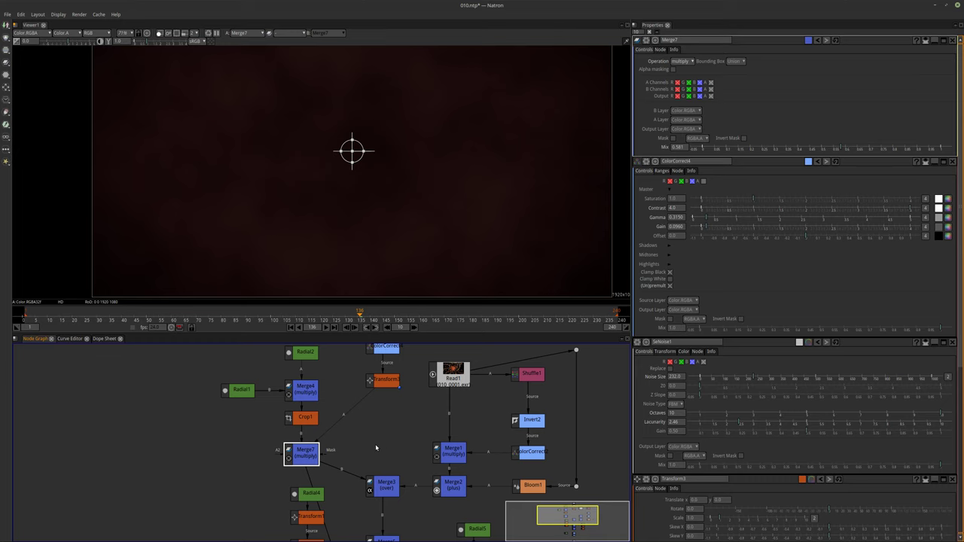
pyautogui.moveTo(389, 452)
pyautogui.mouseDown(button='middle')
pyautogui.moveTo(373, 385)
pyautogui.moveTo(398, 451)
pyautogui.mouseUp(button='middle')
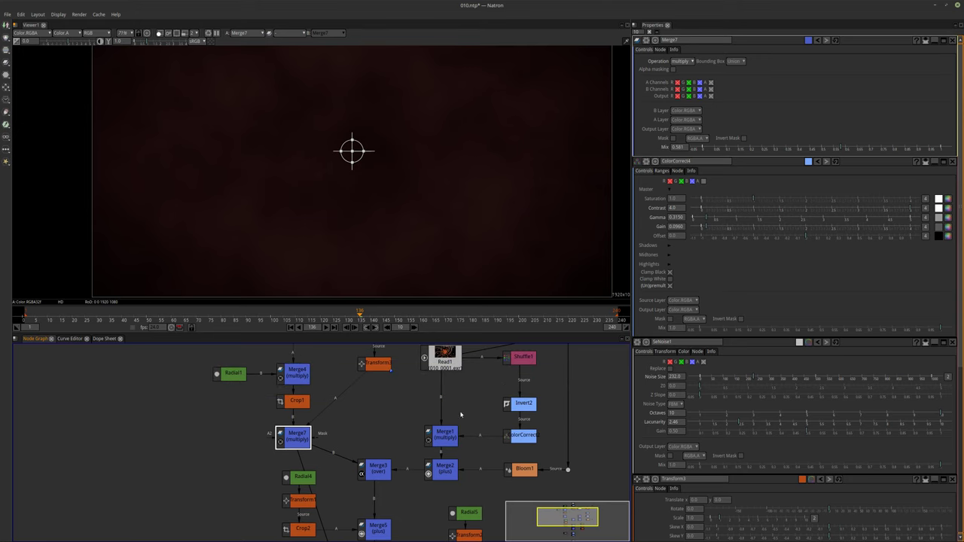
pyautogui.moveTo(356, 173); pyautogui.dragTo(357, 183)
pyautogui.scroll(-6, 416, 189)
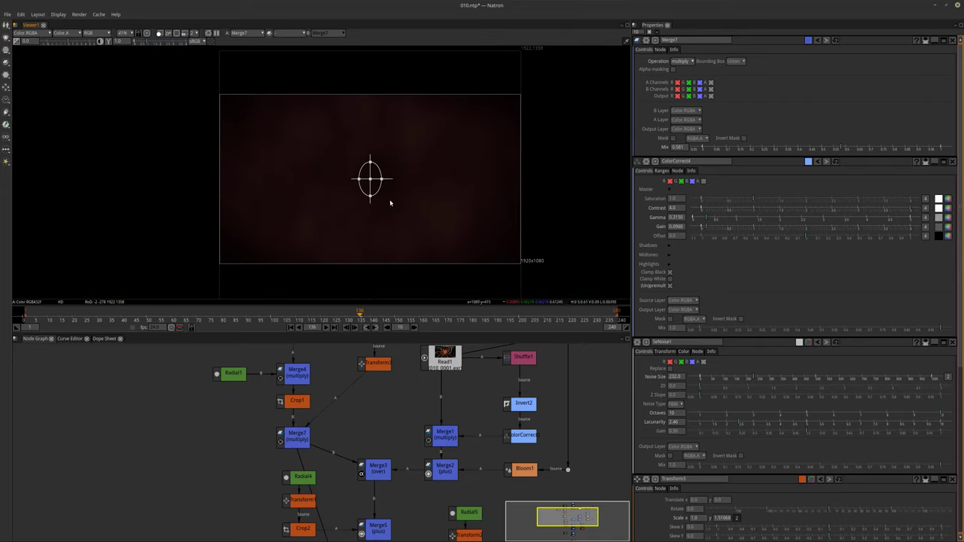
# Step: Rotate the cloud layer's Transform3 gizmo by -90 degrees
pyautogui.moveTo(389, 200); pyautogui.dragTo(387, 207, button='middle')
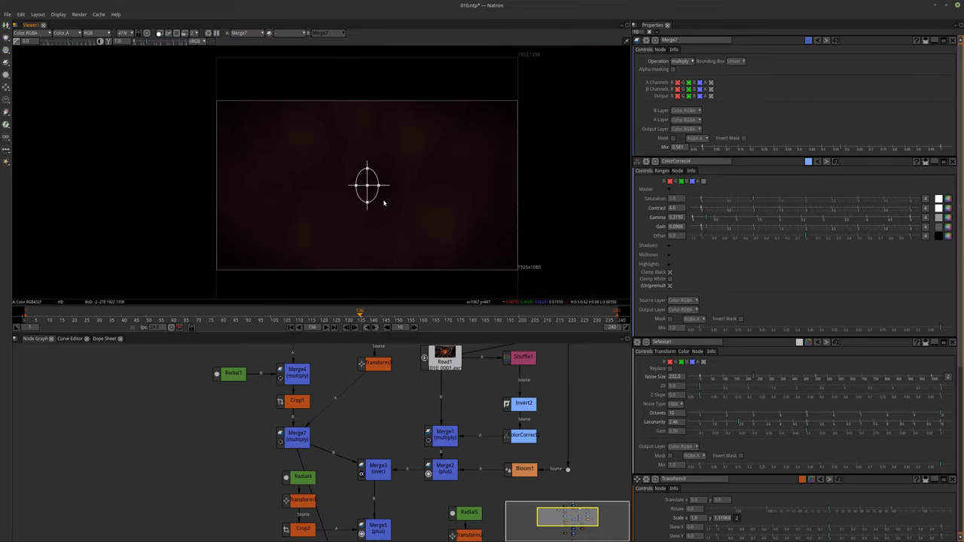
pyautogui.moveTo(385, 187); pyautogui.dragTo(368, 204)
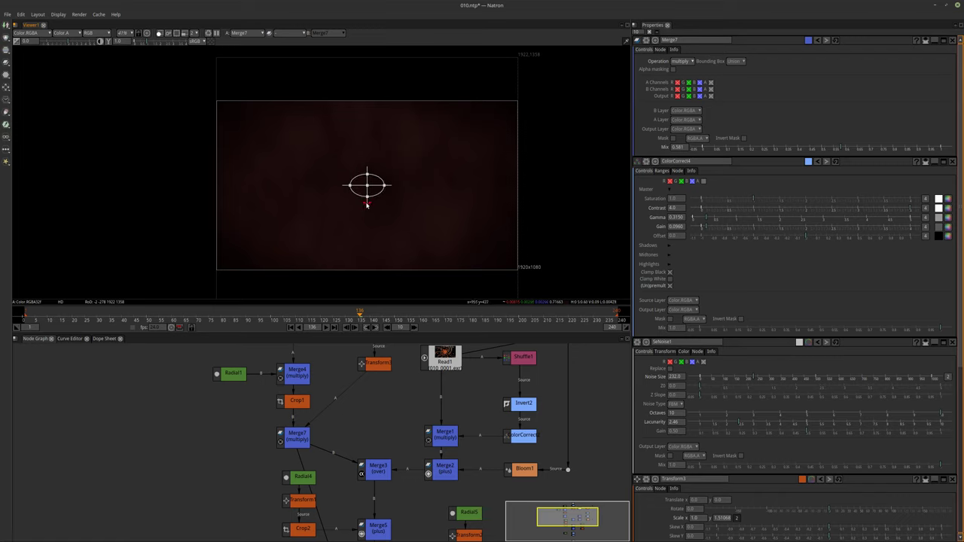
pyautogui.moveTo(469, 187); pyautogui.dragTo(460, 197, button='middle')
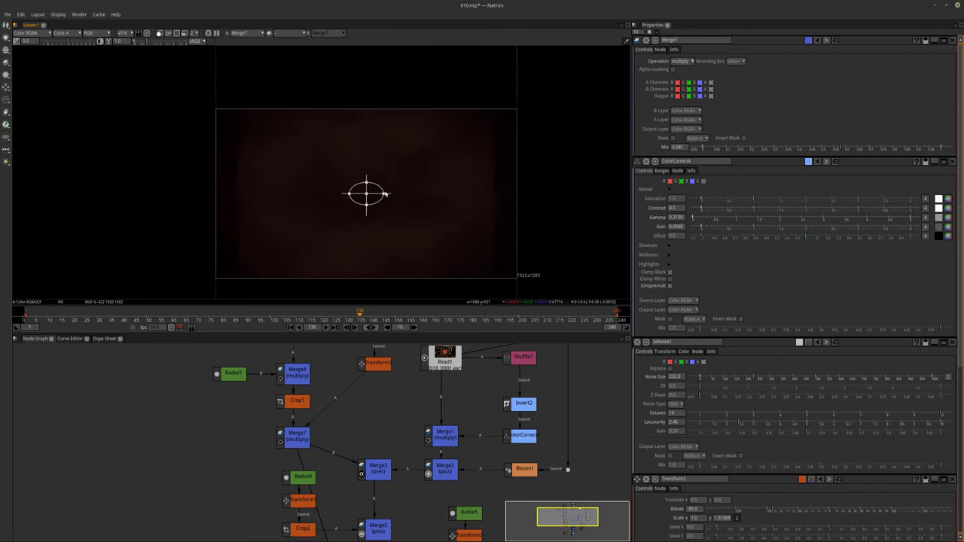
# Step: Enlarge the cloud layer and make Transform3's scale uniform at 2.23977
pyautogui.moveTo(383, 194); pyautogui.dragTo(417, 198)
pyautogui.moveTo(414, 296); pyautogui.dragTo(367, 271, button='middle')
pyautogui.hotkey('shift', 'Left')
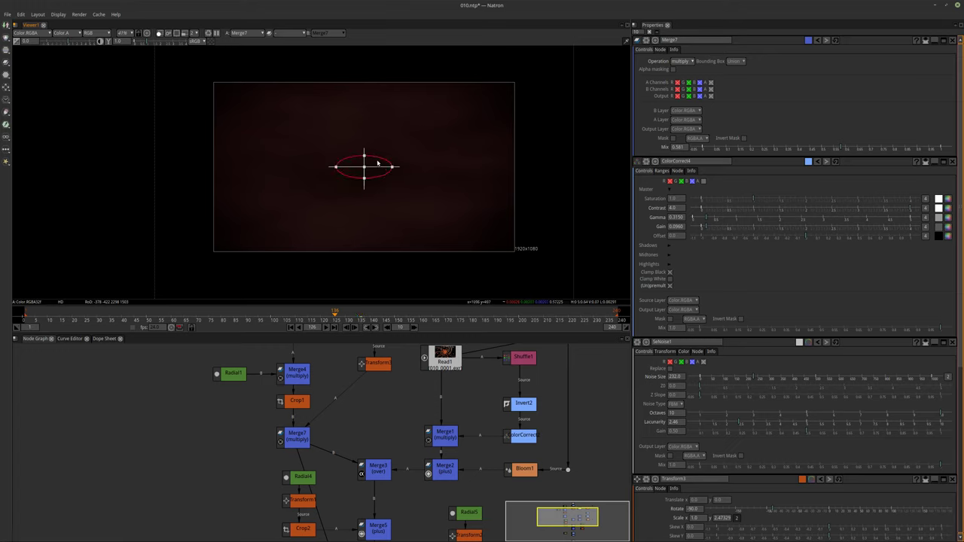
pyautogui.moveTo(363, 181); pyautogui.dragTo(363, 196)
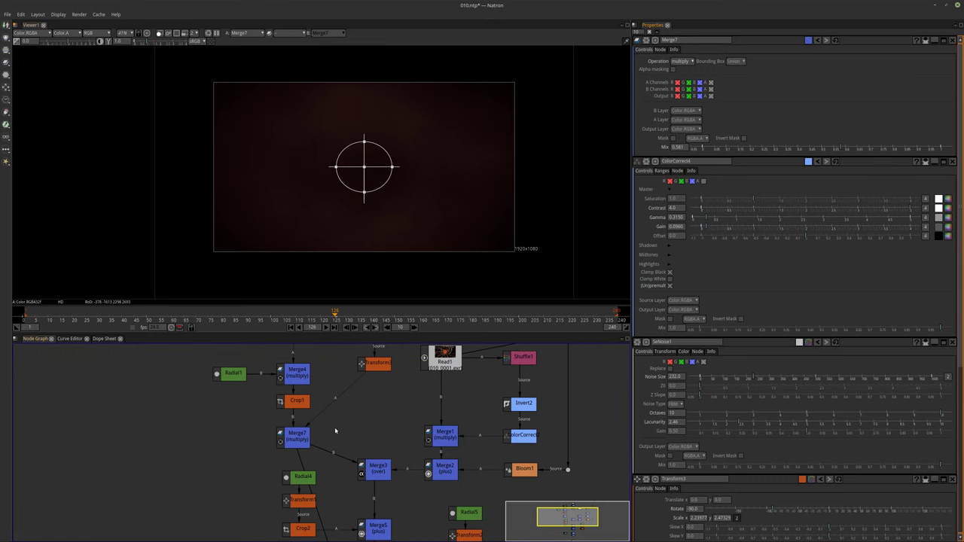
pyautogui.click(372, 363)
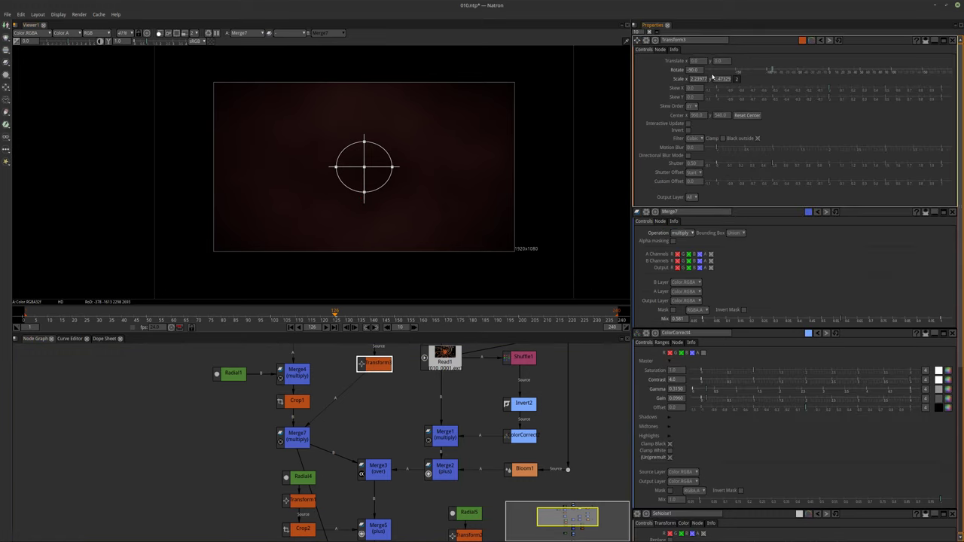
pyautogui.click(743, 79)
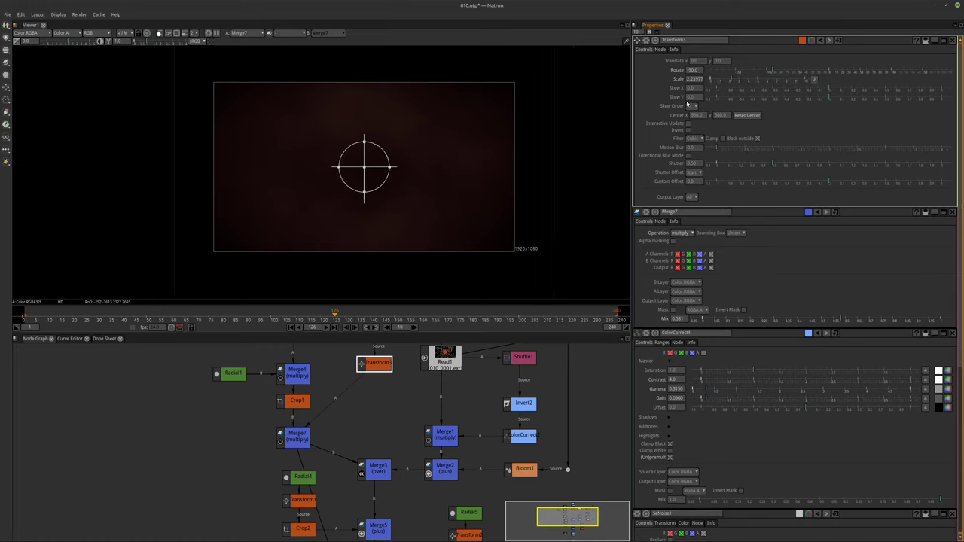
pyautogui.moveTo(384, 357); pyautogui.dragTo(379, 419, button='middle')
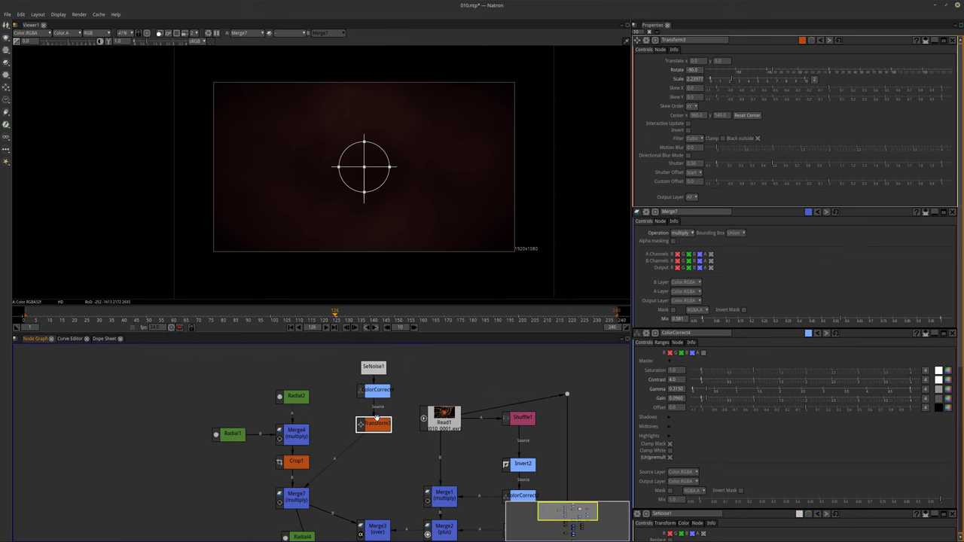
# Step: Reduce SeNoise1's Noise Size from 232 to 182
pyautogui.click(386, 366)
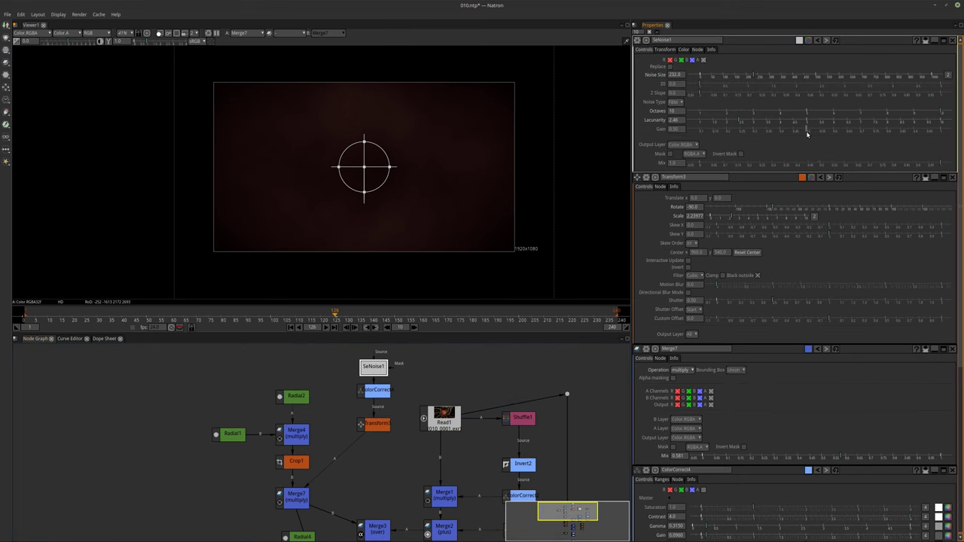
pyautogui.moveTo(757, 76); pyautogui.dragTo(742, 77)
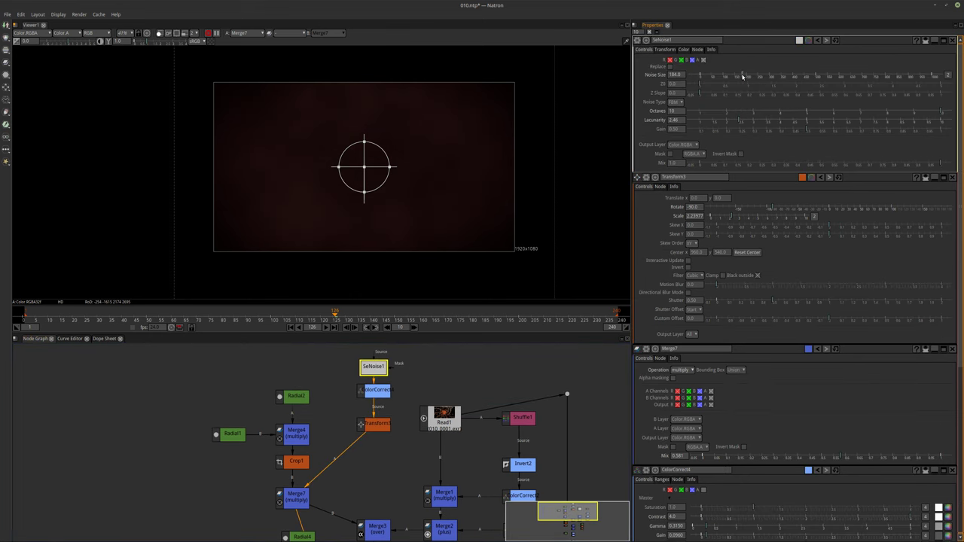
pyautogui.moveTo(388, 464); pyautogui.dragTo(388, 445, button='middle')
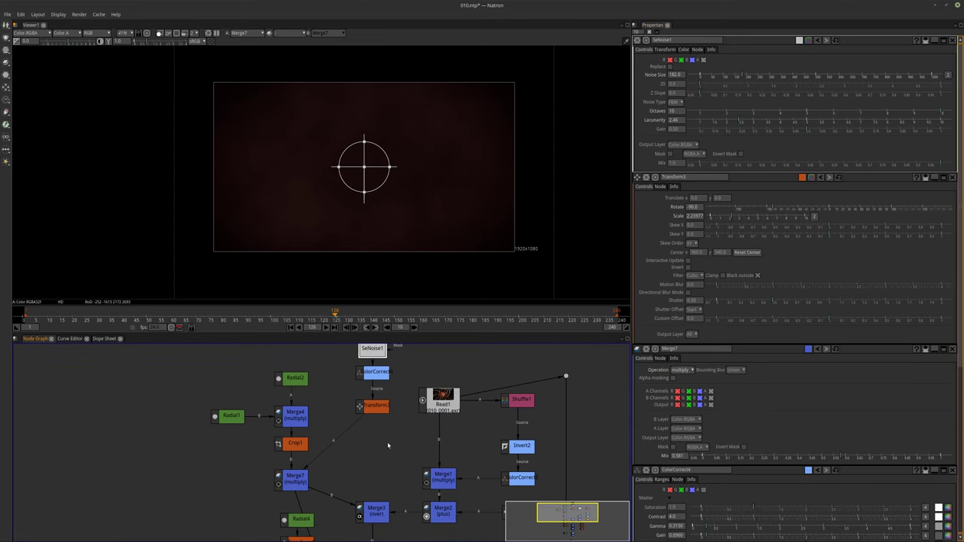
# Step: View the raw Read1 tunnel render with the playhead at frame 1
pyautogui.click(680, 179)
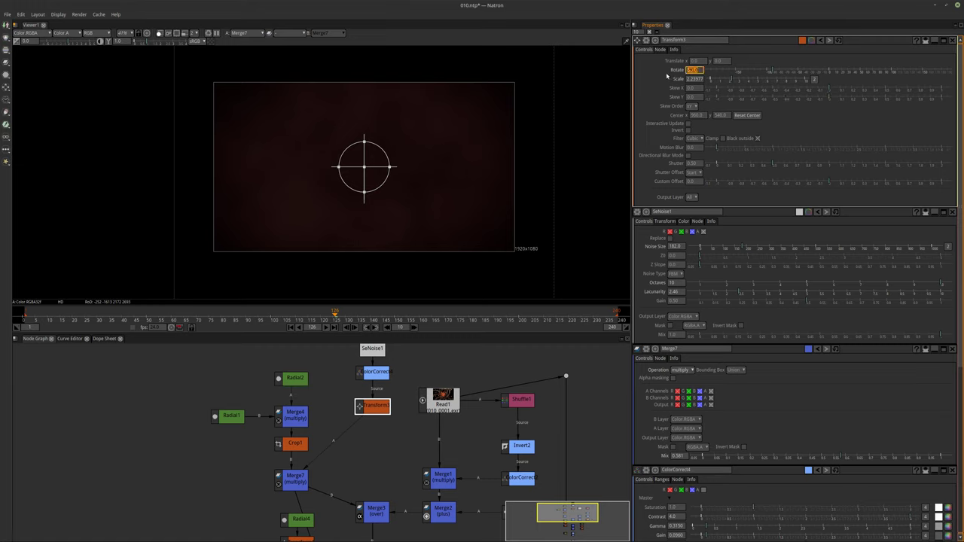
pyautogui.moveTo(34, 317); pyautogui.dragTo(43, 317)
pyautogui.scroll(-2, 373, 373)
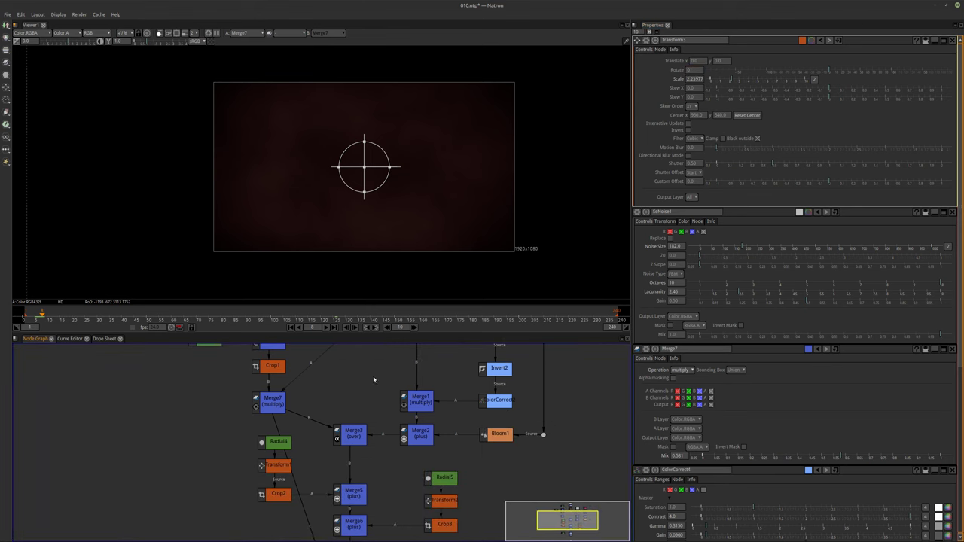
pyautogui.scroll(2, 388, 412)
pyautogui.click(437, 416)
pyautogui.press('1')
pyautogui.moveTo(62, 317); pyautogui.dragTo(25, 317)
pyautogui.click(231, 297)
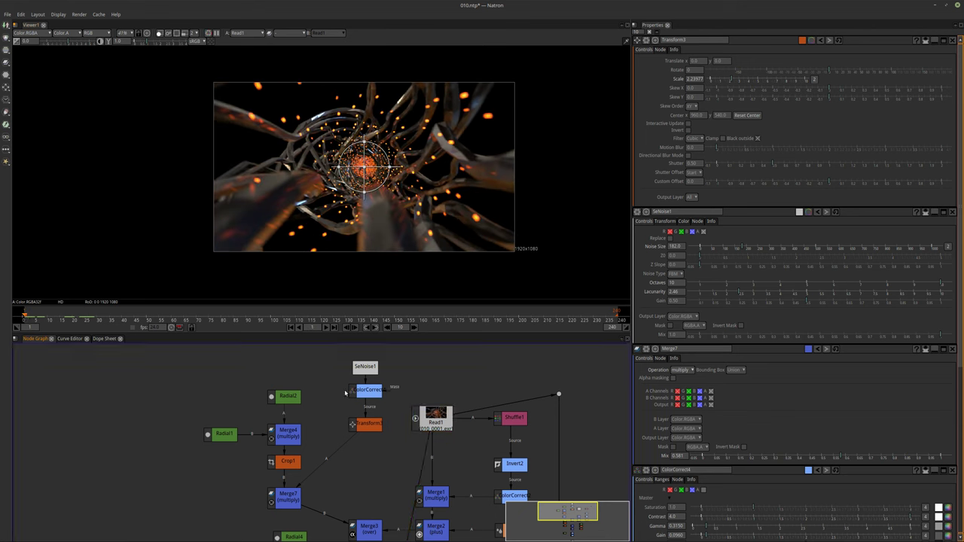
# Step: Key Transform3's Rotate at 0 on frame 1
pyautogui.write('90')
pyautogui.press('Return')
pyautogui.doubleClick(700, 71)
pyautogui.write('0')
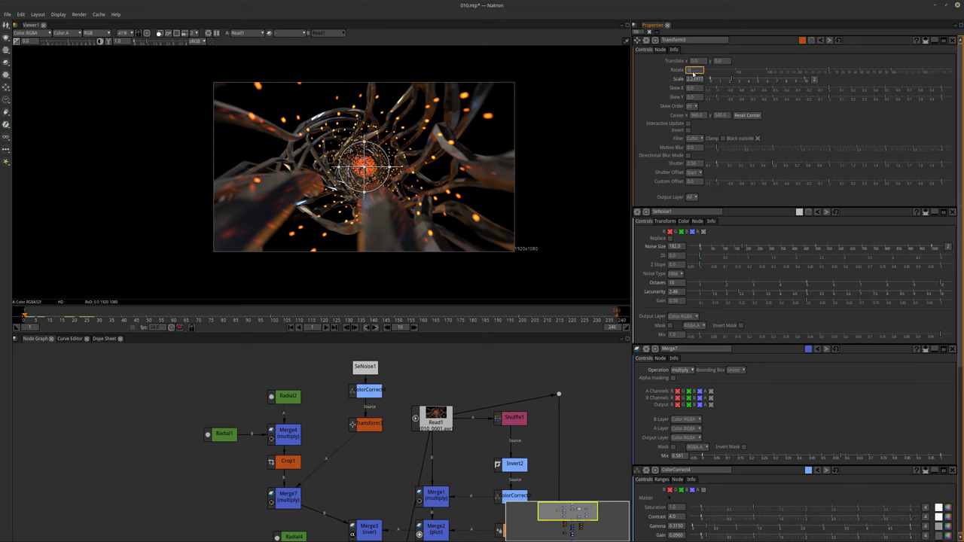
pyautogui.press('Return')
# Step: Check the first and last frames, rotate the cloud gizmo to 360, and view frame 142
pyautogui.hotkey('shift', 'Right')
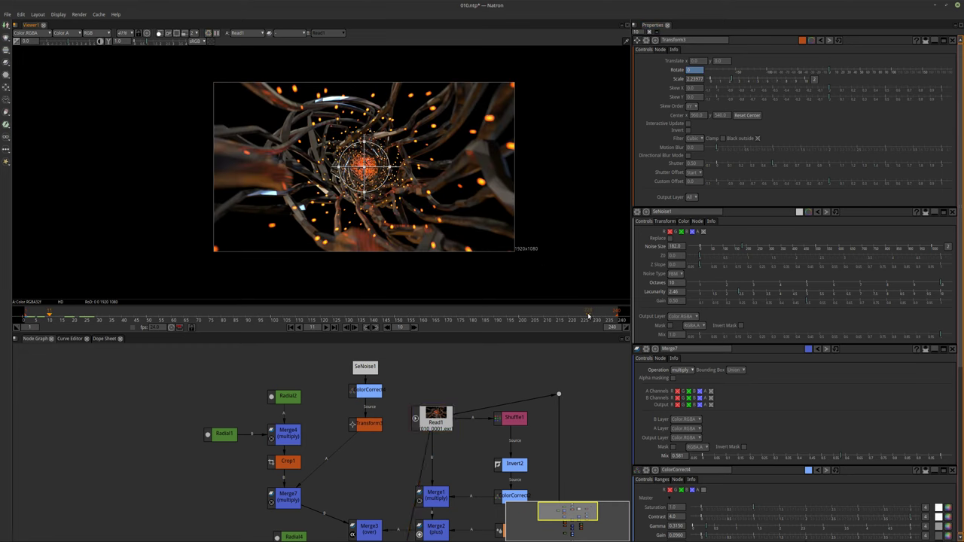
pyautogui.hotkey('shift', 'Left')
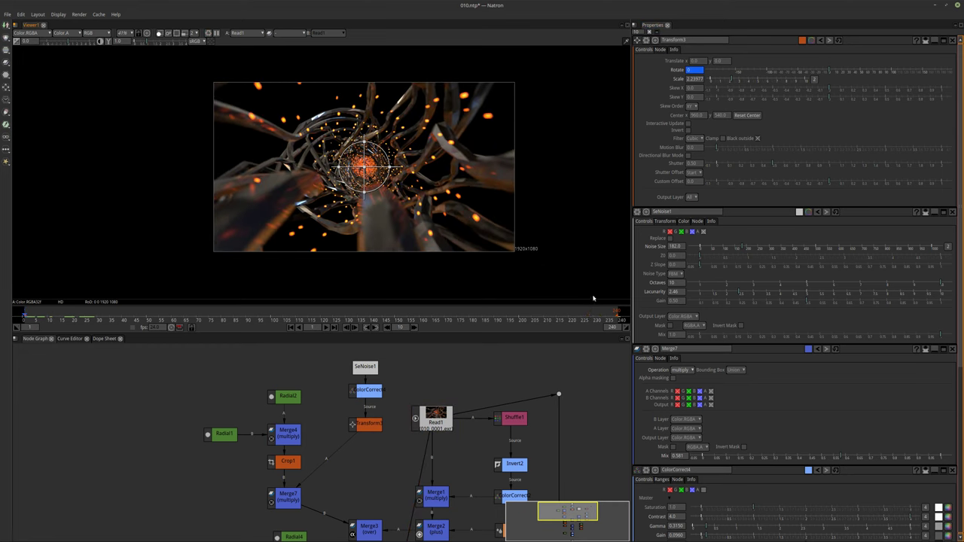
pyautogui.hotkey('ctrl', 'Right')
pyautogui.hotkey('ctrl', 'Left')
pyautogui.moveTo(389, 175)
pyautogui.mouseDown()
pyautogui.moveTo(332, 134)
pyautogui.moveTo(340, 178)
pyautogui.moveTo(389, 174)
pyautogui.mouseUp()
pyautogui.moveTo(459, 310); pyautogui.dragTo(374, 311)
pyautogui.moveTo(396, 538); pyautogui.dragTo(392, 303, button='middle')
pyautogui.click(358, 435)
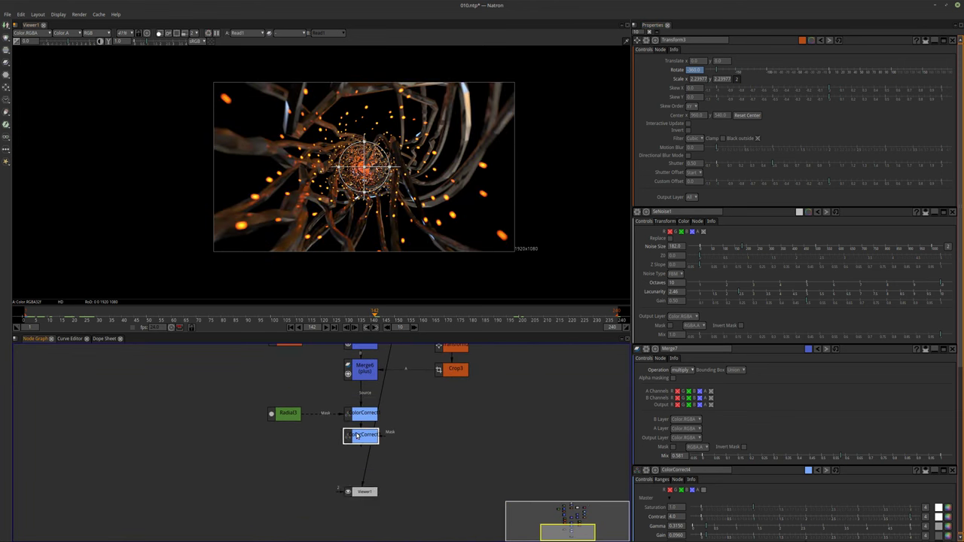
# Step: Show the final ColorCorrect3 output in the viewer
pyautogui.press('1')
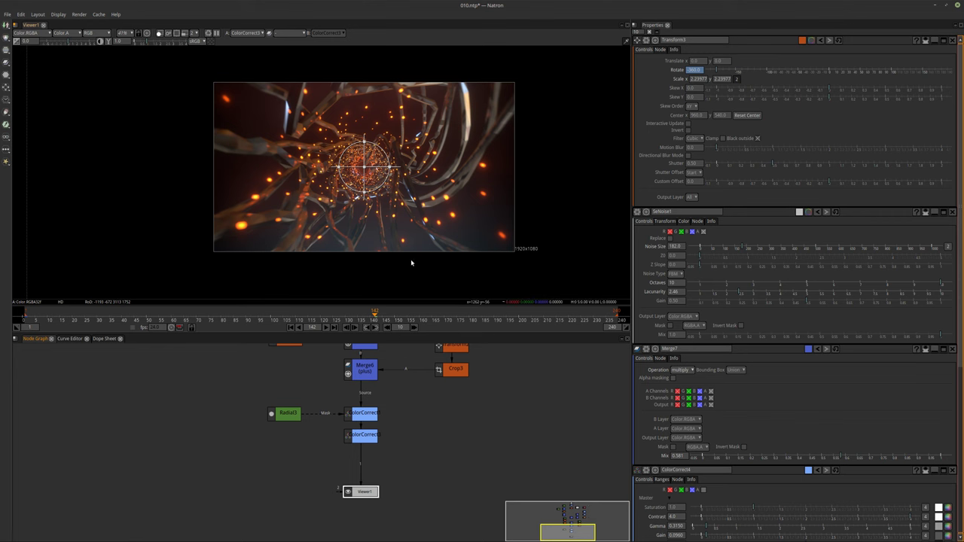
pyautogui.moveTo(411, 253); pyautogui.dragTo(407, 267, button='middle')
pyautogui.press('space')
pyautogui.scroll(3, 452, 287)
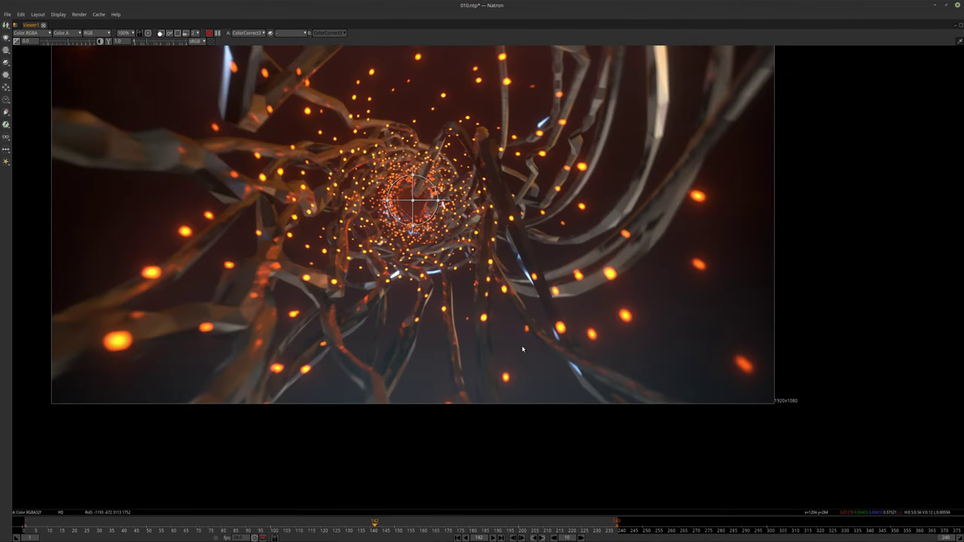
pyautogui.press('space')
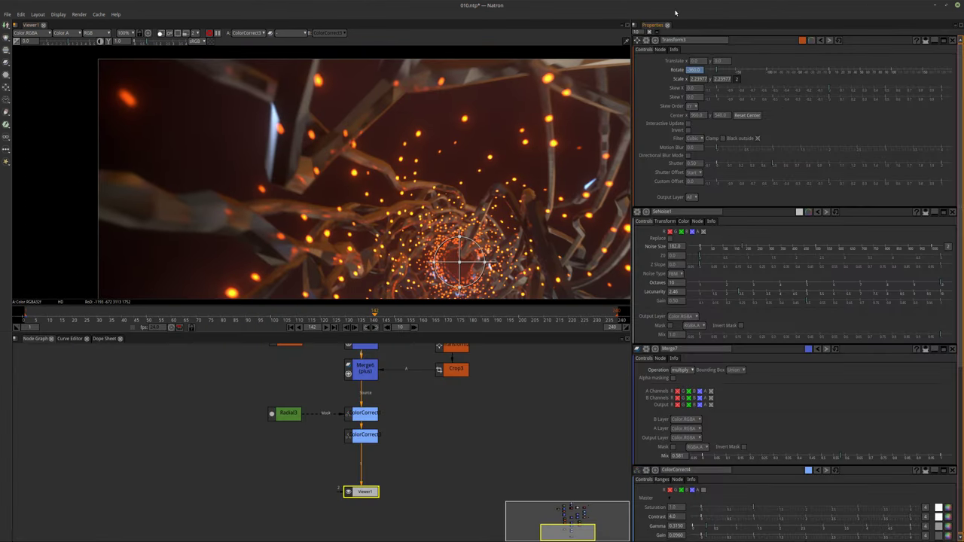
# Step: Clear the settings panels, maximise the viewer, save 010.ntp and start playback
pyautogui.click(648, 32)
pyautogui.press('space')
pyautogui.moveTo(515, 244); pyautogui.dragTo(523, 256, button='middle')
pyautogui.hotkey('ctrl', 's')
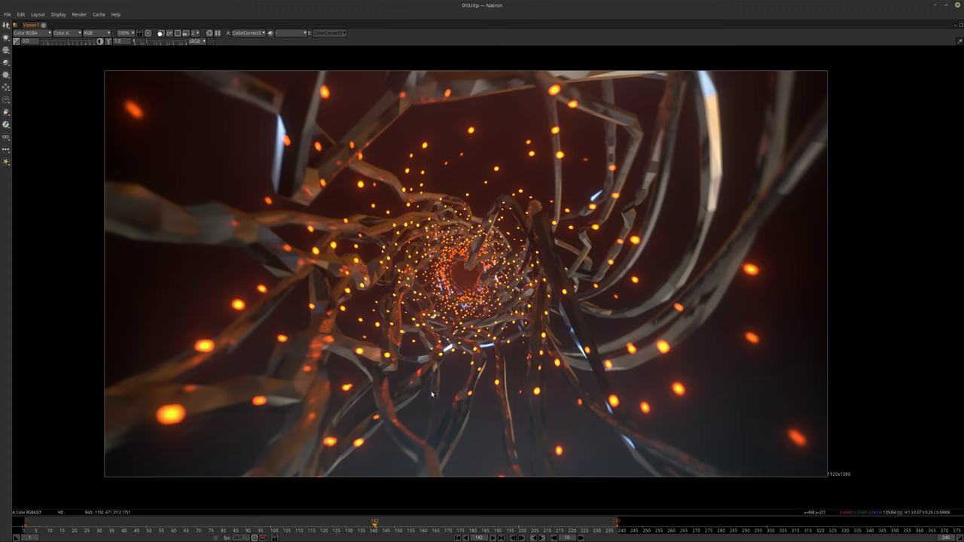
pyautogui.press('l')
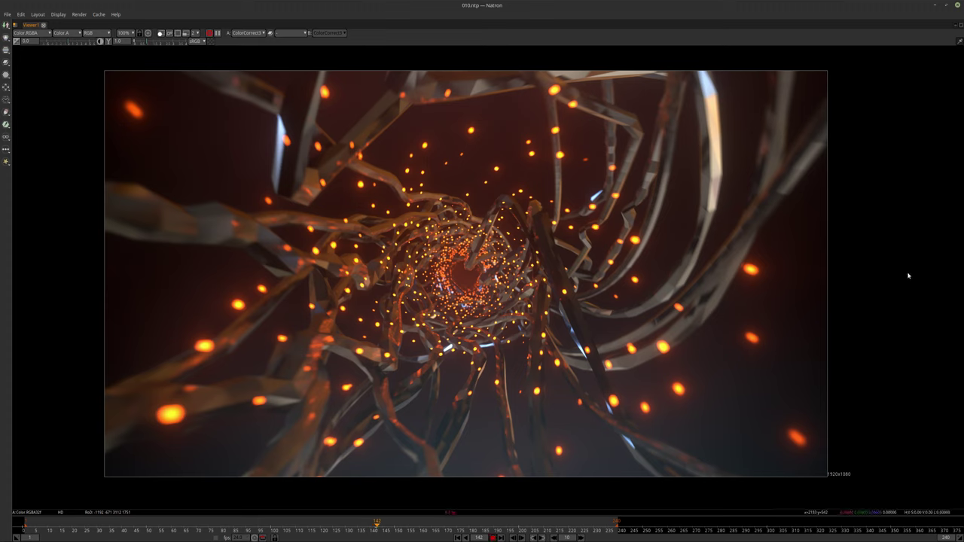
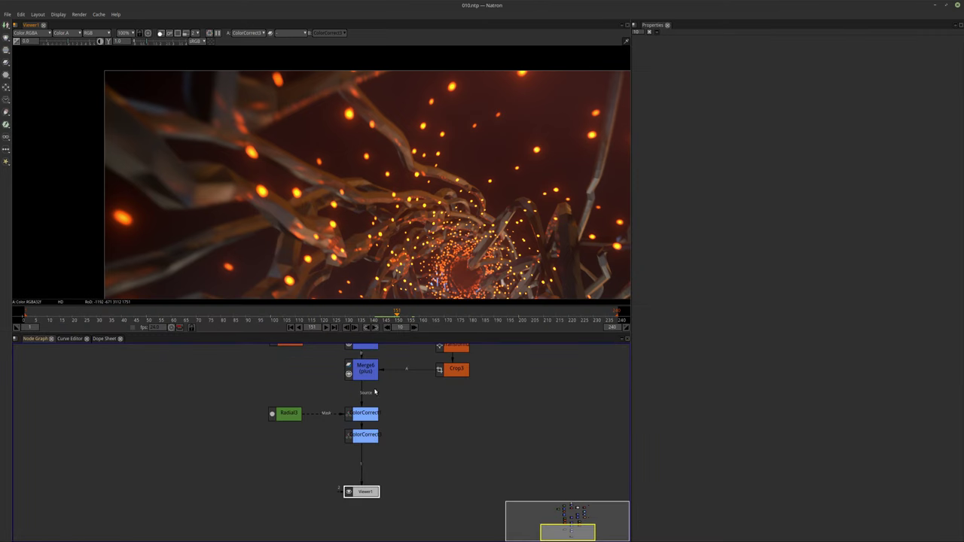
# Step: Select Merge7 and play back the composite in an enlarged viewer, then restore the layout
pyautogui.scroll(-5, 380, 444)
pyautogui.scroll(3, 372, 437)
pyautogui.scroll(3, 322, 431)
pyautogui.click(271, 456)
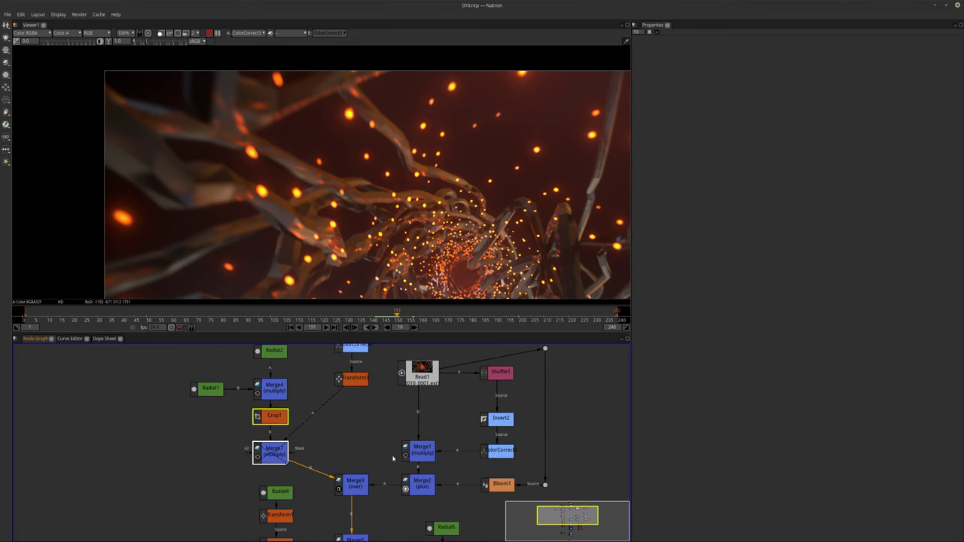
pyautogui.scroll(-5, 385, 461)
pyautogui.press('space')
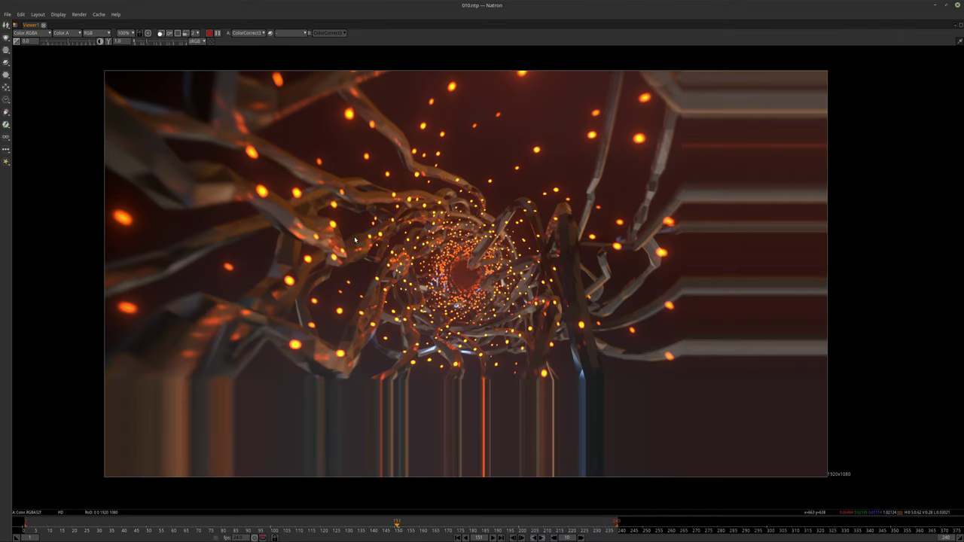
pyautogui.press('l')
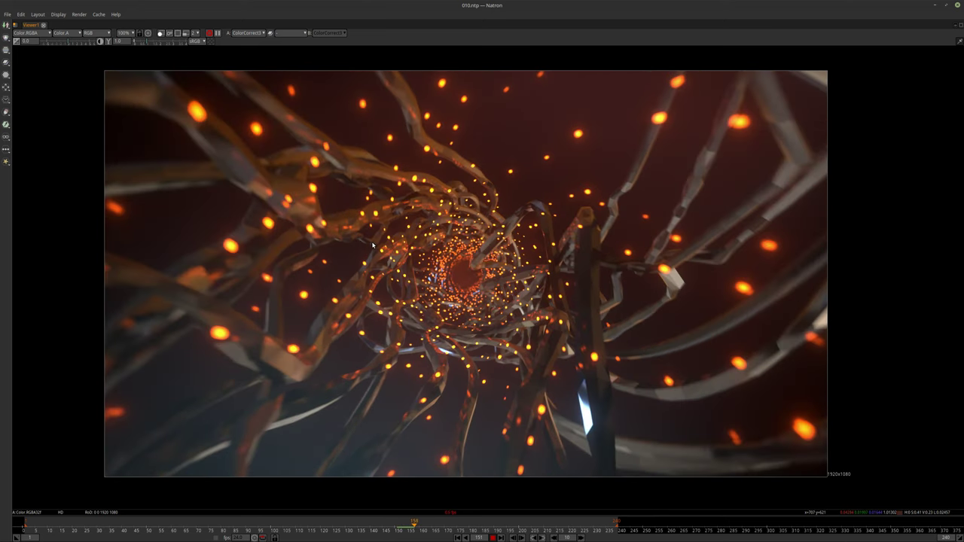
pyautogui.moveTo(361, 250); pyautogui.dragTo(370, 249, button='middle')
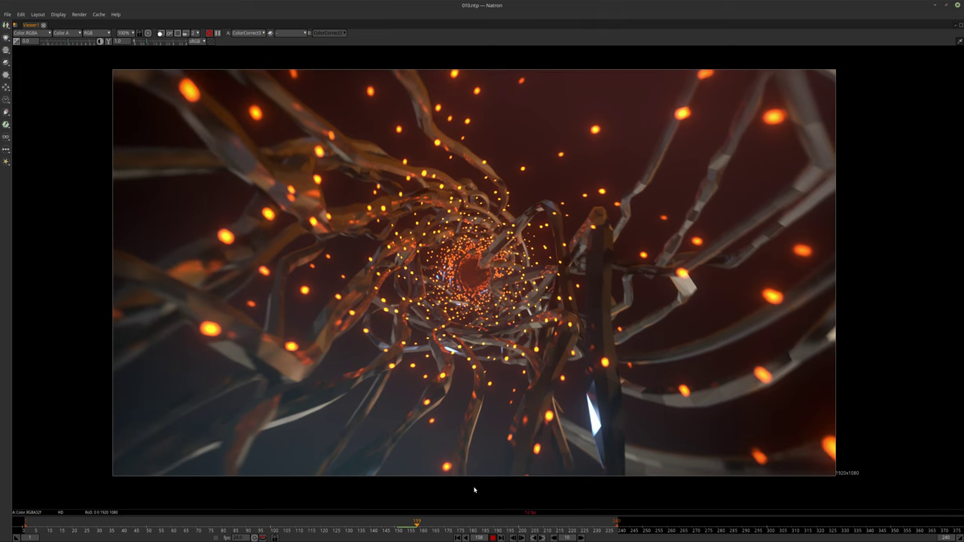
pyautogui.press('space')
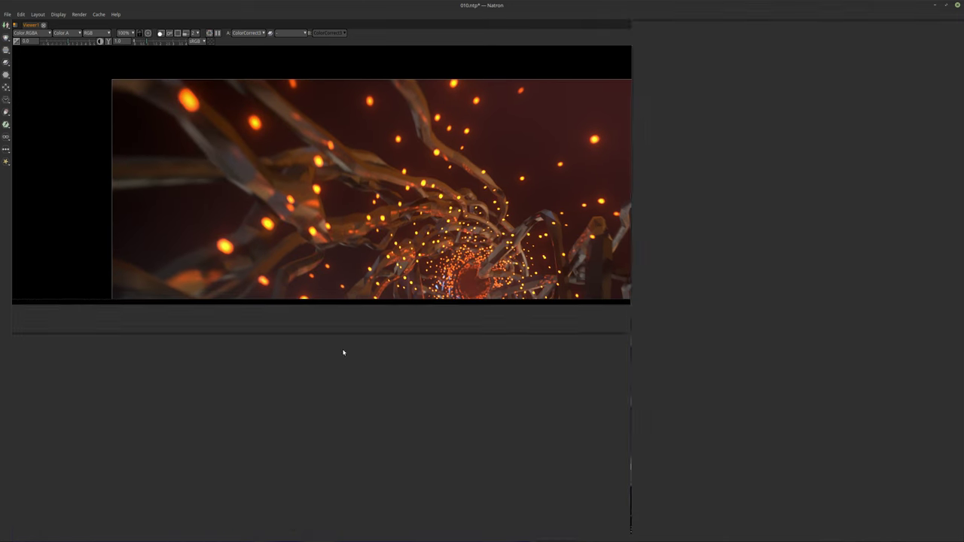
# Step: Delete the Transform, ColorCorrect and Merge nodes and wire Crop1 into Merge3's B input
pyautogui.scroll(3, 322, 458)
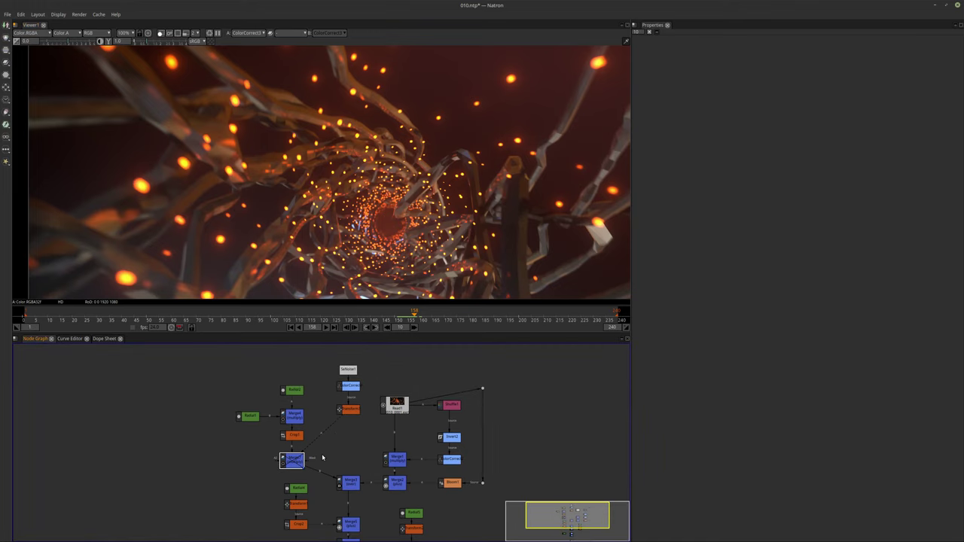
pyautogui.keyDown('shift'); pyautogui.click(348, 409); pyautogui.keyUp('shift')
pyautogui.keyDown('shift'); pyautogui.click(347, 385); pyautogui.keyUp('shift')
pyautogui.press('Delete')
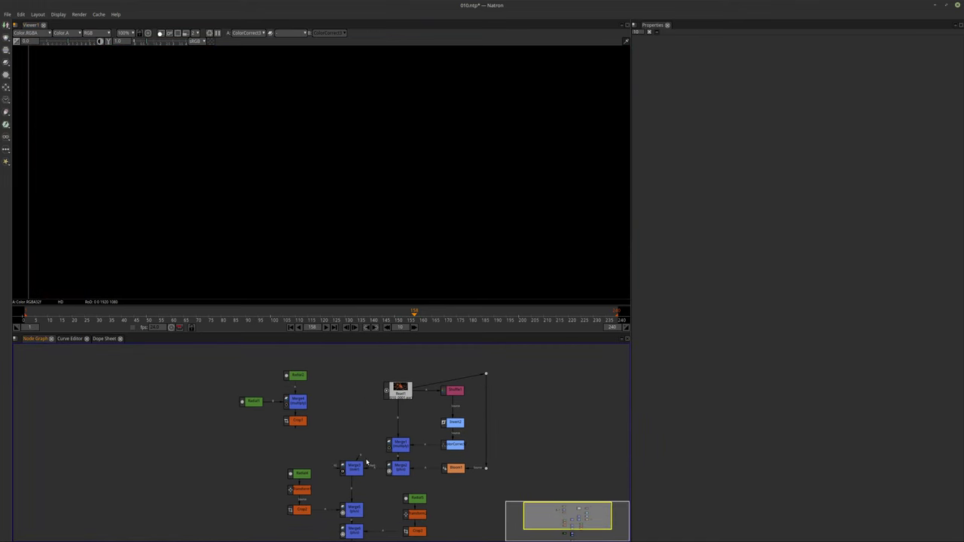
pyautogui.scroll(3, 349, 460)
pyautogui.moveTo(366, 458); pyautogui.dragTo(271, 407)
# Step: Fit the frame in the viewer and inspect the Radial4, Radial5, Crop2 and Transform2 nodes
pyautogui.moveTo(344, 419); pyautogui.dragTo(318, 303, button='middle')
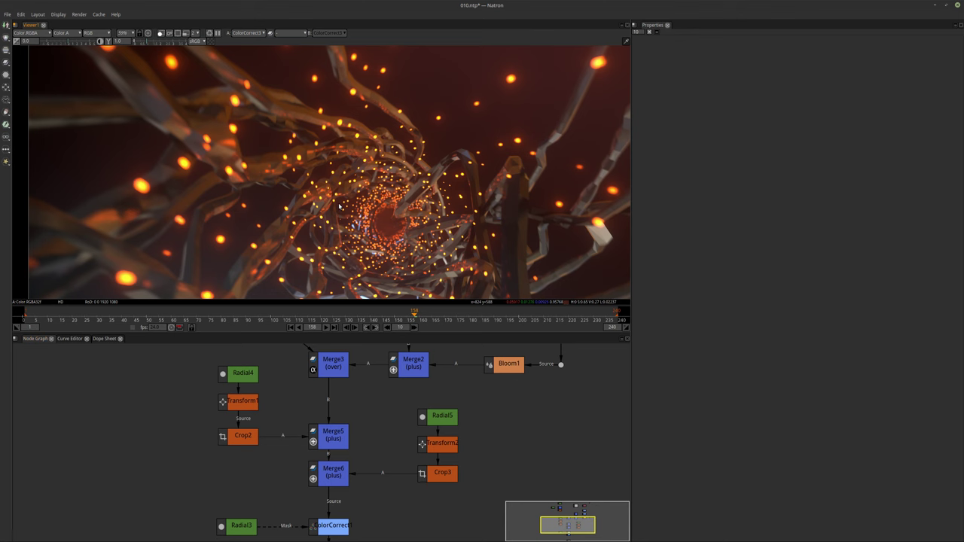
pyautogui.press('f')
pyautogui.click(242, 372)
pyautogui.click(442, 416)
pyautogui.click(243, 436)
pyautogui.click(438, 443)
pyautogui.moveTo(275, 393); pyautogui.dragTo(201, 285, button='middle')
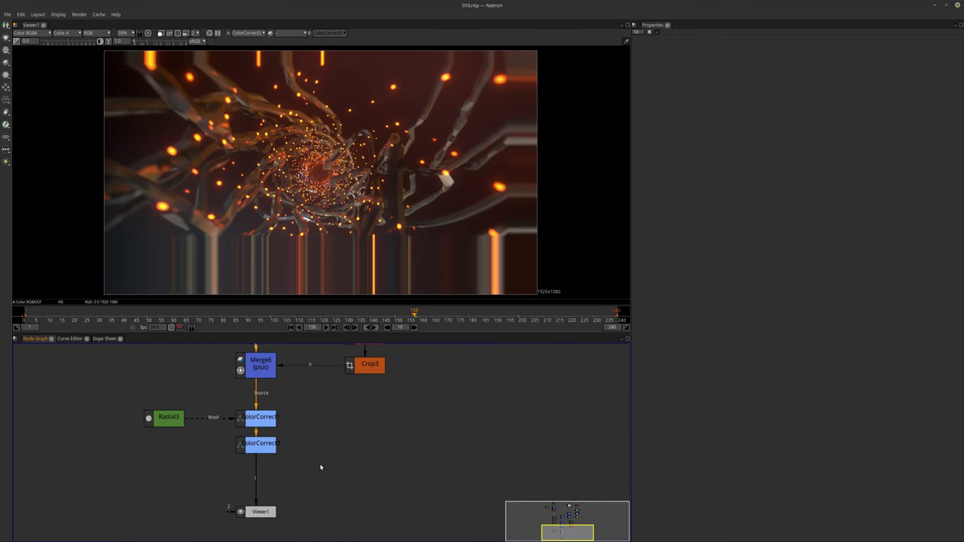
# Step: Add a Shuffle2 node below ColorCorrect2 using the 'shuff' node search
pyautogui.click(265, 451)
pyautogui.press('Tab')
pyautogui.write('shuff')
pyautogui.press('Return')
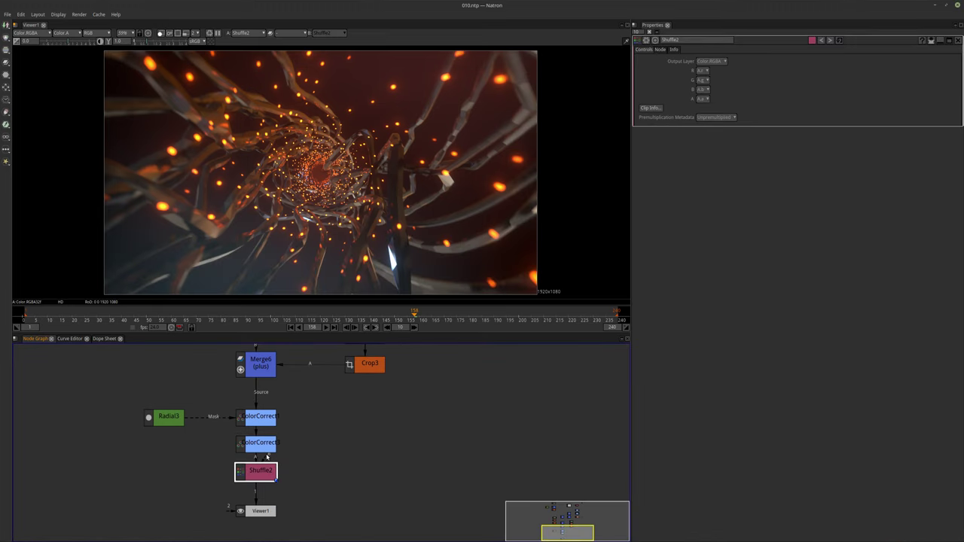
pyautogui.click(392, 409)
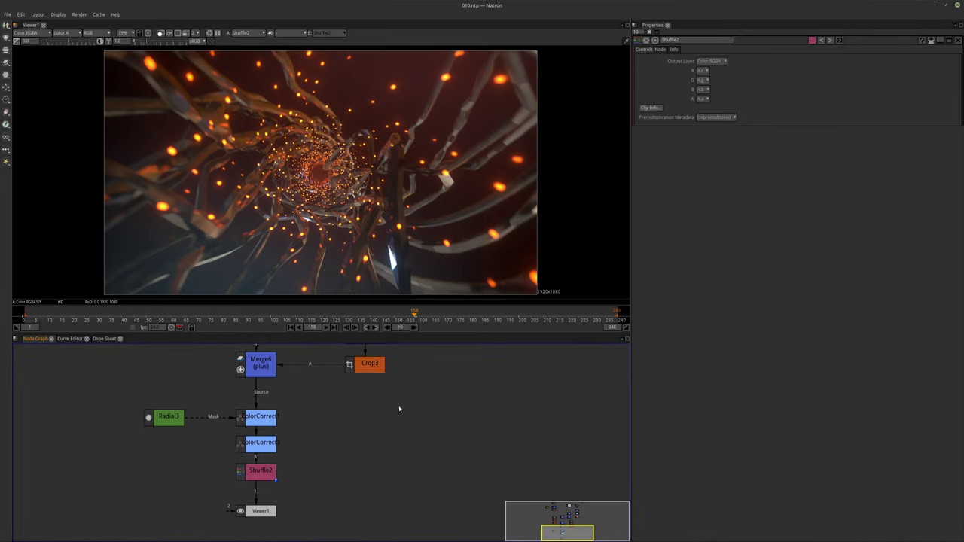
pyautogui.moveTo(317, 449); pyautogui.dragTo(324, 456, button='middle')
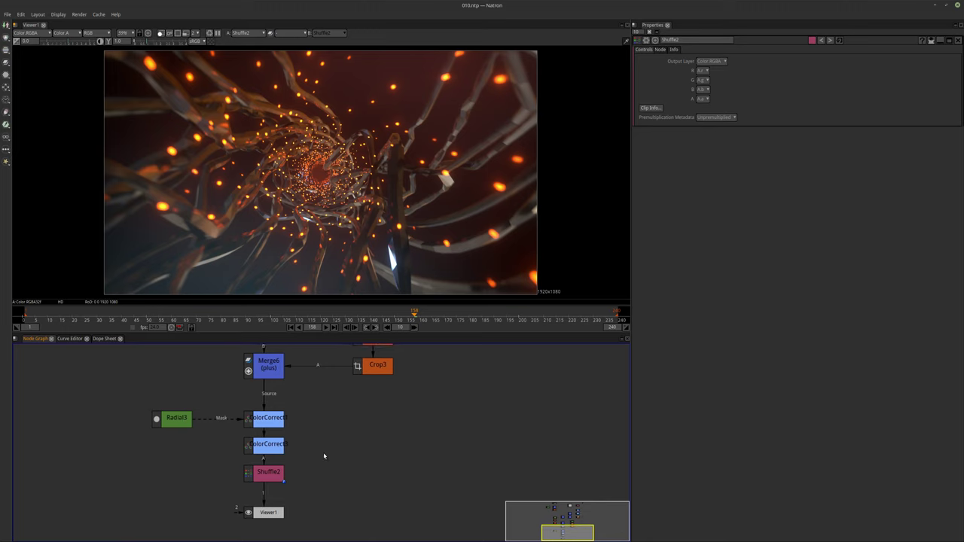
# Step: Set Shuffle2's alpha output channel to a constant 1
pyautogui.click(702, 98)
pyautogui.click(716, 137)
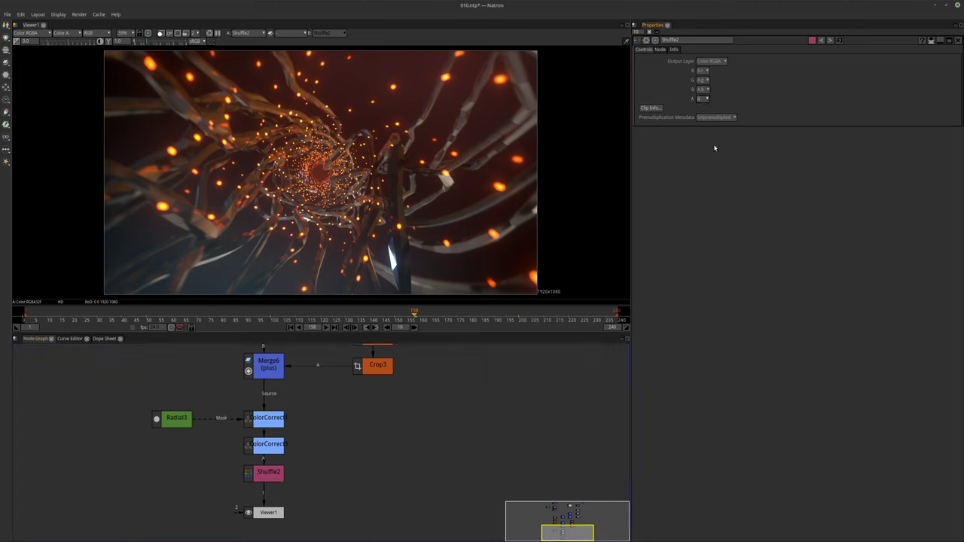
pyautogui.click(702, 99)
pyautogui.click(716, 144)
# Step: Create a Write node outputting 010.mov into the Vajayjay/render/natron folder
pyautogui.press('w')
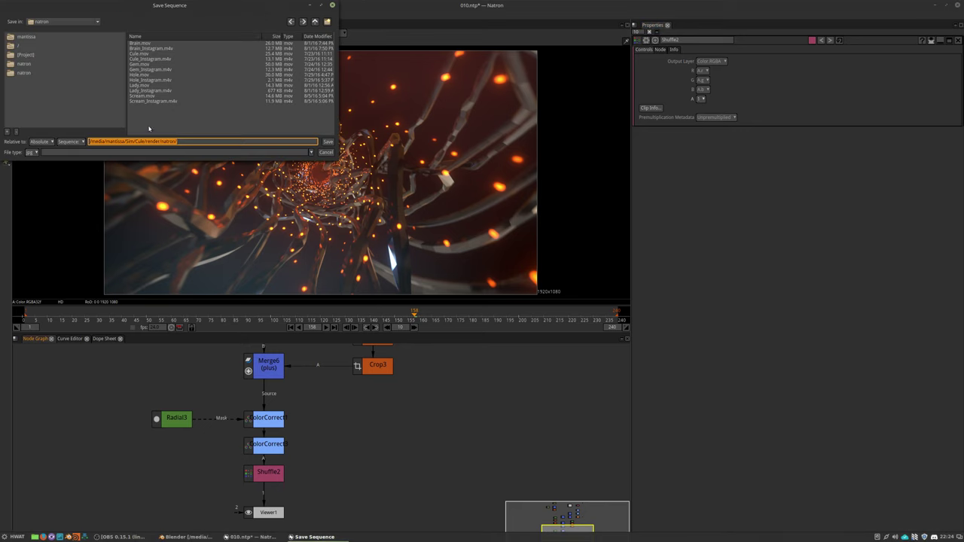
pyautogui.click(315, 21)
pyautogui.click(314, 21)
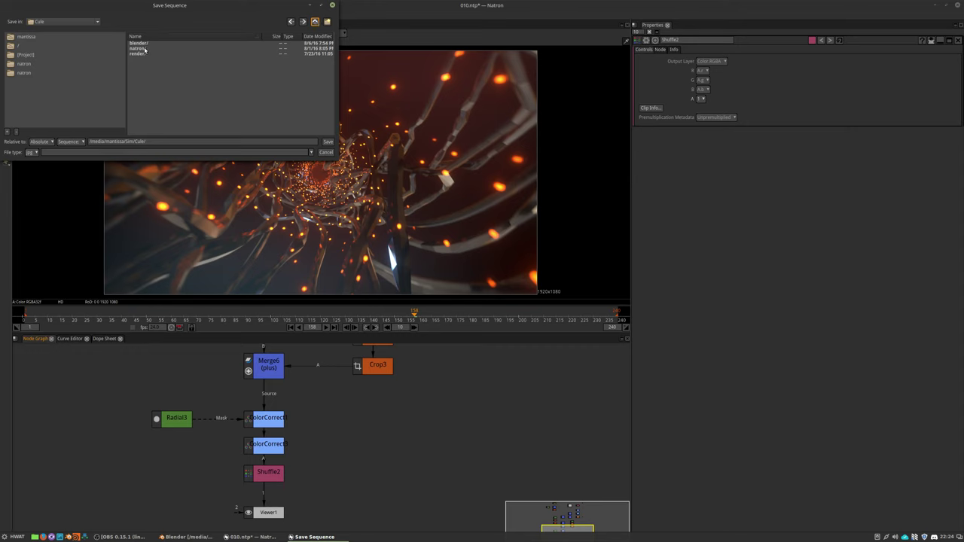
pyautogui.click(315, 21)
pyautogui.doubleClick(141, 122)
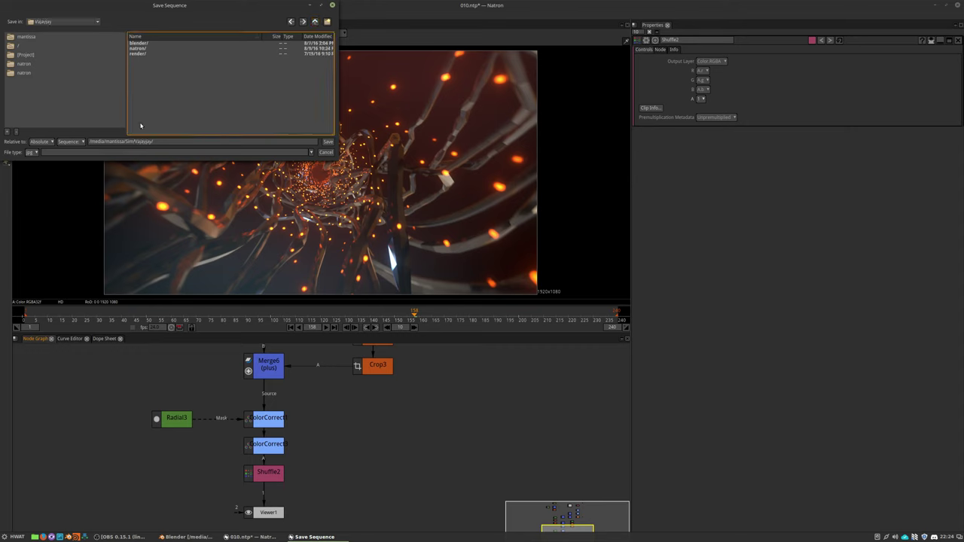
pyautogui.doubleClick(139, 54)
pyautogui.doubleClick(141, 49)
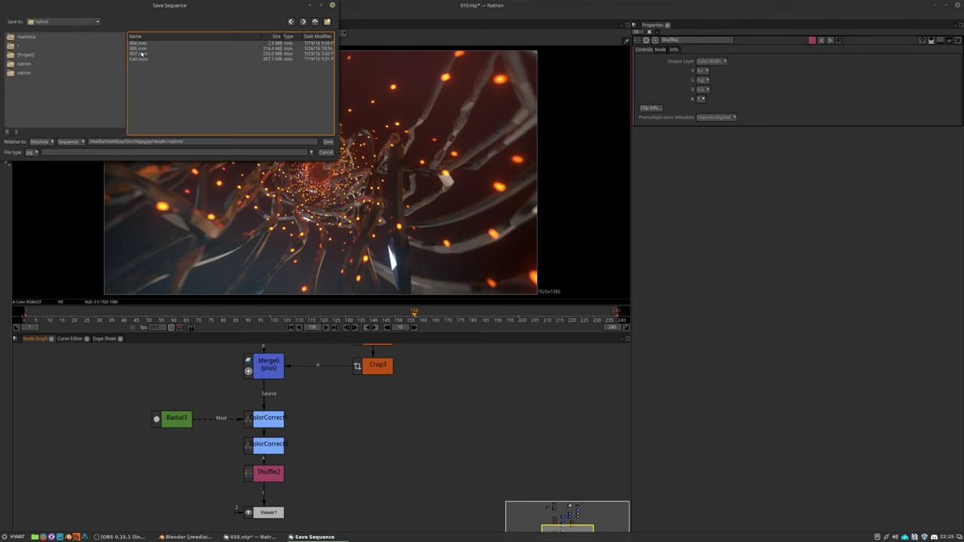
pyautogui.click(141, 49)
pyautogui.click(192, 142)
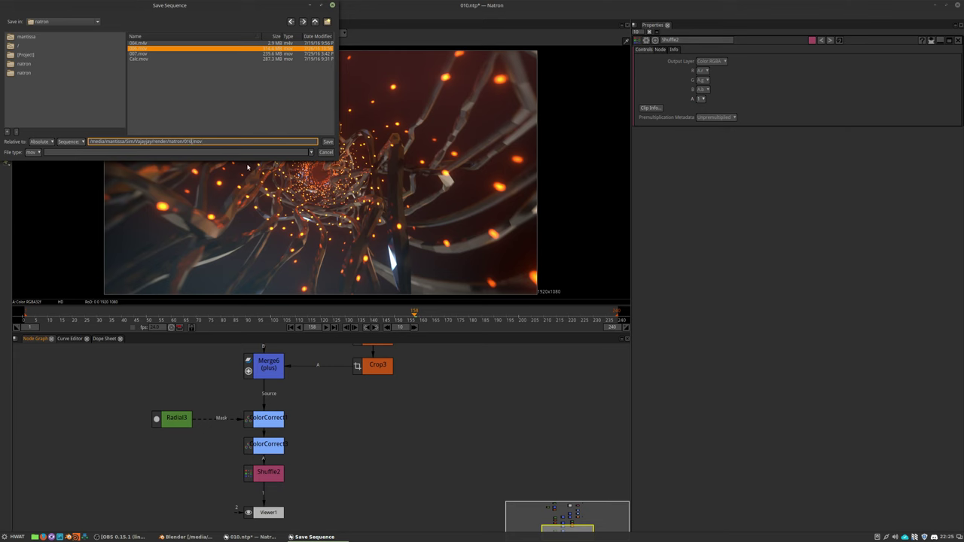
pyautogui.press('Return')
pyautogui.click(704, 99)
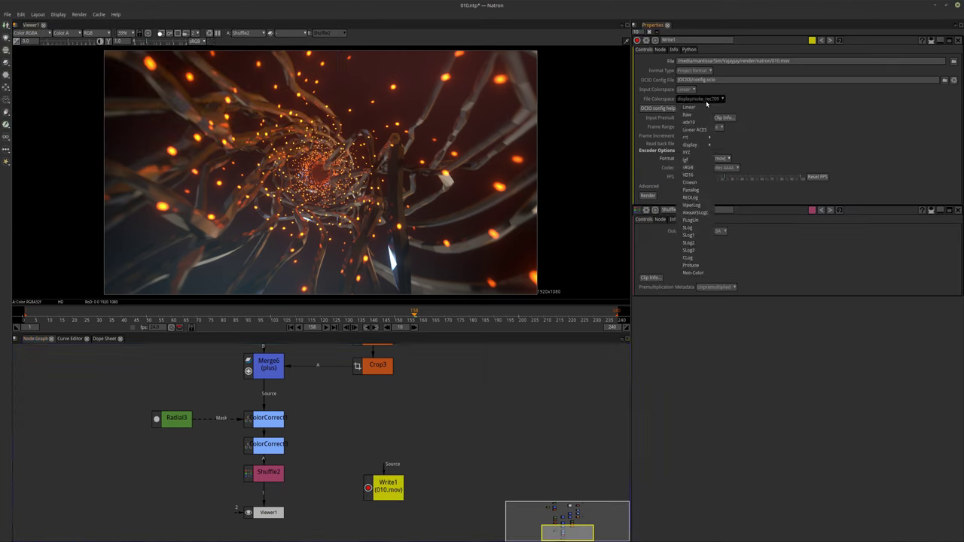
# Step: Set Write1's file colorspace to sRGB, feed it from Shuffle2 and render 010.mov
pyautogui.click(690, 168)
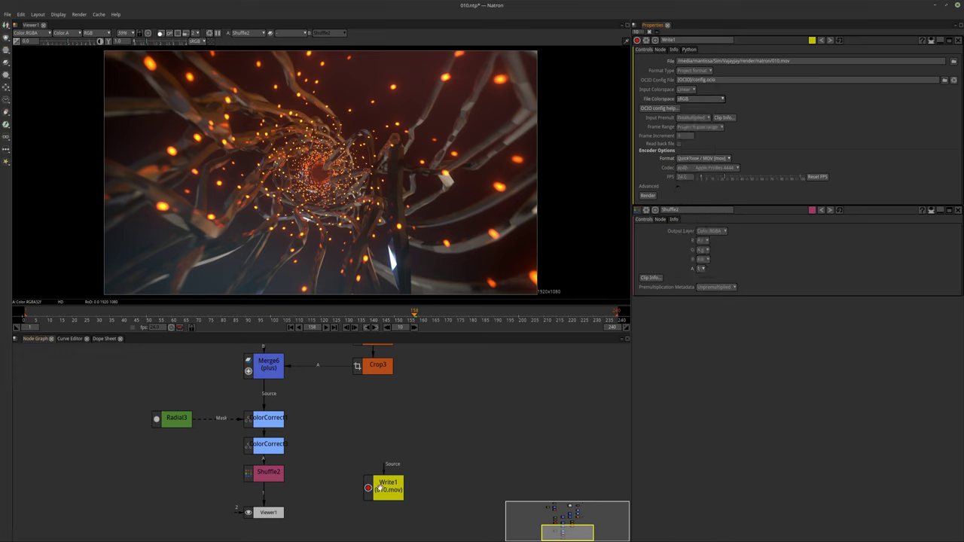
pyautogui.moveTo(385, 468); pyautogui.dragTo(277, 473)
pyautogui.moveTo(400, 489); pyautogui.dragTo(385, 474)
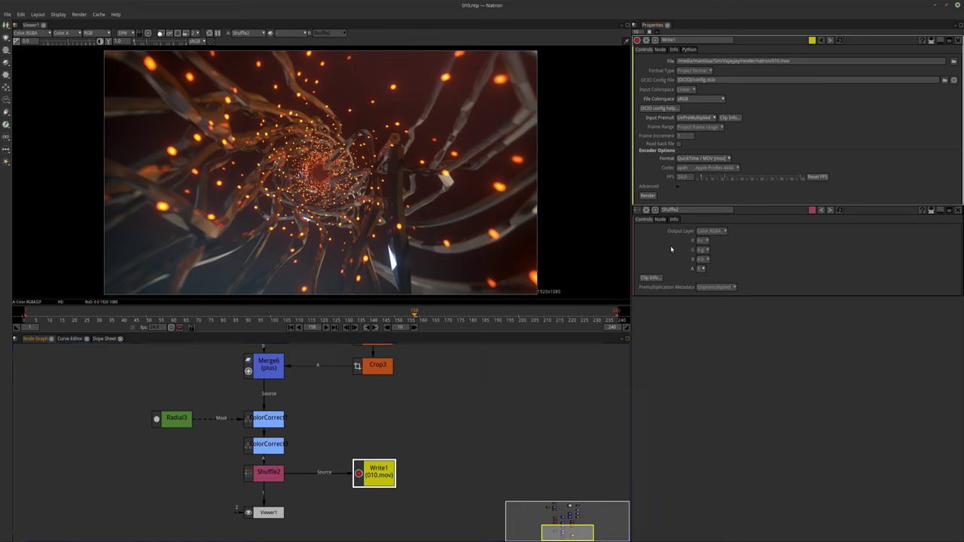
pyautogui.click(650, 196)
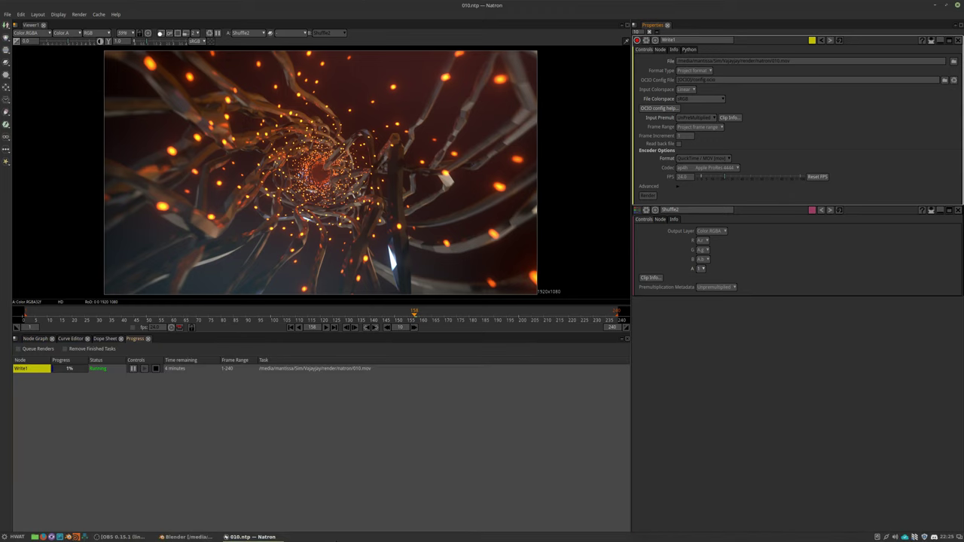
pyautogui.press('super+e')
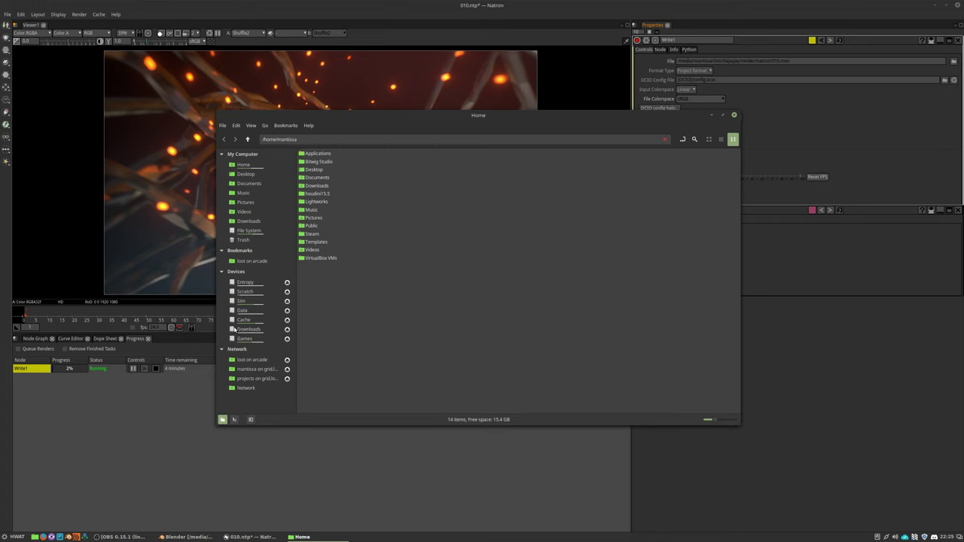
# Step: Browse Nemo to Sim/Vajayjay/render/natron and select the finished 010.mov
pyautogui.click(241, 301)
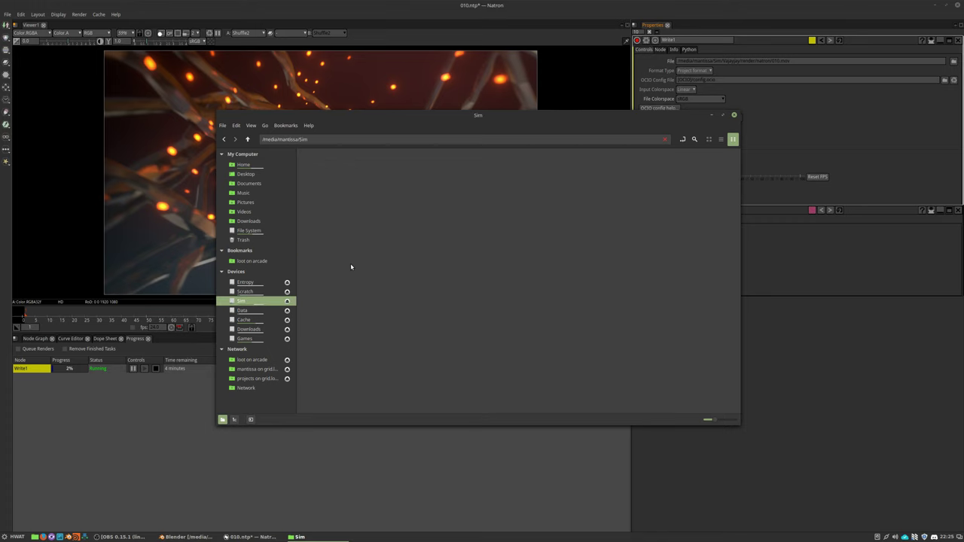
pyautogui.doubleClick(312, 275)
pyautogui.doubleClick(321, 179)
pyautogui.doubleClick(315, 167)
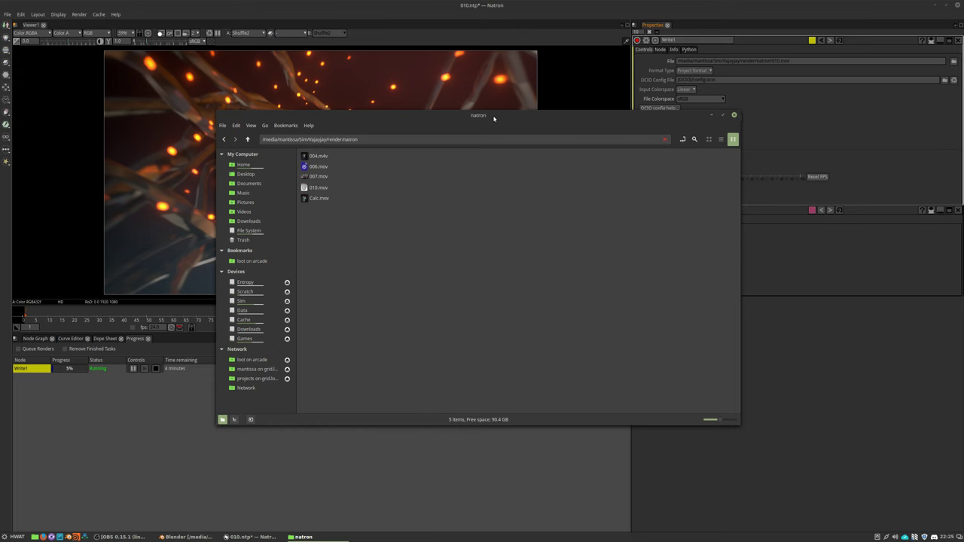
pyautogui.keyDown('alt'); pyautogui.moveTo(512, 171); pyautogui.dragTo(605, 257); pyautogui.keyUp('alt')
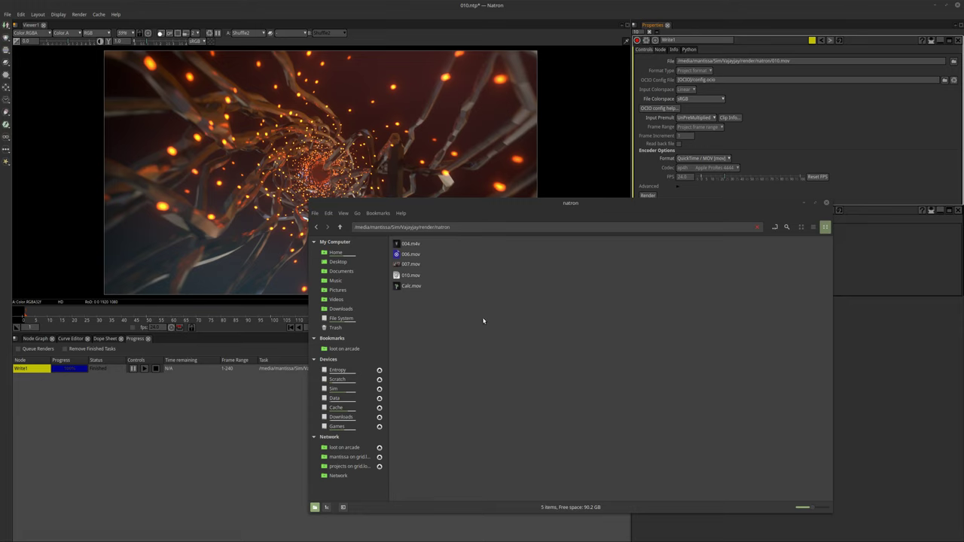
pyautogui.click(408, 276)
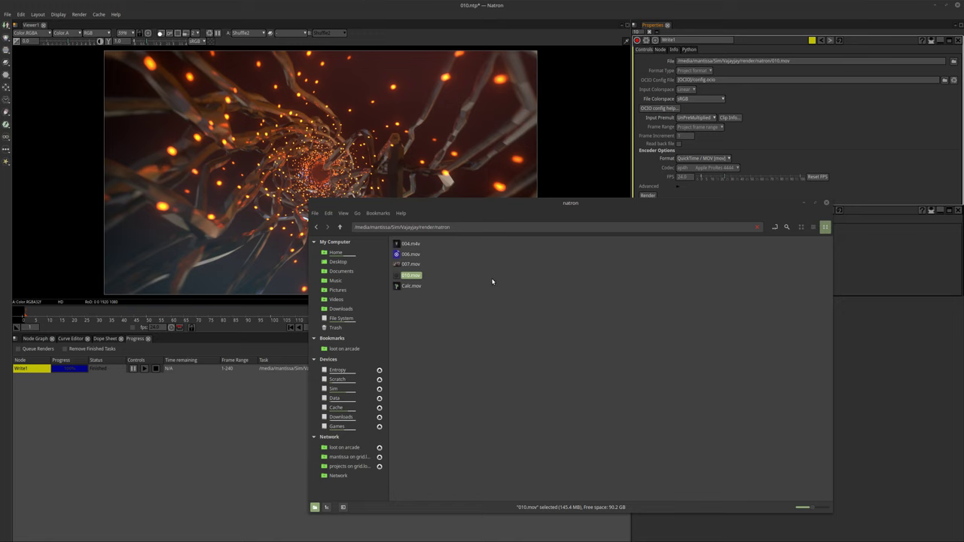
# Step: Open 010.mov in SMPlayer, clear the A-B markers and play it full screen
pyautogui.doubleClick(408, 275)
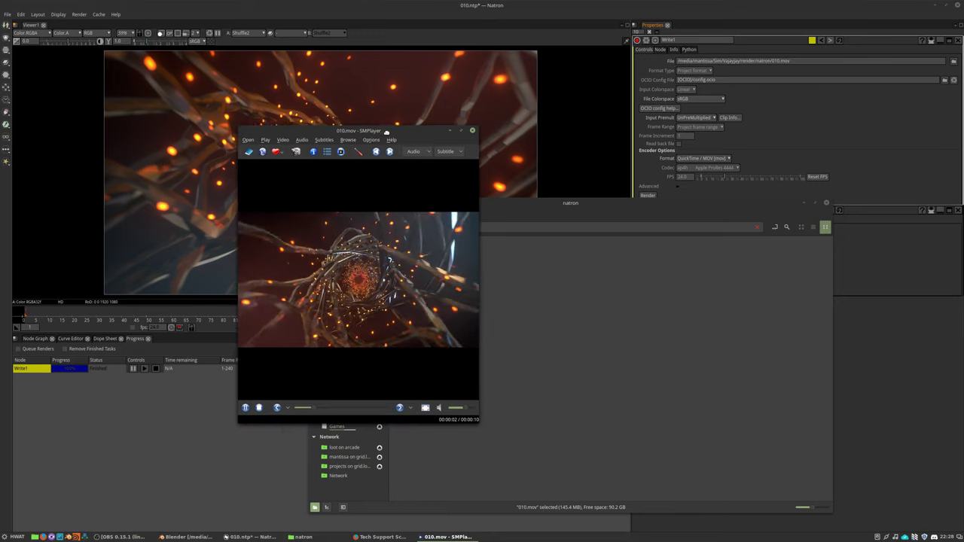
pyautogui.click(262, 140)
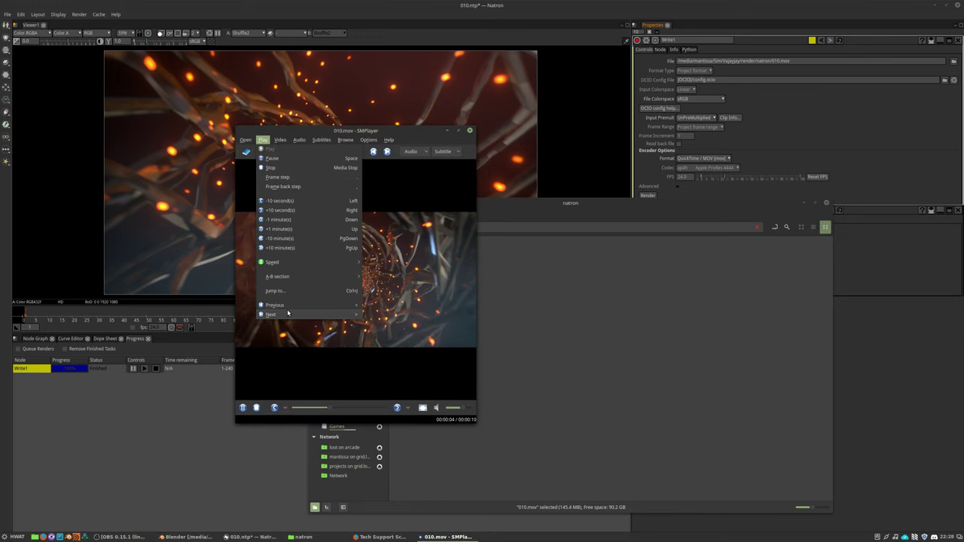
pyautogui.moveTo(297, 276)
pyautogui.click(387, 295)
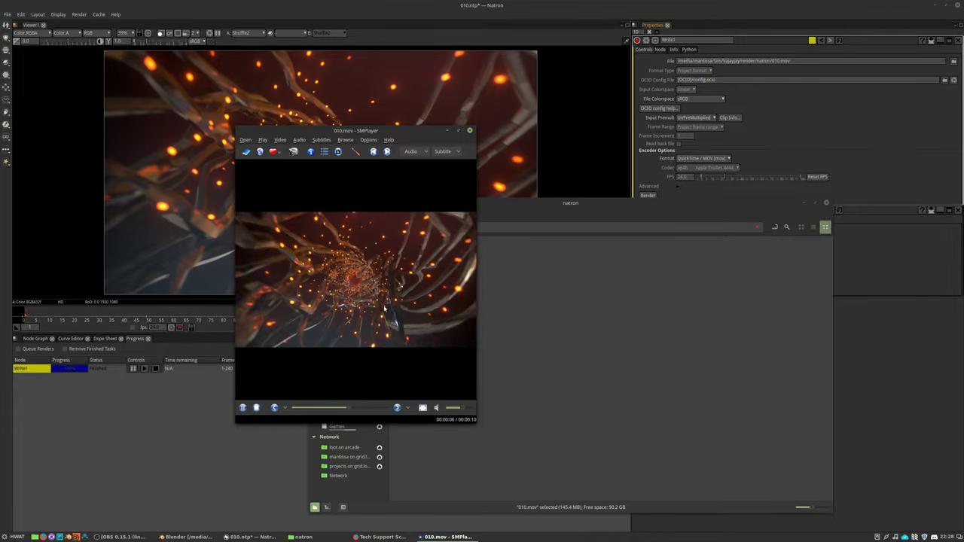
pyautogui.doubleClick(470, 304)
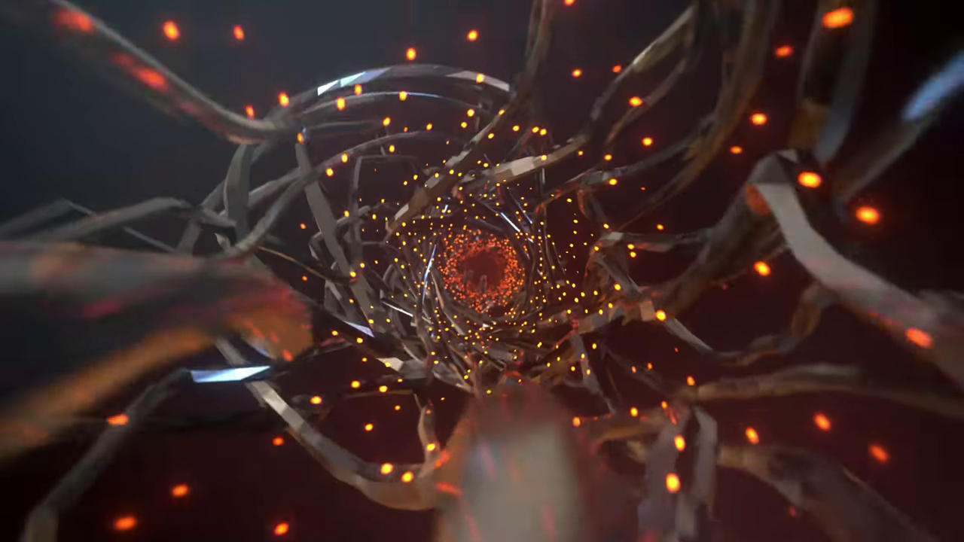